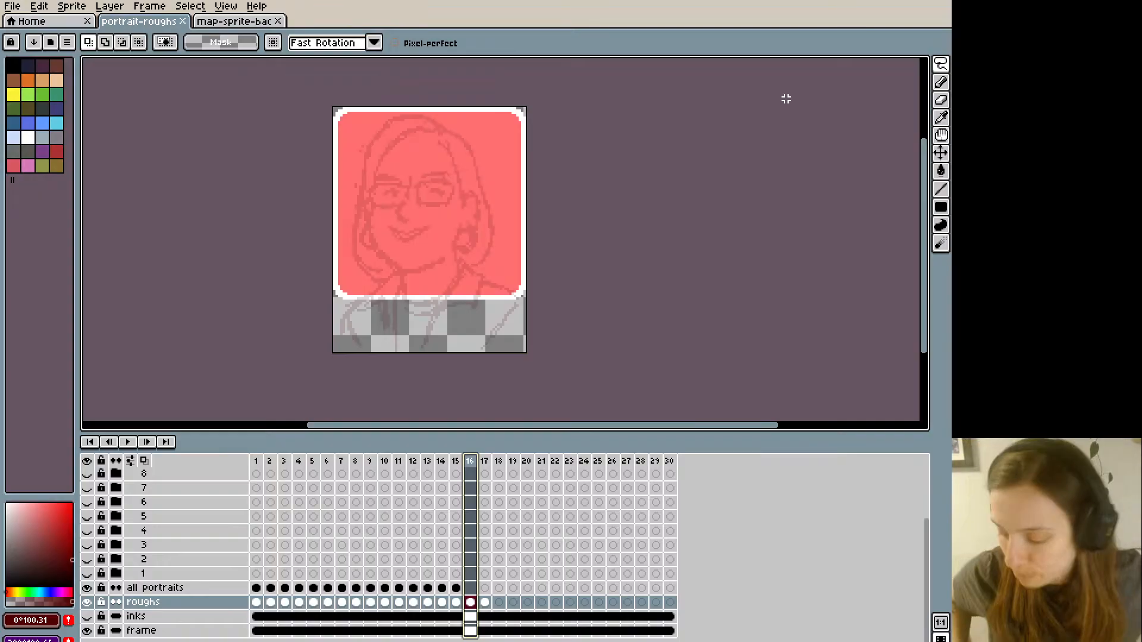
- Select the empty frame 16 cel of the "all portraits" layer and ready a black 1 px pencil for inking over the rough
left_click(470, 589)
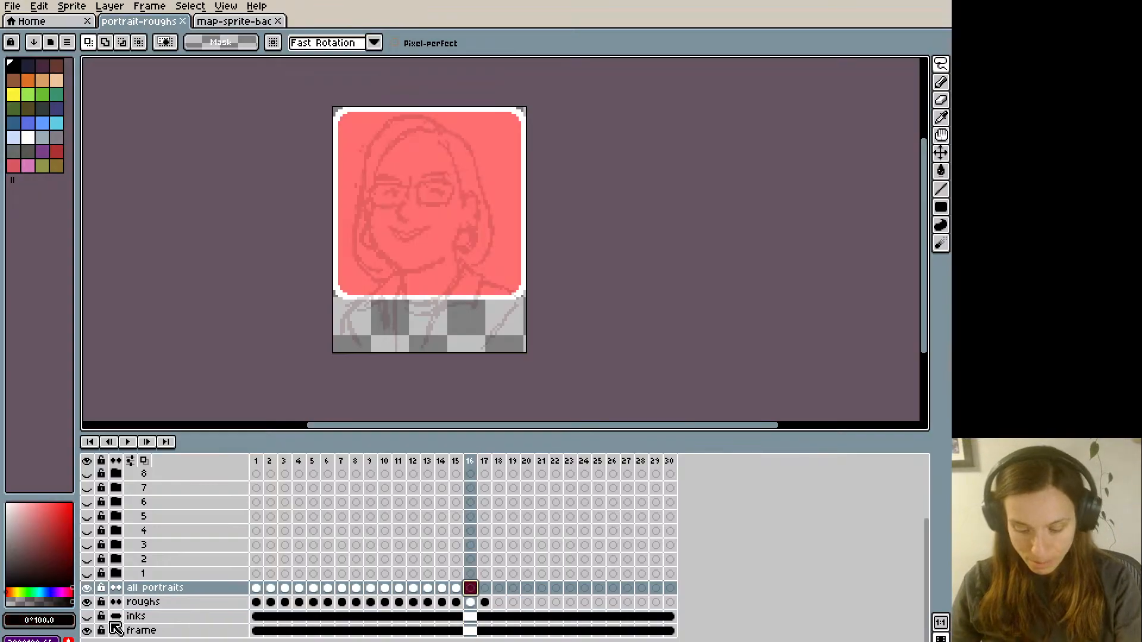
key("b")
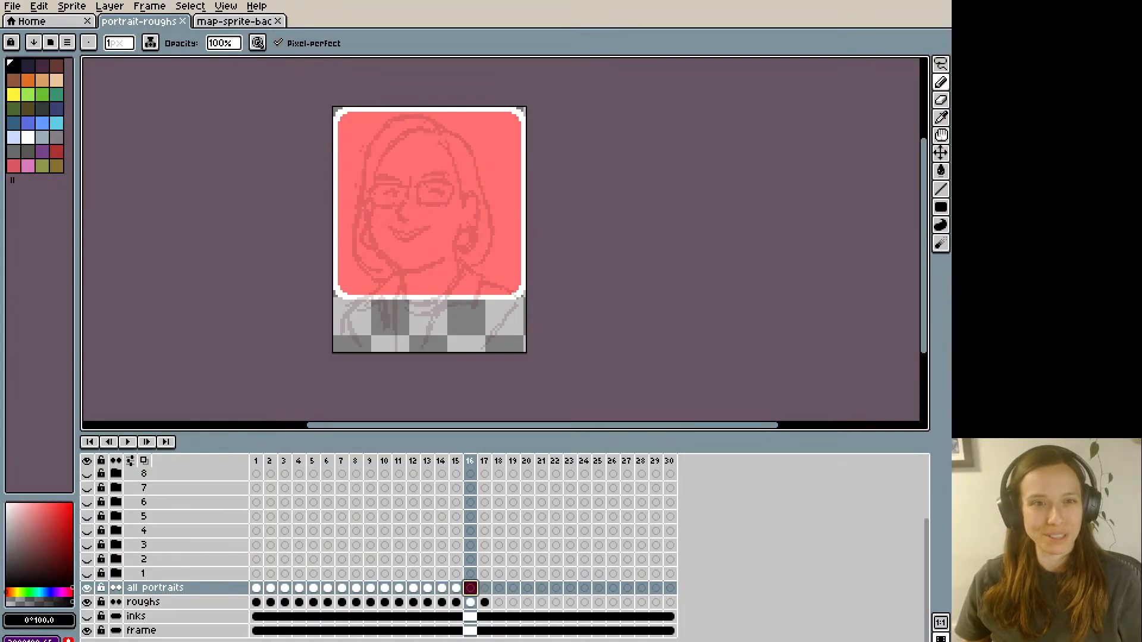
left_click_drag(952, 321, 634, 321)
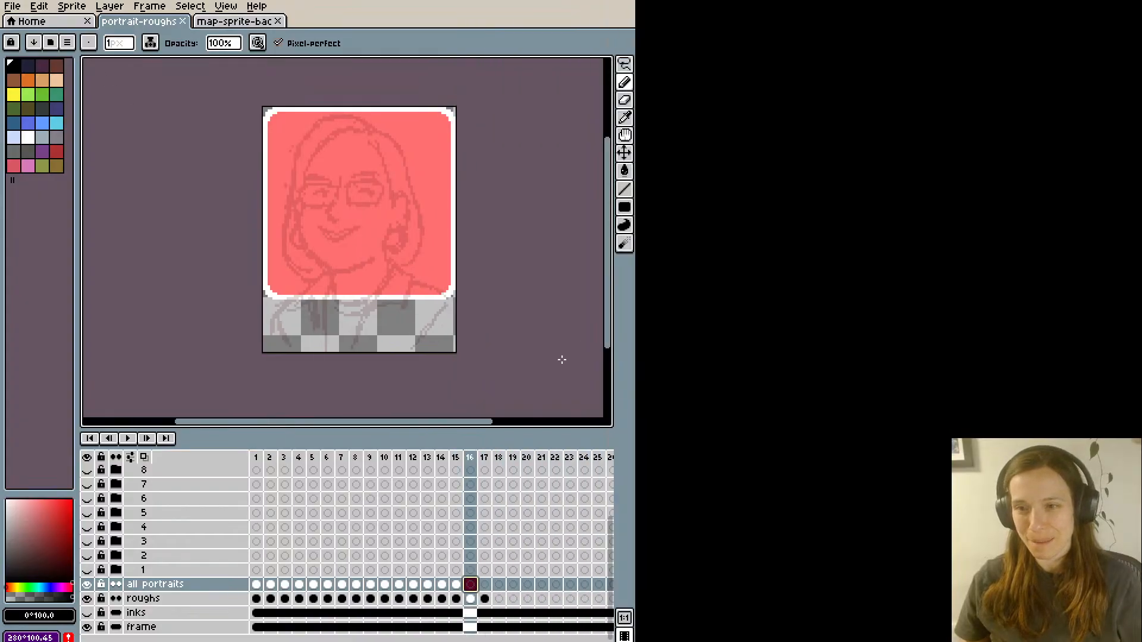
key("Delete")
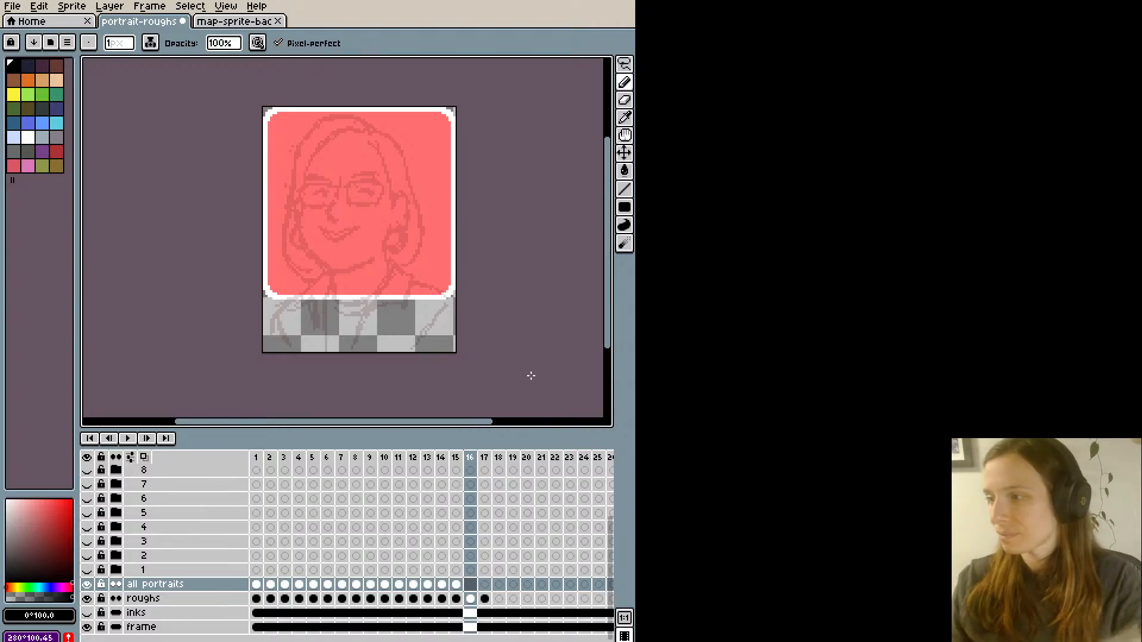
left_click_drag(341, 423, 340, 417)
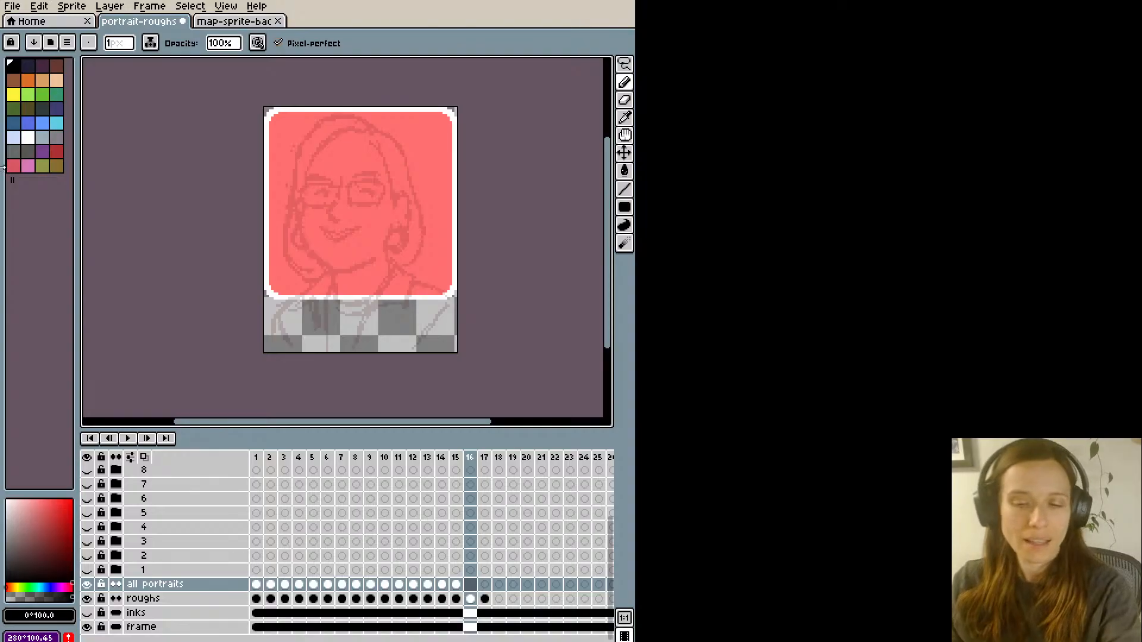
left_click(470, 584)
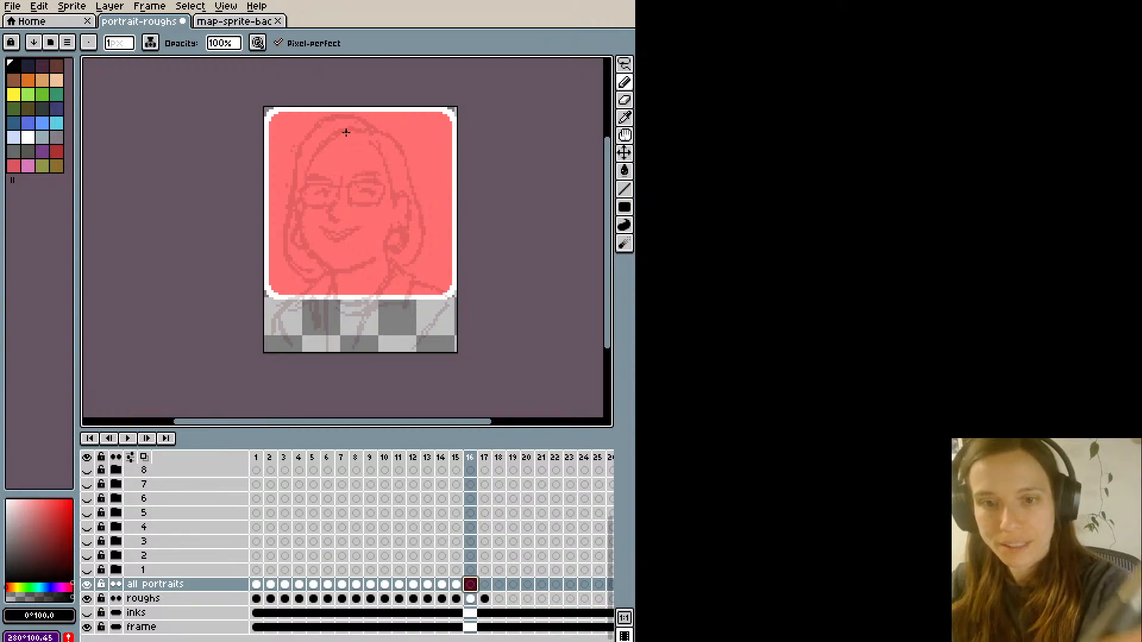
- Ink the upper rims and bridge of the glasses over the sketched portrait on frame 16
left_click_drag(307, 180, 341, 130)
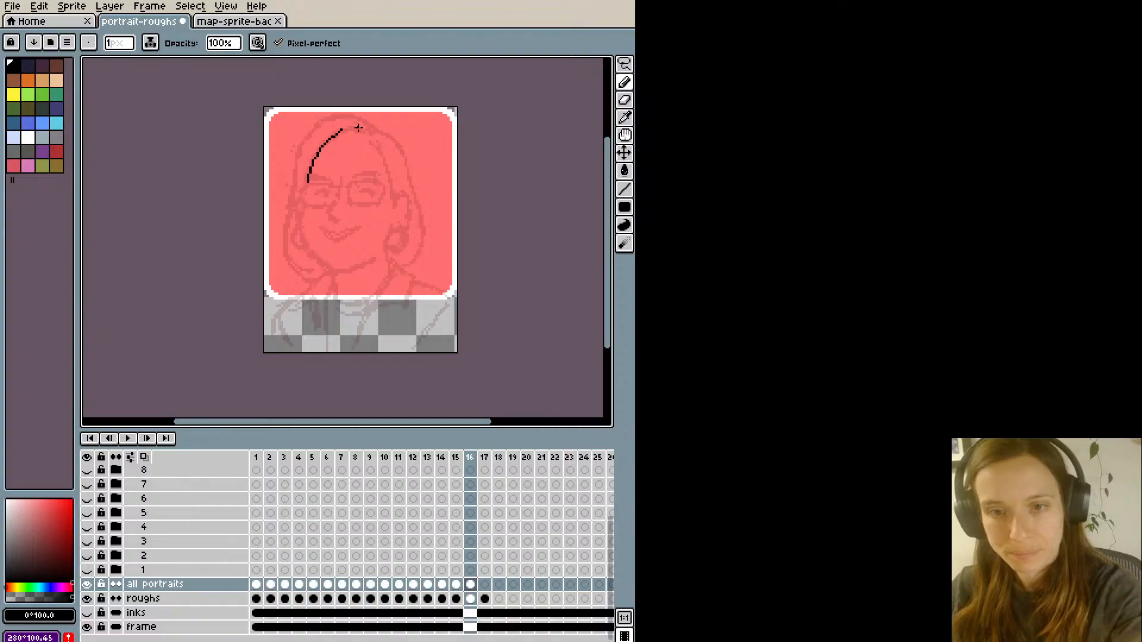
key("ctrl+z")
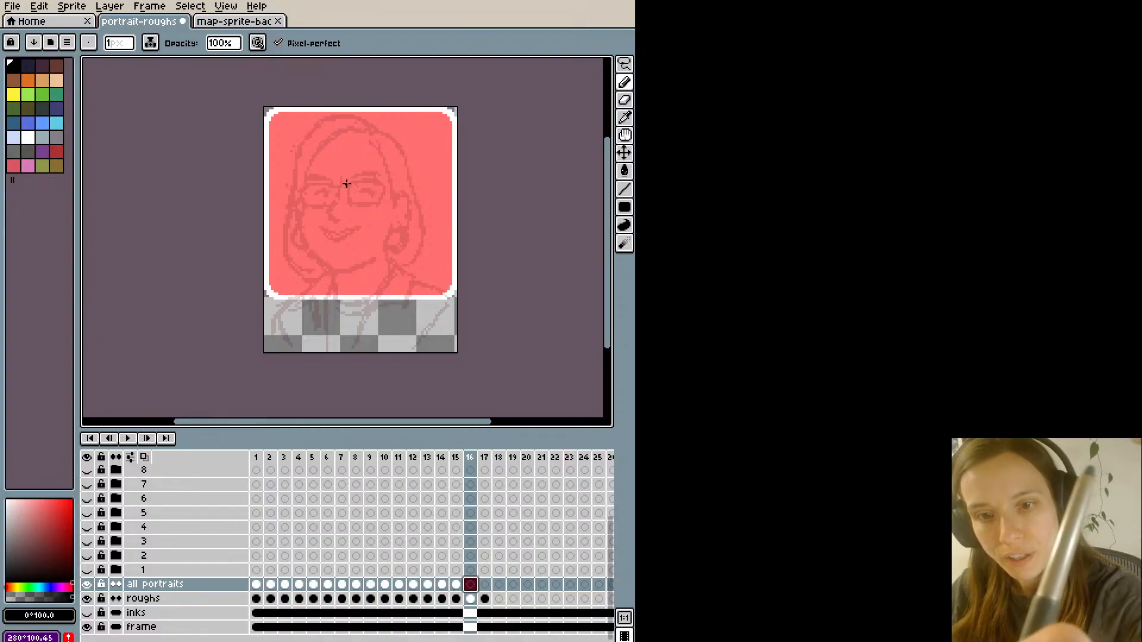
left_click_drag(347, 184, 384, 183)
left_click_drag(302, 189, 346, 183)
key("ctrl+z")
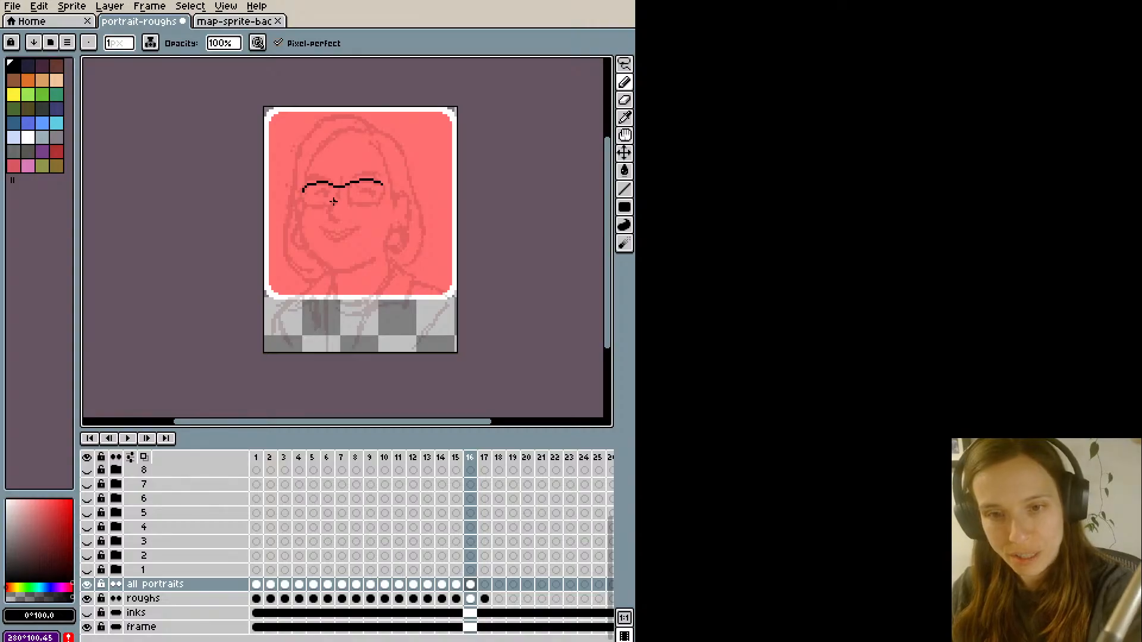
- Ink the nose below the glasses' bridge and close both lenses with their lower rims
mouse_move(336, 199)
left_mouse_down()
mouse_move(327, 210)
mouse_move(338, 223)
mouse_move(328, 212)
mouse_move(340, 222)
mouse_move(328, 213)
mouse_move(336, 221)
mouse_move(341, 186)
left_mouse_up()
key("ctrl+z")
key("ctrl+z")
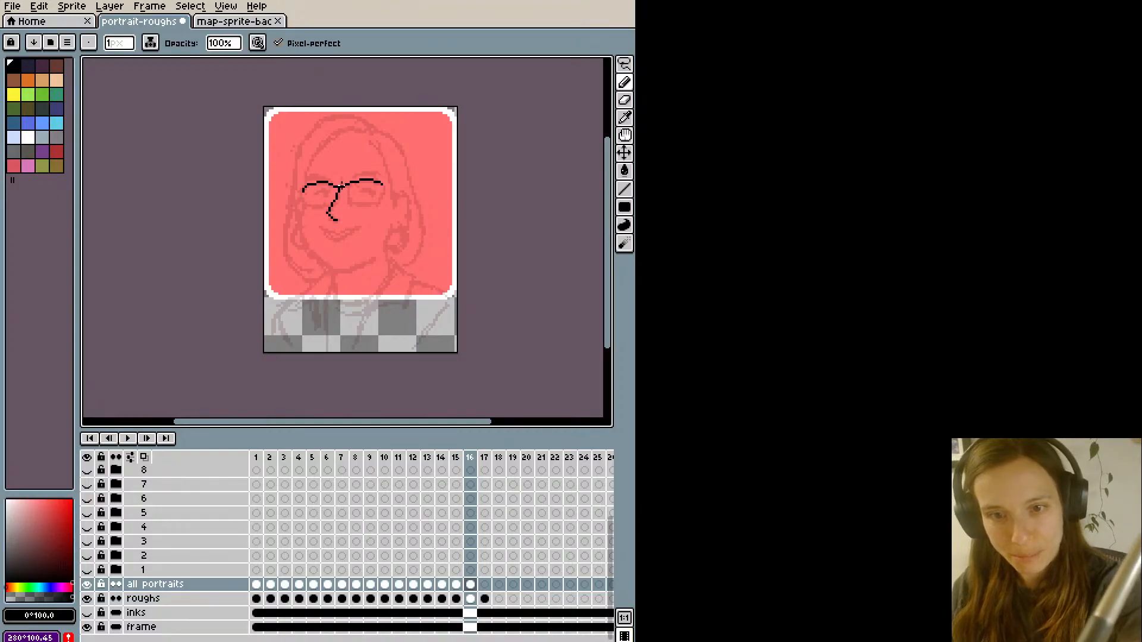
mouse_move(345, 188)
left_mouse_down()
mouse_move(379, 204)
mouse_move(384, 182)
mouse_move(347, 183)
mouse_move(322, 208)
mouse_move(302, 191)
mouse_move(331, 206)
left_mouse_up()
key("ctrl+z")
key("ctrl+z")
key("ctrl+z")
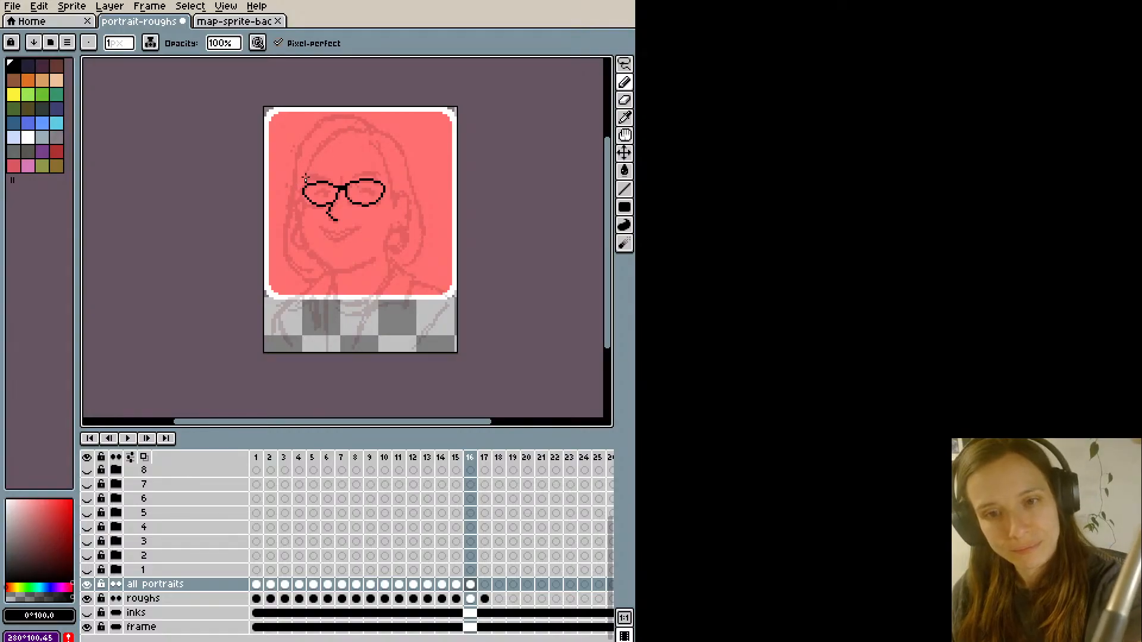
- Ink the curved hairline from the left lens up over the forehead to the hair parting
left_click_drag(305, 179, 348, 132)
key("ctrl+z")
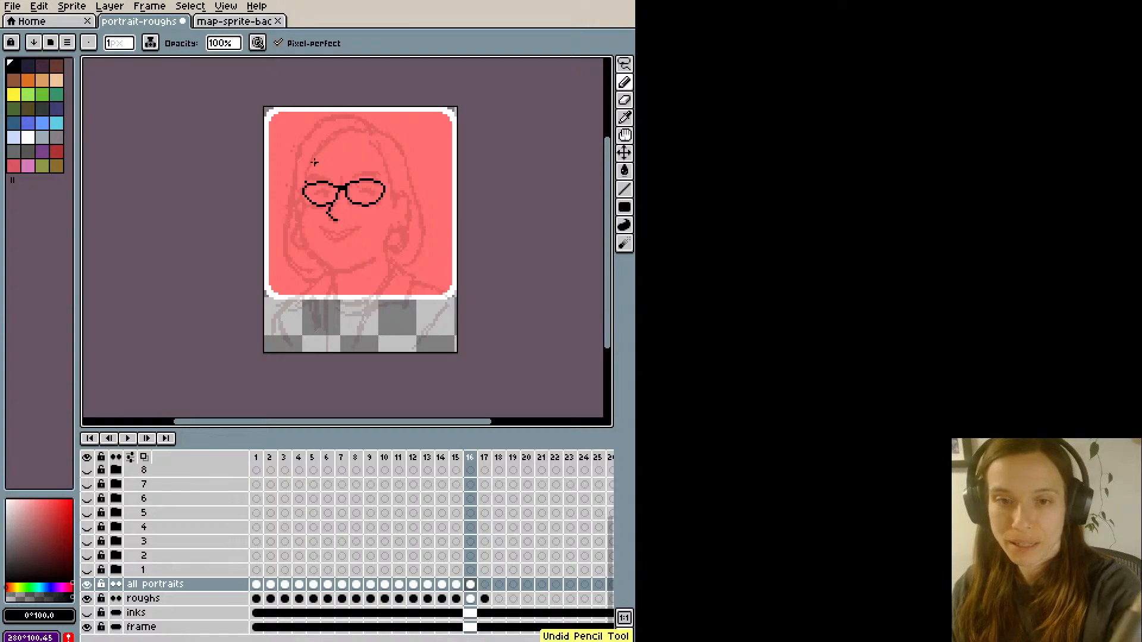
mouse_move(305, 181)
left_mouse_down()
mouse_move(307, 167)
mouse_move(365, 129)
mouse_move(347, 119)
mouse_move(365, 130)
left_mouse_up()
key("ctrl+z")
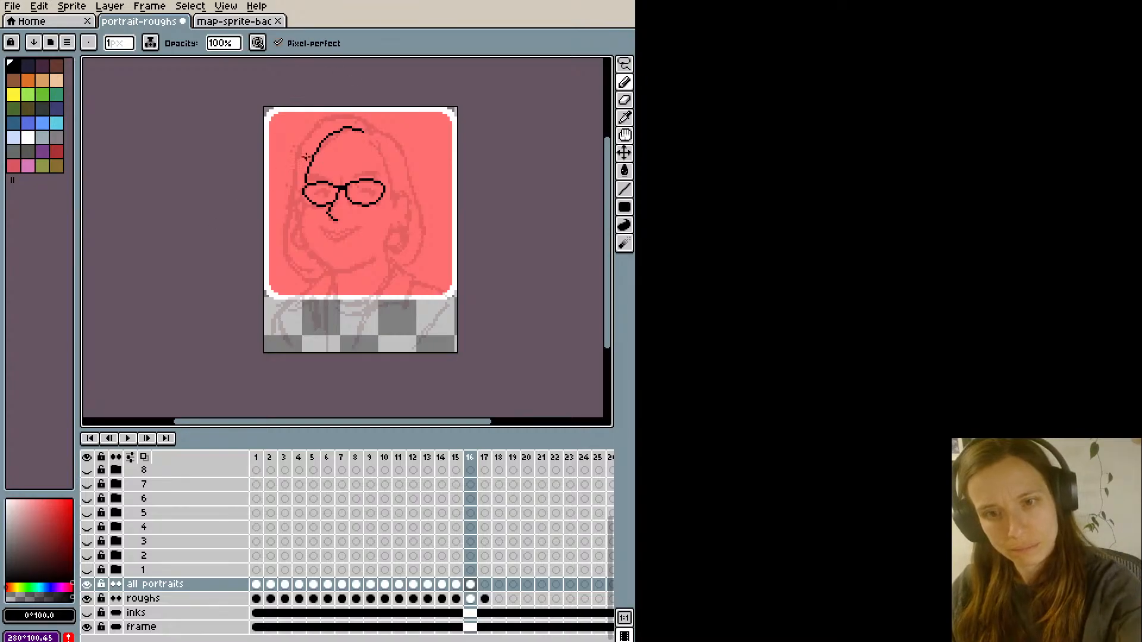
key("e")
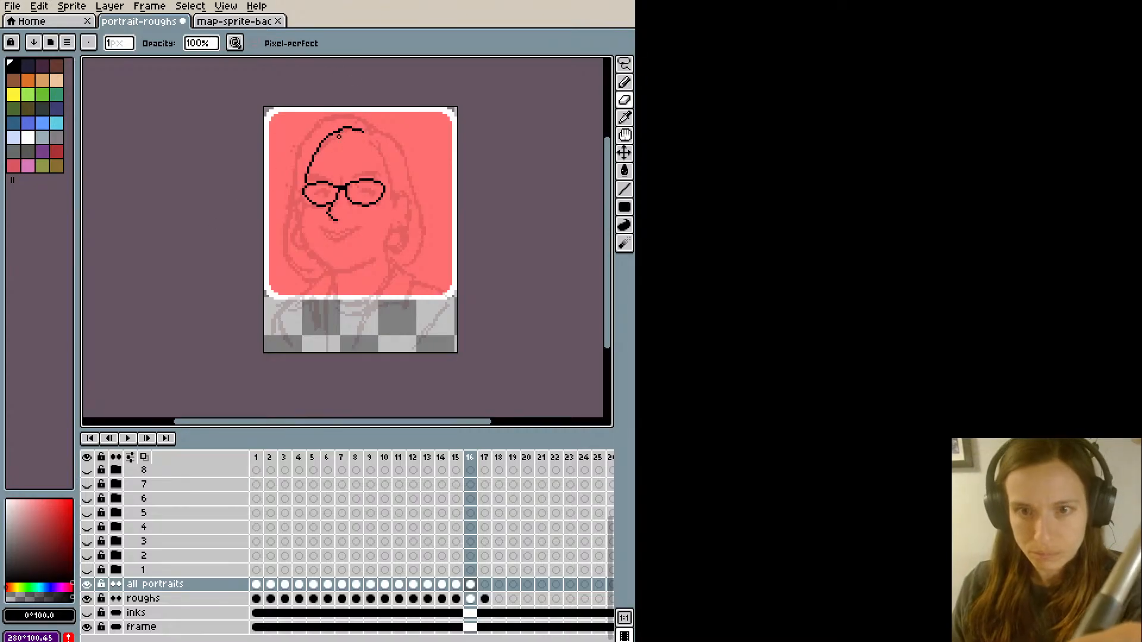
key("b")
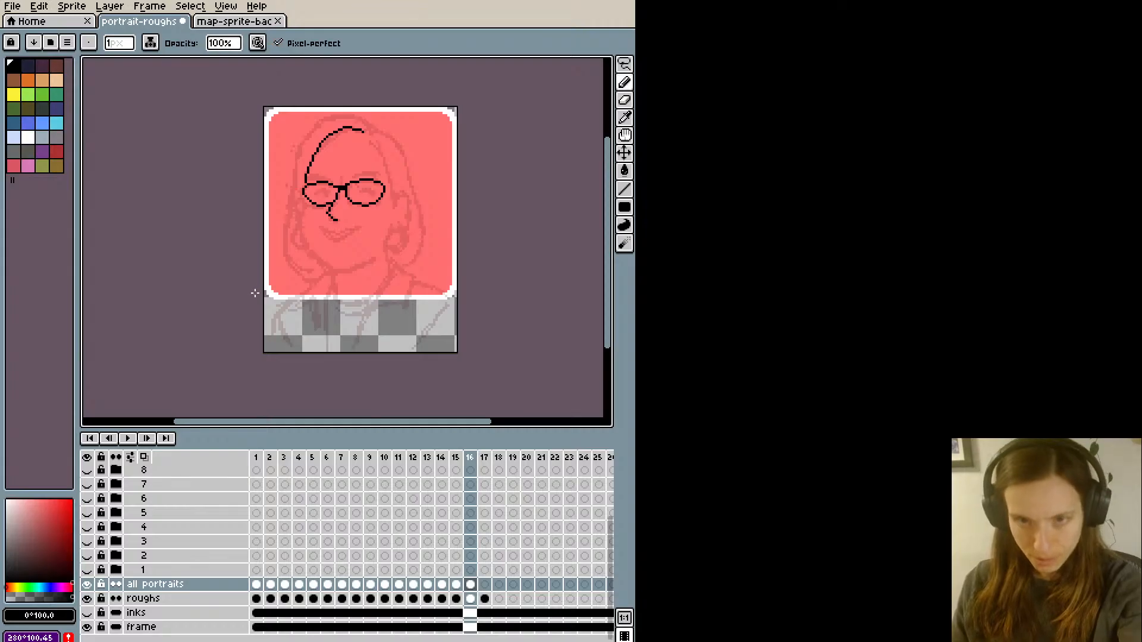
- Ink the hairline from the parting down the right side of the face and outline the right ear
left_click_drag(373, 138, 395, 181)
key("ctrl+z")
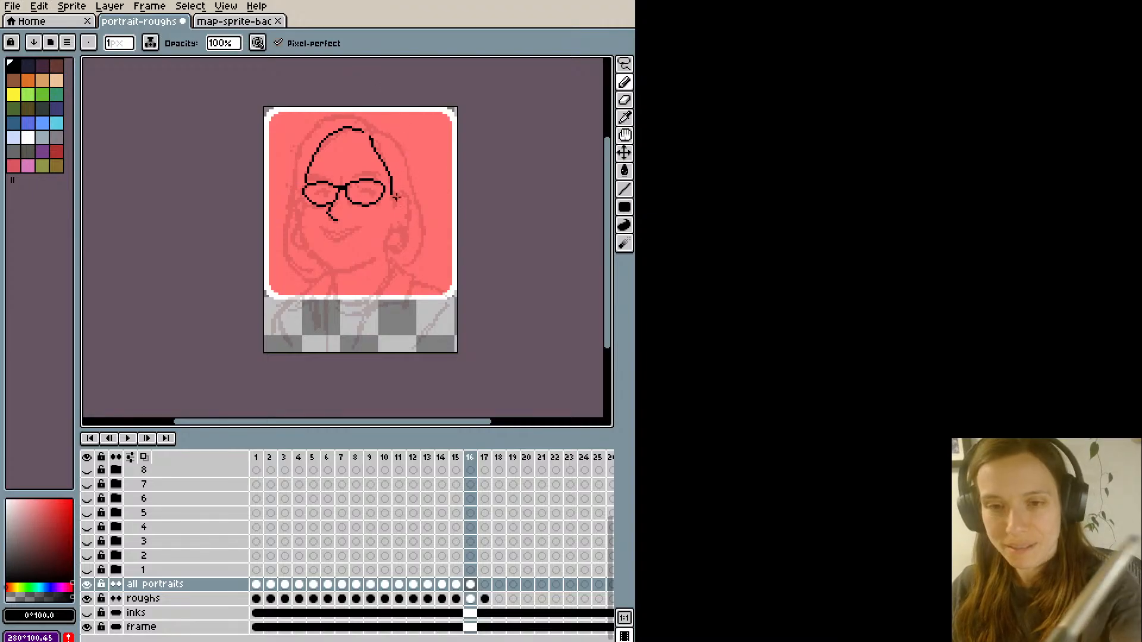
mouse_move(394, 198)
left_mouse_down()
mouse_move(410, 194)
mouse_move(398, 232)
left_mouse_up()
key("ctrl+z")
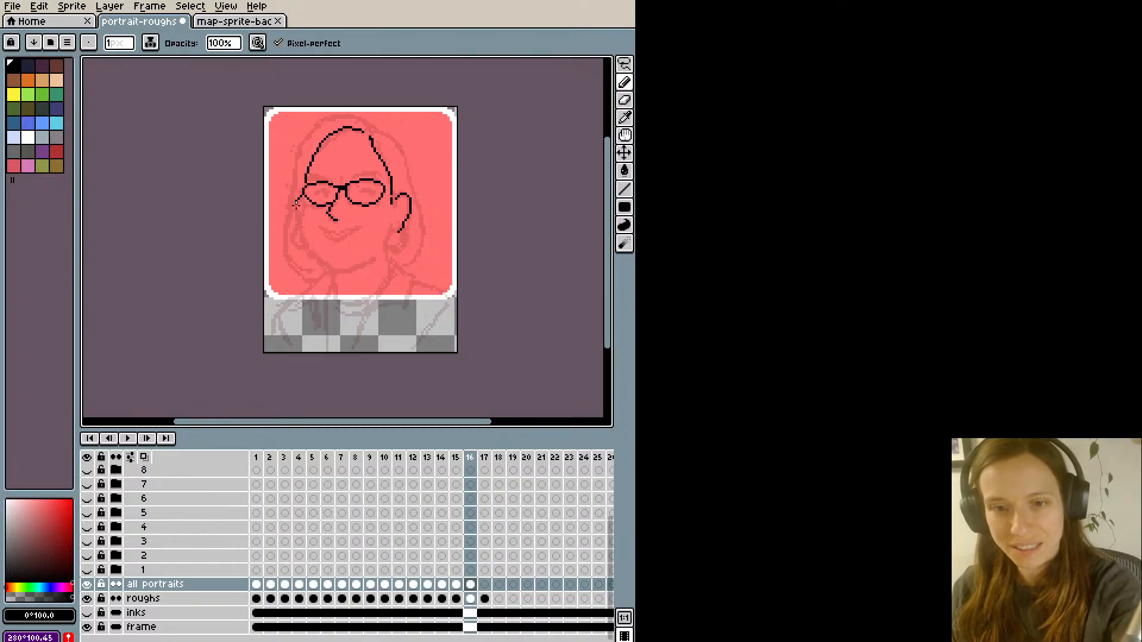
- Ink the left ear, cheek and jaw around to the chin, erase the doubled jaw pixels, and finish the right earlobe
mouse_move(295, 204)
left_mouse_down()
mouse_move(322, 265)
mouse_move(342, 272)
mouse_move(376, 260)
left_mouse_up()
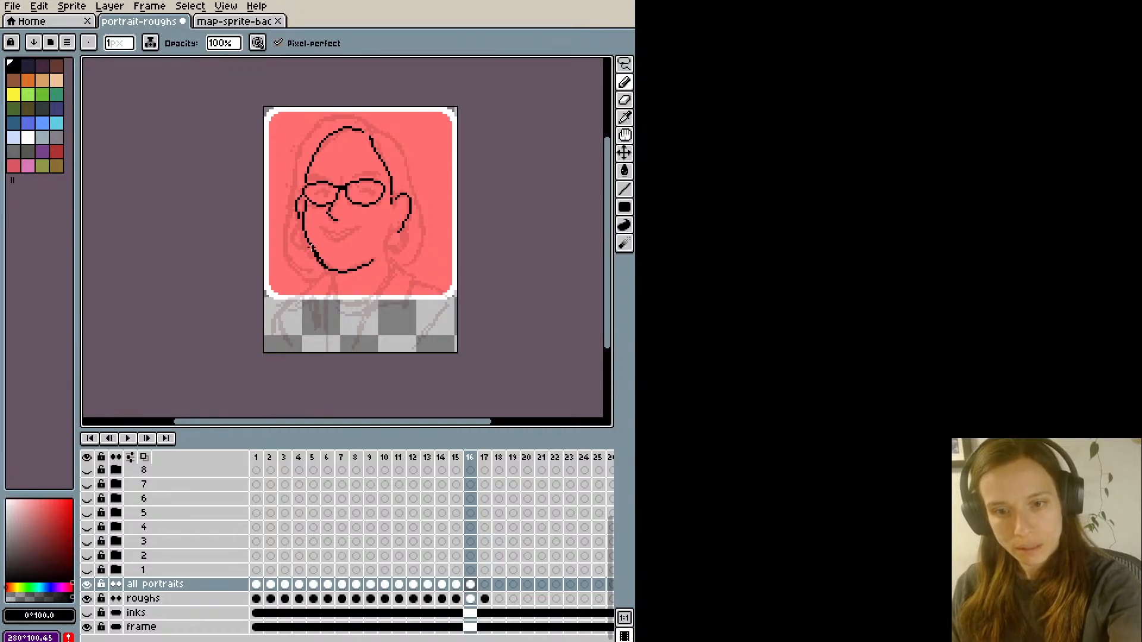
key("e")
left_click_drag(320, 251, 324, 266)
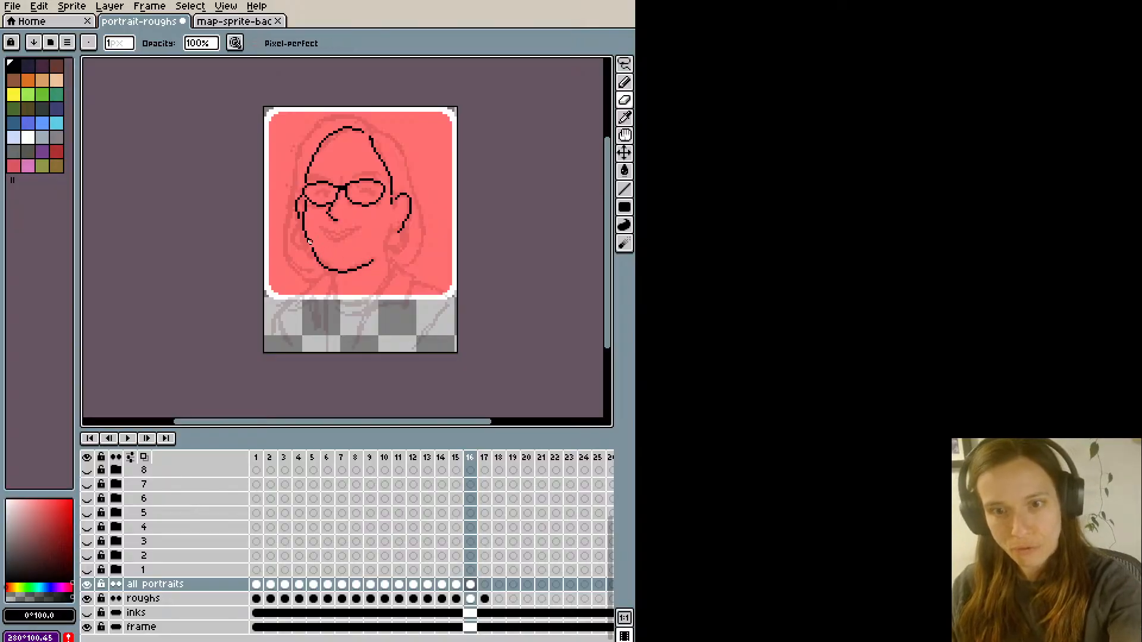
key("b")
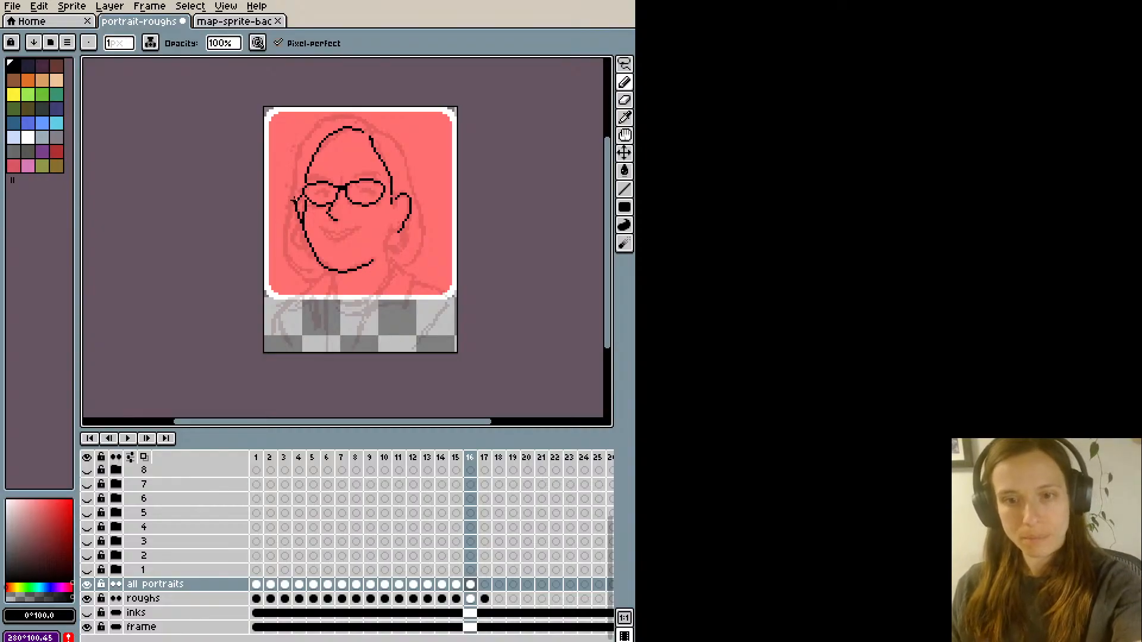
left_click_drag(403, 226, 389, 222)
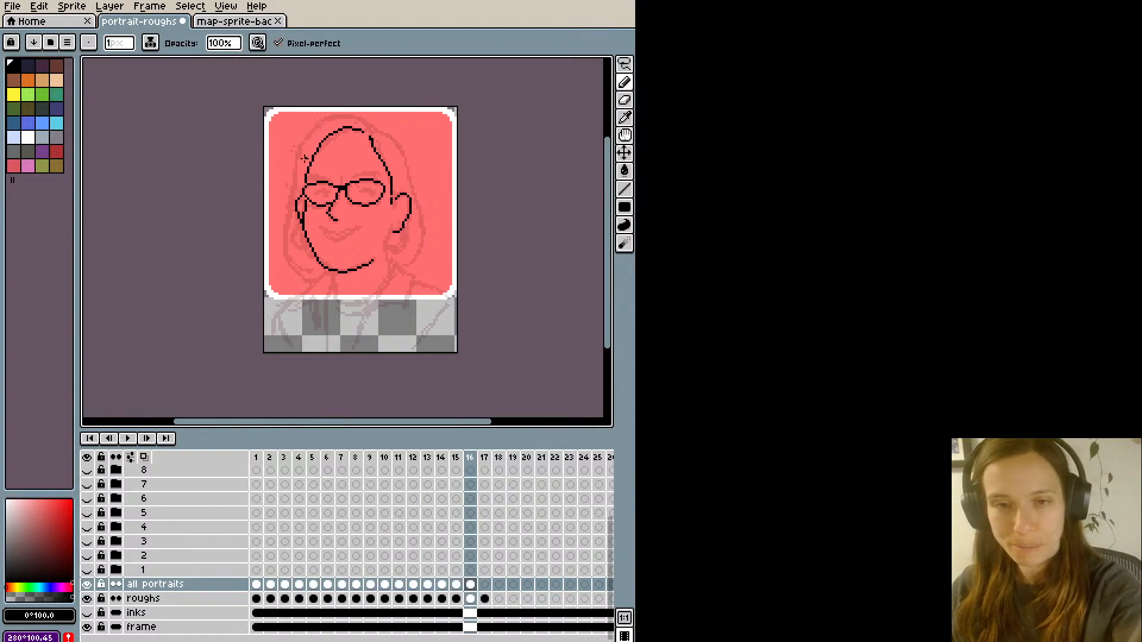
- Ink the outer hair contour from beside the left ear over the crown and down to the right ear
left_click_drag(292, 198, 296, 151)
key("ctrl+z")
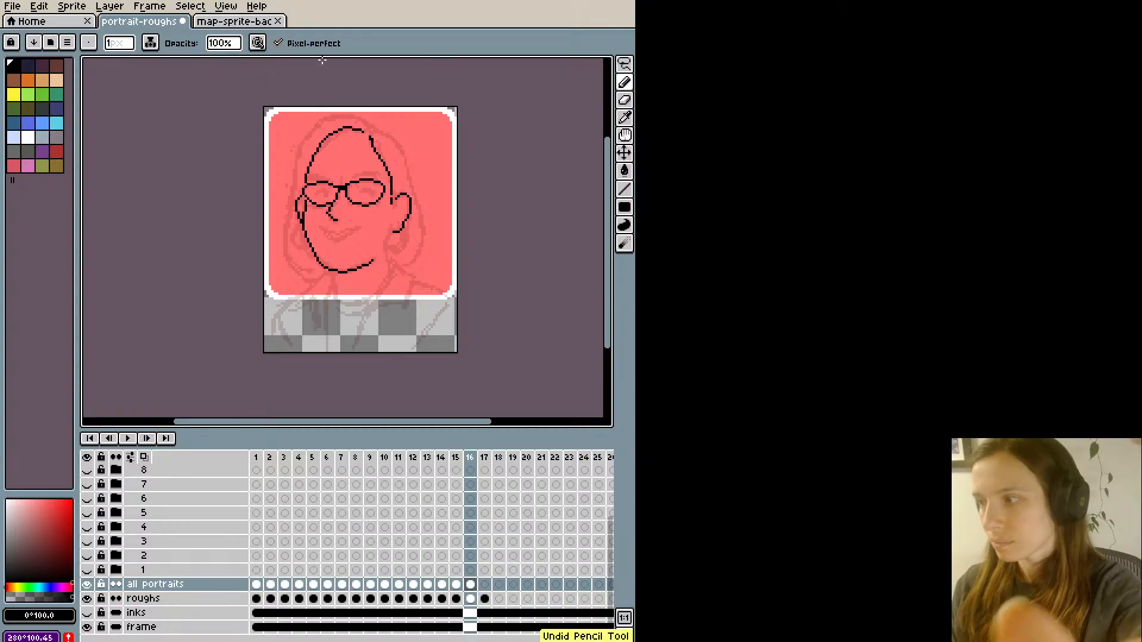
mouse_move(292, 199)
left_mouse_down()
mouse_move(306, 138)
mouse_move(353, 109)
left_mouse_up()
key("ctrl+z")
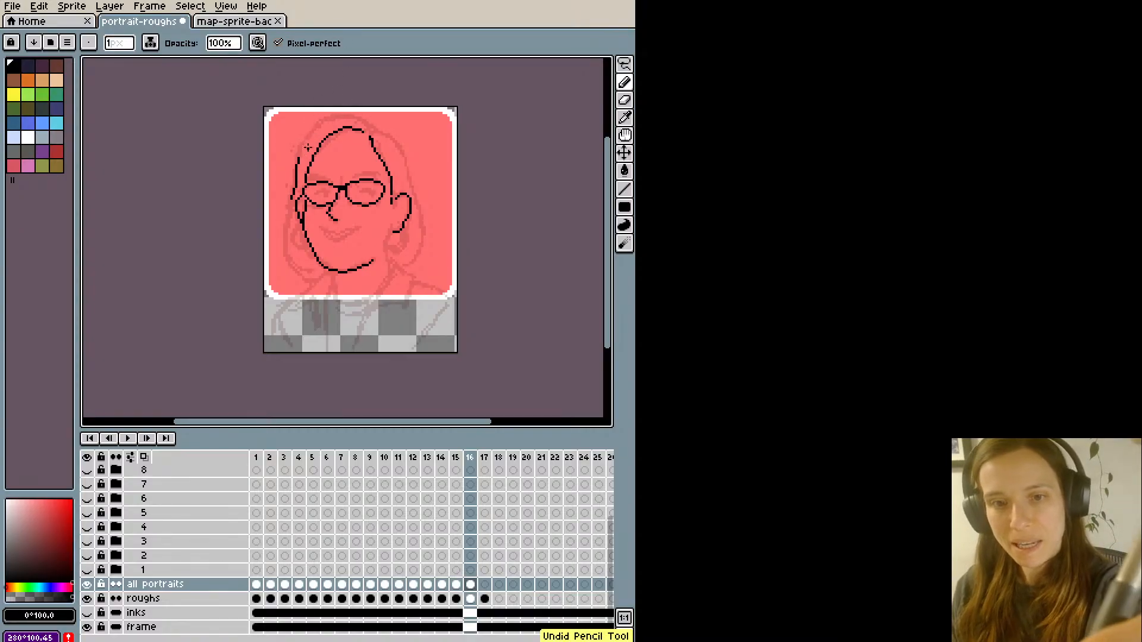
left_click_drag(300, 156, 355, 115)
key("ctrl+z")
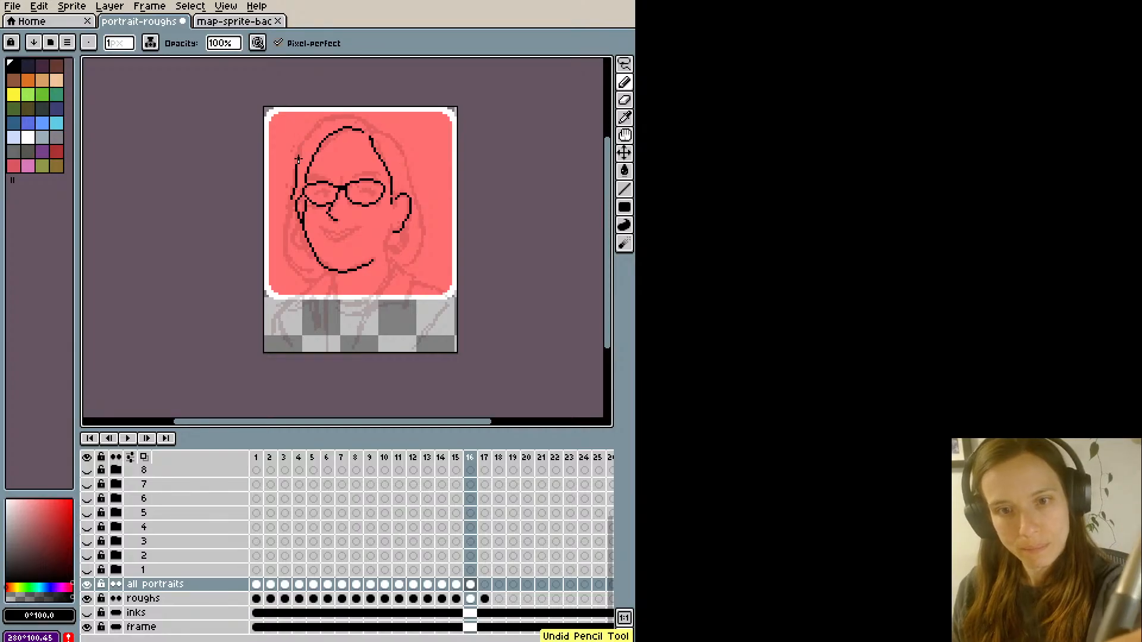
mouse_move(299, 157)
left_mouse_down()
mouse_move(360, 120)
mouse_move(332, 116)
mouse_move(384, 128)
mouse_move(427, 225)
mouse_move(413, 271)
left_mouse_up()
key("ctrl+z")
- Ink the right side of the hair from ear height down to its inward-curling tip
left_click_drag(411, 177, 406, 274)
key("ctrl+z")
mouse_move(412, 179)
left_mouse_down()
mouse_move(421, 222)
mouse_move(400, 269)
left_mouse_up()
key("ctrl+z")
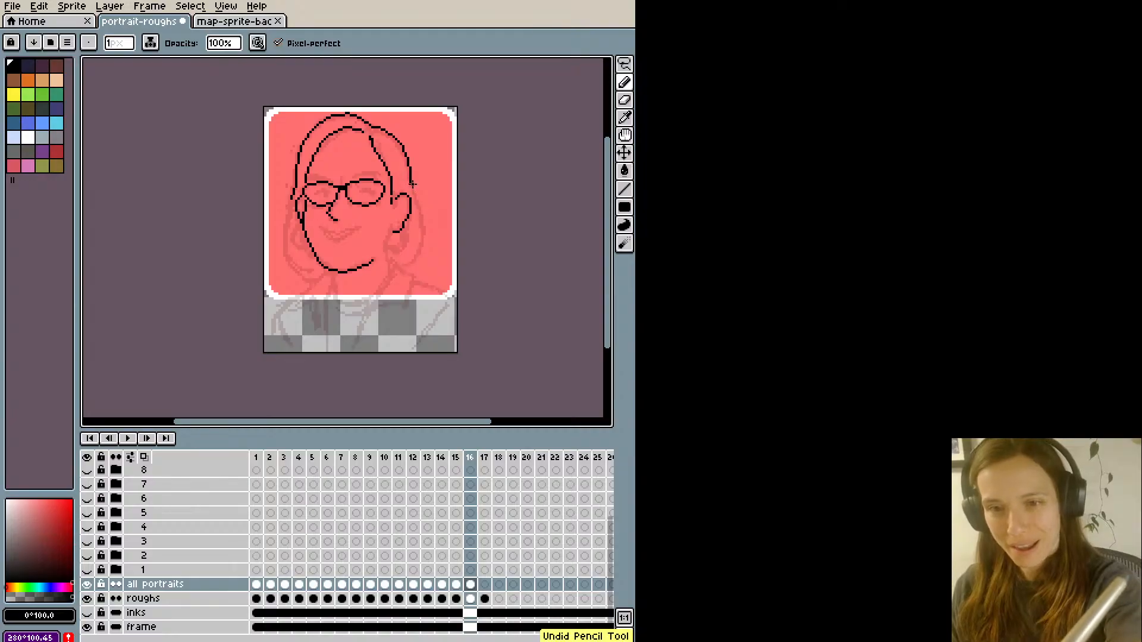
mouse_move(413, 184)
left_mouse_down()
mouse_move(418, 221)
mouse_move(398, 274)
left_mouse_up()
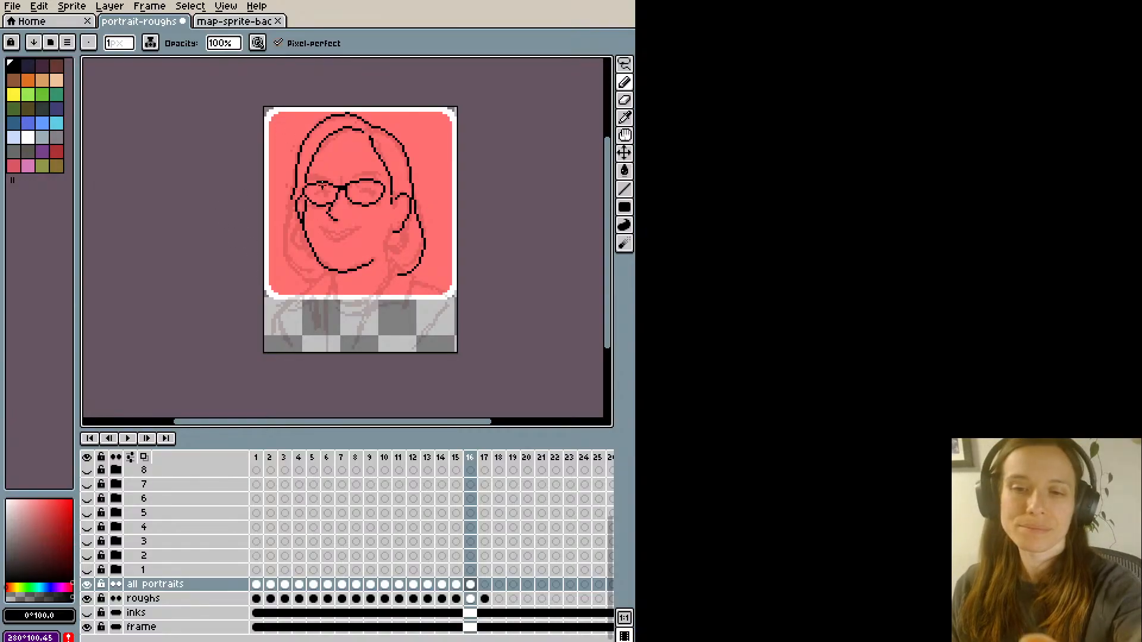
key("ctrl+z")
mouse_move(412, 185)
left_mouse_down()
mouse_move(421, 217)
mouse_move(400, 267)
left_mouse_up()
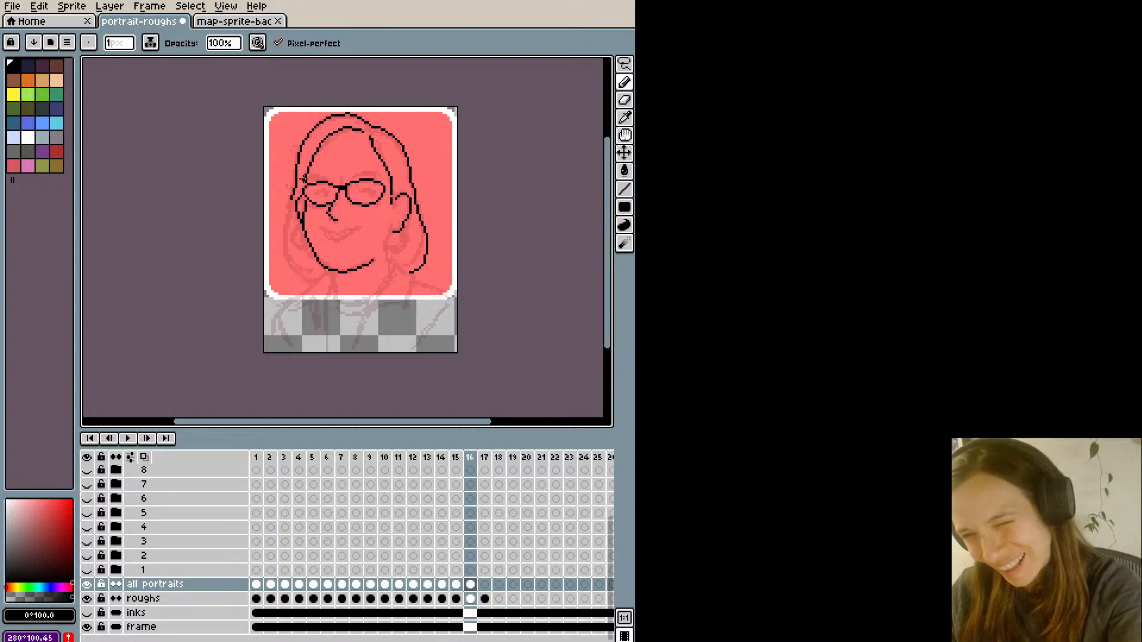
- Ink the left side of the hair from the ear down to its inward-curling tip beside the jaw
mouse_move(291, 199)
left_mouse_down()
mouse_move(288, 247)
mouse_move(322, 278)
left_mouse_up()
key("ctrl+z")
mouse_move(292, 201)
left_mouse_down()
mouse_move(293, 260)
mouse_move(322, 277)
left_mouse_up()
key("ctrl+z")
mouse_move(291, 197)
left_mouse_down()
mouse_move(285, 245)
mouse_move(315, 285)
left_mouse_up()
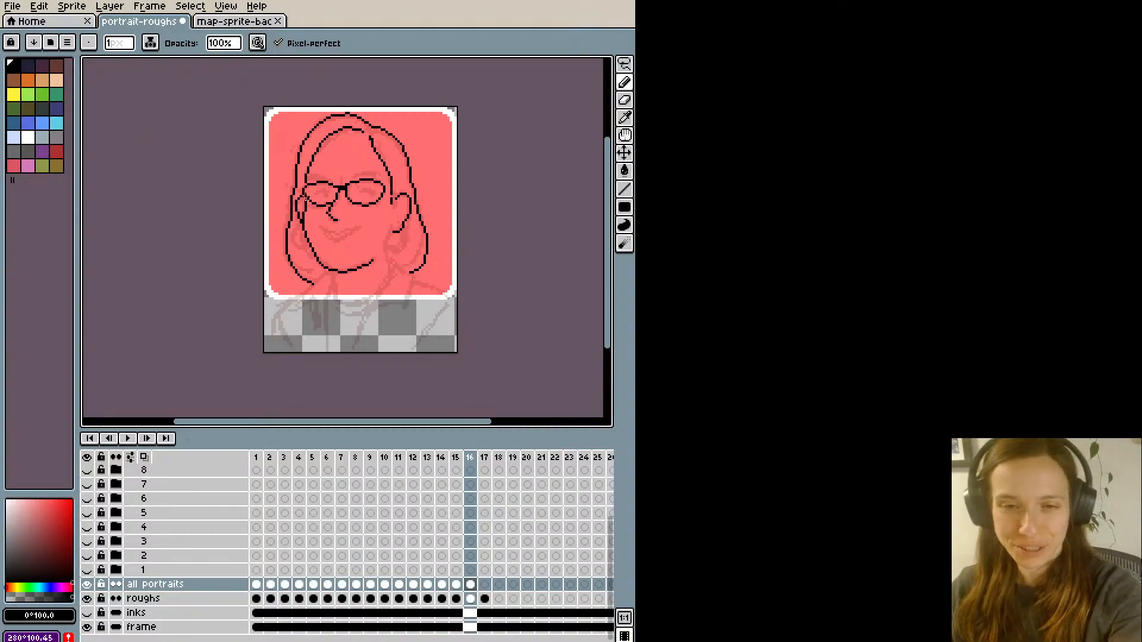
key("e")
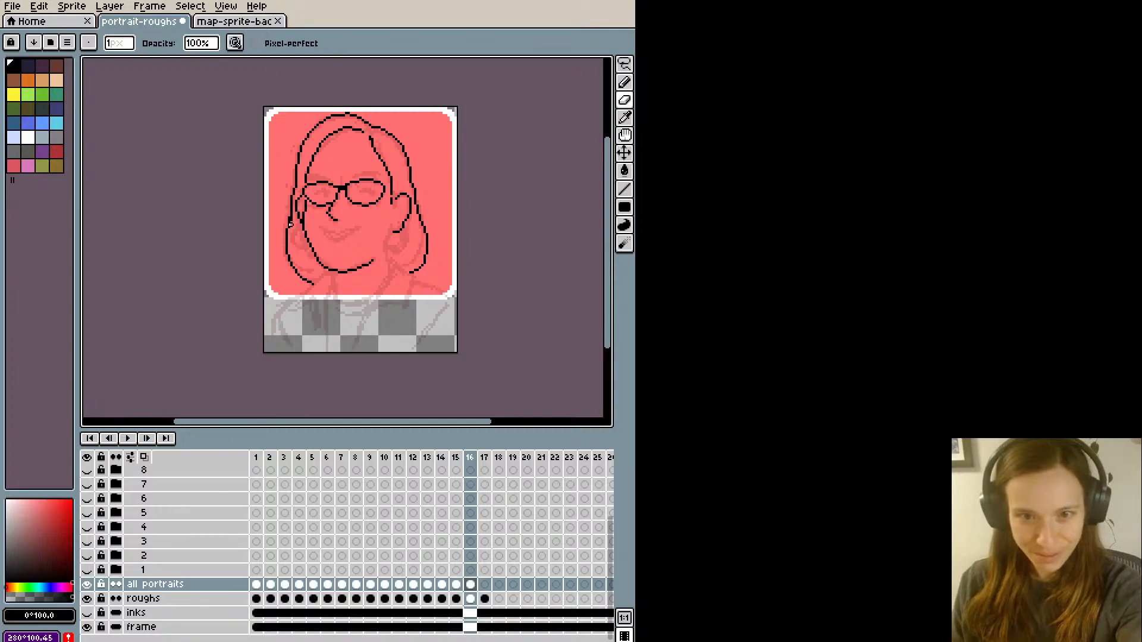
key("b")
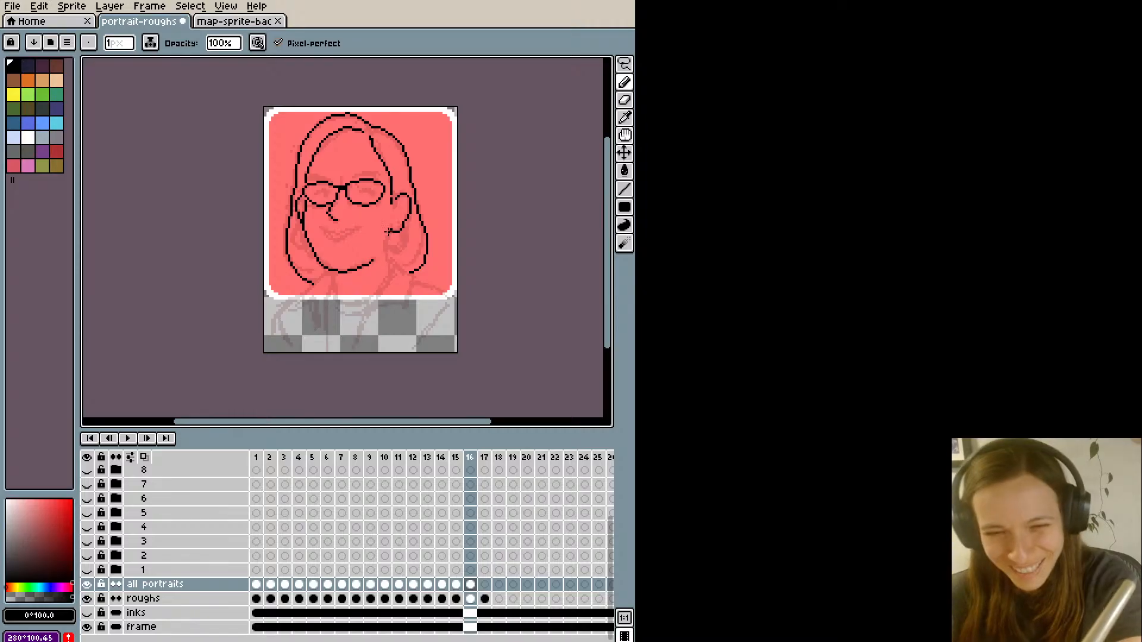
- Ink the back line of the neck from the right earlobe down towards the collar
mouse_move(388, 231)
left_mouse_down()
mouse_move(393, 282)
mouse_move(392, 226)
left_mouse_up()
key("ctrl+z")
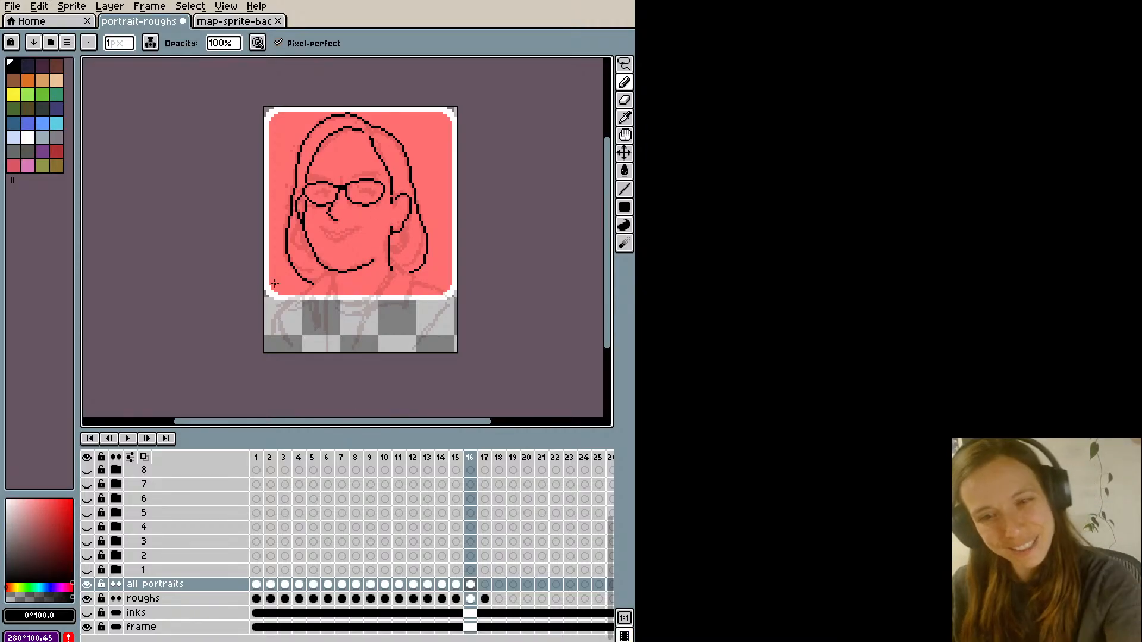
key("ctrl+z")
left_click_drag(389, 275, 387, 223)
key("ctrl+z")
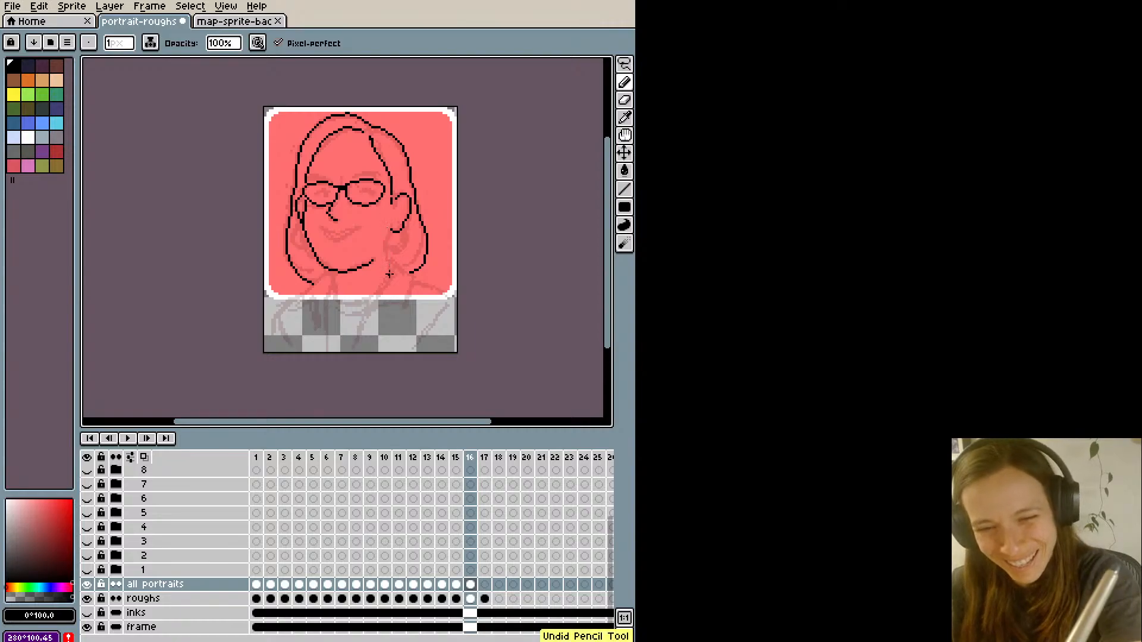
left_click_drag(390, 274, 385, 227)
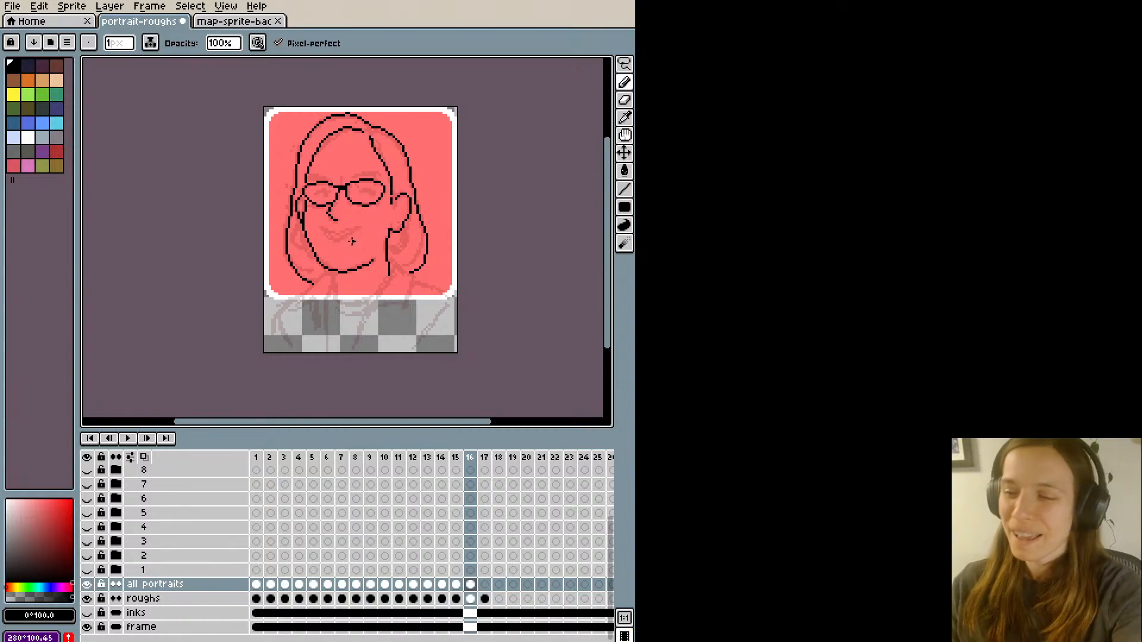
- Ink the front of the neck and the curved neckline below the chin, and try a first line for the jacket lapel
mouse_move(332, 271)
left_mouse_down()
mouse_move(336, 303)
mouse_move(382, 298)
mouse_move(351, 306)
mouse_move(376, 295)
left_mouse_up()
key("ctrl+z")
key("ctrl+z")
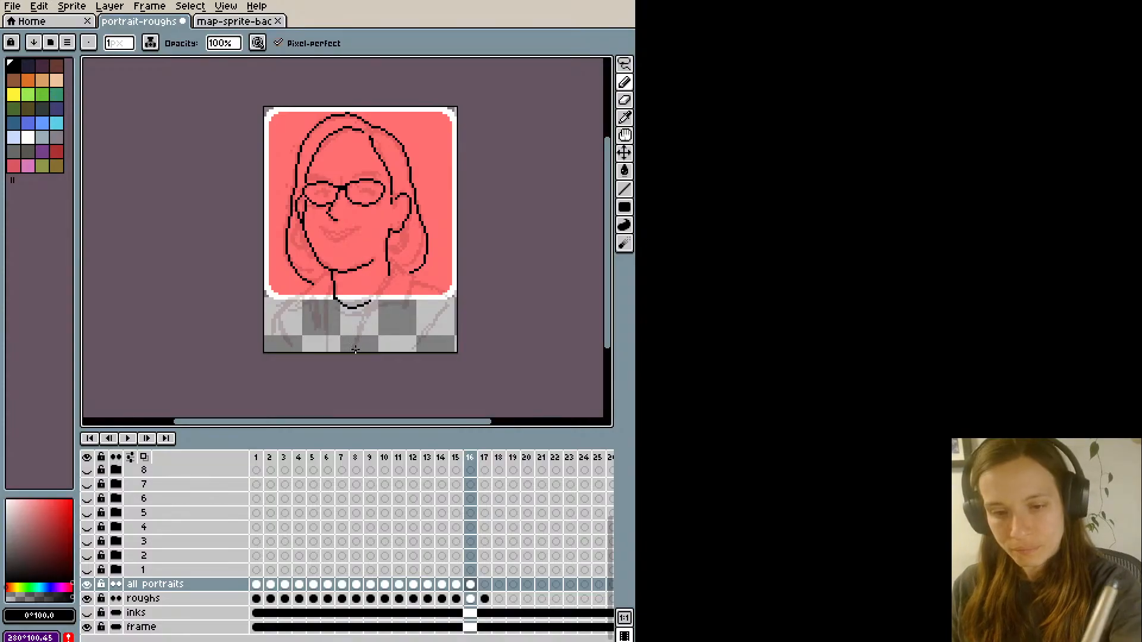
left_click_drag(354, 350, 374, 301)
key("ctrl+z")
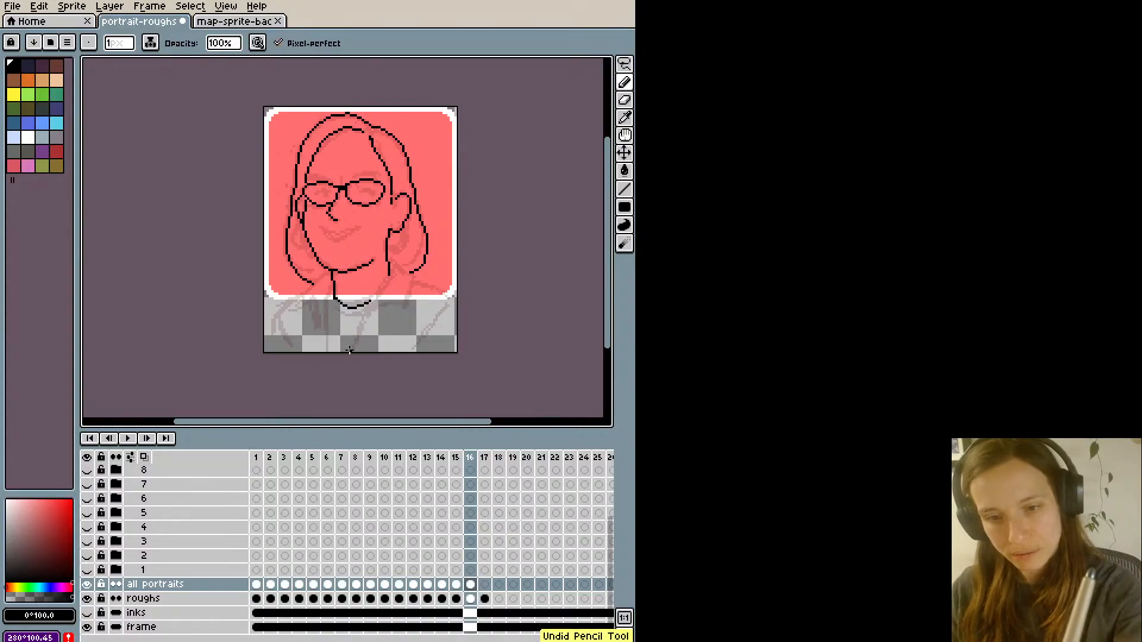
- Ink the right jacket lapel from the bottom edge up to the neck, with its pointed collar flap beneath the hair
left_click_drag(349, 351, 393, 261)
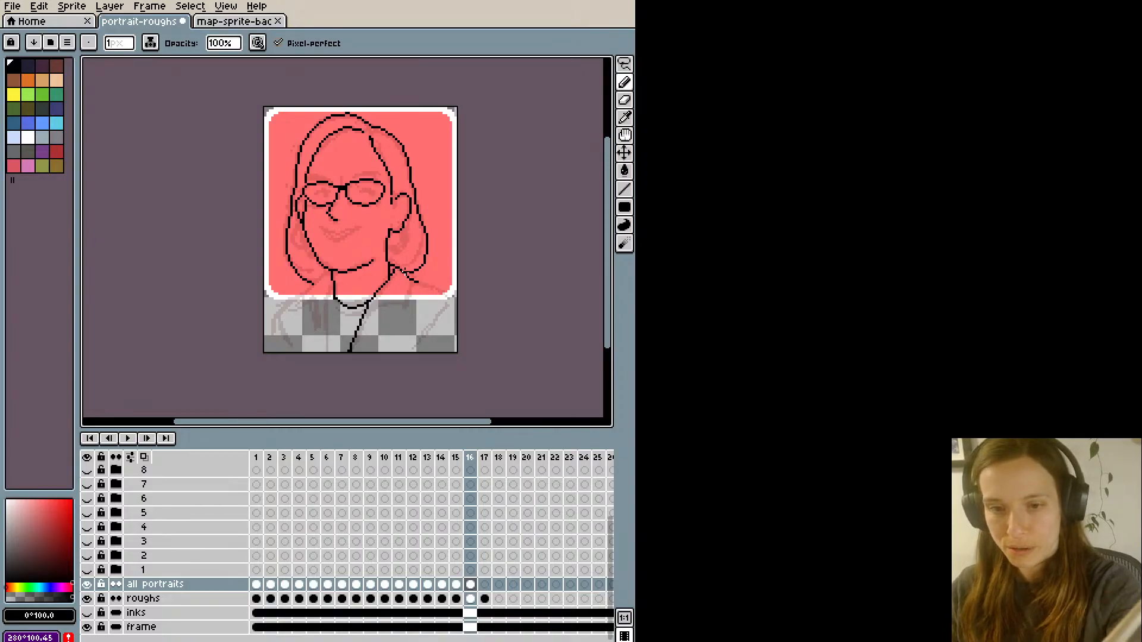
key("ctrl+z")
mouse_move(390, 261)
left_mouse_down()
mouse_move(416, 284)
mouse_move(401, 288)
mouse_move(410, 305)
mouse_move(383, 305)
mouse_move(406, 307)
mouse_move(388, 305)
mouse_move(361, 334)
mouse_move(382, 306)
mouse_move(418, 290)
left_mouse_up()
key("ctrl+z")
key("ctrl+z")
key("e")
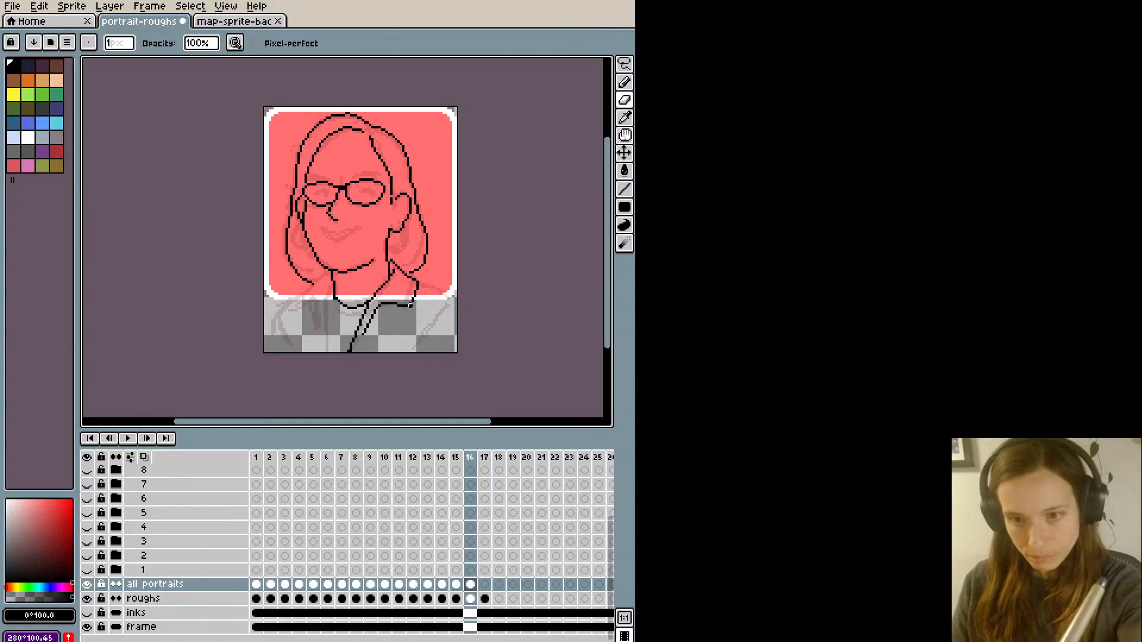
- Ink the left front edge of the jacket from the bottom edge up along the neck to the jaw
key("b")
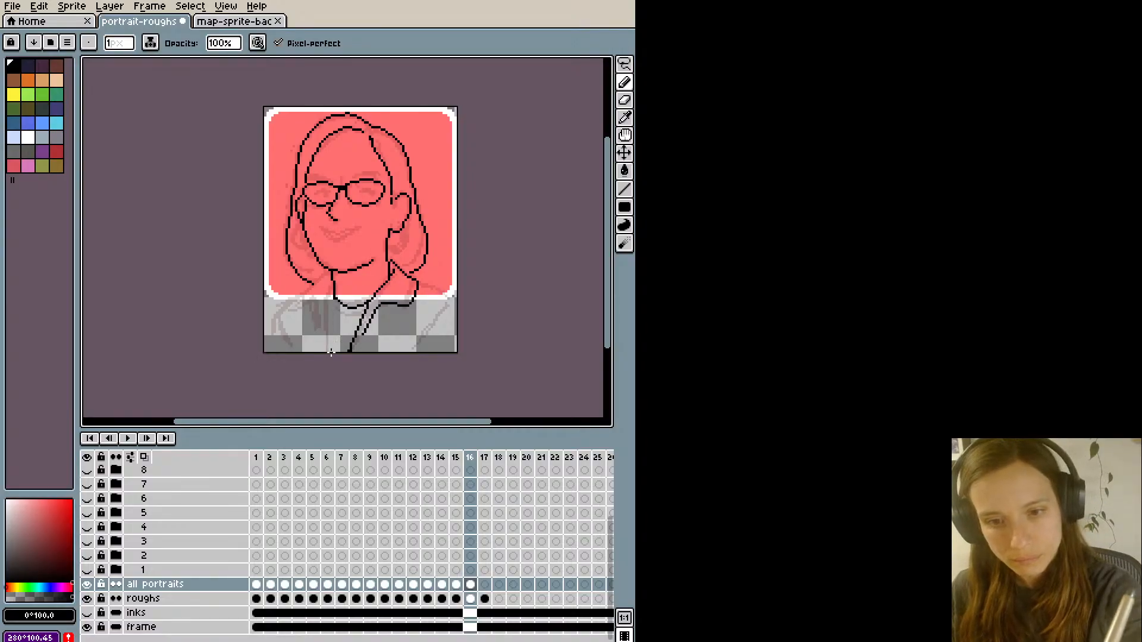
mouse_move(332, 352)
left_mouse_down()
mouse_move(327, 276)
mouse_move(338, 289)
mouse_move(342, 271)
mouse_move(332, 274)
left_mouse_up()
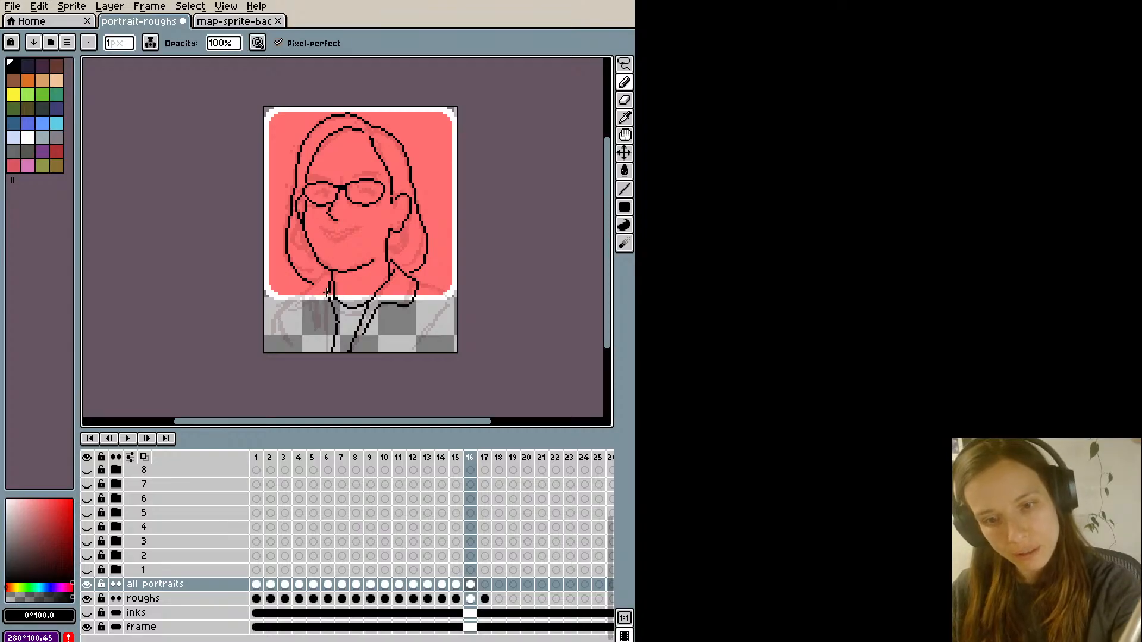
key("e")
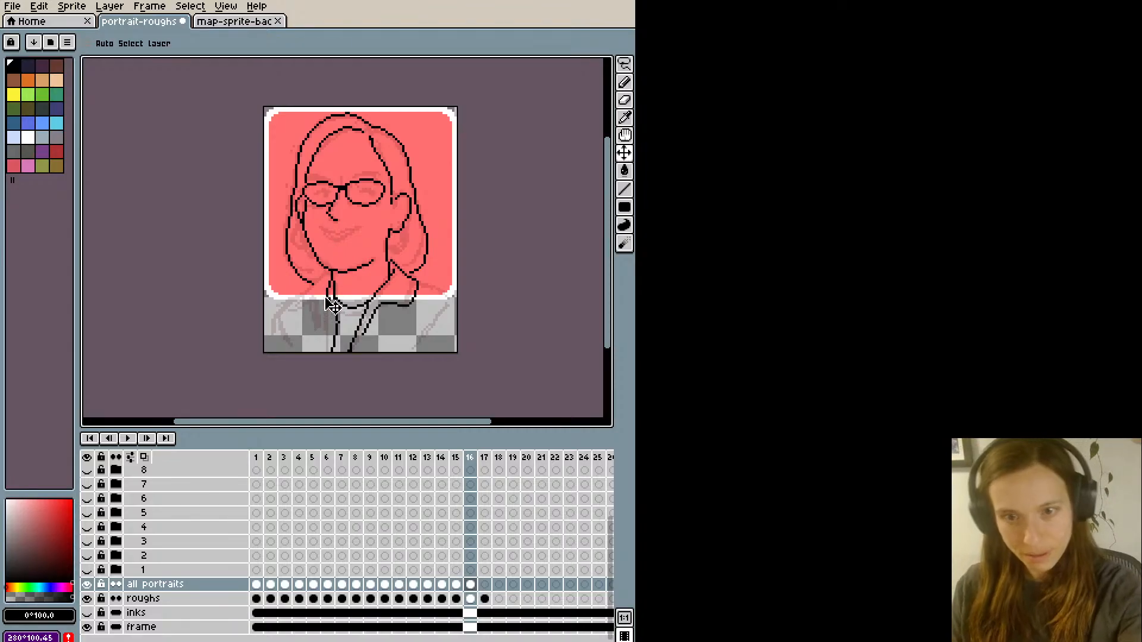
key("b")
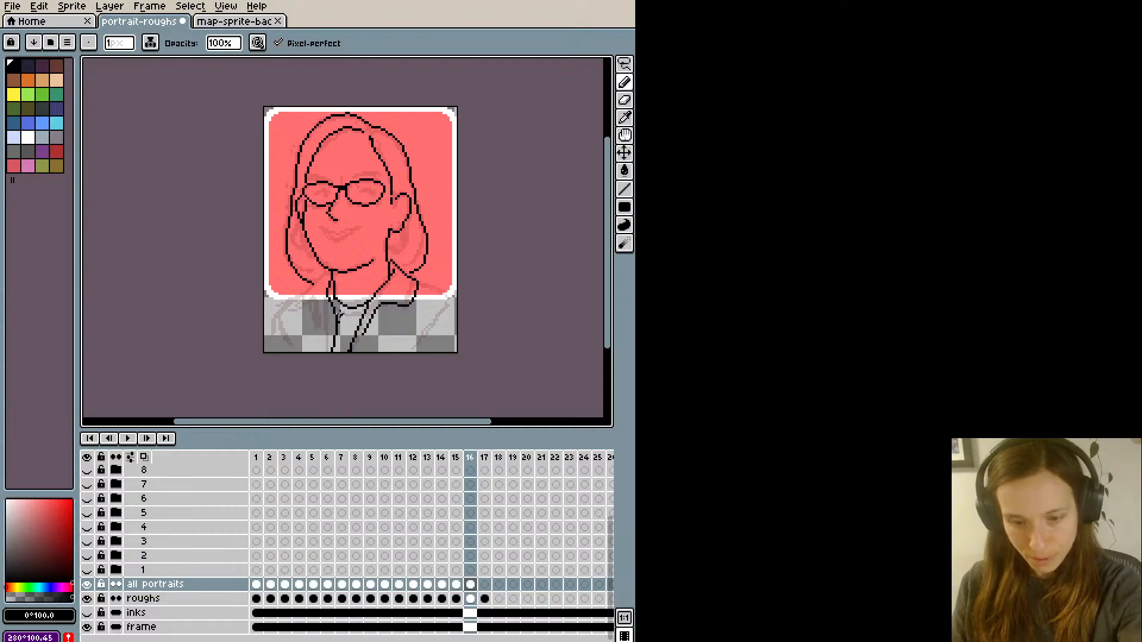
key("e")
key("v")
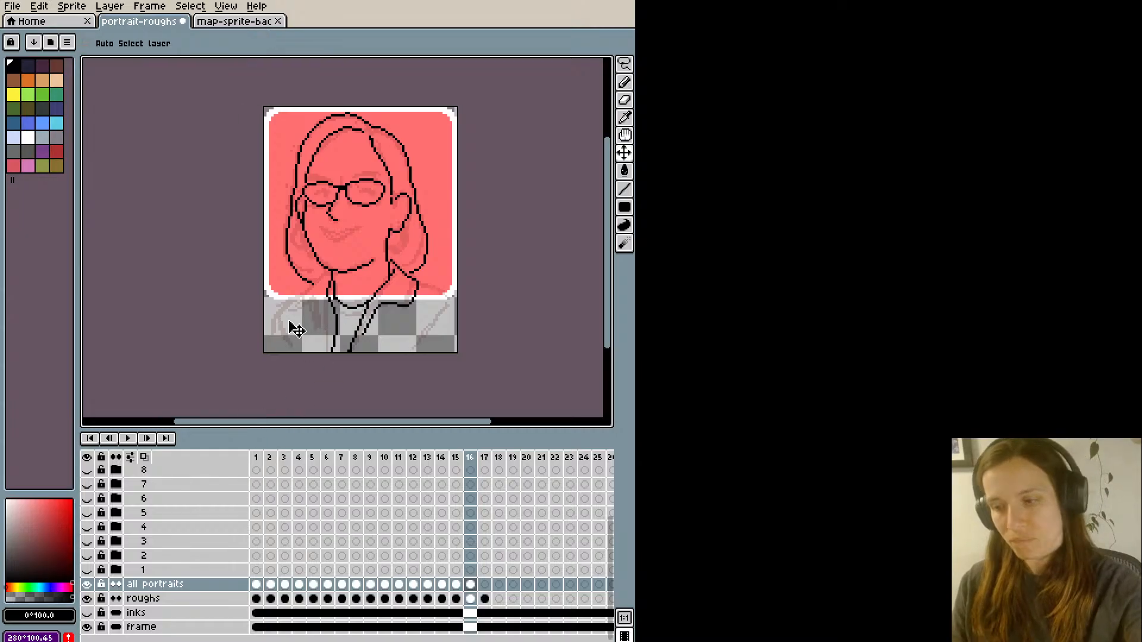
- Ink the left collar flap, from the jaw out below the hair tip and back to the jacket's front edge
key("b")
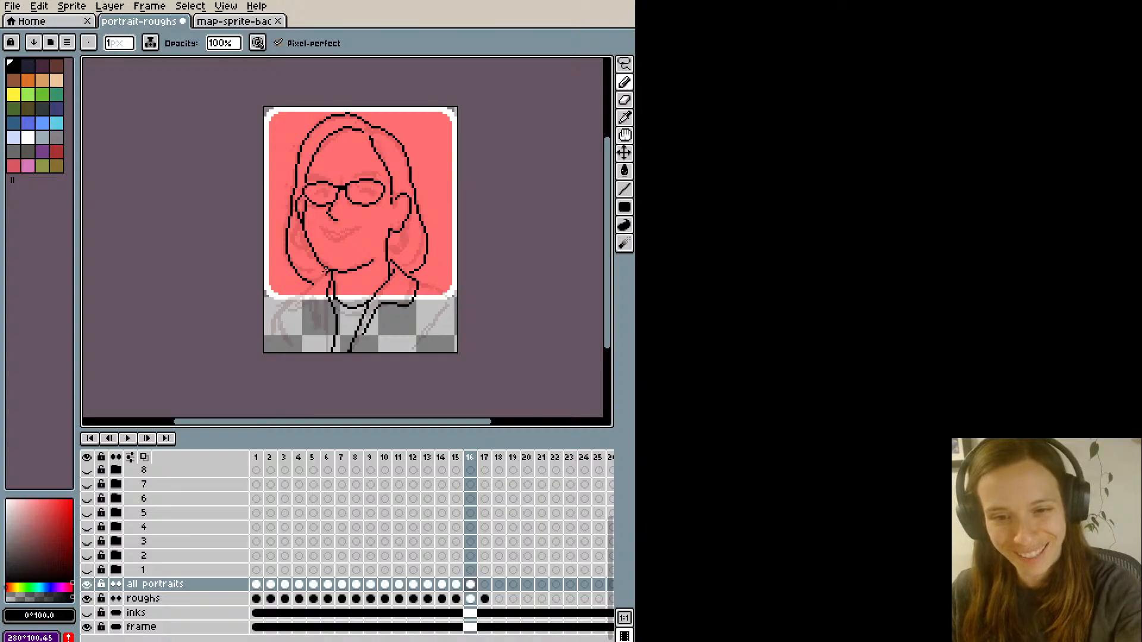
mouse_move(327, 270)
left_mouse_down()
mouse_move(302, 313)
mouse_move(319, 301)
left_mouse_up()
key("ctrl+z")
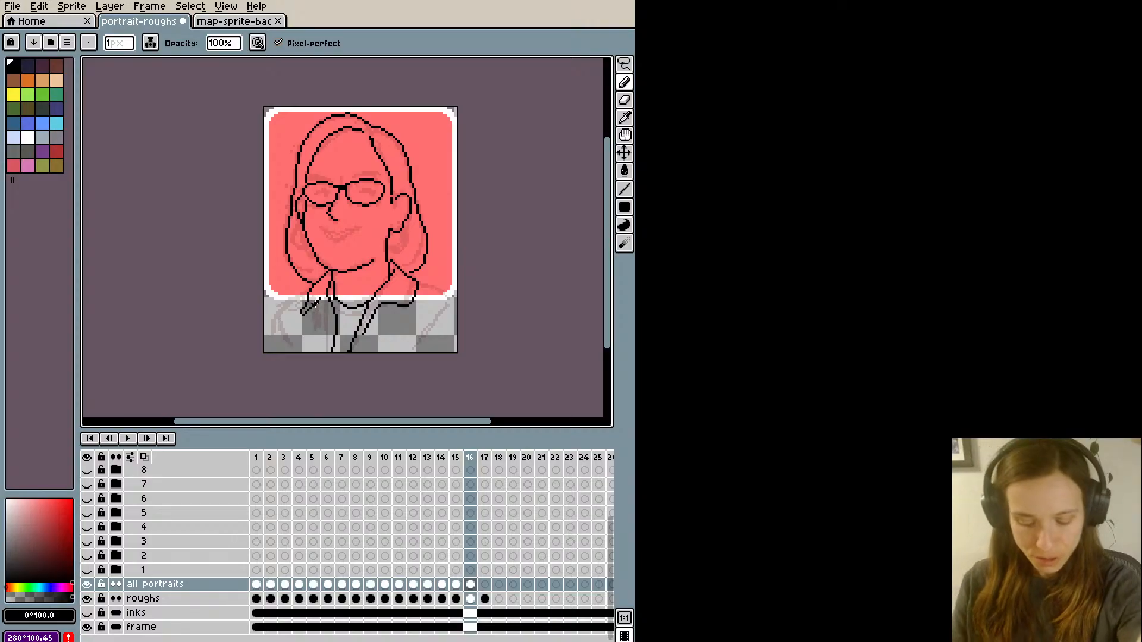
key("e")
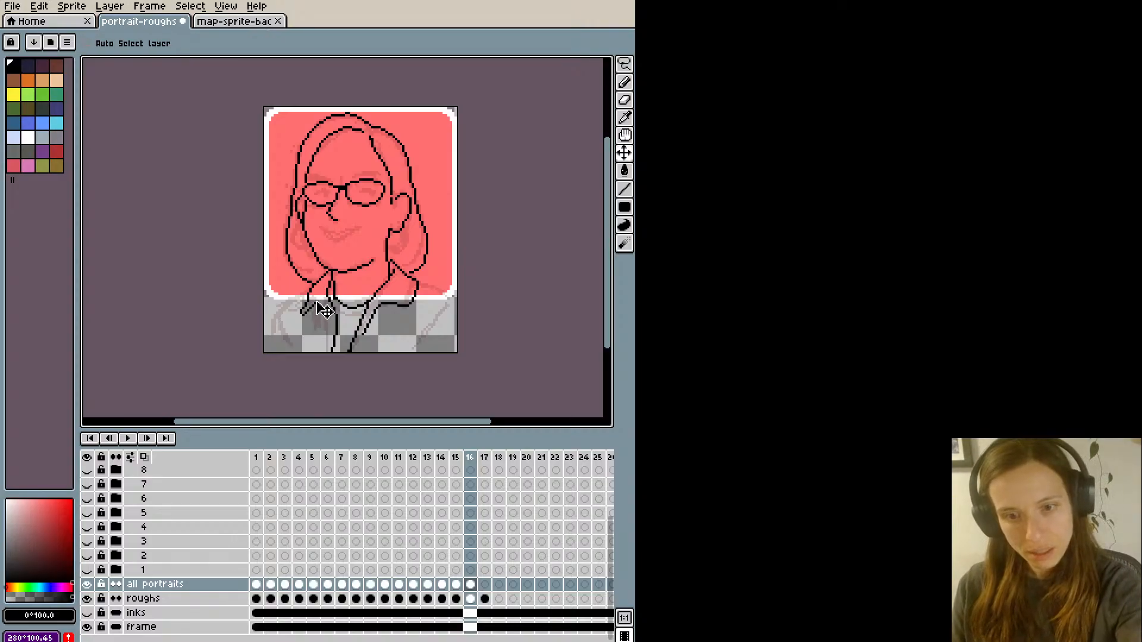
key("b")
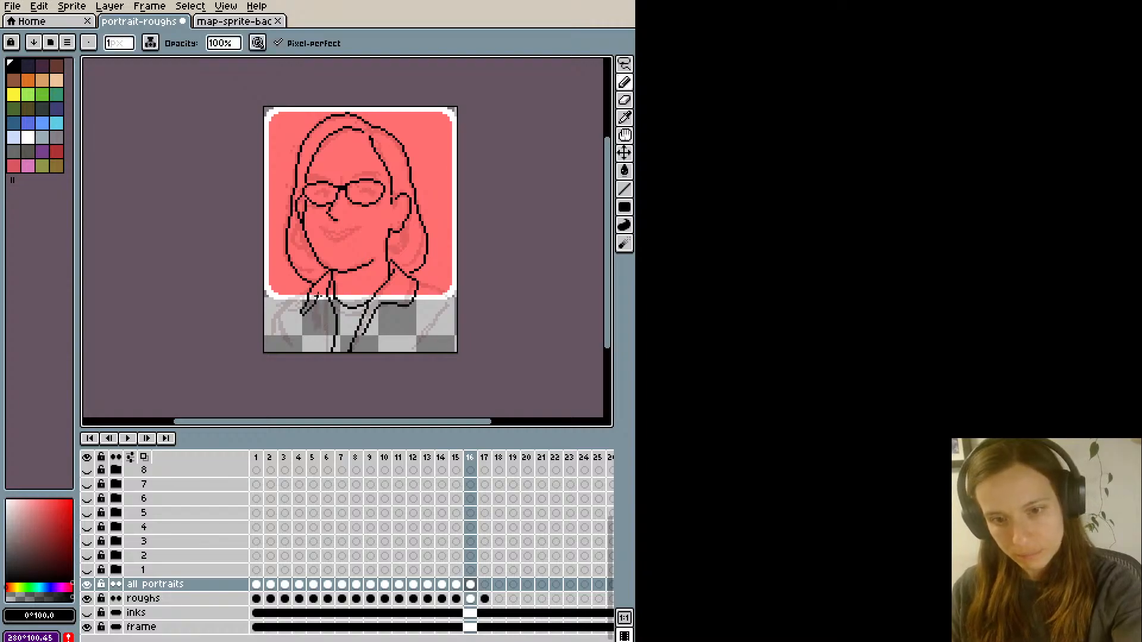
left_click_drag(319, 301, 332, 327)
key("ctrl+z")
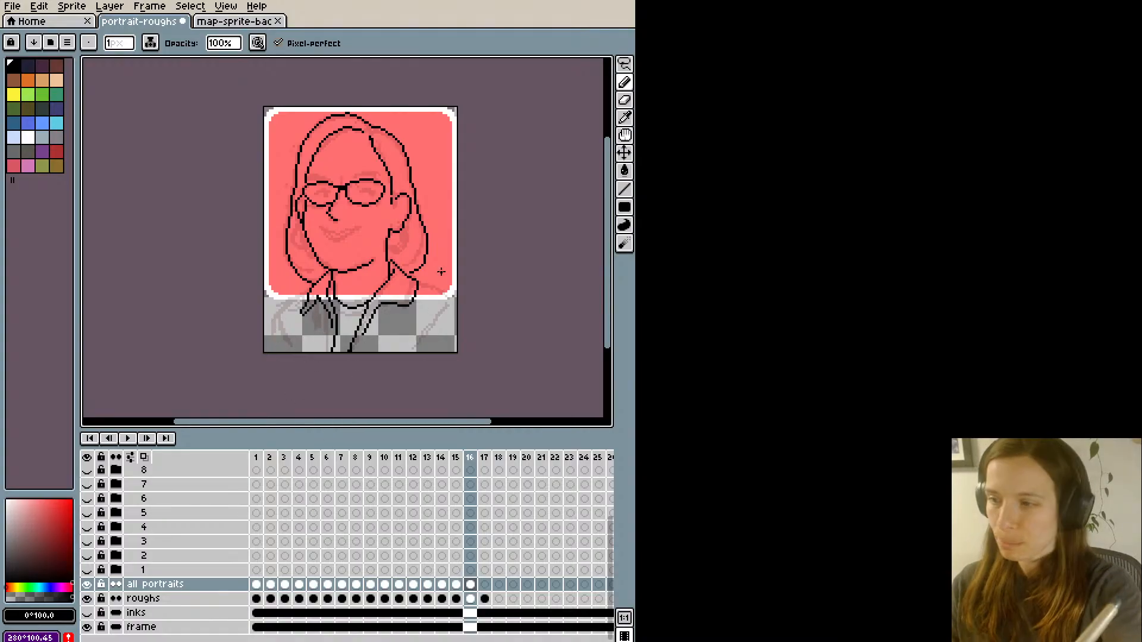
- Ink the right shoulder line outwards from the collar and the curved left shoulder line up to the left collar flap
left_click_drag(418, 285, 451, 305)
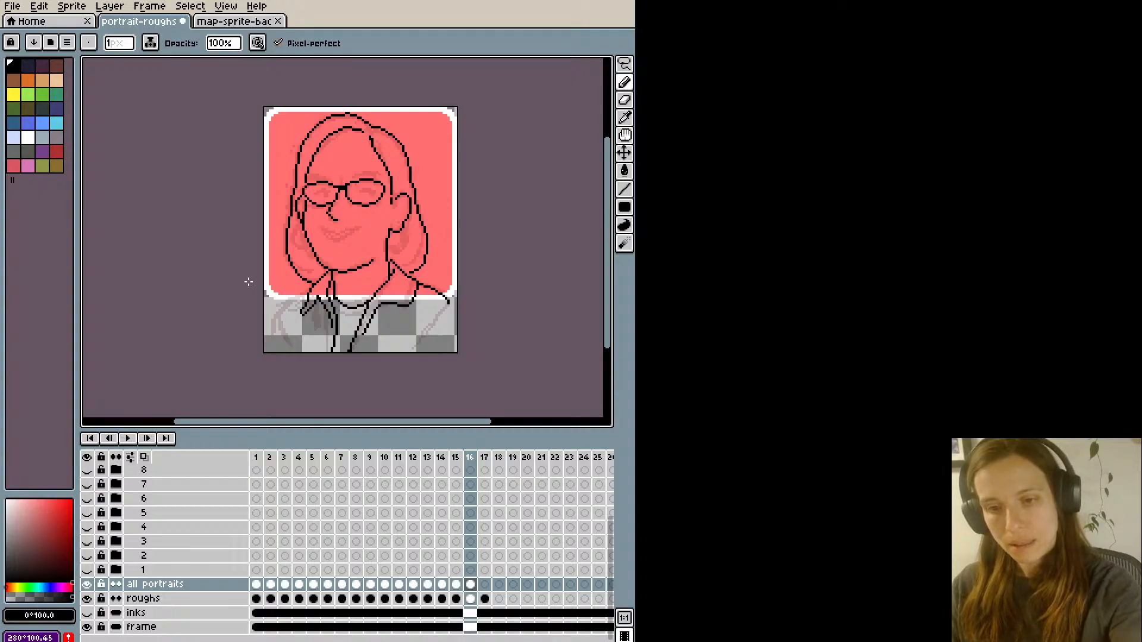
mouse_move(305, 293)
left_mouse_down()
mouse_move(277, 323)
mouse_move(310, 293)
left_mouse_up()
key("ctrl+z")
key("ctrl+z")
left_click_drag(273, 326, 309, 292)
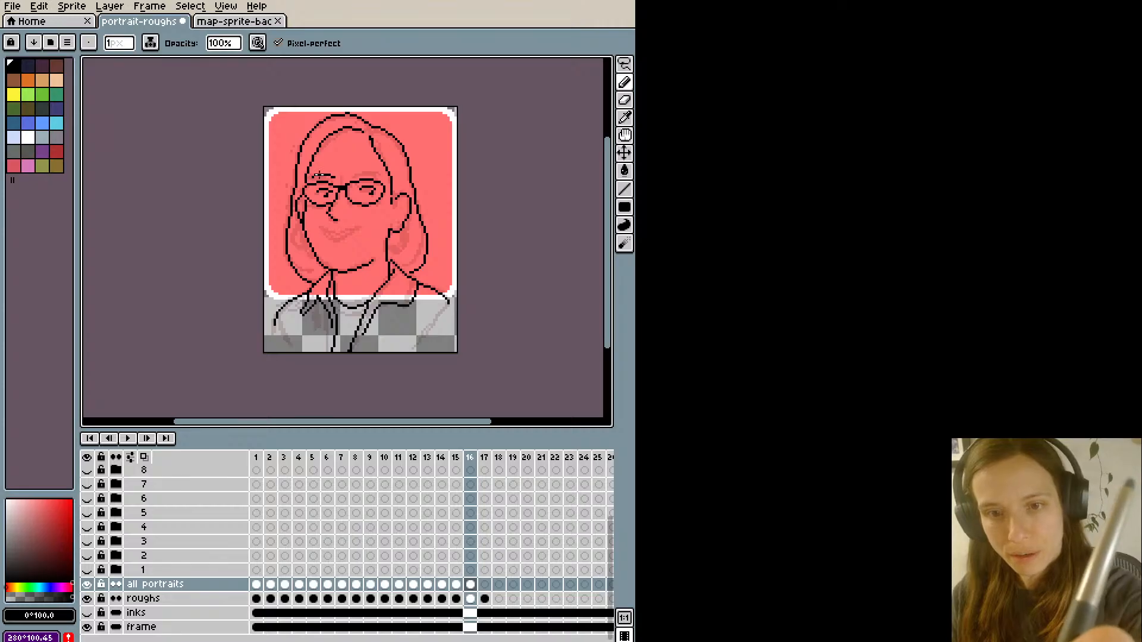
- Ink thick black eyebrows above both lenses of the glasses
left_click_drag(319, 175, 336, 179)
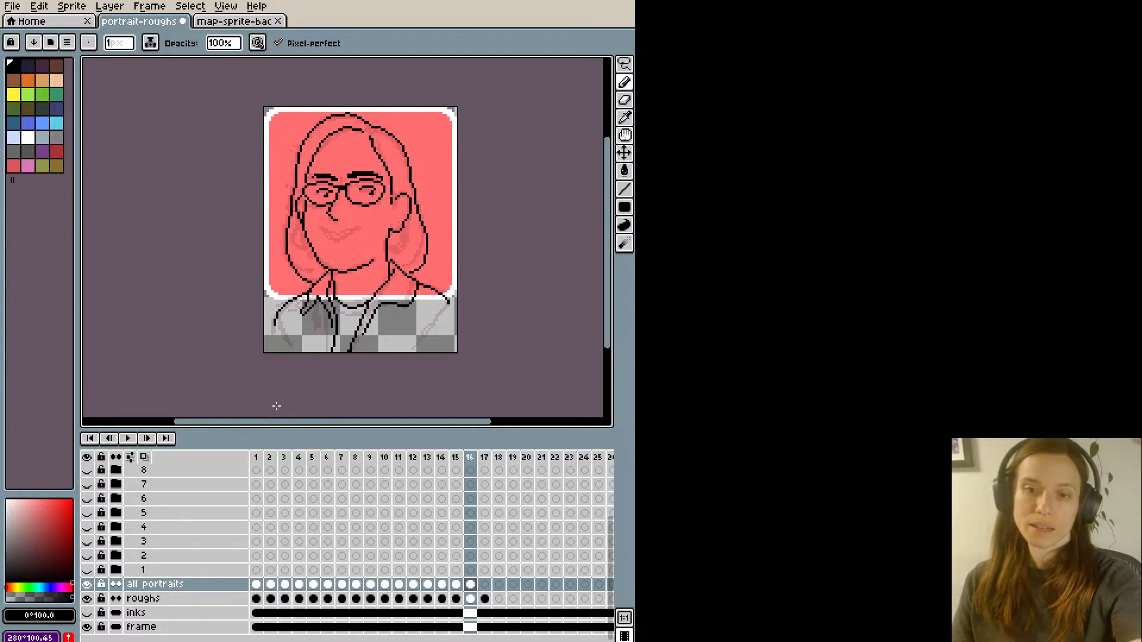
key("m")
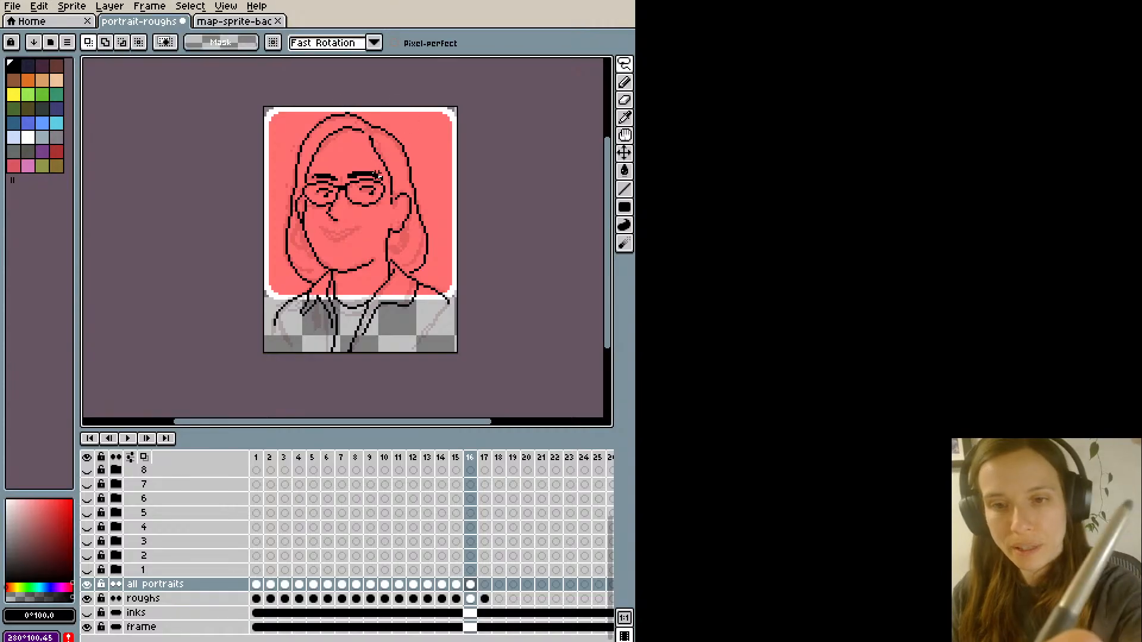
key("i")
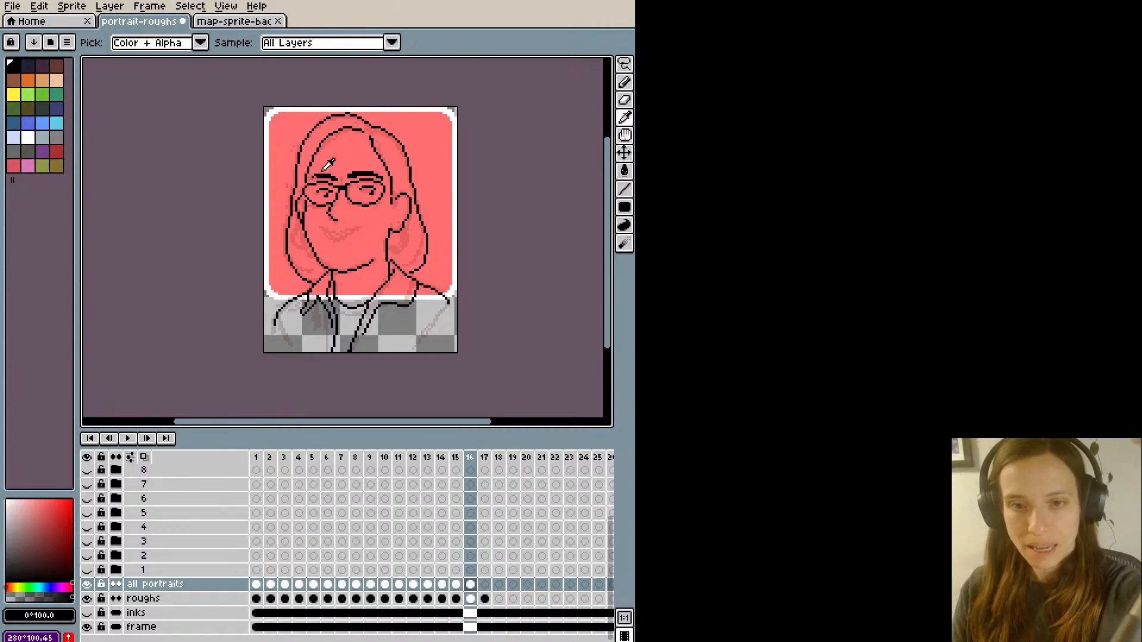
left_click(321, 176)
key("b")
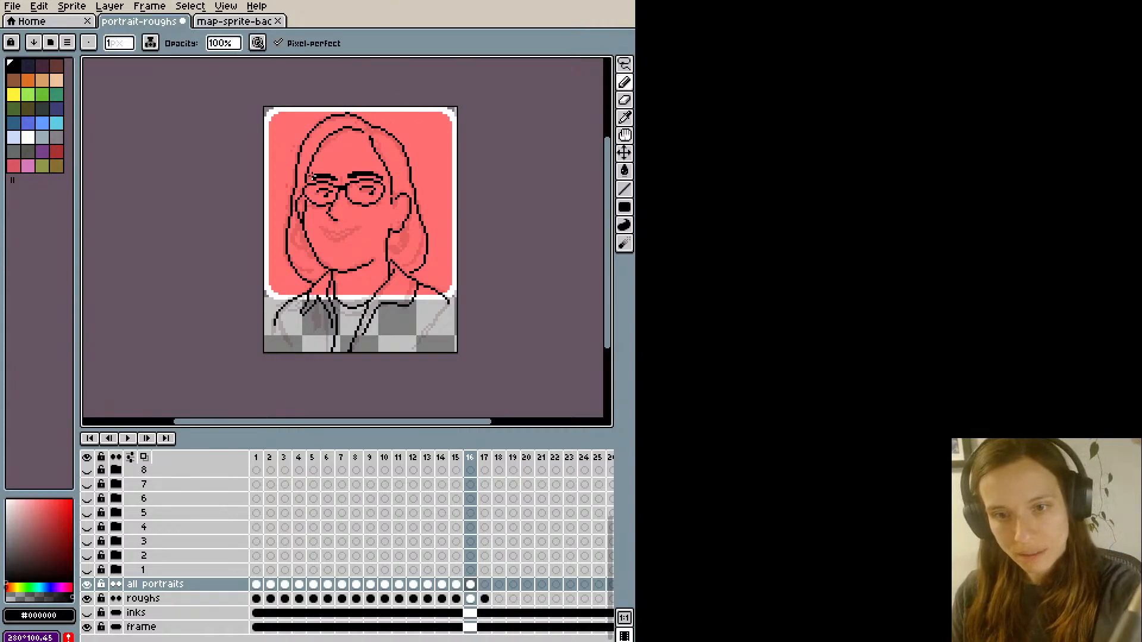
- Refine the thickness and inner end of the left eyebrow by adding and erasing single pixels
key("e")
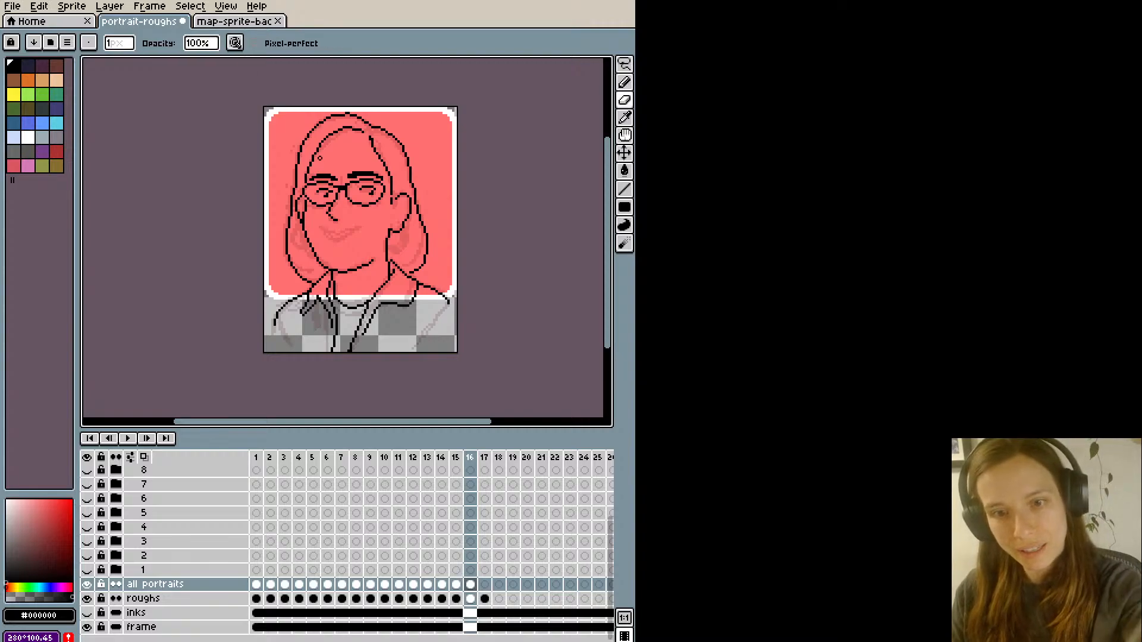
key("i")
left_click(332, 175)
key("b")
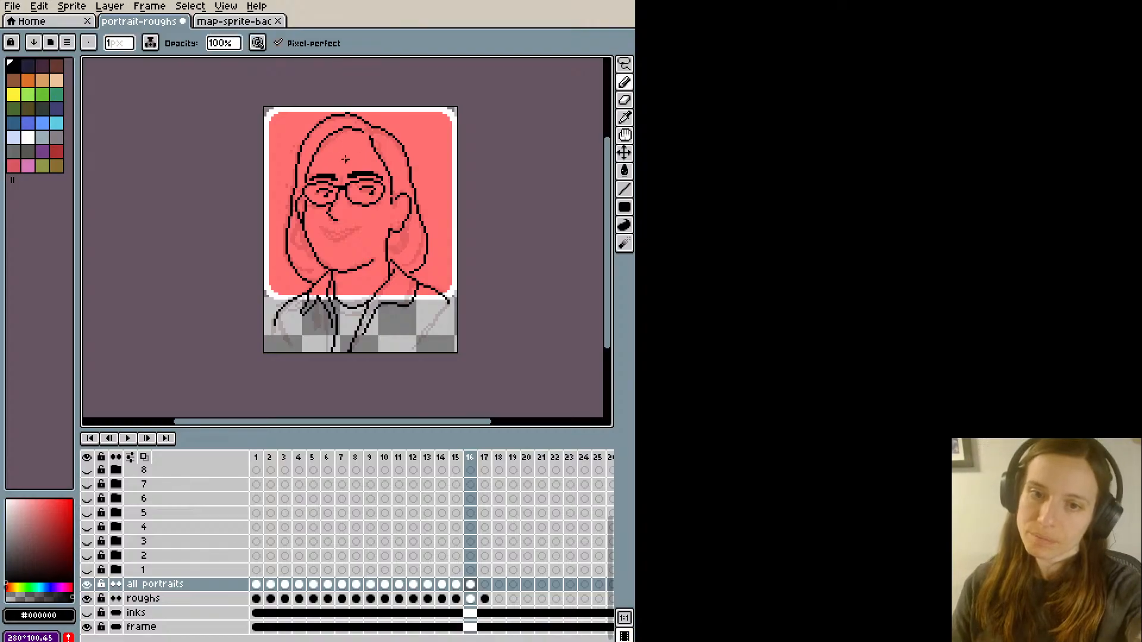
key("e")
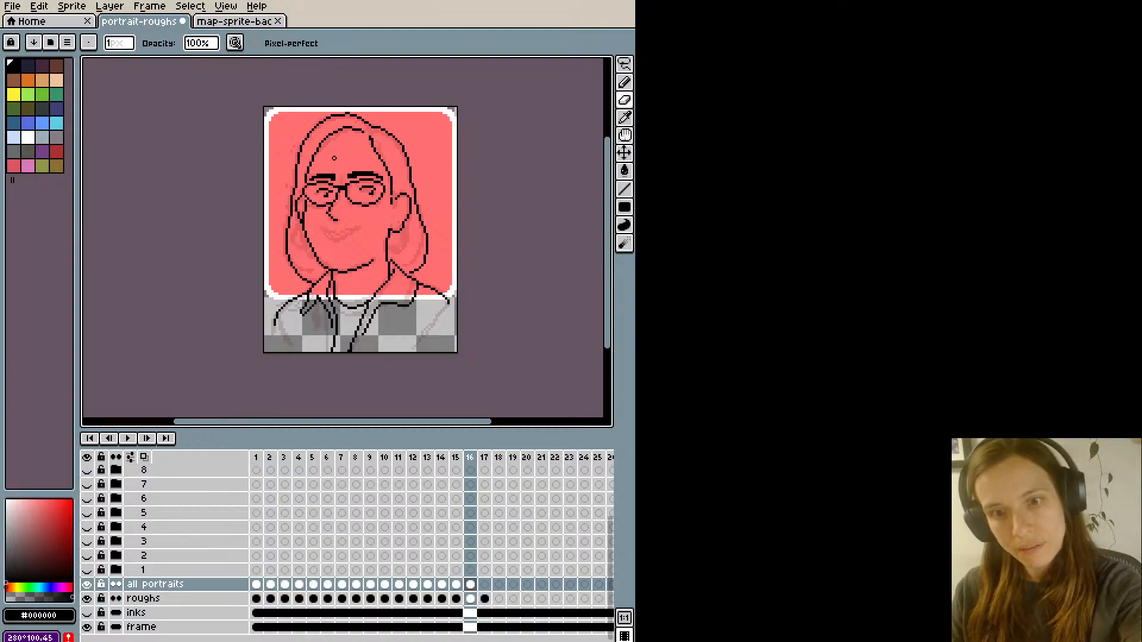
key("i")
key("b")
key("i")
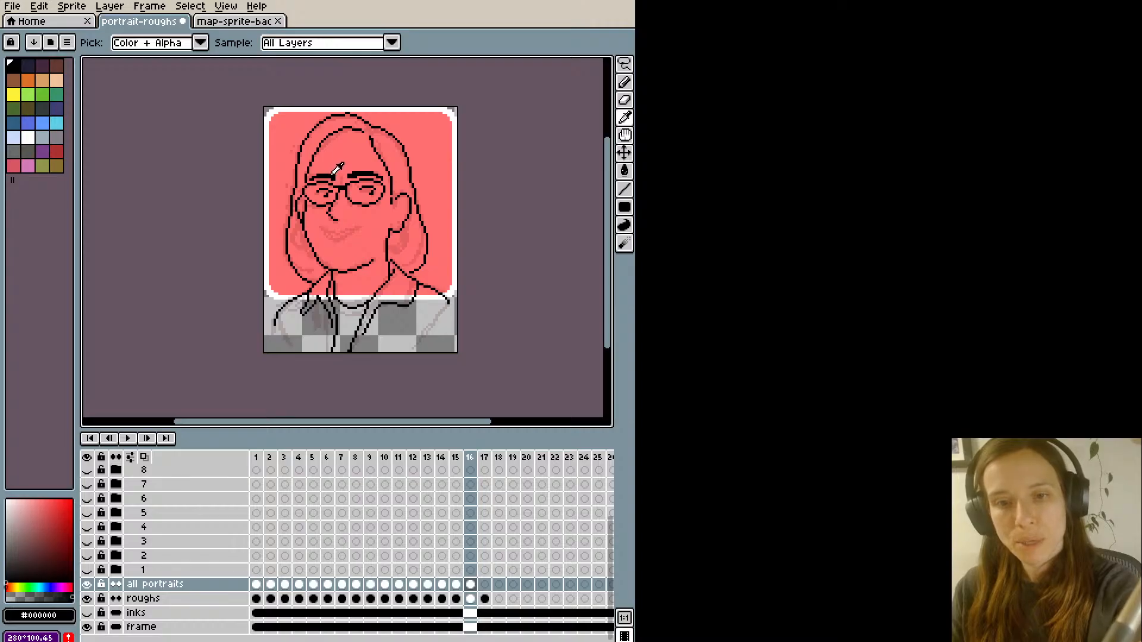
left_click(336, 169)
key("b")
key("e")
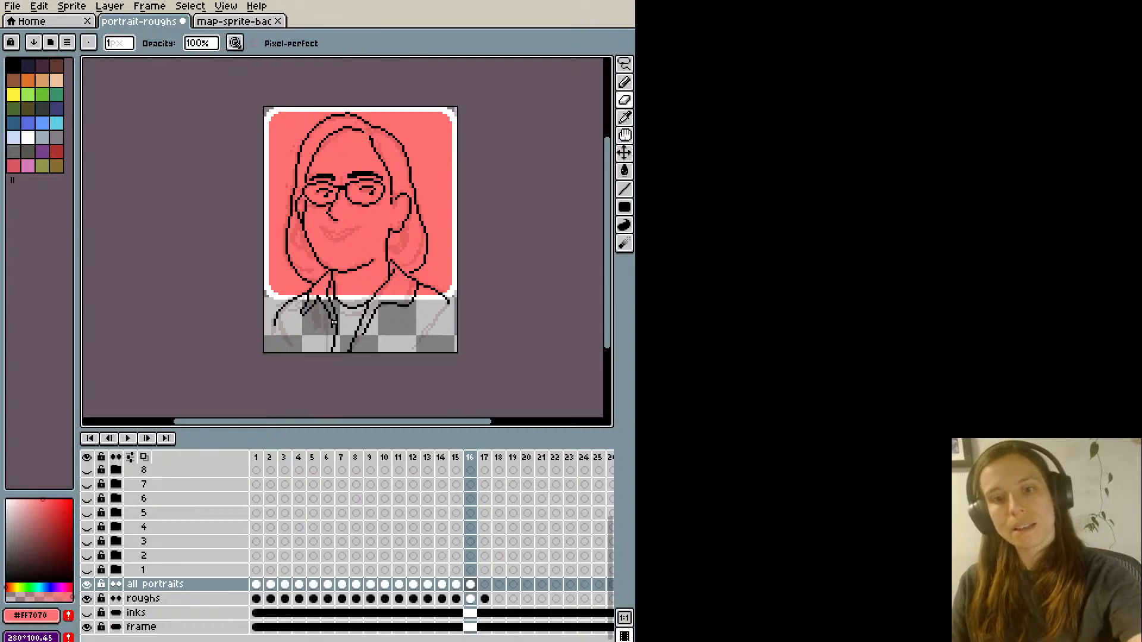
- Ink the open smiling mouth in black below the nose, with an upper lip line and a curved lower lip
key("b")
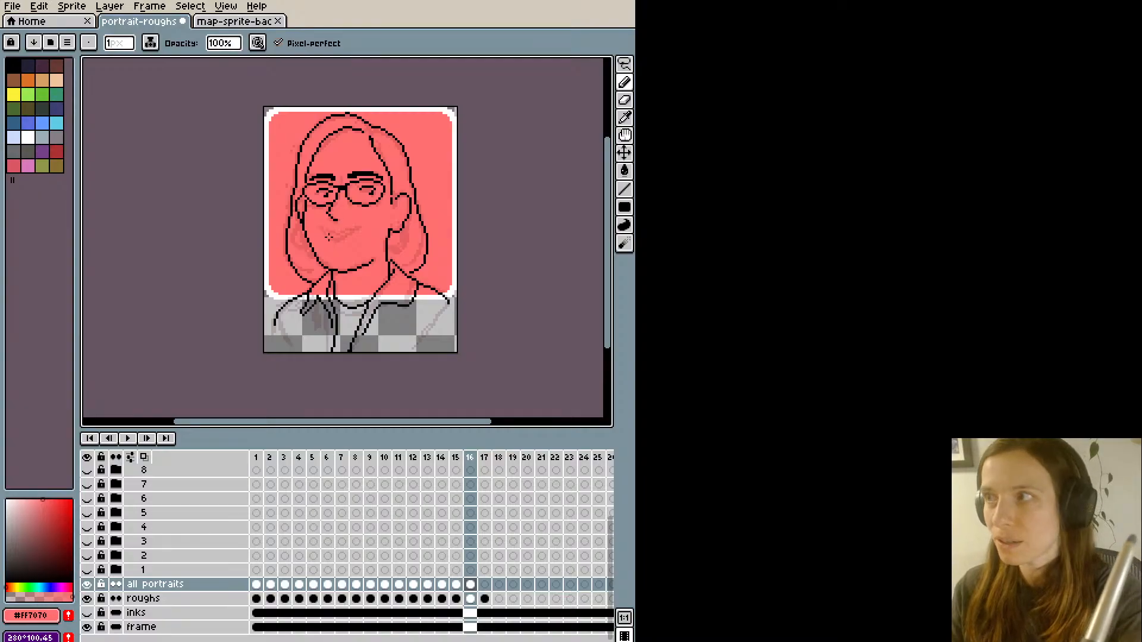
left_click(331, 227, "alt")
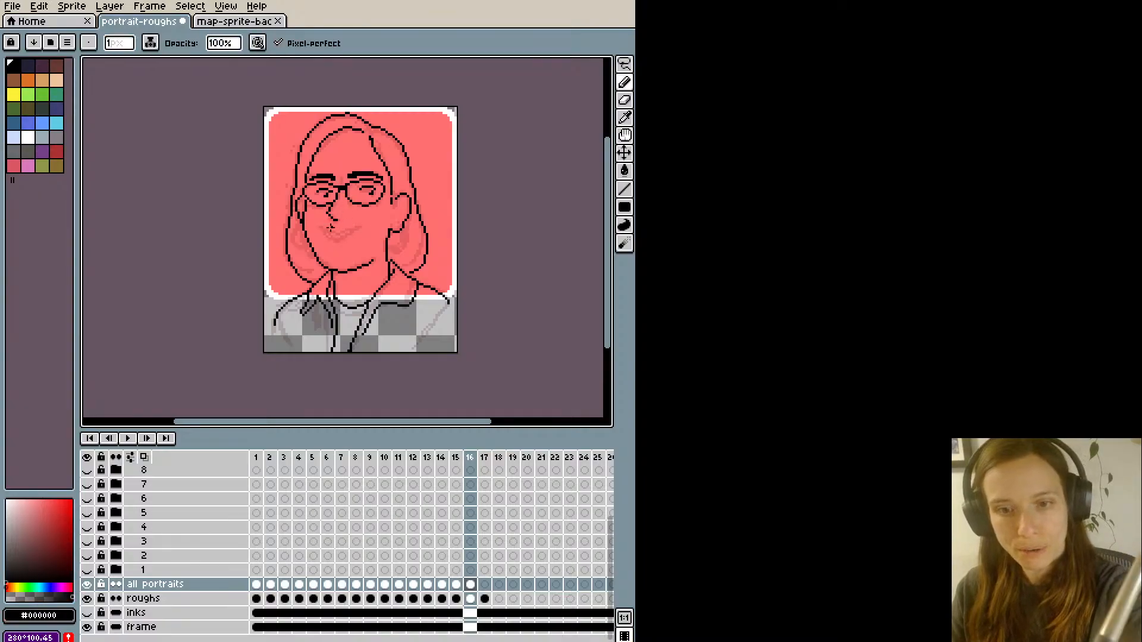
mouse_move(325, 231)
left_mouse_down()
mouse_move(369, 225)
mouse_move(340, 241)
mouse_move(363, 227)
mouse_move(327, 228)
mouse_move(355, 217)
left_mouse_up()
key("ctrl+z")
key("ctrl+z")
key("ctrl+z")
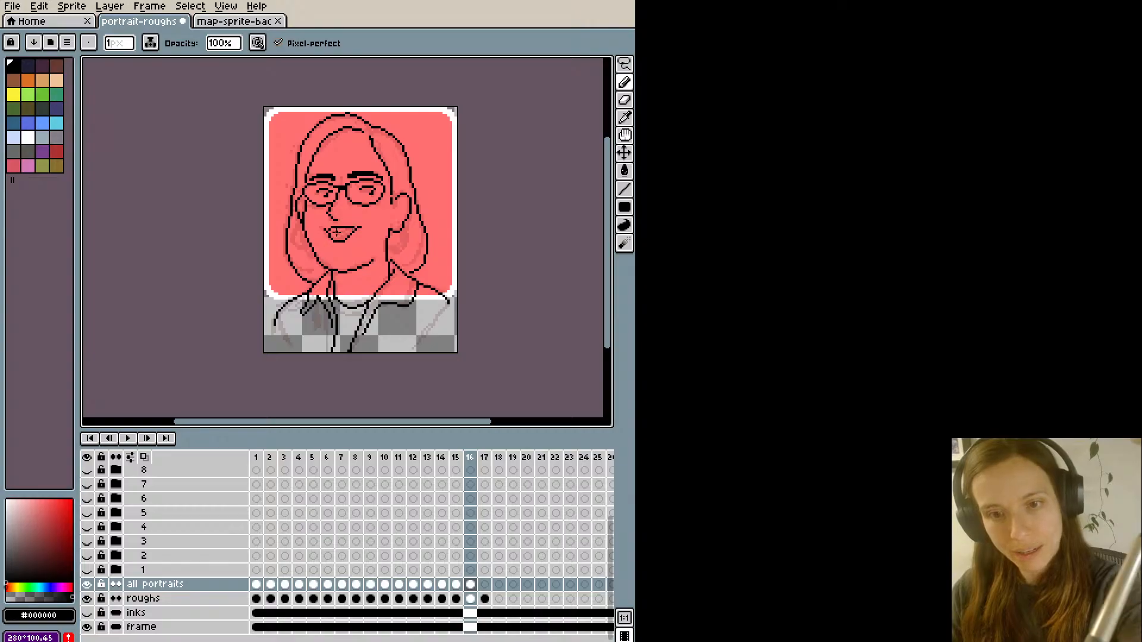
left_click_drag(350, 231, 336, 235)
key("ctrl+z")
key("ctrl+z")
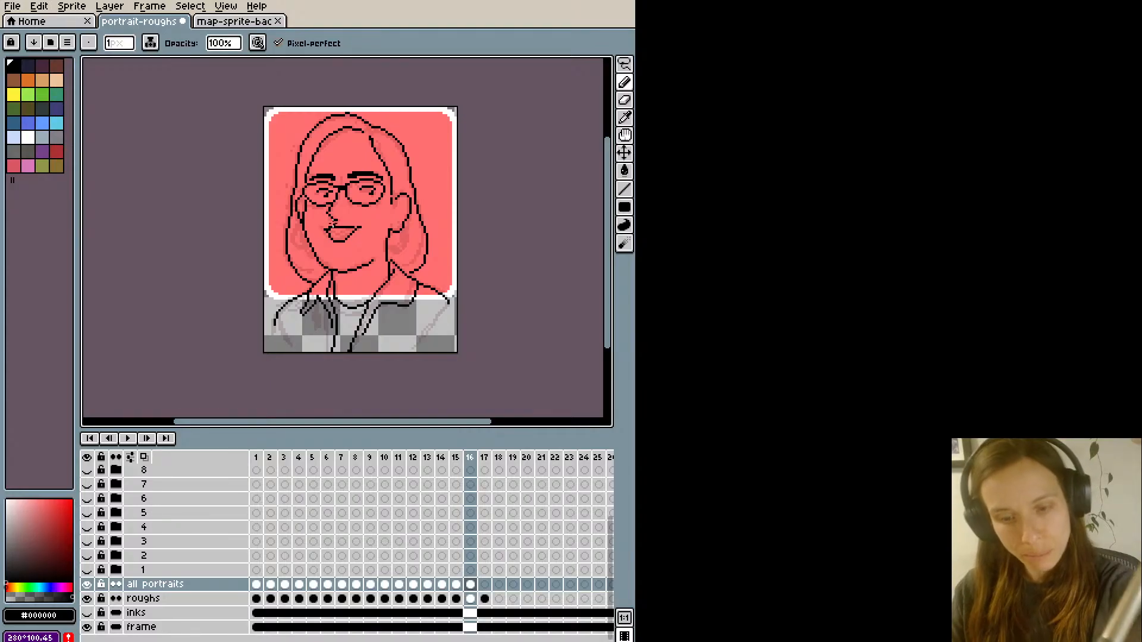
- Touch up the upper lip line and erase a small gap in its middle
key("e")
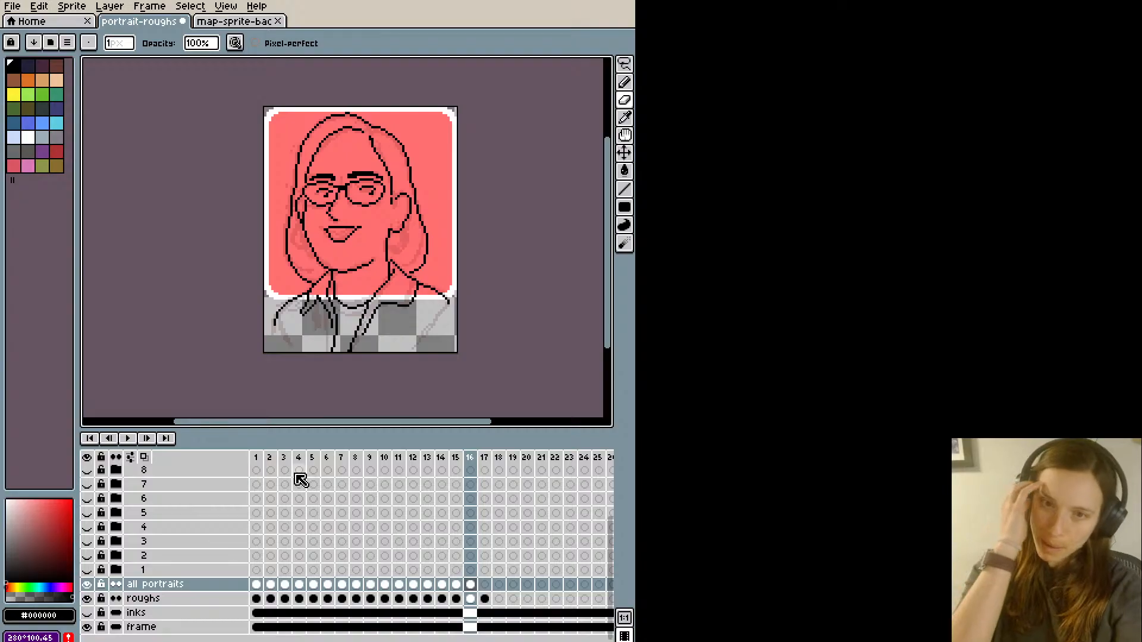
key("i")
key("b")
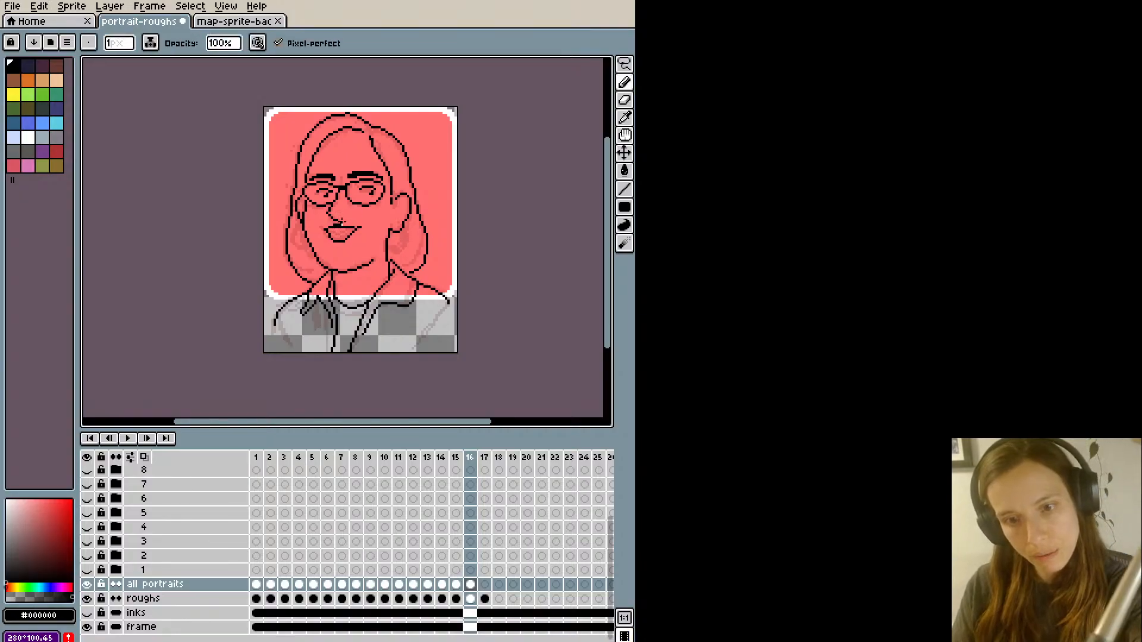
key("e")
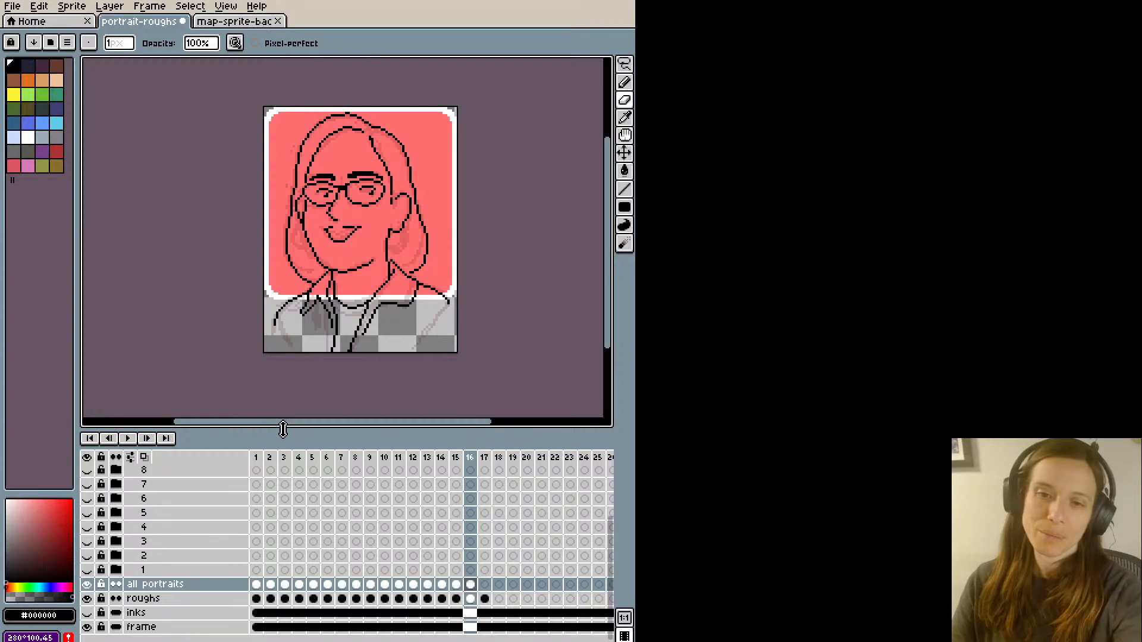
- Ink the inner contour lines of the right ear and undo the surplus strokes
key("i")
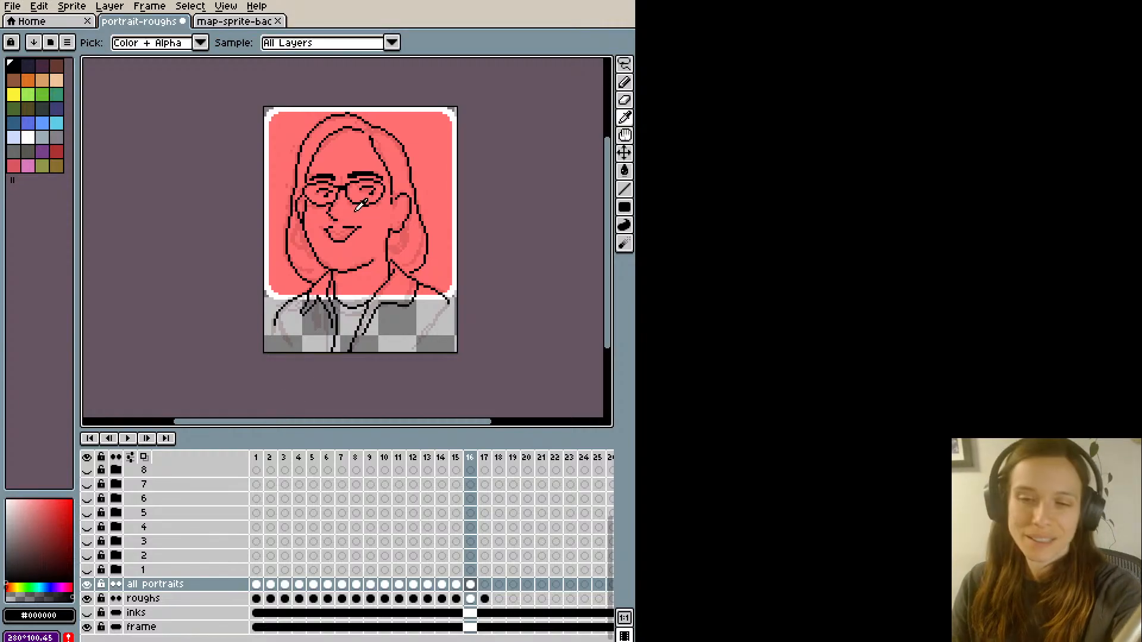
key("alt")
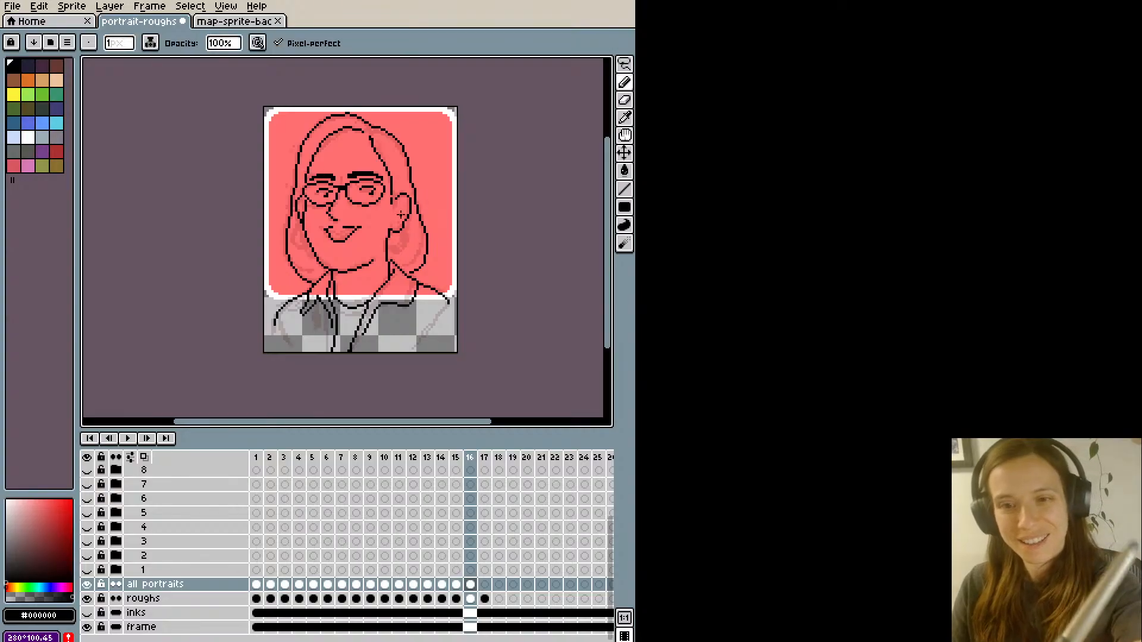
left_click_drag(405, 203, 392, 213)
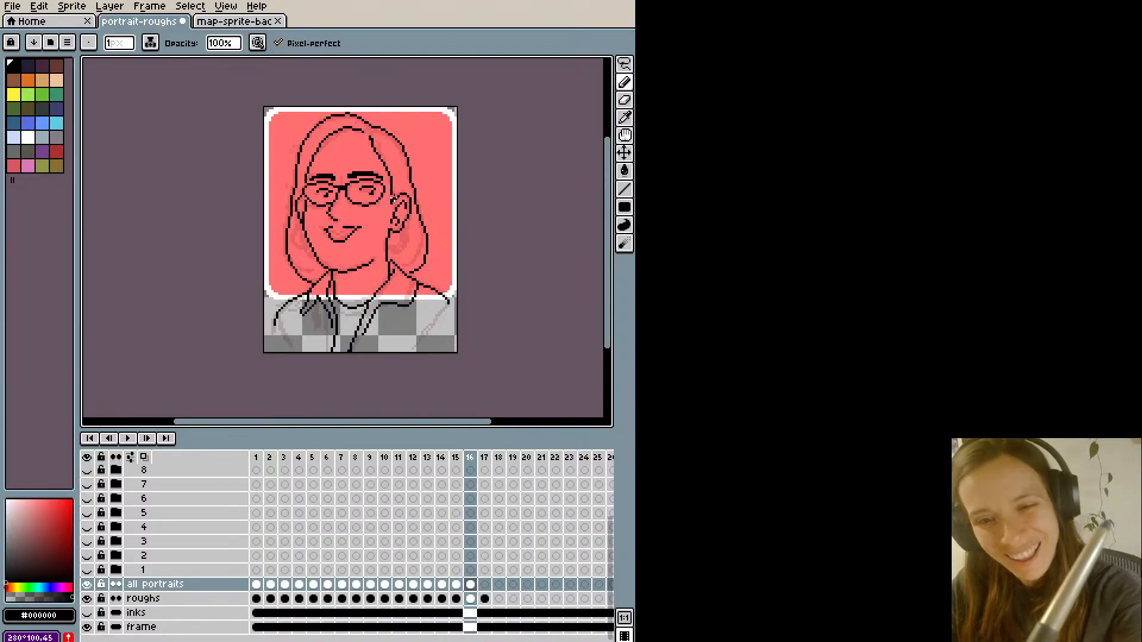
key("e")
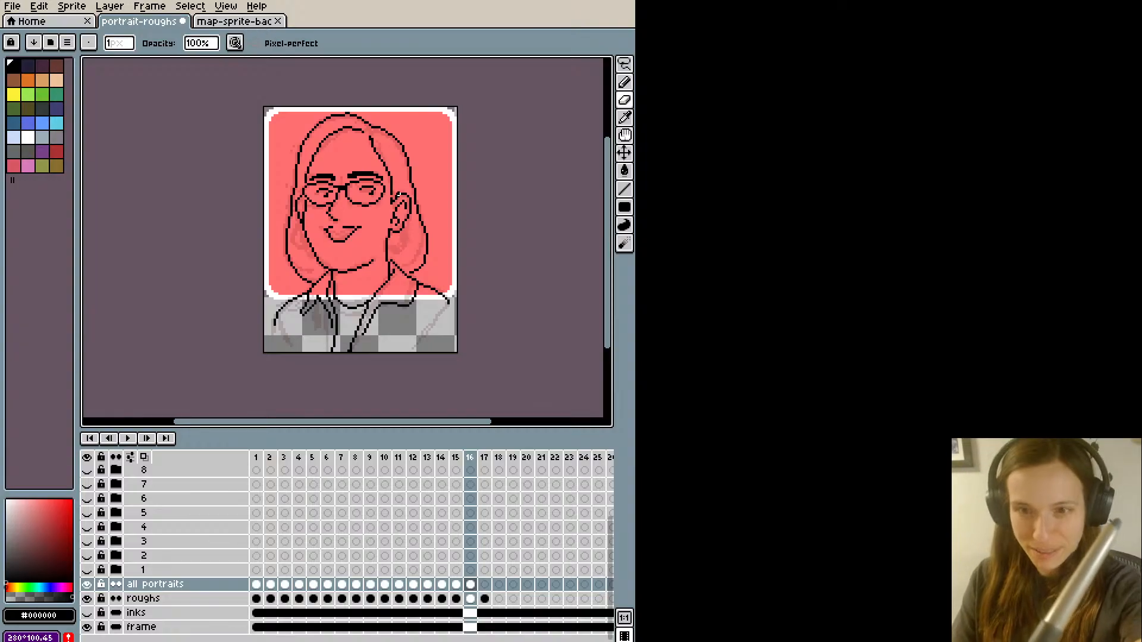
key("ctrl+z")
key("ctrl+z")
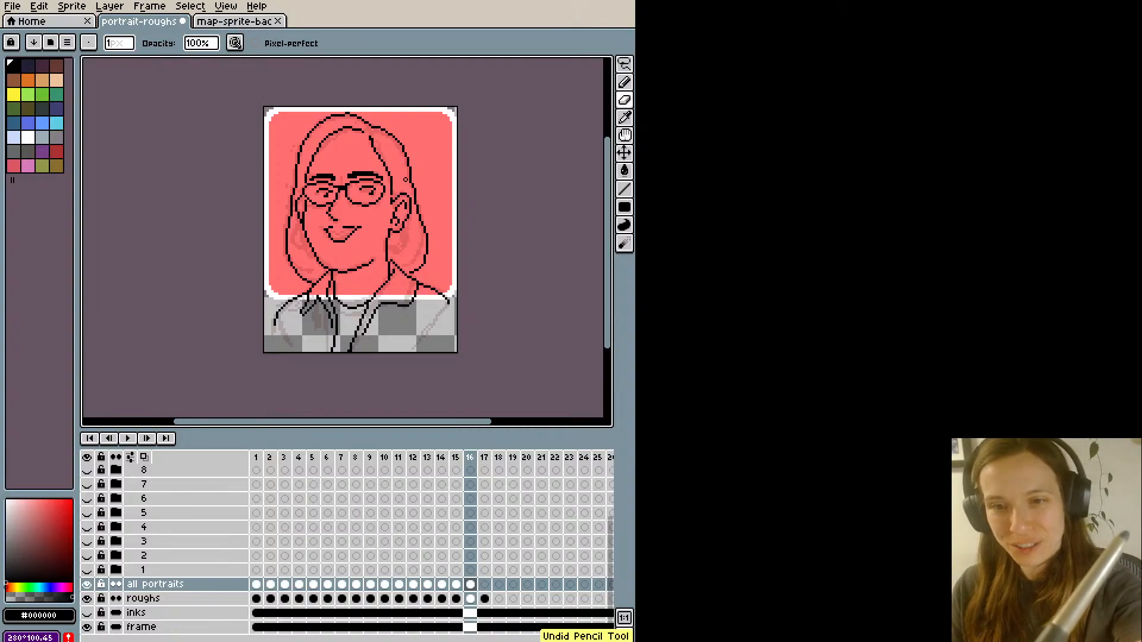
- Ink the inner line of the left ear in black and touch up pixels near the nose and left lens
key("b")
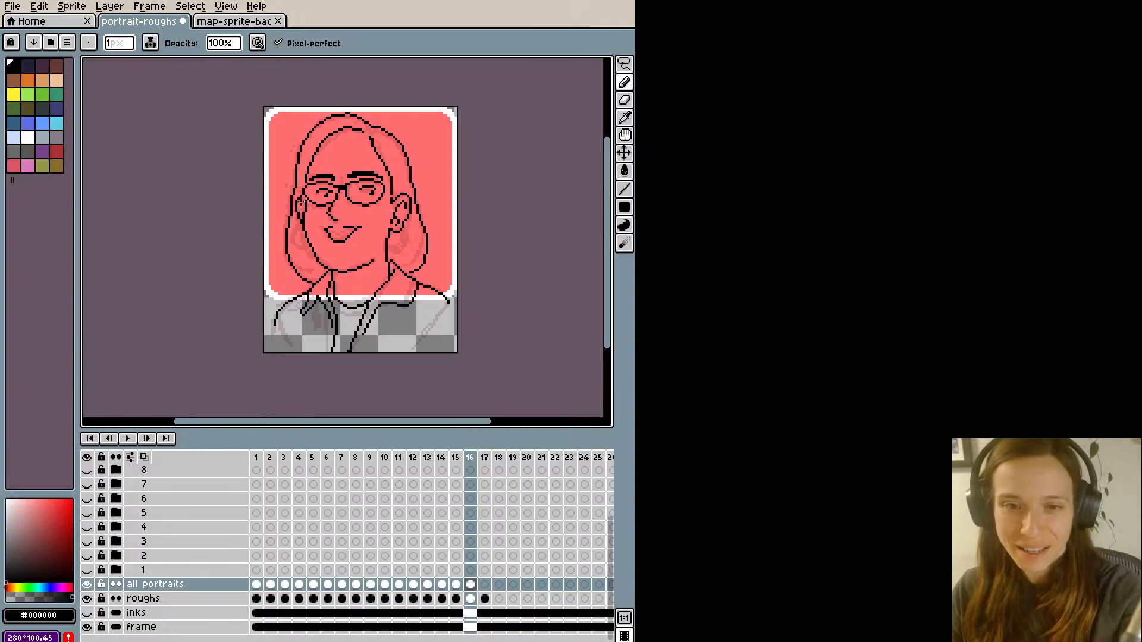
left_click_drag(304, 192, 296, 209)
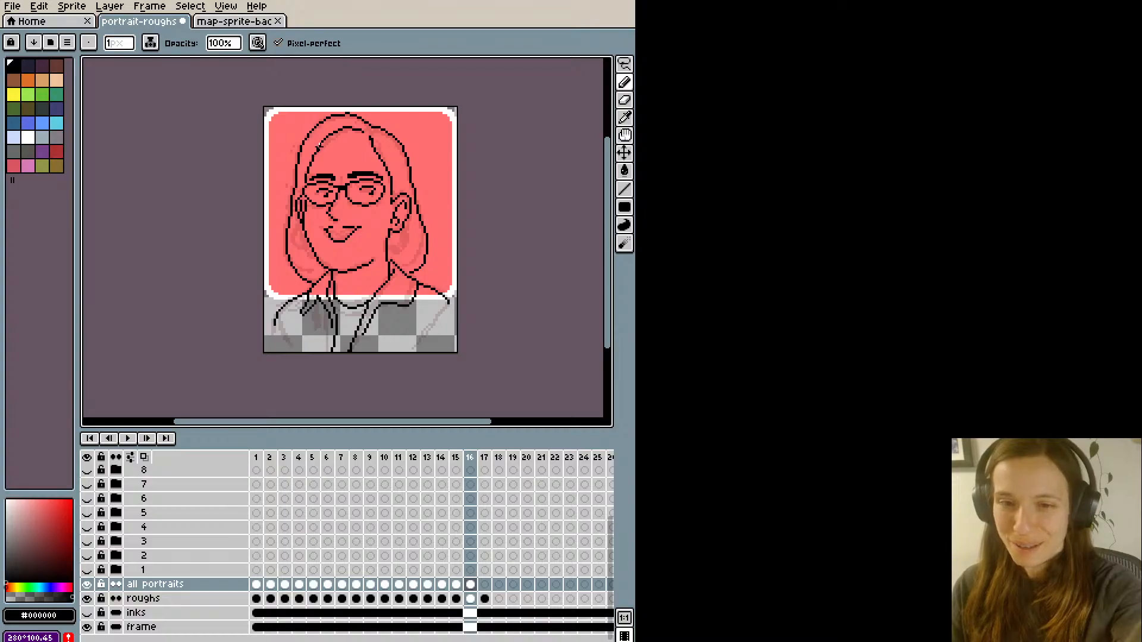
left_click(335, 200, "alt")
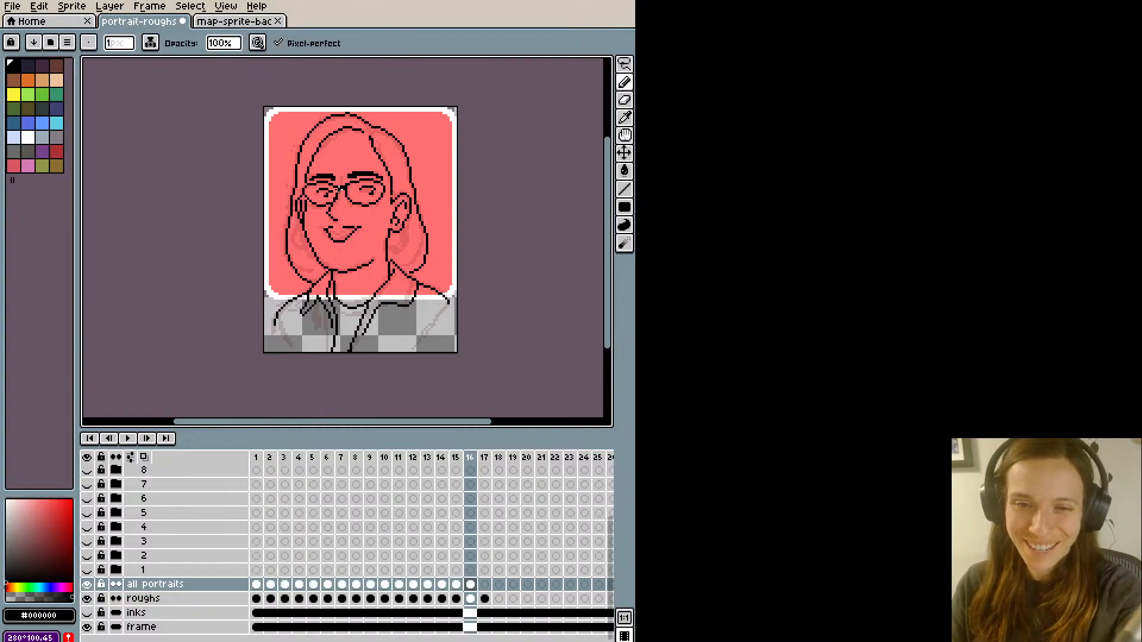
key("e")
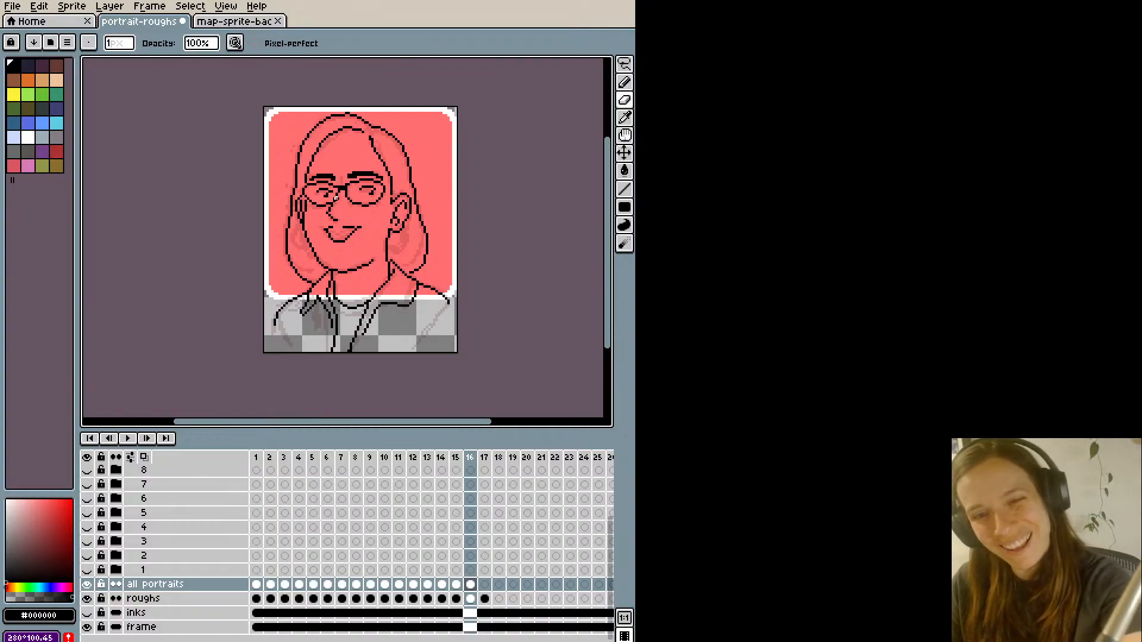
key("b")
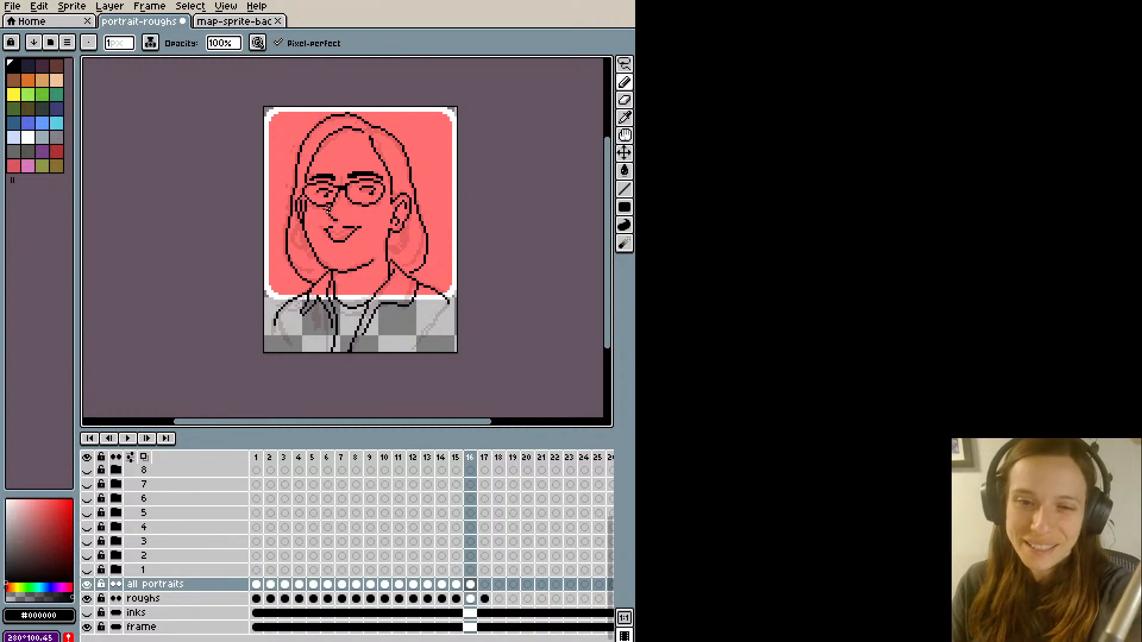
key("e")
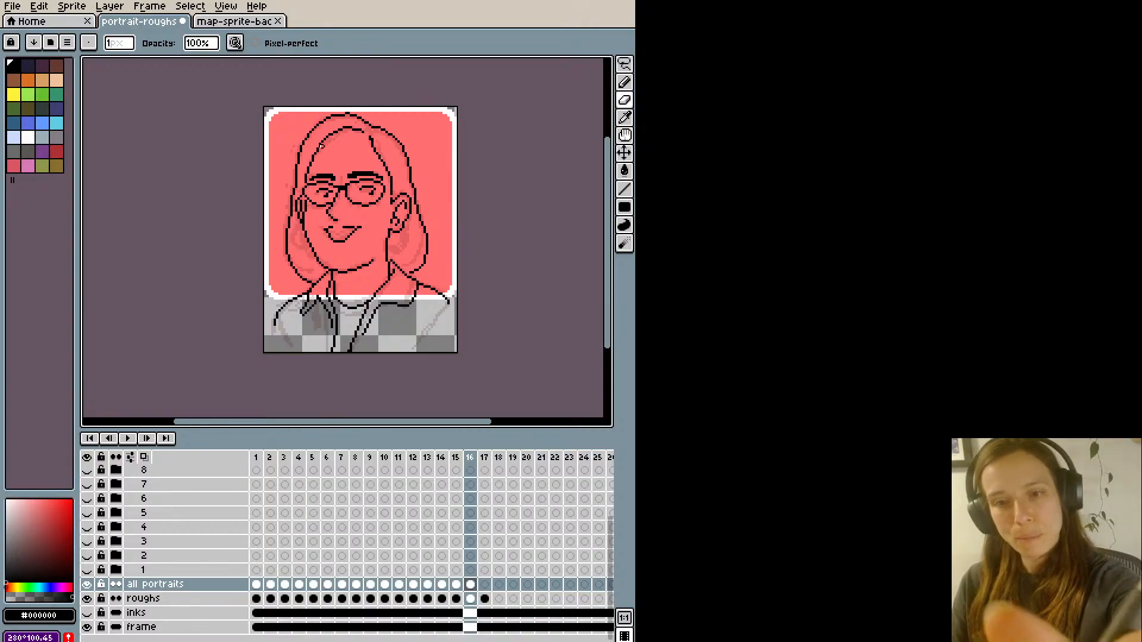
- Go to frame 38 of the map-sprite-bac sprite and sample the woman's skin colour from her face
key("i")
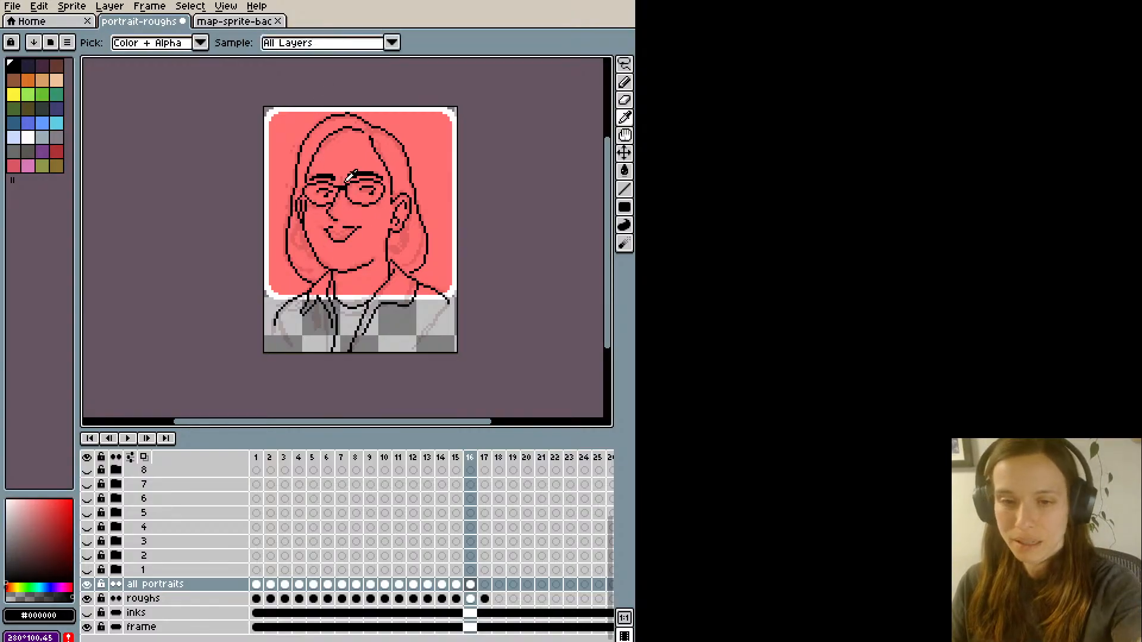
left_click(228, 24)
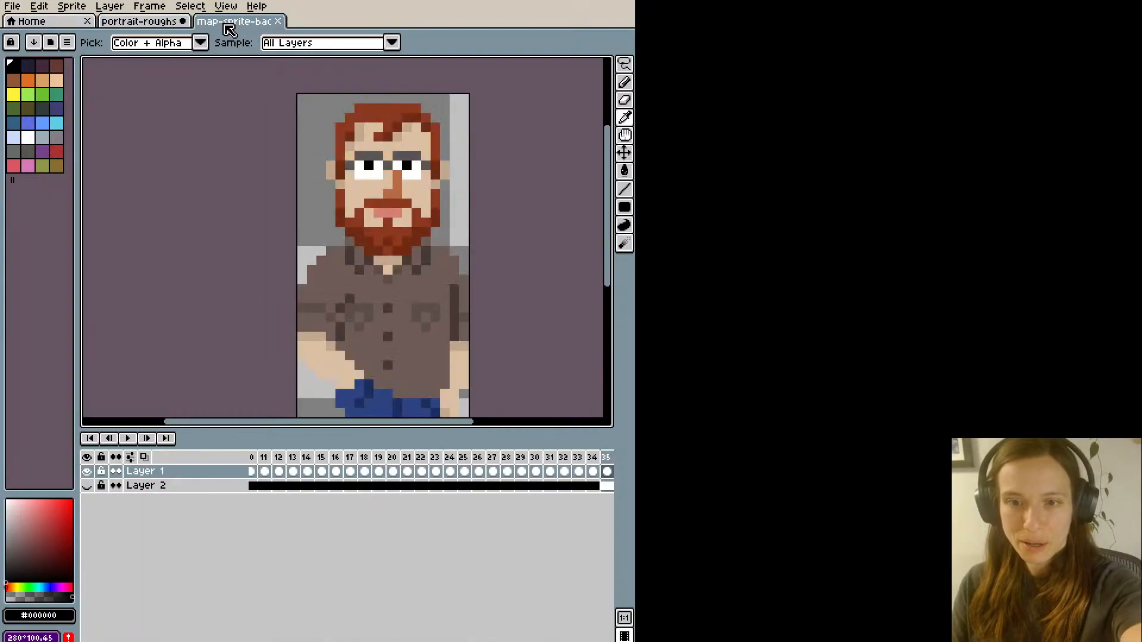
key("Right")
key("Right")
key("Right")
key("Right")
key("Left")
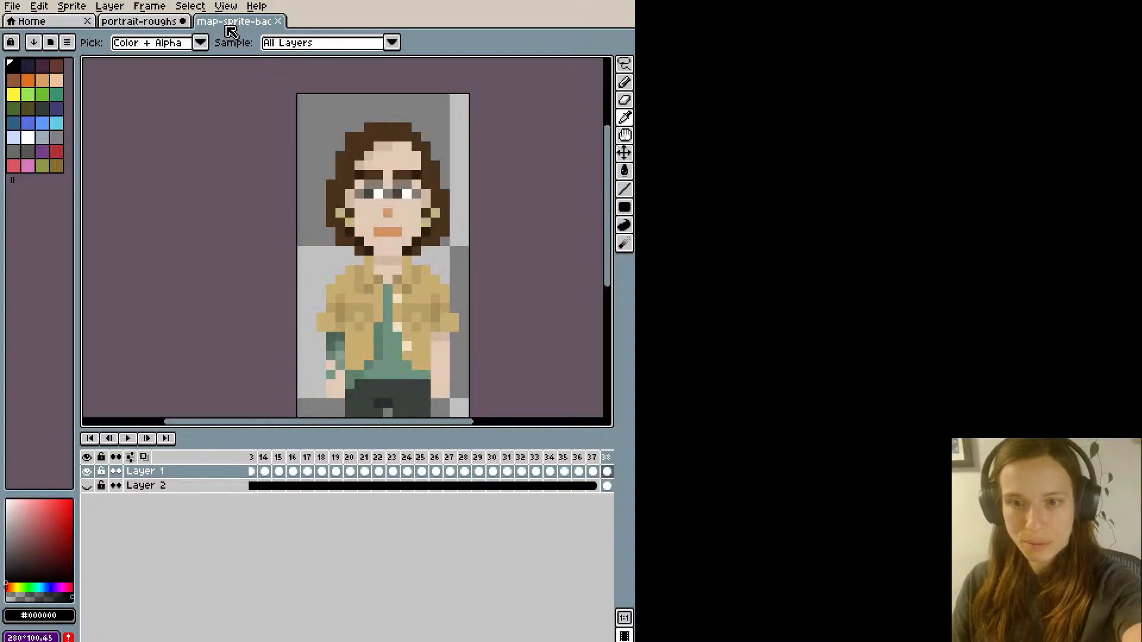
left_click(362, 210)
- Fill the face, ears and neck of the portrait in portrait-roughs with the skin colour #e2cab7
left_click(147, 23)
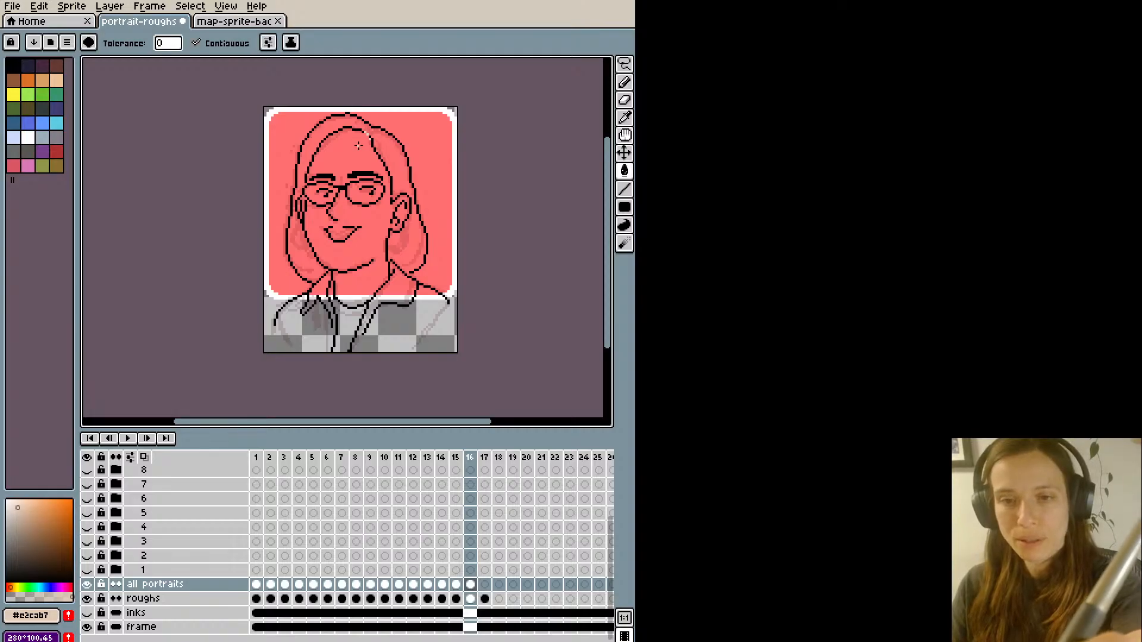
key("g")
left_click(333, 217)
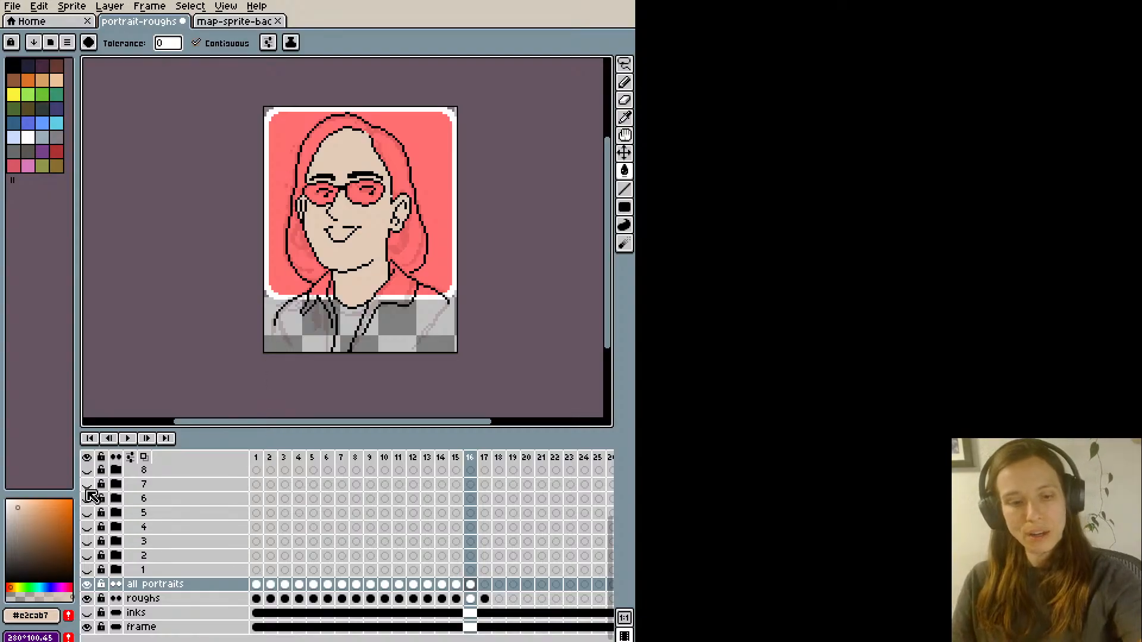
- Fill both glasses lenses with white and touch up the eyes inside them with single black and white pixels
left_click_drag(55, 509, 0, 464)
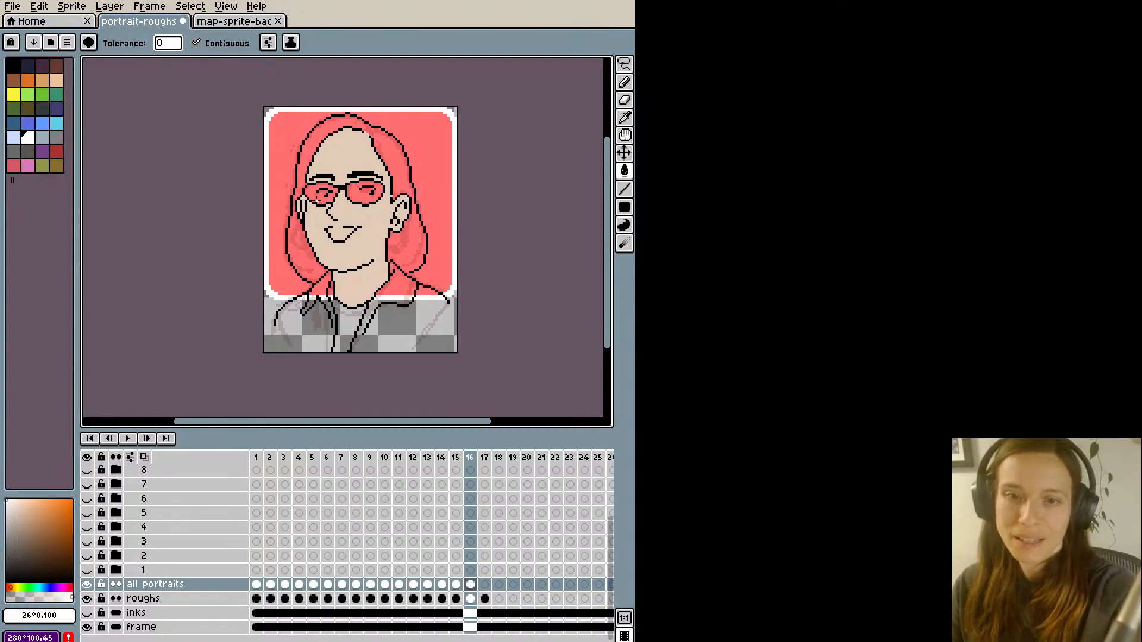
left_click(323, 193)
left_click(357, 189)
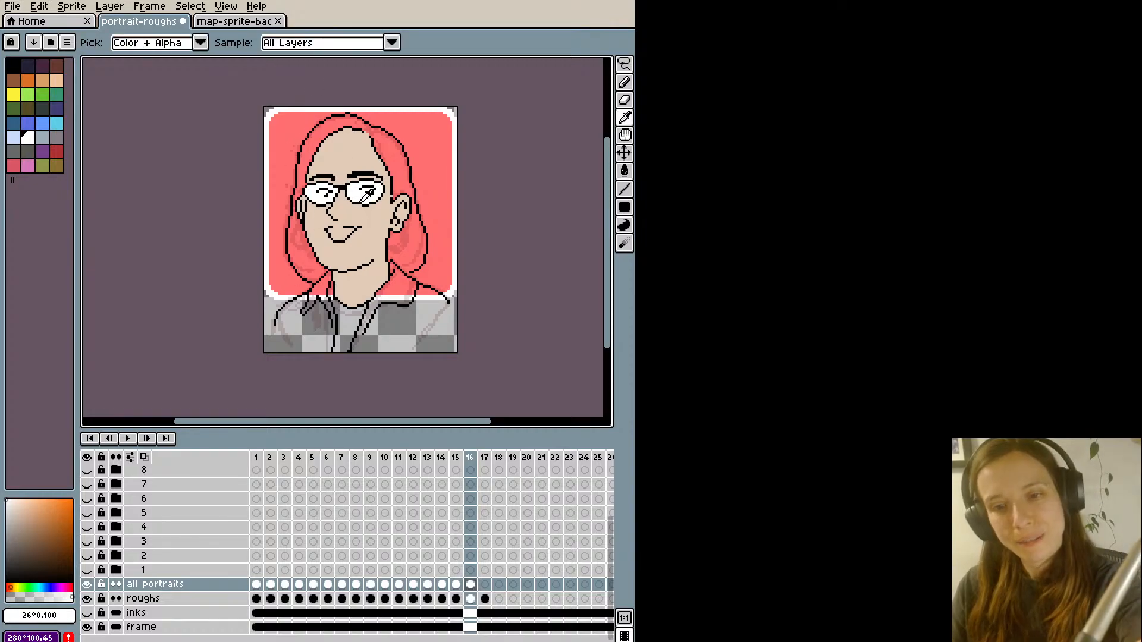
left_click(361, 203, "alt")
key("b")
left_click(363, 200, "alt")
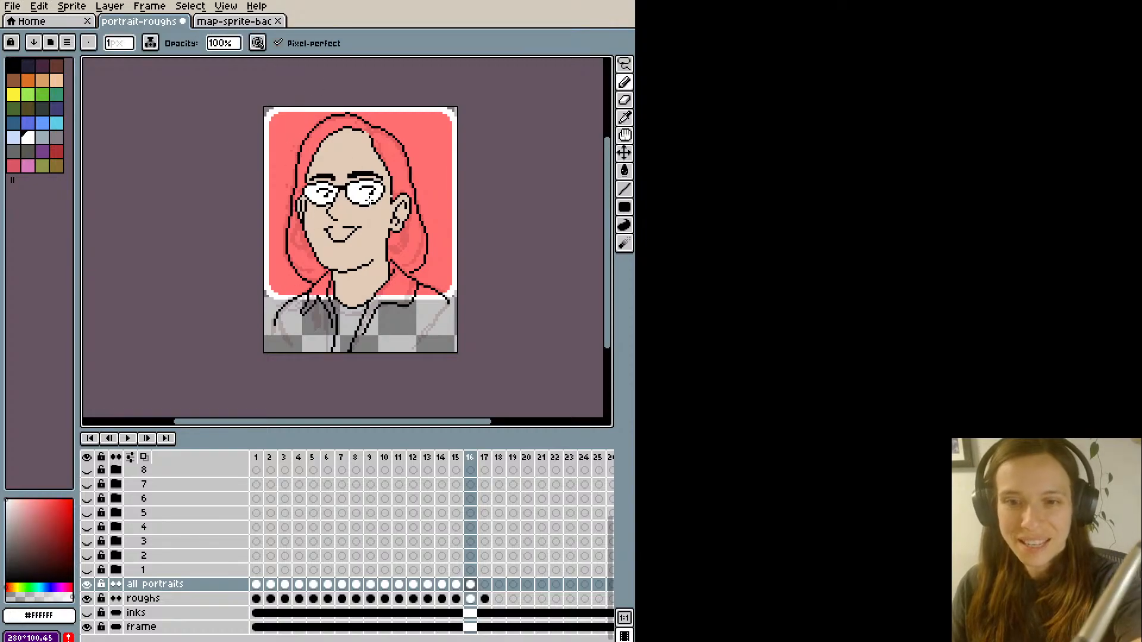
left_click(367, 201, "alt")
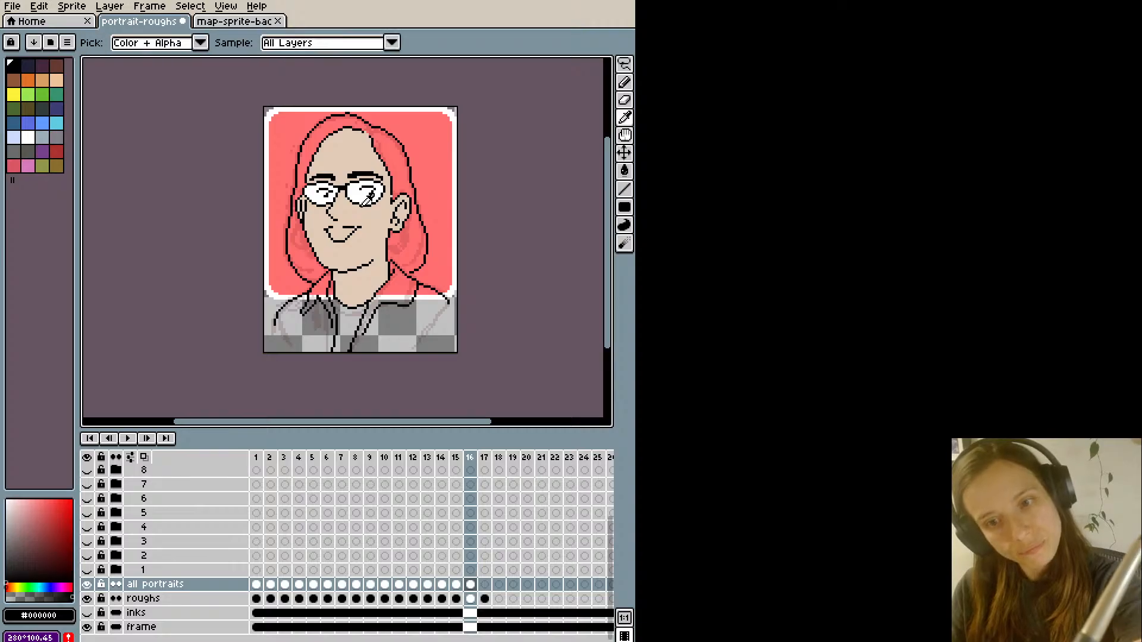
left_click(358, 201, "alt")
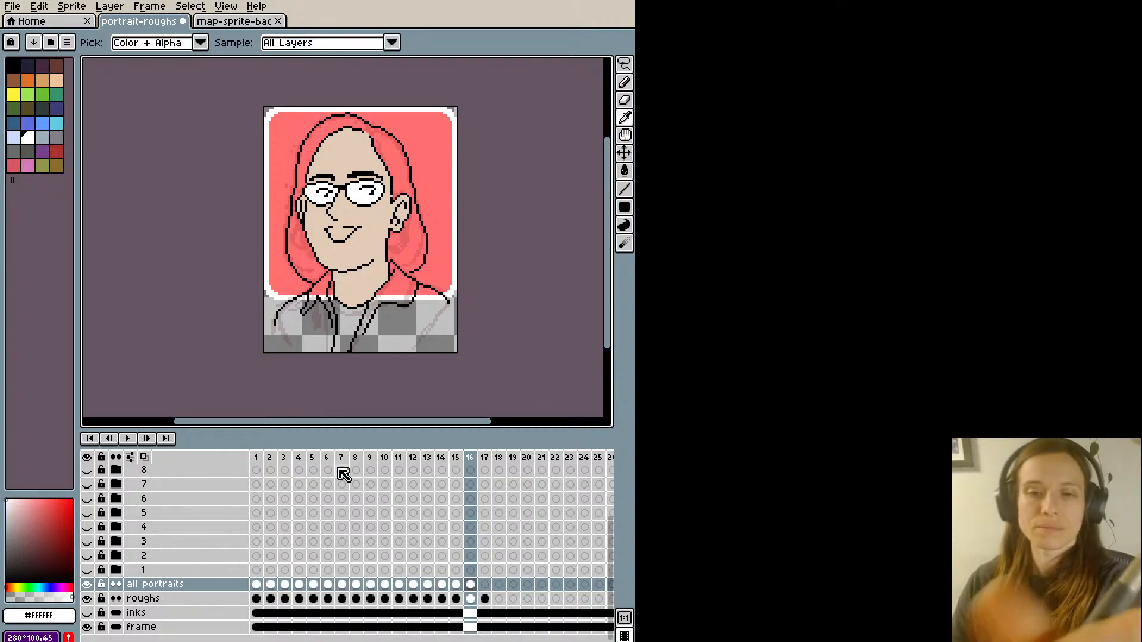
left_click(331, 200, "alt")
left_click(328, 203, "alt")
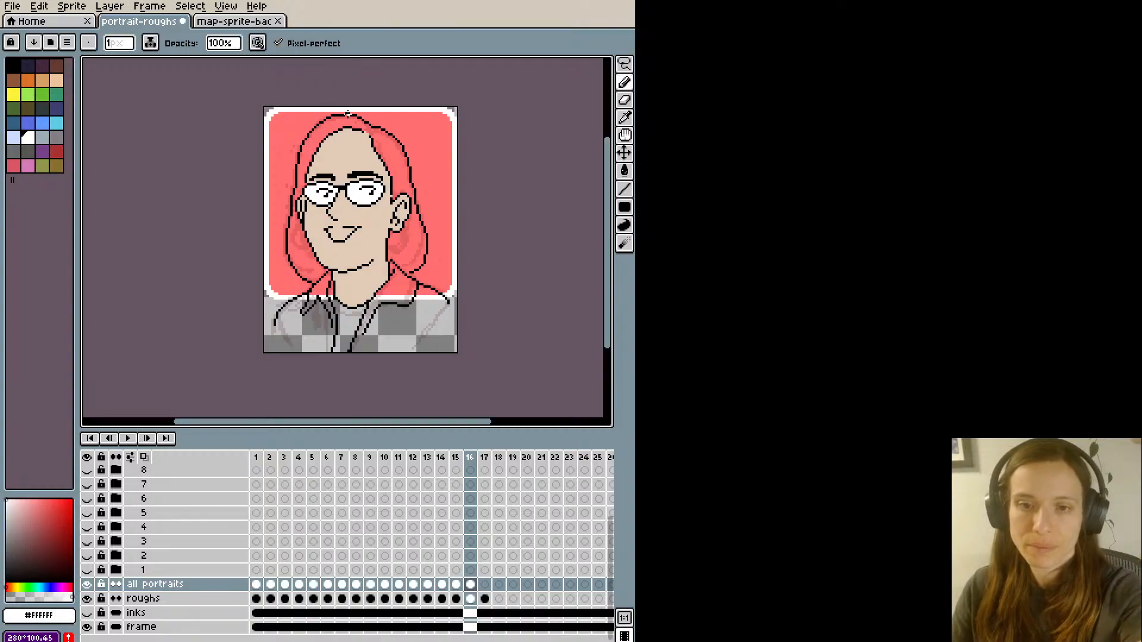
- Try single-pixel touch-ups around the left lens and eyebrow with sampled black, skin and white, undoing the unwanted ones
key("alt")
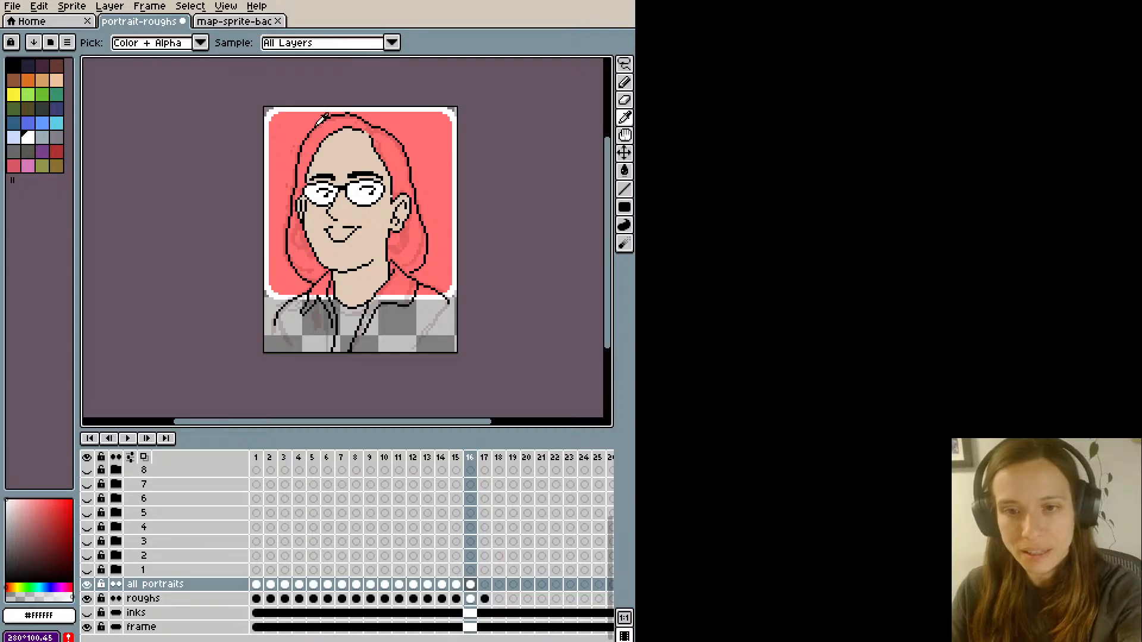
left_click(306, 187, "alt")
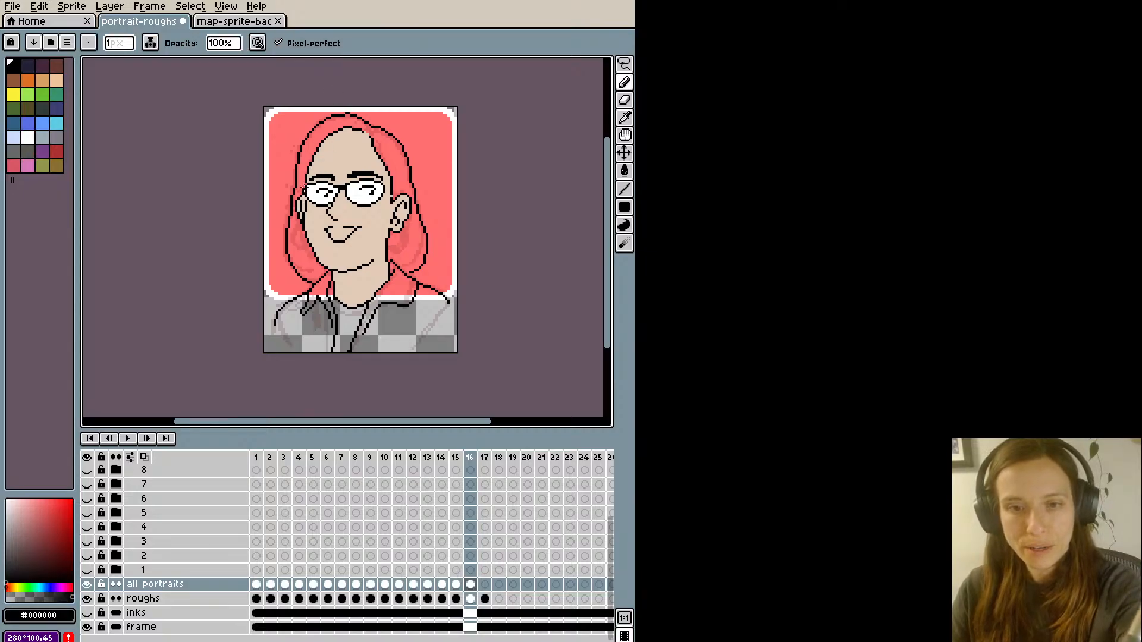
key("ctrl+z")
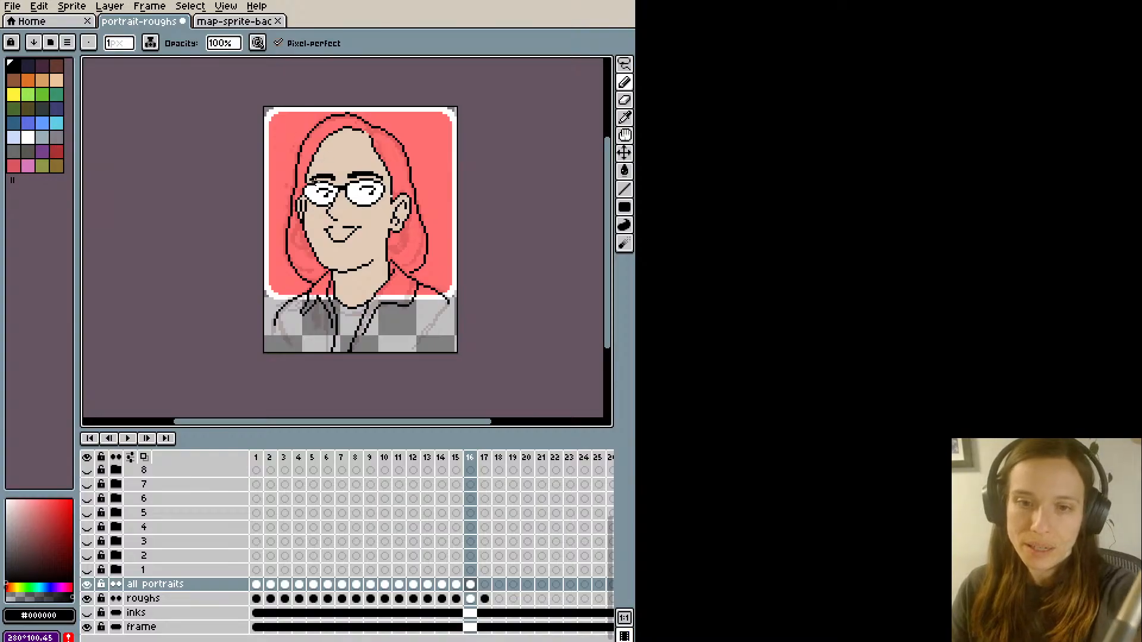
key("alt")
left_click(317, 174, "alt")
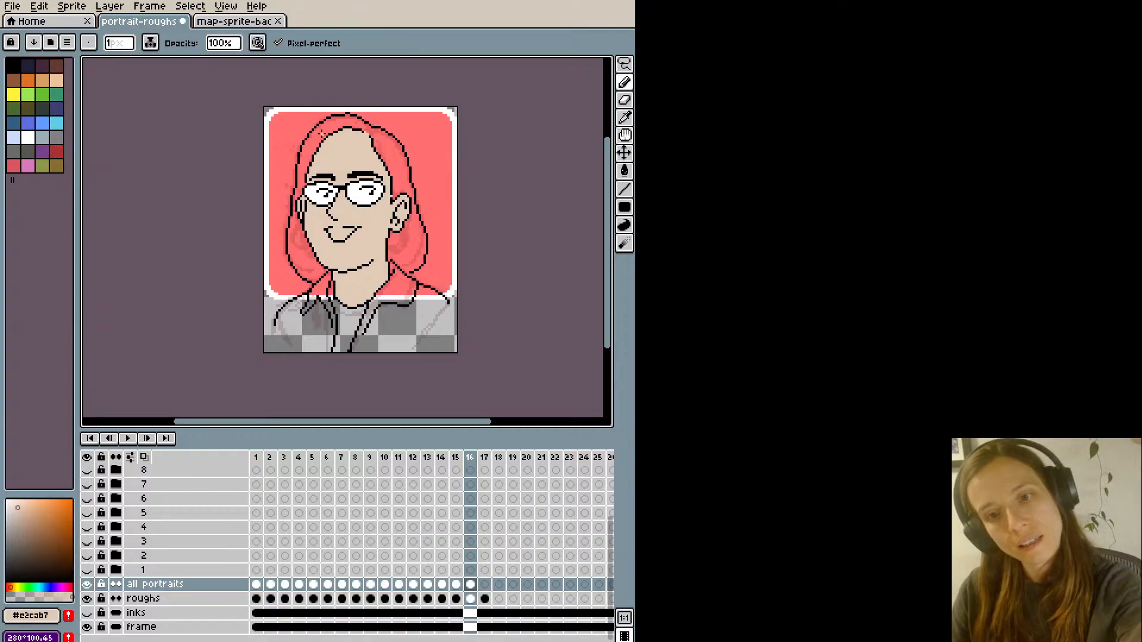
key("ctrl+z")
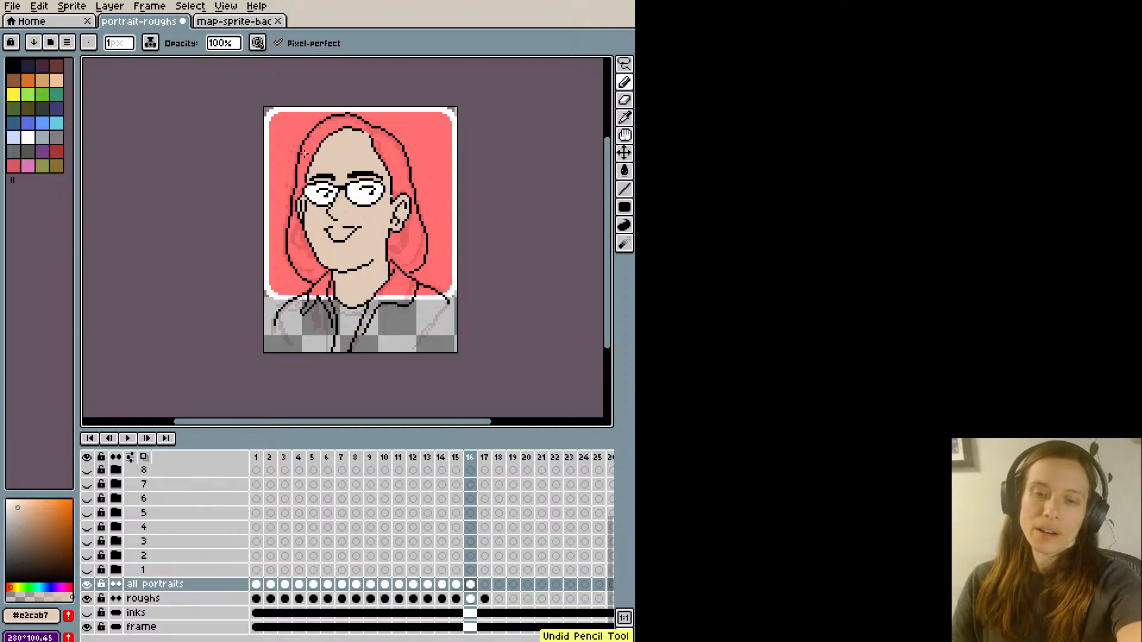
left_click(316, 184, "alt")
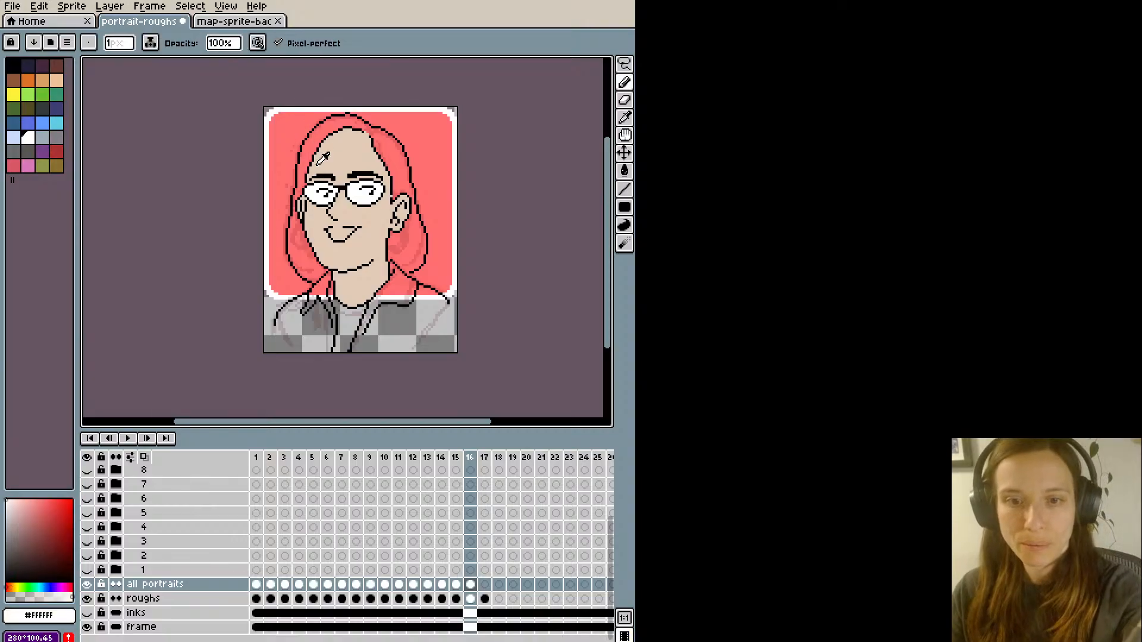
left_click(306, 189, "alt")
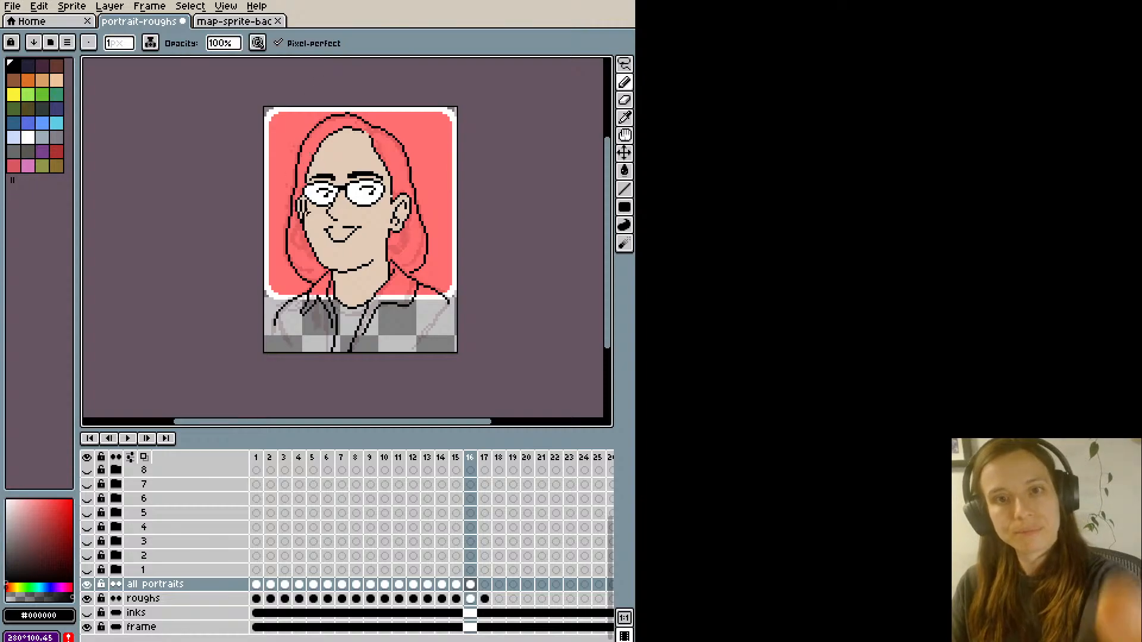
- Fill the portrait's hair with the dark brown #49331d sampled from the hair of the woman in map-sprite-bac
left_click(236, 21)
left_click(387, 126, "alt")
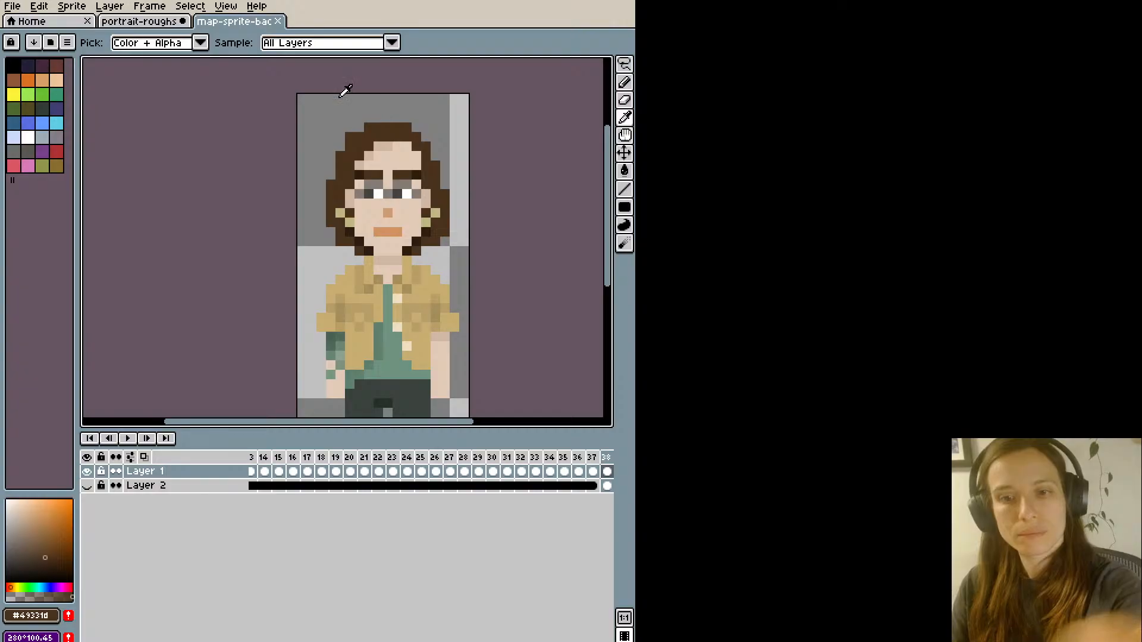
left_click(143, 22)
left_click(317, 136)
key("ctrl+z")
key("b")
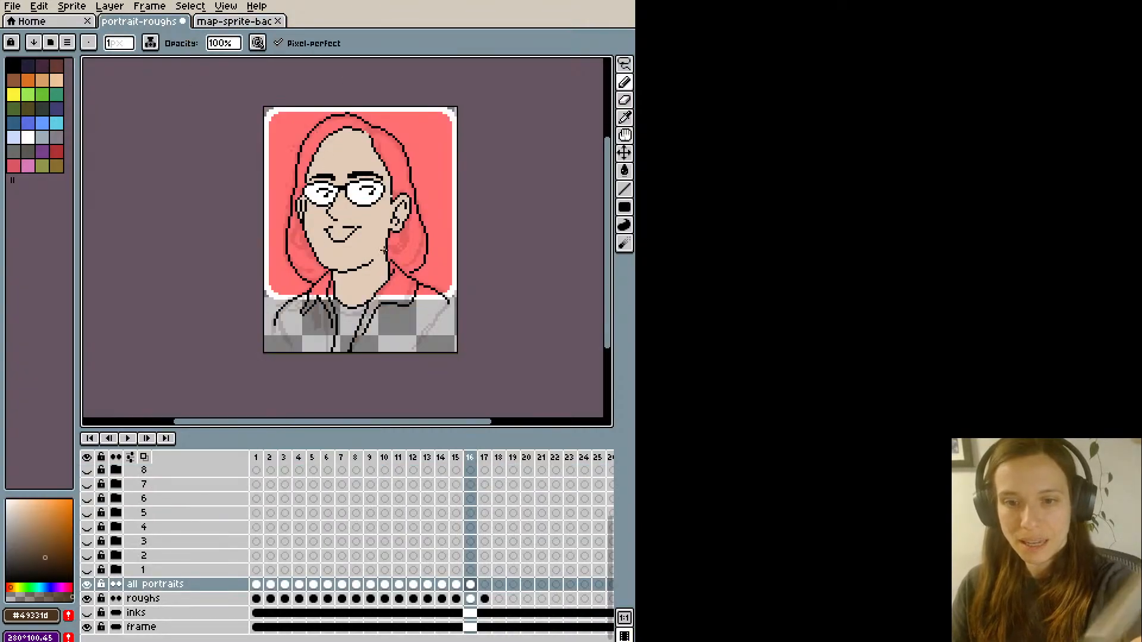
key("g")
left_click(408, 238)
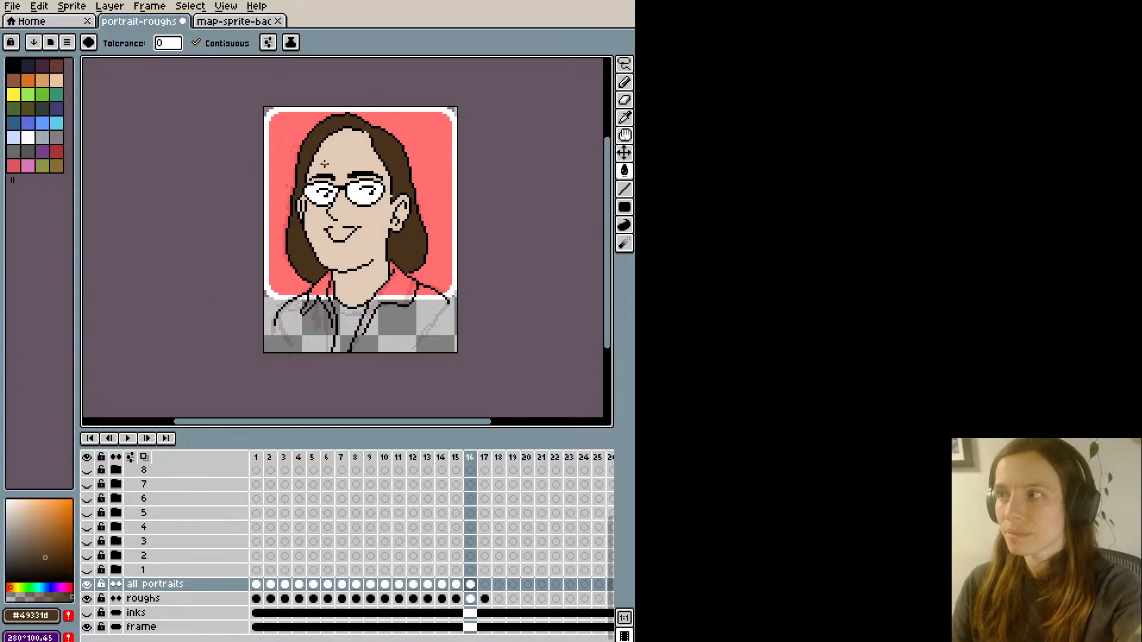
- Sample the black outline colour beneath the right side of the hair for the pencil
key("i")
scroll(415, 260, "up", 1)
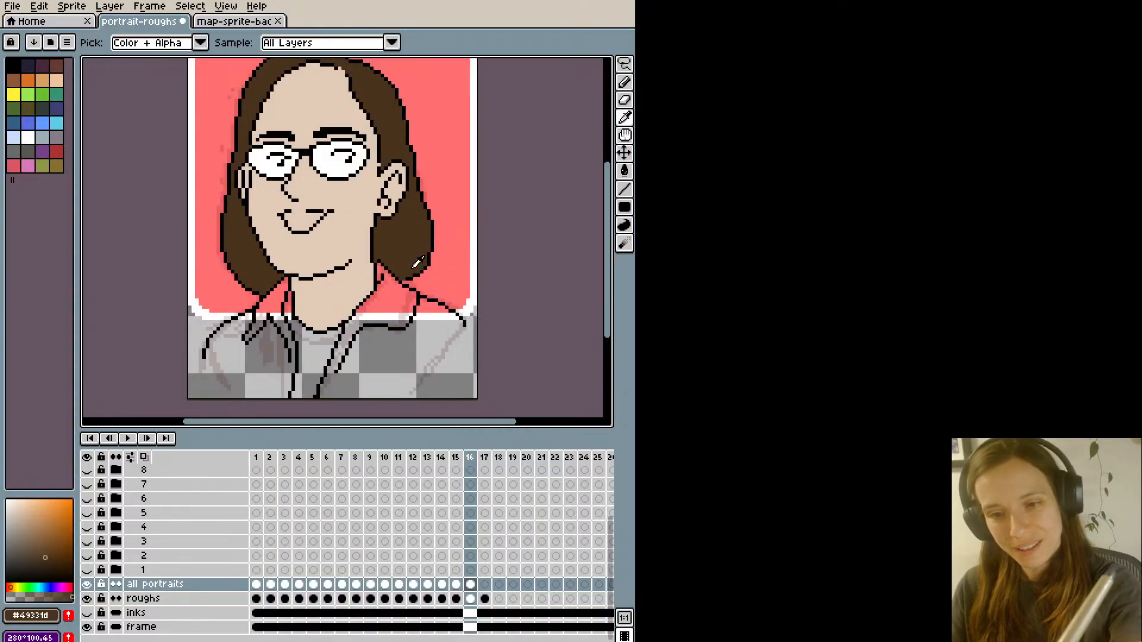
left_click(405, 278)
key("b")
scroll(199, 233, "down", 1)
key("space")
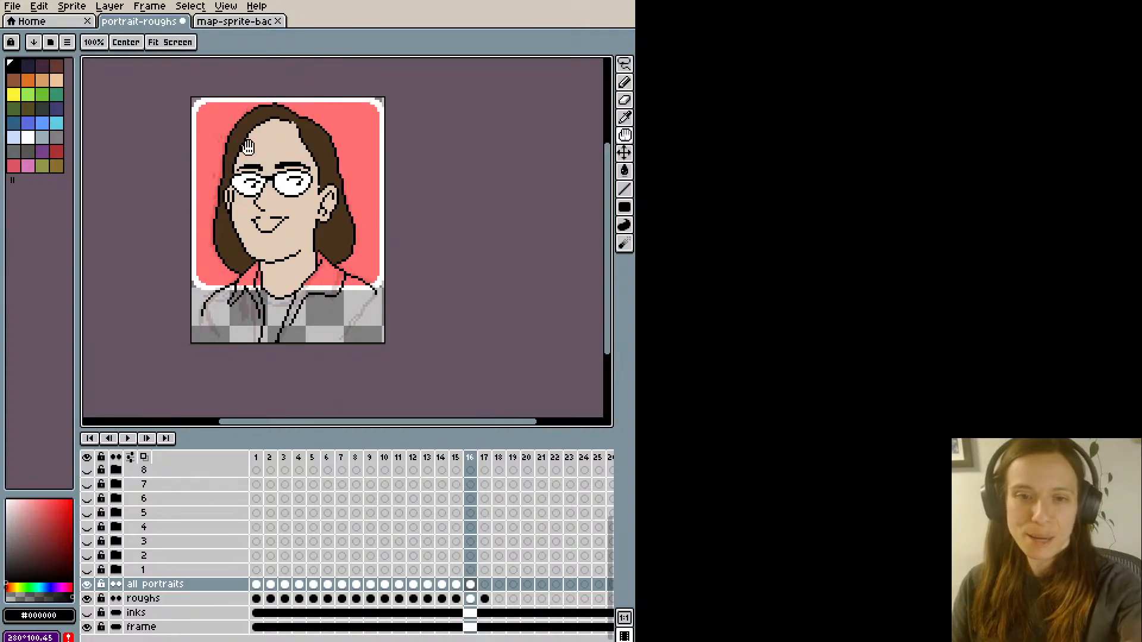
left_click_drag(222, 129, 239, 158)
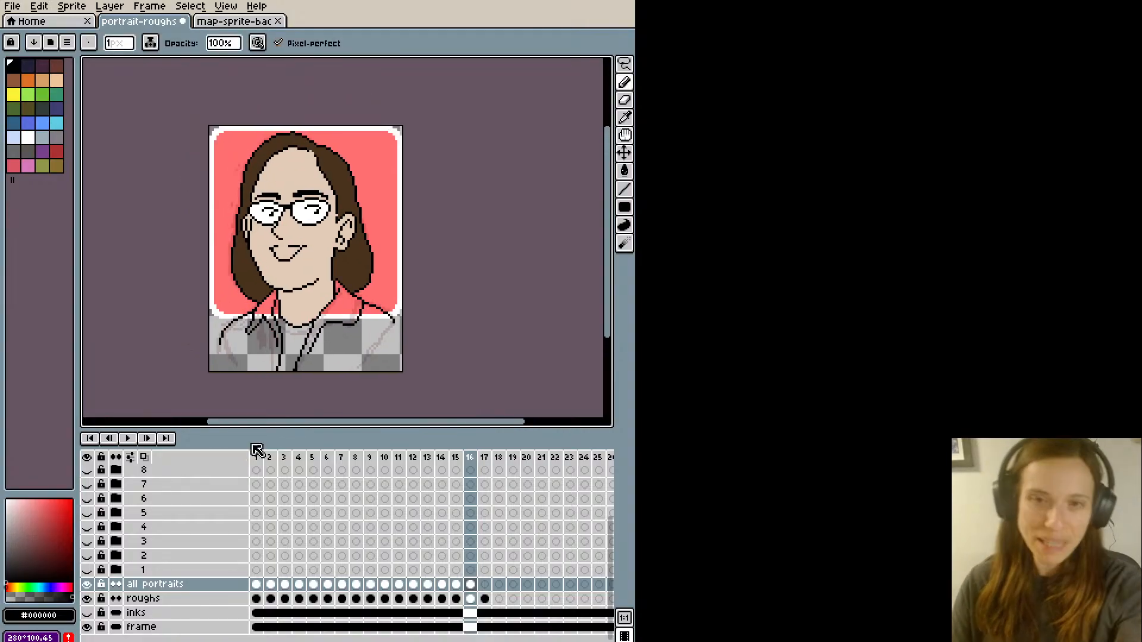
- Fill the portrait's shirt between the jacket edges with the green #6f927e sampled from the shirt in map-sprite-bac
left_click(236, 30)
key("i")
left_click(395, 335)
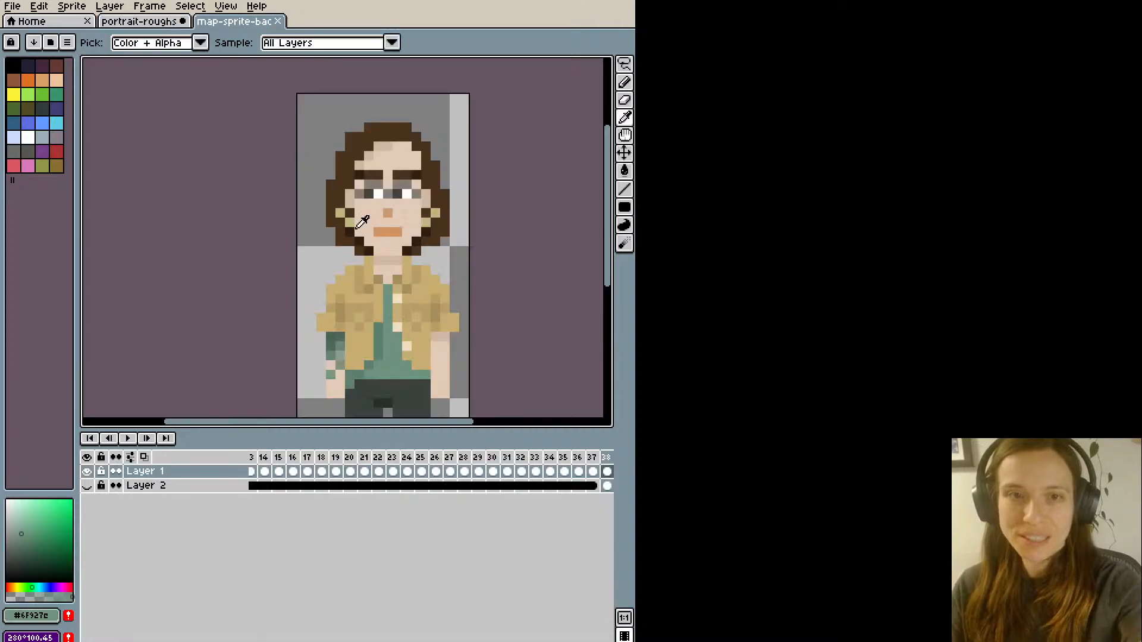
left_click(157, 27)
key("g")
left_click(290, 341)
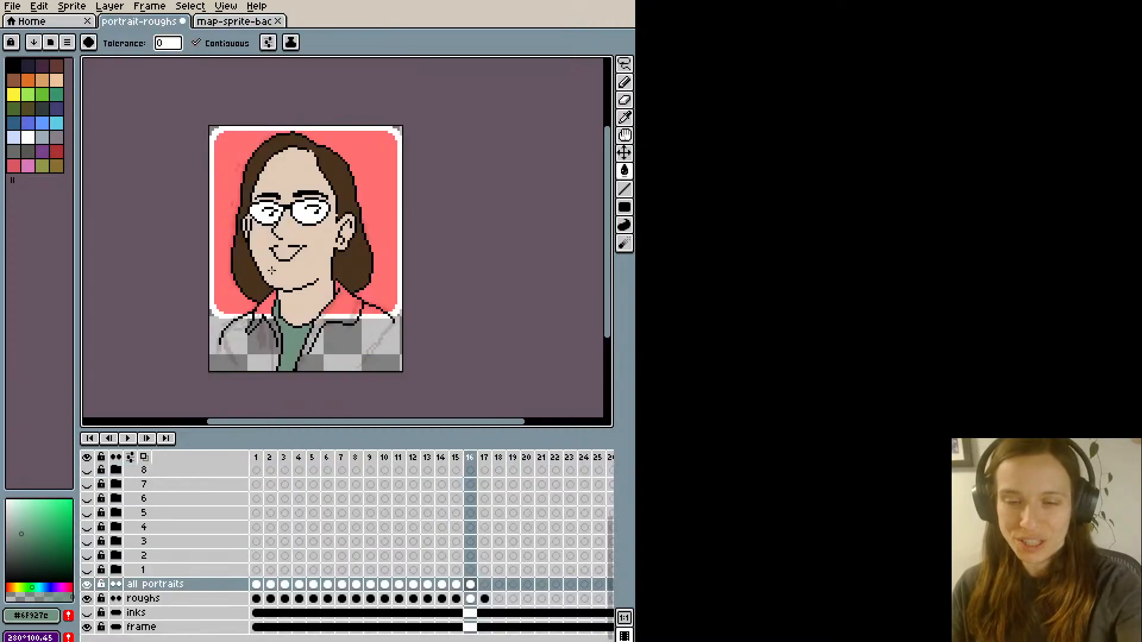
key("i")
key("b")
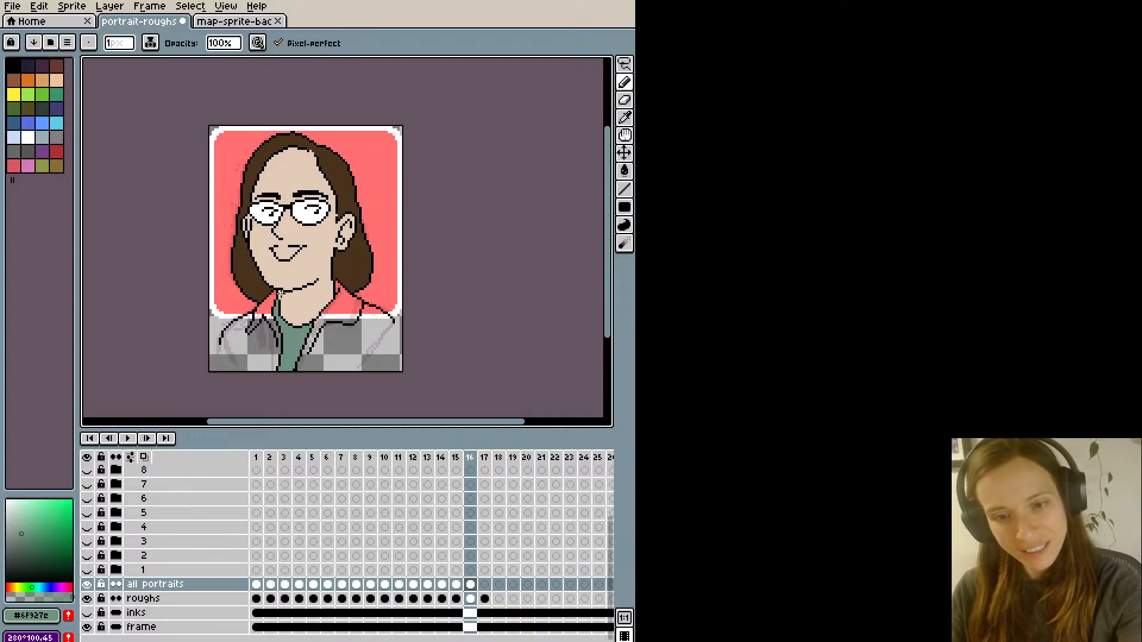
- Fill both sides of the portrait's jacket with the tan sampled from the jacket in map-sprite-bac, closing the open lower edges first
left_click(235, 21)
key("i")
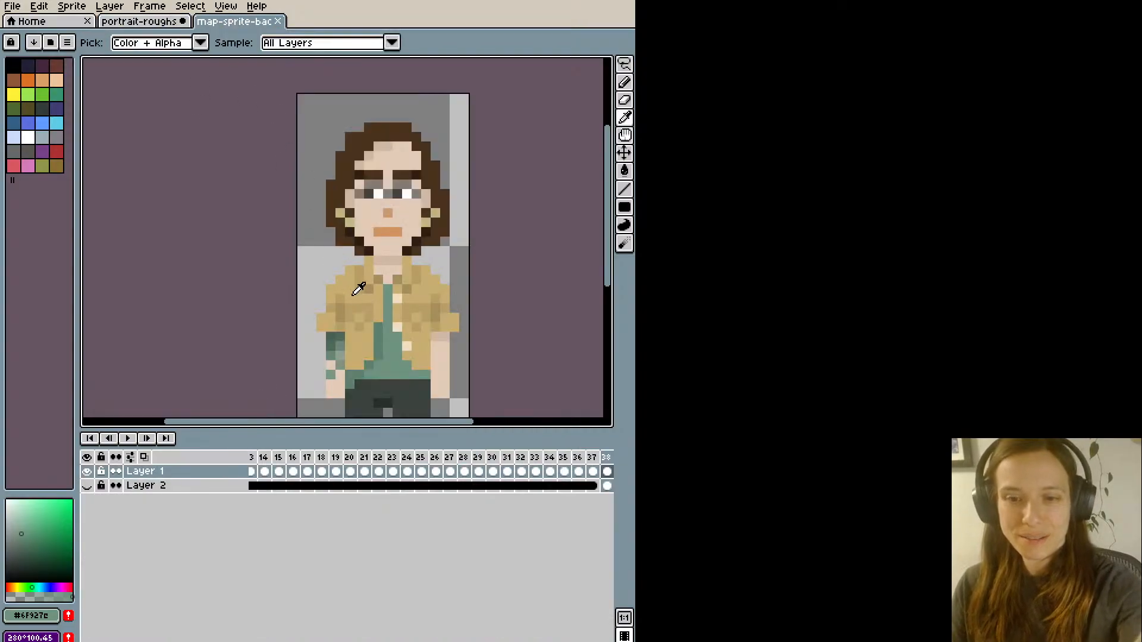
left_click(357, 285)
left_click(144, 24)
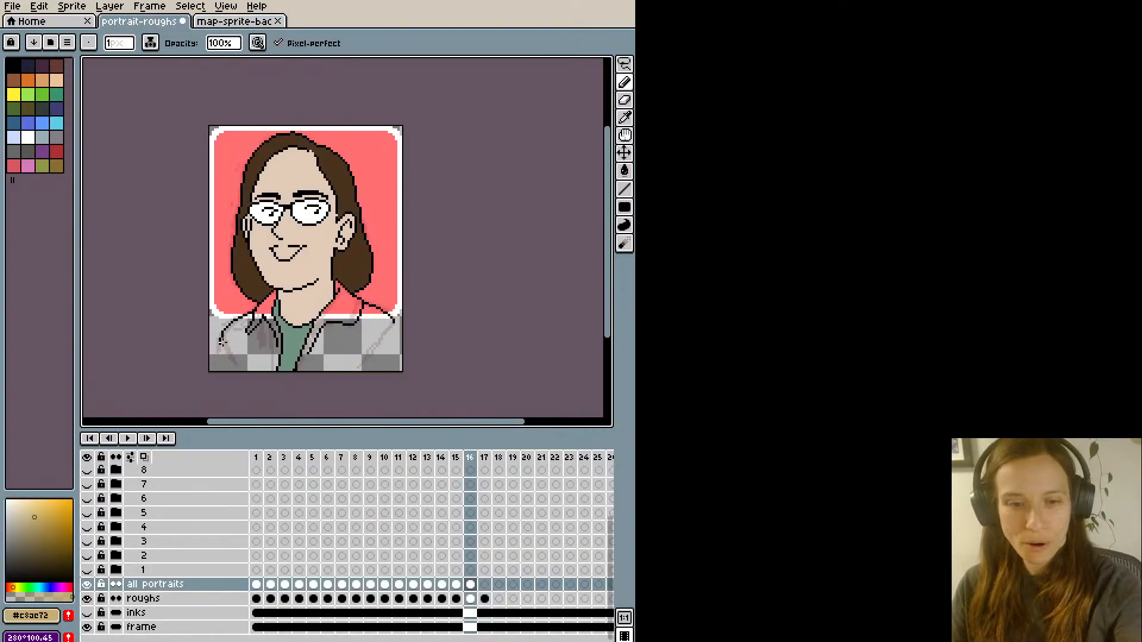
key("b")
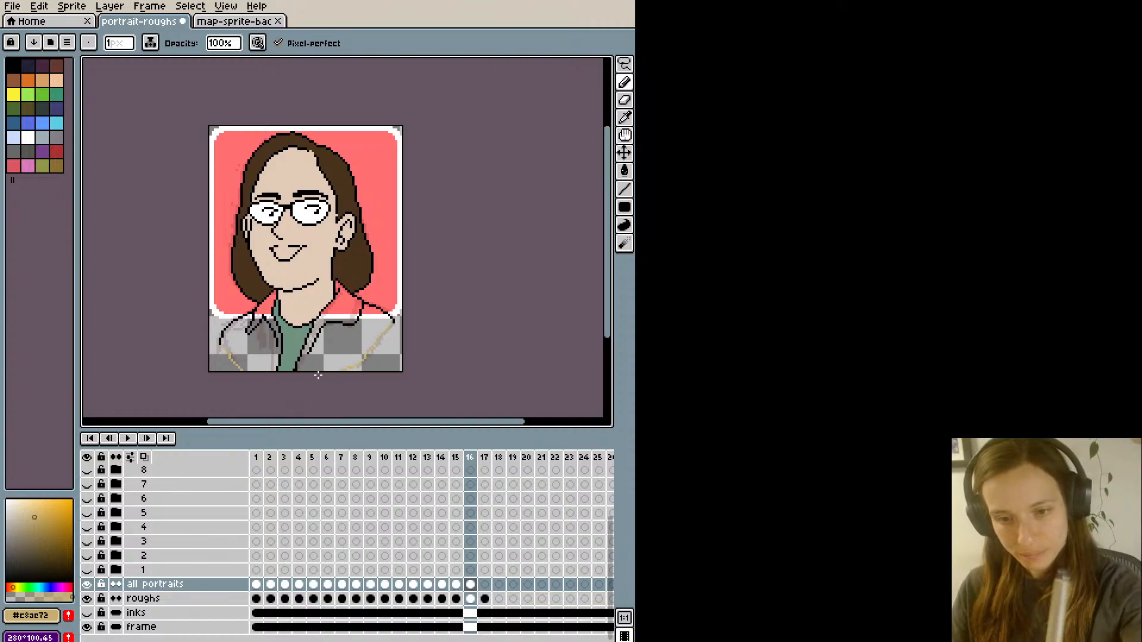
key("g")
left_click(346, 351)
left_click(263, 349)
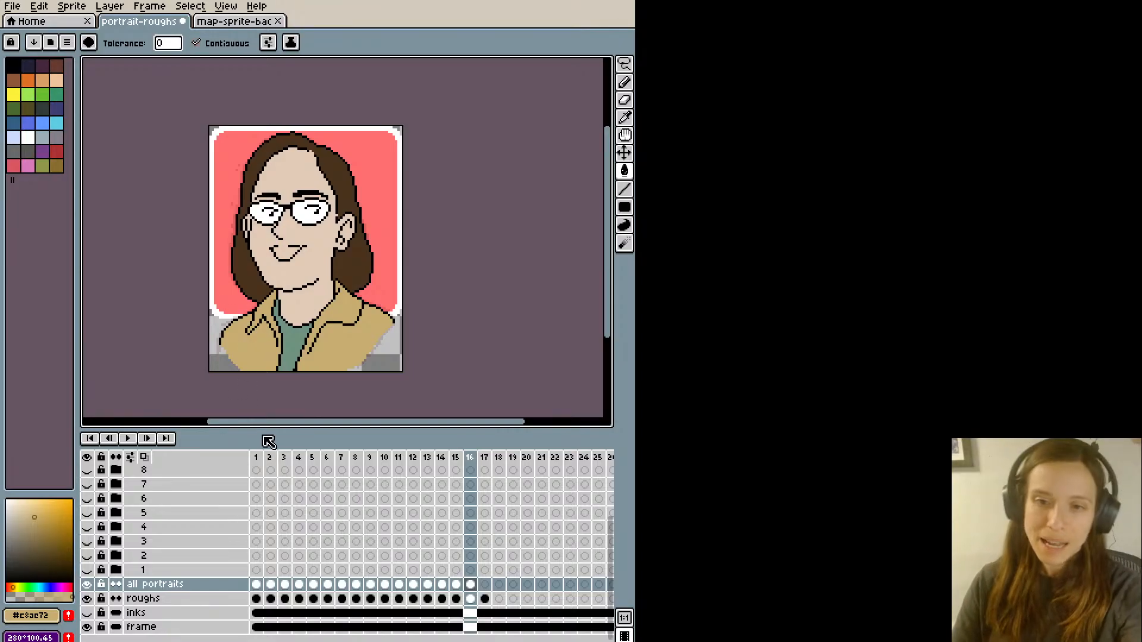
- Sample the dark brown #49331d from the portrait's hair for the pencil and save the portrait file
left_click(344, 182, "alt")
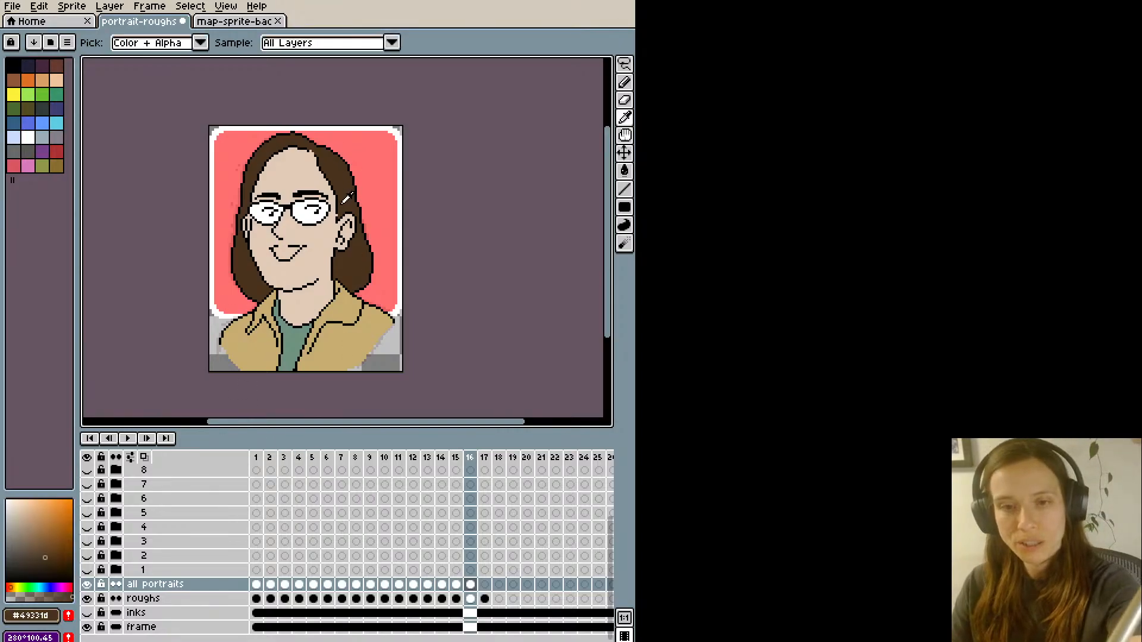
key("b")
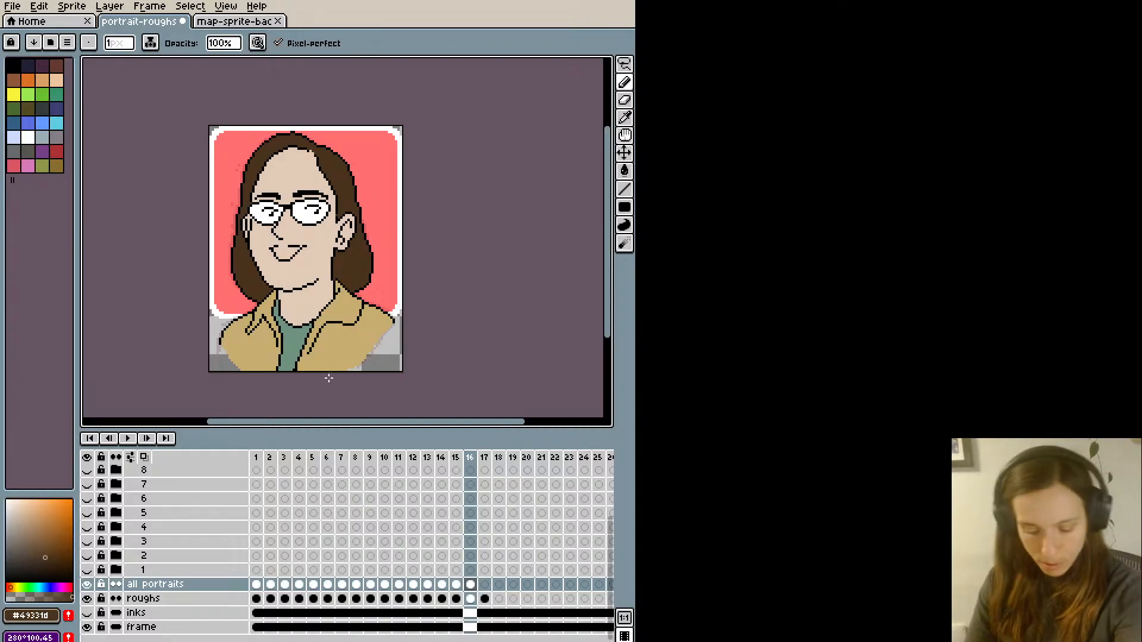
key("ctrl+s")
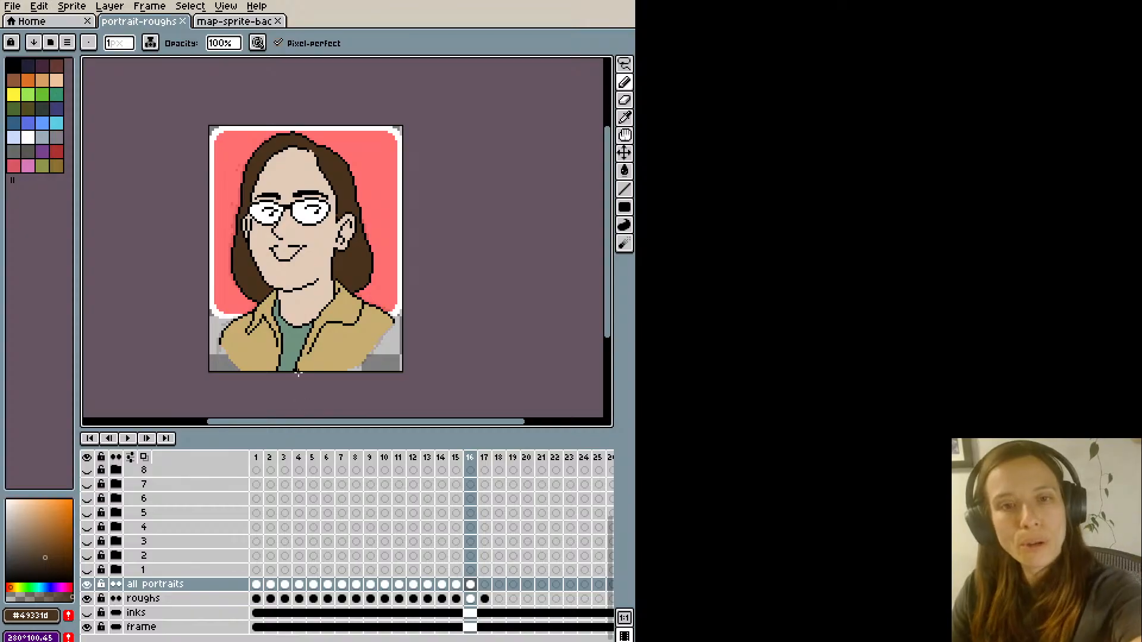
- Mix a salmon-pink colour and paint the inside of the portrait's mouth and lower lip with it
left_click(218, 22)
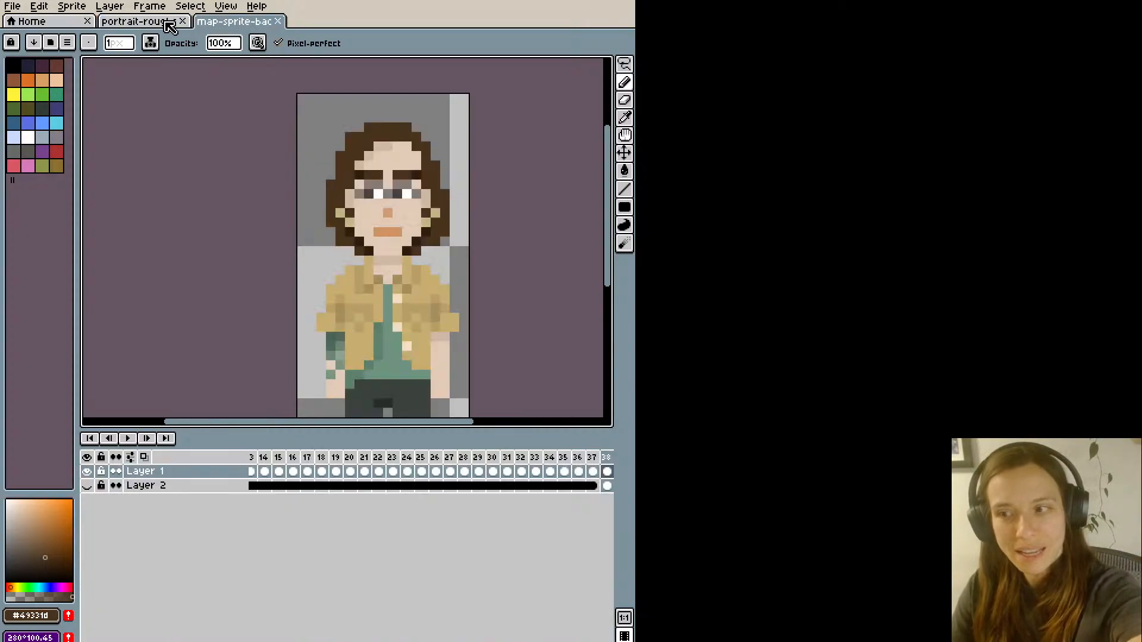
left_click(171, 24)
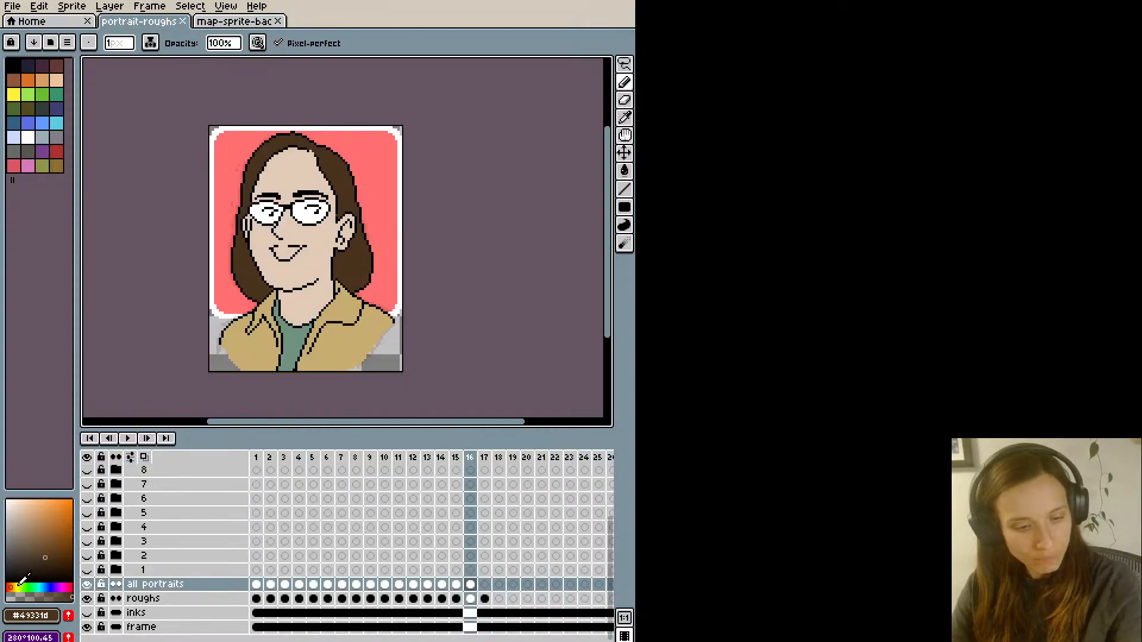
left_click_drag(12, 588, 9, 587)
left_click_drag(43, 525, 40, 506)
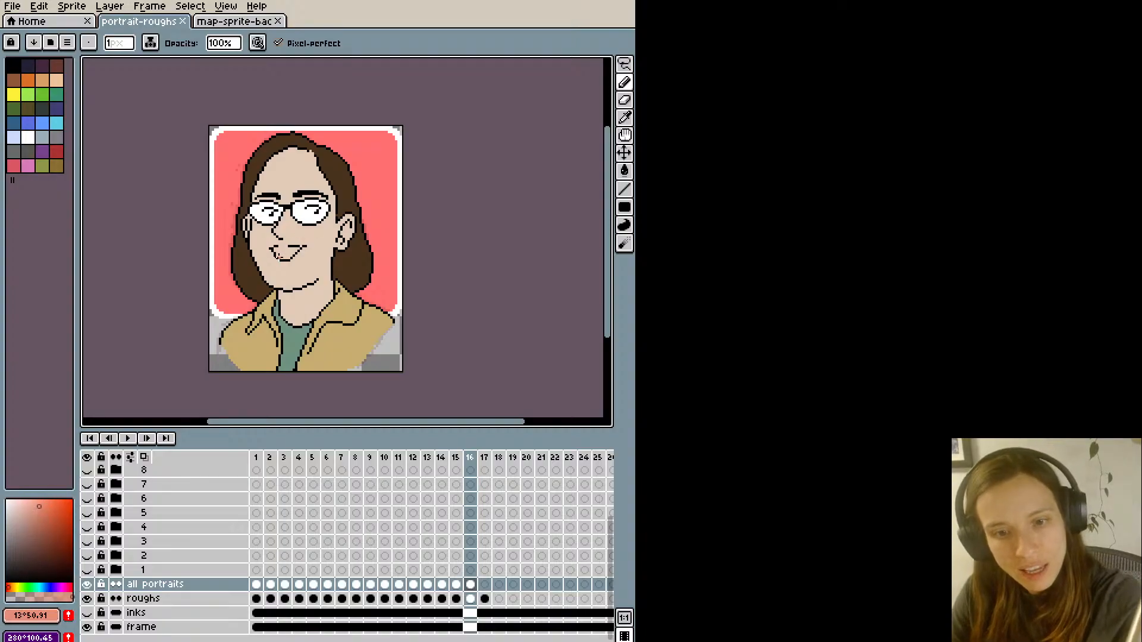
left_click_drag(276, 255, 291, 254)
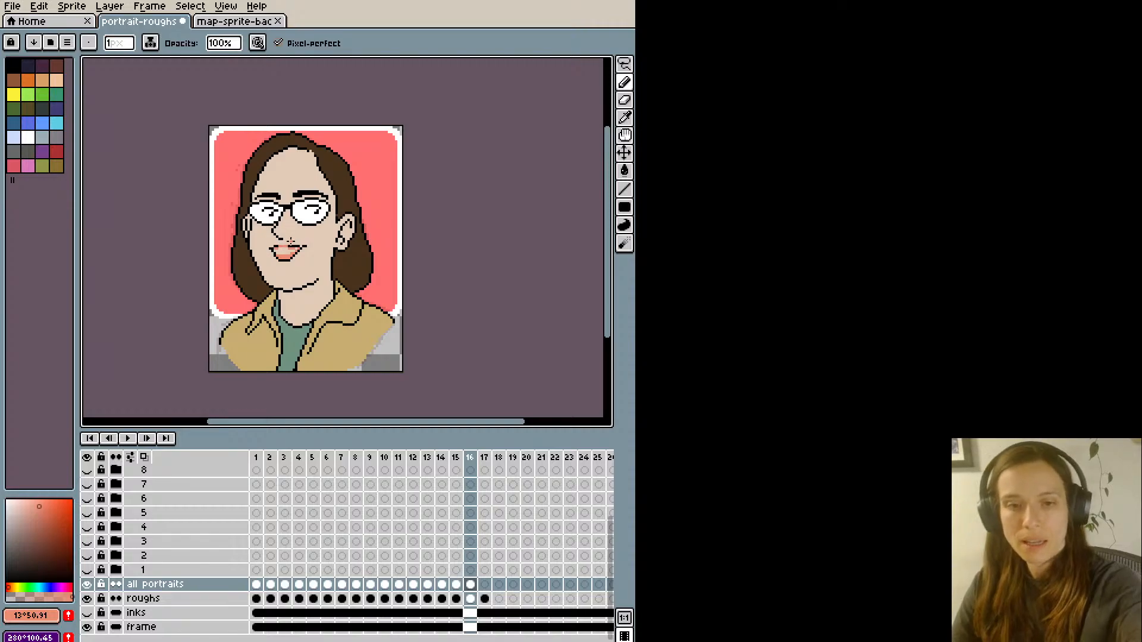
- Fill the mouth opening with white #FFFFFF for the teeth and paint the upper lip in the salmon lip colour
left_click(304, 218, "alt")
key("g")
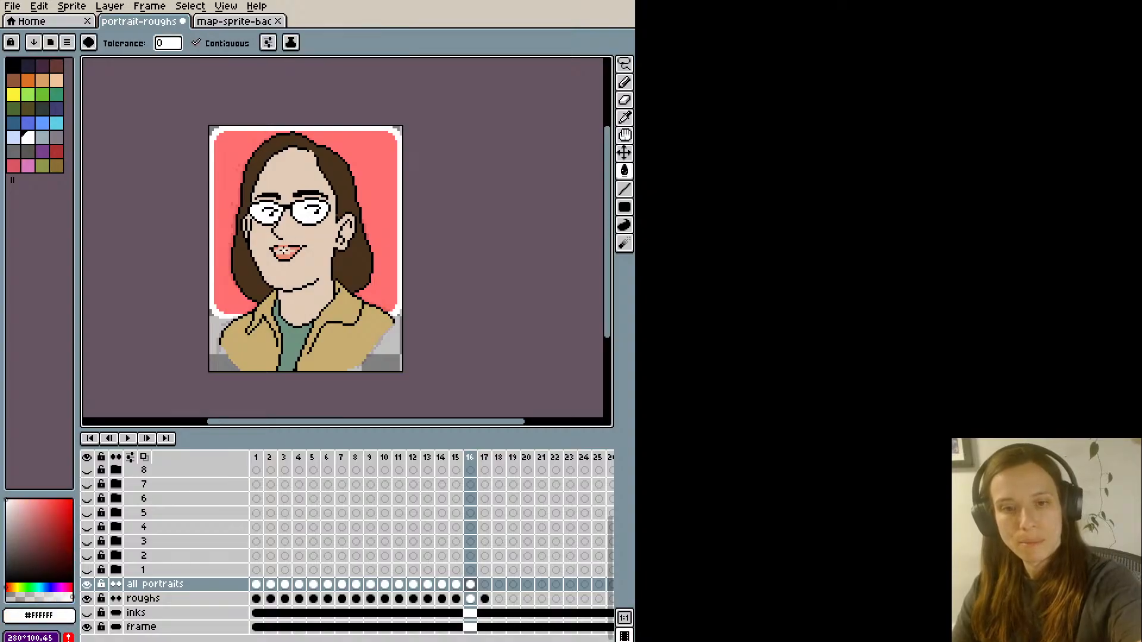
left_click(287, 250)
key("b")
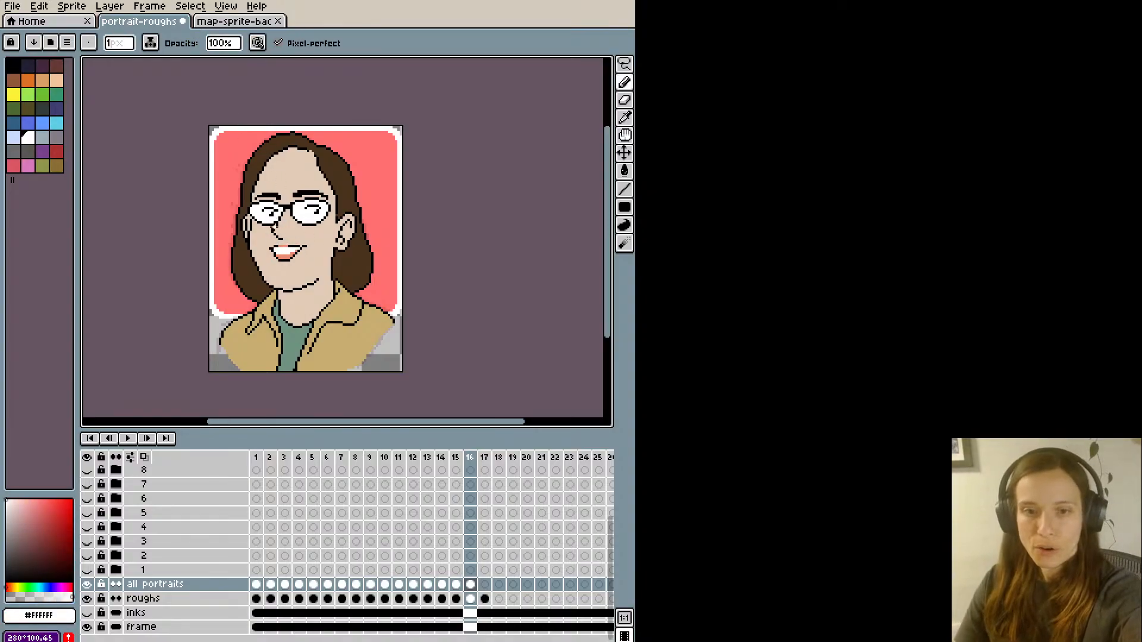
left_click(292, 241, "alt")
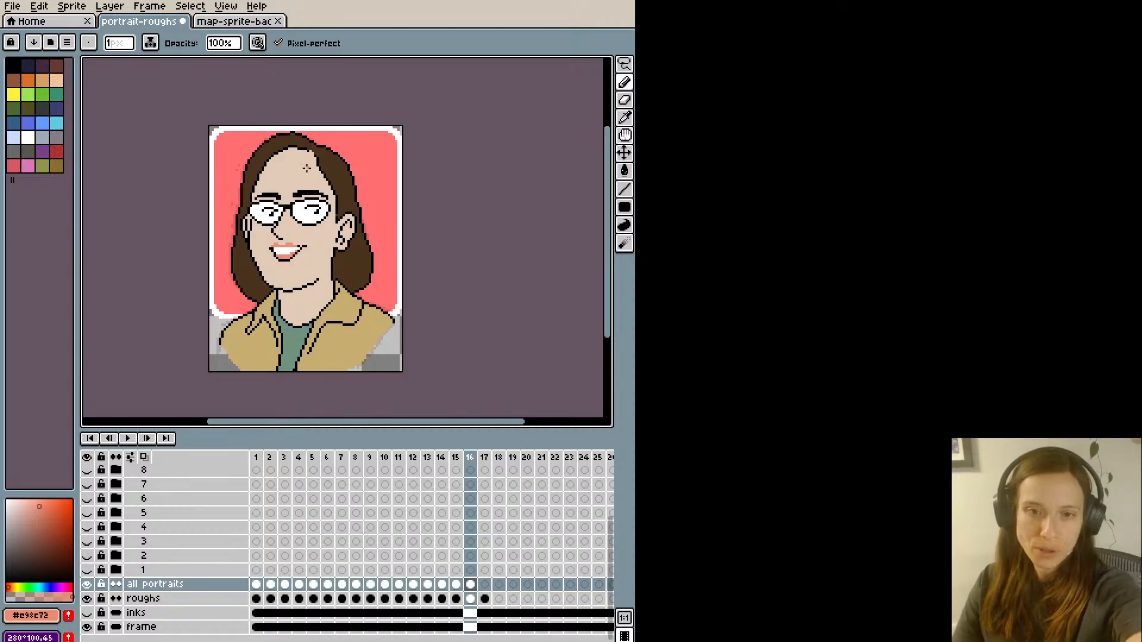
- Try a white pixel touch-up at the left end of the teeth and undo it
left_click(281, 250, "alt")
left_click(274, 248)
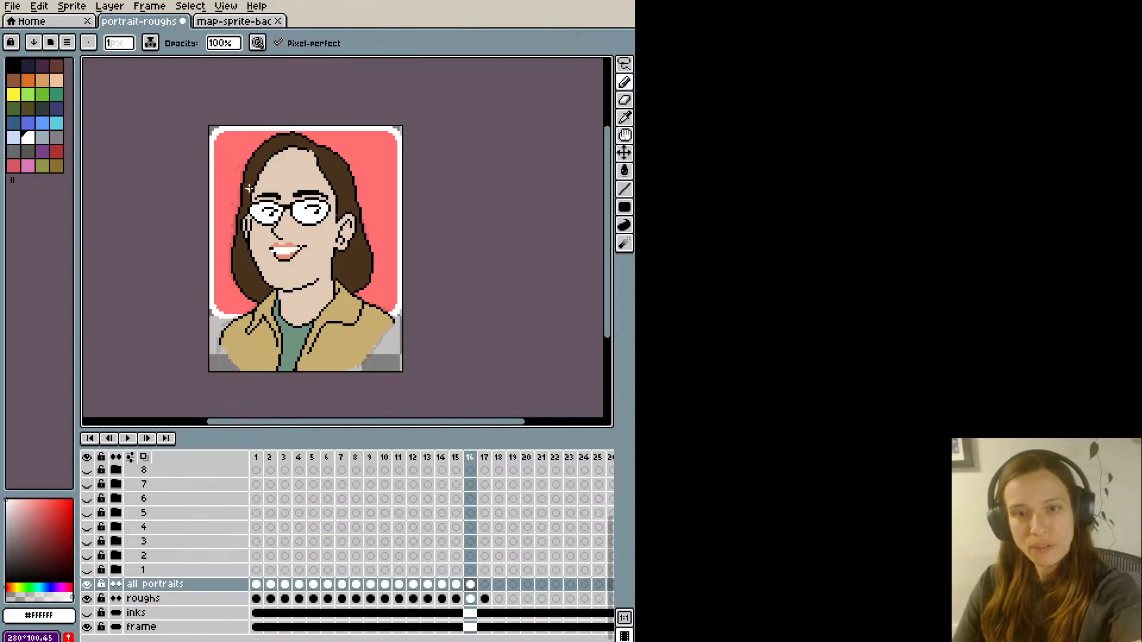
key("ctrl+z")
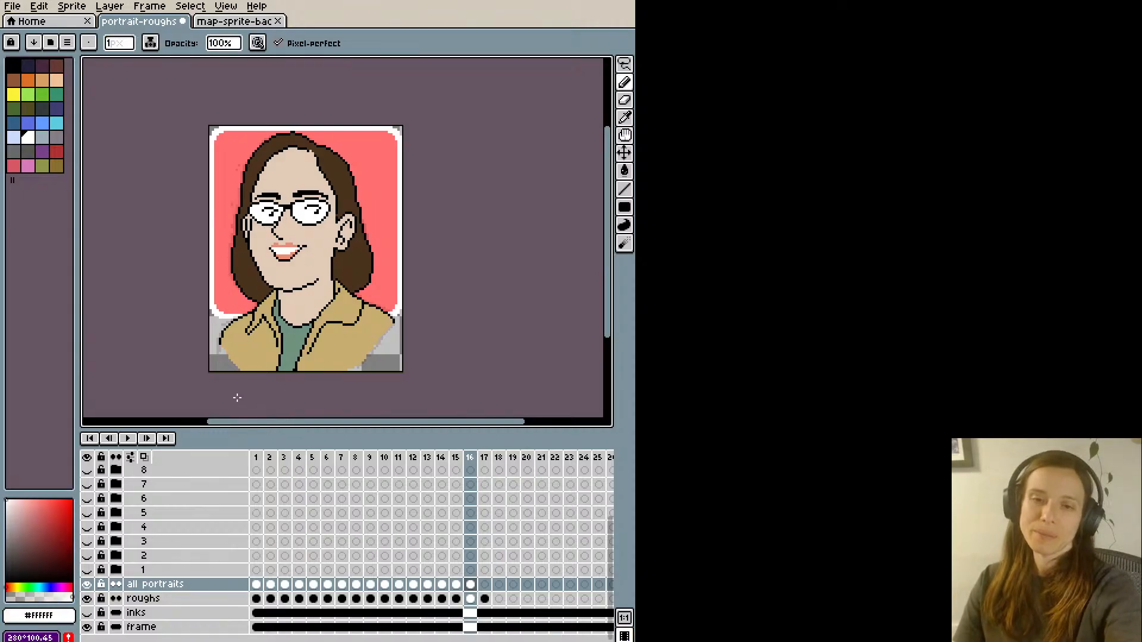
key("ctrl+z")
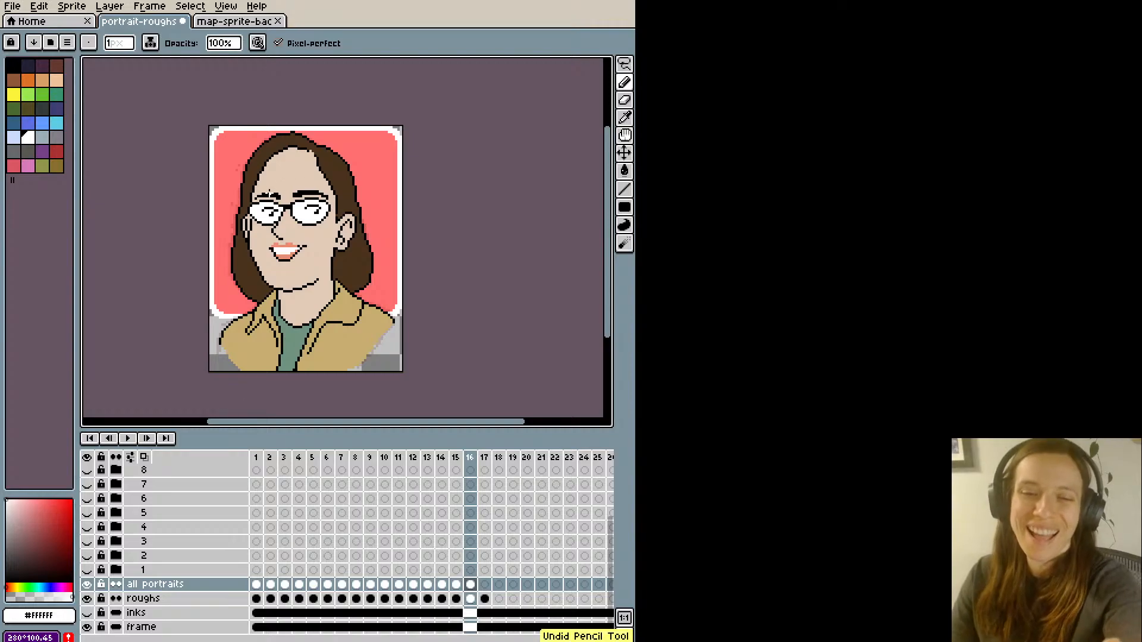
- Touch up the outline at the crown of the hair using sampled black #000000 and dark brown #49331d, undoing the unwanted erasure
left_click(273, 250, "alt")
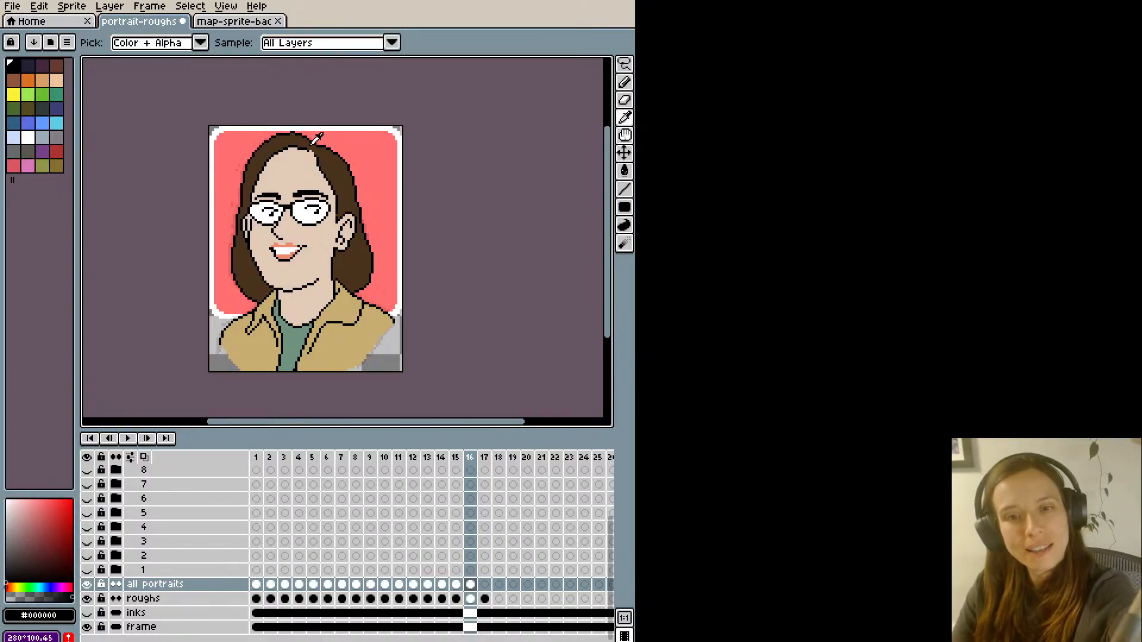
left_click(311, 150, "alt")
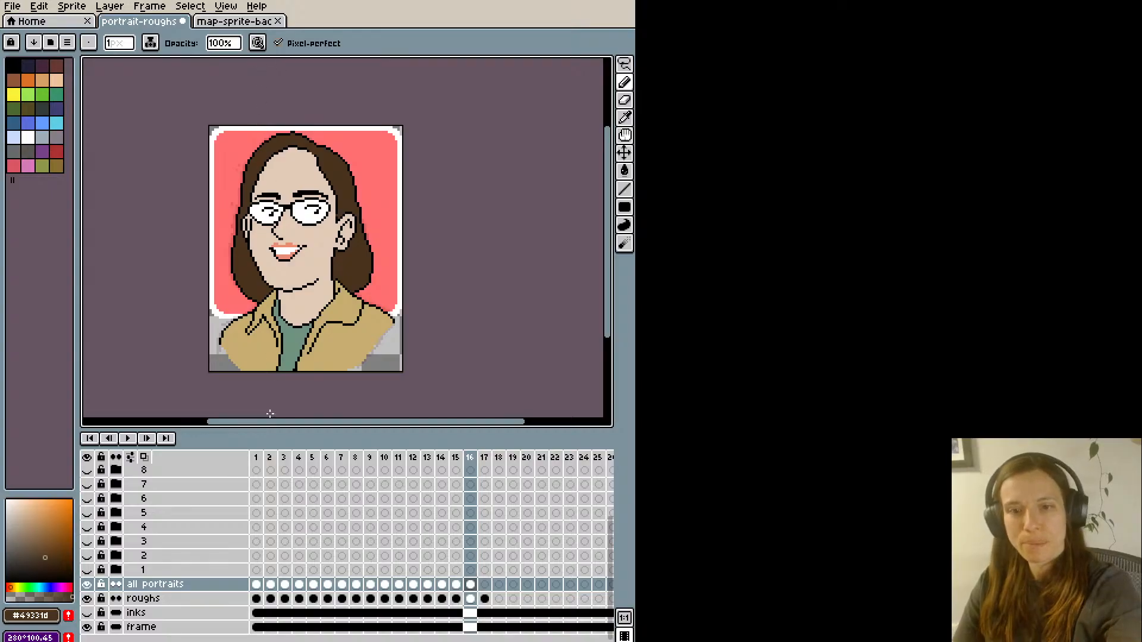
left_click(284, 132, "alt")
left_click(285, 134, "alt")
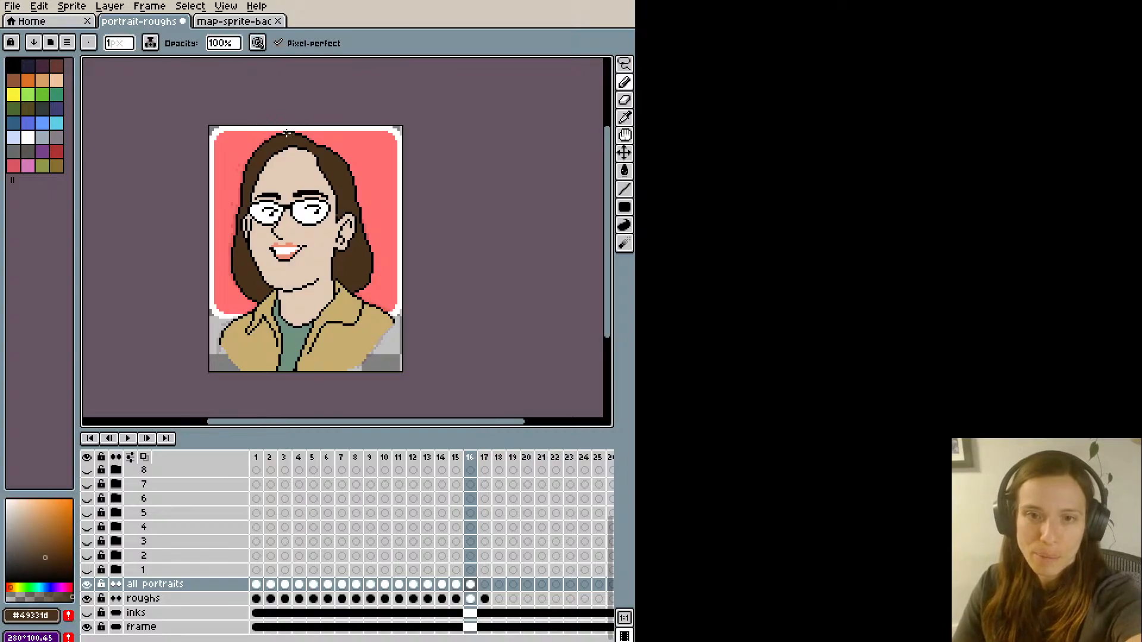
scroll(295, 128, "up", 1)
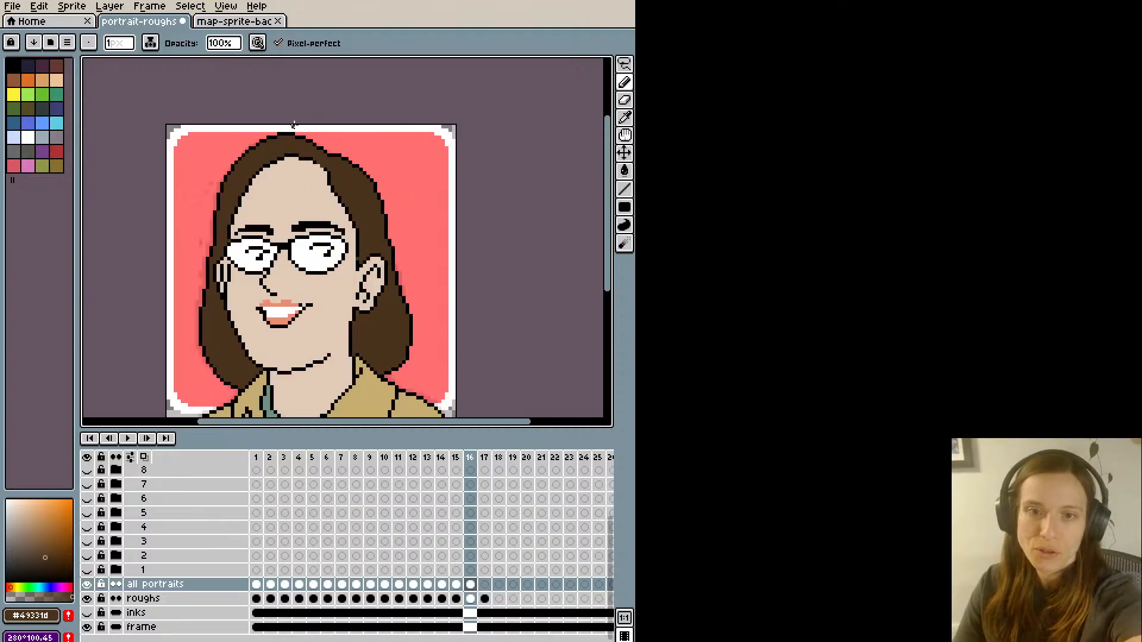
left_click(294, 134, "alt")
left_click(293, 138, "alt")
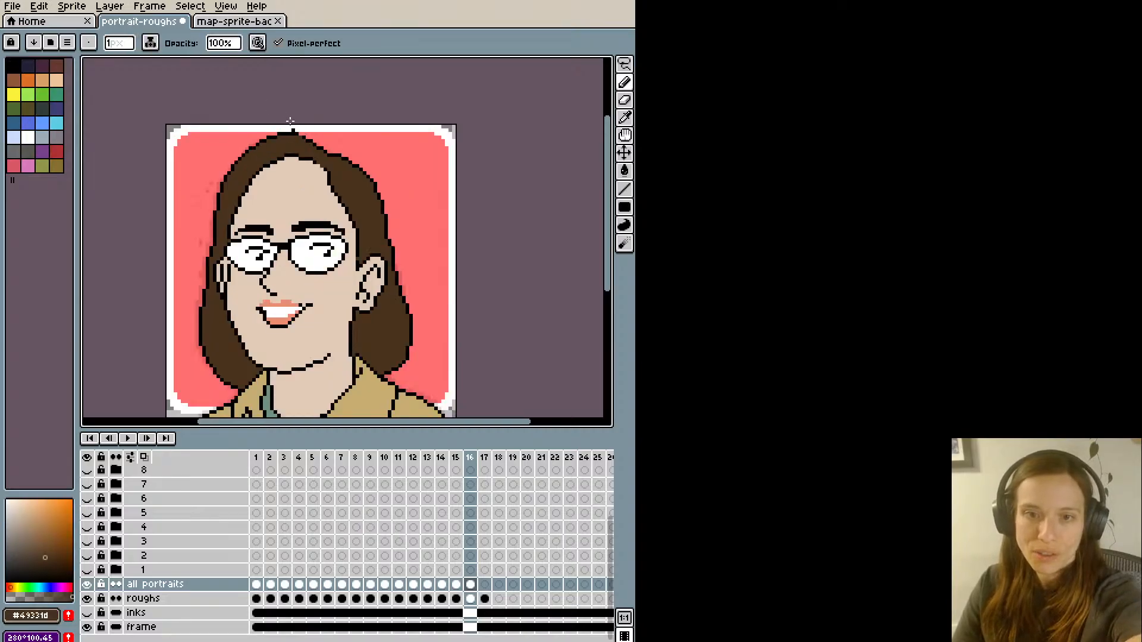
key("alt")
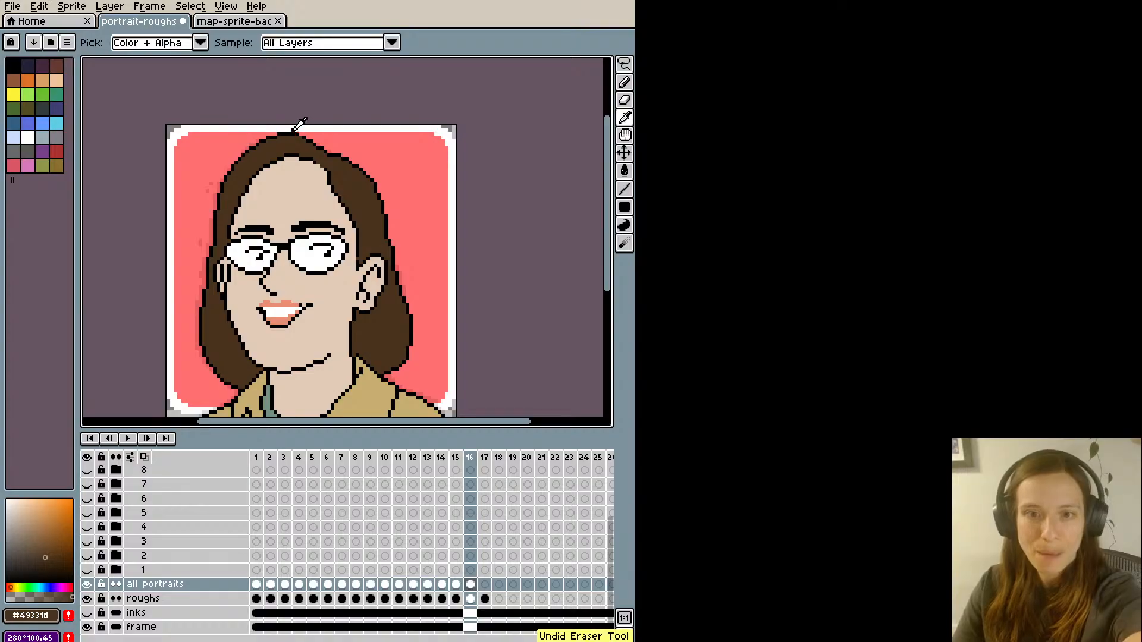
left_click(299, 134, "alt")
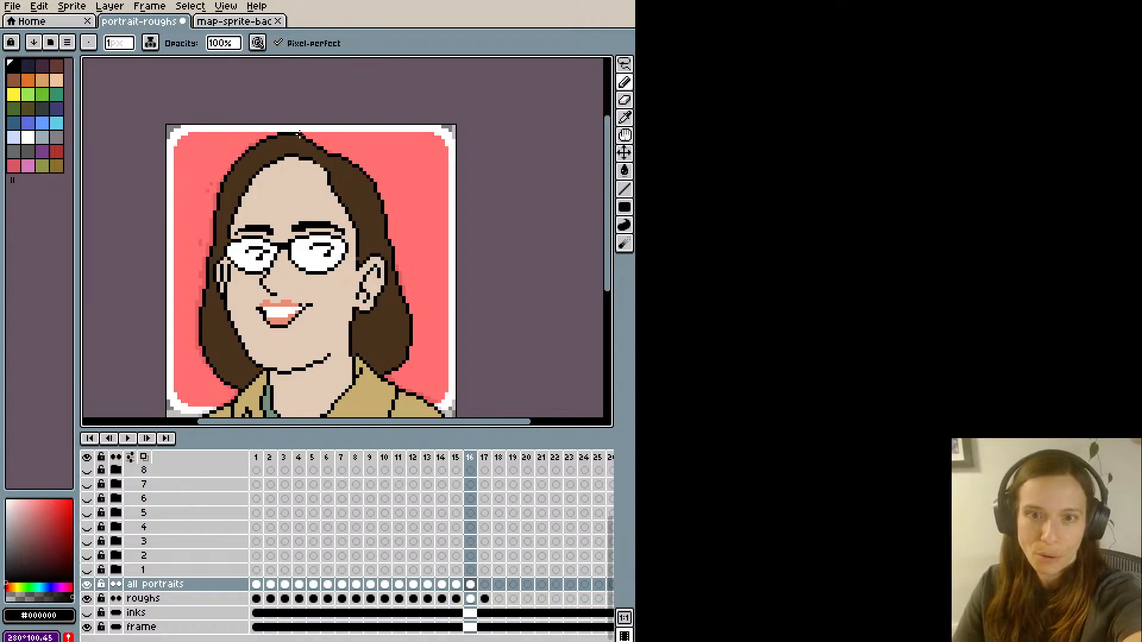
- Shade the inner hair on both sides of the neck with the darkest brown sampled from map-sprite-bac
scroll(280, 109, "down", 1)
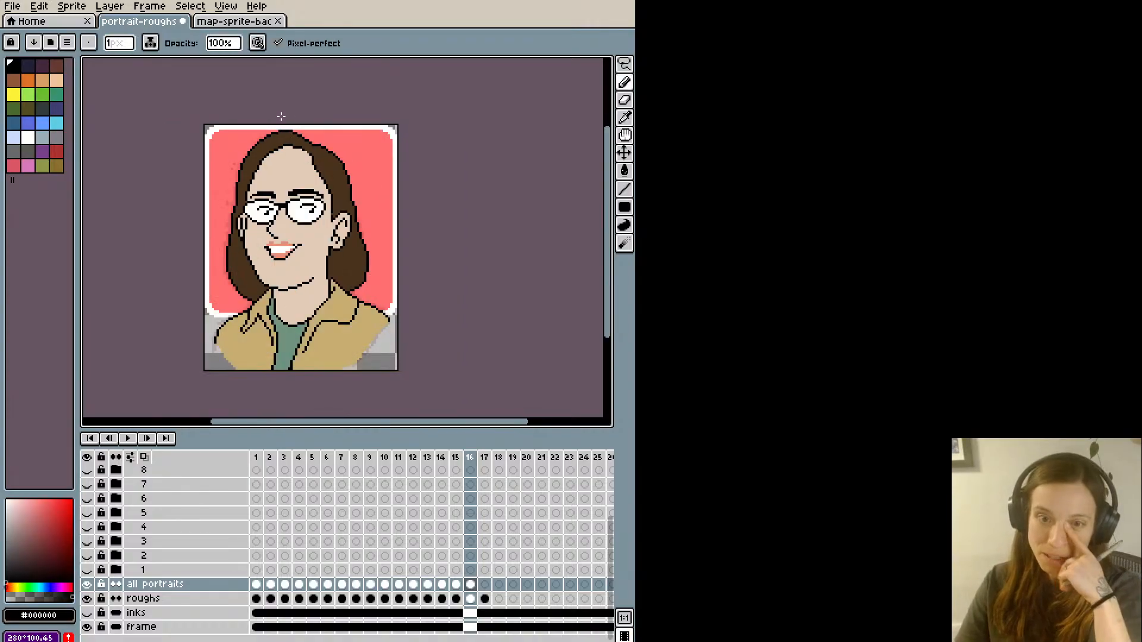
scroll(281, 116, "up", 1)
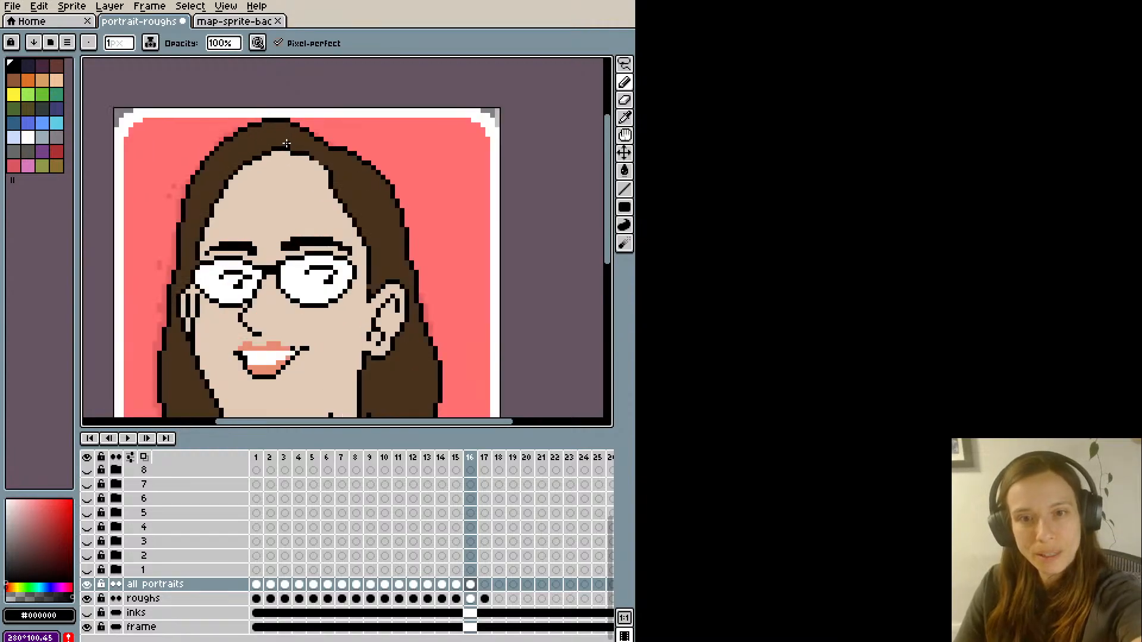
left_click(236, 24)
key("alt")
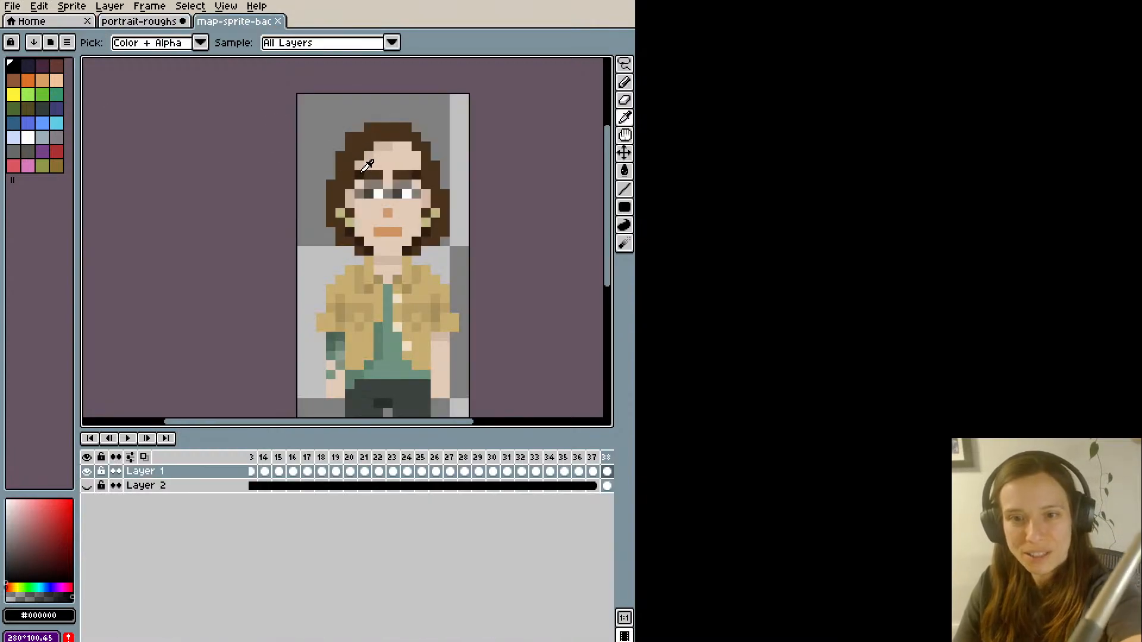
left_click(365, 156, "alt")
key("ctrl+shift+Tab")
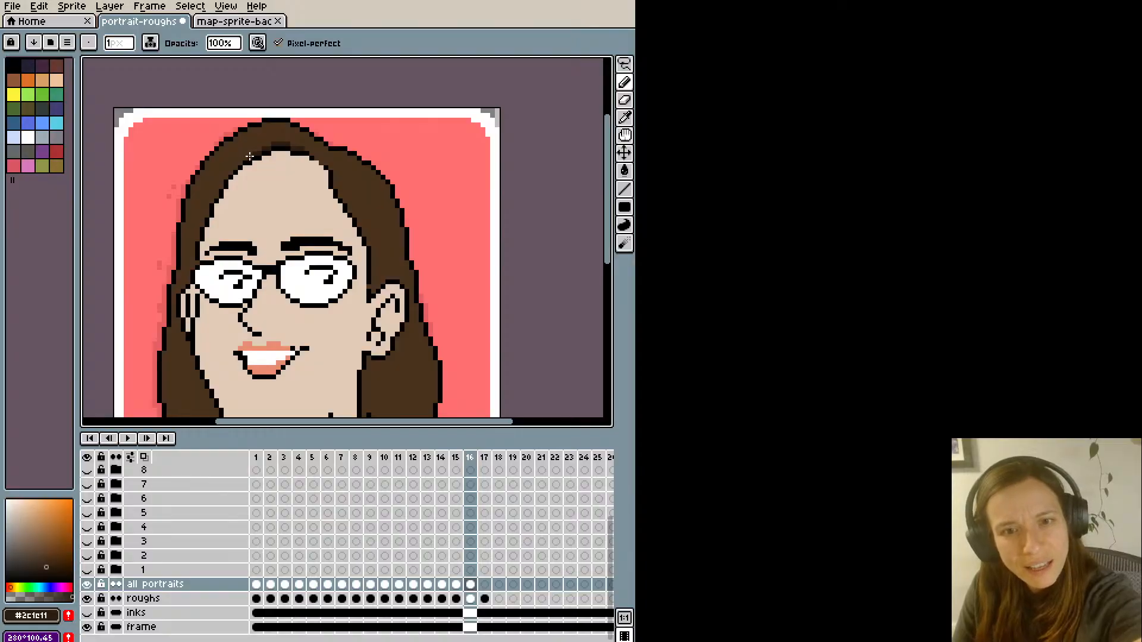
scroll(234, 124, "down", 1)
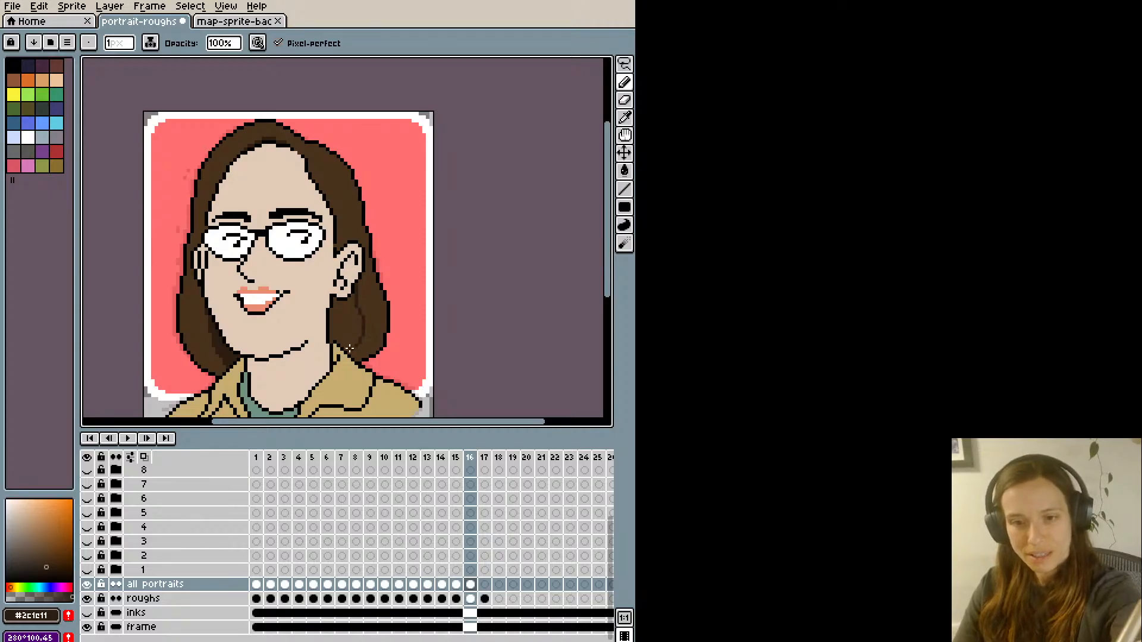
key("g")
left_click(349, 306)
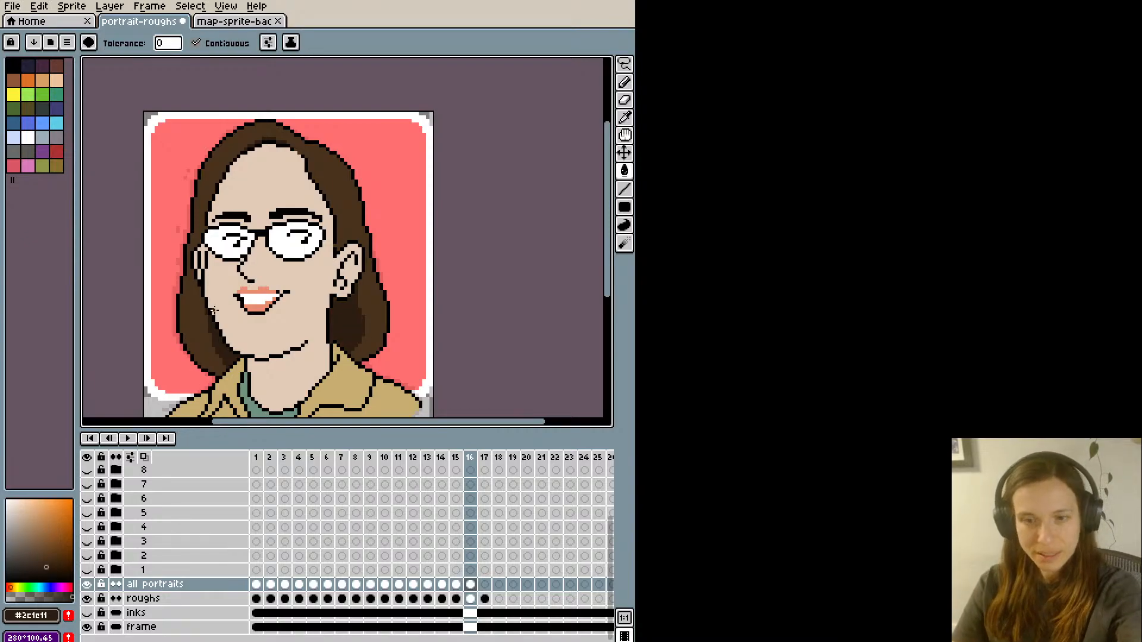
- Draw a hoop earring below the portrait's ear in the yellow #bdb781 sampled from the earring in map-sprite-bac, touching up the surrounding pixels
left_click(240, 22)
key("i")
left_click(348, 220)
left_click(158, 23)
key("b")
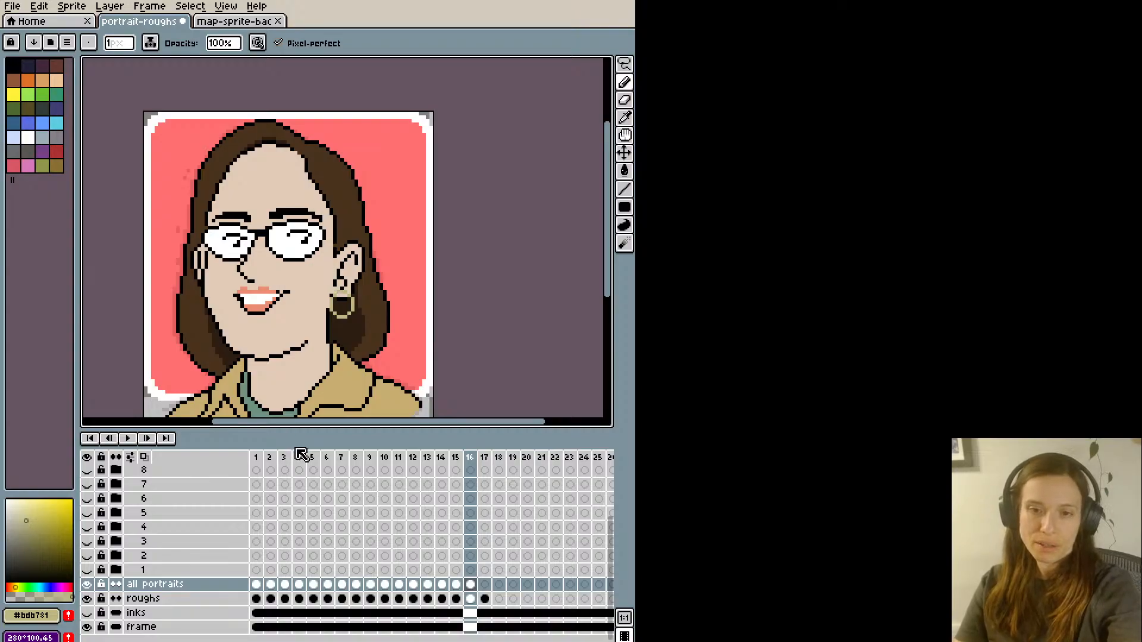
left_click(327, 308, "alt")
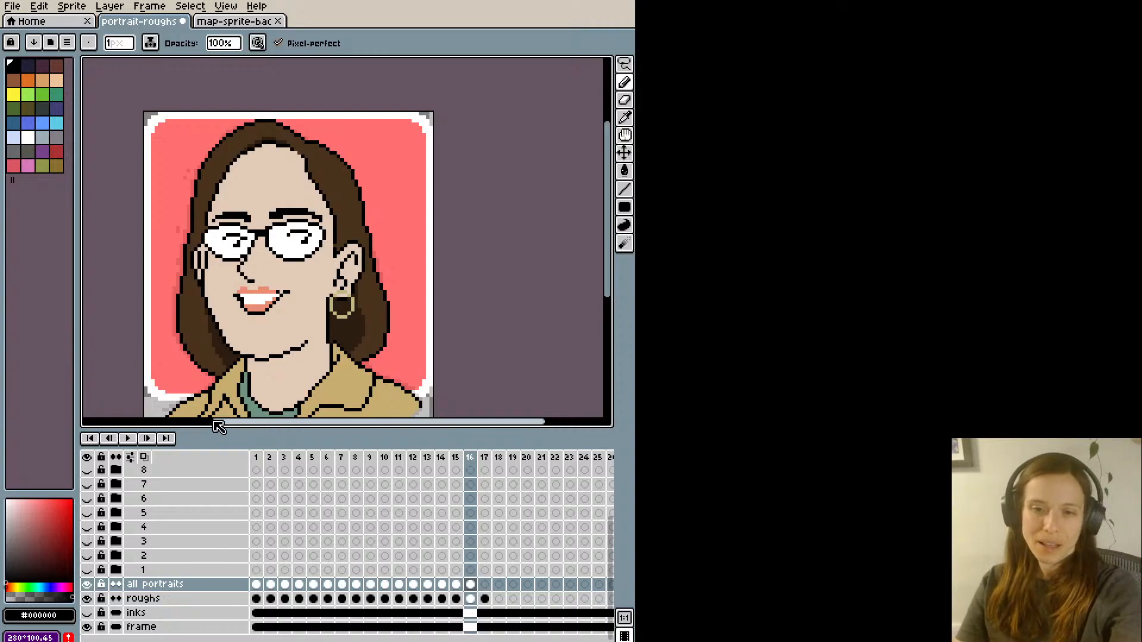
left_click(335, 288, "alt")
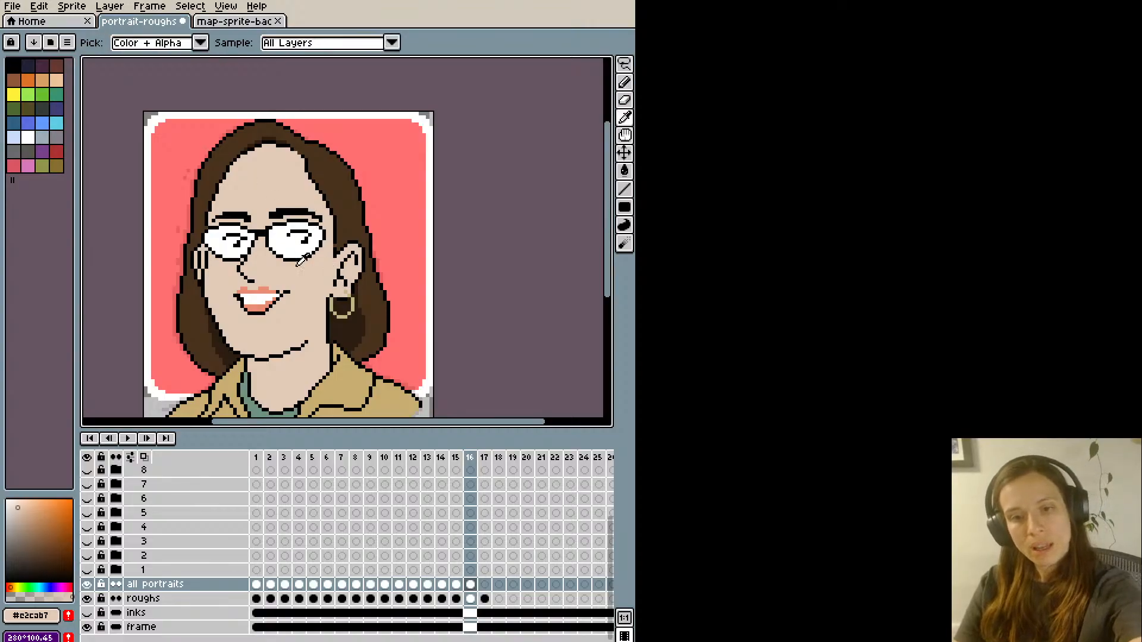
- Sample the earring's yellow, darken it slightly and shade the hoop earring with the pencil
left_click(331, 306, "alt")
left_click(31, 525)
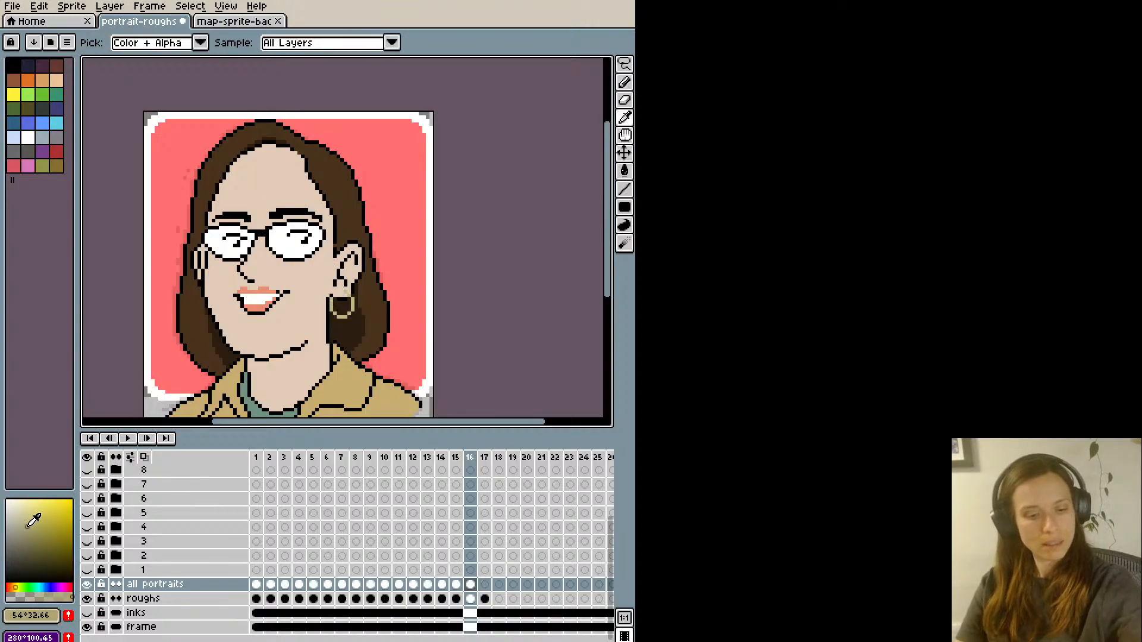
left_click(28, 531)
key("b")
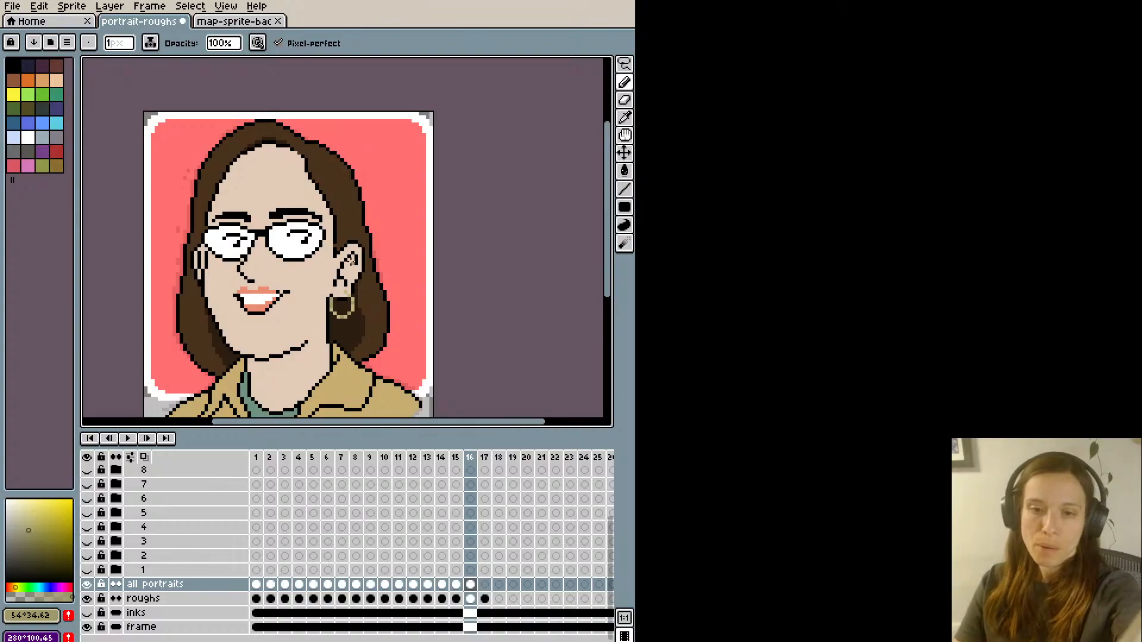
- Touch up the near earlobe above the hoop earring using sampled dark brown #2c1c11, skin #e2cab7 and black #000000
key("i")
left_click(337, 304)
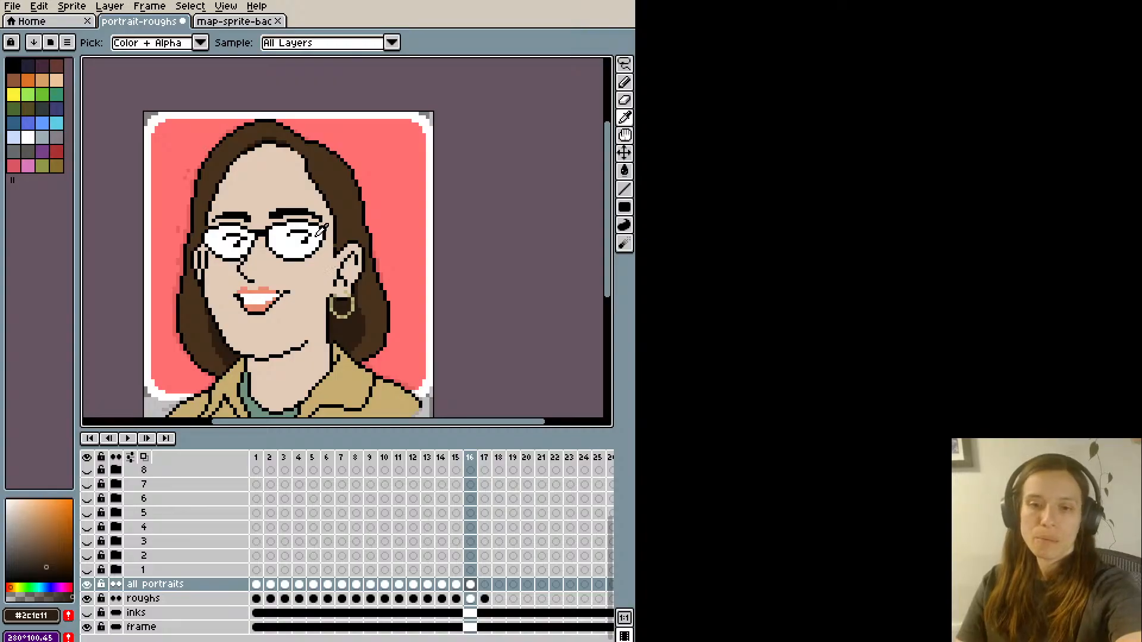
left_click(340, 284)
left_click(333, 276)
key("b")
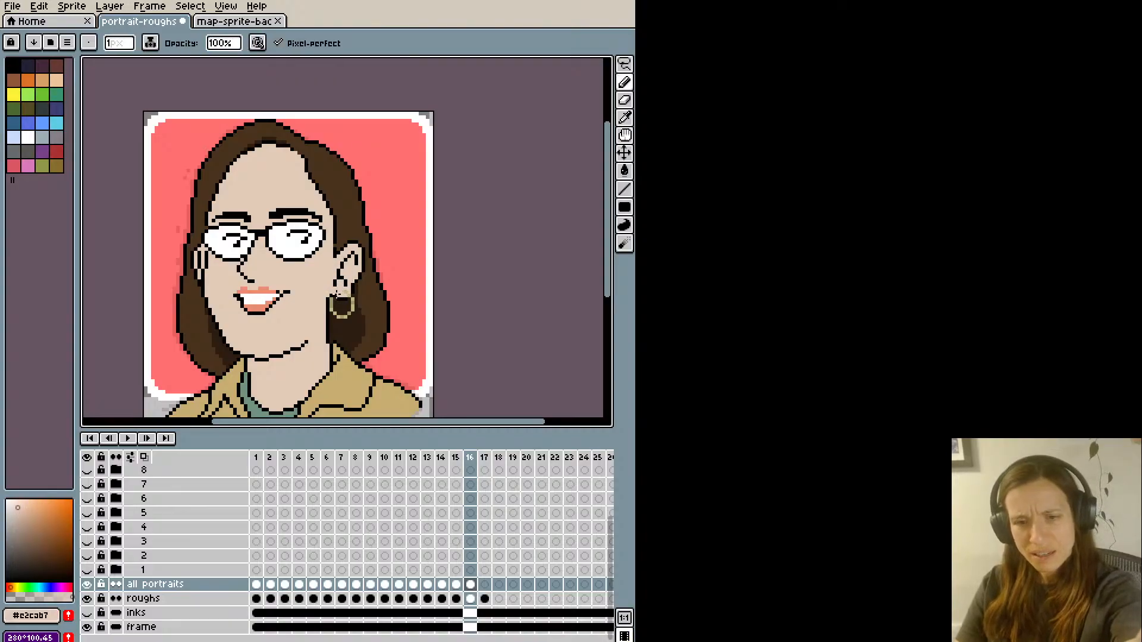
key("i")
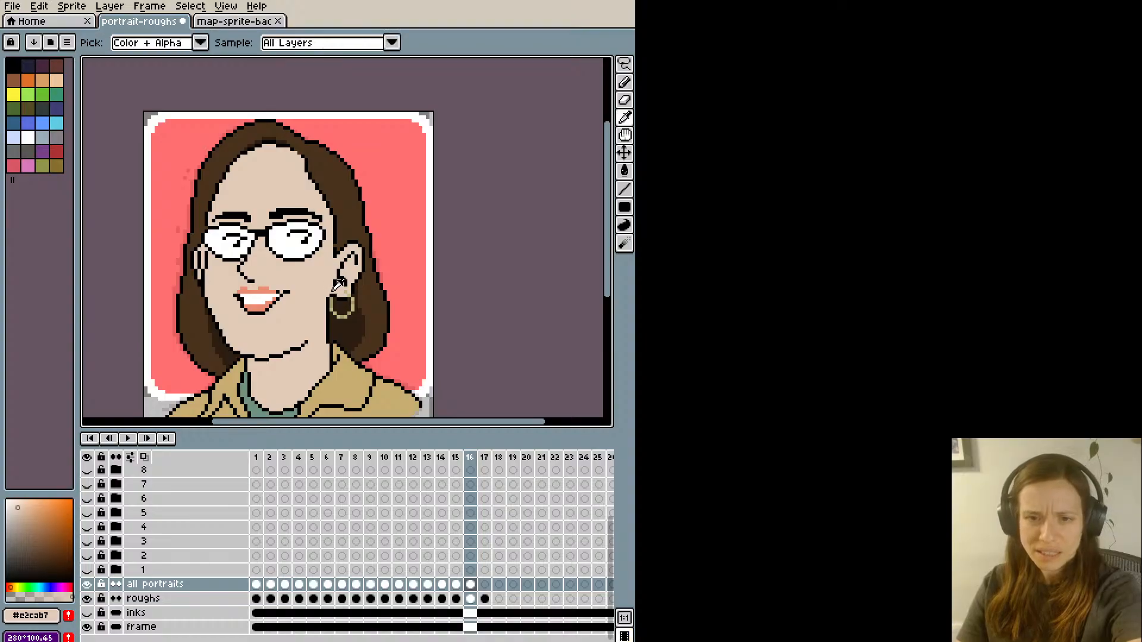
left_click(330, 291)
key("b")
key("i")
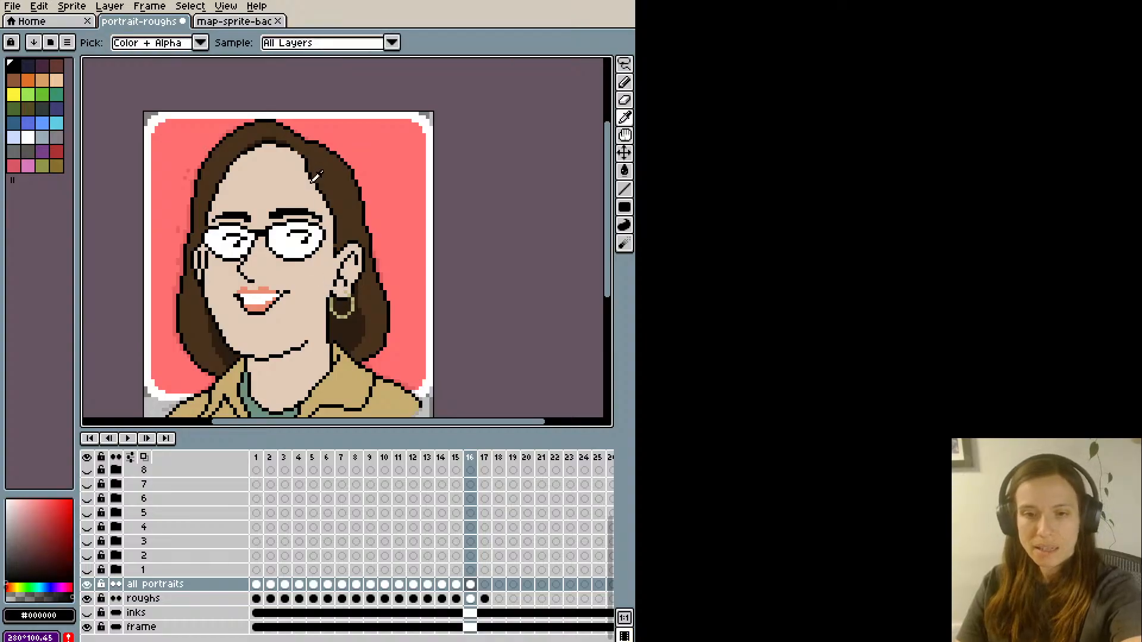
left_click(332, 295)
key("b")
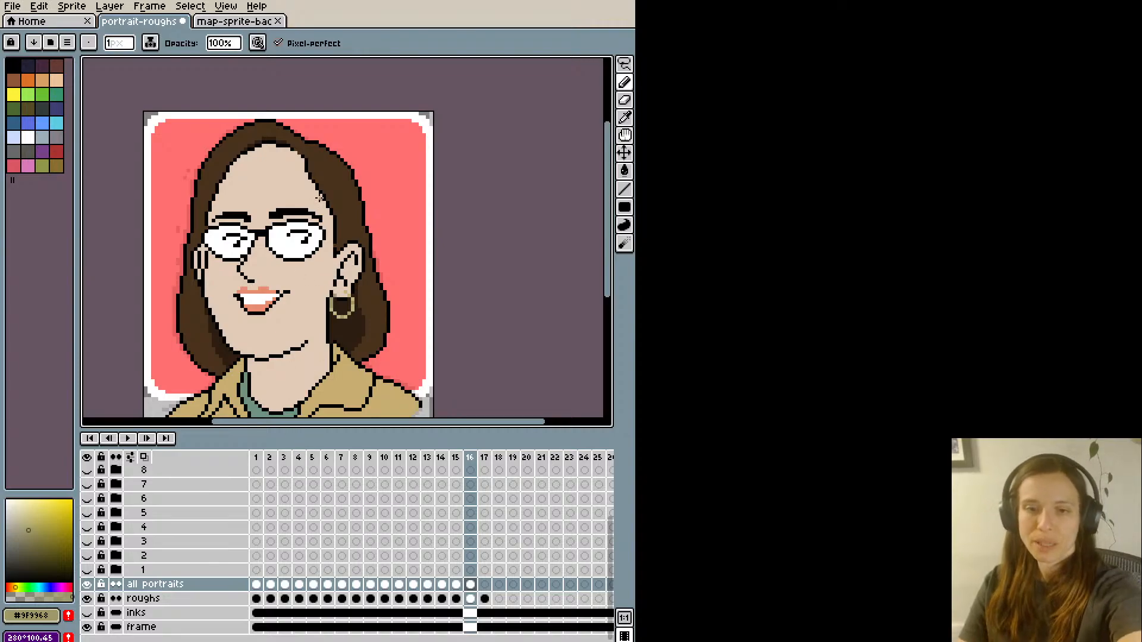
- Draw a matching hoop earring below the far ear in yellow #bdb781 and shade it with the darker #9f9968
key("ctrl+z")
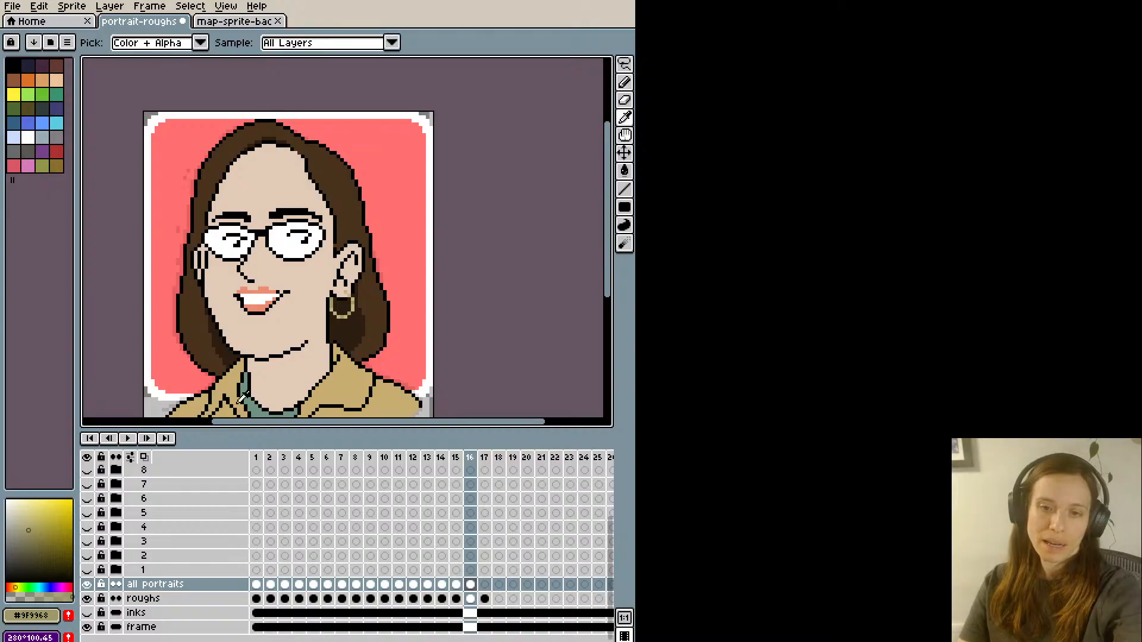
left_click(347, 303, "alt")
left_click(351, 306, "alt")
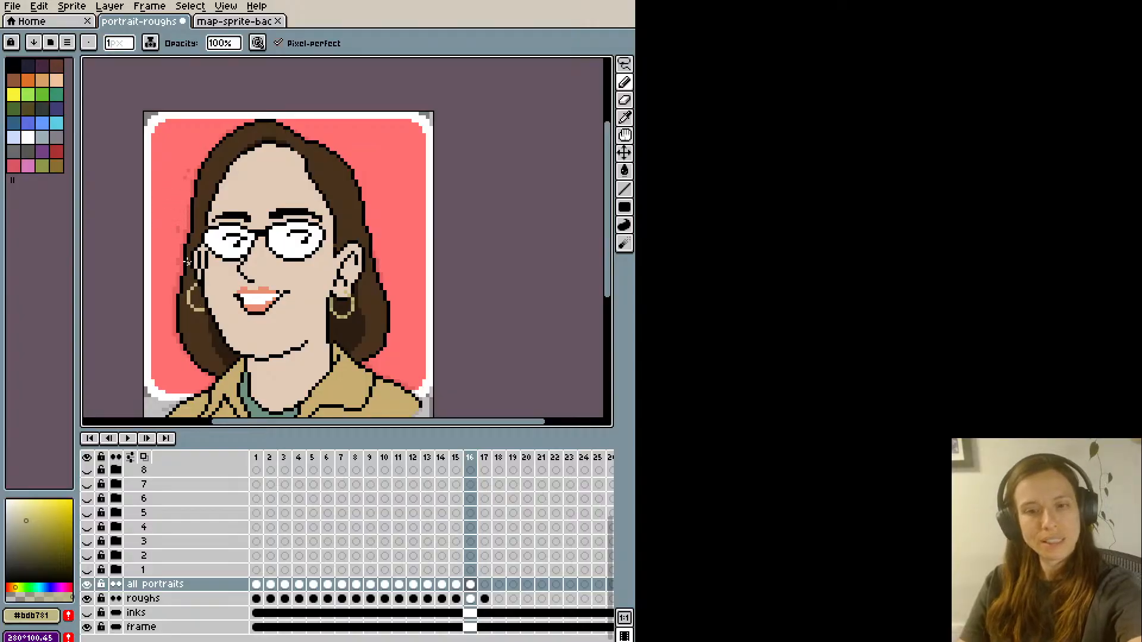
scroll(161, 247, "down", 1)
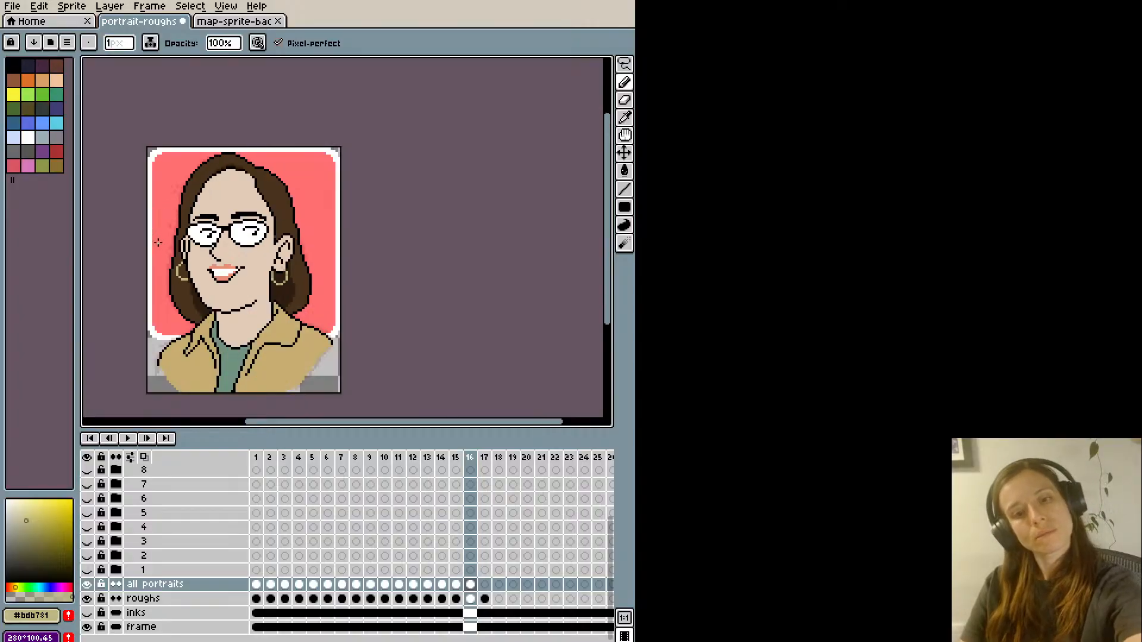
scroll(158, 242, "up", 2)
left_click(228, 327, "alt")
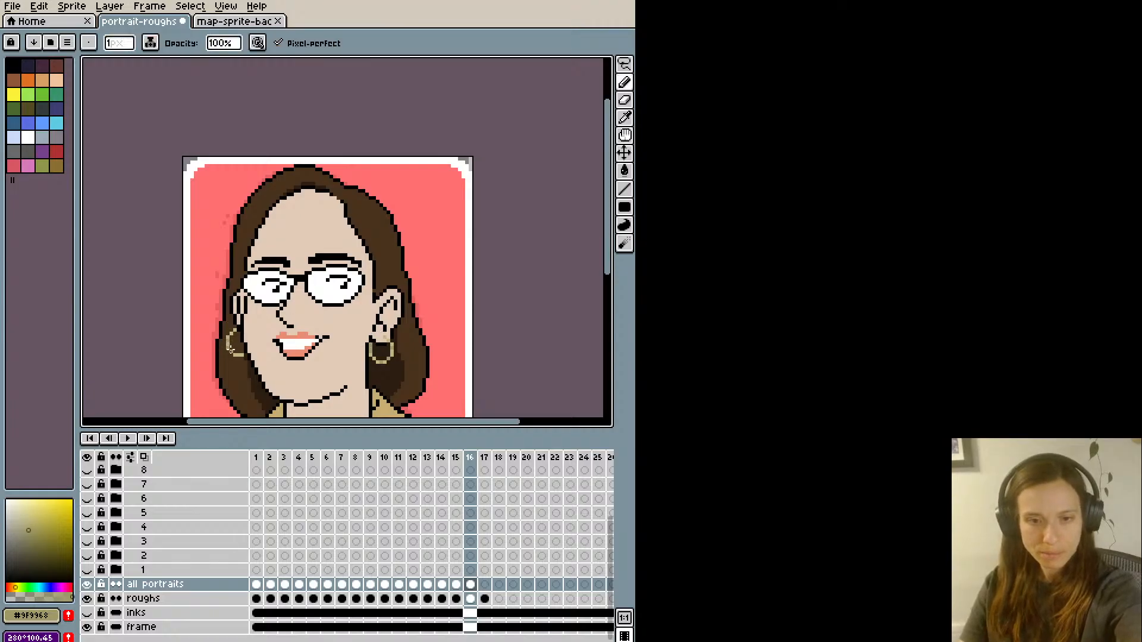
scroll(233, 305, "down", 1)
scroll(226, 280, "up", 1)
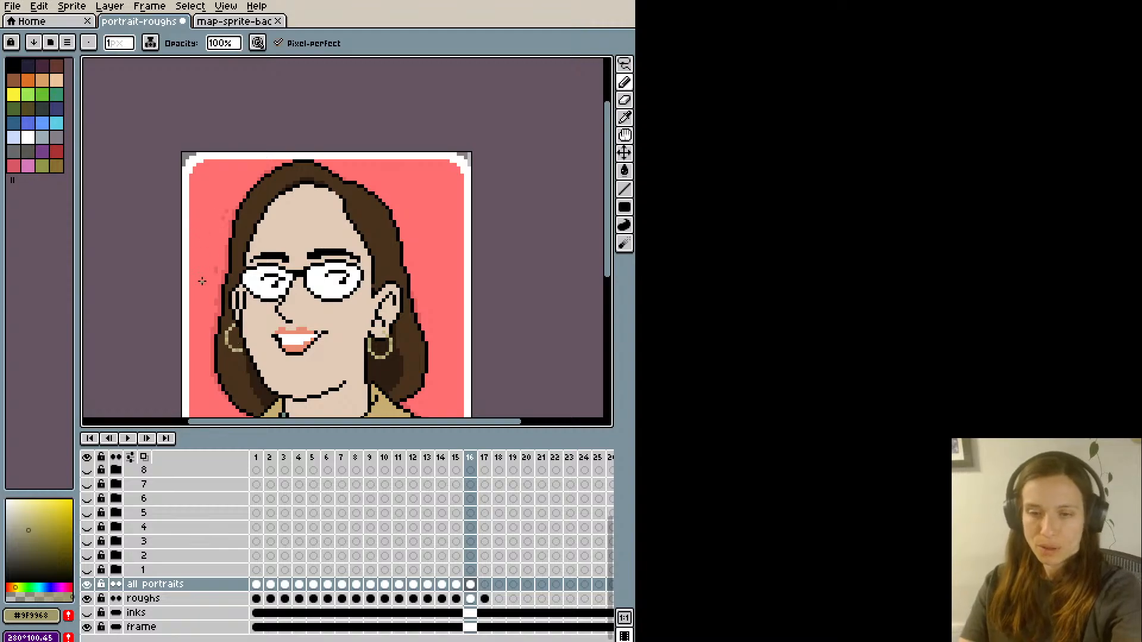
- Check the whole portrait at a smaller scale and save portrait-roughs
key("space")
left_click_drag(204, 379, 221, 319)
scroll(184, 361, "down", 1)
key("space")
left_click_drag(179, 352, 179, 341)
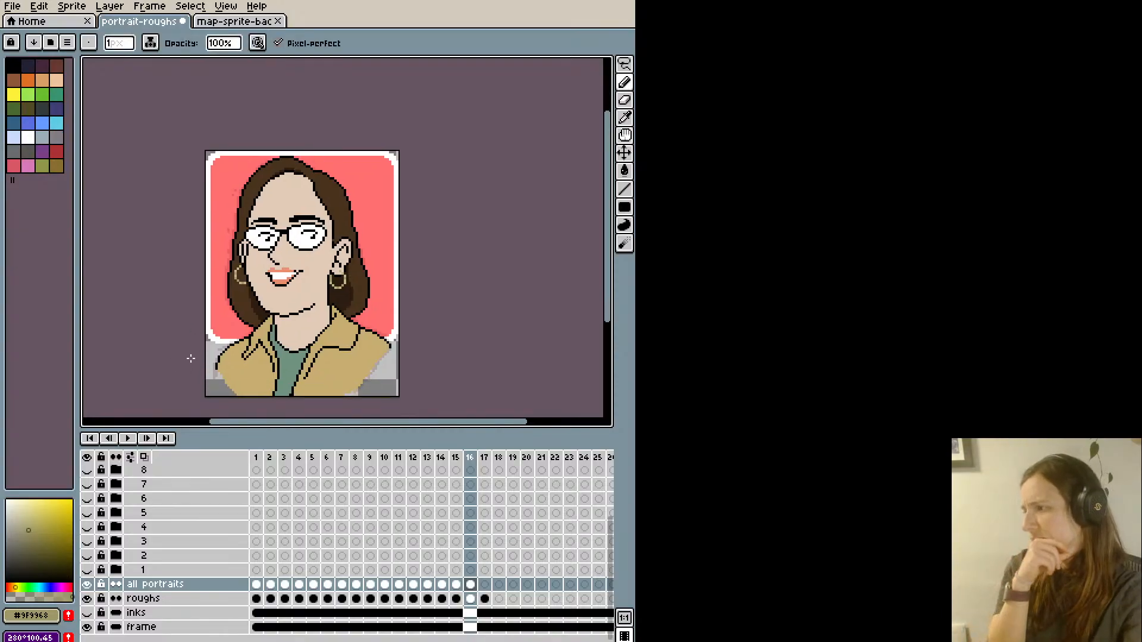
key("ctrl+s")
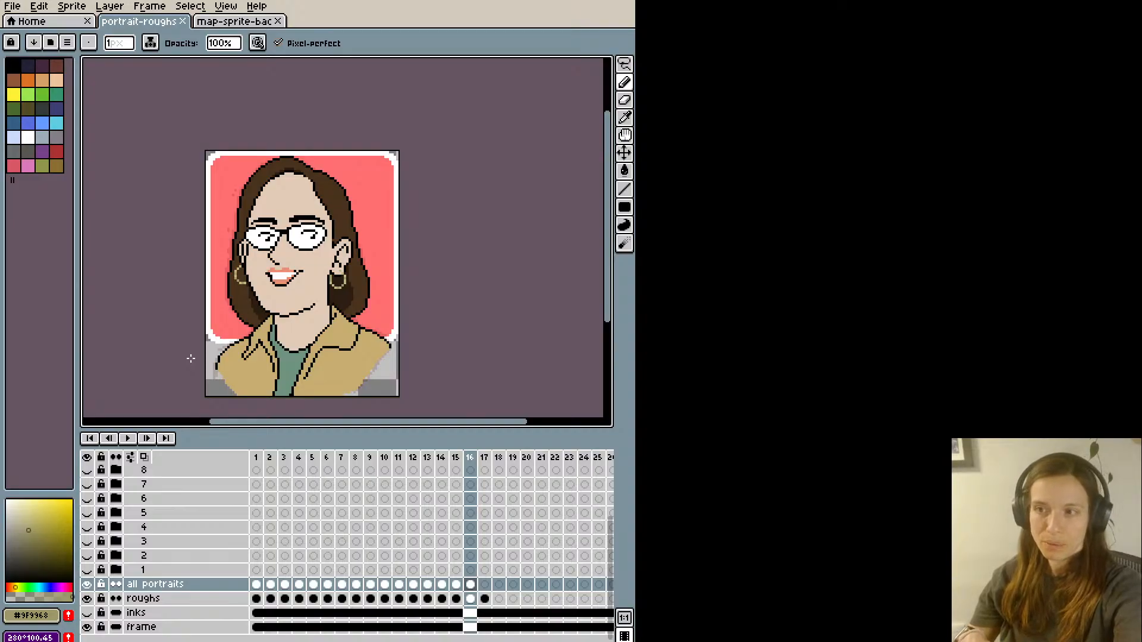
- Draw the glasses' temple arm from the near lens to the ear in black #000000, cleaning up its edges with hair brown #49331d
scroll(296, 227, "up", 1)
left_click(296, 227, "alt")
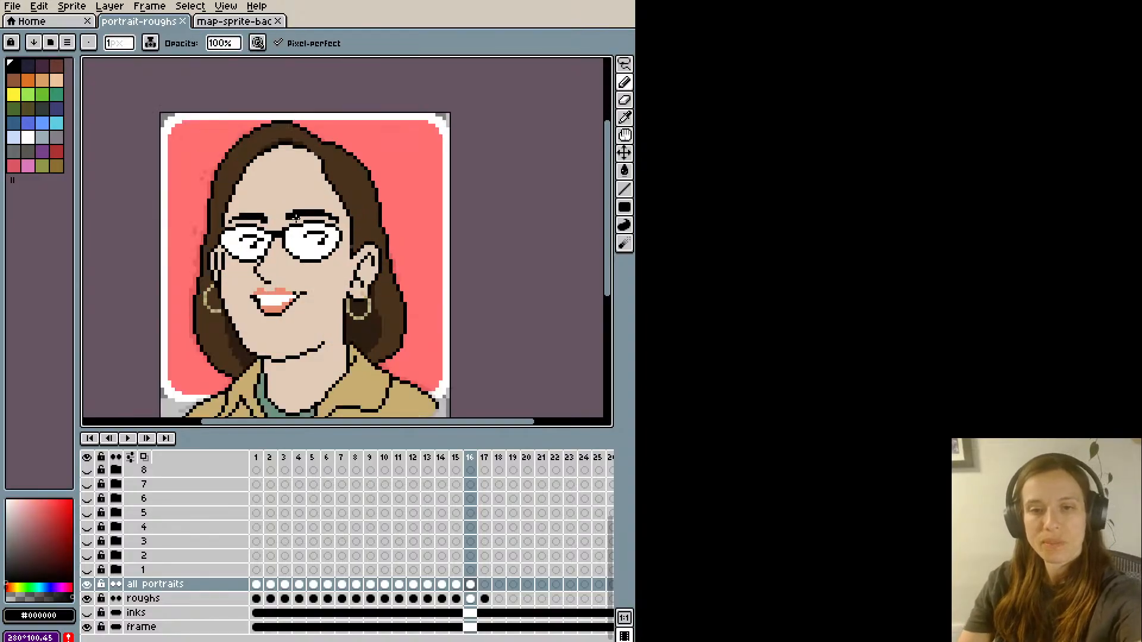
left_click(344, 234)
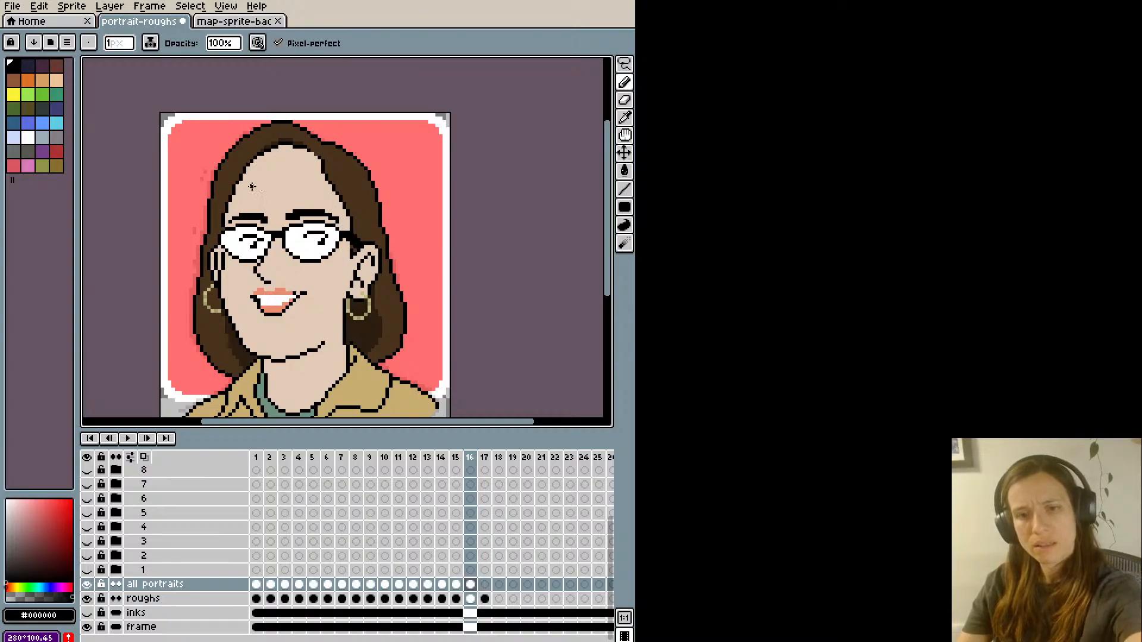
key("ctrl+z")
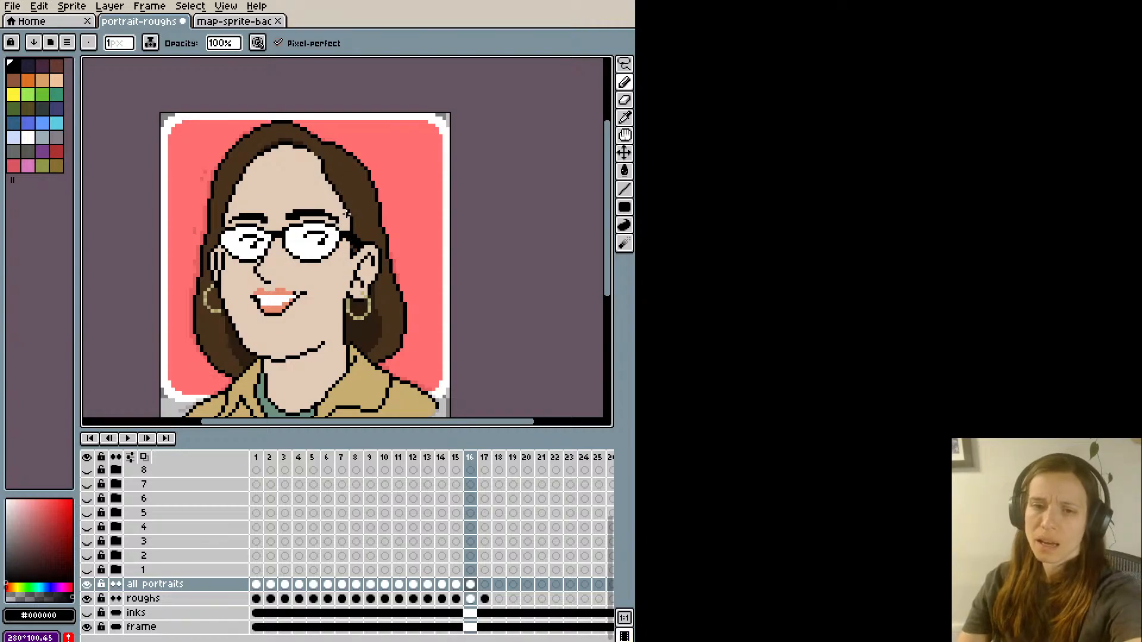
left_click(356, 230, "alt")
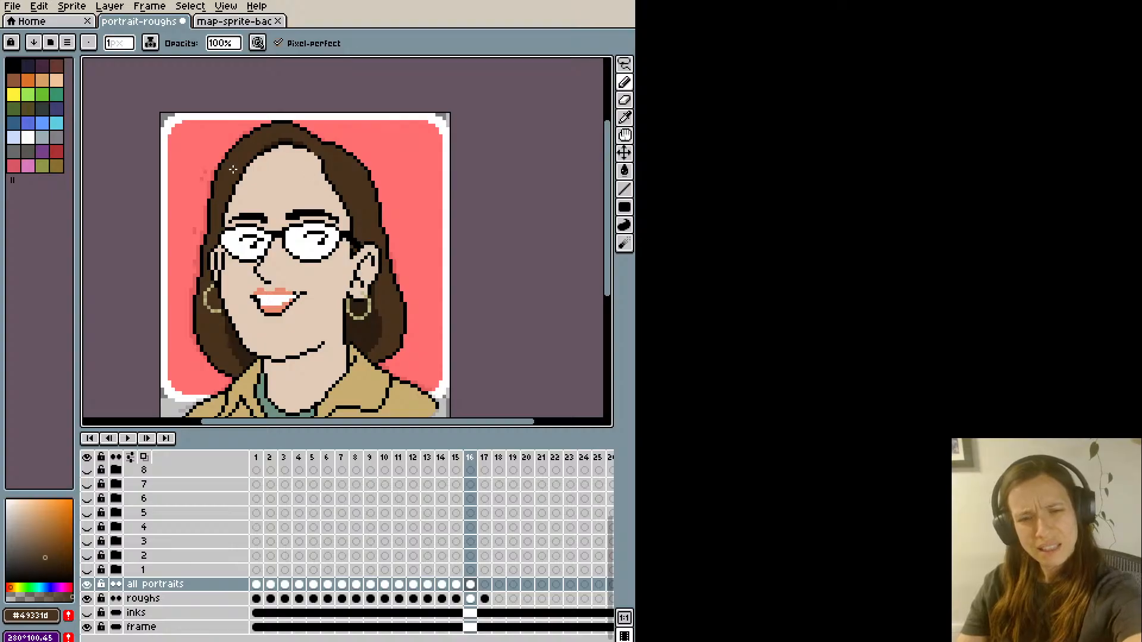
left_click(220, 232, "alt")
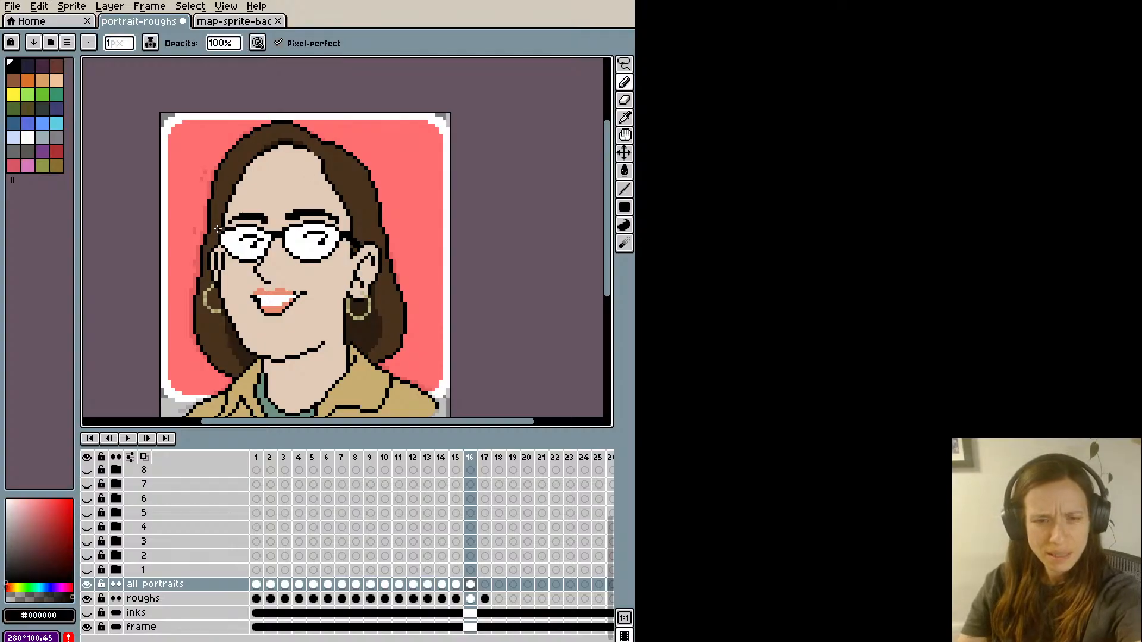
scroll(217, 234, "up", 1)
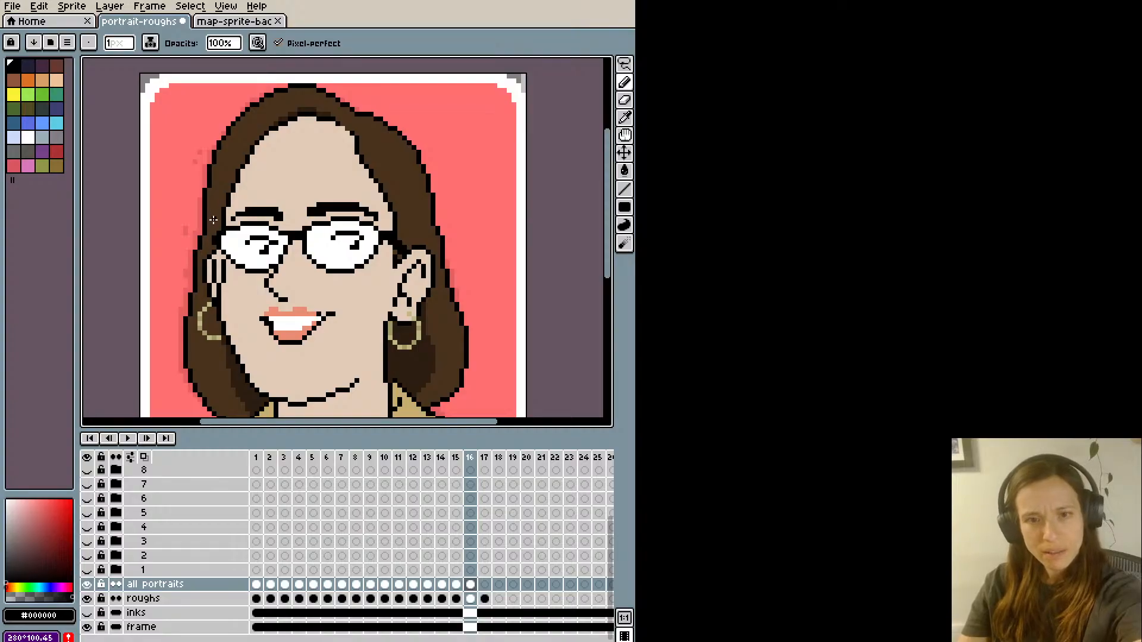
scroll(209, 191, "down", 2)
scroll(183, 148, "down", 1)
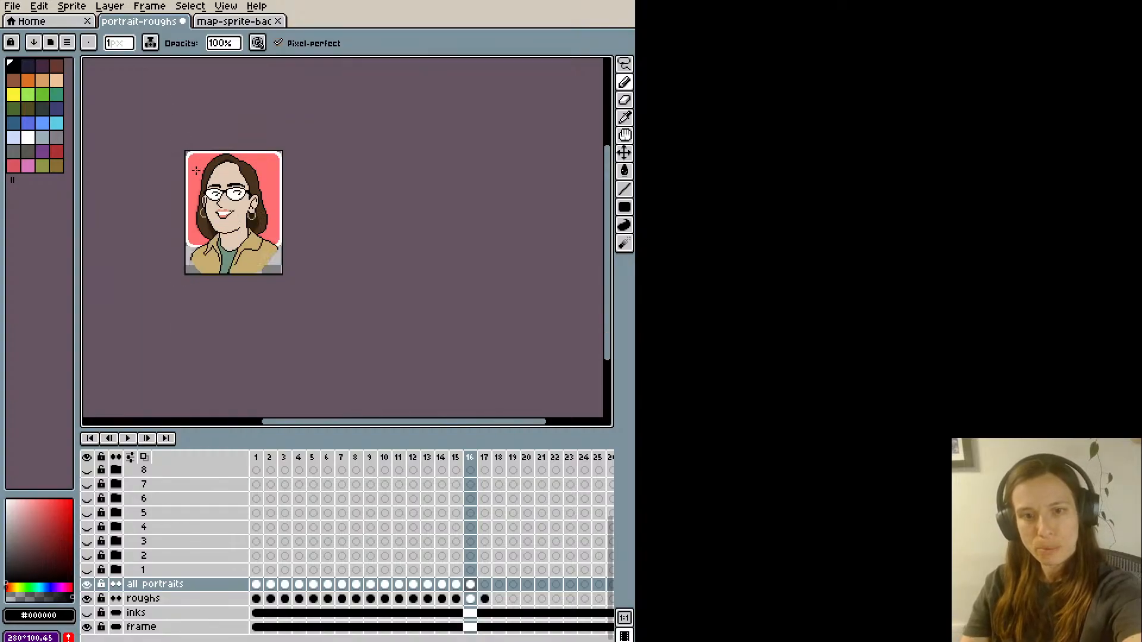
scroll(182, 148, "up", 1)
key("space")
left_click_drag(196, 163, 199, 194)
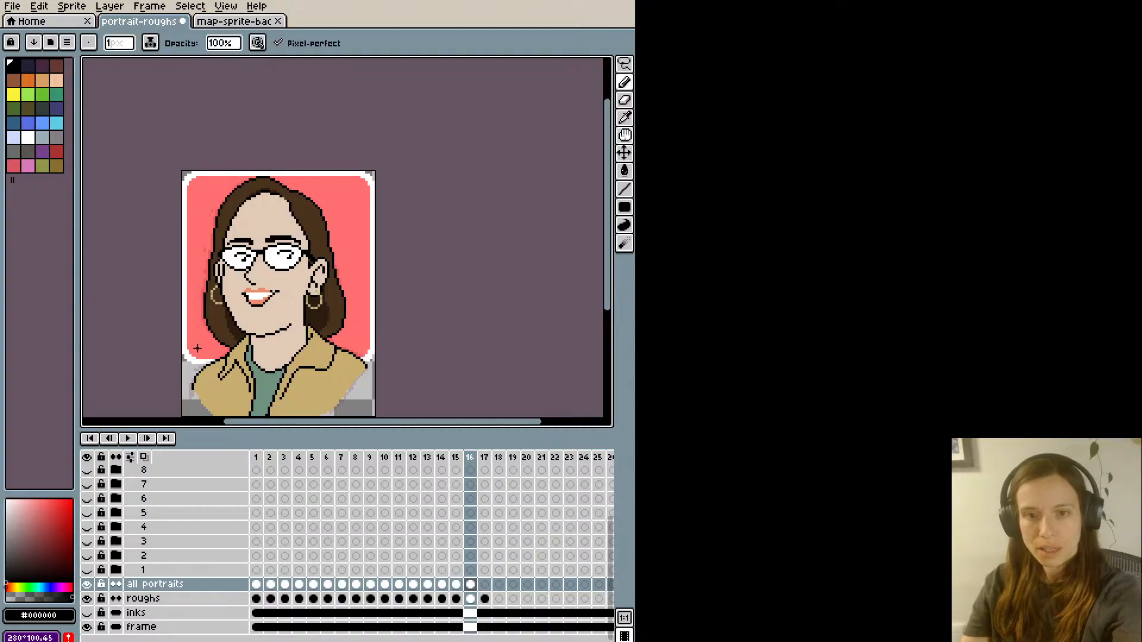
- Lasso the top of the head and shift it slightly down, comparing with the previous version before keeping the move and deselecting
key("m")
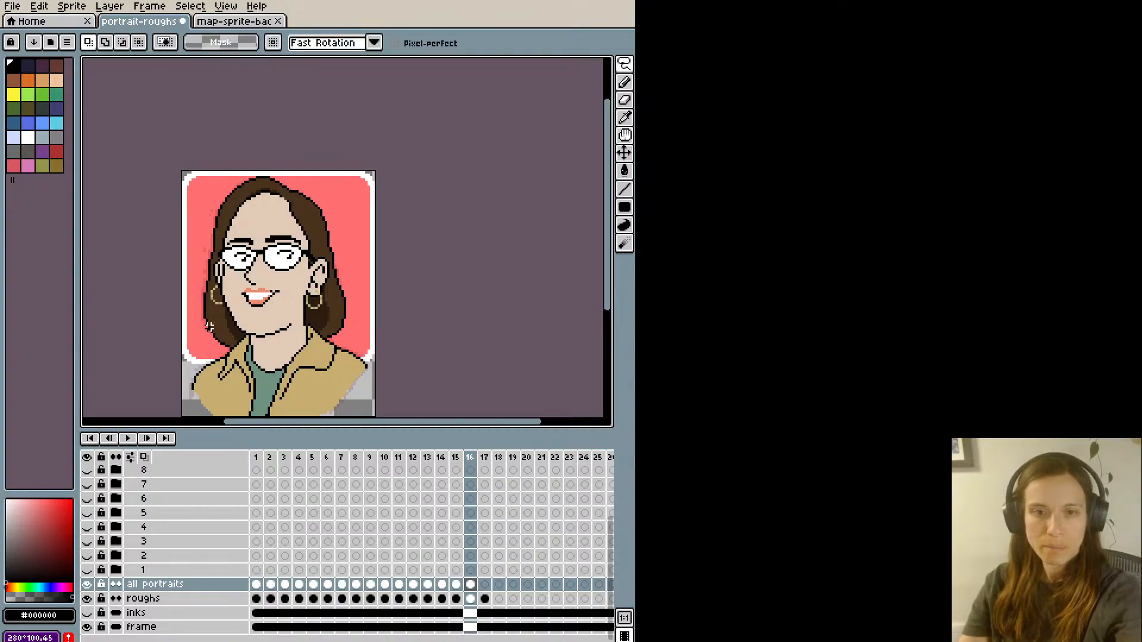
scroll(217, 208, "up", 1)
mouse_move(231, 219)
left_mouse_down()
mouse_move(241, 230)
mouse_move(320, 209)
mouse_move(364, 235)
mouse_move(374, 218)
mouse_move(351, 166)
mouse_move(168, 217)
left_mouse_up()
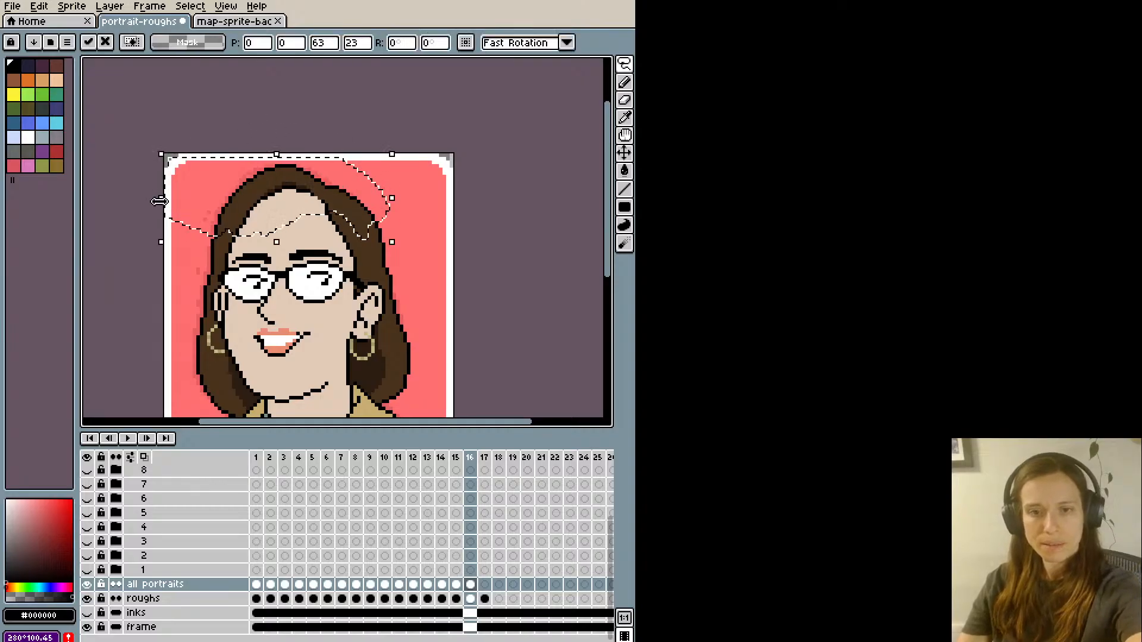
key("ctrl+d")
scroll(159, 209, "down", 3)
scroll(158, 209, "up", 1)
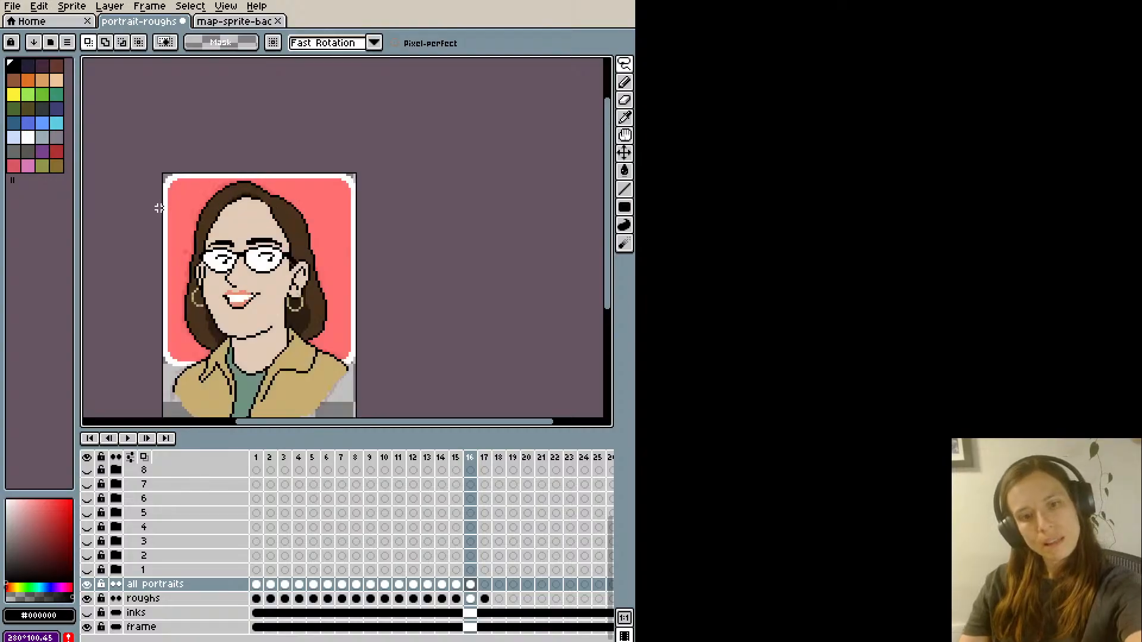
key("ctrl+z")
key("ctrl+z")
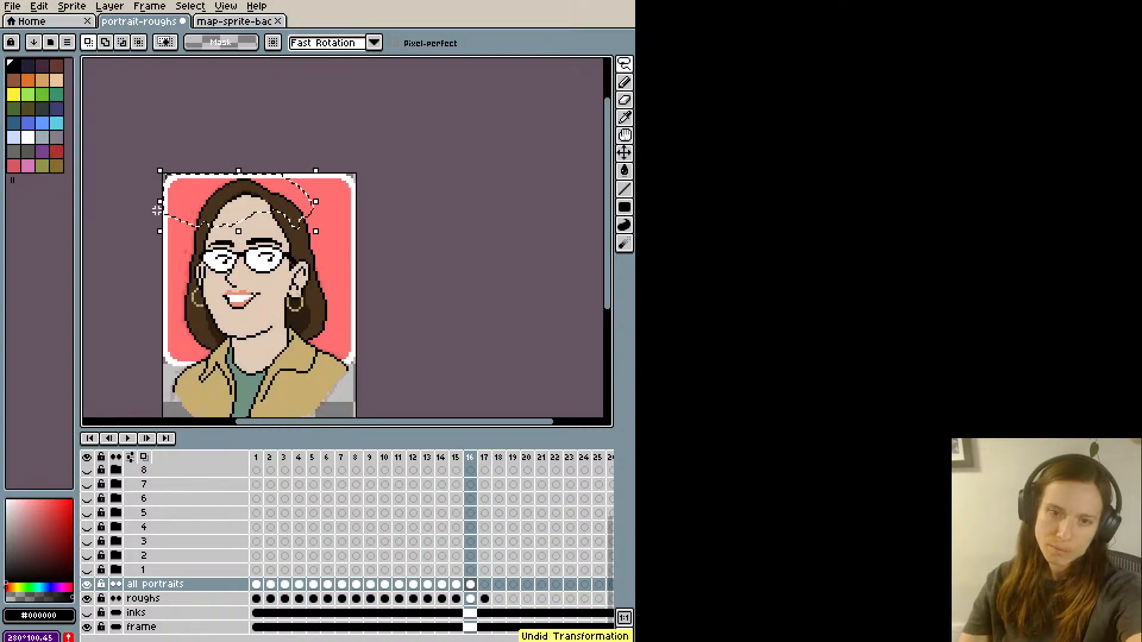
key("ctrl+y")
key("ctrl+d")
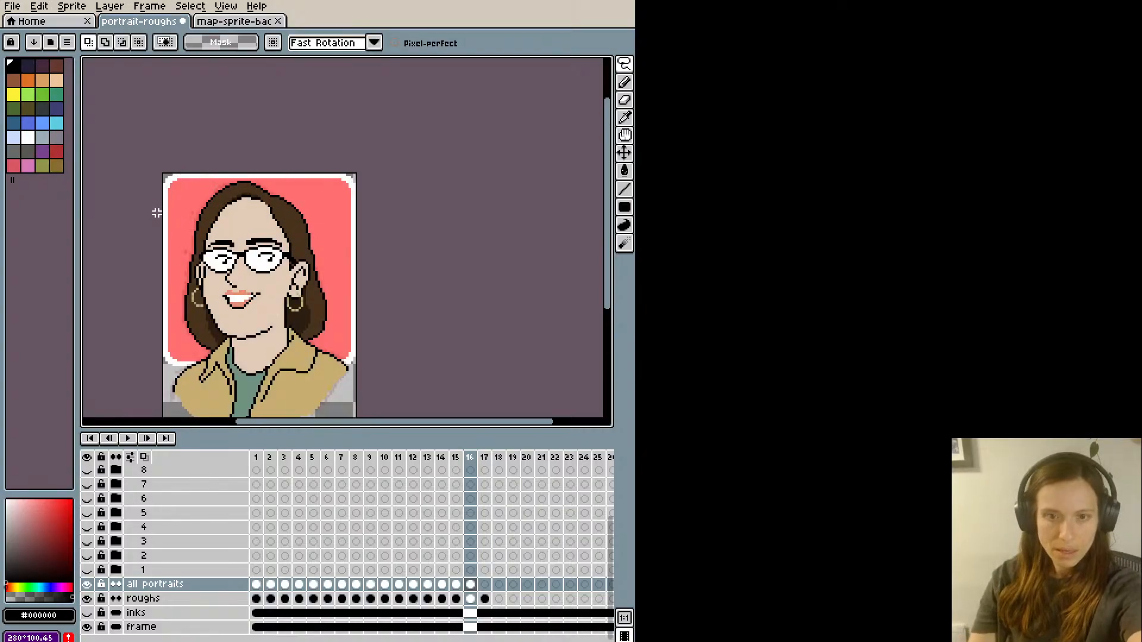
- Clean up the hair and its outline around the crown and parting with sampled brown #49331d and black #000000
scroll(160, 209, "up", 1)
scroll(222, 197, "up", 1)
key("b")
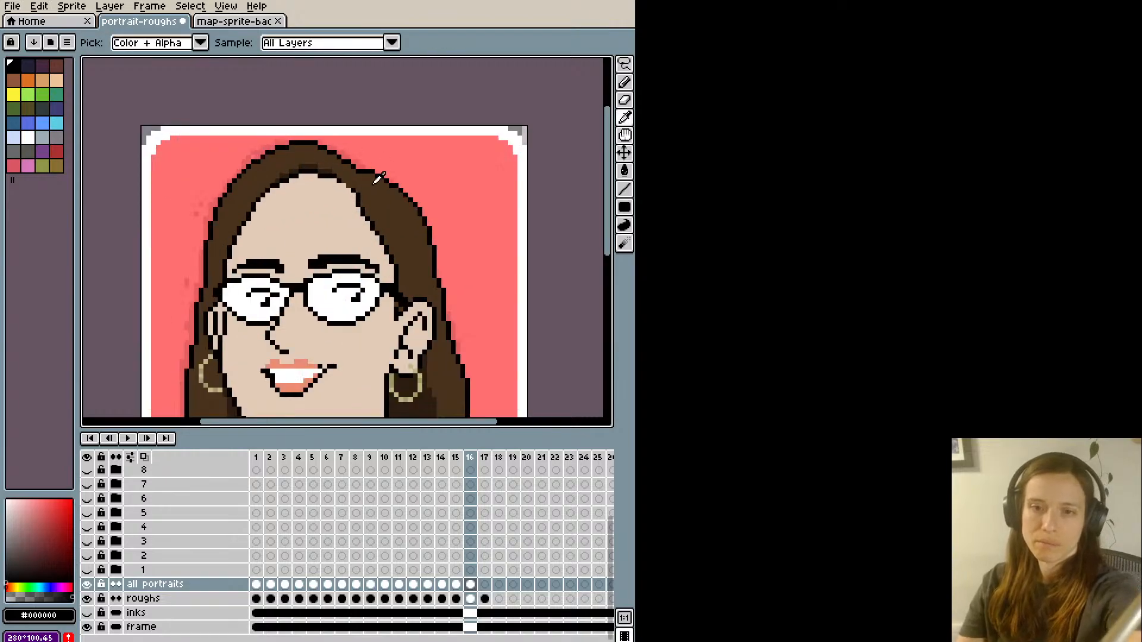
left_click(354, 192, "alt")
scroll(338, 153, "down", 1)
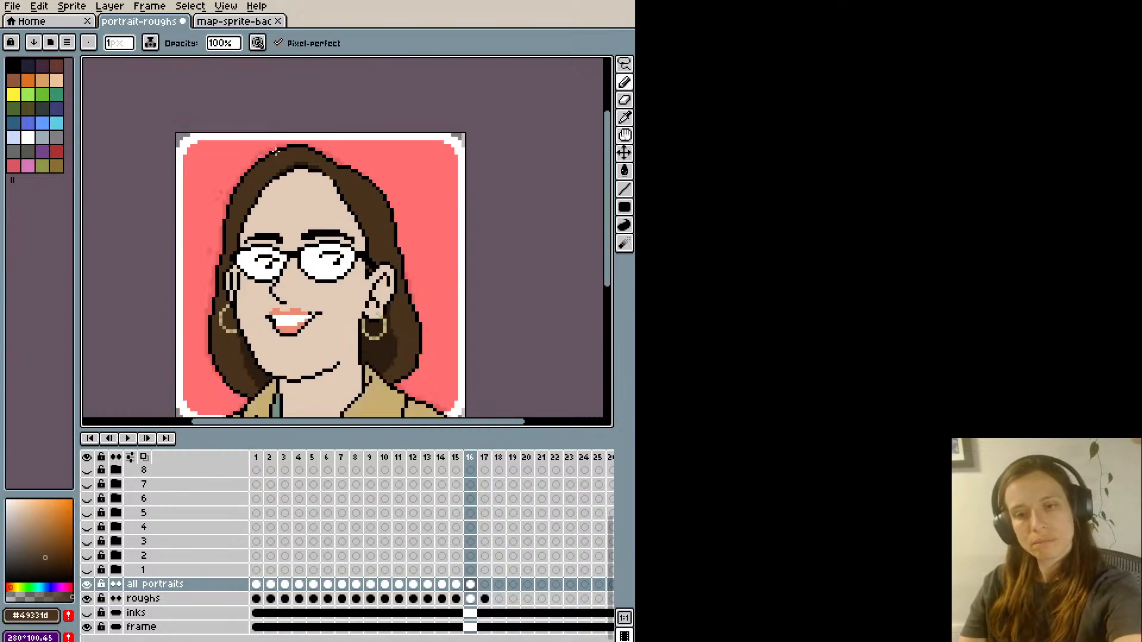
scroll(294, 202, "down", 1)
scroll(265, 398, "up", 1)
left_click_drag(330, 96, 385, 259)
scroll(386, 259, "up", 1)
left_click(398, 225, "alt")
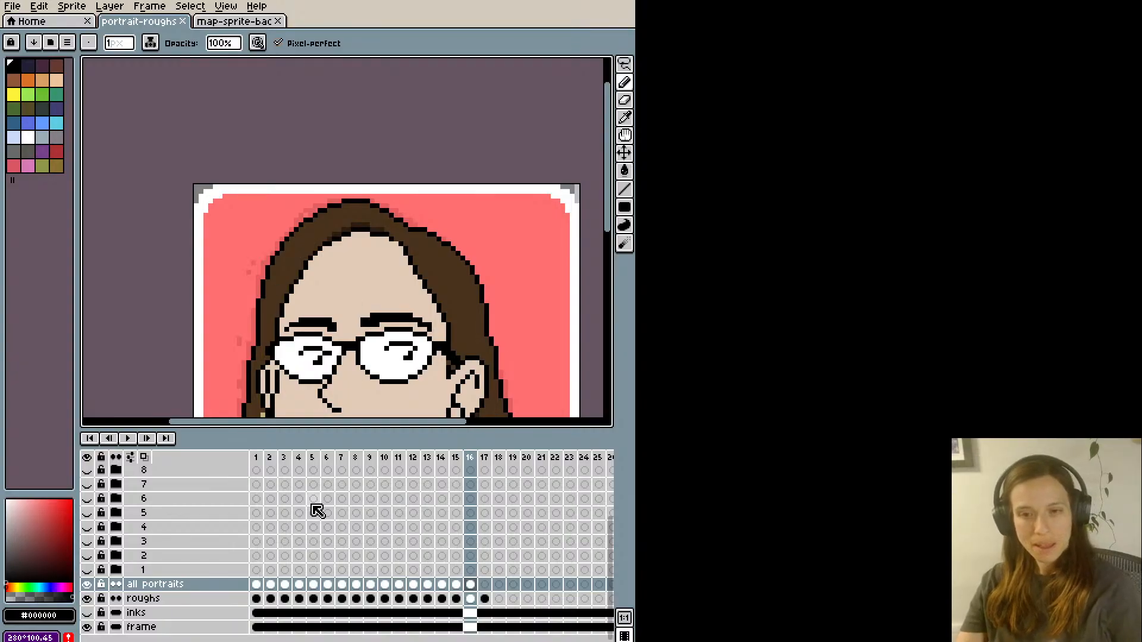
- Touch up the outer end of the far eyebrow and the lens rim below it with sampled black and white, undoing the last pencil stroke
key("minus")
left_click_drag(260, 301, 279, 196)
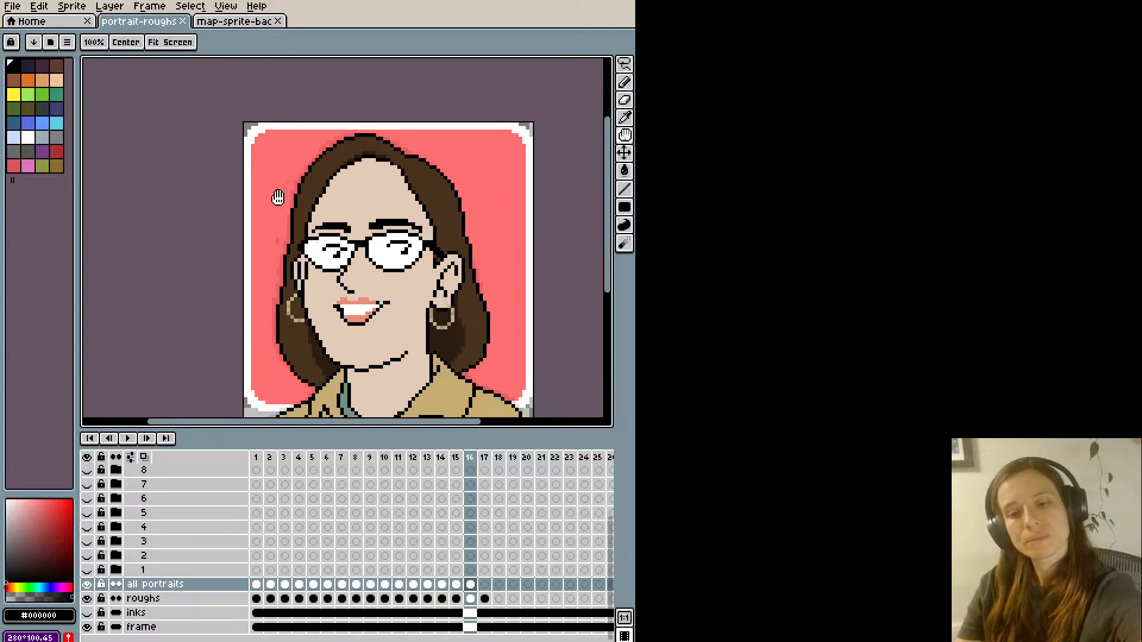
key("plus")
left_click(335, 243, "alt")
left_click(328, 244)
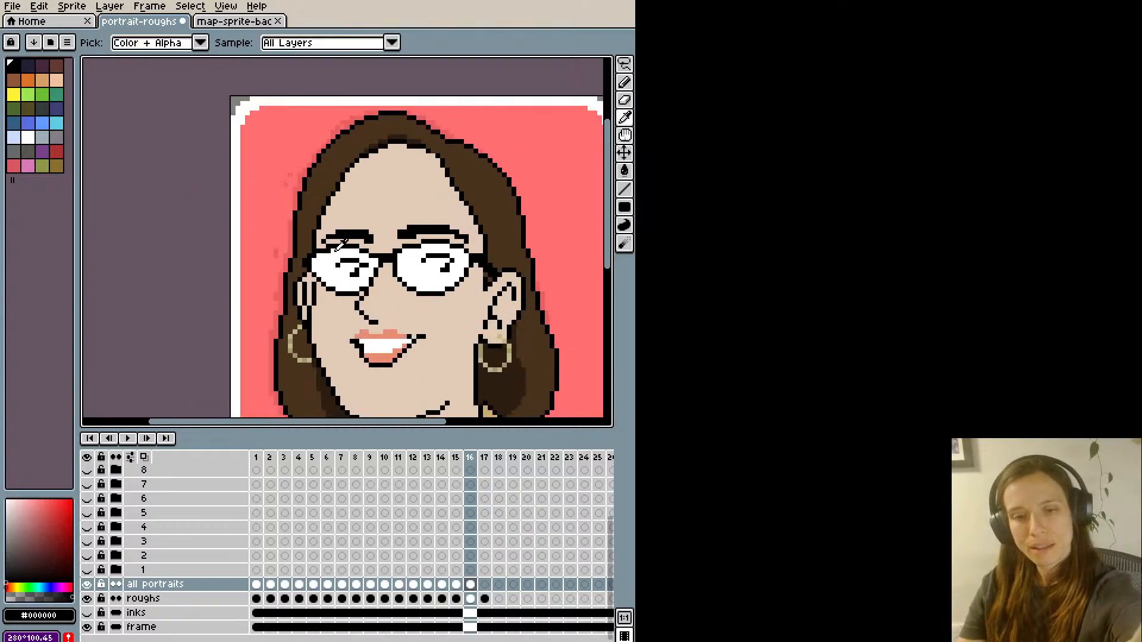
left_click(331, 253, "alt")
left_click(328, 243, "alt")
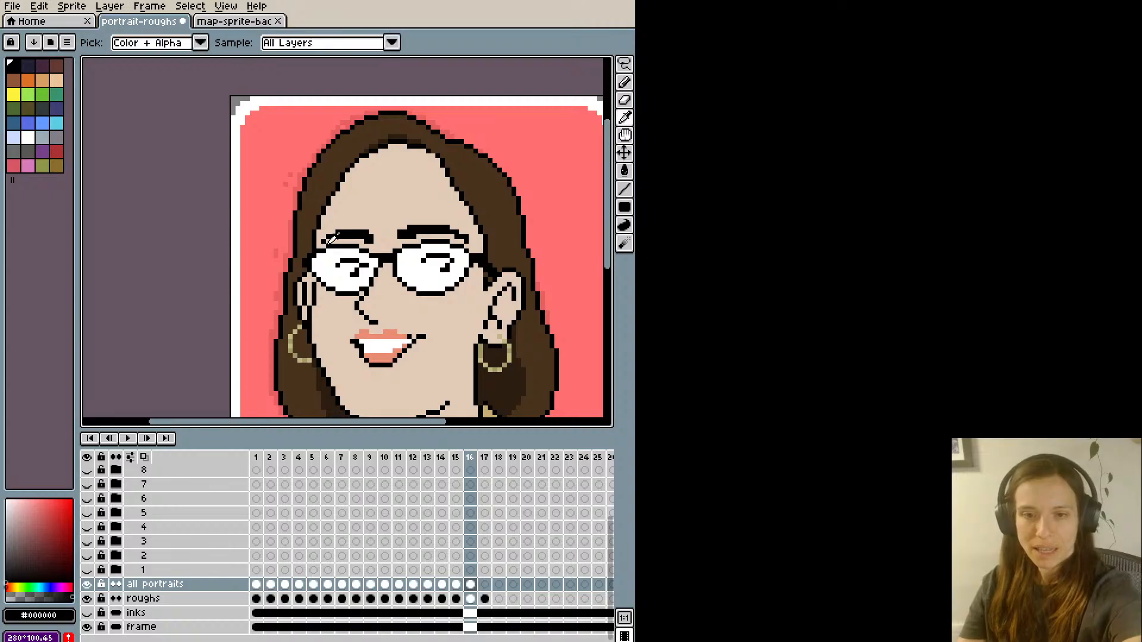
left_click(326, 245)
left_click(330, 251, "alt")
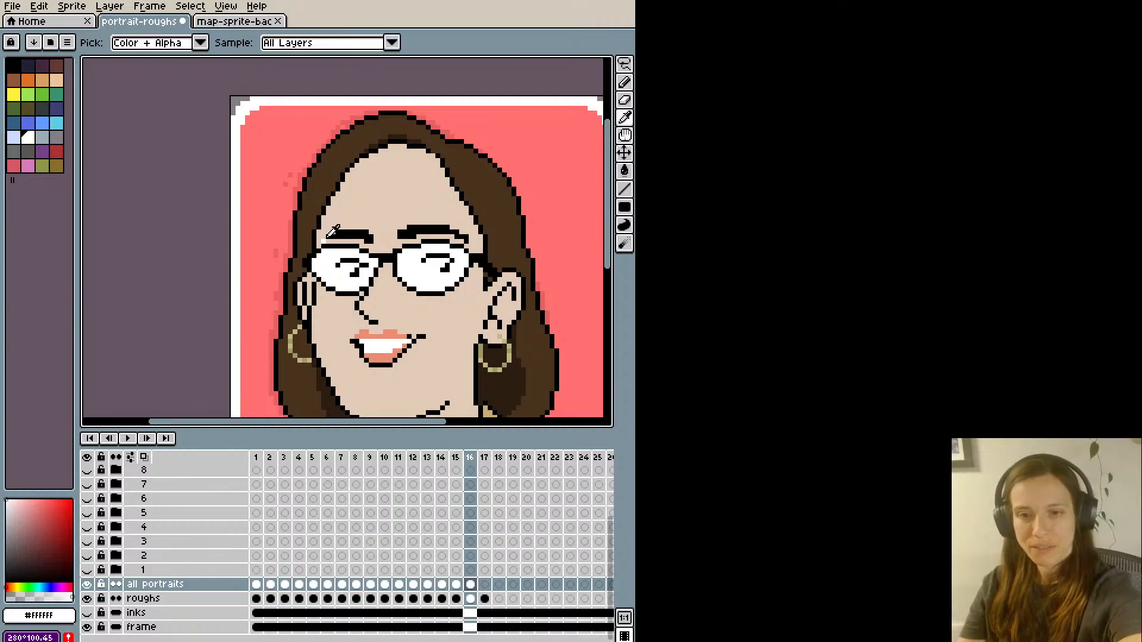
left_click(326, 237, "alt")
left_click(328, 234, "alt")
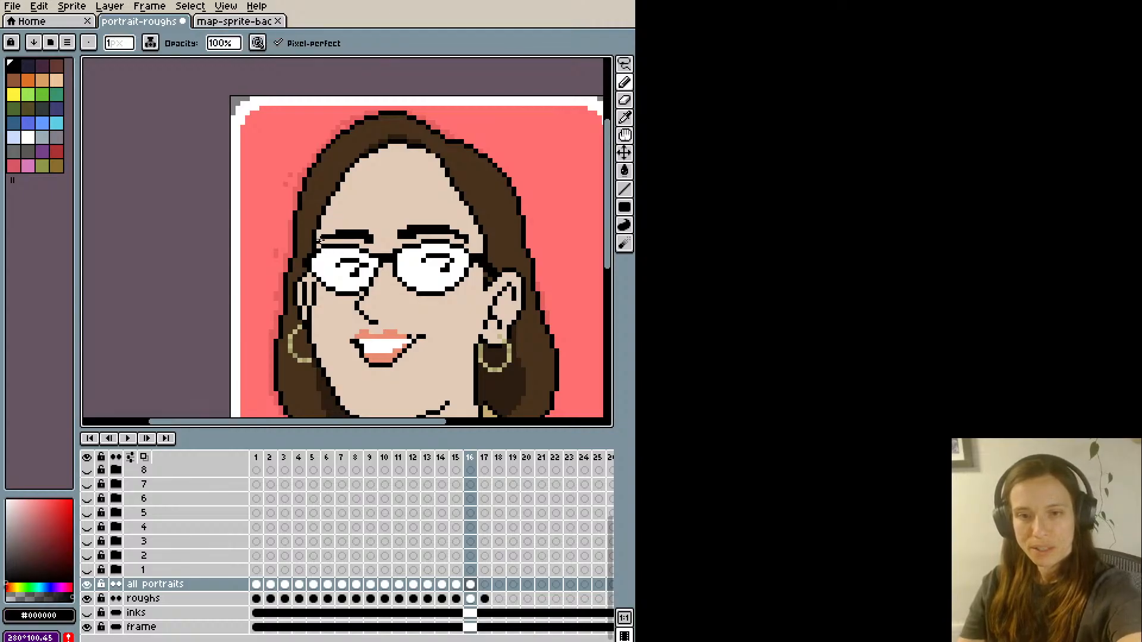
scroll(333, 223, "down", 2)
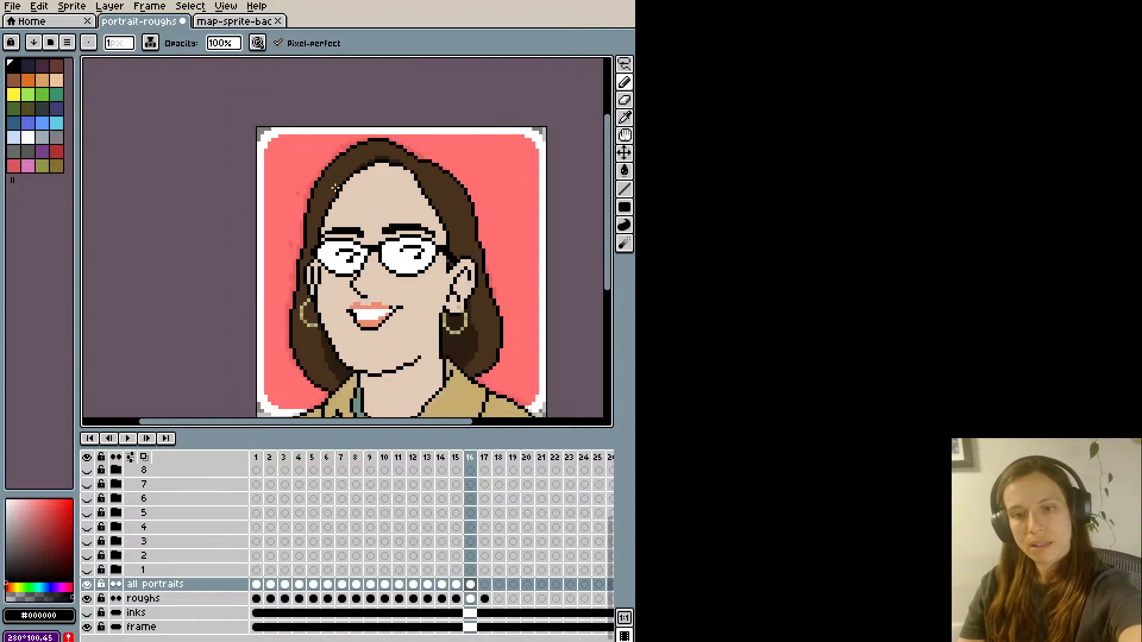
scroll(359, 179, "up", 1)
key("ctrl+z")
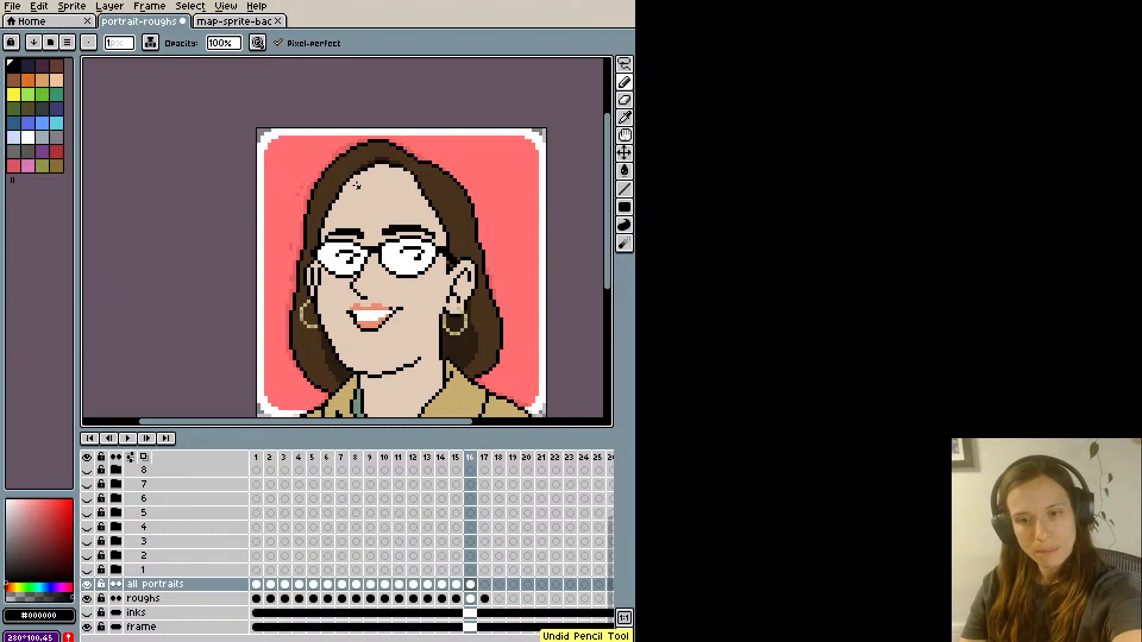
- Touch up the outer end of the far eyebrow with sampled skin #e2cab7 and black #000000
left_click(337, 232, "alt")
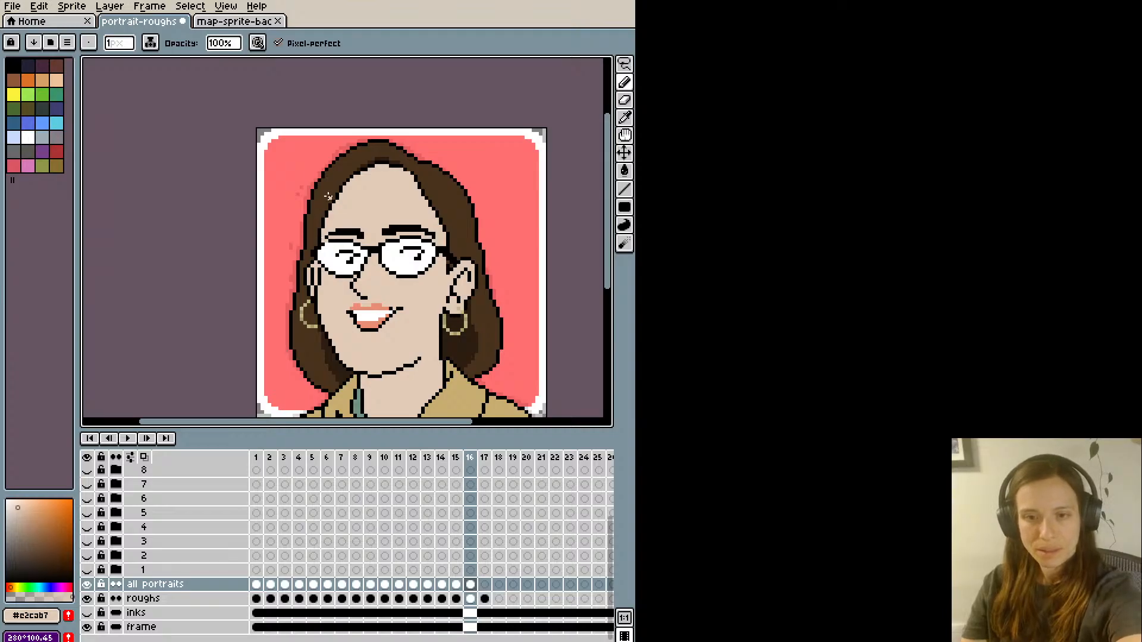
scroll(325, 221, "up", 1)
scroll(317, 254, "down", 1)
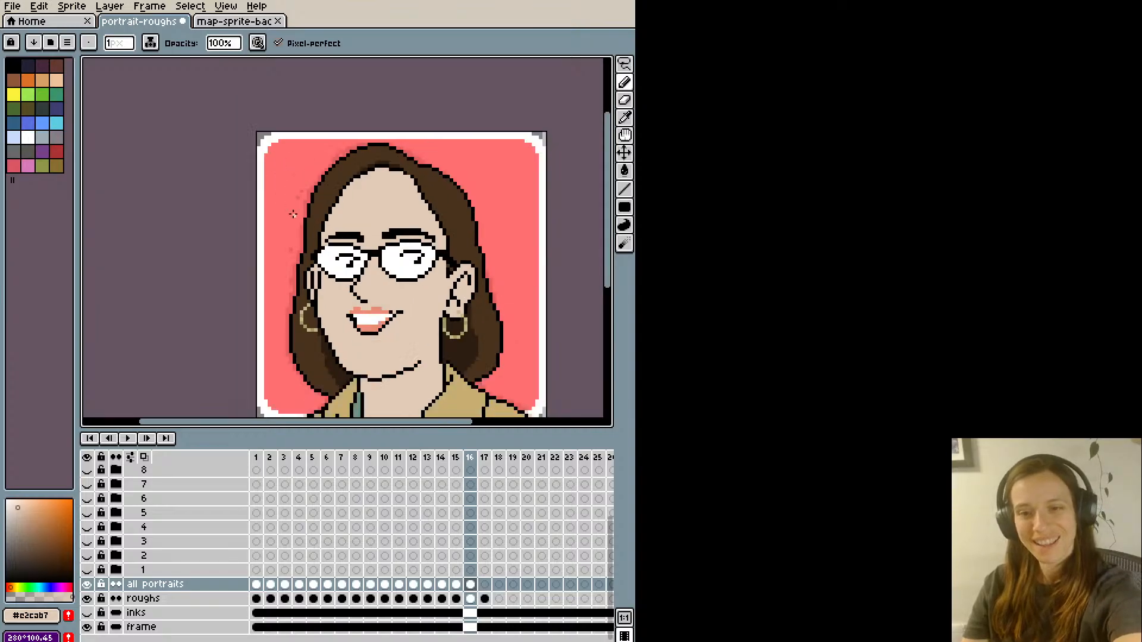
left_click(337, 240, "alt")
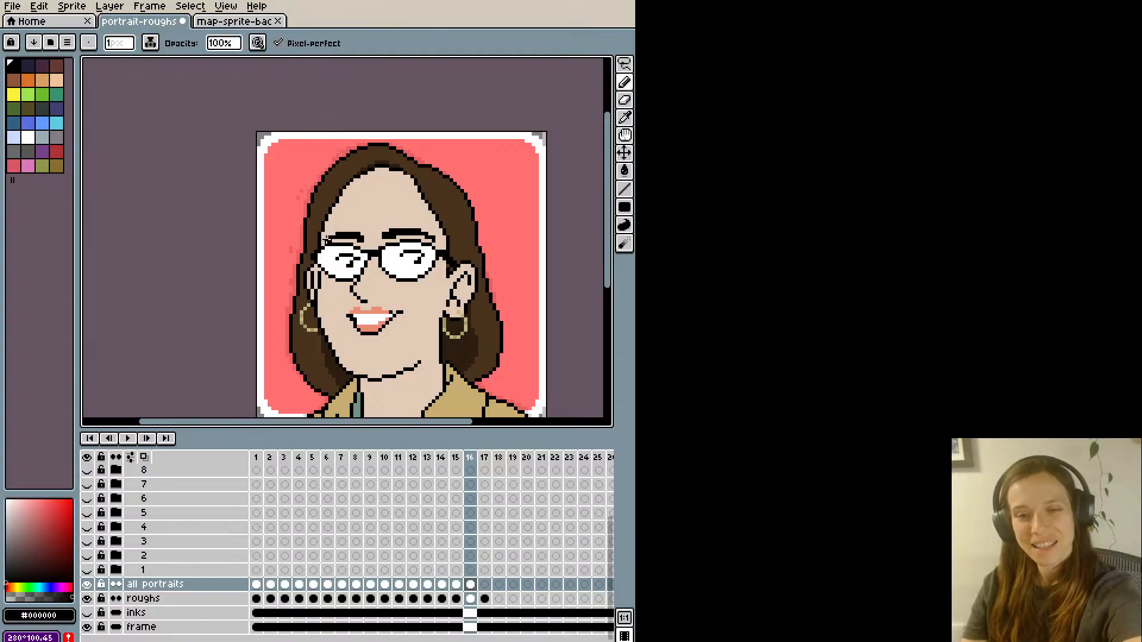
scroll(318, 196, "down", 1)
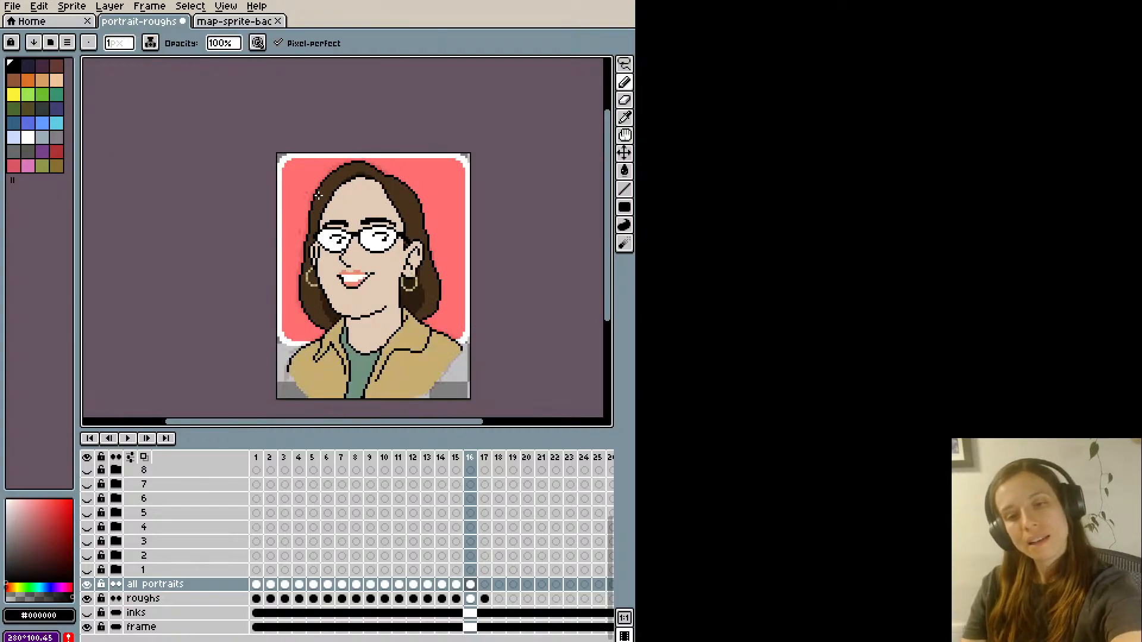
scroll(319, 197, "up", 2)
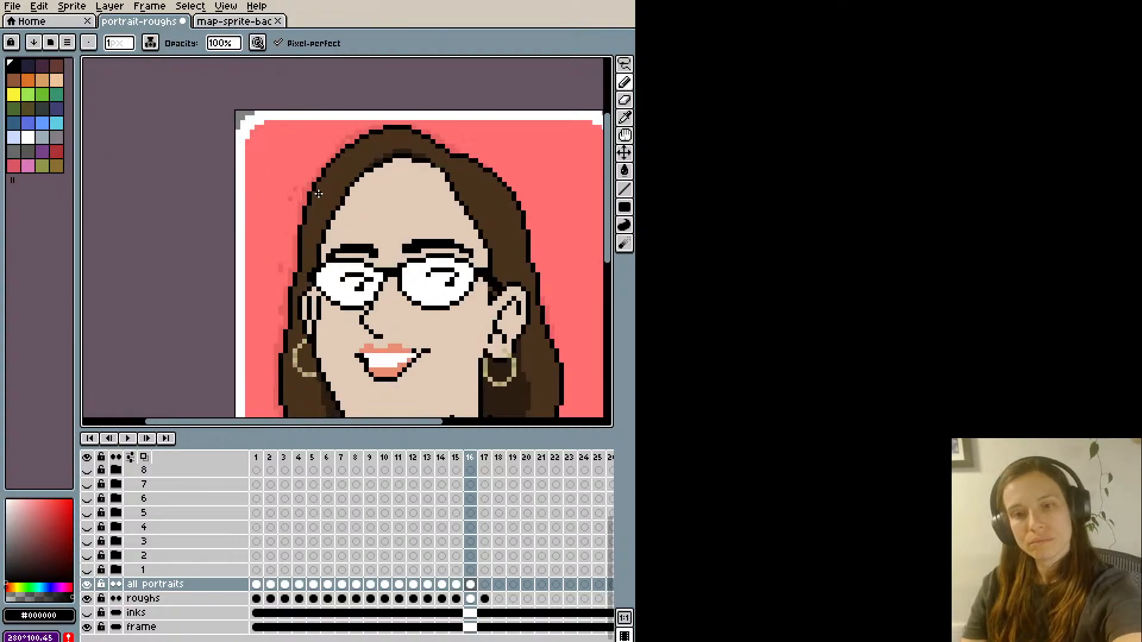
- Fill both eyebrows with the dark brown #2c1e11 sampled from the hair shadow
left_click(403, 152, "alt")
key("g")
left_click(413, 246)
key("b")
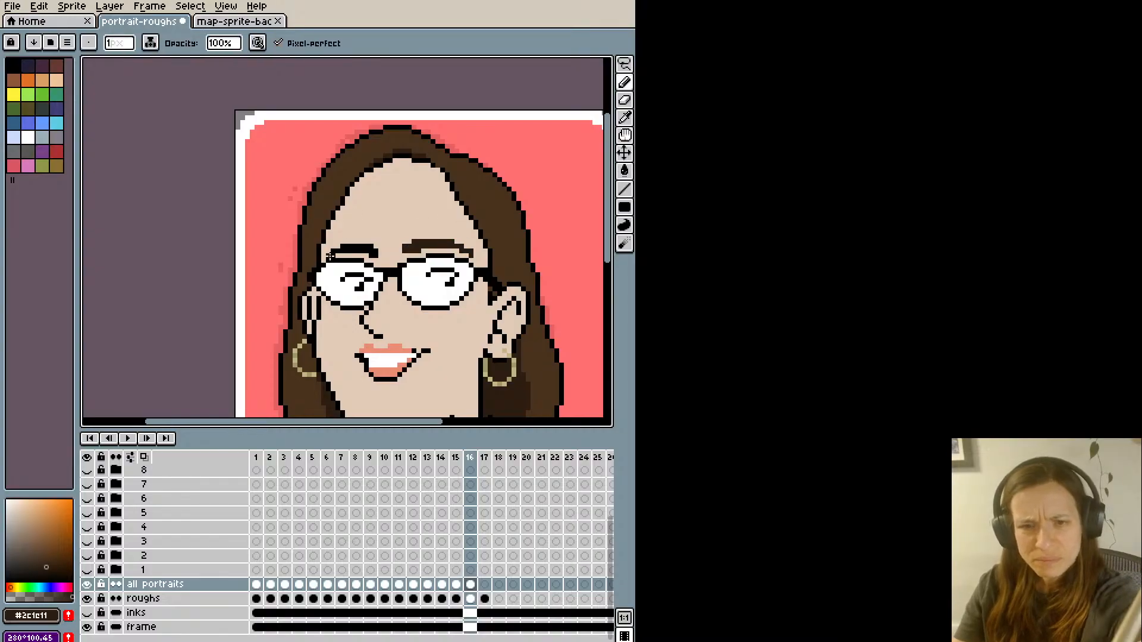
key("g")
left_click(331, 250)
scroll(341, 223, "down", 2)
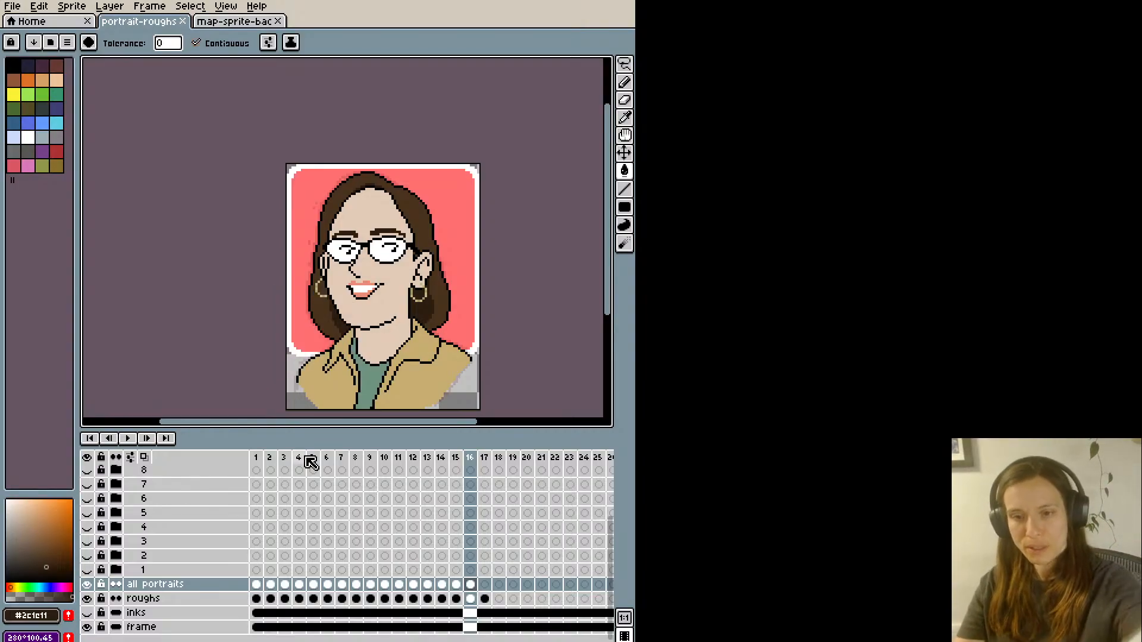
- Retouch the jaw outline where it meets the far collar with sampled black #000000
scroll(393, 312, "up", 1)
key("h")
left_click_drag(387, 315, 424, 310)
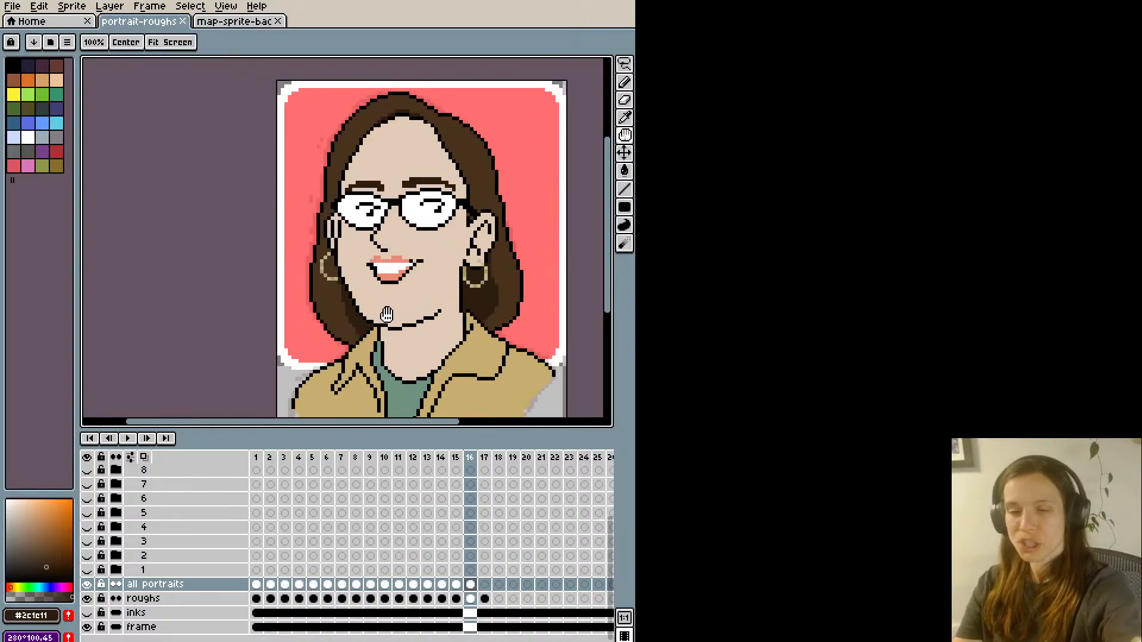
key("g")
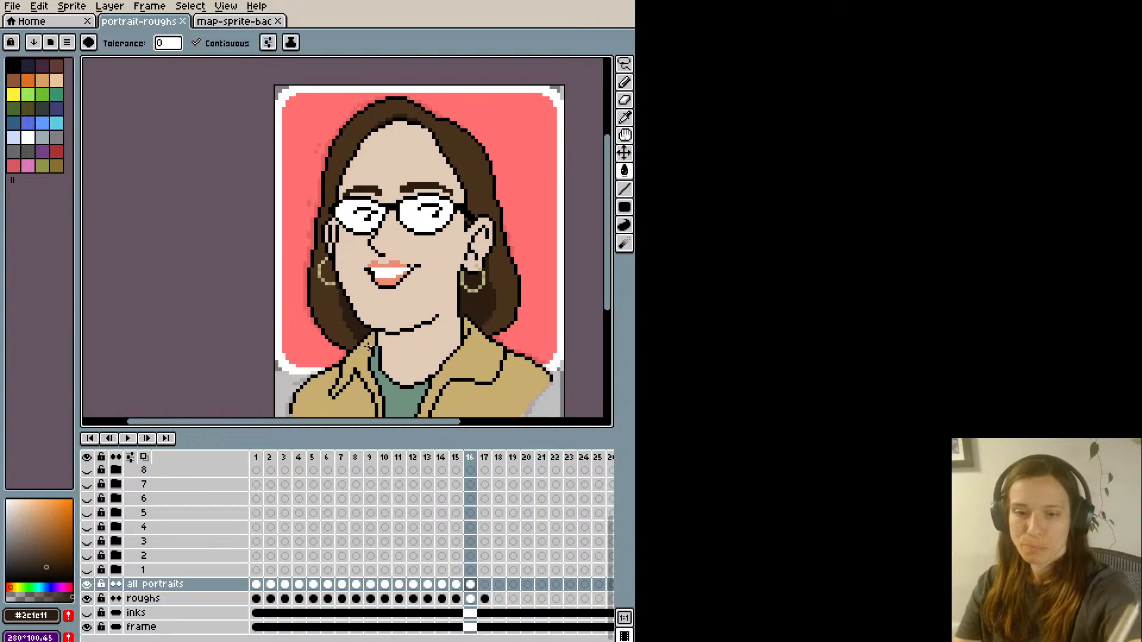
key("i")
scroll(370, 341, "down", 1)
key("space")
left_click_drag(346, 361, 343, 338)
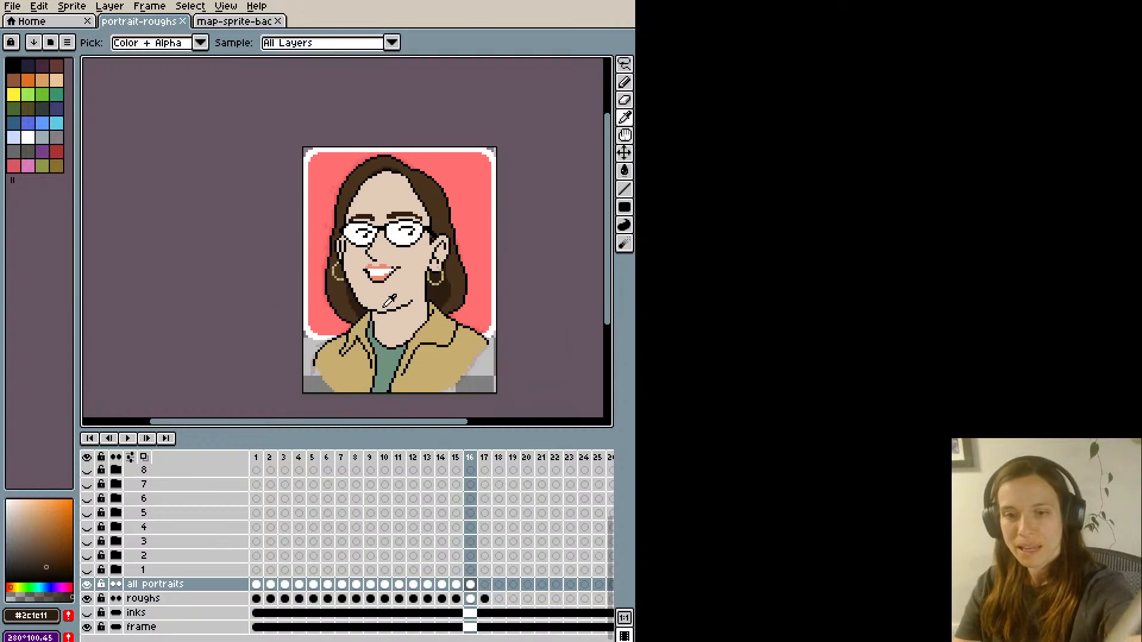
scroll(390, 300, "up", 1)
left_click(369, 327)
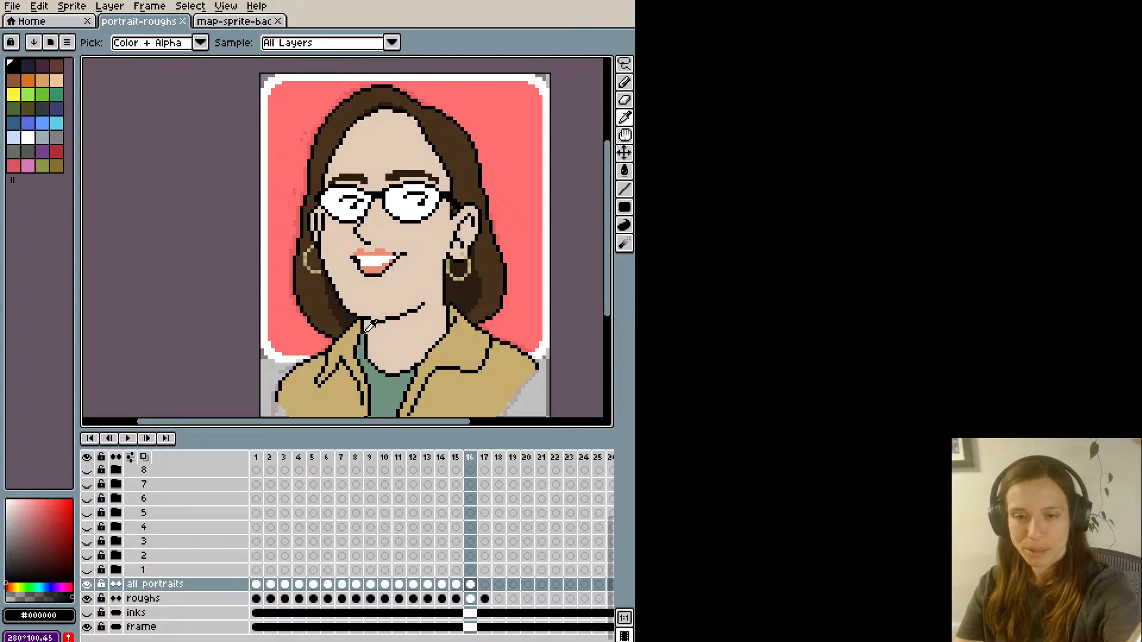
key("b")
left_click(365, 321)
scroll(342, 271, "down", 1)
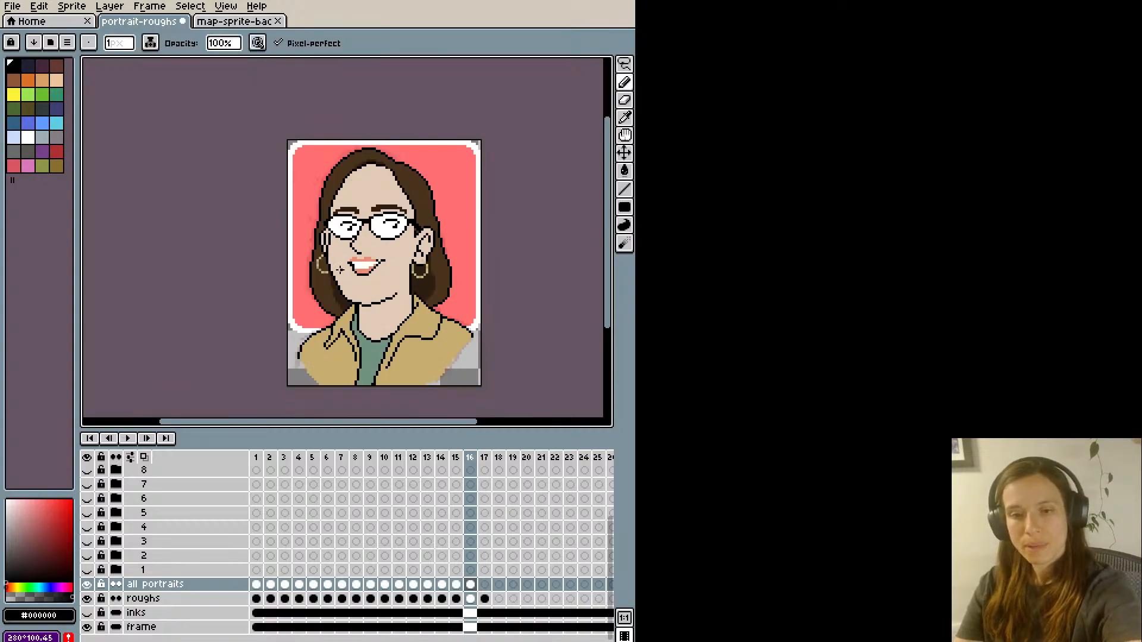
key("space")
left_click_drag(341, 339, 348, 351)
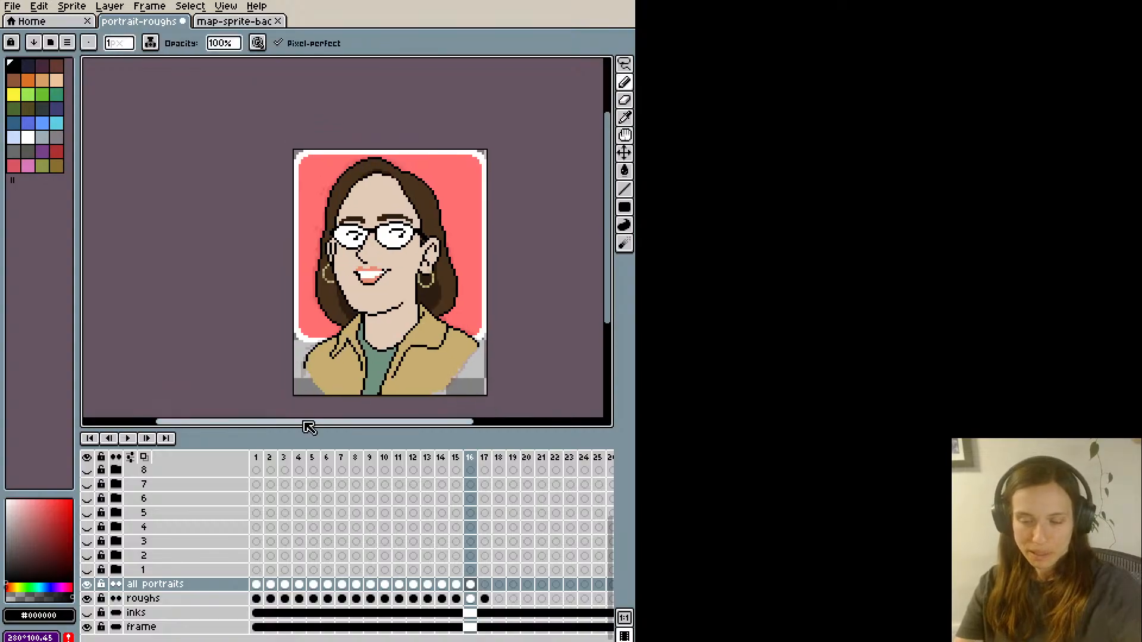
- Thin the neck outline along the near collar with sampled skin #e2cab7
scroll(309, 427, "up", 2)
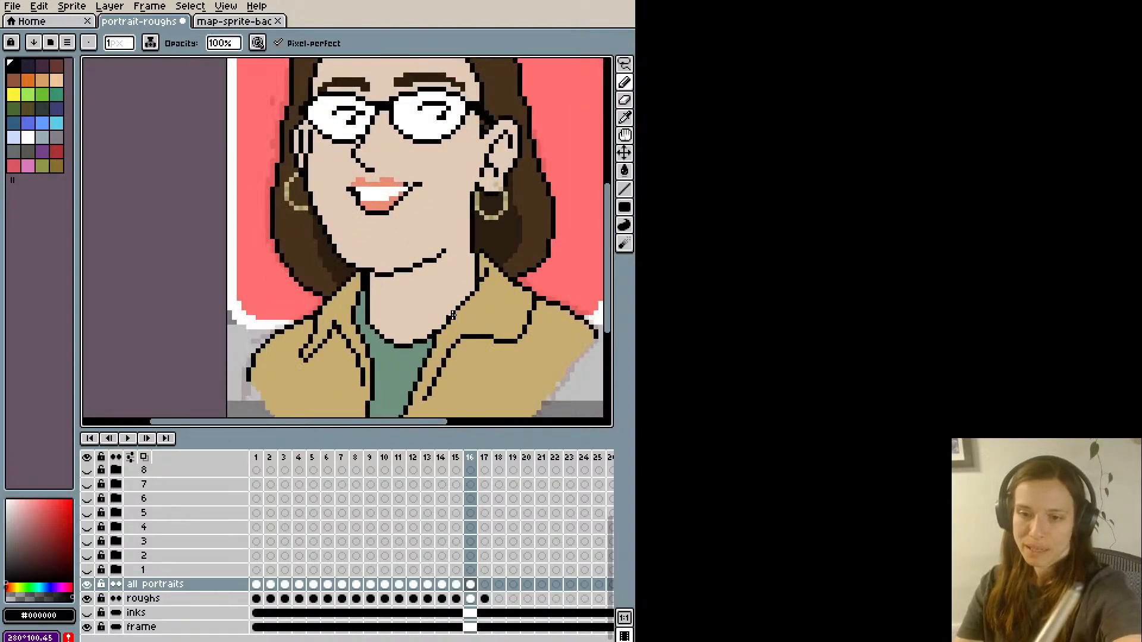
left_click(459, 306, "alt")
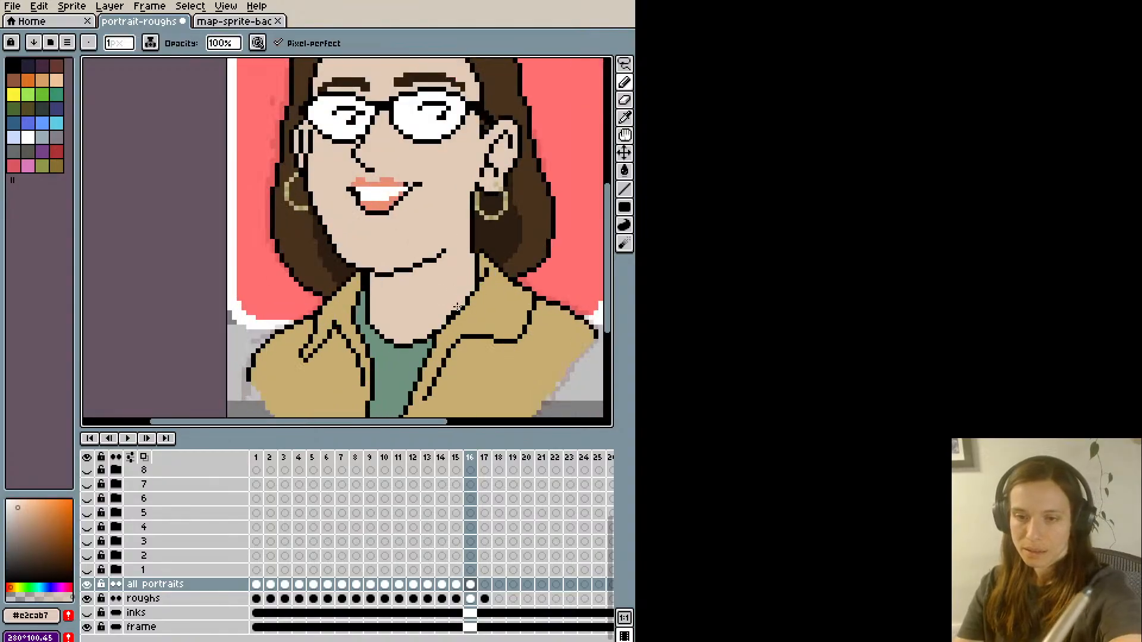
scroll(451, 311, "down", 2)
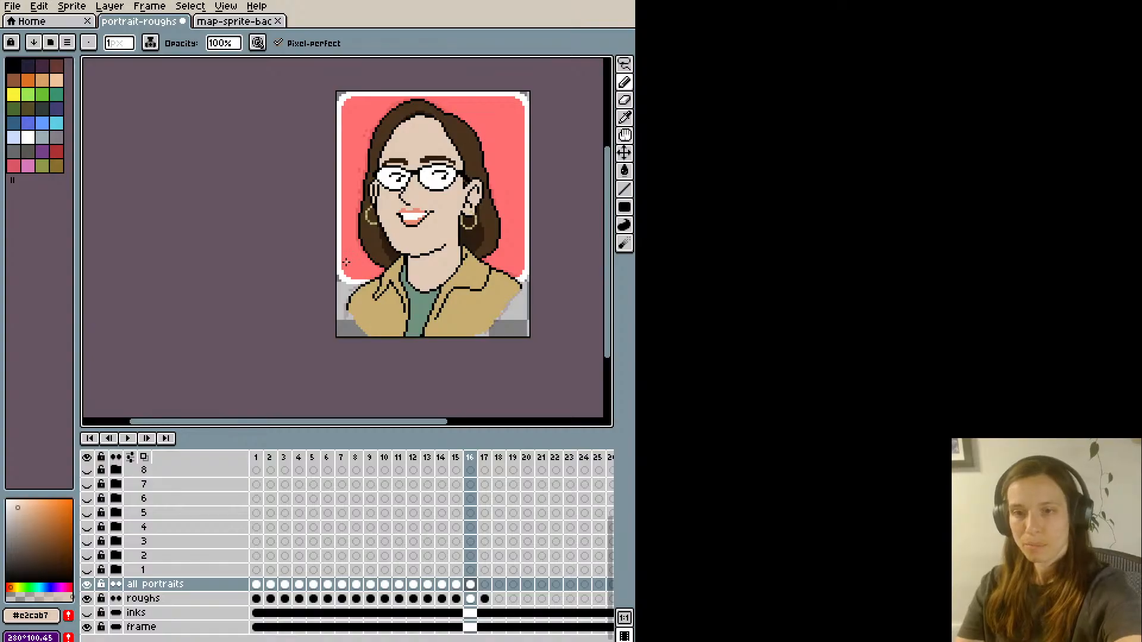
- Clean up the tip of the near collar below the ear with the sampled jacket tan
scroll(438, 232, "up", 3)
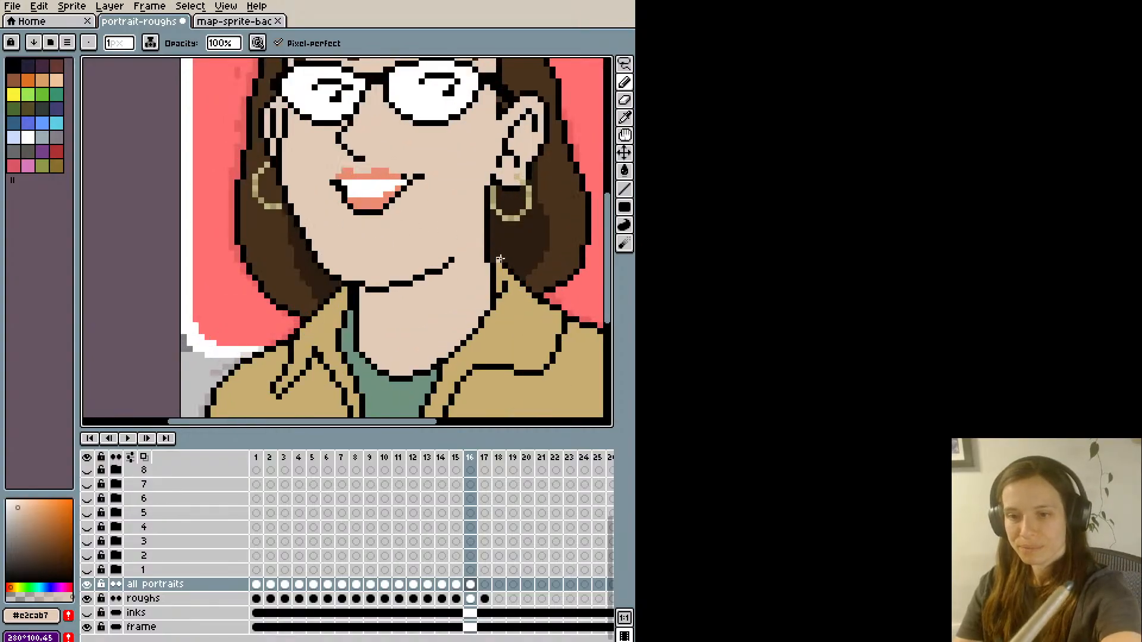
left_click(500, 262, "alt")
left_click(509, 268, "alt")
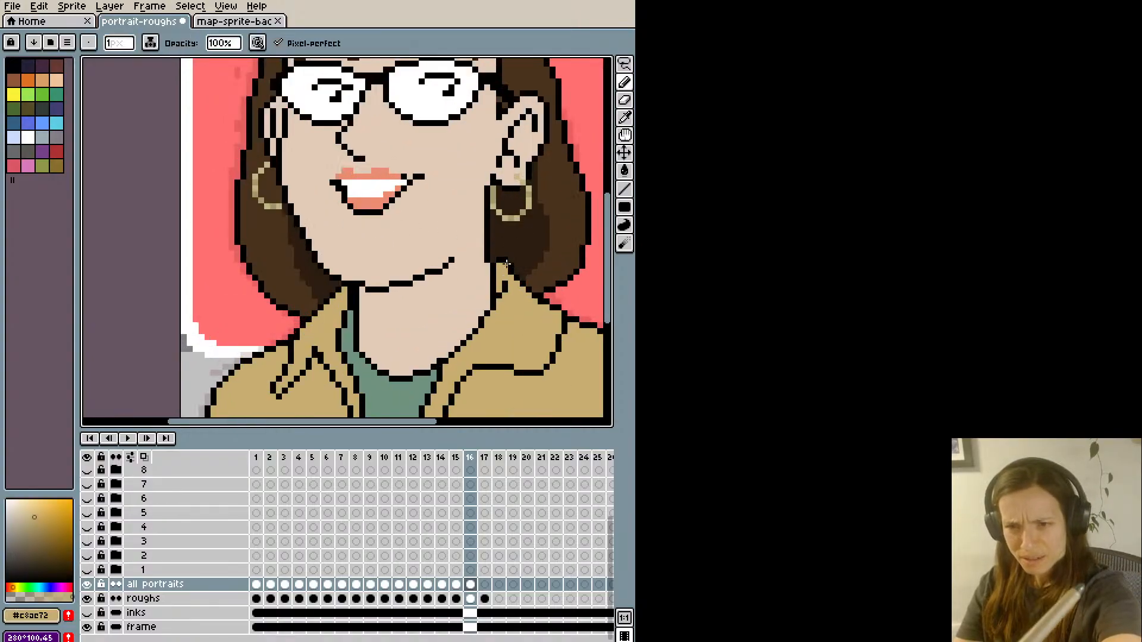
scroll(461, 139, "down", 2)
scroll(456, 162, "down", 1)
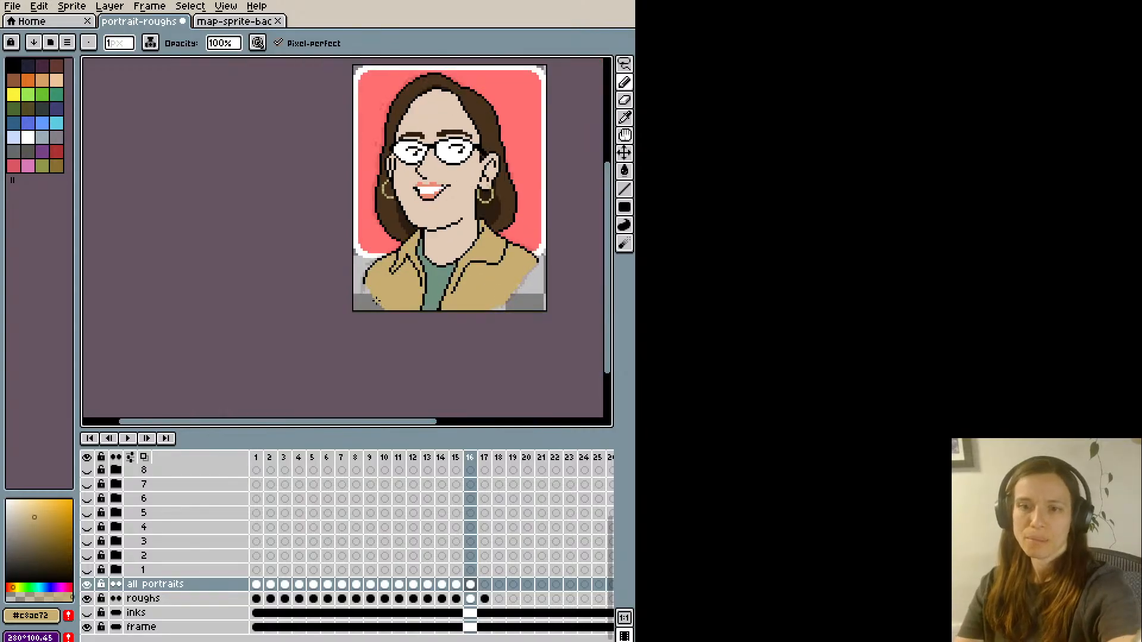
scroll(374, 295, "up", 3)
scroll(417, 297, "down", 1)
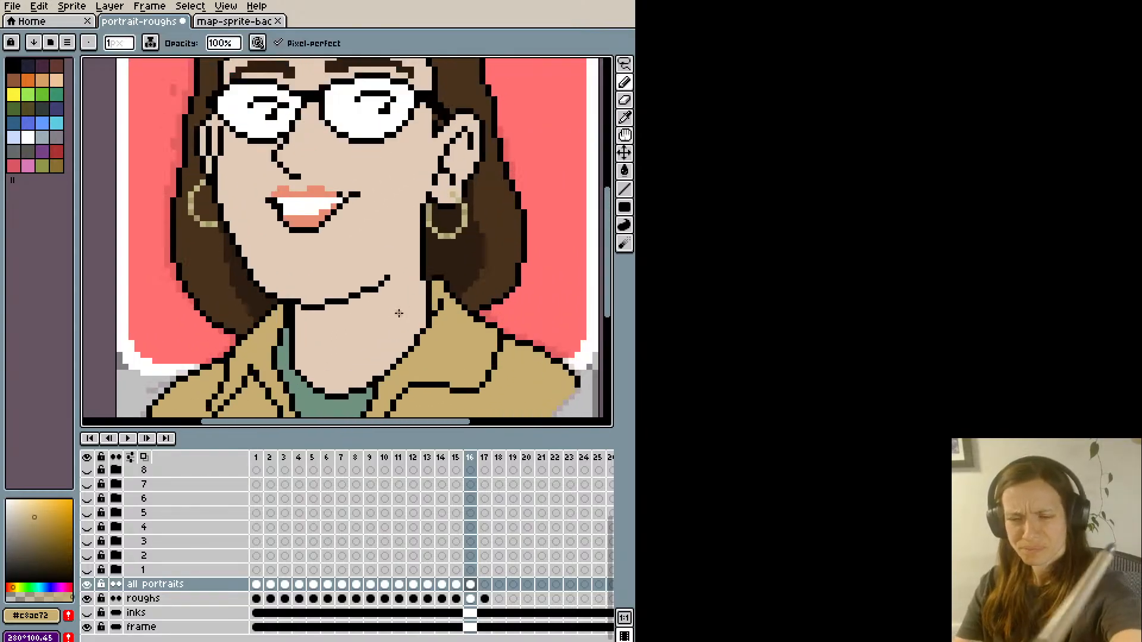
left_click(445, 287, "alt")
left_click(451, 288)
left_click(440, 291, "alt")
left_click(446, 290)
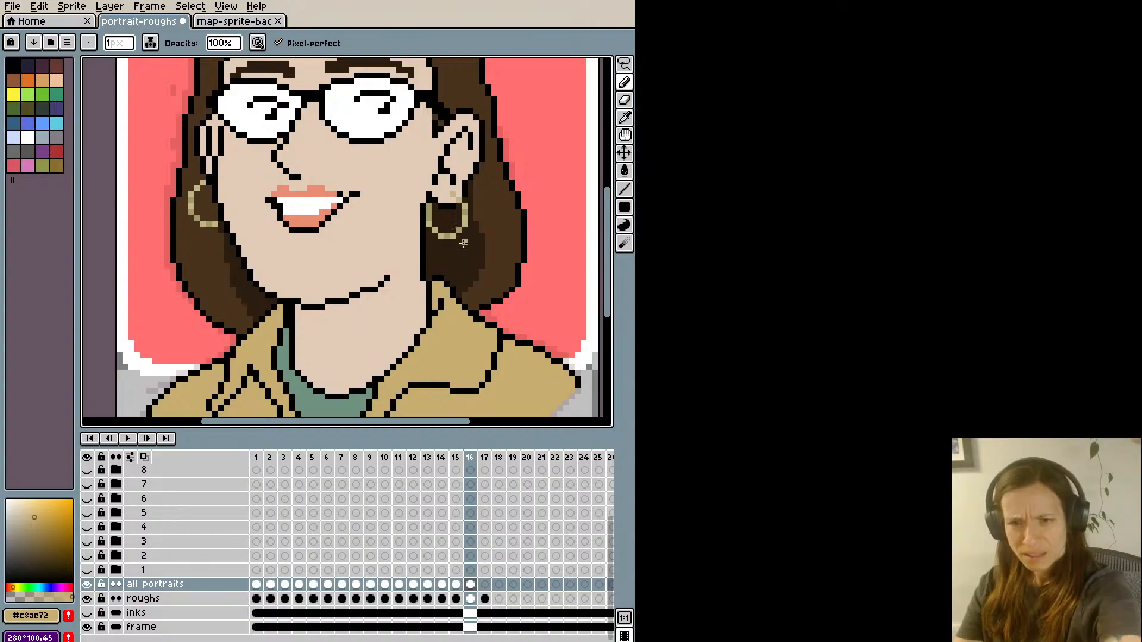
- Touch up the small fold line at the near collar's tip with sampled black #000000
scroll(458, 255, "down", 2)
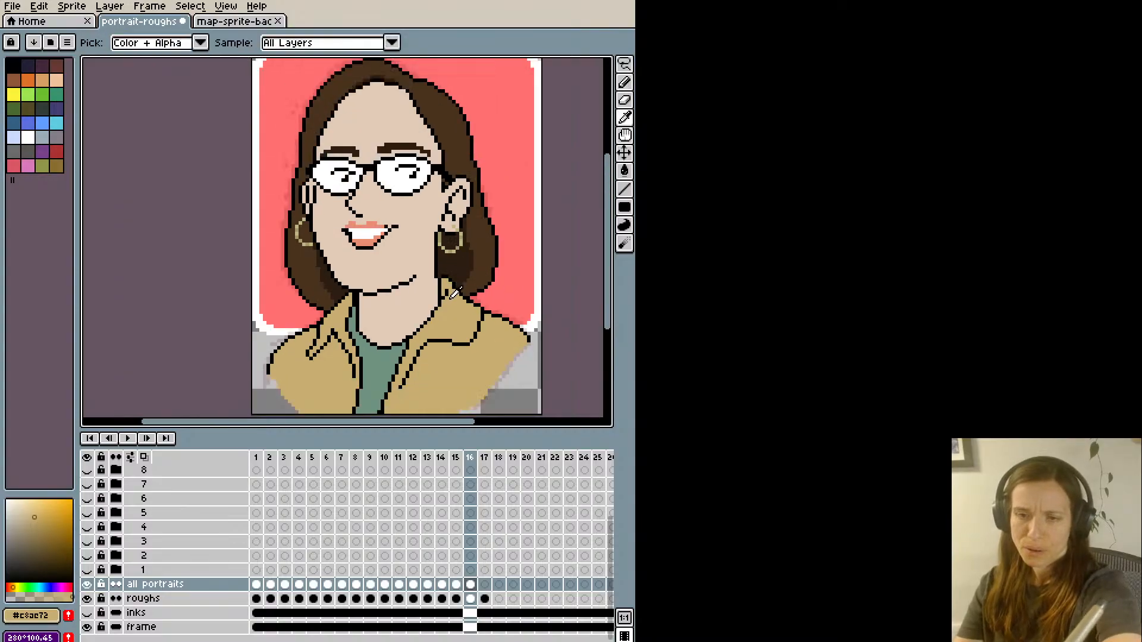
left_click(446, 290, "alt")
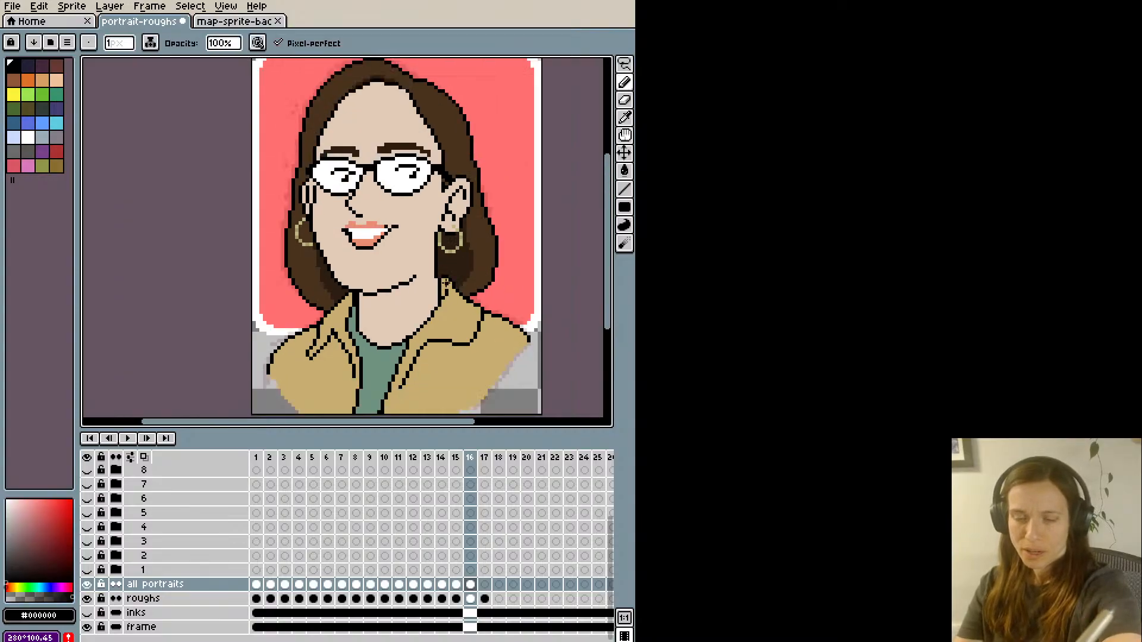
scroll(444, 286, "down", 1)
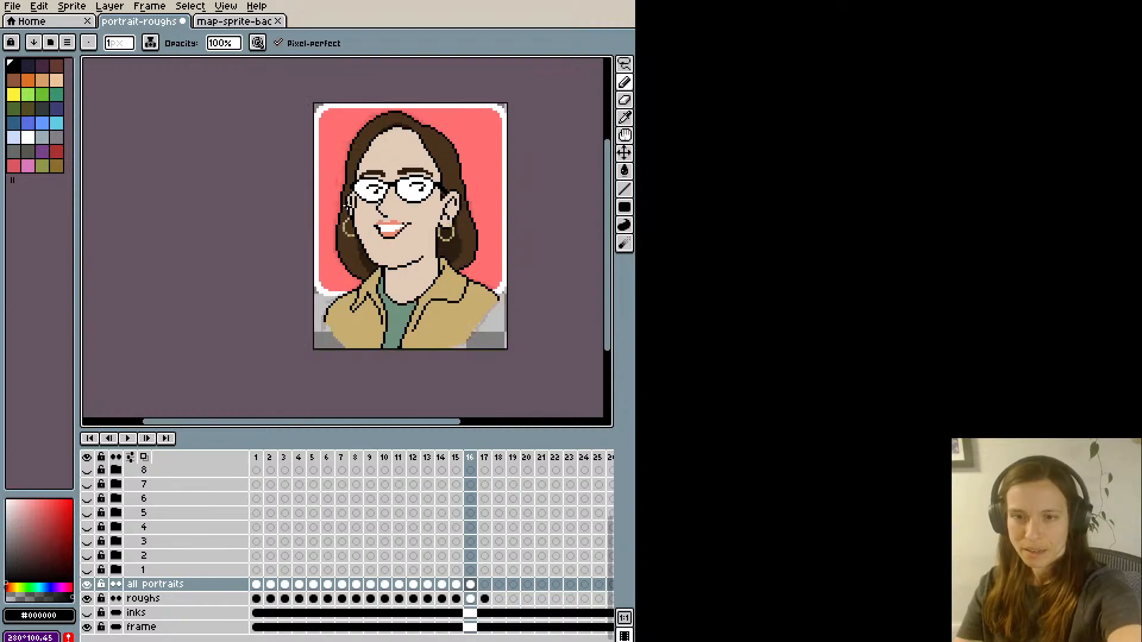
left_click_drag(331, 216, 327, 246)
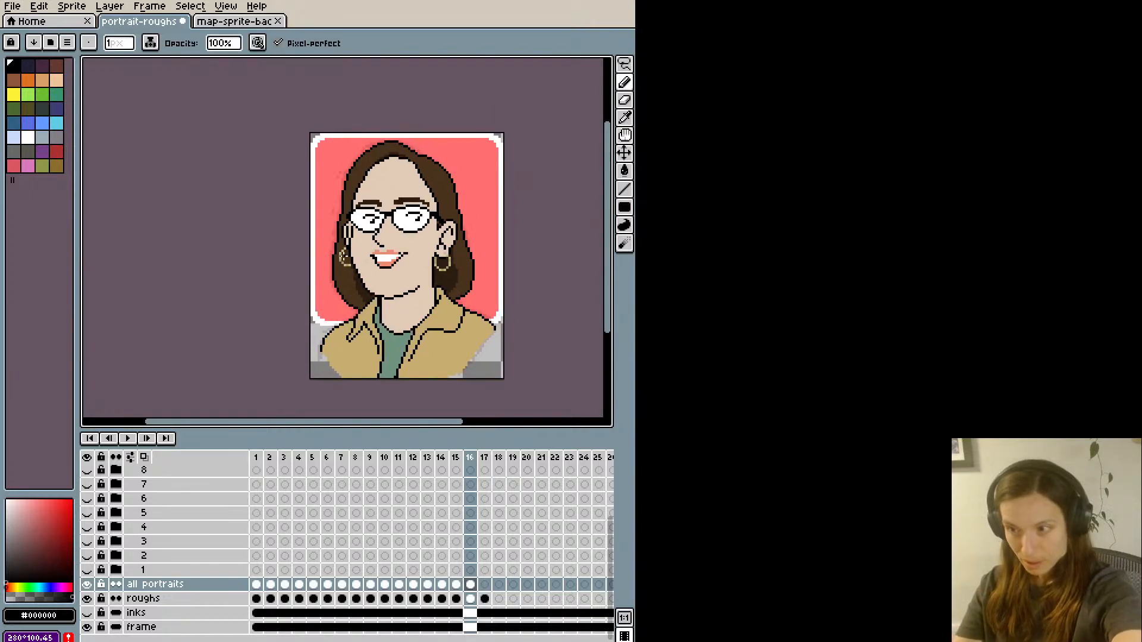
- Sample the darker jacket tan from the map-sprite file and draw the sleeve seams on both sides of the portrait's jacket
left_click_drag(484, 272, 409, 254)
key("alt")
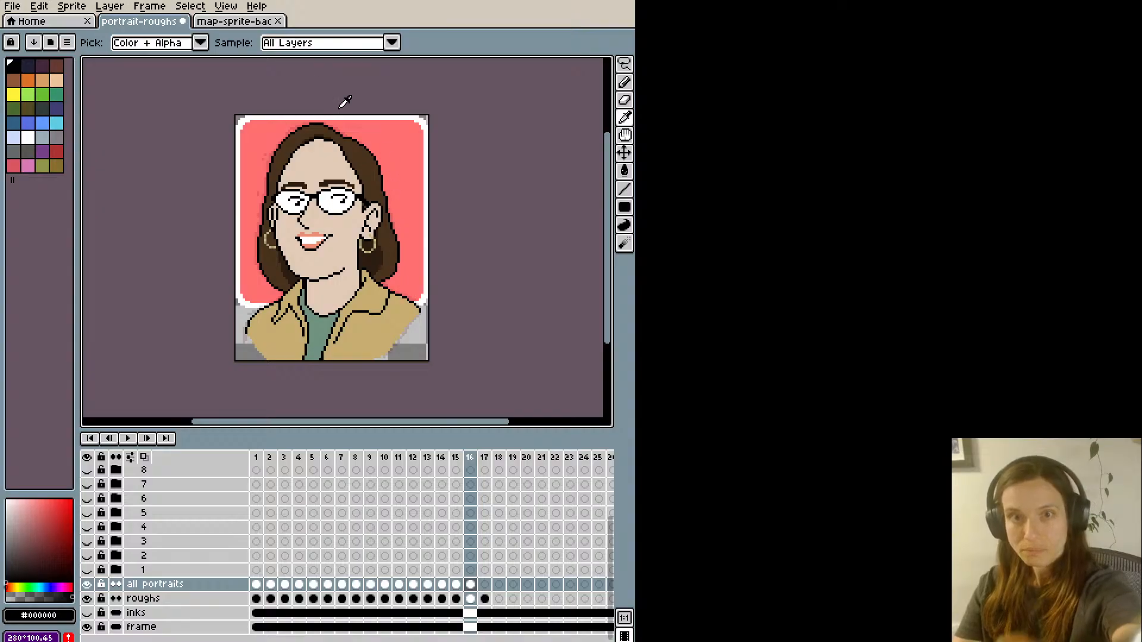
left_click(239, 24)
left_click(440, 303)
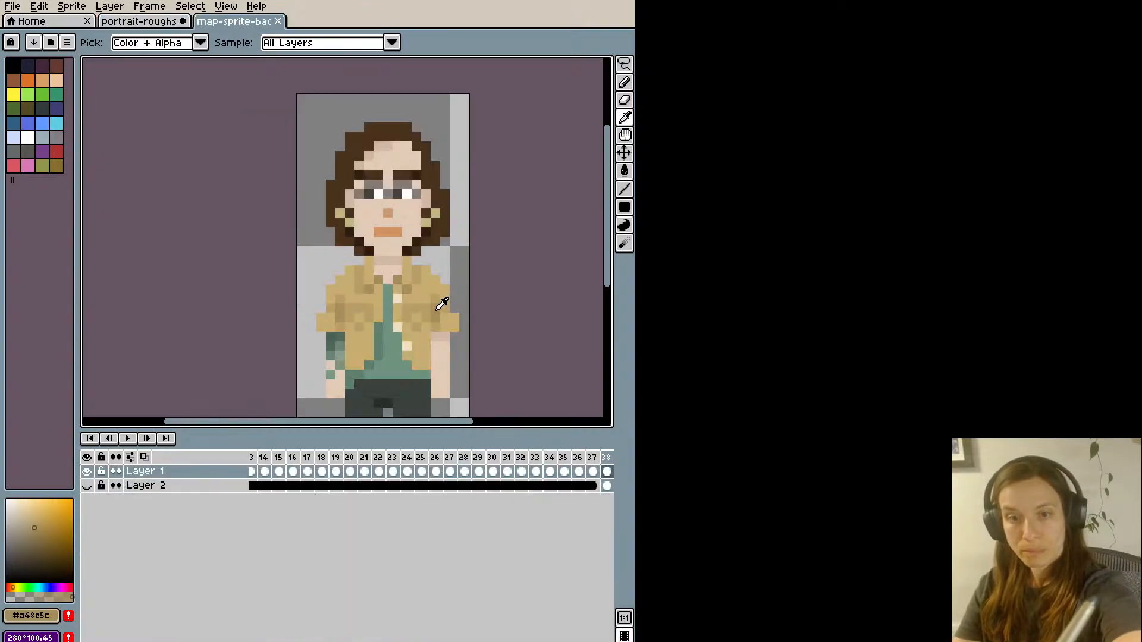
left_click(146, 22)
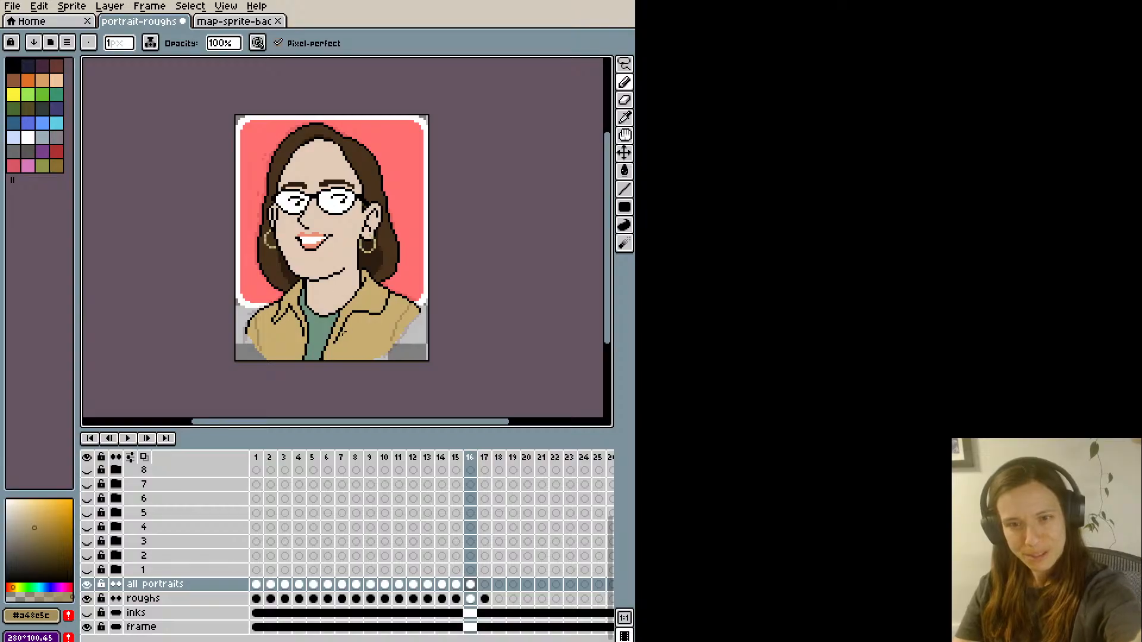
key("space")
mouse_move(345, 302)
left_mouse_down()
mouse_move(355, 267)
mouse_move(329, 326)
left_mouse_up()
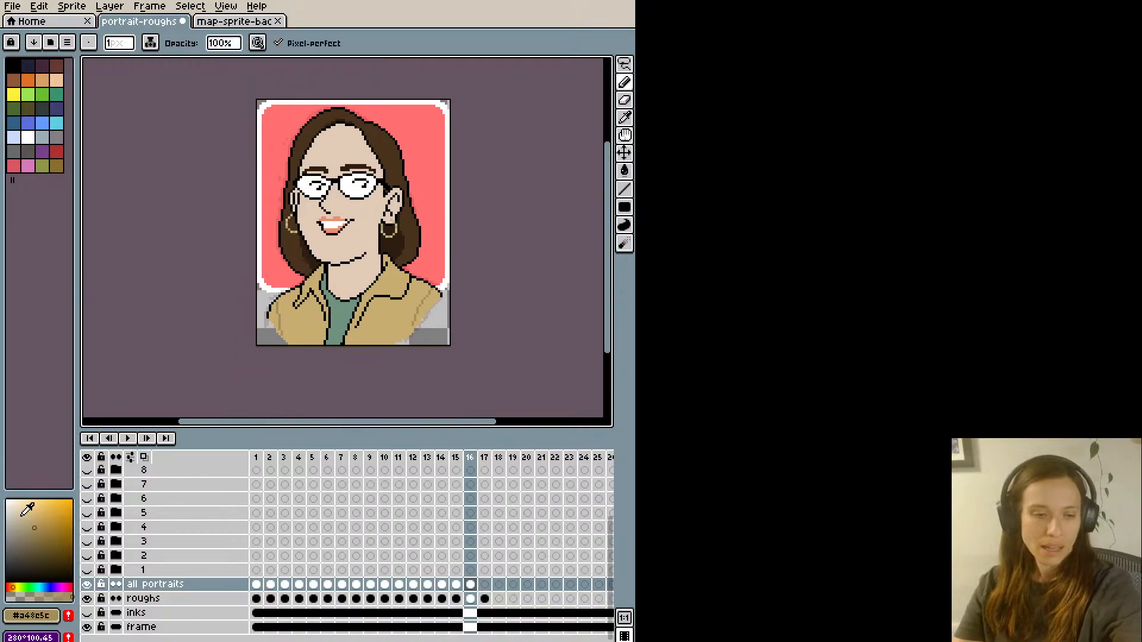
- Draw a pale button with a slightly darker centre low on the near jacket front and save the file
left_click_drag(19, 517, 9, 512)
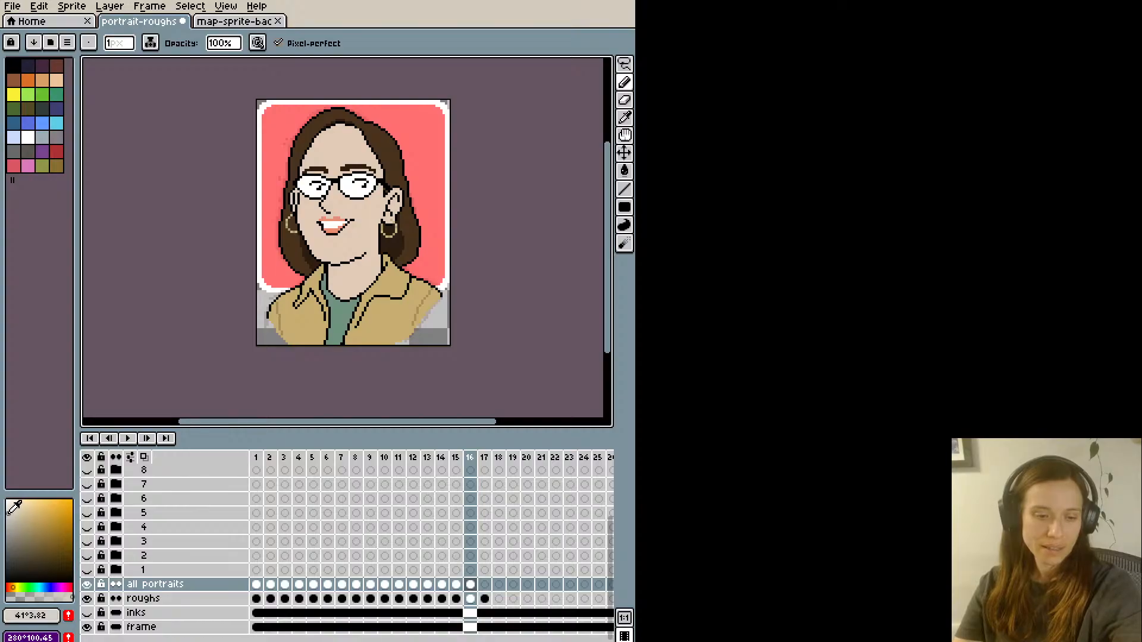
scroll(390, 321, "up", 1)
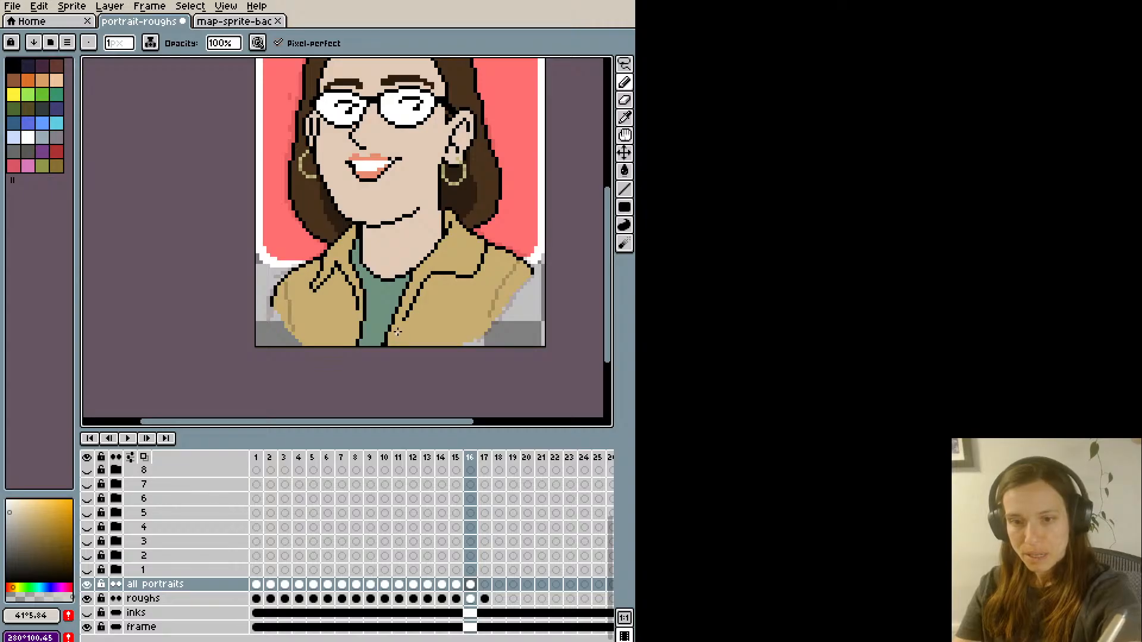
left_click(398, 335)
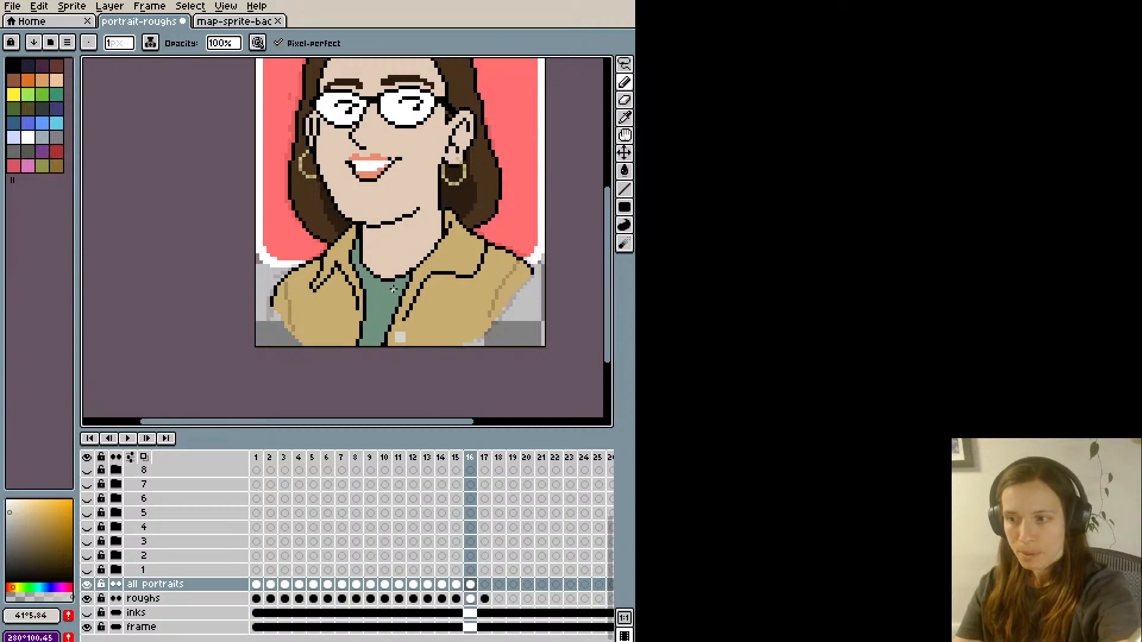
left_click(395, 332, "alt")
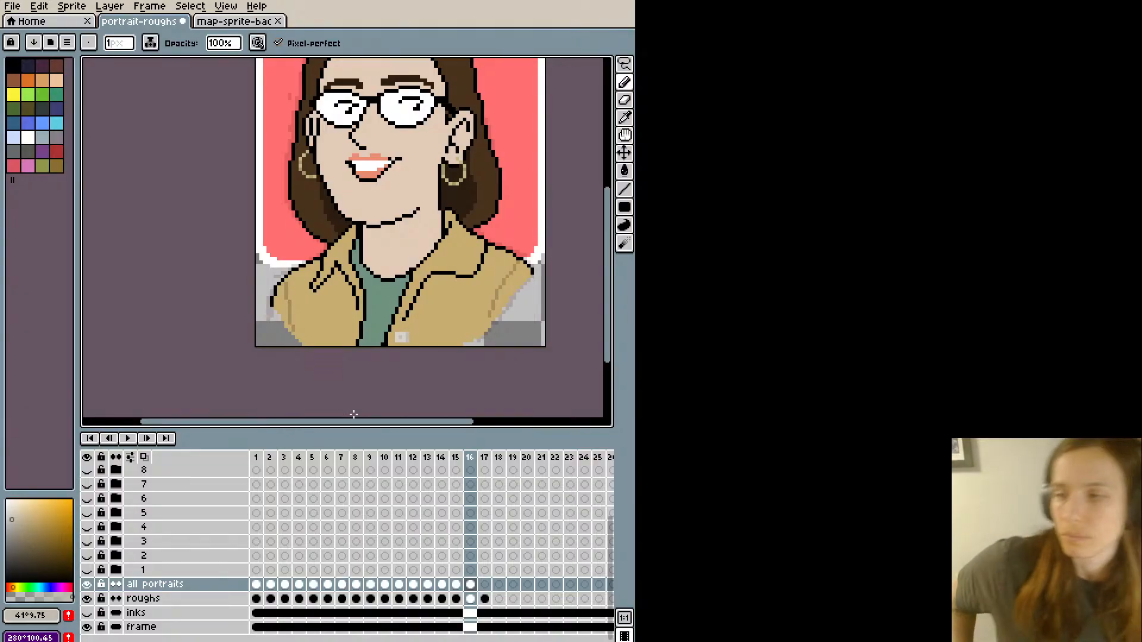
key("ctrl+s")
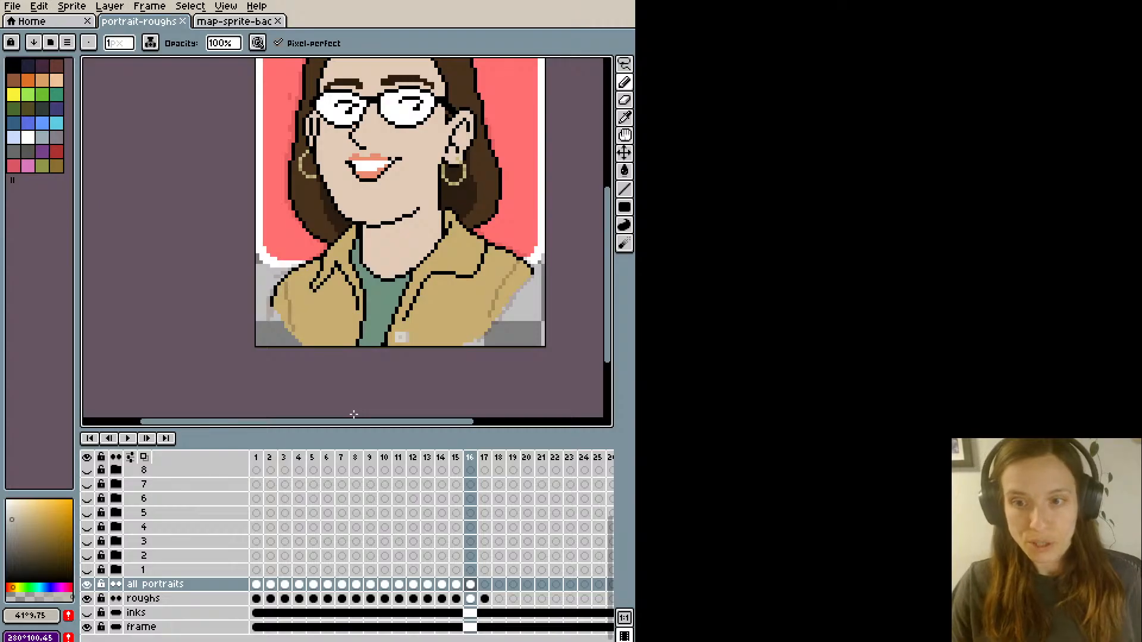
scroll(354, 414, "down", 1)
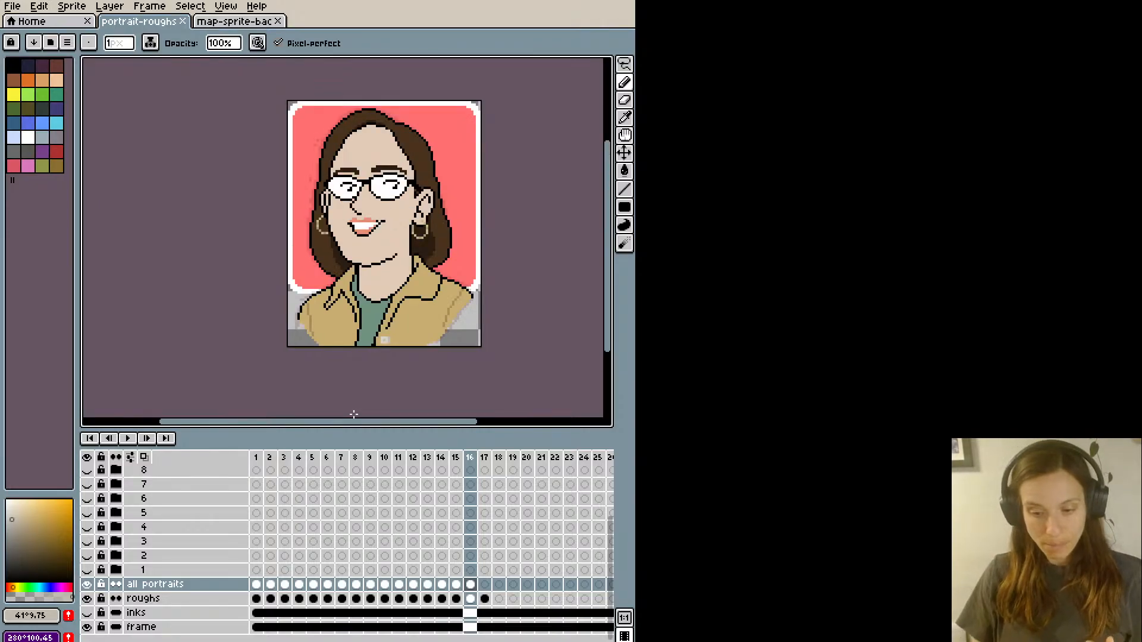
- Save the file and select the empty cel of the all portraits layer on frame 17
key("ctrl+s")
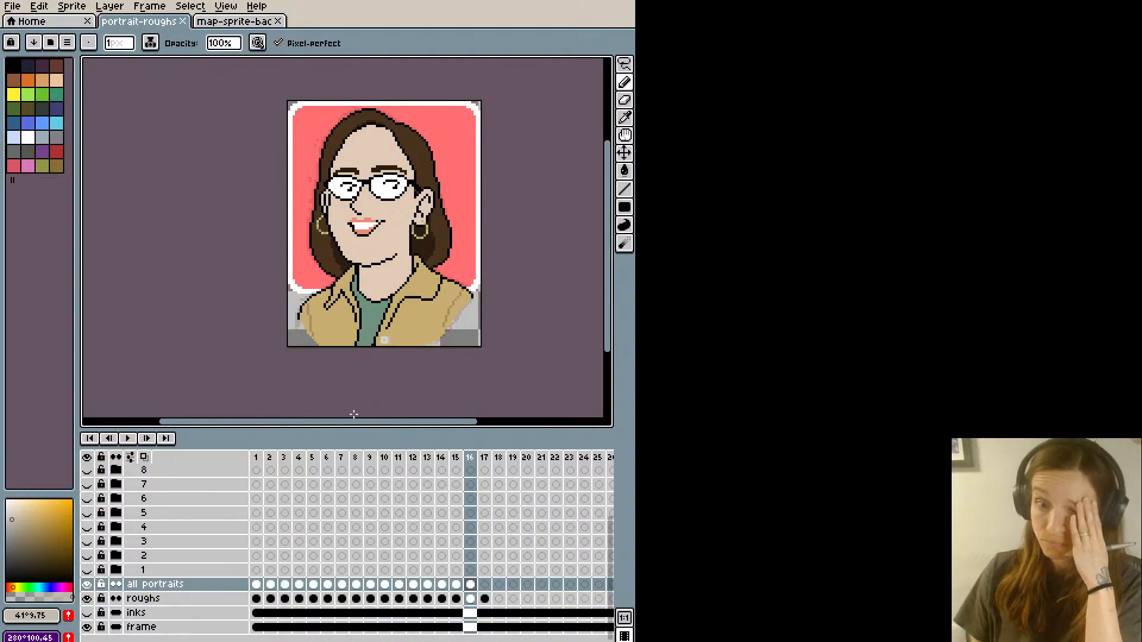
scroll(353, 348, "up", 1)
scroll(310, 183, "down", 1)
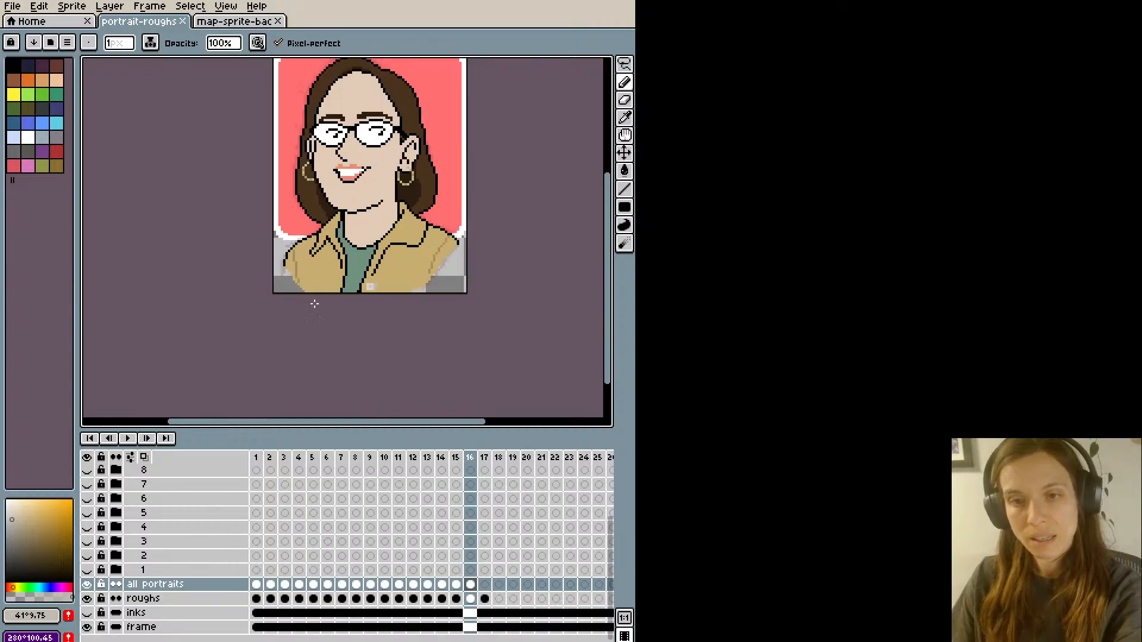
key("space")
left_click_drag(252, 343, 269, 400)
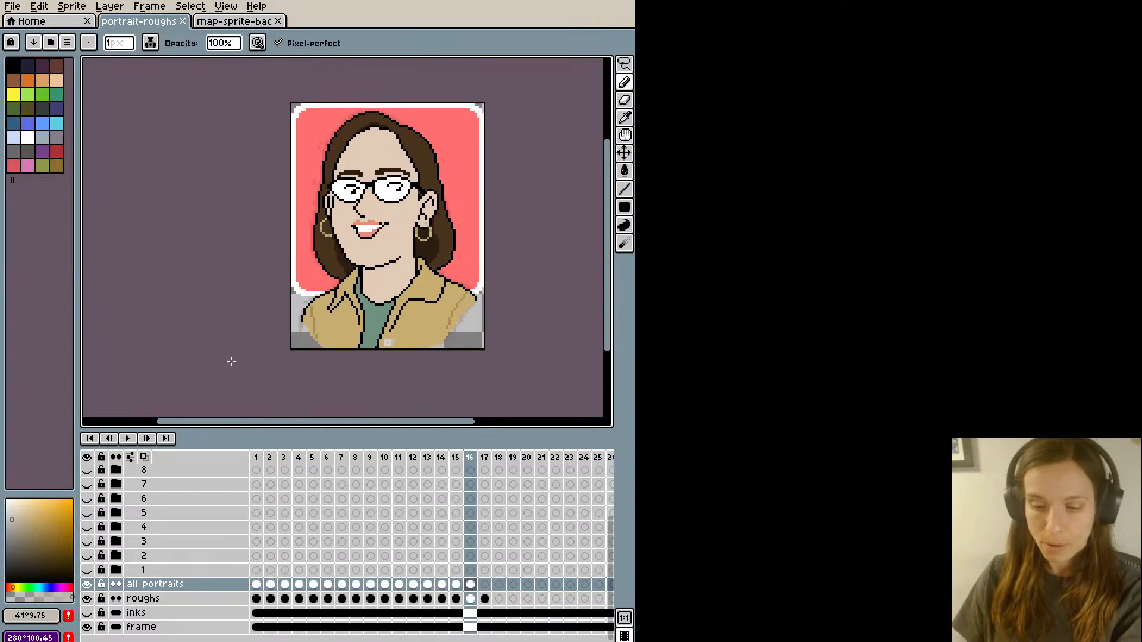
key("Right")
left_click(485, 584)
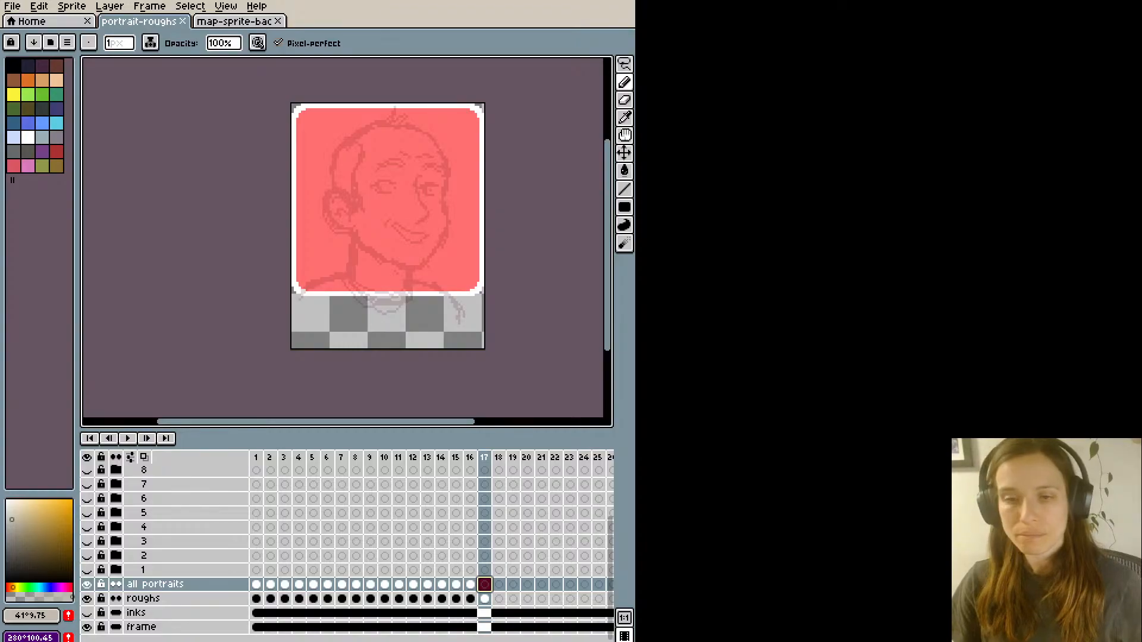
- Outline the man's face from jaw to far forehead, with the near ear, in black over the frame 17 rough
scroll(393, 109, "up", 1)
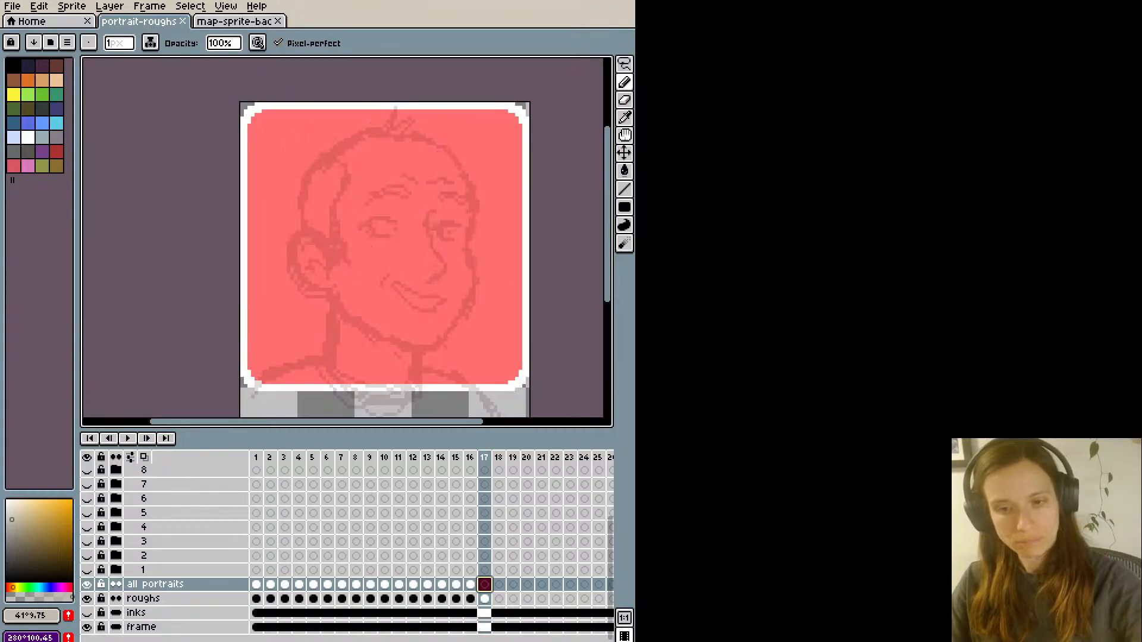
key("space")
left_click_drag(270, 295, 295, 309)
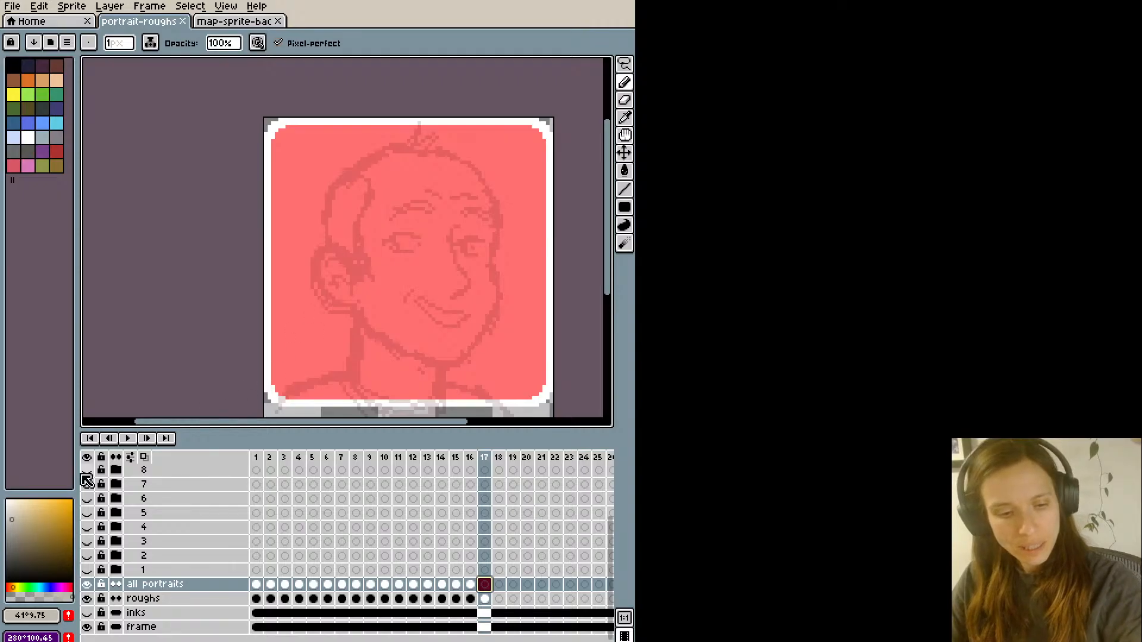
left_click_drag(72, 560, 88, 583)
key("3")
key("space")
left_click_drag(352, 240, 236, 249)
mouse_move(451, 215)
left_mouse_down()
mouse_move(450, 285)
mouse_move(398, 360)
mouse_move(330, 346)
mouse_move(282, 300)
left_mouse_up()
key("ctrl+z")
mouse_move(341, 351)
left_mouse_down()
mouse_move(287, 302)
mouse_move(270, 261)
left_mouse_up()
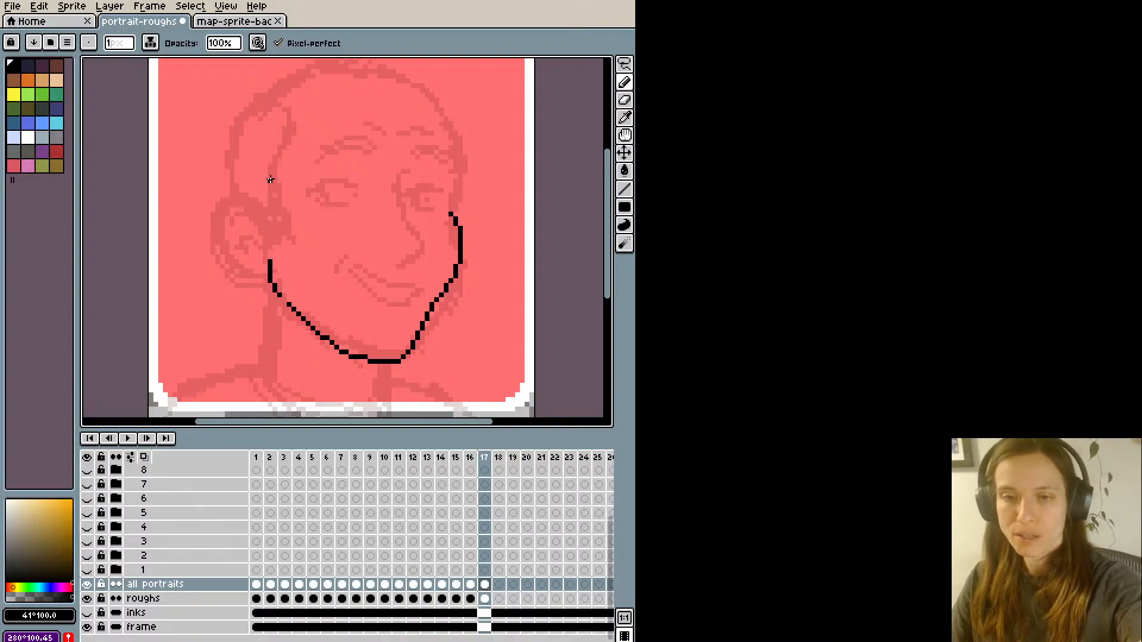
mouse_move(271, 215)
left_mouse_down()
mouse_move(247, 191)
mouse_move(226, 200)
mouse_move(222, 224)
mouse_move(269, 270)
left_mouse_up()
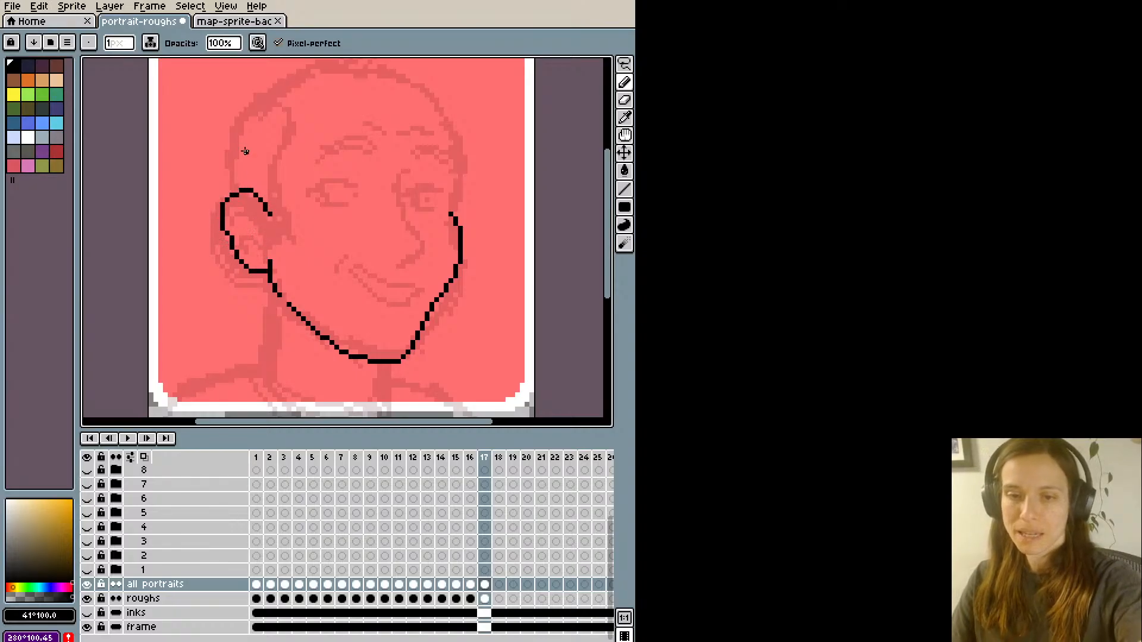
mouse_move(450, 213)
left_mouse_down()
mouse_move(459, 170)
mouse_move(426, 98)
left_mouse_up()
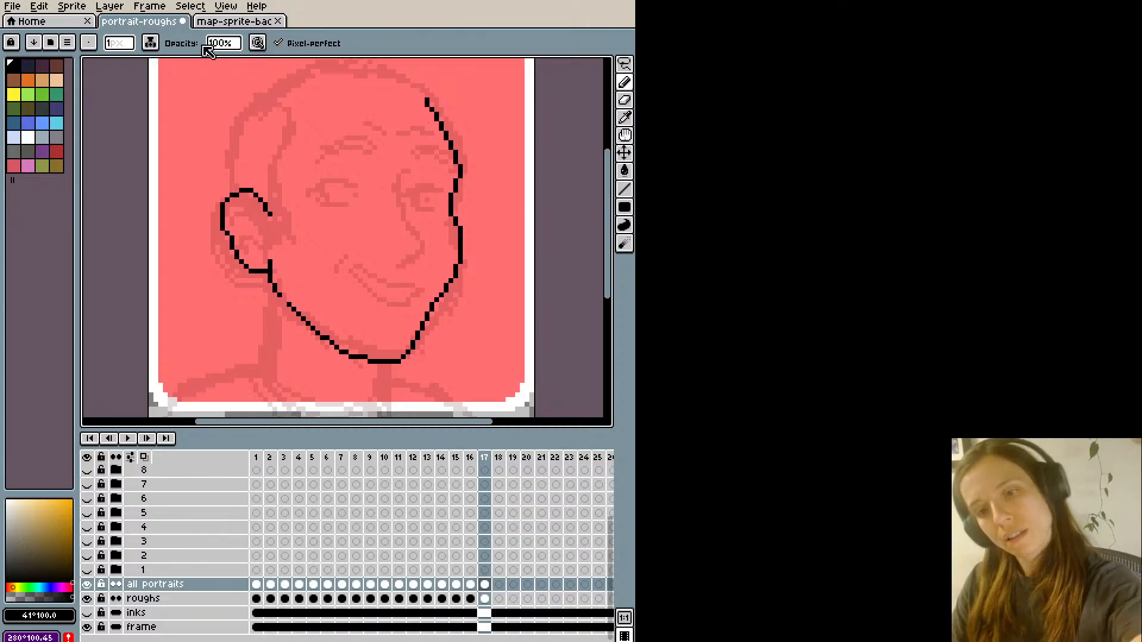
- Draw the skull outline from the near ear over the crown to the forehead, with a small hair tuft on top
key("h")
left_click_drag(184, 159, 206, 198)
scroll(206, 198, "down", 1)
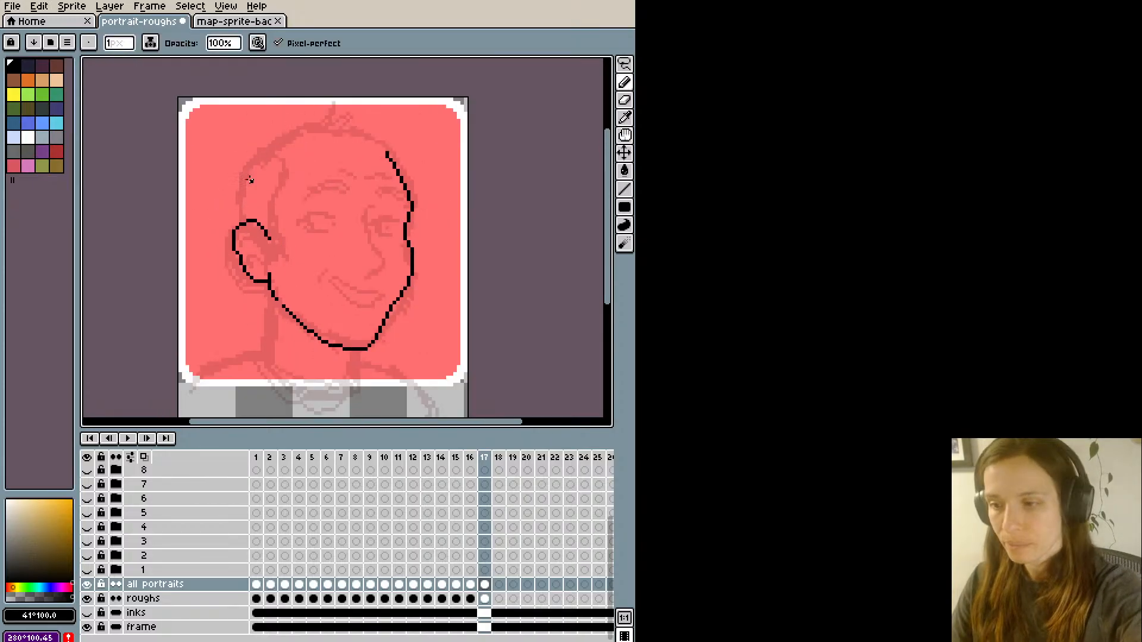
mouse_move(240, 221)
left_mouse_down()
mouse_move(237, 189)
mouse_move(266, 144)
left_mouse_up()
key("ctrl+z")
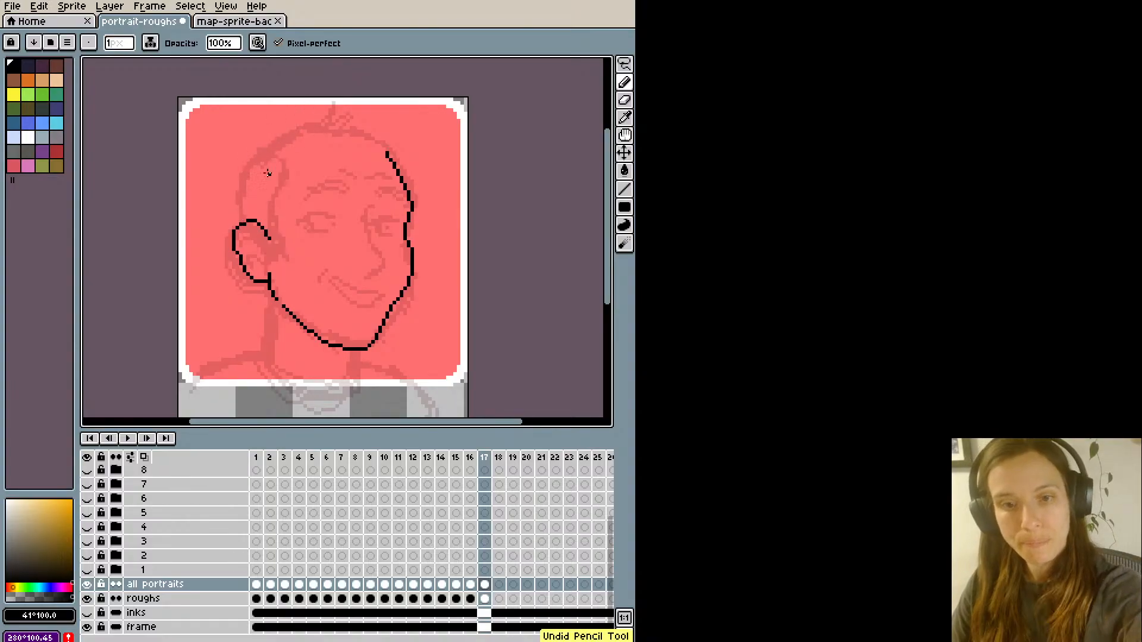
mouse_move(241, 222)
left_mouse_down()
mouse_move(249, 158)
mouse_move(287, 127)
left_mouse_up()
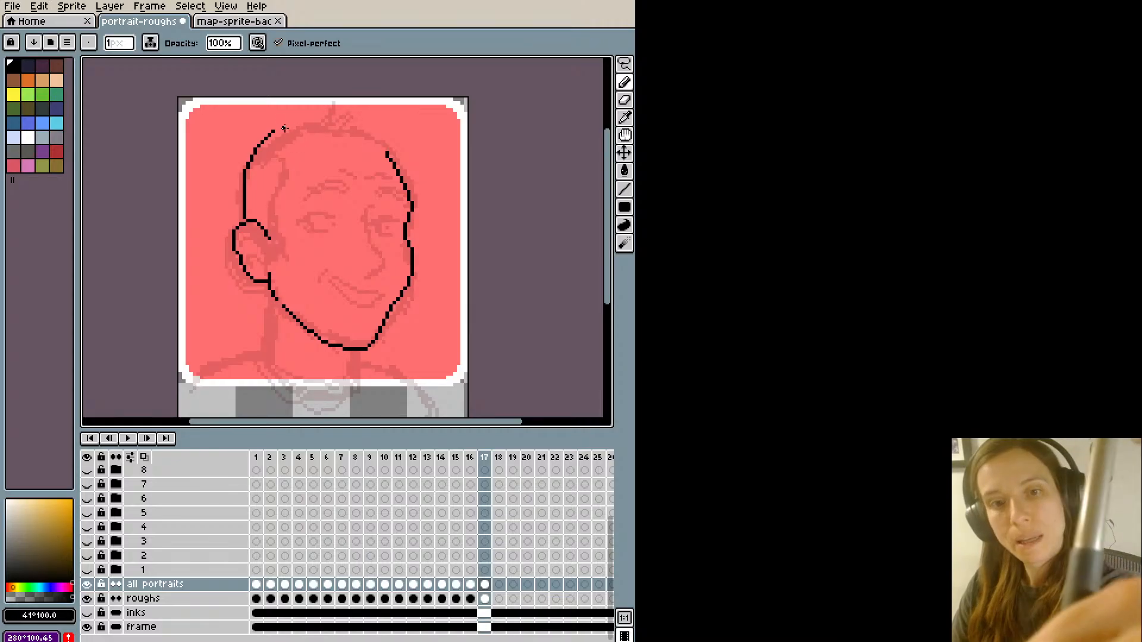
key("ctrl+z")
mouse_move(243, 218)
left_mouse_down()
mouse_move(253, 162)
mouse_move(316, 117)
mouse_move(367, 123)
mouse_move(406, 193)
mouse_move(383, 156)
mouse_move(398, 175)
left_mouse_up()
key("e")
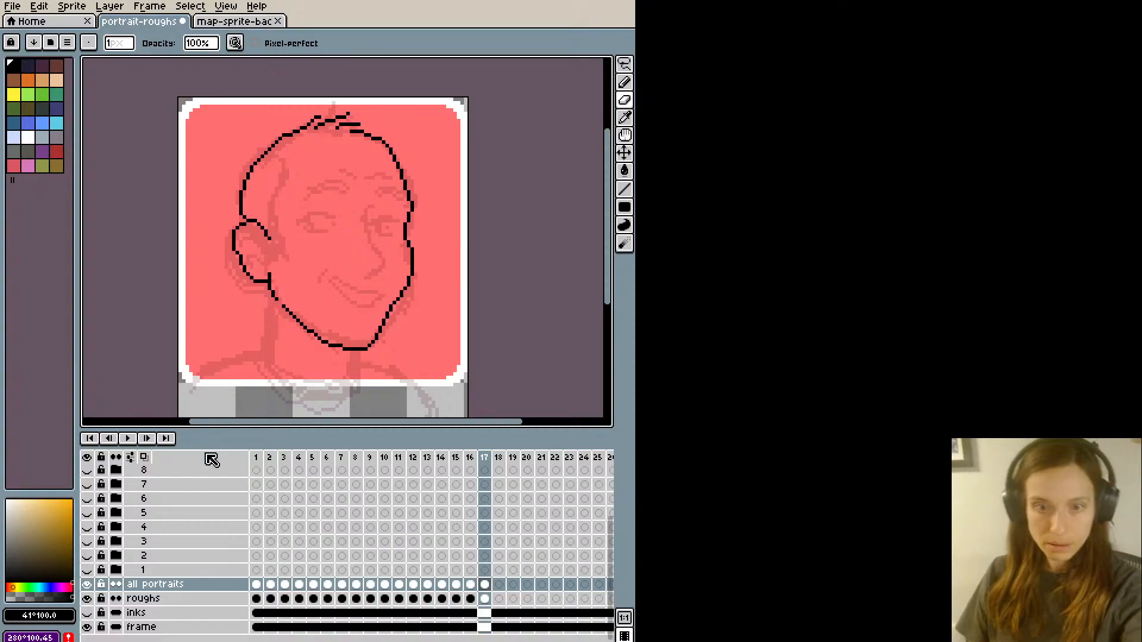
- Draw the nose line and the near eyebrow outline over the rough sketch
key("b")
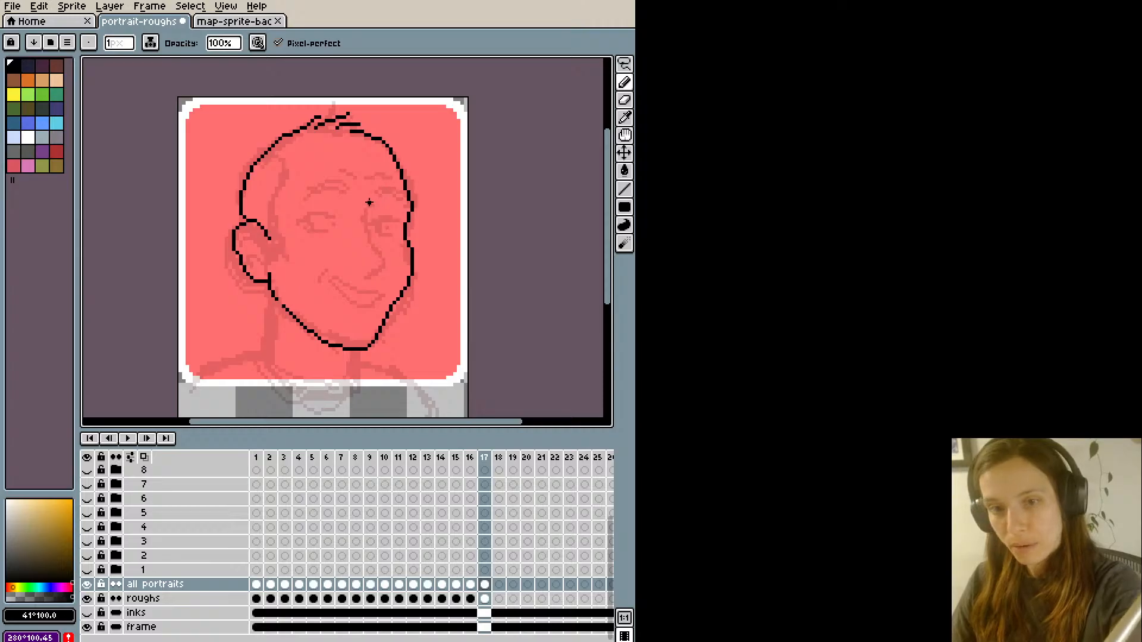
mouse_move(369, 203)
left_mouse_down()
mouse_move(384, 255)
mouse_move(365, 266)
left_mouse_up()
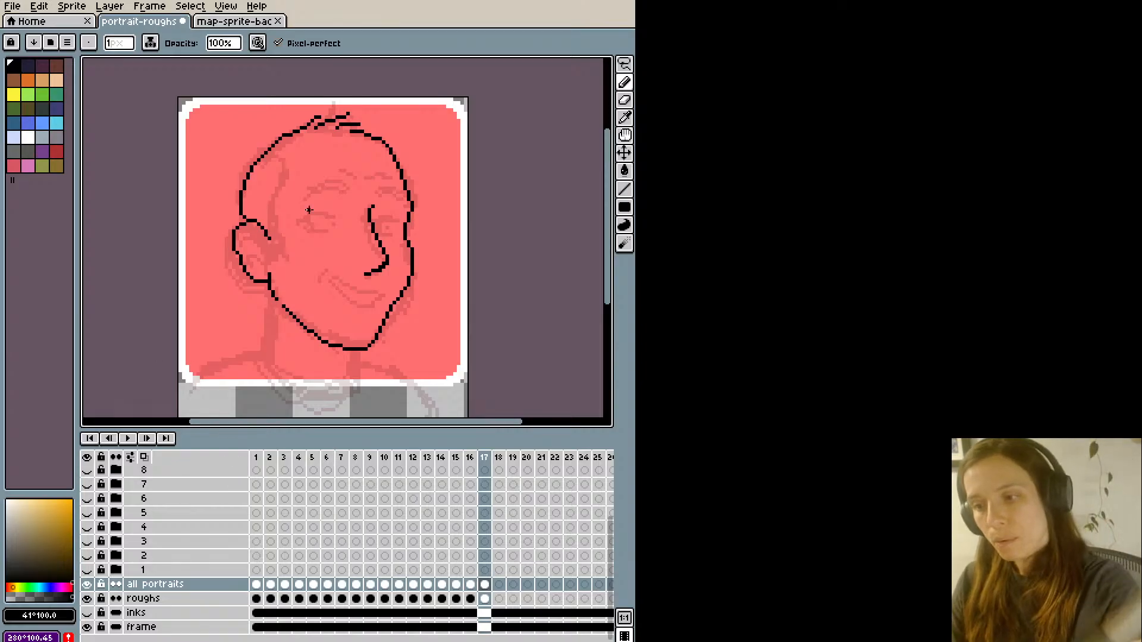
mouse_move(302, 200)
left_mouse_down()
mouse_move(347, 185)
mouse_move(329, 177)
mouse_move(305, 191)
mouse_move(348, 188)
mouse_move(332, 177)
mouse_move(306, 189)
mouse_move(355, 186)
mouse_move(339, 179)
mouse_move(309, 198)
mouse_move(355, 189)
mouse_move(307, 192)
left_mouse_up()
key("ctrl+z")
key("ctrl+z")
key("ctrl+z")
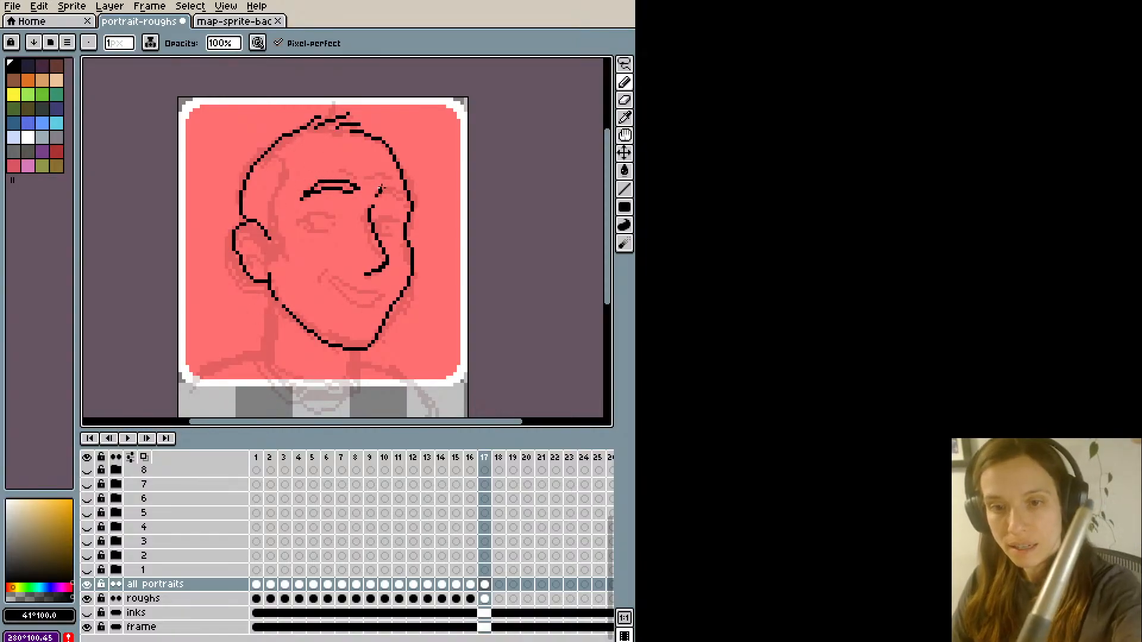
- Draw the far eyebrow outline between the top of the nose and the edge of the face
left_click_drag(381, 189, 410, 206)
key("ctrl+z")
key("ctrl+z")
key("ctrl+z")
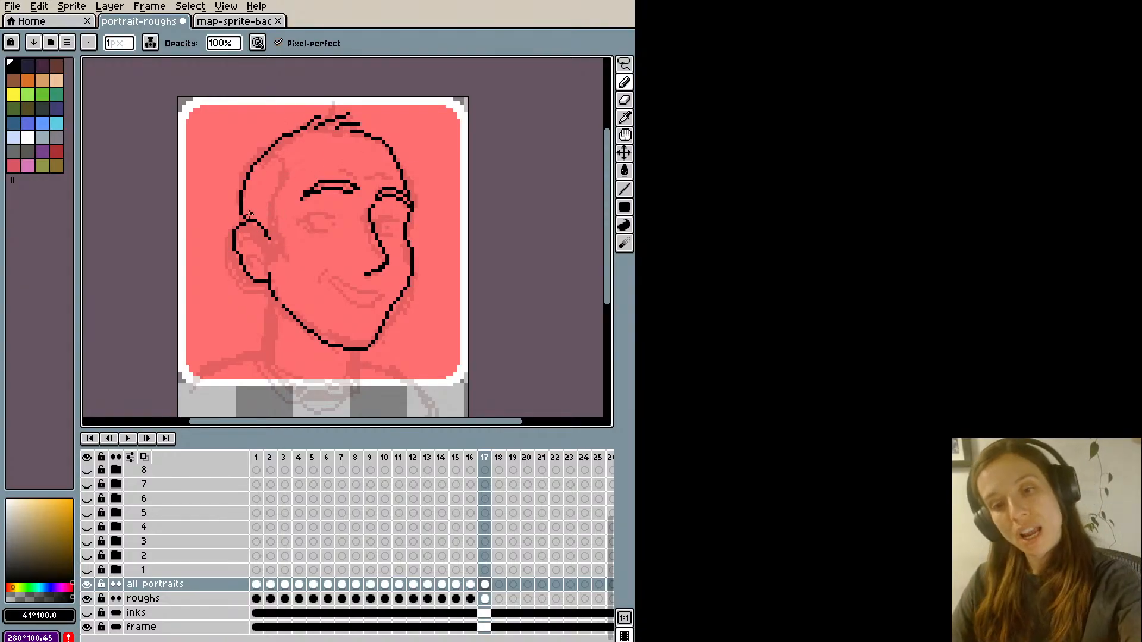
- Lasso the near ear and move it slightly higher on the head
key("q")
mouse_move(230, 240)
left_mouse_down()
mouse_move(229, 226)
mouse_move(276, 229)
mouse_move(266, 272)
mouse_move(232, 249)
left_mouse_up()
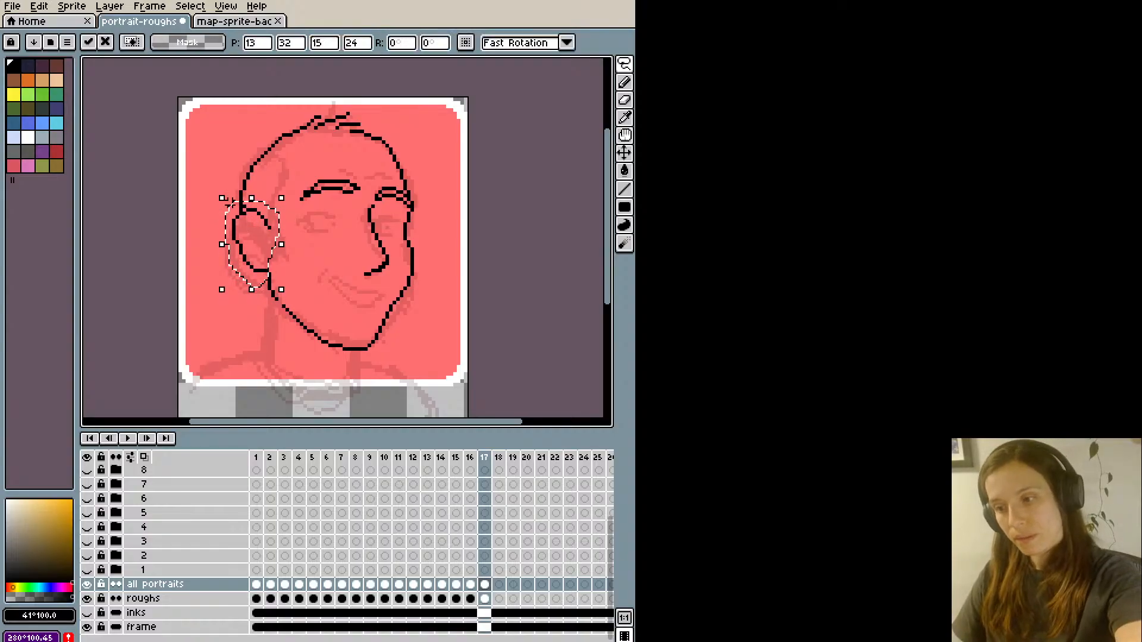
left_click(211, 331)
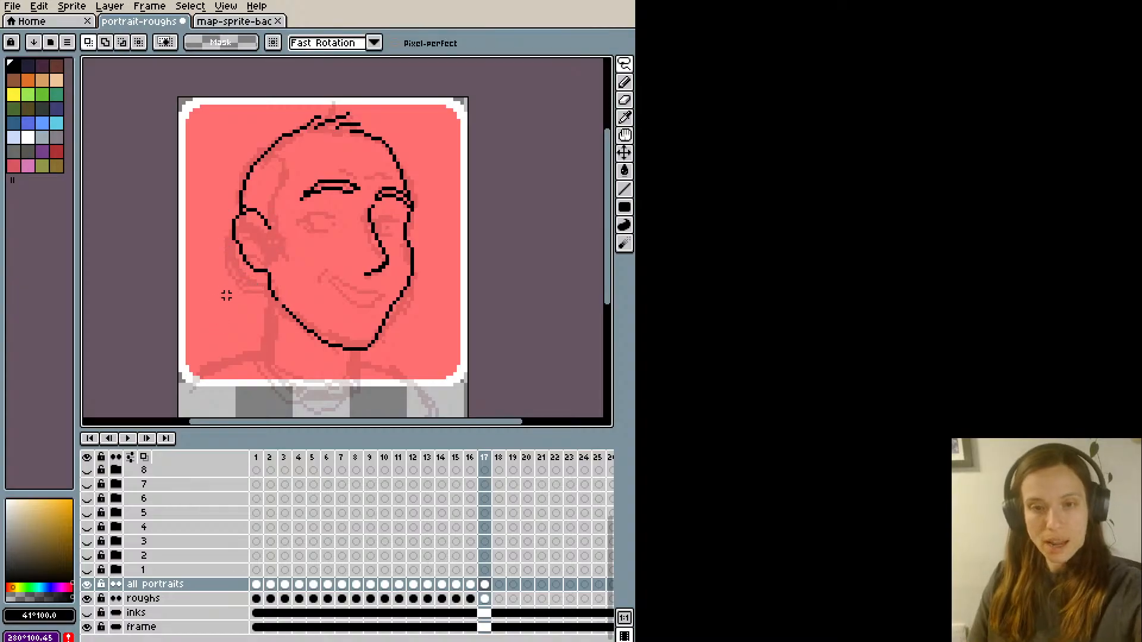
- Smooth the back of the skull outline above the near ear with sampled black #000000
key("b")
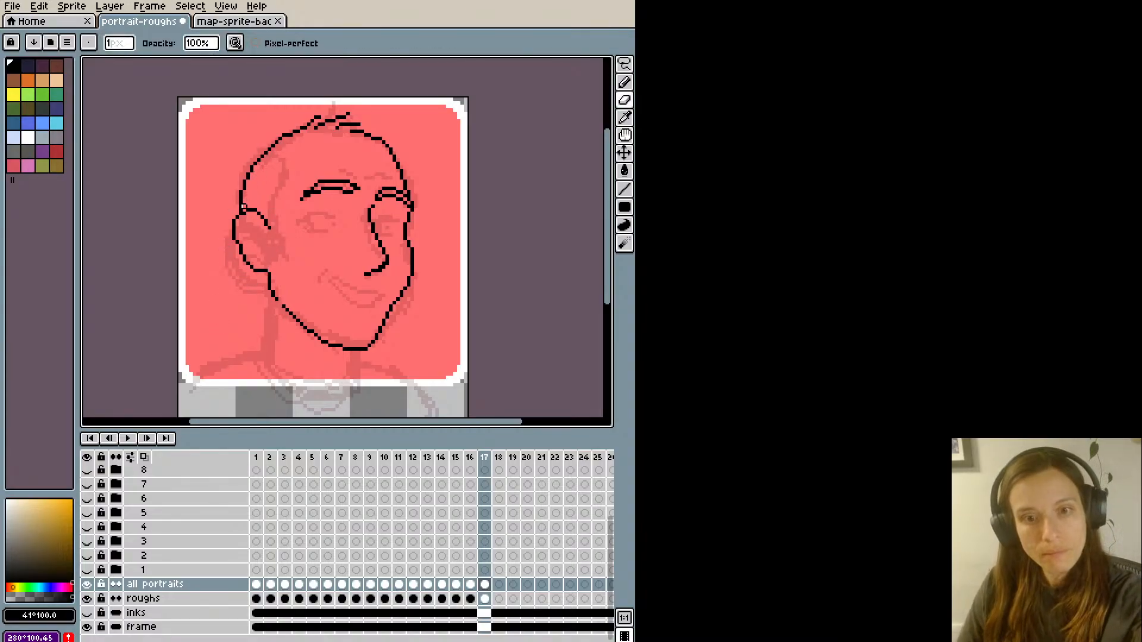
left_click(254, 162, "alt")
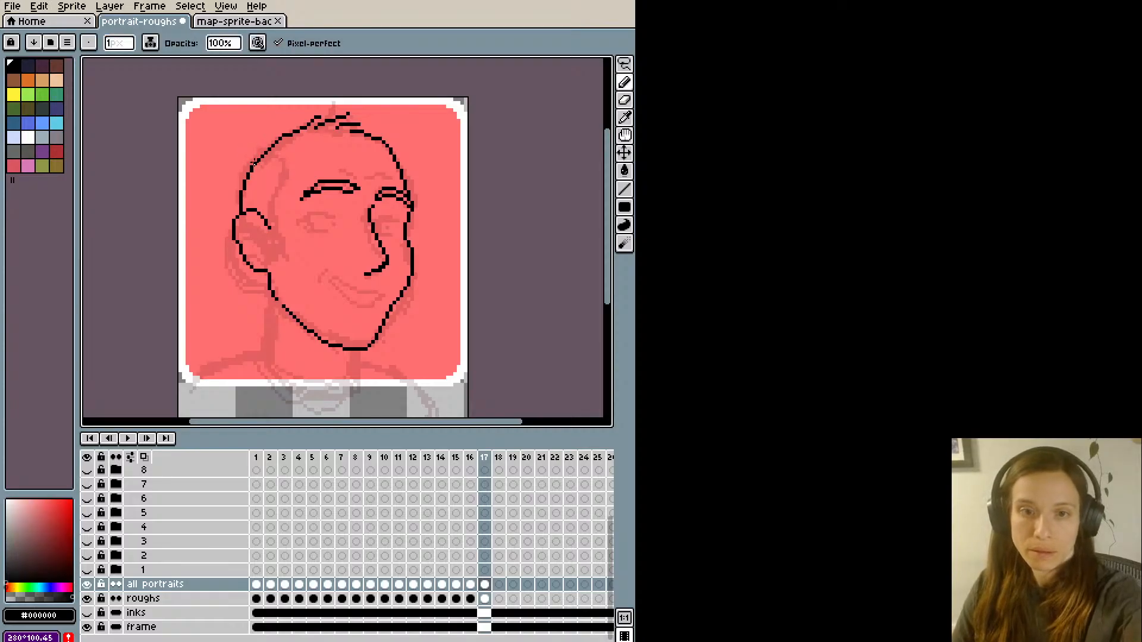
left_click_drag(257, 155, 271, 145)
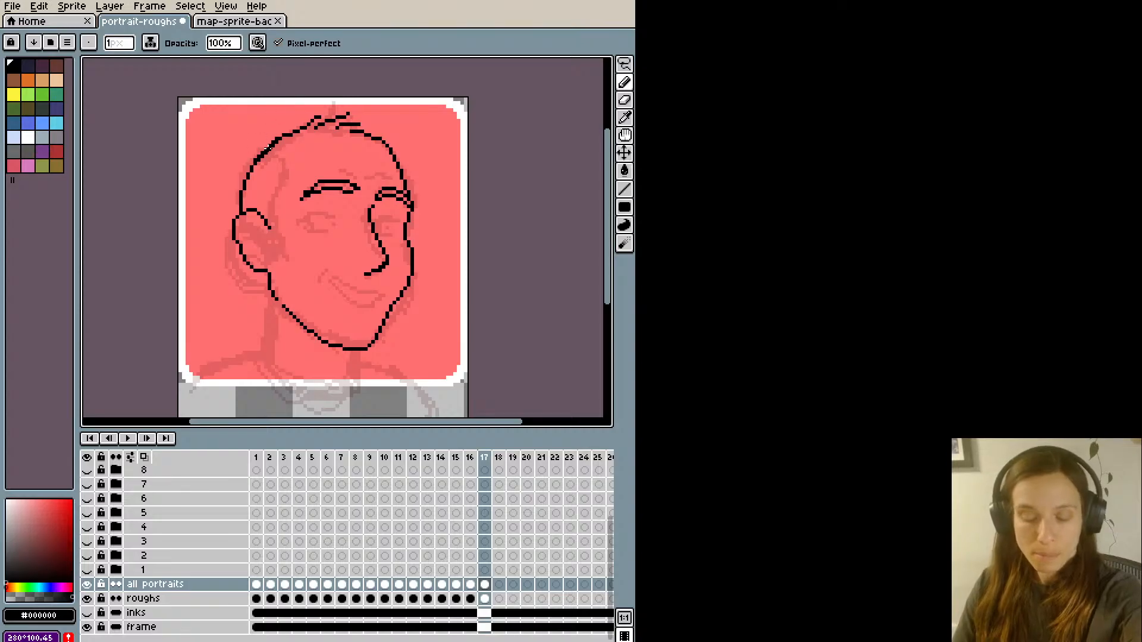
key("e")
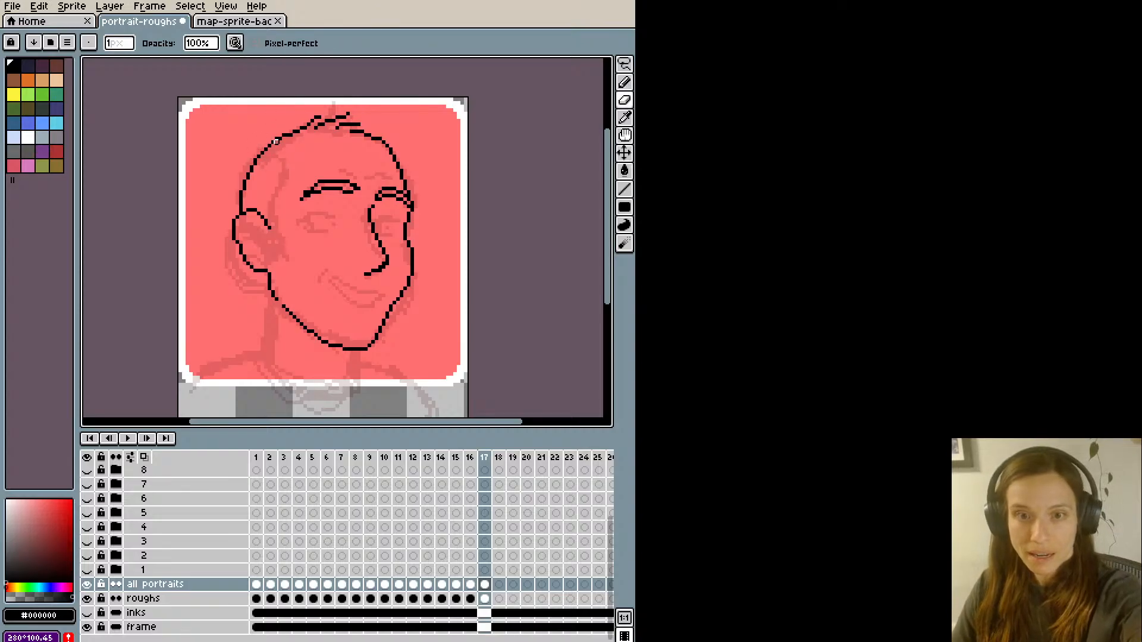
key("i")
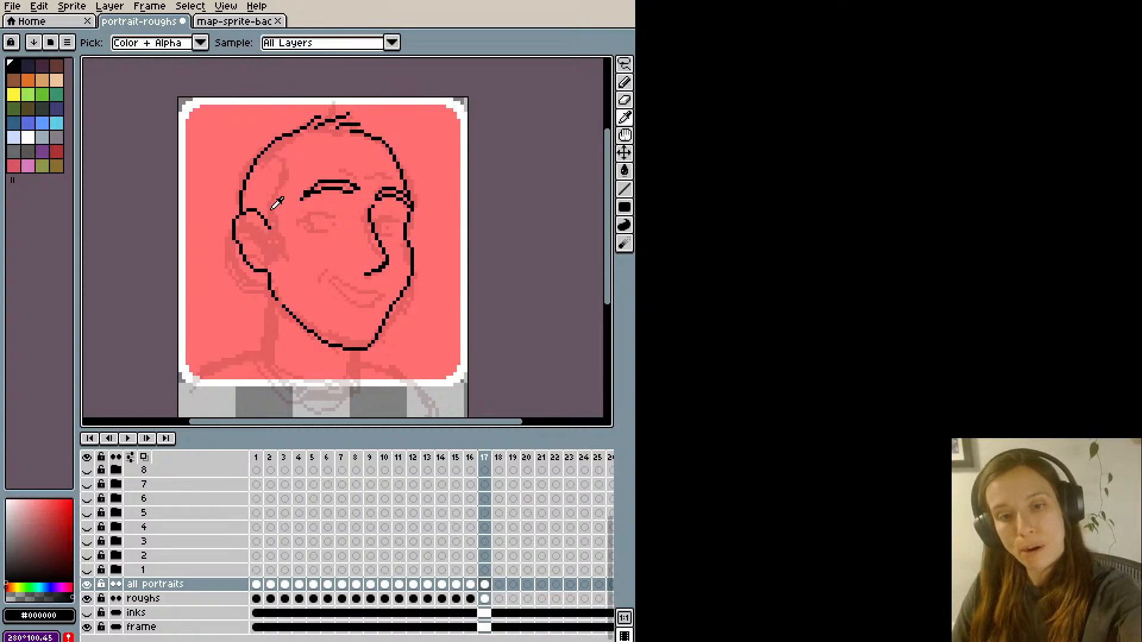
- Draw the inner fold lines of the near ear
key("b")
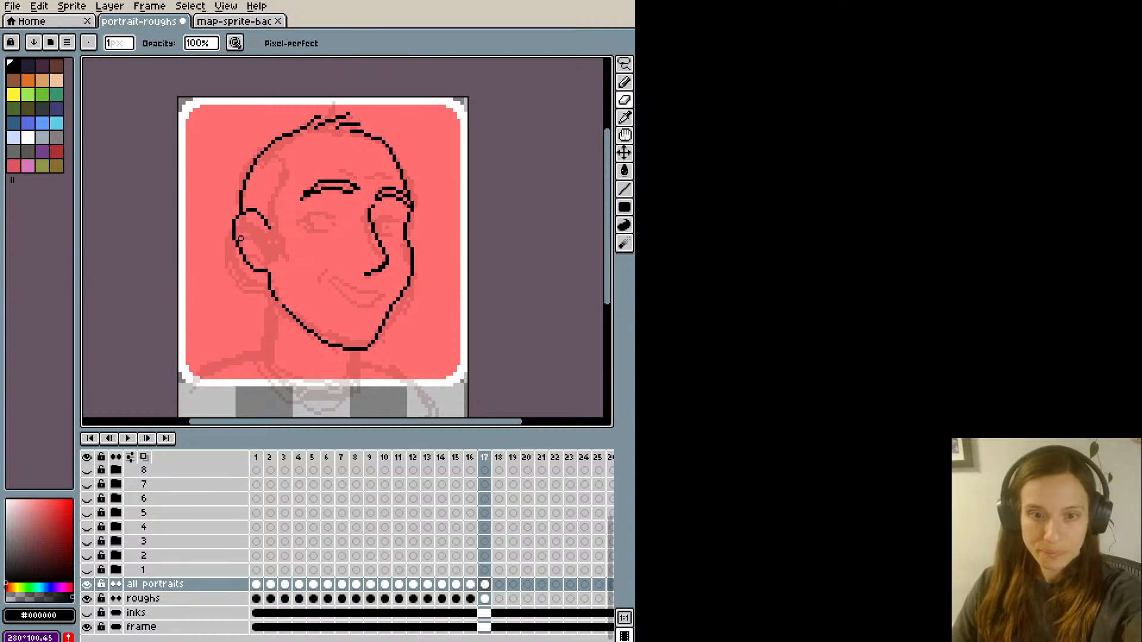
key("b")
mouse_move(243, 227)
left_mouse_down()
mouse_move(262, 223)
mouse_move(269, 249)
mouse_move(256, 259)
left_mouse_up()
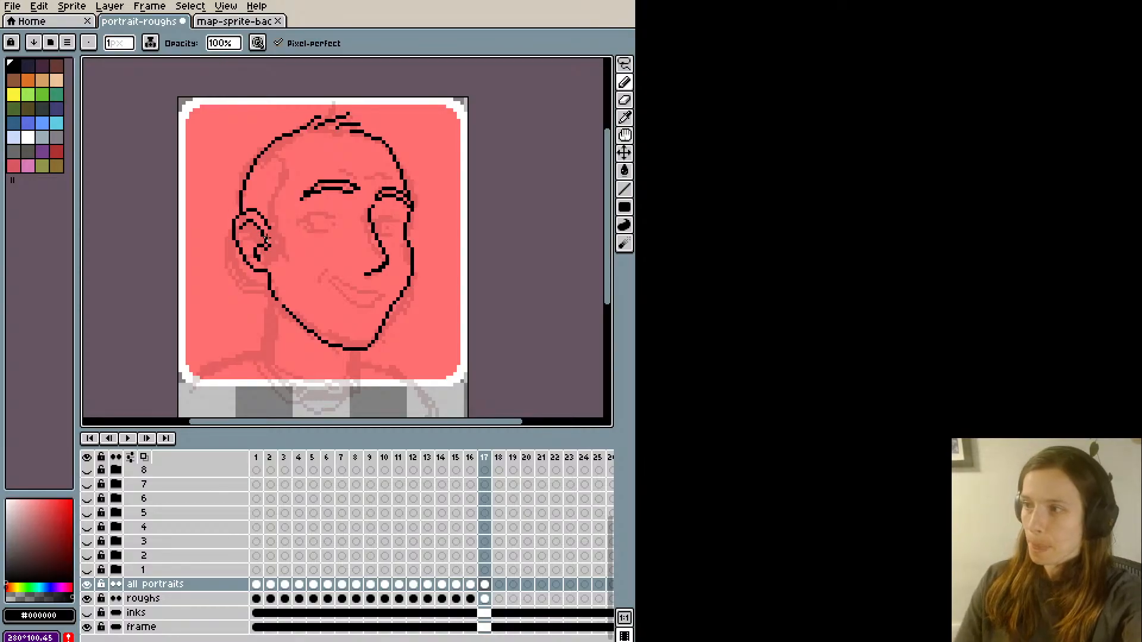
key("e")
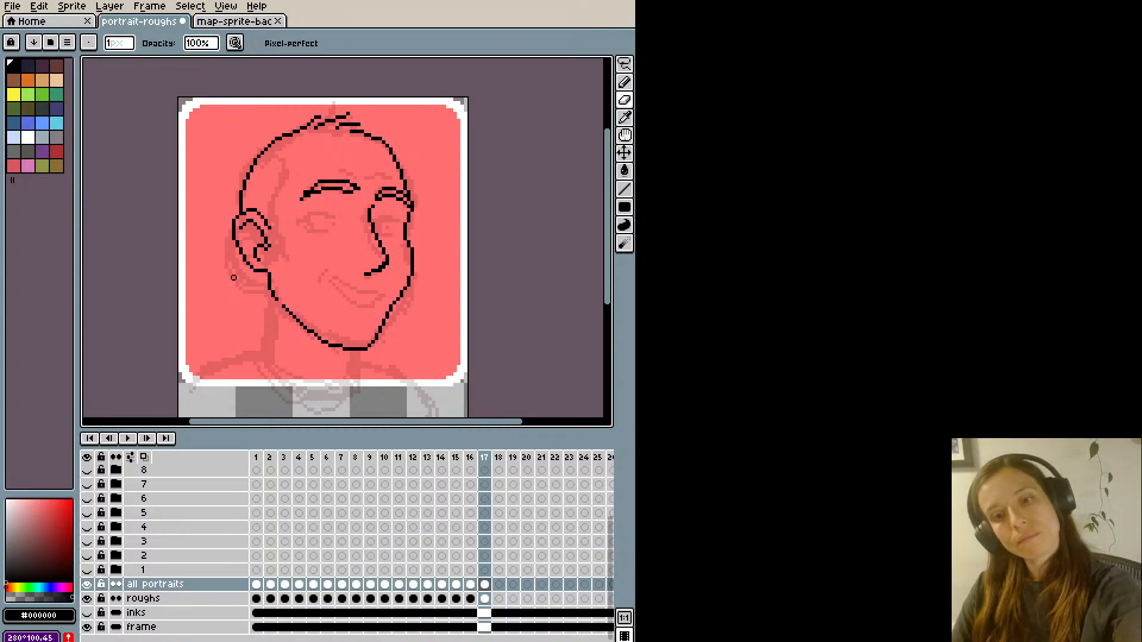
key("i")
- Draw the hairline from the sideburn beside the near ear up past the temple to the top of the head
key("b")
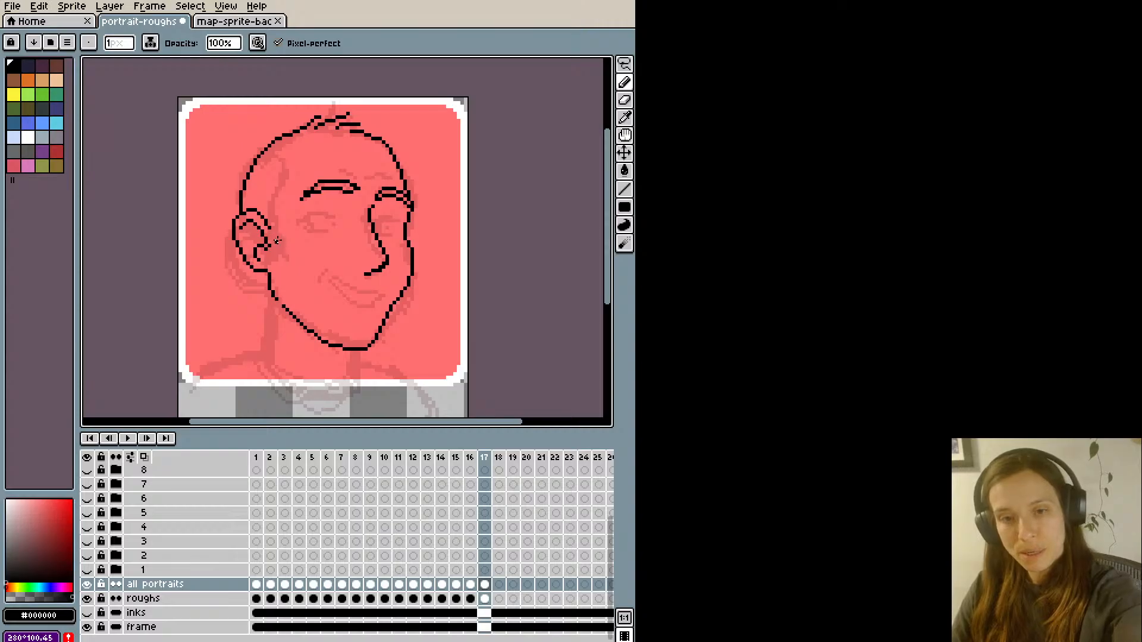
mouse_move(277, 240)
left_mouse_down()
mouse_move(281, 204)
mouse_move(286, 255)
mouse_move(277, 149)
mouse_move(285, 159)
mouse_move(282, 142)
mouse_move(327, 117)
mouse_move(282, 144)
mouse_move(287, 171)
mouse_move(290, 142)
mouse_move(280, 146)
mouse_move(309, 121)
mouse_move(293, 121)
mouse_move(278, 154)
mouse_move(296, 131)
left_mouse_up()
key("ctrl+z")
key("ctrl+z")
key("ctrl+z")
key("ctrl+z")
key("ctrl+z")
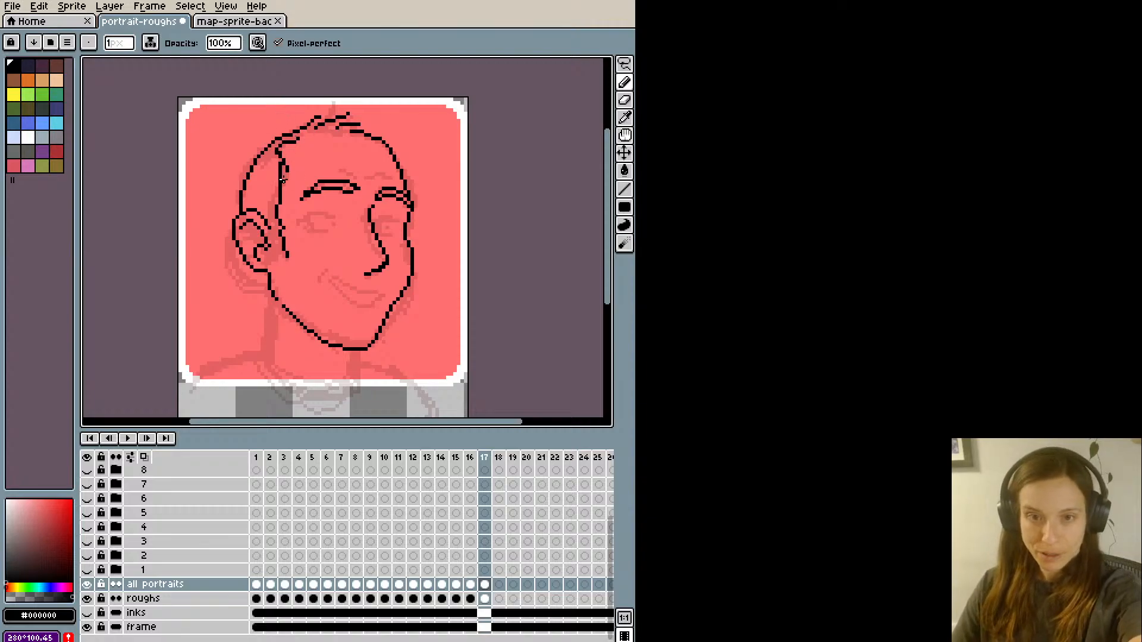
- Clean up the hairline at the temple and shorten the sideburn in front of the near ear
left_click_drag(283, 173, 280, 185)
key("e")
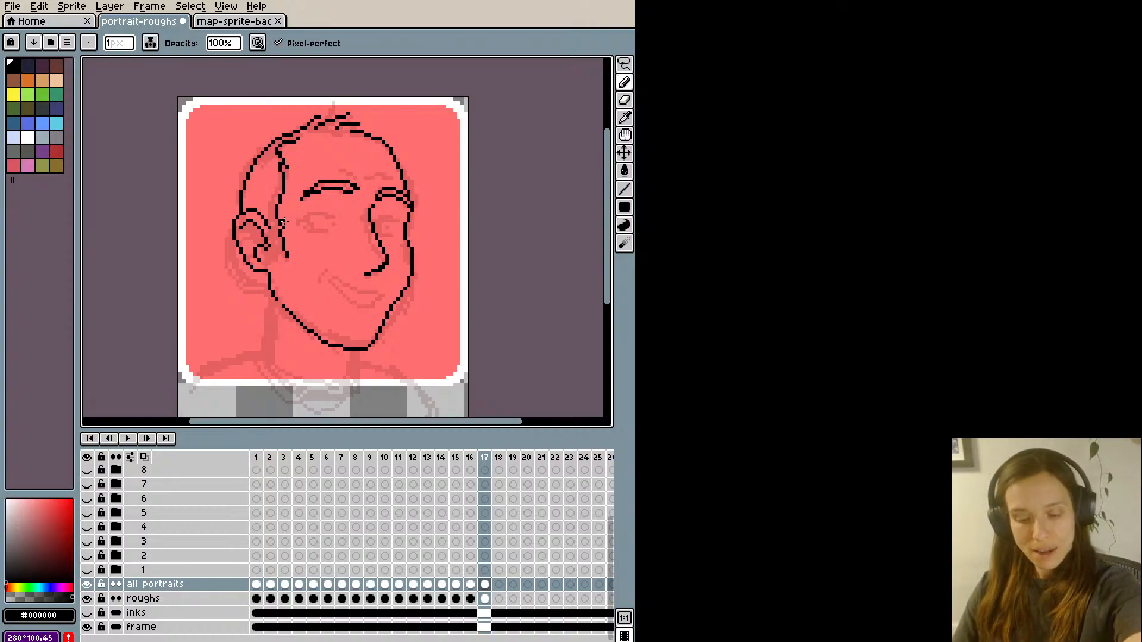
key("e")
left_click_drag(284, 221, 280, 222)
key("i")
key("b")
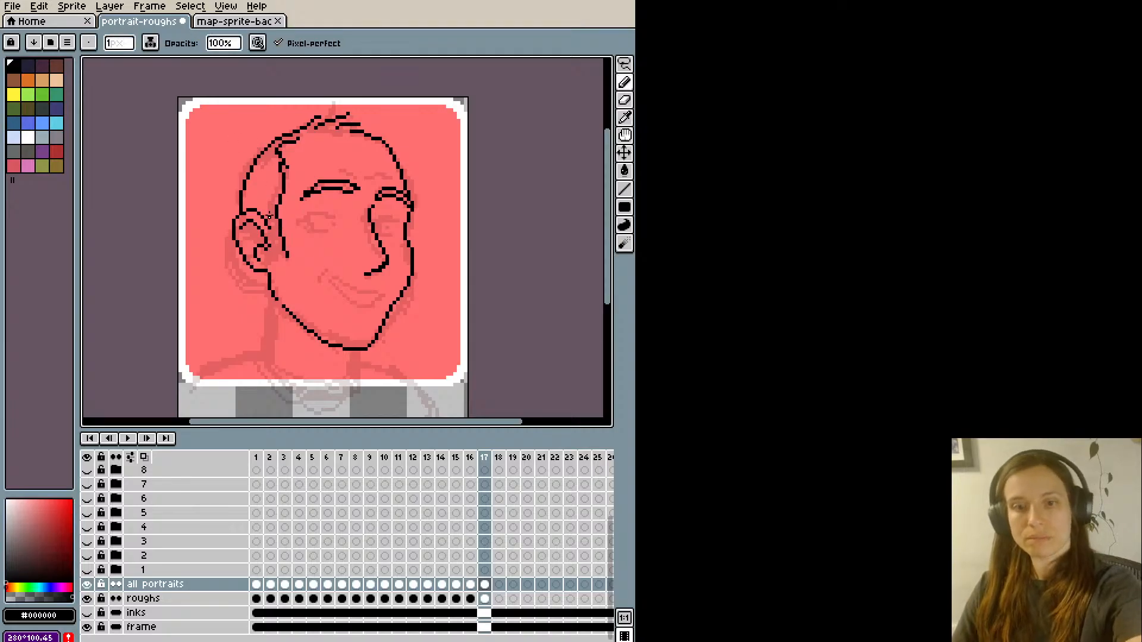
key("e")
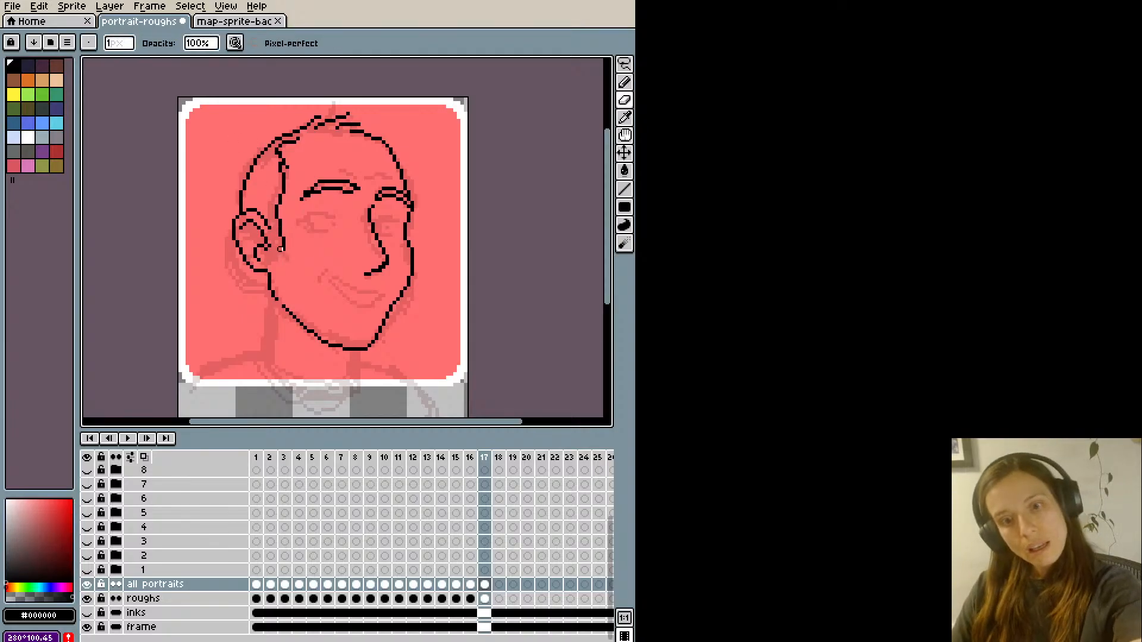
- Ink the near eye's curved upper lid and pupil over the rough, and thin the lid line with the eraser
key("b")
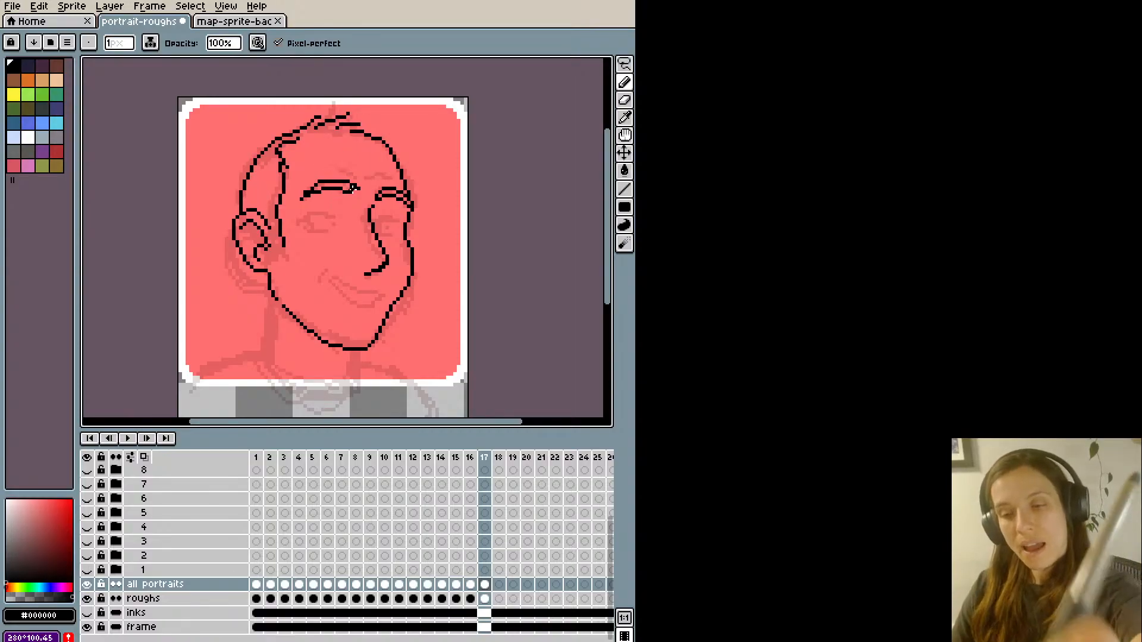
mouse_move(304, 216)
left_mouse_down()
mouse_move(340, 213)
mouse_move(311, 212)
left_mouse_up()
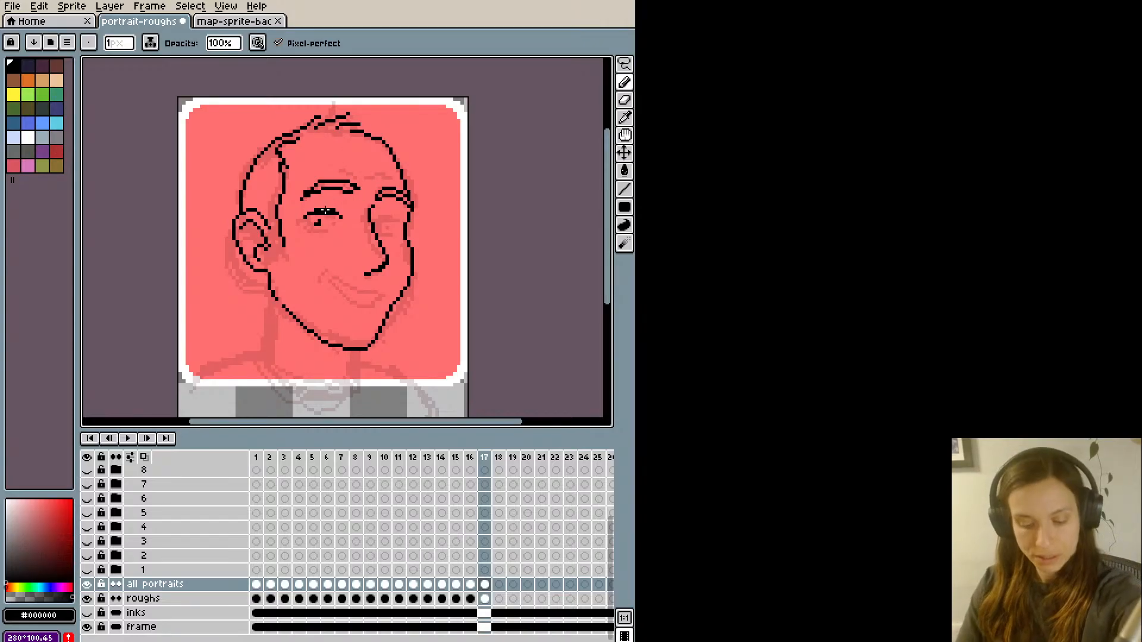
key("e")
mouse_move(317, 213)
left_mouse_down()
mouse_move(395, 209)
mouse_move(397, 219)
left_mouse_up()
- Draw the far eye's upper lid and pupil beside the nose bridge, erasing the excess at the lid's inner end
key("b")
key("ctrl+z")
key("ctrl+z")
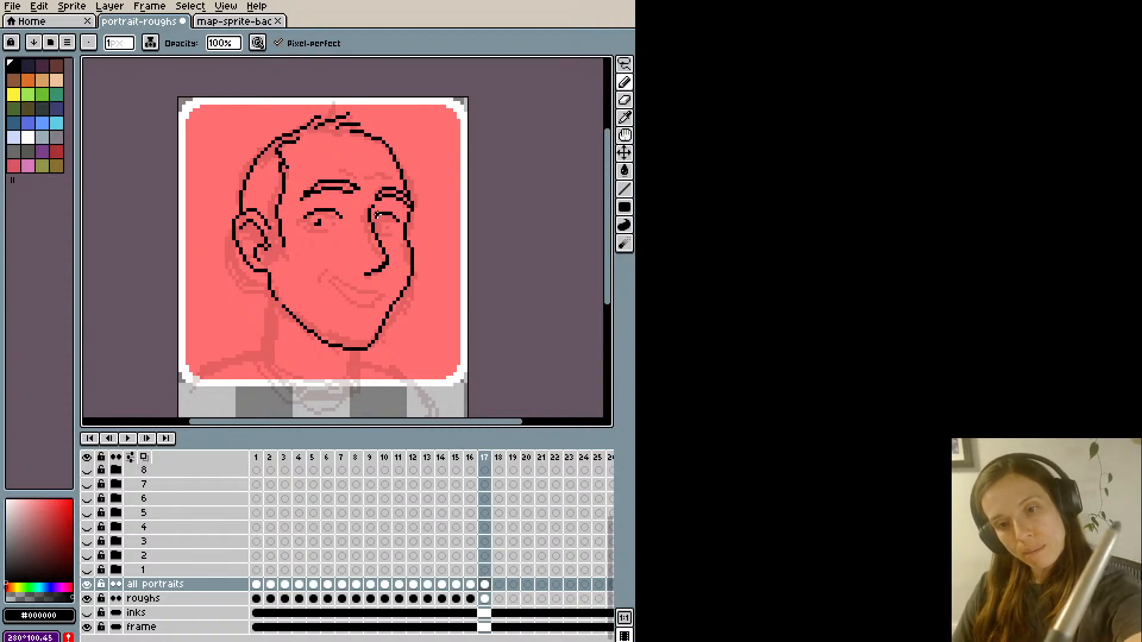
key("e")
left_click(378, 212)
key("v")
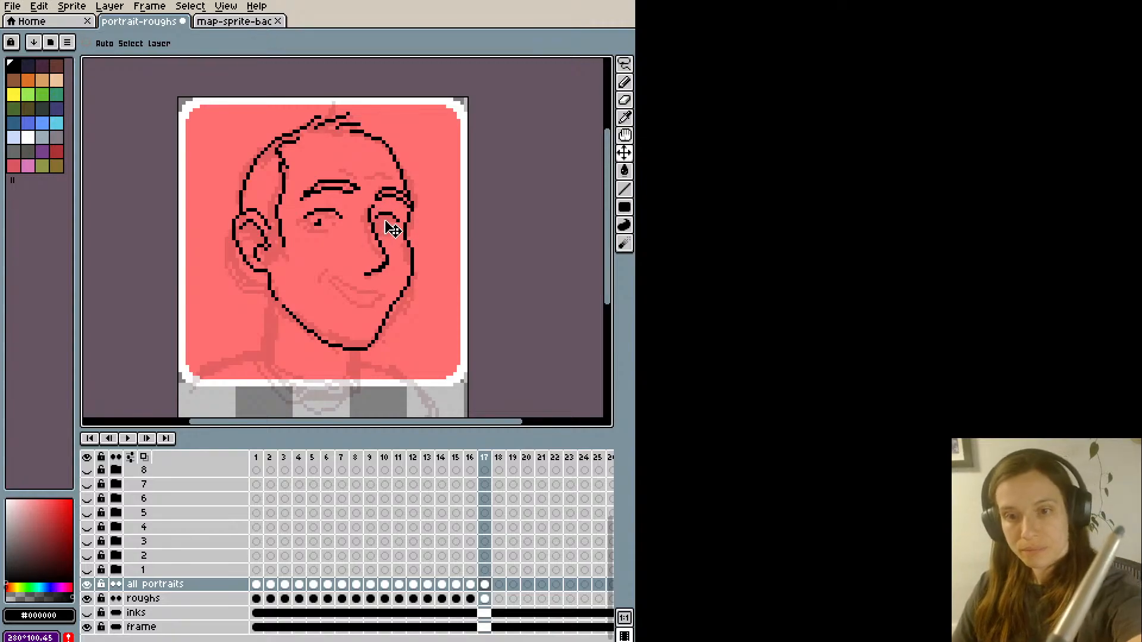
key("b")
left_click_drag(383, 224, 381, 228)
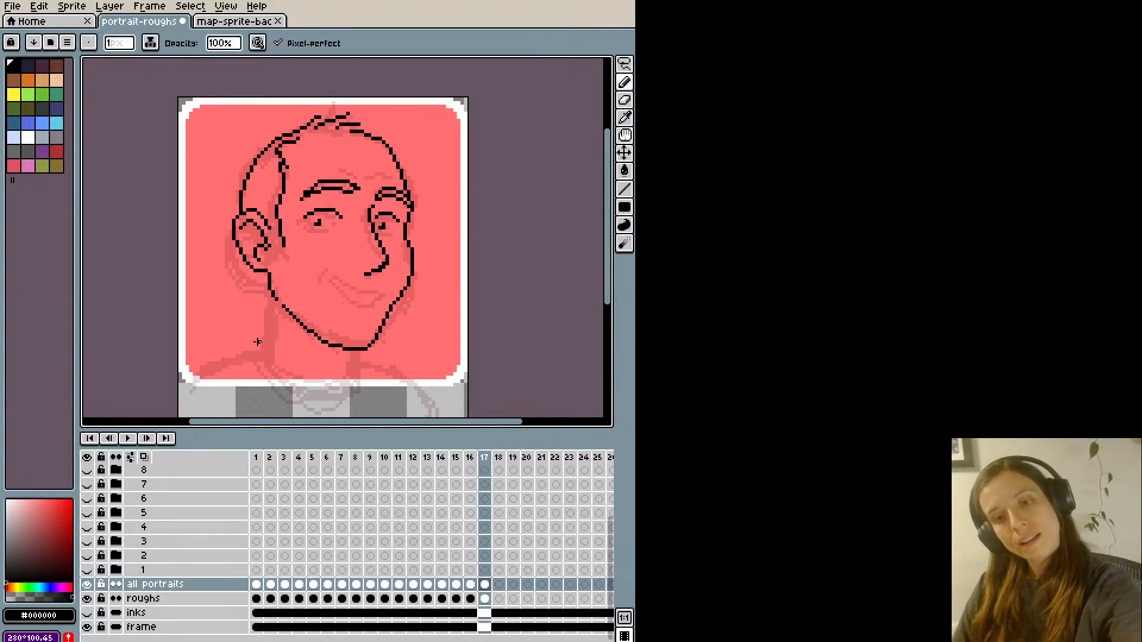
- Select the near eye together with its eyebrow, nudge them one pixel left and one pixel up, and deselect
key("m")
left_click_drag(297, 203, 348, 249)
key("b")
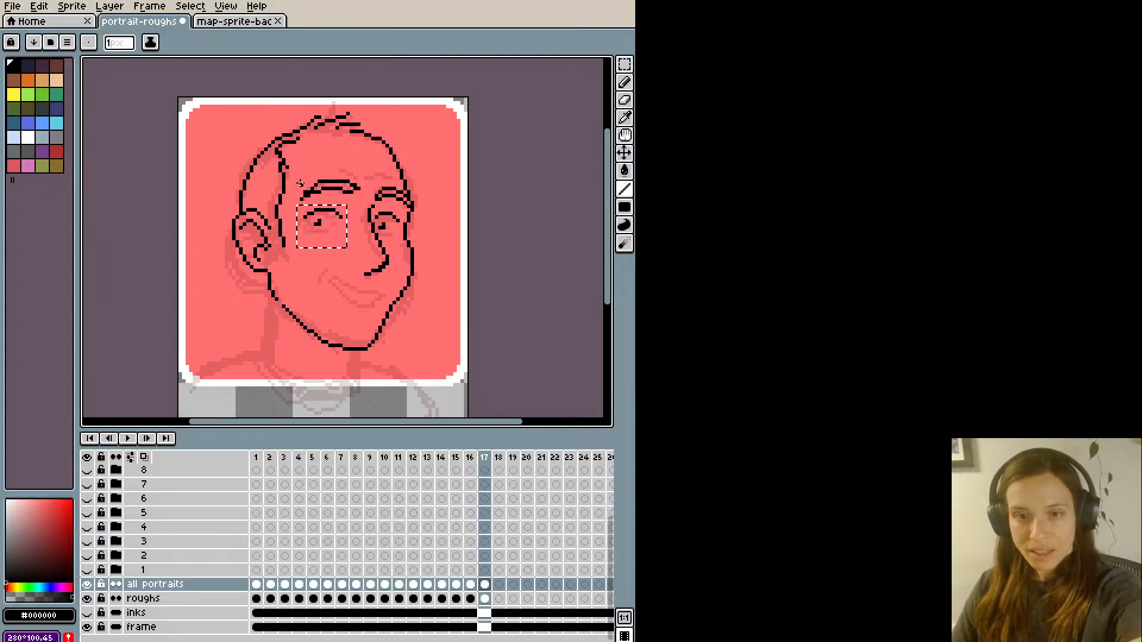
key("q")
mouse_move(298, 185)
left_mouse_down()
mouse_move(331, 213)
mouse_move(295, 197)
left_mouse_up()
key("Left")
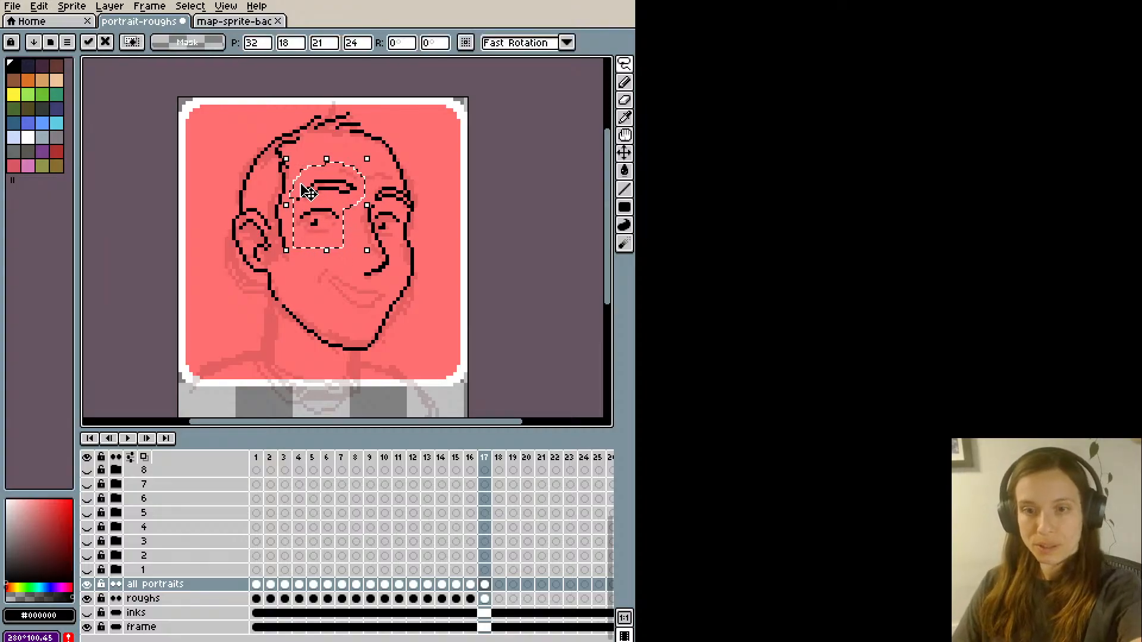
key("Up")
left_click(248, 321)
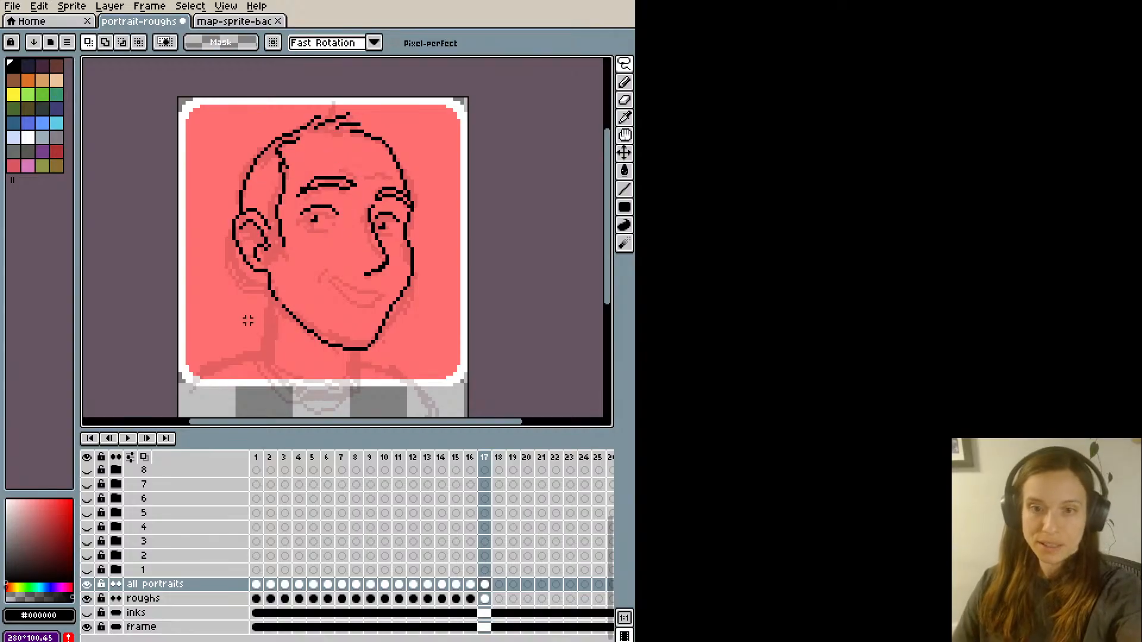
- Lasso only the near eye, shift it one pixel back to the right under the eyebrow, and deselect
key("shift+m")
left_click_drag(295, 192, 352, 242)
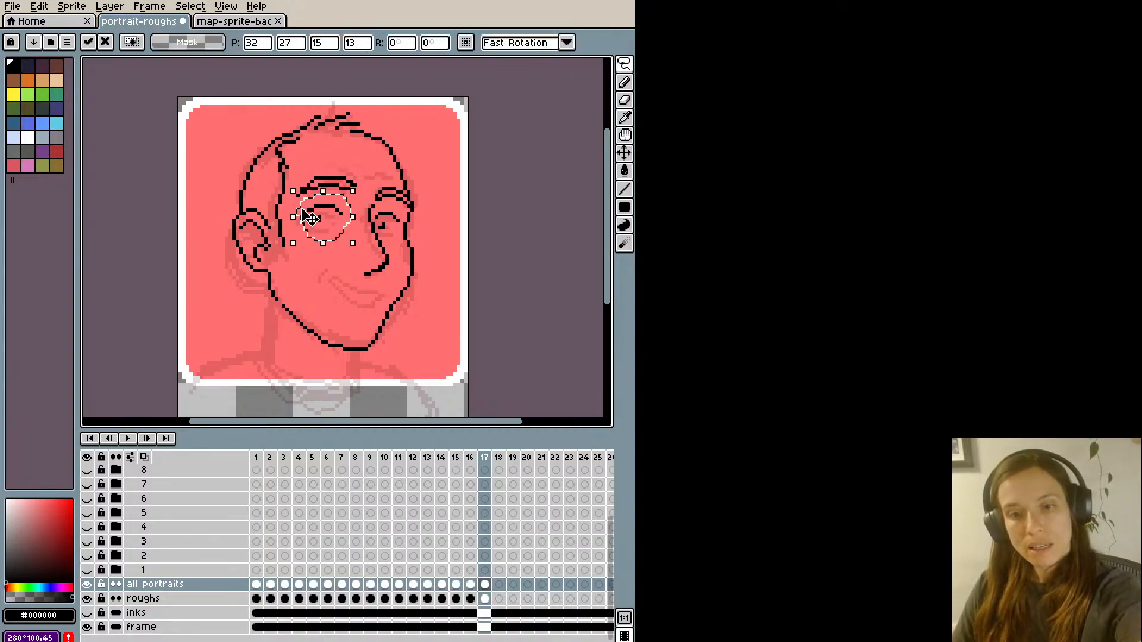
left_click(256, 150)
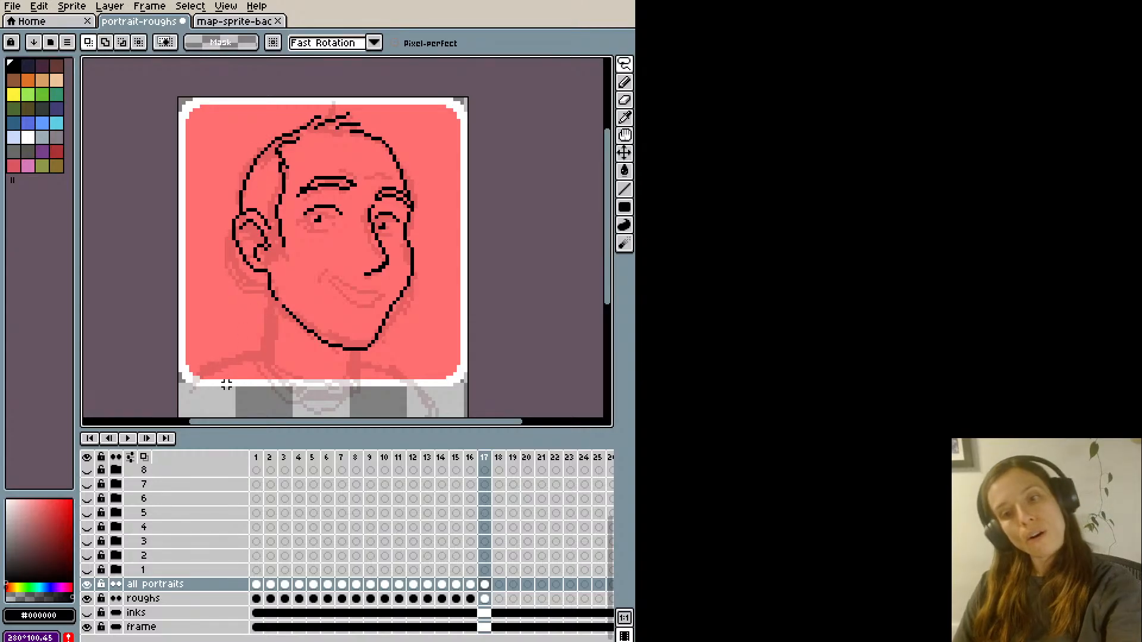
- Try inking a smiling mouth with a lower lip line over the rough, and undo it
key("b")
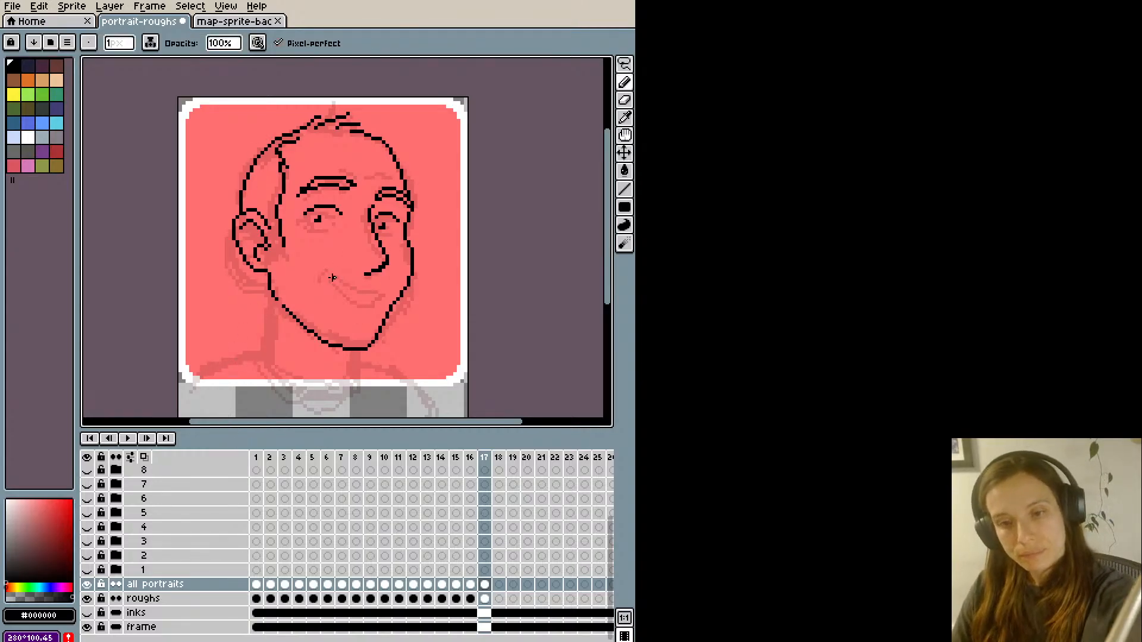
mouse_move(332, 277)
left_mouse_down()
mouse_move(375, 284)
mouse_move(364, 297)
mouse_move(337, 286)
mouse_move(372, 293)
left_mouse_up()
key("ctrl+z")
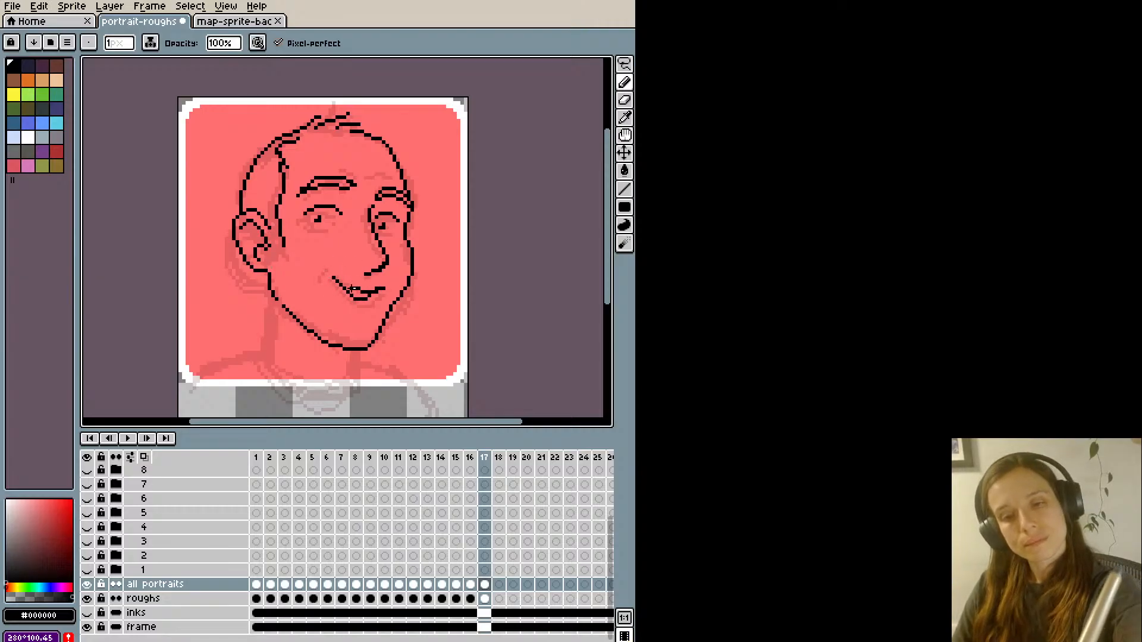
key("ctrl+z")
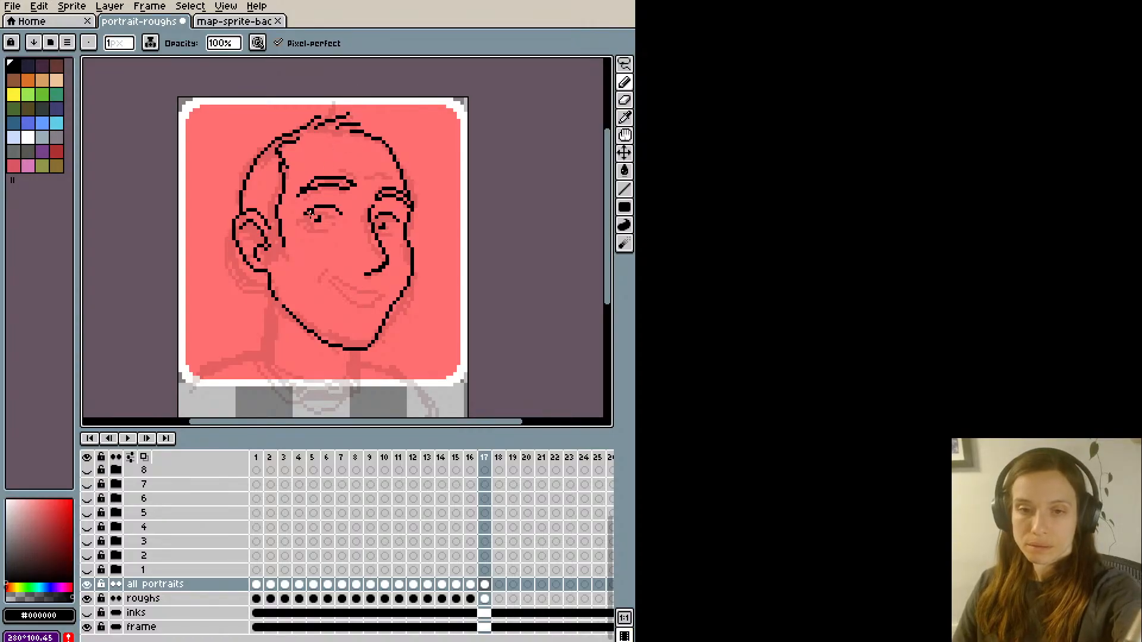
- Try an extra stroke on the near eye and another mouth line starting at its near corner, undoing both
left_click_drag(312, 217, 338, 217)
key("ctrl+z")
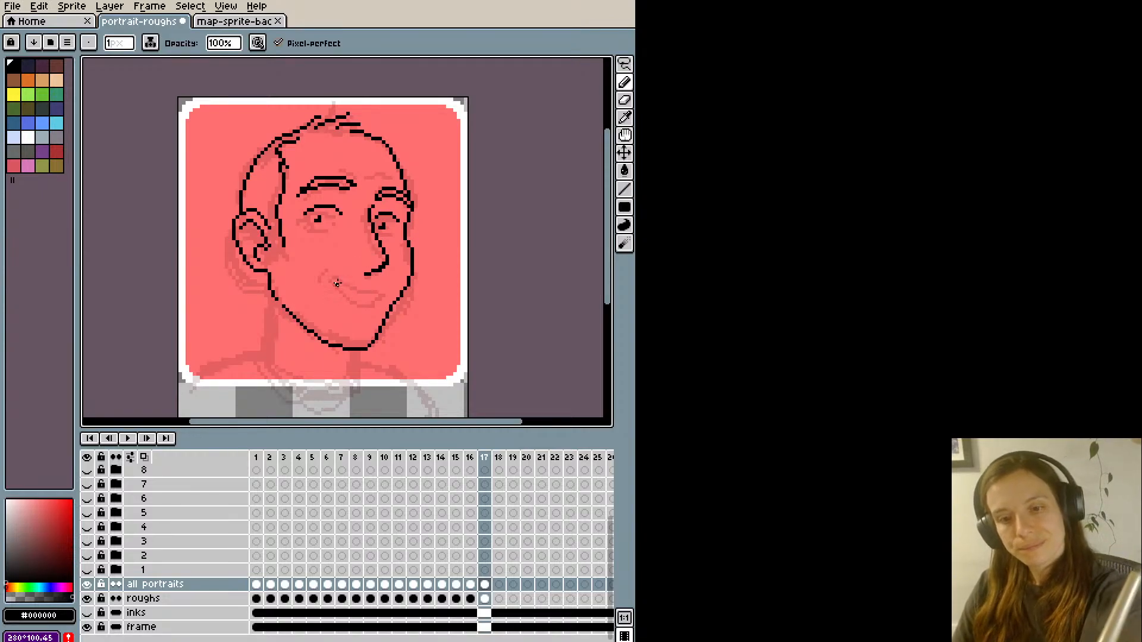
mouse_move(337, 284)
left_mouse_down()
mouse_move(358, 295)
mouse_move(391, 282)
mouse_move(366, 297)
mouse_move(323, 276)
mouse_move(380, 292)
mouse_move(329, 281)
left_mouse_up()
key("ctrl+z")
key("ctrl+z")
key("ctrl+z")
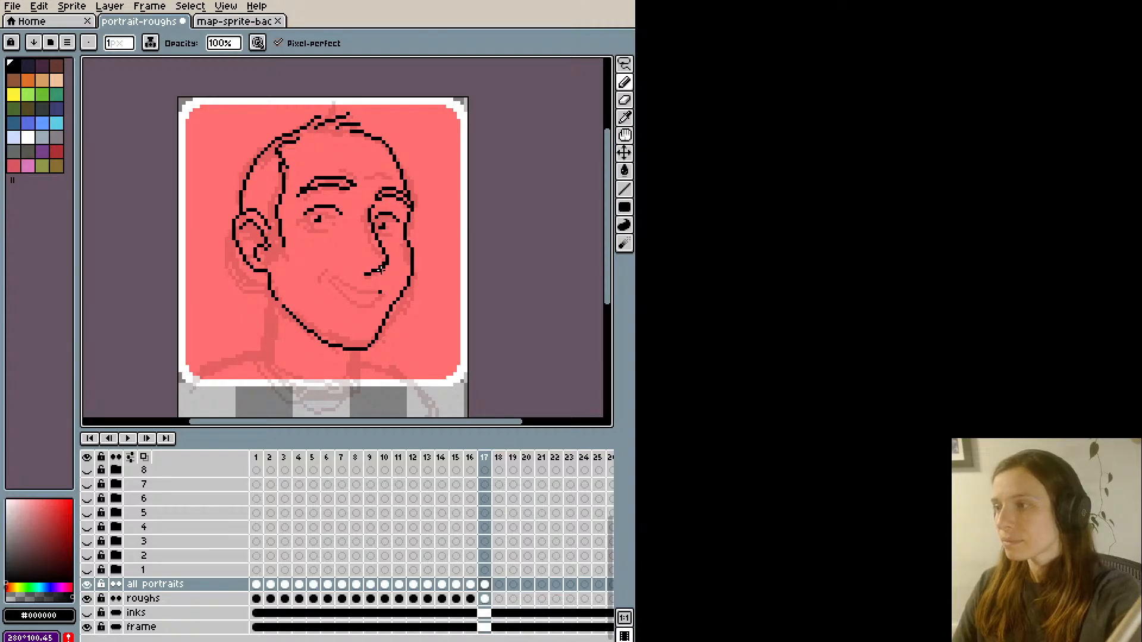
- Try a wide single-line smile placed just below the nose, and undo its strokes
mouse_move(372, 280)
left_mouse_down()
mouse_move(335, 248)
mouse_move(381, 290)
mouse_move(359, 297)
mouse_move(322, 276)
mouse_move(347, 237)
mouse_move(333, 281)
mouse_move(375, 296)
mouse_move(350, 285)
mouse_move(379, 282)
mouse_move(380, 250)
mouse_move(388, 285)
left_mouse_up()
key("ctrl+z")
key("ctrl+z")
key("ctrl+z")
key("e")
key("b")
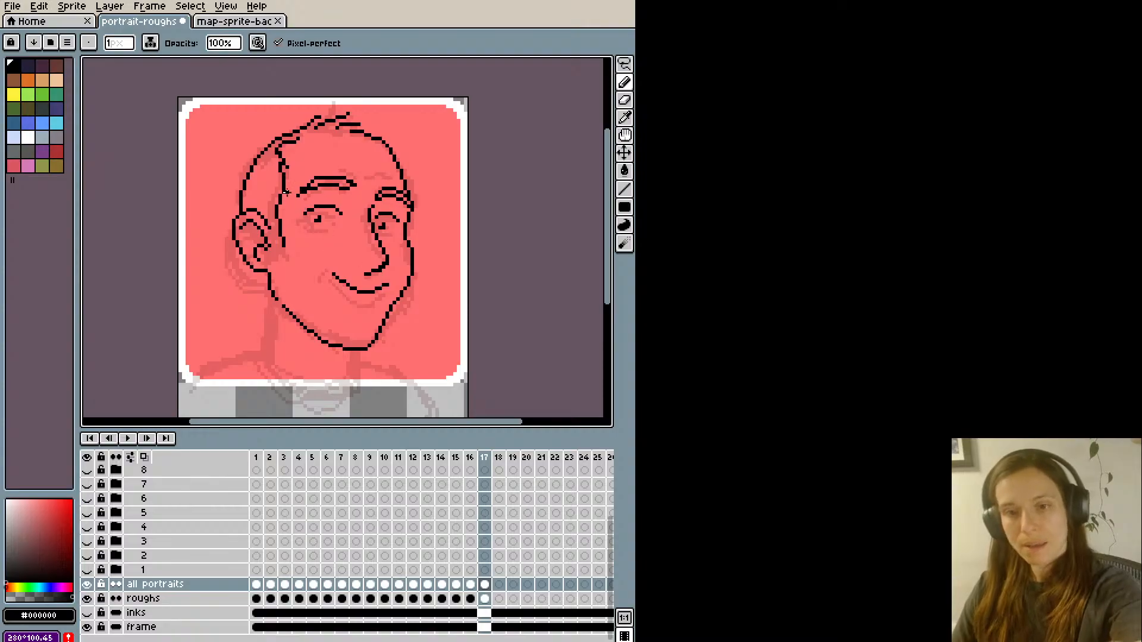
key("ctrl+z")
key("ctrl+z")
key("ctrl+z")
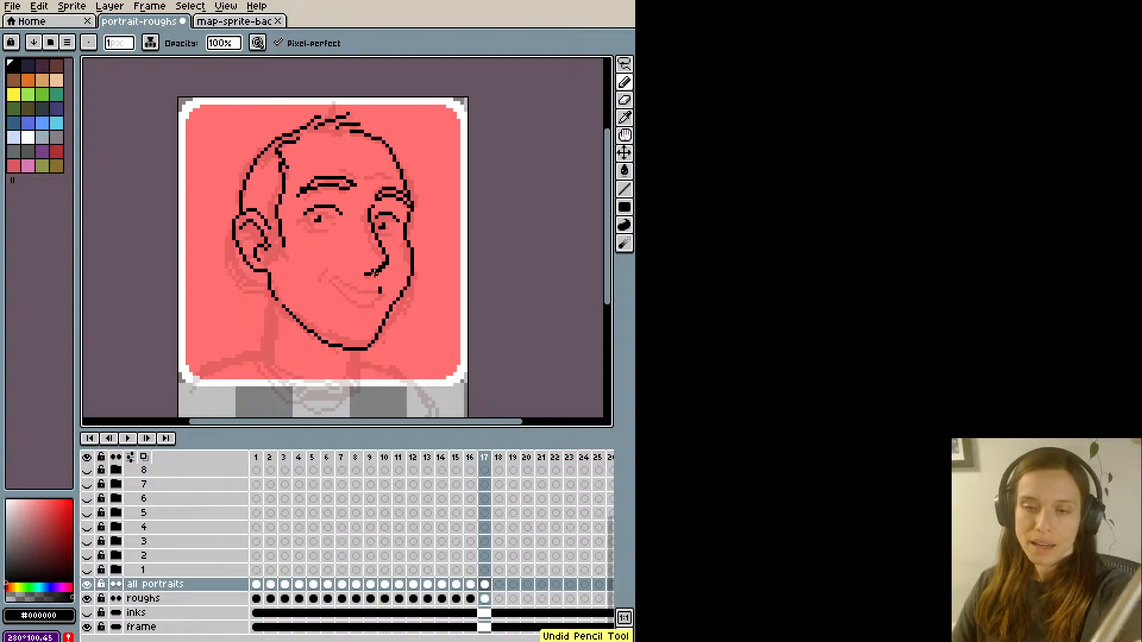
- Try further smile variations starting from the near mouth corner, and undo all of them
key("v")
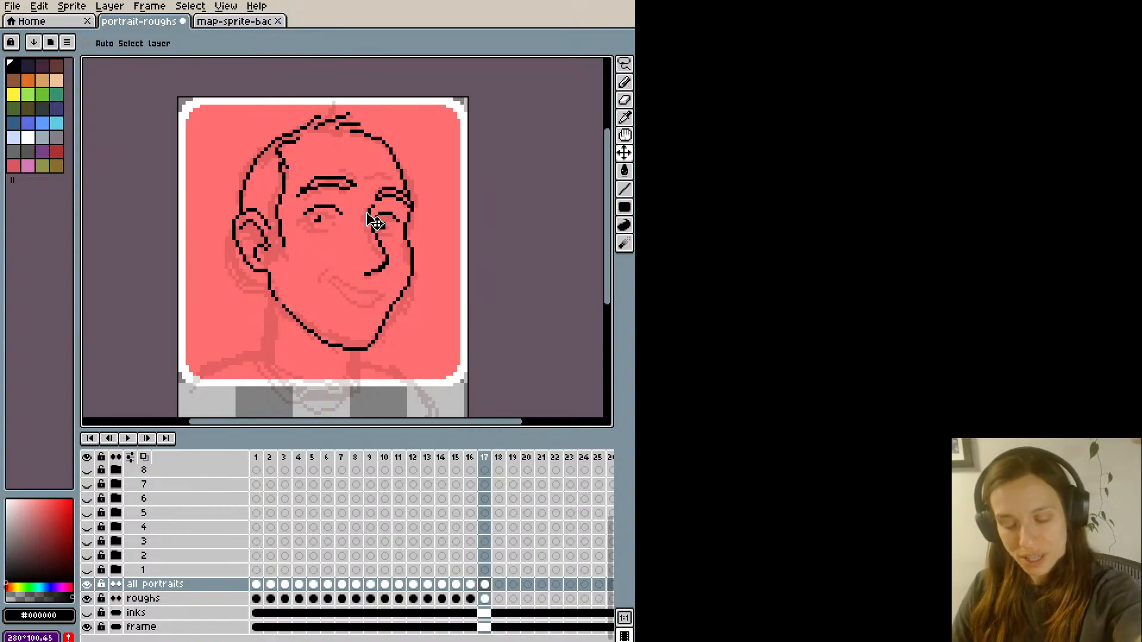
key("b")
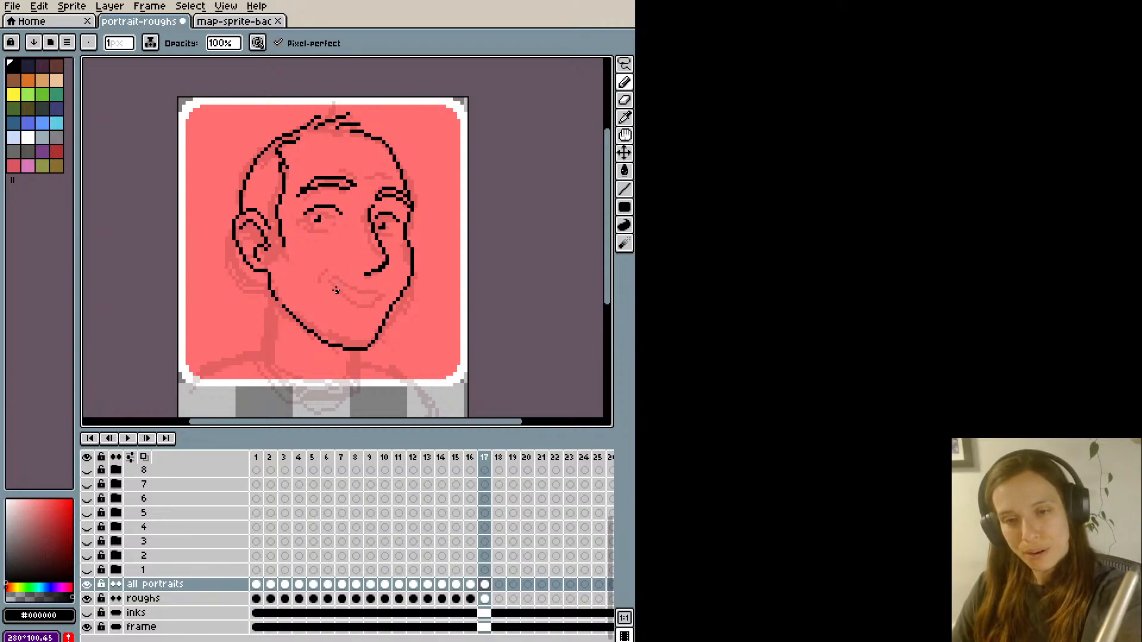
mouse_move(327, 273)
left_mouse_down()
mouse_move(357, 292)
mouse_move(386, 290)
mouse_move(339, 290)
mouse_move(376, 286)
mouse_move(351, 302)
mouse_move(383, 288)
mouse_move(321, 277)
mouse_move(348, 302)
mouse_move(371, 296)
mouse_move(334, 283)
mouse_move(380, 293)
mouse_move(337, 281)
left_mouse_up()
key("ctrl+z")
key("ctrl+z")
key("ctrl+z")
key("ctrl+z")
key("ctrl+z")
key("ctrl+z")
key("ctrl+z")
key("ctrl+z")
key("ctrl+z")
key("ctrl+z")
key("ctrl+z")
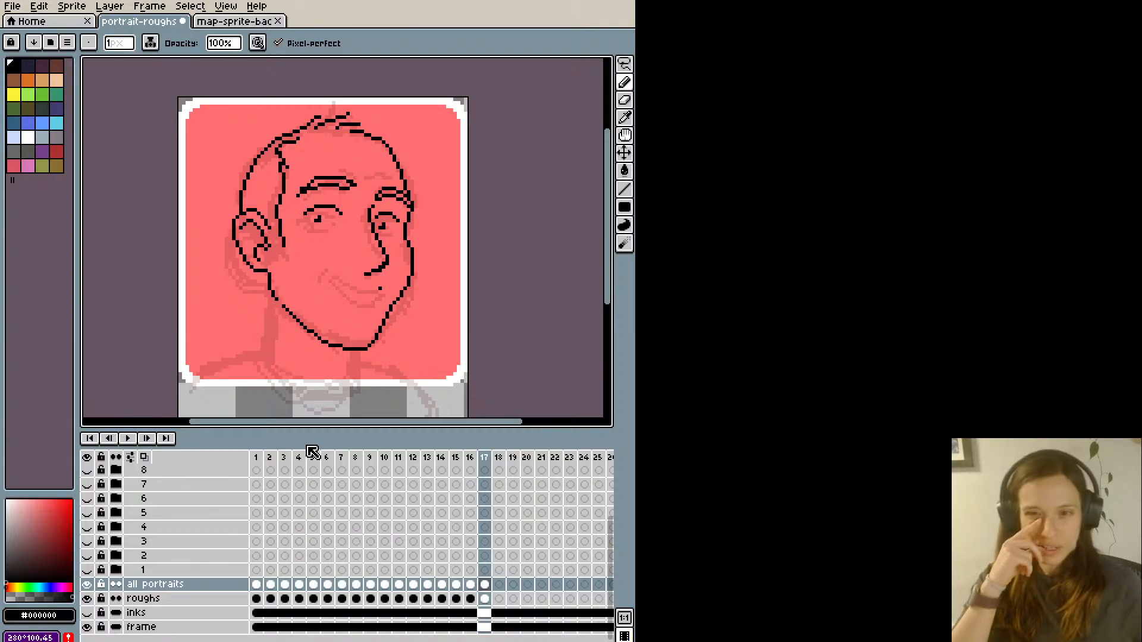
key("ctrl+z")
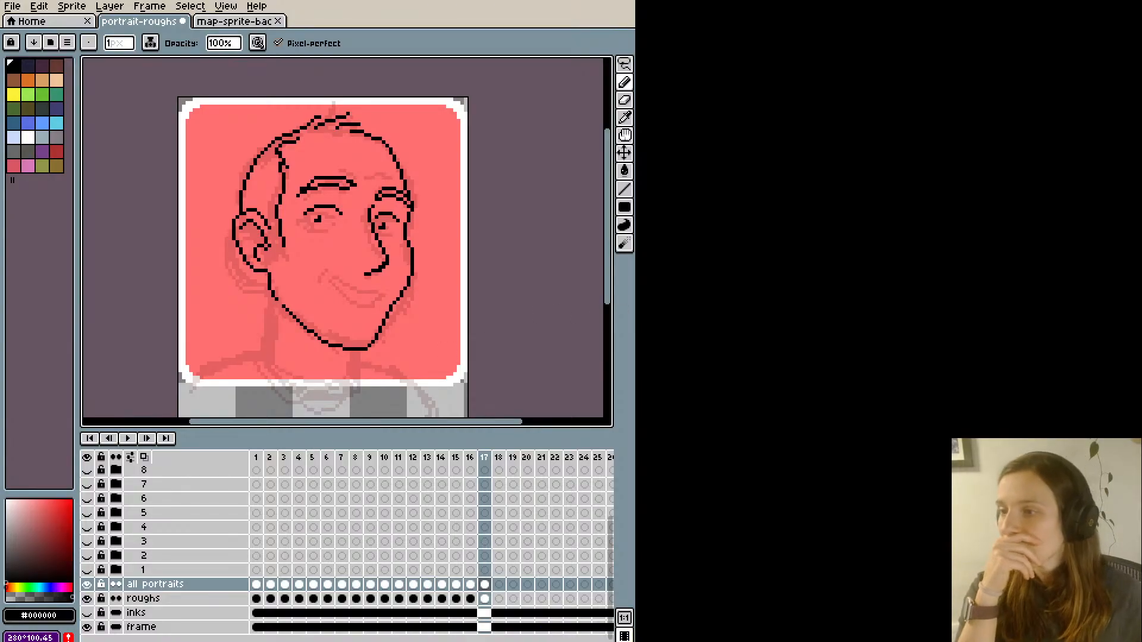
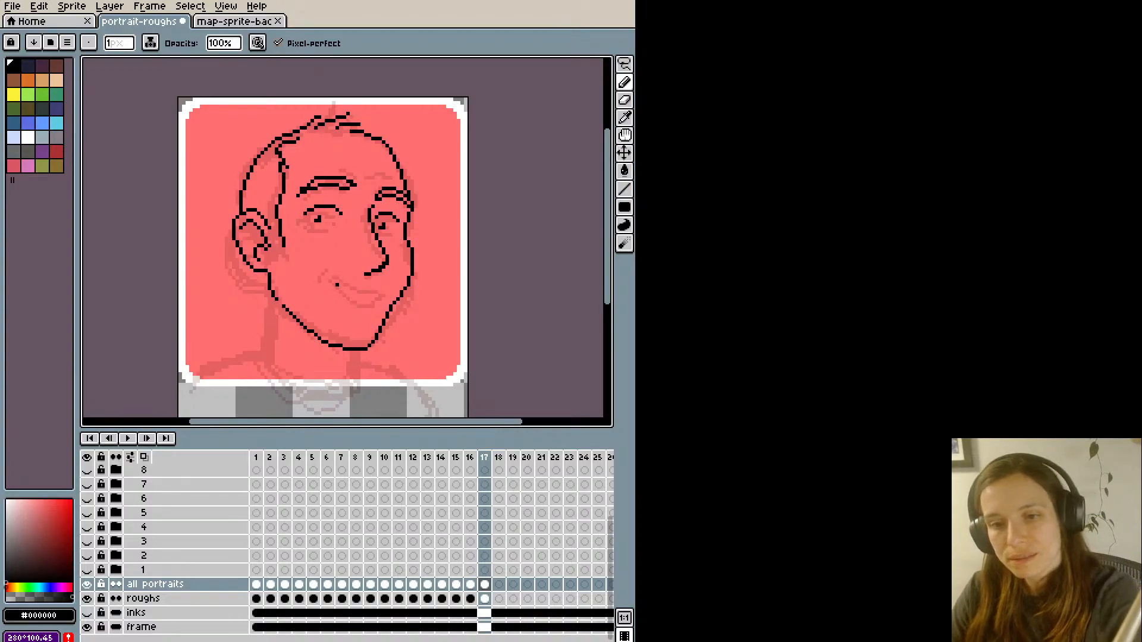
- Ink the smile with an upper and a lower curved lip line below the nose, plus a small crease at the near corner
mouse_move(324, 279)
left_mouse_down()
mouse_move(366, 299)
mouse_move(393, 283)
left_mouse_up()
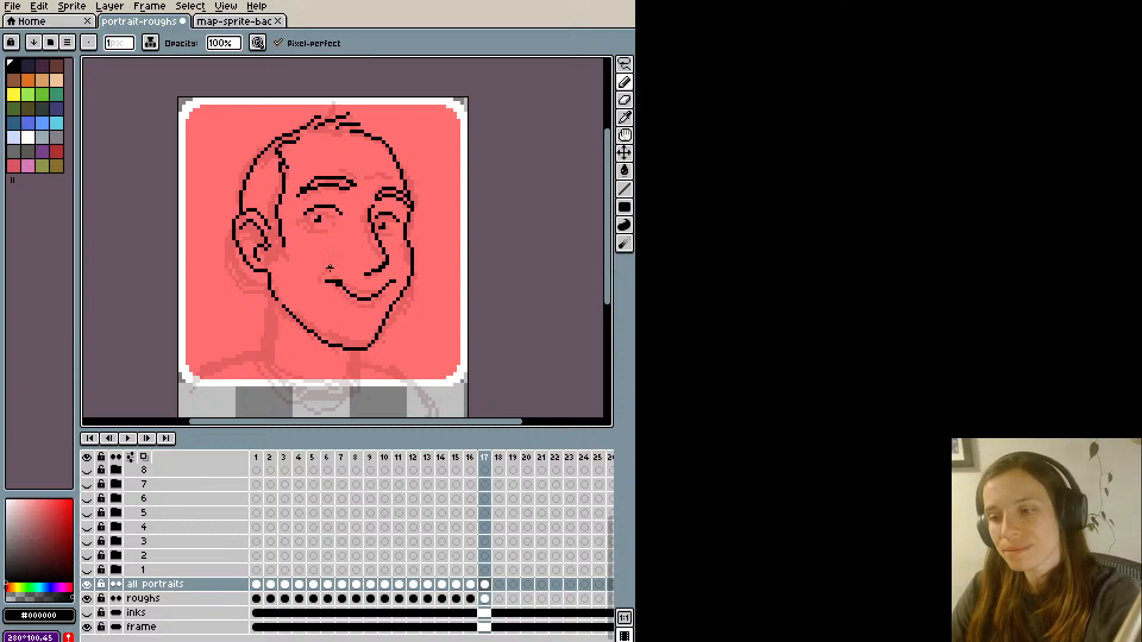
key("ctrl+z")
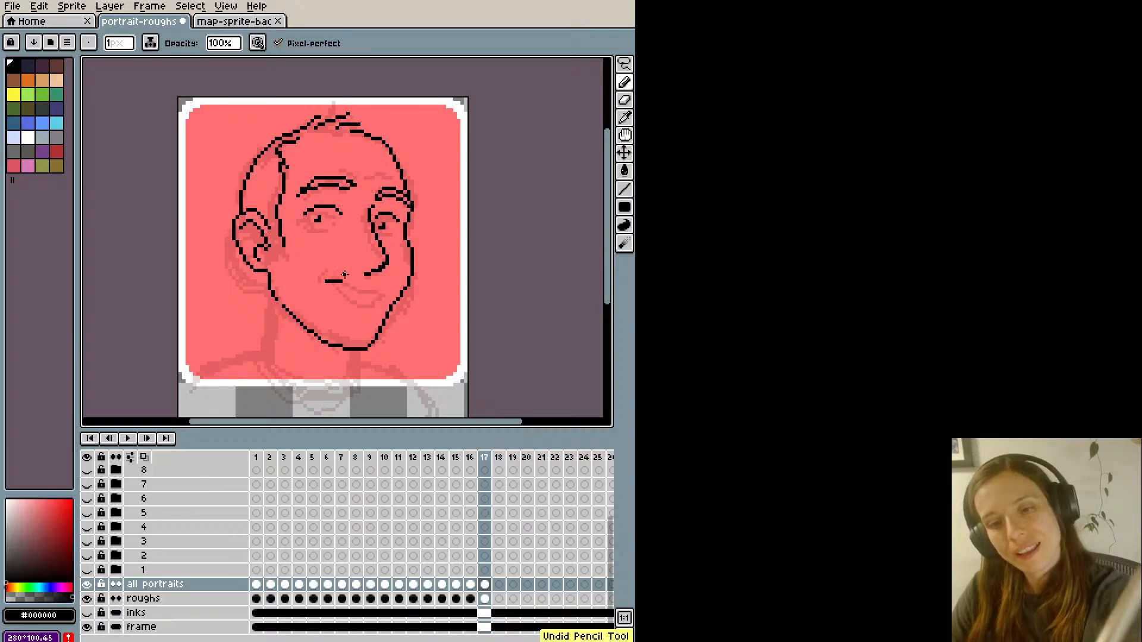
mouse_move(322, 275)
left_mouse_down()
mouse_move(331, 268)
mouse_move(360, 292)
mouse_move(394, 284)
left_mouse_up()
key("ctrl+z")
mouse_move(326, 273)
left_mouse_down()
mouse_move(371, 290)
mouse_move(390, 278)
mouse_move(378, 293)
mouse_move(337, 284)
left_mouse_up()
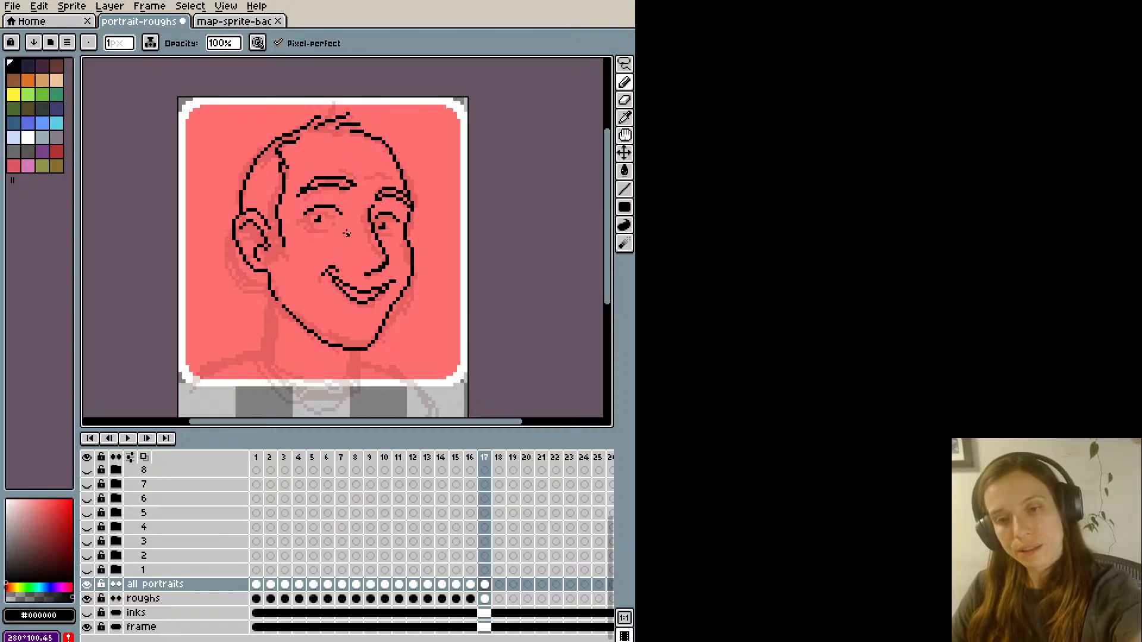
key("e")
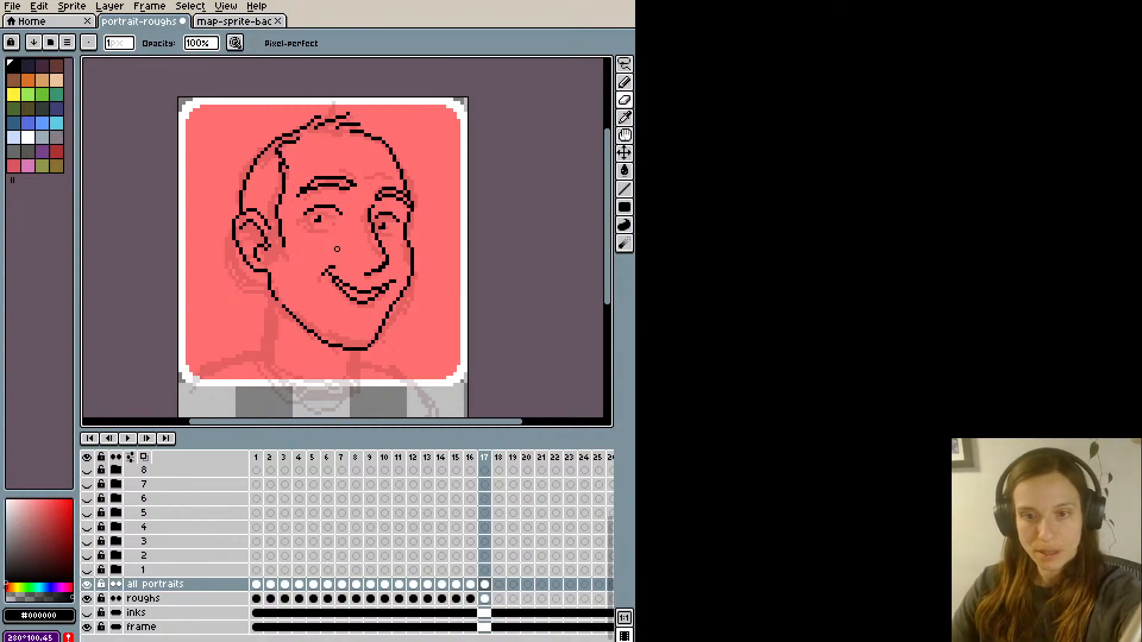
key("i")
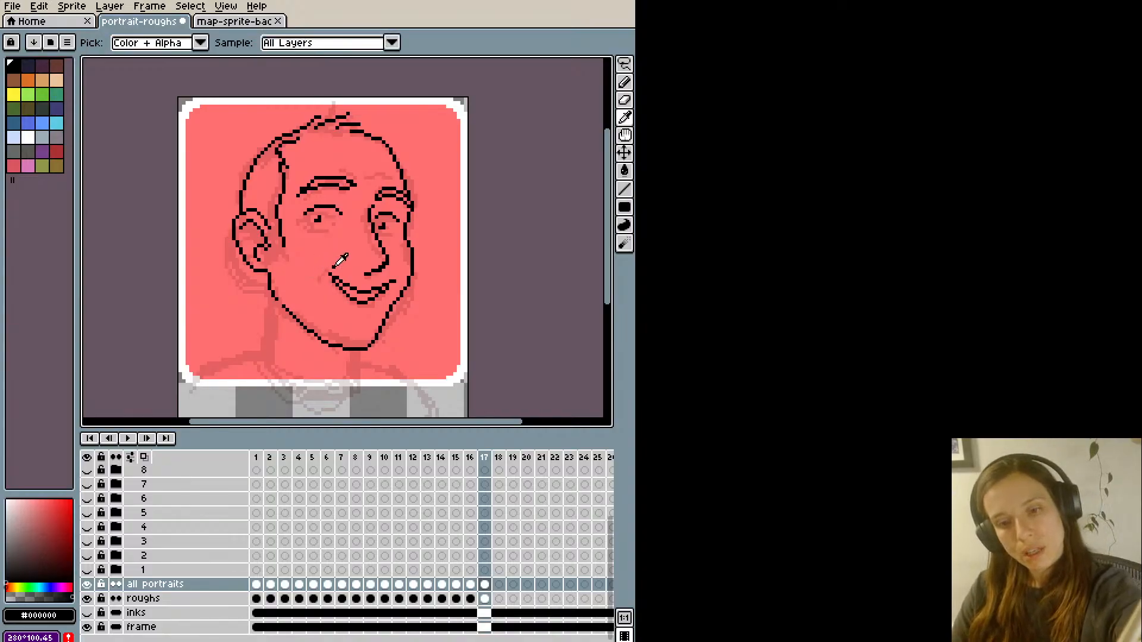
key("b")
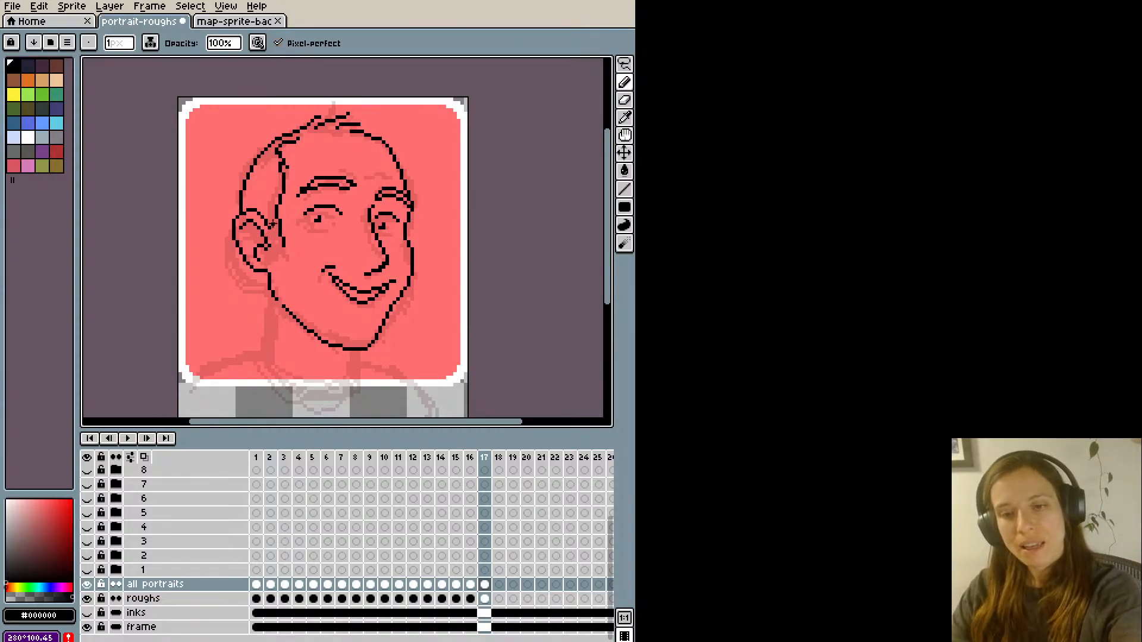
- Ink both sides of the neck and extend lines outward from them for the two shoulders, following the rough
scroll(280, 288, "down", 2)
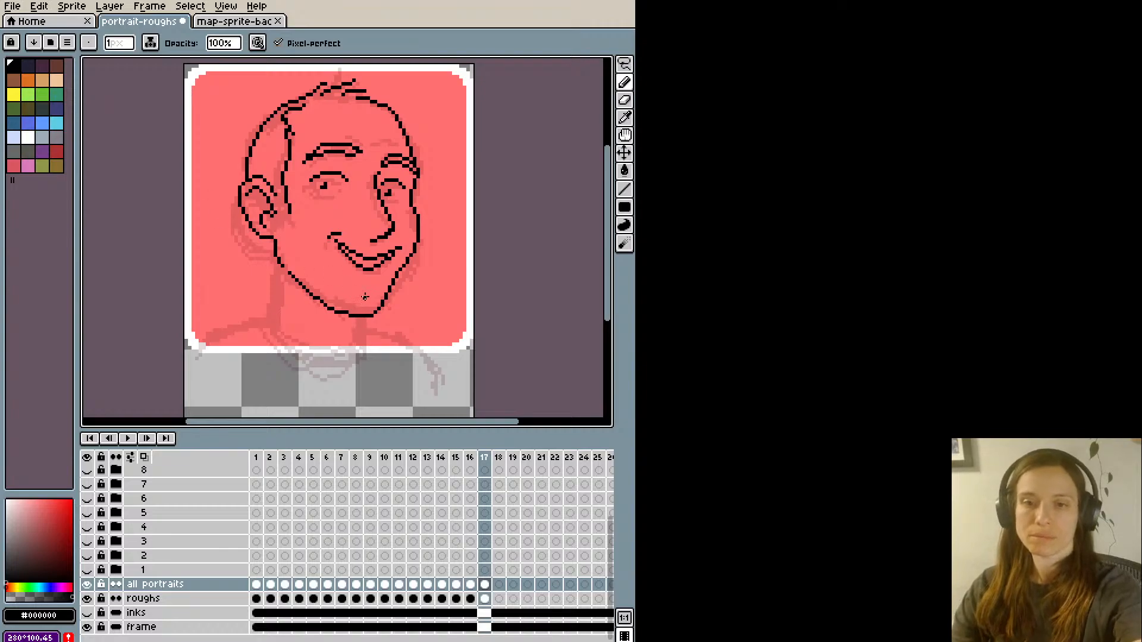
left_click_drag(357, 317, 350, 349)
left_click_drag(276, 266, 271, 309)
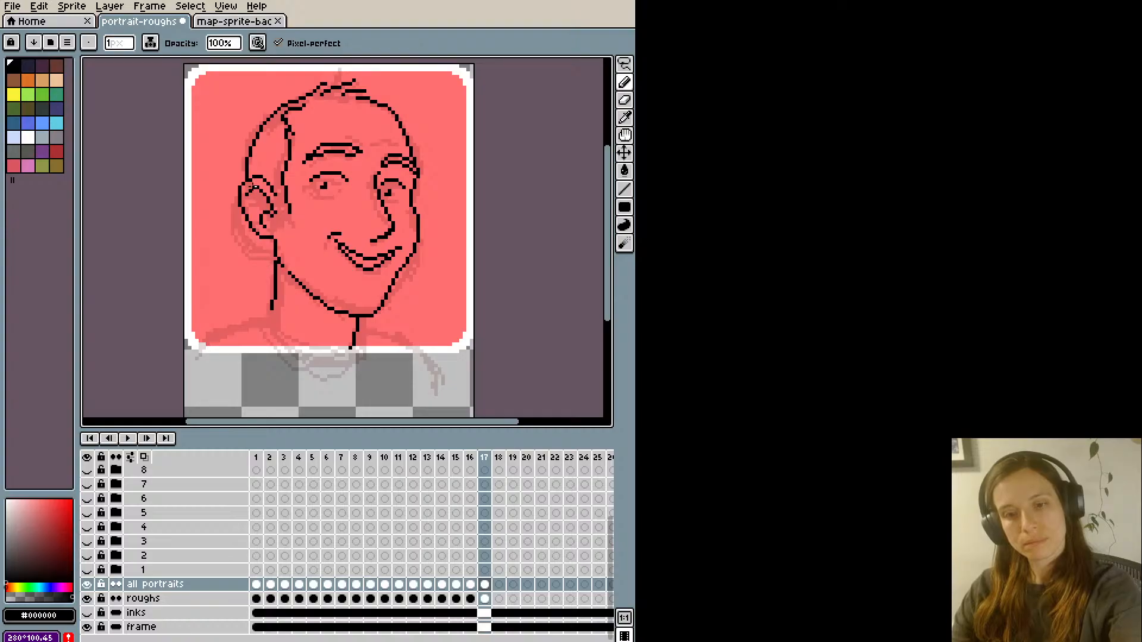
key("ctrl+z")
key("ctrl+z")
mouse_move(276, 261)
left_mouse_down()
mouse_move(260, 319)
mouse_move(266, 306)
mouse_move(186, 344)
left_mouse_up()
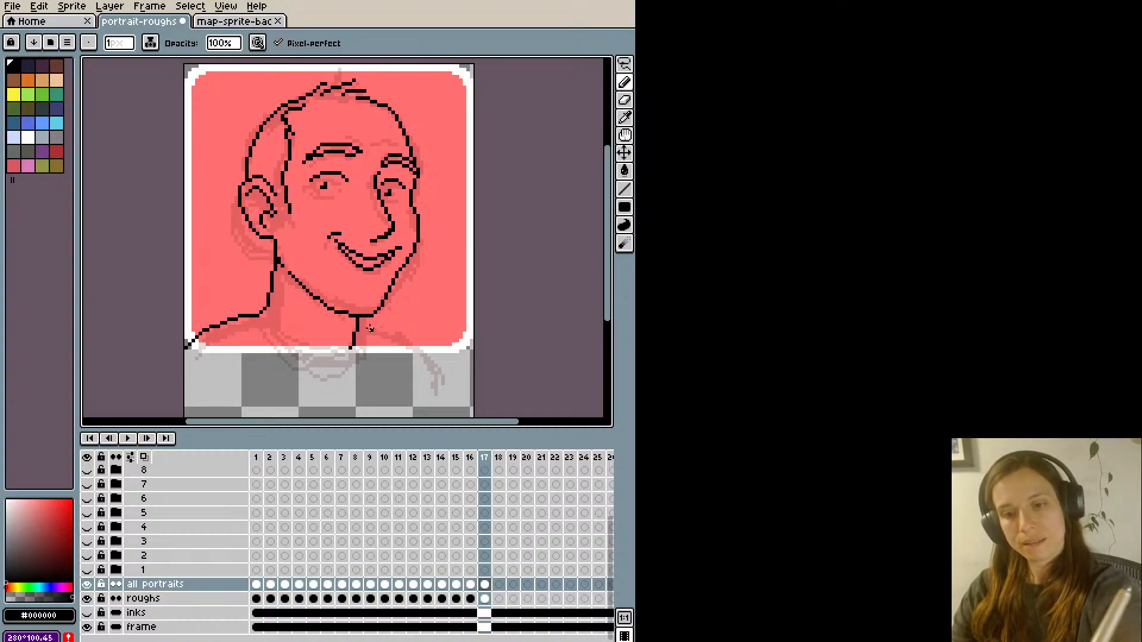
mouse_move(358, 325)
left_mouse_down()
mouse_move(420, 346)
mouse_move(434, 369)
left_mouse_up()
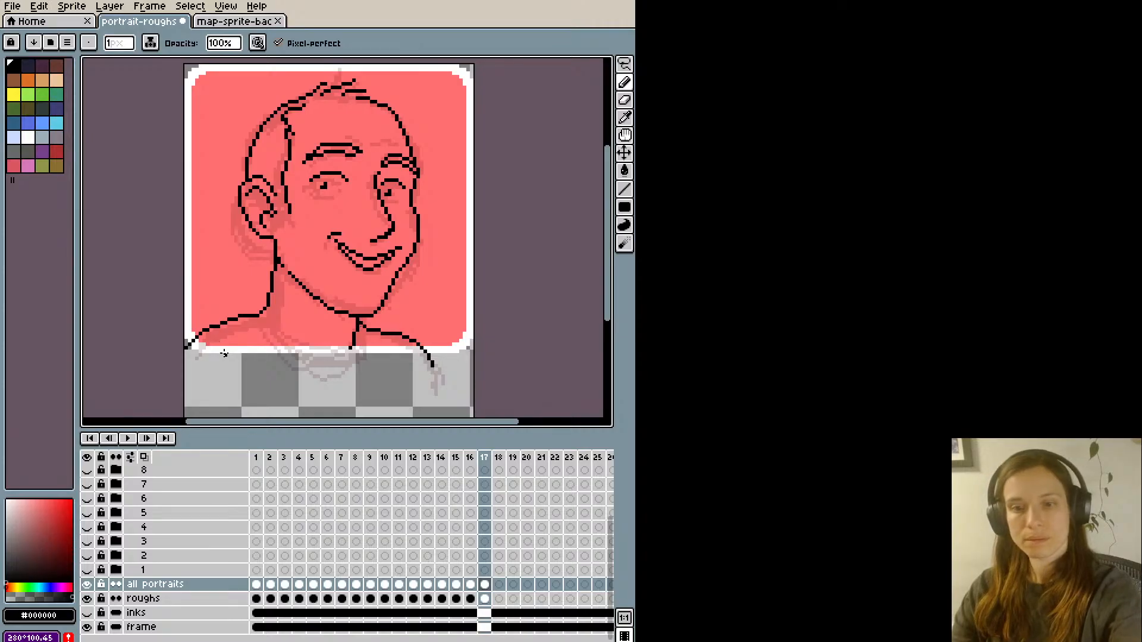
- Shift the chin line up slightly and paint out the jaw line where it meets the neck below the ear
key("m")
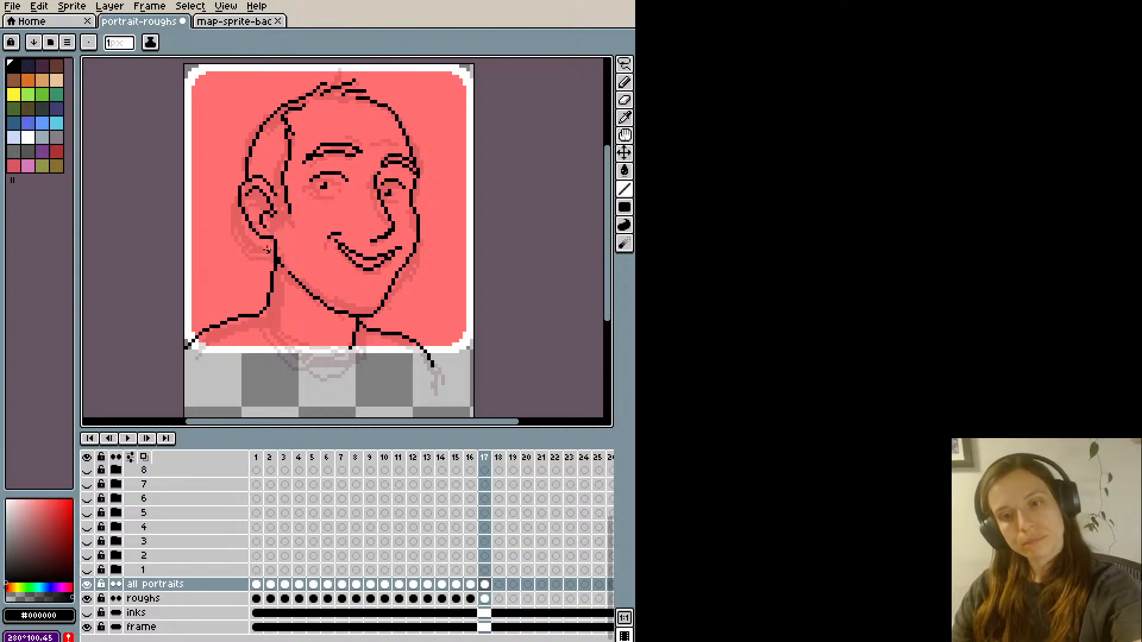
mouse_move(285, 290)
left_mouse_down()
mouse_move(393, 276)
mouse_move(394, 304)
mouse_move(380, 312)
mouse_move(291, 306)
left_mouse_up()
key("ctrl+d")
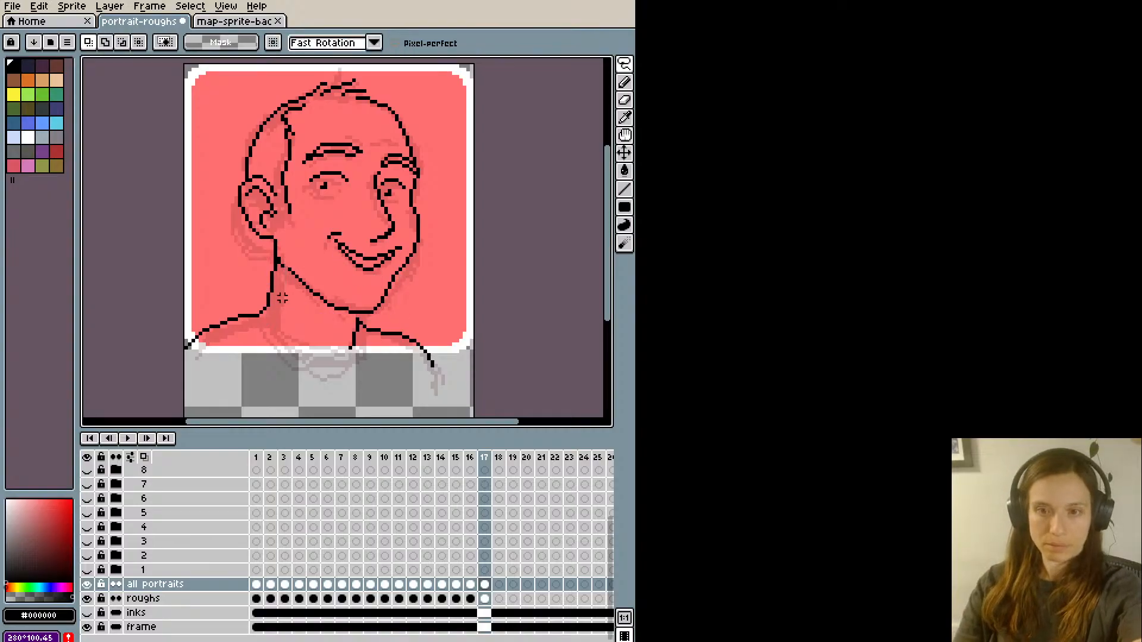
key("b")
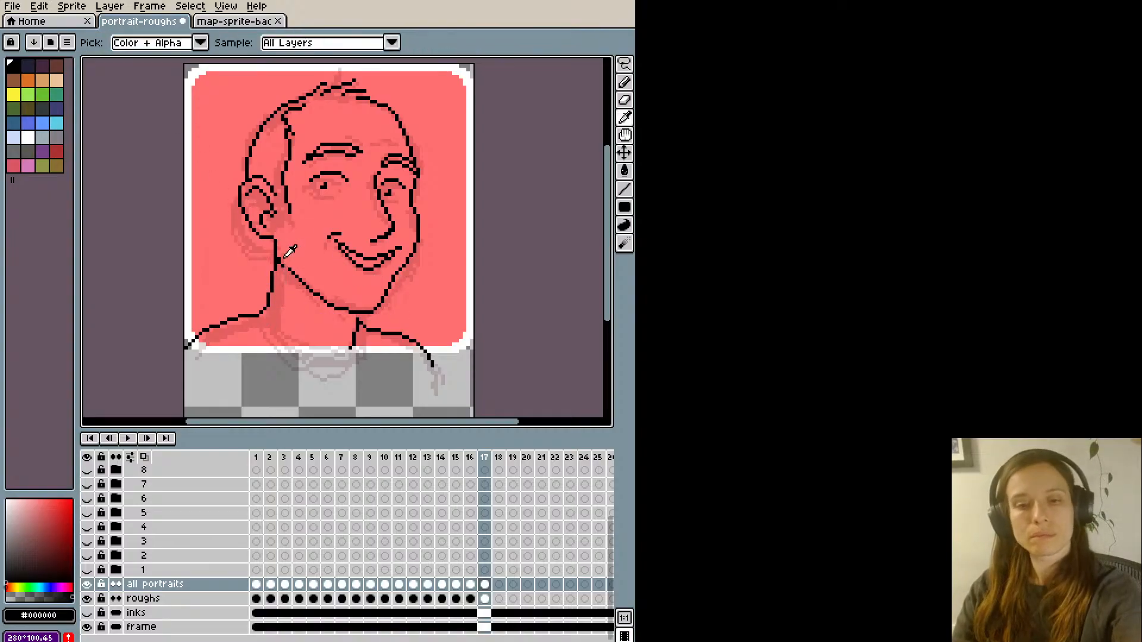
left_click(285, 252, "alt")
mouse_move(286, 268)
left_mouse_down()
mouse_move(279, 236)
mouse_move(283, 262)
left_mouse_up()
left_click(277, 248, "alt")
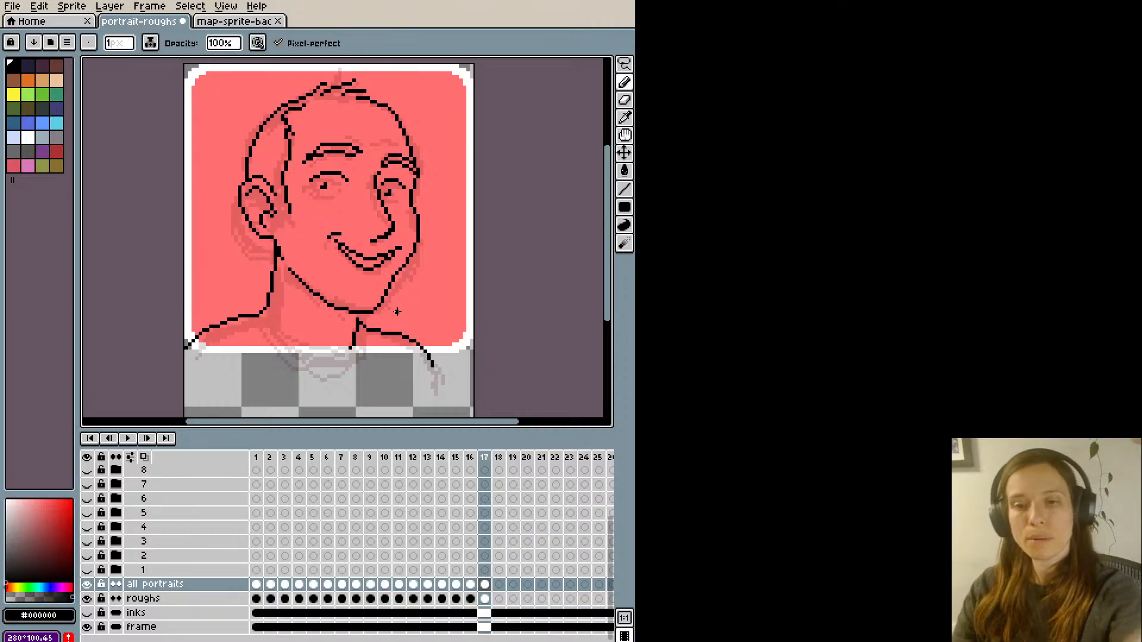
left_click(410, 250, "alt")
- Outline the lower edges of both eyes in white and fill the eyes with white around the pupils
key("e")
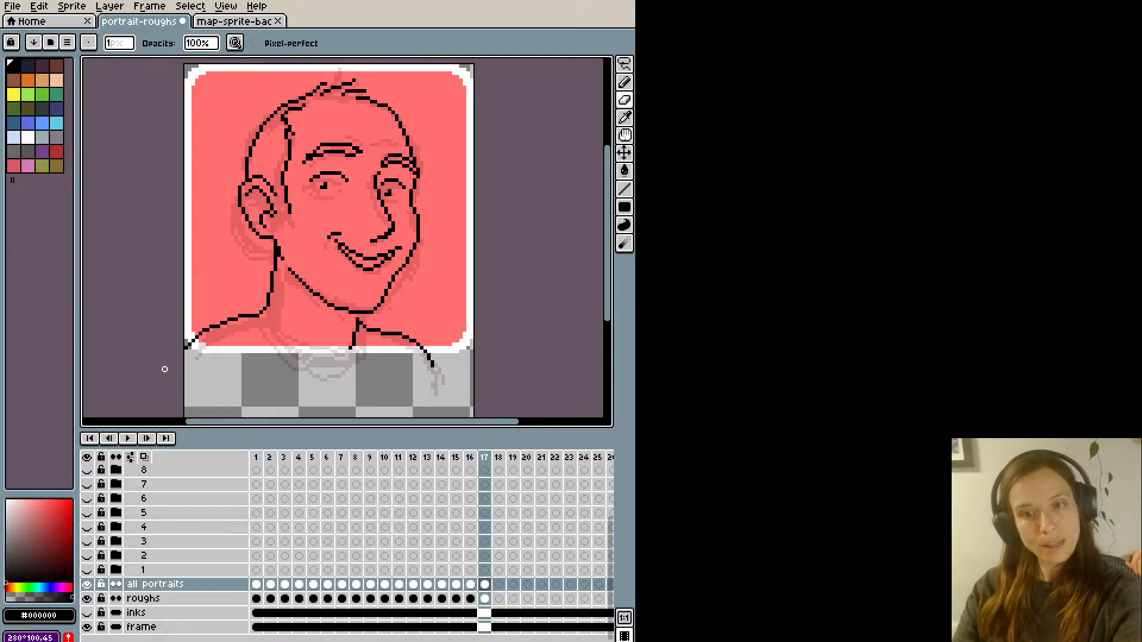
key("i")
left_click_drag(13, 513, 6, 498)
key("b")
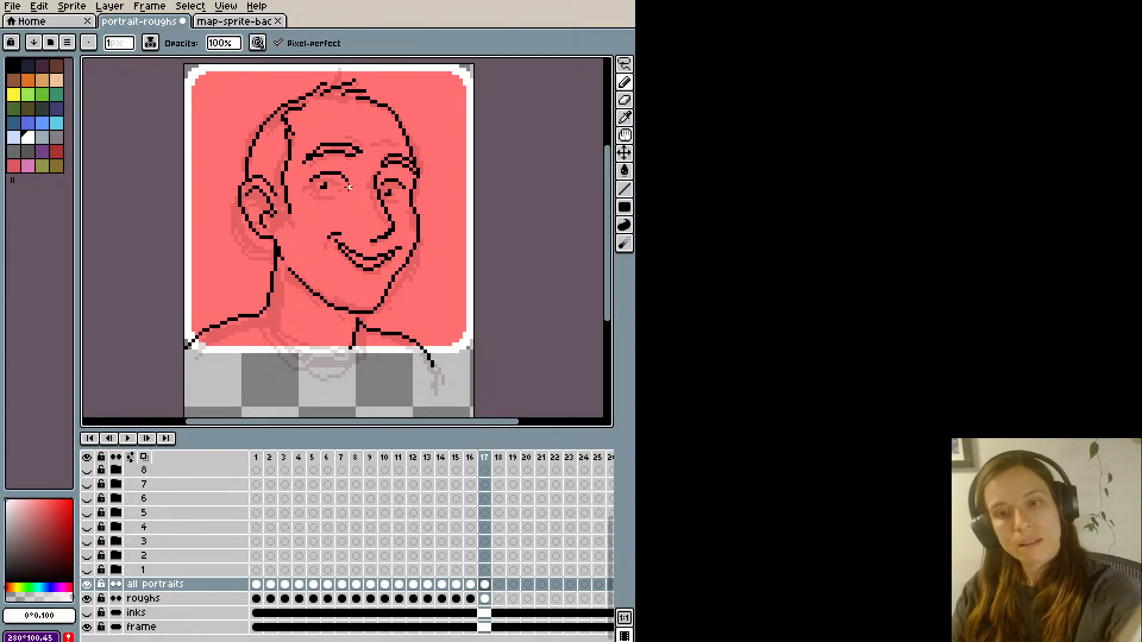
left_click_drag(346, 183, 311, 183)
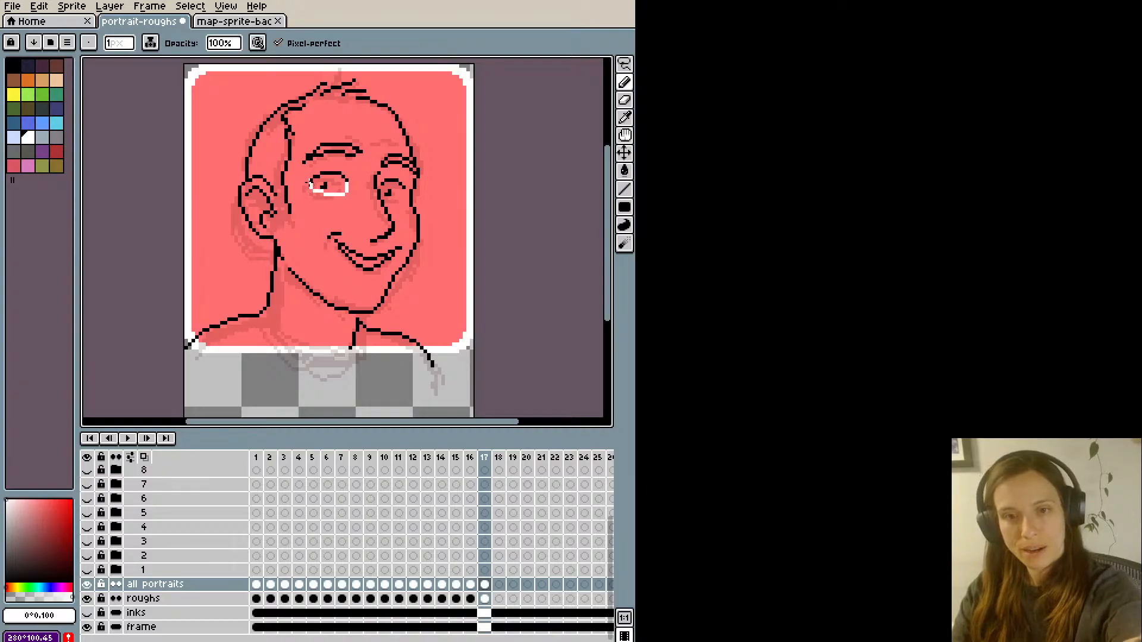
key("g")
left_click(336, 185)
key("b")
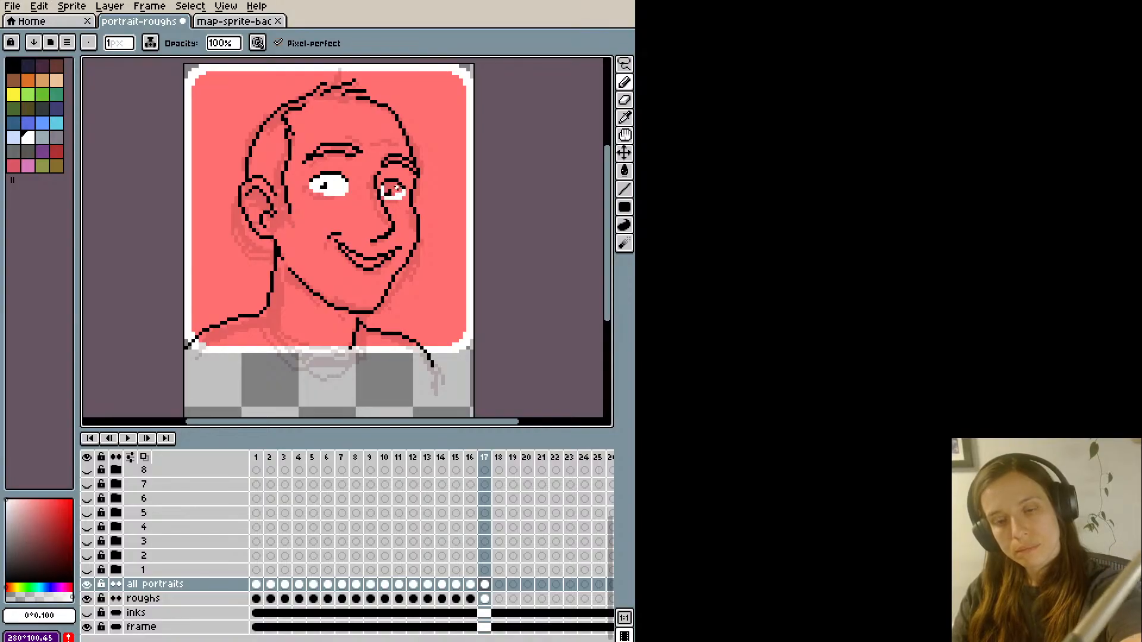
key("g")
left_click(394, 187)
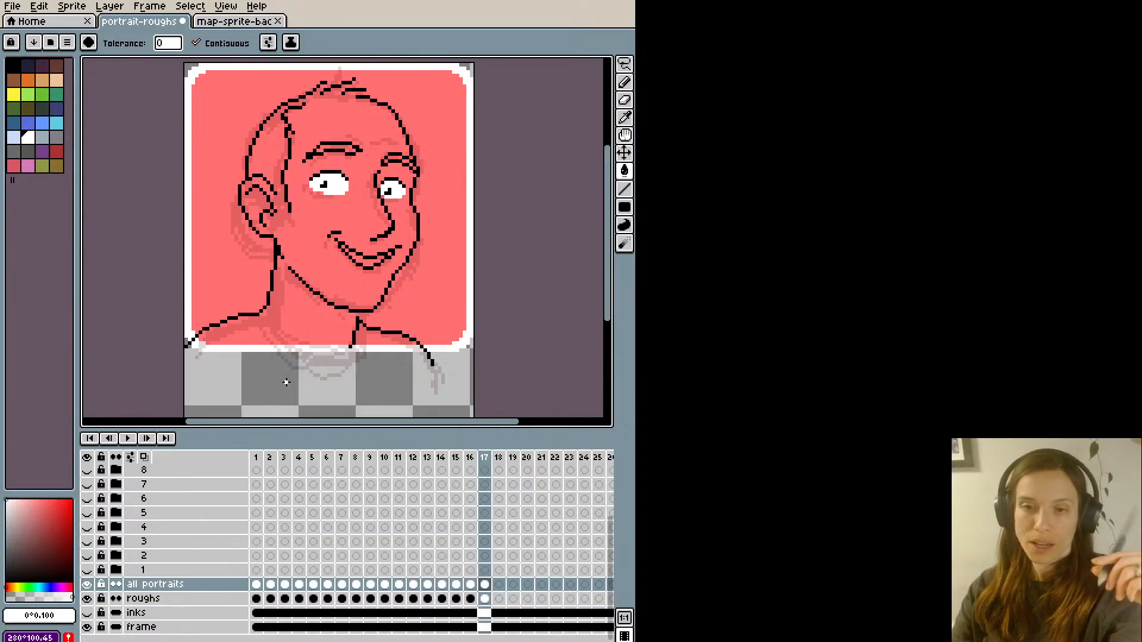
- In the map sprite file, find the dark-haired man in the red T-shirt on frame 29 and sample his skin colour, #dcc5a8
left_click(226, 22)
key("i")
key("Left")
key("Left")
key("Left")
key("Left")
key("Left")
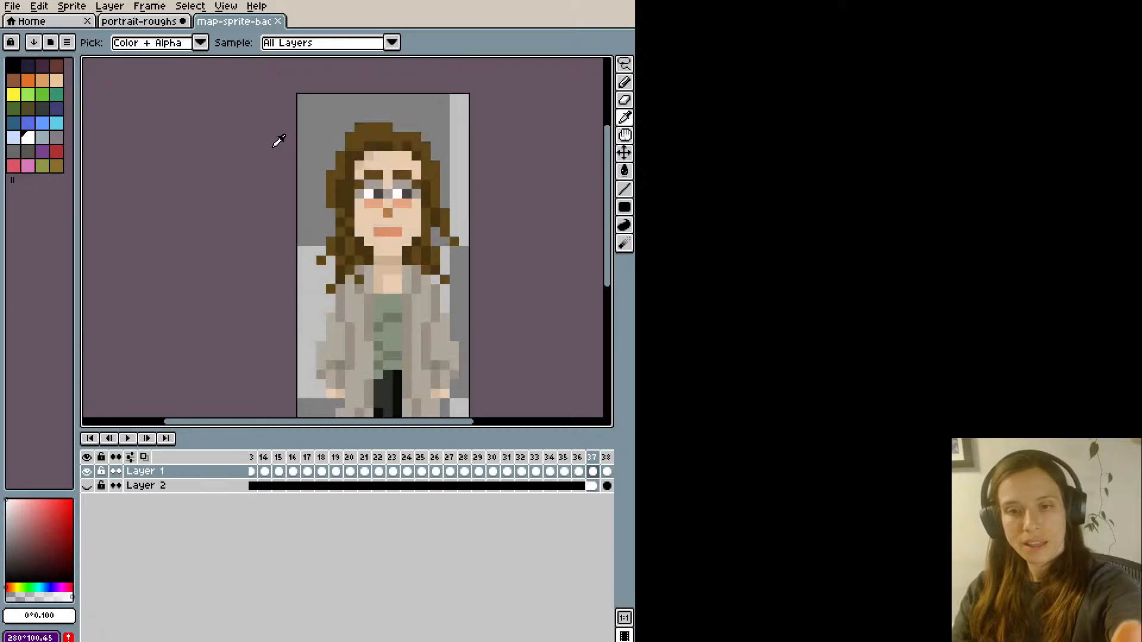
key("Right")
key("Right")
key("Right")
key("Right")
key("Right")
key("Right")
key("Right")
key("Right")
key("Right")
key("Right")
key("Right")
key("Right")
key("Right")
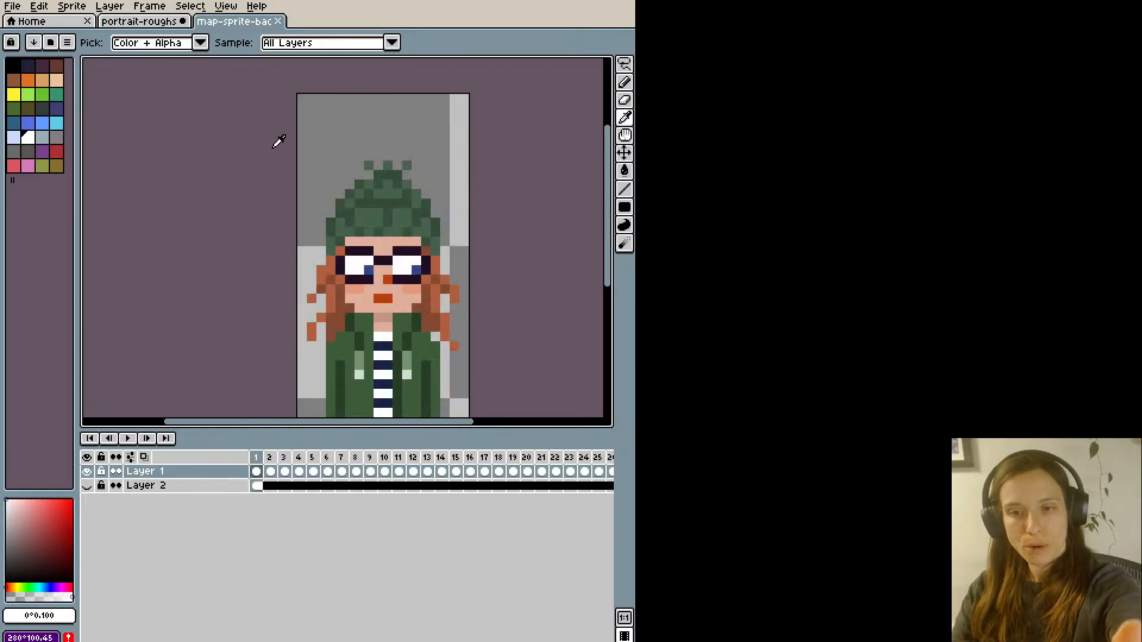
key("Right")
key("Right")
key("Right")
key("Right")
key("Right")
key("Right")
key("Right")
key("Right")
key("Right")
key("Right")
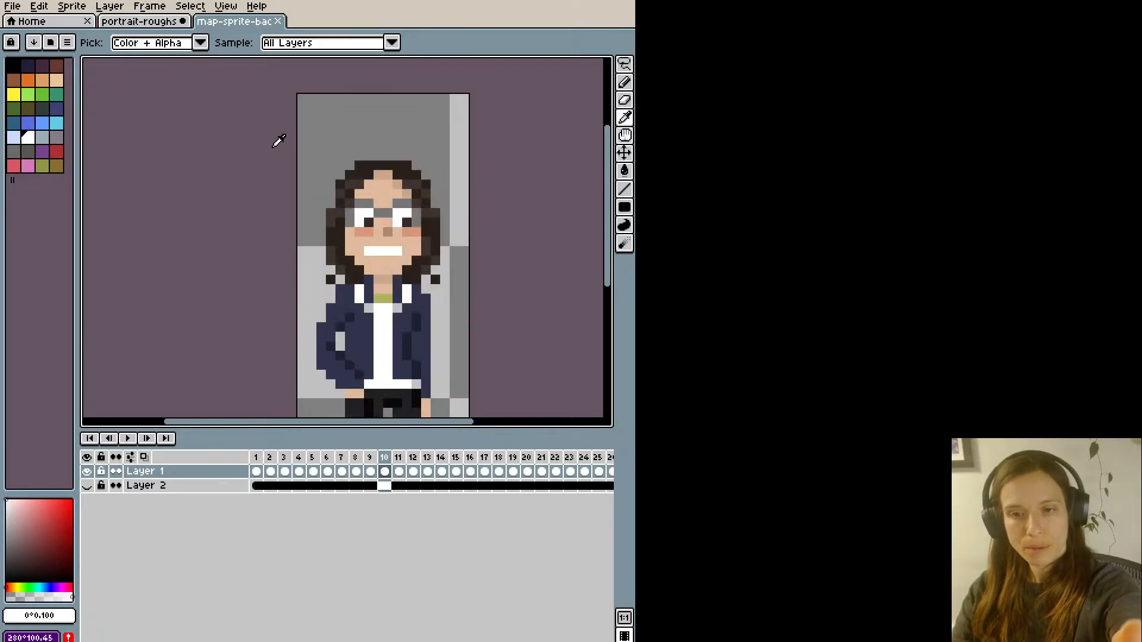
key("Right")
key("Right")
key("Right")
key("Right")
key("Right")
key("Right")
key("Right")
key("Right")
key("Right")
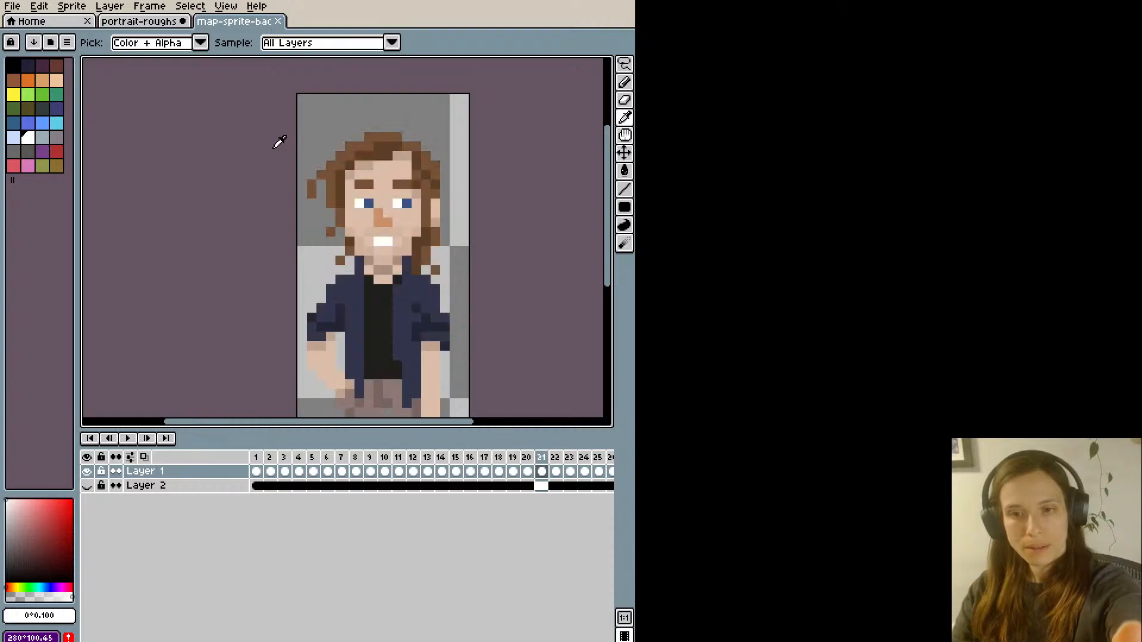
key("Right")
key("Right")
key("Right")
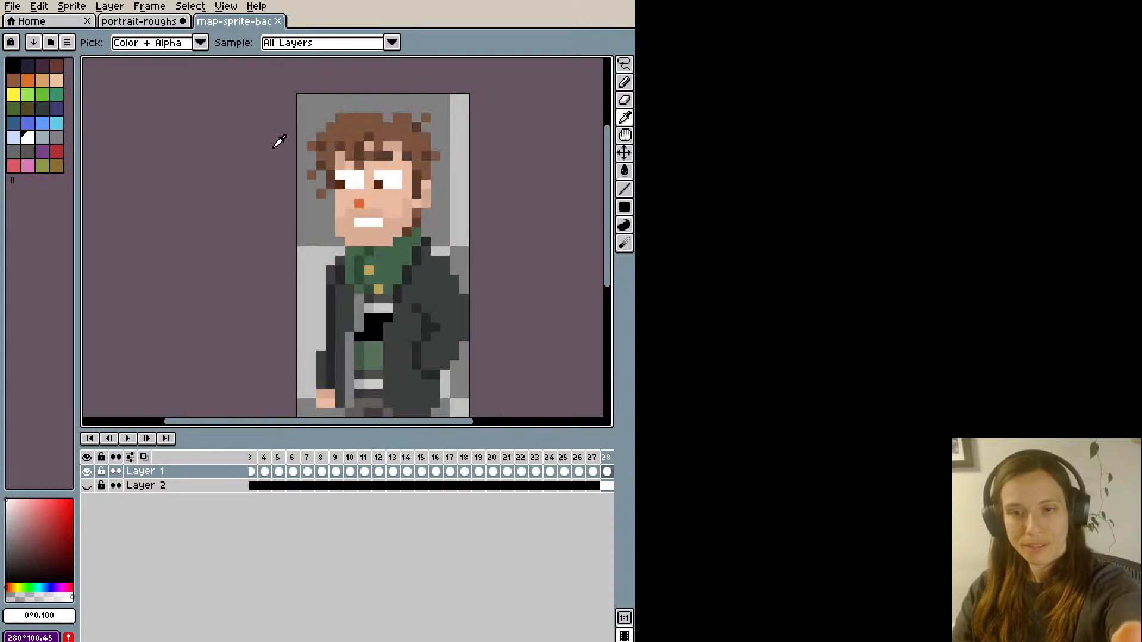
key("Left")
left_click(391, 149)
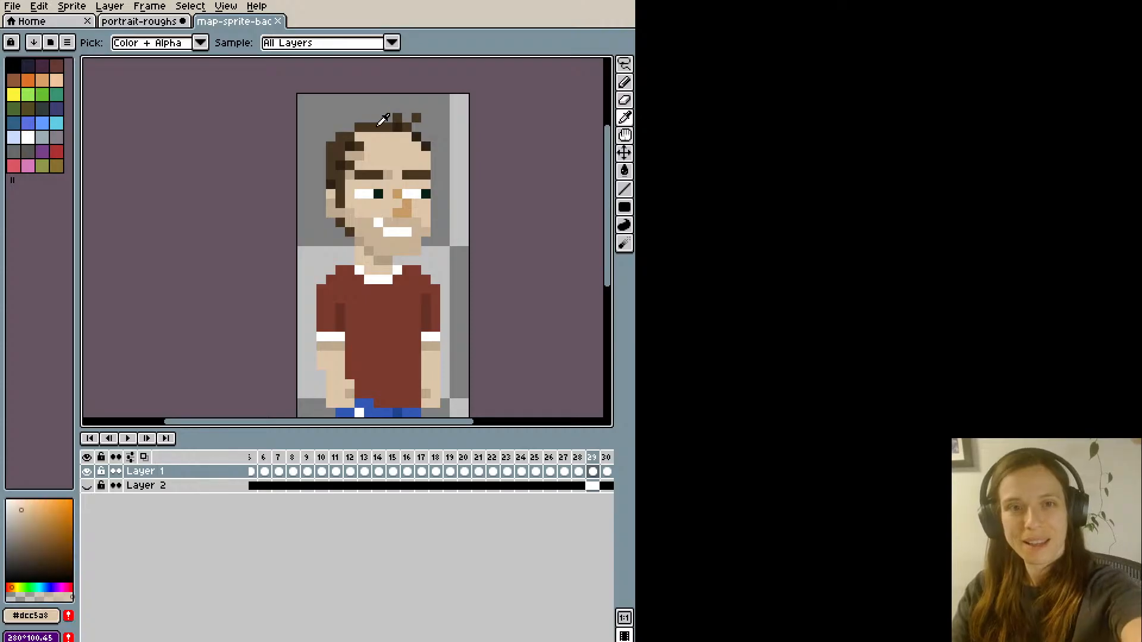
- Back in portrait-roughs, try filling the face with the sampled skin colour, undo the fills, and close the jaw gap with skin-coloured pixels
left_click(158, 23)
key("g")
left_click(309, 175)
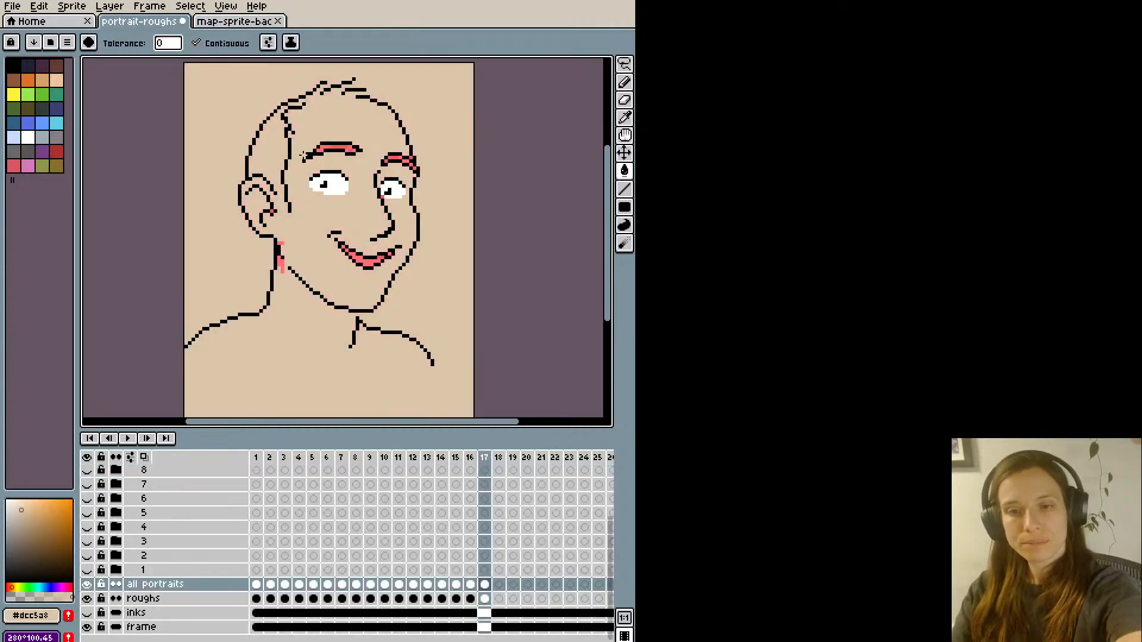
key("ctrl+z")
key("b")
key("g")
left_click(288, 224)
key("ctrl+z")
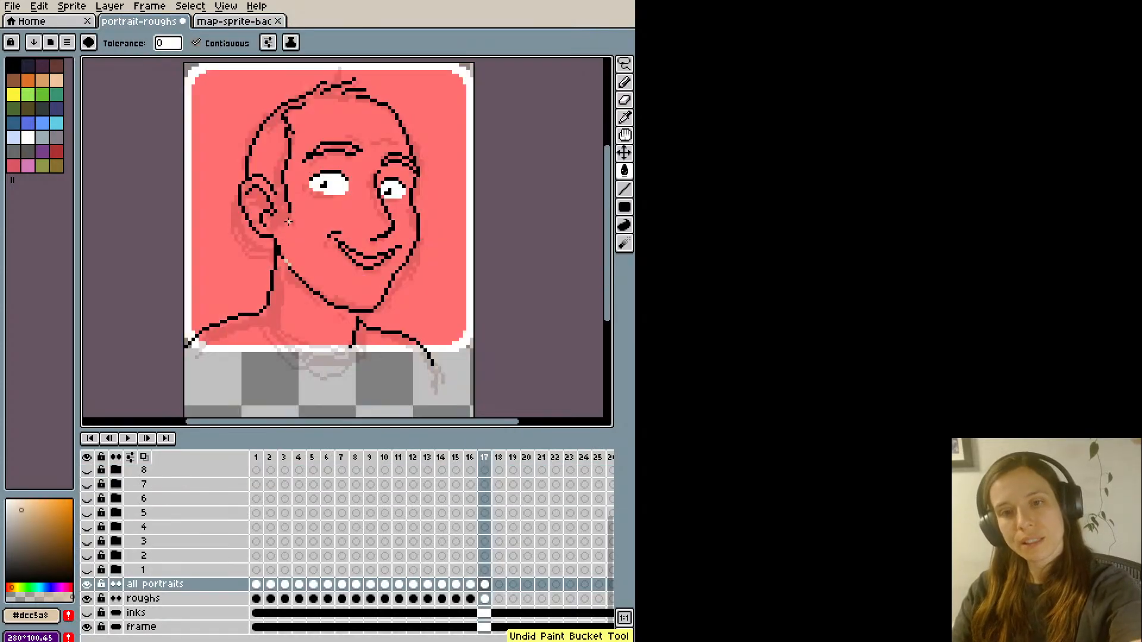
- Close the outline gap at the top of the forehead with skin-coloured pixels, then try a face fill and undo it
key("b")
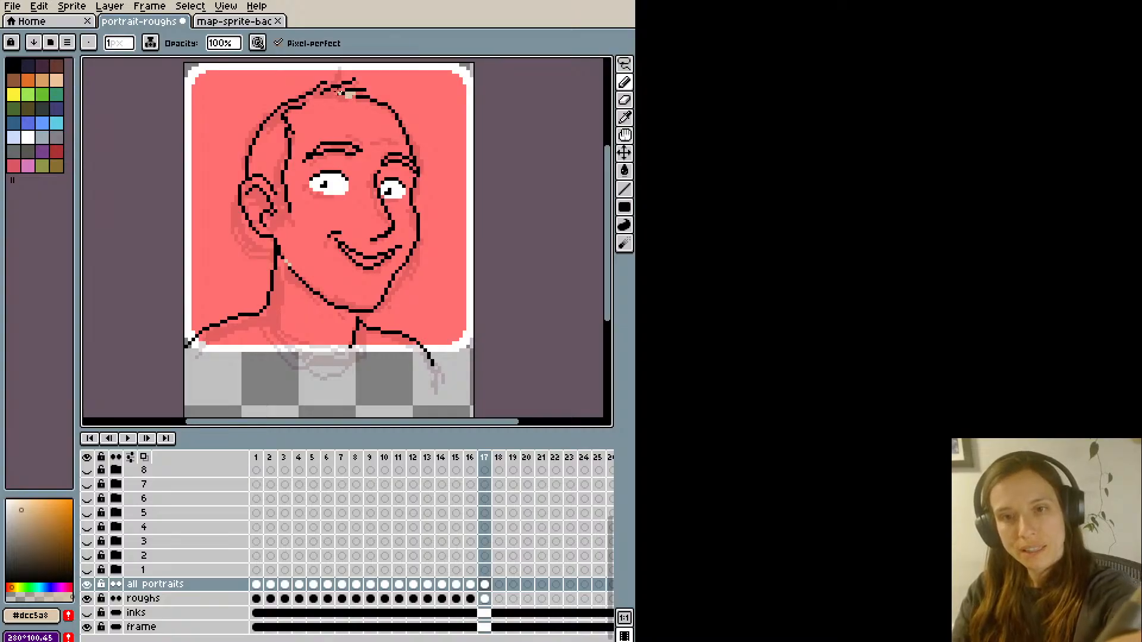
left_click(318, 91)
key("g")
left_click(317, 92)
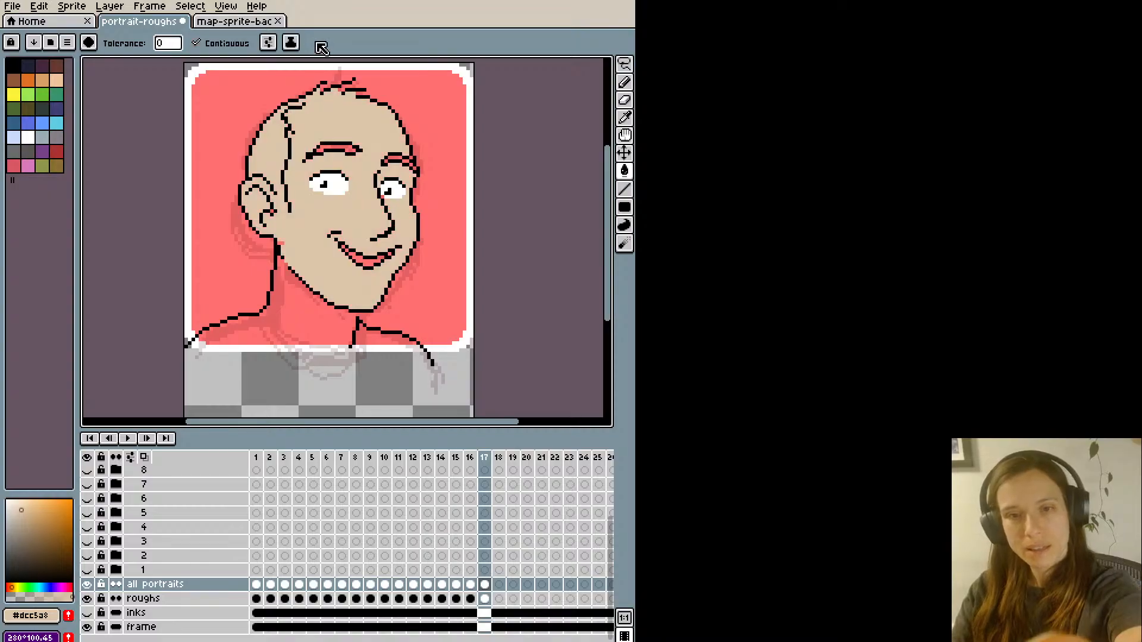
key("ctrl+z")
- Seal the sideburn off beside the ear with skin-coloured pixels and fill the face and ear, leaving the hair unfilled
key("b")
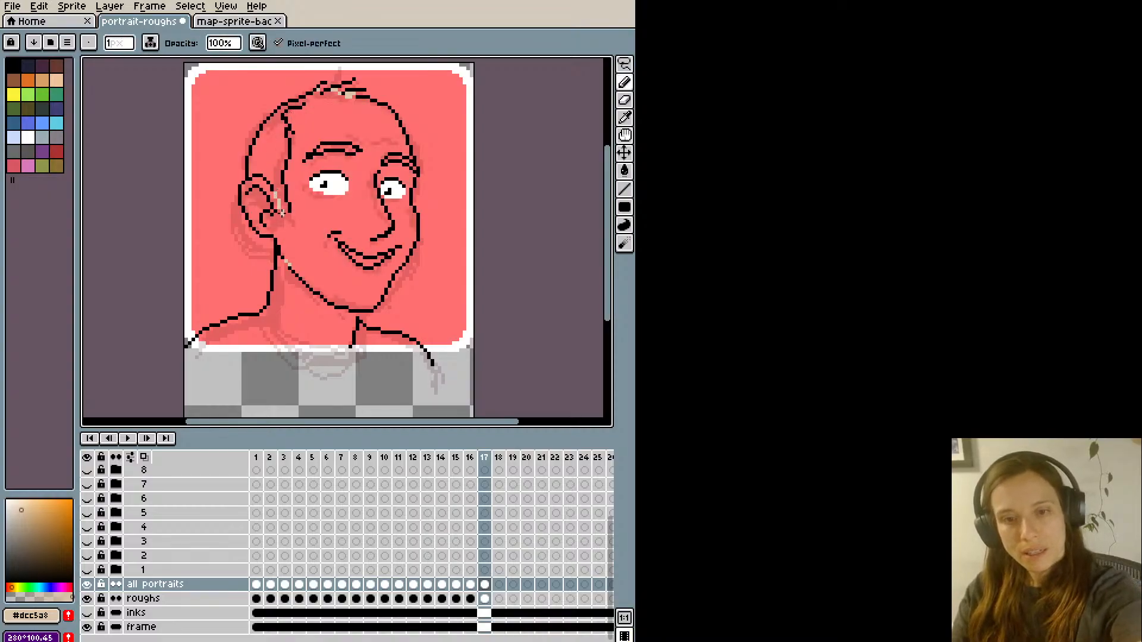
key("g")
left_click(292, 204)
key("b")
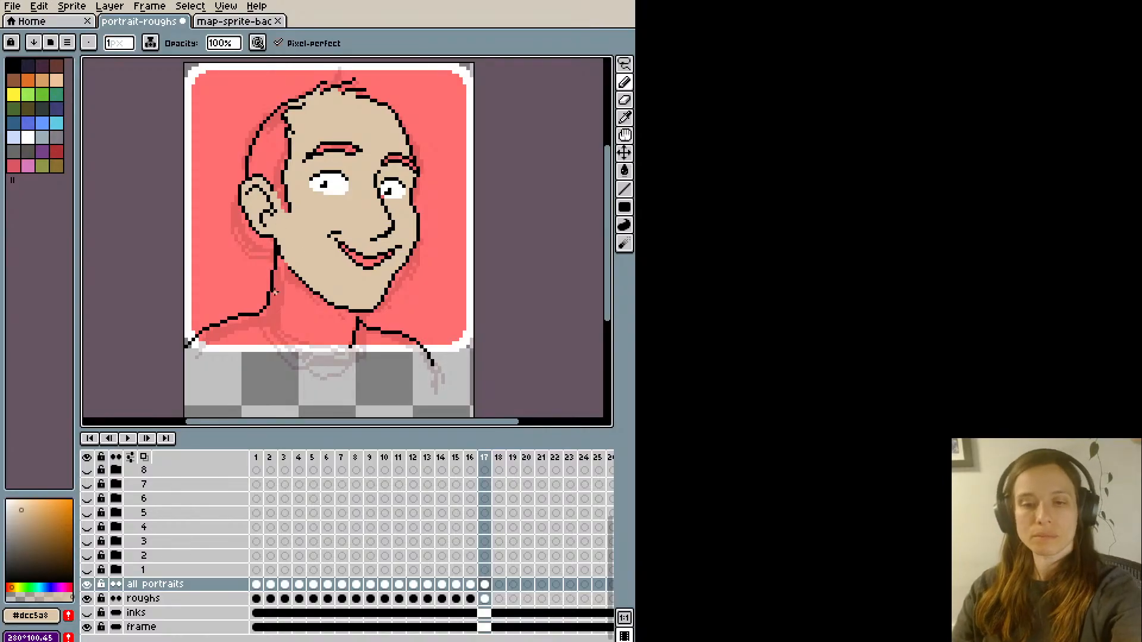
- Switch back to black and ink a curved shirt neckline from the near shoulder to the far side of the neck
left_click(356, 311, "alt")
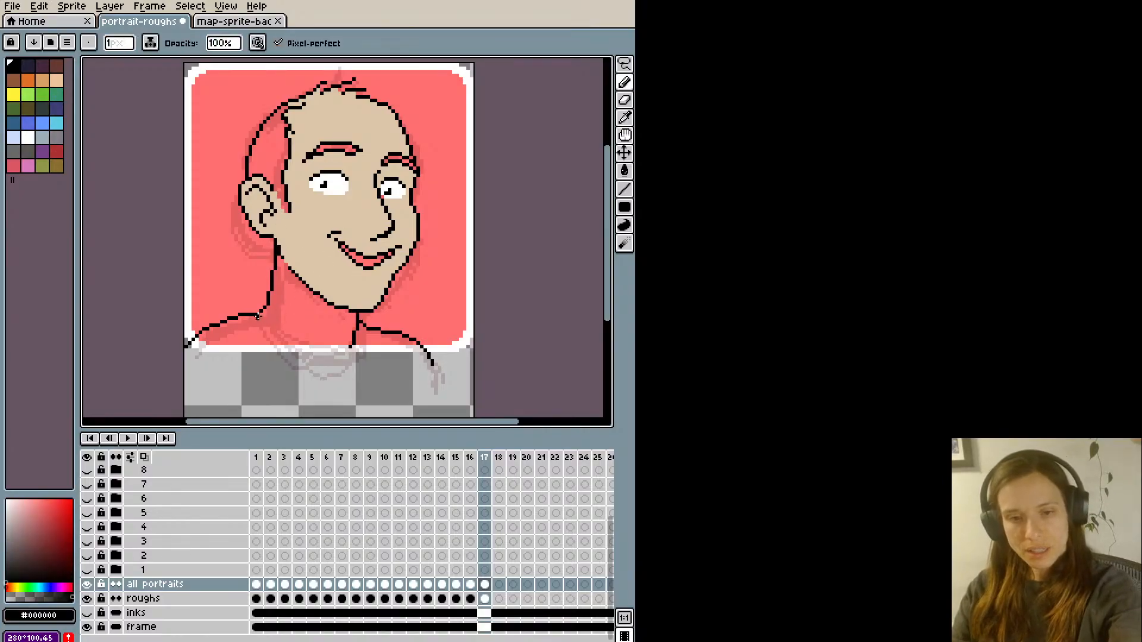
mouse_move(258, 317)
left_mouse_down()
mouse_move(314, 361)
mouse_move(335, 359)
left_mouse_up()
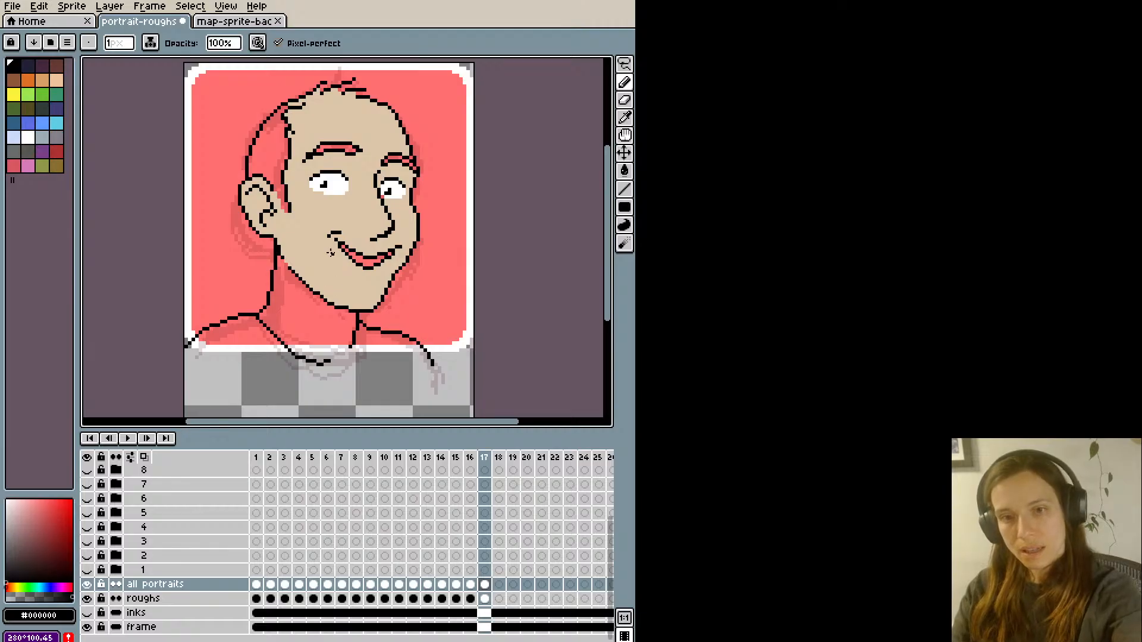
key("ctrl+z")
mouse_move(260, 312)
left_mouse_down()
mouse_move(275, 336)
mouse_move(324, 363)
mouse_move(354, 351)
mouse_move(363, 322)
left_mouse_up()
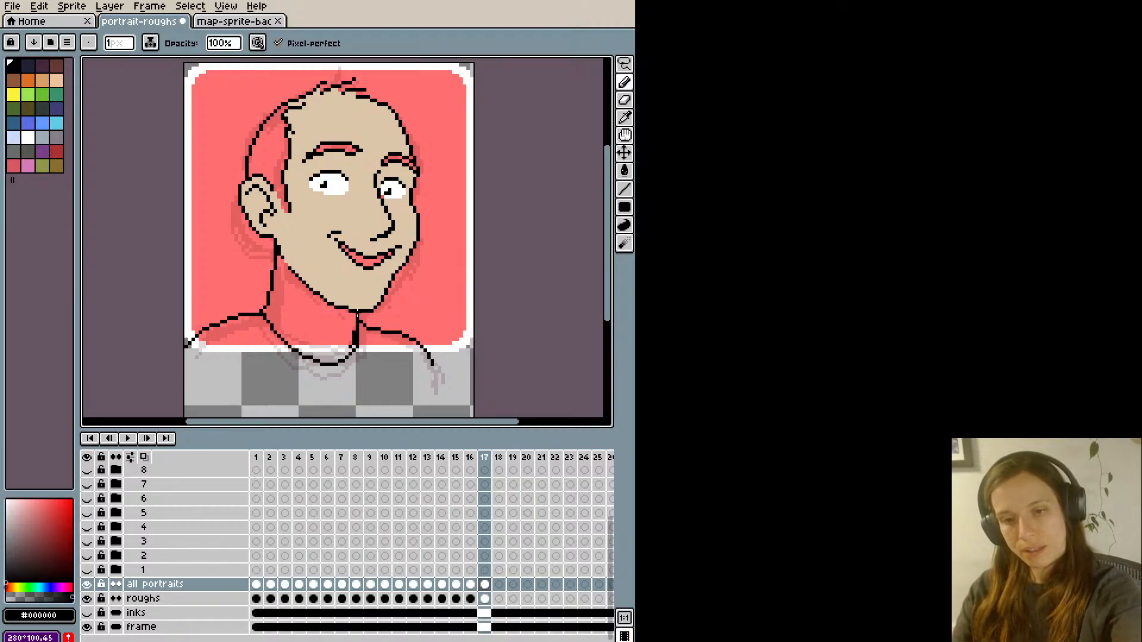
key("ctrl+z")
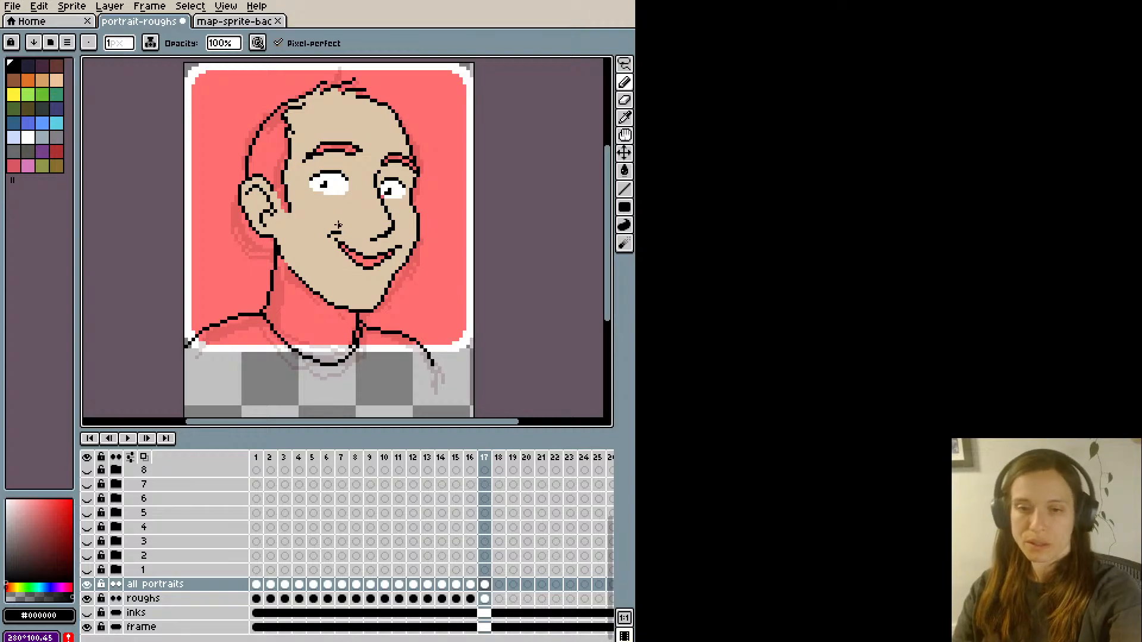
- Undo the last neckline strokes, try a short stroke and clean up the pixels where the neckline meets the far side of the neck
key("ctrl+z")
key("ctrl+z")
left_click_drag(359, 328, 358, 334)
key("ctrl+z")
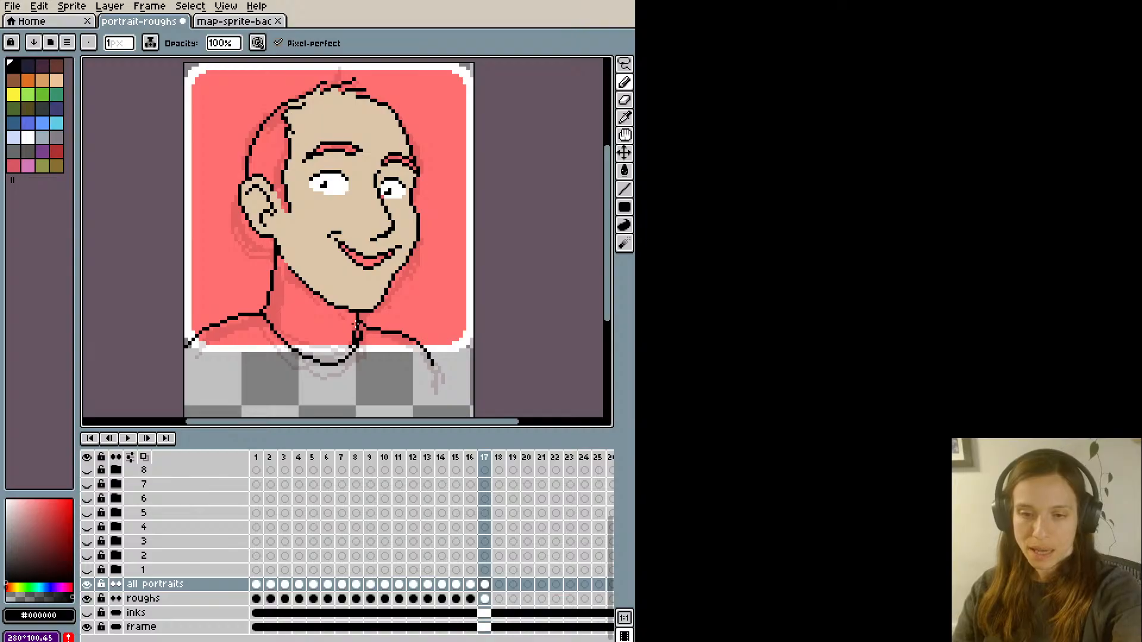
key("e")
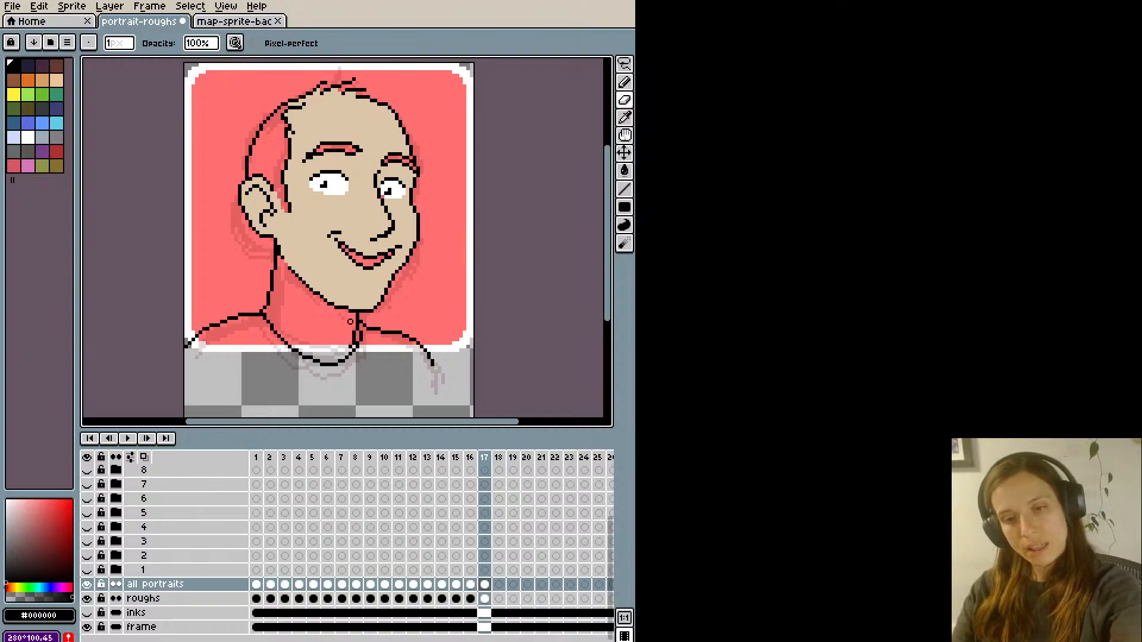
key("i")
key("b")
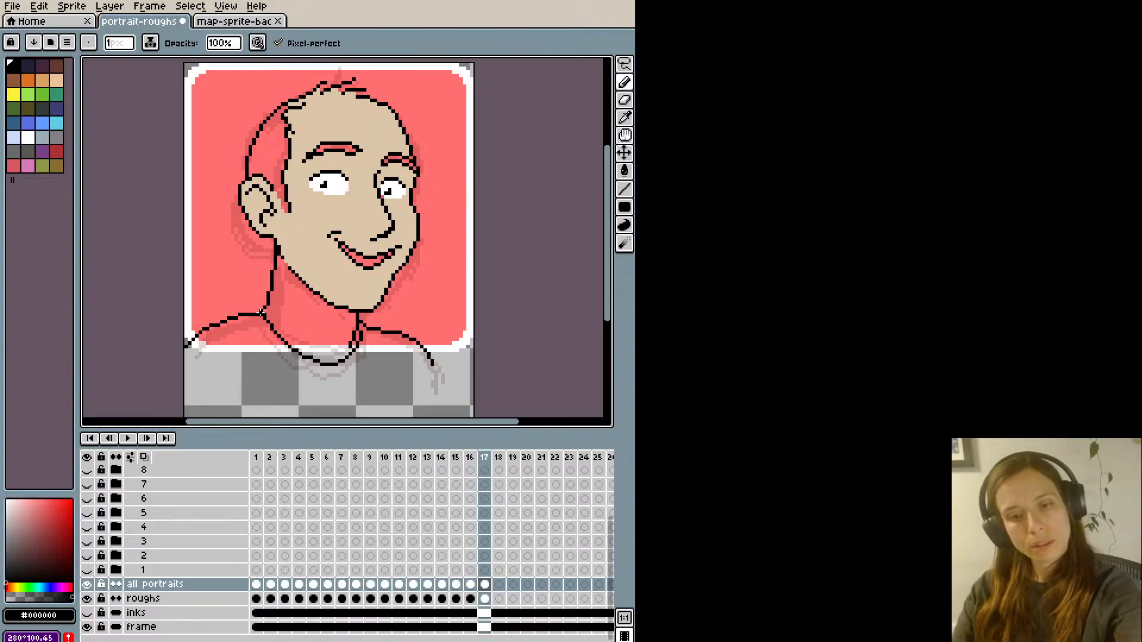
- Lasso the near shoulder line, nudge it up and to the left, and deselect it
key("q")
mouse_move(181, 351)
left_mouse_down()
mouse_move(243, 289)
mouse_move(259, 326)
mouse_move(237, 376)
left_mouse_up()
key("Up")
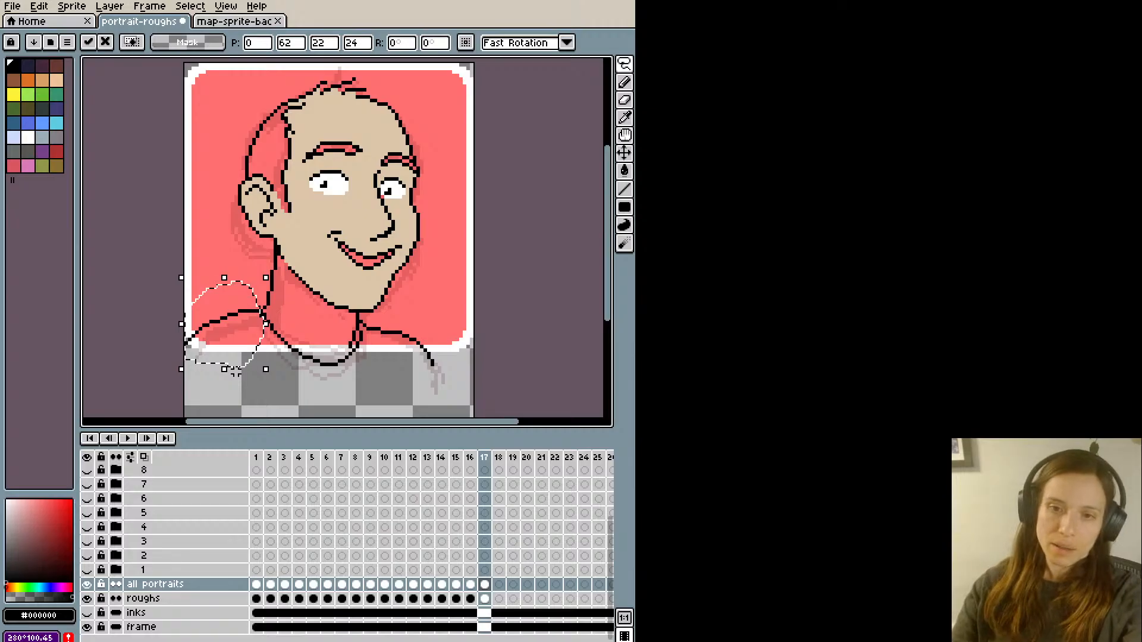
key("Left")
key("Left")
key("ctrl+d")
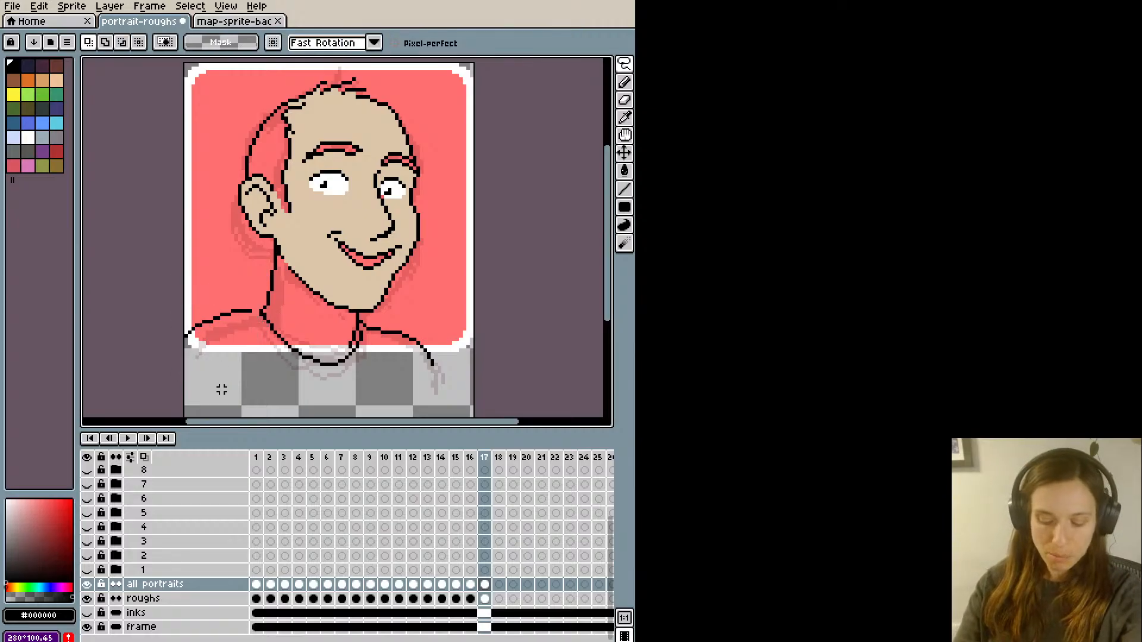
- Tidy the pixels where the near shoulder meets the neck and shift the whole drawing slightly down and to the right
key("b")
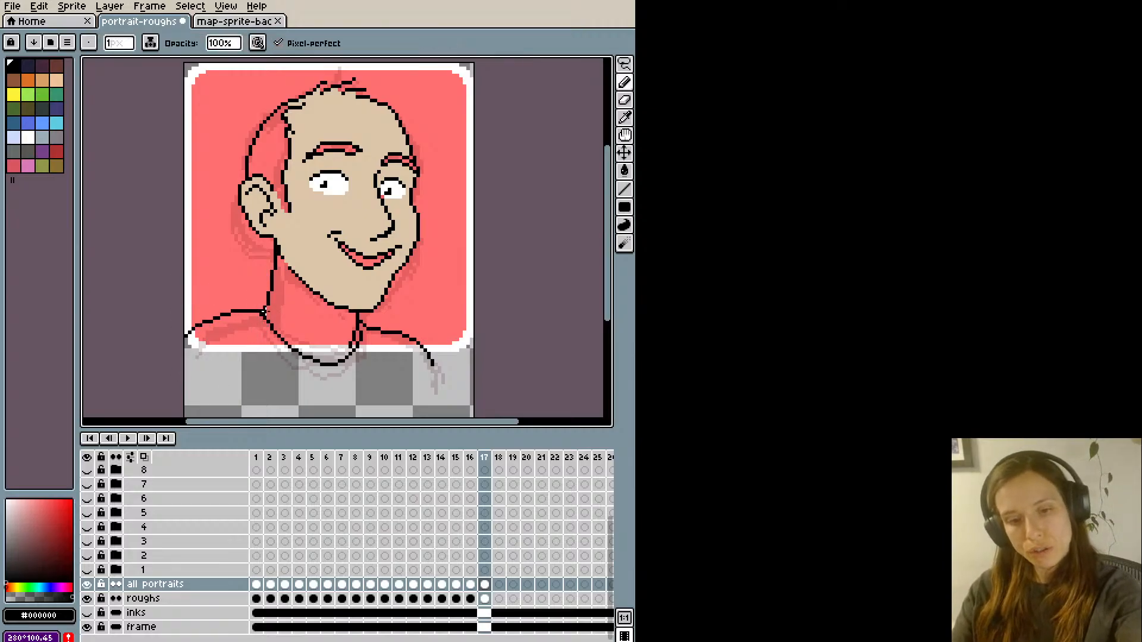
key("e")
key("i")
key("b")
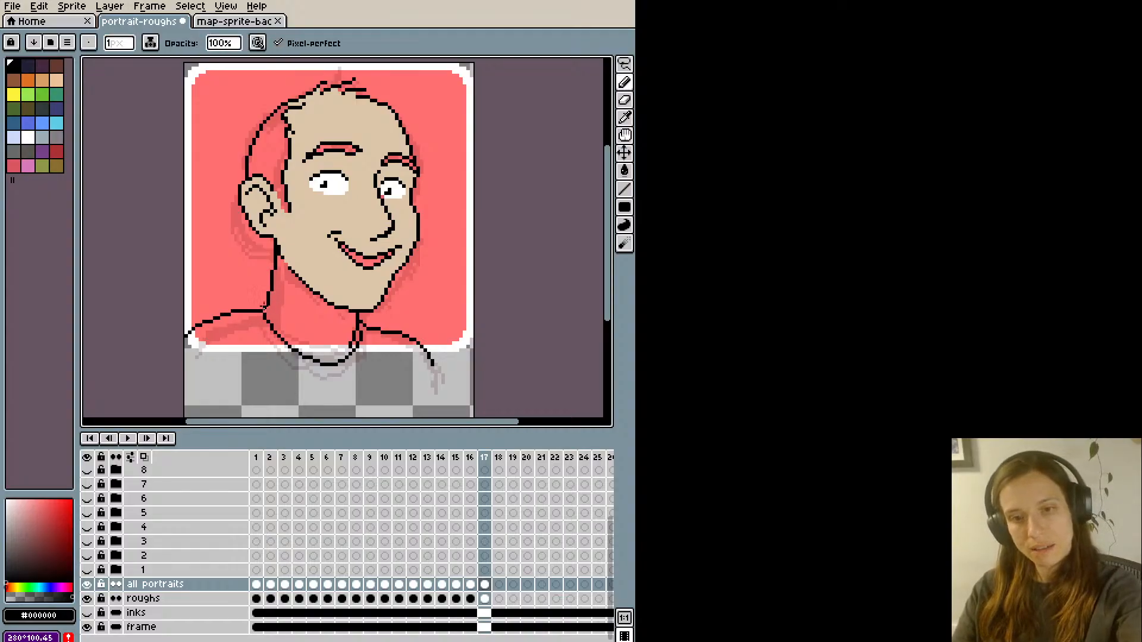
key("v")
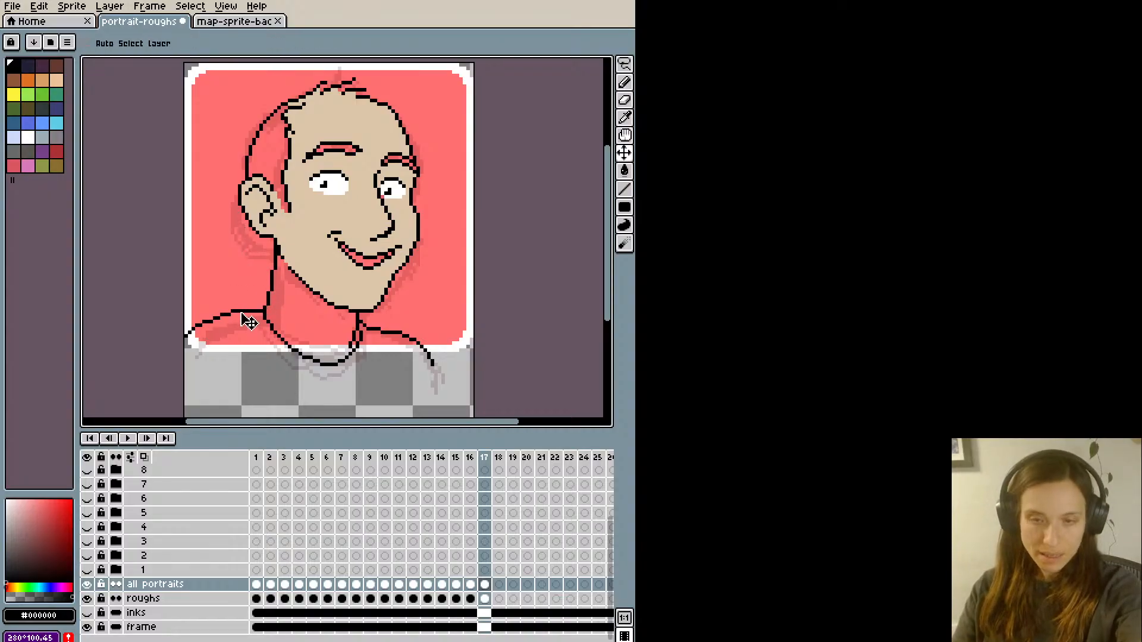
left_click_drag(247, 319, 249, 331)
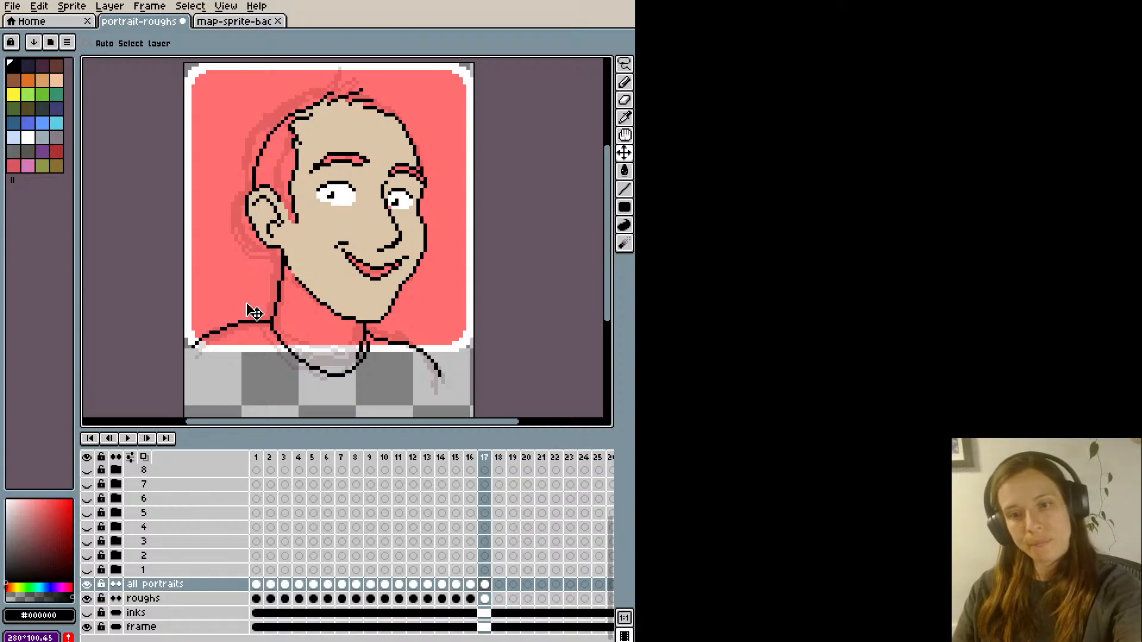
- Sample the face's skin colour #dcc5a8, fill the neck with it and recolour the jaw line's pixels just below the ear
key("i")
left_click(389, 205)
key("b")
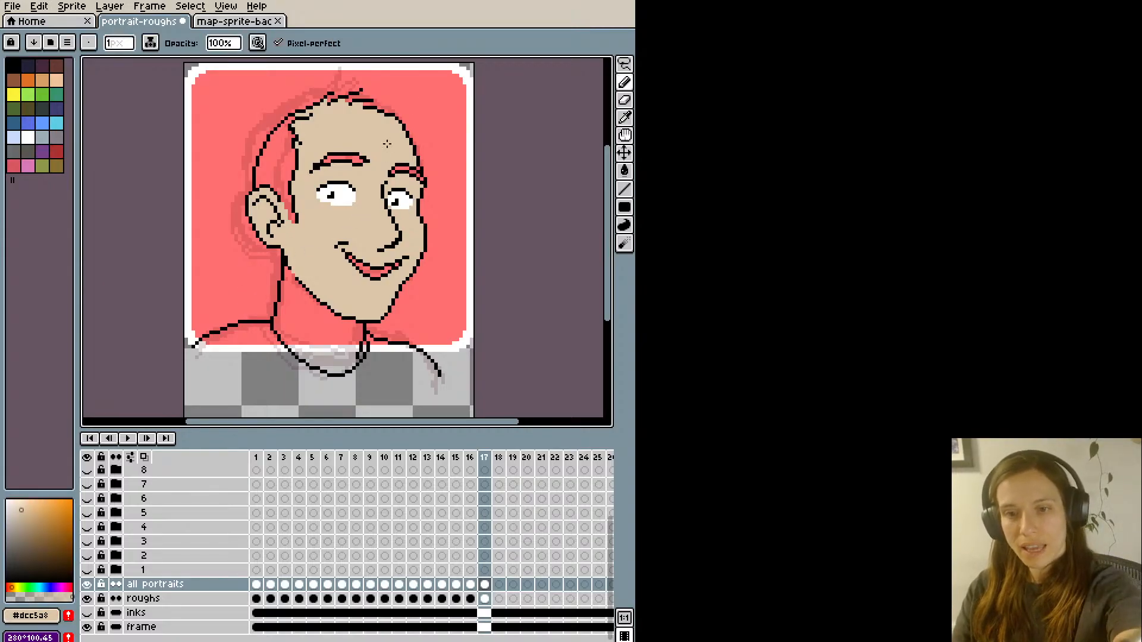
key("i")
key("b")
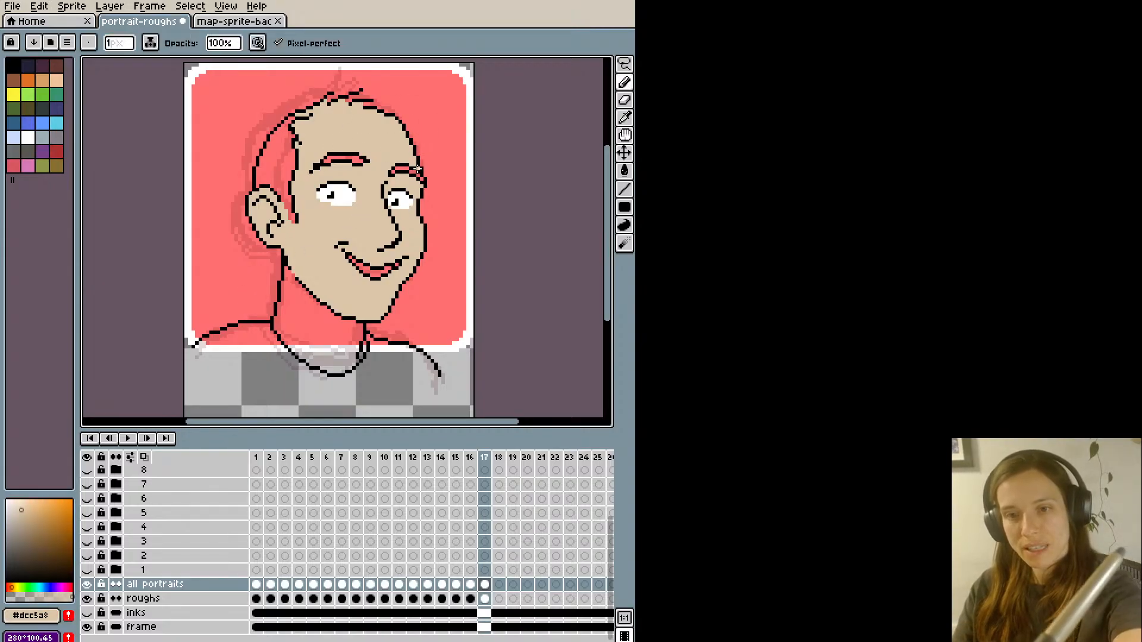
key("i")
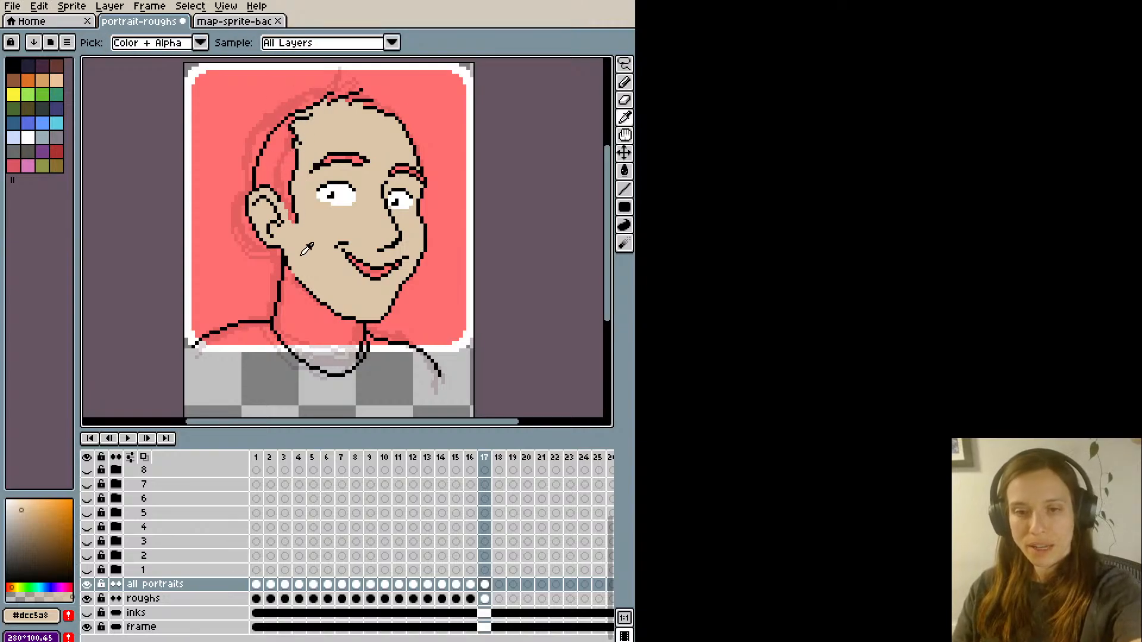
key("g")
left_click(293, 280)
left_click(289, 274)
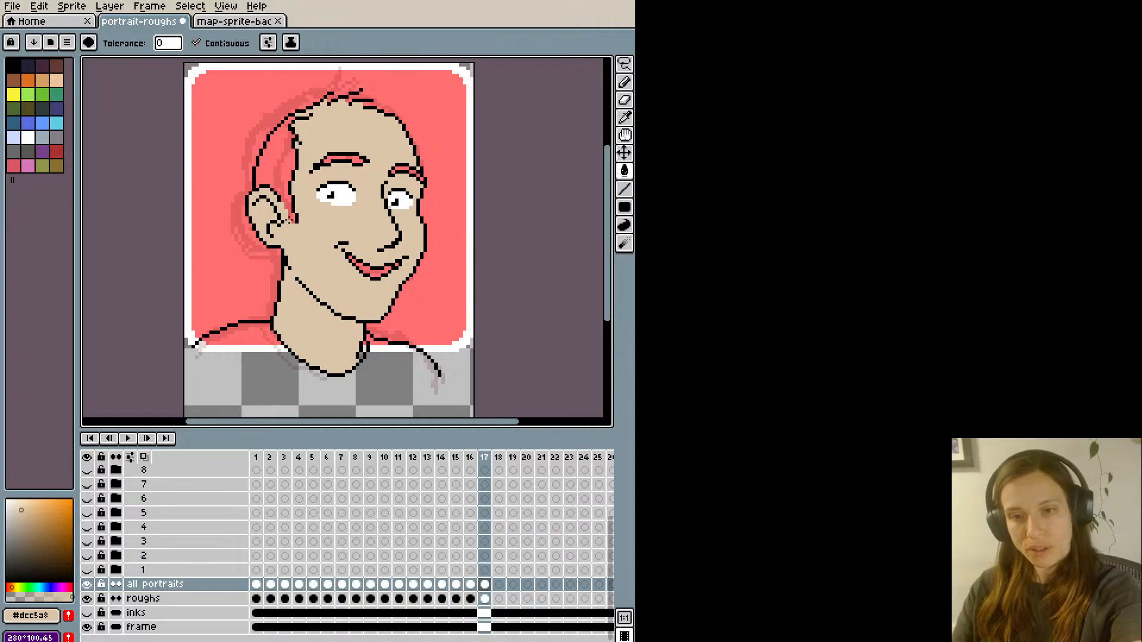
- Sample black from the outline and ink the shirt collar's outer edge as a curve below the neckline
scroll(346, 276, "down", 1)
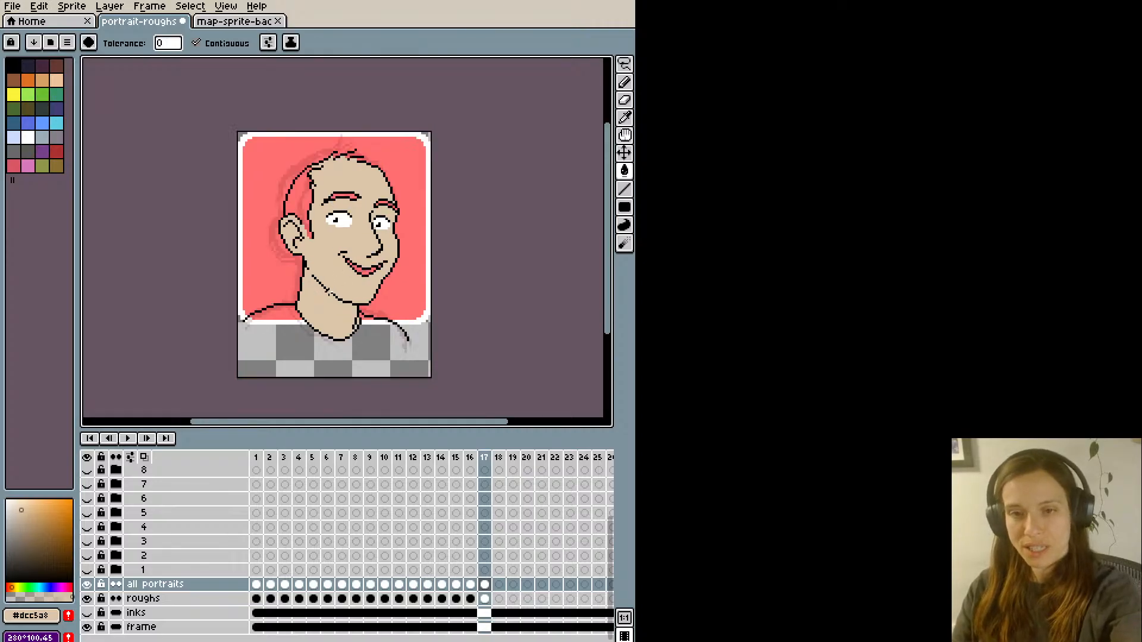
scroll(319, 230, "up", 1)
key("i")
left_click(299, 292)
key("b")
mouse_move(275, 348)
left_mouse_down()
mouse_move(312, 397)
mouse_move(285, 385)
mouse_move(315, 376)
mouse_move(301, 393)
mouse_move(358, 406)
mouse_move(372, 383)
mouse_move(353, 412)
mouse_move(393, 356)
left_mouse_up()
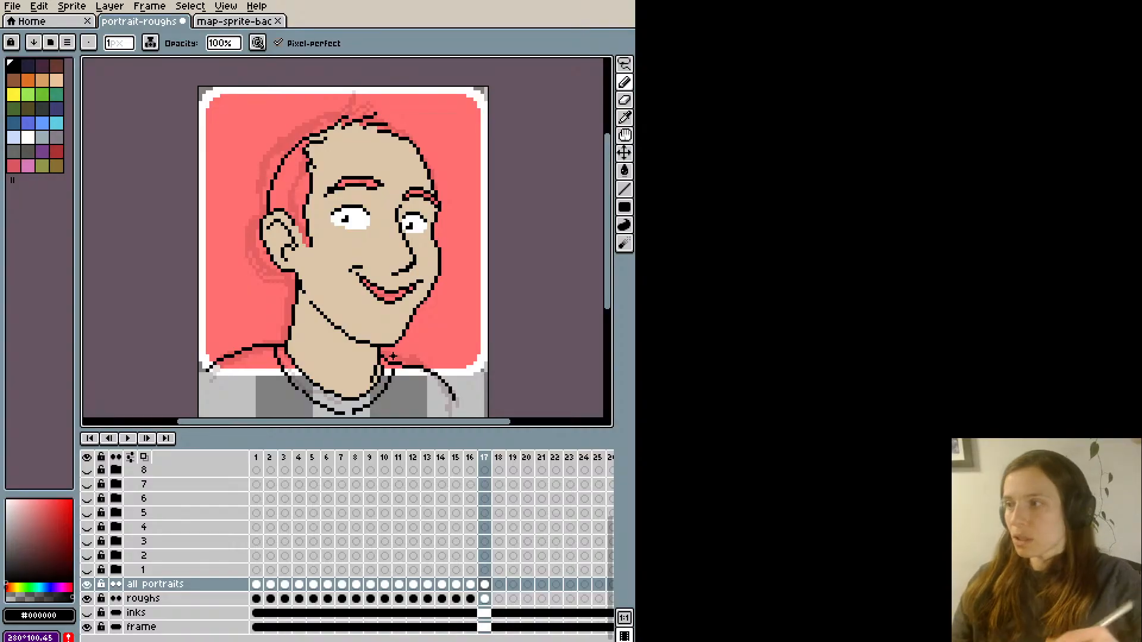
left_click_drag(392, 356, 408, 292)
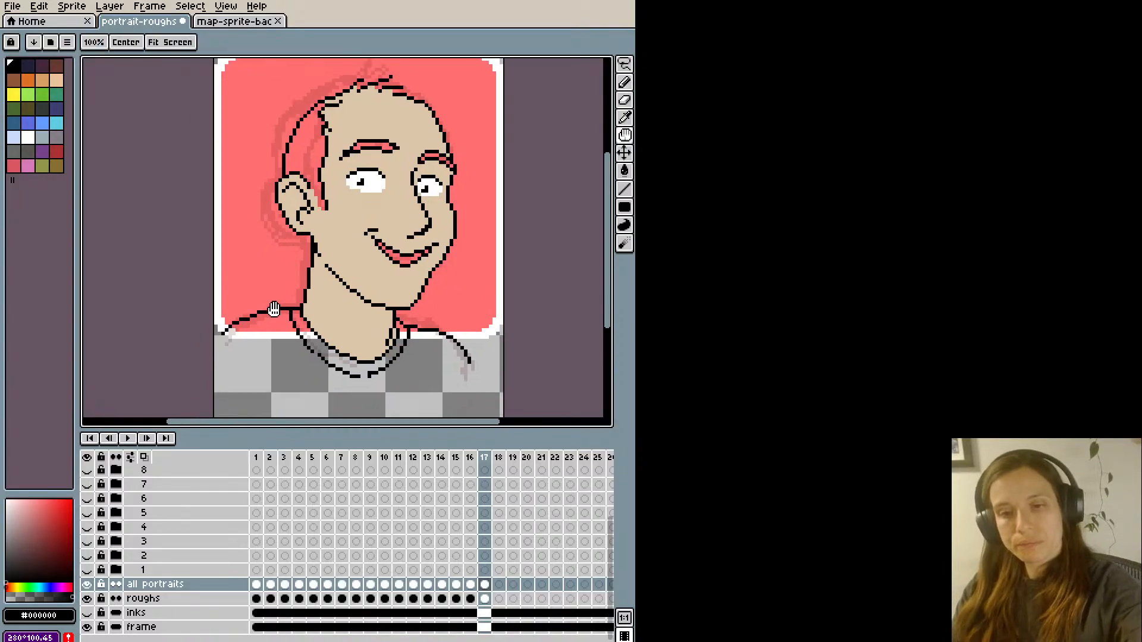
- Close the gap at the bottom of the collar's outer line, tidy the collar pixels and undo the last stroke
key("e")
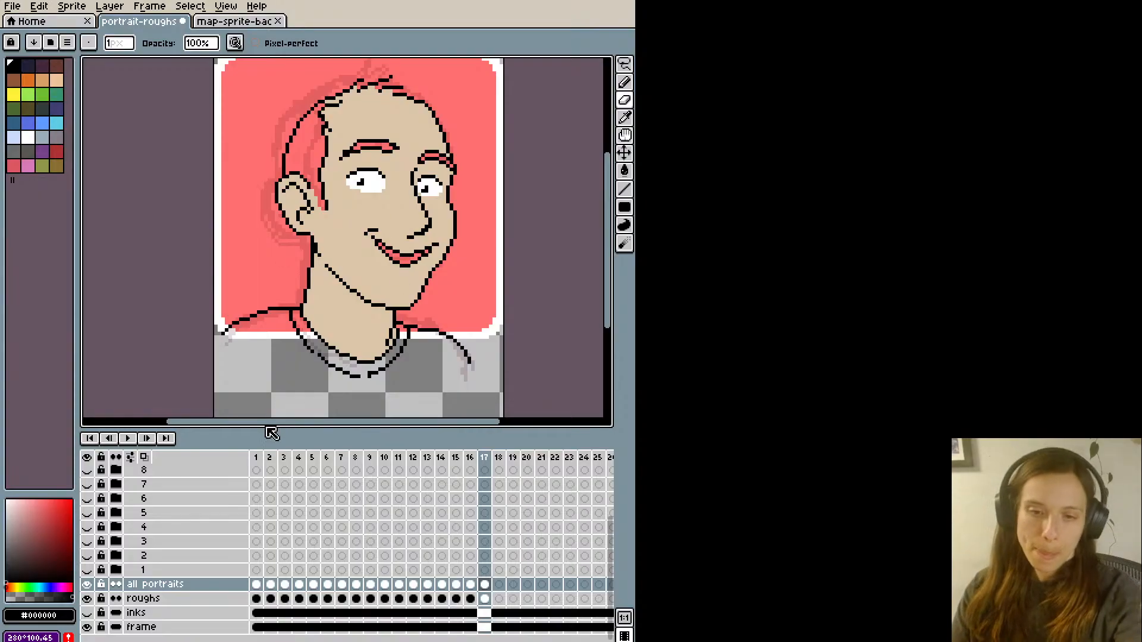
key("b")
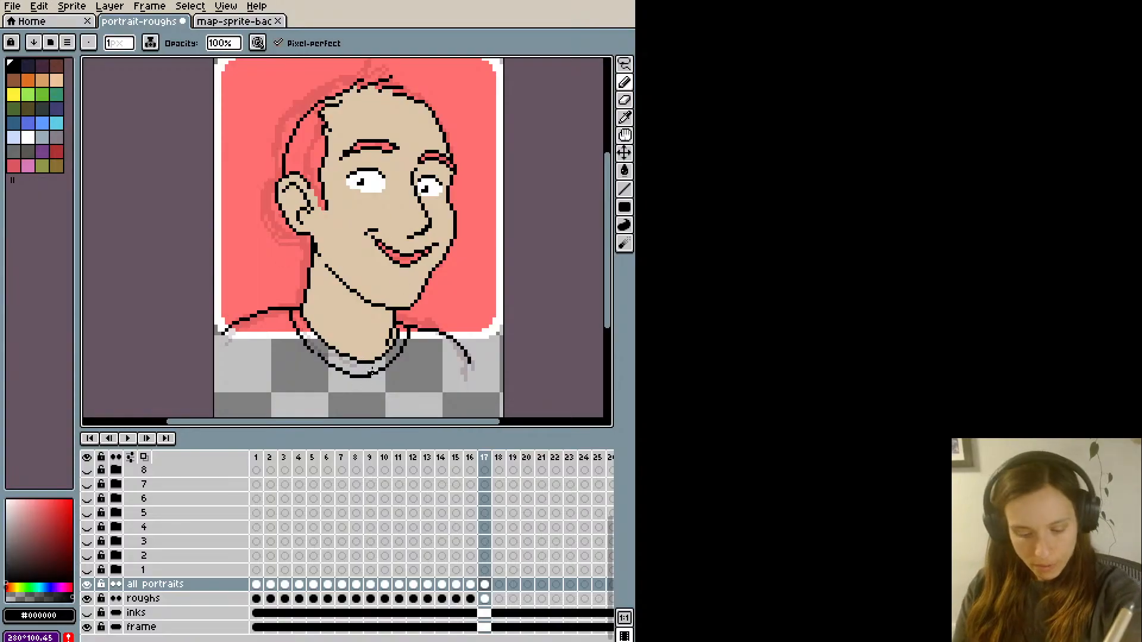
key("e")
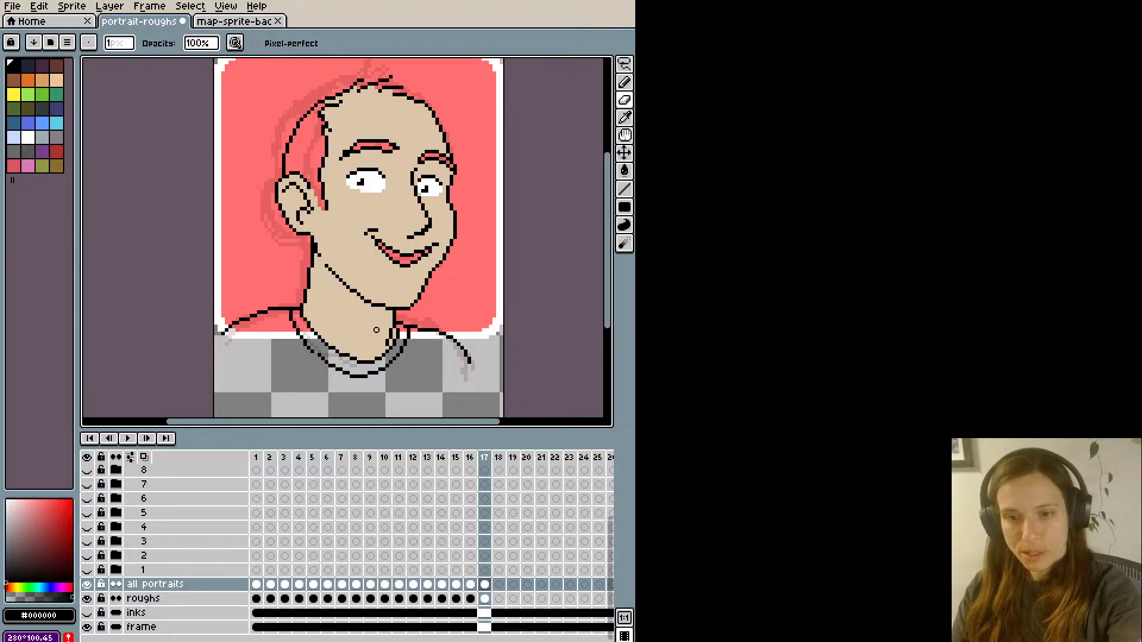
key("b")
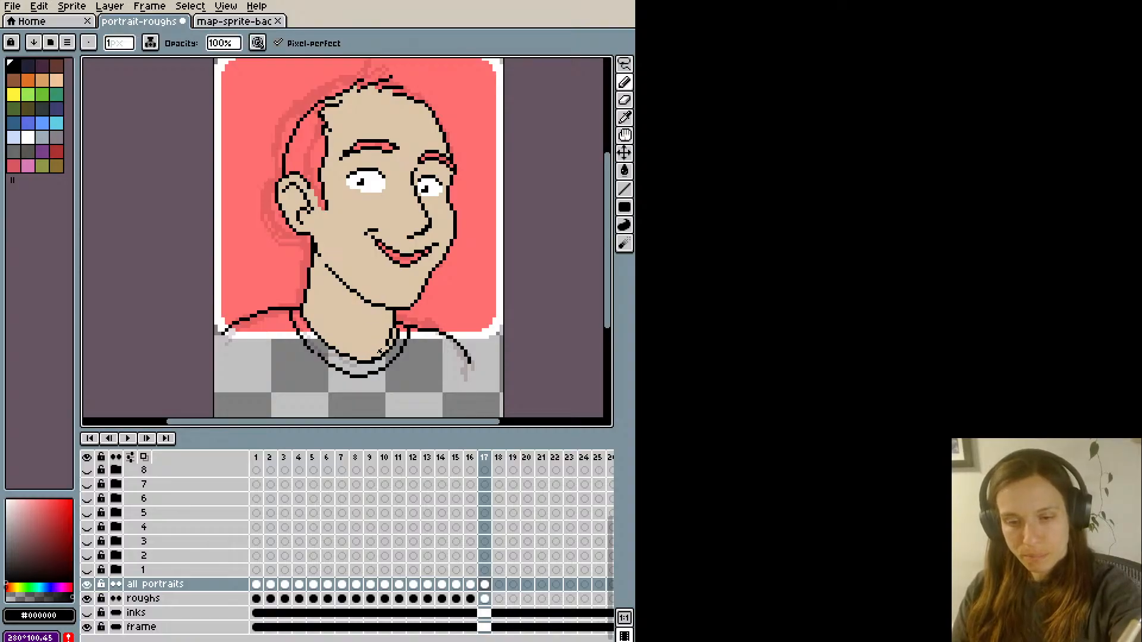
key("ctrl+z")
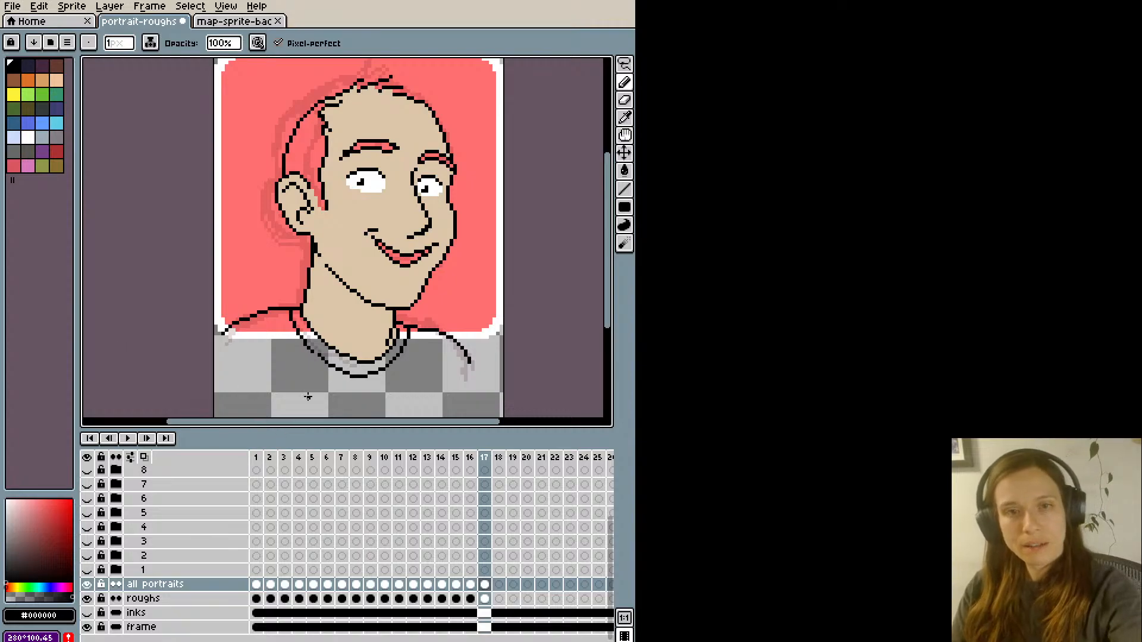
- Sample white from the map sprite and fill the shirt collar in portrait-roughs with it
left_click(235, 21)
left_click(140, 21)
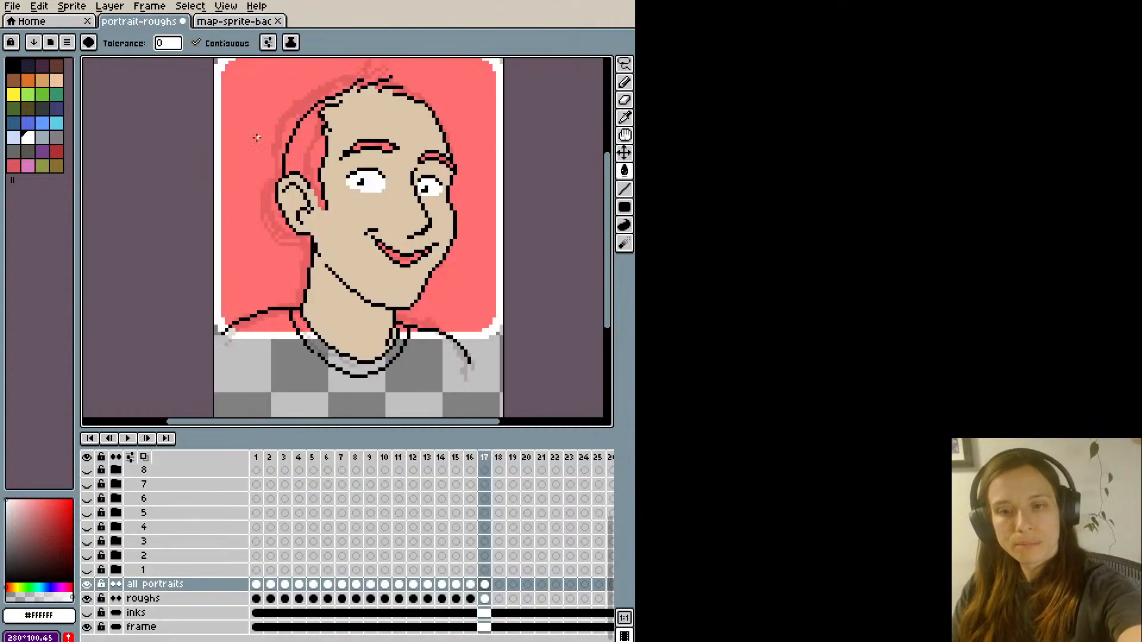
left_click(314, 345)
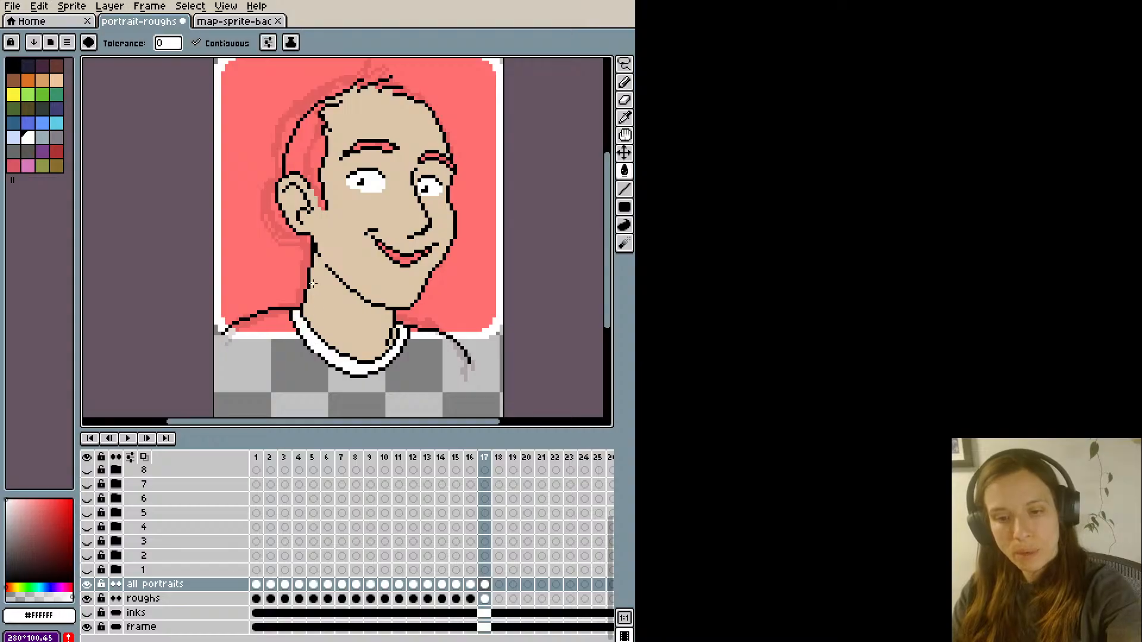
- Sample the dark brown hair colour #463622 from the map sprite and fill the portrait's side hair with it
scroll(232, 291, "down", 1)
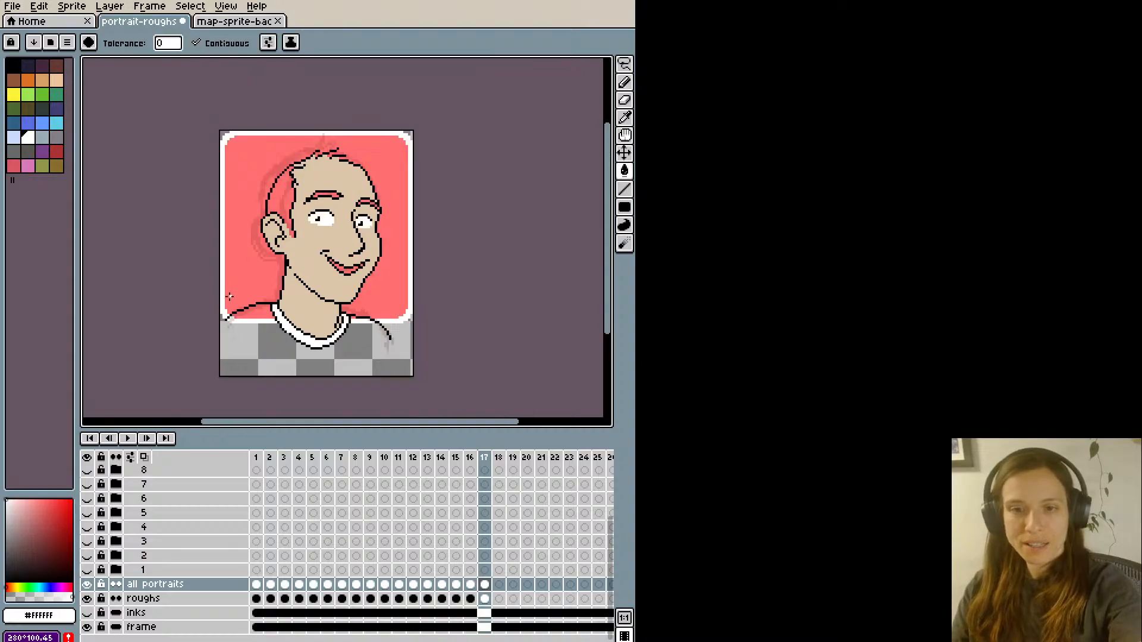
left_click(235, 21)
key("i")
left_click(344, 140)
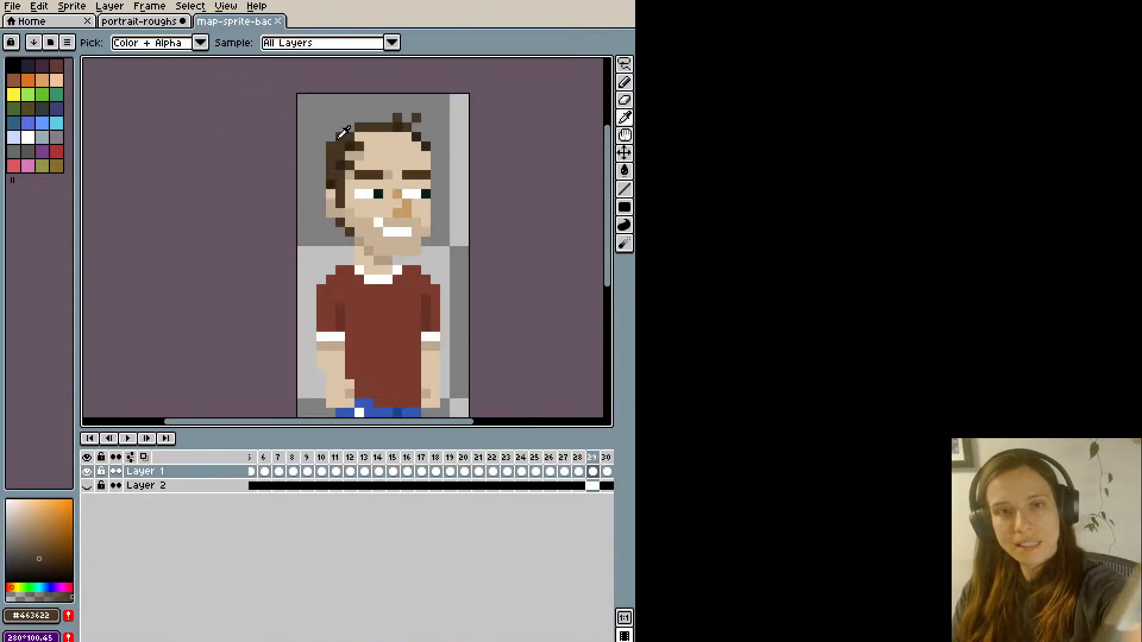
left_click(145, 22)
key("g")
left_click(280, 194)
- Paint brown pixels into the hair along the top of the head and fill both eyebrows with the same brown
scroll(290, 176, "up", 1)
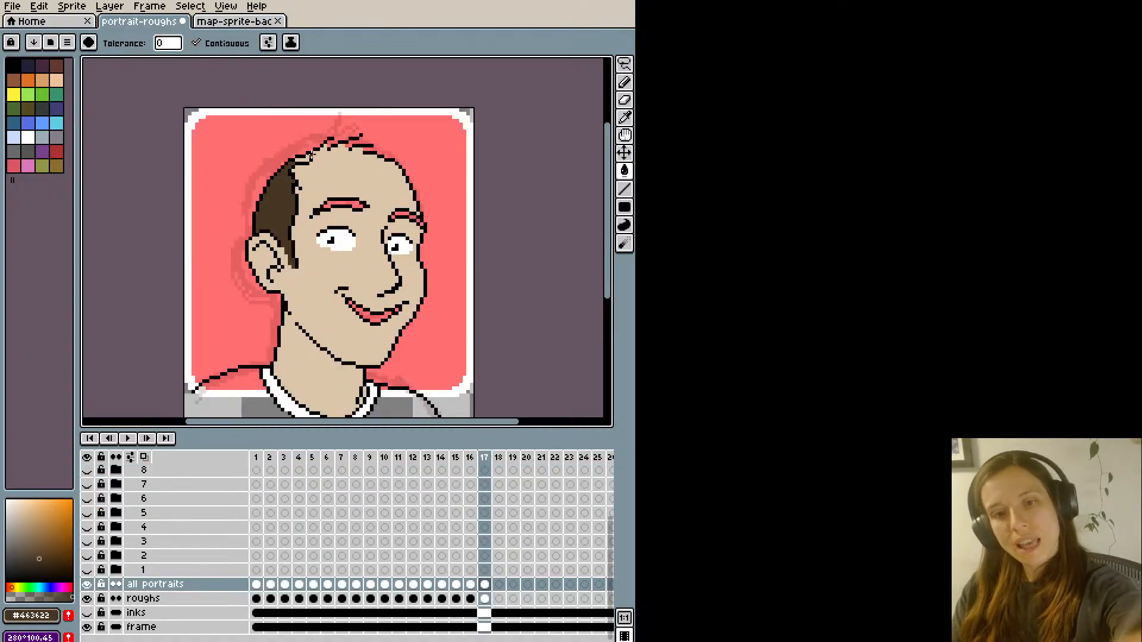
key("b")
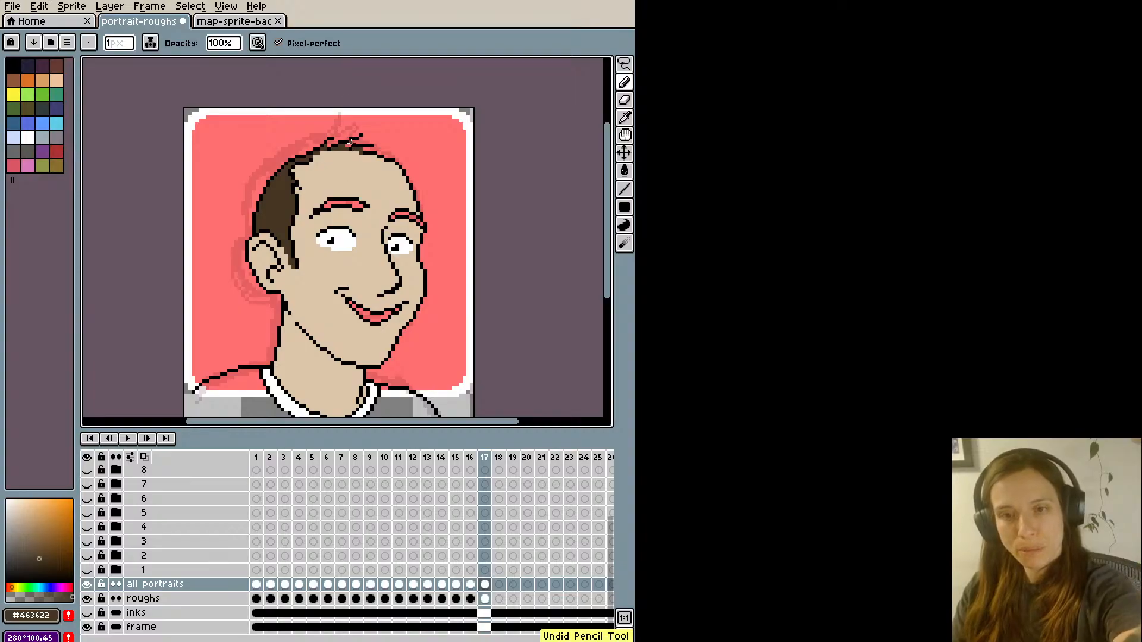
key("g")
left_click(352, 203)
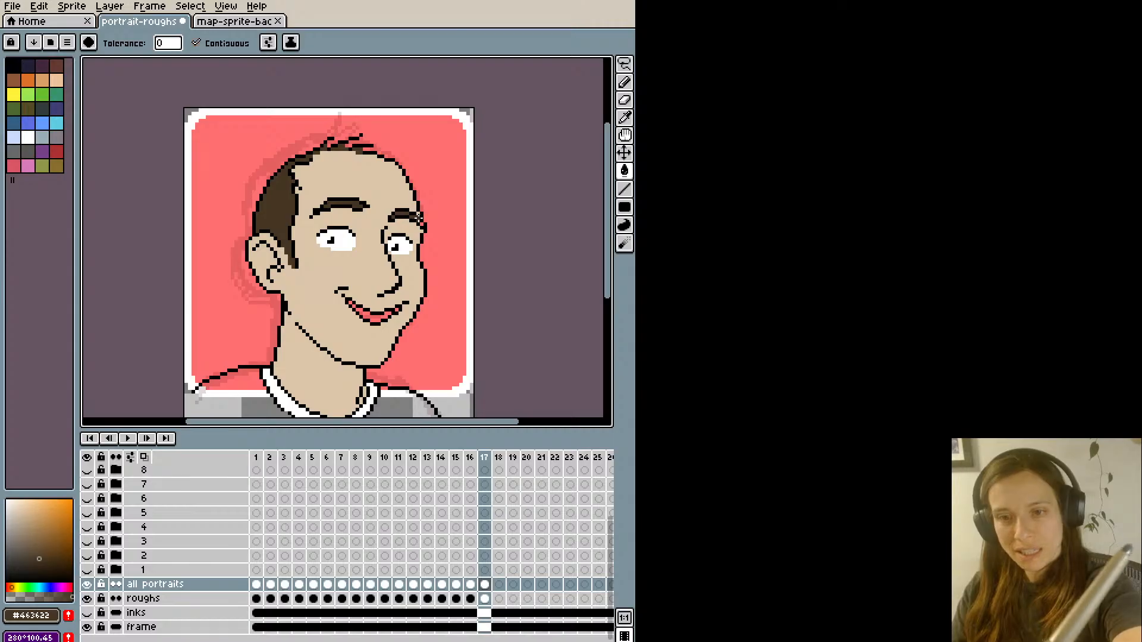
- Sample white from the near eye and fill the inside of the smiling mouth with it
scroll(273, 197, "down", 2)
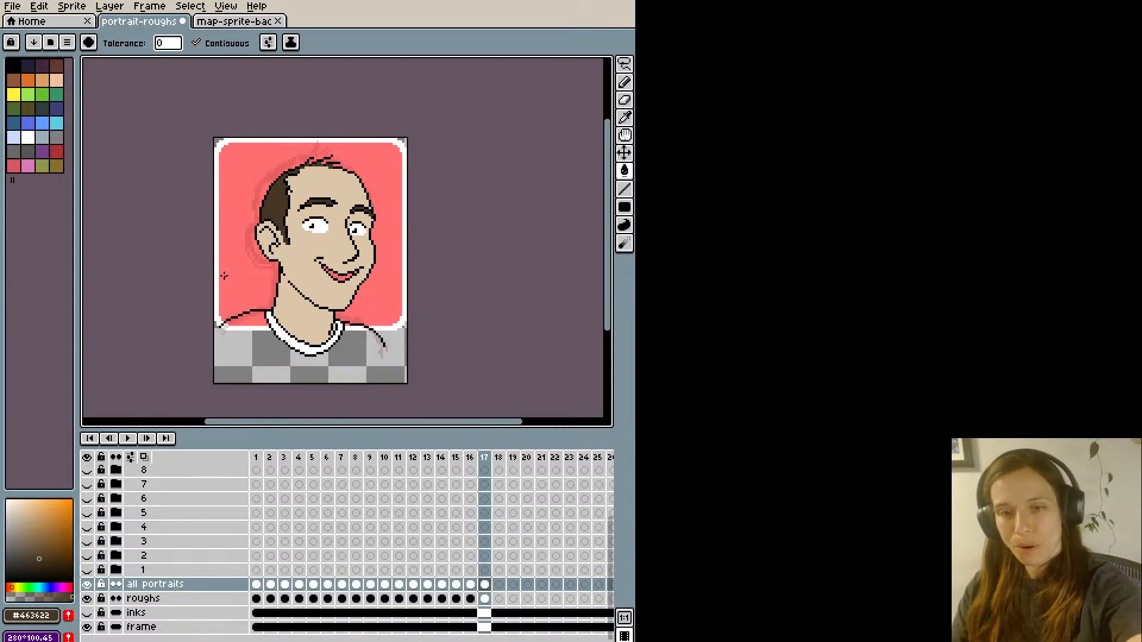
left_click(322, 225, "alt")
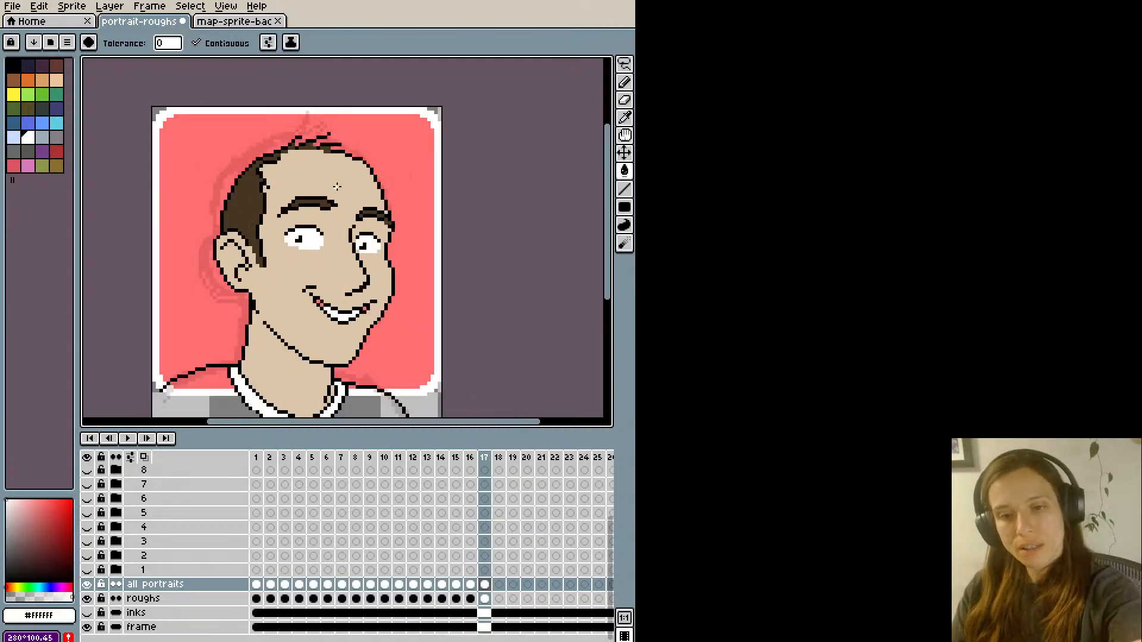
scroll(338, 200, "up", 2)
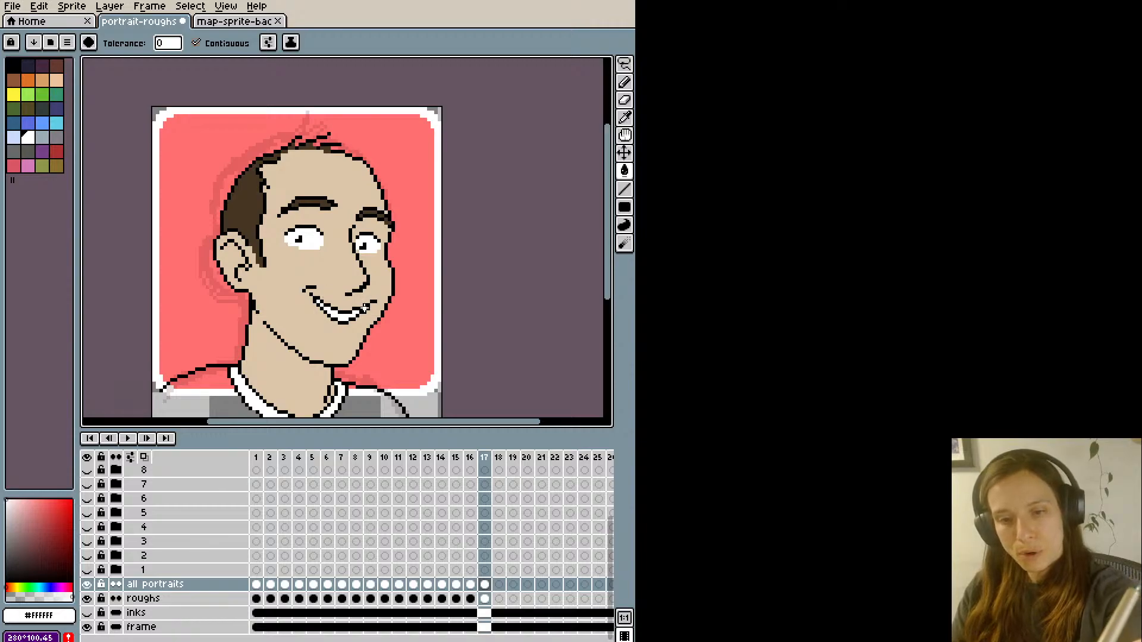
- Refine the far corner of the smile with black outline pixels and trim it with skin-coloured pixels
key("b")
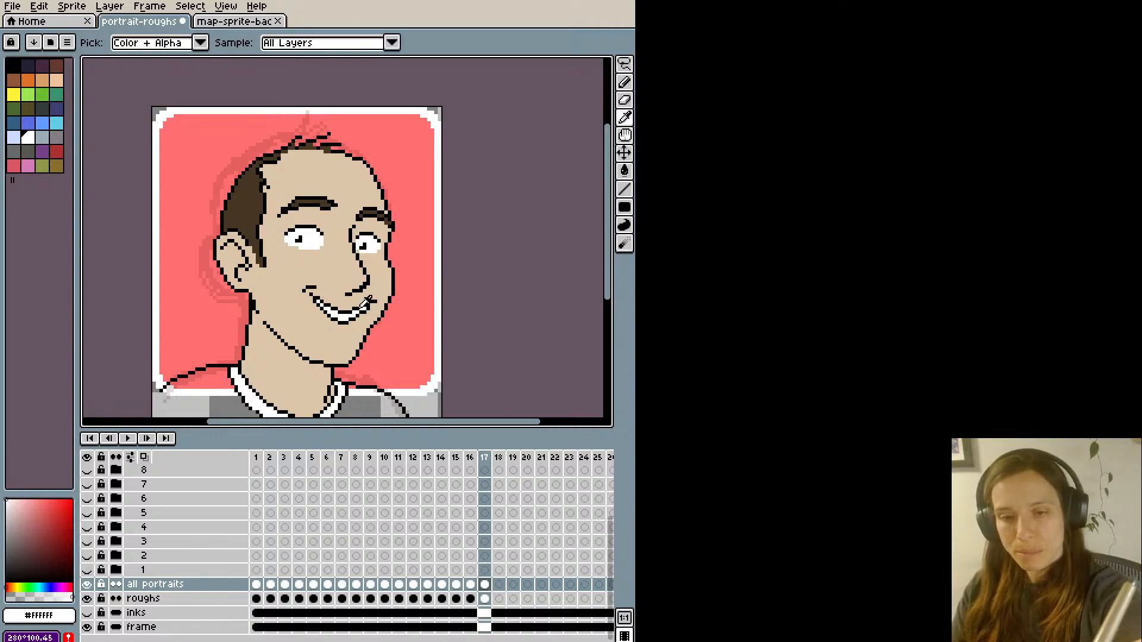
left_click(363, 303, "alt")
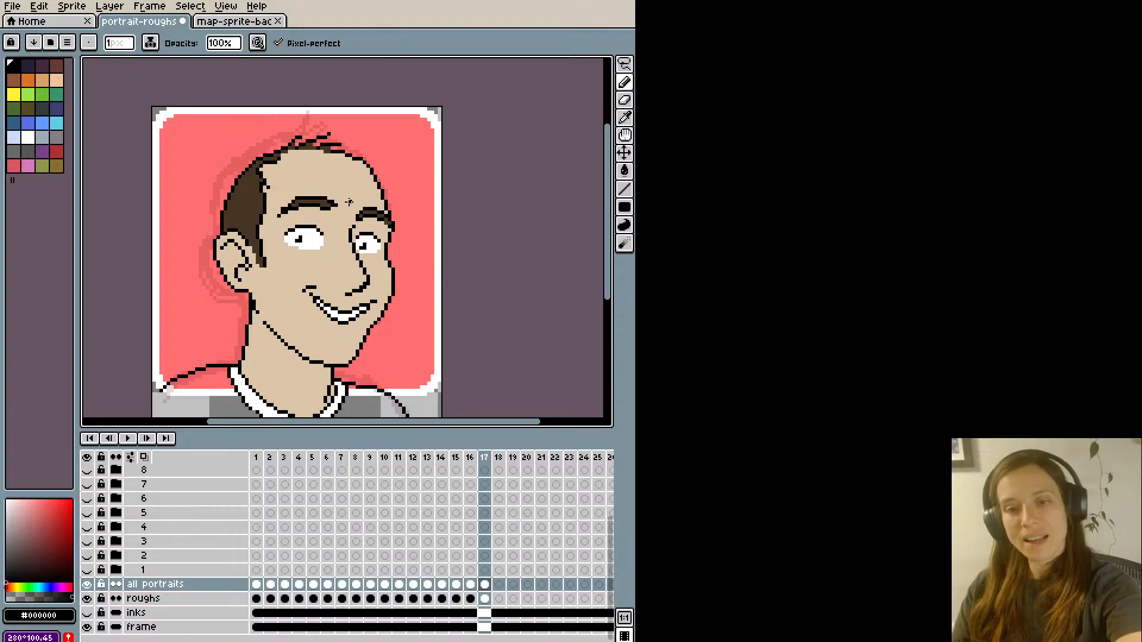
left_click(366, 304, "alt")
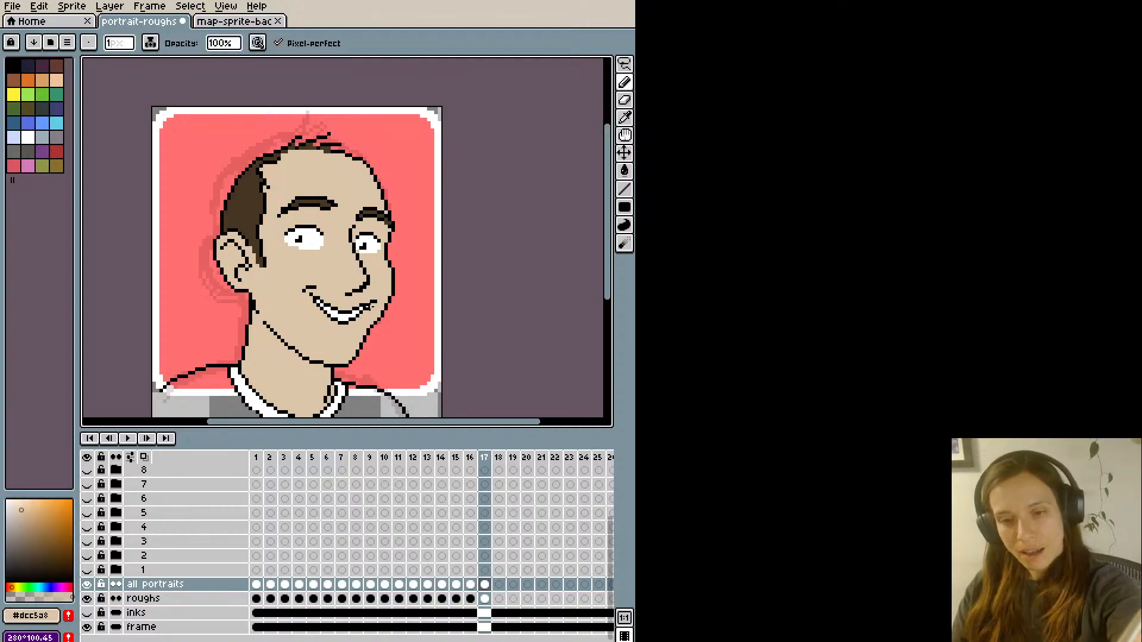
left_click(368, 301, "alt")
left_click(369, 299)
left_click(370, 304, "alt")
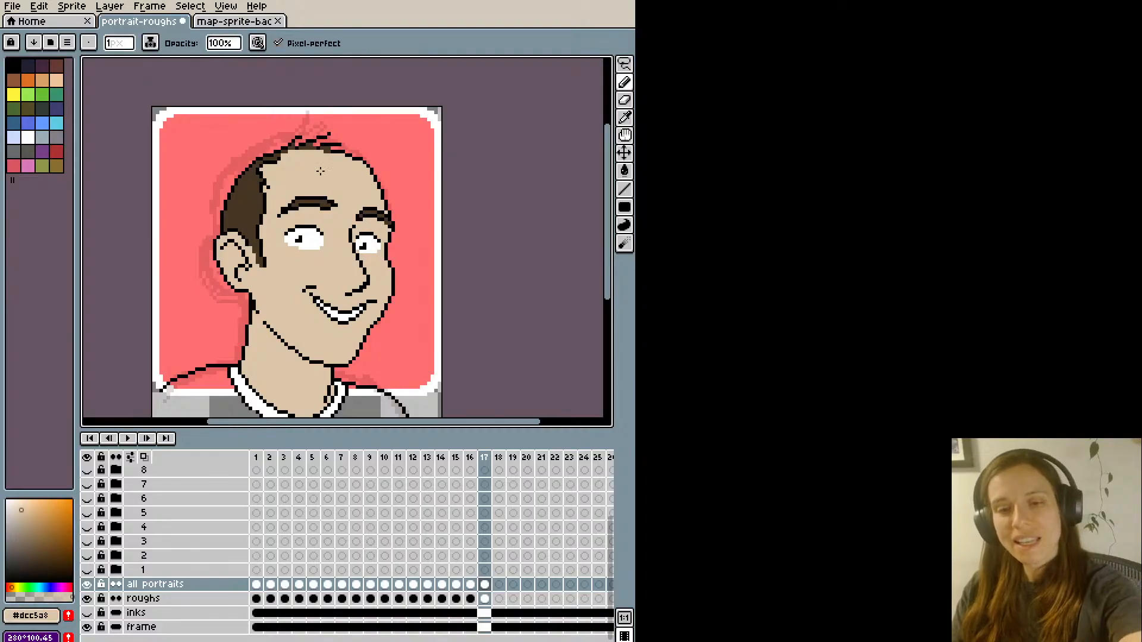
- Refine the inner end of the near eyebrow with dark brown #463622, skin-coloured and black pixels
scroll(320, 170, "down", 1)
scroll(345, 238, "up", 1)
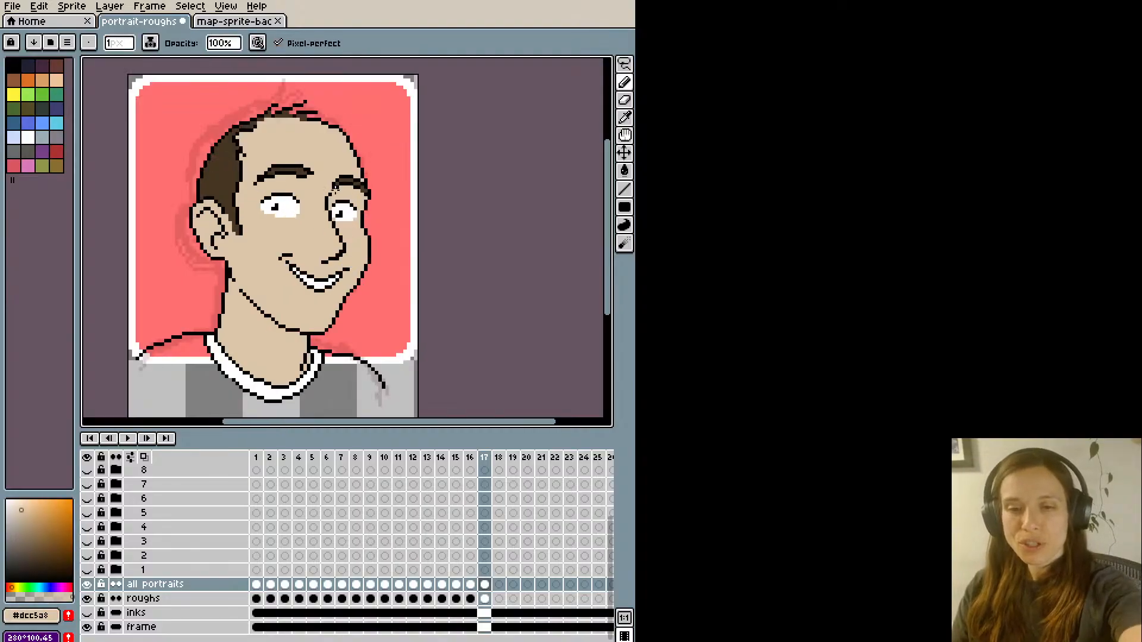
scroll(255, 246, "down", 1)
left_click_drag(233, 240, 238, 267)
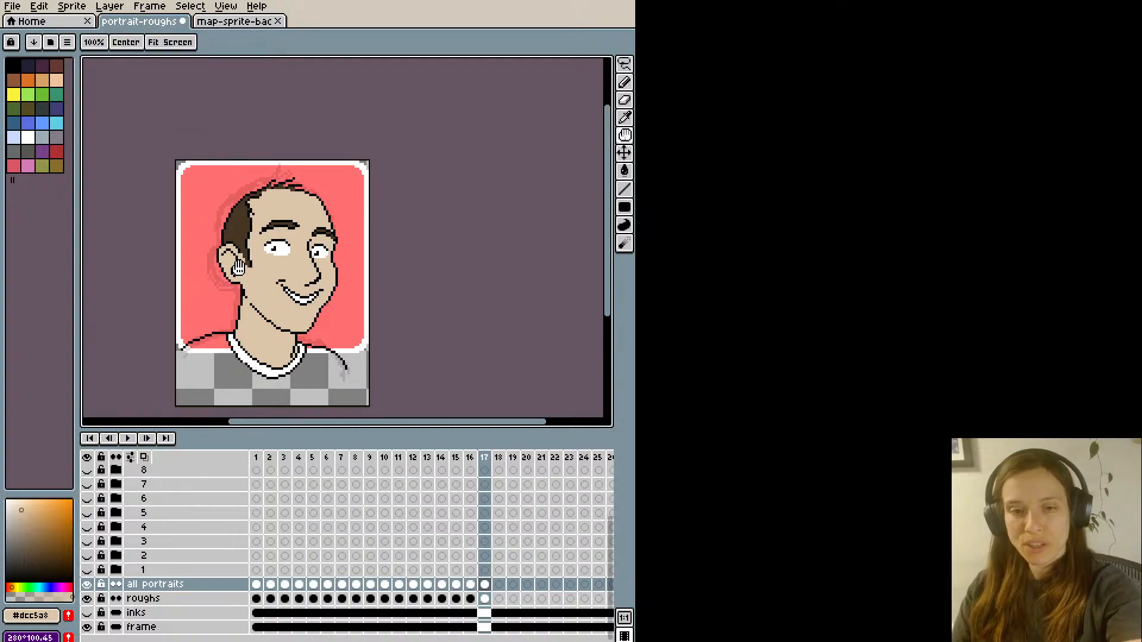
left_click_drag(172, 327, 188, 338)
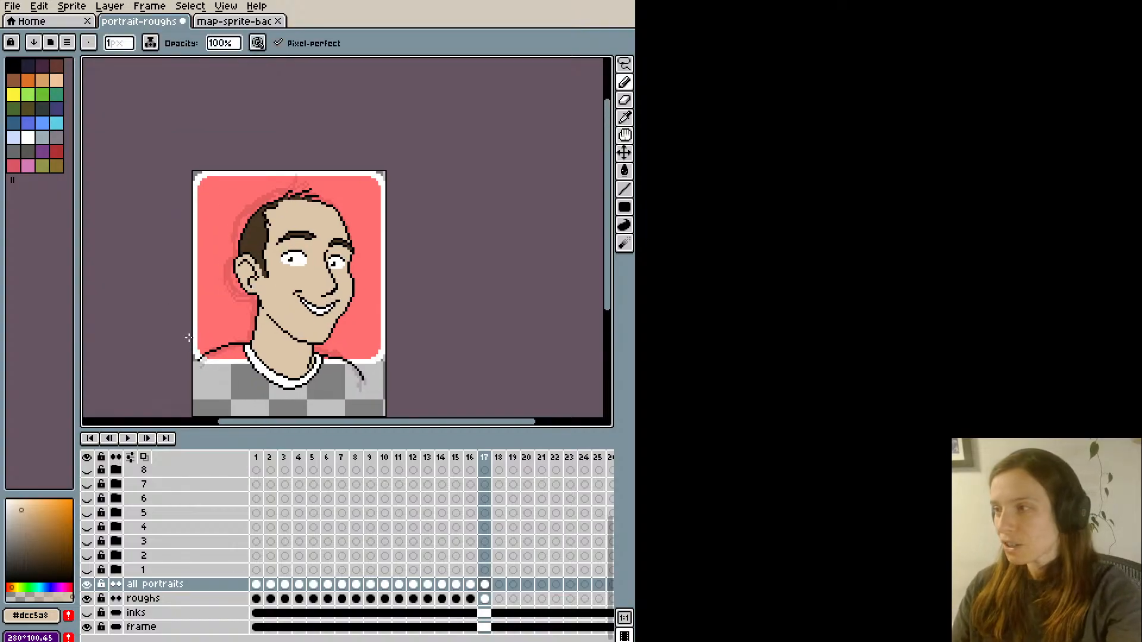
scroll(188, 337, "up", 1)
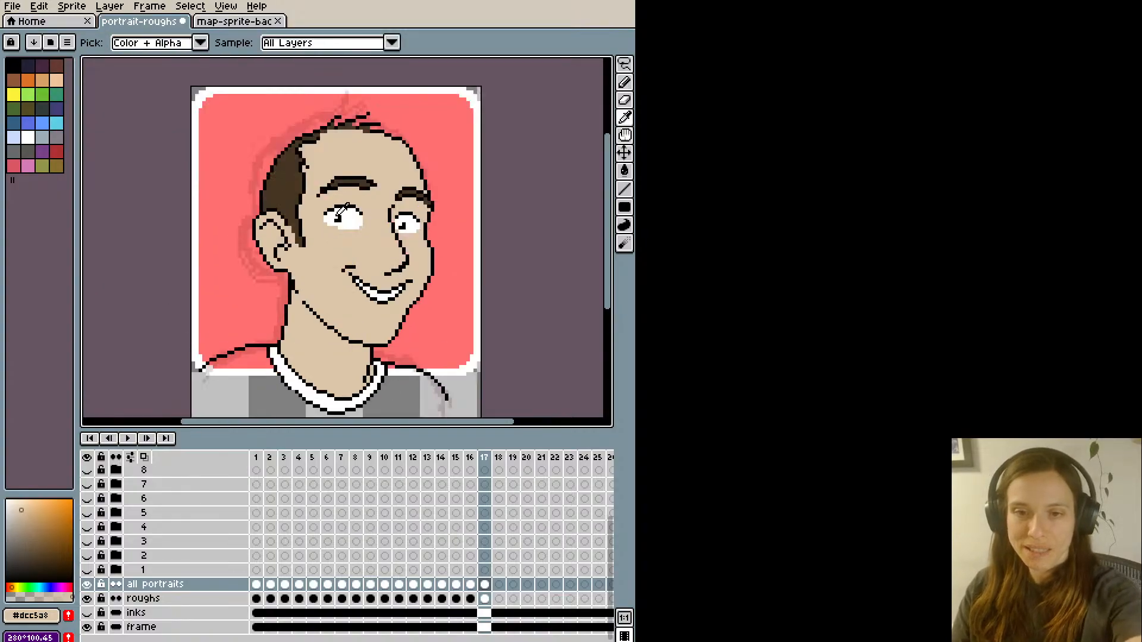
left_click(372, 186, "alt")
left_click(374, 186, "alt")
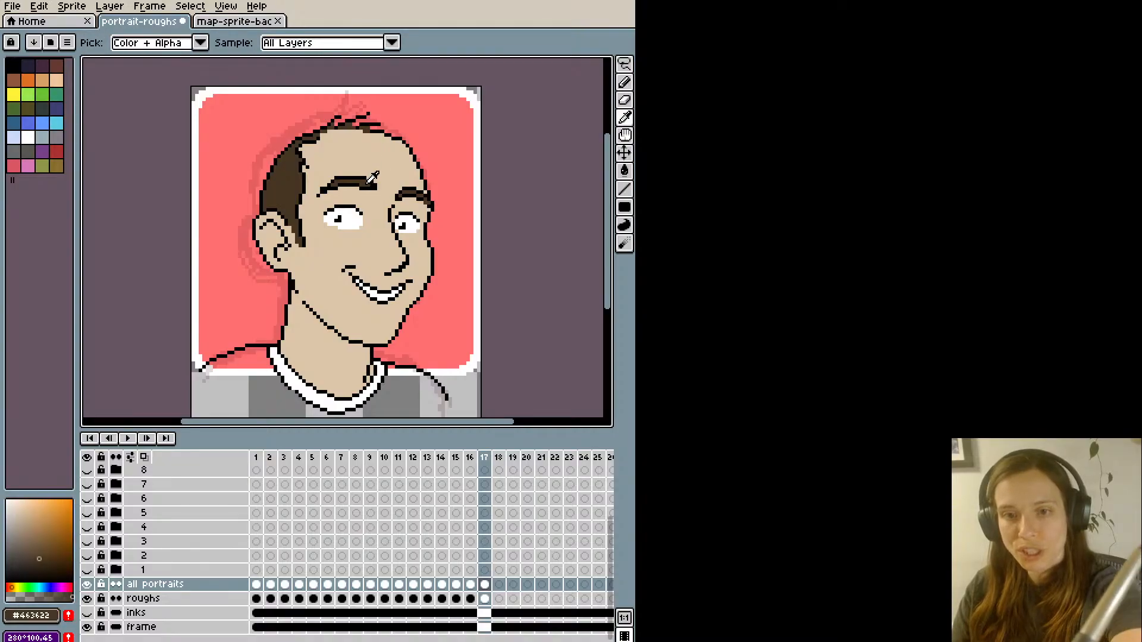
left_click(382, 189, "alt")
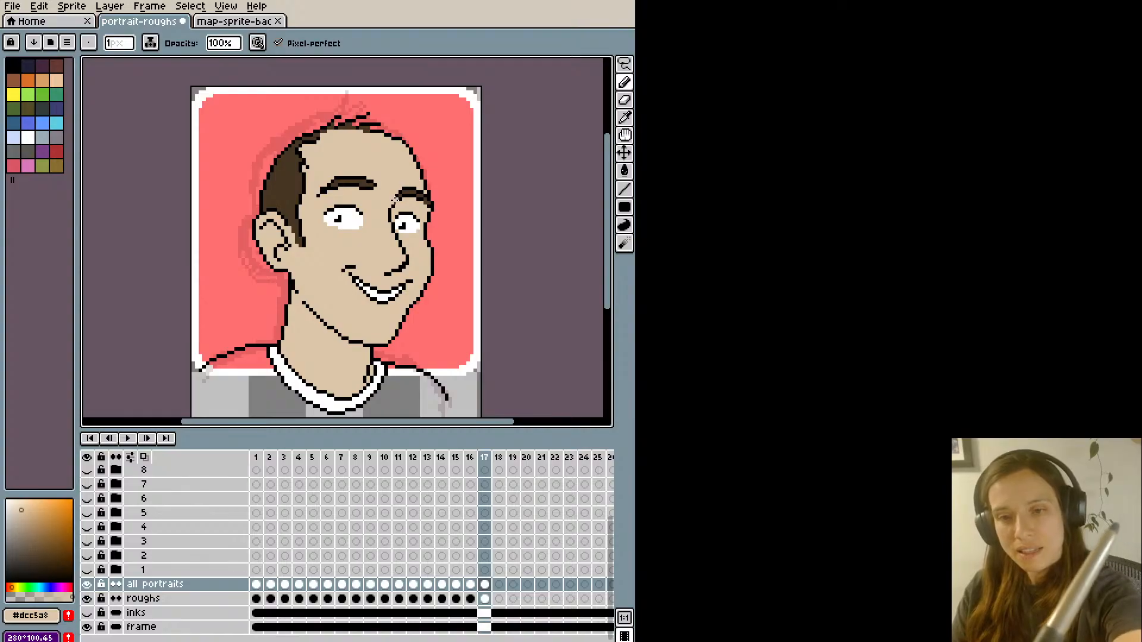
left_click(372, 183, "alt")
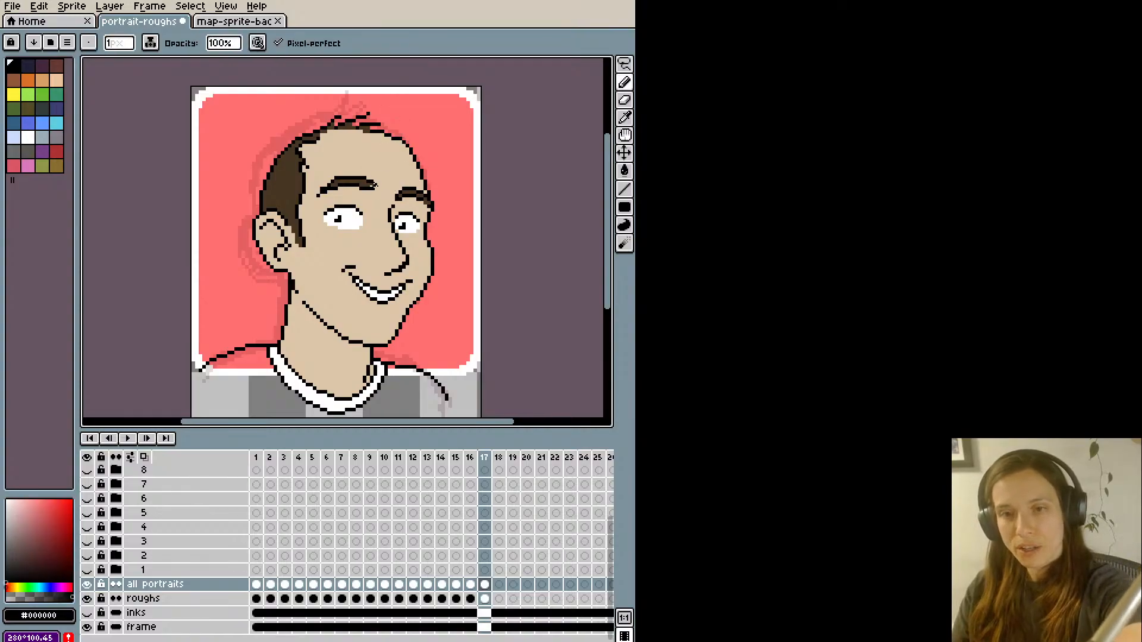
key("ctrl+z")
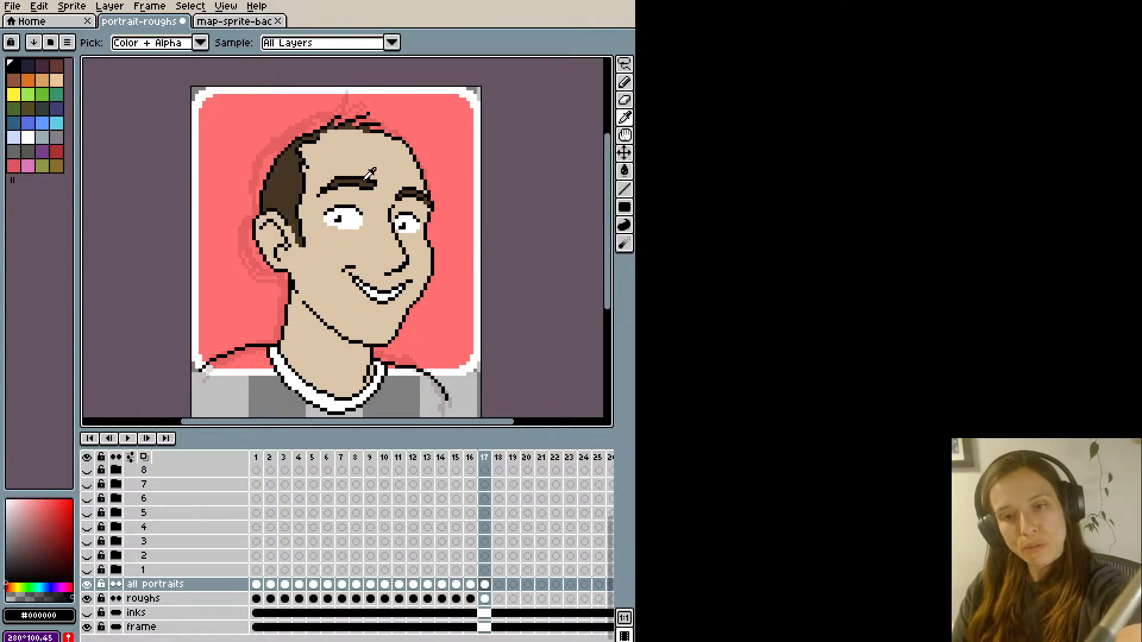
left_click(368, 178, "alt")
- Sample the shirt colour #7b3a2d from the map sprite, close off the portrait's shirt area with it and fill the shirt
scroll(360, 137, "down", 1)
left_click_drag(363, 139, 361, 176)
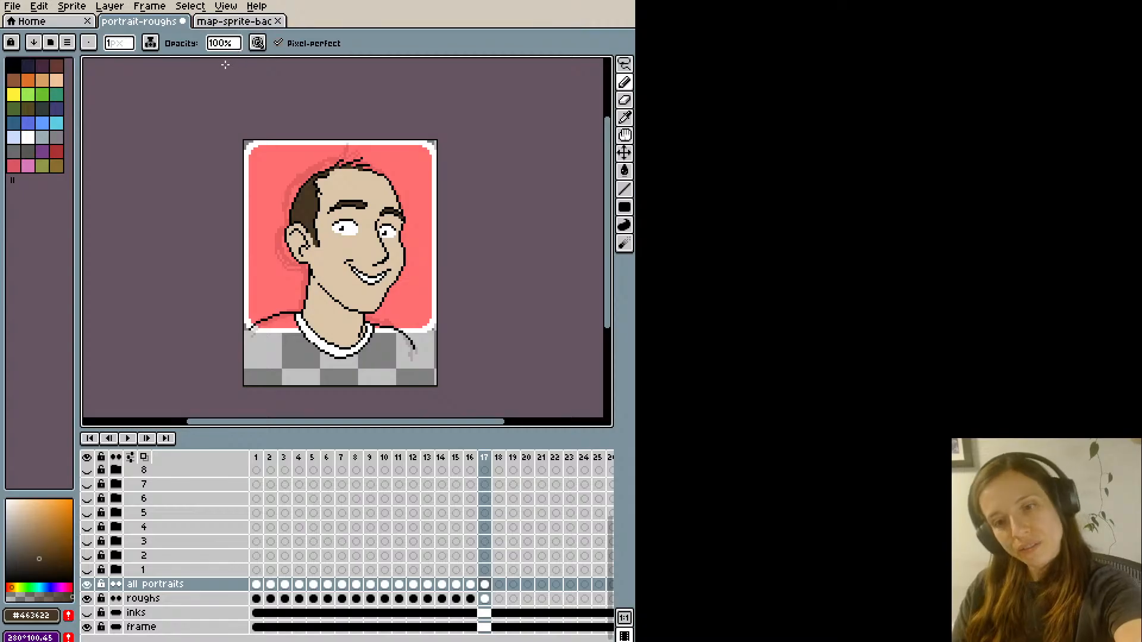
left_click(238, 22)
left_click(360, 290, "alt")
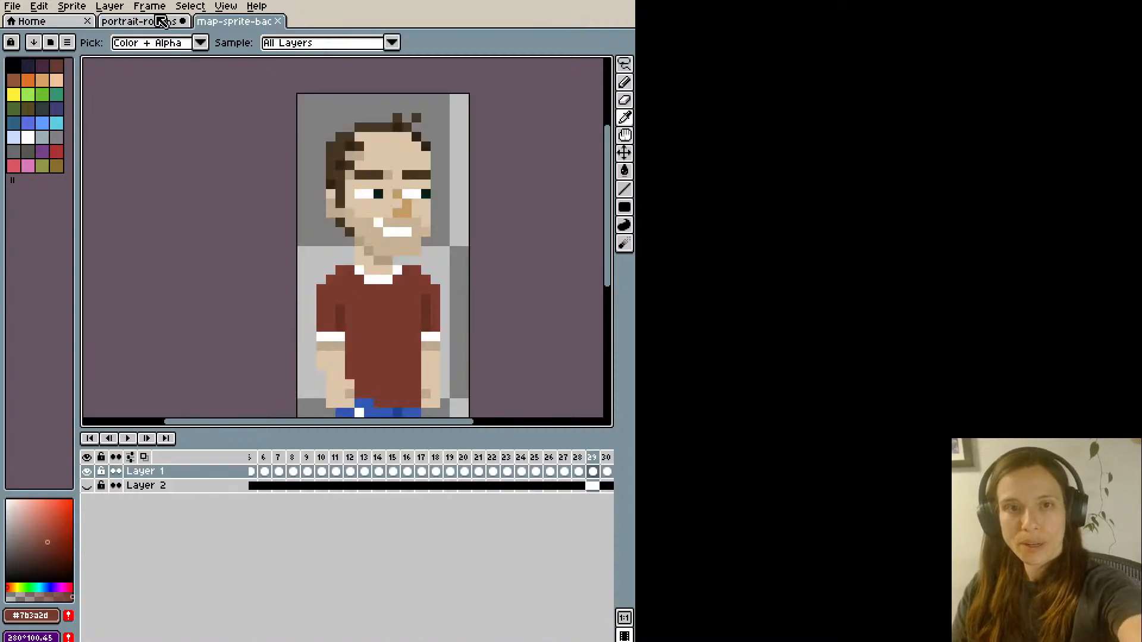
left_click(157, 21)
mouse_move(251, 331)
left_mouse_down()
mouse_move(282, 375)
mouse_move(314, 381)
mouse_move(381, 384)
mouse_move(410, 352)
left_mouse_up()
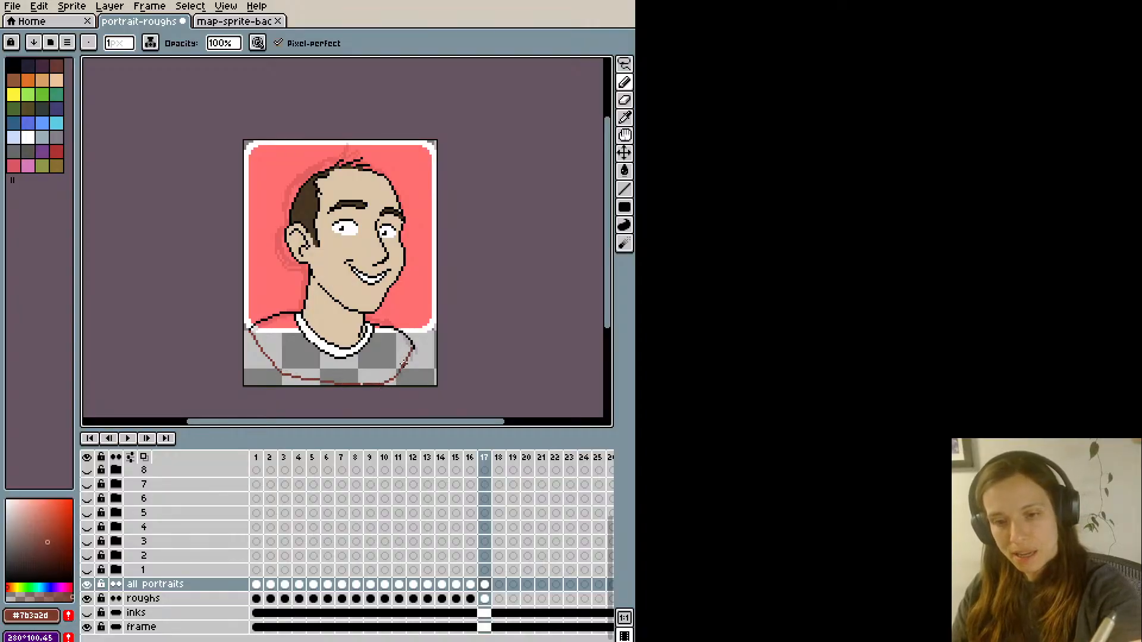
key("g")
left_click(377, 347)
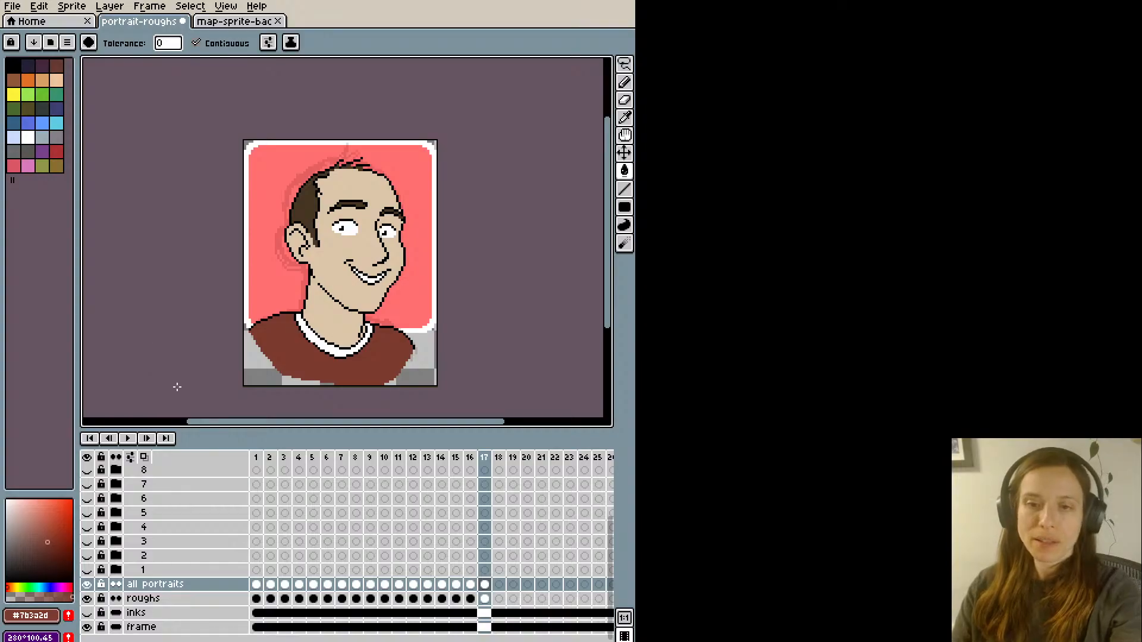
- Rework the front neck line between chin and collar with skin-coloured #dcc5a8 and black pixels, erasing the stray pixel beside it
left_click(356, 330, "alt")
key("b")
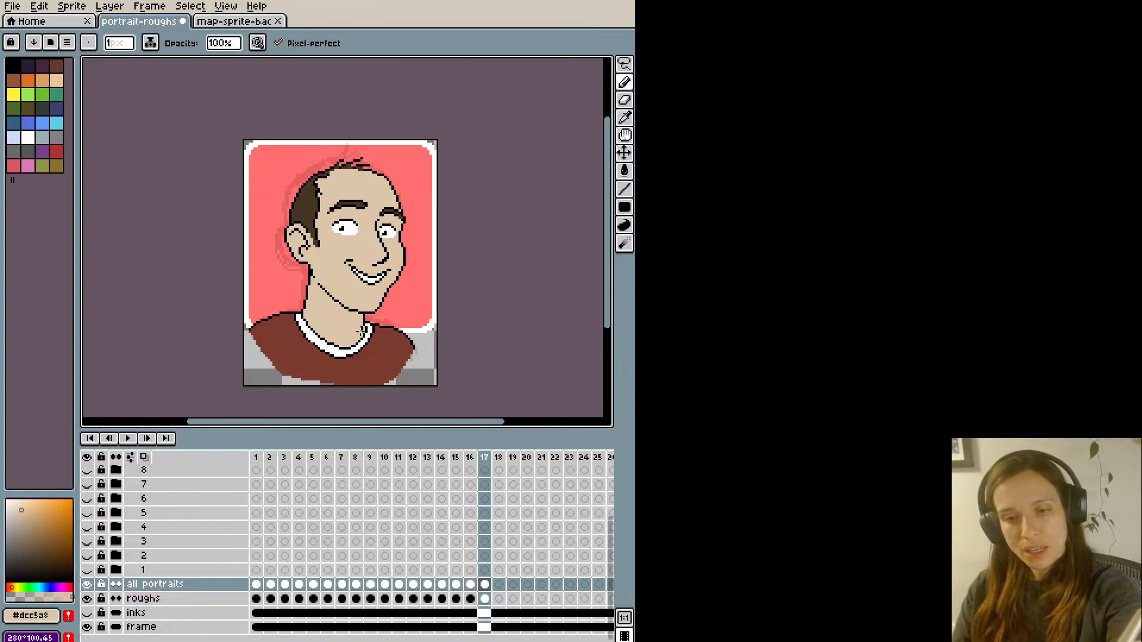
left_click(361, 326, "alt")
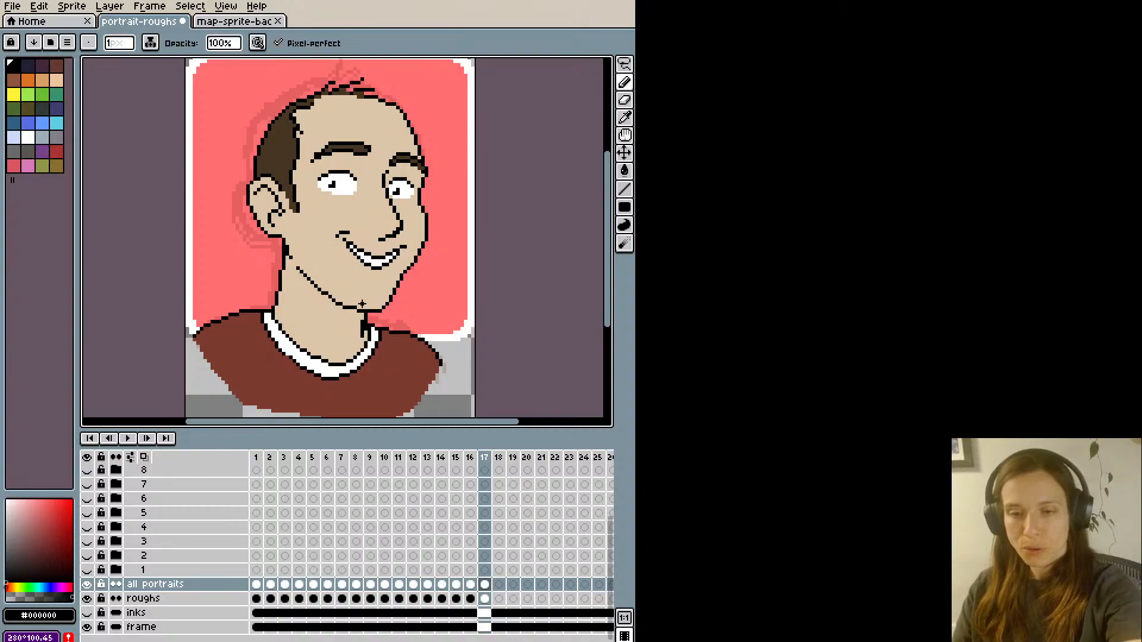
left_click(368, 333, "alt")
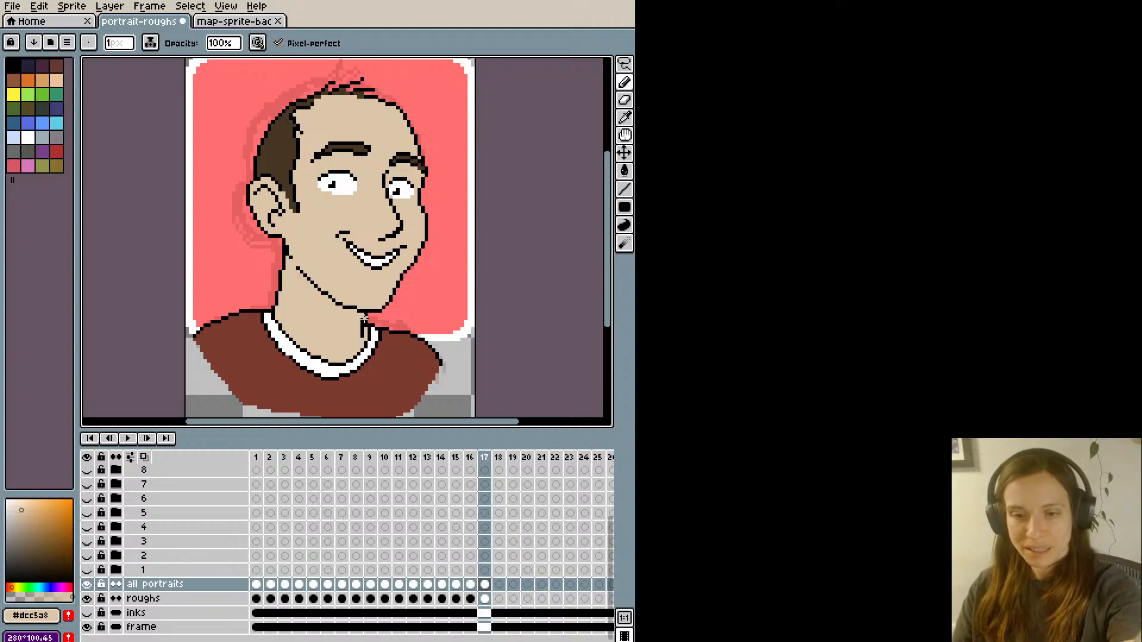
key("e")
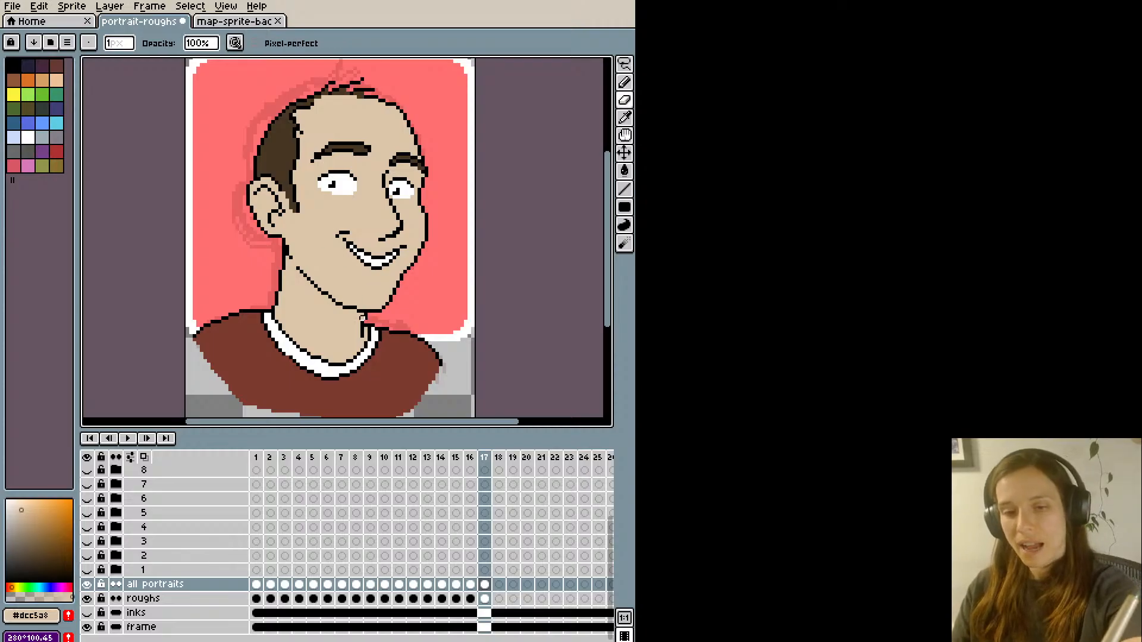
left_click(365, 318)
key("b")
left_click(363, 320, "alt")
left_click_drag(362, 318, 365, 313)
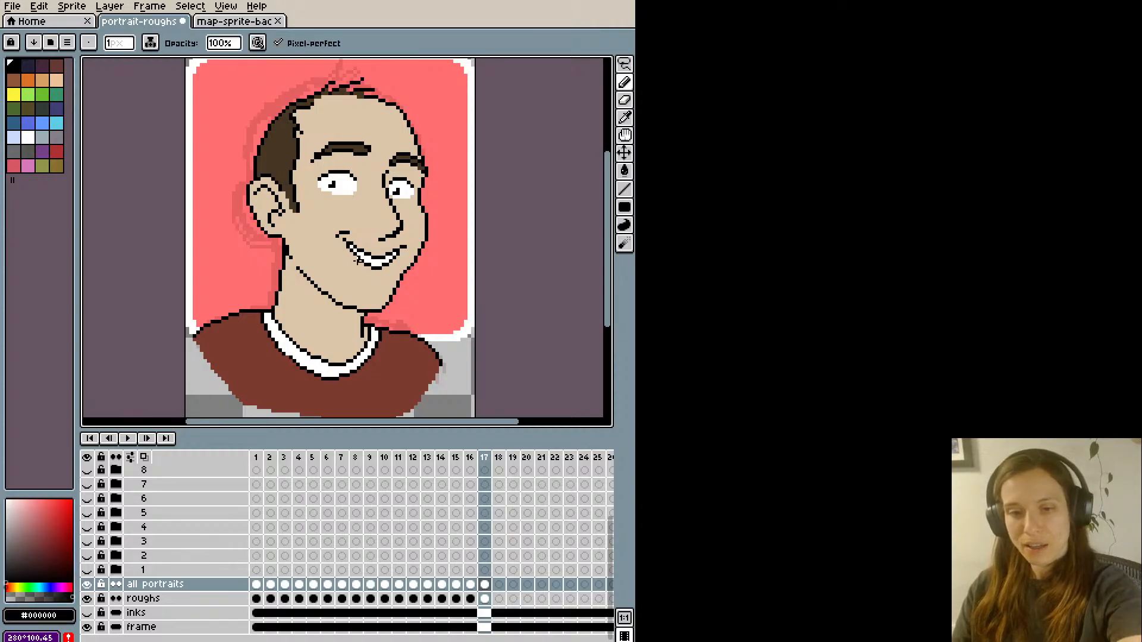
- Trim the lower end of the front neck line inside the collar with skin-coloured pixels
scroll(357, 260, "down", 1)
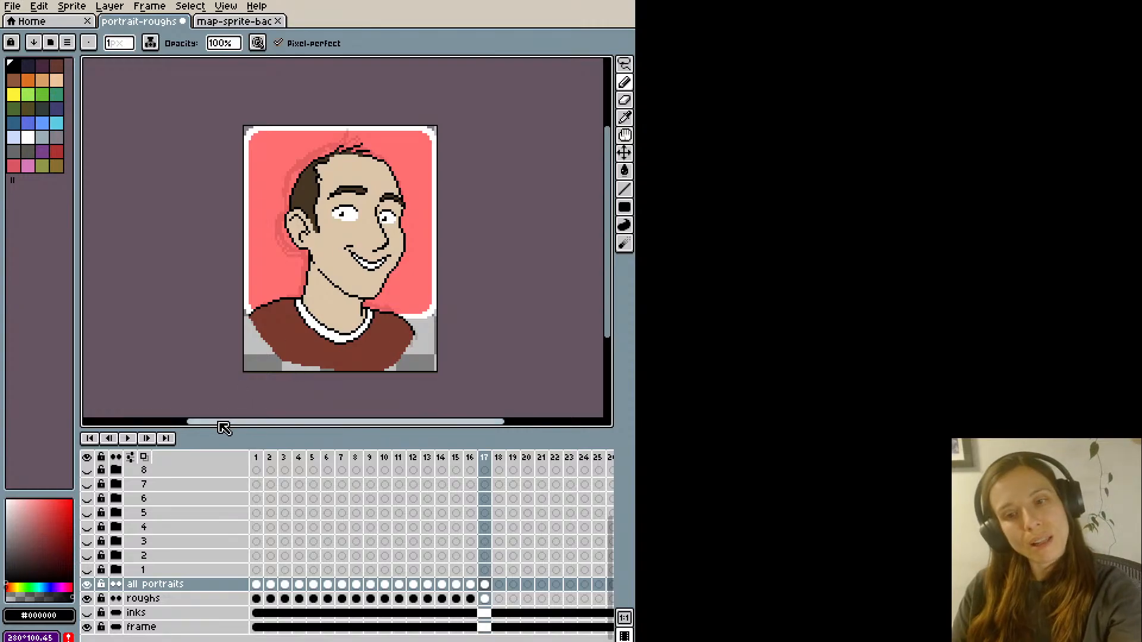
scroll(262, 400, "up", 1)
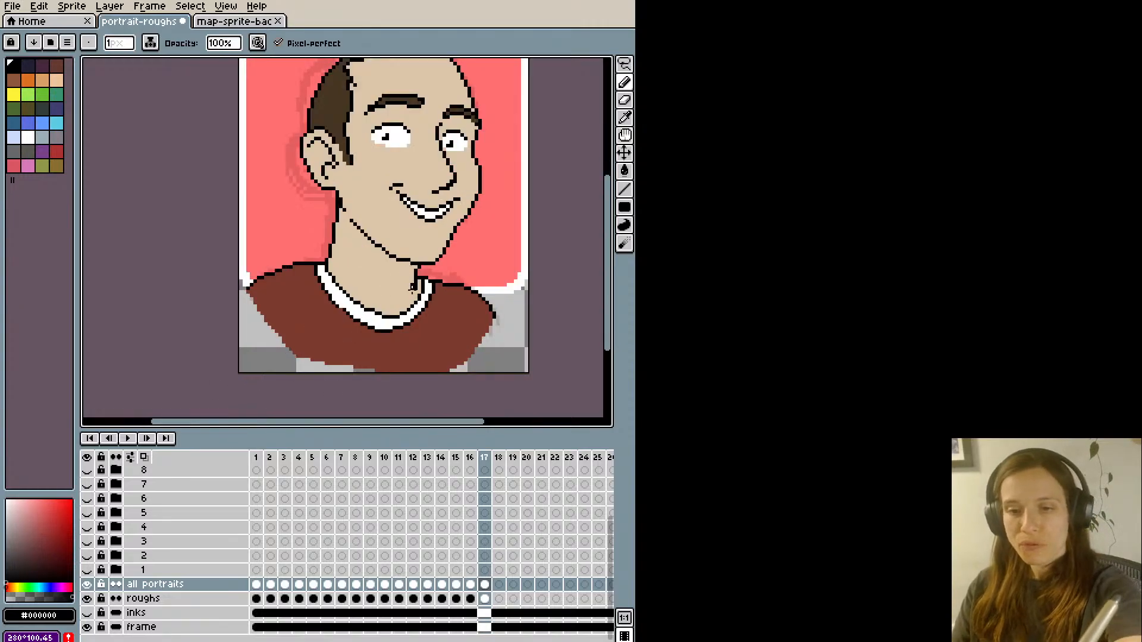
left_click(410, 289, "alt")
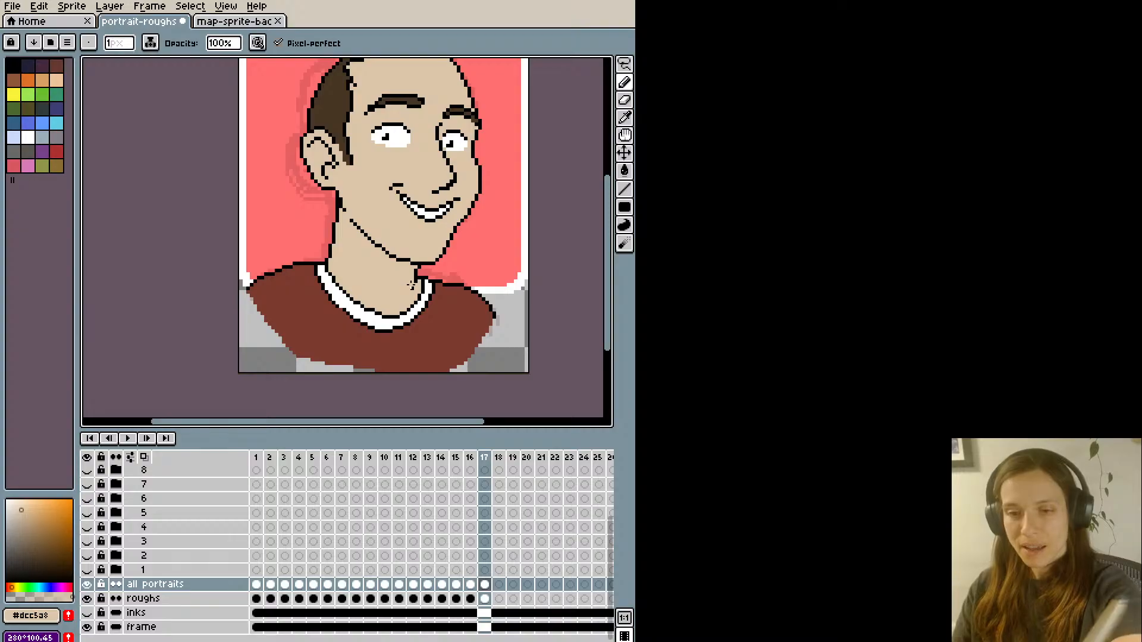
scroll(407, 274, "down", 1)
scroll(407, 270, "up", 1)
- Clean up the start of the jaw line below the ear lobe with skin-coloured and black pixels
key("alt")
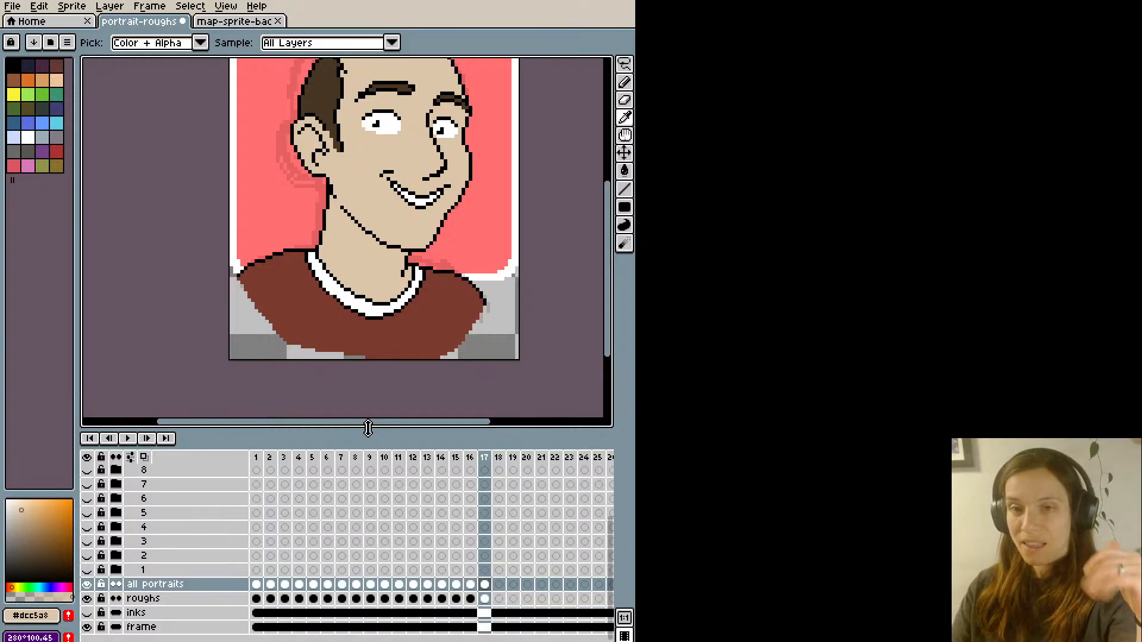
key("space")
left_click_drag(226, 283, 229, 324)
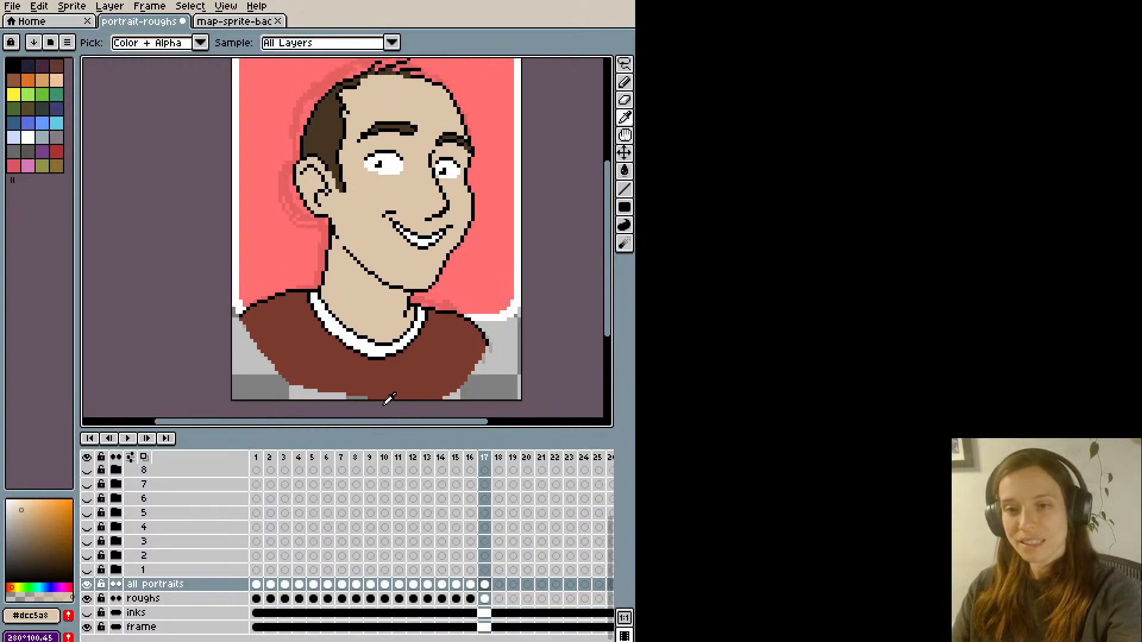
key("b")
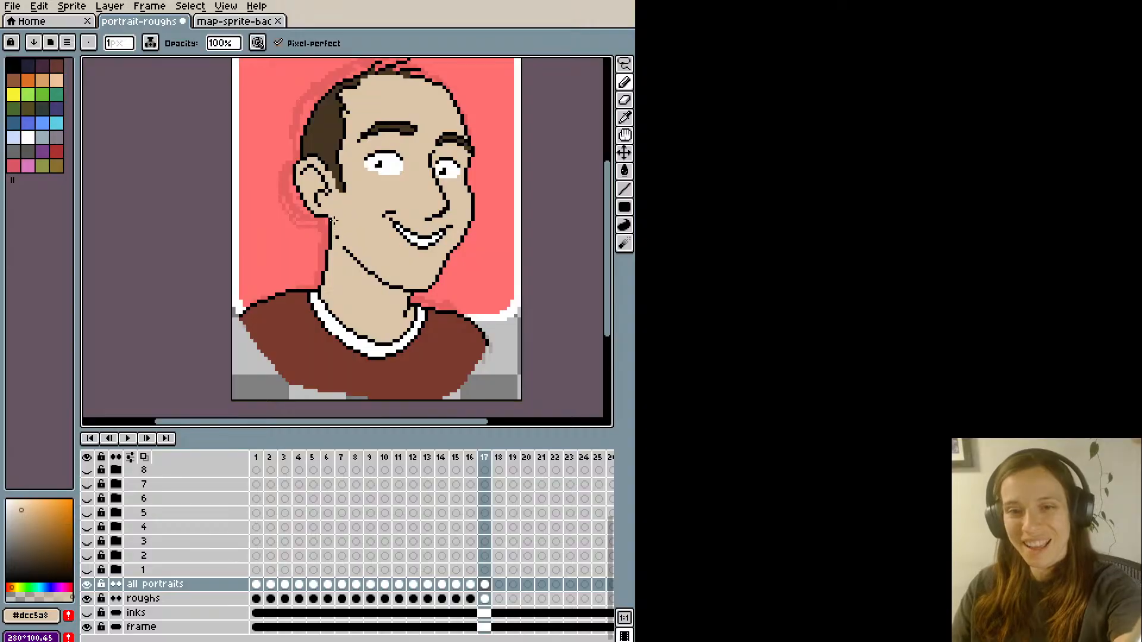
left_click(331, 221, "alt")
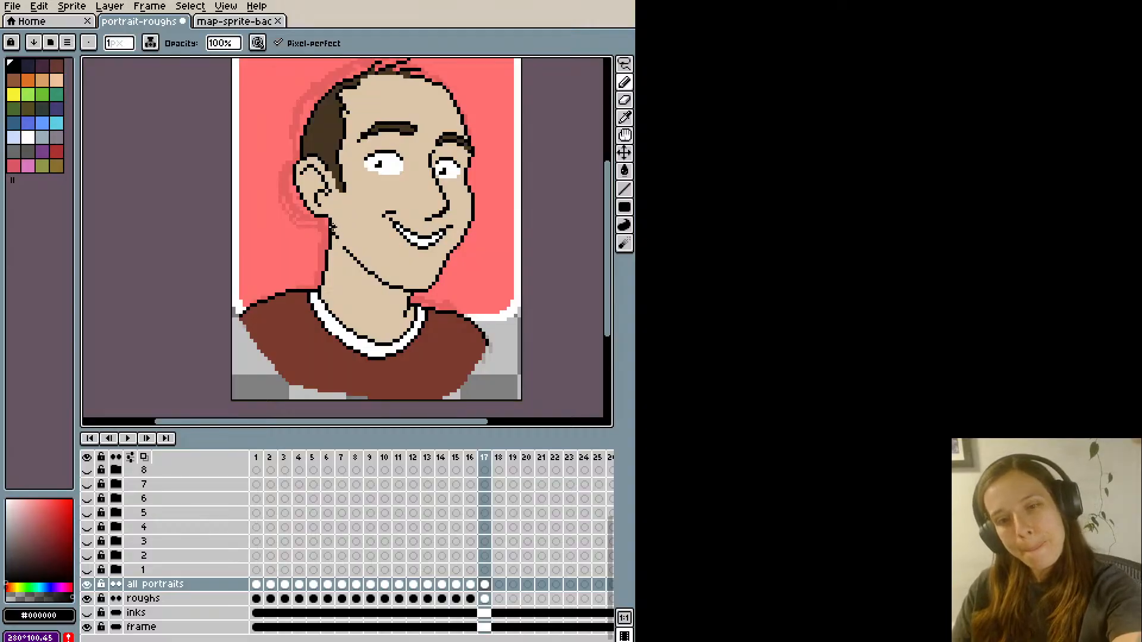
scroll(308, 175, "down", 1)
scroll(313, 174, "up", 1)
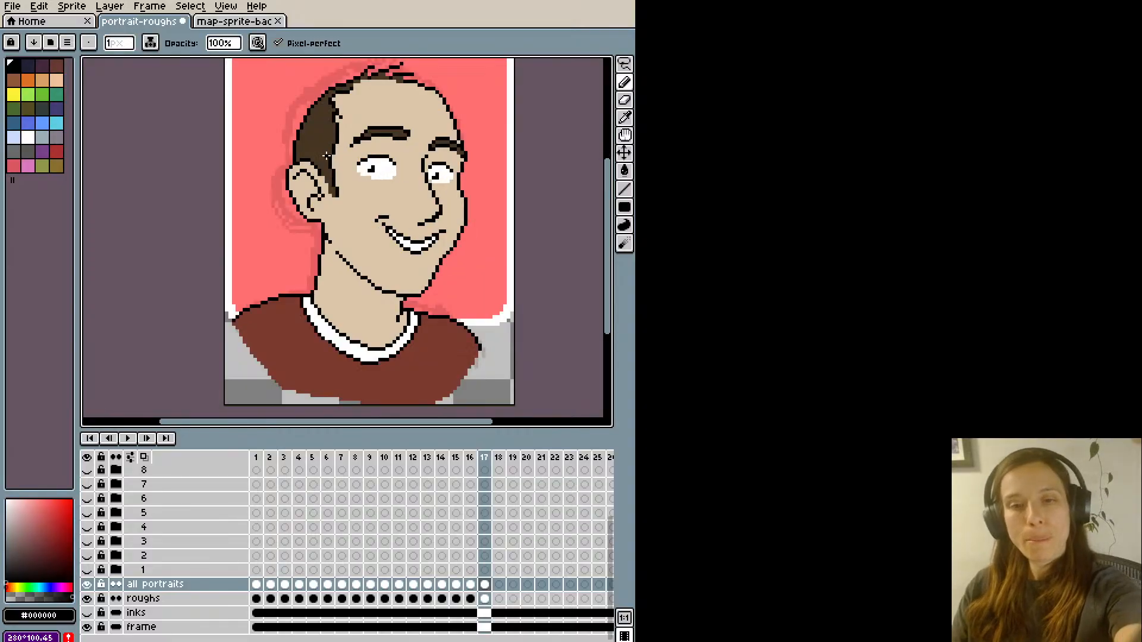
- Thicken the outline at the nape just below the ear with black pixels and undo the unwanted strokes
left_click(321, 226, "alt")
scroll(322, 226, "up", 1)
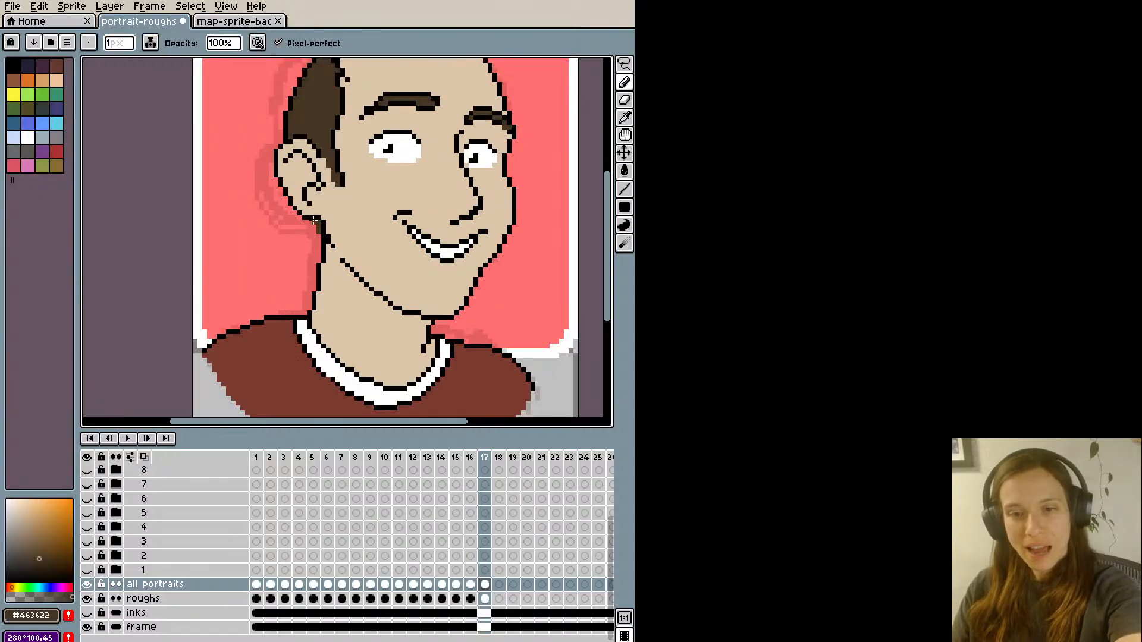
left_click(315, 179, "alt")
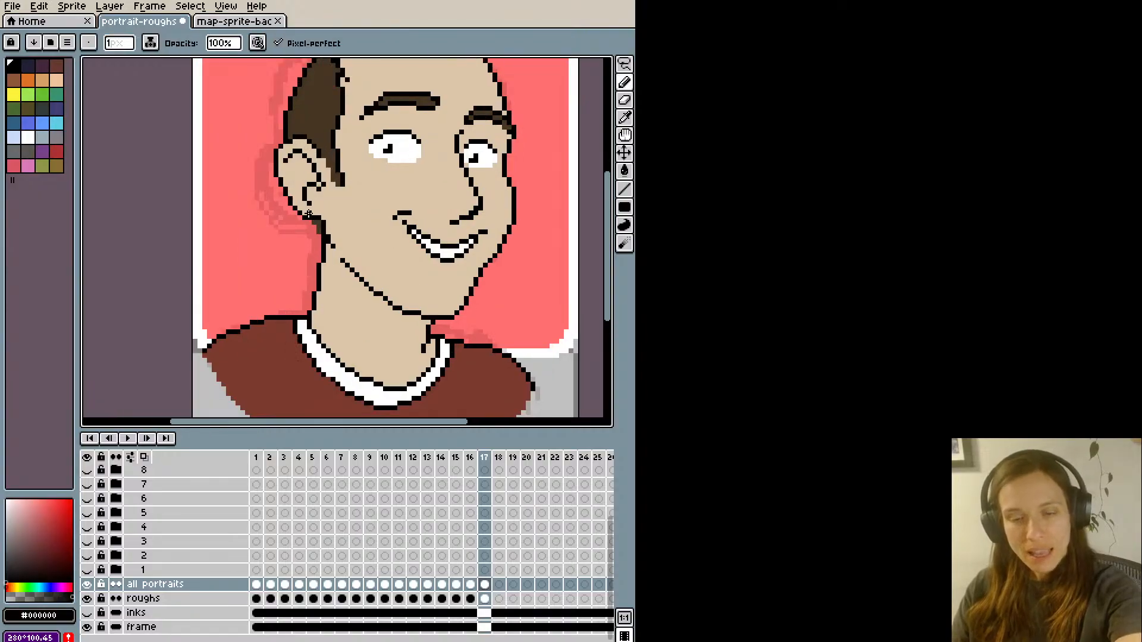
left_click_drag(314, 225, 320, 240)
scroll(315, 219, "down", 2)
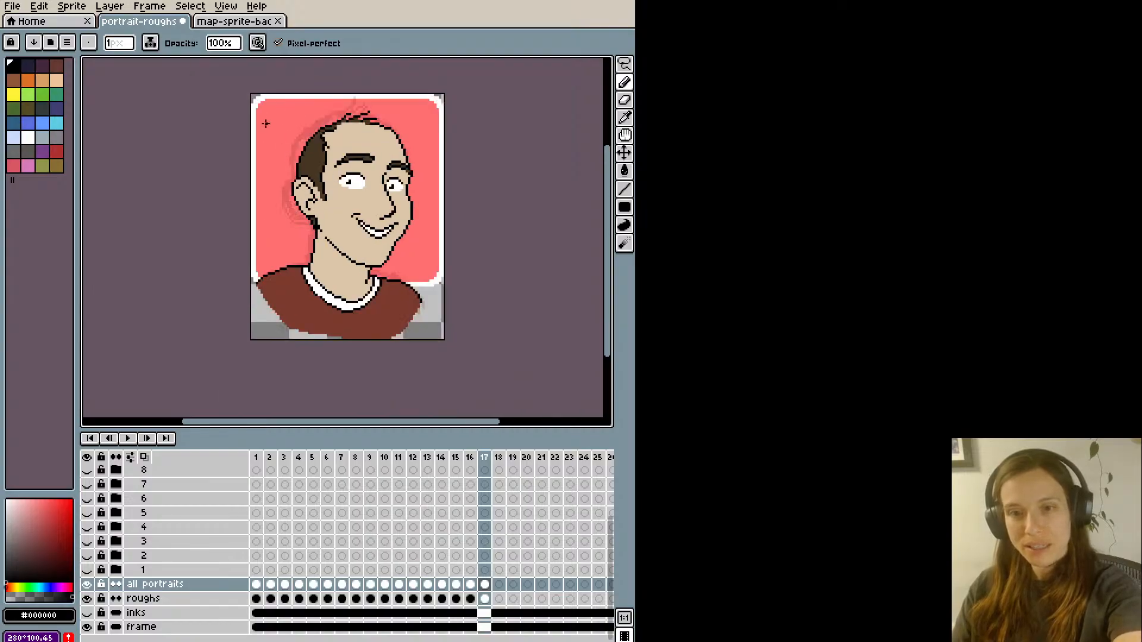
key("ctrl+z")
scroll(286, 179, "up", 2)
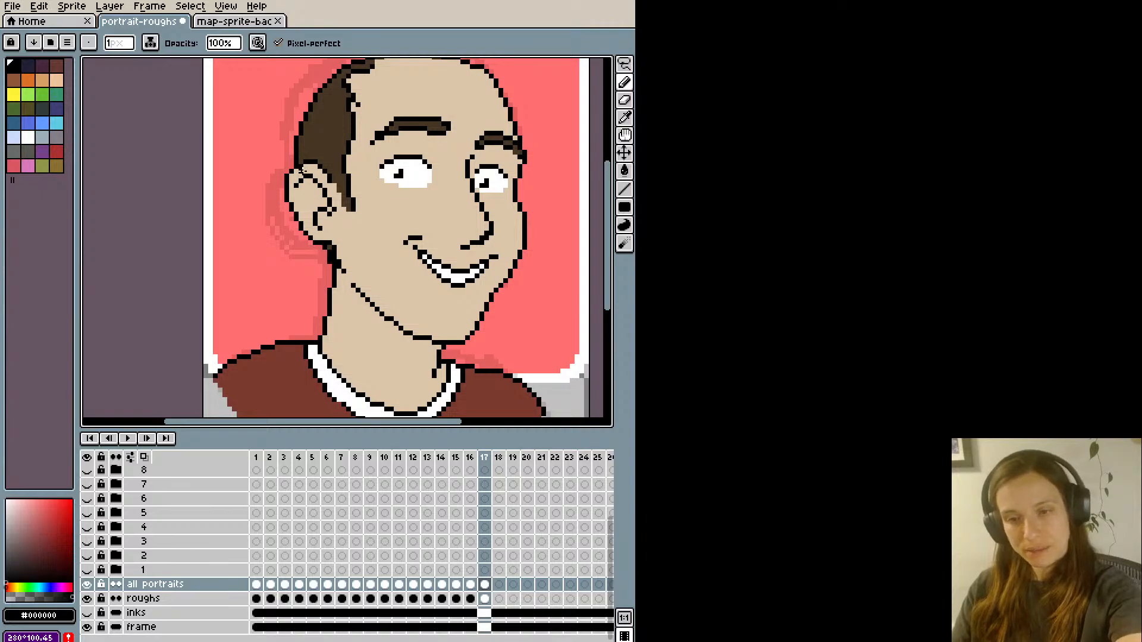
key("ctrl+z")
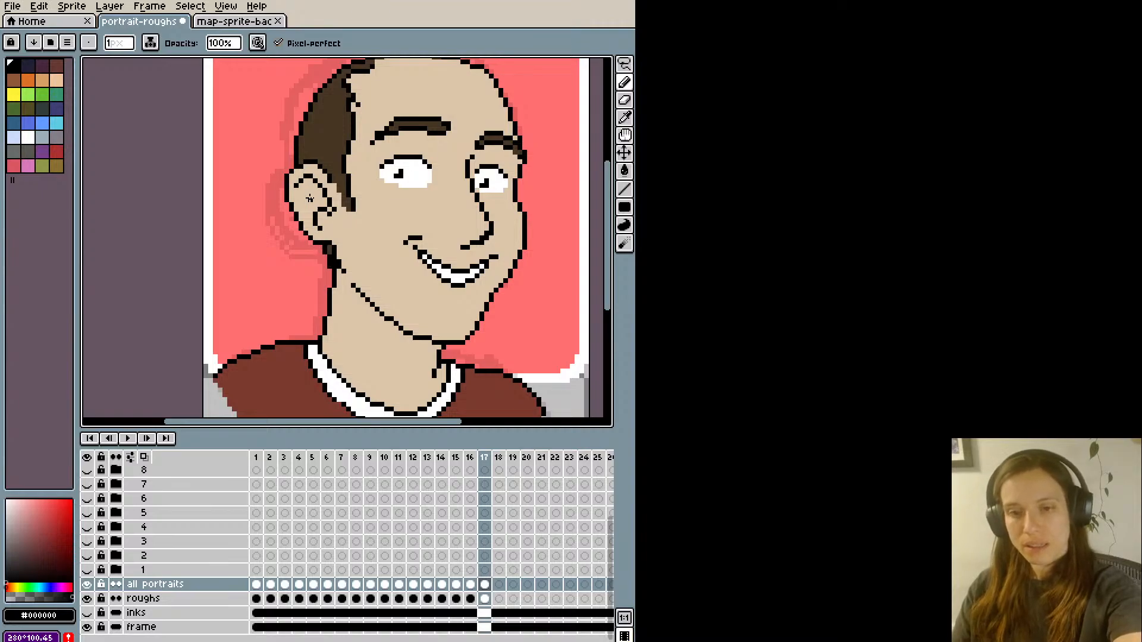
- Touch up the front of the hair tuft on top of the head with dark brown #463622 pixels and undo the last stroke
scroll(311, 200, "down", 1)
key("space")
left_click_drag(307, 155, 320, 252)
scroll(392, 148, "up", 1)
left_click(382, 195, "alt")
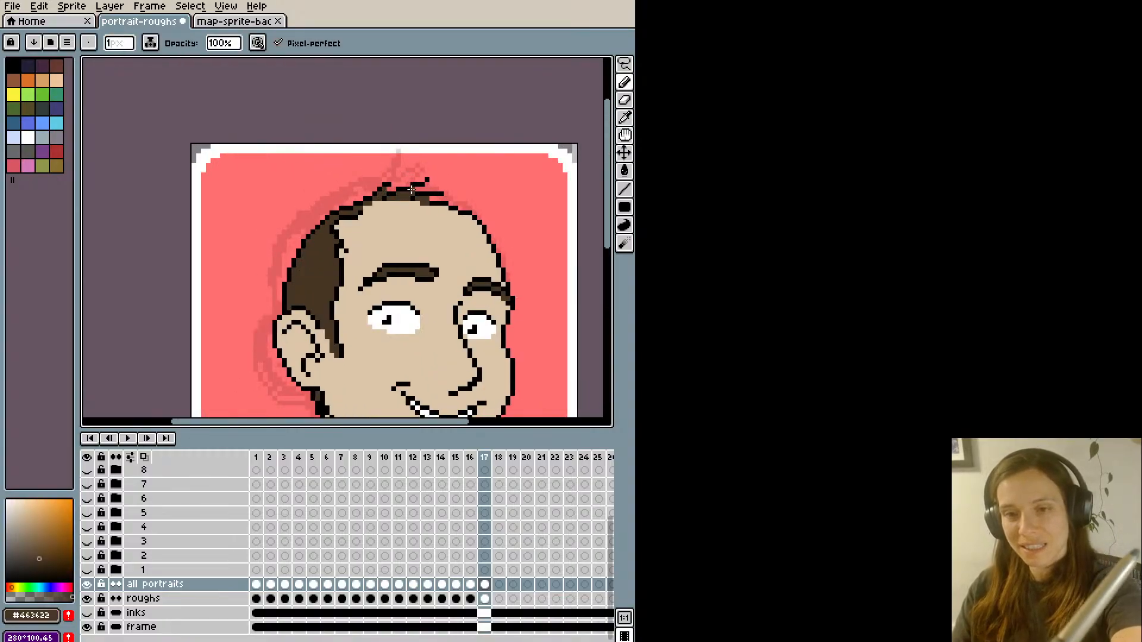
scroll(416, 189, "down", 1)
scroll(401, 146, "down", 1)
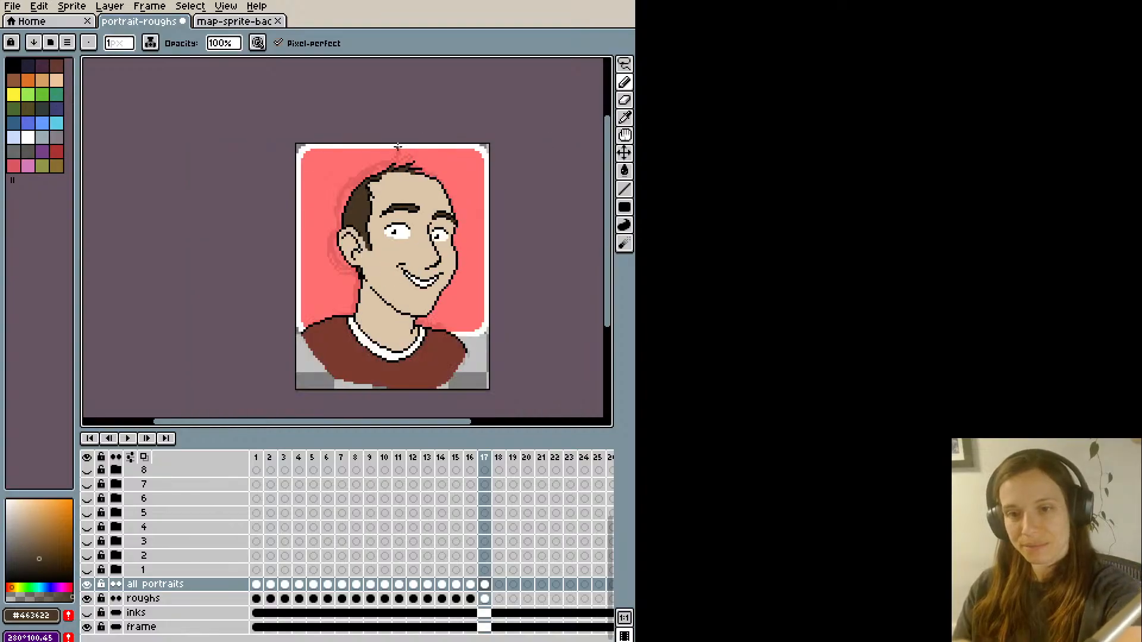
scroll(410, 179, "up", 2)
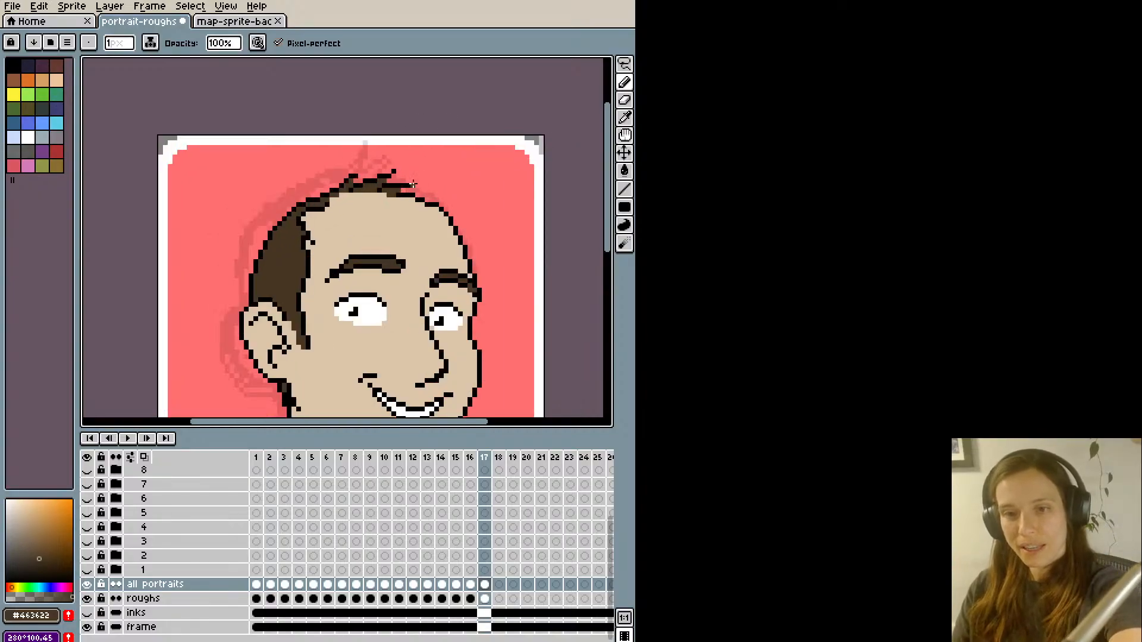
key("ctrl+z")
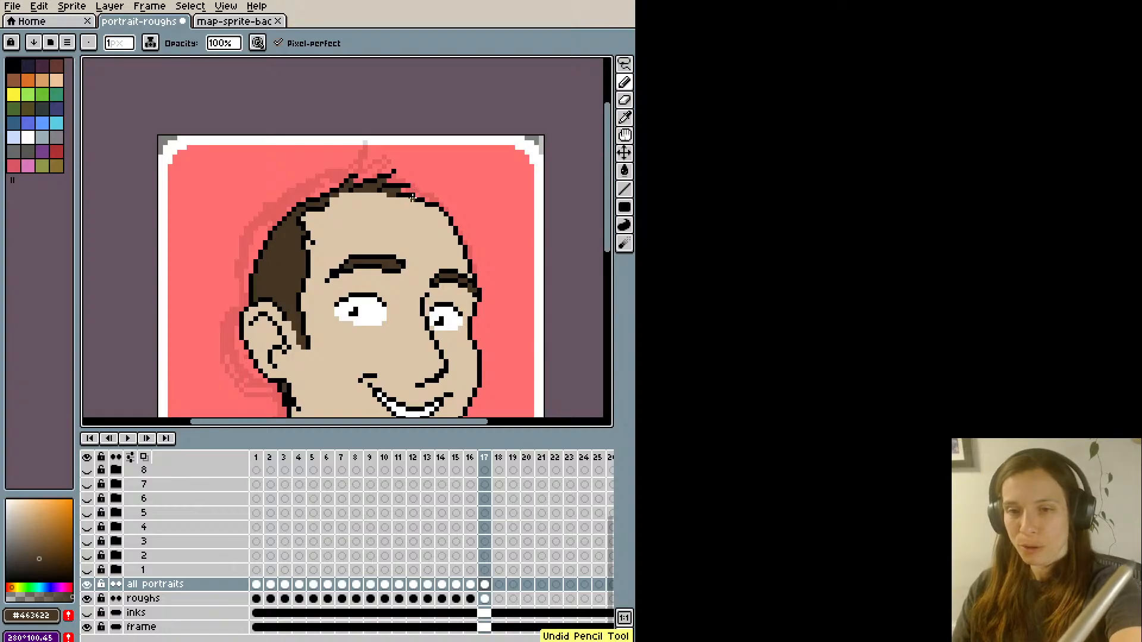
- Refine the head outline just in front of the tuft with black, brown #463622 and skin-coloured #dcc5a8 pixels
left_click(420, 196, "alt")
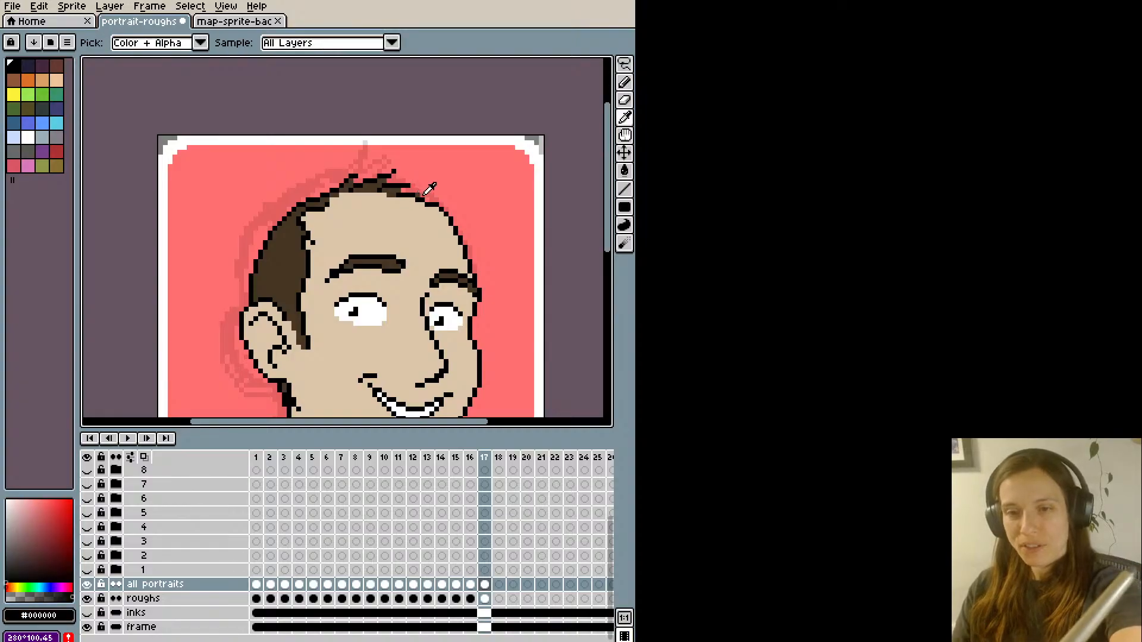
left_click(421, 197, "alt")
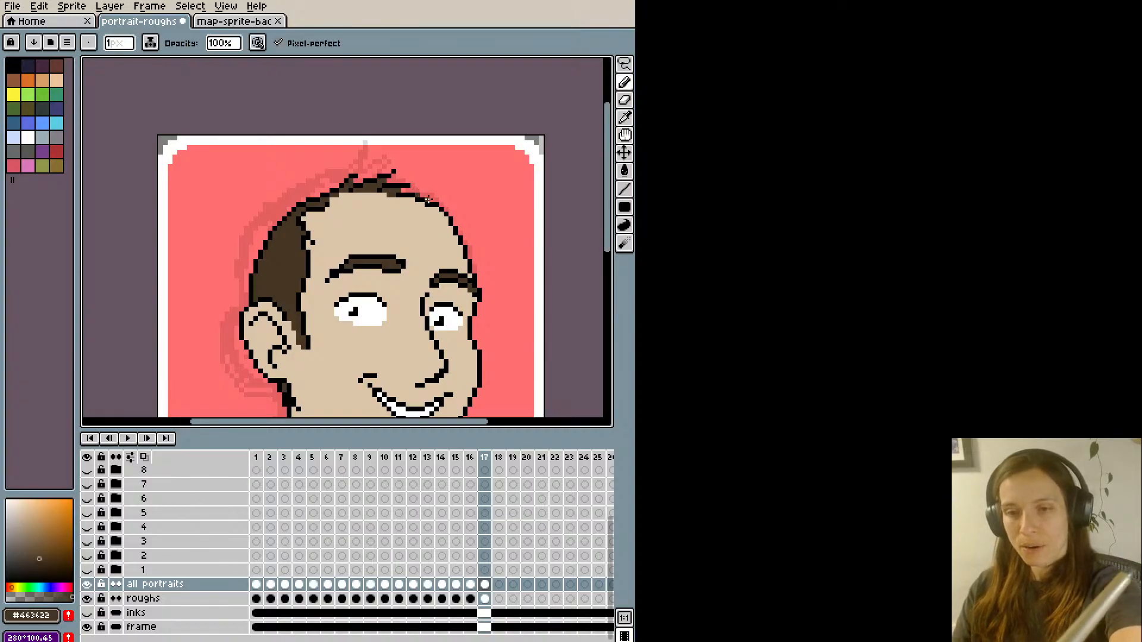
scroll(419, 186, "down", 3)
scroll(419, 186, "up", 3)
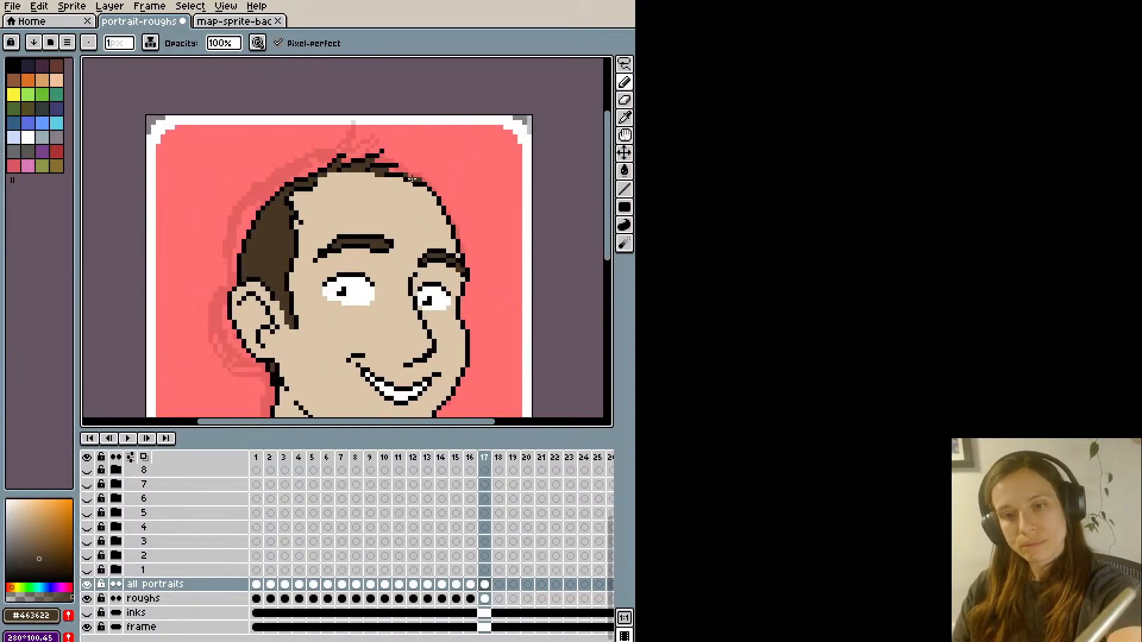
left_click(416, 182, "alt")
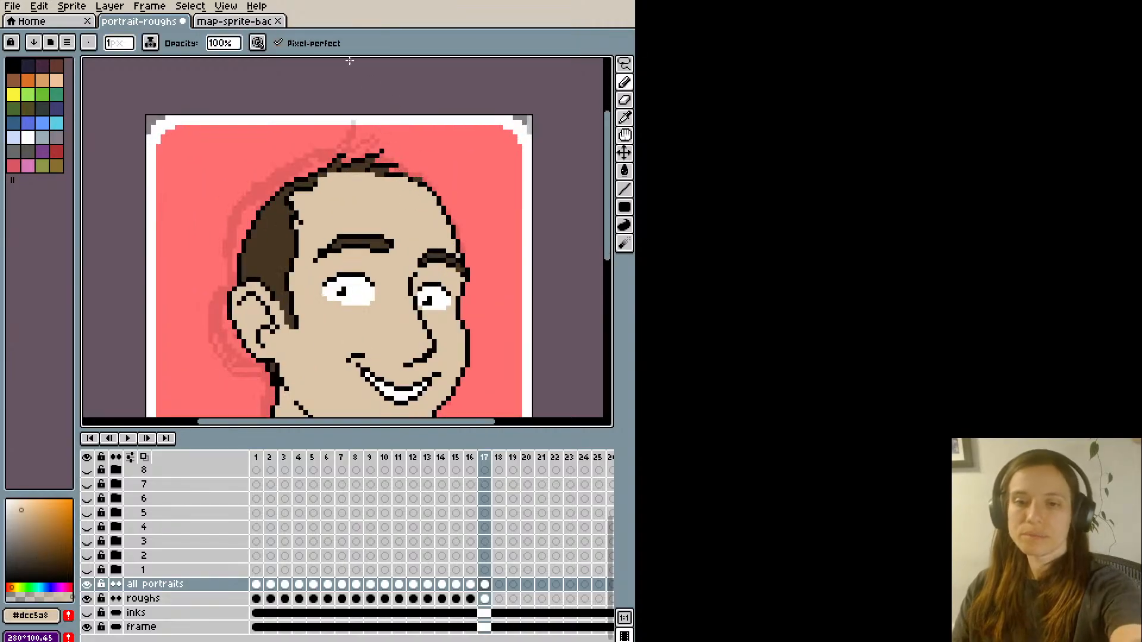
left_click(413, 175, "alt")
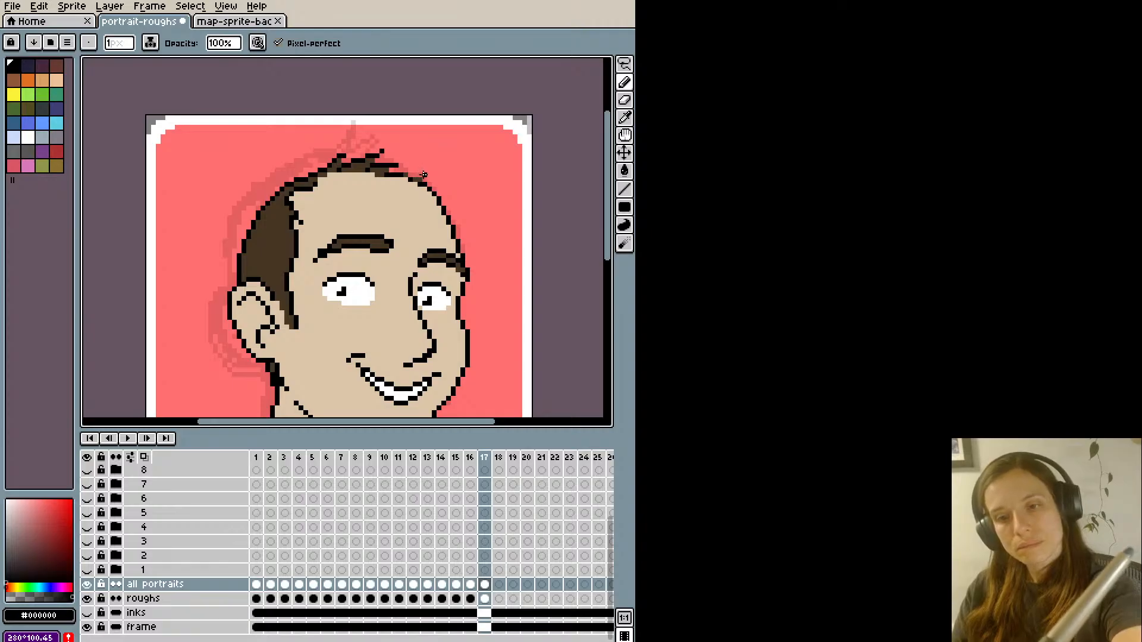
scroll(388, 117, "down", 2)
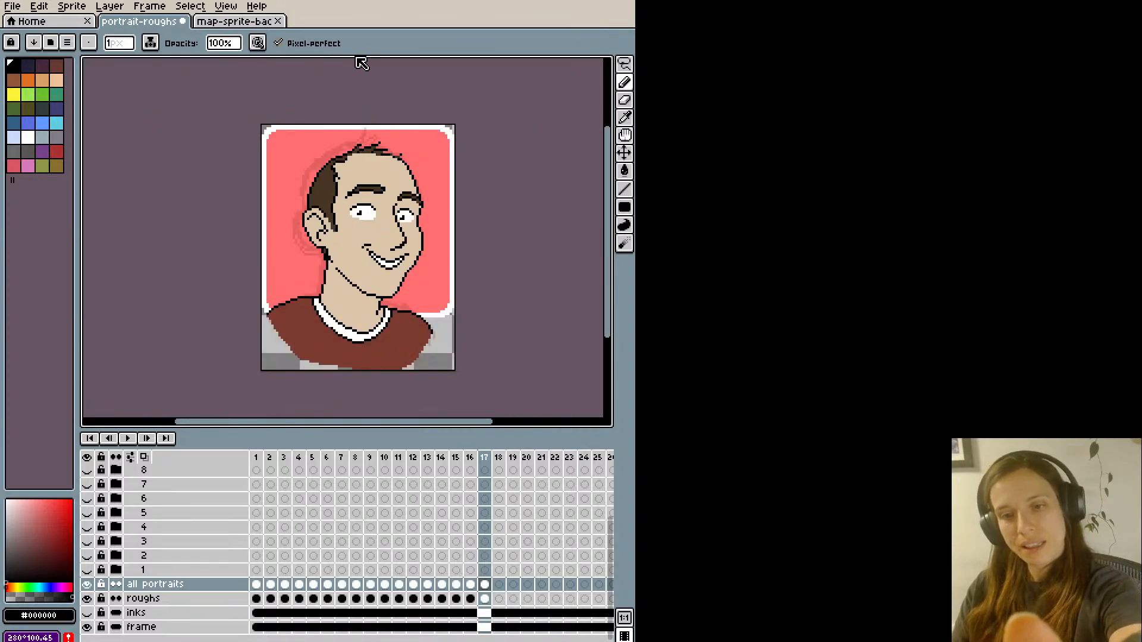
scroll(380, 113, "up", 2)
scroll(394, 107, "down", 1)
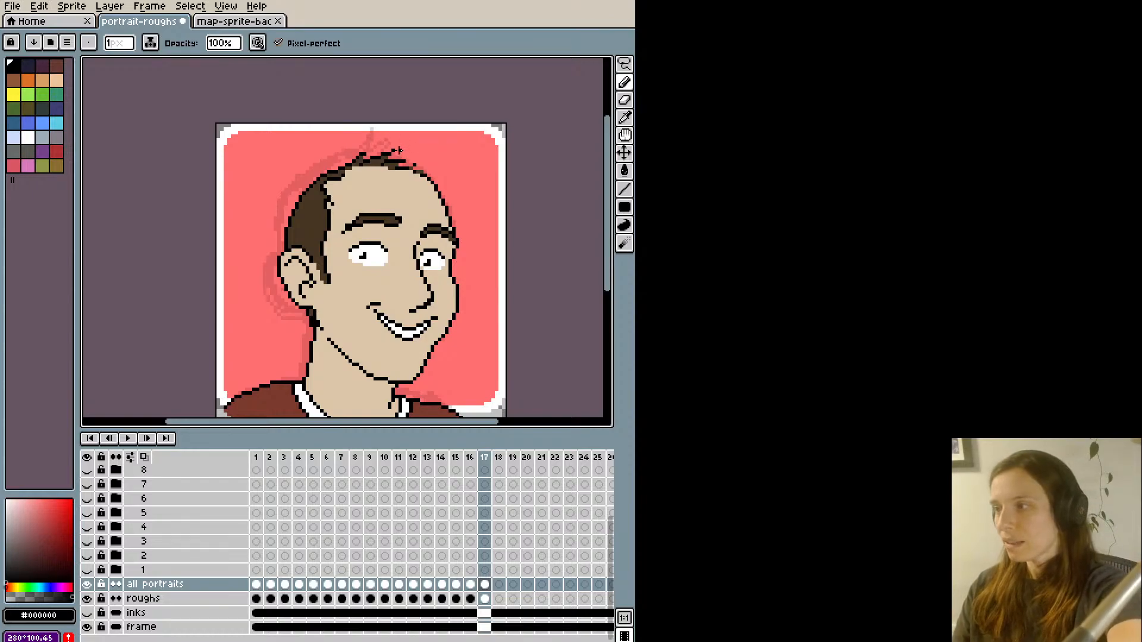
- Rework the front strands of the hair tuft with brown #463622 and black pixels, undoing the unwanted stroke
key("e")
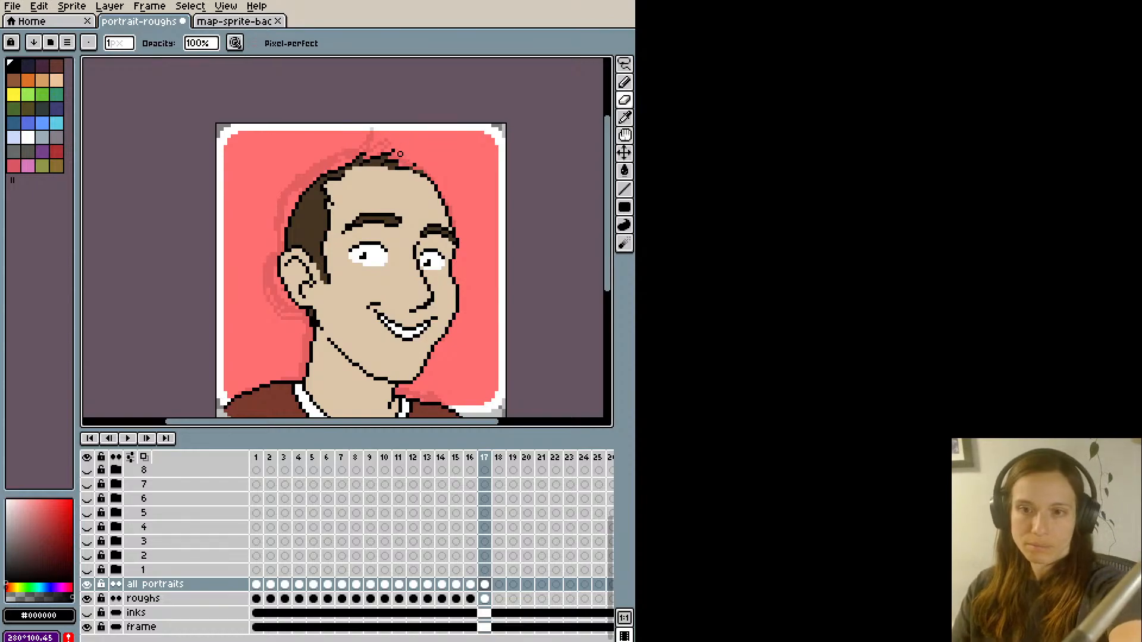
key("alt")
key("alt")
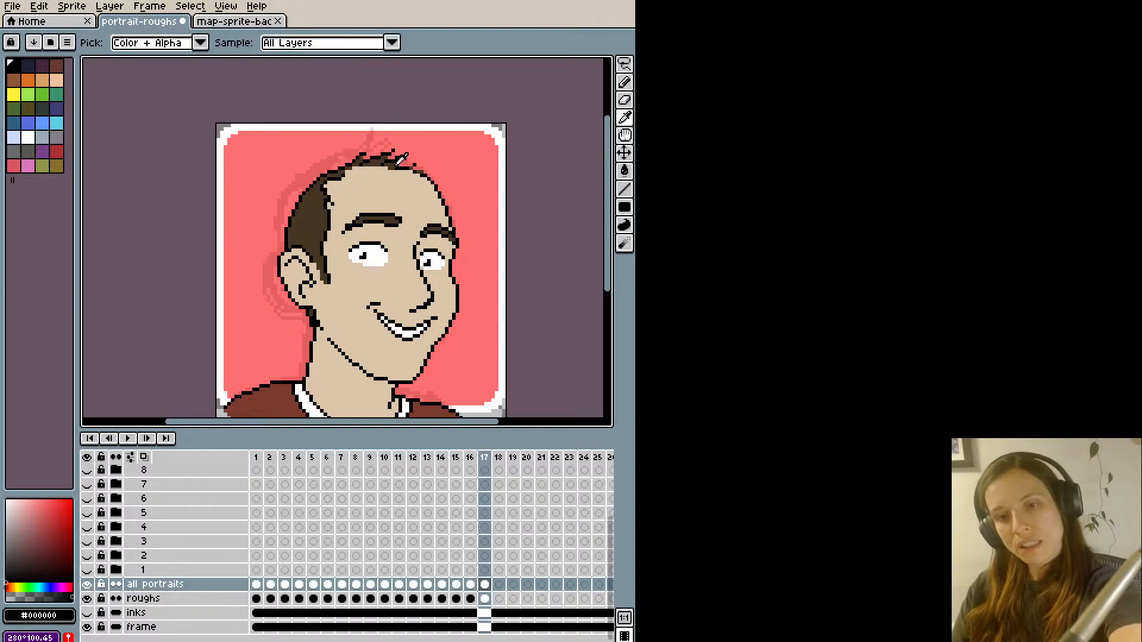
left_click(397, 163, "alt")
key("ctrl+z")
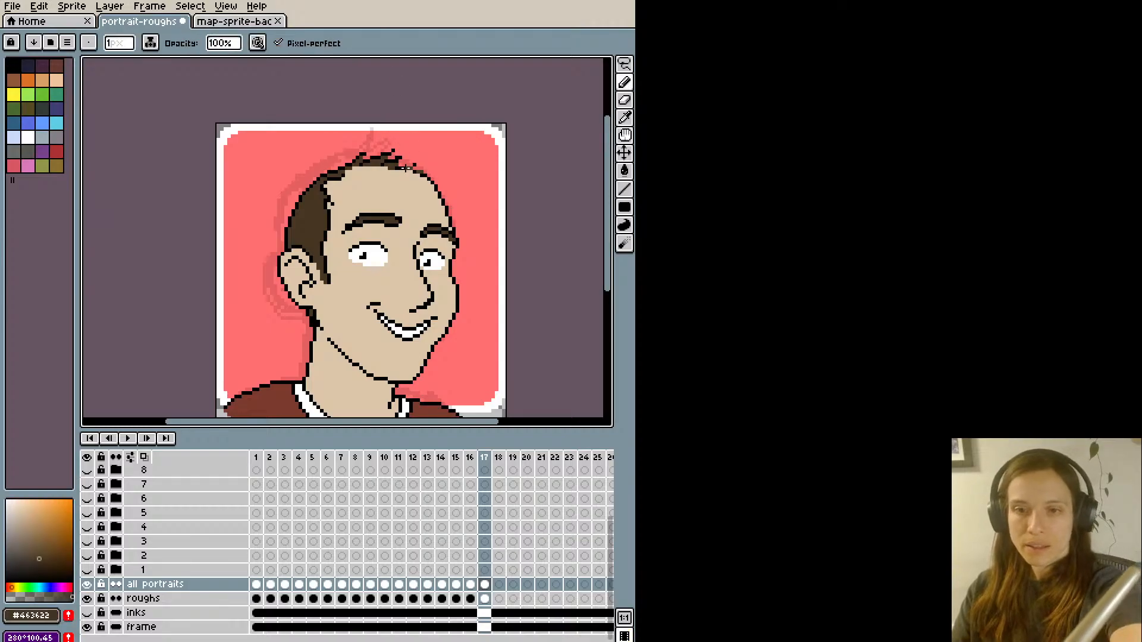
left_click(399, 161, "alt")
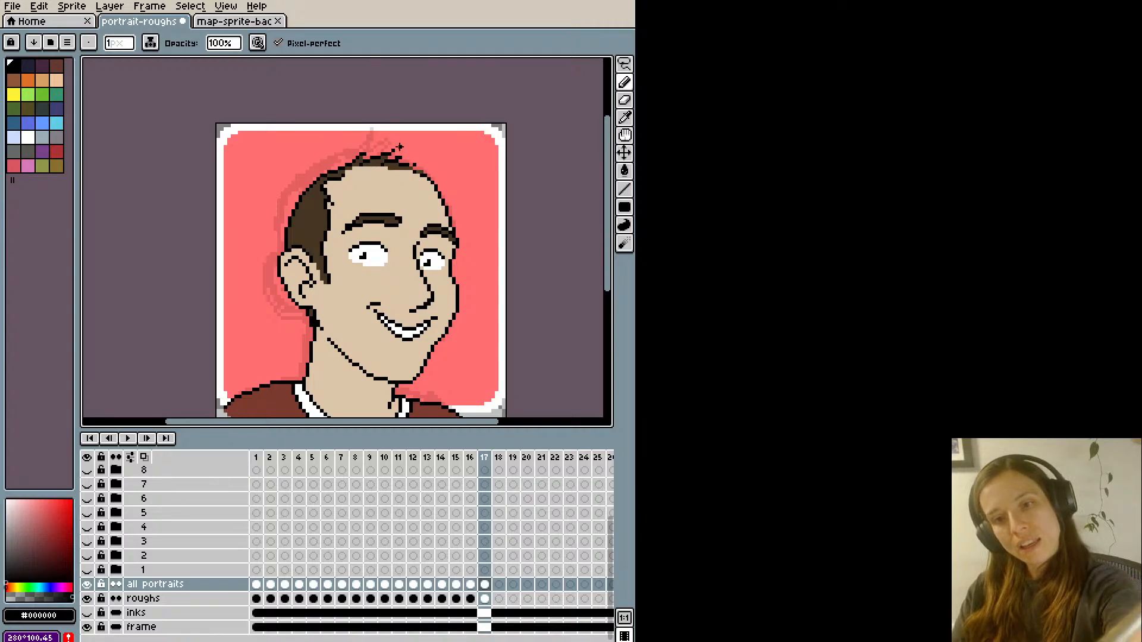
key("e")
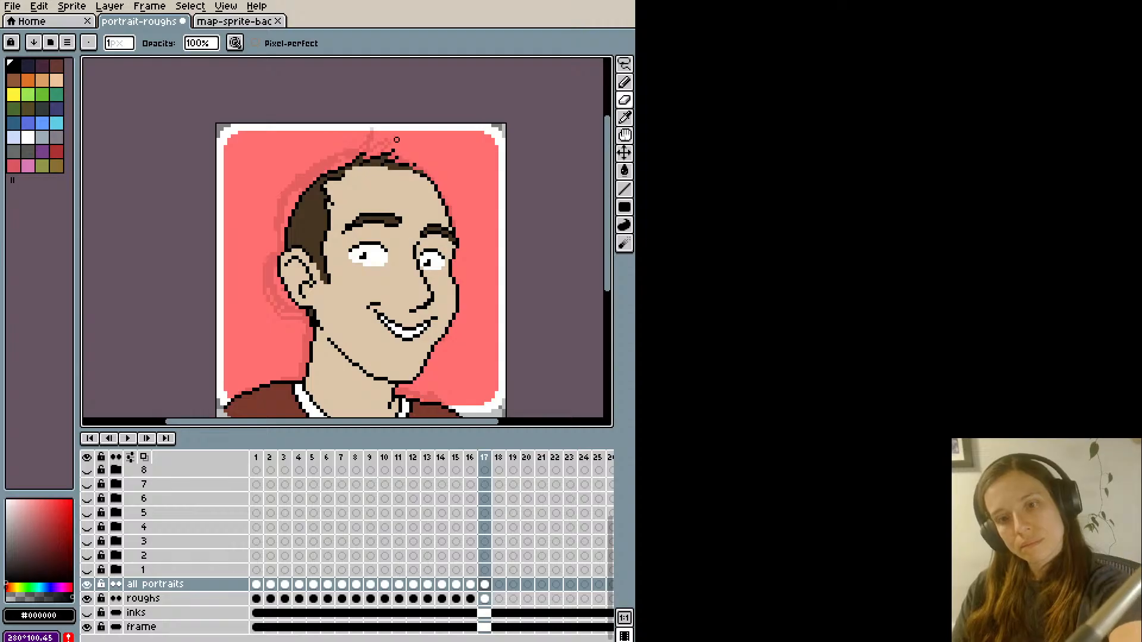
scroll(374, 101, "down", 1)
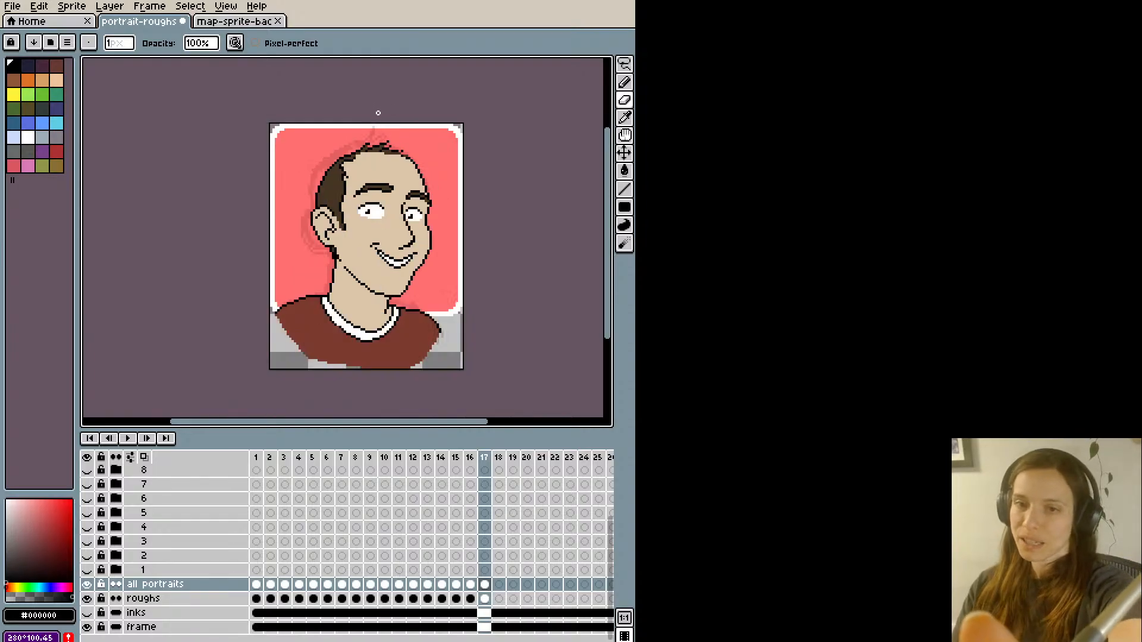
scroll(374, 118, "up", 2)
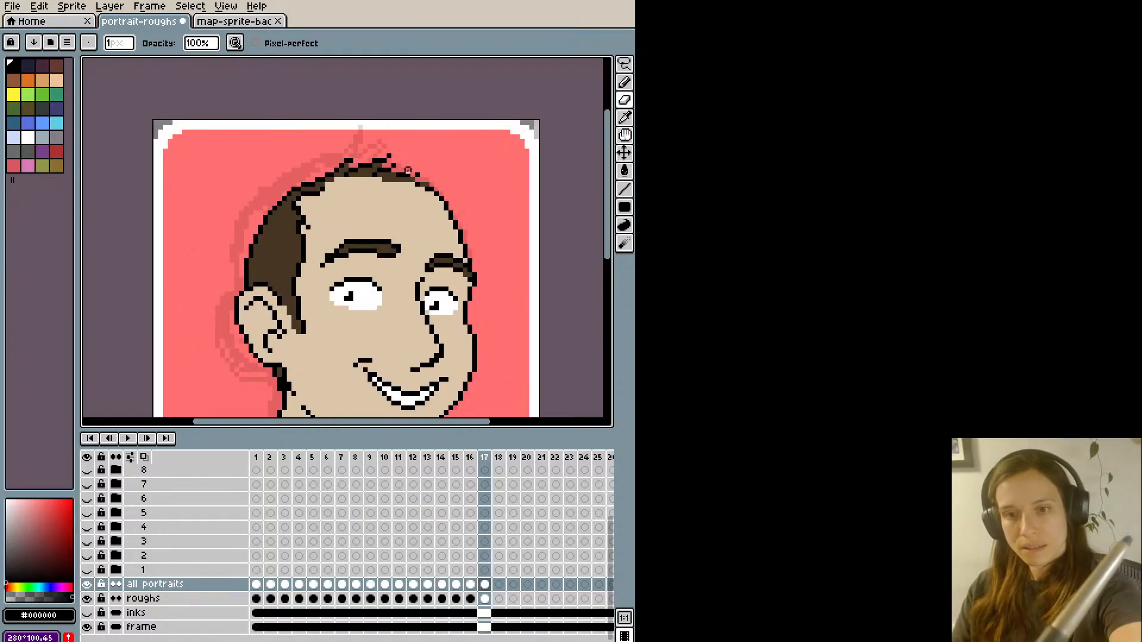
scroll(394, 132, "down", 2)
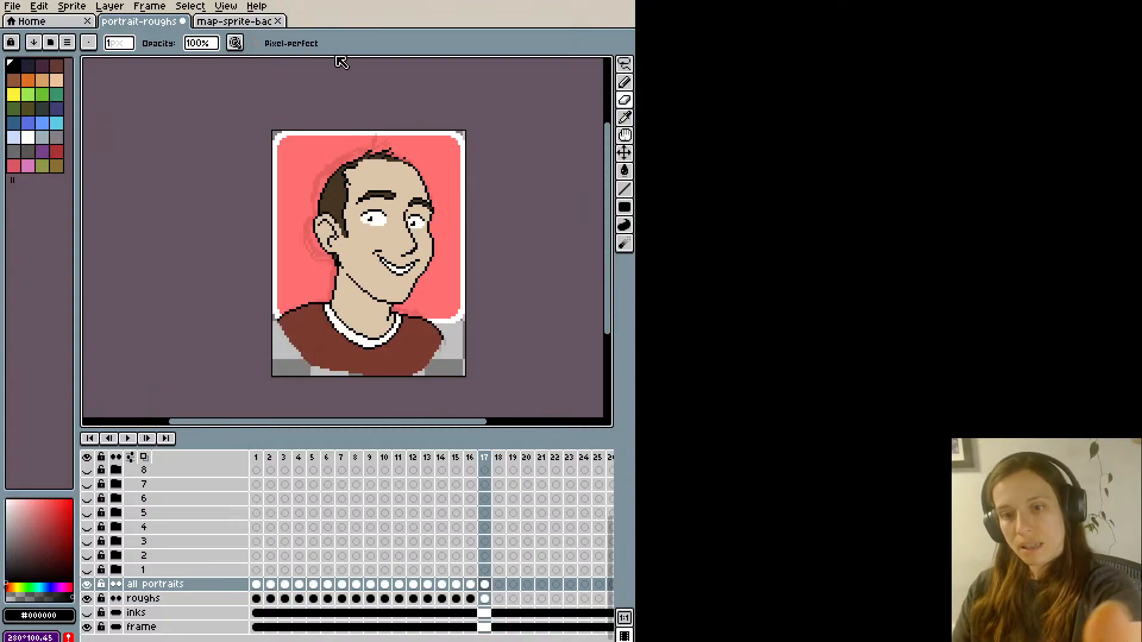
- Reshape the rear spike of the hair tuft with black pixels and erase the excess pixels beside it
key("h")
left_click_drag(309, 239, 318, 277)
scroll(319, 298, "up", 1)
scroll(406, 118, "up", 1)
left_click_drag(393, 127, 393, 164)
key("alt")
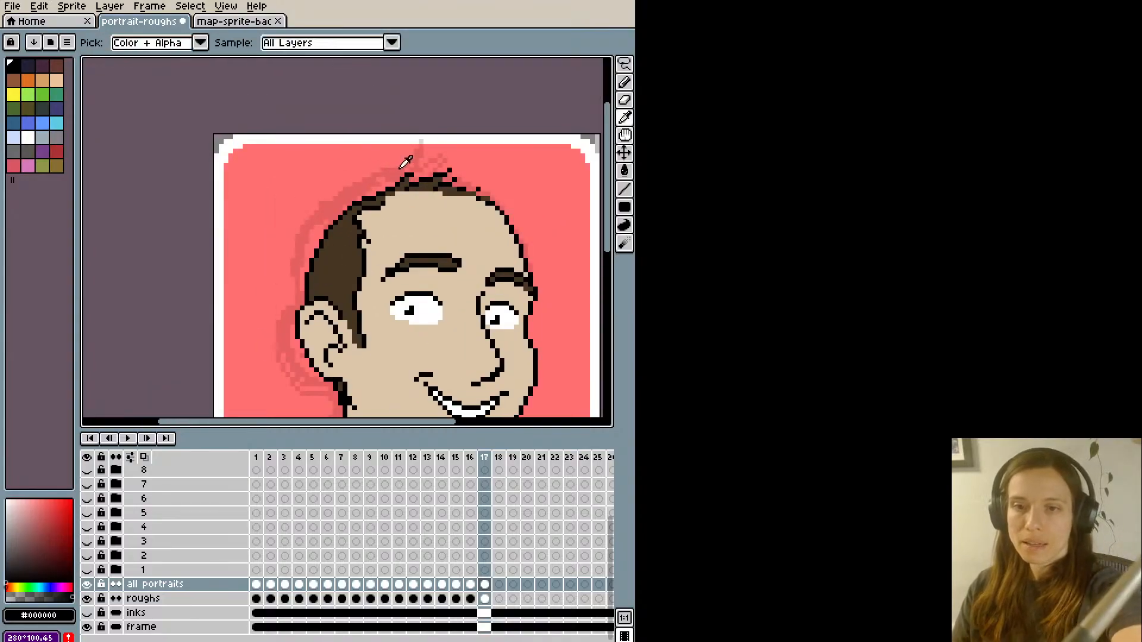
left_click(409, 173, "alt")
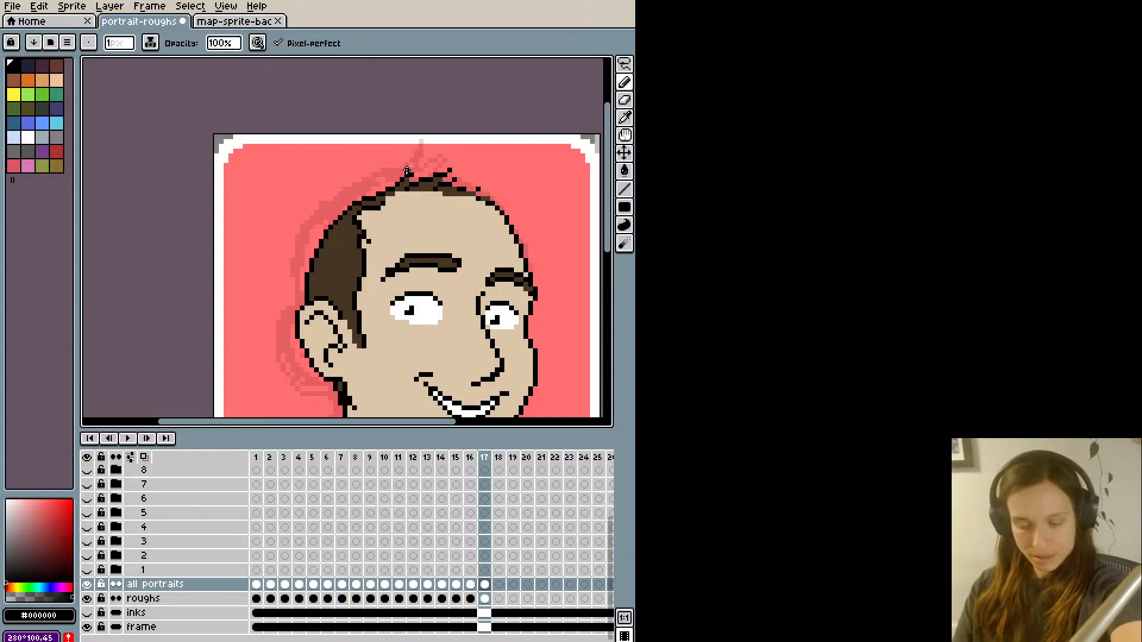
key("e")
left_click(407, 174)
left_click(403, 178, "alt")
key("b")
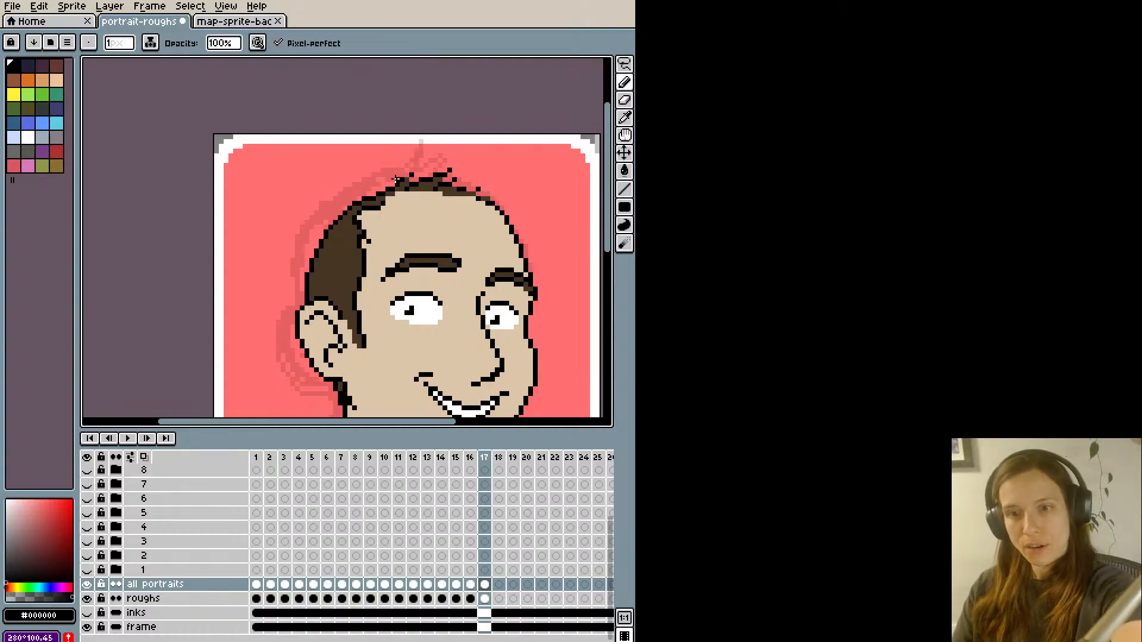
- Smooth the hair band behind the tuft with brown #463622, black and skin-coloured #dcc5a8 pixels
left_click(383, 189, "alt")
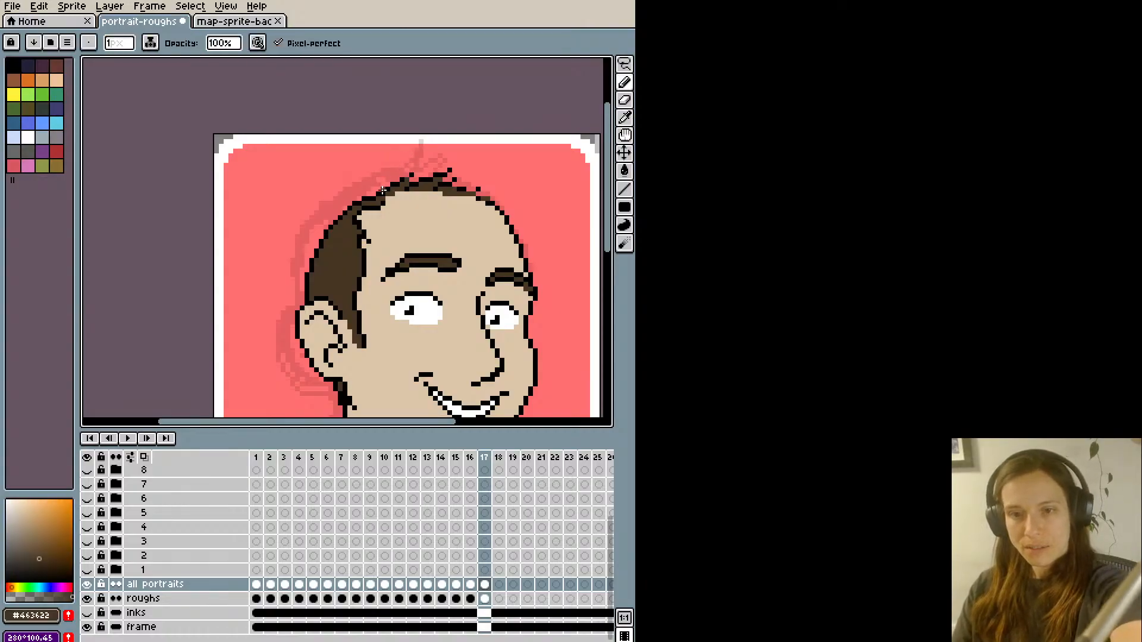
left_click(383, 189, "alt")
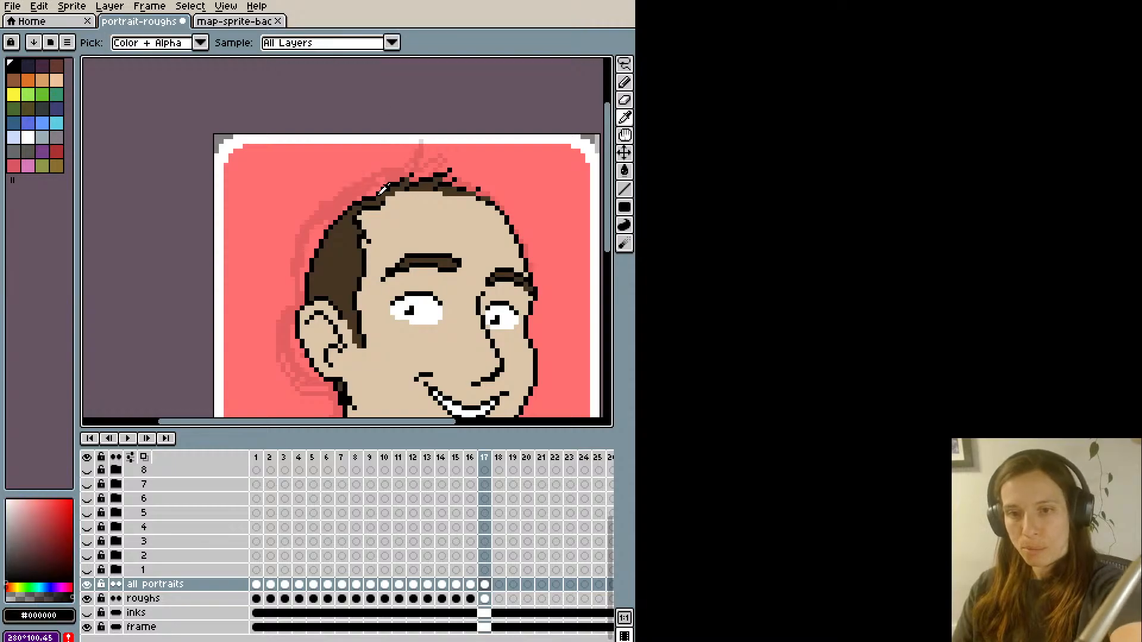
left_click(374, 192, "alt")
scroll(350, 158, "down", 2)
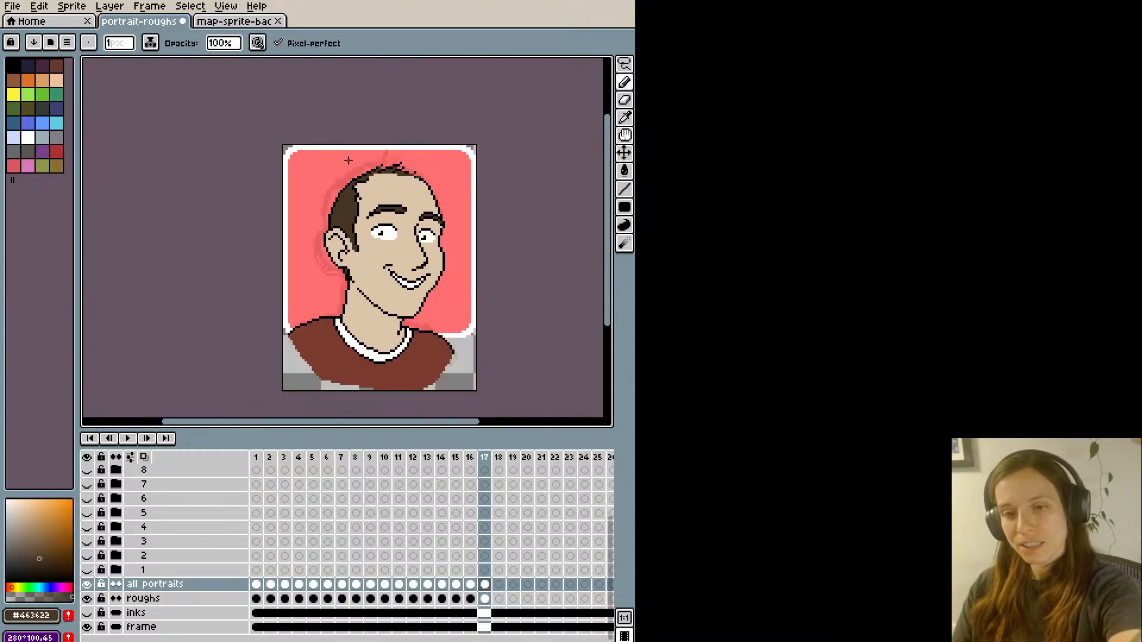
scroll(354, 173, "up", 1)
left_click(375, 178, "alt")
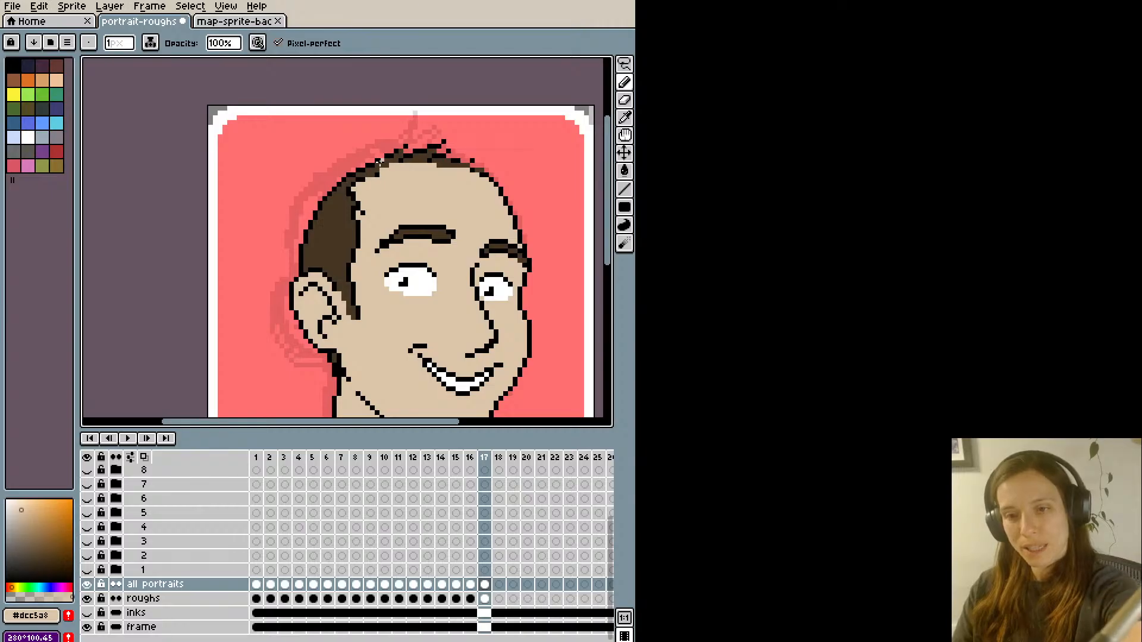
scroll(371, 139, "down", 1)
scroll(365, 139, "up", 2)
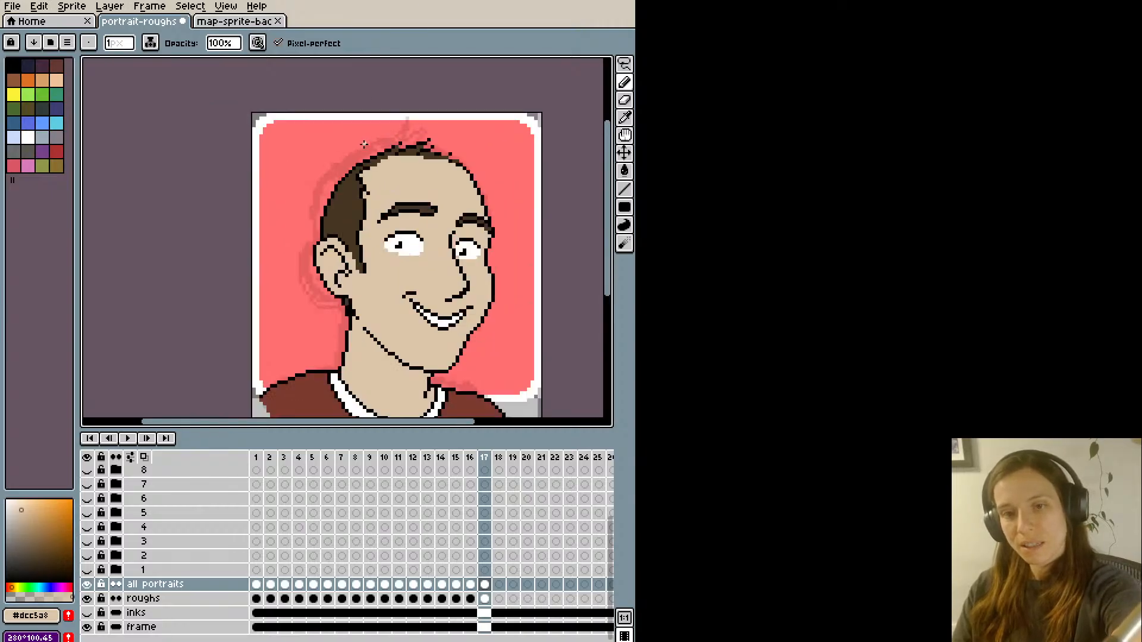
left_click(394, 158, "alt")
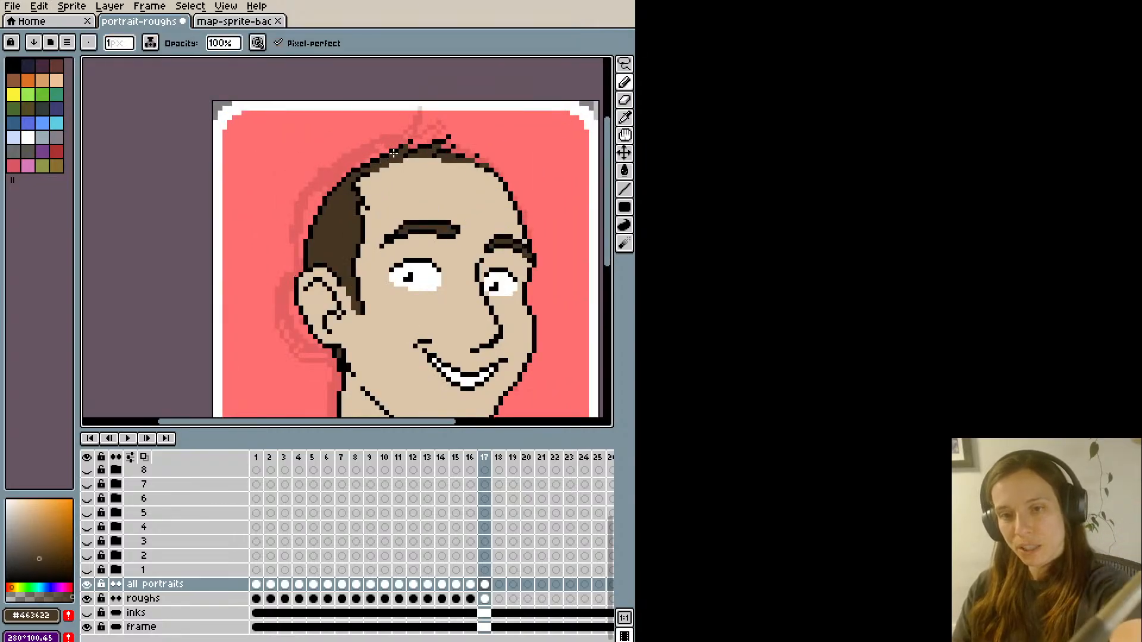
- Even out the hairline beneath the tuft along the top of the forehead with brown #463622 and skin-coloured #dcc5a8 pixels
scroll(387, 78, "down", 2)
scroll(385, 117, "up", 1)
scroll(385, 117, "up", 1)
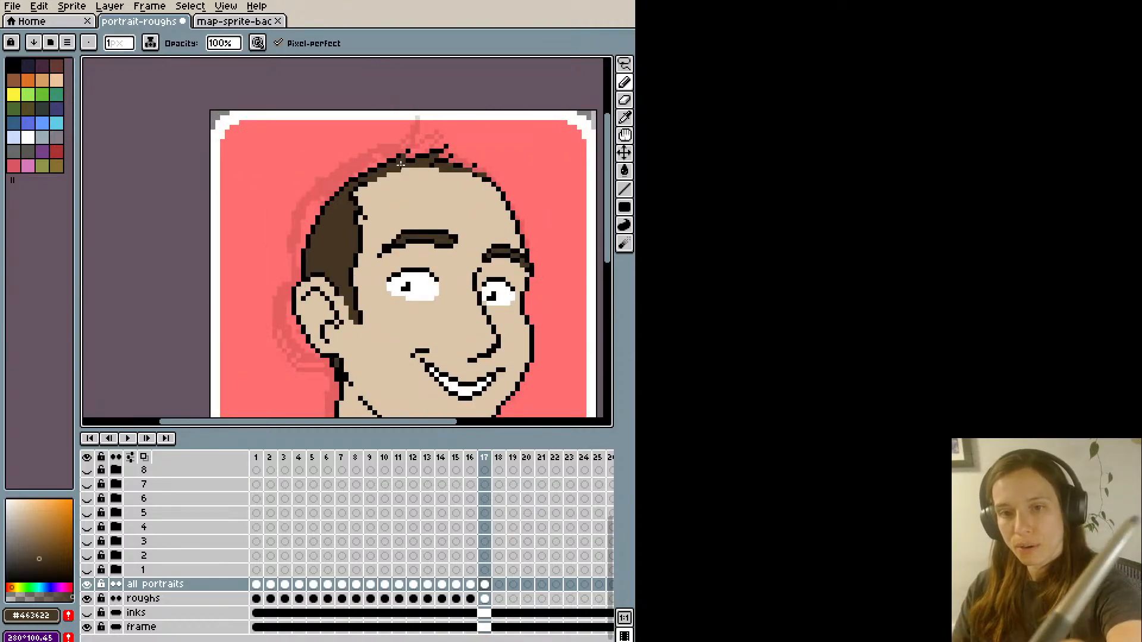
scroll(407, 142, "down", 2)
scroll(407, 142, "up", 1)
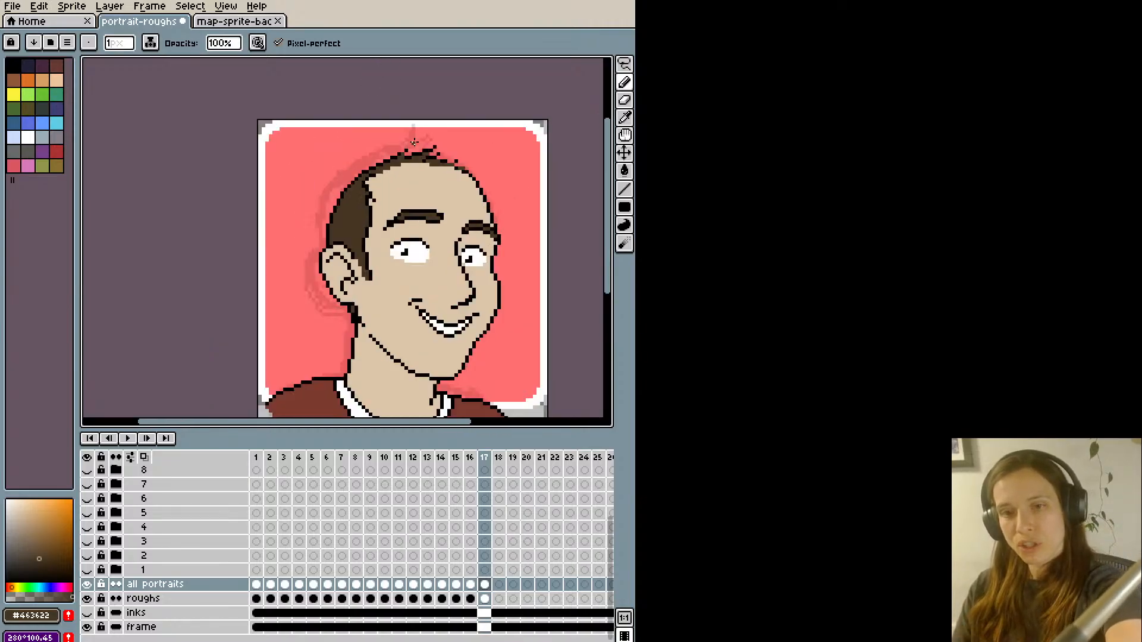
scroll(408, 144, "up", 1)
left_click(440, 166, "alt")
scroll(412, 140, "down", 2)
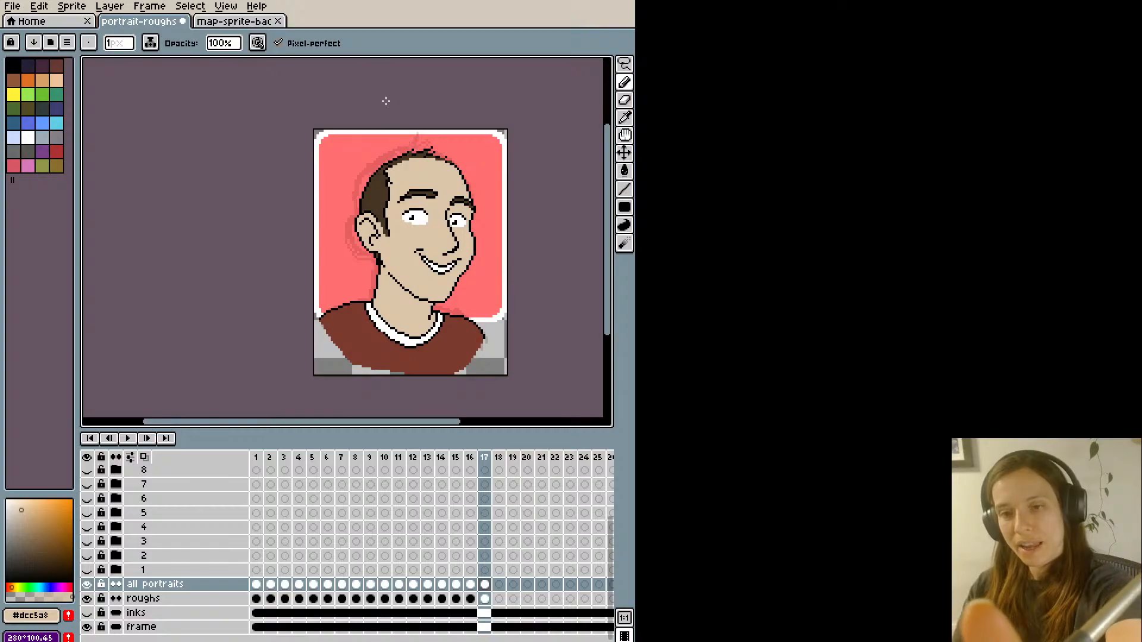
scroll(395, 132, "up", 1)
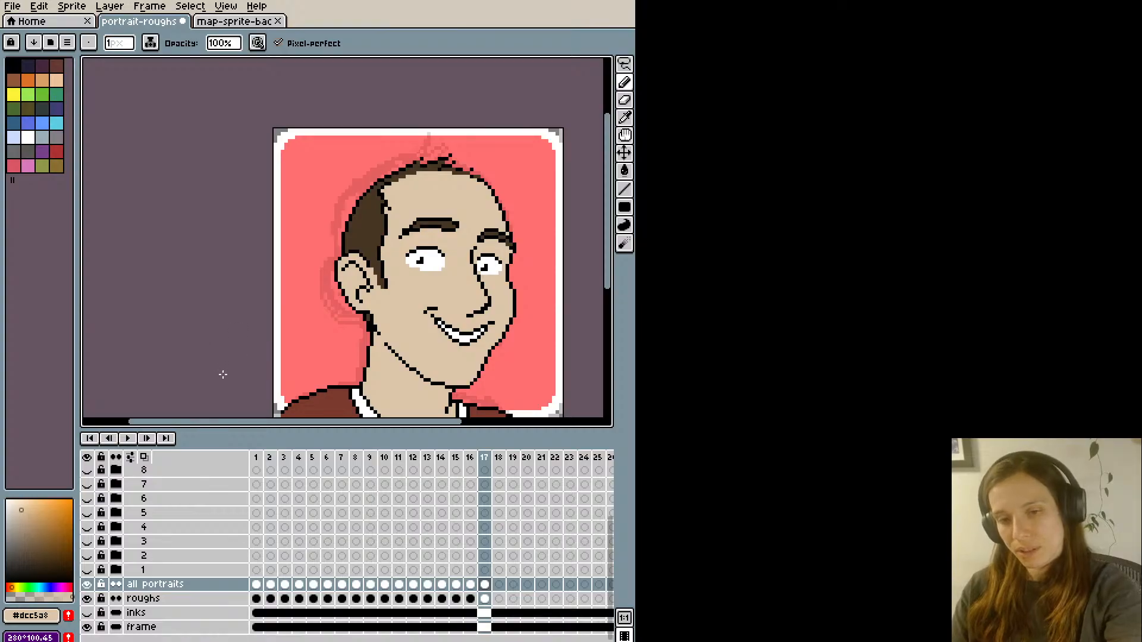
- Clean up the lower tip of the sideburn with brown #463622 and skin-coloured #dcc5a8 pixels, and save the file
left_click(384, 285, "alt")
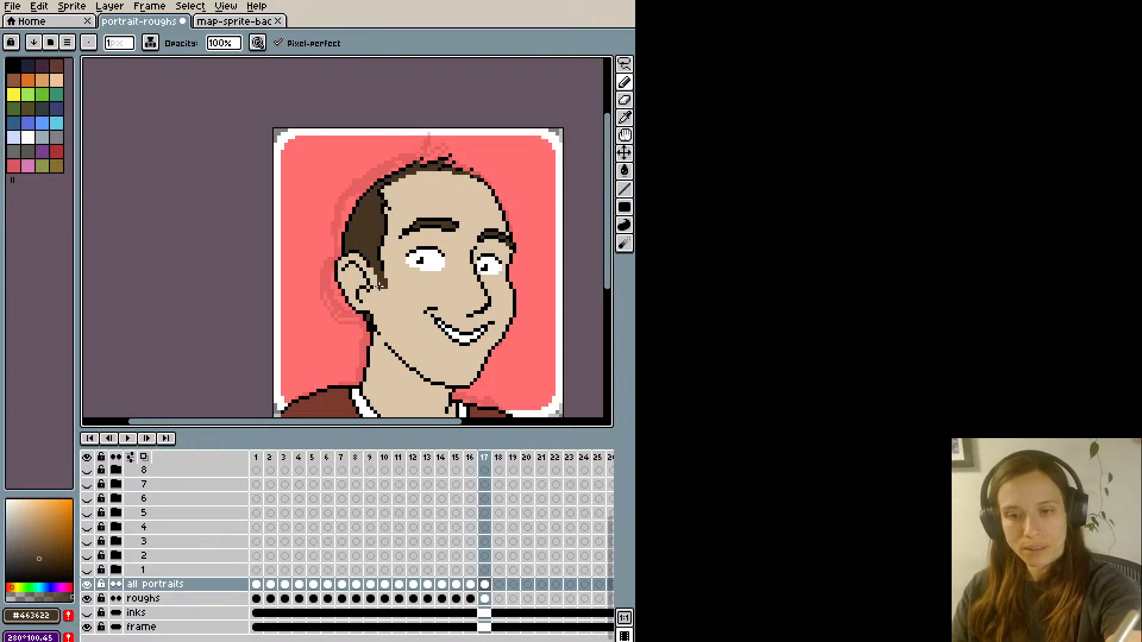
scroll(371, 258, "down", 1)
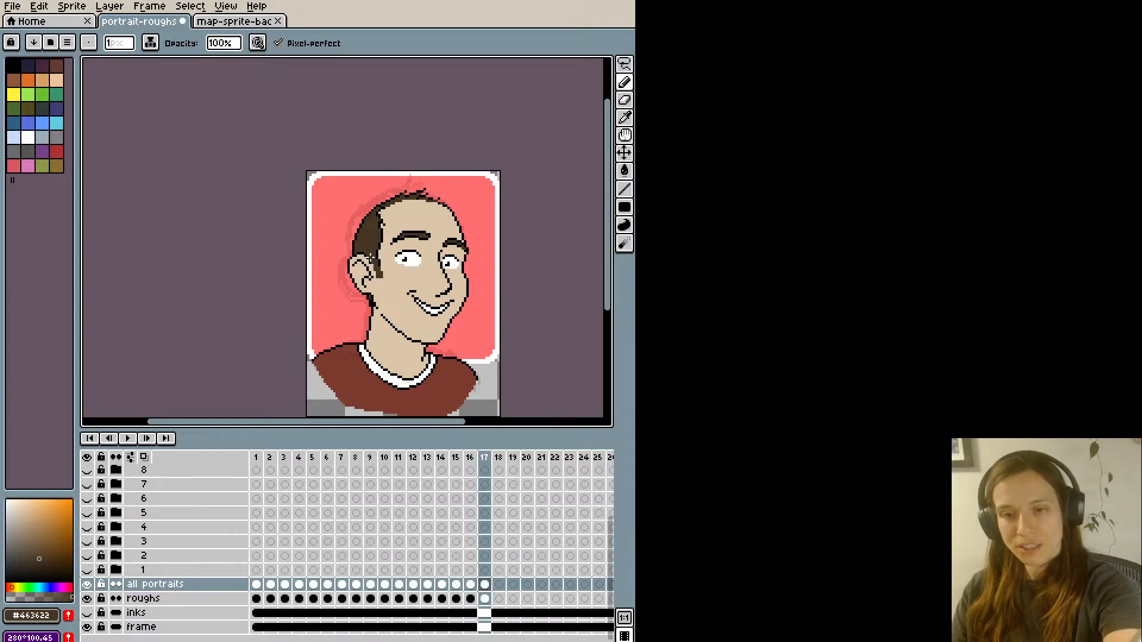
scroll(370, 257, "up", 1)
left_click(390, 263, "alt")
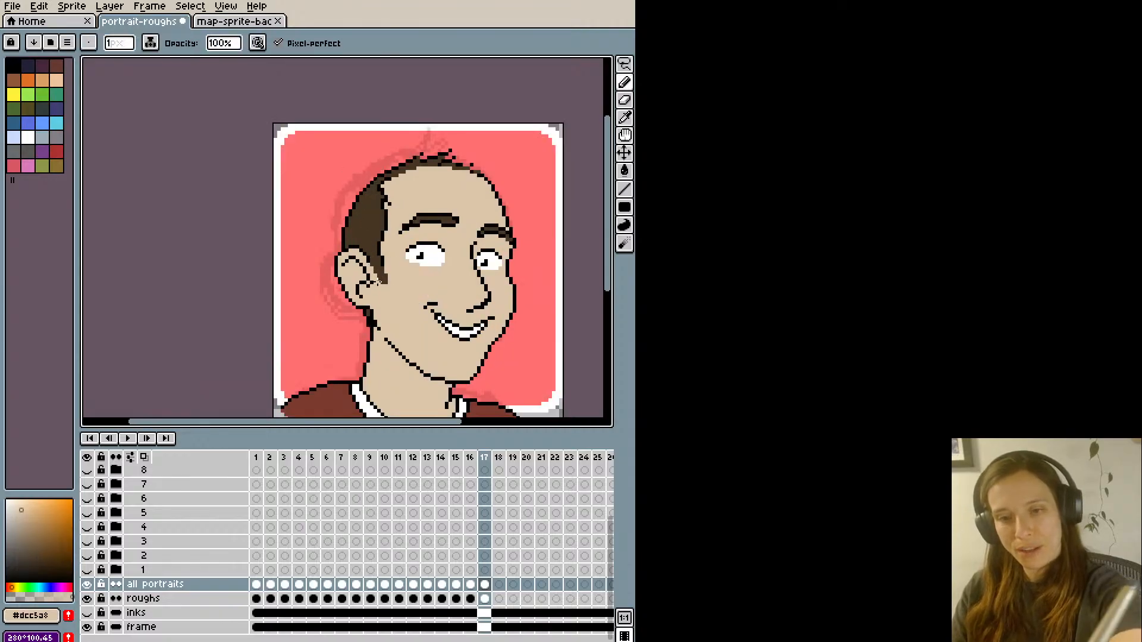
scroll(359, 180, "down", 1)
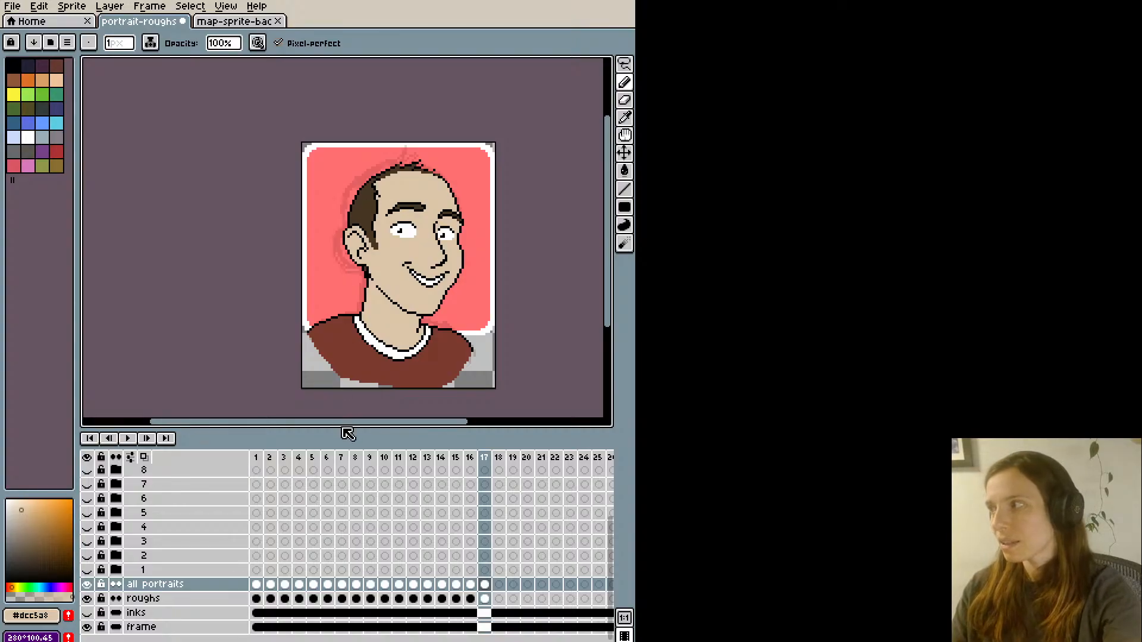
key("ctrl+s")
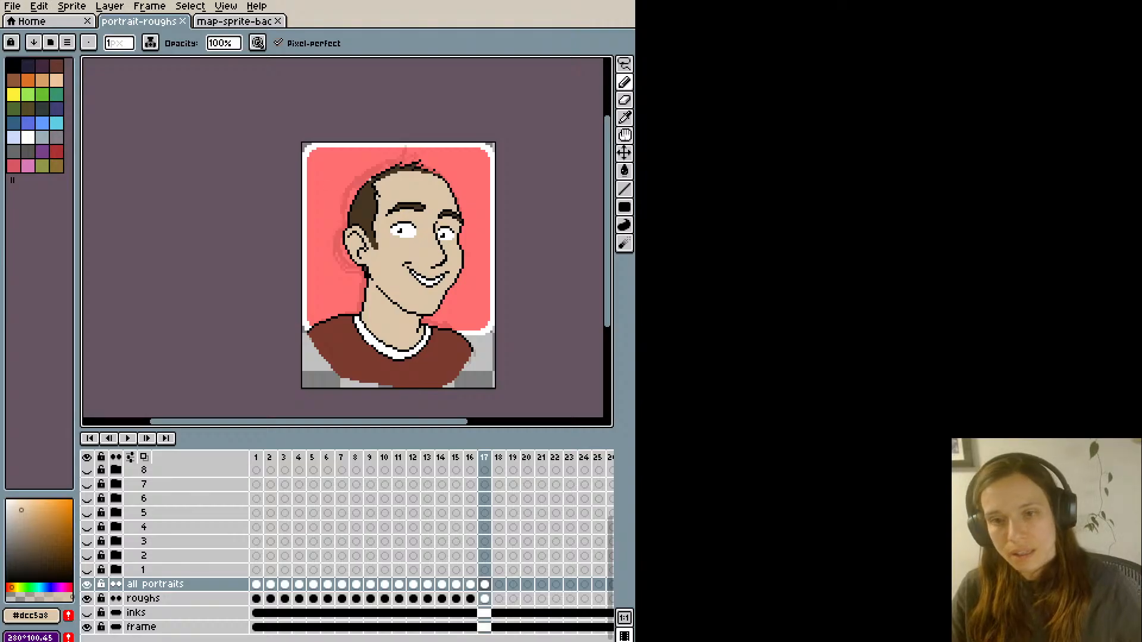
- Rework the nose bridge line below the far eye with black and skin-coloured #dcc5a8 pixels
key("ctrl+plus")
key("ctrl+plus")
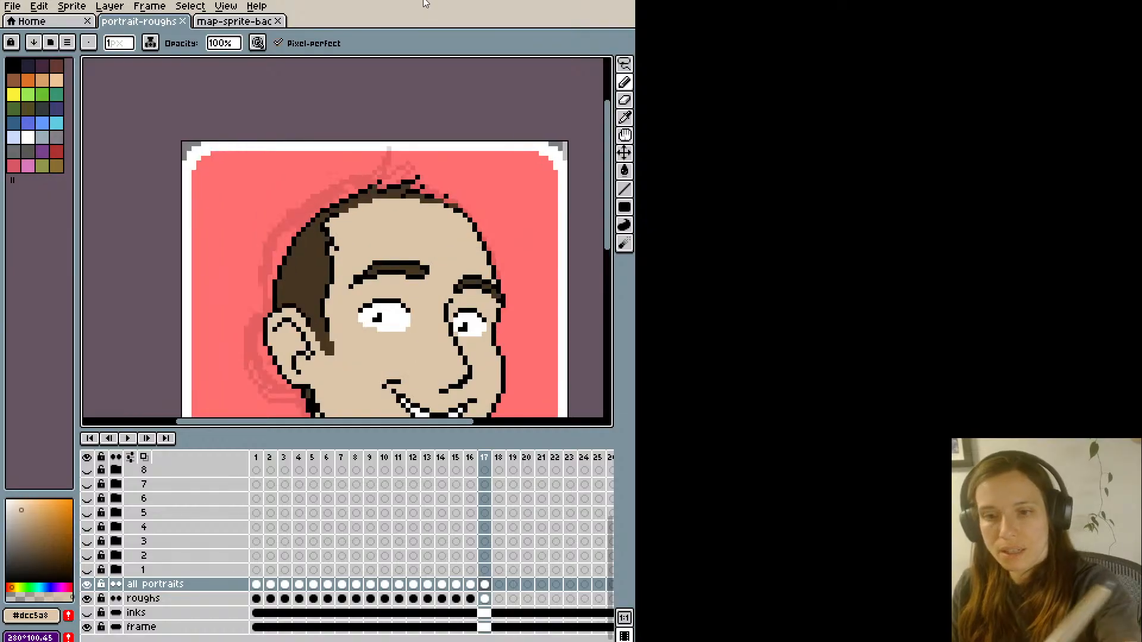
key("space")
left_click_drag(462, 325, 443, 272)
key("alt")
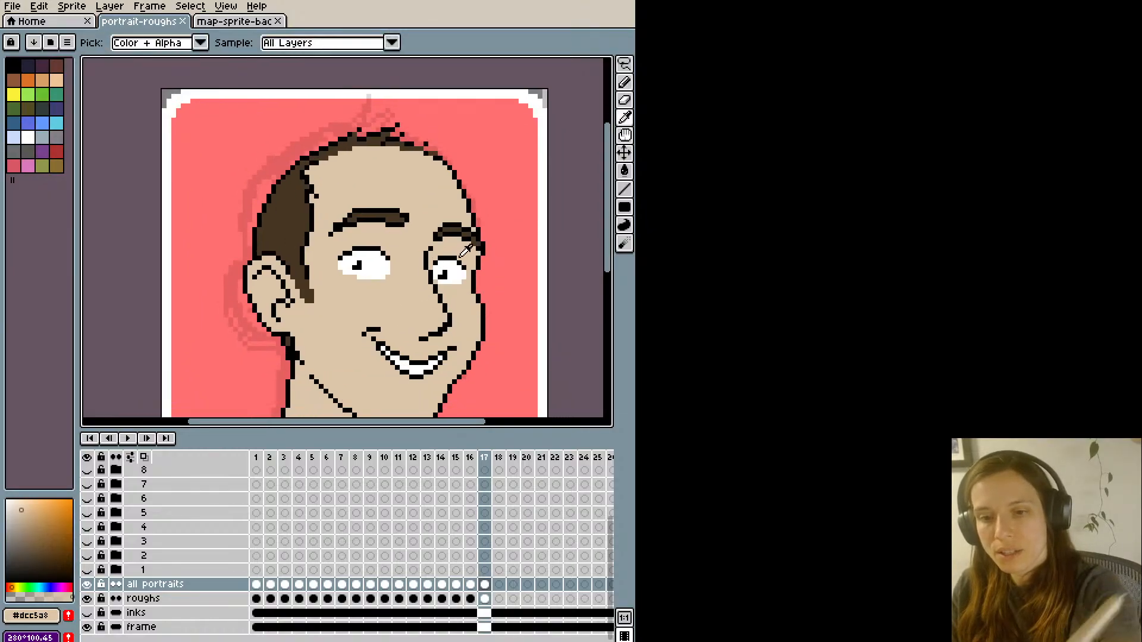
left_click(439, 295, "alt")
key("alt")
left_click(438, 293)
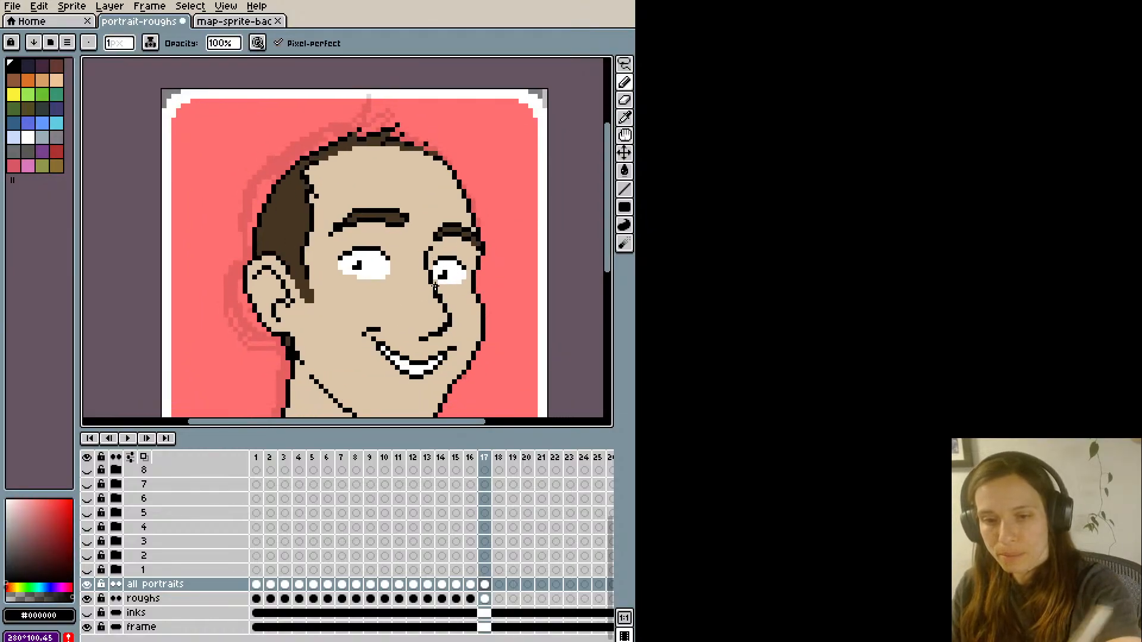
left_click(439, 294, "alt")
left_click(438, 294, "alt")
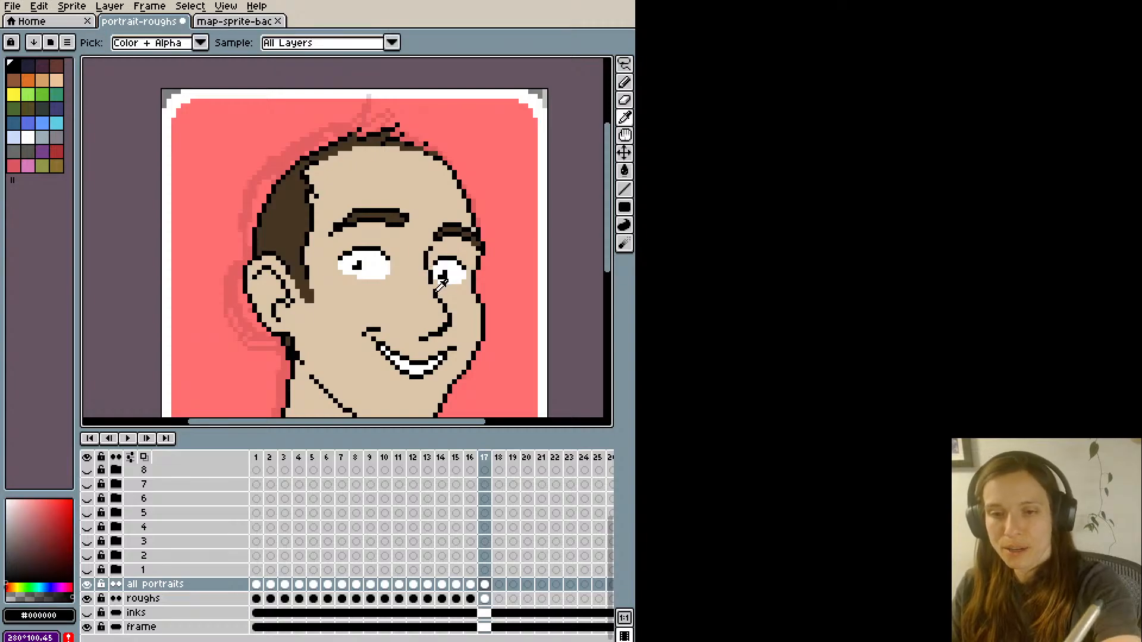
scroll(422, 234, "down", 1)
scroll(429, 256, "up", 1)
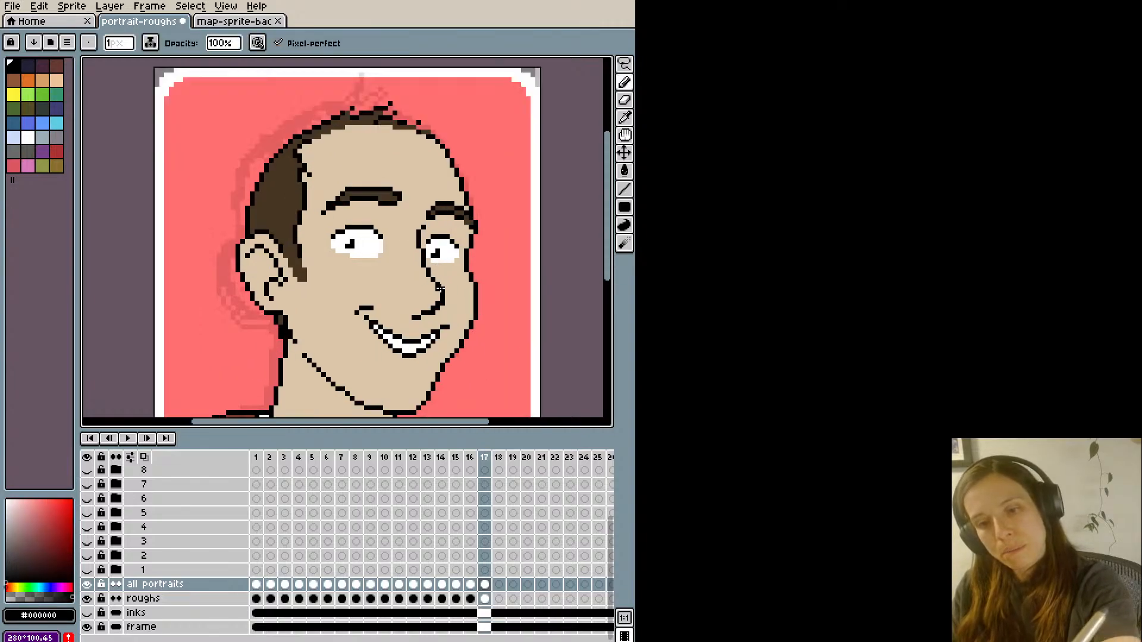
left_click(437, 287, "alt")
scroll(389, 194, "down", 1)
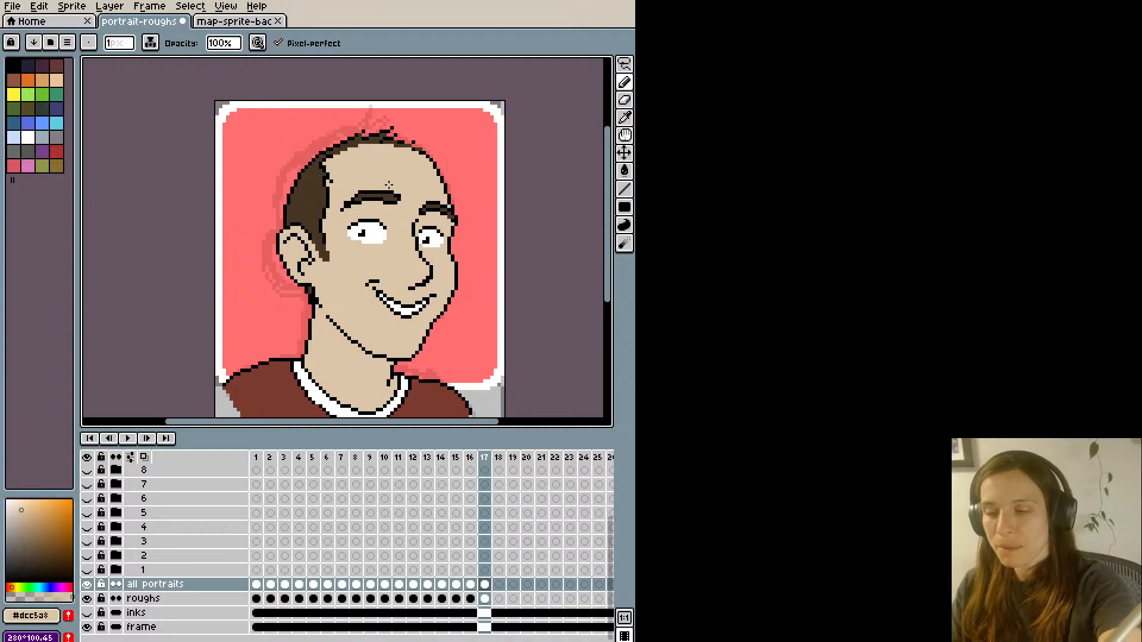
- Lasso the middle section of the nose line, nudge it downward, and patch the gaps with skin colour #dcc5a8
scroll(388, 201, "up", 1)
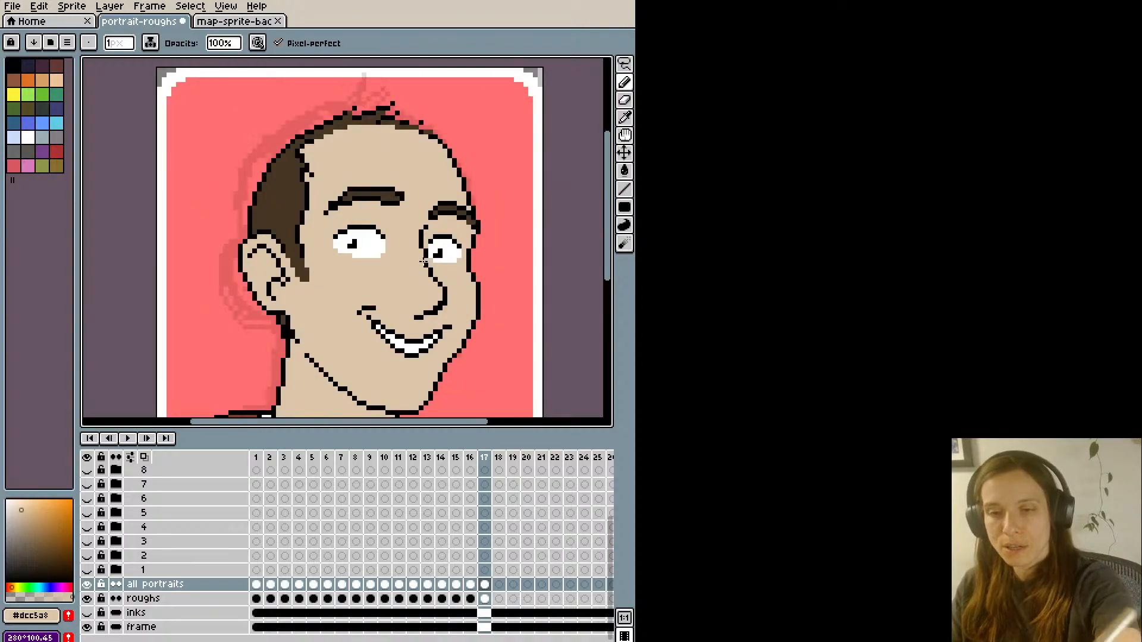
key("q")
mouse_move(421, 290)
left_mouse_down()
mouse_move(434, 277)
mouse_move(450, 282)
mouse_move(444, 294)
left_mouse_up()
key("Down")
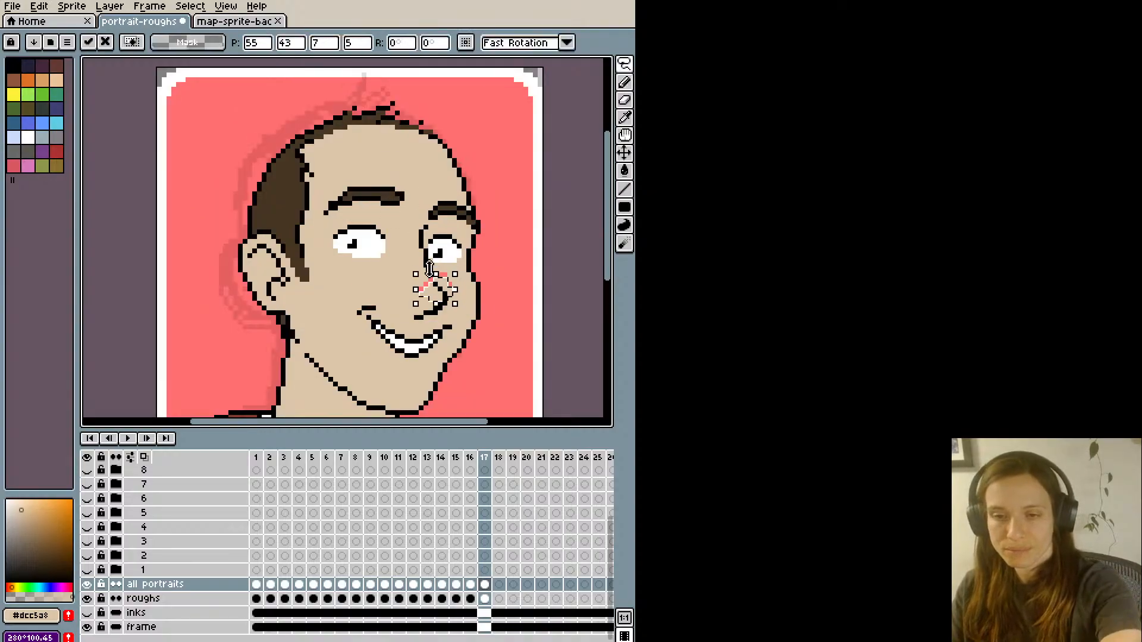
key("Return")
key("i")
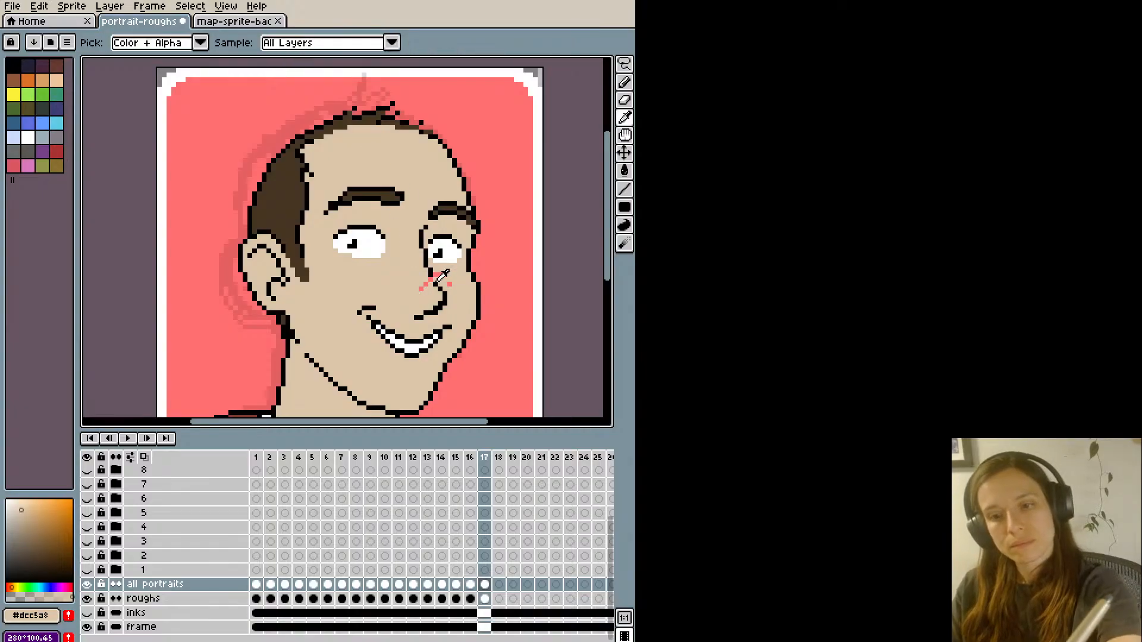
left_click(436, 283, "alt")
left_click(434, 278)
scroll(421, 232, "down", 1)
left_click(435, 262, "alt")
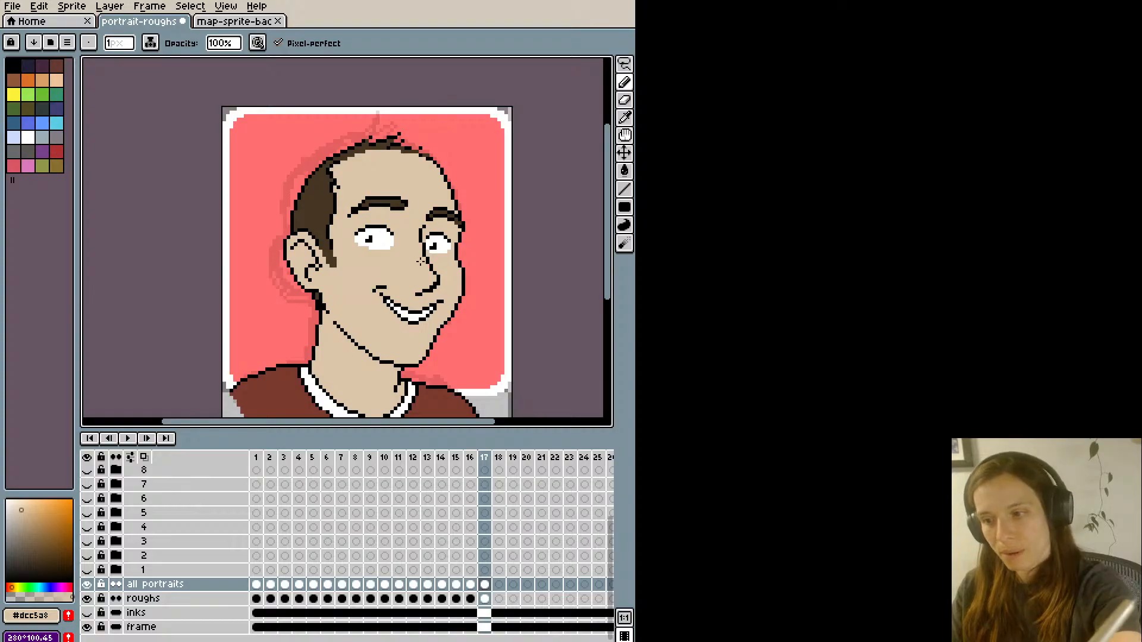
- Refine the curve just above the nose tip with black and skin-coloured #dcc5a8 pixels
scroll(362, 146, "down", 1)
scroll(332, 192, "up", 1)
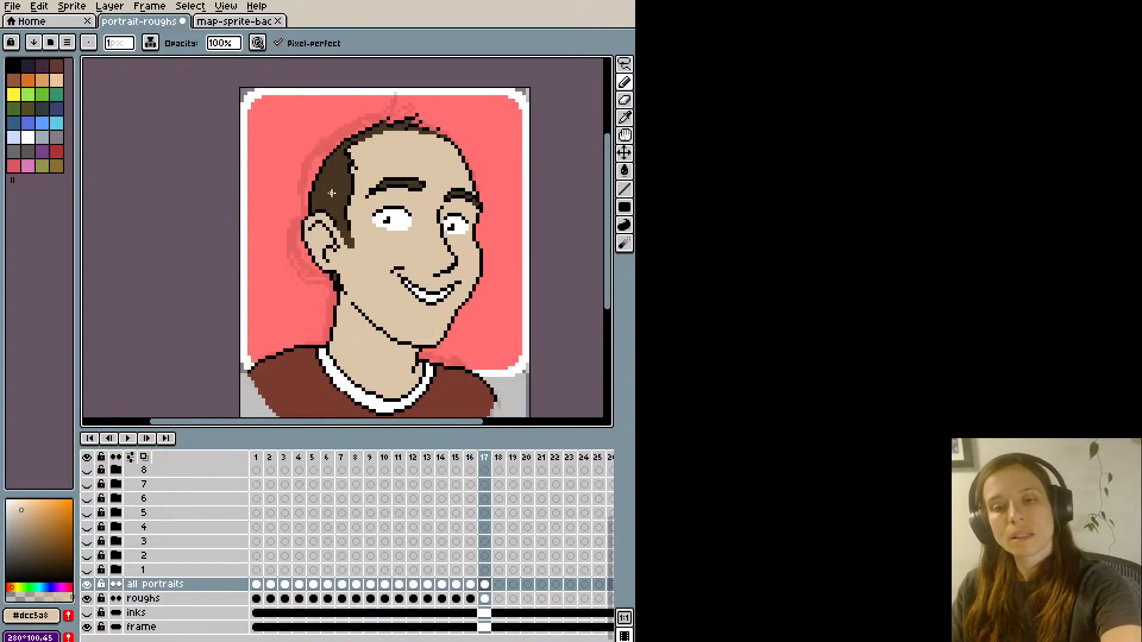
scroll(366, 191, "up", 1)
left_click(488, 270, "alt")
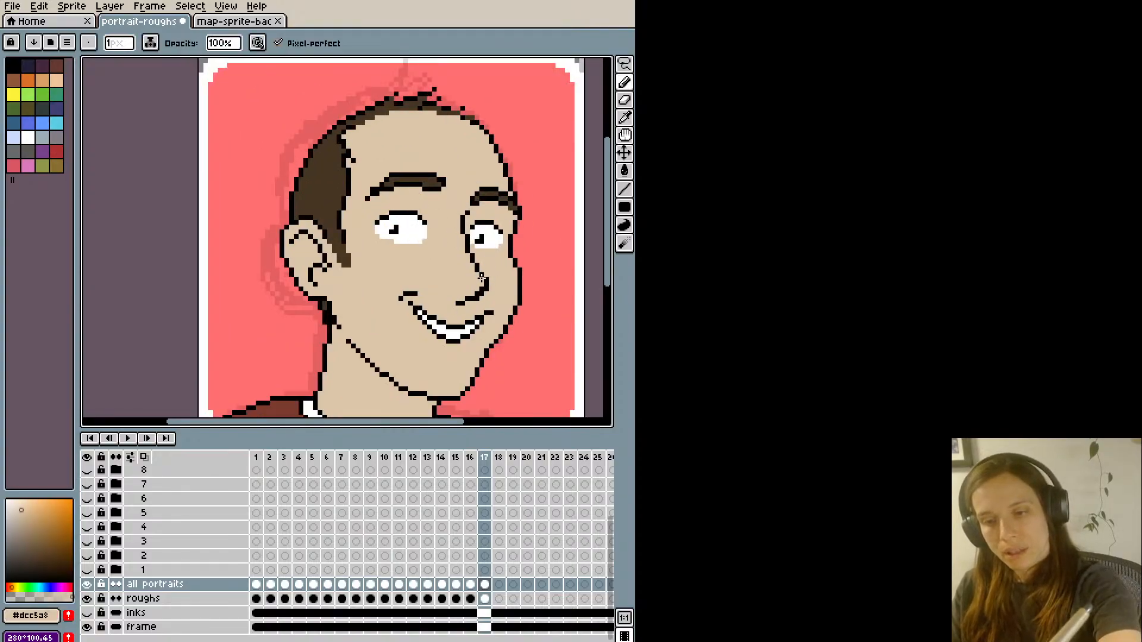
left_click(482, 278, "alt")
scroll(454, 194, "down", 1)
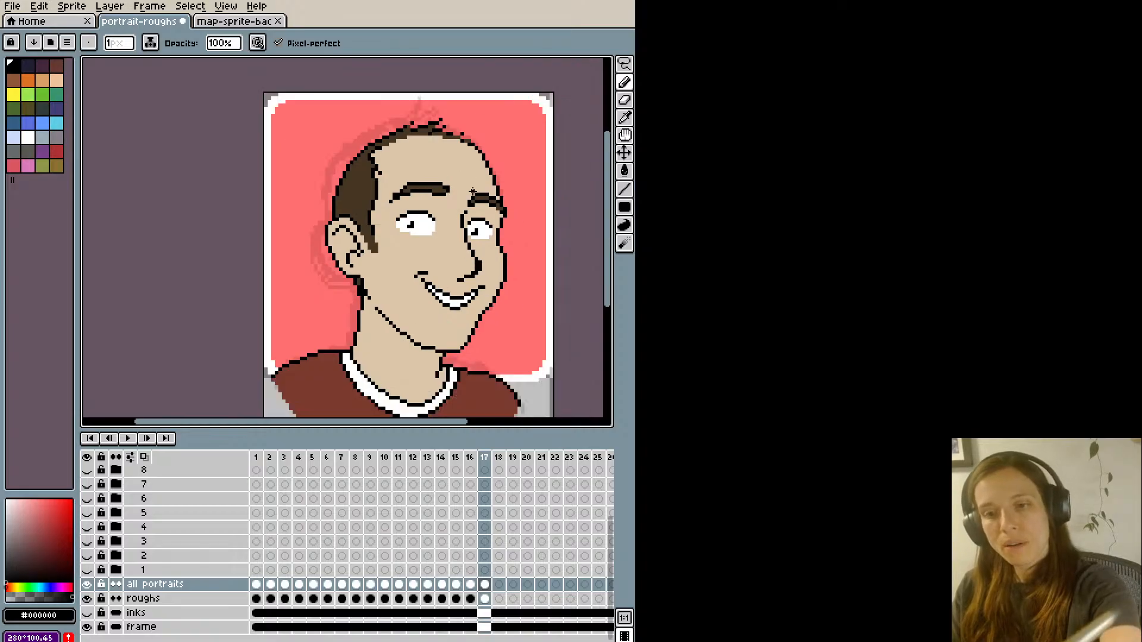
scroll(473, 192, "up", 1)
left_click(481, 275, "alt")
scroll(476, 241, "down", 1)
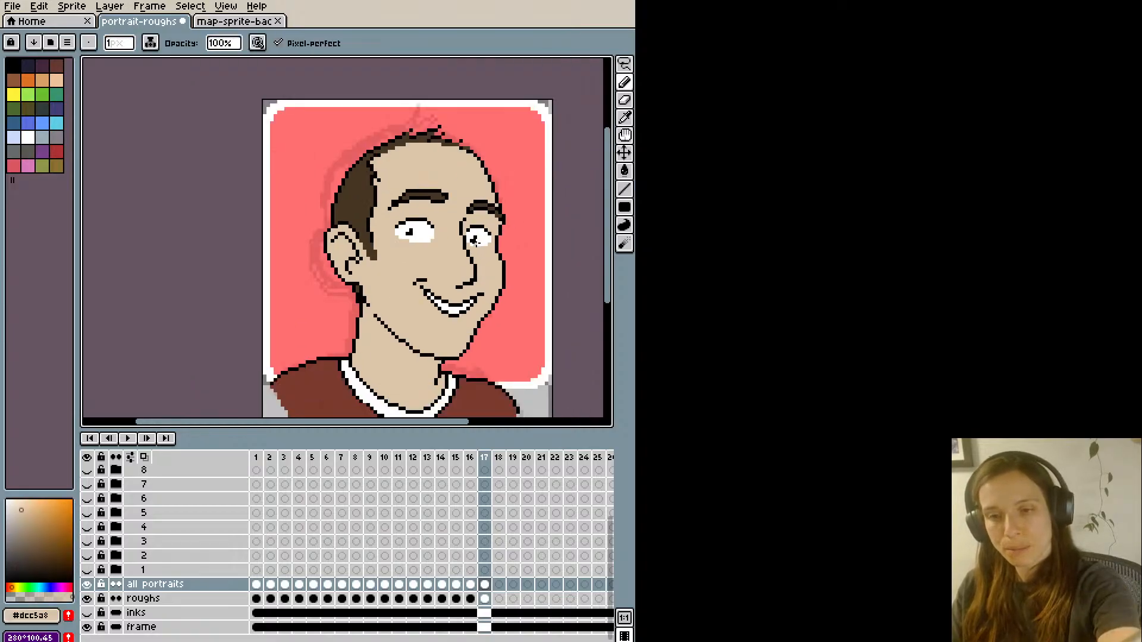
scroll(476, 241, "up", 1)
scroll(474, 266, "down", 1)
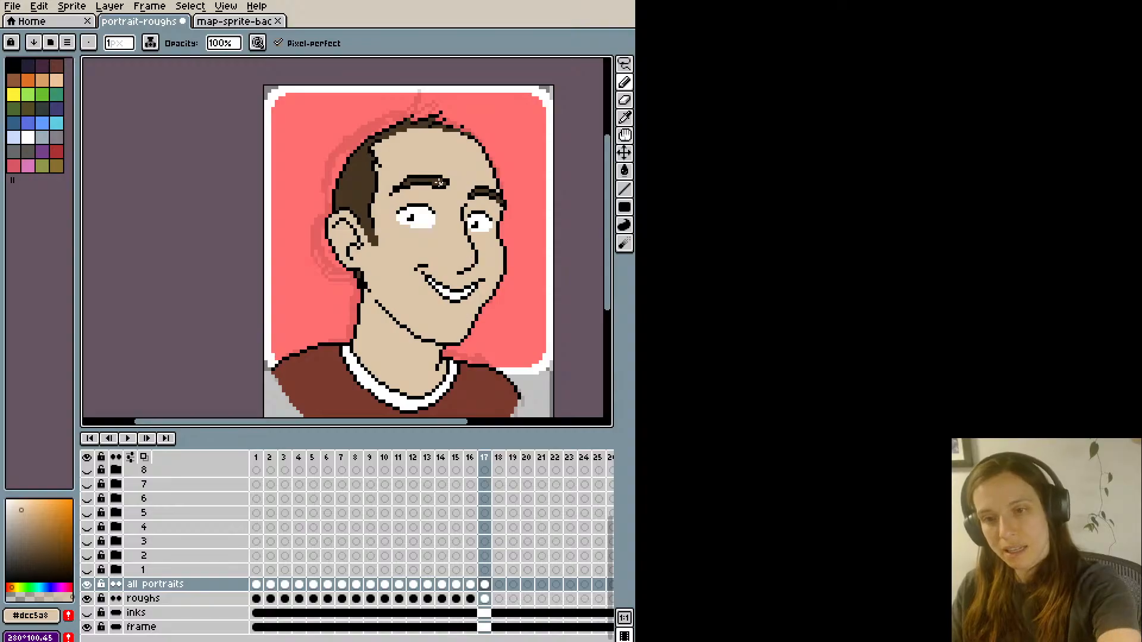
- Try a black pencil touch-up beside the nostril and undo it
left_click(474, 263, "alt")
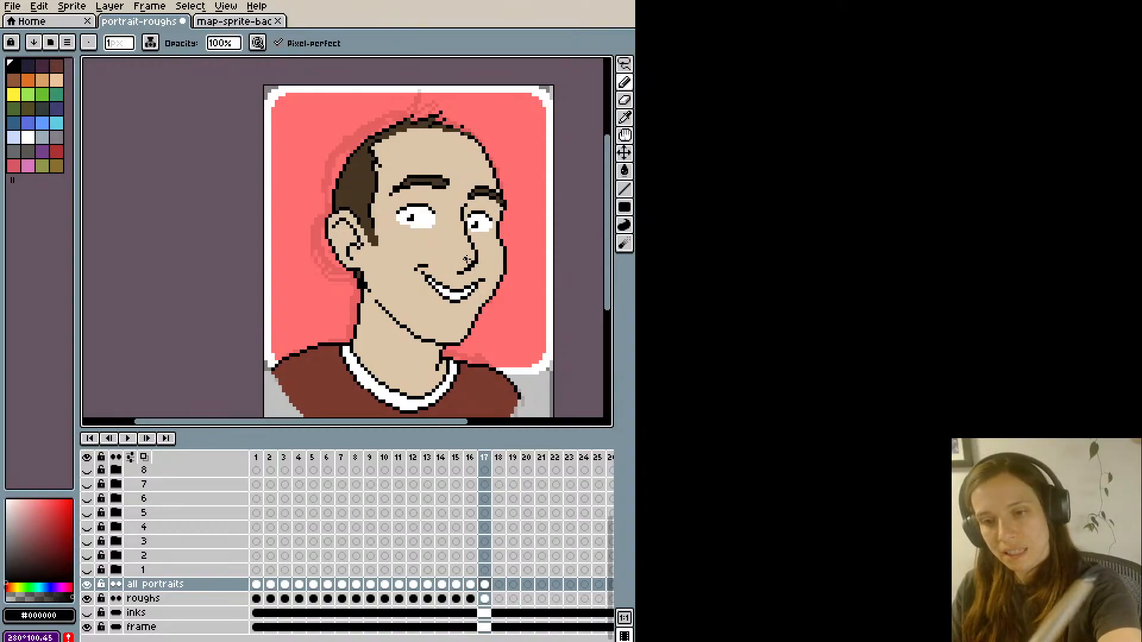
scroll(458, 222, "down", 1)
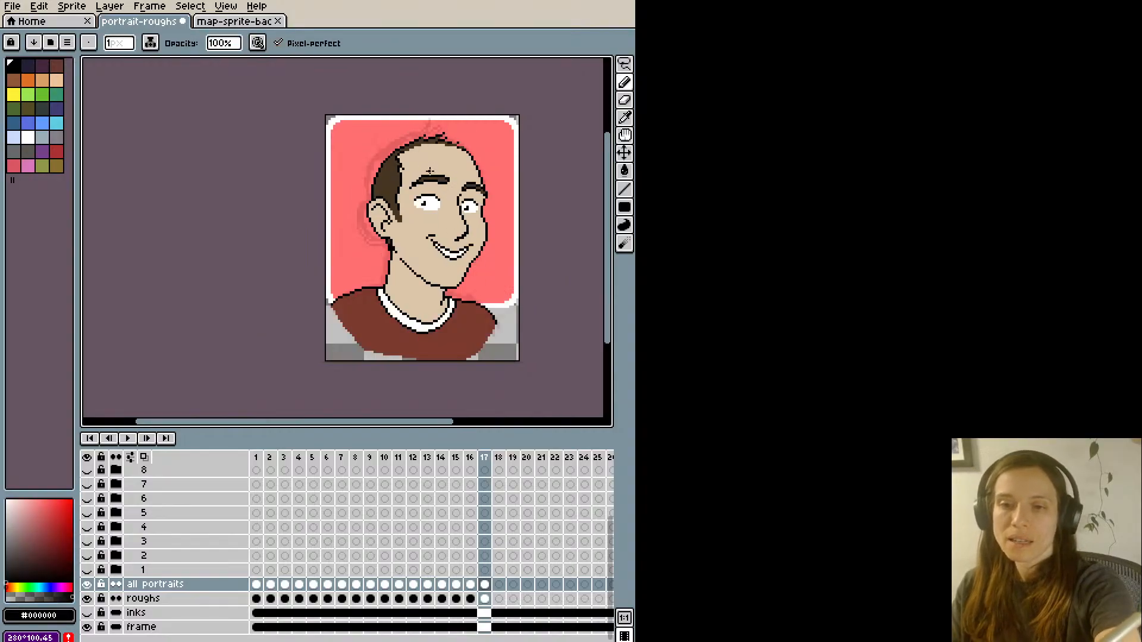
scroll(444, 210, "up", 1)
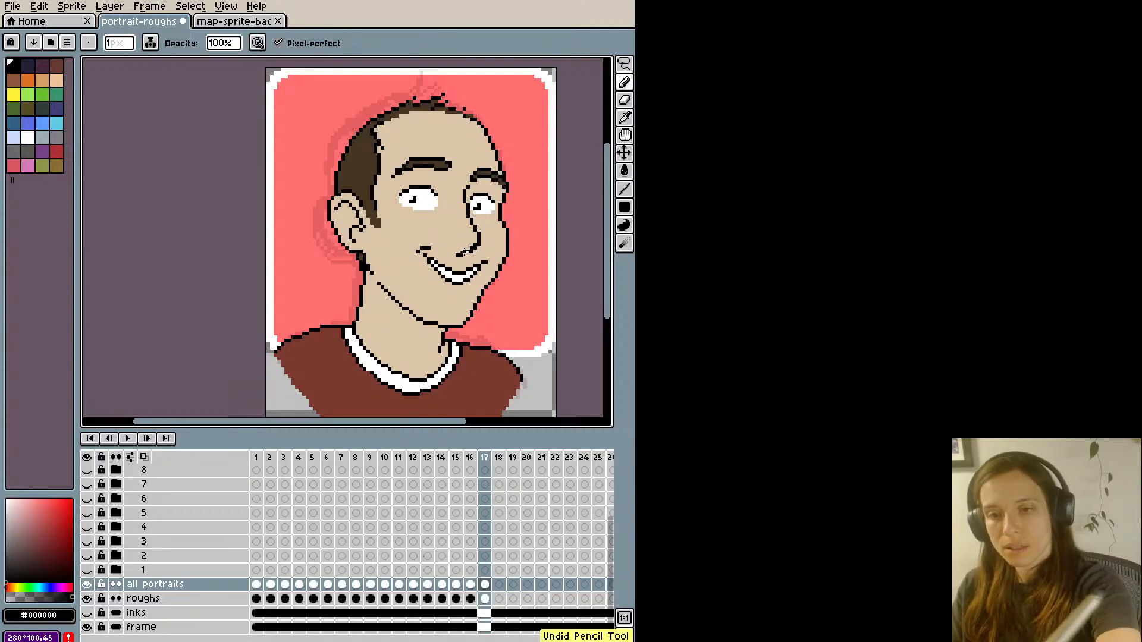
scroll(453, 213, "down", 1)
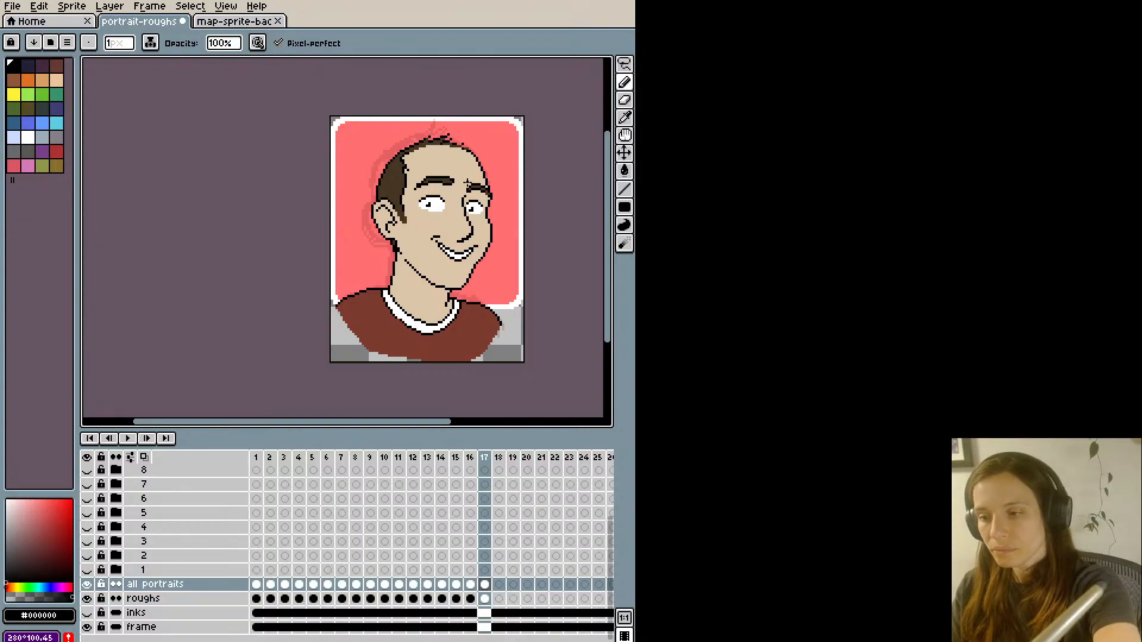
- Smooth the upper nose bridge line at the inner corner of the far eye with black and skin-coloured #dcc5a8 pixels
scroll(461, 180, "up", 1)
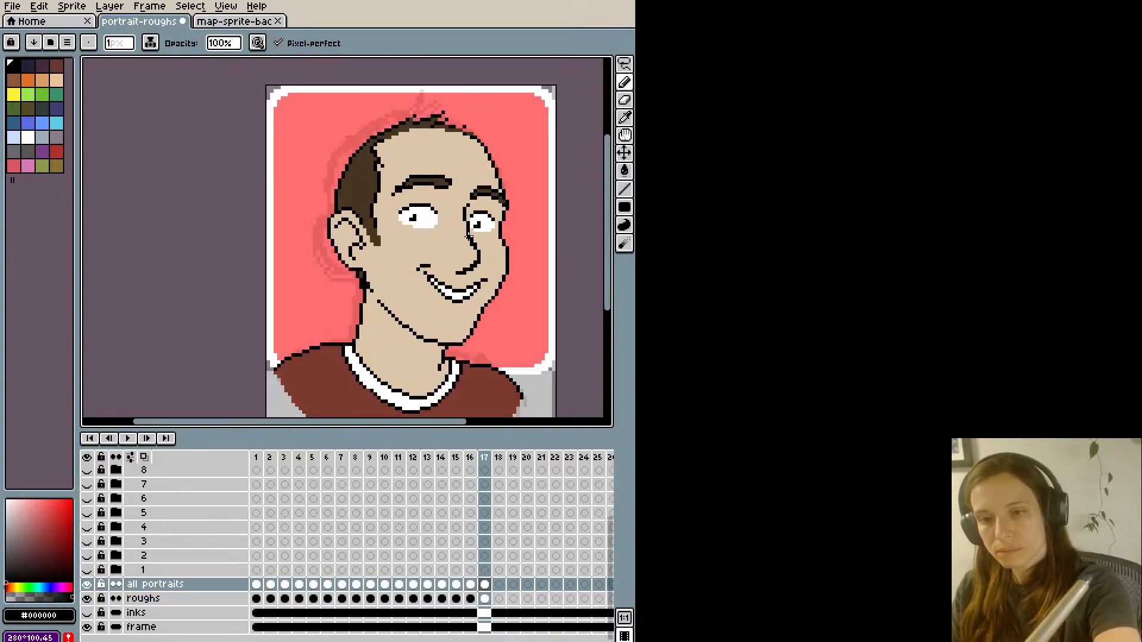
left_click(470, 237, "alt")
scroll(465, 201, "down", 2)
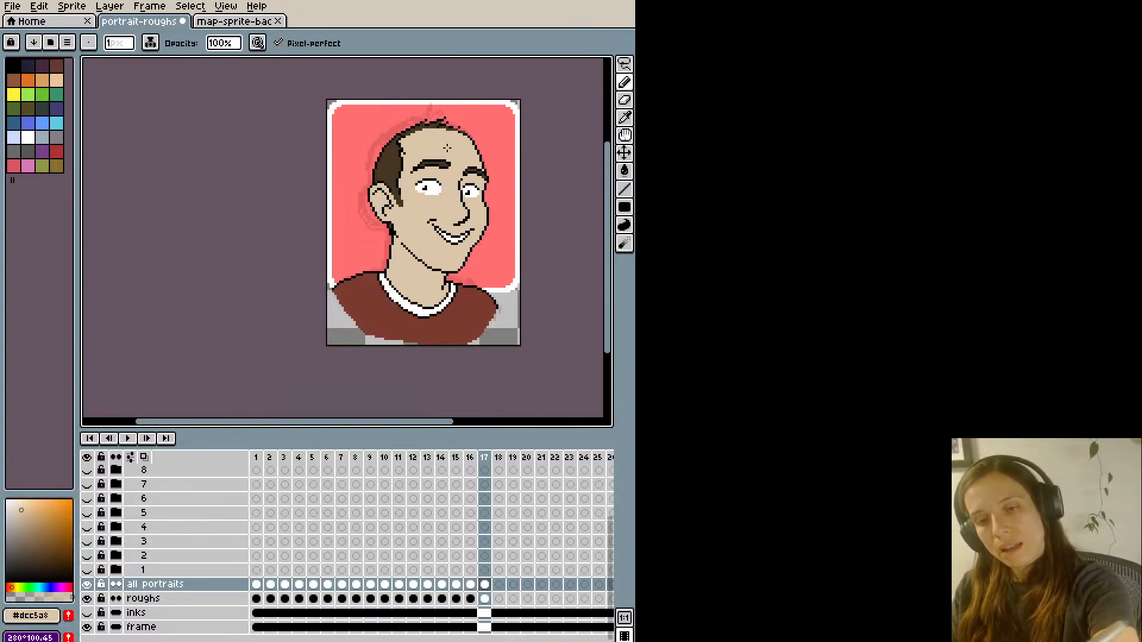
scroll(464, 202, "up", 3)
left_click(459, 188, "alt")
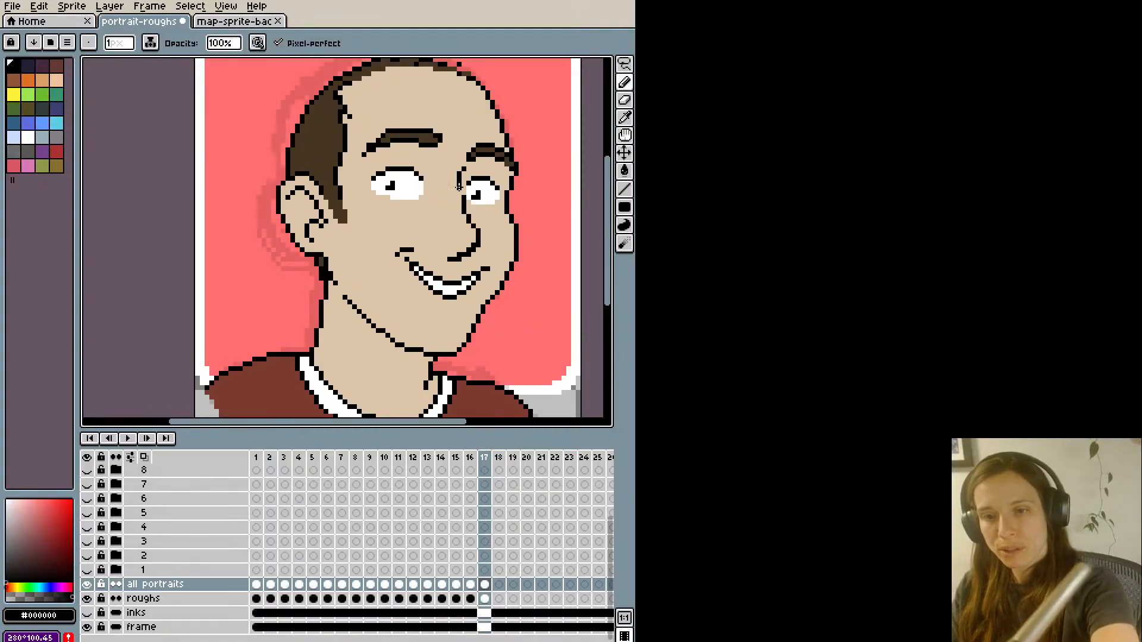
left_click(463, 197, "alt")
scroll(446, 112, "down", 1)
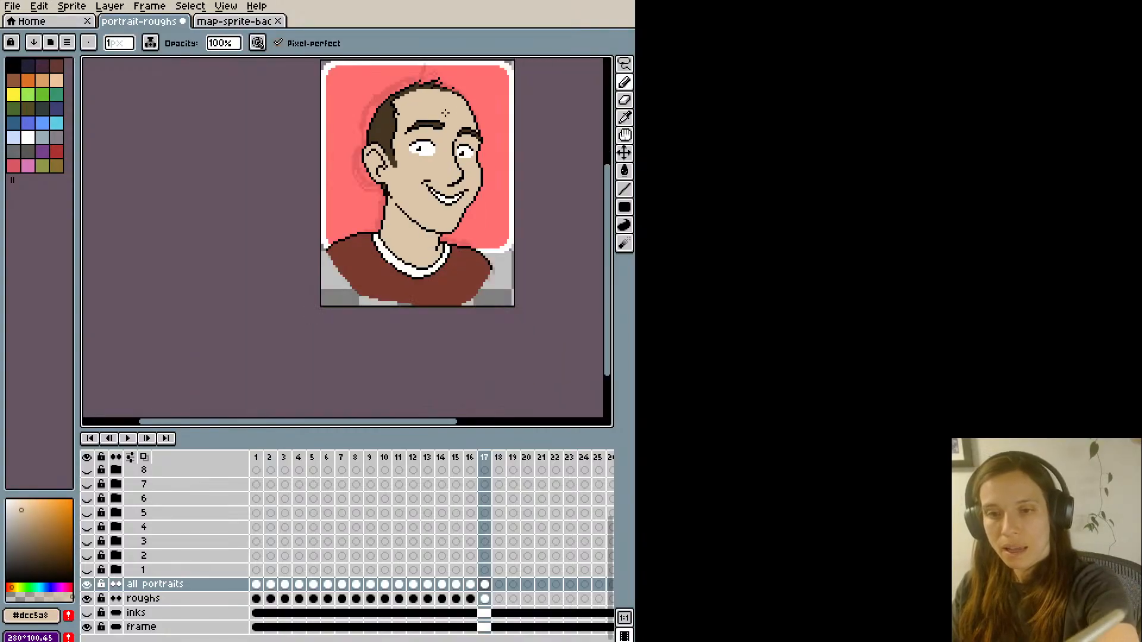
- Touch up the inner end of the far eyebrow with black pixels
left_click_drag(343, 310, 334, 354)
scroll(336, 340, "up", 1)
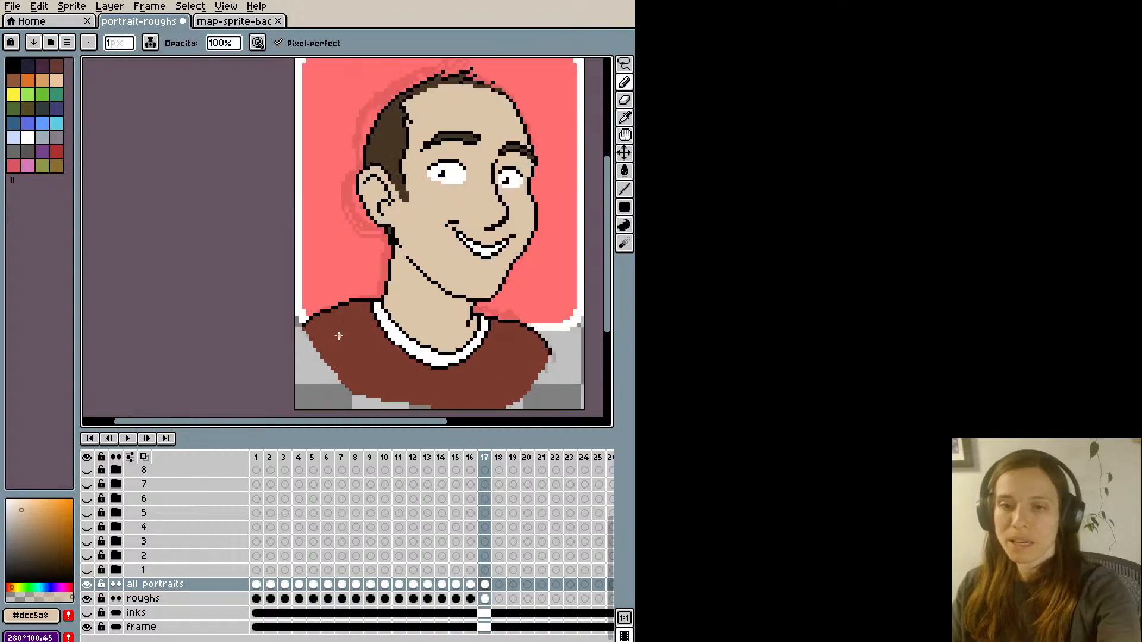
left_click_drag(476, 245, 454, 285)
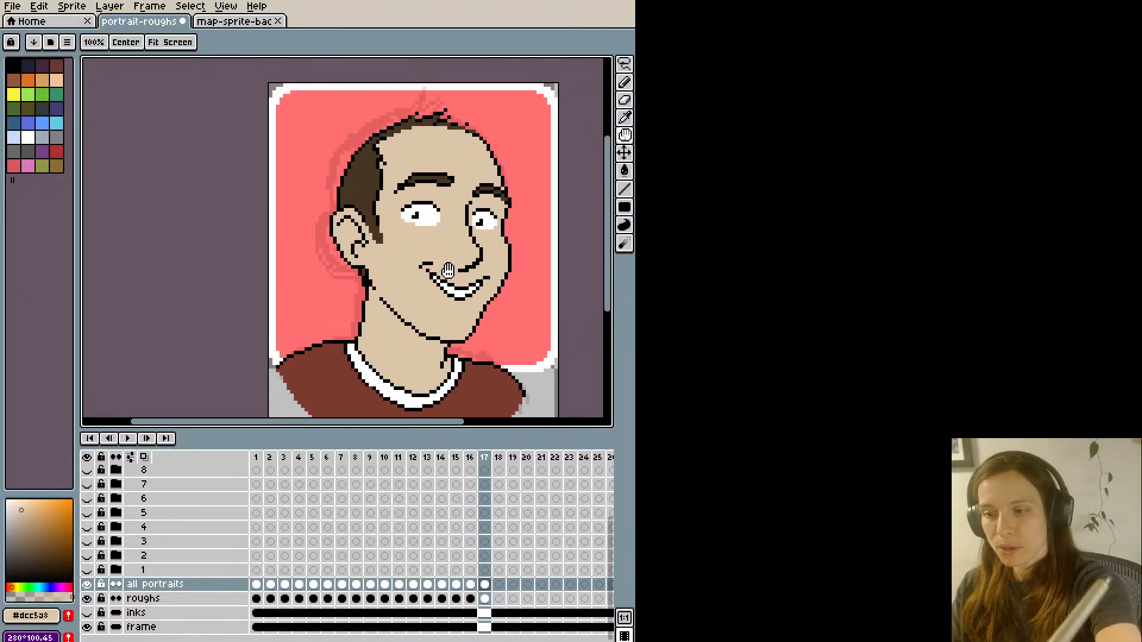
left_click(477, 190, "alt")
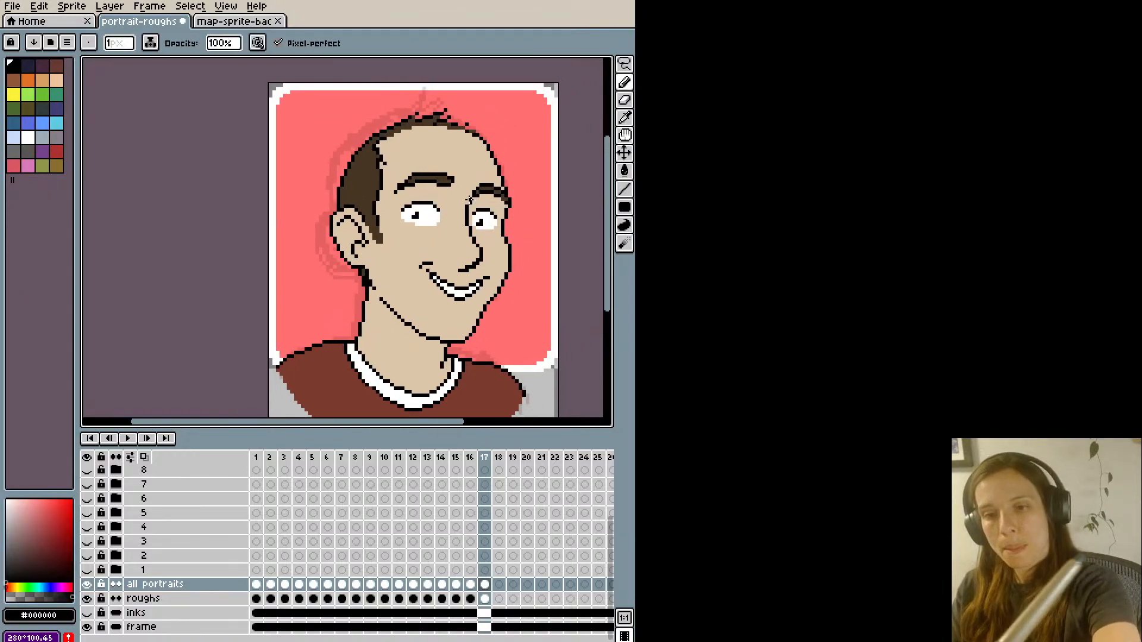
- Undo the extra black pixels drawn along the front edge of the chin
scroll(447, 137, "down", 1)
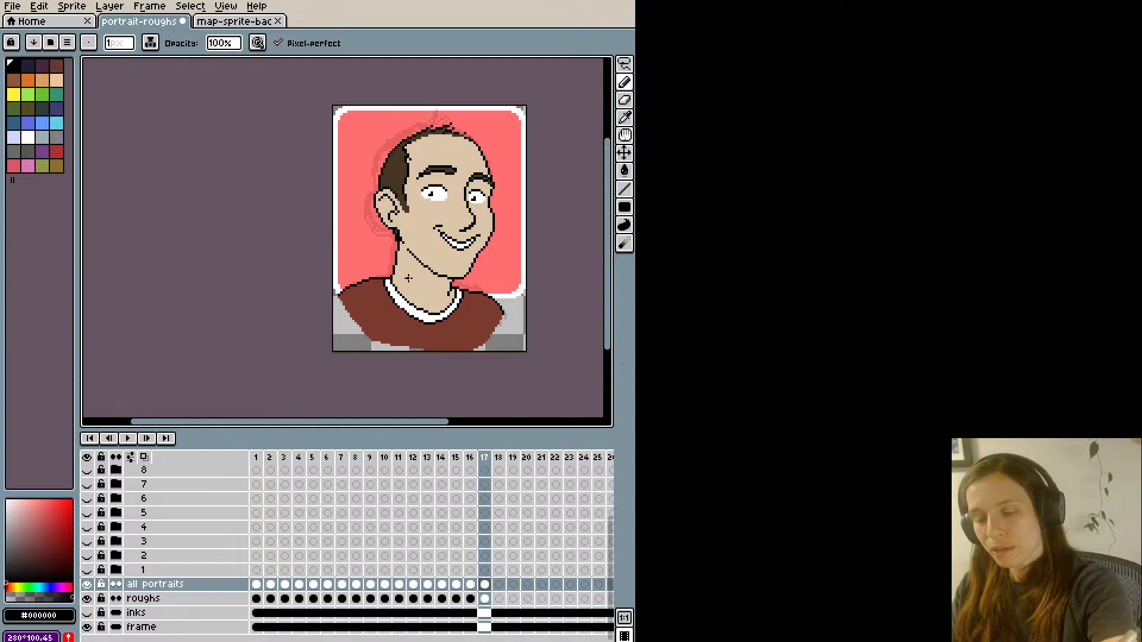
scroll(408, 278, "up", 1)
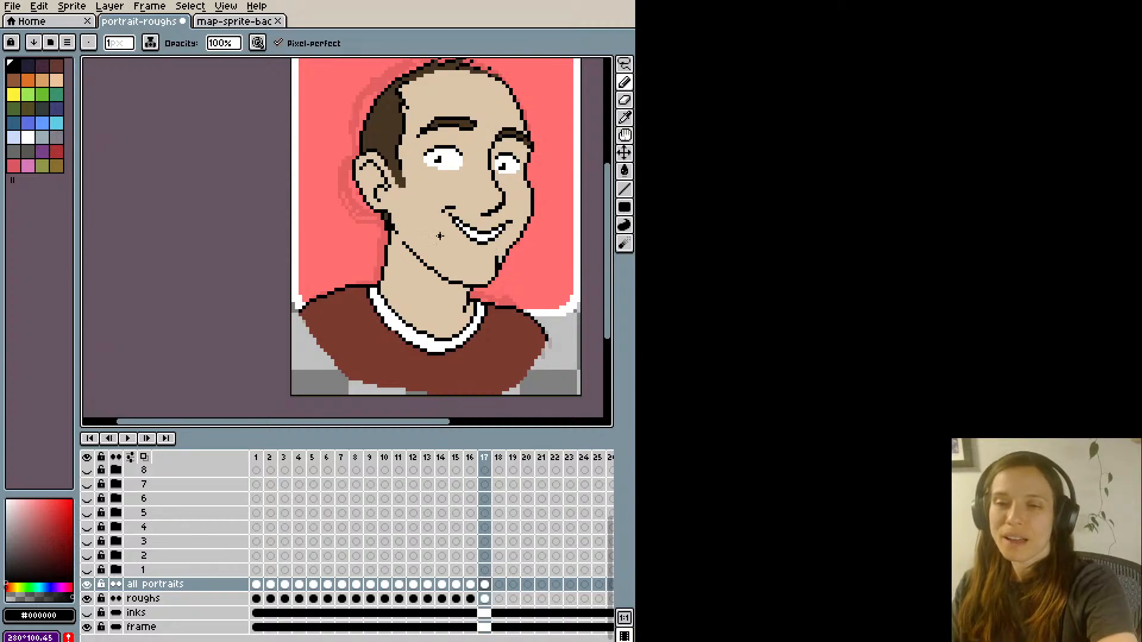
key("ctrl+z")
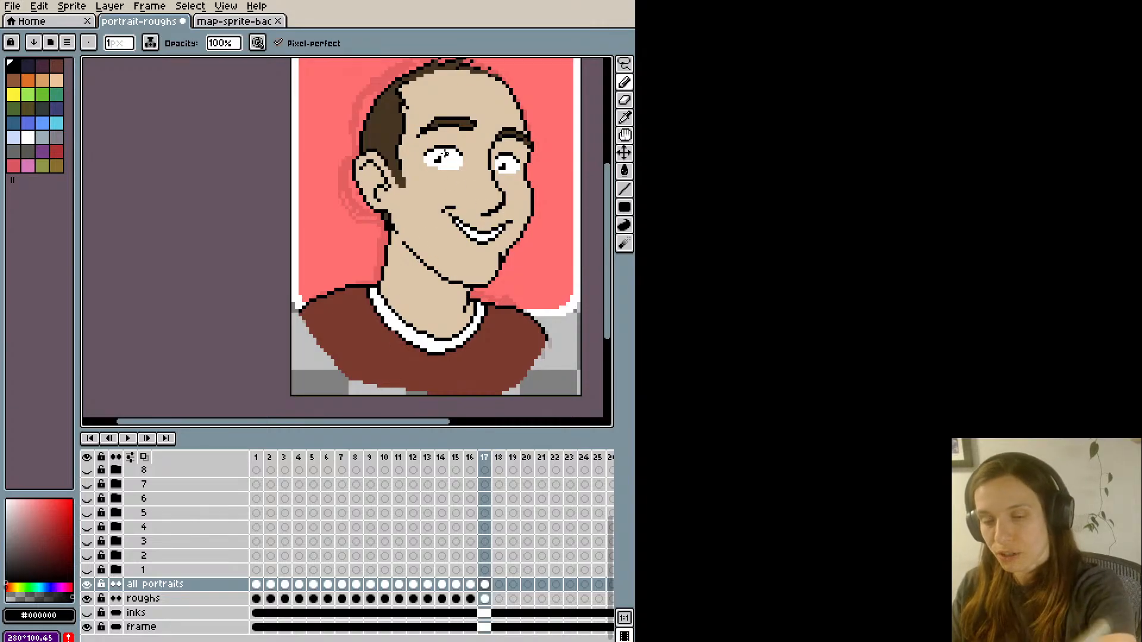
scroll(379, 343, "down", 1)
key("ctrl+z")
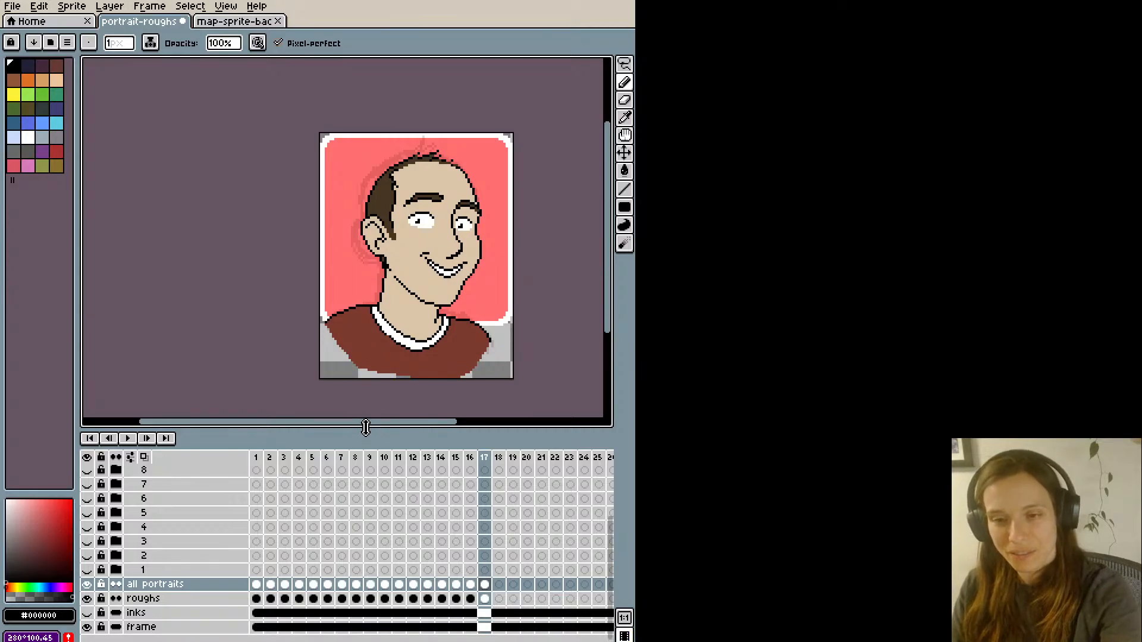
- Clean up the underside of the jawline near the chin with skin-coloured #dcc5a8 pixels
scroll(379, 379, "up", 1)
key("e")
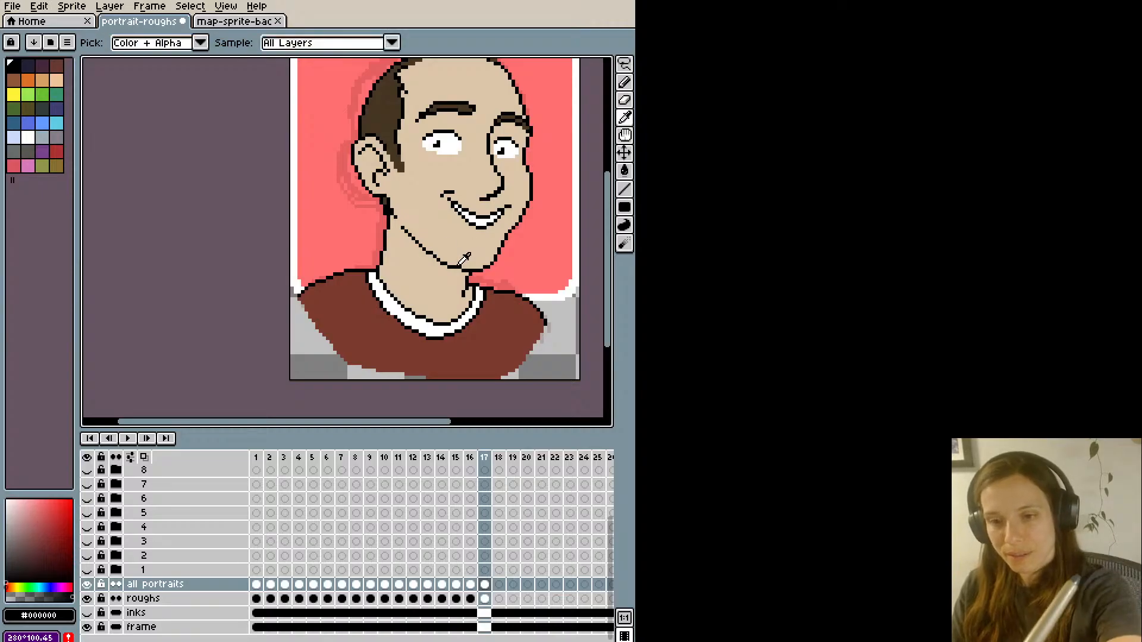
key("b")
left_click(459, 264, "alt")
scroll(454, 230, "down", 1)
key("space")
left_click_drag(425, 191, 424, 231)
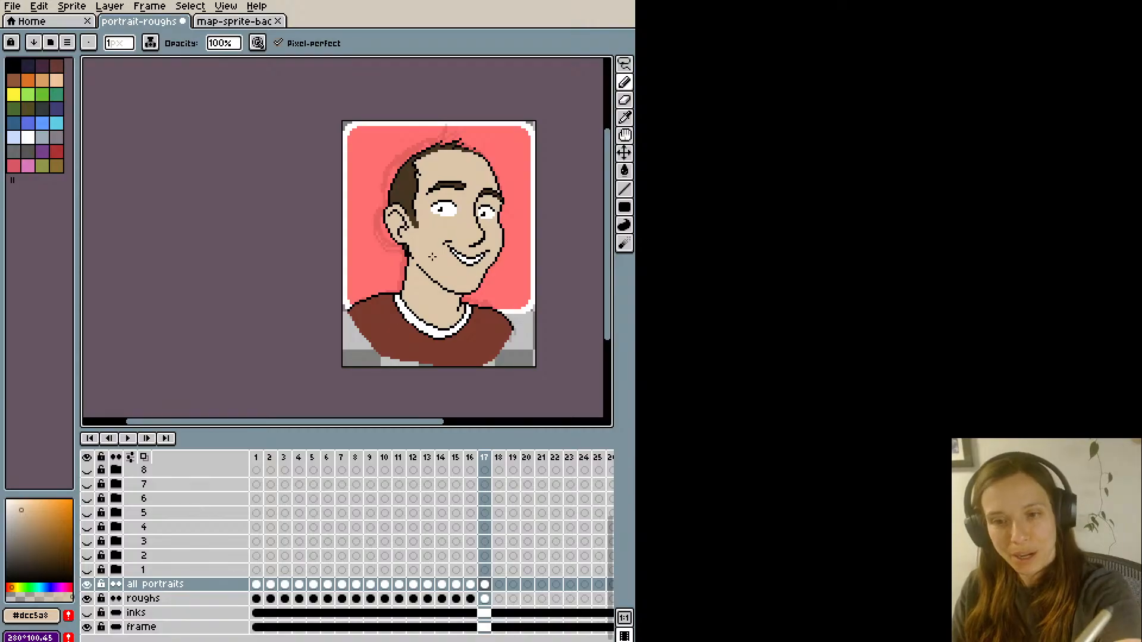
- Thicken the underside of the jawline toward the chin with black pixels
scroll(432, 256, "up", 1)
key("alt")
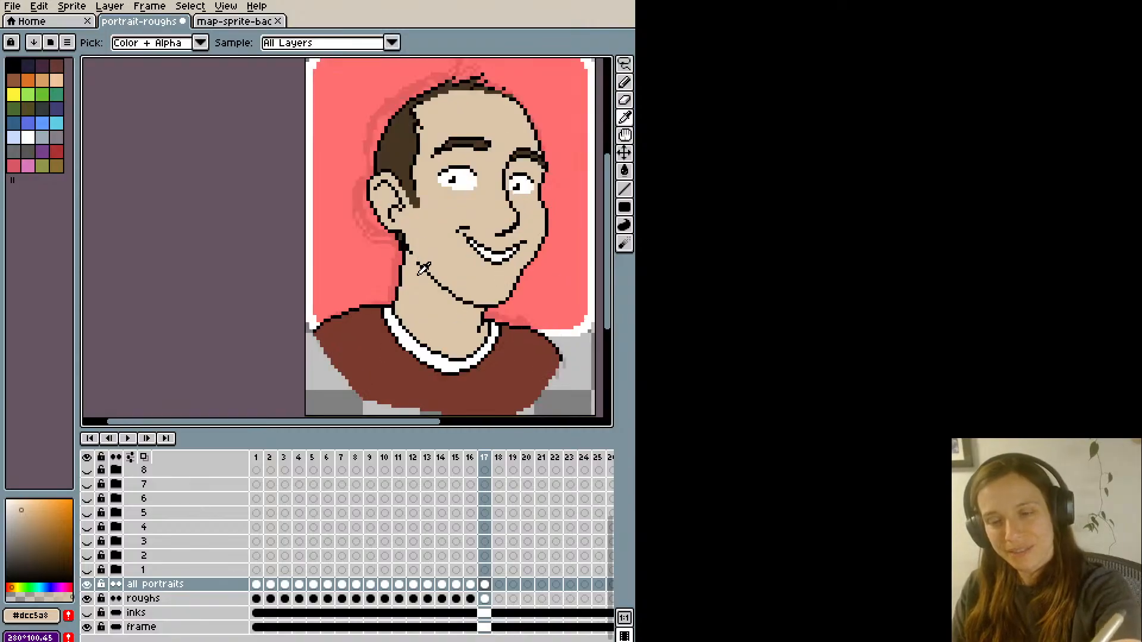
left_click(444, 289, "alt")
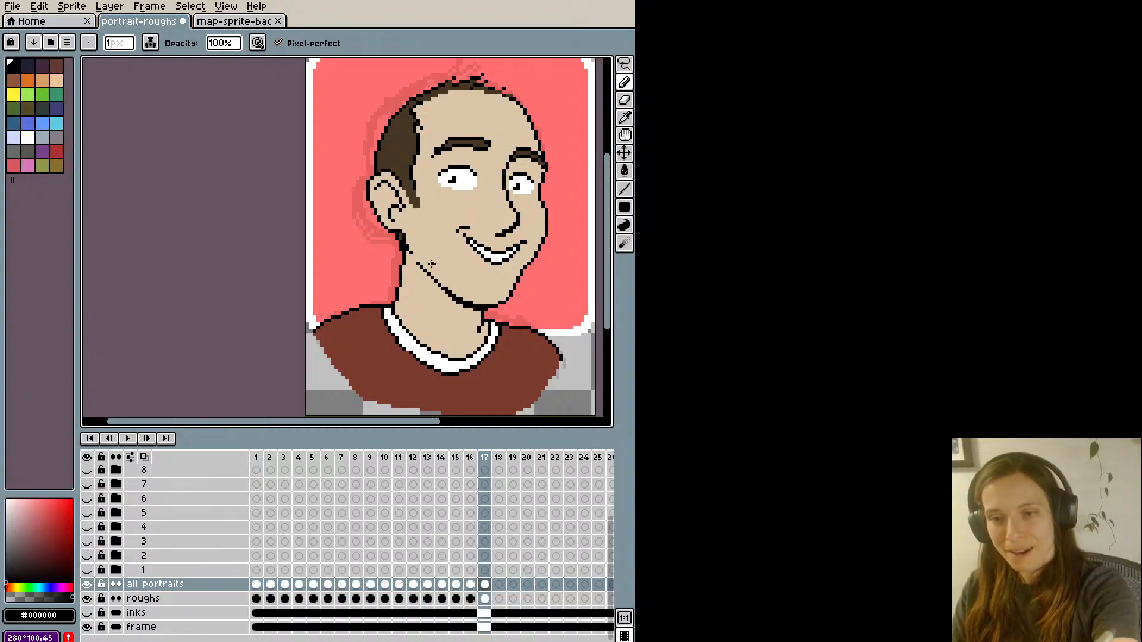
scroll(432, 264, "down", 1)
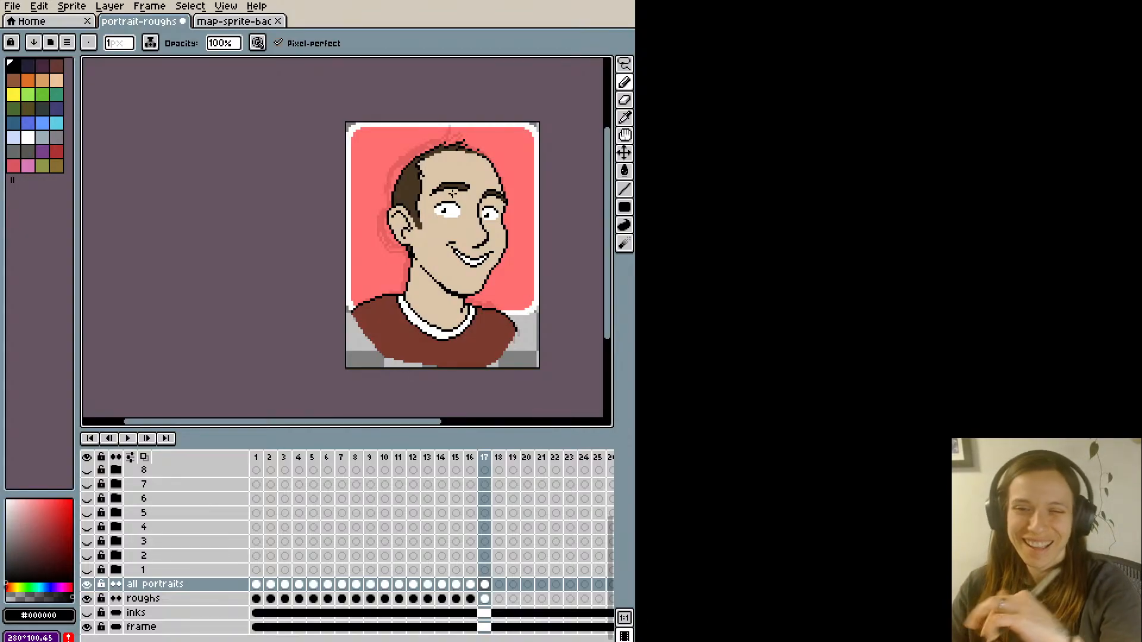
scroll(452, 193, "up", 1)
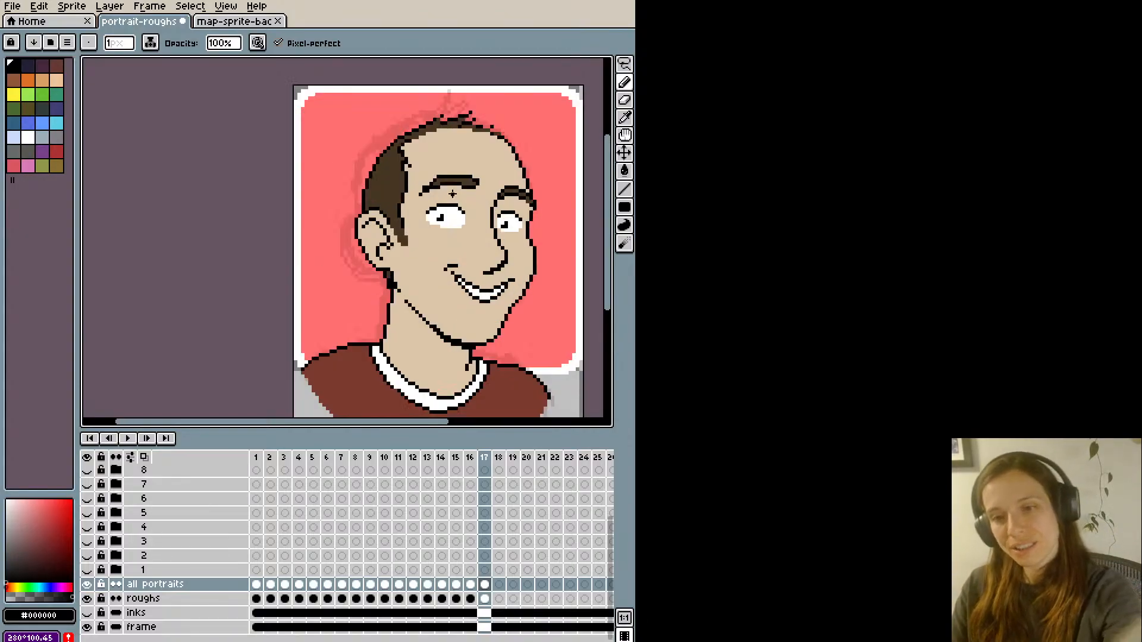
scroll(482, 190, "down", 1)
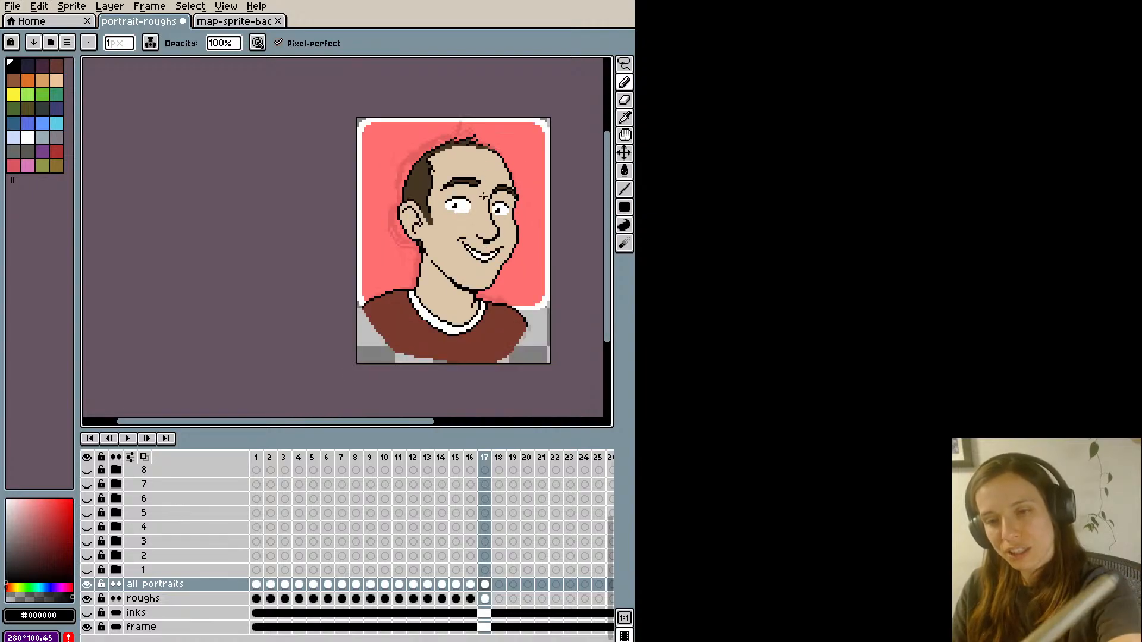
- Try trimming the nostril line by erasing it and by painting over it in skin colour #dcc5a8, undoing the attempts
key("ctrl+z")
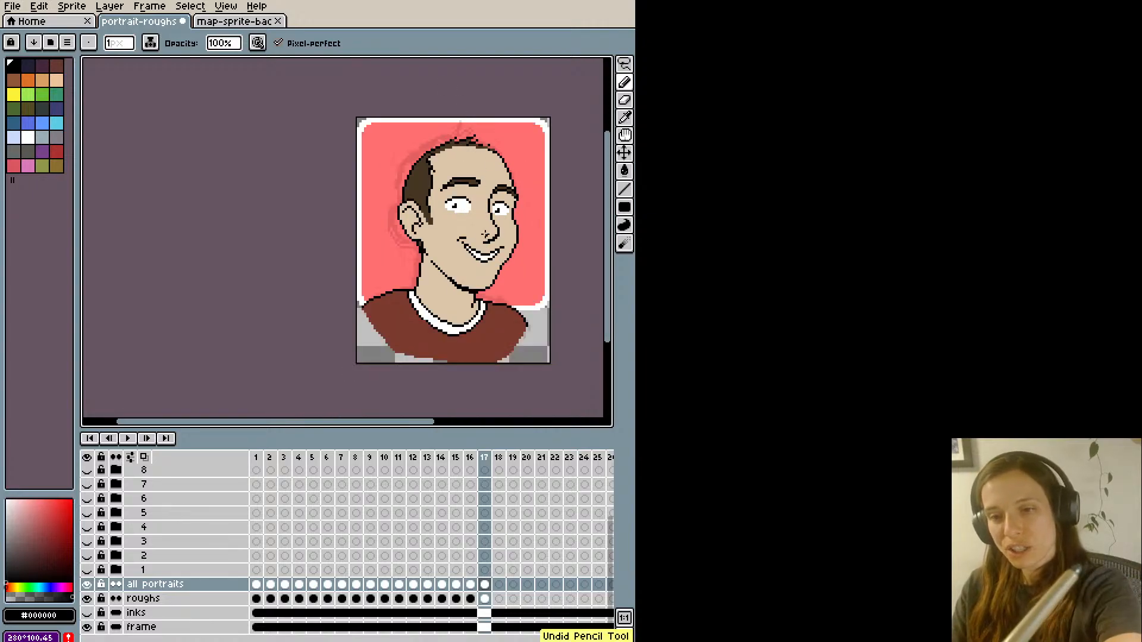
scroll(485, 233, "up", 1)
key("e")
left_click(486, 243)
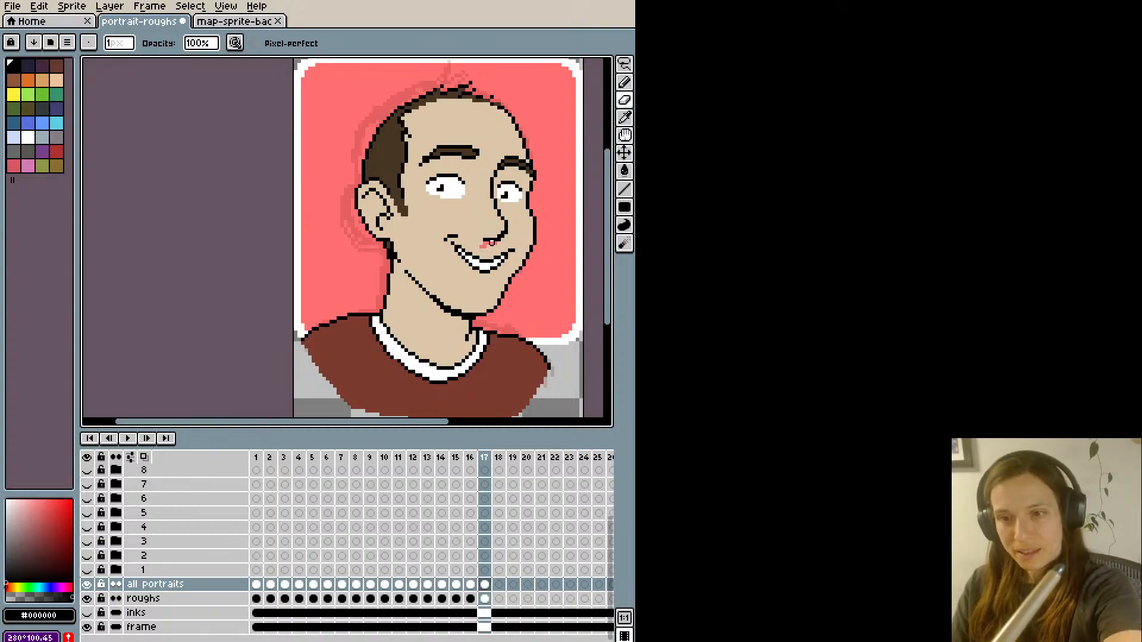
key("ctrl+z")
key("b")
left_click(482, 245, "alt")
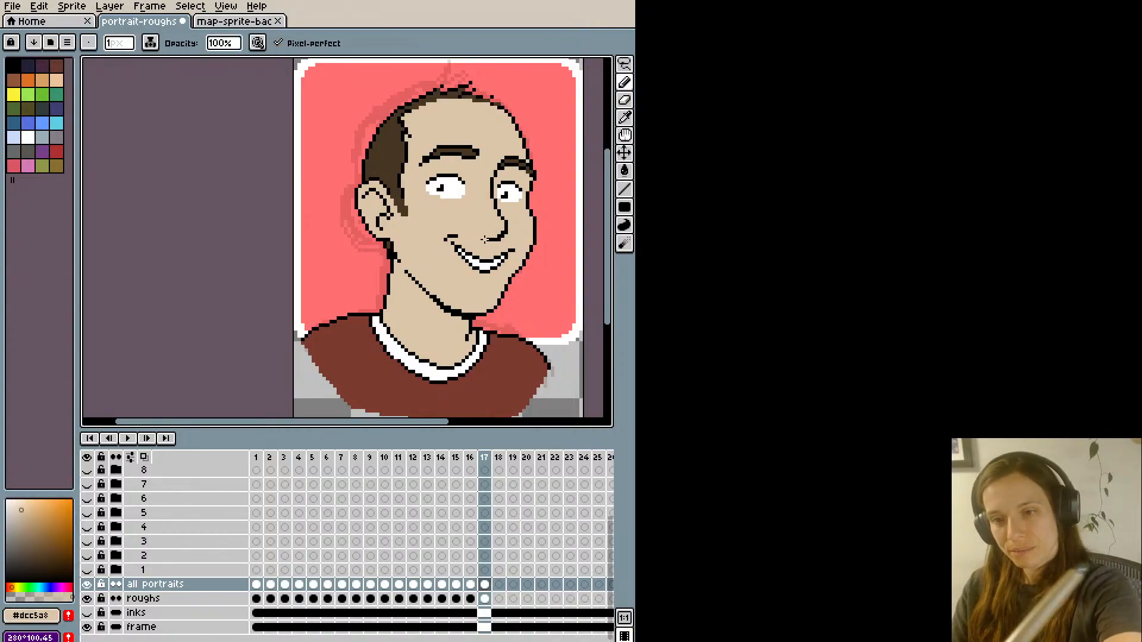
scroll(498, 232, "down", 1)
scroll(497, 232, "up", 1)
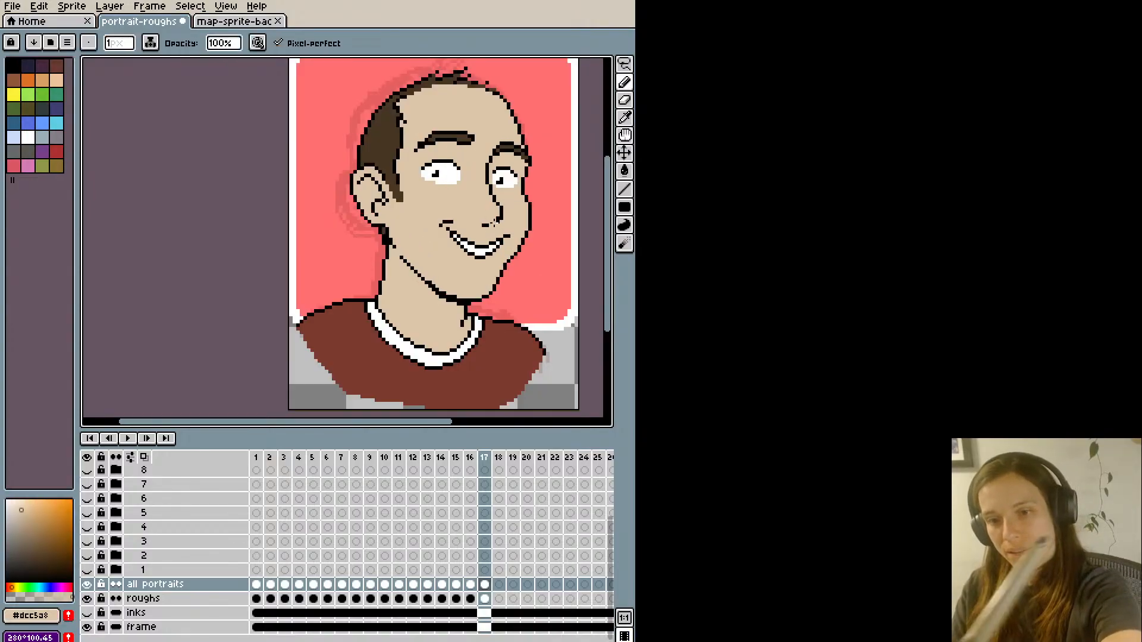
key("ctrl+z")
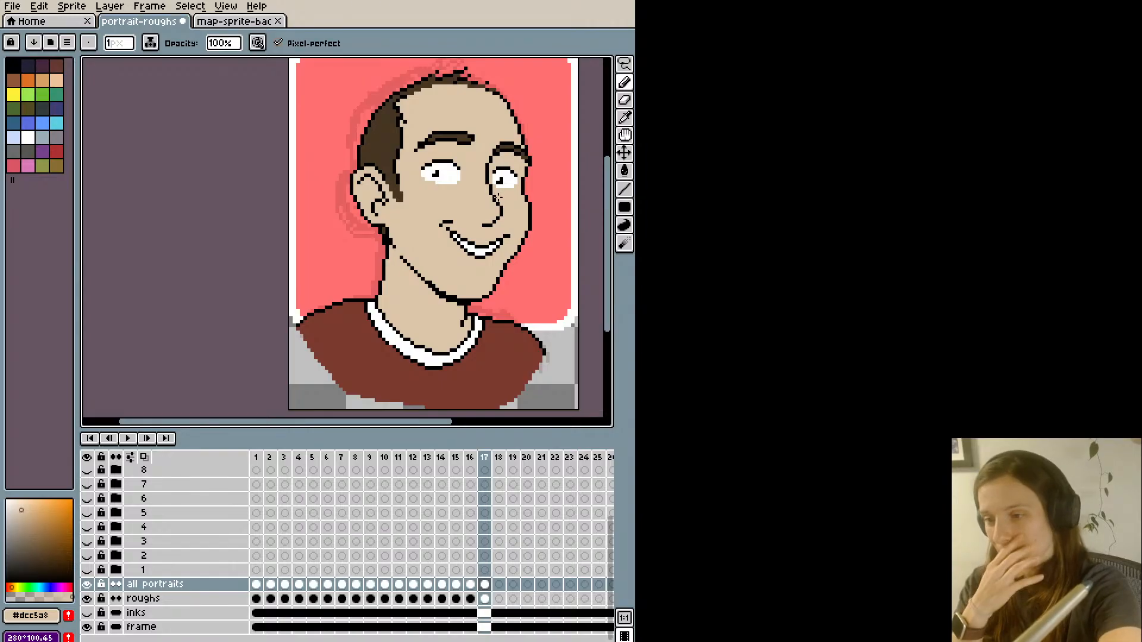
left_click(489, 224, "alt")
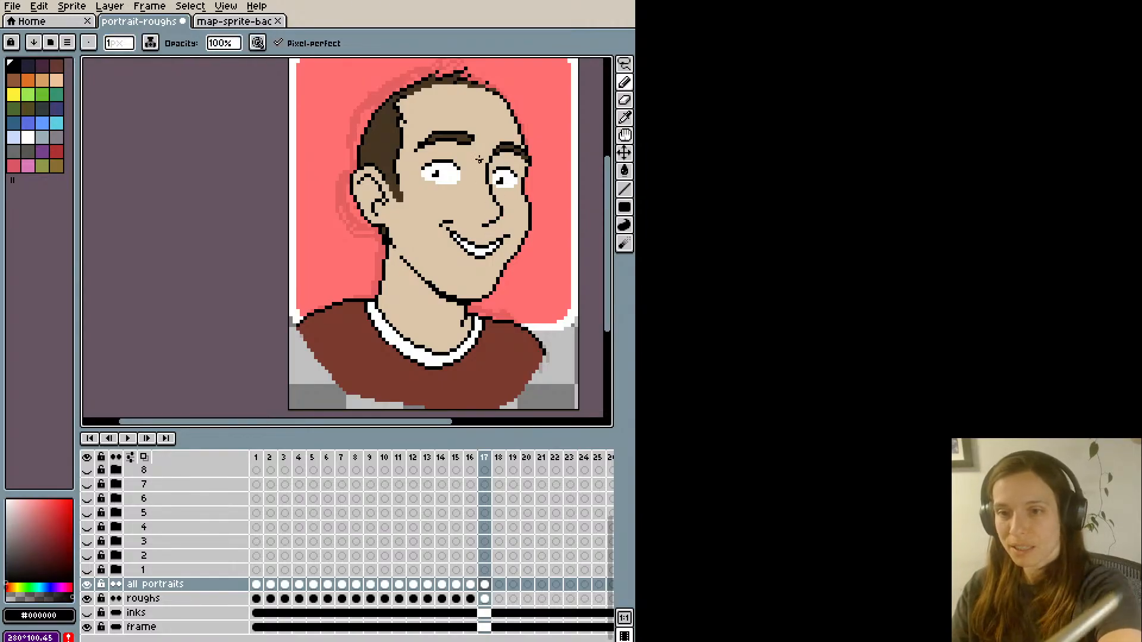
- Examine the face, hair and outlines of the whole portrait both close up and from a distance
scroll(482, 211, "down", 1)
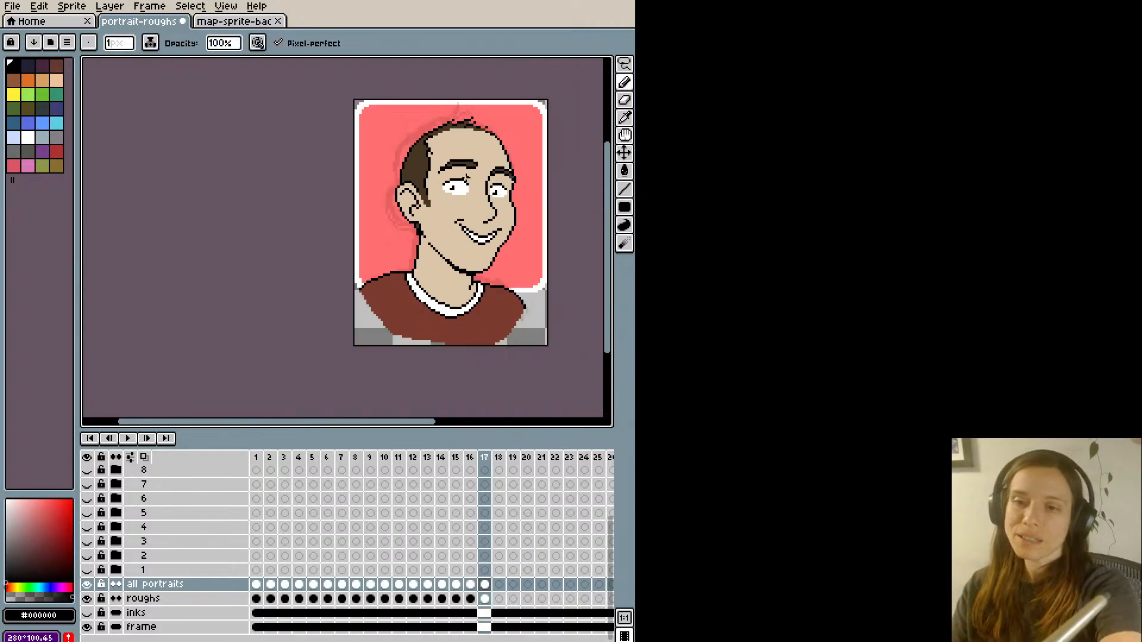
scroll(470, 182, "up", 2)
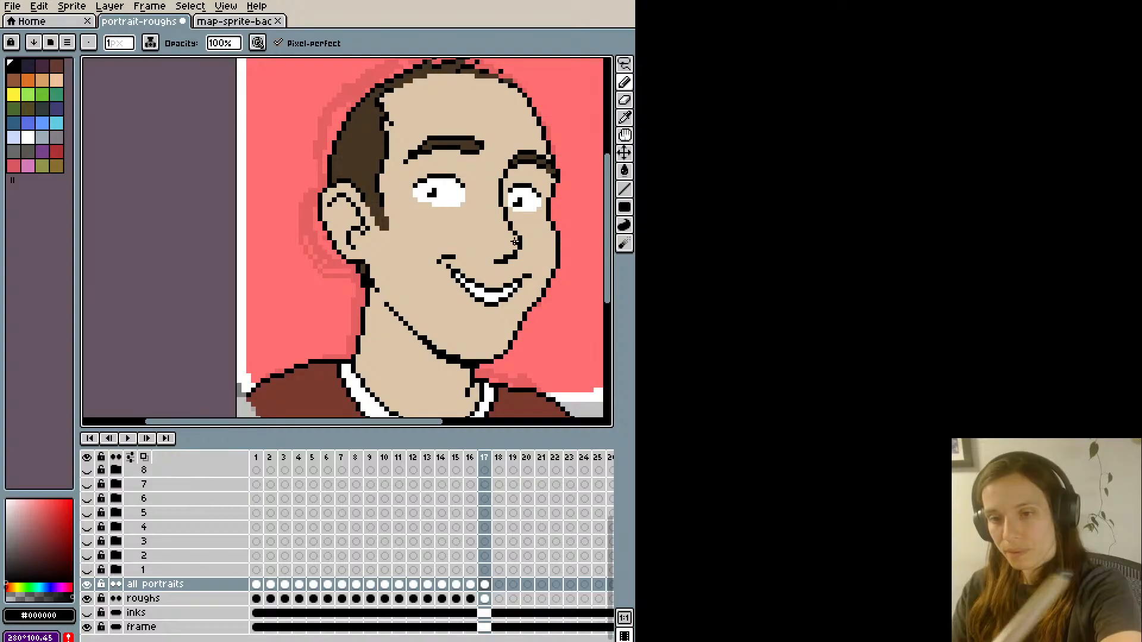
scroll(488, 161, "down", 2)
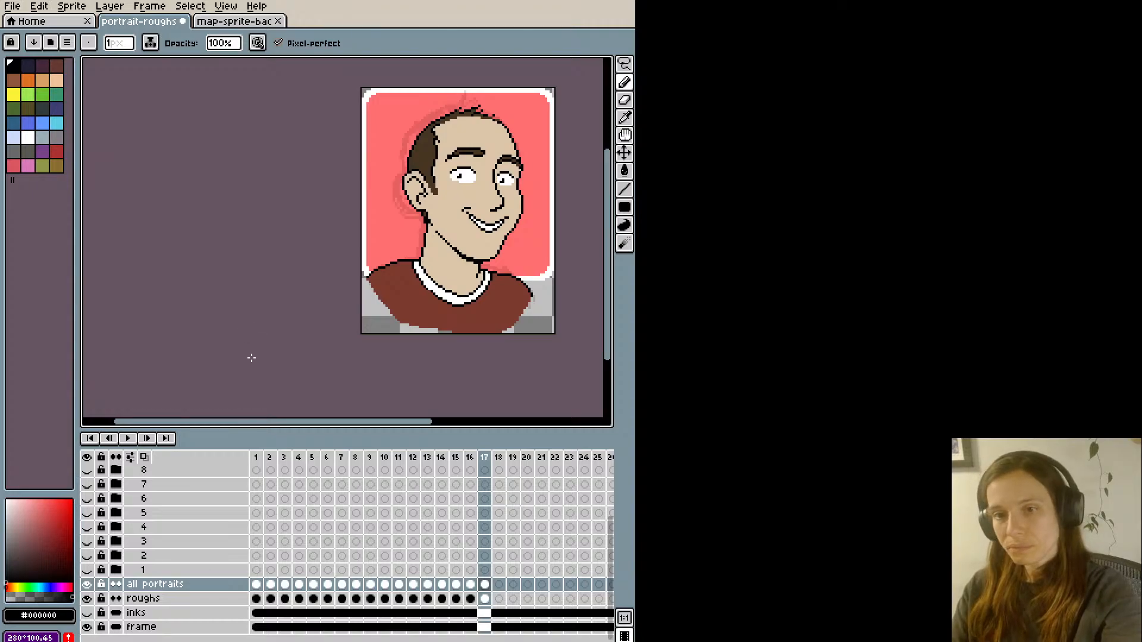
scroll(250, 357, "up", 3)
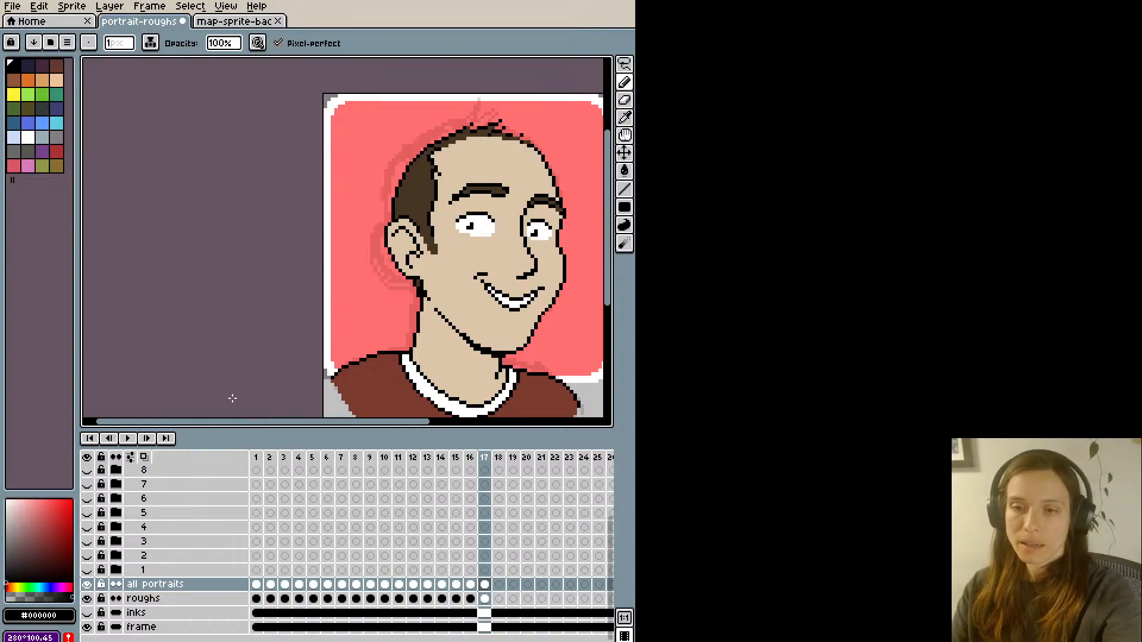
scroll(232, 398, "down", 1)
key("space")
left_click_drag(238, 341, 176, 323)
mouse_move(204, 370)
left_mouse_down()
mouse_move(204, 351)
mouse_move(214, 356)
left_mouse_up()
scroll(381, 148, "up", 1)
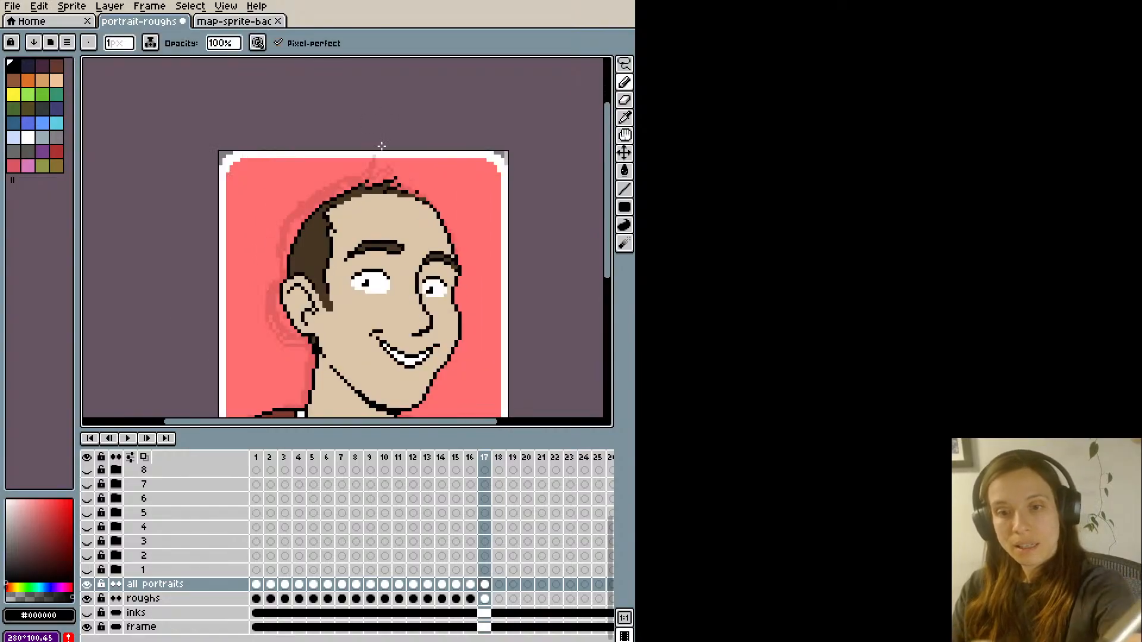
key("i")
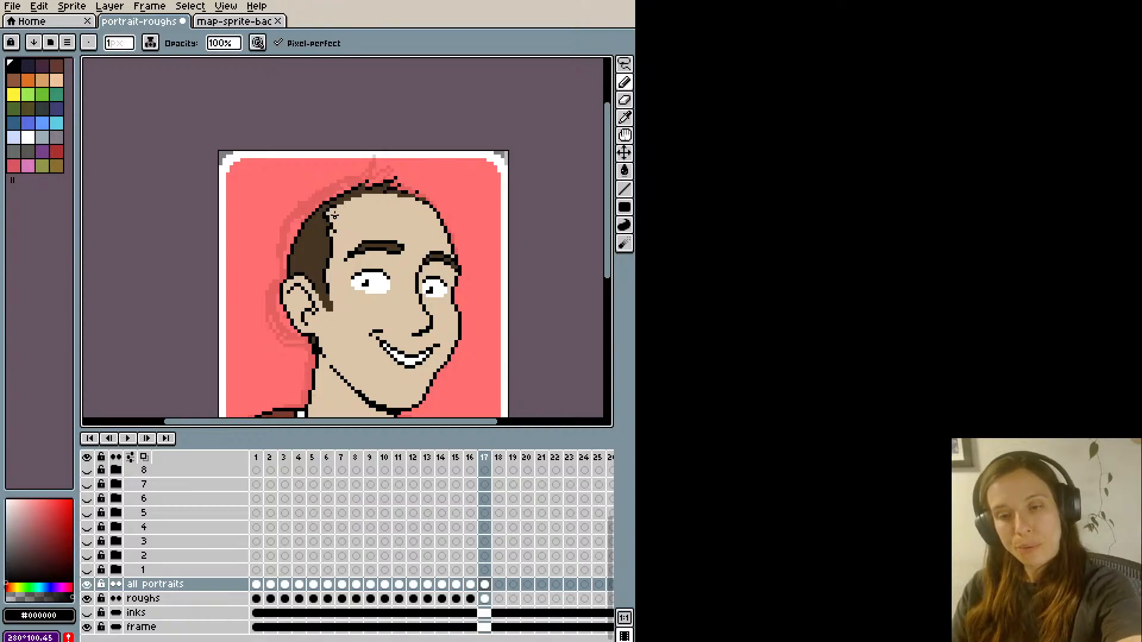
scroll(393, 193, "down", 1)
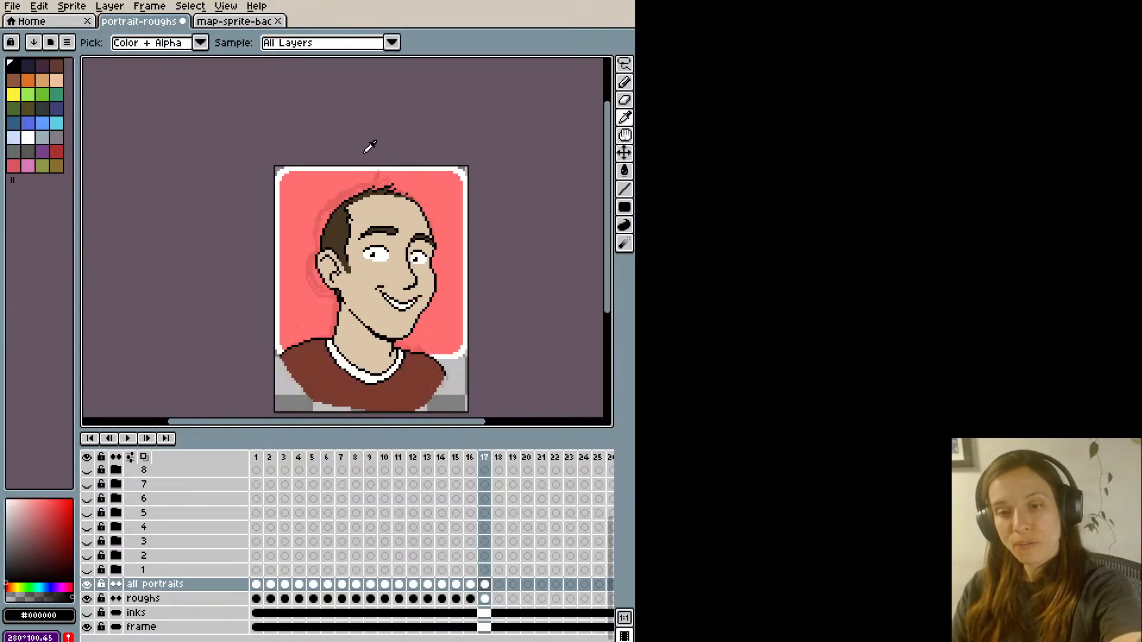
- Select the near eyebrow with the lasso and nudge it down one pixel
key("m")
left_click_drag(397, 222, 361, 244)
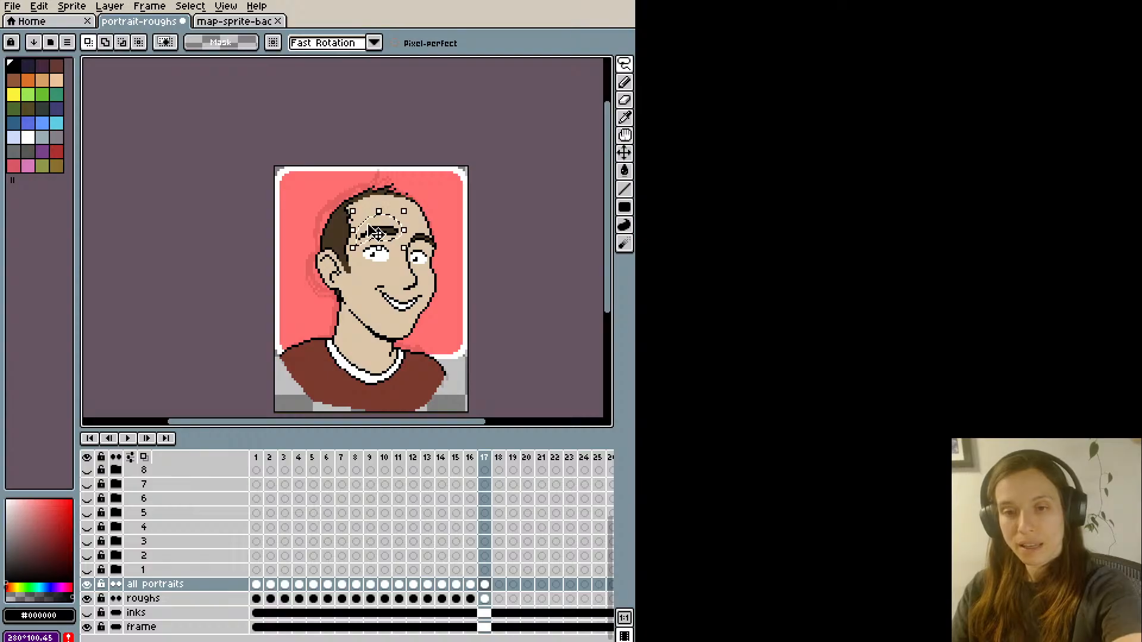
key("Down")
key("ctrl+d")
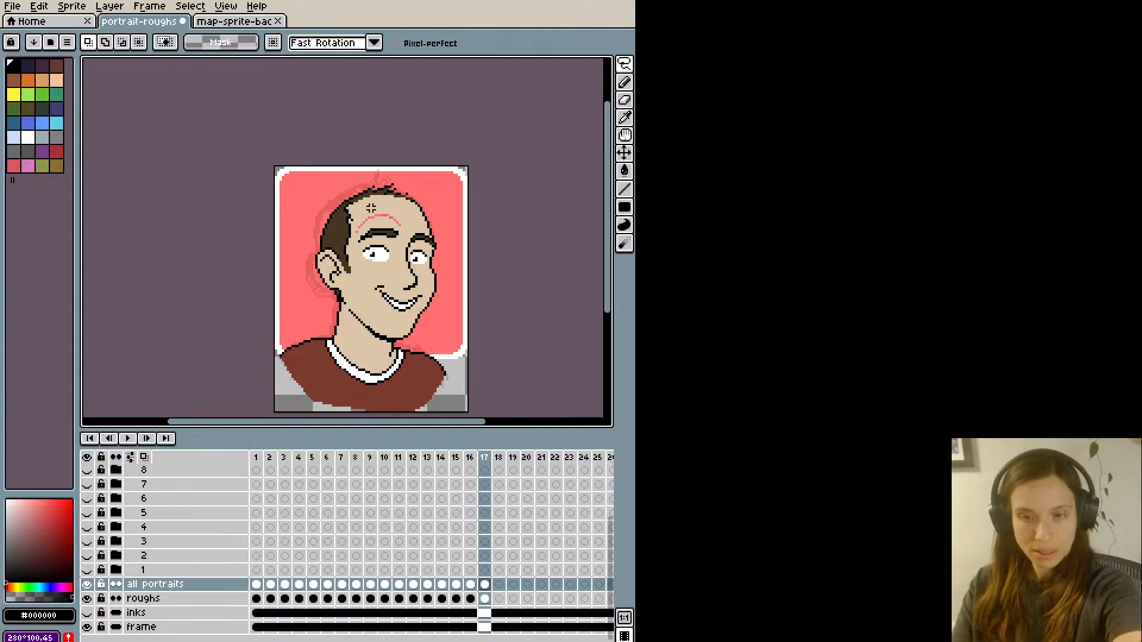
- Paint over the gap left above the near eyebrow with skin colour #dcc5a8
key("i")
left_click(369, 208)
key("b")
left_click_drag(357, 230, 368, 216)
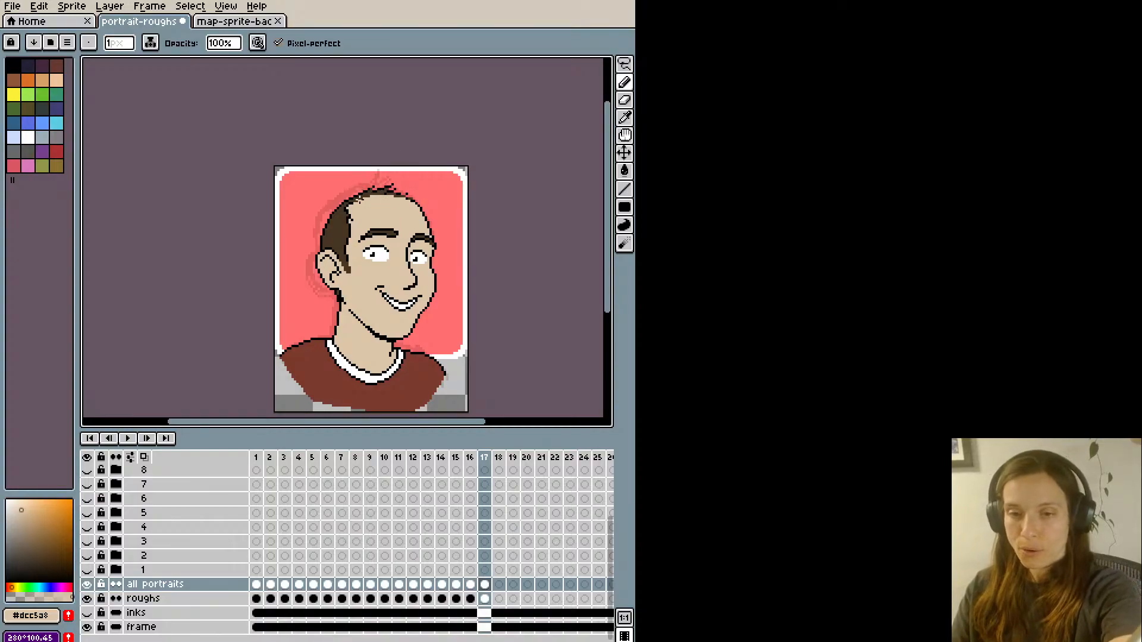
- Touch up the front edge of the hair above the sideburn with hair brown #463622
scroll(354, 228, "up", 1)
key("i")
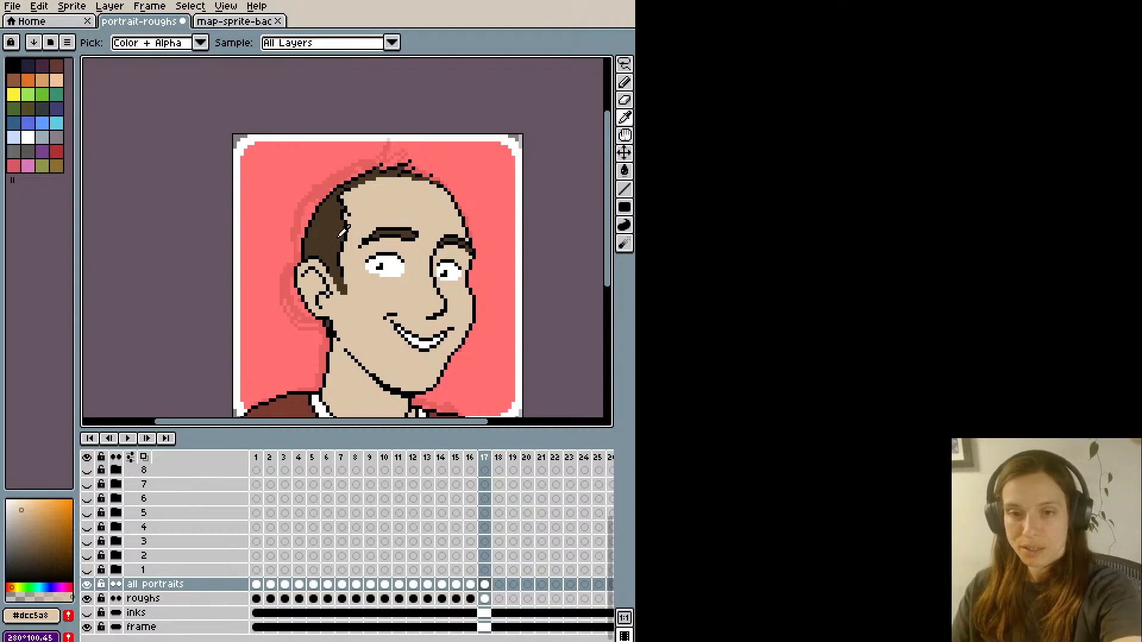
left_click(337, 202)
key("b")
scroll(340, 274, "up", 1)
key("i")
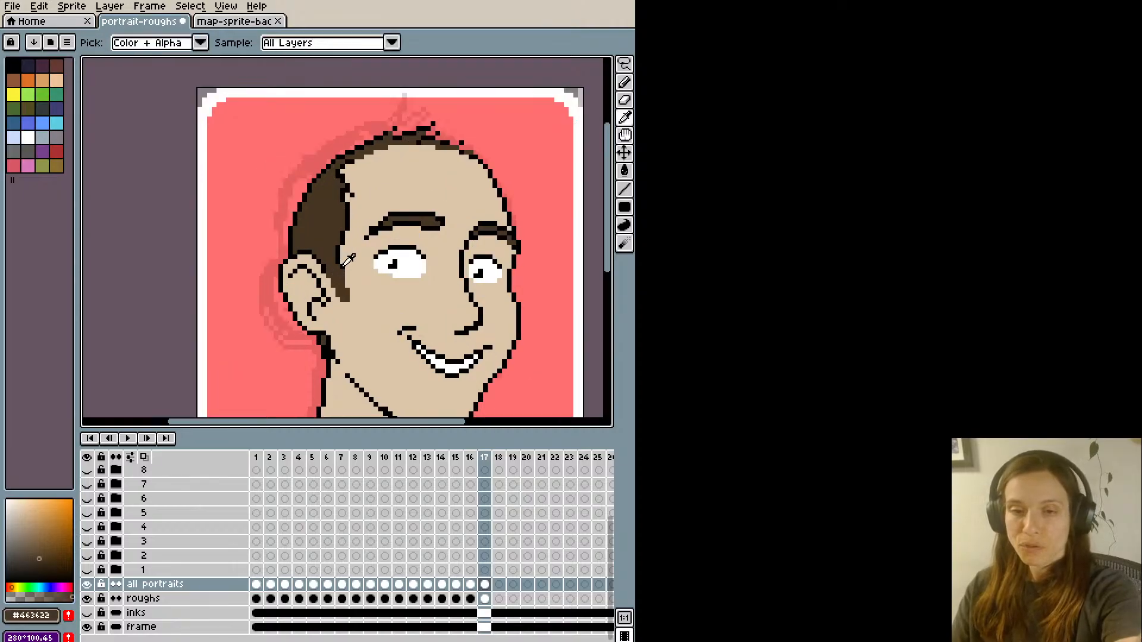
left_click(339, 266)
key("b")
key("i")
left_click(335, 245)
key("b")
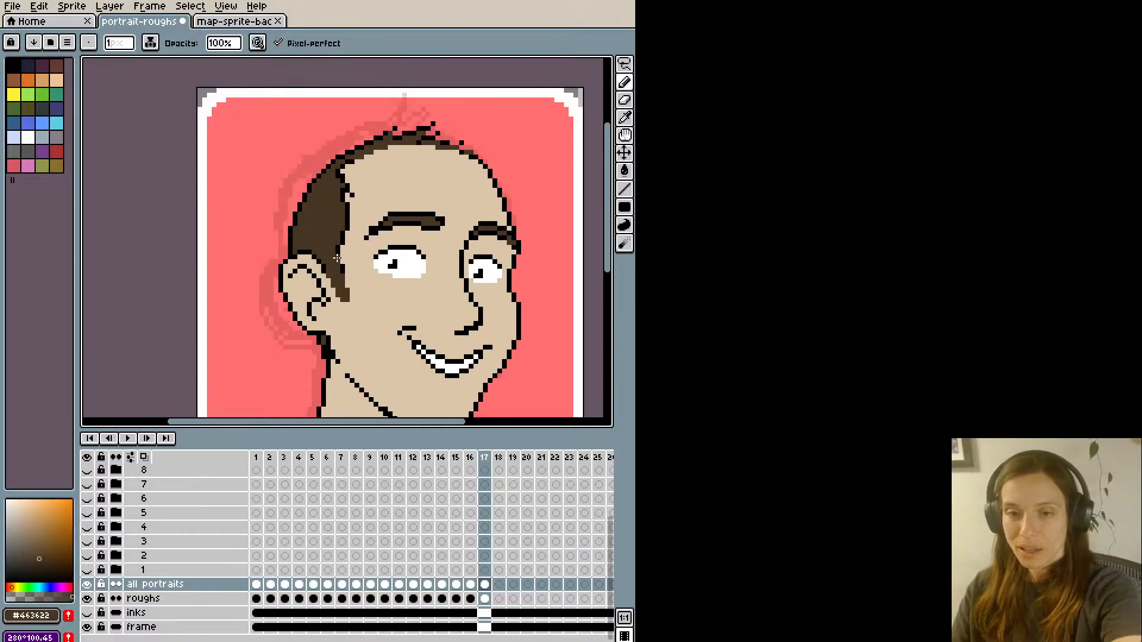
- Touch up the lower tip of the sideburn with hair brown #463622 pixels
scroll(338, 257, "down", 1)
scroll(320, 190, "down", 1)
key("h")
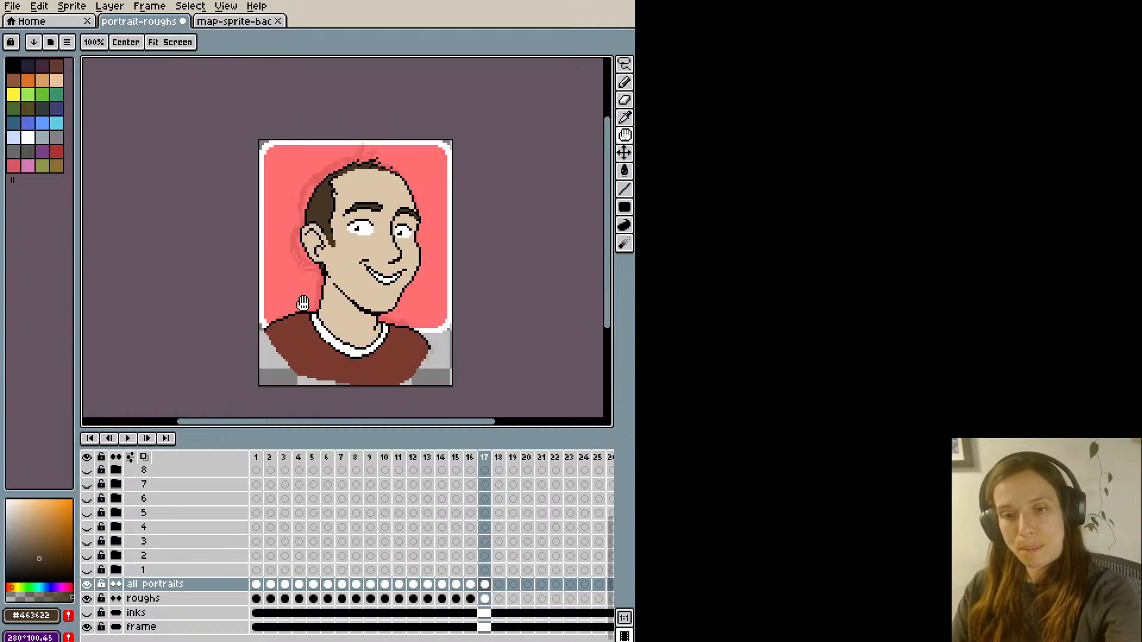
left_click_drag(256, 257, 258, 279)
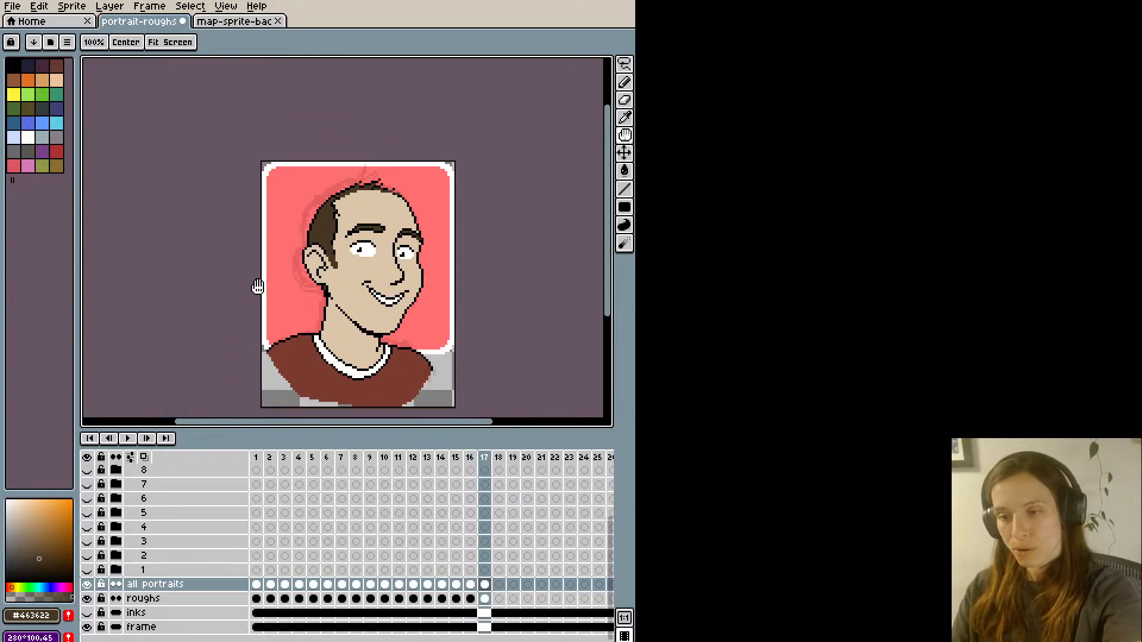
key("b")
scroll(256, 286, "up", 1)
key("i")
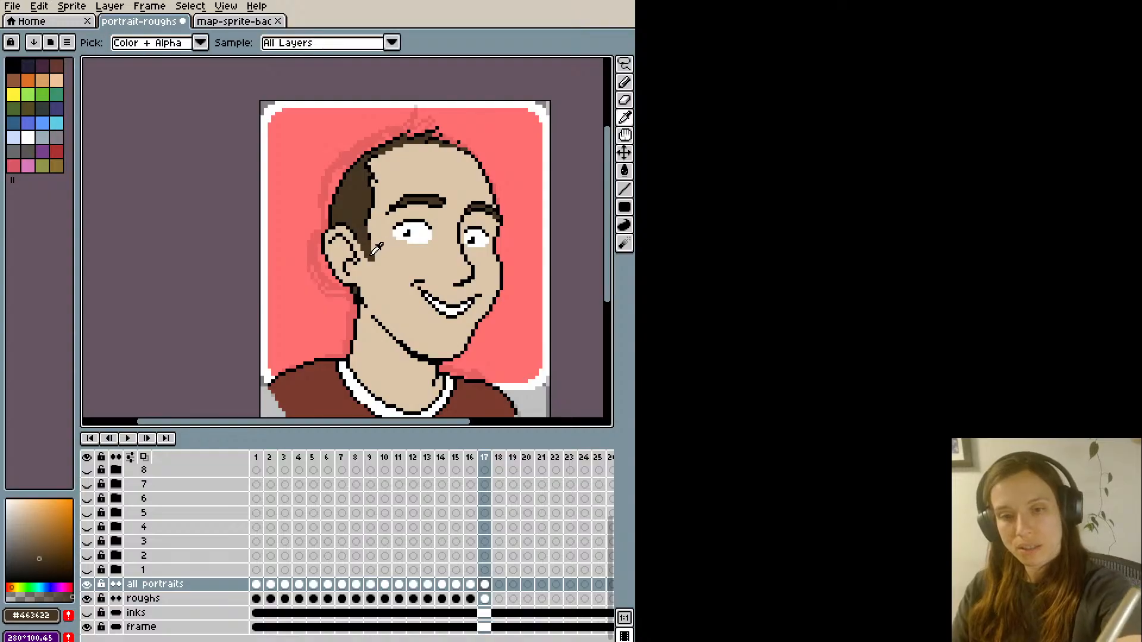
key("b")
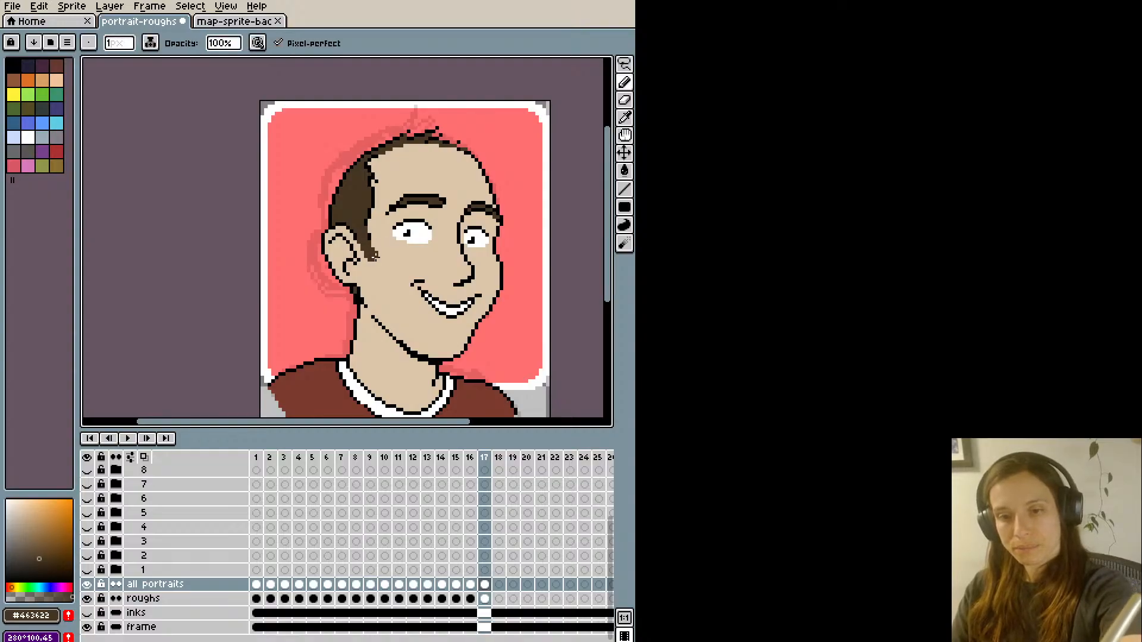
scroll(351, 183, "down", 1)
key("h")
left_click_drag(339, 168, 337, 226)
key("b")
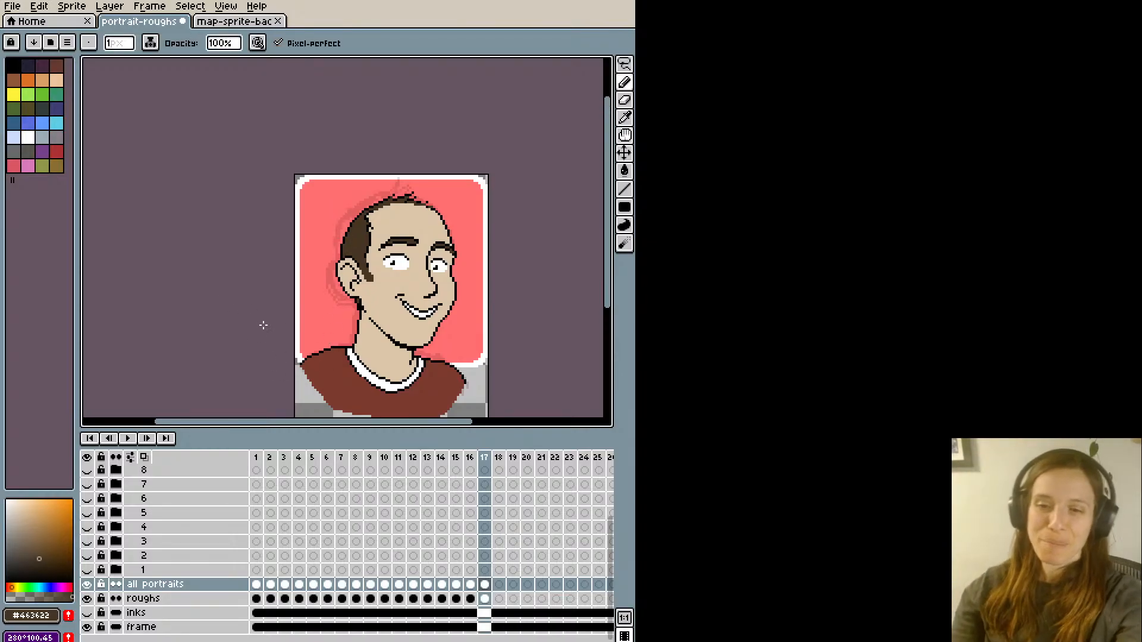
- Touch up the outer end of the far eyebrow using skin colour #dcc5a8 sampled from the face
scroll(390, 203, "up", 1)
key("space")
left_click_drag(350, 305, 355, 255)
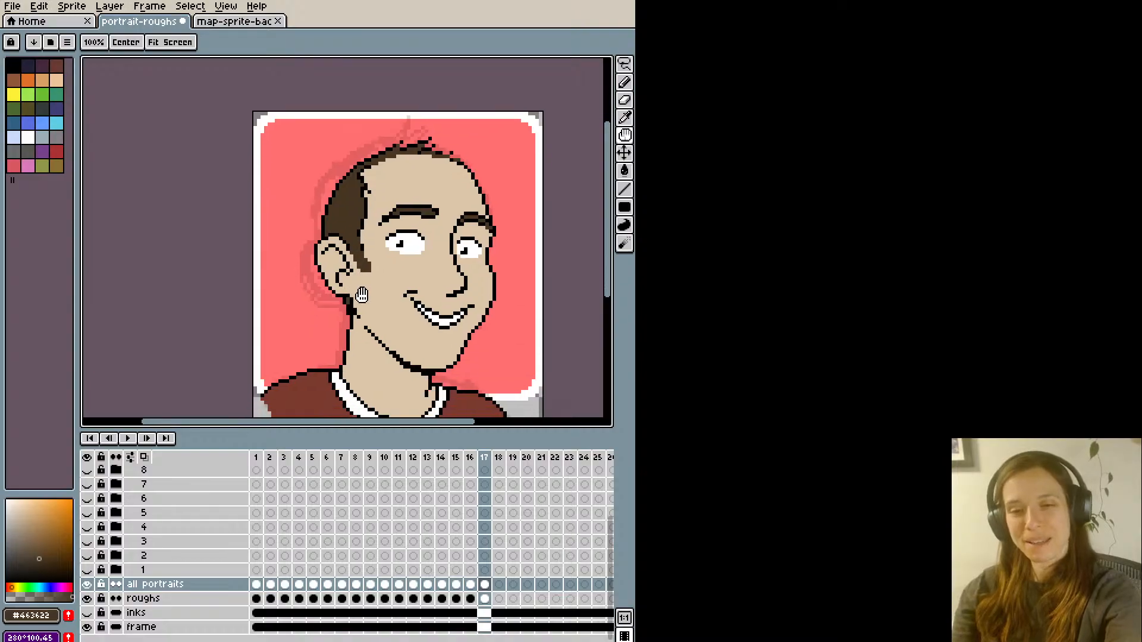
key("i")
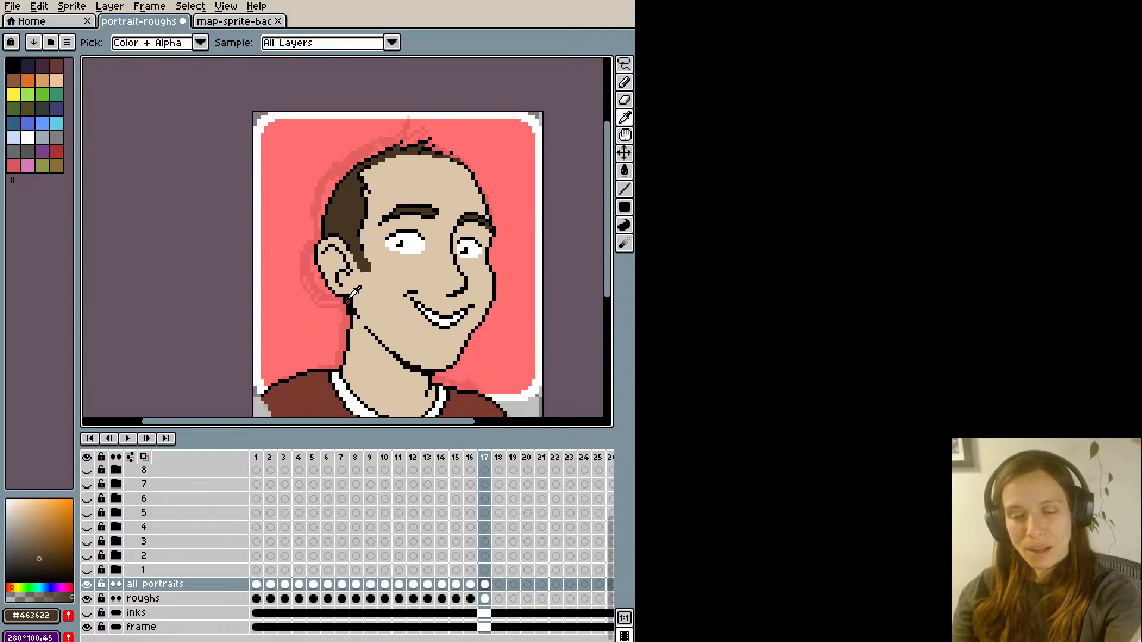
scroll(500, 156, "up", 2)
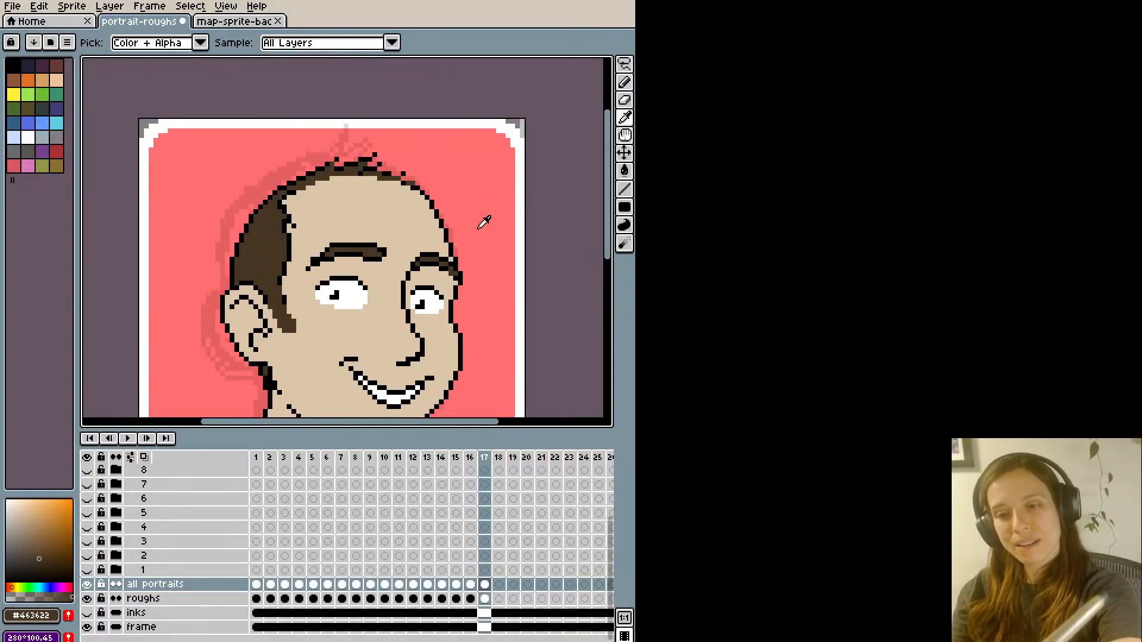
left_click(463, 277)
key("b")
key("i")
left_click(455, 282)
key("b")
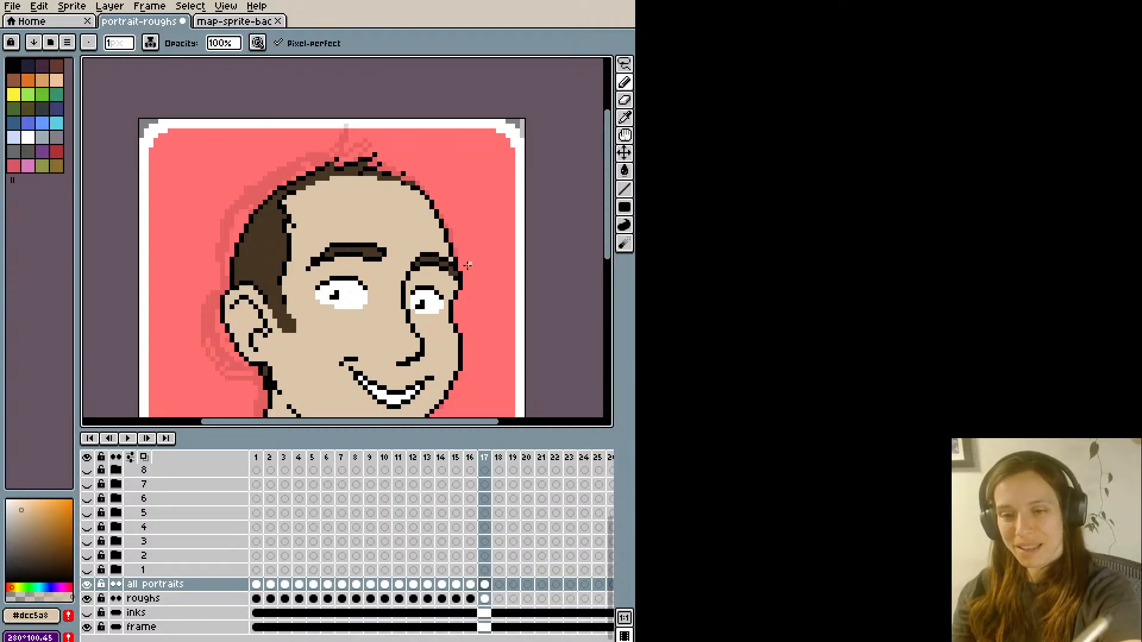
scroll(437, 241, "down", 2)
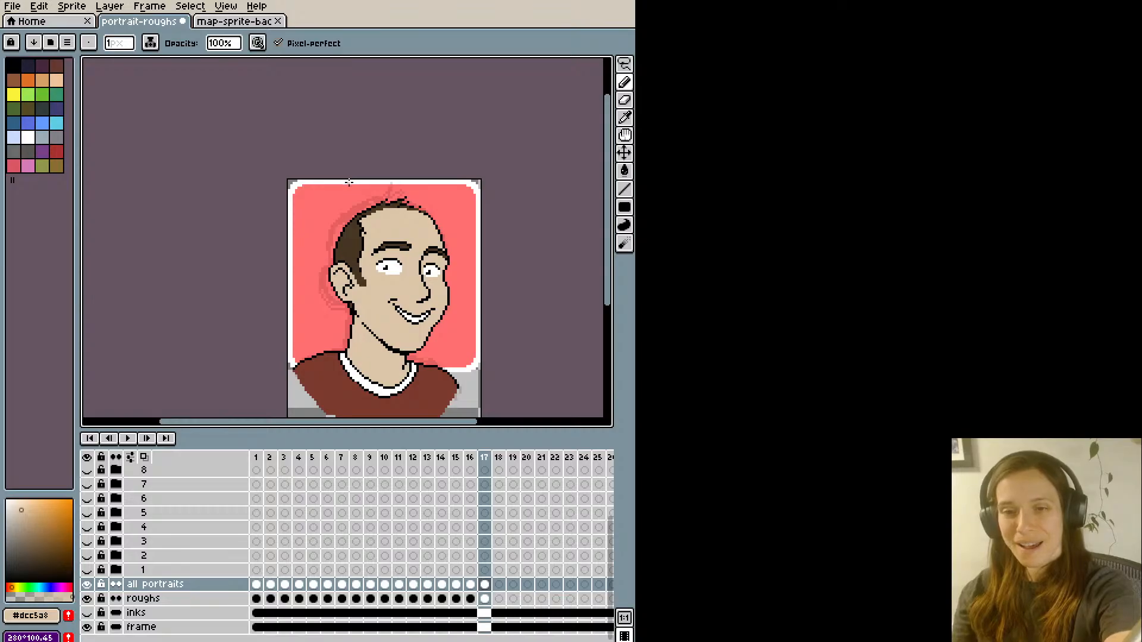
- Try adding black pixels at the outer corner of the near eye, then undo them
scroll(349, 183, "up", 1)
key("i")
left_click(397, 298)
key("b")
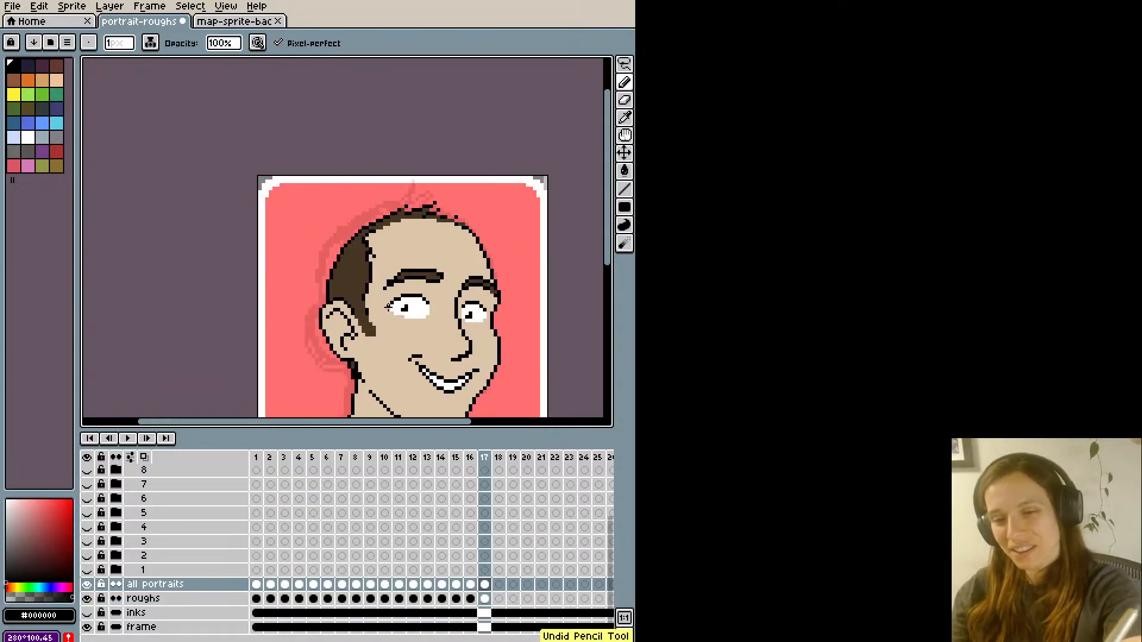
scroll(391, 312, "down", 1)
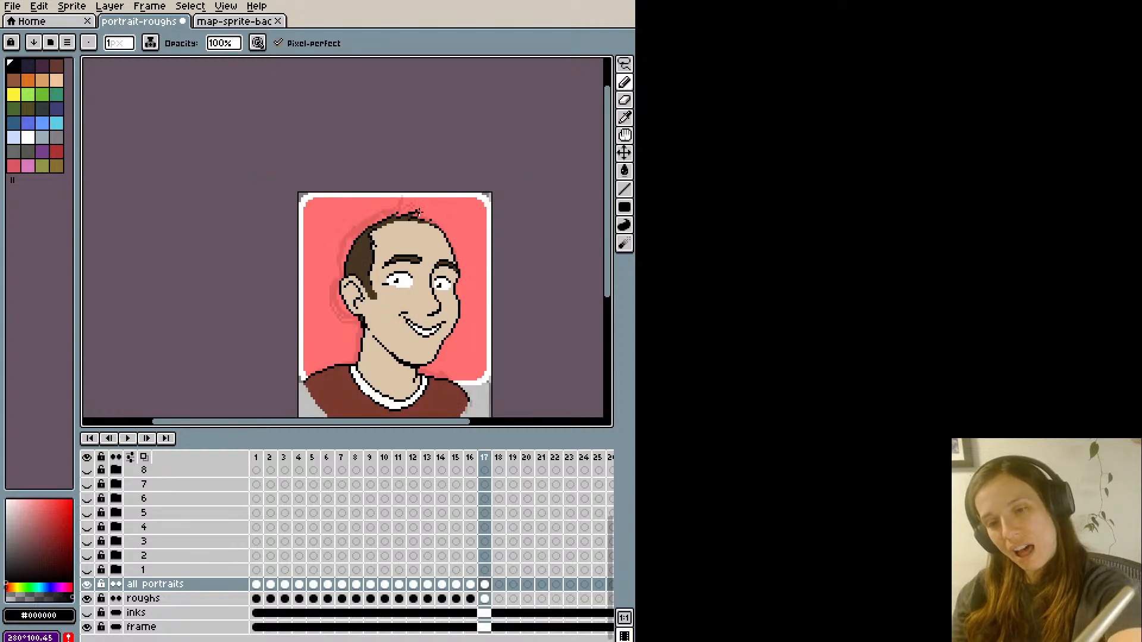
key("ctrl+z")
scroll(406, 236, "up", 1)
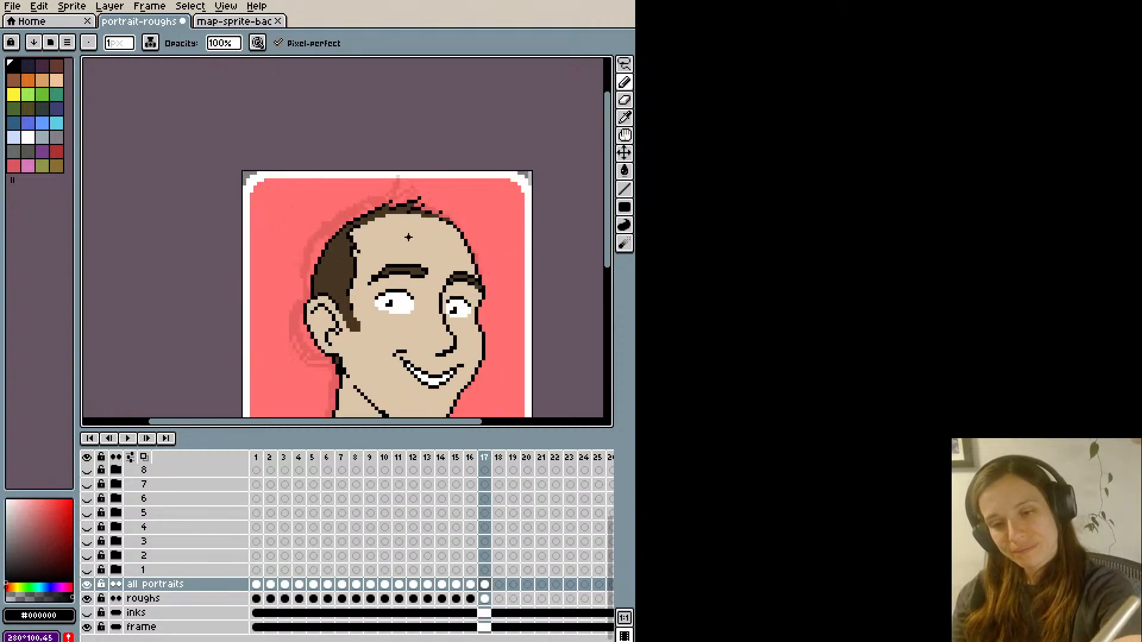
scroll(404, 229, "down", 1)
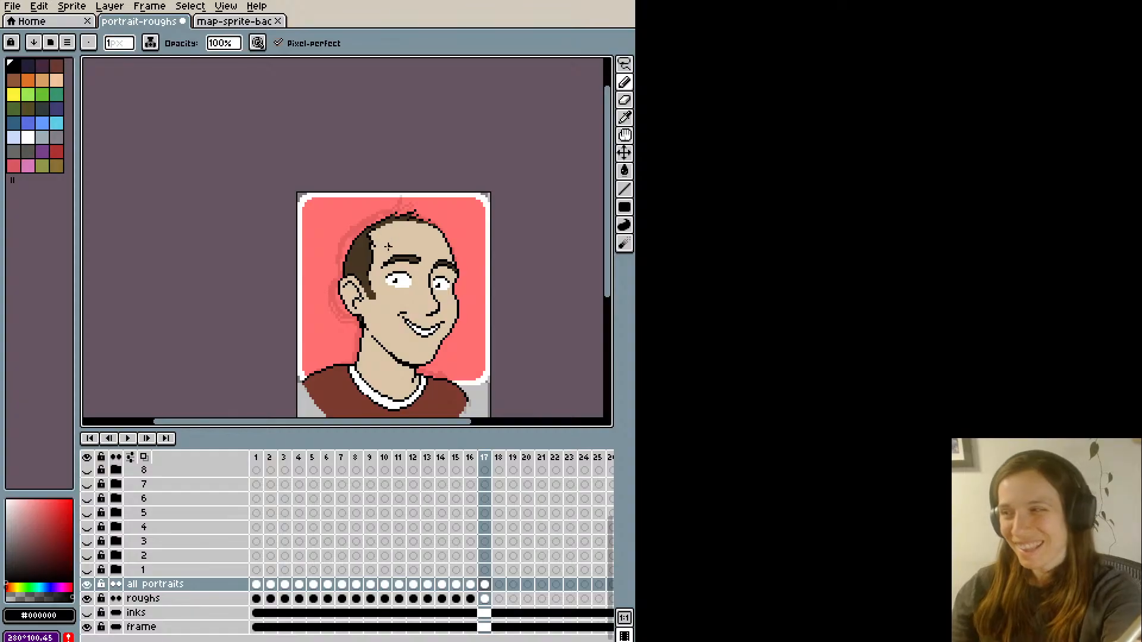
- Sample skin colour #dcc5a8 from the face, bring the whole portrait into view and save the file
left_click(384, 272, "alt")
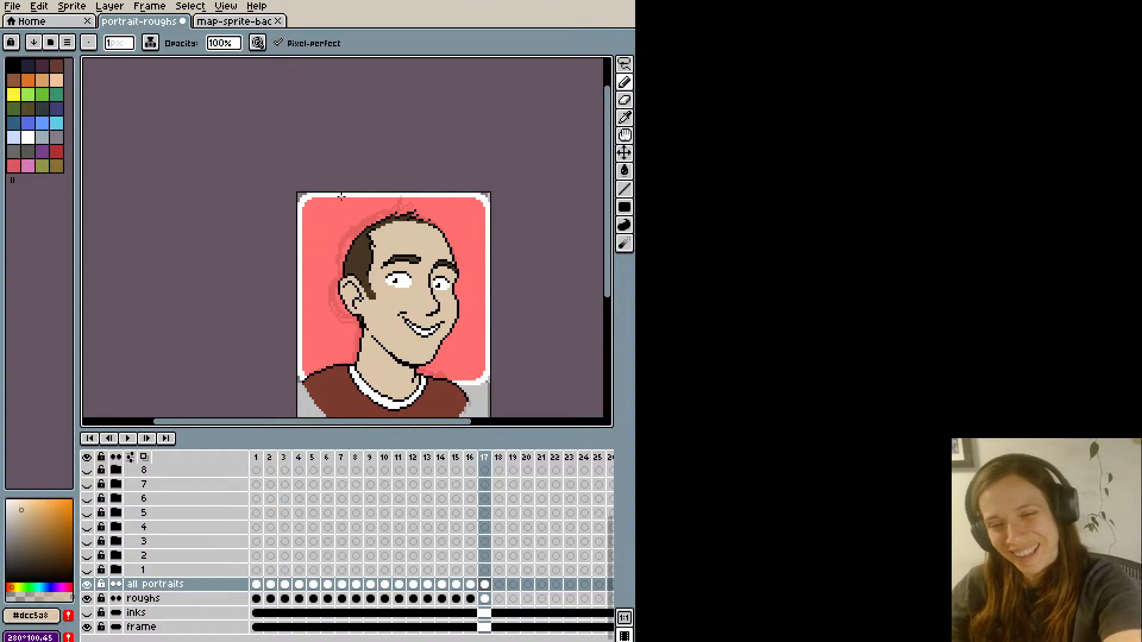
scroll(340, 232, "up", 1)
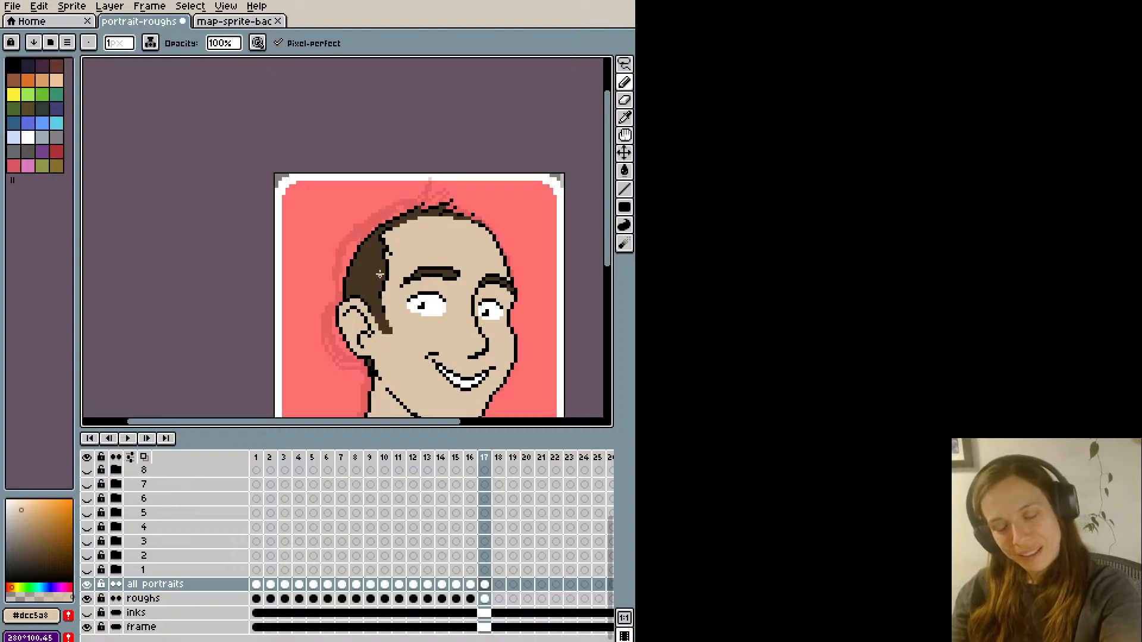
scroll(373, 274, "down", 1)
scroll(372, 266, "up", 1)
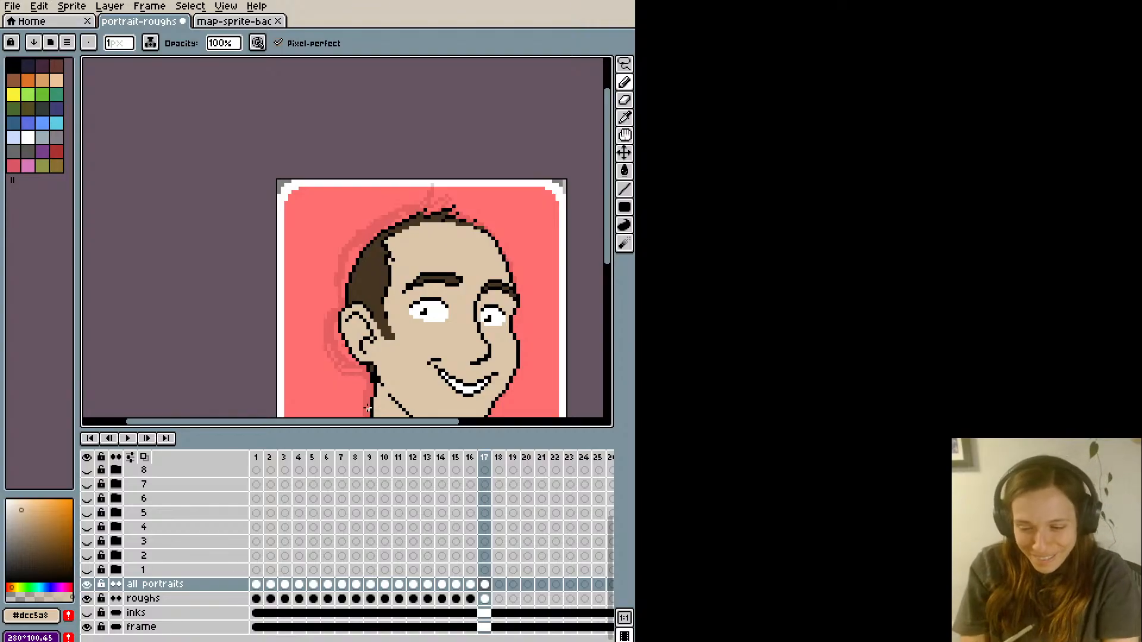
left_click(474, 423)
scroll(347, 361, "down", 1)
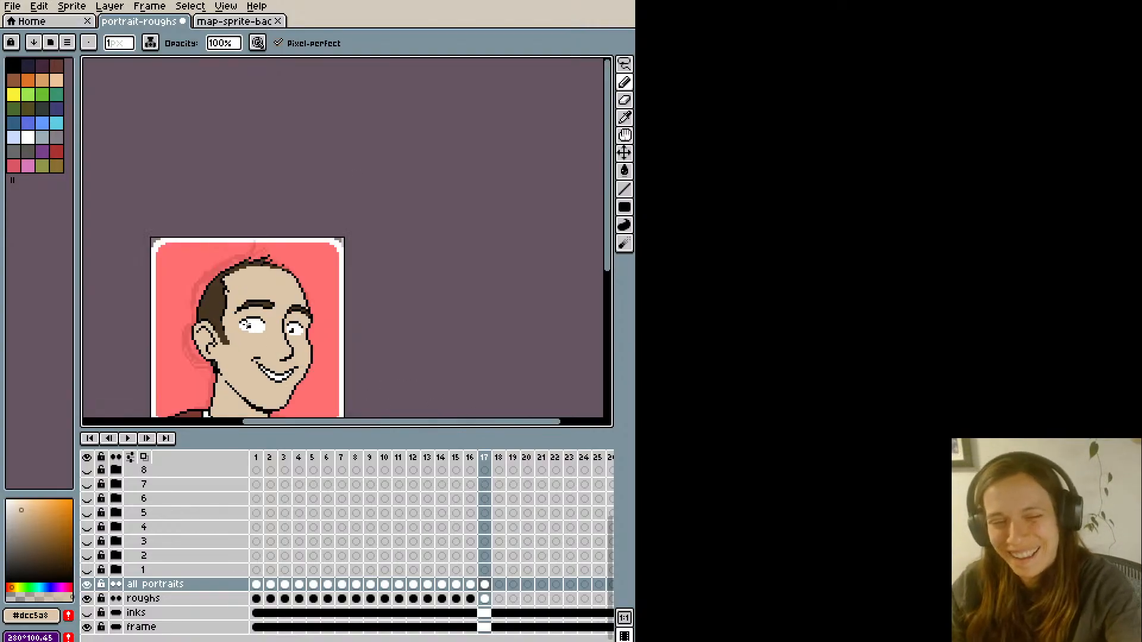
key("space")
left_click_drag(281, 289, 360, 225)
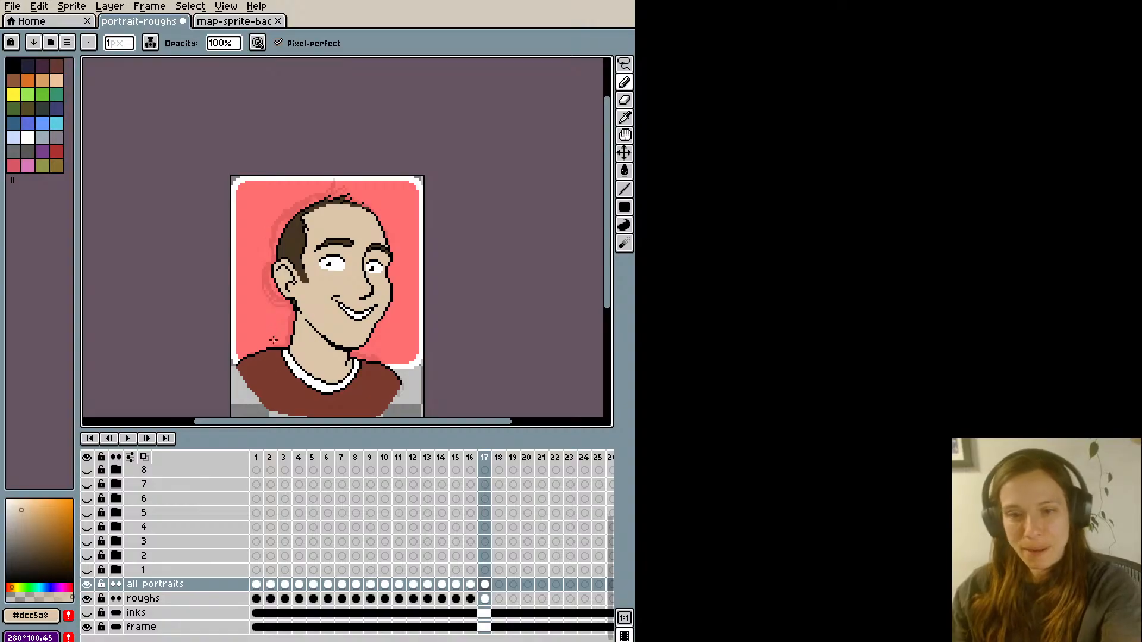
key("ctrl+s")
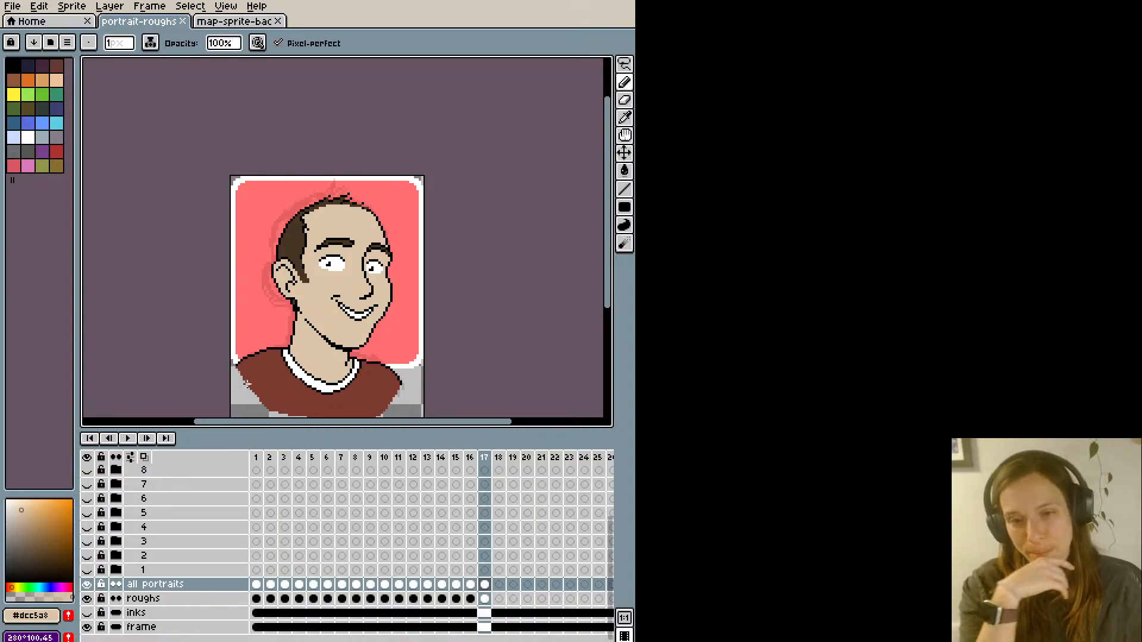
- Lasso the head above the mouth, including hair, ear, eyes and nose, and nudge it down one pixel
key("m")
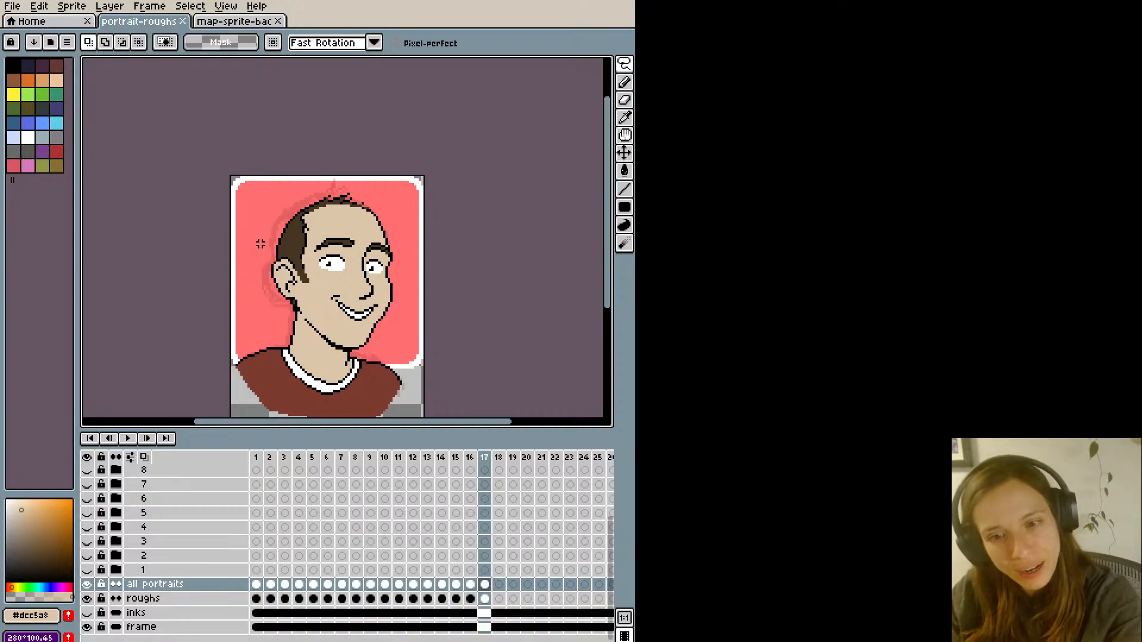
mouse_move(270, 241)
left_mouse_down()
mouse_move(255, 264)
mouse_move(268, 309)
mouse_move(336, 280)
mouse_move(352, 307)
mouse_move(417, 272)
mouse_move(346, 159)
mouse_move(219, 233)
left_mouse_up()
left_click(218, 234)
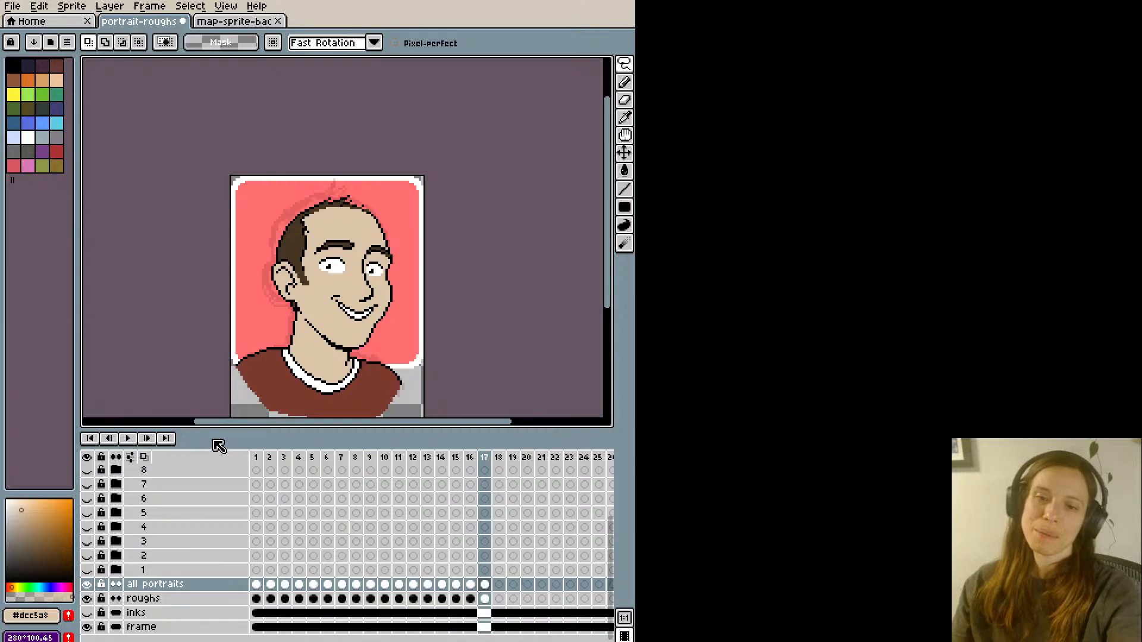
- Compare the head's original and lowered positions by undoing and redoing the nudge, keeping the lowered position
key("ctrl+z")
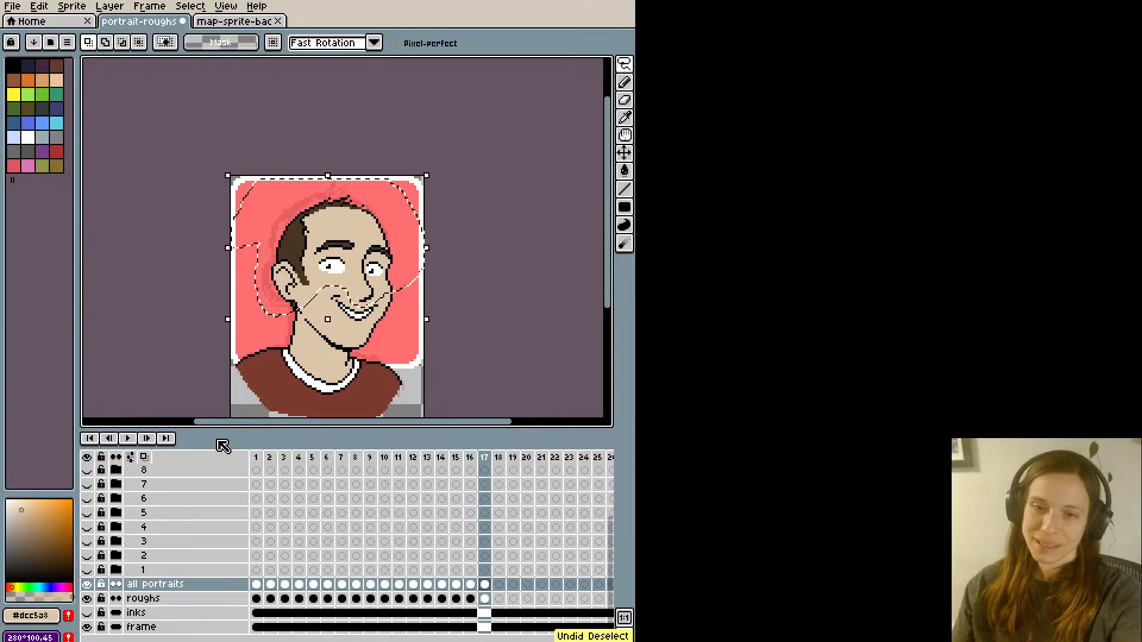
key("ctrl+y")
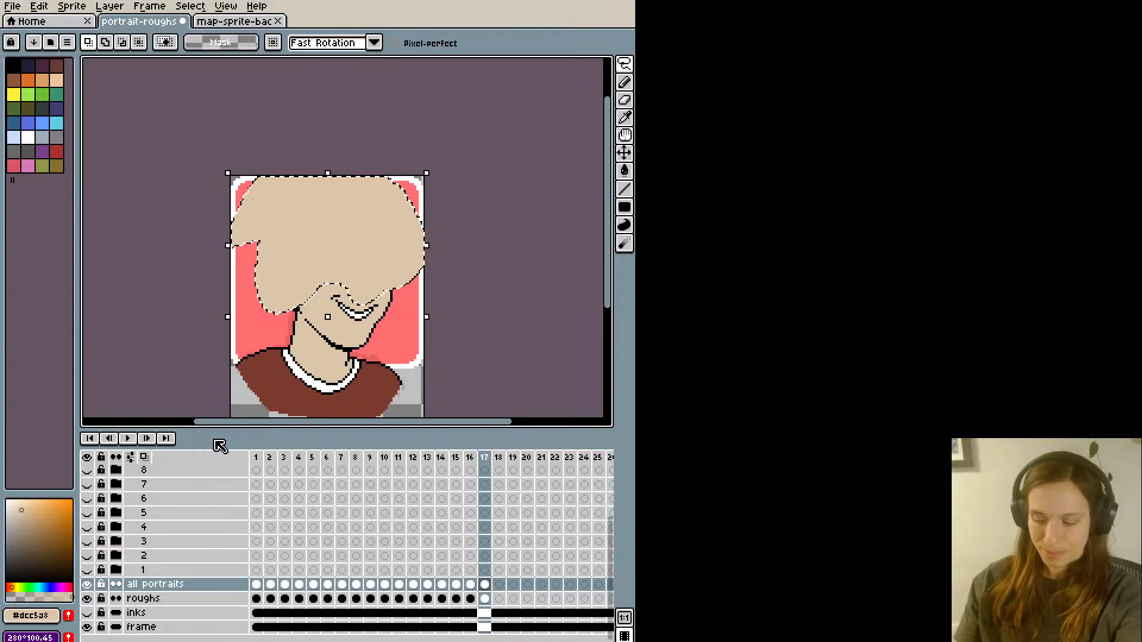
key("ctrl+z")
key("ctrl+d")
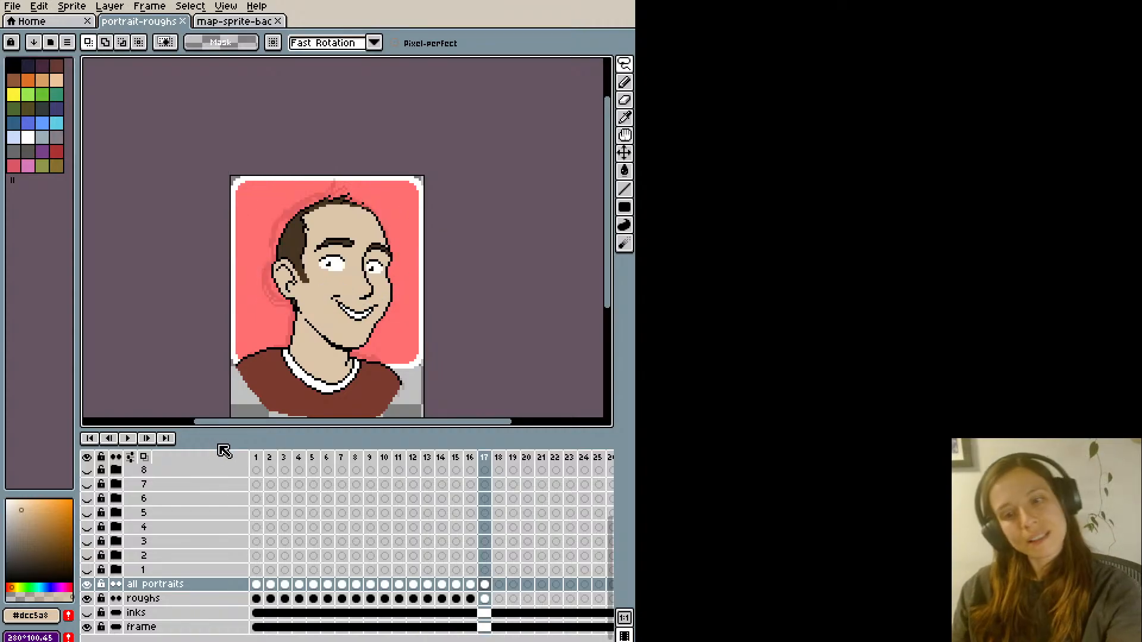
key("ctrl+y")
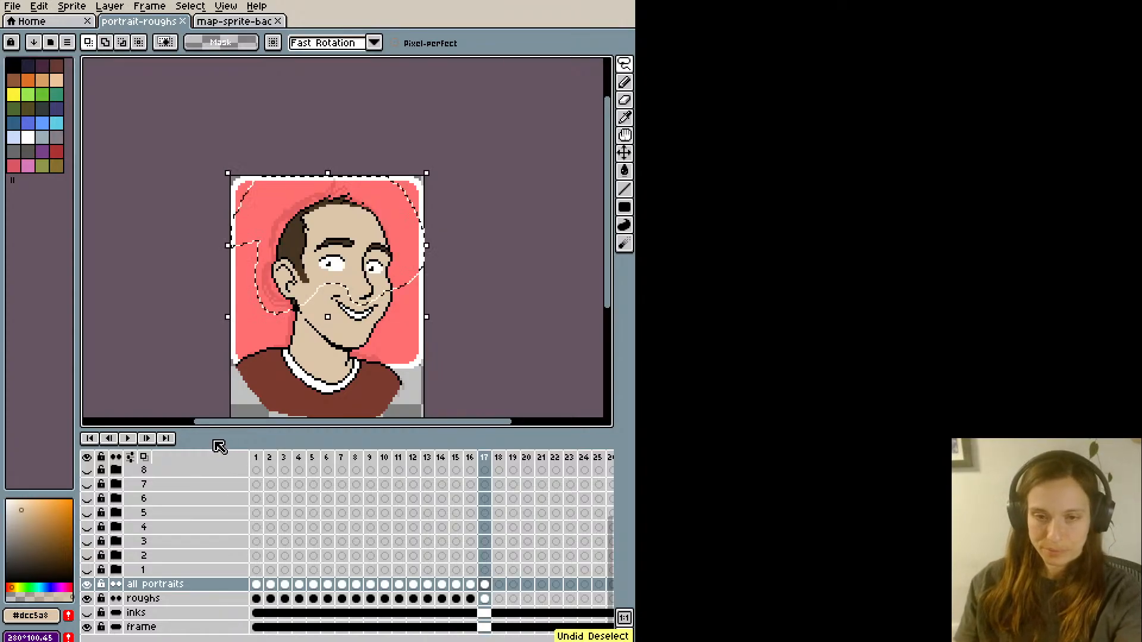
key("ctrl+z")
key("ctrl+y")
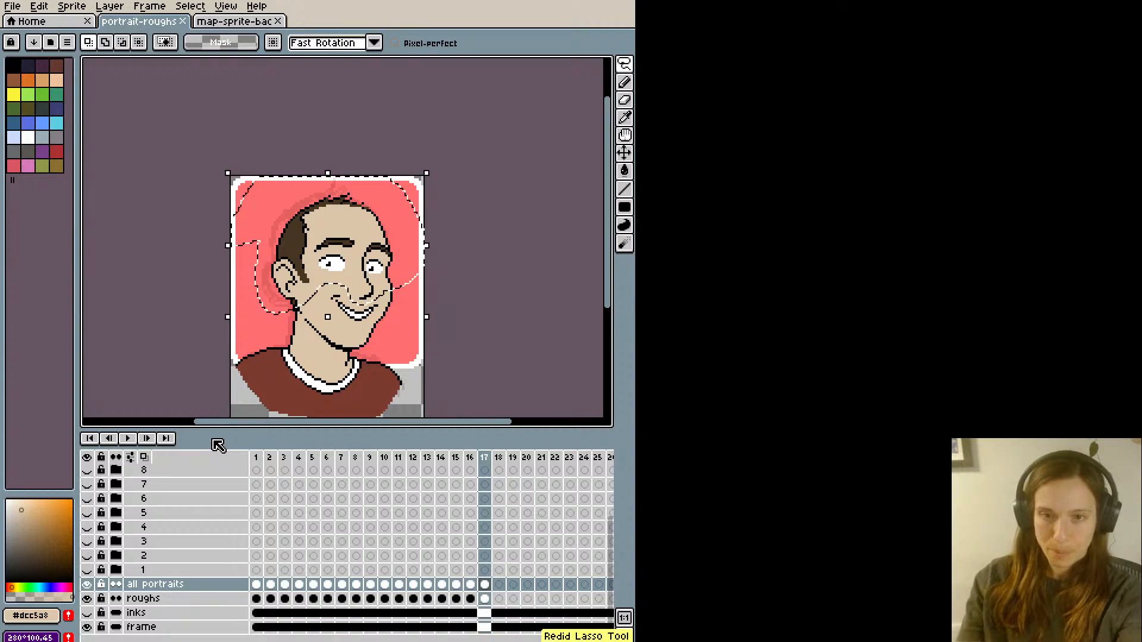
key("ctrl+z")
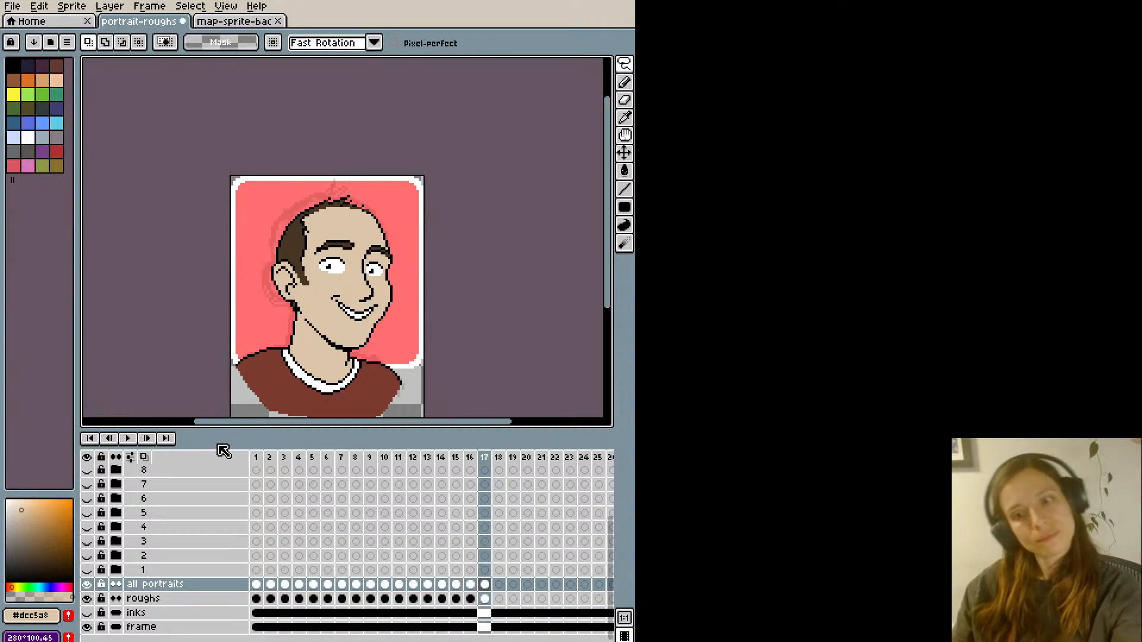
- Lasso the mouth, move it down one pixel, fill the gap above it with skin colour #dcc5a8, and save
key("l")
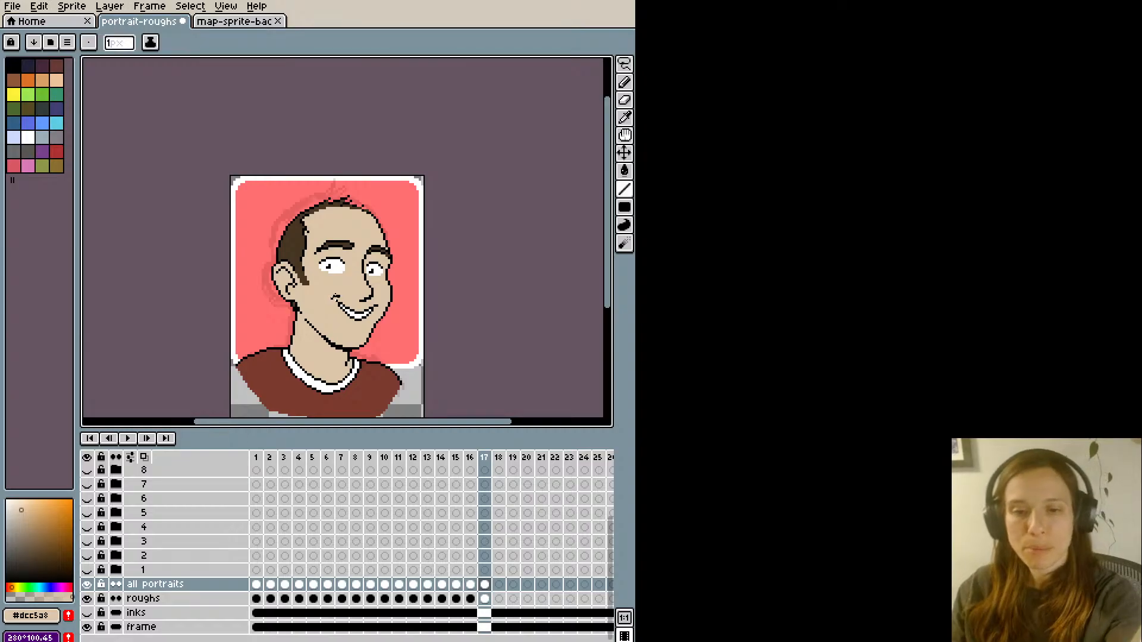
key("q")
left_click_drag(372, 315, 338, 318)
key("Down")
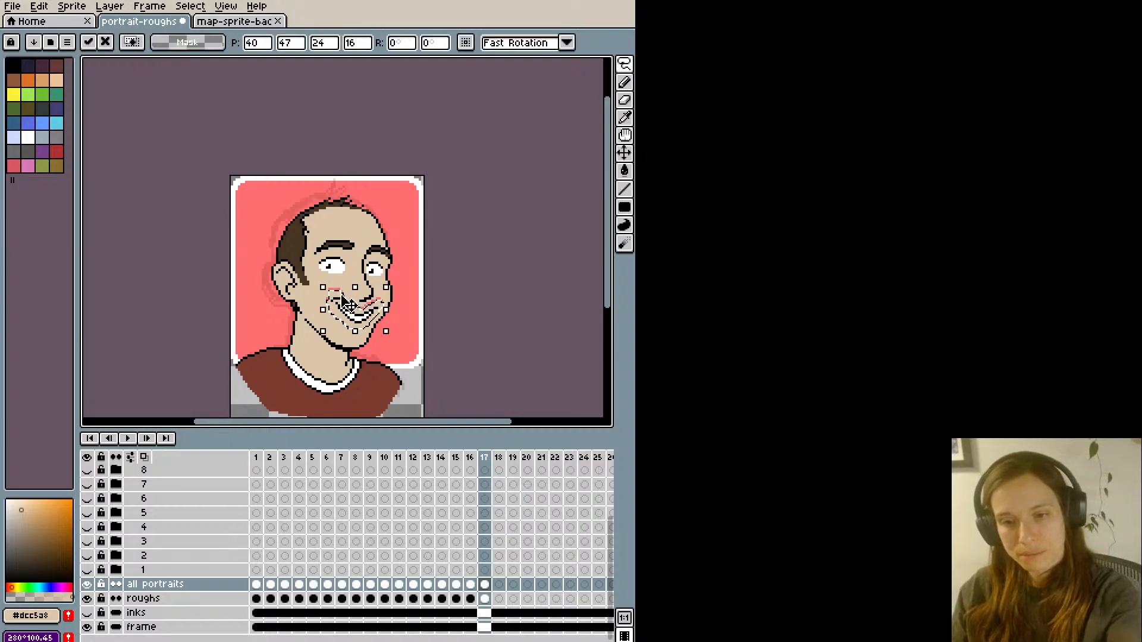
key("ctrl+d")
key("b")
left_click(330, 287, "alt")
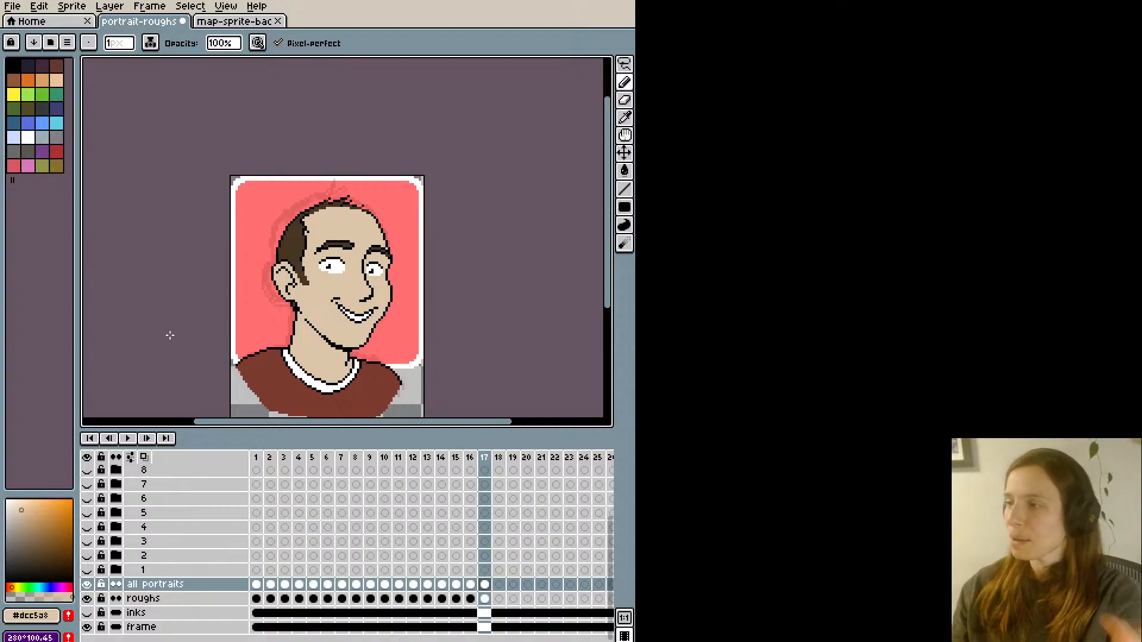
key("ctrl+s")
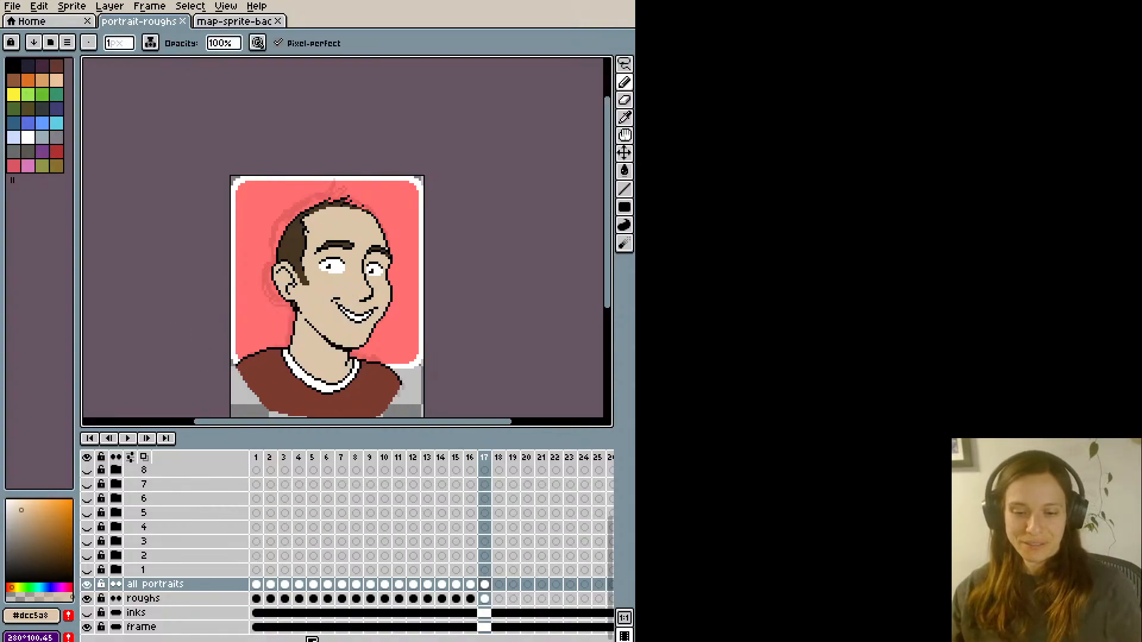
- Review the other finished portraits on frame 1 and frames 9 to 16, and return to frame 17
left_click(258, 458)
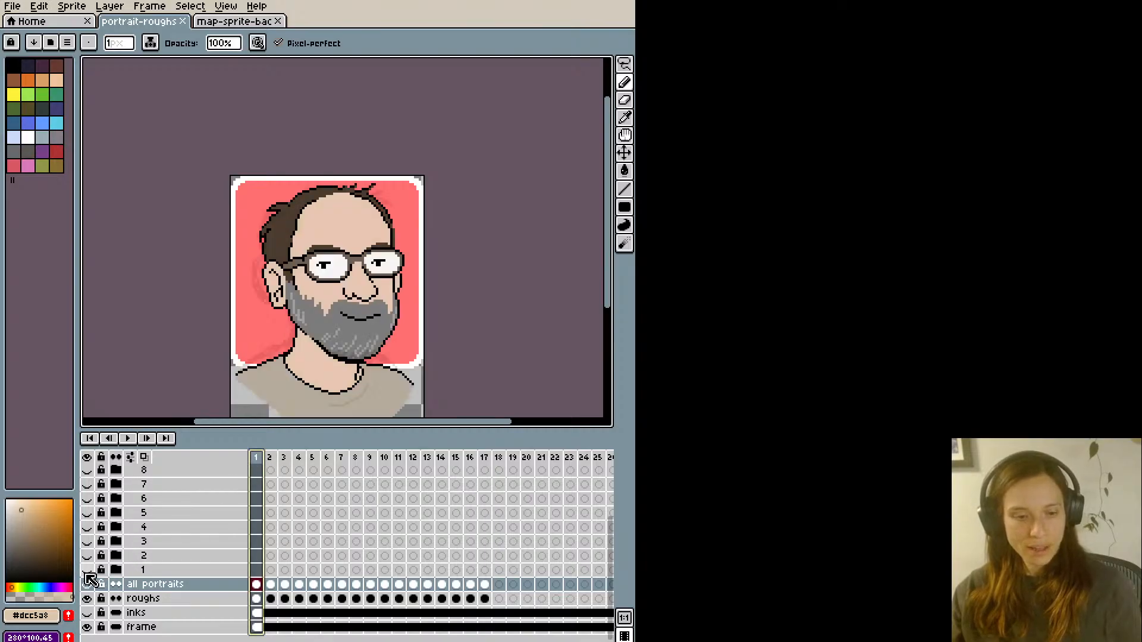
left_click(400, 459)
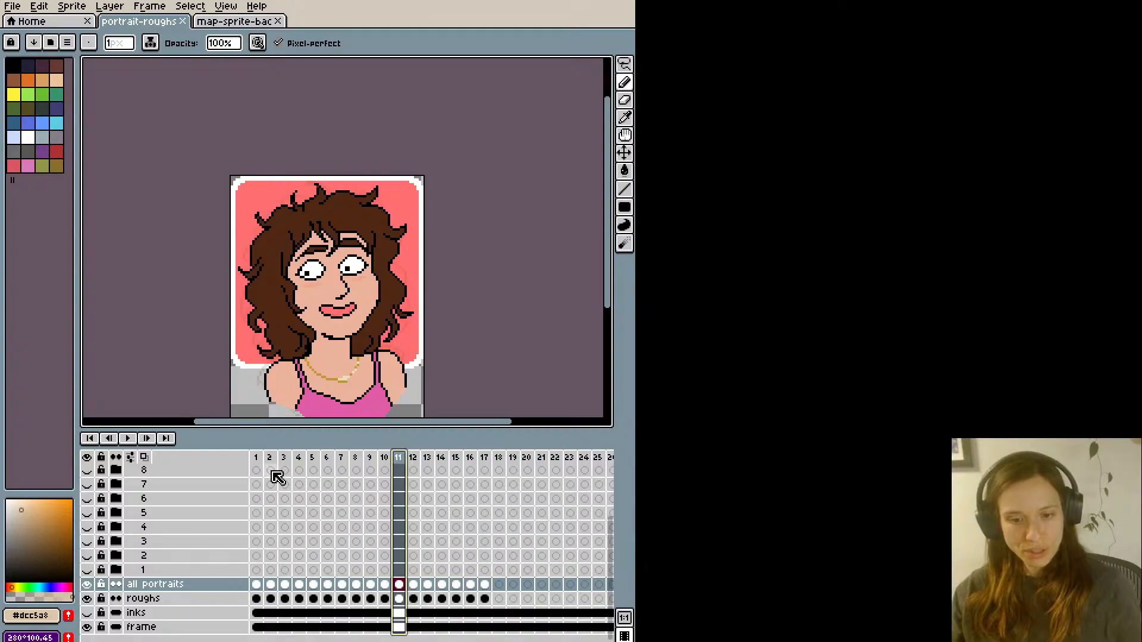
key("Left")
key("Left")
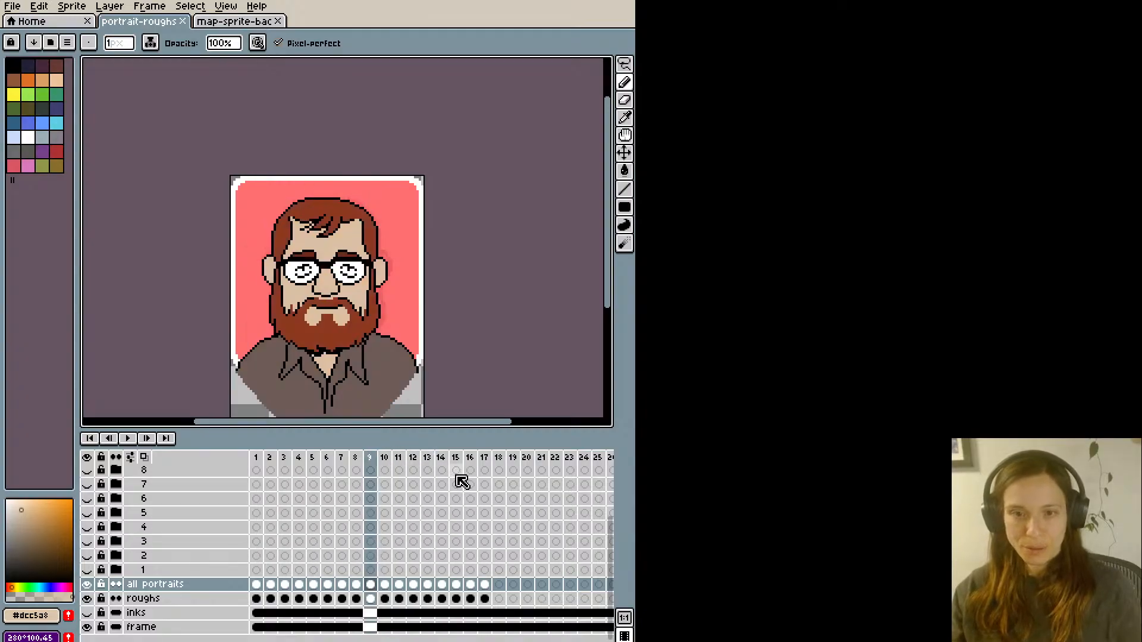
key("Right")
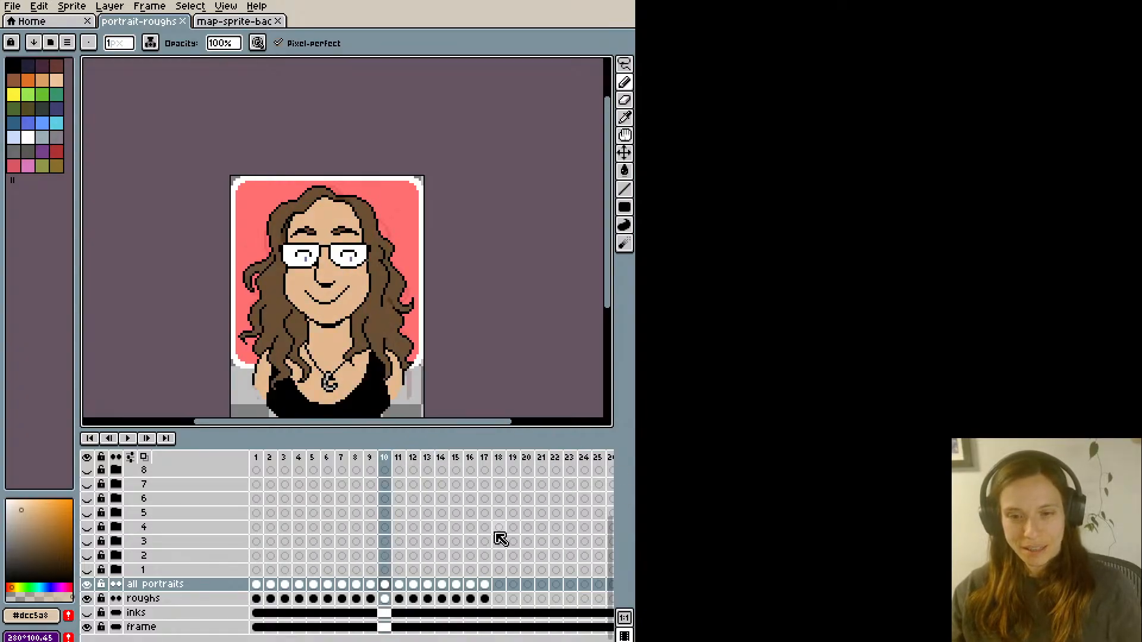
key("Right")
key("Right")
key("Right")
key("Right")
key("Right")
key("Right")
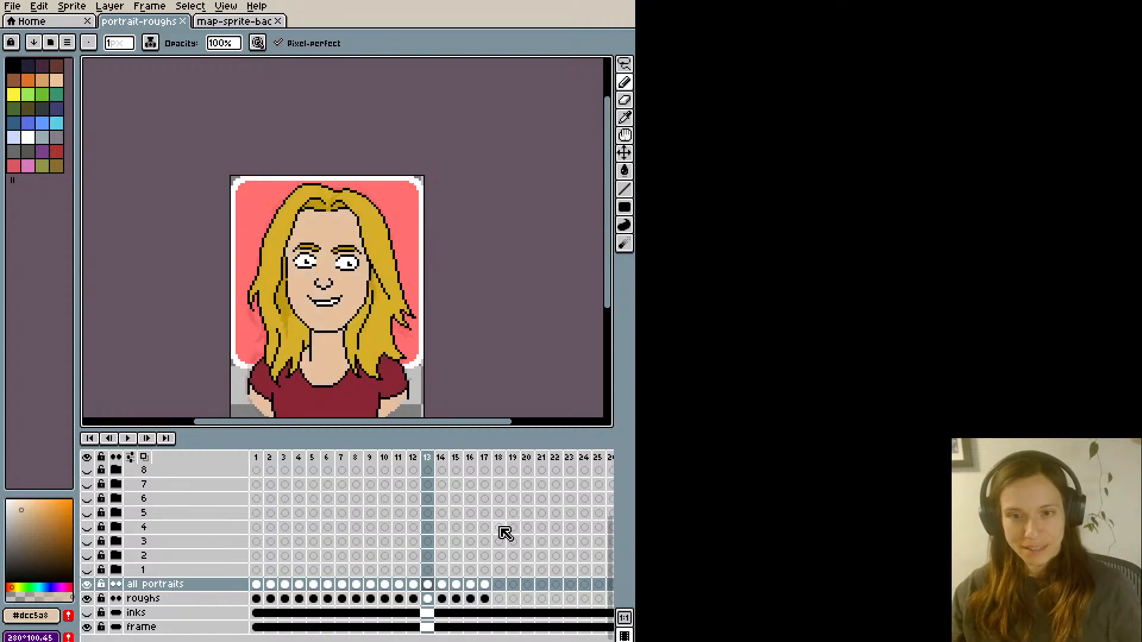
key("Right")
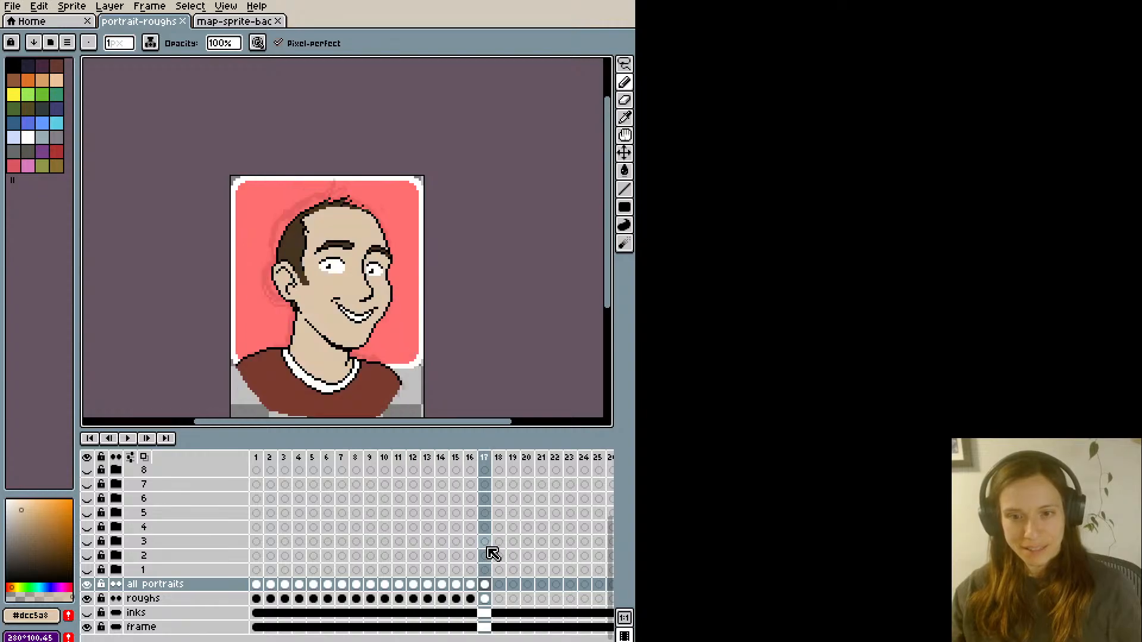
- Hide the roughs layer and save the portrait file
left_click(87, 598)
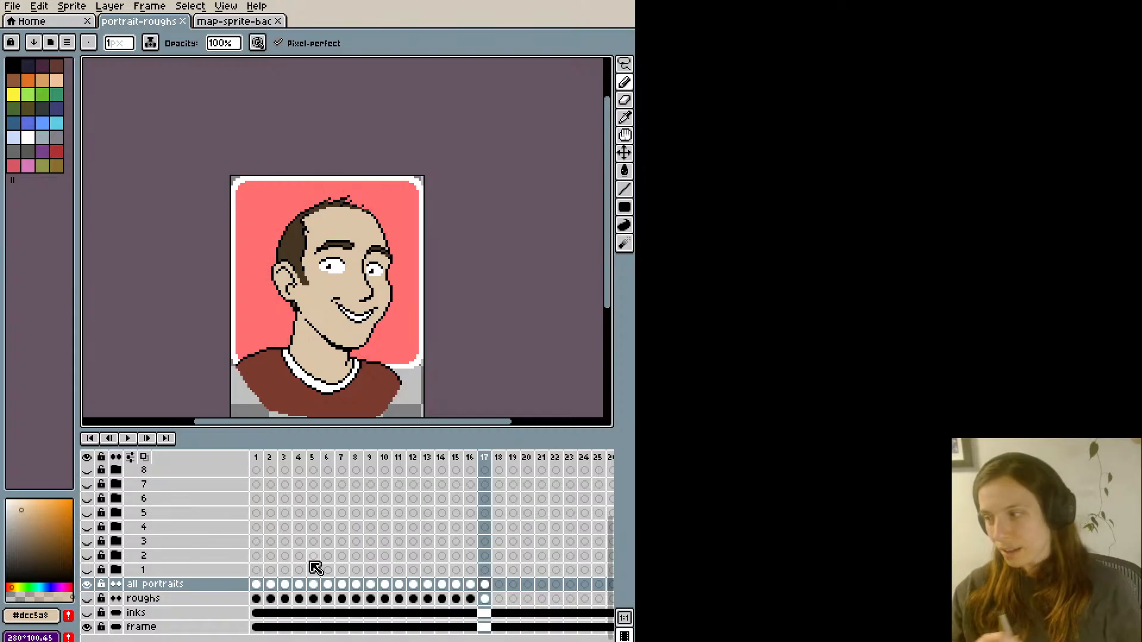
key("ctrl+s")
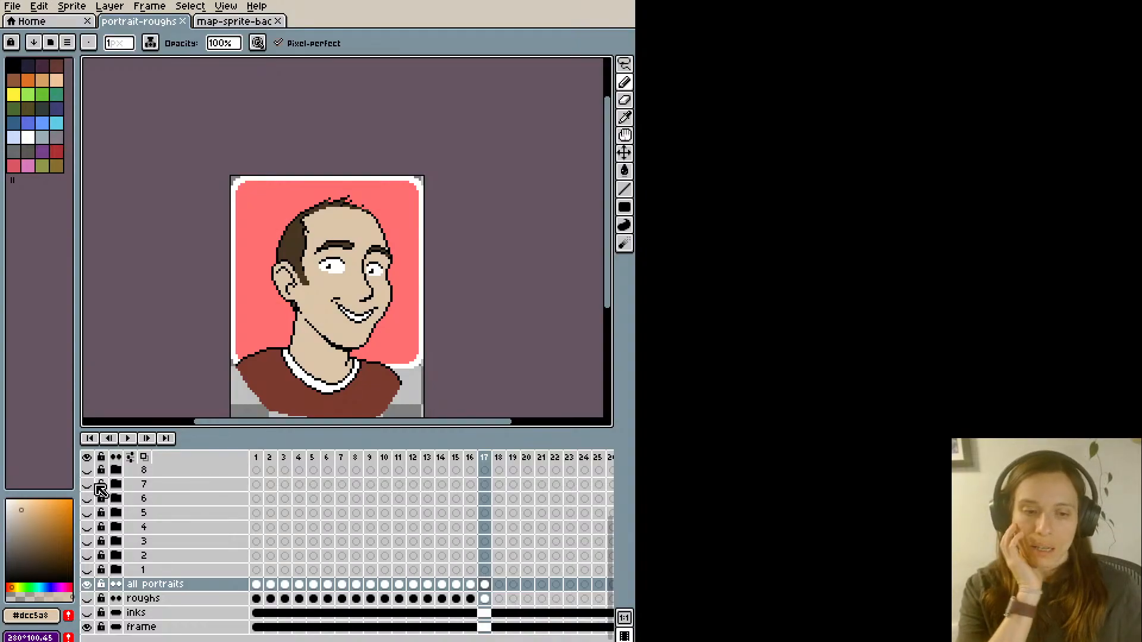
- Play back the portrait frames from frame 1 and stop the playback on frame 8
scroll(108, 506, "up", 3)
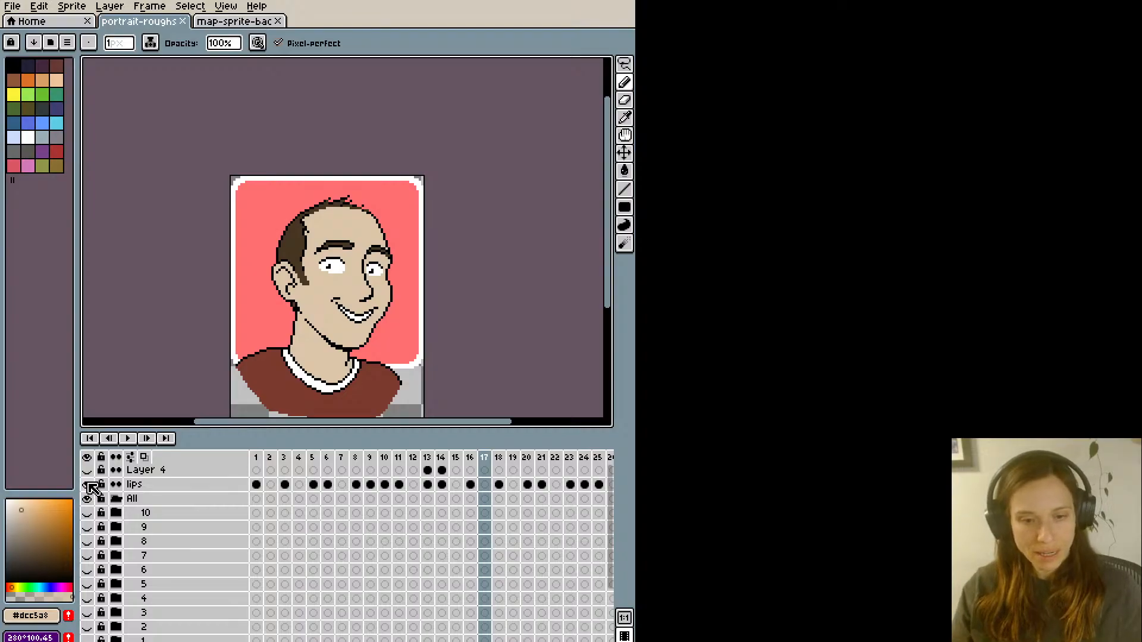
left_click(263, 460)
key("Return")
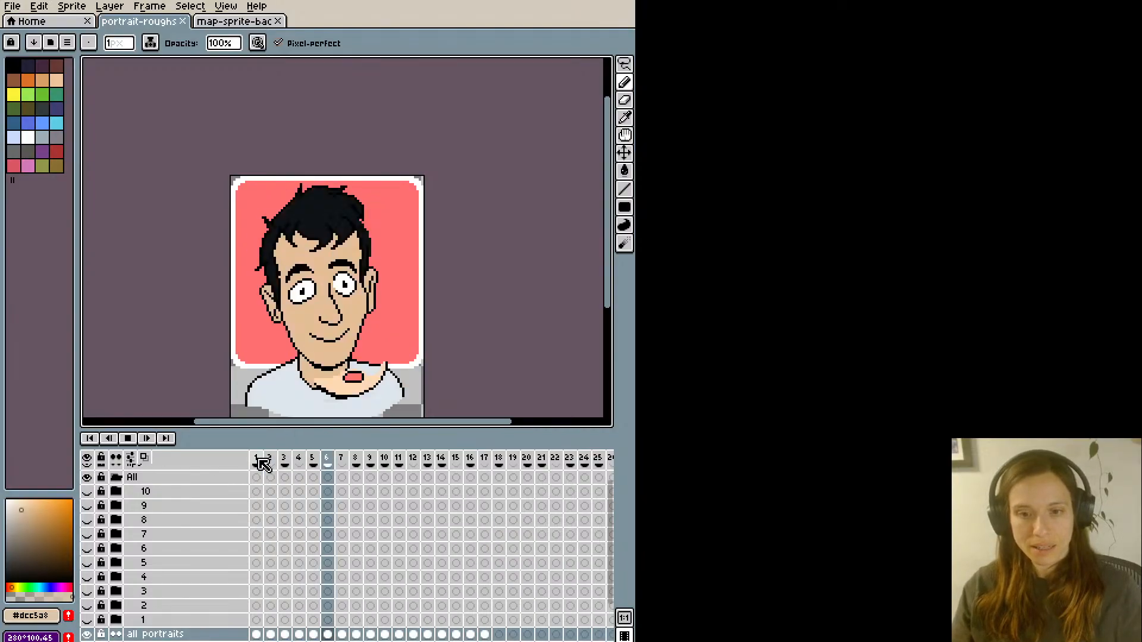
key("Return")
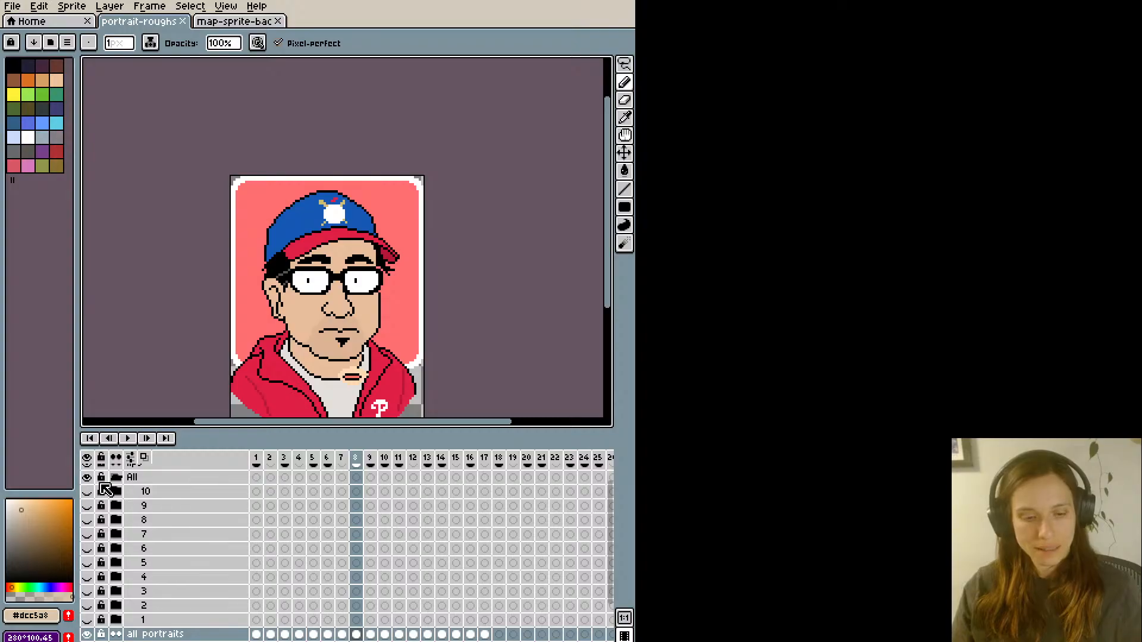
scroll(114, 507, "down", 1)
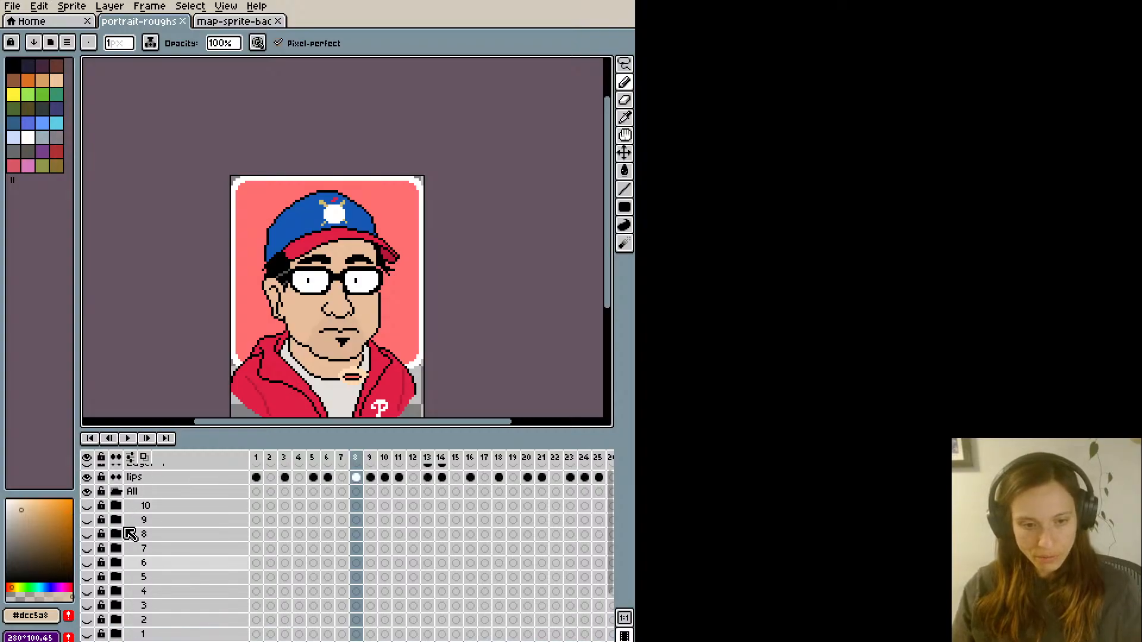
- Expand group 10 inside the All group and add a new layer above its inks layer
scroll(127, 522, "up", 3)
left_click(150, 517)
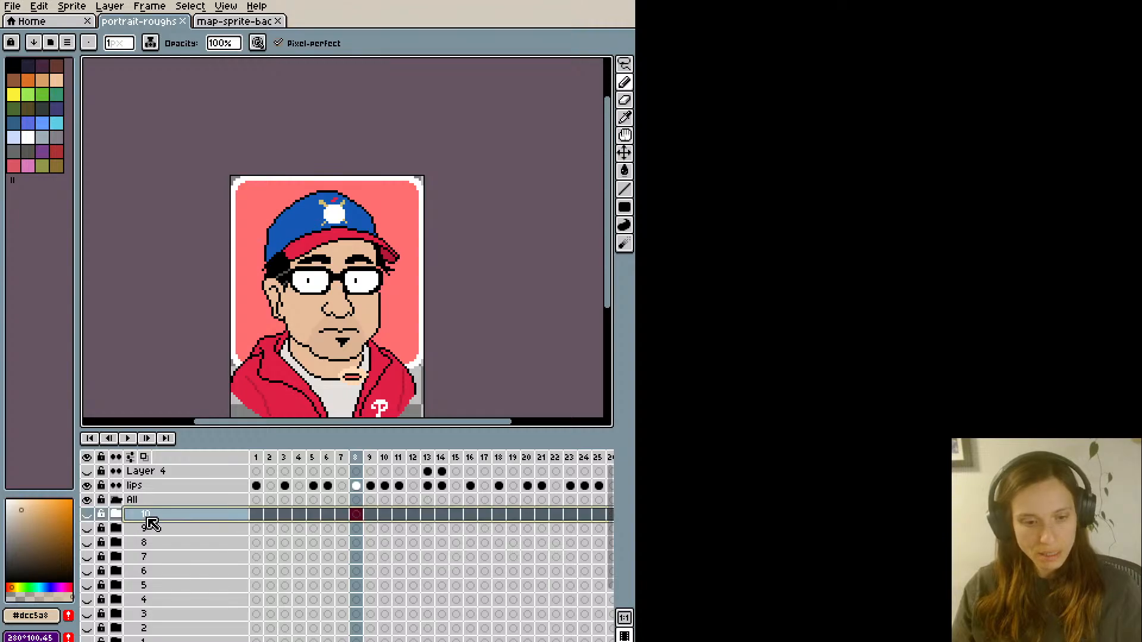
right_click(152, 523)
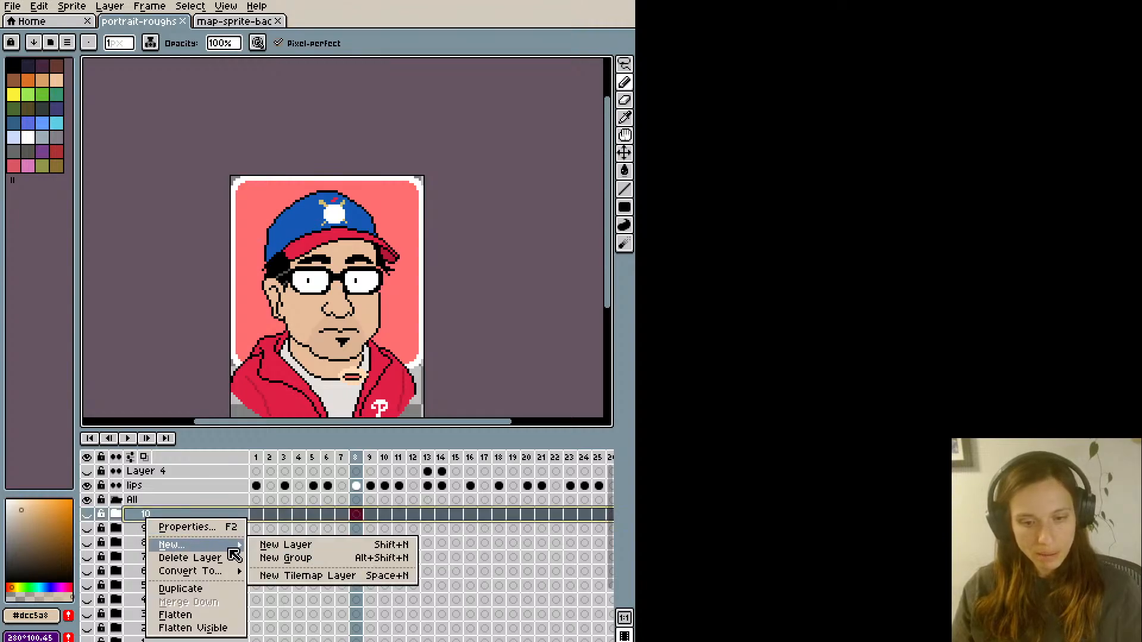
left_click(141, 521)
right_click(141, 521)
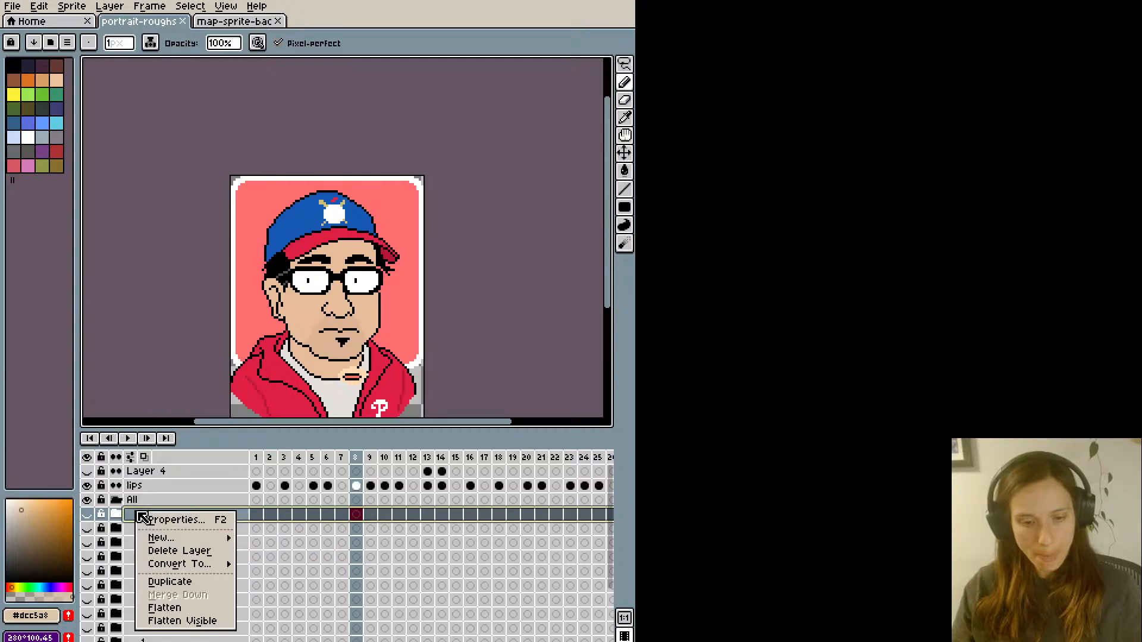
left_click(128, 518)
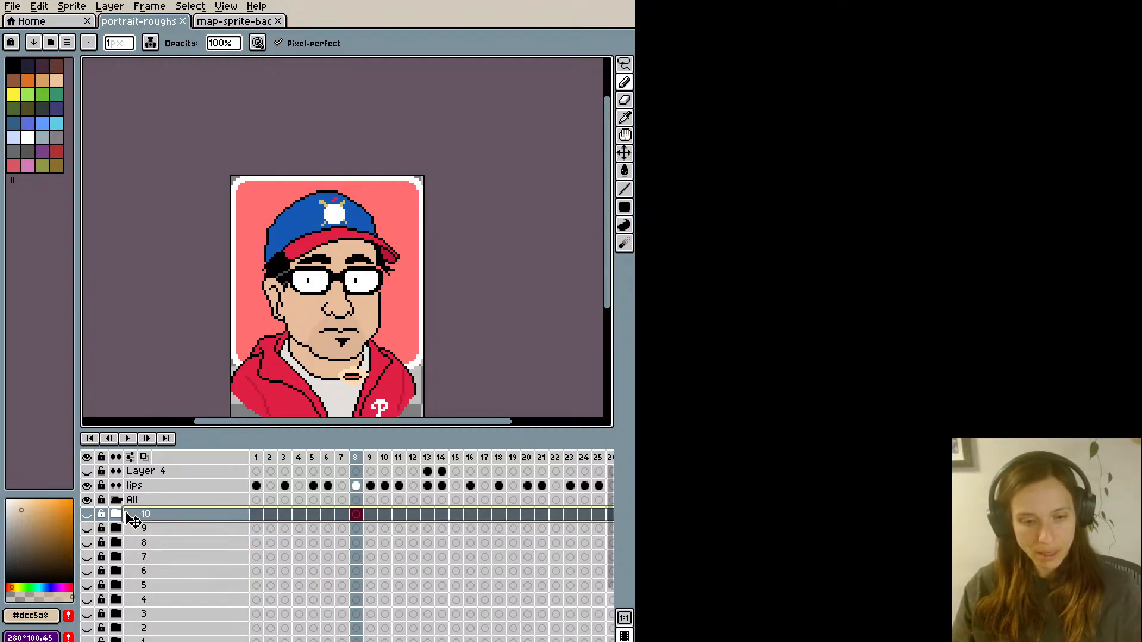
left_click(157, 529)
right_click(159, 529)
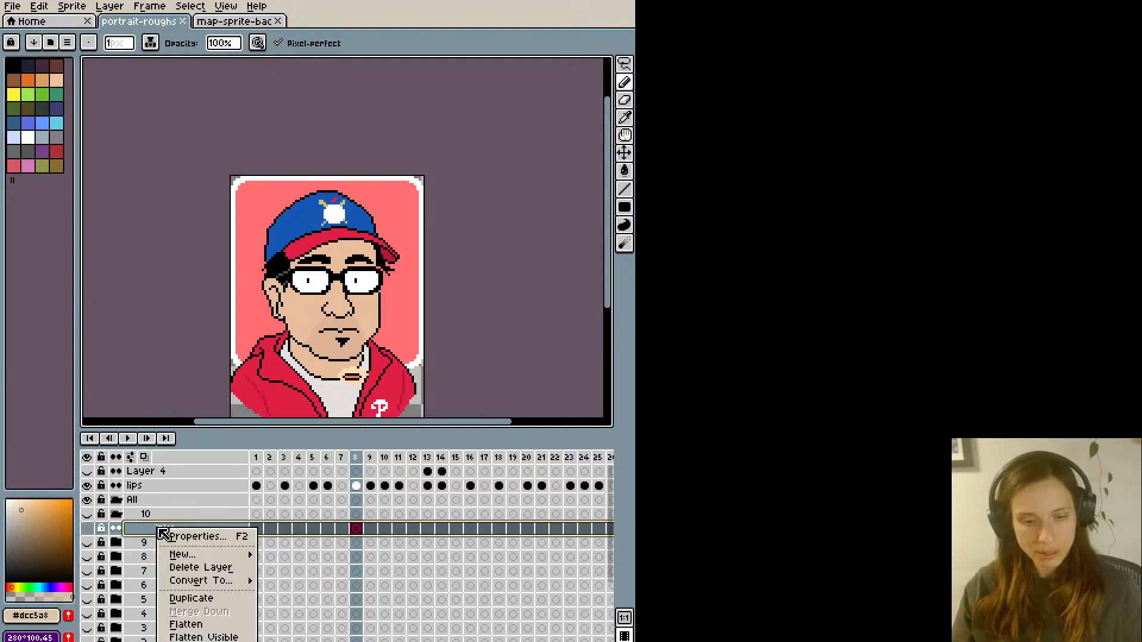
mouse_move(171, 553)
left_click(274, 553)
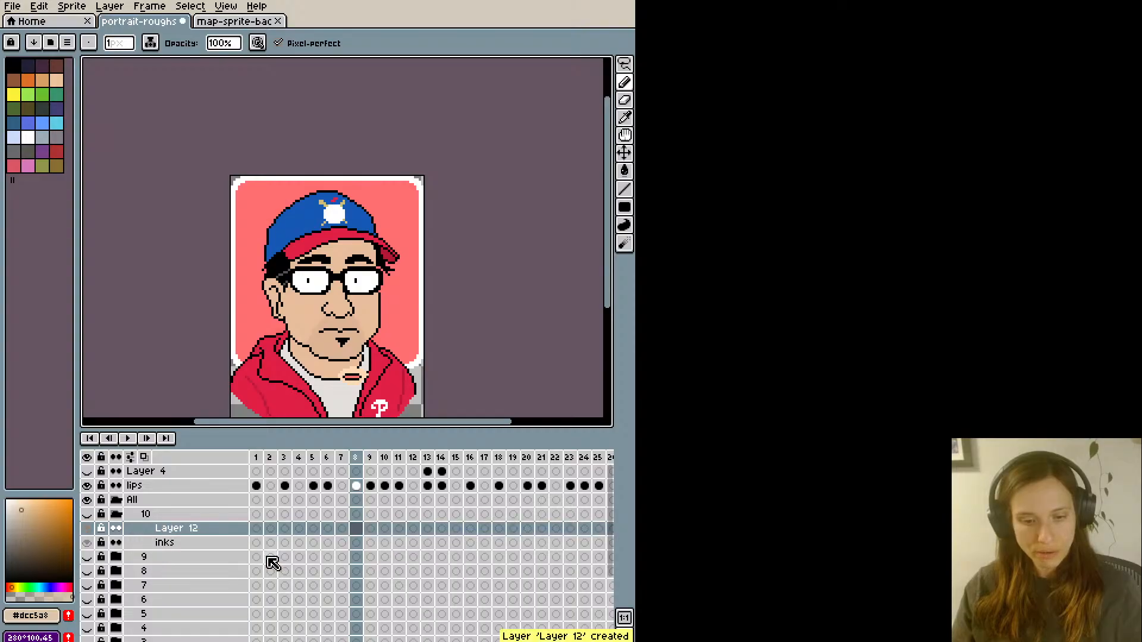
- Rename the new layer in group 10 as lips and collapse the group
double_click(181, 530)
type("lips")
key("Return")
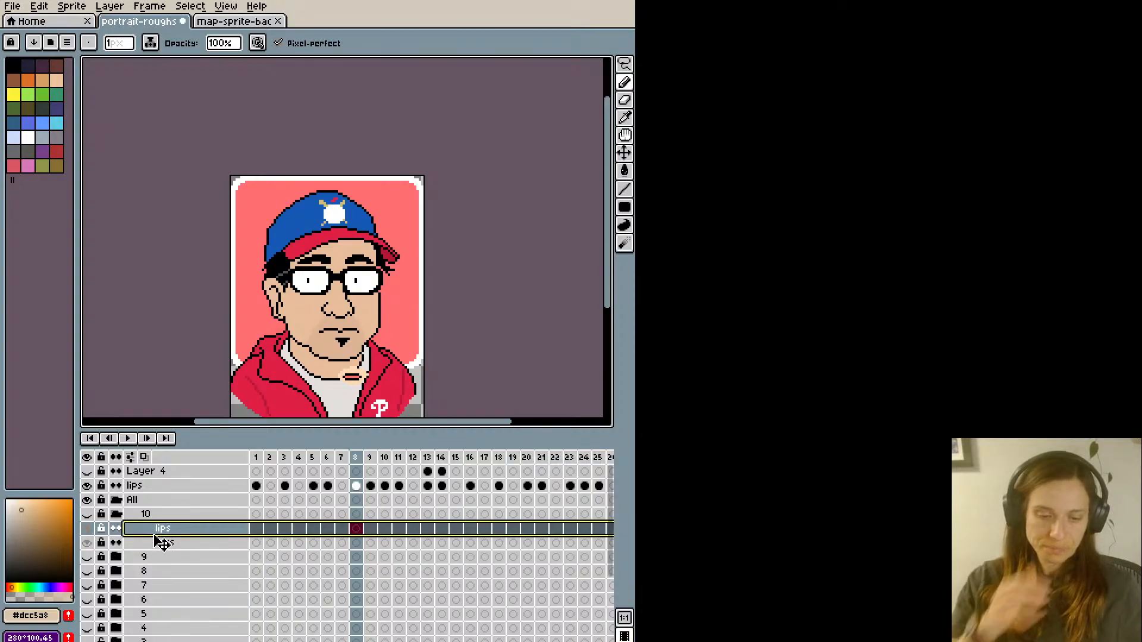
left_click(153, 517)
left_click(118, 515)
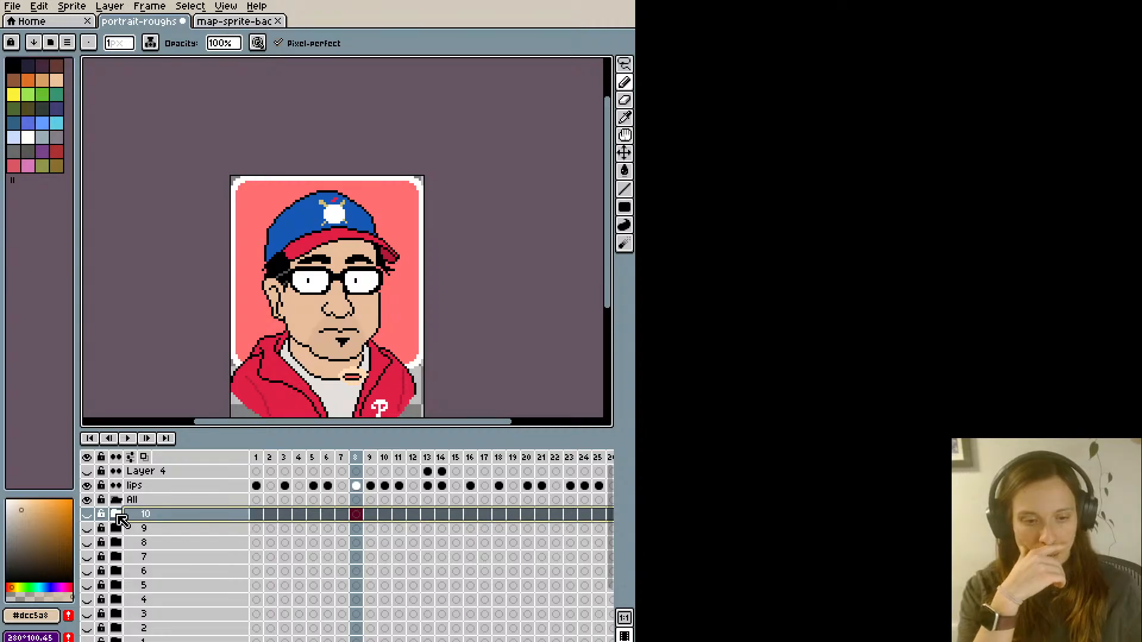
- Duplicate group 10, with its lips and inks layers, seven times within the All group
right_click(152, 521)
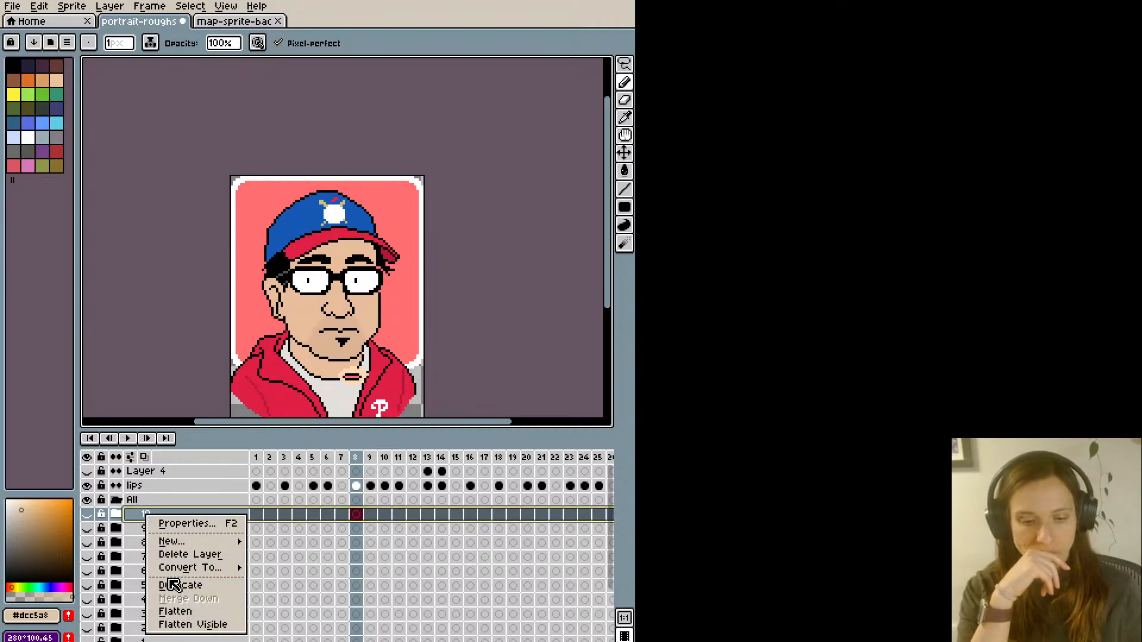
left_click(172, 587)
right_click(149, 516)
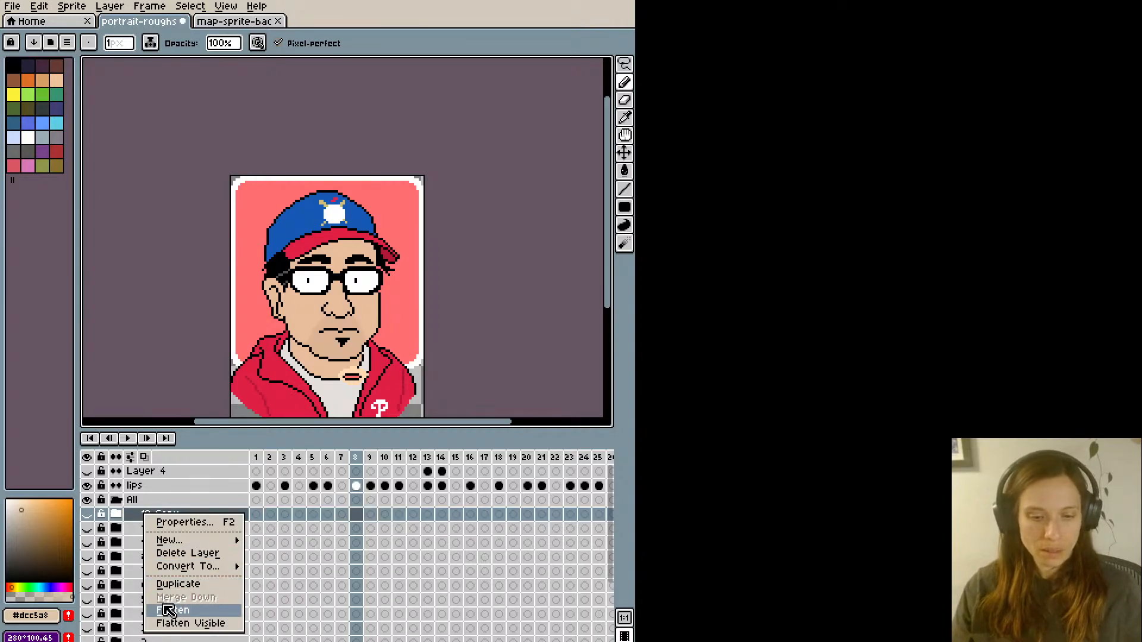
left_click(169, 587)
right_click(149, 515)
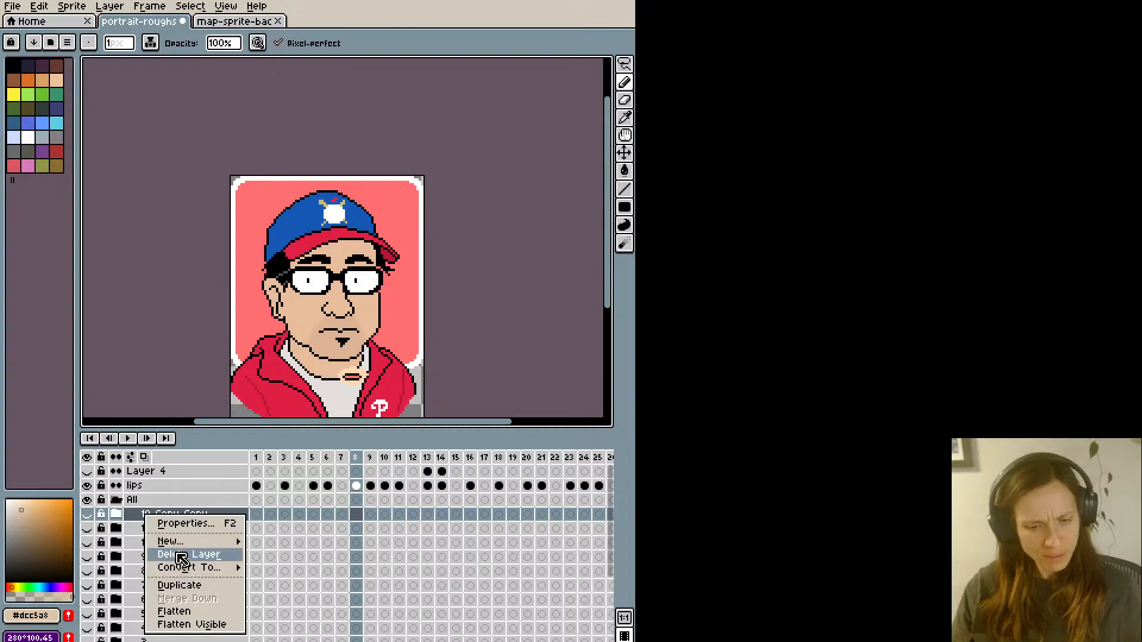
left_click(172, 587)
right_click(149, 516)
left_click(172, 583)
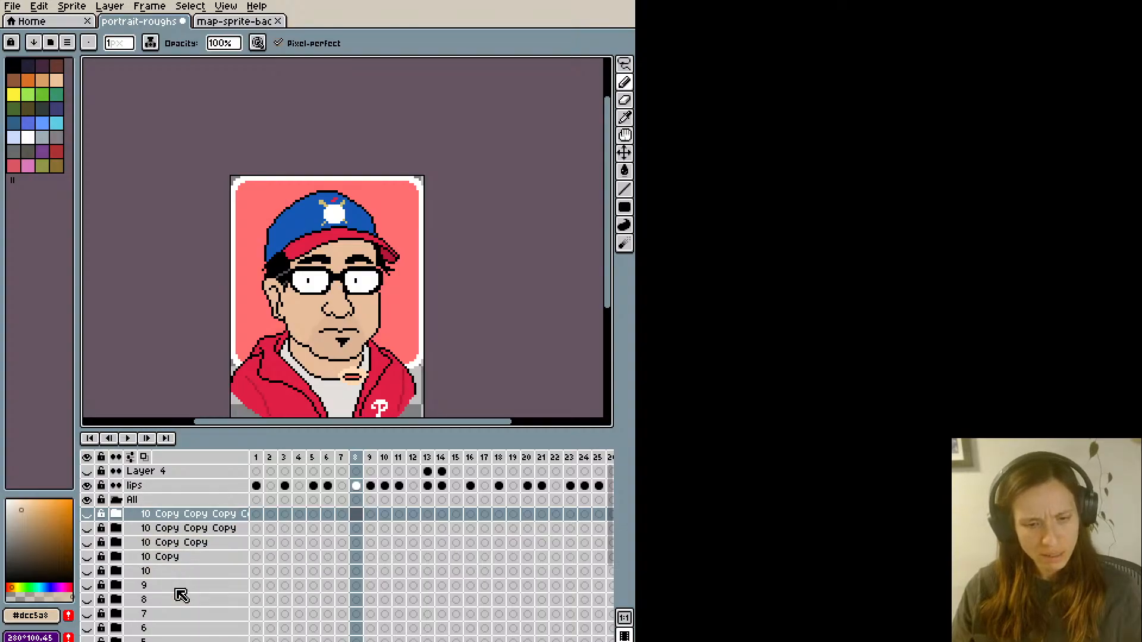
right_click(163, 514)
left_click(190, 583)
right_click(165, 513)
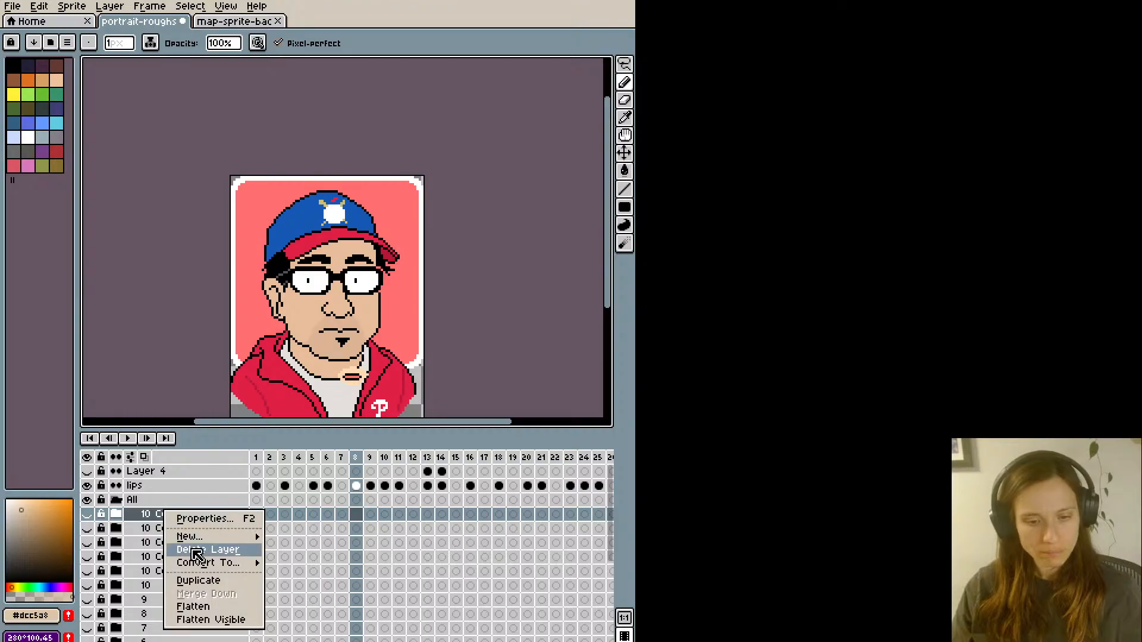
left_click(198, 581)
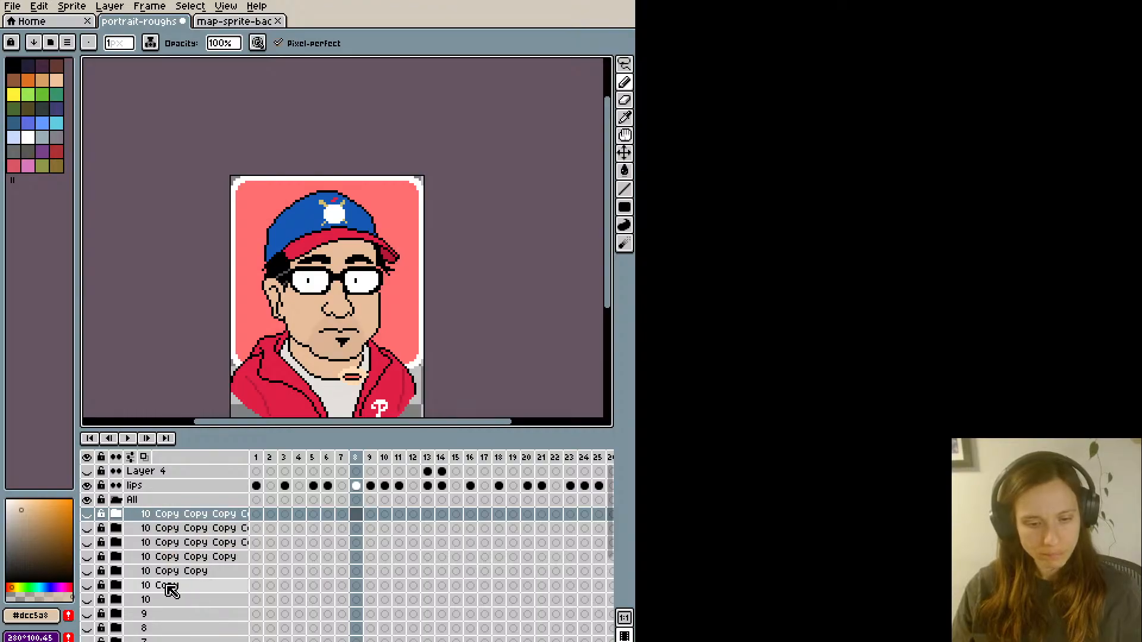
right_click(170, 515)
left_click(196, 583)
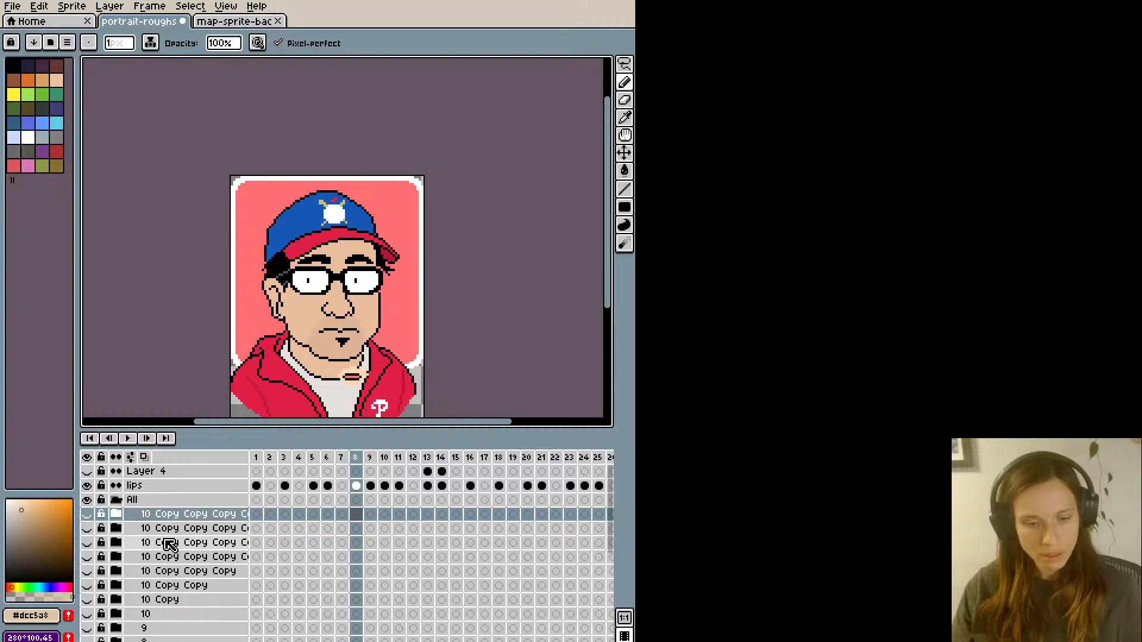
- Rename the three lowest copies of group 10 as 11, 12 and 13, going upward
left_click(166, 602)
double_click(168, 602)
type("11")
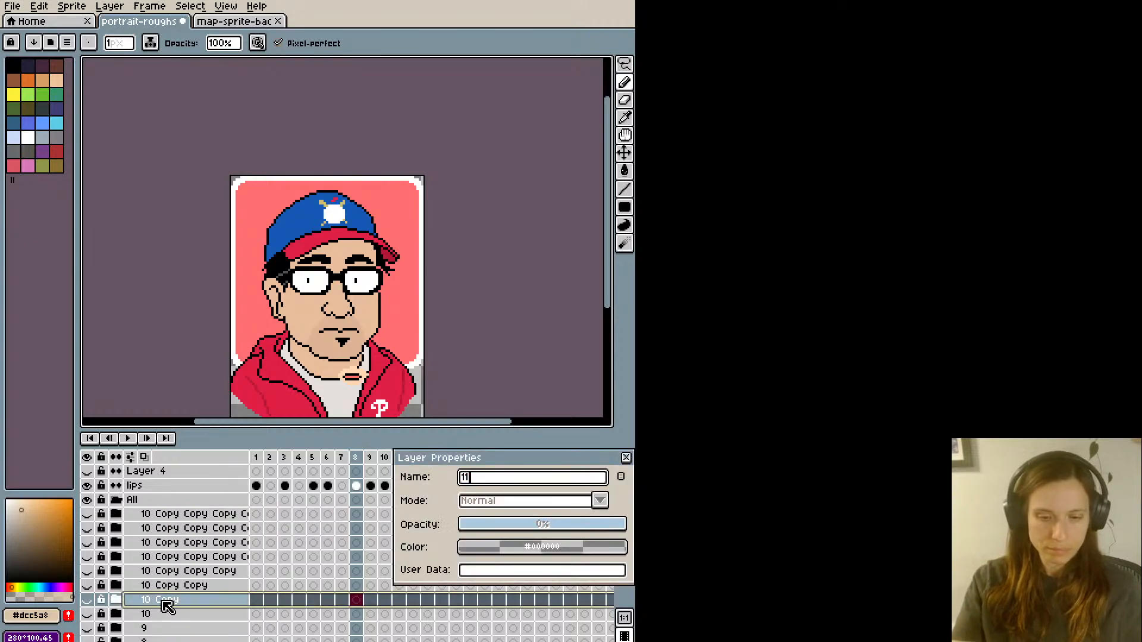
key("Return")
double_click(166, 586)
type("12")
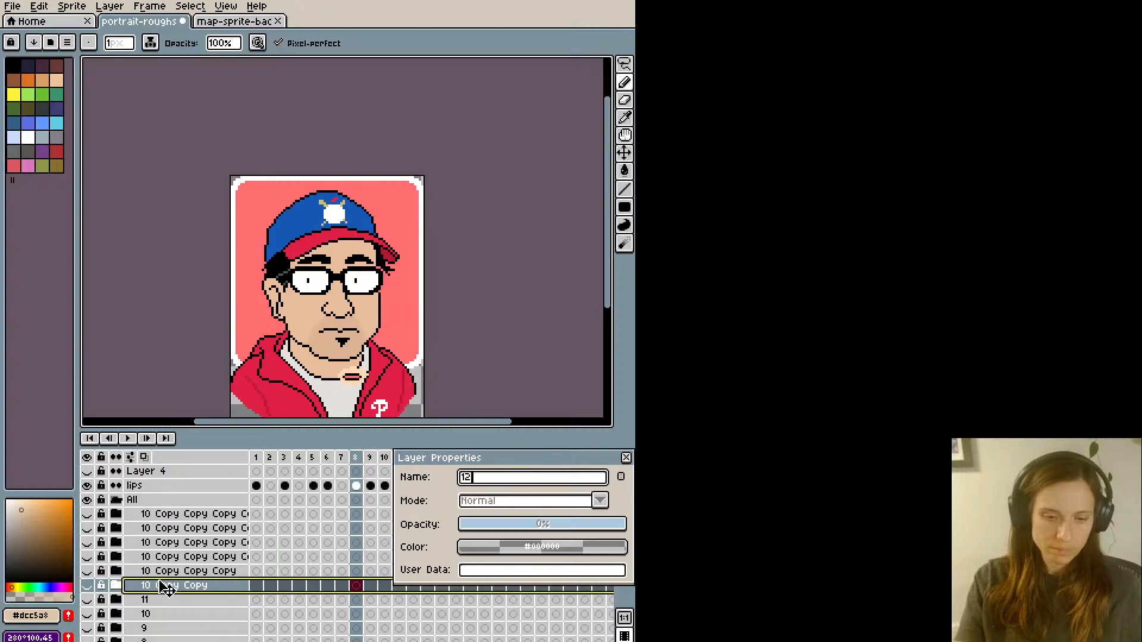
key("Return")
double_click(160, 572)
type("13")
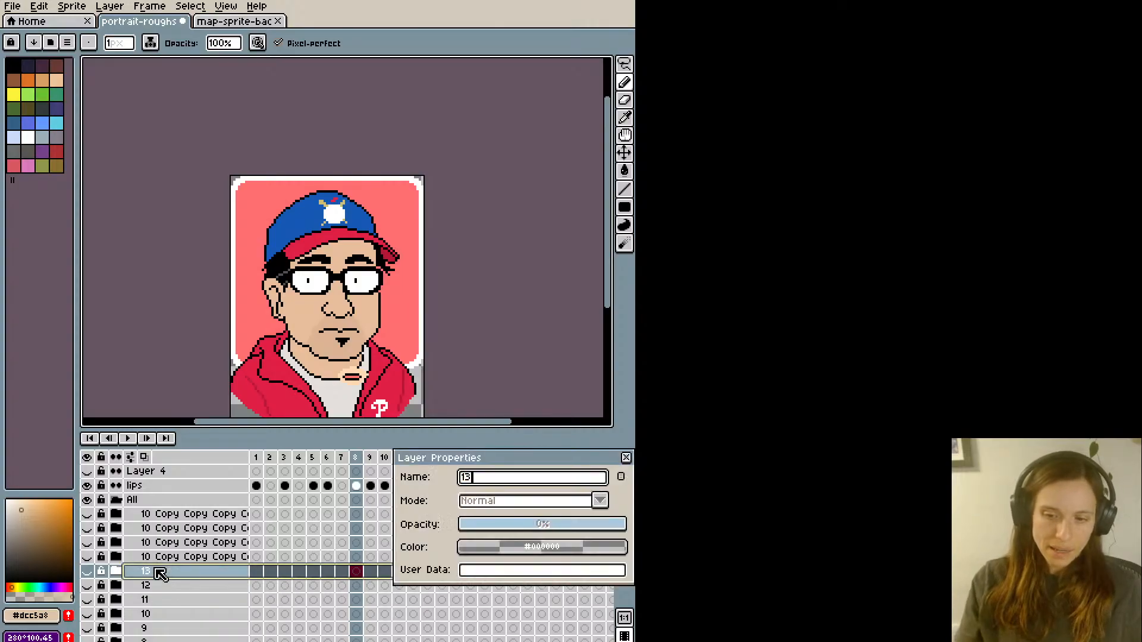
key("Return")
- Rename the remaining four copies of group 10 as 14, 15, 16 and 17, going upward
double_click(161, 558)
type("14")
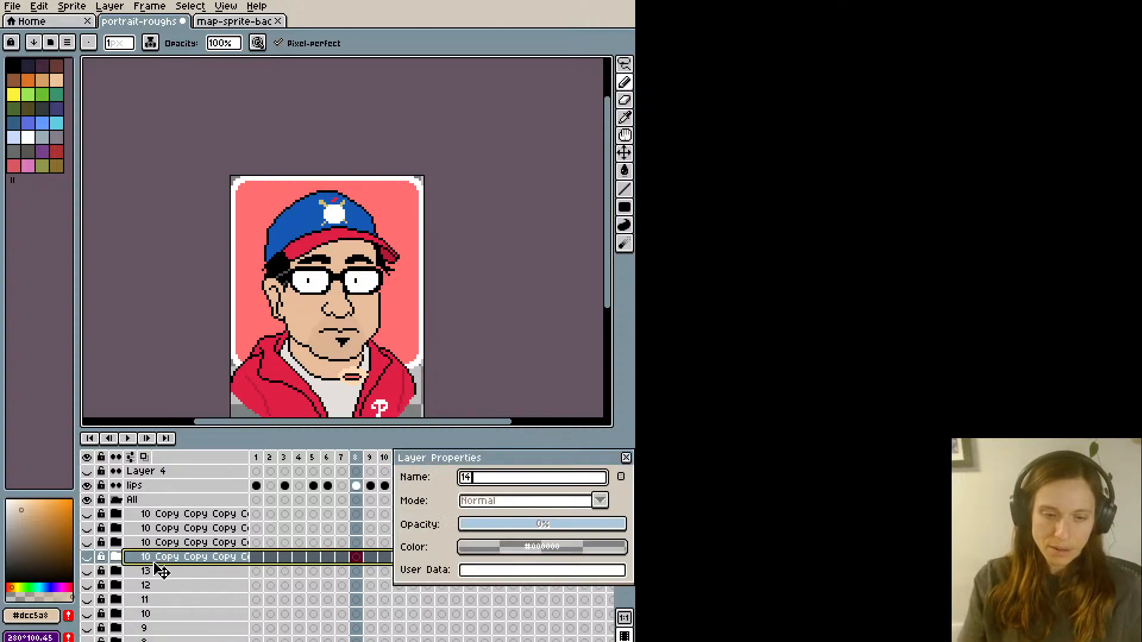
key("Return")
double_click(162, 543)
type("15")
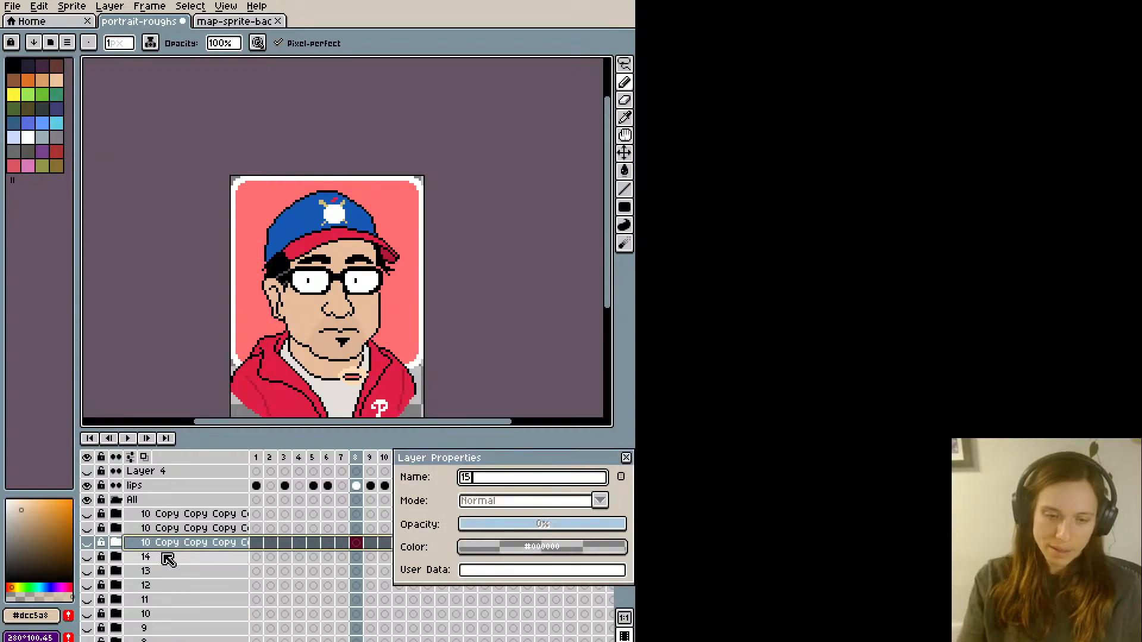
key("Return")
double_click(170, 529)
type("1")
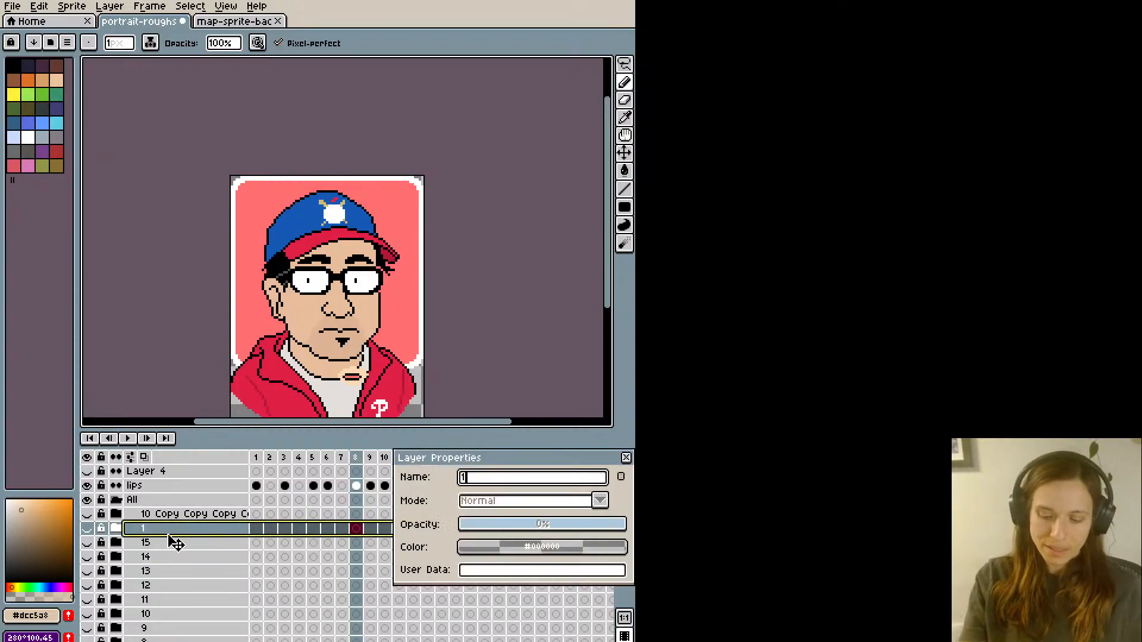
key("Return")
double_click(168, 514)
type("17")
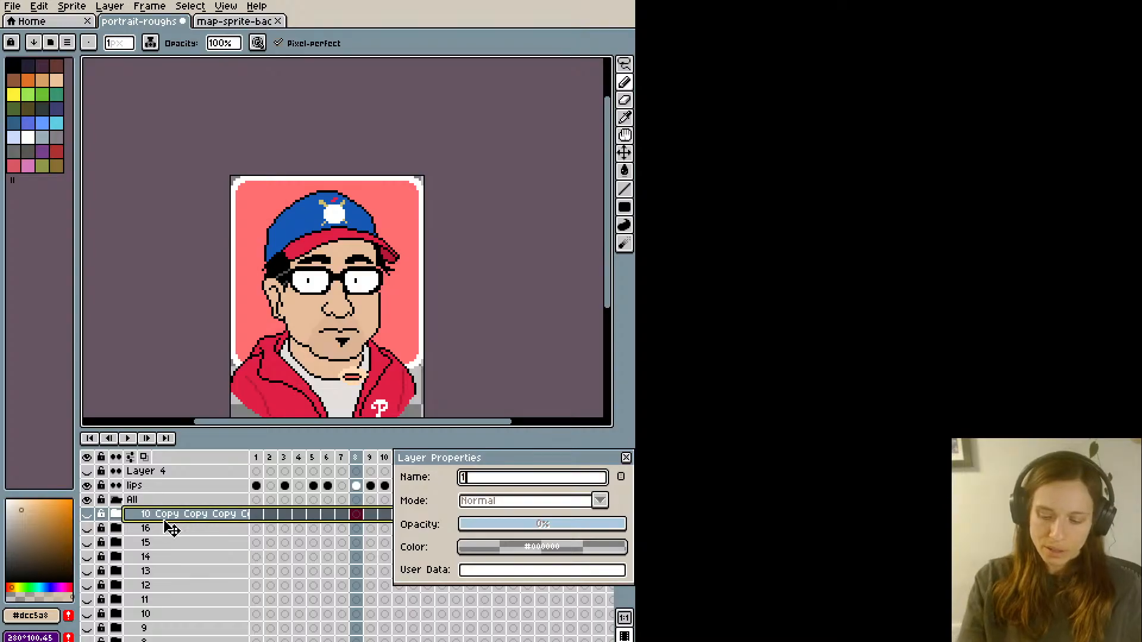
key("Return")
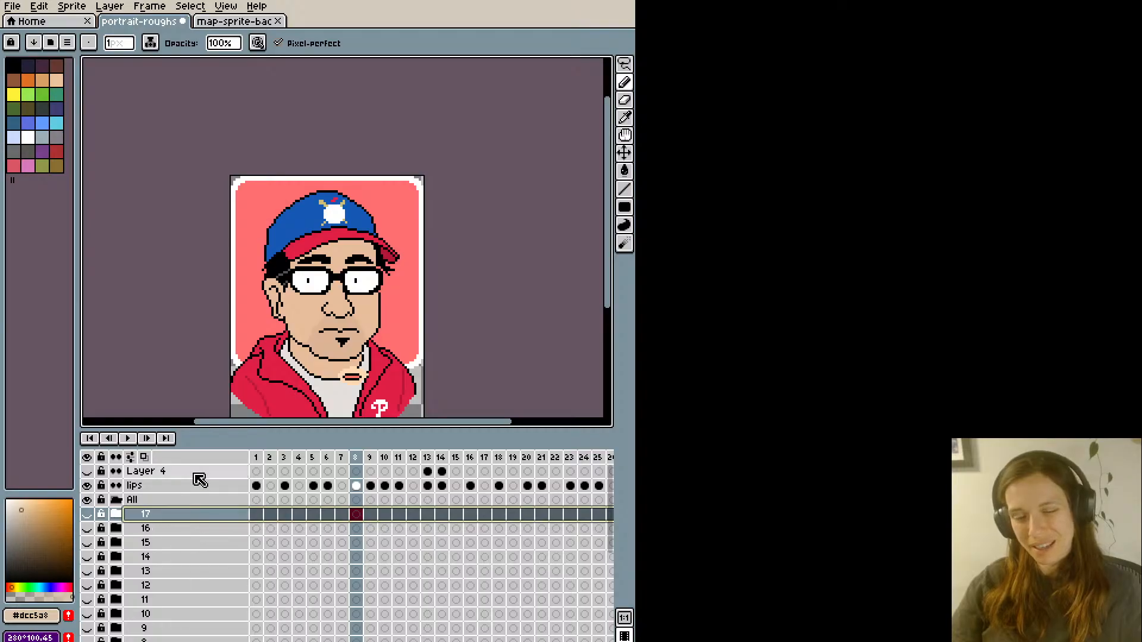
- Look through the portraits on frames 1 to 3 and check the numbered groups in the layer list
left_click(257, 517)
key("Right")
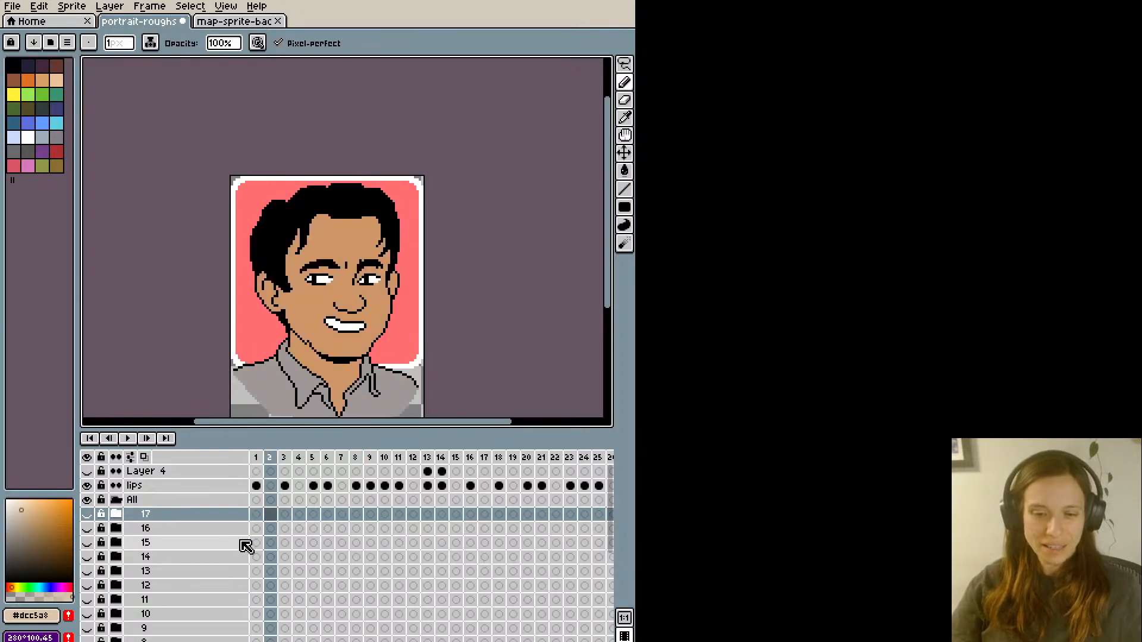
key("Right")
scroll(180, 554, "down", 2)
scroll(179, 543, "up", 1)
scroll(122, 514, "up", 1)
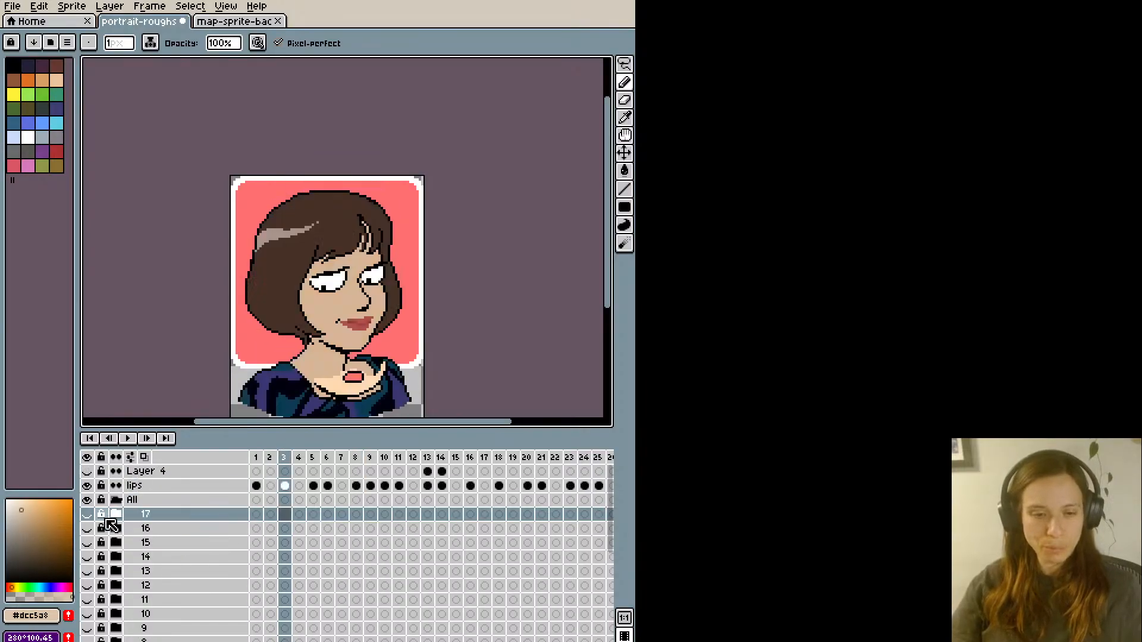
- Collapse the All group and review the portraits from frame 17 back to frame 10, keeping the roughs layer hidden
left_click(116, 501)
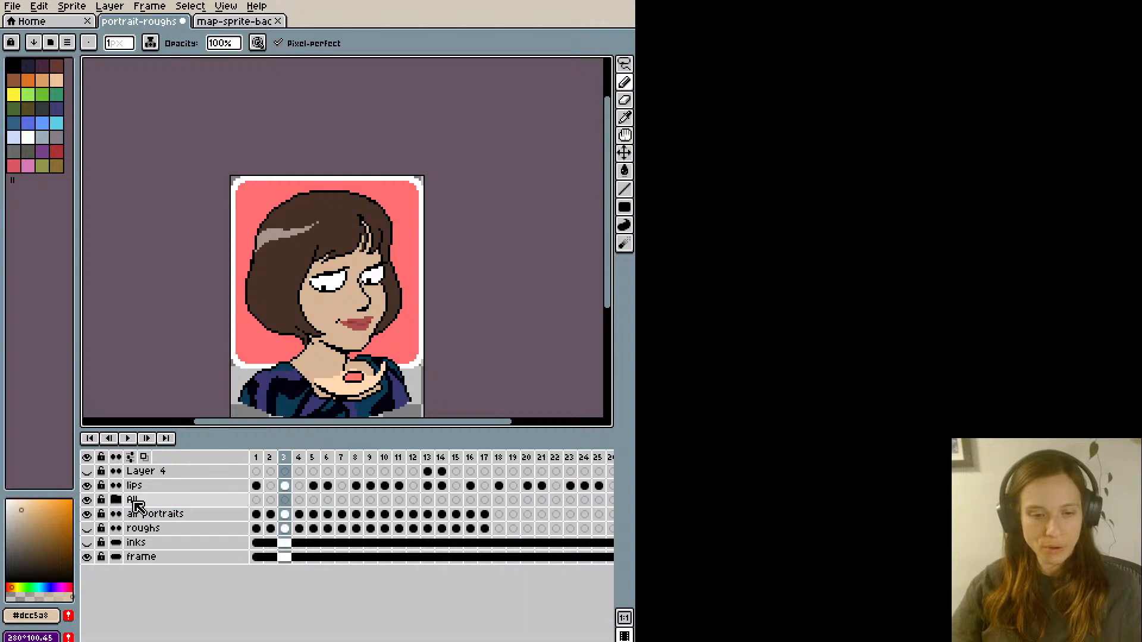
left_click(88, 529)
key("Right")
left_click(489, 458)
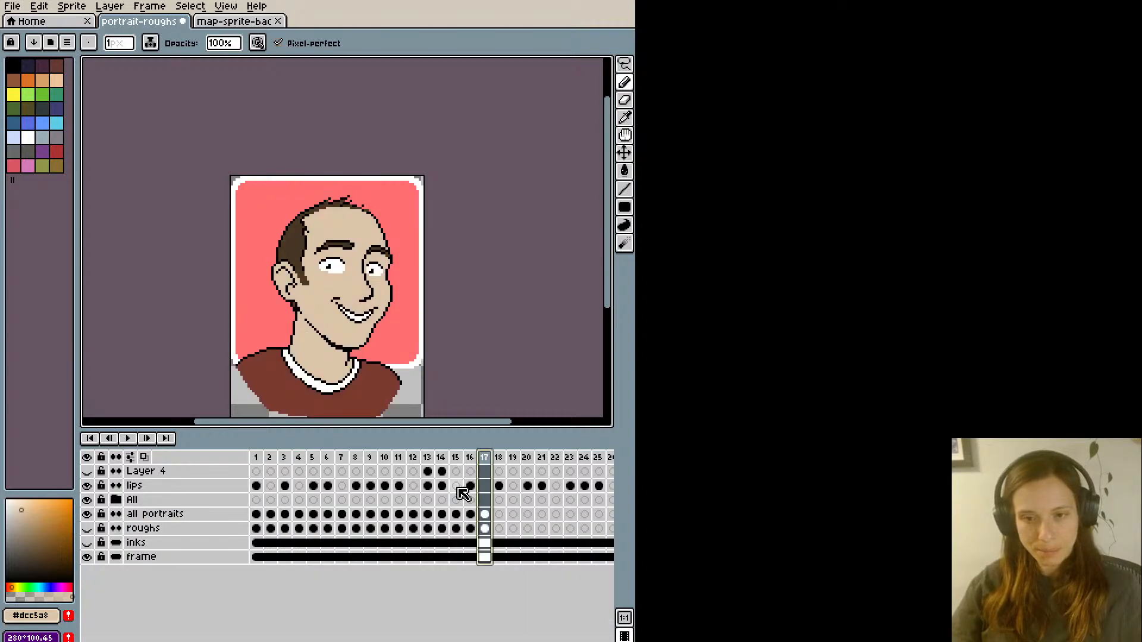
key("Left")
key("Left")
key("Left")
key("Left")
key("Left")
key("Left")
key("Left")
key("Left")
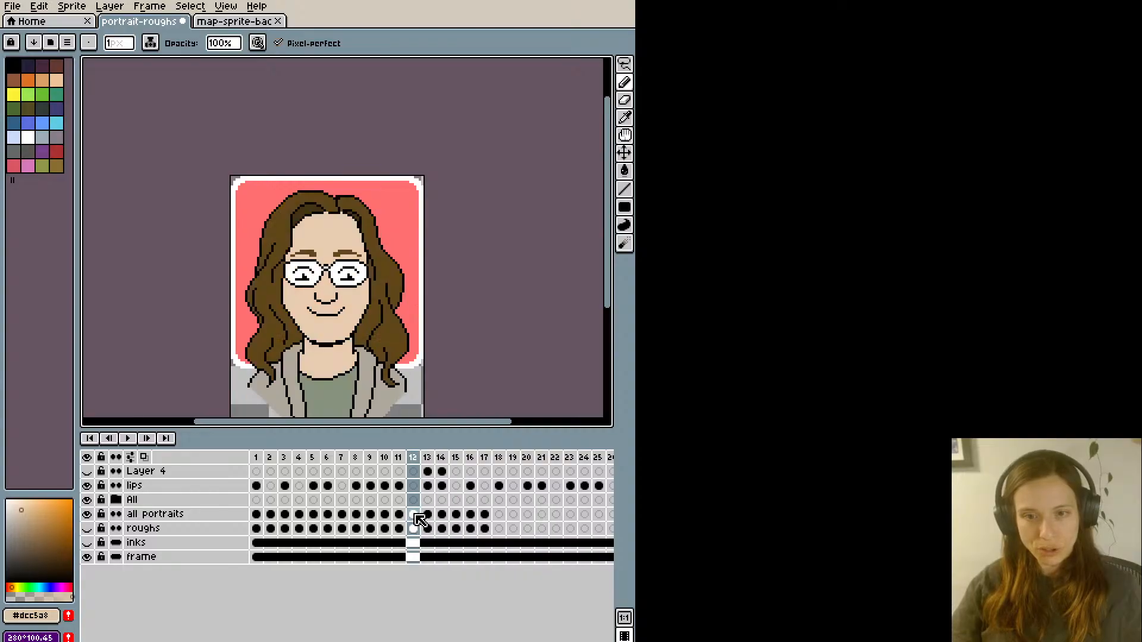
key("Right")
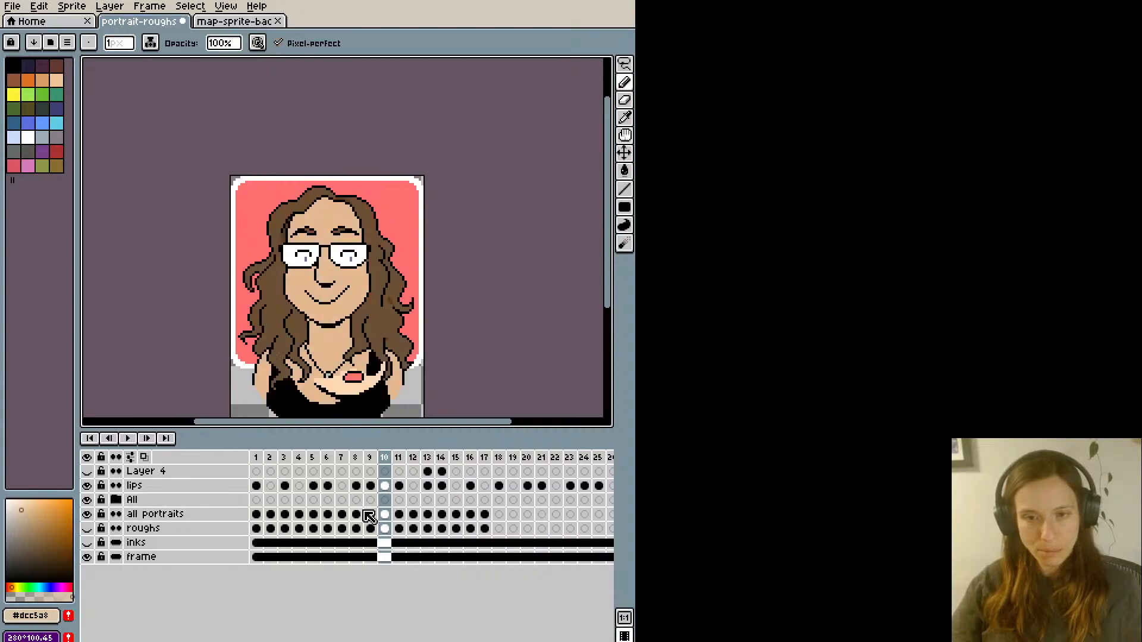
- Copy the frame 10 portrait from the all portraits layer to frame 1 of group 10's inks layer
left_click(386, 515)
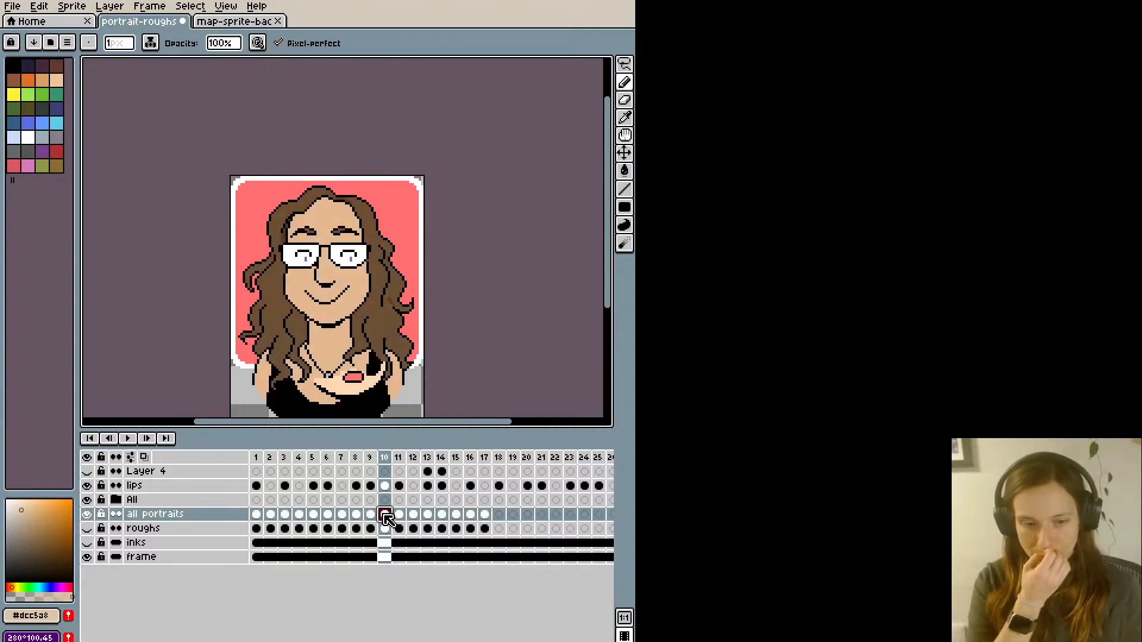
left_click(116, 500)
scroll(211, 505, "down", 2)
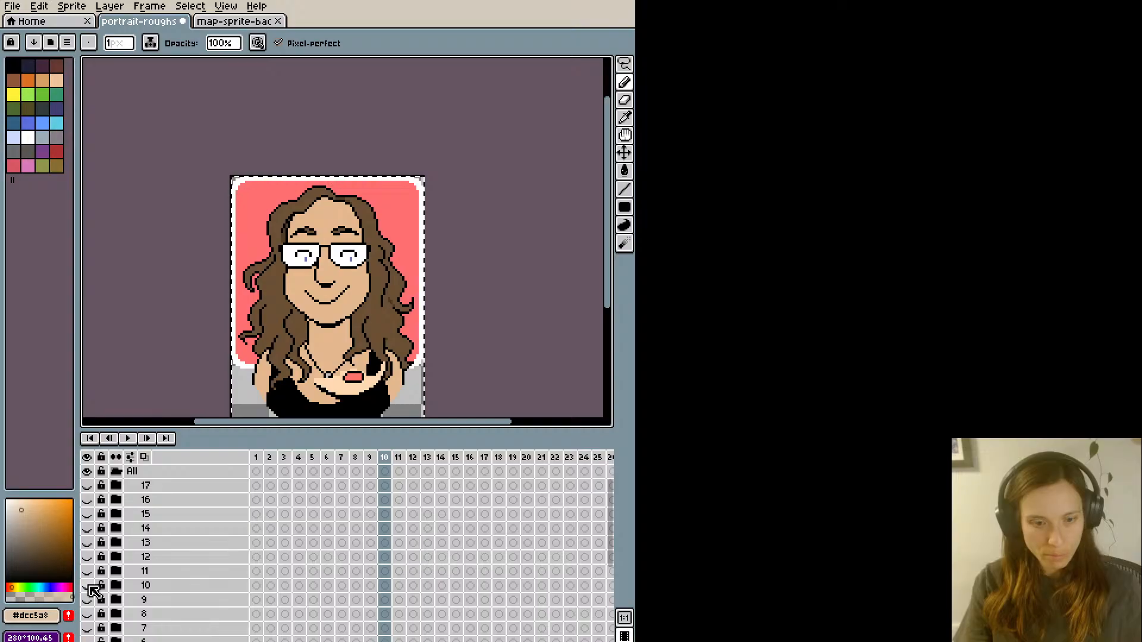
left_click(87, 600)
left_click(88, 601)
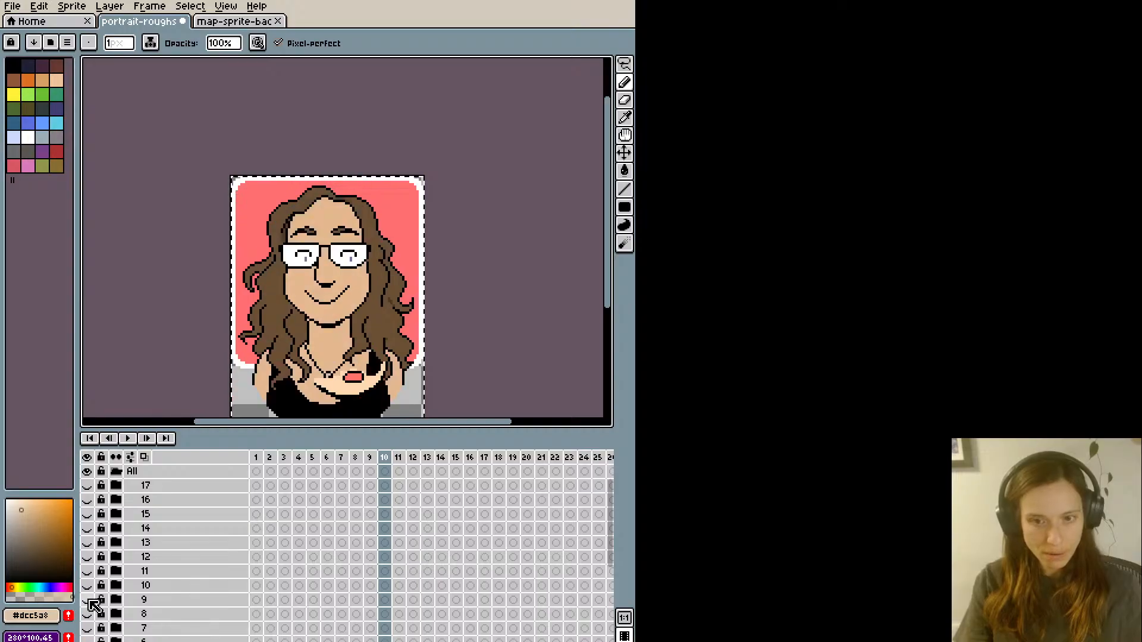
left_click(87, 614)
left_click(88, 614)
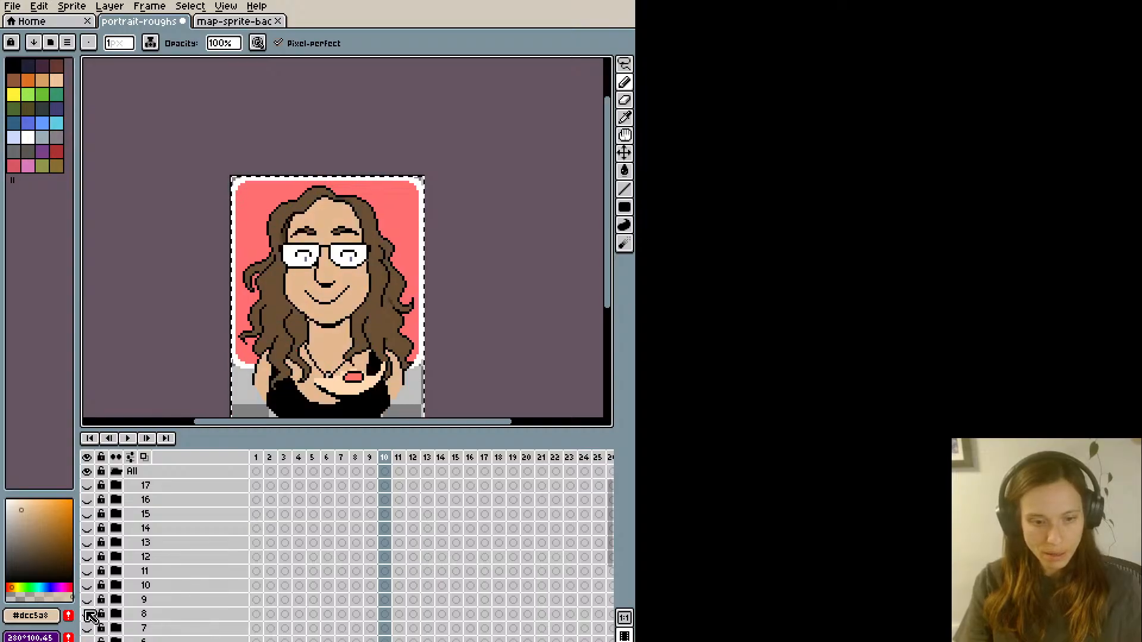
left_click(117, 586)
left_click(258, 617)
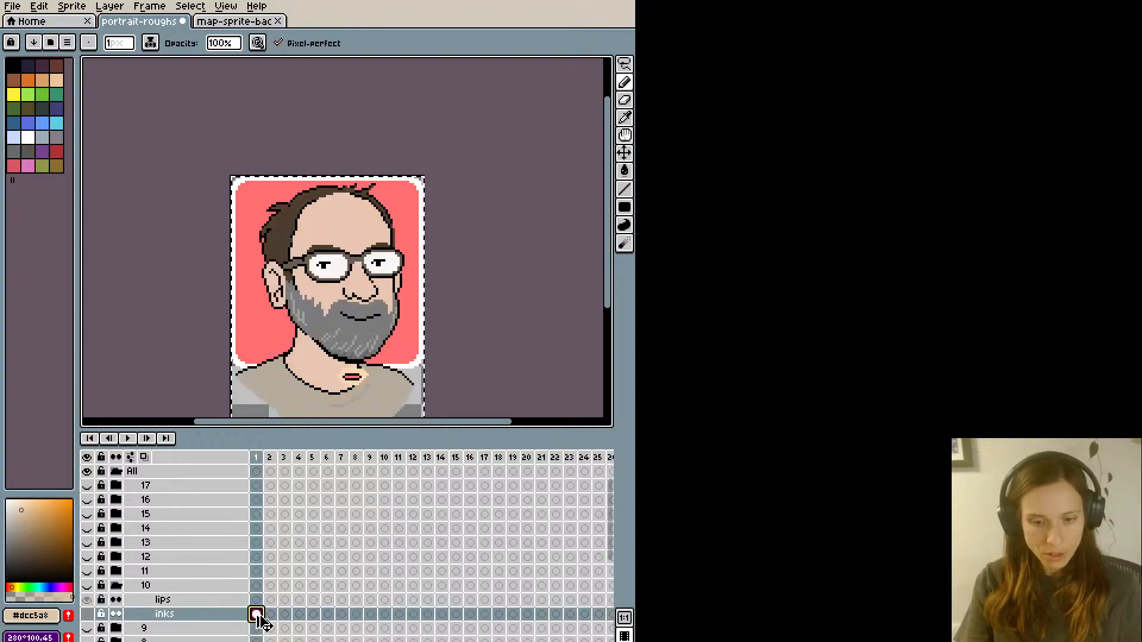
- Extend group 10's inks portrait as a linked cel to frame 2 and make group 10 visible
scroll(268, 601, "down", 2)
left_click(272, 587)
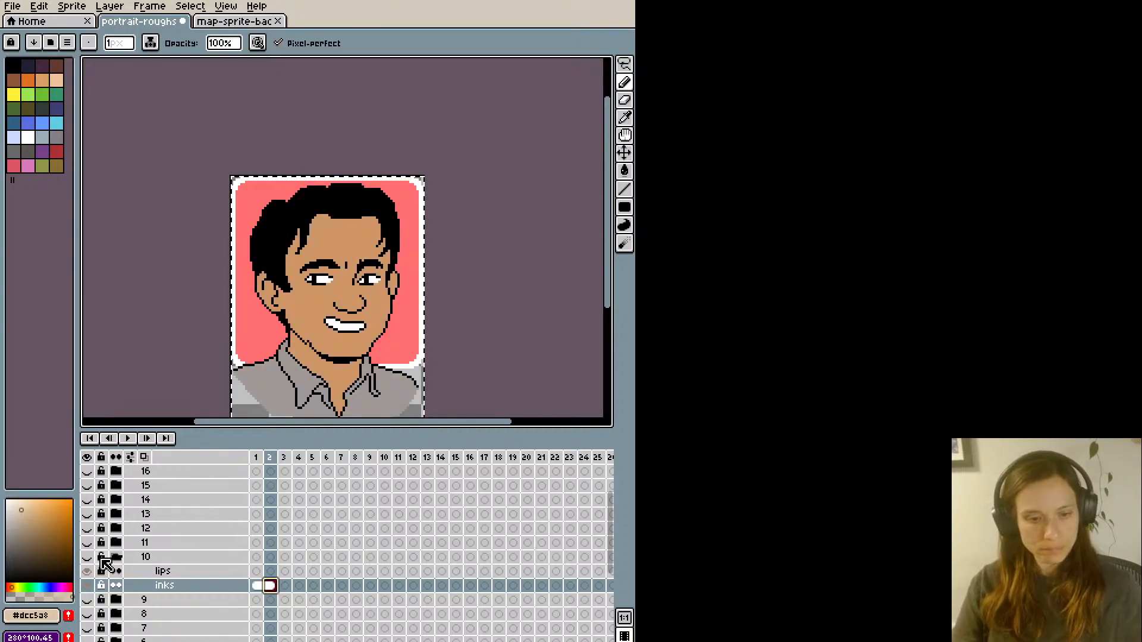
scroll(104, 489, "up", 2)
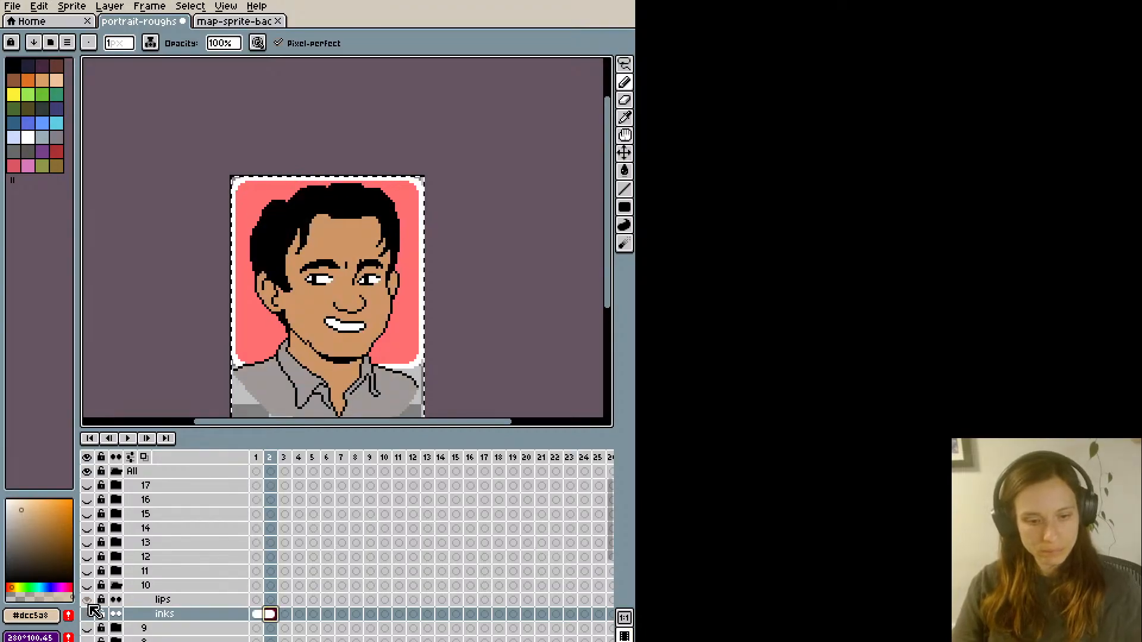
left_click(86, 586)
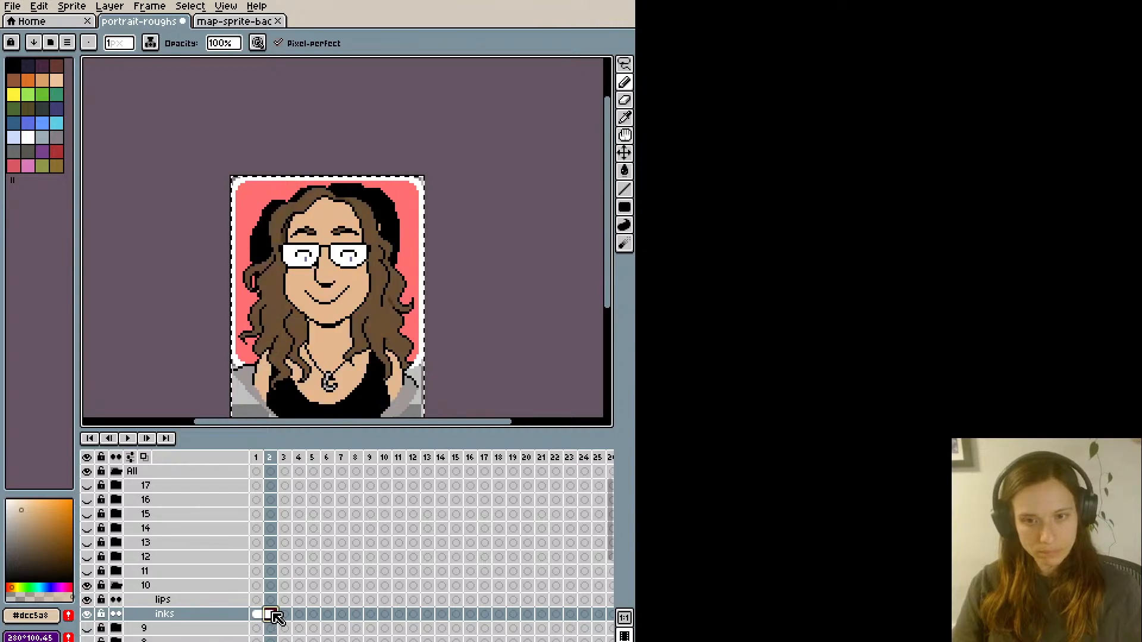
- Continue the linked portrait cel on group 10's inks layer through frame 30
key("alt+n")
key("alt+n")
key("alt+n")
key("alt+n")
key("alt+n")
key("alt+n")
key("alt+n")
key("alt+n")
key("alt+n")
key("alt+n")
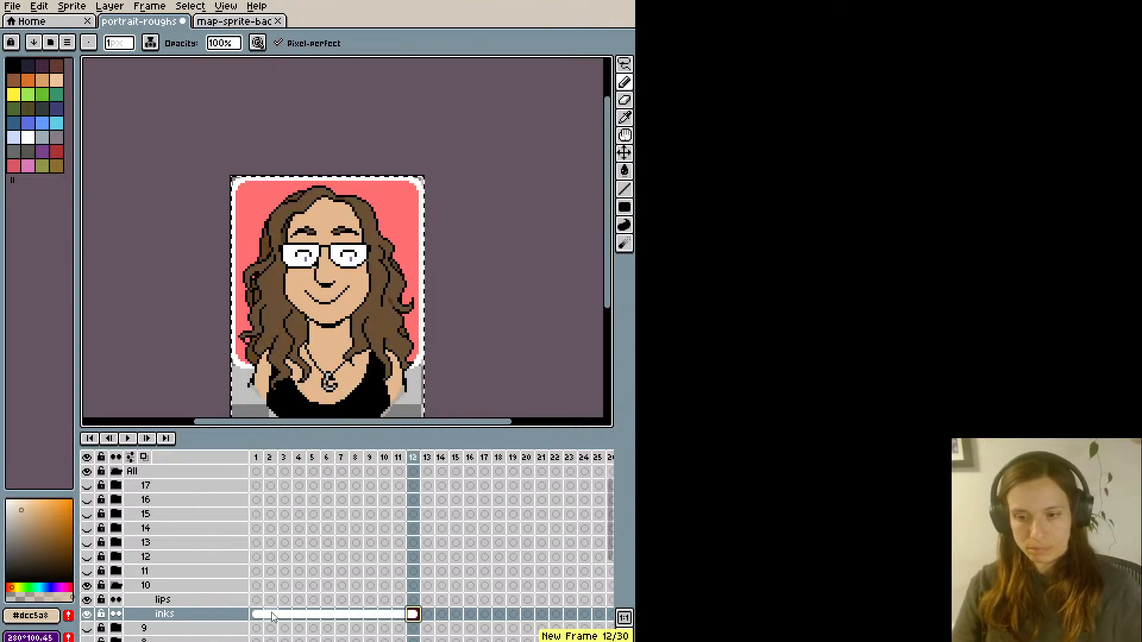
key("alt+n")
key("alt+n")
key("alt+n")
key("alt+n")
key("alt+n")
key("alt+n")
key("alt+n")
key("alt+n")
key("alt+n")
key("alt+n")
key("alt+n")
key("alt+n")
key("alt+n")
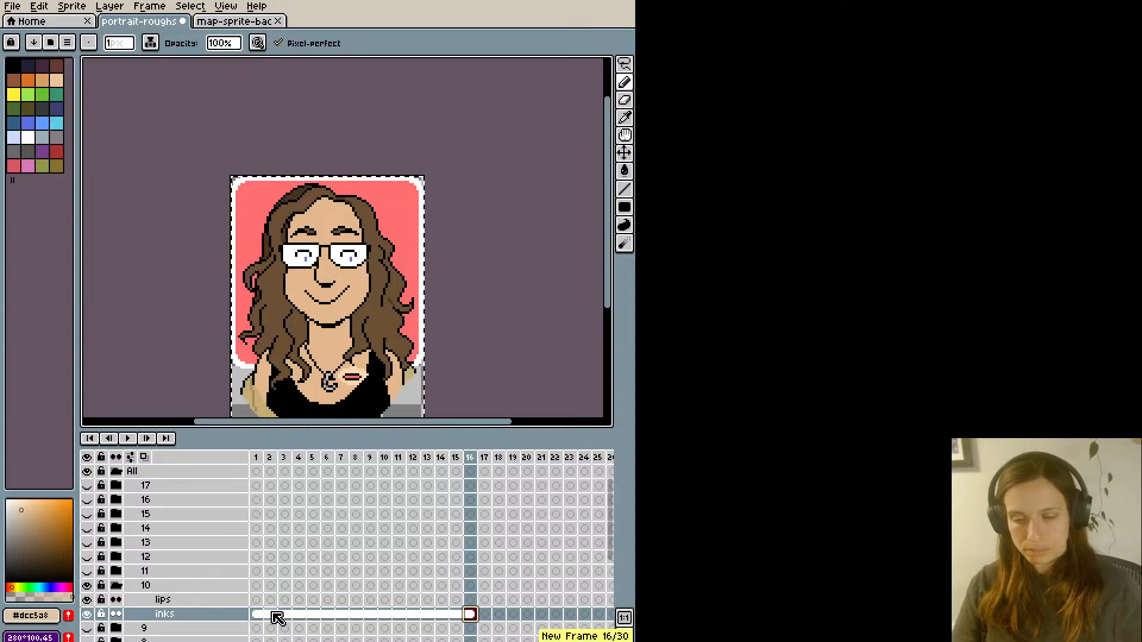
key("alt+n")
key("alt+n")
key("alt+n")
key("alt+n")
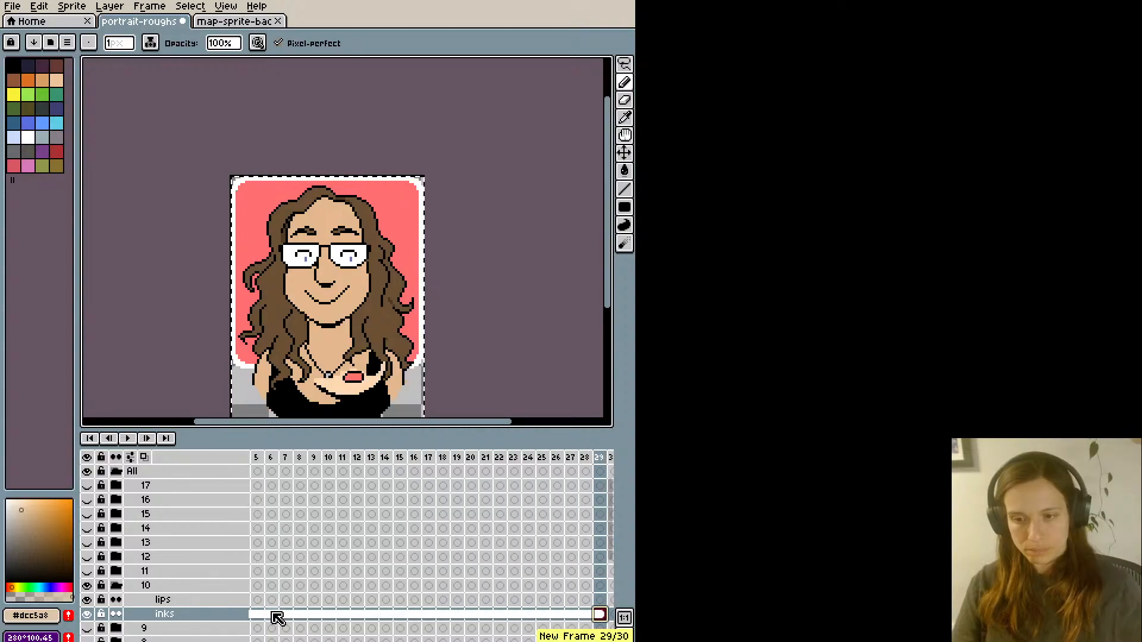
left_click_drag(431, 641, 476, 641)
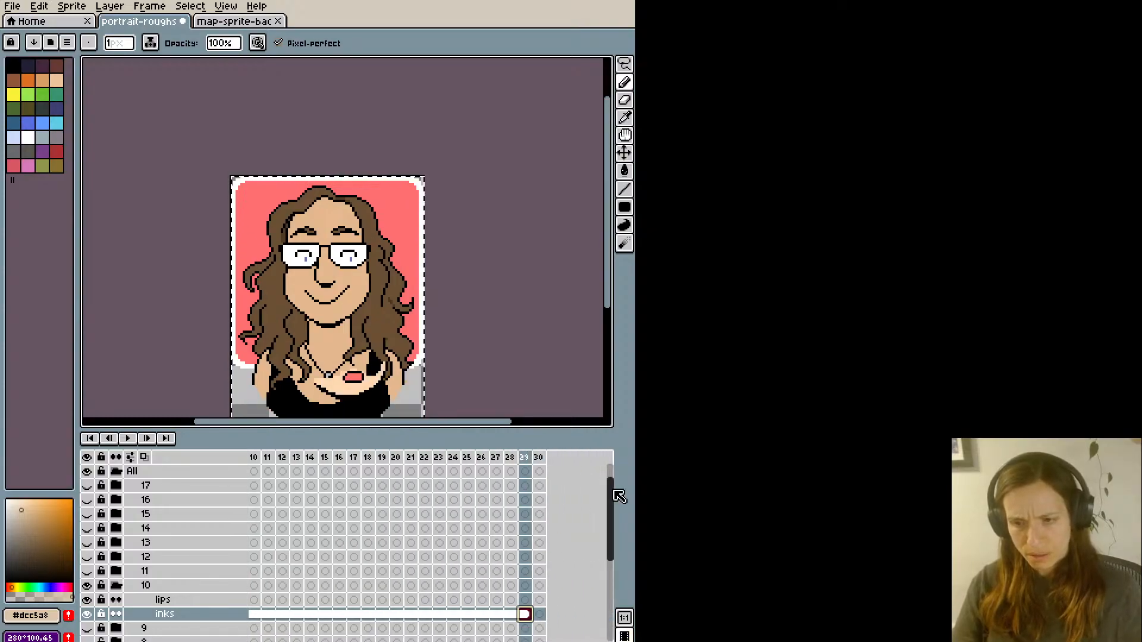
mouse_move(608, 506)
left_mouse_down()
mouse_move(607, 487)
mouse_move(606, 500)
left_mouse_up()
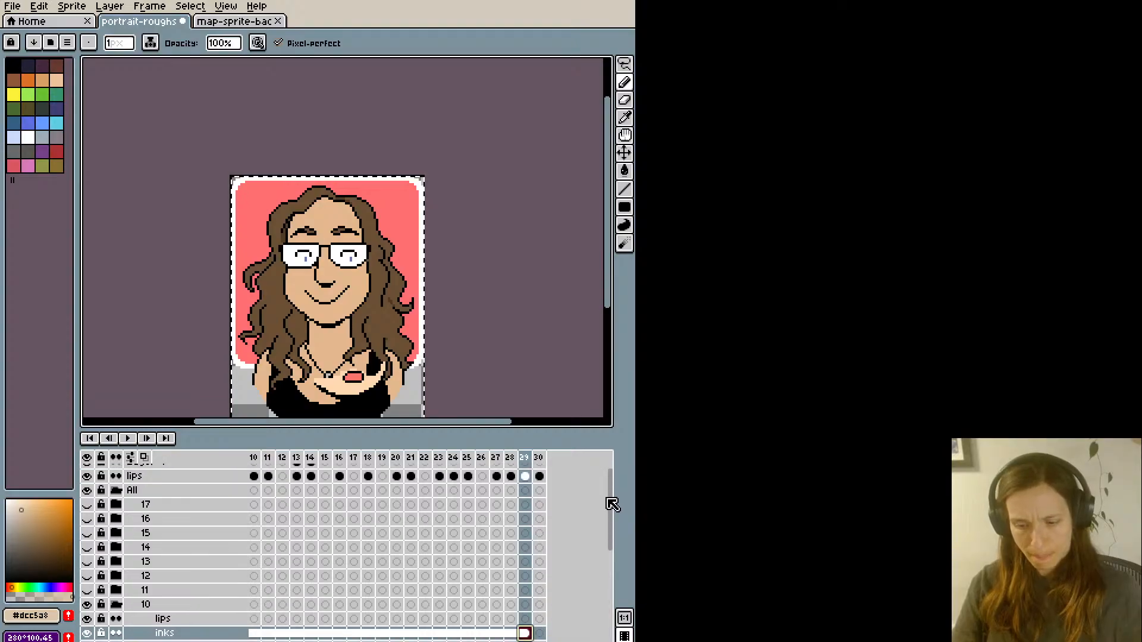
key("alt+n")
- Lower the all portraits layer's opacity to 18%
scroll(268, 562, "down", 2)
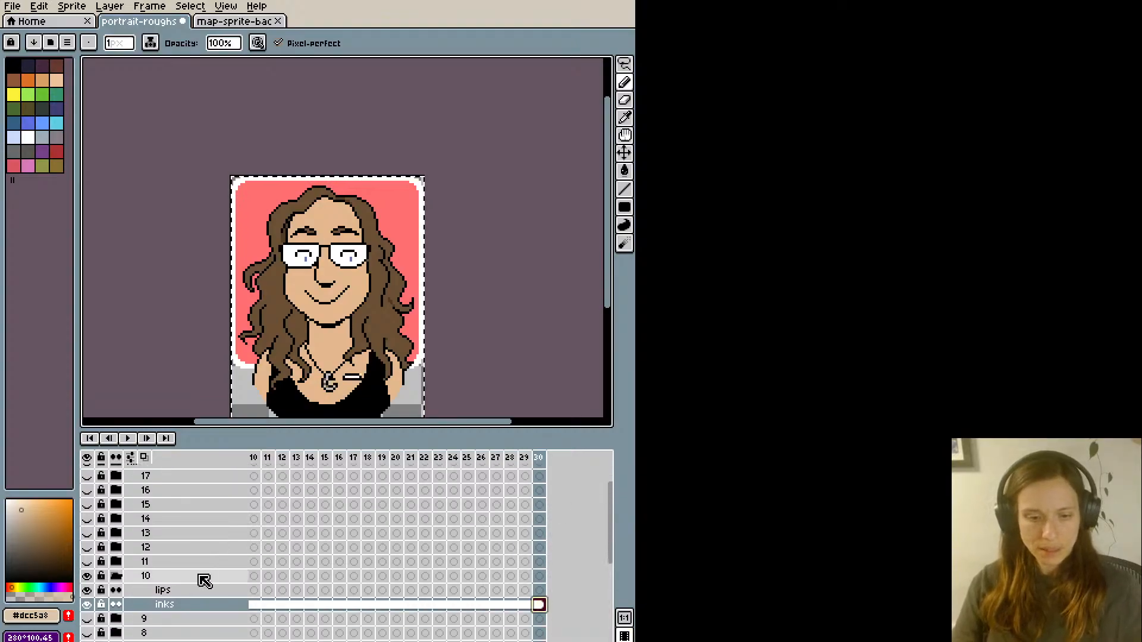
scroll(204, 581, "down", 4)
double_click(175, 590)
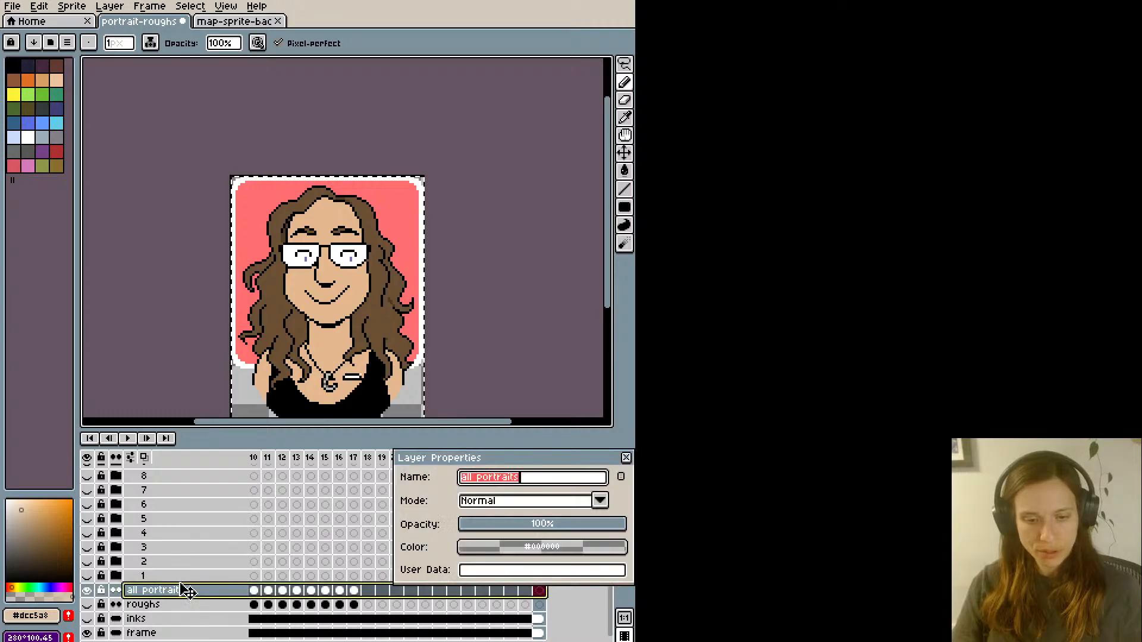
left_click_drag(518, 524, 503, 530)
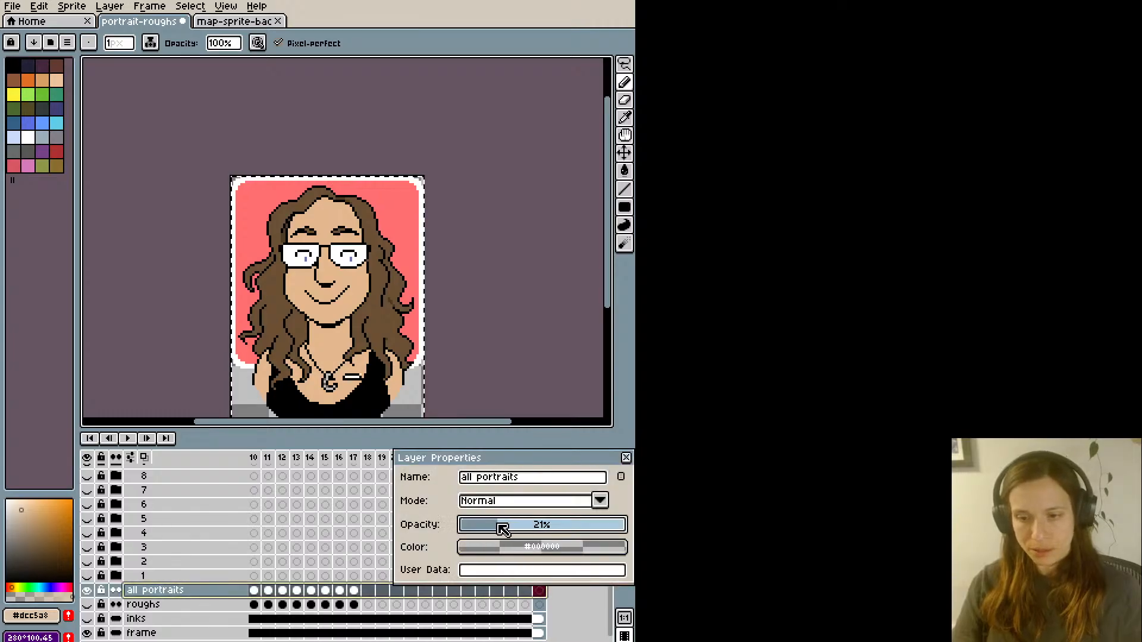
left_click(627, 458)
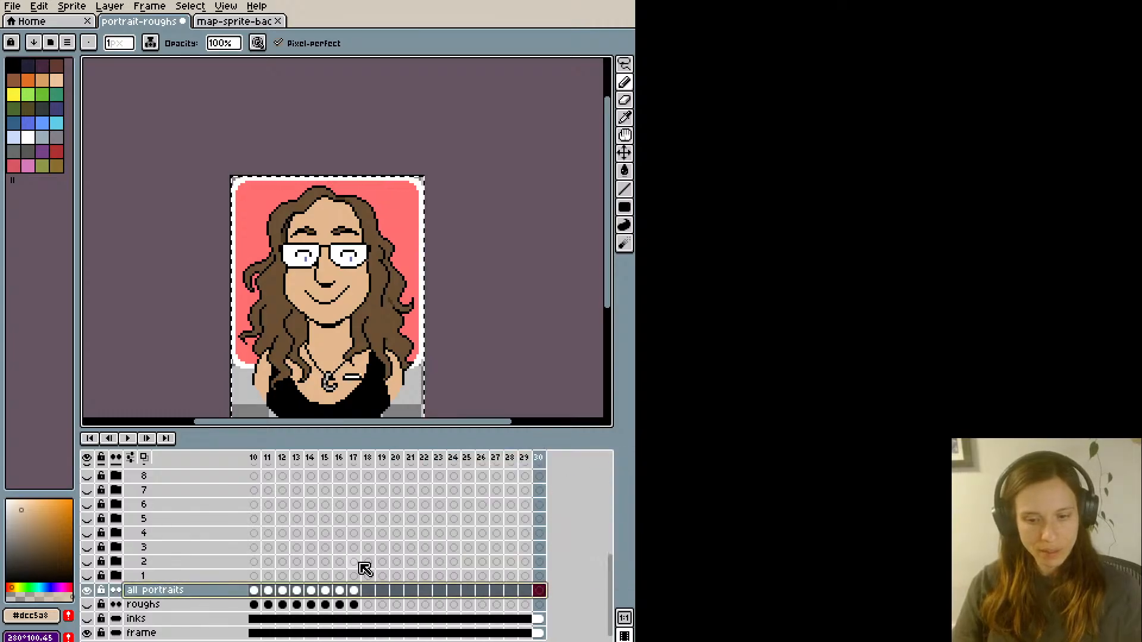
- Collapse and hide group 10, and expand and show group 11
scroll(400, 589, "up", 7)
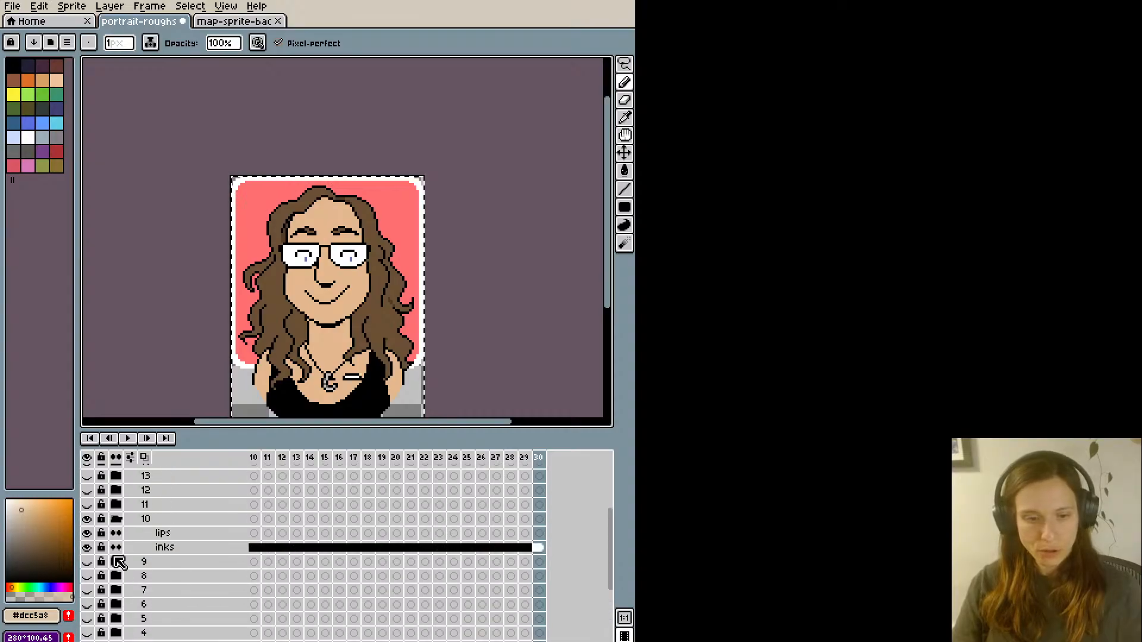
left_click(117, 521)
left_click(117, 505)
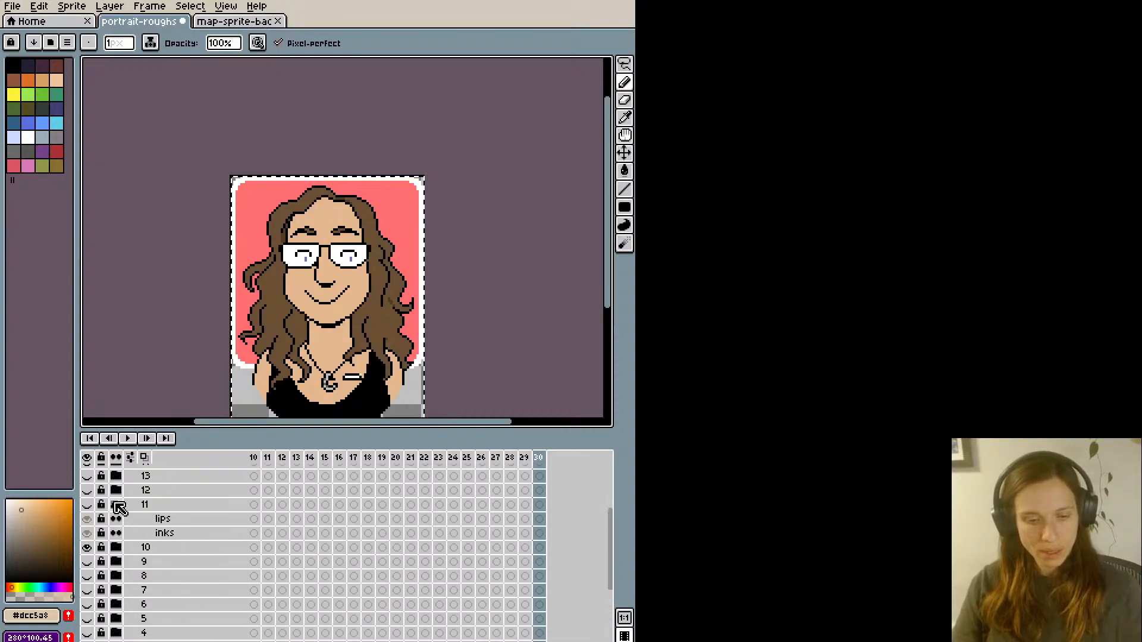
left_click(89, 547)
scroll(265, 589, "down", 3)
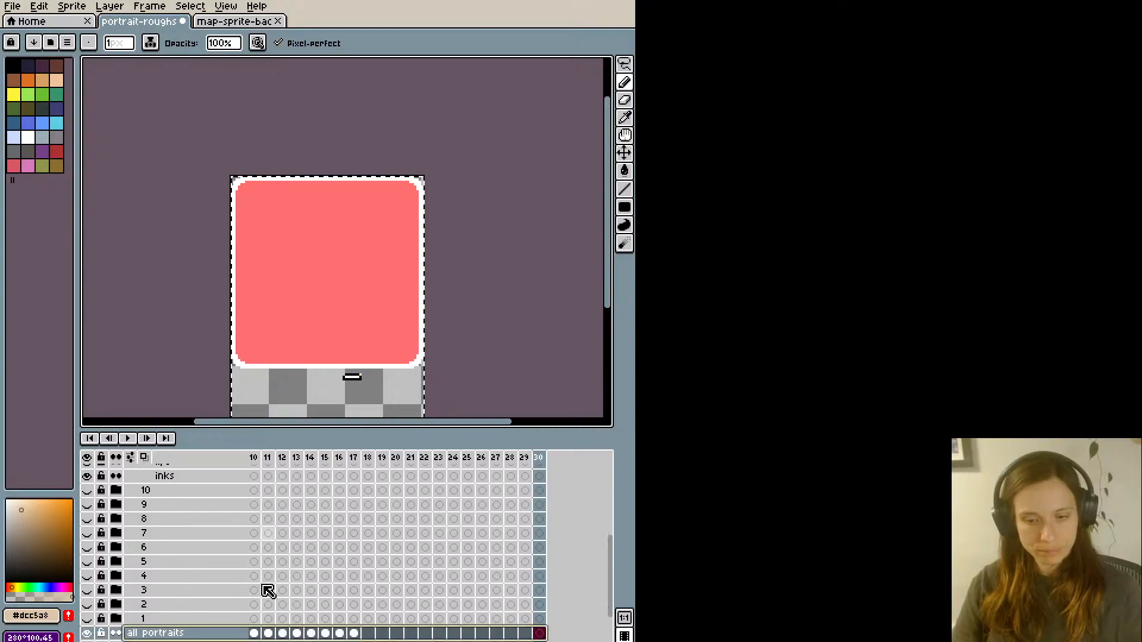
- Copy the frame 11 portrait from the all portraits layer and go to group 11's inks layer to place it
left_click(339, 633)
key("Left")
key("Left")
key("Left")
key("Left")
key("Left")
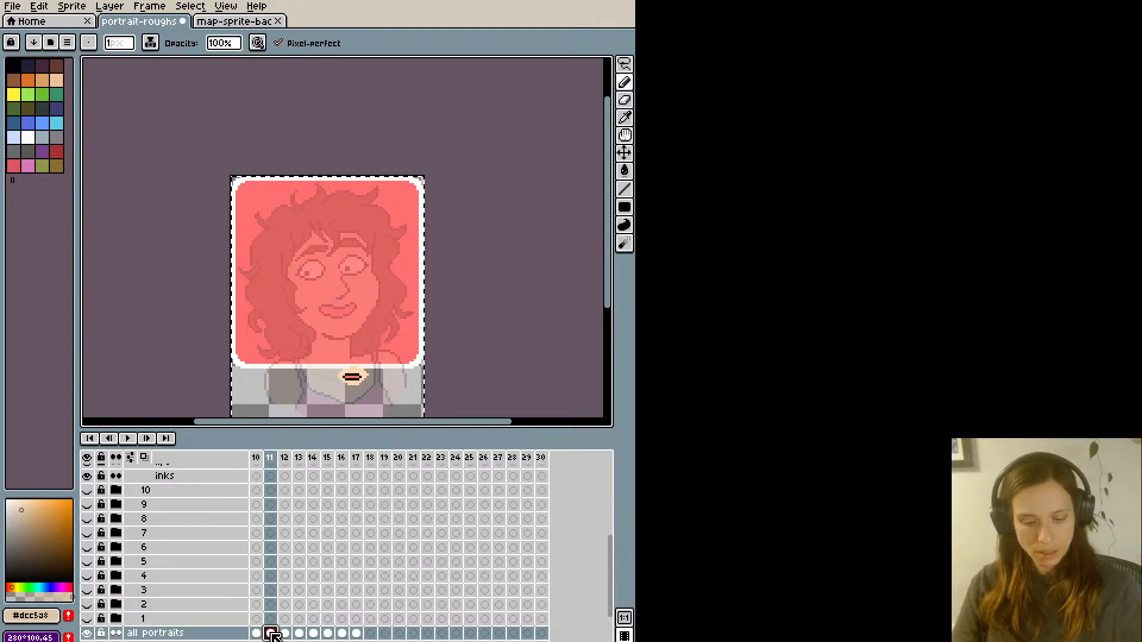
key("ctrl+d")
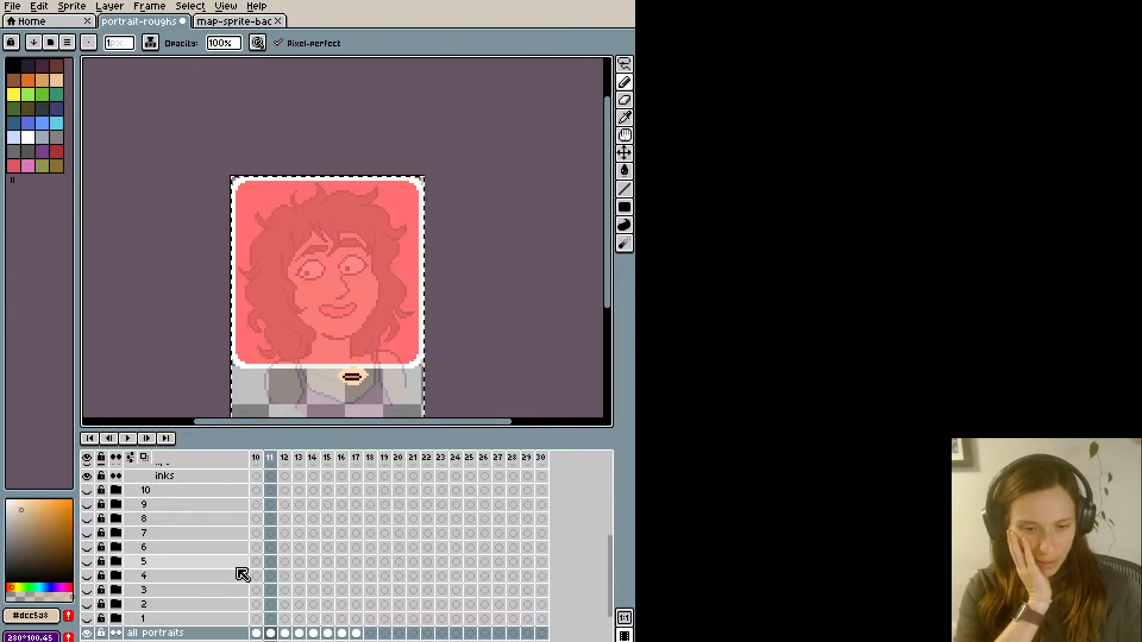
scroll(117, 500, "up", 2)
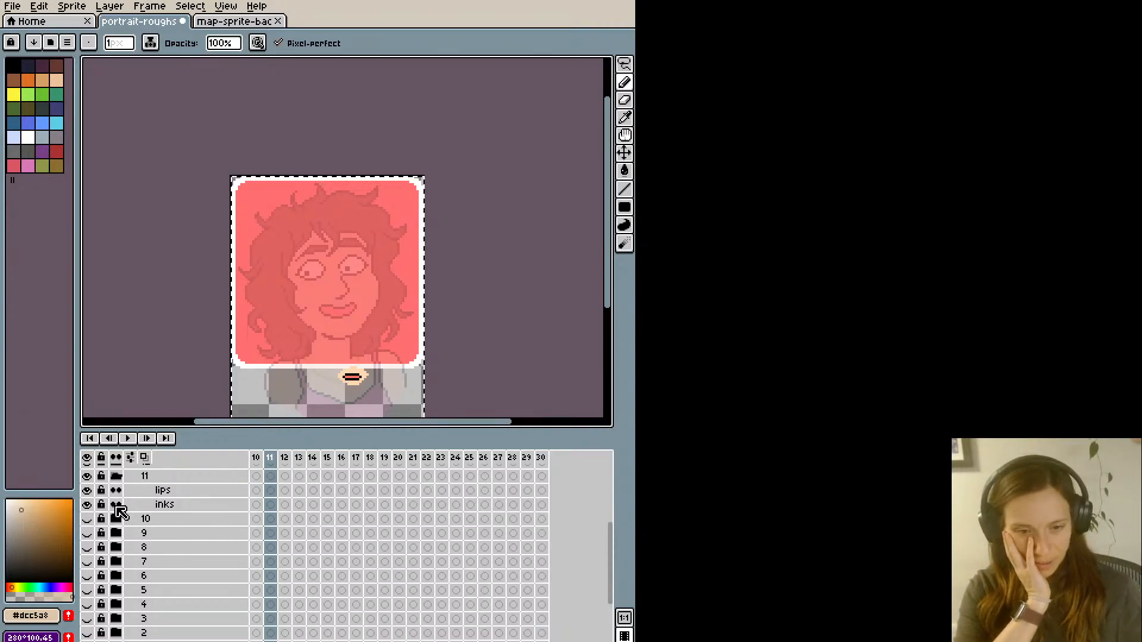
left_click(257, 508)
scroll(262, 506, "left", 4)
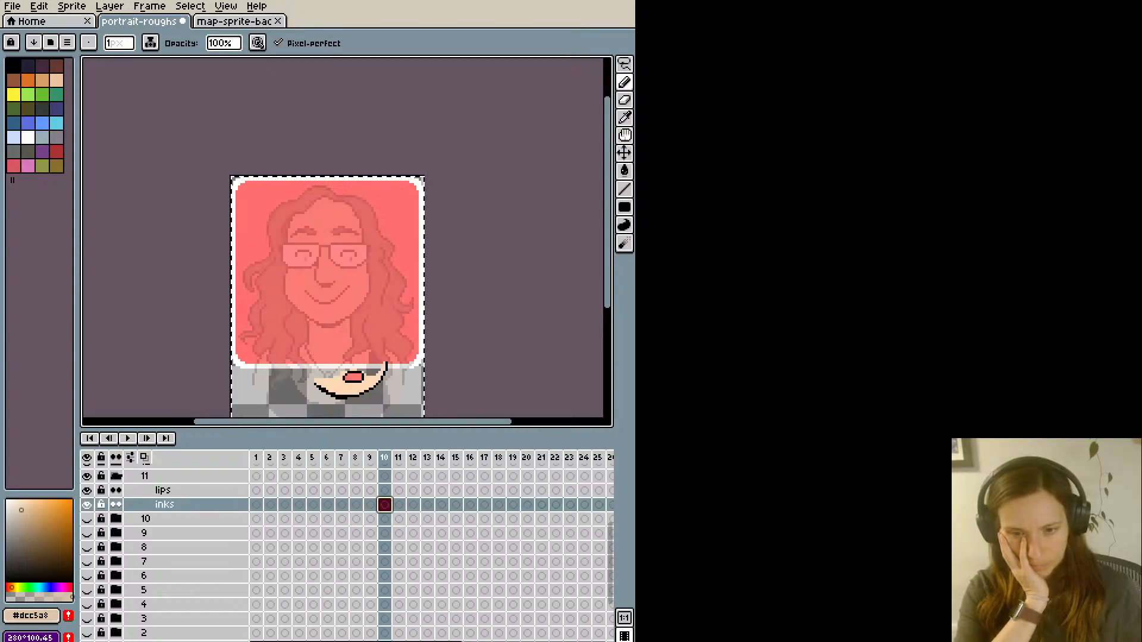
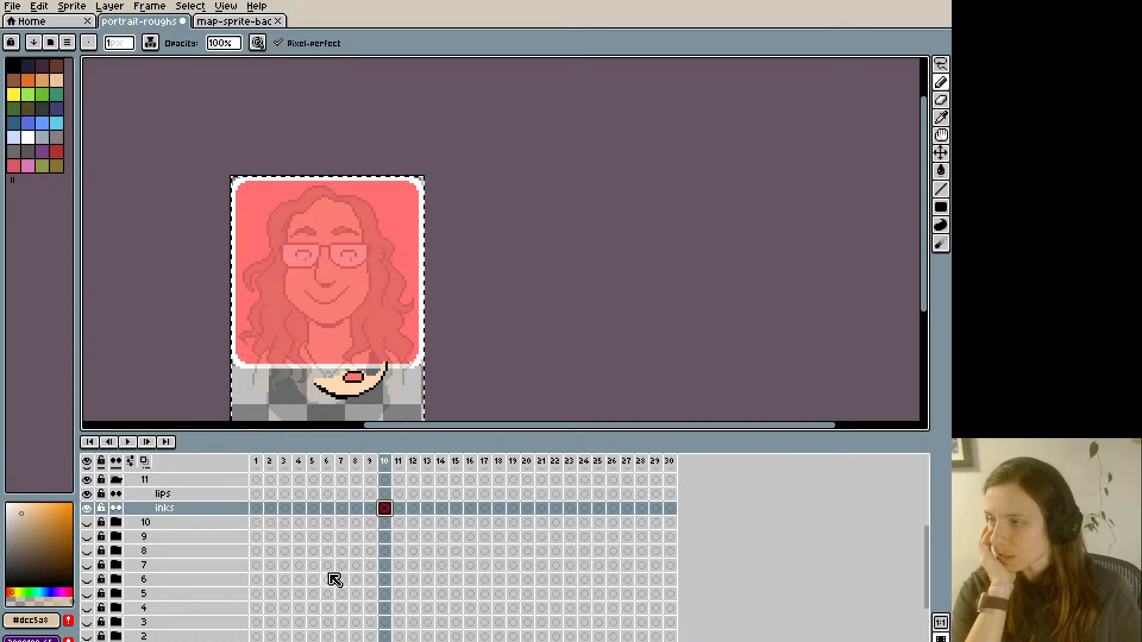
- Paste the copied portrait on group 11's inks layer at frame 1 and continue it as a linked cel through frame 30
left_click(260, 513)
key("ctrl+v")
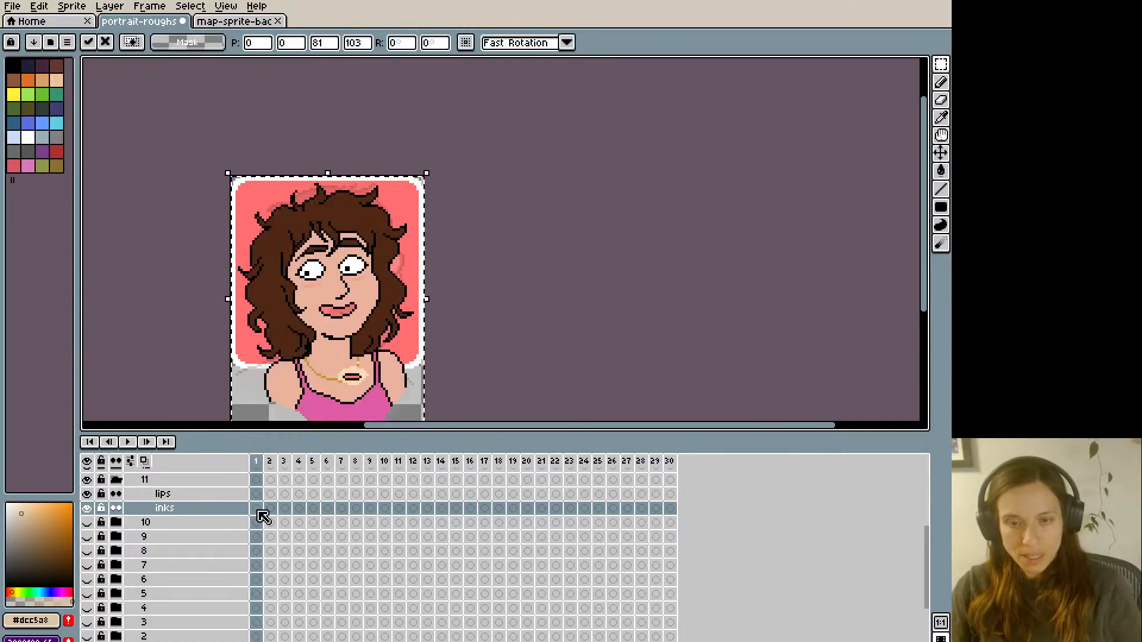
key("alt+m")
key("alt+m")
key("alt+m")
key("alt+m")
key("alt+m")
key("alt+m")
key("alt+m")
key("alt+m")
key("alt+m")
key("alt+m")
key("alt+m")
key("alt+m")
key("alt+m")
key("alt+m")
key("alt+m")
key("alt+m")
key("alt+m")
key("alt+m")
key("alt+m")
key("alt+m")
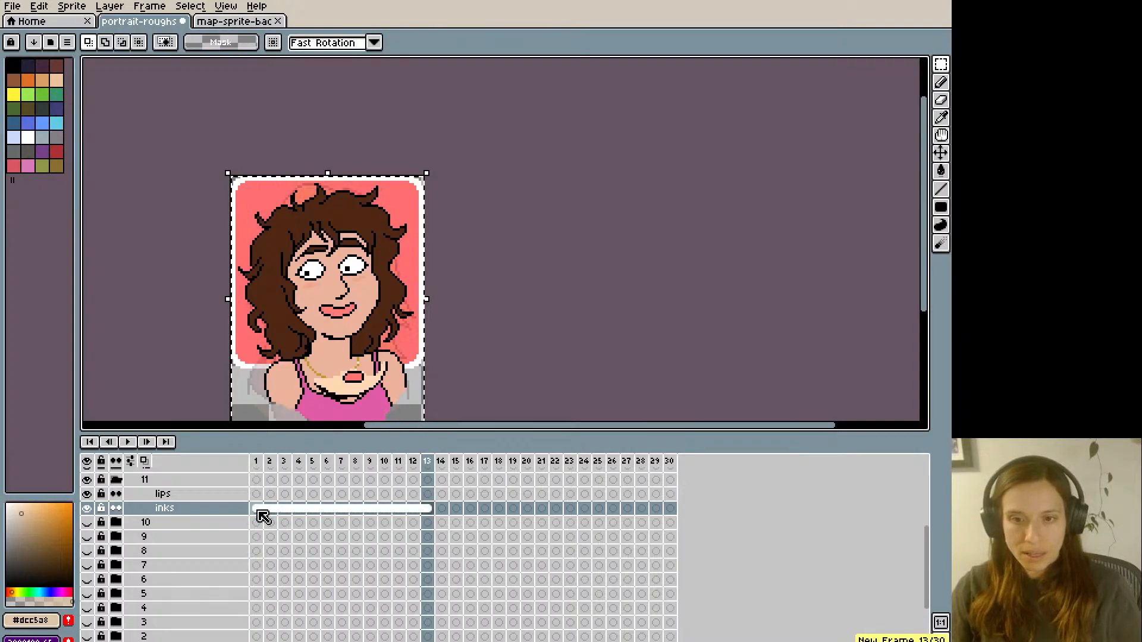
key("alt+m")
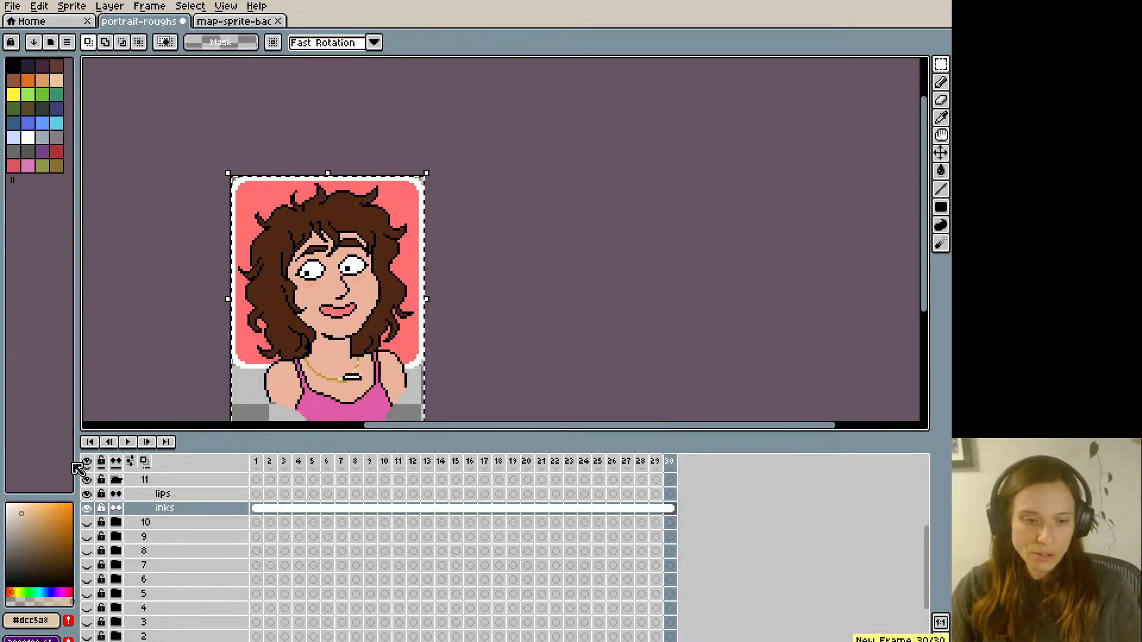
- Collapse and hide group 11, and expand and show group 12
left_click(115, 483)
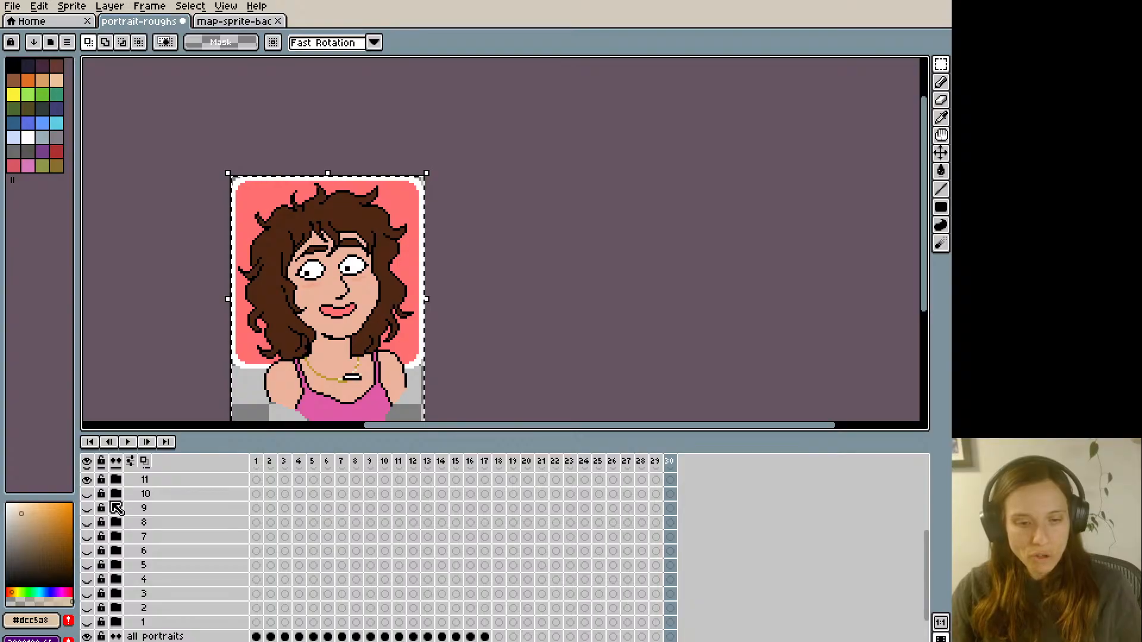
scroll(117, 509, "up", 1)
left_click(88, 494)
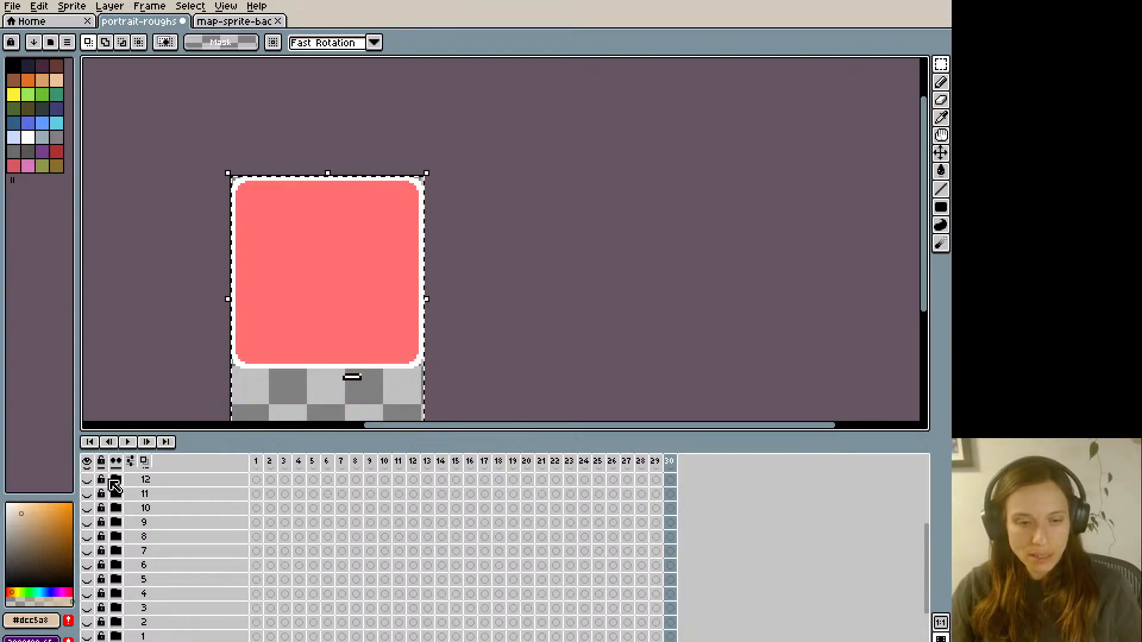
left_click(117, 481)
- Copy the frame 12 portrait from the all portraits layer
scroll(400, 613, "down", 3)
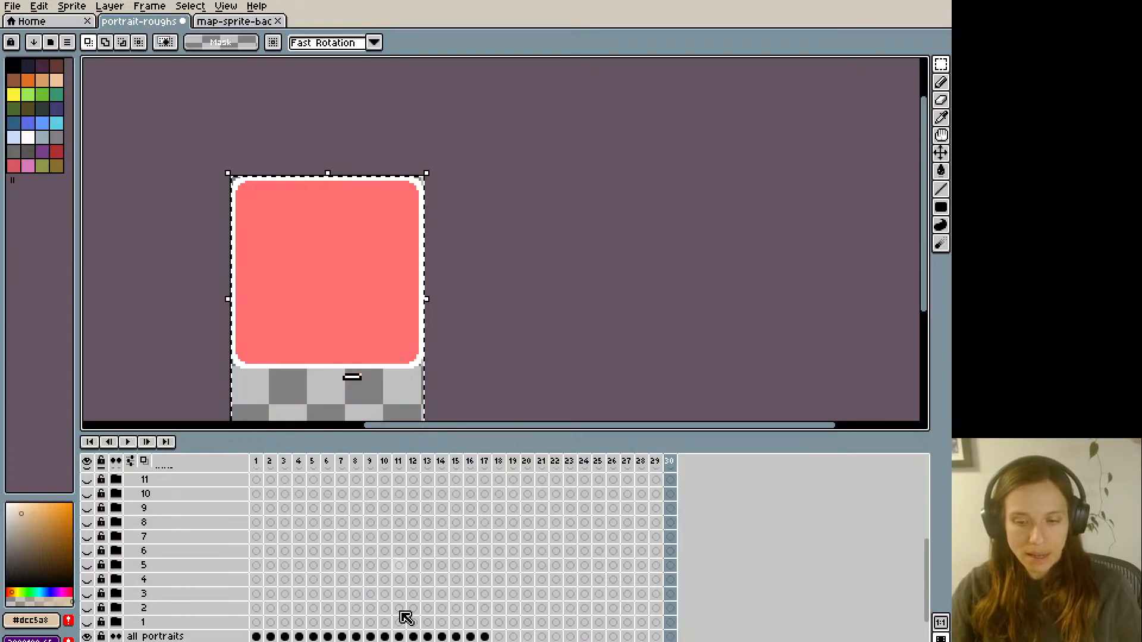
left_click(356, 463)
key("Right")
key("Right")
key("Right")
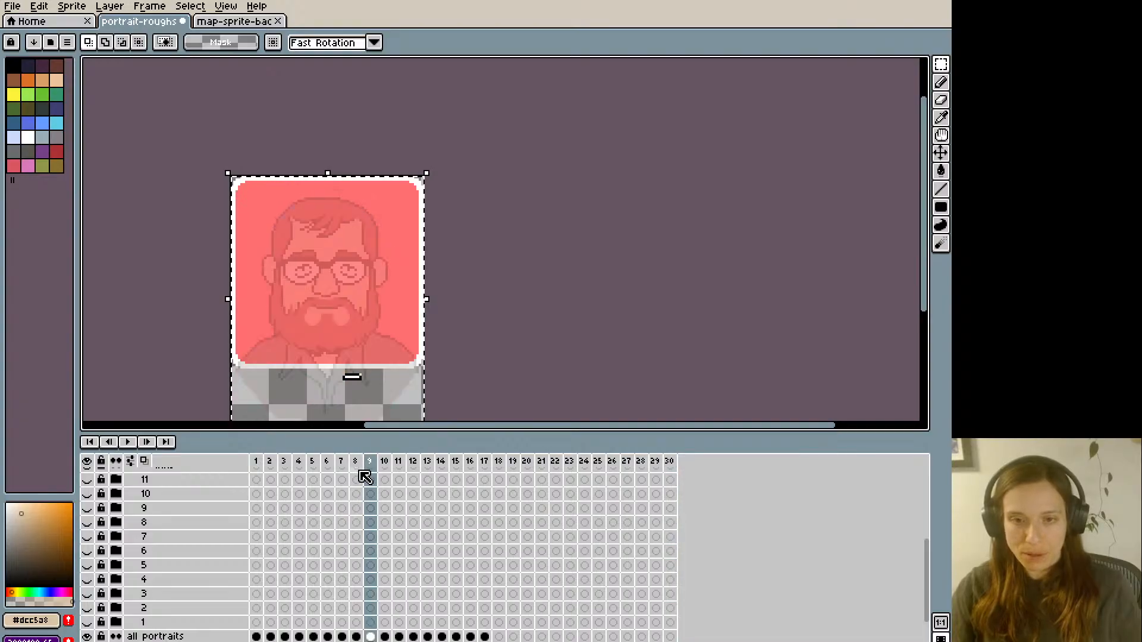
key("Right")
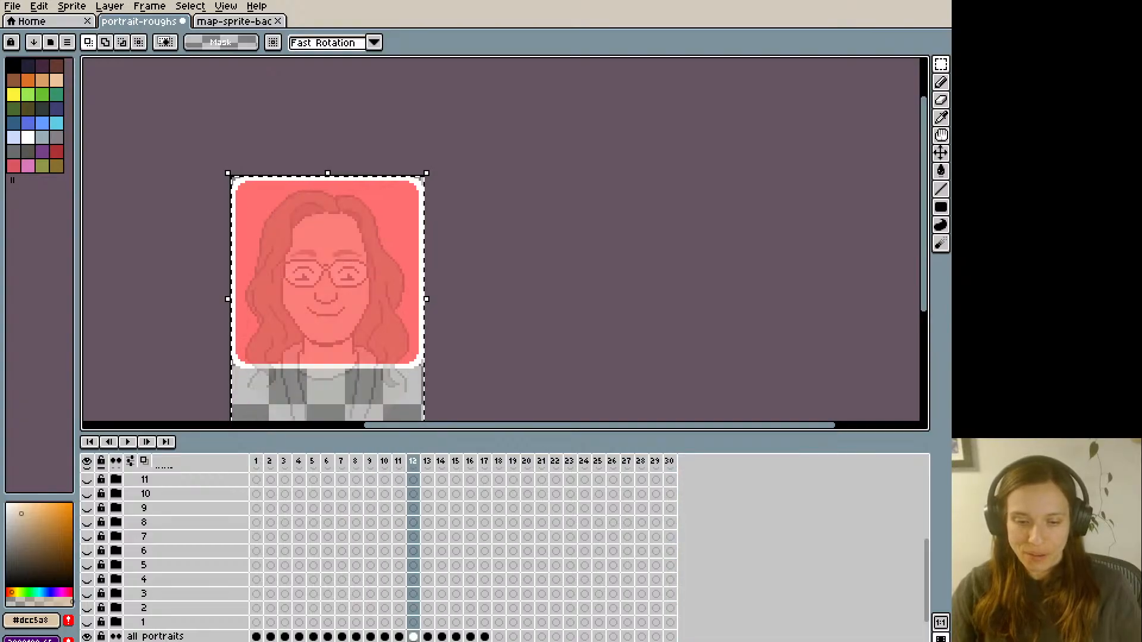
left_click(414, 637)
key("ctrl+c")
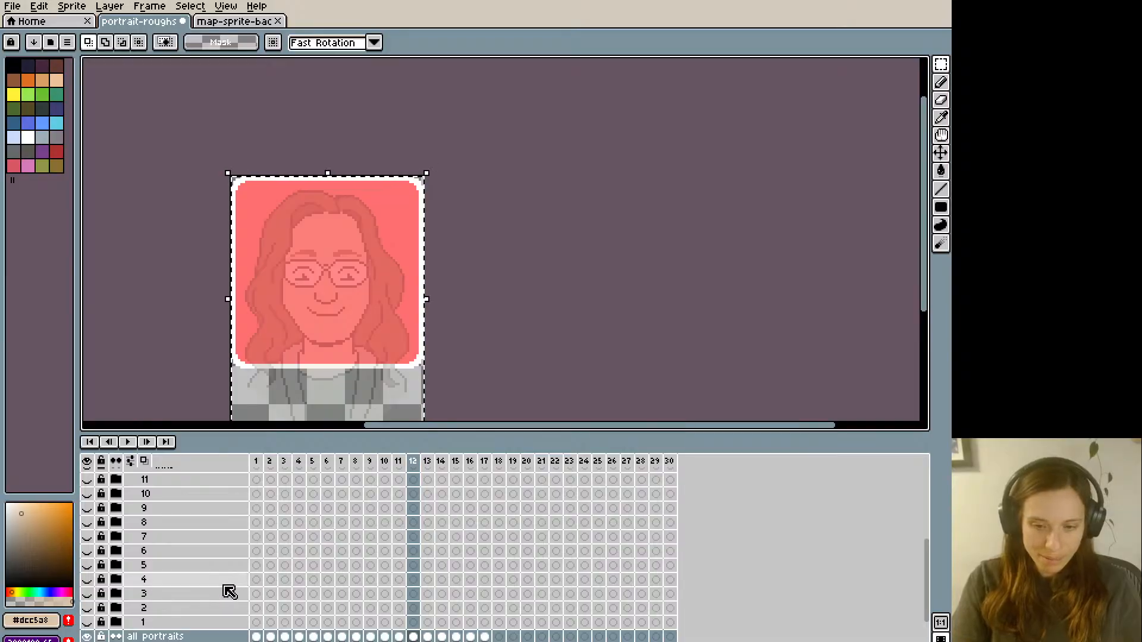
- Paste the frame 12 portrait on group 12's inks layer at frame 1 and continue it as a linked cel through frame 30
scroll(256, 506, "up", 1)
left_click(256, 496)
key("ctrl+v")
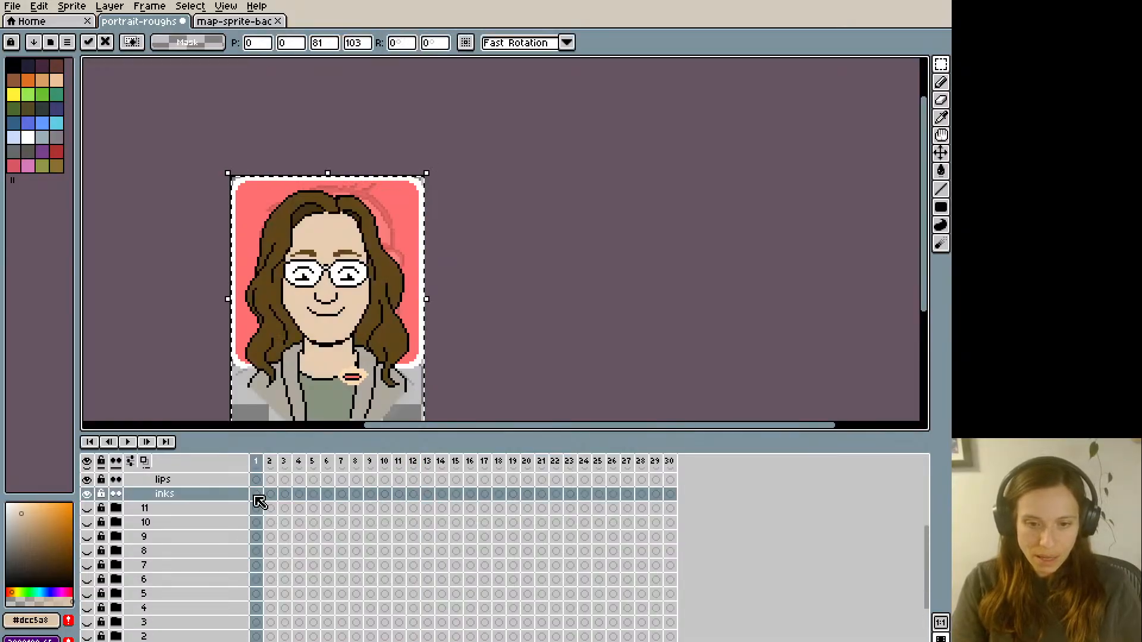
key("alt+m")
key("alt+m")
key("alt+m")
key("alt+m")
key("alt+m")
key("alt+m")
key("alt+m")
key("alt+m")
key("alt+m")
key("alt+m")
key("alt+m")
key("alt+m")
key("alt+m")
key("alt+m")
key("alt+m")
key("alt+m")
key("alt+m")
key("alt+m")
key("alt+m")
key("alt+m")
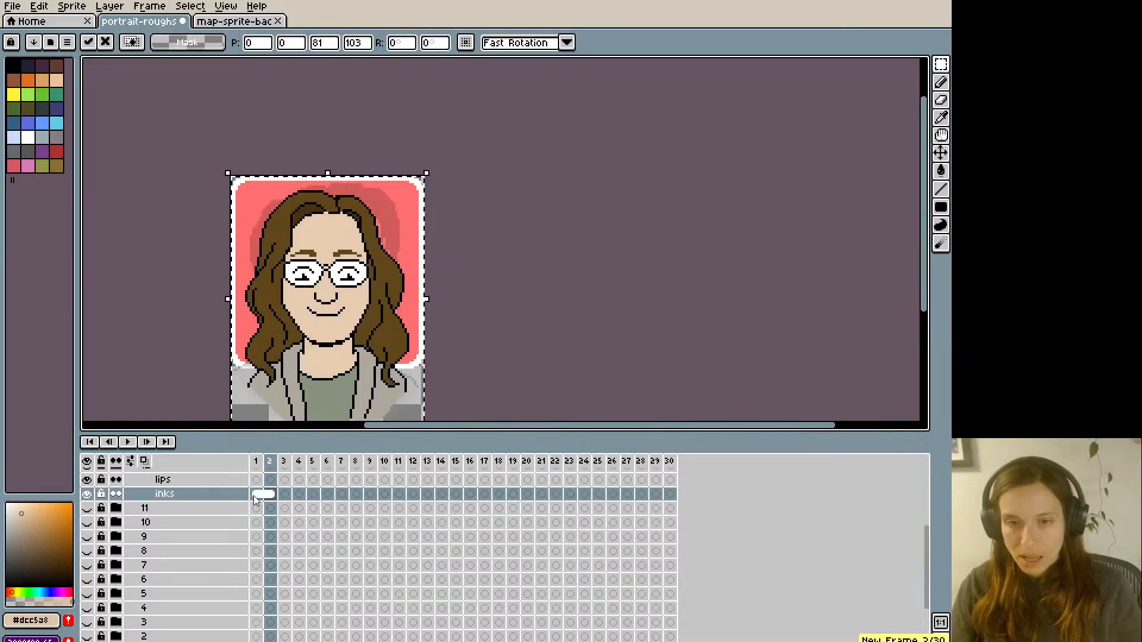
key("alt+m")
key("alt+m")
key("alt+m")
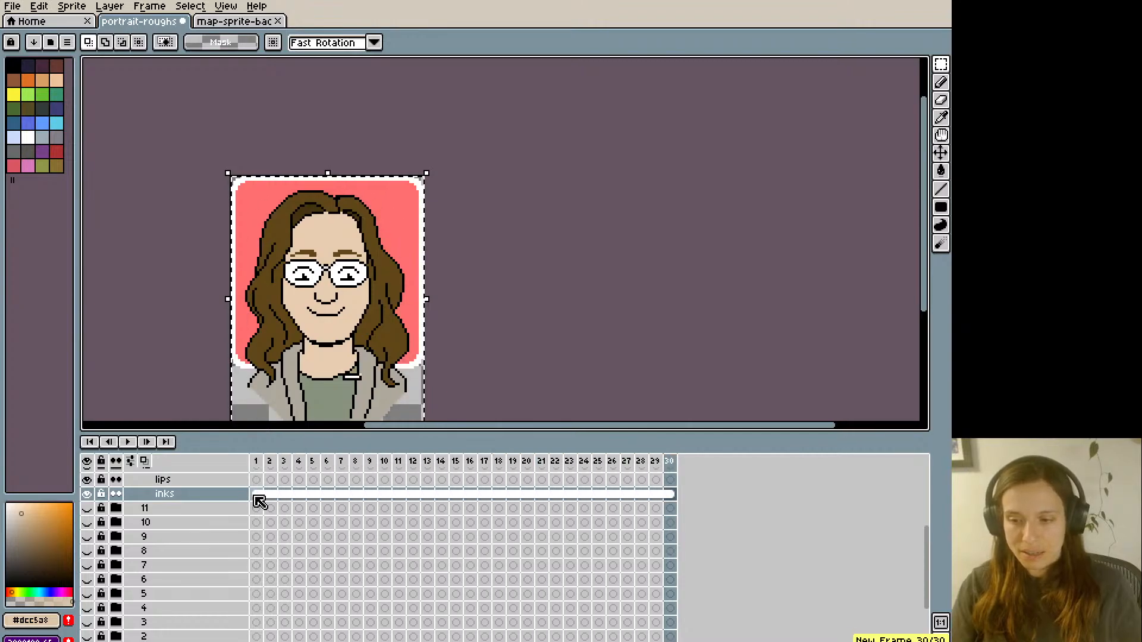
- Collapse and hide group 12, and expand and show group 13 with its inks layer selected
scroll(285, 574, "down", 2)
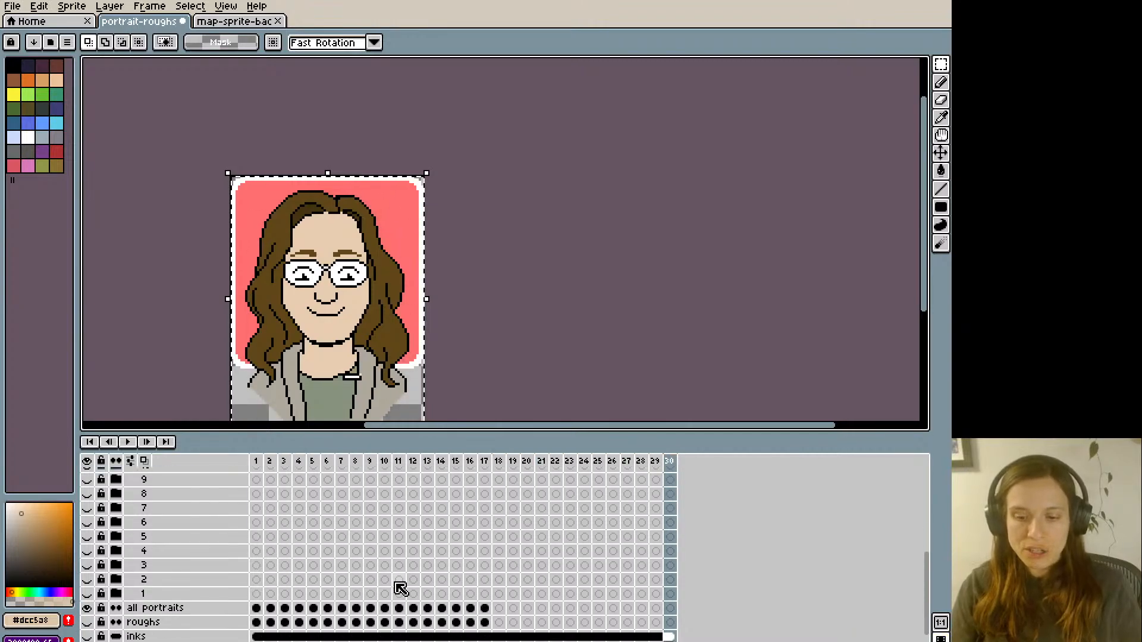
left_click(418, 462)
scroll(453, 572, "down", 1)
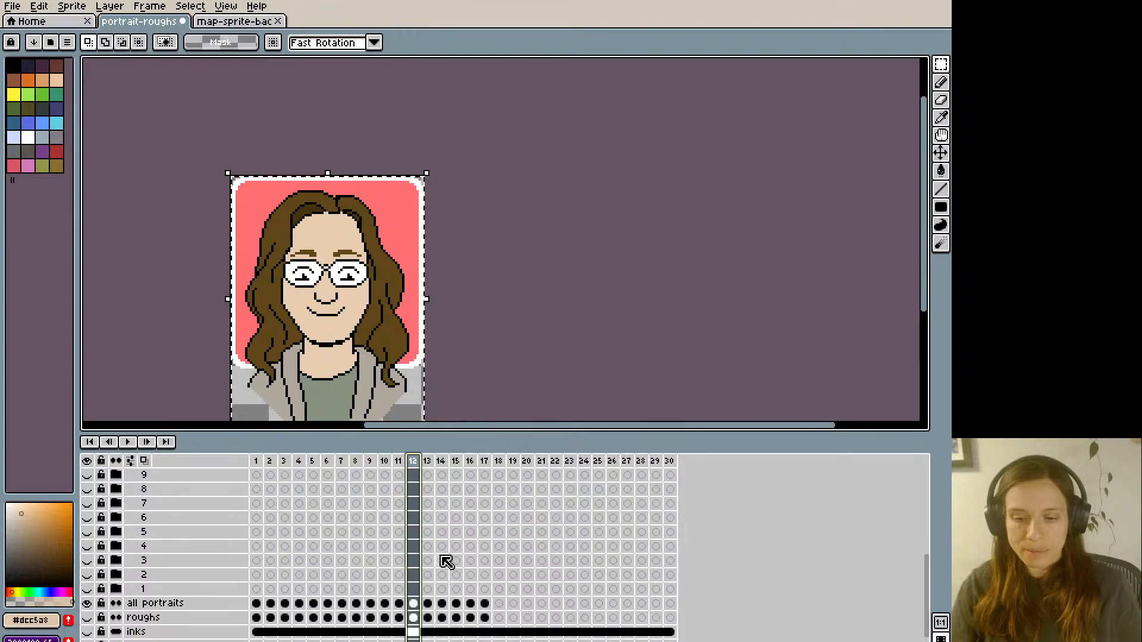
scroll(114, 521, "up", 2)
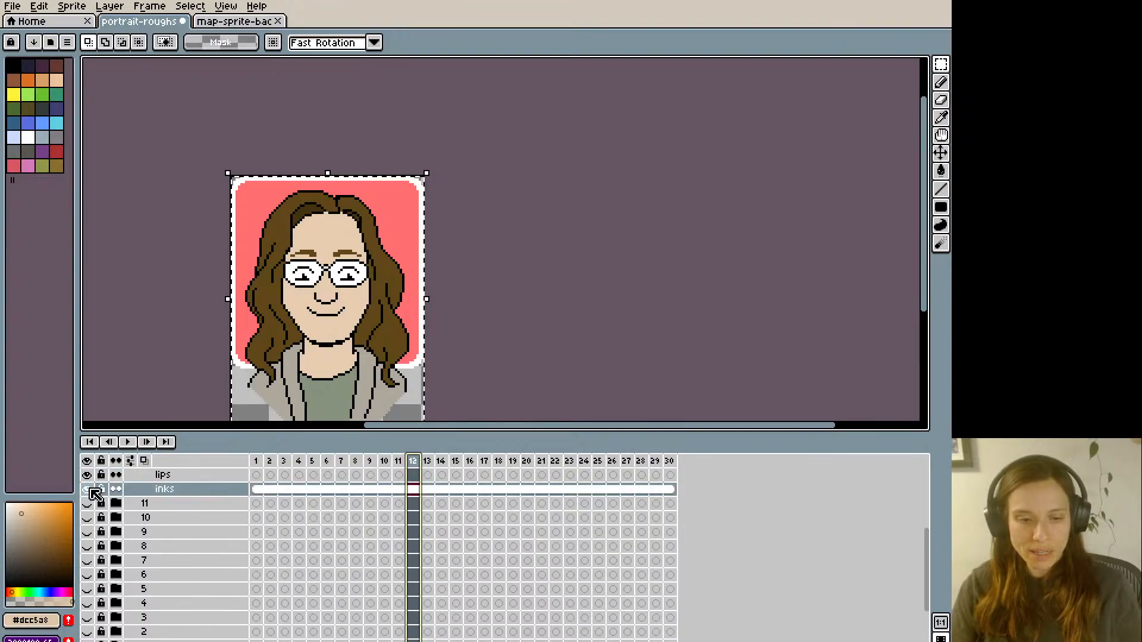
scroll(92, 494, "up", 1)
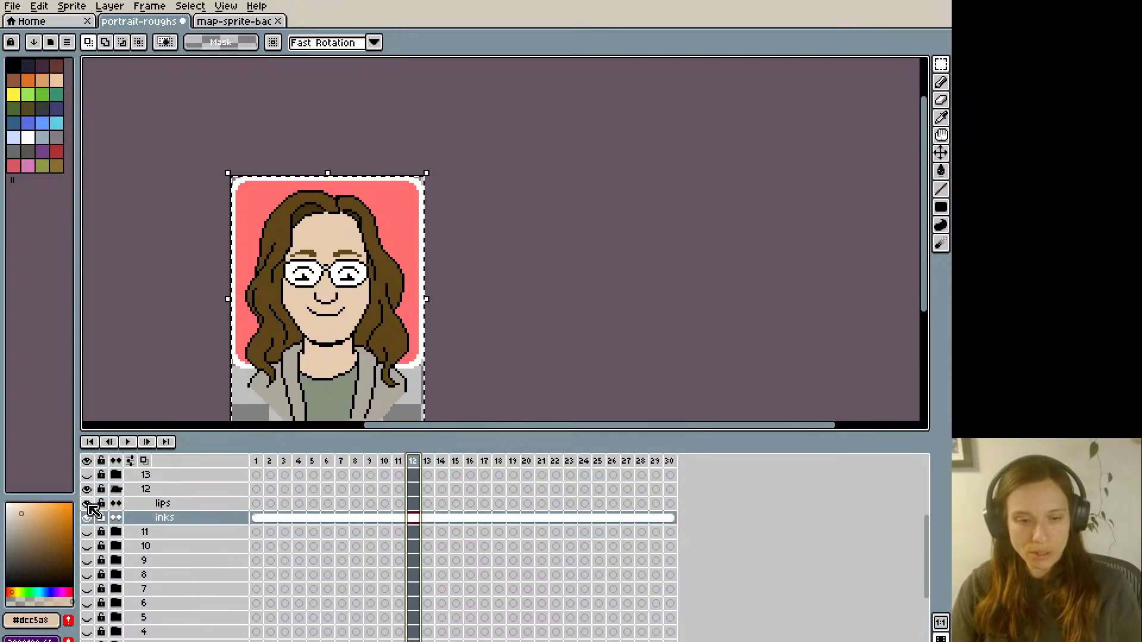
left_click(116, 490)
left_click(87, 489)
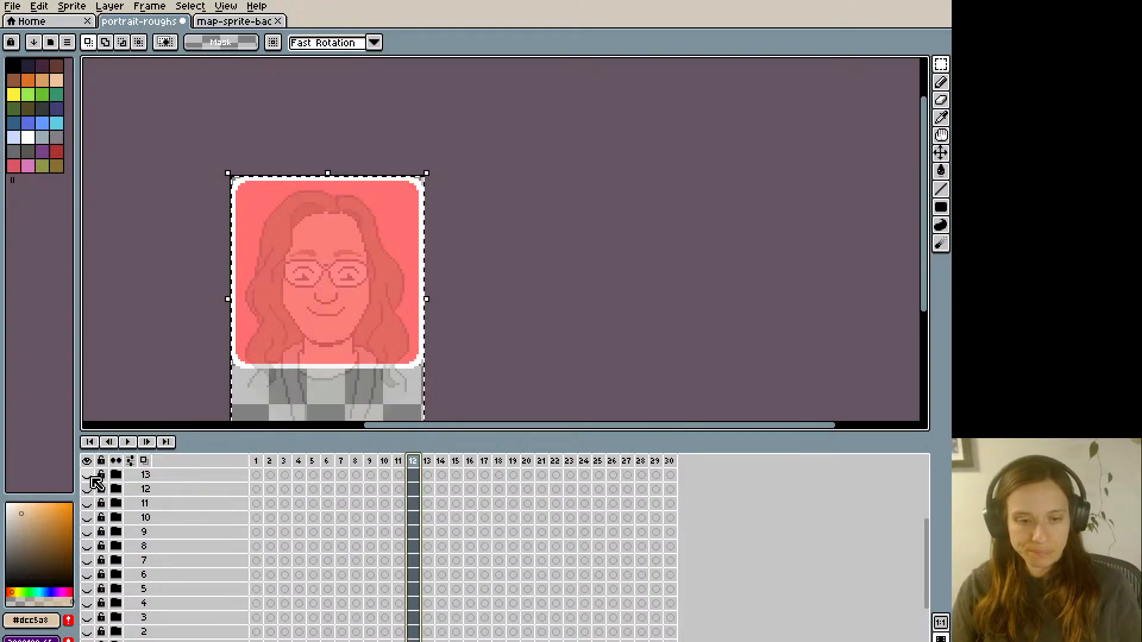
left_click(113, 477)
left_click(159, 505)
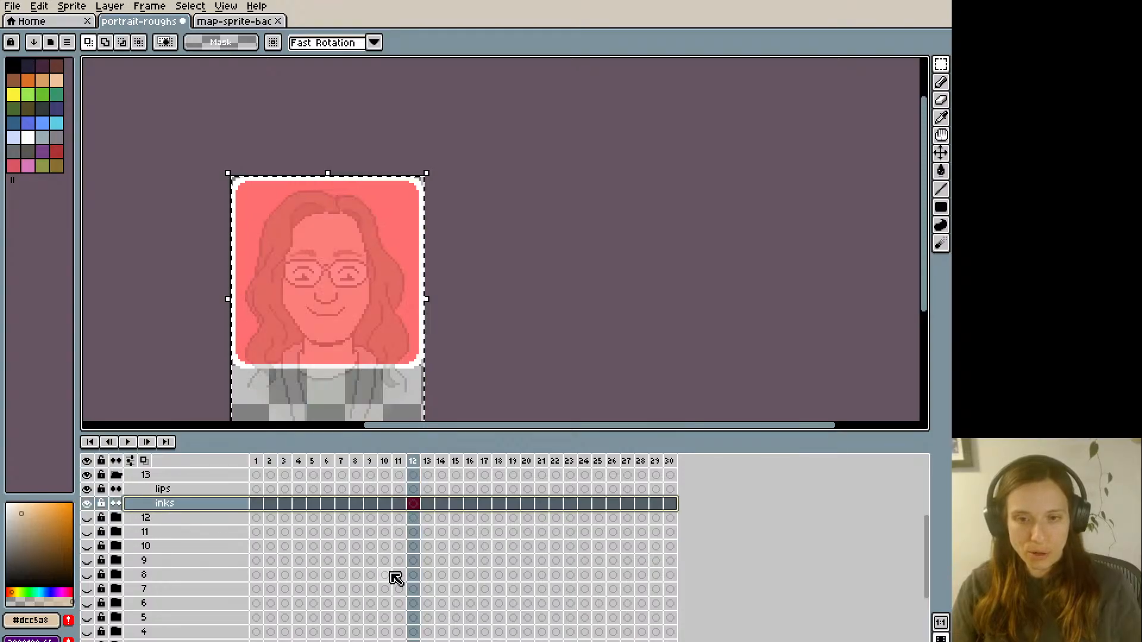
- Copy the frame 13 portrait from the all portraits layer and go back to group 13
scroll(393, 575, "down", 3)
scroll(411, 625, "up", 1)
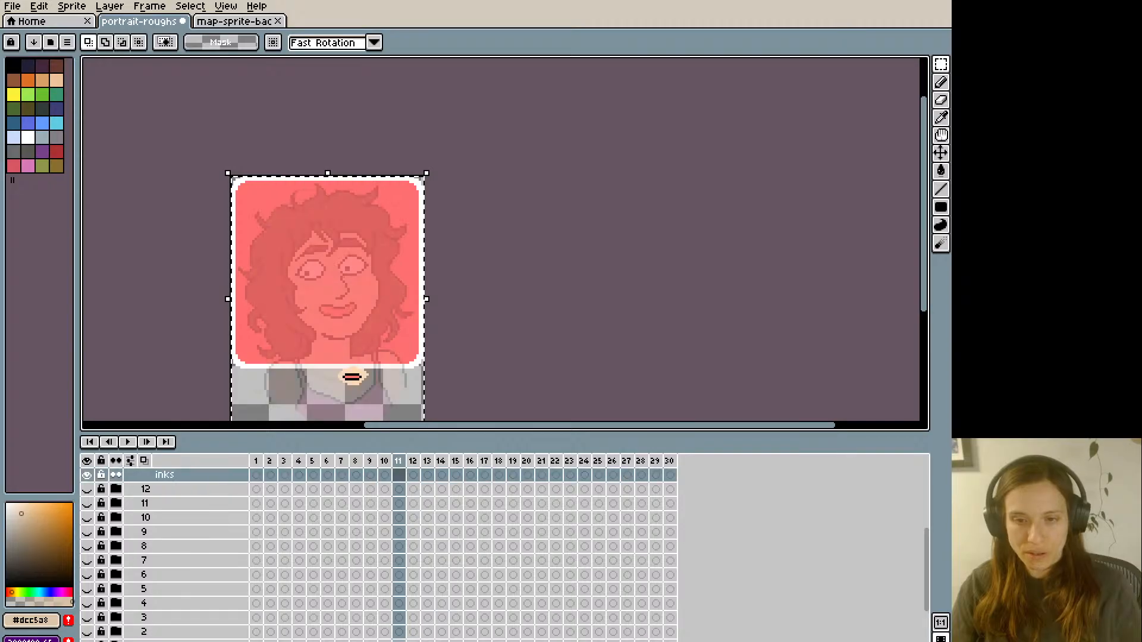
key("Right")
scroll(408, 635, "down", 2)
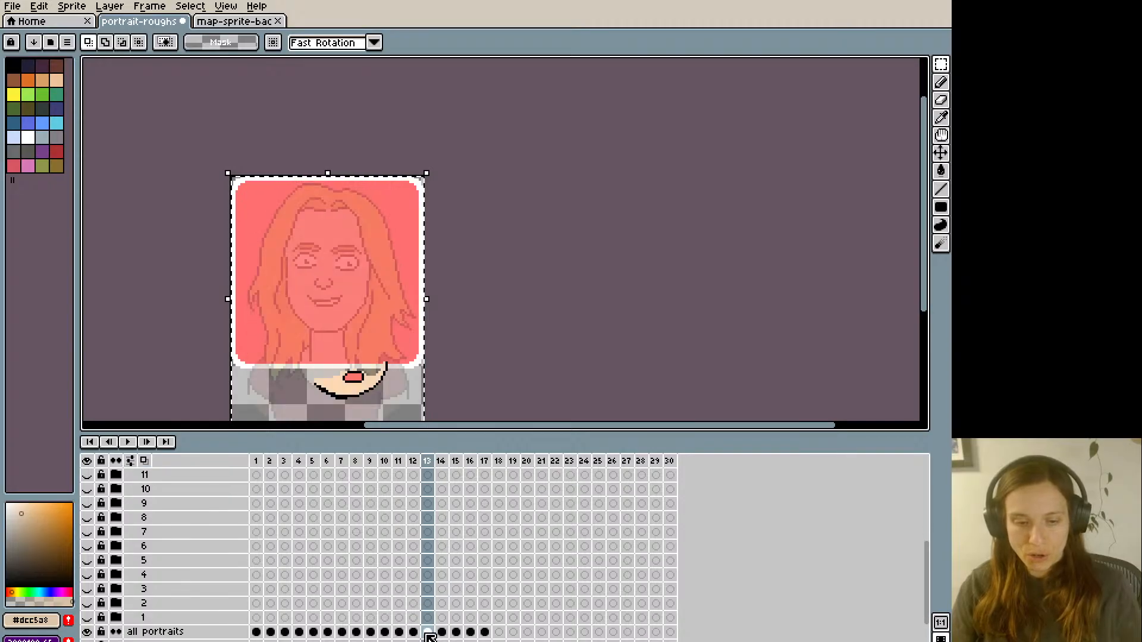
left_click(428, 633)
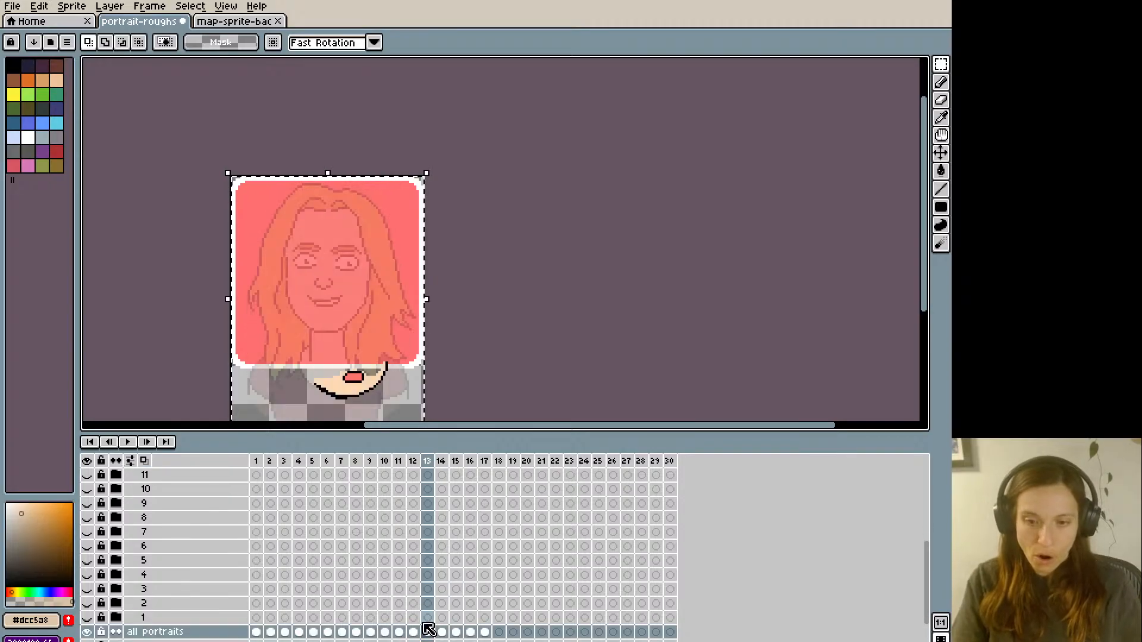
scroll(413, 605, "up", 4)
scroll(393, 595, "up", 3)
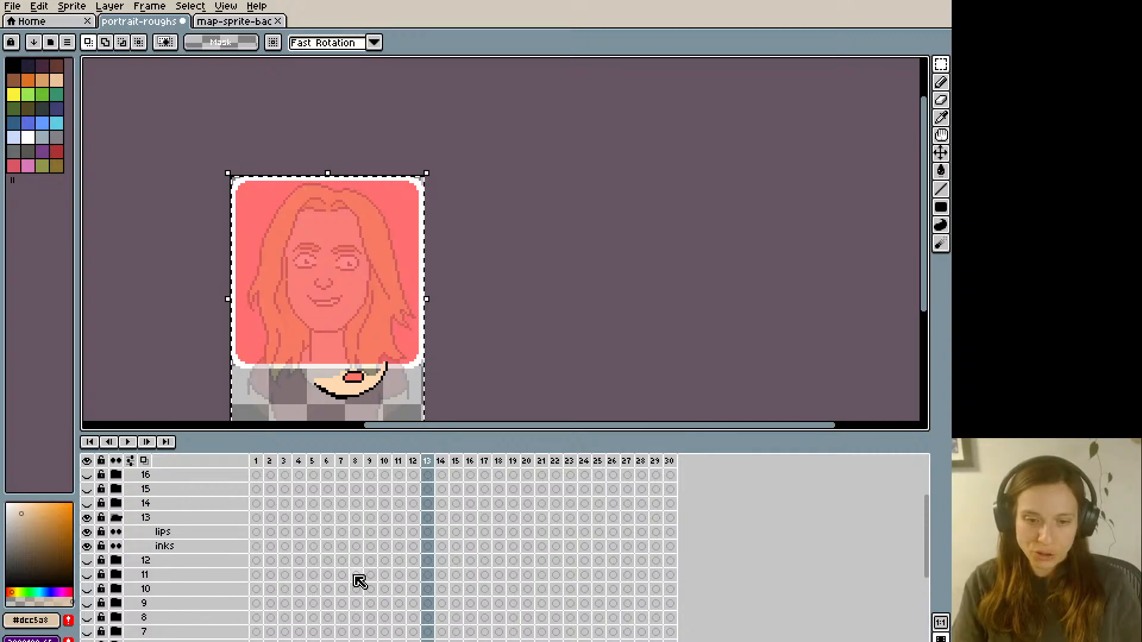
- Paste the frame 13 portrait on group 13's inks layer at frame 1 and continue it as a linked cel through frame 30
left_click(257, 547)
key("ctrl+v")
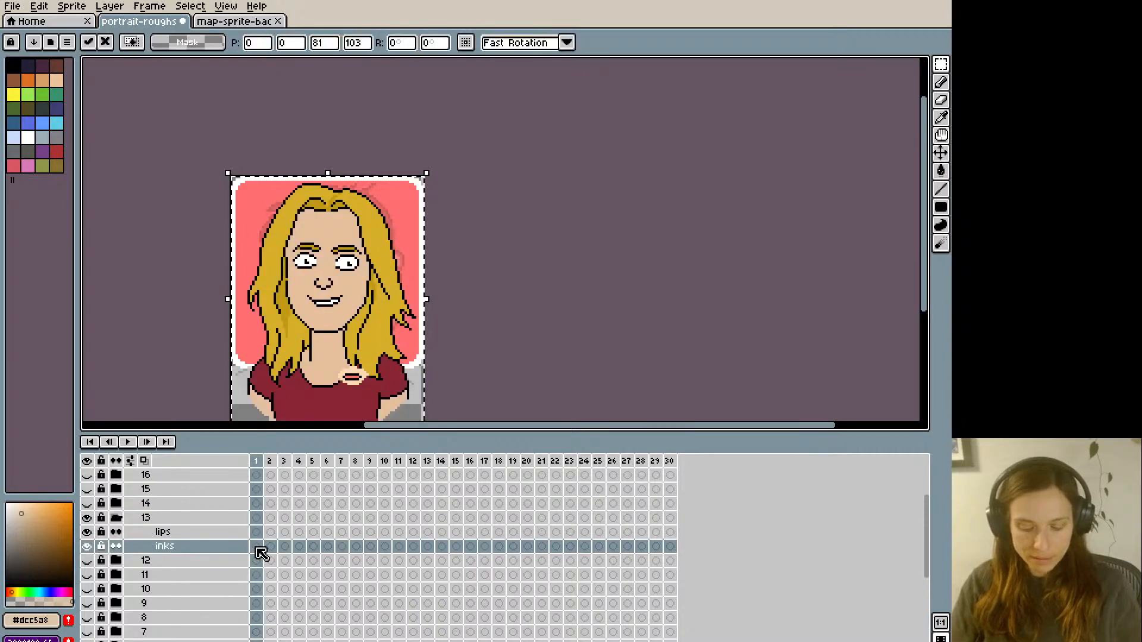
key("alt+m")
key("alt+m")
key("alt+m")
key("alt+m")
key("alt+m")
key("alt+m")
key("alt+m")
key("alt+m")
key("alt+m")
key("alt+m")
key("alt+m")
key("alt+m")
key("alt+m")
key("alt+m")
key("alt+m")
key("alt+m")
key("alt+m")
key("alt+m")
key("alt+m")
key("alt+m")
key("alt+m")
key("alt+m")
key("alt+m")
key("alt+m")
key("alt+m")
key("alt+m")
key("alt+m")
key("alt+m")
key("alt+m")
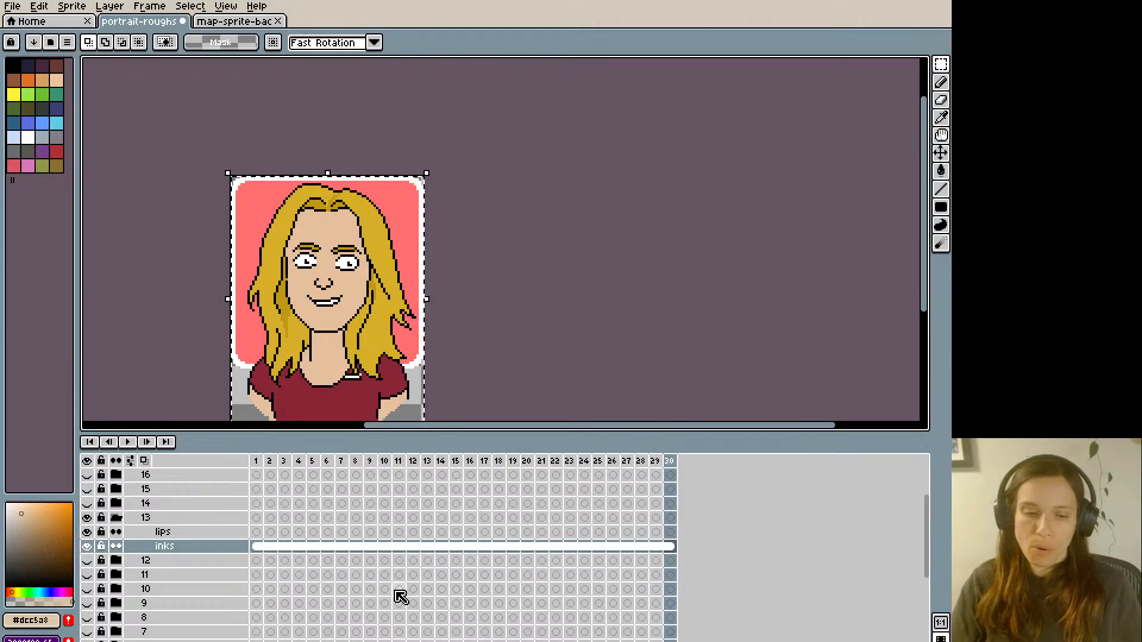
- Collapse and hide group 13, and show and expand group 14
left_click(116, 518)
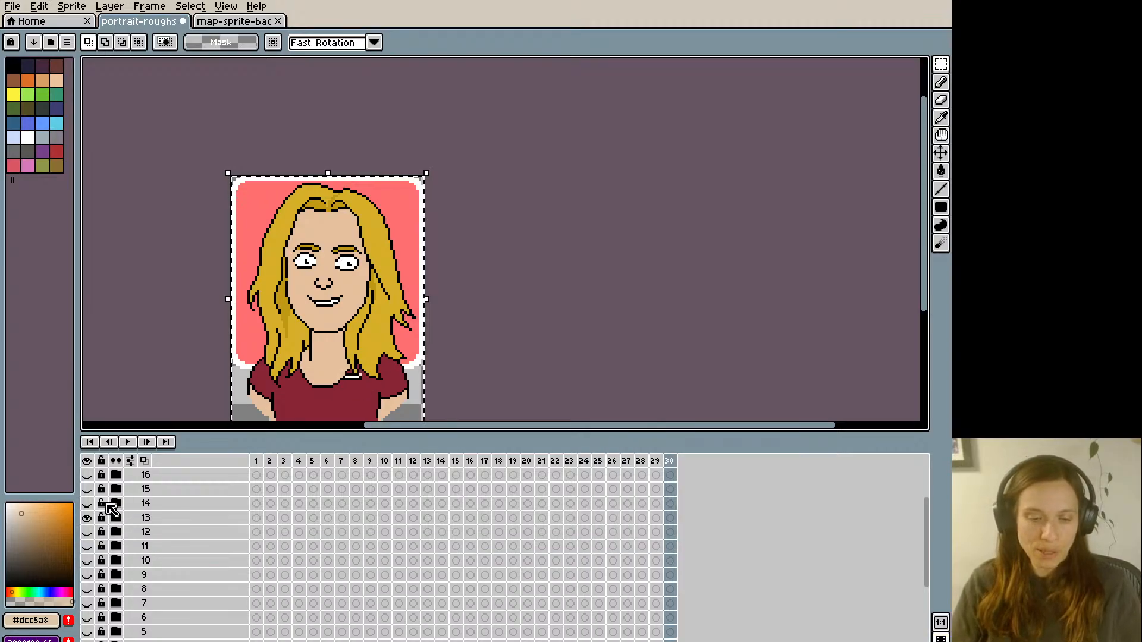
left_click(87, 517)
left_click(87, 503)
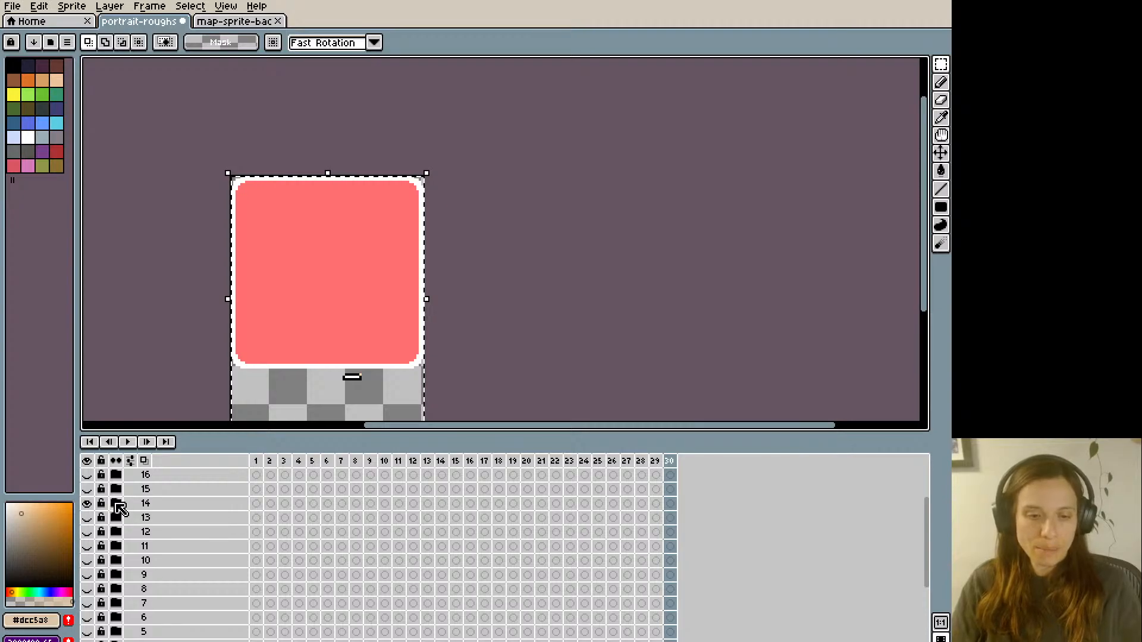
left_click(116, 503)
- Copy the frame 14 portrait from the all portraits layer and return to group 14
scroll(313, 583, "down", 4)
left_click(427, 618)
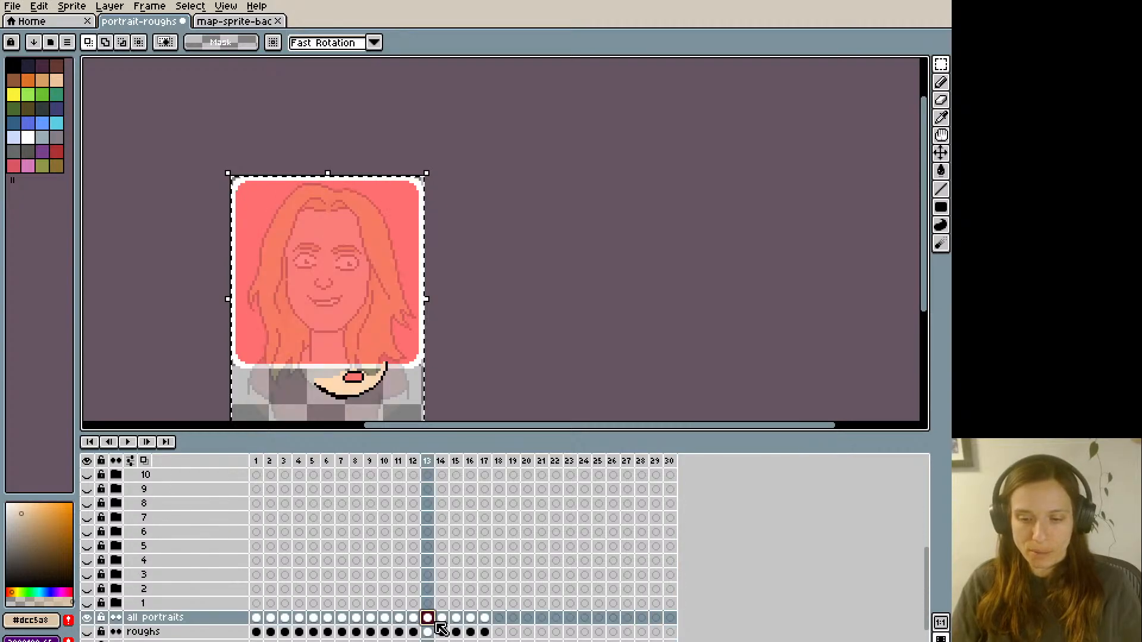
left_click(440, 617)
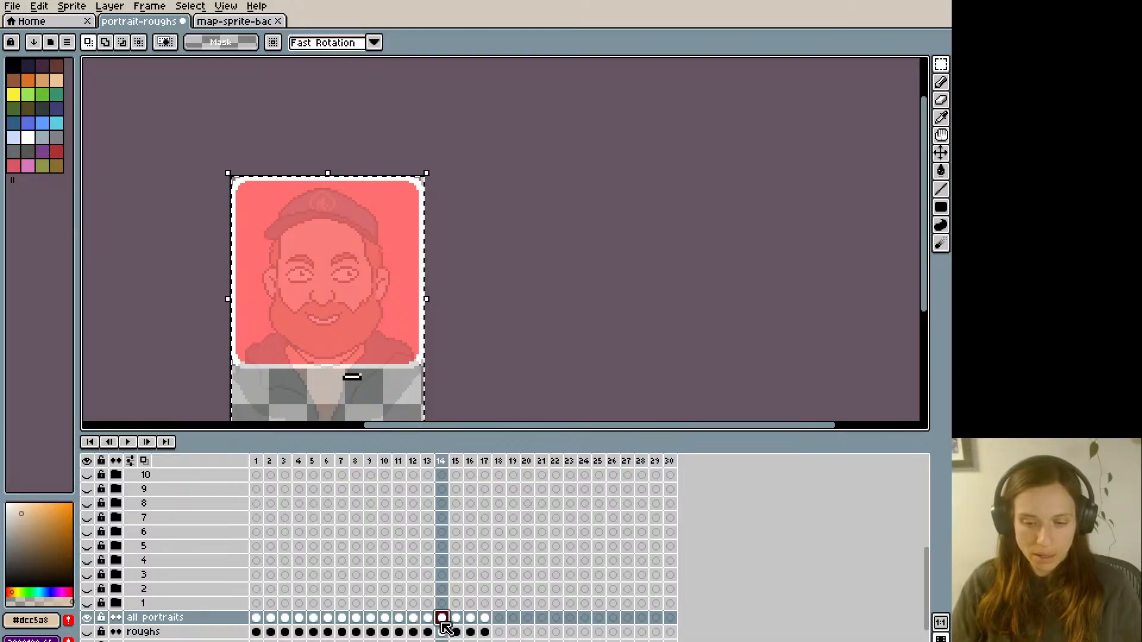
scroll(370, 586, "up", 3)
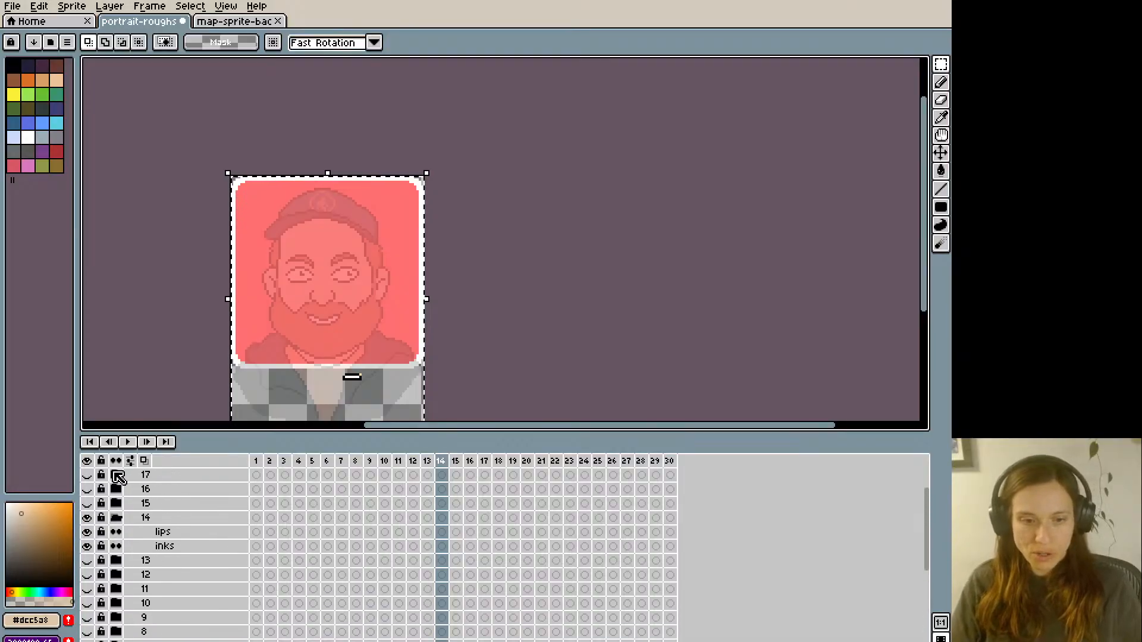
- Place the frame 14 portrait on group 14's inks layer at frame 1 and continue it as a linked cel through frame 30
left_click(256, 546)
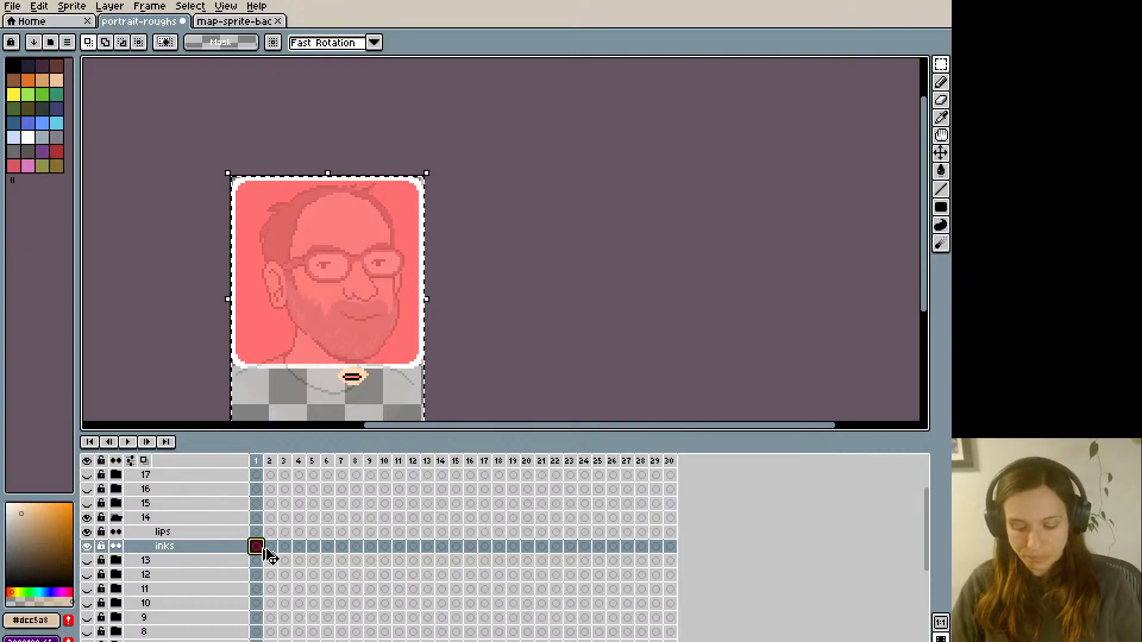
key("alt+n")
key("alt+n")
key("alt+n")
key("alt+n")
key("alt+n")
key("alt+n")
key("alt+n")
key("alt+n")
key("alt+n")
key("alt+n")
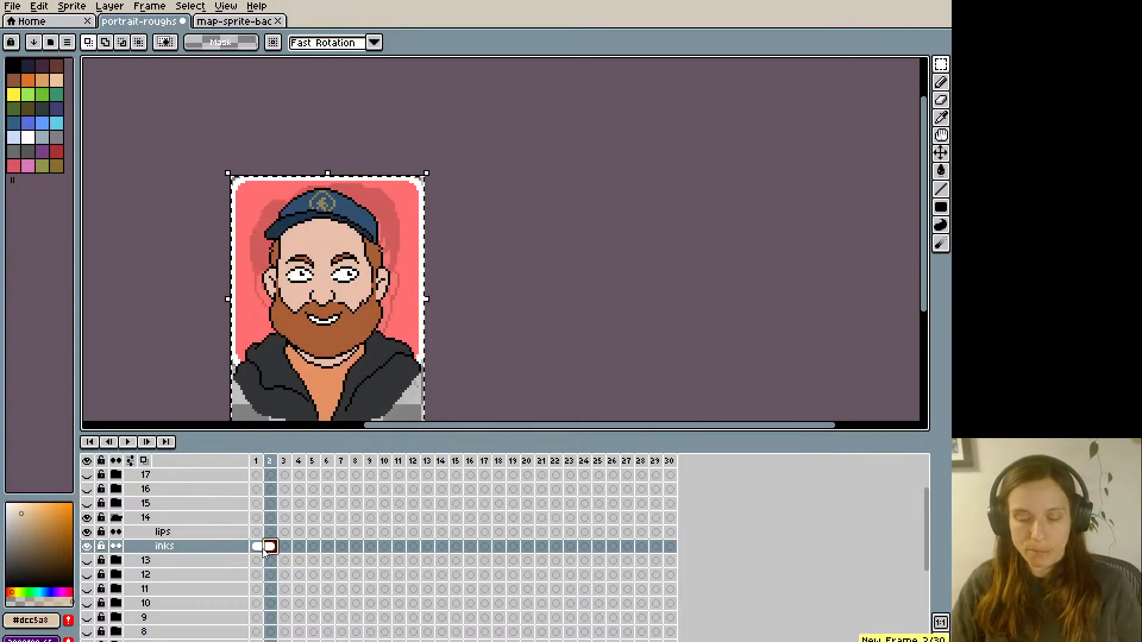
key("alt+n")
key("alt+n")
key("alt+n")
key("alt+n")
key("alt+n")
key("alt+n")
key("alt+n")
key("alt+n")
key("alt+n")
key("alt+n")
key("alt+n")
key("alt+n")
key("alt+n")
key("alt+n")
key("alt+n")
key("alt+n")
key("alt+n")
key("alt+n")
key("alt+n")
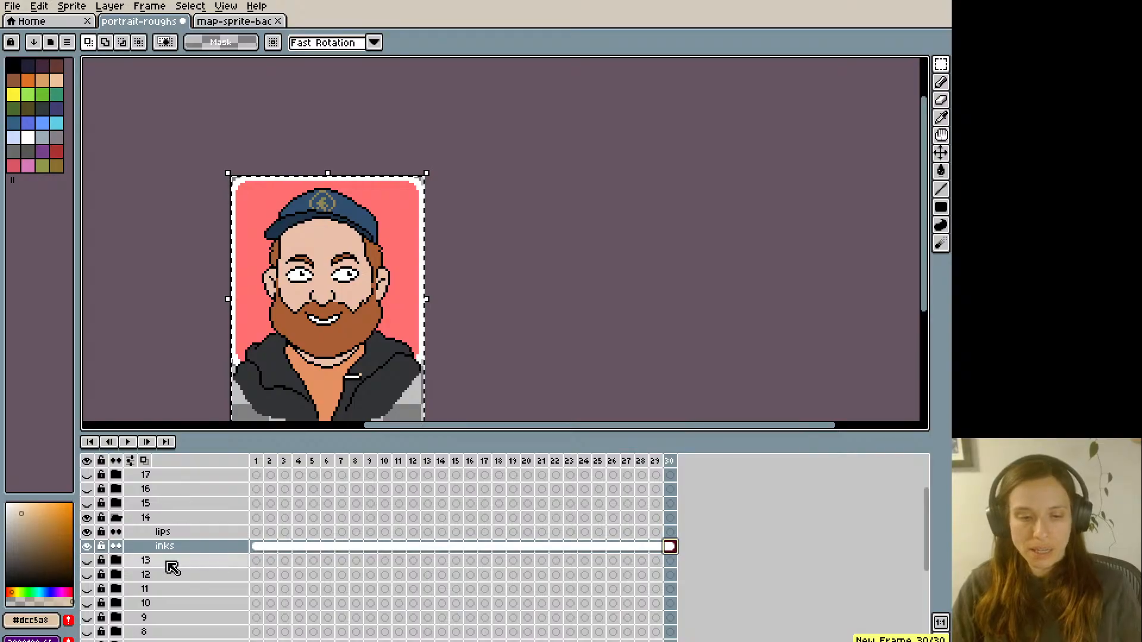
- Collapse and hide group 14, and expand and show group 15
left_click(118, 518)
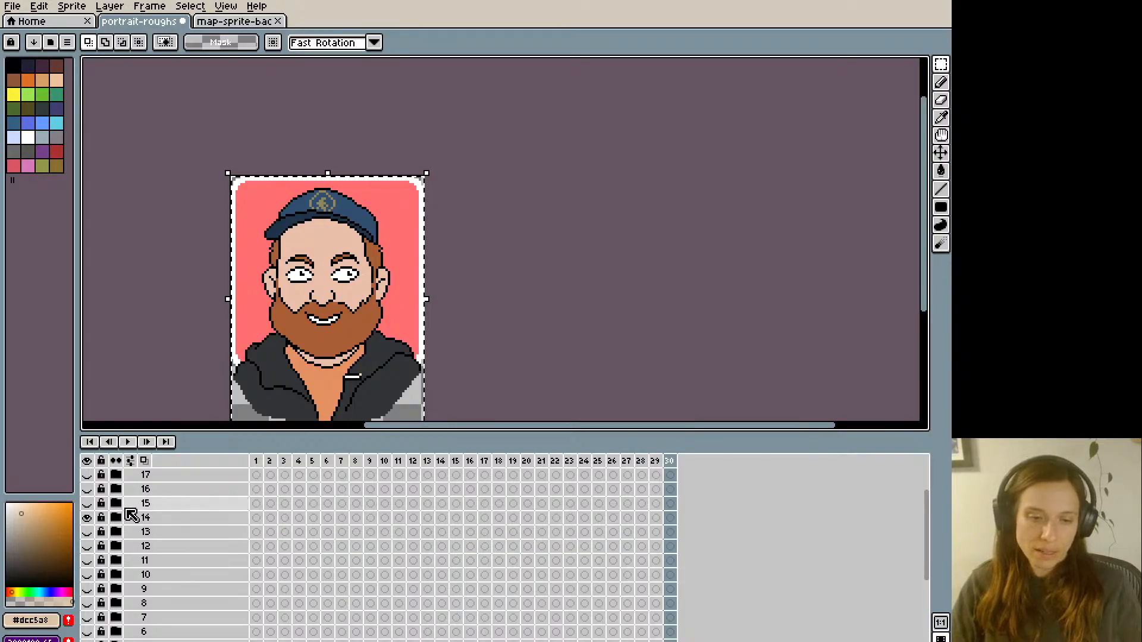
left_click(88, 515)
- Copy the frame 15 portrait from the all portraits layer and return to group 15
scroll(166, 529, "down", 3)
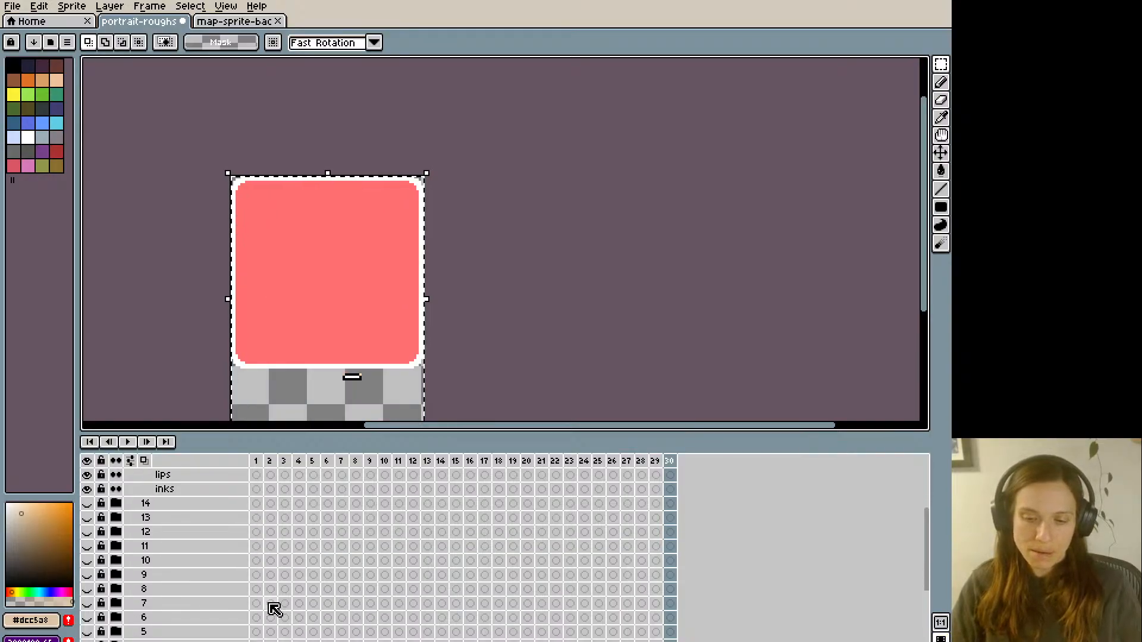
left_click(440, 588)
left_click(455, 589)
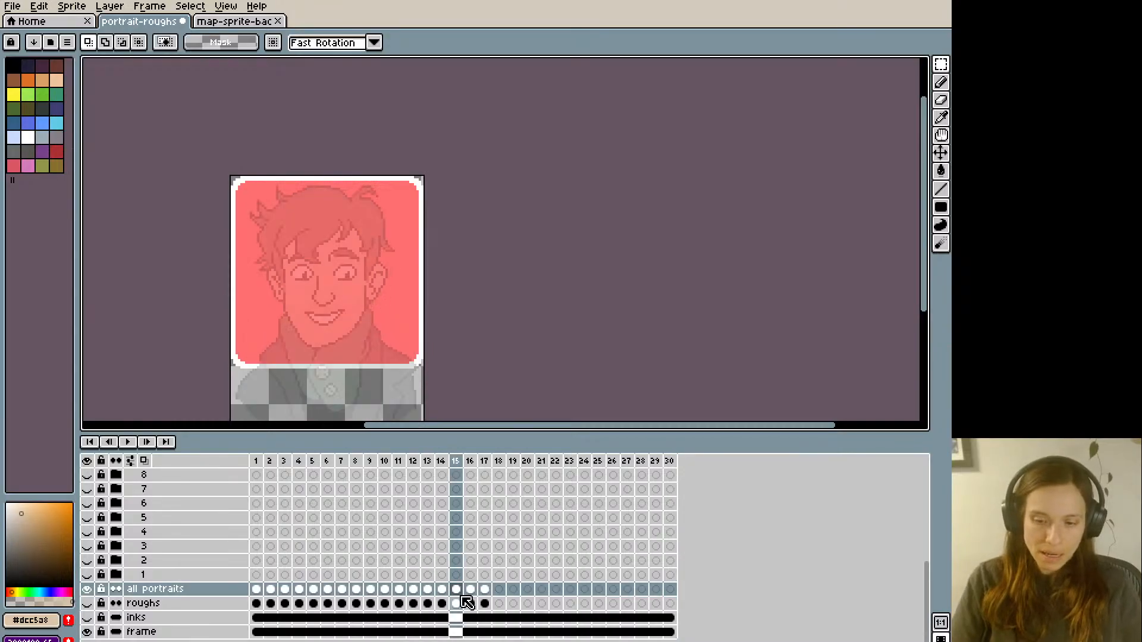
scroll(339, 577, "up", 4)
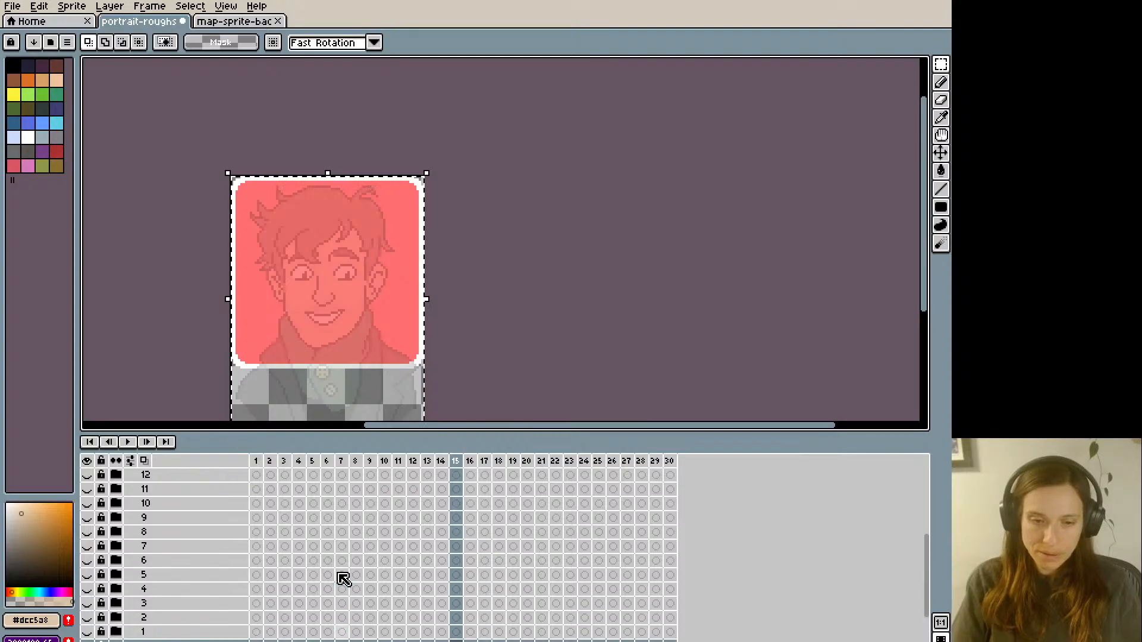
- Place the frame 15 portrait on group 15's inks layer at frame 1 and continue it as a linked cel through frame 30
left_click(256, 546)
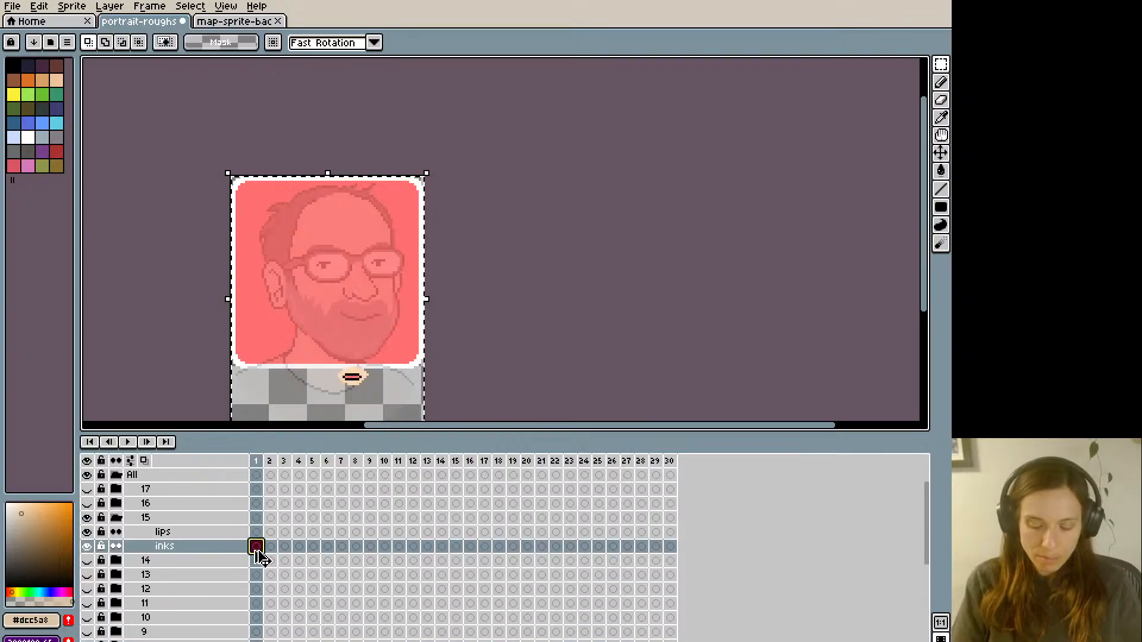
key("ctrl+v")
key("alt+m")
key("alt+m")
key("alt+m")
key("alt+m")
key("alt+m")
key("alt+m")
key("alt+m")
key("alt+m")
key("alt+m")
key("alt+m")
key("alt+m")
key("alt+m")
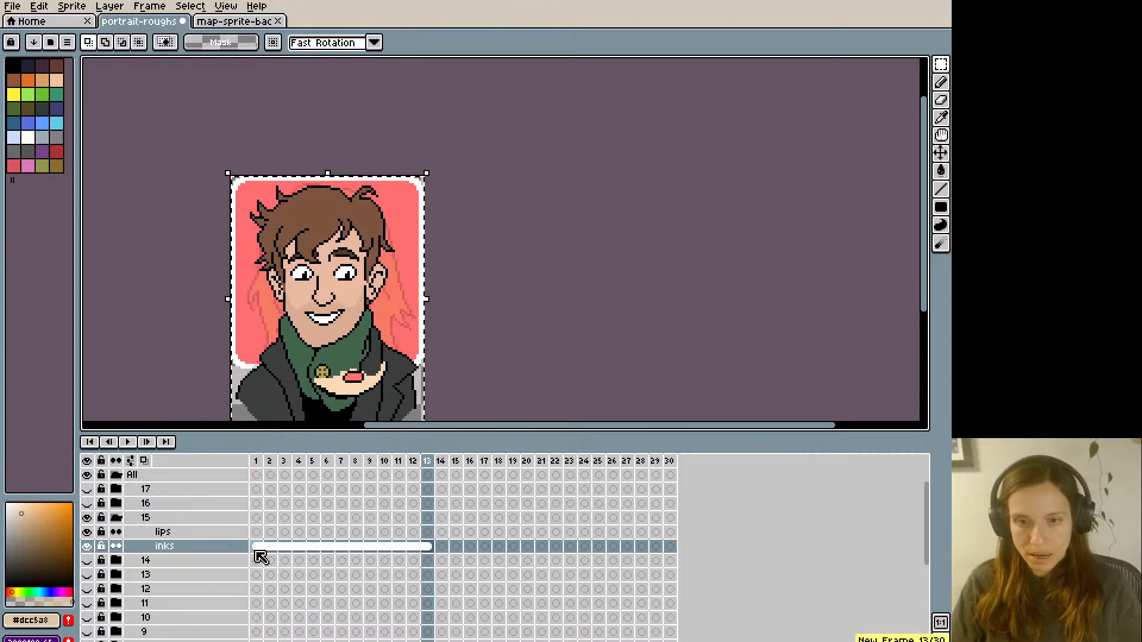
key("alt+n")
key("alt+n")
key("alt+n")
key("alt+n")
key("alt+n")
key("alt+n")
key("alt+n")
key("alt+n")
key("alt+n")
key("alt+n")
key("alt+n")
key("alt+n")
key("alt+n")
key("alt+n")
key("alt+n")
key("alt+n")
key("alt+n")
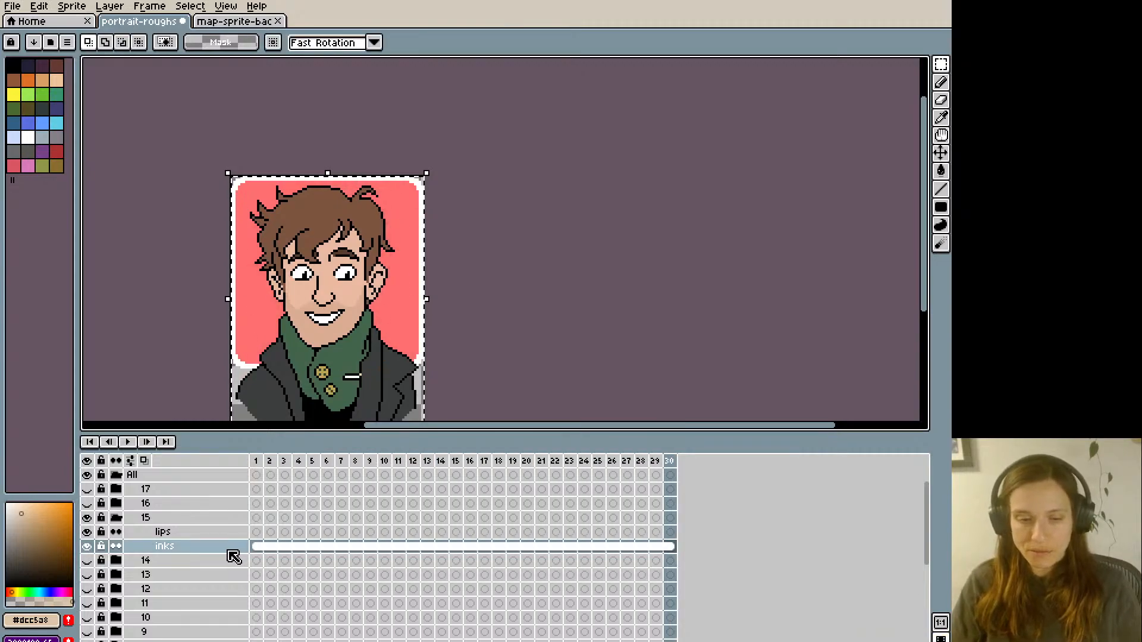
- Collapse and hide group 15, and show and expand group 16
scroll(172, 541, "down", 4)
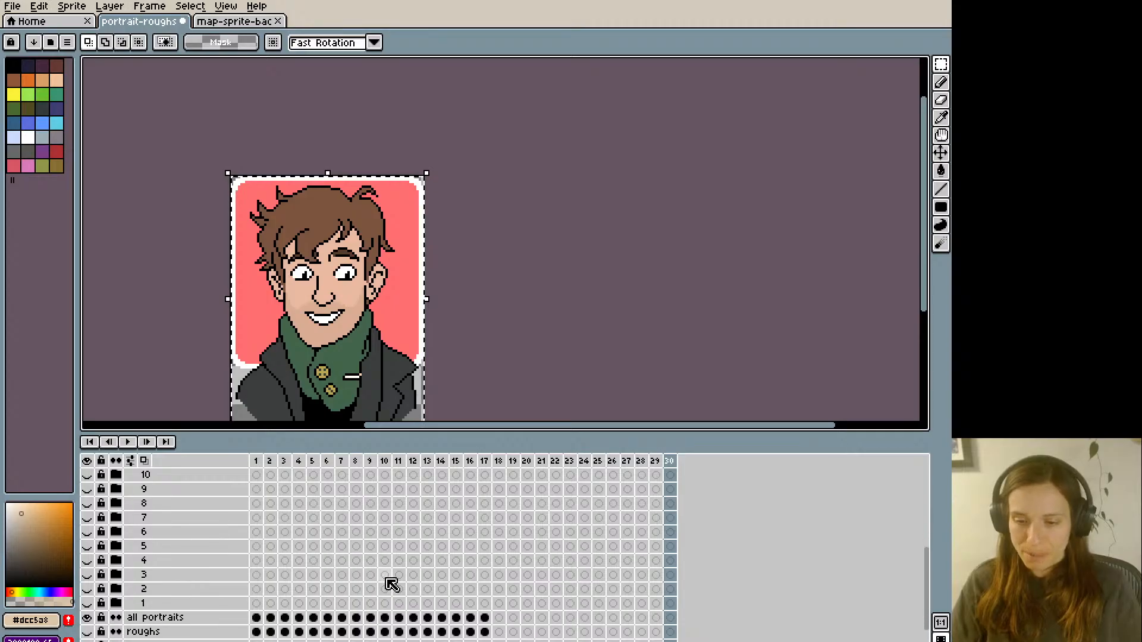
scroll(163, 515, "up", 3)
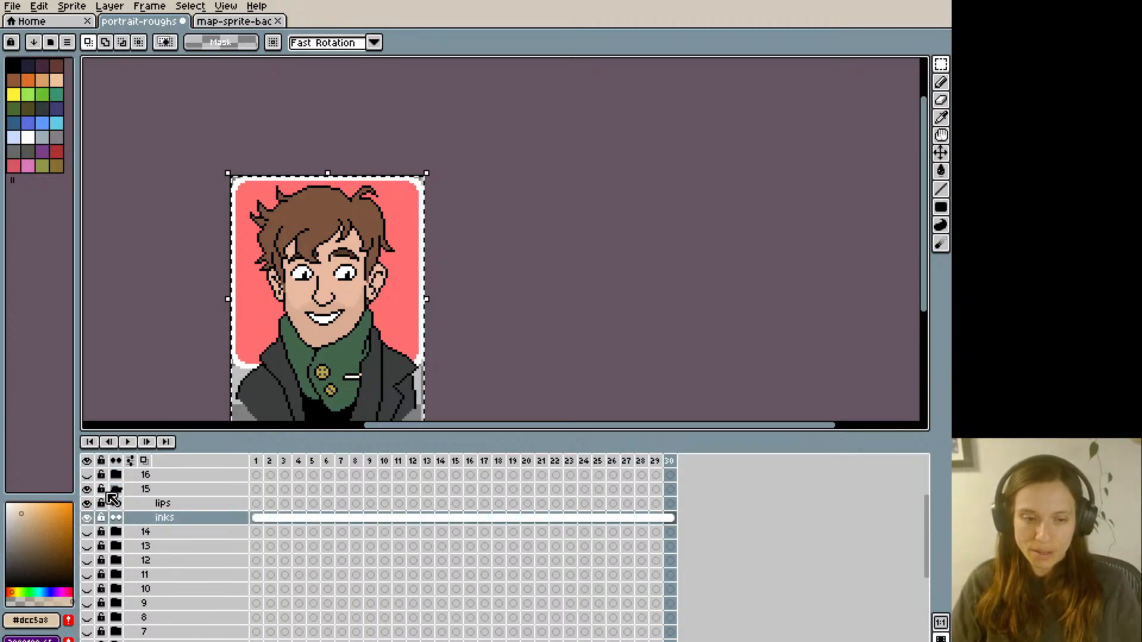
left_click(113, 490)
left_click(88, 489)
scroll(180, 523, "up", 1)
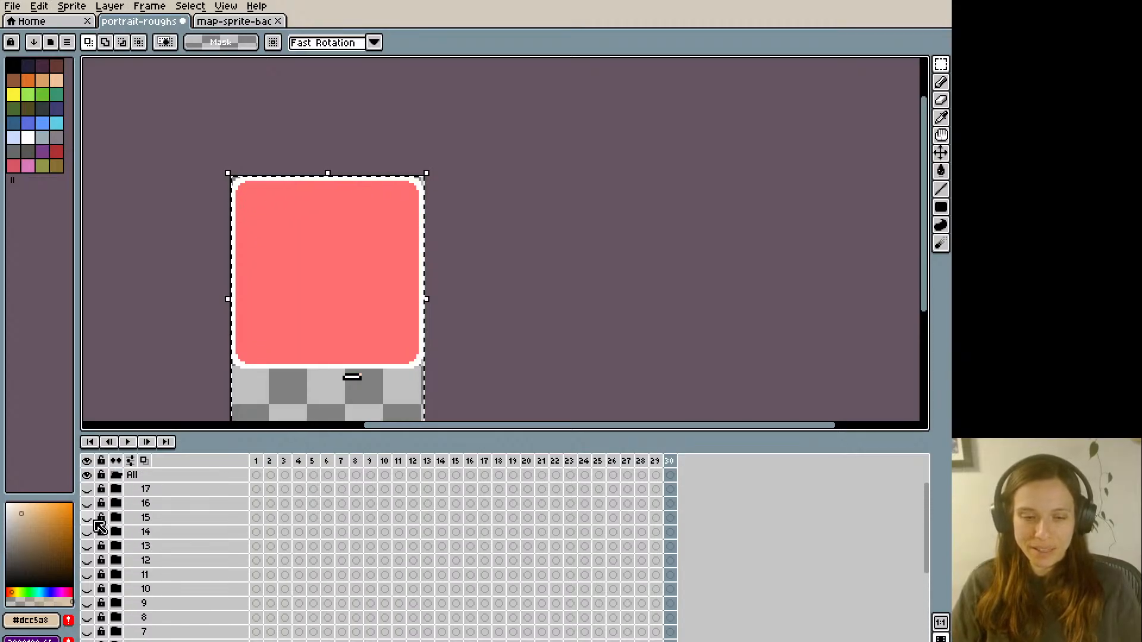
left_click(87, 503)
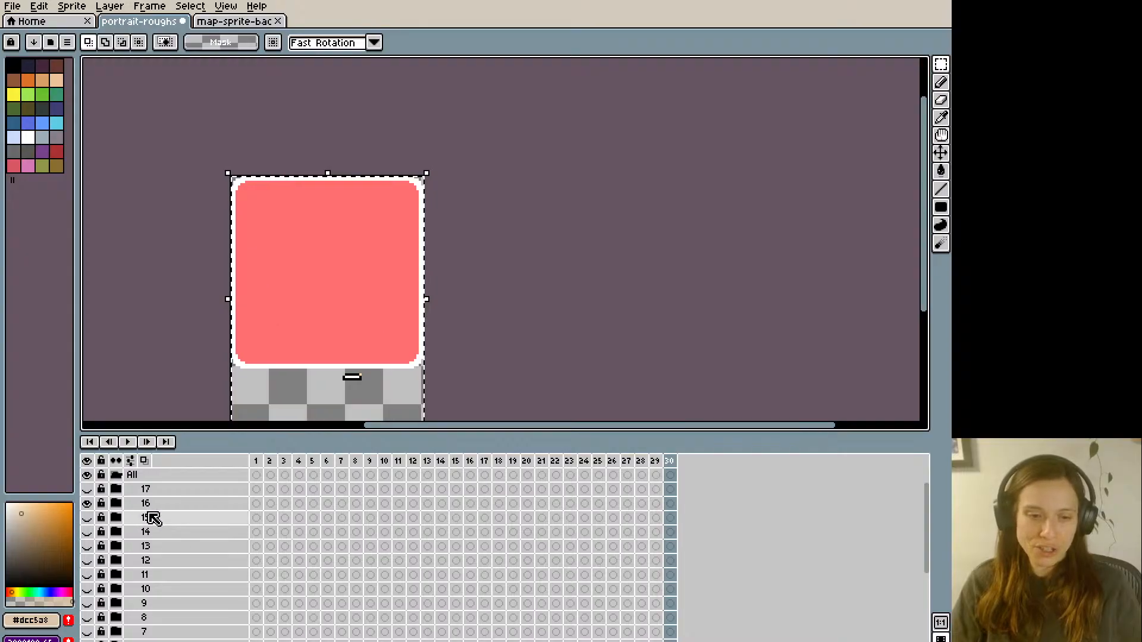
left_click(115, 504)
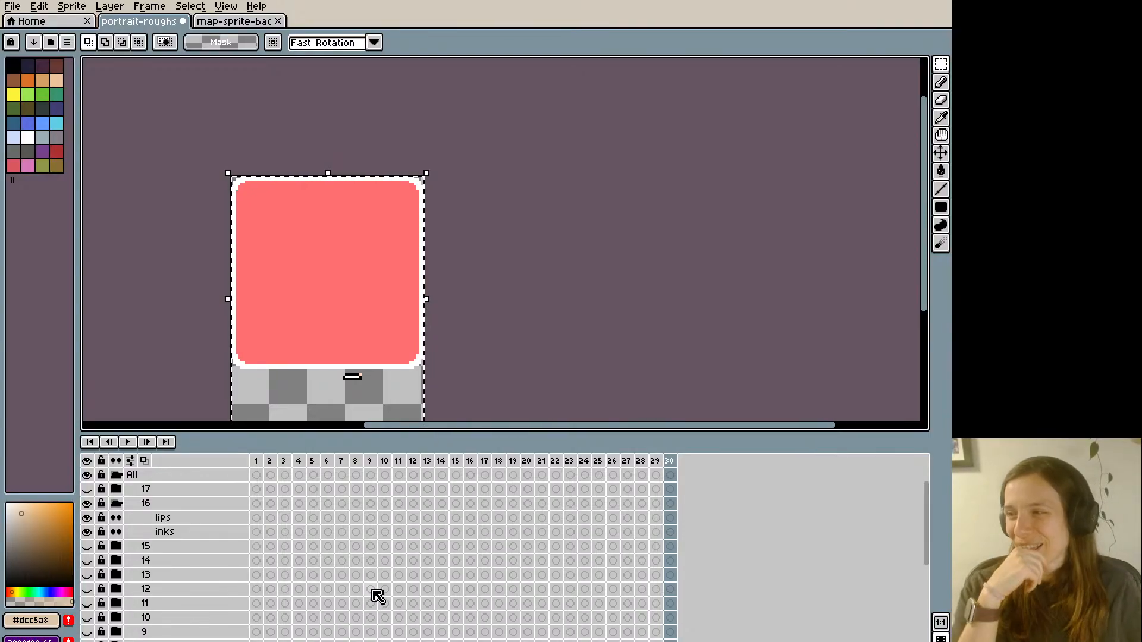
- Copy the frame 16 portrait from the all portraits layer and return to group 16
scroll(381, 603, "down", 3)
scroll(409, 603, "down", 2)
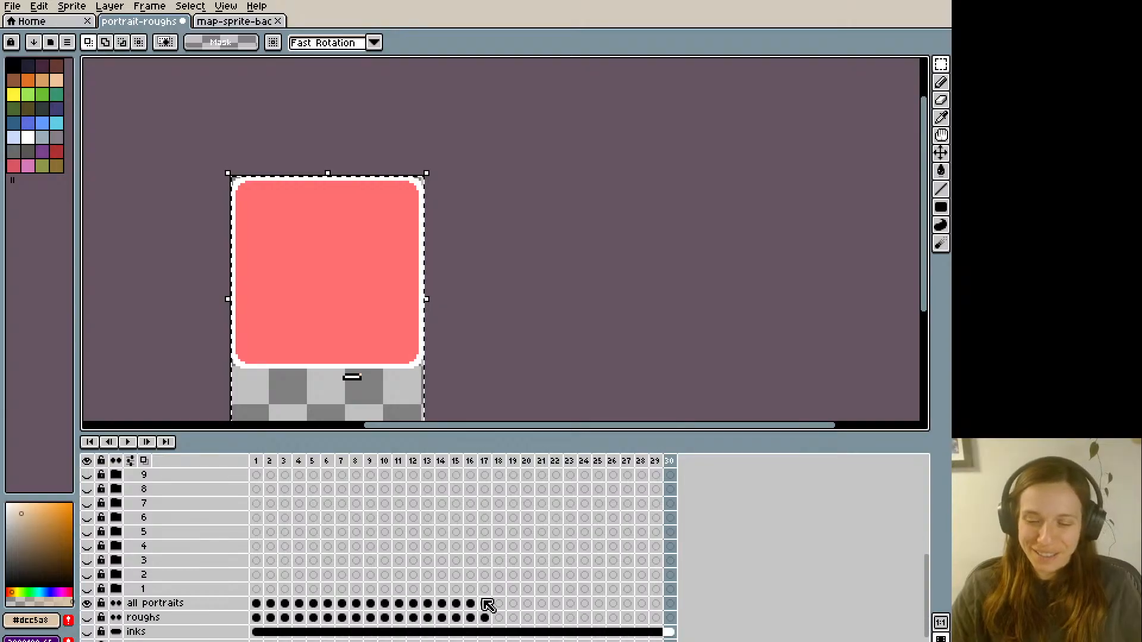
left_click(425, 464)
key("Right")
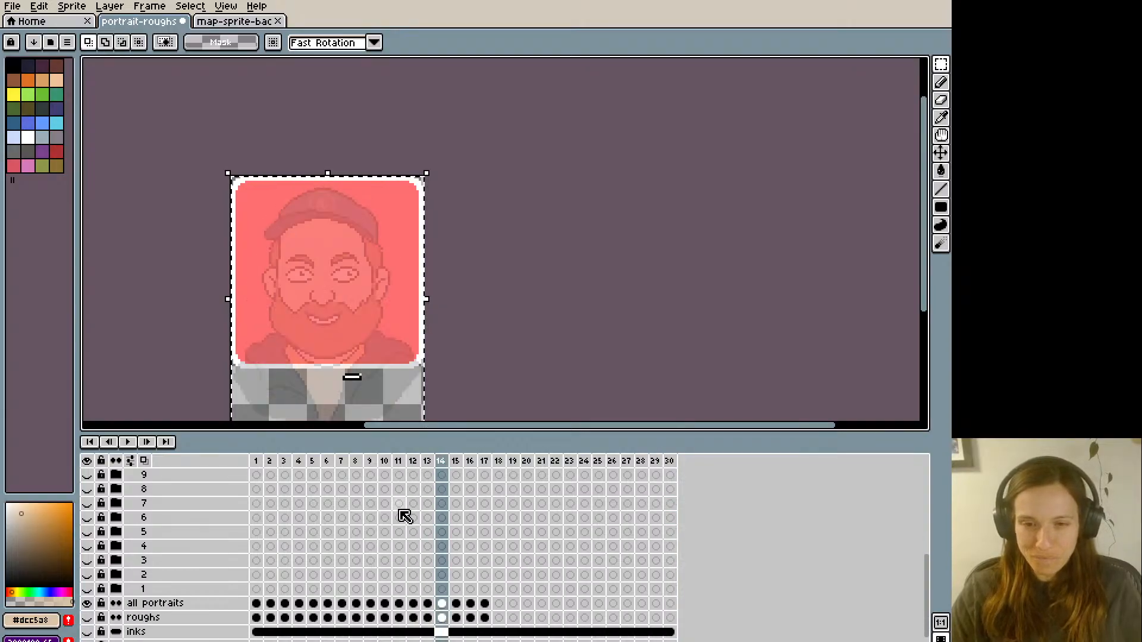
key("Right")
key("Right")
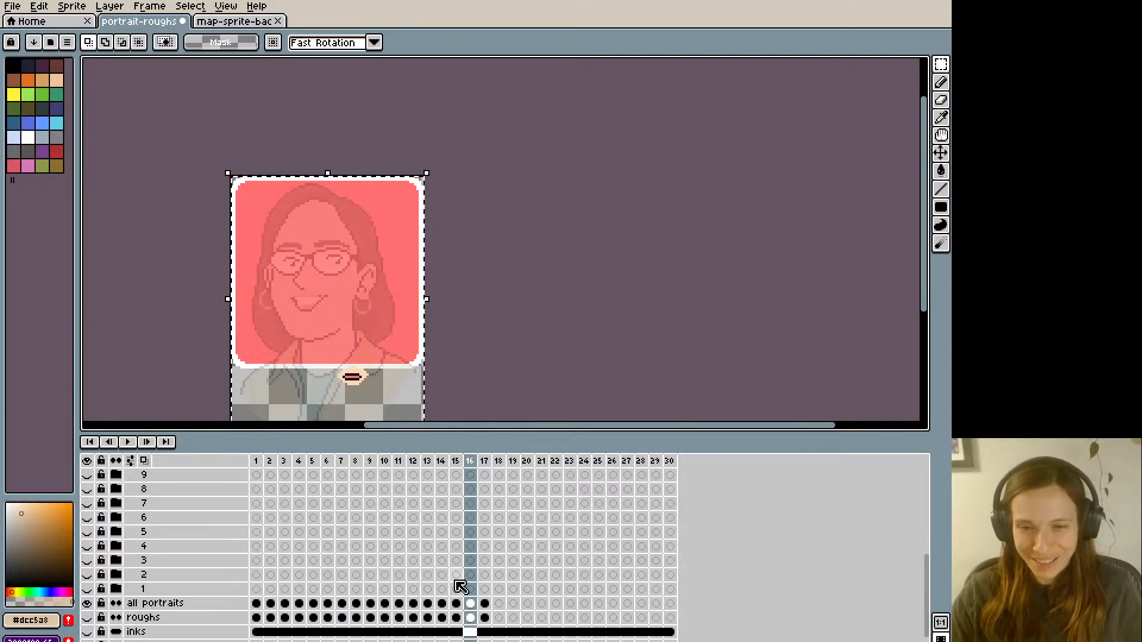
left_click(467, 610)
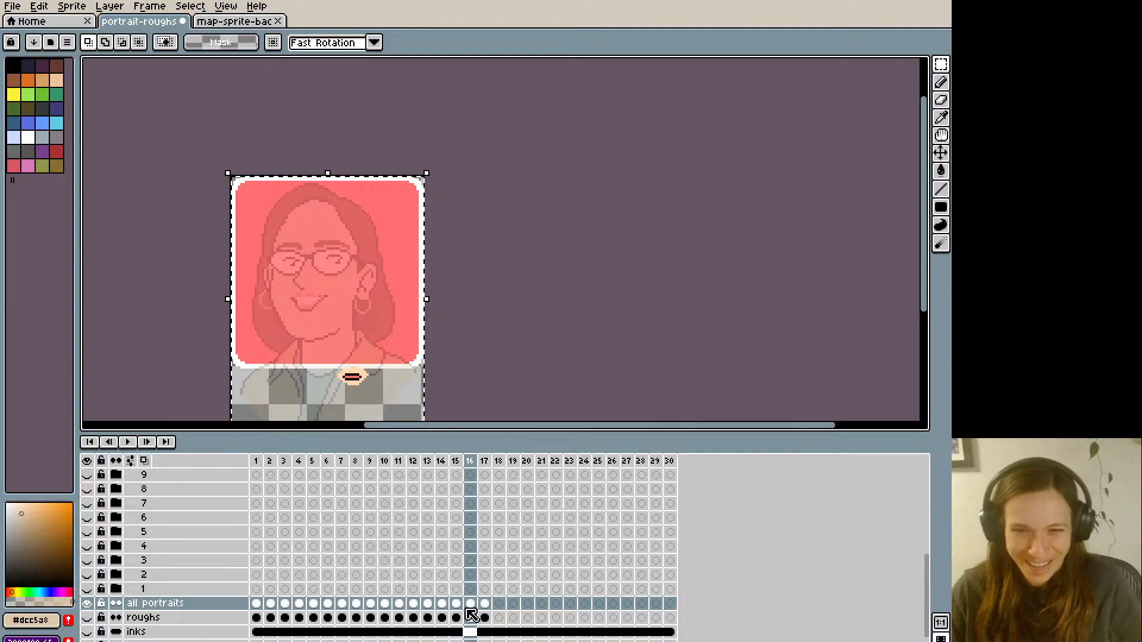
scroll(479, 568, "up", 4)
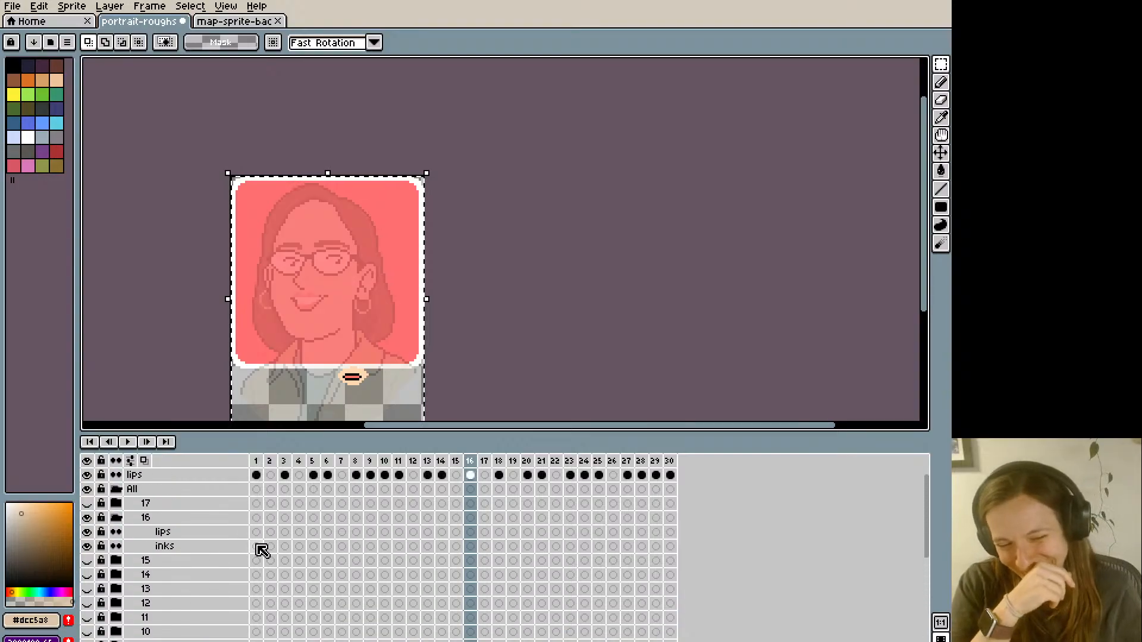
- Place the frame 16 portrait on group 16's inks layer at frame 1 and continue it as a linked cel through frame 30
left_click(257, 547)
key("ctrl+v")
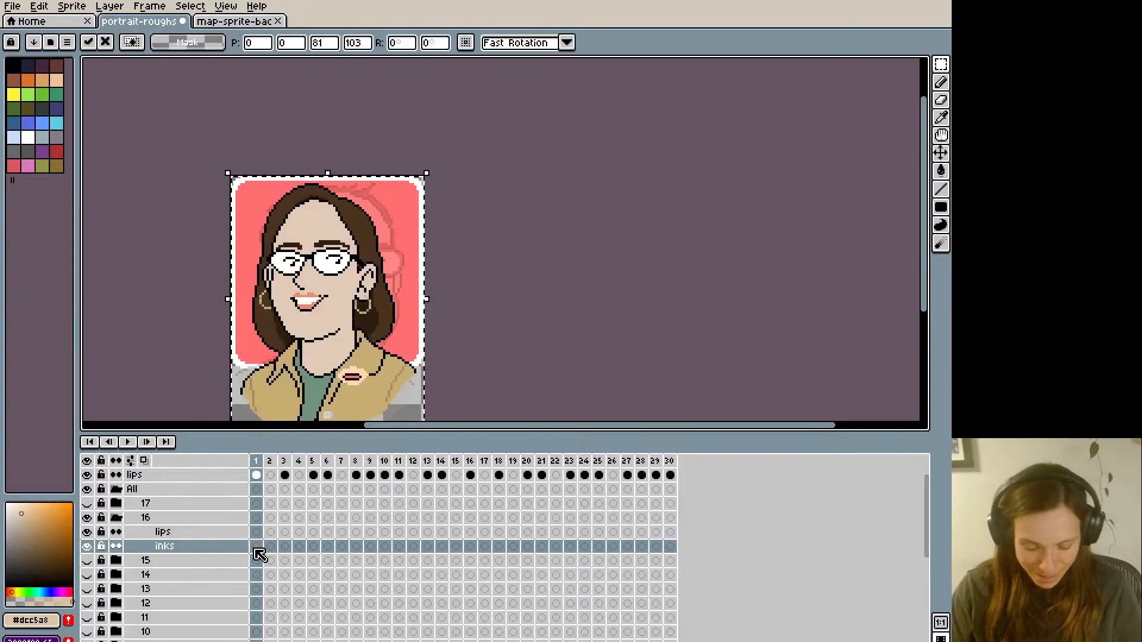
key("alt+m")
key("alt+m")
key("alt+m")
key("alt+m")
key("alt+m")
key("alt+m")
key("alt+m")
key("alt+m")
key("alt+m")
key("alt+m")
key("alt+m")
key("alt+m")
key("alt+m")
key("alt+m")
key("alt+m")
key("alt+m")
key("alt+m")
key("alt+m")
key("alt+m")
key("alt+m")
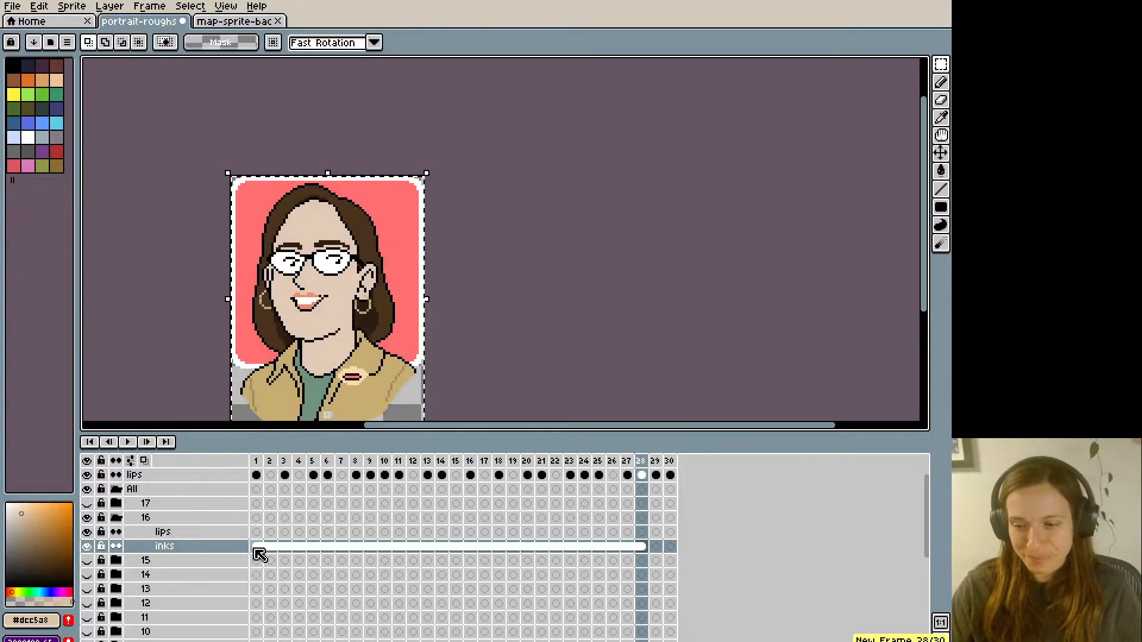
- Collapse and hide group 16, and show and expand group 17
left_click(118, 518)
left_click(89, 518)
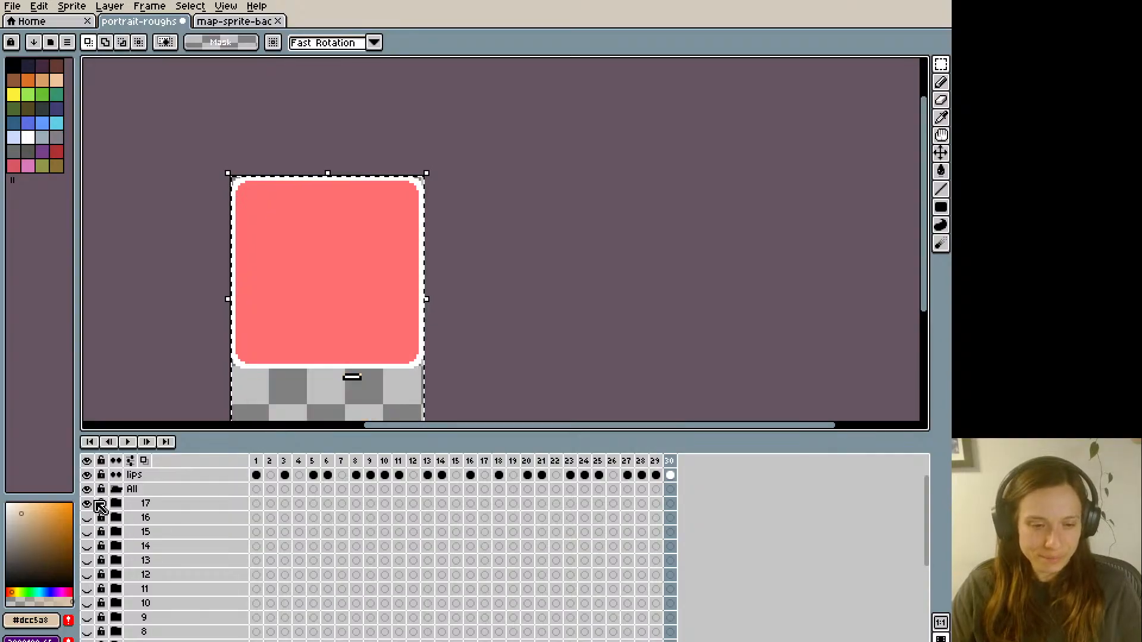
left_click(116, 504)
- Copy the frame 17 portrait from the all portraits layer and return to group 17
scroll(459, 543, "down", 4)
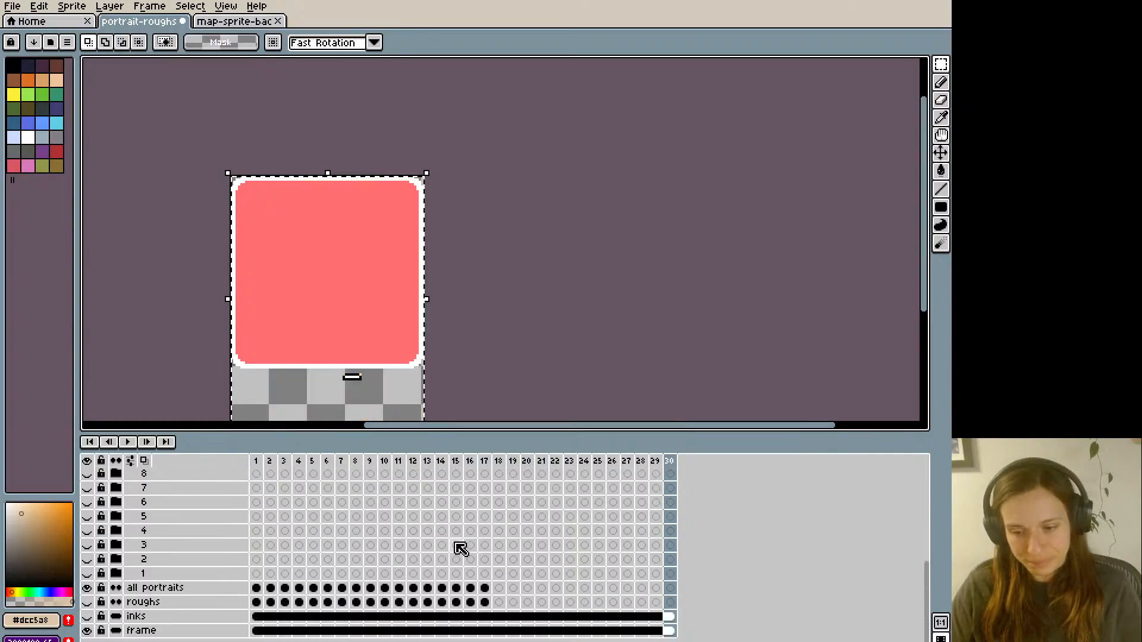
left_click(485, 590)
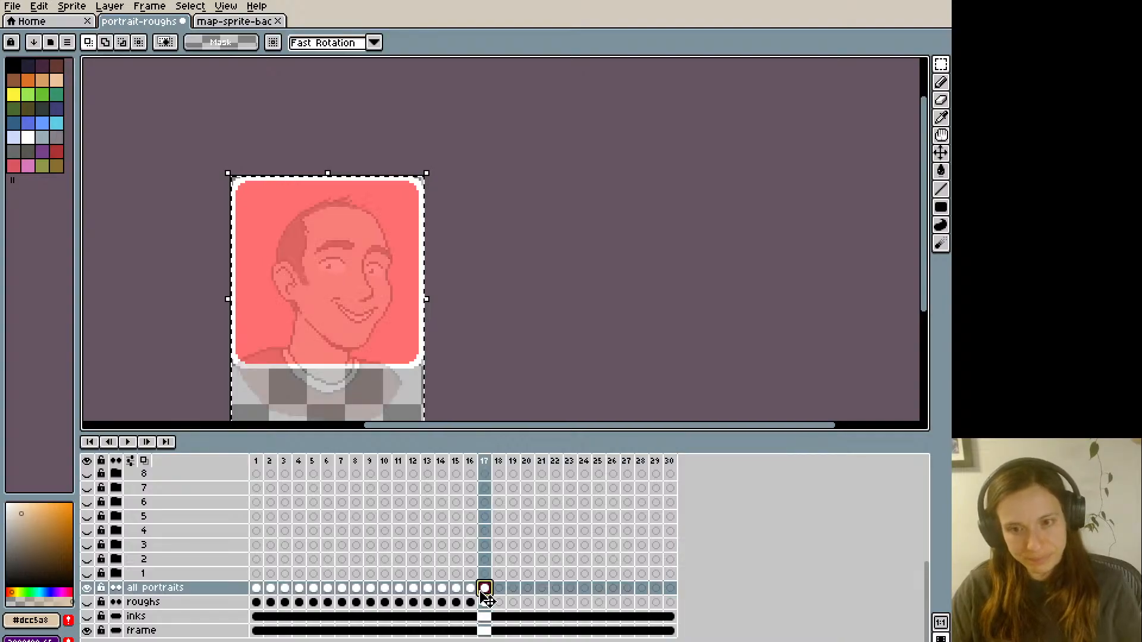
key("Left")
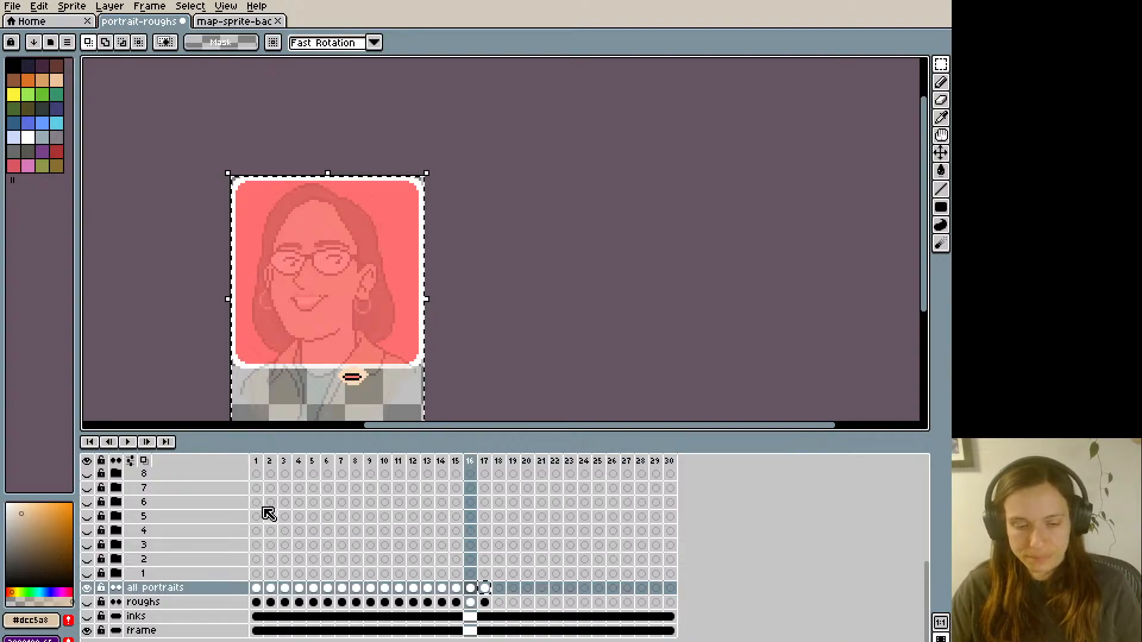
scroll(269, 515, "up", 6)
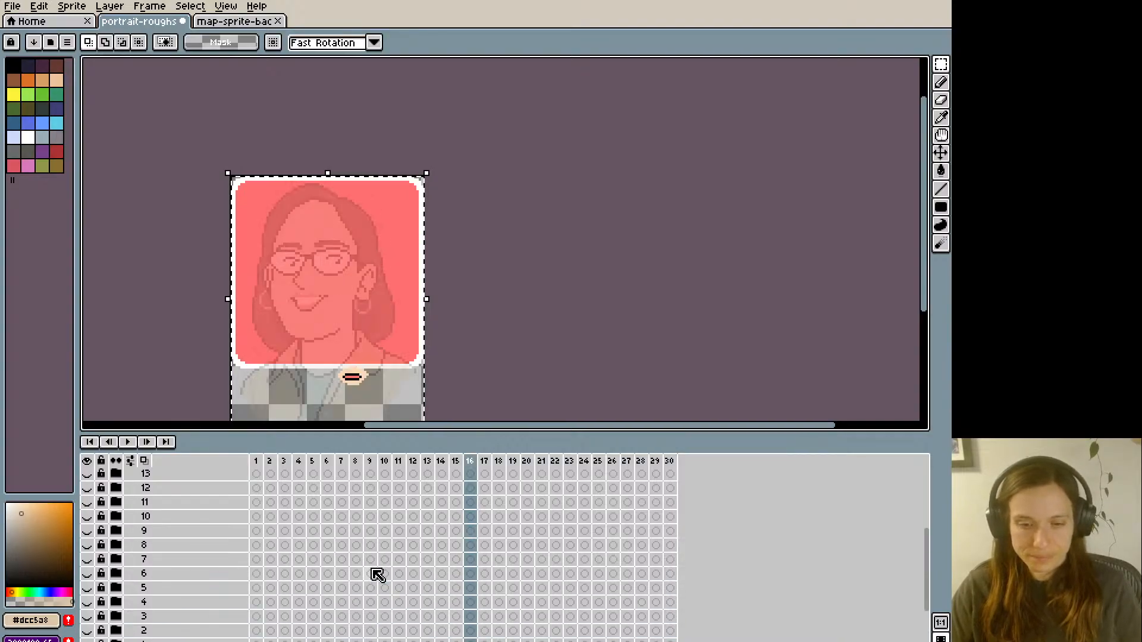
- Place the frame 17 portrait on group 17's inks layer at frame 1 and continue it as a linked cel through frame 30
left_click(257, 546)
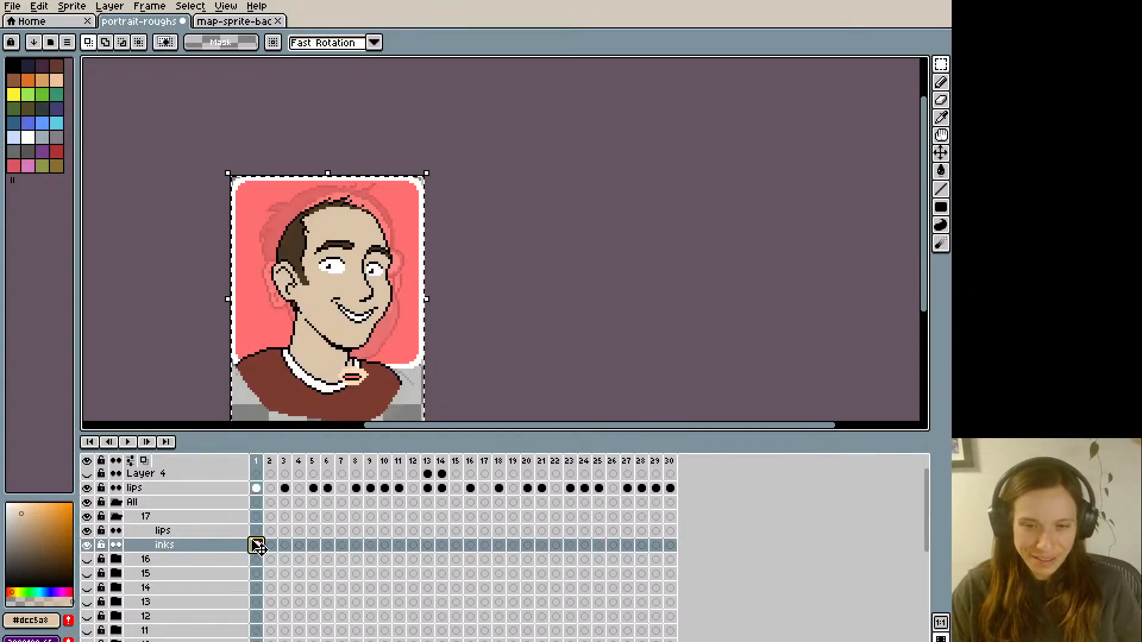
key("shift+Right")
key("shift+Right")
key("shift+Right")
key("shift+Right")
key("shift+Right")
key("shift+Right")
key("shift+Right")
key("shift+Right")
key("shift+Right")
key("shift+Right")
key("shift+Right")
key("shift+Right")
key("shift+Right")
key("shift+Right")
key("shift+Right")
key("shift+Right")
key("shift+Right")
key("shift+Right")
key("shift+Right")
key("shift+Right")
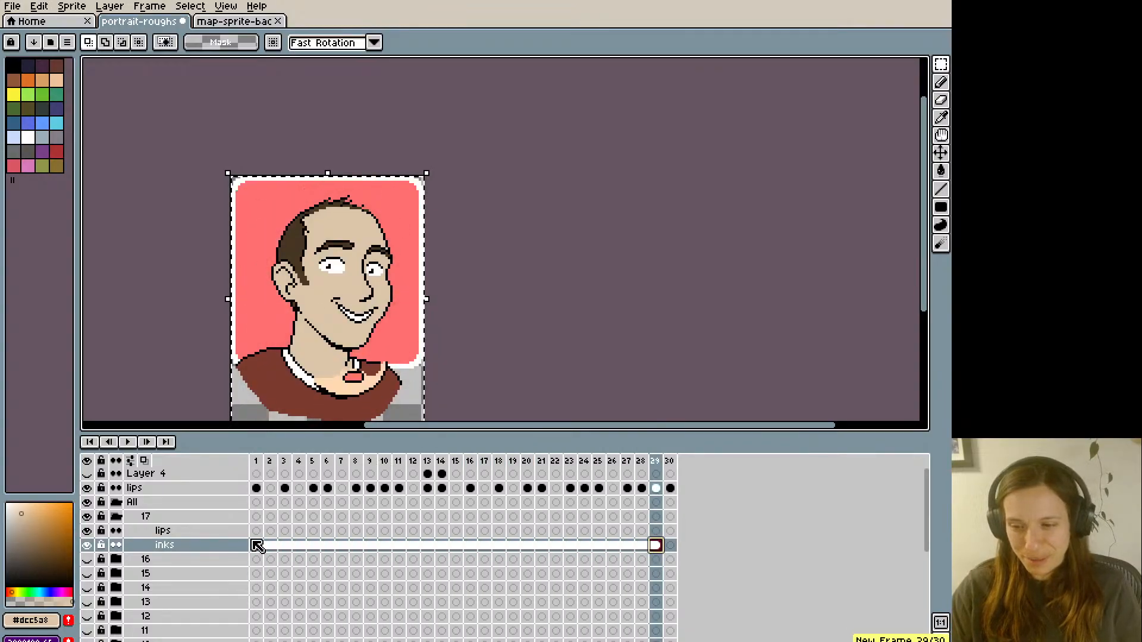
key("shift+Right")
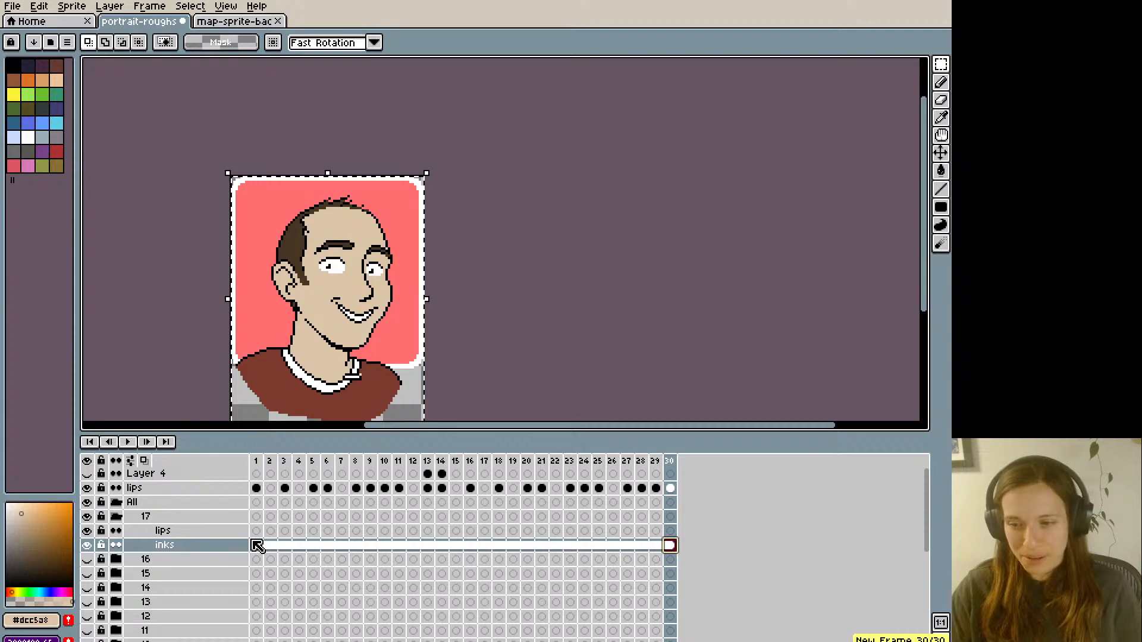
- Collapse and hide group 17, and save the portrait-roughs file
left_click(117, 518)
left_click(87, 517)
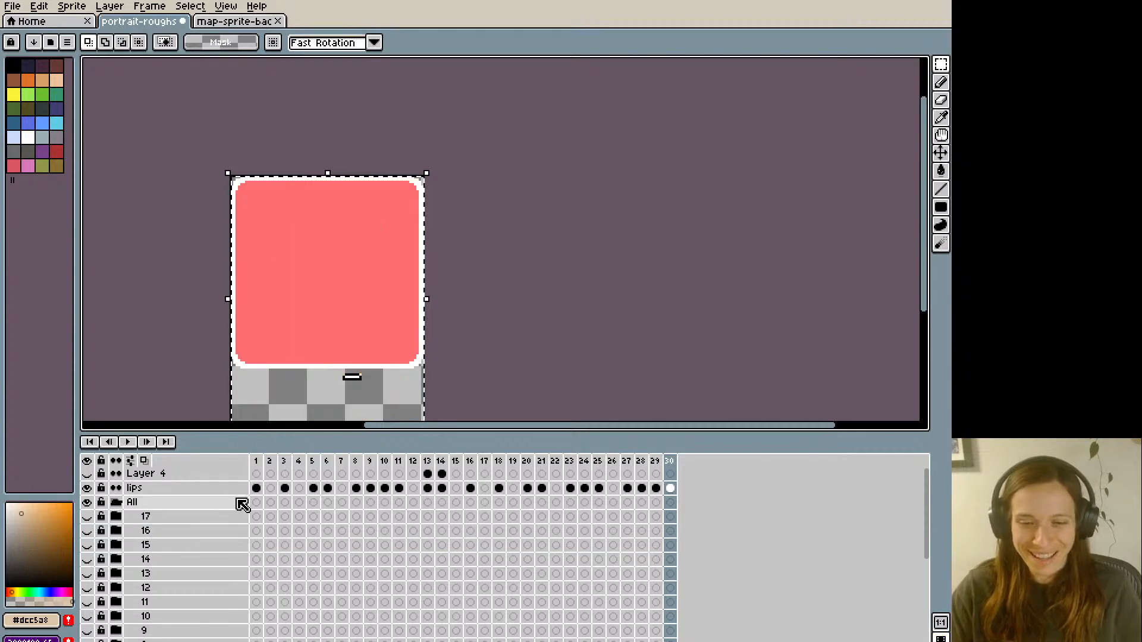
scroll(295, 527, "up", 1)
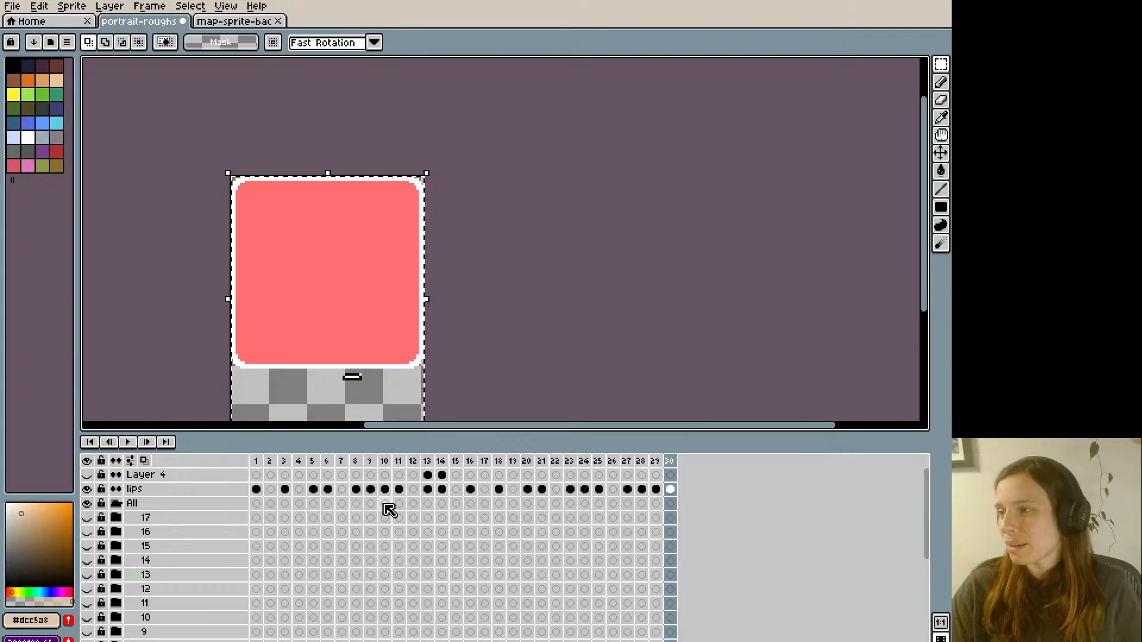
left_click(416, 530)
key("ctrl+s")
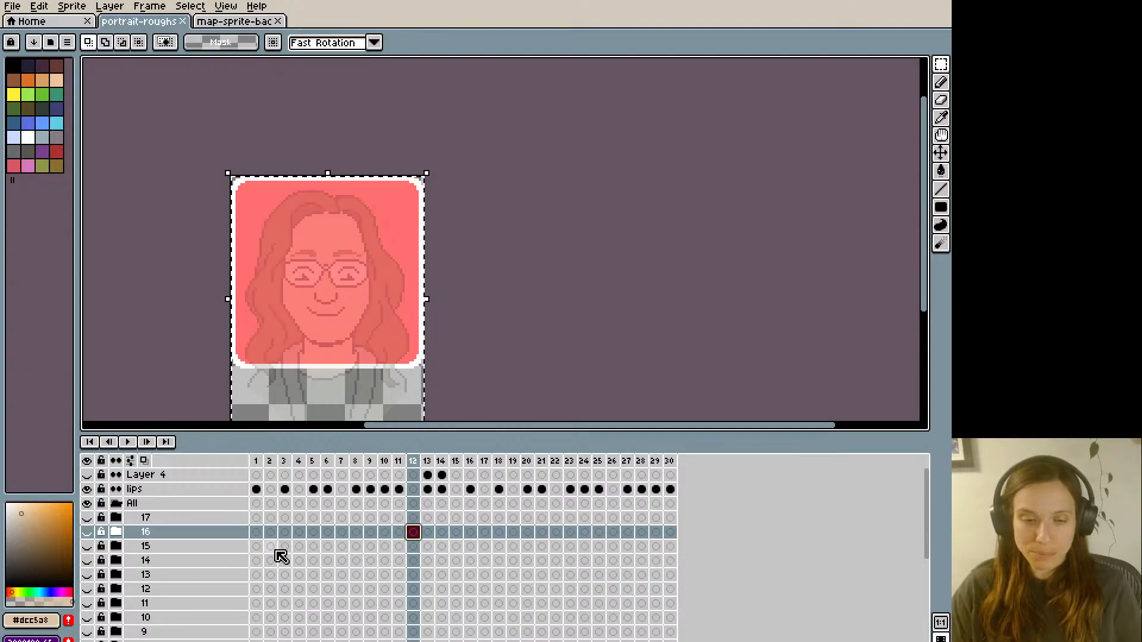
- Show groups 6 and 10 to check their portraits across several frames, and hide both groups again
scroll(276, 552, "down", 4)
scroll(262, 553, "up", 4)
scroll(178, 594, "down", 8)
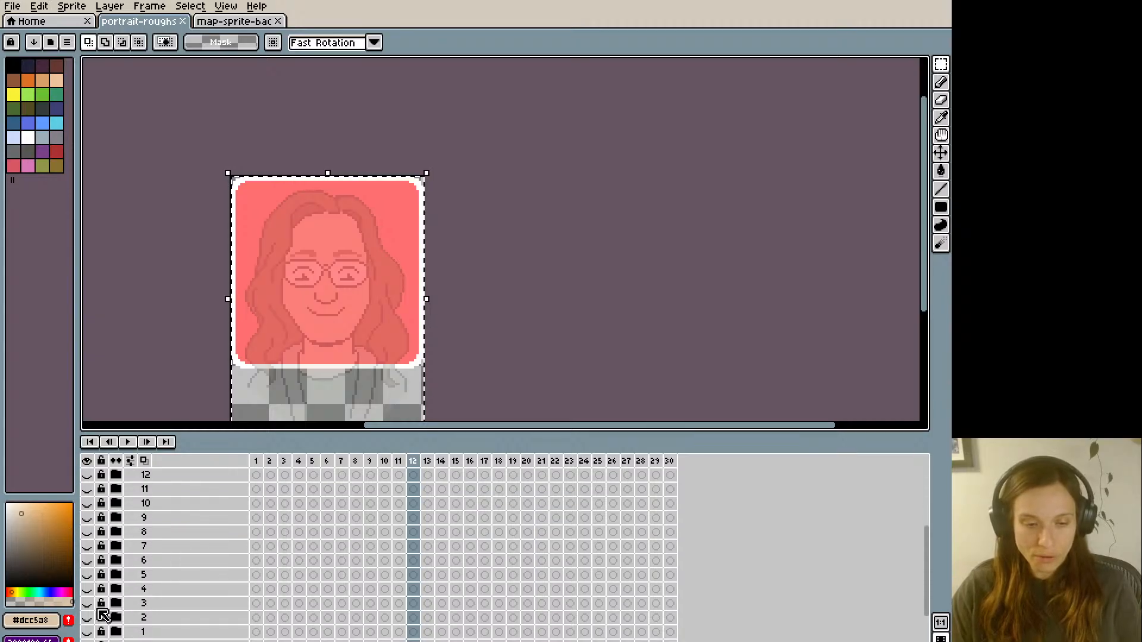
left_click(87, 561)
key("Right")
left_click(88, 560)
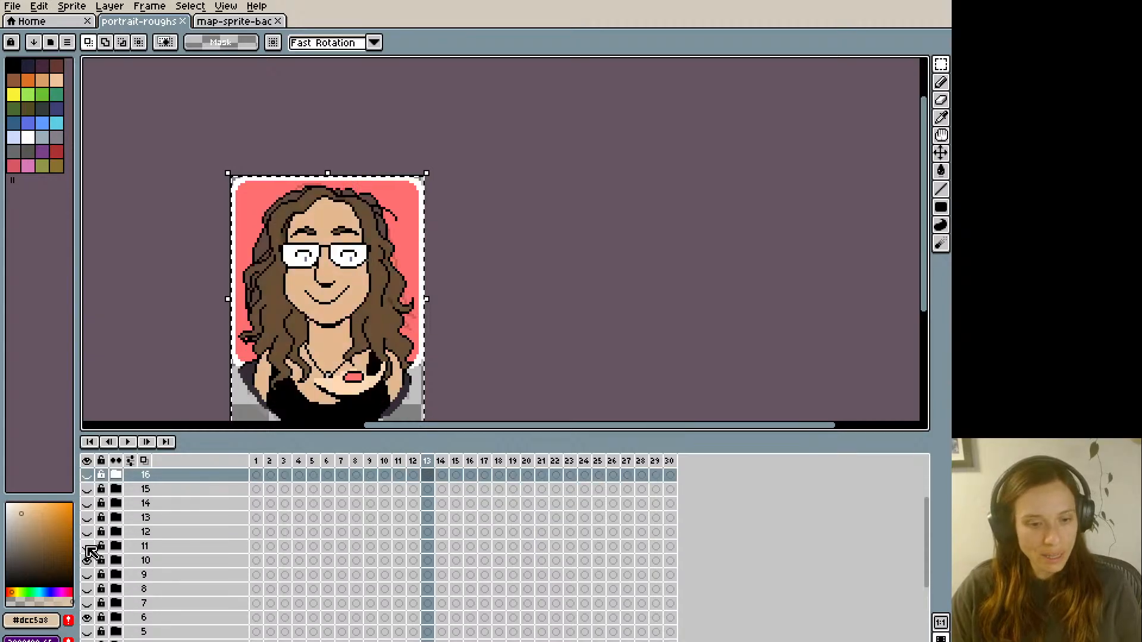
left_click(88, 562)
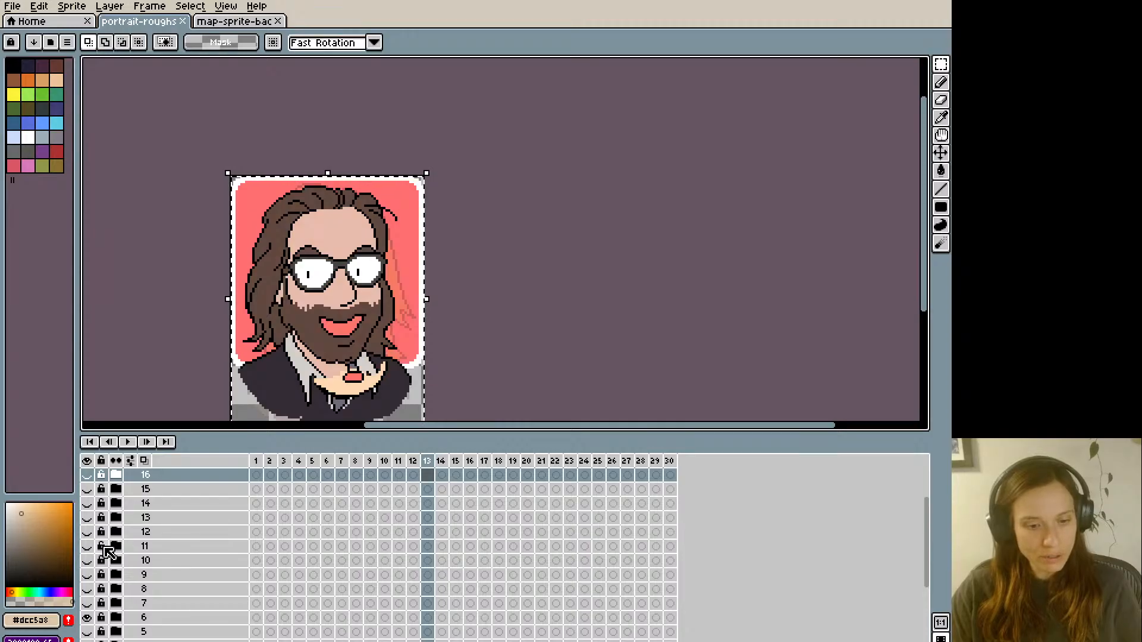
left_click(127, 547)
key("Left")
key("Left")
key("Left")
key("Left")
key("Left")
key("Left")
key("Left")
key("Left")
key("Left")
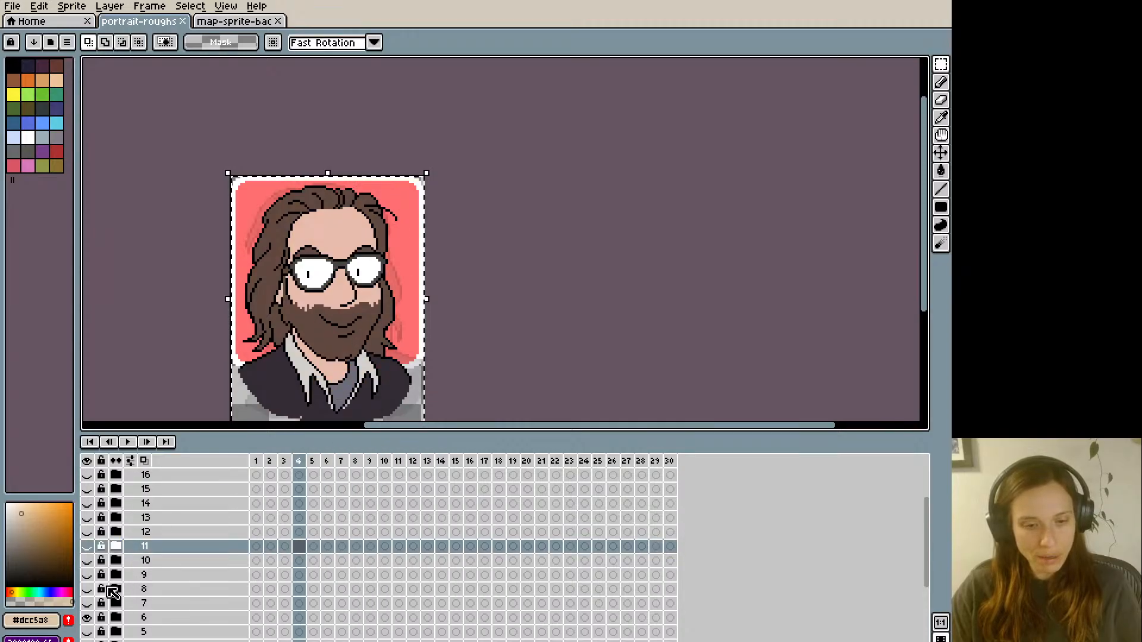
left_click(87, 618)
scroll(132, 553, "up", 2)
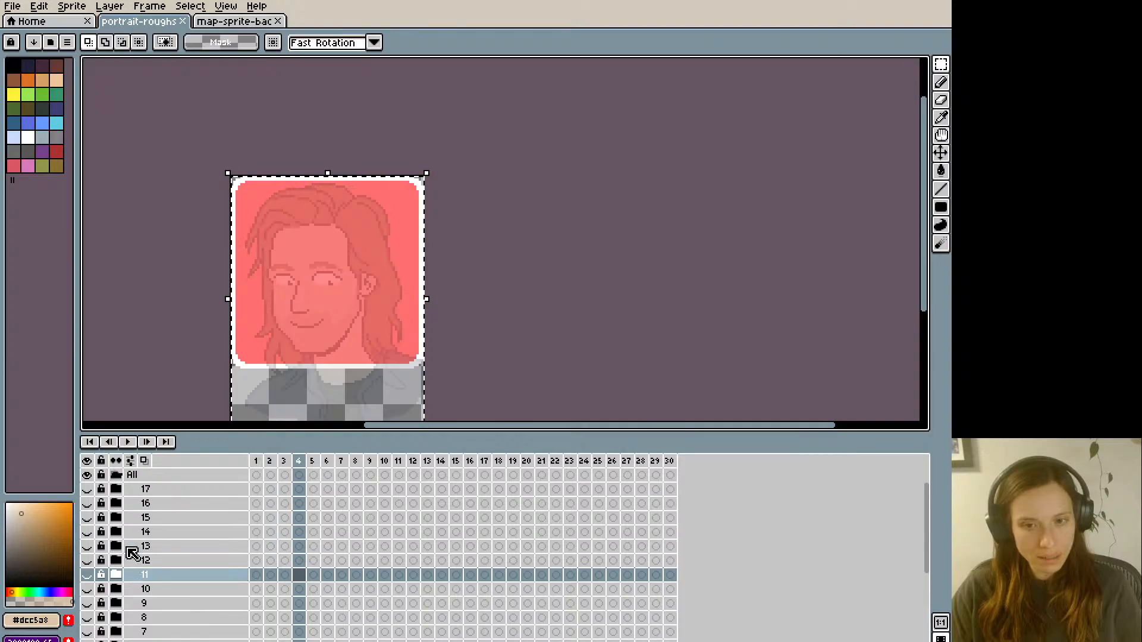
- Briefly show group 17 to check its portrait, and hide the group again
scroll(132, 553, "up", 2)
left_click(87, 519)
left_click(87, 518)
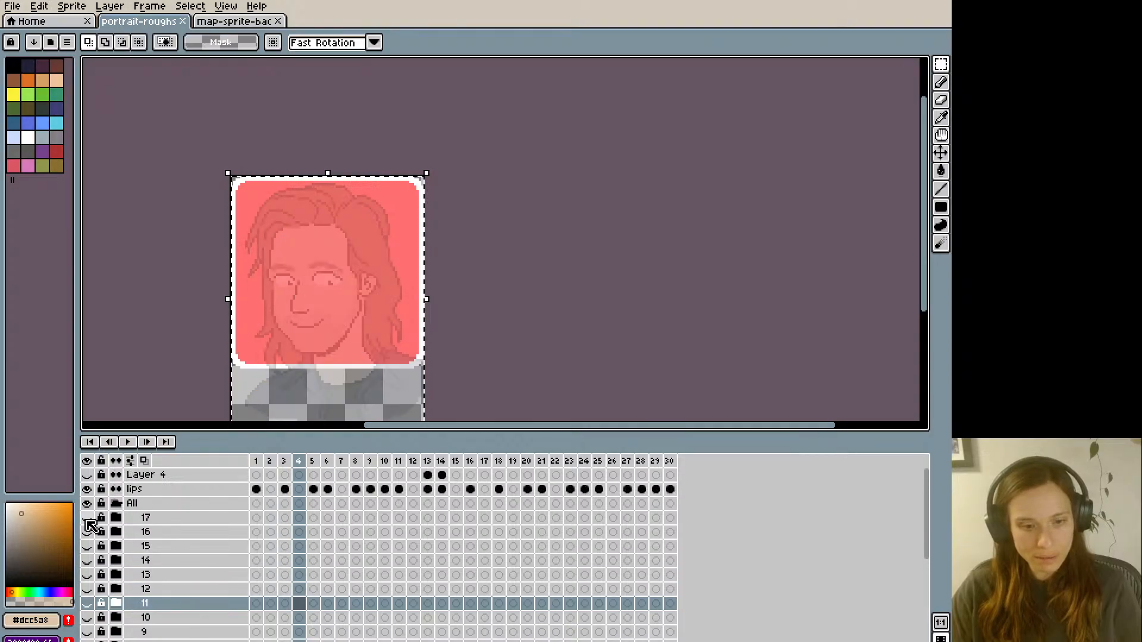
- Briefly show groups 16, 11 and 10 one at a time to check their portraits, and hide each again
left_click(87, 532)
left_click(87, 532)
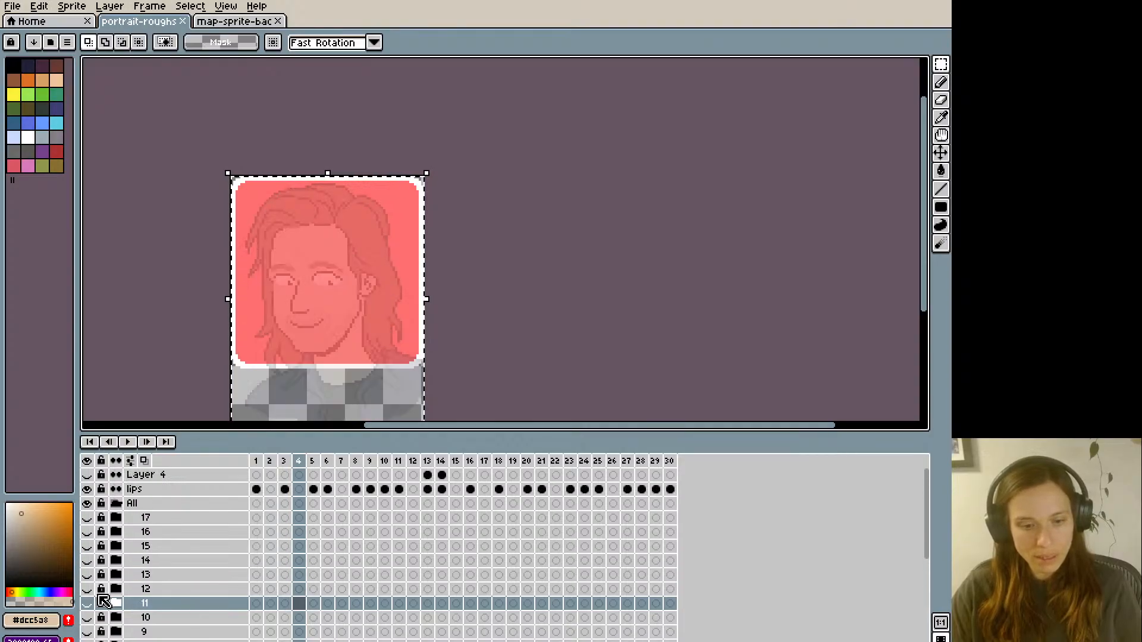
left_click(88, 604)
left_click(88, 603)
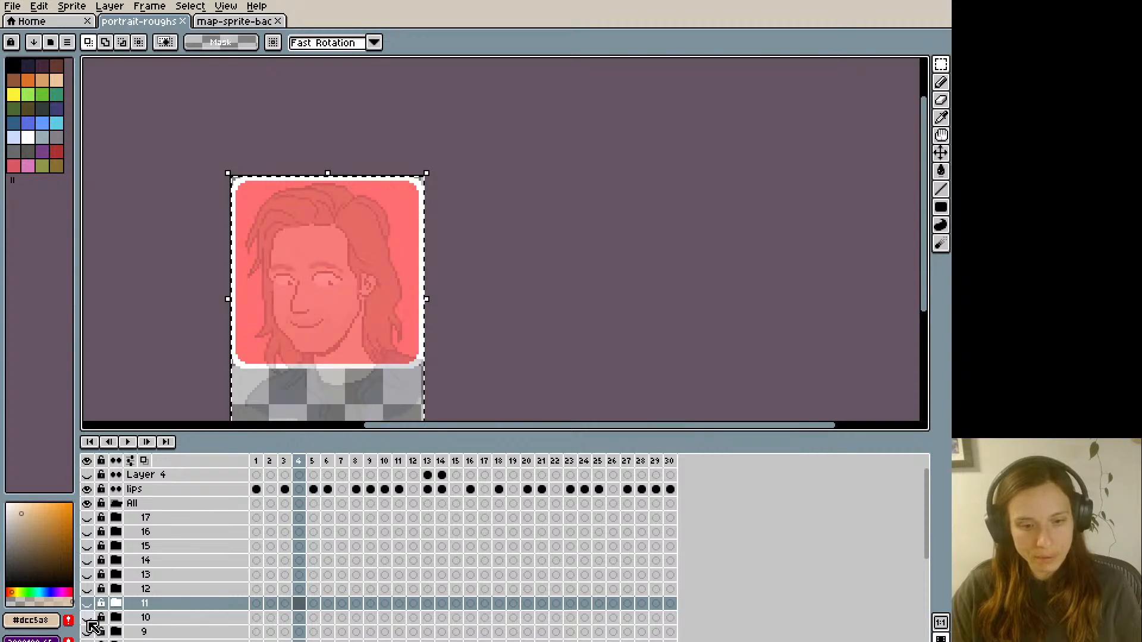
left_click(88, 617)
left_click(88, 618)
- Show group 9 and flip through frames 4 to 11 to compare its portrait with the reference mouths on the lips layer
left_click(88, 632)
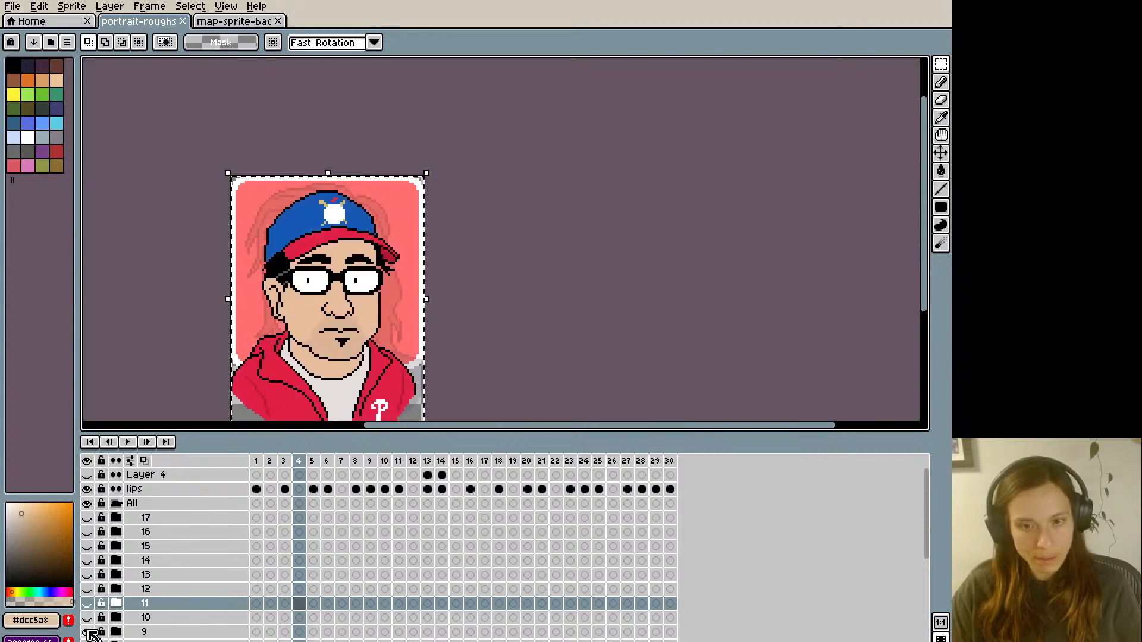
key("Right")
key("Right")
key("Right")
key("Right")
key("Right")
key("Left")
key("Left")
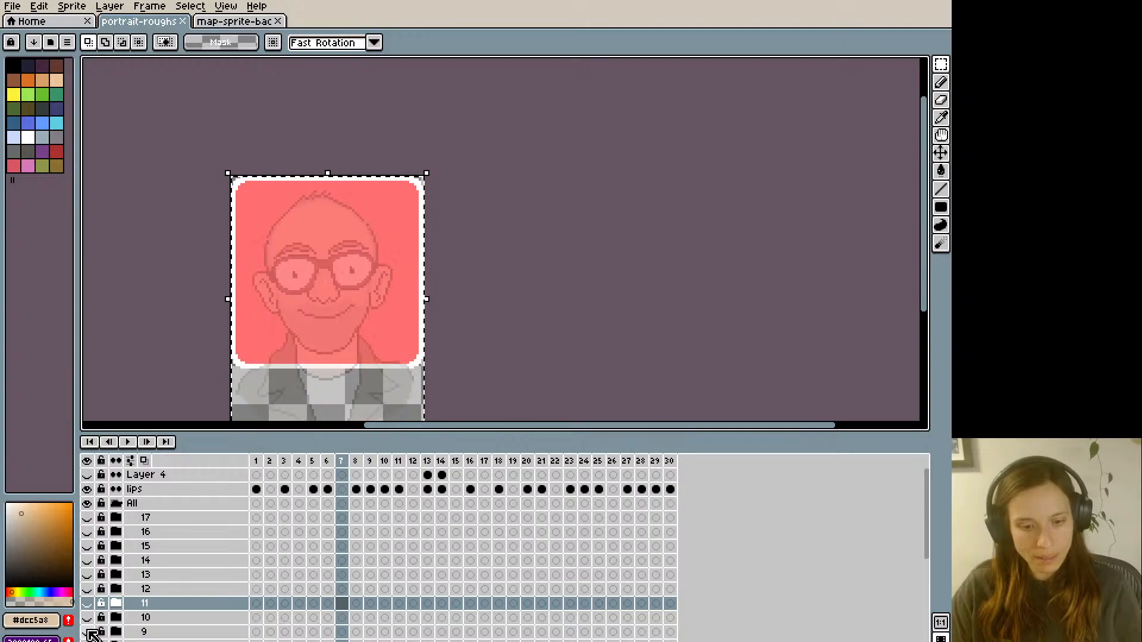
key("Right")
key("Right")
key("Right")
key("Right")
key("Right")
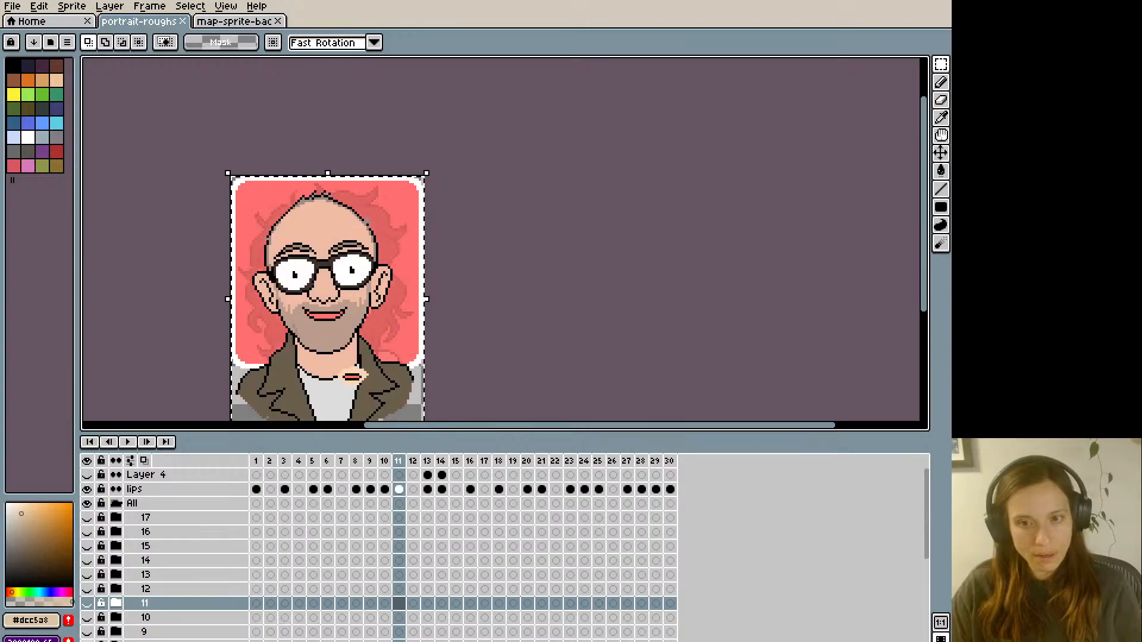
key("Left")
key("Left")
key("Left")
key("Left")
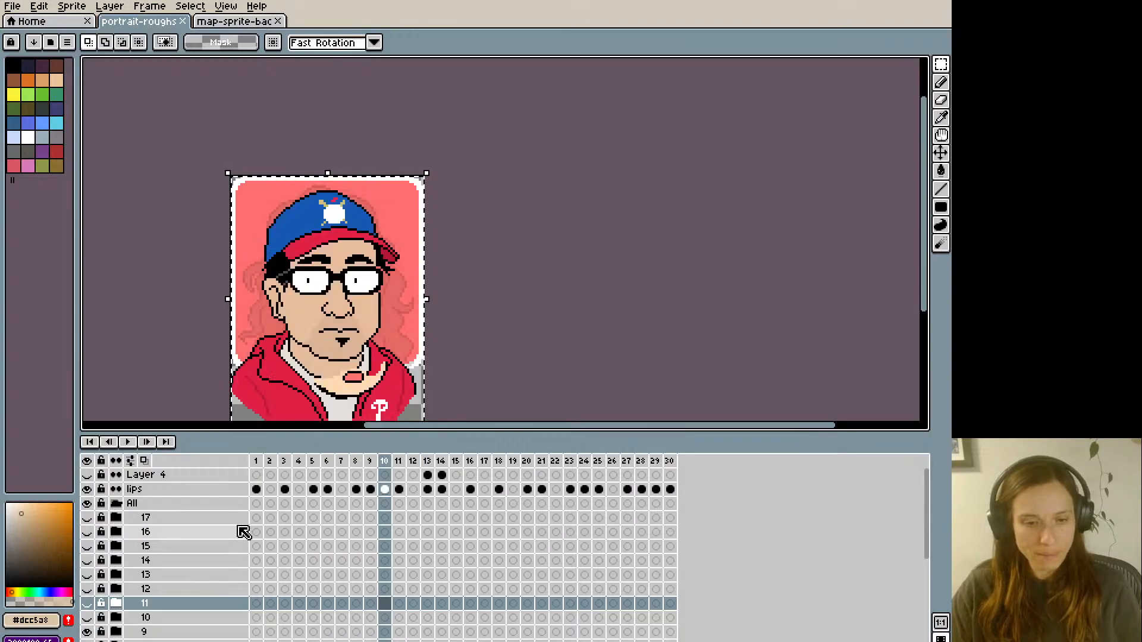
- Expand group 9, add a new layer above its inks layer, and select the new layer's cel at frame 1
scroll(119, 619, "down", 1)
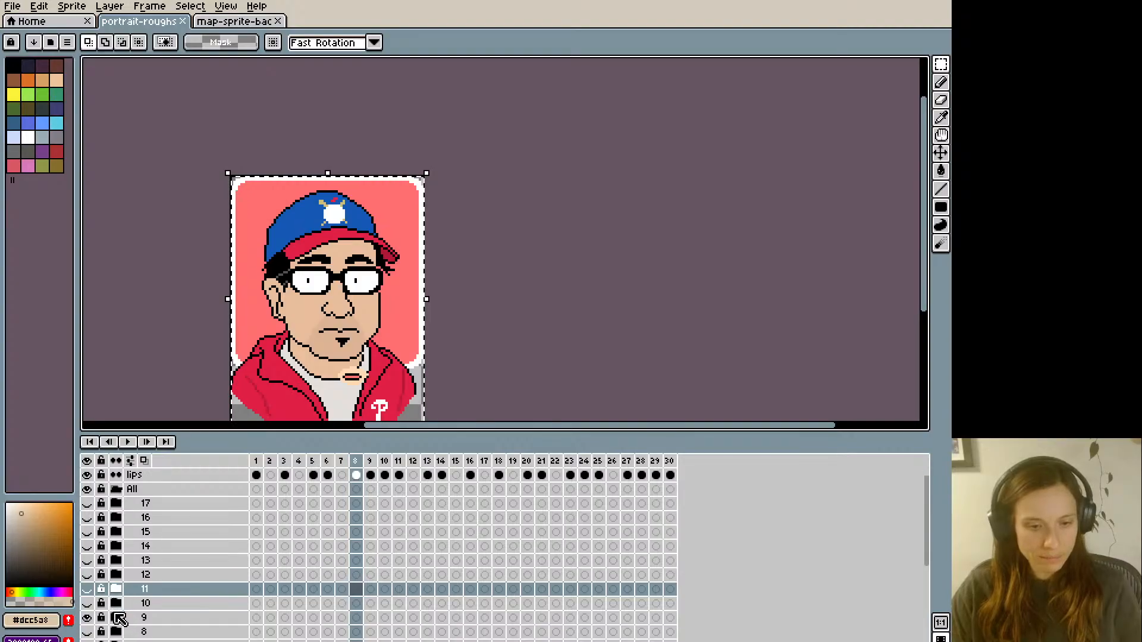
scroll(178, 627, "down", 1)
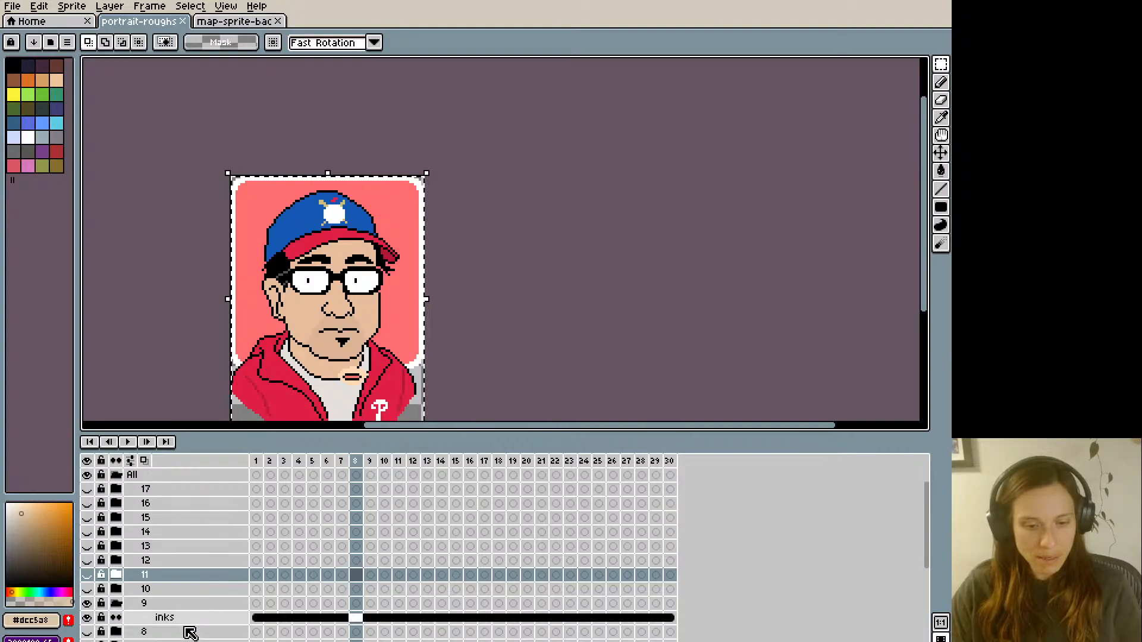
right_click(177, 621)
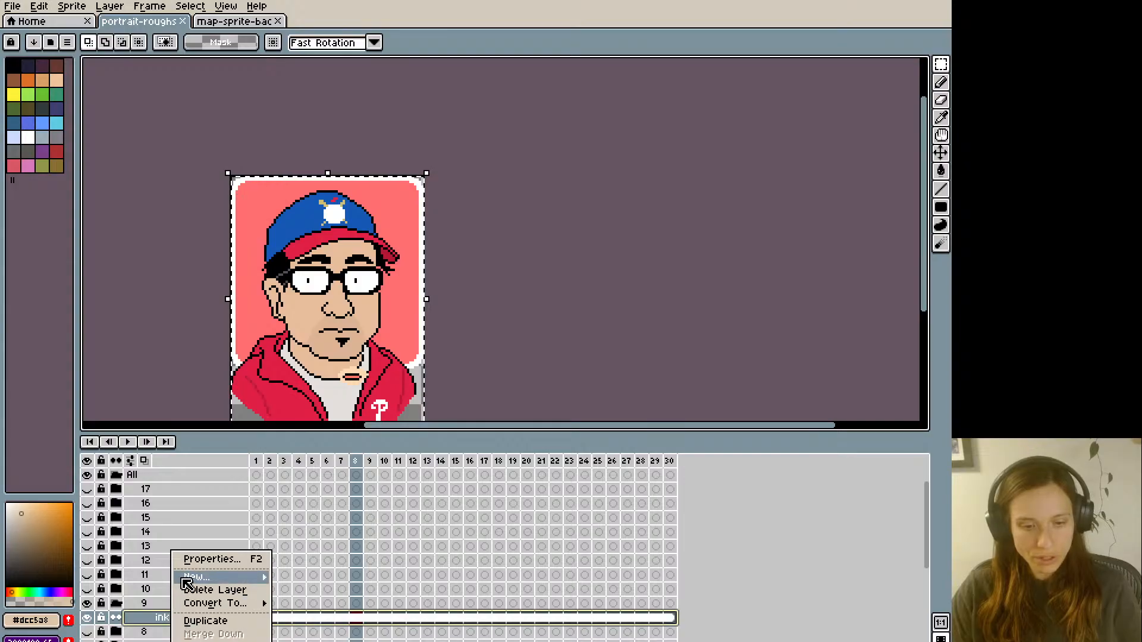
left_click(307, 576)
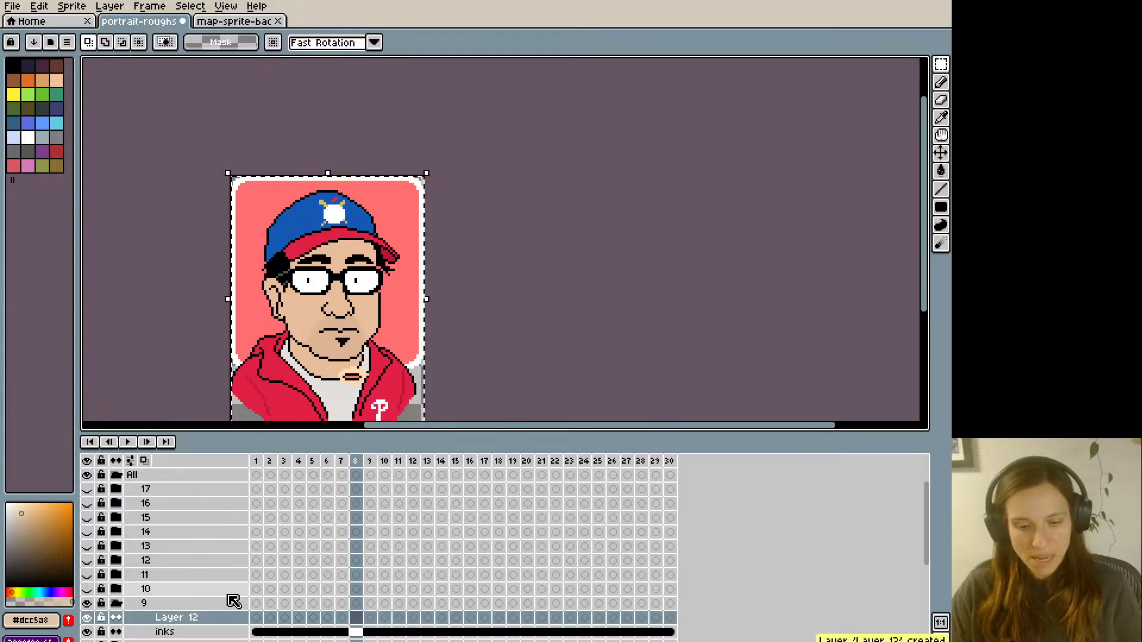
left_click(256, 618)
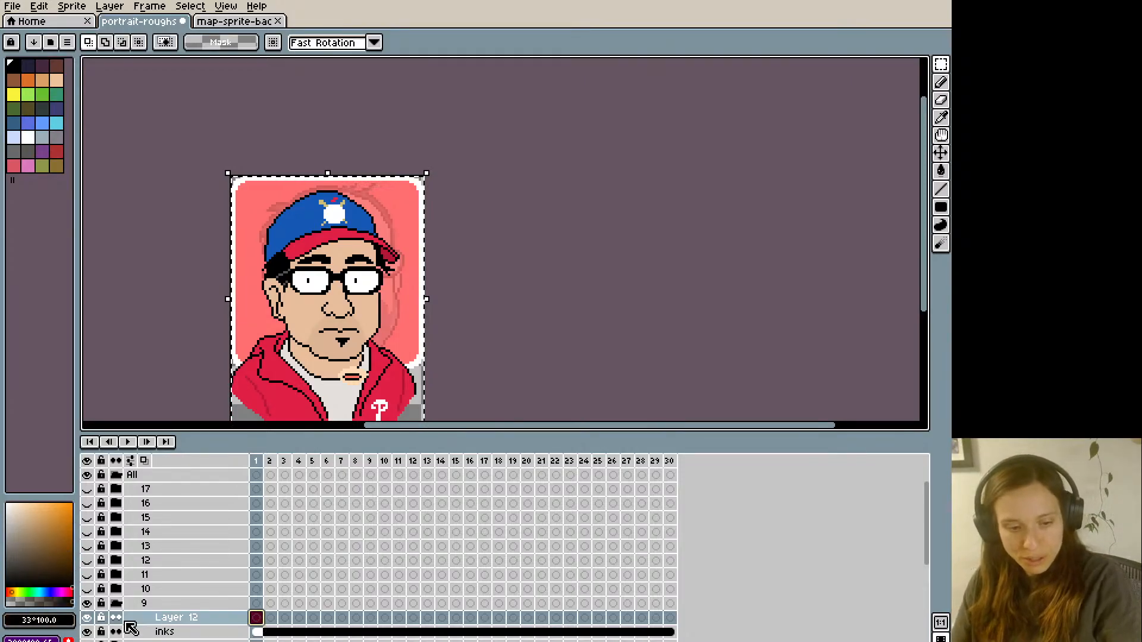
- Outline closed lips in black over the cap portrait's mouth on frame 1, and fill them with the reference lips' pink #FF746C
key("b")
key("space")
left_click_drag(207, 322, 279, 283)
scroll(302, 291, "up", 1)
key("space")
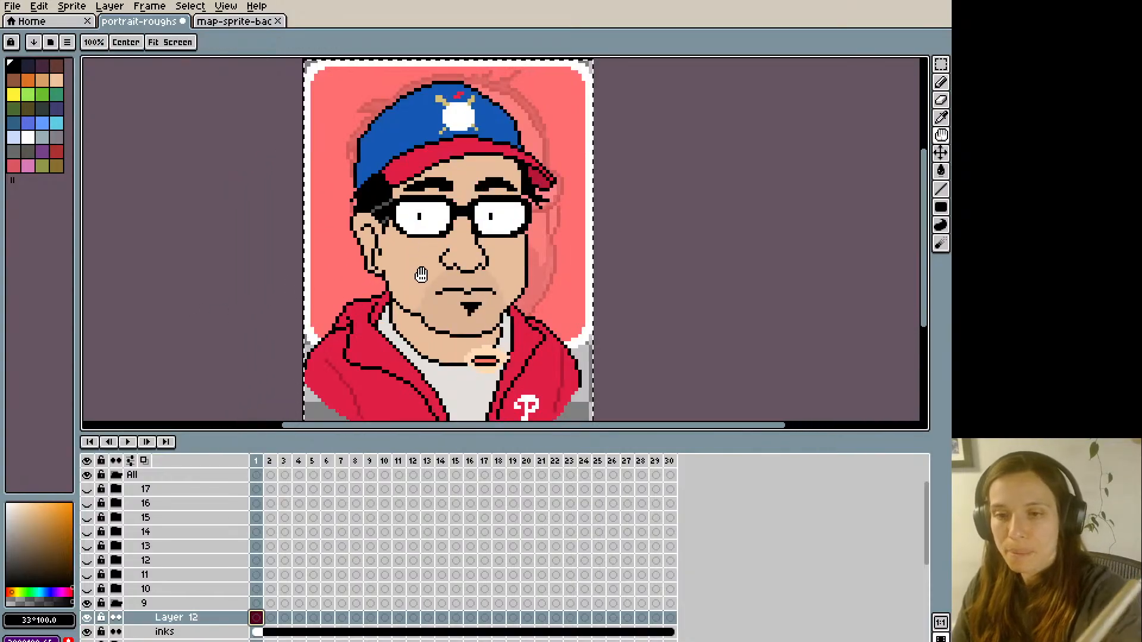
mouse_move(454, 288)
left_mouse_down()
mouse_move(496, 292)
mouse_move(476, 304)
mouse_move(441, 290)
left_mouse_up()
left_click(485, 361, "alt")
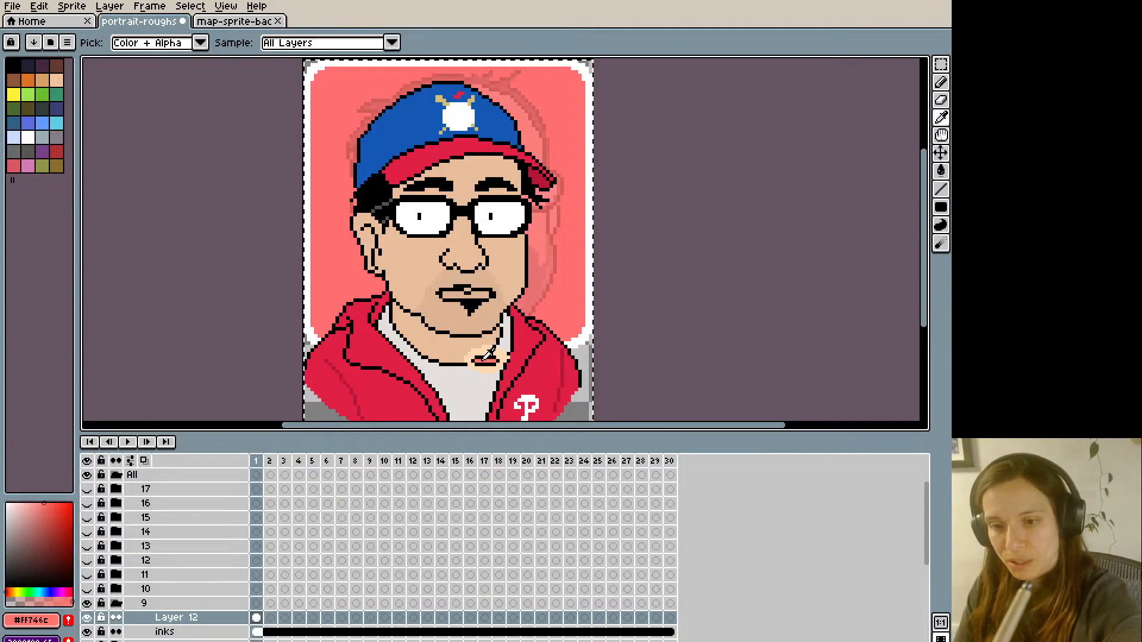
key("g")
left_click(451, 294)
- Redraw the lip line in black and clean up around the mouth with skin tone #ddb494 on frame 1
key("b")
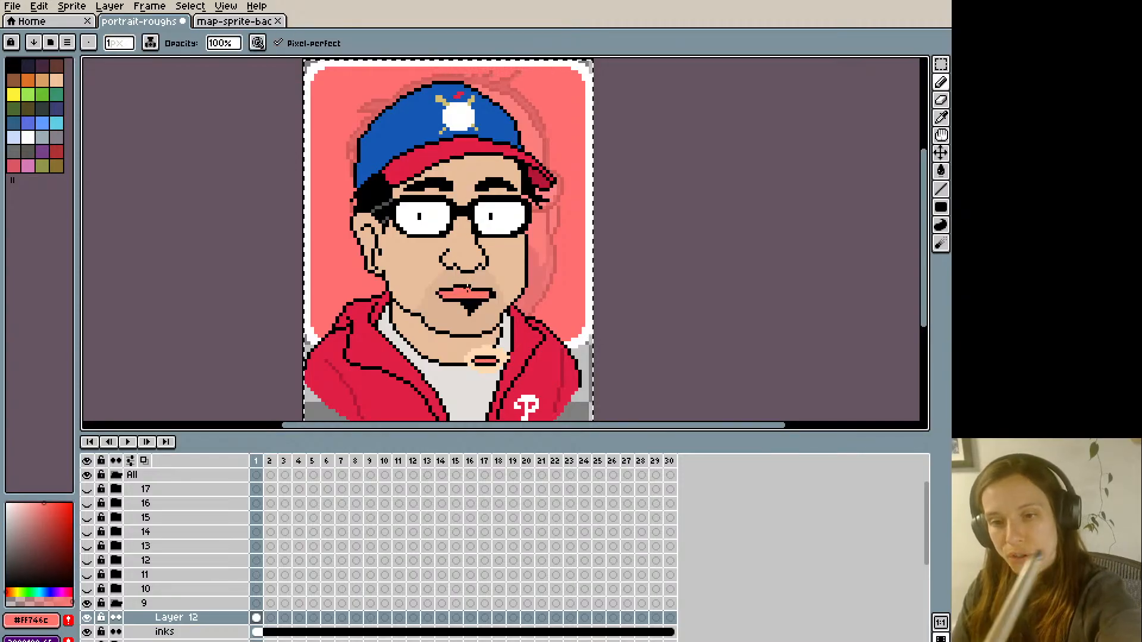
left_click(476, 289, "alt")
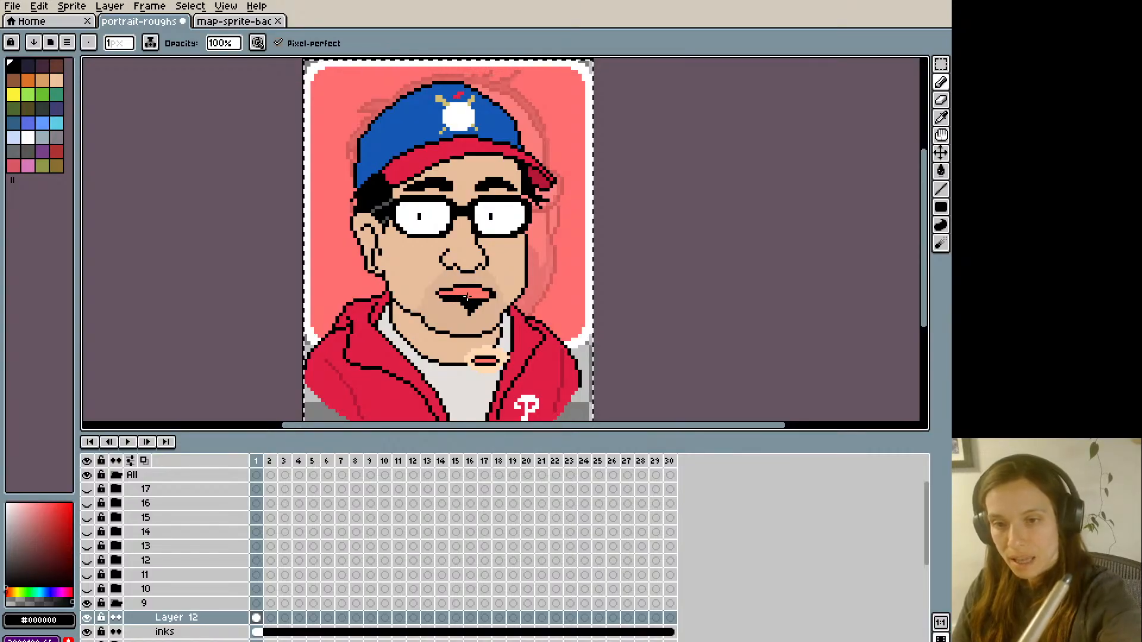
left_click(444, 298, "alt")
left_click_drag(444, 299, 495, 295)
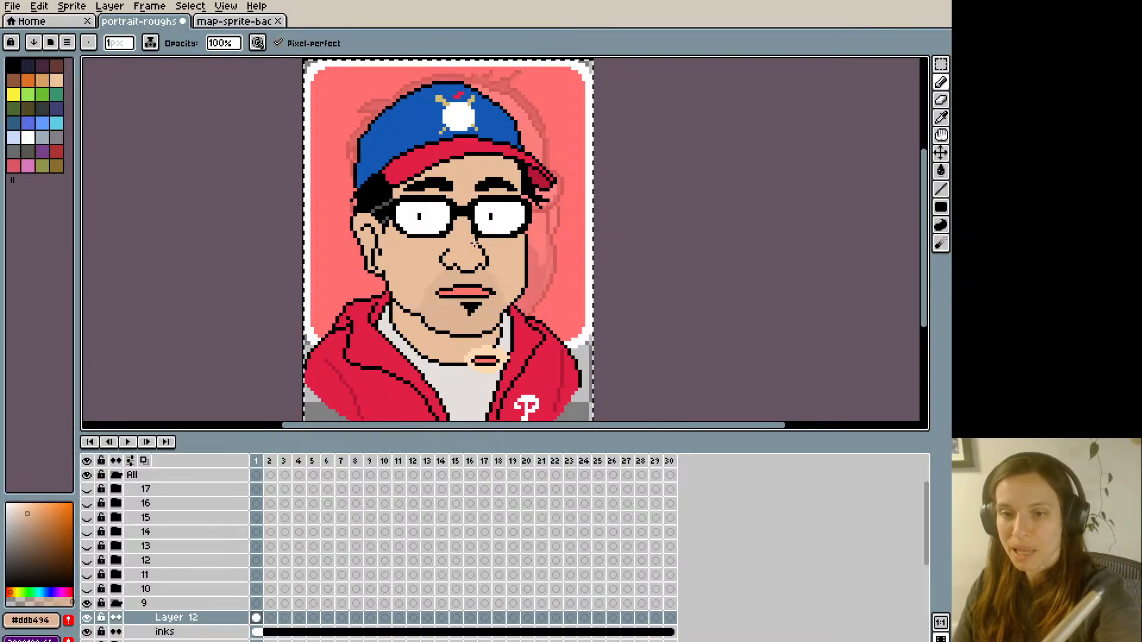
left_click(487, 294, "alt")
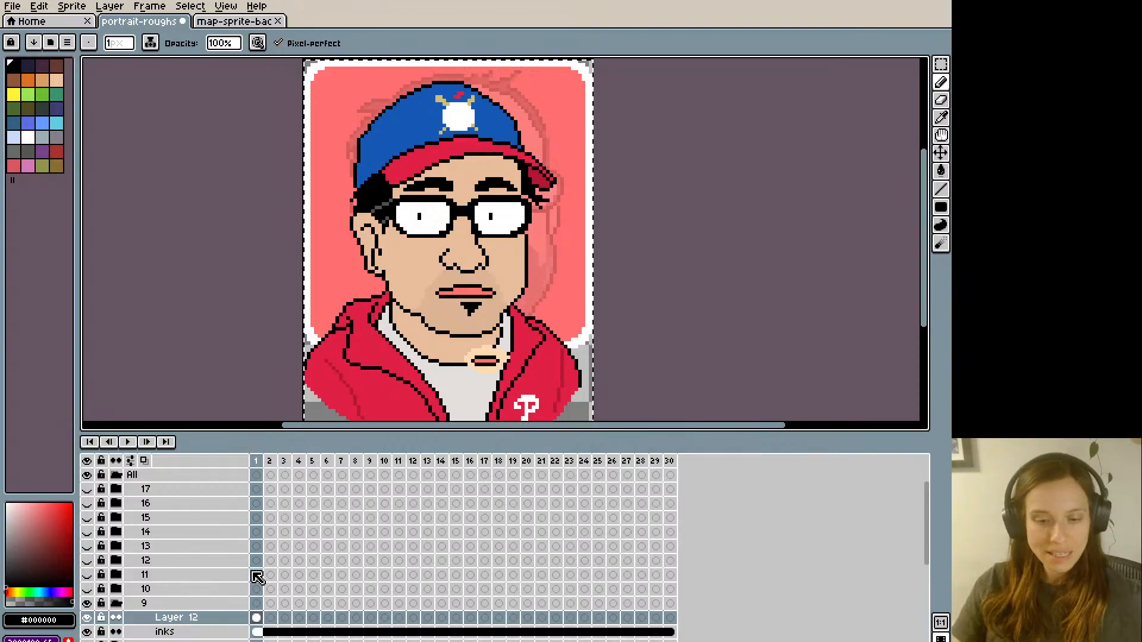
key("Right")
key("Left")
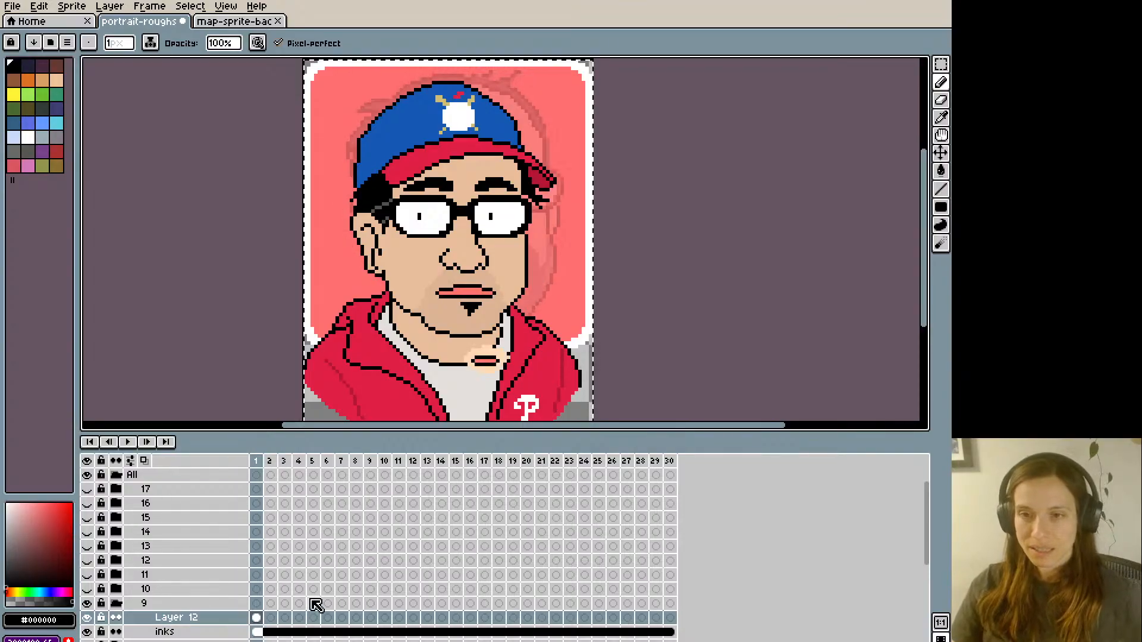
key("Left")
key("Right")
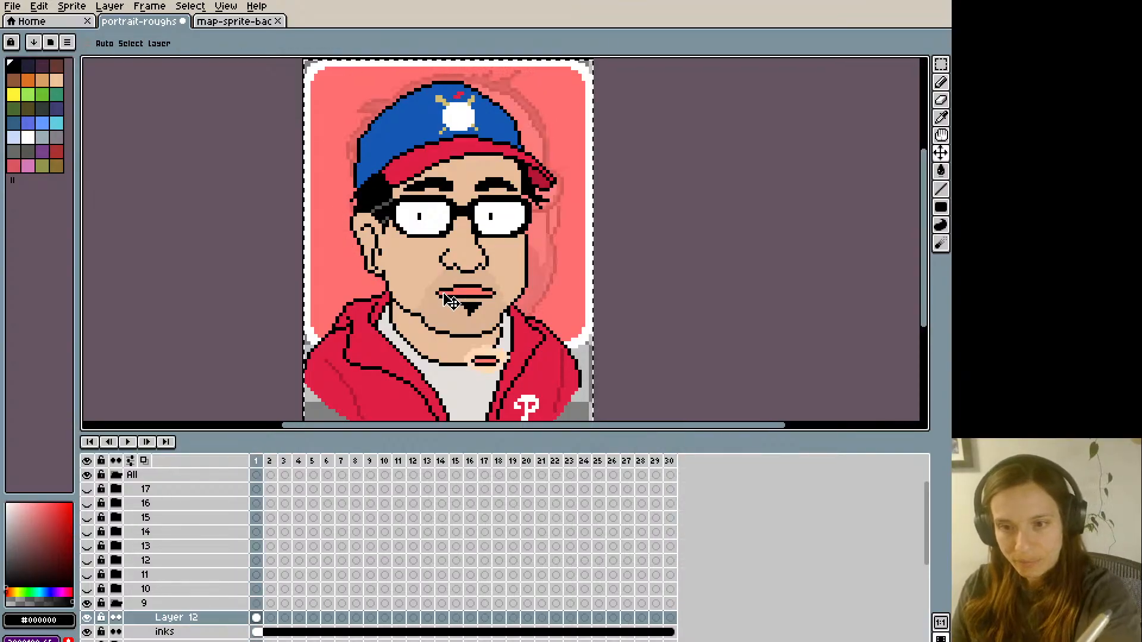
- Move the frame 1 mouth up slightly and touch up its black outline
left_click_drag(453, 302, 449, 298)
key("i")
key("b")
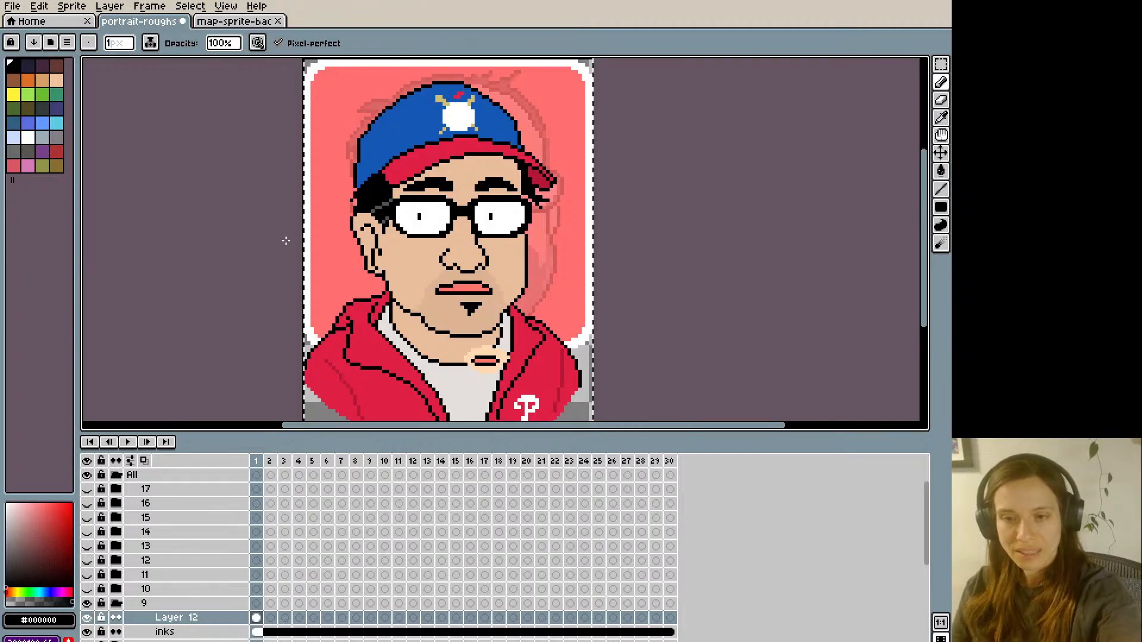
- Copy the lassoed jaw area from the inks layer to Layer 12 at frame 3, and shift it slightly down
key("period")
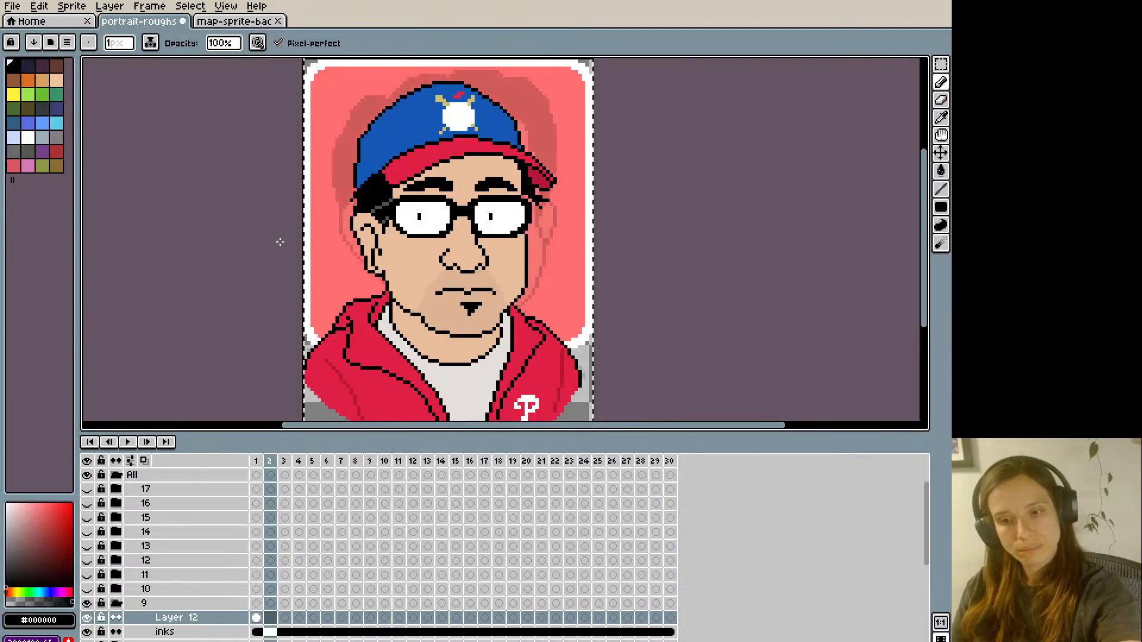
key("period")
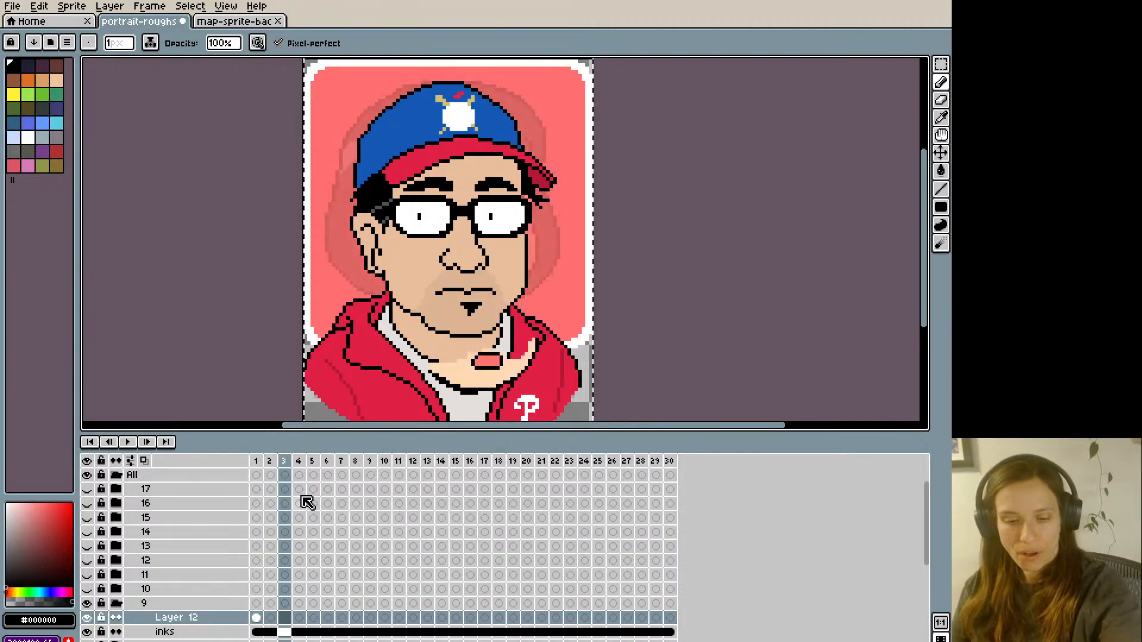
left_click(285, 632)
key("q")
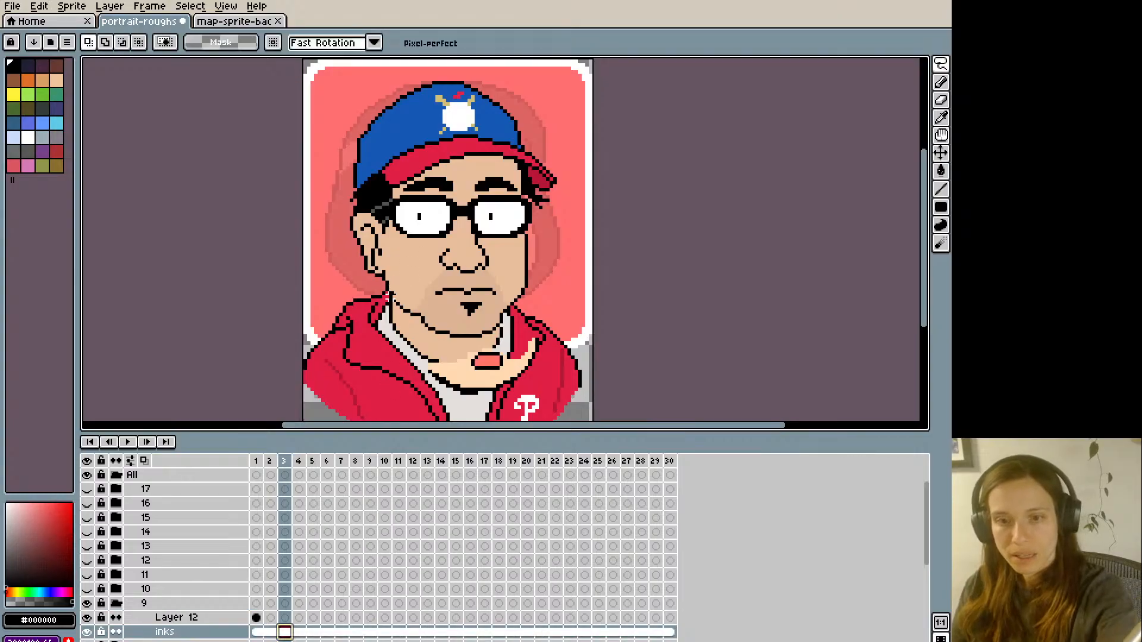
mouse_move(515, 264)
left_mouse_down()
mouse_move(531, 281)
mouse_move(496, 331)
mouse_move(438, 340)
mouse_move(389, 292)
mouse_move(391, 280)
mouse_move(423, 297)
mouse_move(451, 277)
mouse_move(510, 284)
left_mouse_up()
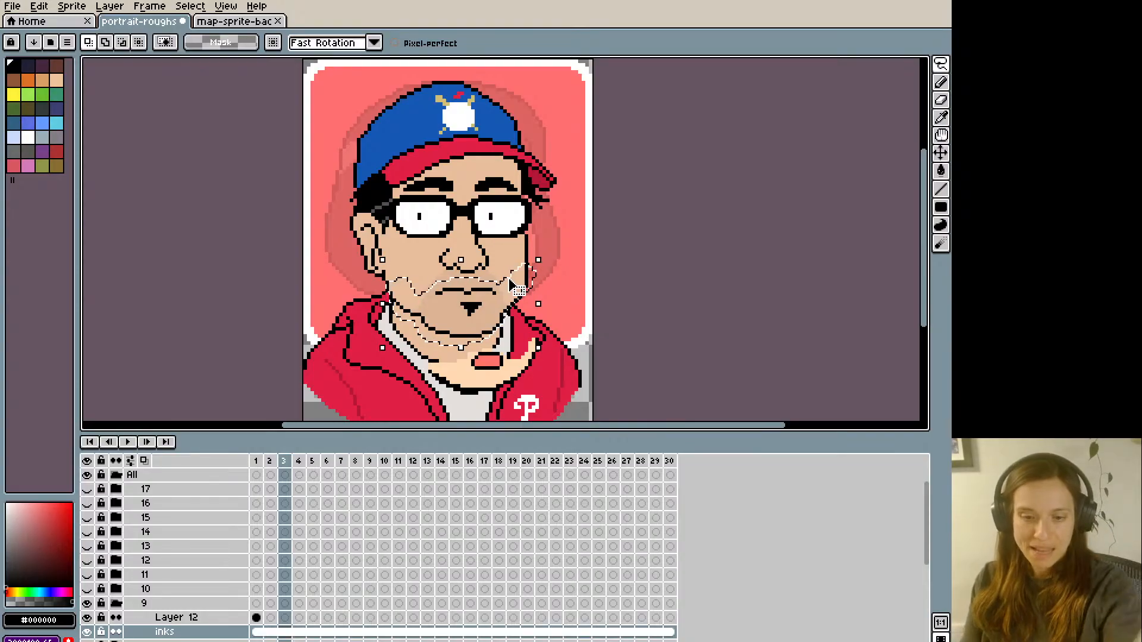
left_click(284, 619)
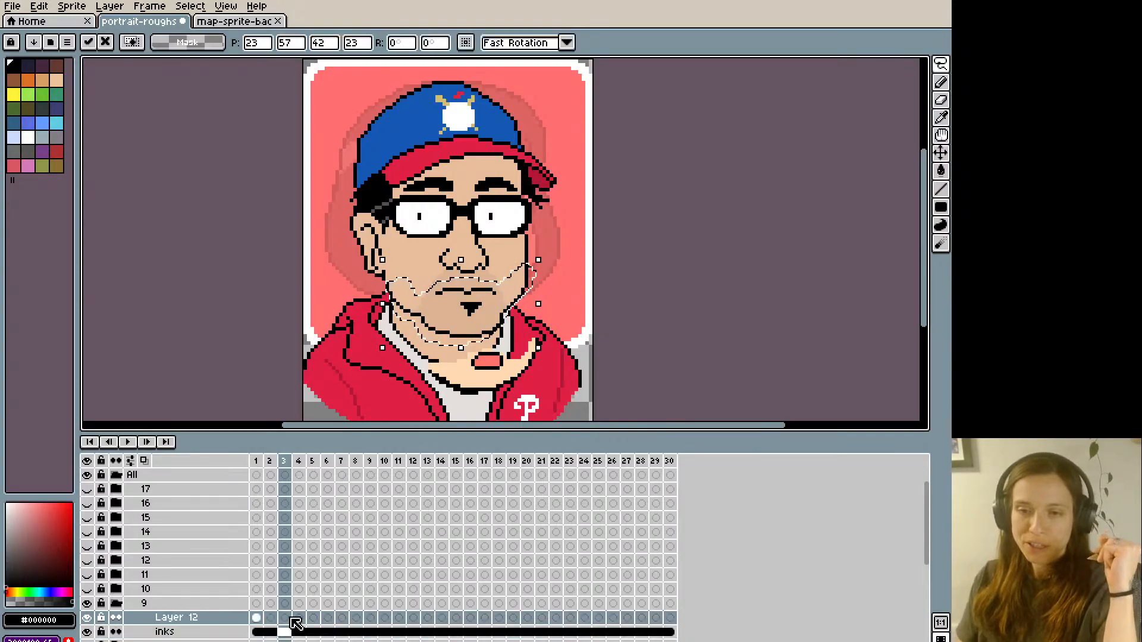
key("Return")
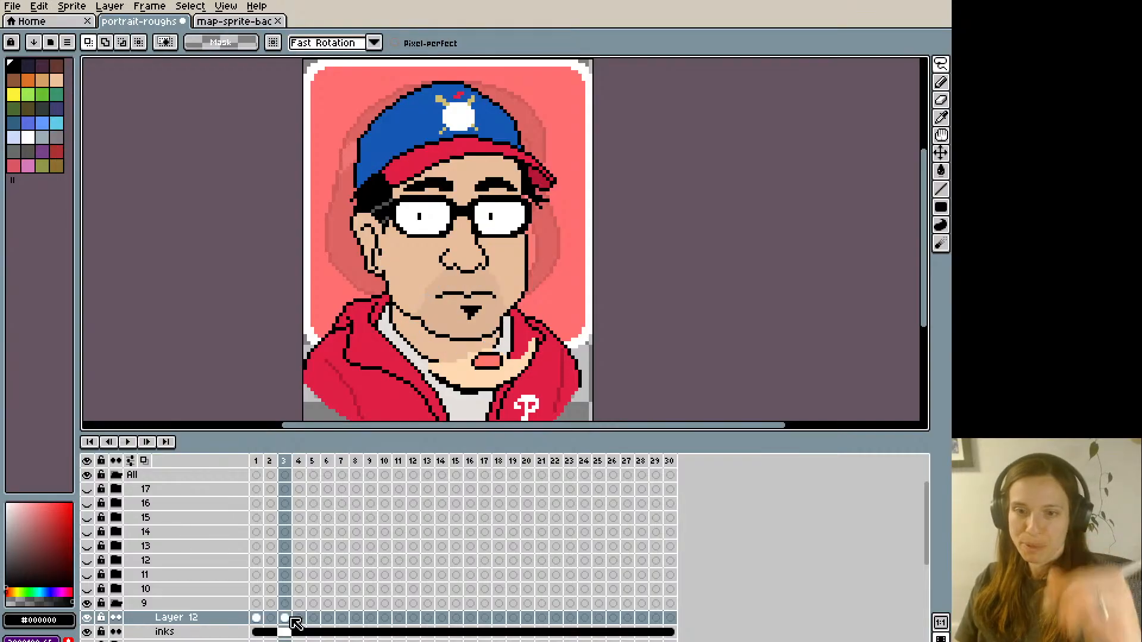
- Flip back and forth between frames 2 and 3 to examine the jaw movement
key("Left")
key("Right")
key("Left")
key("Right")
key("Left")
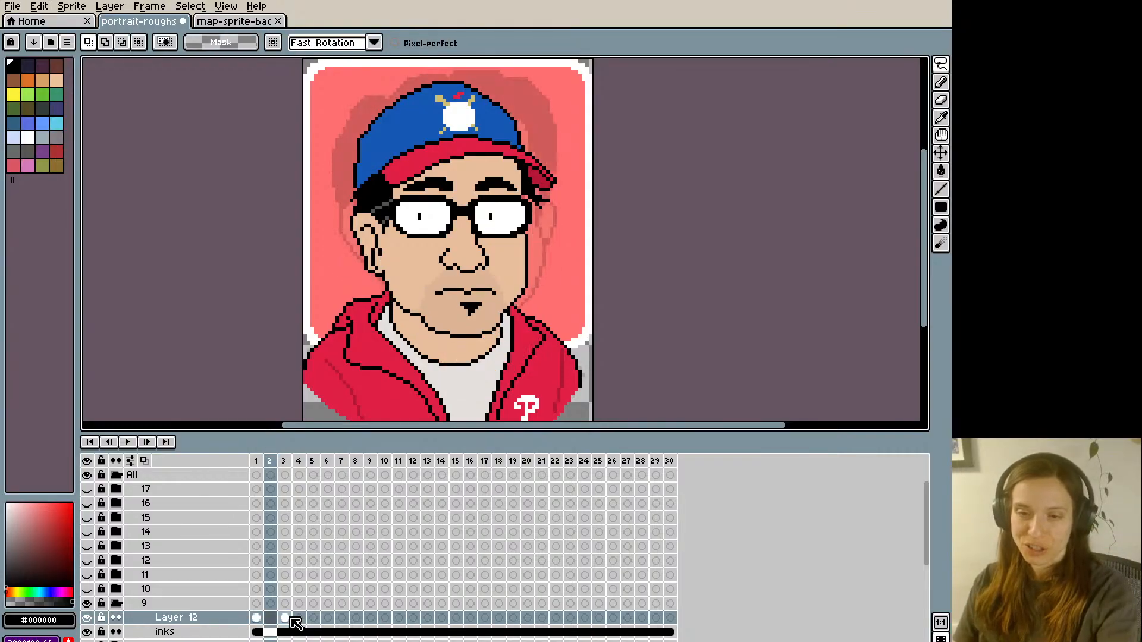
key("Right")
key("Left")
key("Right")
key("Left")
key("Right")
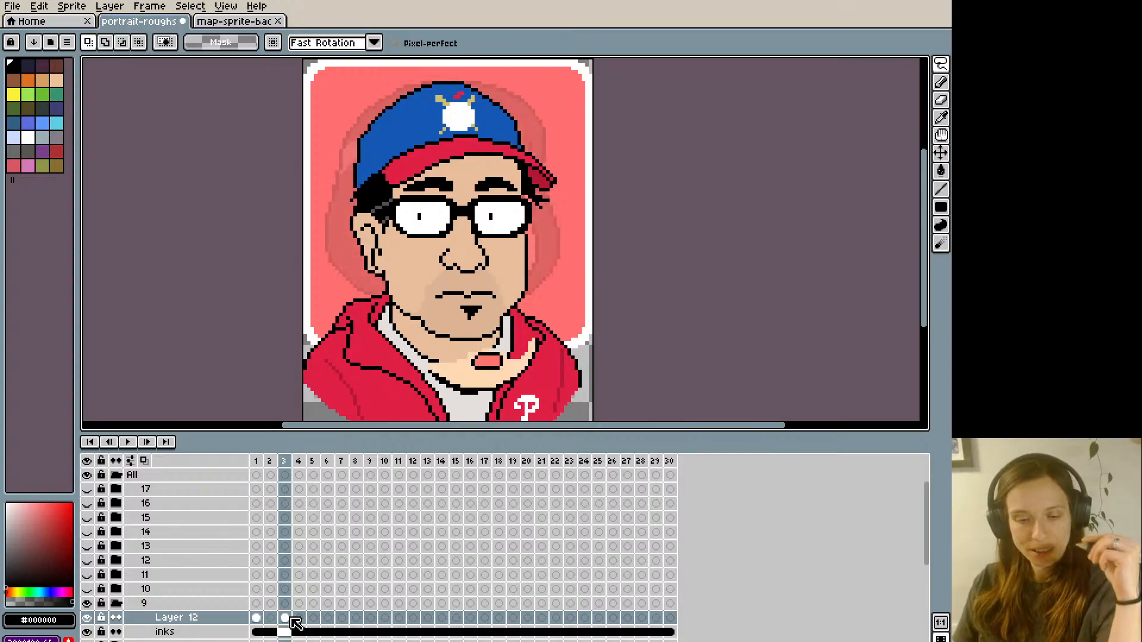
- Move the goatee slightly lower on frame 3 and paint out the stray pixels above it with skin tone #ddb494
key("b")
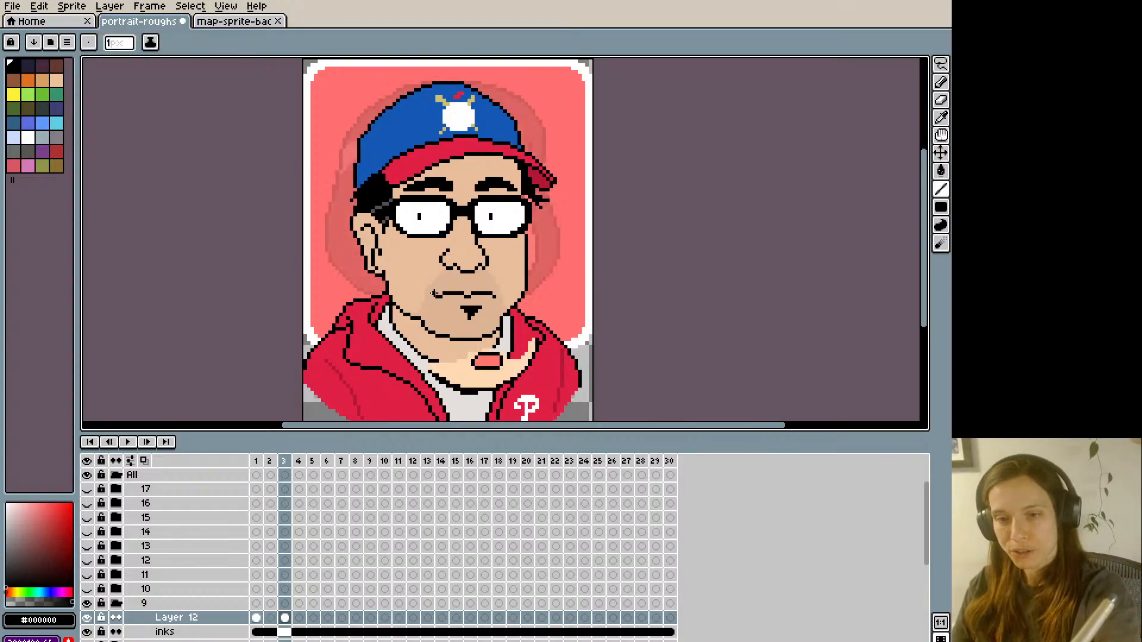
key("m")
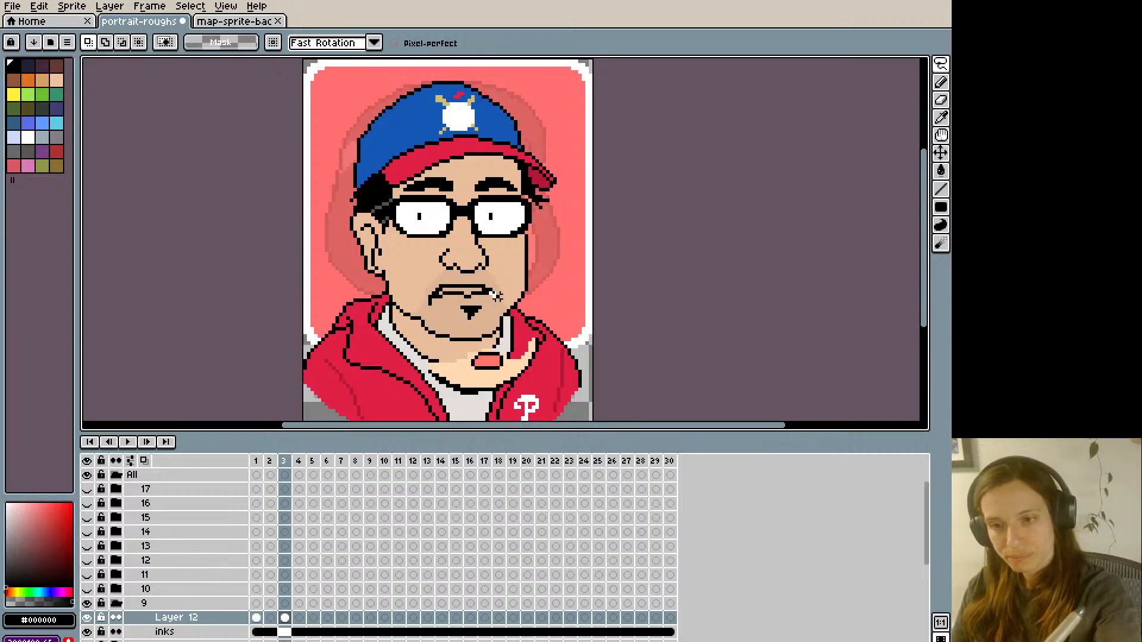
mouse_move(498, 297)
left_mouse_down()
mouse_move(439, 303)
mouse_move(458, 287)
mouse_move(458, 324)
mouse_move(469, 299)
left_mouse_up()
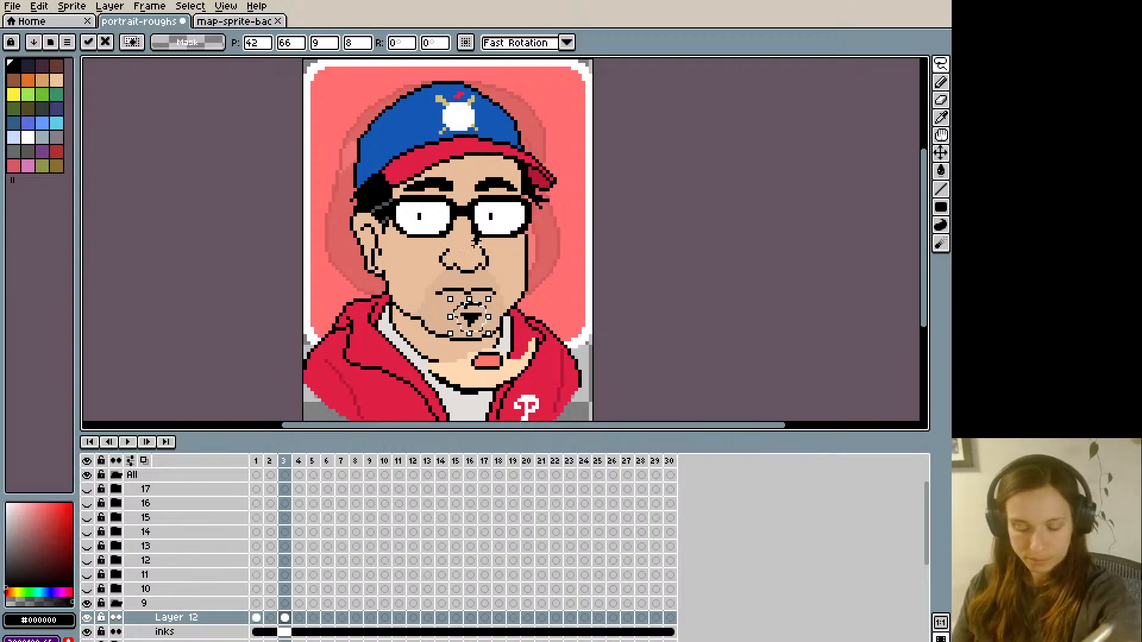
key("Up")
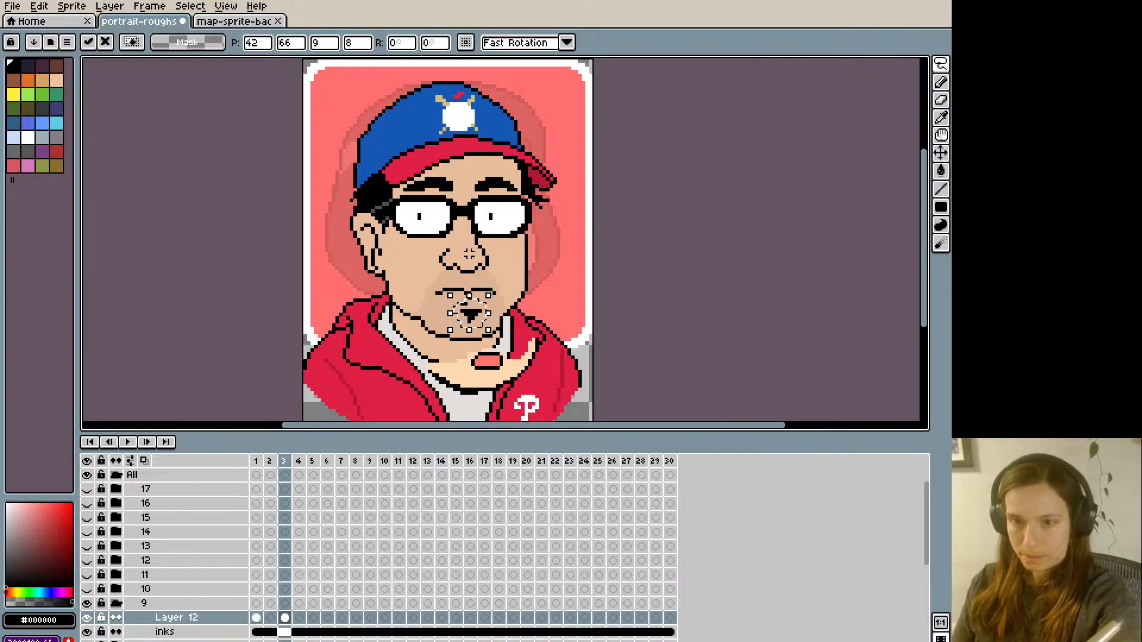
key("ctrl+d")
key("b")
left_click(463, 301, "alt")
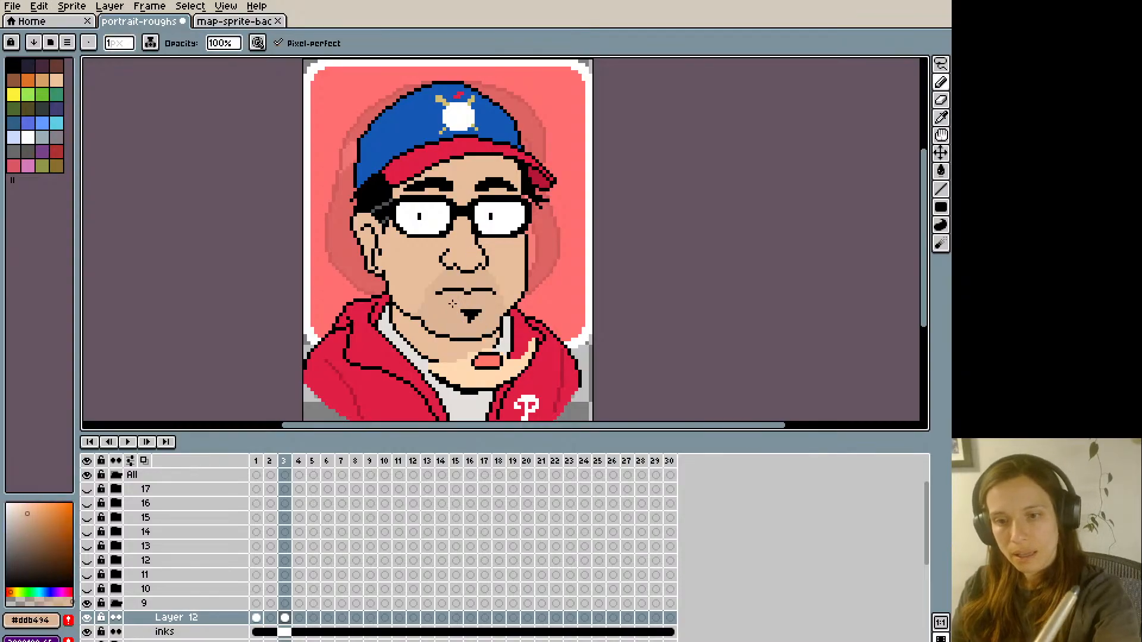
- Draw a black outline of full, rounded lips over the mouth on frame 3 of Layer 12
mouse_move(450, 291)
left_mouse_down()
mouse_move(437, 293)
mouse_move(491, 291)
mouse_move(464, 306)
mouse_move(434, 301)
mouse_move(485, 281)
mouse_move(491, 298)
mouse_move(438, 299)
mouse_move(440, 284)
mouse_move(493, 287)
mouse_move(473, 302)
mouse_move(439, 300)
left_mouse_up()
left_click(473, 264, "alt")
key("ctrl+z")
key("ctrl+z")
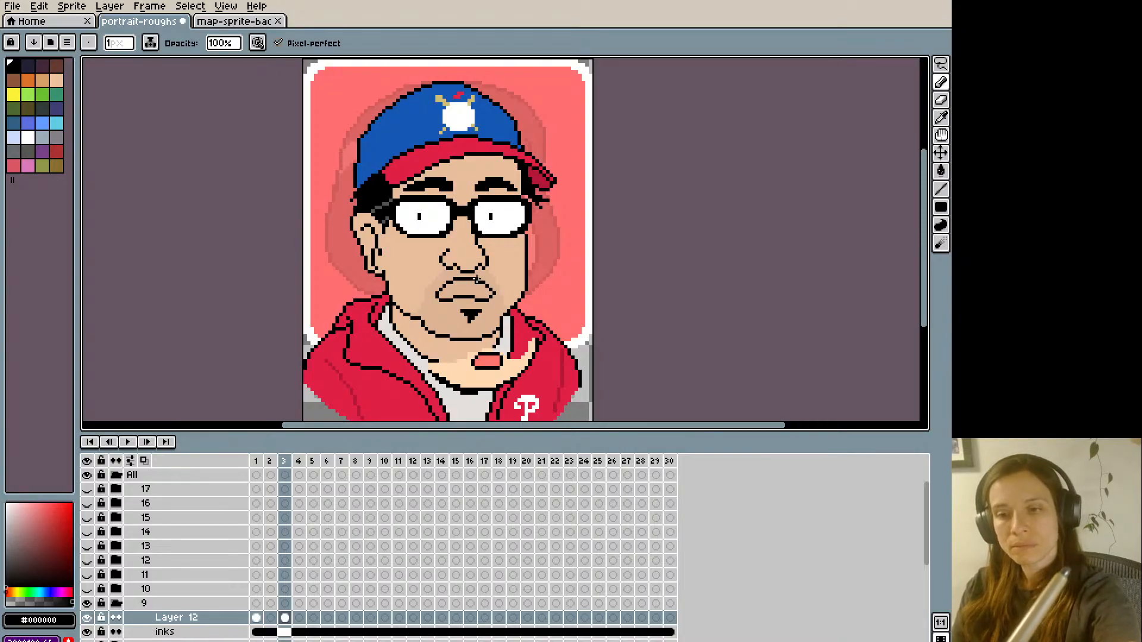
- Fill the outlined lips on frame 3 of Layer 12 with pink #ff746c sampled from the lips reference
key("i")
left_click(487, 359)
key("g")
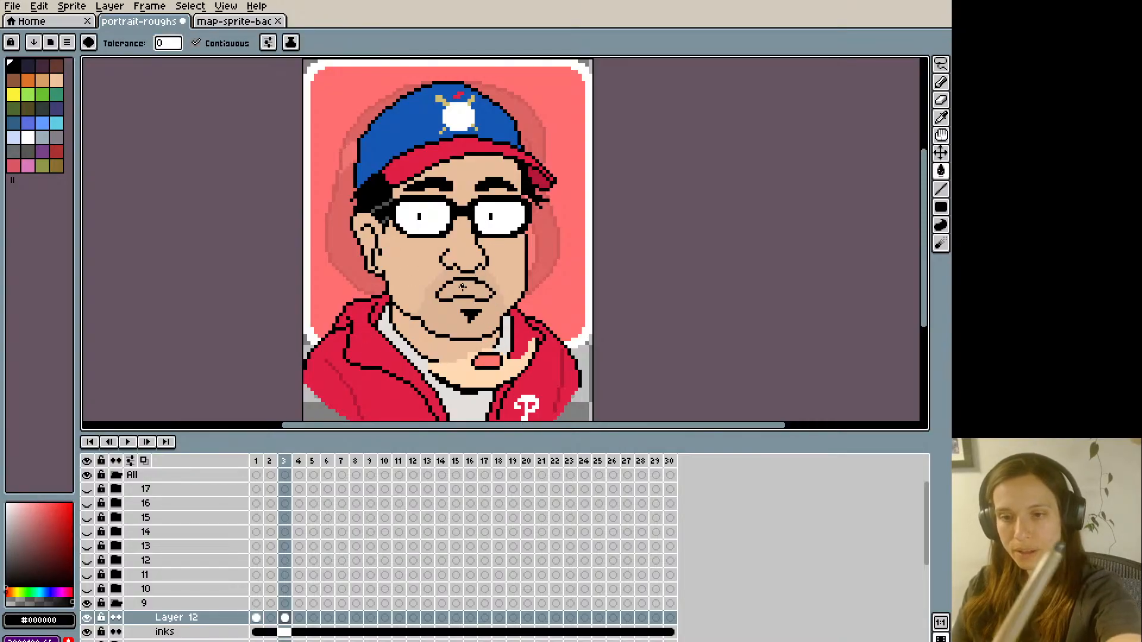
left_click(463, 287)
key("ctrl+z")
left_click(488, 361, "alt")
left_click(456, 288)
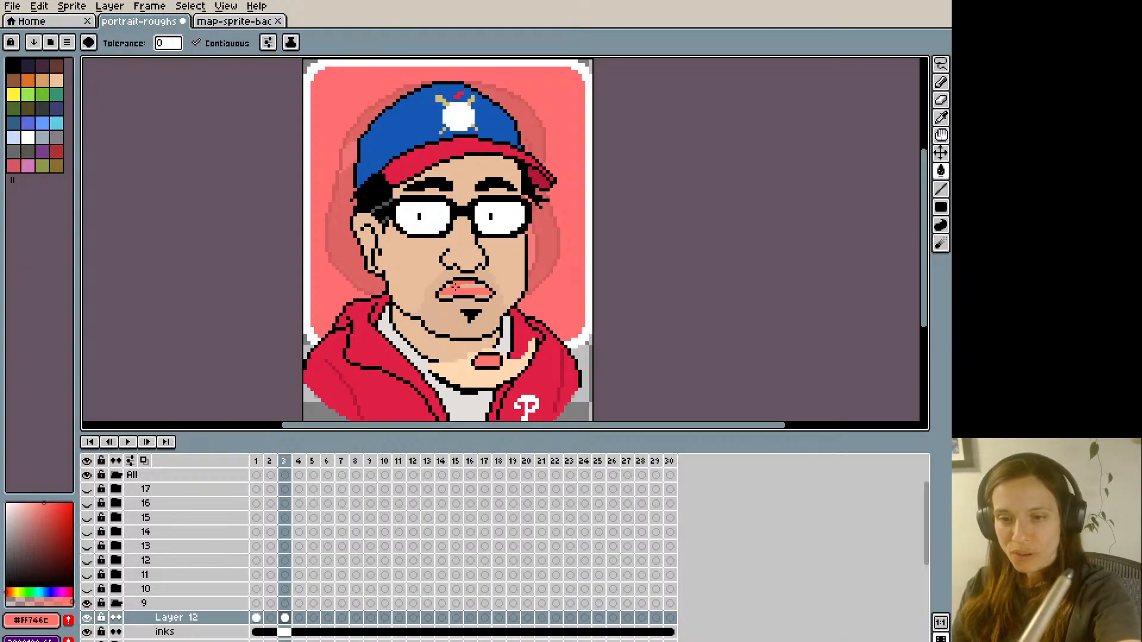
left_click(468, 286)
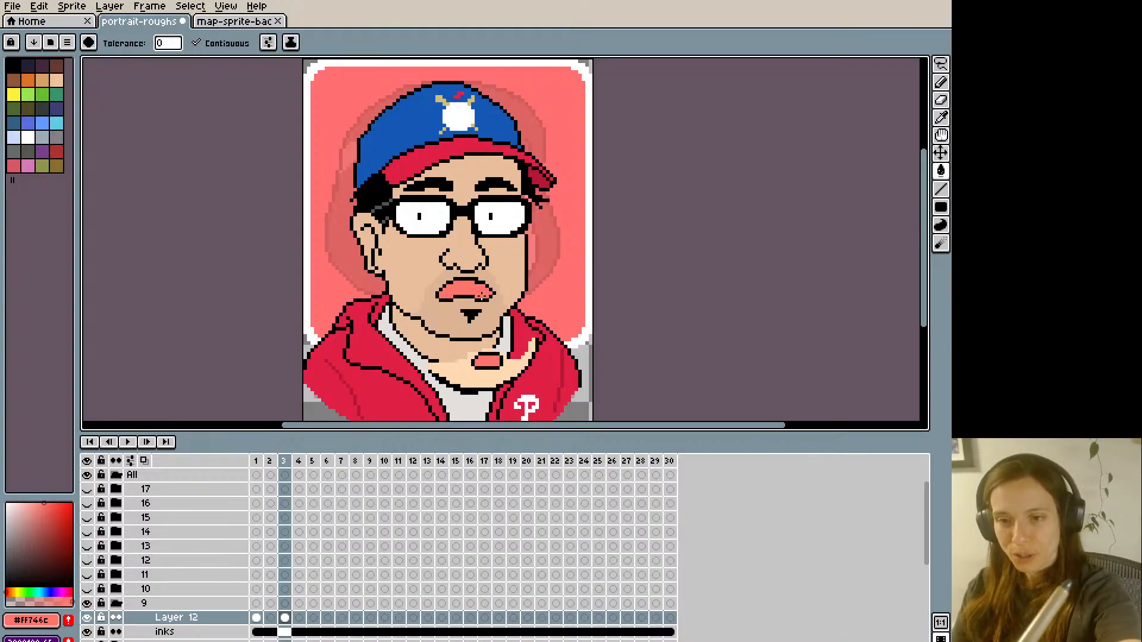
- Round off both lip corners on frame 3 using black, skin tone #ddb494 and lip pink #ff746c pixels
key("b")
left_click(486, 277, "alt")
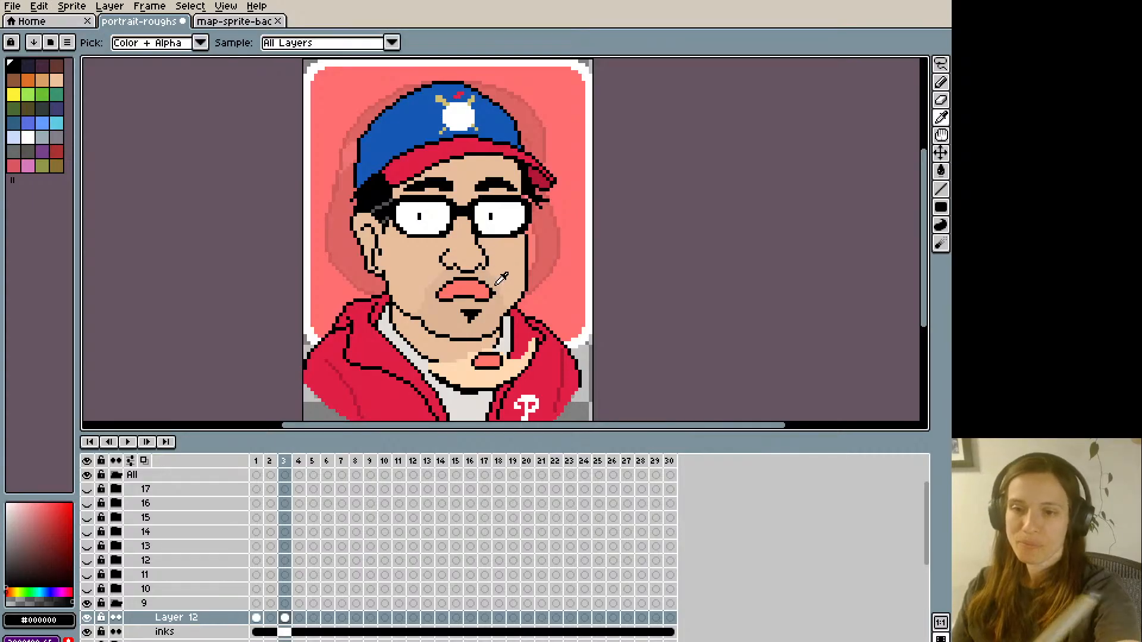
left_click(500, 281, "alt")
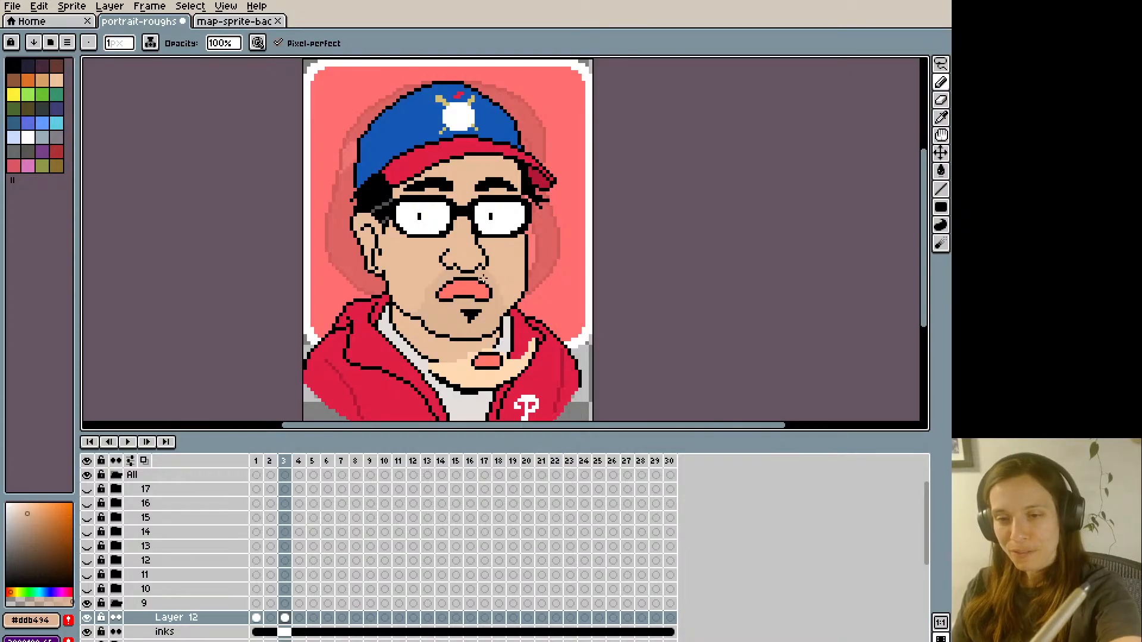
left_click(484, 277, "alt")
left_click(489, 295, "alt")
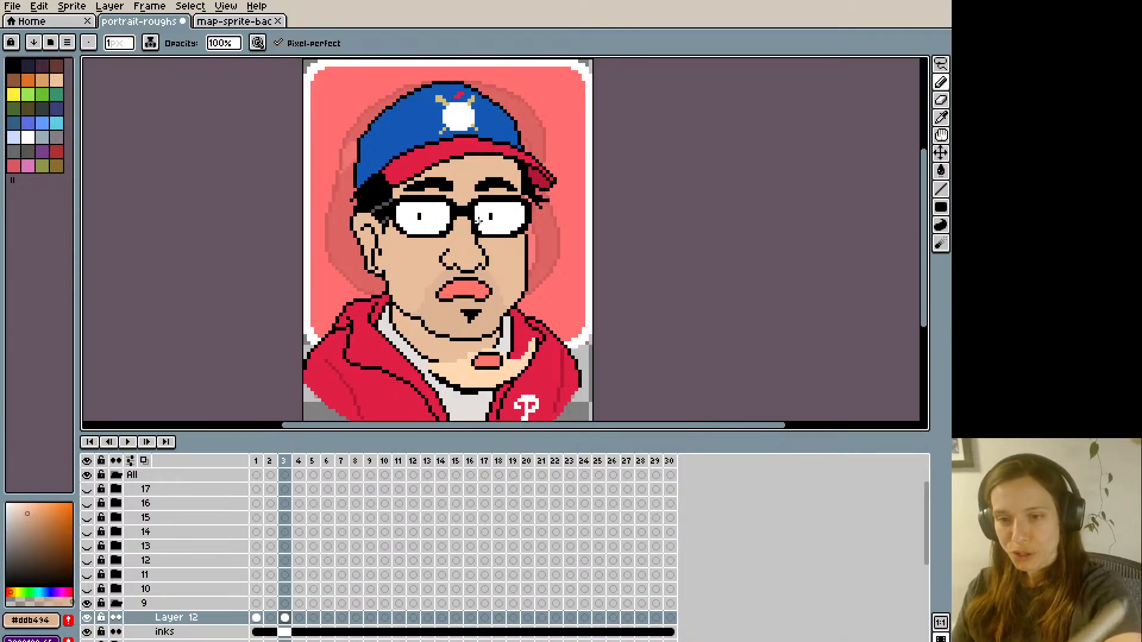
key("alt")
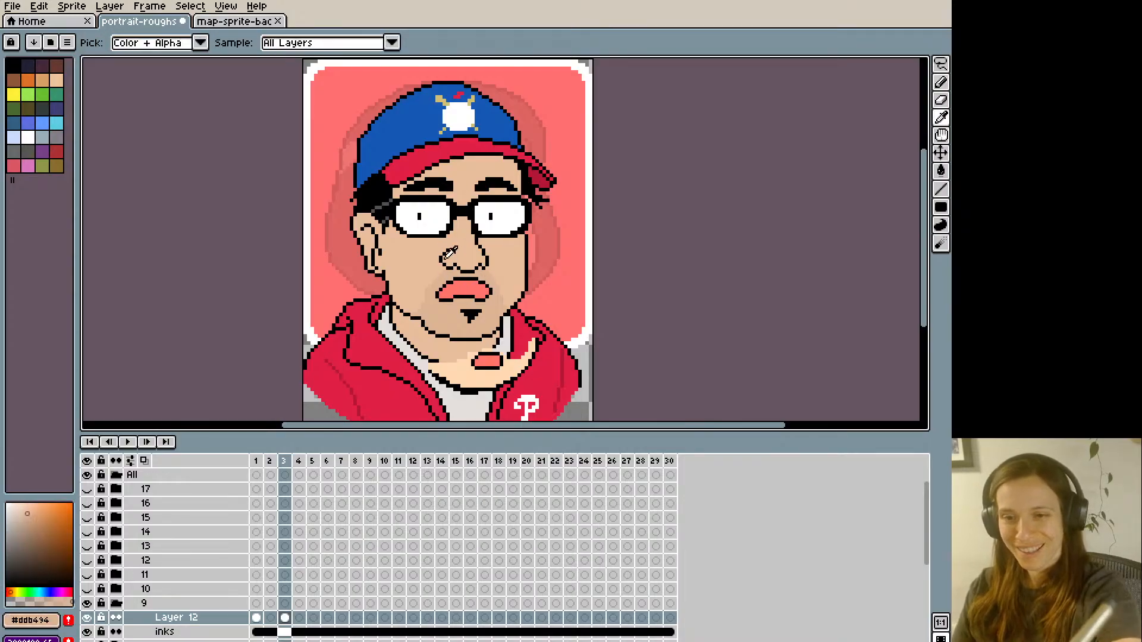
left_click(439, 291, "alt")
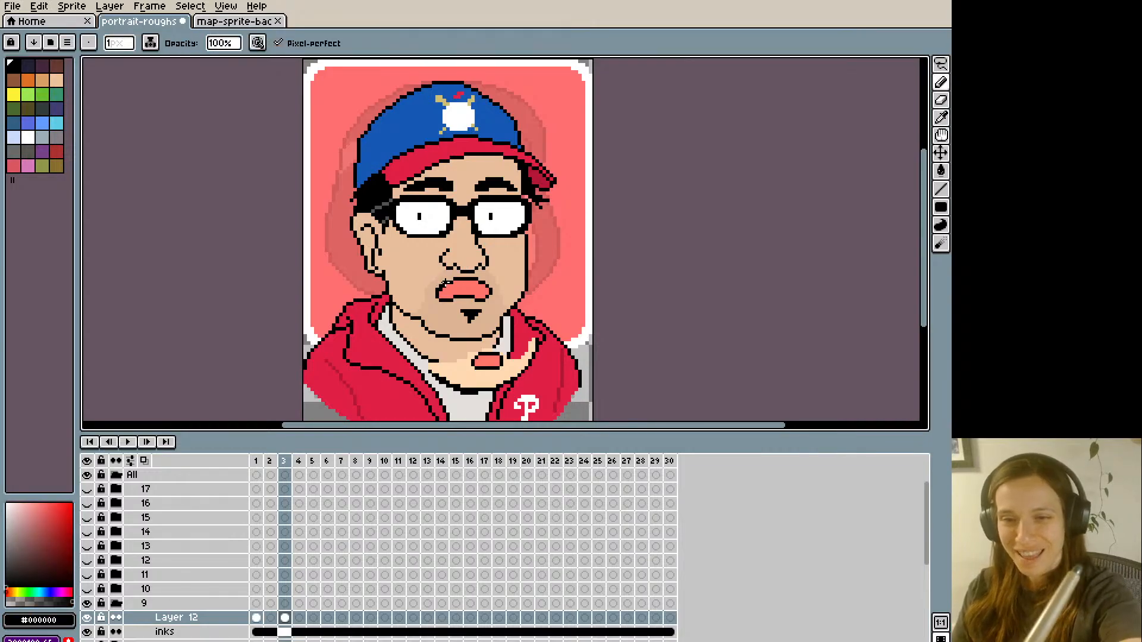
left_click(440, 285, "alt")
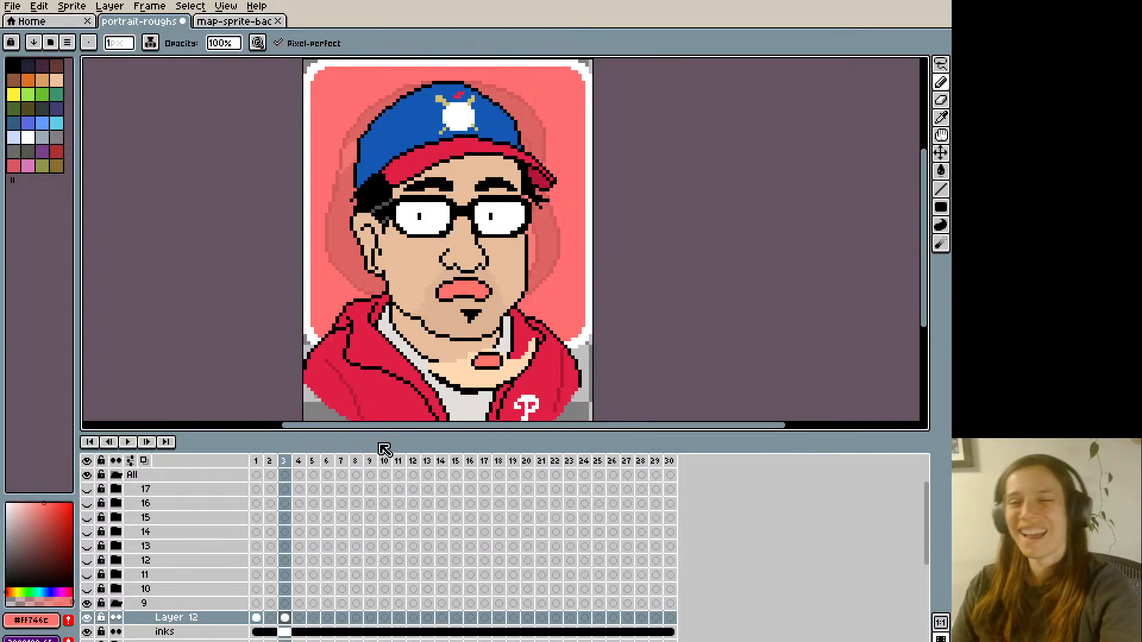
- Lasso the right part of the lips on frame 3, shift it slightly right, and patch the seam with black and pink
key("m")
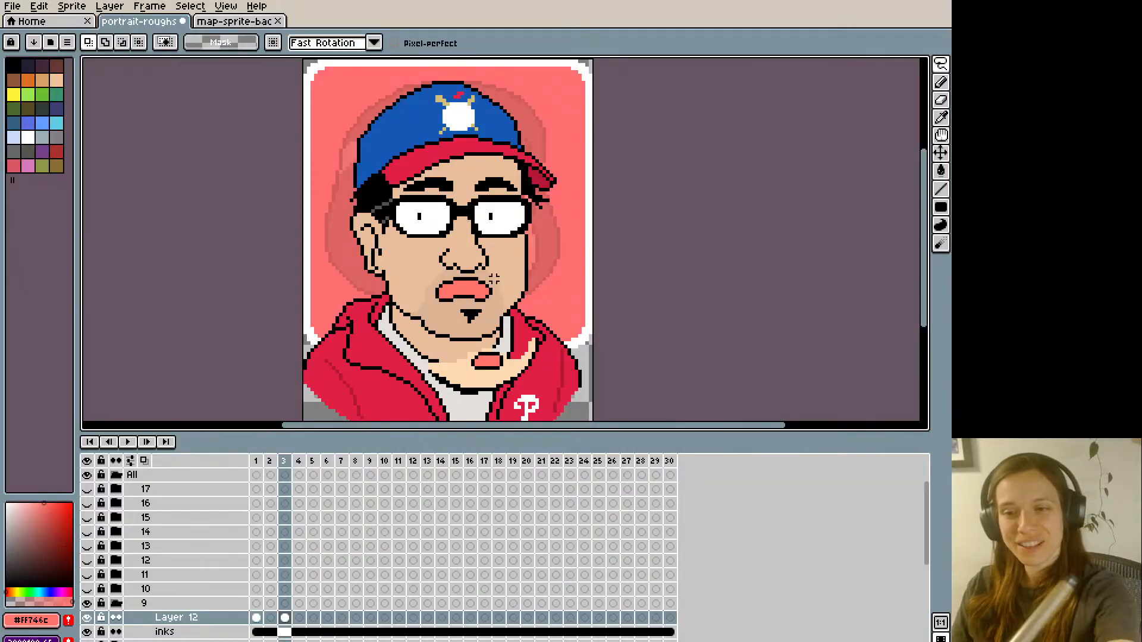
mouse_move(469, 300)
left_mouse_down()
mouse_move(483, 282)
mouse_move(493, 295)
mouse_move(476, 279)
mouse_move(481, 263)
mouse_move(495, 303)
left_mouse_up()
key("ctrl+d")
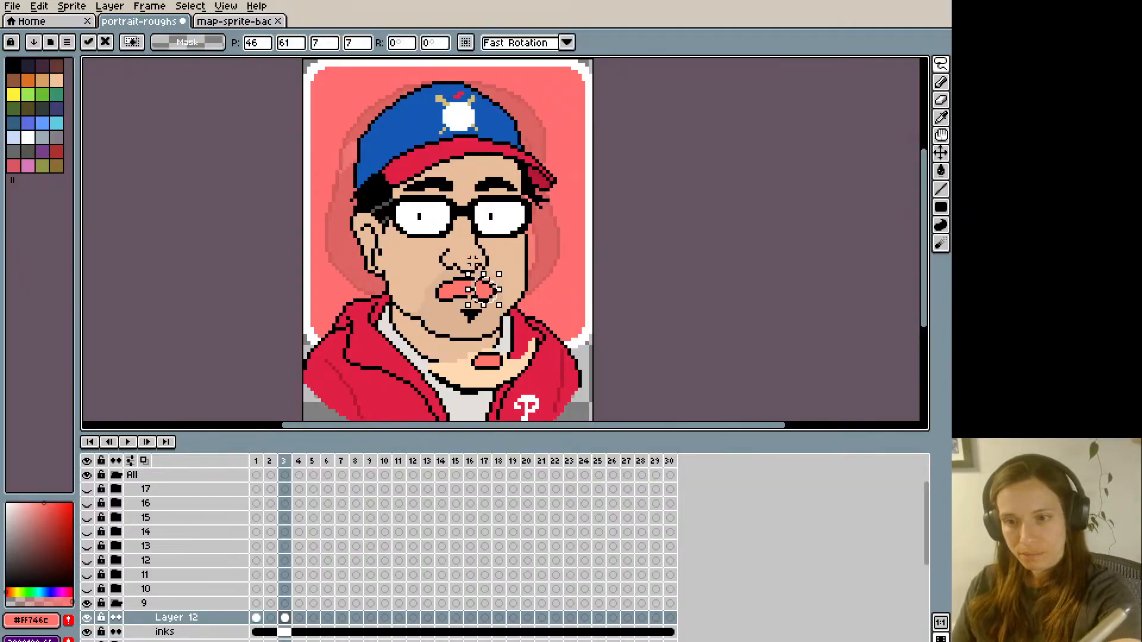
key("ctrl+d")
key("i")
left_click(476, 297)
key("b")
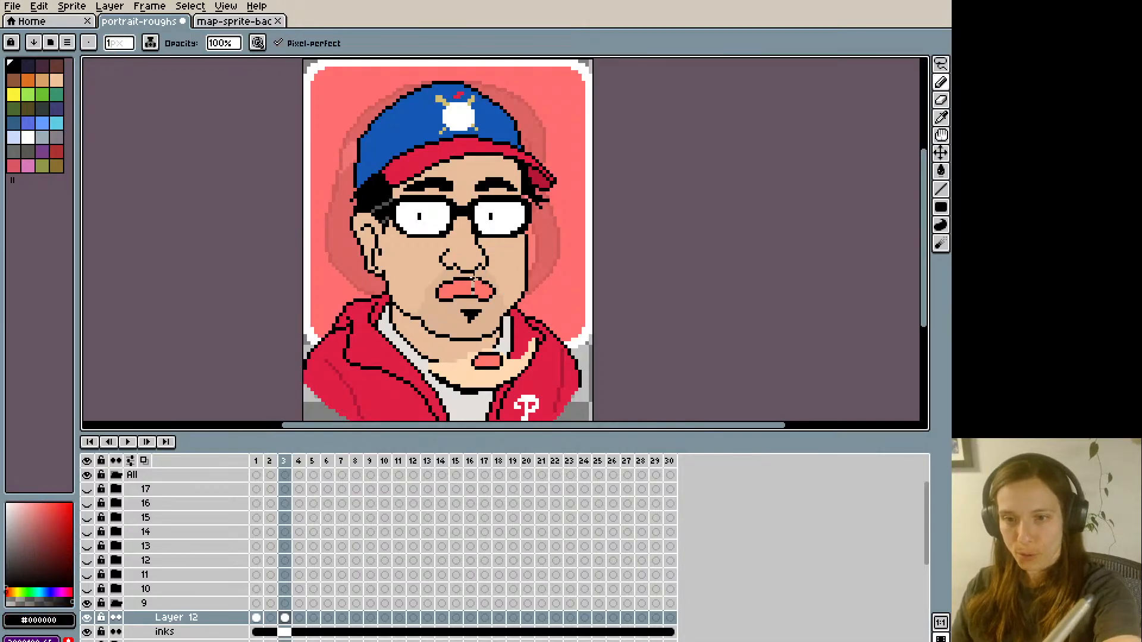
left_click(469, 286, "alt")
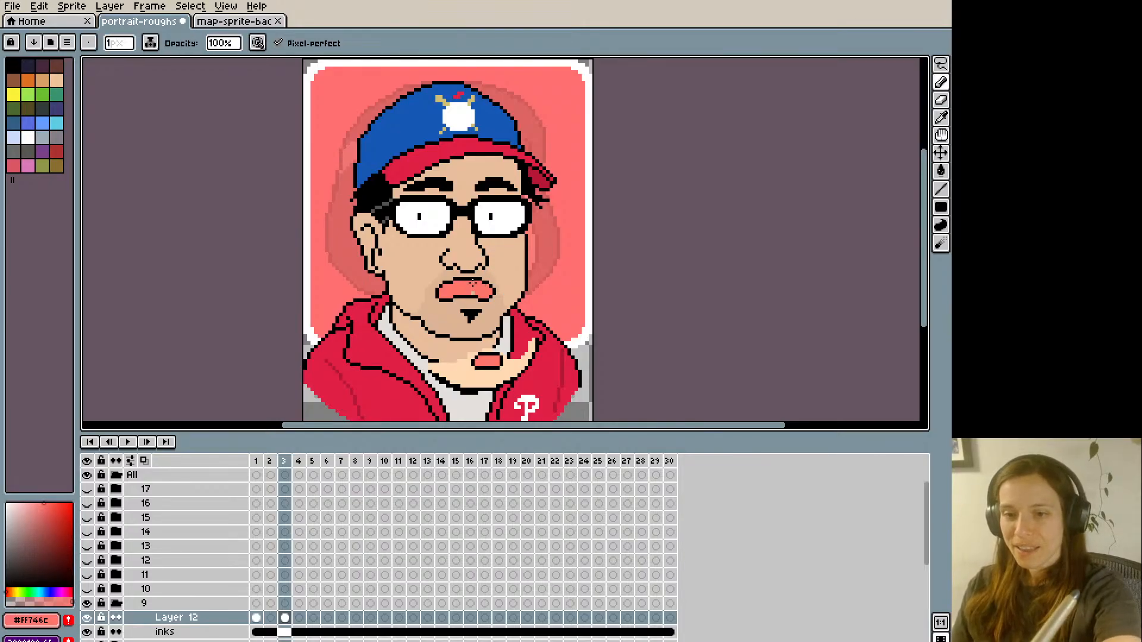
- Flip back and forth between frames 2 and 3 to compare the closed mouth with the full lips
key("Left")
key("Right")
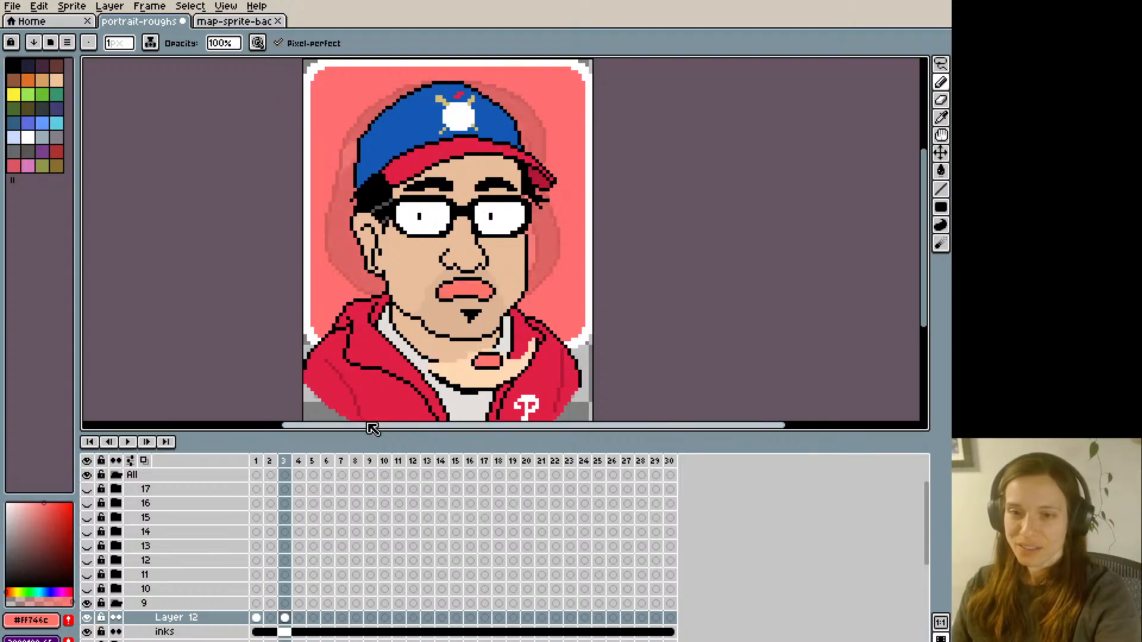
key("Left")
key("Right")
key("Left")
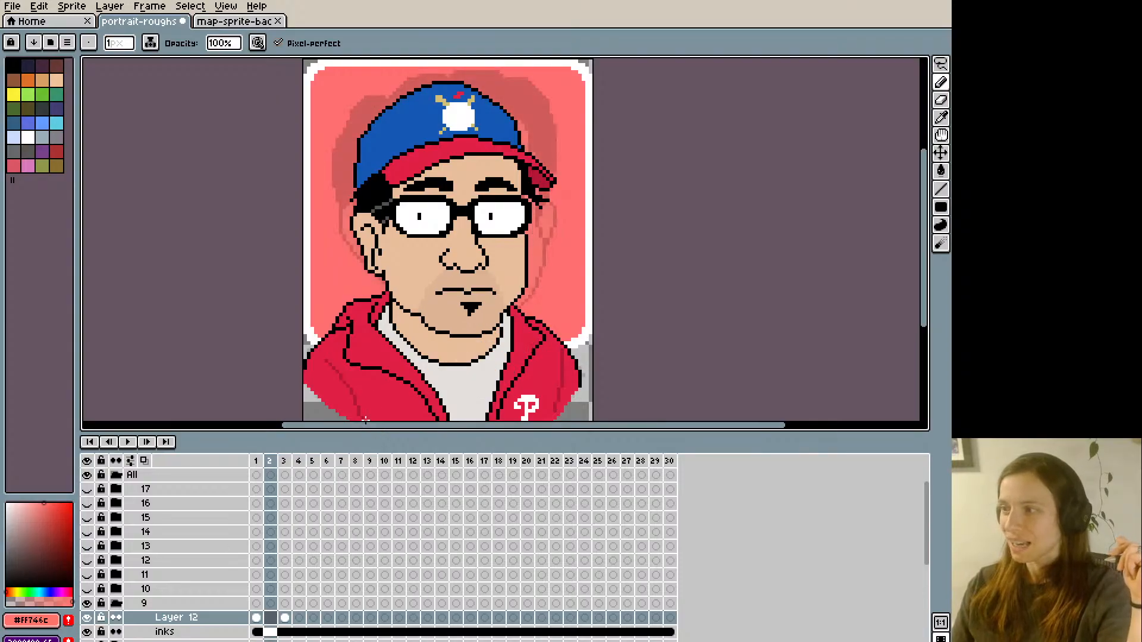
key("Right")
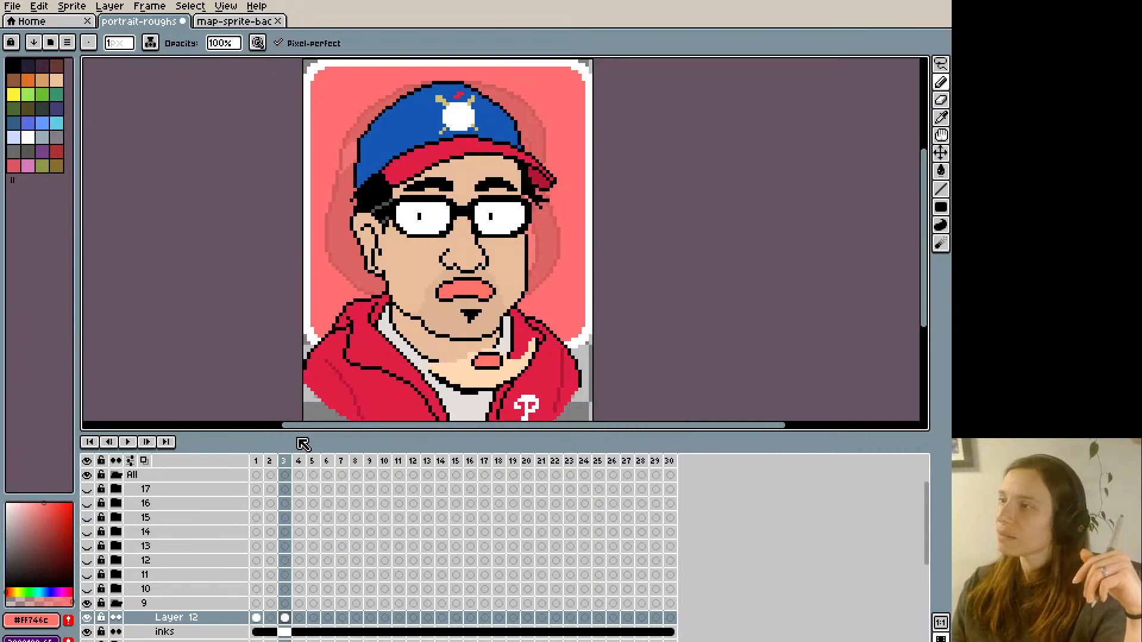
key("Left")
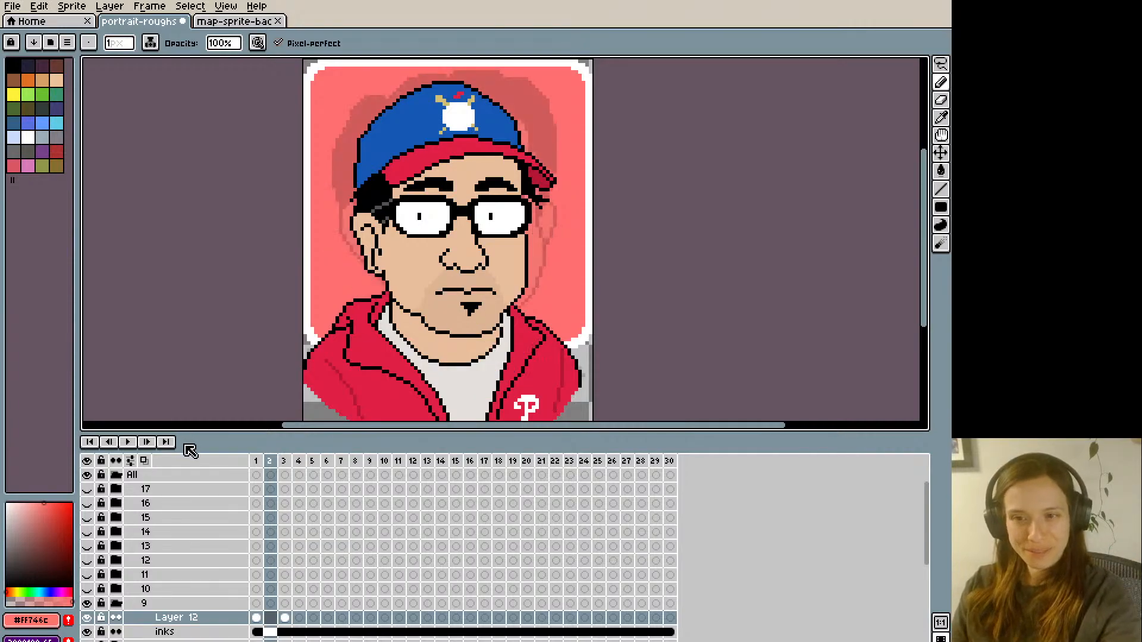
key("Right")
key("Left")
key("Right")
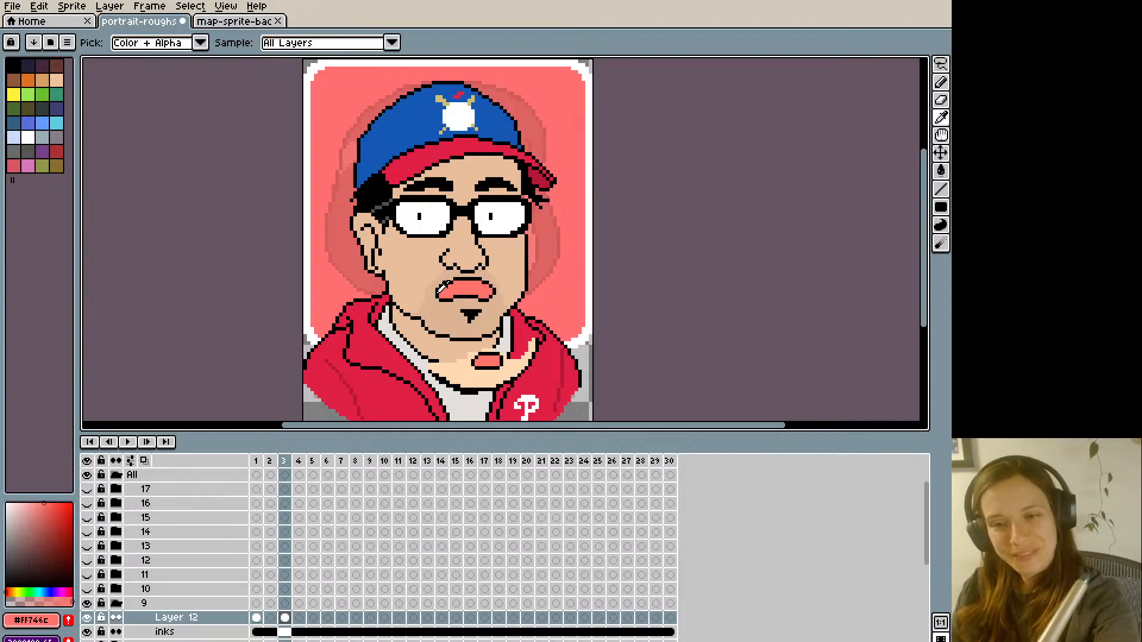
- Widen the left corner of the lips on frame 3 with black outline pixels and a pink #ff746c fill
left_click(434, 293, "alt")
left_click(437, 293, "alt")
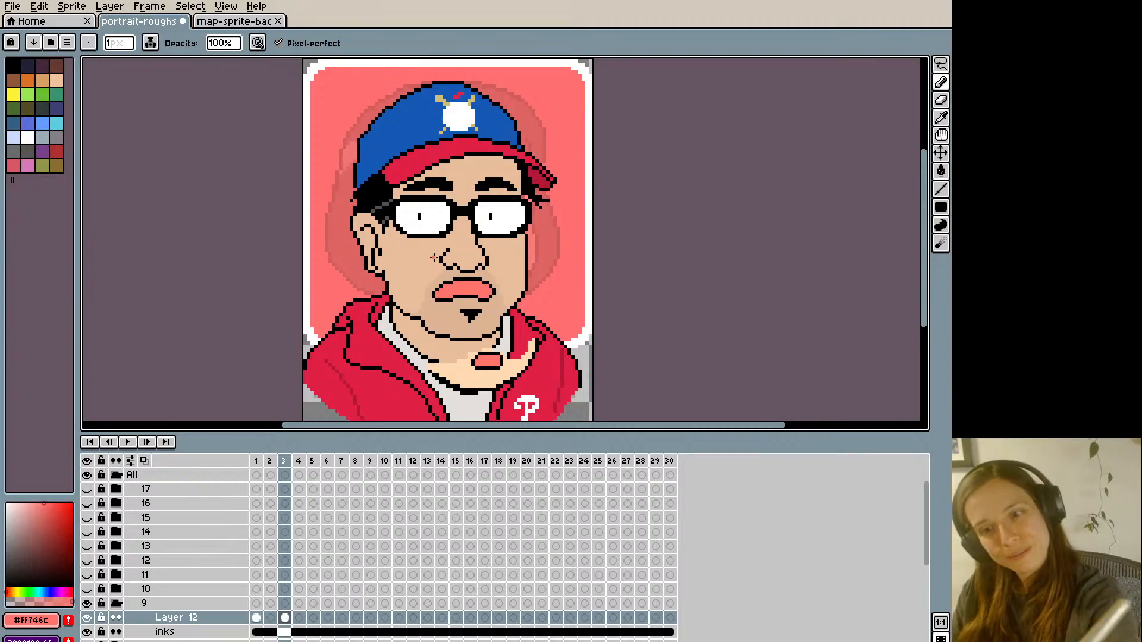
key("Left")
key("Right")
key("Left")
key("Right")
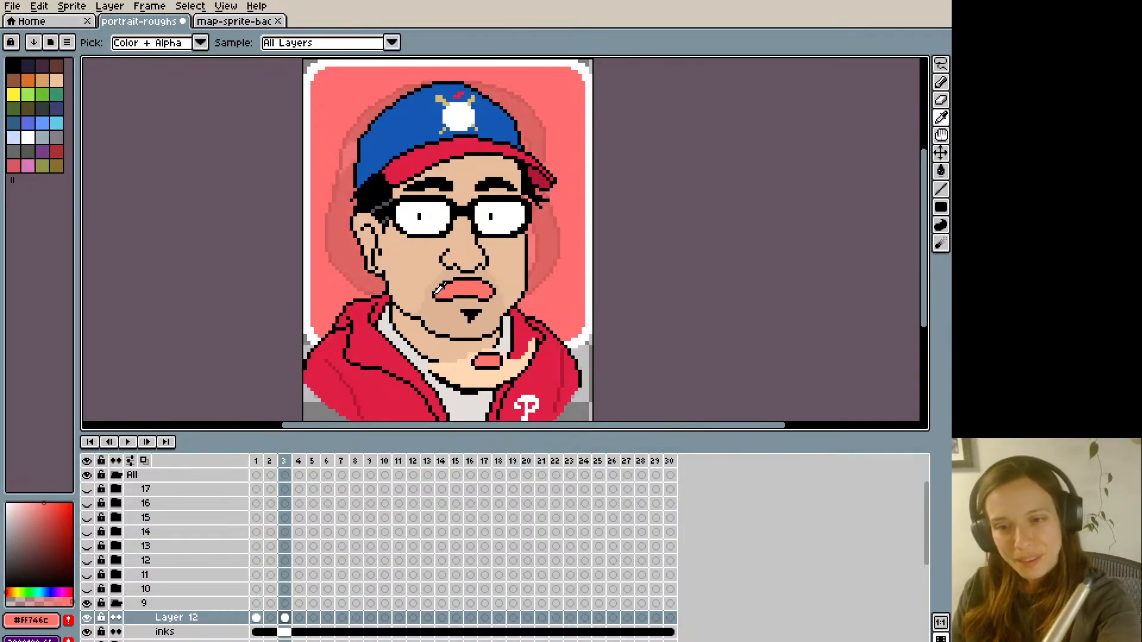
left_click(435, 291, "alt")
left_click(437, 289, "alt")
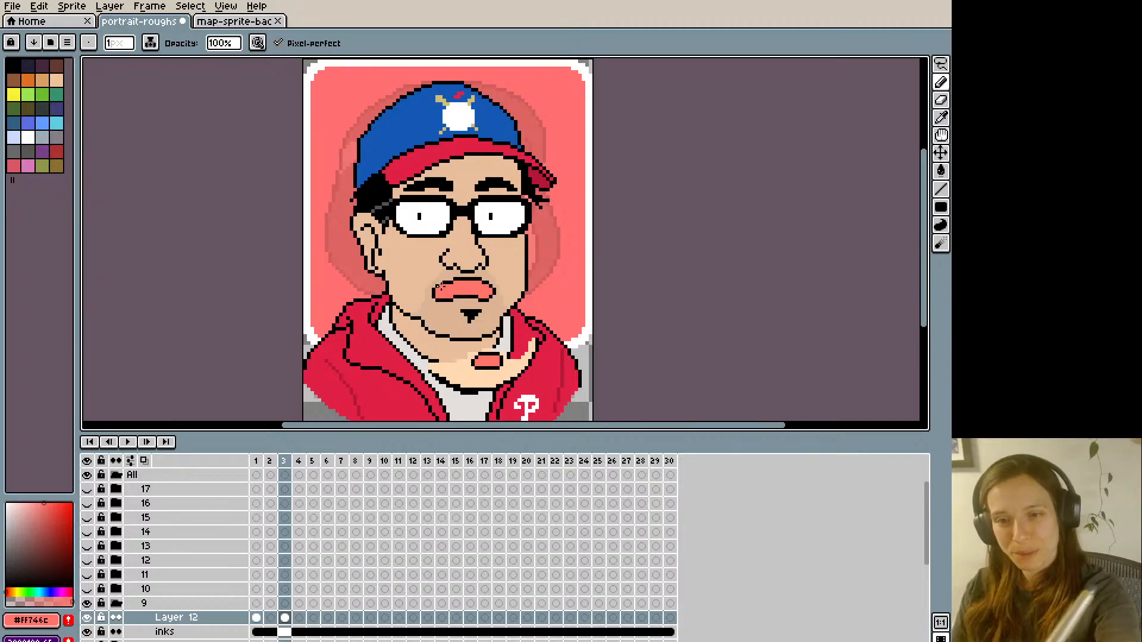
left_click(437, 291, "alt")
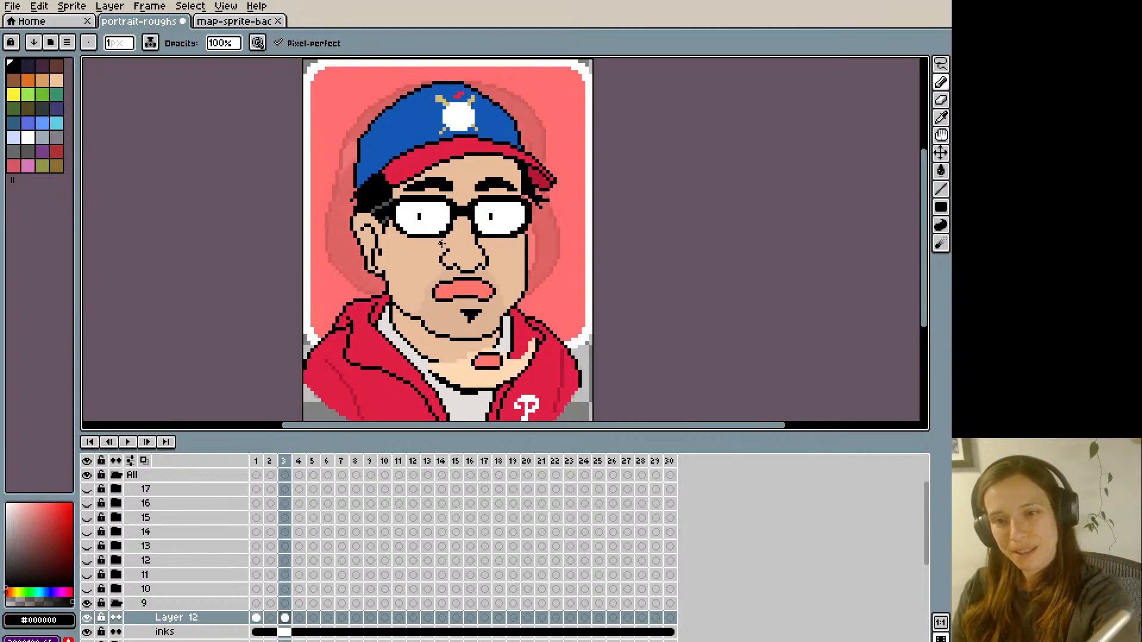
- Compare frames 2 and 3, and move the goatee on frame 3 slightly to the left
key("Left")
key("Right")
key("Left")
key("Right")
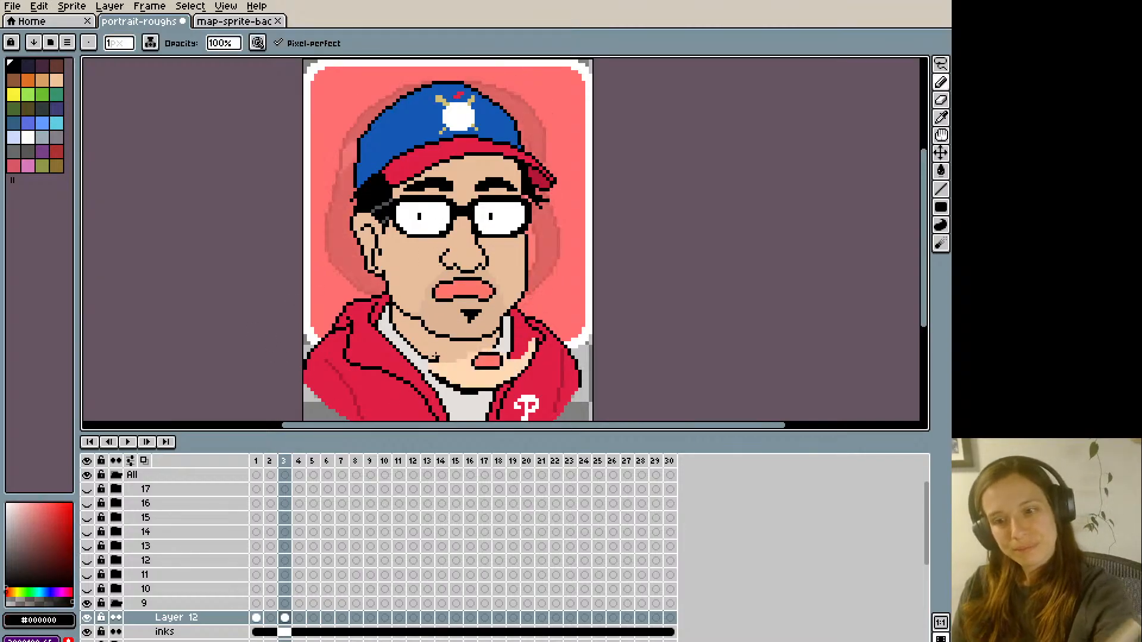
key("m")
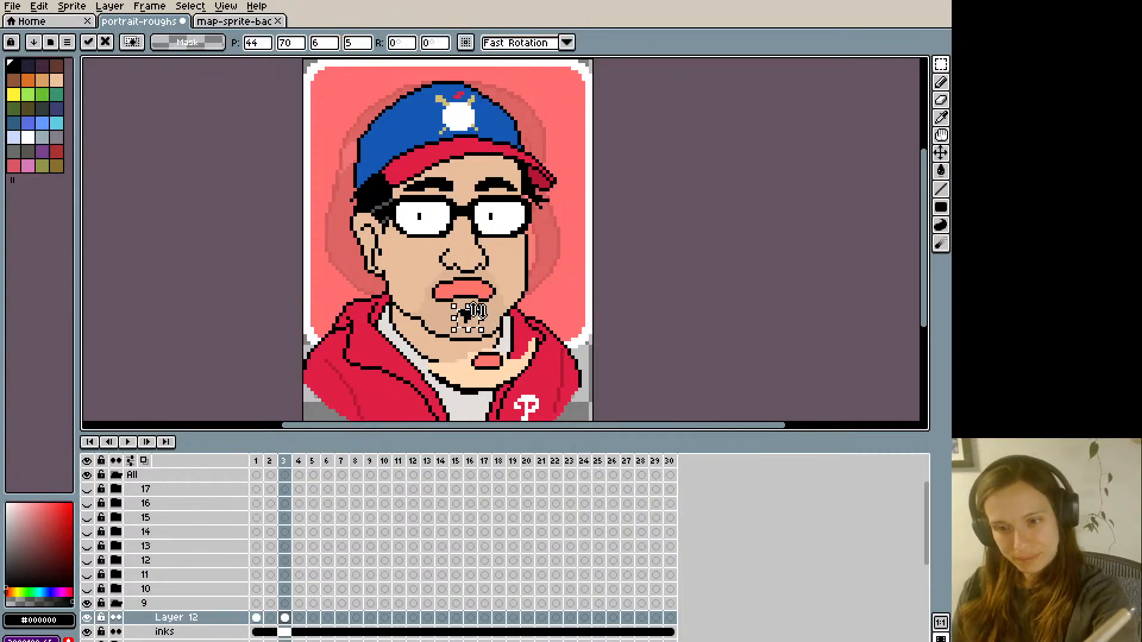
- Flip repeatedly between frames 2 and 3 to examine the lip and goatee movement
key("Left")
key("Right")
key("Left")
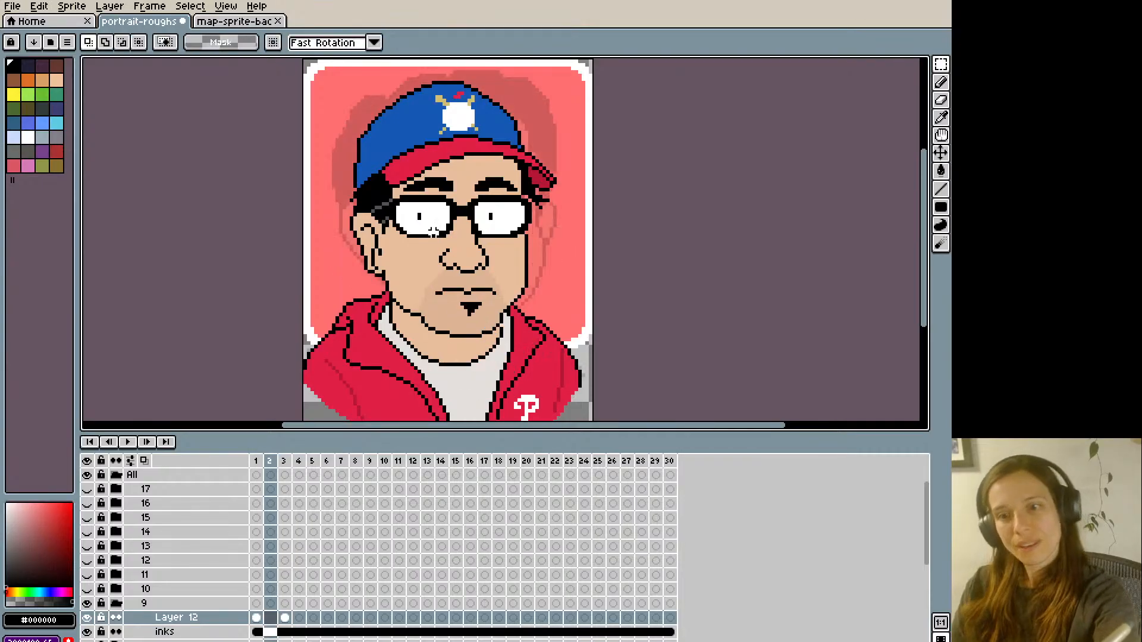
key("Right")
key("Left")
key("Right")
key("Left")
key("Right")
key("Left")
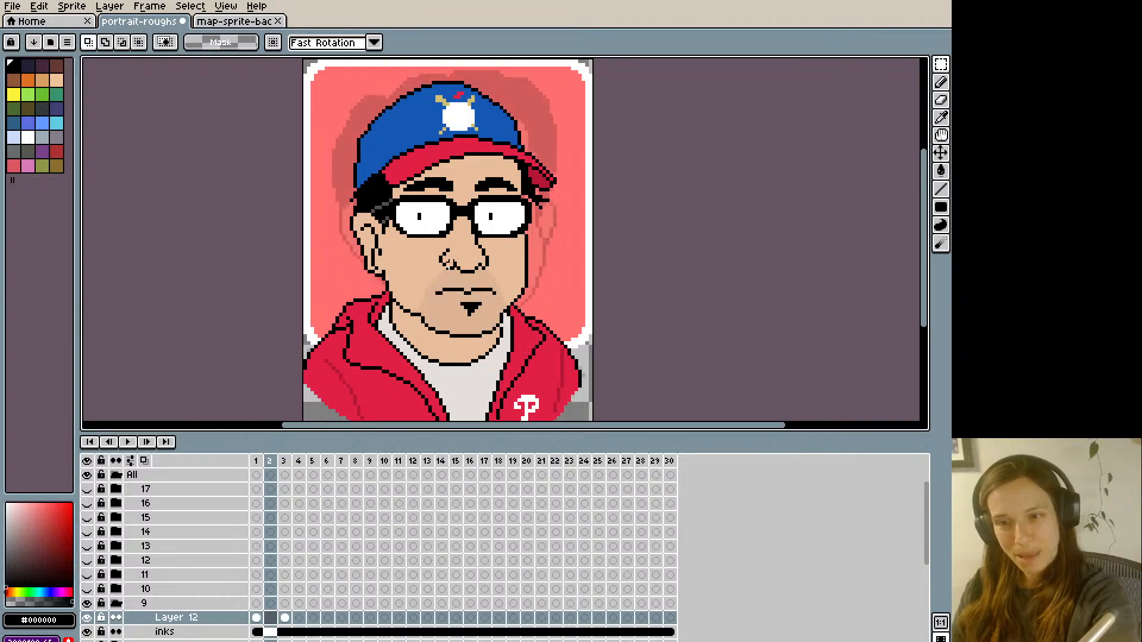
key("Right")
key("Left")
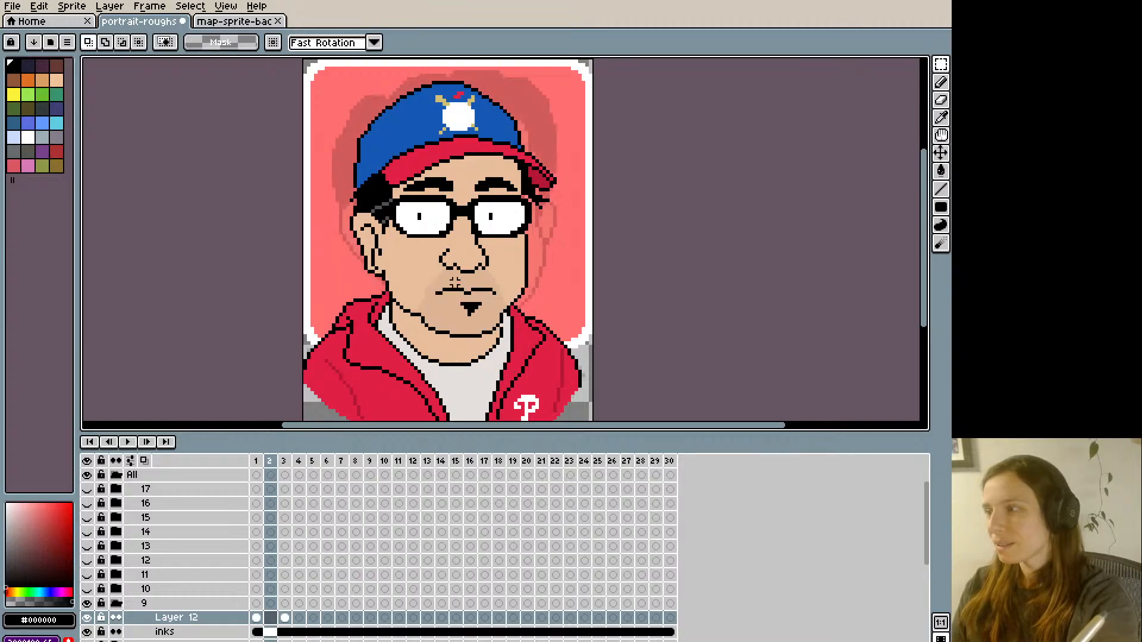
key("Right")
key("Left")
key("Right")
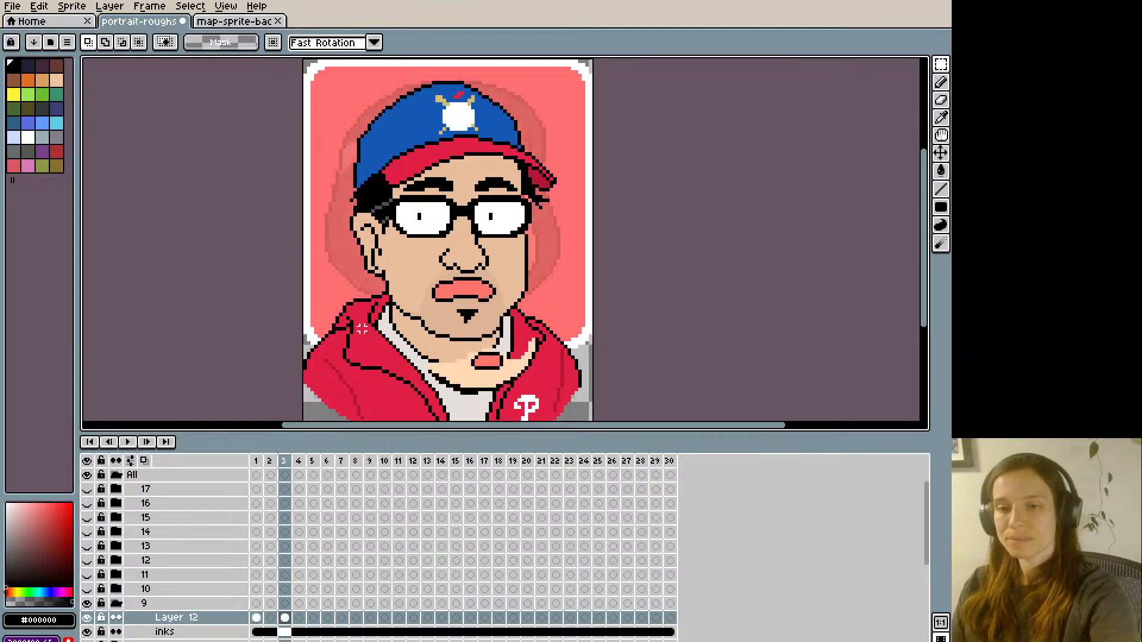
- Paint a horizontal strip of white #ffffff teeth across the mouth on frame 5 of Layer 12
key("Right")
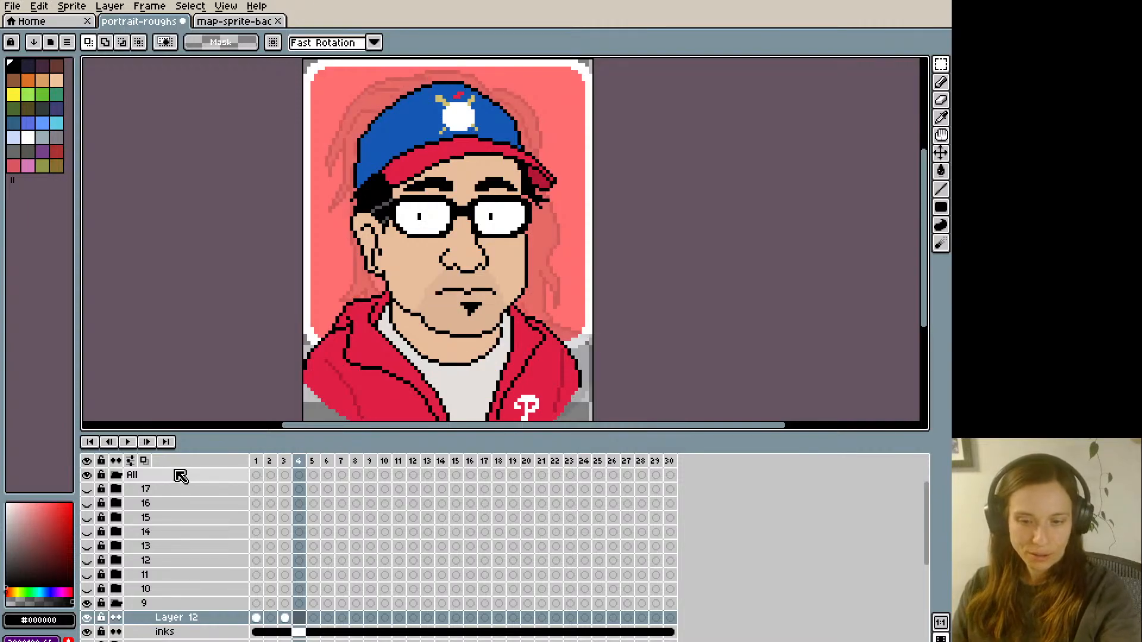
key("Right")
left_click(314, 619)
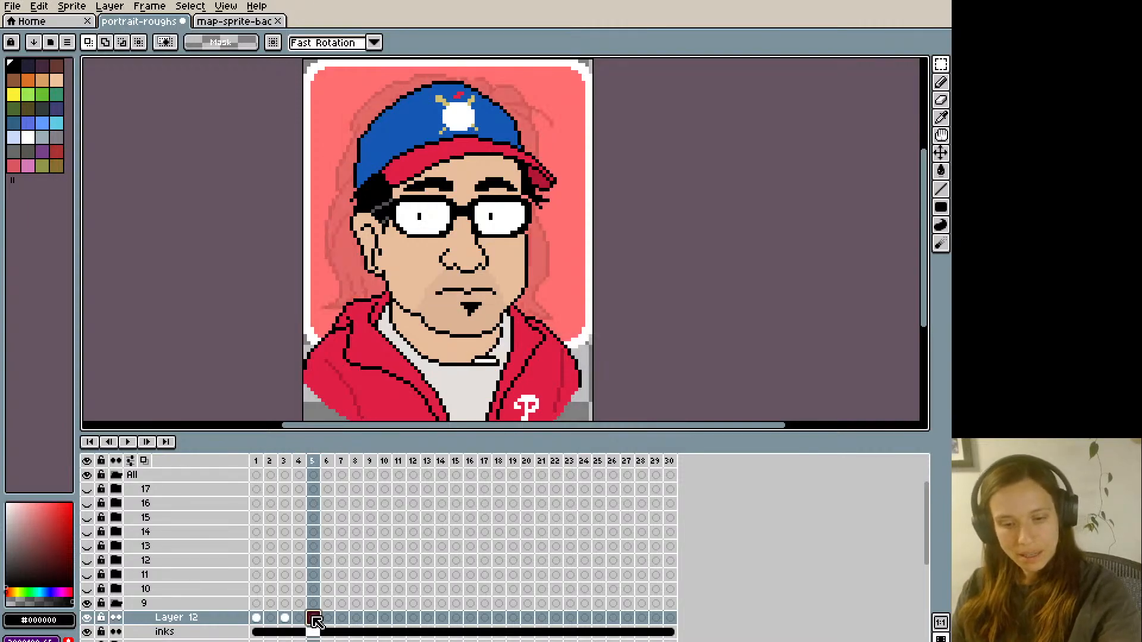
key("i")
key("b")
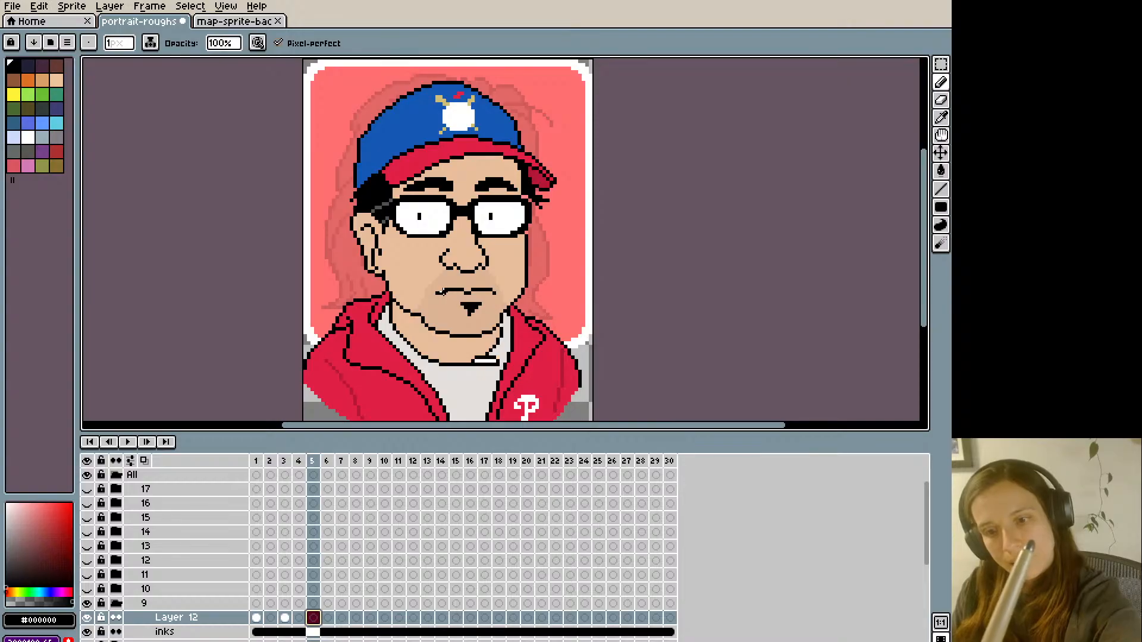
left_click(443, 292)
left_click(495, 218, "alt")
left_click_drag(439, 292, 466, 291)
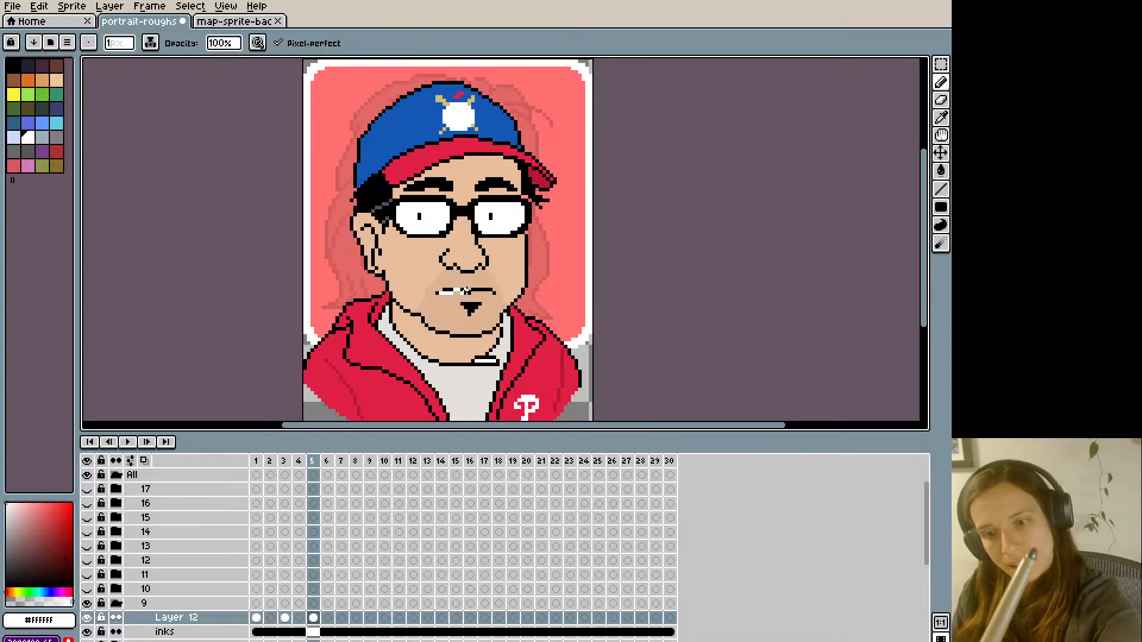
left_click(491, 292, "alt")
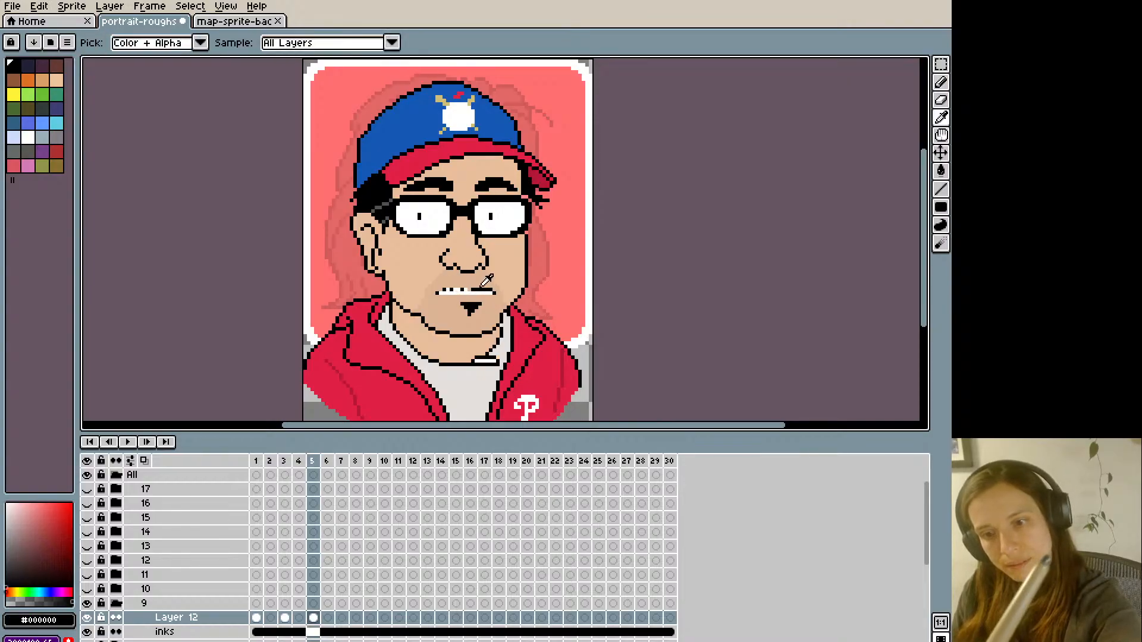
- Outline the teeth strip on frame 5 in black and compare it with the previous frame
left_click_drag(439, 294, 458, 296)
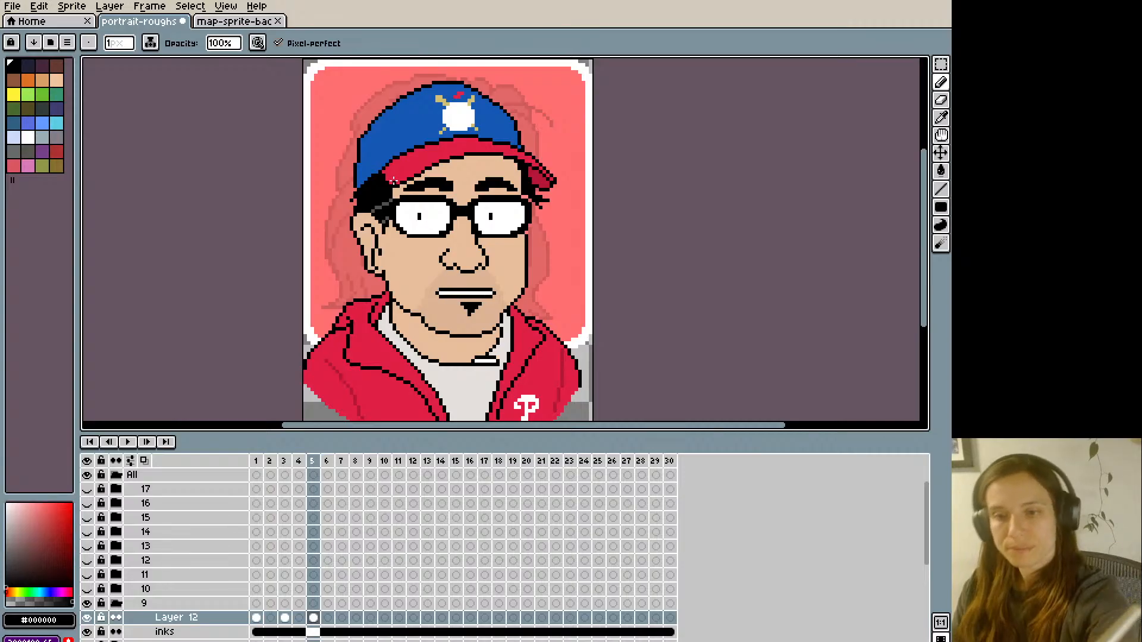
key("Left")
key("Right")
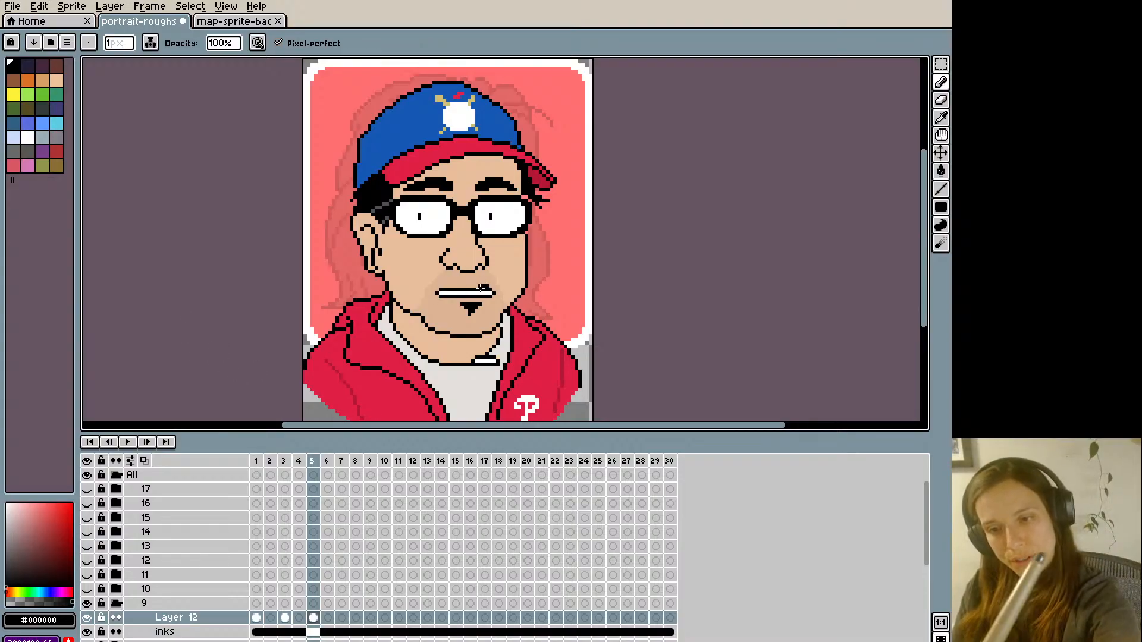
- Touch up the teeth strip on frame 5 of Layer 12 in white, refine its upper outline and corner in black, and compare with frame 4
left_click(483, 292, "alt")
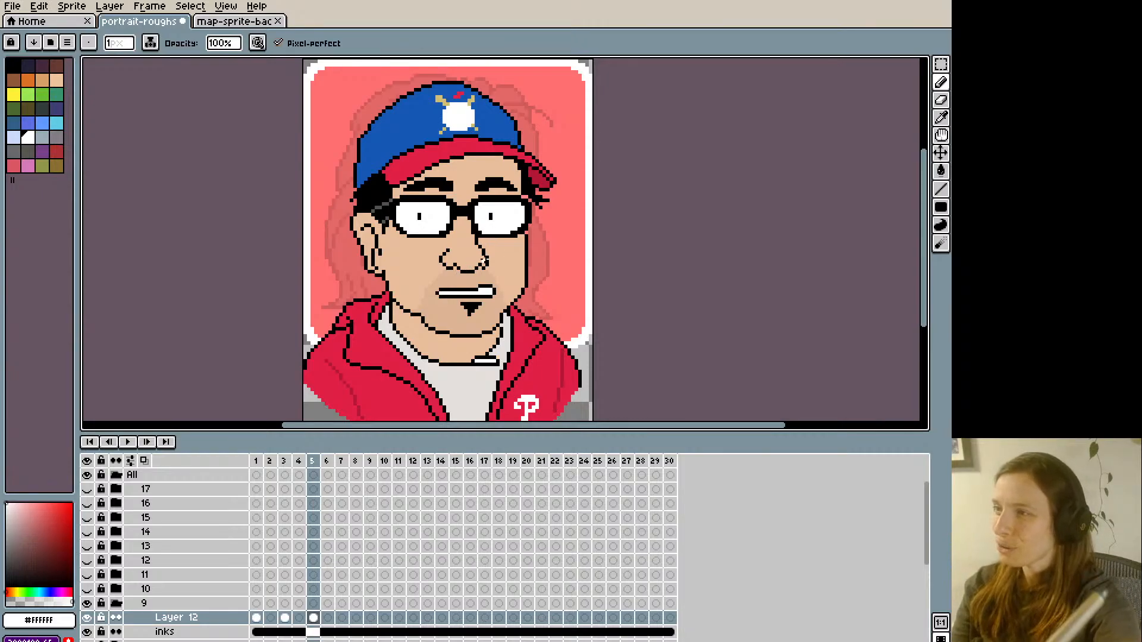
key("alt")
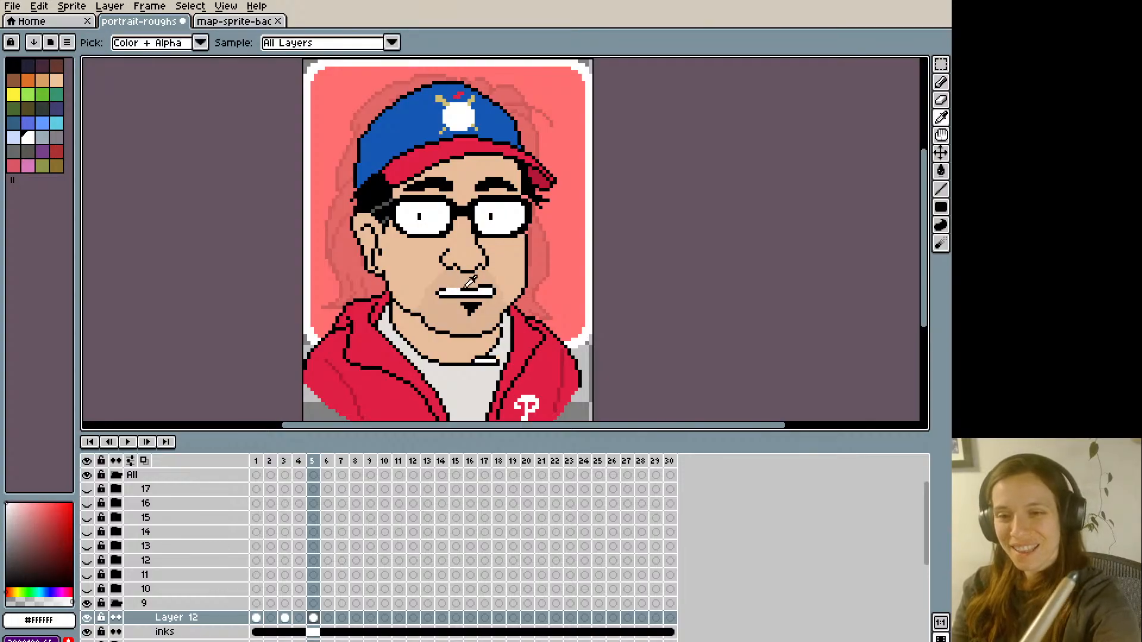
left_click(459, 287, "alt")
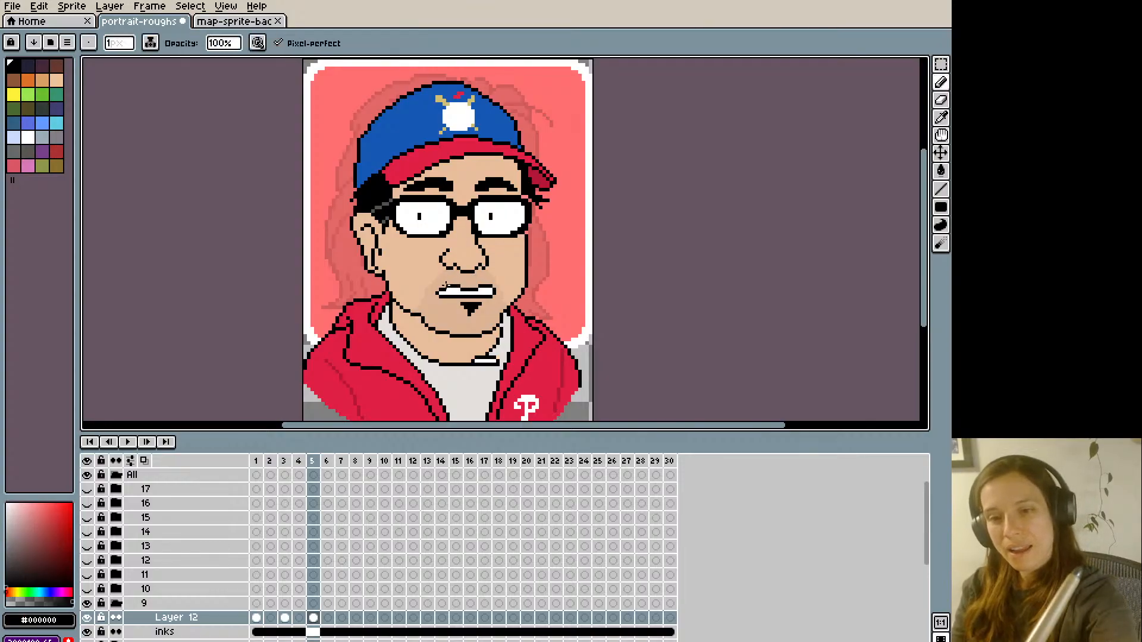
left_click(445, 289, "alt")
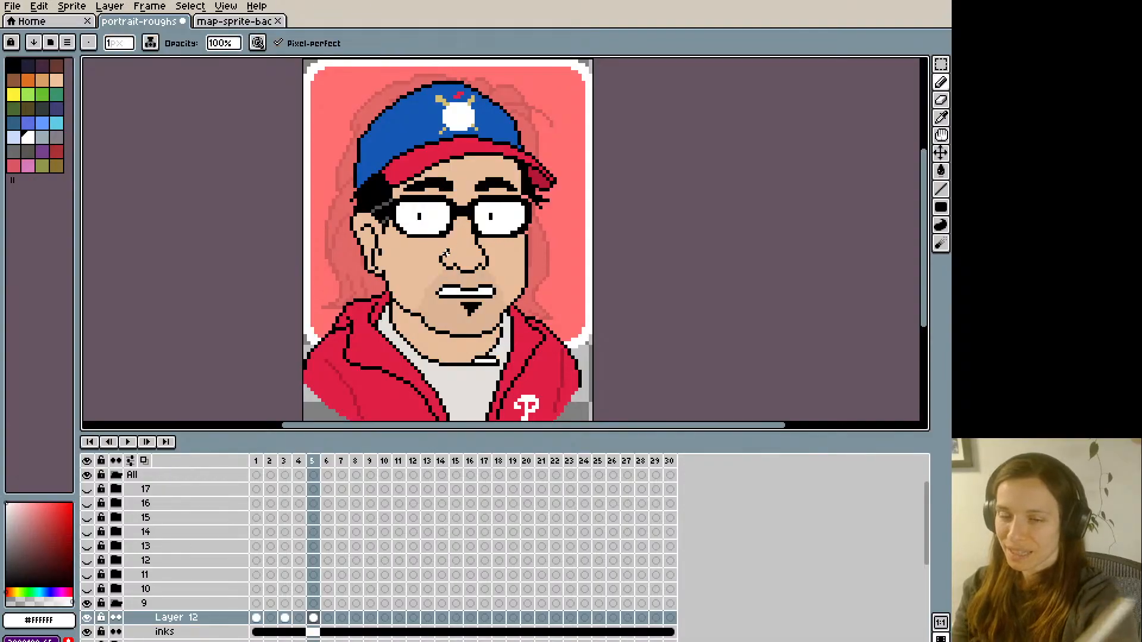
left_click(442, 287, "alt")
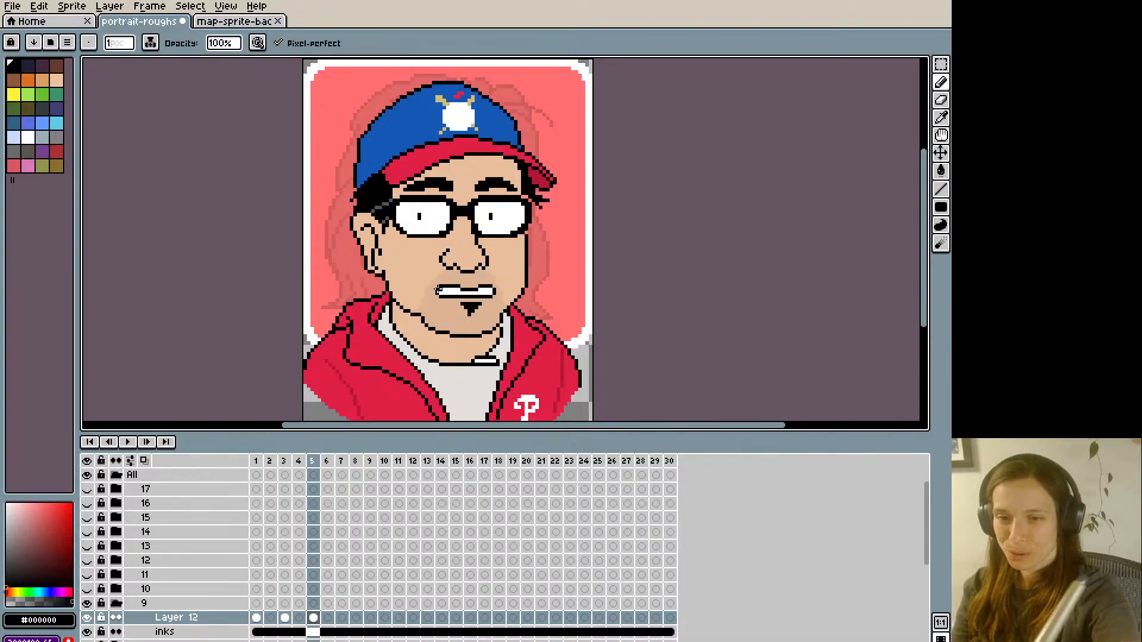
left_click(439, 291, "alt")
key("Left")
key("Right")
key("Left")
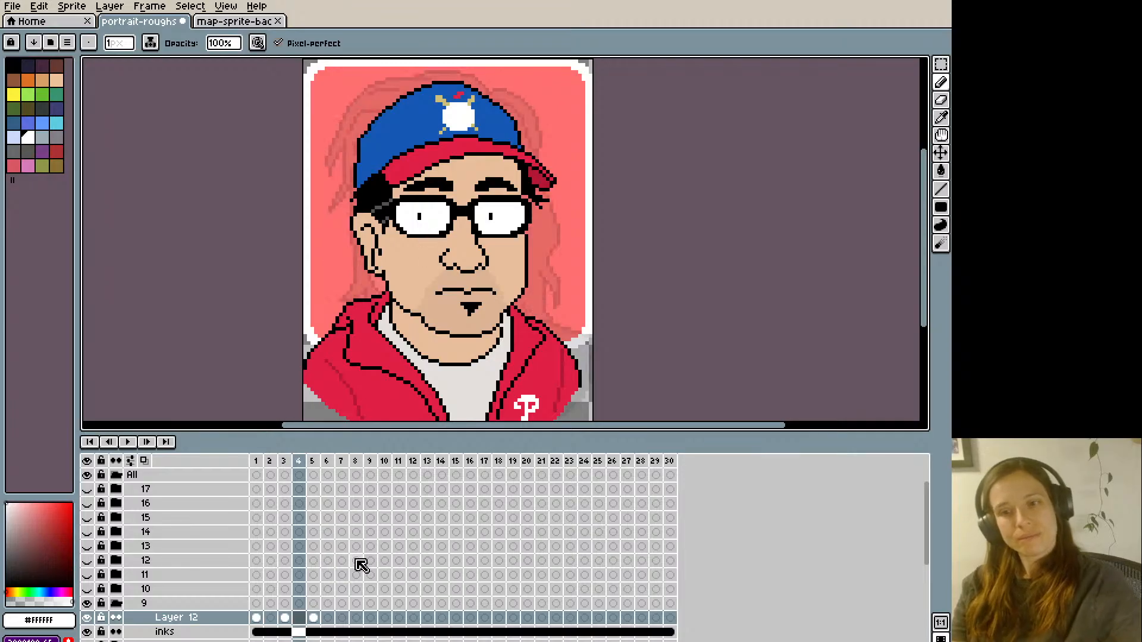
key("Right")
- Clean up the edge of frame 5's upper lip with skin tone #ddb494 and flip between frames 4 and 5 to check it
left_click(460, 277, "alt")
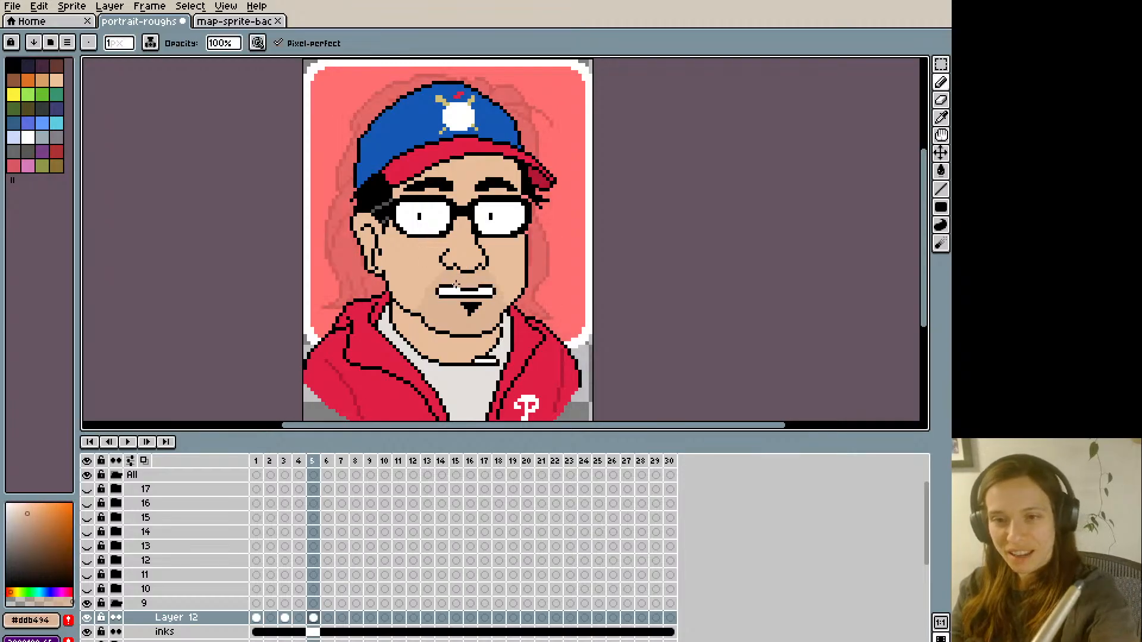
left_click(438, 183, "alt")
key("Left")
key("Right")
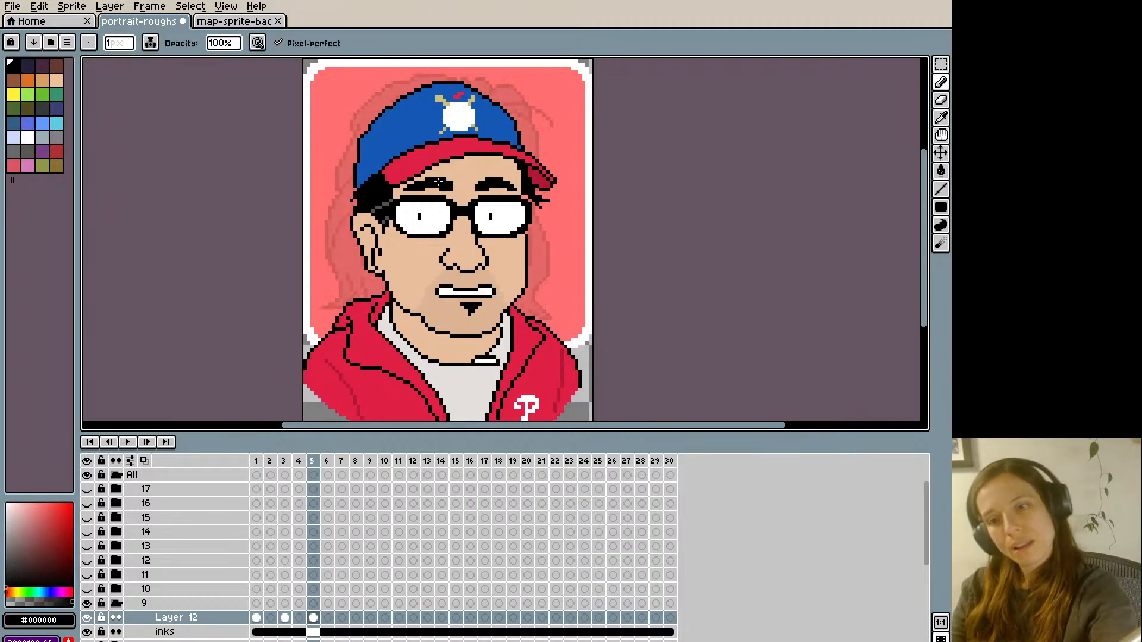
key("Left")
key("Right")
key("Left")
key("Right")
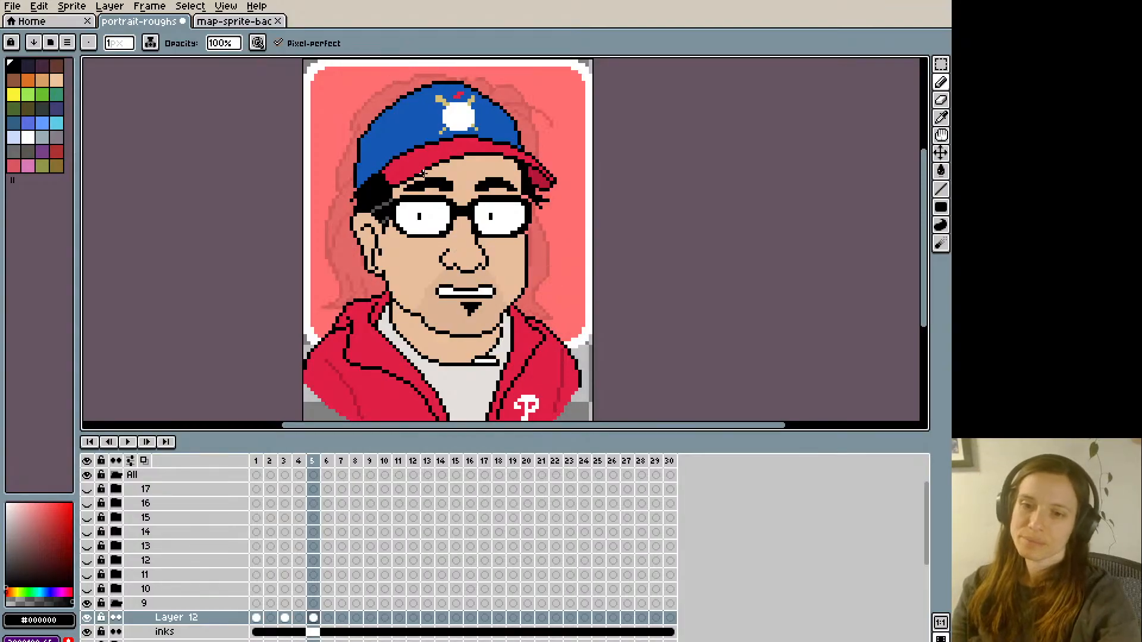
key("Left")
key("Right")
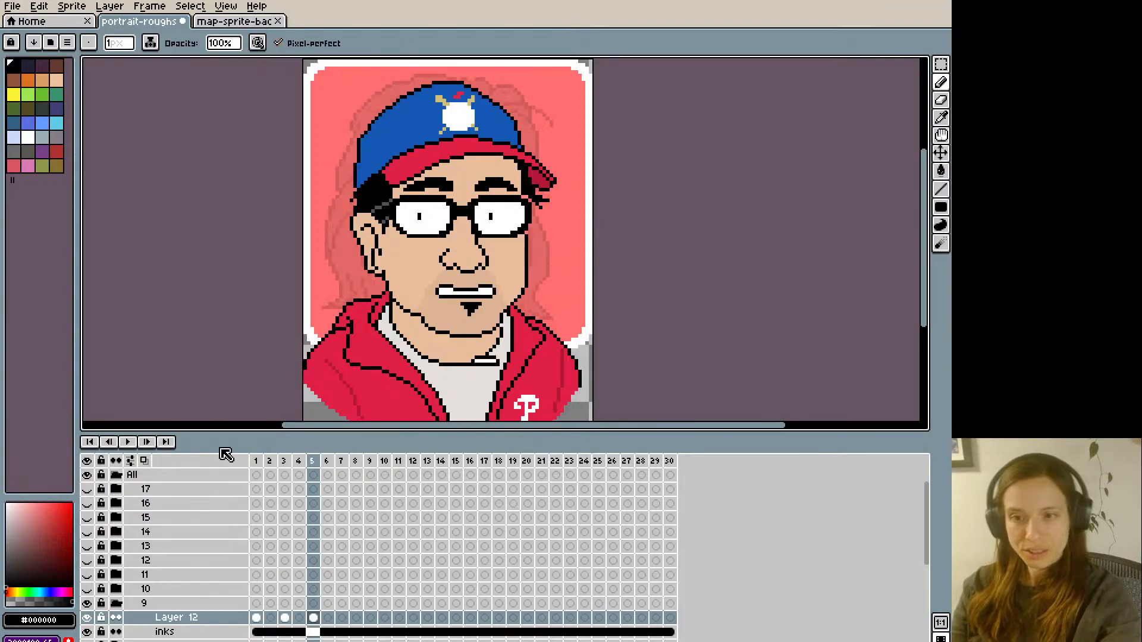
key("alt")
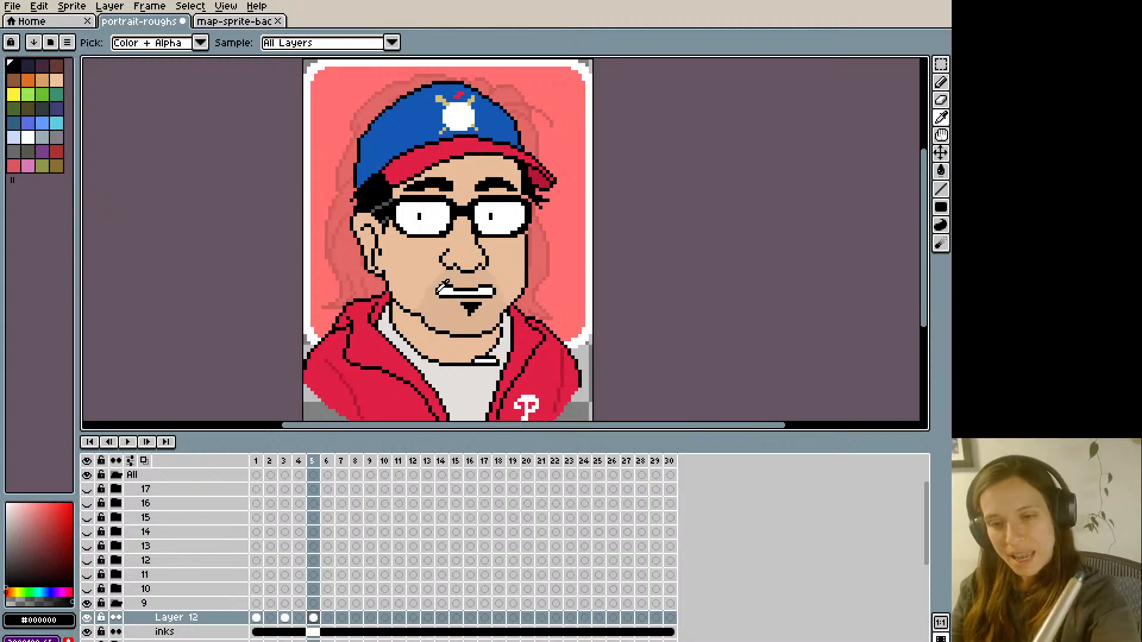
key("b")
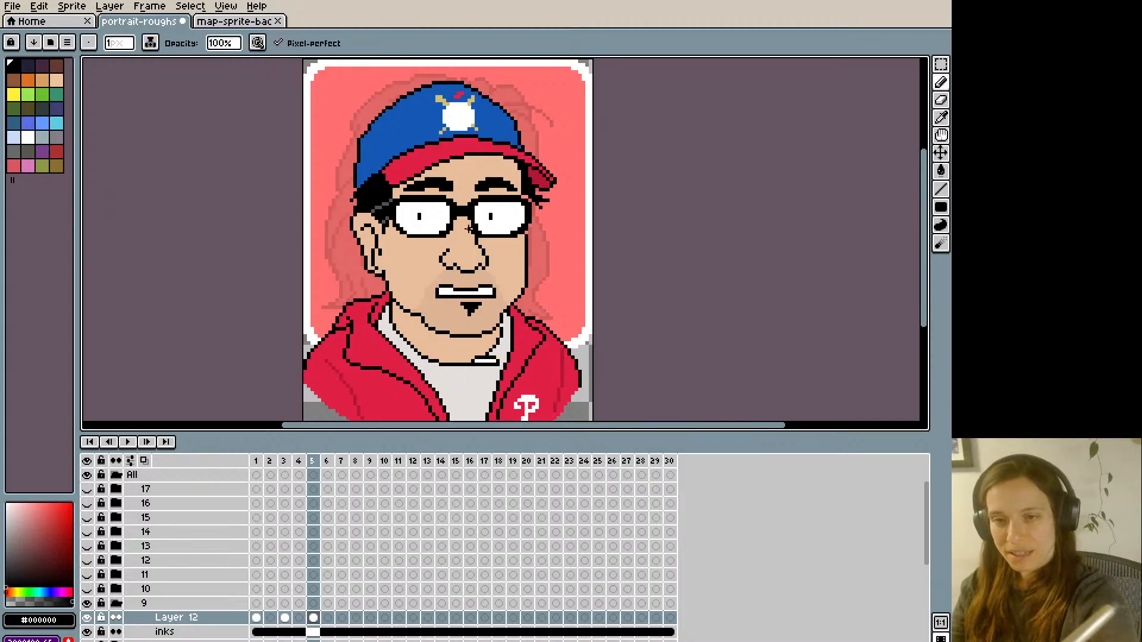
key("ctrl+z")
- Trim the right end of frame 5's teeth with skin tone #ddb494, redraw that corner in black, and compare with frame 4
key("alt")
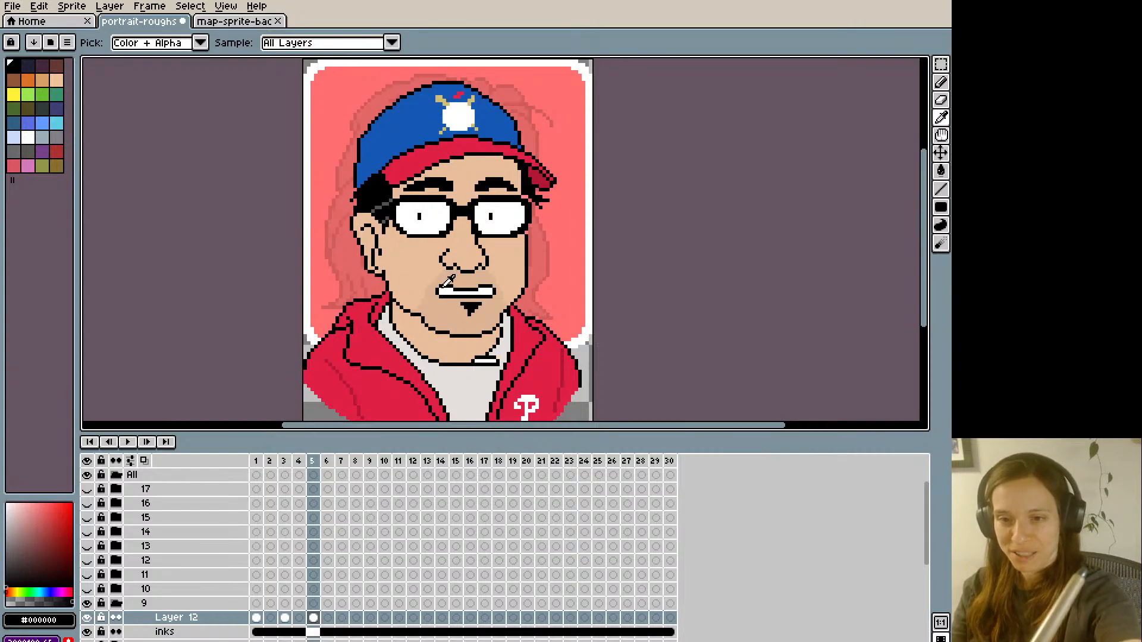
left_click(449, 278, "alt")
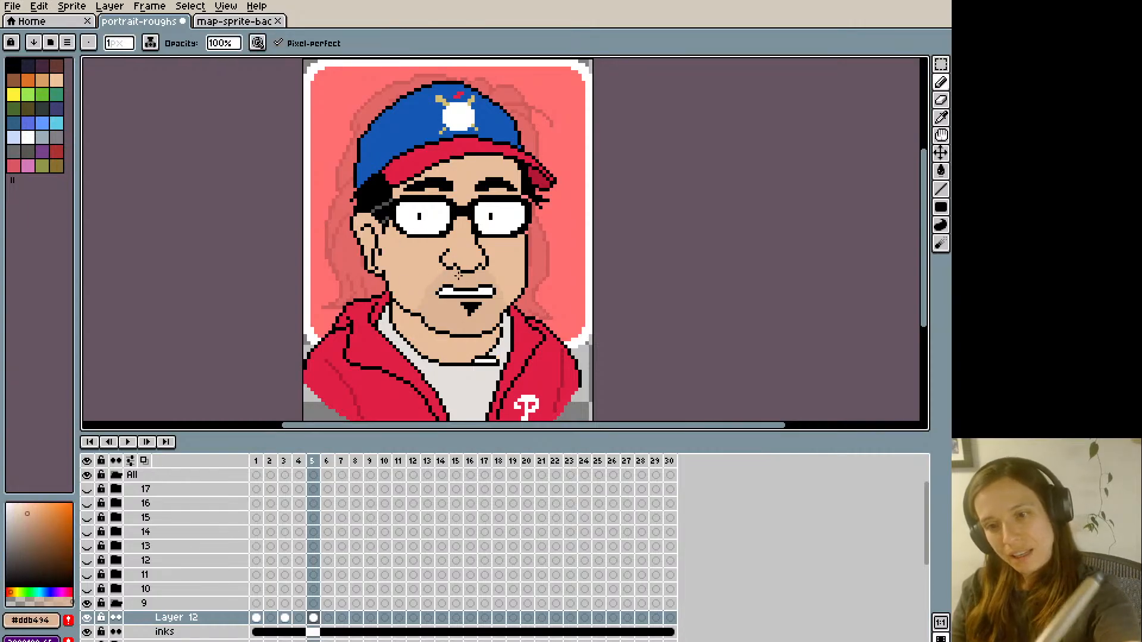
left_click(494, 287, "alt")
left_click(490, 286)
left_click(491, 283, "alt")
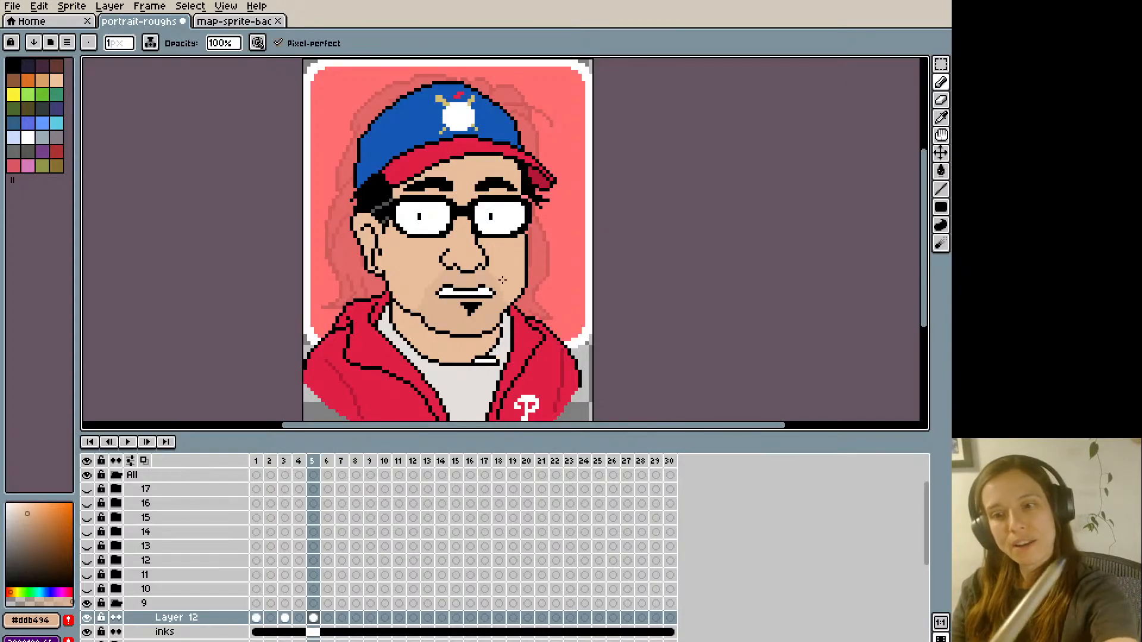
left_click(490, 290, "alt")
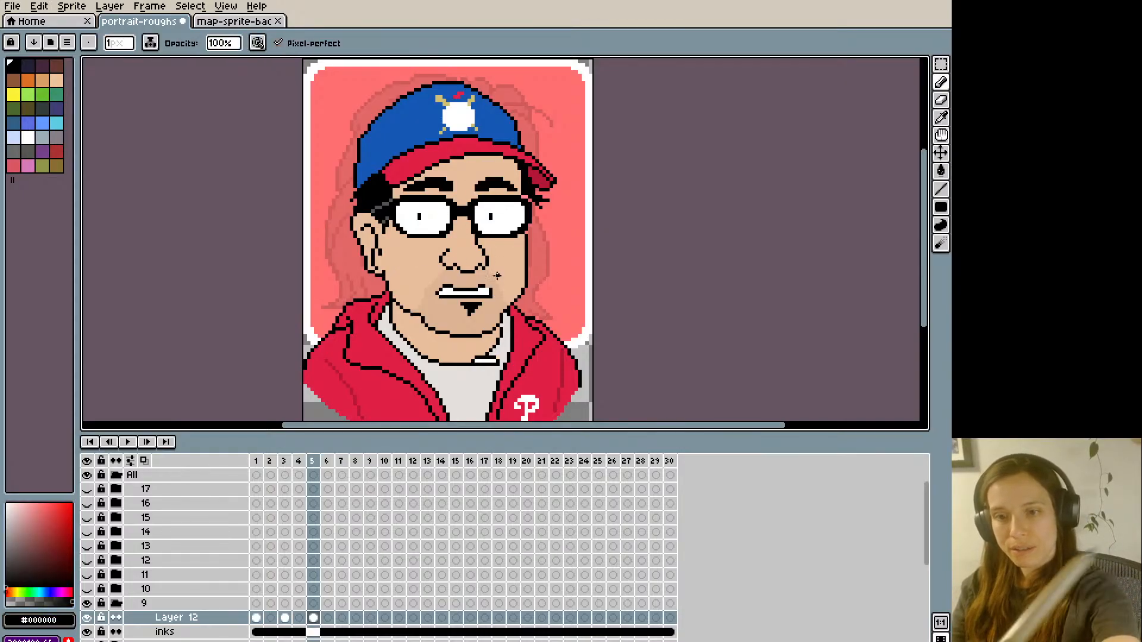
left_click(497, 276, "alt")
left_click(488, 289, "alt")
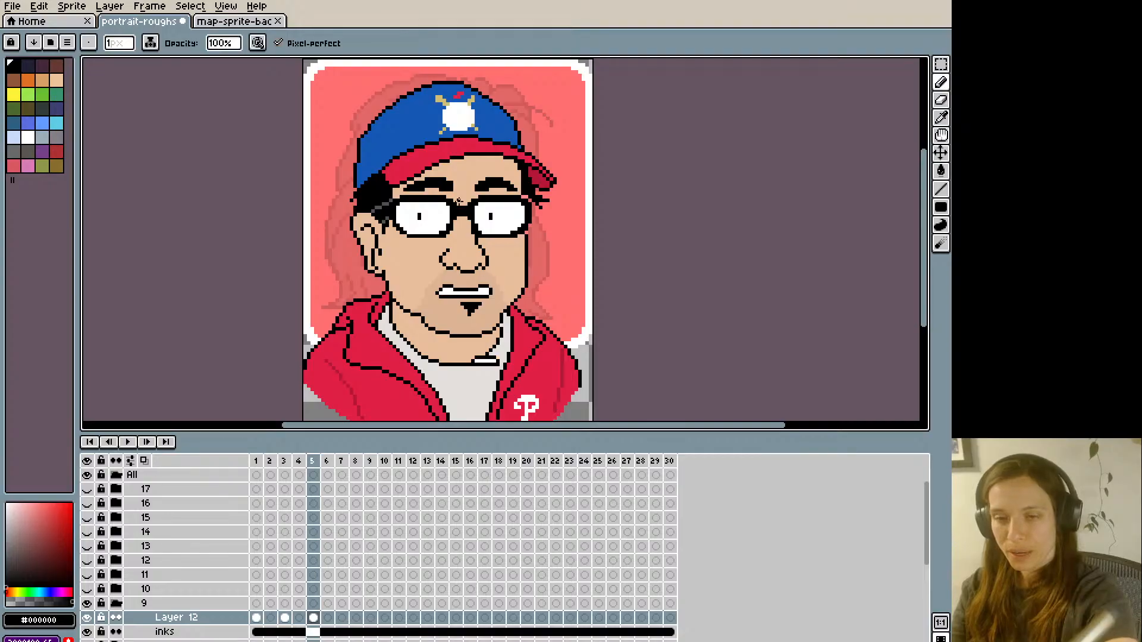
key("Left")
key("Right")
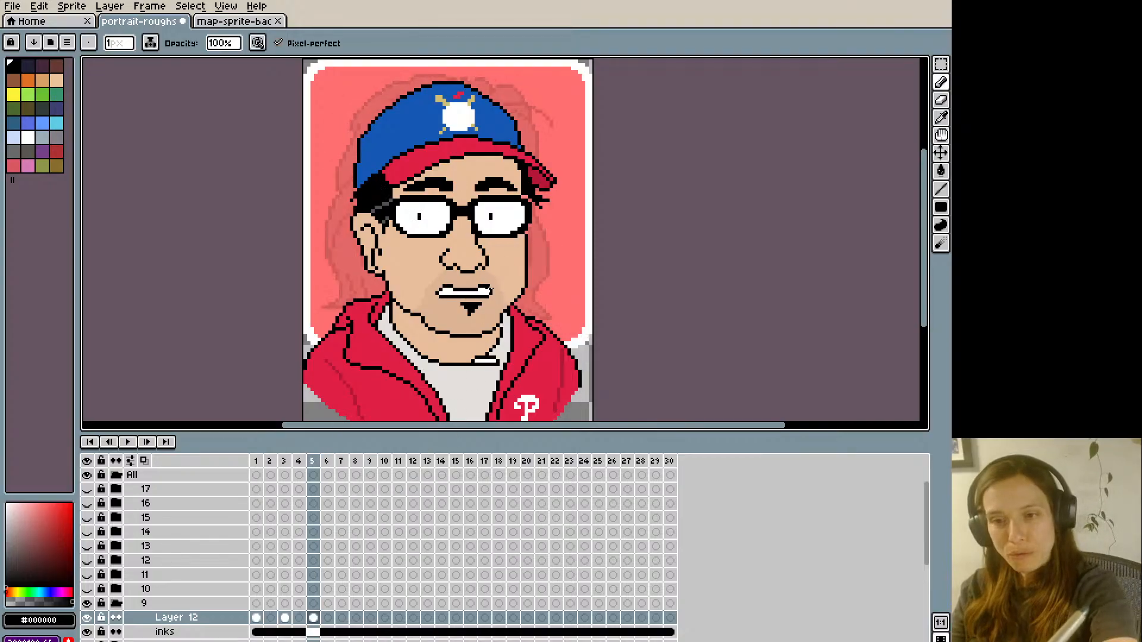
- Refine the right mouth corner on frame 5 with white and black pixels and check it against frame 4
left_click(490, 292, "alt")
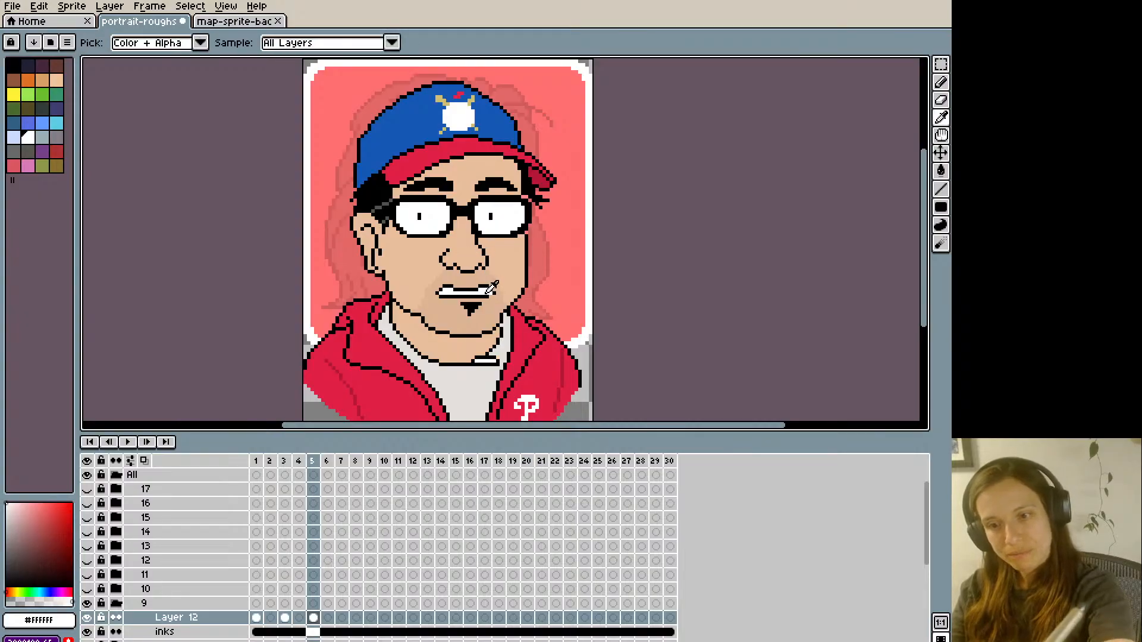
left_click(487, 293, "alt")
key("Left")
key("Right")
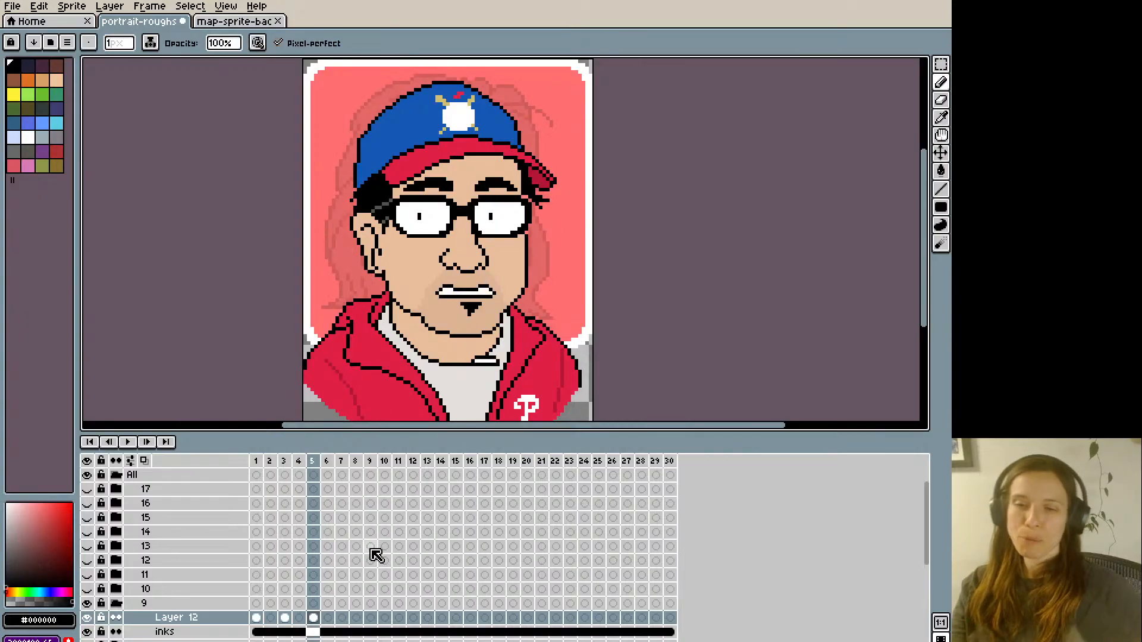
- Flip repeatedly between frames 4 and 5 to examine how the closed mouth changes to the teeth shape
key("Left")
key("Right")
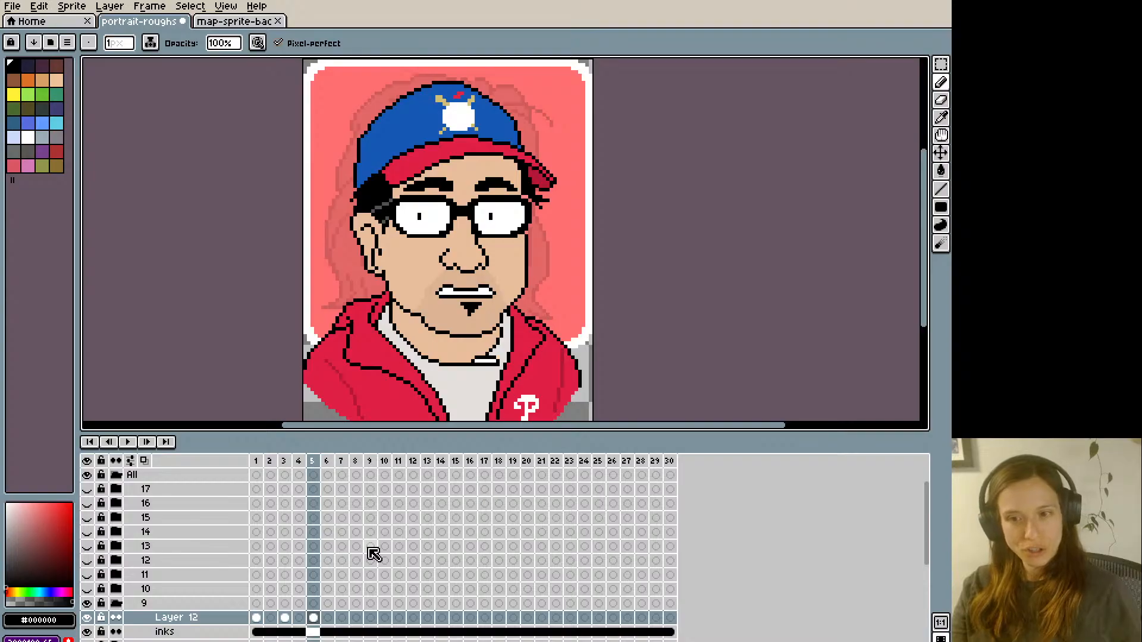
key("Left")
key("Right")
key("Left")
key("Right")
key("Left")
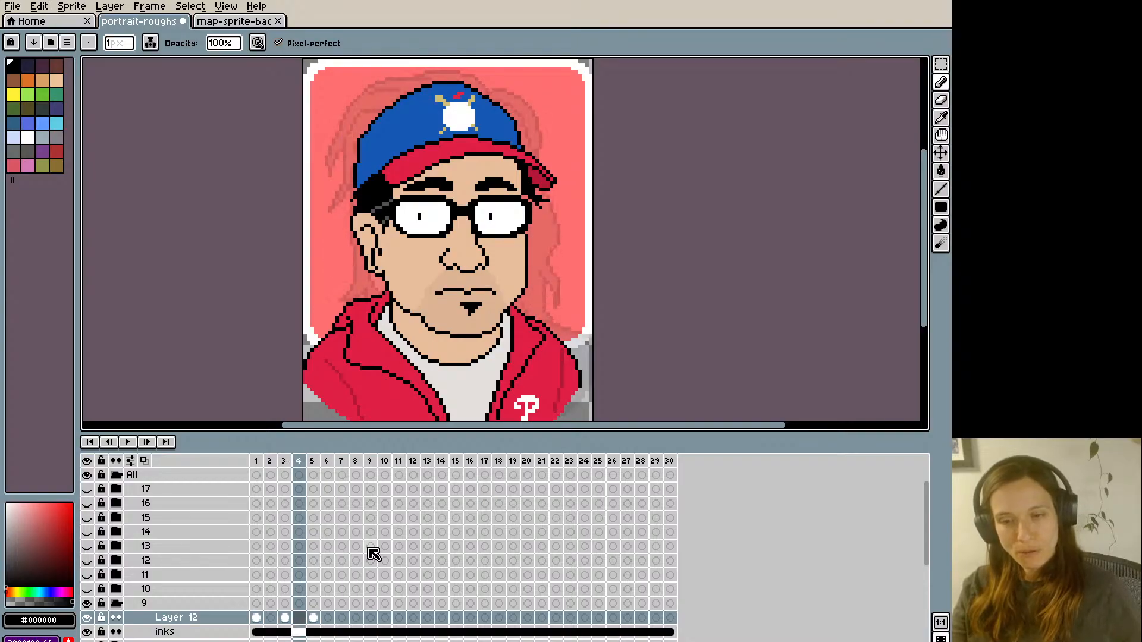
key("Right")
key("Left")
key("Right")
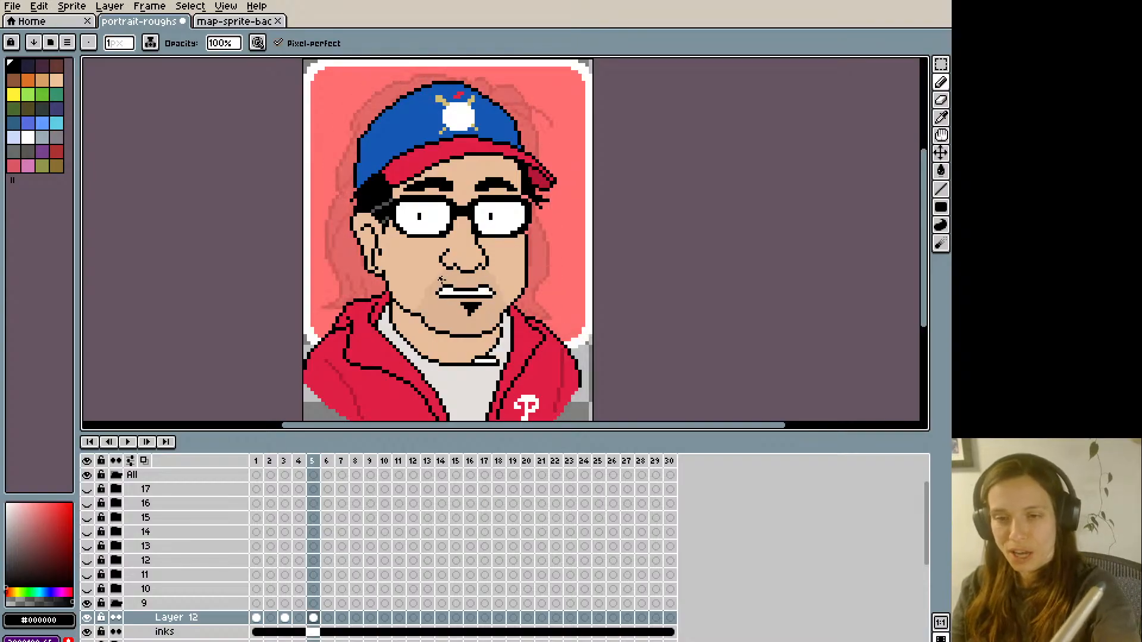
- Try to shift the left corner of frame 5's mouth slightly left, comparing the movement with frame 4
key("q")
left_click_drag(435, 279, 437, 300)
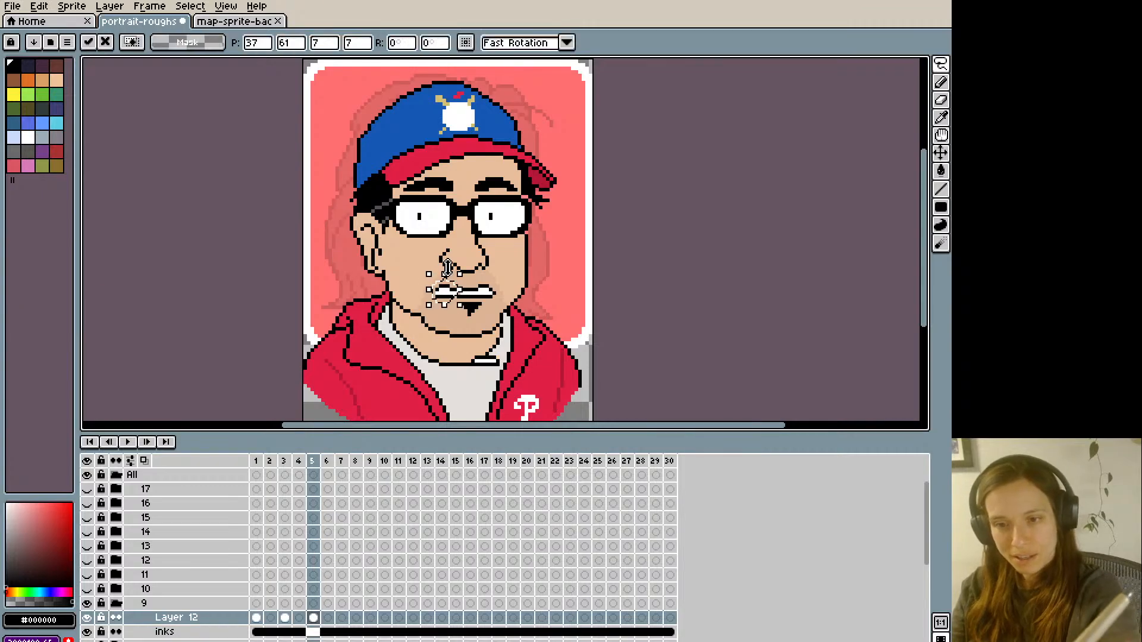
key("Left")
key("Right")
key("b")
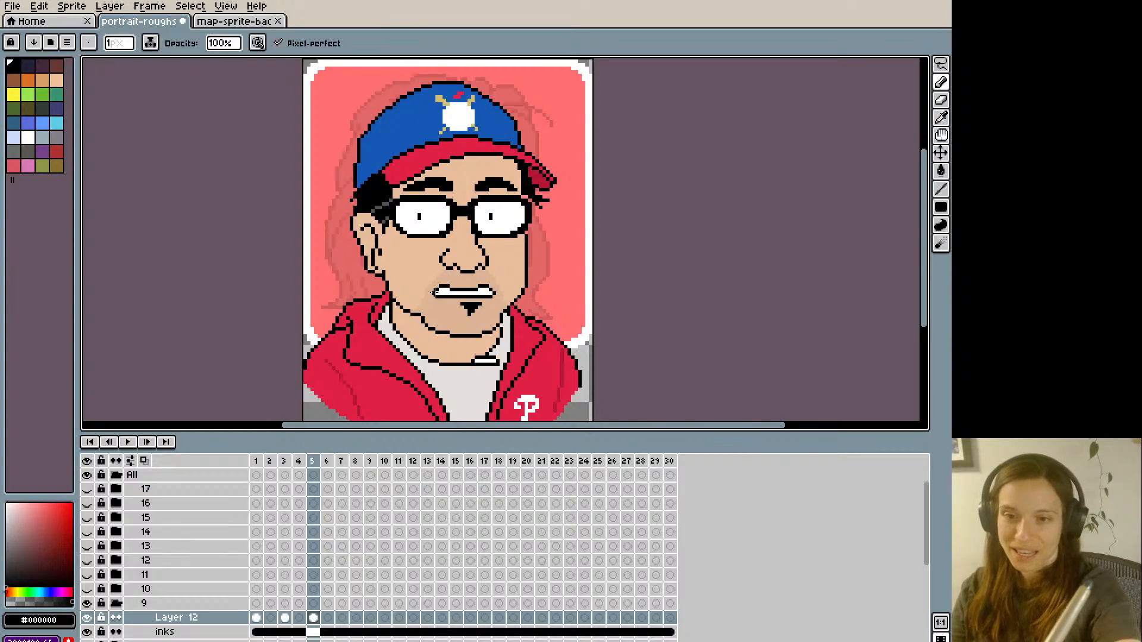
key("Left")
key("Right")
key("Left")
key("Right")
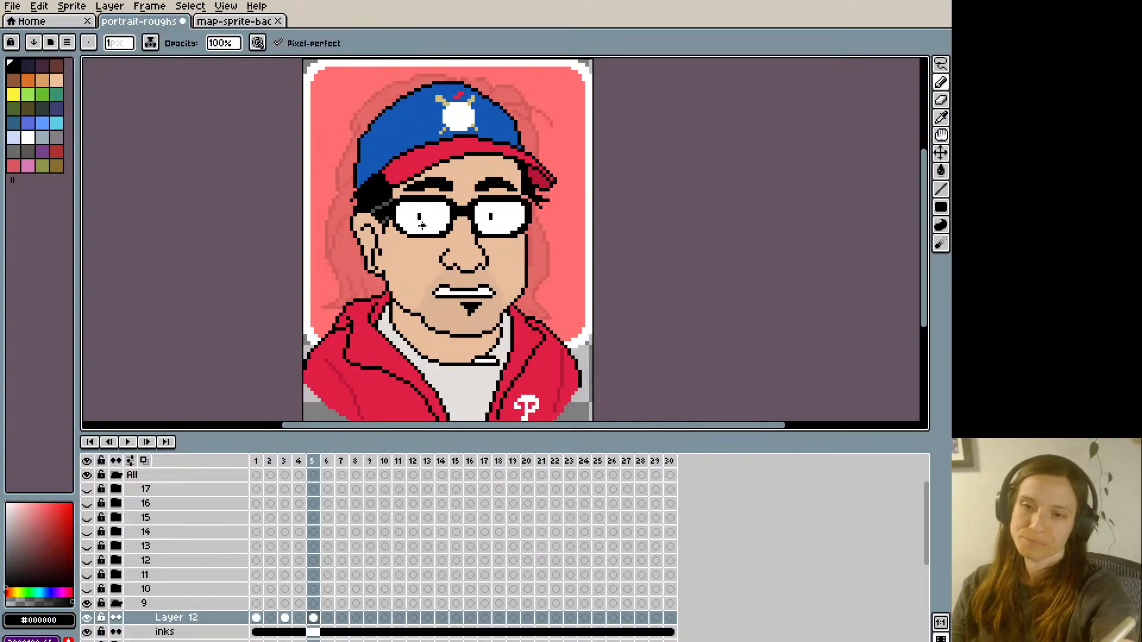
key("Left")
key("Right")
- Undo the shift of frame 5's left mouth corner and clear the selection
key("ctrl+z")
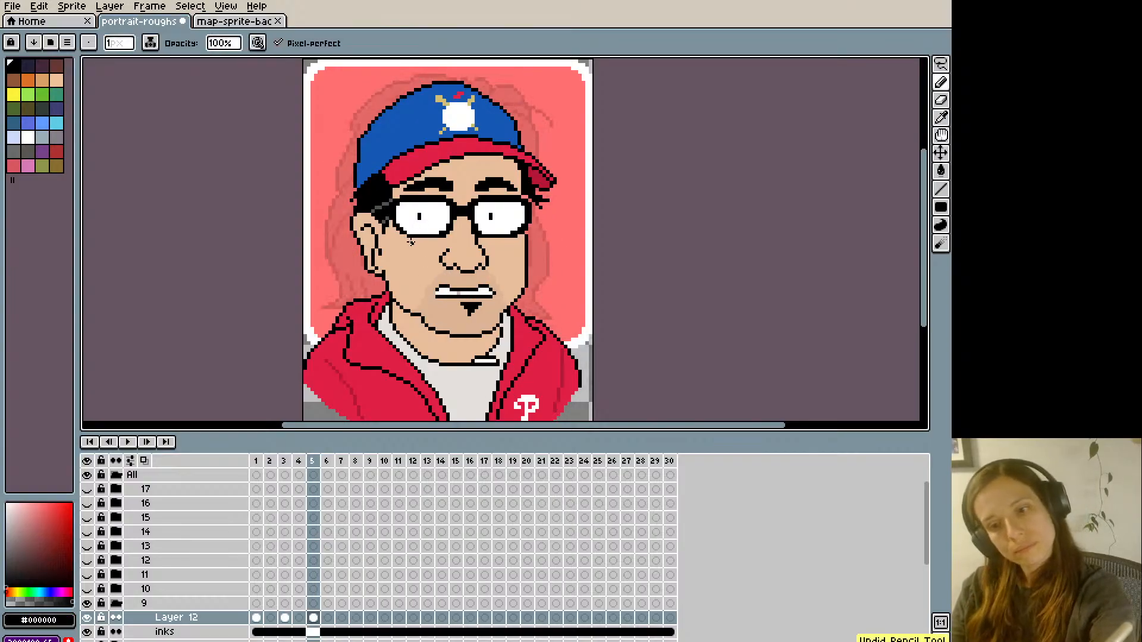
key("ctrl+z")
key("ctrl+d")
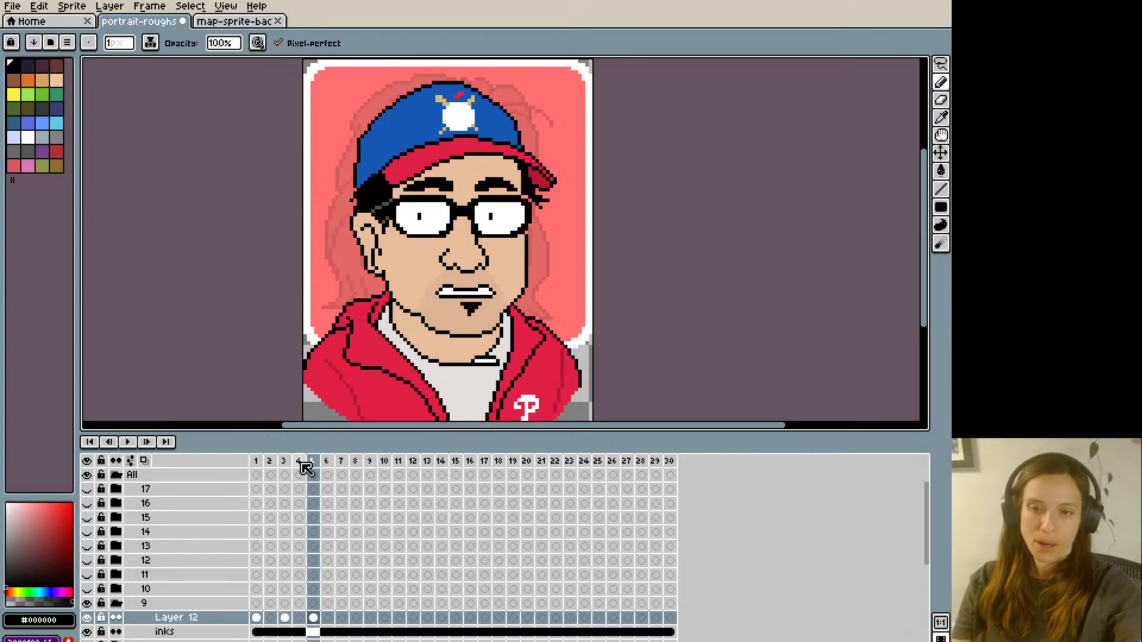
- Copy the closed pink lips from frame 1 of Layer 12 and paste them onto frames 8 and 11
key("Left")
key("Left")
key("Left")
key("Left")
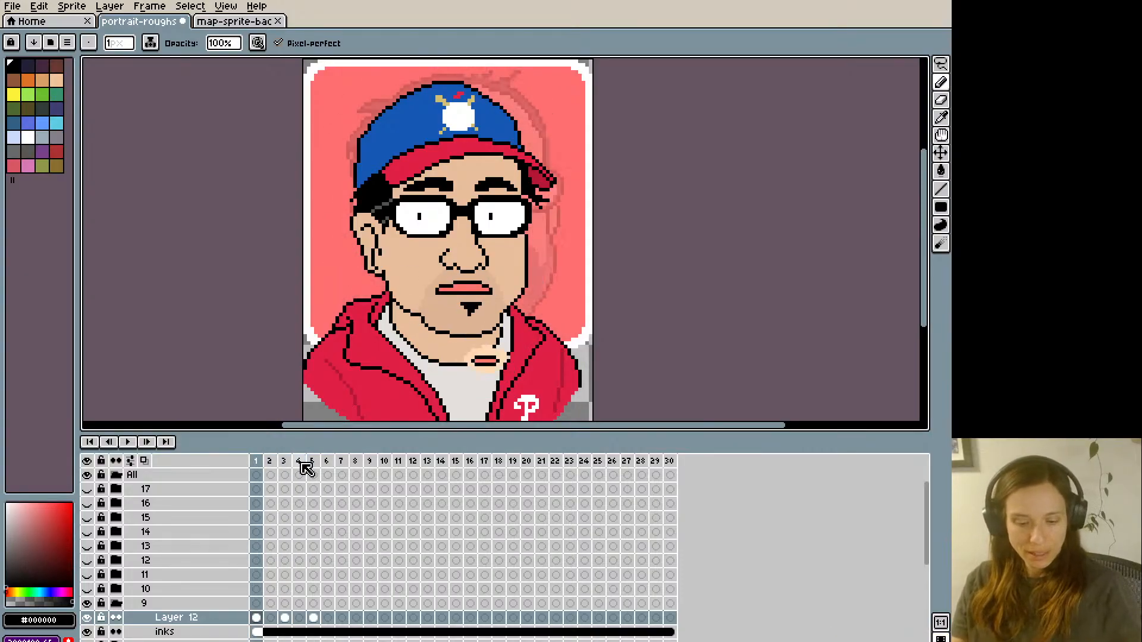
key("Return")
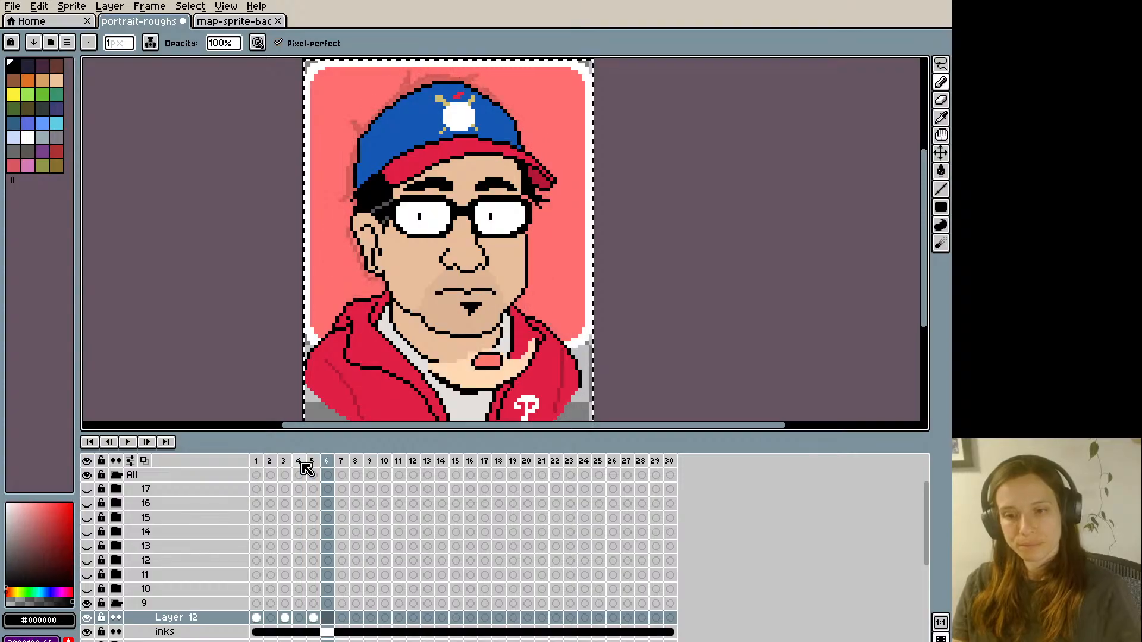
key("m")
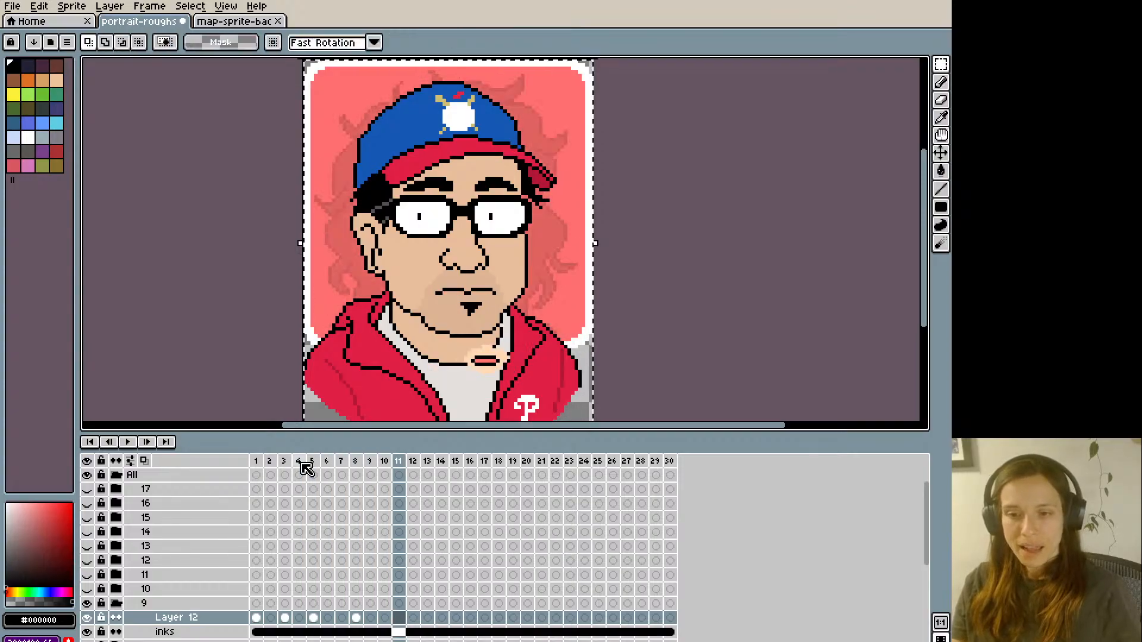
key("ctrl+v")
- Paste the closed pink lips onto frames 16 and 21 of Layer 12
key("Right")
key("Right")
key("Right")
key("Right")
key("Right")
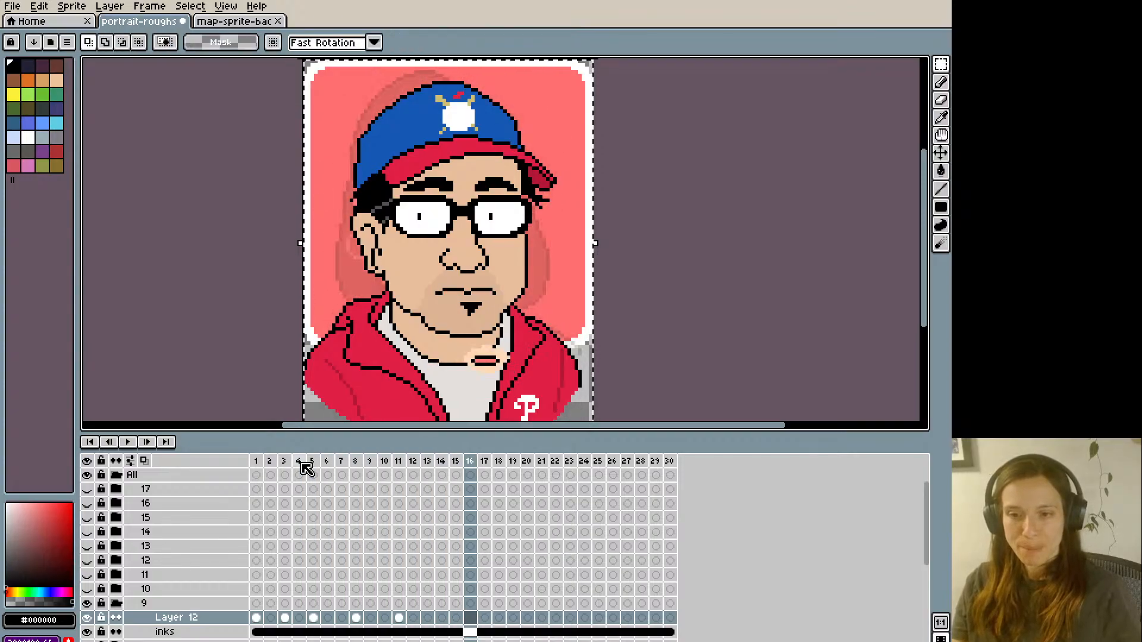
key("ctrl+v")
key("Right")
key("Right")
key("Right")
key("Right")
key("Right")
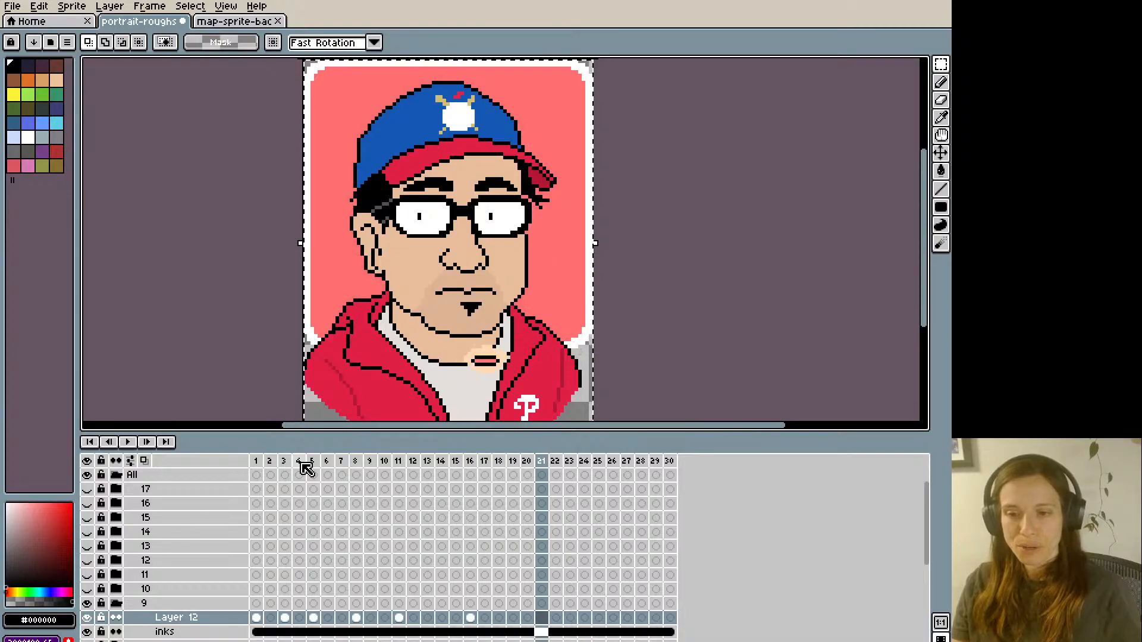
key("ctrl+v")
- Paste the closed pink lips onto frames 24 and 27 of Layer 12
key("Right")
key("Right")
key("Right")
key("Right")
key("Left")
key("ctrl+v")
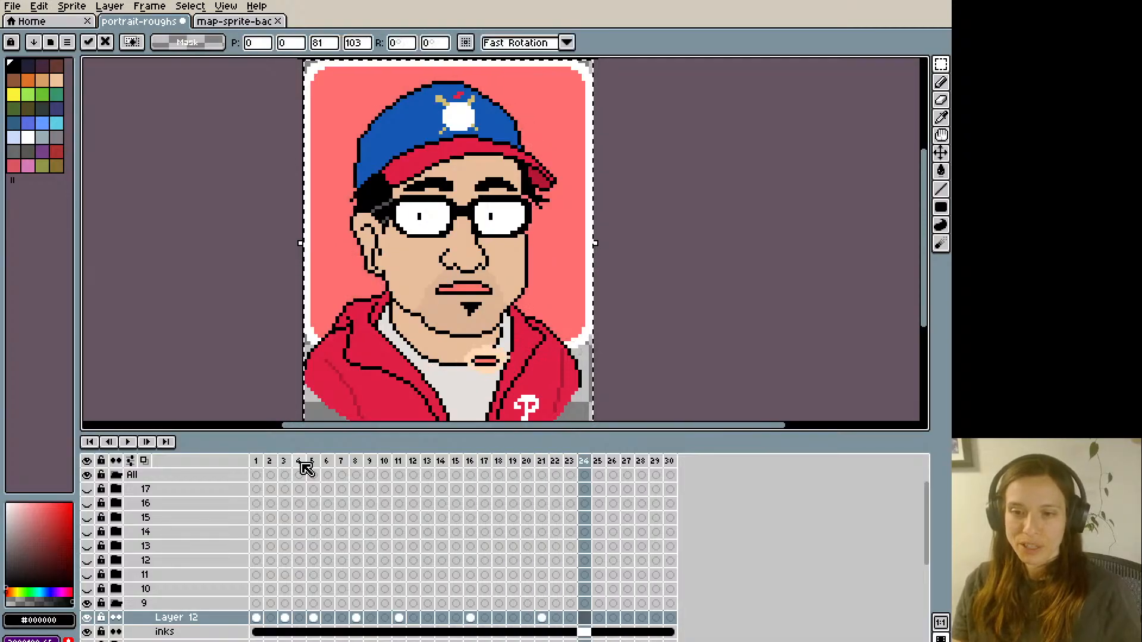
key("Right")
key("Right")
key("Right")
key("ctrl+v")
- Paste the closed pink lips onto frame 28 of Layer 12
key("Right")
key("ctrl+v")
key("Right")
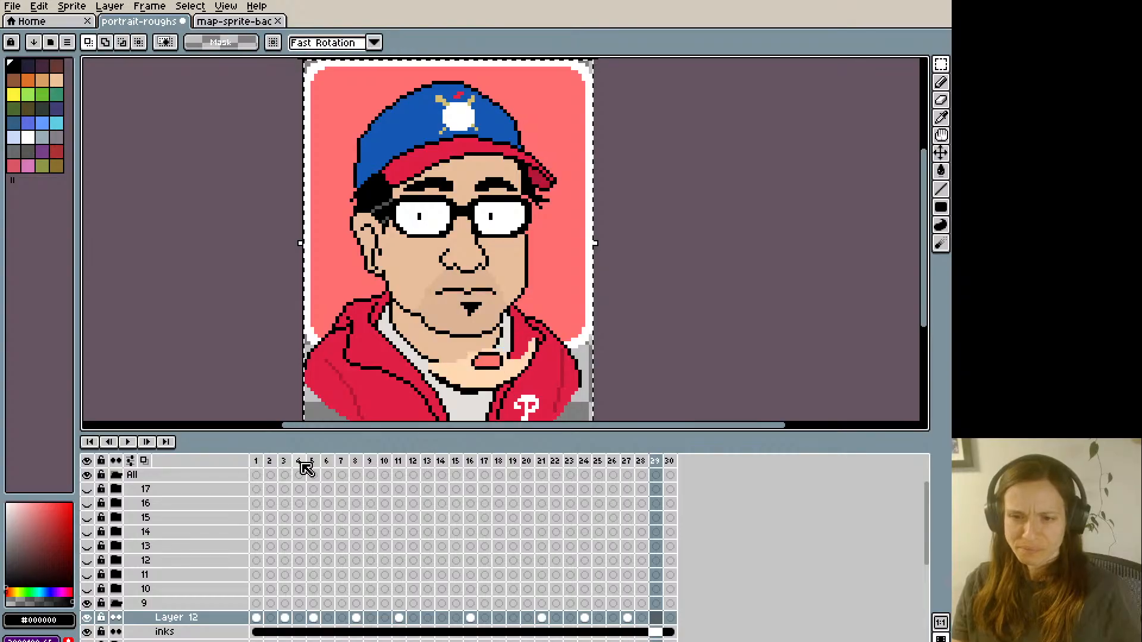
key("Right")
key("Right")
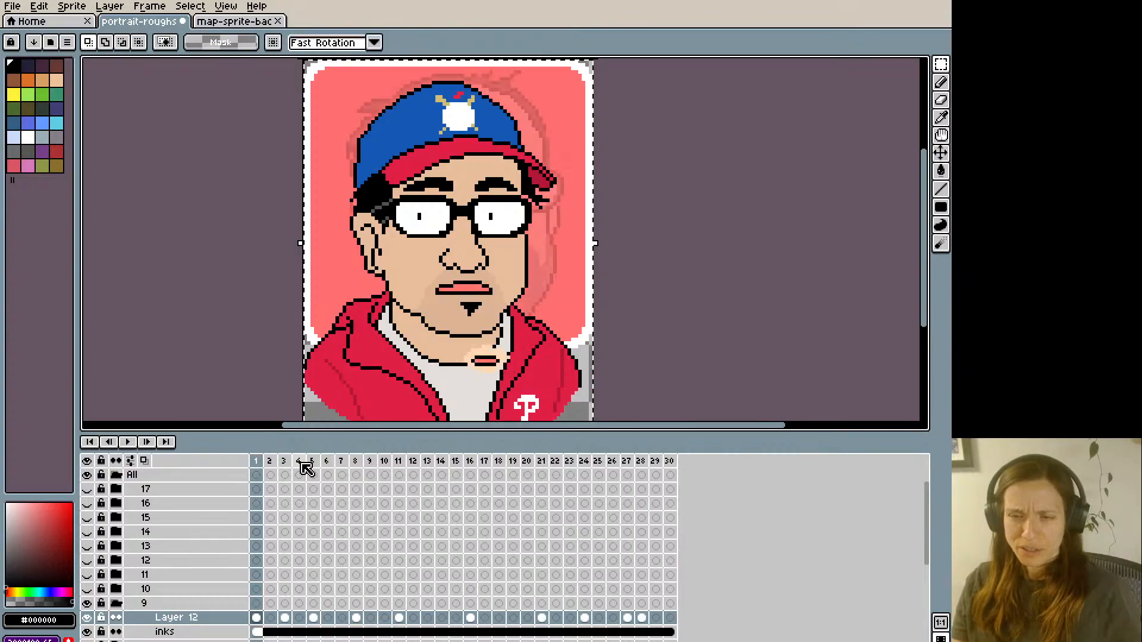
- Copy the full pink lips from frame 3 of Layer 12 and paste them onto frames 6 and 10
key("Right")
key("Right")
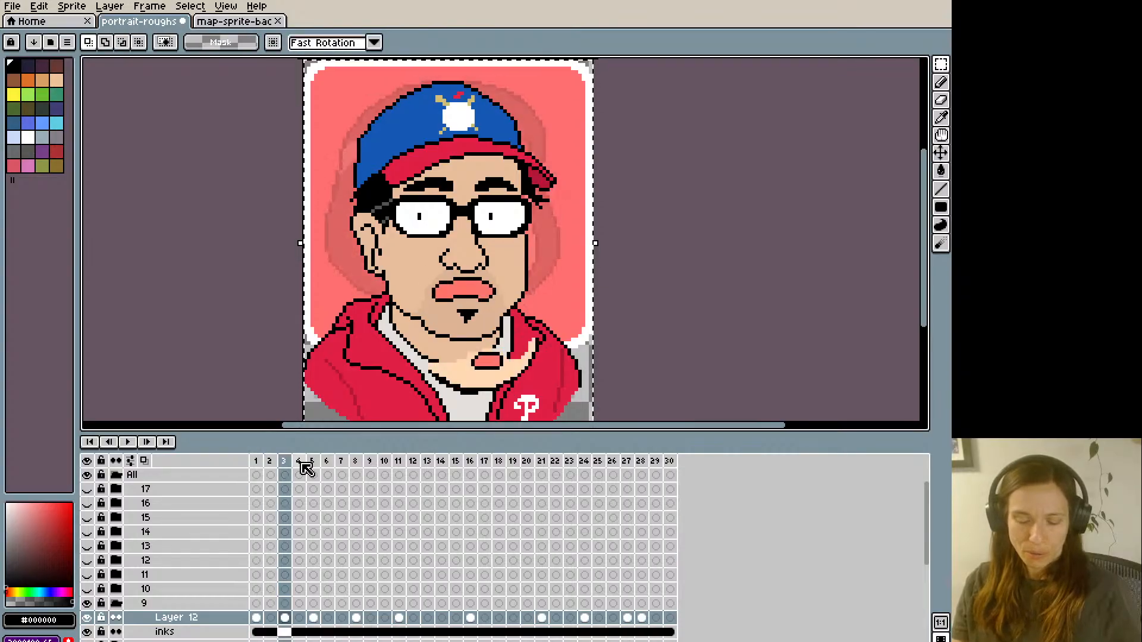
key("Right")
key("Right")
key("Right")
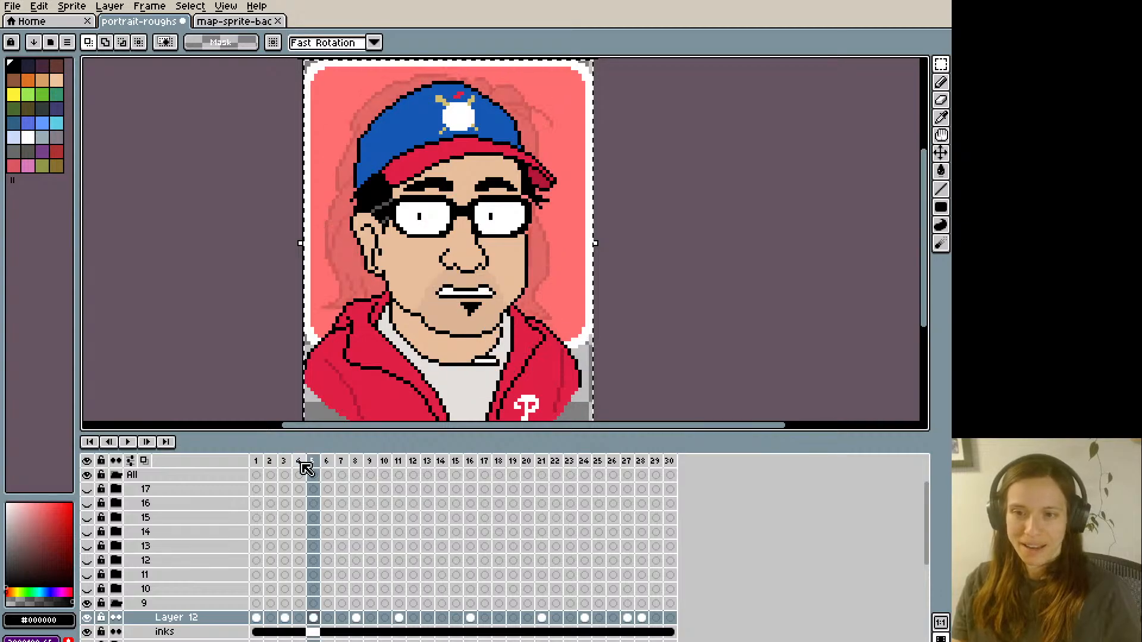
key("ctrl+v")
key("Return")
- Paste the full pink lips onto frames 13 and 18 of Layer 12
key("Right")
key("Right")
key("Right")
key("Right")
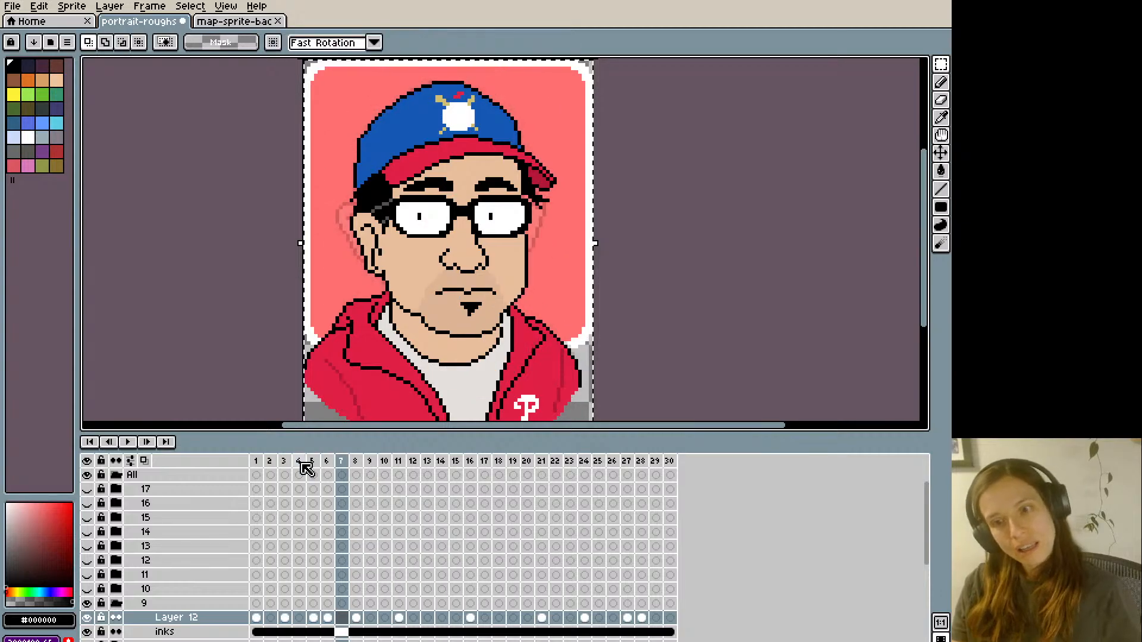
key("ctrl+v")
key("Return")
key("Right")
key("Right")
key("Right")
key("Right")
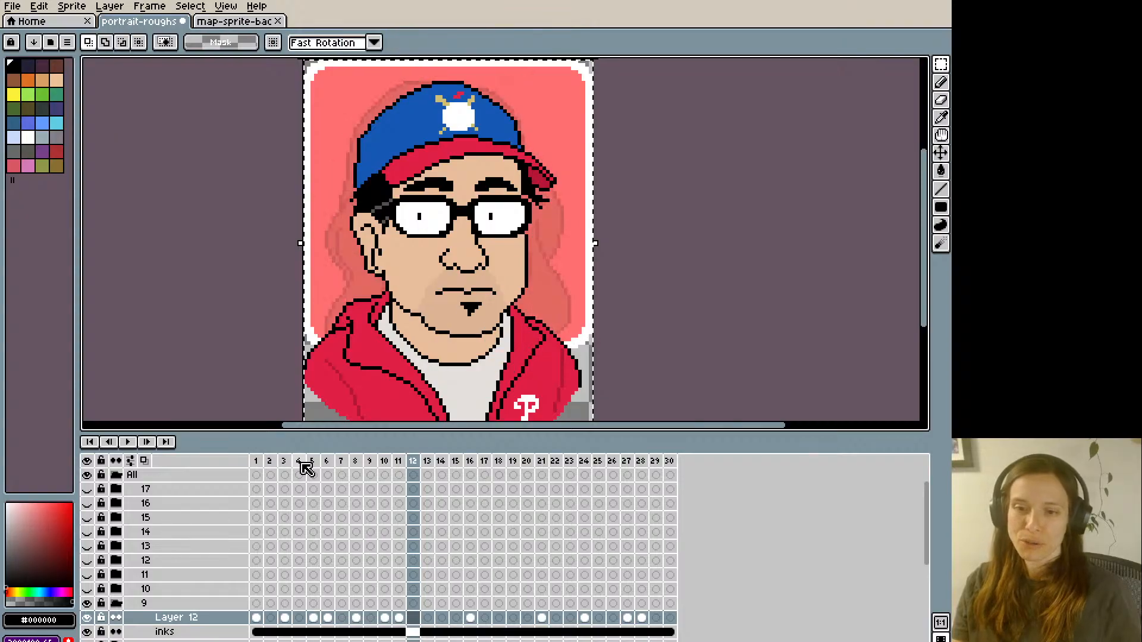
key("Left")
key("ctrl+v")
key("Return")
key("Right")
key("Right")
key("Right")
key("Right")
key("Right")
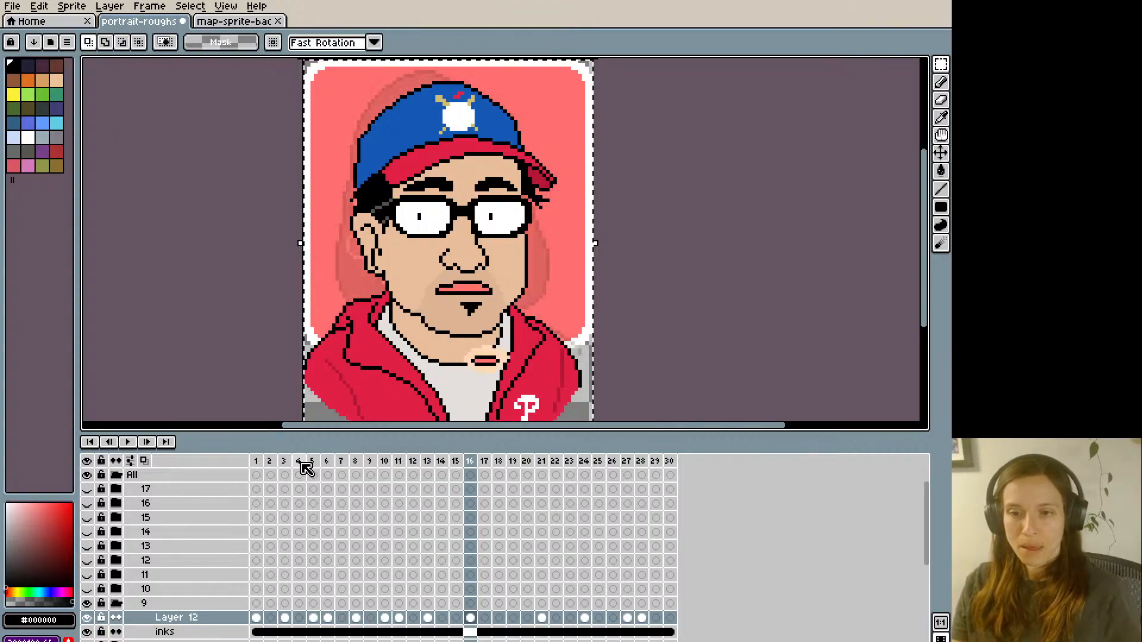
- Paste the full pink lips onto frames 23 and 29 of Layer 12
key("Right")
key("Right")
key("Right")
key("Right")
key("Right")
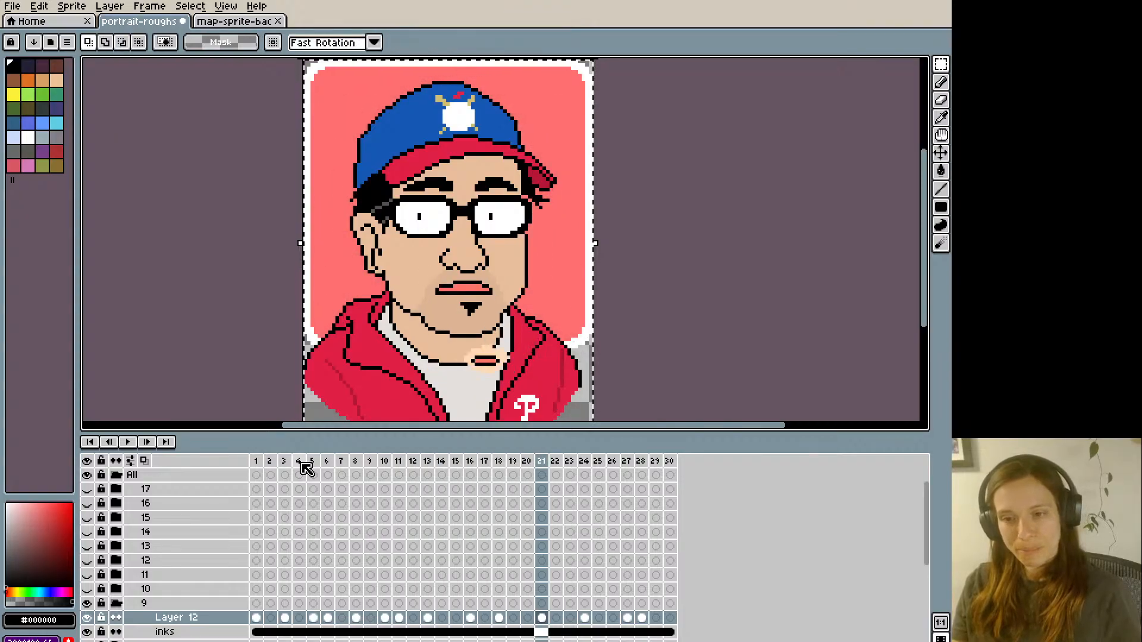
key("Return")
key("Right")
key("Right")
key("Right")
key("Right")
key("Right")
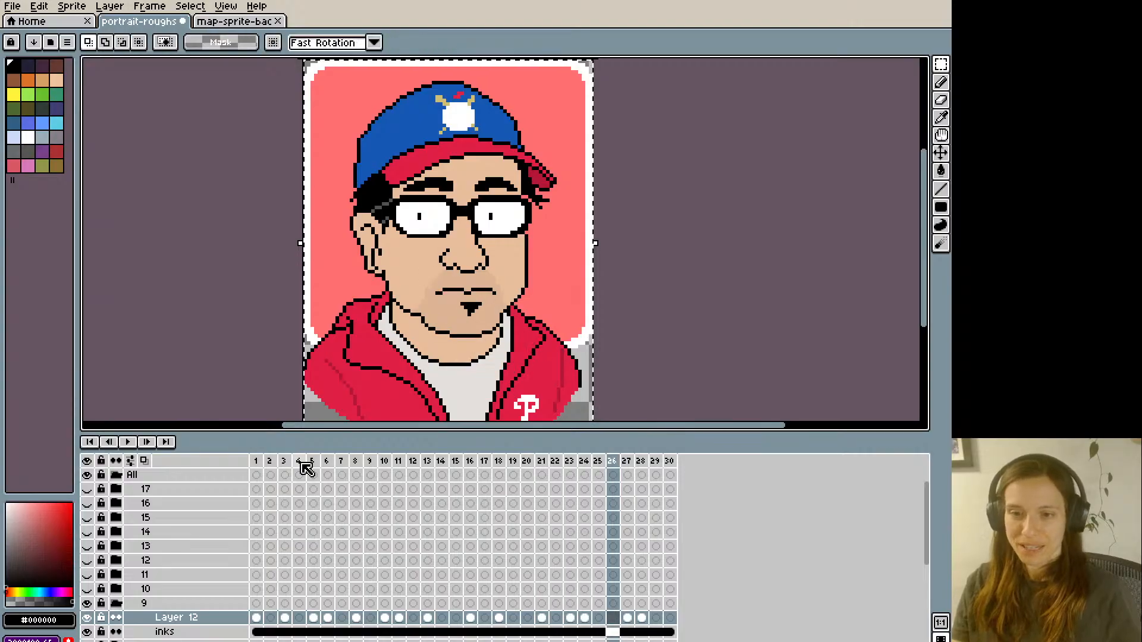
- Copy the toothy mouth from frame 5 of Layer 12 and paste it onto frame 9
key("Right")
key("ctrl+v")
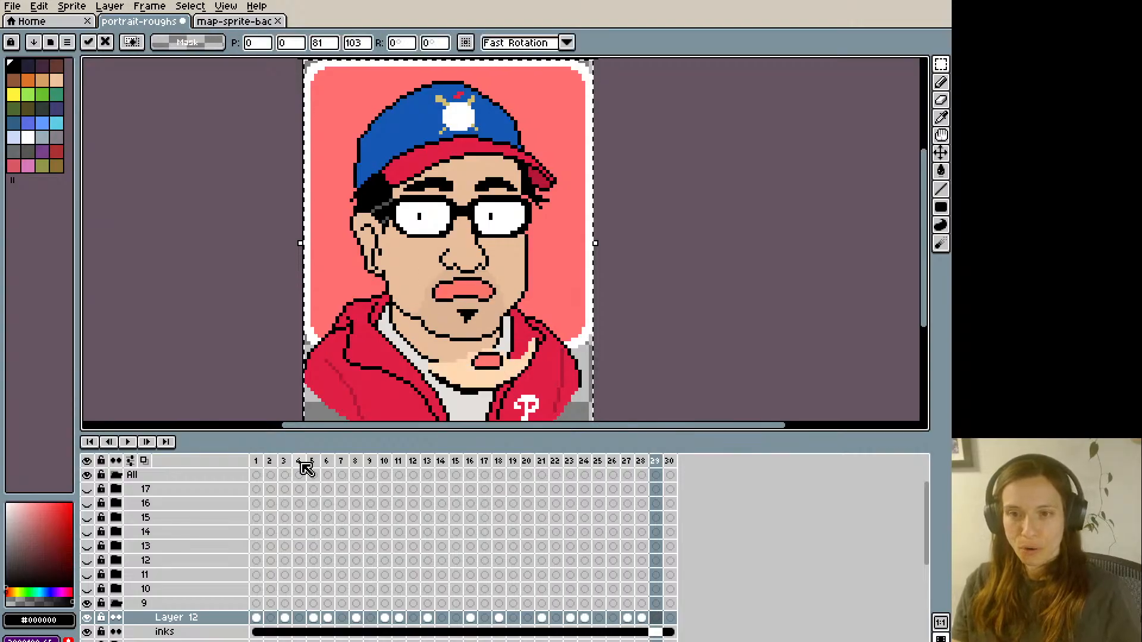
key("Return")
key("Right")
key("Right")
key("Right")
key("Left")
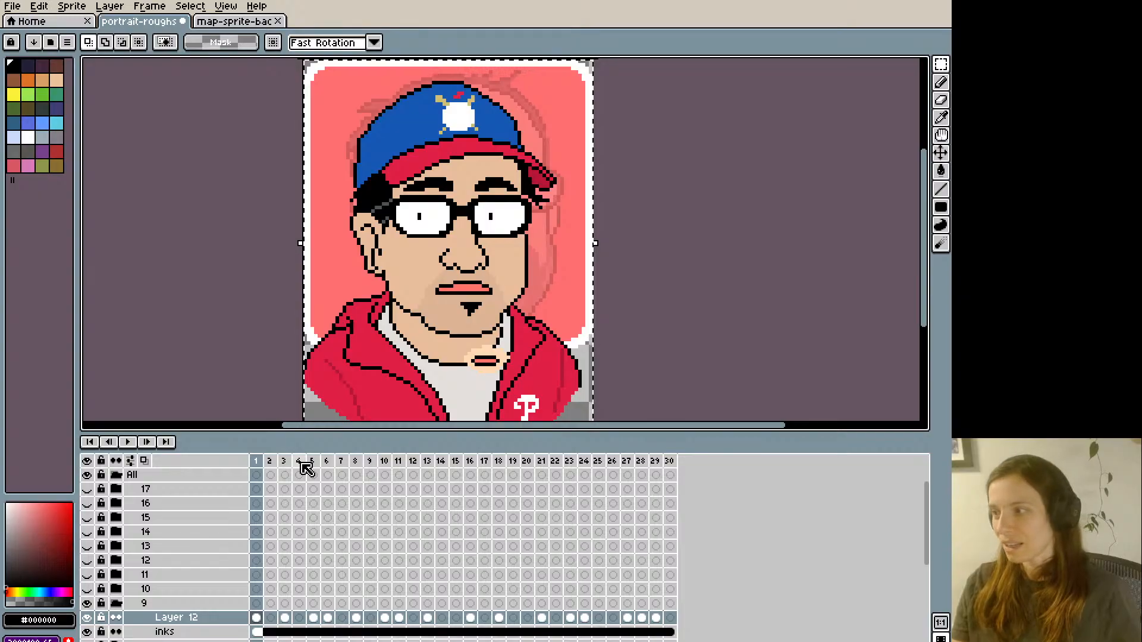
key("Right")
key("Right")
key("Left")
key("Left")
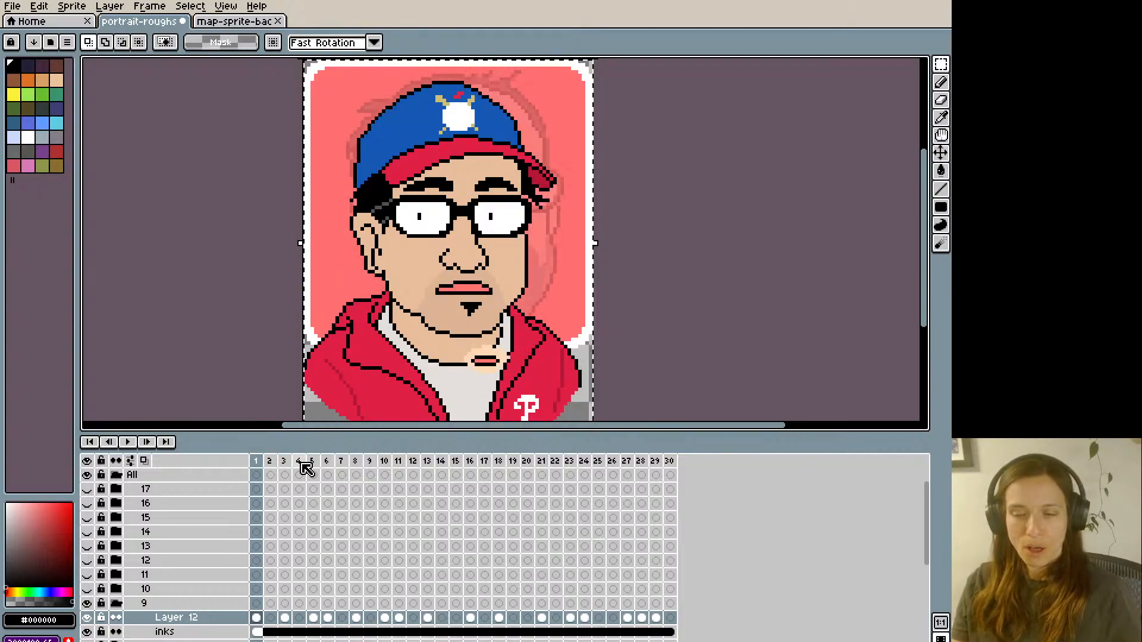
key("Right")
key("Right")
key("Right")
key("Right")
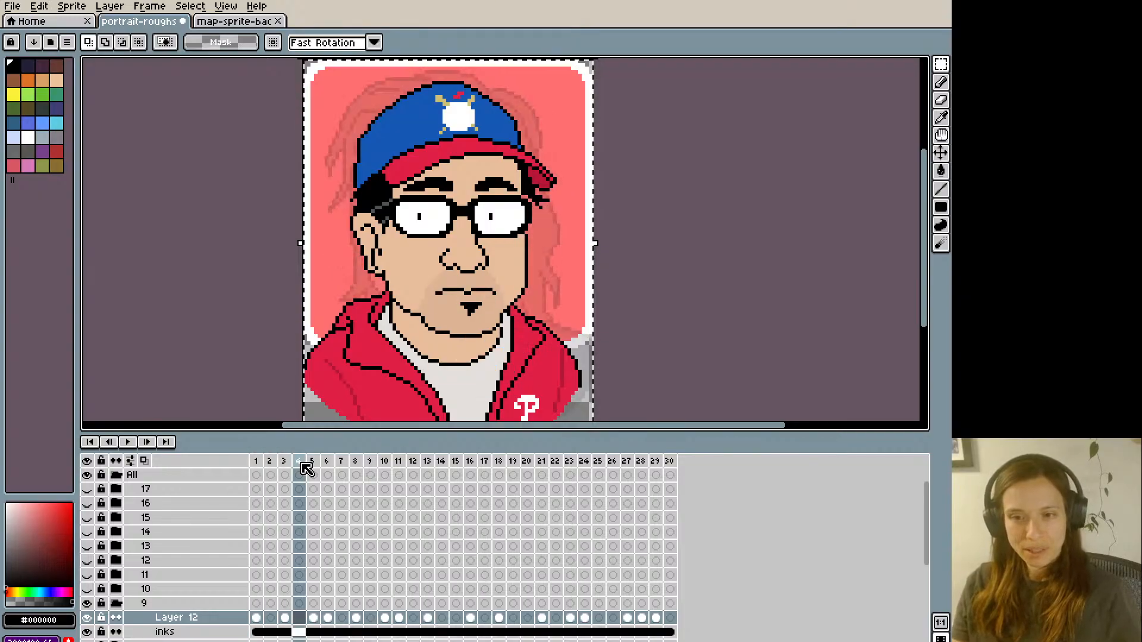
key("Right")
key("Right")
key("Right")
key("Right")
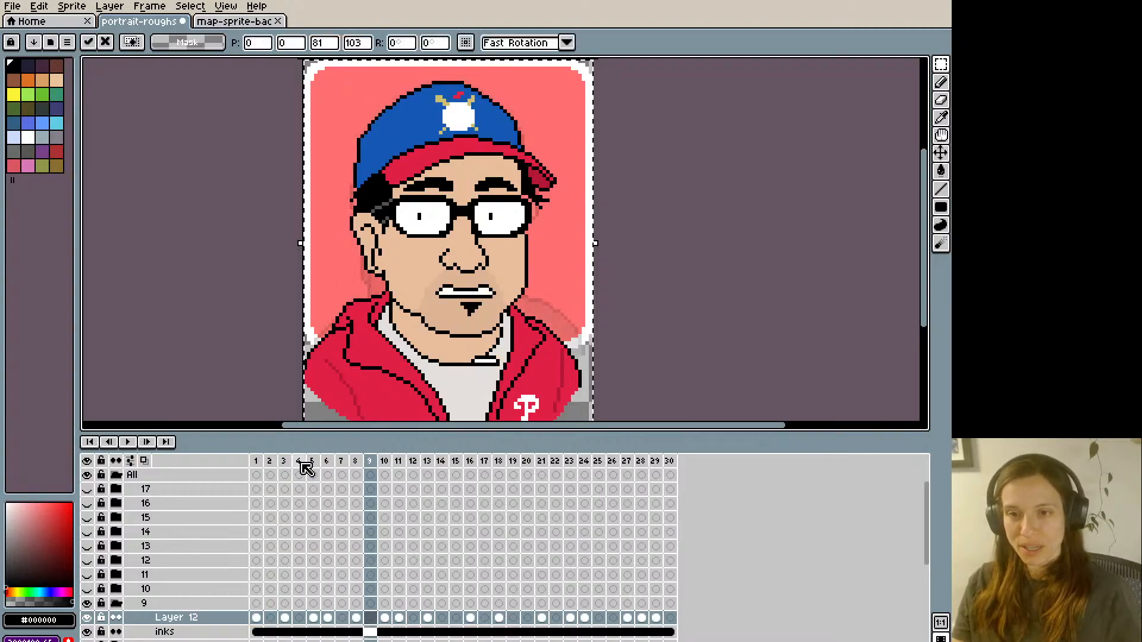
key("Right")
key("Right")
key("Right")
key("Right")
key("Right")
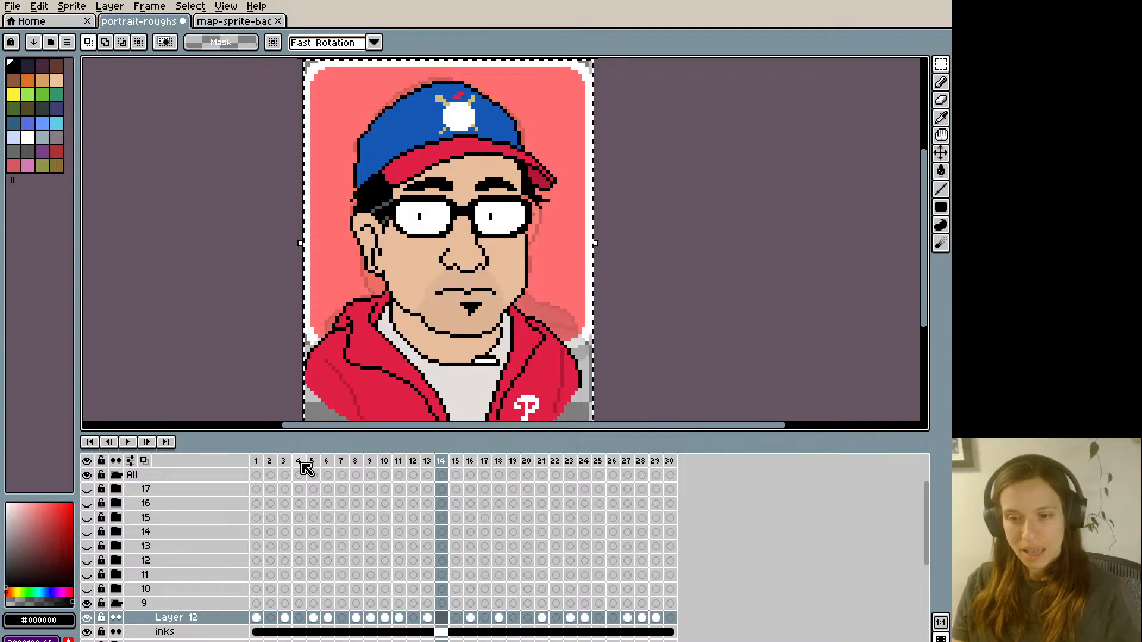
- Paste the toothy mouth onto frames 14 and 20 of Layer 12
key("Right")
key("Right")
key("Right")
key("Right")
key("Right")
key("Right")
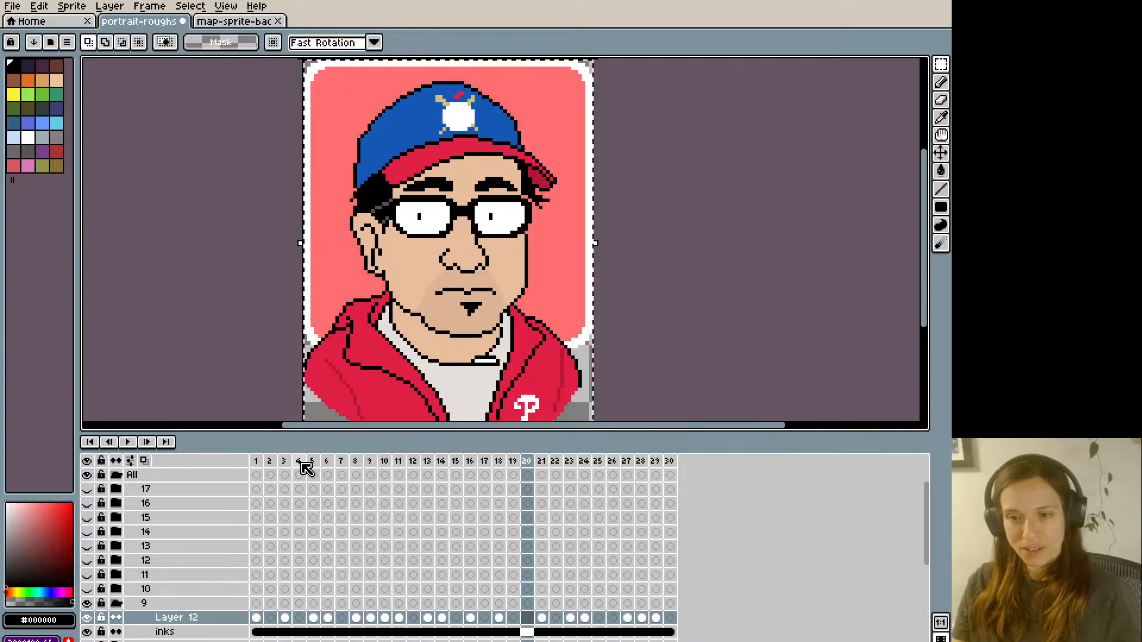
key("Right")
key("Right")
key("Right")
key("Right")
key("Right")
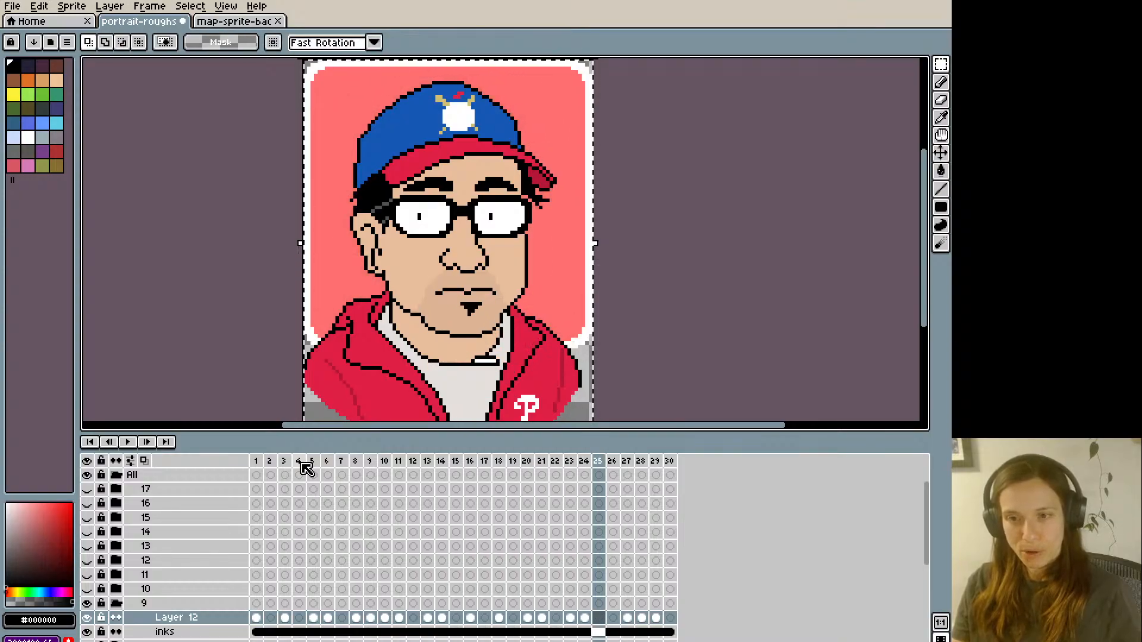
- Paste the toothy mouth onto frames 25 and 30 of Layer 12 and clear the selection
key("Right")
key("Right")
key("Right")
key("Right")
key("Right")
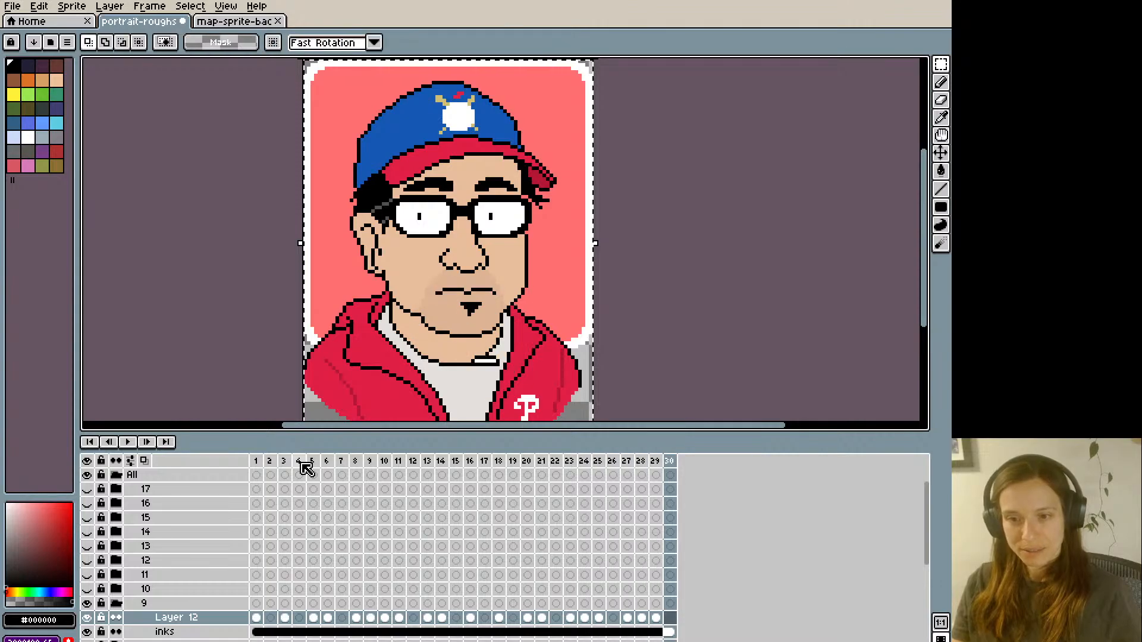
key("ctrl+v")
key("ctrl+d")
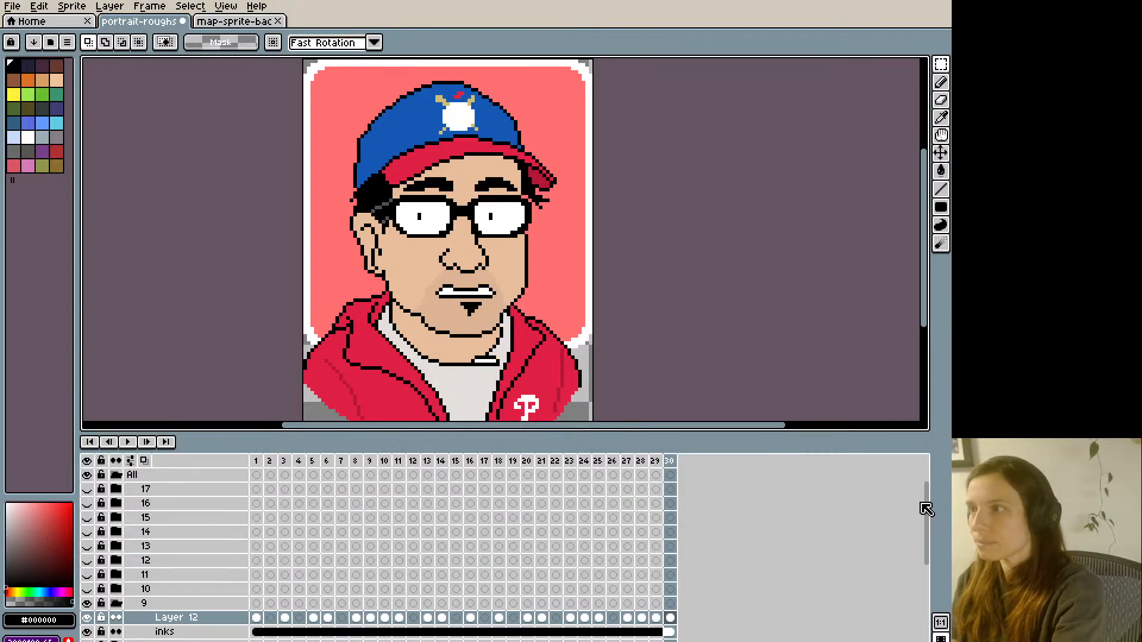
- Hide the lips reference layer and play back the animation to preview the portrait's mouth shapes
scroll(930, 492, "up", 1)
scroll(930, 492, "up", 1)
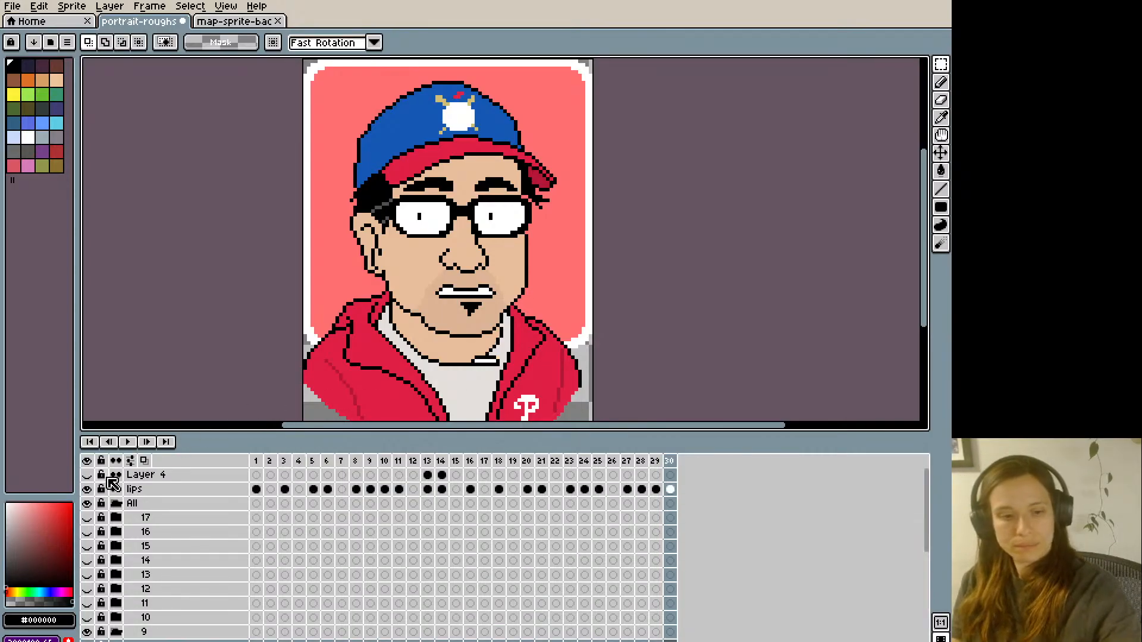
left_click(88, 503)
key("Return")
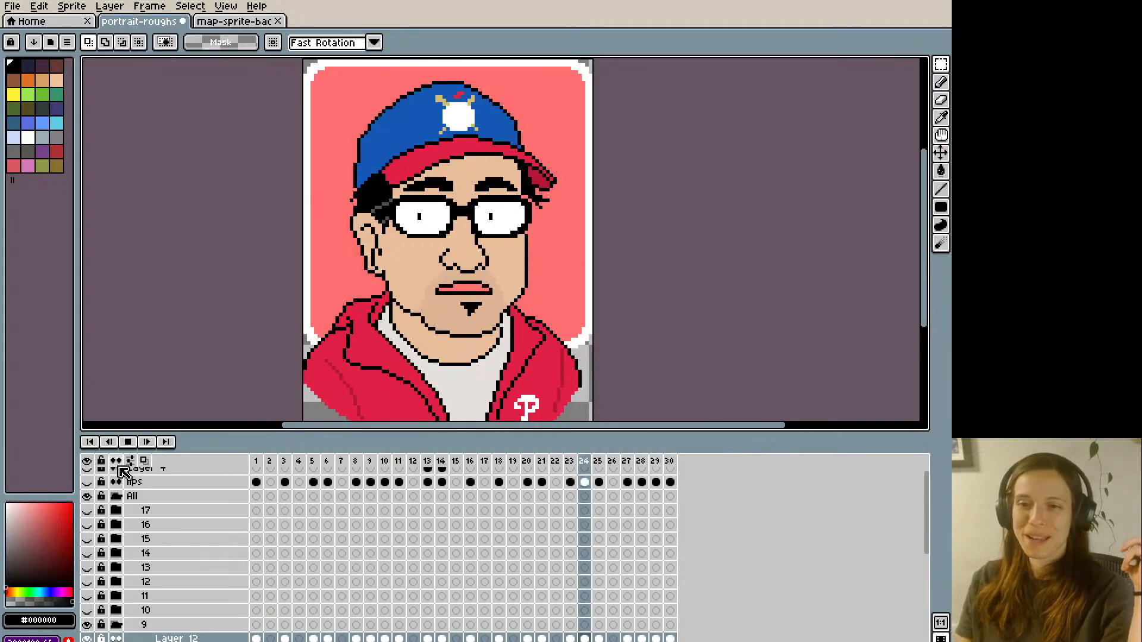
key("Return")
- Straighten the upper lip line of frame 5's toothy mouth on Layer 12, using black and the skin colour #ddb494
key("Right")
key("Right")
key("Right")
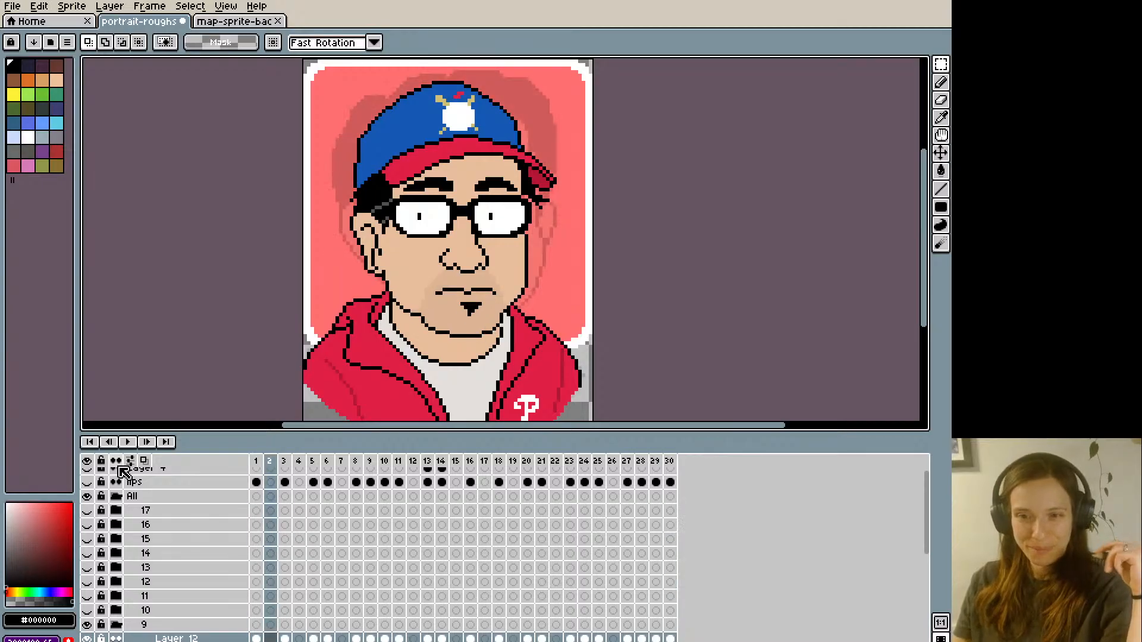
key("Right")
key("Right")
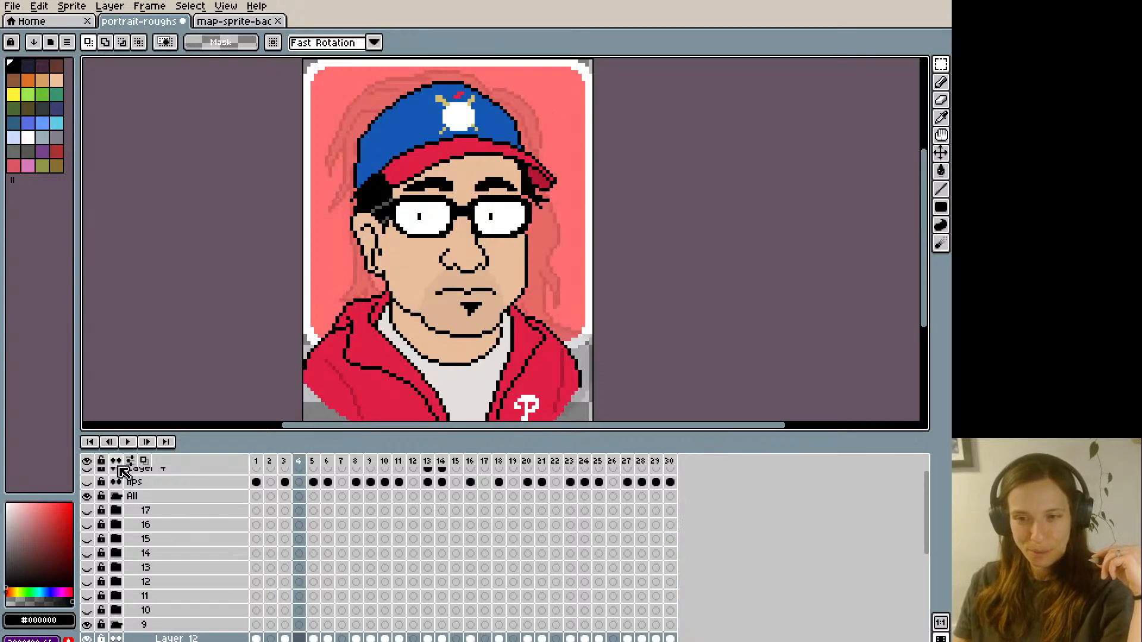
key("Right")
key("b")
left_click(447, 288, "alt")
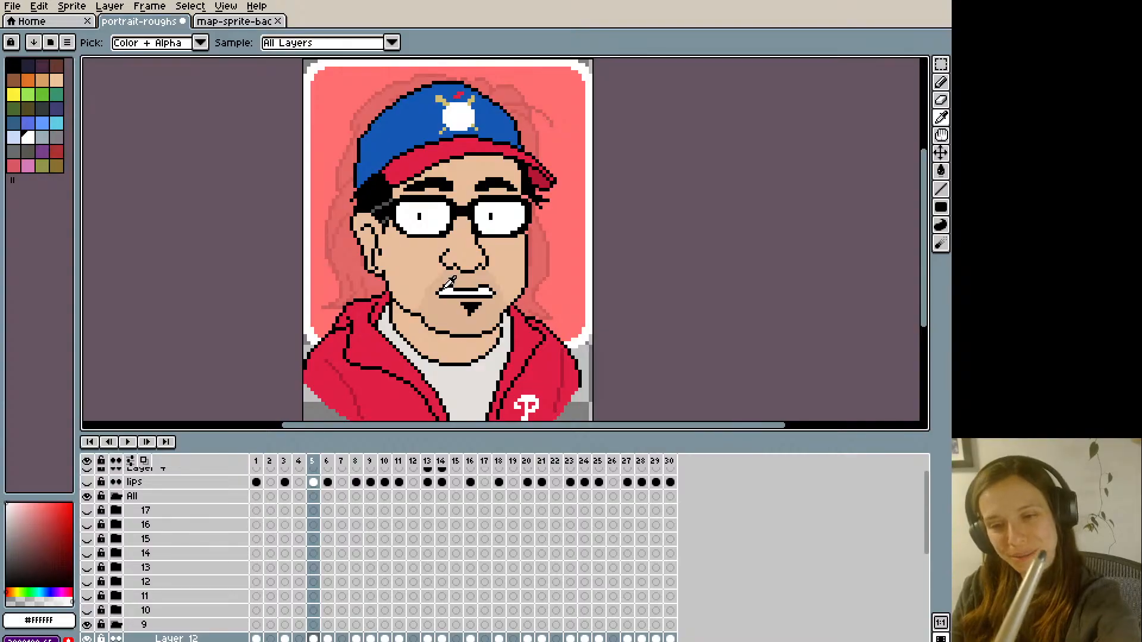
left_click(449, 289, "alt")
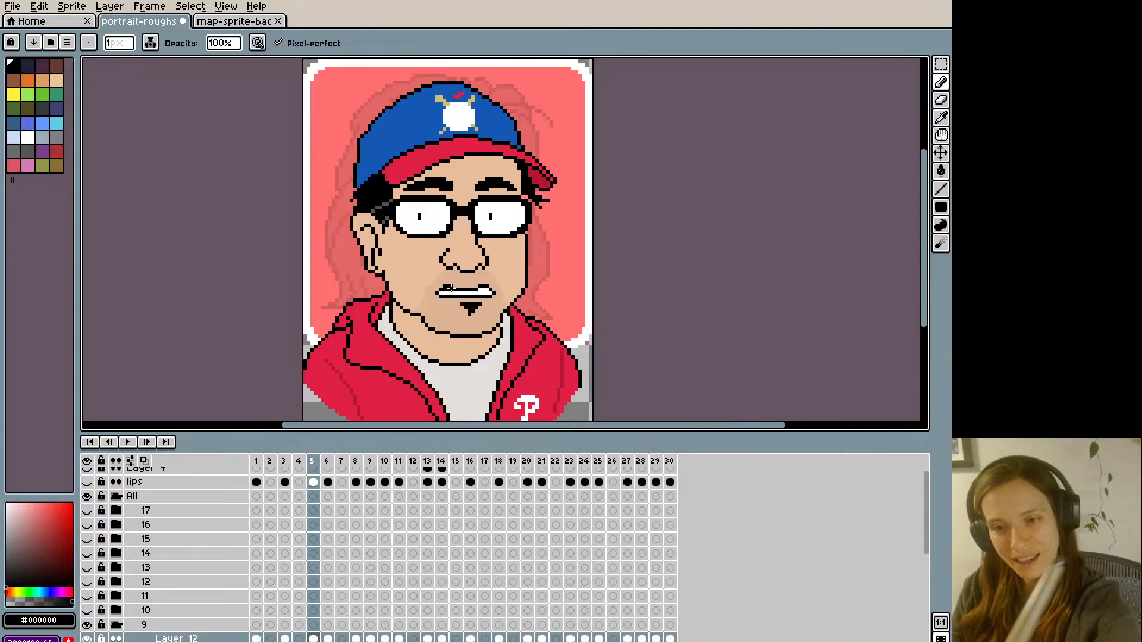
left_click(480, 279, "alt")
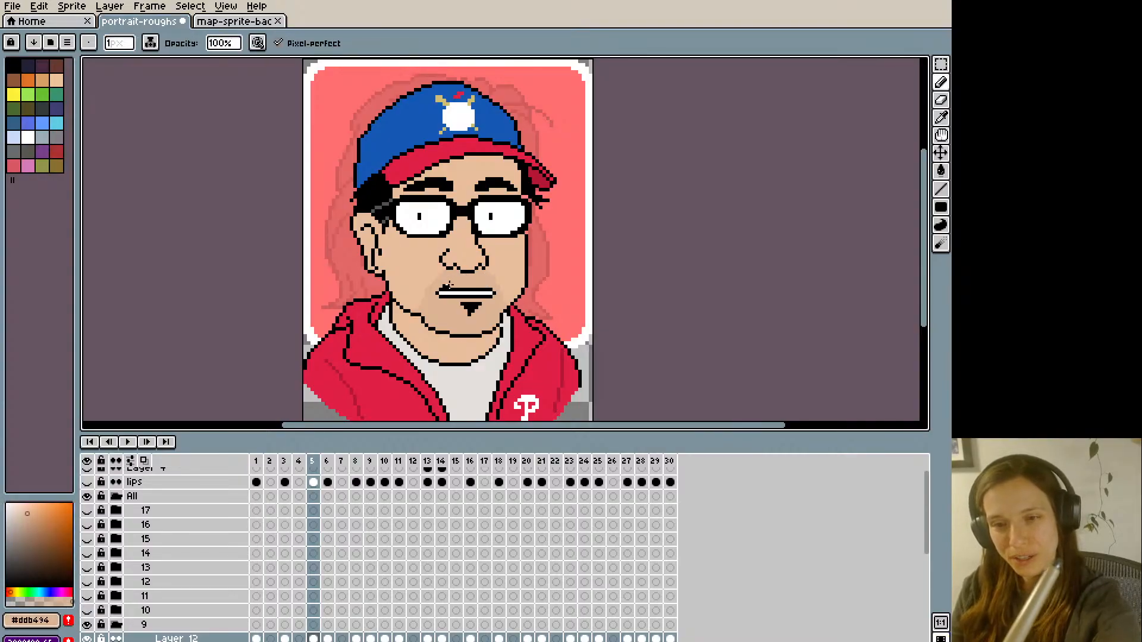
- Select the whole canvas and copy the straightened toothy mouth from frame 5 of Layer 12
left_click(315, 483)
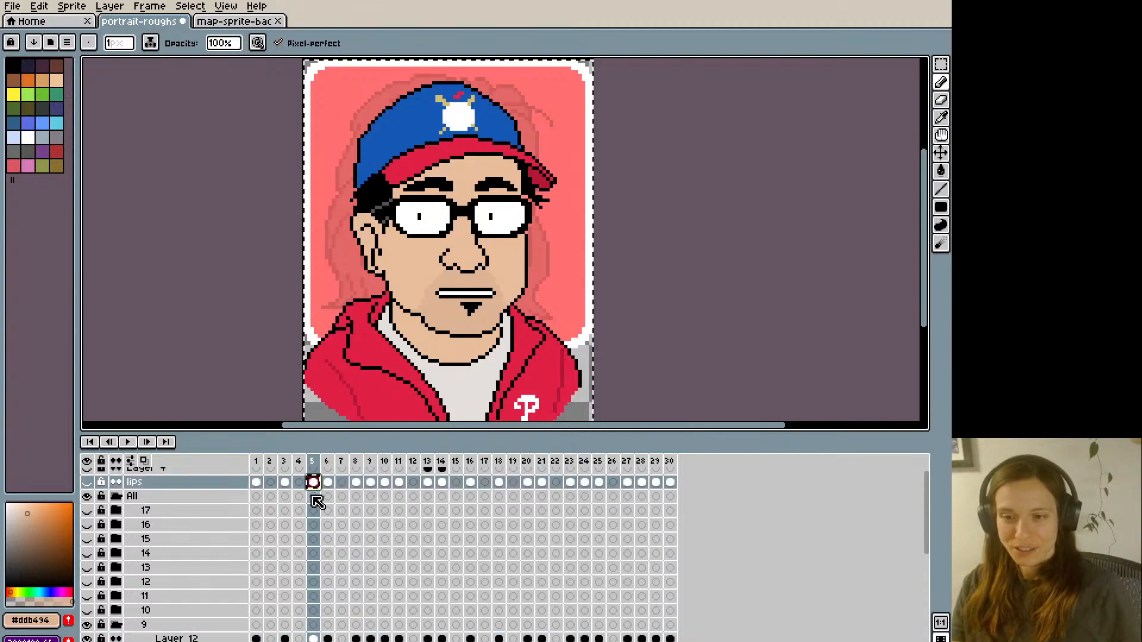
left_click_drag(924, 283, 924, 295)
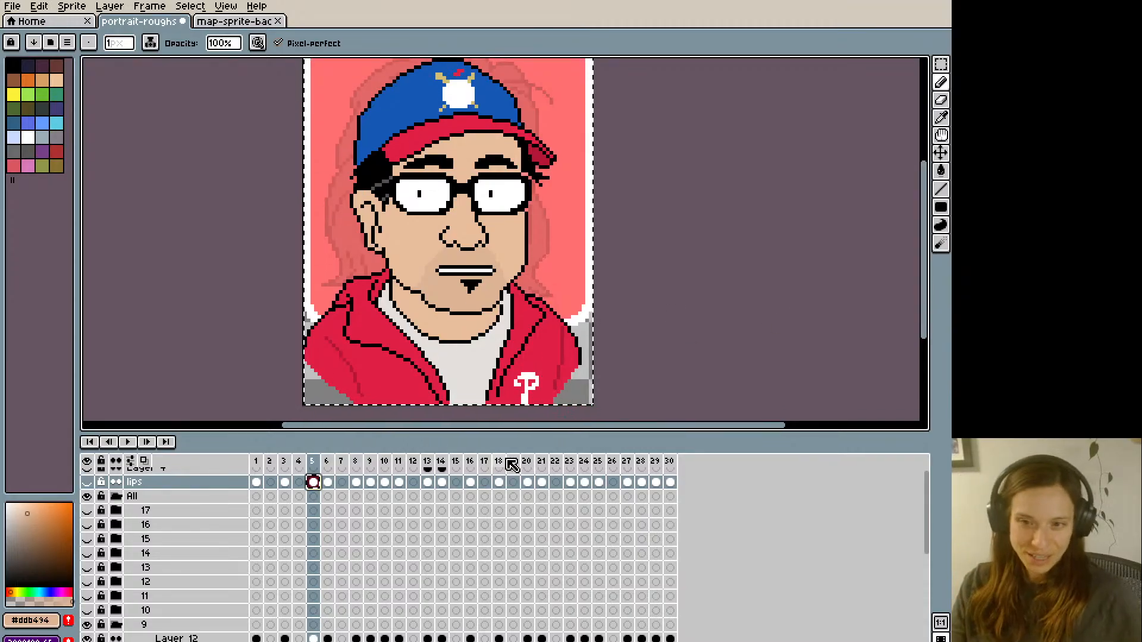
key("Right")
key("Left")
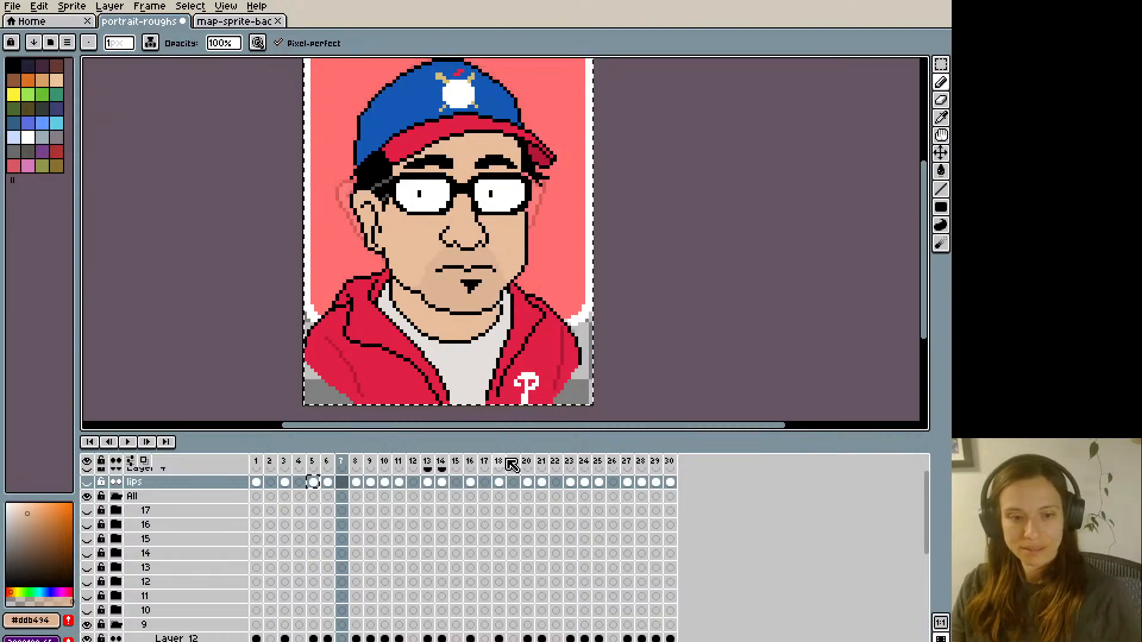
key("Right")
key("Left")
key("F3")
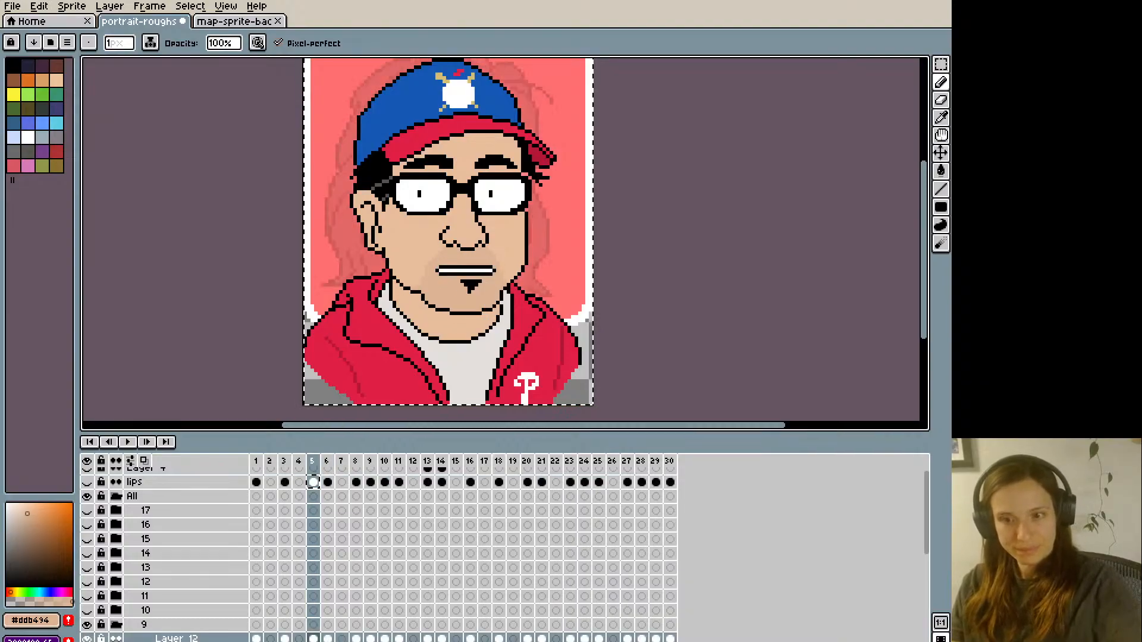
key("Right")
key("Right")
key("Right")
key("Right")
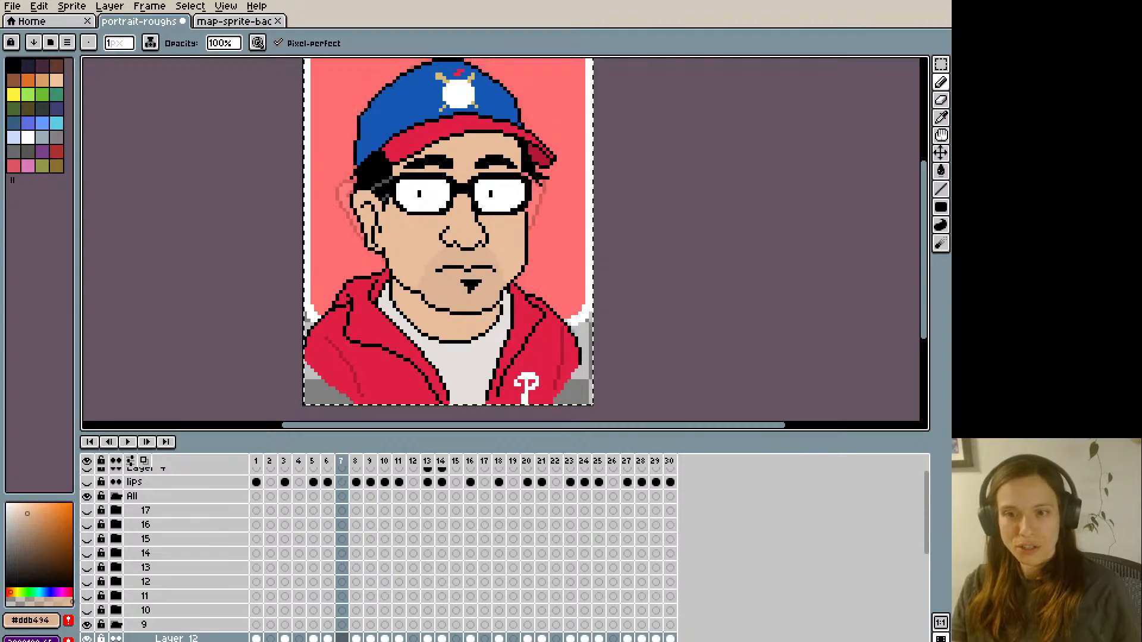
- Replace the old toothy mouth with the straightened version on frames 9, 14, 20, 25 and 30 of Layer 12
key("v")
key("Right")
key("Right")
key("Right")
key("Right")
key("Right")
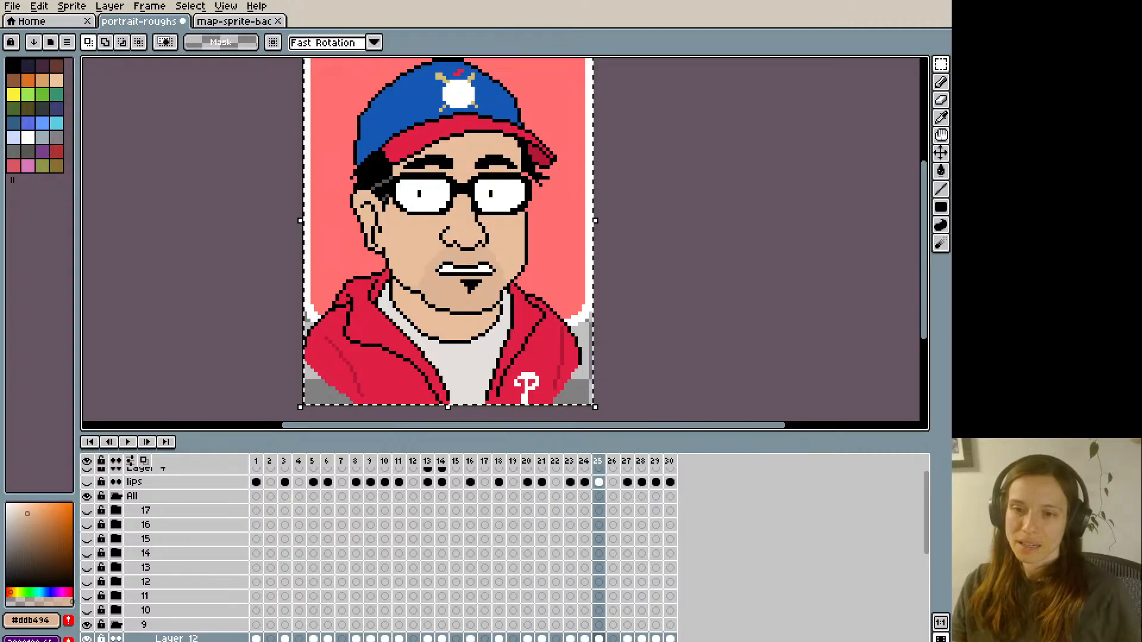
key("ctrl+v")
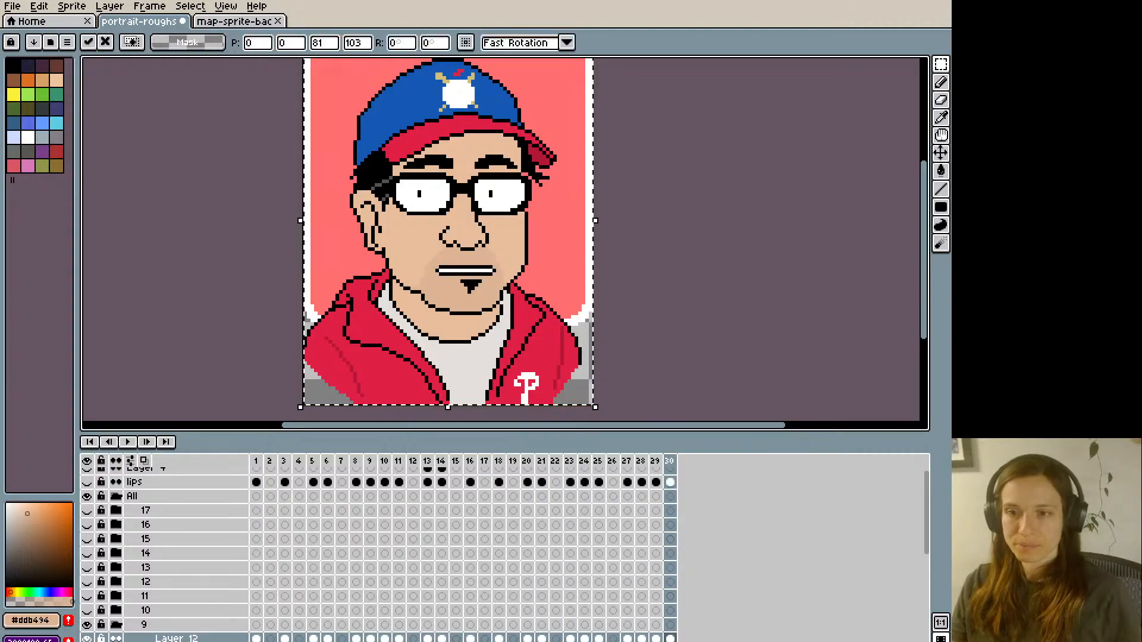
key("Return")
key("Return")
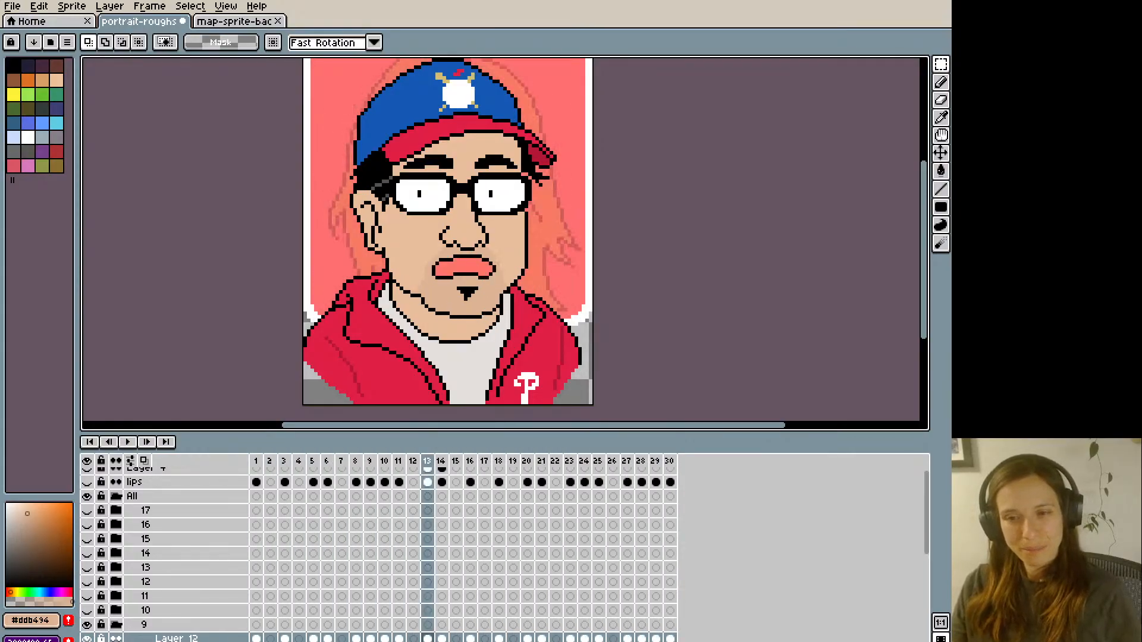
- Play back the animation and step through the early frames to check the straightened toothy mouth
key("Return")
key("Left")
key("Left")
key("Left")
key("Left")
key("Left")
key("Left")
key("Left")
key("Left")
key("Left")
key("Left")
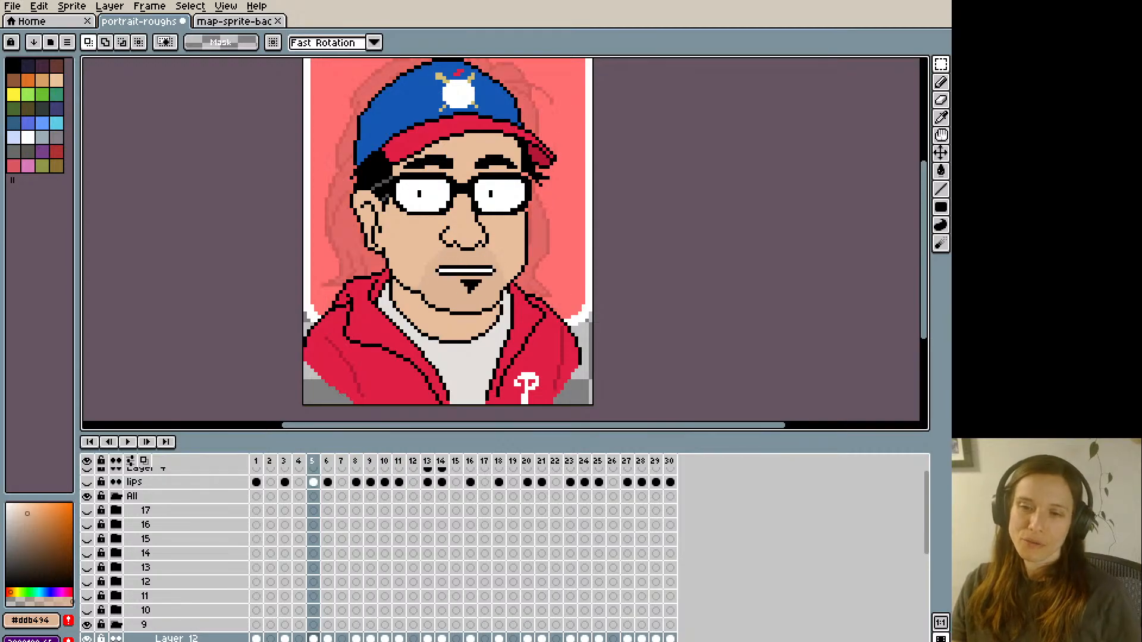
key("Right")
key("Right")
key("Left")
key("Left")
key("Right")
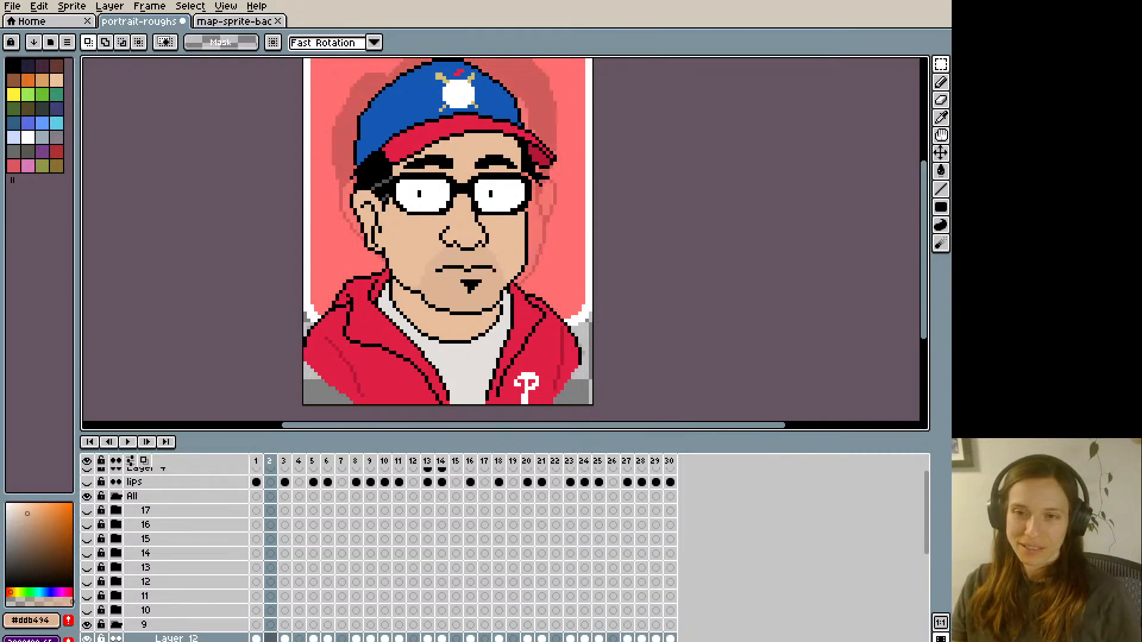
- Step through the frames of Layer 12 to review the sequence of mouth shapes
key("Right")
key("Right")
key("Right")
key("Right")
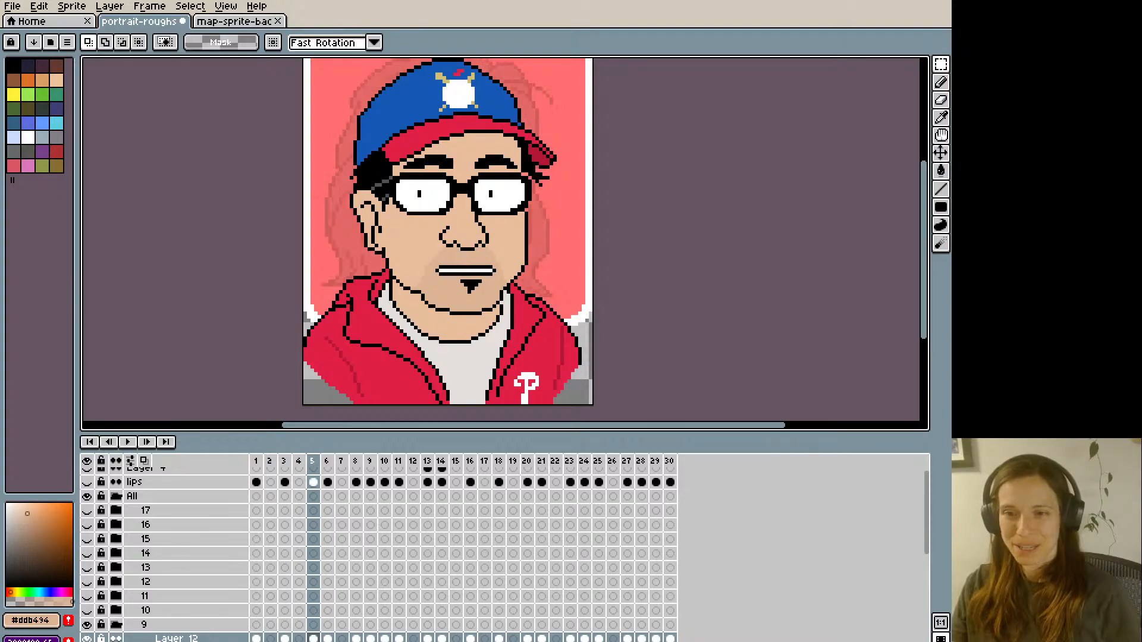
key("Right")
key("Right")
key("Right")
key("Right")
key("Right")
key("Right")
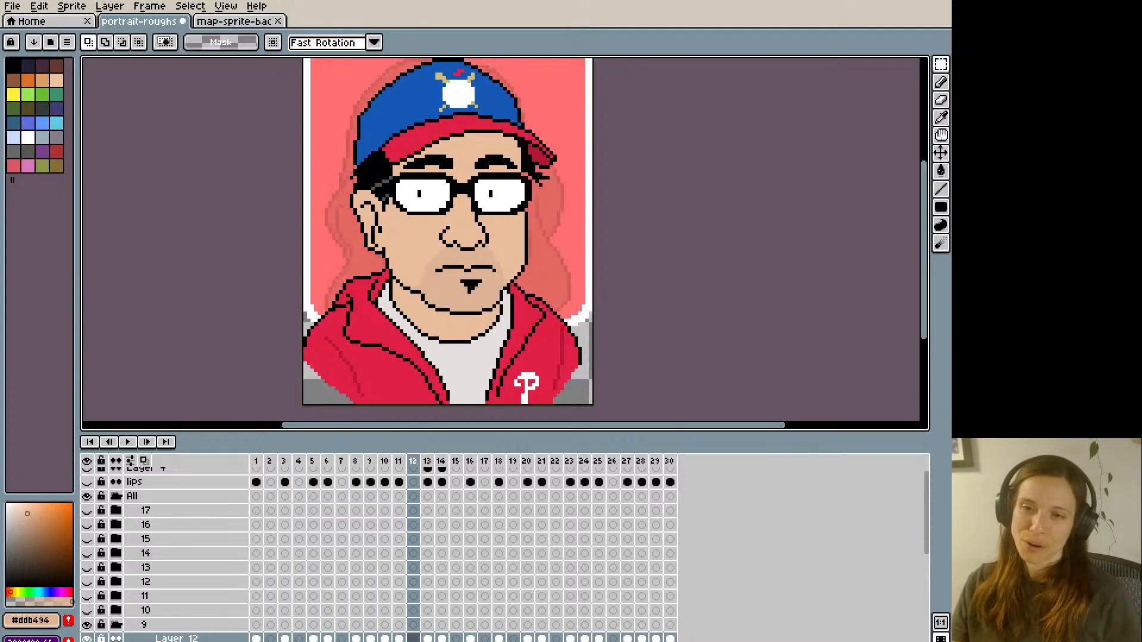
key("Right")
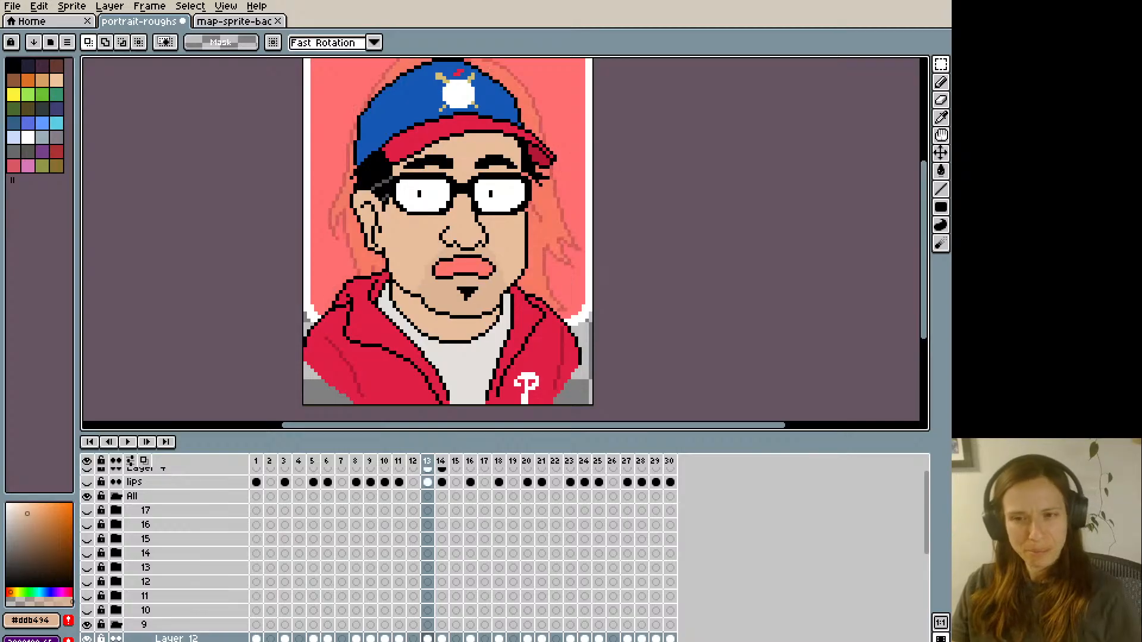
key("Right")
key("Right")
key("Right")
key("Right")
key("Right")
key("Right")
key("Right")
key("Right")
key("Right")
key("Right")
key("Right")
key("Right")
key("Right")
key("Right")
key("Right")
key("Right")
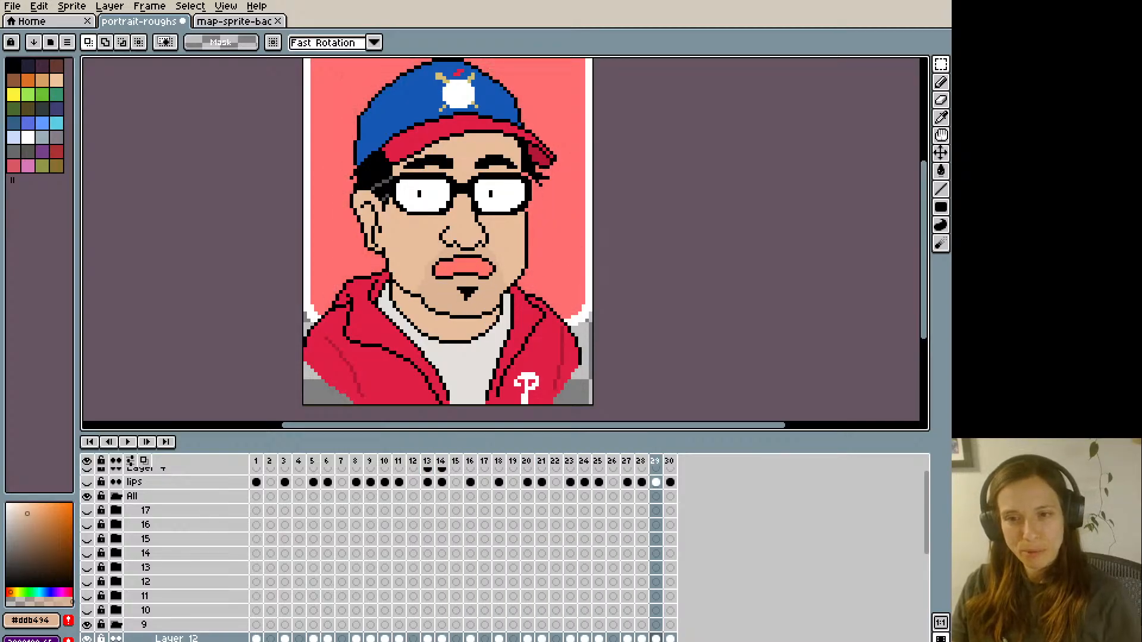
key("Right")
key("Right")
- Reshape the upper lip line of frame 1's pink closed mouth on Layer 12, using black and the skin colour #ddb494
key("i")
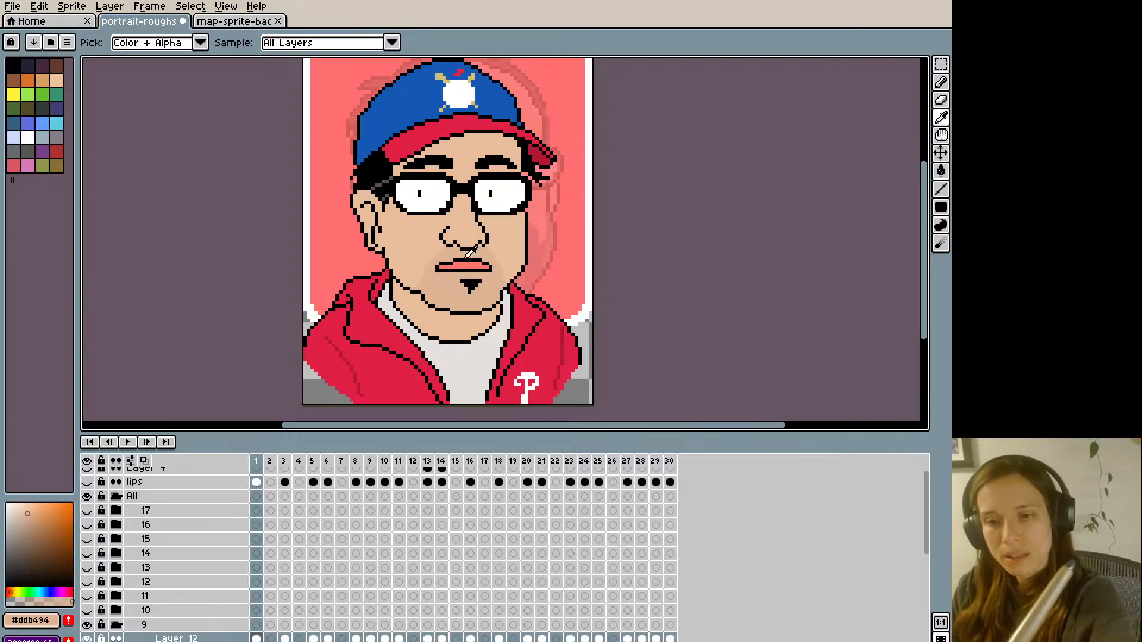
left_click(467, 256)
key("b")
key("Left")
key("Left")
key("Right")
key("Right")
key("Right")
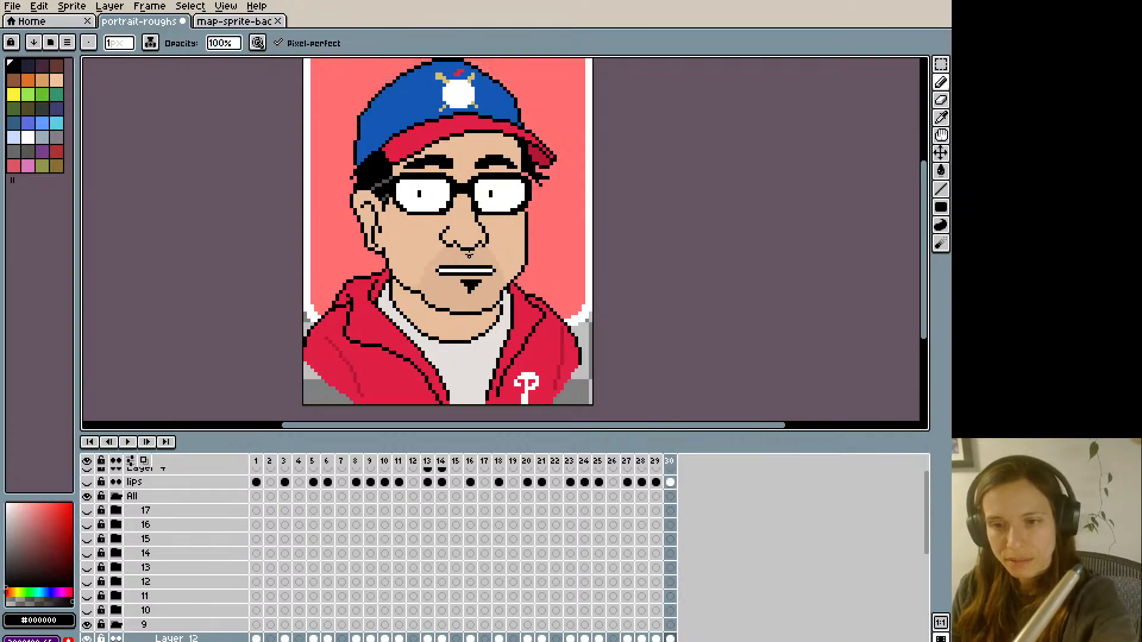
key("Left")
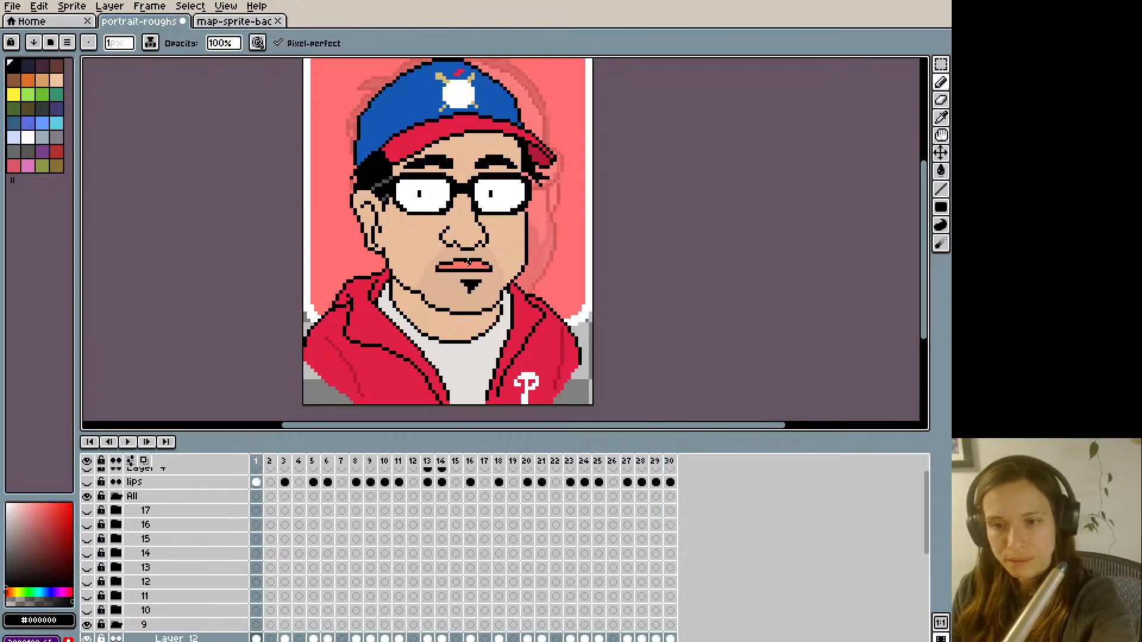
key("Right")
key("Left")
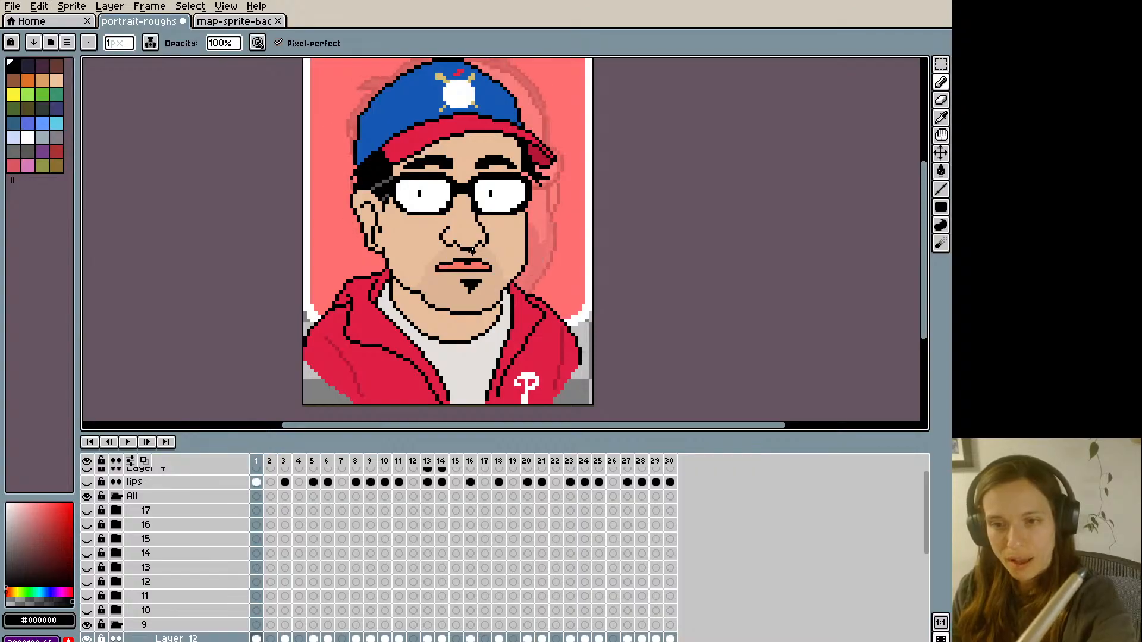
left_click(467, 255, "alt")
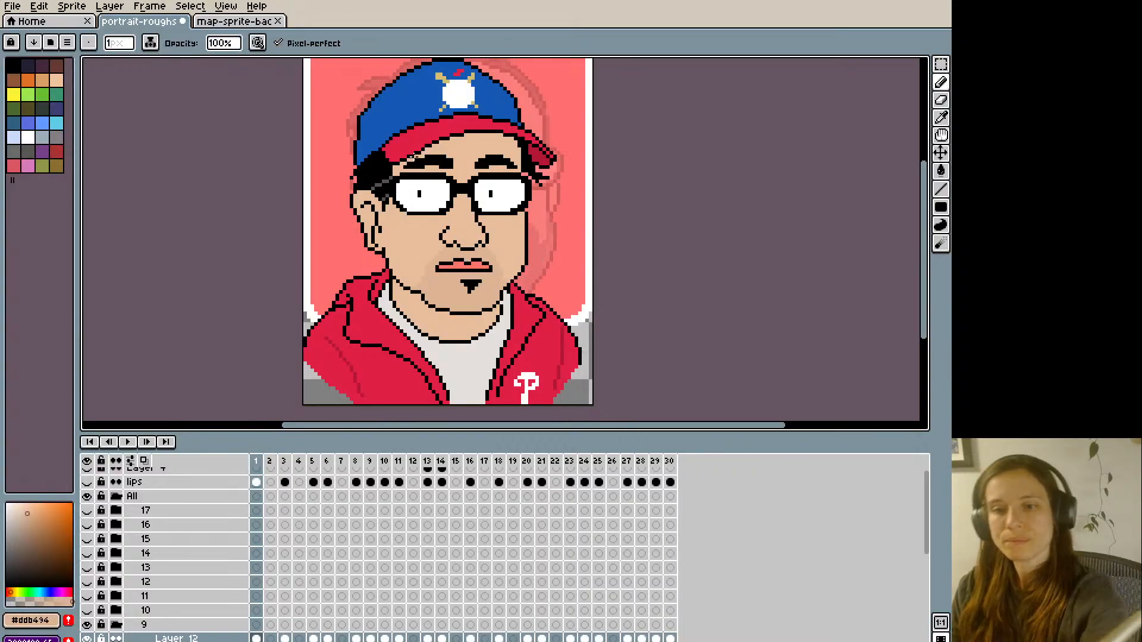
- Flip between frame 1 and its neighbouring frames to compare the reshaped lips with the adjacent mouth shapes
key("Left")
key("Right")
key("Right")
key("Left")
key("Right")
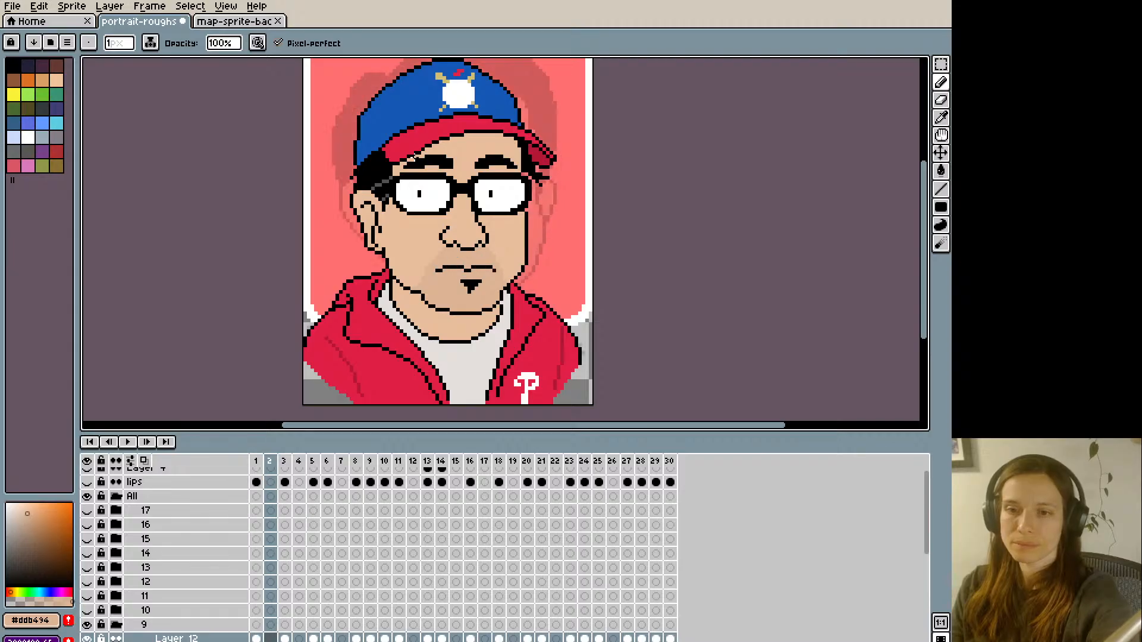
key("Left")
left_click(433, 268, "alt")
key("Right")
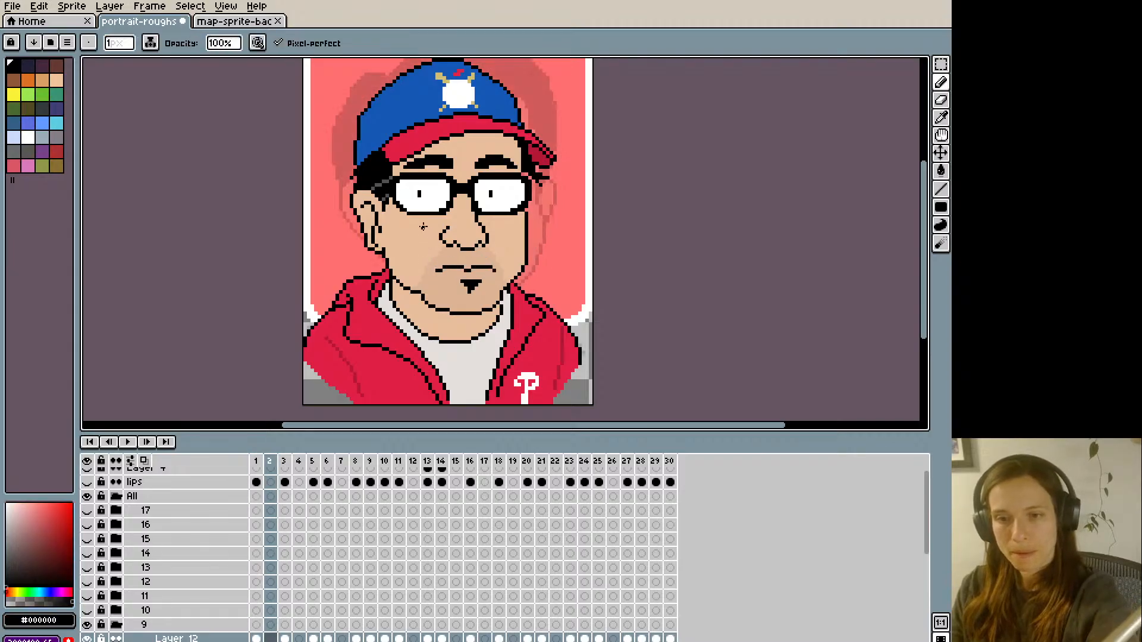
key("Left")
key("Right")
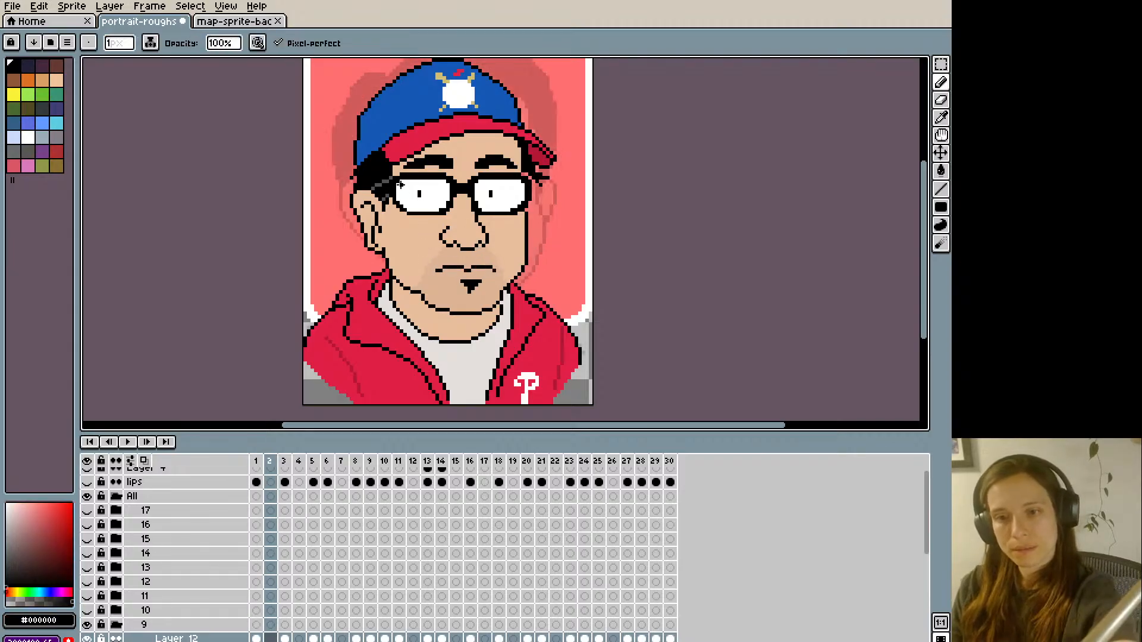
key("Left")
key("Right")
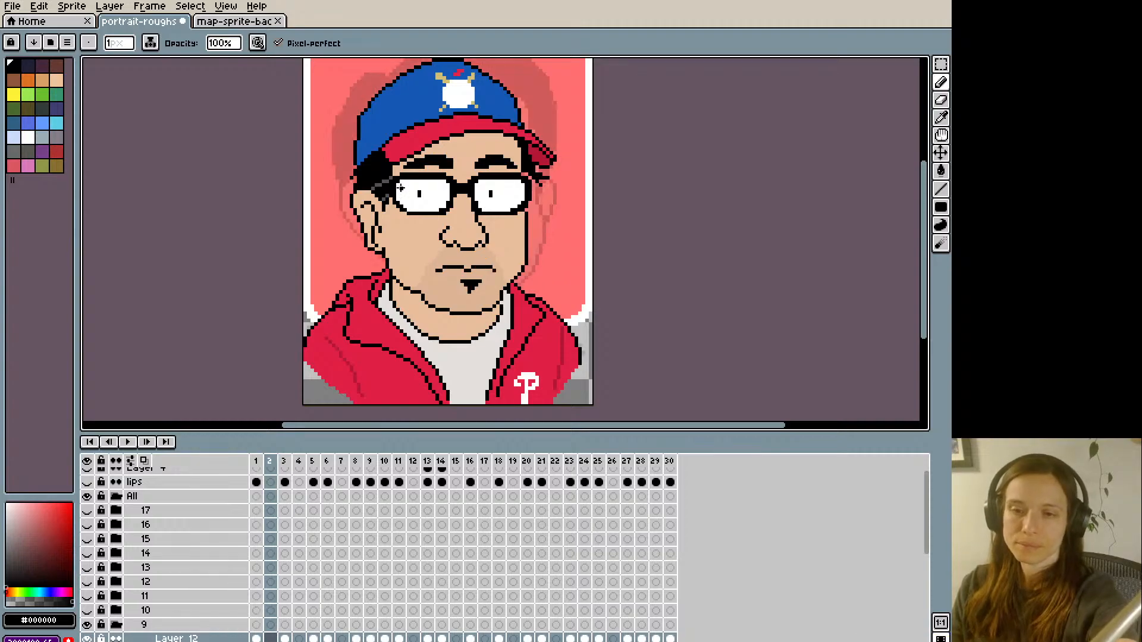
key("Left")
key("Right")
key("Left")
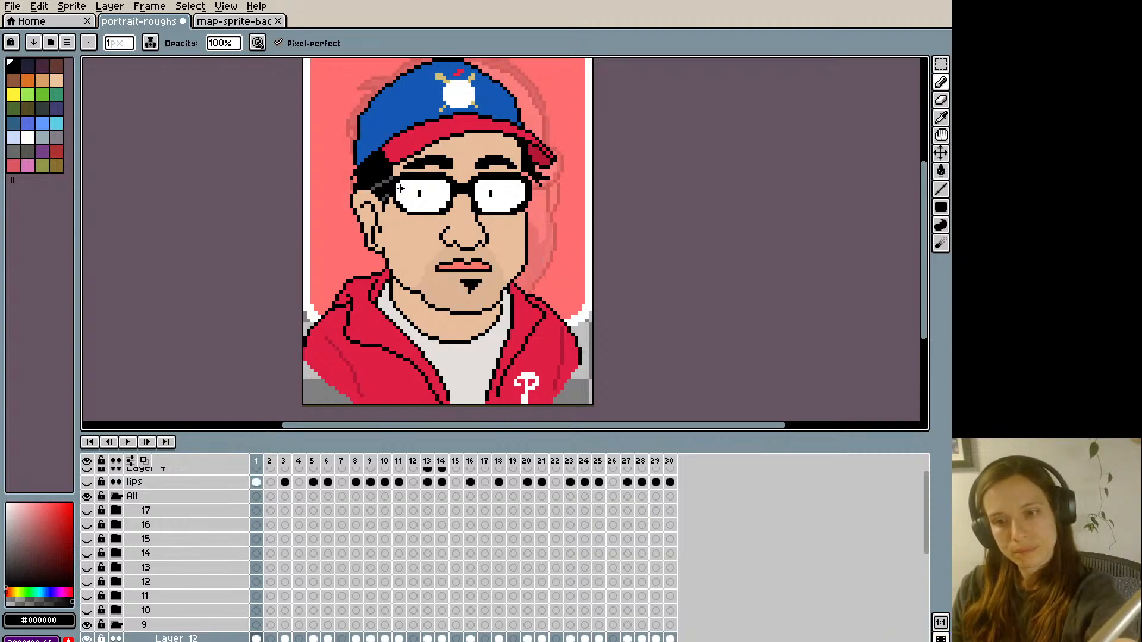
key("Right")
- Touch up frame 1's upper lip with the pink #FF746c and select the whole canvas for copying
key("Left")
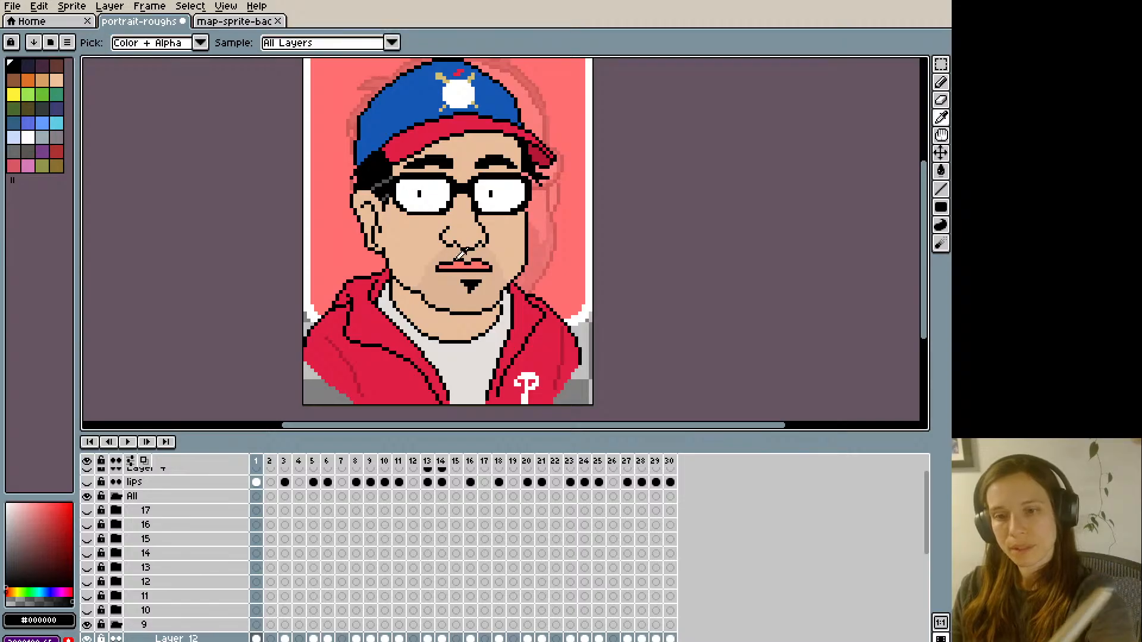
left_click(451, 261, "alt")
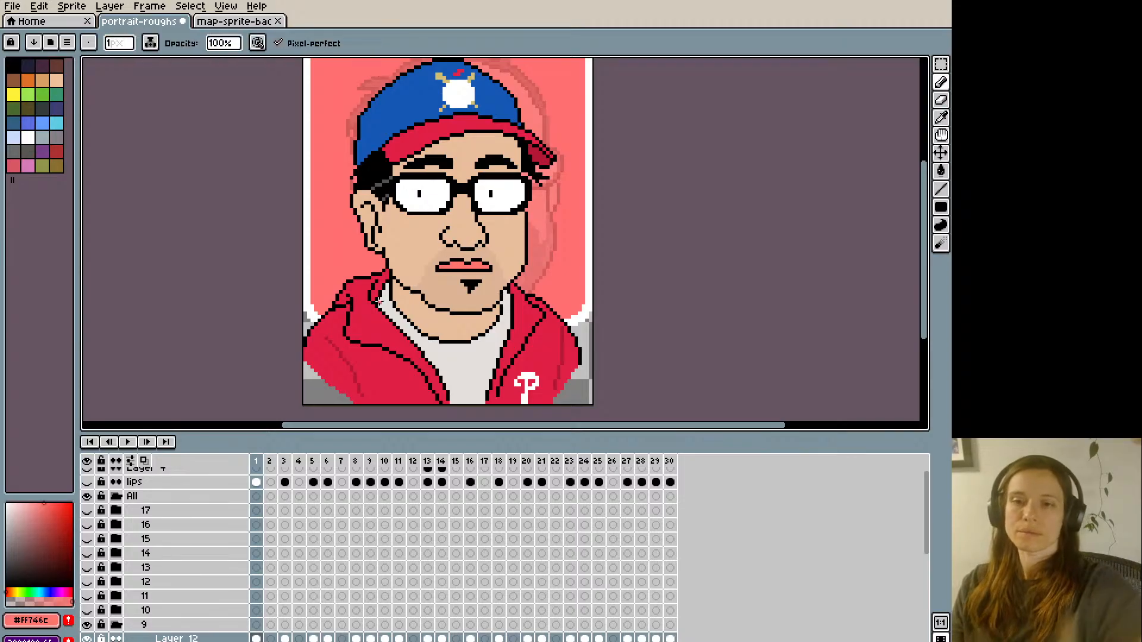
key("ctrl+a")
- Replace the old pink closed mouth with frame 1's reshaped version on frames 8, 16 and 21 of Layer 12
key("Right")
key("Right")
key("Right")
key("Right")
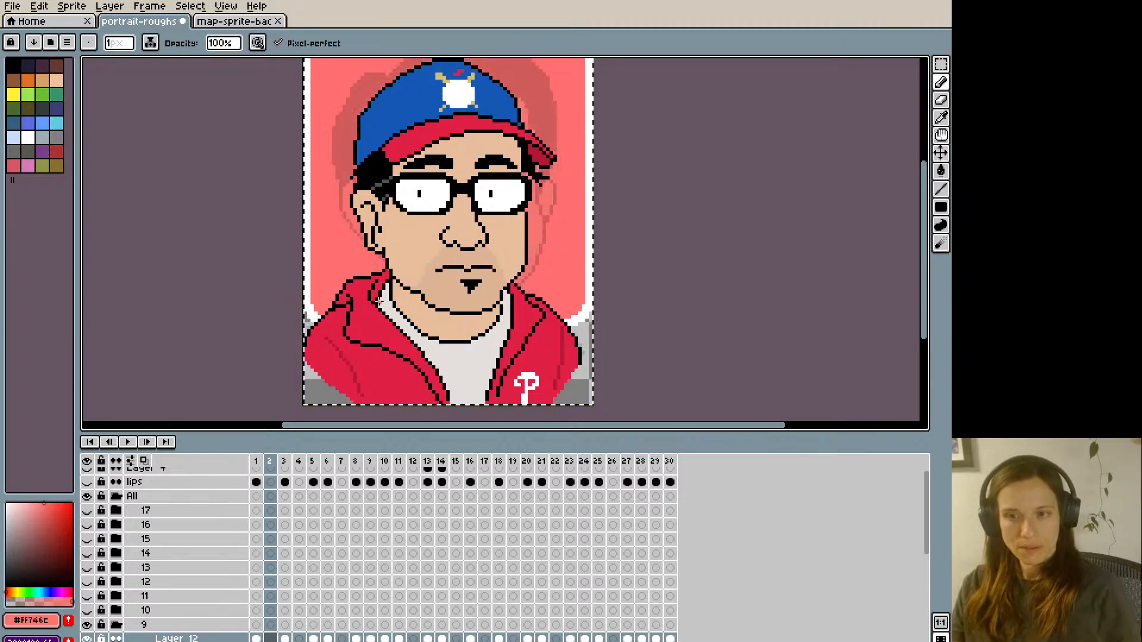
key("Right")
key("Right")
key("Right")
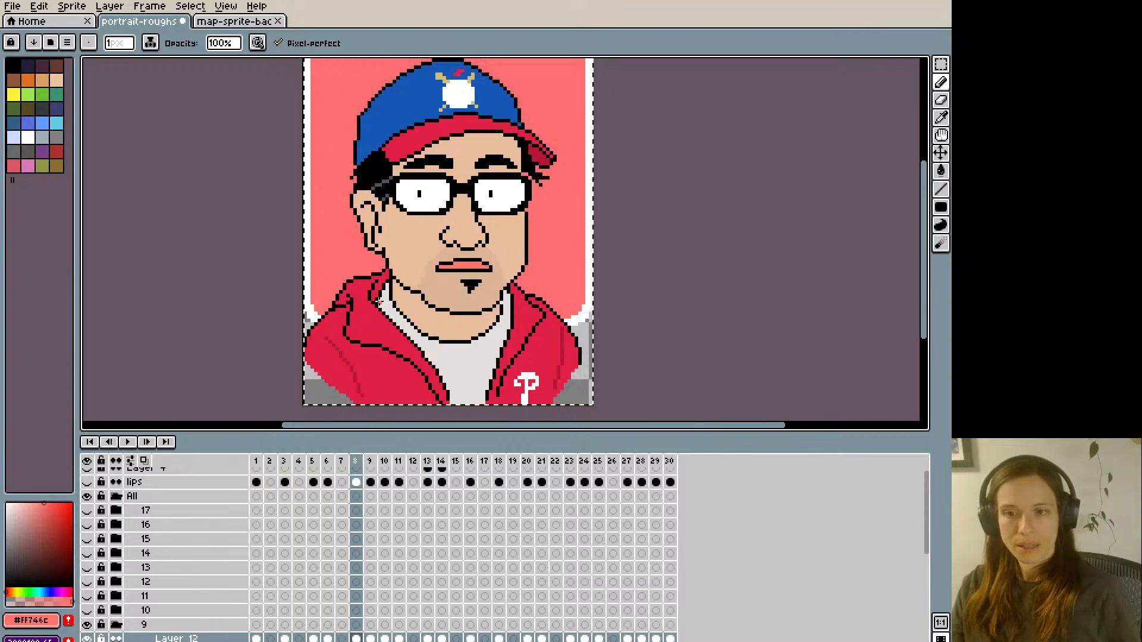
key("v")
key("Right")
key("Right")
key("Right")
key("Right")
key("Right")
key("Right")
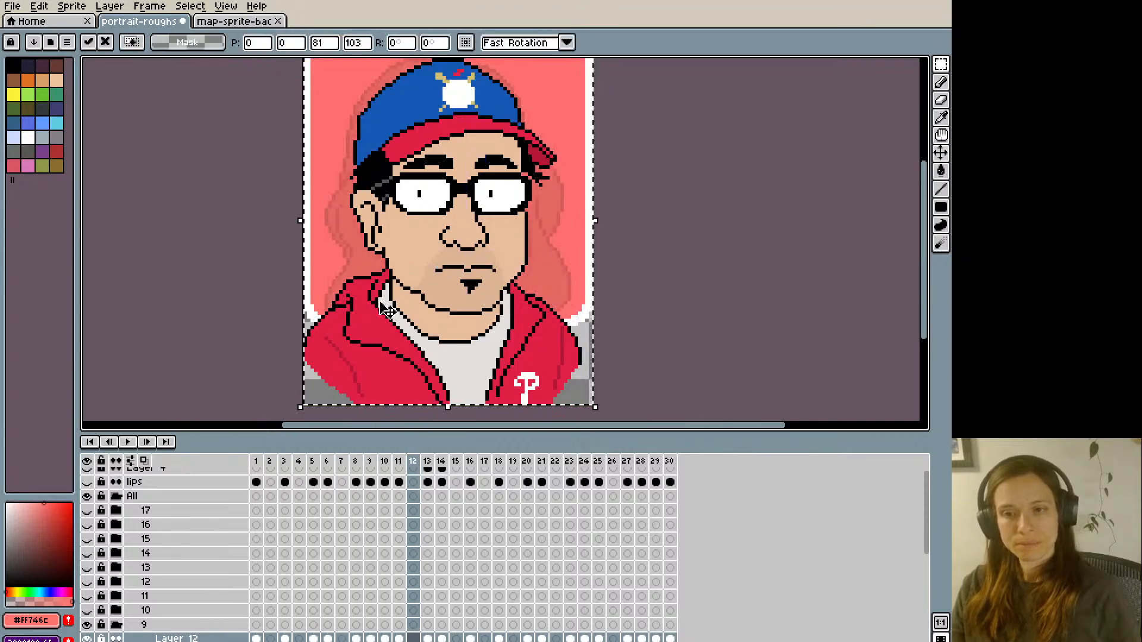
key("Left")
key("Right")
key("Right")
key("Right")
key("Right")
key("Right")
key("Right")
key("Right")
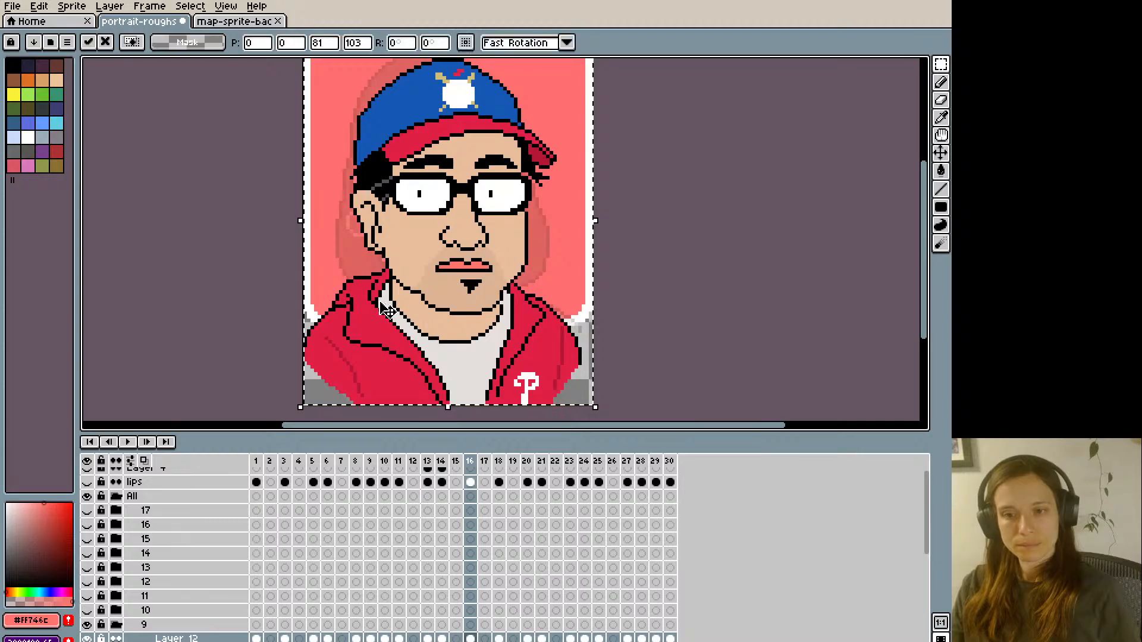
- Replace the old pink closed mouth with the reshaped version on frame 28 of Layer 12 and return to frame 1
key("Right")
key("Right")
key("Right")
key("Right")
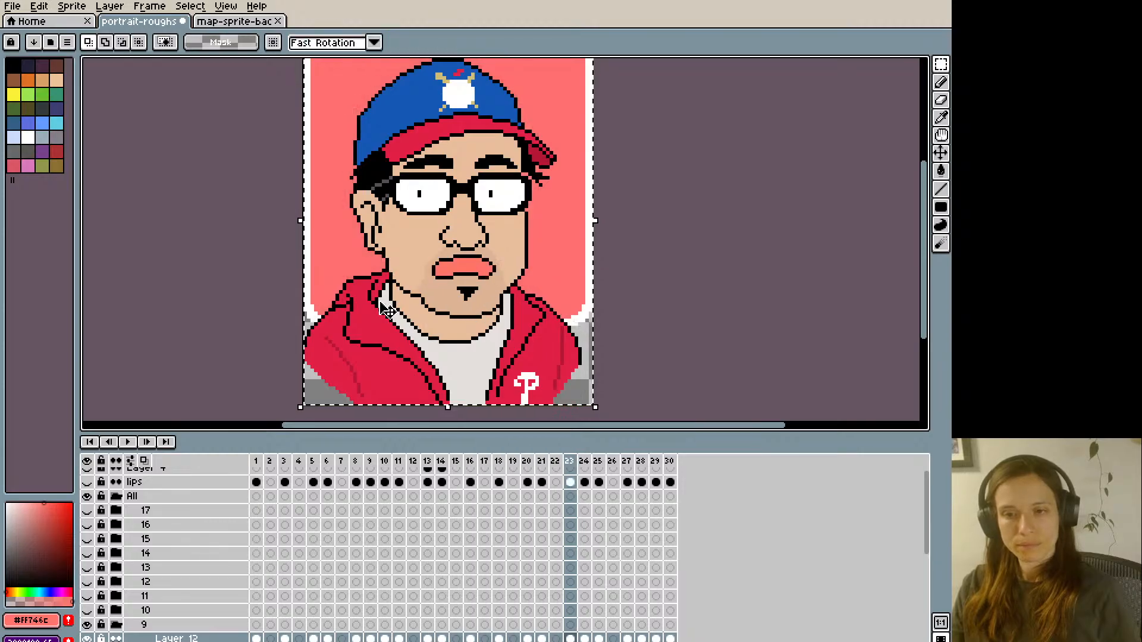
key("Left")
key("Right")
key("Right")
key("Right")
key("Left")
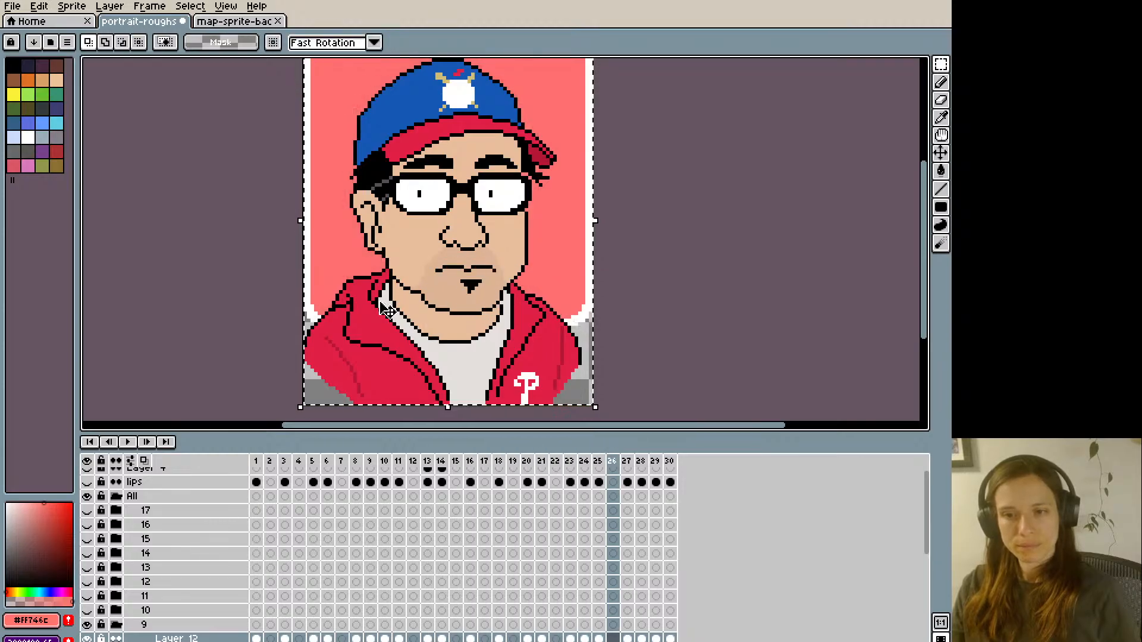
key("ctrl+v")
key("ctrl+z")
key("Right")
key("Right")
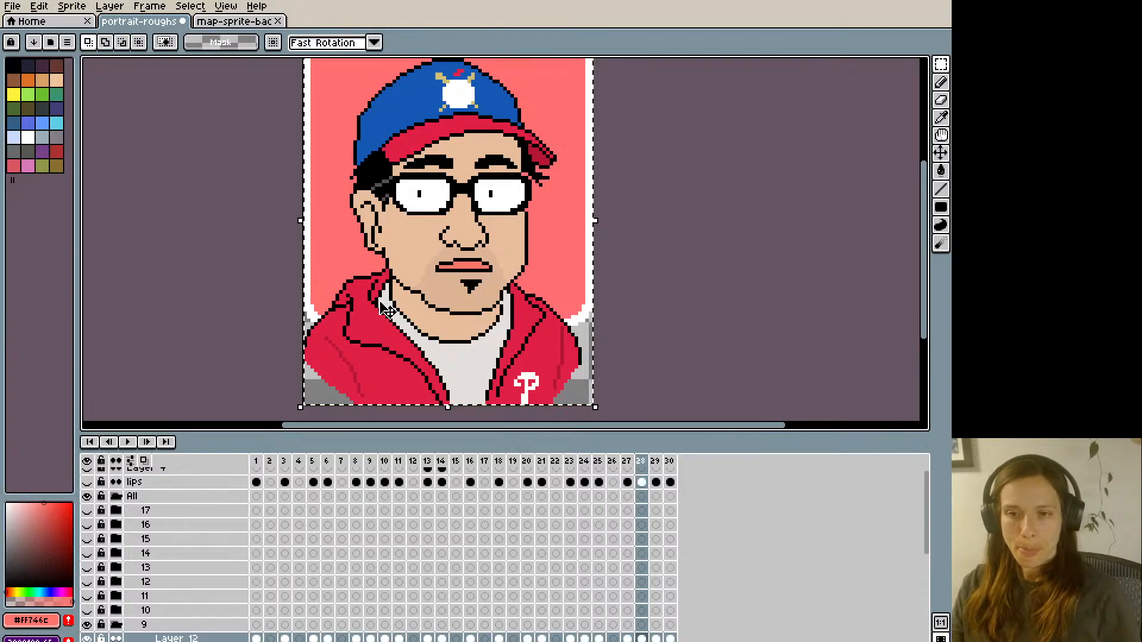
key("ctrl+v")
key("Right")
key("Right")
key("Right")
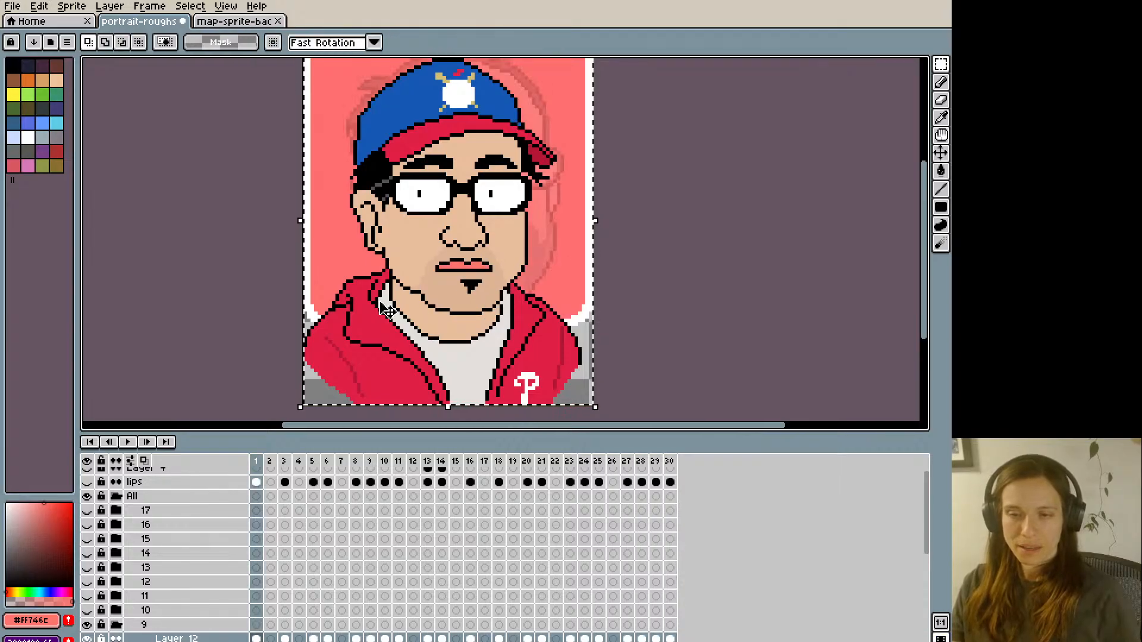
- Play back the lip-sync animation at a smaller zoom to check the reshaped lips, and stop it
key("Return")
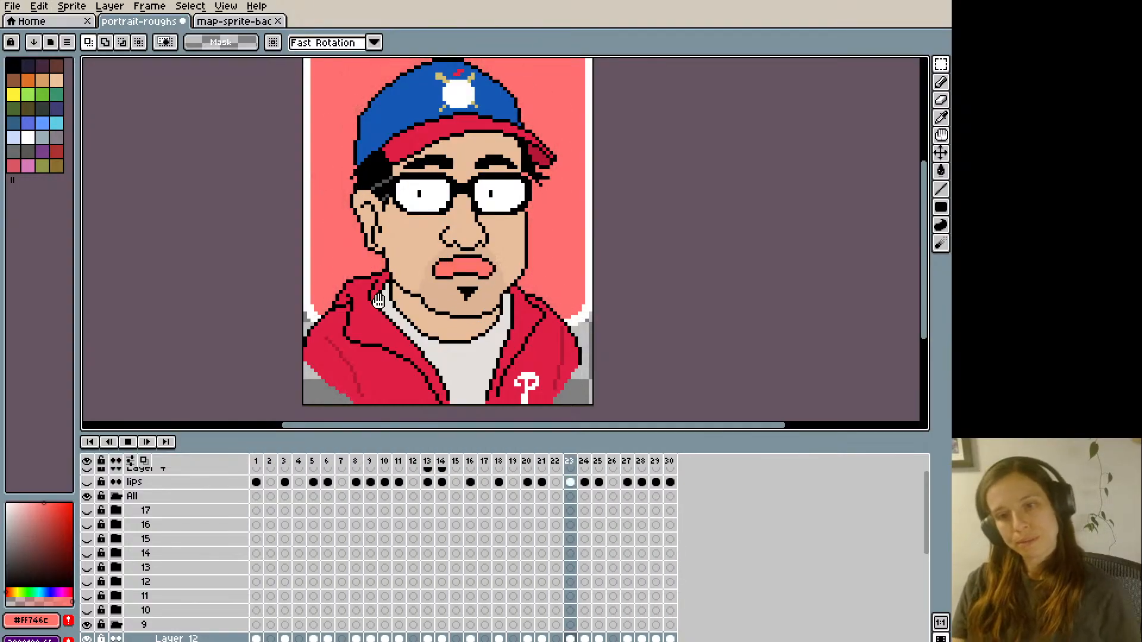
scroll(378, 301, "down", 1)
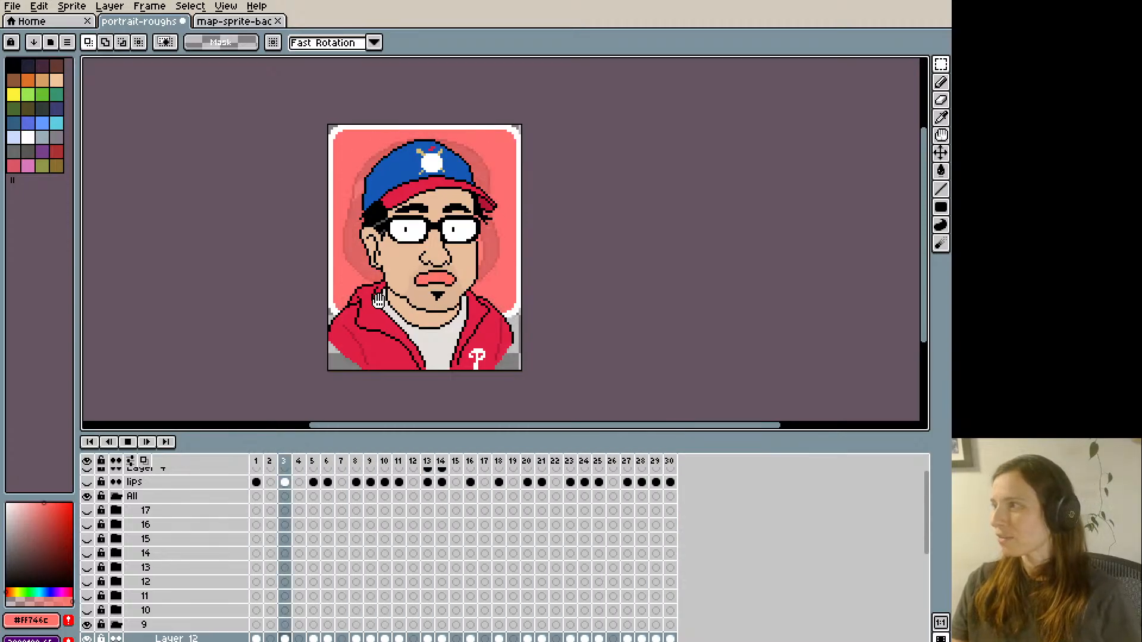
key("Return")
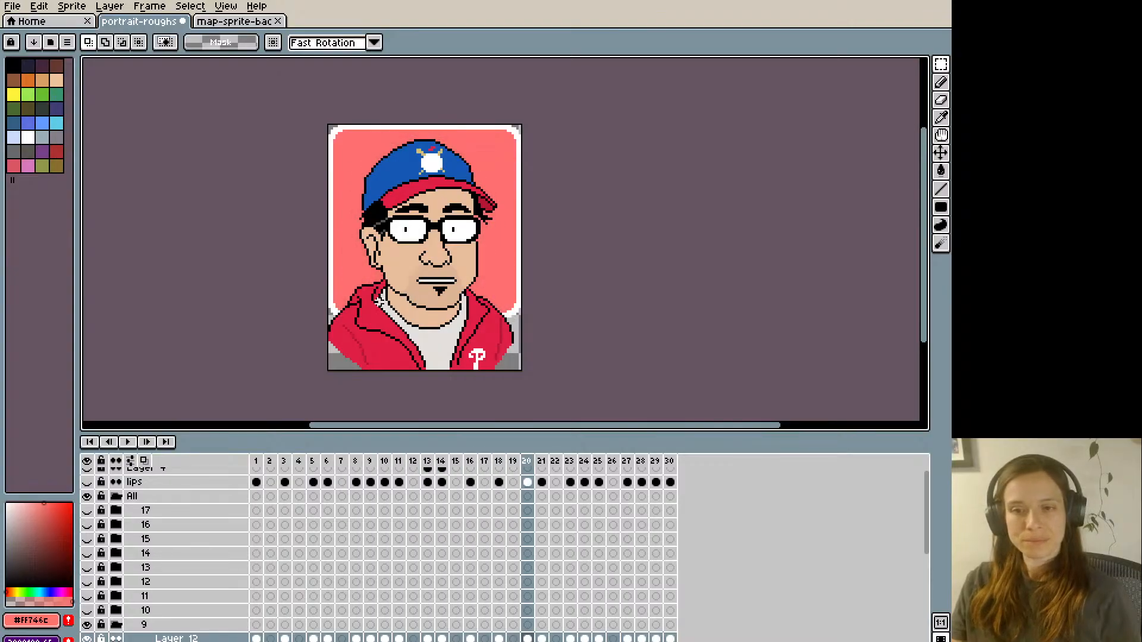
- Retouch the upper lip of frame 21's pink closed mouth on Layer 12 with sampled mouth colours
key("Right")
scroll(379, 302, "up", 1)
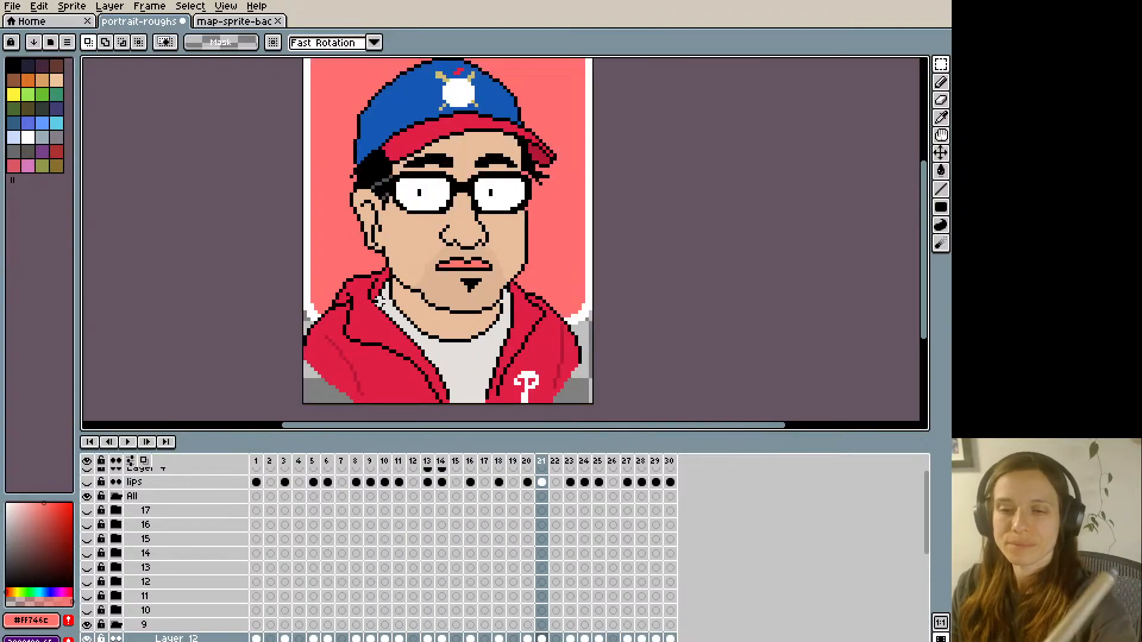
key("i")
left_click(461, 259, "alt")
left_click(462, 265, "alt")
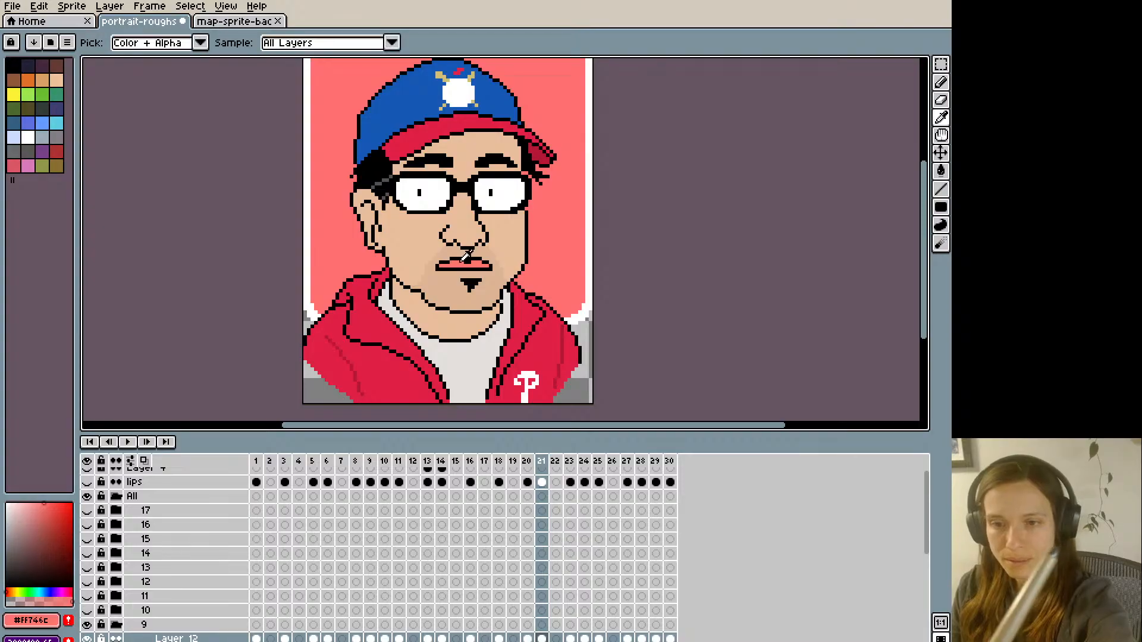
- Copy the whole canvas with the retouched pink mouth and paste it over frame 28 of Layer 12
key("Left")
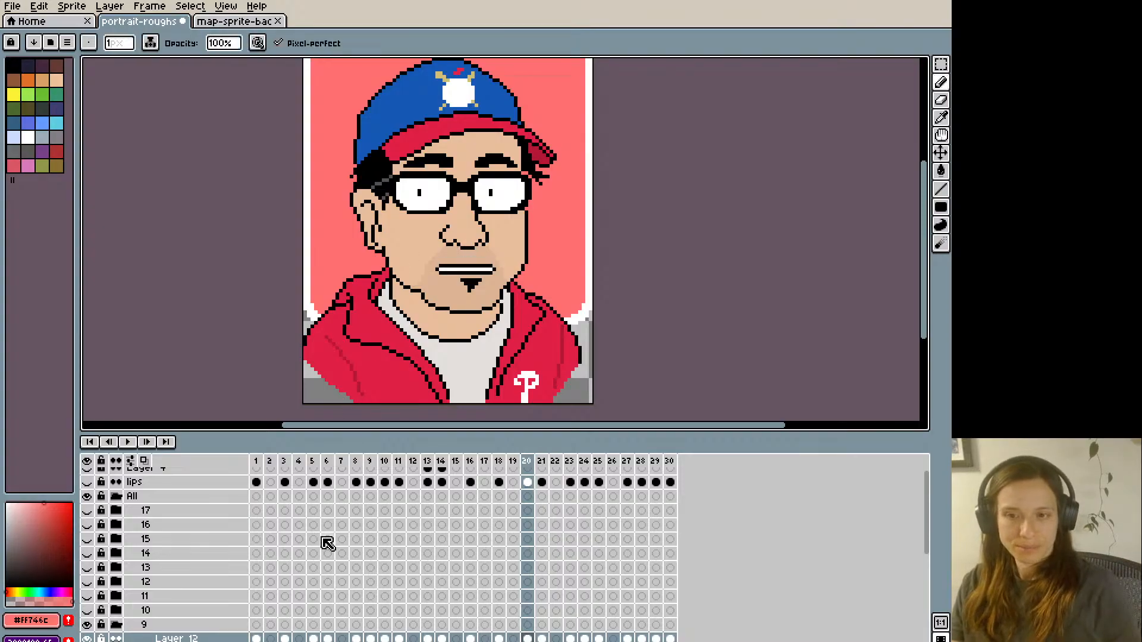
key("Right")
key("Right")
key("Right")
key("Right")
key("Right")
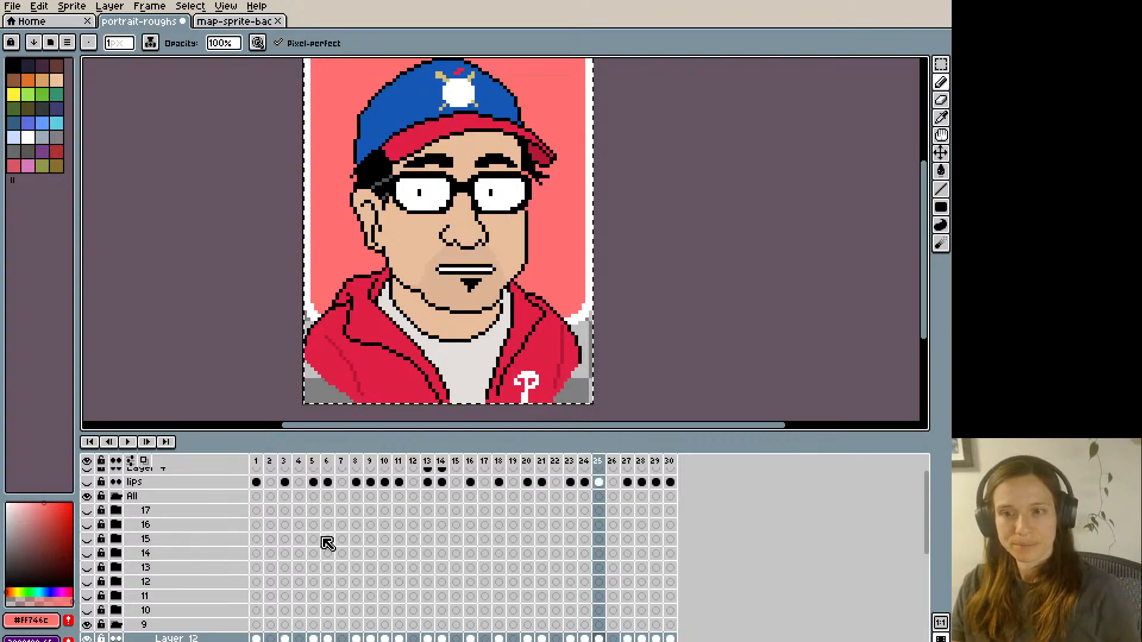
key("Left")
key("m")
- Paste the retouched pink mouth over frame 8 of Layer 12 and continue through the matching frames to frame 21
key("Right")
key("Right")
key("Right")
key("Right")
key("Right")
key("Right")
key("Right")
key("Right")
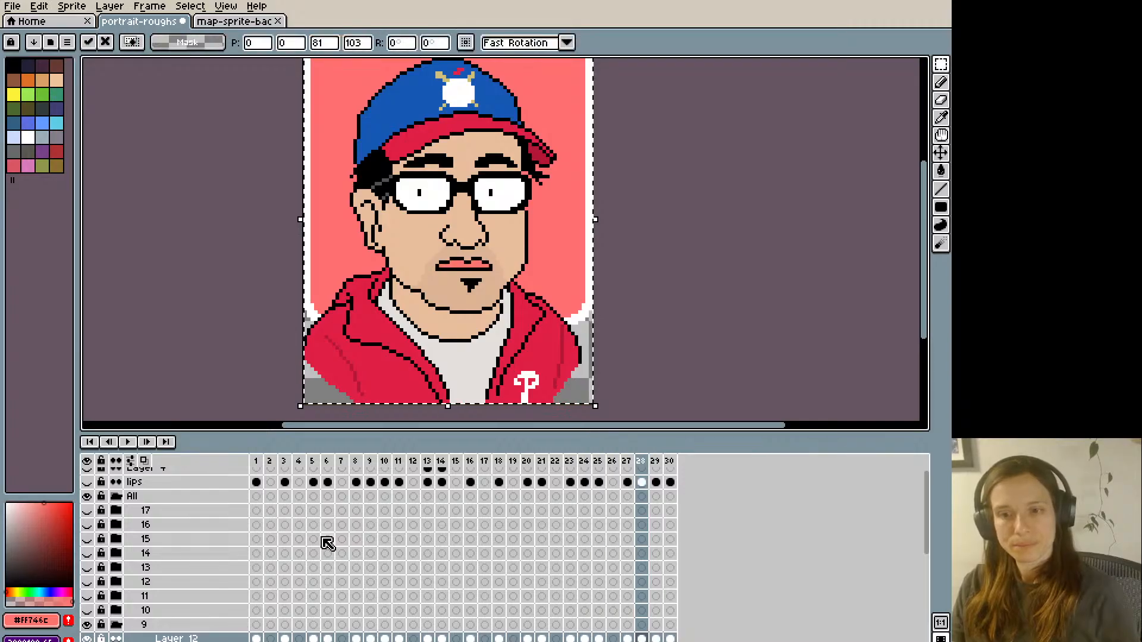
key("Right")
key("Right")
key("Right")
key("Right")
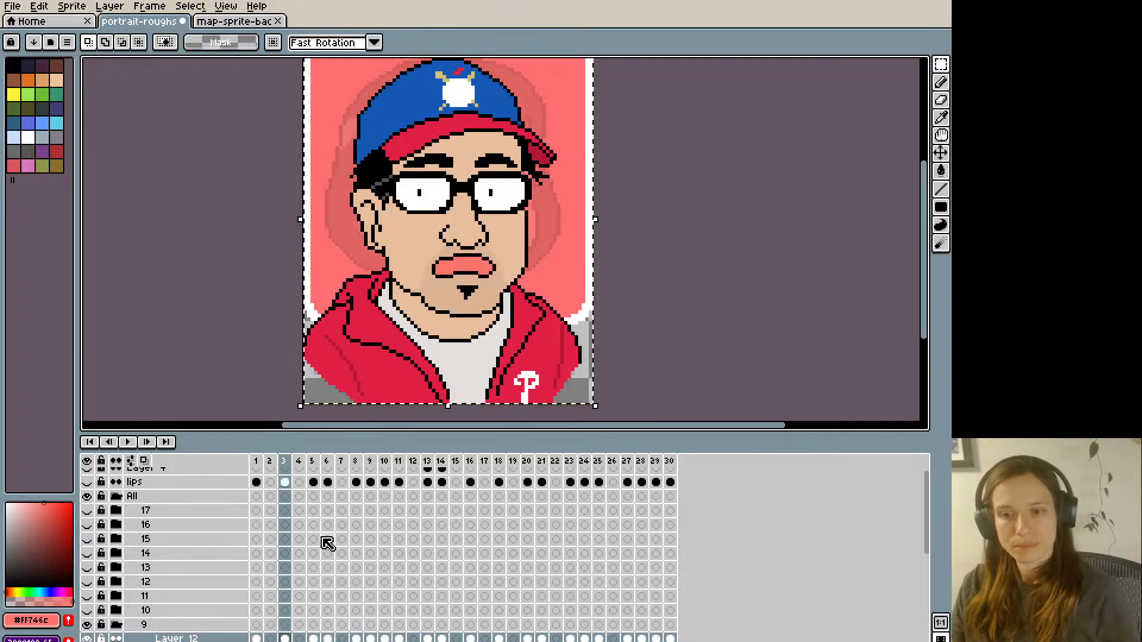
key("Right")
key("Right")
key("Right")
key("Right")
key("Right")
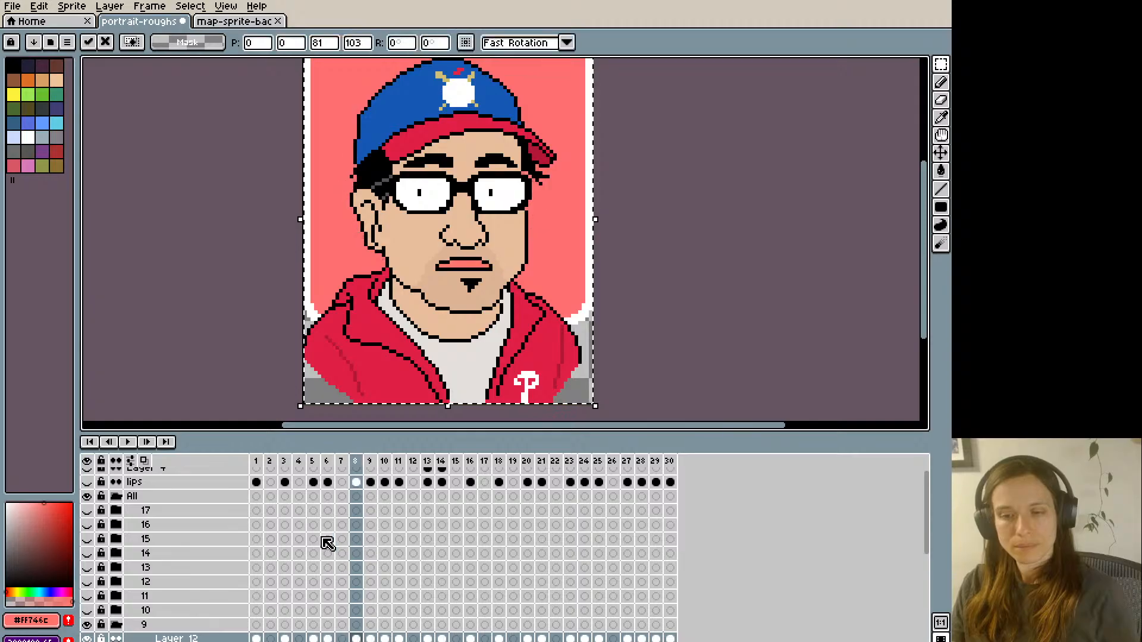
key("Right")
key("Right")
key("Right")
key("Right")
key("Right")
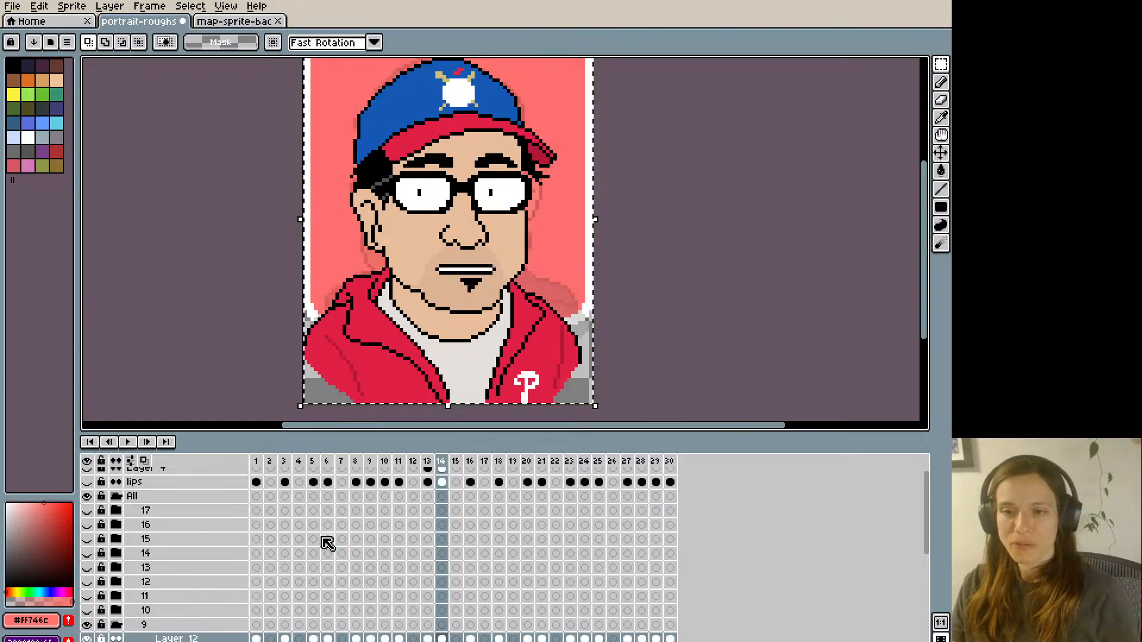
key("Right")
key("Right")
key("Right")
key("Right")
key("Right")
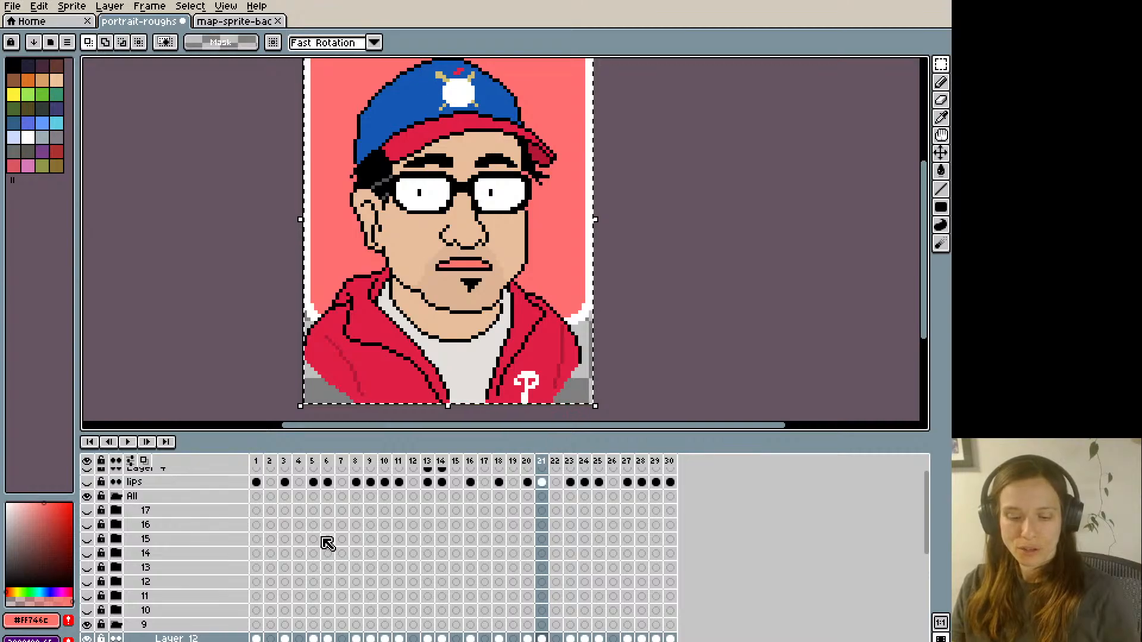
- Play back the lip-sync animation at a smaller zoom to check the mouth shapes, and stop it
key("Return")
key("minus")
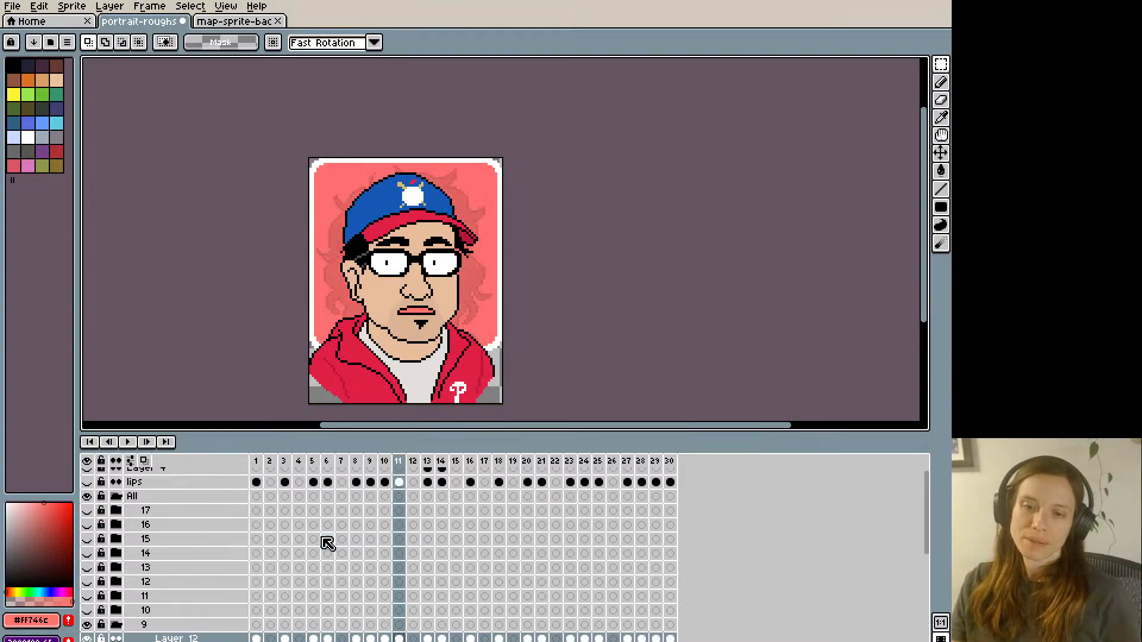
key("Return")
- Flatten the lower lip outline of the full pink mouth on frame 18 of Layer 12 with sampled black and skin colours
key("period")
key("period")
key("period")
key("period")
key("period")
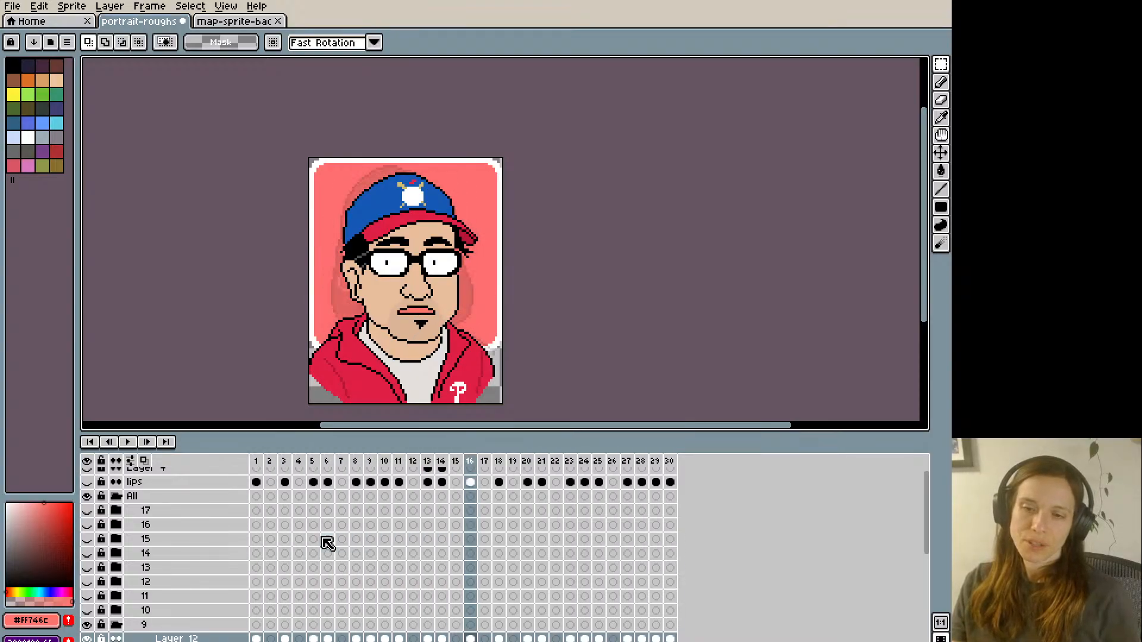
key("plus")
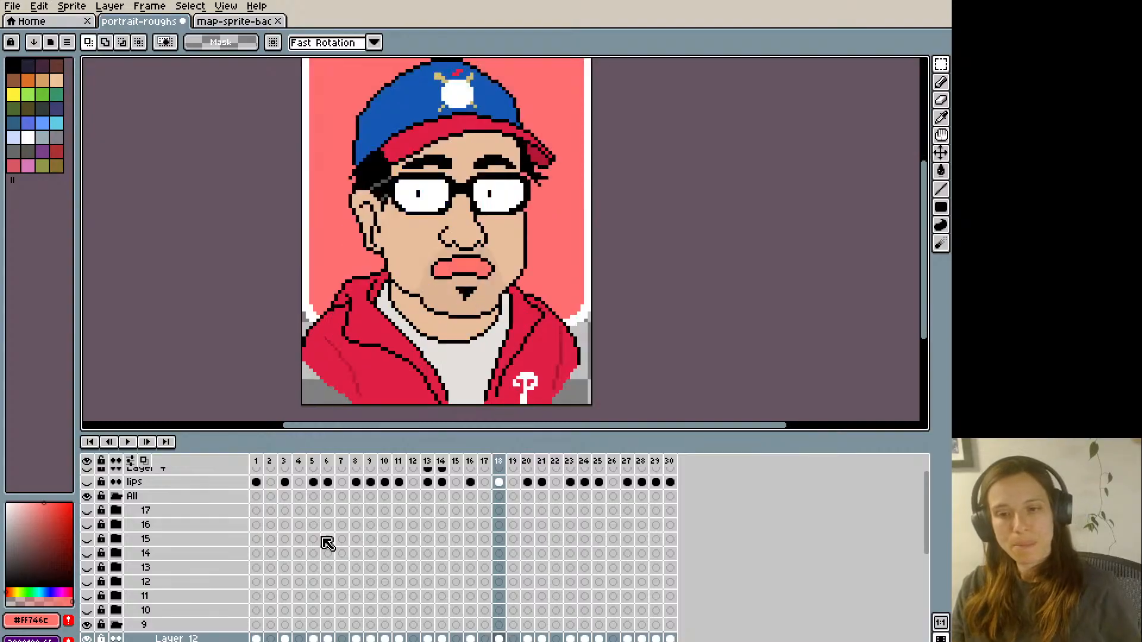
key("i")
left_click(479, 272)
key("b")
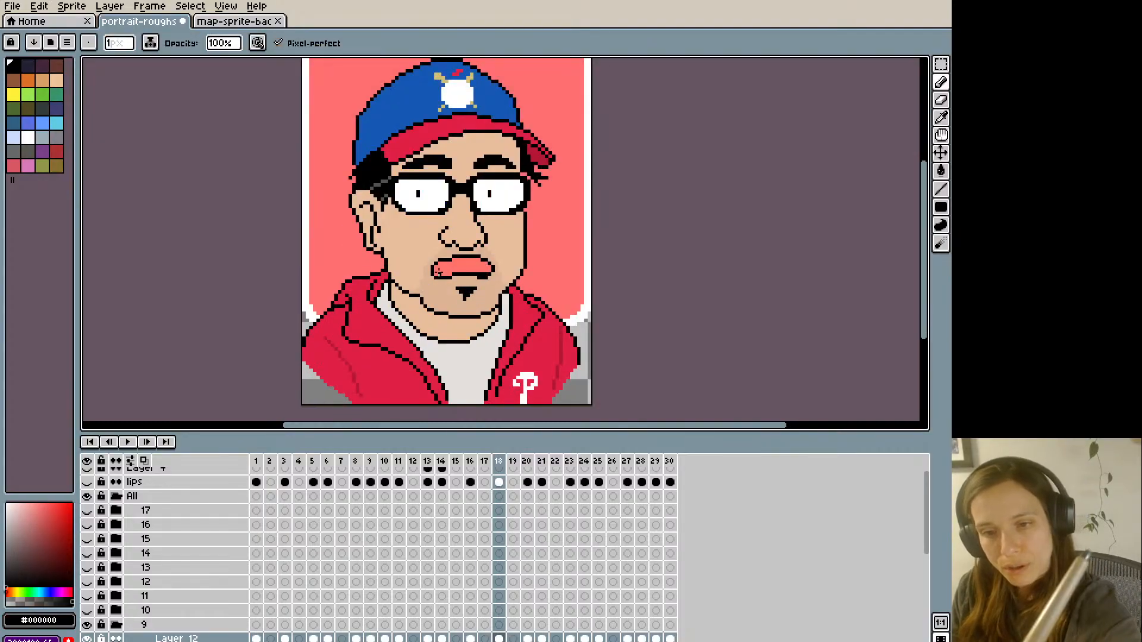
left_click(453, 277, "alt")
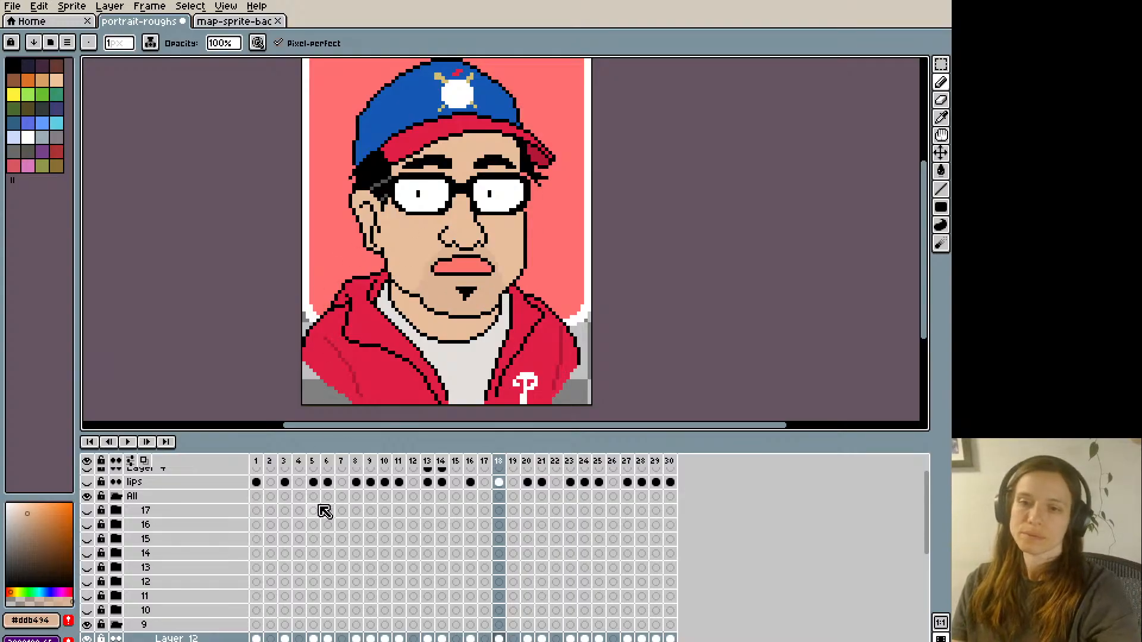
- Compare the mouth shapes on frames 18 to 22 of Layer 12, especially the toothy mouth against the pink closed mouth
key("Left")
key("Right")
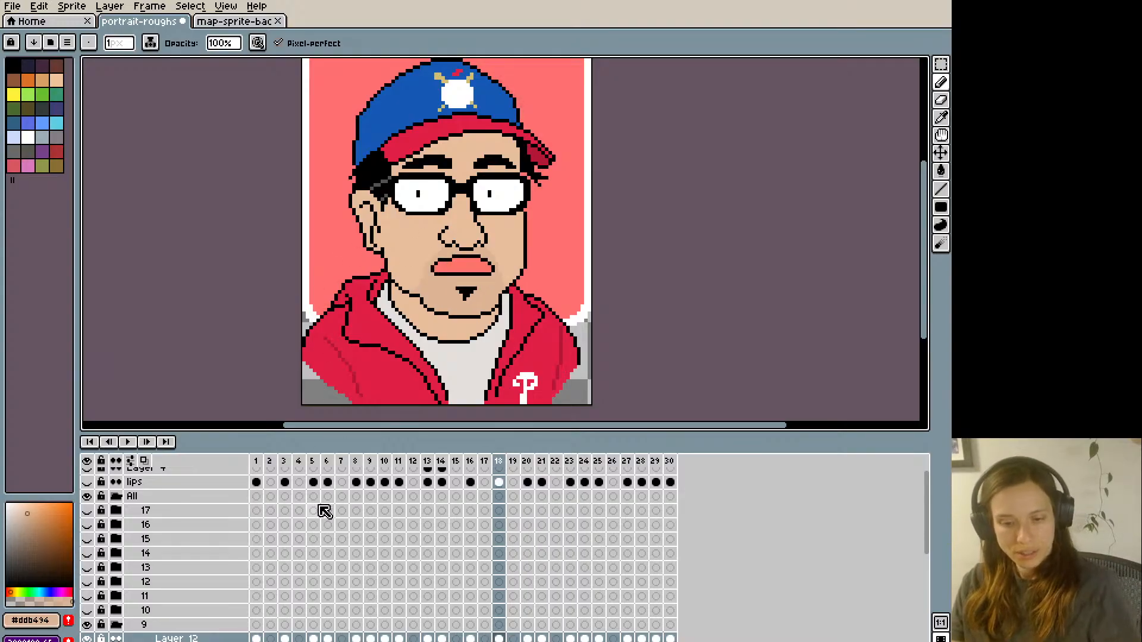
key("Right")
key("Right")
key("Right")
key("Right")
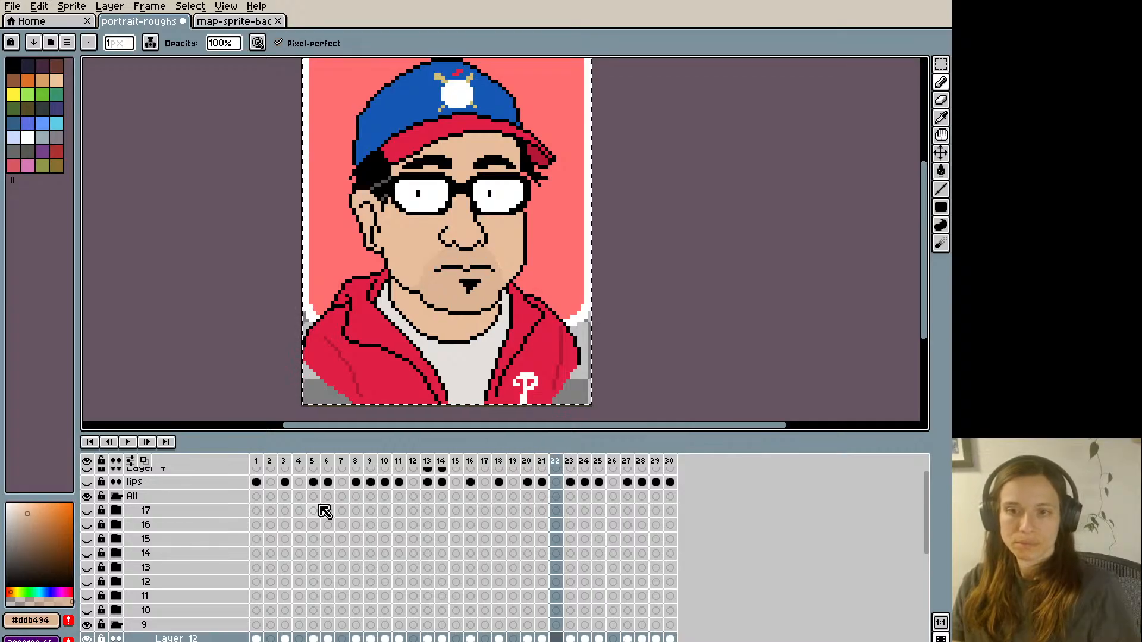
key("Left")
key("Left")
key("Right")
key("Left")
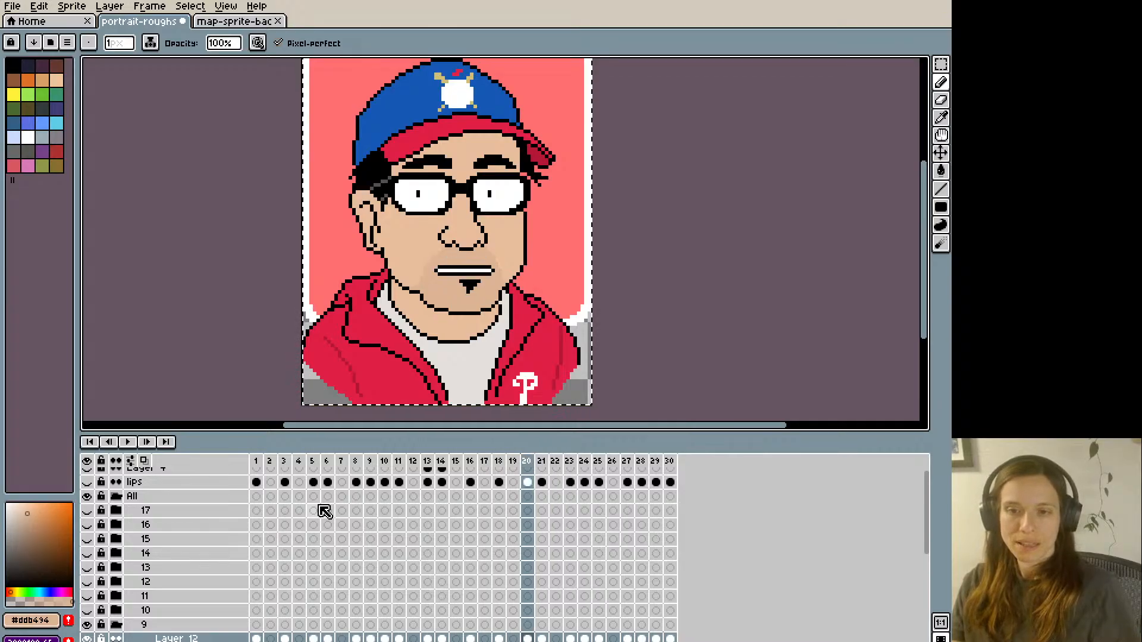
key("Right")
key("Left")
key("Left")
key("Right")
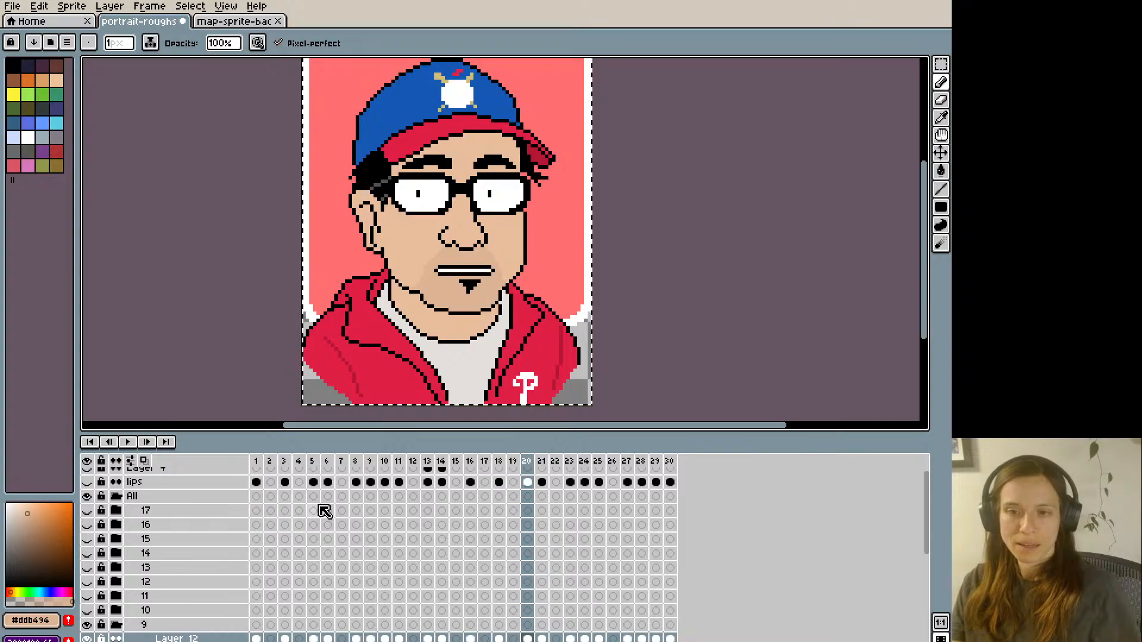
key("Right")
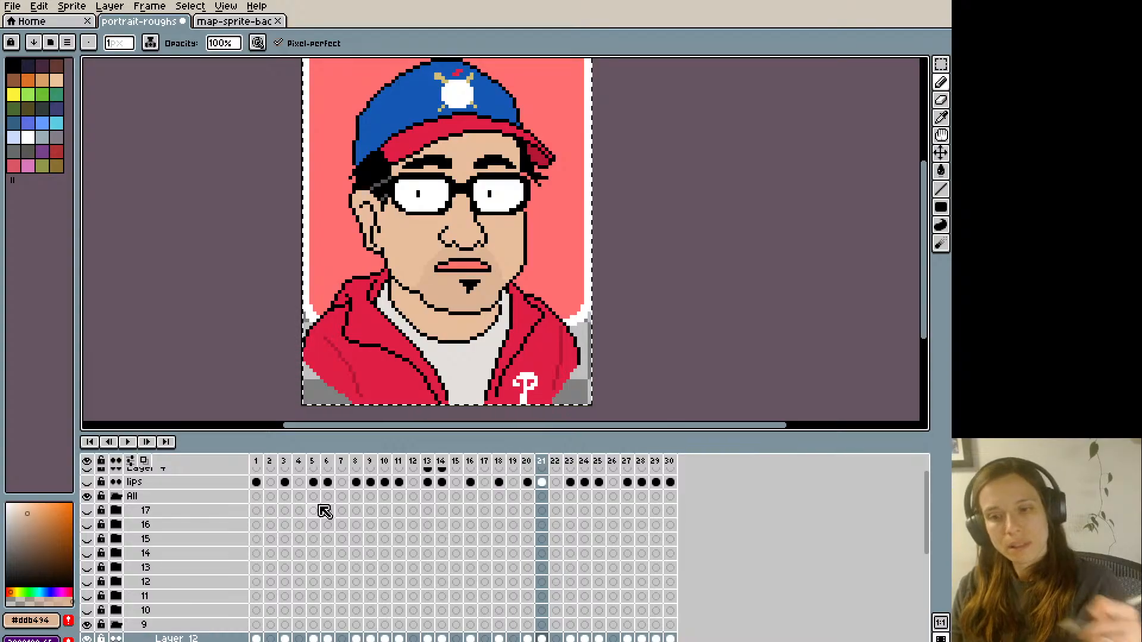
- Widen the right corner of frame 21's pink closed mouth with sampled colours and compare it with frame 20's toothy mouth
key("Left")
key("Right")
left_click(489, 267)
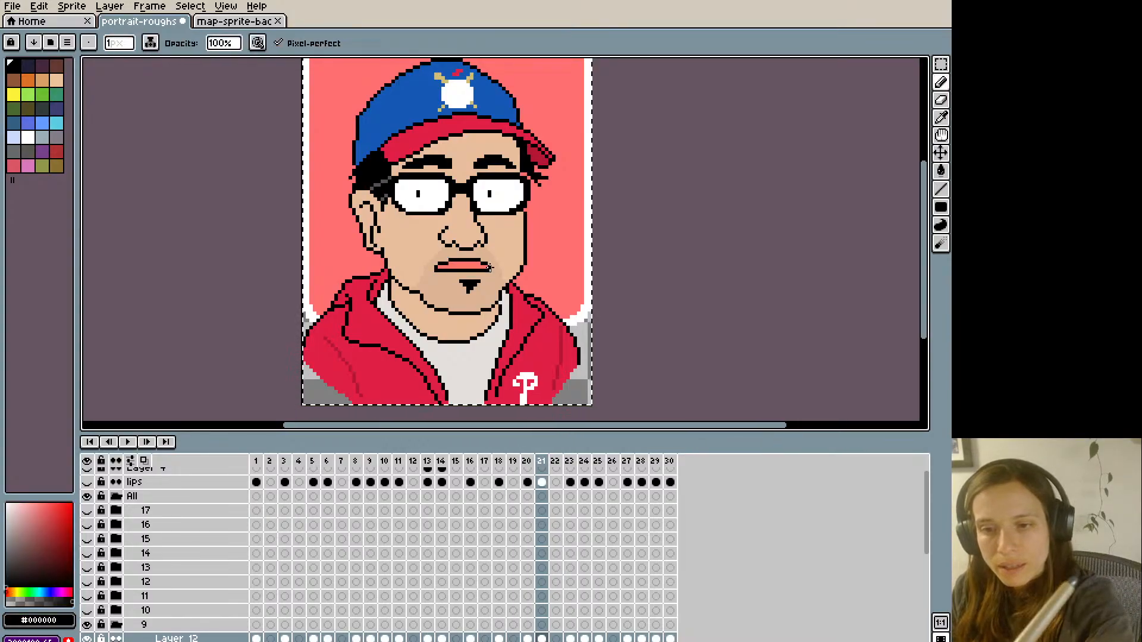
left_click(489, 264, "alt")
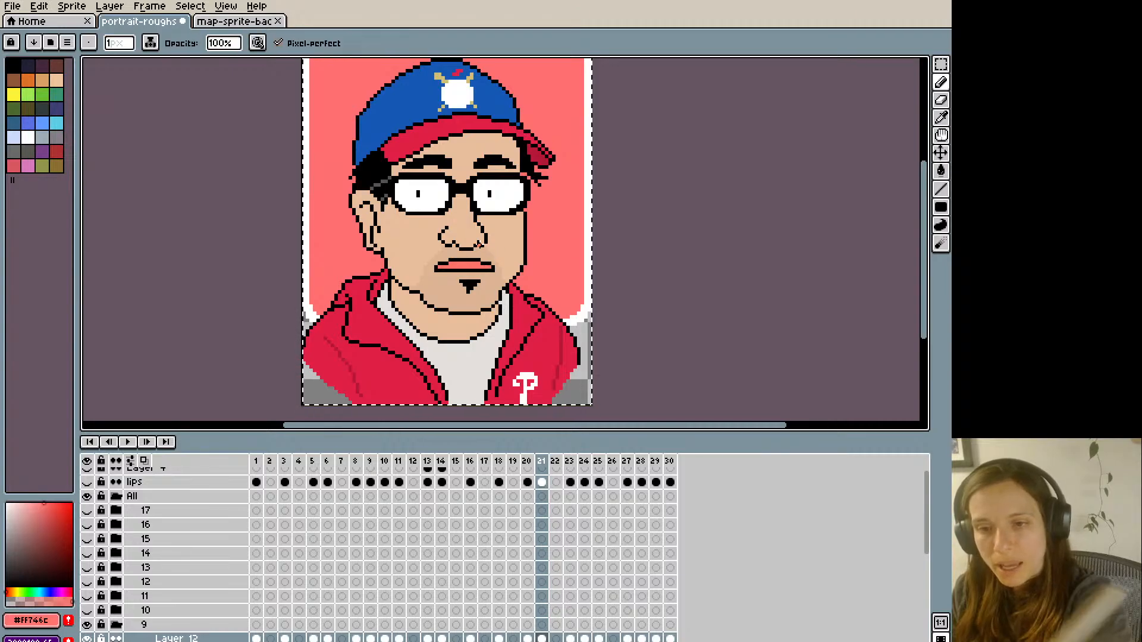
key("Left")
key("Right")
key("Left")
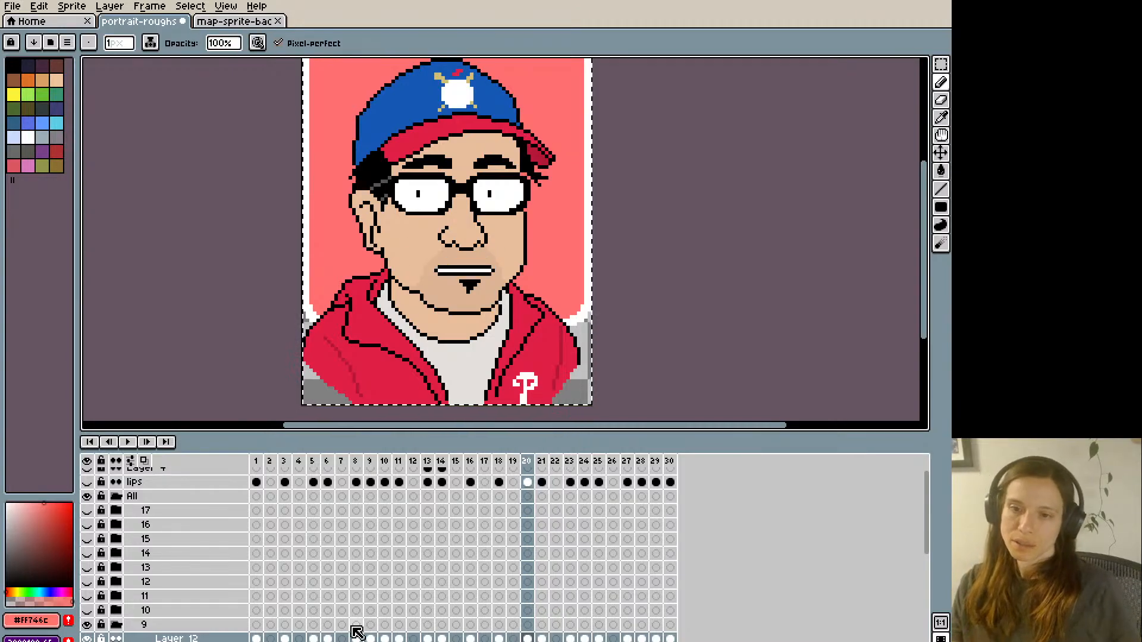
key("Right")
key("Left")
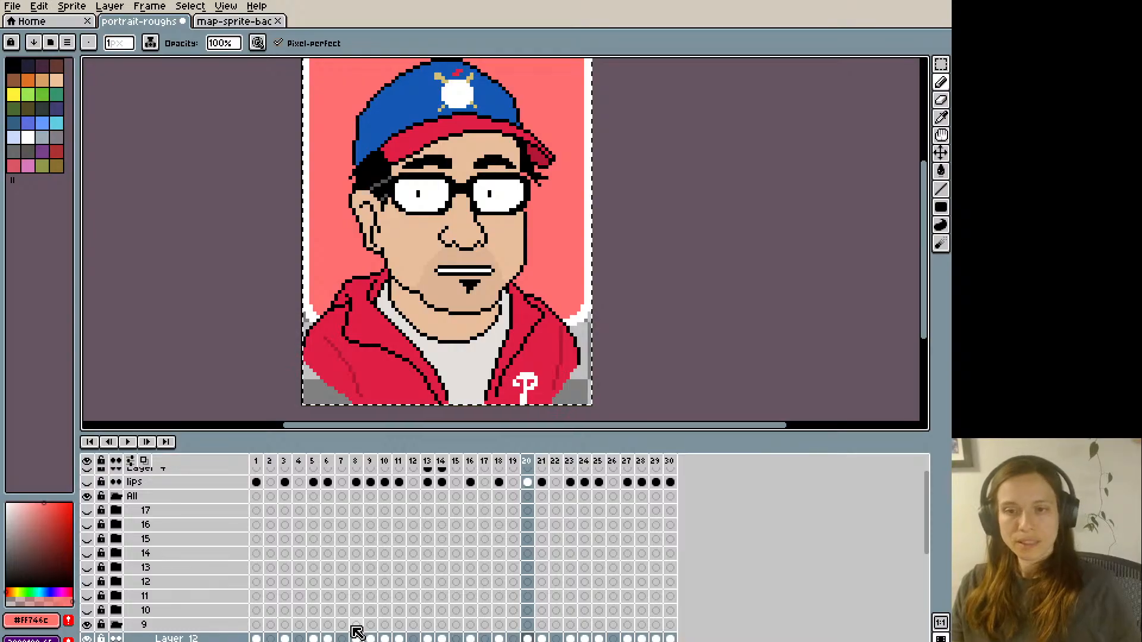
- Move frame 20's toothy mouth up one pixel on Layer 12 and clean up its outline with sampled black and skin colours
key("ctrl+a")
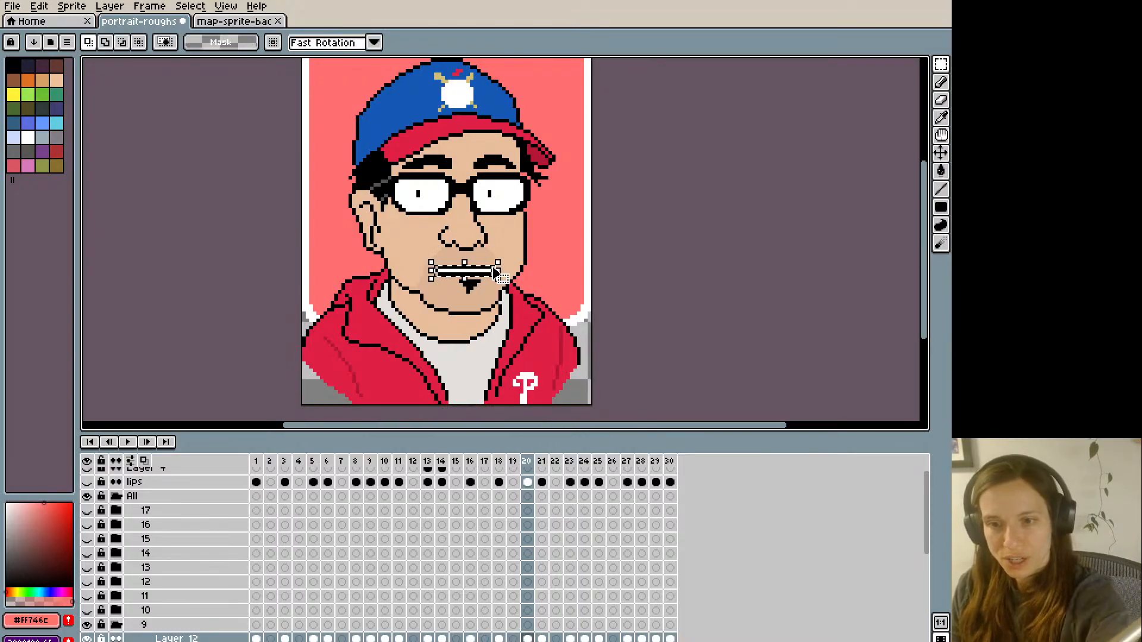
key("Up")
left_click(436, 217)
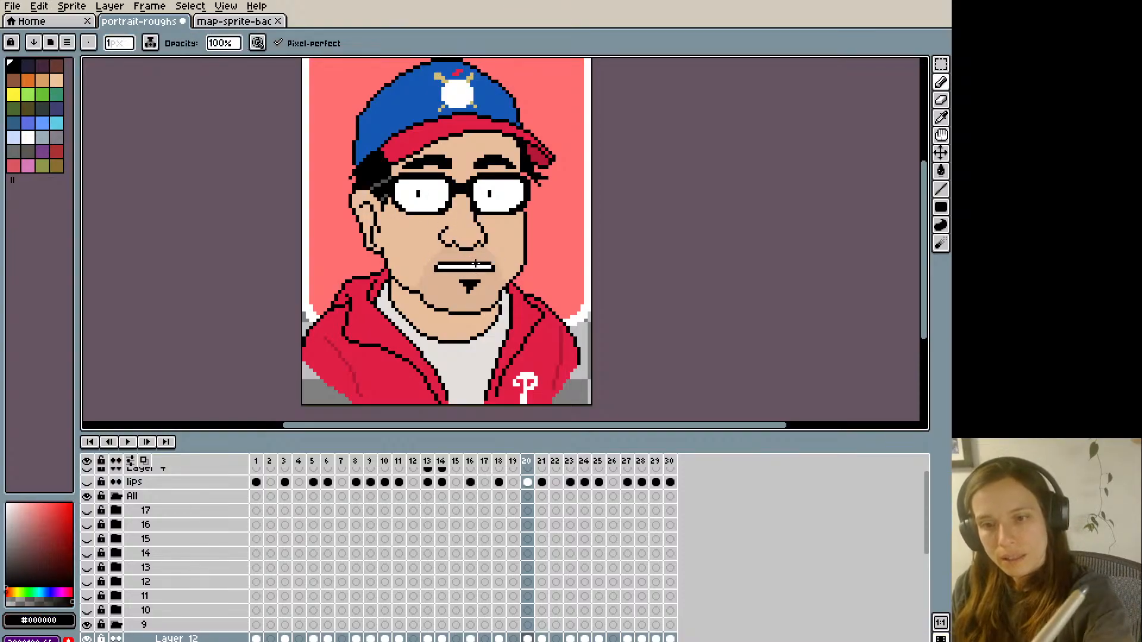
left_click(499, 276, "alt")
- Compare the raised toothy mouth on frame 20 with the mouths on frames 19 and 21
key("Left")
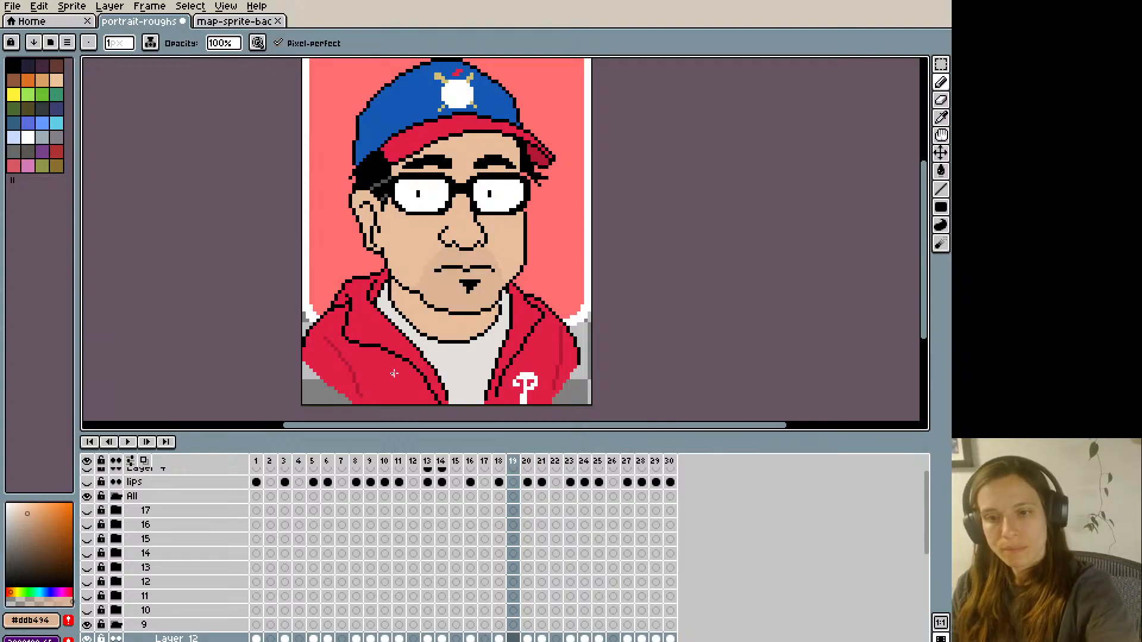
key("Right")
key("Right")
key("Left")
key("Right")
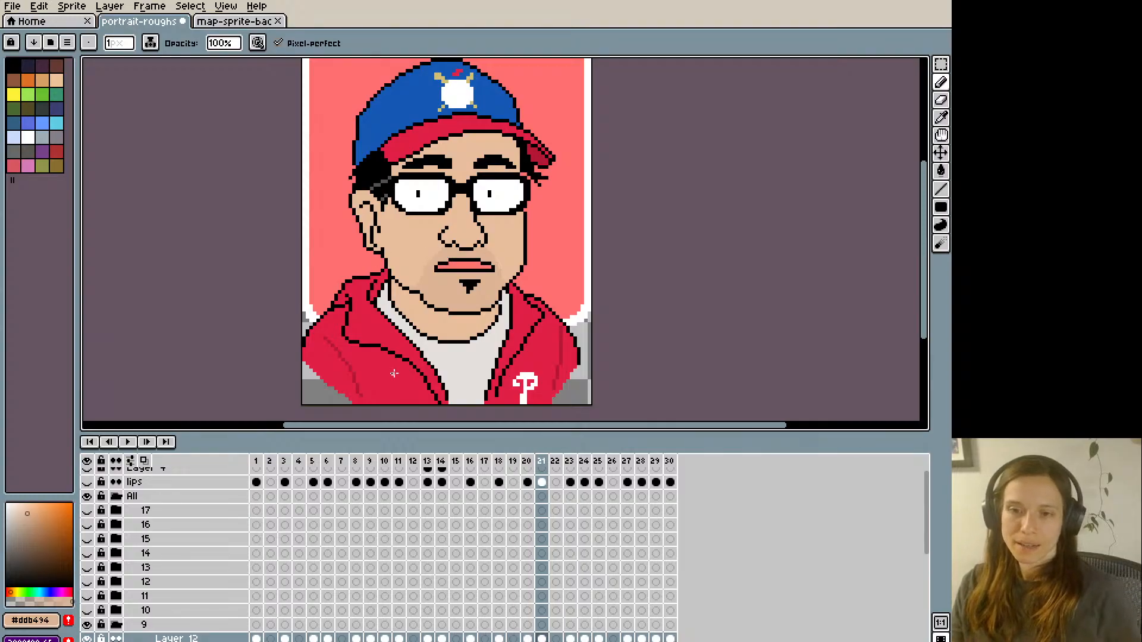
key("Left")
key("Right")
key("Left")
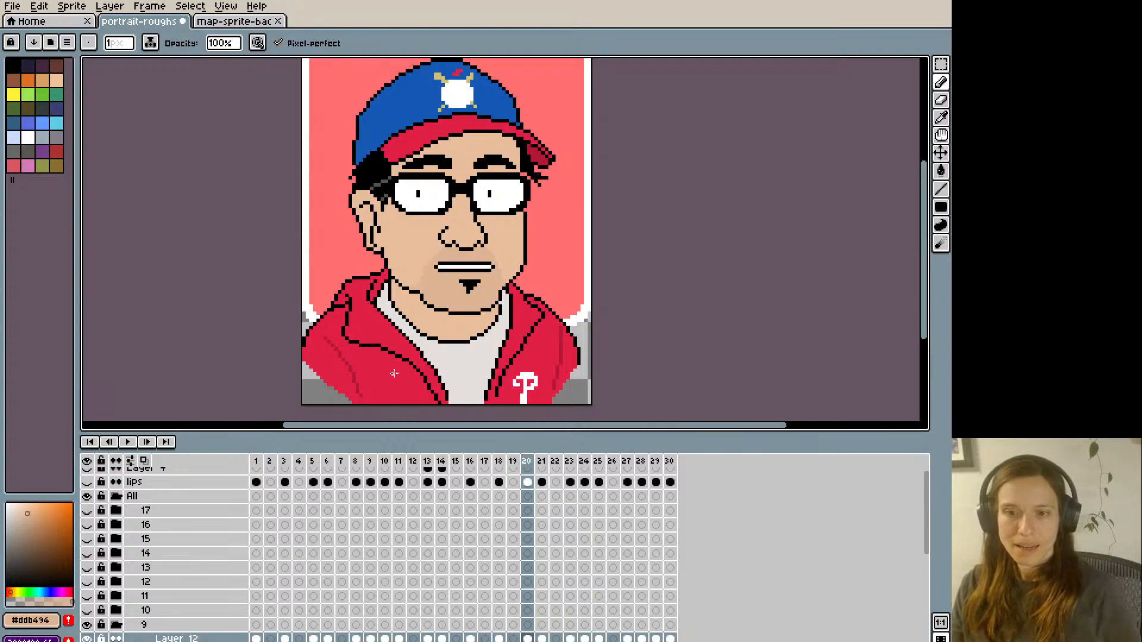
key("Right")
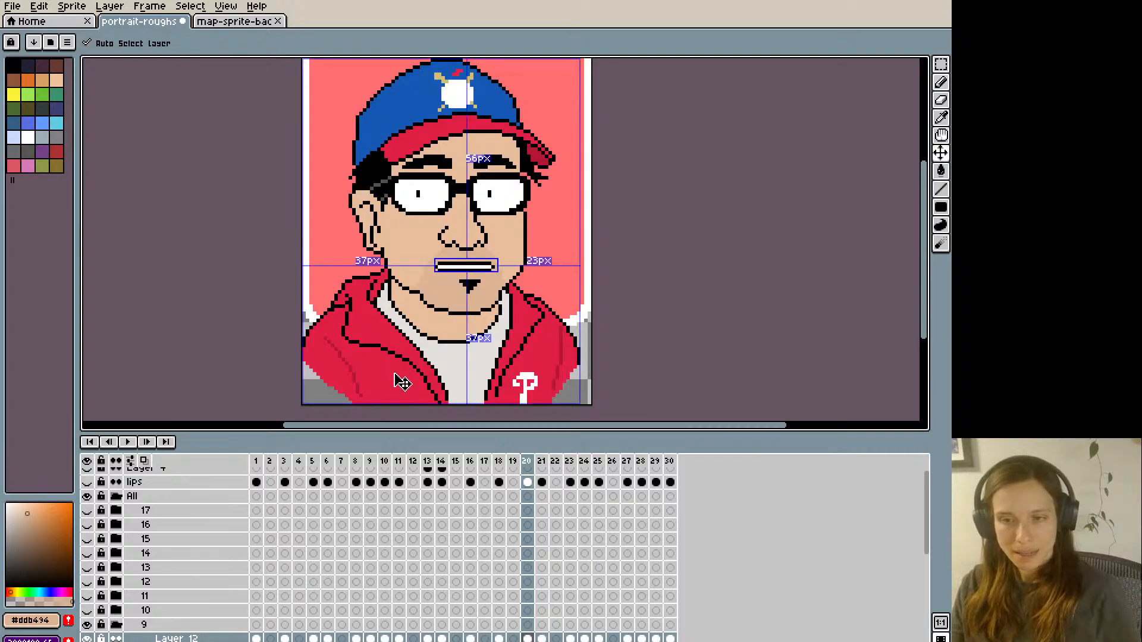
- Copy the whole canvas with the widened pink mouth on frame 21 of Layer 12 and advance to frame 27
key("b")
key("Right")
key("Right")
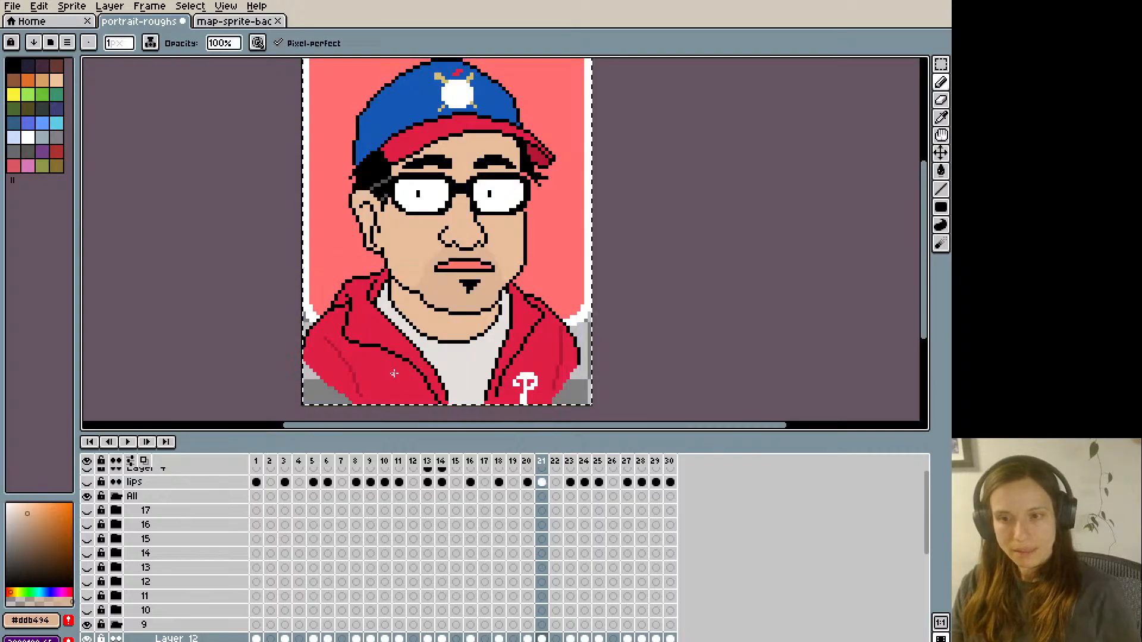
key("Right")
key("Right")
key("Right")
key("v")
key("Right")
key("Right")
key("Right")
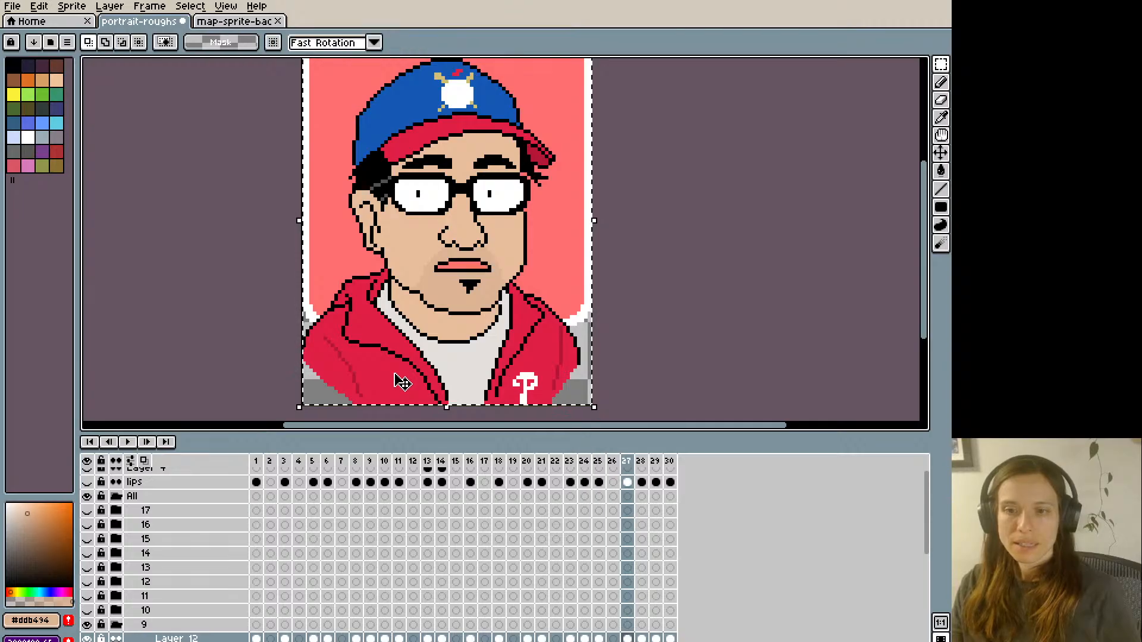
- Paste the widened pink mouth over frame 8 of Layer 12
key("Right")
key("Right")
key("Left")
key("Right")
key("Right")
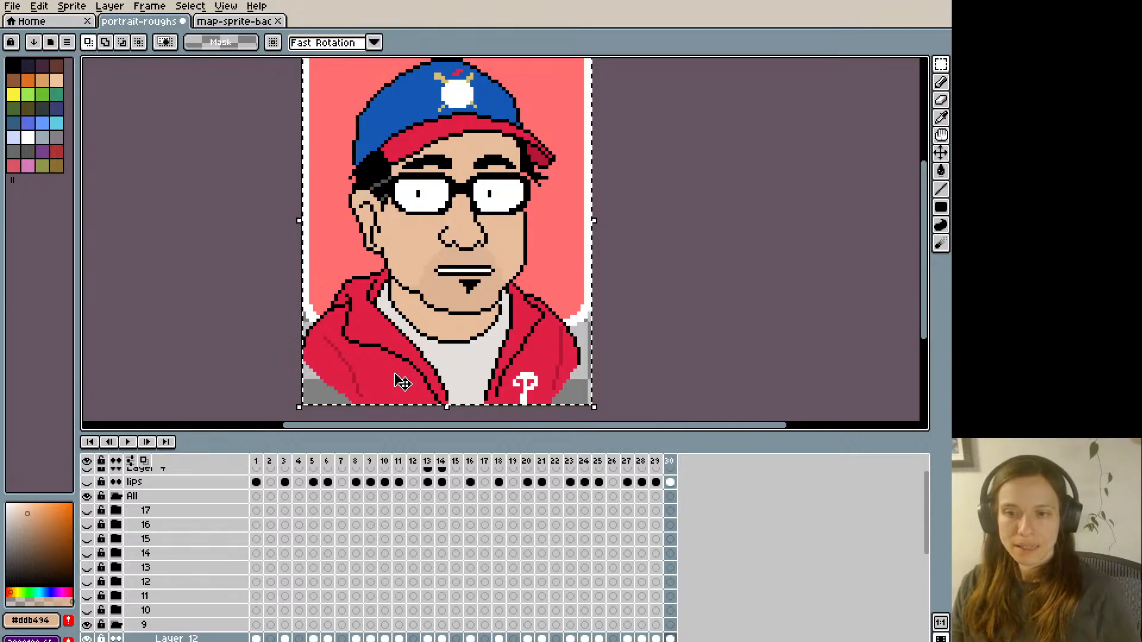
key("Right")
key("Right")
key("Right")
key("Right")
key("Right")
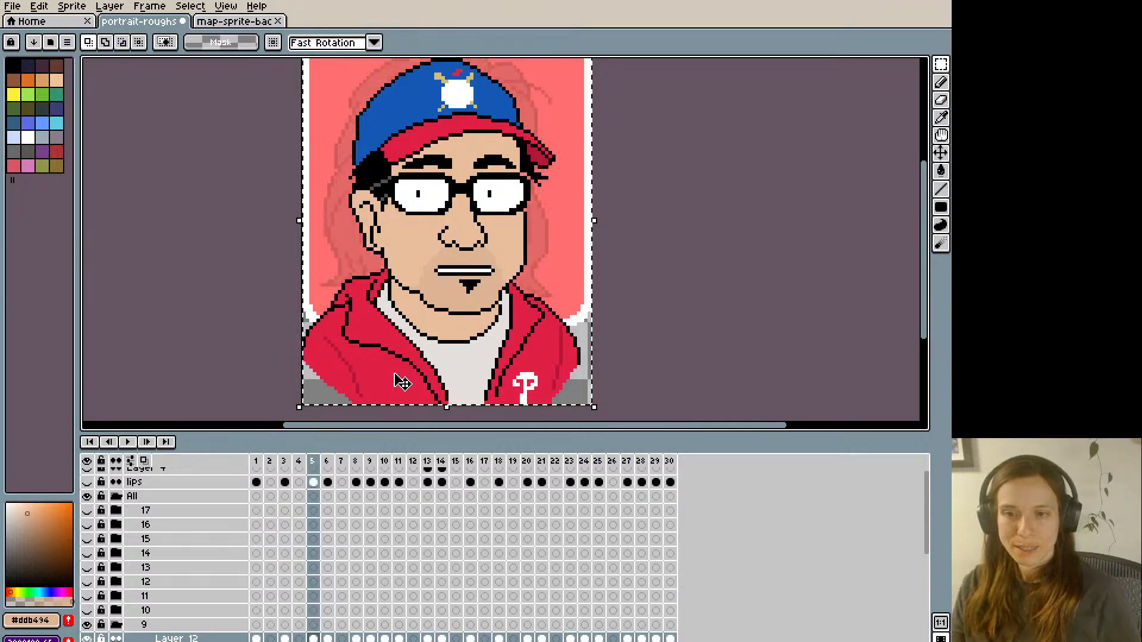
key("Right")
key("Right")
key("Right")
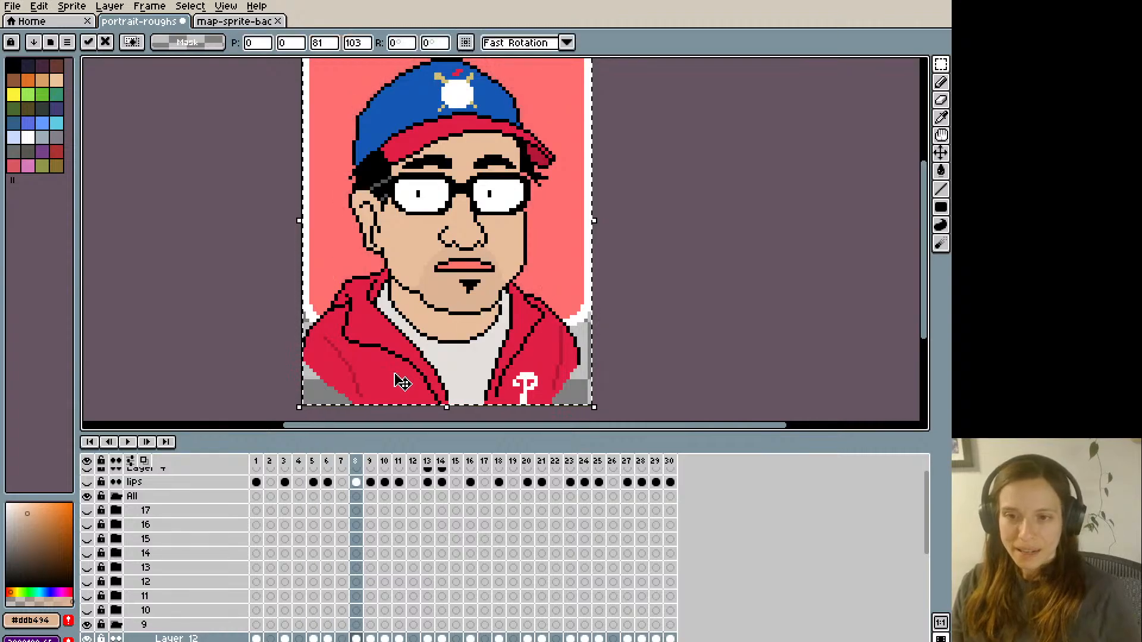
- Paste the widened pink mouth over frame 16 of Layer 12
key("Right")
key("Right")
key("Right")
key("Right")
key("Right")
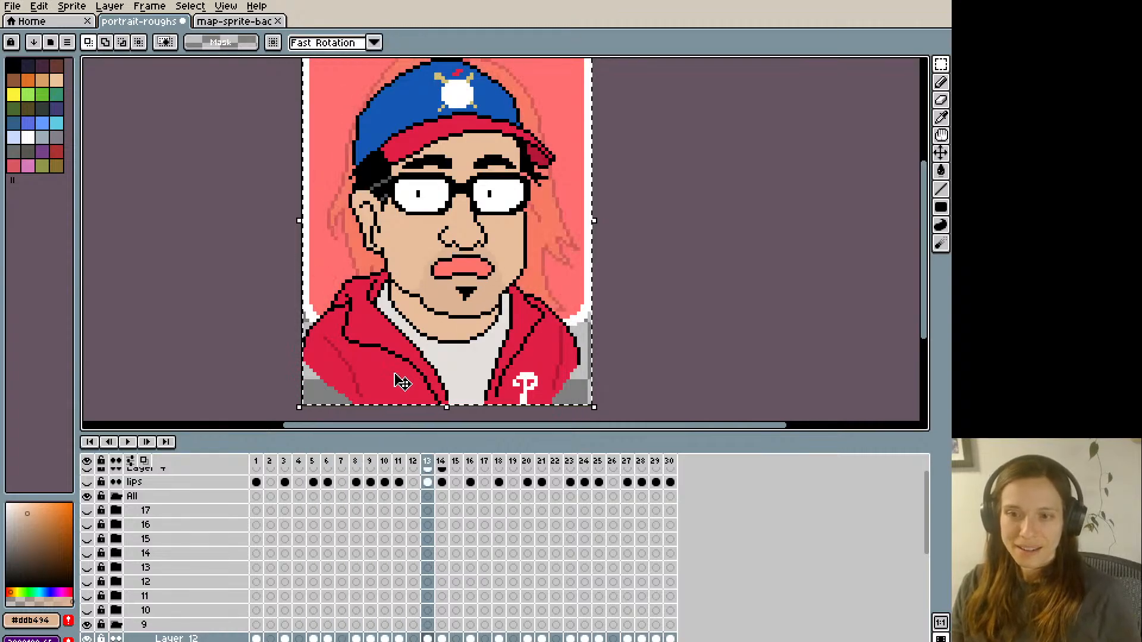
key("Right")
key("Right")
key("Right")
key("Right")
key("Left")
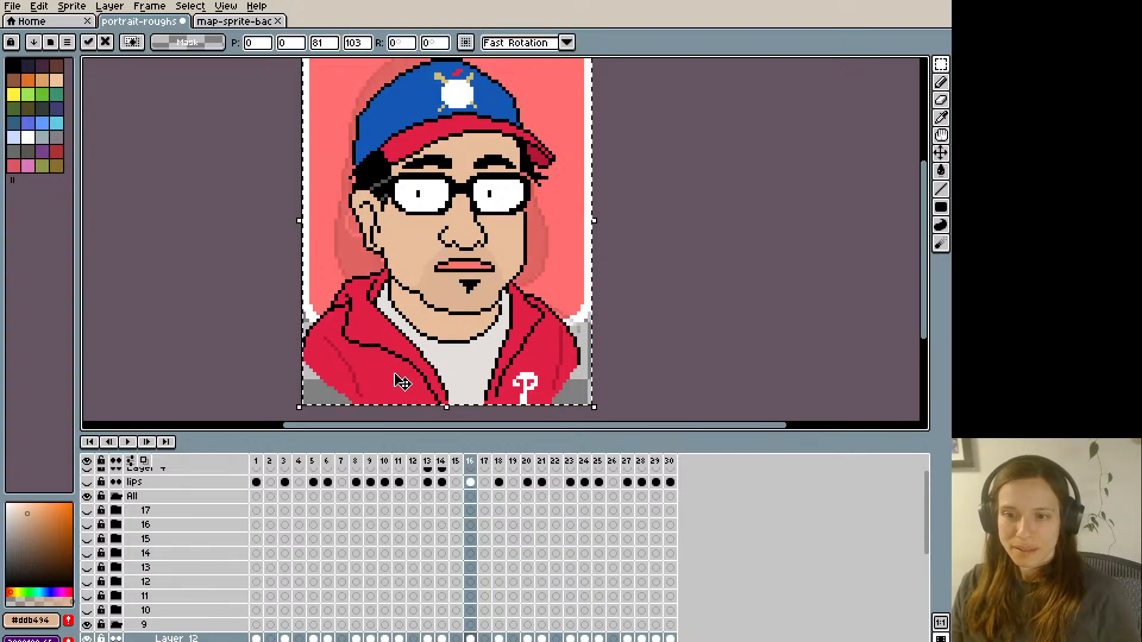
- Try to copy frame 20's raised toothy mouth over the old one on frame 25, and undo the paste
key("Right")
key("Right")
key("Right")
key("Right")
key("Right")
key("Left")
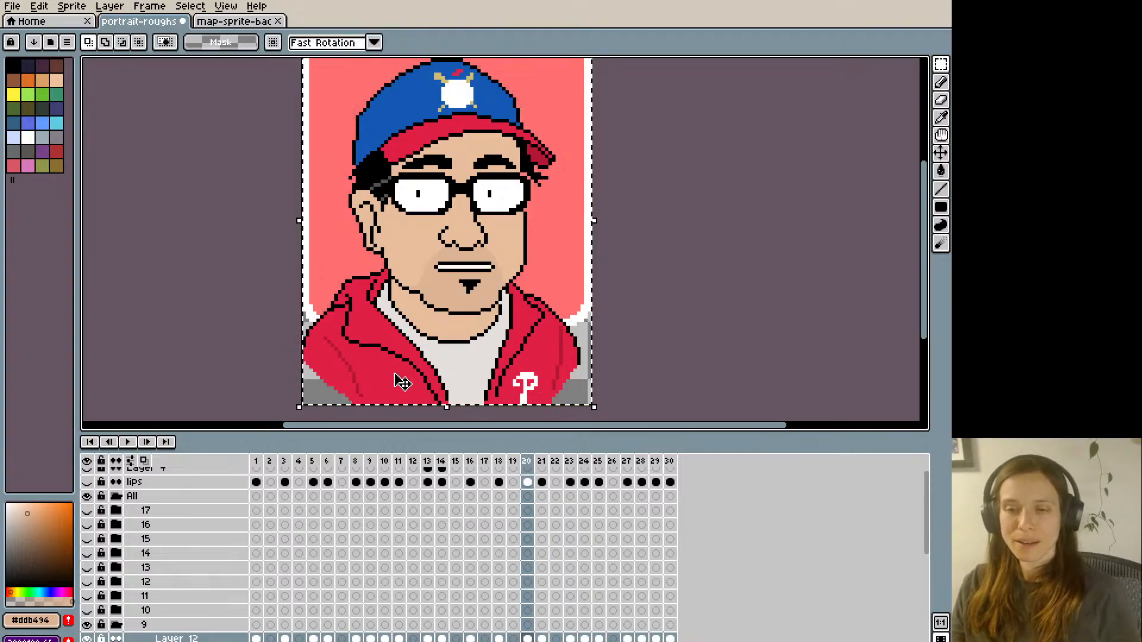
key("Right")
key("Right")
key("Right")
key("Right")
key("Right")
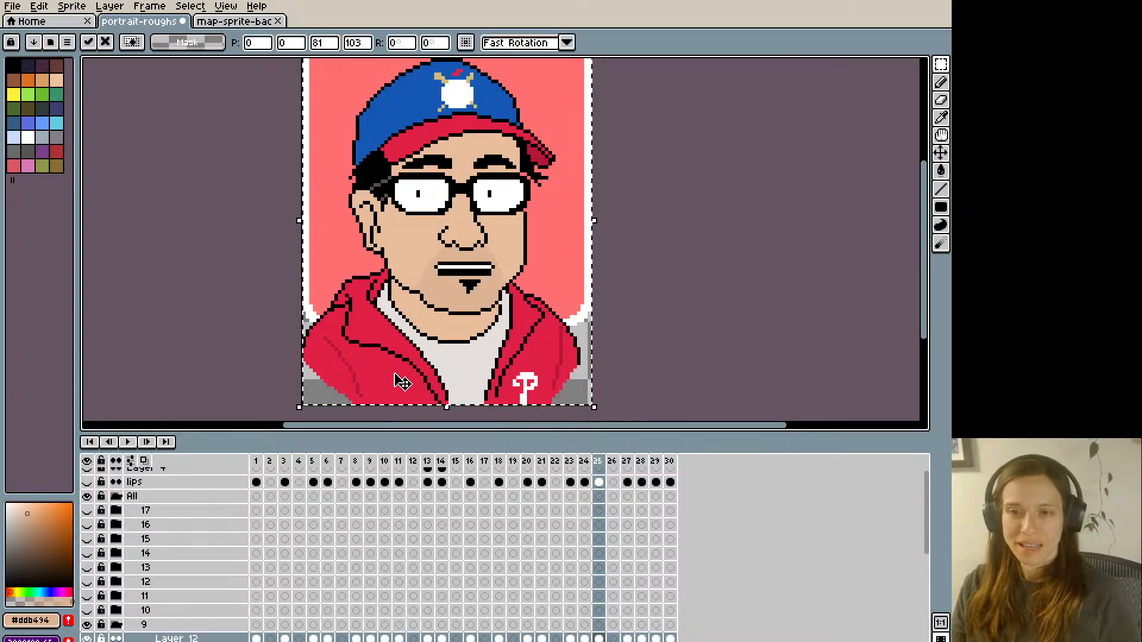
key("ctrl+z")
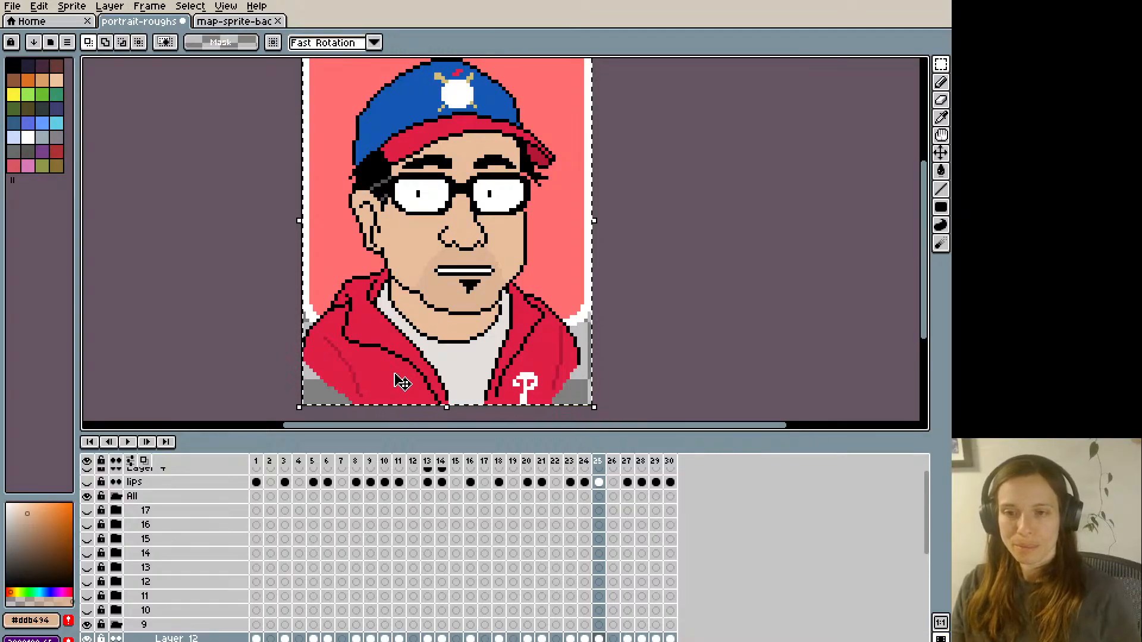
- Copy the whole canvas with the raised toothy mouth from frame 20 of Layer 12 and paste it over frame 25
key("Left")
key("Left")
key("Left")
key("Left")
key("Left")
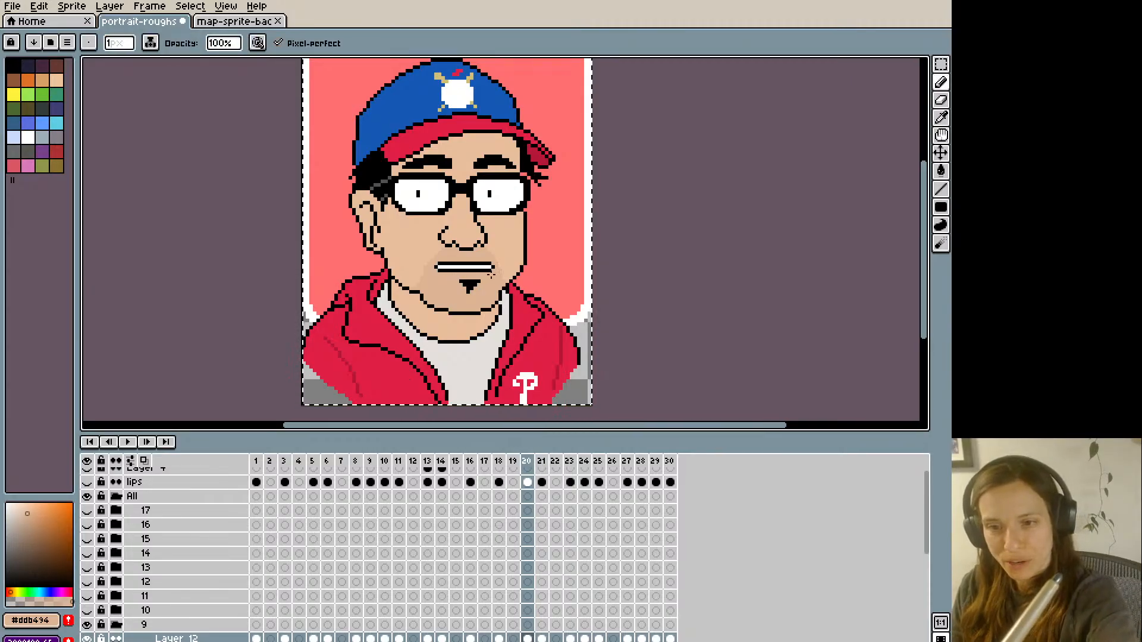
key("m")
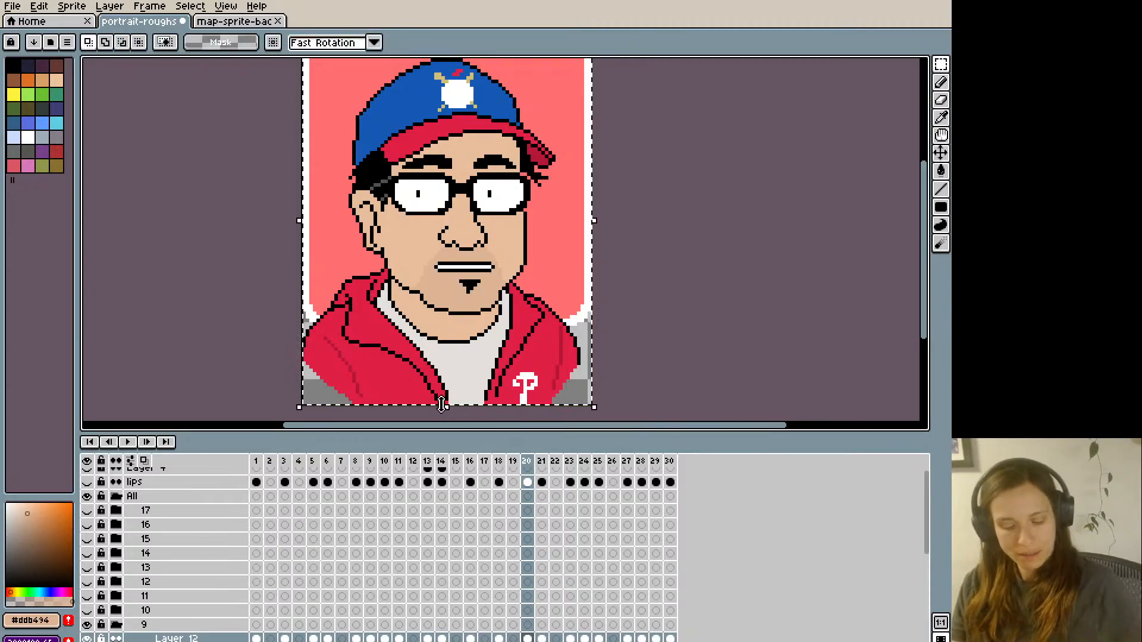
key("Right")
key("Right")
key("Right")
key("Right")
key("Right")
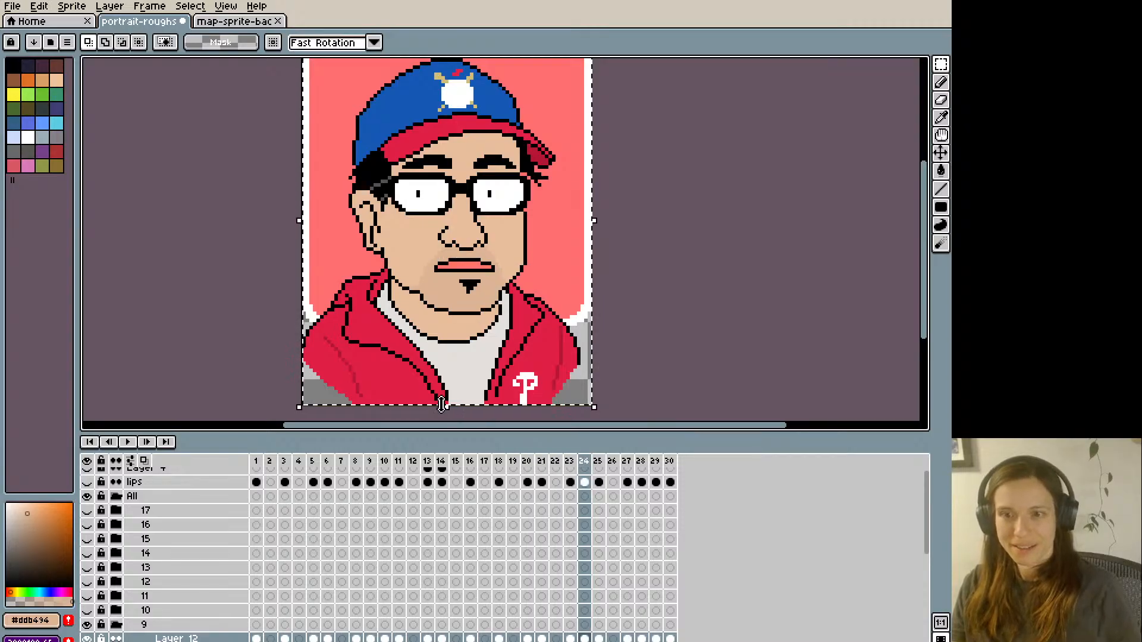
key("ctrl+v")
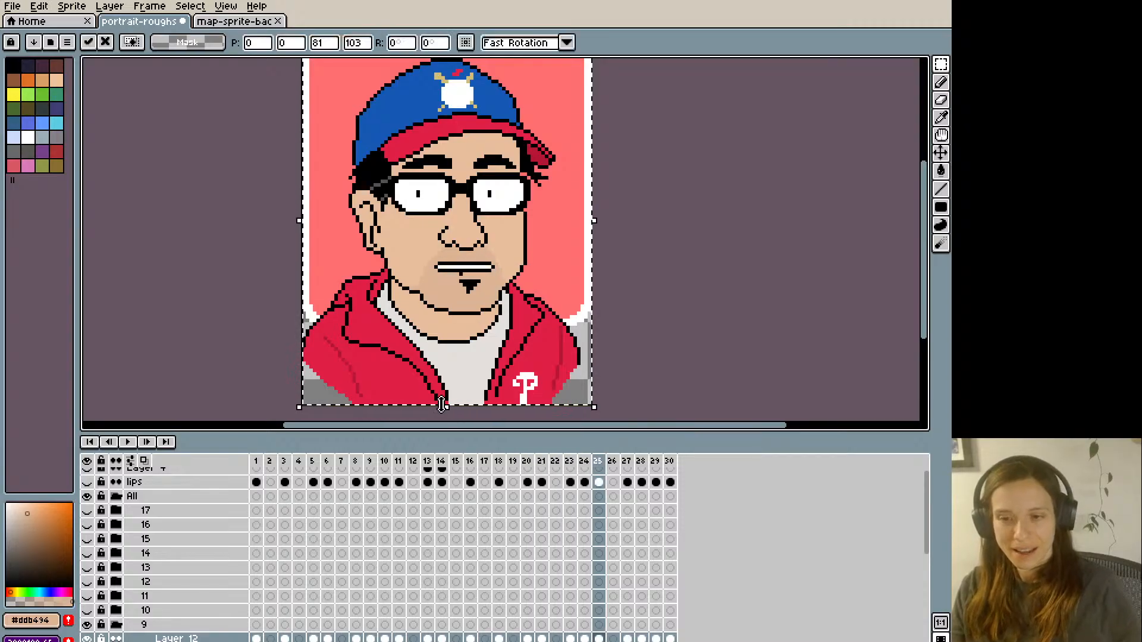
key("b")
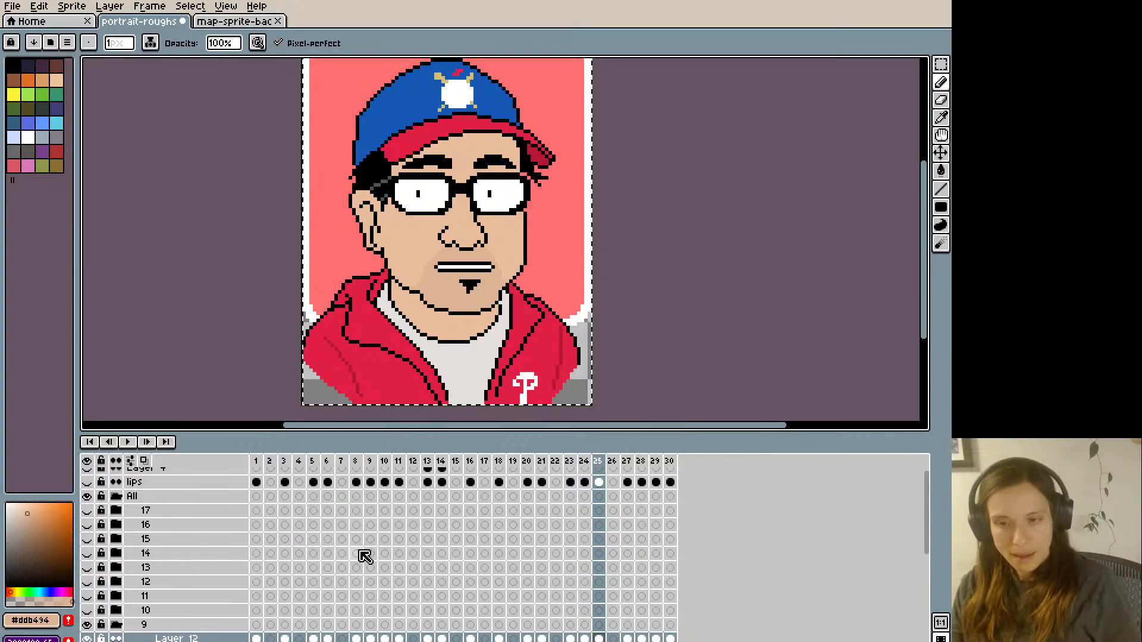
- Paste the raised toothy mouth over frame 30 of Layer 12
key("Right")
key("Right")
key("Right")
key("Right")
key("Right")
key("ctrl+v")
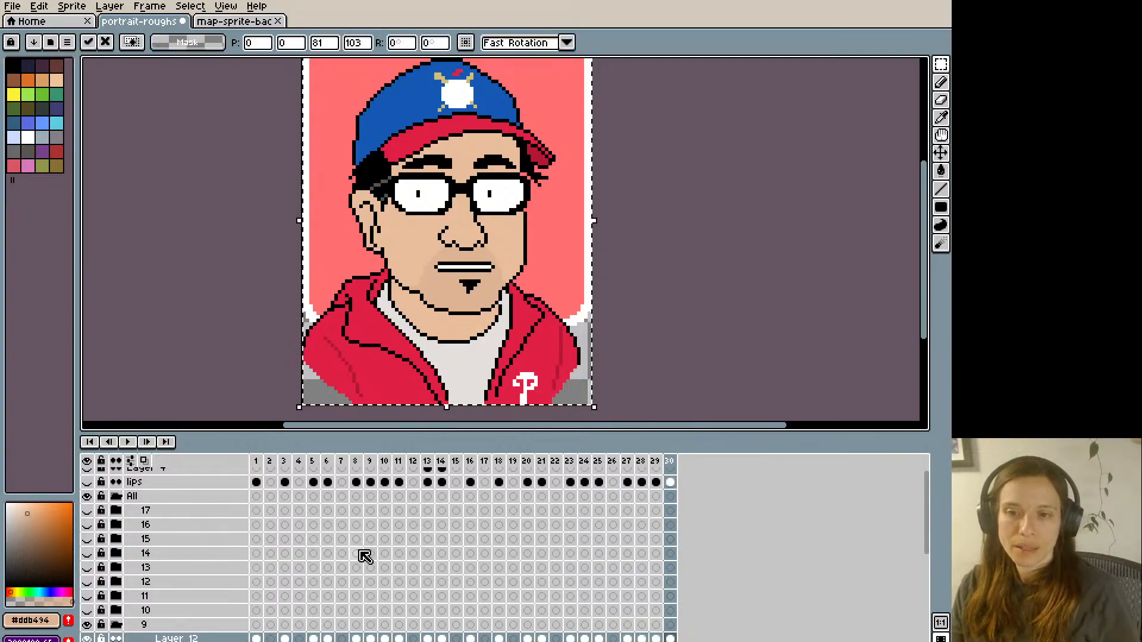
- Paste the raised toothy mouth over frame 5 of Layer 12
key("Right")
key("Right")
key("Right")
key("Right")
key("Right")
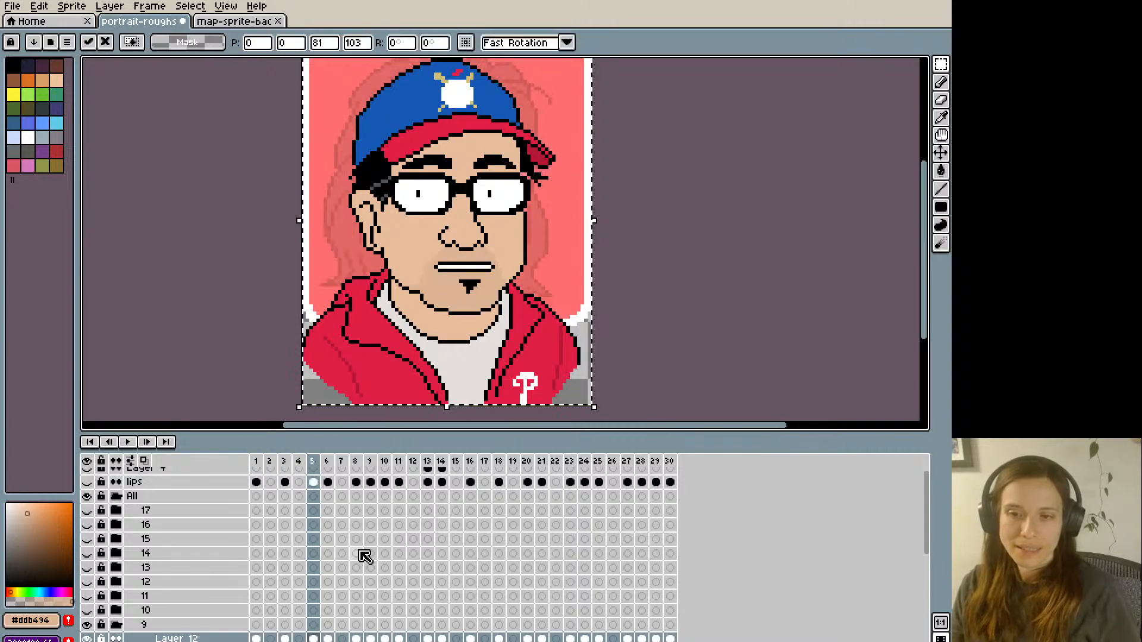
- Step through Layer 12 from frame 5 to frame 21 to check the mouth shapes for consistency
key("Right")
key("Right")
key("Right")
key("Right")
key("Right")
key("Right")
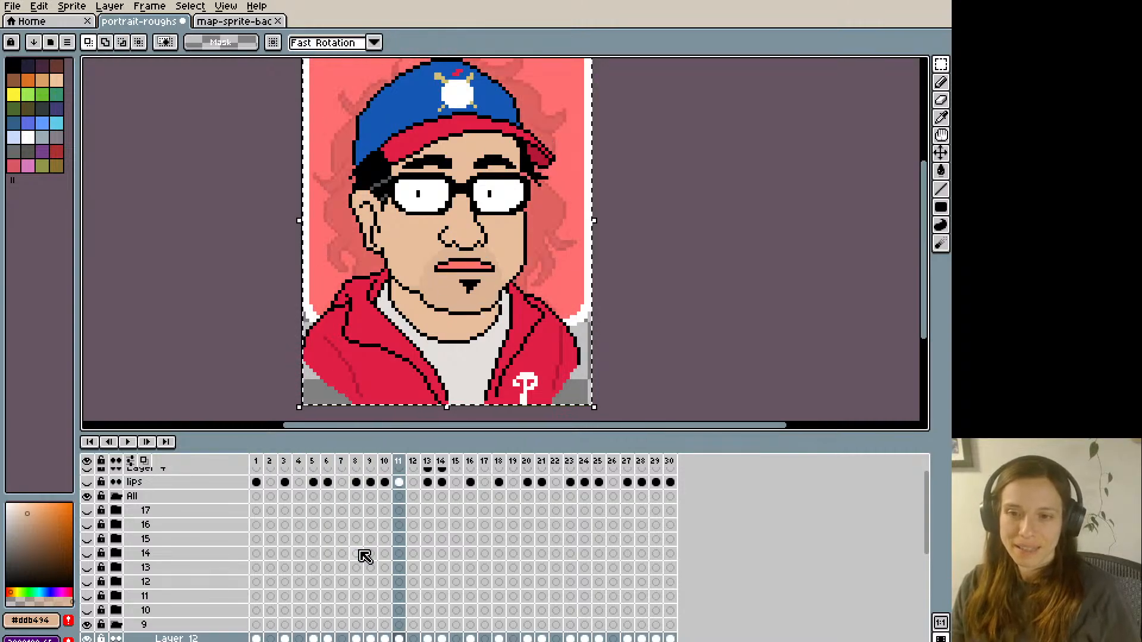
key("Right")
key("Right")
key("Right")
key("Right")
key("Right")
key("Right")
key("Right")
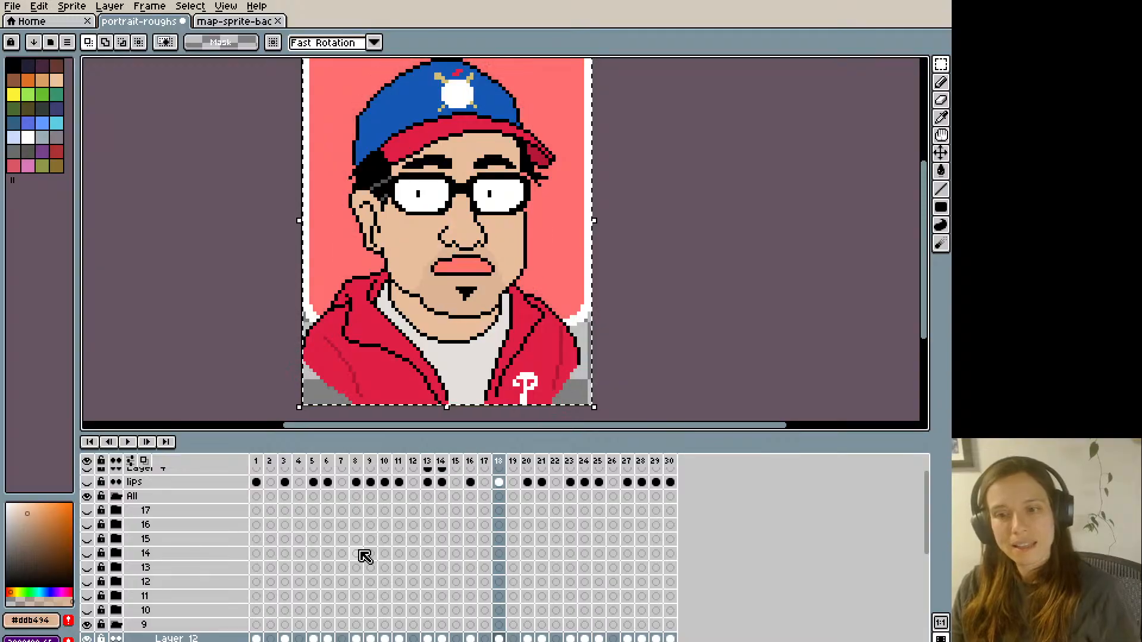
key("Right")
key("Right")
key("Right")
key("Right")
key("Right")
key("Right")
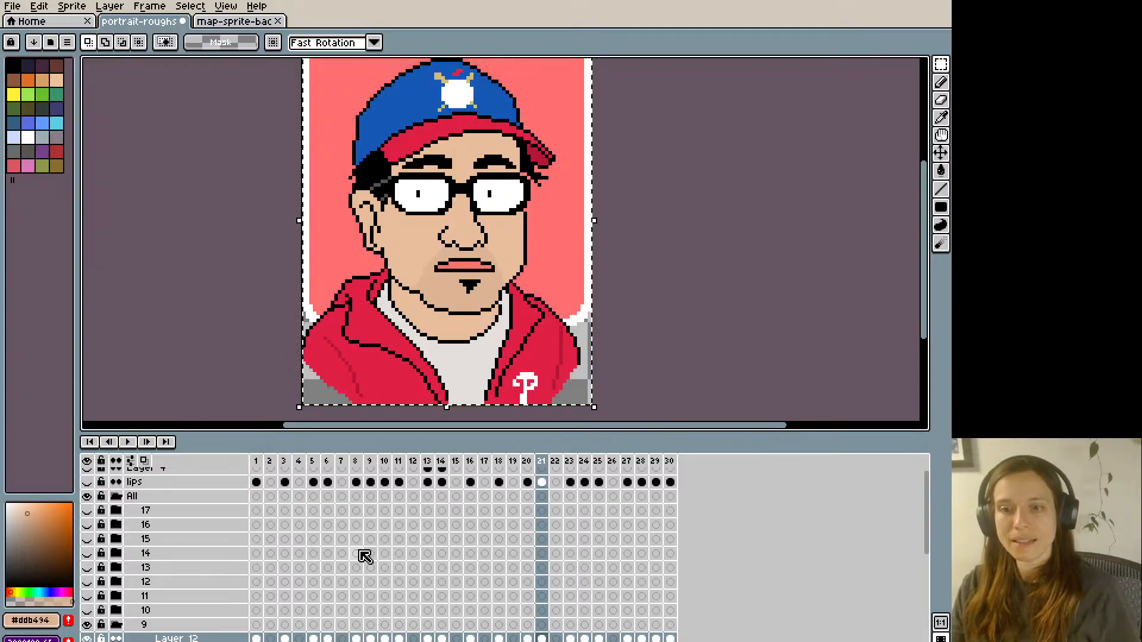
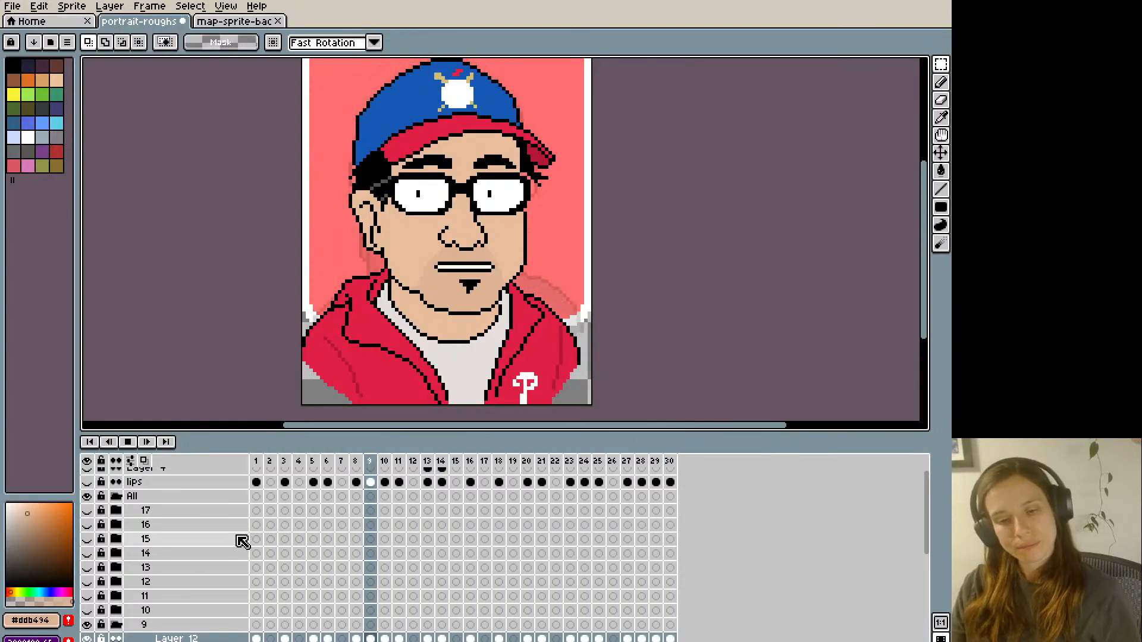
- Play the animation to review the lip movement on the portrait in group 9, and stop playback
key("Return")
key("Return")
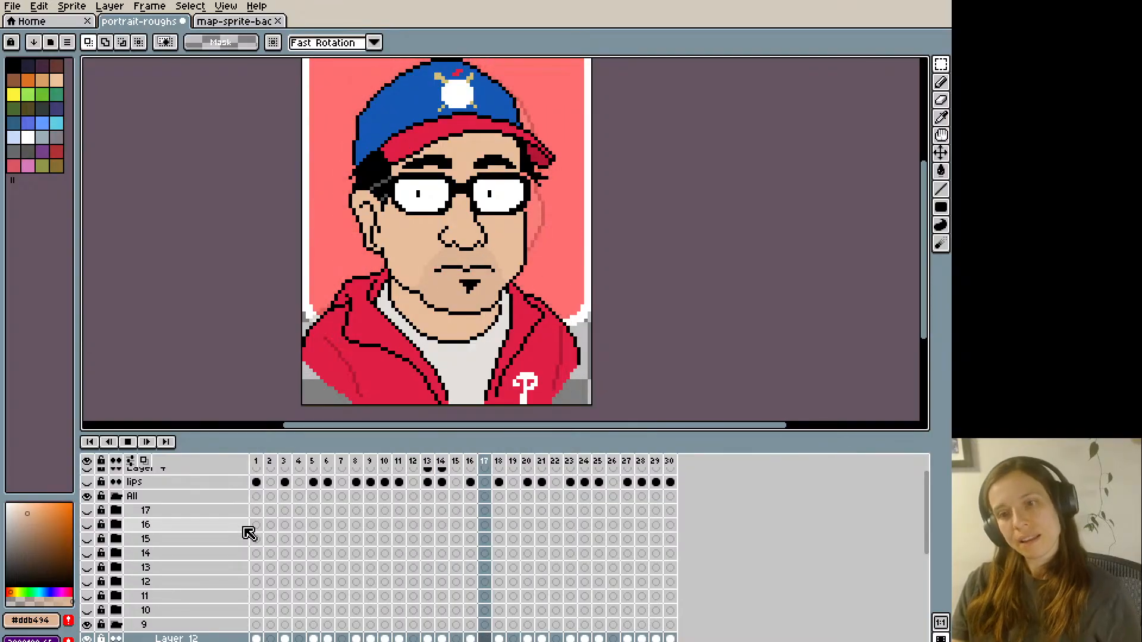
key("minus")
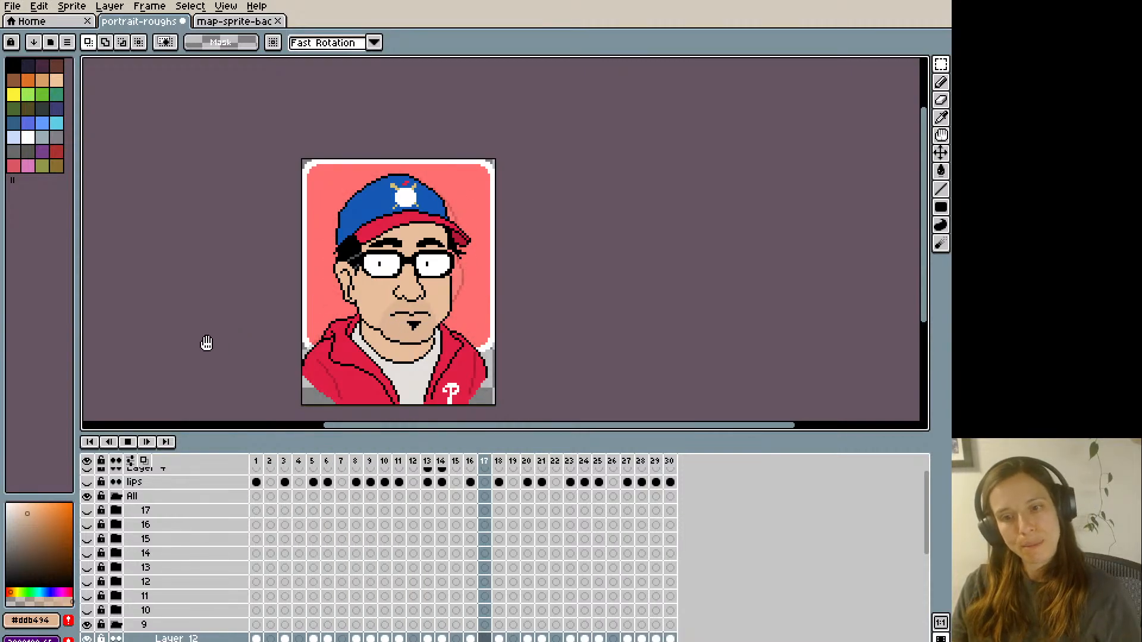
key("Return")
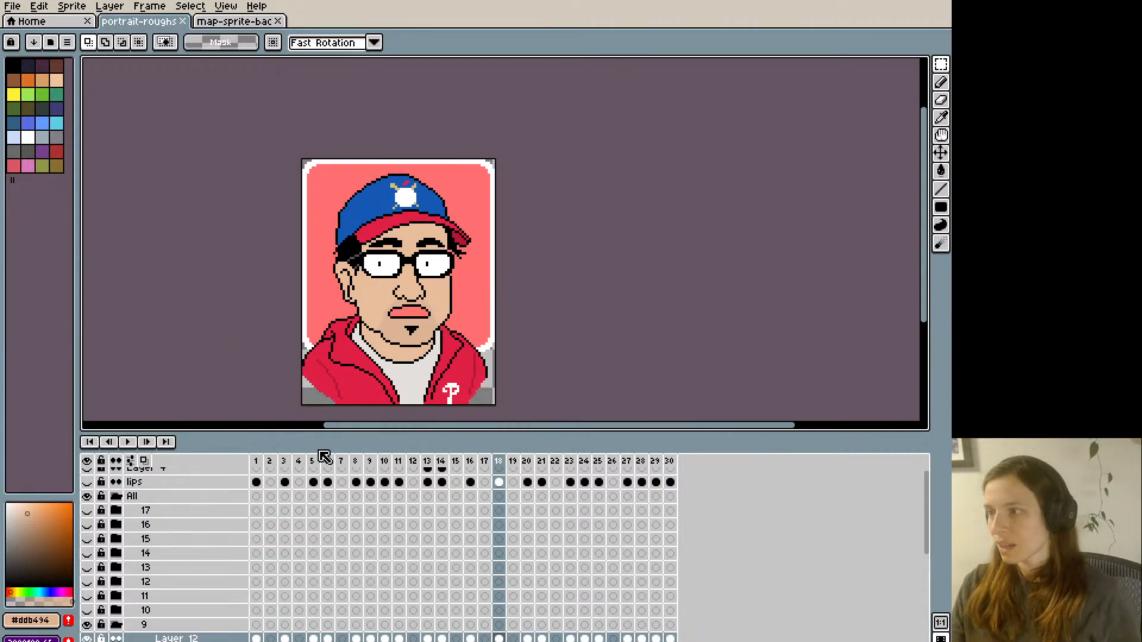
- Collapse and hide group 9, and show and expand group 10 in the layer list
scroll(209, 571, "down", 2)
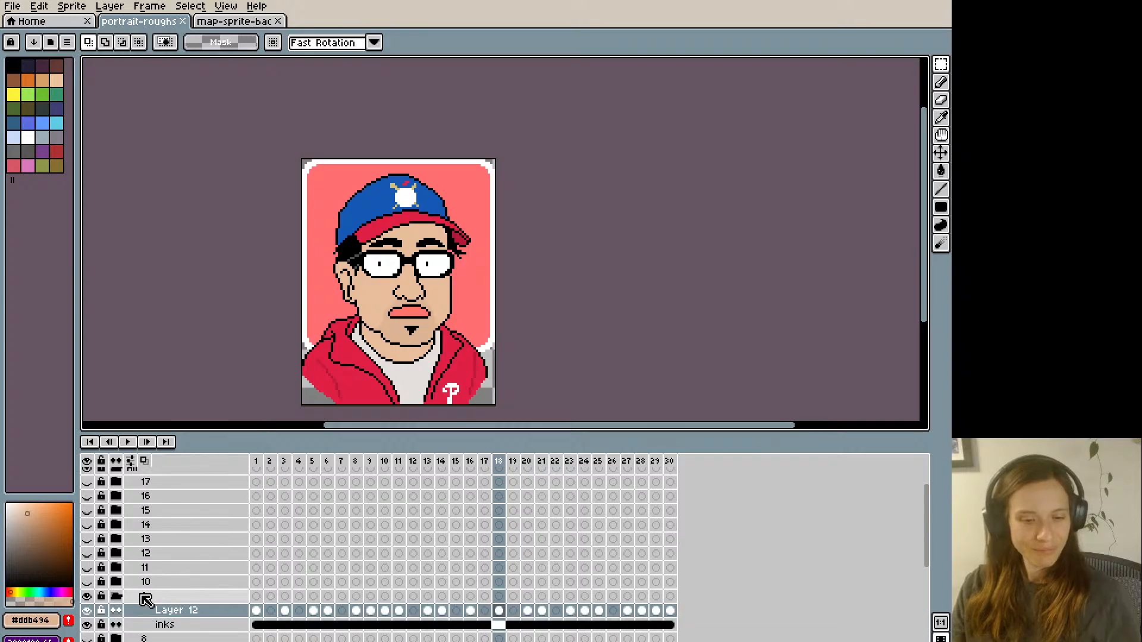
left_click(116, 597)
left_click(87, 597)
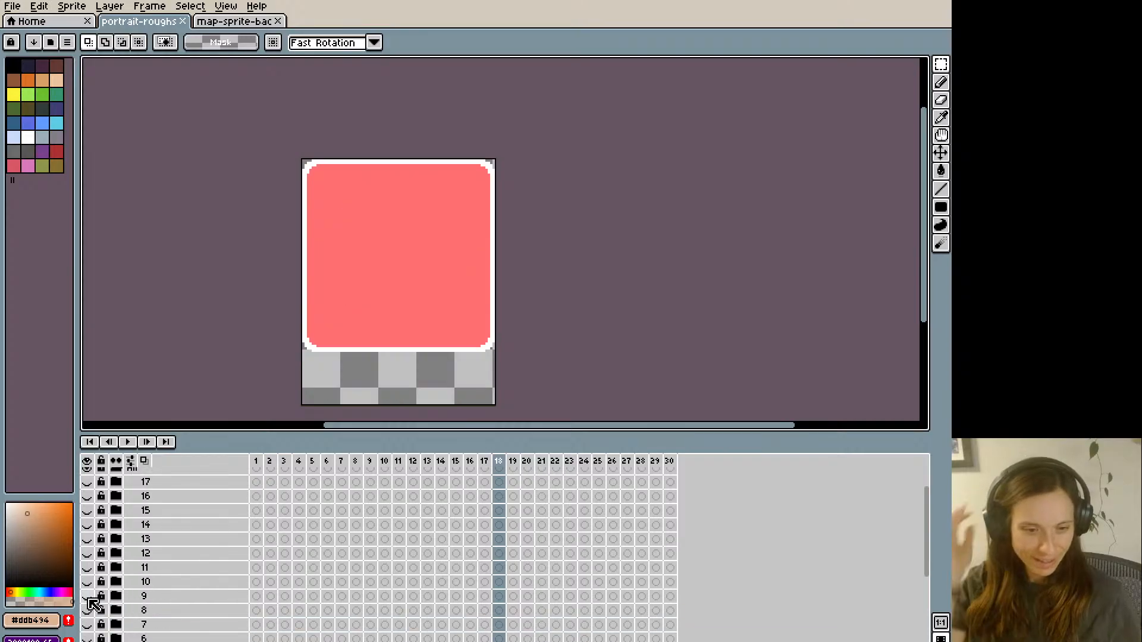
left_click(86, 582)
left_click(116, 582)
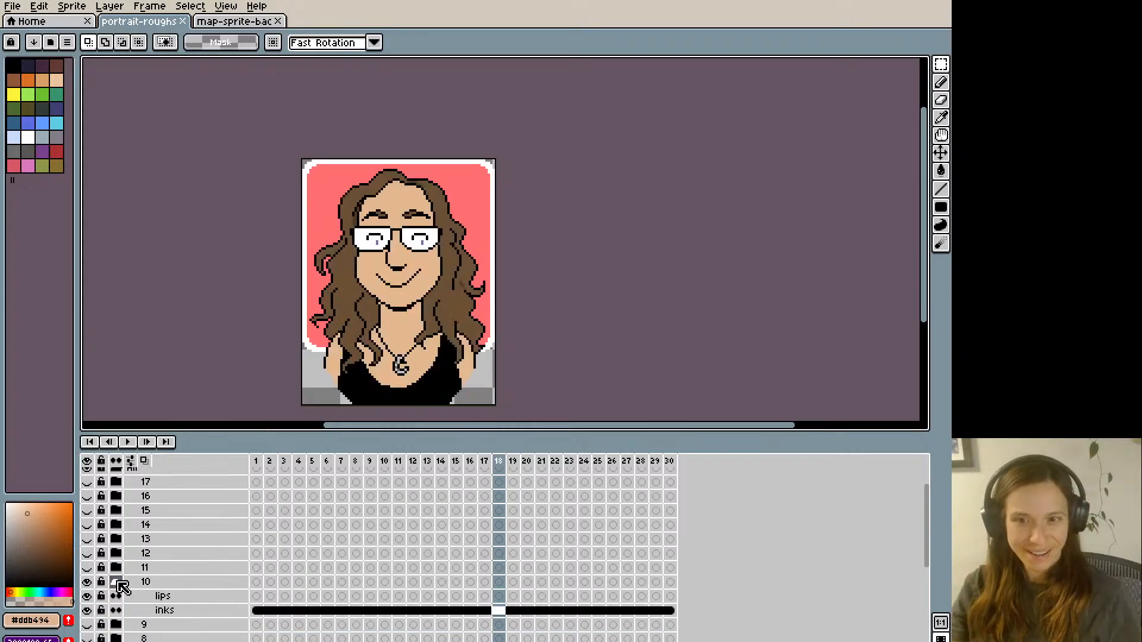
- Make frame 1 of group 10's lips layer active and show the top-level reference lips layer
left_click(257, 600)
scroll(277, 553, "up", 2)
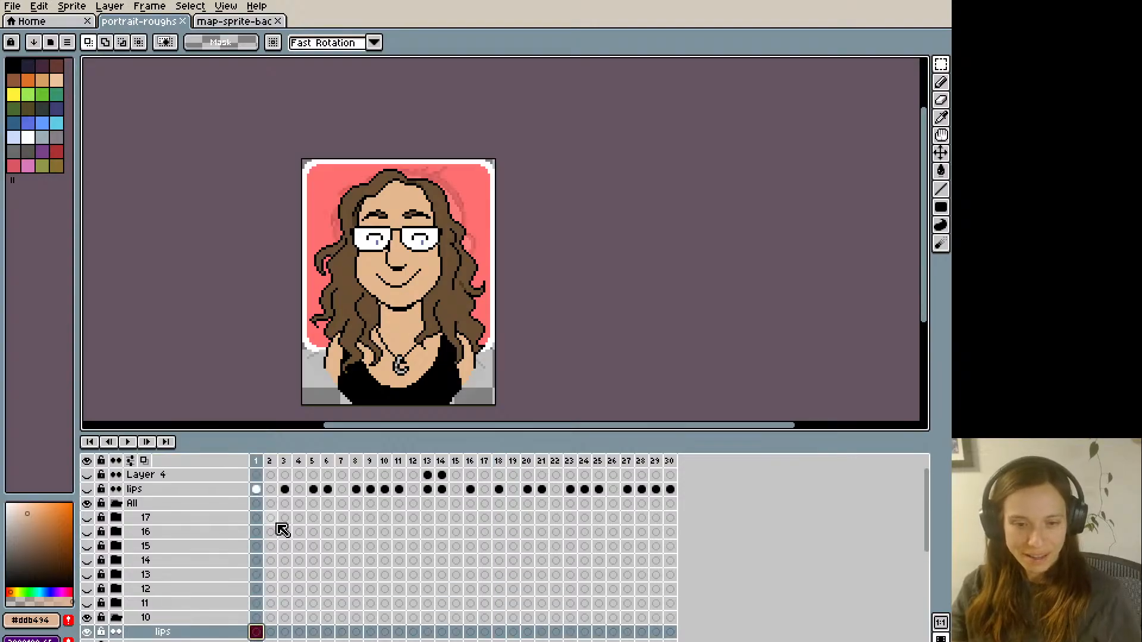
left_click(88, 489)
scroll(263, 622, "down", 2)
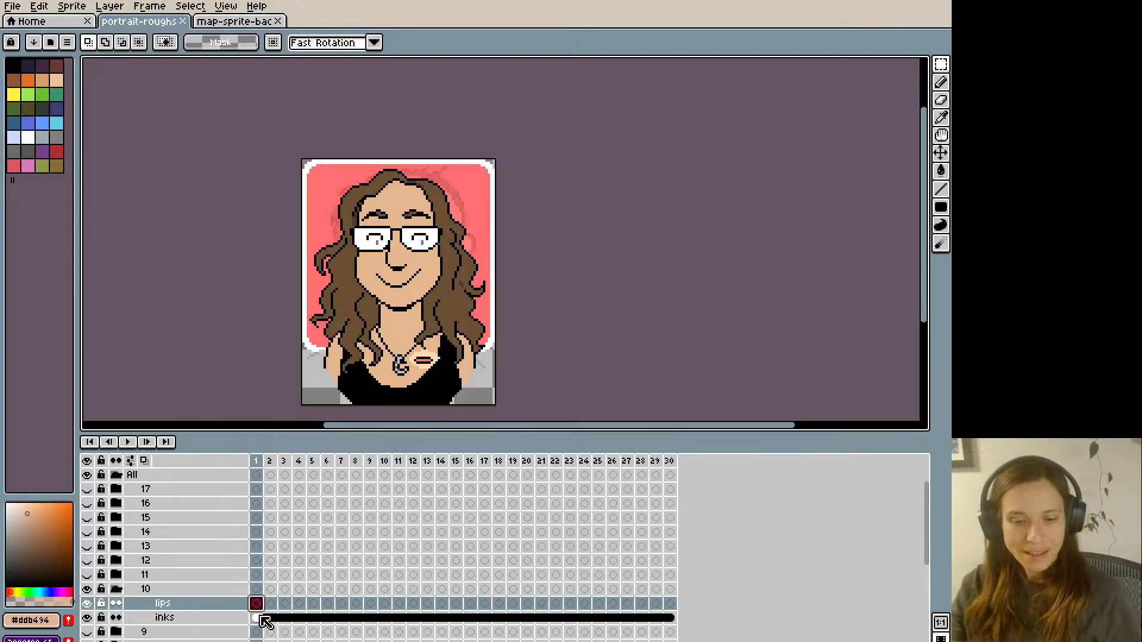
key("plus")
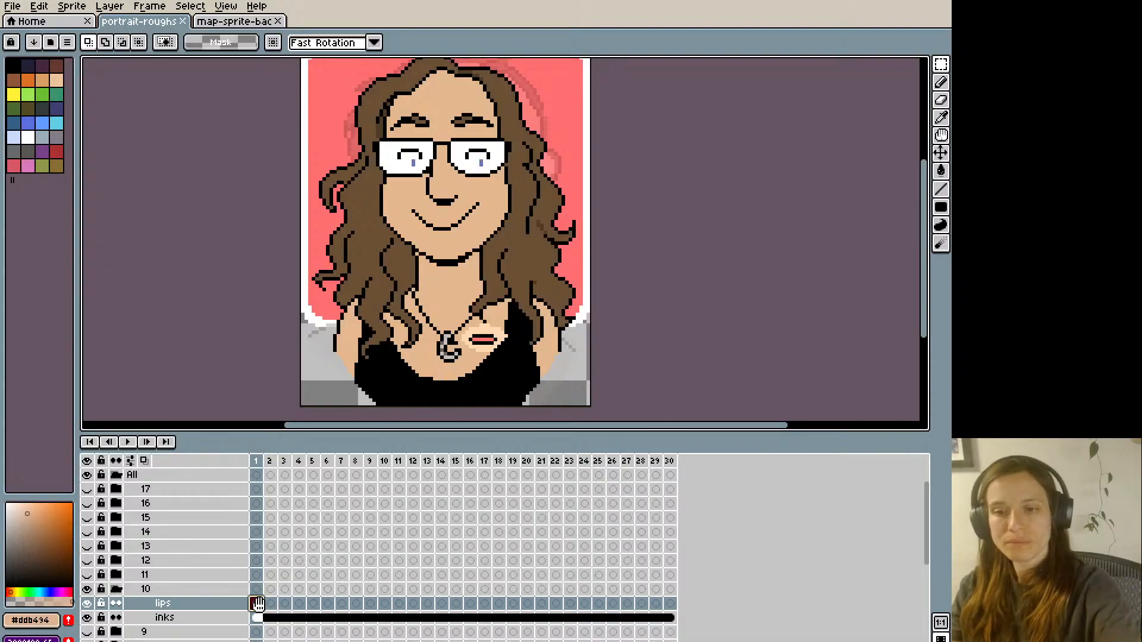
- On frame 3, copy the mouth and chin area from group 10's inks layer into its lips layer and shift it down one pixel
left_click(266, 599)
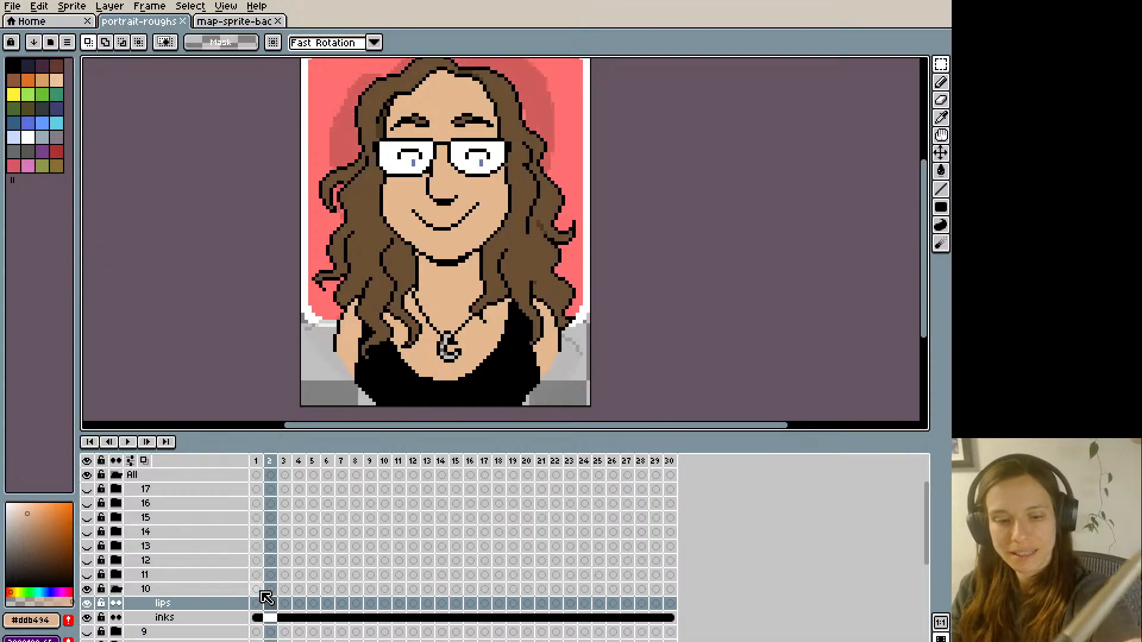
key("Right")
key("b")
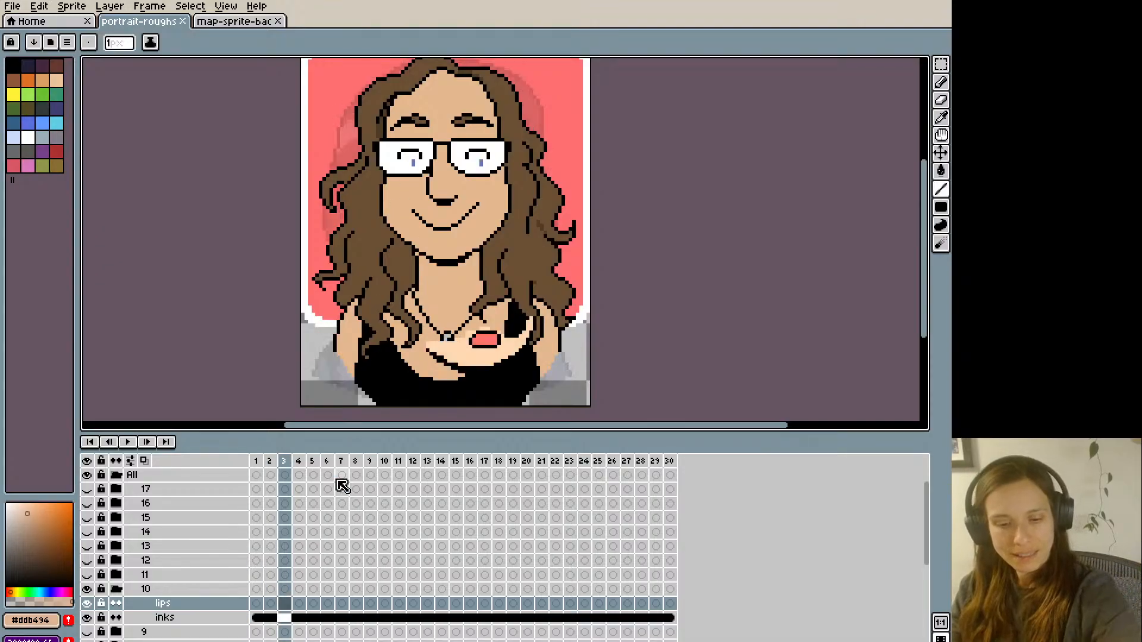
left_click(285, 616)
key("q")
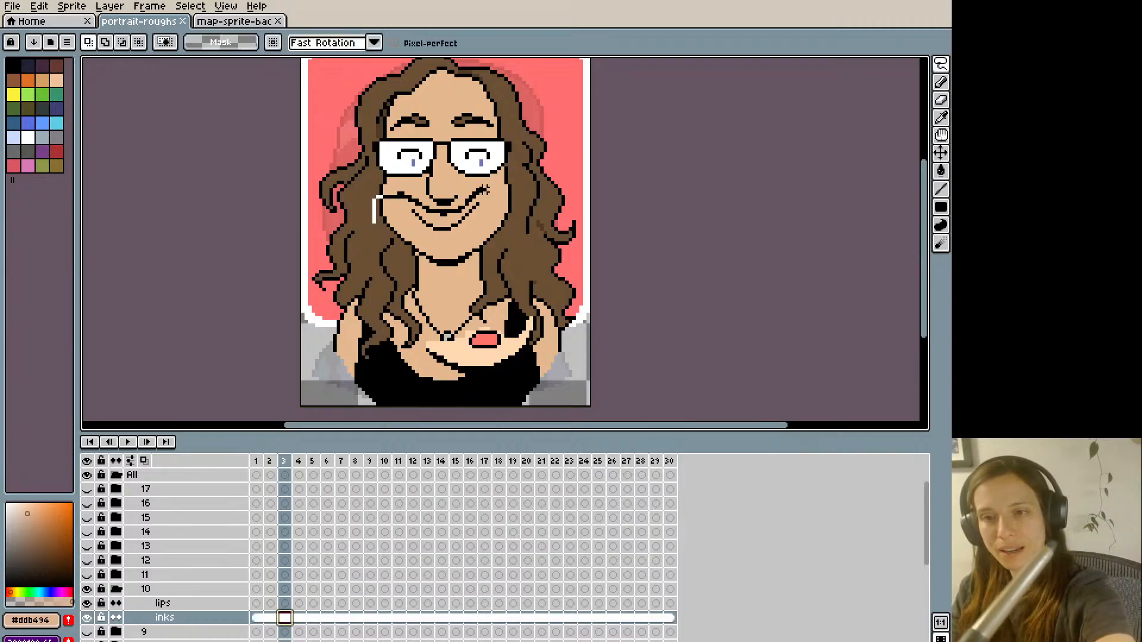
mouse_move(491, 241)
left_mouse_down()
mouse_move(453, 275)
mouse_move(391, 238)
mouse_move(376, 208)
left_mouse_up()
left_click(284, 603)
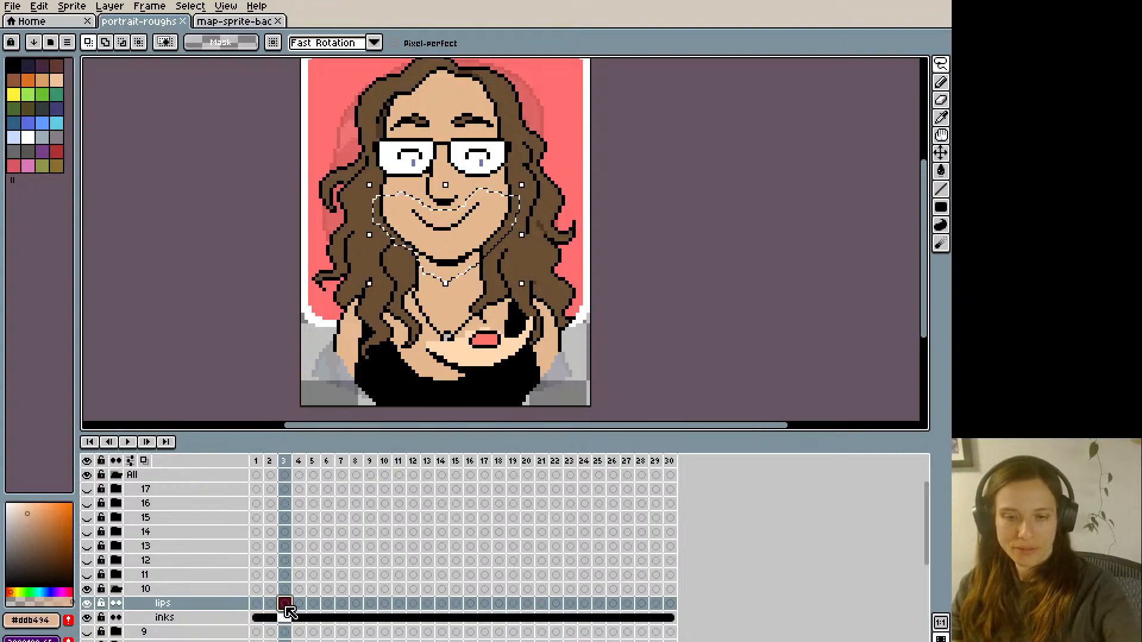
key("ctrl+v")
key("Down")
key("ctrl+d")
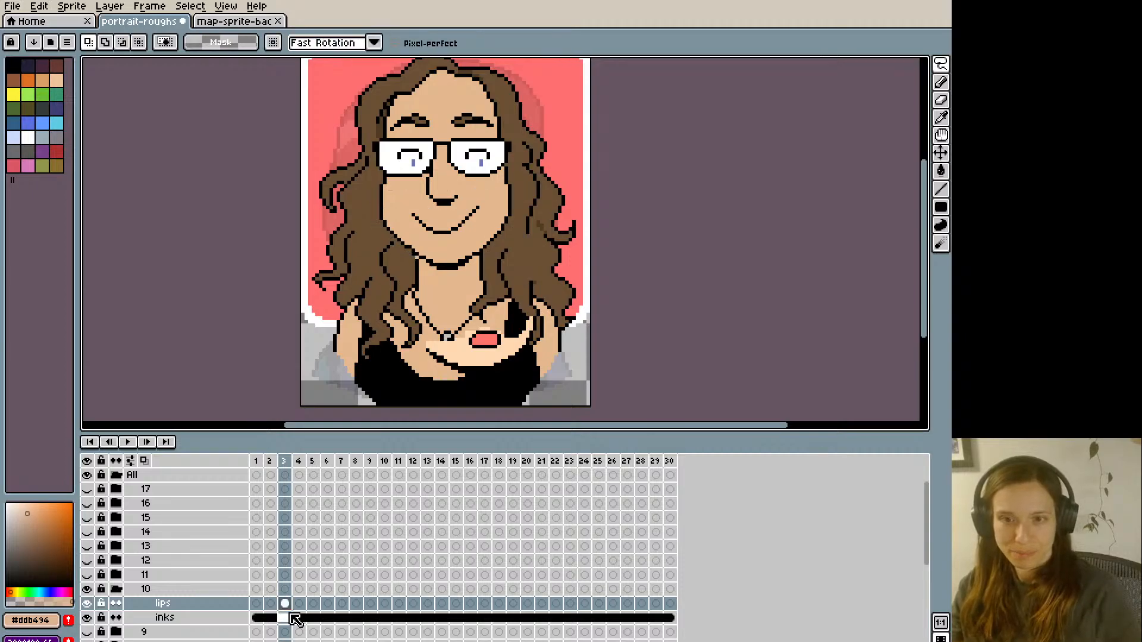
- Sample the black outline colour for touching up the lowered jaw on frame 3, checking it against frame 2
key("b")
key("Left")
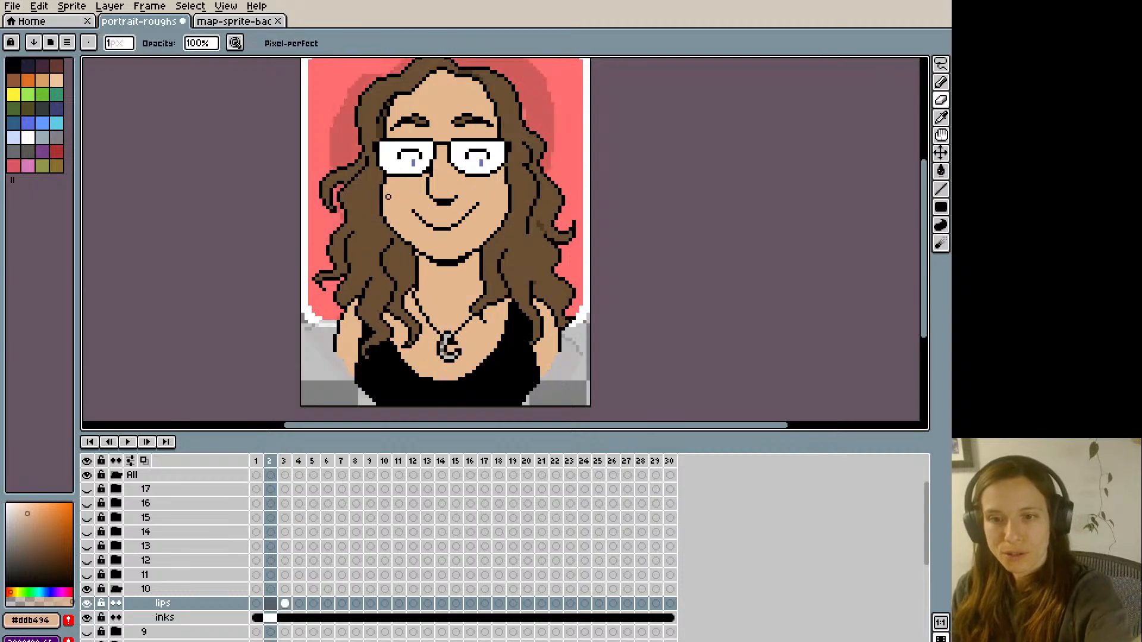
key("Right")
key("i")
key("Left")
key("Right")
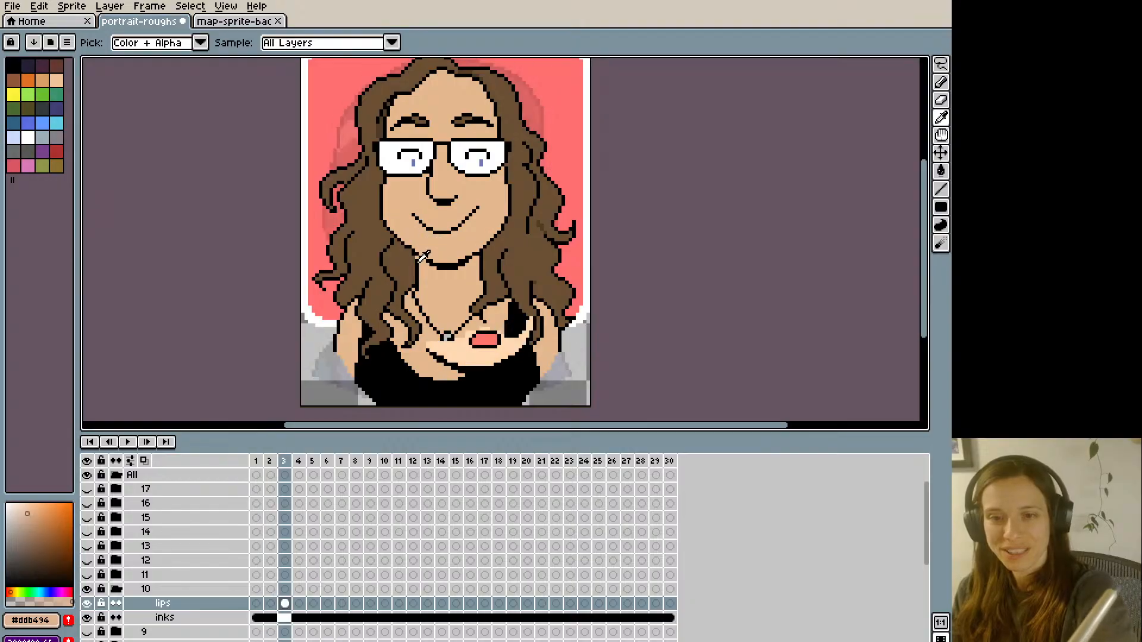
left_click(417, 258)
key("b")
key("Left")
key("Right")
key("Left")
key("Right")
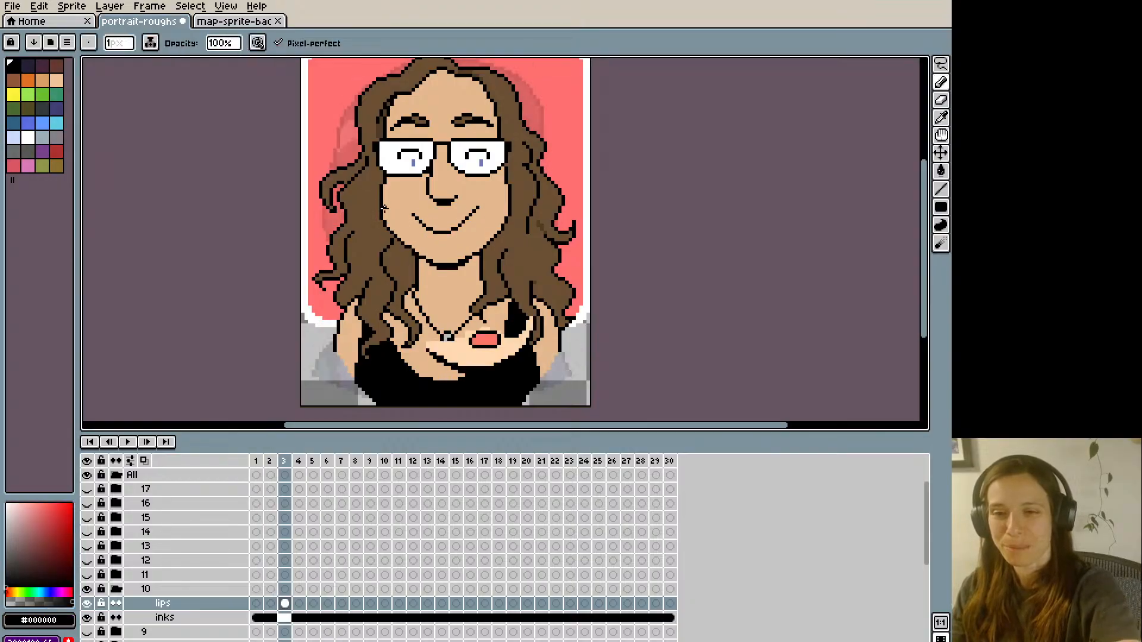
- Flip between frames 2 and 3 to compare the jaw movement
key("Left")
key("Right")
key("Left")
key("Right")
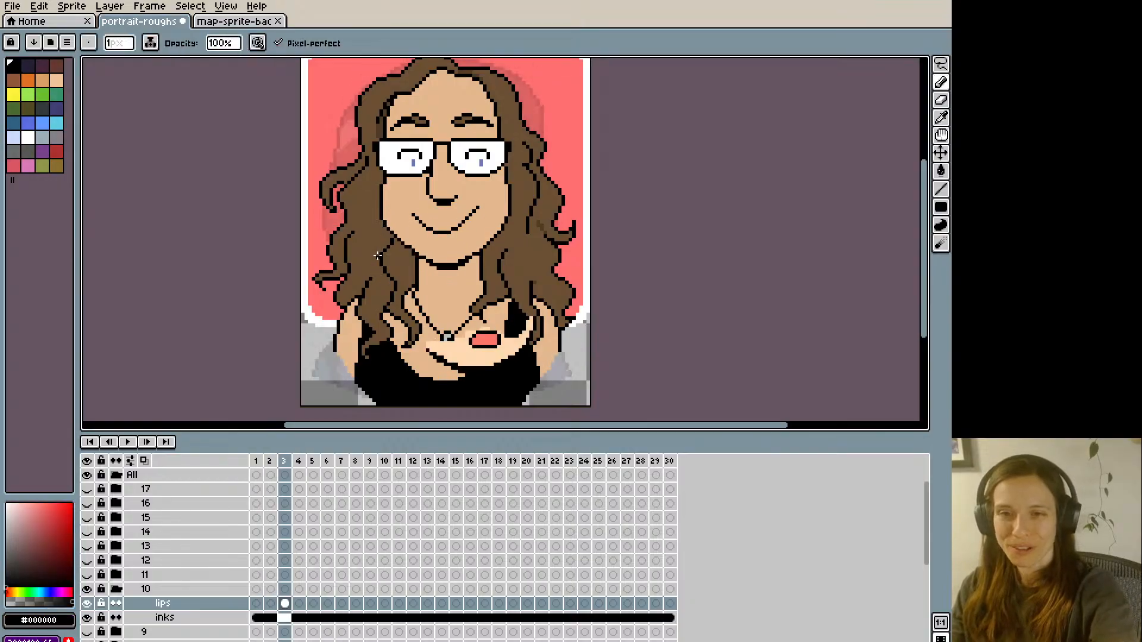
key("Left")
key("Right")
key("Left")
key("Right")
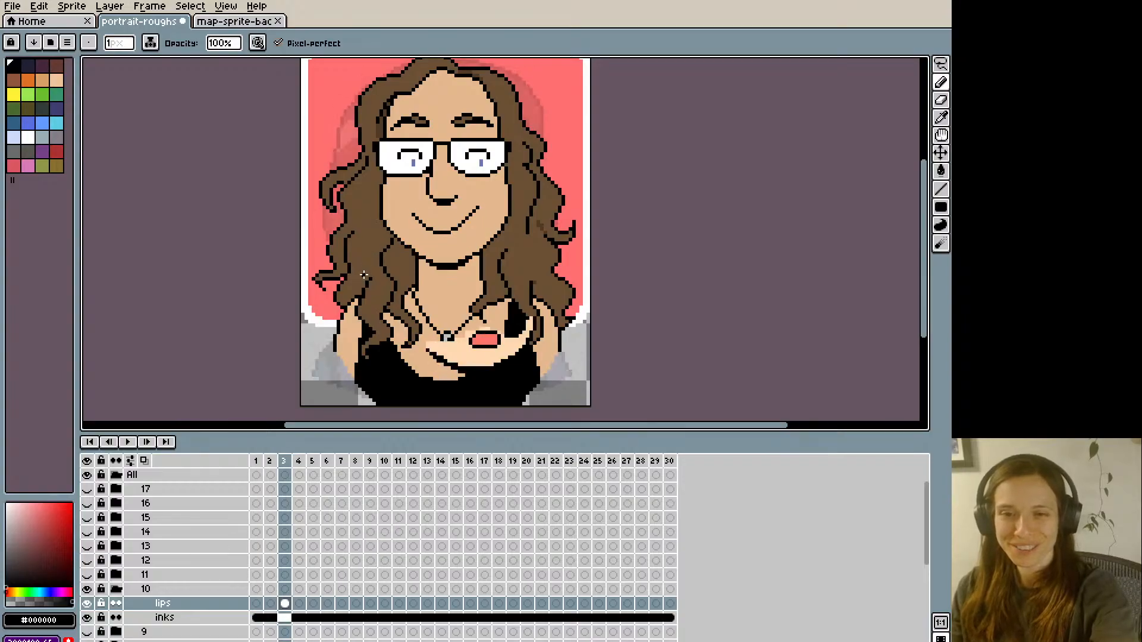
key("Left")
key("Right")
- On frame 3, paint over the smile with the skin colour and outline full, smiling lips in black
left_click(430, 228, "alt")
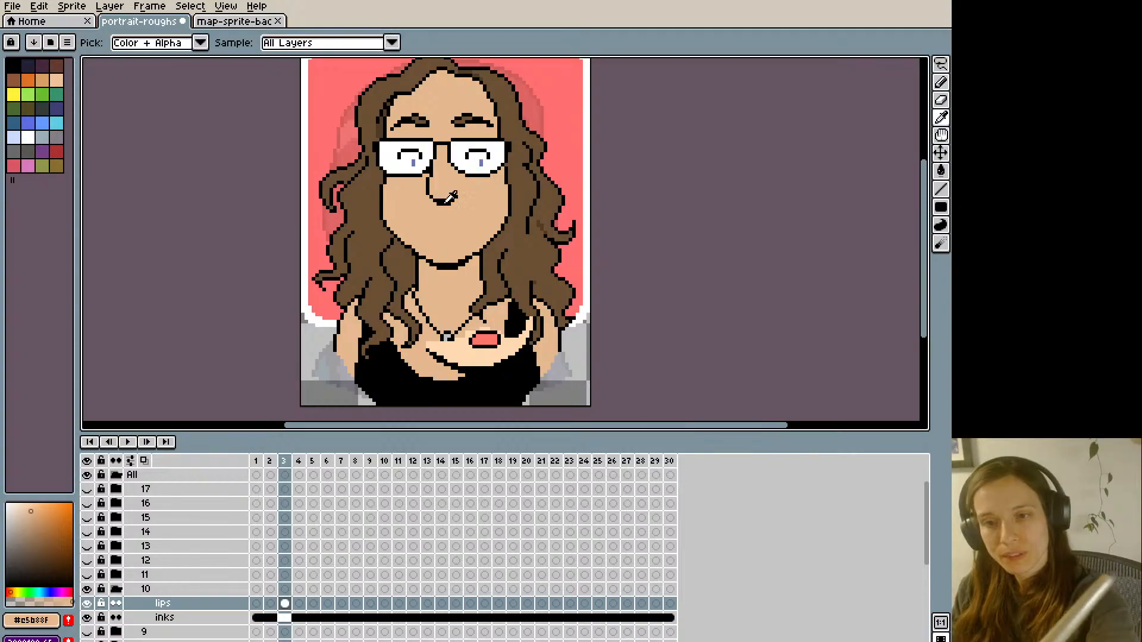
left_click(445, 202, "alt")
key("Left")
key("Right")
key("Left")
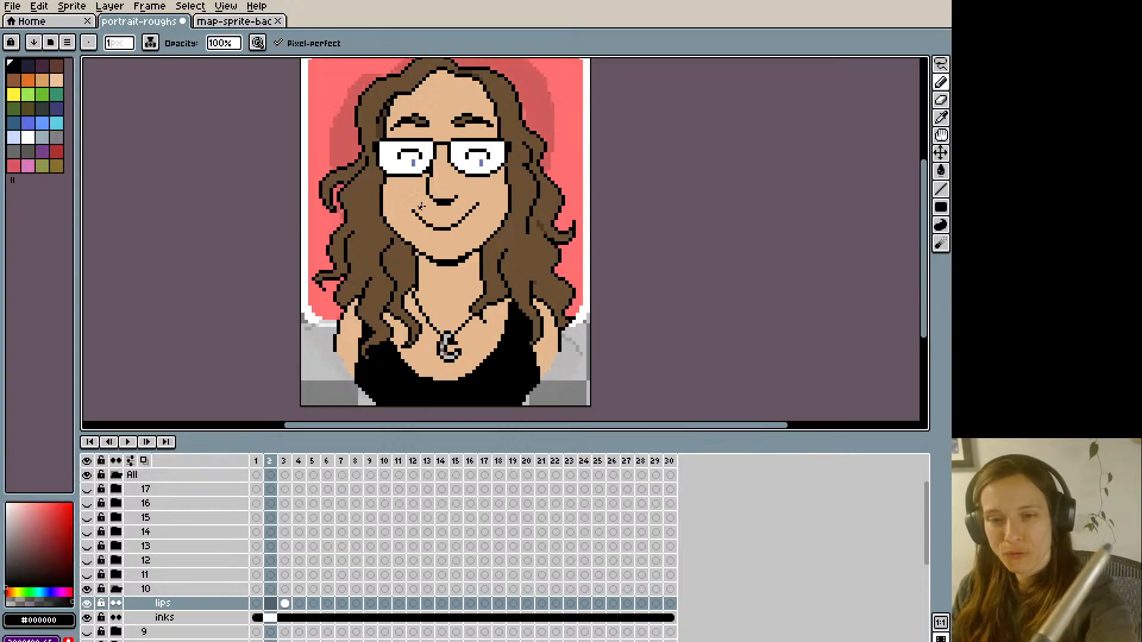
key("Right")
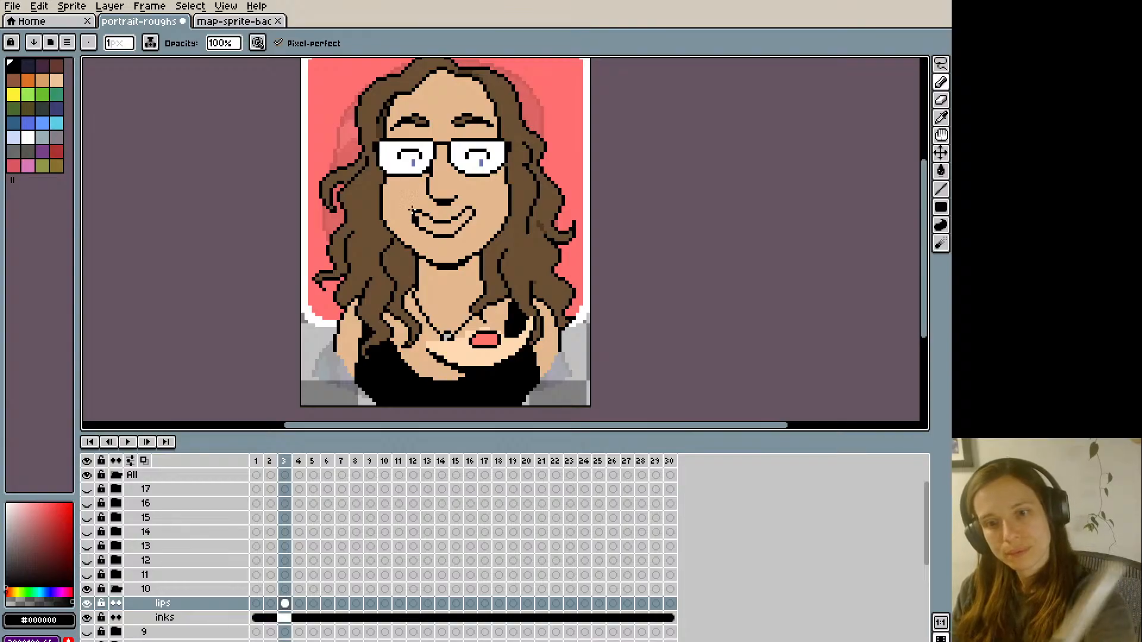
- Fill the outlined lips with the reference mouth's pink #FF746C and clean up the corner of the mouth
left_click(484, 339, "alt")
key("g")
left_click(451, 227)
key("b")
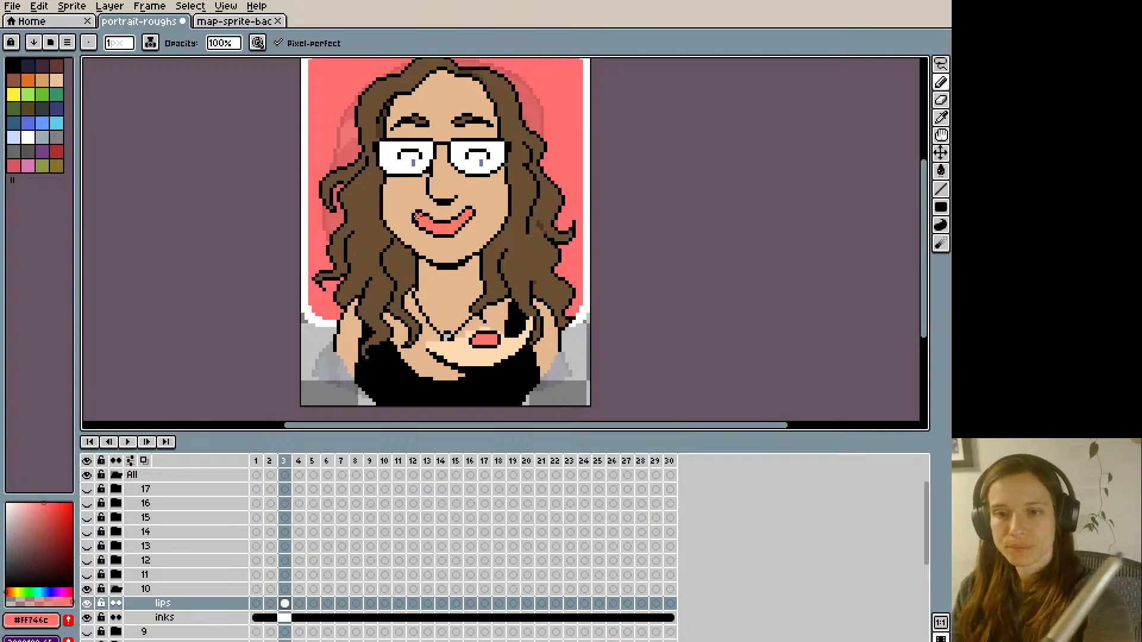
left_click(417, 215, "alt")
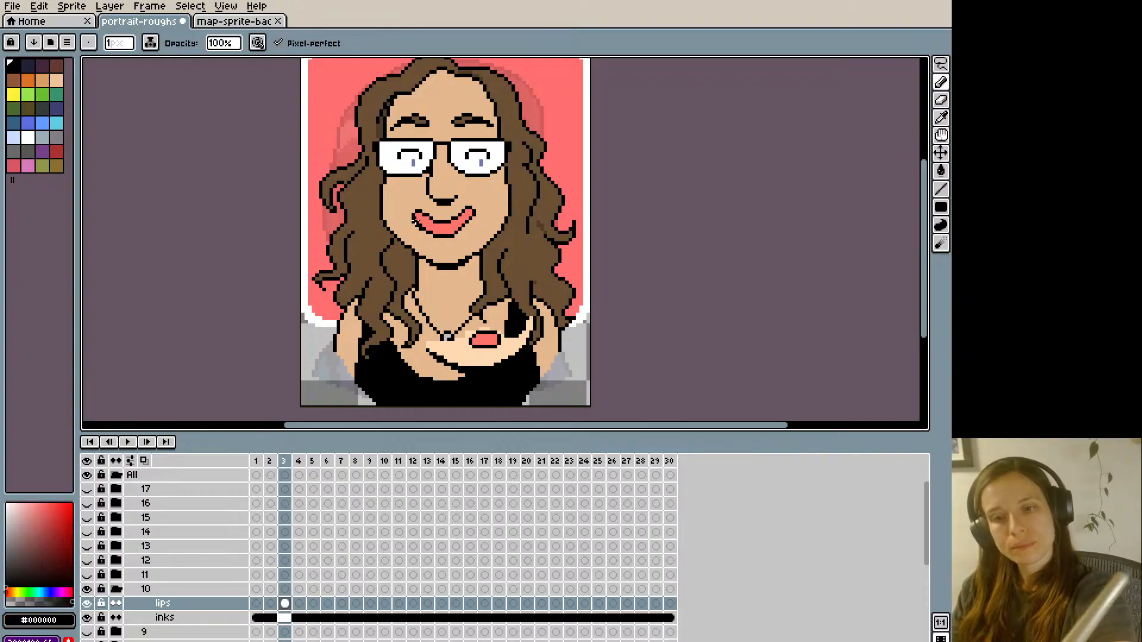
left_click(411, 221, "alt")
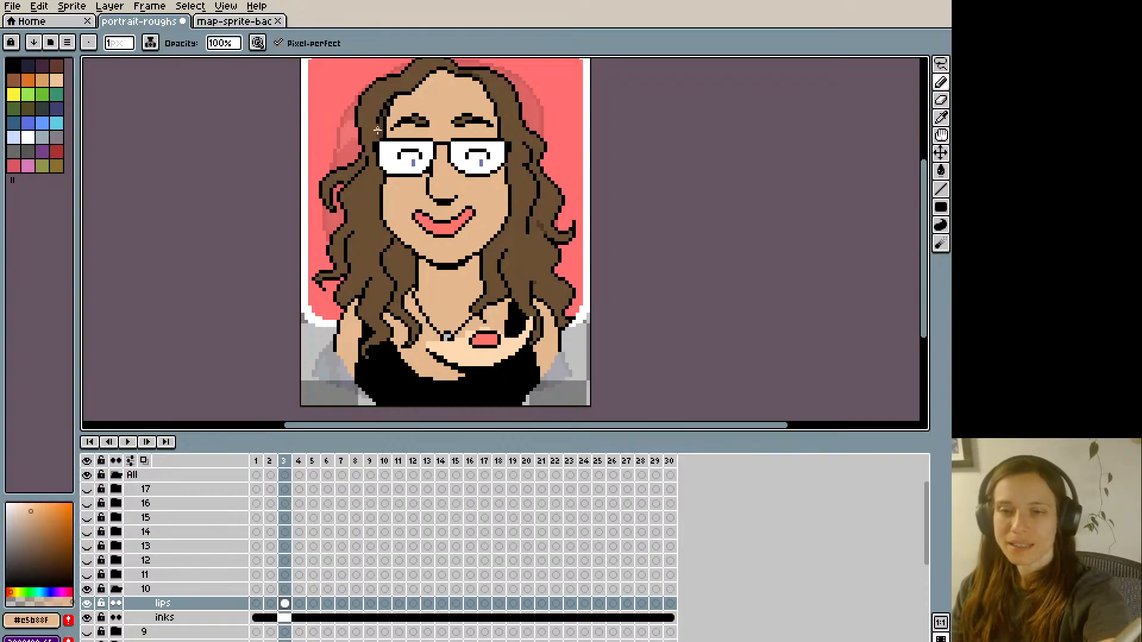
- Flip between frames 2 and 3 to check the new lips against the original smile
key("Left")
key("Right")
key("Left")
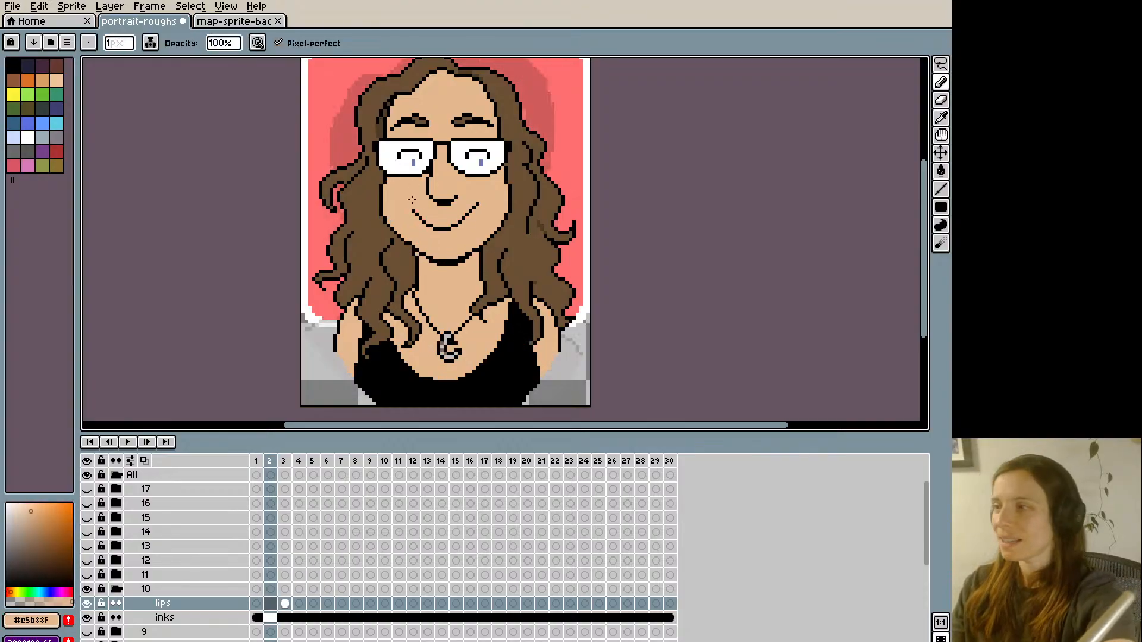
key("Right")
key("Left")
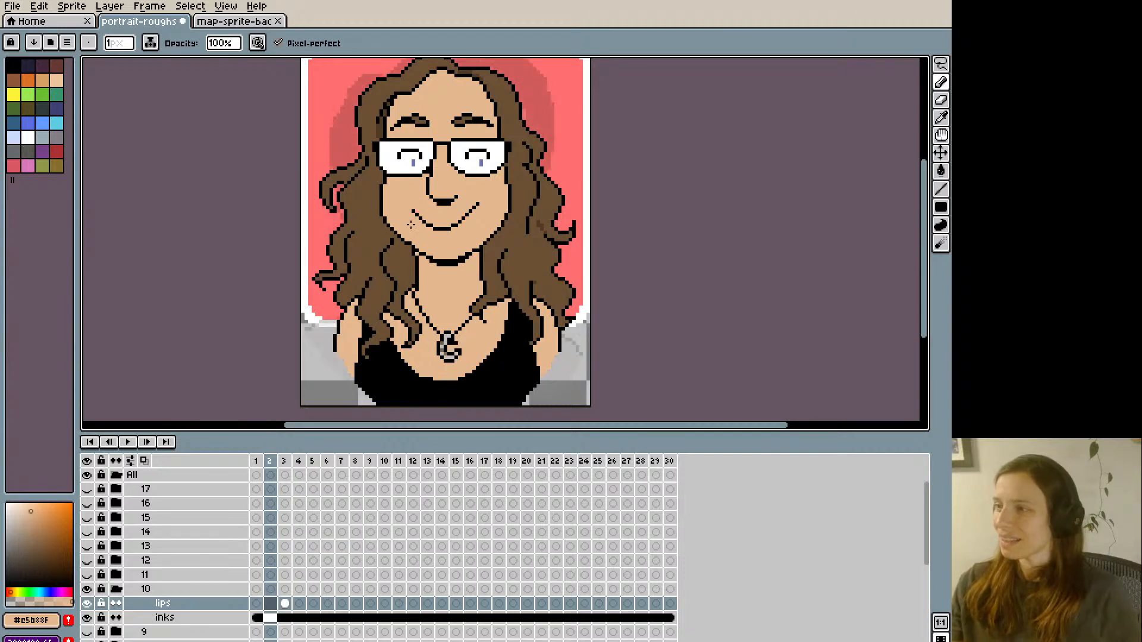
key("Right")
key("Left")
- Select the whole canvas on frame 3 of the lips layer and copy the finished lips drawing
key("ctrl")
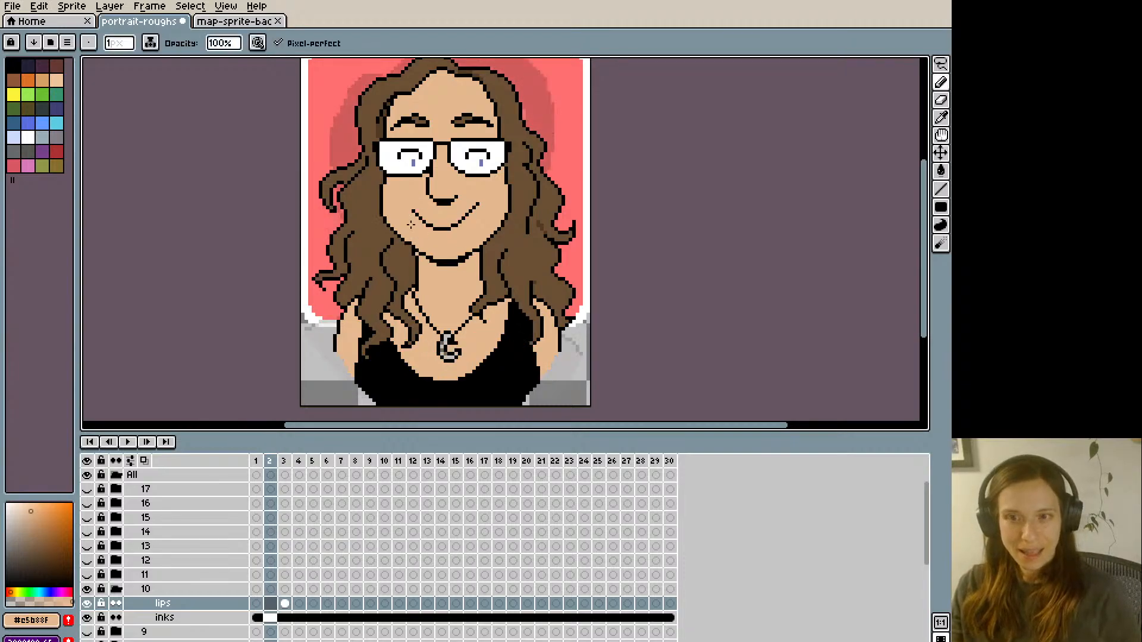
key("Right")
key("ctrl")
key("Left")
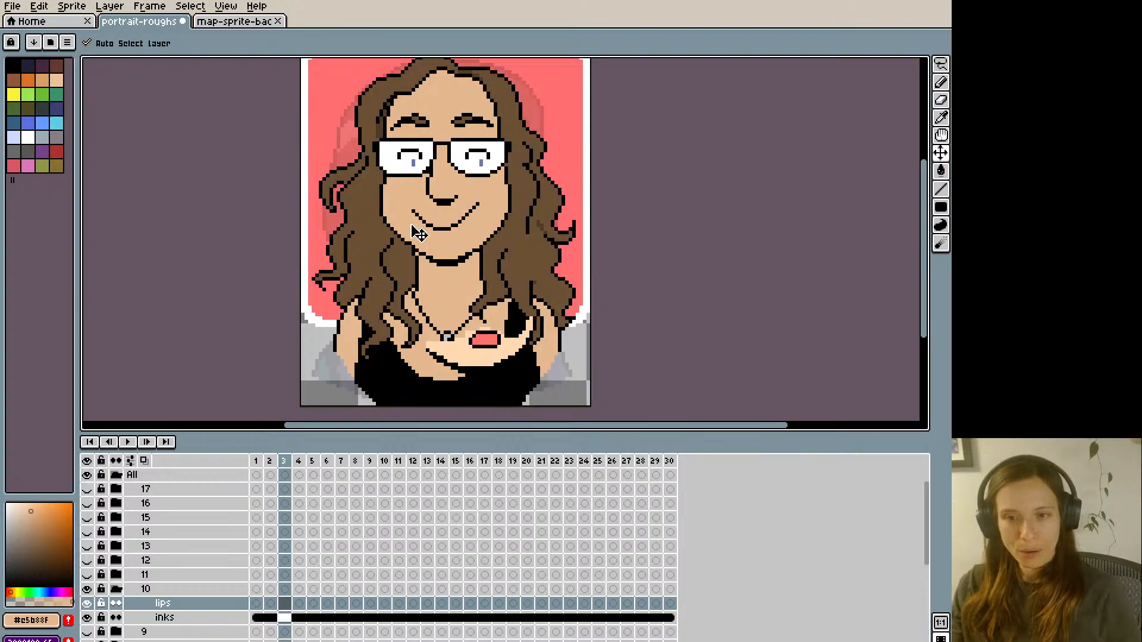
key("Right")
key("Left")
key("Right")
key("ctrl")
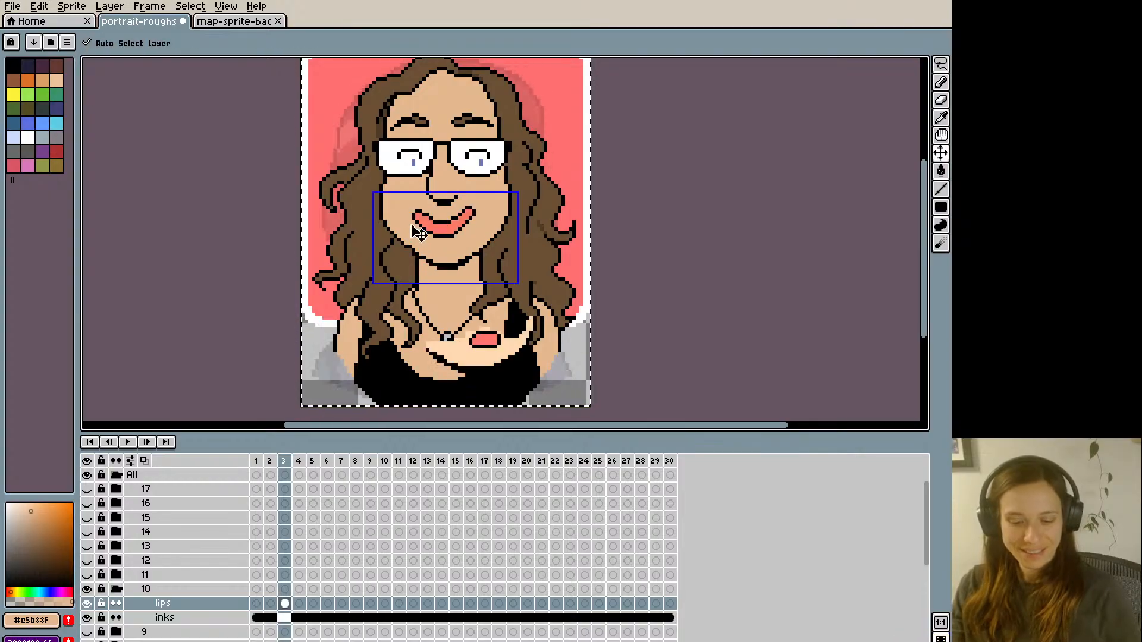
- Paste the copied lips drawing into frames 6 and 10 of group 10's lips layer
key("Right")
key("Right")
key("Right")
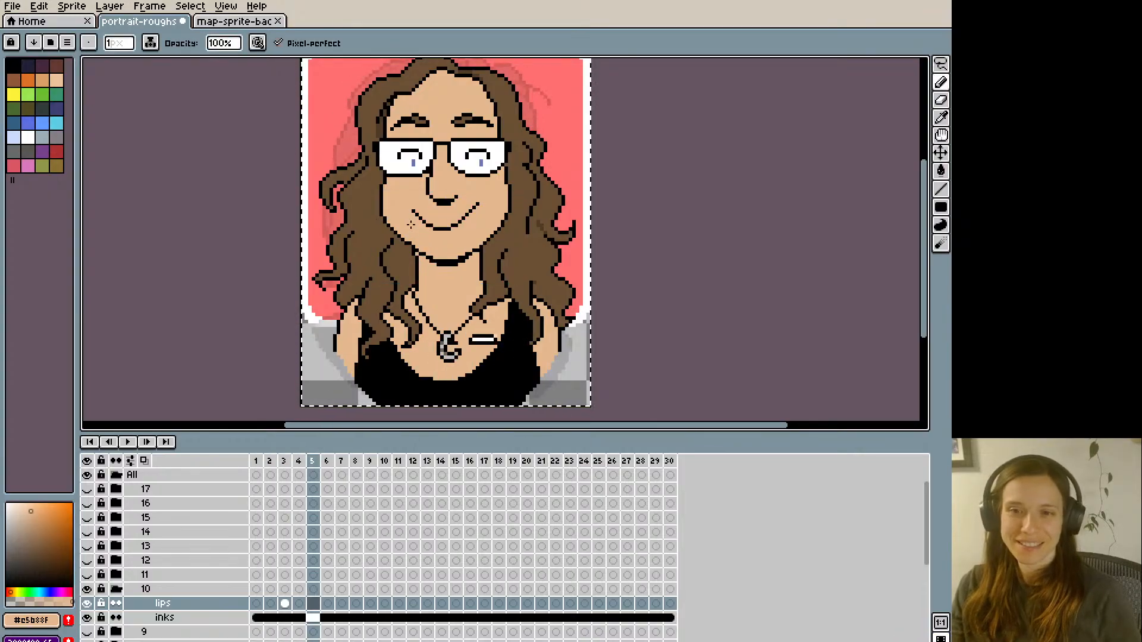
key("ctrl+v")
key("Right")
- Paste the same lips drawing into frames 13 and 18 of group 10's lips layer
key("Right")
key("Right")
key("Right")
key("ctrl+v")
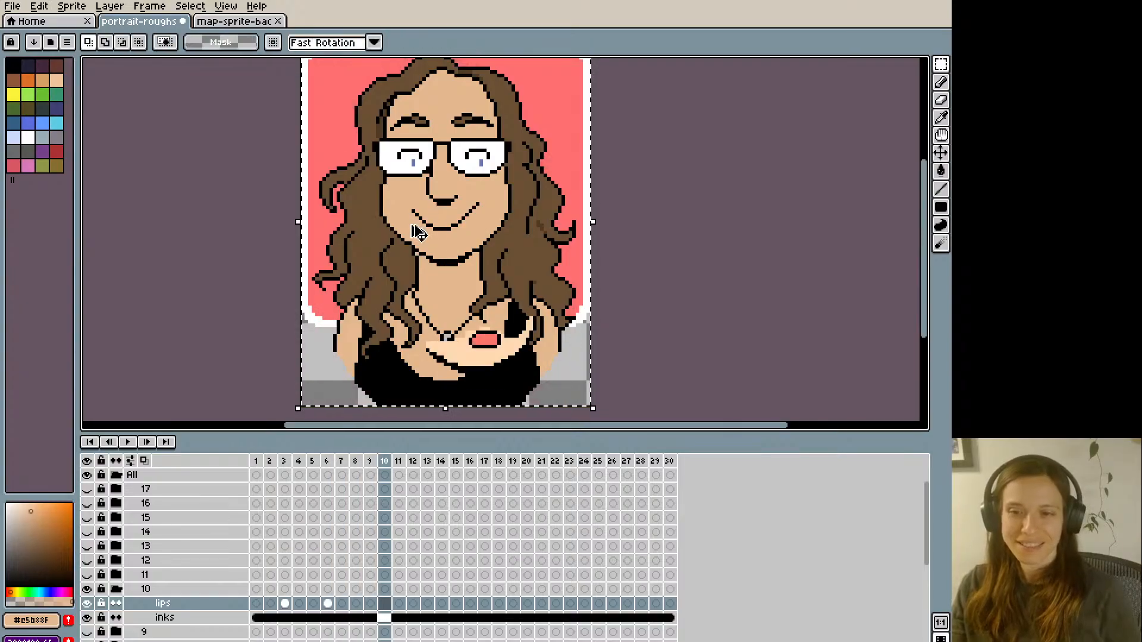
key("Right")
key("Right")
key("Right")
key("ctrl+v")
key("Right")
key("Right")
key("Right")
key("Right")
key("Right")
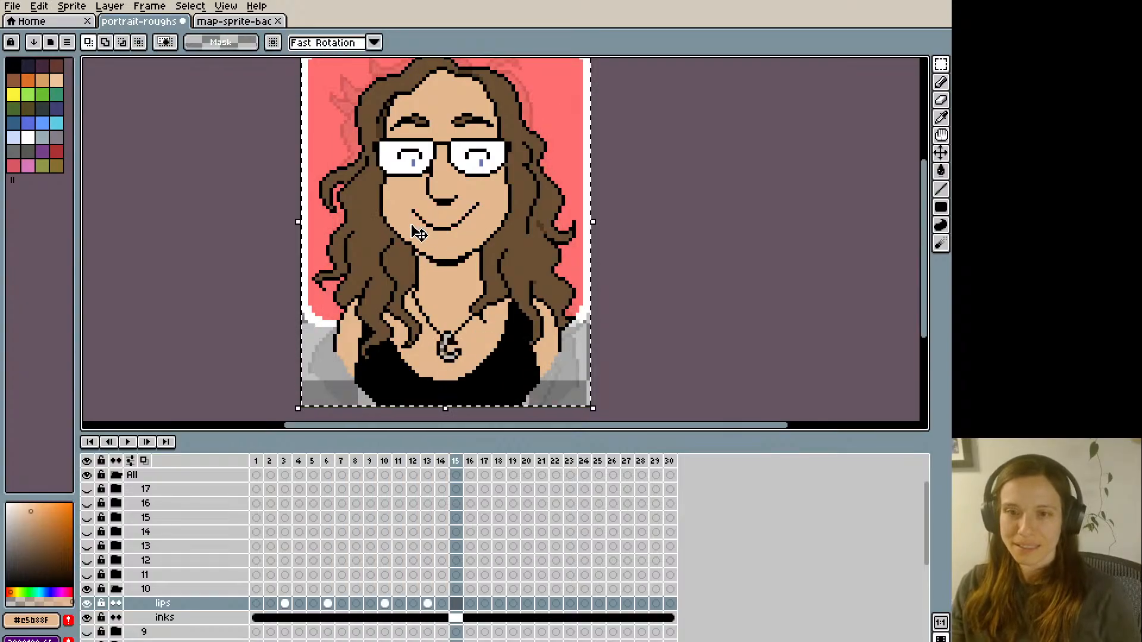
key("ctrl+v")
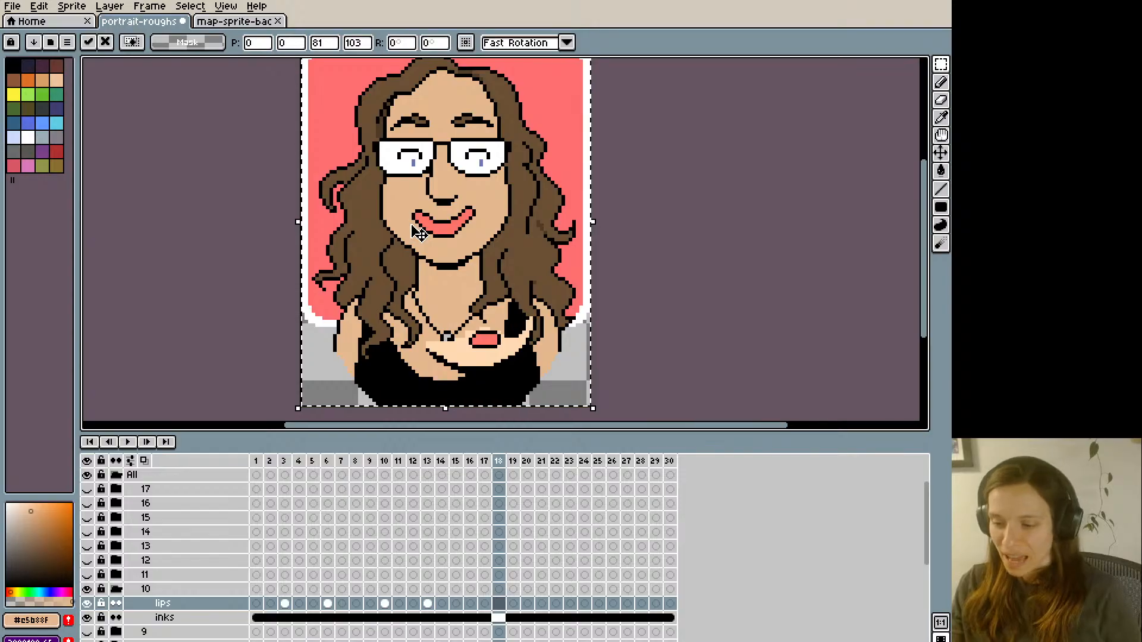
key("Right")
key("Right")
key("Right")
key("Right")
key("Right")
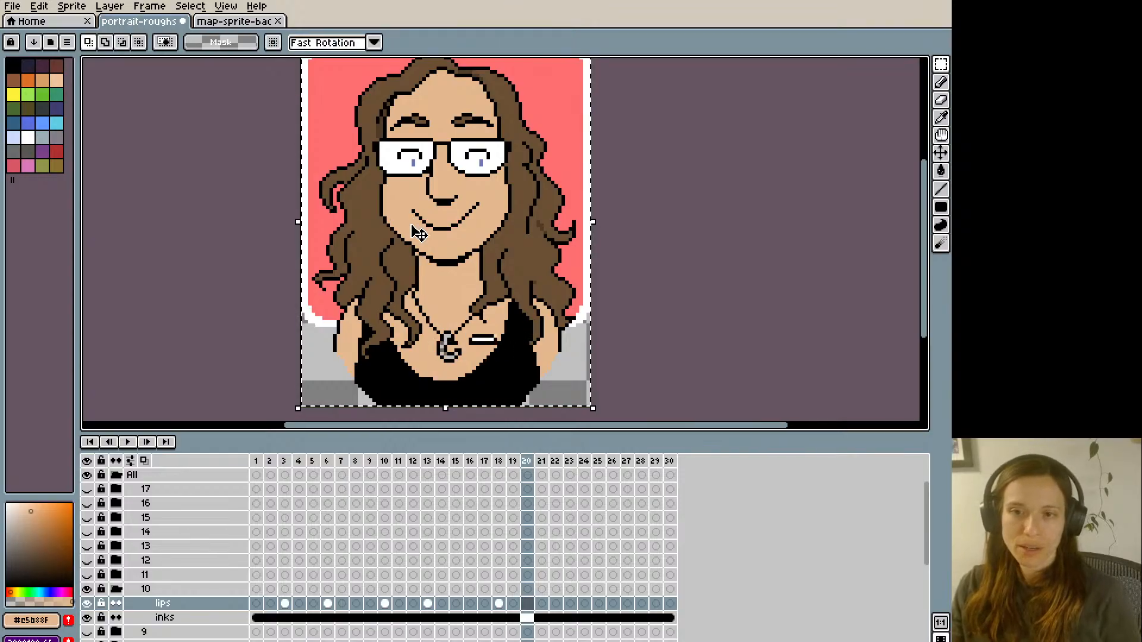
- Paste the copied lips drawing into frames 23 and 29 of group 10's lips layer
key("ctrl+v")
key("Right")
key("Right")
key("Right")
key("Right")
key("Right")
key("Right")
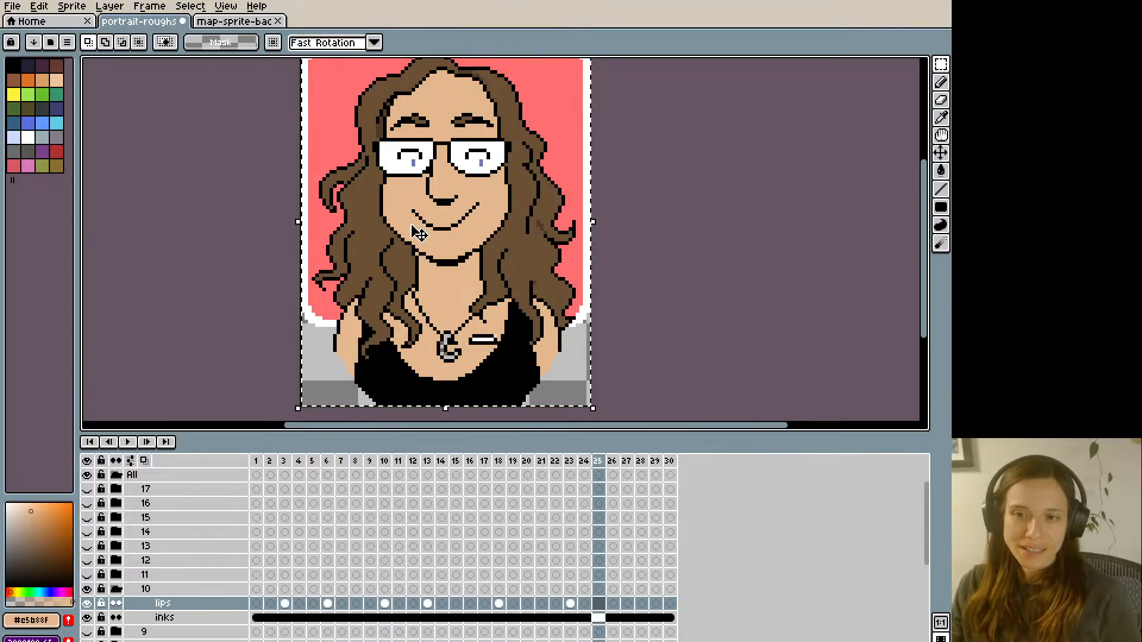
key("ctrl+v")
key("Right")
key("Right")
key("Right")
key("Right")
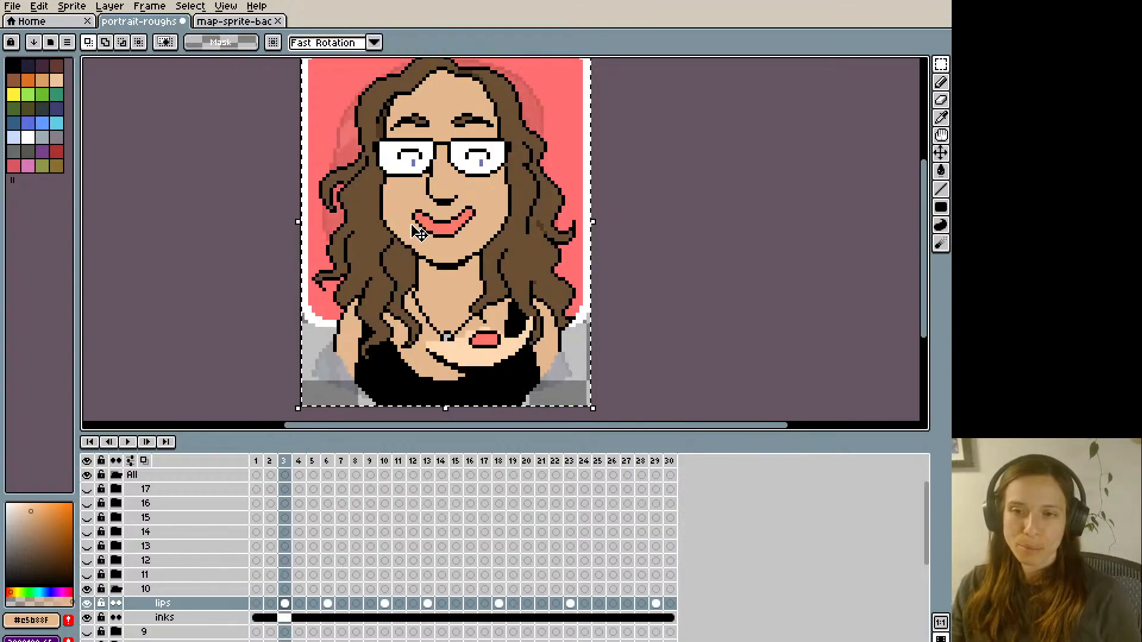
- Go through the frames to compare the pasted lips with the small reference mouths and look for frames still needing a mouth
key("Right")
key("Right")
key("Right")
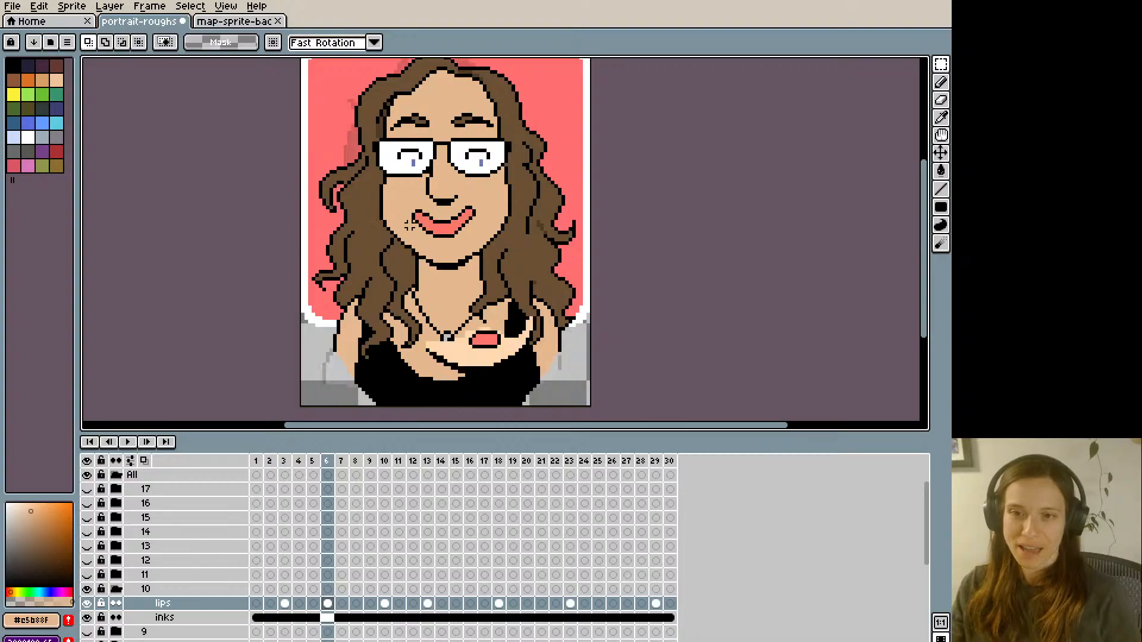
key("Right")
key("Right")
key("Right")
key("Right")
key("Right")
key("Right")
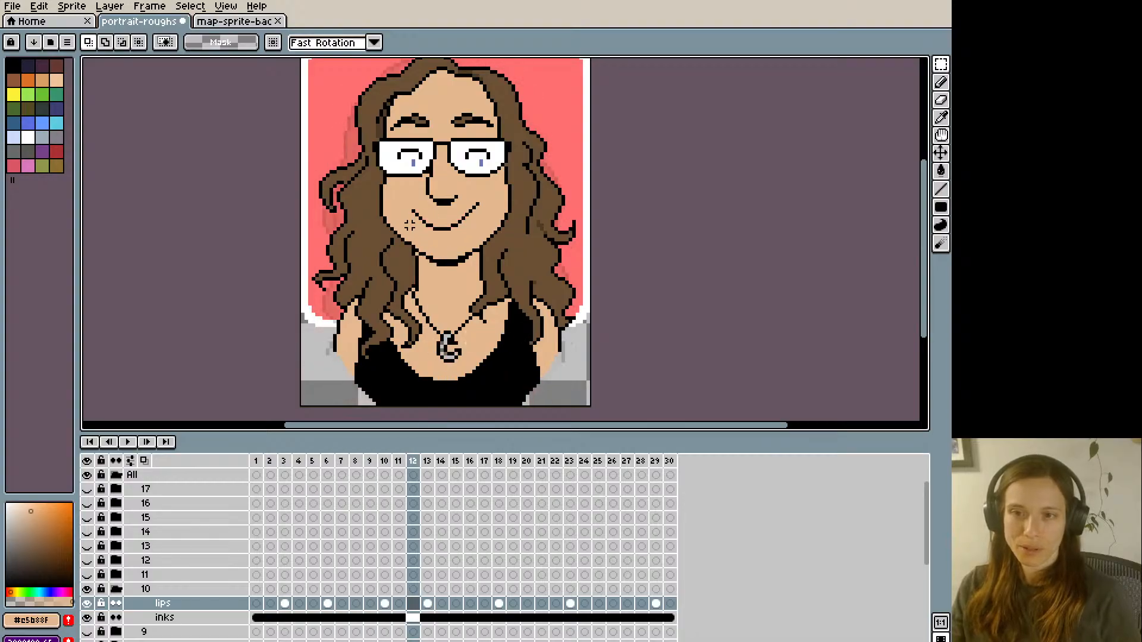
key("Right")
key("Right")
key("Left")
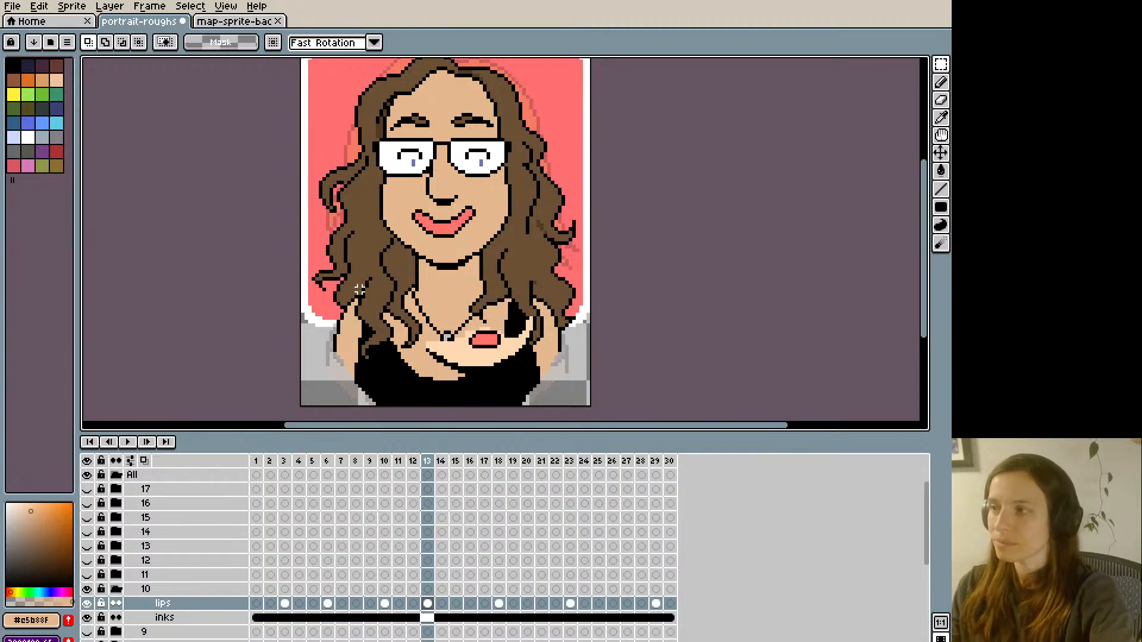
key("Right")
key("Right")
key("Right")
key("Right")
key("Right")
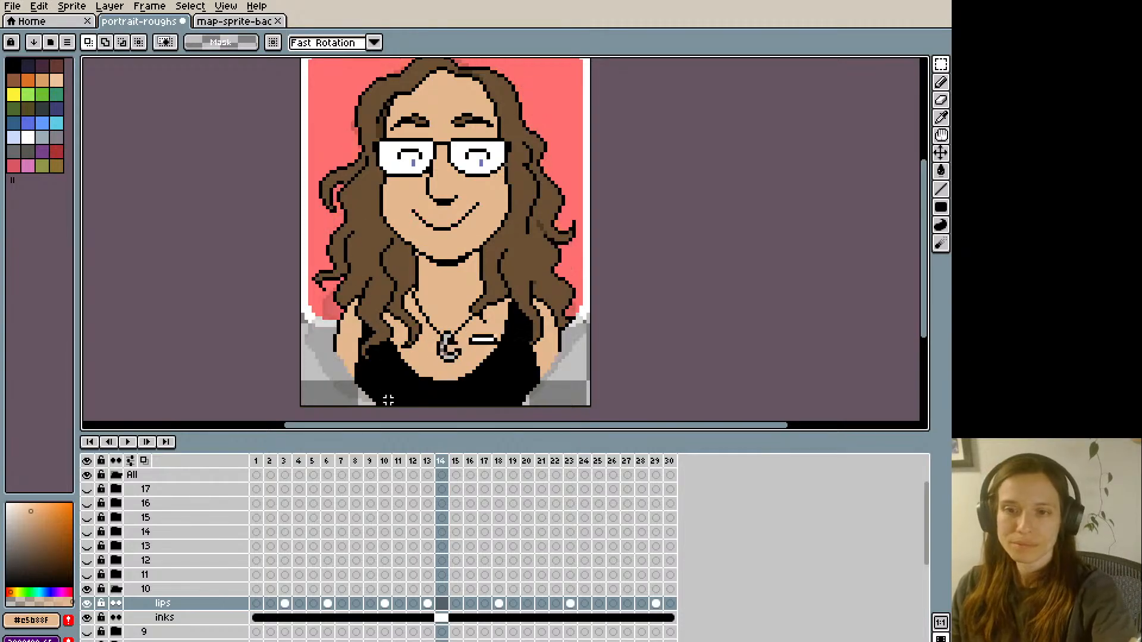
key("Right")
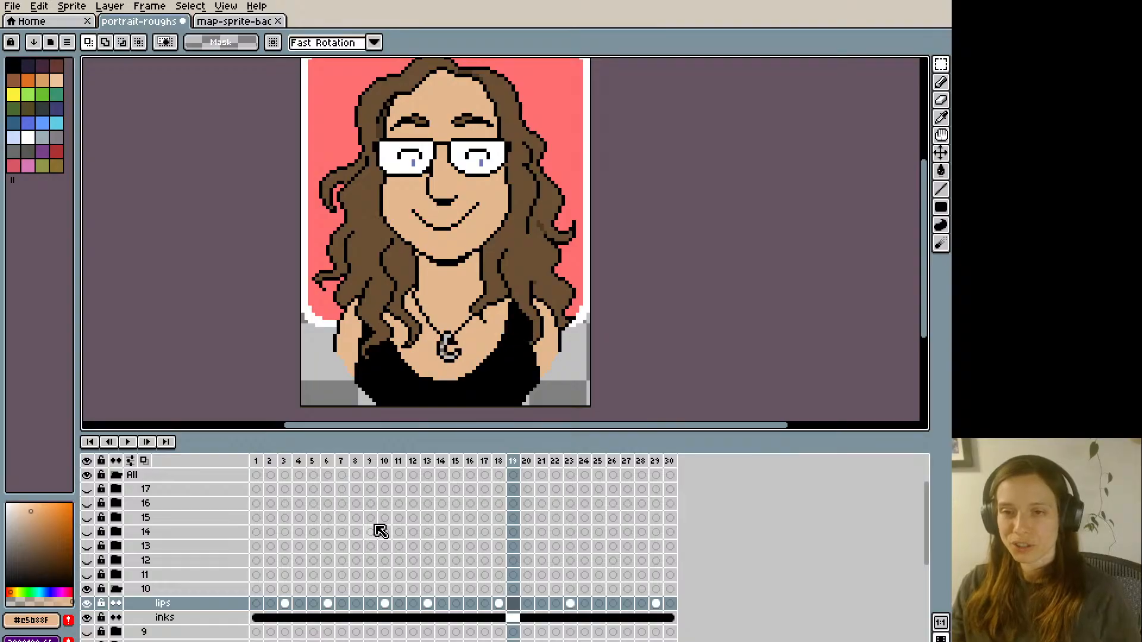
- On frame 1 of the lips layer, cover the original smile with skin colour and outline a narrower closed mouth in black
key("Left")
key("Left")
key("Left")
key("Left")
key("Left")
key("Left")
key("Left")
key("Left")
key("Left")
key("Left")
key("Left")
key("Left")
key("Left")
key("Left")
key("Left")
key("Left")
key("Left")
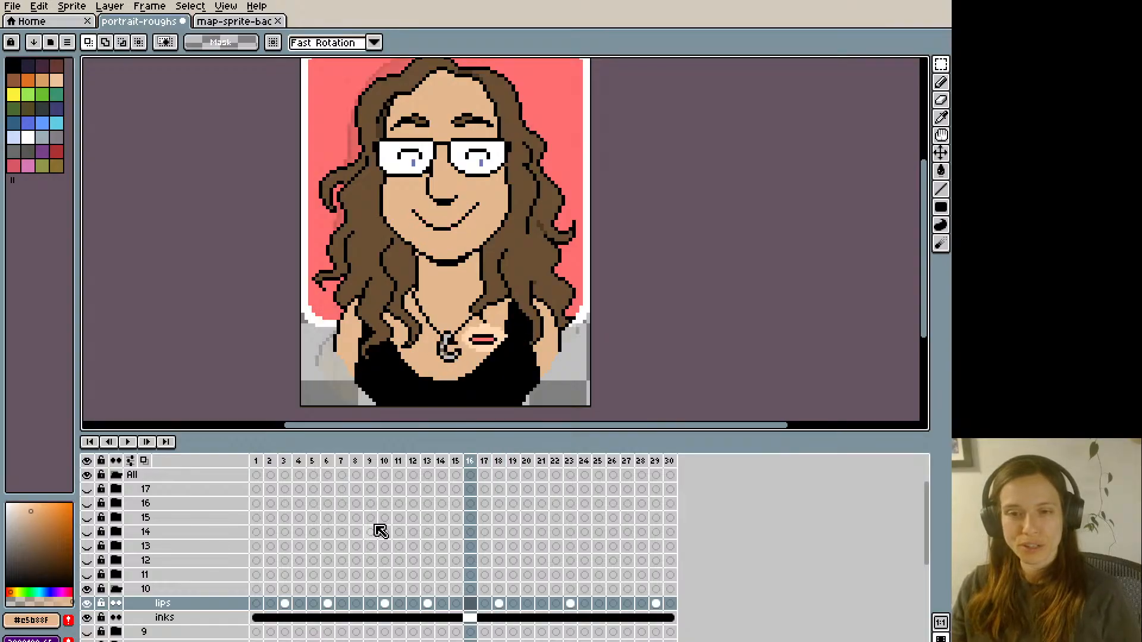
key("Left")
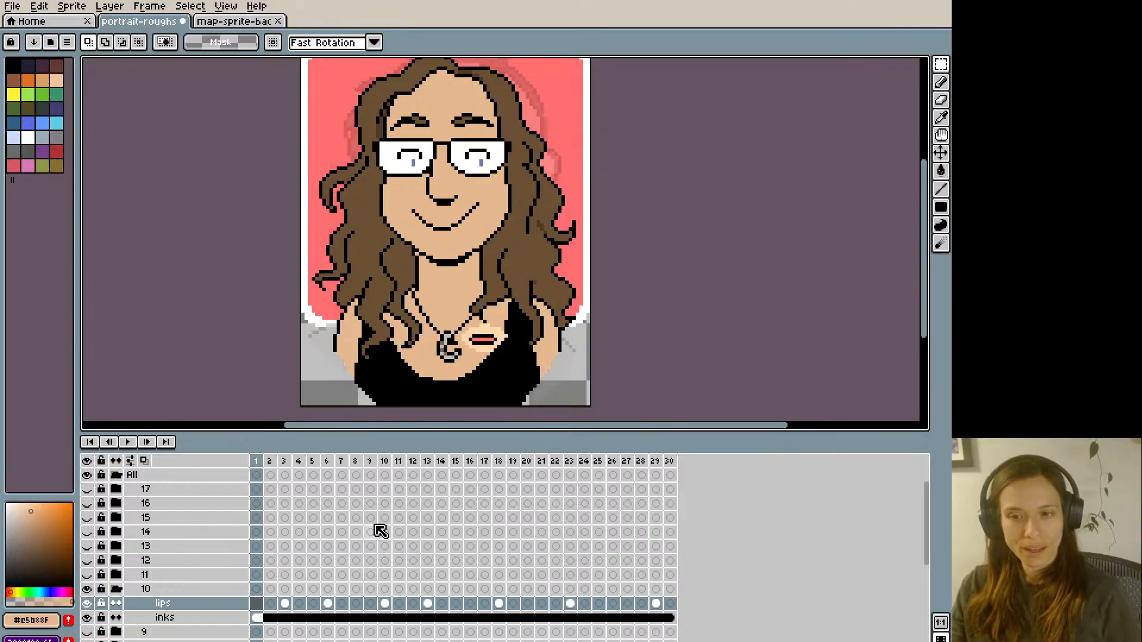
key("i")
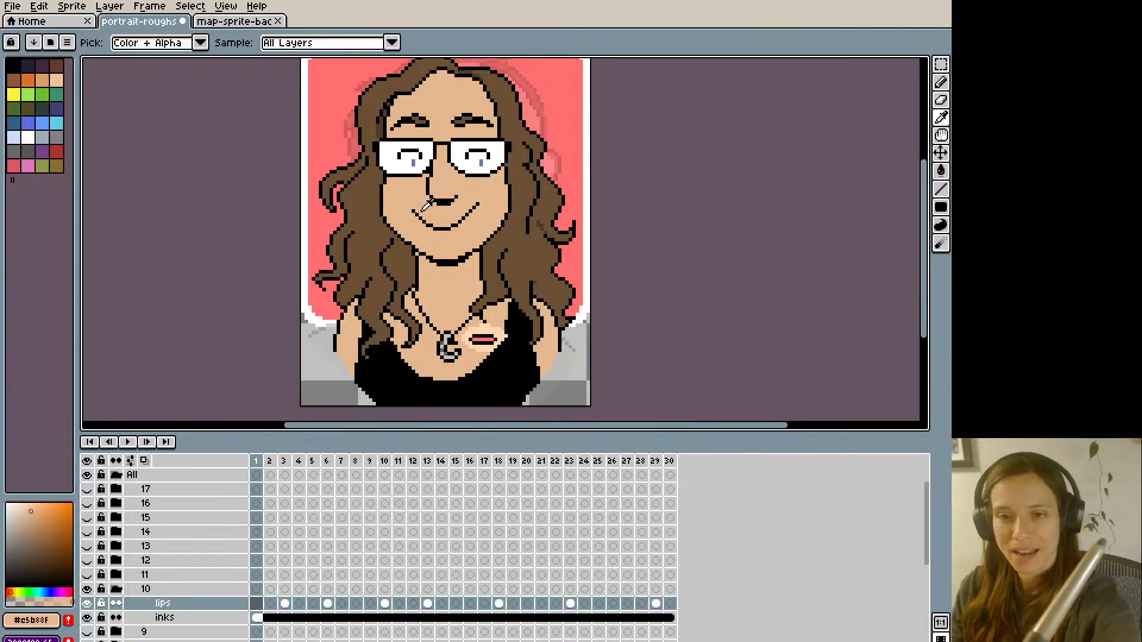
key("b")
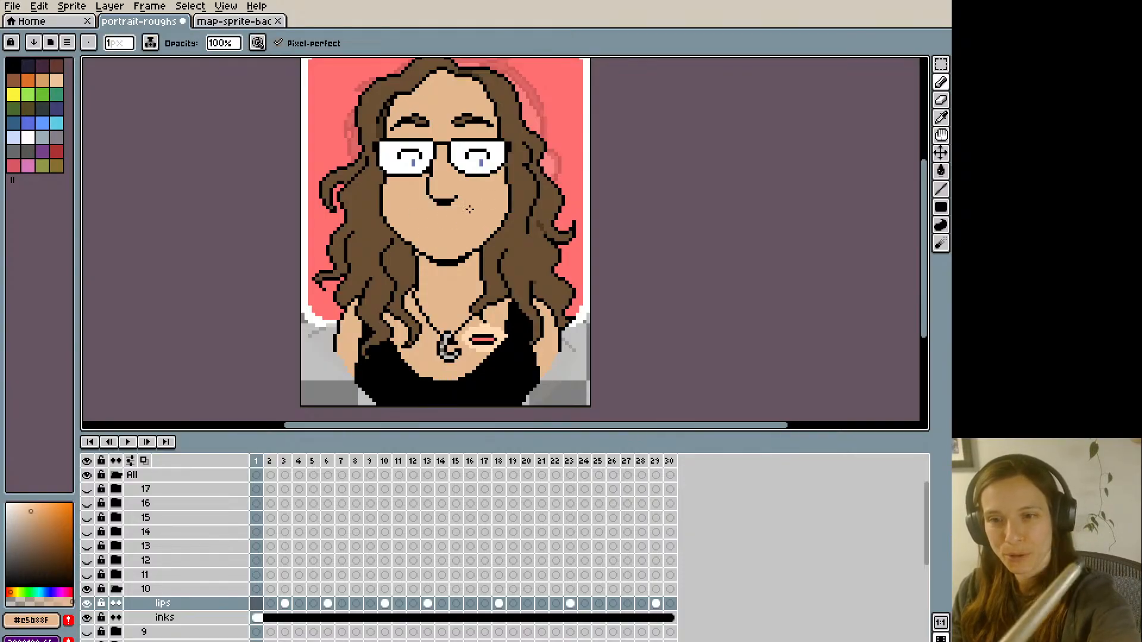
left_click(451, 200, "alt")
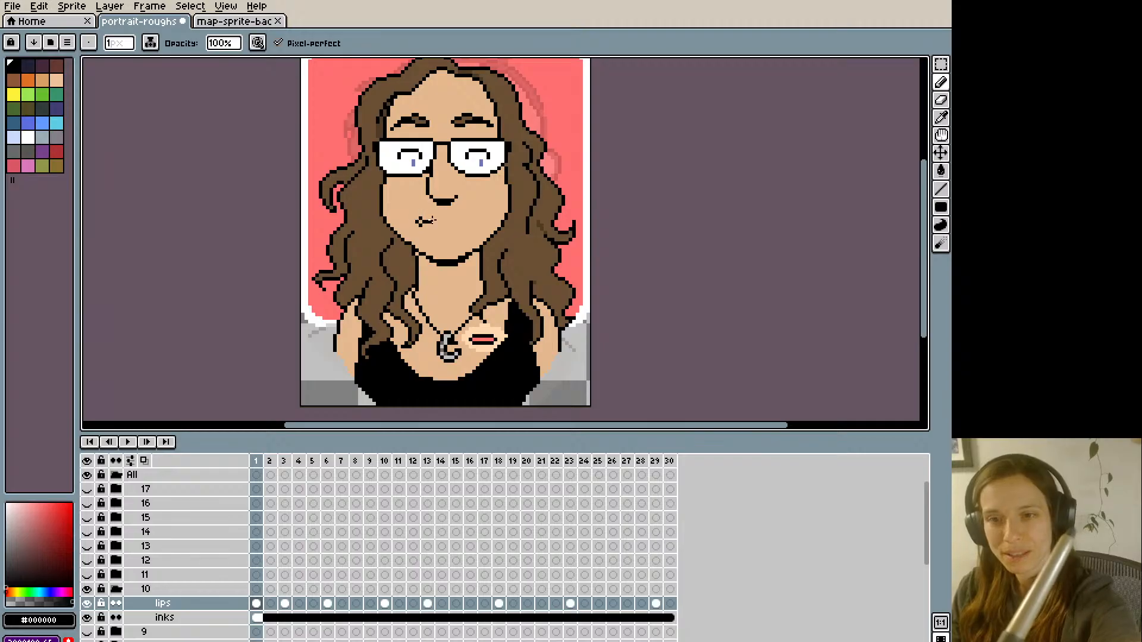
key("ctrl+z")
left_click_drag(421, 215, 461, 220)
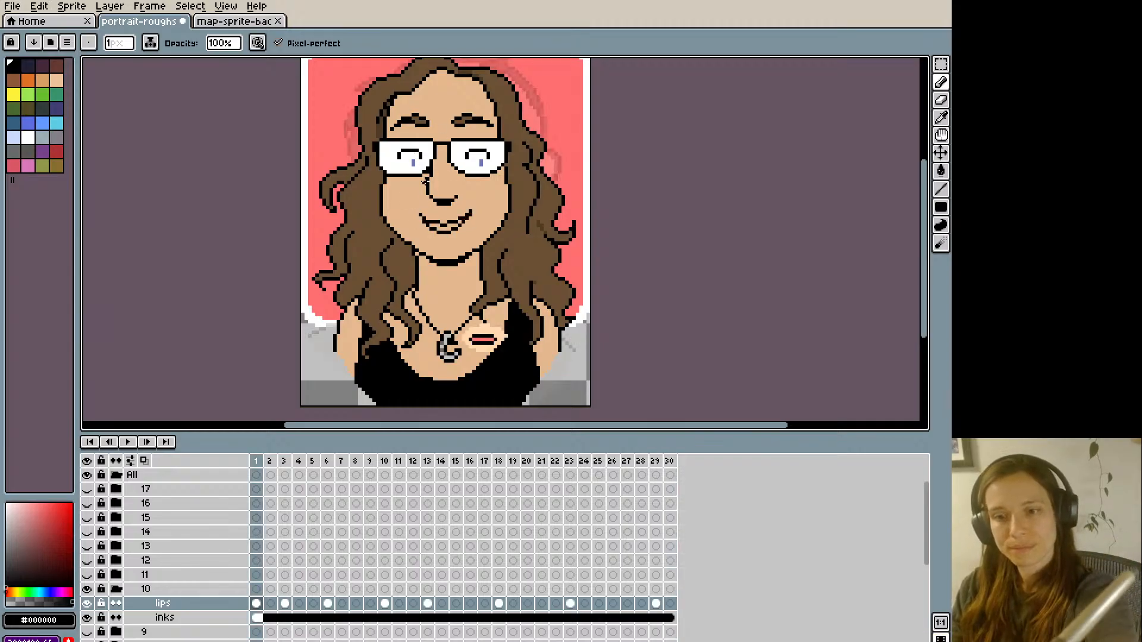
- Fill the new lips on frame 1 with #ff746c and paint the upper lip back over with skin colour #e5b88f
key("alt")
key("g")
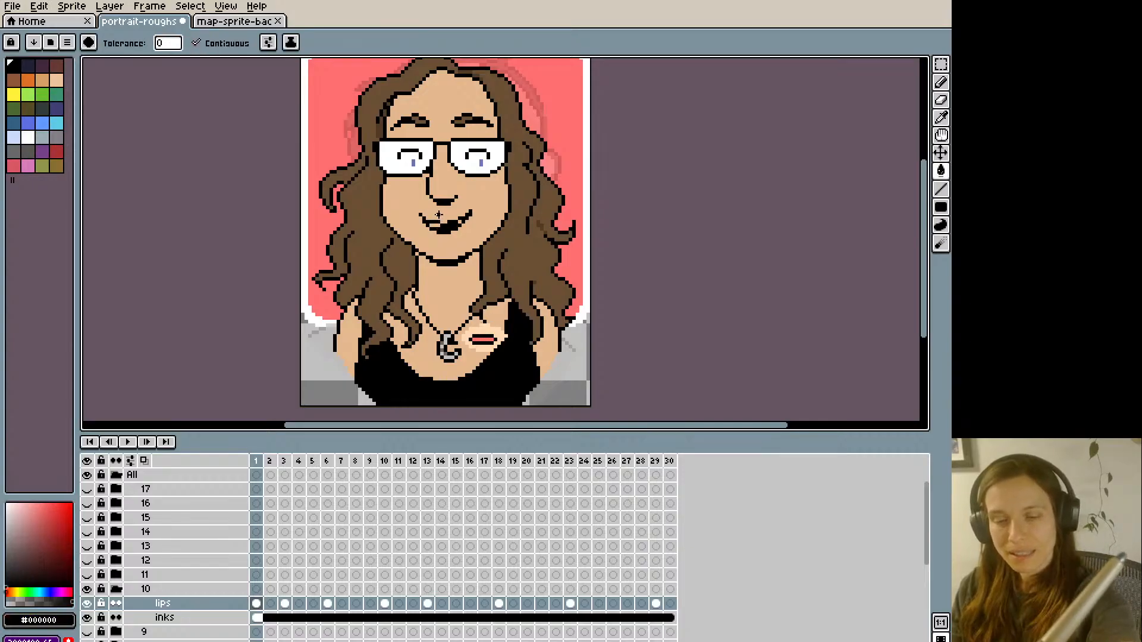
left_click(483, 339, "alt")
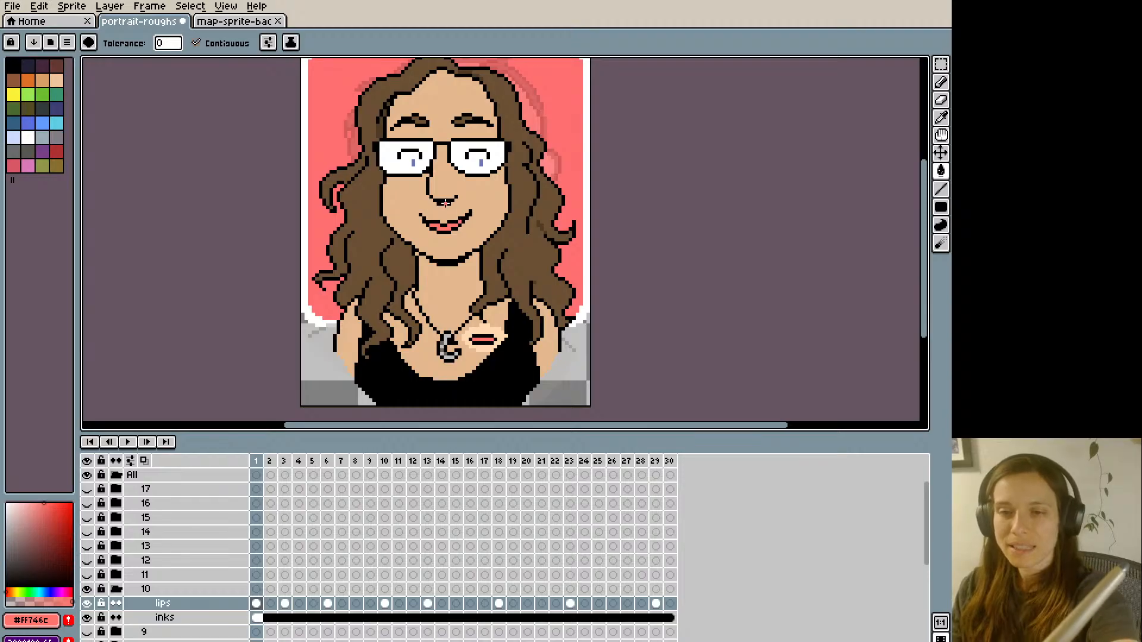
key("b")
left_click(448, 224, "alt")
left_click(439, 222, "alt")
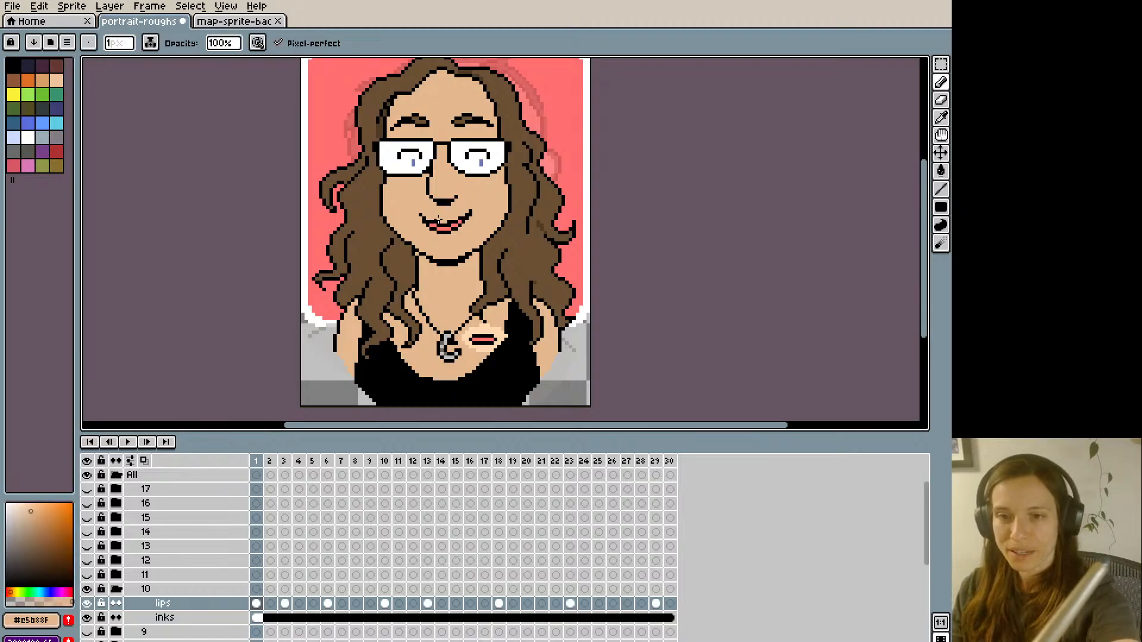
- Extend both mouth corners on frame 1 with black pixels and trim the right corner with skin colour, checking against the neighbouring frames
key("Left")
key("Right")
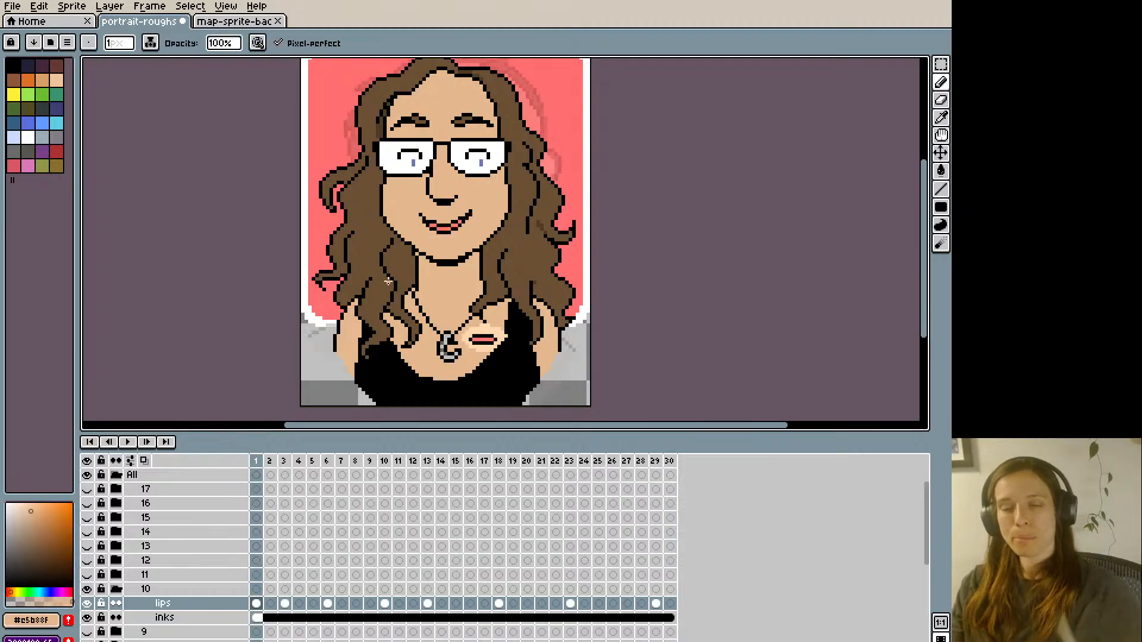
key("Left")
key("Left")
key("Right")
key("Right")
left_click(428, 203, "alt")
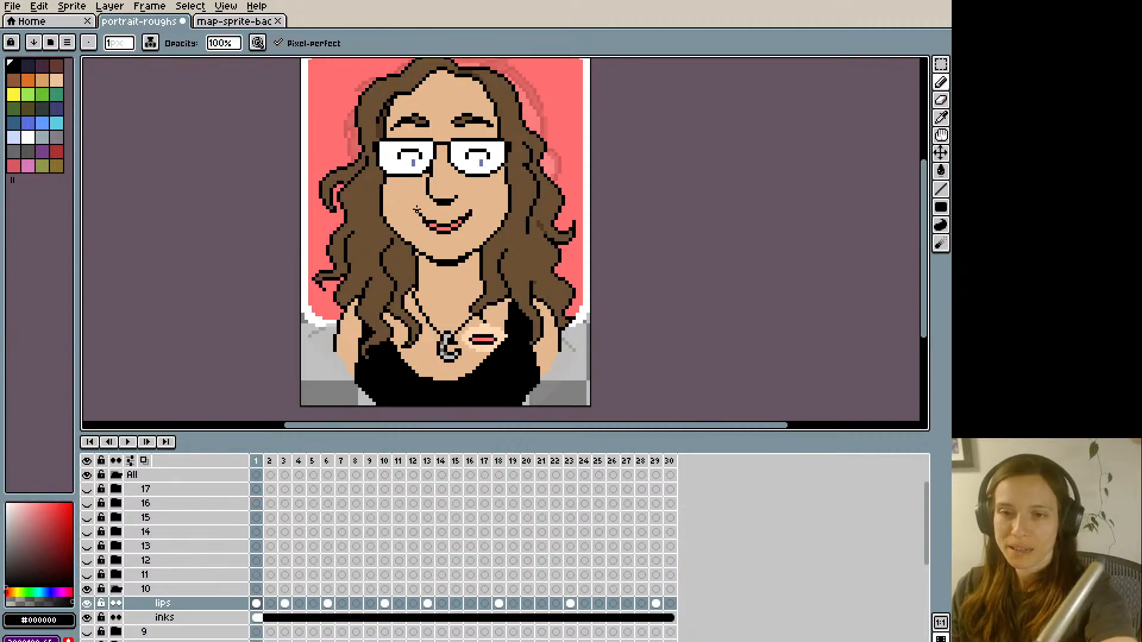
key("Left")
key("Right")
left_click(467, 212, "alt")
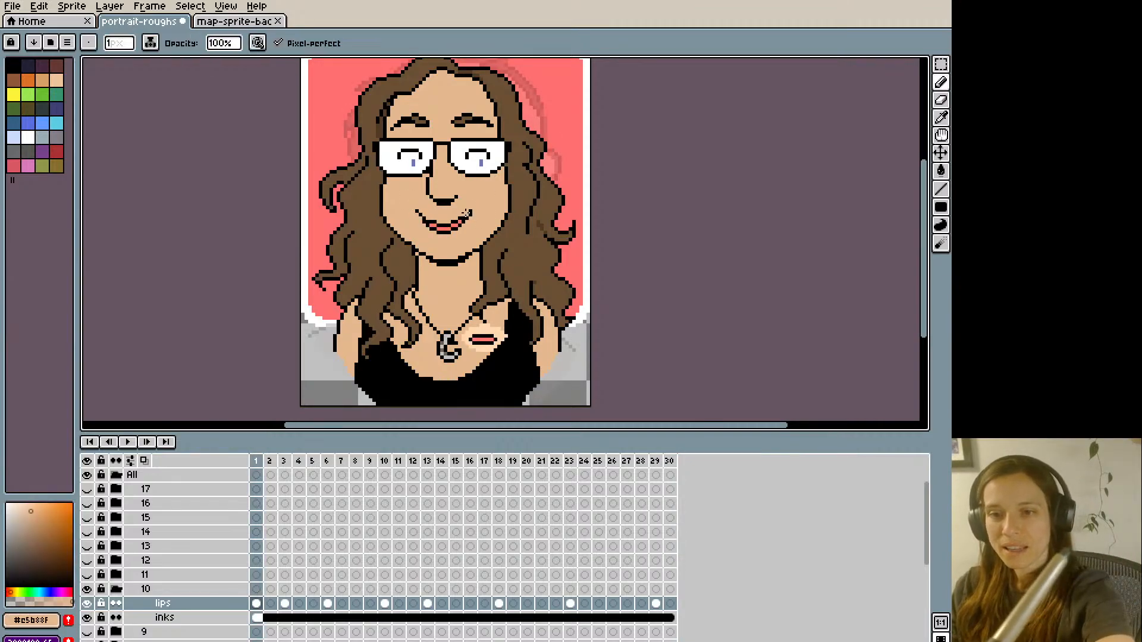
left_click(473, 213, "alt")
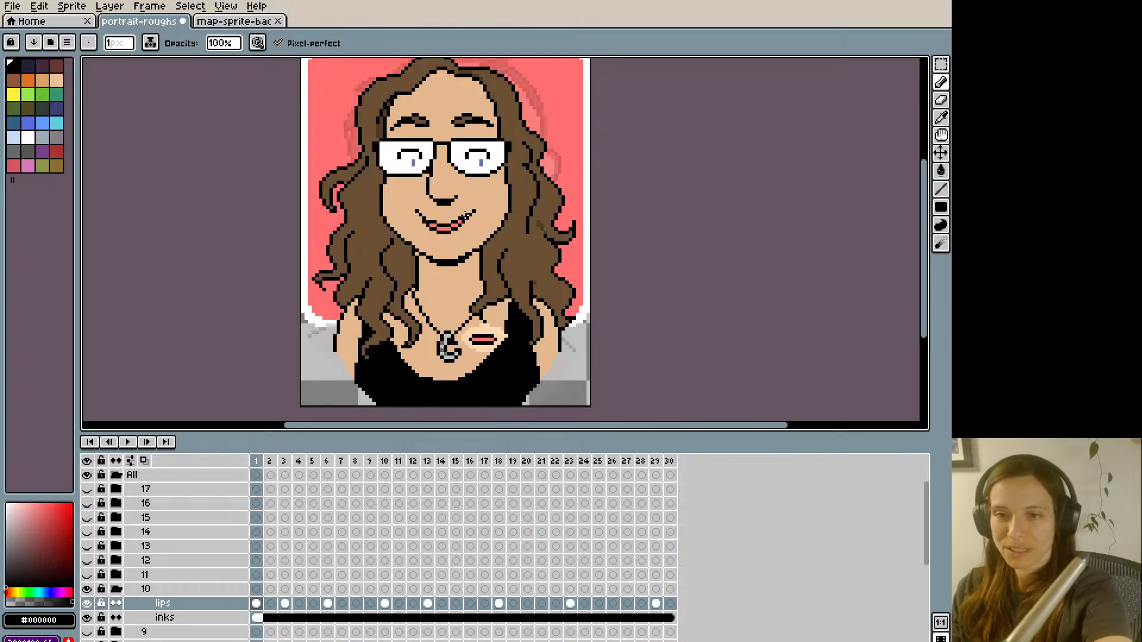
left_click(471, 213, "alt")
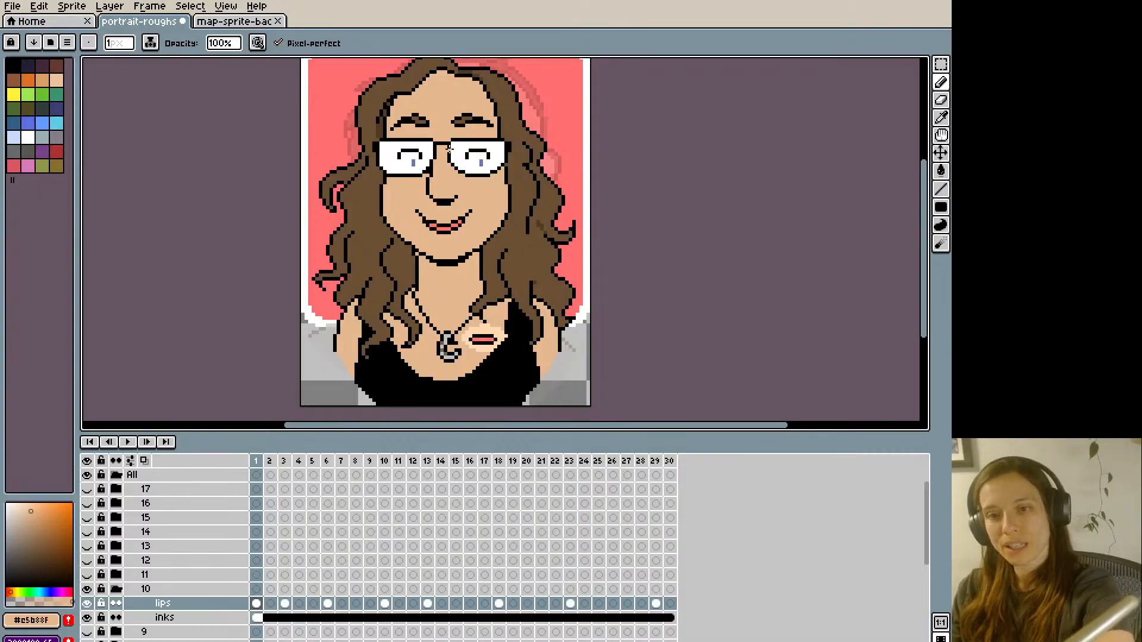
- Select the whole canvas on frame 1, copy the finished mouth drawing, and compare it with the smile on frame 2
key("m")
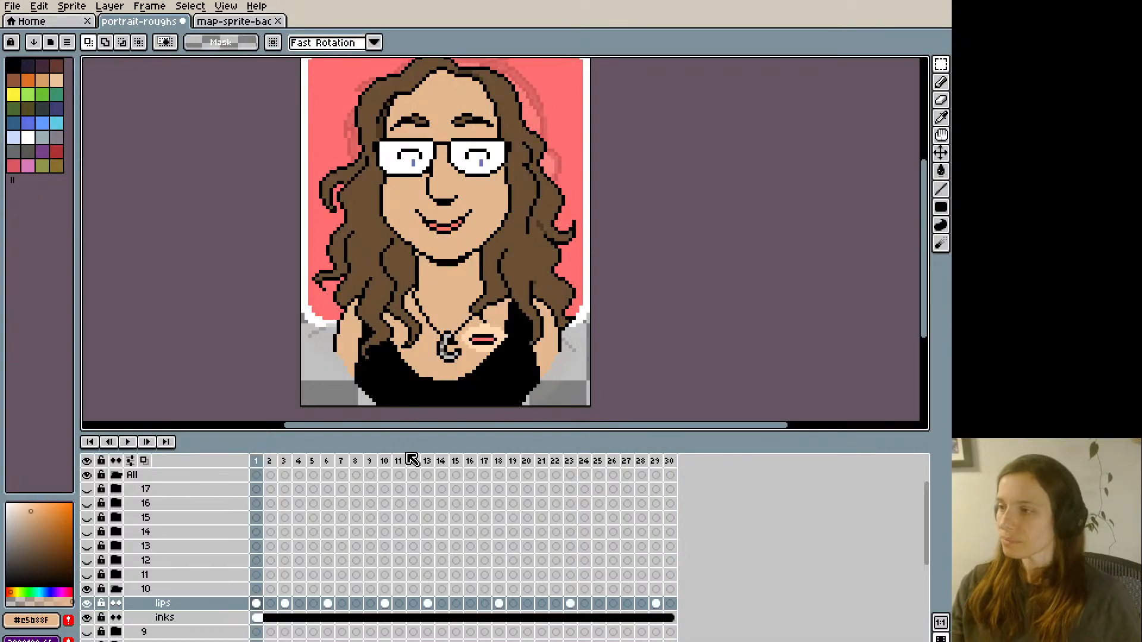
key("Right")
key("Right")
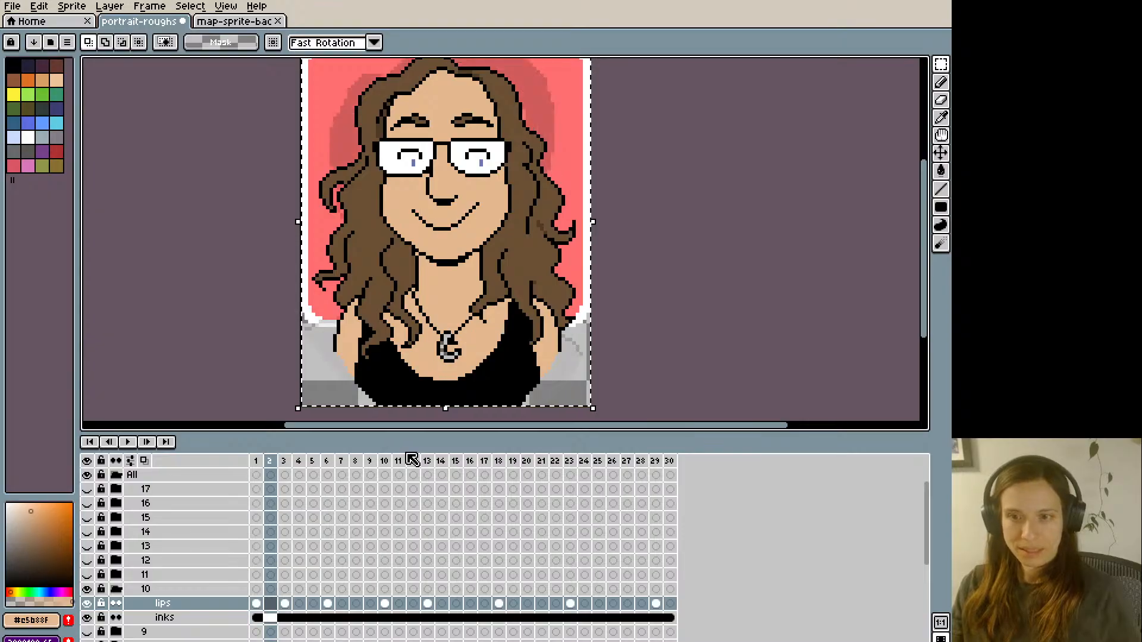
key("Left")
key("Left")
key("Right")
key("Right")
key("Right")
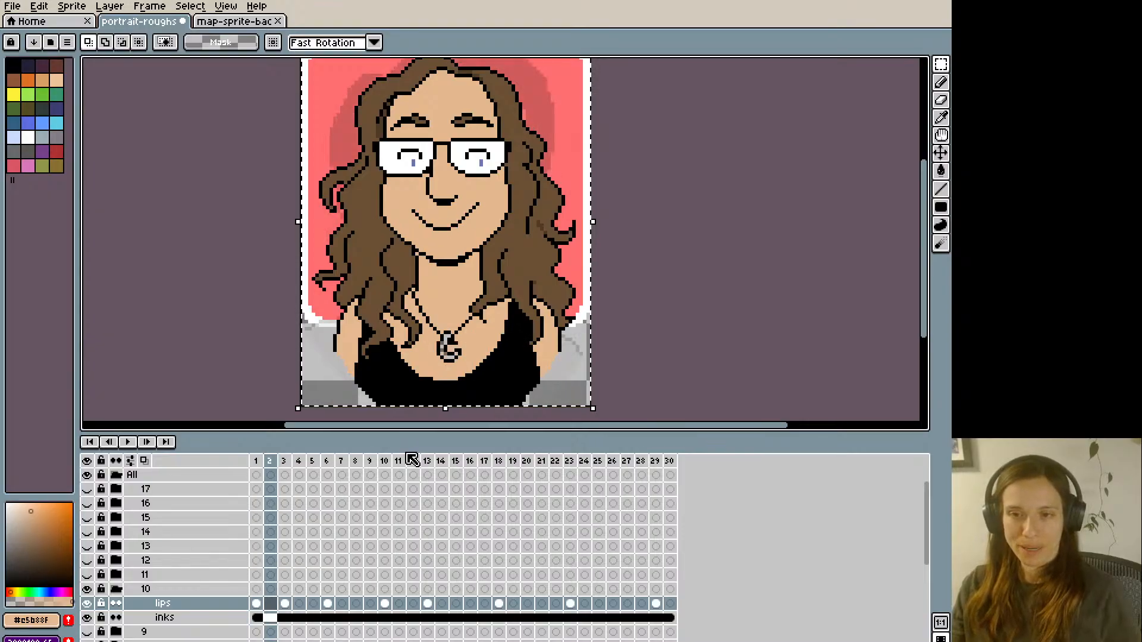
key("Left")
key("Left")
key("Left")
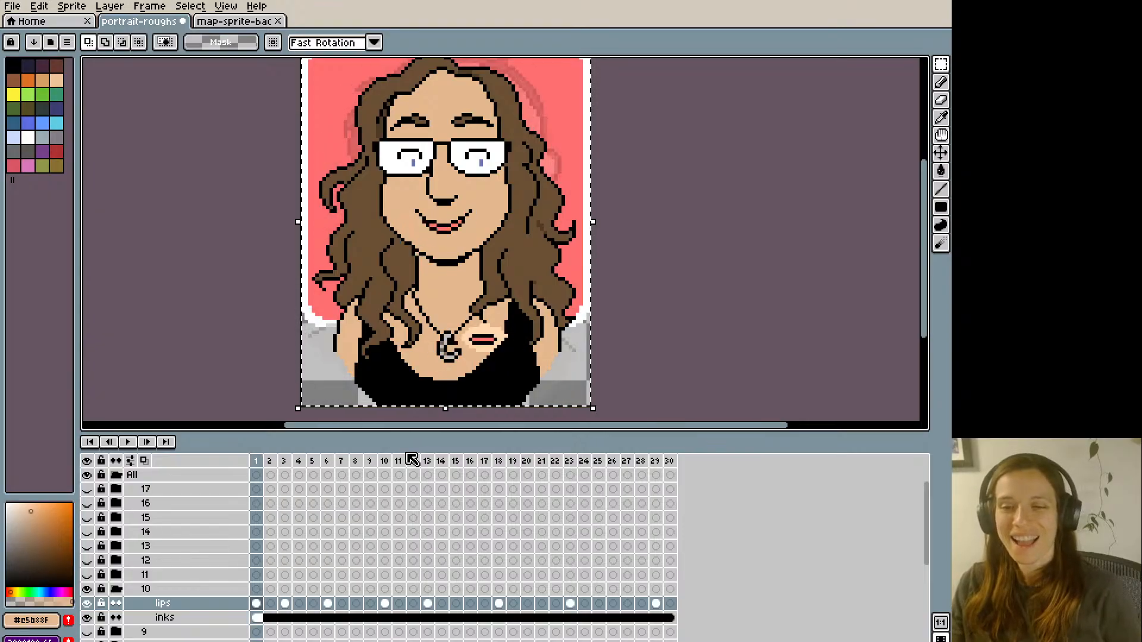
- Paste frame 1's mouth drawing into frames 8 and 11 of group 10's lips layer
key("Right")
key("Right")
key("Right")
key("Right")
key("Right")
key("Right")
key("Right")
key("Right")
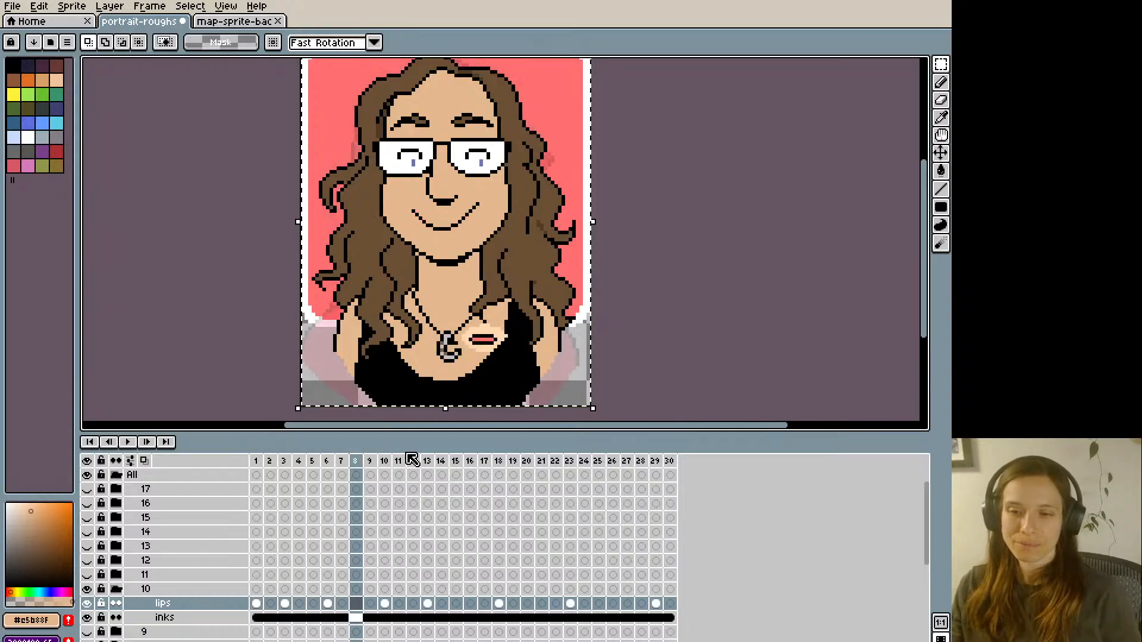
- Paste the same mouth drawing into frames 16 and 21 of the lips layer
key("Right")
key("Right")
key("Right")
key("Right")
key("Right")
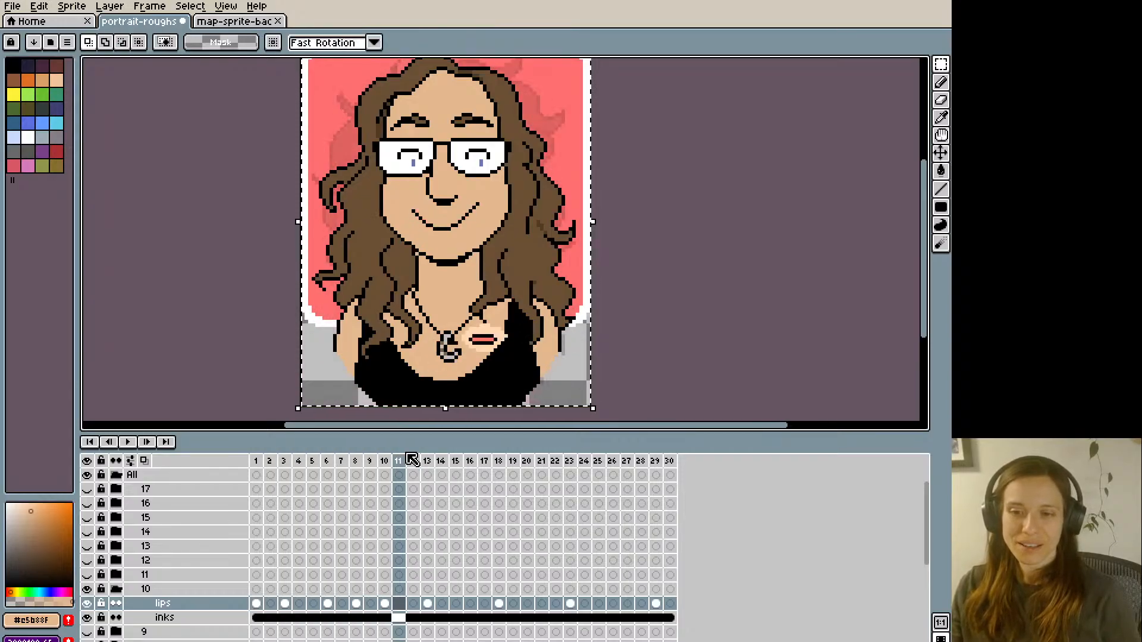
key("Right")
key("Right")
key("Right")
key("Right")
key("Right")
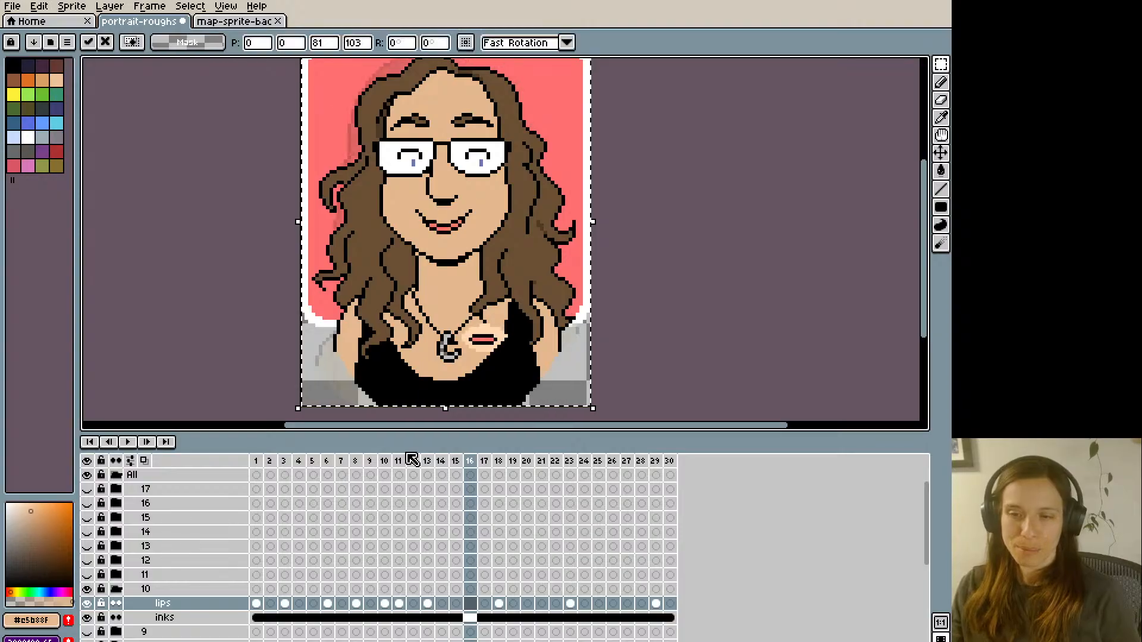
- Paste the same mouth drawing into frames 24, 27 and 28 of the lips layer
key("Right")
key("Right")
key("Right")
key("Right")
key("Right")
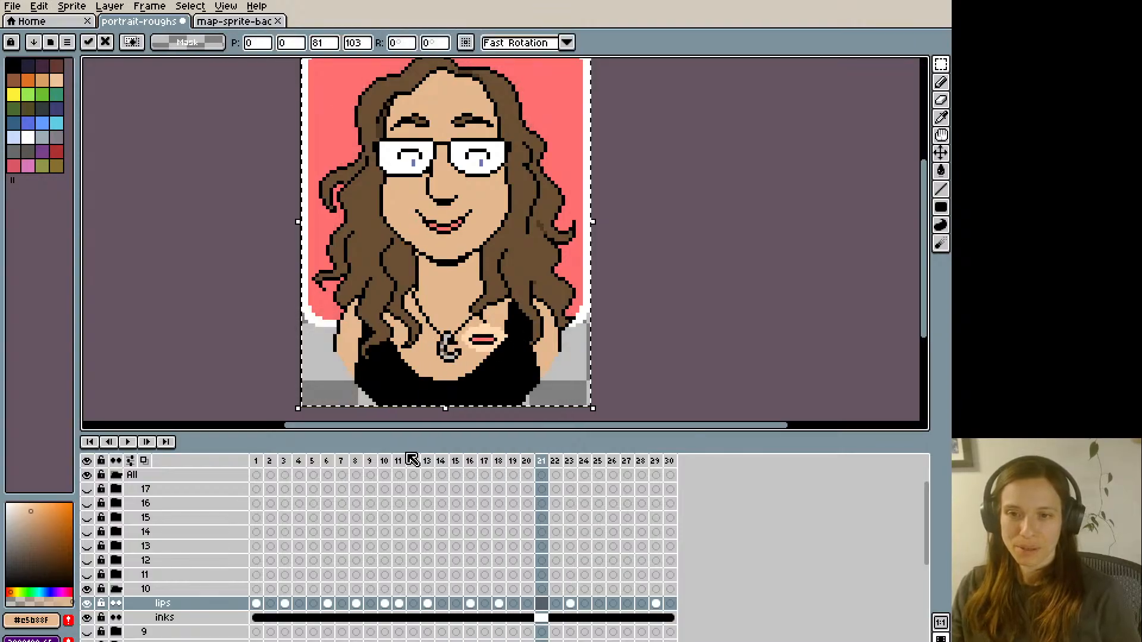
key("Right")
key("Right")
key("Right")
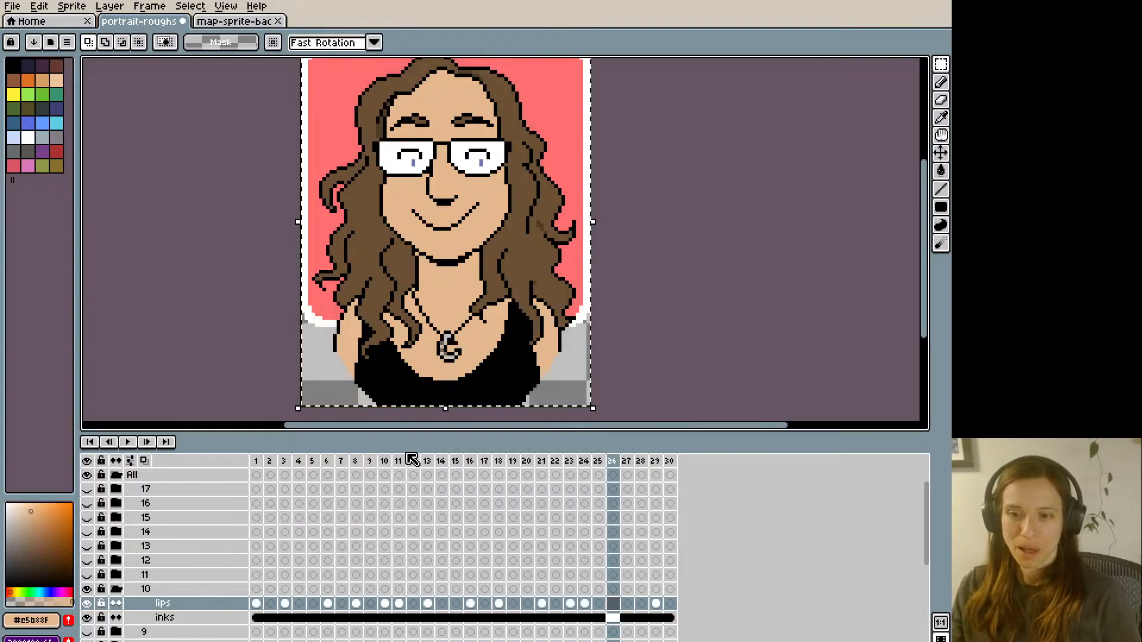
- On frame 5 of group 10's lips layer, paint over the smile with the face's skin tone
key("Right")
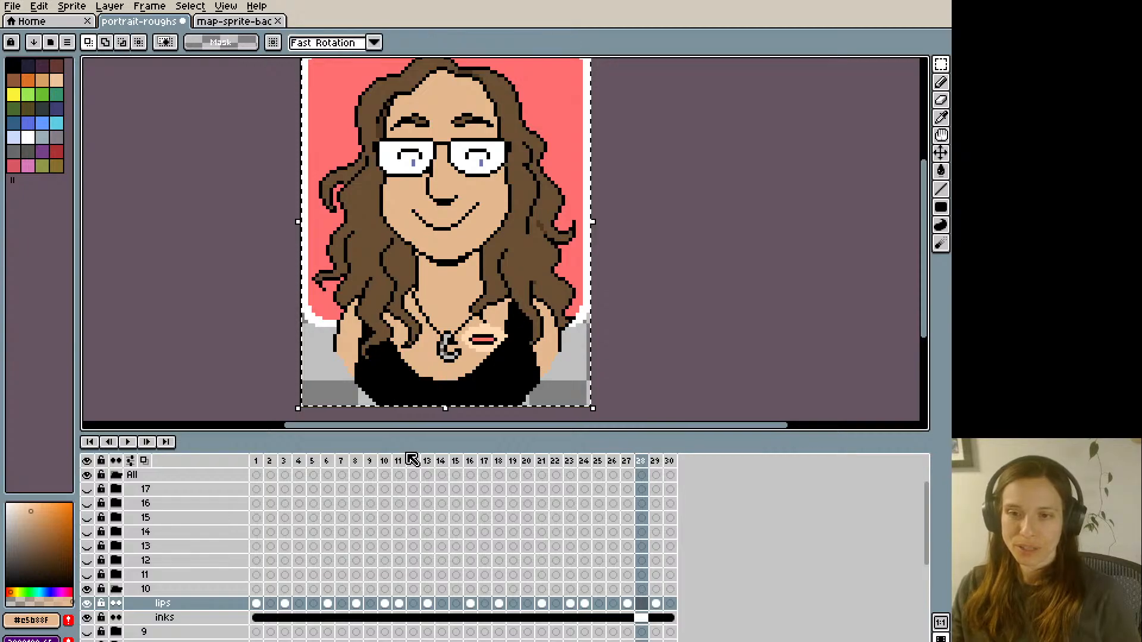
key("Right")
key("Right")
key("Right")
key("Right")
key("Right")
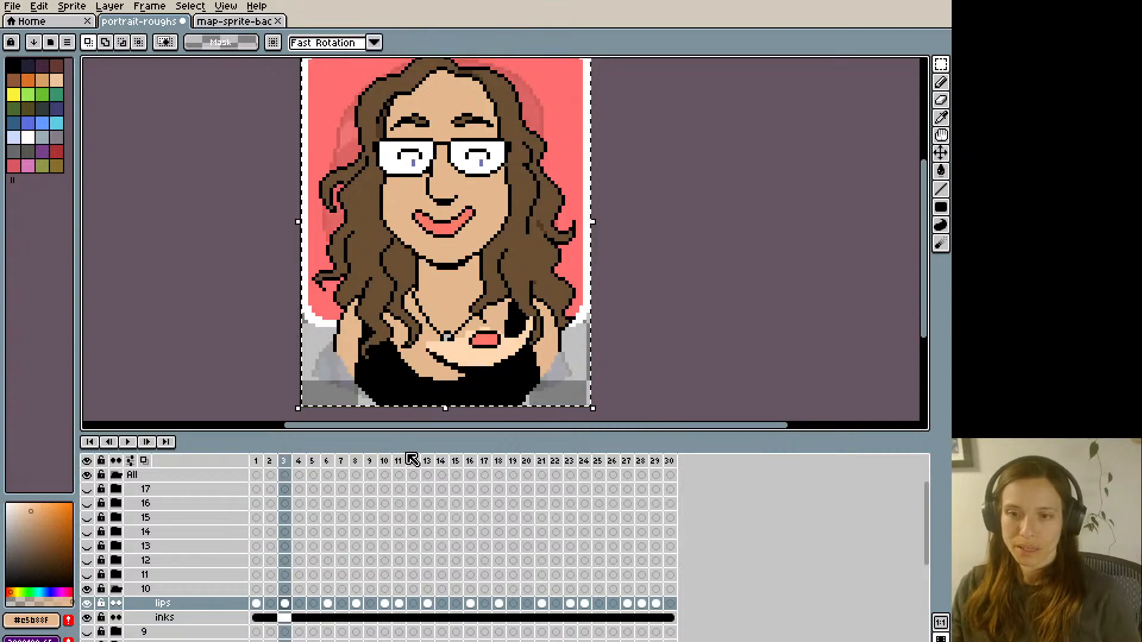
key("Right")
key("Right")
key("Right")
key("Left")
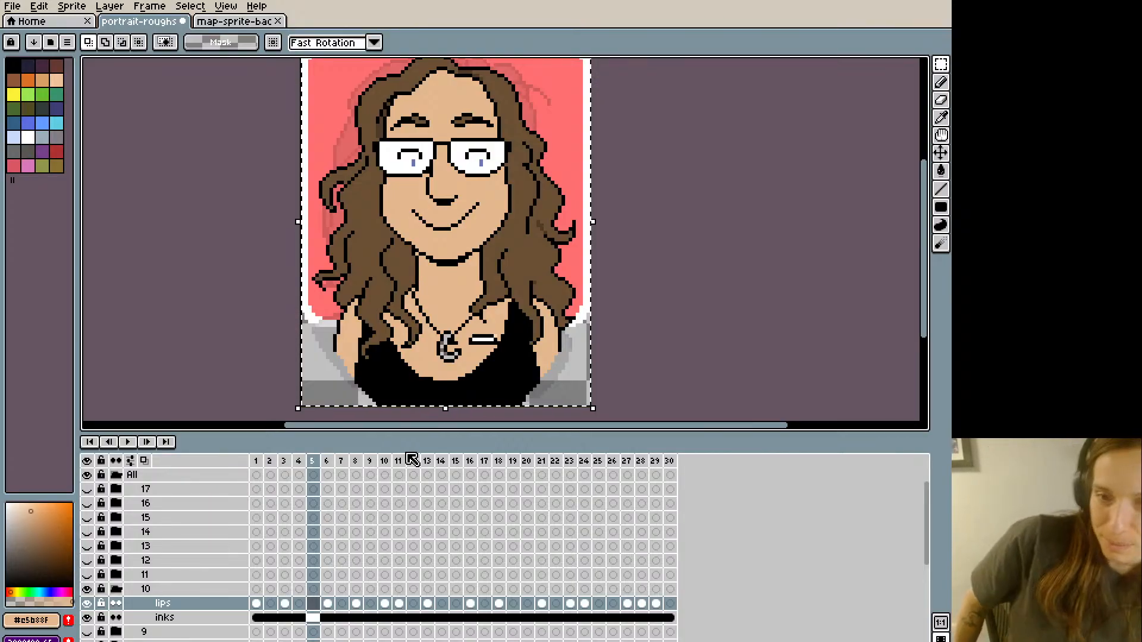
key("i")
left_click(437, 206)
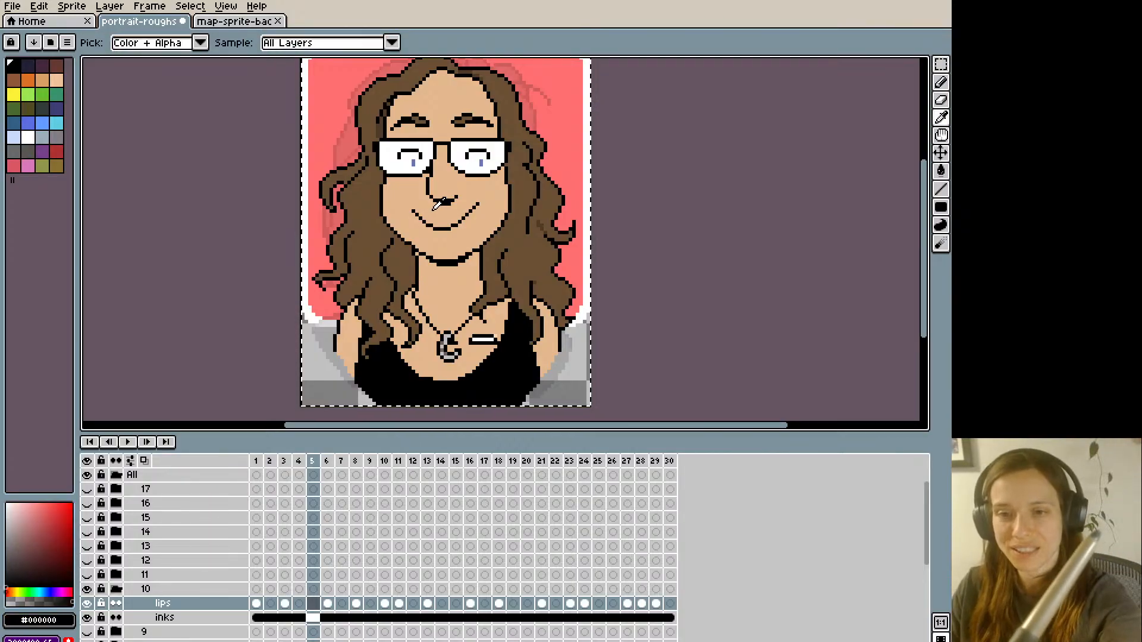
left_click(414, 210)
key("b")
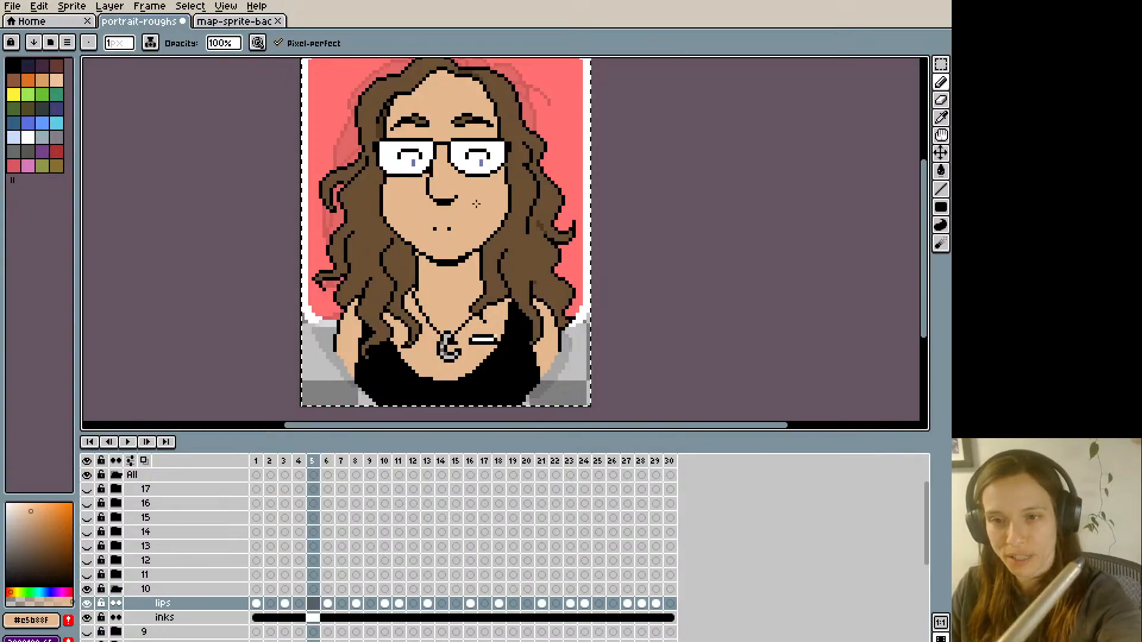
left_click(430, 227)
- Draw a black outline of a curved, open grin on frame 5, checking it against the smile on frame 4
key("i")
left_click(440, 201)
key("b")
key("Left")
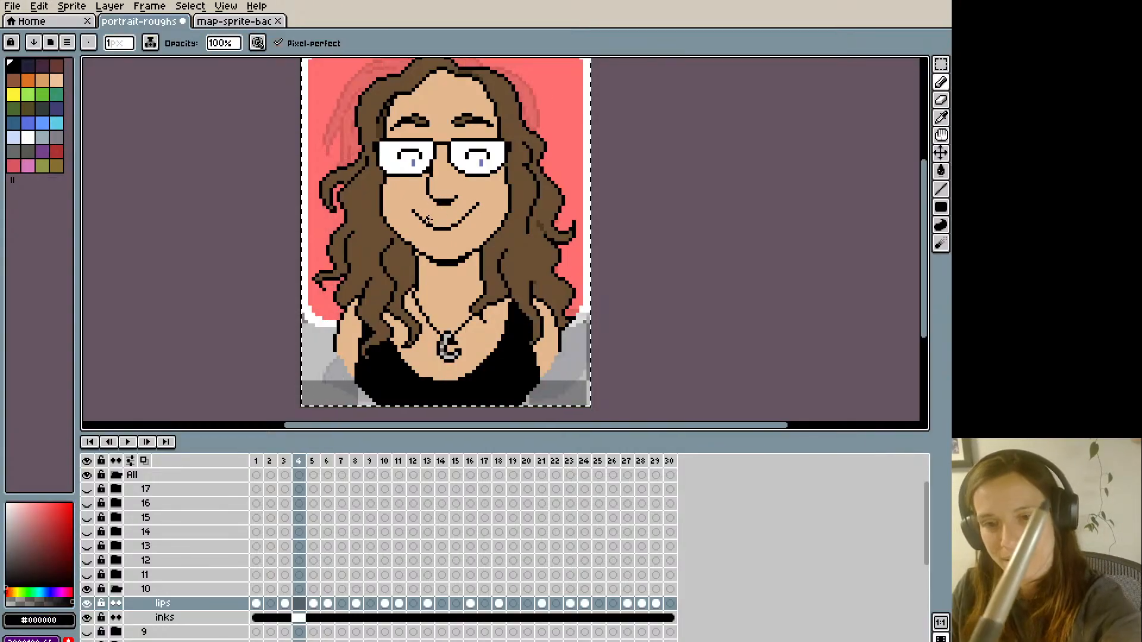
key("Right")
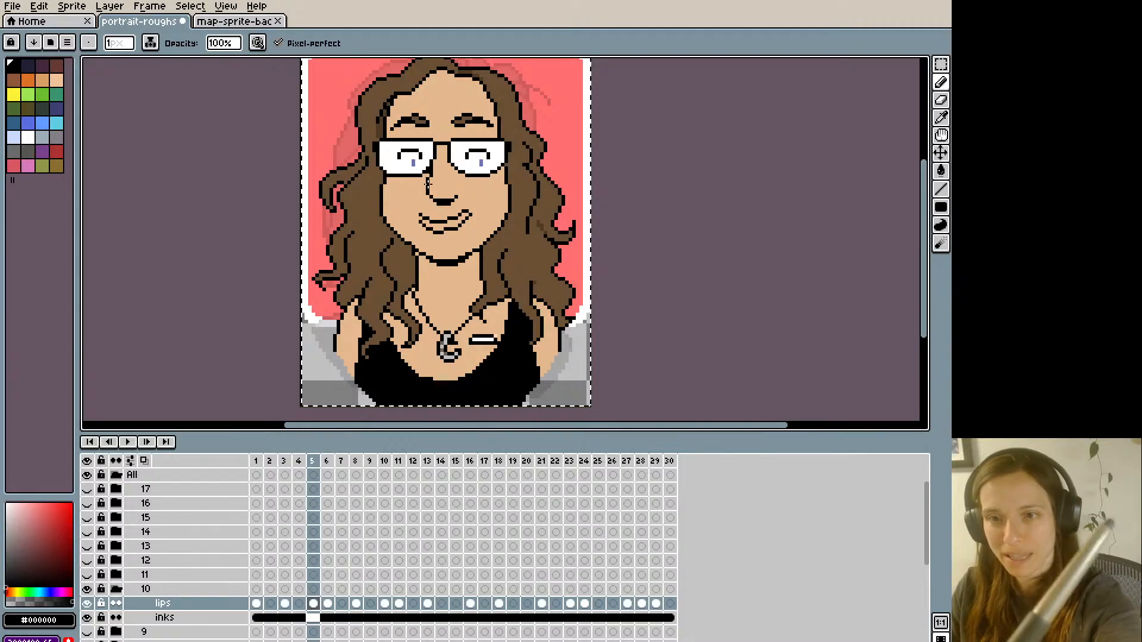
- Fill the grin's outline on frame 5 with white sampled from the glasses to form the teeth
key("i")
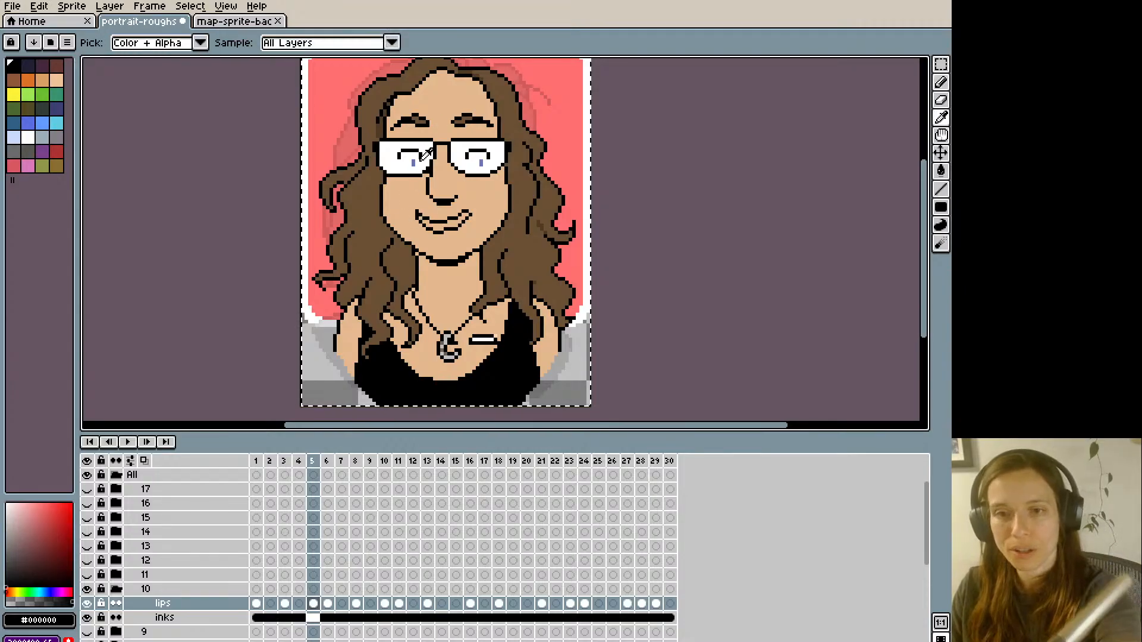
left_click(427, 161)
key("b")
key("g")
left_click(439, 220)
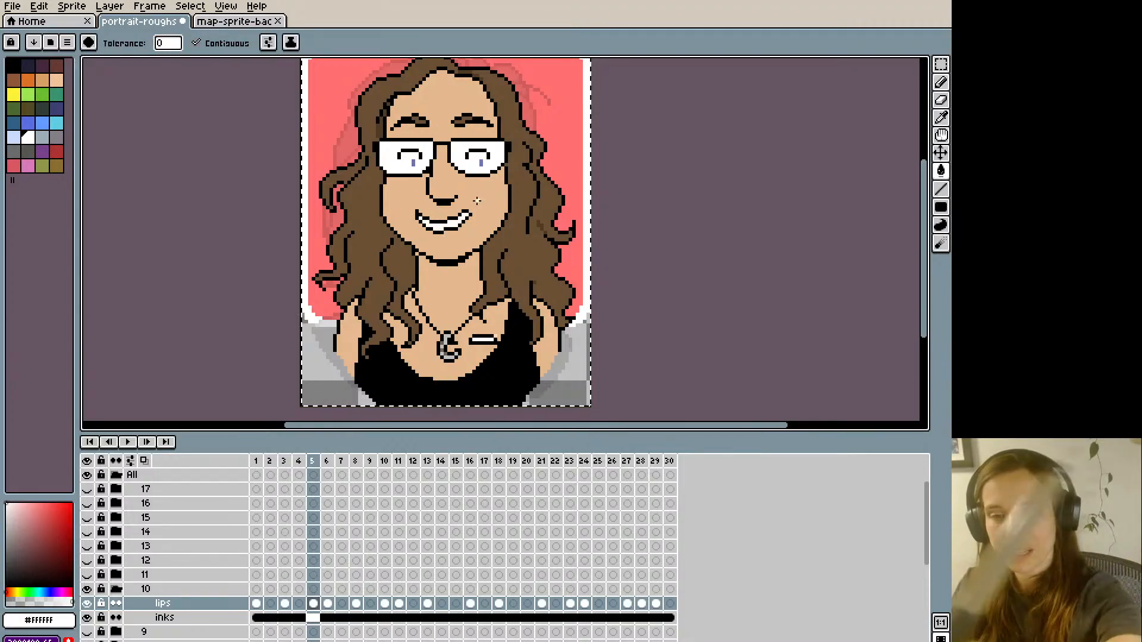
- Refine the grin's upper lip line and teeth on frame 5 with black, white and skin-tone pixels
key("b")
key("i")
left_click(453, 215)
key("b")
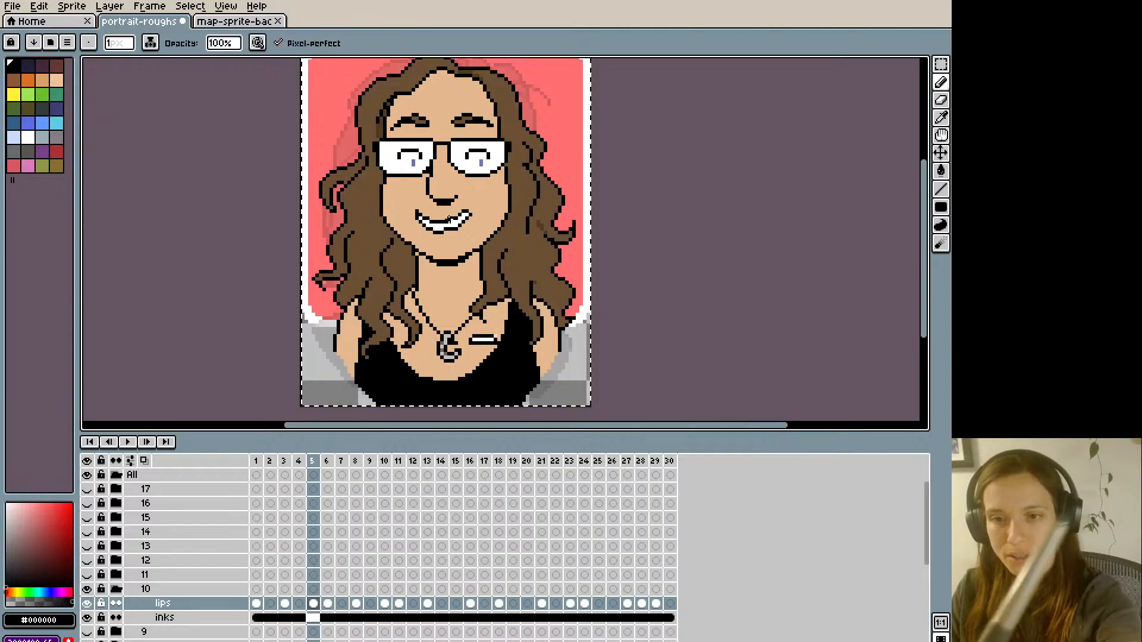
key("i")
left_click(443, 226)
key("b")
key("i")
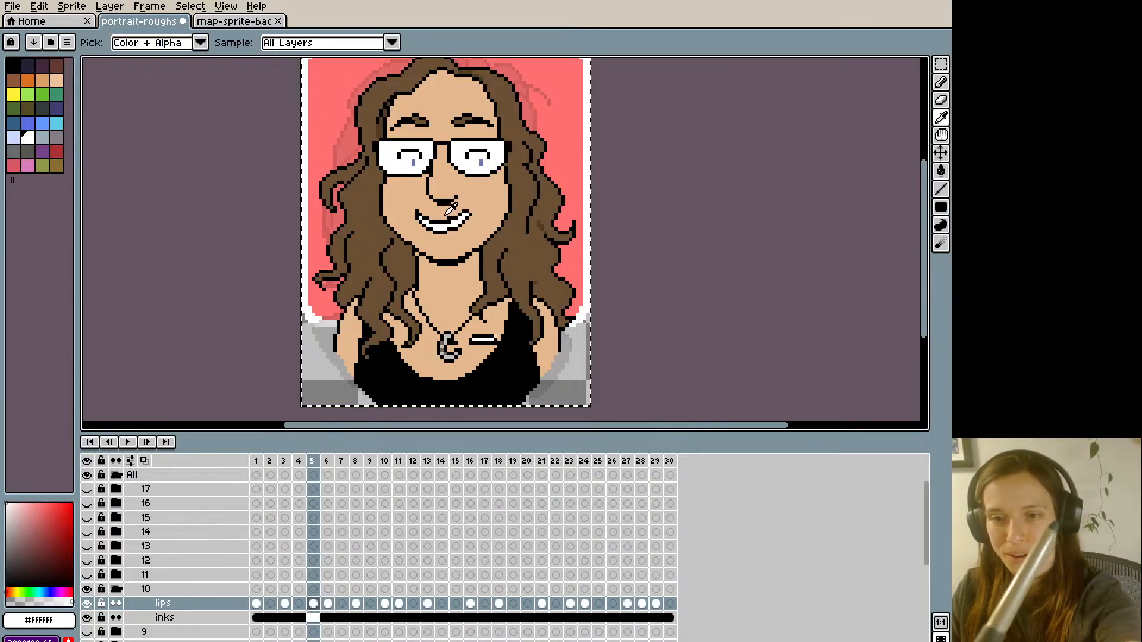
left_click(451, 192)
key("b")
- Clean up the grin's upturned corner beside the cheek on frame 5 using black and skin-tone pixels
key("i")
left_click(468, 200)
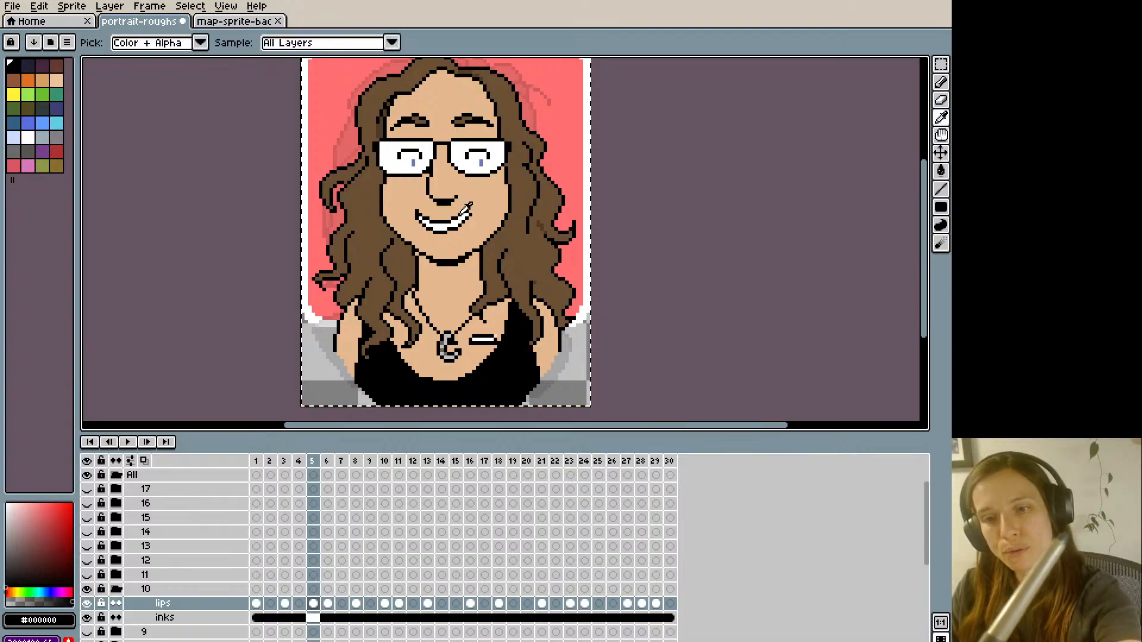
key("b")
key("i")
left_click(463, 209)
key("b")
key("i")
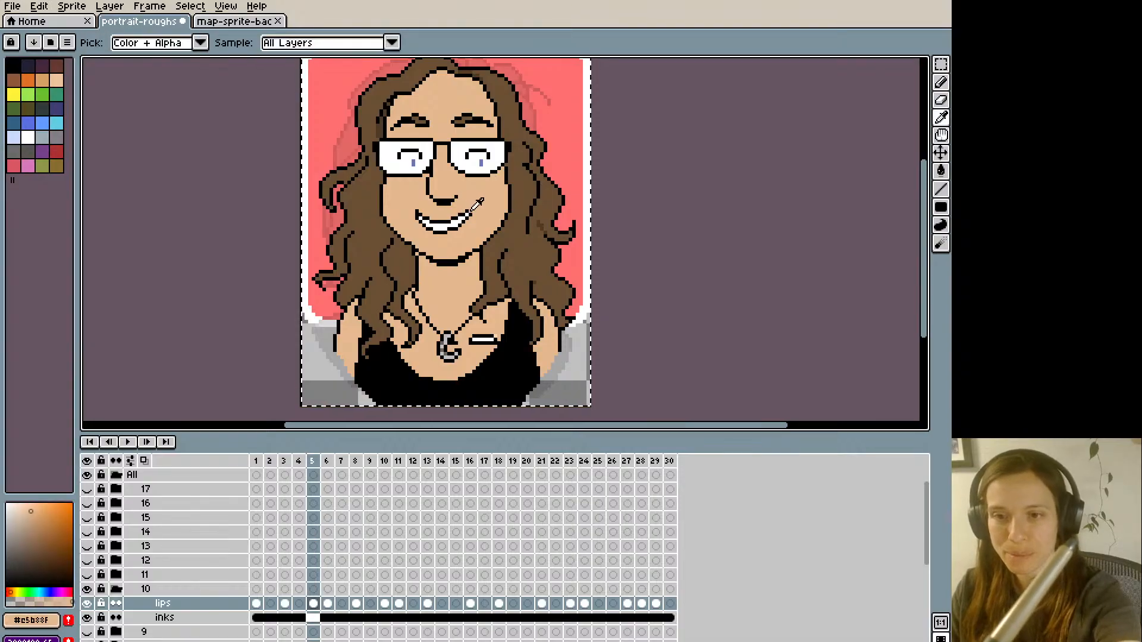
left_click(470, 211)
key("b")
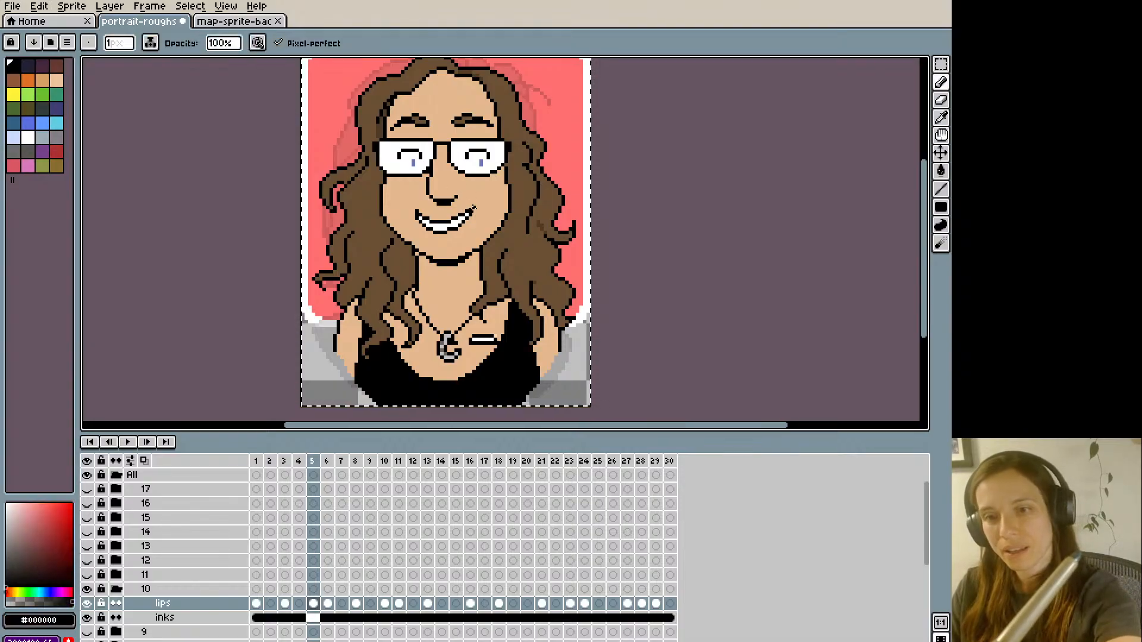
- Copy frame 5's toothy grin and compare it with the mouths on the neighbouring frames
key("m")
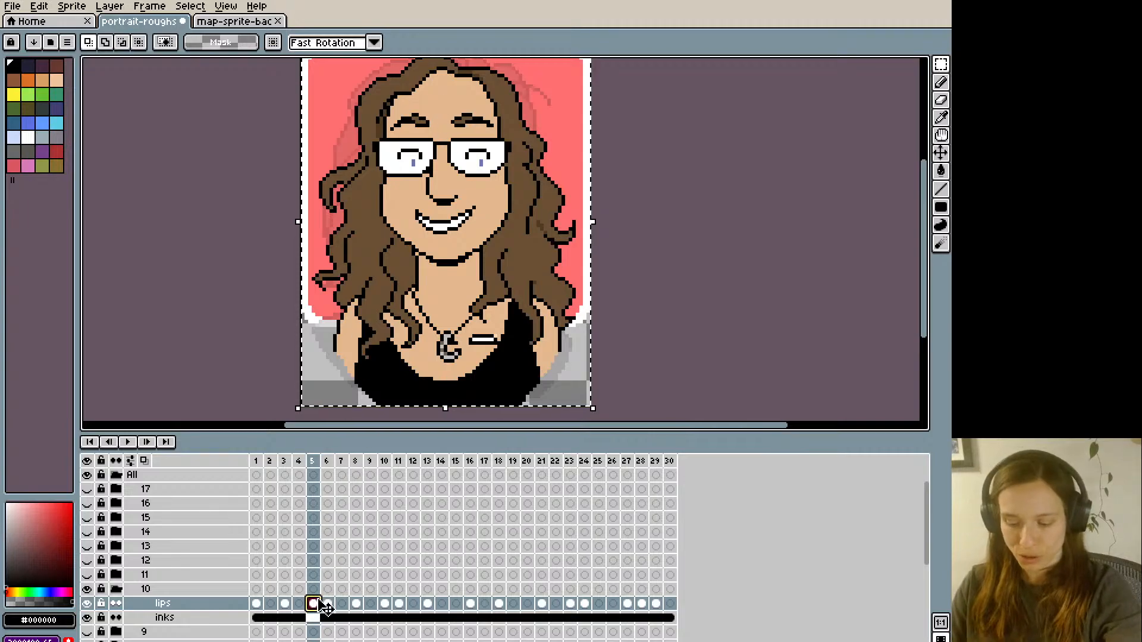
key("Right")
key("Left")
key("Left")
key("Right")
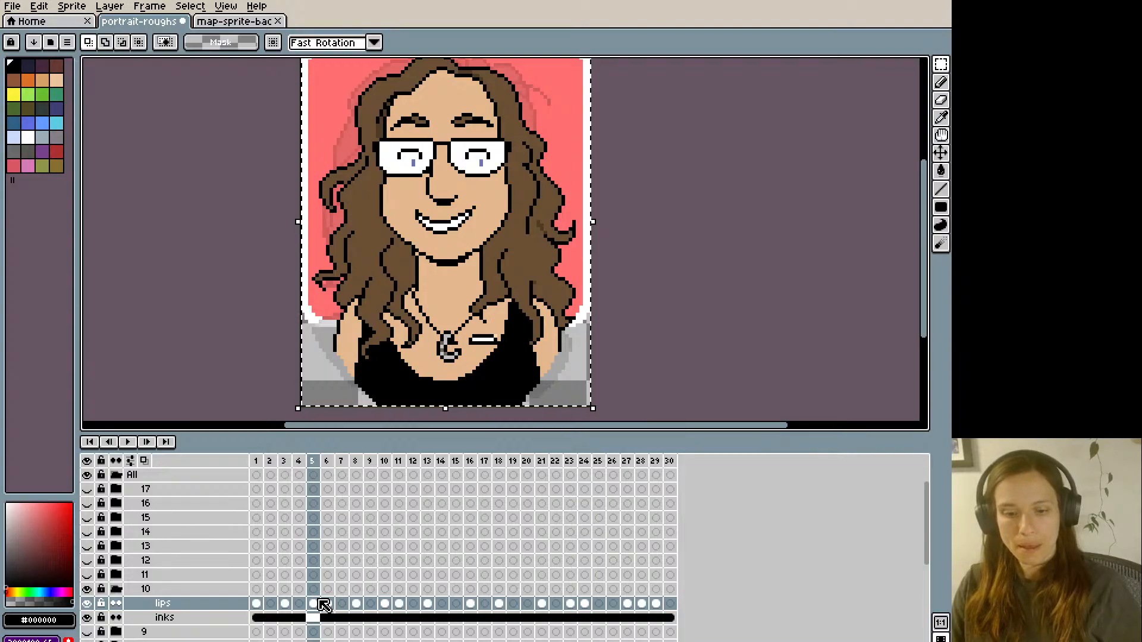
key("Left")
key("Left")
key("Left")
key("Right")
key("Right")
key("Right")
key("Right")
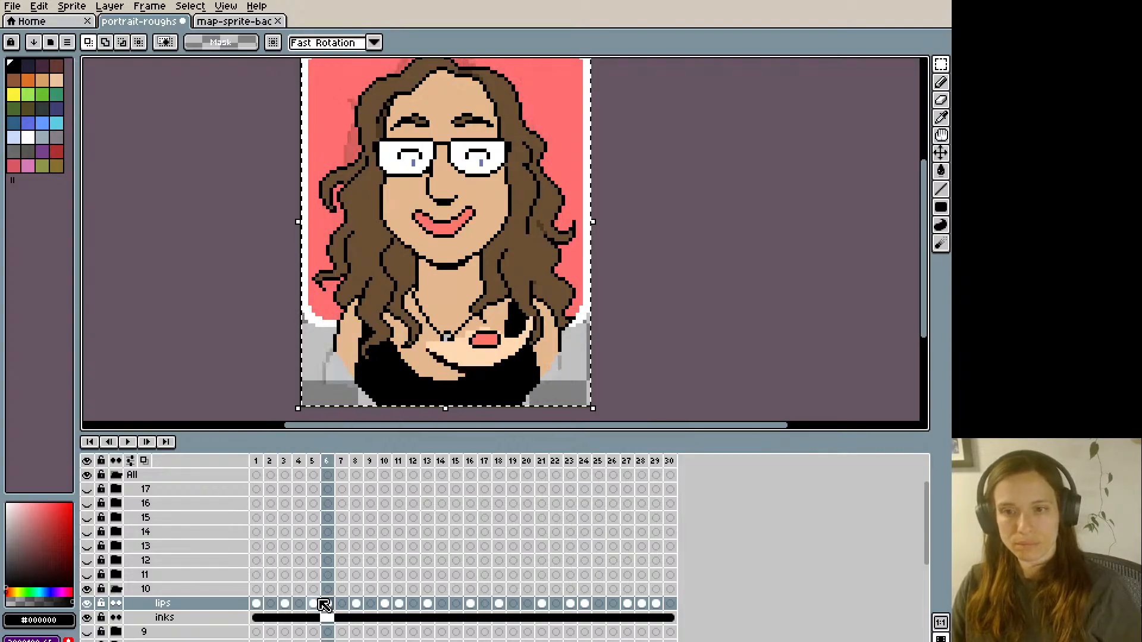
key("Left")
- Paste the toothy grin into frames 9 and 14 of group 10's lips layer
key("Right")
key("Right")
key("Right")
key("Right")
key("Right")
key("Left")
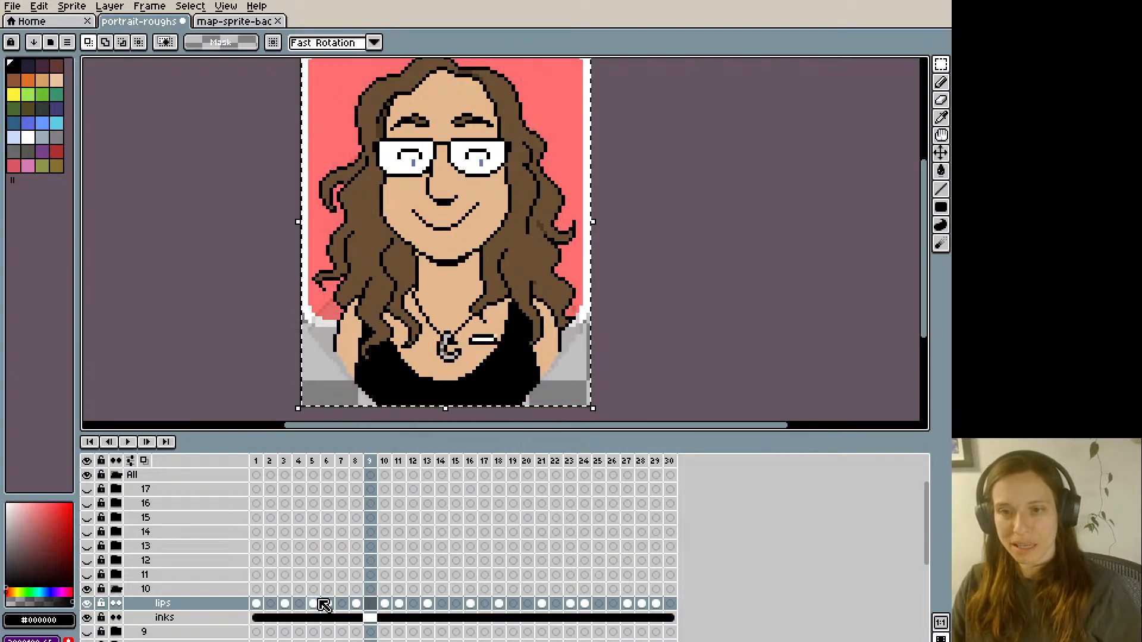
key("Right")
key("Right")
key("Right")
key("Right")
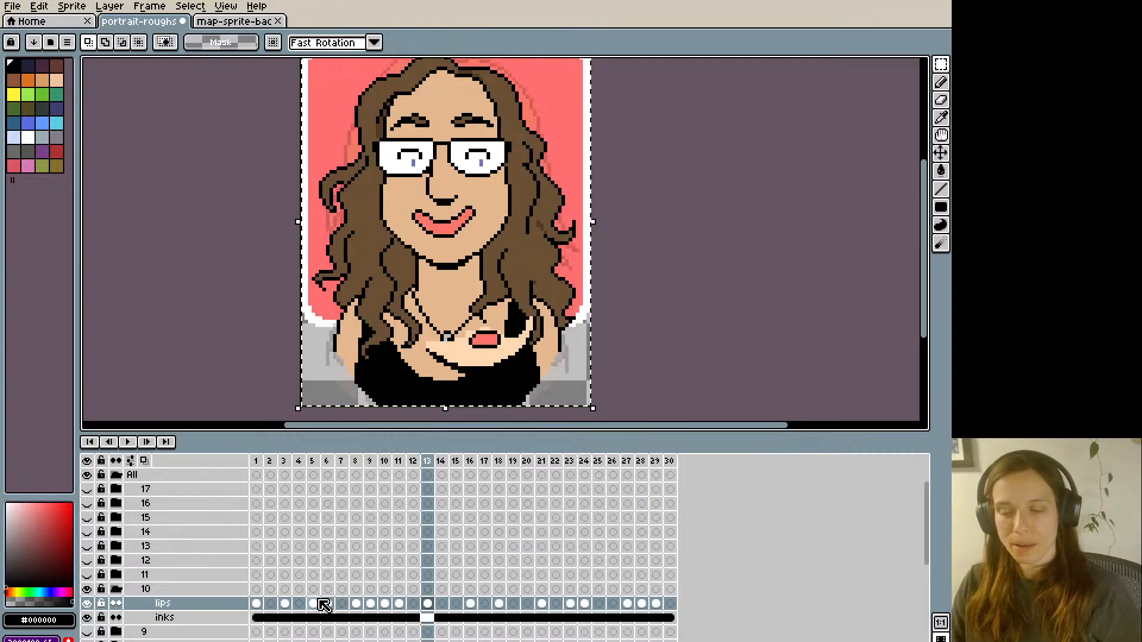
key("Right")
key("Right")
key("Right")
key("Right")
key("Right")
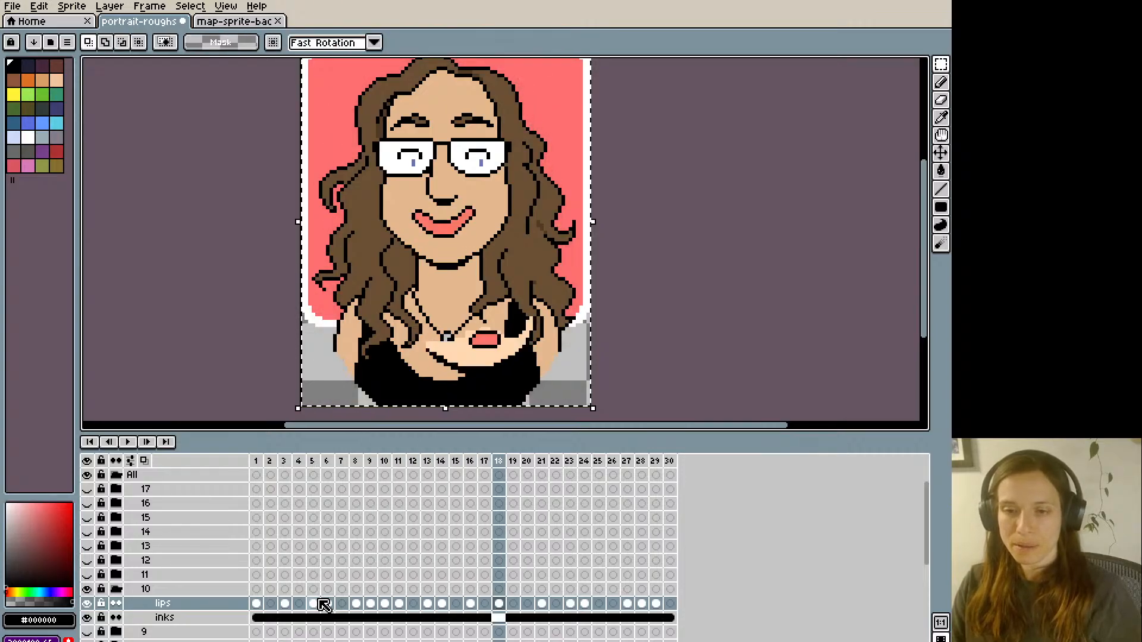
- Paste the toothy grin into frames 20, 25 and 30 of the lips layer, and clear the selection
key("Right")
key("Right")
key("Right")
key("Right")
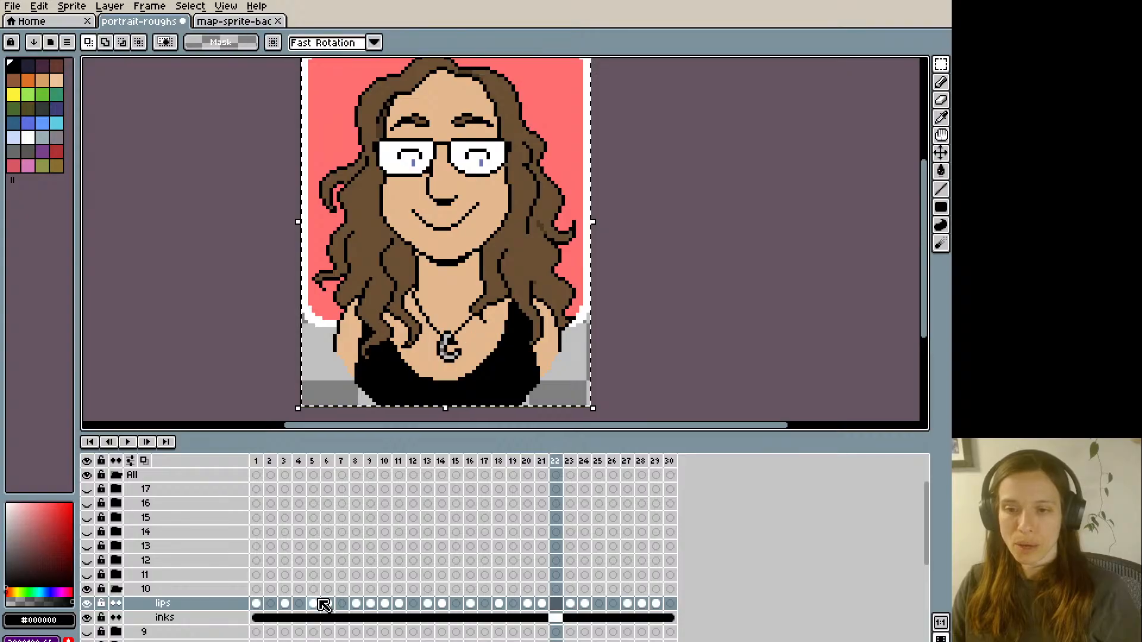
key("Right")
key("Right")
key("Right")
key("Right")
key("Right")
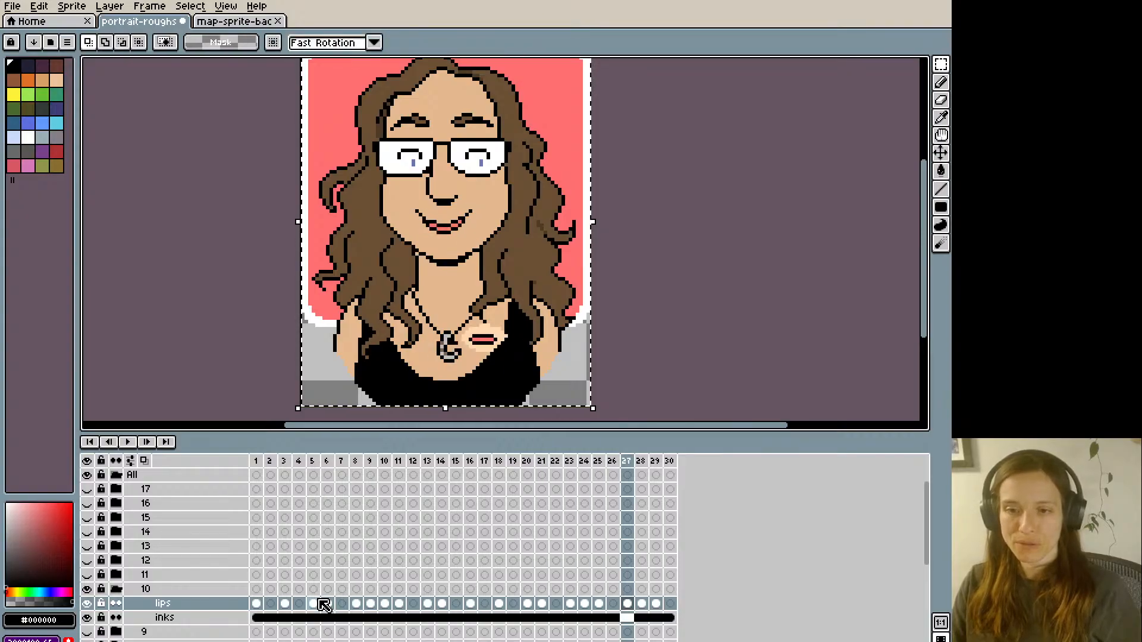
key("Right")
key("Right")
key("Right")
key("ctrl+v")
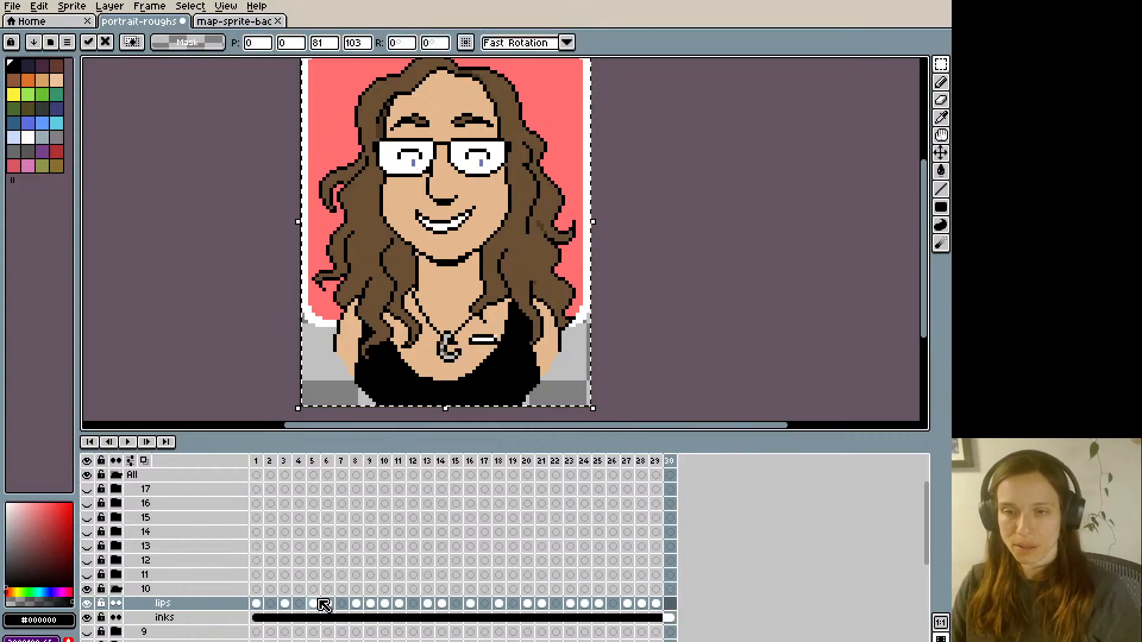
key("ctrl+d")
- Play back group 10's mouth animation at a smaller zoom and save the portrait-roughs file
key("Return")
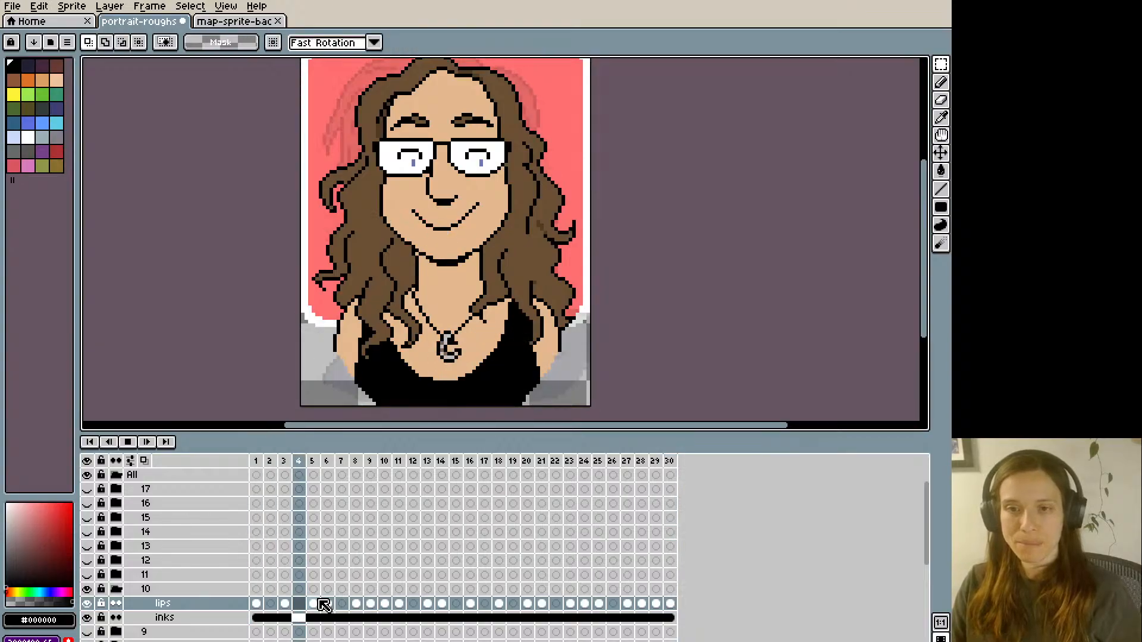
key("minus")
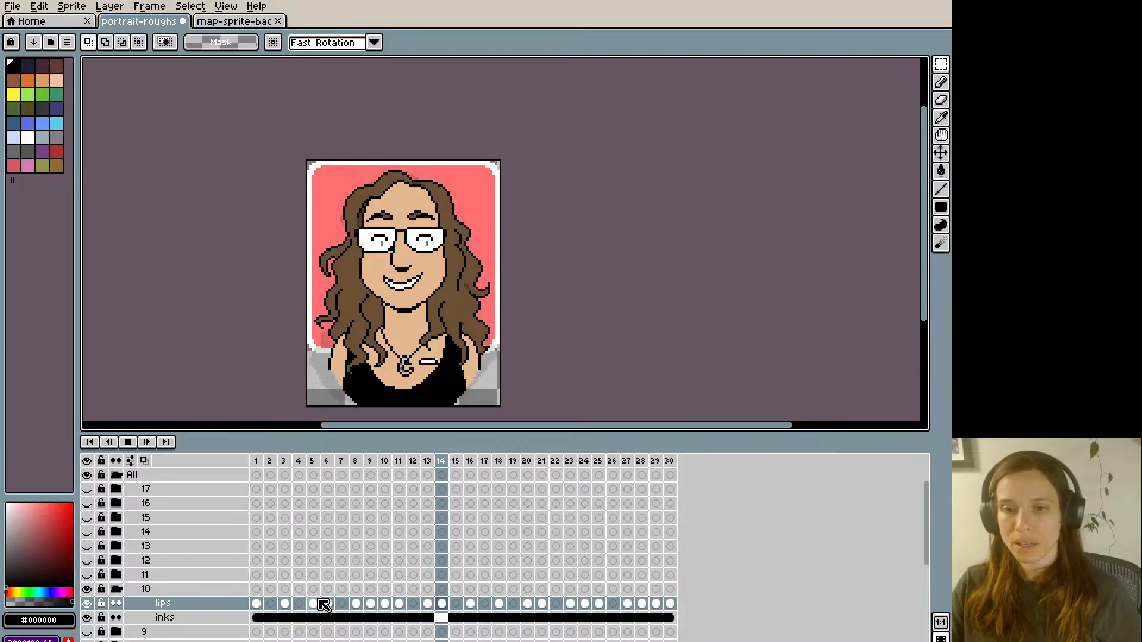
key("ctrl+s")
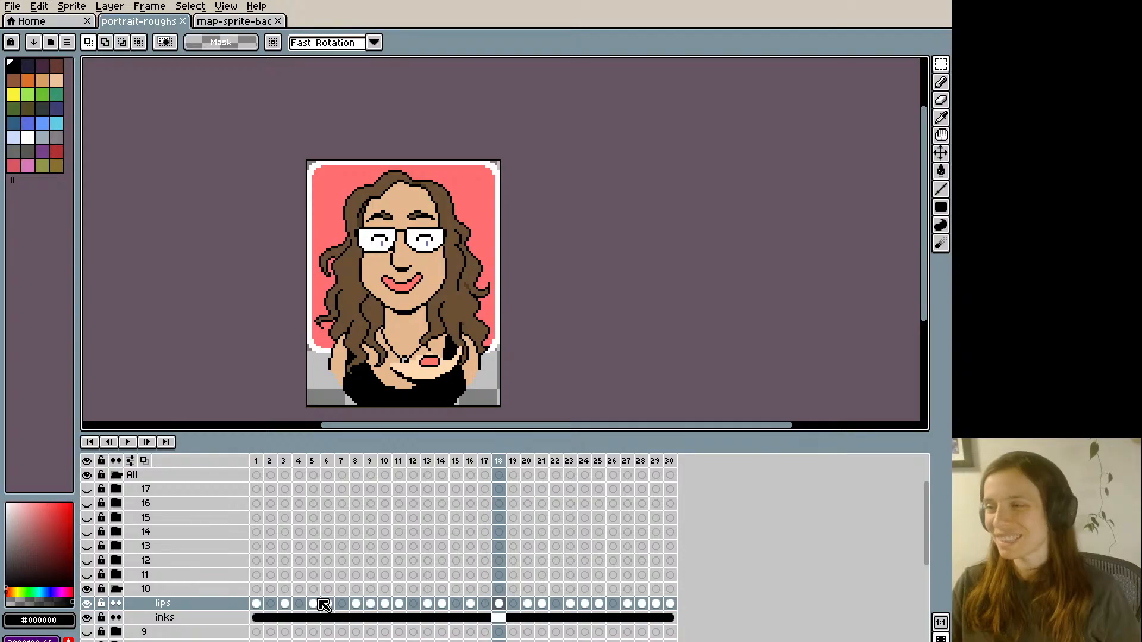
key("Return")
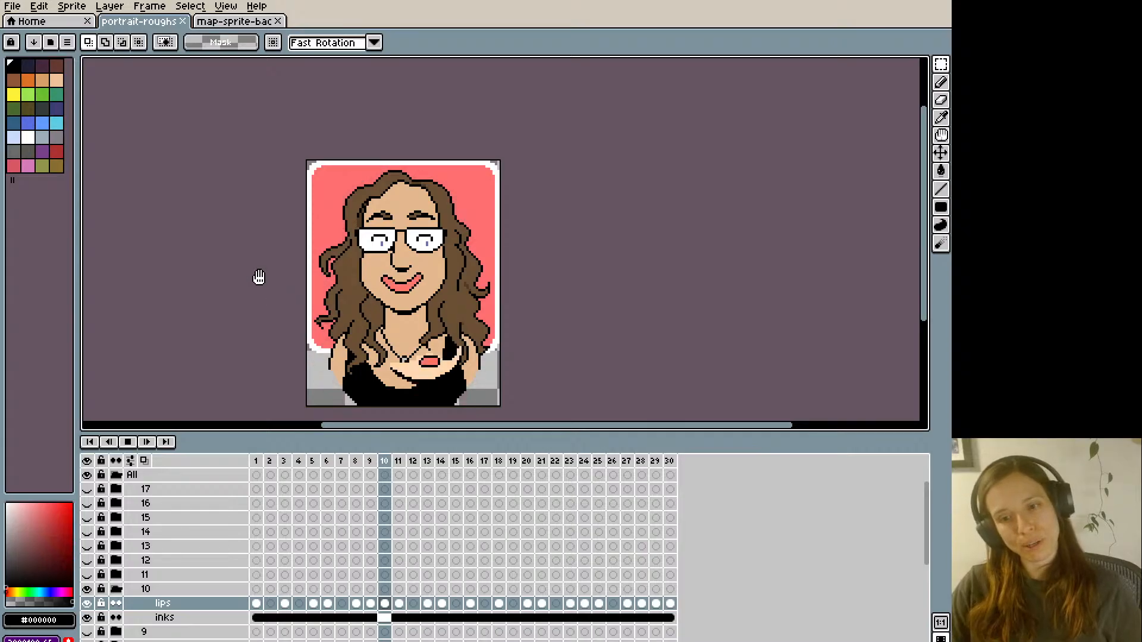
key("Return")
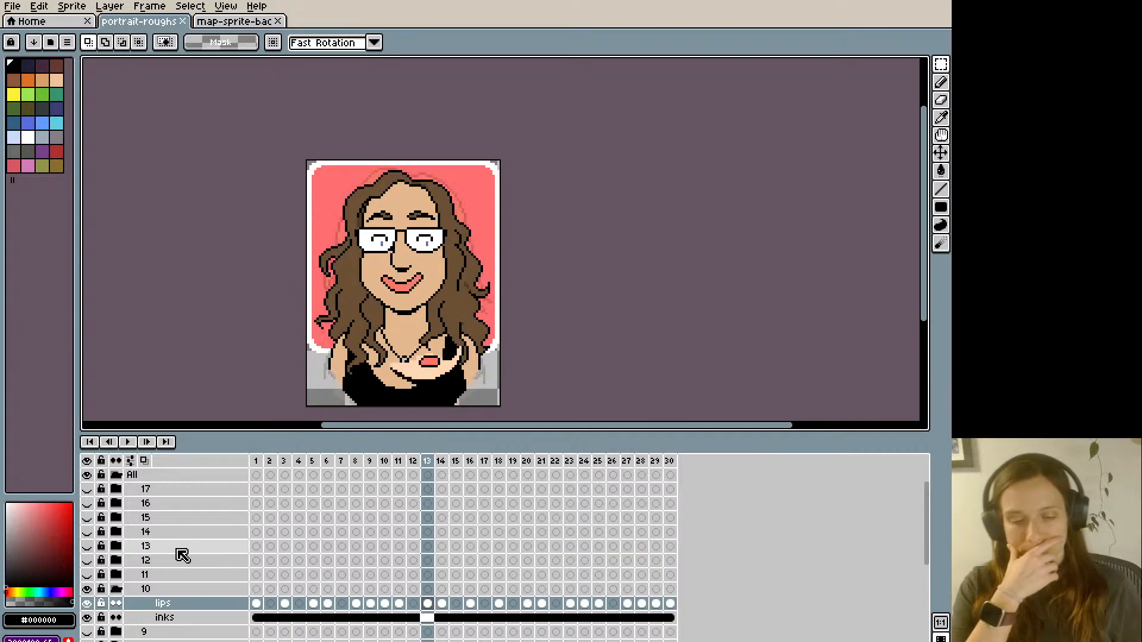
- Collapse and hide group 10, show and expand group 11, and select its lips layer at frame 1
left_click(116, 589)
left_click(87, 589)
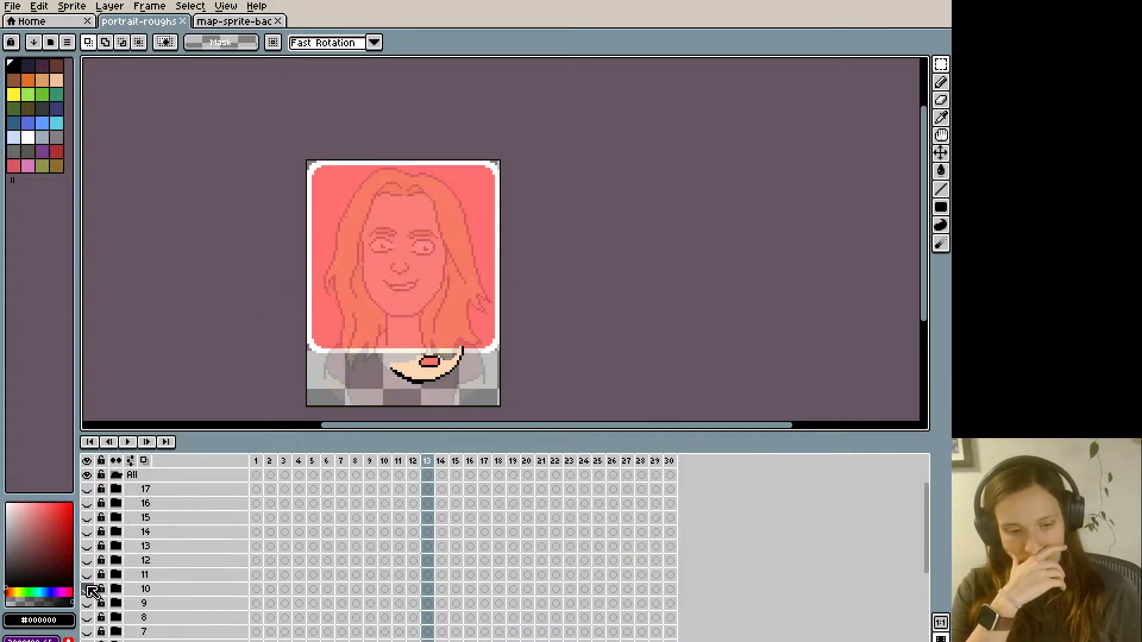
left_click(87, 575)
left_click(116, 575)
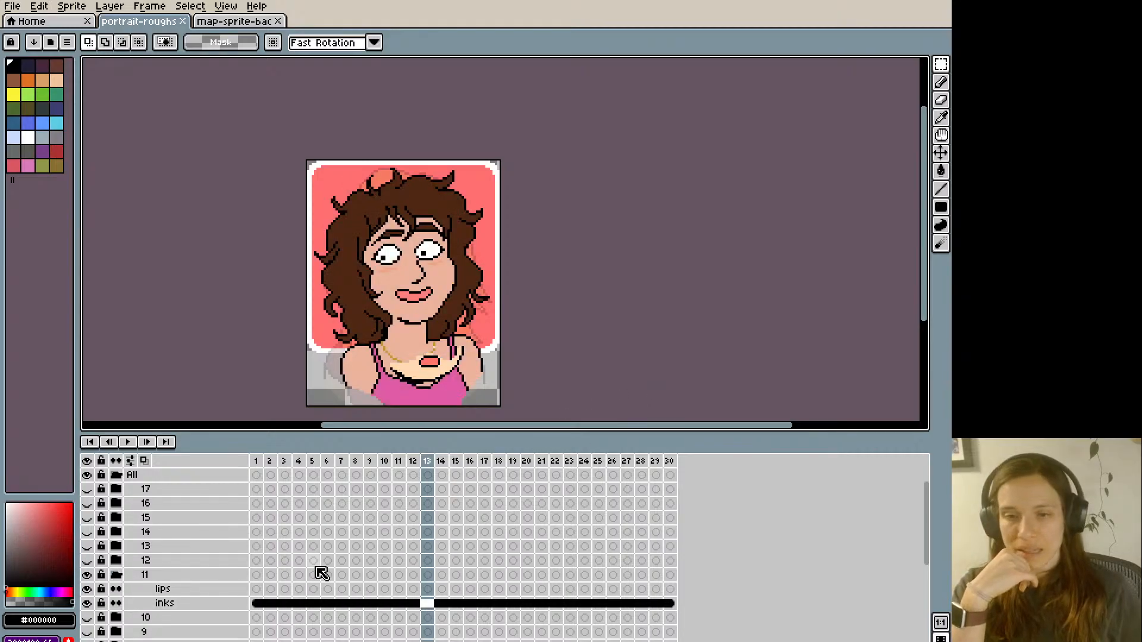
left_click(256, 589)
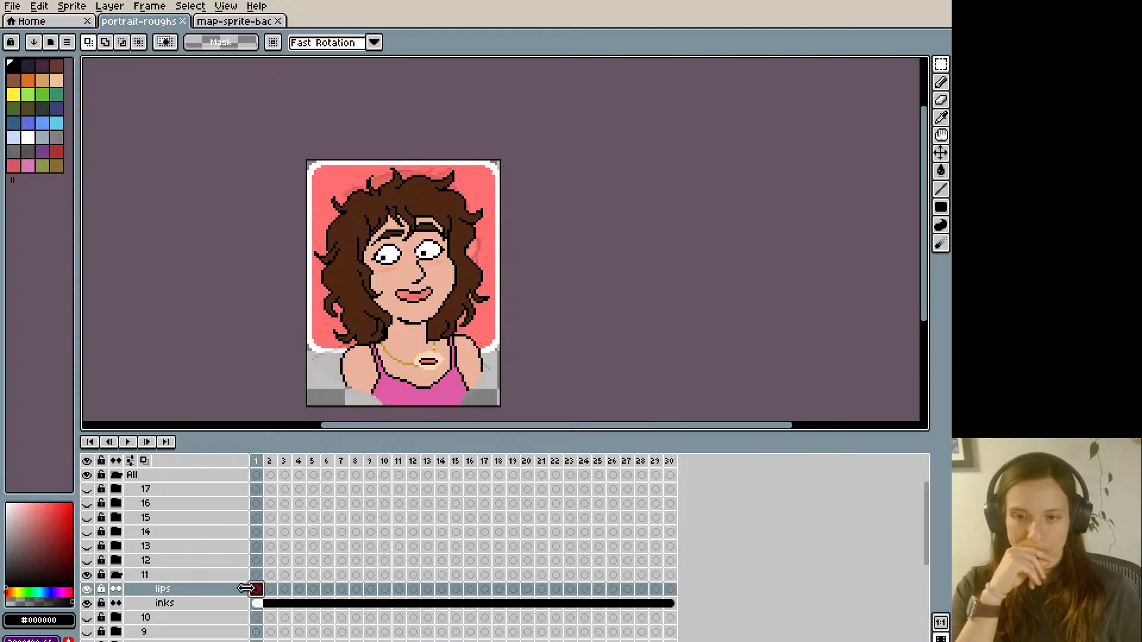
- On frame 2 of group 11's lips layer, paint over the original mouth with the face's skin tone
scroll(289, 409, "up", 1)
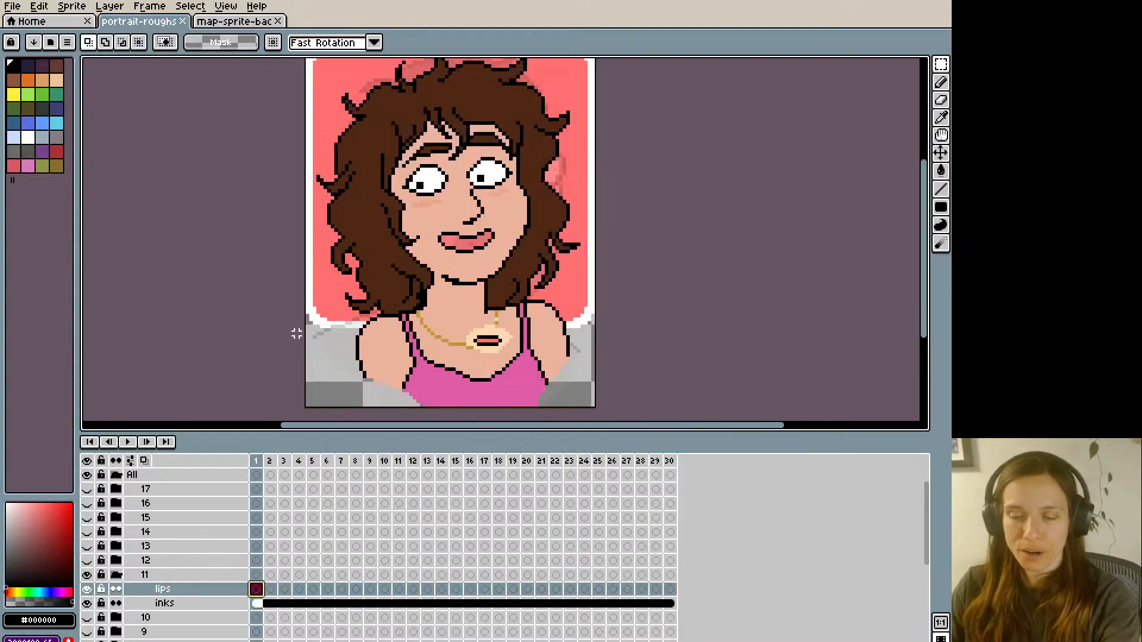
key("period")
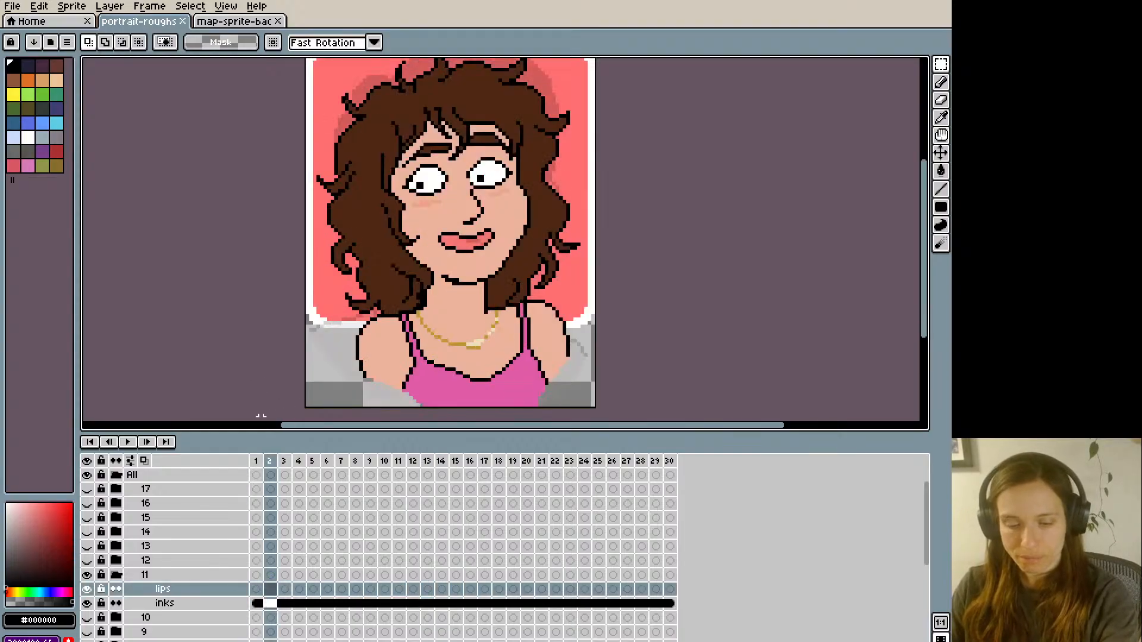
left_click(274, 588)
key("i")
left_click(451, 218)
key("b")
mouse_move(453, 232)
left_mouse_down()
mouse_move(486, 242)
mouse_move(460, 248)
mouse_move(467, 237)
mouse_move(443, 233)
mouse_move(495, 228)
left_mouse_up()
- Draw a thin black closed-mouth smile on frame 2 and compare it with the mouth on frame 1
key("i")
left_click(466, 223)
key("b")
key("Left")
key("Right")
key("ctrl+z")
key("Left")
key("Right")
key("Left")
key("Right")
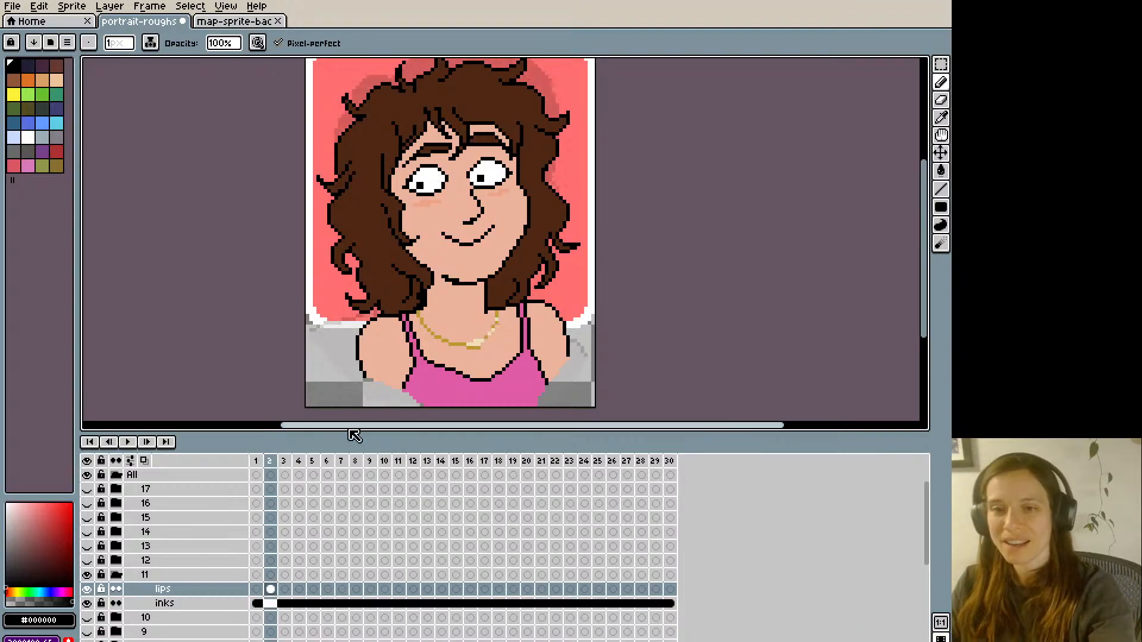
key("Left")
key("Right")
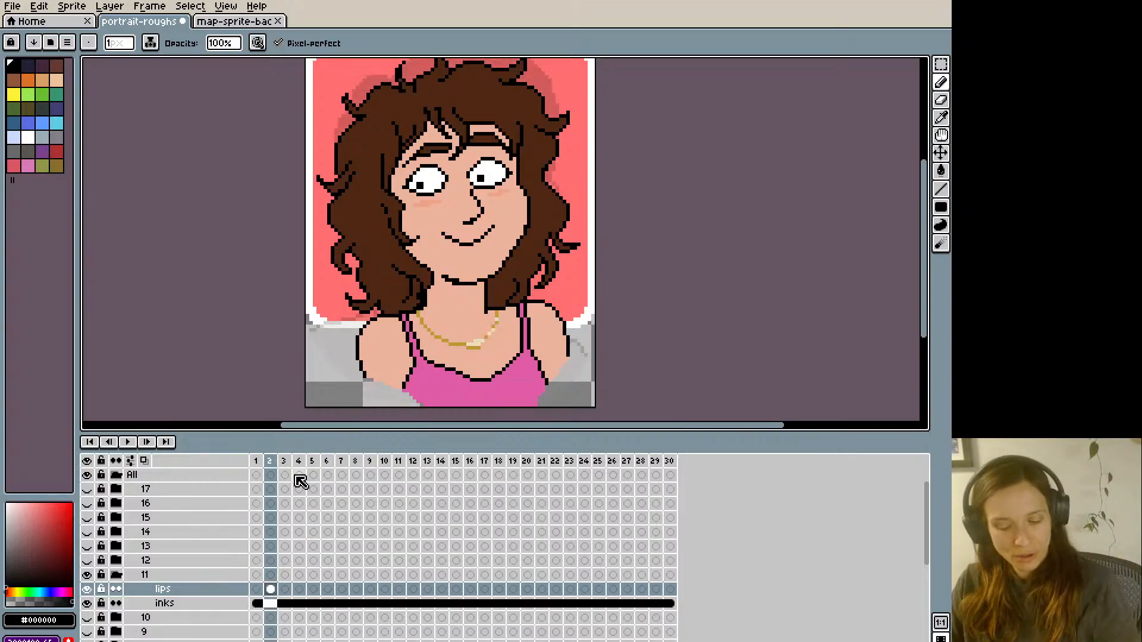
key("ctrl+a")
key("Right")
key("Right")
key("Right")
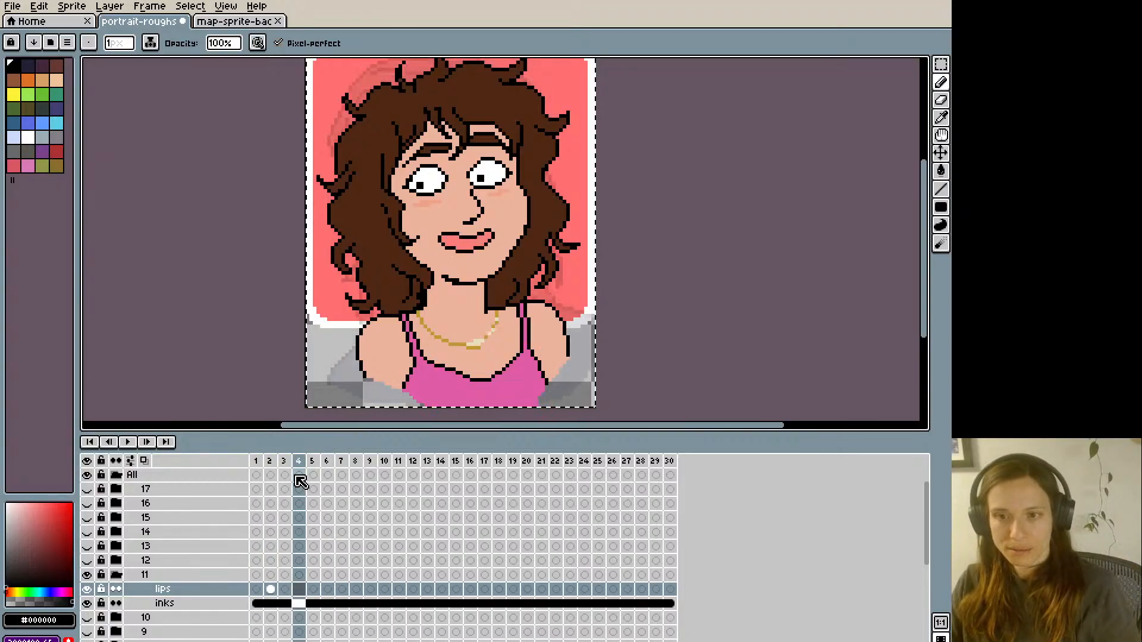
key("Left")
key("Left")
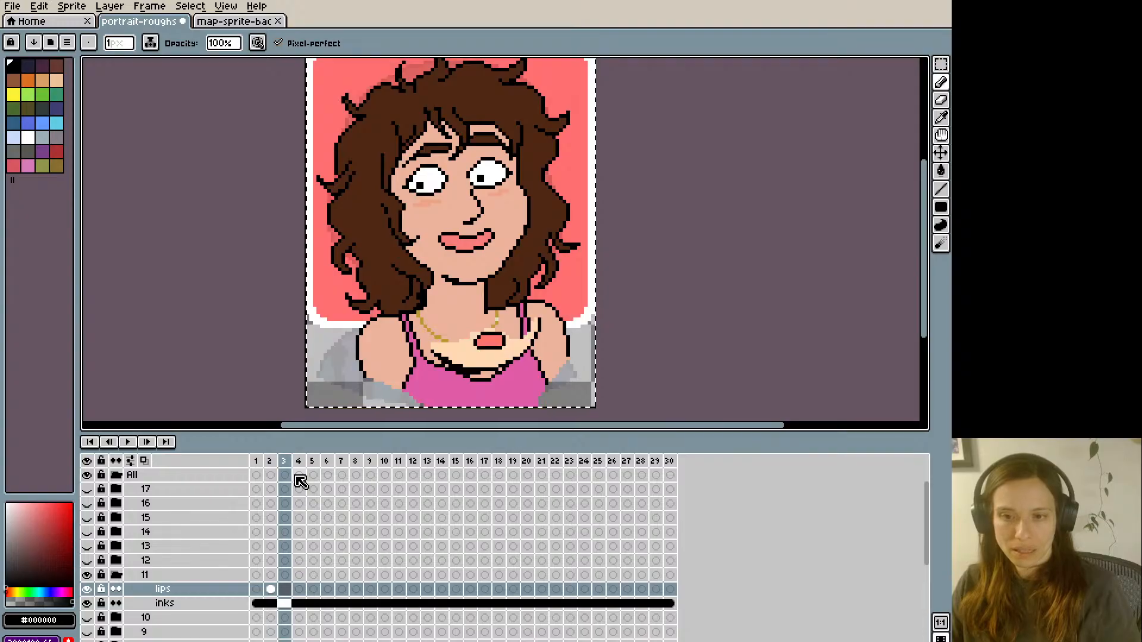
key("ctrl+d")
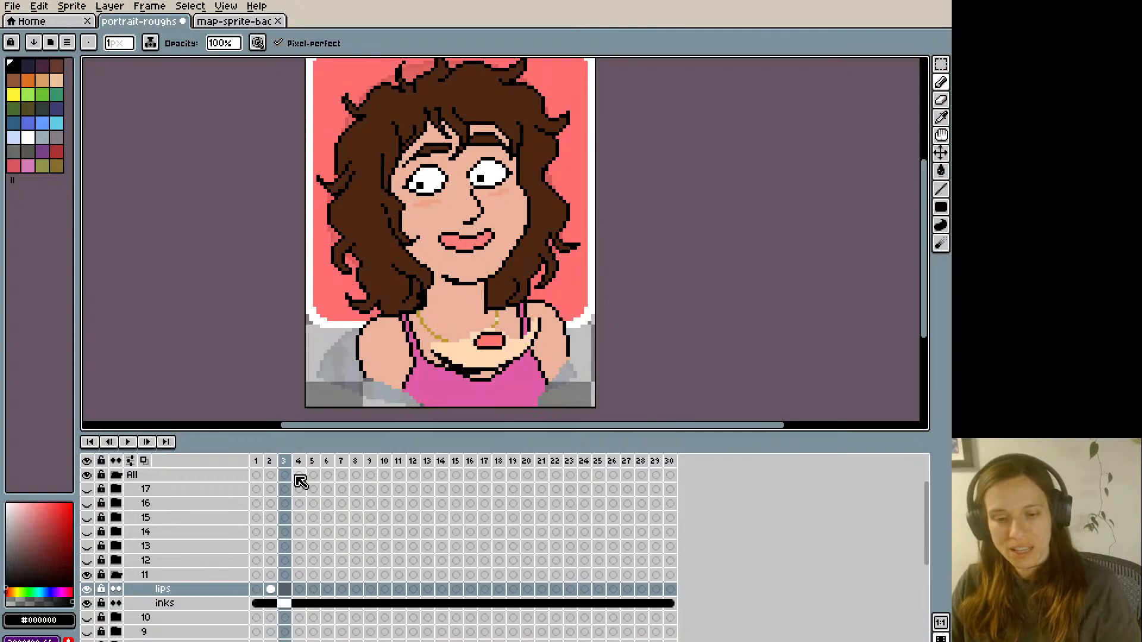
- On frame 3 of group 11's inks layer, lasso the chin and jawline and move them down slightly
left_click(285, 603)
key("q")
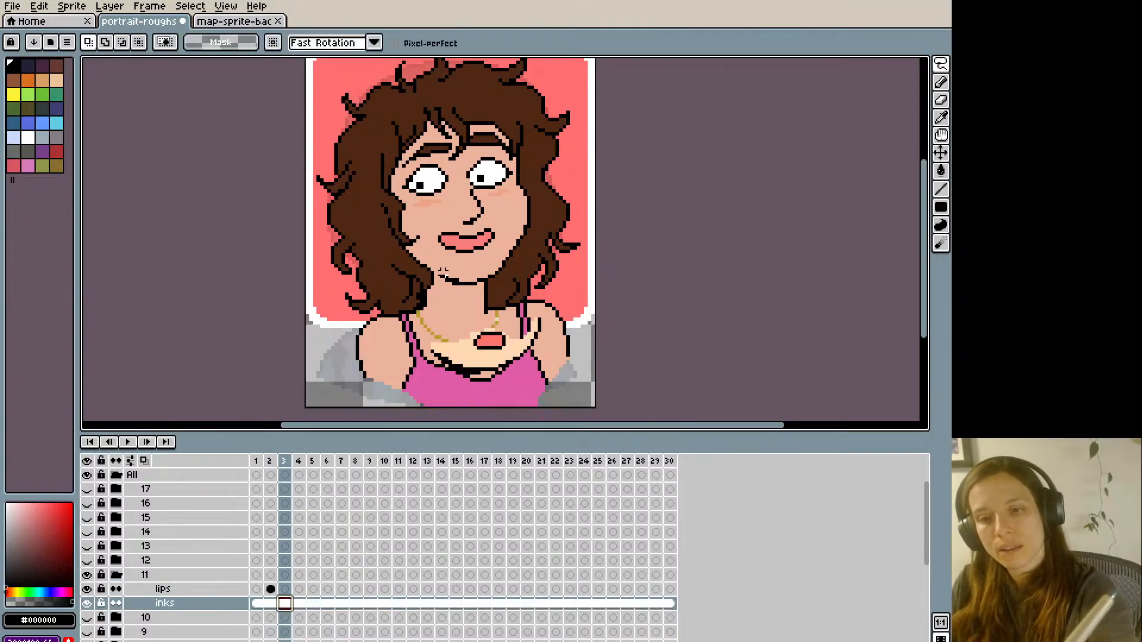
mouse_move(439, 287)
left_mouse_down()
mouse_move(453, 261)
mouse_move(473, 266)
mouse_move(496, 251)
mouse_move(515, 213)
mouse_move(531, 218)
mouse_move(525, 253)
mouse_move(488, 289)
mouse_move(440, 295)
left_mouse_up()
key("ctrl+d")
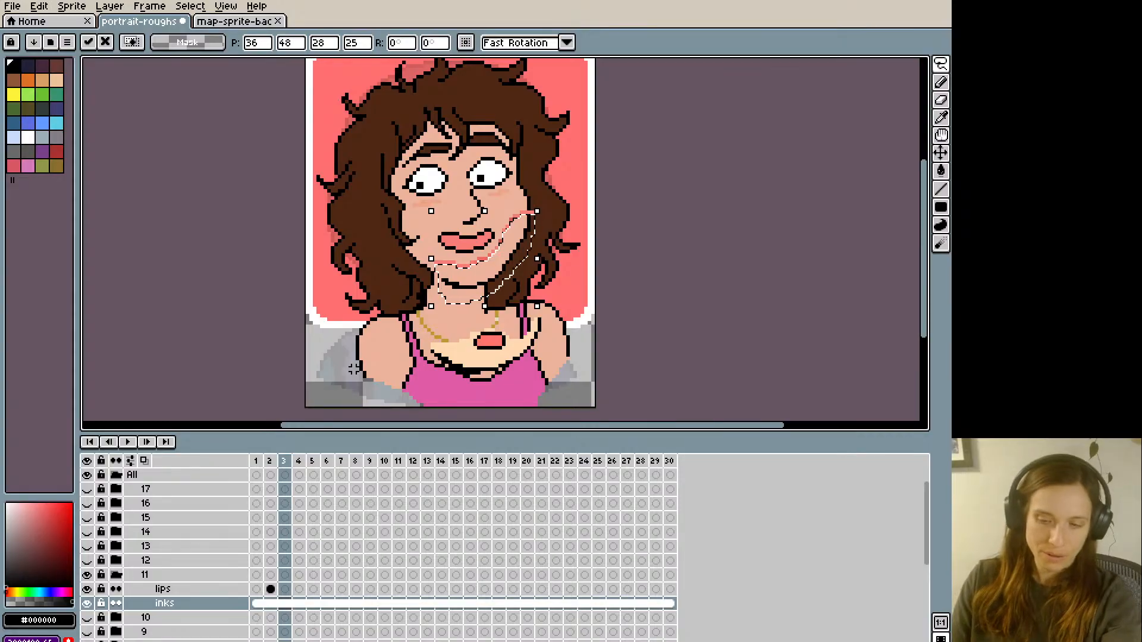
- Cover the gap left by the moved chin and the original mouth with the face's skin tone
key("b")
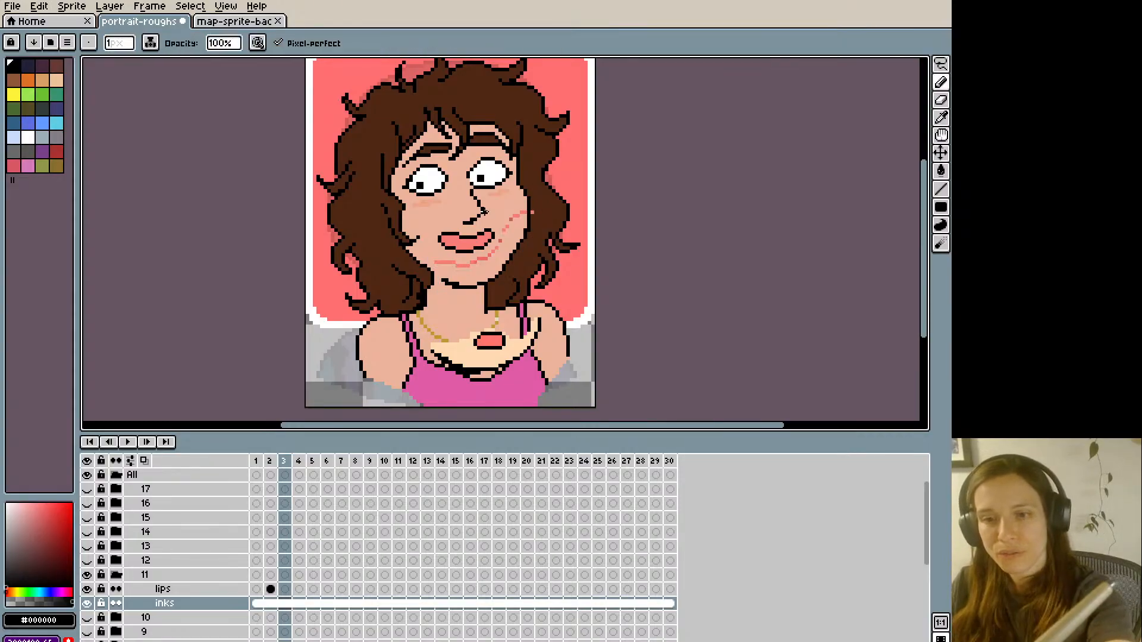
left_click(500, 215, "alt")
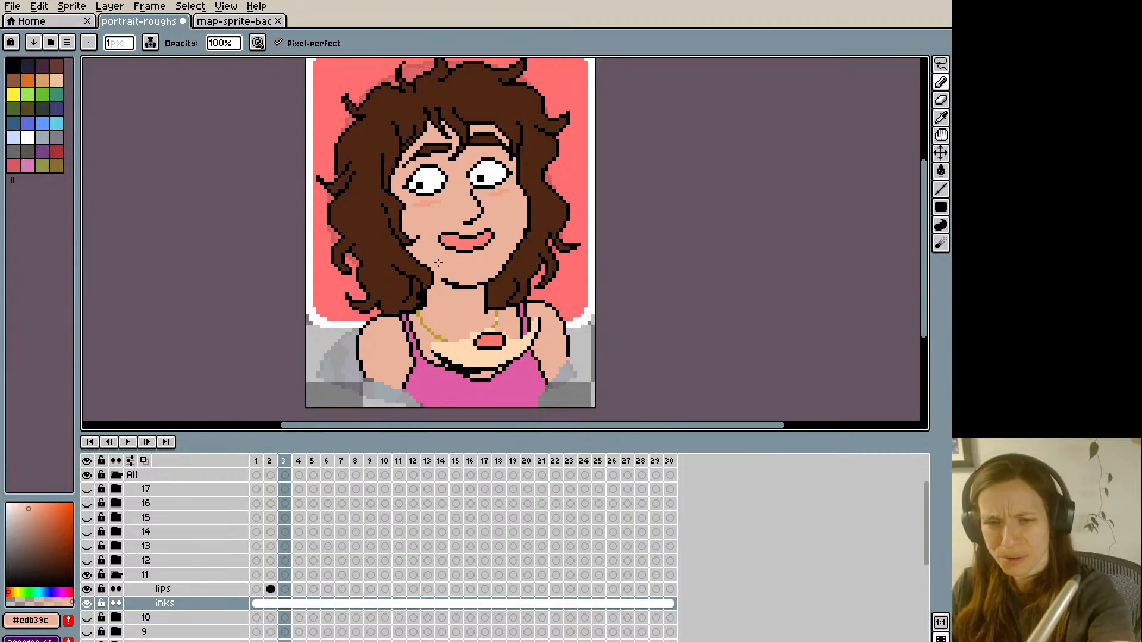
key("g")
left_click(449, 236)
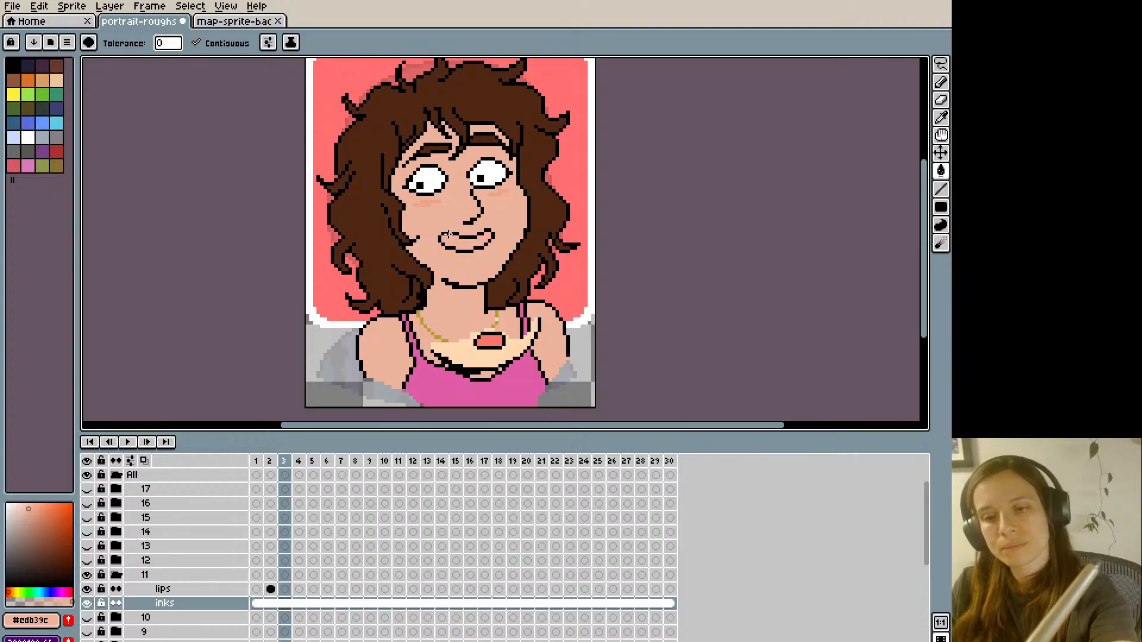
key("b")
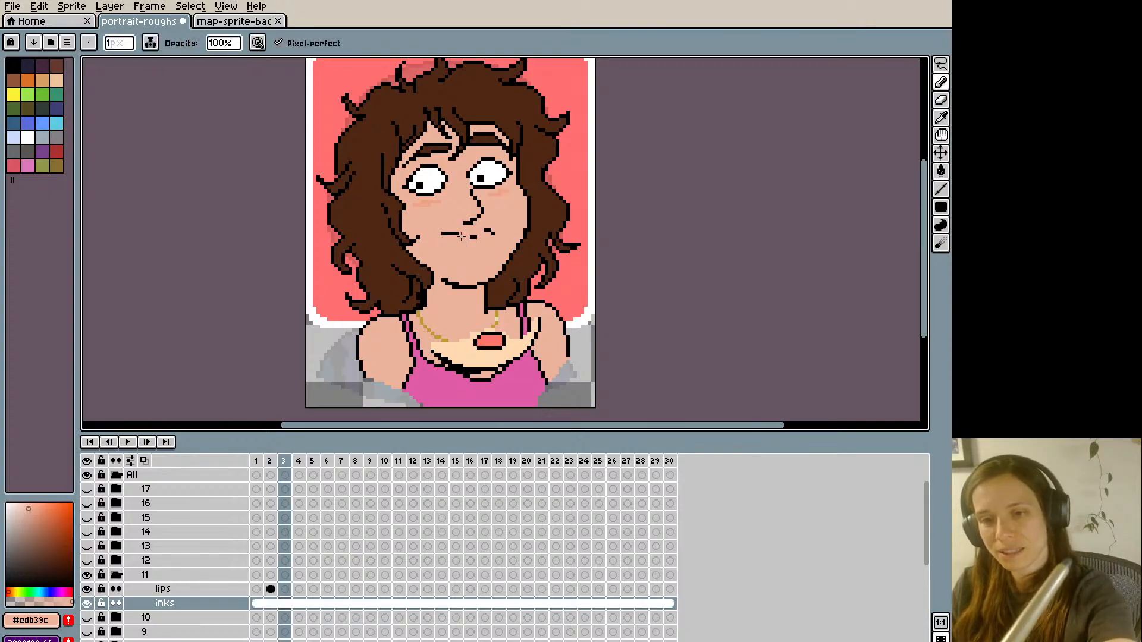
left_click(468, 224, "alt")
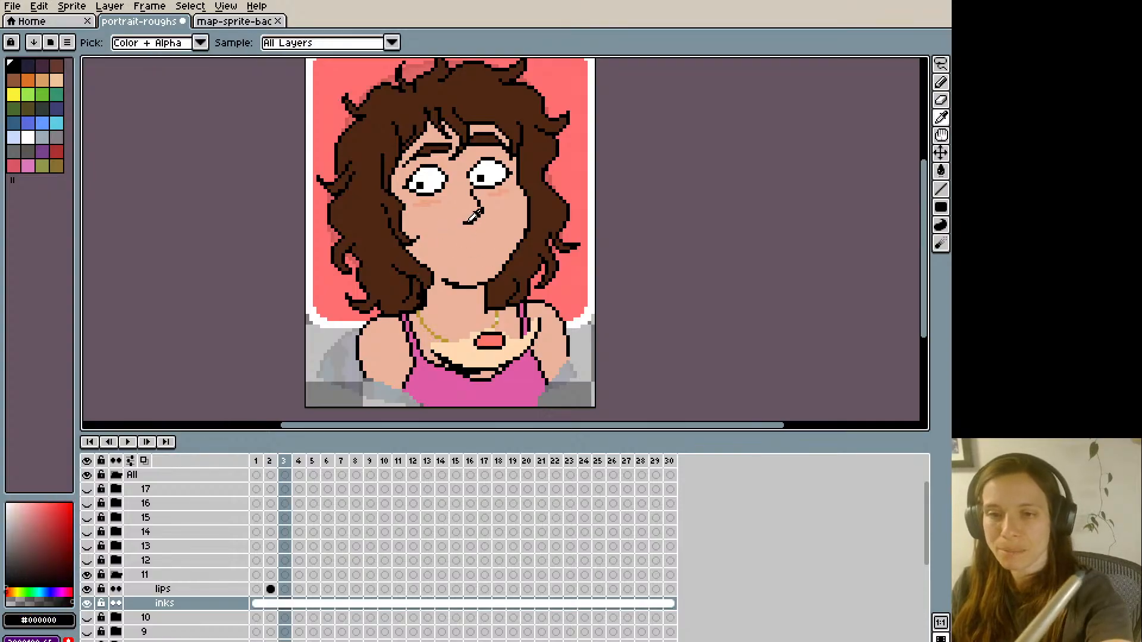
- Draw a wider smiling mouth with a black lip outline on frame 3 and clean up its edges
key("Left")
key("Right")
mouse_move(438, 234)
left_mouse_down()
mouse_move(487, 237)
mouse_move(485, 247)
left_mouse_up()
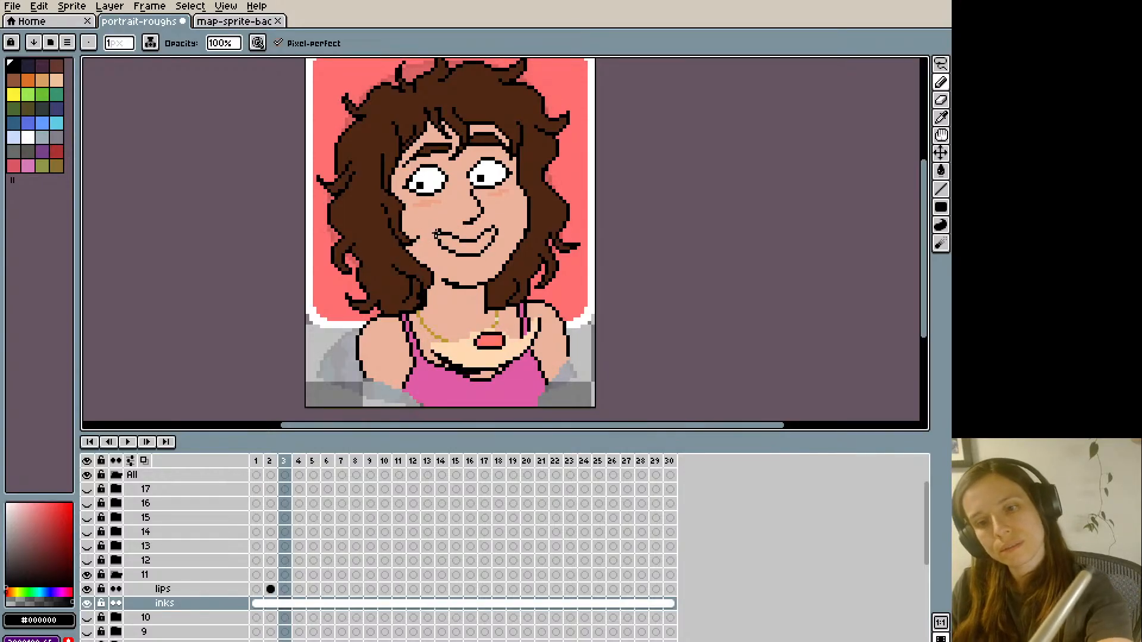
left_click(438, 219, "alt")
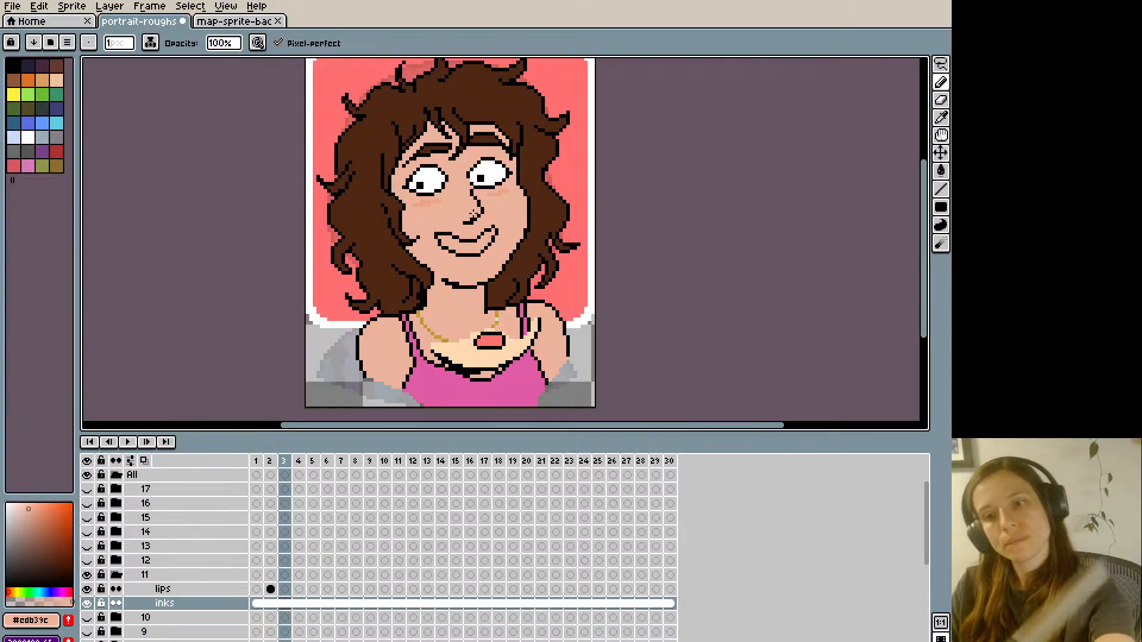
left_click(491, 225, "alt")
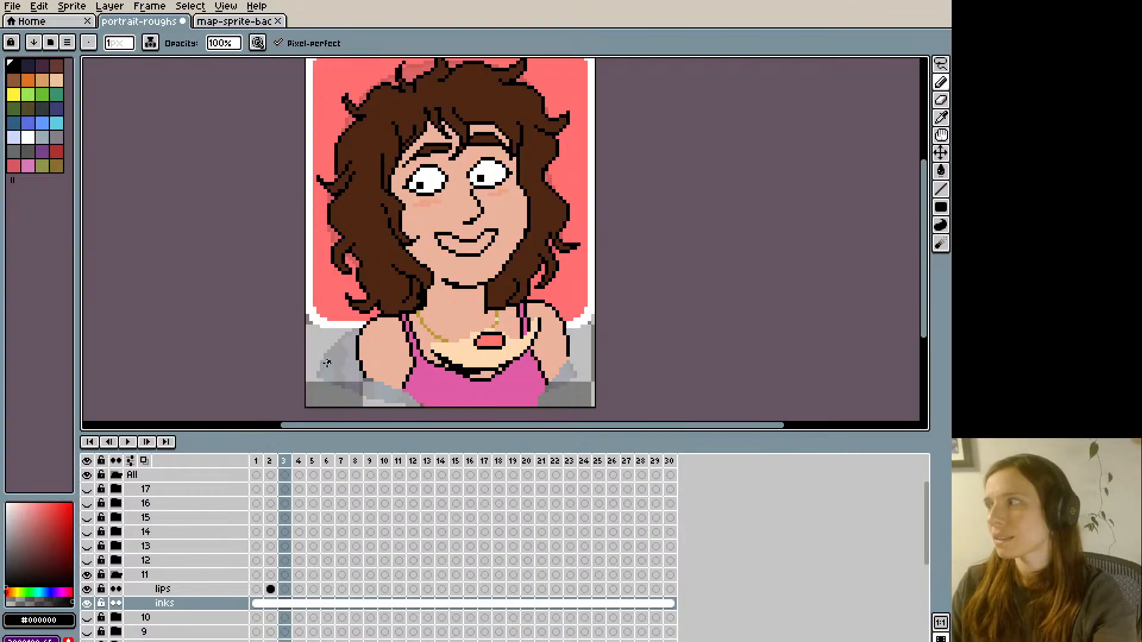
left_click(440, 244, "alt")
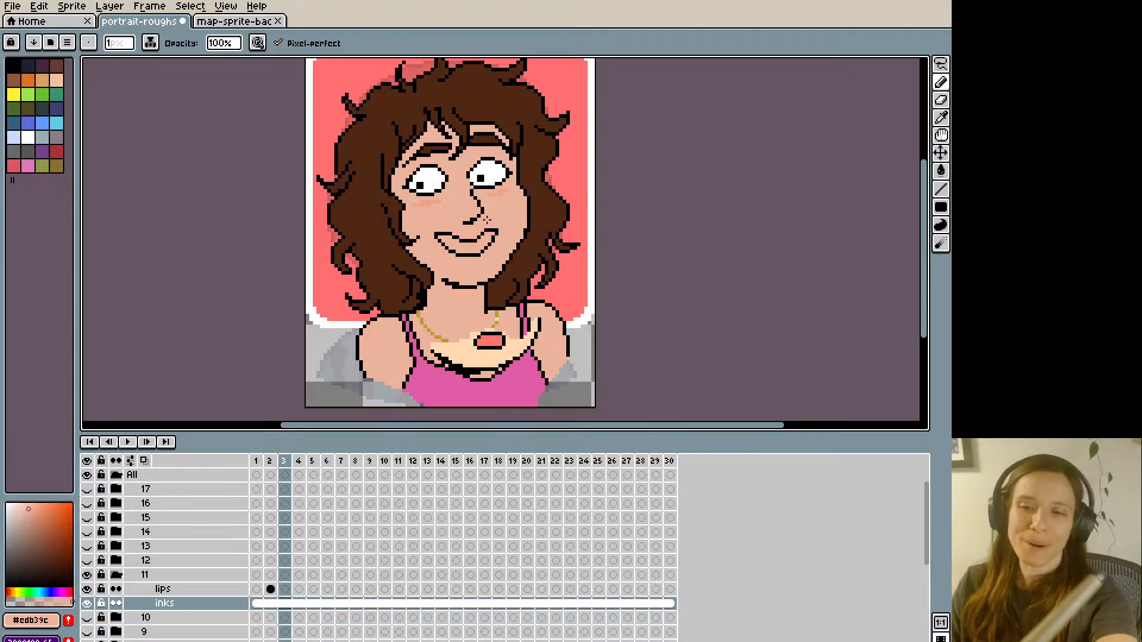
left_click(488, 248, "alt")
left_click(474, 204, "alt")
key("Left")
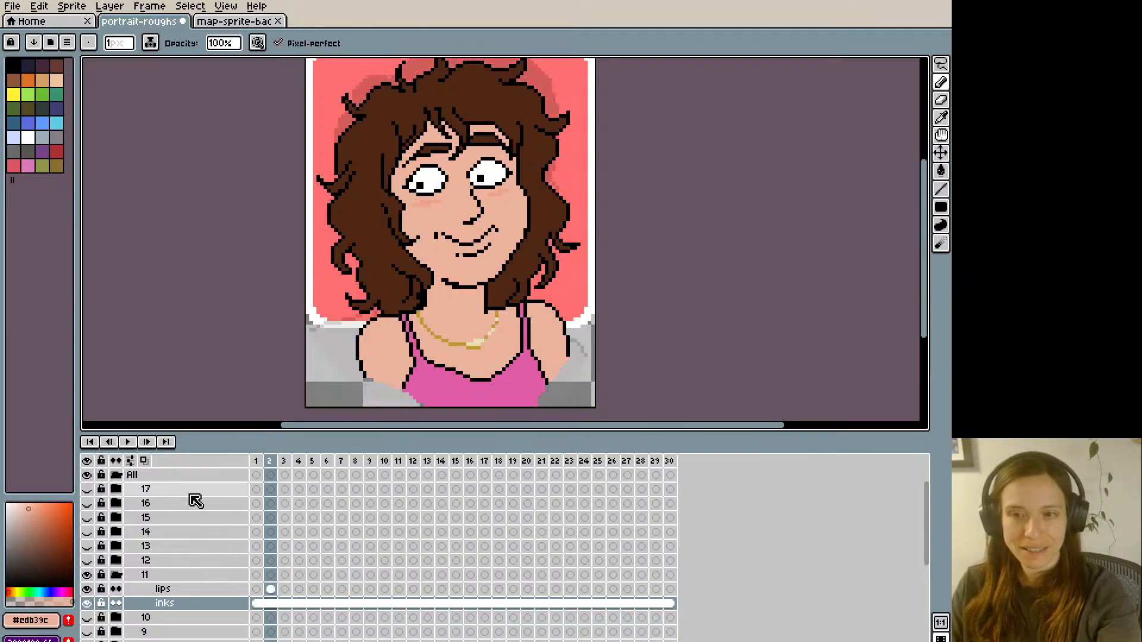
key("Left")
key("m")
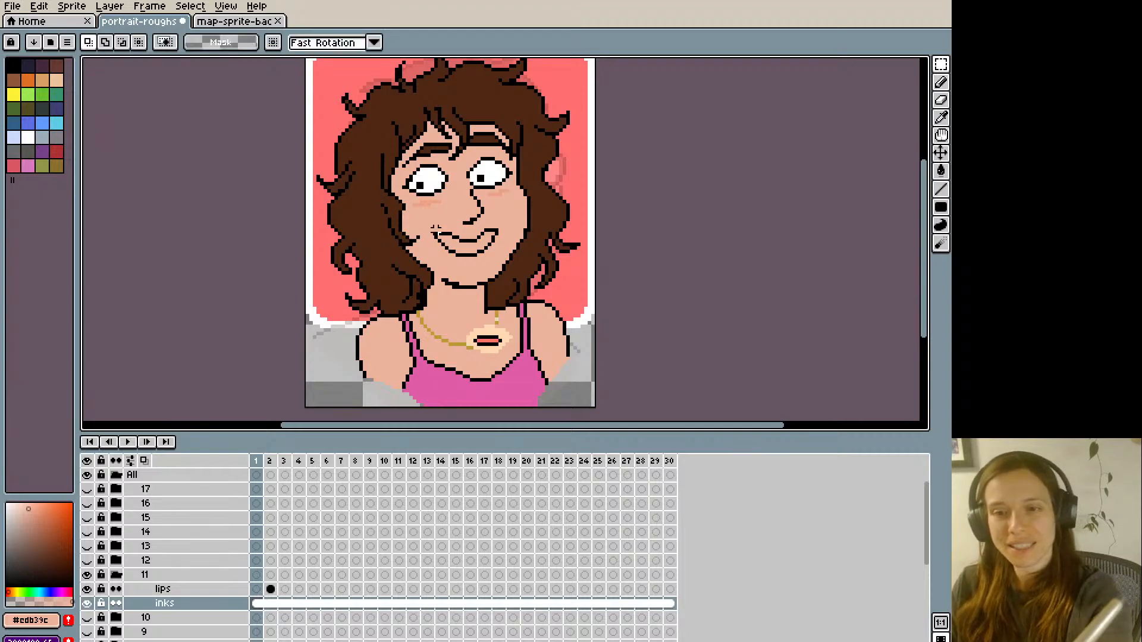
left_click_drag(428, 223, 505, 263)
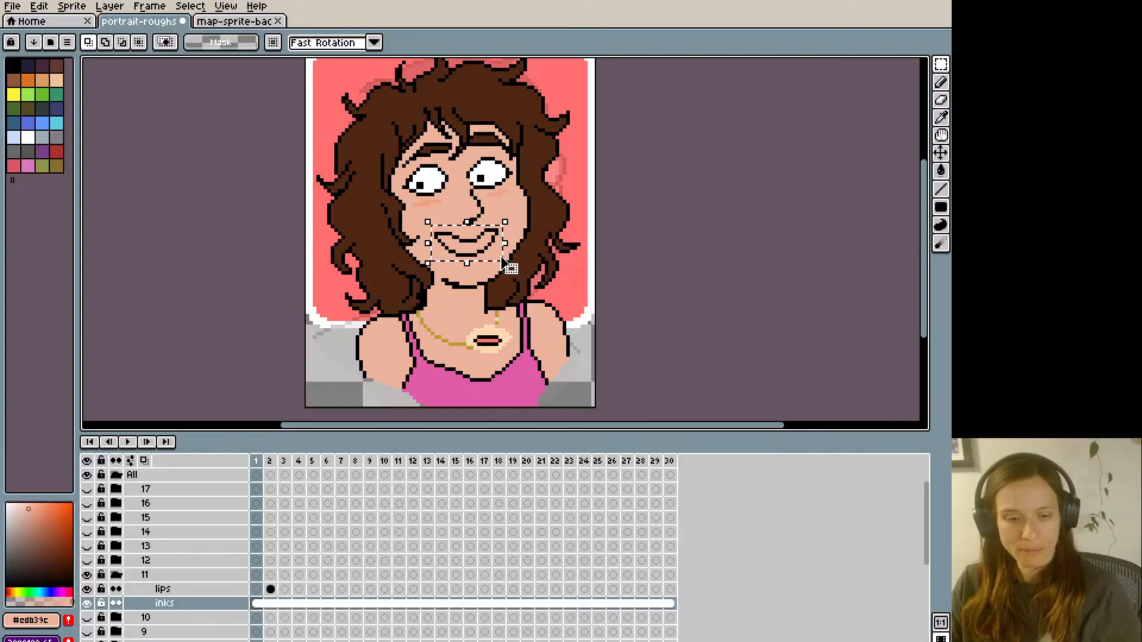
key("ctrl+z")
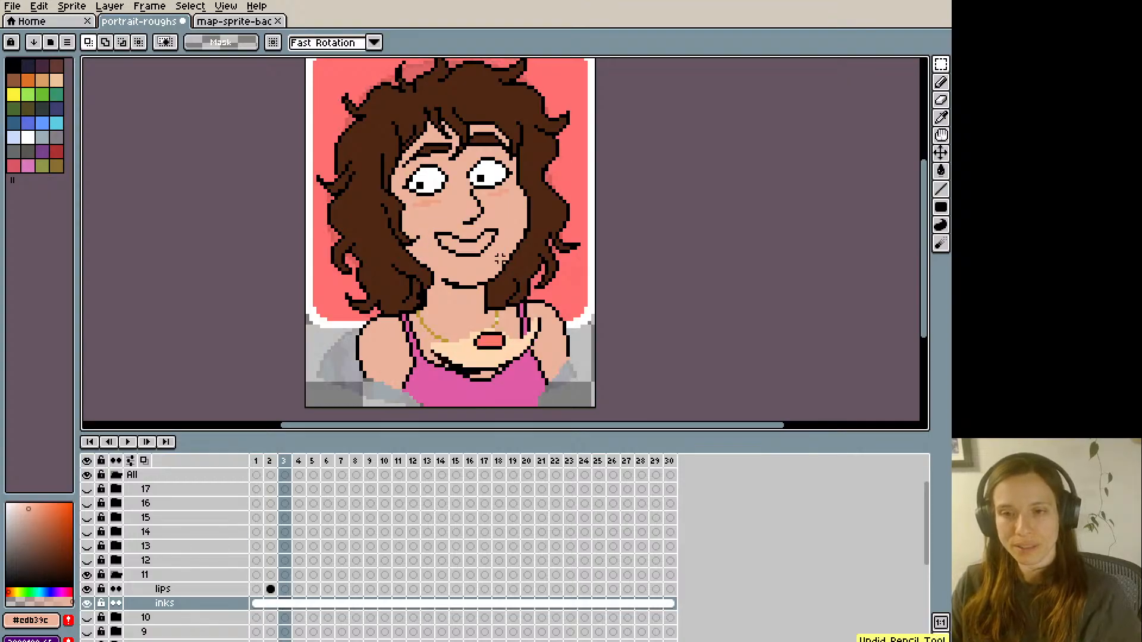
key("ctrl+z")
key("ctrl+z")
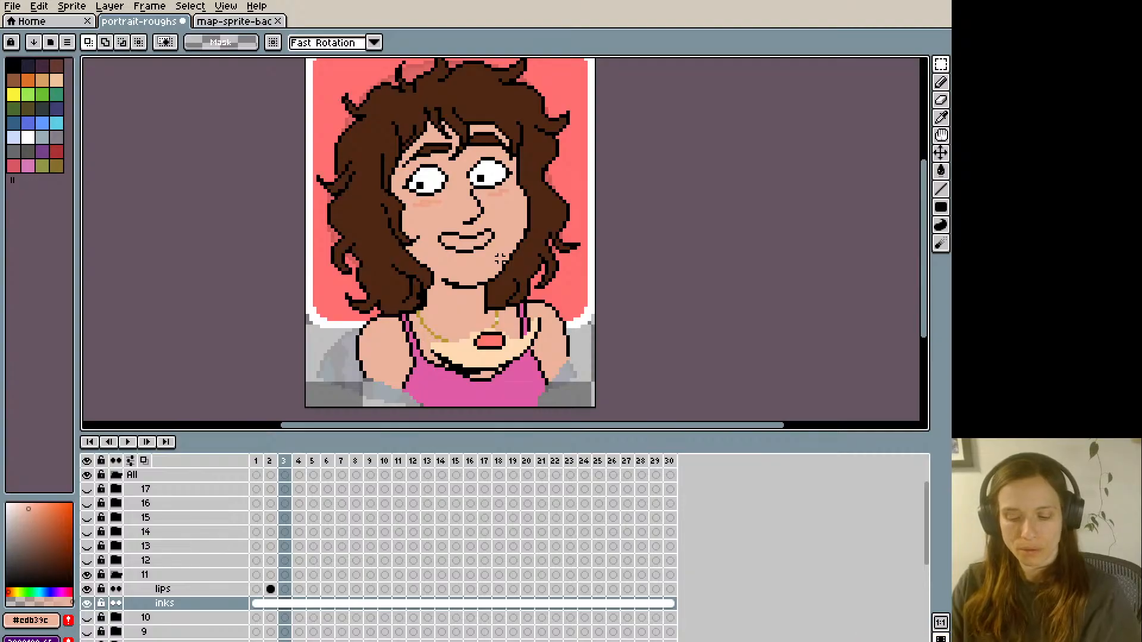
key("ctrl+u")
key("Escape")
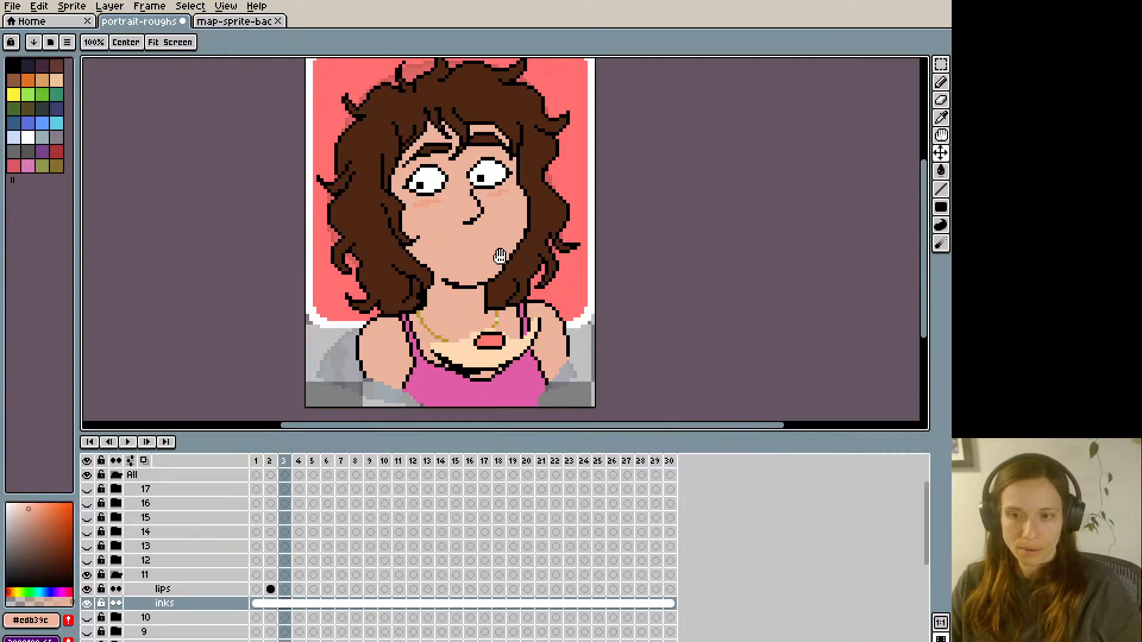
key("m")
key("Home")
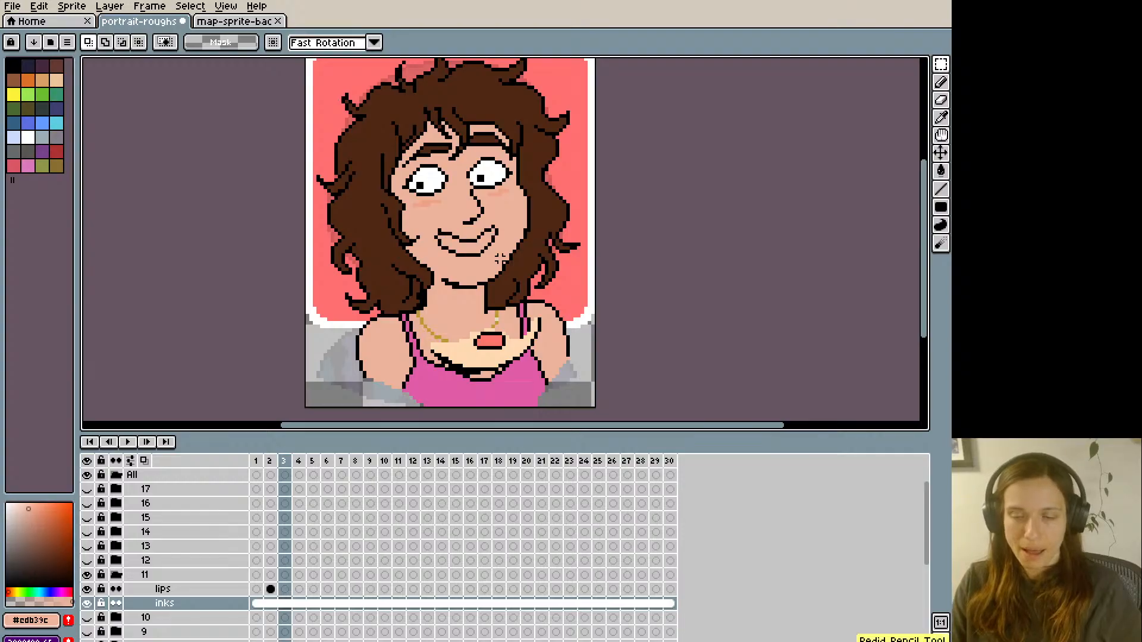
left_click_drag(428, 222, 505, 263)
key("ctrl+d")
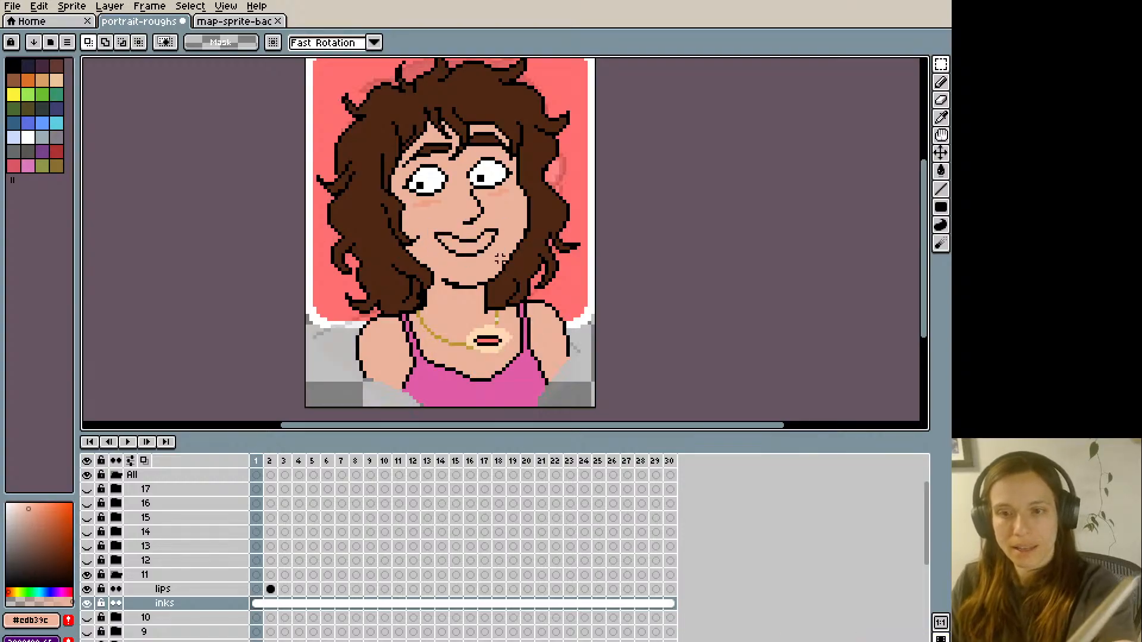
- Lasso and copy the redrawn mouth and chin, and undo the edits made on the inks layer
key("q")
mouse_move(440, 274)
left_mouse_down()
mouse_move(429, 238)
mouse_move(447, 226)
mouse_move(531, 220)
mouse_move(516, 269)
mouse_move(463, 300)
left_mouse_up()
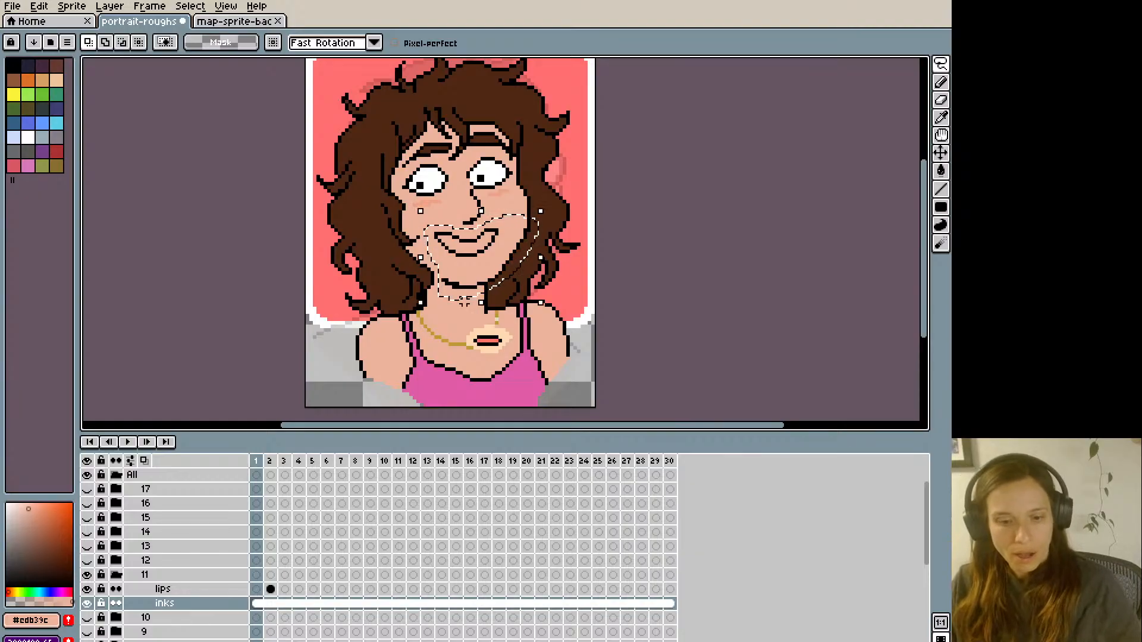
key("ctrl+z")
key("ctrl+z")
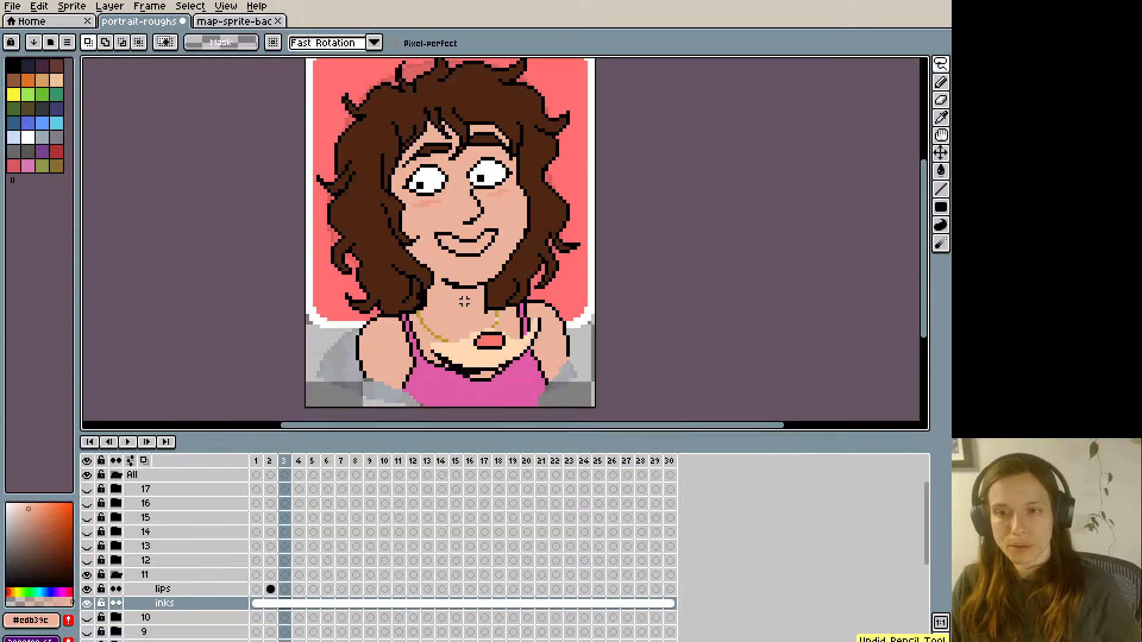
key("ctrl+z")
key("ctrl+z")
key("ctrl+z")
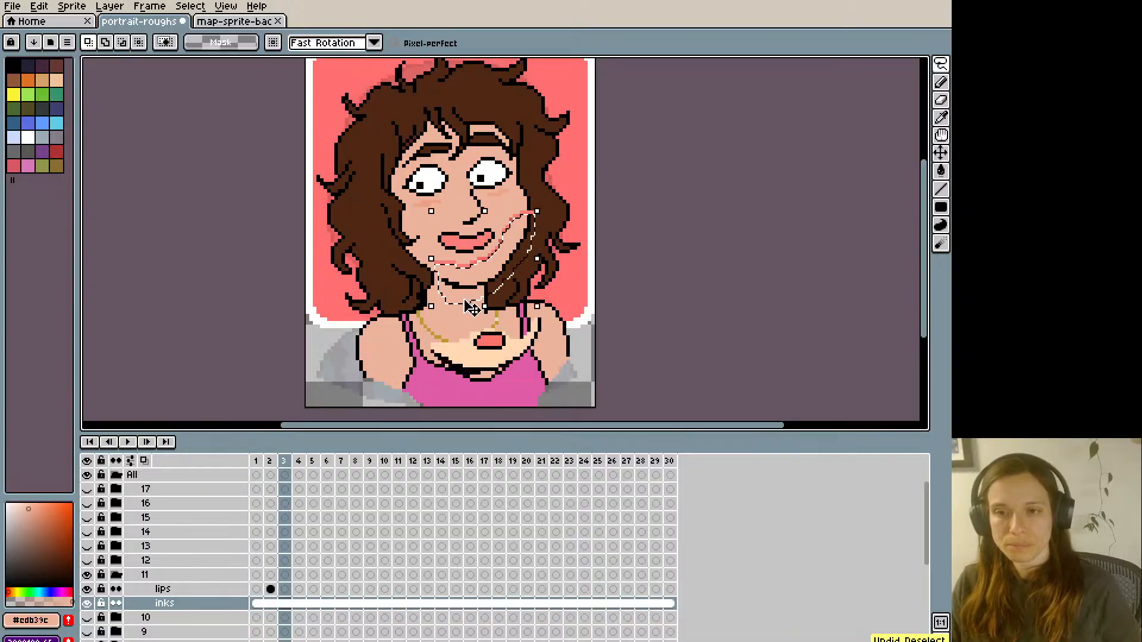
key("ctrl+z")
- Paste the copied mouth and chin into frame 3 of group 11's lips layer and clear the selection
left_click(286, 588)
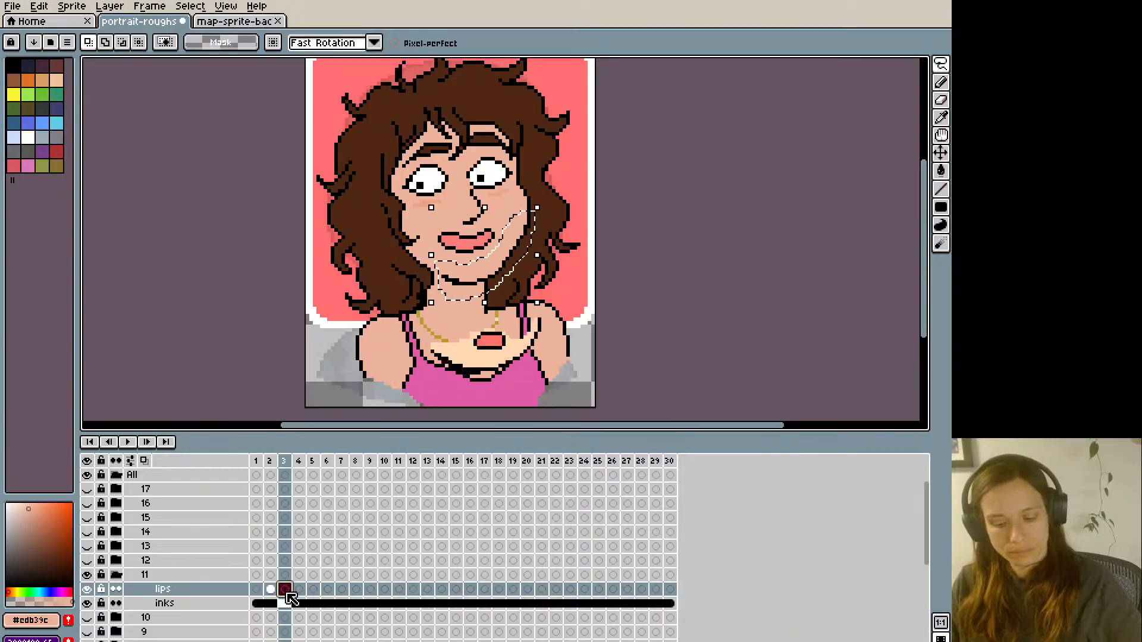
key("ctrl+v")
key("ctrl+d")
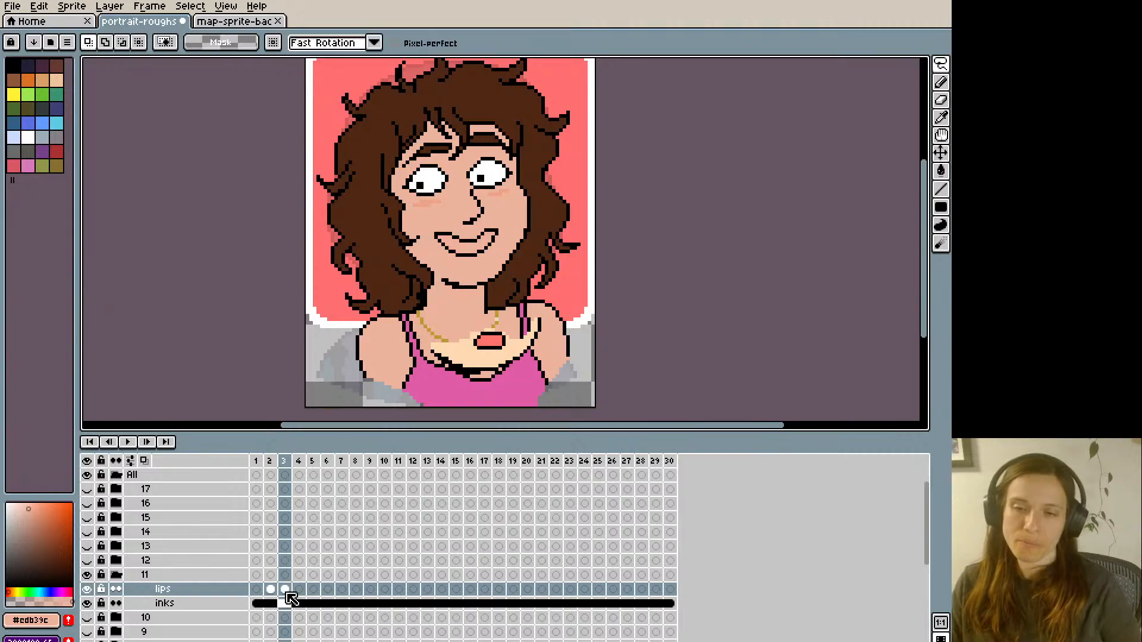
- Fill frame 3's lips with the coral colour #ff746c sampled from frame 1, and return to a black pencil
key("Left")
key("Left")
key("i")
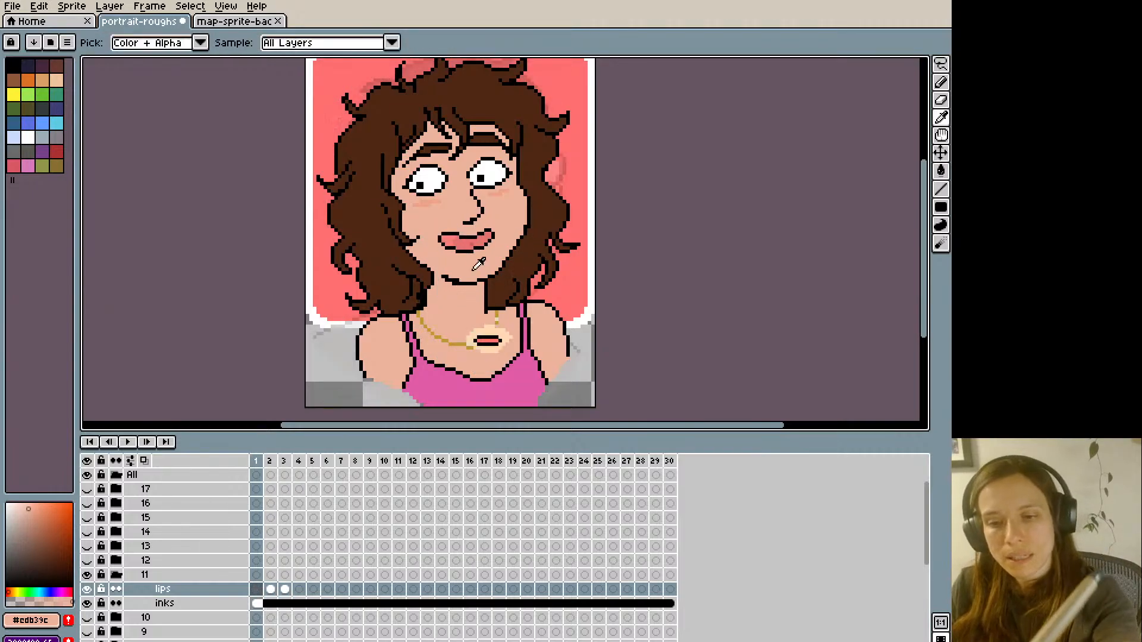
left_click(486, 338)
key("Right")
key("Right")
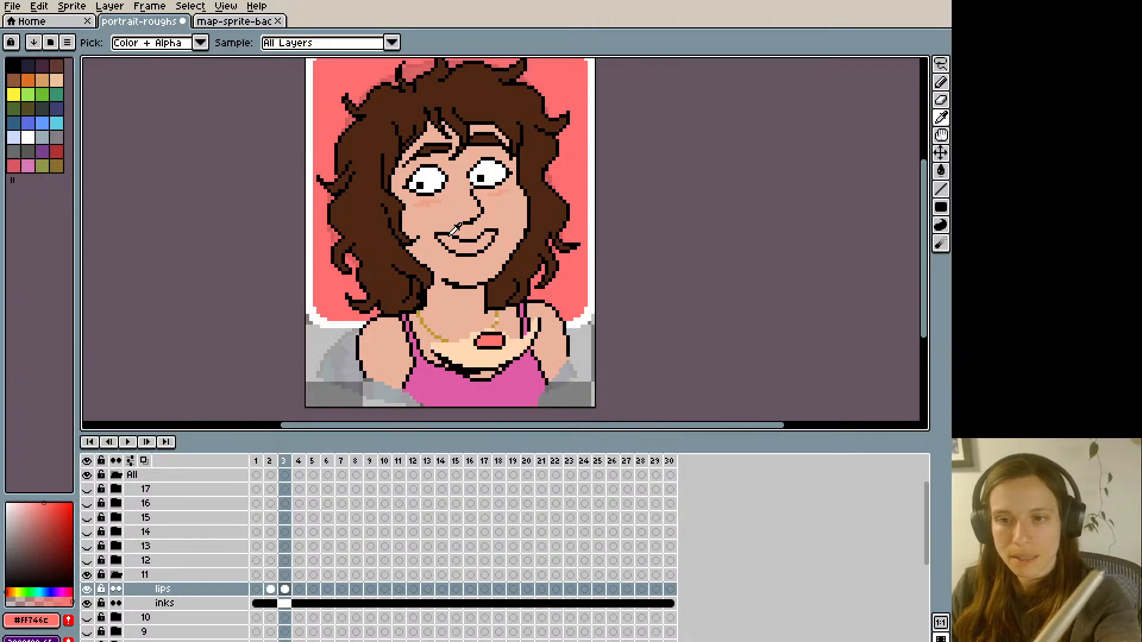
key("g")
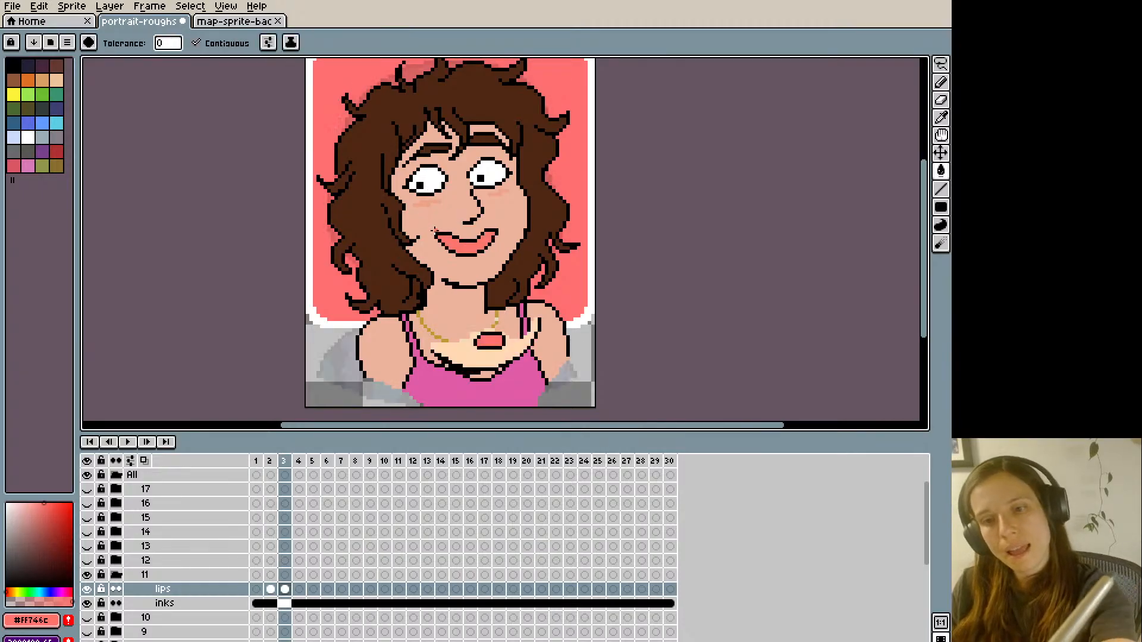
key("i")
left_click(401, 150)
key("b")
- Flip back and forth through frames 1 to 4 to compare group 11's mouth shapes
key("Left")
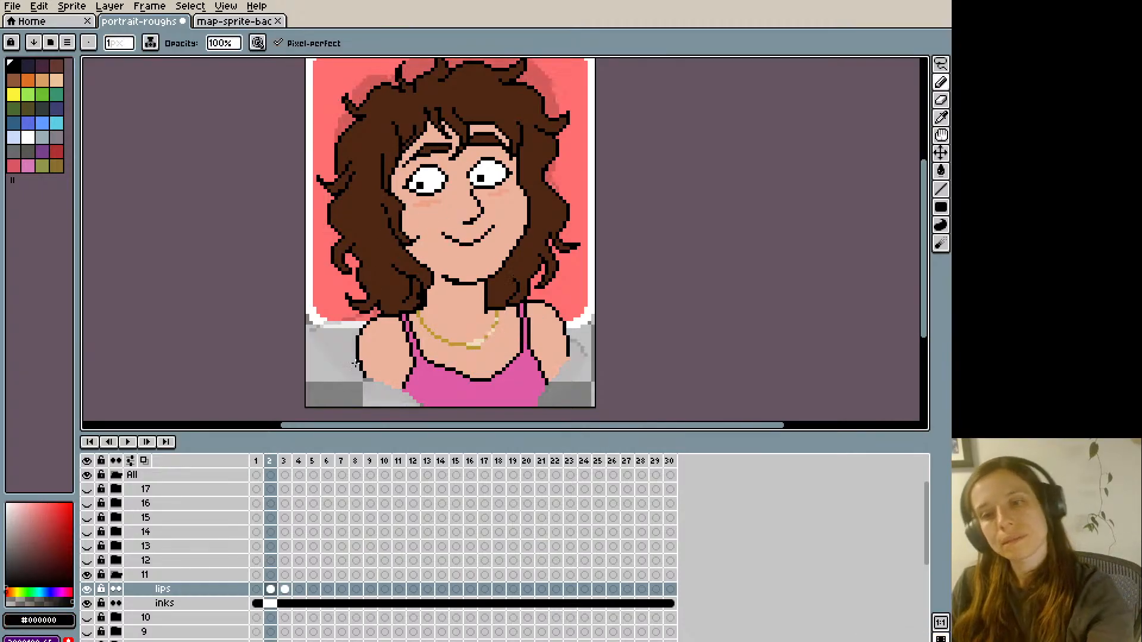
key("Right")
key("Left")
key("Left")
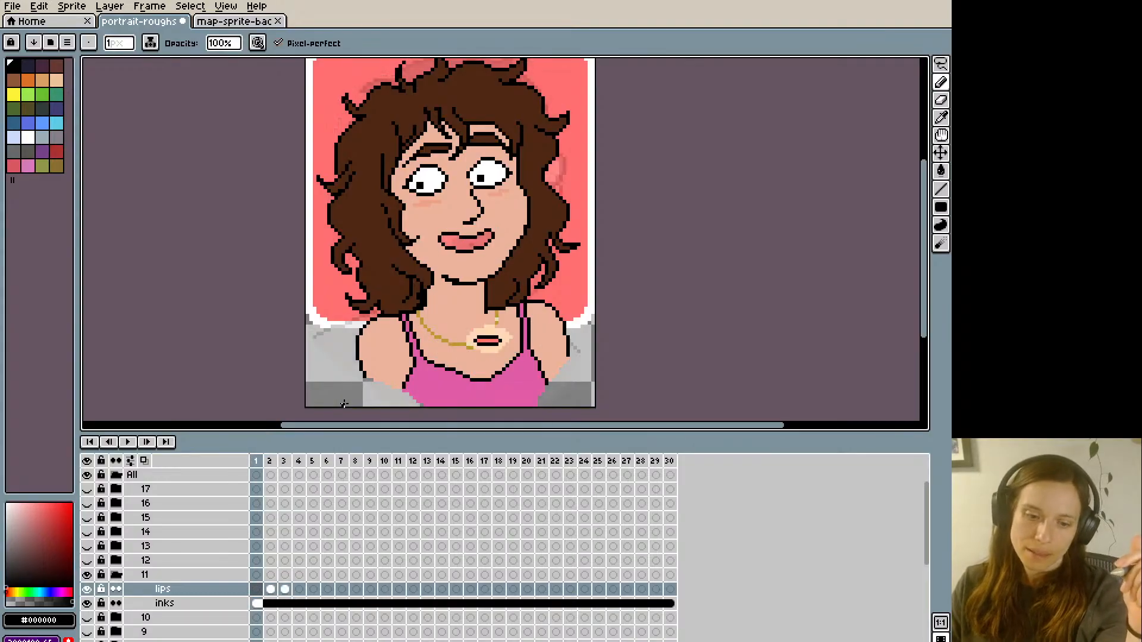
key("Right")
key("Right")
- Paint over frame 5's mouth on group 11's lips layer with the skin colour #edb39c sampled from the face
key("Right")
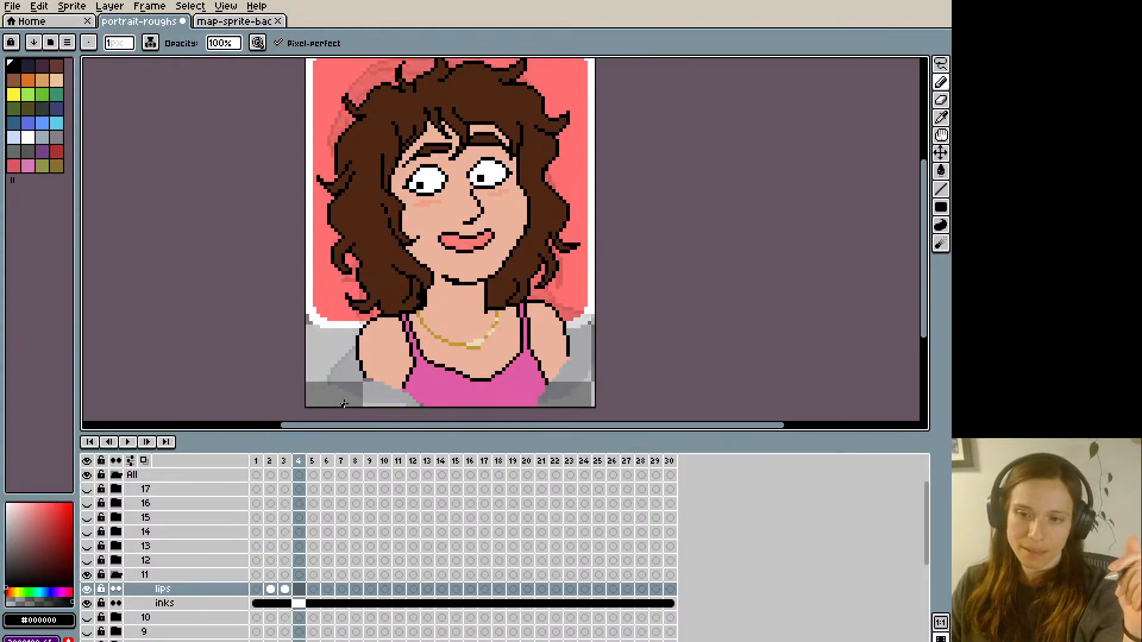
key("Left")
key("Left")
key("Right")
key("Right")
key("Right")
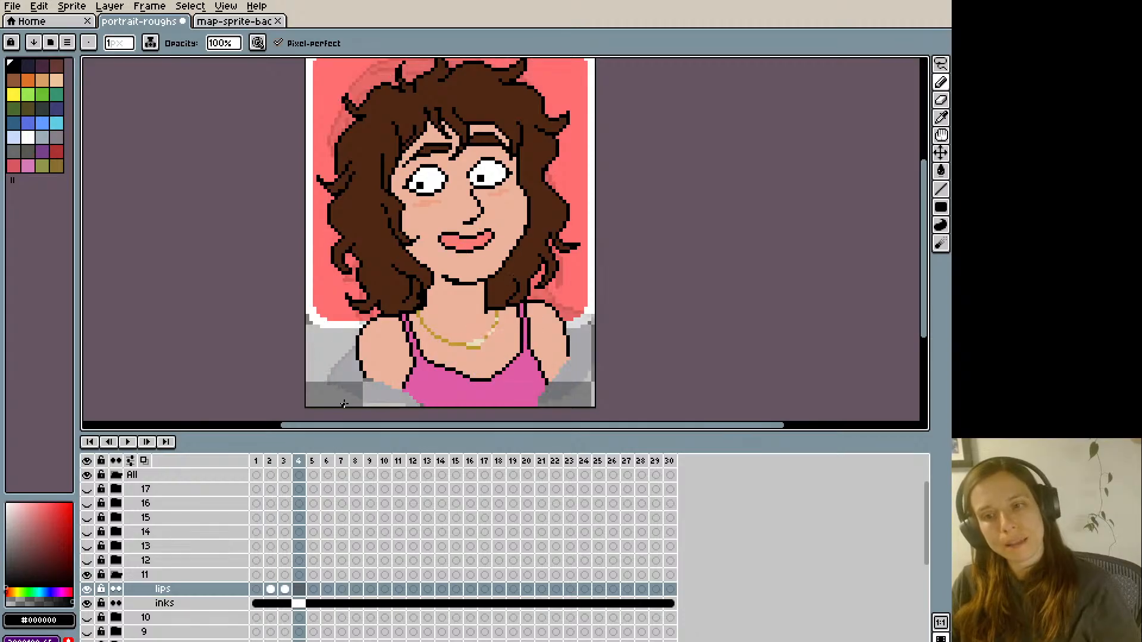
left_click(433, 253, "alt")
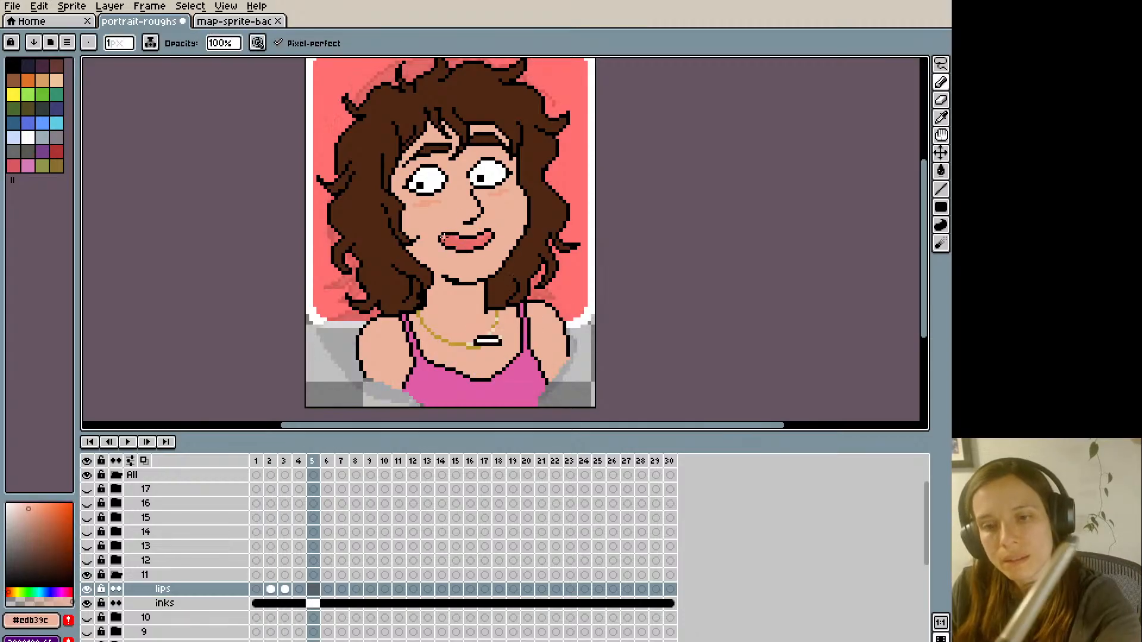
mouse_move(442, 239)
left_mouse_down()
mouse_move(493, 234)
mouse_move(466, 248)
left_mouse_up()
left_click(444, 233)
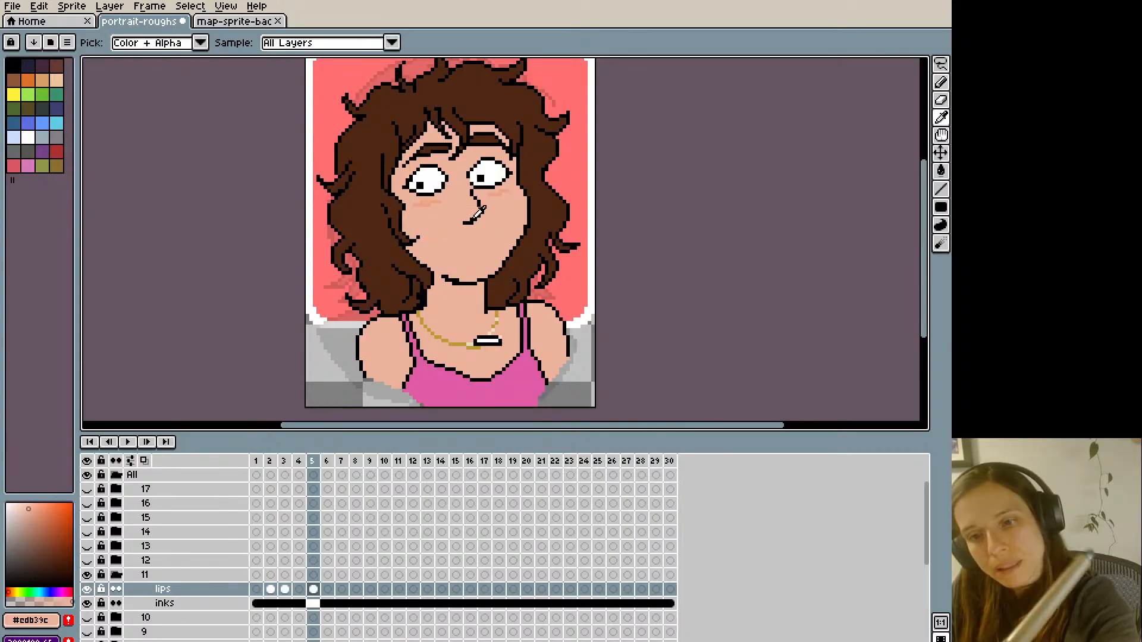
- Outline a narrow open smile in black on frame 5 and fill its inside with white #ffffff for the teeth
left_click(468, 222, "alt")
mouse_move(445, 243)
left_mouse_down()
mouse_move(493, 234)
mouse_move(446, 240)
left_mouse_up()
key("ctrl+z")
key("ctrl+z")
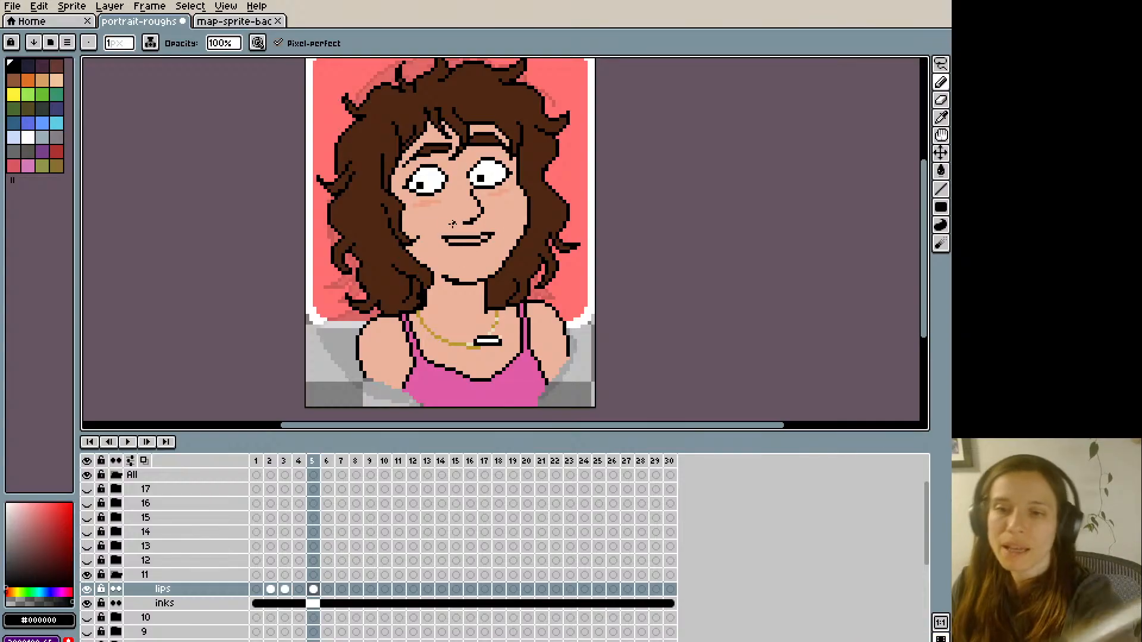
left_click(464, 239, "alt")
key("g")
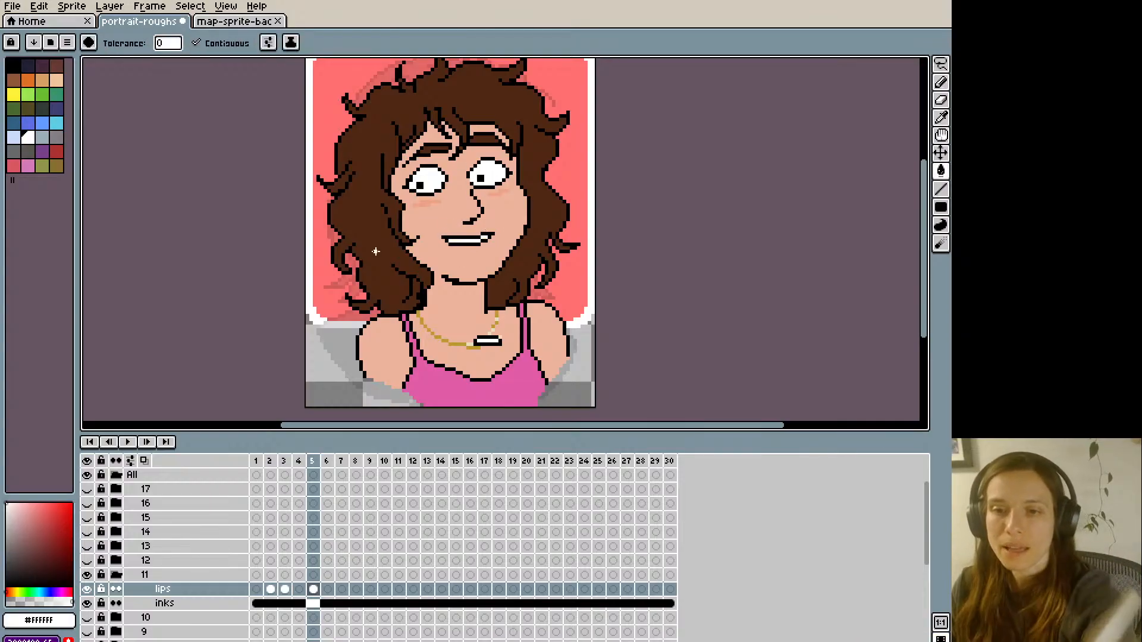
- Flip between frames 4 and 5 to compare the new toothy mouth with the original lips, and return to a black pencil
key("Left")
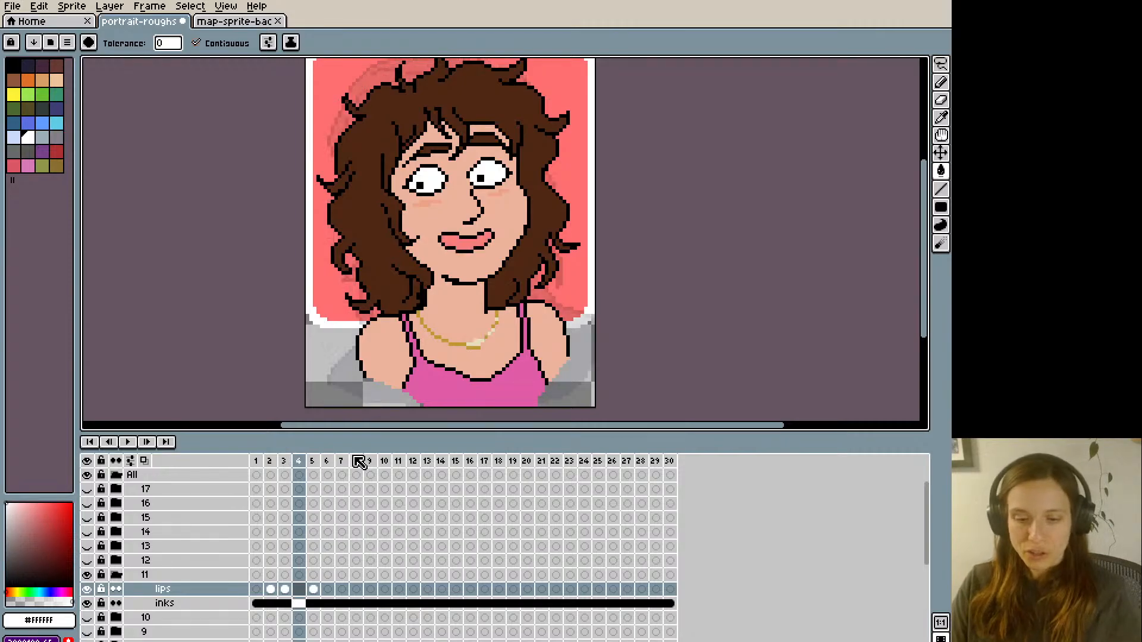
key("Right")
key("Left")
key("Right")
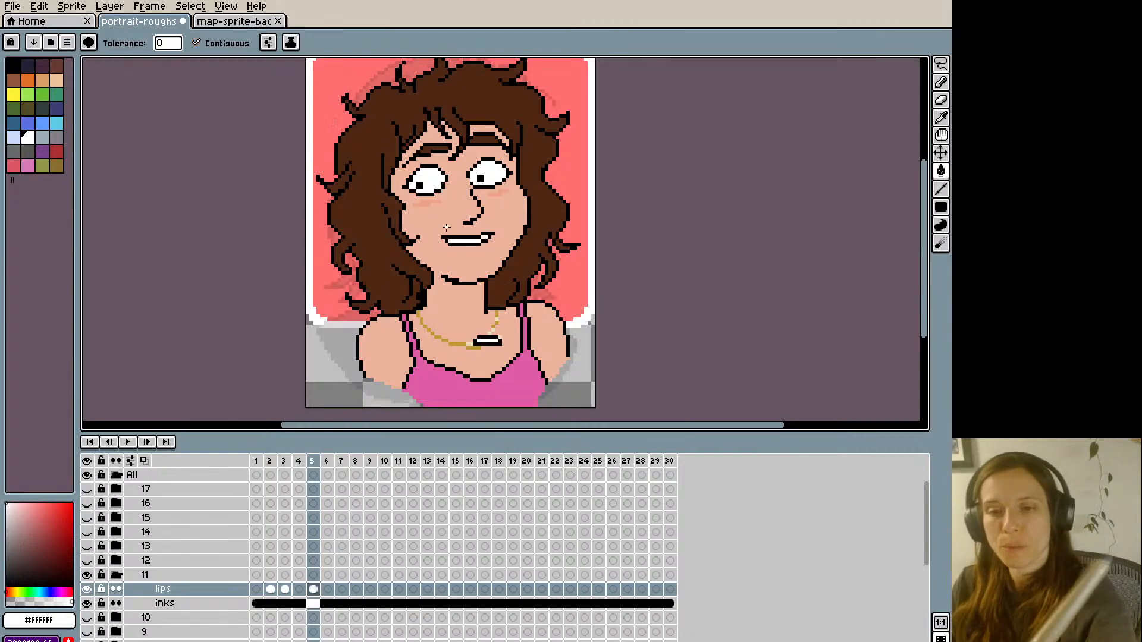
key("b")
key("x")
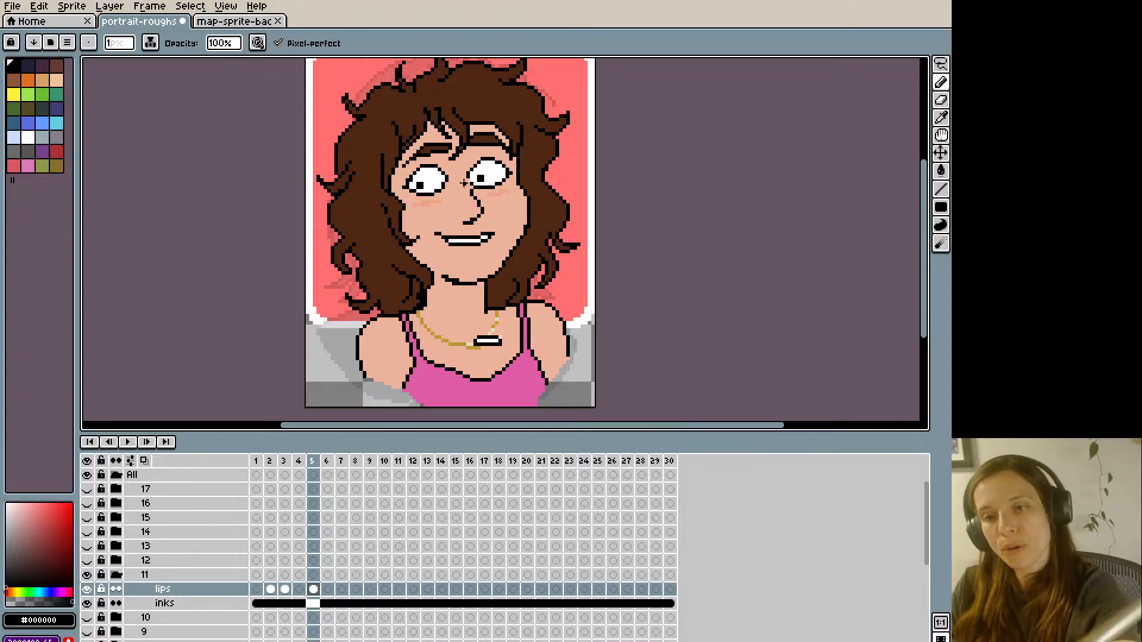
key("Left")
key("Right")
key("Left")
key("Right")
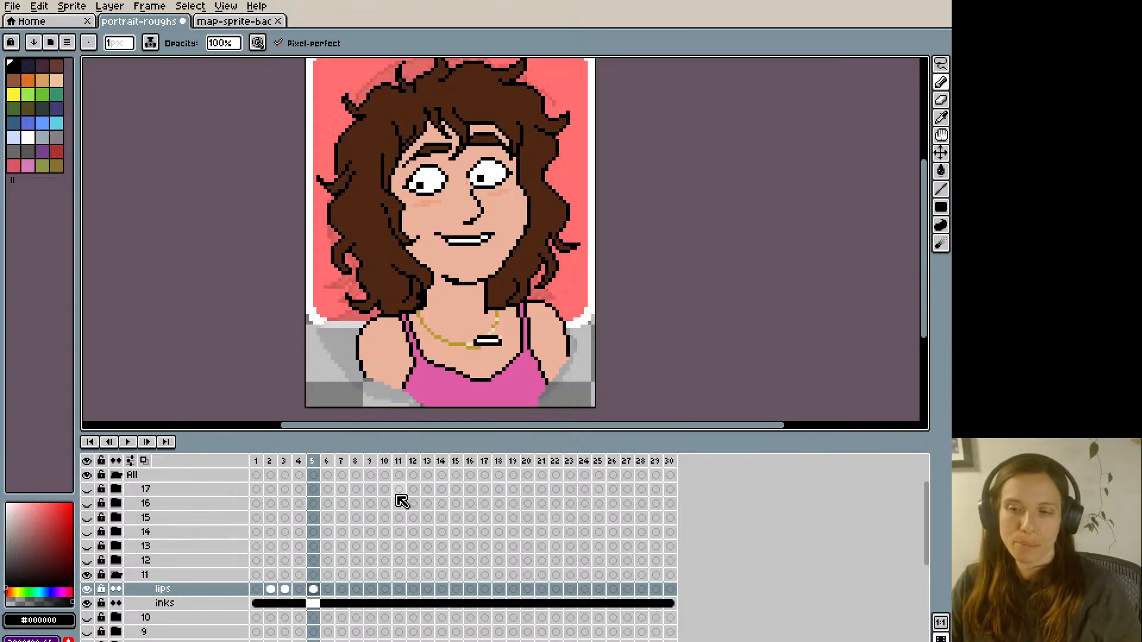
- Select and copy frame 5's toothy mouth from group 11's lips layer and paste it into frame 9
key("ctrl+a")
key("Right")
key("Right")
key("Right")
key("Right")
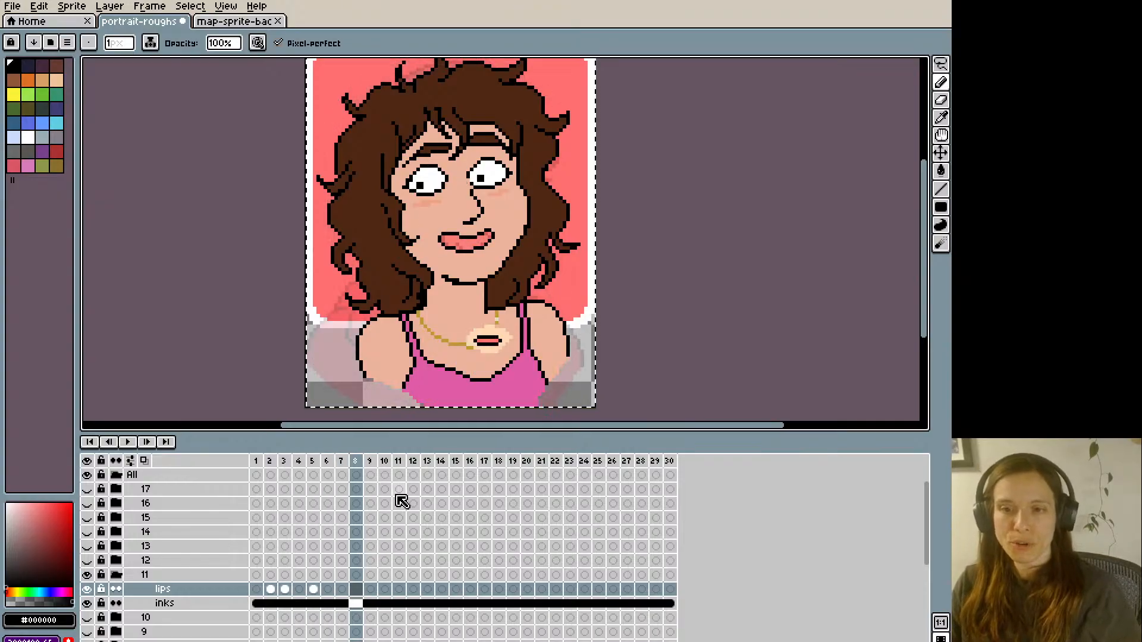
key("Left")
key("Left")
key("Left")
key("Right")
key("Right")
key("Right")
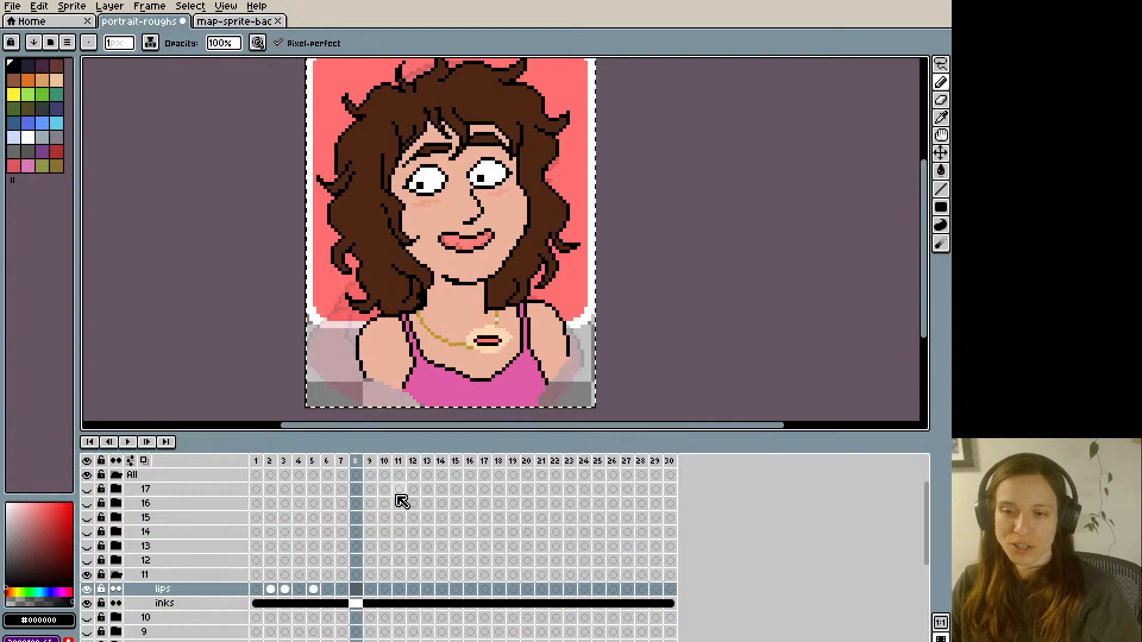
key("ctrl+v")
key("Right")
key("Right")
key("Right")
key("Right")
key("Right")
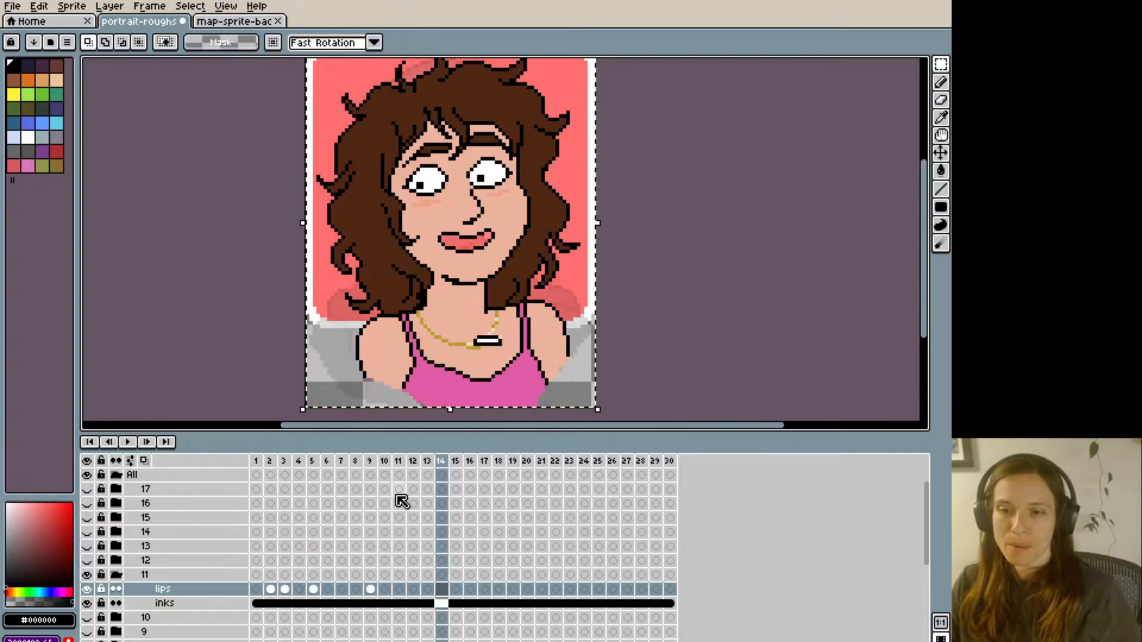
- Paste the toothy mouth into frames 14 and 20 of group 11's lips layer
key("Right")
key("Right")
key("Right")
key("Right")
key("Right")
key("Right")
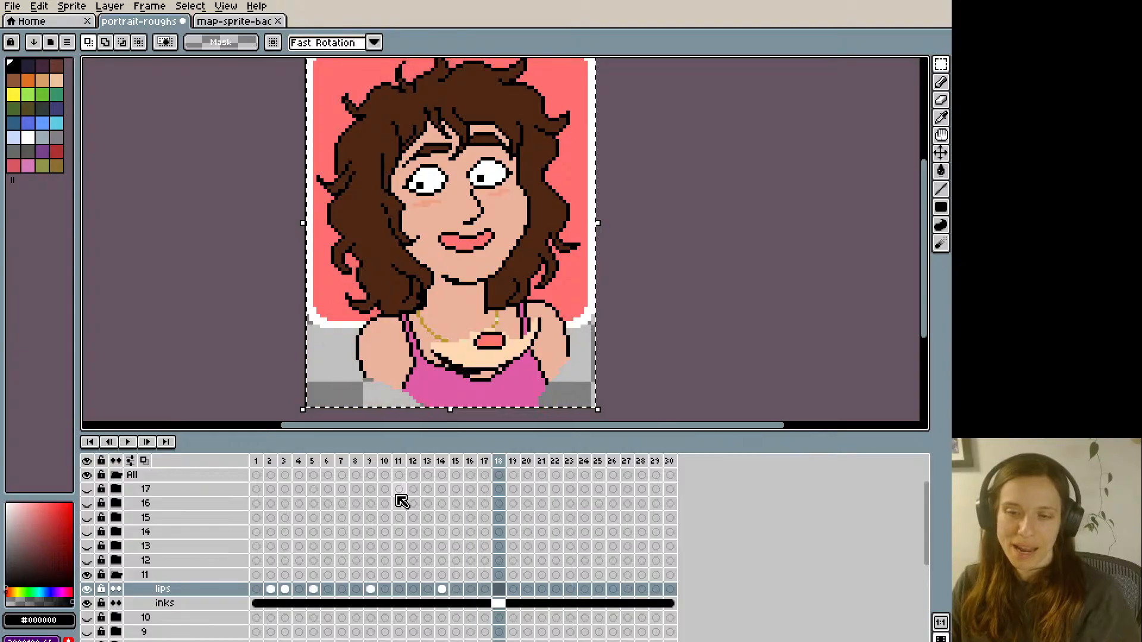
key("ctrl+v")
key("Right")
key("Right")
key("Right")
key("Right")
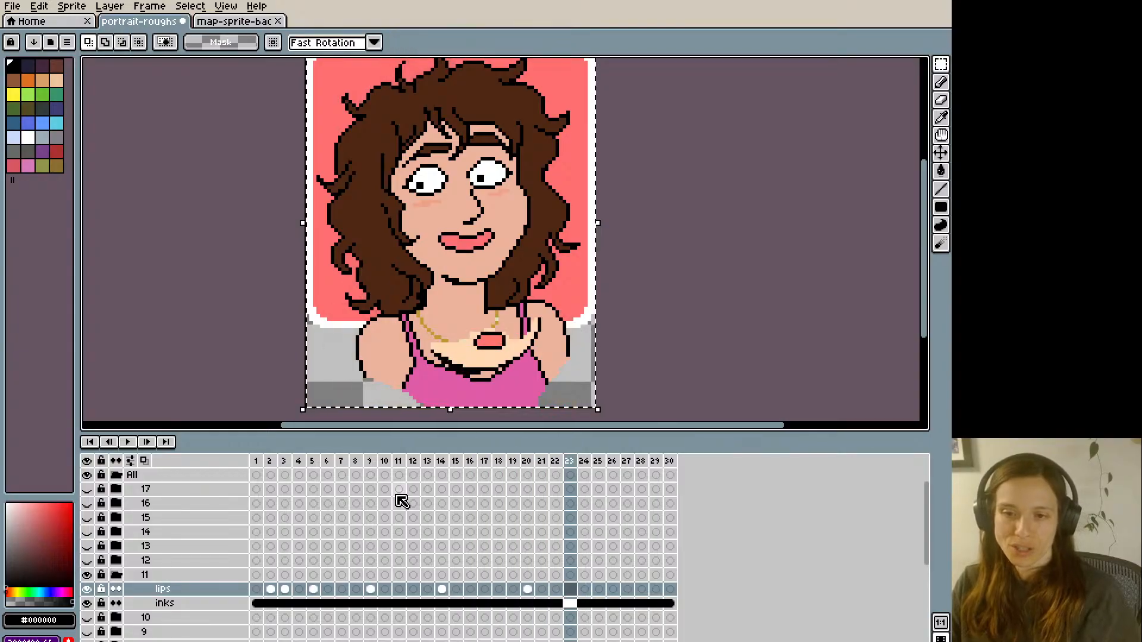
- Paste the toothy mouth into frames 25 and 30 of group 11's lips layer and clear the selection
key("Right")
key("ctrl+v")
key("Right")
key("Right")
key("Right")
key("Right")
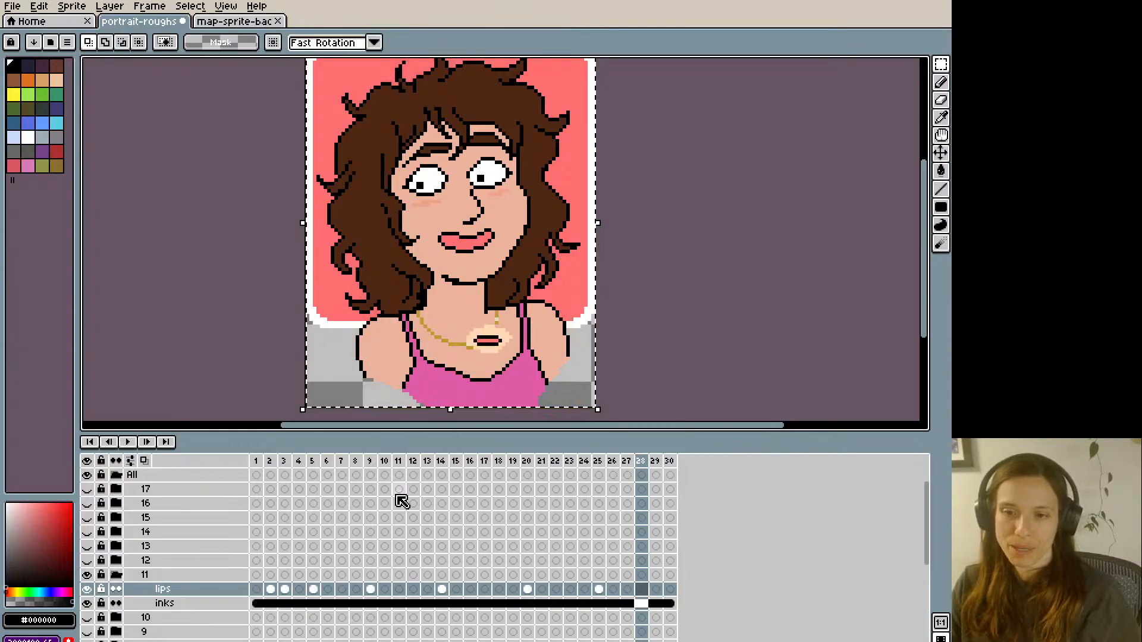
key("ctrl+v")
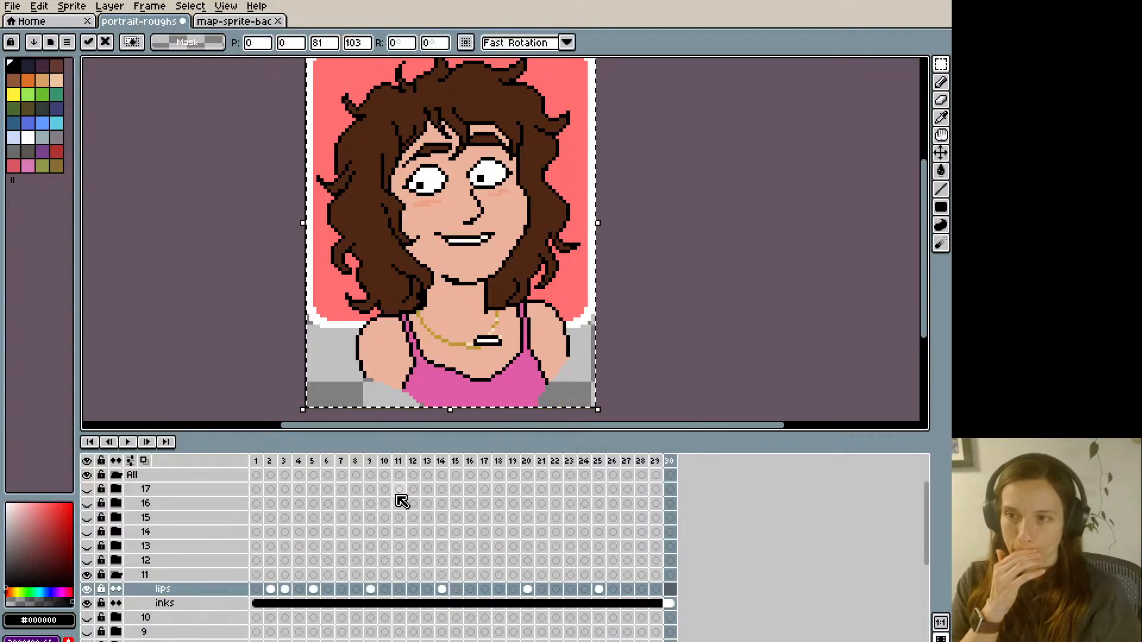
key("Return")
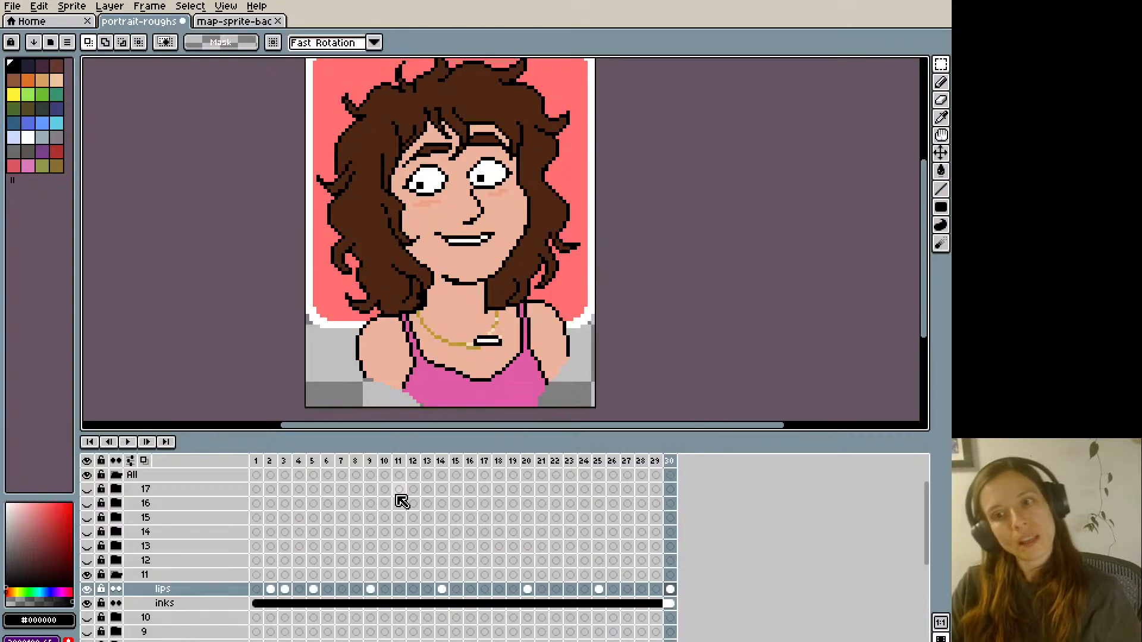
- Step through frames 1 to 5 to check how group 11's mouth shapes follow each other
key("Right")
key("Right")
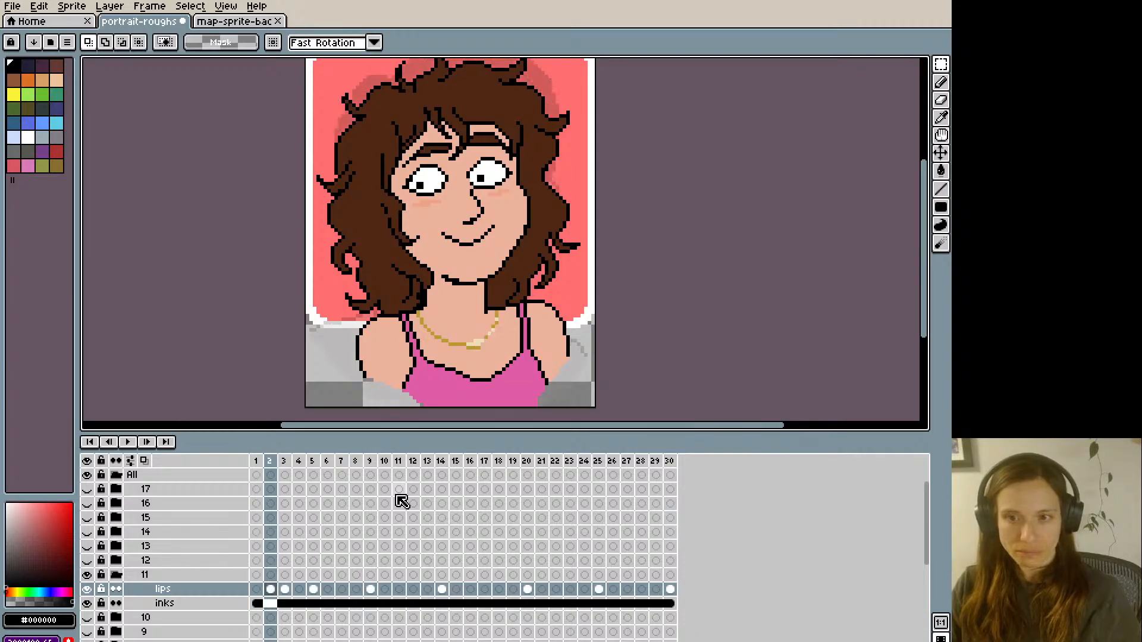
key("Right")
key("Right")
key("Right")
key("Left")
key("Left")
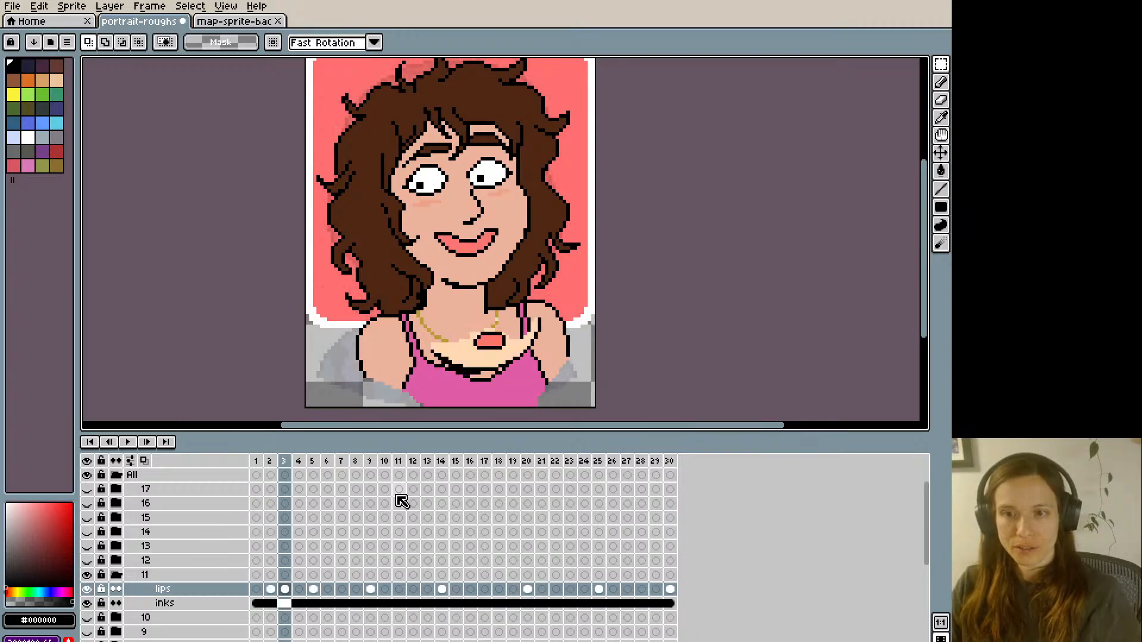
key("Right")
key("Left")
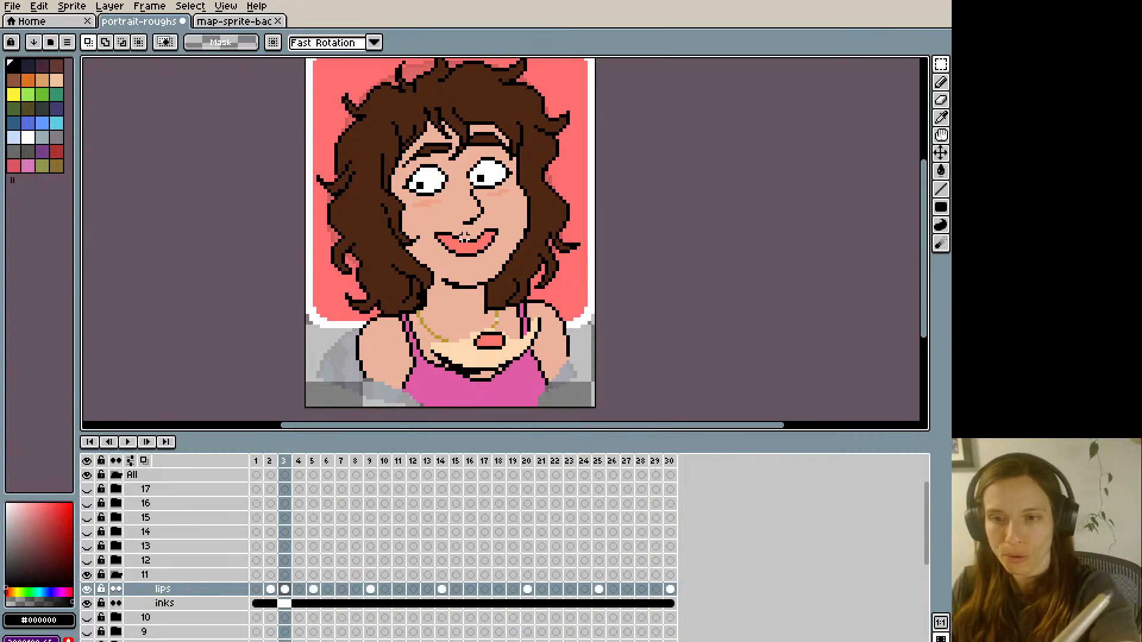
- Touch up frame 3's lips with the pencil, using the coral #ff746c and the skin colour #edb39c sampled from the portrait
key("b")
left_click(461, 245, "alt")
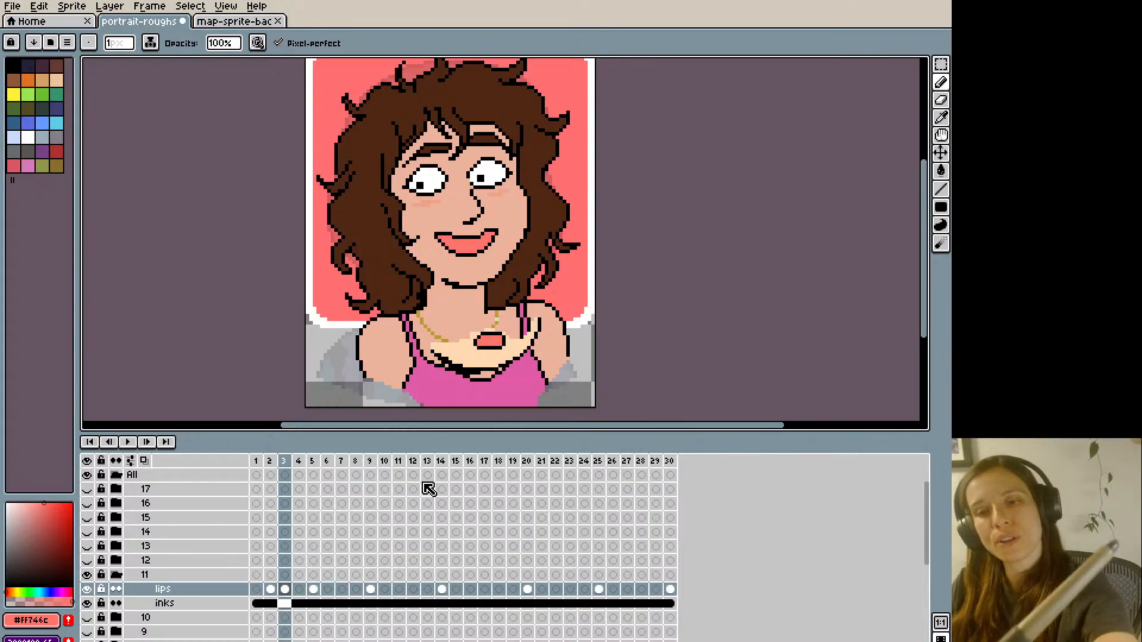
left_click(484, 229, "alt")
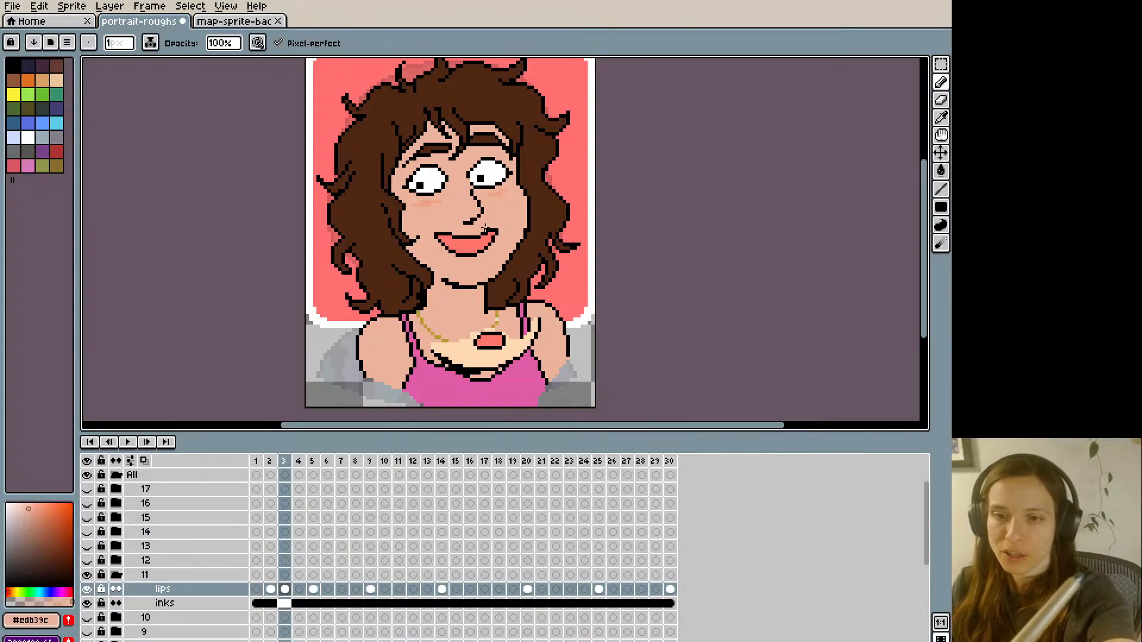
- Flip back and forth through frames 1 to 3 to compare the touched-up lips with the neighbouring mouths
key("Left")
key("Right")
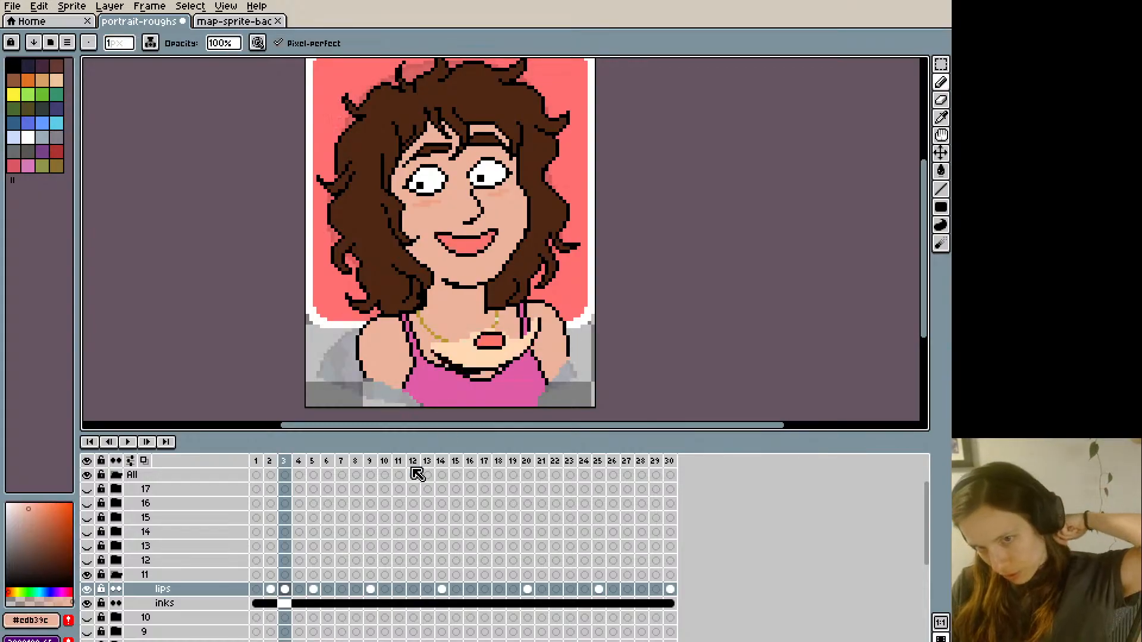
key("Left")
key("Right")
key("Left")
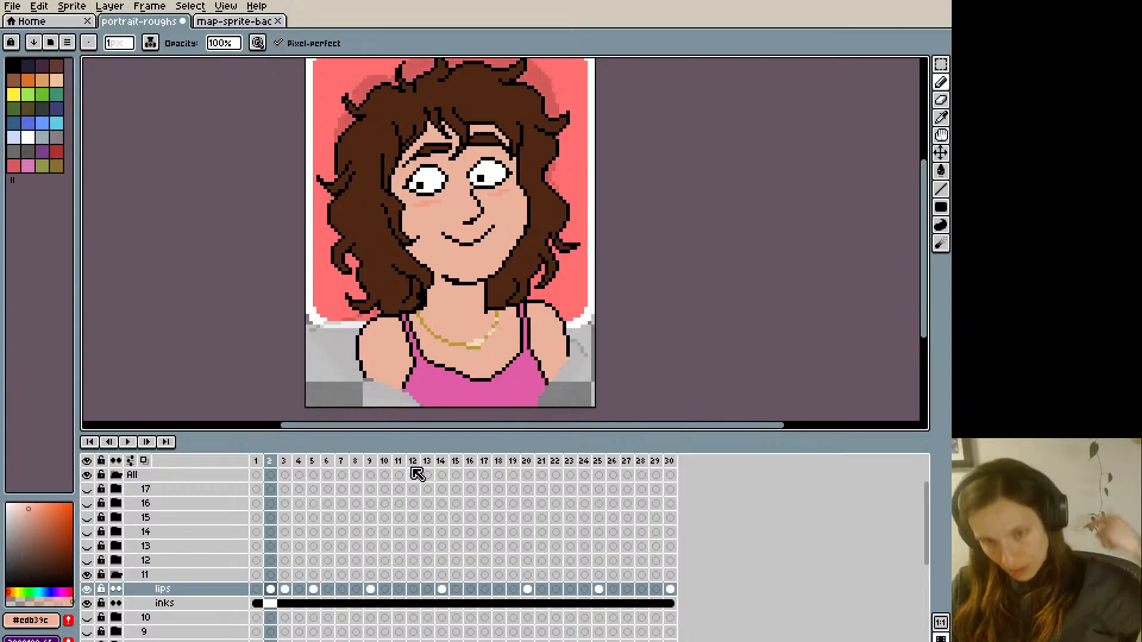
key("Left")
key("Left")
key("Right")
key("Right")
key("Right")
key("Left")
key("Left")
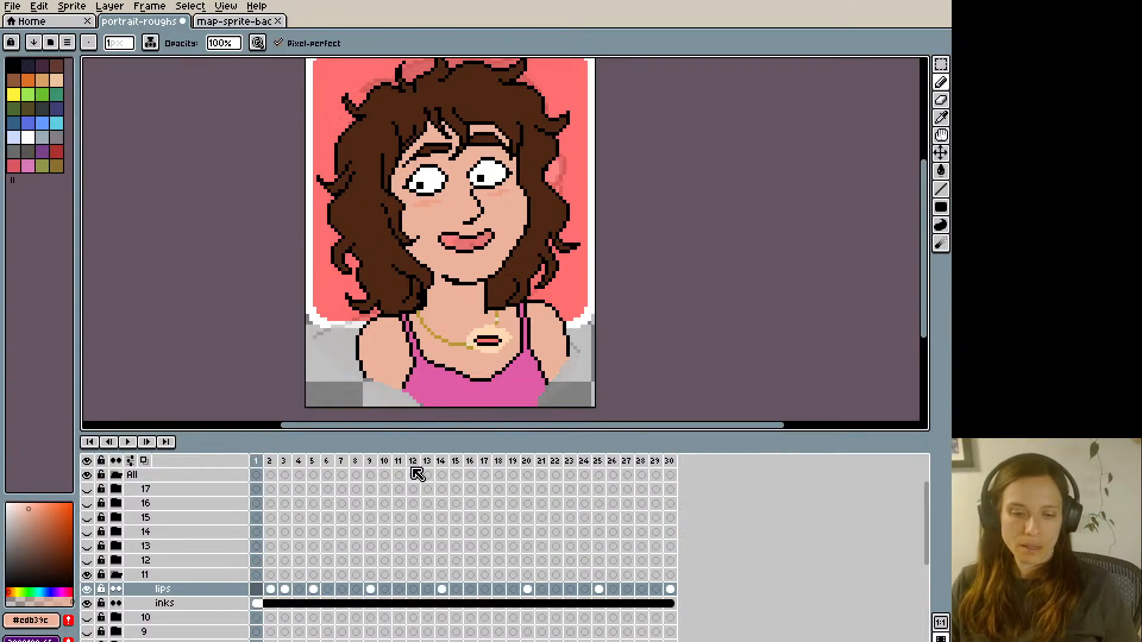
- Select and copy frame 2's closed smile from group 11's lips layer and paste it into frame 4
key("Right")
key("Right")
key("Right")
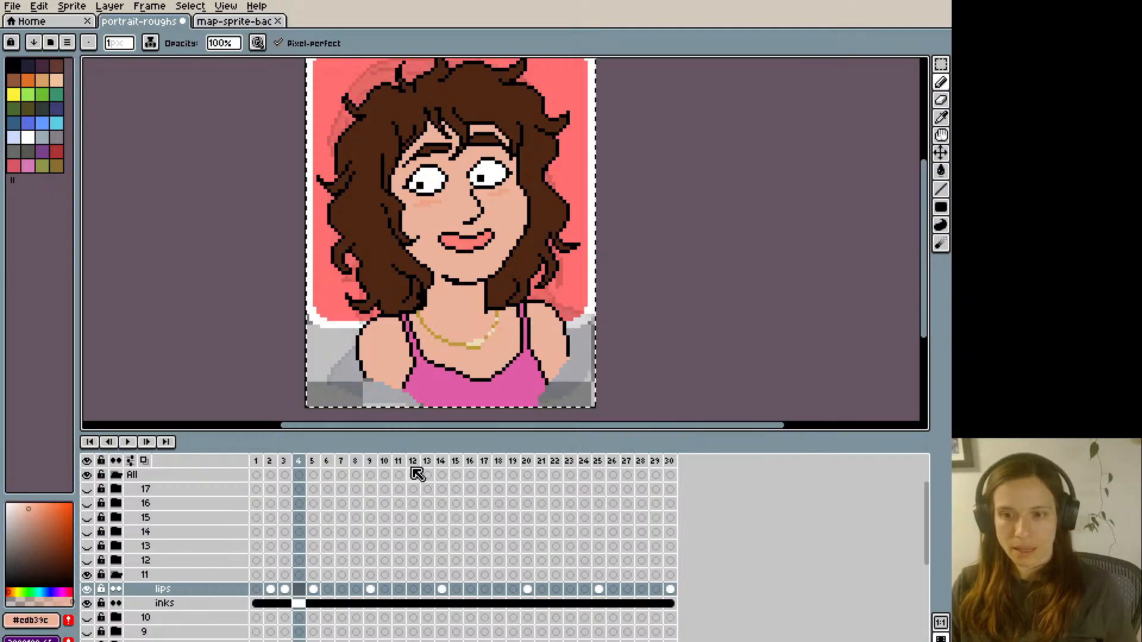
key("ctrl+t")
- Paste the closed smile into frames 7, 12 and 15 of group 11's lips layer
key("Right")
key("Right")
key("Right")
key("Right")
key("Right")
key("Right")
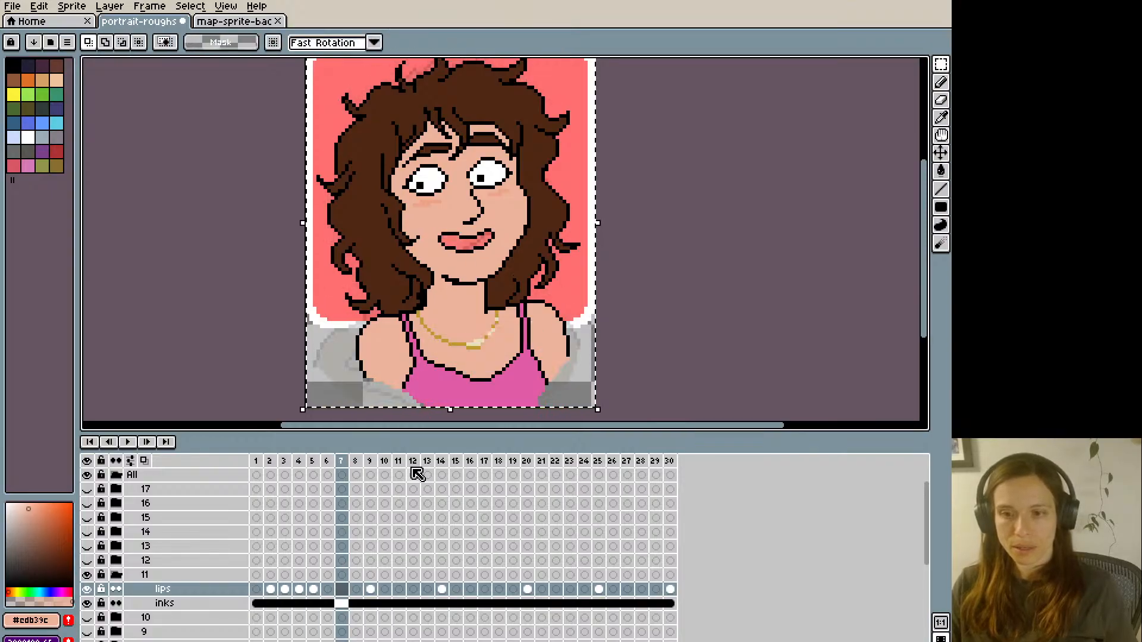
key("Right")
key("Right")
key("Right")
key("Right")
key("Right")
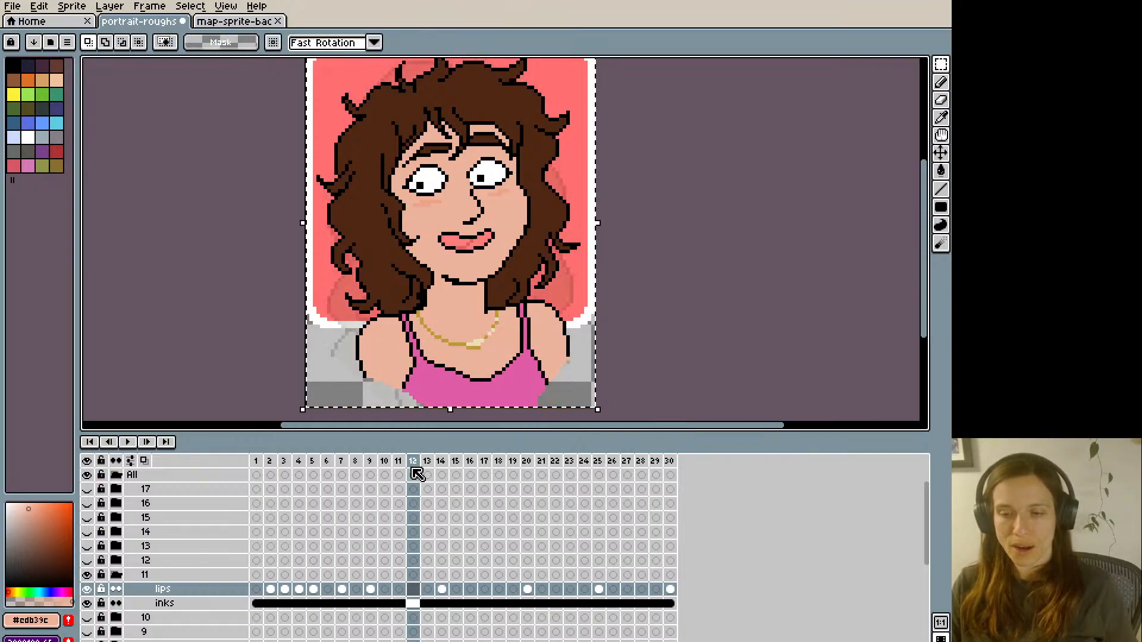
- Paste the closed smile into frames 17, 19 and 22 of group 11's lips layer
key("Right")
key("Right")
key("Right")
key("Right")
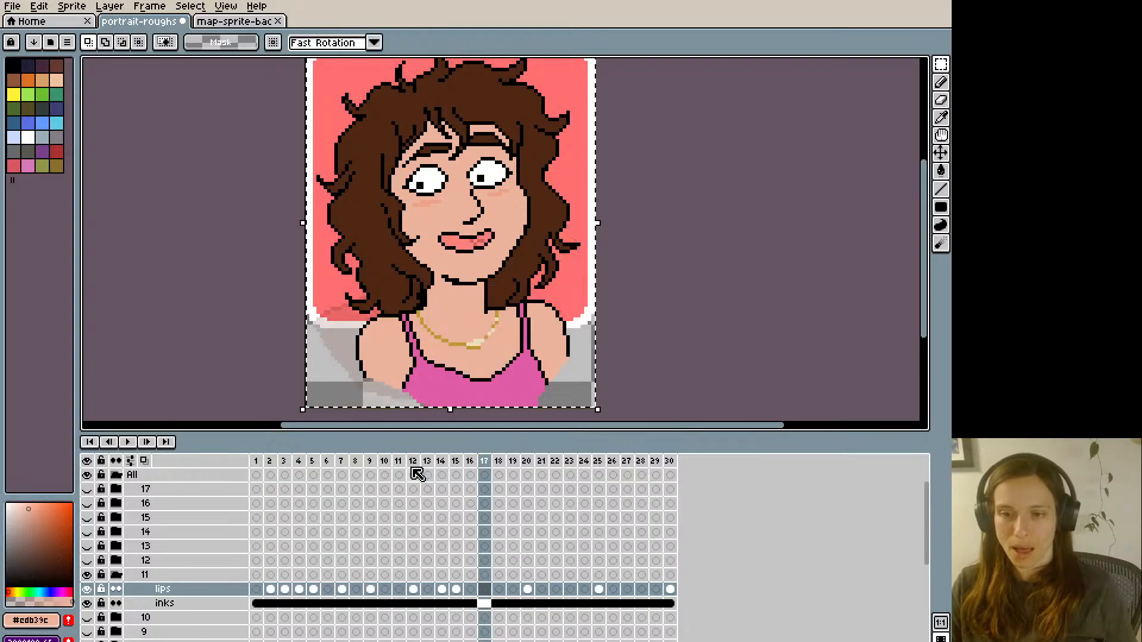
key("Right")
key("Right")
key("Right")
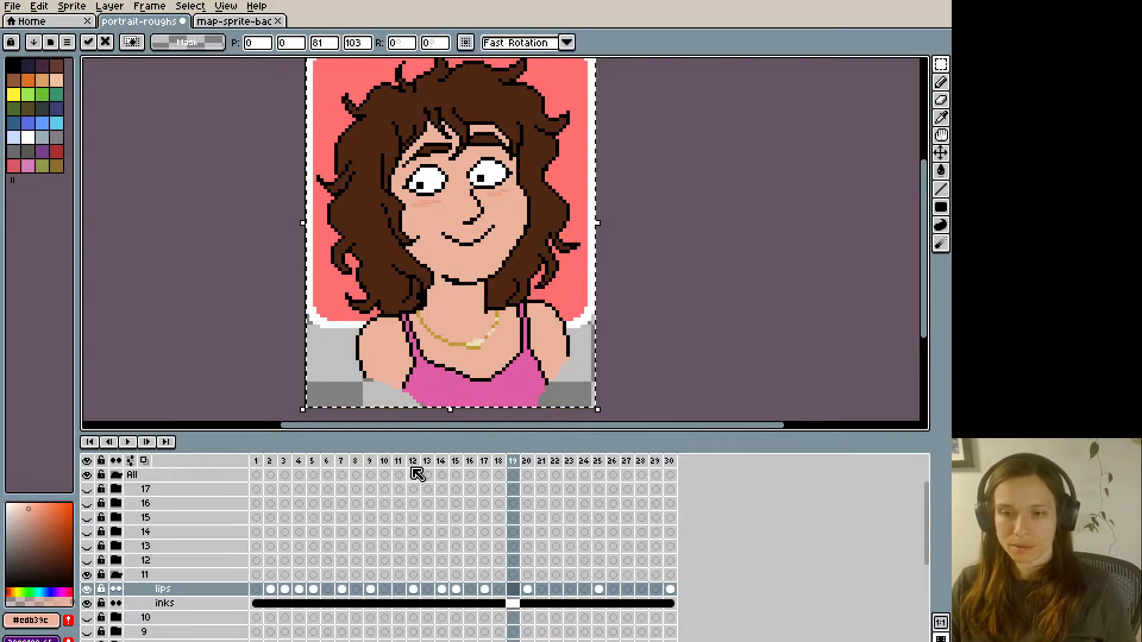
- Paste the closed smile into frame 26 of group 11's lips layer and return to the start of the animation
key("Right")
key("Right")
key("Right")
key("Right")
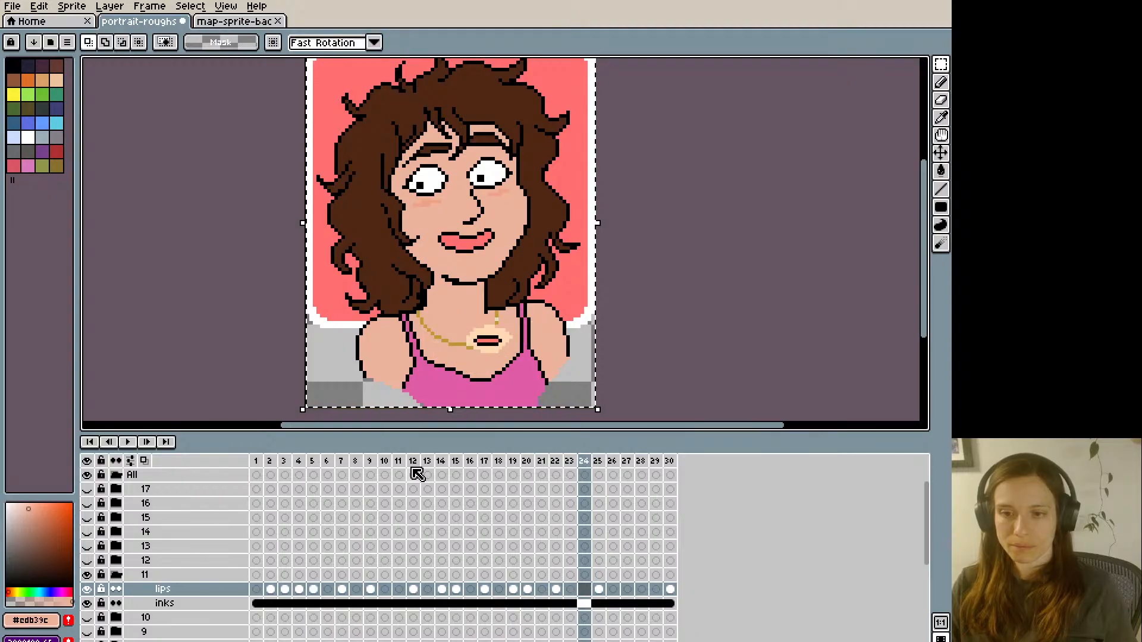
key("Right")
key("Right")
key("Right")
key("Right")
key("Right")
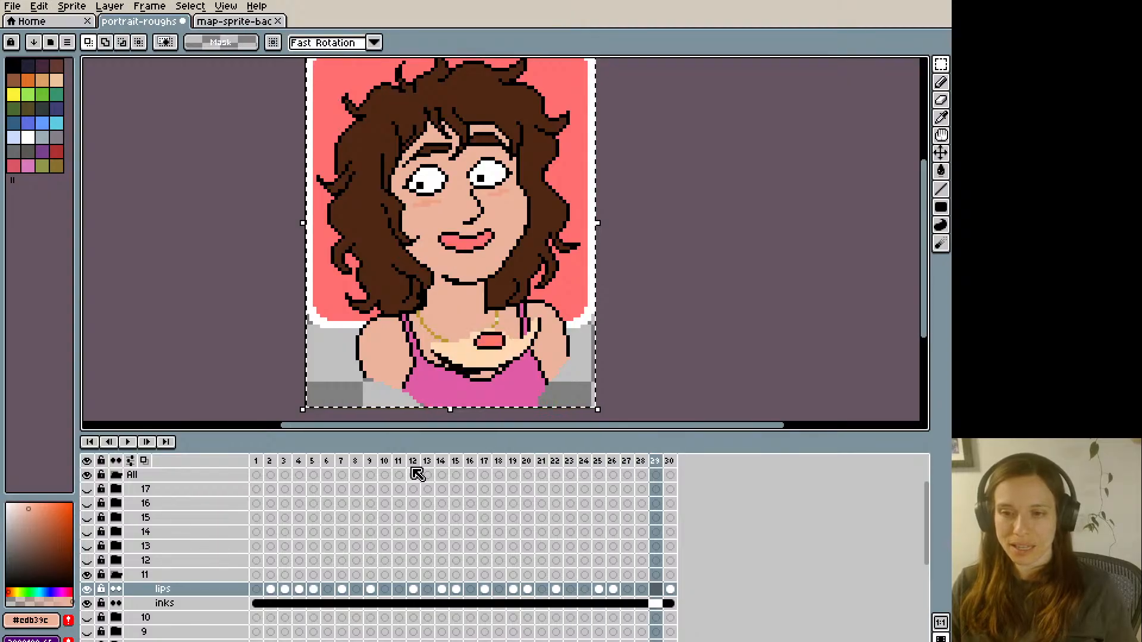
- Step through the opening frames again to review the pasted closed smile beside frame 3's open mouth
key("Right")
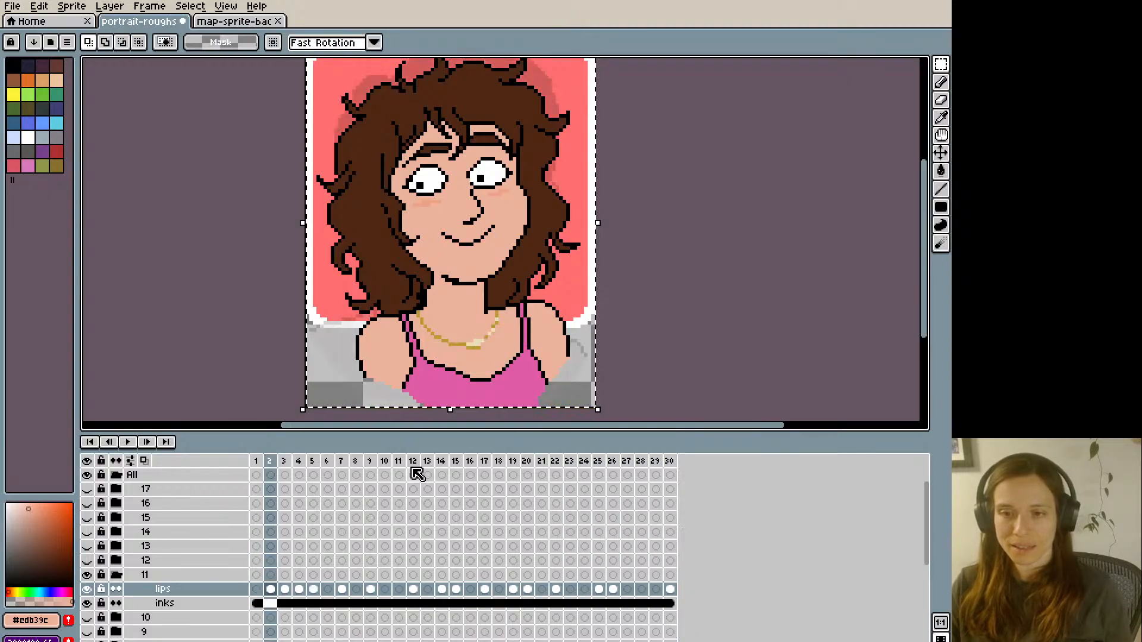
key("Left")
key("Right")
key("Right")
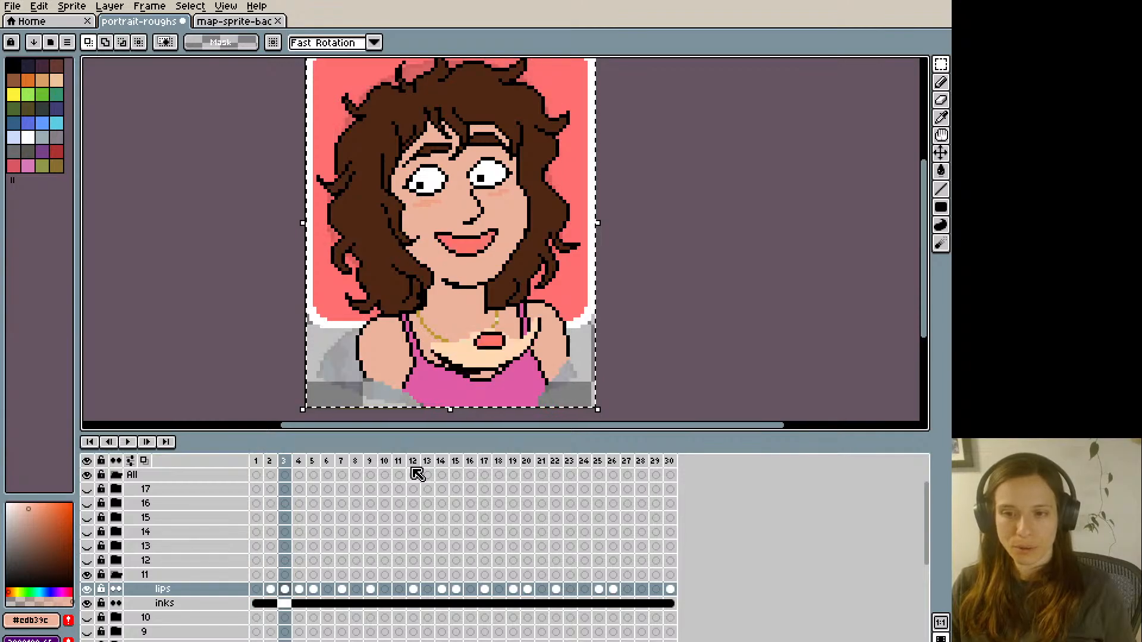
- Paste the open mouth into frames 6 and 10 of group 11's lips layer
key("Right")
key("Right")
key("Right")
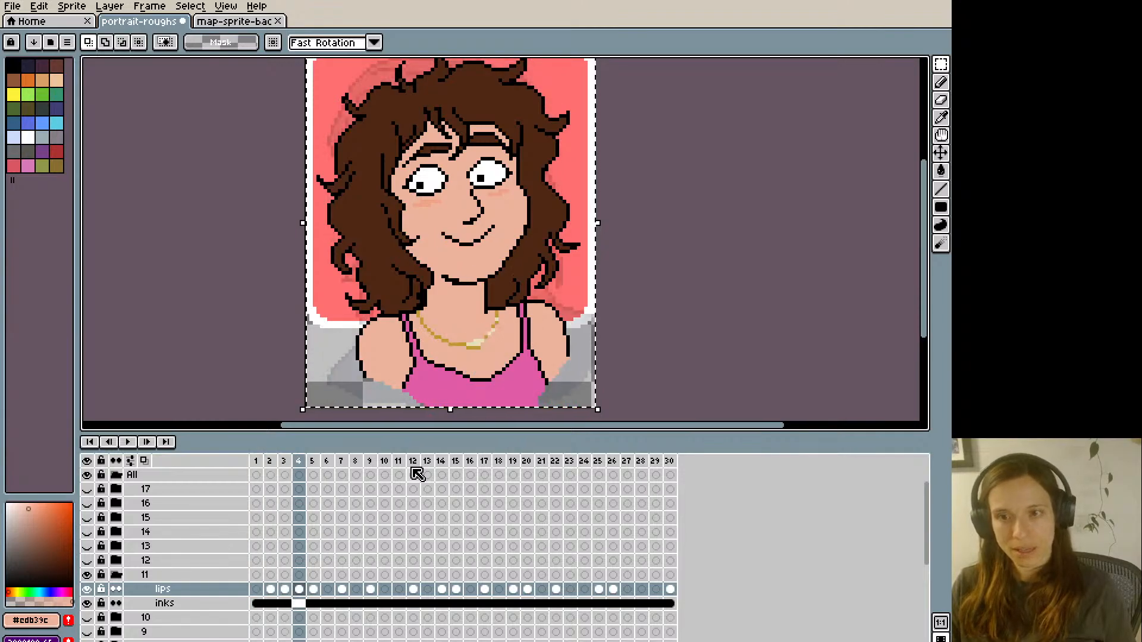
key("ctrl+t")
key("Right")
key("Right")
key("Right")
key("Right")
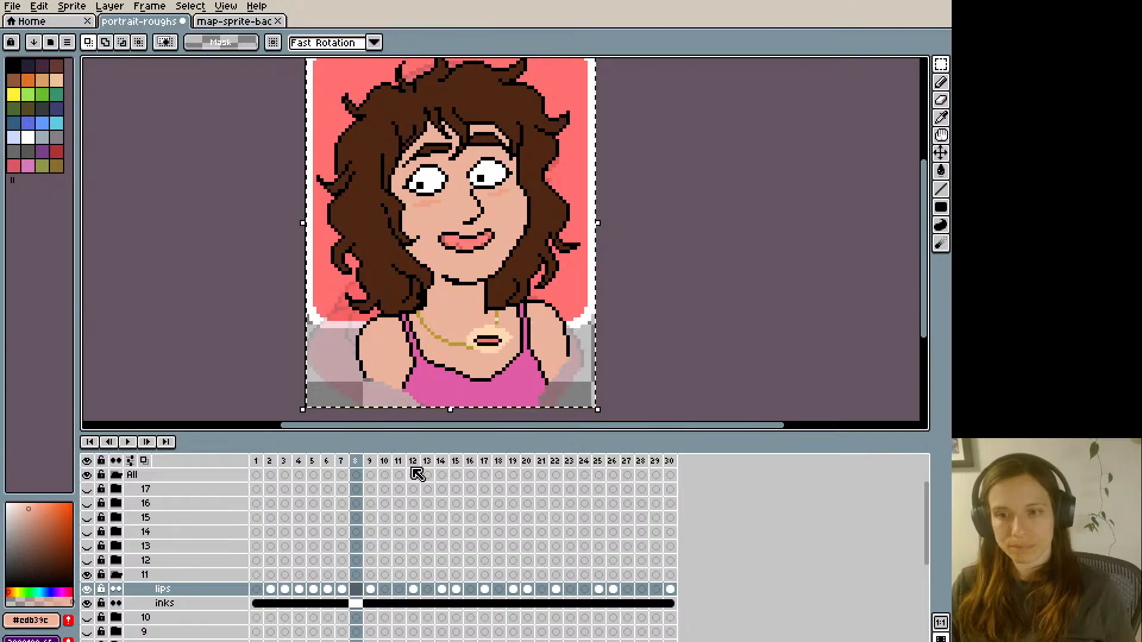
- Paste the open mouth into frames 13 and 18 of group 11's lips layer
key("Right")
key("Right")
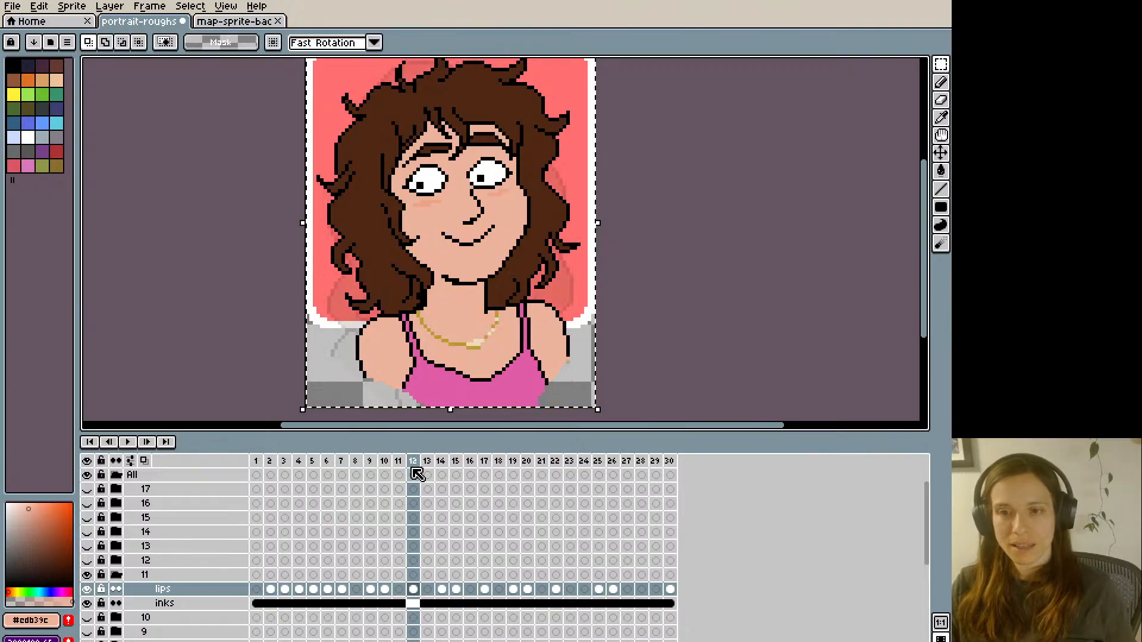
key("Right")
key("Right")
key("Left")
key("Return")
key("Right")
key("Right")
key("Right")
key("Right")
key("Right")
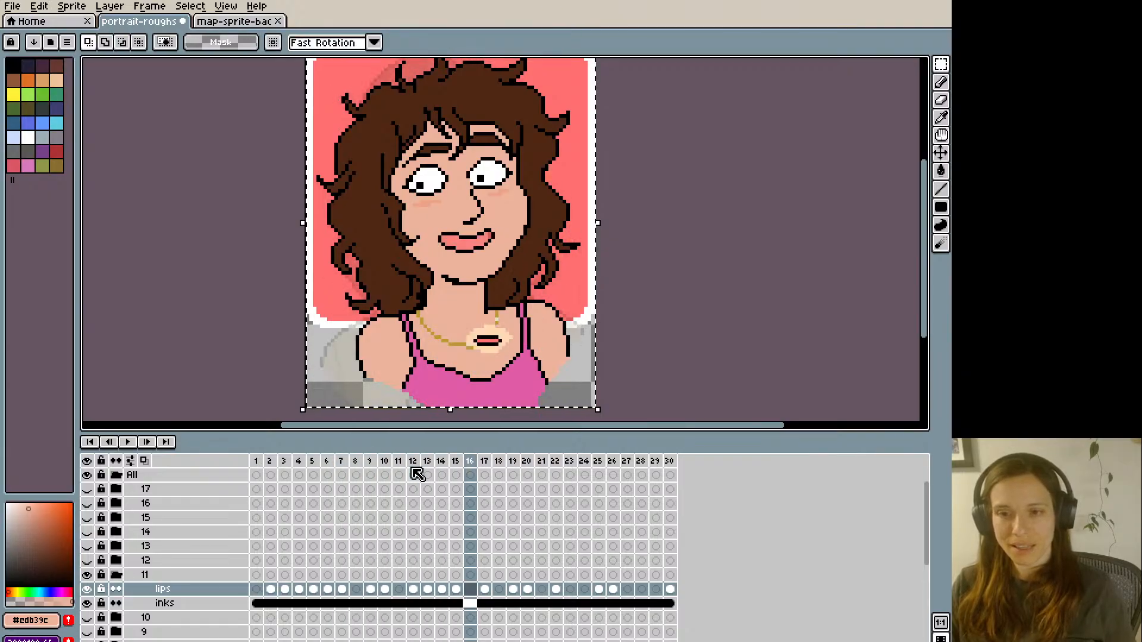
key("ctrl+t")
- Paste the open mouth into frames 23 and 29 of group 11's lips layer
key("Right")
key("Right")
key("Right")
key("Right")
key("Right")
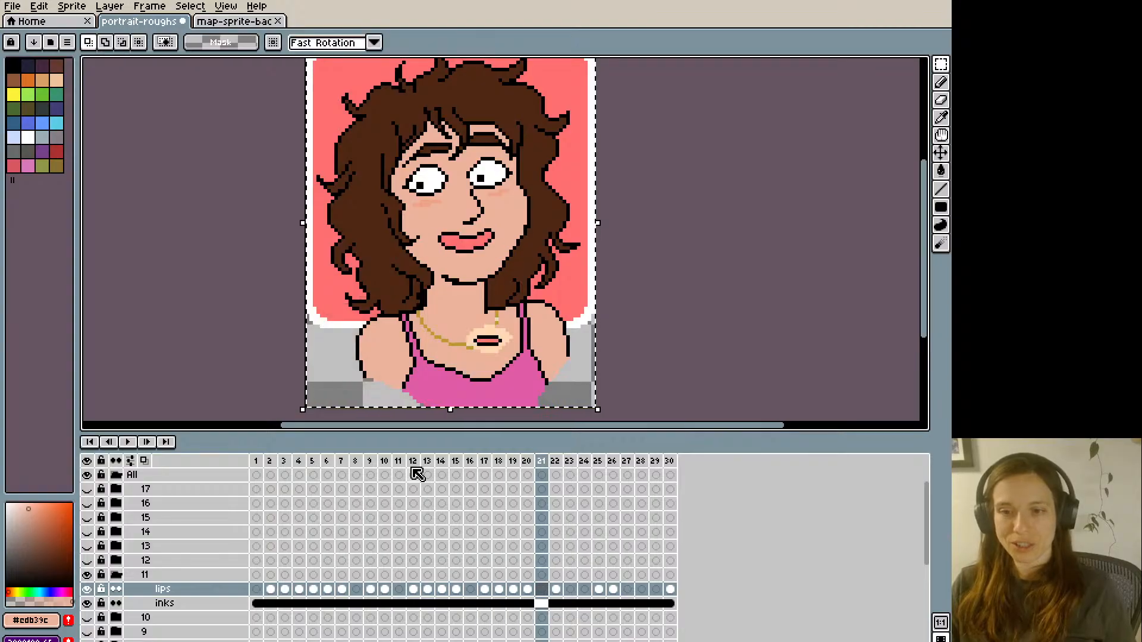
key("Return")
key("Right")
key("Right")
key("Right")
key("Right")
key("Right")
key("Right")
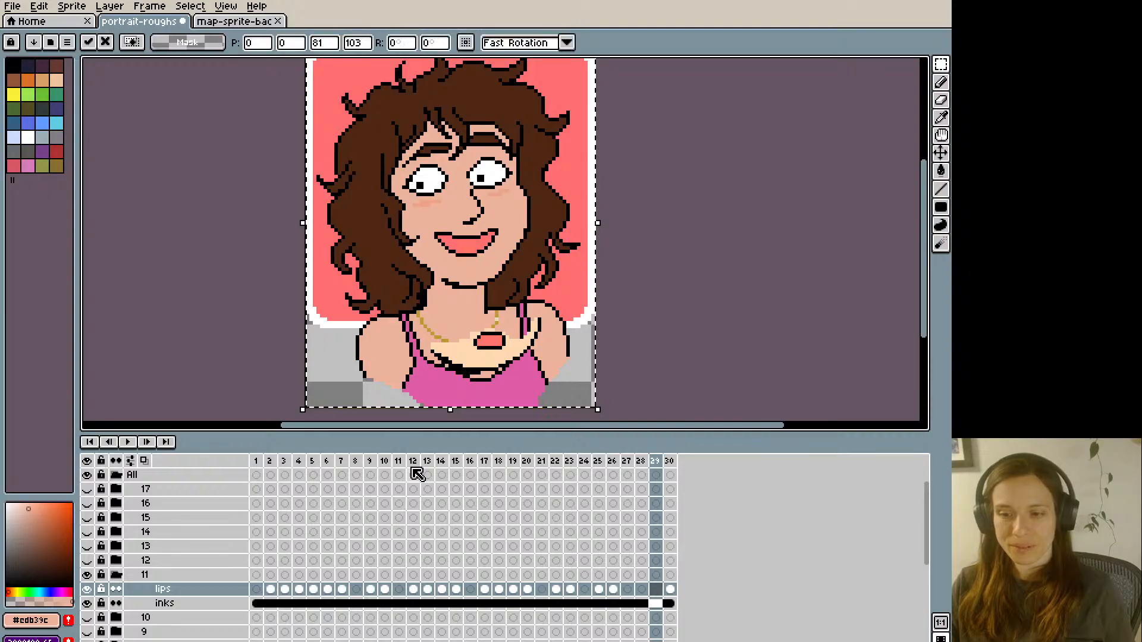
key("Return")
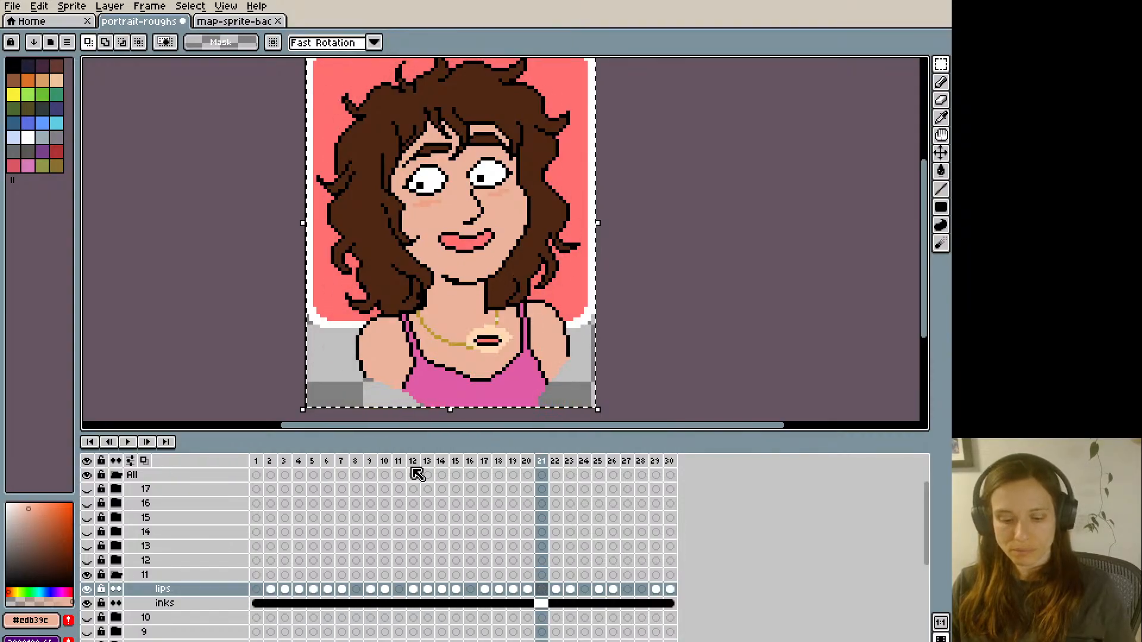
- Play the animation and step through frames 3 to 8 to compare the full-lipped mouth in frame 8 with the neighbouring mouths
key("Return")
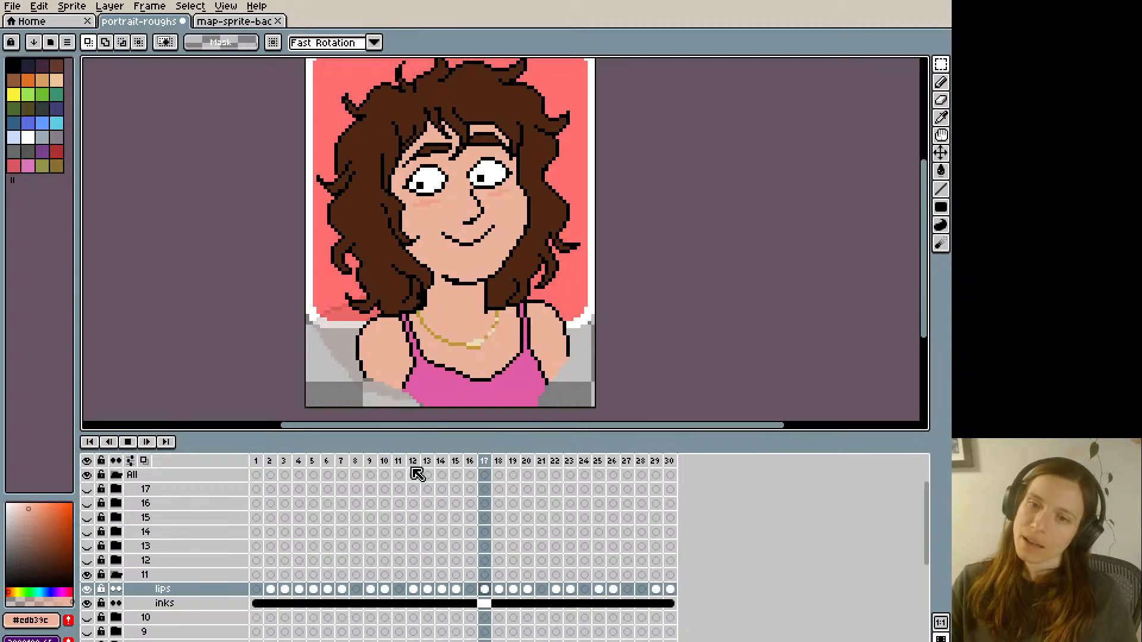
key("Return")
key("Right")
key("Right")
key("Right")
key("Right")
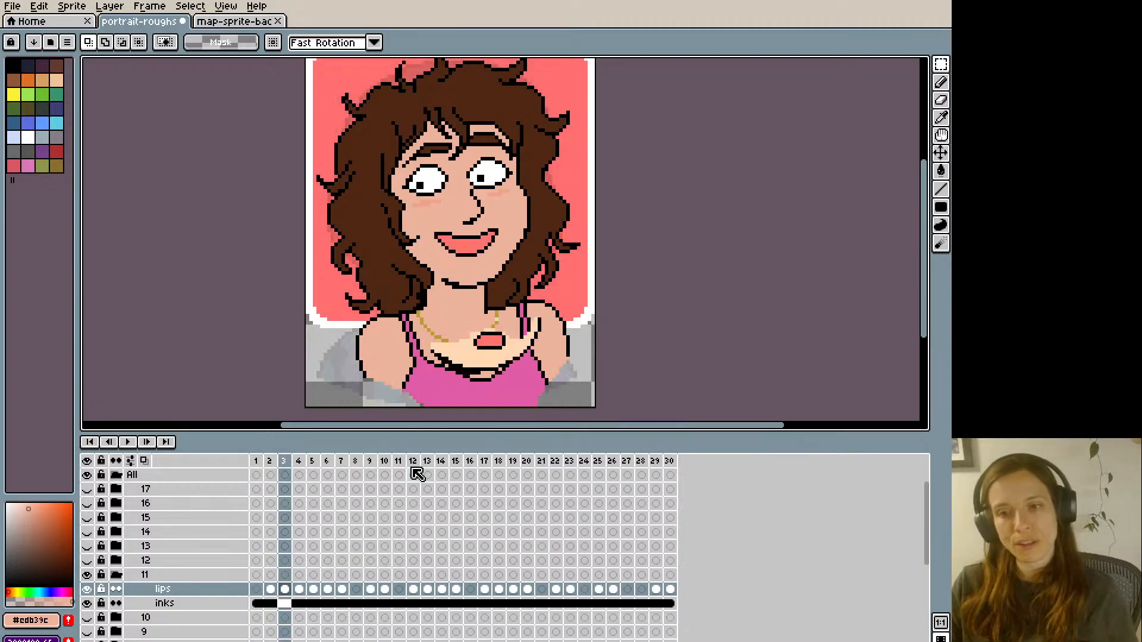
key("Right")
key("Right")
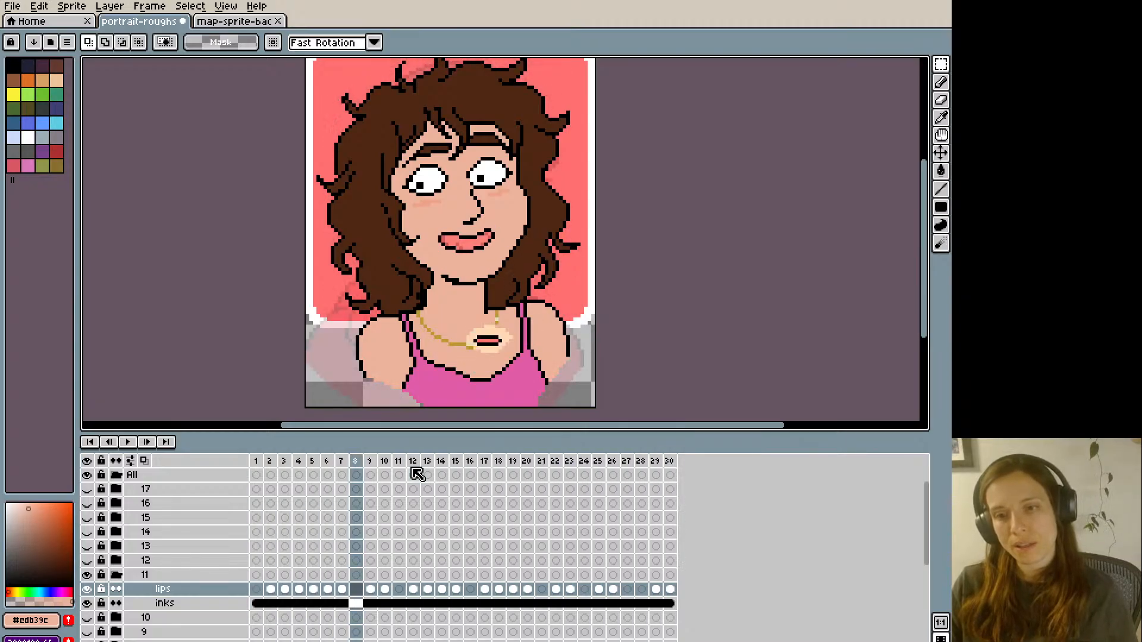
key("Left")
key("Left")
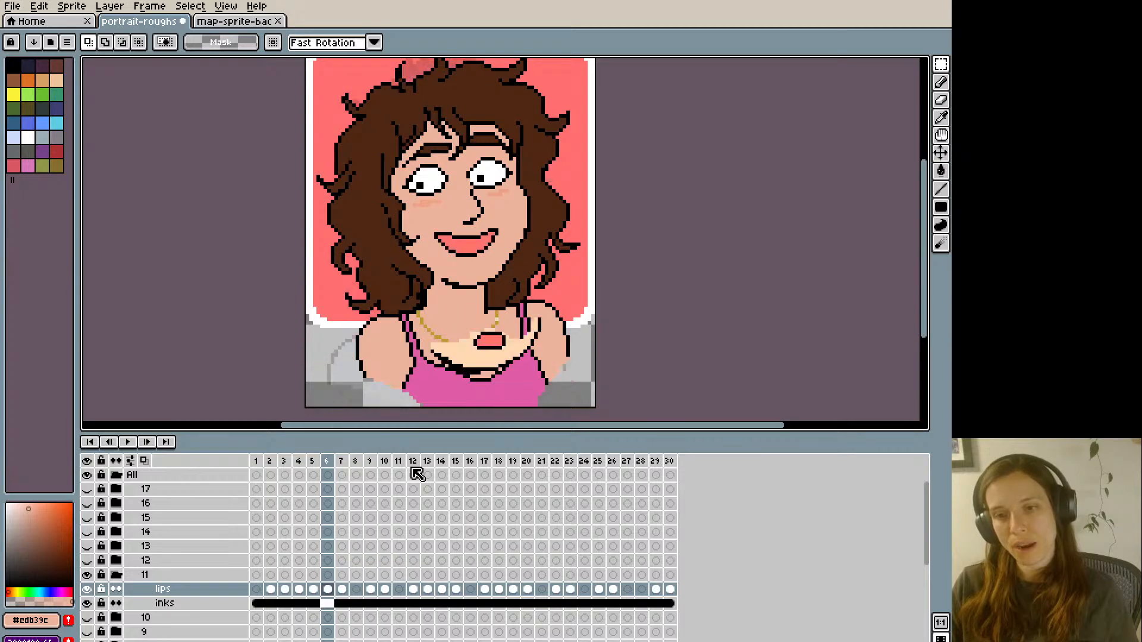
key("Right")
key("Right")
- Extend the mouth corners in frame 8 of the lips layer with black pixels and sample the skin colour #edb39c for touch-ups
key("b")
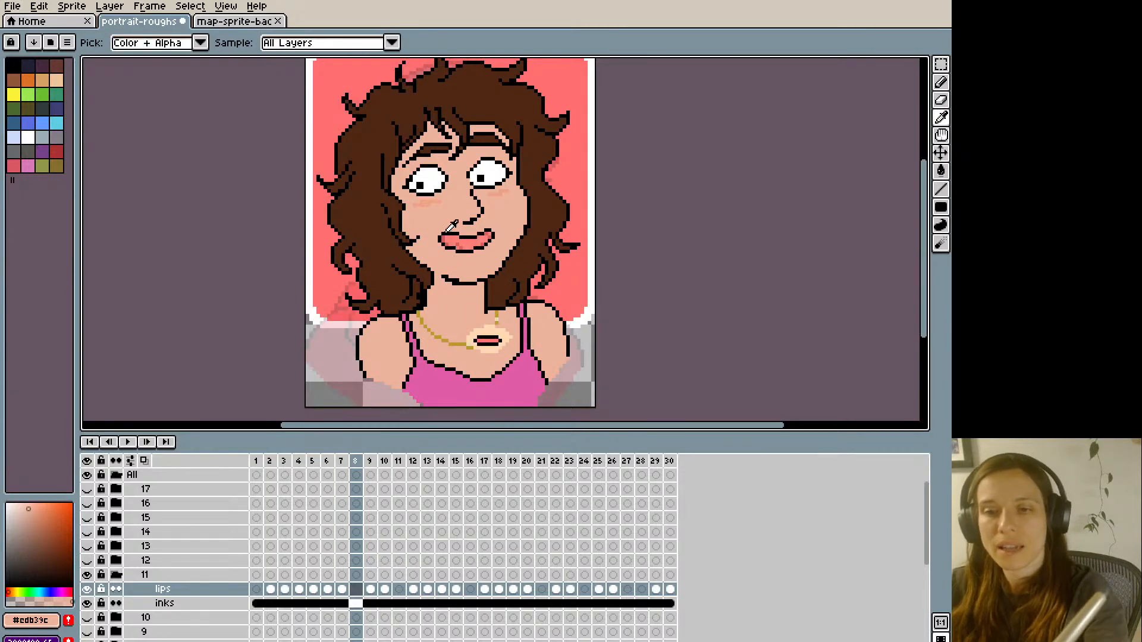
left_click(438, 236, "alt")
left_click(438, 236)
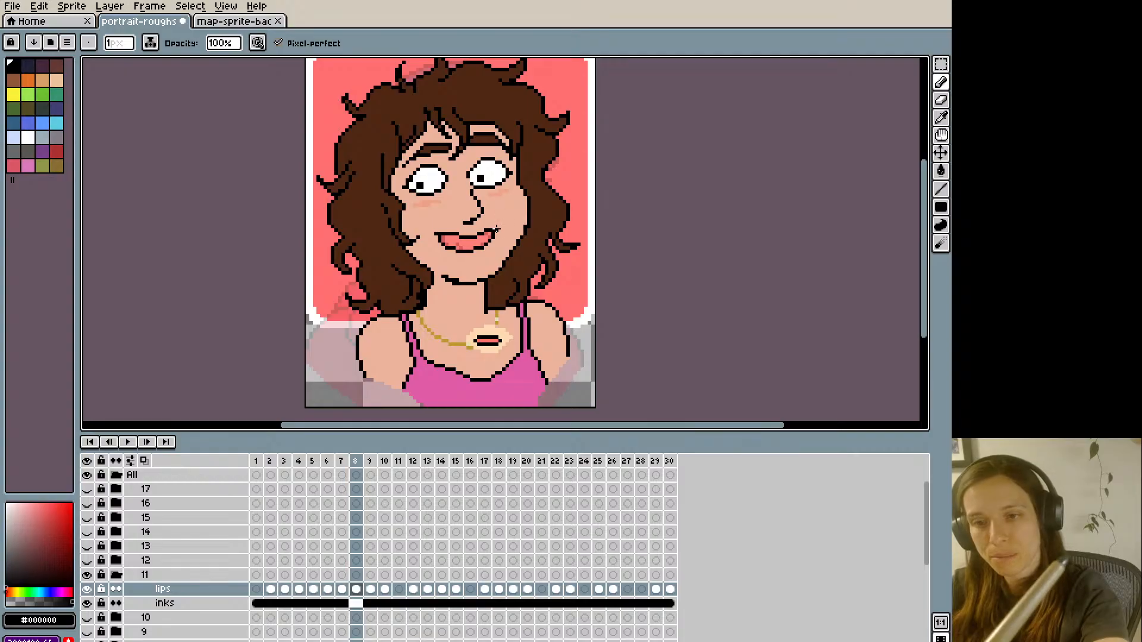
left_click(341, 589)
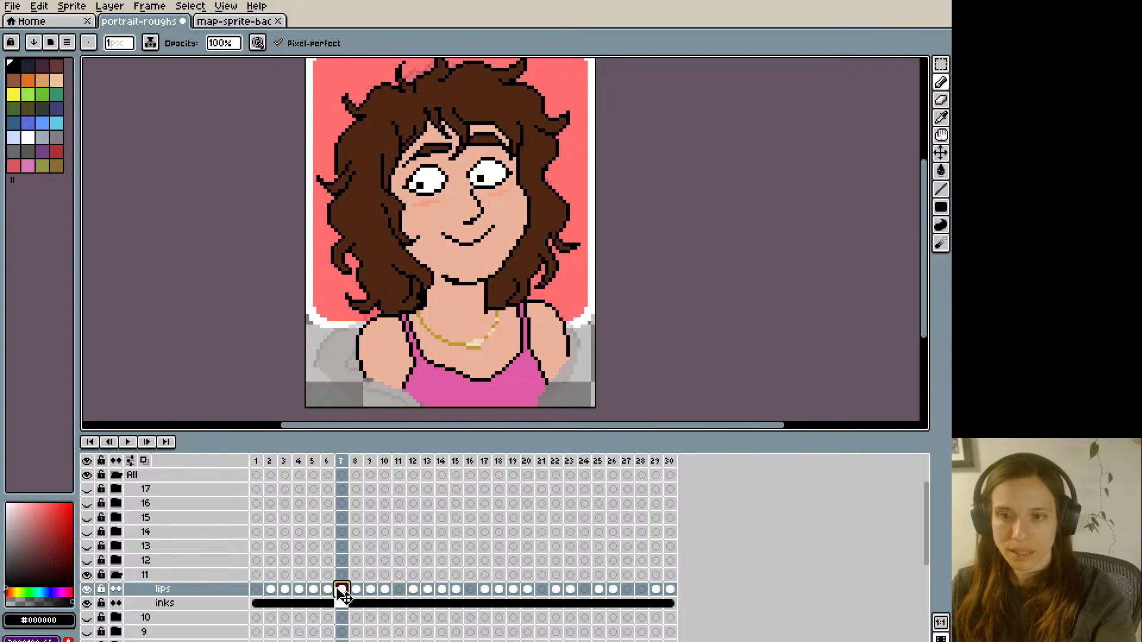
left_click(356, 589)
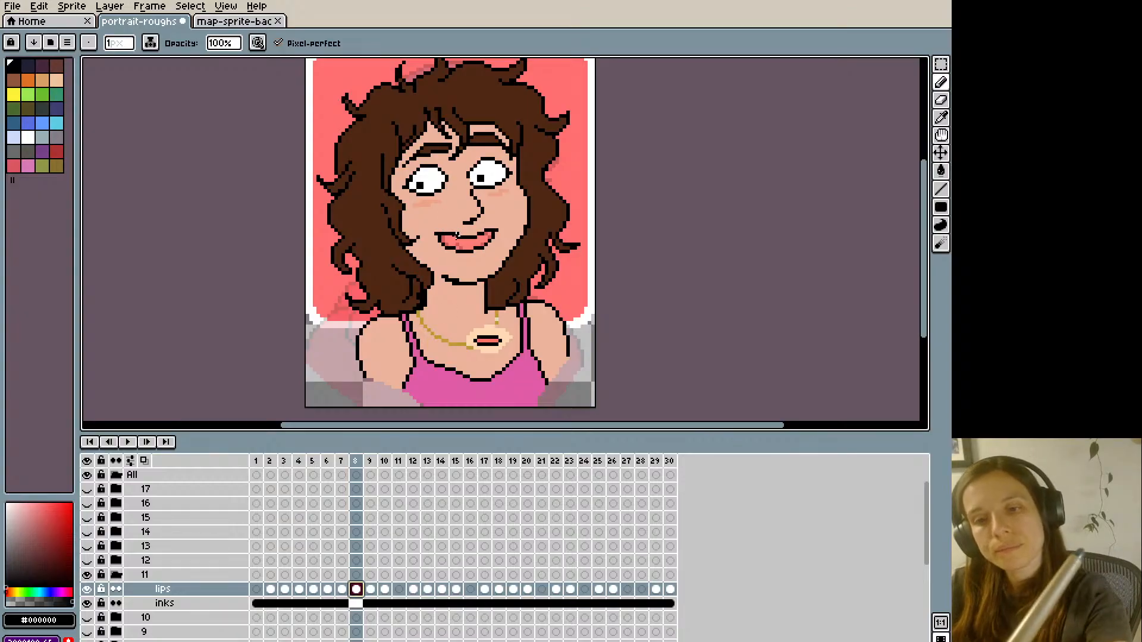
left_click(453, 223, "alt")
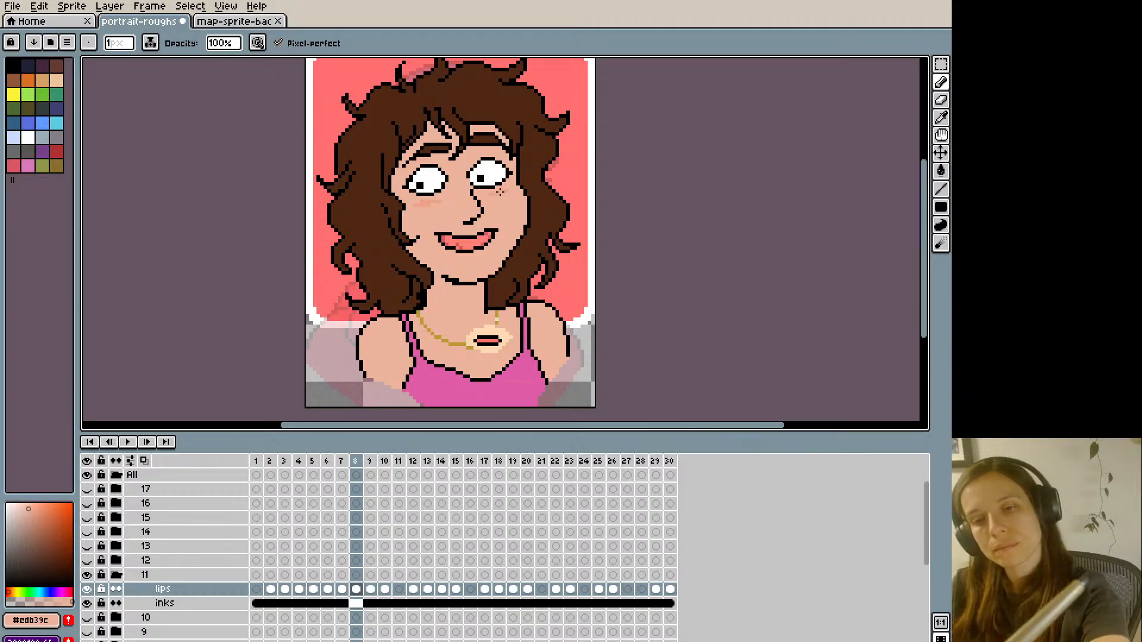
key("Left")
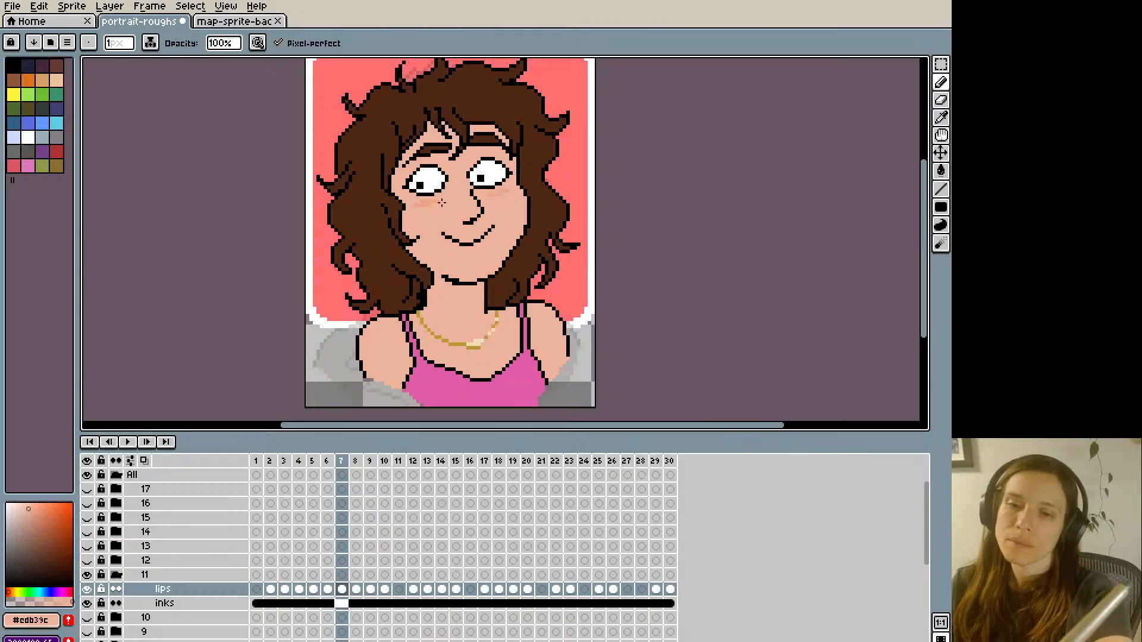
key("Right")
- Refine frame 8's mouth corner in black, comparing it with the open mouth in frame 6, and save the file
left_click(332, 589)
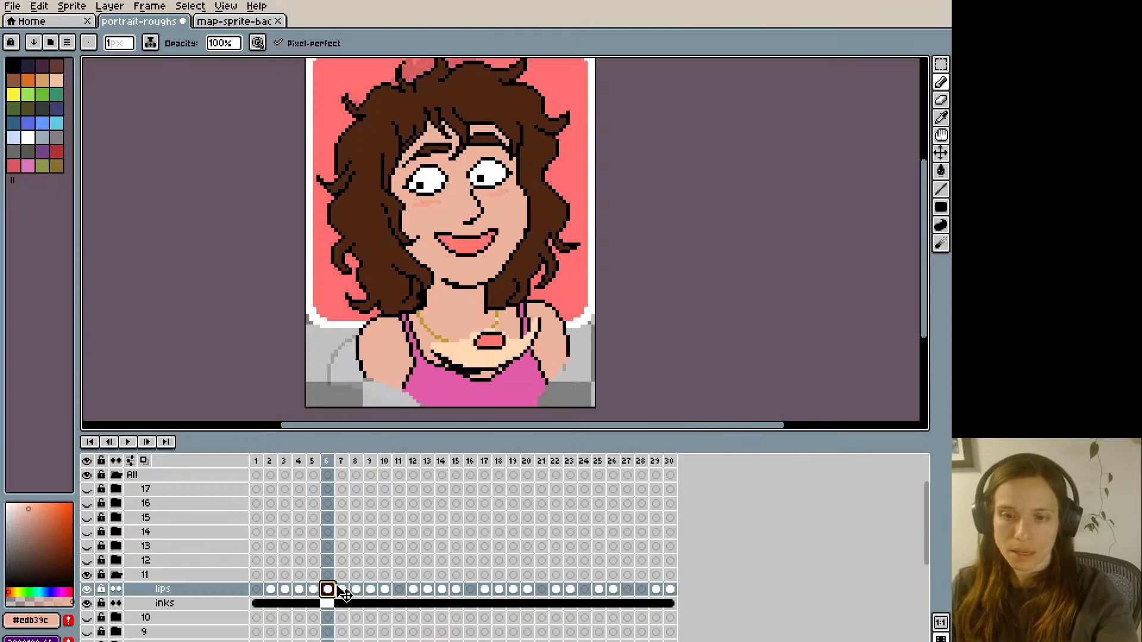
left_click(356, 589)
left_click(442, 231, "alt")
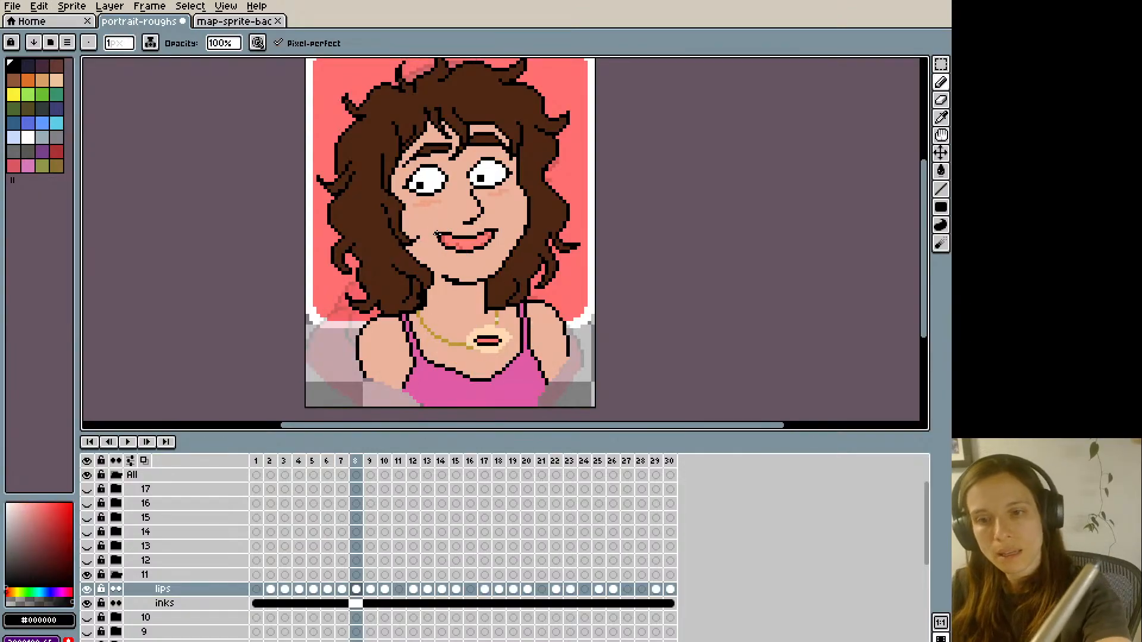
left_click(441, 234, "alt")
left_click(436, 237, "alt")
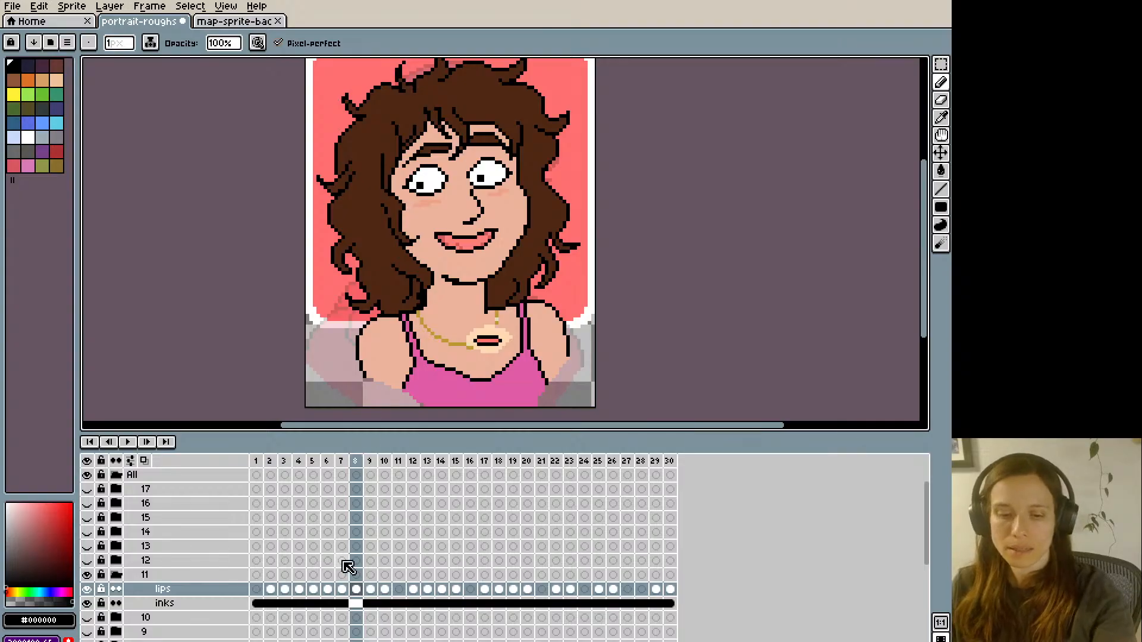
left_click(331, 590)
left_click(355, 590)
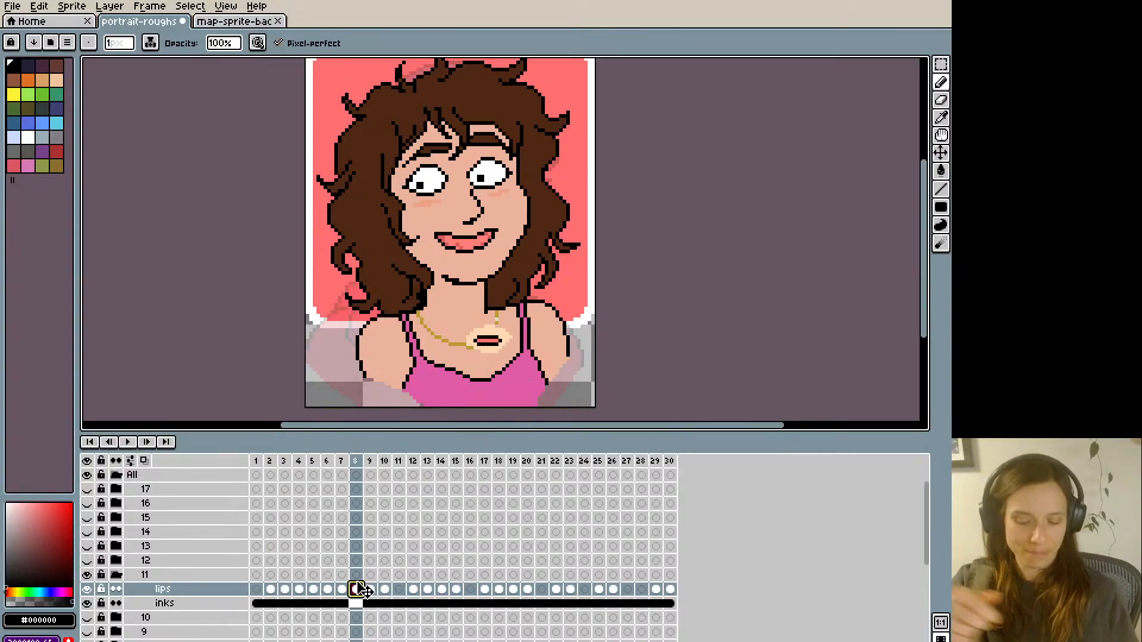
key("ctrl+s")
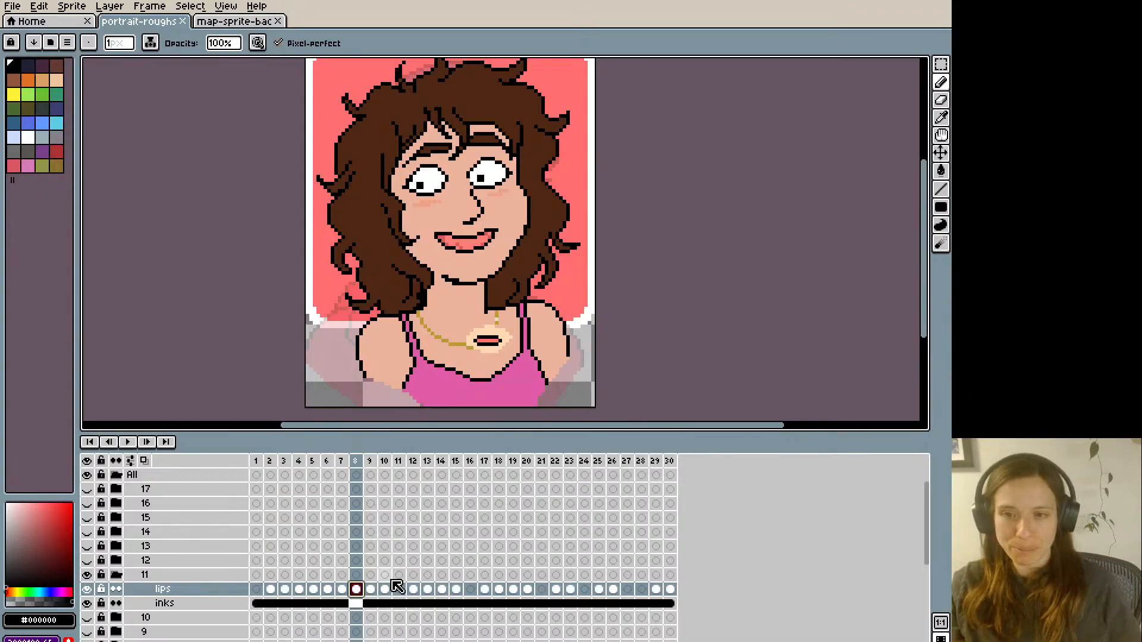
- Copy the reworked mouth from frame 8 of the lips layer and paste it into frame 11
key("Left")
key("Right")
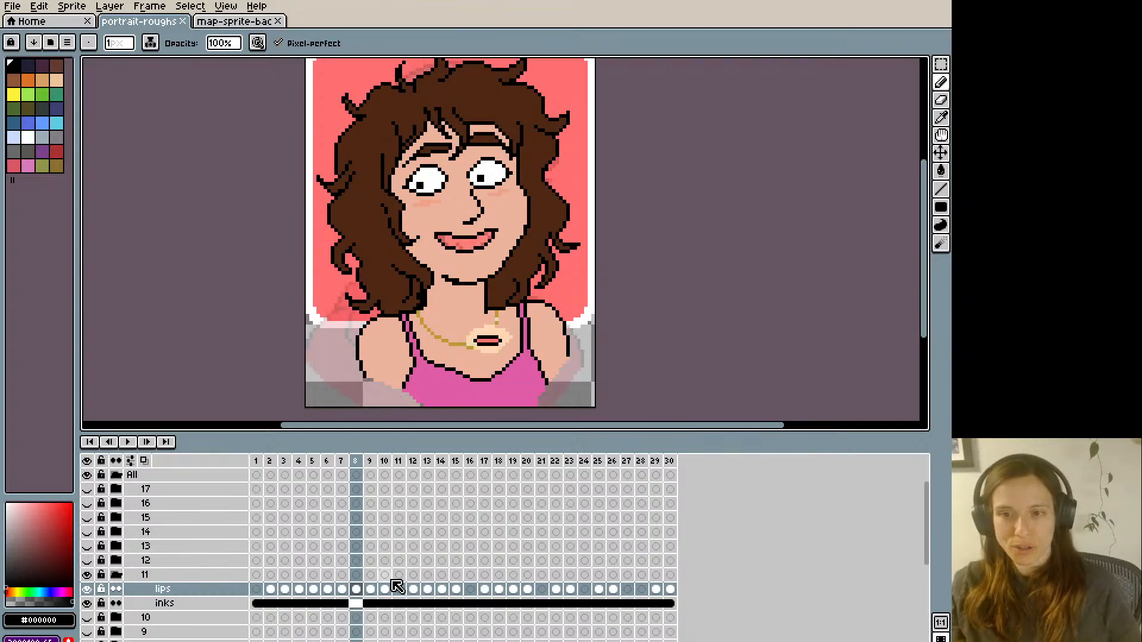
key("Right")
key("Right")
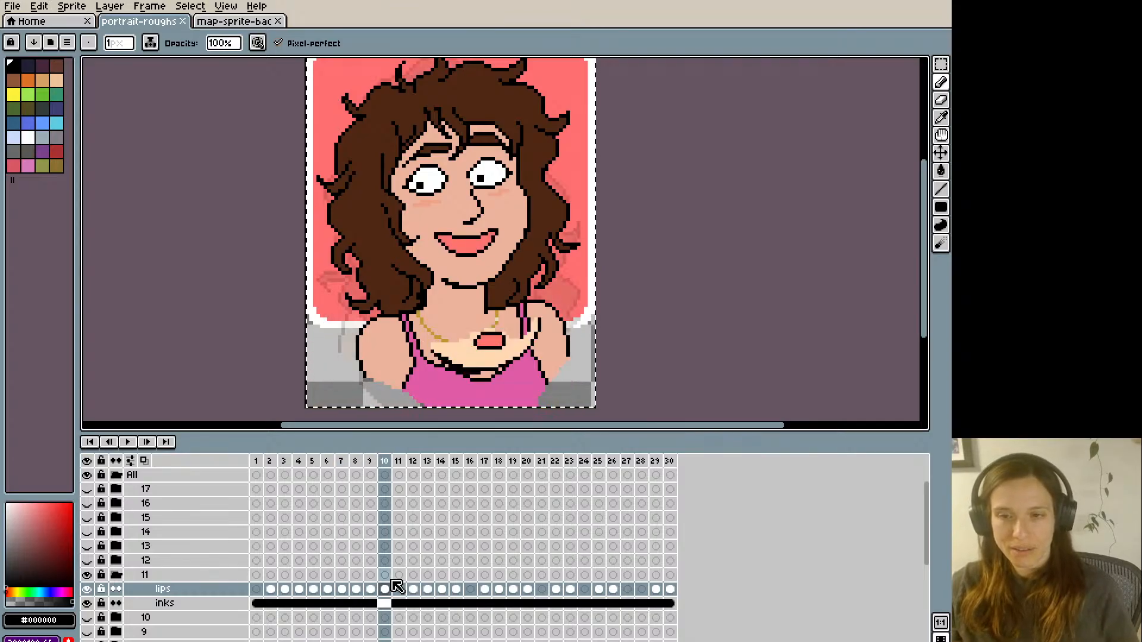
key("Right")
key("Right")
key("Left")
key("ctrl+v")
key("Right")
key("Right")
key("Right")
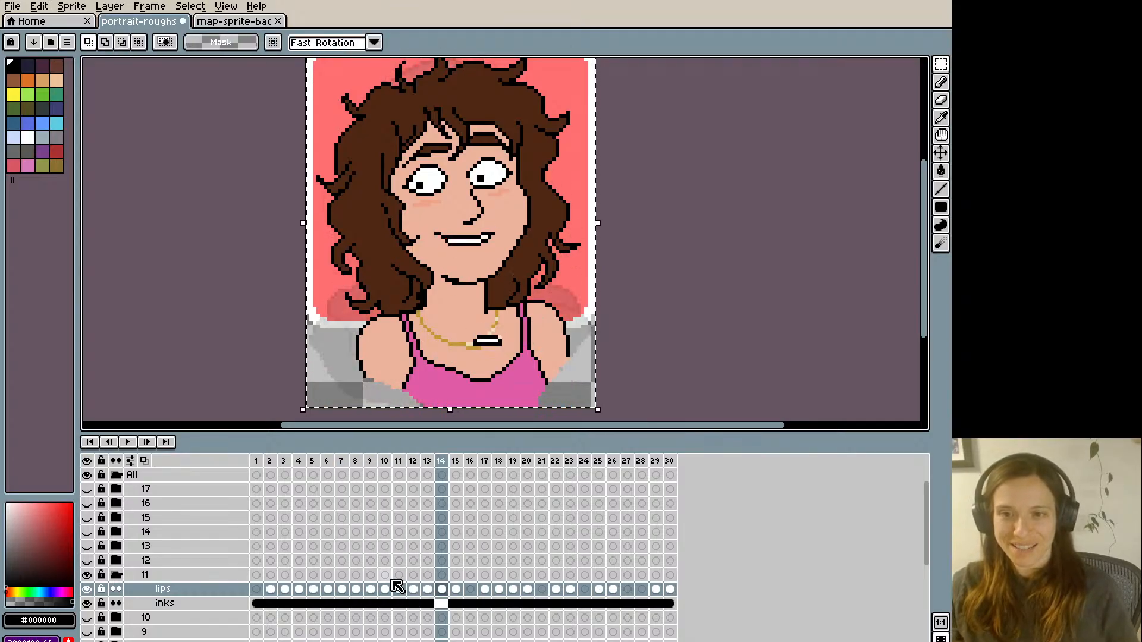
- Paste frame 8's reworked mouth into frames 16 and 21 of group 11's lips layer
key("Right")
key("Right")
key("Right")
key("Right")
- Paste frame 8's reworked mouth into frames 24 and 27 of group 11's lips layer
key("Right")
key("Right")
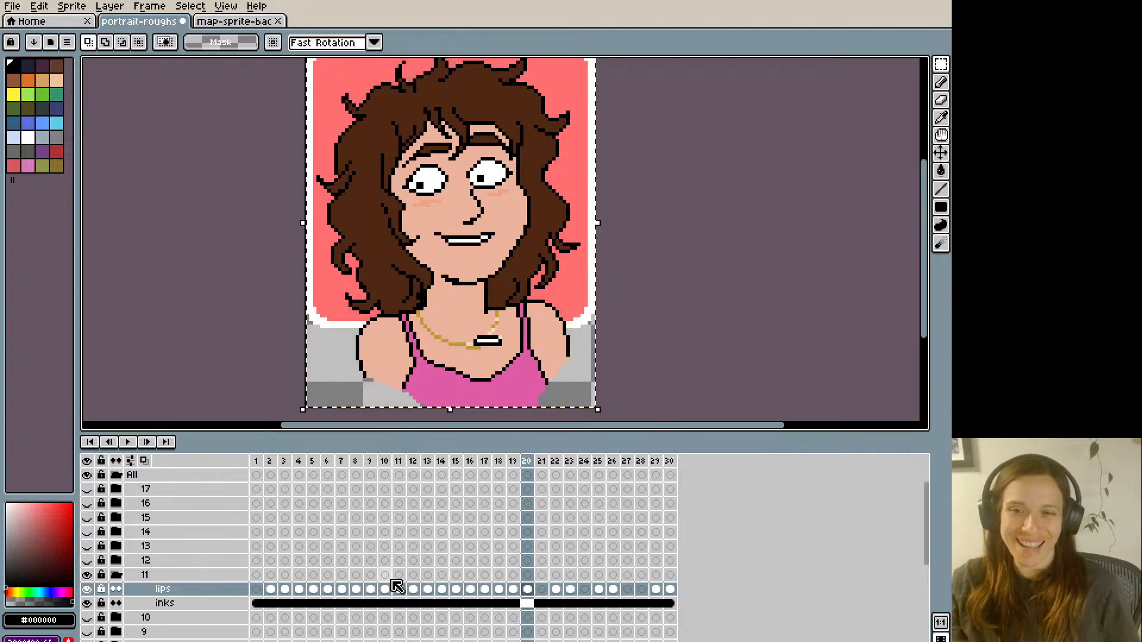
key("Right")
key("ctrl+v")
key("Right")
key("Right")
- Paste frame 8's reworked mouth into frames 28 and 1 of group 11's lips layer
key("Right")
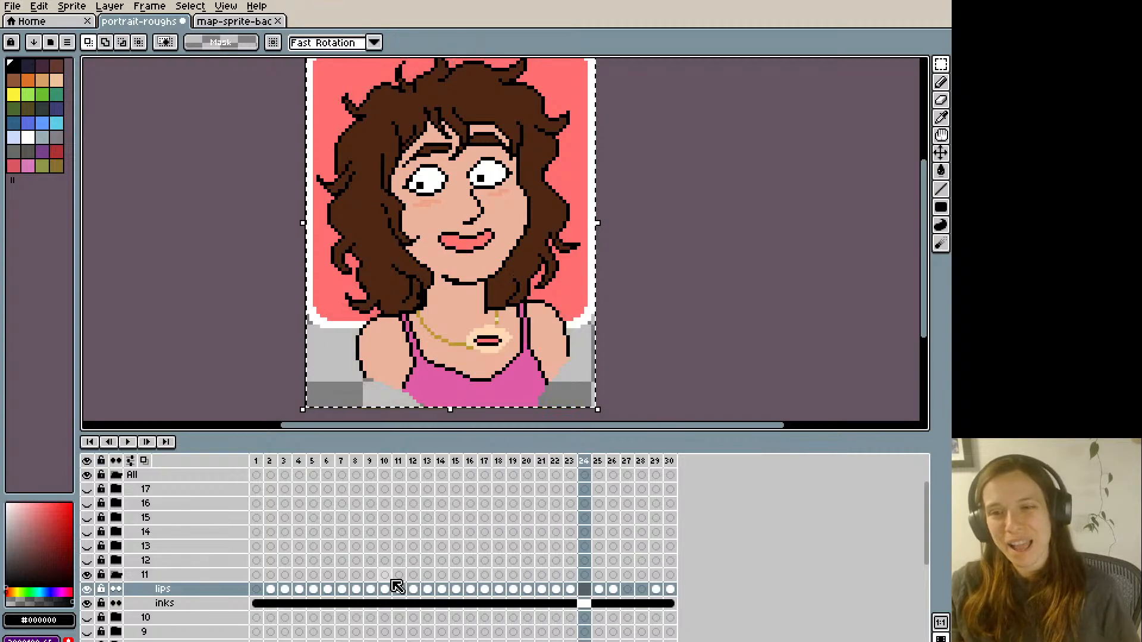
key("ctrl+v")
key("Right")
key("Right")
key("Right")
key("ctrl+v")
key("Right")
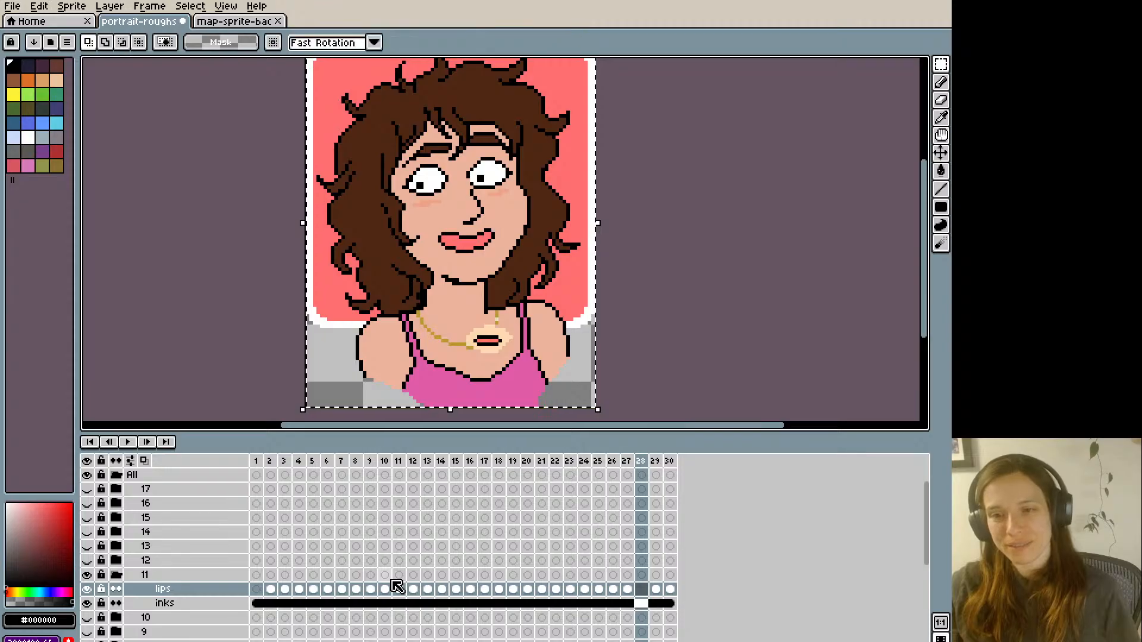
key("ctrl+v")
key("Right")
- Review group 11's mouth animation by stepping through the opening frames and playing it, and save the file
key("Right")
key("Right")
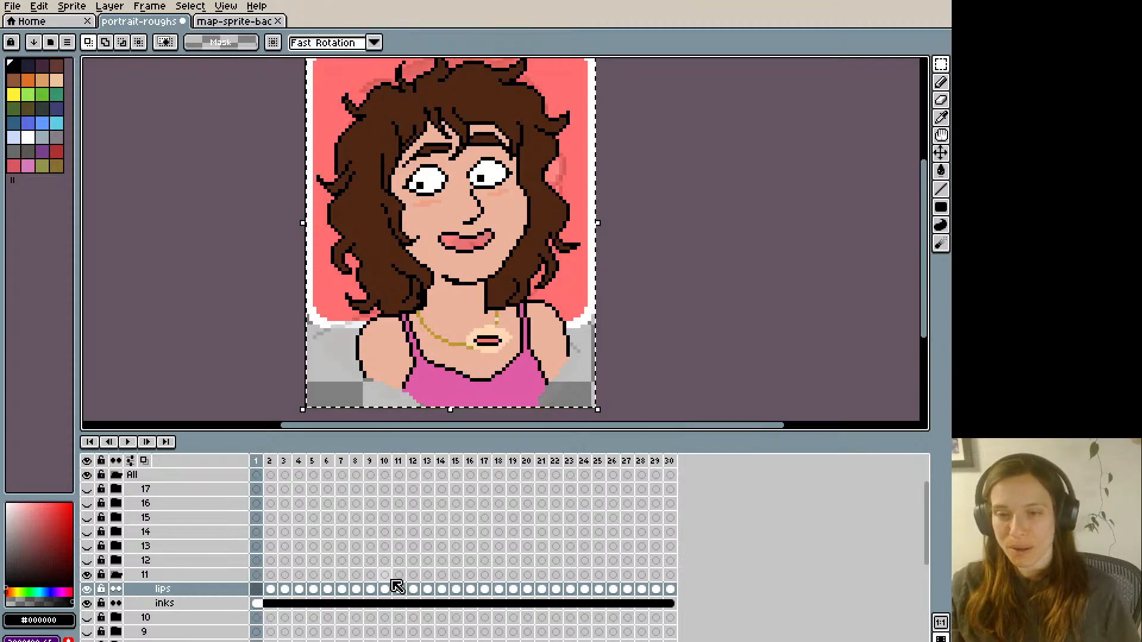
key("ctrl+v")
key("Right")
key("Right")
key("Right")
key("Right")
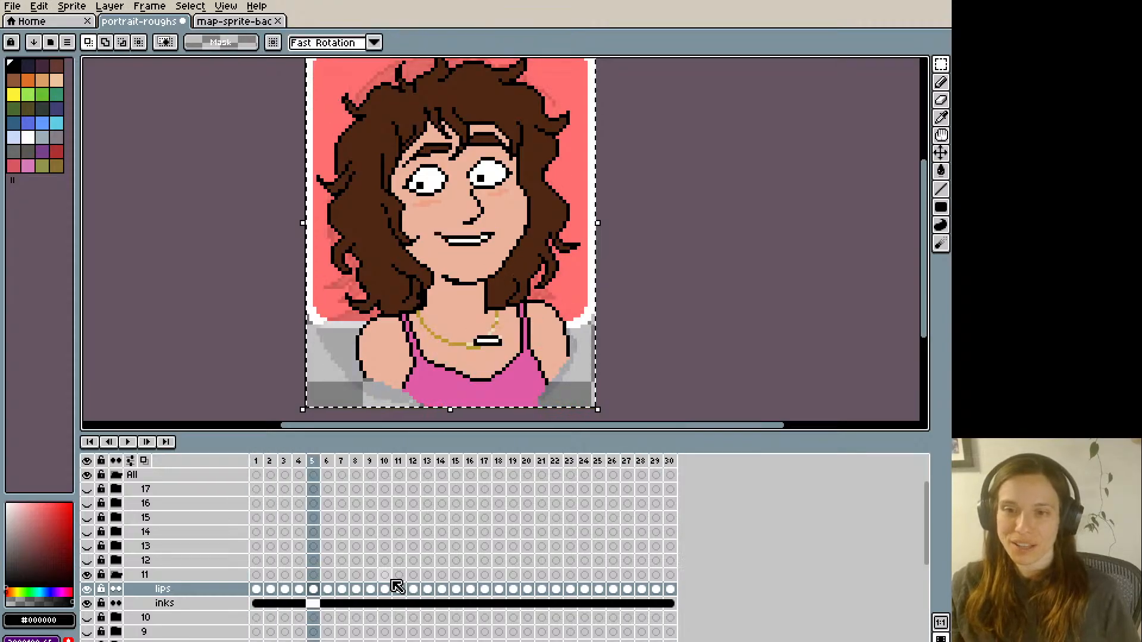
key("Right")
key("Right")
key("Right")
key("Right")
key("Left")
key("Right")
key("Right")
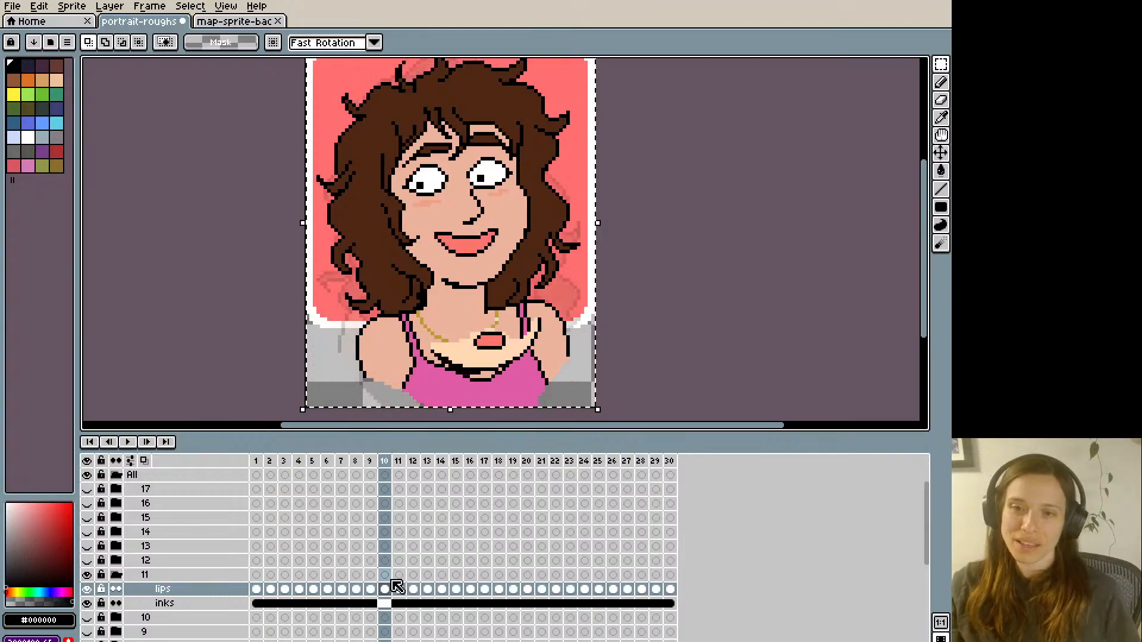
key("Right")
key("Right")
key("Return")
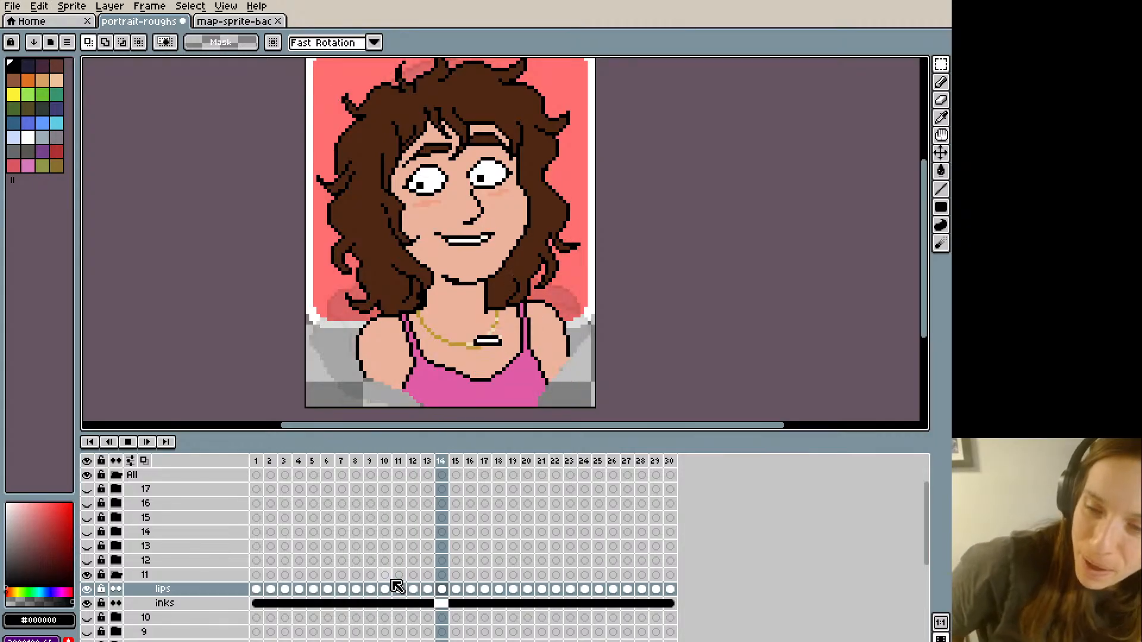
key("Return")
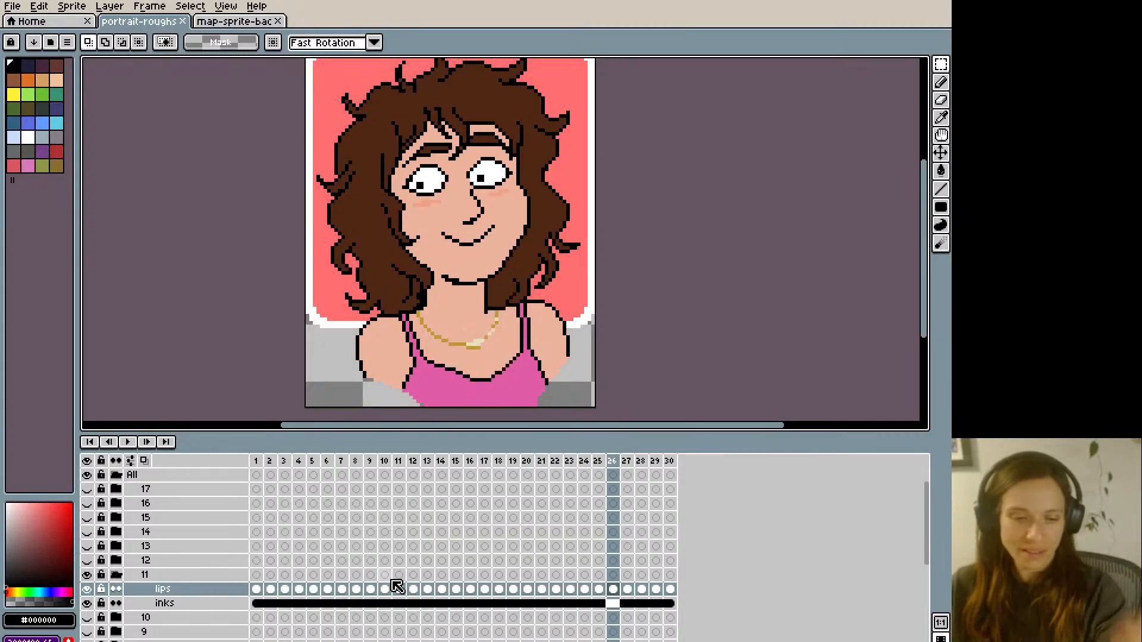
- Collapse and hide group 11, show and expand group 12, and select frame 1 of its lips layer
left_click(117, 575)
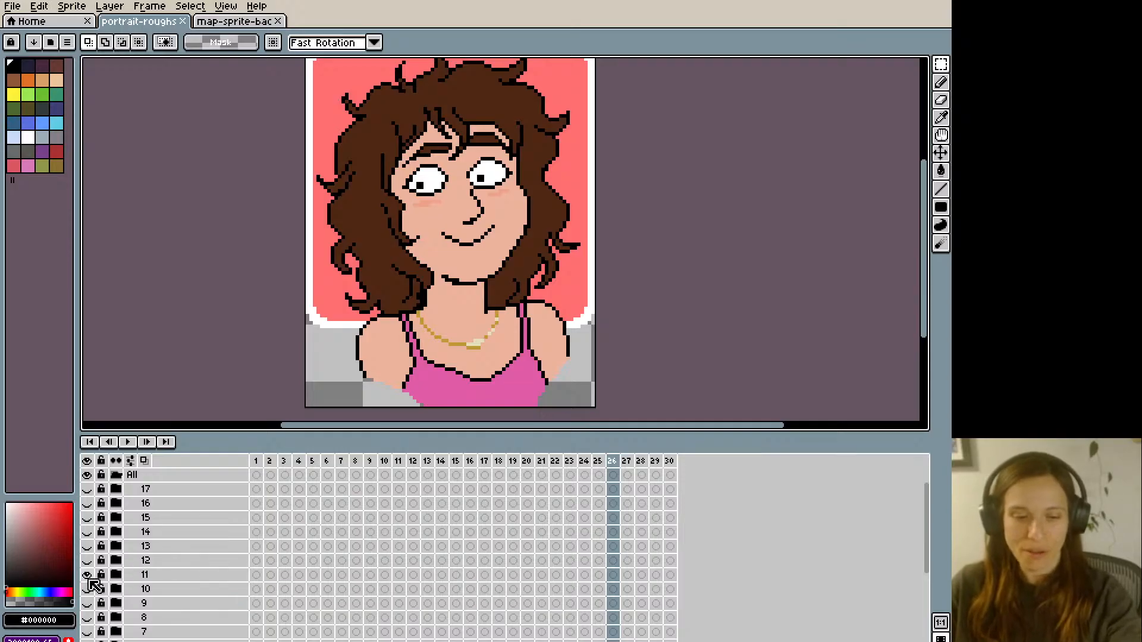
left_click(87, 575)
left_click(87, 560)
left_click(116, 560)
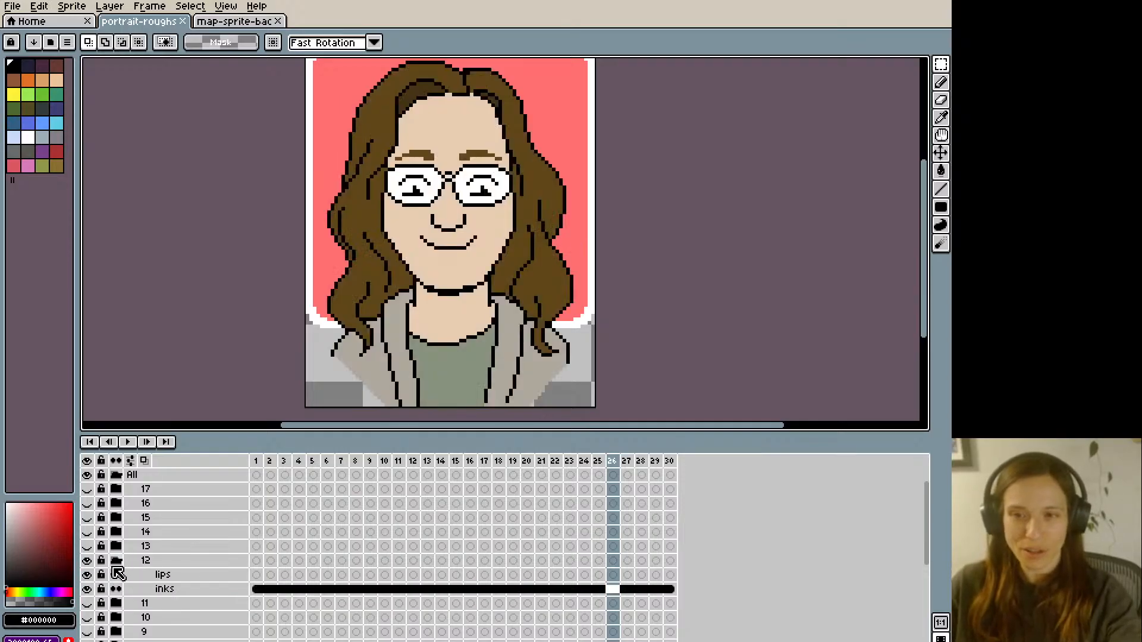
left_click(258, 575)
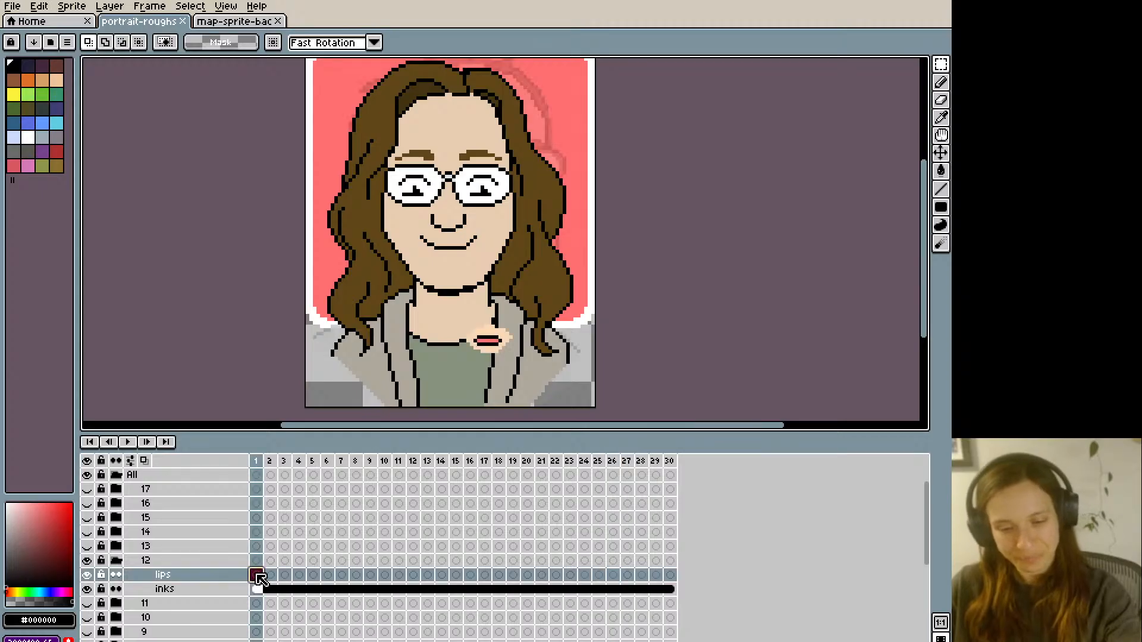
- Try a thin smiling mouth on frame 1 of group 12's lips layer, outlined in black and filled with #FF746C
key("i")
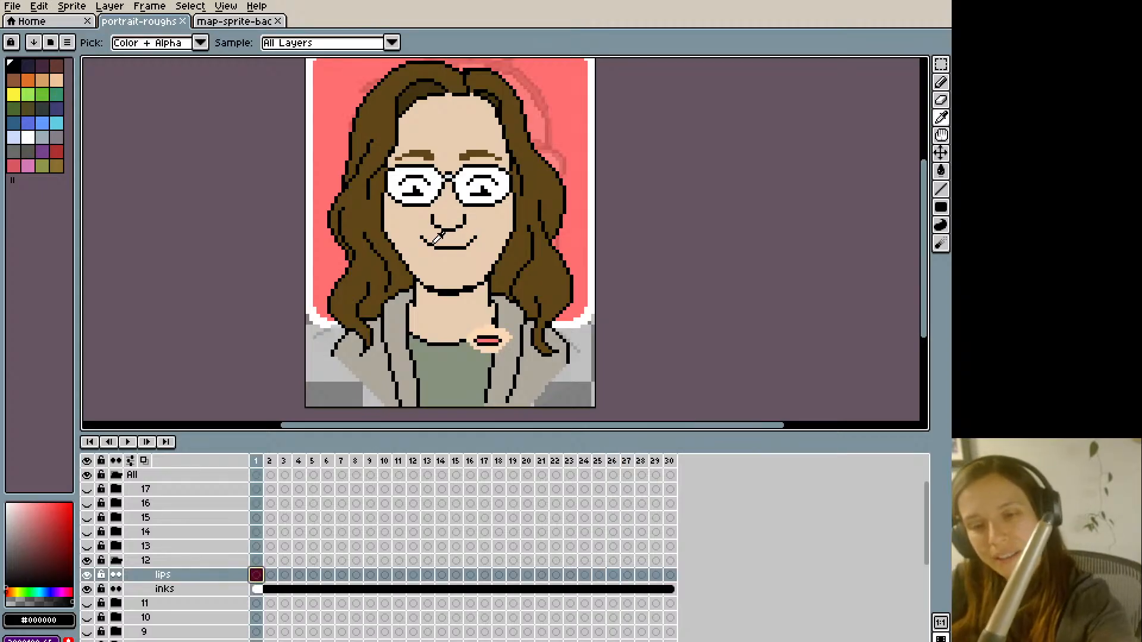
key("b")
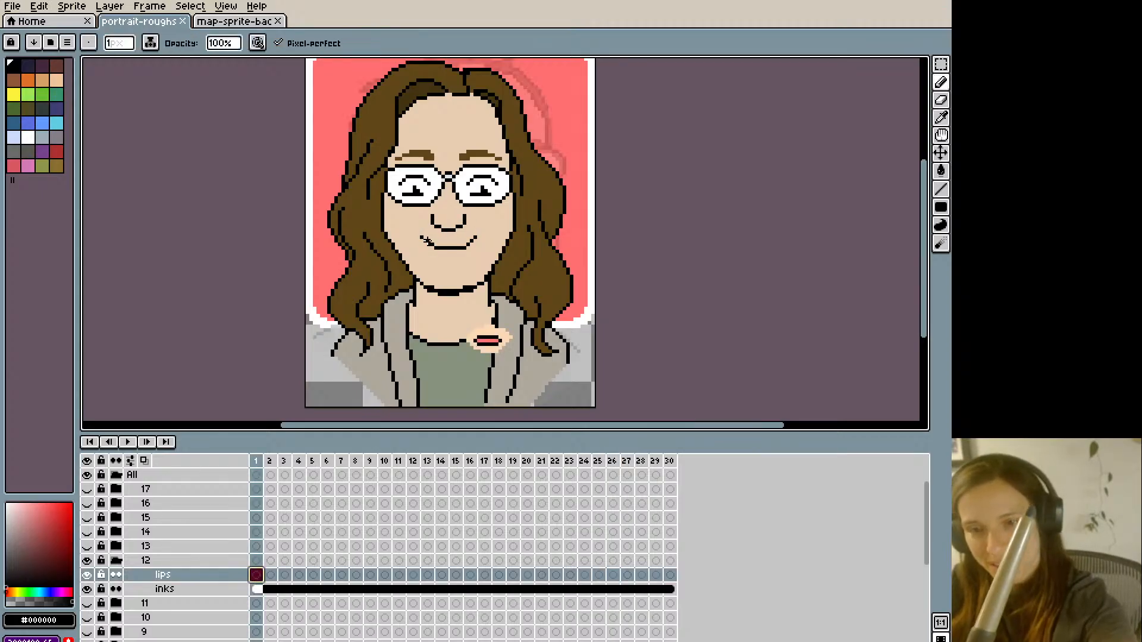
left_click_drag(460, 247, 468, 243)
key("i")
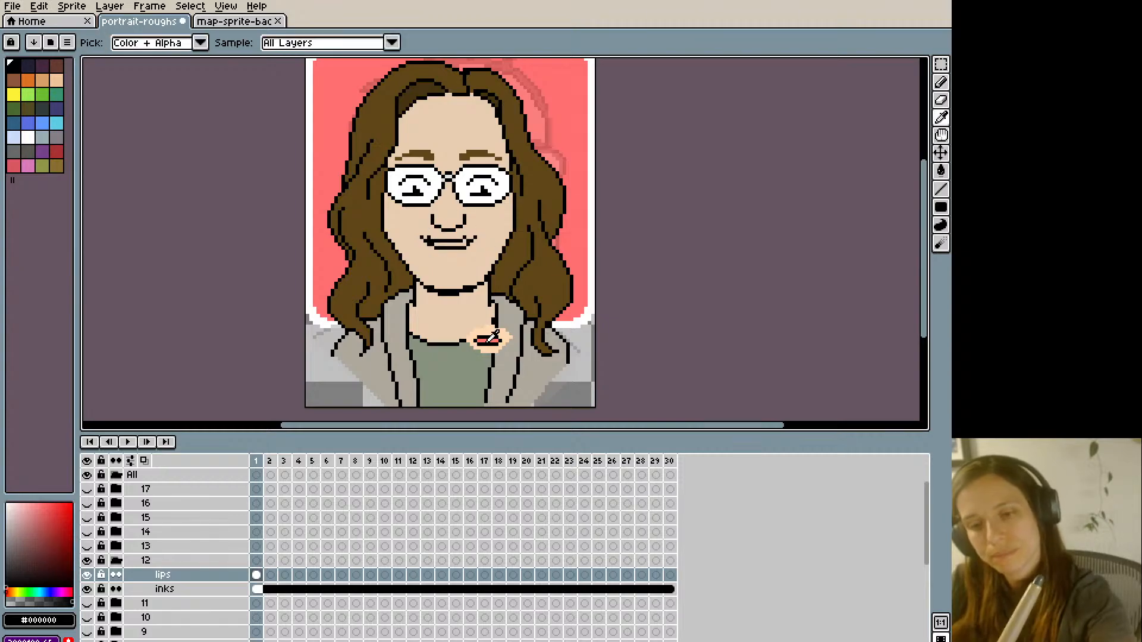
left_click(488, 341)
key("g")
key("i")
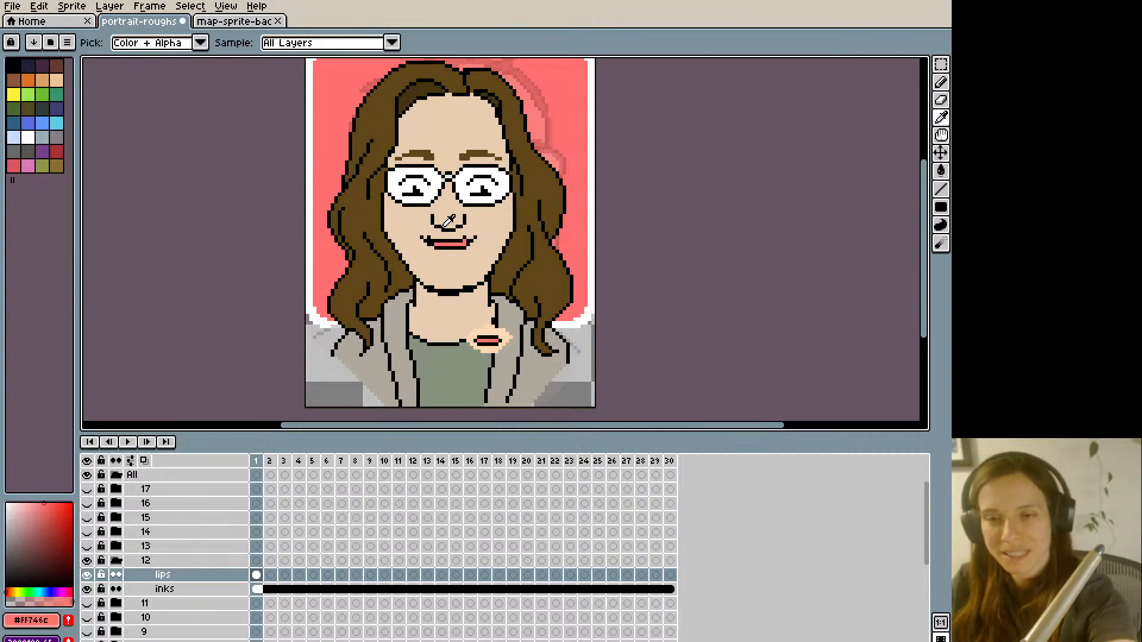
- Paint over frame 1's thin mouth in the skin tone and redraw it as fuller closed lips outlined in black
left_click(420, 237)
key("b")
mouse_move(454, 242)
left_mouse_down()
mouse_move(468, 243)
mouse_move(425, 237)
mouse_move(429, 250)
mouse_move(480, 238)
left_mouse_up()
key("i")
left_click(448, 227)
key("b")
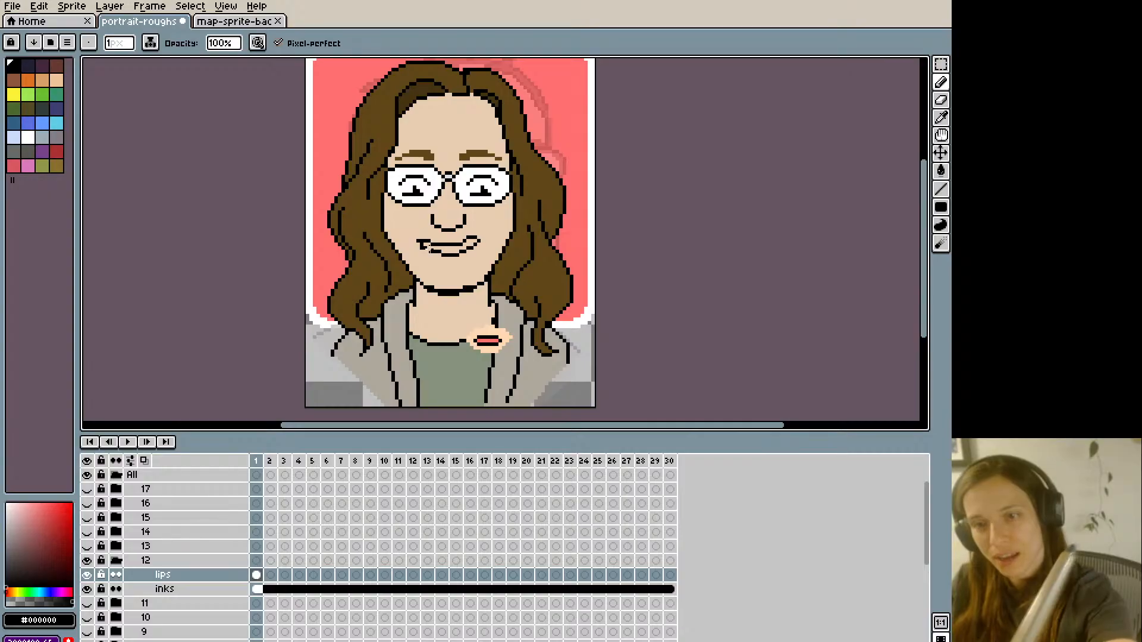
- Clean up the corners and upper edge of frame 1's lip outline with single skin-tone #e9cdb1 and black pixels
key("i")
left_click(422, 240)
key("b")
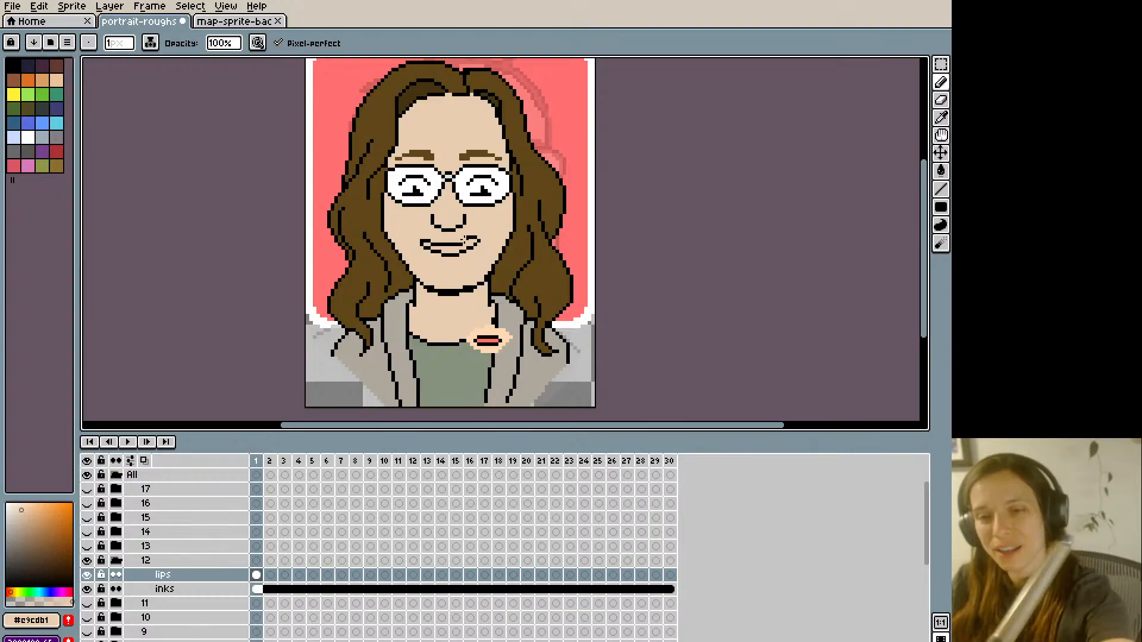
key("i")
left_click(476, 238)
key("b")
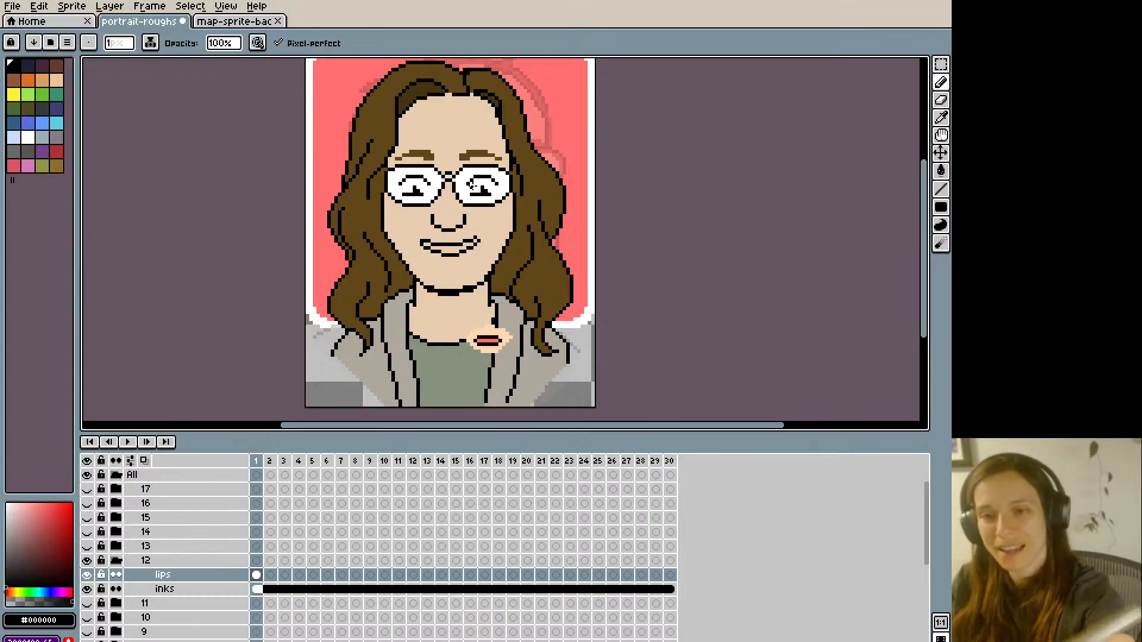
left_click(474, 238, "alt")
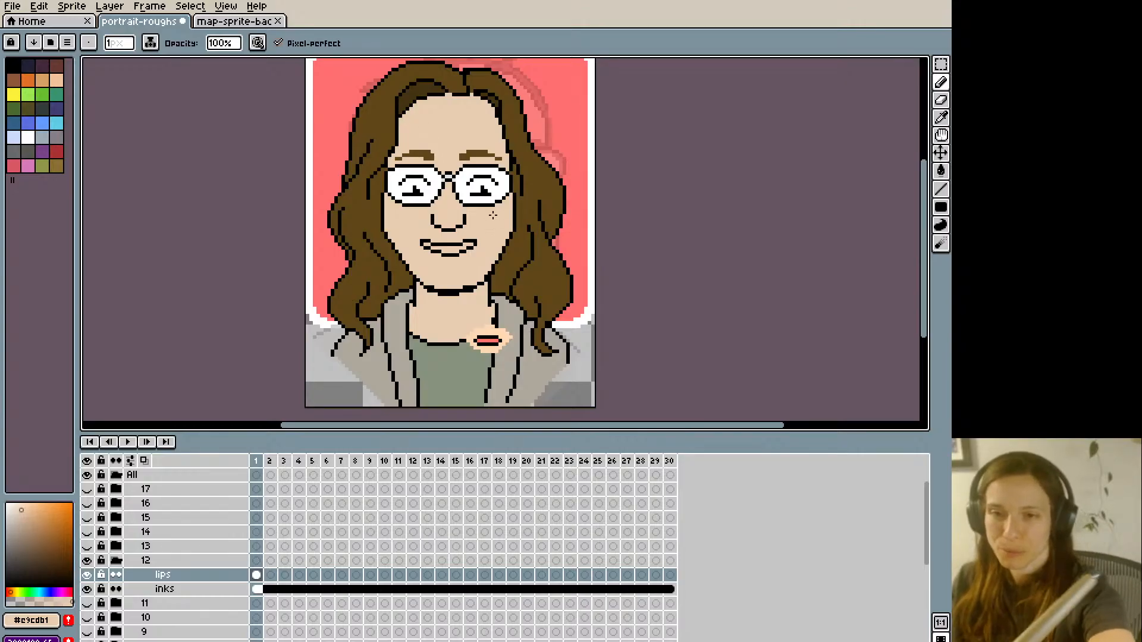
left_click(464, 241, "alt")
left_click(464, 238, "alt")
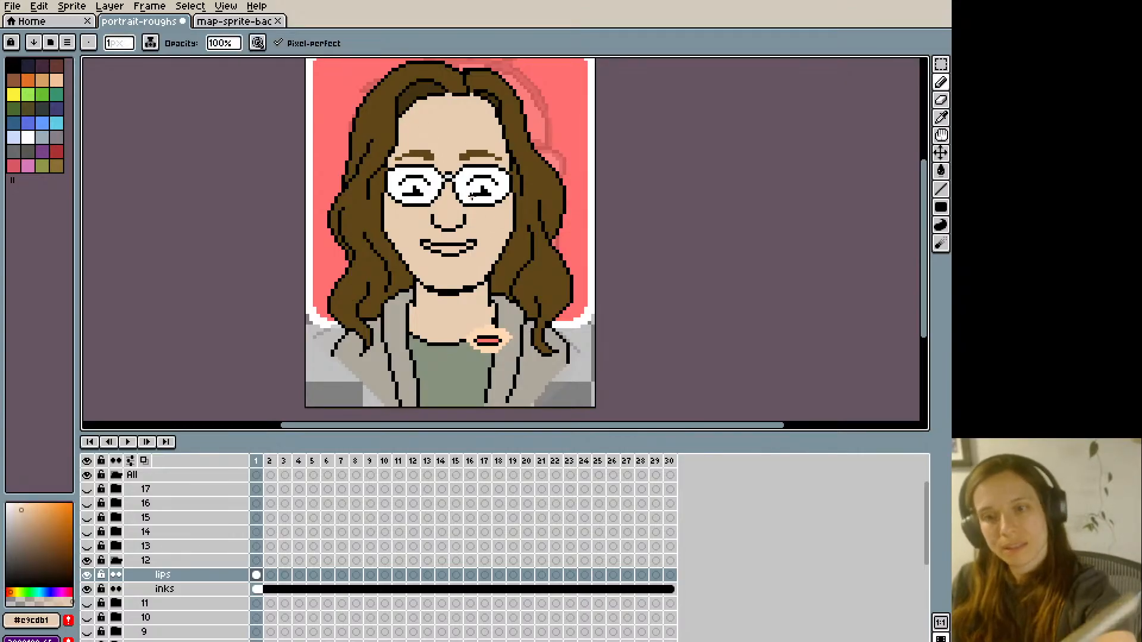
- Fill frame 1's outlined lips with the reference mouth's #FF746C and play the animation
key("i")
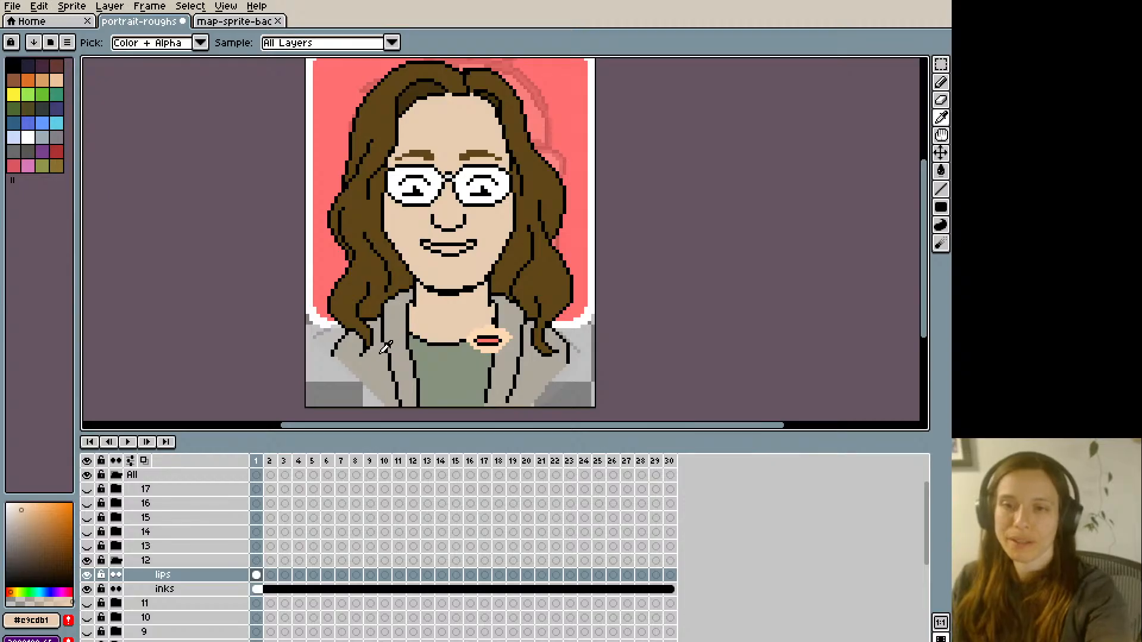
key("Left")
key("Right")
left_click(483, 339)
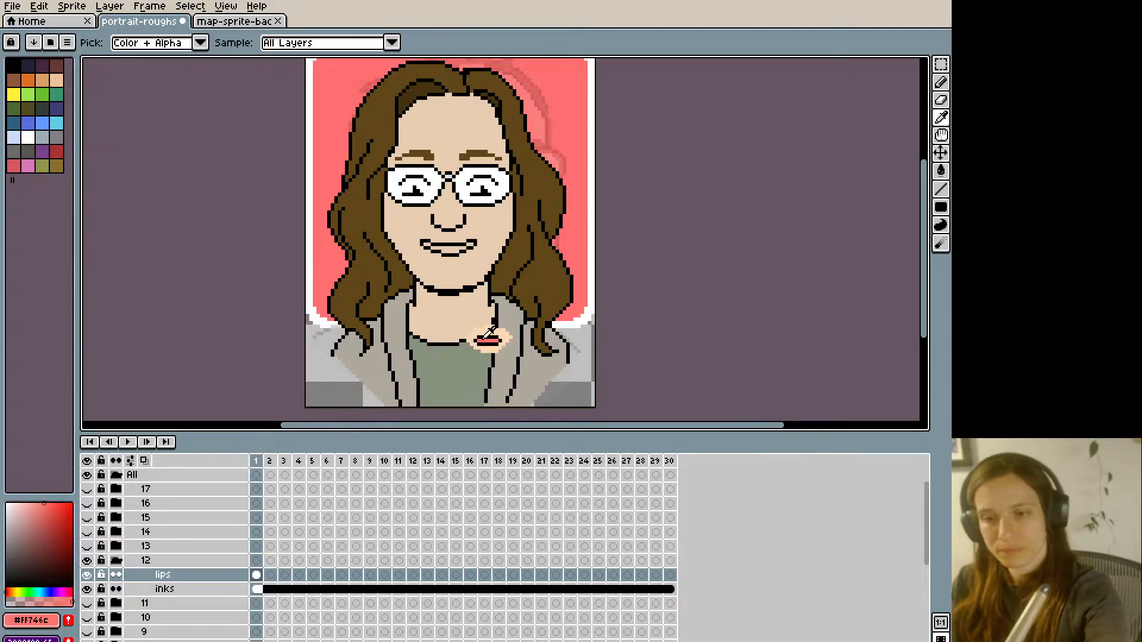
key("g")
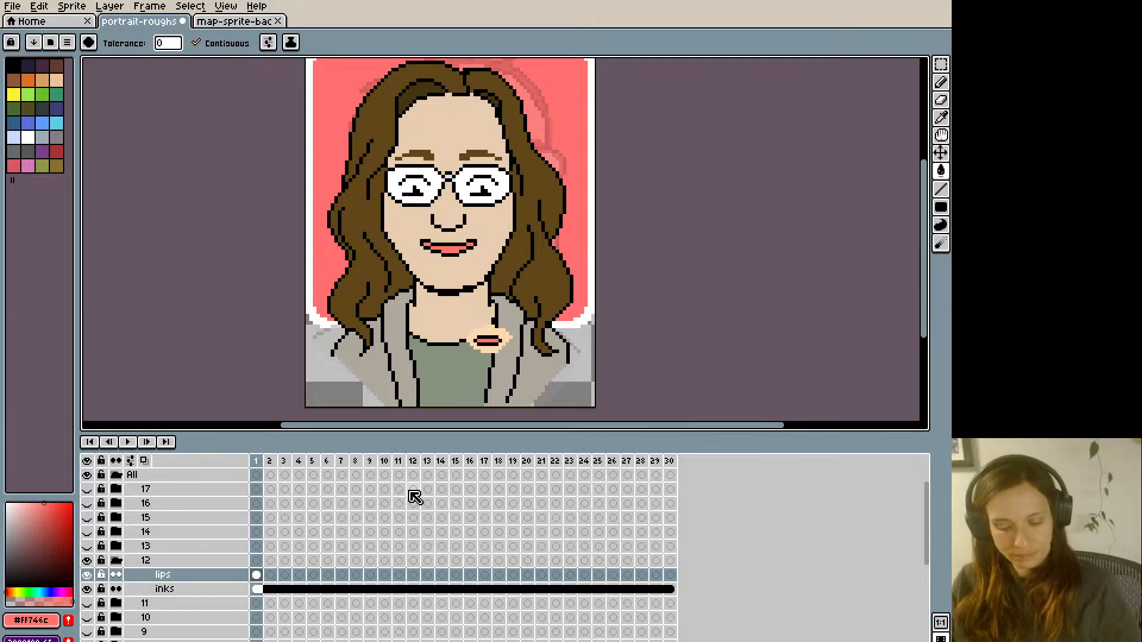
key("Return")
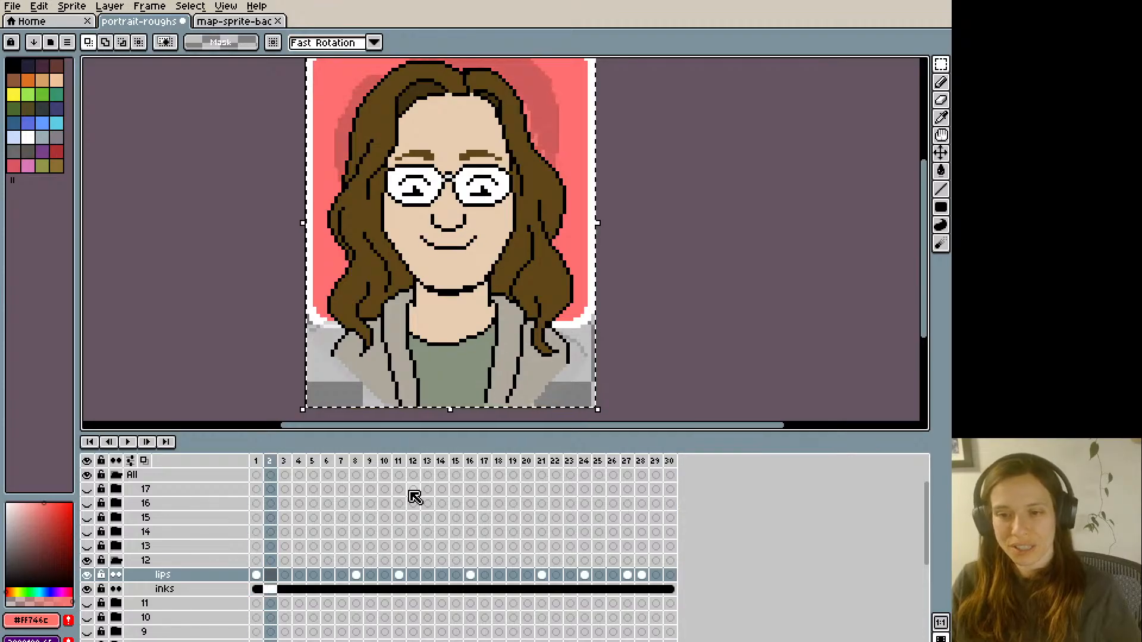
- Lasso the jaw and chin on frame 3's inks layer and place a copy slightly lower on the lips layer
left_click(285, 589)
key("q")
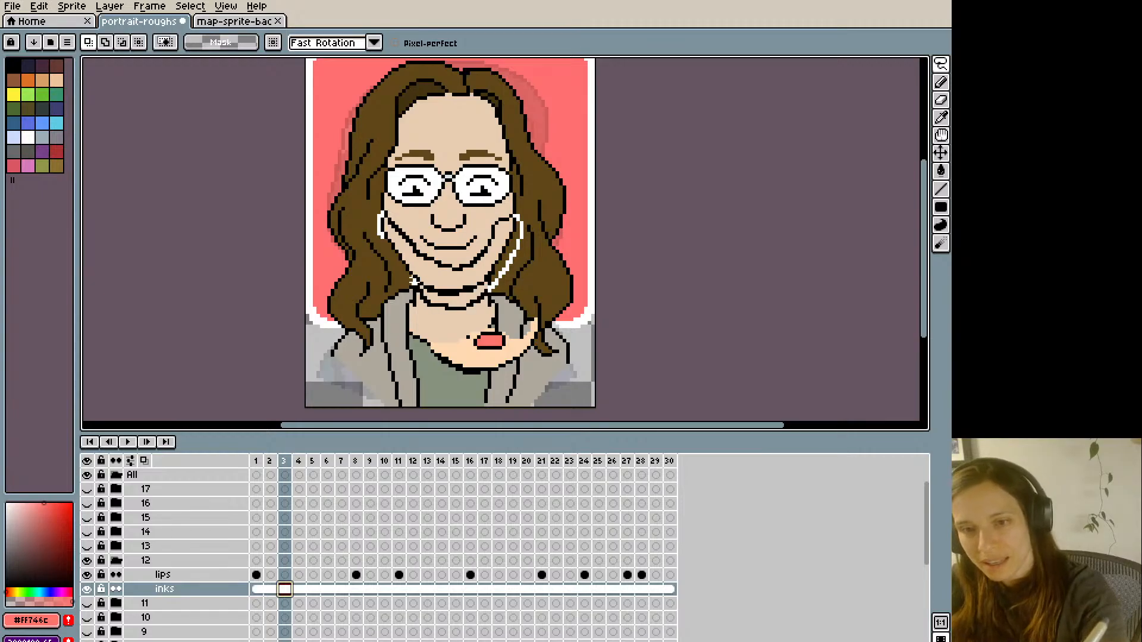
left_click_drag(394, 262, 390, 246)
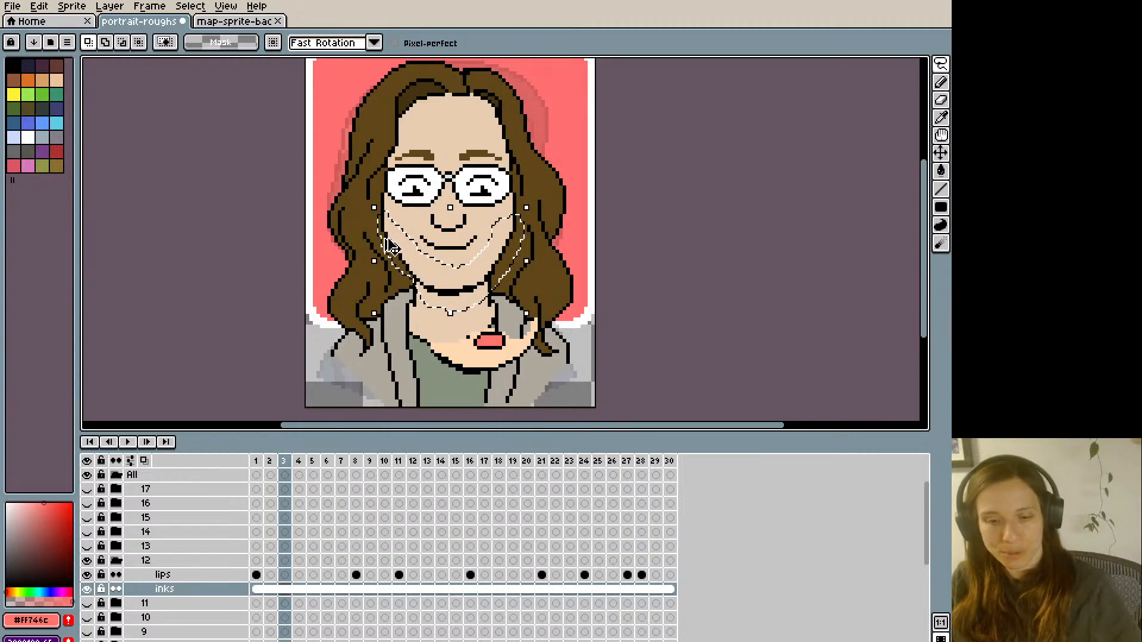
left_click(287, 589)
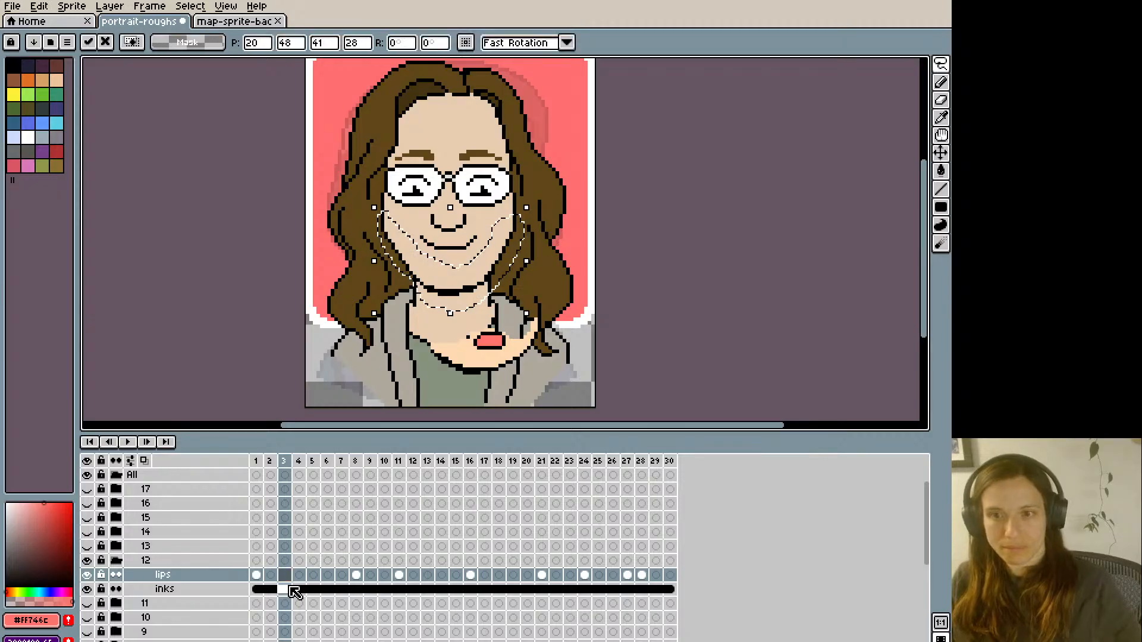
key("ctrl+d")
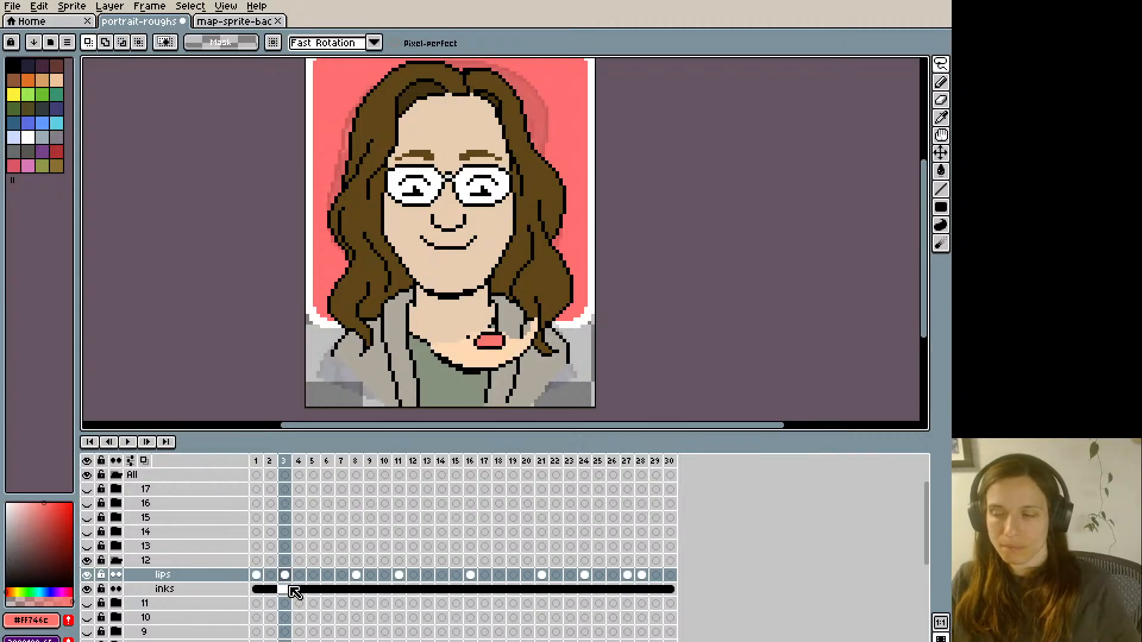
- Paint over frame 3's closed smile with skin tone #e9cdb1 and pick up black from the nose outline
key("b")
left_click(423, 240, "alt")
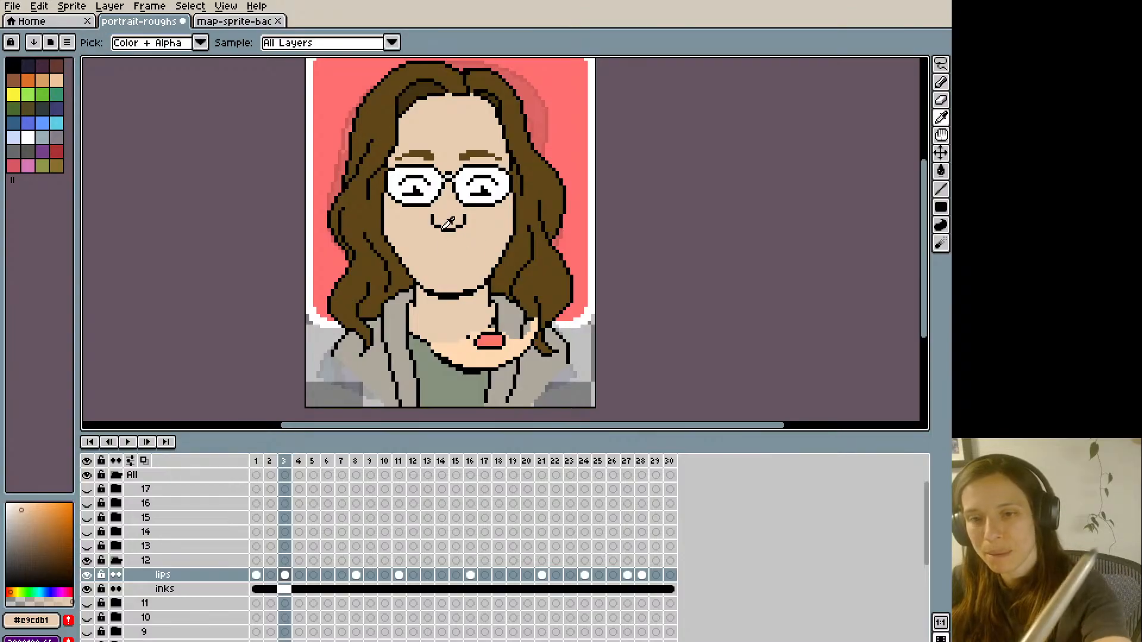
left_click(452, 224, "alt")
key("comma")
key("period")
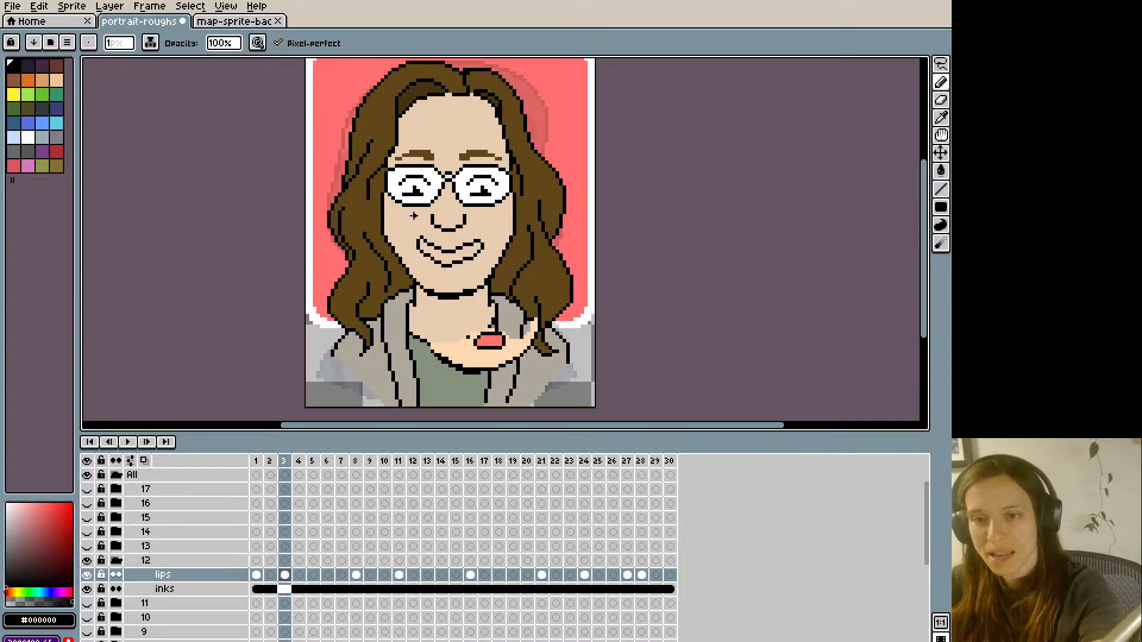
key("Delete")
left_click_drag(425, 255, 418, 243)
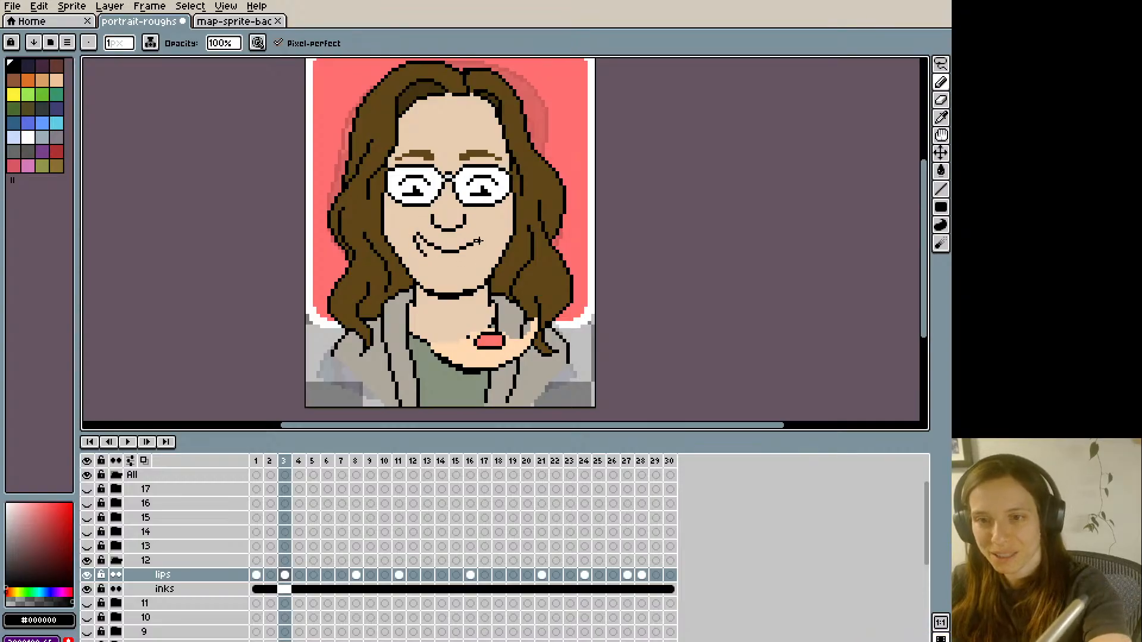
key("ctrl+z")
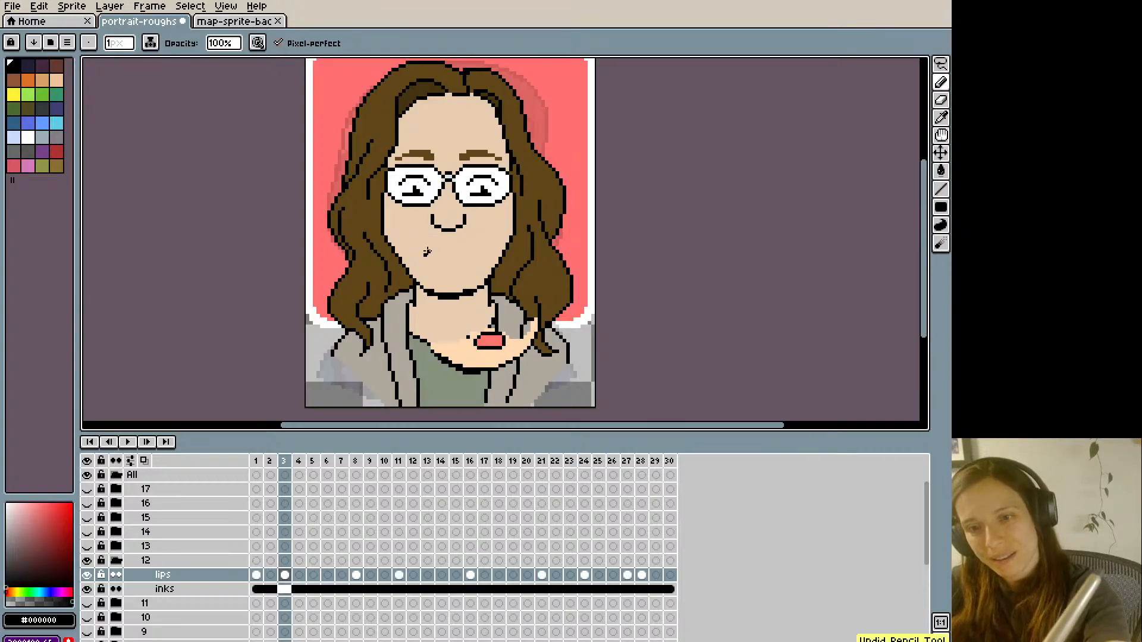
- Outline a wide, thick-lipped smile in black on frame 3's lips layer and fill it with #FF746C
left_click_drag(426, 252, 420, 237)
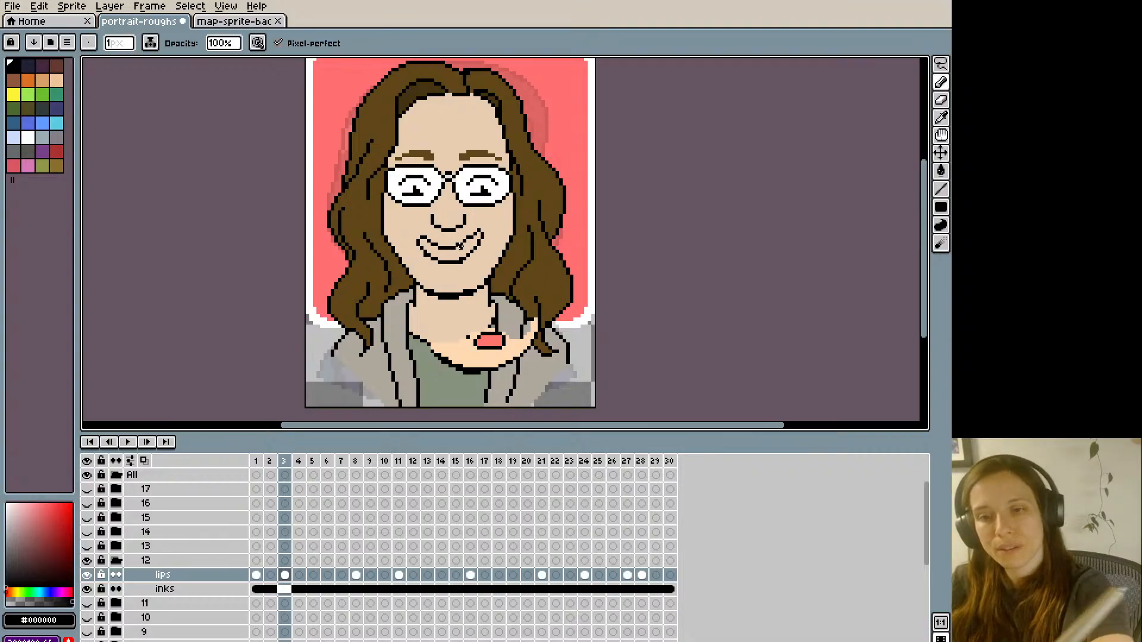
left_click(461, 260, "alt")
key("Left")
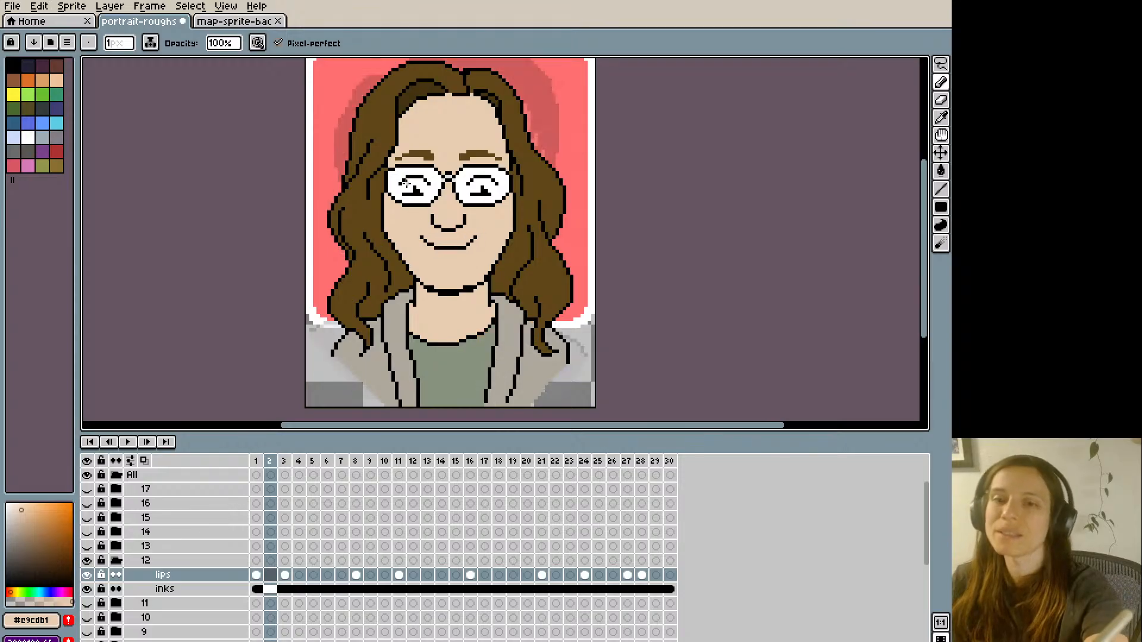
key("Right")
left_click(490, 340, "alt")
key("g")
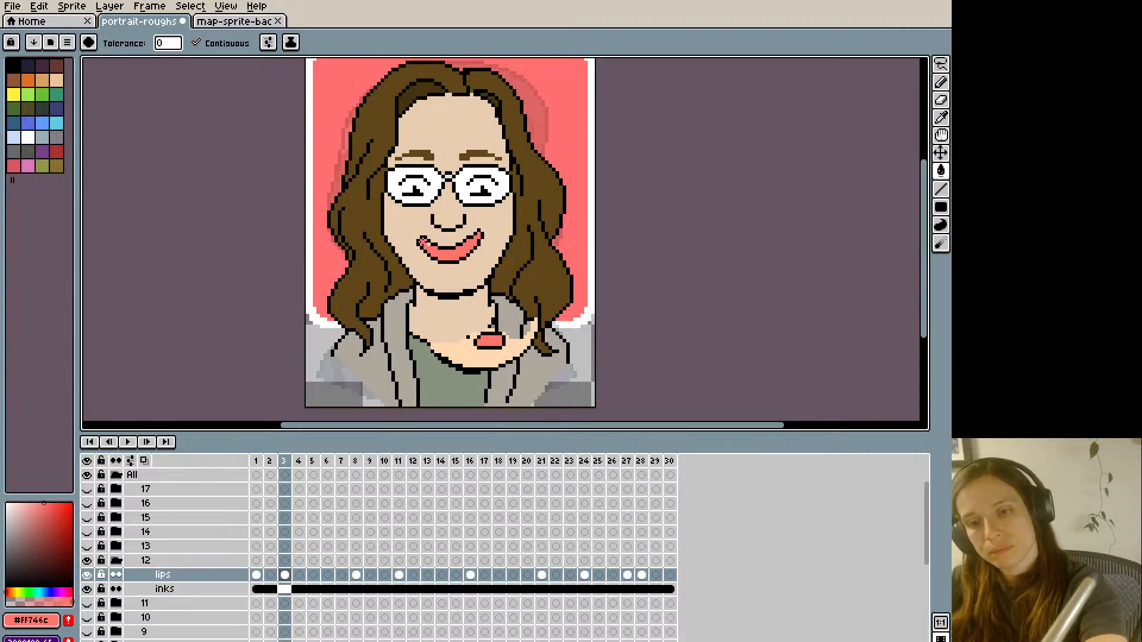
- Reshape the right-hand corner of frame 3's smile pixel by pixel using the skin, outline and lip colours
left_click(482, 227, "alt")
key("b")
left_click(481, 232)
left_click(479, 234, "alt")
left_click(483, 225, "alt")
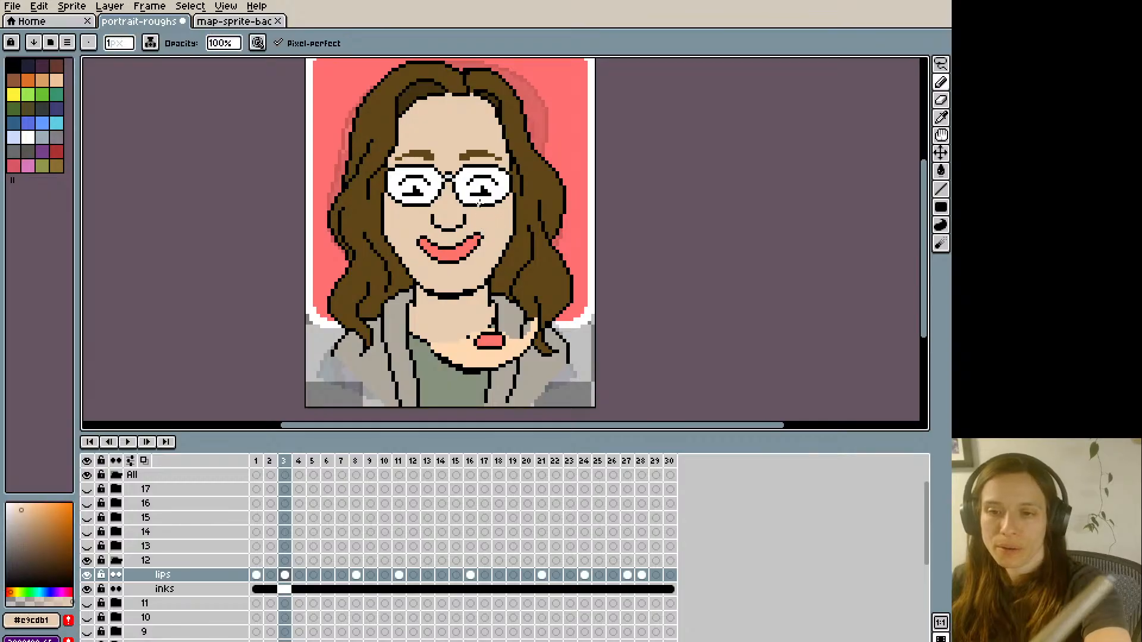
left_click(481, 234, "alt")
left_click(483, 238)
left_click(475, 241, "alt")
left_click(479, 238)
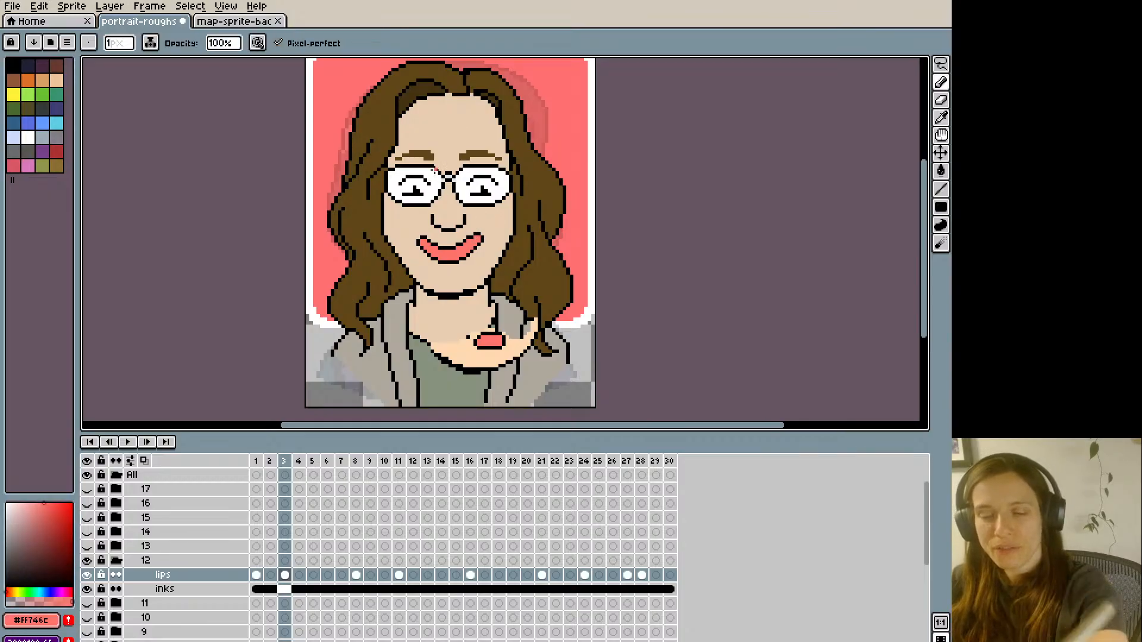
- Flip repeatedly between frames 2 and 3 to compare the mouth and chin positions
key("Left")
key("Right")
key("Left")
key("Right")
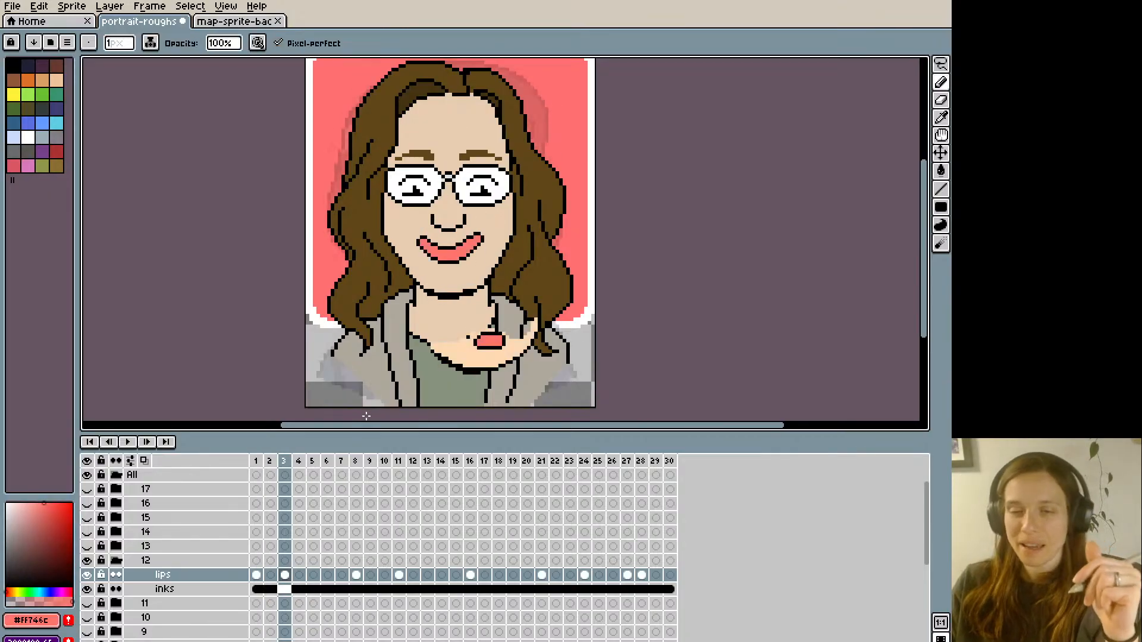
key("Left")
key("Right")
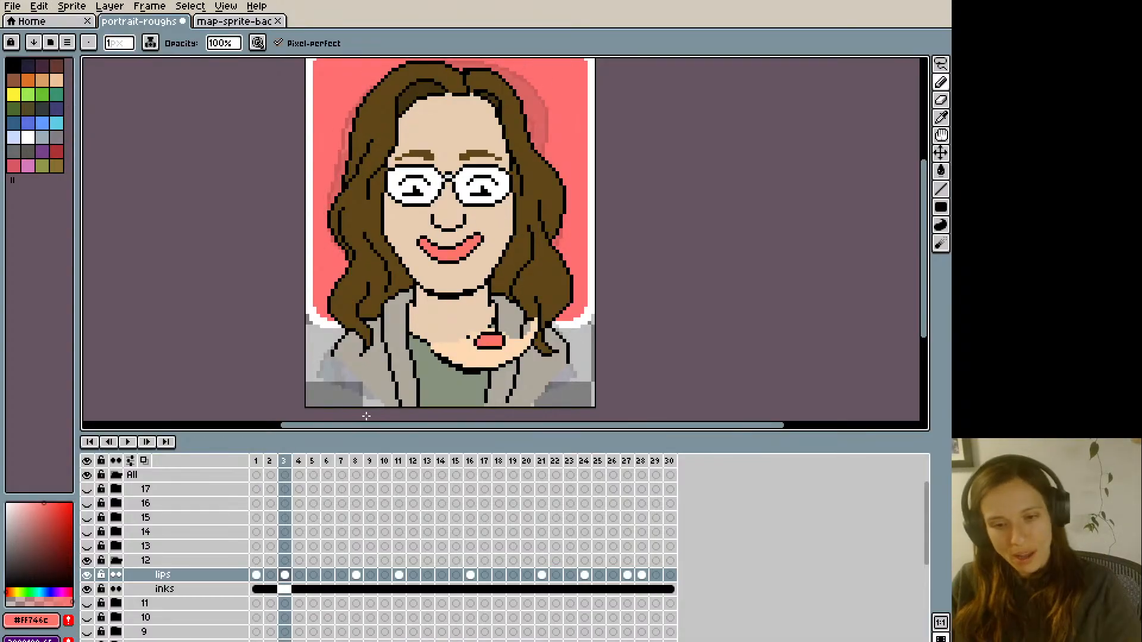
key("Left")
key("Right")
key("Left")
key("Right")
key("Left")
key("Right")
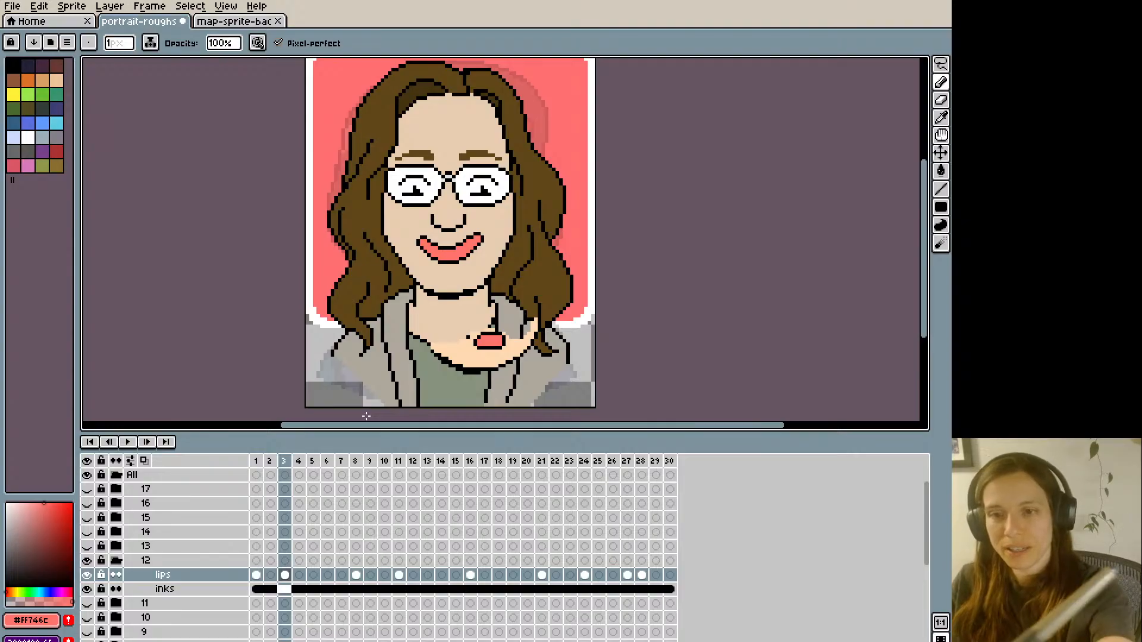
- Lasso the right-hand corner of frame 3's smile, shift it slightly inward, and touch up its black outline
key("m")
left_click_drag(491, 257, 464, 218)
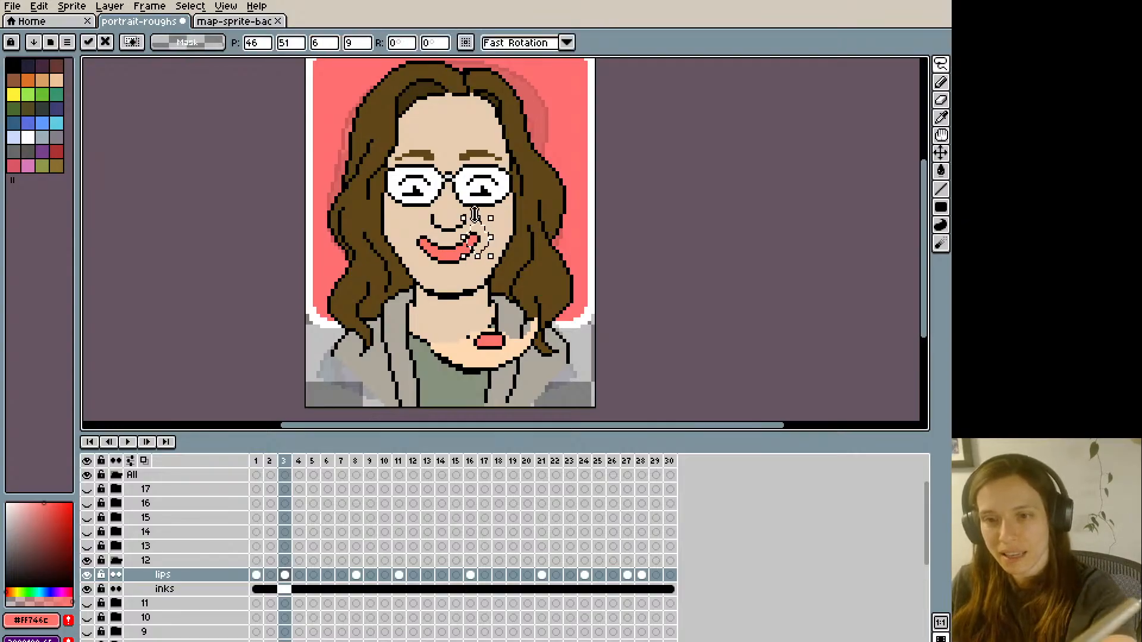
left_click(467, 195)
key("b")
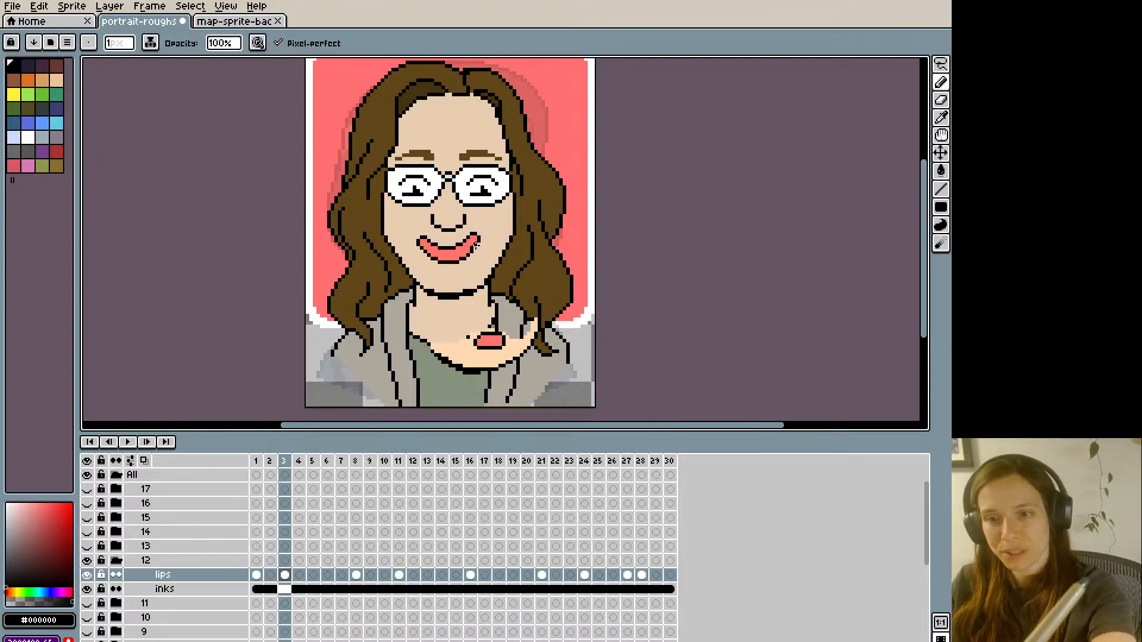
- Check frame 3's narrowed smile against the neighbouring frames, stepping through frames 1 to 5
key("Left")
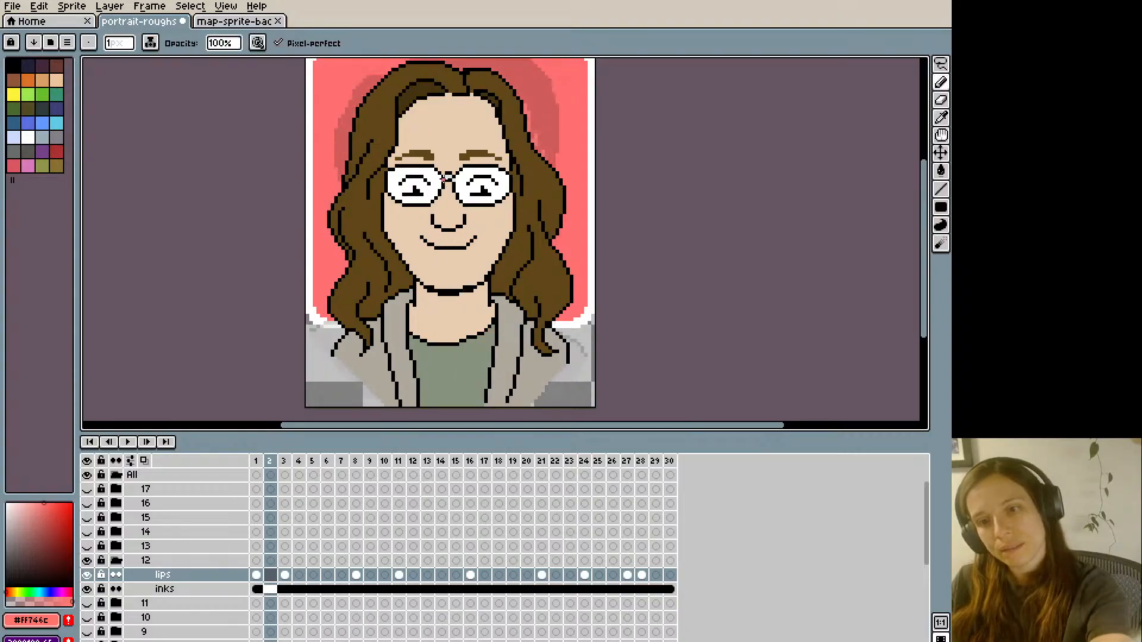
key("Right")
key("Left")
key("Right")
key("Left")
key("Right")
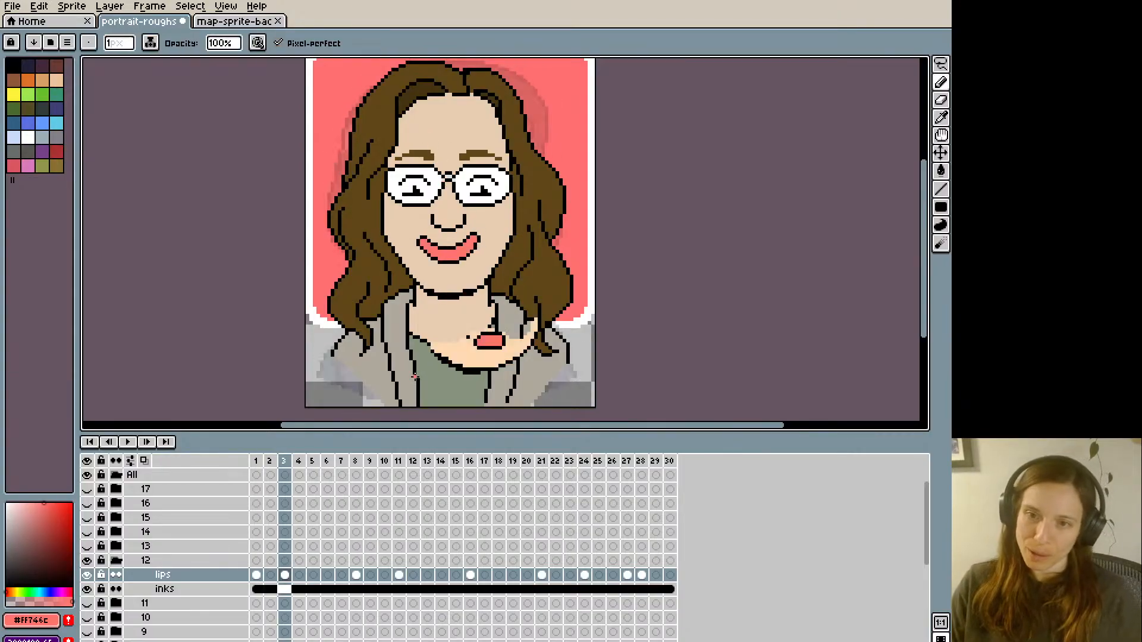
key("Left")
key("Left")
key("Right")
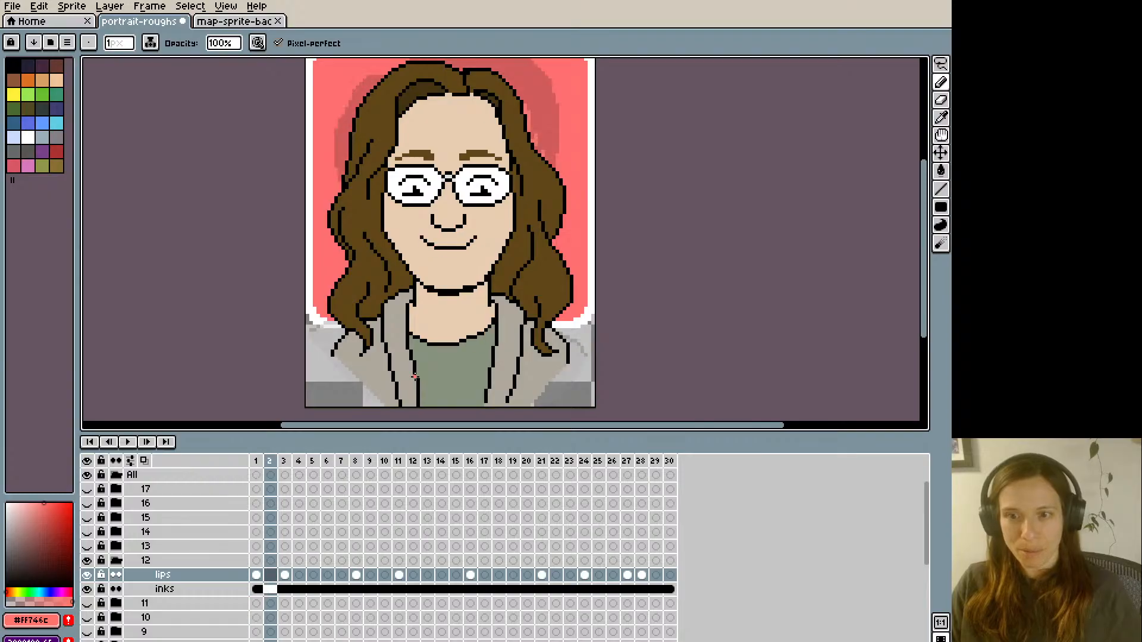
key("Right")
- Replace frame 5's closed smile on the lips layer with an open smile in black outline, filled with white teeth
key("Right")
key("Right")
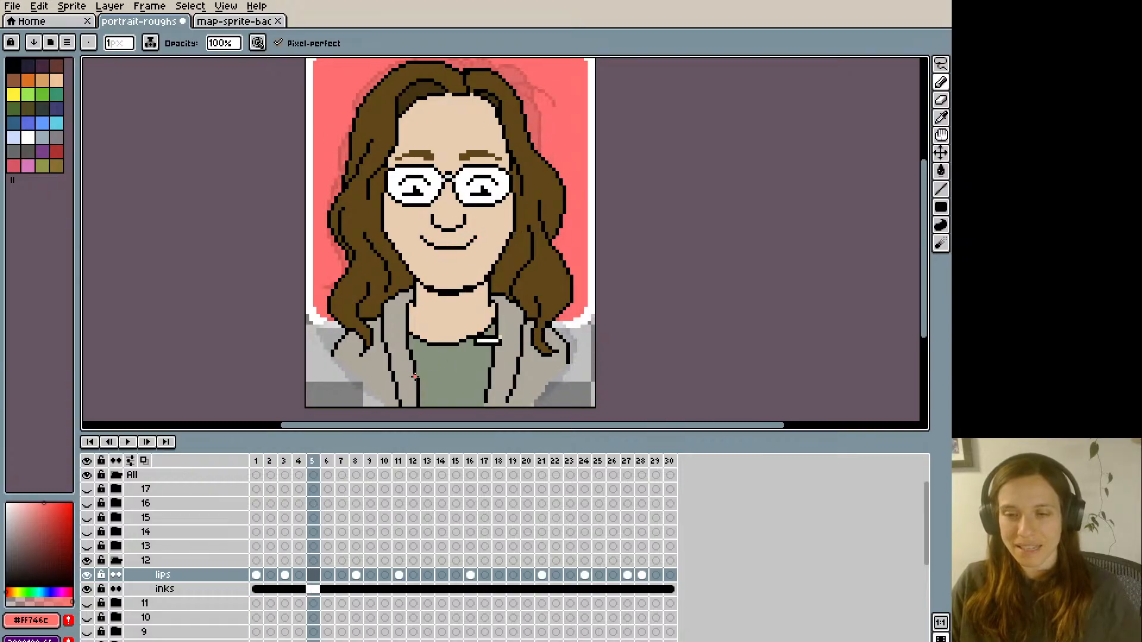
key("Left")
key("Left")
key("Right")
key("Right")
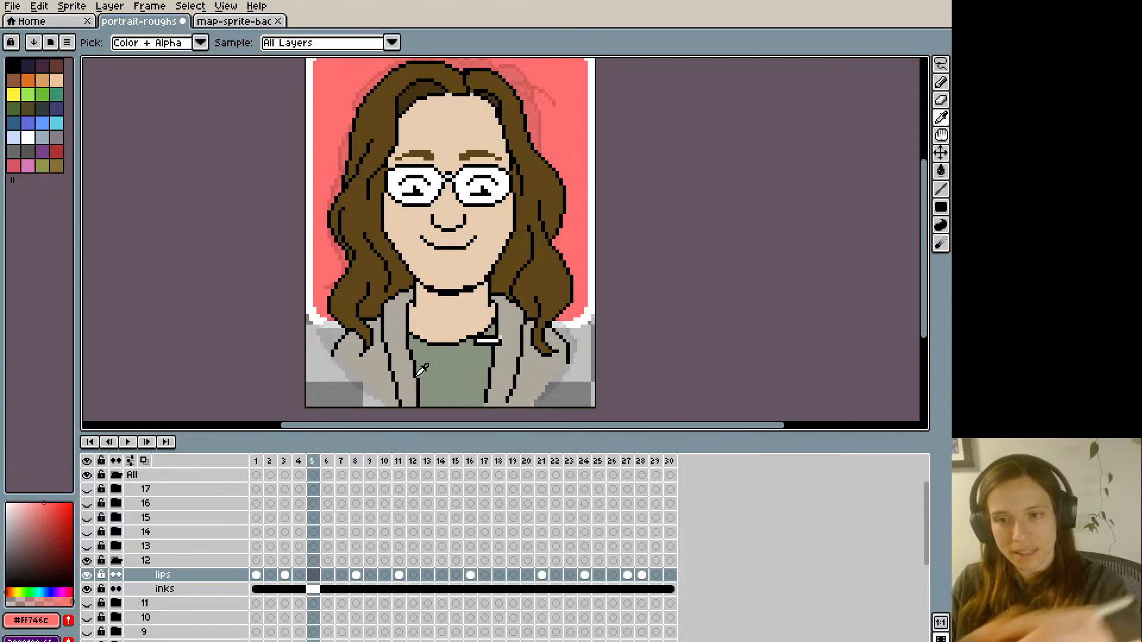
left_click(420, 231, "alt")
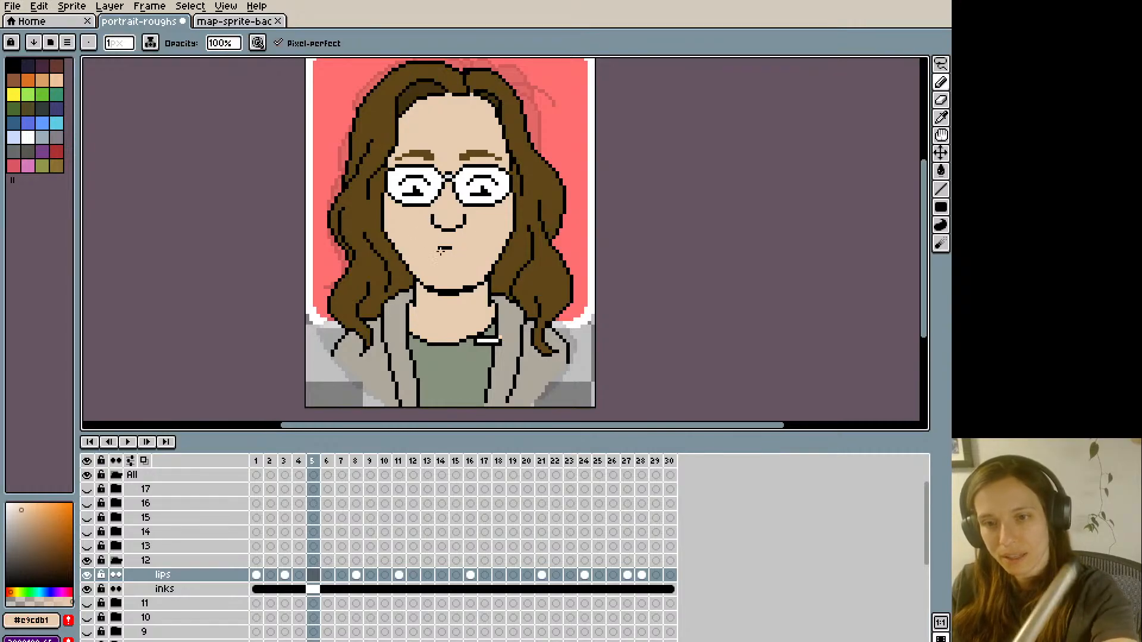
left_click(459, 235)
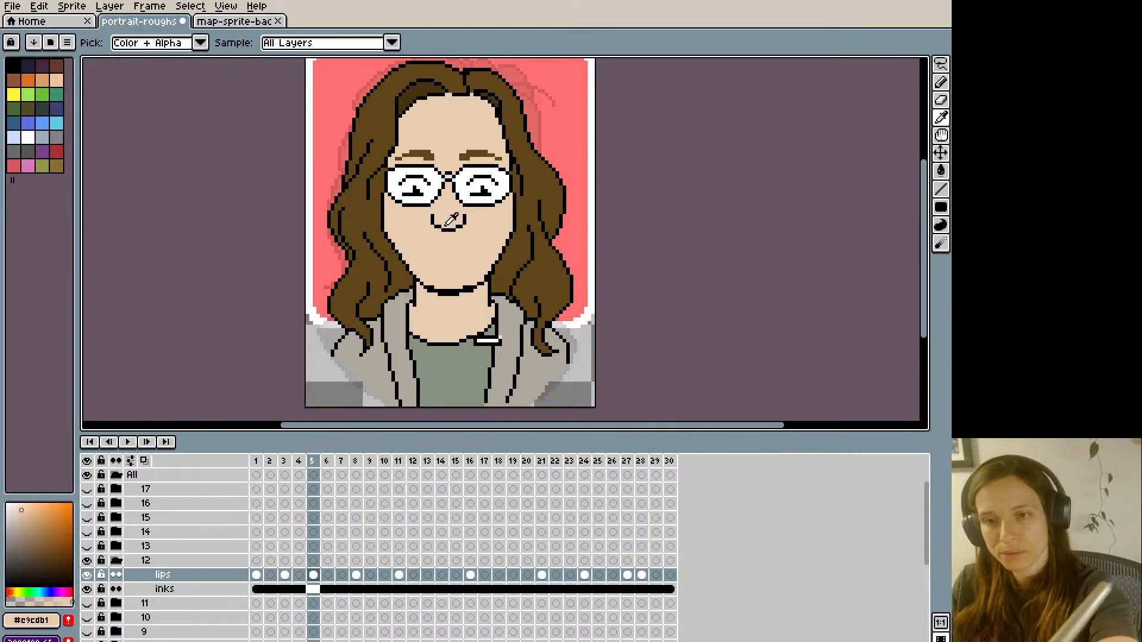
left_click(447, 230, "alt")
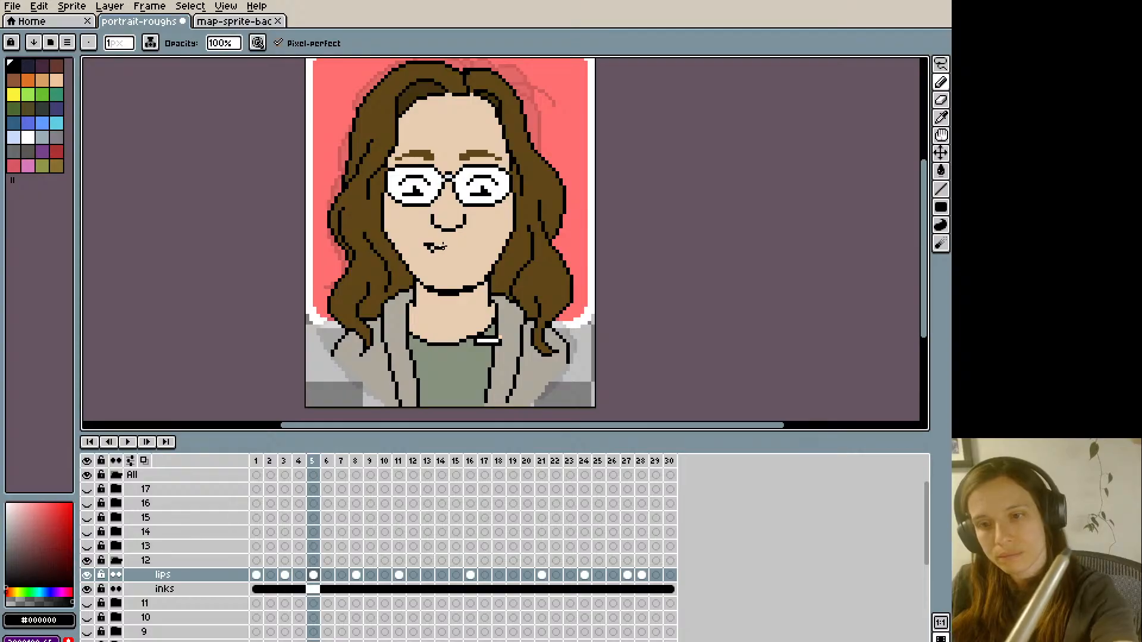
key("ctrl+z")
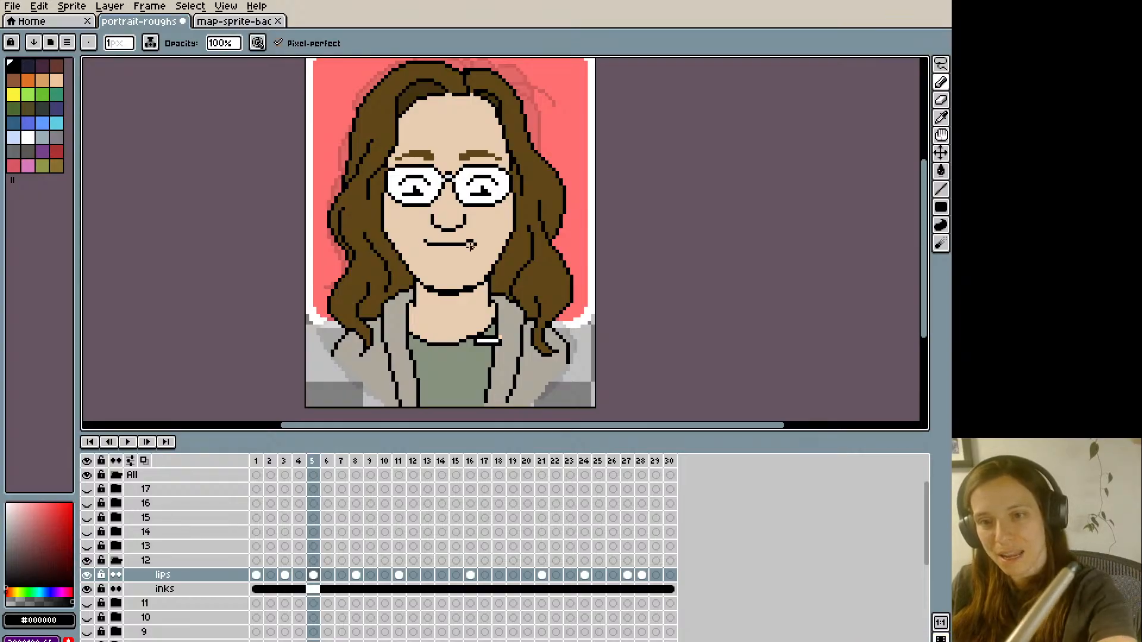
left_click(447, 244, "alt")
key("g")
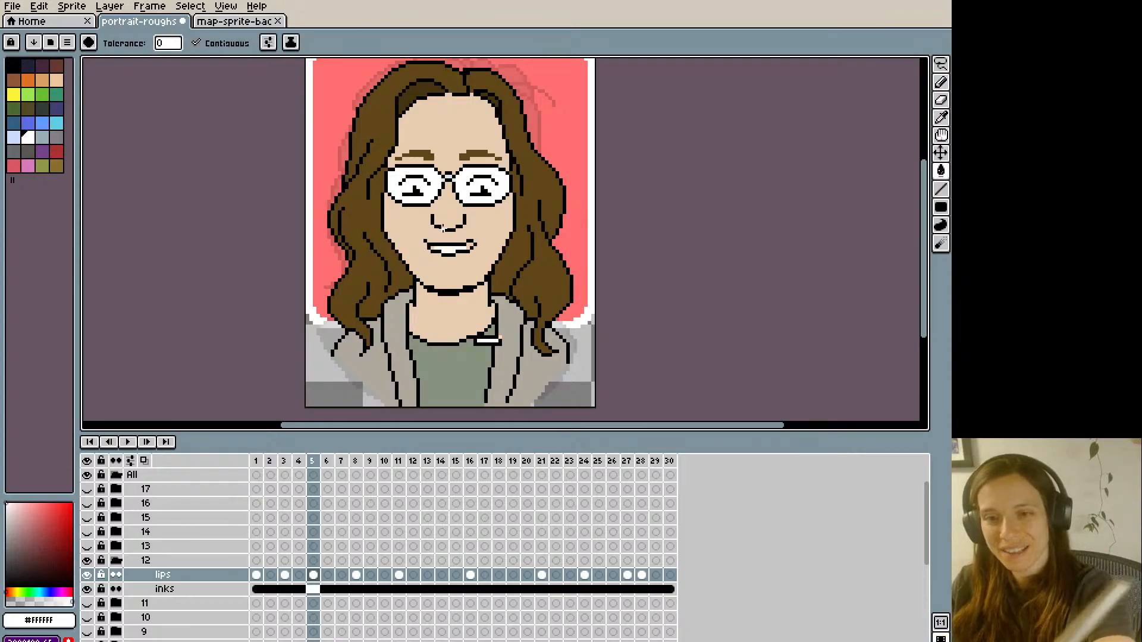
- Reshape the right-hand corner of frame 5's open smile with black outline and #e9cdb1 skin pixels, comparing it with frame 4
key("Left")
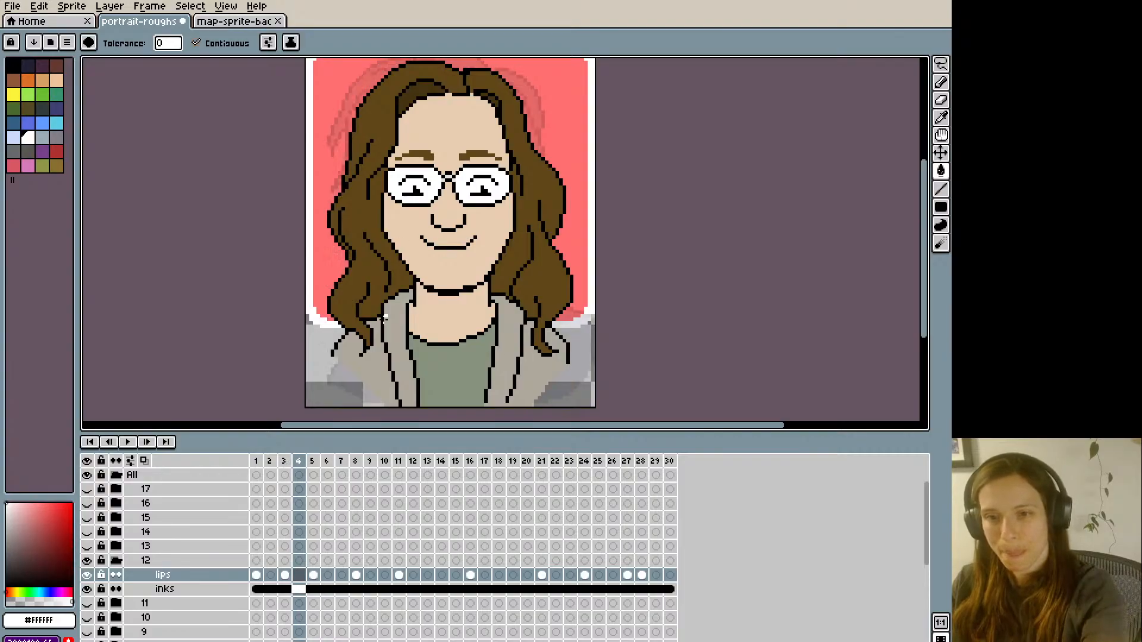
key("Right")
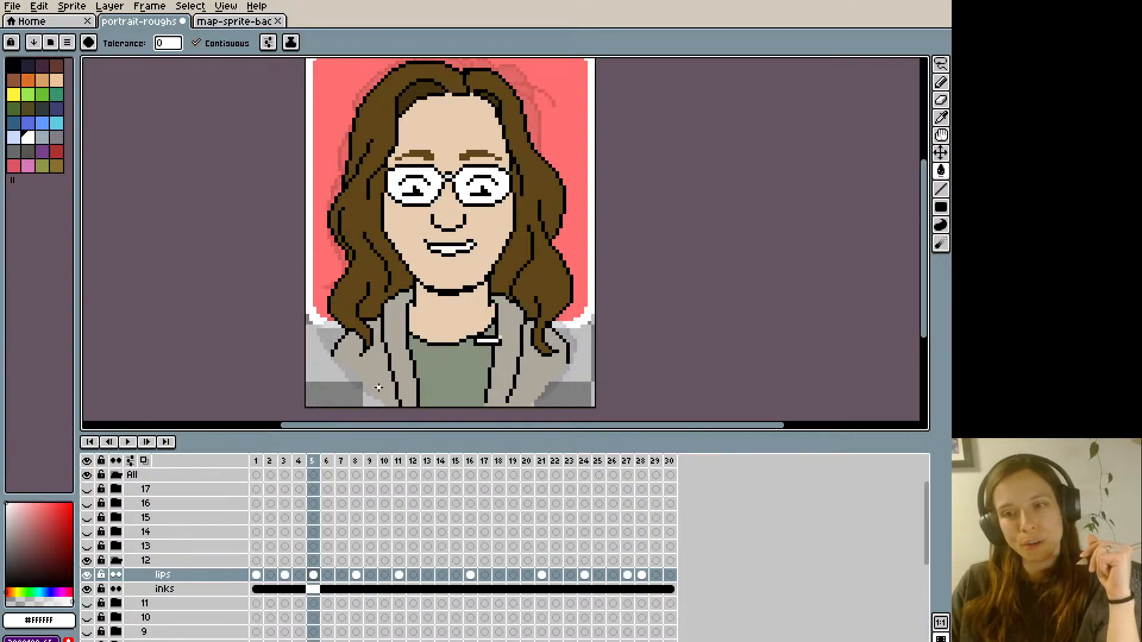
left_click(465, 226, "alt")
key("b")
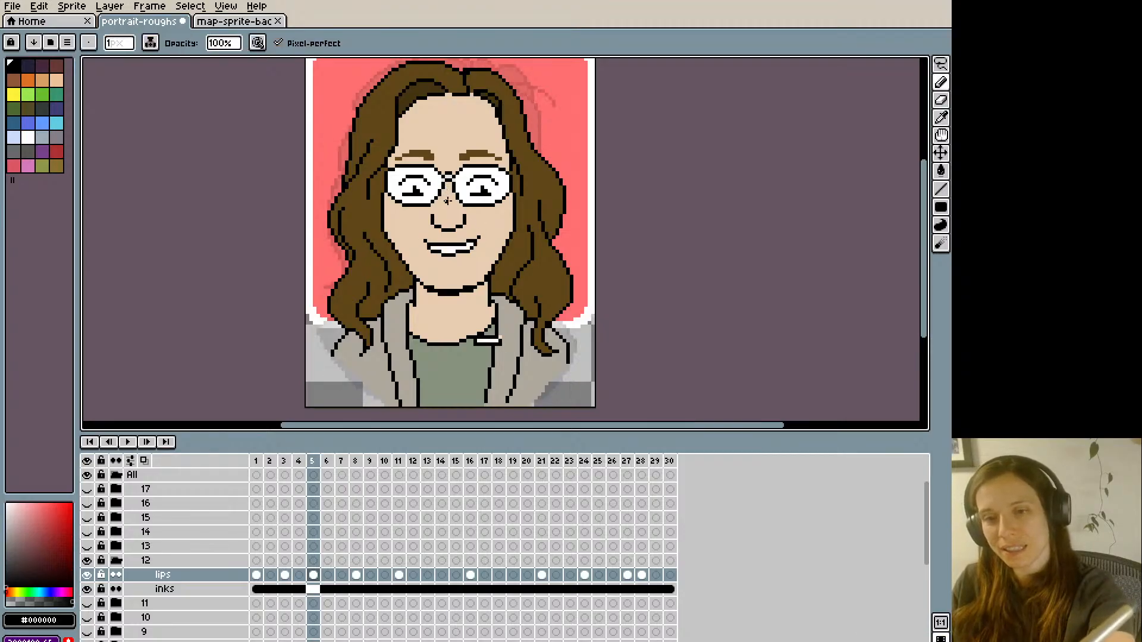
left_click(475, 240, "alt")
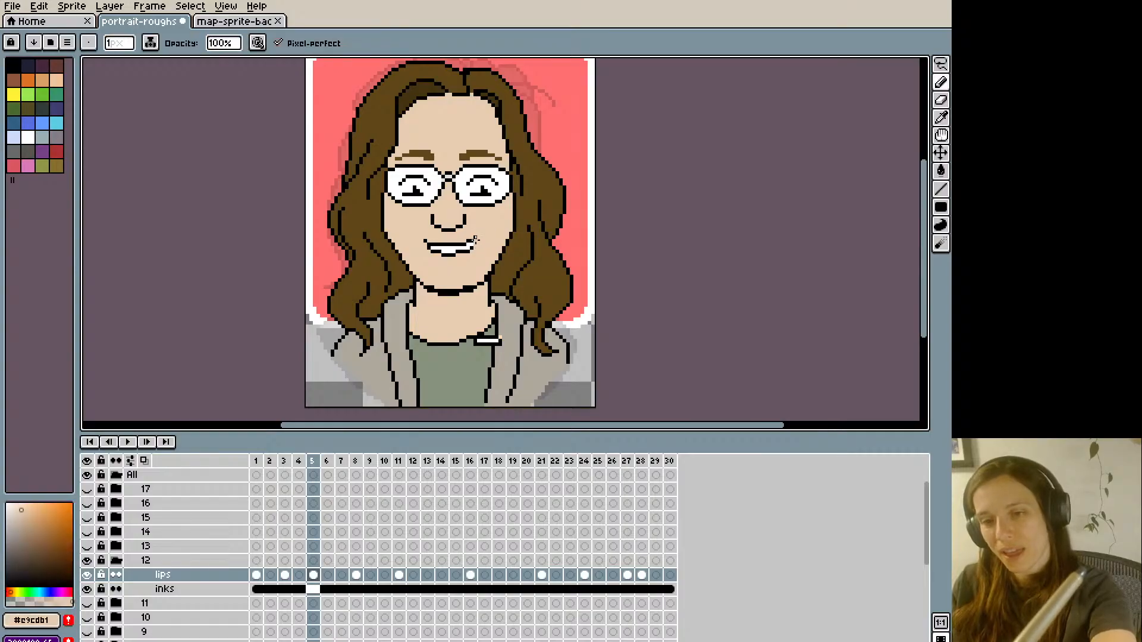
left_click(471, 244, "alt")
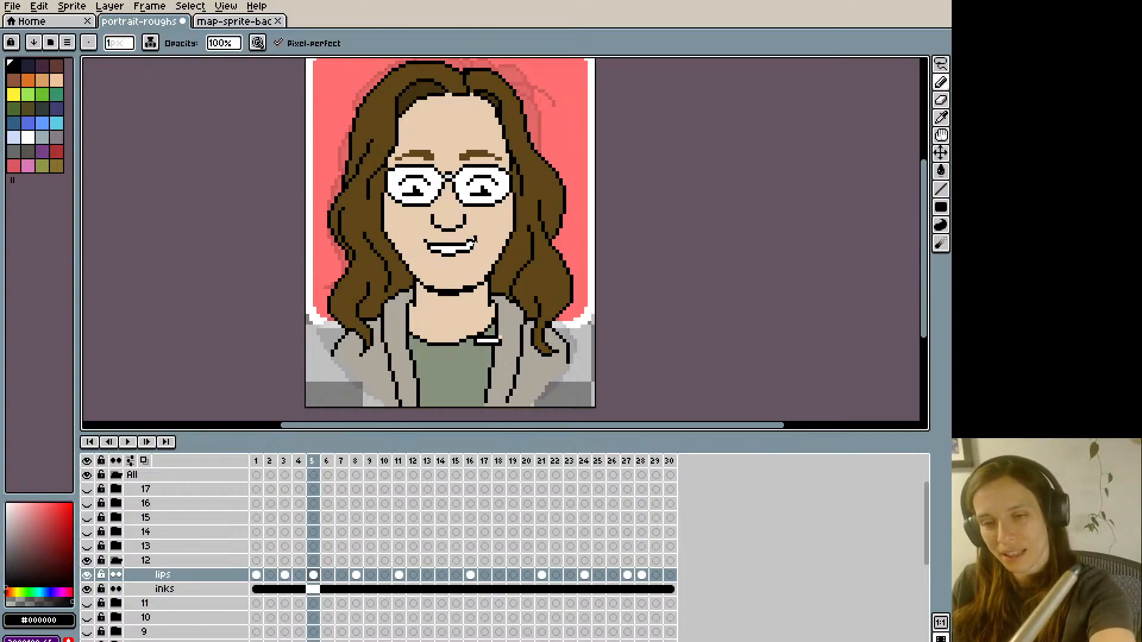
key("alt")
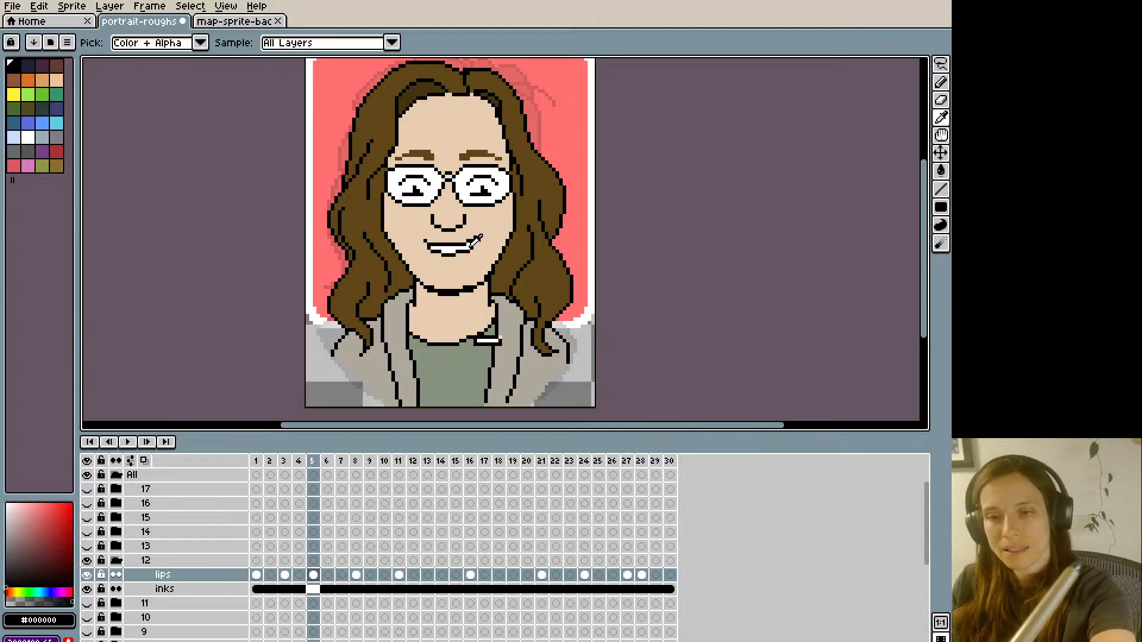
left_click(474, 243, "alt")
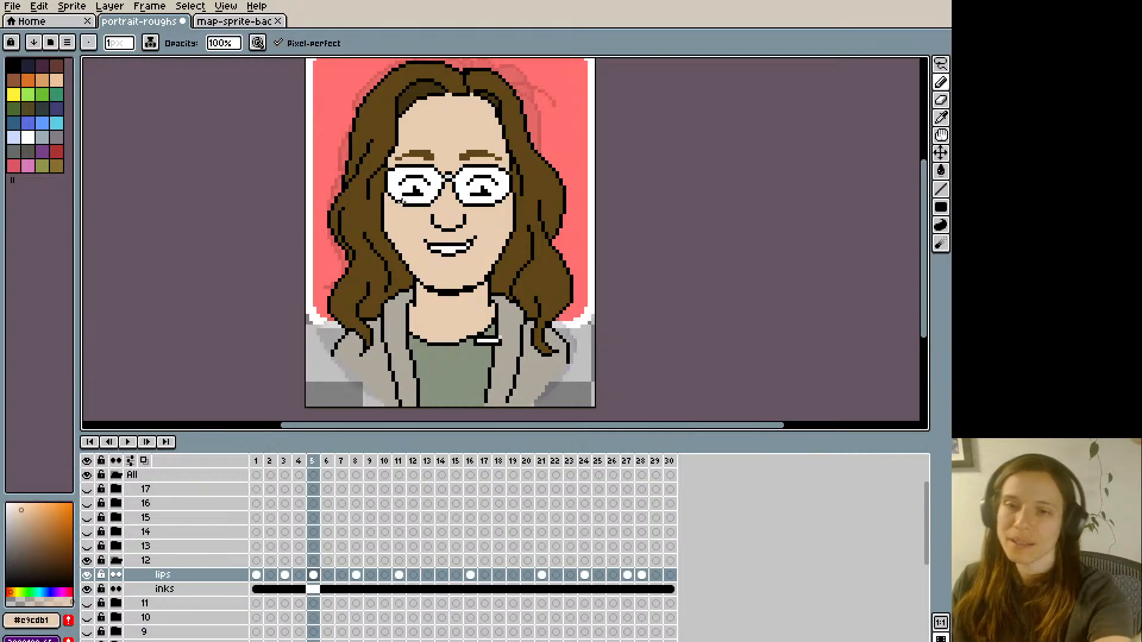
- Compare frame 5's toothy smile with frame 1, copy the whole frame 5 mouth drawing, and paste it into frame 9
key("Left")
key("Left")
left_click(256, 575)
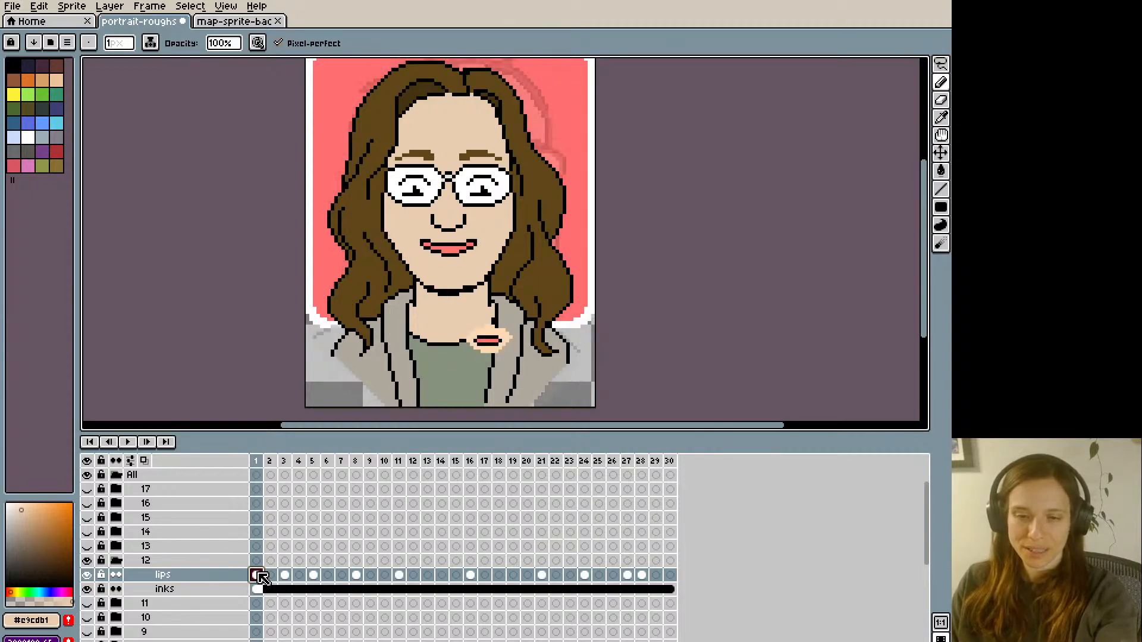
left_click(312, 574)
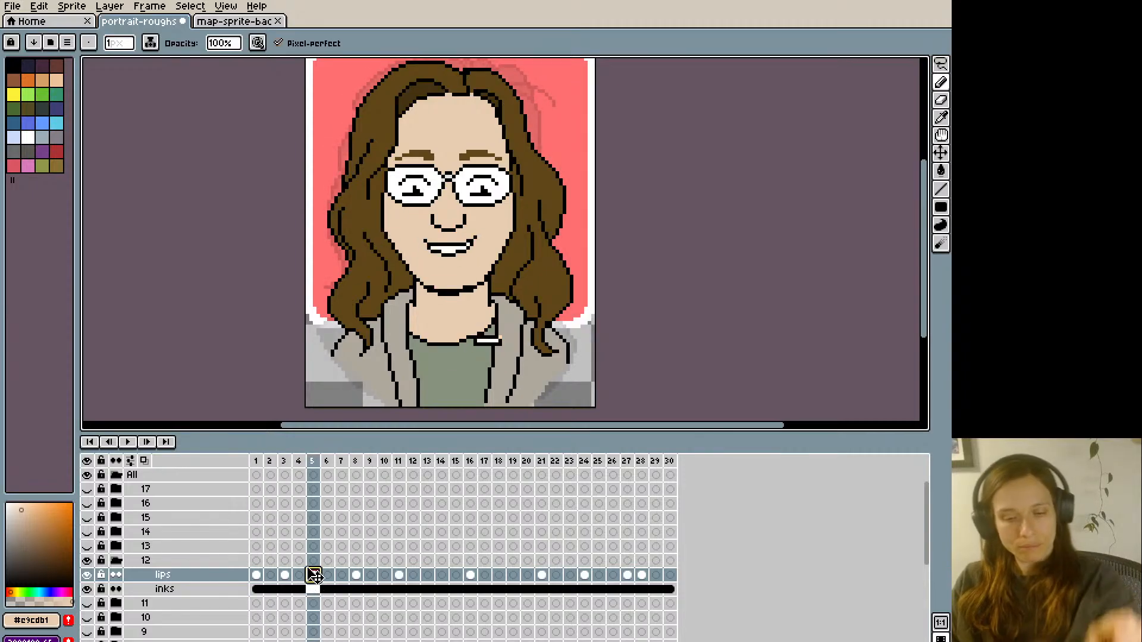
key("Right")
key("Right")
key("Right")
key("Right")
key("Right")
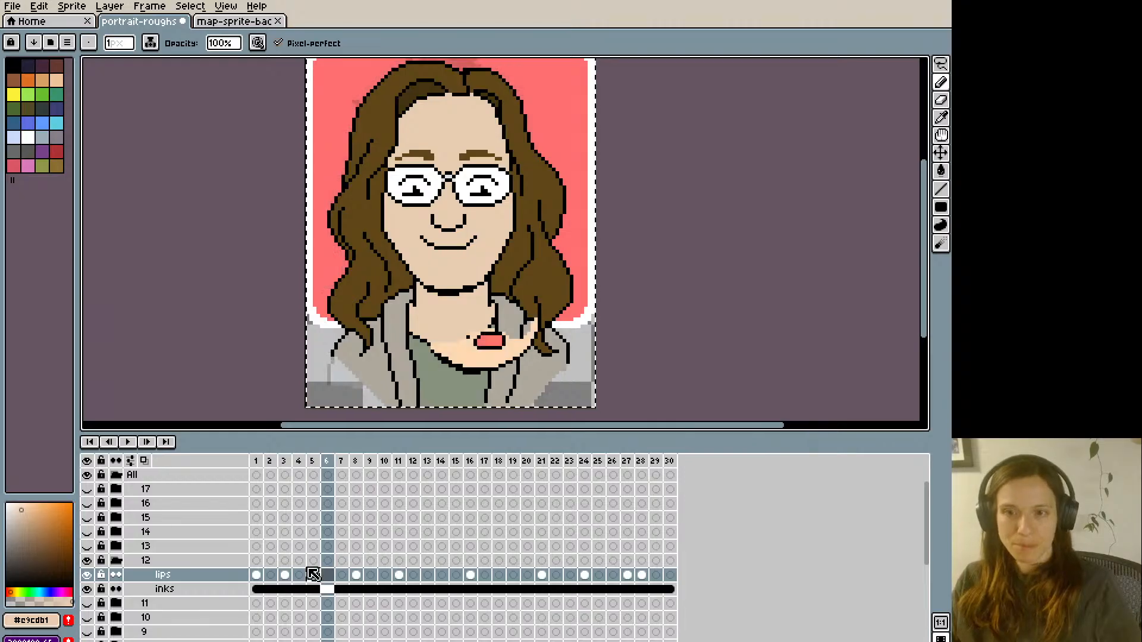
key("Left")
key("ctrl+v")
key("Right")
key("Right")
key("Right")
key("Right")
key("Right")
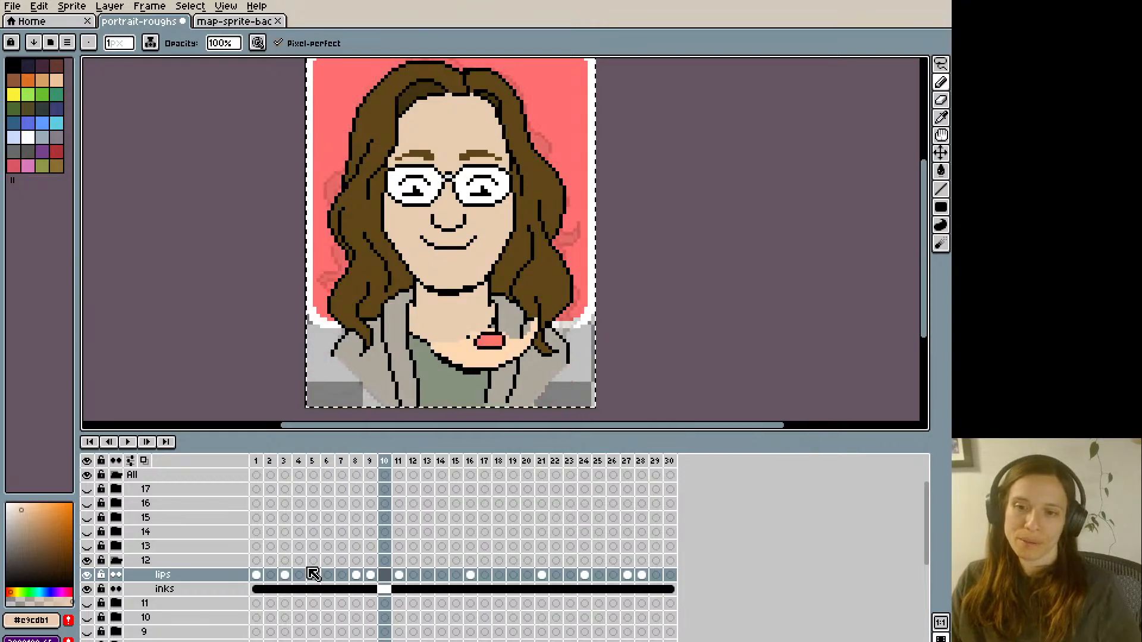
- Paste the copied toothy smile into frames 14 and 20 of the lips layer
key("ctrl+v")
key("Right")
key("Right")
key("Right")
key("Right")
key("Right")
key("Right")
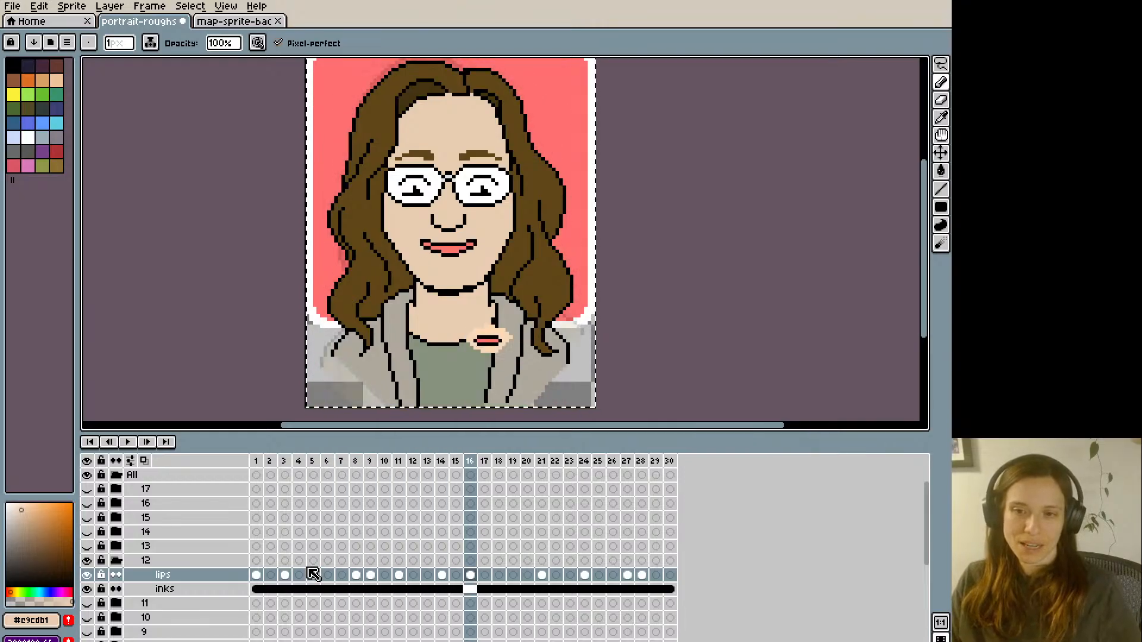
key("ctrl+v")
key("Right")
key("Right")
key("Right")
key("Right")
key("Right")
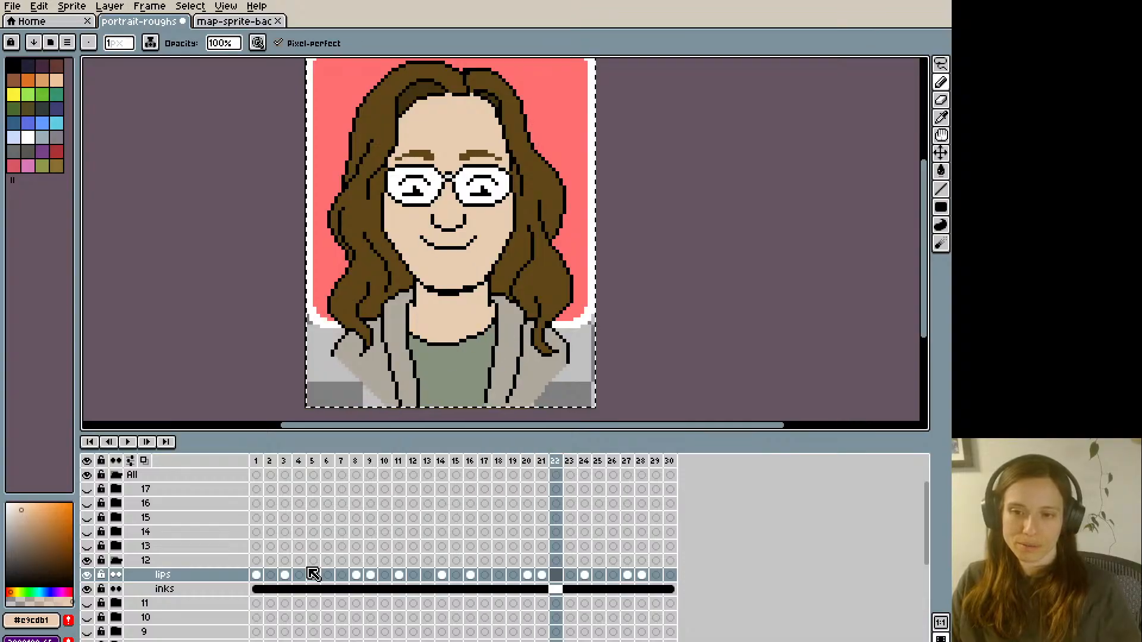
- Paste the copied toothy smile into frames 25 and 30 of the lips layer
key("ctrl+v")
key("Right")
key("Right")
key("Right")
key("Right")
key("Right")
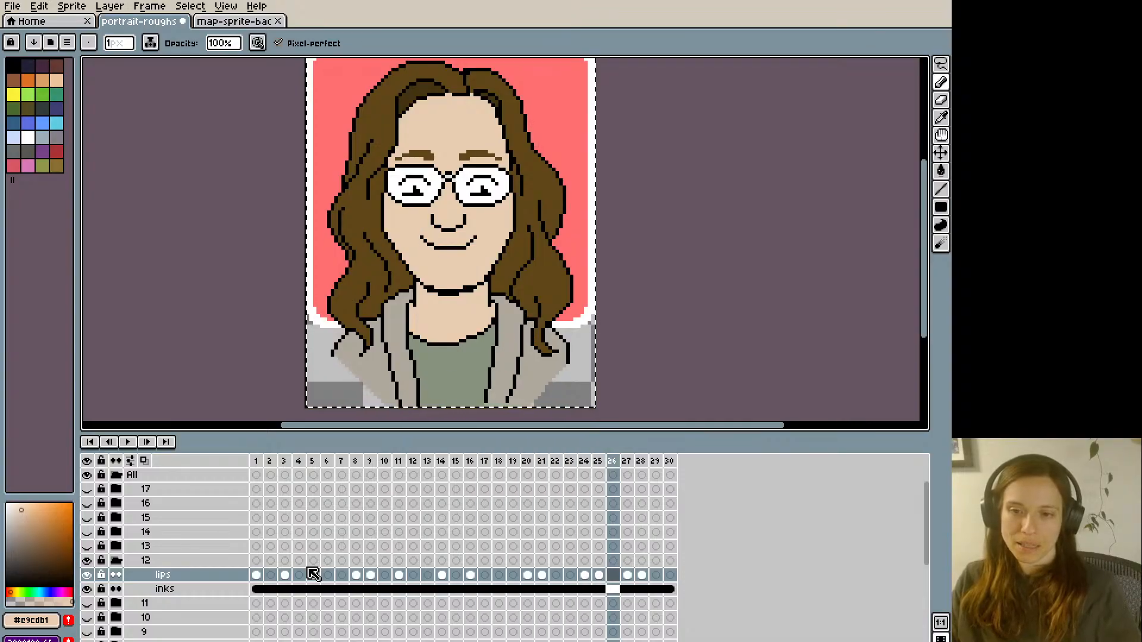
key("ctrl+v")
key("Right")
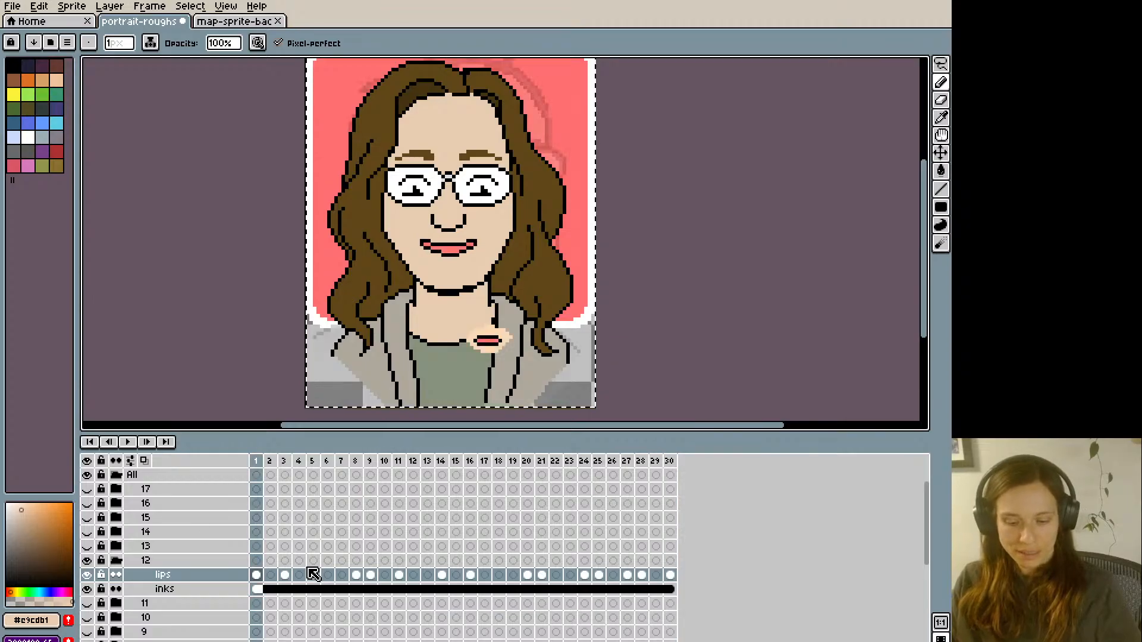
- Step through frames 1 to 6 to compare the drawn mouths with the reference mouth shapes
key("Right")
key("Right")
key("Right")
key("Right")
key("Right")
key("Right")
key("Right")
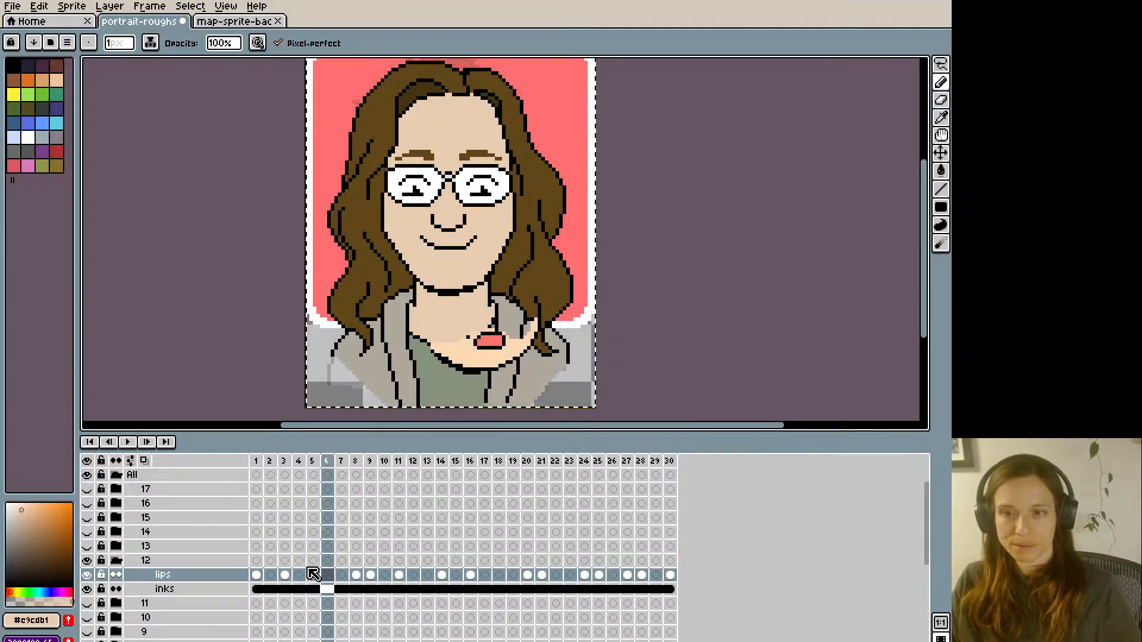
key("Left")
key("Left")
key("Left")
key("Left")
key("Left")
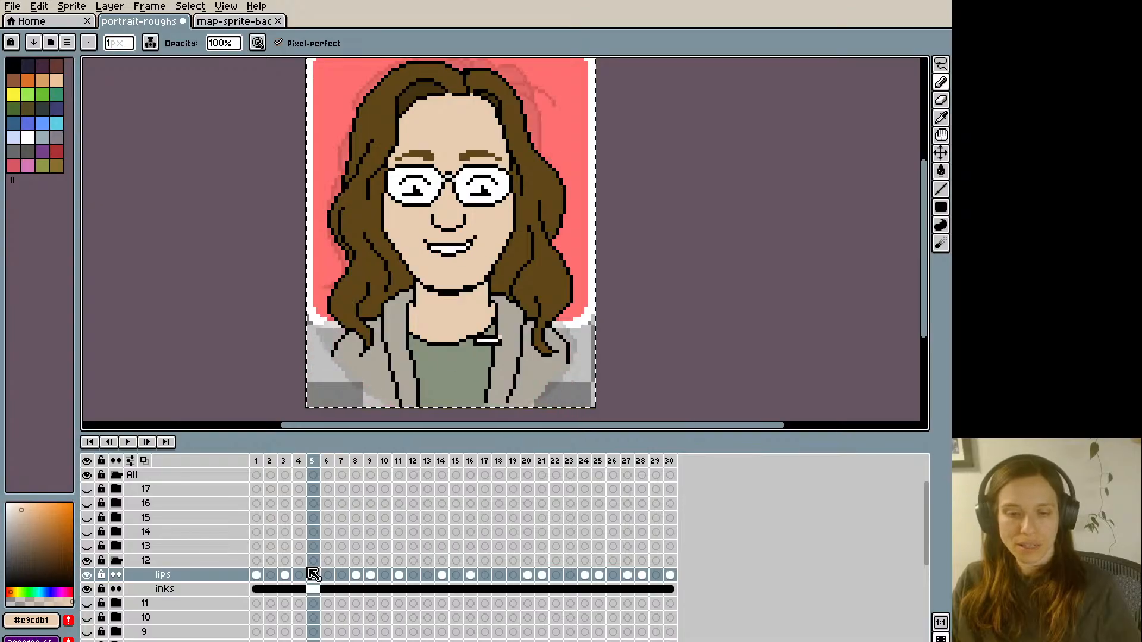
- Copy frame 3's full pink-lipped smile and paste it into frame 6 of the lips layer
key("Right")
key("Right")
key("Right")
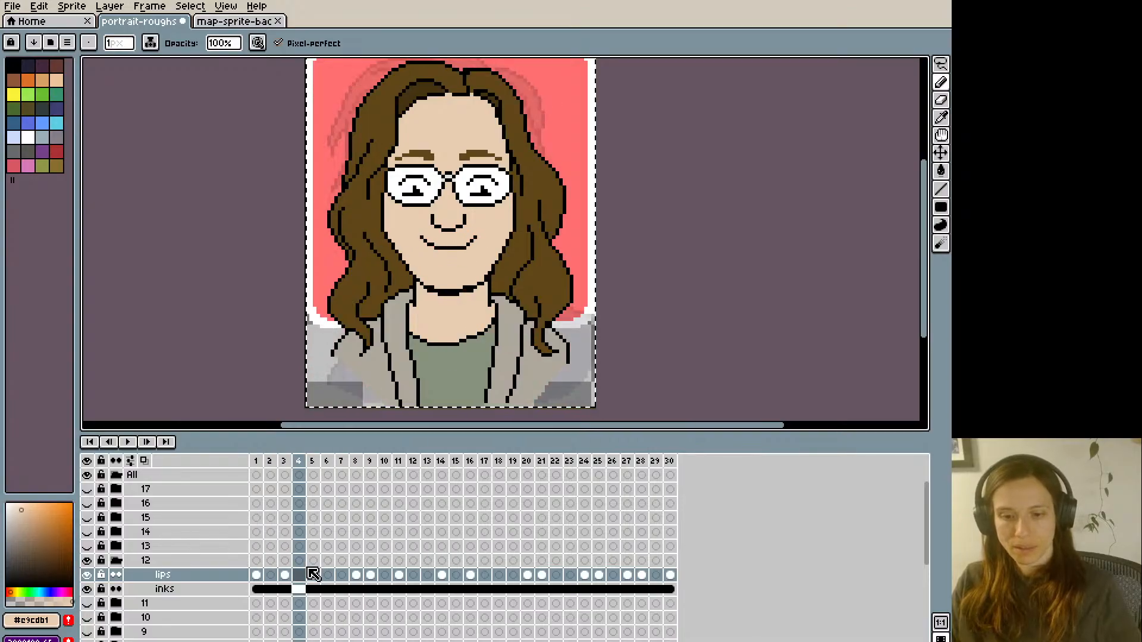
key("ctrl+t")
key("Right")
key("Right")
key("Right")
key("Right")
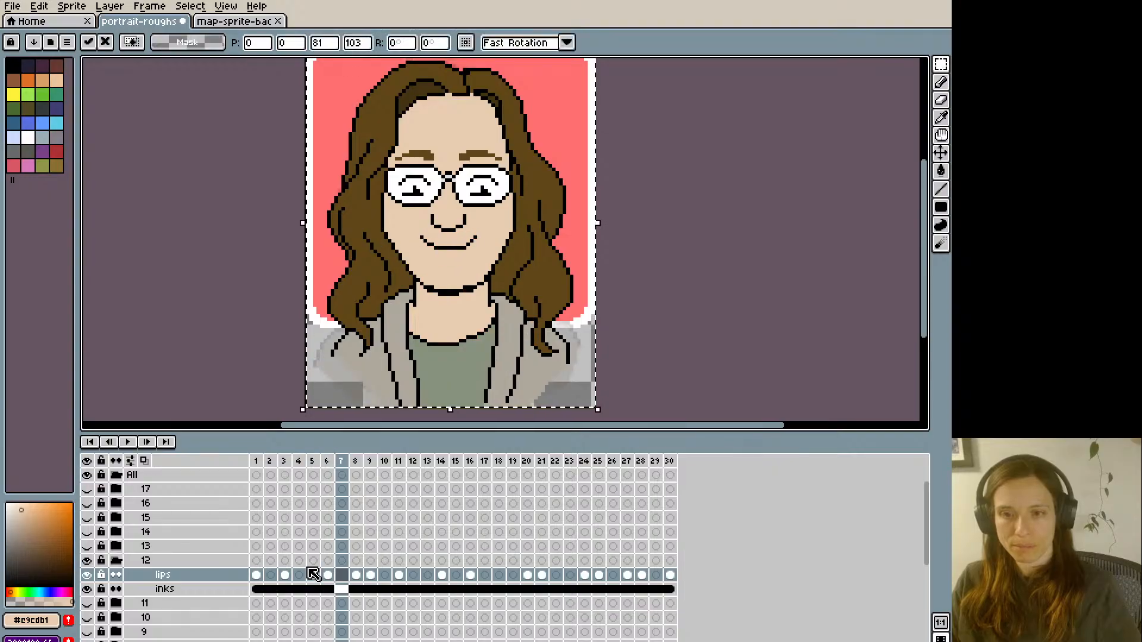
- Paste the copied frame 3 smile into frames 10 and 13 and the next frame with the same reference mouth
key("Right")
key("Right")
key("Right")
key("Right")
key("Right")
key("Right")
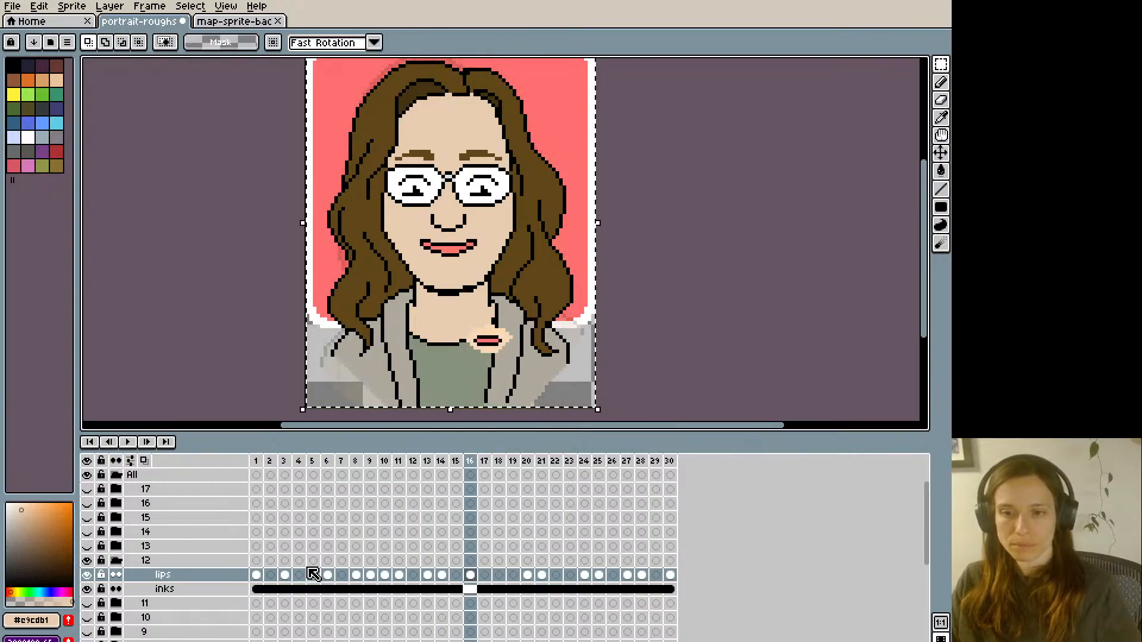
key("Right")
key("Right")
key("Right")
key("Right")
key("Right")
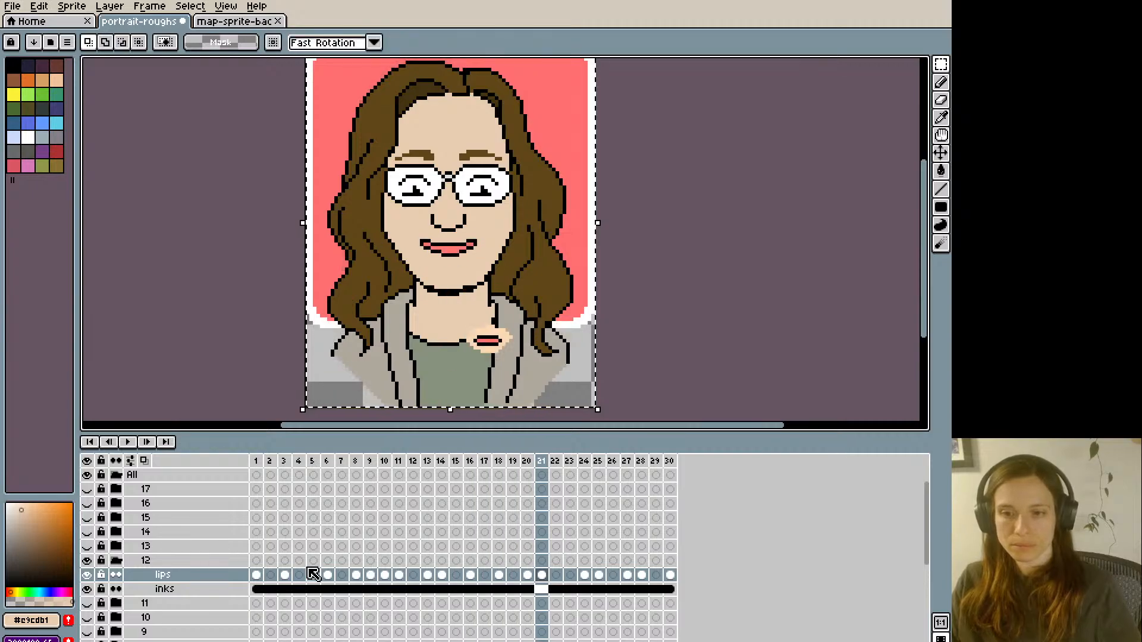
- Paste the copied frame 3 smile into frames 23 and 29 of the lips layer
key("Right")
key("Right")
key("Right")
key("Right")
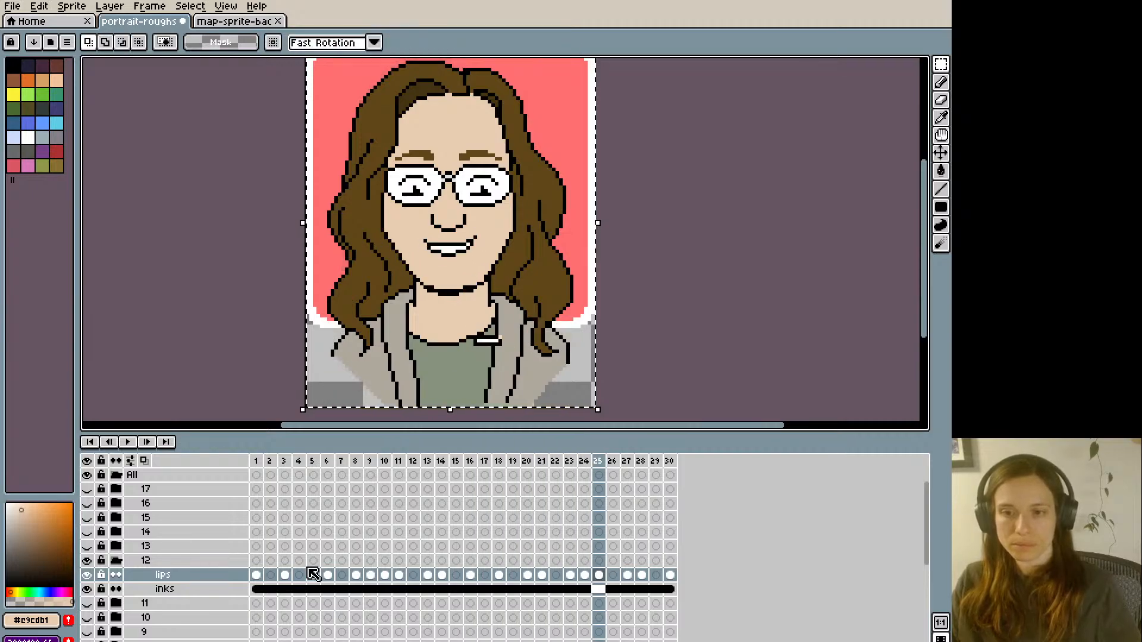
key("Right")
key("Right")
key("Right")
key("Right")
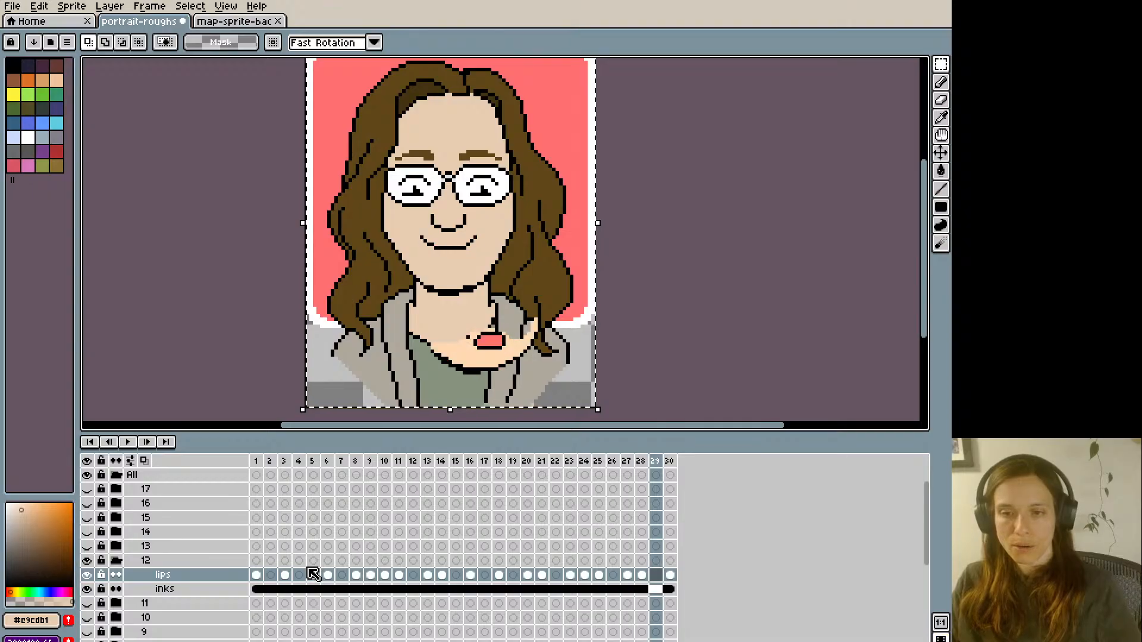
key("ctrl+v")
key("Return")
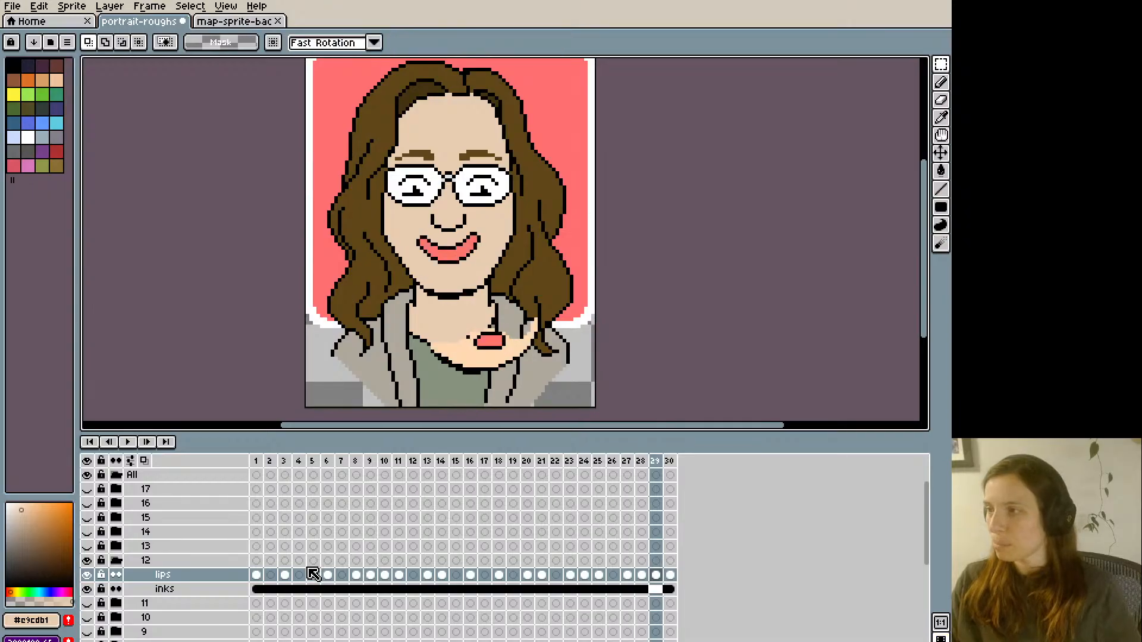
- Play back the mouth animation and compare the mouth shapes across frames 1 to 3
key("Return")
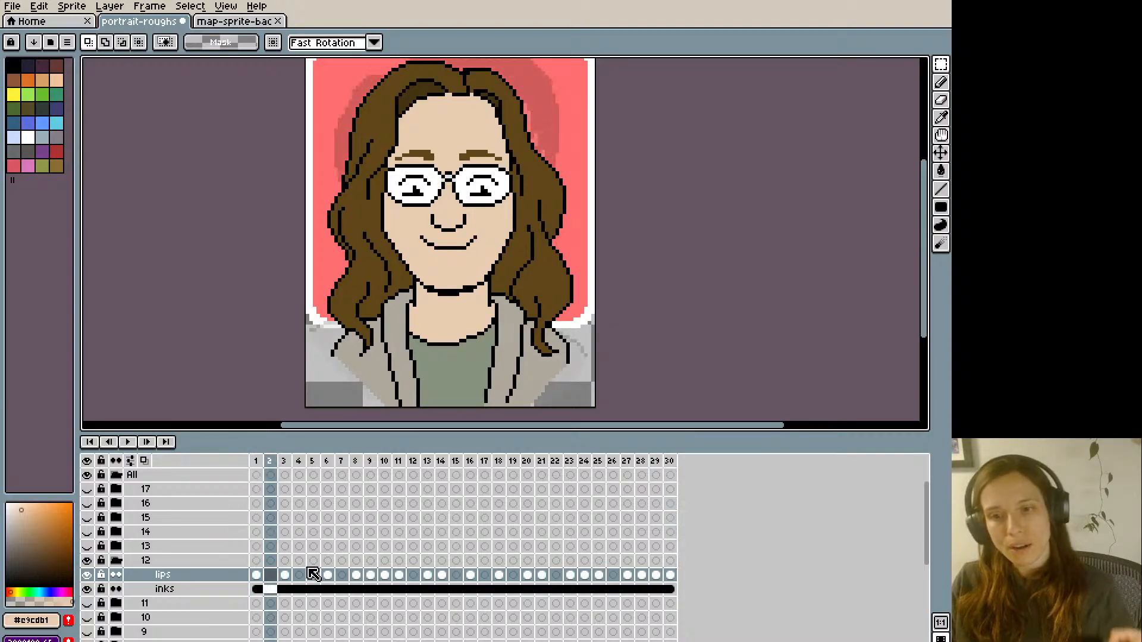
key("Return")
key("Left")
key("Right")
key("Right")
key("Left")
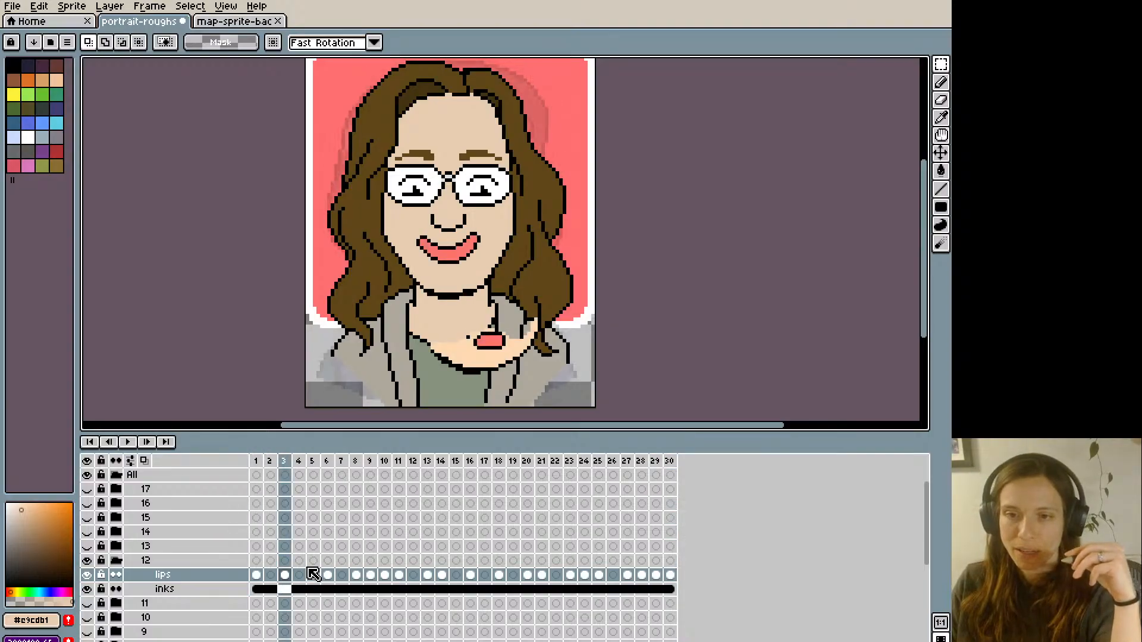
- Touch up the right-hand corner of frame 3's pink smile using the skin colour and lip colour #ff746c
key("i")
key("b")
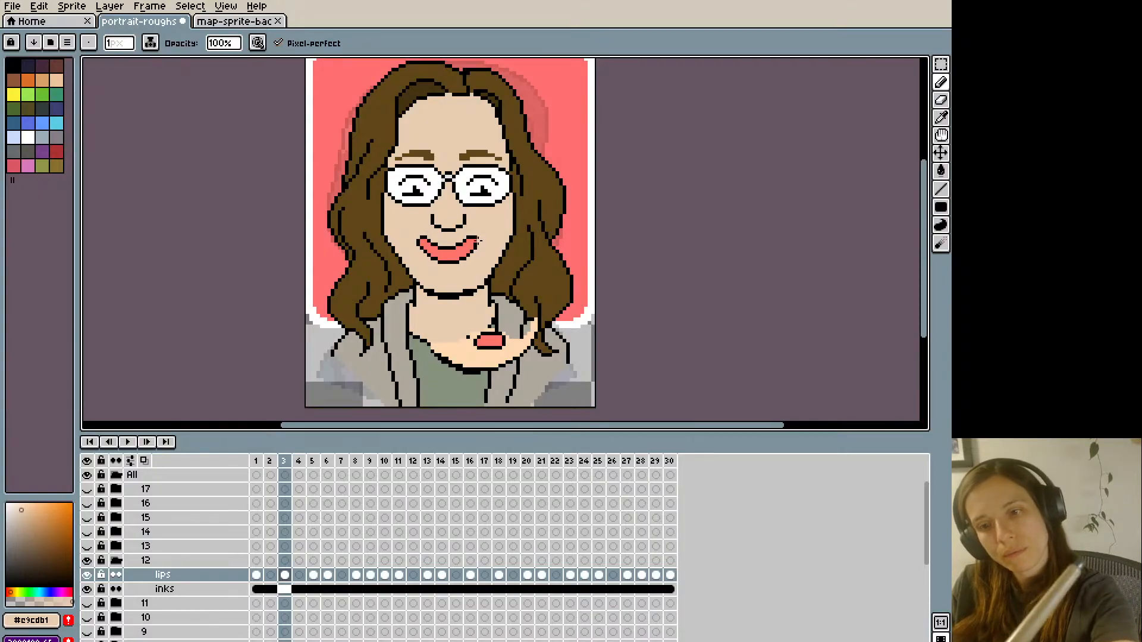
left_click(478, 244, "alt")
left_click(471, 248, "alt")
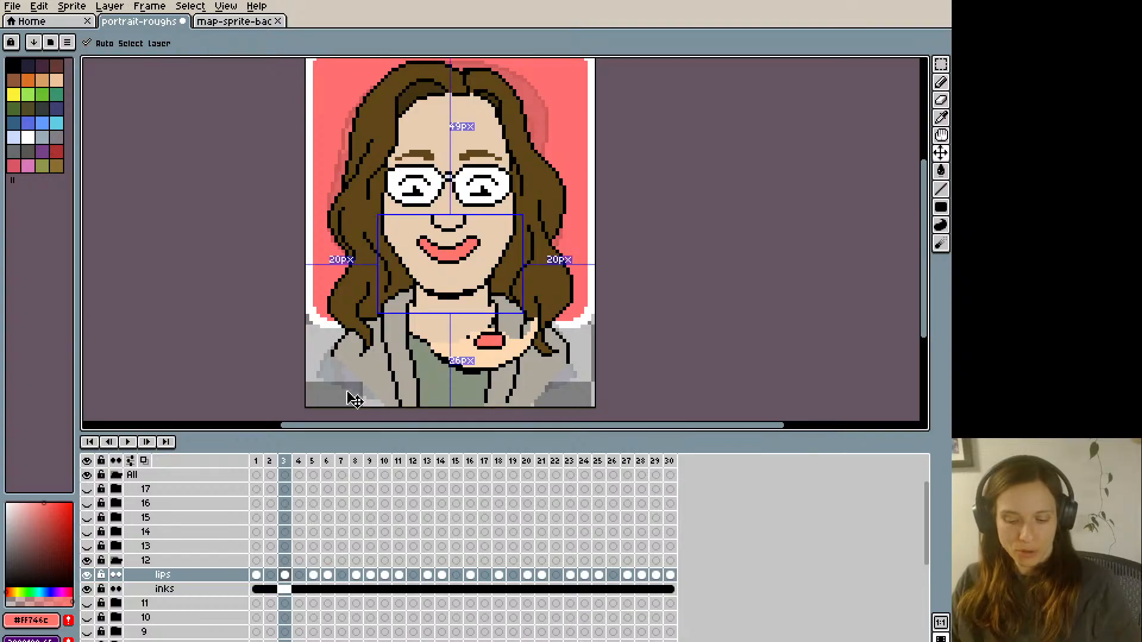
- Copy the touched-up pink smile from frame 3 and paste it into frames 6 and 10 of the lips layer
key("ctrl+a")
key("Right")
key("Right")
key("Right")
key("Right")
key("Left")
key("ctrl+c")
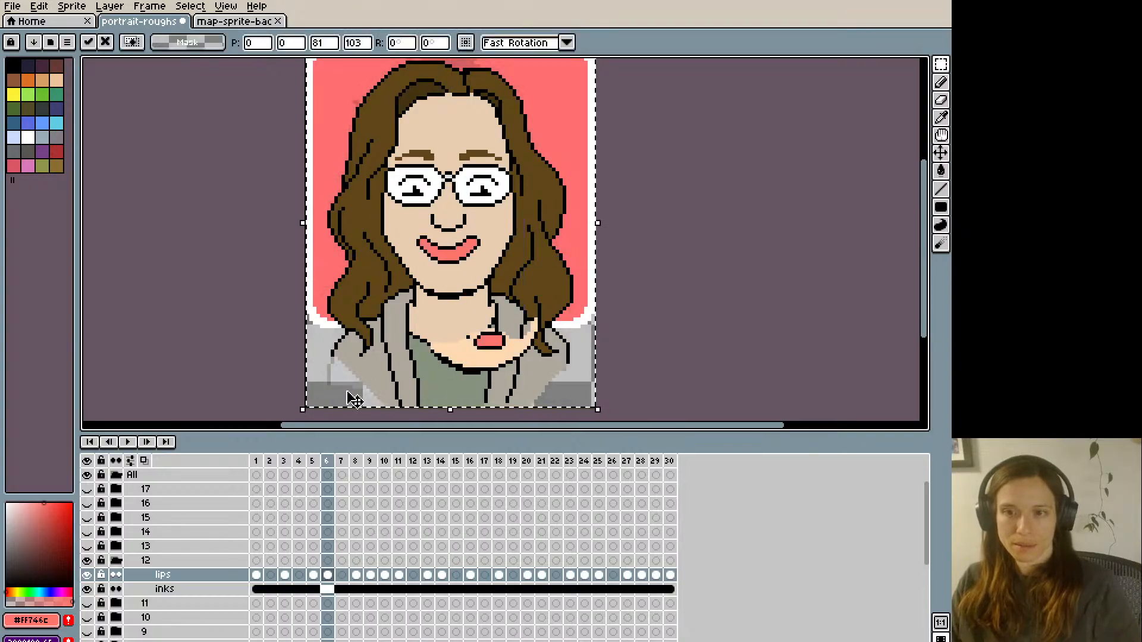
key("Right")
- Paste the copied frame 3 smile into the remaining lips-layer frames with the same reference mouth, from frame 13 onward
key("Right")
key("Right")
key("Right")
key("Right")
key("Right")
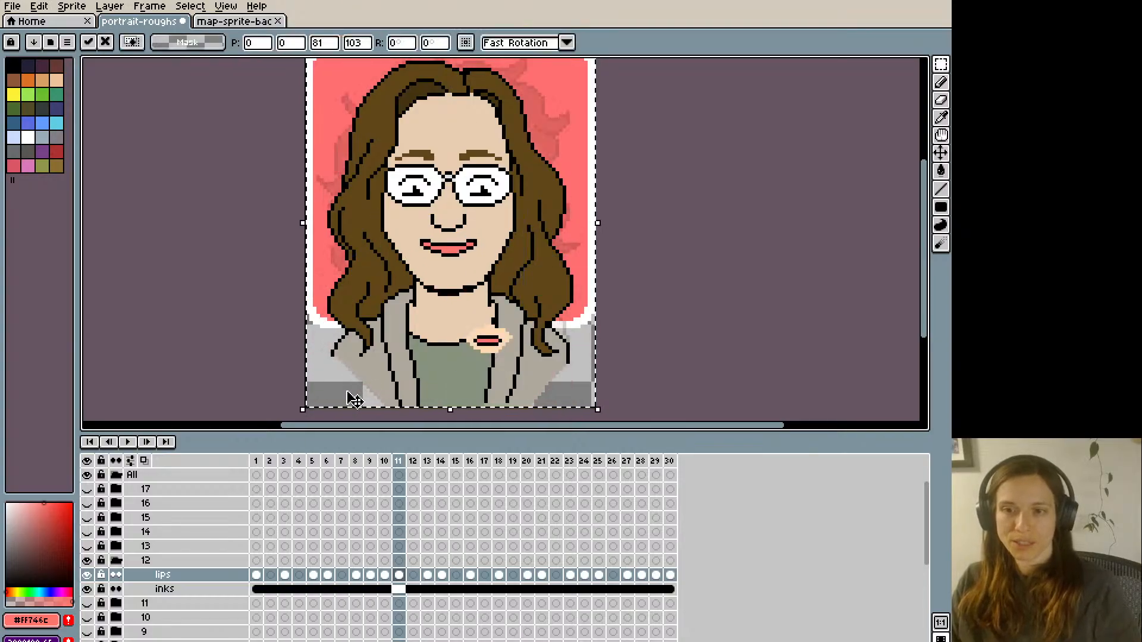
key("Right")
key("Right")
key("Left")
key("Right")
key("Right")
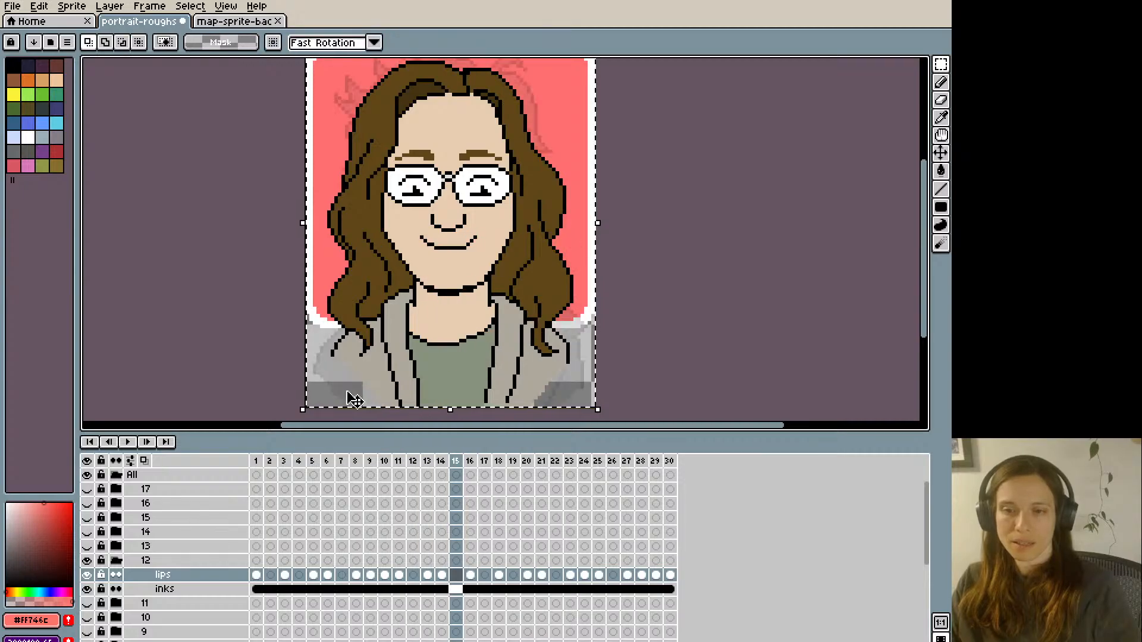
key("Right")
key("Right")
key("Right")
key("Right")
key("Right")
key("Right")
key("Right")
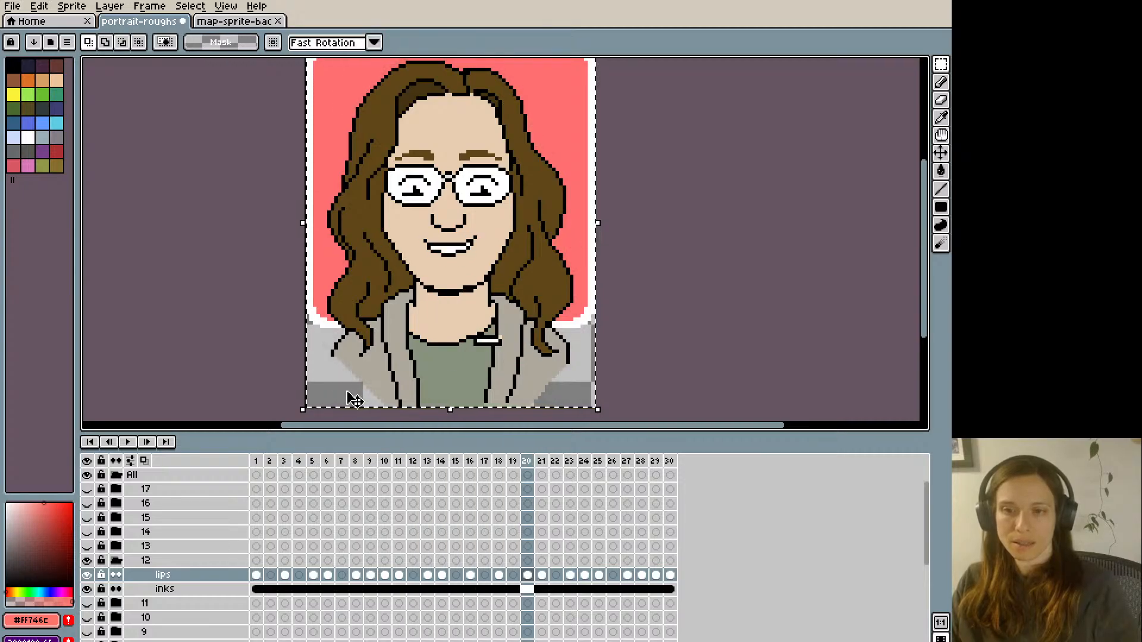
key("Right")
key("Right")
key("Right")
key("Right")
key("Right")
key("Right")
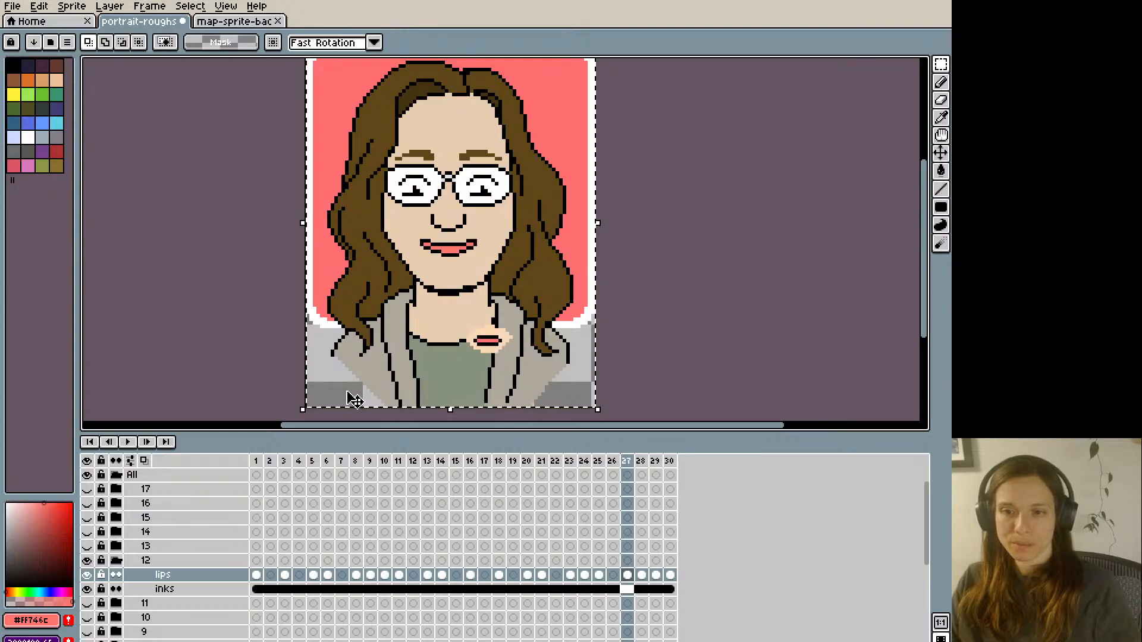
- Play back the mouth animation and step through frames 3 to 6 to check the updated smiles
key("Return")
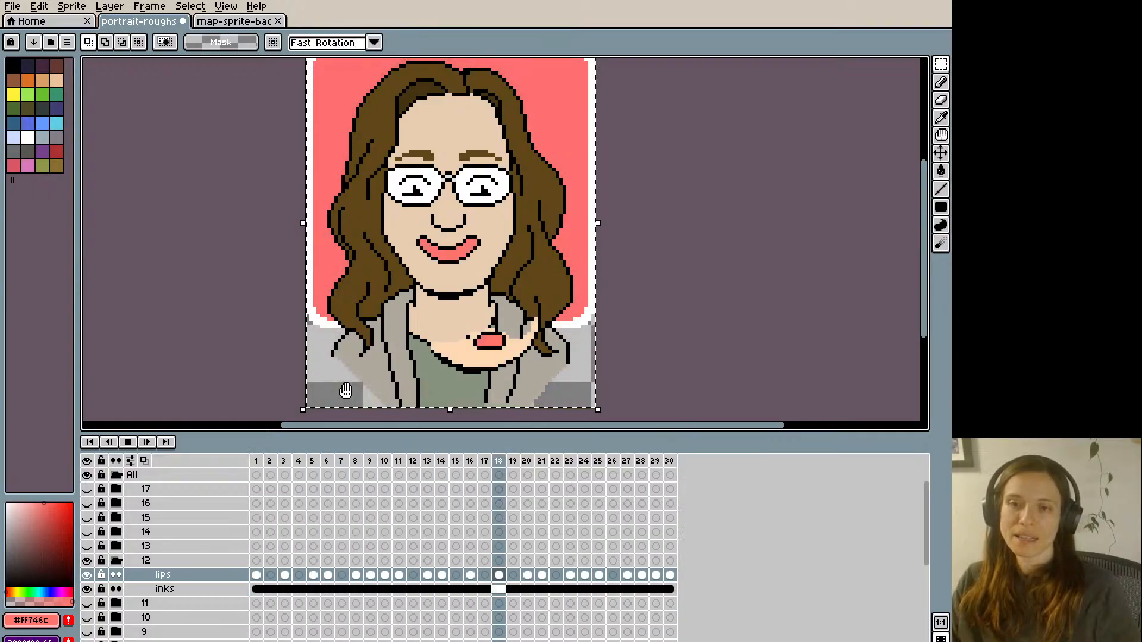
key("Return")
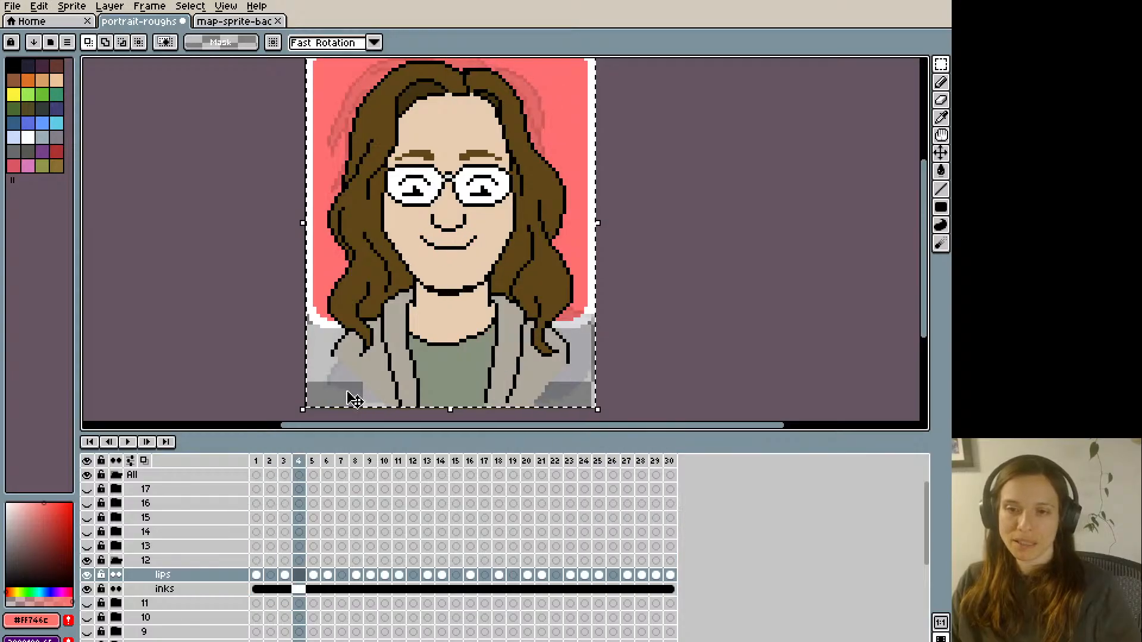
key("comma")
key("period")
key("period")
key("period")
key("period")
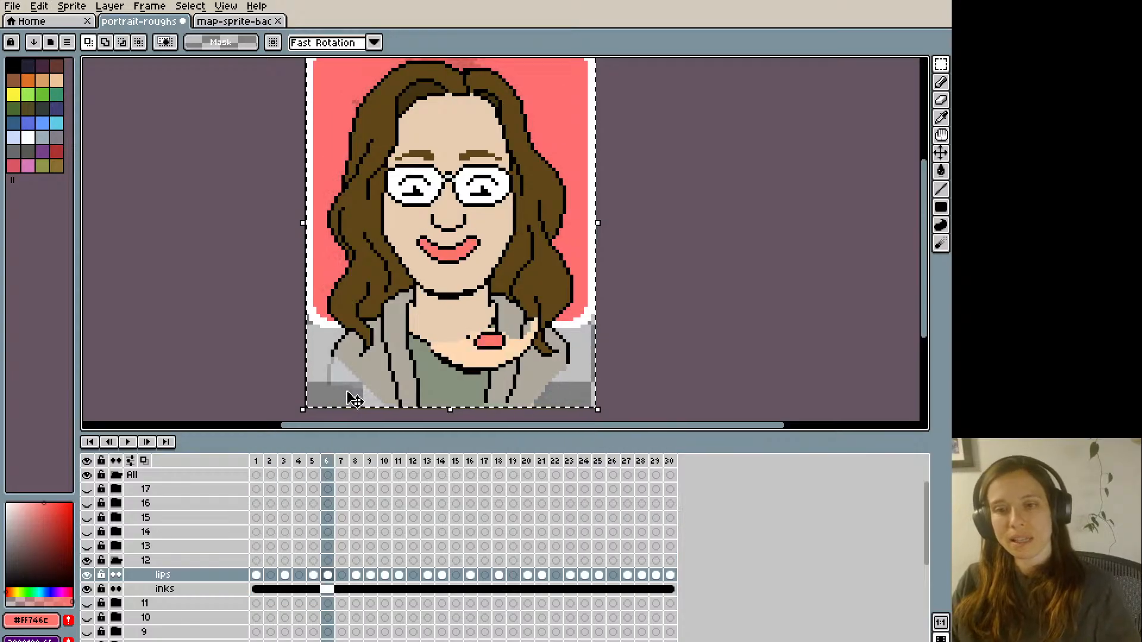
key("Return")
key("Return")
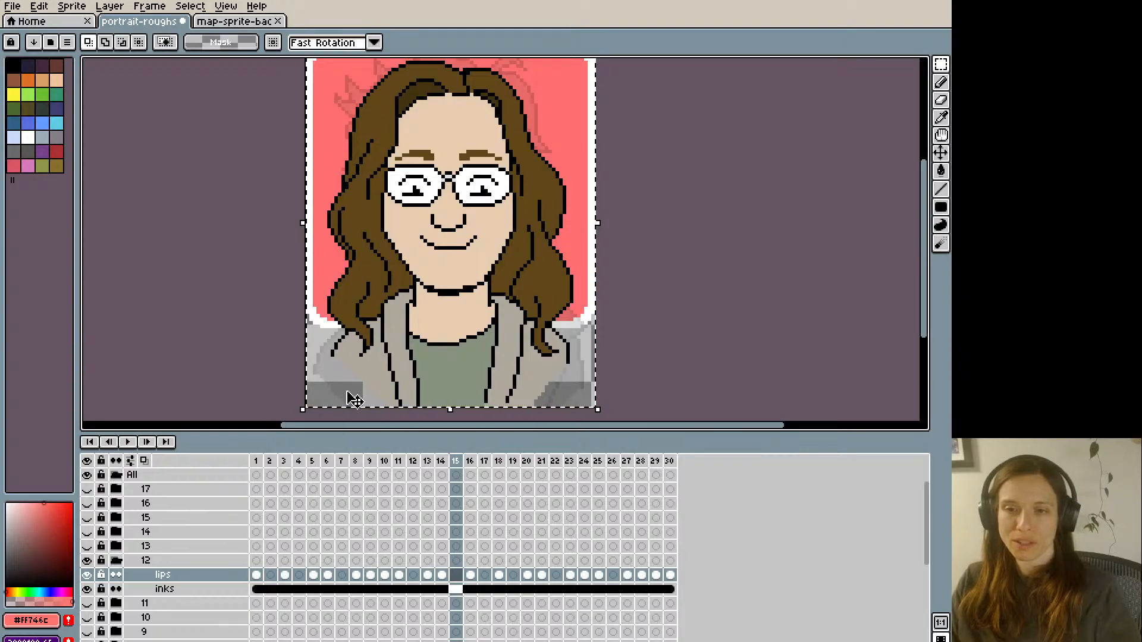
- Touch up the right-hand corner of the closed smile on frame 15's lips layer using black and skin colour #e9cdb1
key("i")
left_click(469, 245)
key("b")
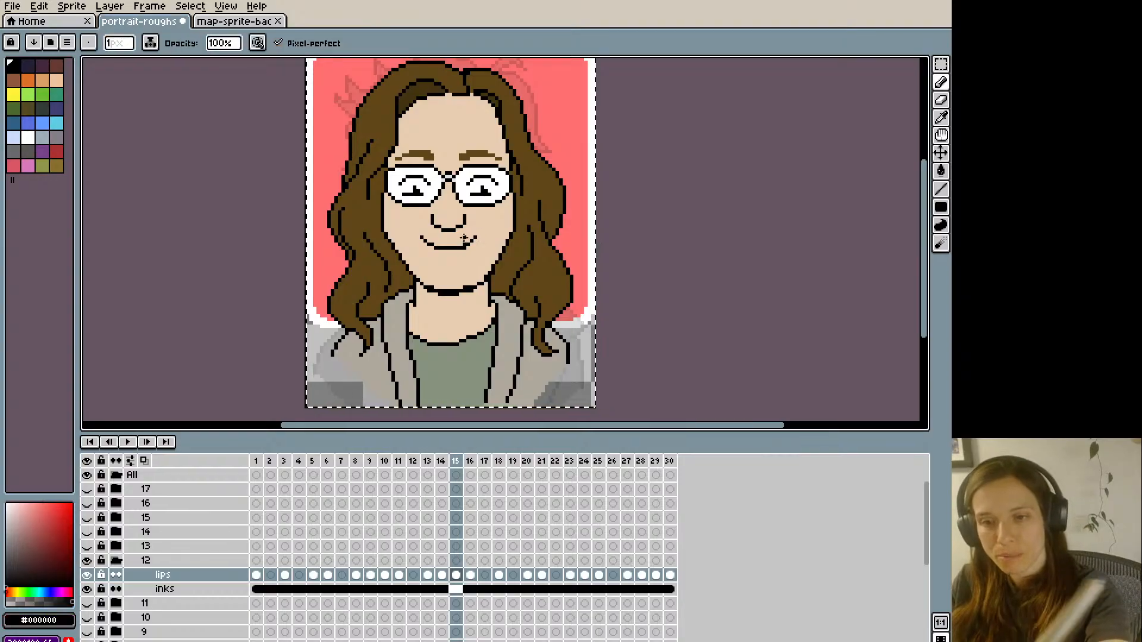
left_click(472, 243)
key("i")
left_click(472, 249)
key("b")
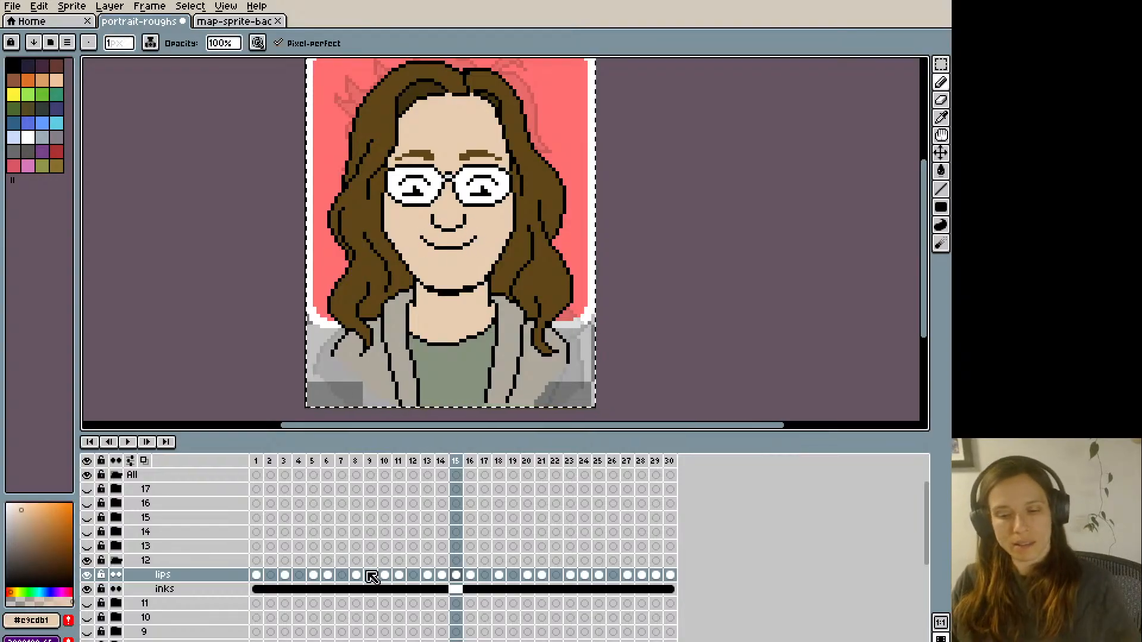
- Copy frame 15's closed smile and paste it into the empty lips-layer frames 17, 19, 22, 26 and 2
key("Return")
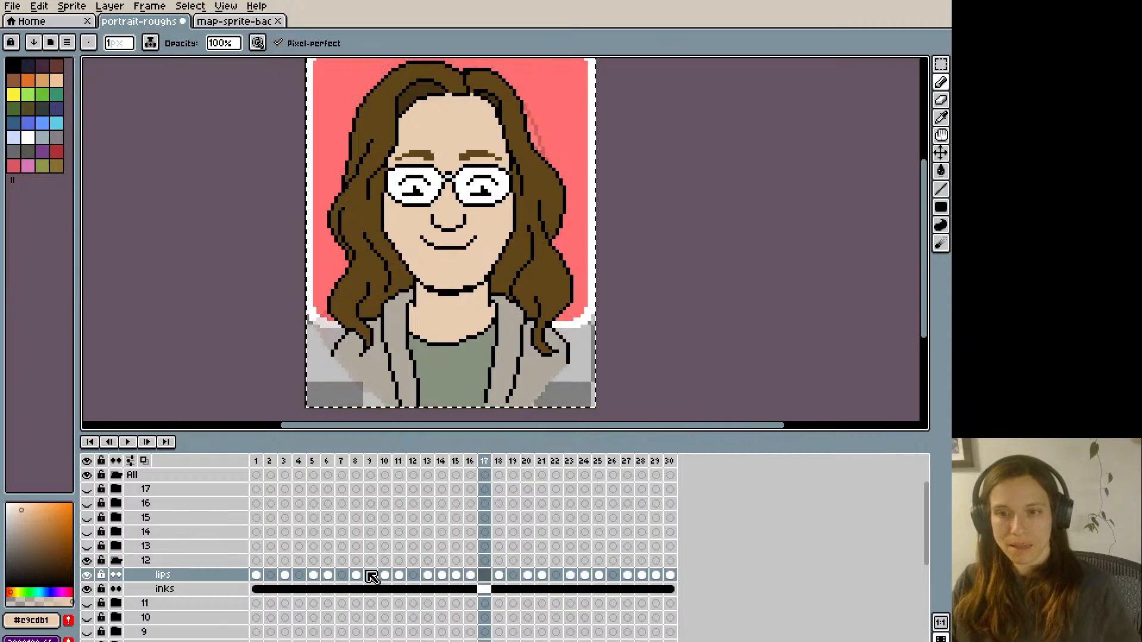
key("m")
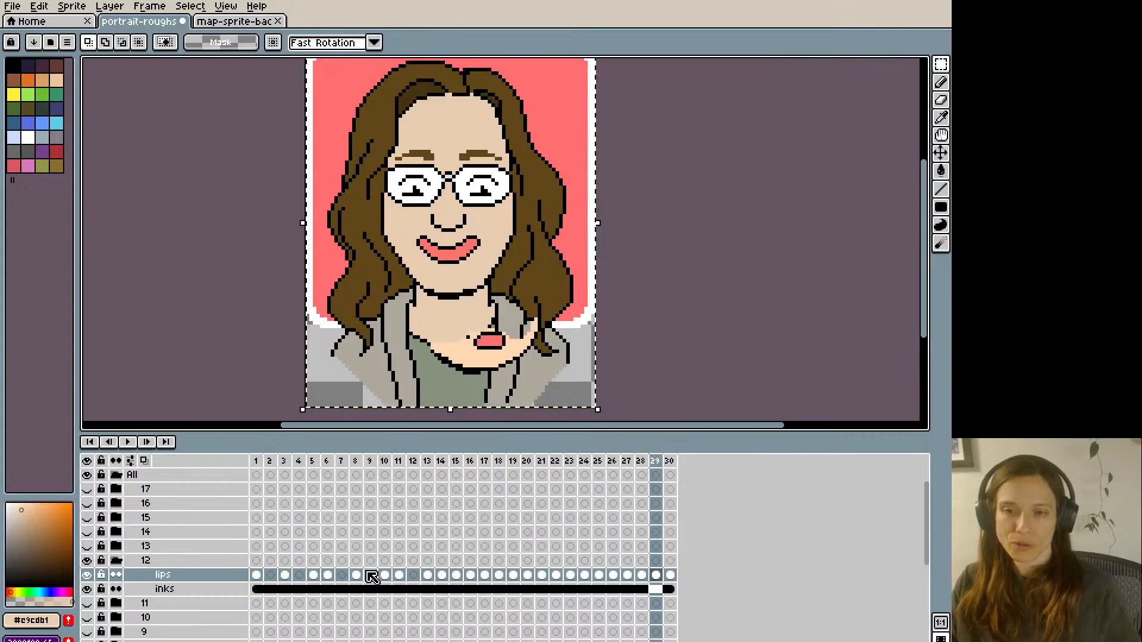
key("period")
key("period")
key("period")
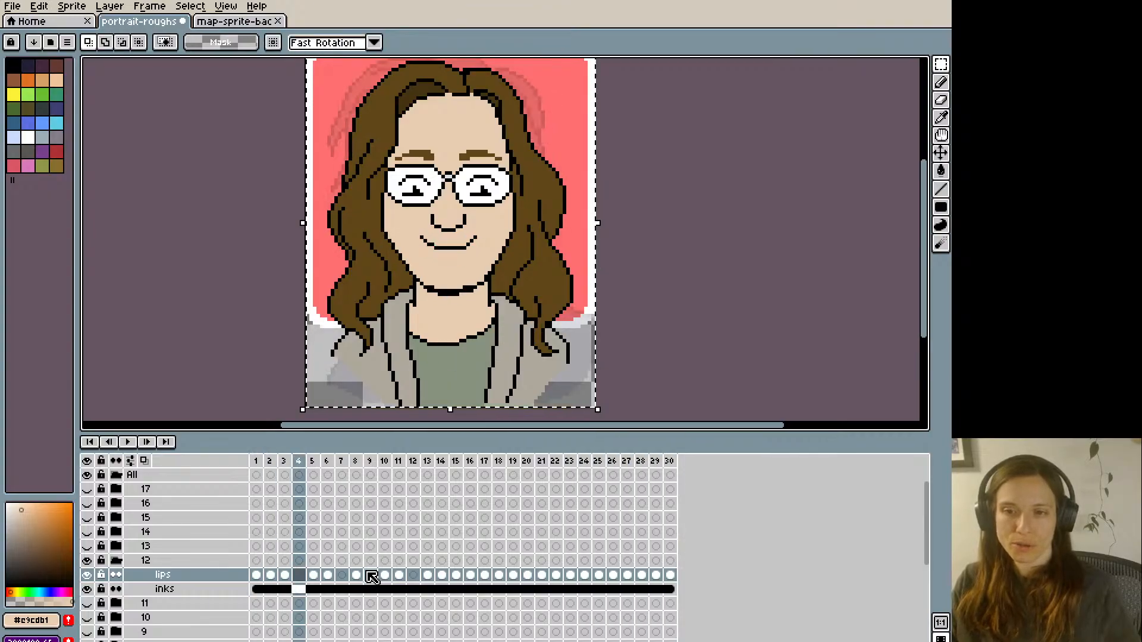
- Paste the copied closed smile into the remaining empty frames 4, 7 and 12 of the lips layer
key("comma")
key("ctrl+v")
key("period")
key("period")
key("comma")
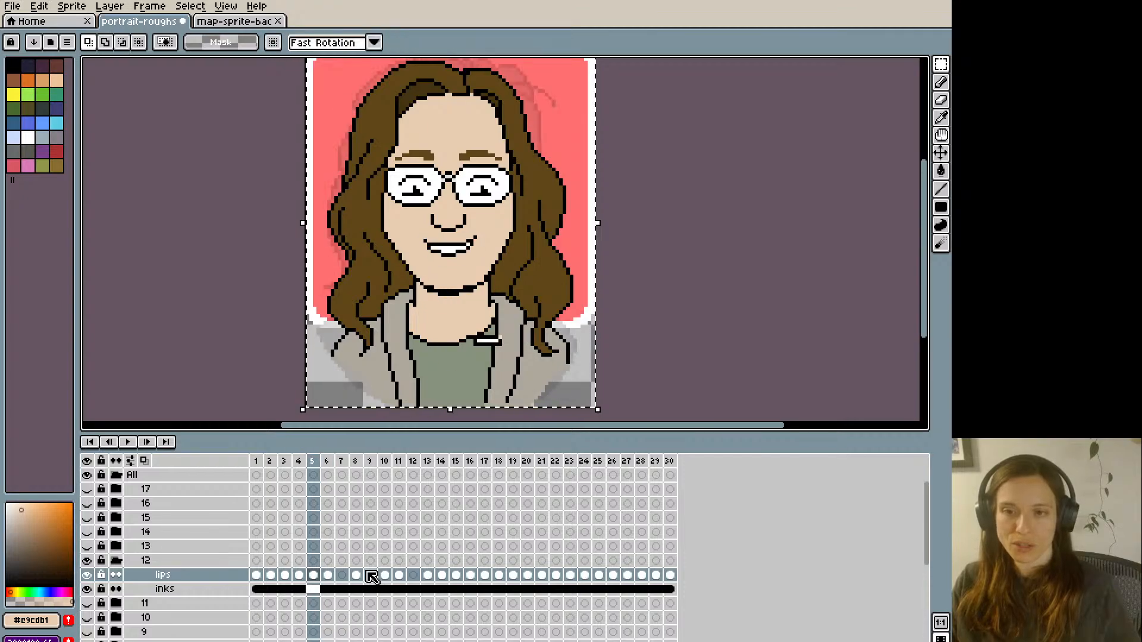
key("period")
key("period")
key("ctrl+v")
key("period")
key("period")
key("period")
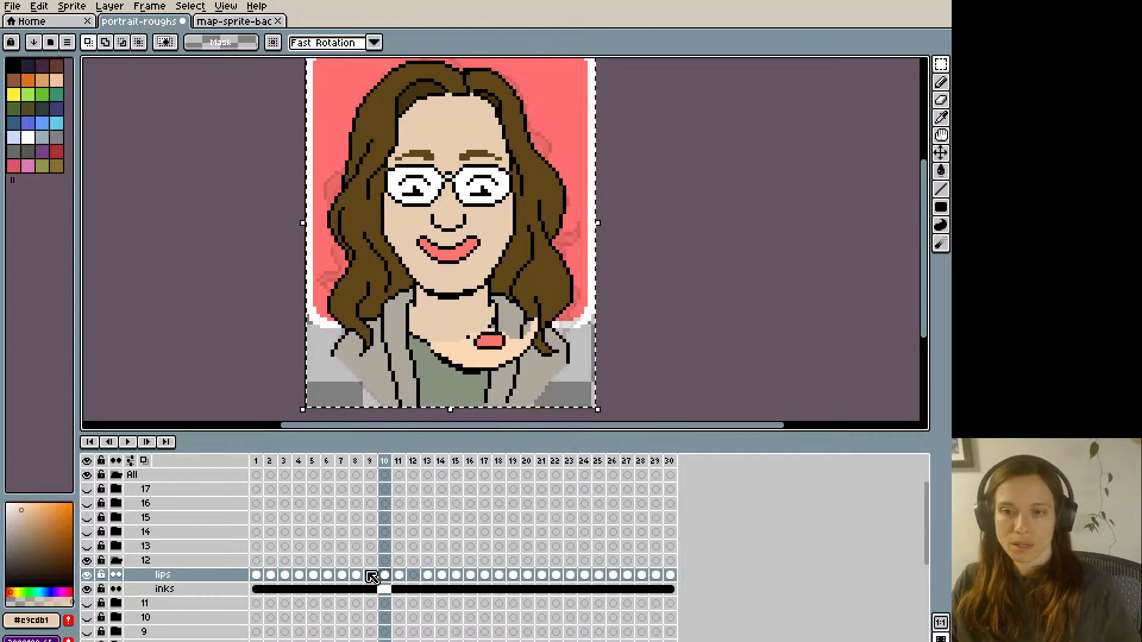
key("period")
key("period")
key("ctrl+v")
key("period")
key("period")
key("period")
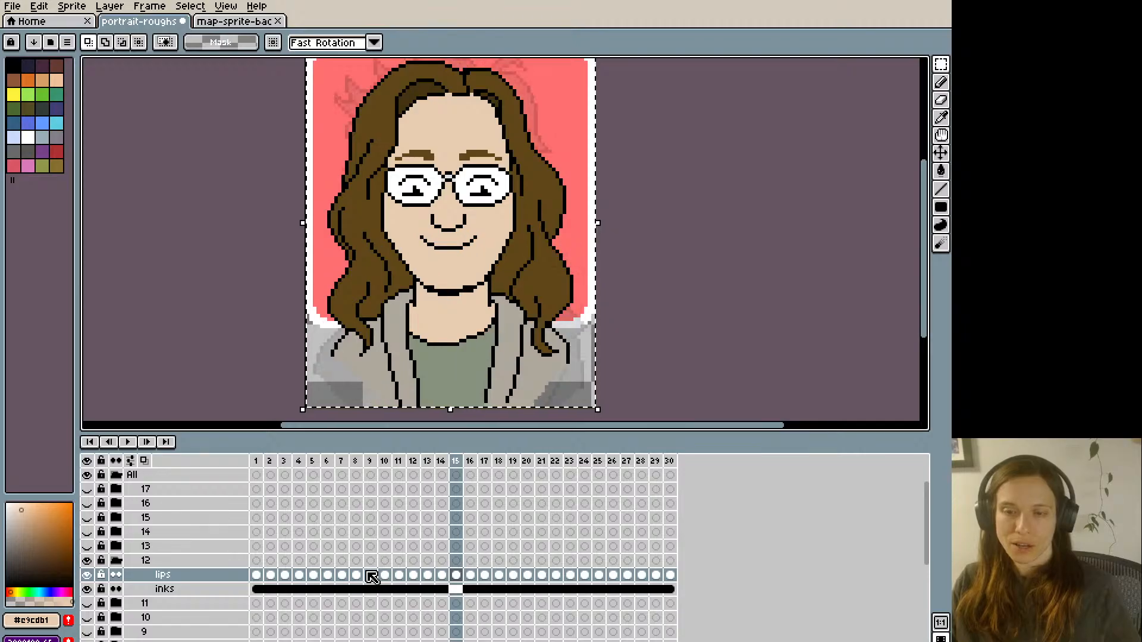
- Deselect the canvas, play back the completed mouth animation, and save the portrait-roughs file
key("ctrl+d")
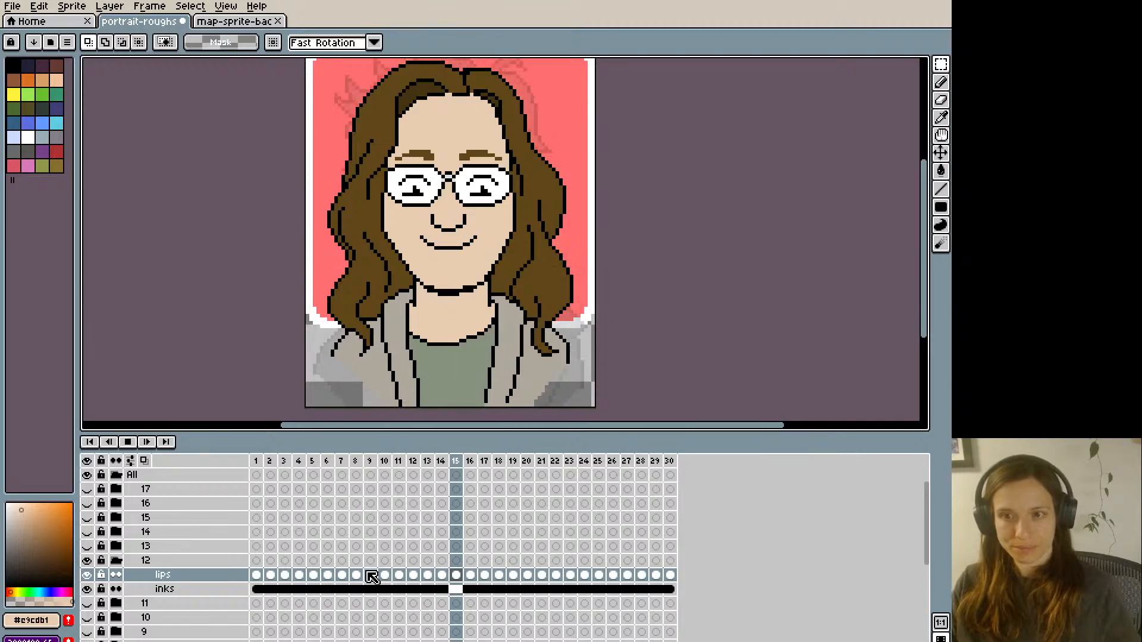
key("Return")
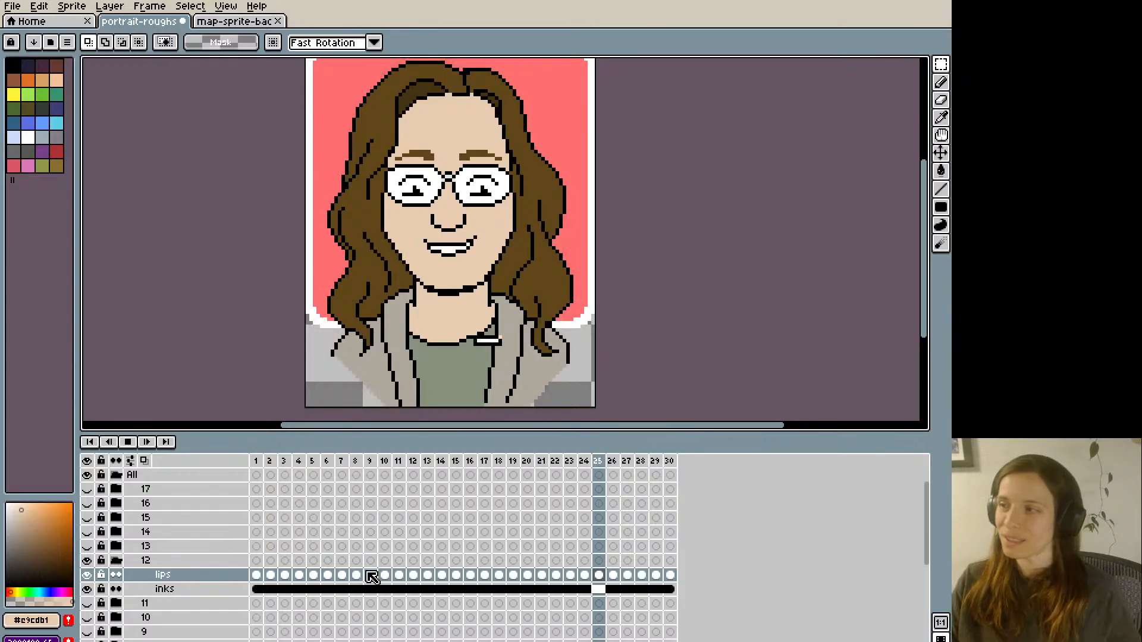
key("Return")
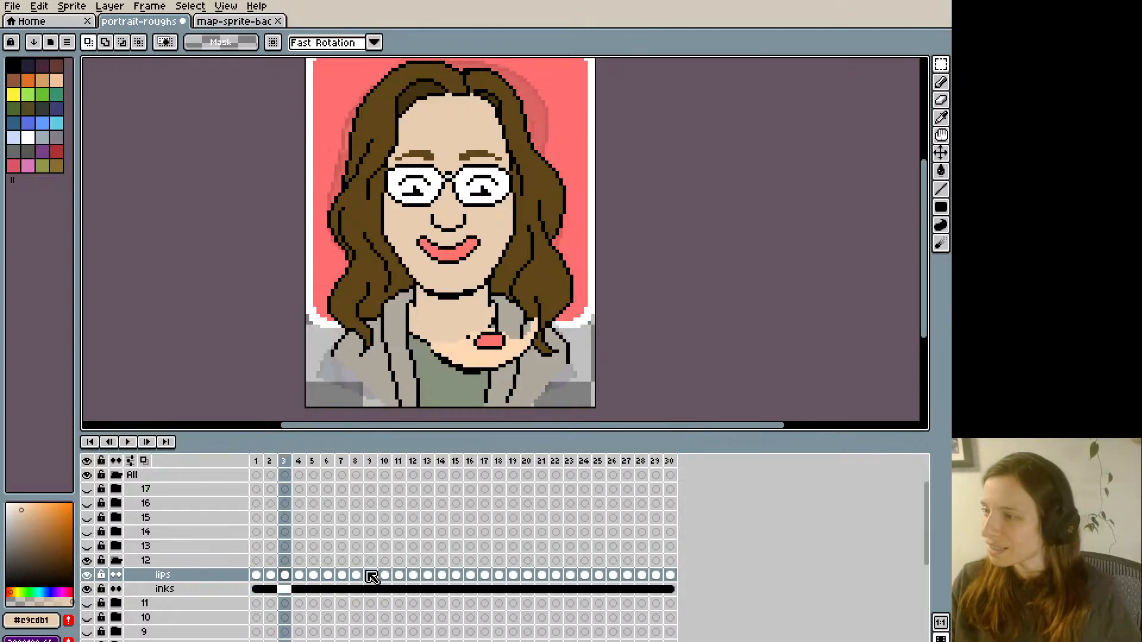
key("ctrl+s")
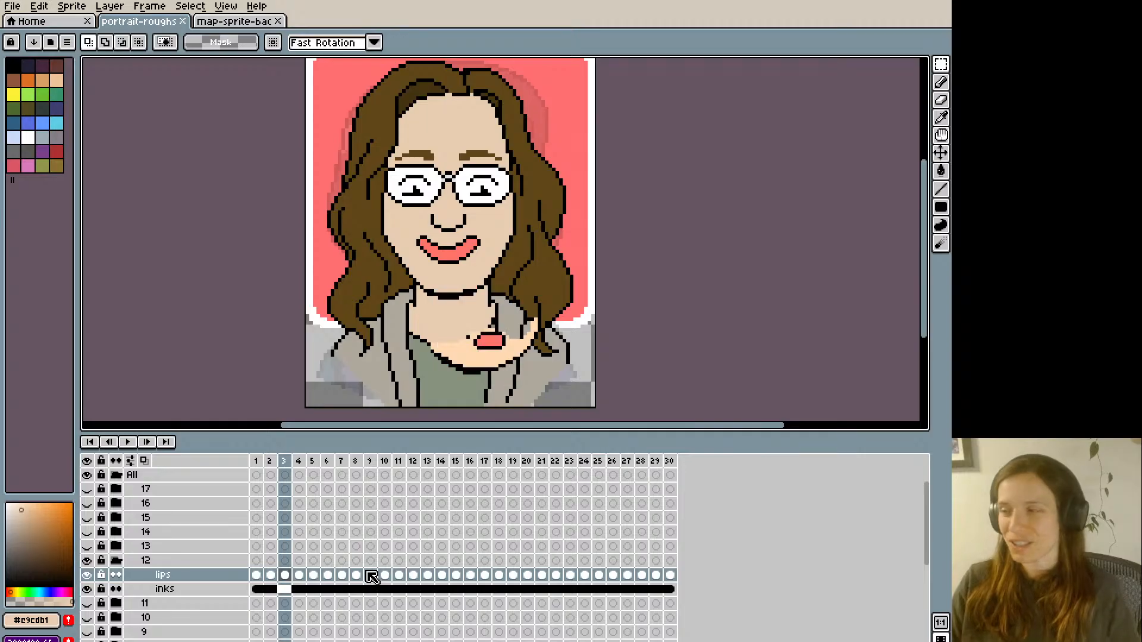
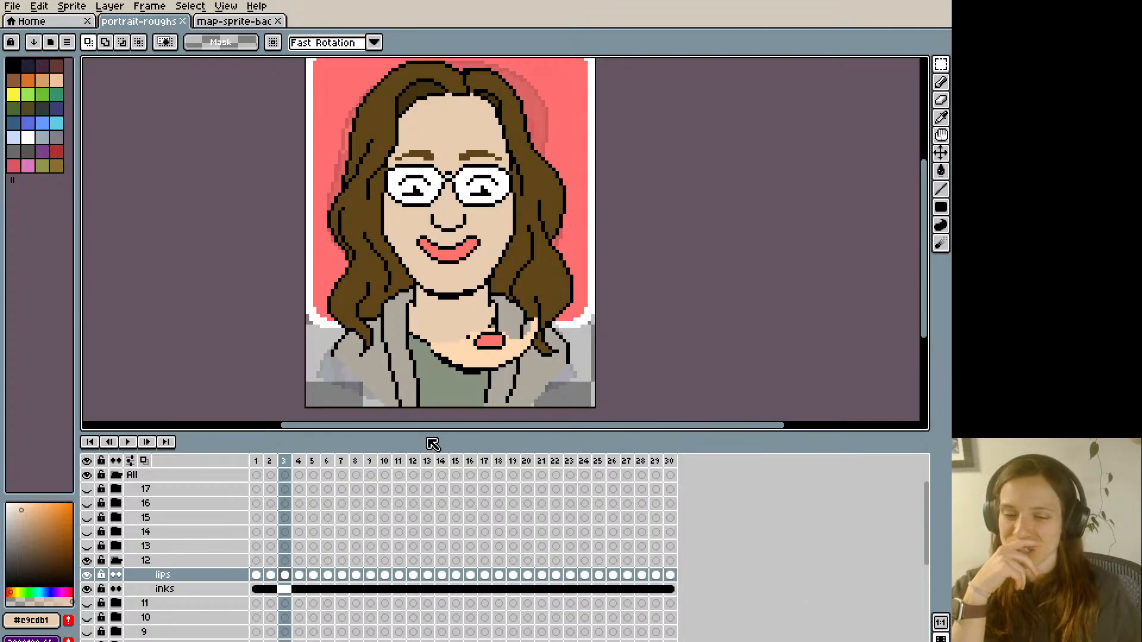
- Collapse and hide group 12, show and expand group 13, and select frame 1 of its lips layer
scroll(372, 546, "up", 1)
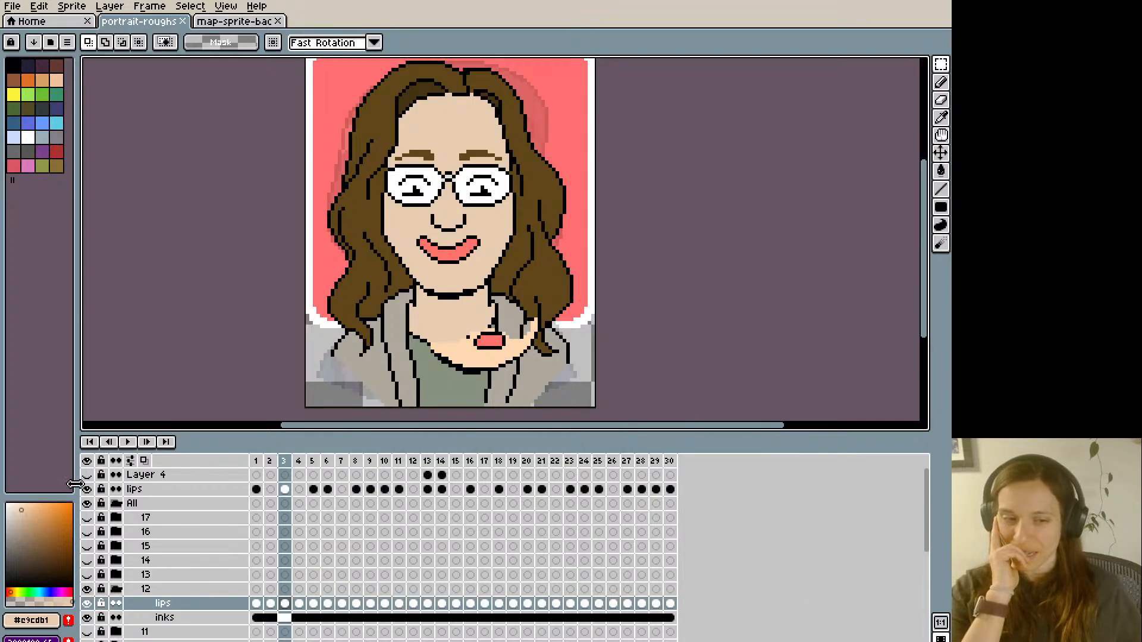
scroll(322, 576, "down", 1)
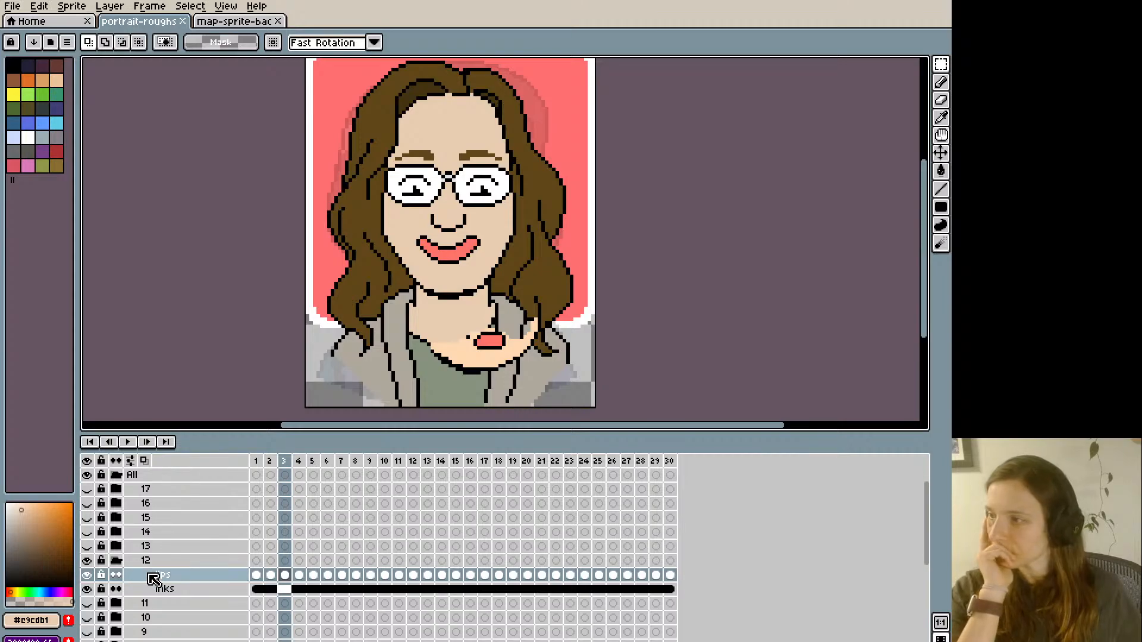
left_click(117, 562)
left_click(87, 561)
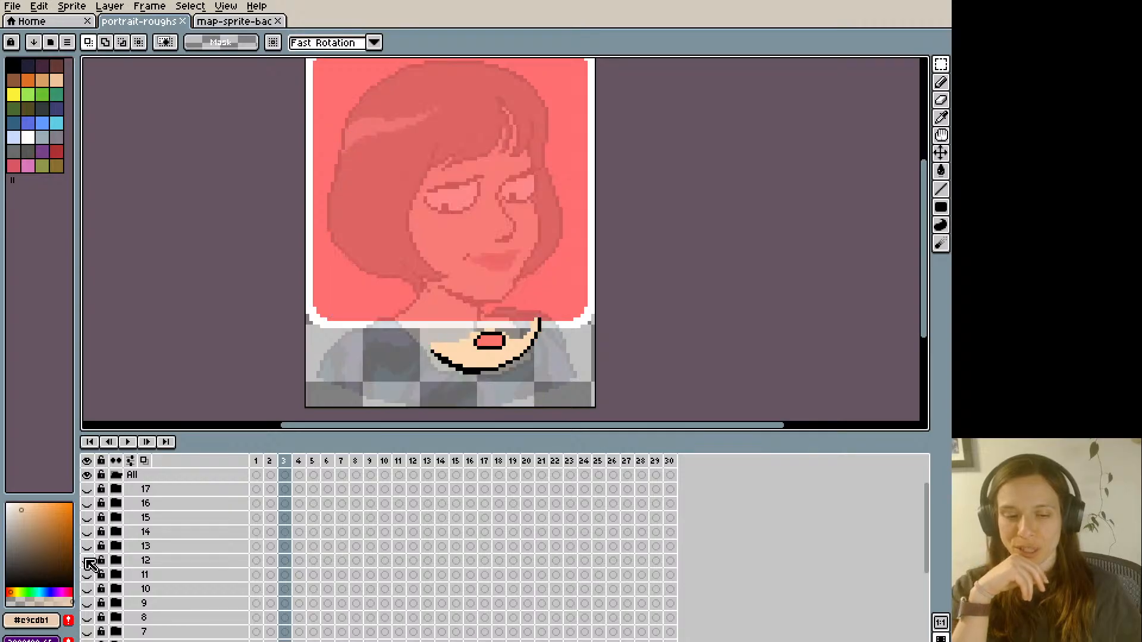
left_click(87, 546)
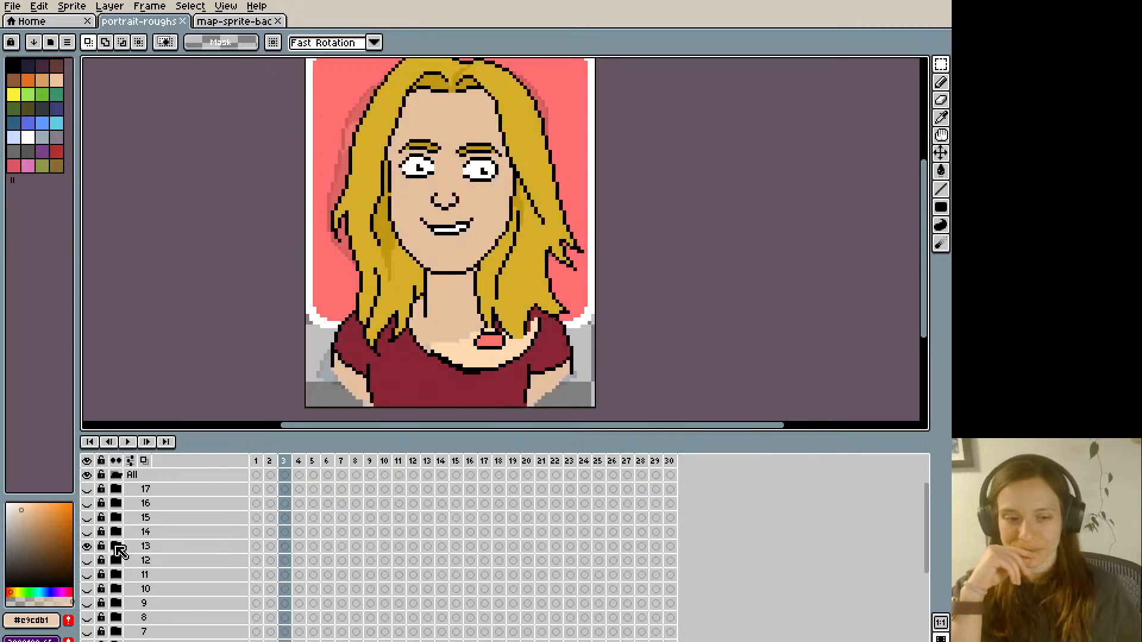
left_click(119, 551)
left_click(257, 561)
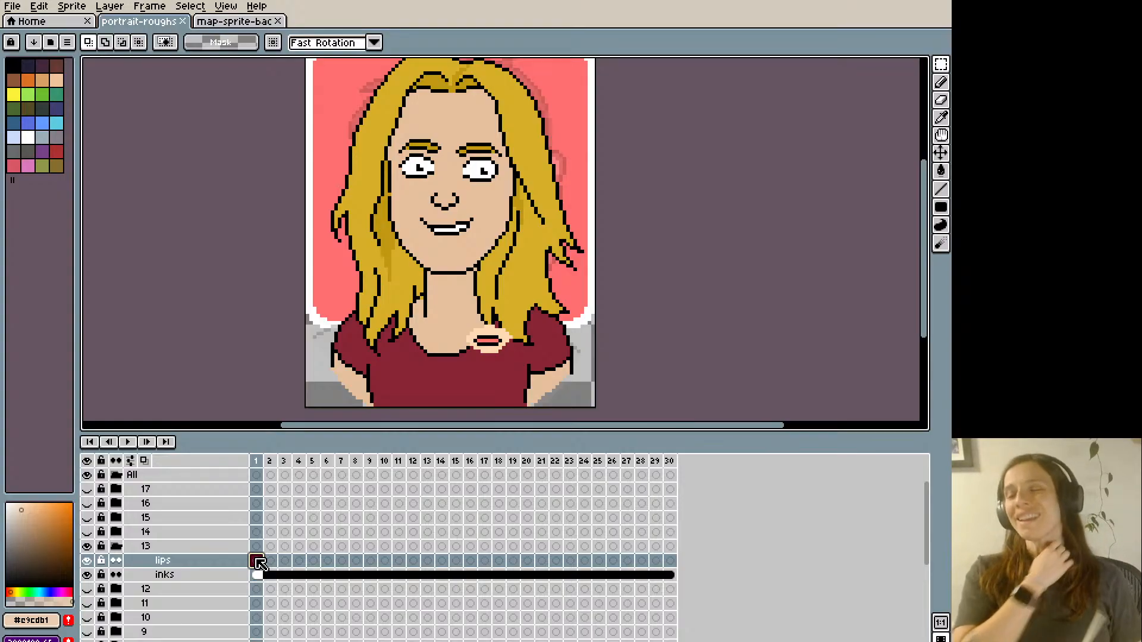
key("Right")
key("Left")
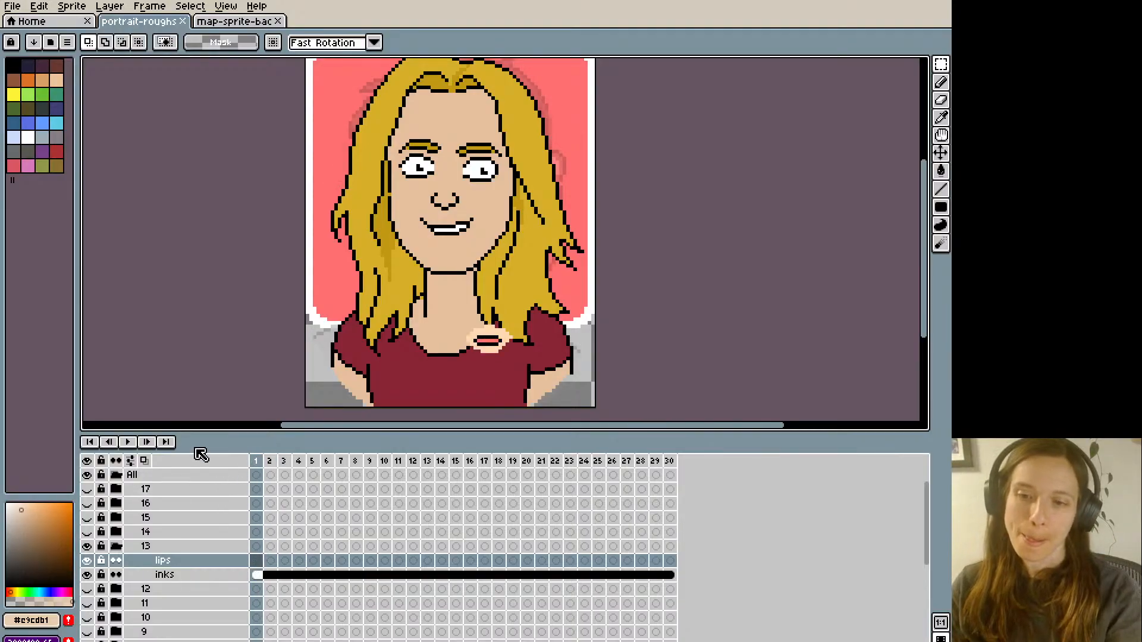
- Paint over the toothy mouth on frame 2 of group 13's lips layer with skin colour #e5c09e
key("i")
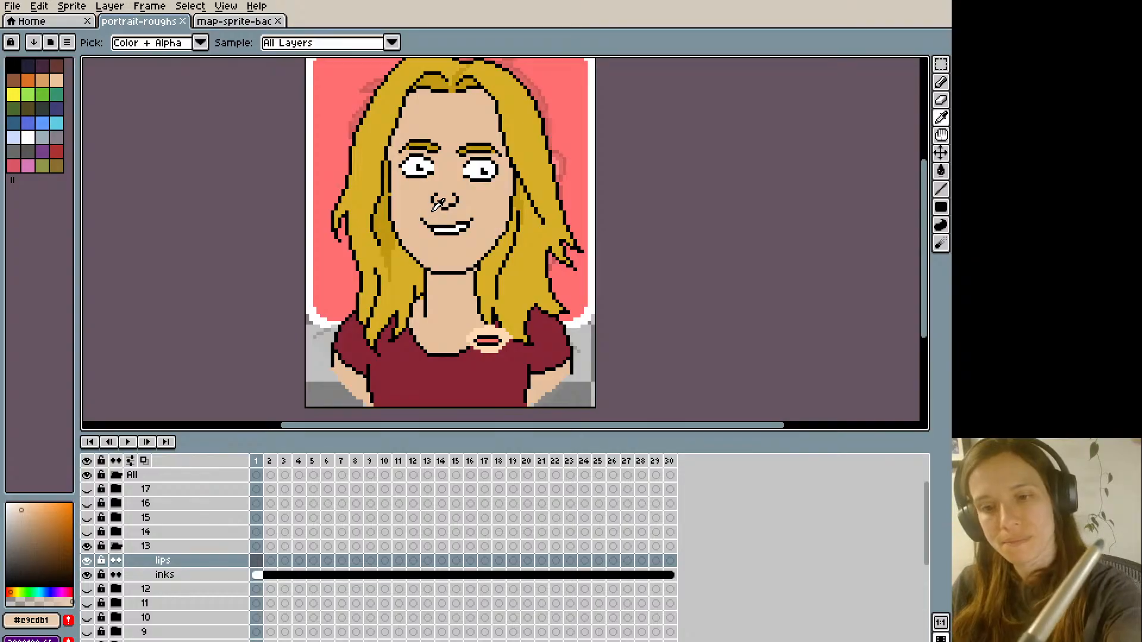
key("Right")
left_click(426, 213)
key("b")
mouse_move(423, 220)
left_mouse_down()
mouse_move(454, 231)
mouse_move(470, 221)
mouse_move(446, 219)
left_mouse_up()
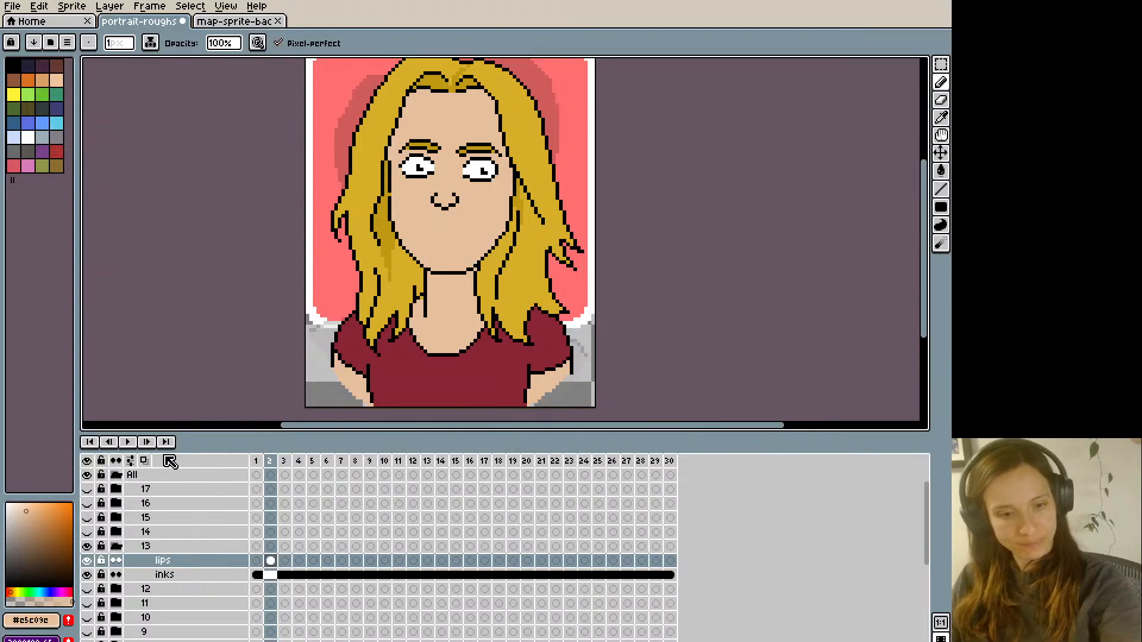
- Using onion skinning as a guide, draw a thin black closed smile on frame 2's lips layer and compare it with frame 1
left_click(143, 460)
key("i")
left_click(446, 206)
key("b")
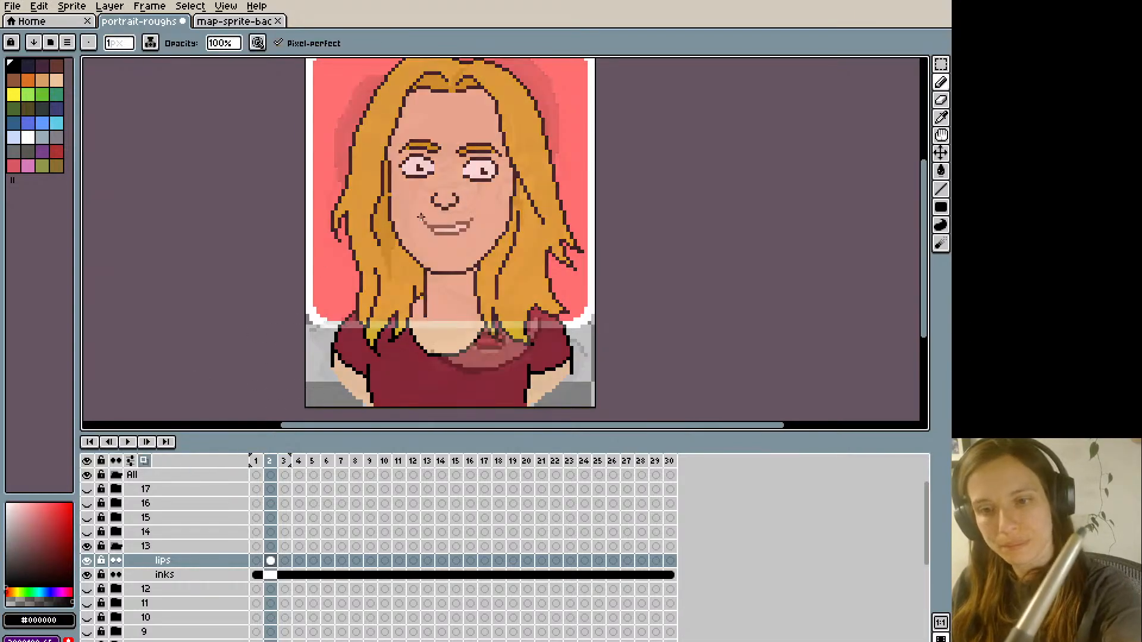
left_click_drag(473, 218, 422, 217)
left_click(144, 461)
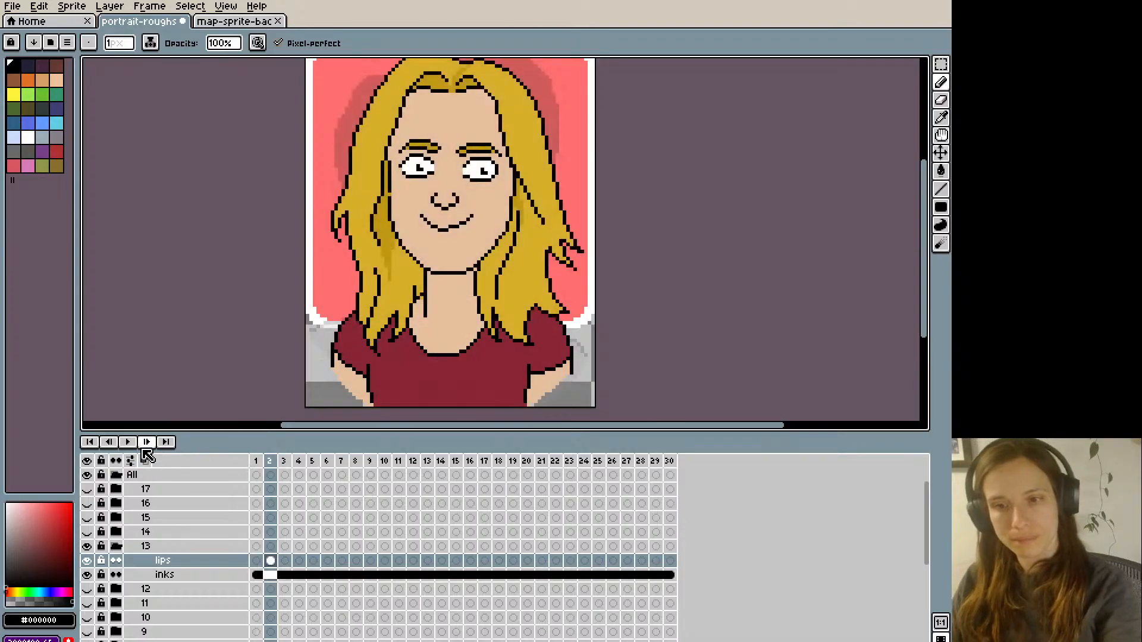
key("Left")
key("Right")
key("Left")
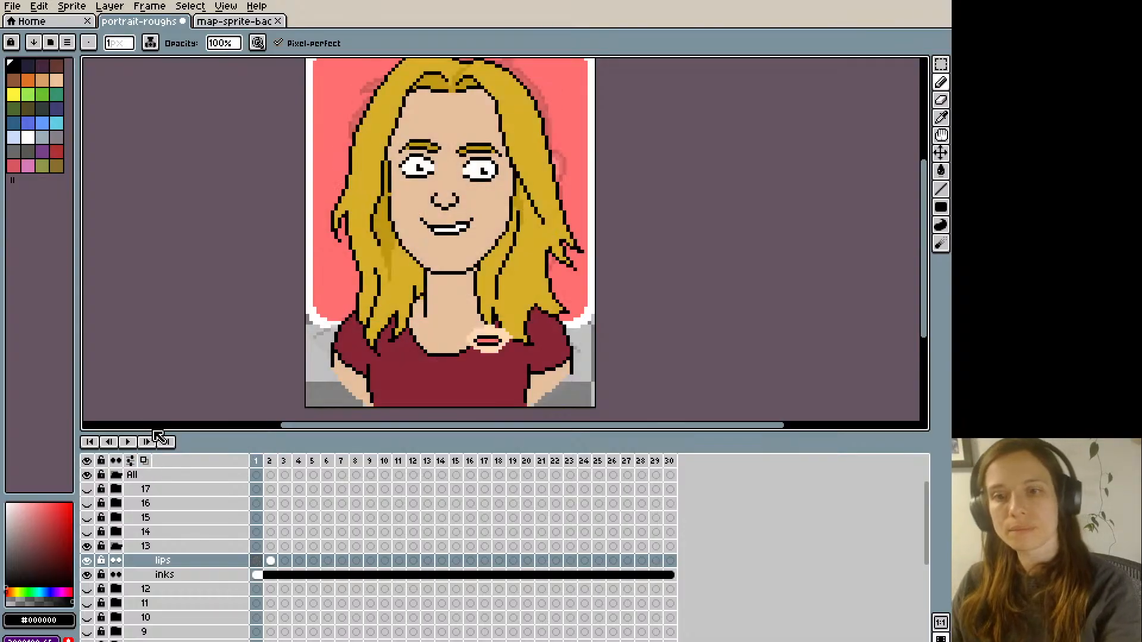
key("Right")
key("Left")
key("Right")
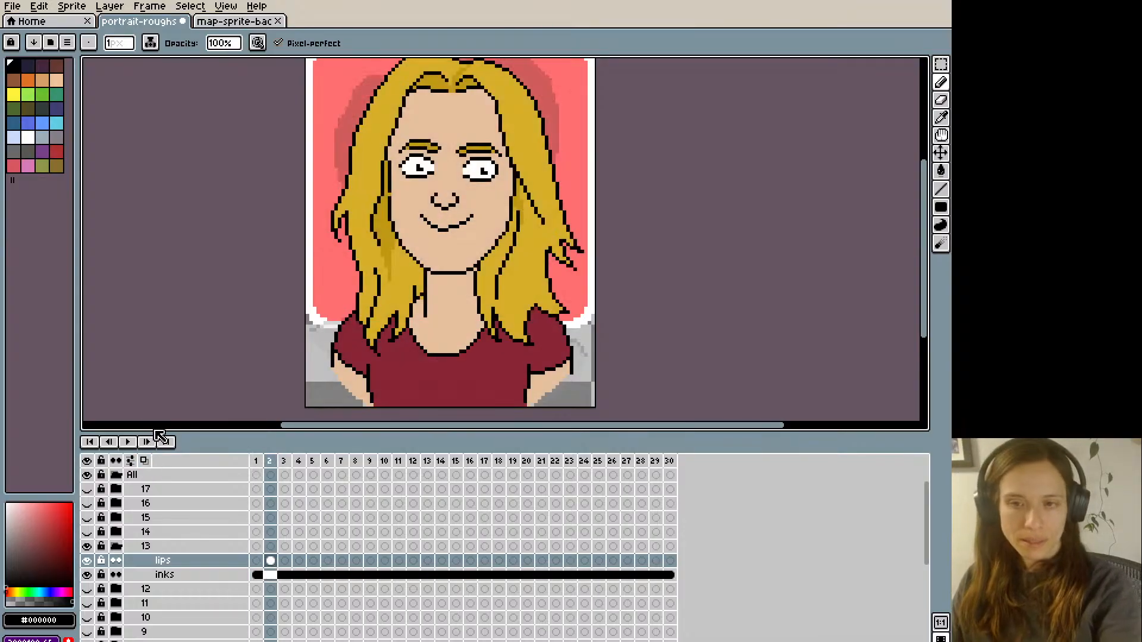
- Cover the toothy mouth on frame 1's lips layer with skin colour #e5c09e
key("Left")
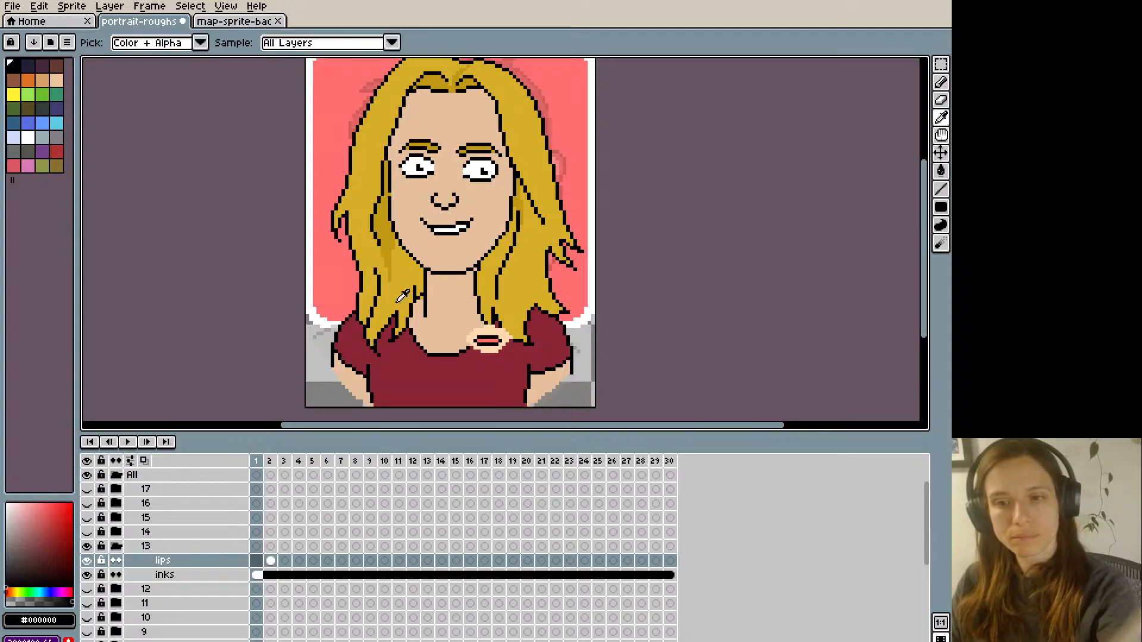
left_click(425, 225, "alt")
left_click_drag(444, 230, 423, 221)
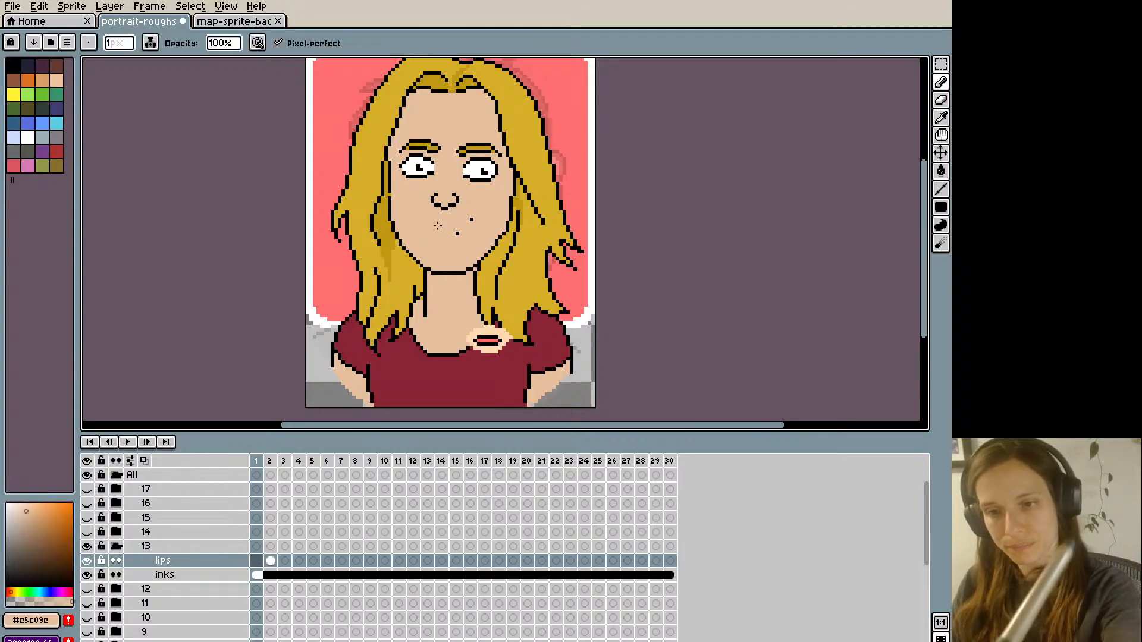
- Draw a slightly open smile outline in black on frame 1's lips layer, undoing and redrawing stray strokes
left_click(445, 209, "alt")
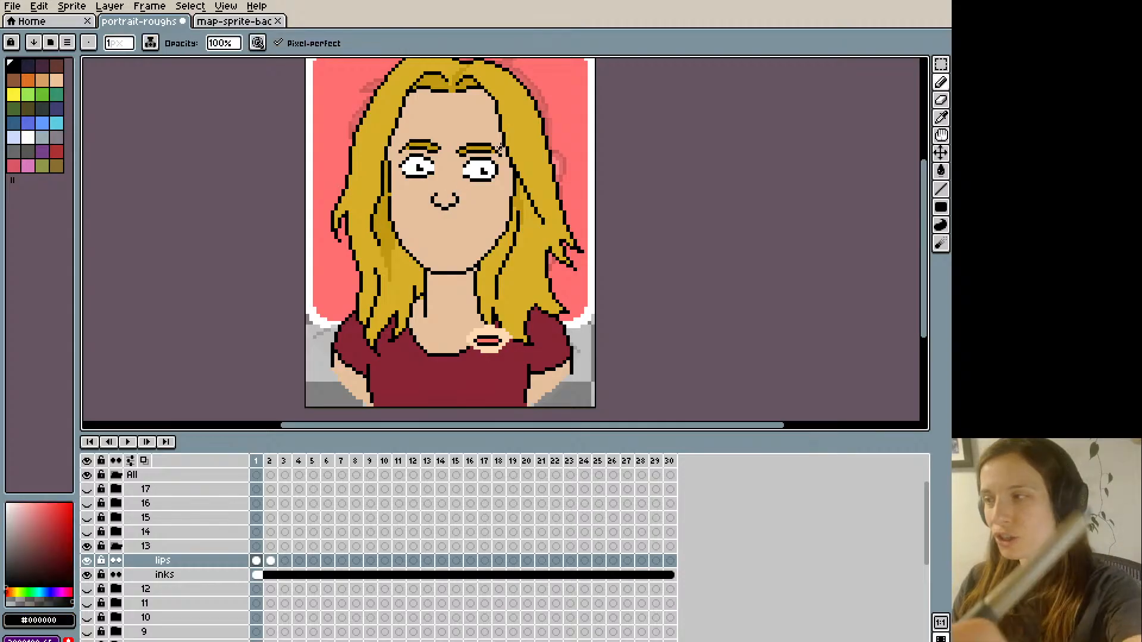
key("Left")
key("Right")
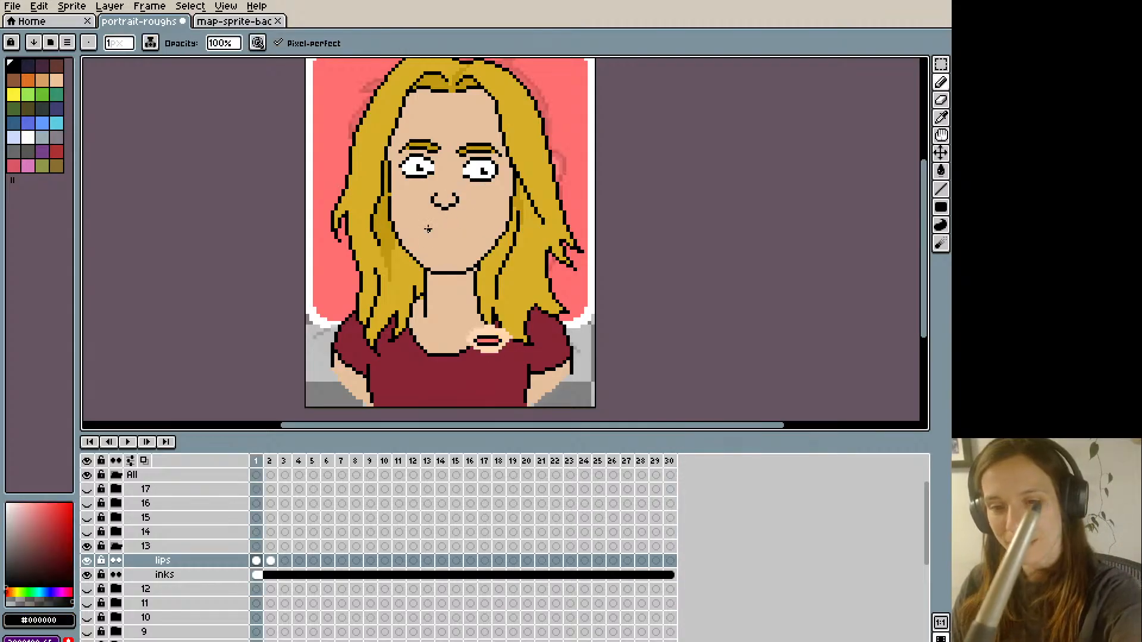
left_click_drag(466, 220, 425, 225)
key("Left")
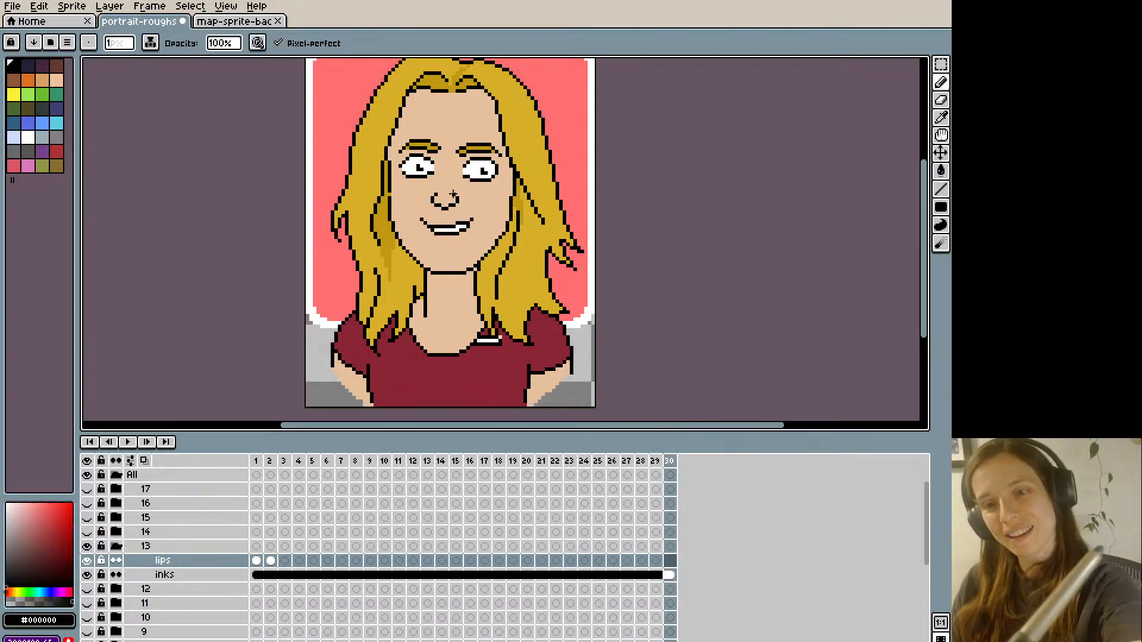
key("Right")
key("ctrl+z")
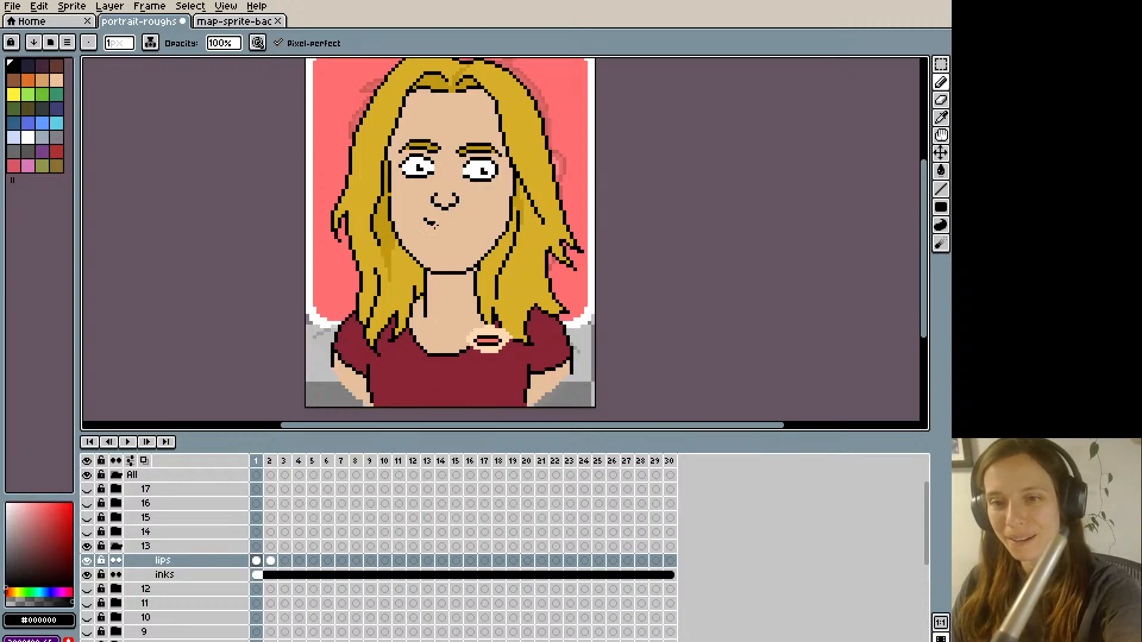
mouse_move(448, 232)
left_mouse_down()
mouse_move(425, 226)
mouse_move(460, 223)
mouse_move(431, 230)
left_mouse_up()
key("ctrl+z")
key("Left")
key("Right")
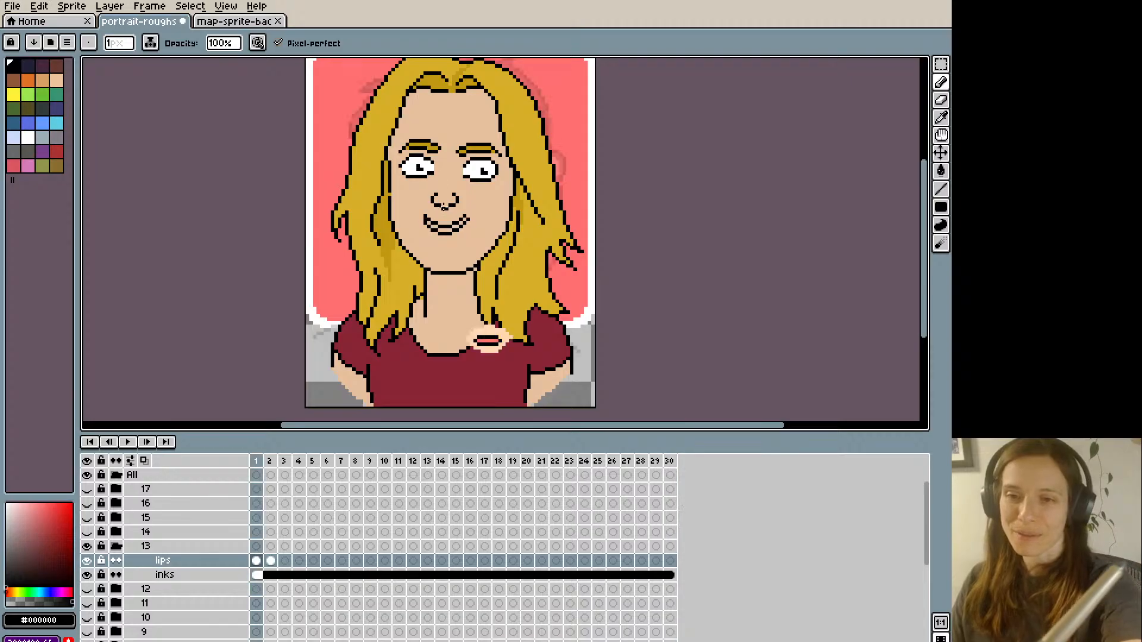
- Fill the open smile on frame 1 with lip colour #ff746c, then set black for the pencil
key("i")
left_click(491, 329)
key("f")
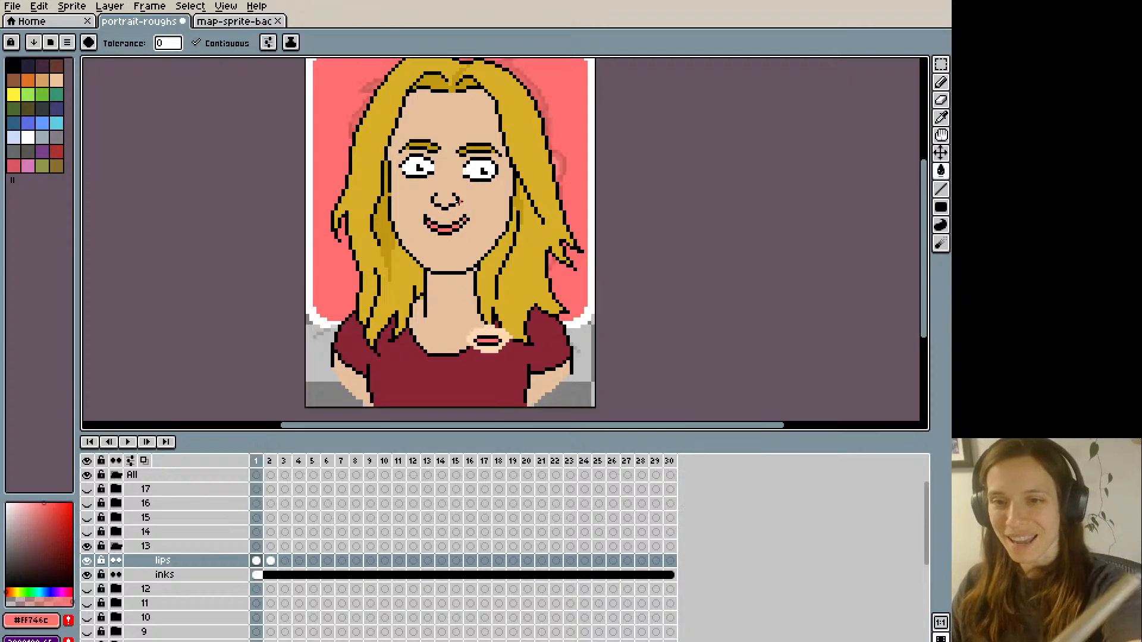
key("i")
left_click(468, 218)
key("b")
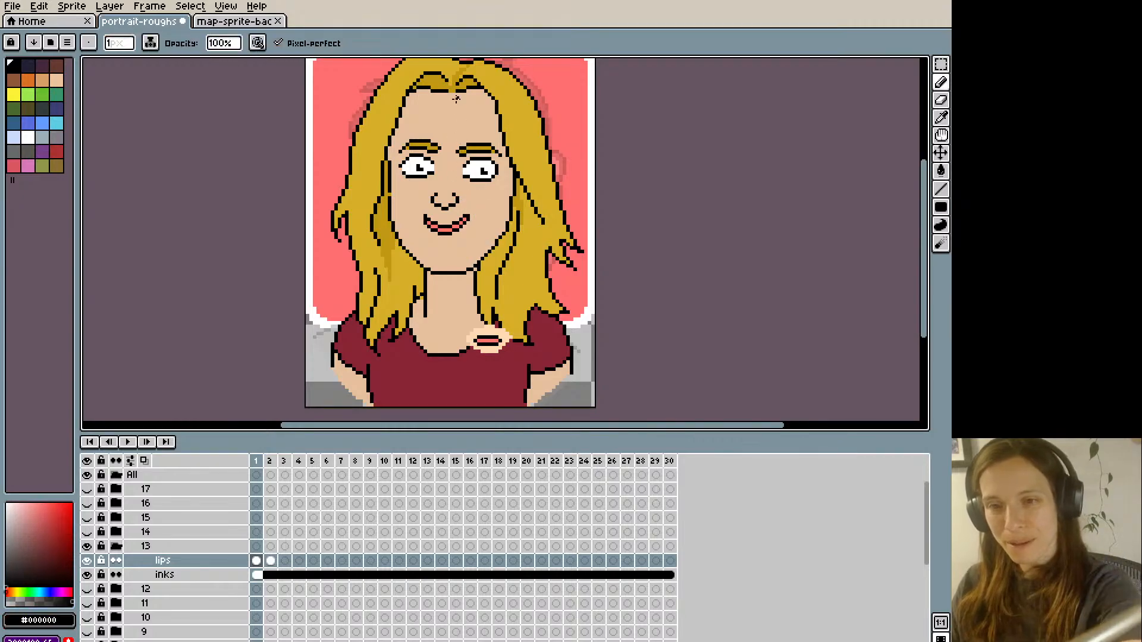
- Flip back and forth between frames 1 and 2 to compare the two mouth shapes
key("Left")
key("Right")
key("Left")
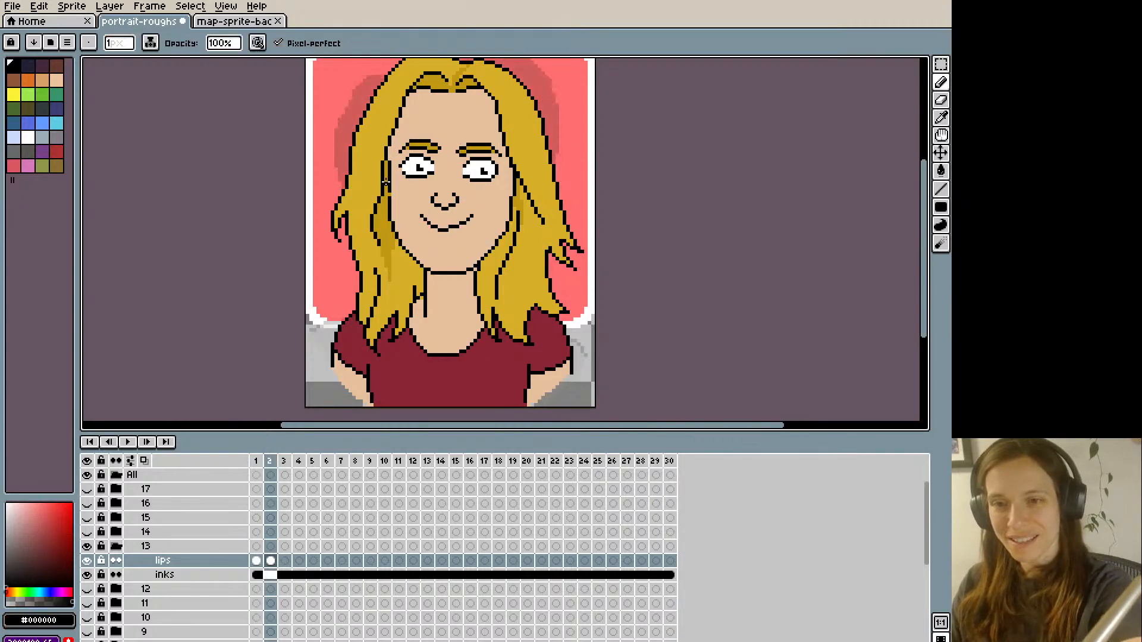
key("Right")
key("Right")
key("Left")
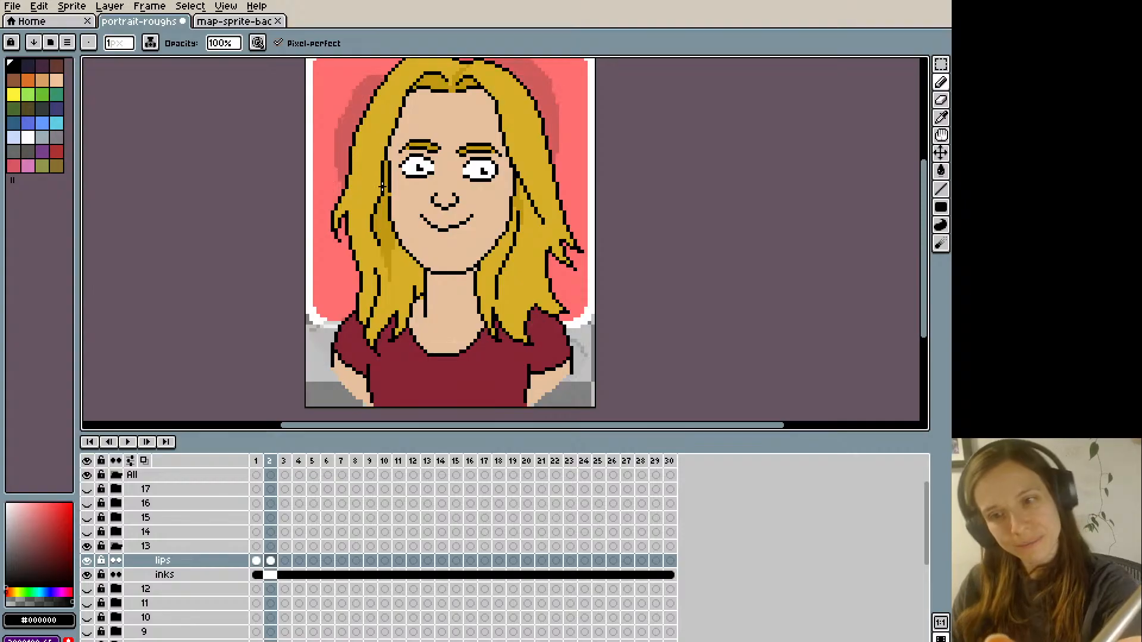
key("Right")
key("Left")
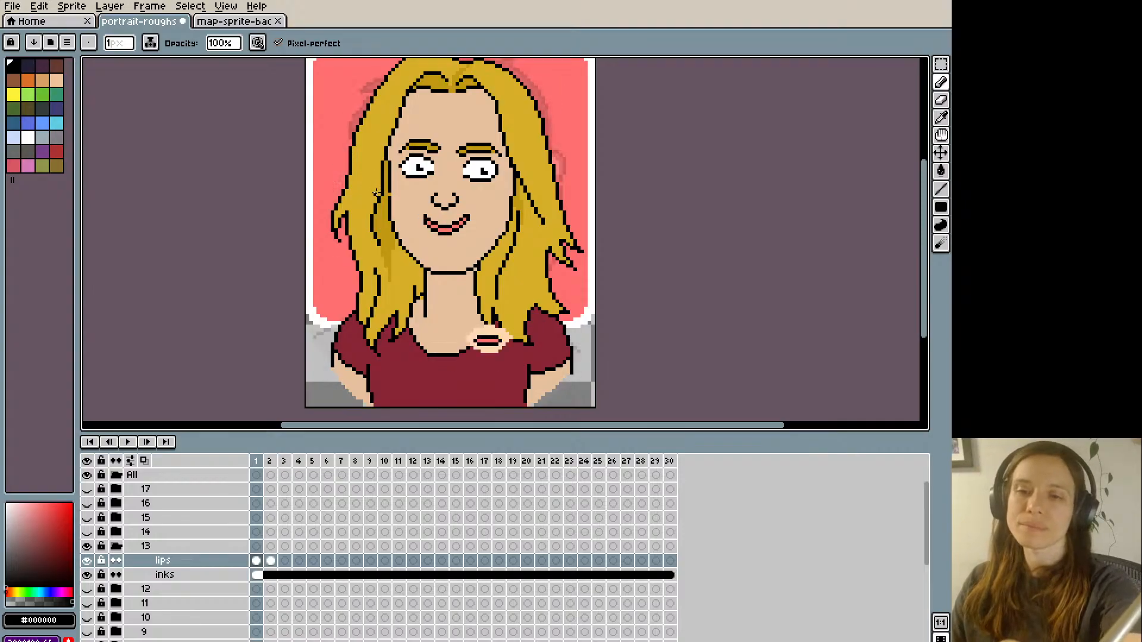
- Shift frame 1's open smile one pixel down and touch up its edge with skin colour #e5c09e
key("q")
mouse_move(420, 210)
left_mouse_down()
mouse_move(471, 232)
mouse_move(434, 239)
left_mouse_up()
key("Down")
key("ctrl+d")
key("b")
left_click(439, 219, "alt")
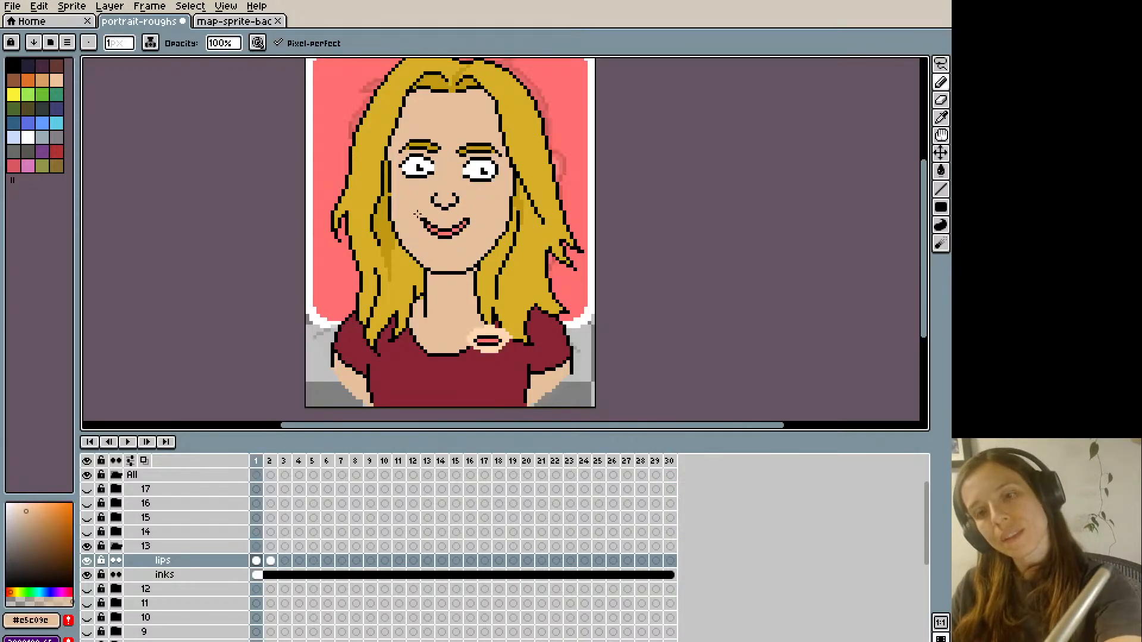
key("Left")
key("Right")
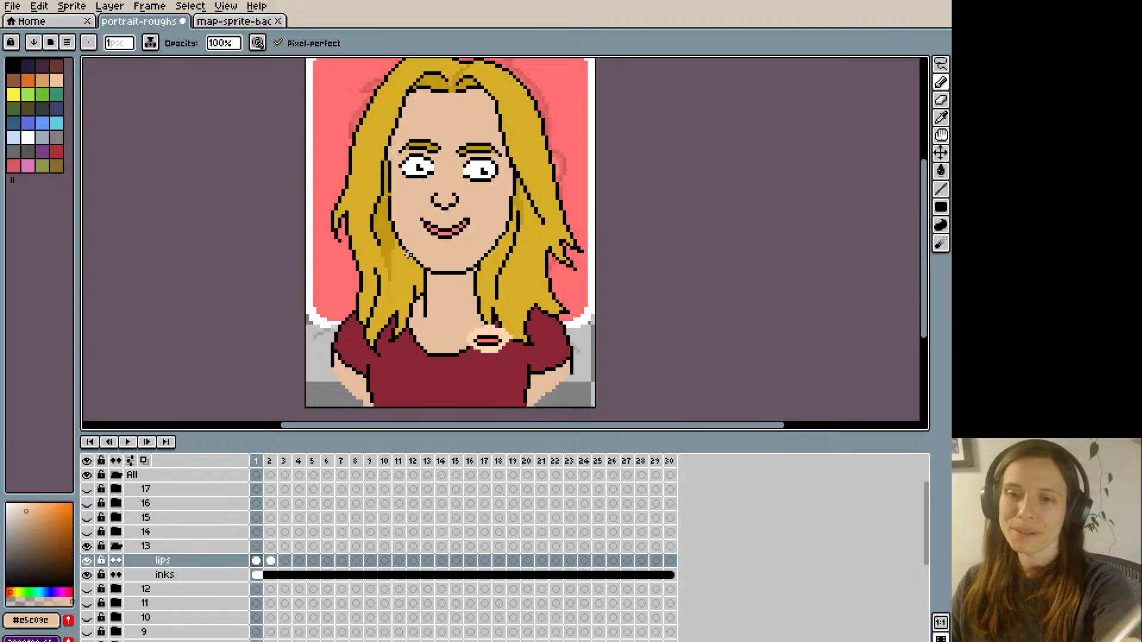
- Step through frames 1 to 4 to examine the mouth shapes and the reference lips for frame 3
key("Right")
key("Right")
key("Right")
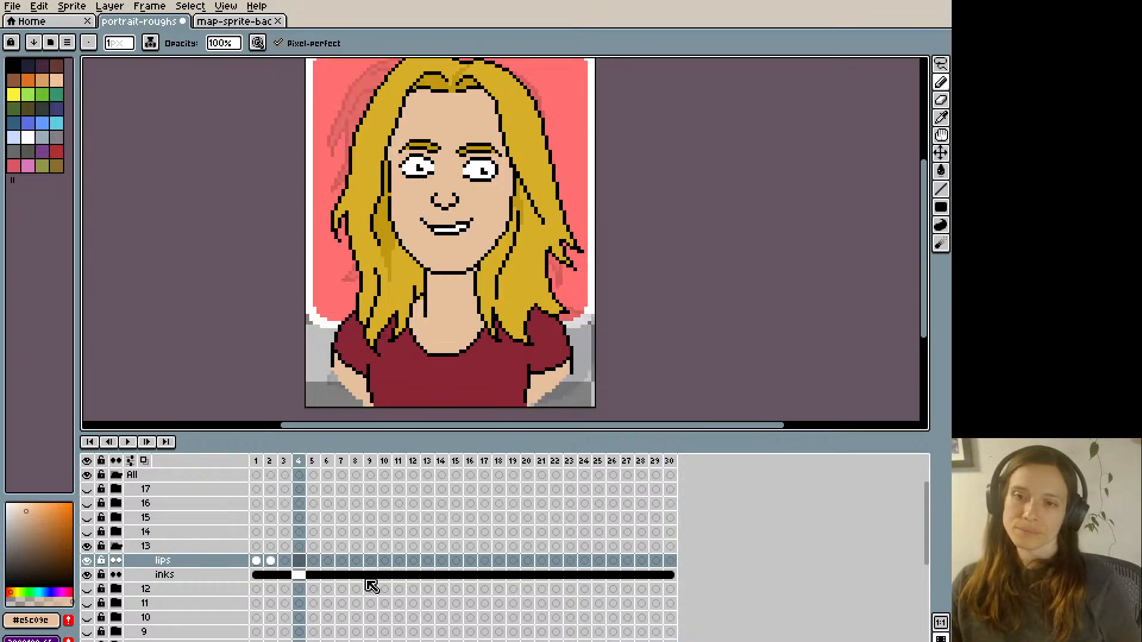
key("Left")
key("Left")
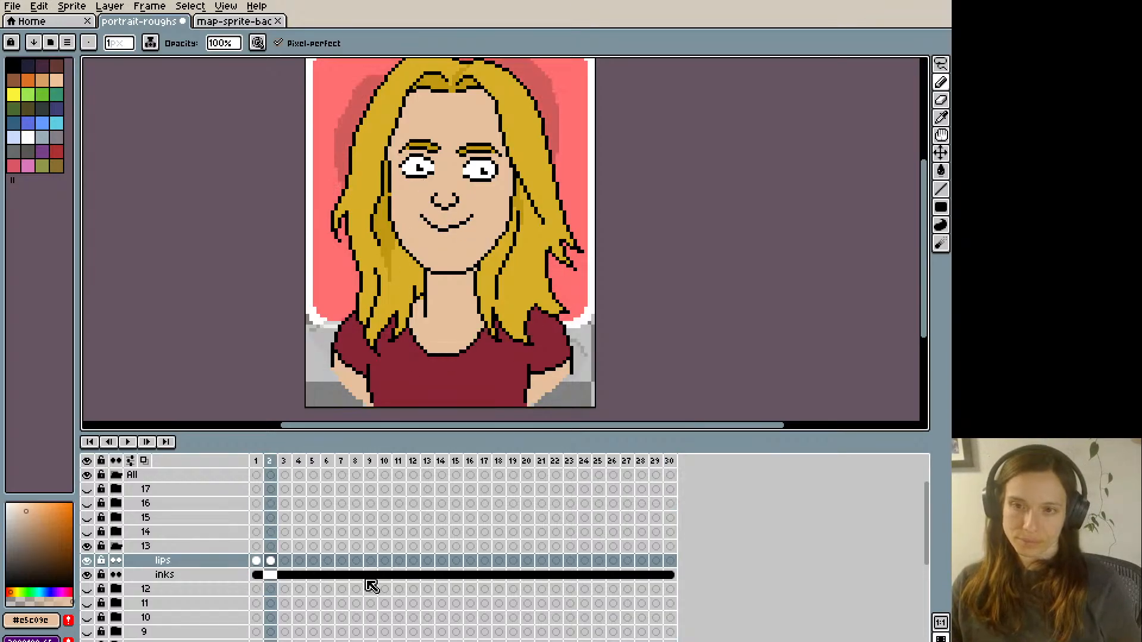
key("Left")
key("Right")
key("Right")
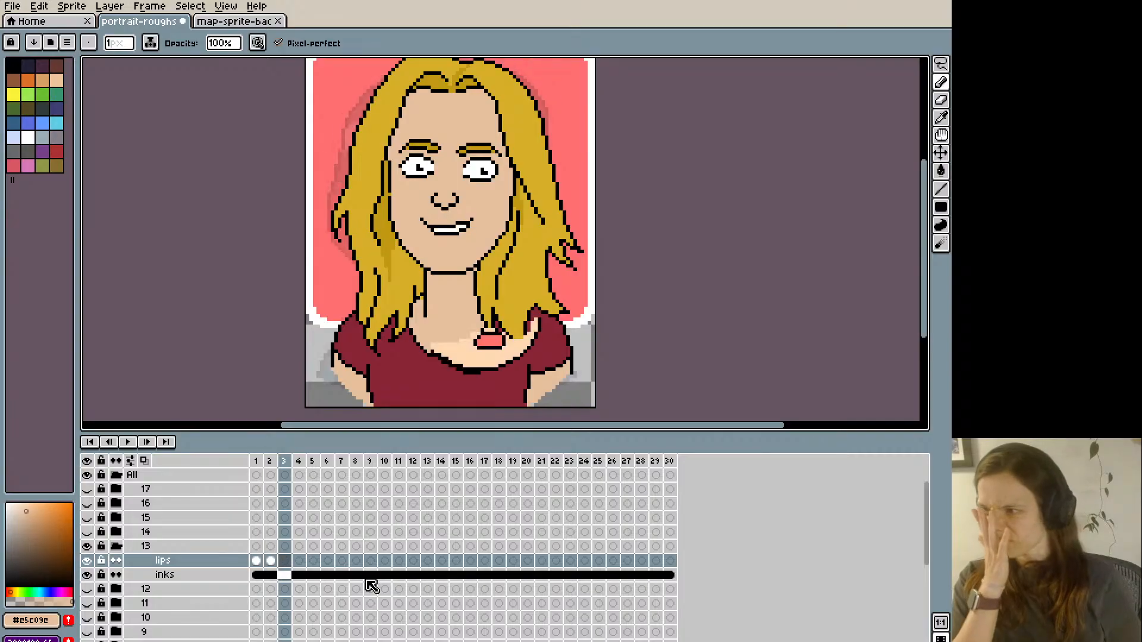
- Copy the jaw and chin area from frame 3's inks layer onto its lips layer, placed one pixel lower
left_click(284, 576)
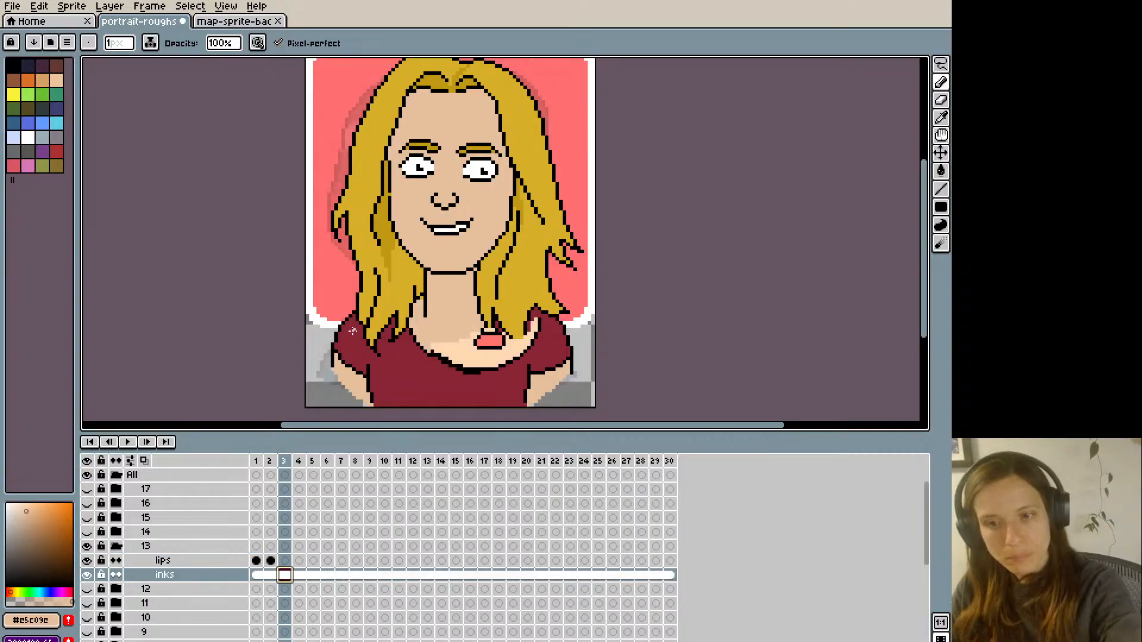
key("m")
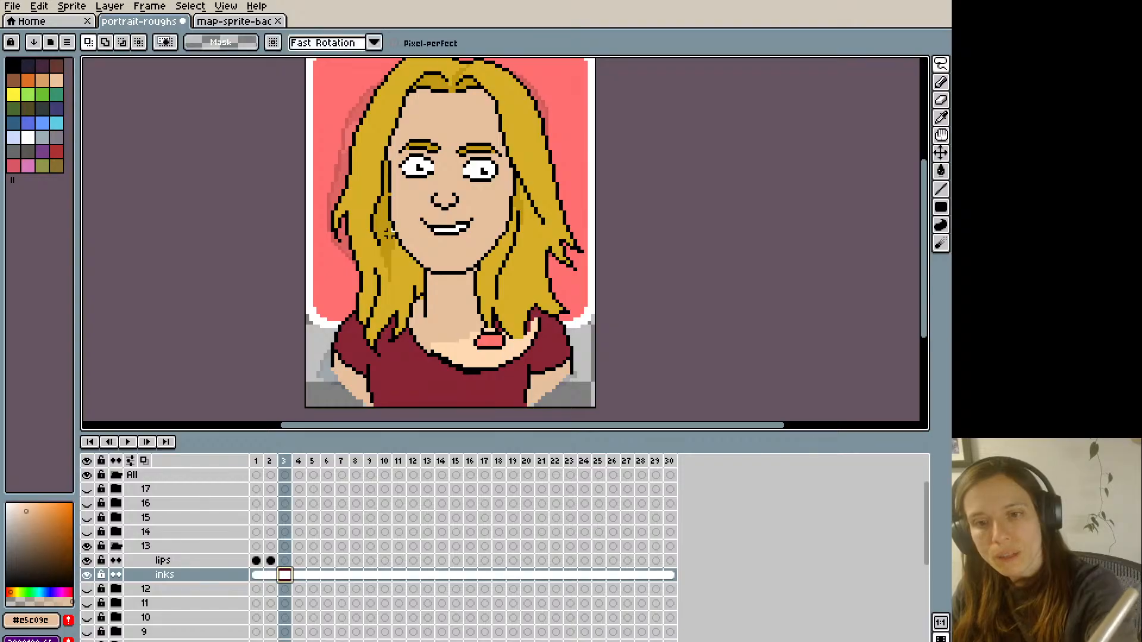
mouse_move(392, 228)
left_mouse_down()
mouse_move(436, 249)
mouse_move(498, 227)
mouse_move(487, 262)
mouse_move(464, 280)
mouse_move(432, 287)
mouse_move(402, 252)
left_mouse_up()
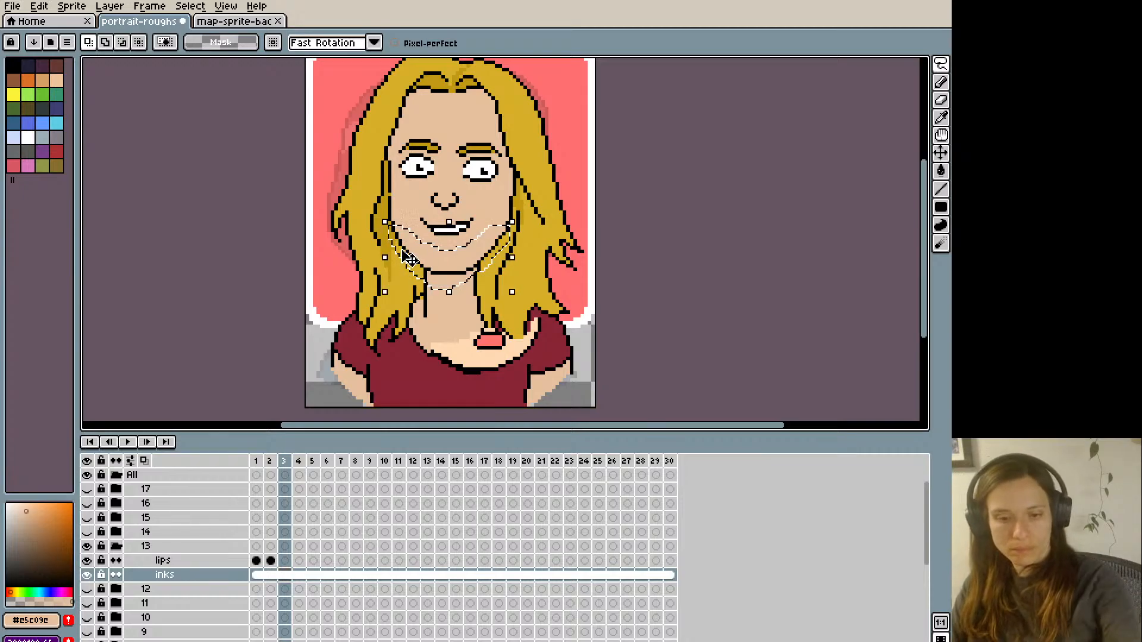
left_click(288, 561)
key("Down")
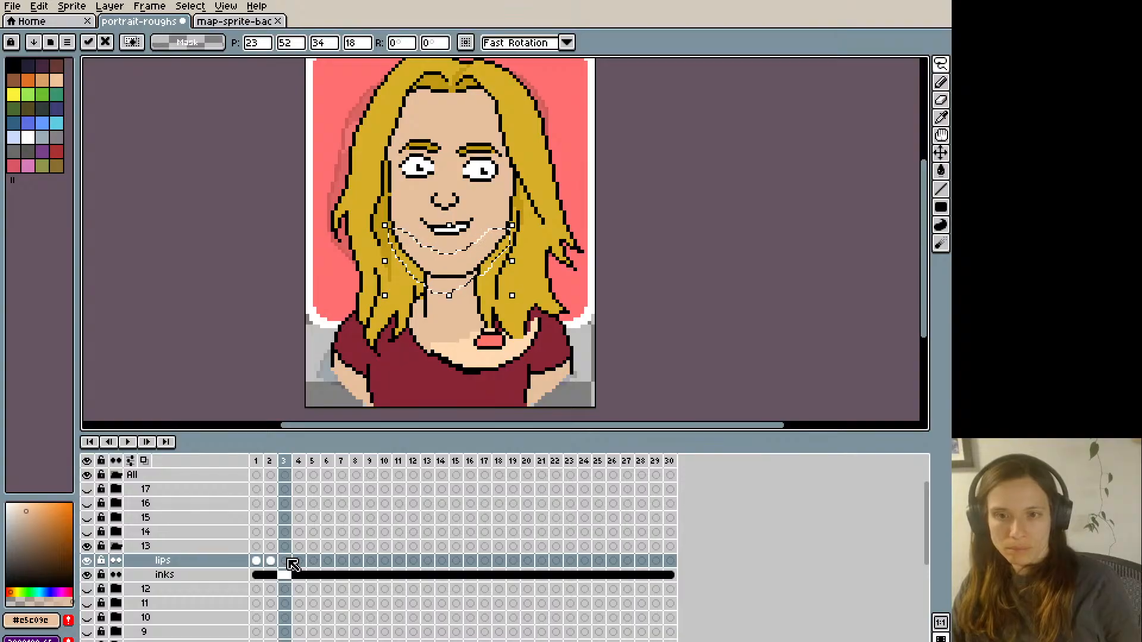
key("Return")
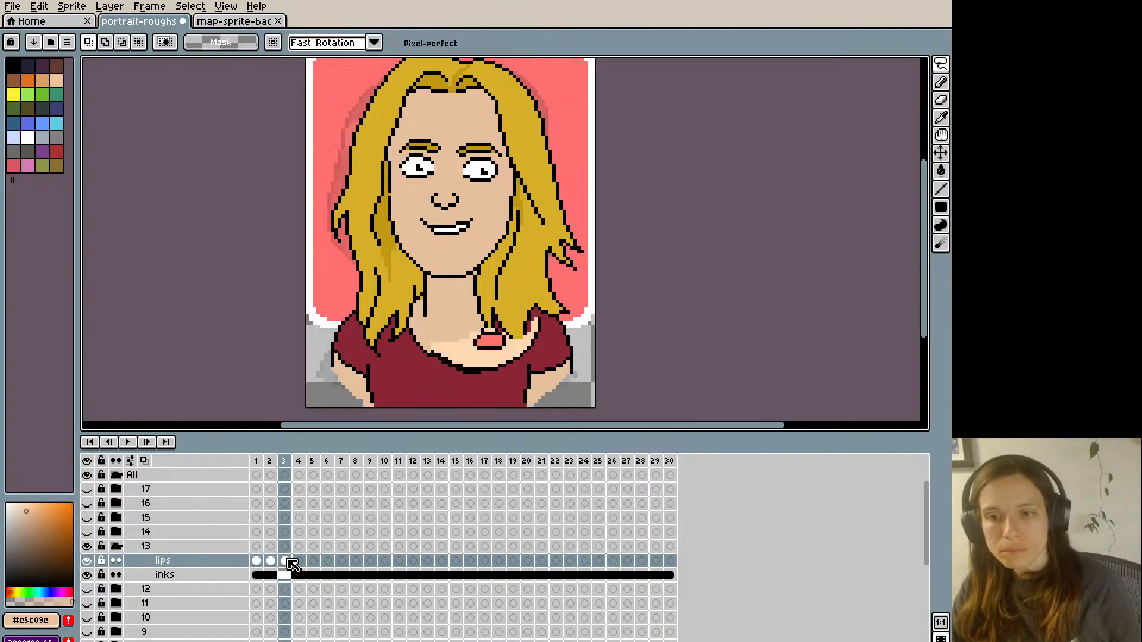
- Touch up the right jaw edge on frame 3's lips layer with hair colour #d7ae28
key("Left")
key("Right")
key("b")
left_click(478, 273, "alt")
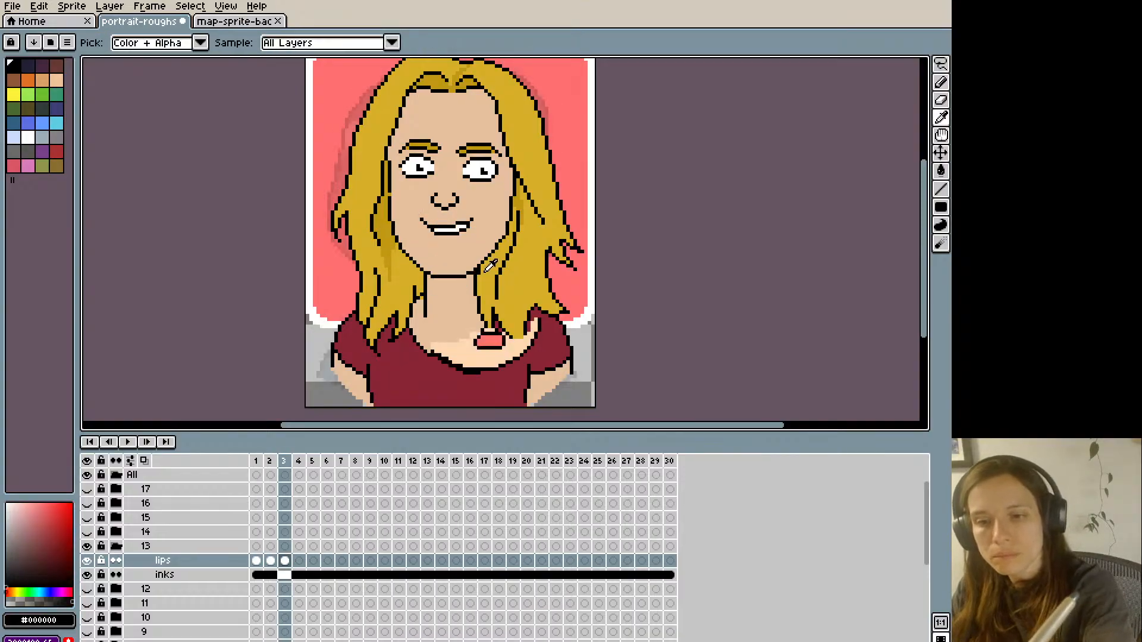
left_click(488, 268, "alt")
- Flip between frames 2 and 3 to compare the jaw outline and hair edge
key("Left")
key("Right")
key("Left")
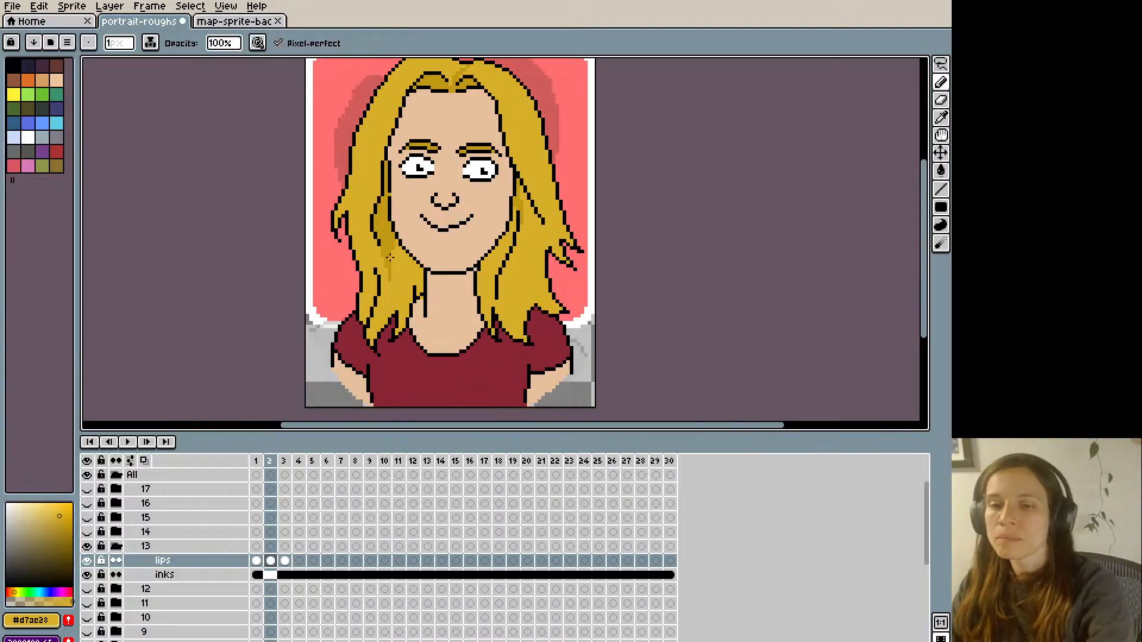
key("Right")
key("Left")
key("Right")
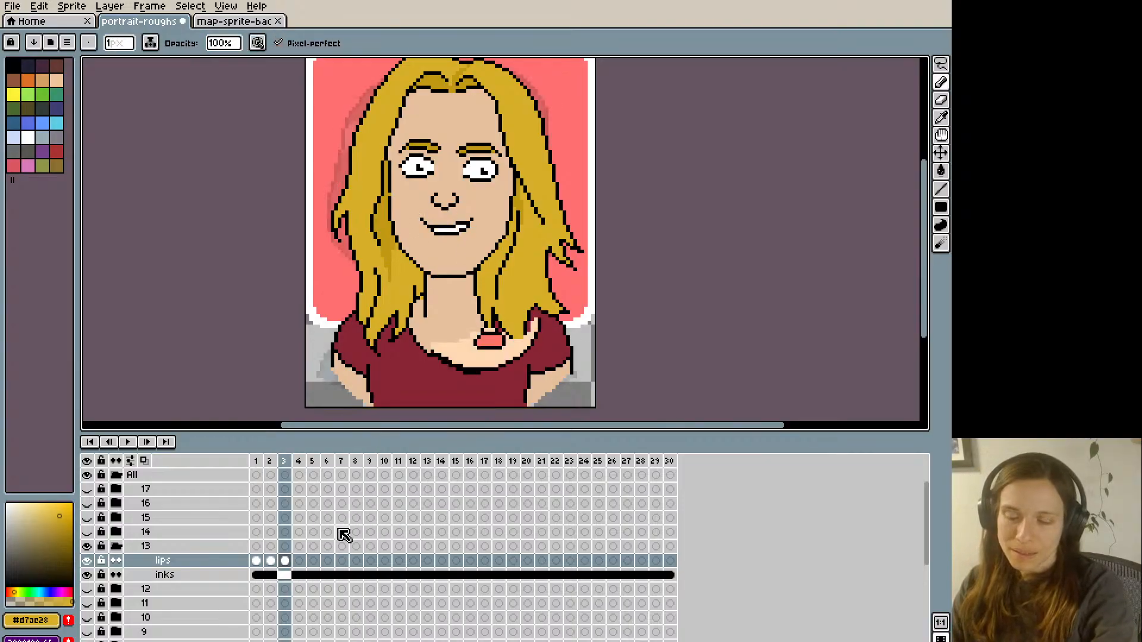
key("Left")
key("Right")
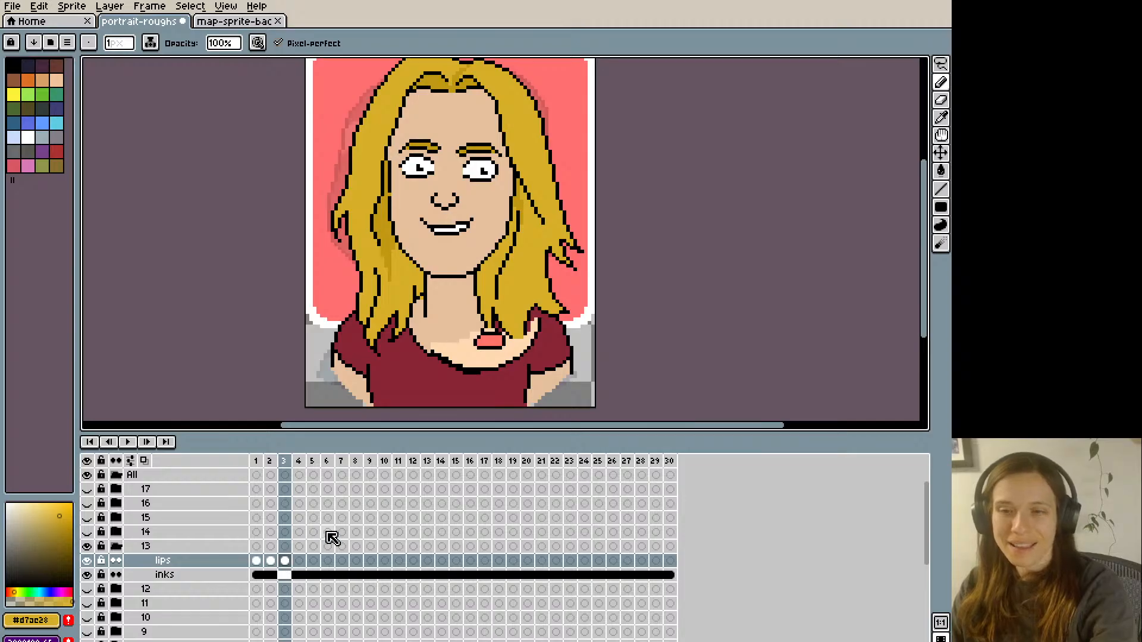
- Touch up the hair beside the right cheek in frame 3 with #d7ae28, comparing it against frame 2
left_click(509, 230, "alt")
left_click(514, 231, "alt")
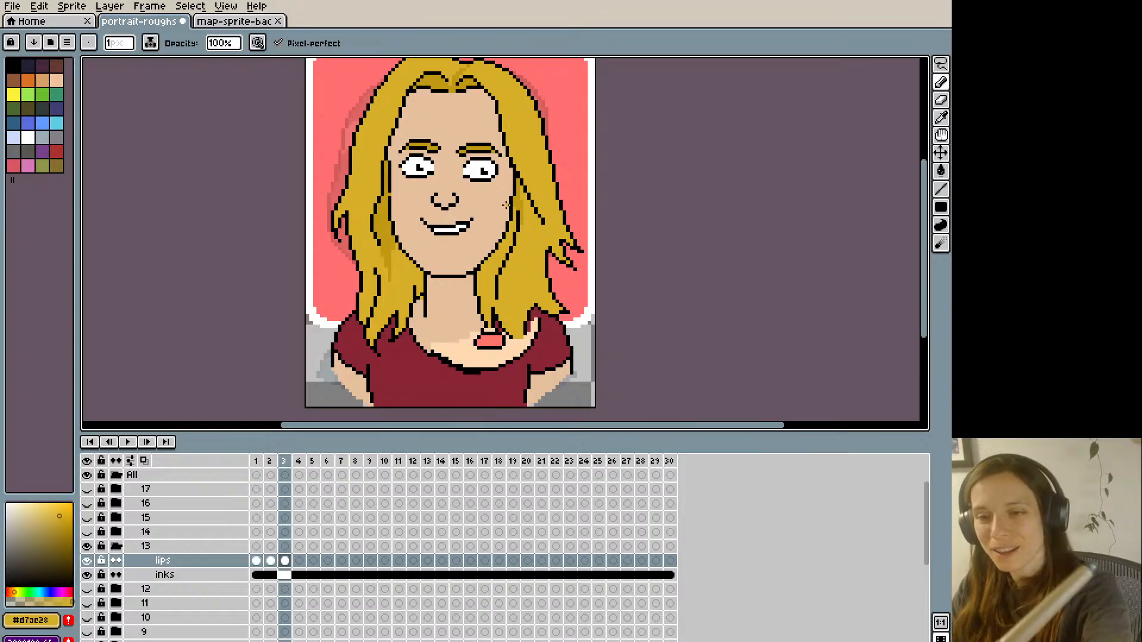
key("Left")
key("Right")
key("Left")
key("Right")
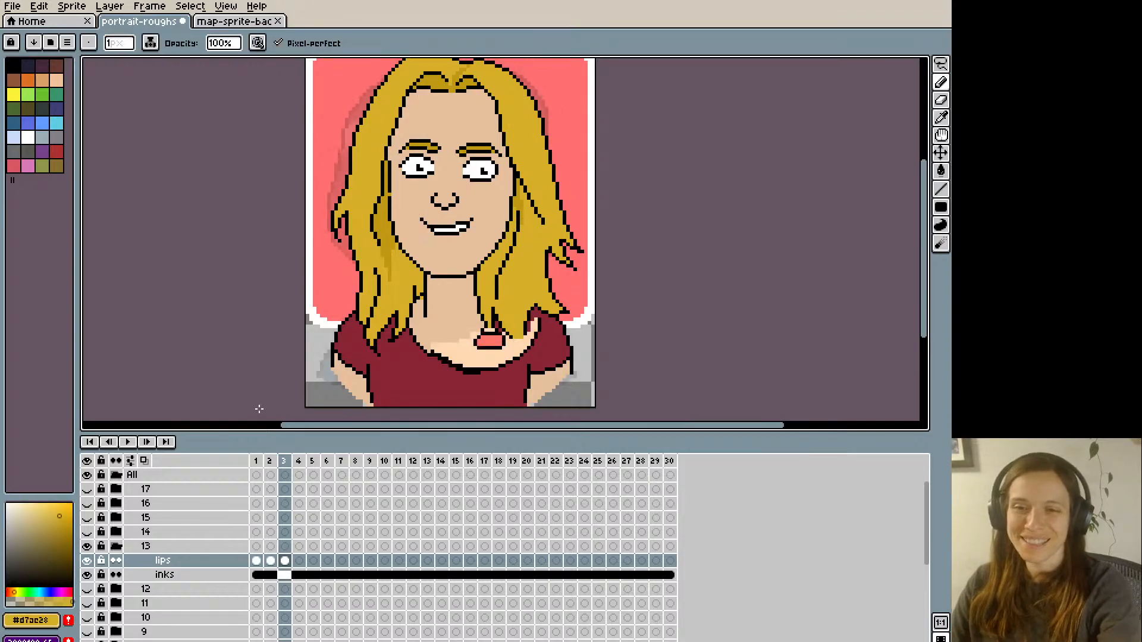
key("Left")
key("Right")
- Replace frame 3's toothy smile with the black outline of a deeper, pointed open mouth
left_click(423, 214, "alt")
left_click_drag(434, 233, 467, 223)
left_click(448, 202, "alt")
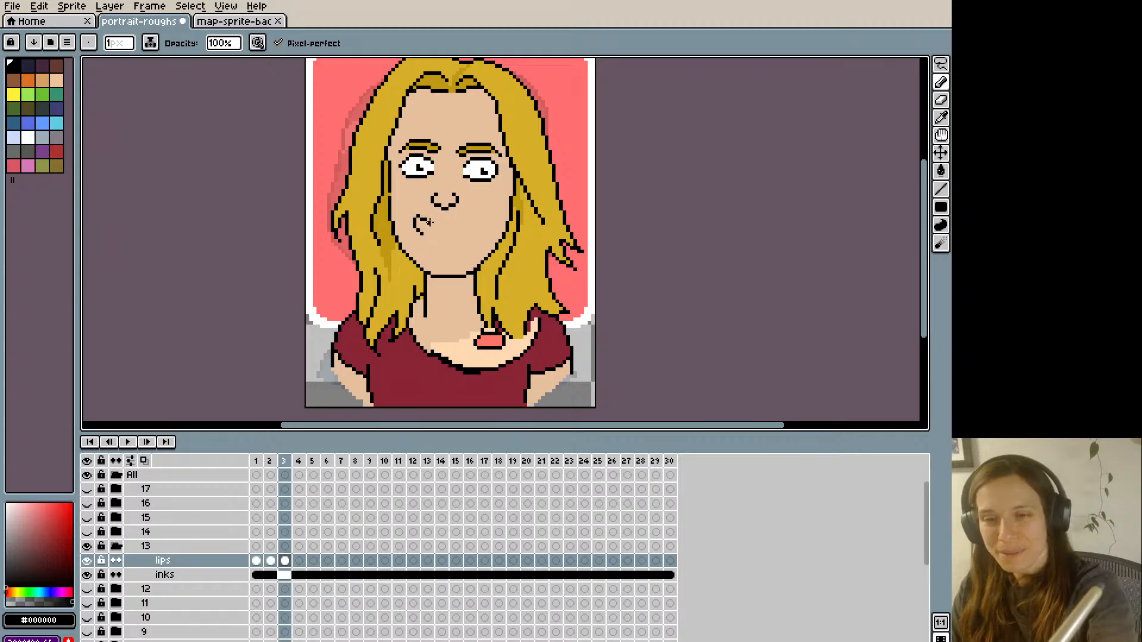
mouse_move(429, 221)
left_mouse_down()
mouse_move(473, 217)
mouse_move(431, 238)
left_mouse_up()
key("ctrl+z")
key("ctrl+z")
key("ctrl+z")
key("Left")
key("Right")
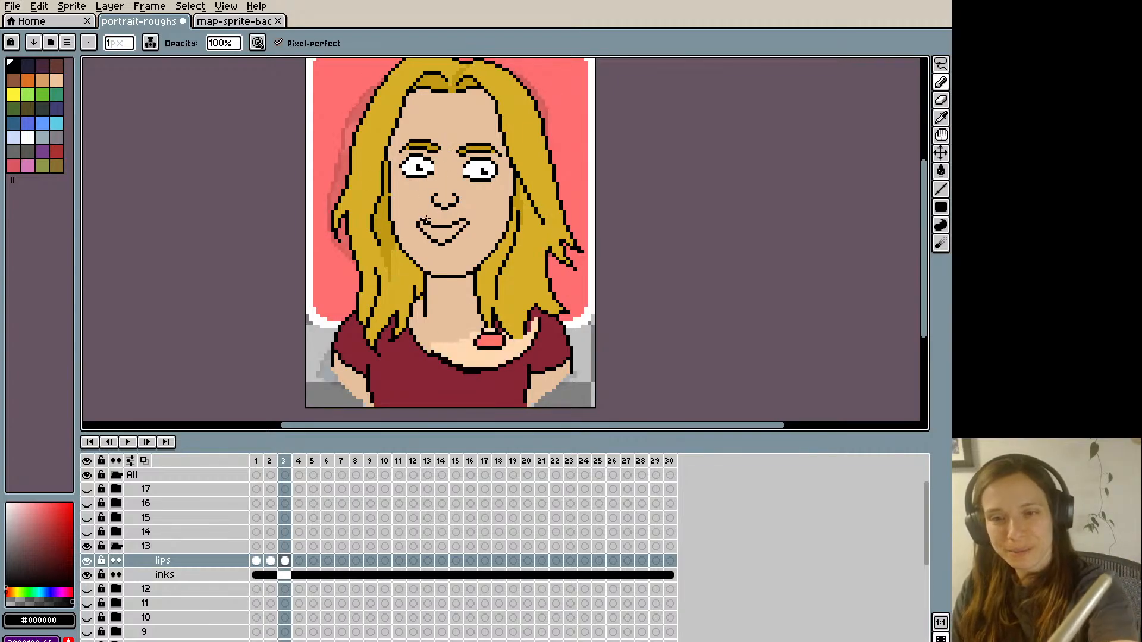
- Fill frame 3's mouth outline with pink #ff746c sampled from the reference lips and compare it with frame 2
key("i")
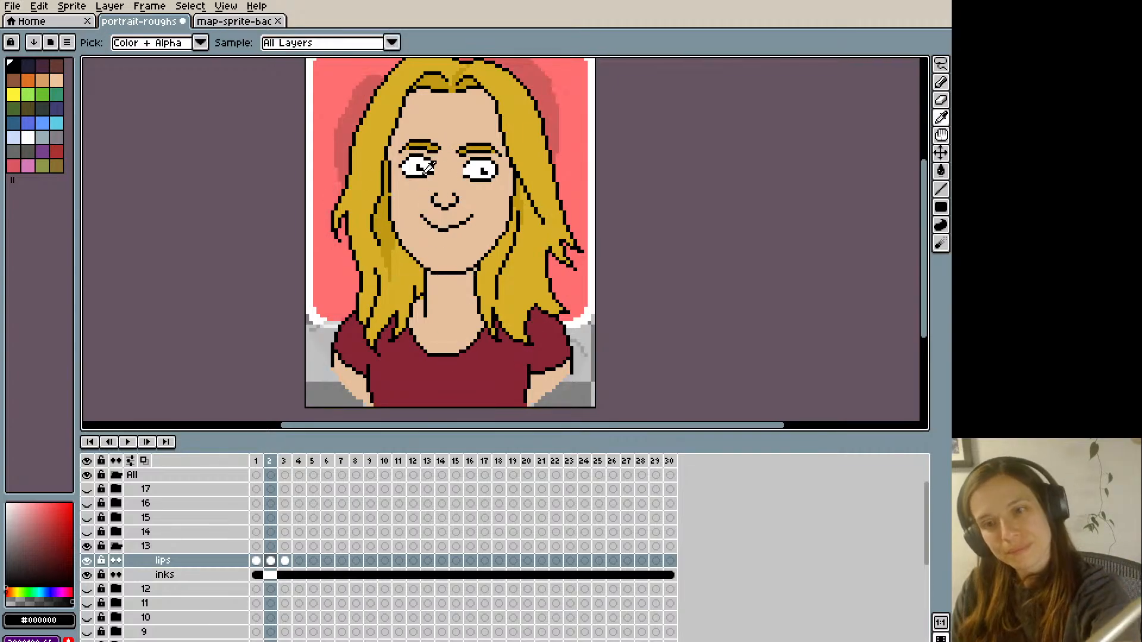
left_click(492, 338)
key("g")
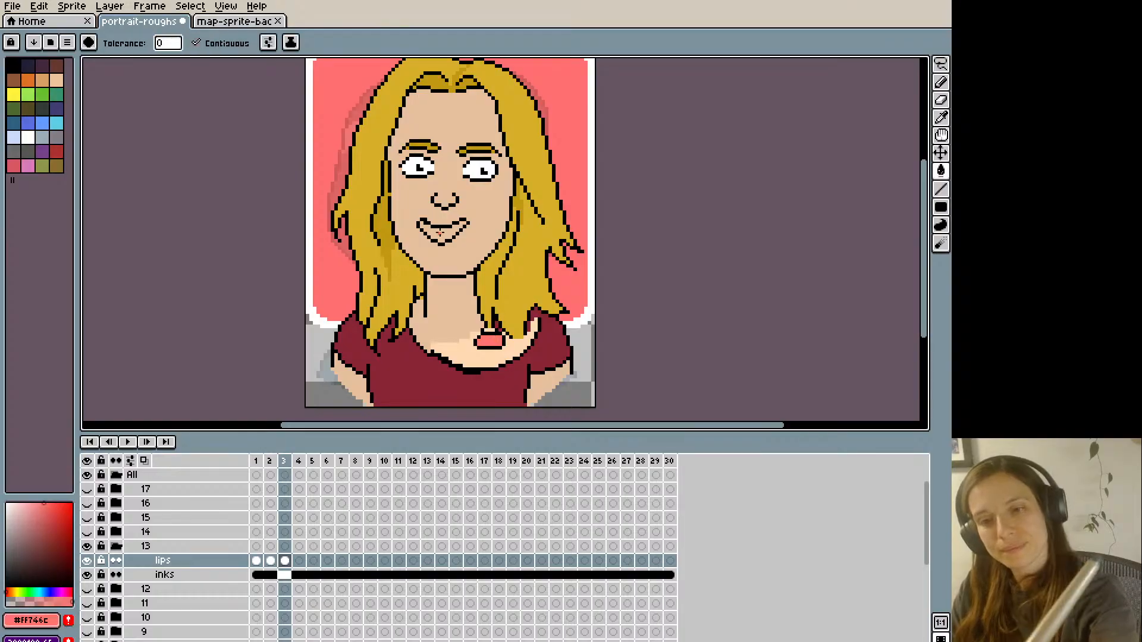
left_click(441, 228)
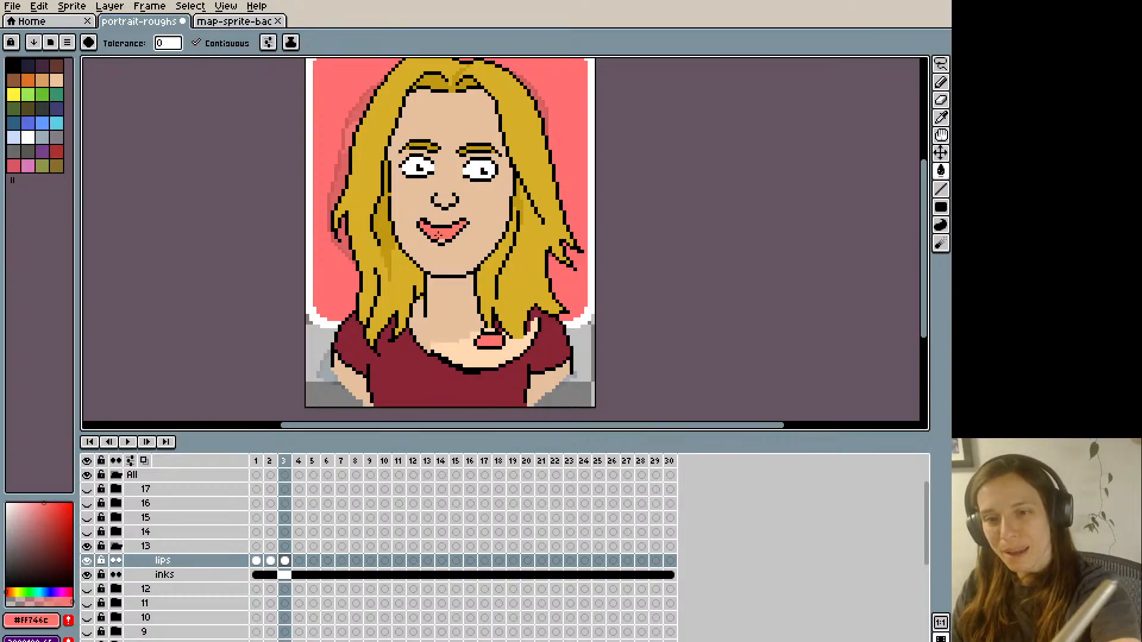
key("b")
key("Left")
key("Right")
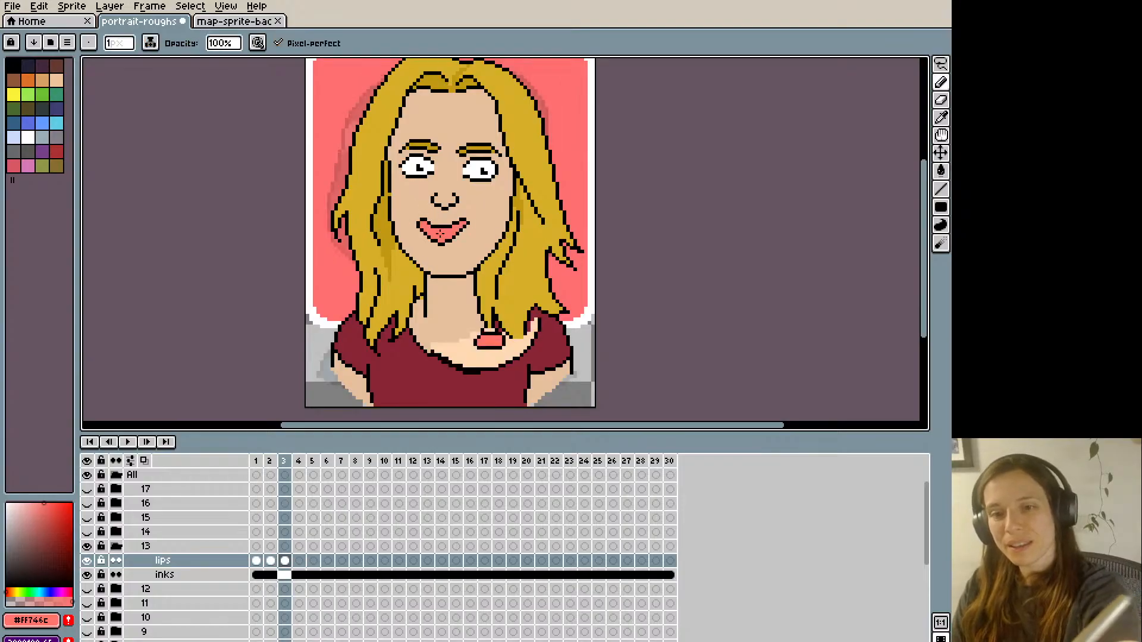
key("Left")
key("Right")
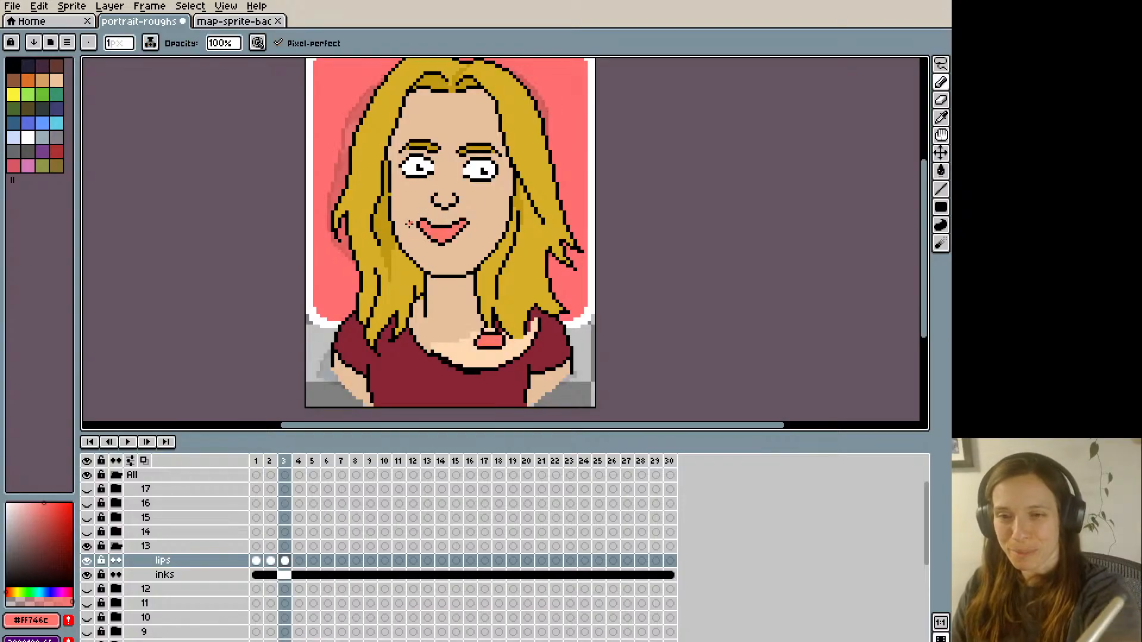
- Refine the right corner of frame 3's mouth with black outline pixels and pink #ff746c
left_click(457, 235, "alt")
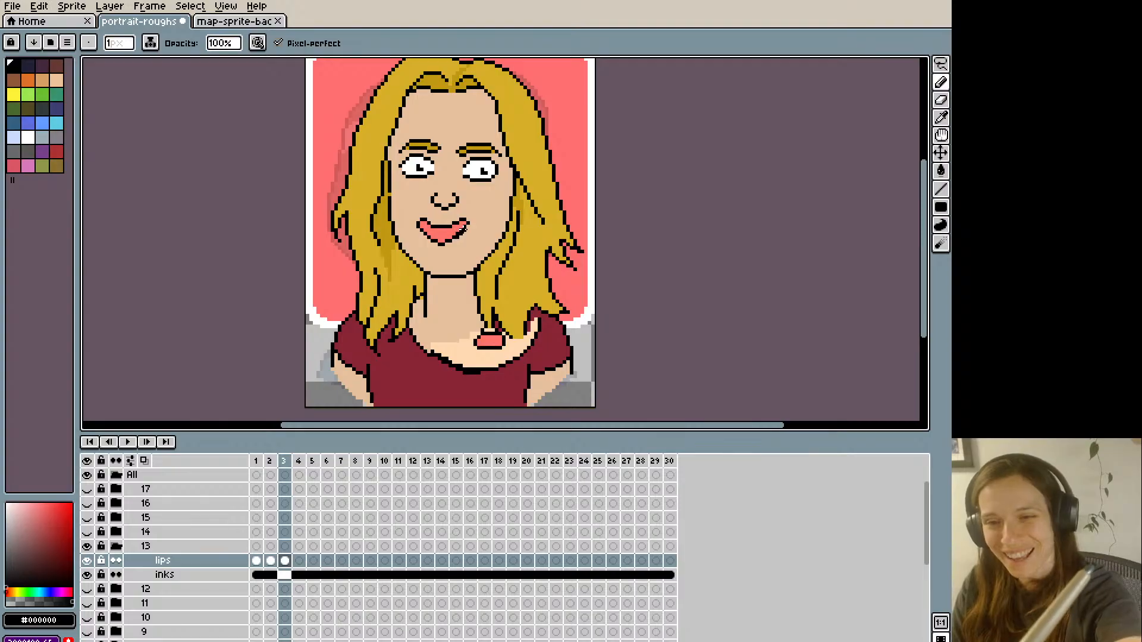
left_click(461, 229, "alt")
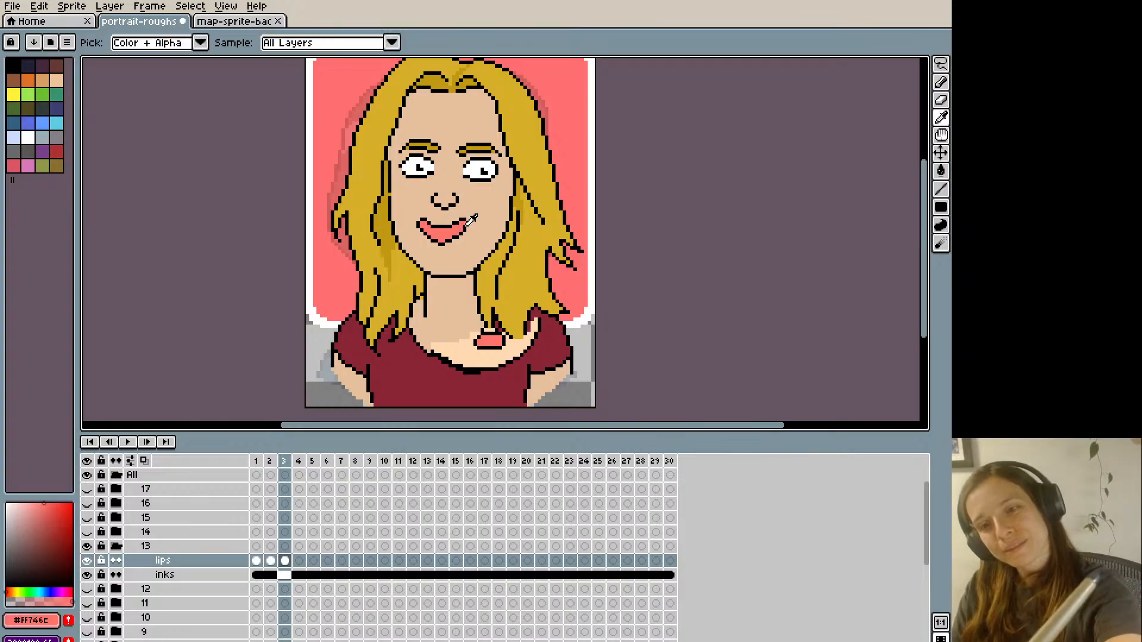
left_click(467, 221, "alt")
left_click(464, 226, "alt")
- Flip between frames 2 and 3 to check how the closed smile changes into the pink mouth
key("Left")
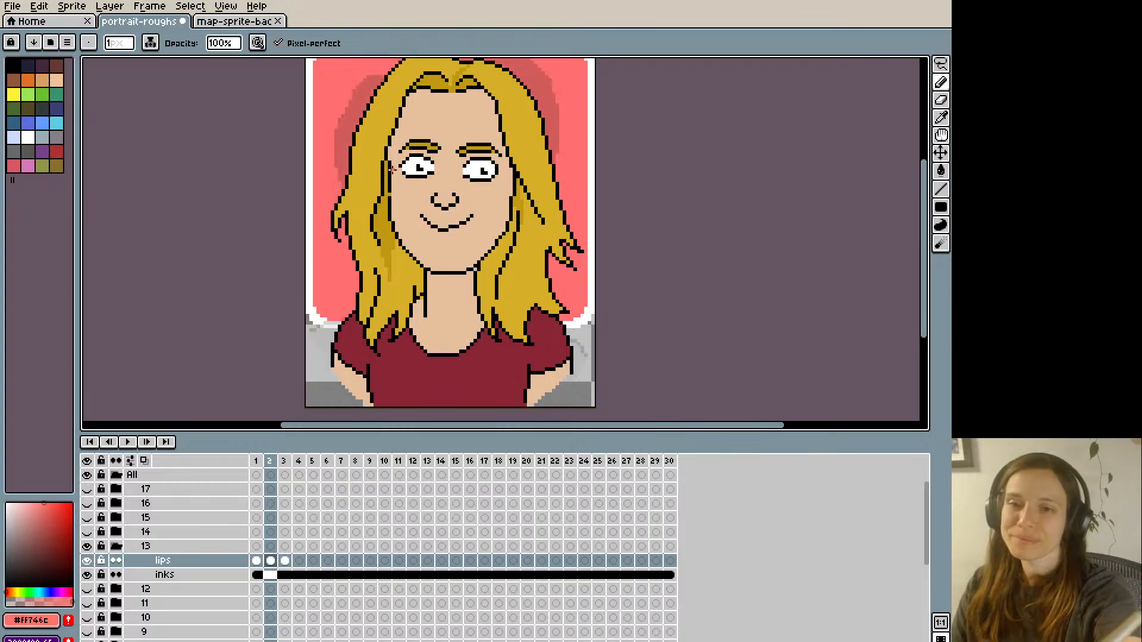
key("Right")
key("Left")
key("Right")
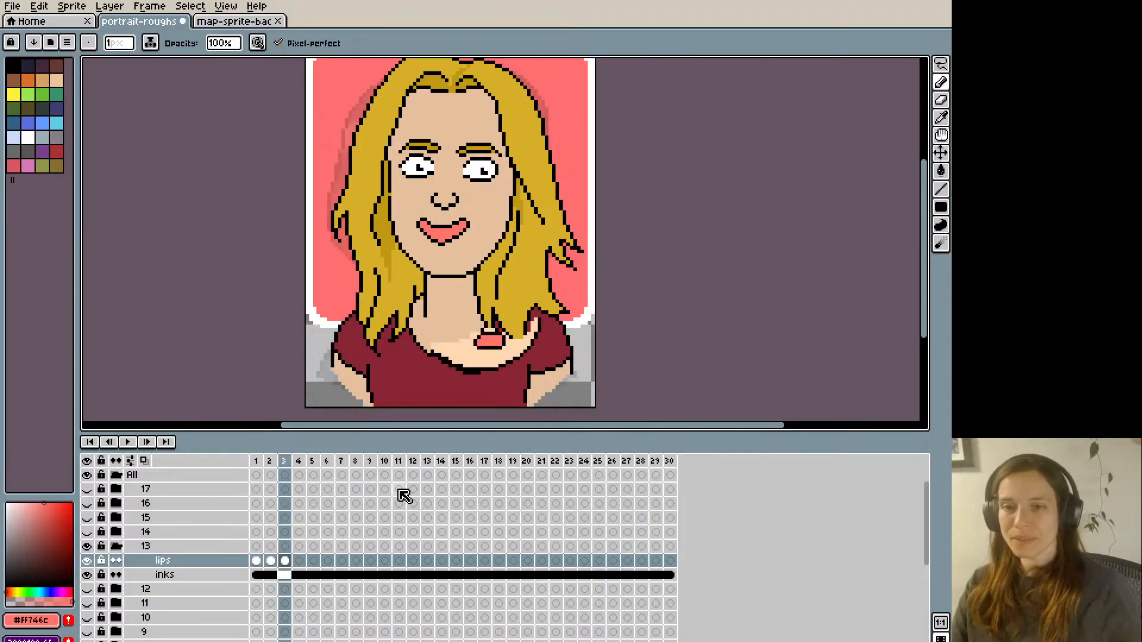
key("Left")
key("Right")
key("Left")
key("Right")
key("Left")
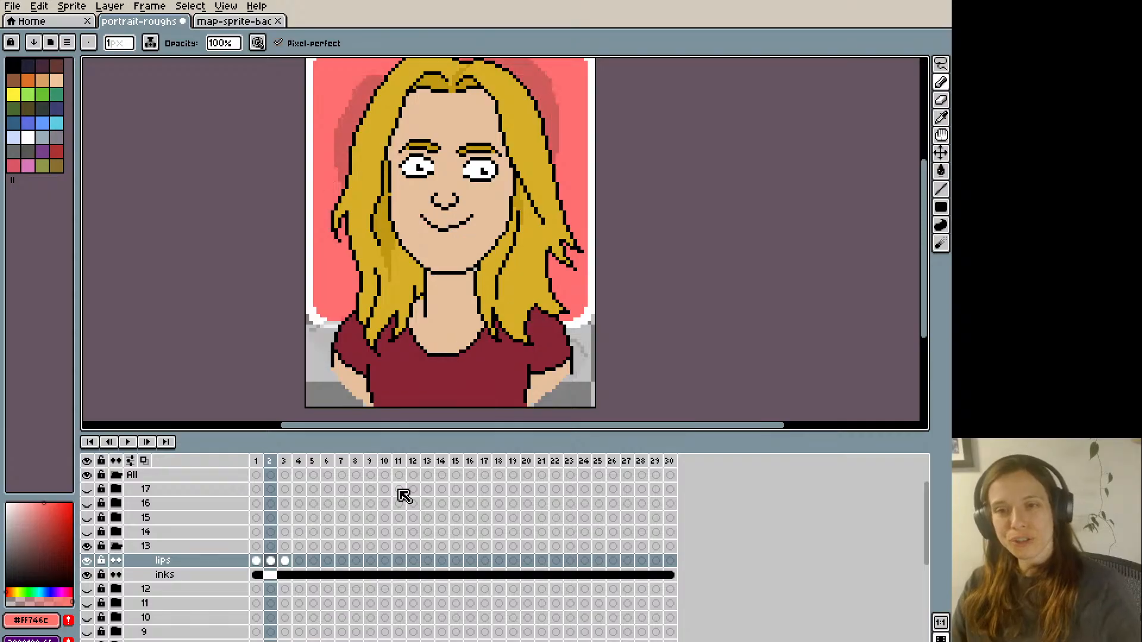
- Move frame 3's mouth one pixel up and sample skin colour #e5c09e to clean up its right edge
key("Right")
key("m")
left_click_drag(416, 214, 469, 245)
key("Up")
key("ctrl+d")
key("i")
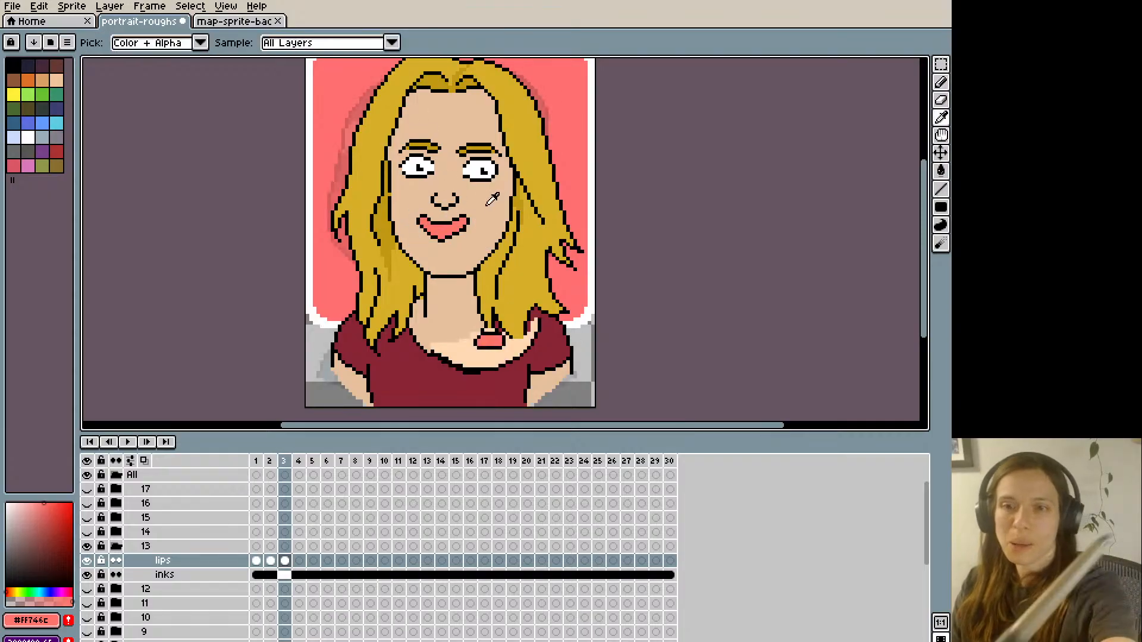
left_click(465, 229)
key("b")
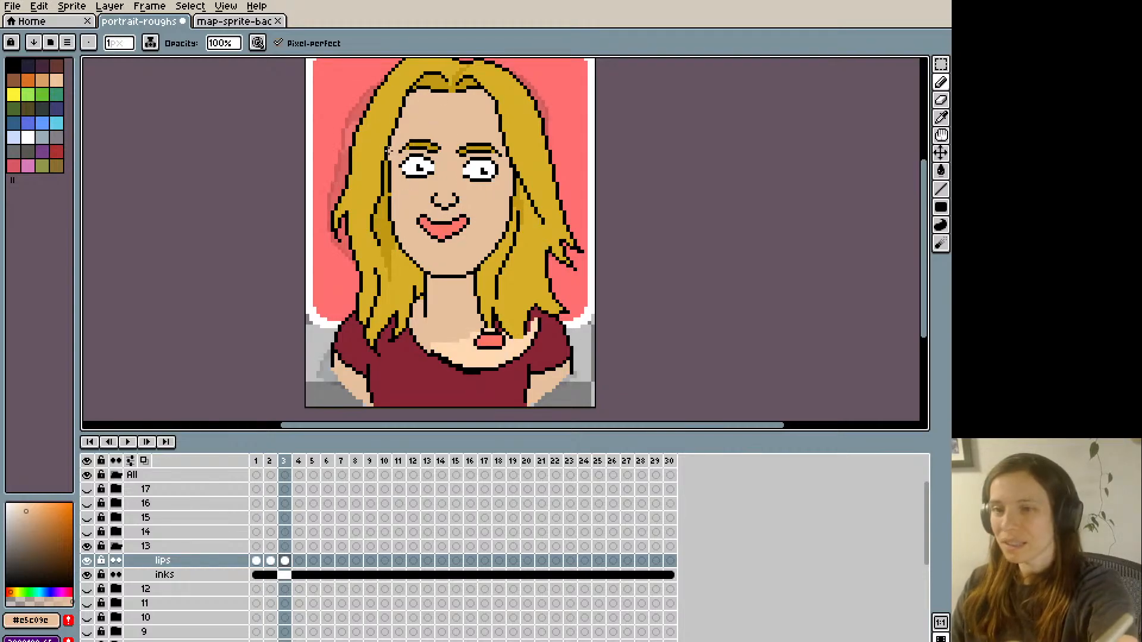
key("Left")
key("Right")
key("Left")
key("Right")
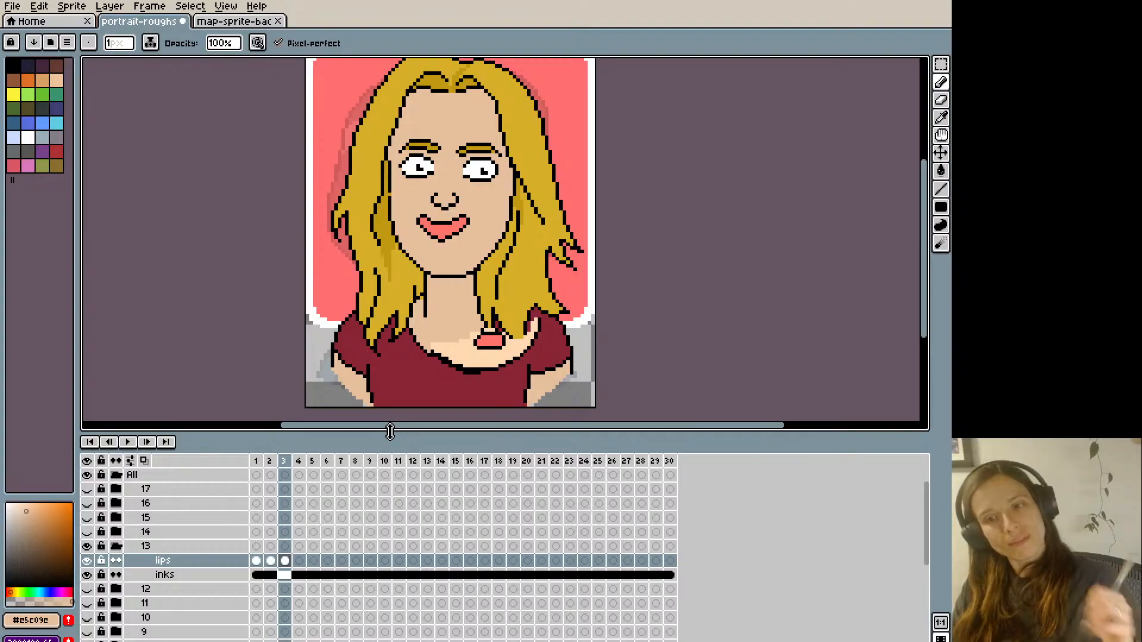
- Round out the lower lip of frame 3's mouth with black outline pixels and pink #ff746c
left_click(449, 230, "alt")
key("alt")
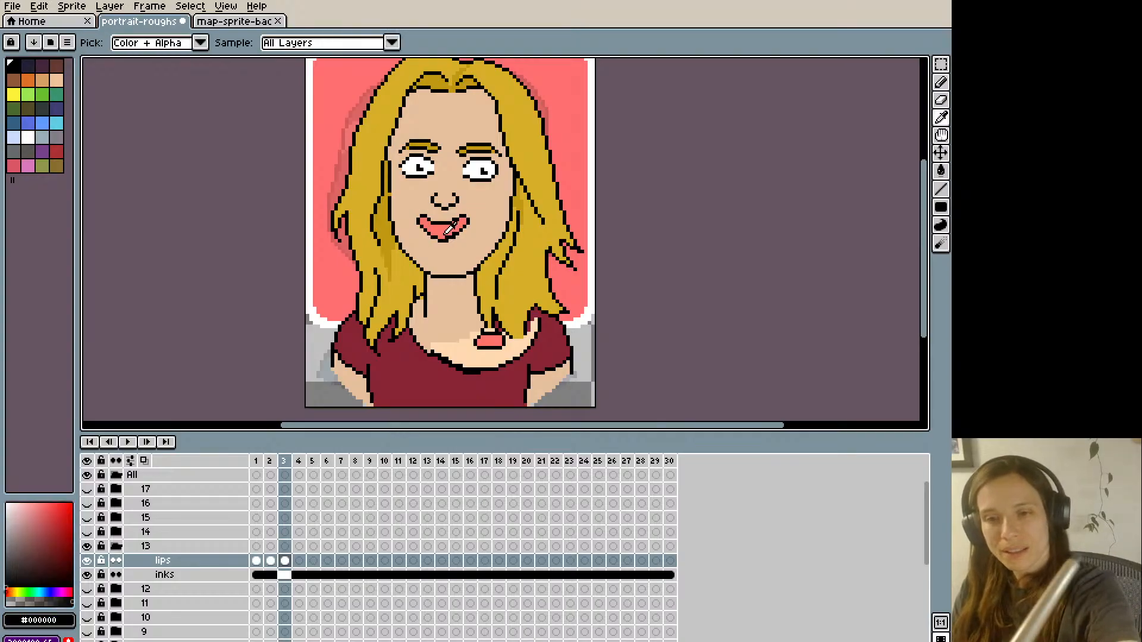
left_click(451, 233, "alt")
key("Left")
key("Right")
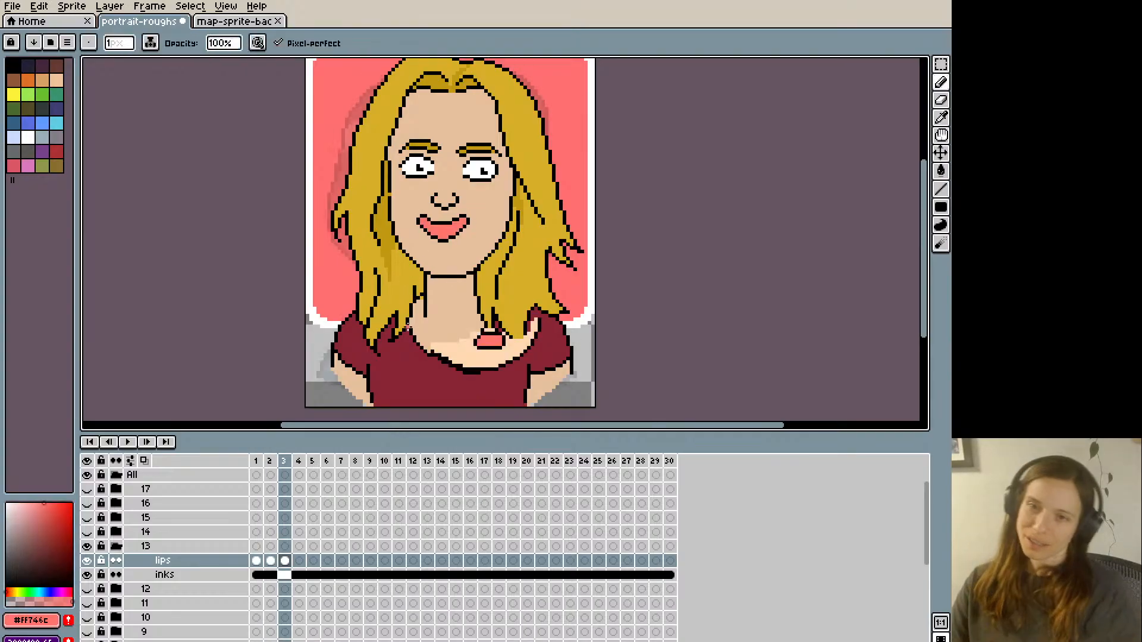
- Copy the entire lips-layer drawing from frame 3 and paste it into frames 6 and 10
key("ctrl+a")
key("ctrl+c")
key("Right")
key("Right")
key("Right")
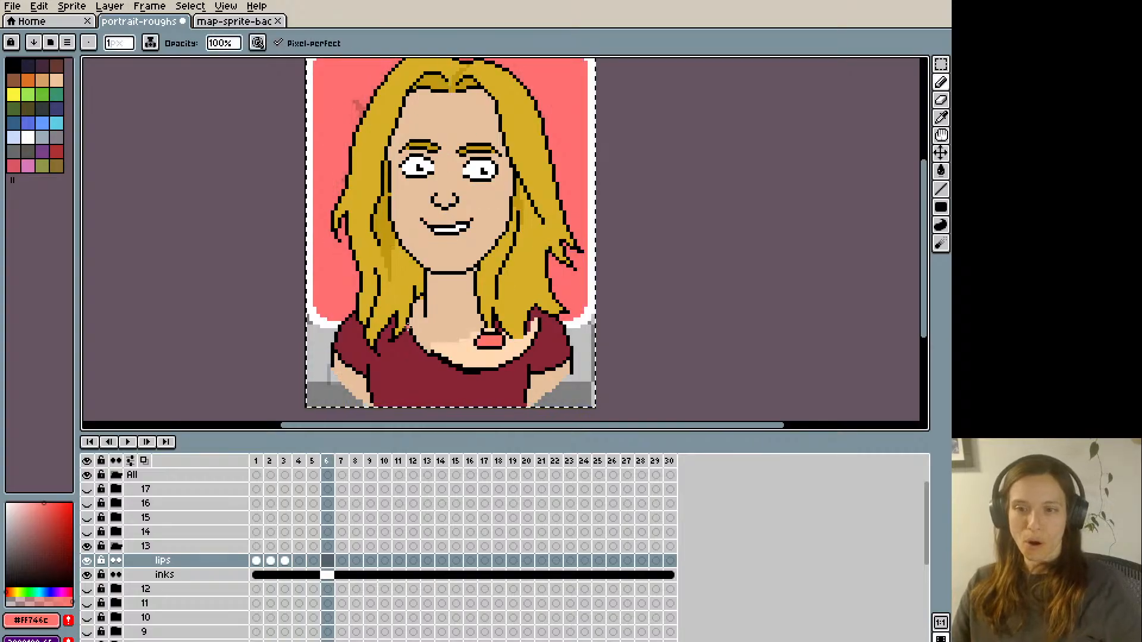
key("ctrl+v")
key("Right")
key("Right")
key("Right")
key("Right")
key("ctrl+v")
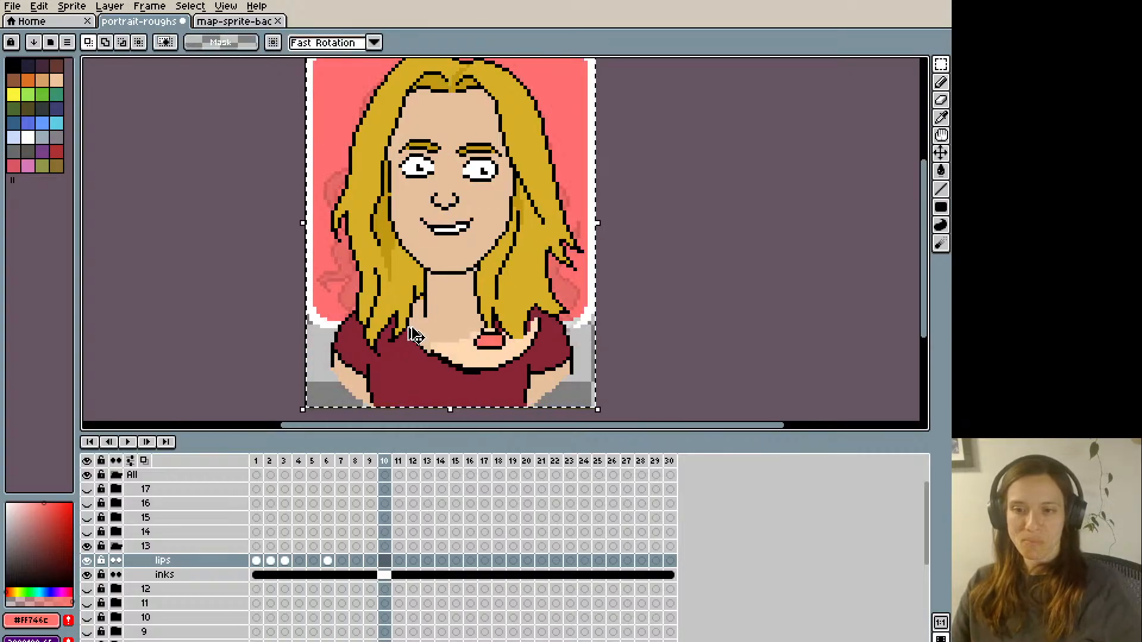
- Paste frame 3's lips drawing into frames 13, 18 and 22 of the lips layer
key("Right")
key("Right")
key("Right")
key("Right")
key("Left")
key("ctrl+v")
key("Right")
key("Right")
key("Right")
key("Right")
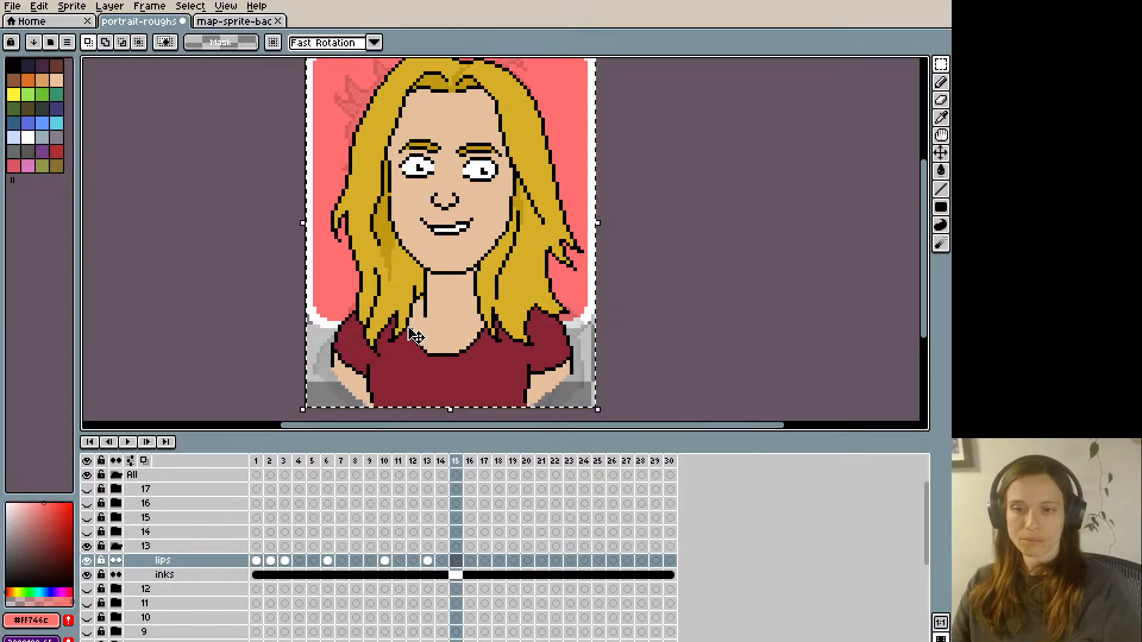
key("Right")
key("ctrl+v")
key("Right")
key("Right")
key("Right")
key("Right")
key("Right")
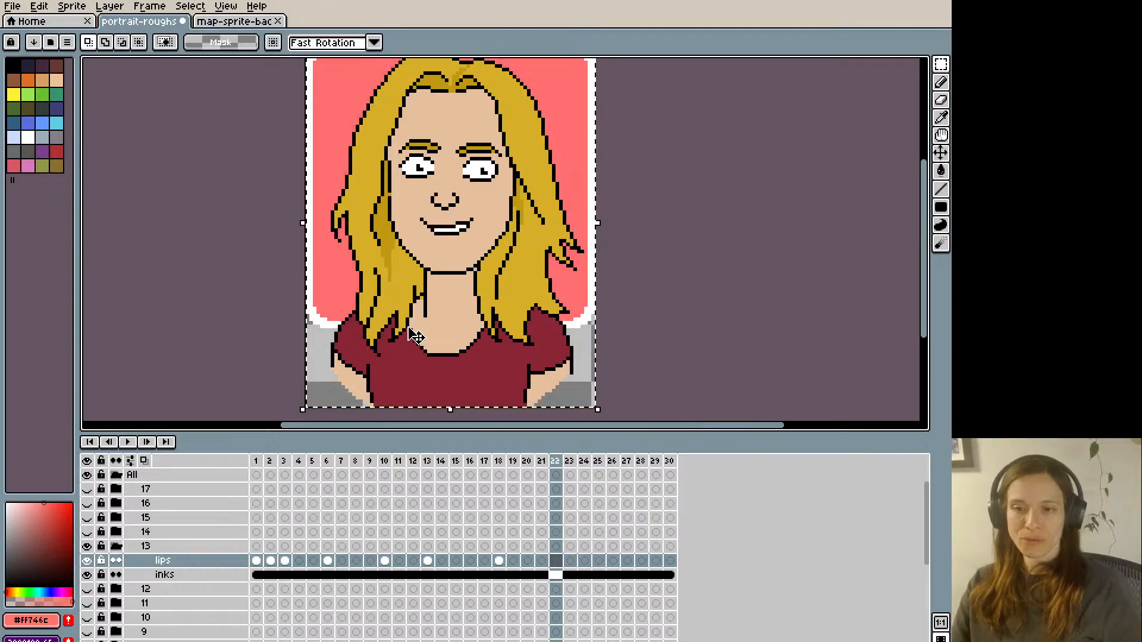
key("ctrl+v")
key("Right")
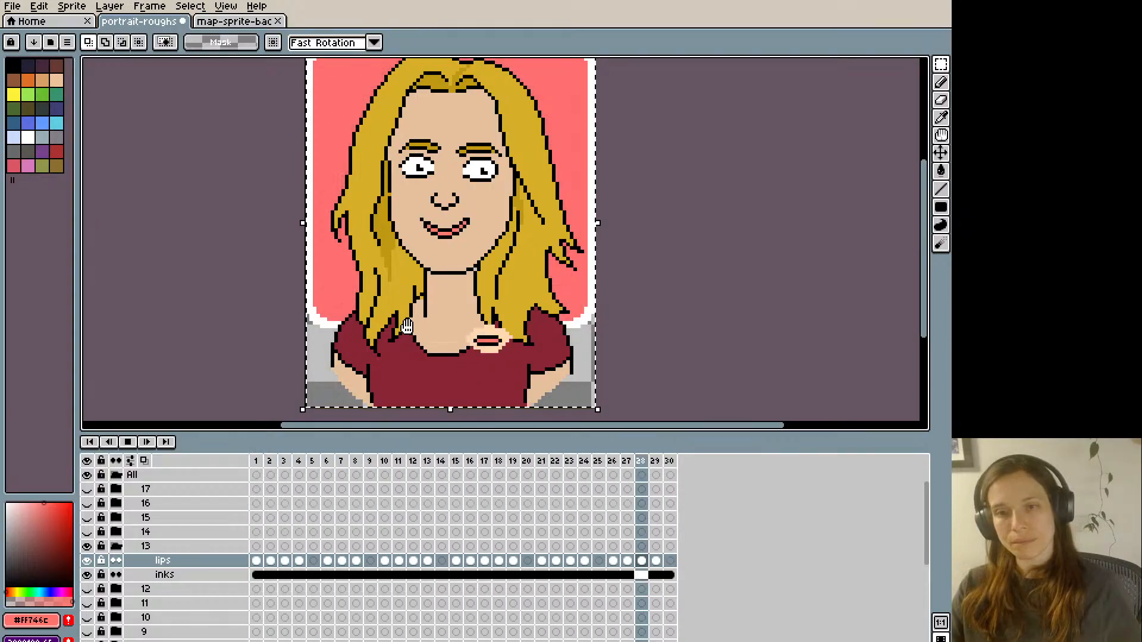
- Stop the playback and step back and forth through the first frames to examine the mouth shape transitions
key("Return")
key("Right")
key("Left")
key("Left")
key("Left")
key("Left")
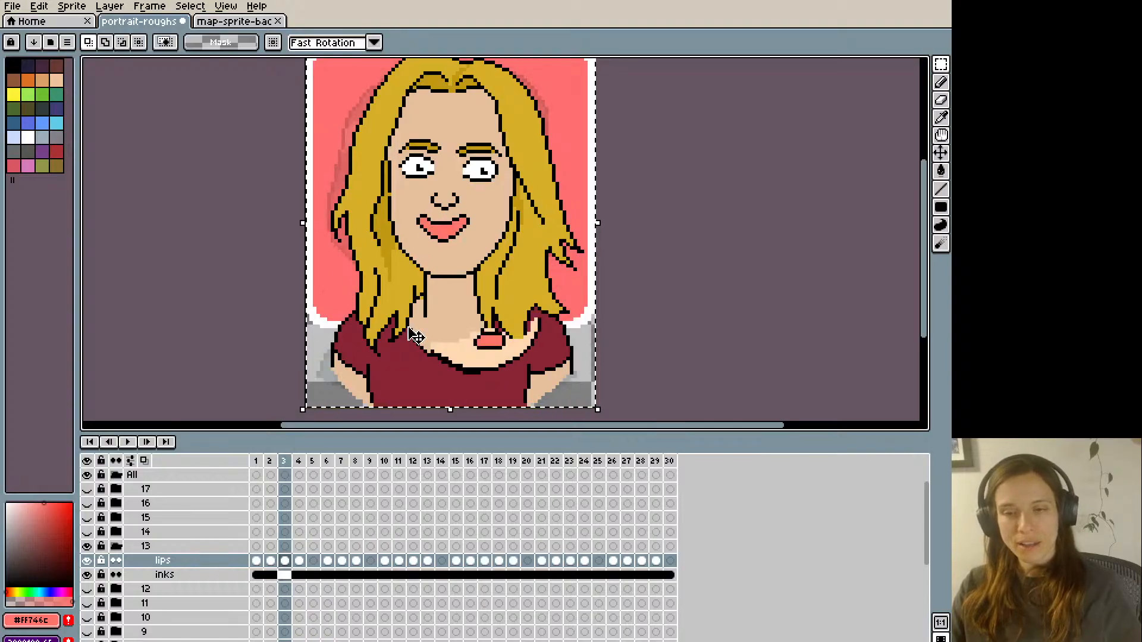
key("Right")
key("Left")
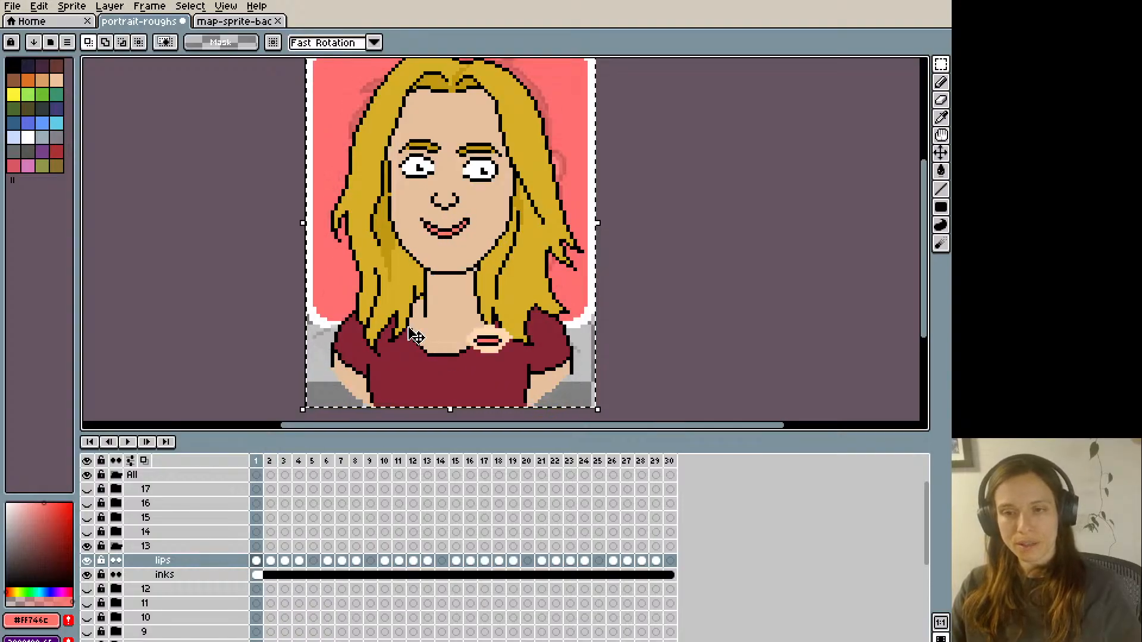
key("Right")
key("Right")
key("Left")
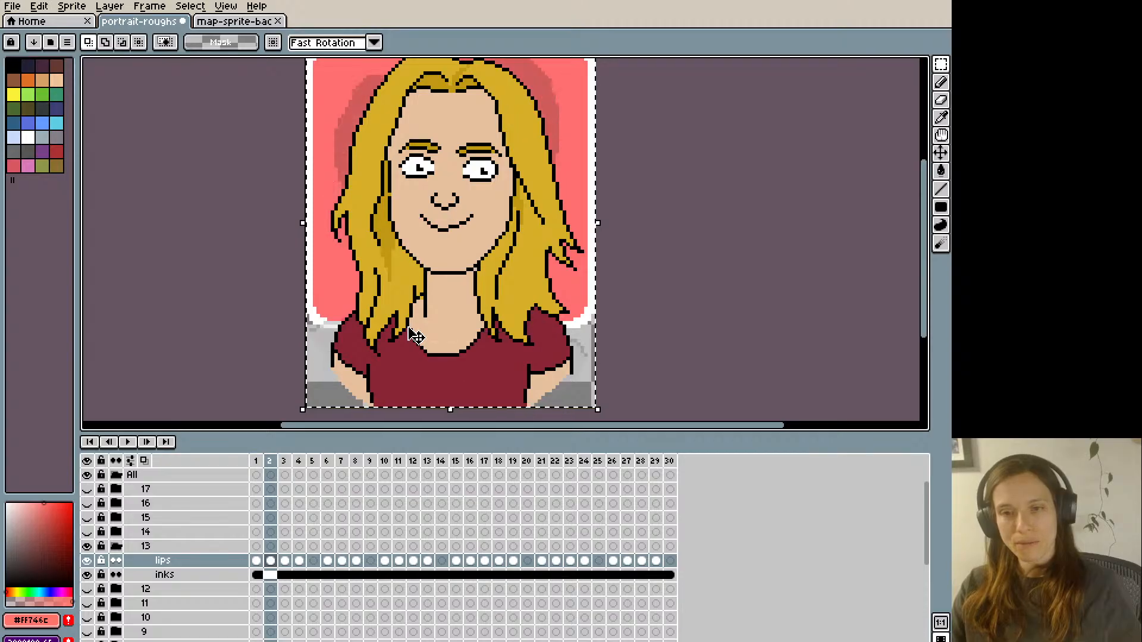
key("Right")
key("Right")
key("Left")
key("Left")
key("Left")
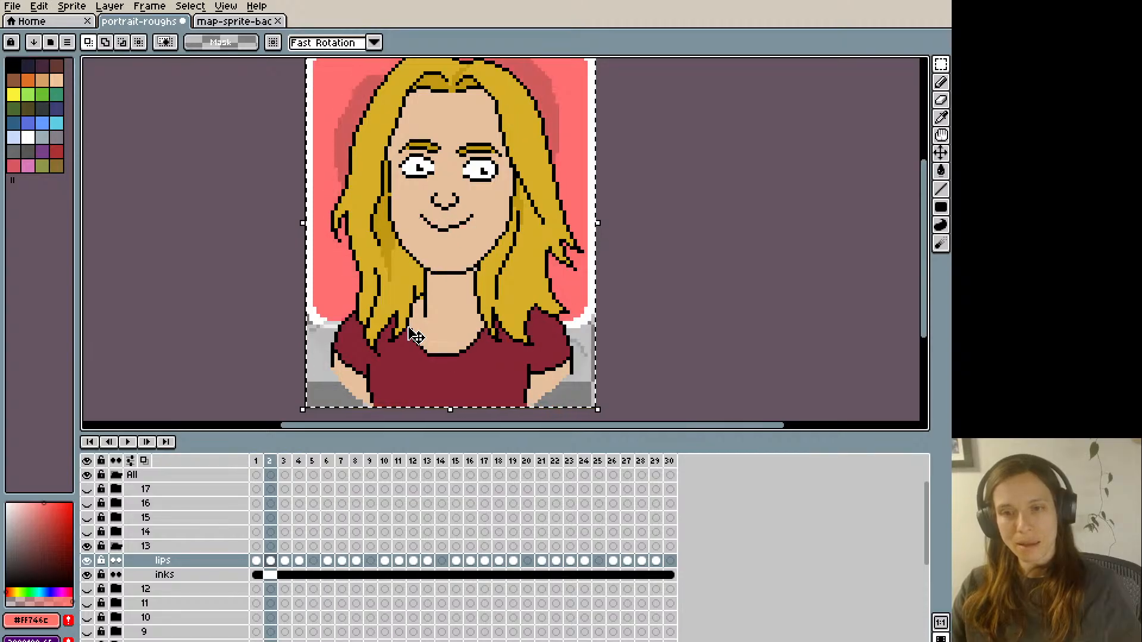
key("Right")
key("Right")
key("Right")
key("Left")
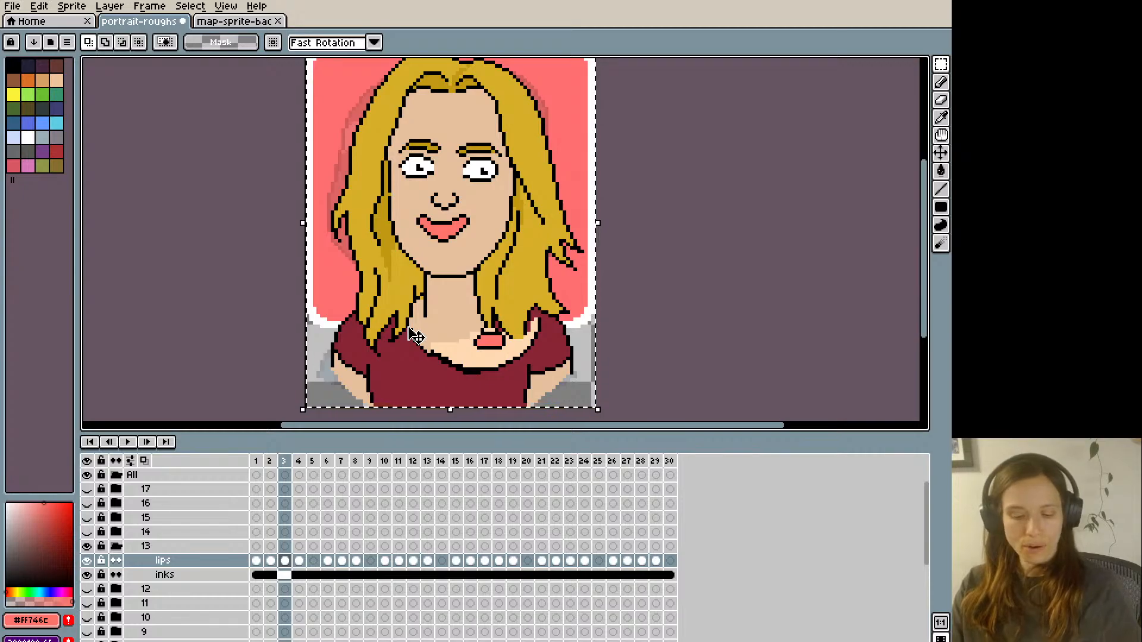
- Widen frame 3's mouth by shifting its right half one pixel outward, and fill the gap in black and pink #ff746c
key("b")
key("q")
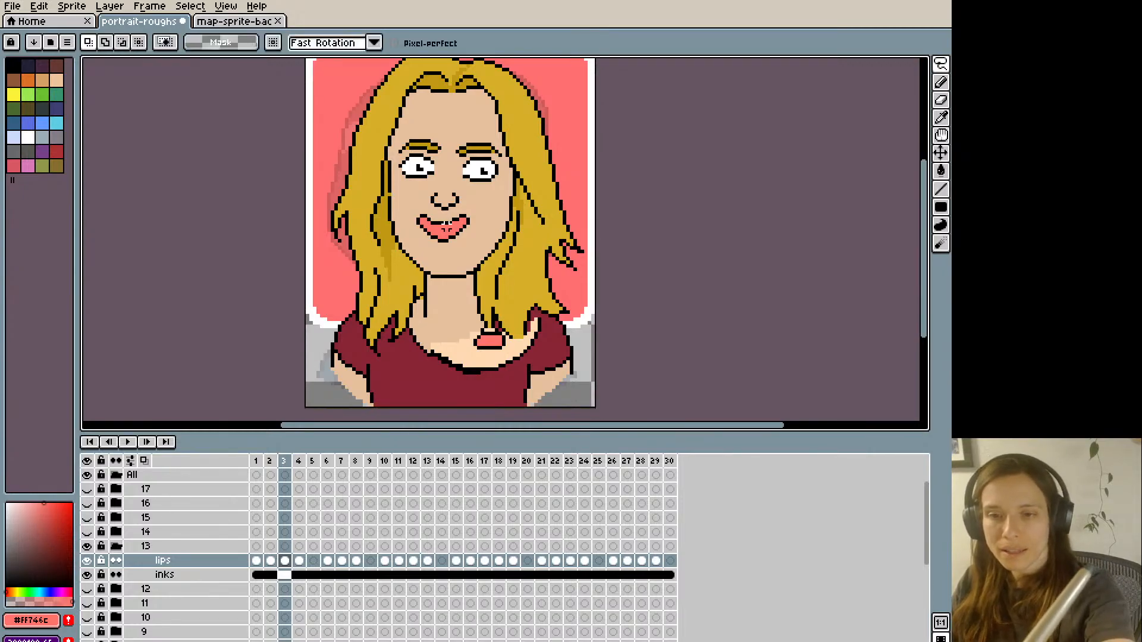
left_click_drag(457, 229, 449, 223)
key("Right")
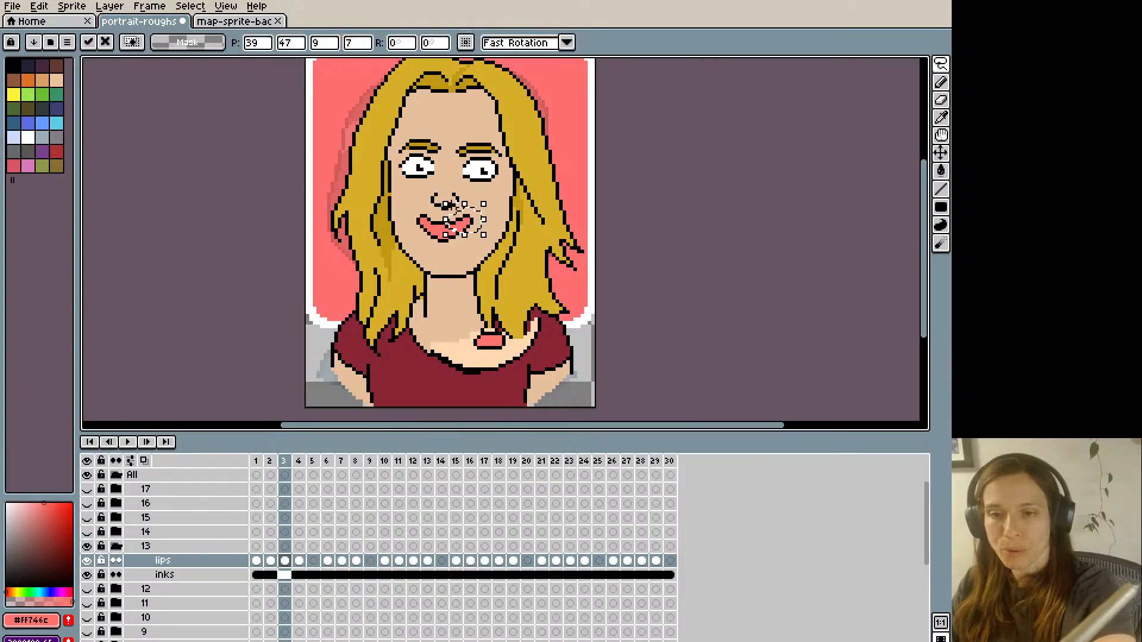
key("ctrl+d")
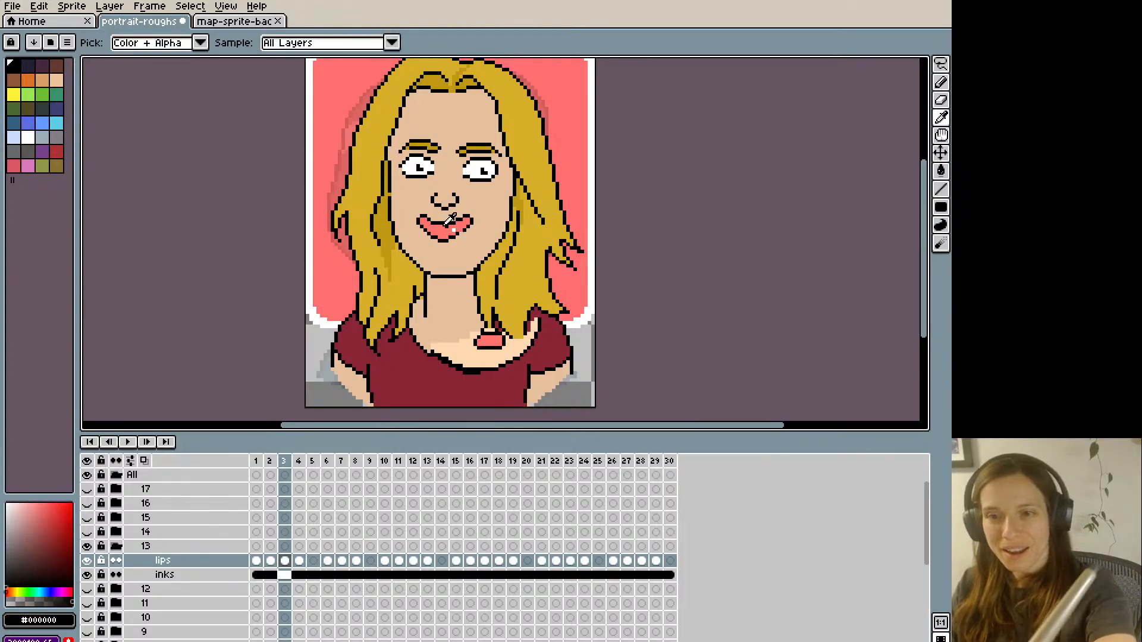
key("b")
left_click(452, 225, "alt")
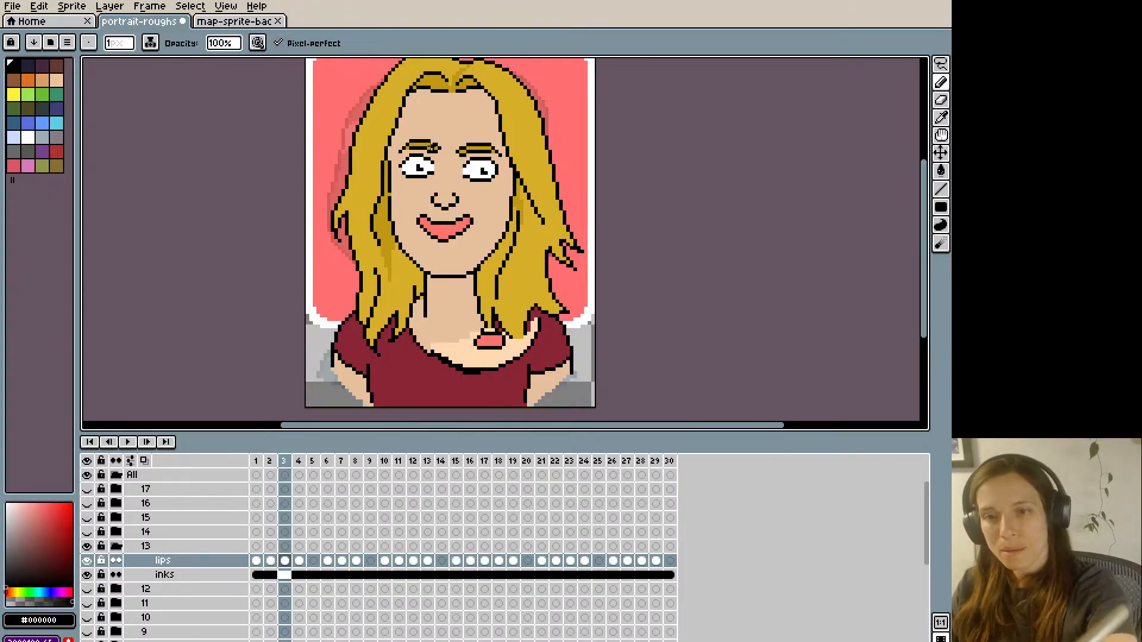
- Step back and forth through frames 1 to 3 to compare the width and corners of the mouth shapes
key("comma")
key("period")
key("comma")
key("comma")
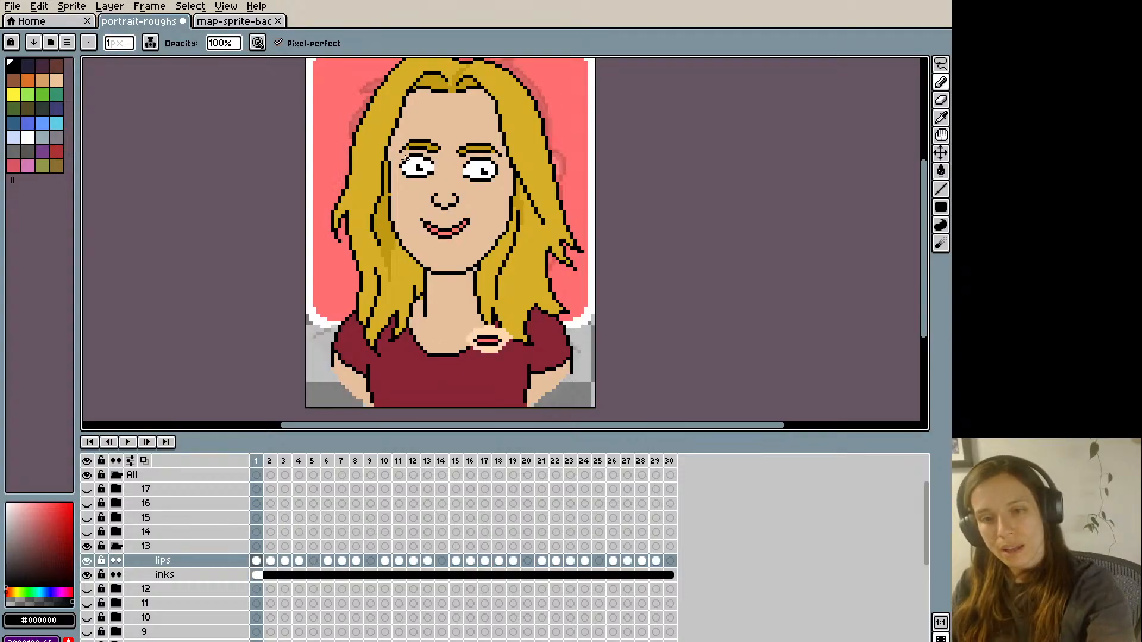
key("period")
key("comma")
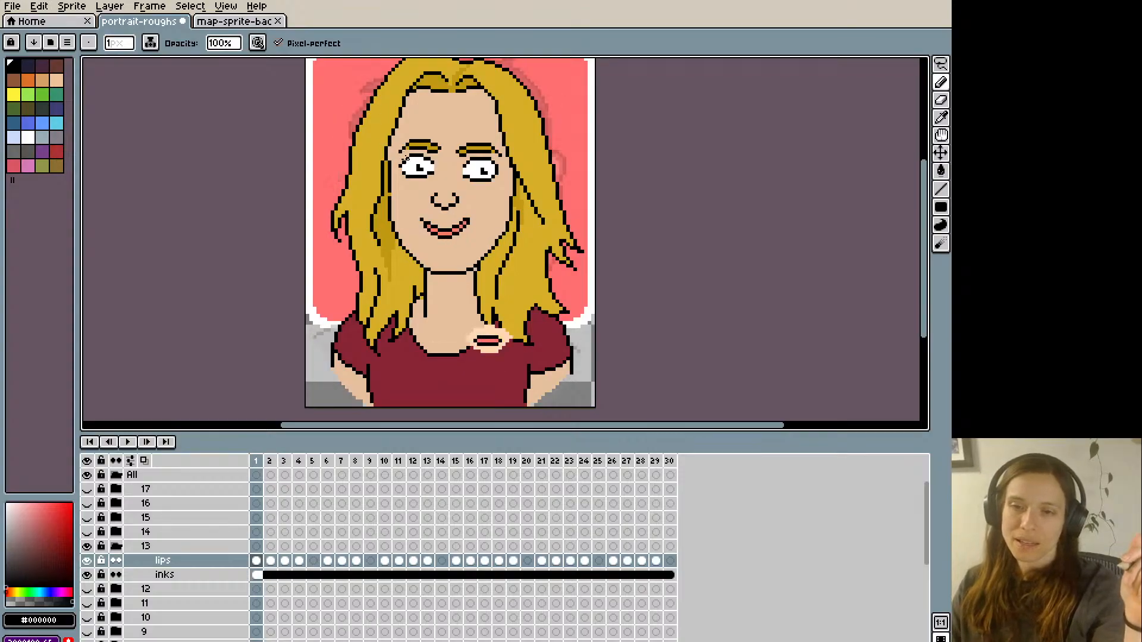
key("period")
key("comma")
- Shift the right mouth corner in frame 1 one pixel outward and bridge the gap with a black pixel
key("m")
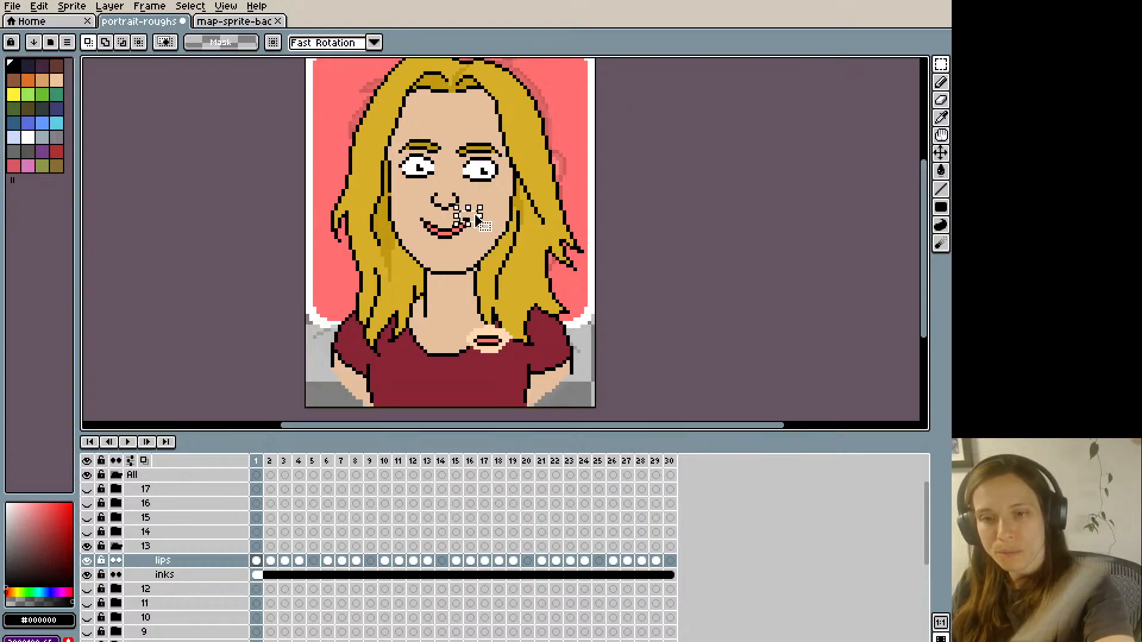
key("Right")
left_click(477, 198)
key("b")
left_click(472, 219, "alt")
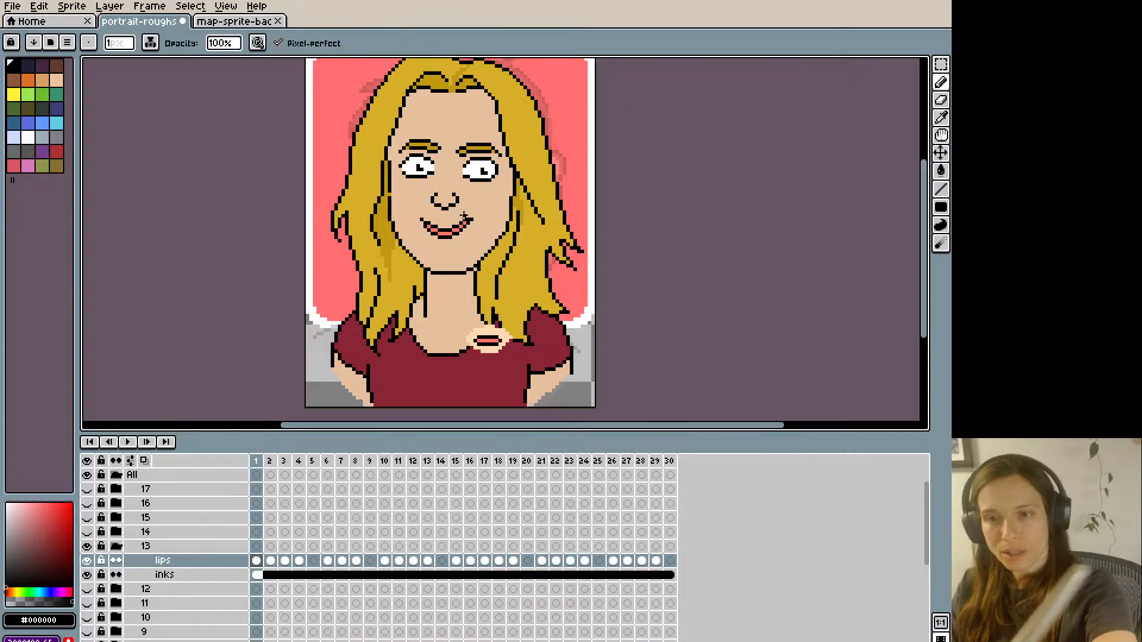
- Step repeatedly between frames 1, 2 and 30 to check how the mouth corner moves across the loop
key("comma")
key("period")
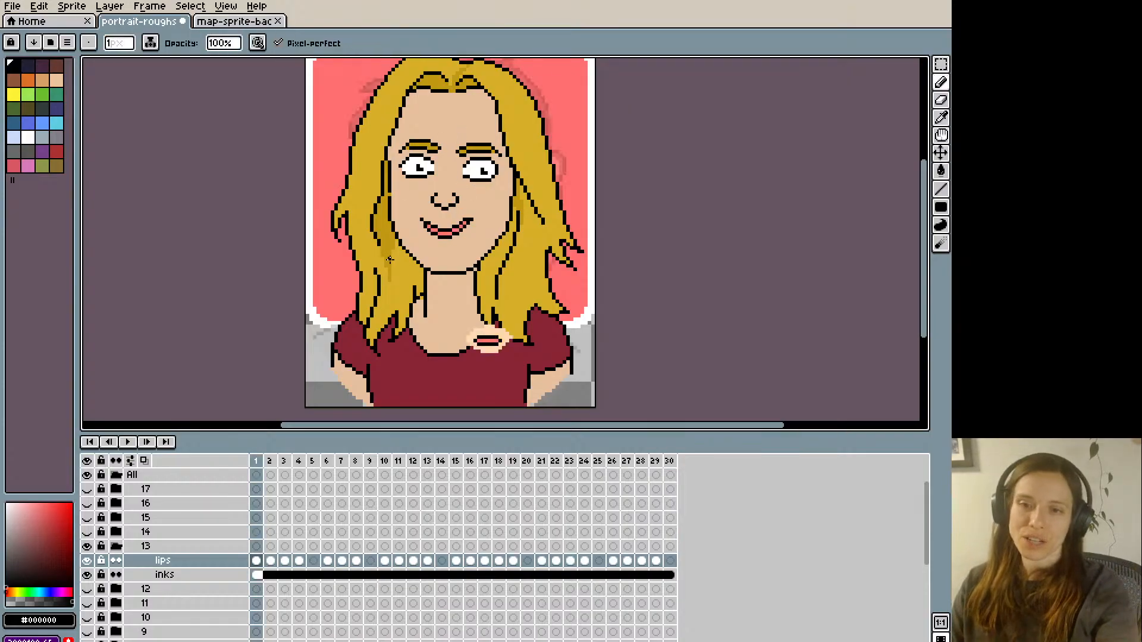
key("comma")
key("period")
key("comma")
key("comma")
key("period")
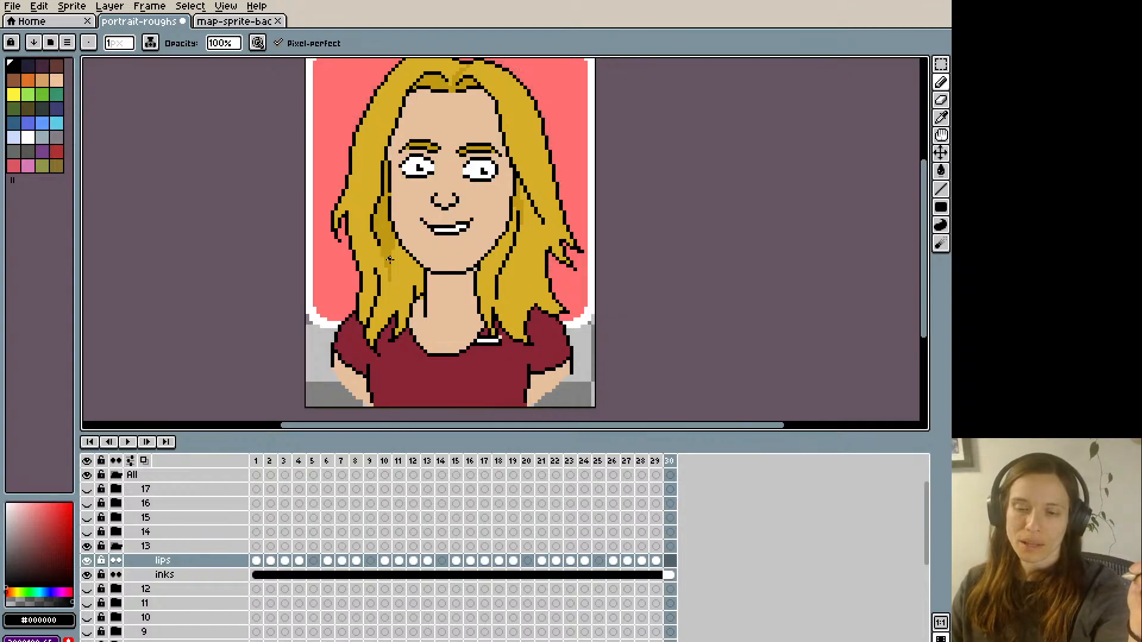
key("period")
key("period")
key("comma")
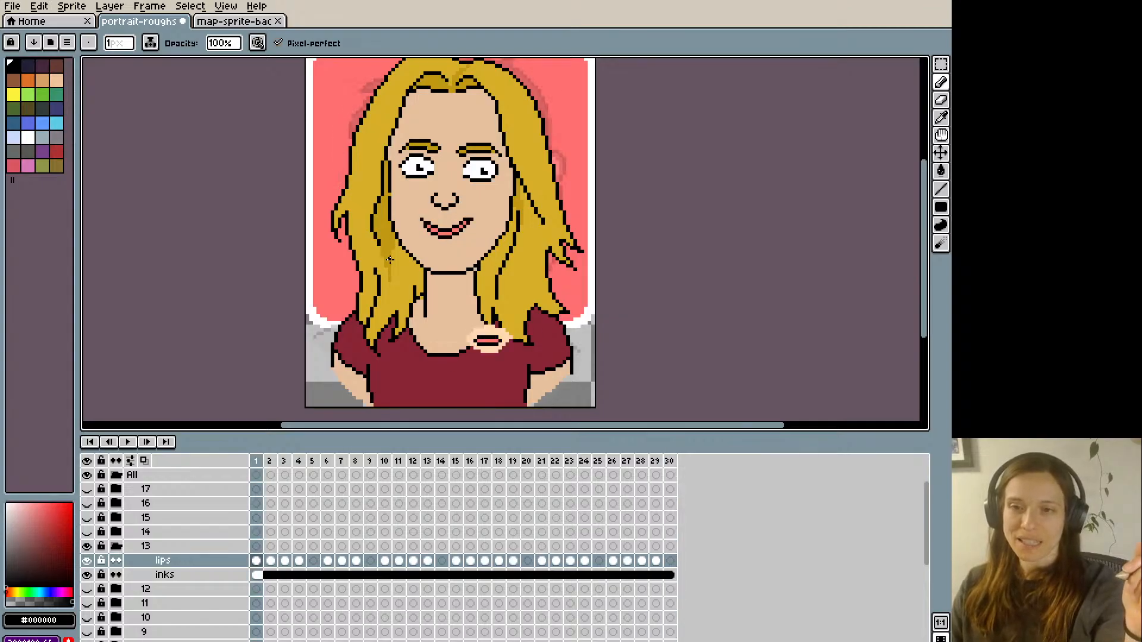
key("period")
key("comma")
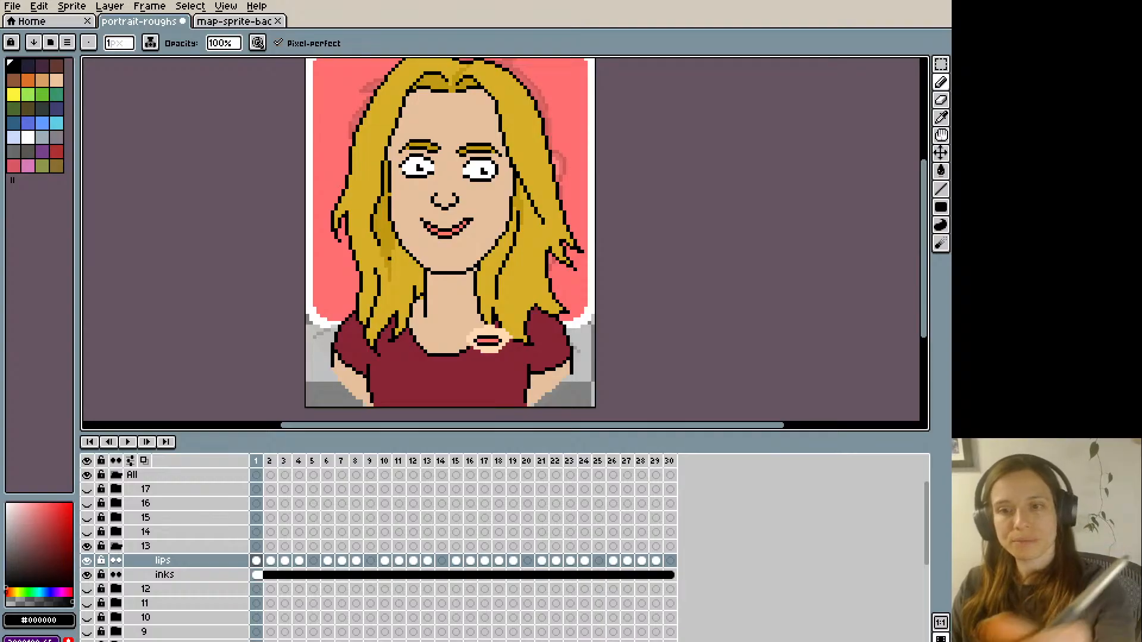
- Retouch the skin beside frame 1's right mouth corner with #e5c09e and copy the frame's whole lips drawing
left_click(465, 216, "alt")
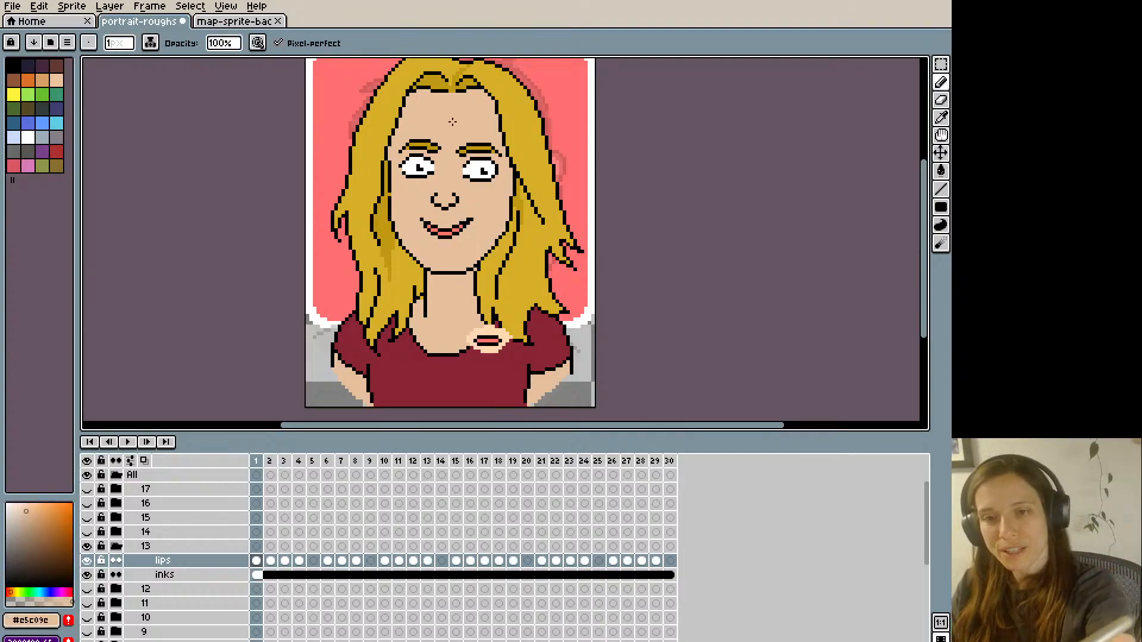
key("period")
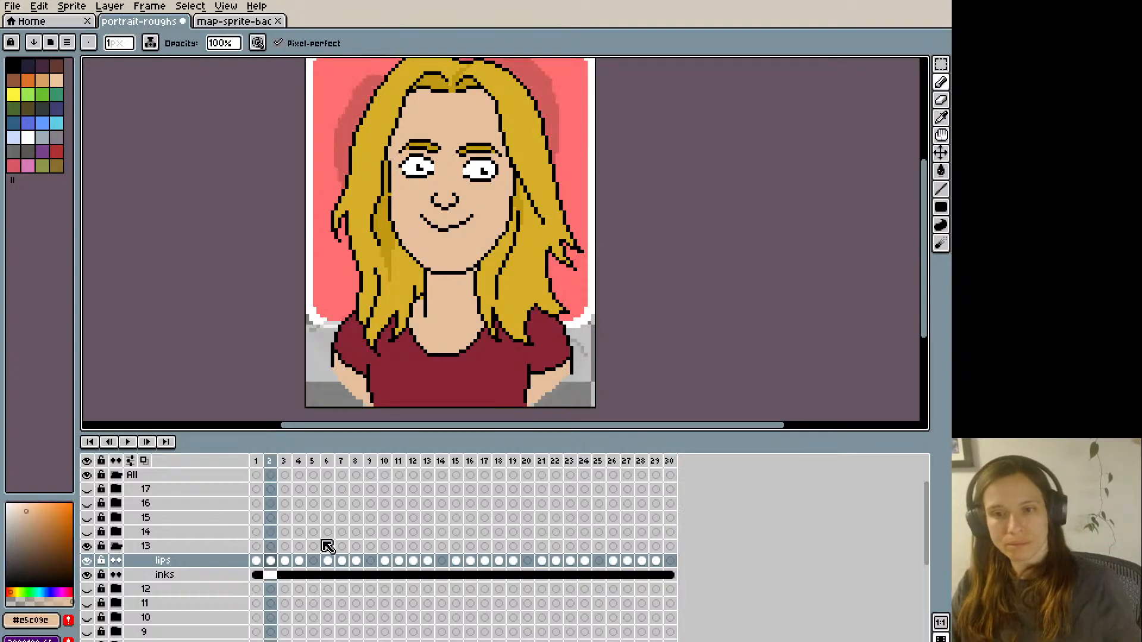
key("comma")
- Paste frame 1's lips drawing over the matching narrow-mouth frames in the first part of the lips layer, including frame 8
key("period")
key("period")
key("period")
key("period")
key("period")
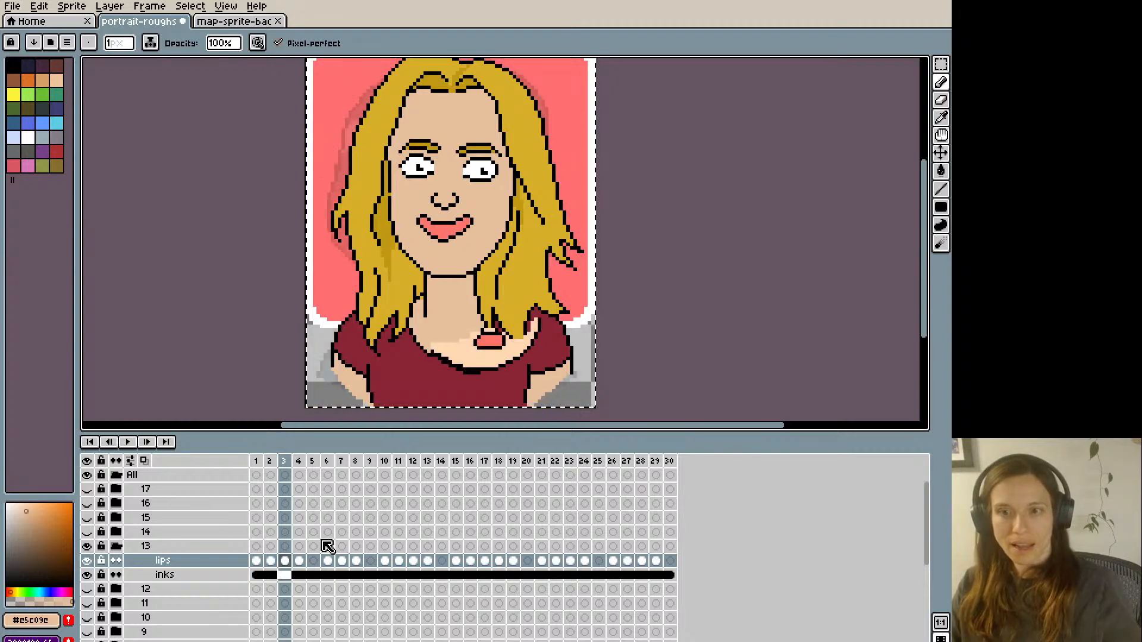
key("Right")
key("Right")
key("ctrl+v")
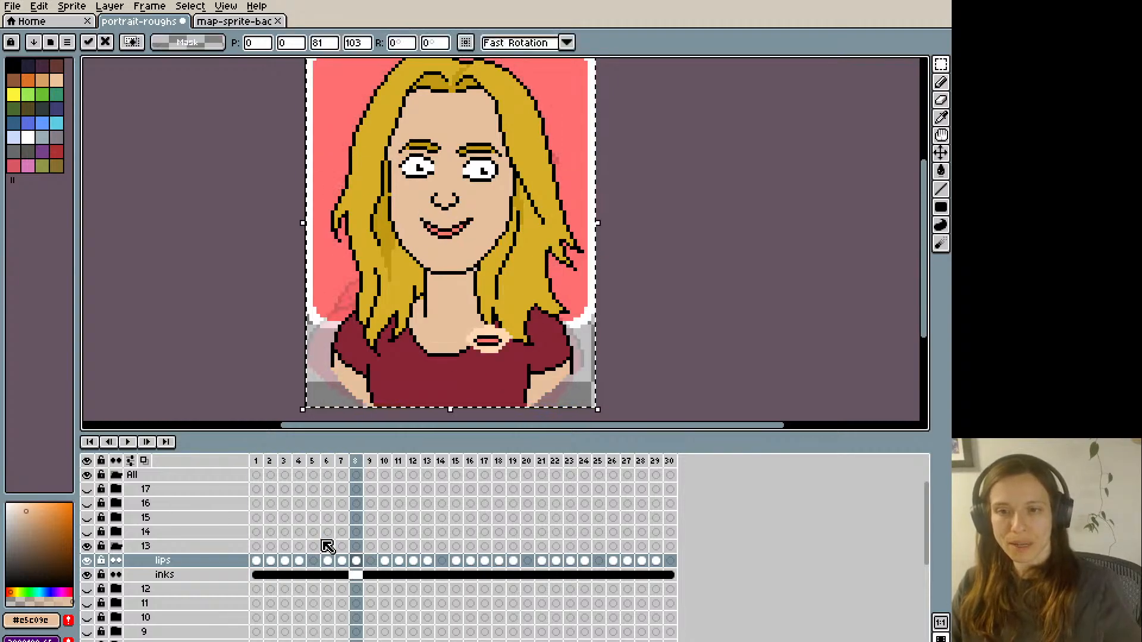
key("Right")
key("Right")
key("Right")
key("ctrl+v")
- Paste frame 1's lips drawing over the matching narrow-mouth frames between frames 12 and 26
key("Right")
key("Right")
key("Right")
key("Right")
key("Right")
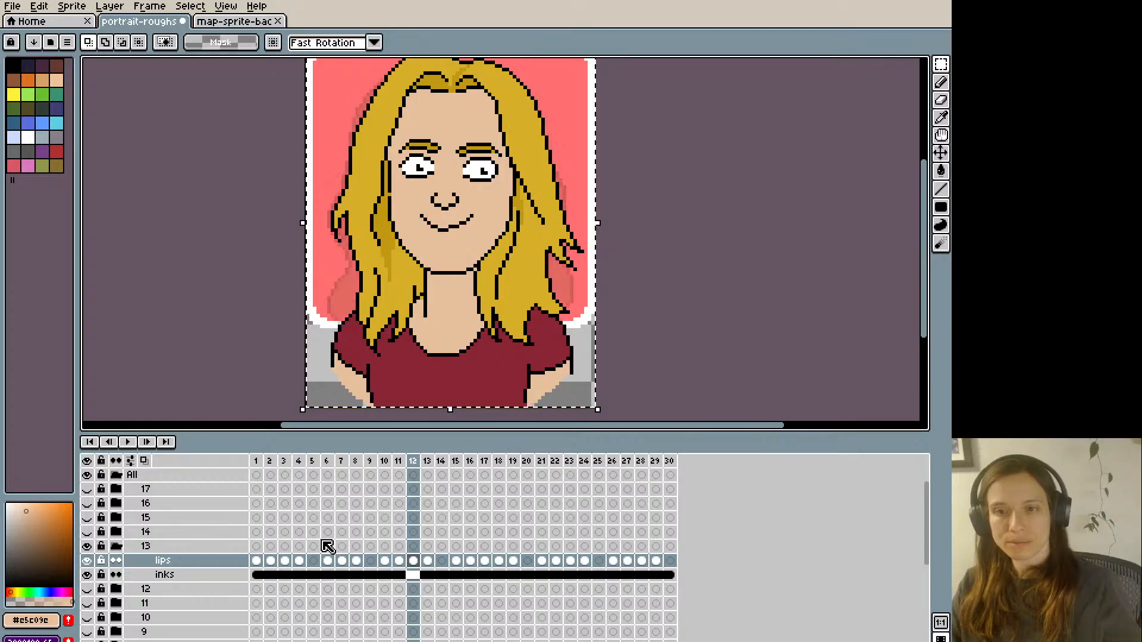
key("ctrl+v")
key("Right")
key("Right")
key("Right")
key("Right")
key("Right")
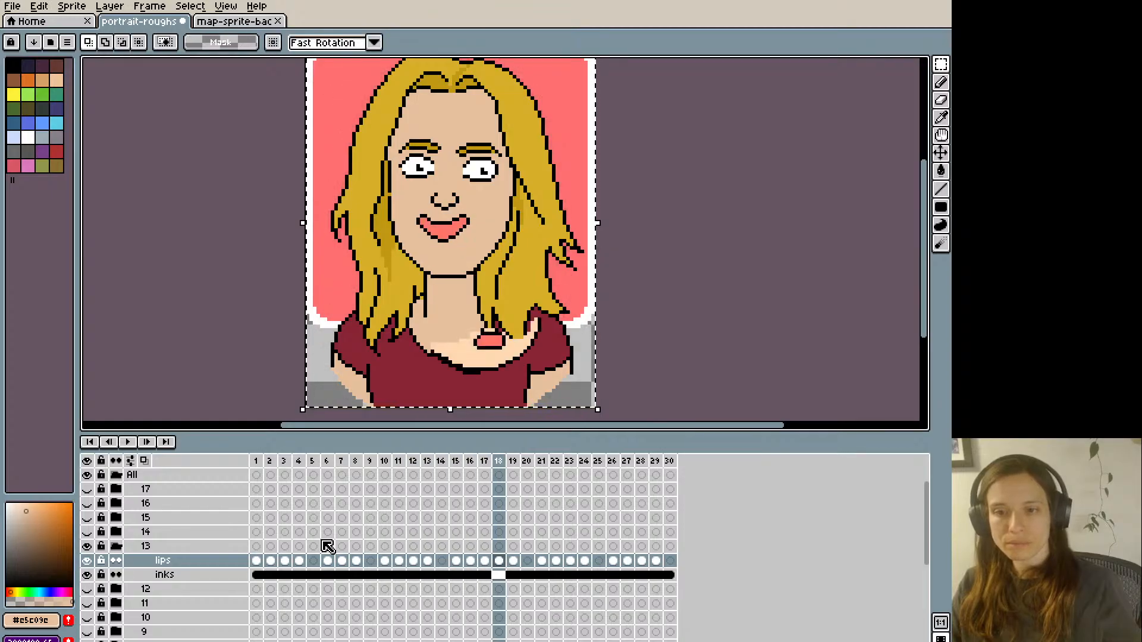
key("ctrl+v")
key("Right")
key("Right")
key("Right")
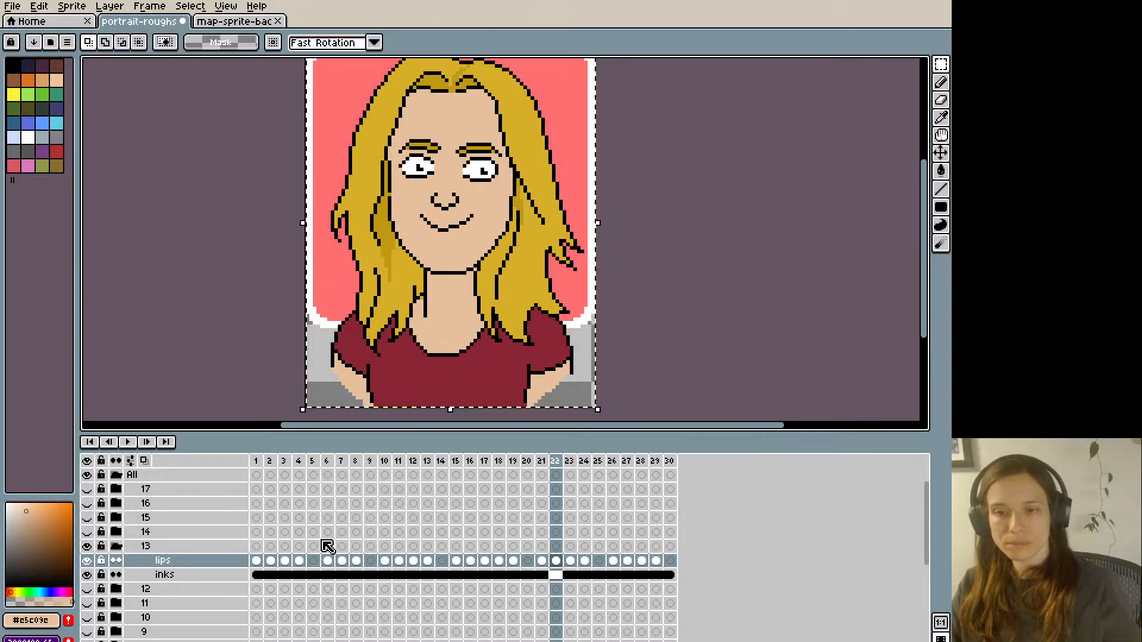
key("Right")
key("Left")
key("ctrl+v")
- Paste frame 1's lips drawing into frame 28, return to the start of the sequence and play the animation
key("Right")
key("Right")
key("Right")
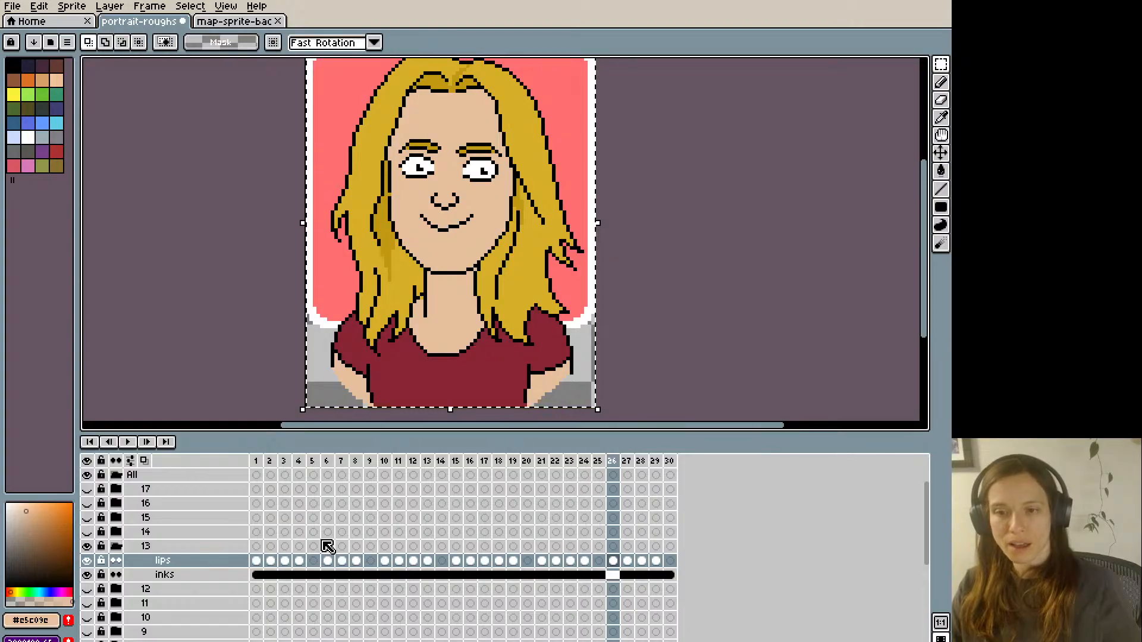
key("ctrl+v")
key("Right")
key("Right")
key("Left")
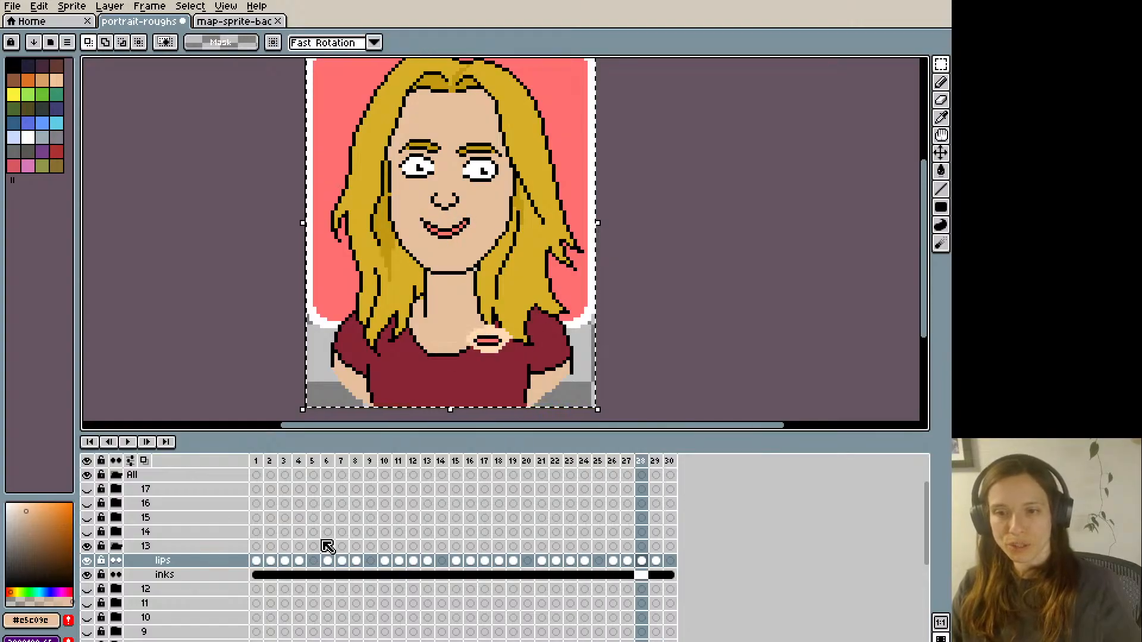
key("Right")
key("Right")
key("Right")
key("Right")
key("Left")
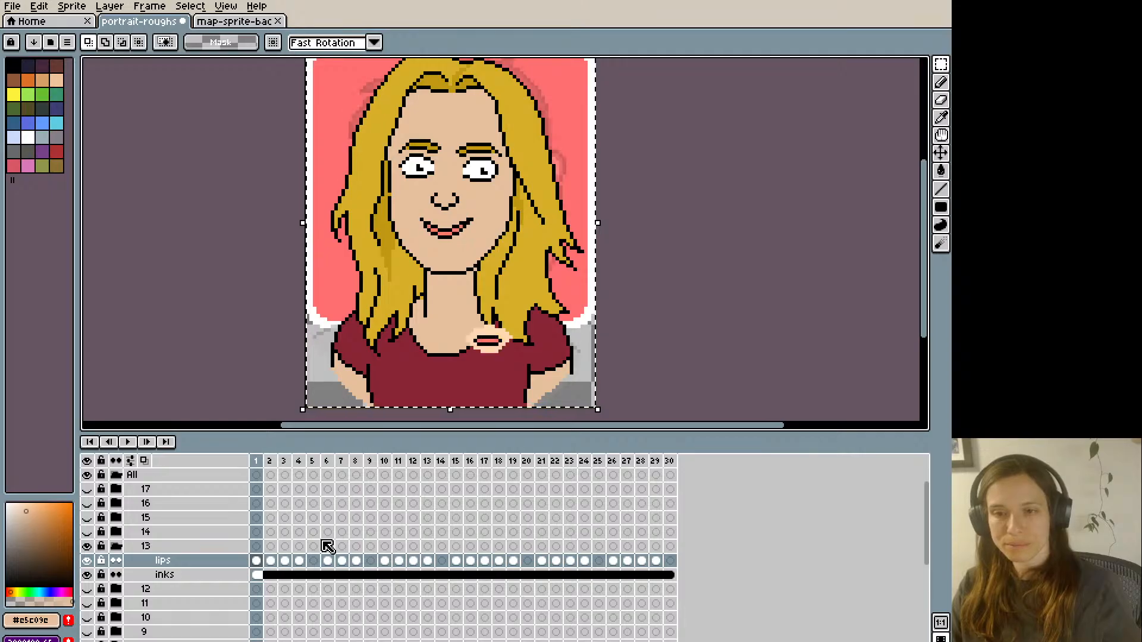
key("ctrl+v")
key("Right")
key("Return")
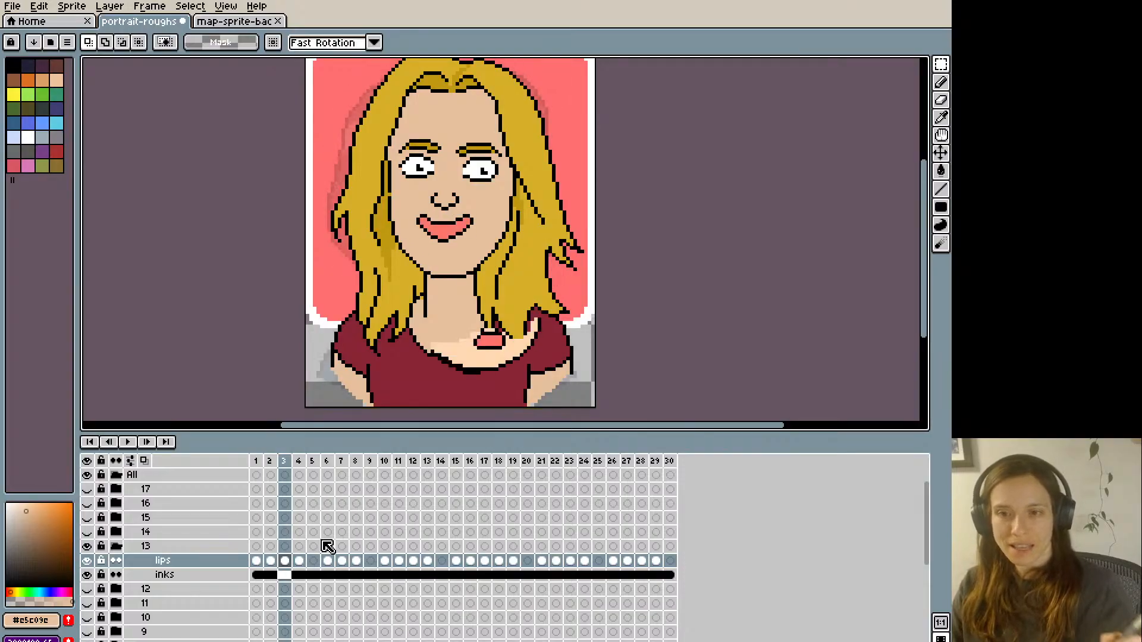
- Move frame 3's right mouth corner one pixel outward and fill the gap with black outline and pink #ff746c pixels
left_click_drag(484, 226, 486, 227)
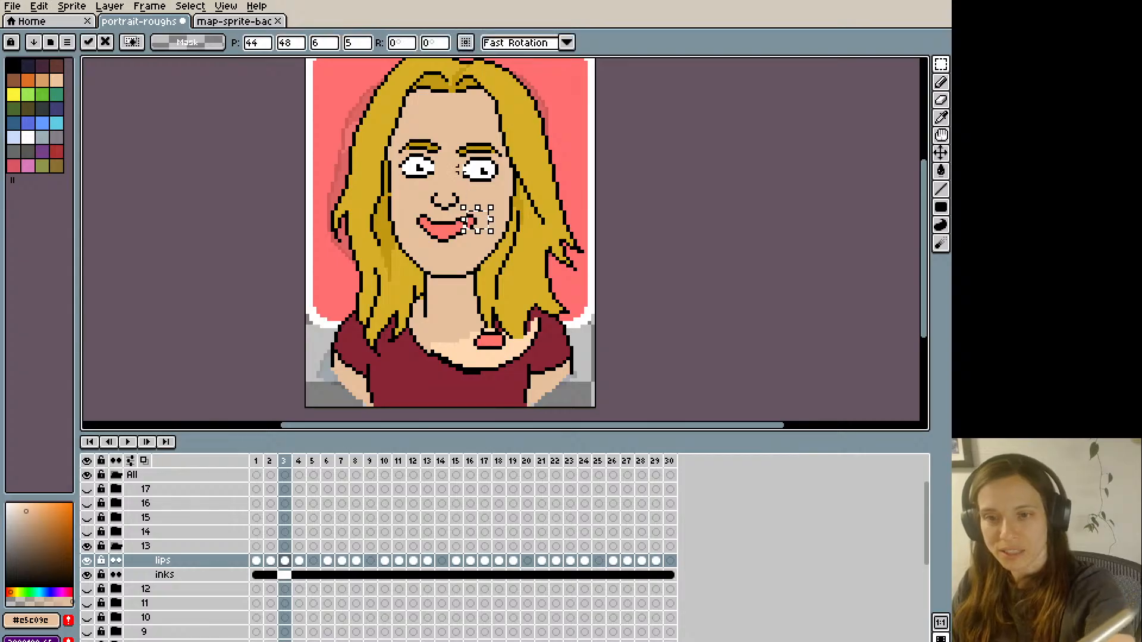
left_click(464, 180)
key("b")
left_click(469, 217, "alt")
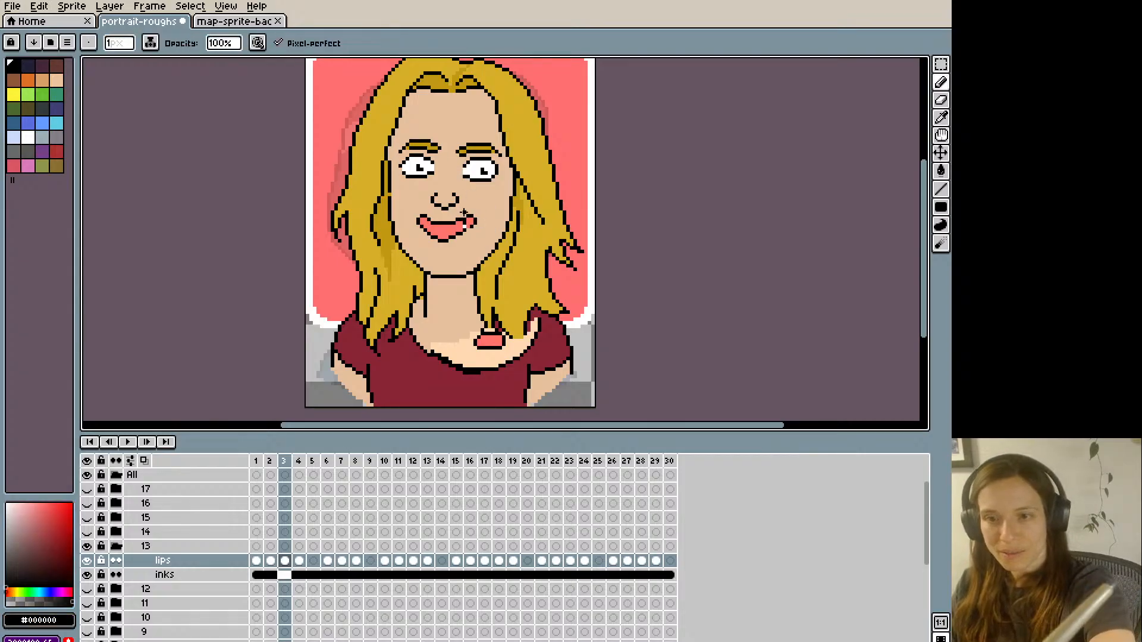
key("i")
key("b")
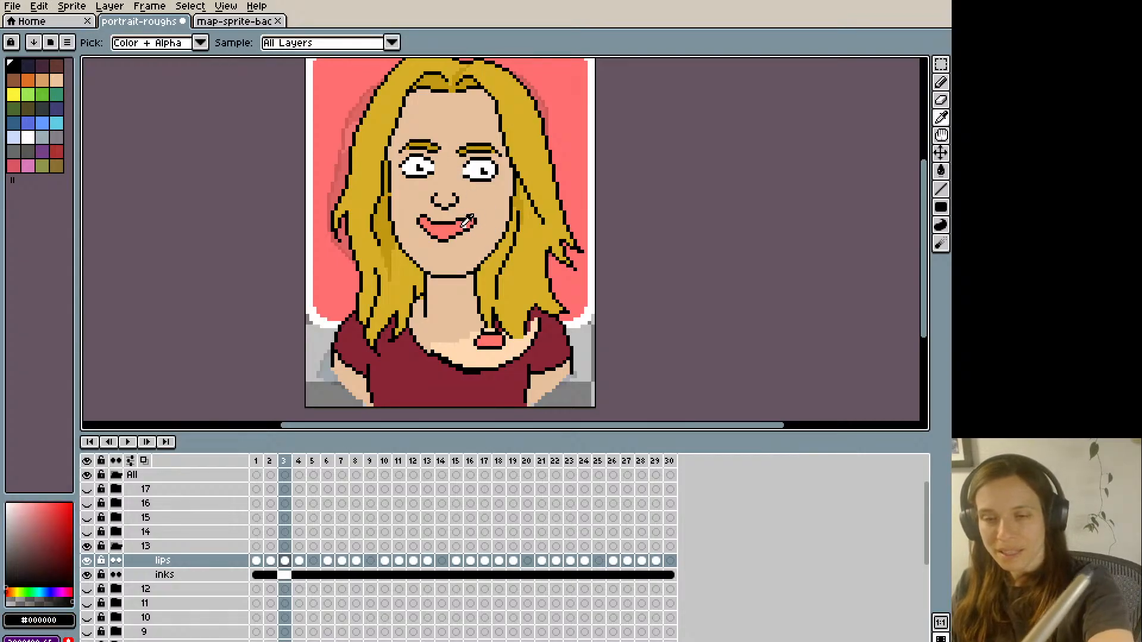
left_click(465, 220, "alt")
- Compare frame 3 with frame 2, and extend frame 3's lower lip toward the right corner in black and pink #ff746c
key("m")
key("Left")
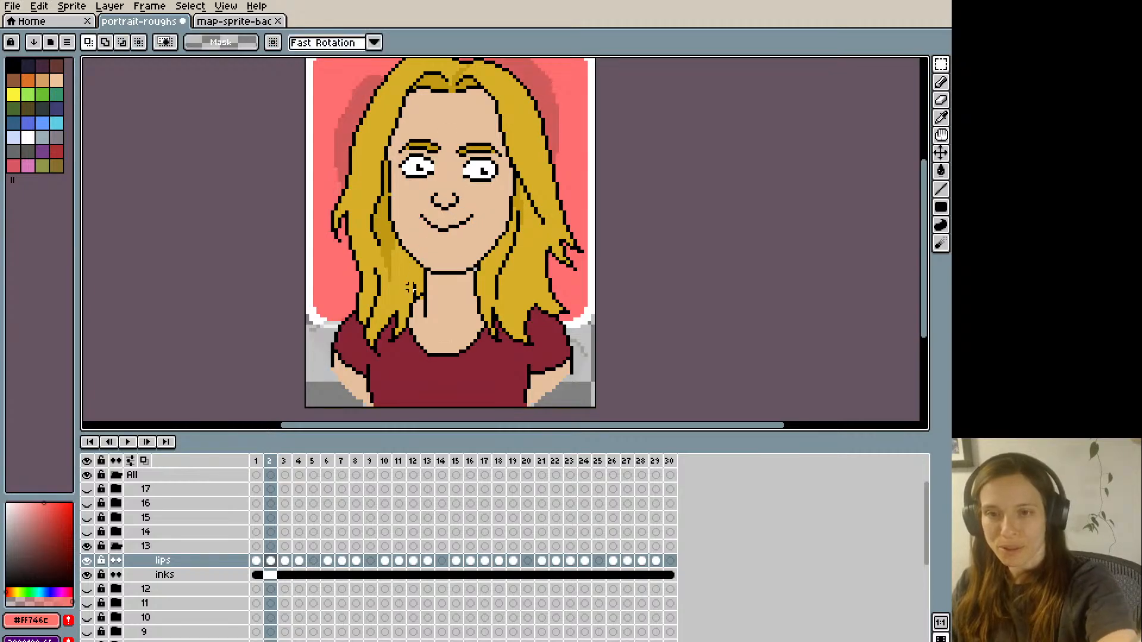
key("Right")
key("Left")
key("Right")
key("i")
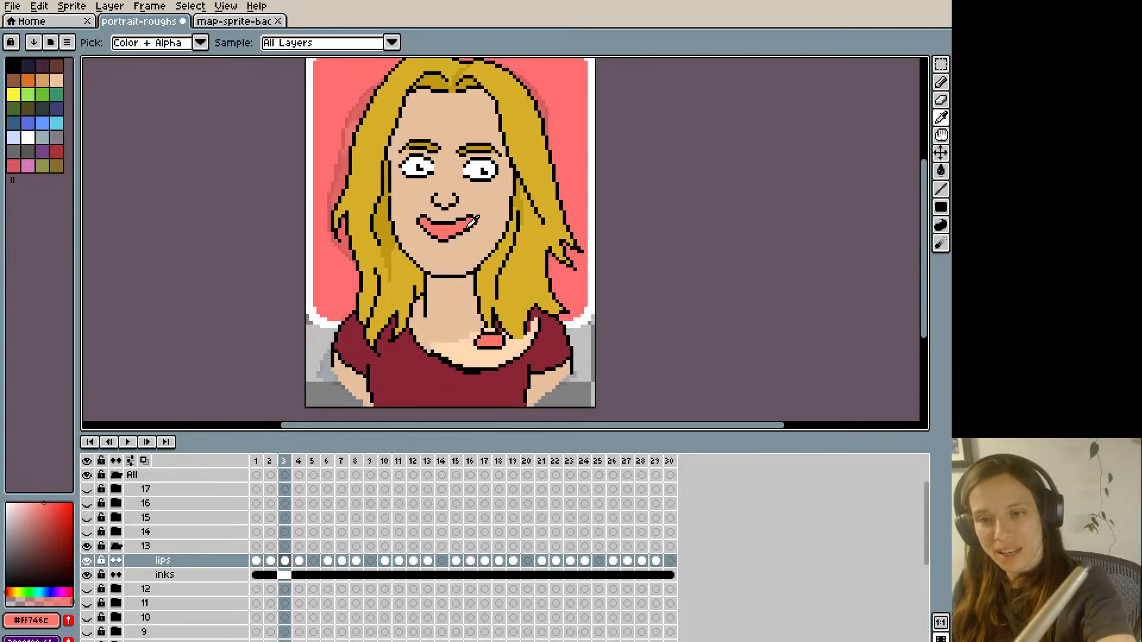
key("b")
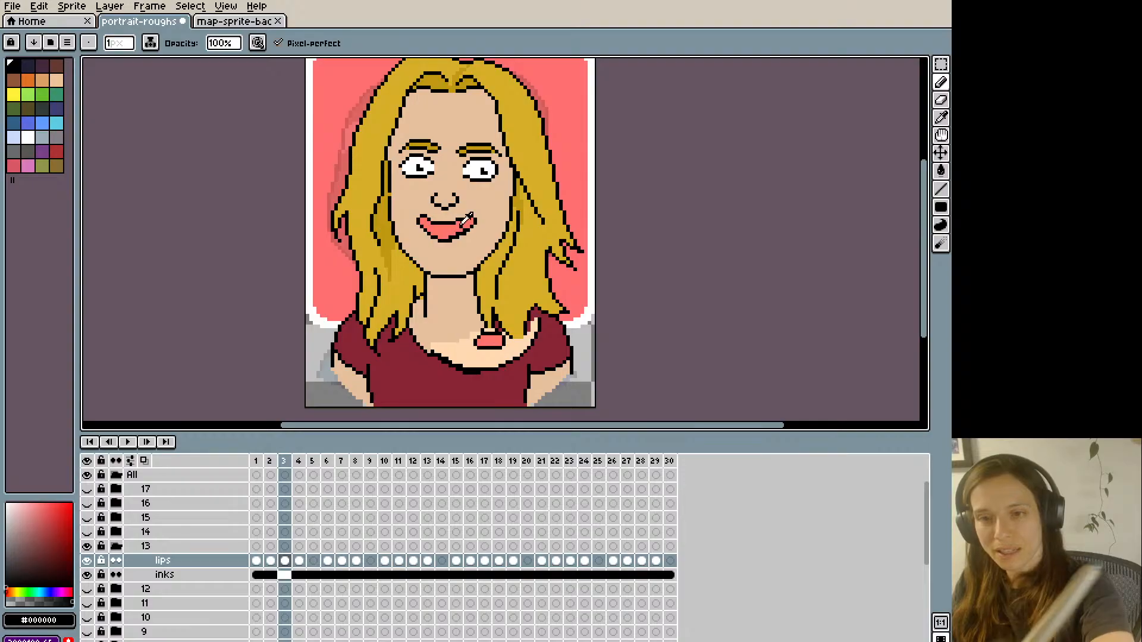
left_click(463, 224, "alt")
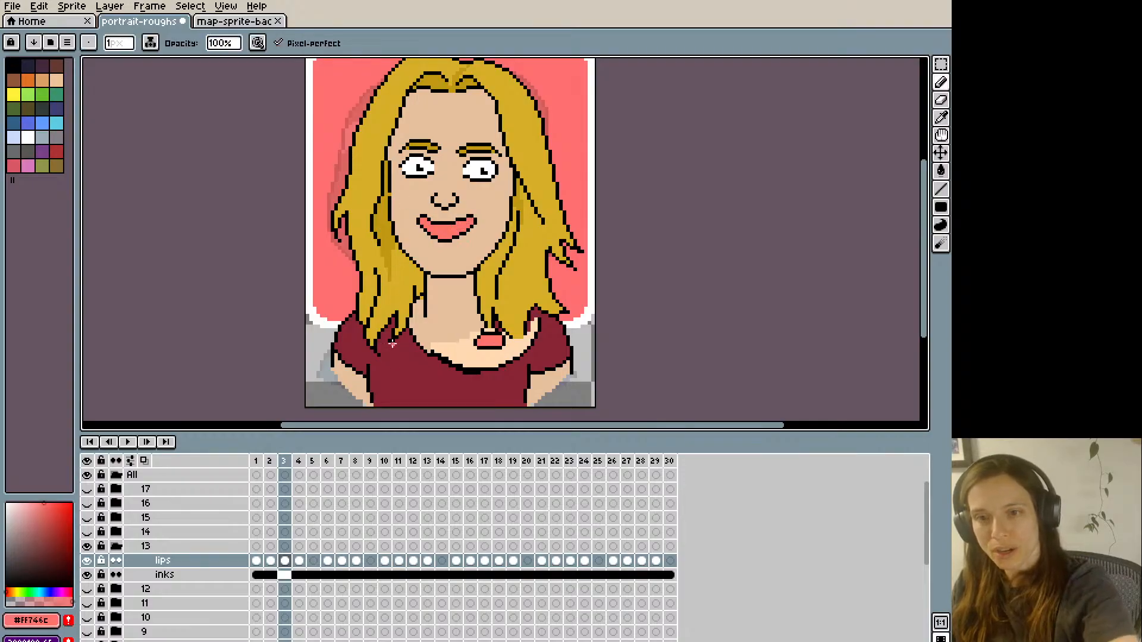
- Recheck frame 3 against frame 2, copy its entire lips drawing and paste it into frame 6
key("Left")
key("Right")
key("Left")
key("Right")
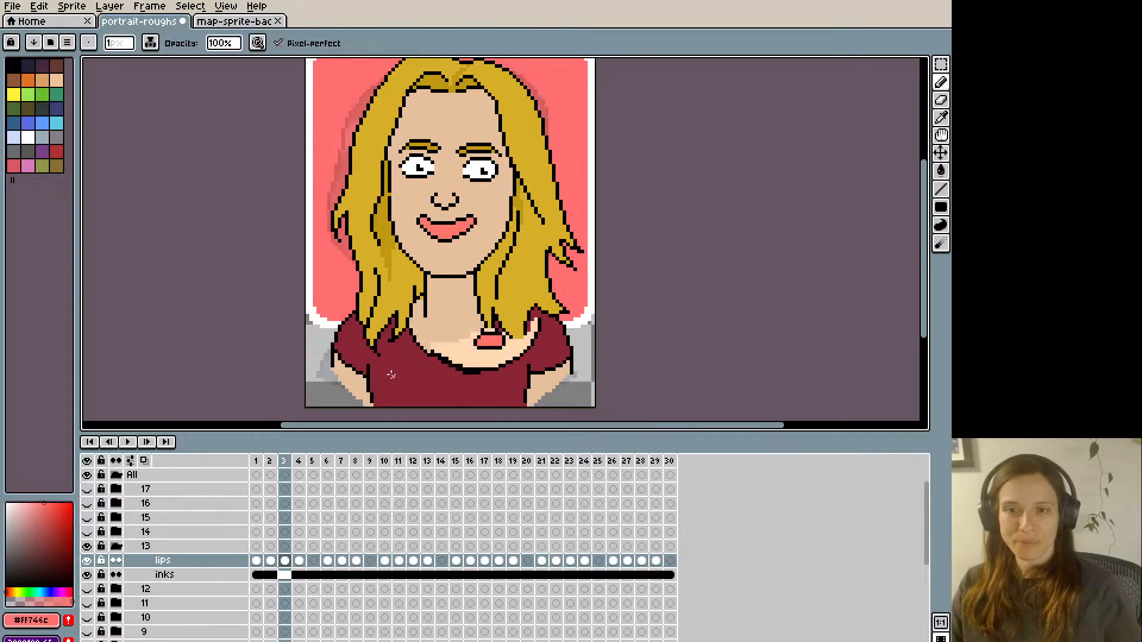
key("ctrl")
key("ctrl+c")
key("Right")
key("Right")
key("Right")
key("Right")
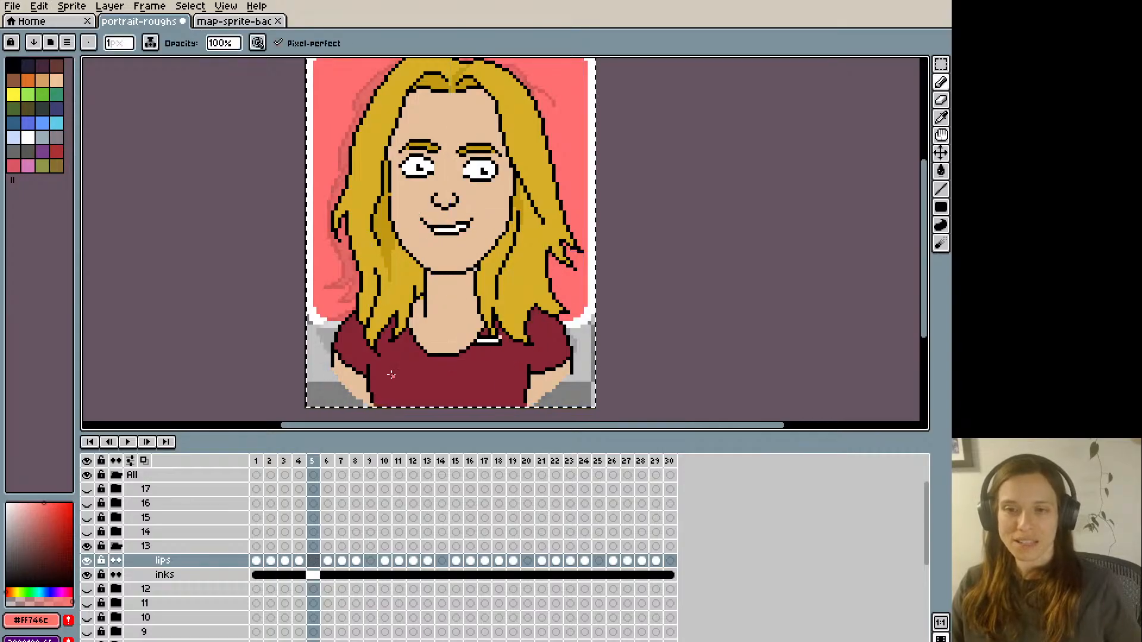
key("Left")
key("ctrl+v")
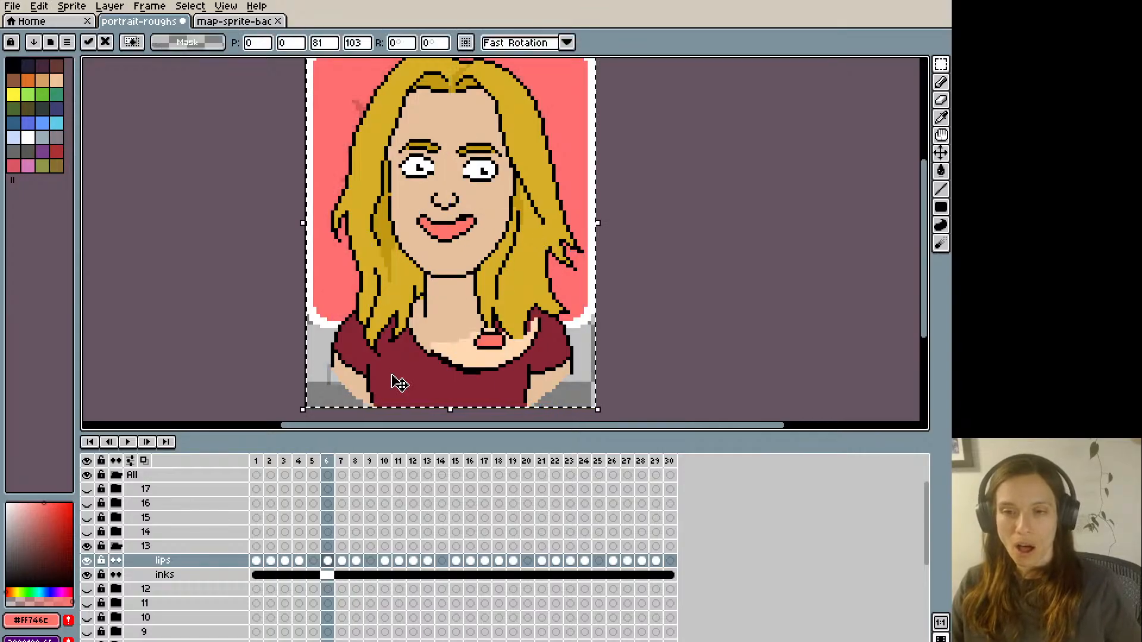
- Paste frame 3's corrected lips drawing into the matching open-mouth frames up to frame 13
key("alt")
left_click(458, 214, "alt")
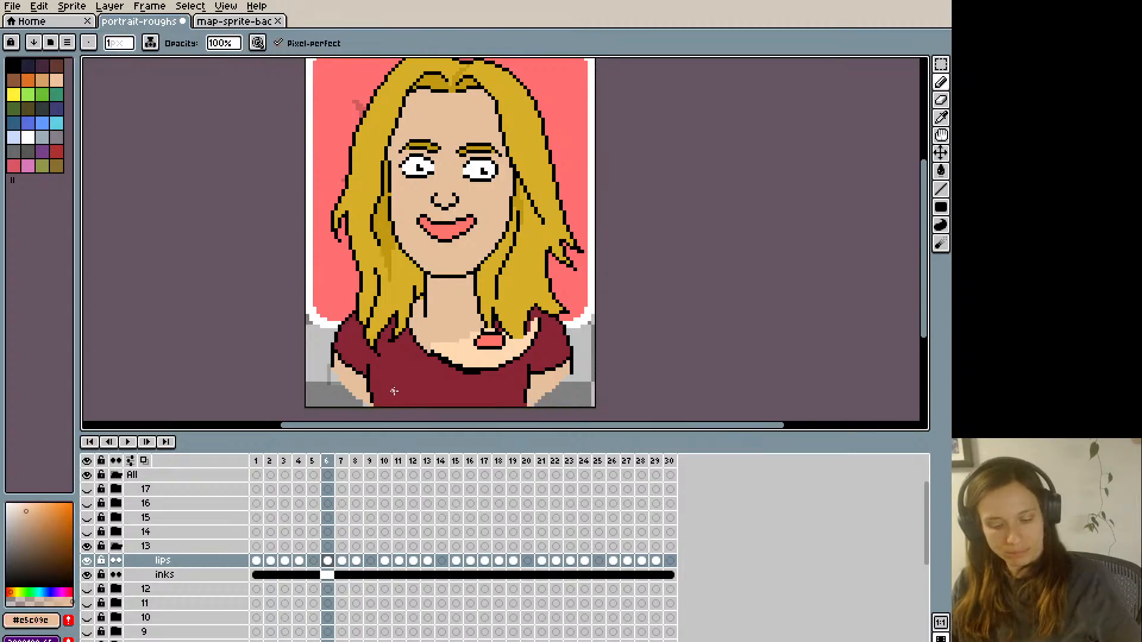
key("ctrl+v")
key("Right")
key("Right")
key("Right")
key("Right")
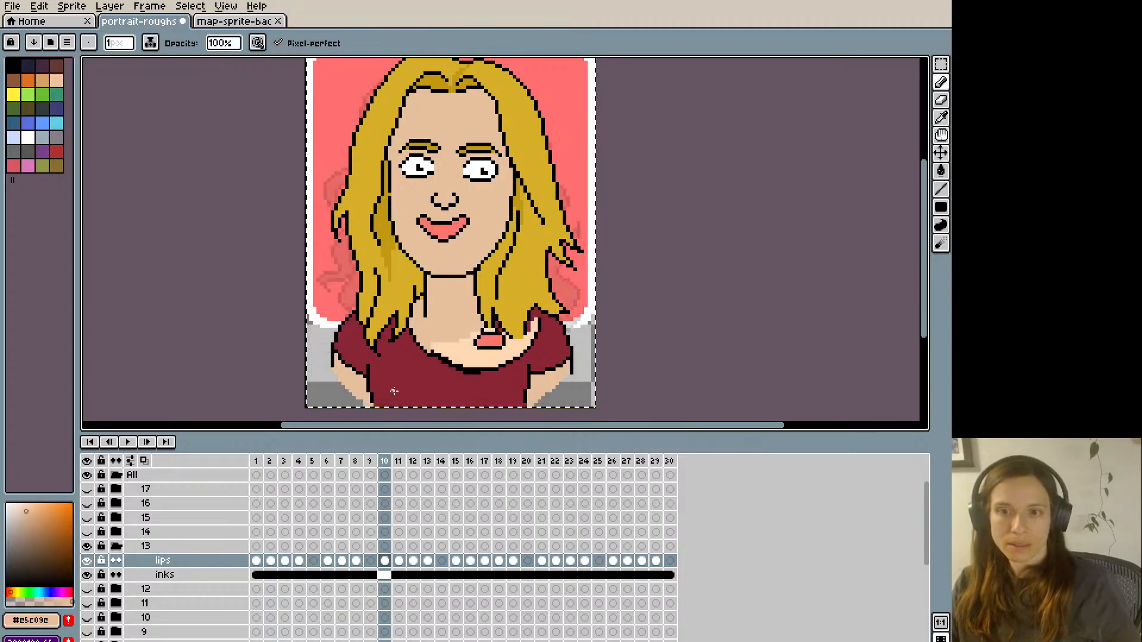
key("ctrl+v")
key("Right")
- Paste the same lips drawing into frame 18, continue through the remaining open-mouth frames to 29, and return to frame 3
key("Right")
key("Right")
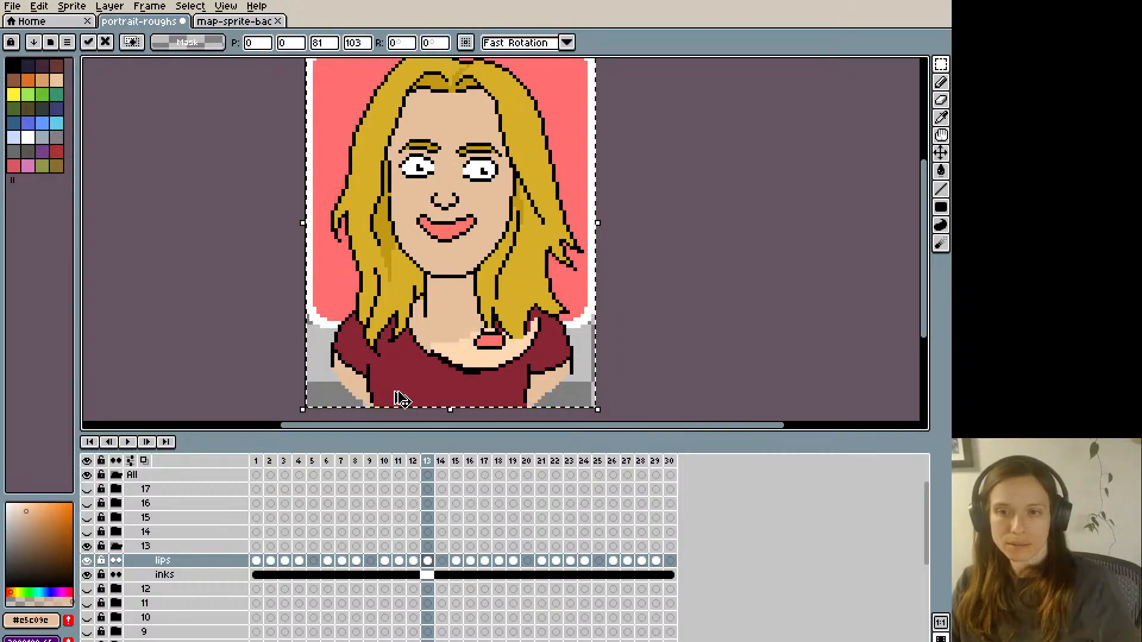
key("Right")
key("Right")
key("Right")
key("Right")
key("Right")
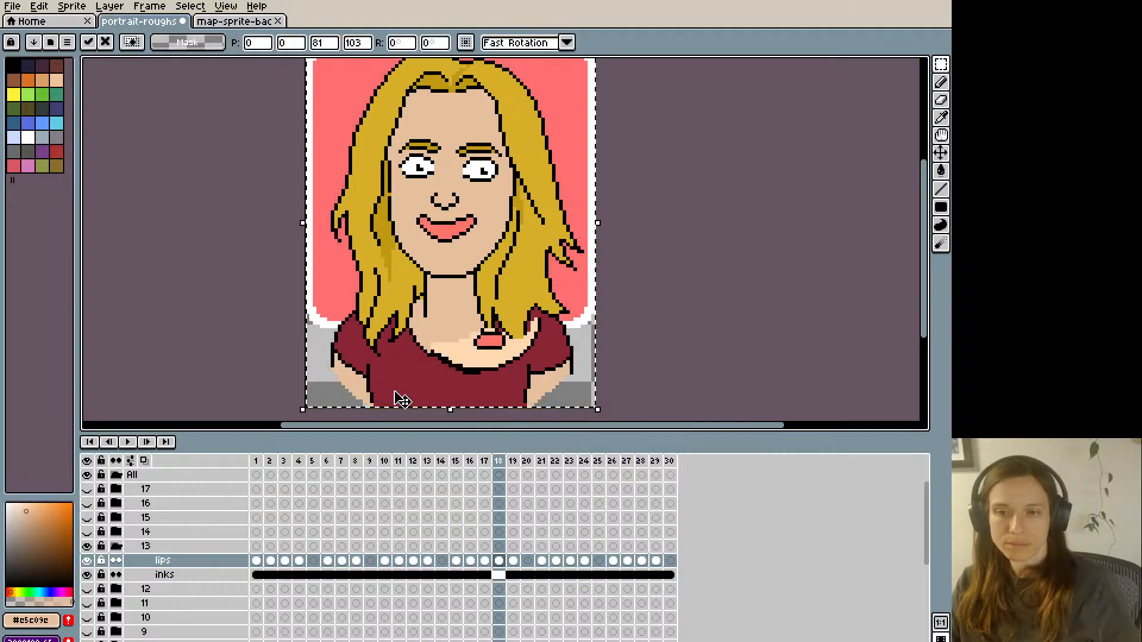
key("Right")
key("Right")
key("Right")
key("Right")
key("Right")
key("Right")
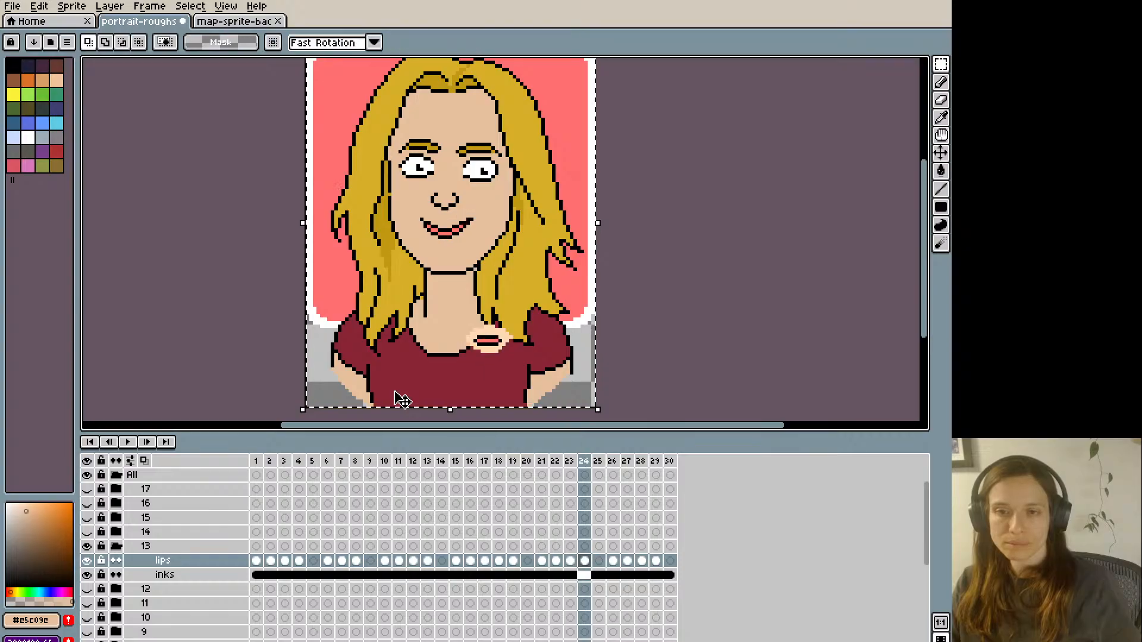
key("Right")
key("Right")
key("Right")
key("Right")
key("Right")
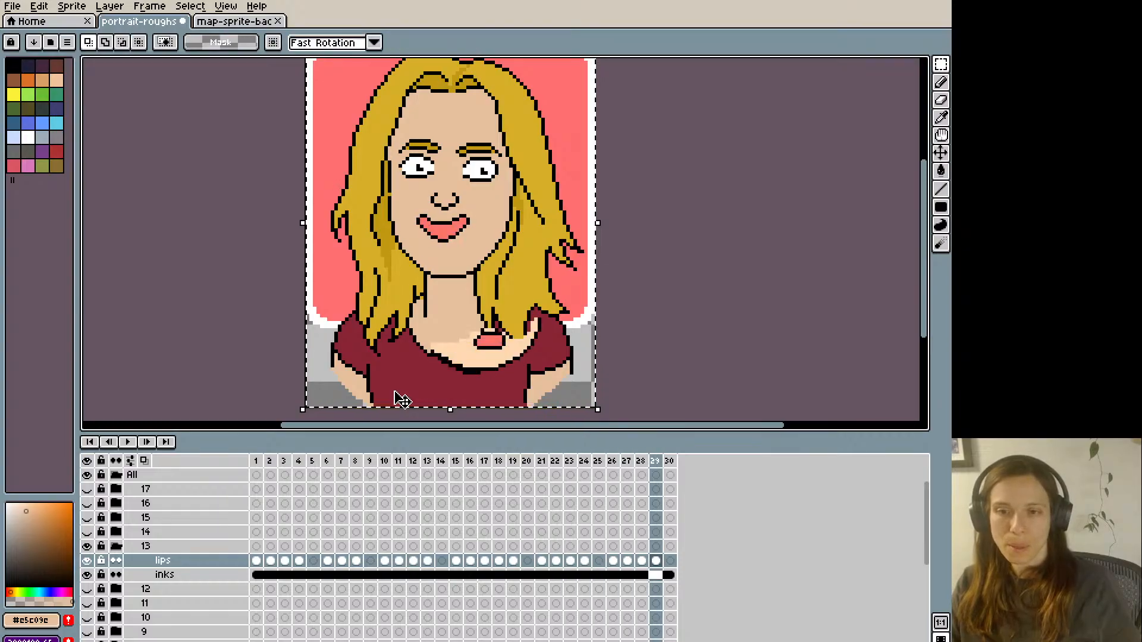
key("Right")
key("Right")
key("Right")
key("Right")
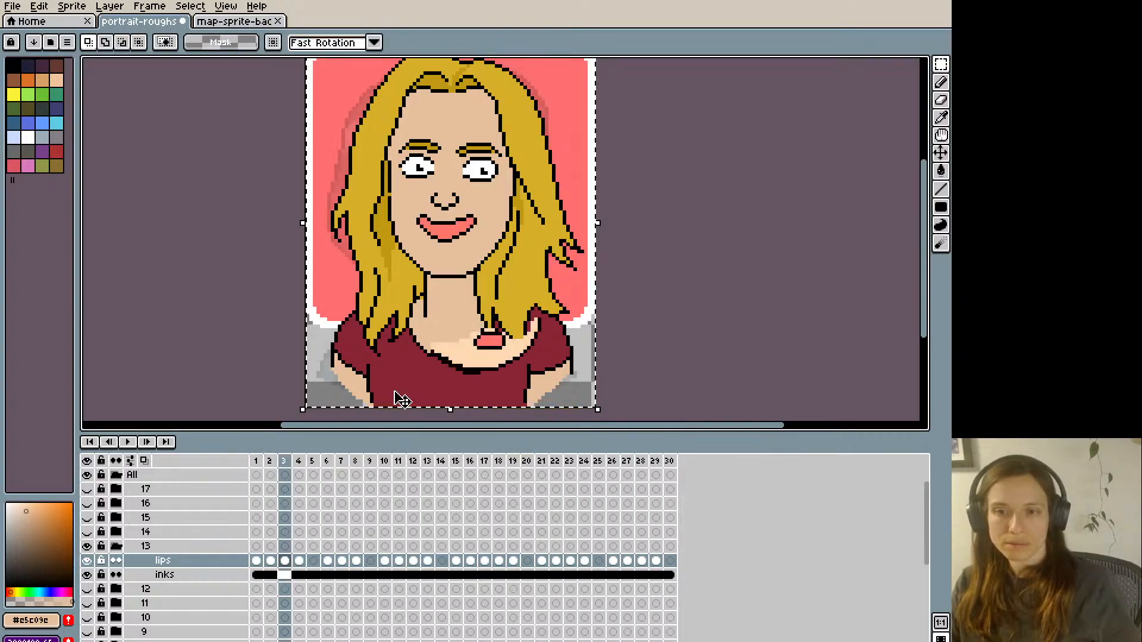
- Play the group 13 mouth animation several times and save the file
key("Return")
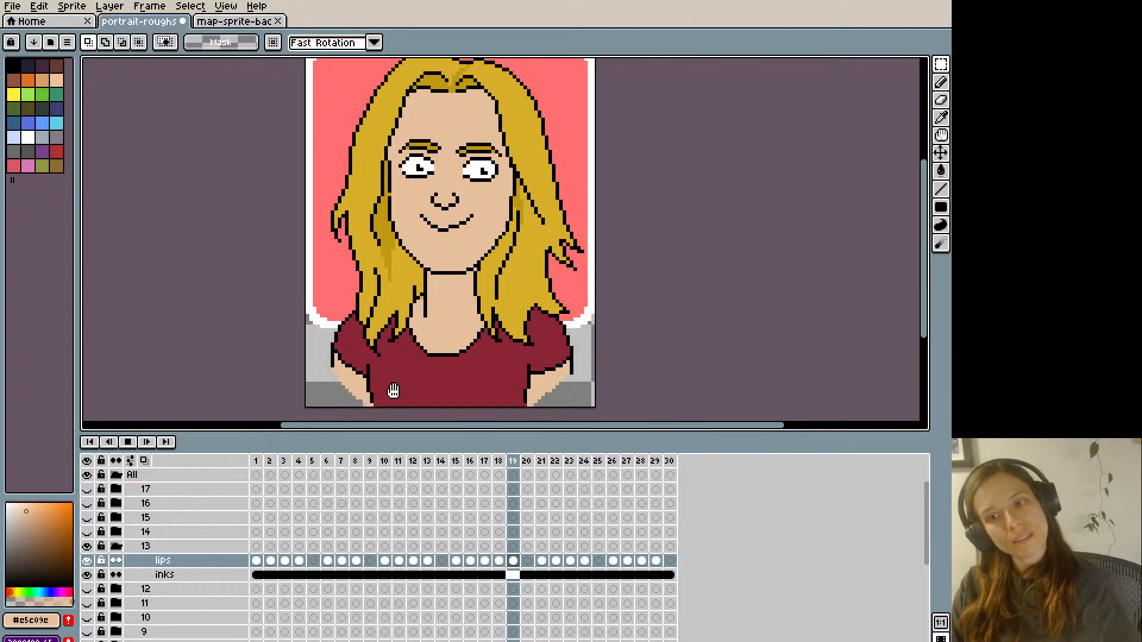
key("Return")
key("Return")
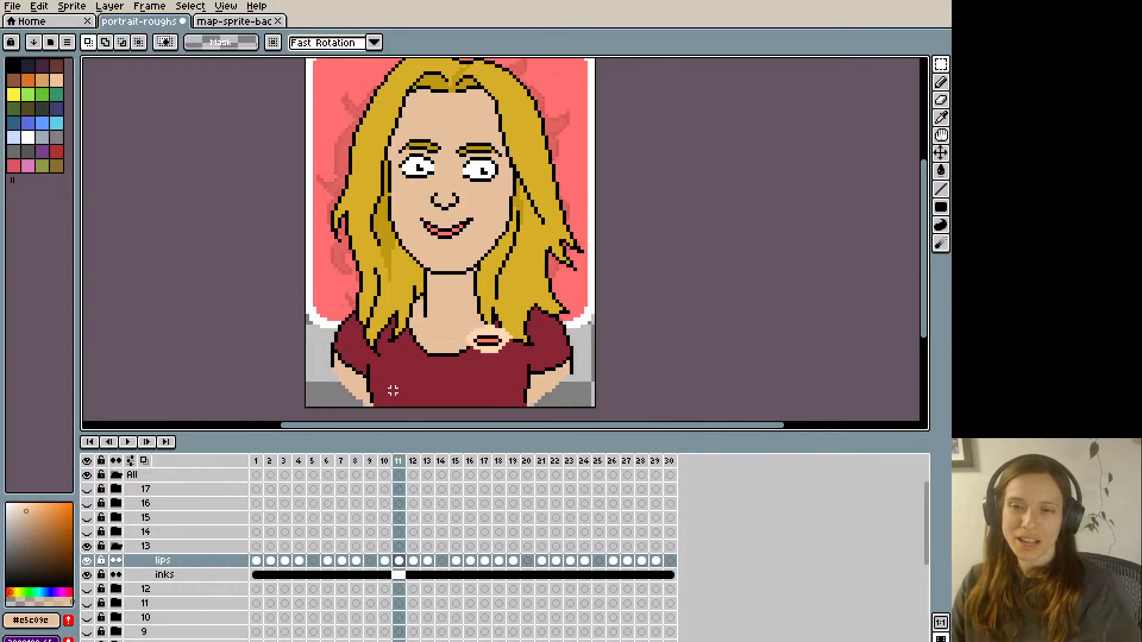
key("Return")
key("Return")
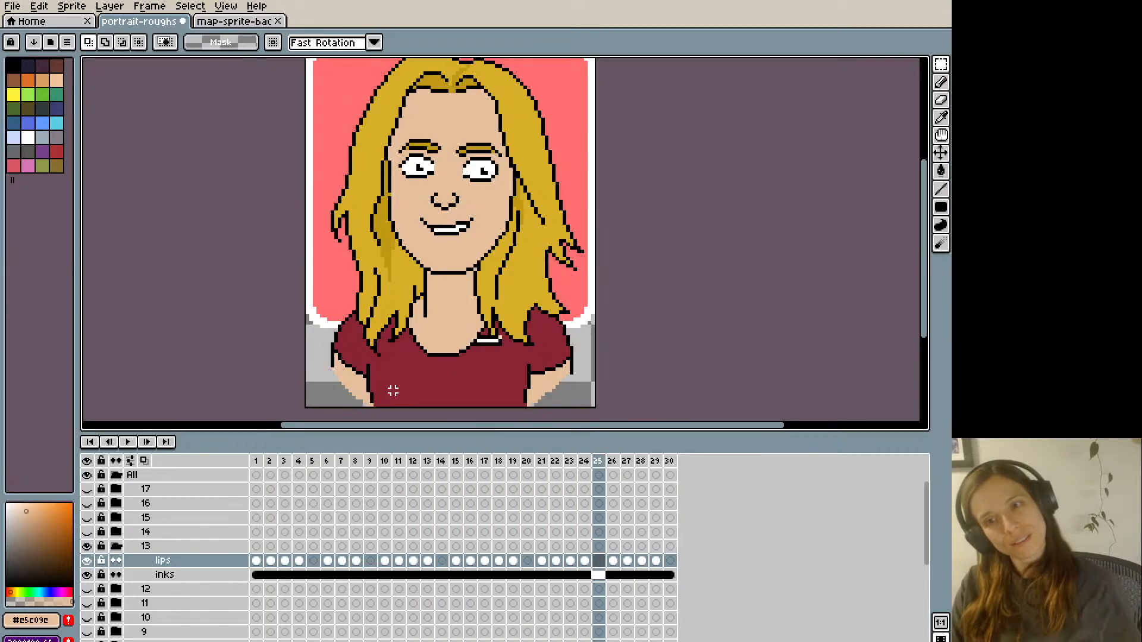
key("ctrl+s")
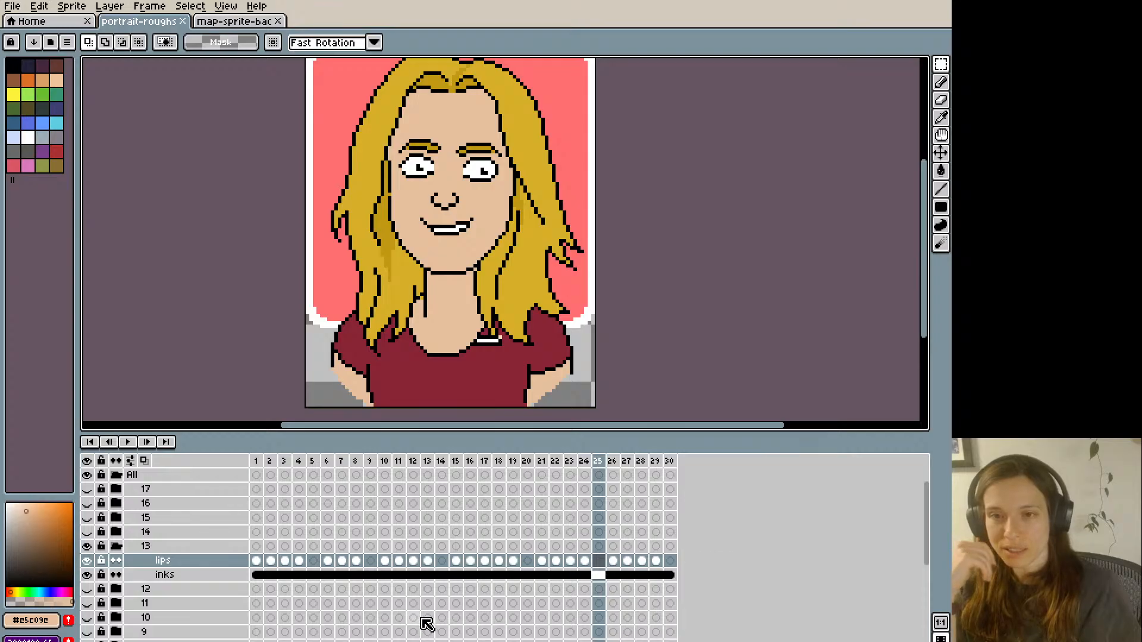
- Collapse and hide group 13, show and expand group 14, and make frame 1 of its lips layer active
left_click(671, 463)
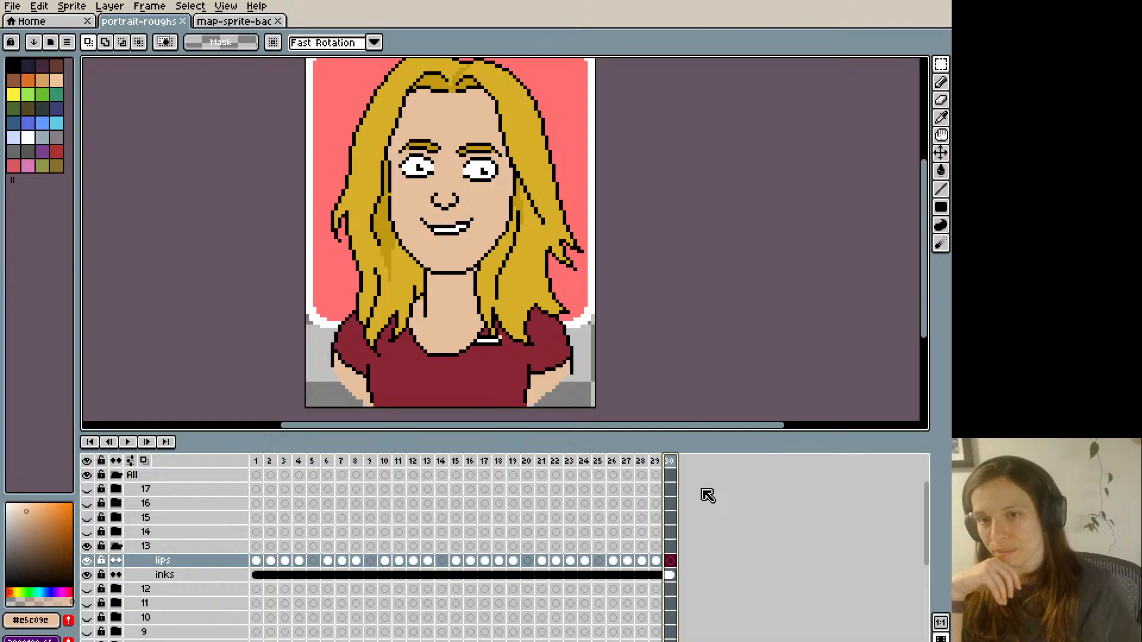
left_click(542, 475)
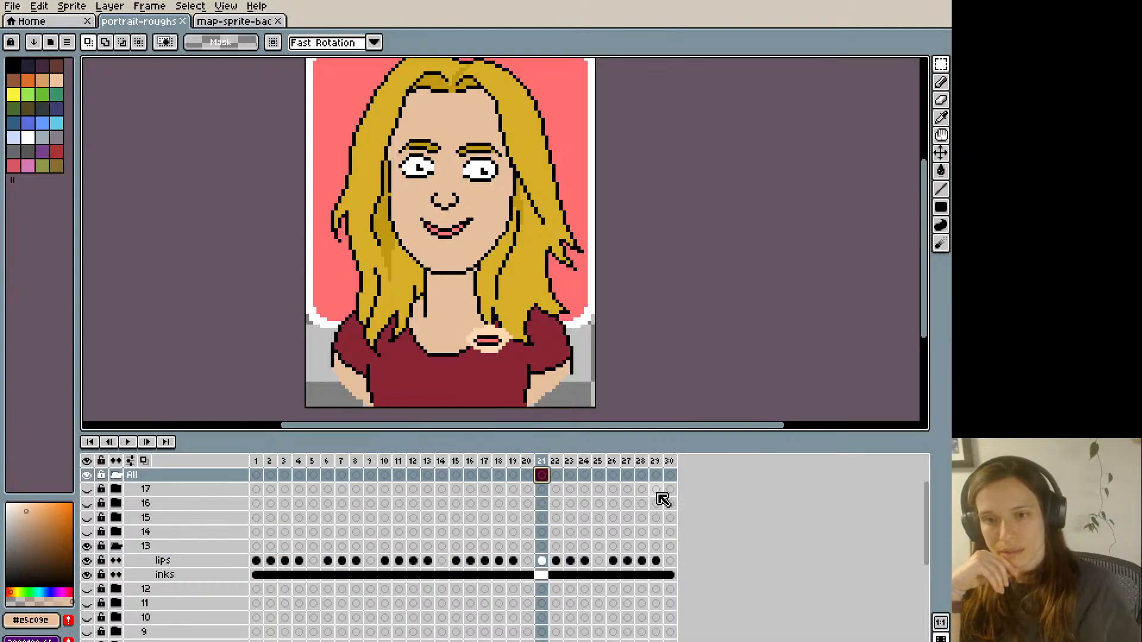
left_click(115, 546)
left_click(87, 546)
left_click(87, 533)
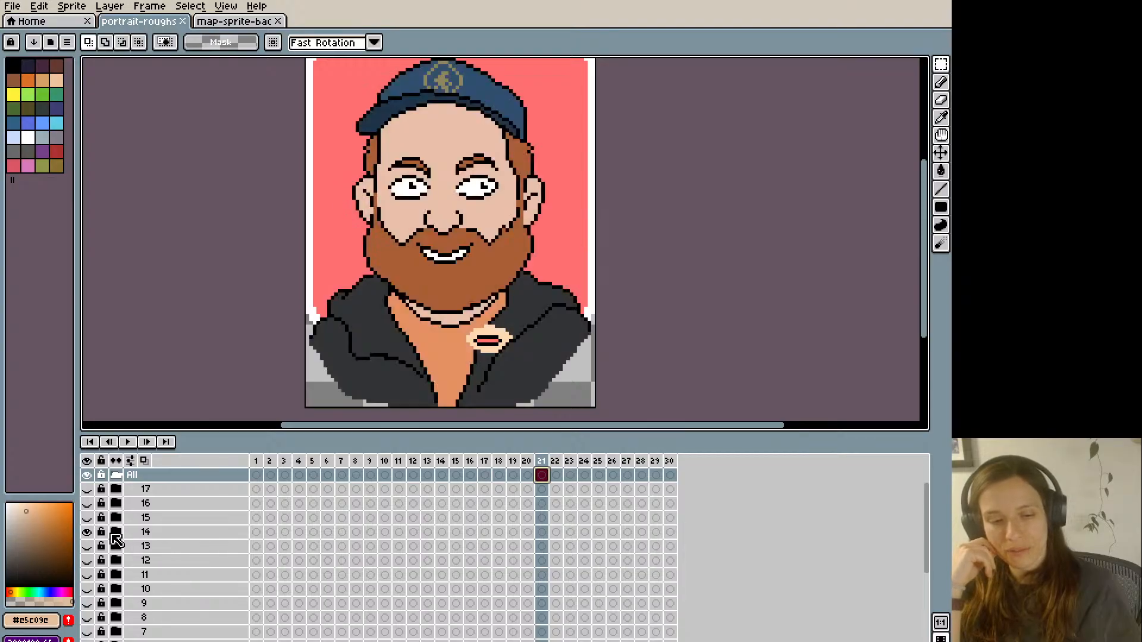
left_click(116, 531)
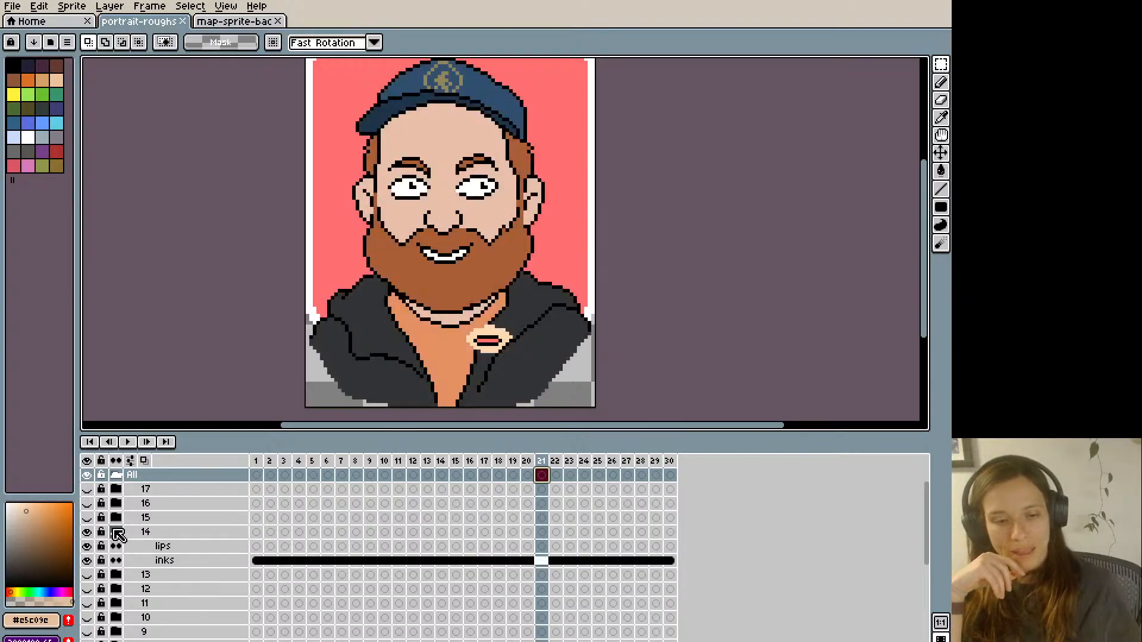
left_click(271, 546)
left_click(256, 546)
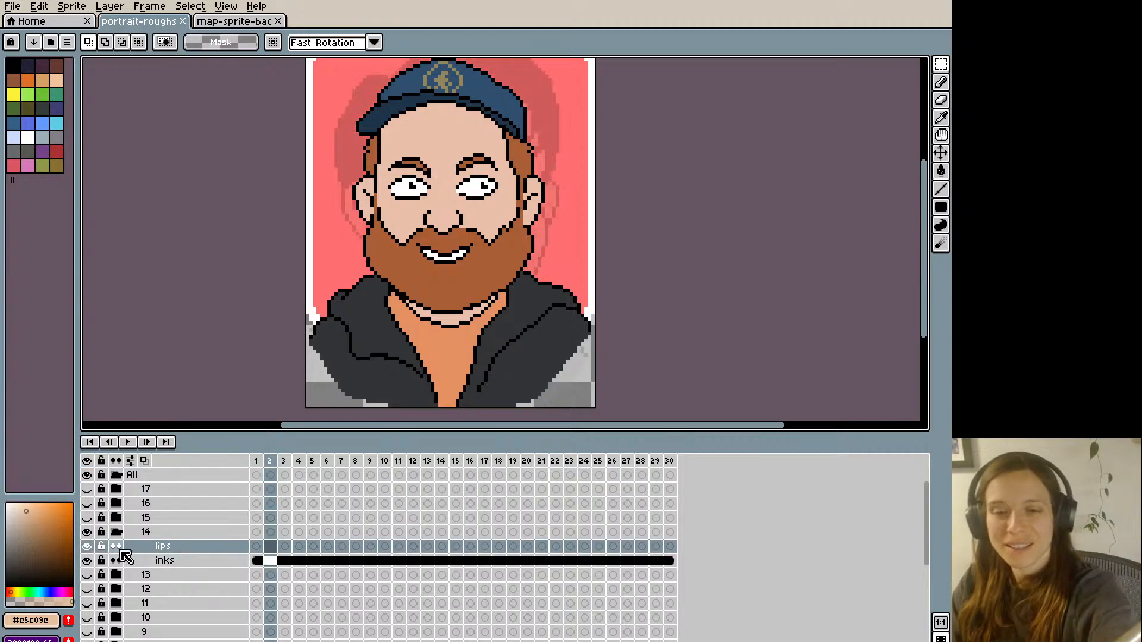
- Paint over the bearded man's original mouth on frame 1's lips layer with the sampled beard brown #aa5e35
key("i")
left_click(427, 231)
key("b")
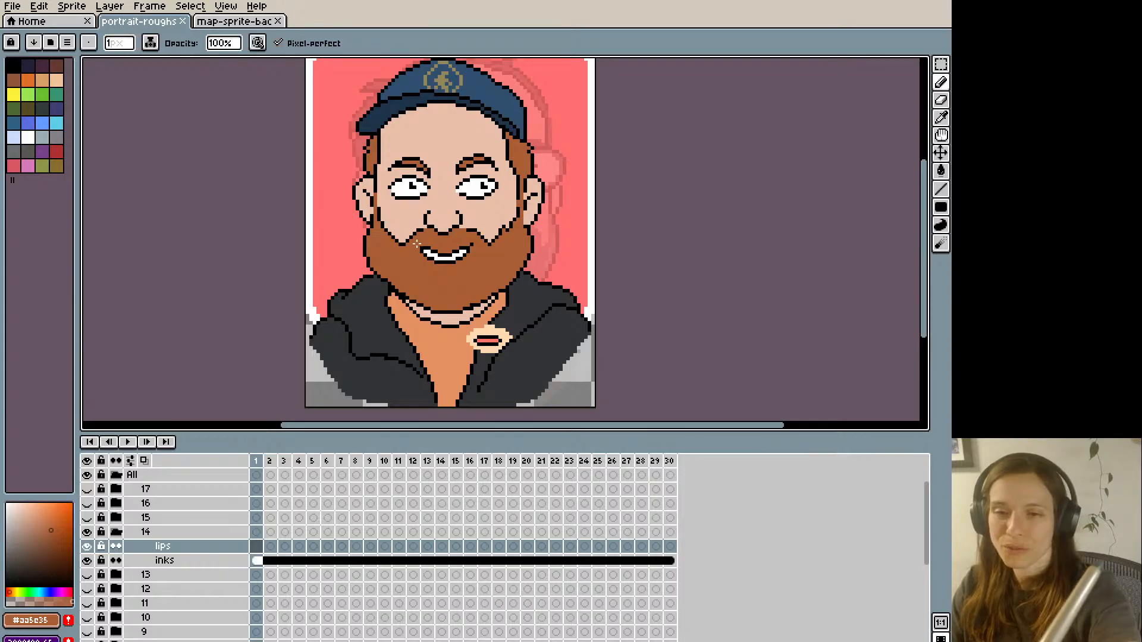
left_click_drag(424, 251, 454, 259)
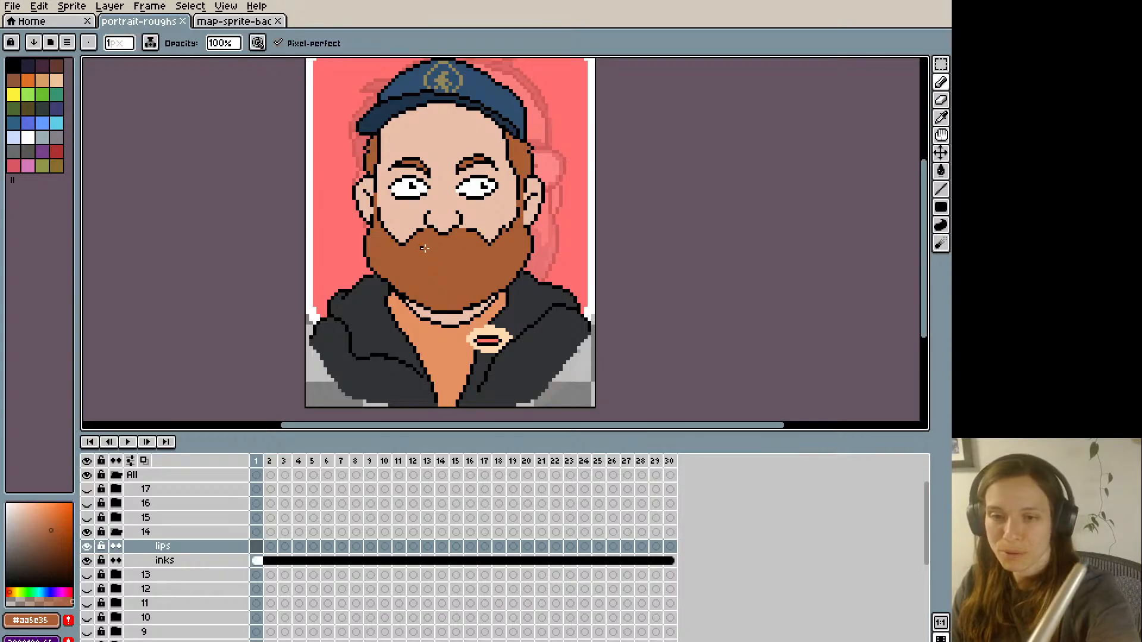
- Draw a closed-mouth outline in black #000000 over the beard and clean its edges with beard brown #aa5e35
key("i")
left_click(450, 220)
key("b")
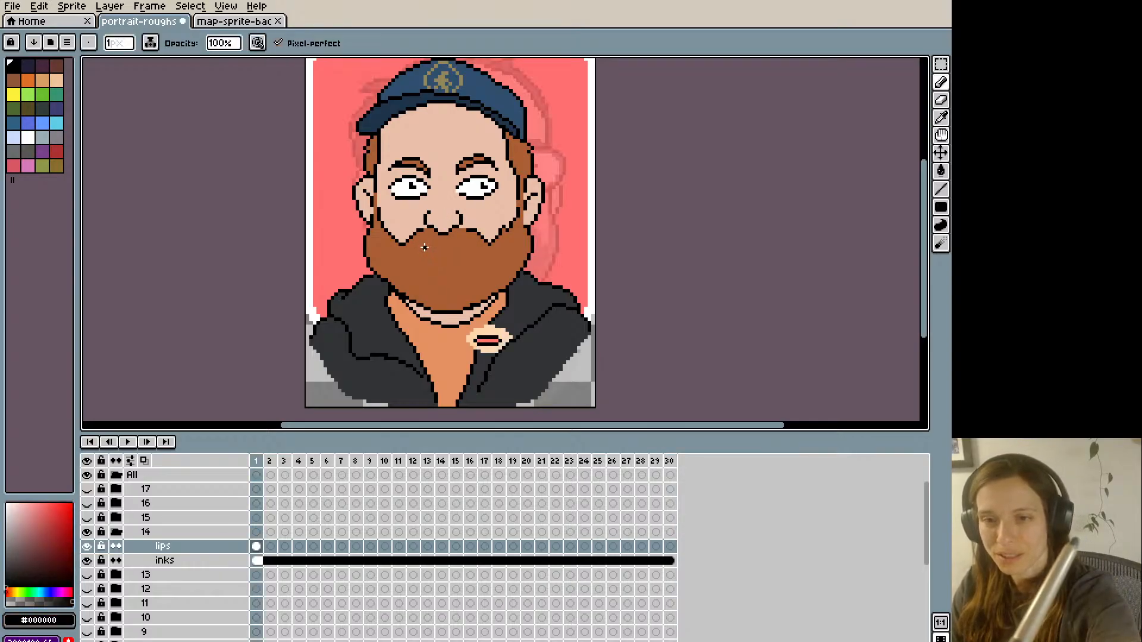
left_click_drag(469, 245, 419, 250)
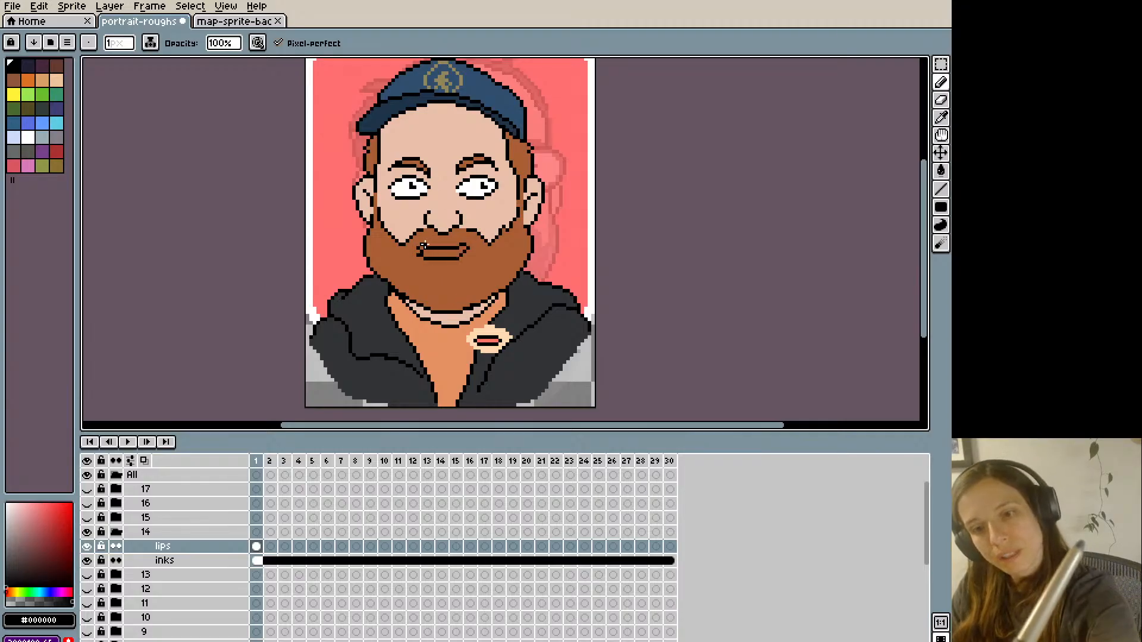
key("i")
left_click(422, 255)
key("b")
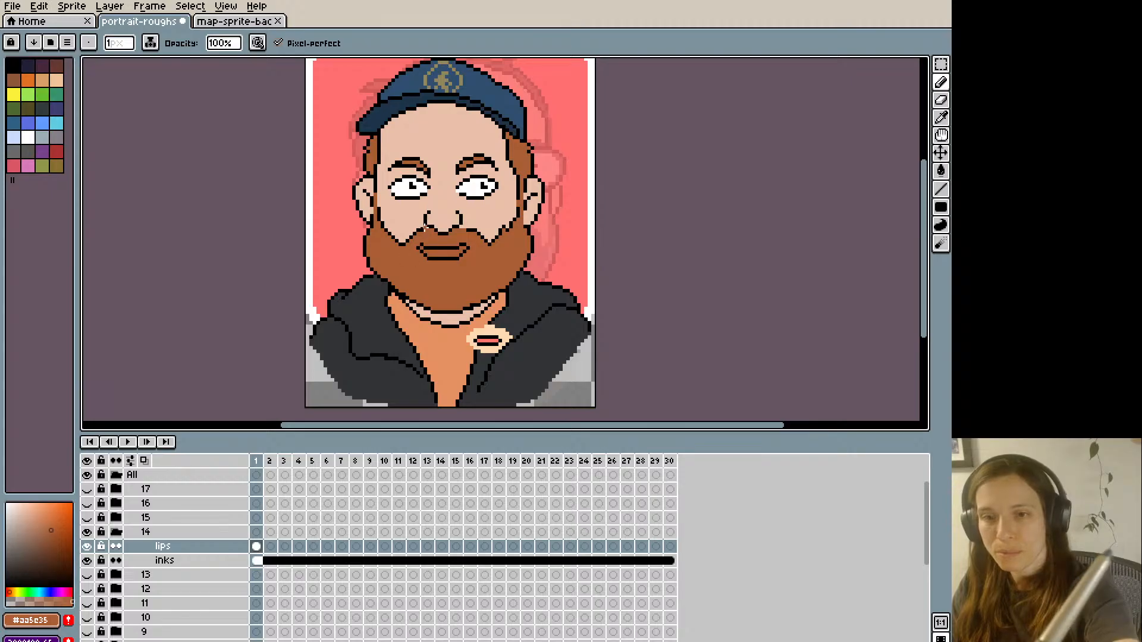
key("i")
left_click(419, 246)
key("b")
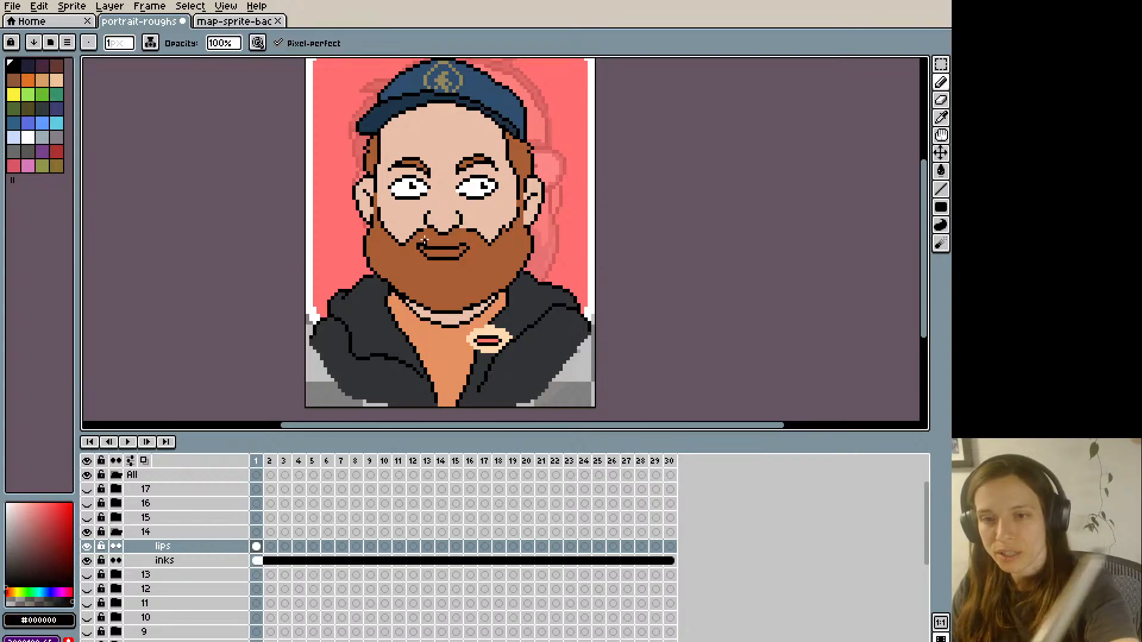
- Fill the closed lips' interior with the pink #ff746c sampled from the reference mouth
key("i")
left_click(487, 339)
key("g")
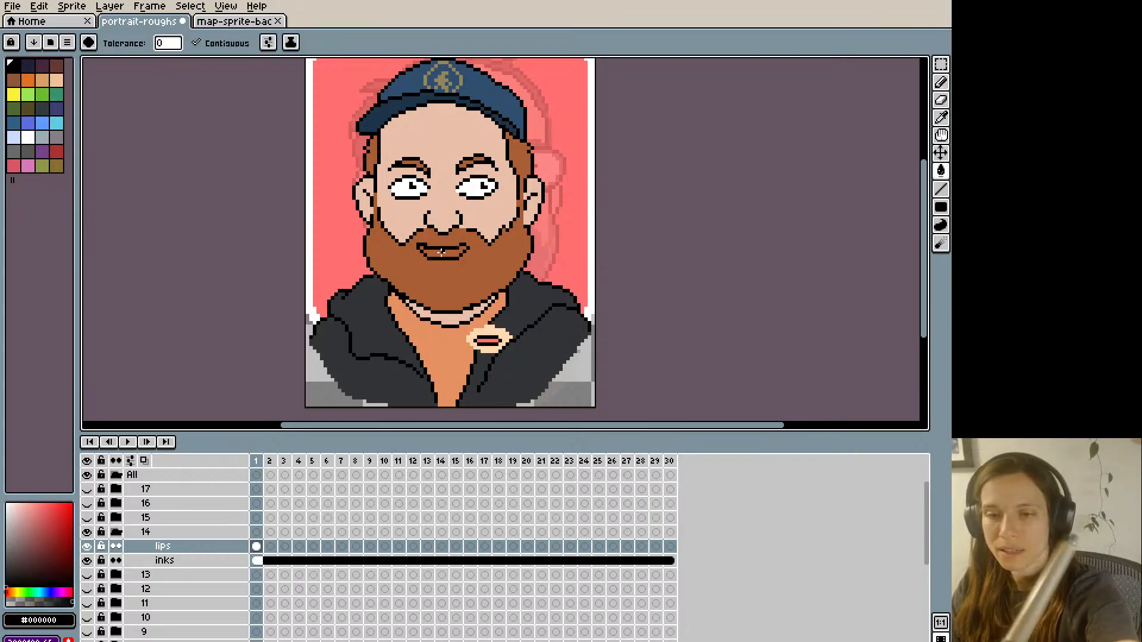
key("ctrl+z")
key("i")
left_click(488, 340)
key("g")
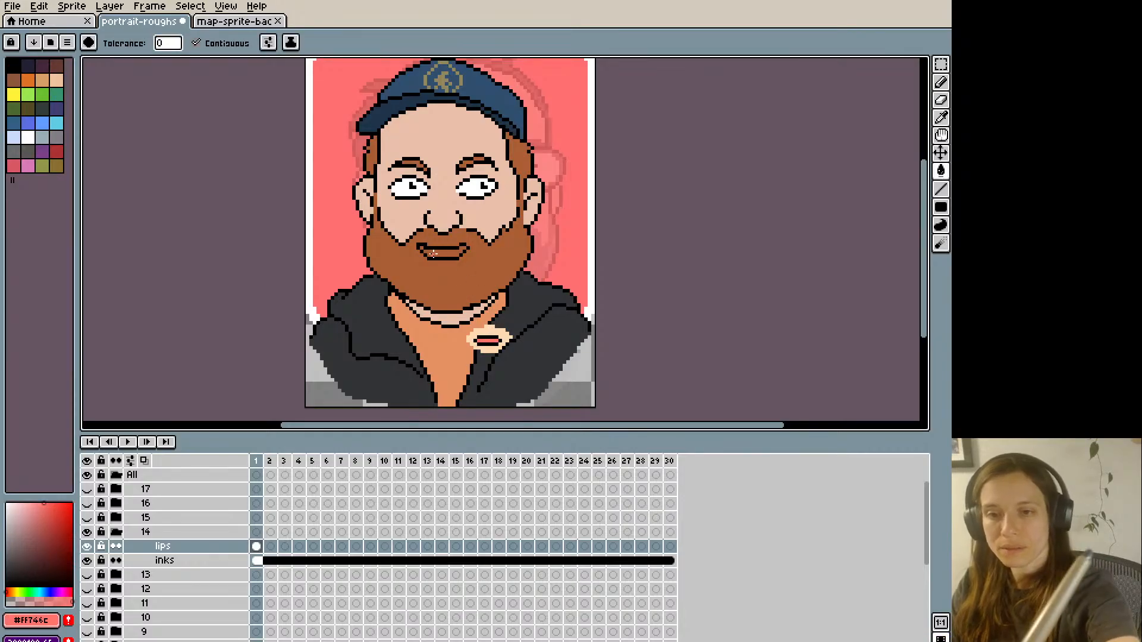
left_click(434, 254)
key("b")
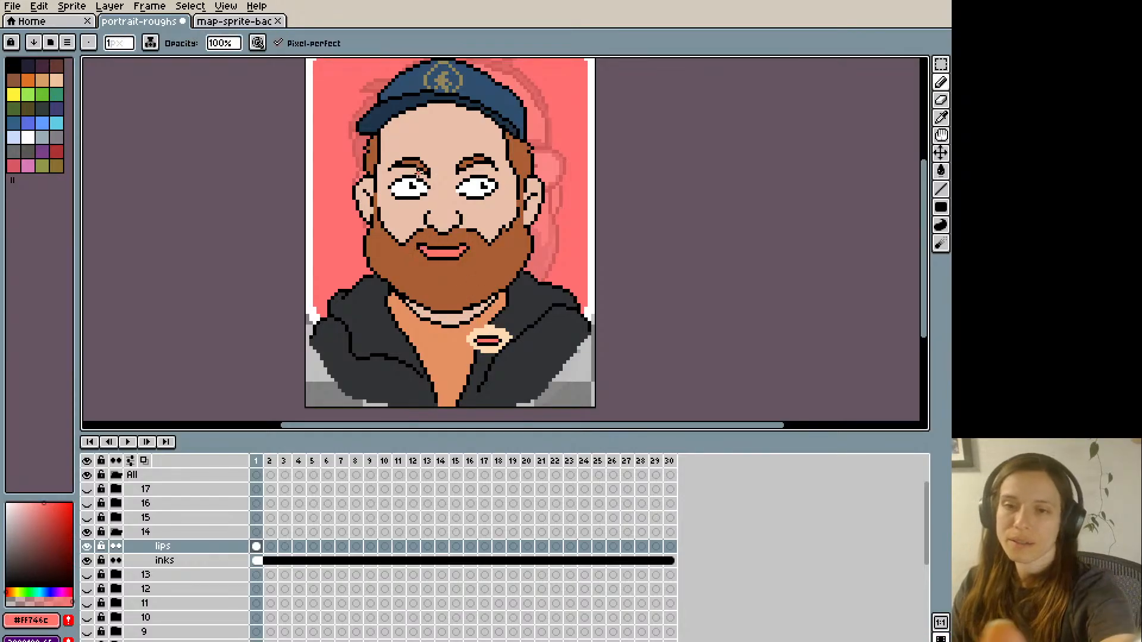
- Trim the left mouth corner with beard brown #aa5e35 and compare frame 1's mouth with frame 2
key("i")
left_click(414, 246)
key("b")
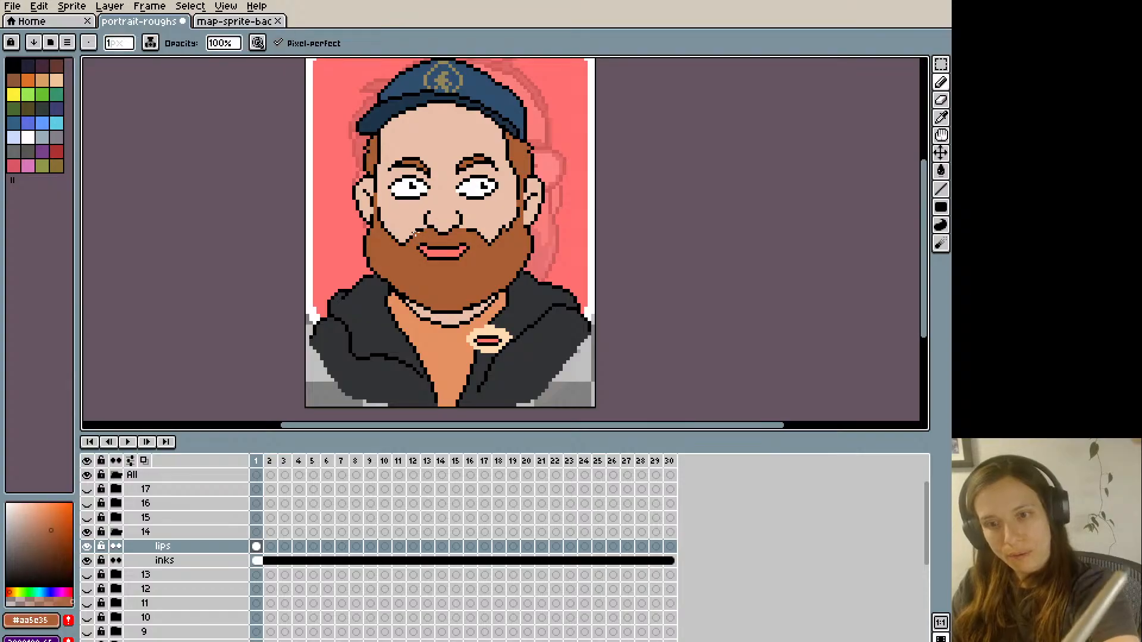
left_click(418, 245)
key("Left")
key("Right")
key("Right")
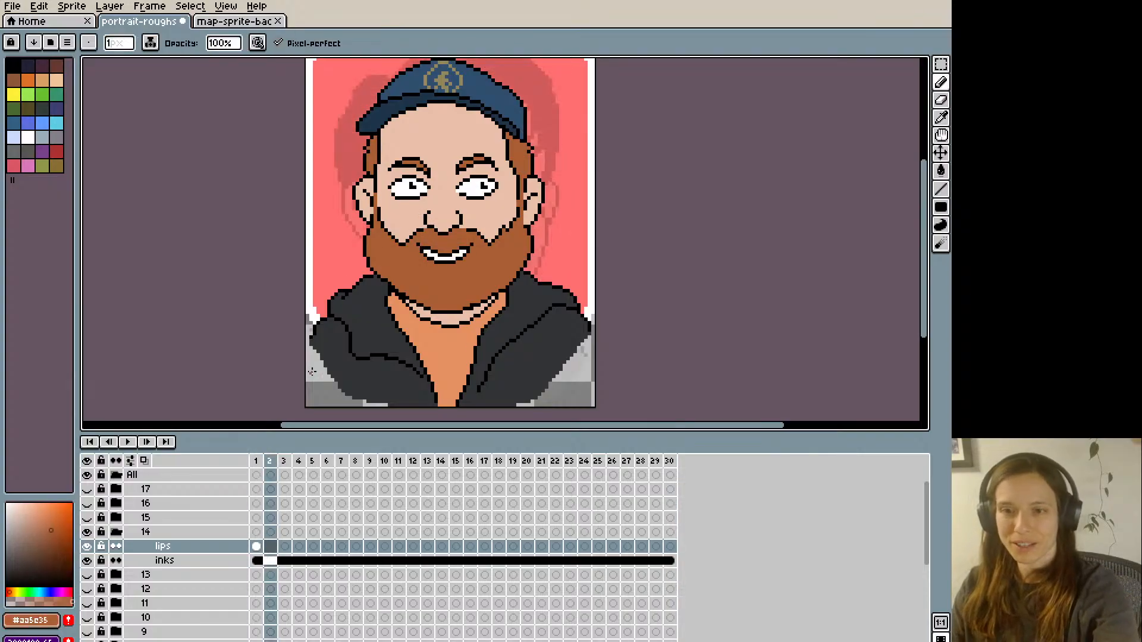
key("Left")
- Select the right half of frame 1's mouth, shift it one pixel to the right and deselect
key("Right")
key("Left")
key("m")
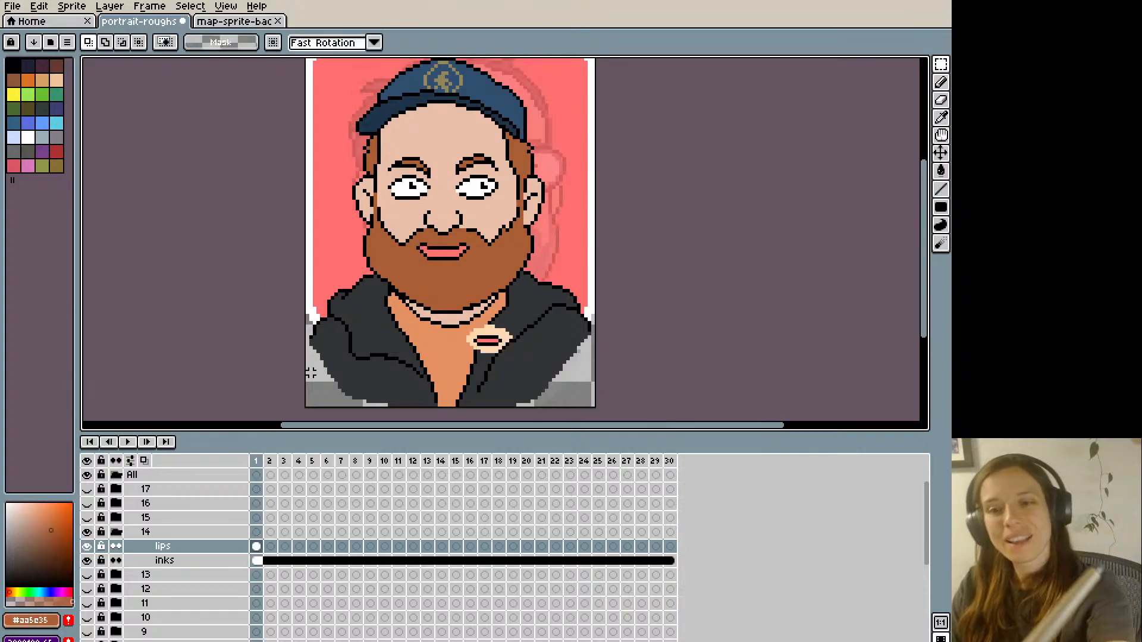
left_click_drag(446, 241, 478, 268)
key("Right")
key("ctrl+d")
key("i")
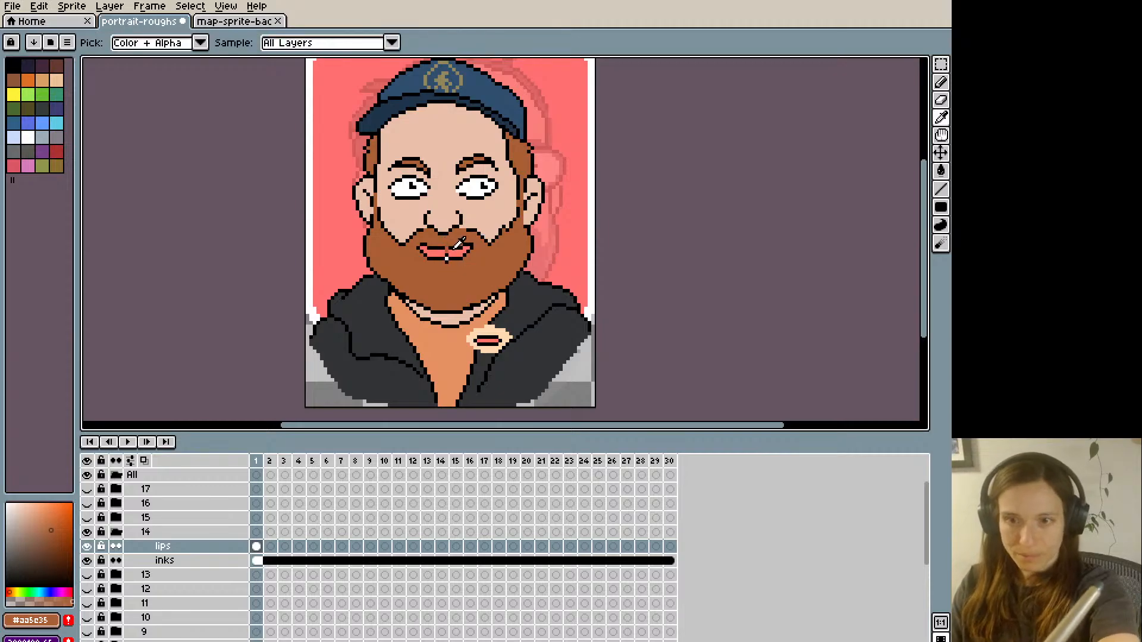
- Close the gap in the lower lip with black and pink #ff746c, and cover the stray pixel below in beard brown
left_click(454, 258)
key("b")
left_click(444, 259)
key("i")
left_click(442, 254)
key("b")
left_click(447, 255)
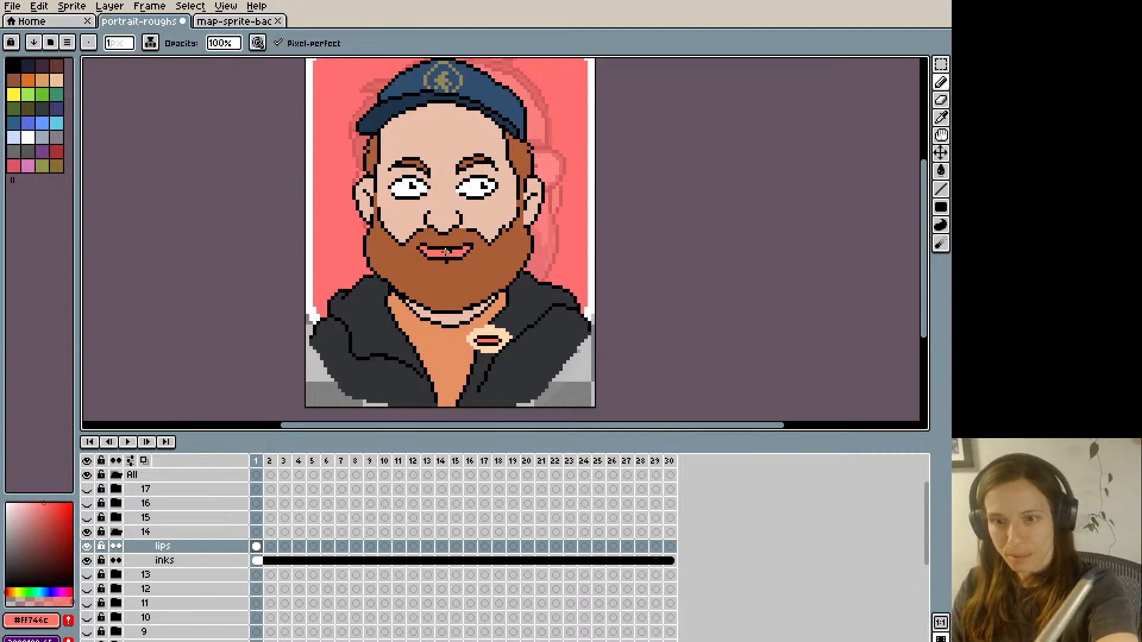
key("i")
left_click(446, 267)
key("b")
left_click(447, 262)
key("Left")
key("Right")
- Refine frame 1's upper mouth line and lower-left lip corner with black and beard brown #aa5e35 pixels
key("i")
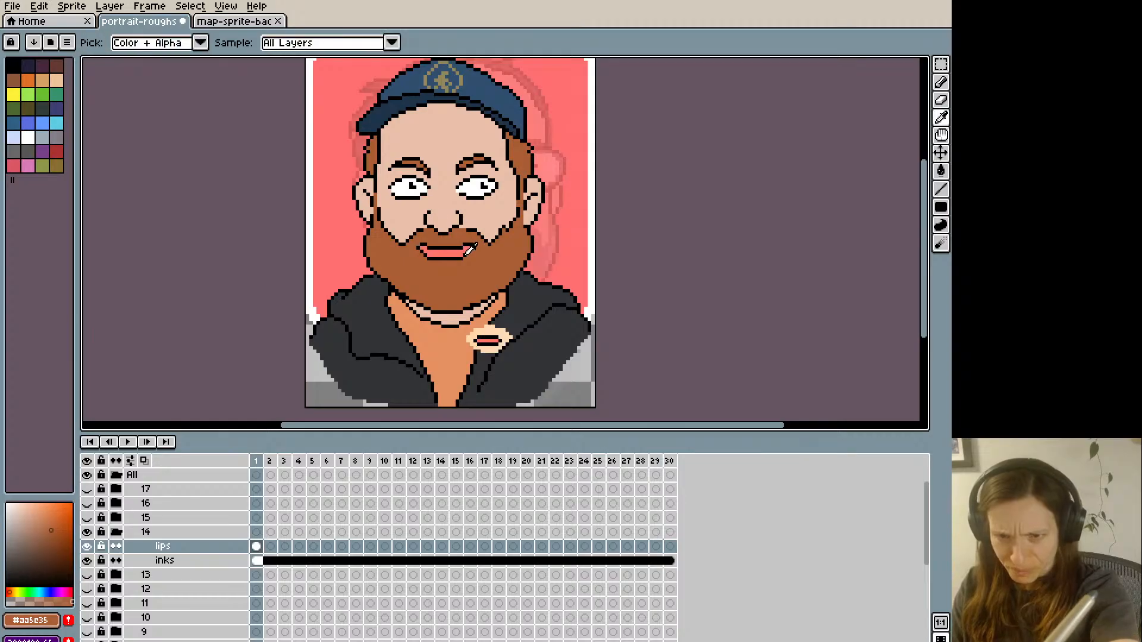
left_click(442, 248)
key("b")
left_click(440, 248)
key("i")
left_click(441, 241)
key("b")
key("i")
left_click(423, 251)
key("b")
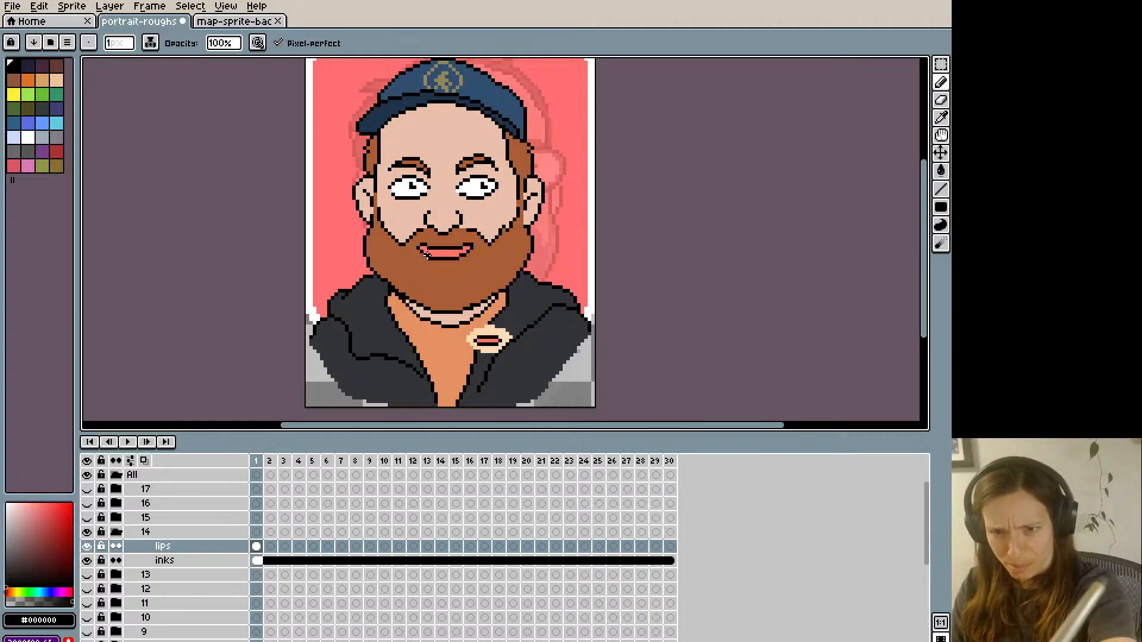
left_click(424, 254)
key("i")
left_click(421, 259)
key("b")
- Compare frame 1's closed mouth with the original smile on the neighbouring frames
key("Left")
key("Right")
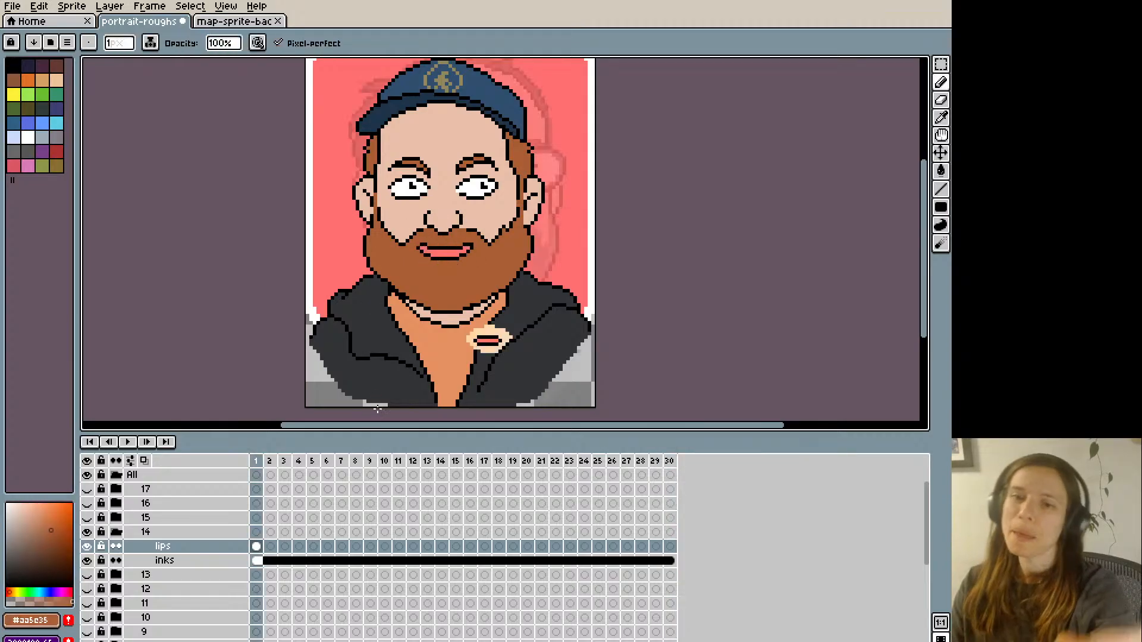
key("Right")
key("Left")
key("Left")
key("Right")
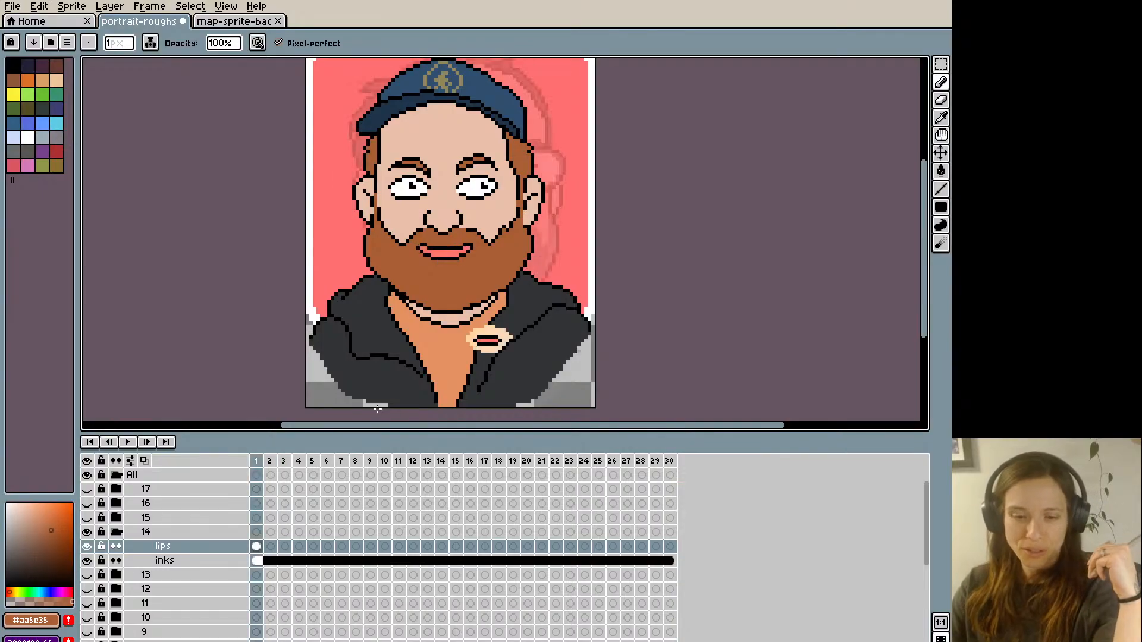
key("Right")
key("Left")
key("Right")
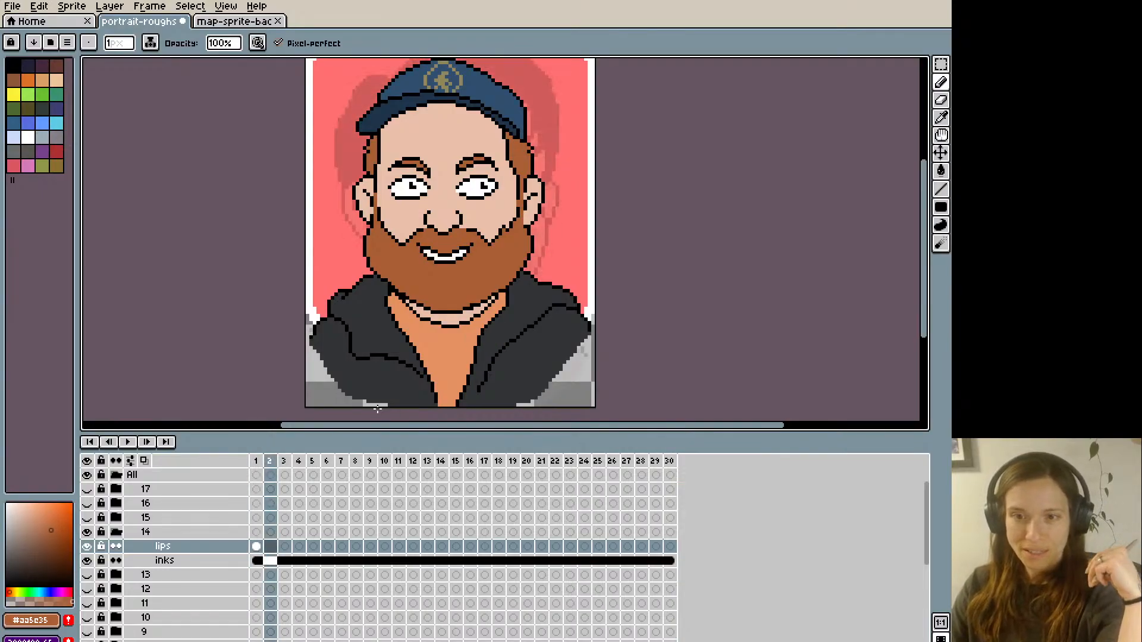
- Cover frame 2's toothy smile on the lips layer with beard brown #aa5e35
key("Left")
key("Right")
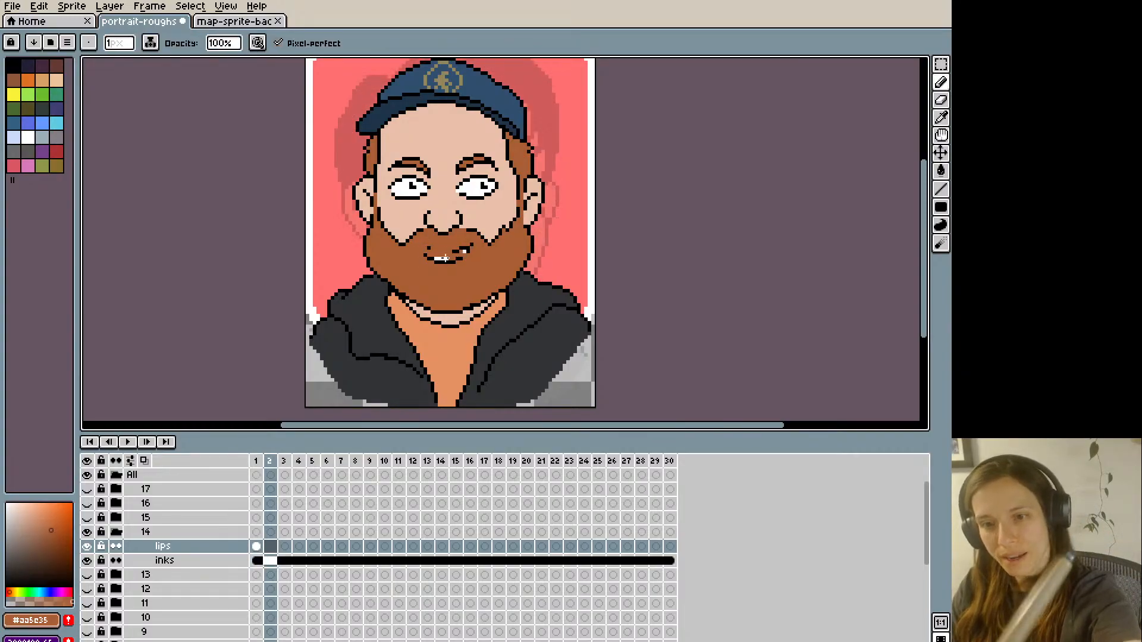
left_click_drag(445, 258, 463, 255)
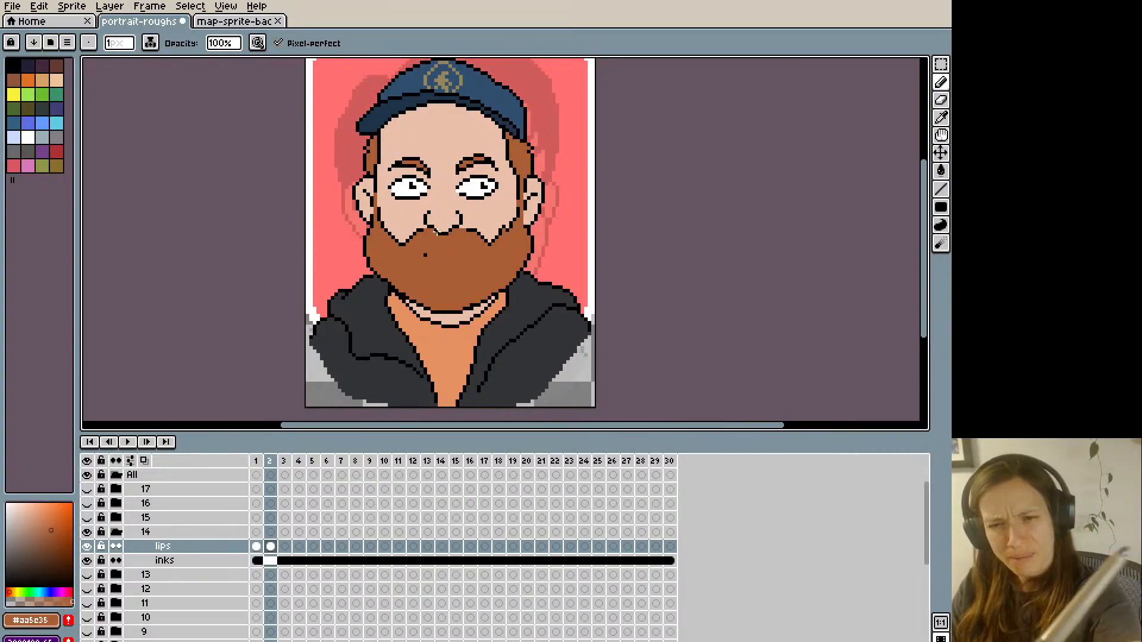
key("Left")
key("Right")
- Sketch a thin, curved closed-smile line in black on frame 2, undoing the unsatisfactory strokes
left_click(458, 181, "alt")
key("Left")
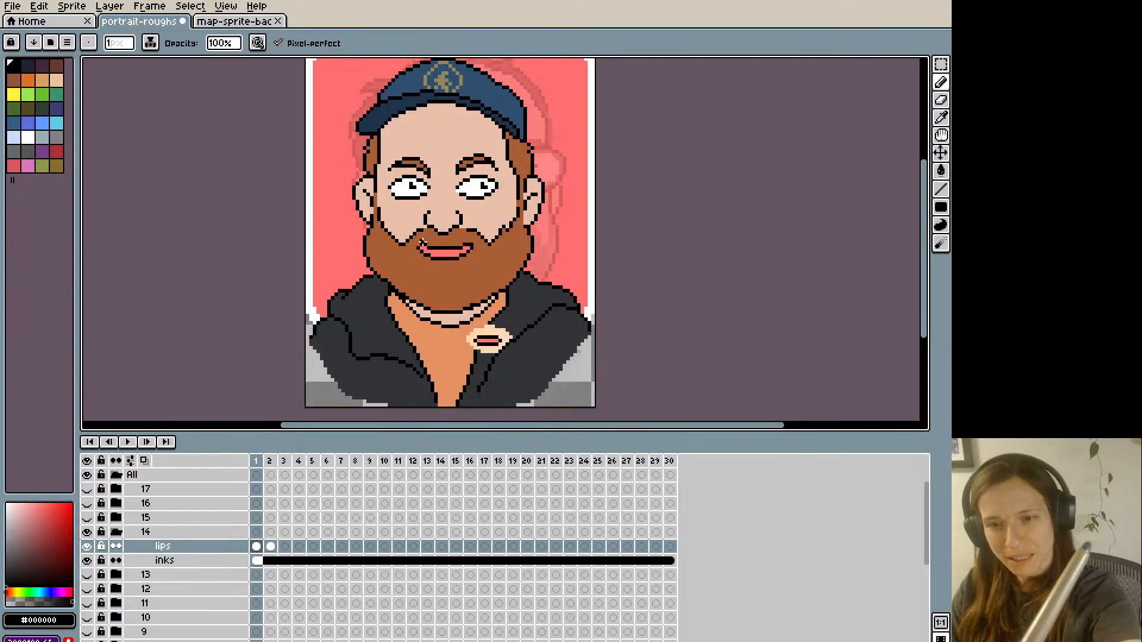
key("Right")
key("ctrl+z")
left_click_drag(421, 244, 439, 251)
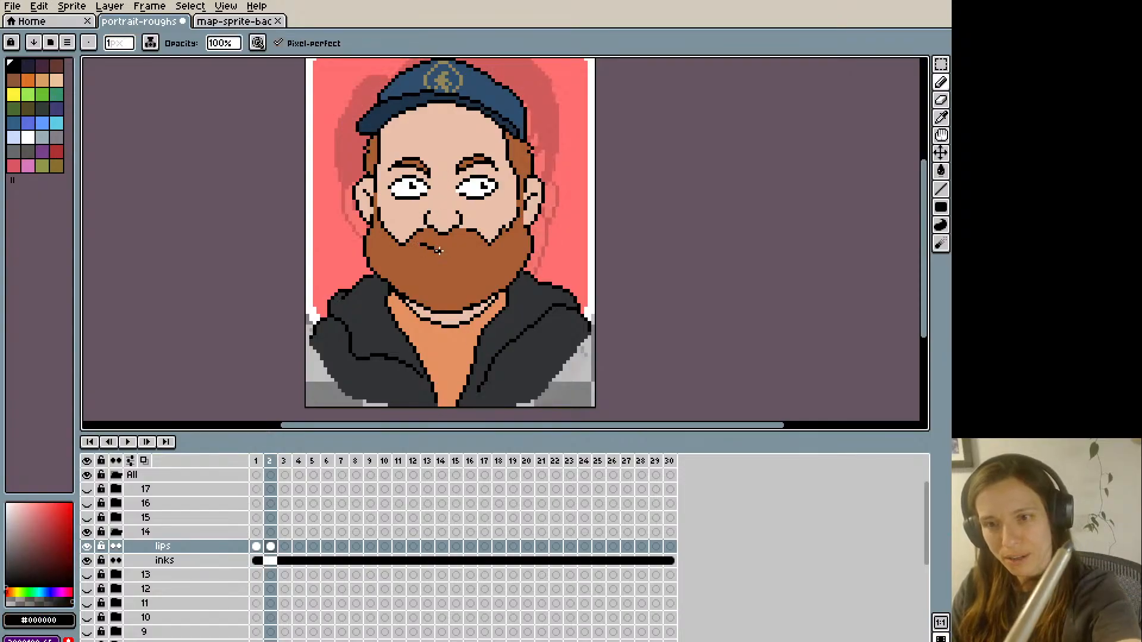
key("ctrl+z")
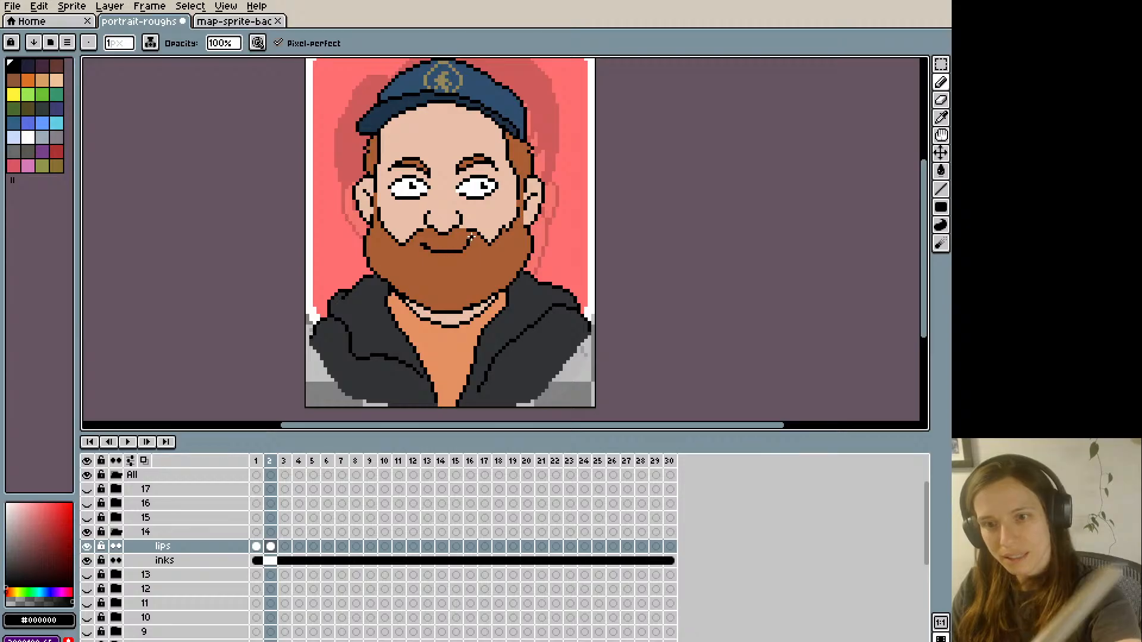
key("ctrl+z")
left_click_drag(421, 244, 427, 247)
- Compare frame 2's mouth with frame 1's and refine the corners of the smile line with beard brown #aa5e35
key("Left")
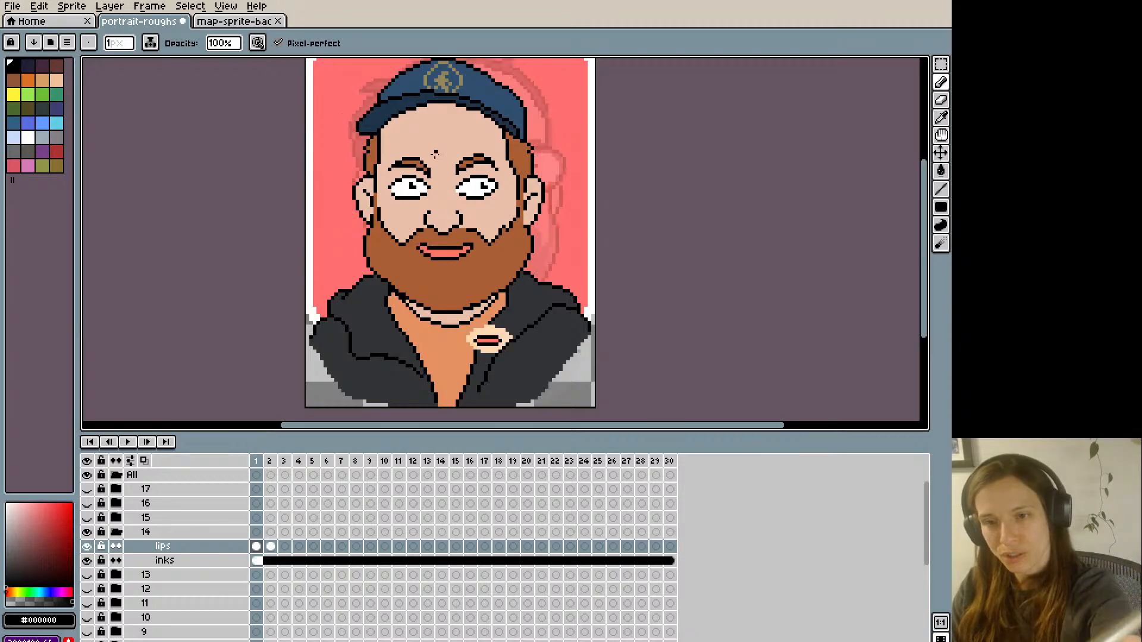
key("Right")
key("Left")
key("Right")
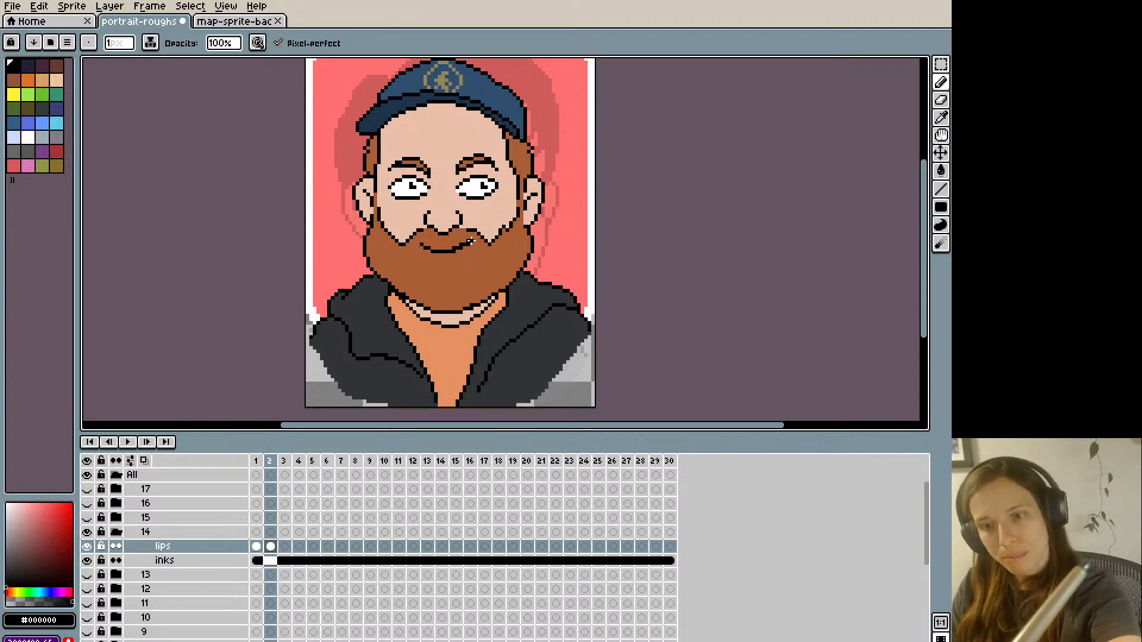
left_click(461, 240, "alt")
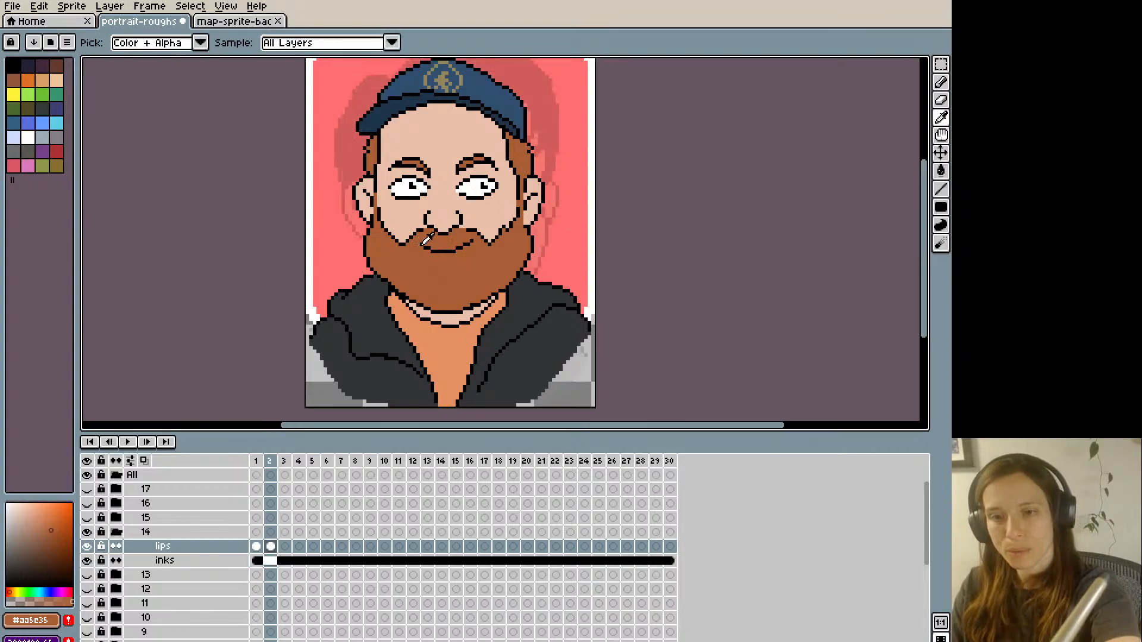
left_click(419, 240, "alt")
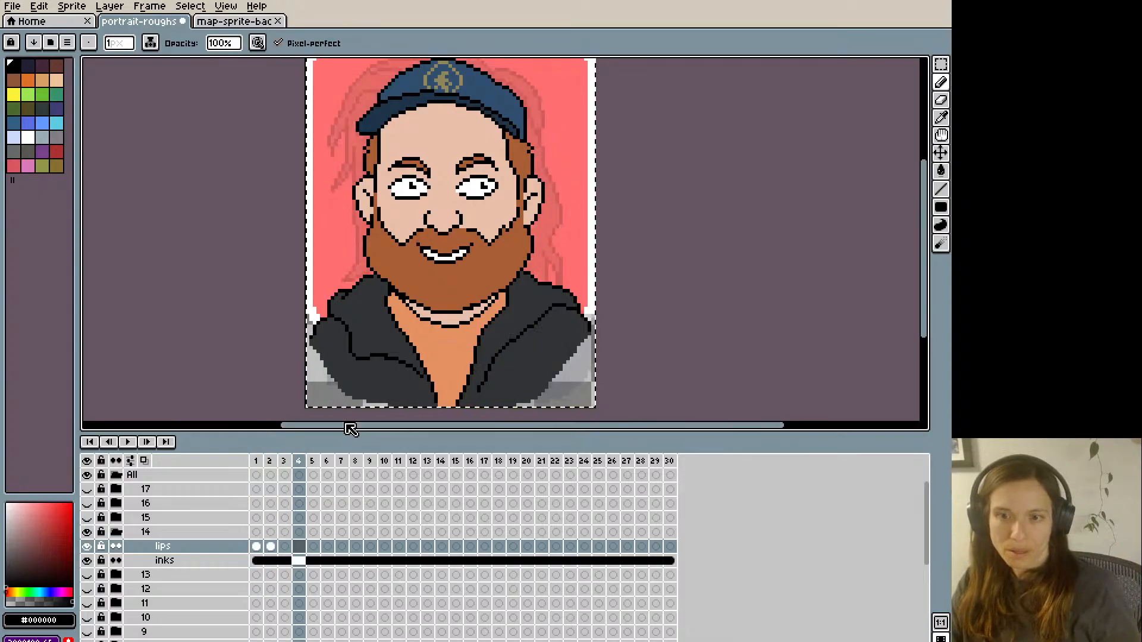
- Paste the copied closed-smile mouth into frames 4 and 7 of the lips layer
key("period")
key("comma")
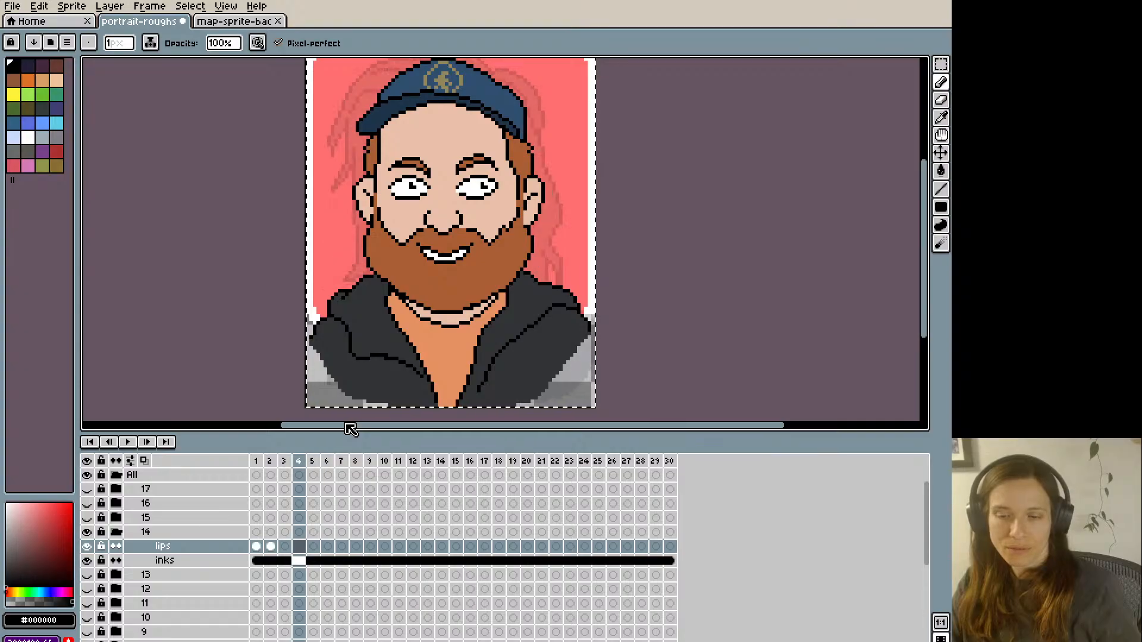
key("ctrl+v")
key("period")
key("period")
key("period")
key("ctrl+v")
- Paste the copied closed-smile mouth into frames 12 and 15 of the lips layer
key("period")
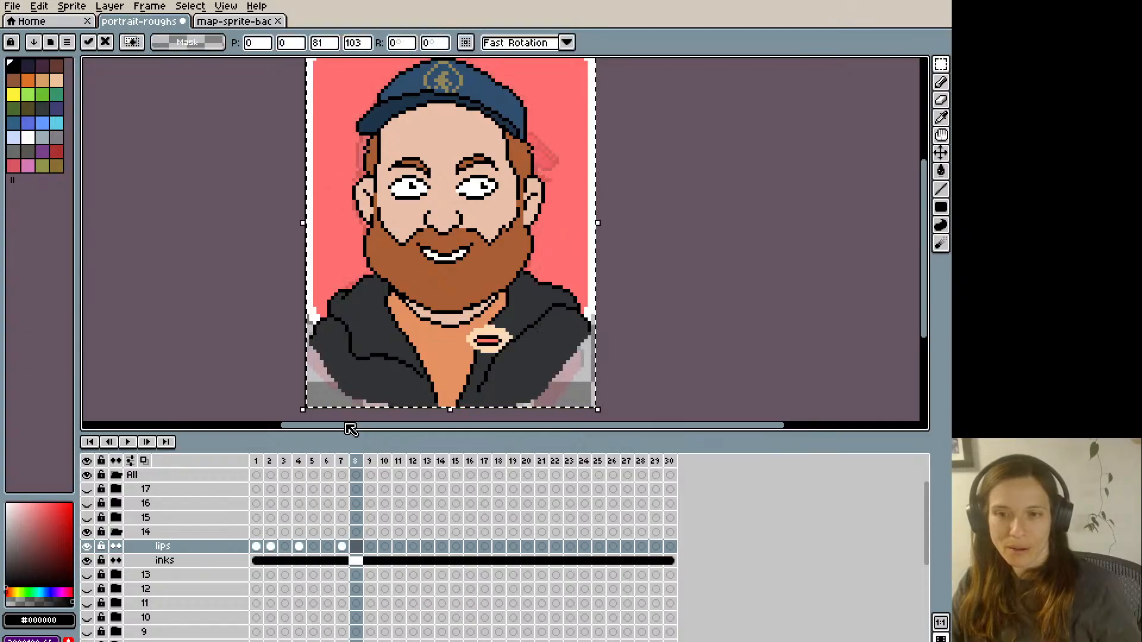
key("period")
key("period")
key("period")
key("period")
key("ctrl+v")
- Paste the copied closed-smile mouth into frames 17 and 19 of the lips layer
key("period")
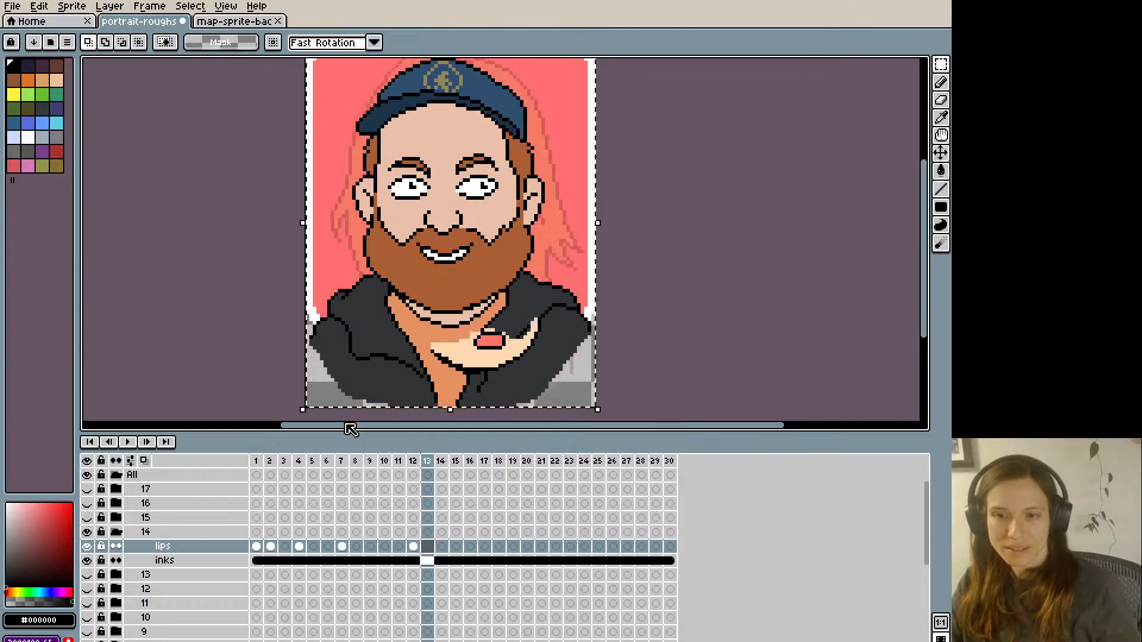
key("period")
key("period")
key("ctrl+v")
key("period")
- Paste the copied closed-smile mouth into frames 22 and 26 of the lips layer
key("period")
key("period")
key("comma")
key("ctrl+v")
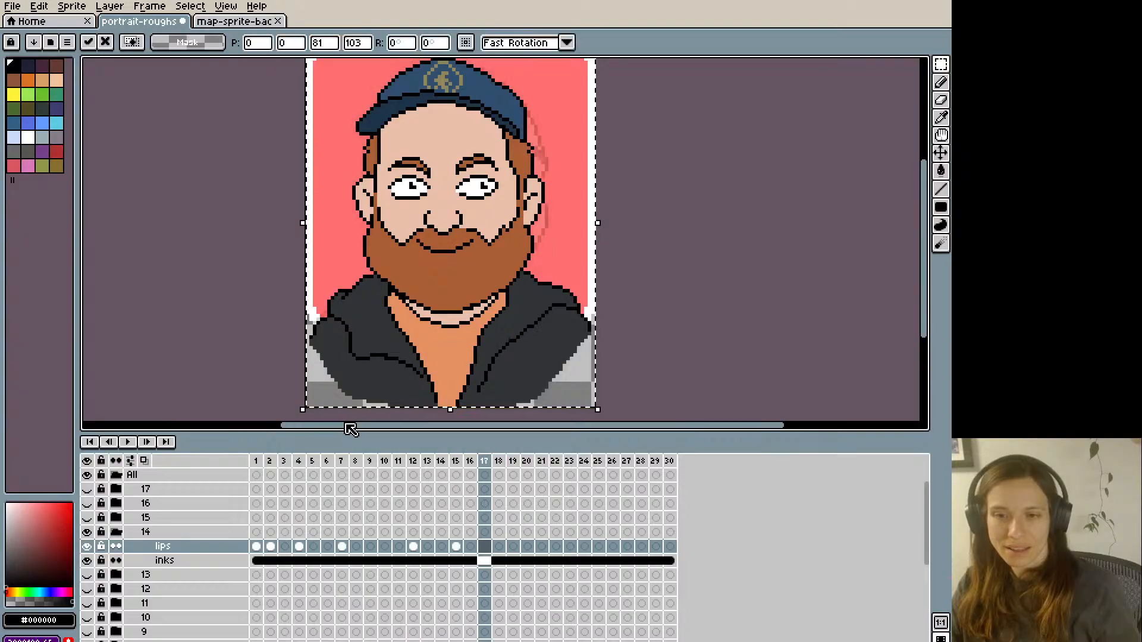
key("period")
key("period")
key("period")
key("comma")
key("ctrl+v")
key("period")
key("period")
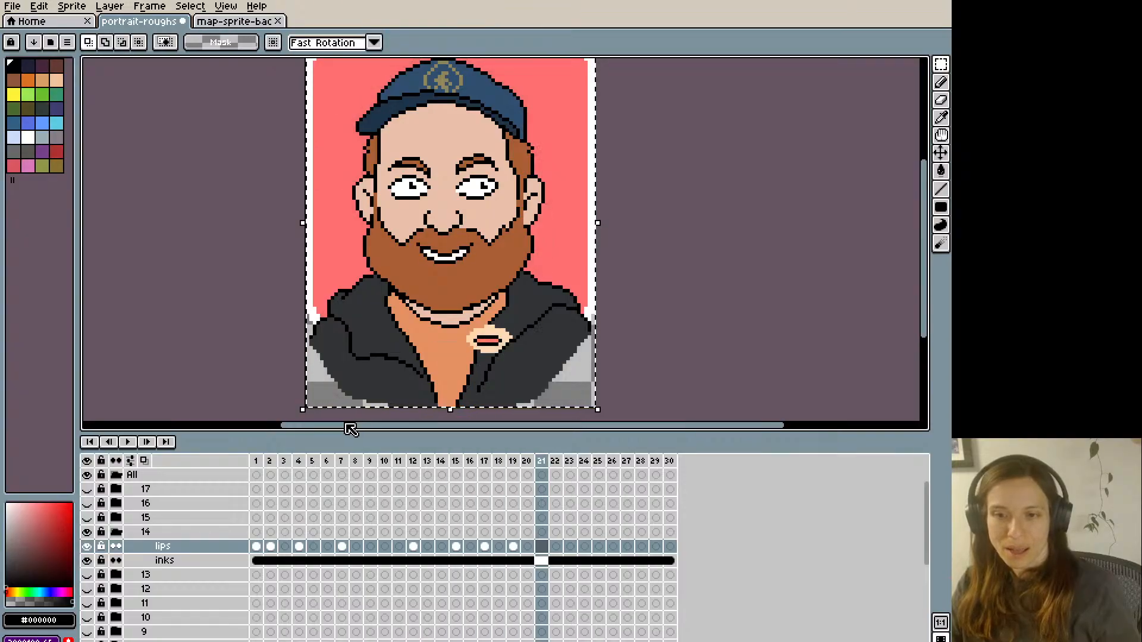
key("period")
key("ctrl+v")
- Save the portrait file, check the mouths on the first frames and clear the full-canvas selection
key("period")
key("period")
key("period")
key("period")
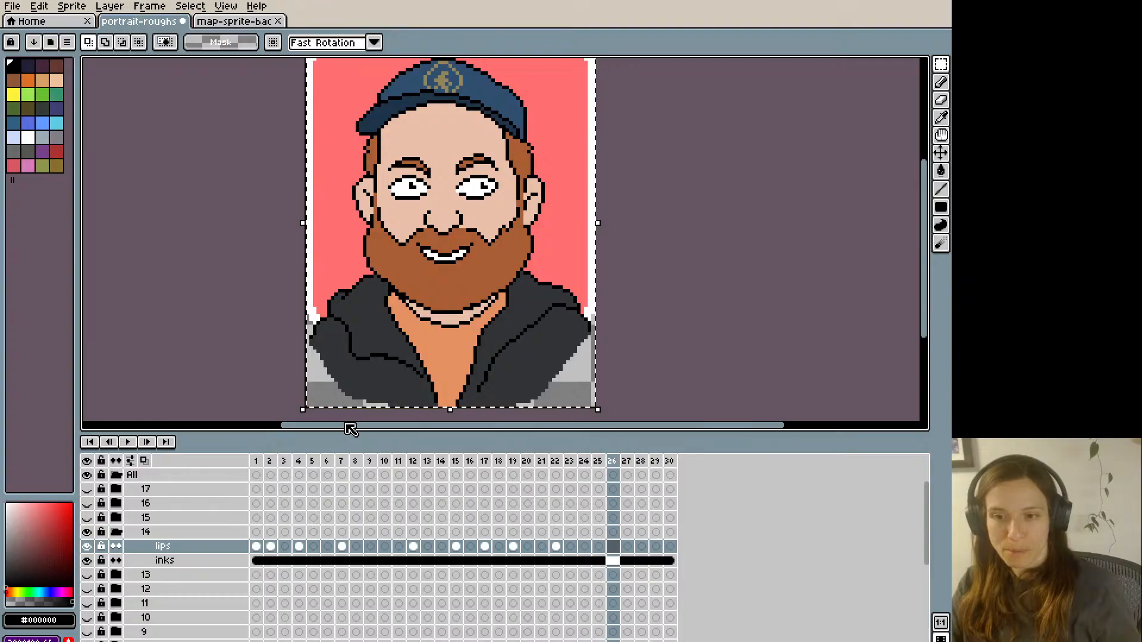
key("ctrl+v")
key("period")
key("period")
key("period")
key("period")
key("period")
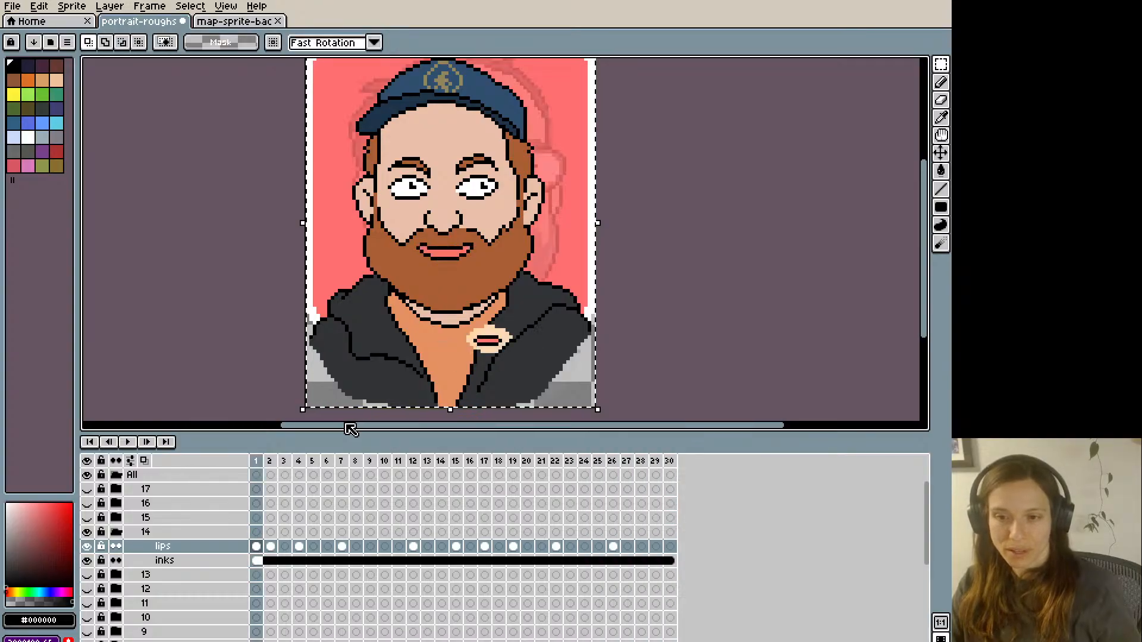
key("period")
key("period")
key("comma")
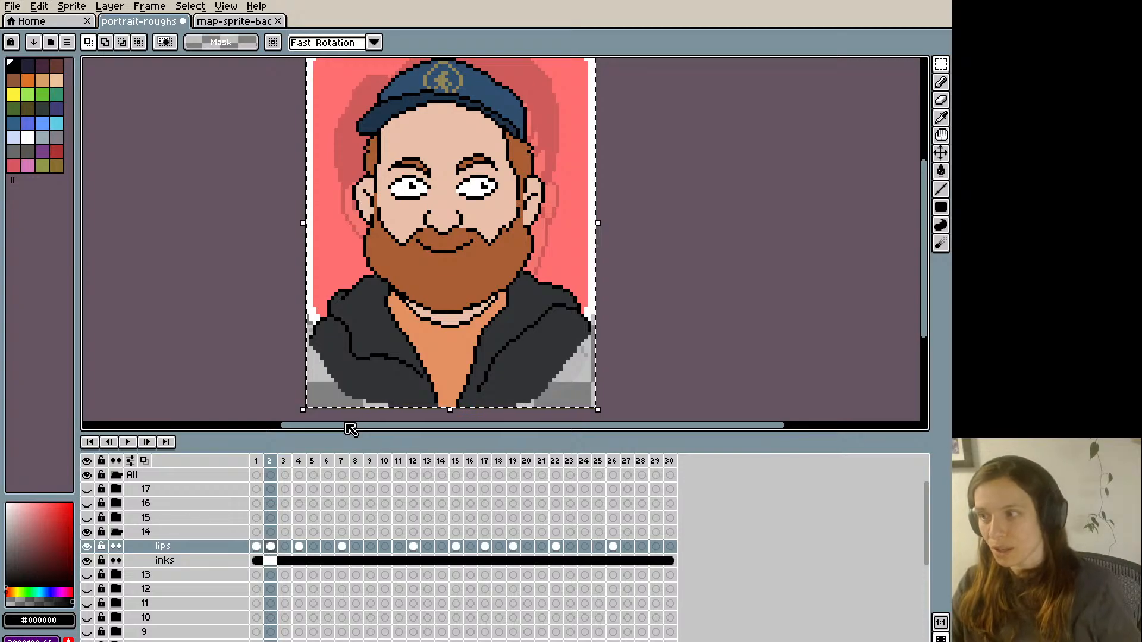
key("ctrl+s")
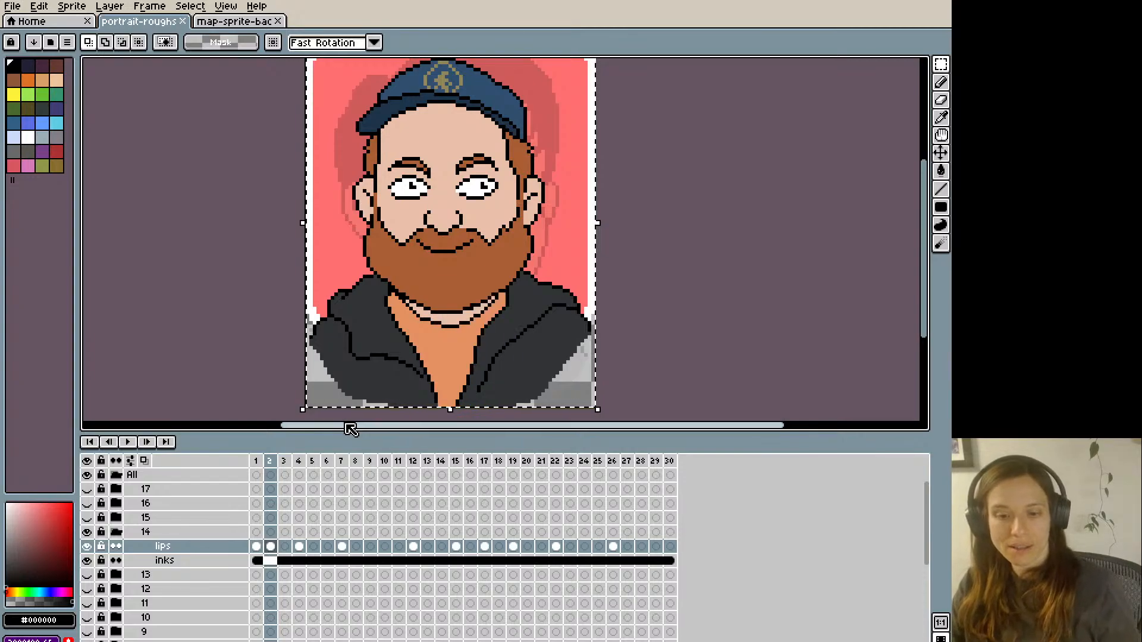
key("period")
key("comma")
key("comma")
key("period")
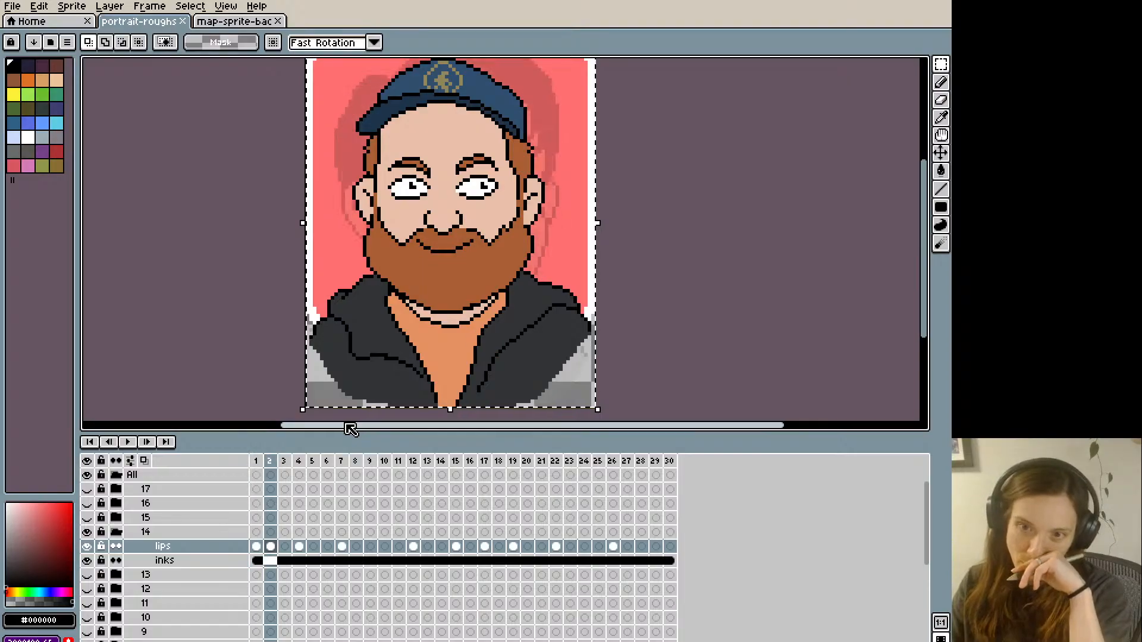
key("period")
key("ctrl+d")
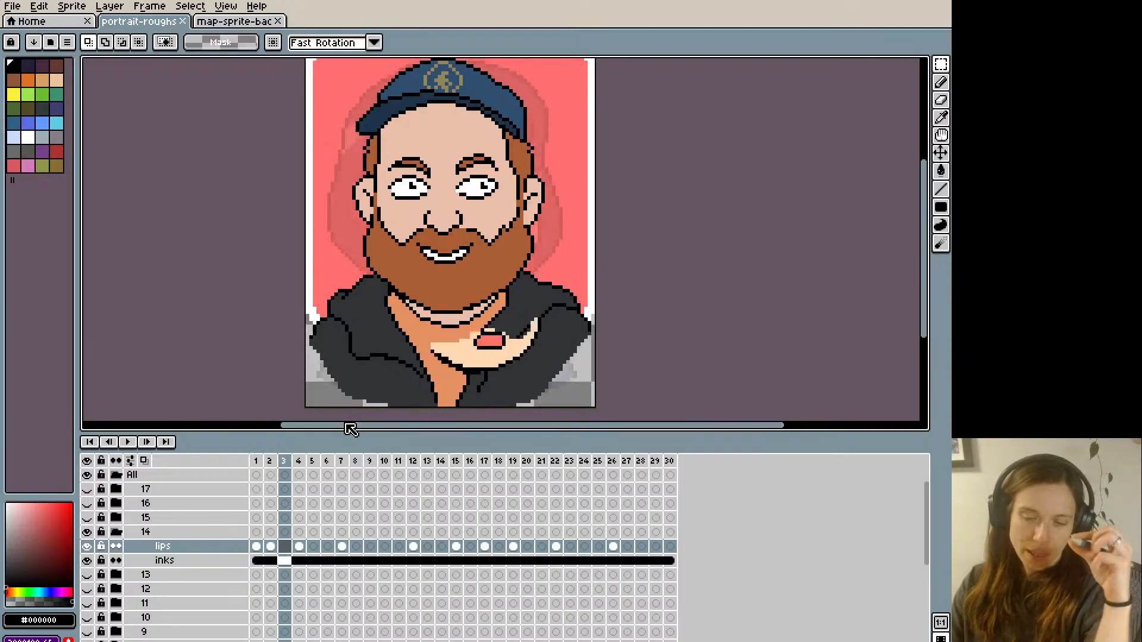
- Compare frame 3's original toothy smile with the redrawn closed mouths on frames 1 and 2
key("comma")
key("period")
key("comma")
key("period")
key("comma")
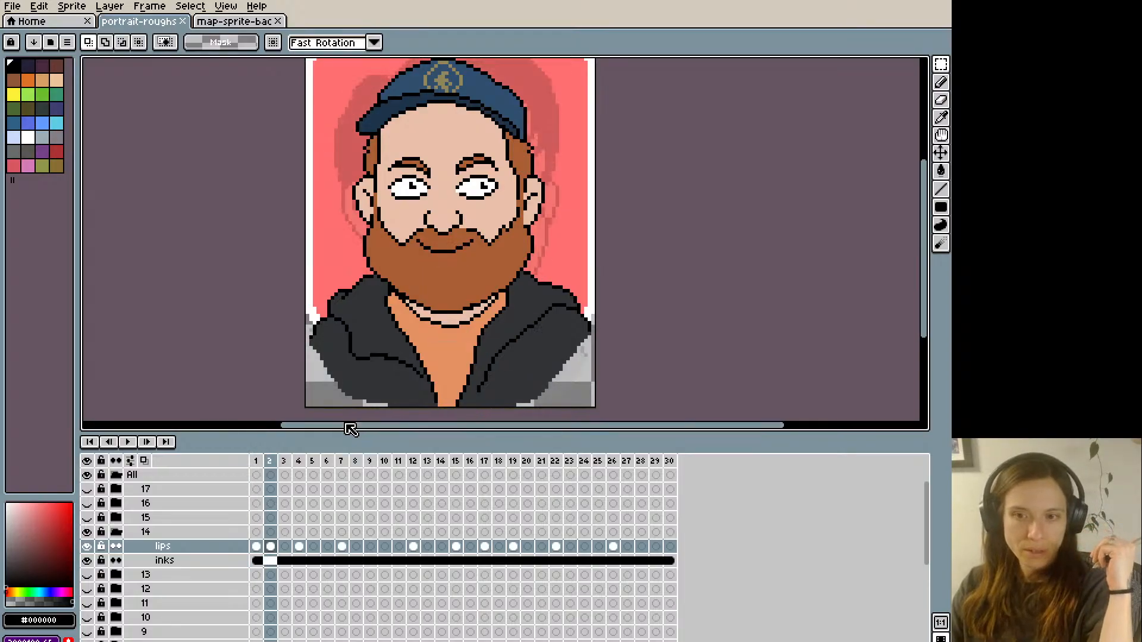
key("comma")
key("period")
key("period")
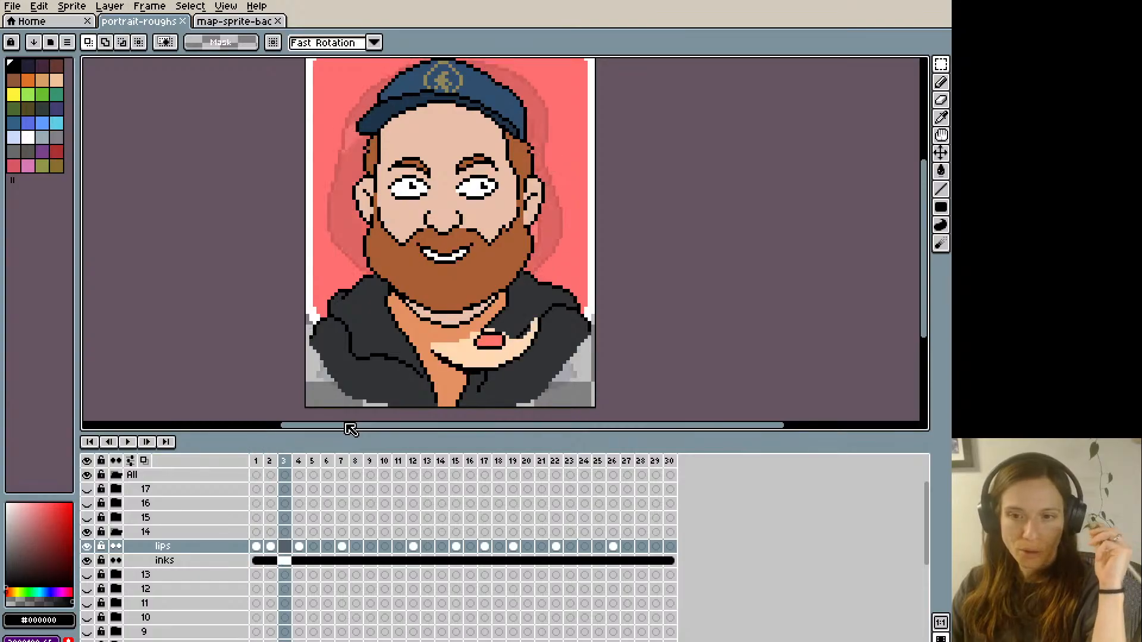
- Sample the beard brown #aa5e35 and cover frame 3's original smile with it
key("i")
left_click(420, 245)
key("b")
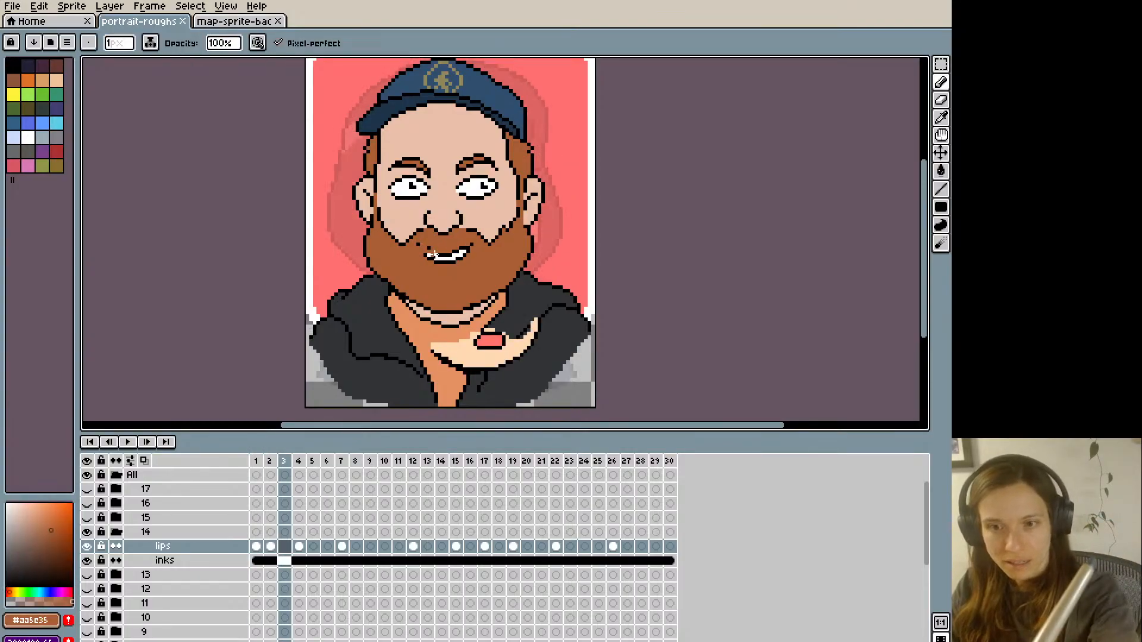
left_click_drag(435, 254, 464, 253)
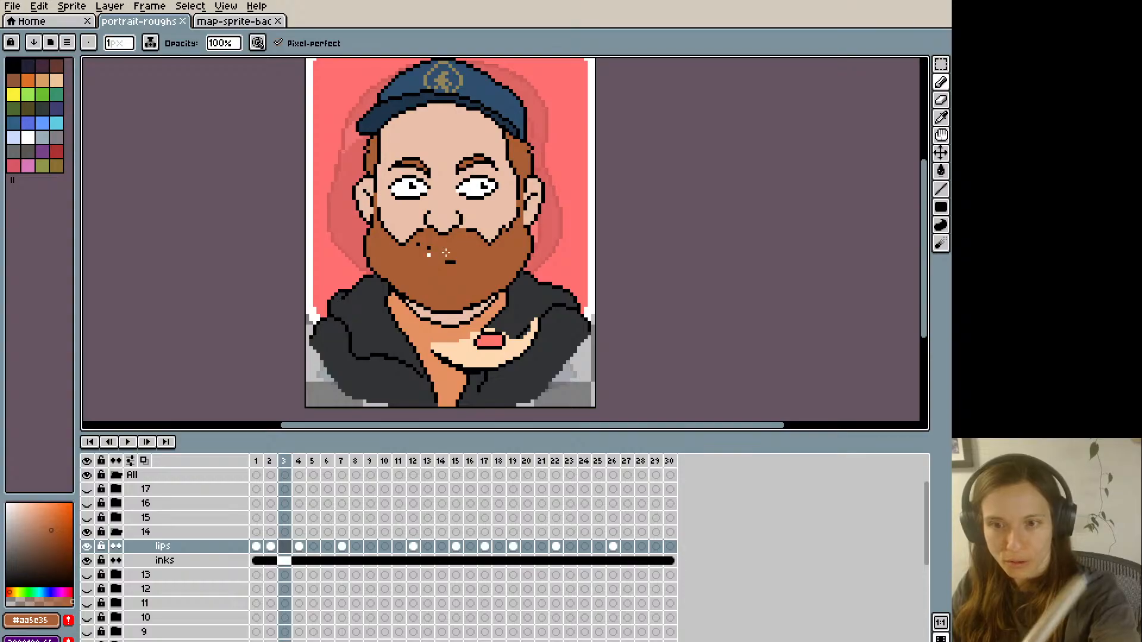
left_click_drag(426, 255, 417, 247)
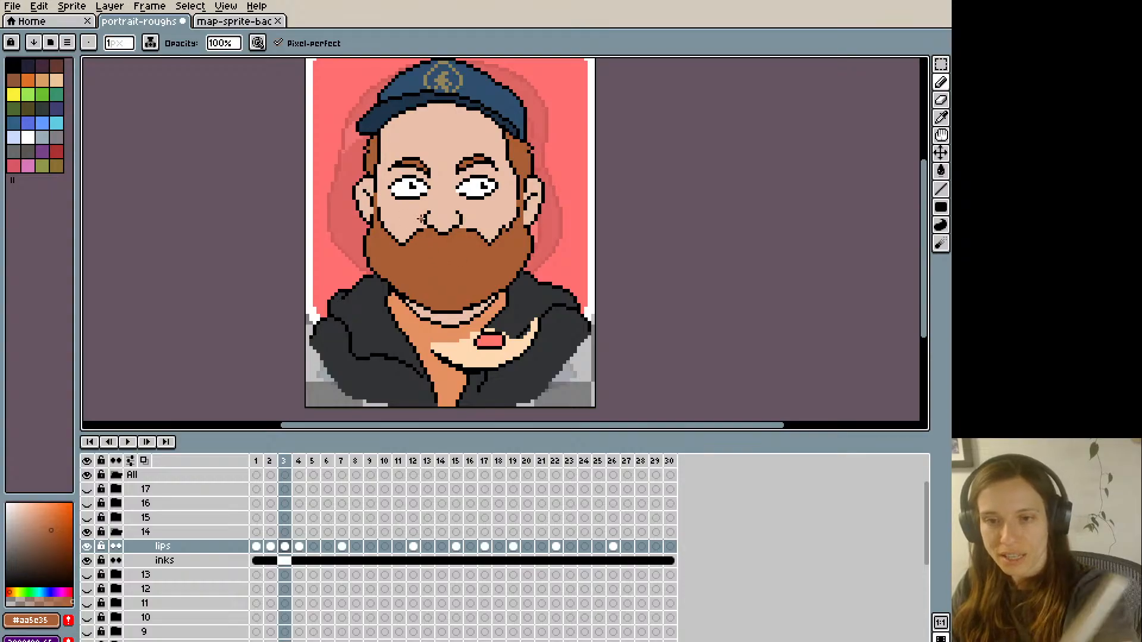
- Outline a wide mouth with a curved upper edge and full lower lip in black on frame 3
left_click(426, 219, "alt")
key("Left")
key("Right")
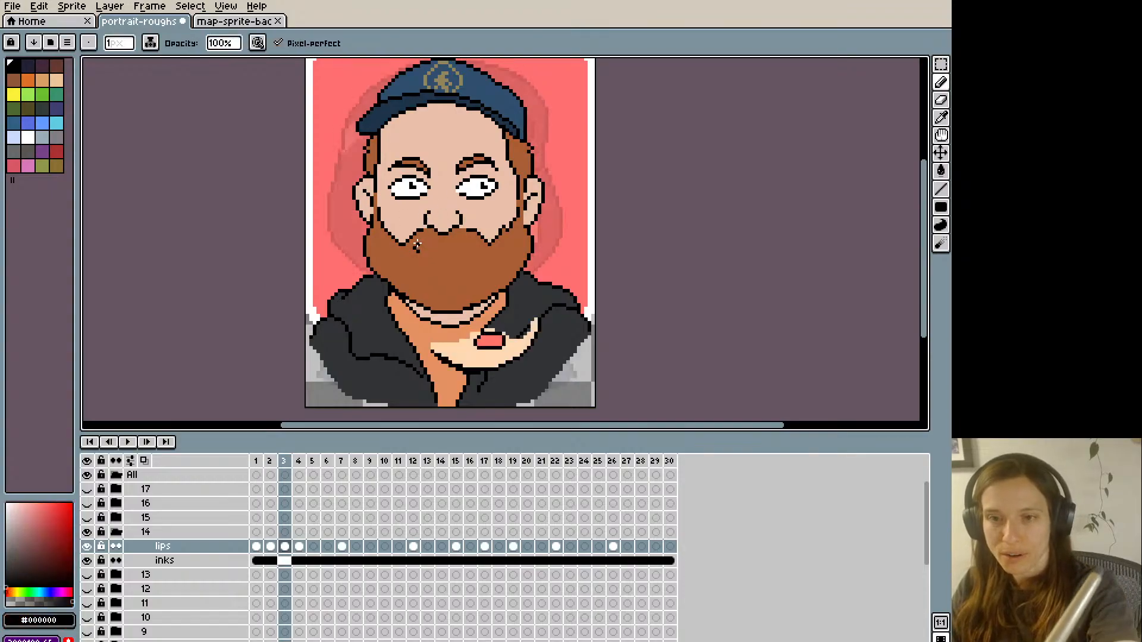
left_click_drag(470, 252, 418, 250)
key("ctrl+z")
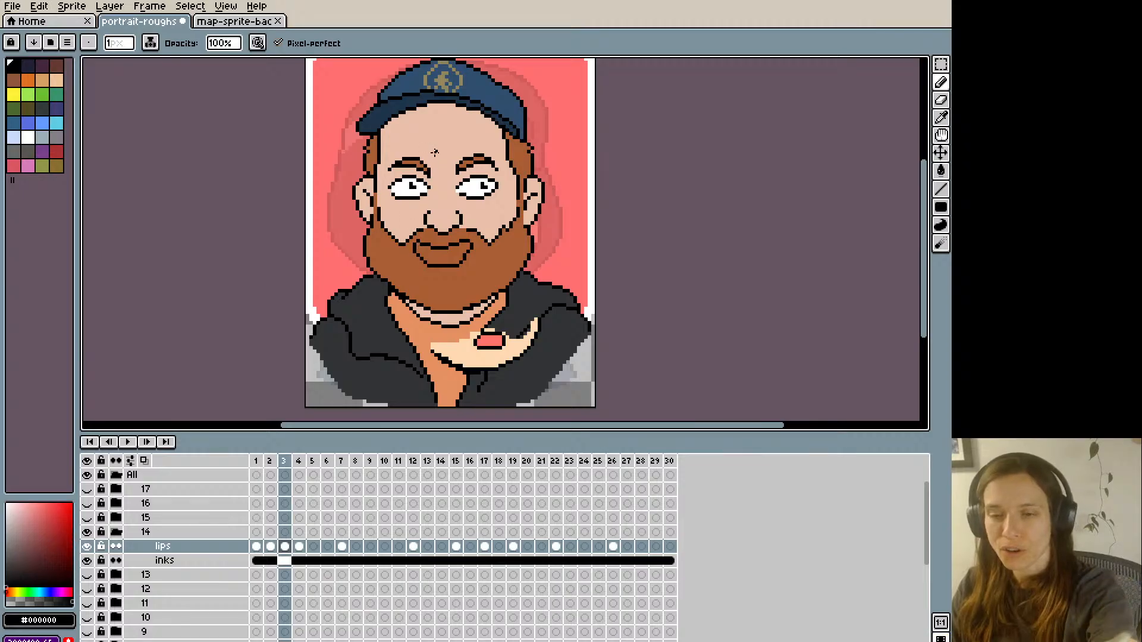
- Refine the corners of frame 3's mouth outline with beard brown #aa5e35 and black pixels
left_click(420, 243, "alt")
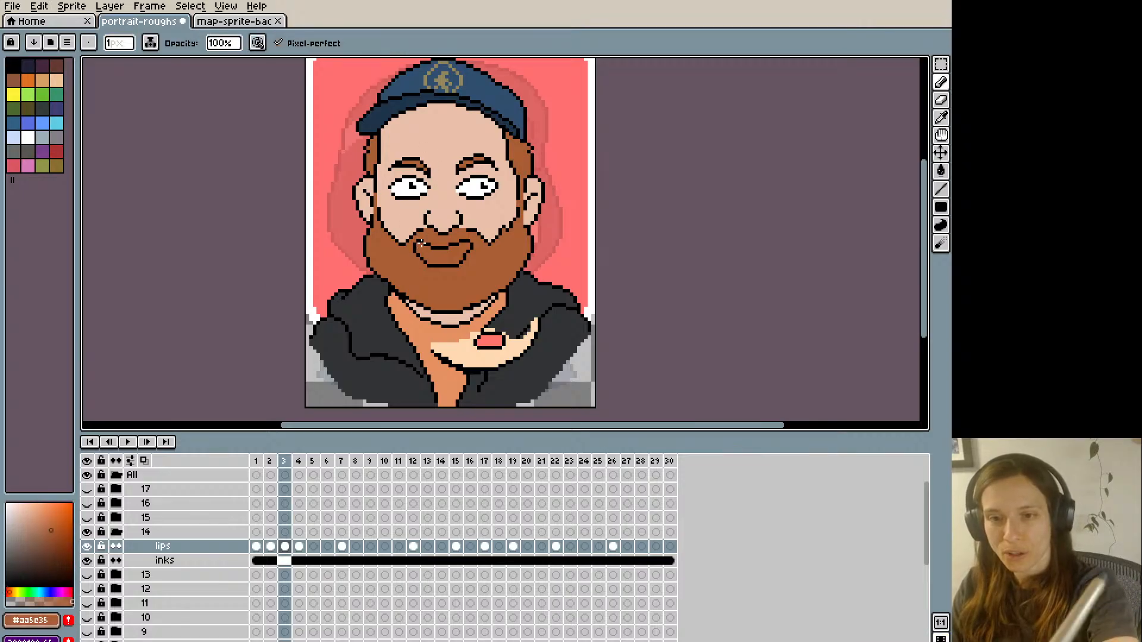
left_click(443, 227, "alt")
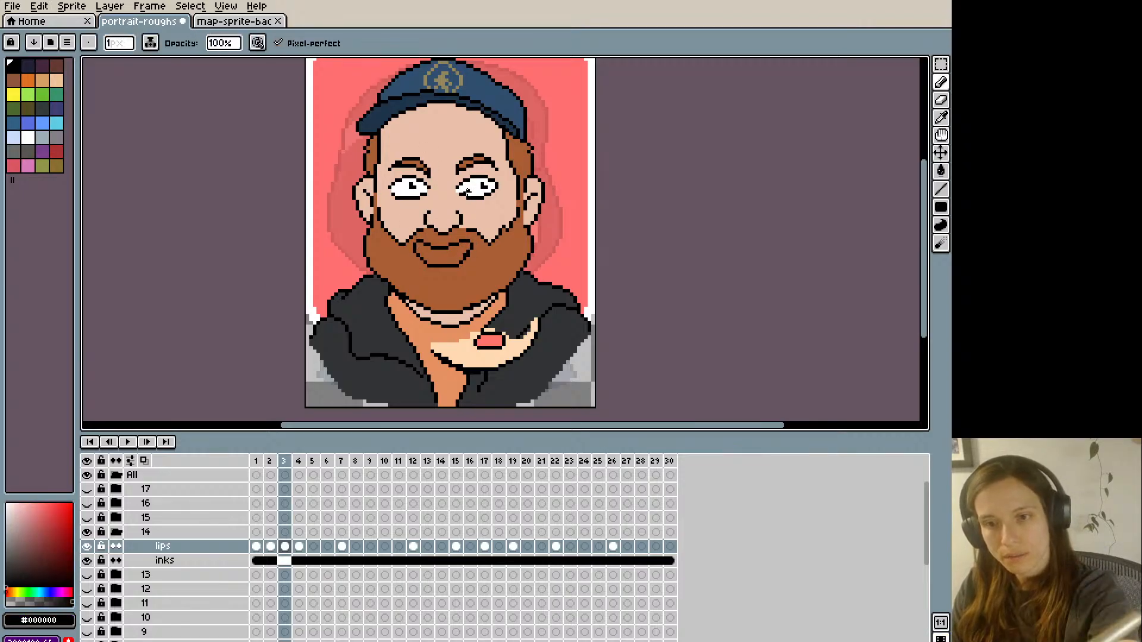
left_click(467, 253, "alt")
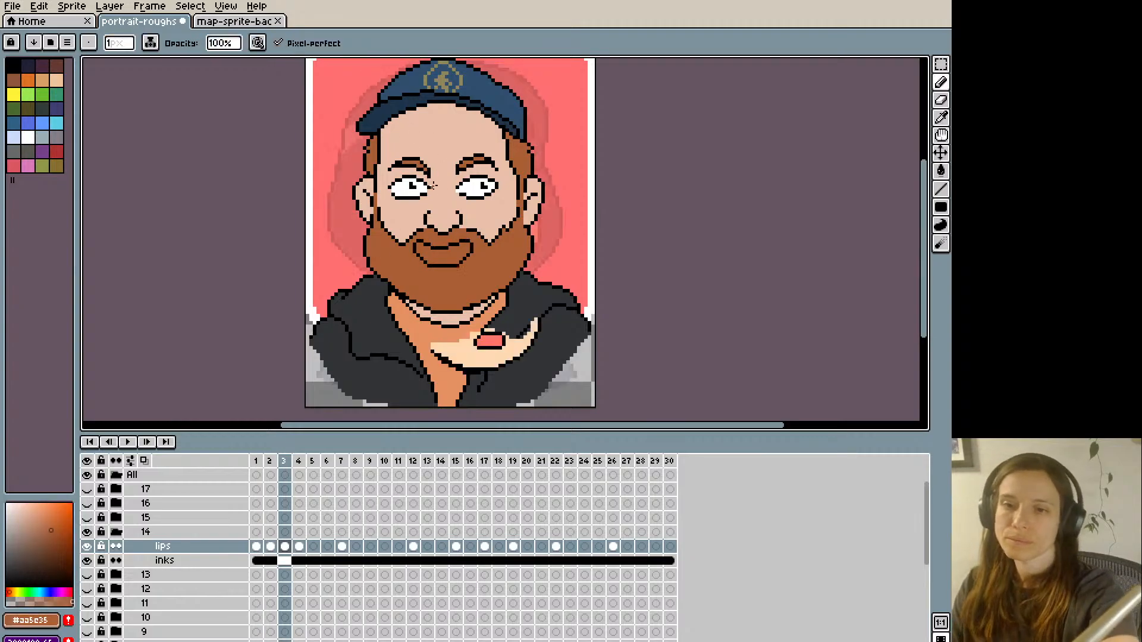
- Fill frame 3's outlined lips with pink #ff746c and compare the result with frame 2
left_click(479, 306, "alt")
key("g")
left_click(435, 244)
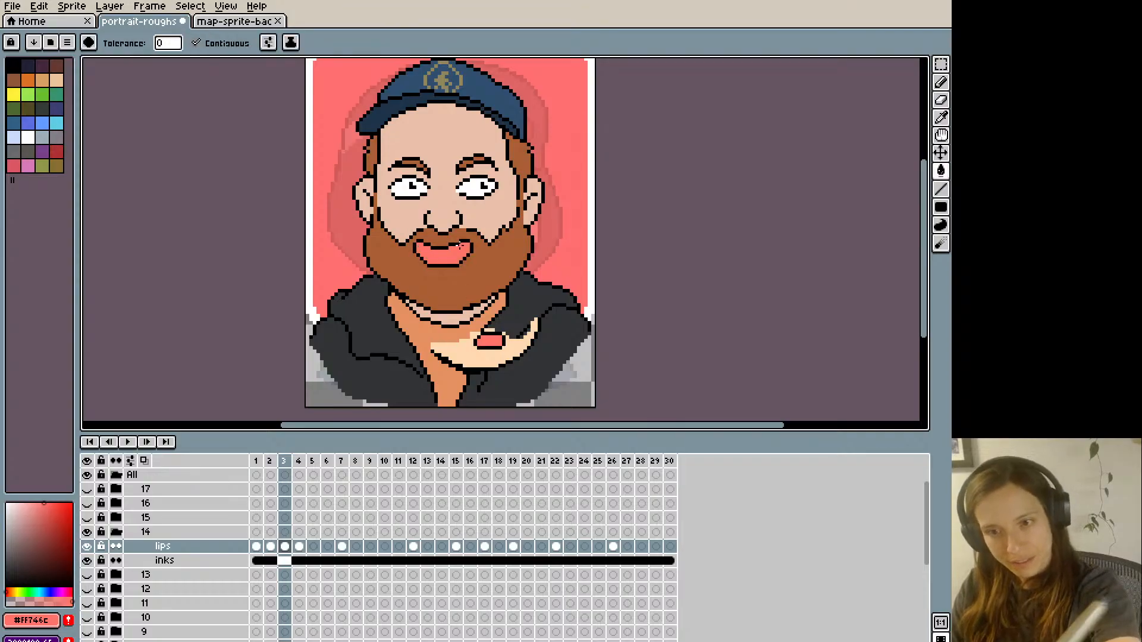
key("Left")
key("Right")
key("Left")
key("Right")
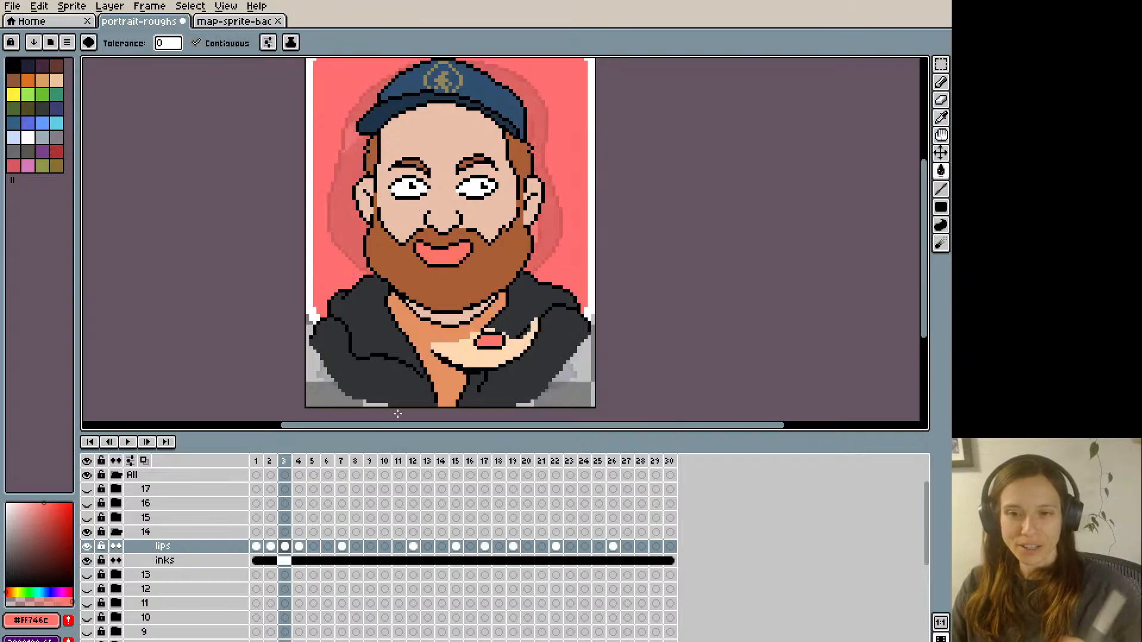
- Touch up the viewer's-left edge of frame 3's lips with beard brown #aa5e35 and compare the mouth with frame 2
left_click(432, 247, "alt")
key("b")
left_click(427, 267, "alt")
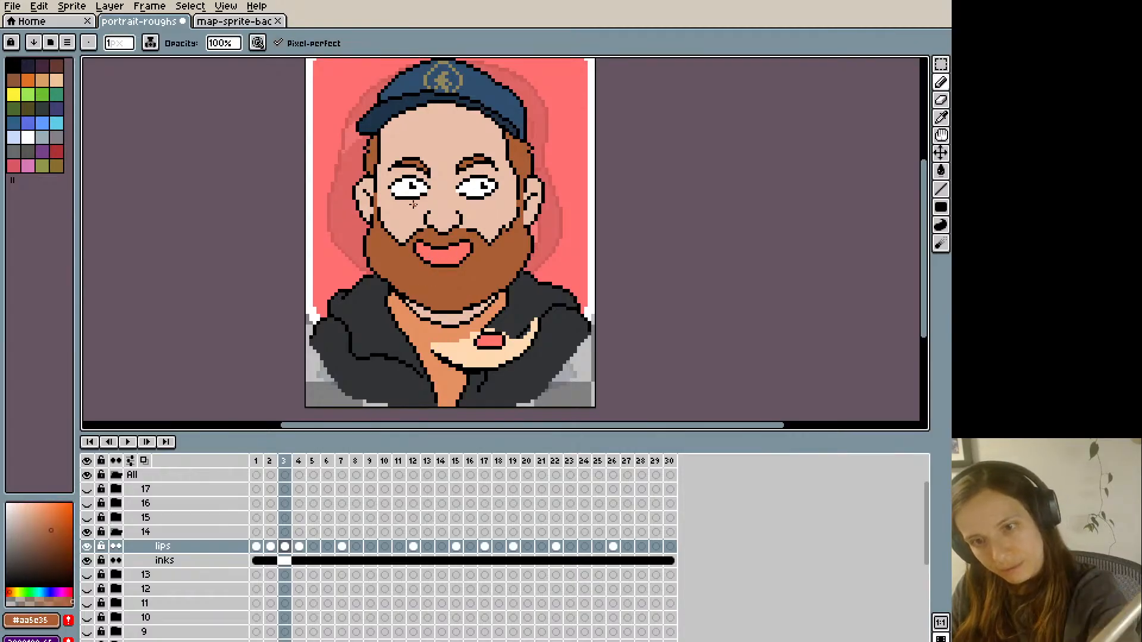
key("Left")
key("Right")
key("Left")
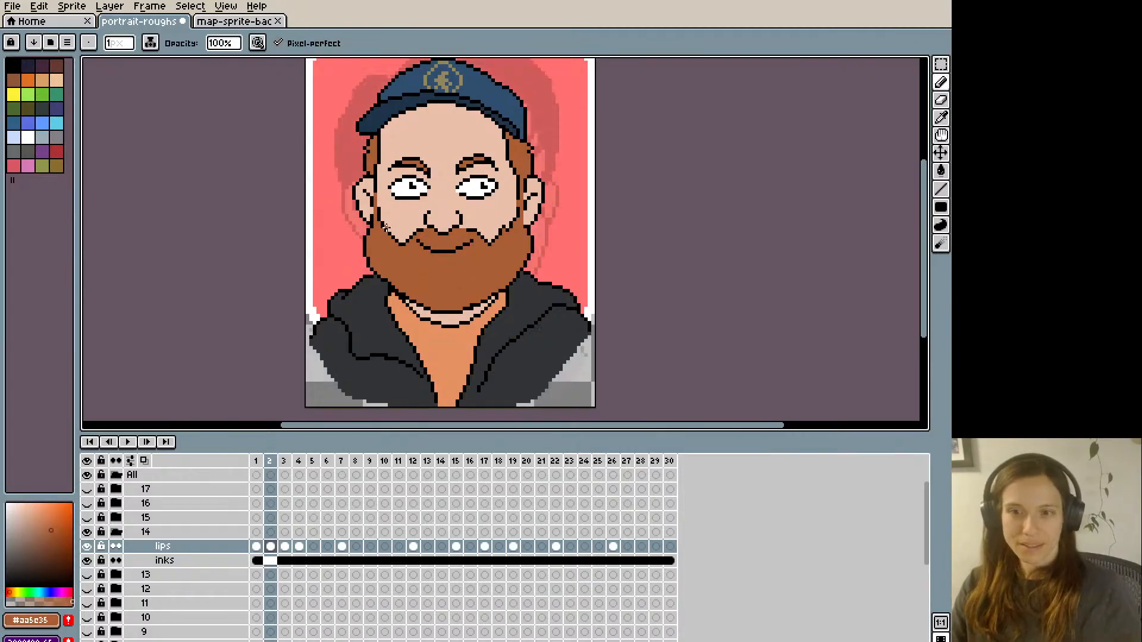
key("Right")
- Adjust the viewer's-right side of frame 3's mouth with black and pink #ff746c pixels, checking it against frame 2
left_click(463, 260, "alt")
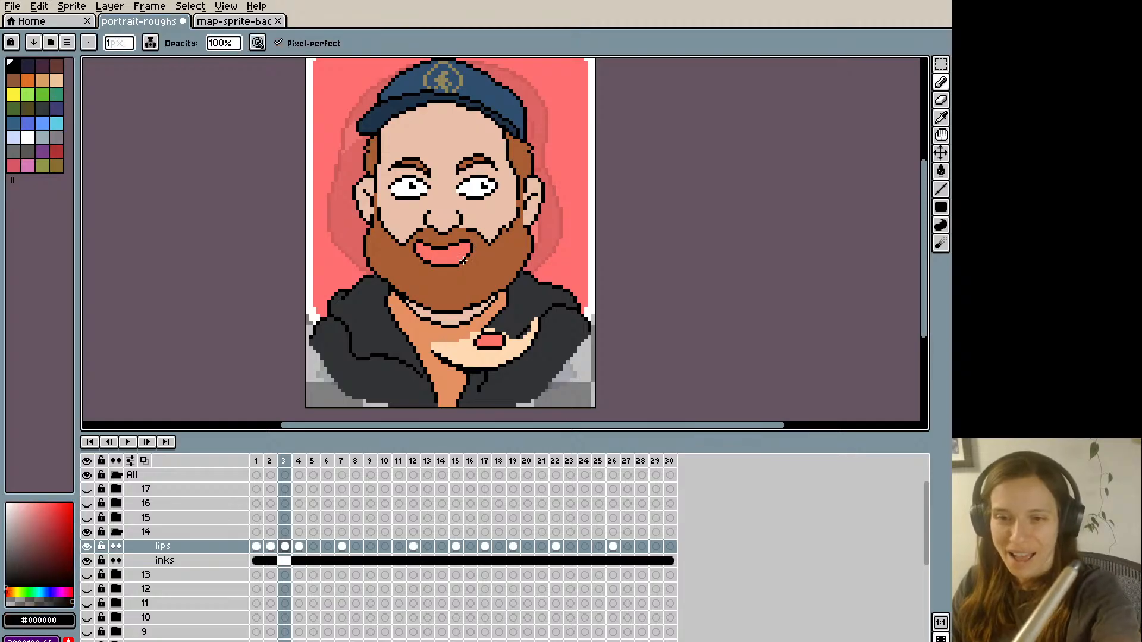
left_click(464, 257, "alt")
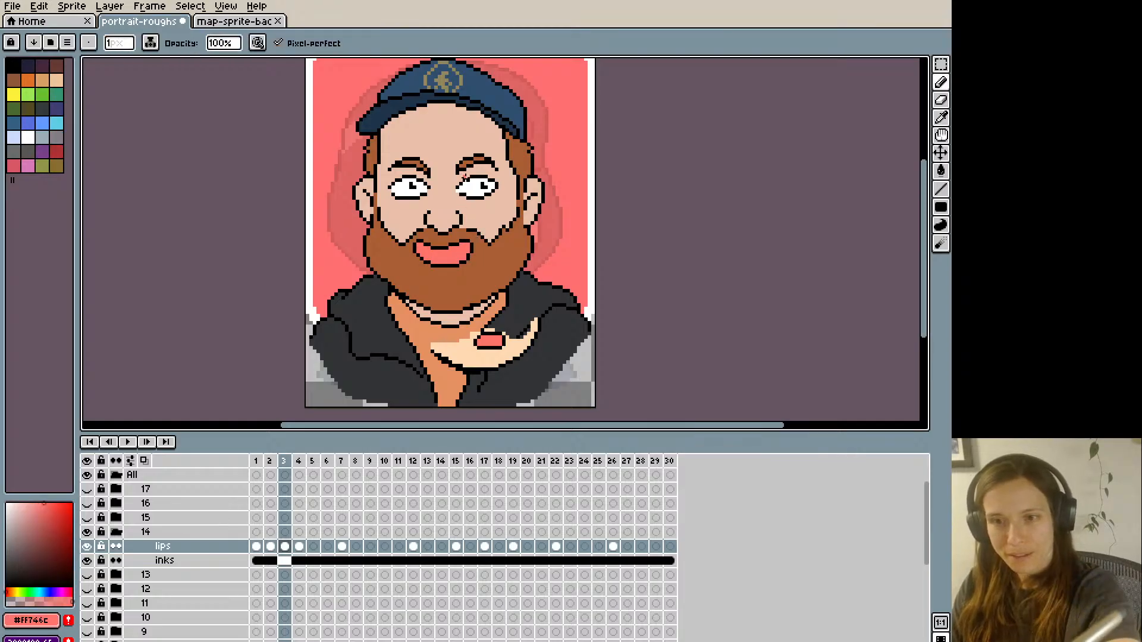
left_click(473, 251, "alt")
key("Left")
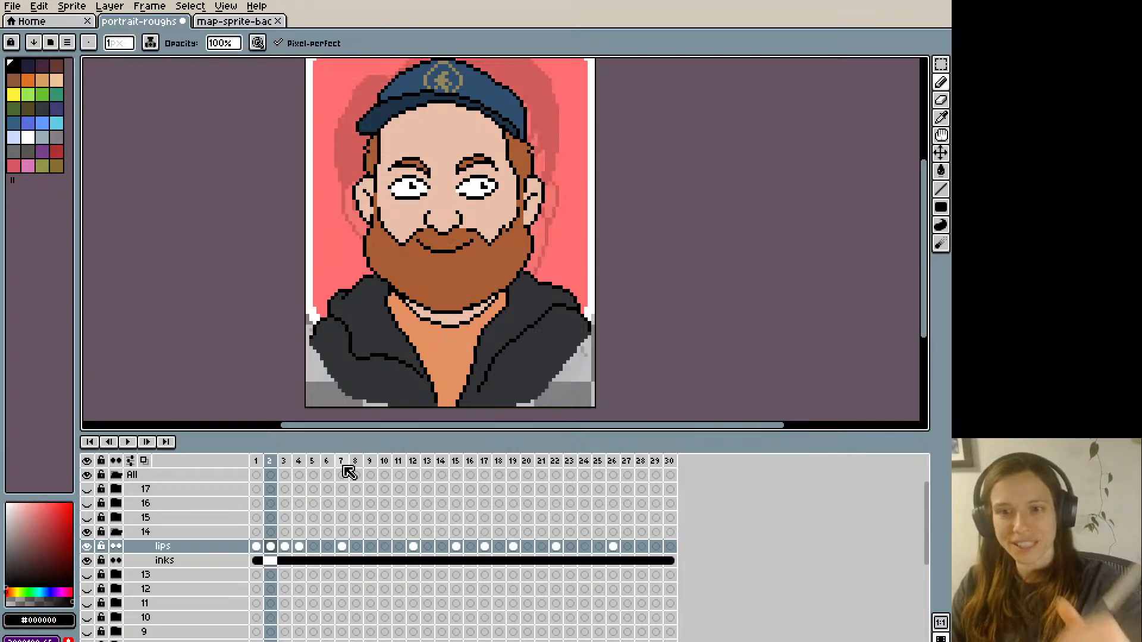
key("Right")
key("Left")
key("Right")
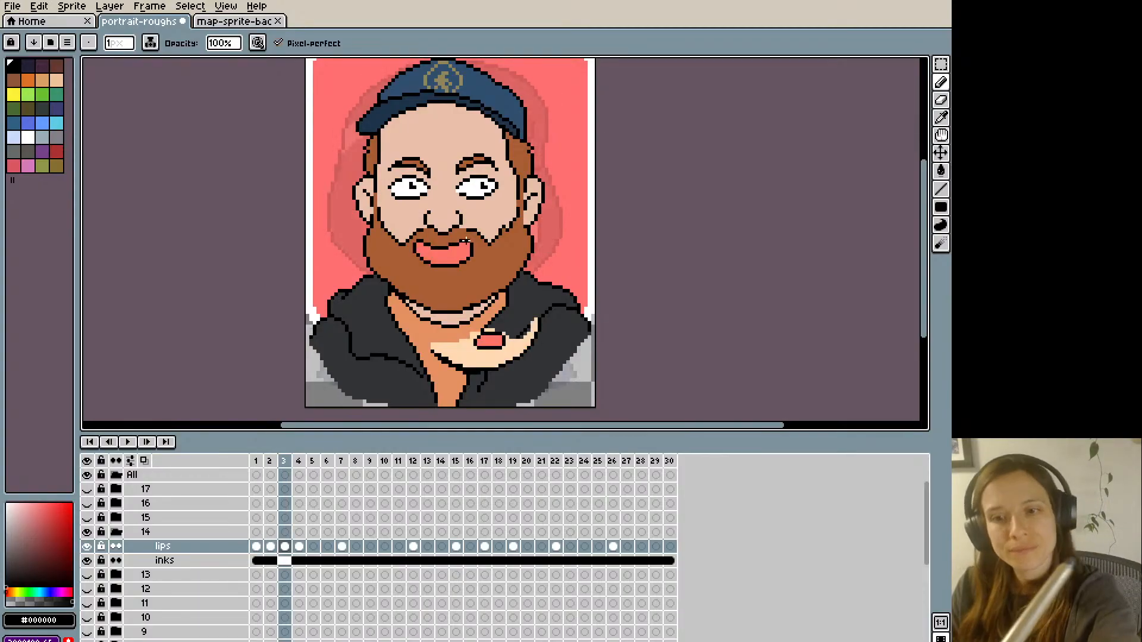
left_click(474, 247, "alt")
key("Left")
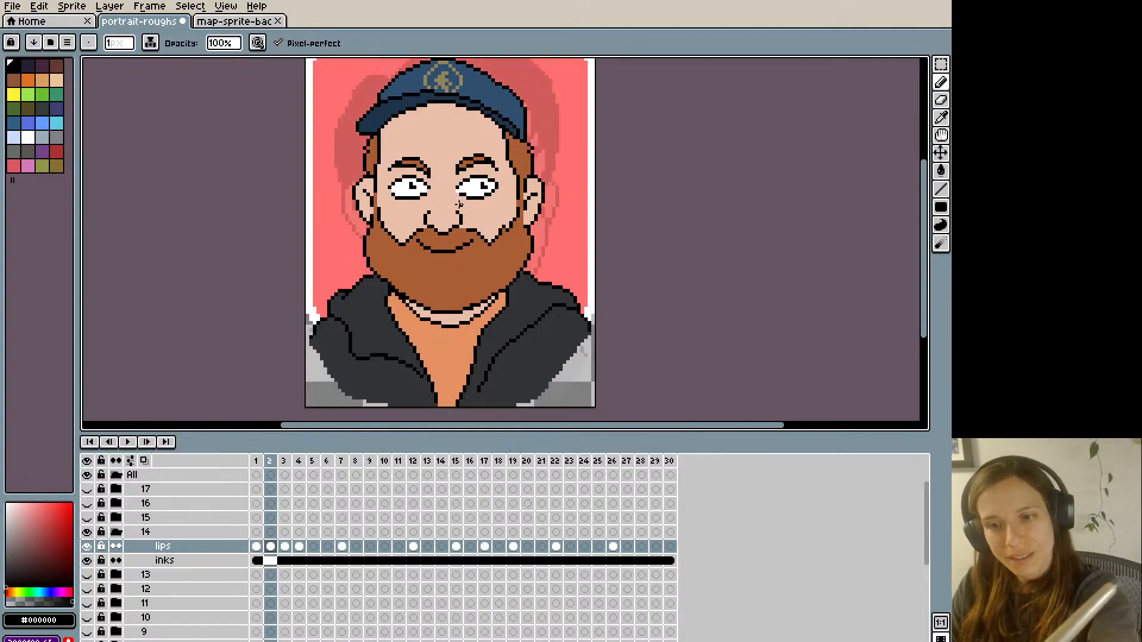
key("Right")
- Sample beard brown #aa5e35 and clean up the viewer's-right corner of frame 3's mouth outline
key("alt")
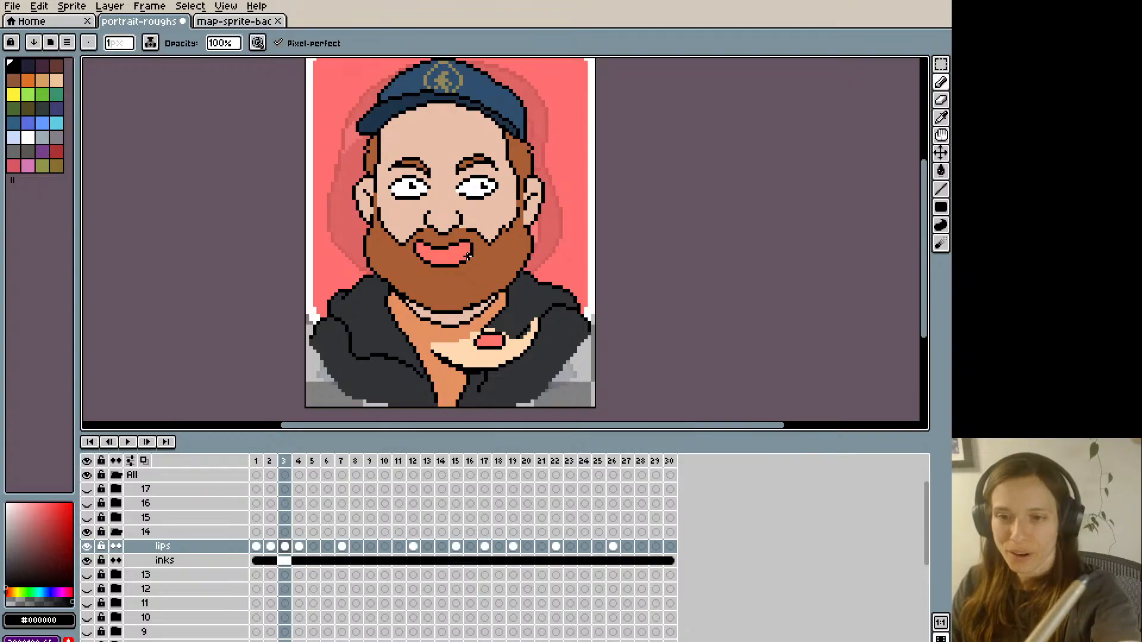
left_click(468, 257, "alt")
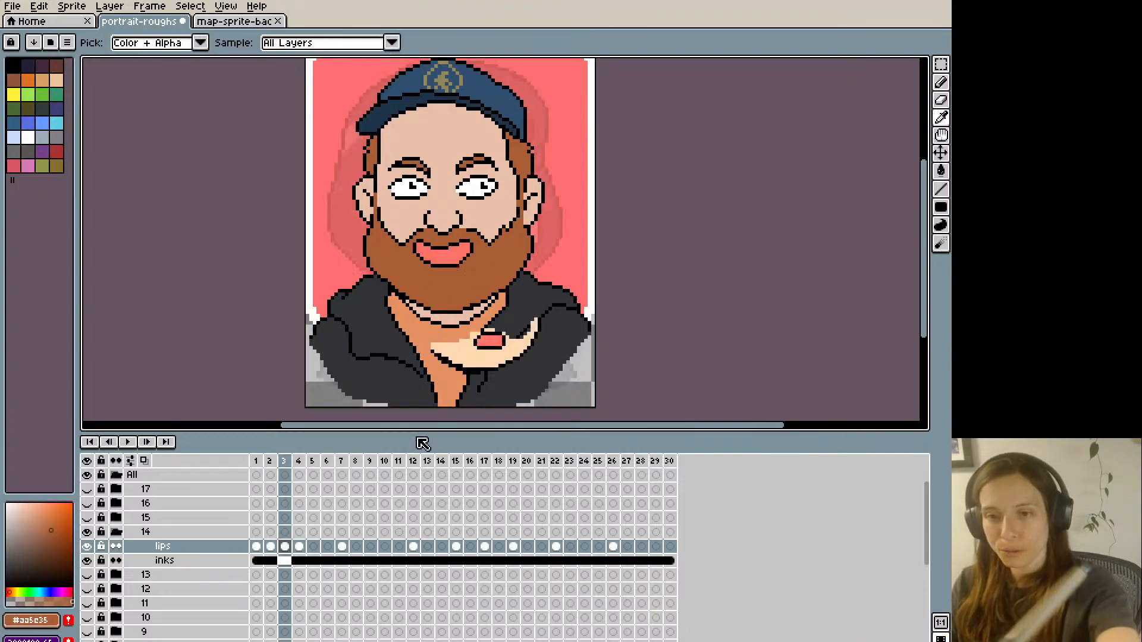
left_click(472, 249, "alt")
left_click(476, 258, "alt")
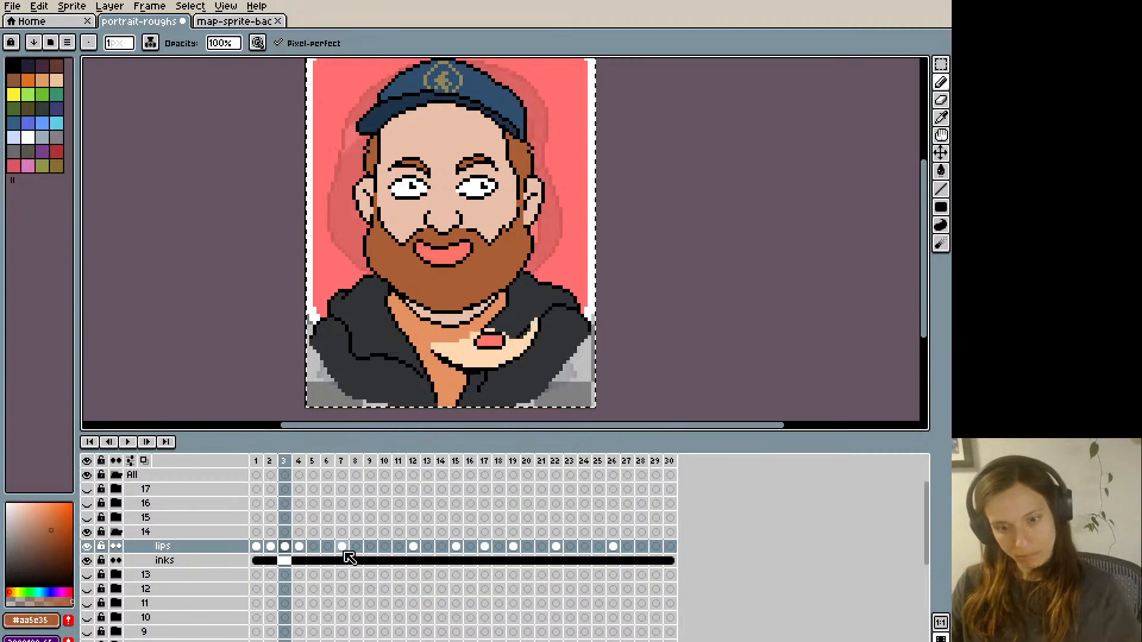
- Paste frame 3's full-lipped mouth into frames 6, 10, 13, 18, 23 and 29 of group 14's lips layer
key("Right")
key("Right")
key("Right")
key("Right")
key("m")
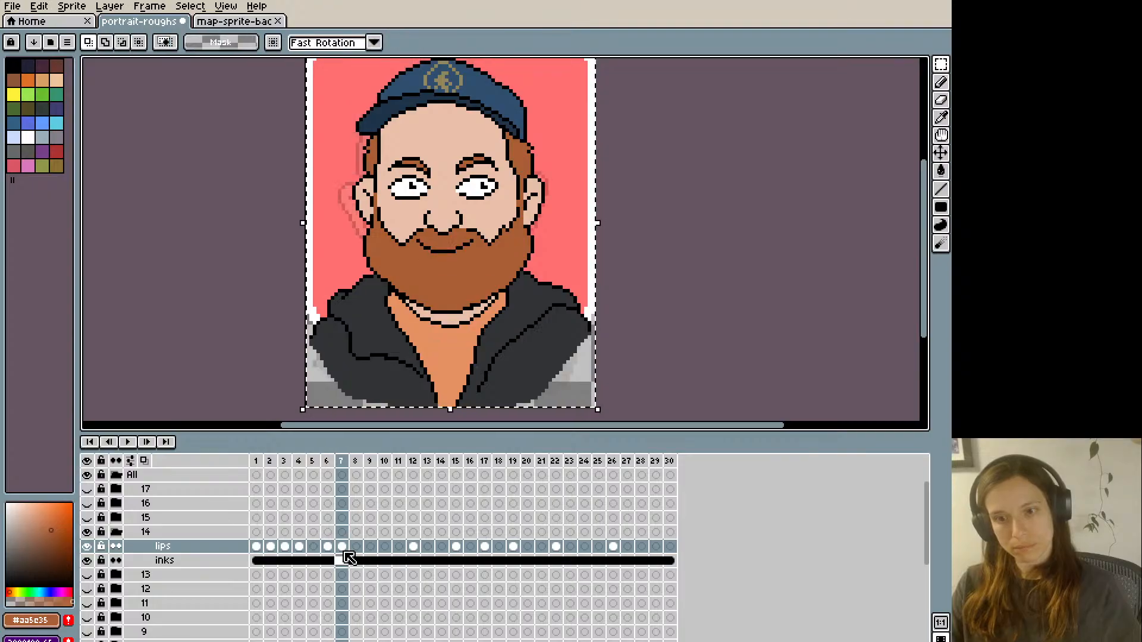
key("Right")
key("Right")
key("Right")
key("Right")
key("Right")
key("Right")
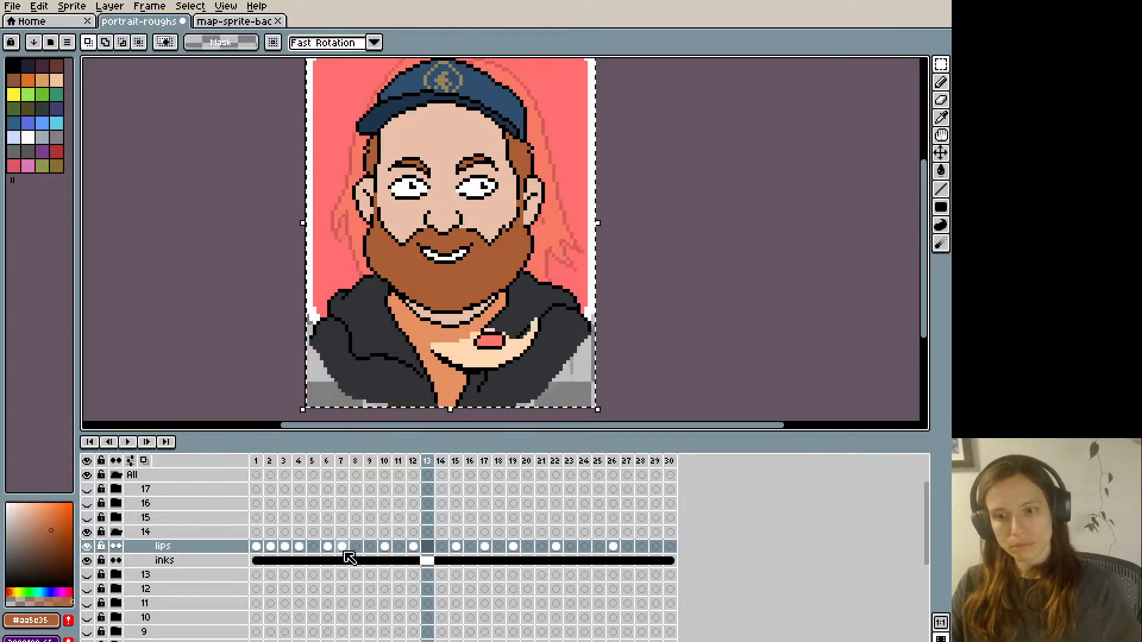
key("Right")
key("Right")
key("Right")
key("Right")
key("Right")
key("Right")
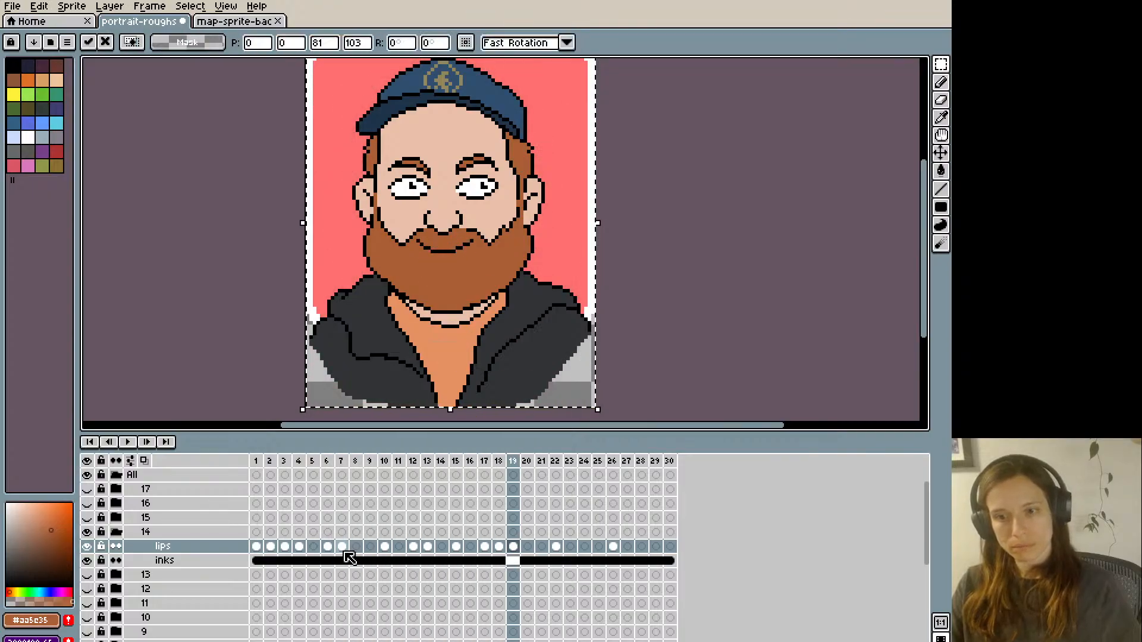
key("Right")
key("Right")
key("Right")
key("Right")
key("Right")
key("Right")
key("Right")
key("Right")
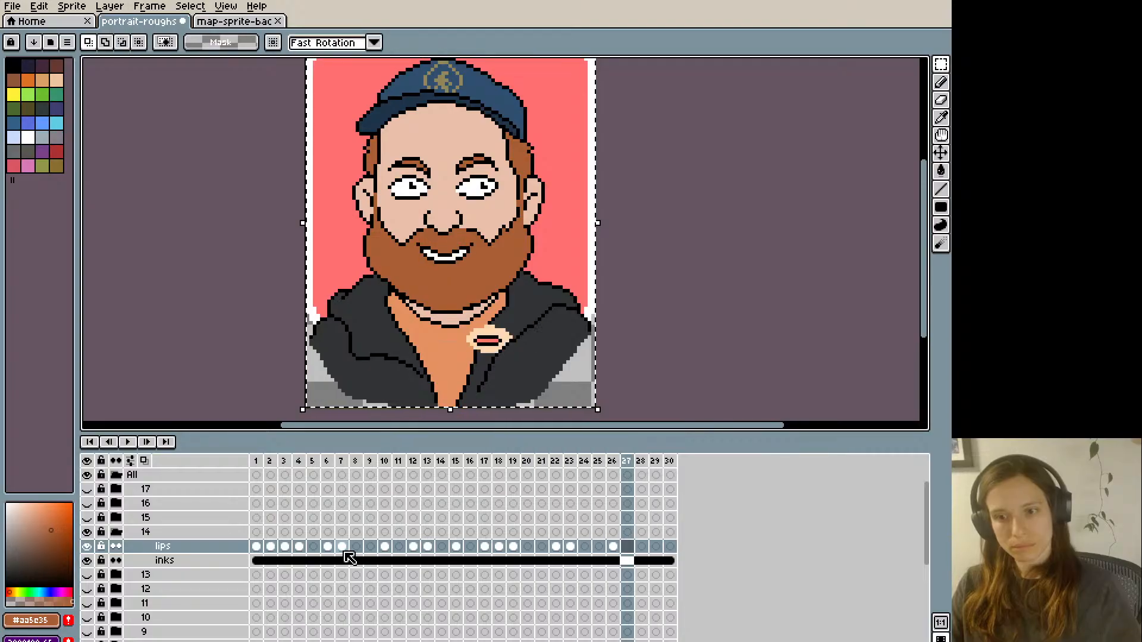
key("Right")
key("Right")
key("Right")
key("Right")
key("Right")
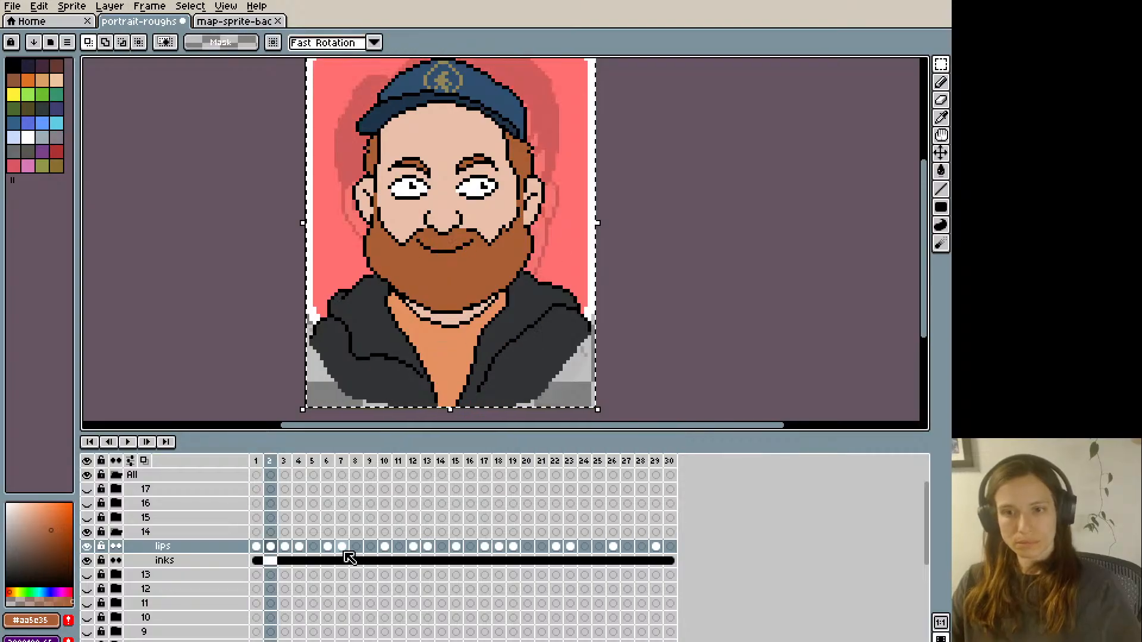
- Paste frame 1's narrow pink-lipped mouth into frames 8, 11, 16, 21, 24, 27 and 28 of the lips layer
key("Left")
key("Right")
key("Right")
key("Right")
key("Right")
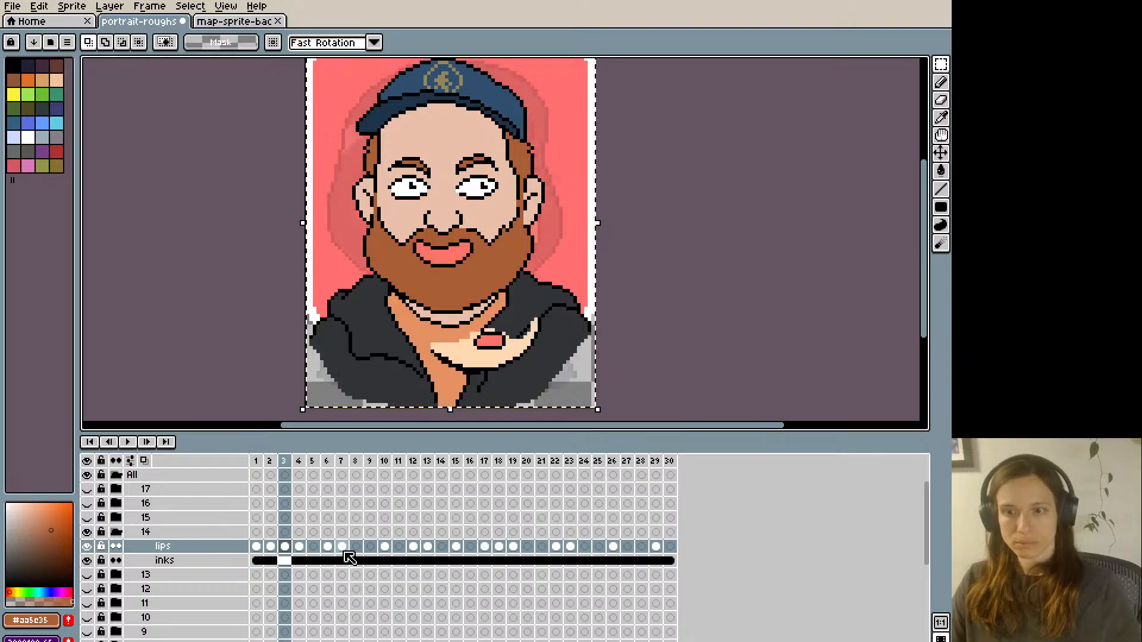
key("Right")
key("Right")
key("Right")
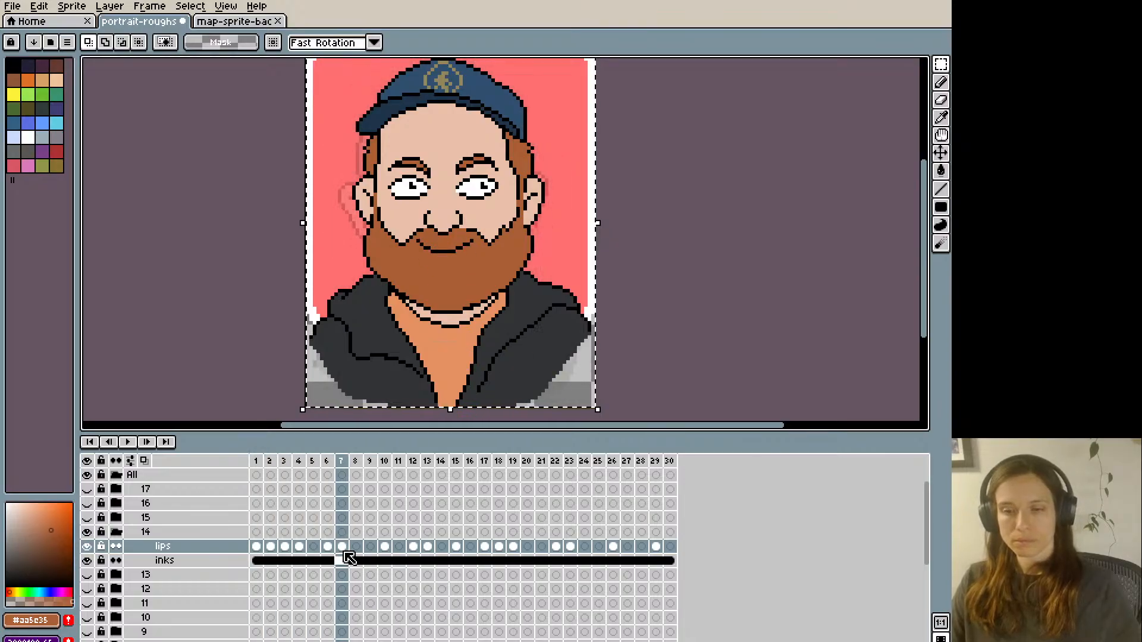
key("Right")
key("Right")
key("Right")
key("Right")
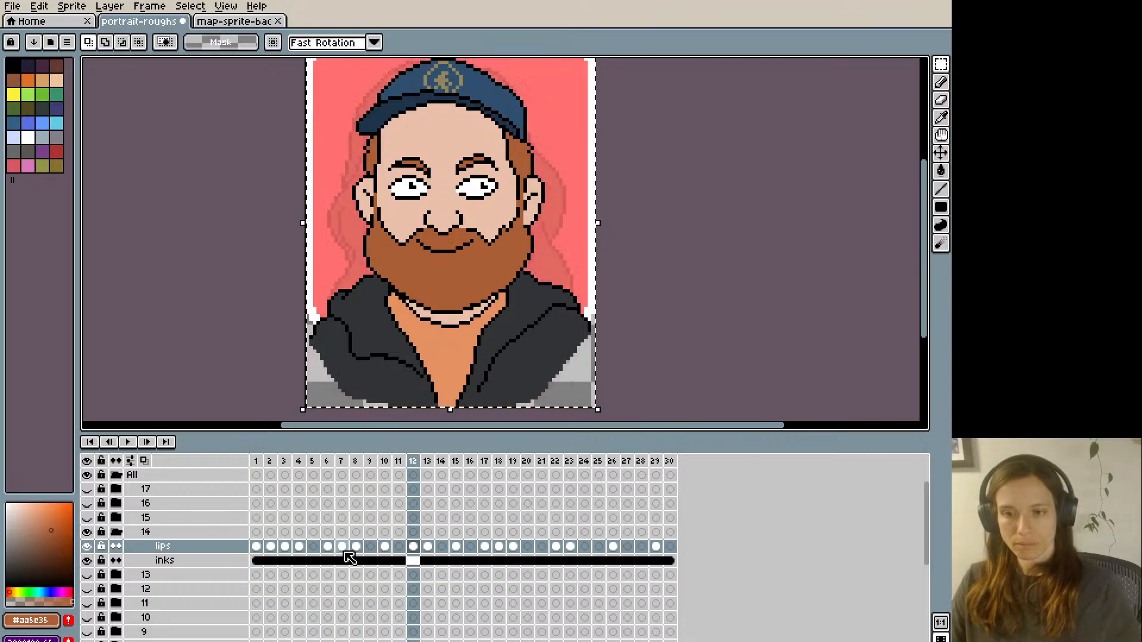
key("Left")
key("Right")
key("Right")
key("Right")
key("Right")
key("Right")
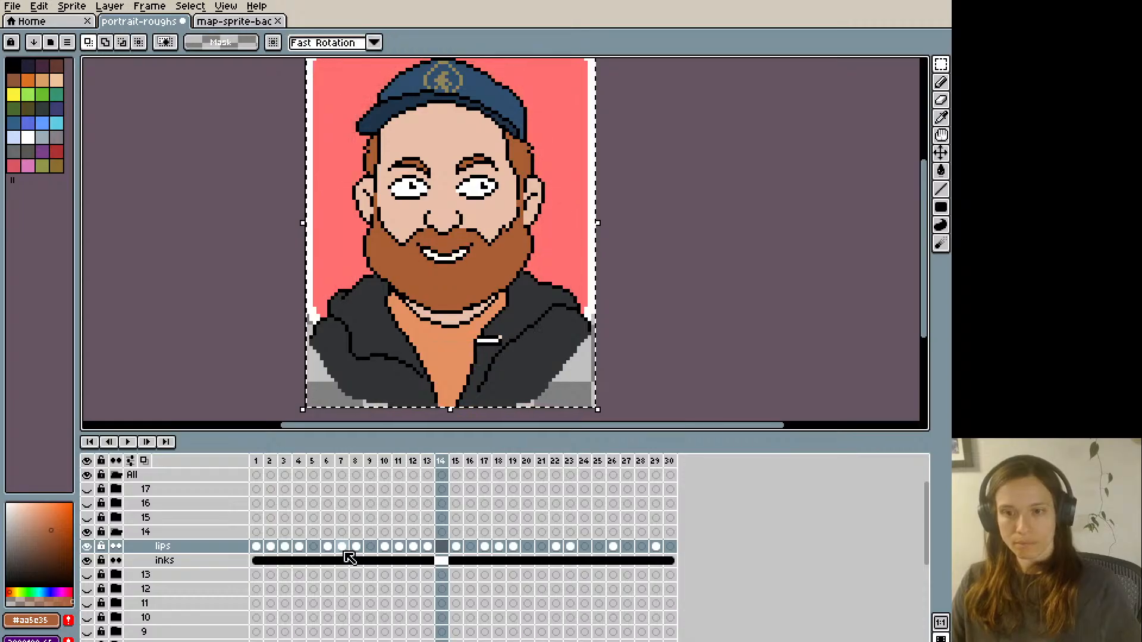
key("Right")
key("Right")
key("Right")
key("Right")
key("Right")
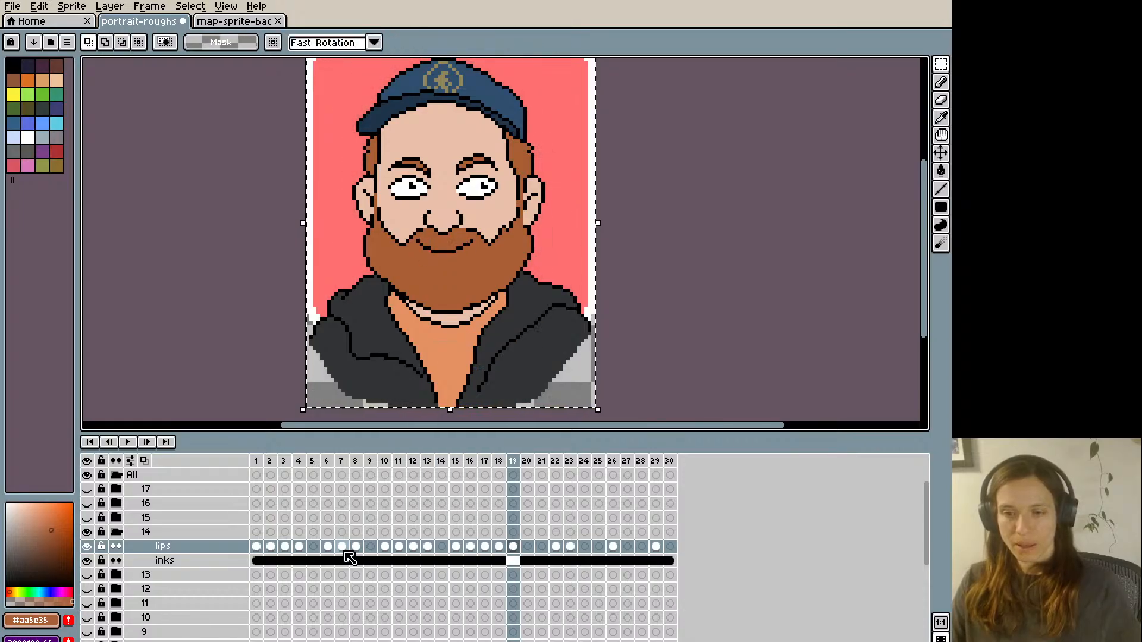
key("Right")
key("Right")
key("Right")
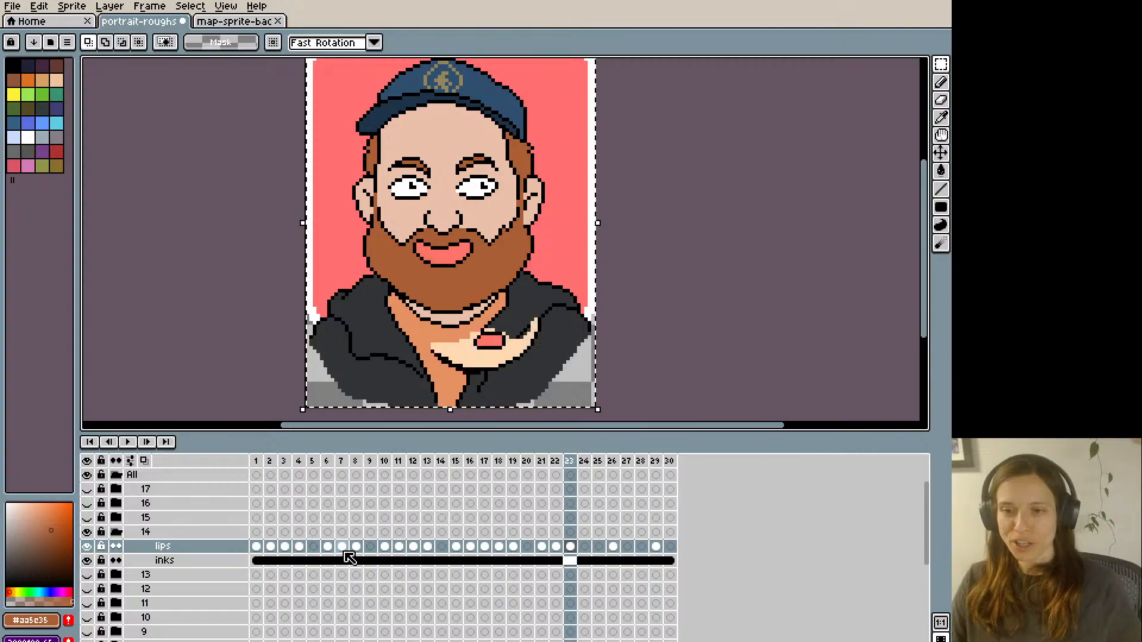
key("Right")
key("Right")
key("Right")
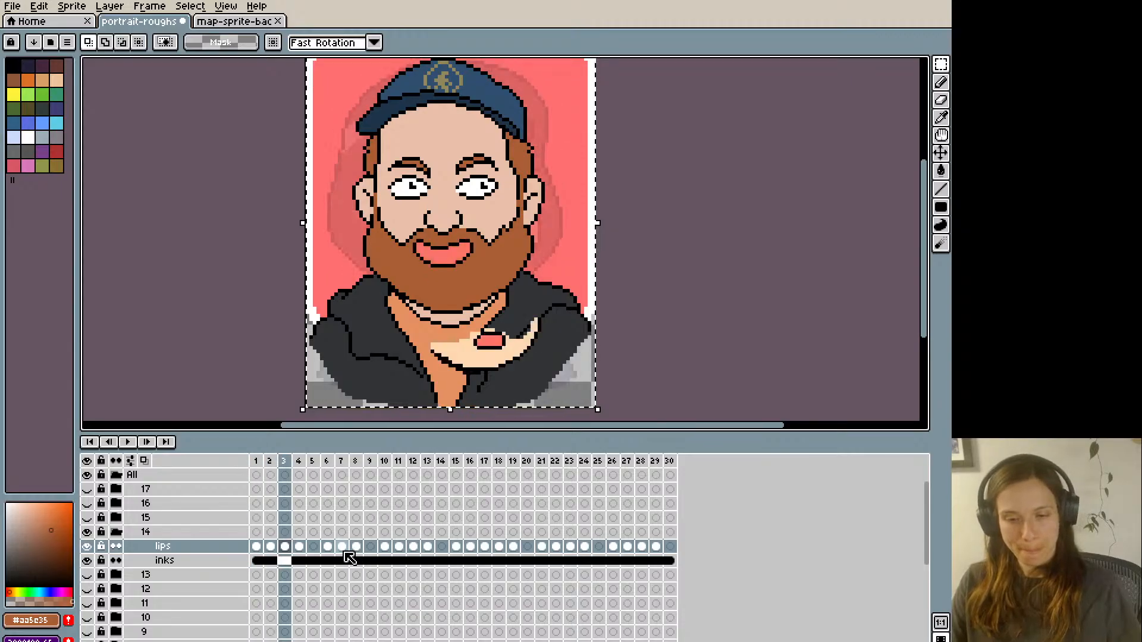
- Play back the mouth animation and compare the mouths on frames 1 and 2
key("Return")
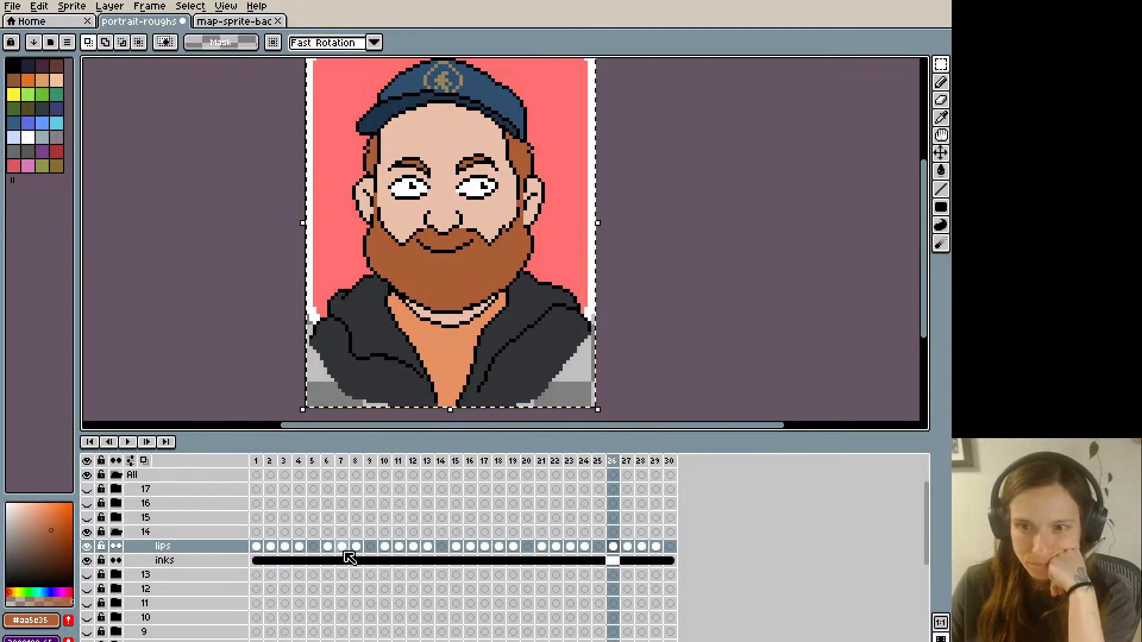
key("Return")
key("Home")
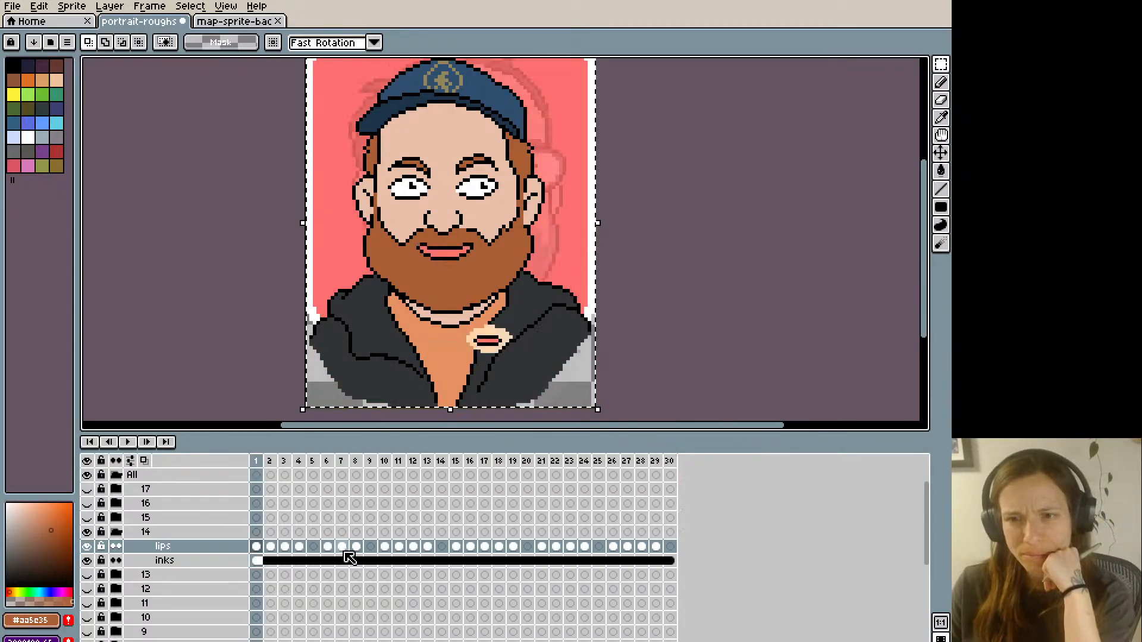
key("Right")
key("Left")
key("Right")
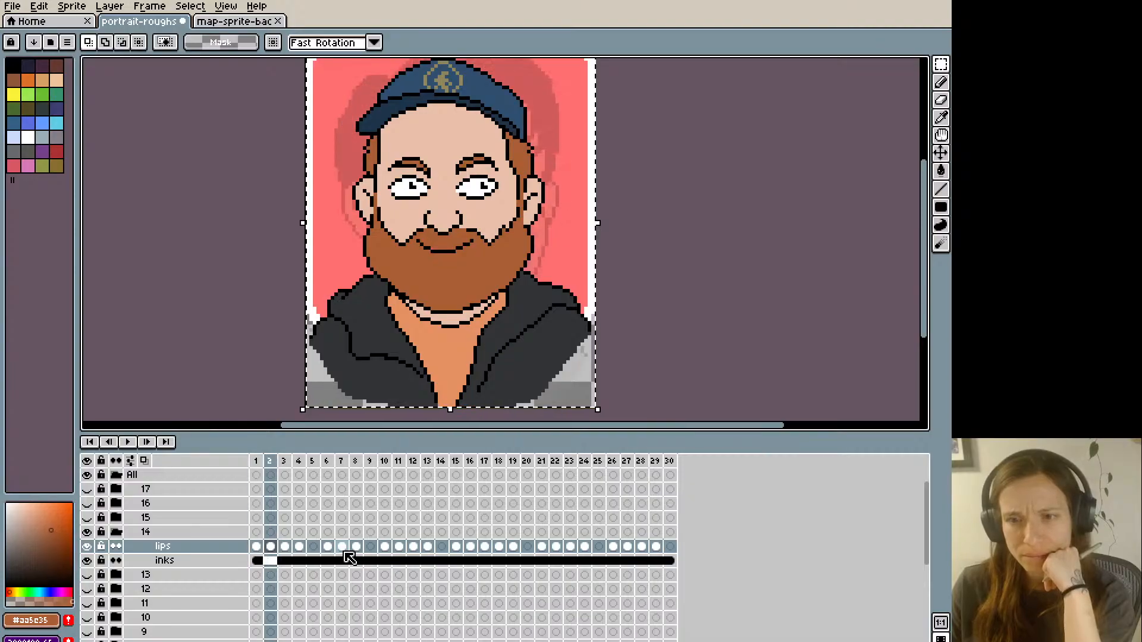
- Move frame 2's closed smile down one pixel, tidy the leftover pixels around it, and compare it with frame 1
key("ctrl+d")
key("b")
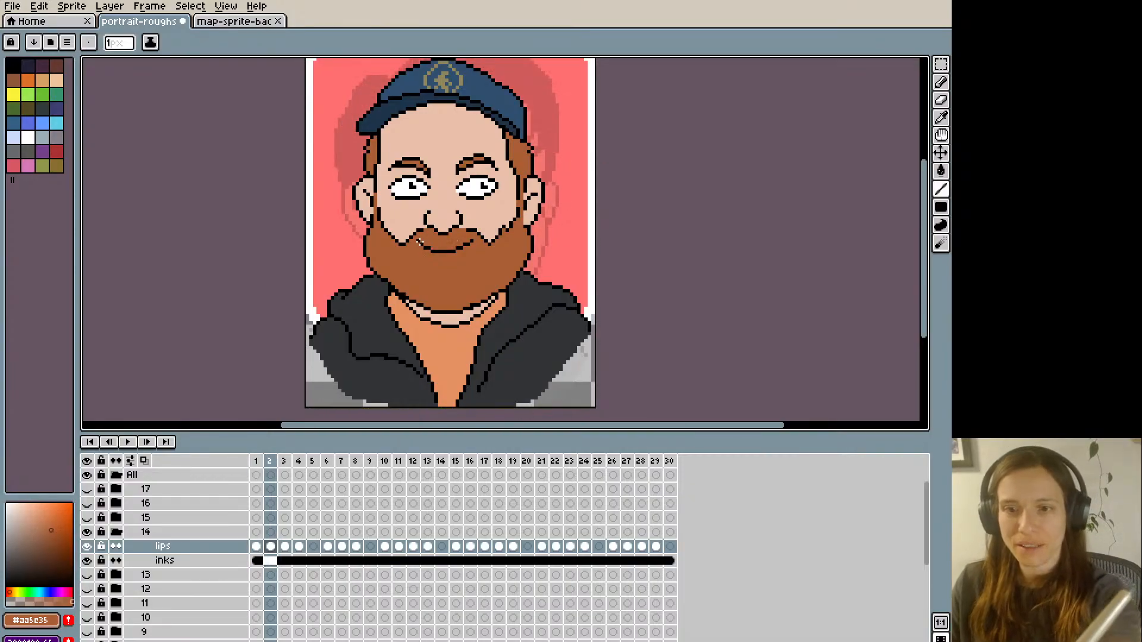
key("q")
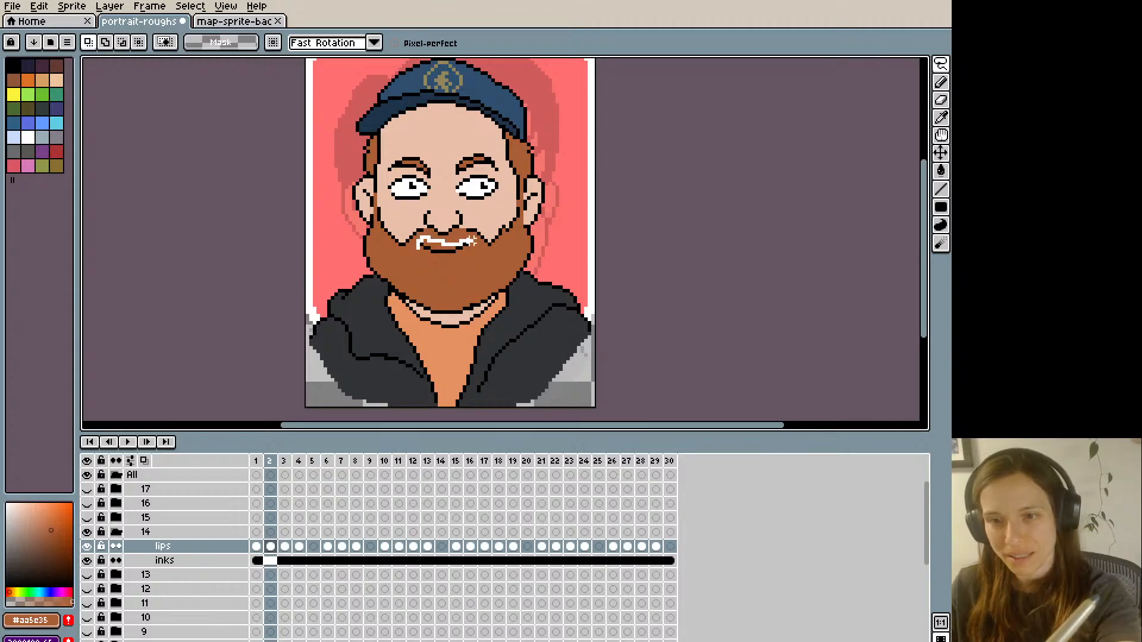
left_click_drag(472, 241, 420, 251)
left_click_drag(452, 253, 452, 258)
key("ctrl+d")
key("i")
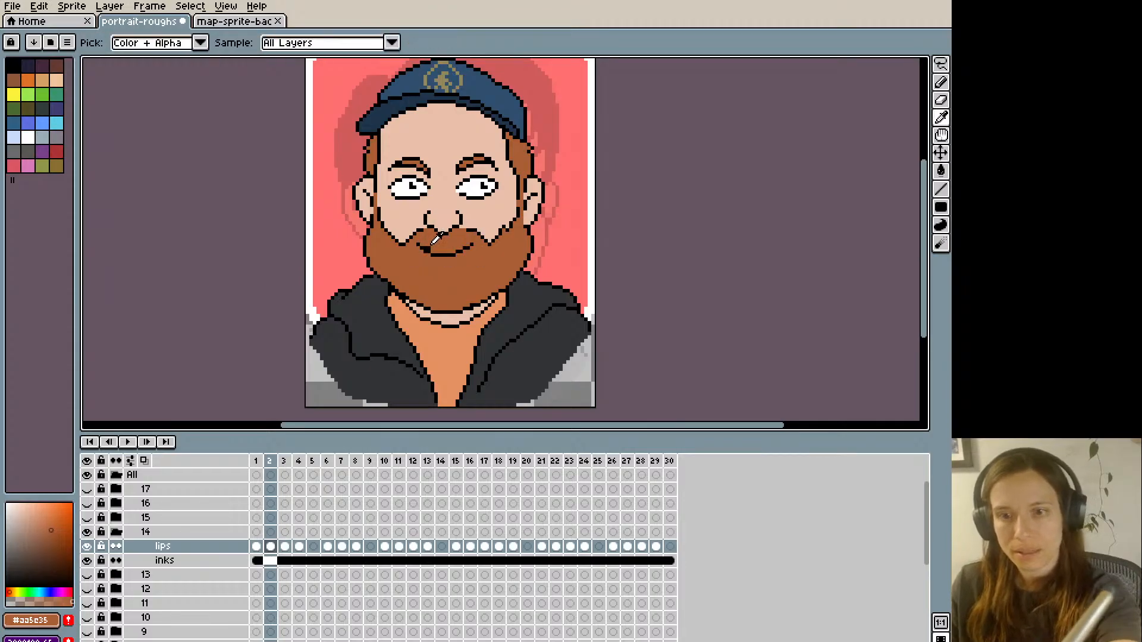
key("b")
key("Left")
key("Right")
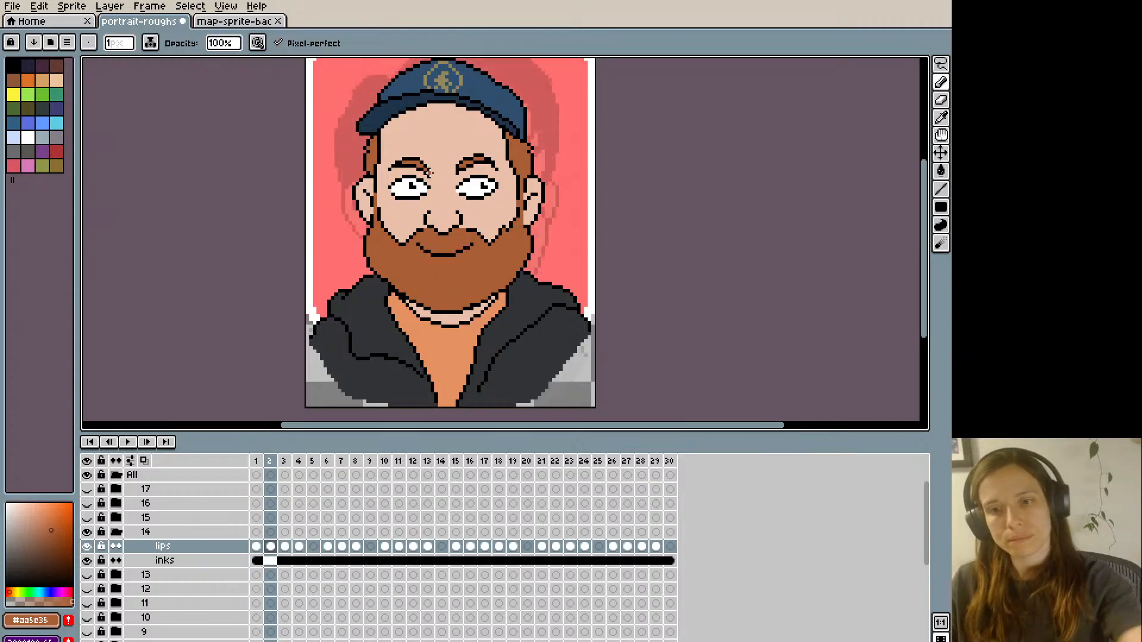
key("Left")
key("Right")
- Replace frame 4's closed smile with a copy of frame 2's lowered smile and compare it with frame 3
key("v")
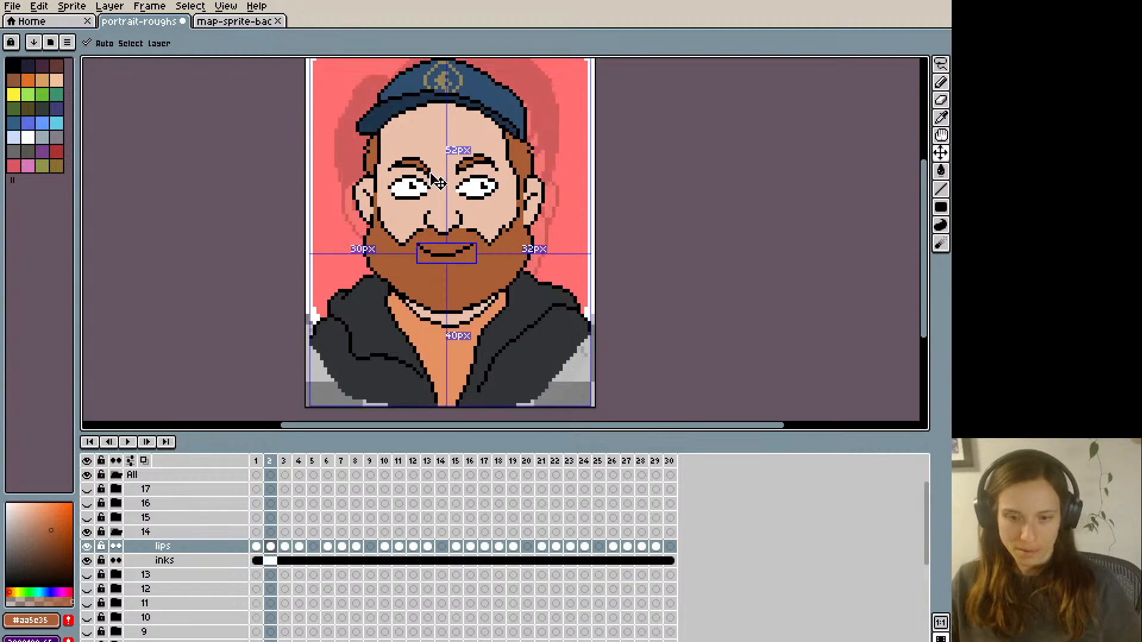
key("b")
key("Right")
key("Right")
key("ctrl+v")
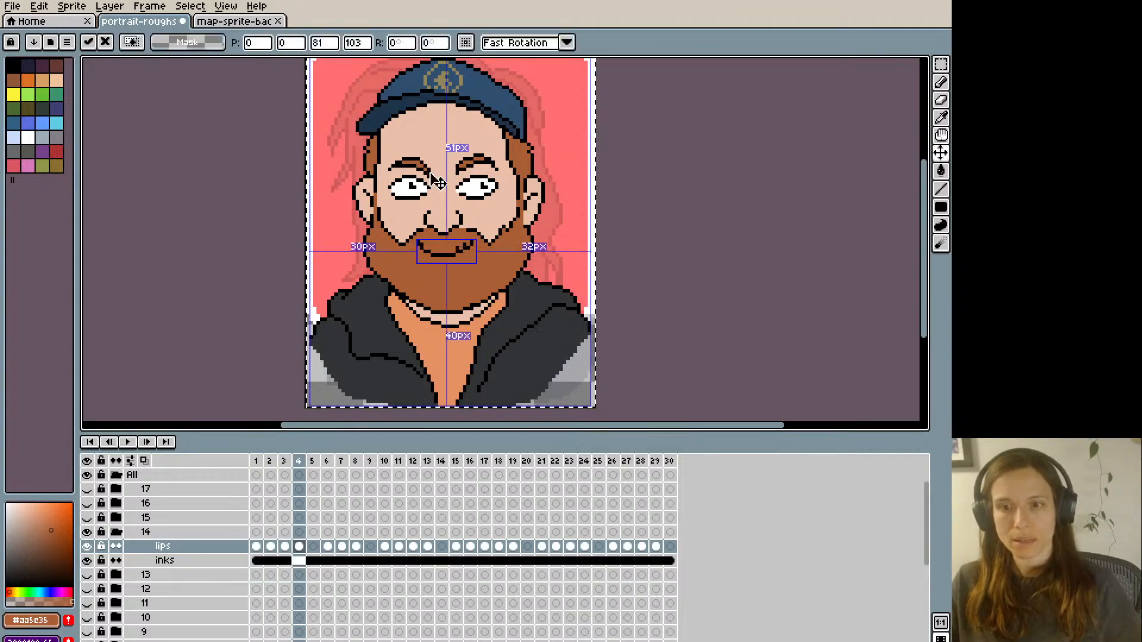
key("ctrl+z")
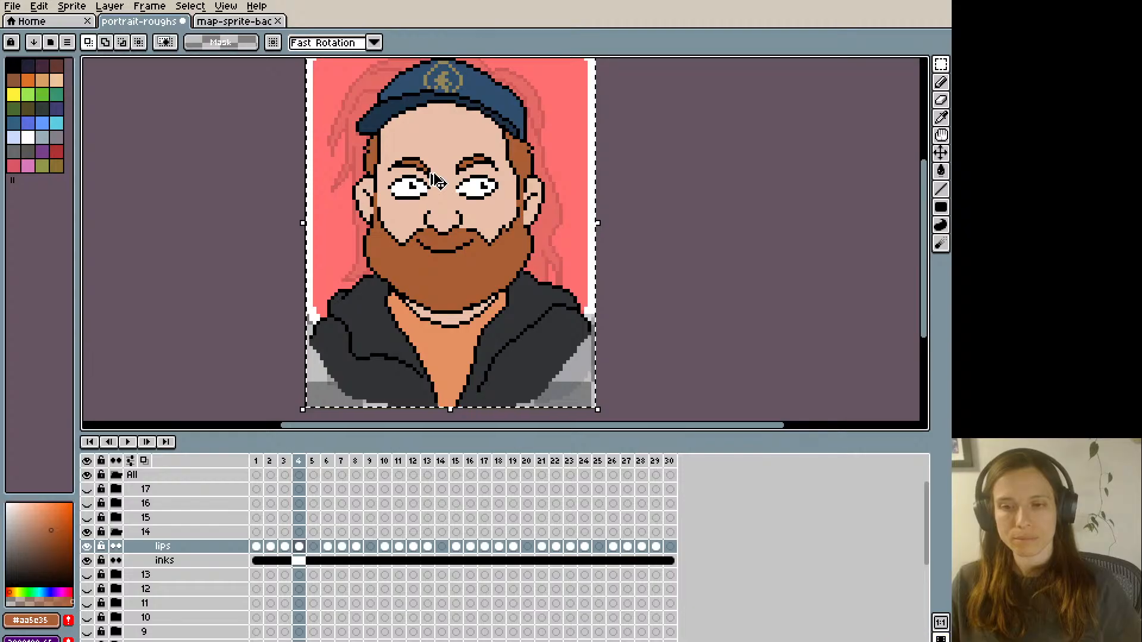
key("i")
key("b")
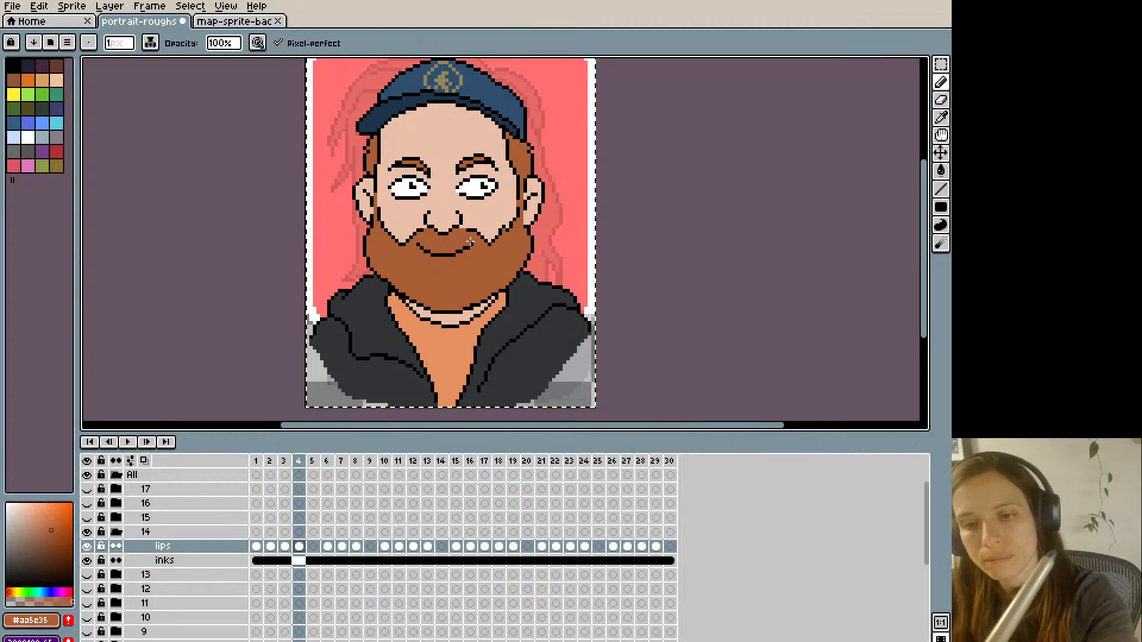
key("Left")
key("Right")
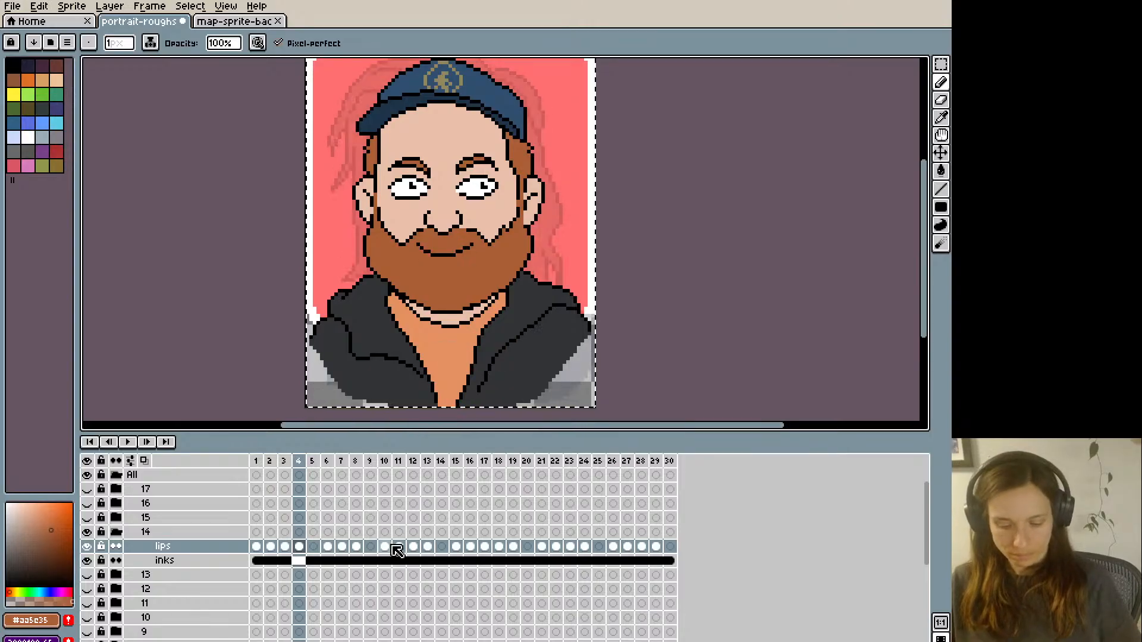
- Paste the lowered closed smile over the remaining closed smiles of group 14's lips layer, including frames 7, 15 and 19, and save the file
key("Right")
key("Right")
key("Right")
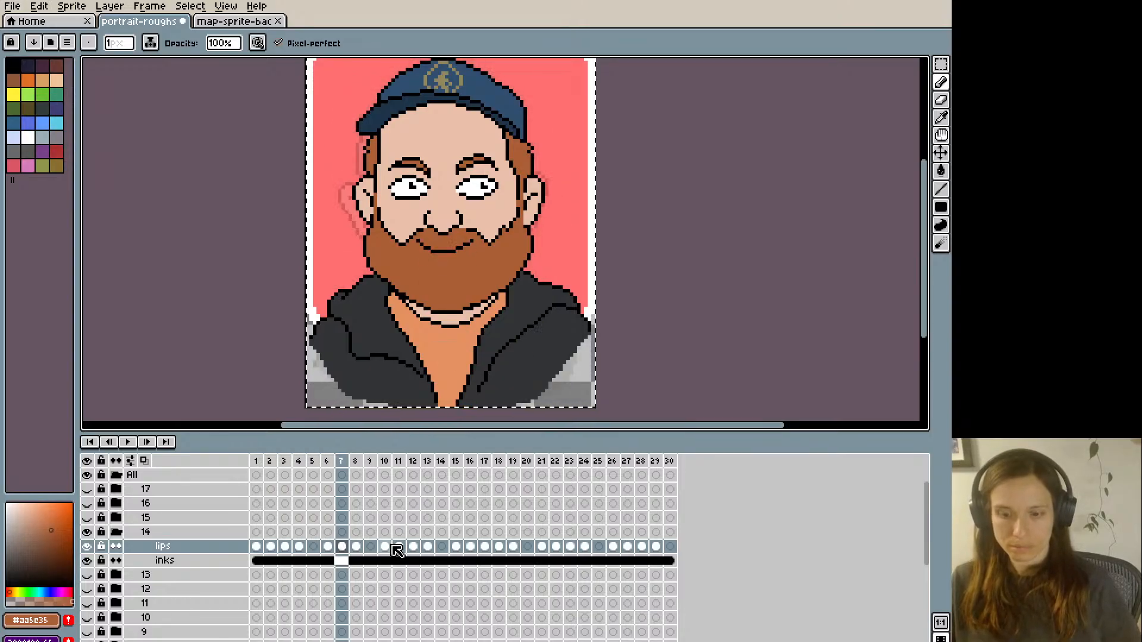
key("v")
key("Right")
key("Right")
key("Right")
key("Right")
key("Right")
key("Right")
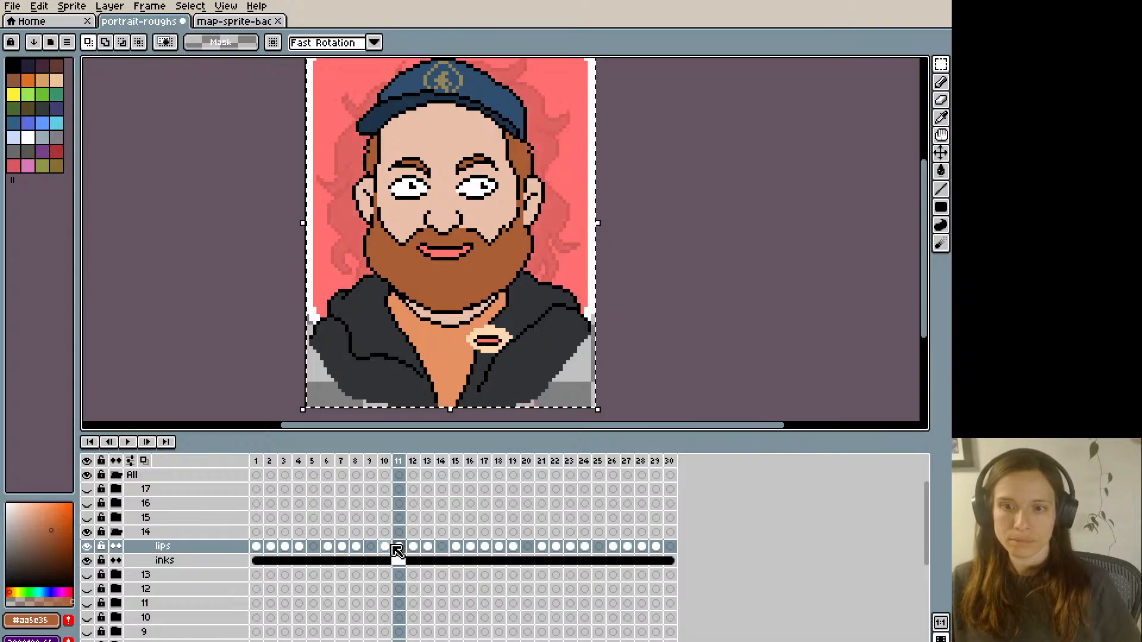
key("Right")
key("Right")
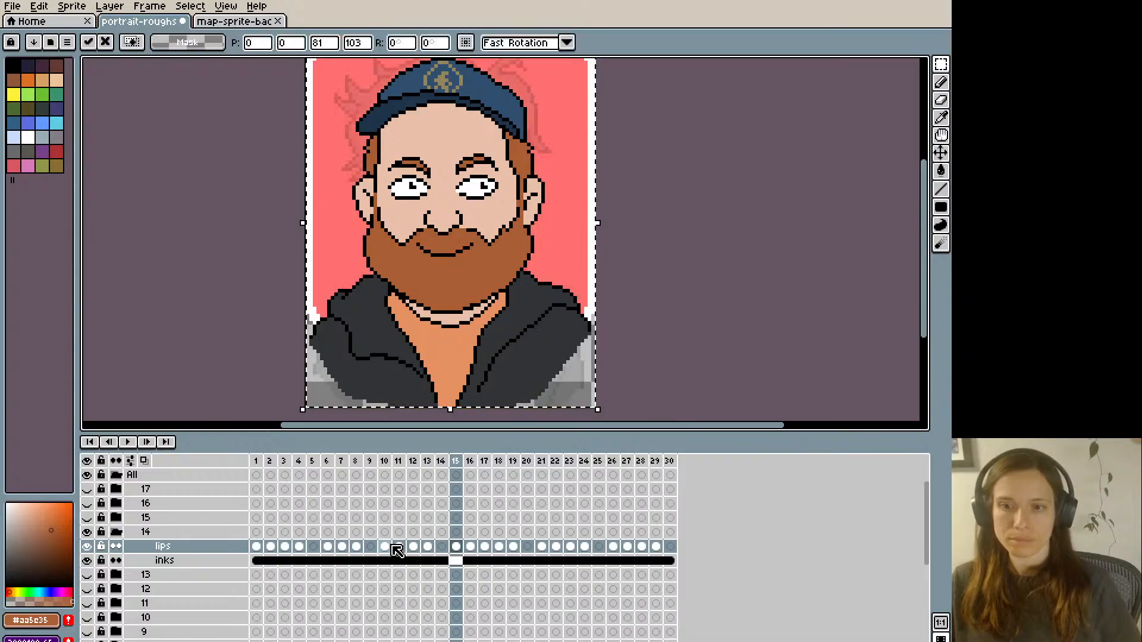
key("Right")
key("Right")
key("Right")
key("Left")
key("Right")
key("Right")
key("Right")
key("Right")
key("Right")
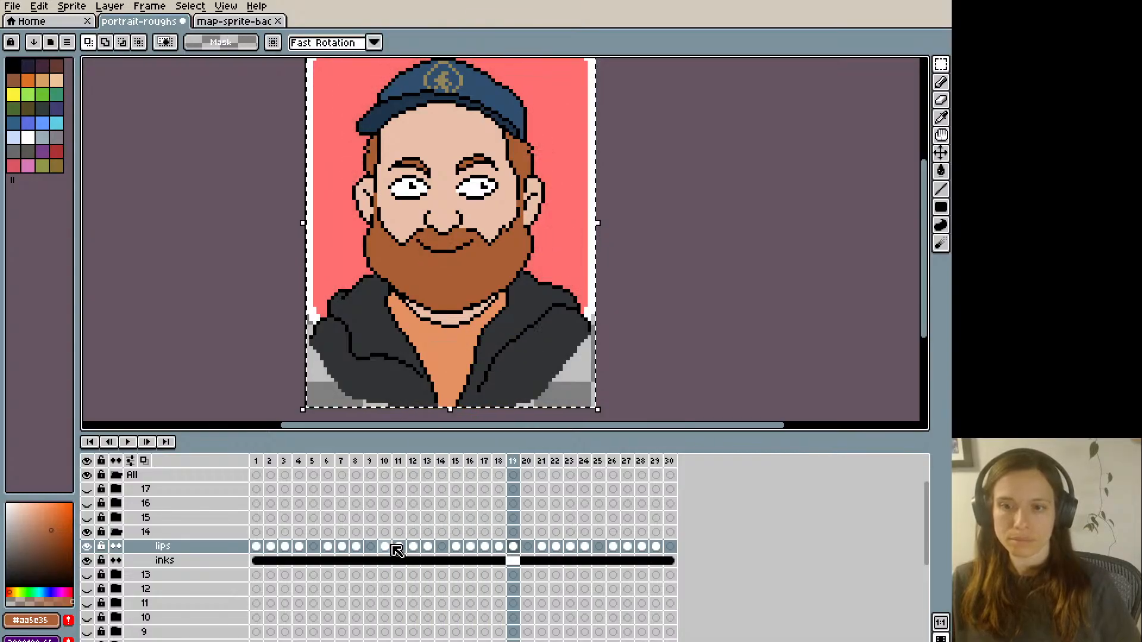
key("Right")
key("Left")
key("Right")
key("Right")
key("Right")
key("Right")
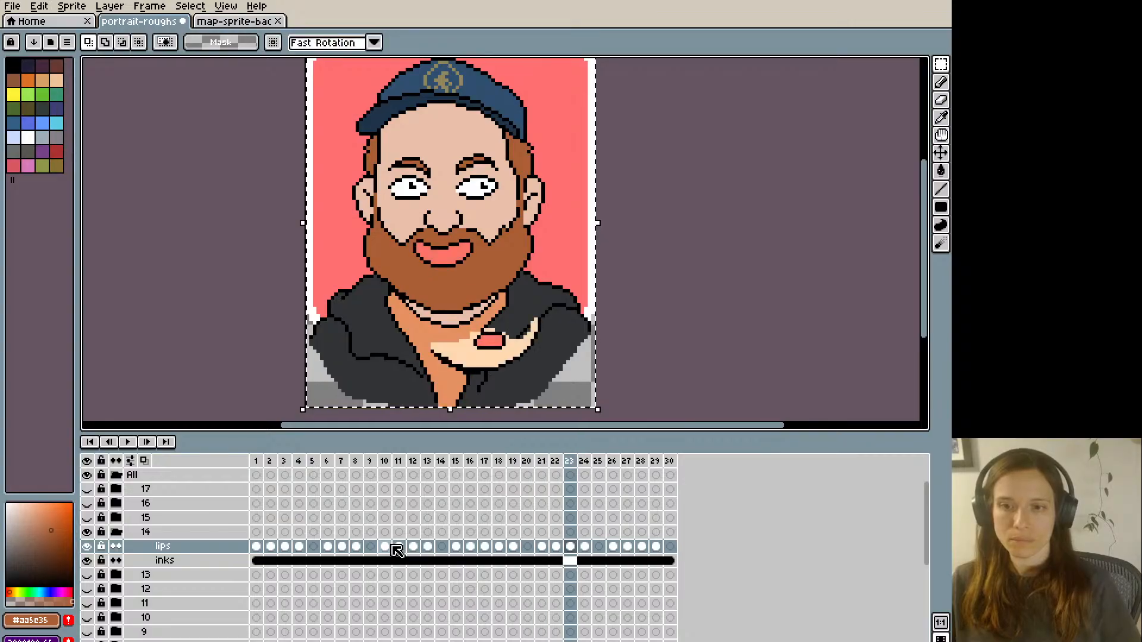
key("Right")
key("Right")
key("Right")
key("Right")
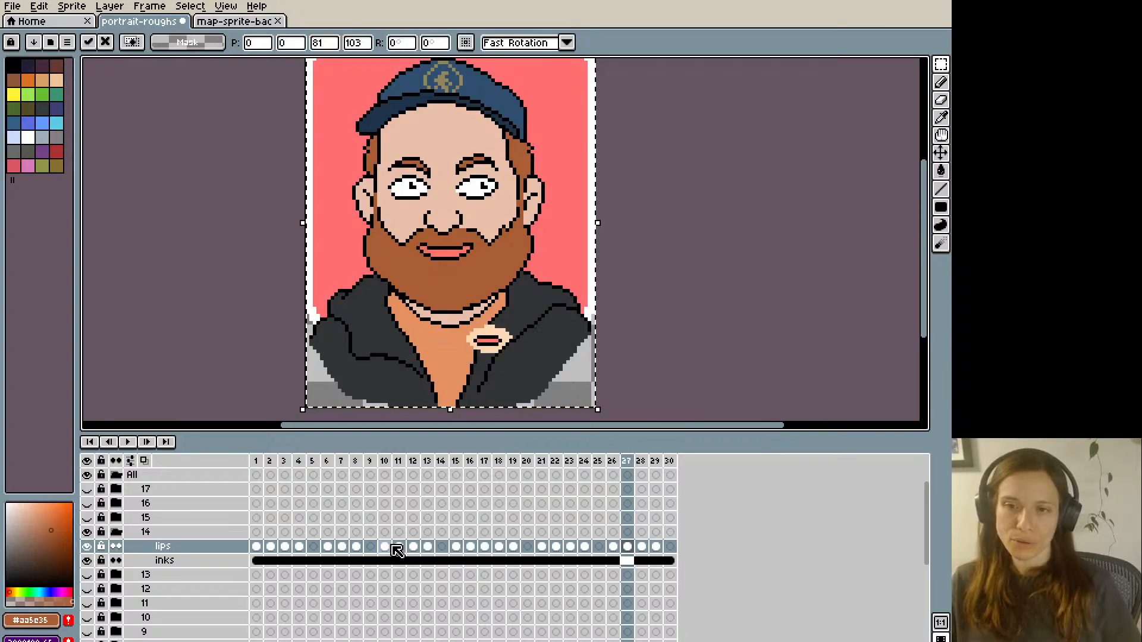
key("Right")
key("Right")
key("Right")
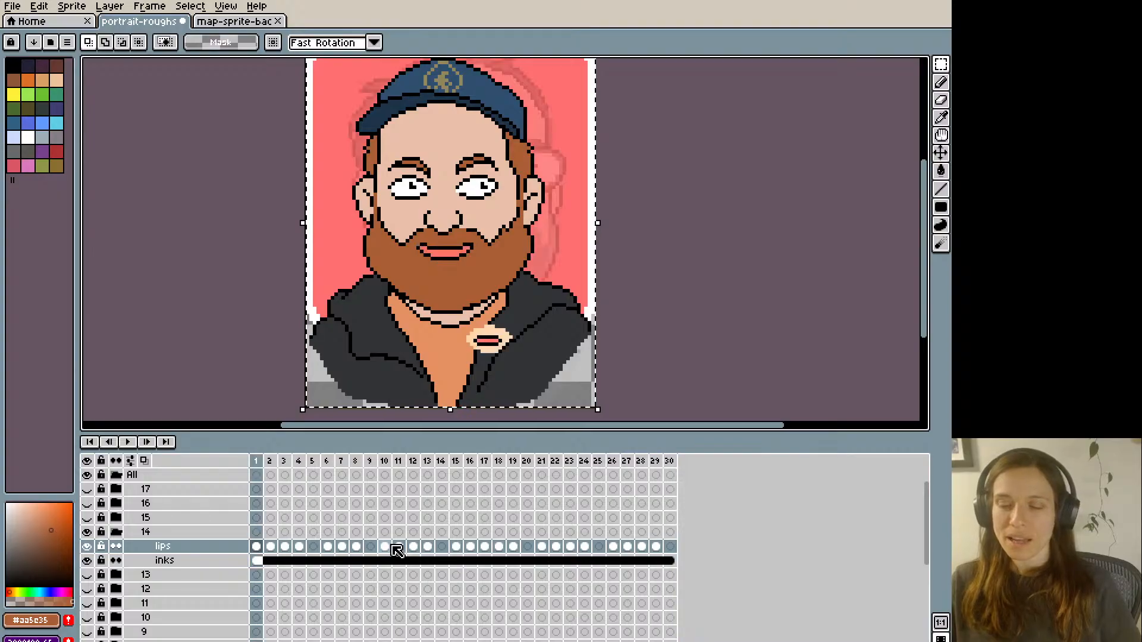
key("ctrl+s")
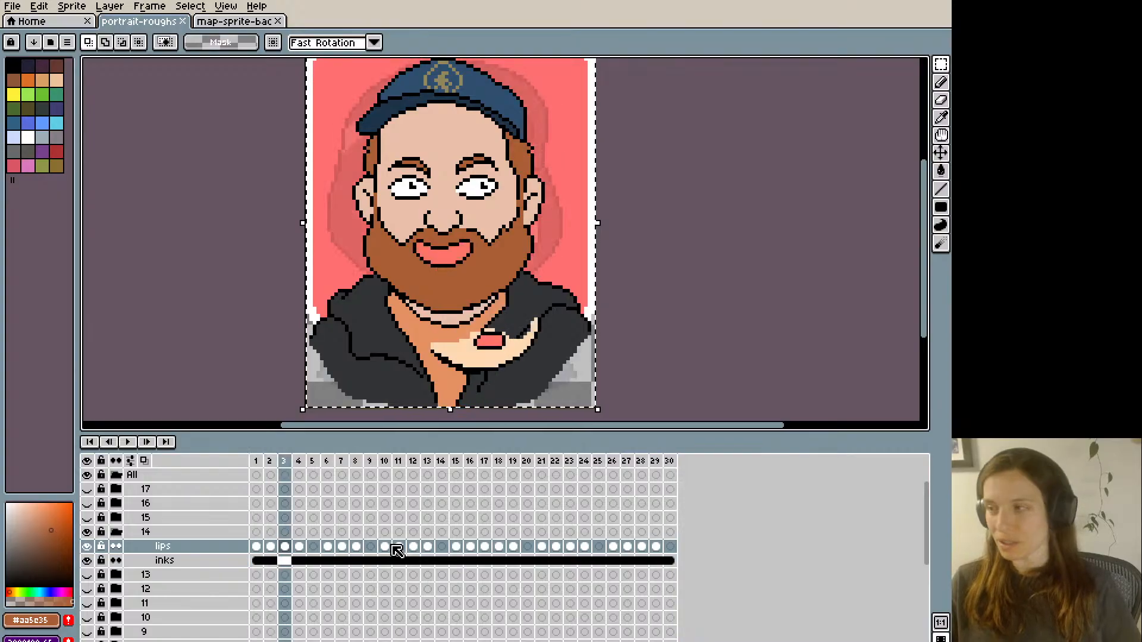
- Compare the first few frames of the lips layer, play back the mouth animation, and save the file again
key("Right")
key("Right")
key("Right")
key("Right")
key("Right")
key("Right")
key("Right")
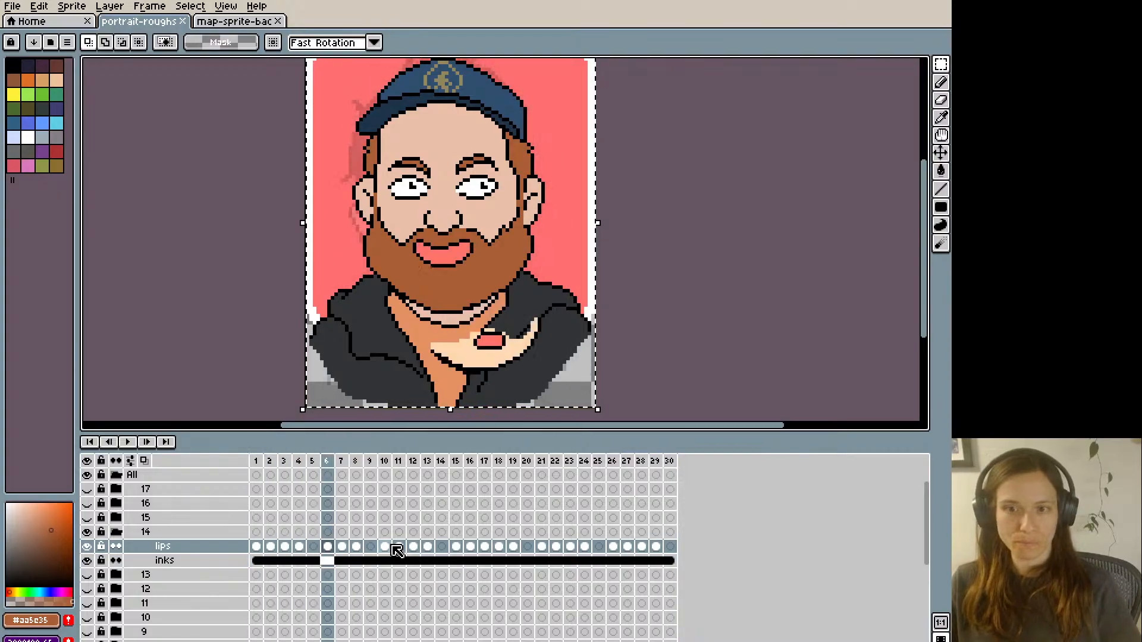
key("Left")
key("Left")
key("Left")
key("Left")
key("Left")
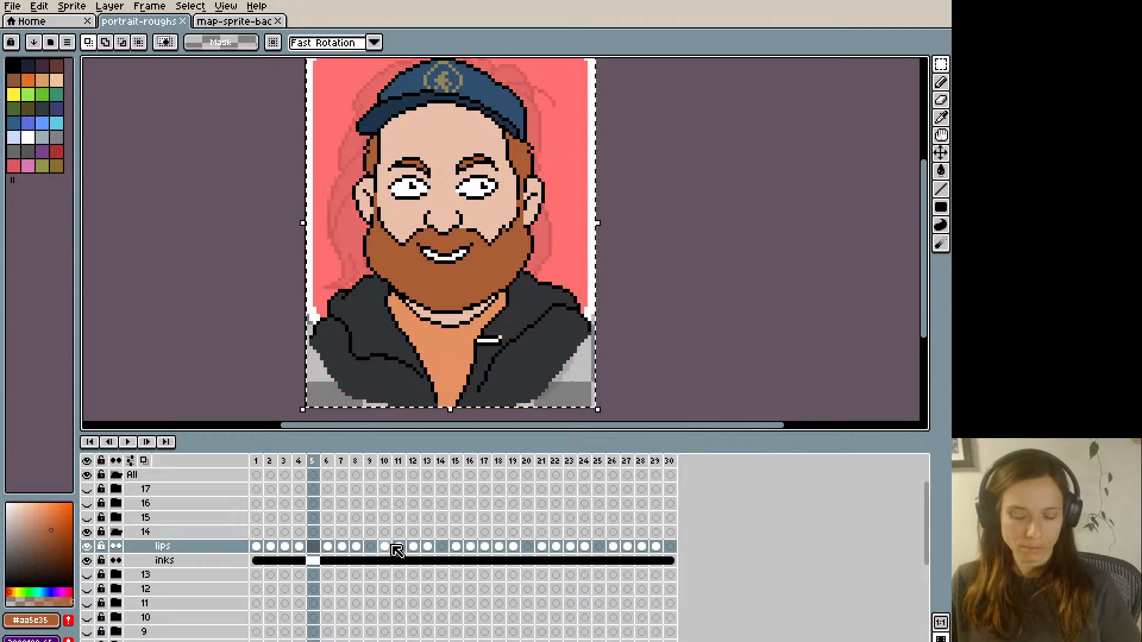
key("Return")
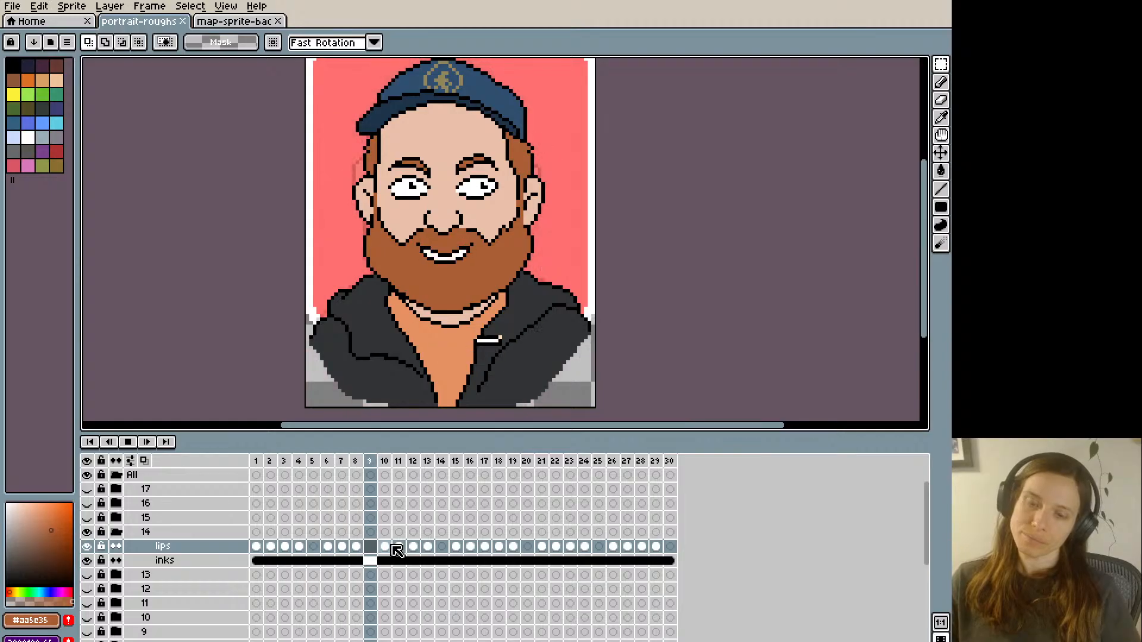
key("ctrl+s")
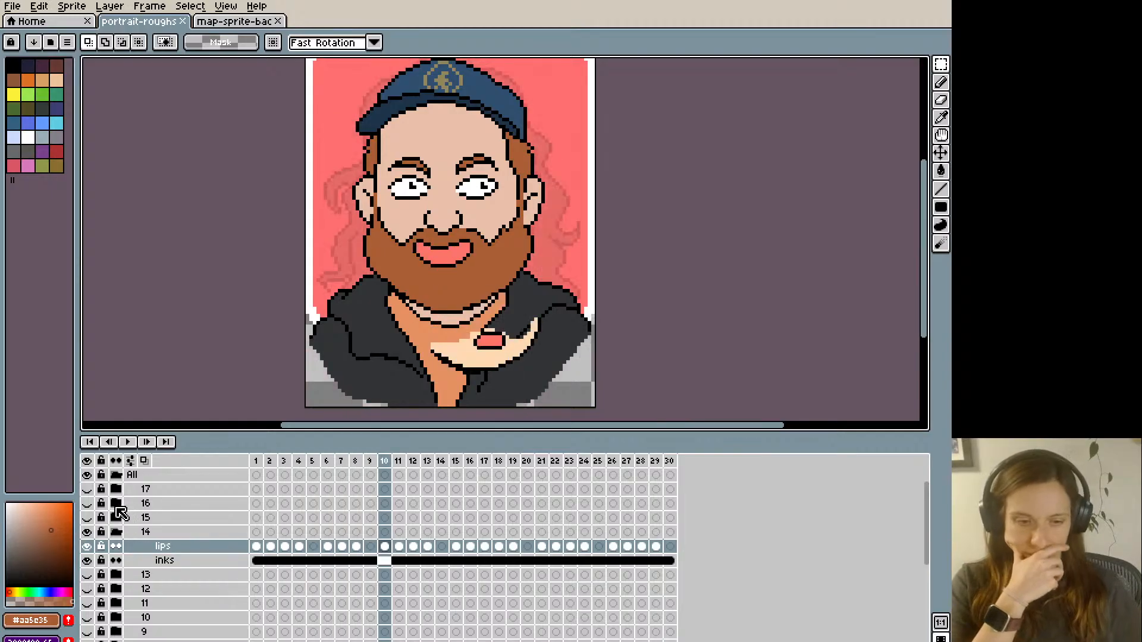
- Hide and collapse group 14, show and expand group 15, and make frame 1 of its lips layer active
left_click(118, 532)
left_click(87, 532)
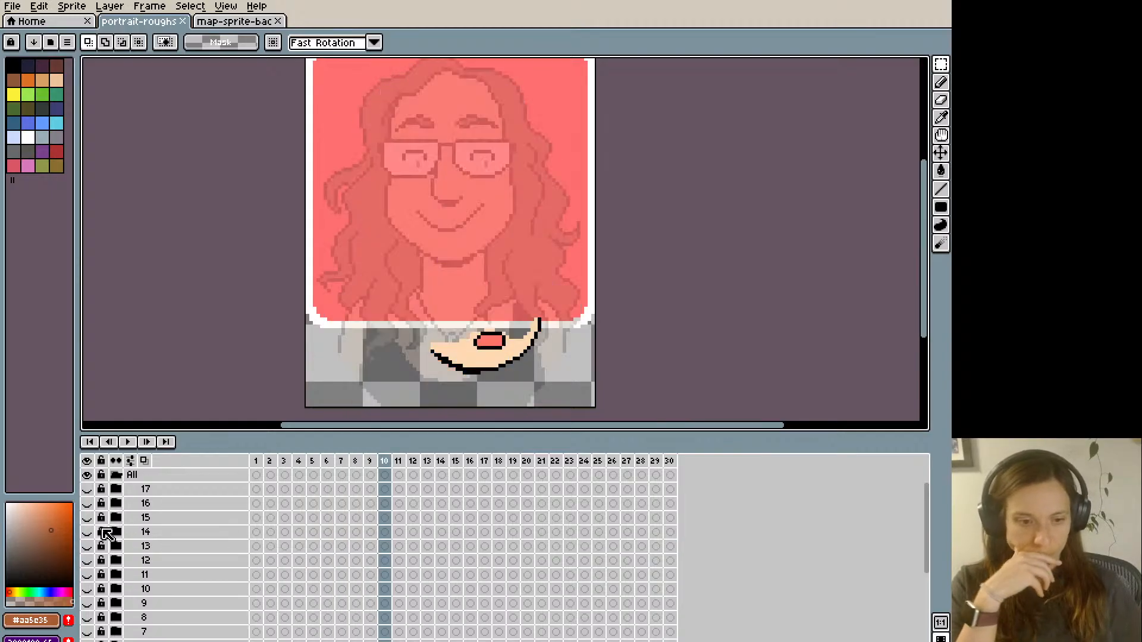
left_click(86, 518)
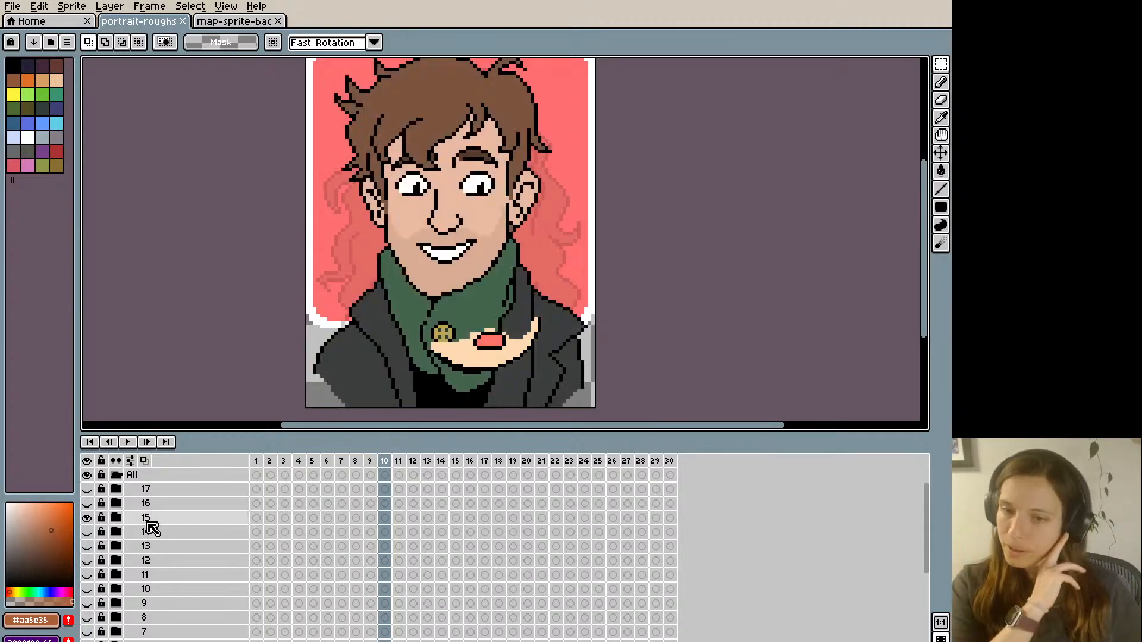
left_click(116, 518)
left_click(168, 543)
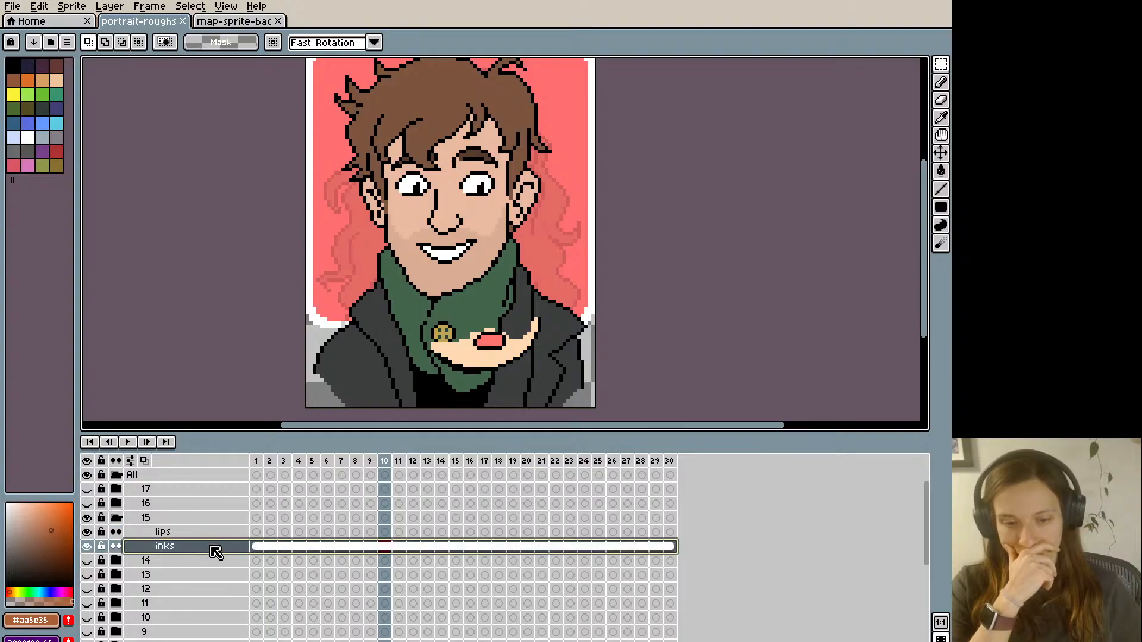
left_click(256, 533)
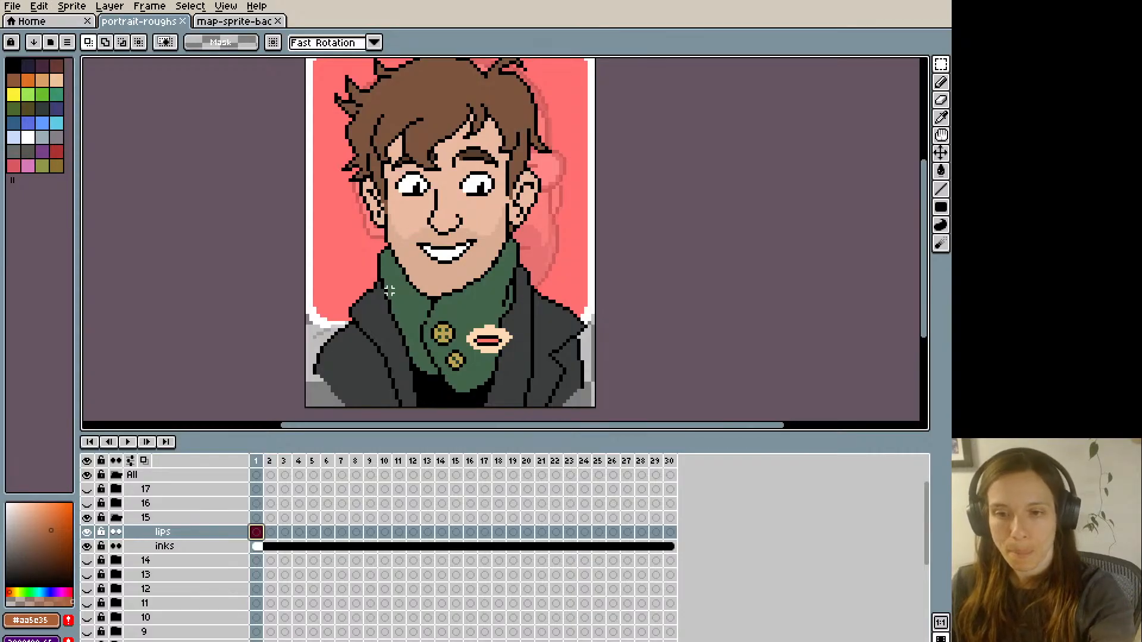
key("Right")
key("Left")
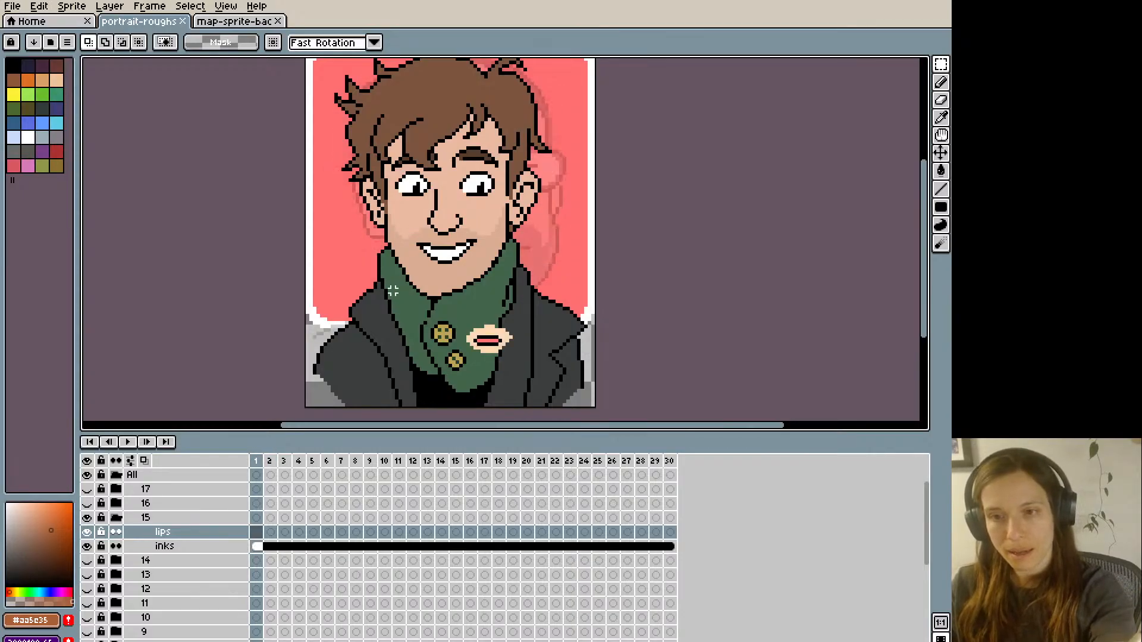
- Paint over the toothy smile with the skin colour #daad93 on frame 1 of group 15's lips layer
key("b")
left_click(414, 255, "alt")
mouse_move(419, 245)
left_mouse_down()
mouse_move(459, 250)
mouse_move(448, 260)
mouse_move(471, 241)
left_mouse_up()
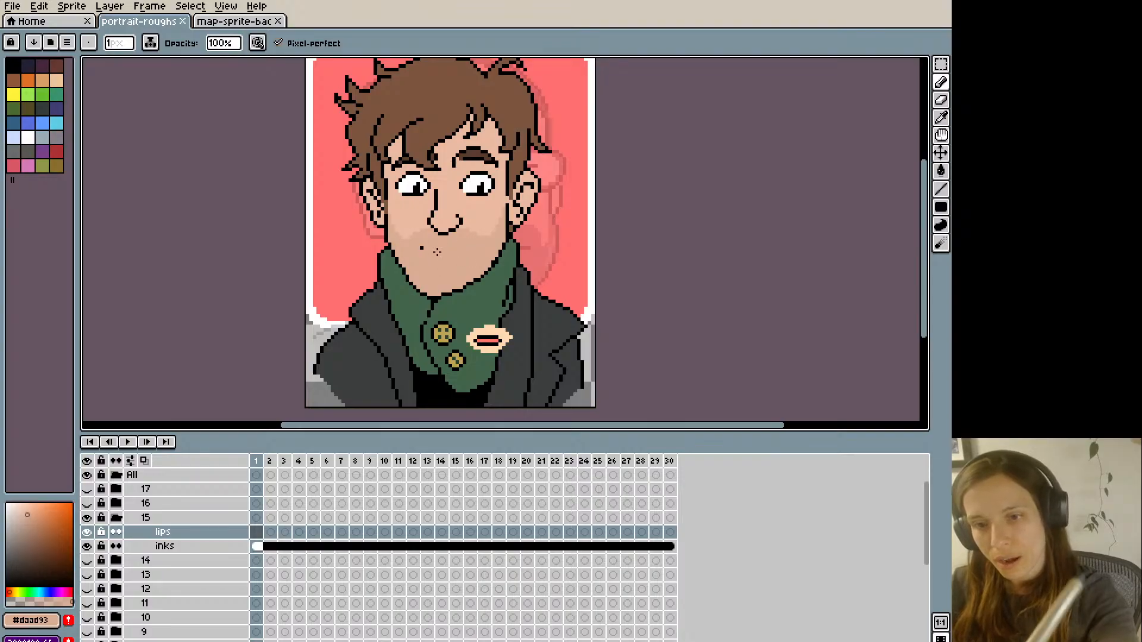
left_click(416, 246)
- Draw a small, upward-curving closed-lips outline in black below the nose, undoing the flatter attempt
left_click(445, 232, "alt")
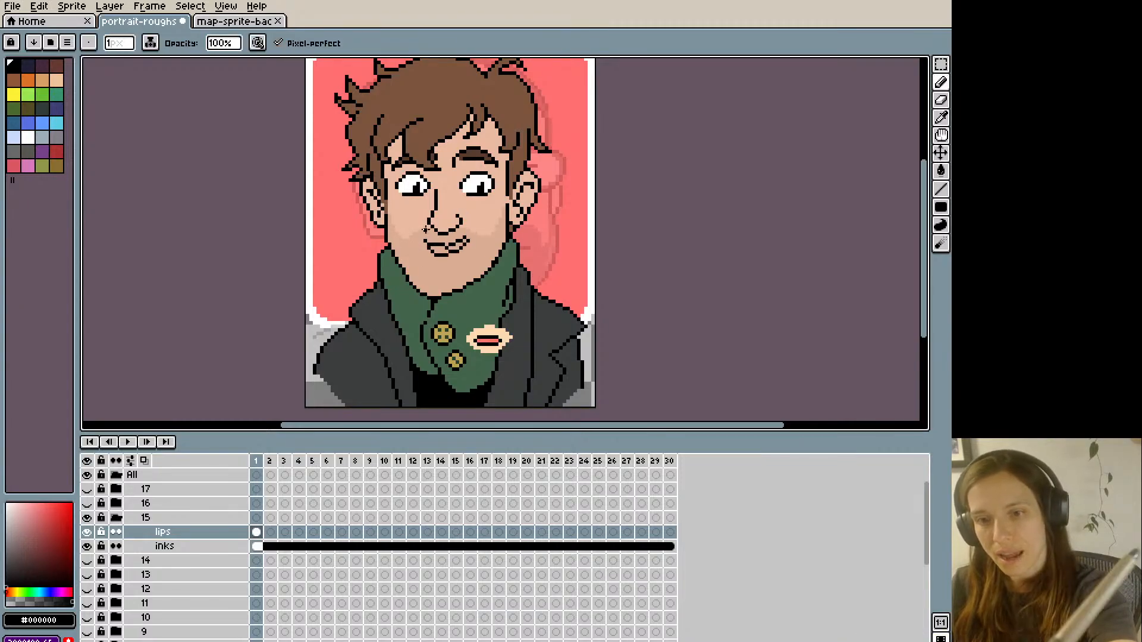
left_click_drag(420, 241, 463, 241)
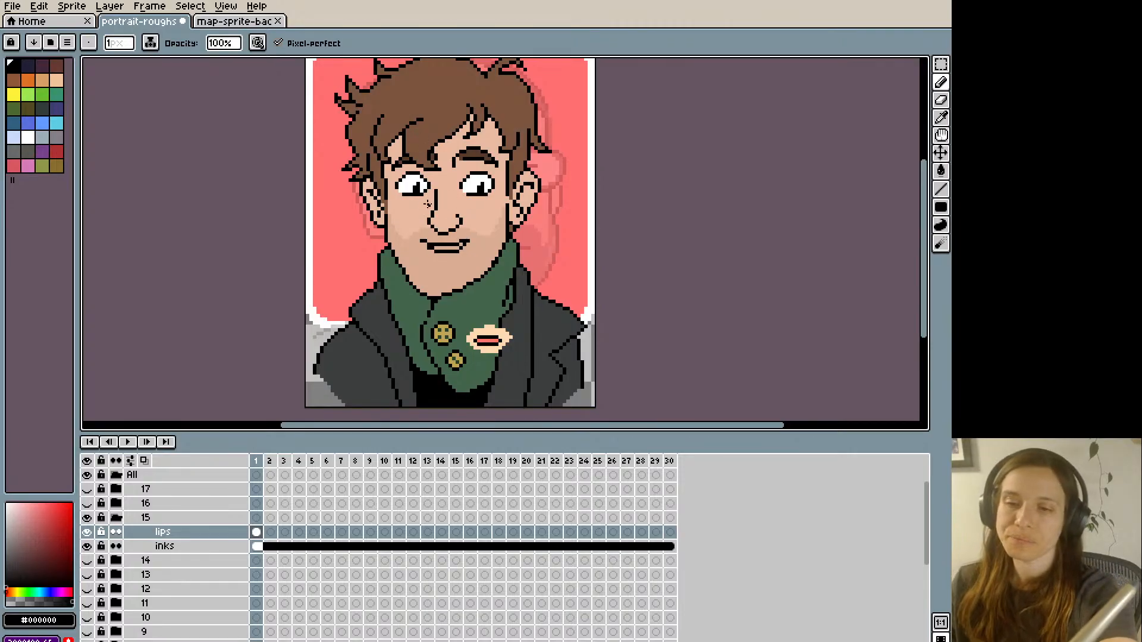
key("ctrl+z")
key("ctrl+z")
mouse_move(421, 241)
left_mouse_down()
mouse_move(468, 240)
mouse_move(431, 251)
left_mouse_up()
- Sample the pink #FF746C from the reference mouth and fill the outlined lips with it
key("i")
key("g")
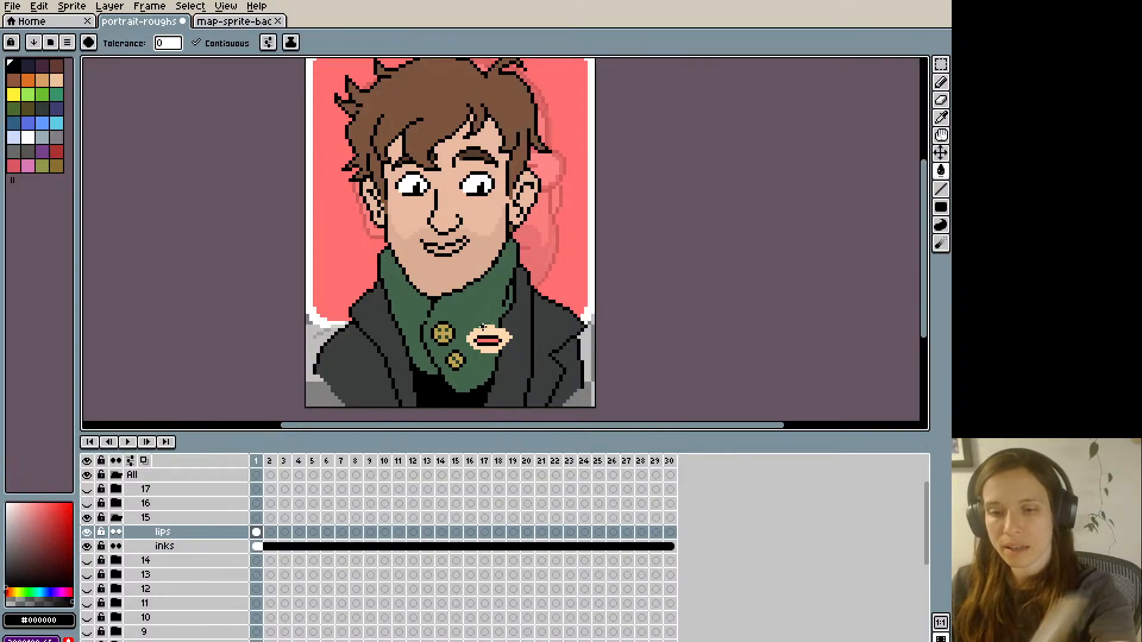
key("ctrl+z")
key("i")
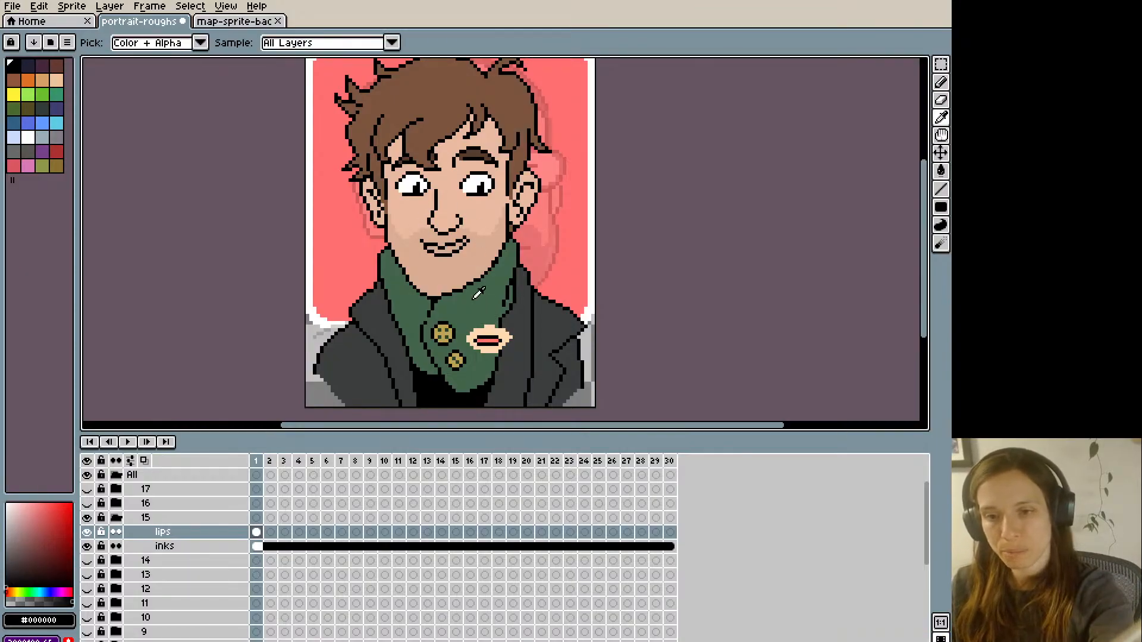
left_click(488, 340)
key("g")
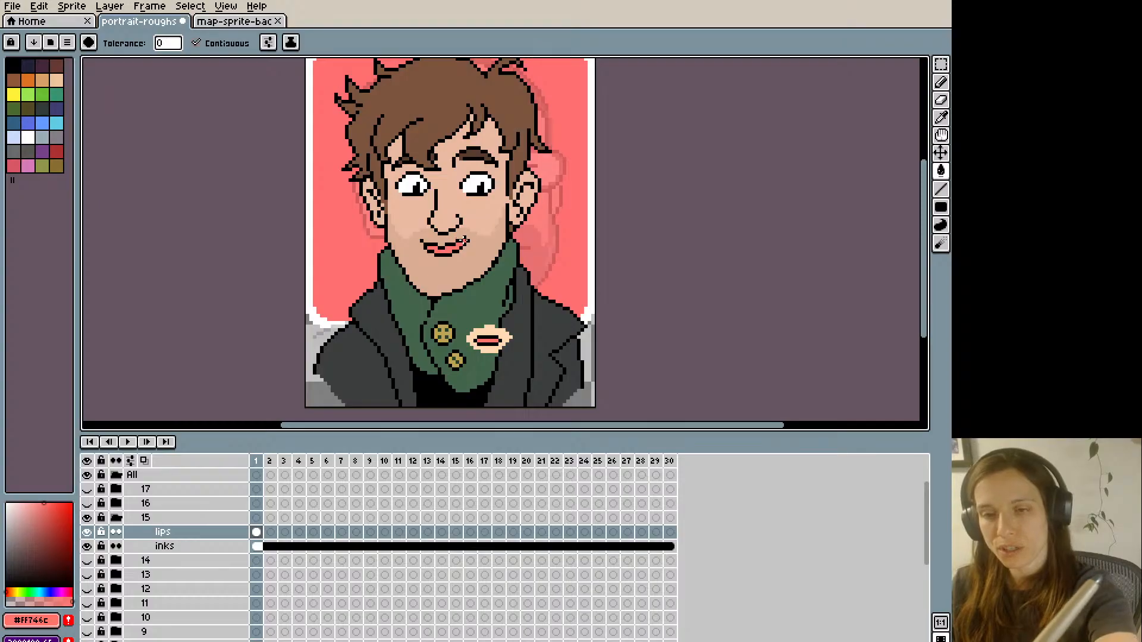
- Redraw the upper edge of the mouth in black and sample the lip pink #FF746C to retouch the upper lip
key("b")
key("i")
left_click(443, 243)
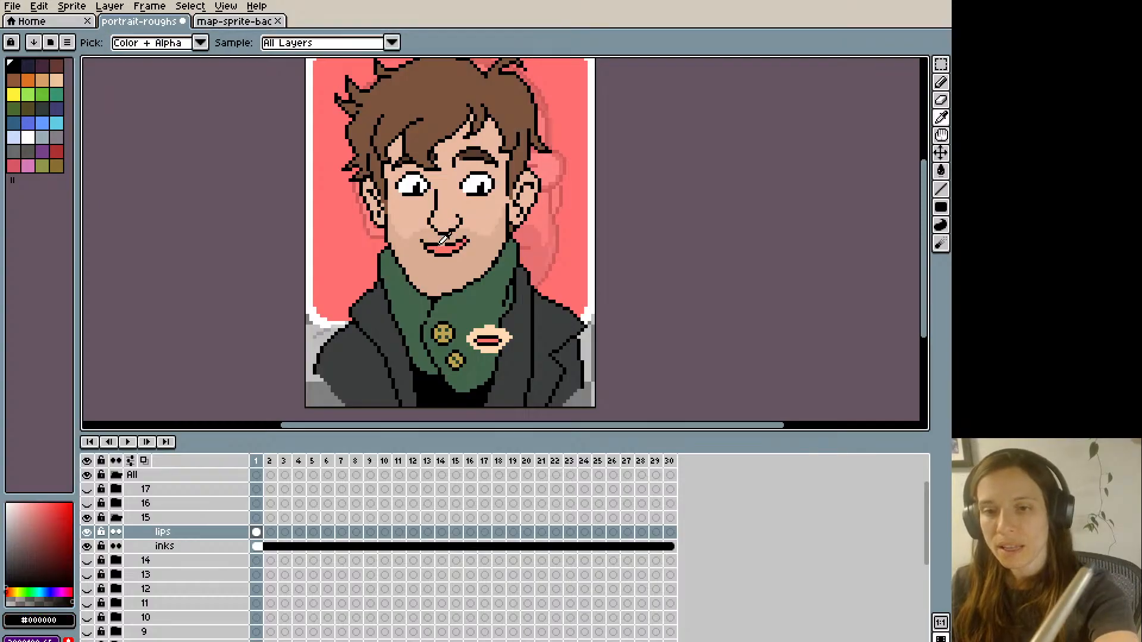
key("b")
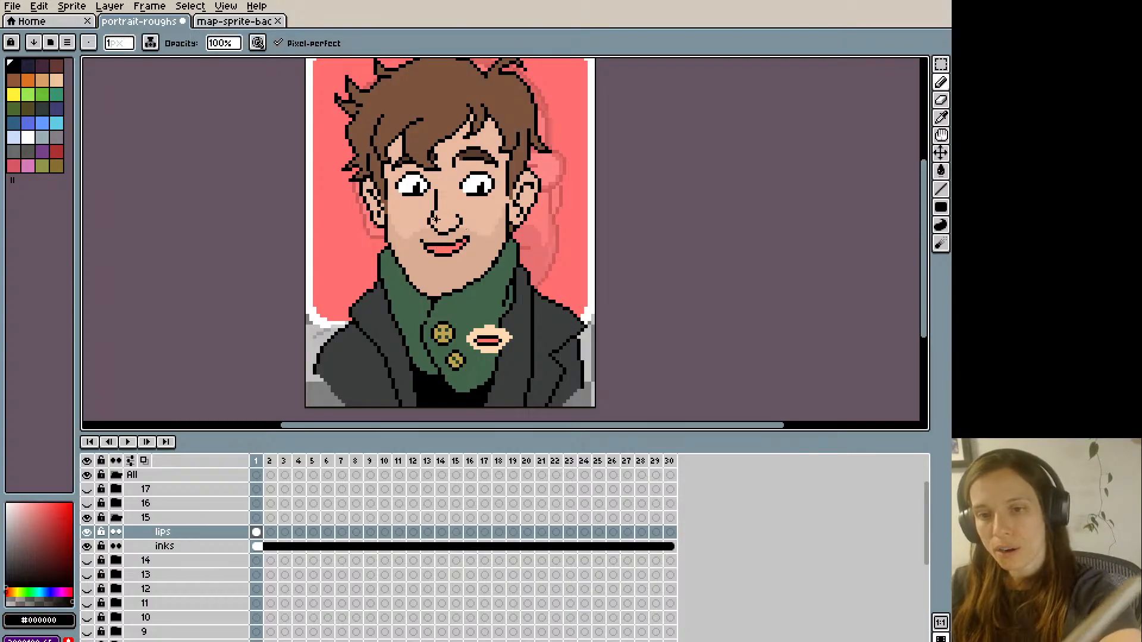
key("i")
left_click(426, 243)
key("b")
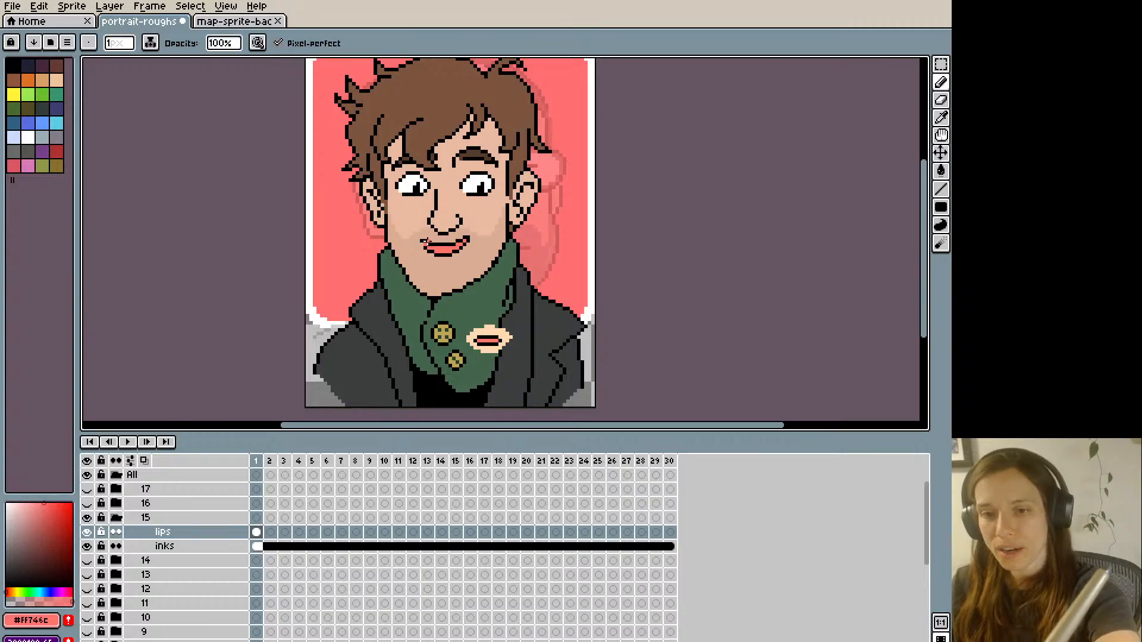
- Touch up the left corner of the mouth pixel by pixel, alternating sampled skin, pink and black colours
key("i")
left_click(427, 240)
key("b")
key("i")
left_click(422, 236)
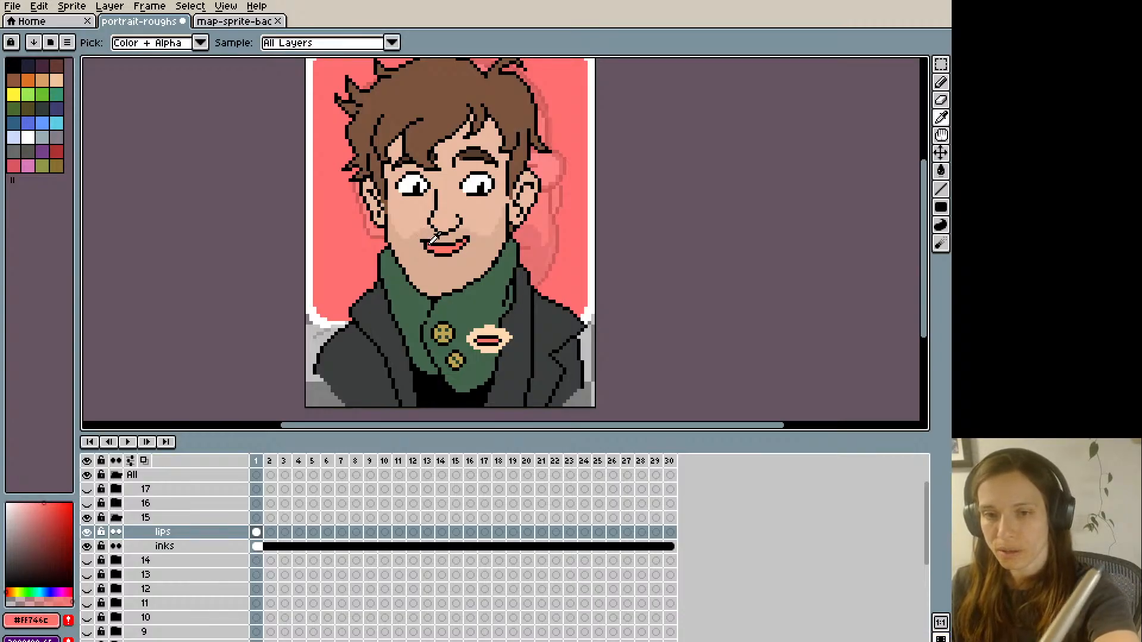
key("b")
key("i")
left_click(422, 239)
key("b")
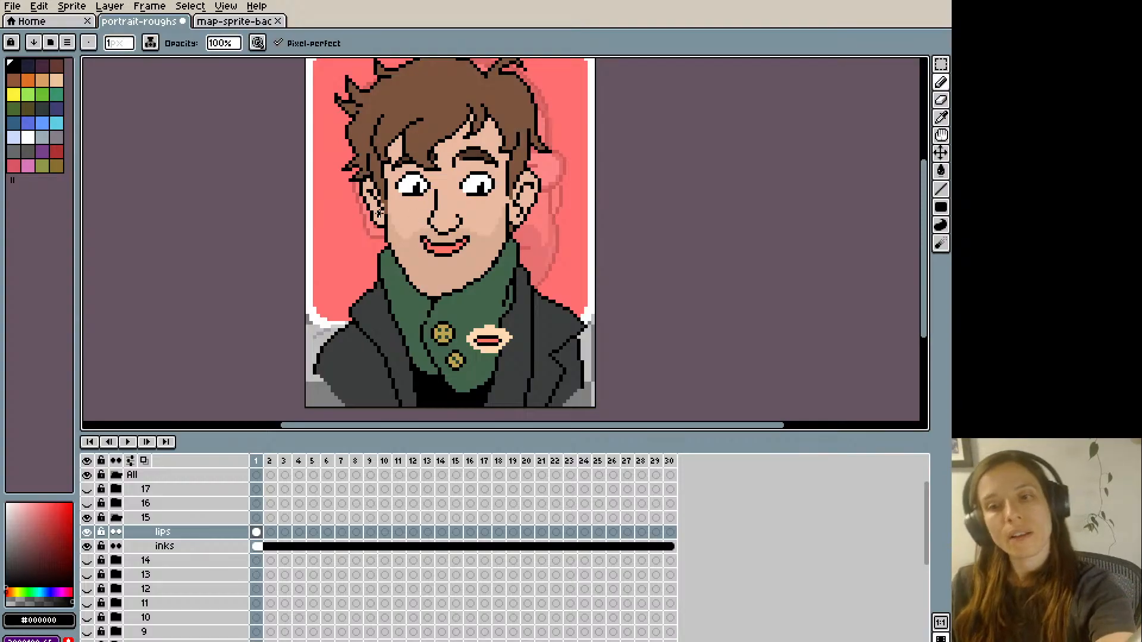
- Select the whole mouth, nudge it slightly sideways, and clean up its left corner with the skin colour #daad93
key("m")
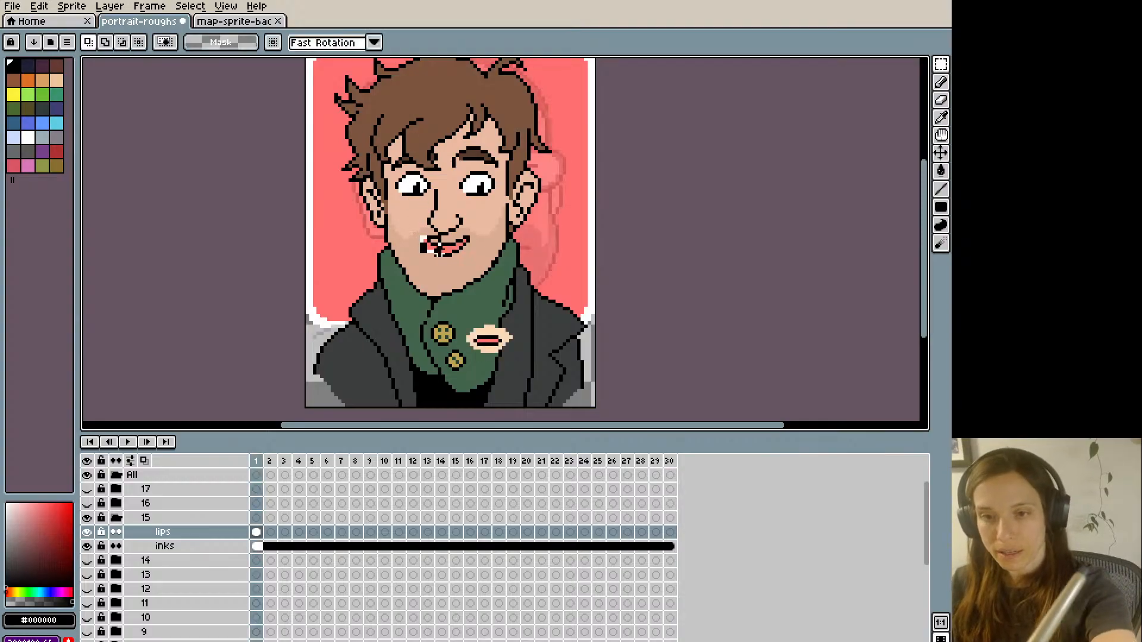
left_click_drag(416, 236, 473, 267)
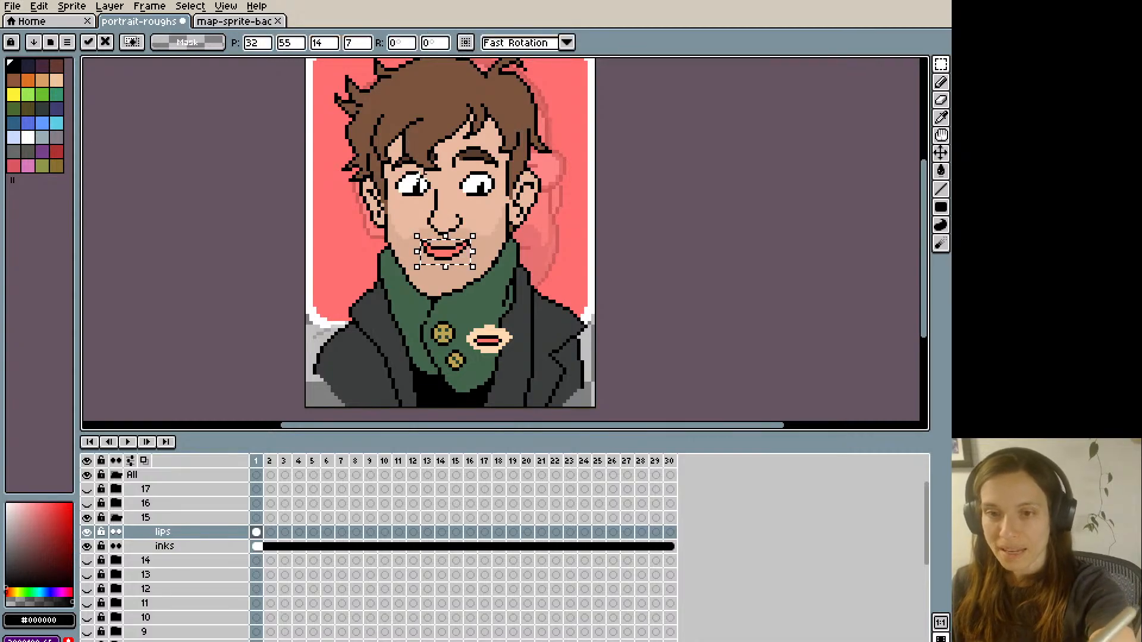
key("i")
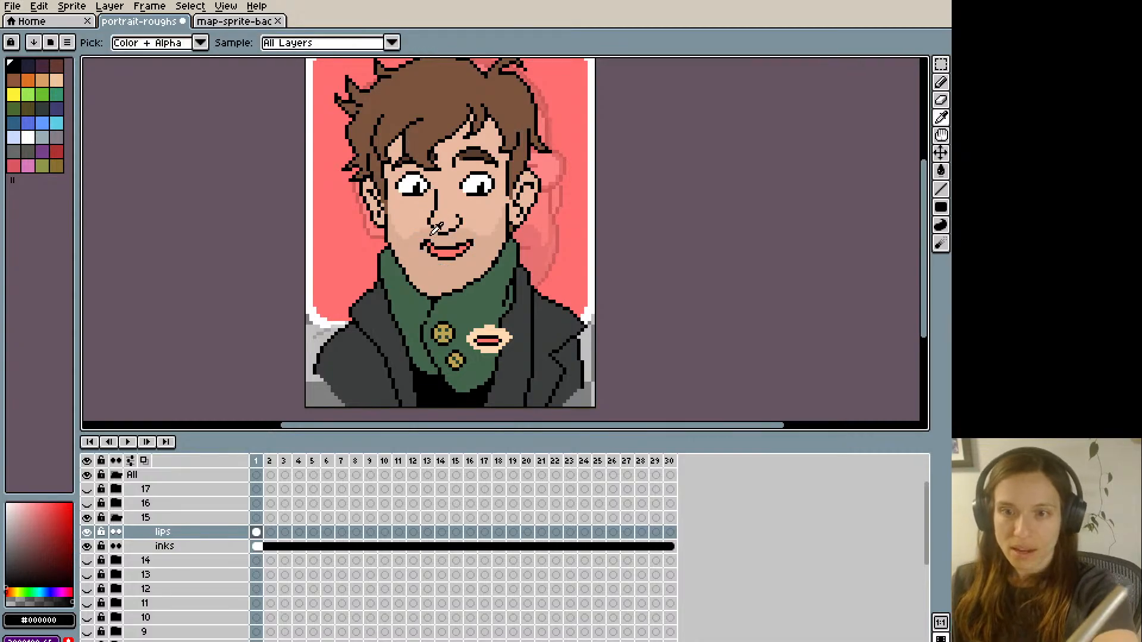
left_click(436, 228)
key("b")
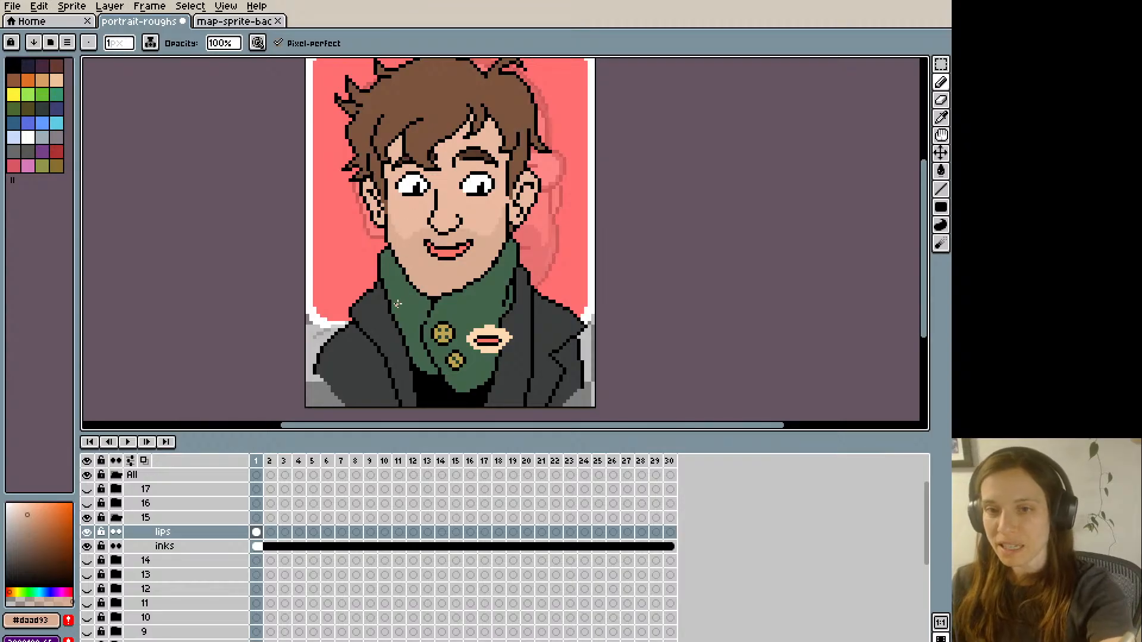
- Shift the mouth's left corner outward and patch the gap in the lips with pink #FF746C
key("i")
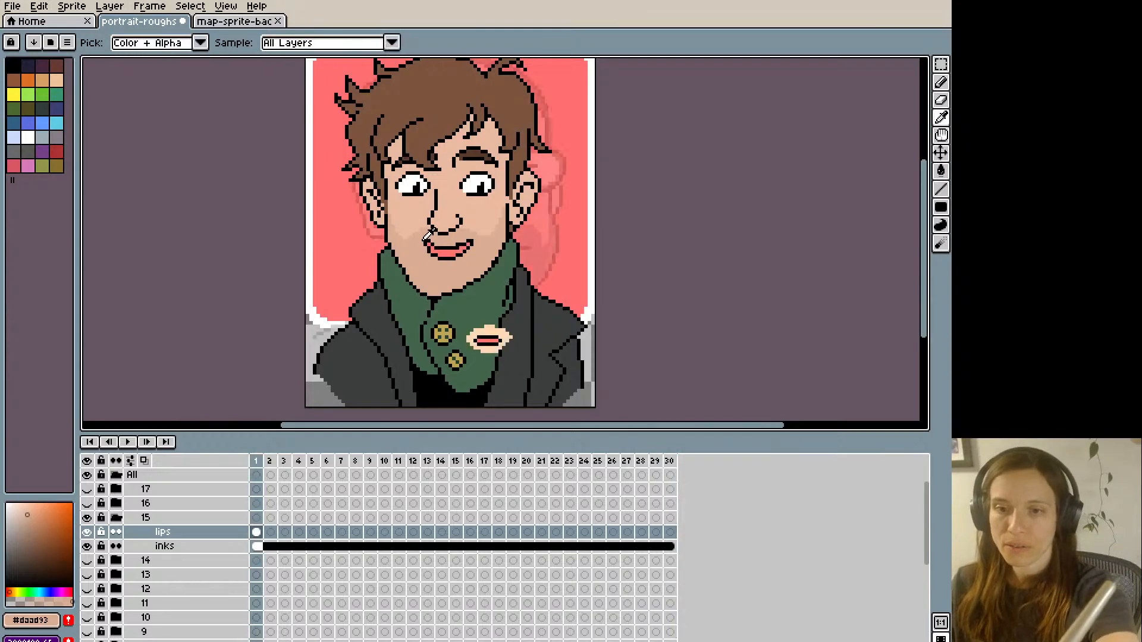
key("m")
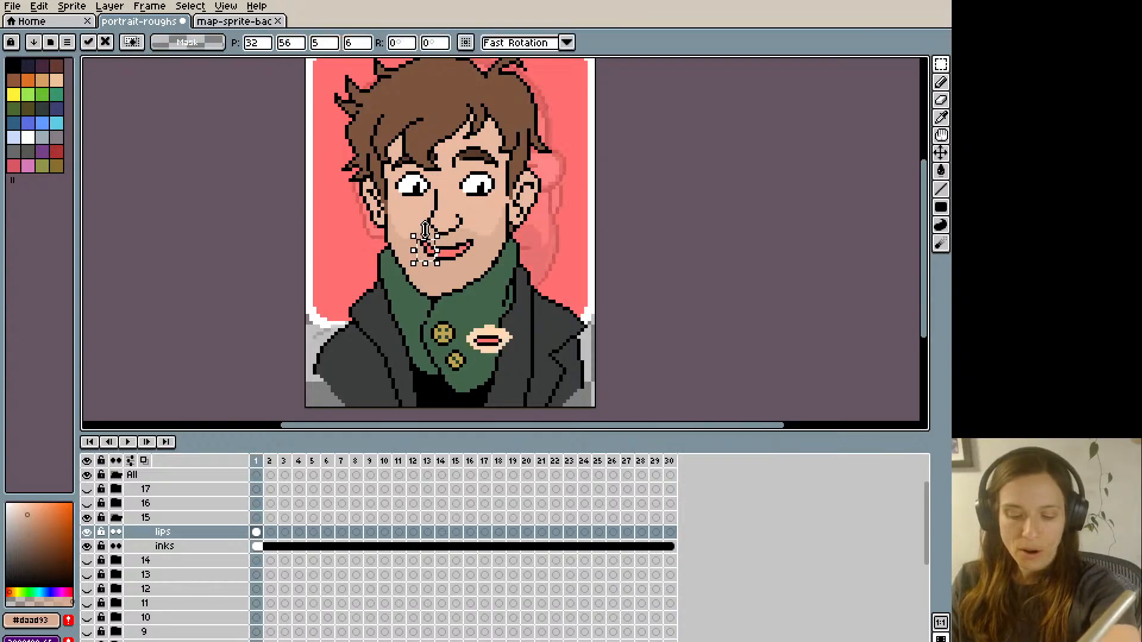
key("i")
left_click(433, 250)
key("b")
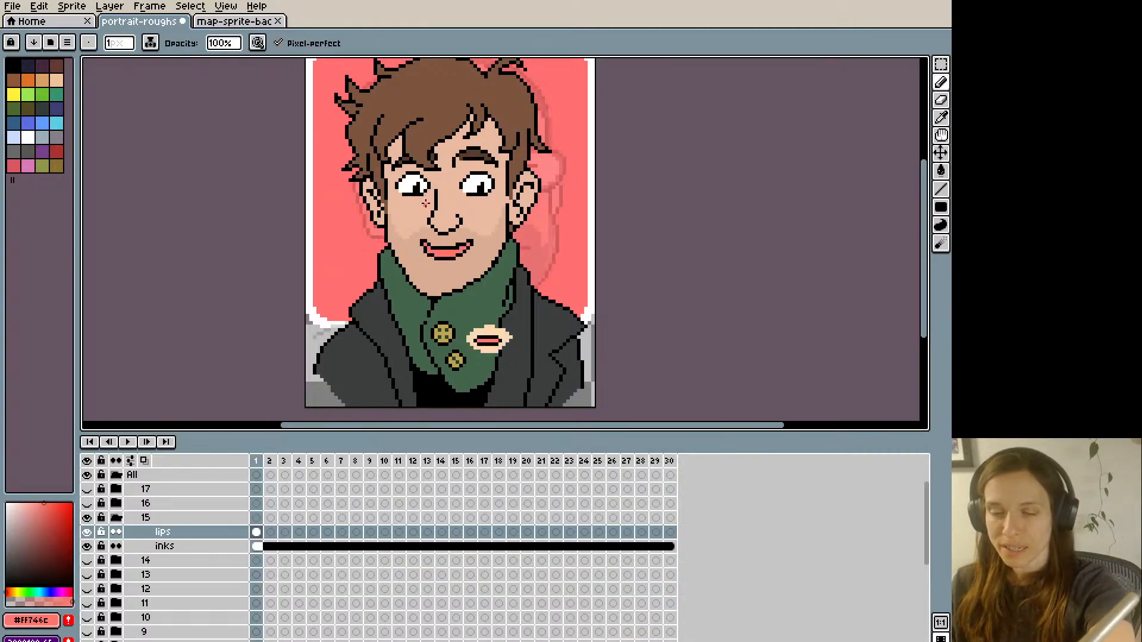
- Rework the left corner of the mouth pixel by pixel, alternating black outline and lip pink #FF746C
left_click(420, 239, "alt")
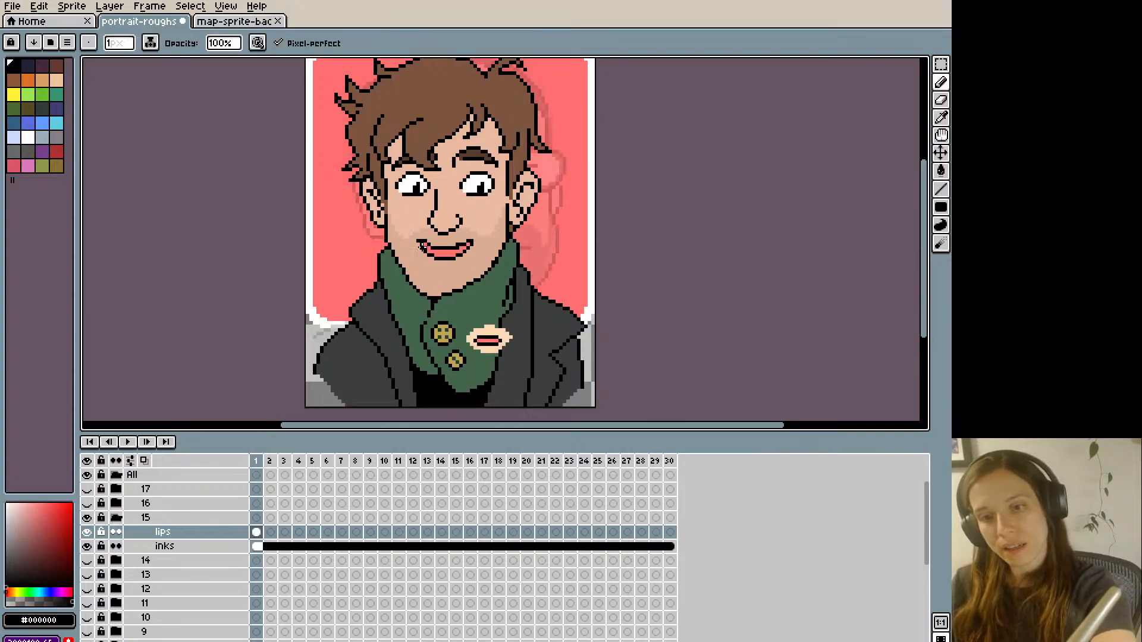
left_click(424, 248, "alt")
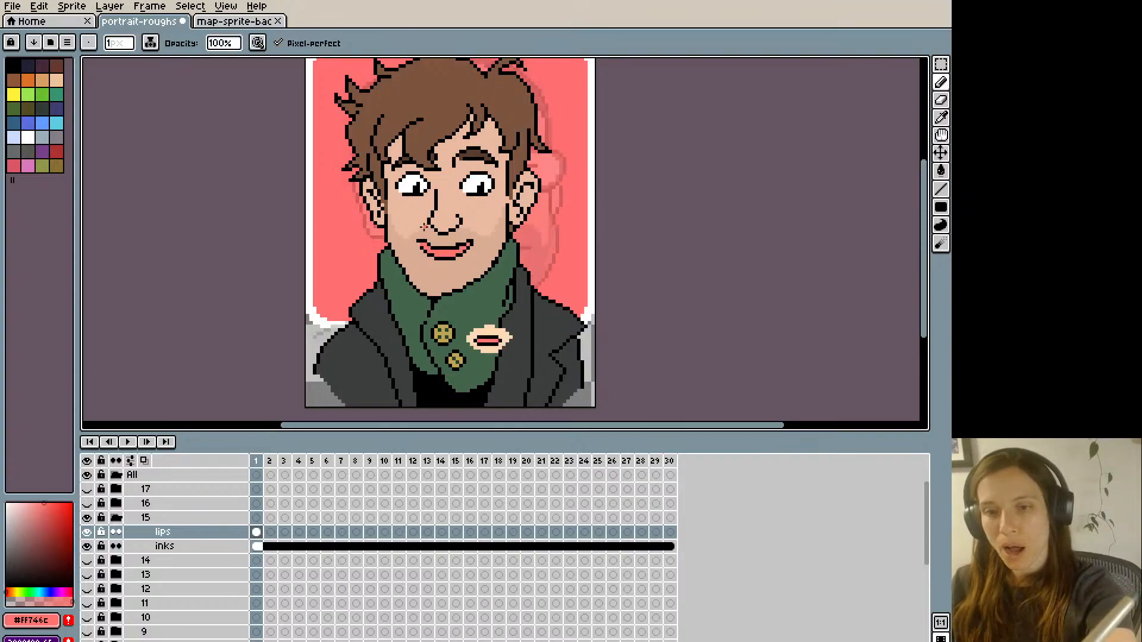
left_click(419, 243, "alt")
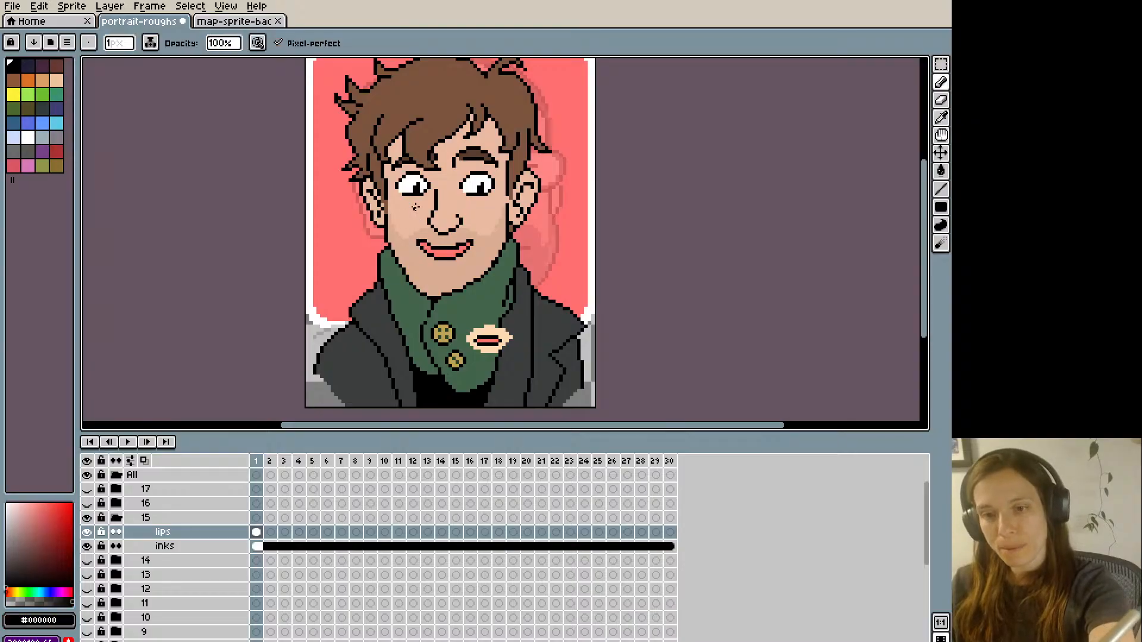
left_click(444, 248, "alt")
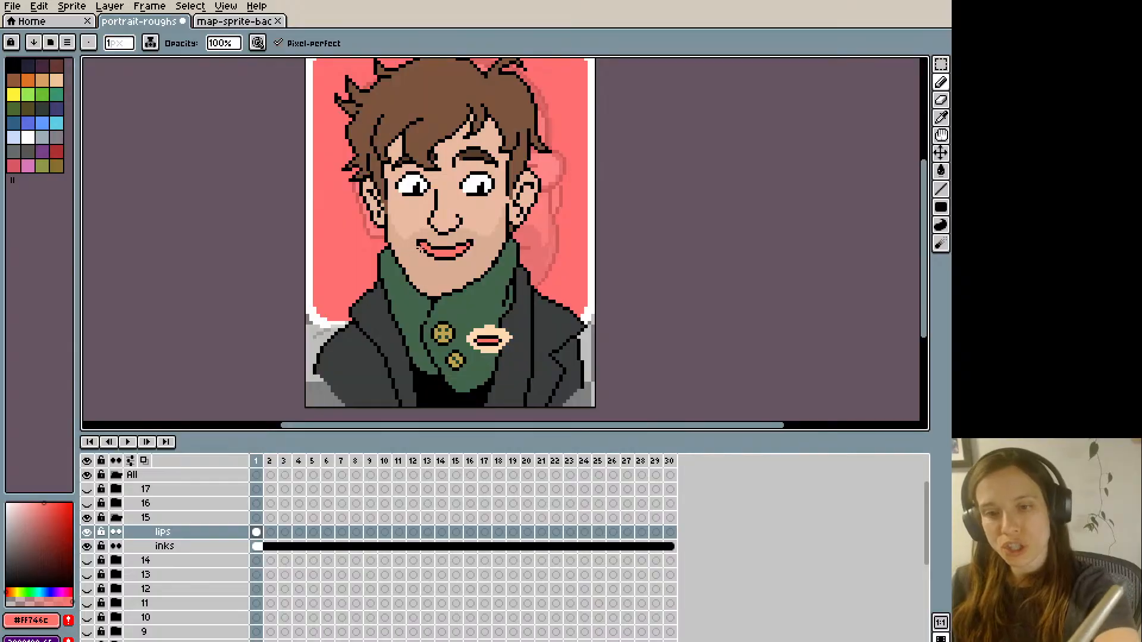
left_click(420, 243, "alt")
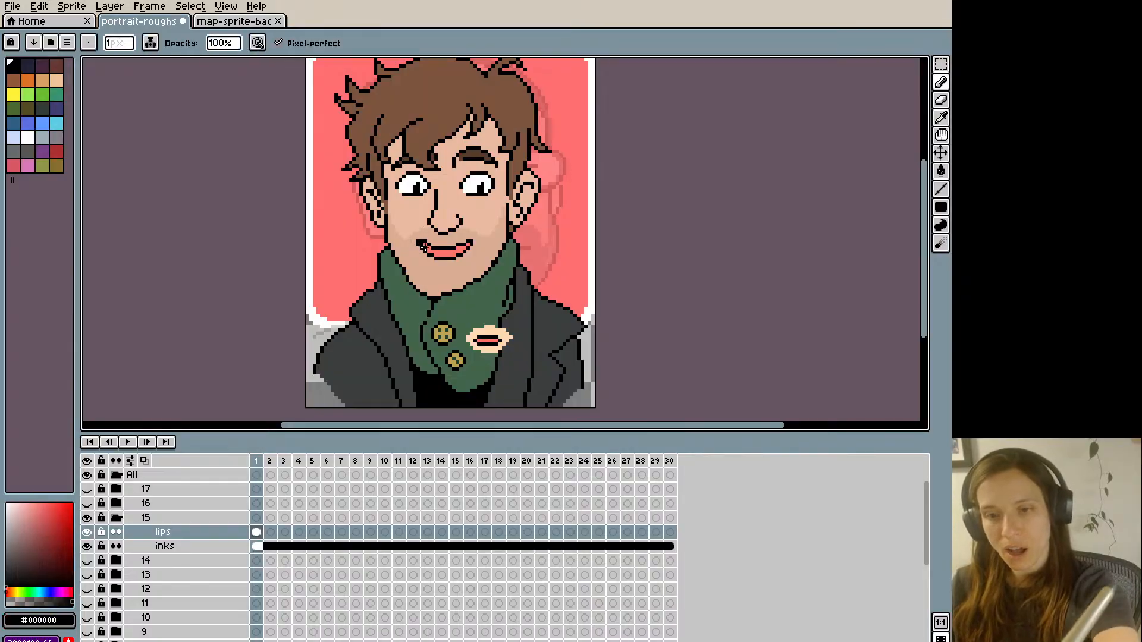
left_click(416, 241, "alt")
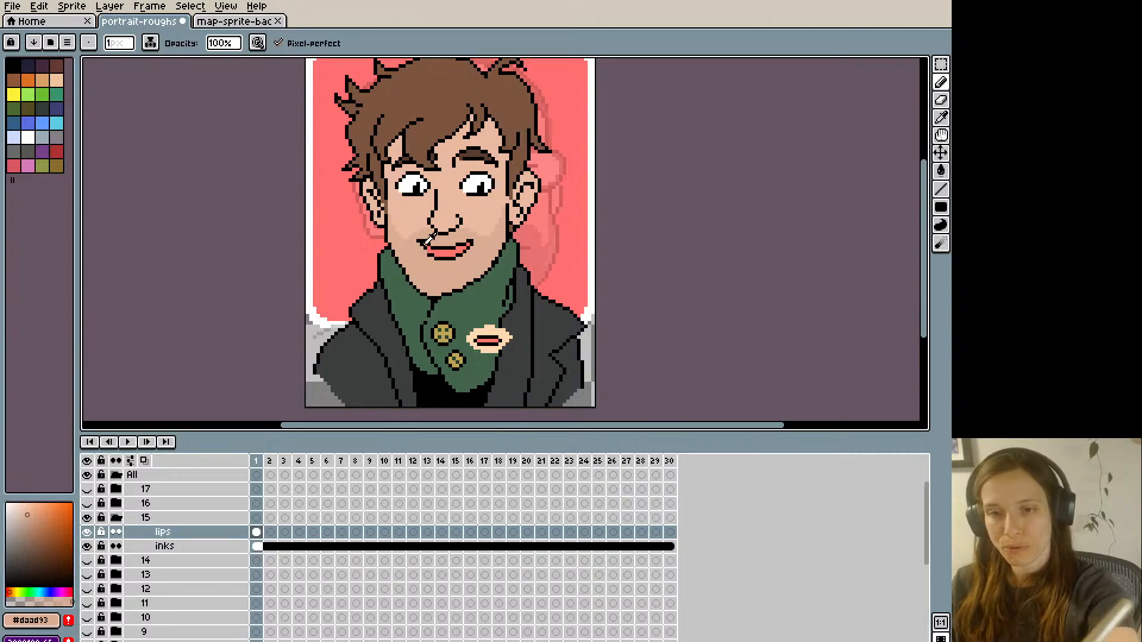
- Trim the lower-left edge of the lips with skin colour #daad93 and re-ink its outline in black
left_click(426, 248, "alt")
left_click(426, 253, "alt")
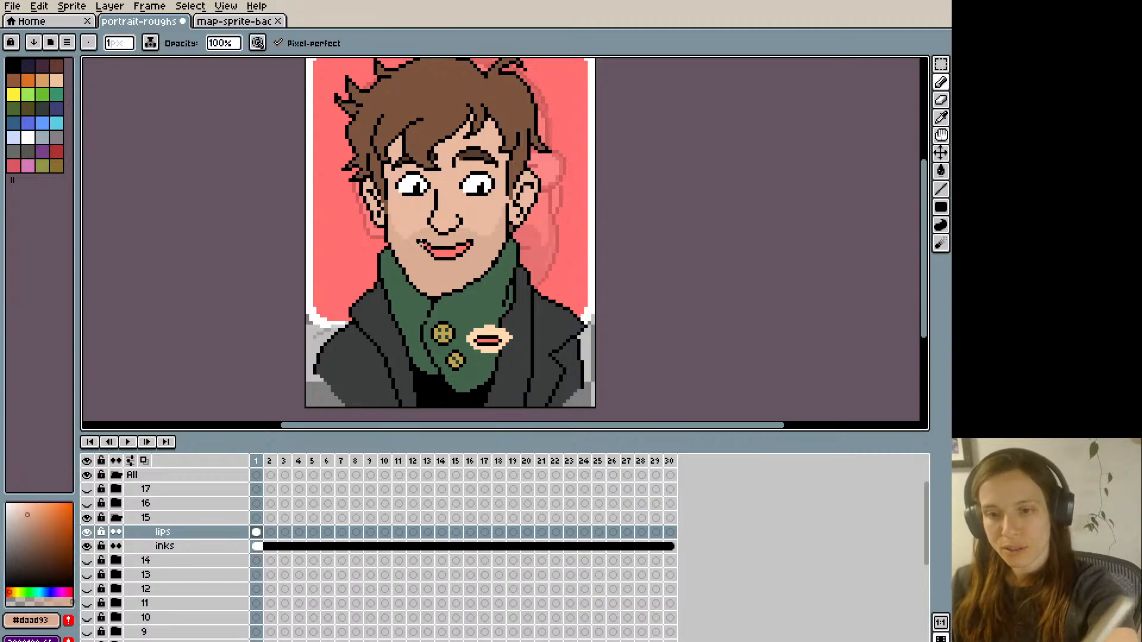
left_click(427, 250, "alt")
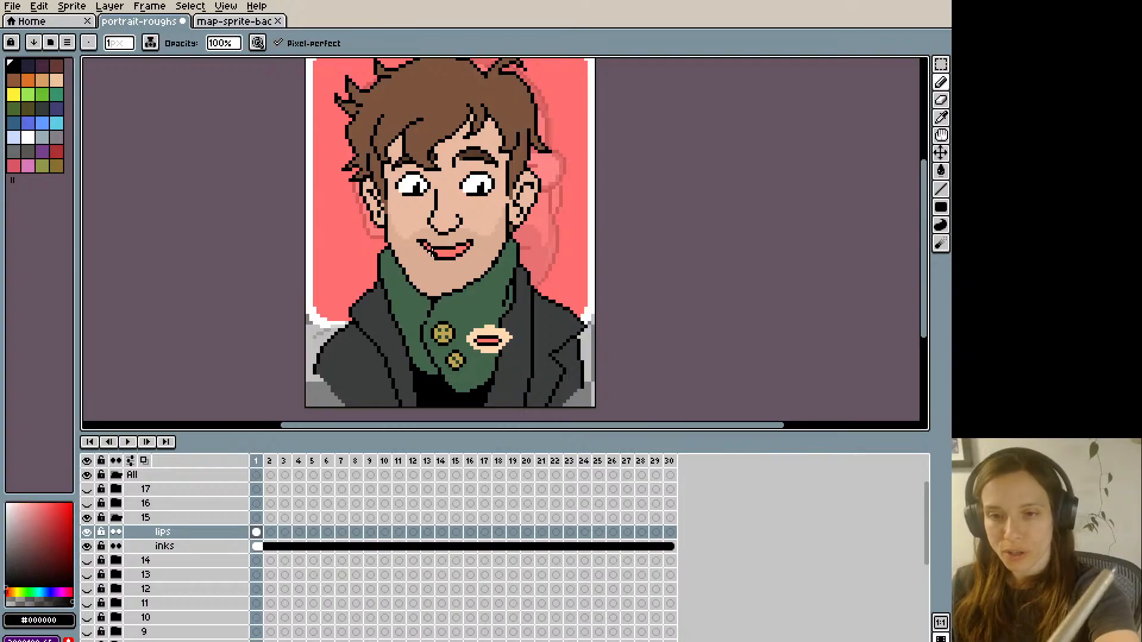
left_click(428, 250, "alt")
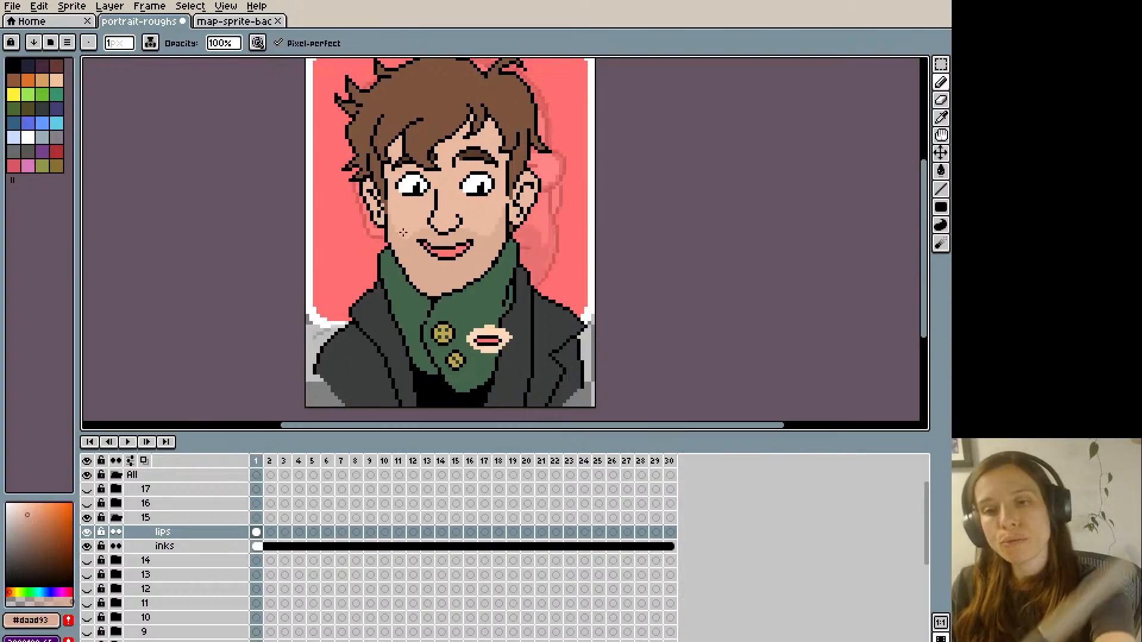
left_click(430, 246, "alt")
left_click(433, 249, "alt")
- Retouch the right half of the mouth on frame 1, using the smile on frame 30 as comparison
key("Left")
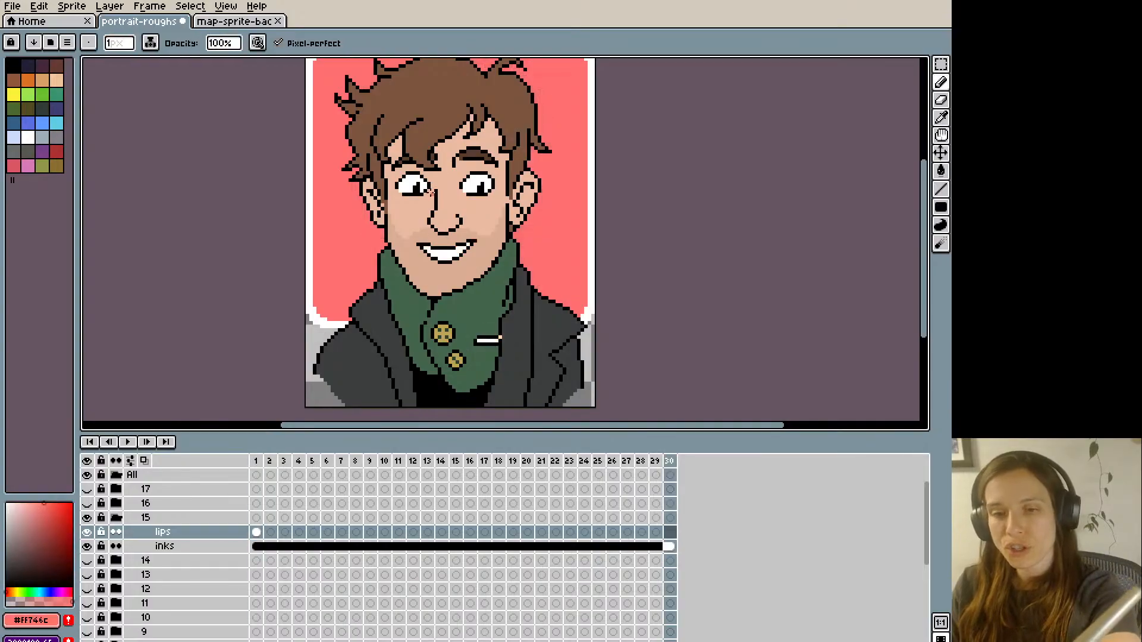
key("Right")
left_click(457, 246, "alt")
left_click(457, 239, "alt")
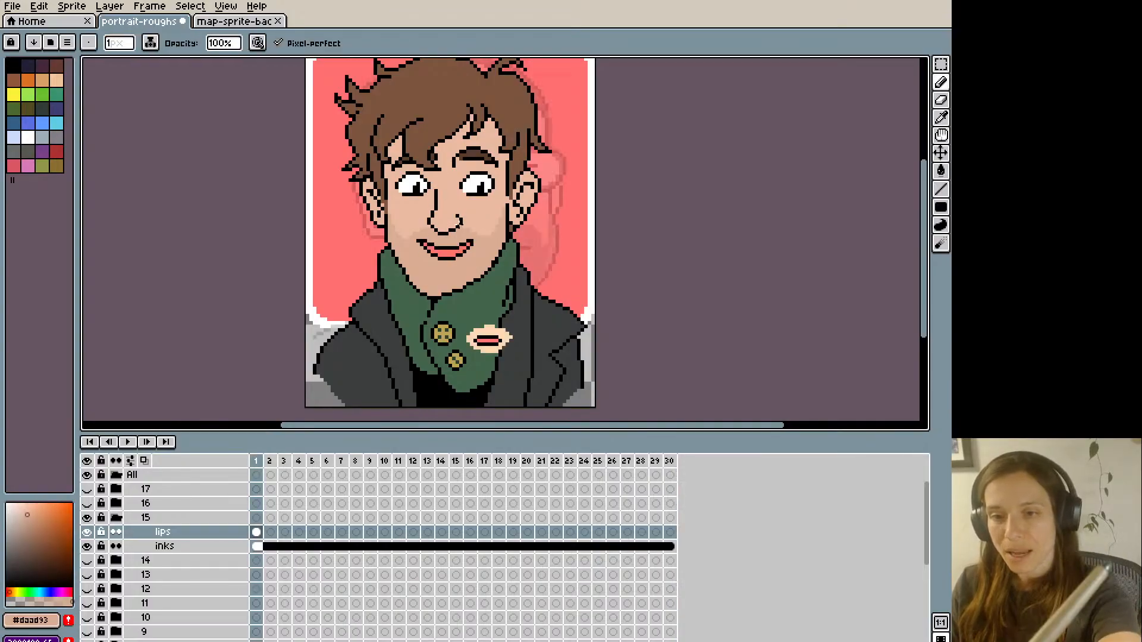
key("Left")
key("Right")
left_click(471, 242, "alt")
- Flip between frames 30 and 1 to compare the mouths, and touch up the lower lip's bottom edge
key("Left")
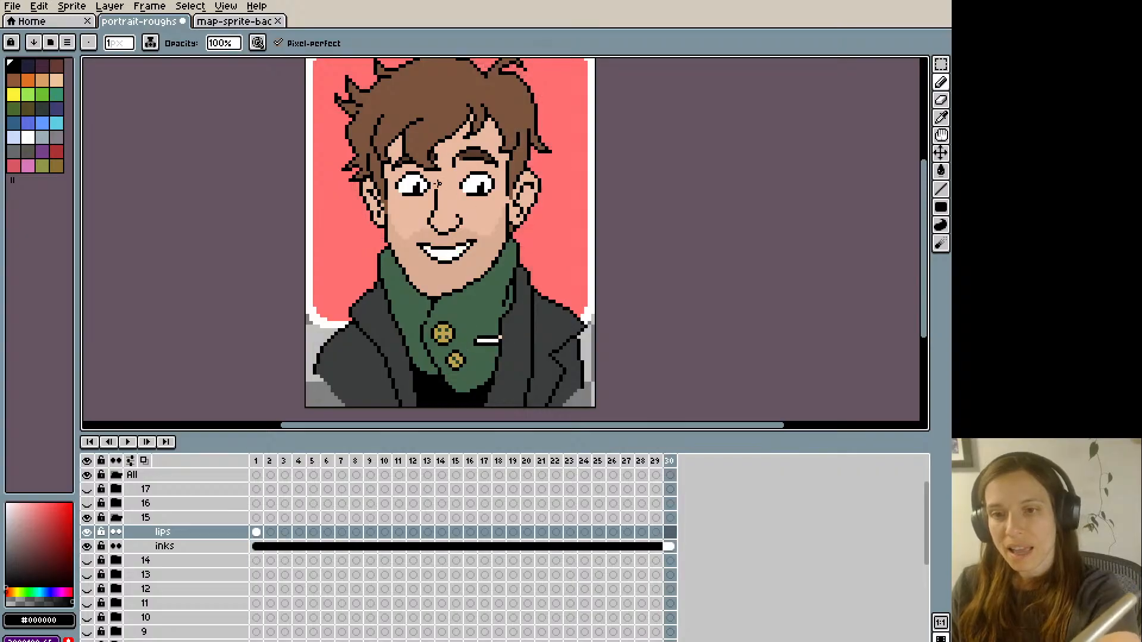
key("Right")
key("Left")
key("Right")
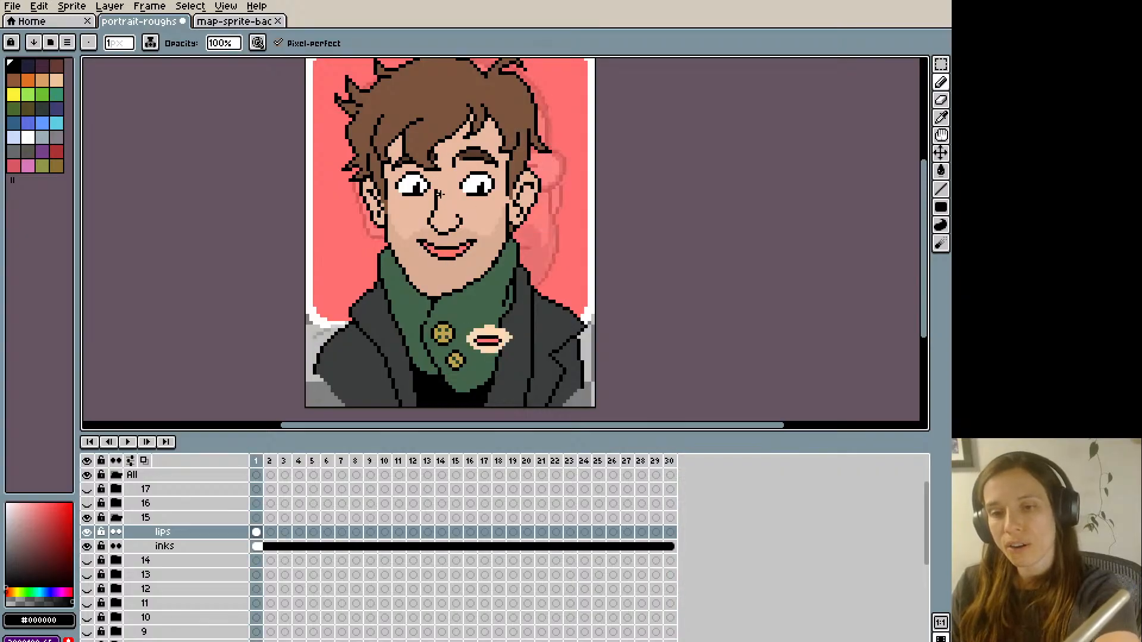
key("alt")
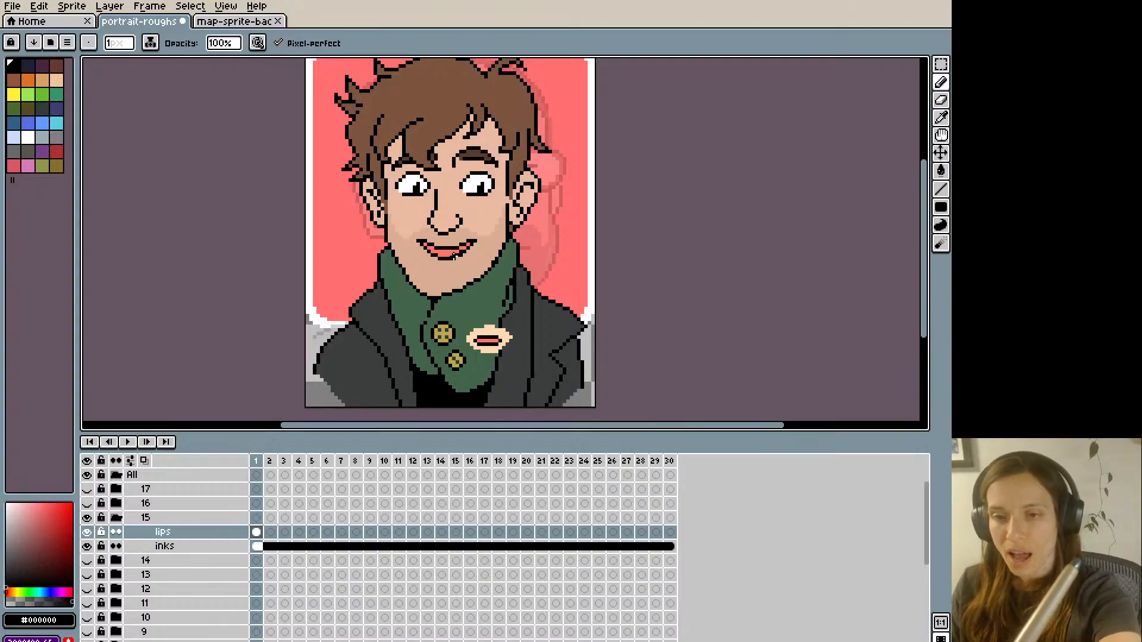
left_click(453, 257, "alt")
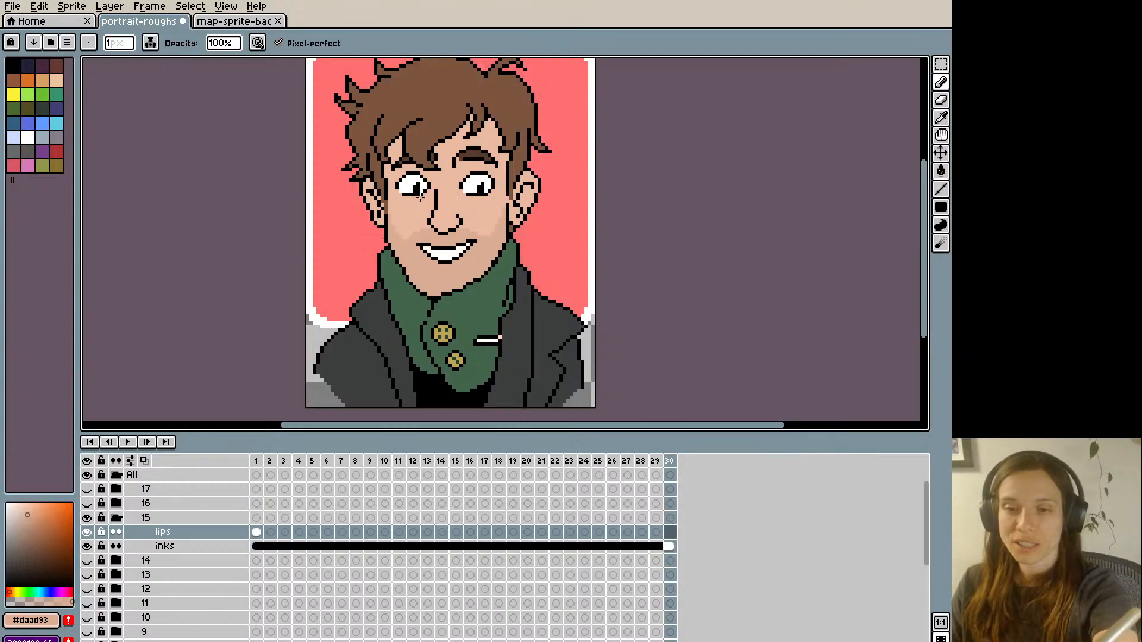
- Select part of the right mouth corner, shift it slightly up and outward, and compare it with frame 30
key("m")
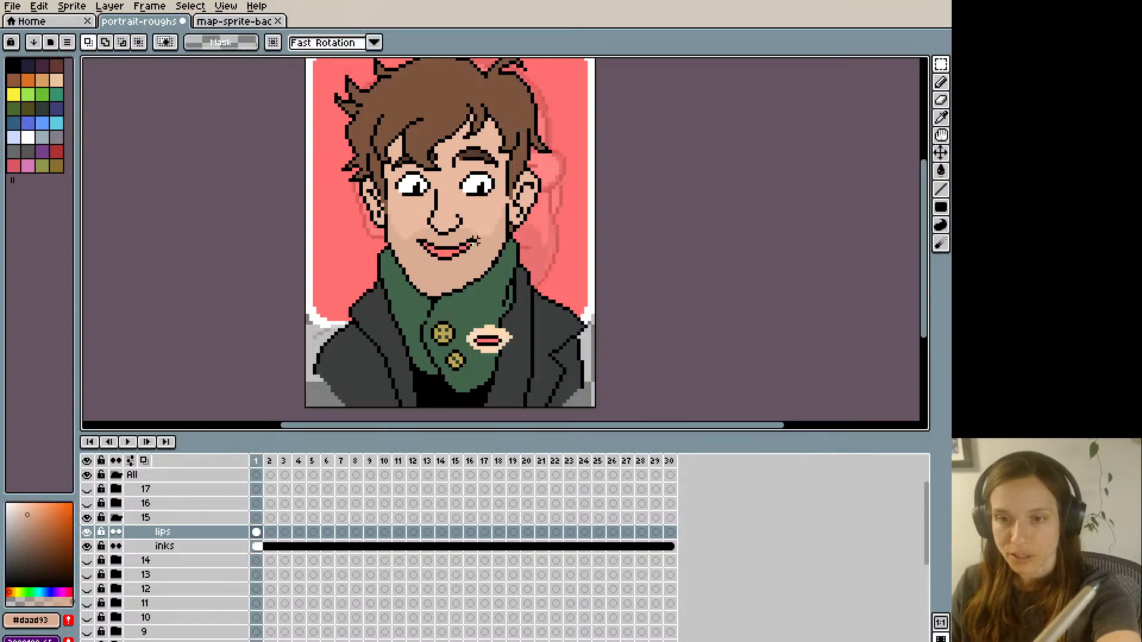
left_click_drag(465, 249, 468, 245)
key("ctrl+d")
key("Left")
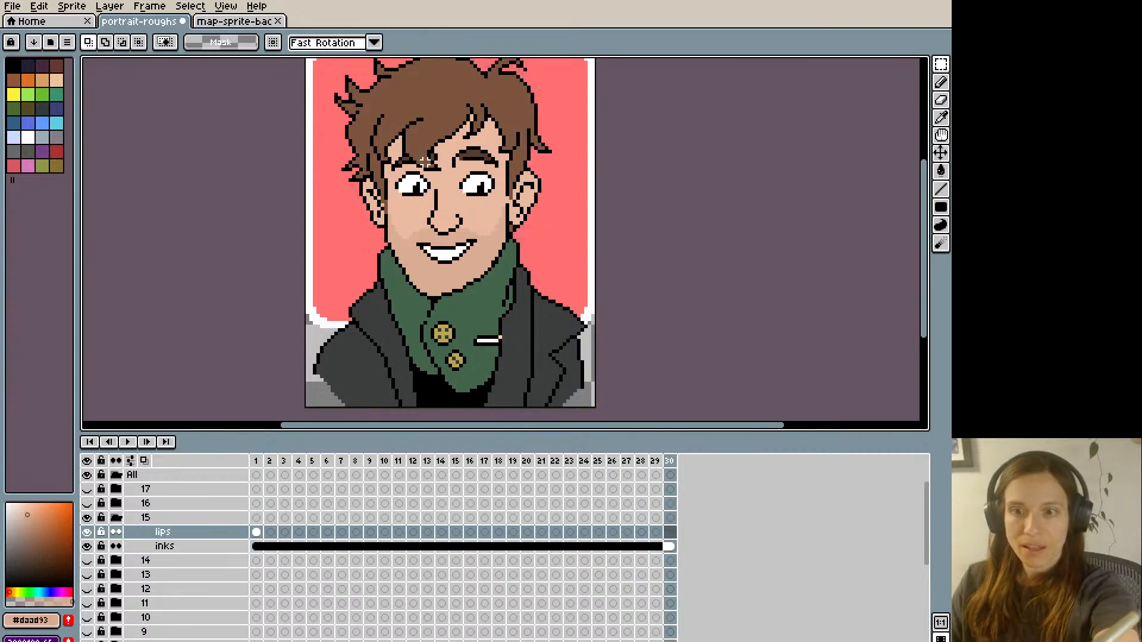
key("Right")
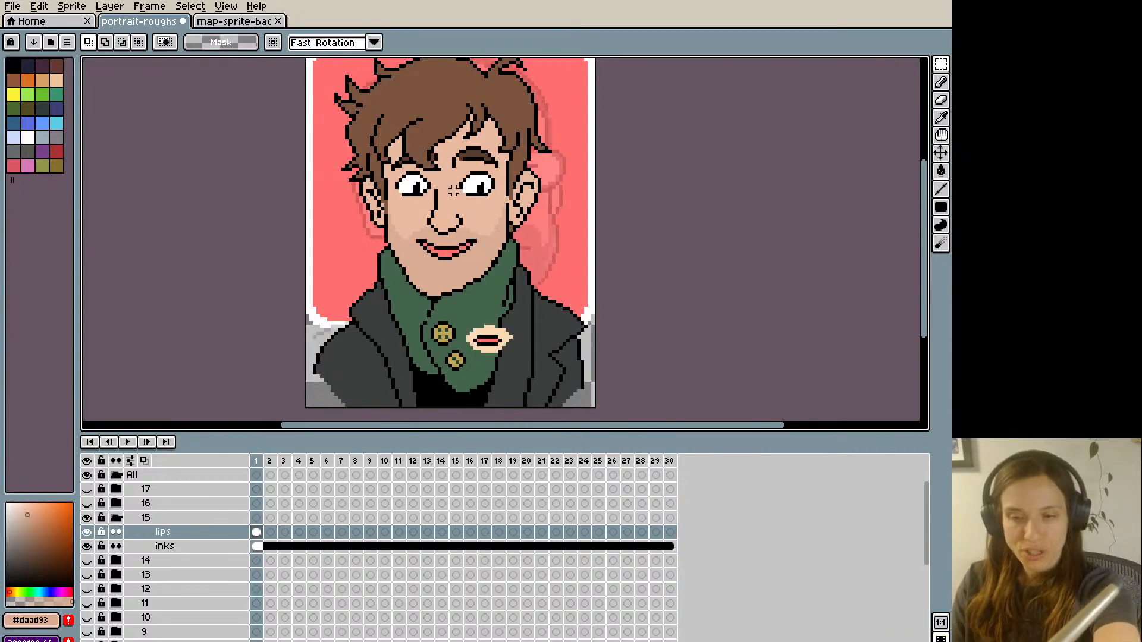
key("Left")
key("Right")
- Refine the upper lip line near the right corner with sampled black and lip pink #FF746C
key("i")
left_click(469, 242)
key("b")
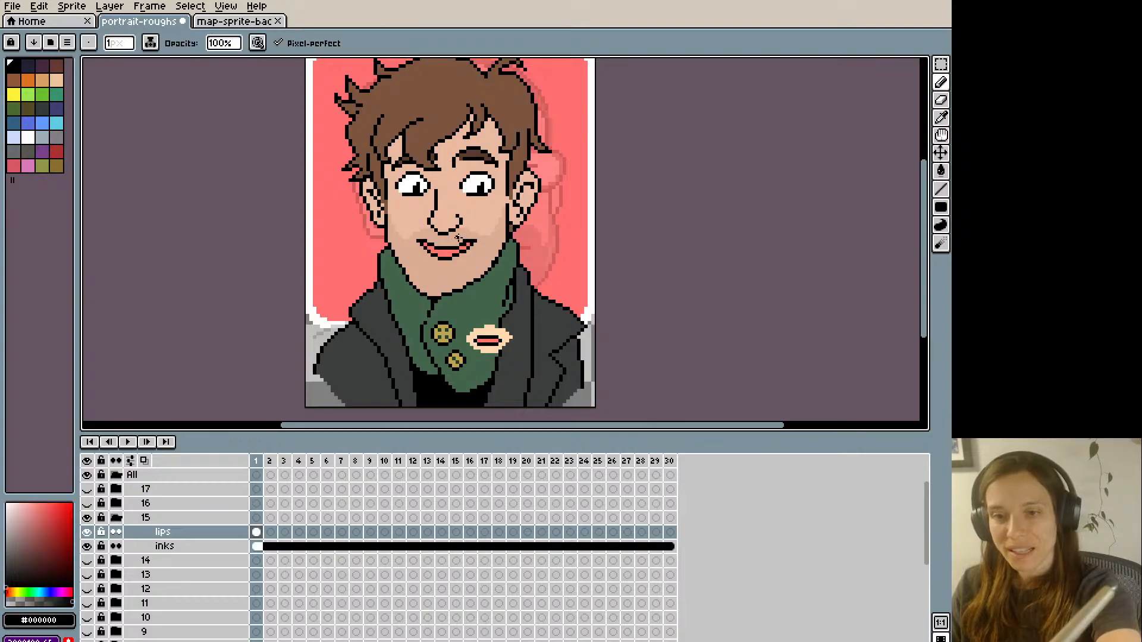
key("i")
left_click(456, 246)
key("b")
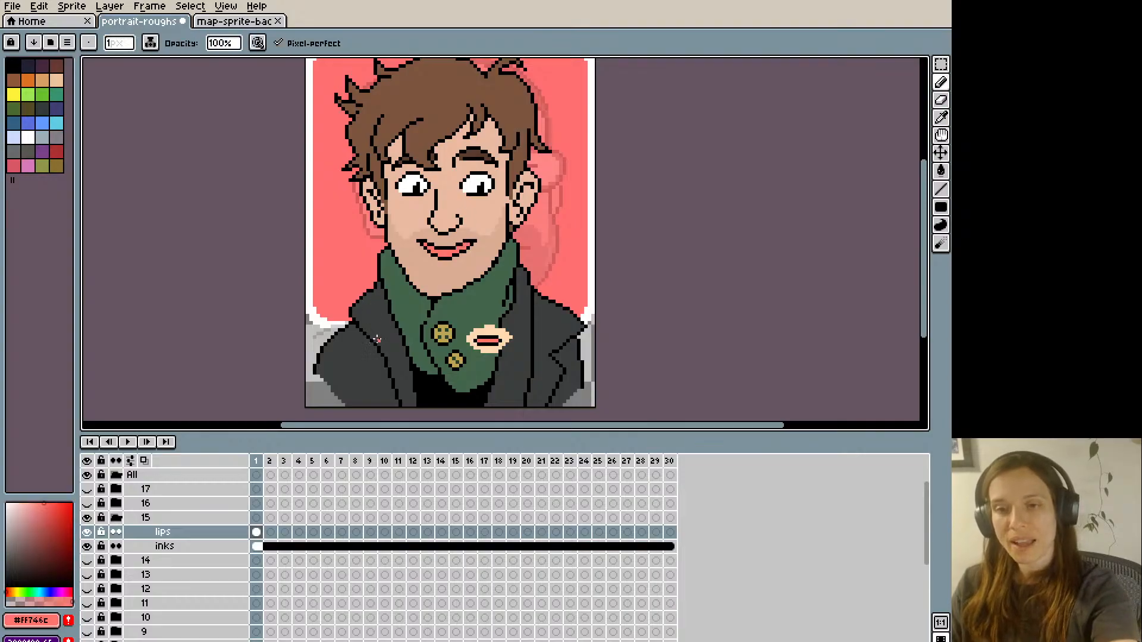
- Examine how the closed mouth on frame 1 transitions to and from the open smile on frame 30
key("Left")
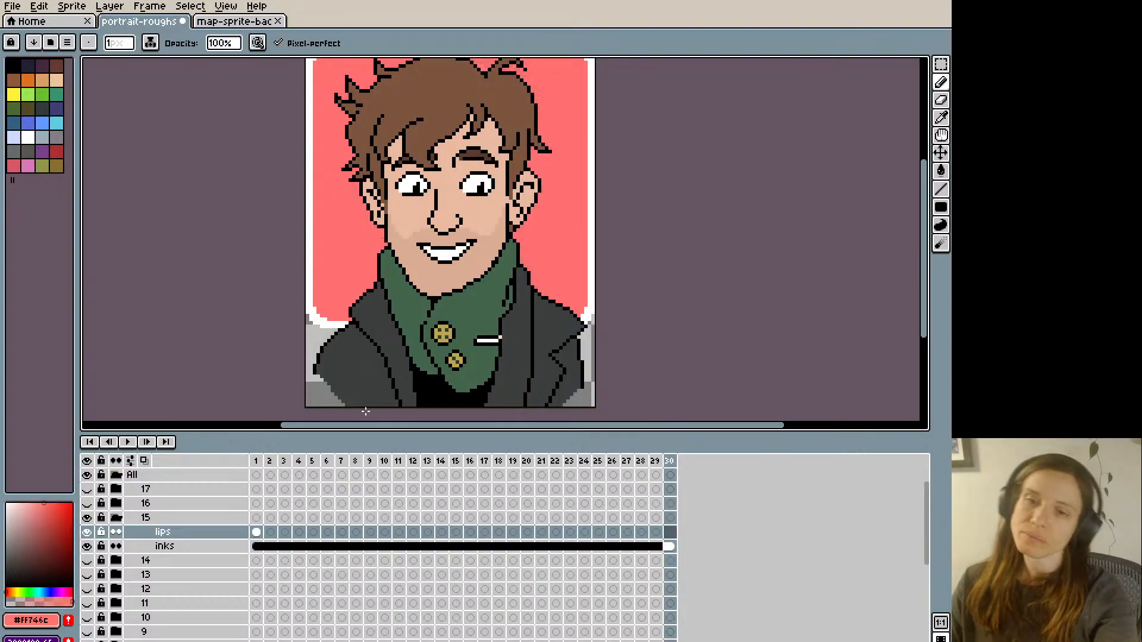
key("Right")
key("Left")
key("Right")
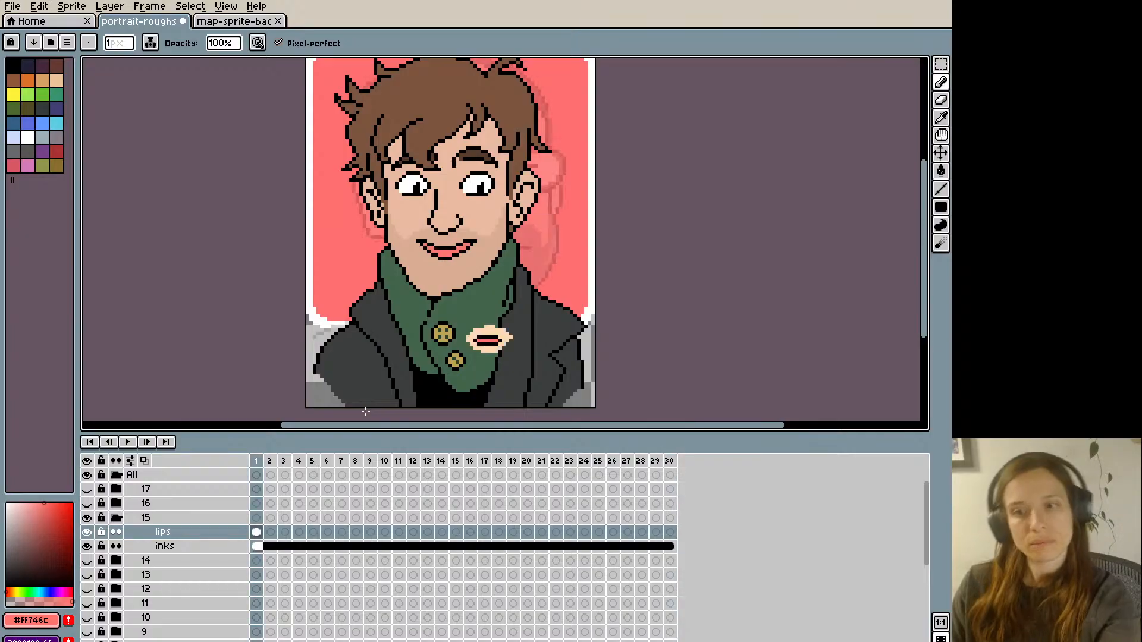
key("Left")
key("Right")
key("Left")
key("Right")
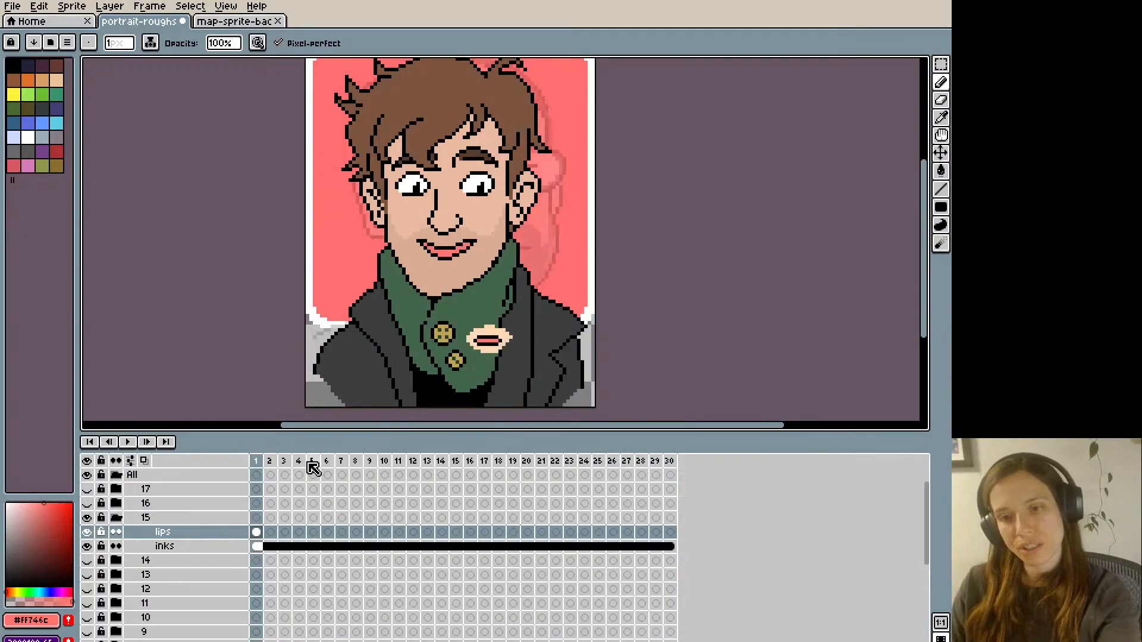
- Touch up the lips' right side and corner with black, pink and skin #daad93 pixels, undoing one stray pencil stroke
left_click(454, 256, "alt")
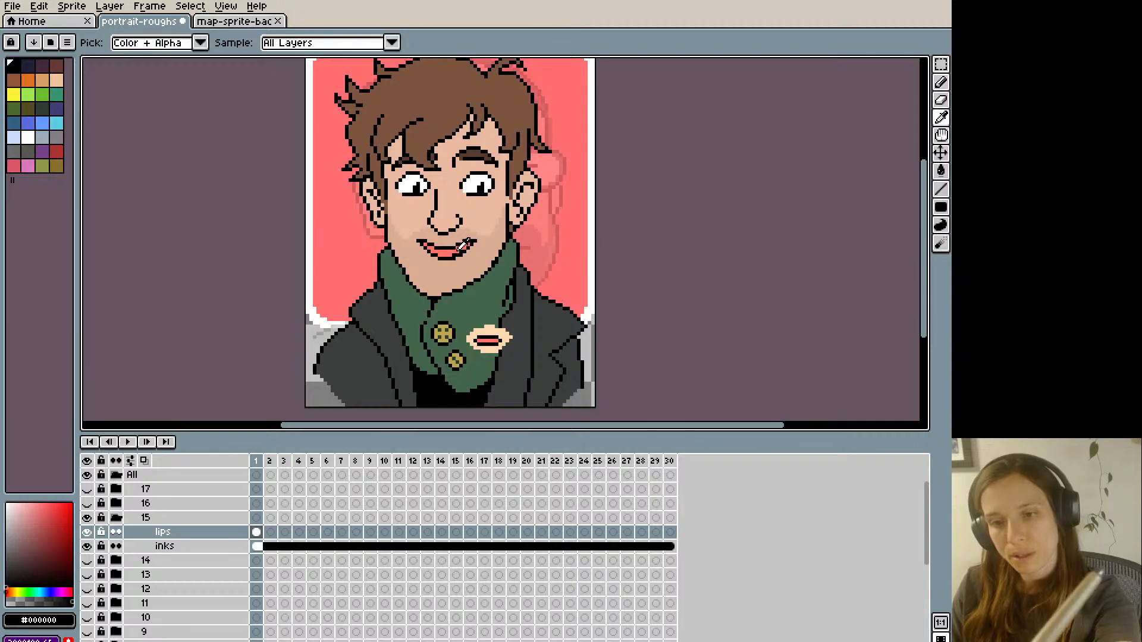
left_click(458, 251, "alt")
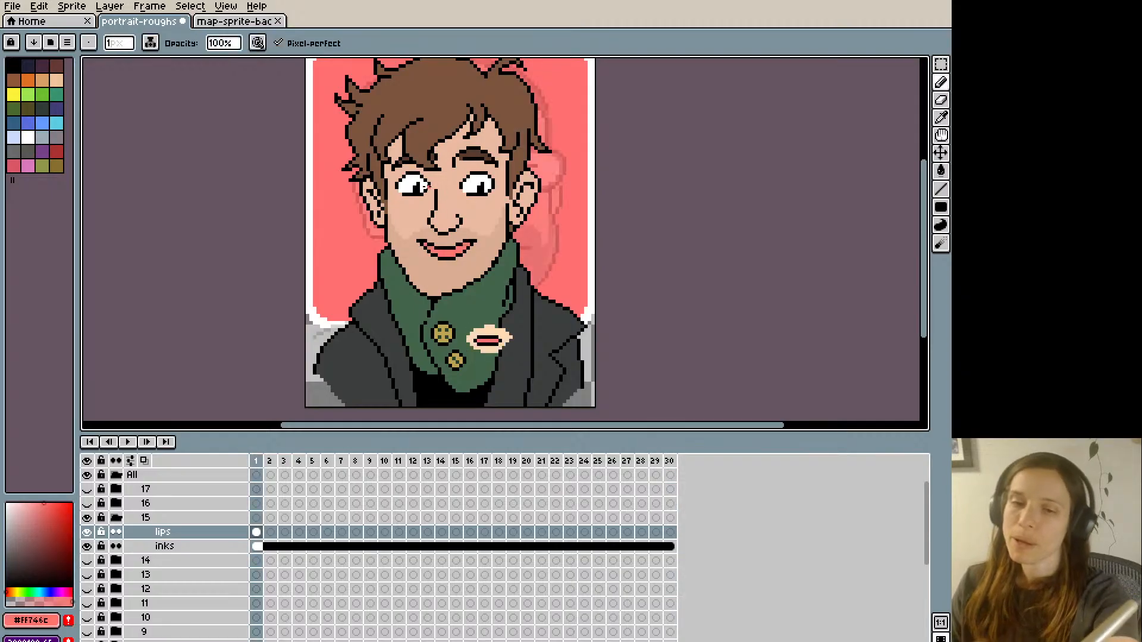
key("ctrl+z")
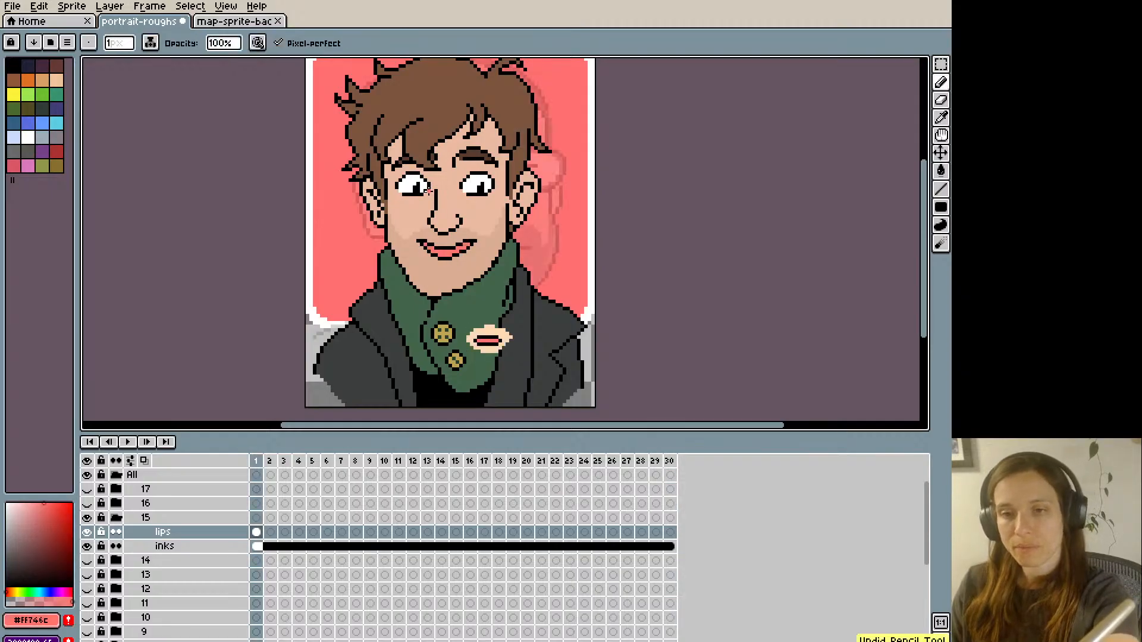
key("Left")
key("Right")
left_click(468, 243, "alt")
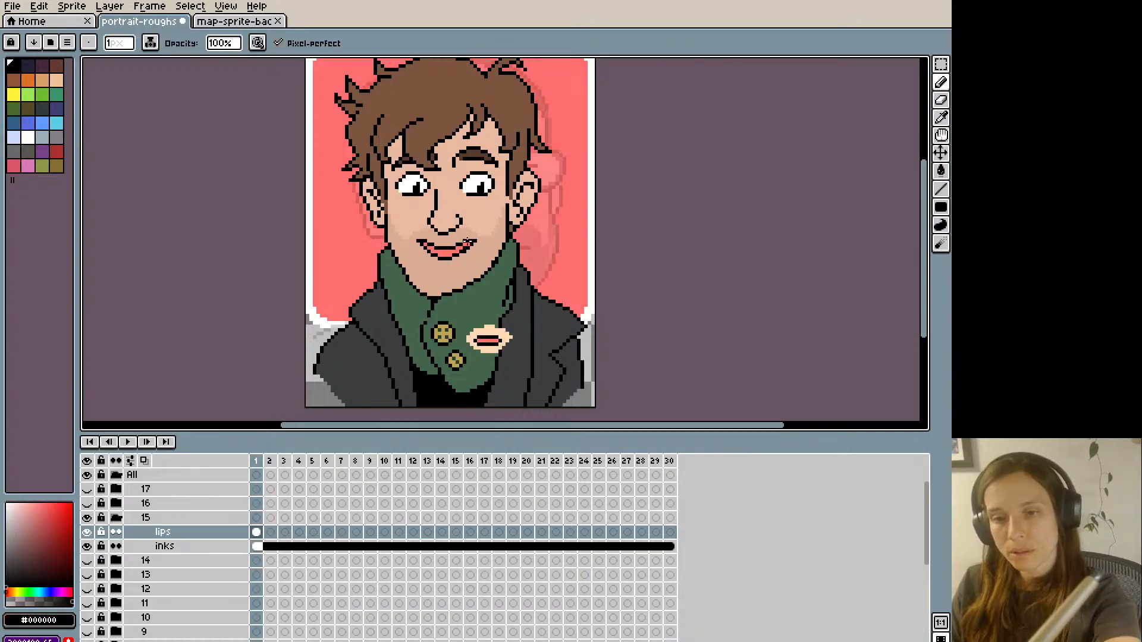
left_click(472, 242, "alt")
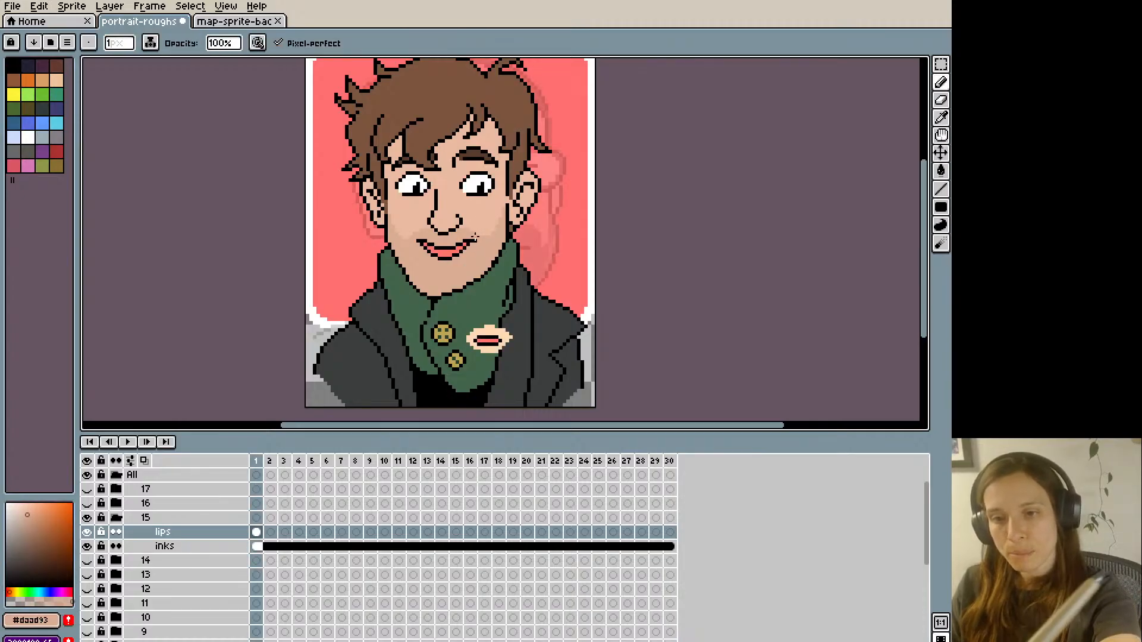
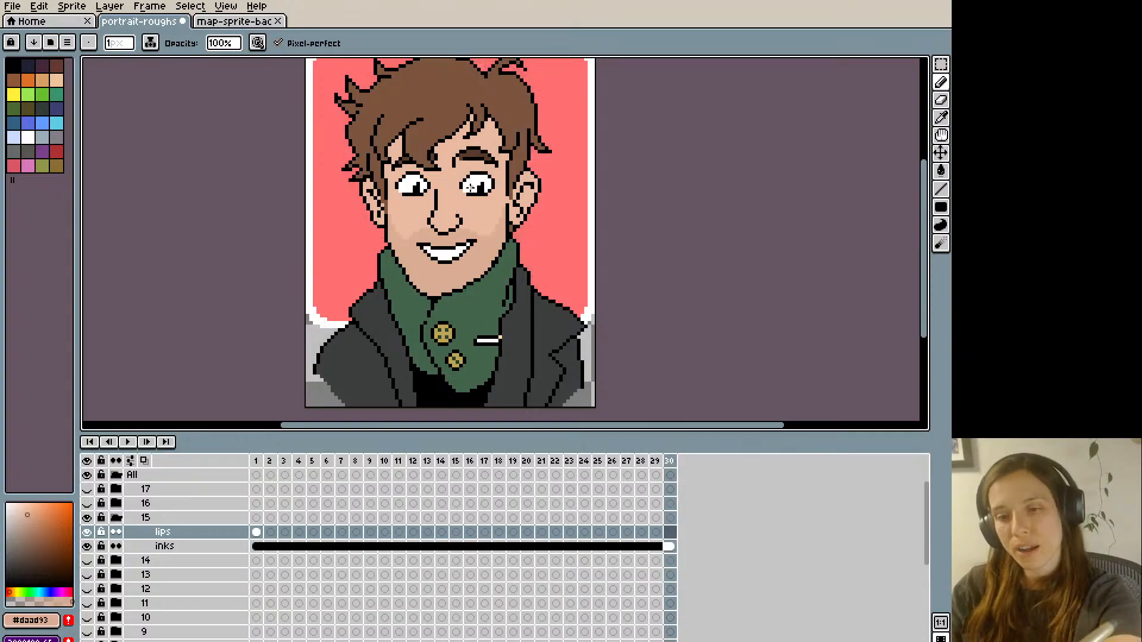
- Retouch the right mouth corner on frame 1 with sampled black and skin #daad93 pixels
key("m")
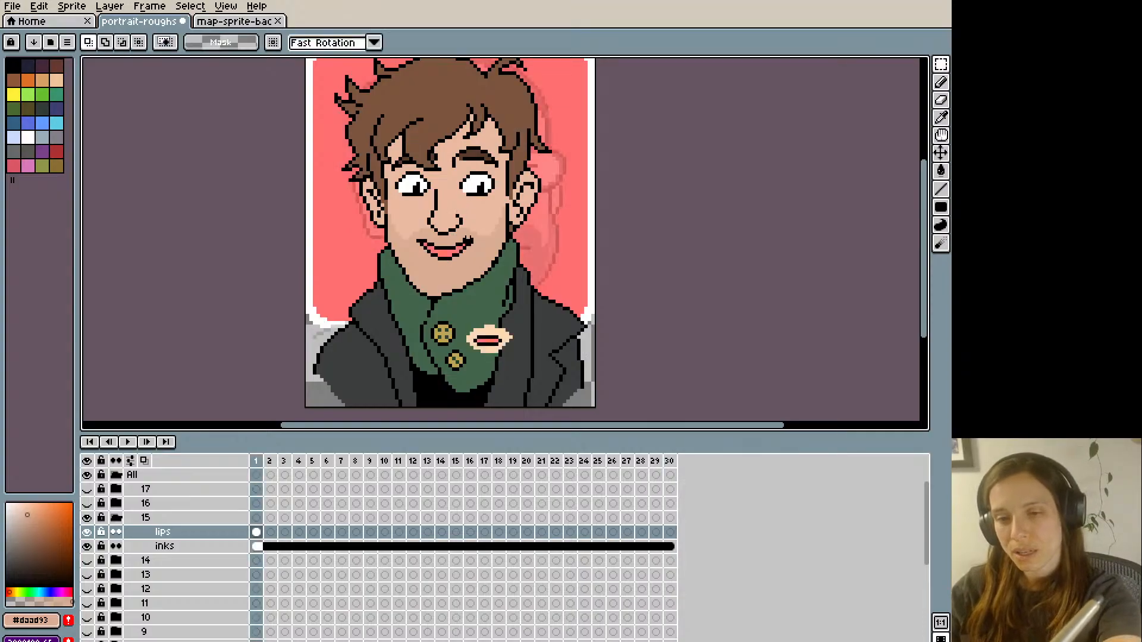
key("i")
left_click(473, 241)
key("b")
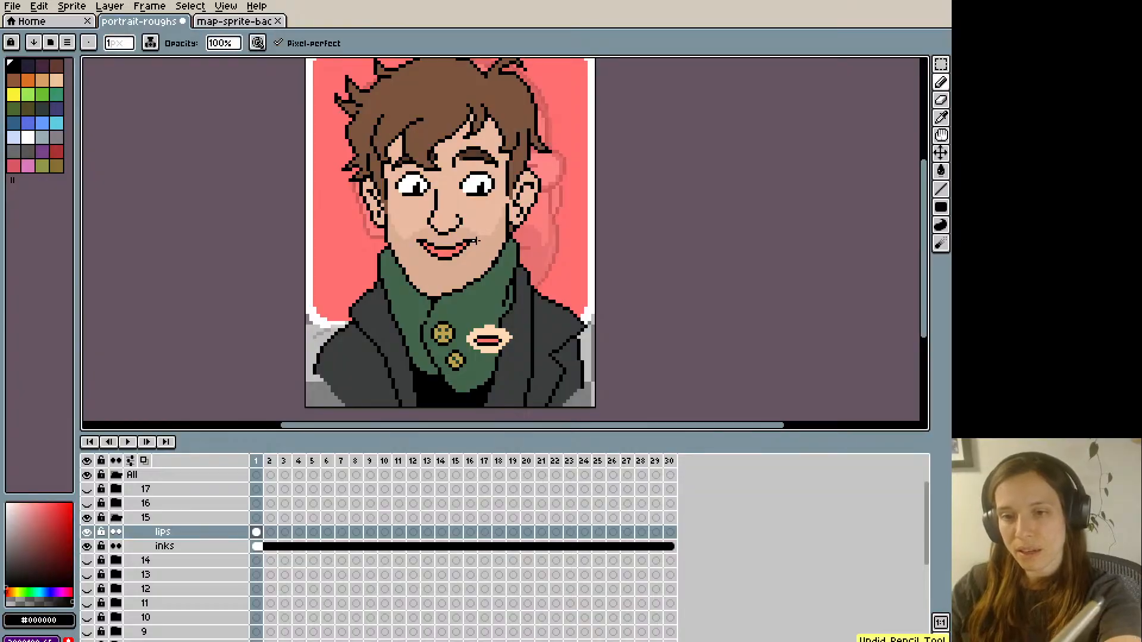
key("i")
left_click(473, 235)
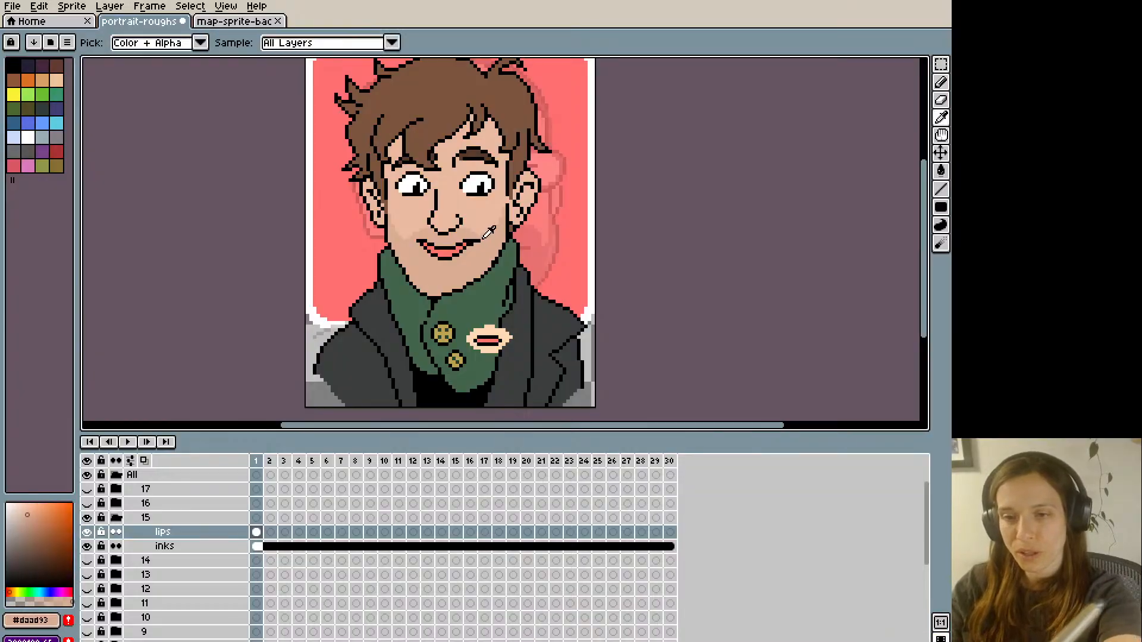
key("b")
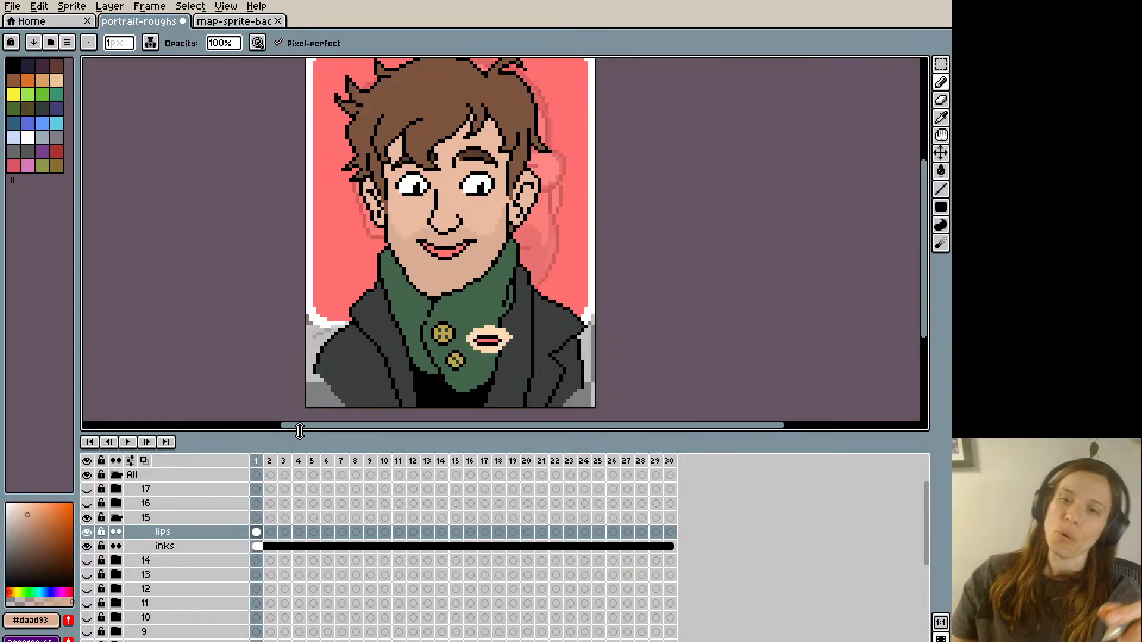
left_click(474, 244, "alt")
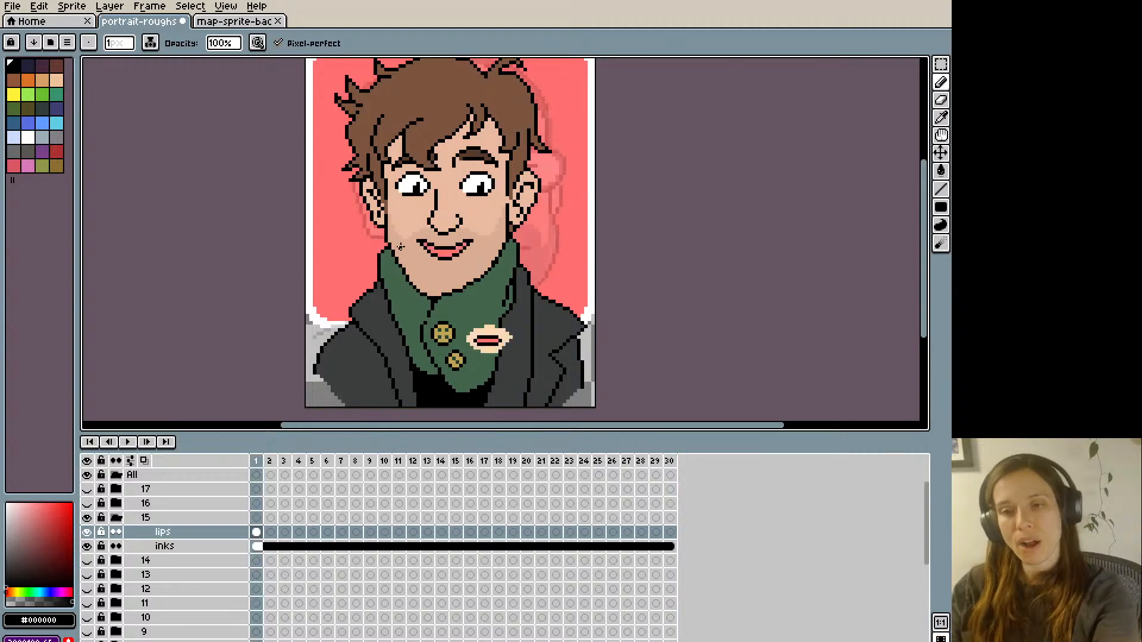
- Compare the first frames and draw a closed black smile line over the mouth on frame 2 of the lips layer
key("Right")
key("Left")
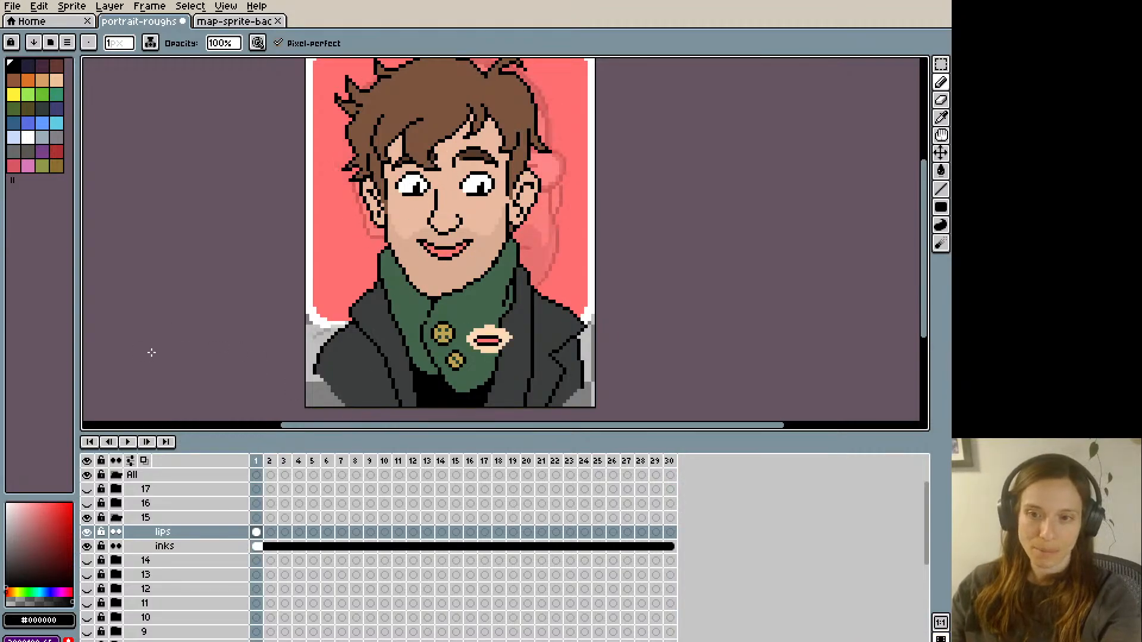
key("Right")
key("Left")
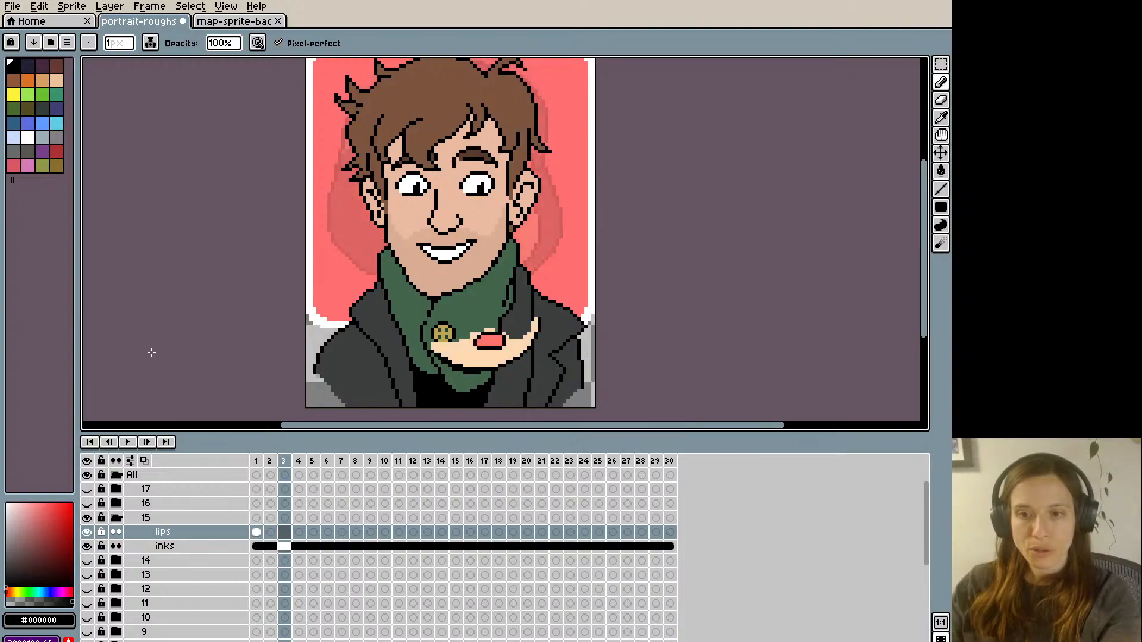
key("Right")
left_click(445, 233, "alt")
mouse_move(415, 248)
left_mouse_down()
mouse_move(450, 247)
mouse_move(449, 260)
mouse_move(473, 241)
mouse_move(461, 252)
mouse_move(460, 226)
mouse_move(438, 252)
mouse_move(467, 247)
mouse_move(434, 249)
mouse_move(476, 238)
left_mouse_up()
left_click(460, 226, "alt")
key("ctrl+z")
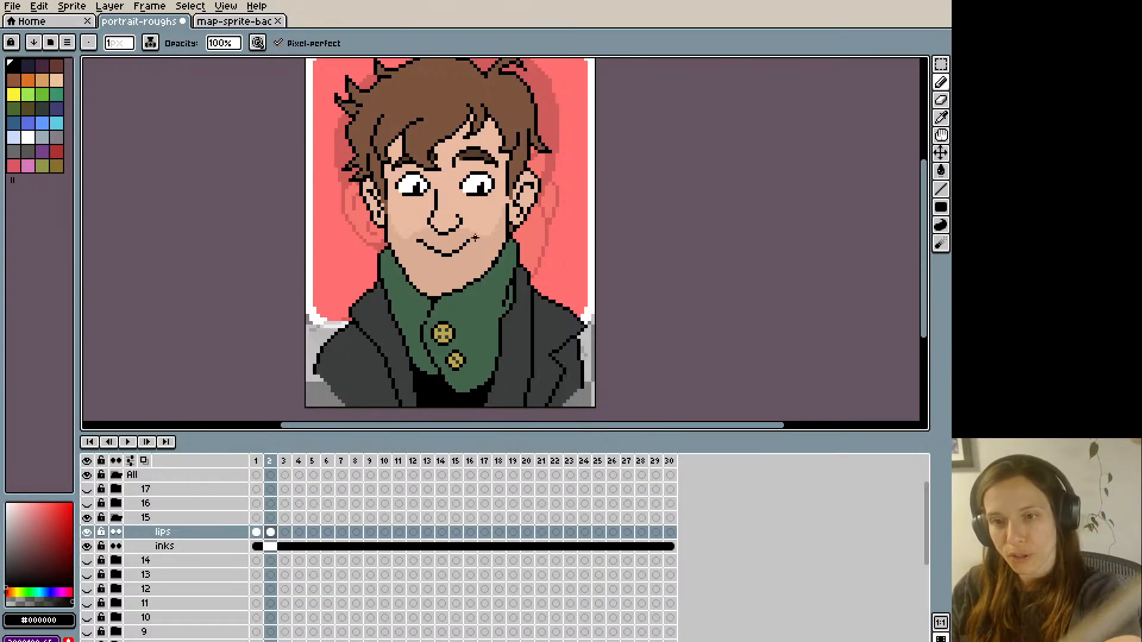
- Refine the curve of frame 2's closed smile with black and skin #daad93 pixels, checking it against frame 1
key("Left")
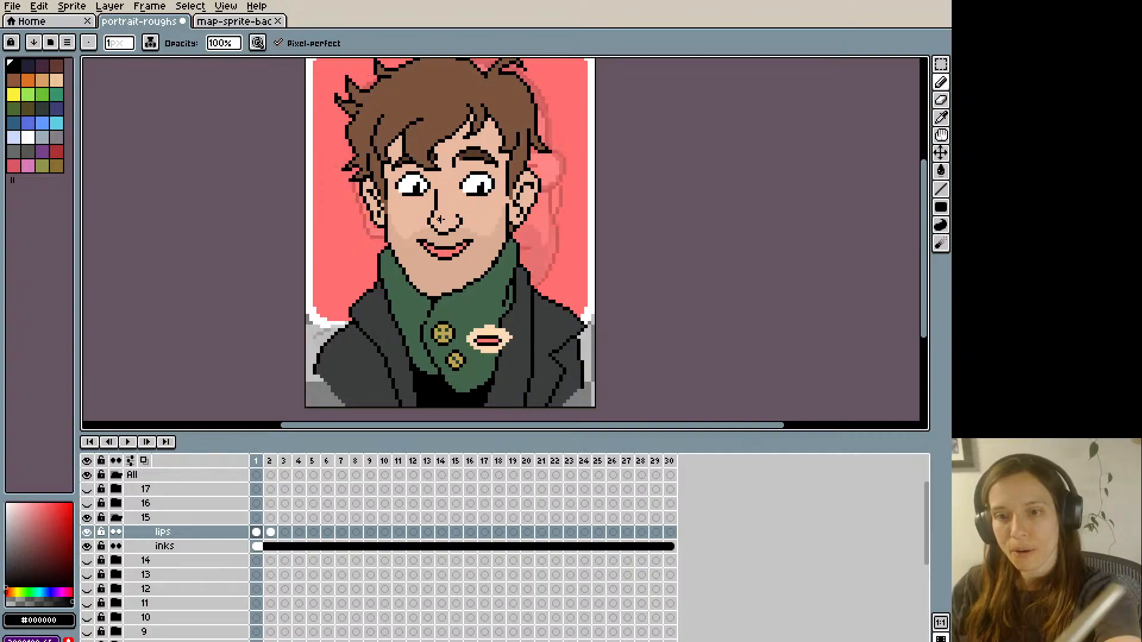
key("Right")
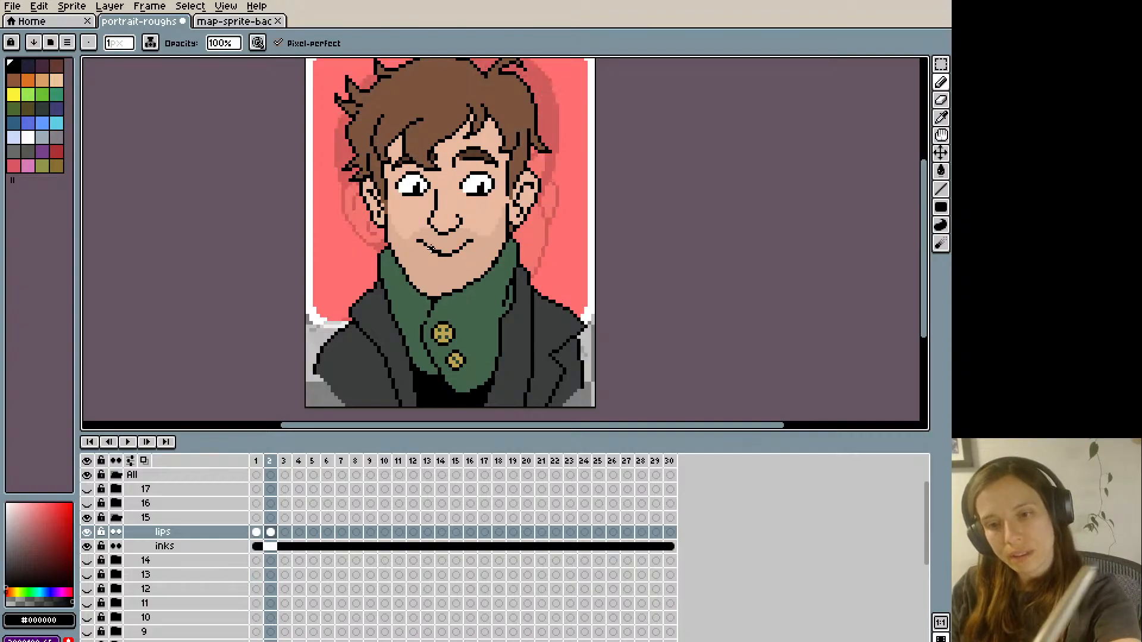
left_click(440, 247, "alt")
key("Left")
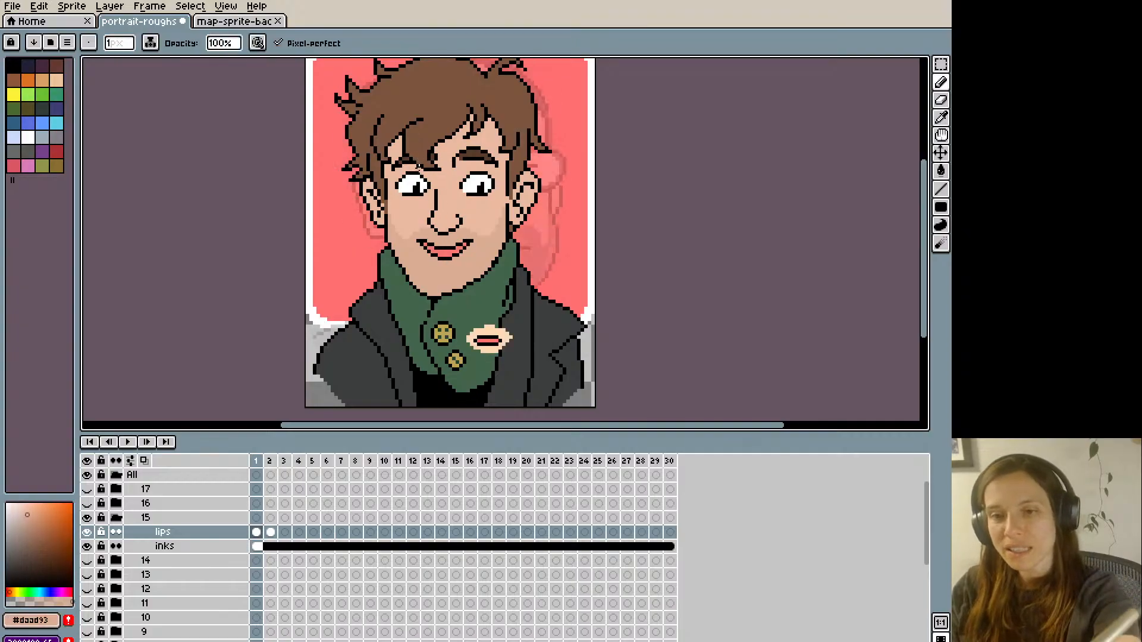
key("Right")
key("Left")
key("Right")
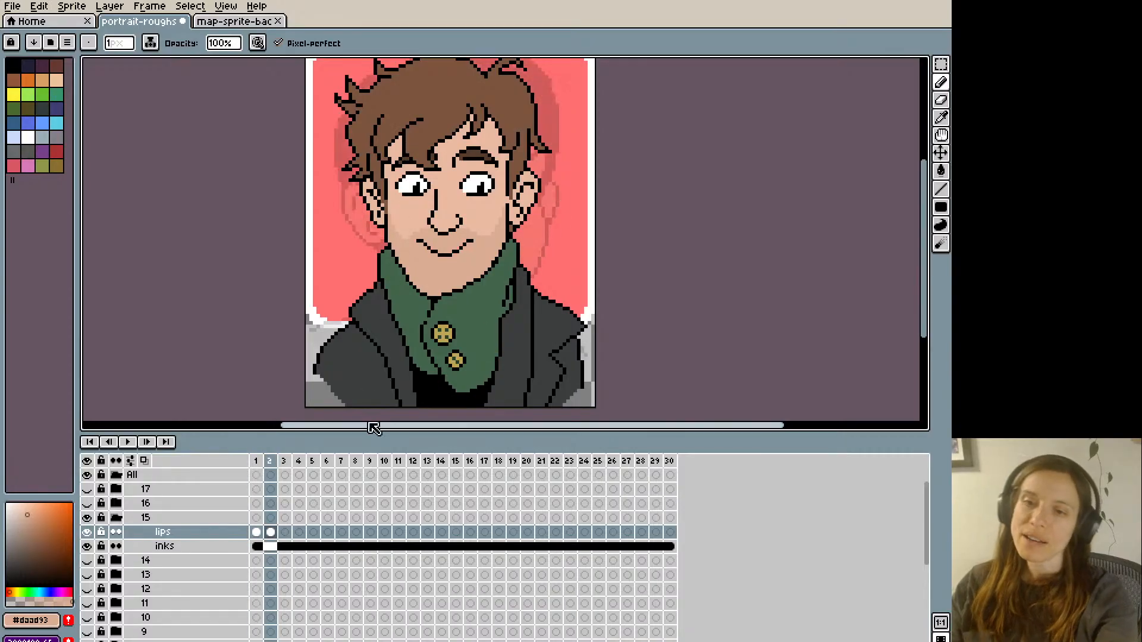
key("alt")
left_click(458, 247, "alt")
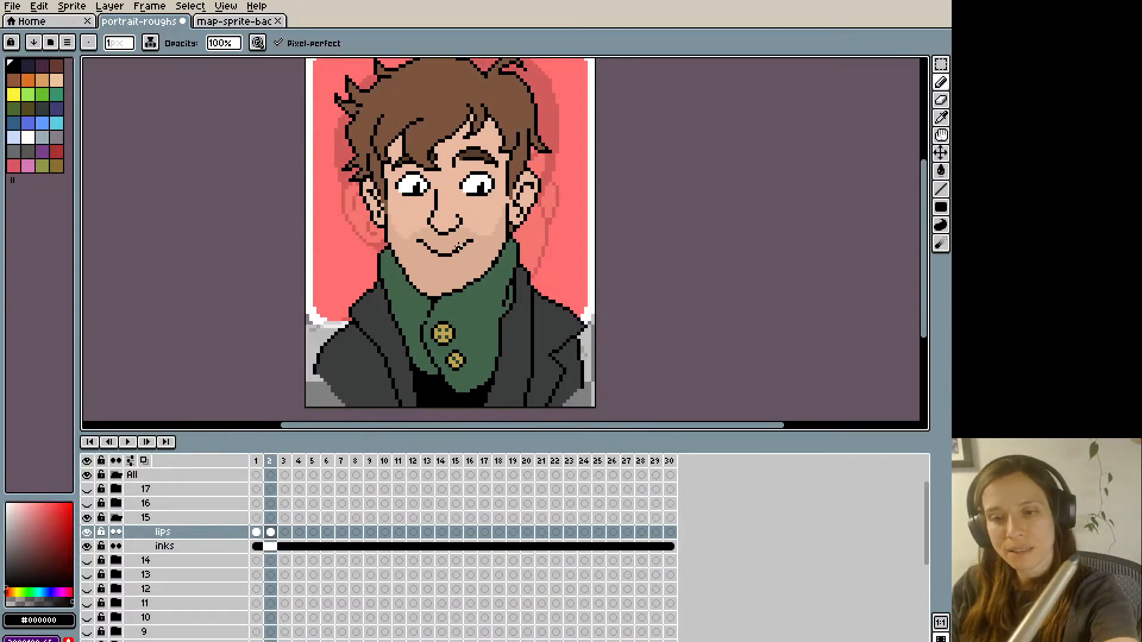
left_click(451, 254, "alt")
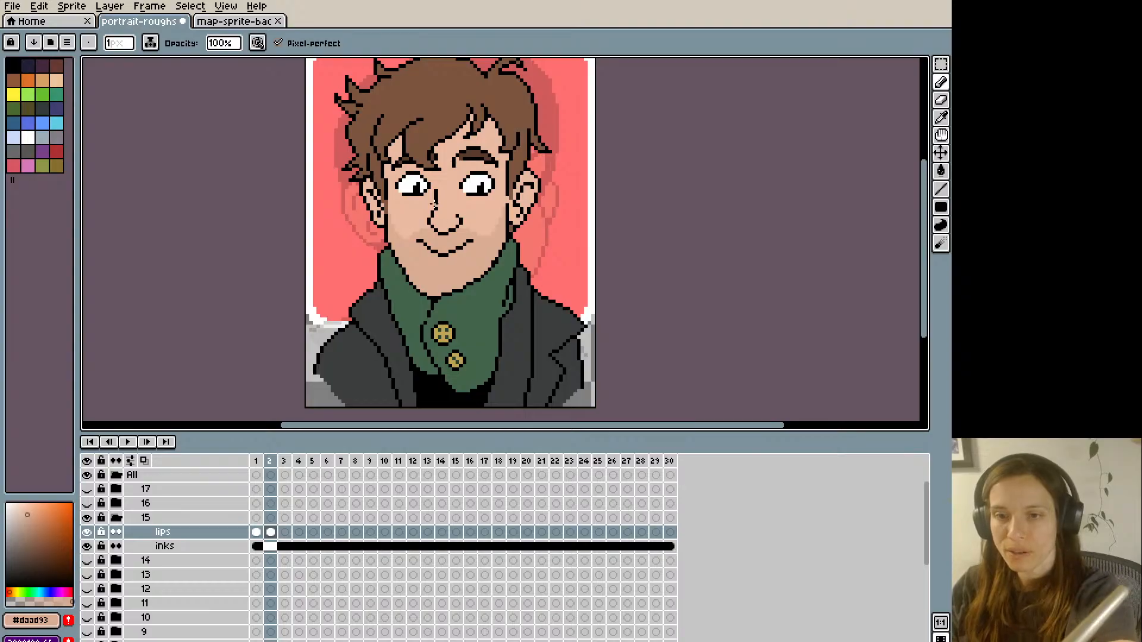
- Flatten the bottom of frame 2's smile line by adding black pixels and covering the lower ones with skin #daad93
key("Left")
key("Right")
left_click(458, 248, "alt")
left_click(436, 258, "alt")
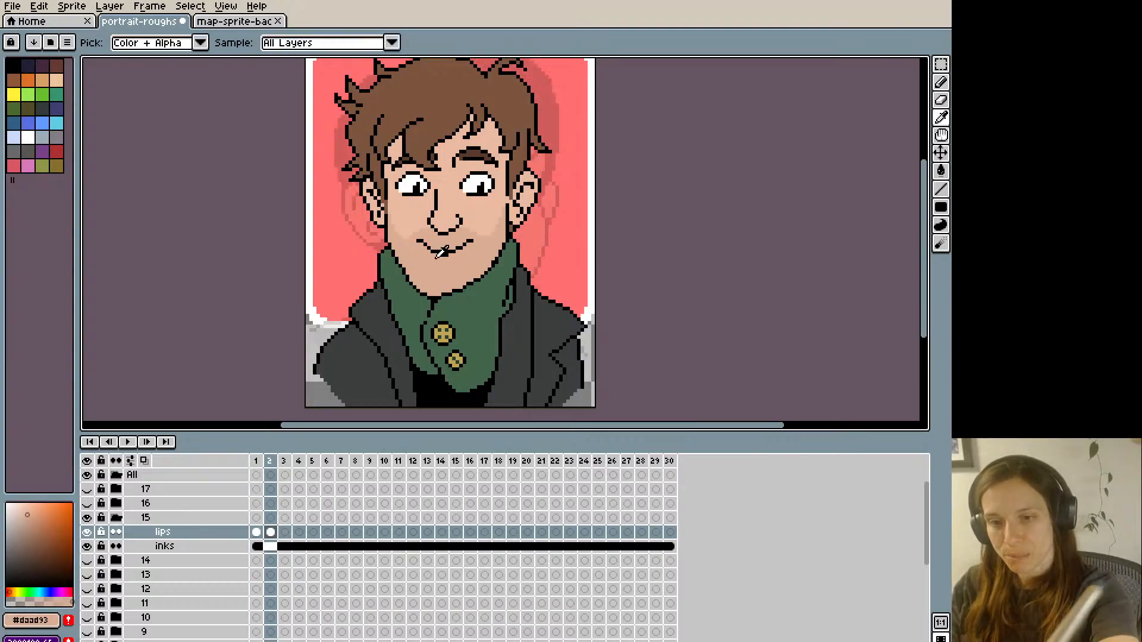
left_click(450, 252, "alt")
left_click(443, 257, "alt")
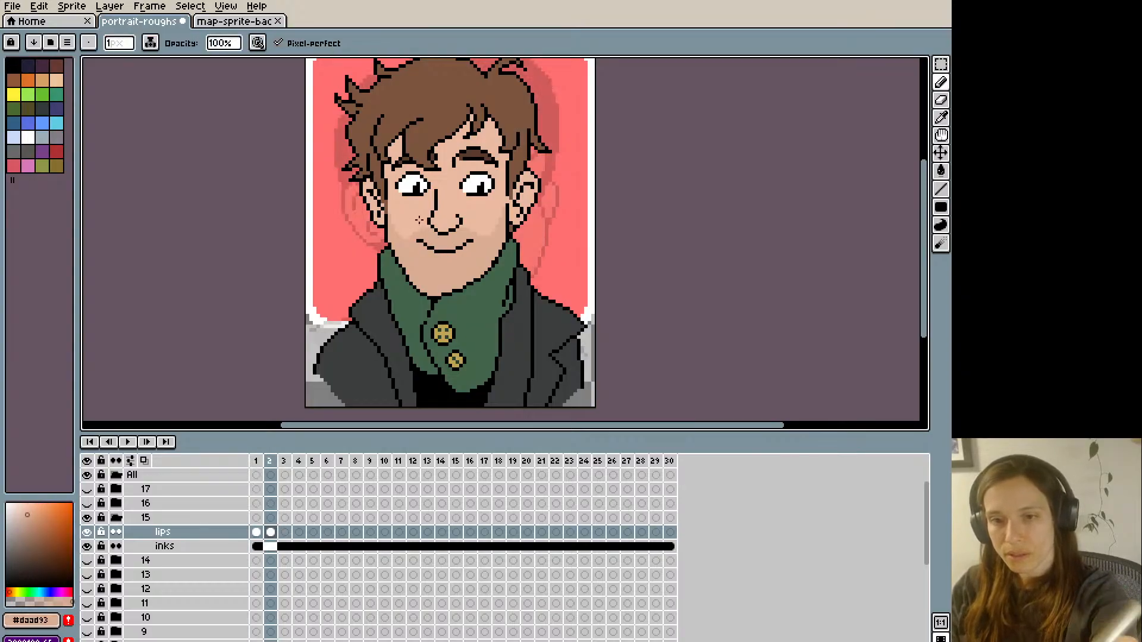
key("Return")
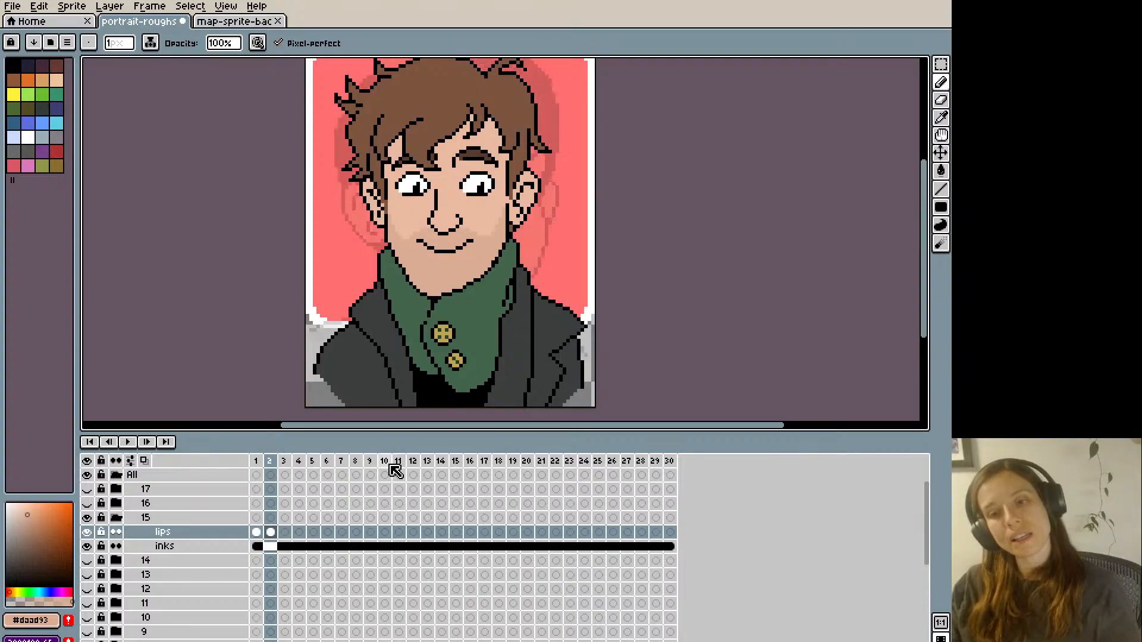
- Try to lower the middle of frame 2's smile line with a lasso selection and compare it with frame 1
key("q")
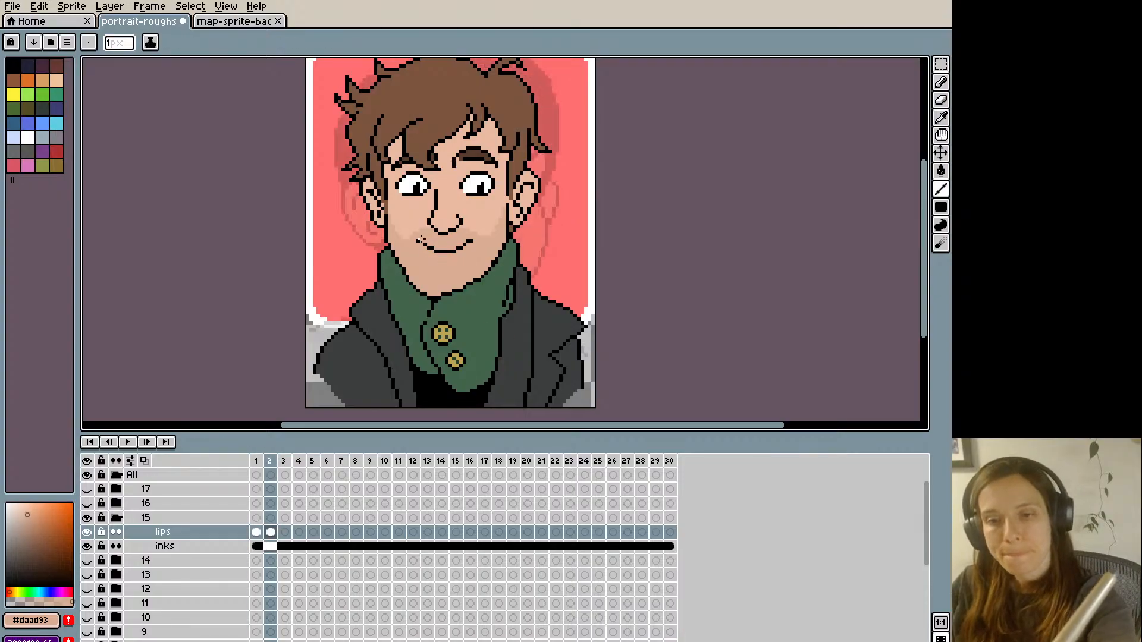
mouse_move(418, 247)
left_mouse_down()
mouse_move(465, 237)
mouse_move(467, 268)
left_mouse_up()
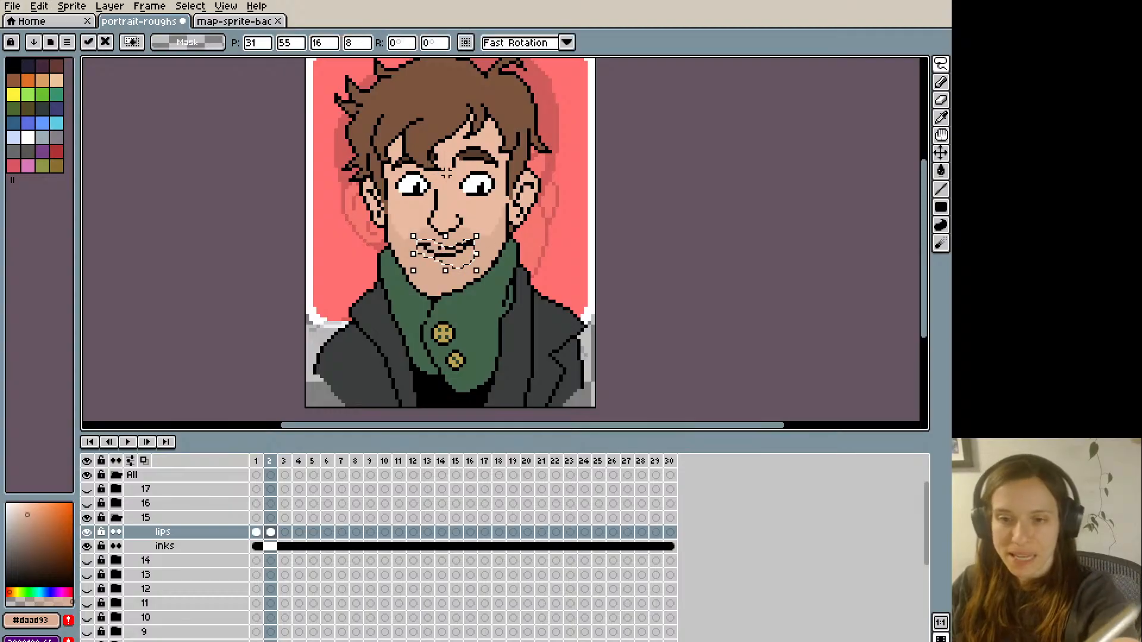
key("ctrl+d")
key("b")
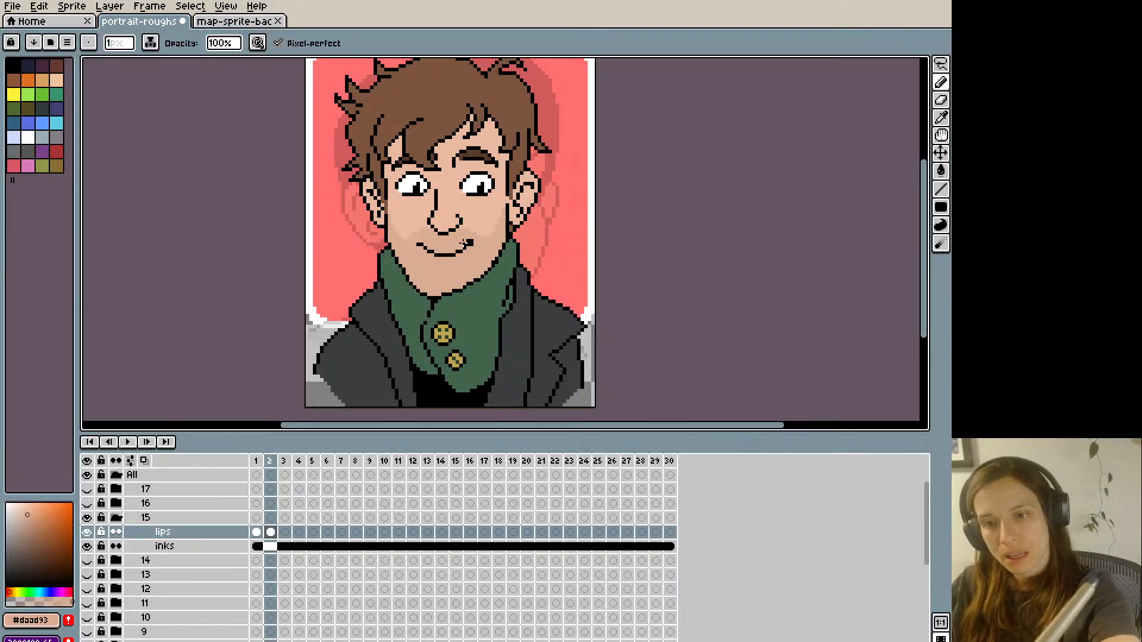
key("Left")
key("Right")
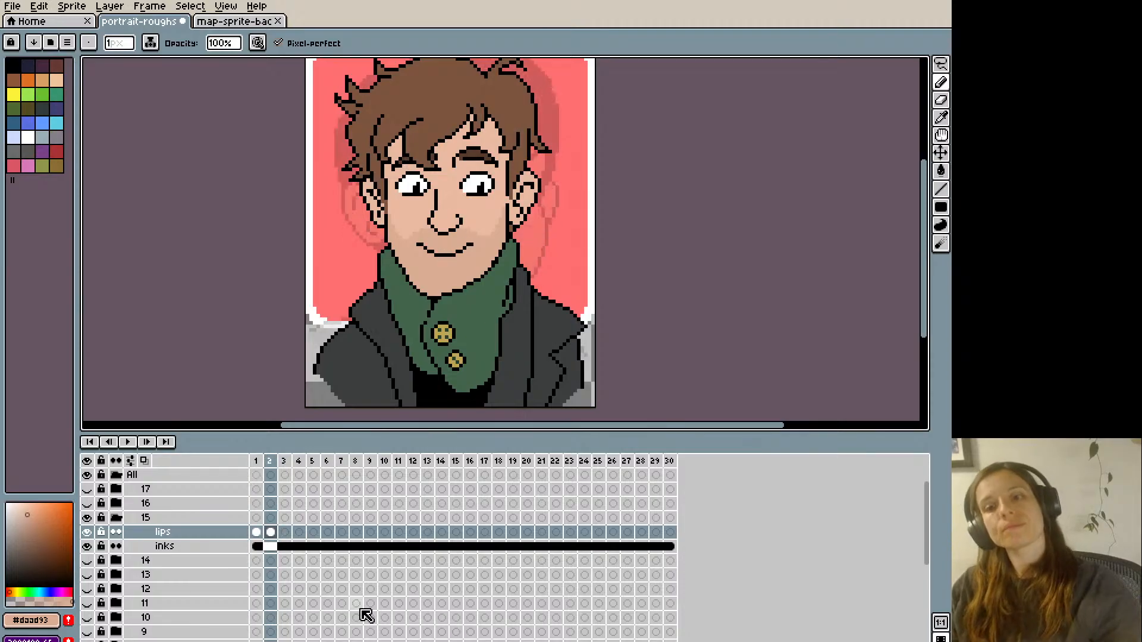
- Toggle the latest smile edits on frame 2 for comparison and undo the mouth transformation
key("minus")
key("ctrl+z")
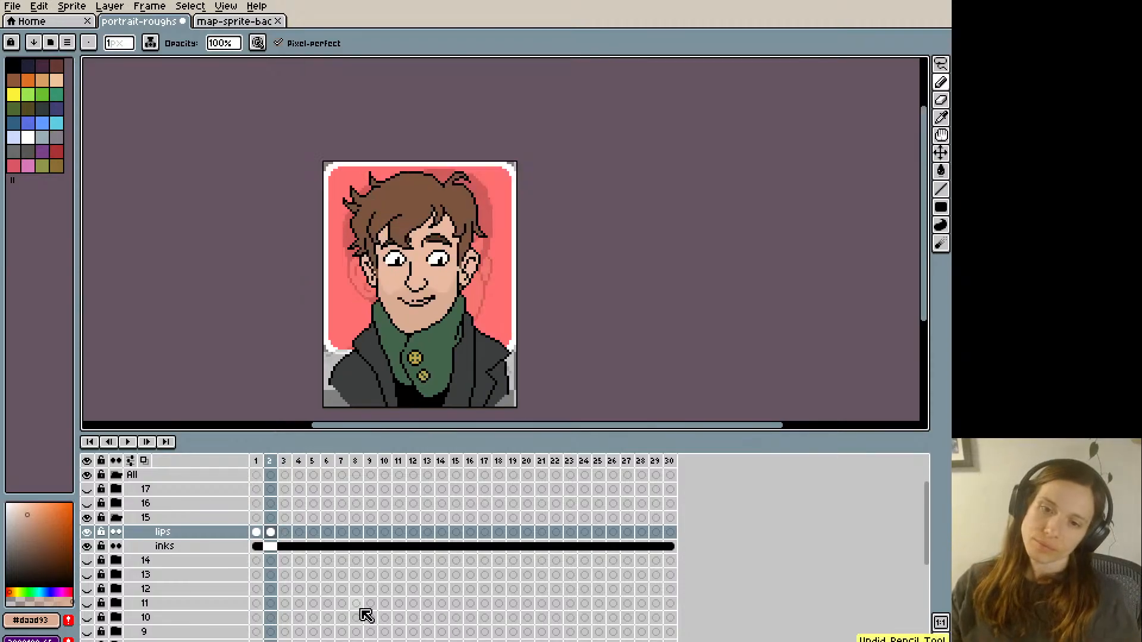
key("ctrl+y")
key("ctrl+z")
key("ctrl+y")
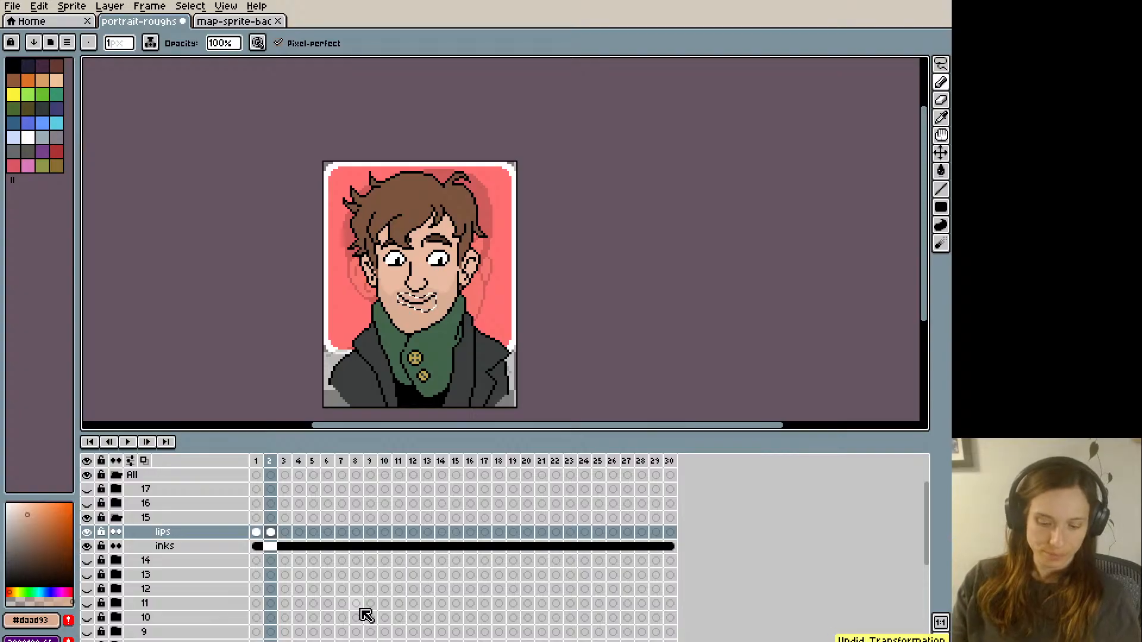
key("ctrl+z")
- Lasso the left jaw outline on the inks layer at frame 3, undoing a trial nudge downward
key("Left")
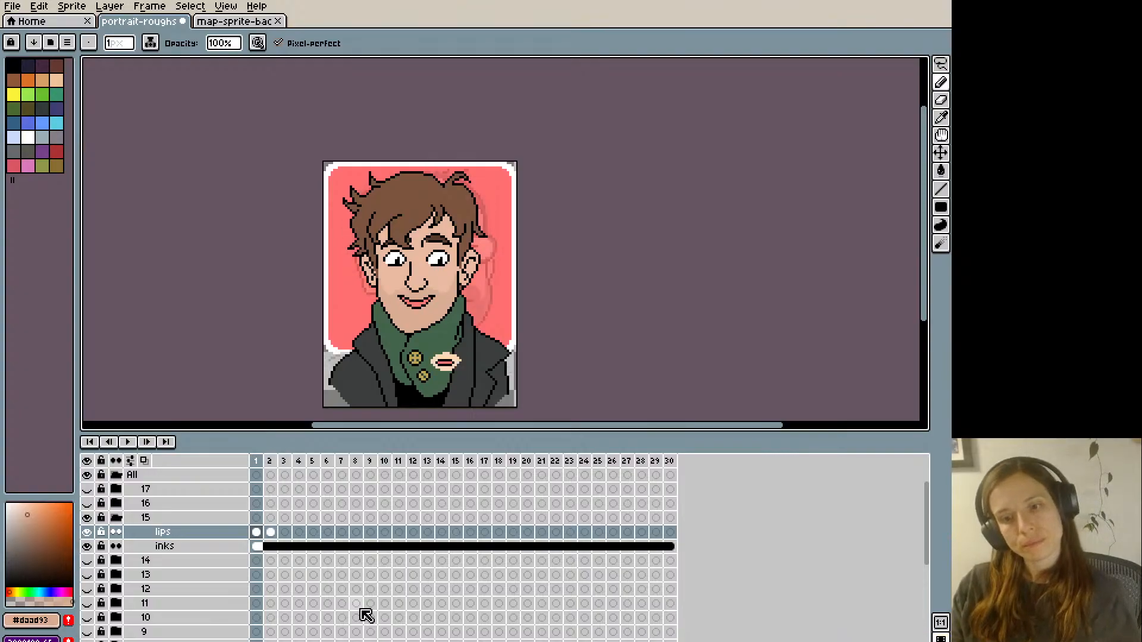
key("Left")
key("Right")
key("Right")
key("Right")
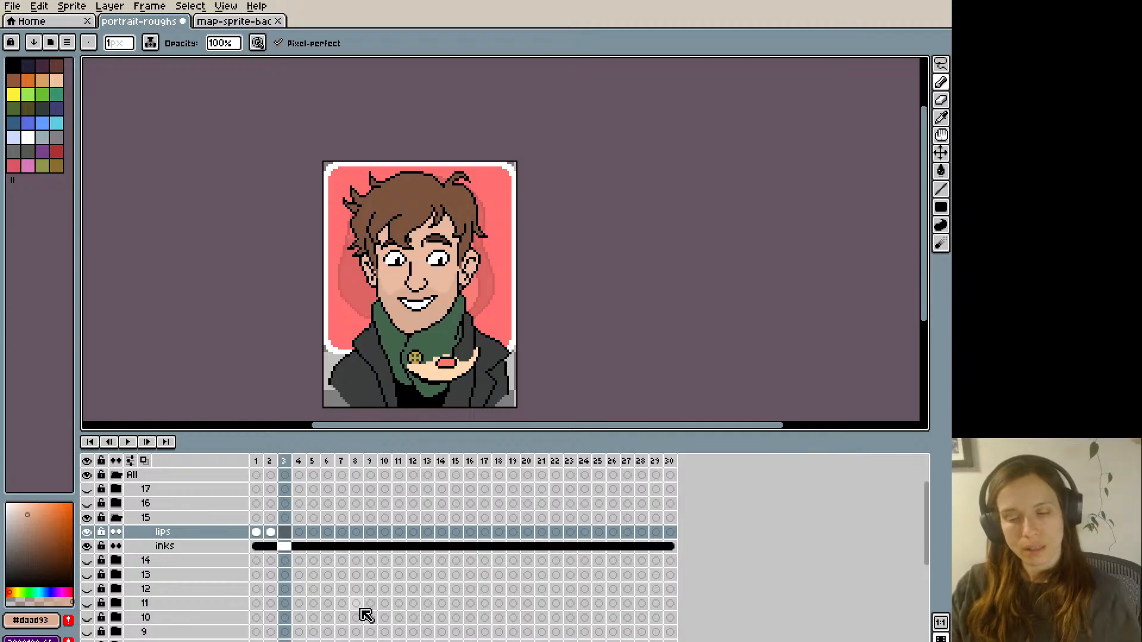
key("plus")
left_click(285, 546)
key("m")
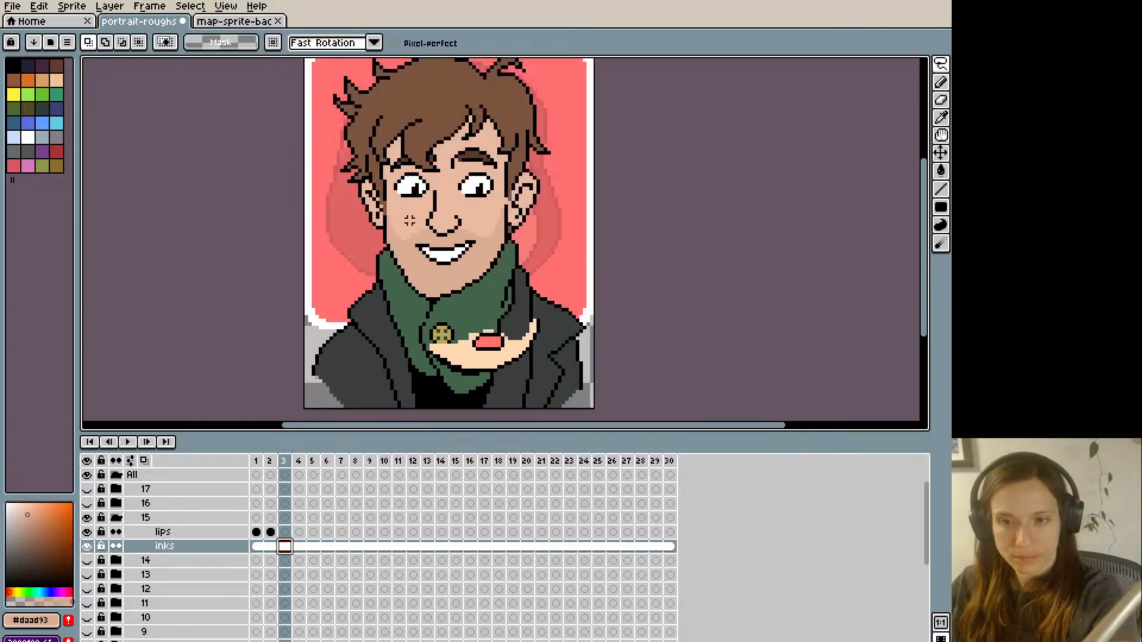
mouse_move(388, 245)
left_mouse_down()
mouse_move(433, 292)
mouse_move(412, 309)
left_mouse_up()
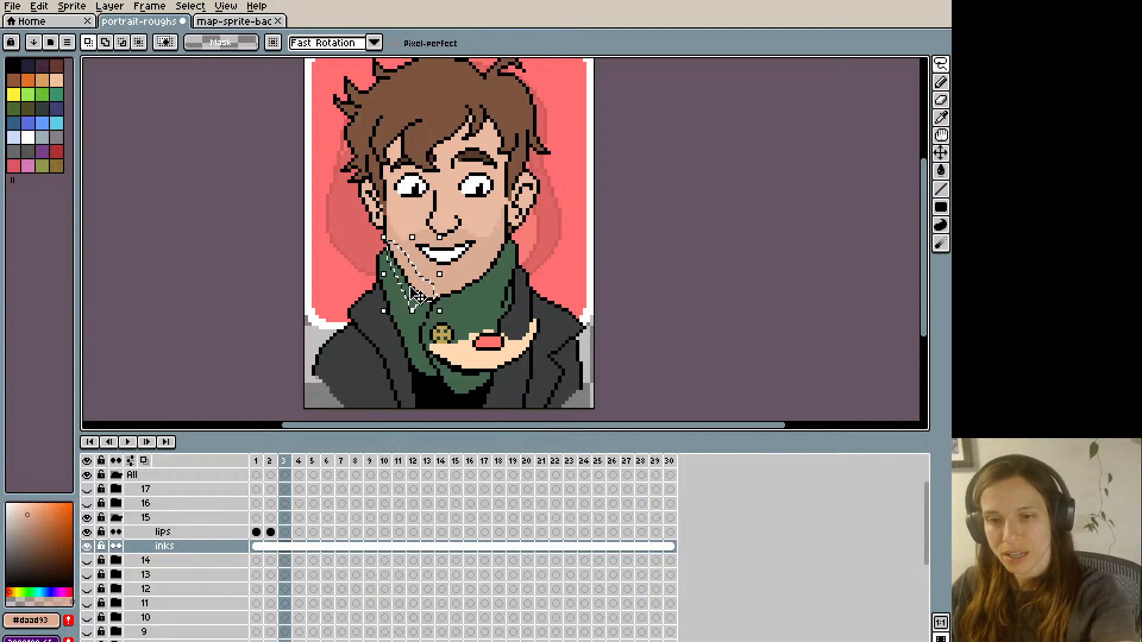
key("Down")
key("ctrl+z")
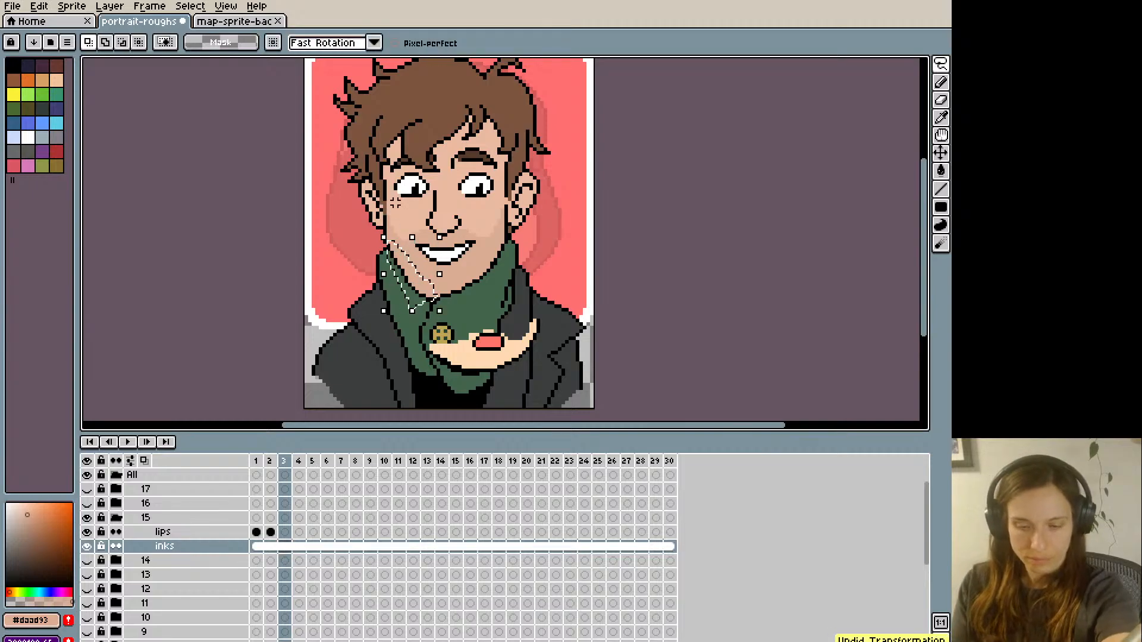
- Paste the copied jaw outline onto frame 3 of the lips layer, nudge it down one pixel and deselect it
left_click(285, 532)
key("ctrl+v")
key("Down")
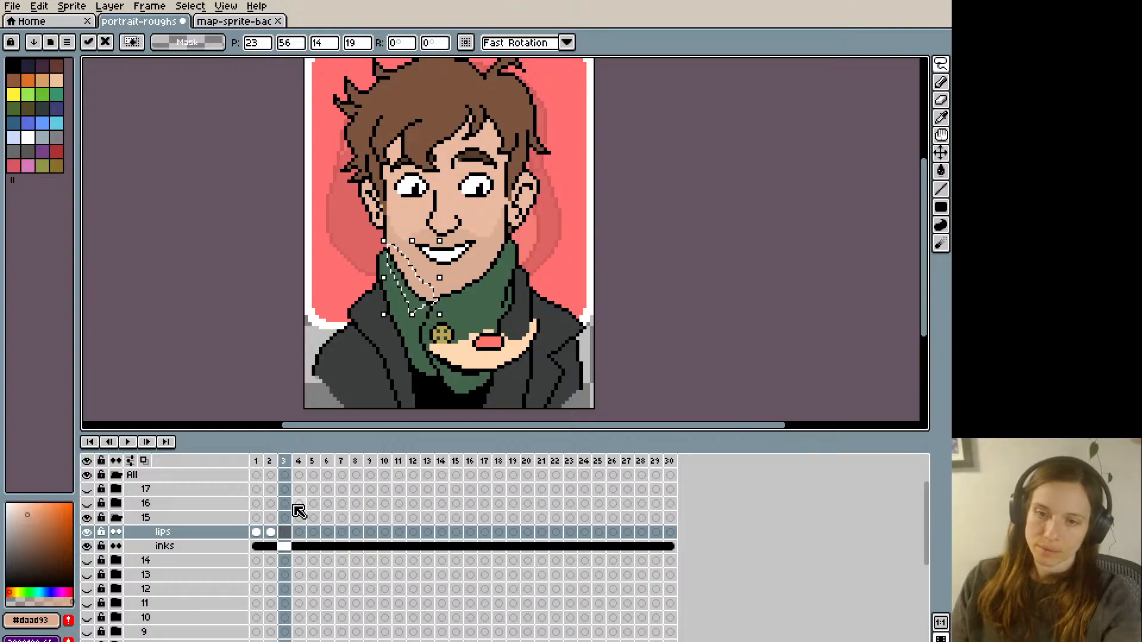
key("ctrl+d")
key("Left")
key("Right")
- Retouch the top of the lowered left jawline on frame 3 with black pixels and check it against frame 2
key("i")
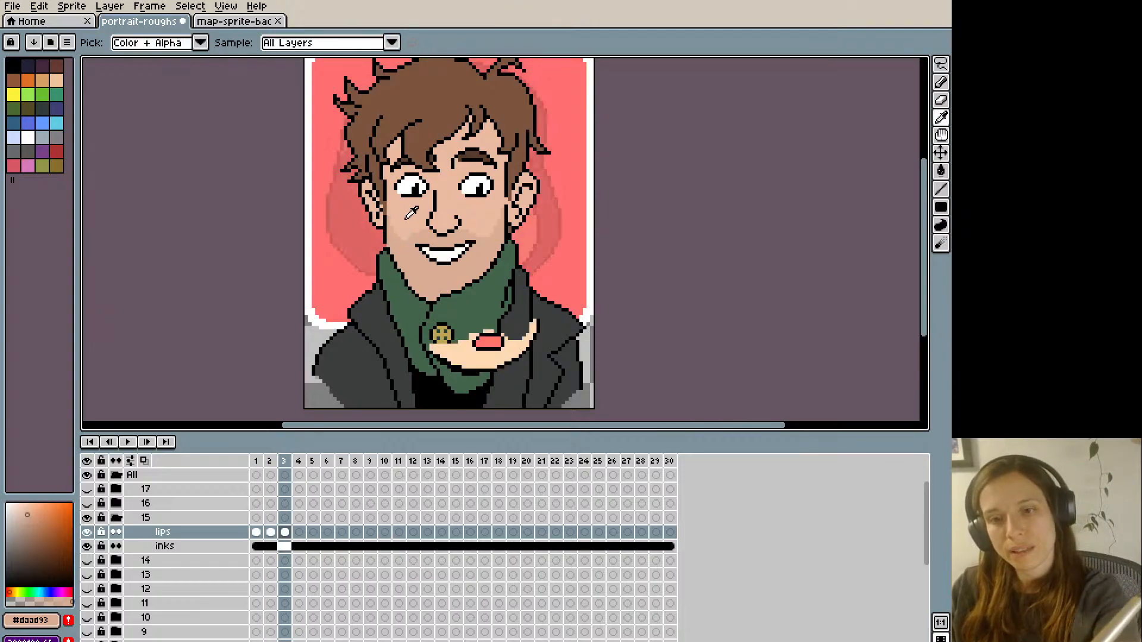
key("b")
left_click(385, 233, "alt")
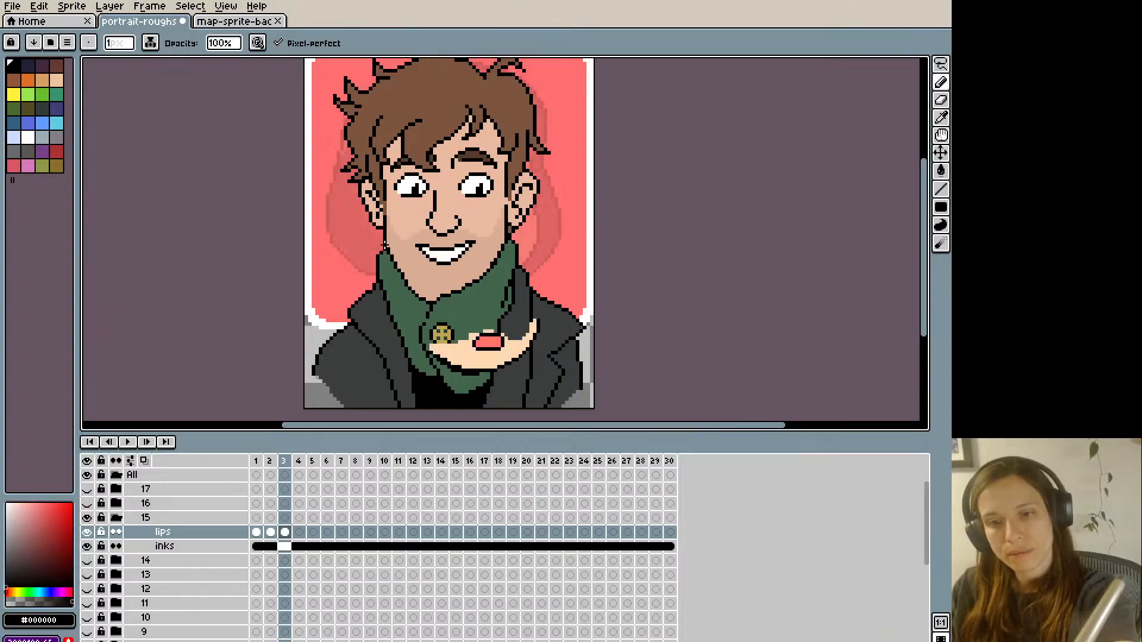
key("Left")
key("Right")
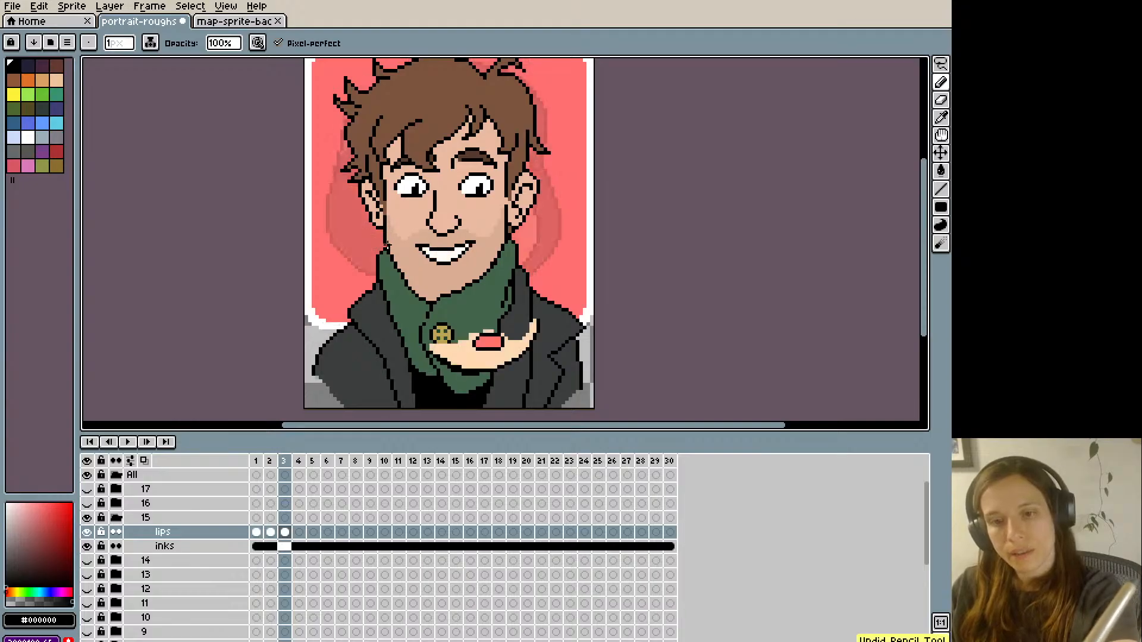
- Flip between frames 2 and 3 to compare the jaw positions, undoing a trial skin-tone pixel on the right jaw
key("Left")
key("Right")
key("Left")
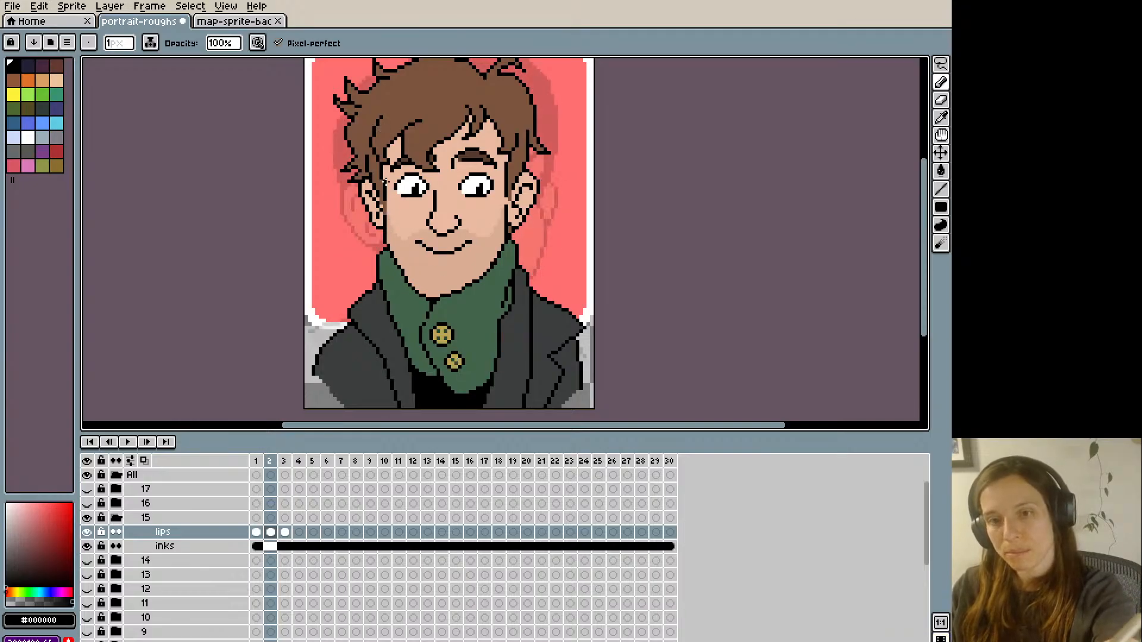
key("Right")
key("Left")
key("Right")
left_click(489, 260, "alt")
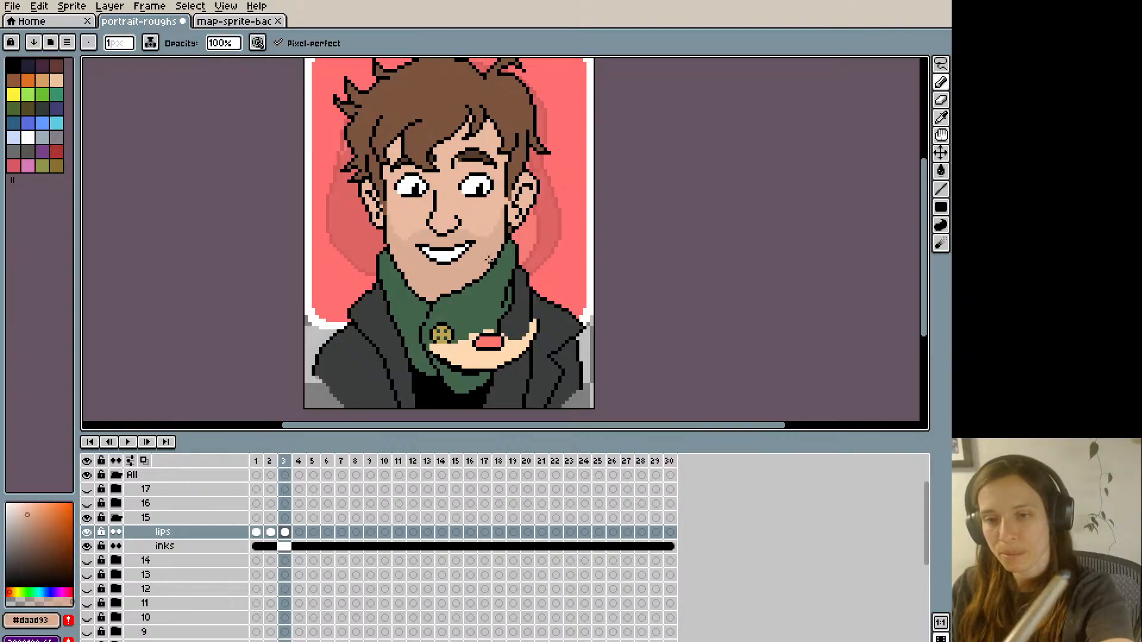
key("Left")
key("Right")
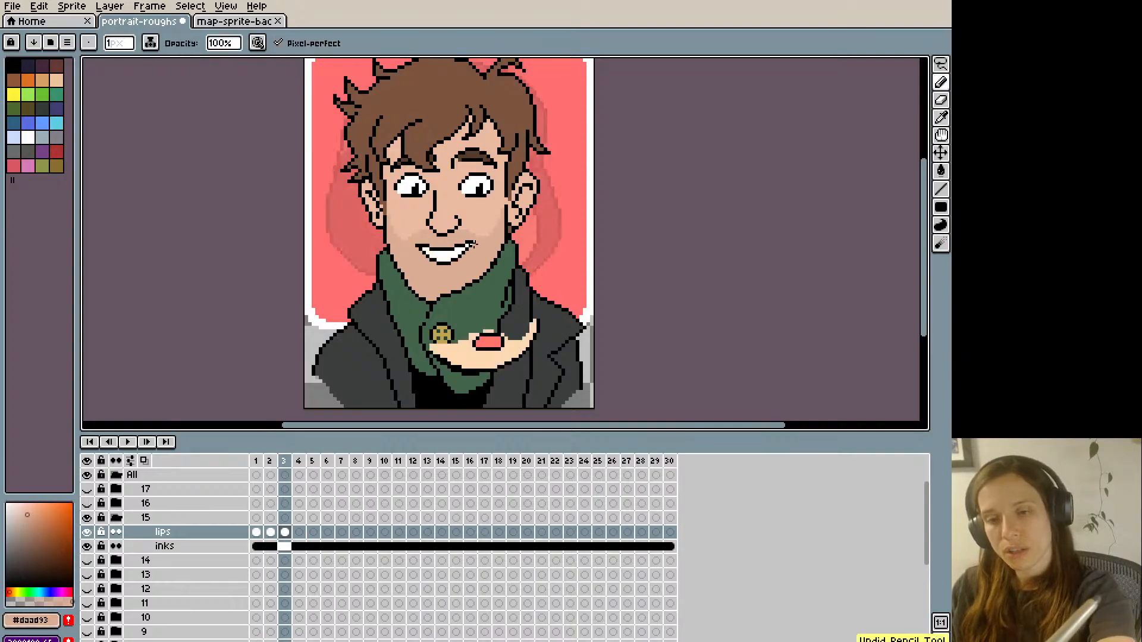
key("Left")
key("Right")
- Try lassoing the right jaw outline on frame 3 of the lips layer and nudging it down one pixel
key("m")
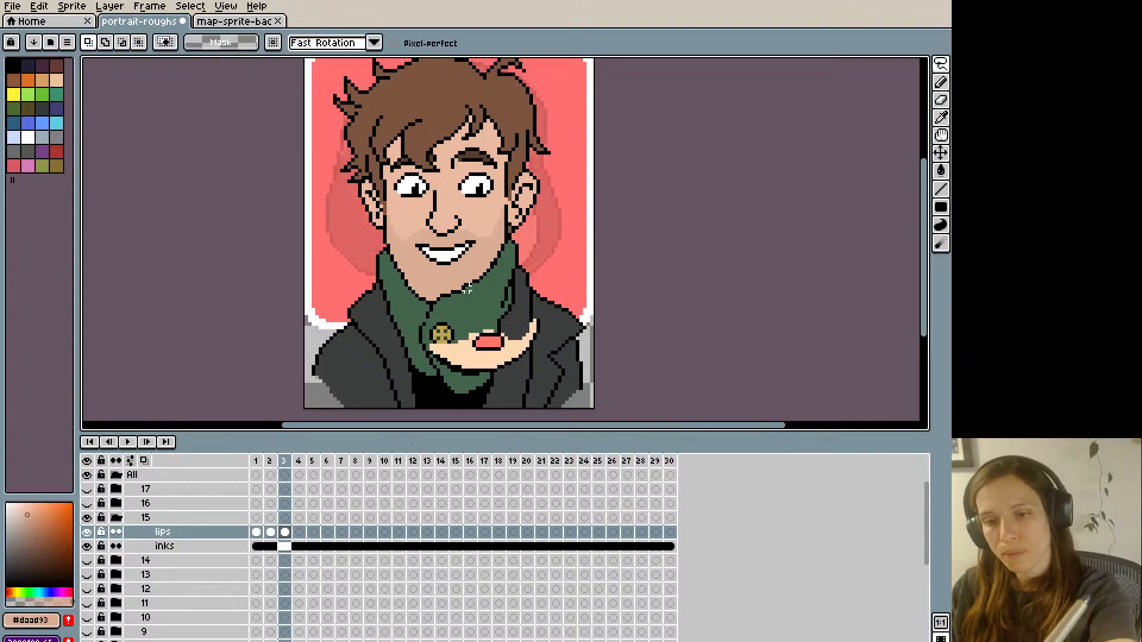
mouse_move(486, 272)
left_mouse_down()
mouse_move(493, 261)
mouse_move(471, 292)
left_mouse_up()
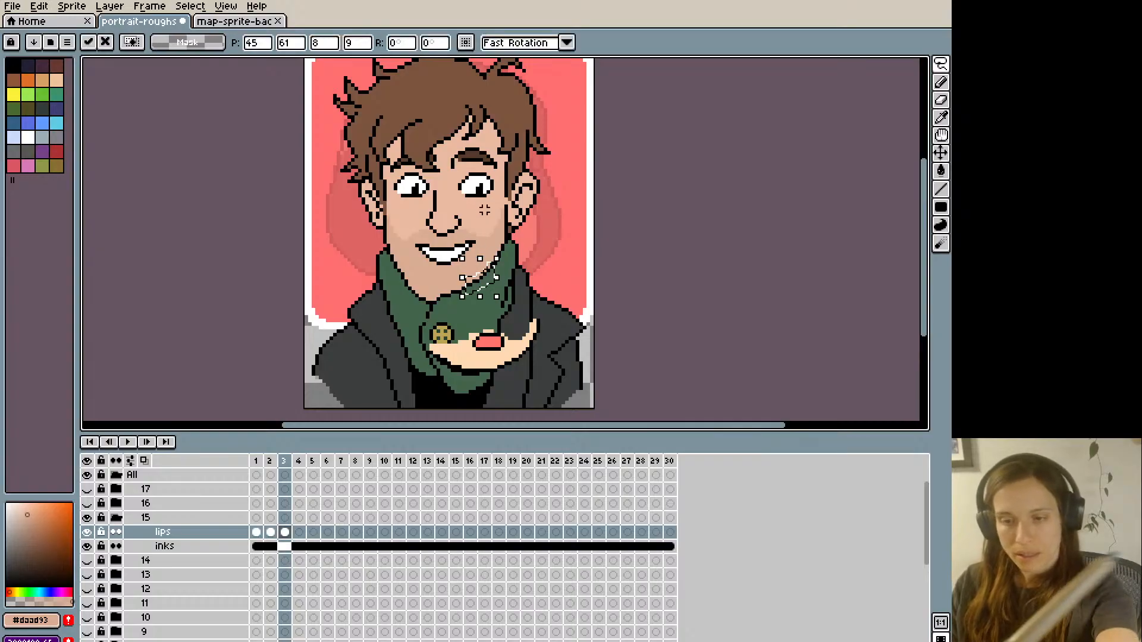
left_click(285, 532)
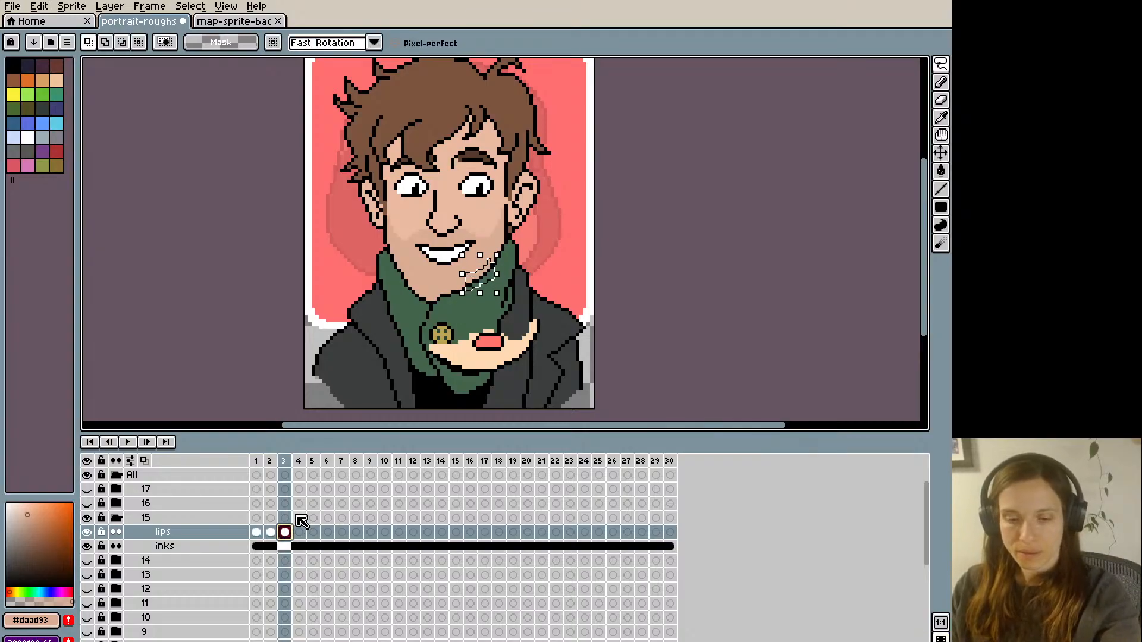
key("ctrl+d")
- Retouch the right jawline on frame 3 with black and skin-tone #daad93 pixels and compare it with frame 2
key("i")
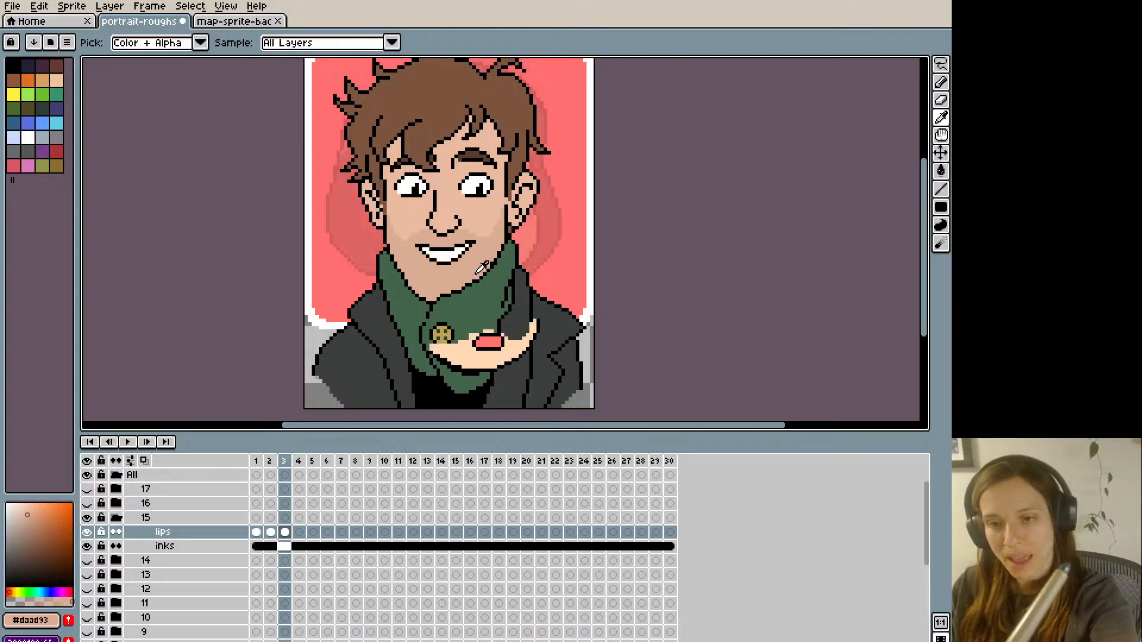
left_click(472, 284)
key("b")
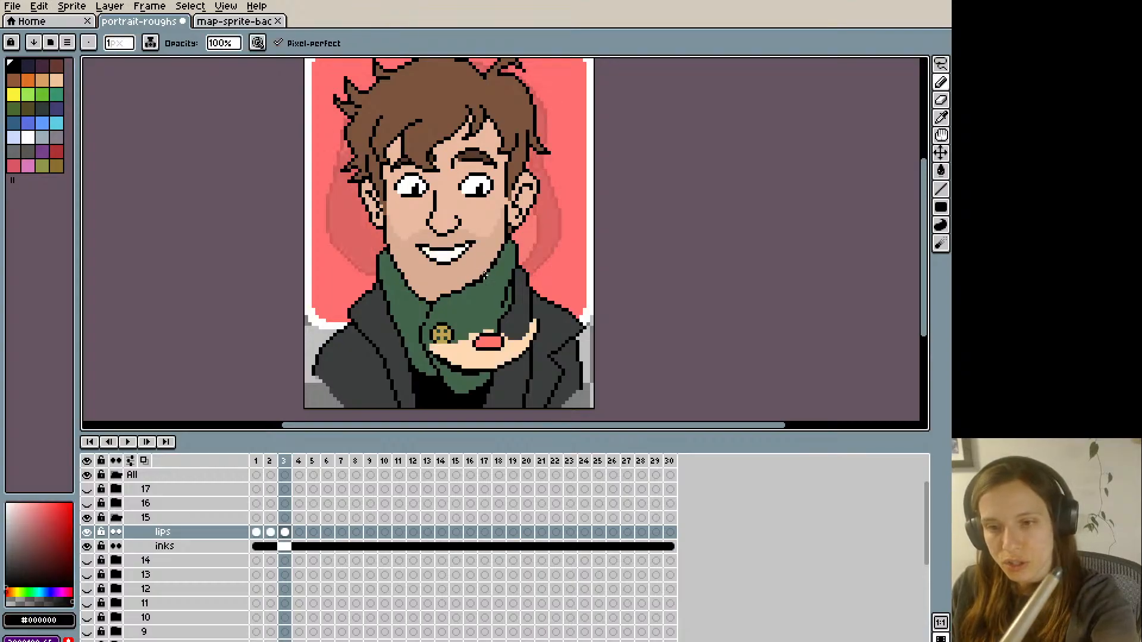
left_click(485, 269, "alt")
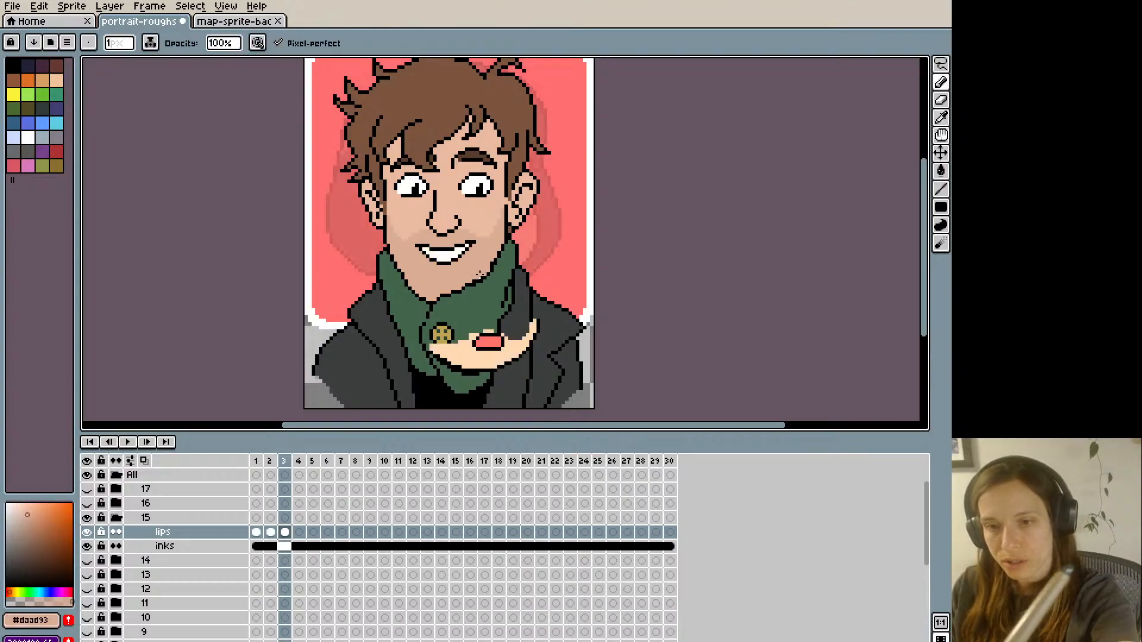
key("Left")
key("Right")
key("Left")
key("Right")
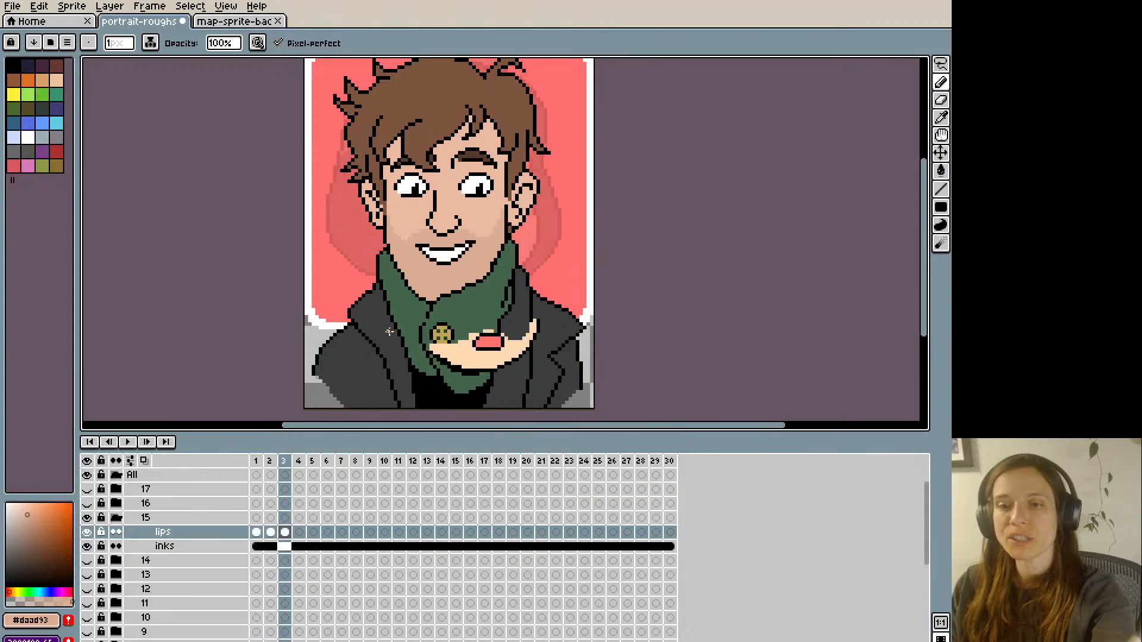
- Undo the last pencil pixel on frame 3's jawline and recheck it against frame 2
key("ctrl+z")
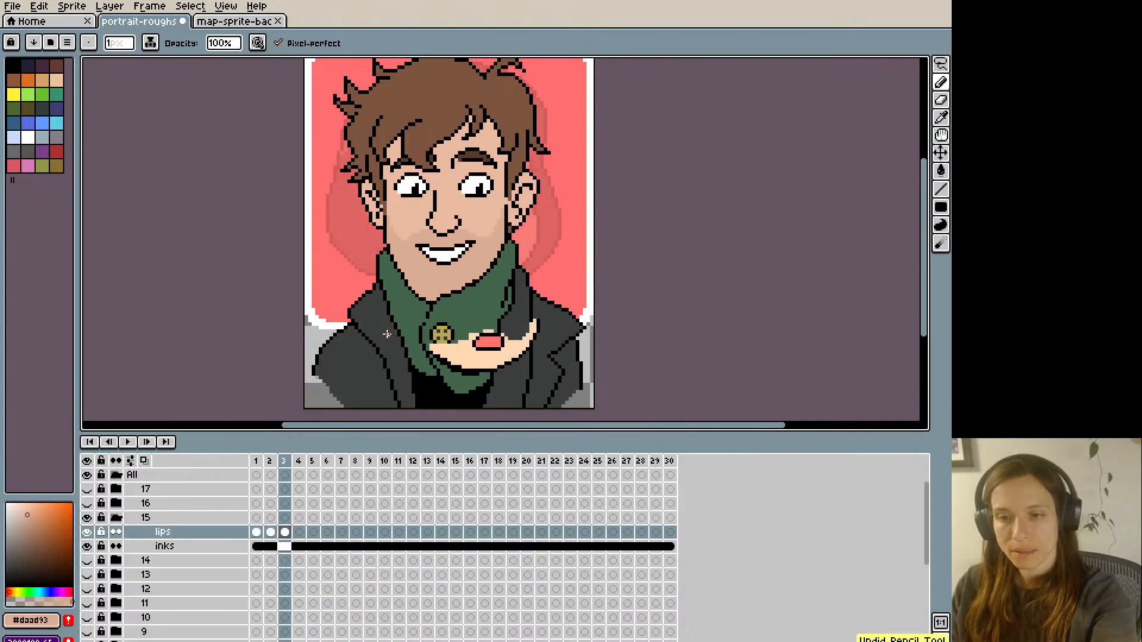
key("Left")
key("Right")
key("Left")
key("Right")
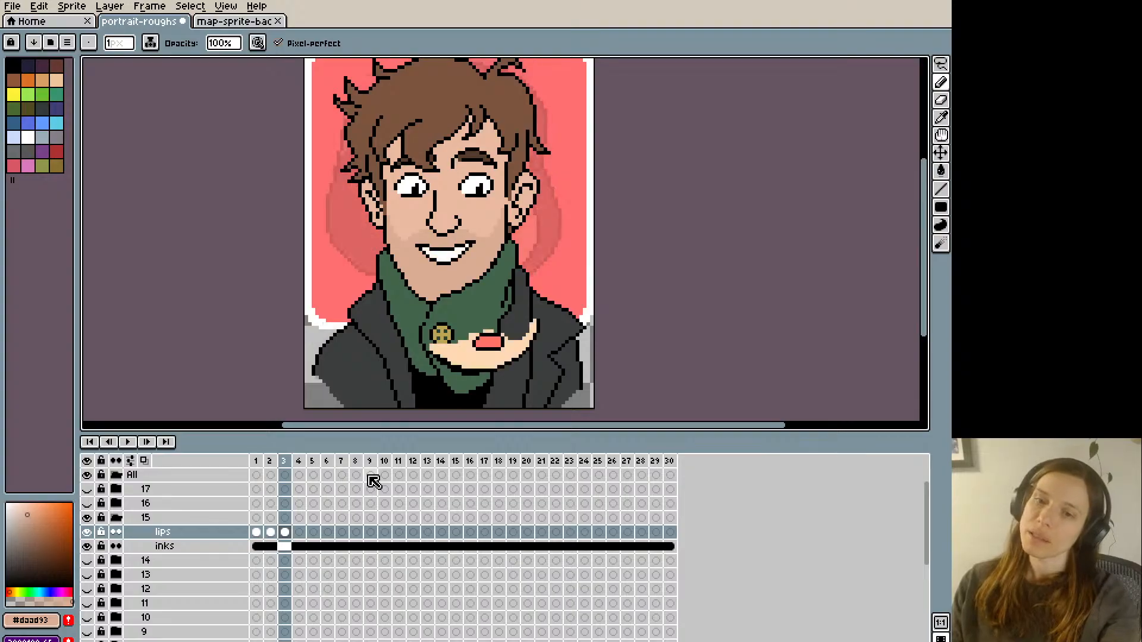
- Paint over the toothy smile on frame 3 with skin tone and draw a new open-smile outline in black
left_click(419, 265, "alt")
mouse_move(417, 245)
left_mouse_down()
mouse_move(461, 254)
mouse_move(453, 261)
mouse_move(440, 257)
mouse_move(470, 244)
mouse_move(447, 242)
left_mouse_up()
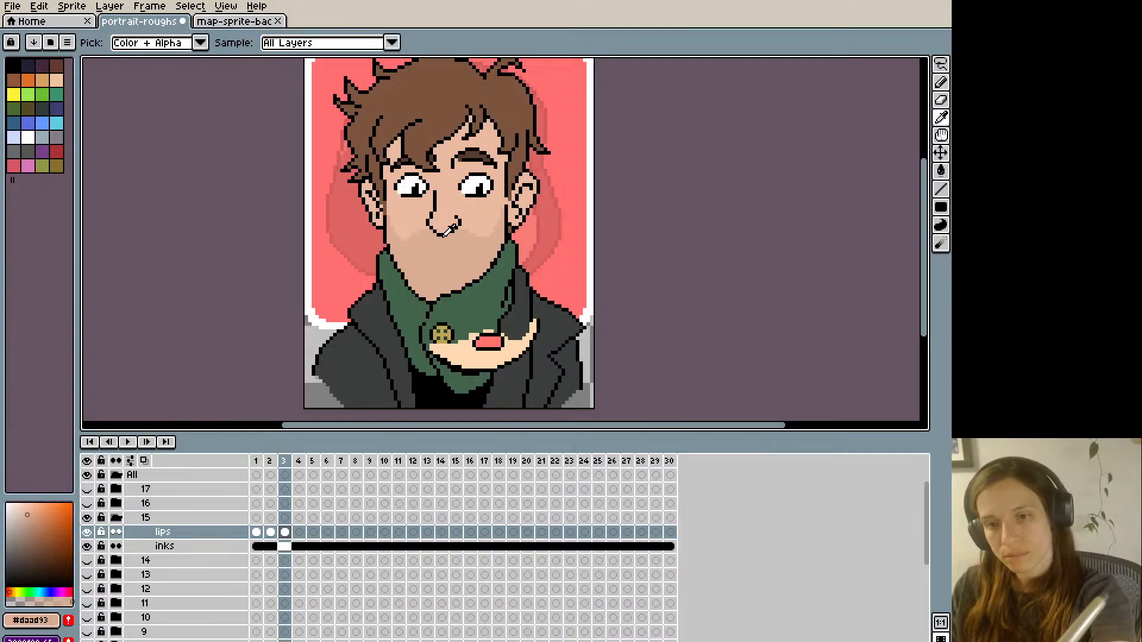
left_click(439, 230, "alt")
key("comma")
key("period")
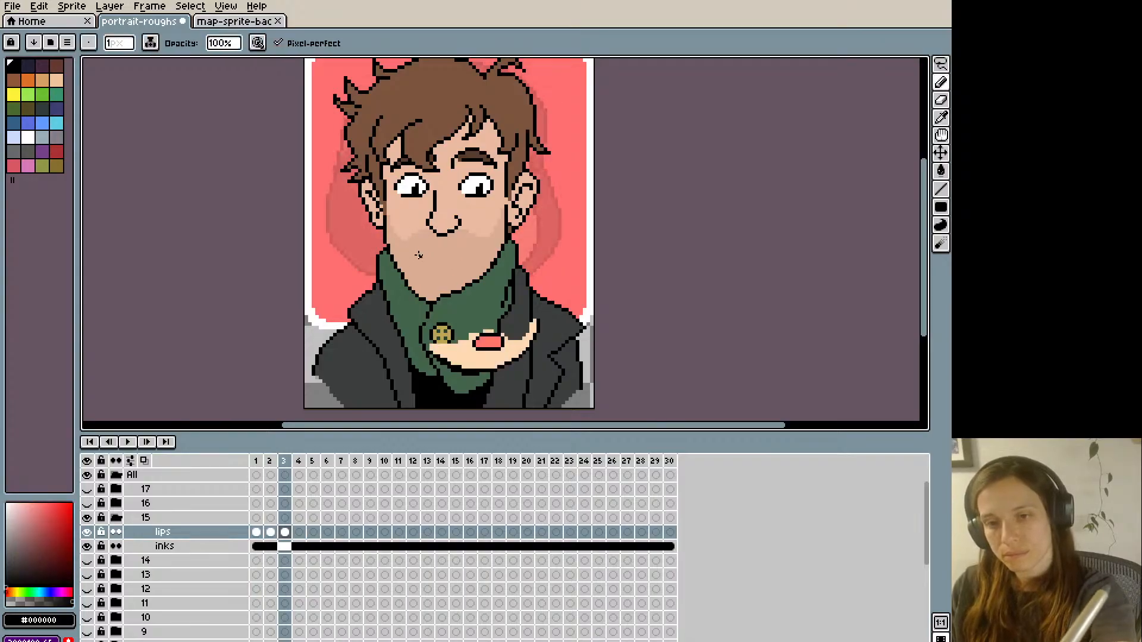
mouse_move(419, 248)
left_mouse_down()
mouse_move(476, 245)
mouse_move(420, 257)
left_mouse_up()
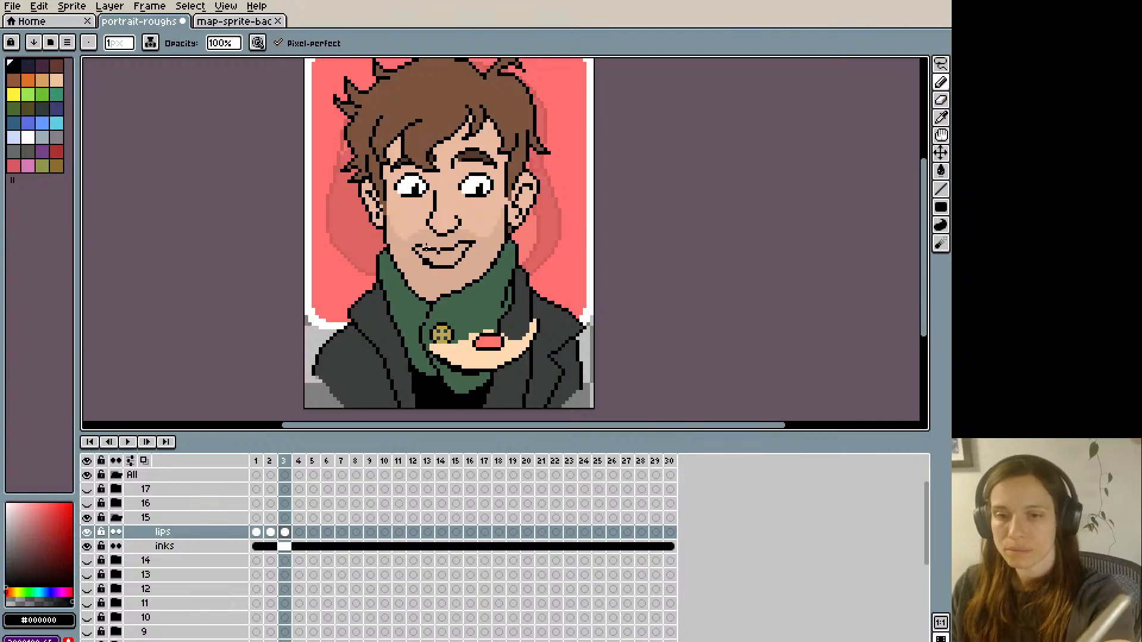
- Fill the inside of the new smile outline on frame 3 with pink #FF746C
left_click(440, 254, "alt")
key("g")
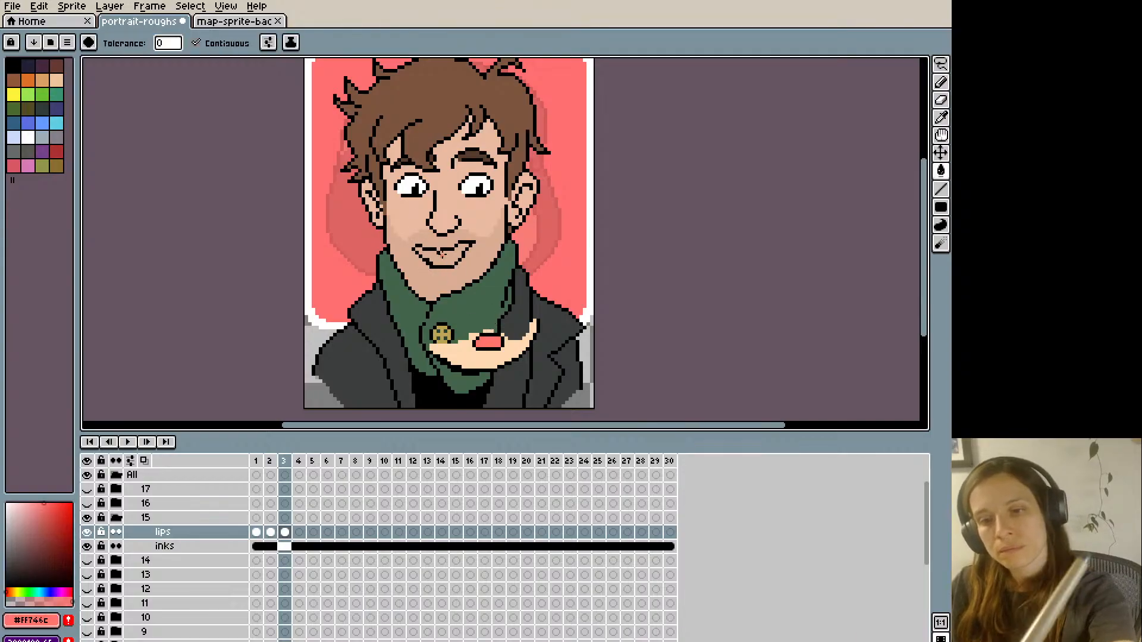
left_click(442, 254)
- Refine the upper lip line and left corner of frame 3's smile with black and skin-tone pixels, checking against frame 2
key("b")
left_click(436, 245, "alt")
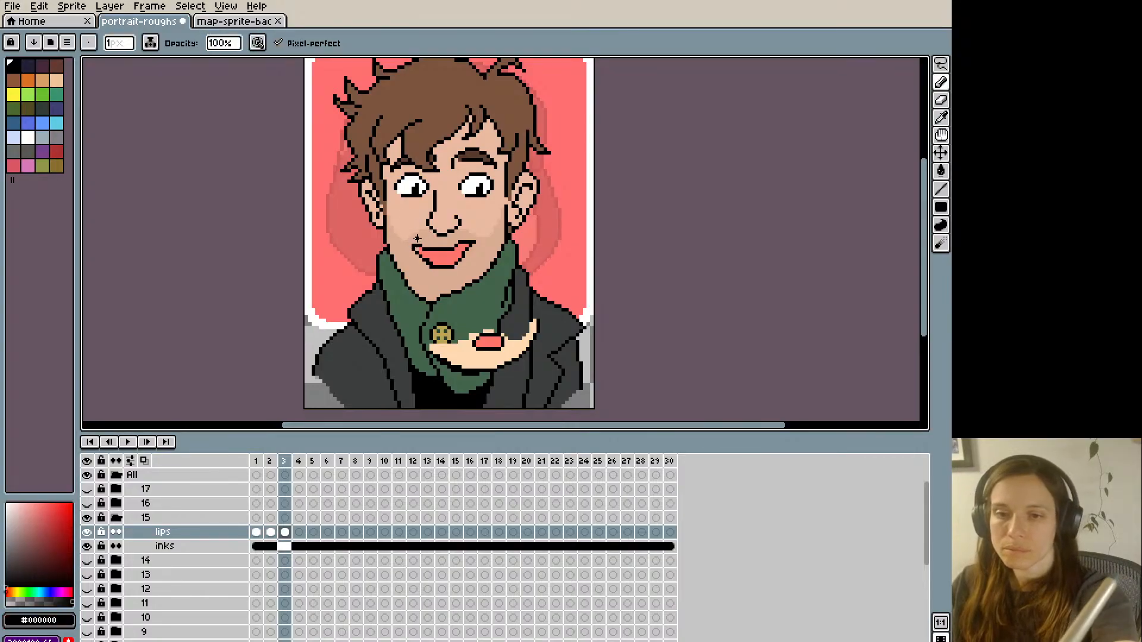
left_click(414, 248, "alt")
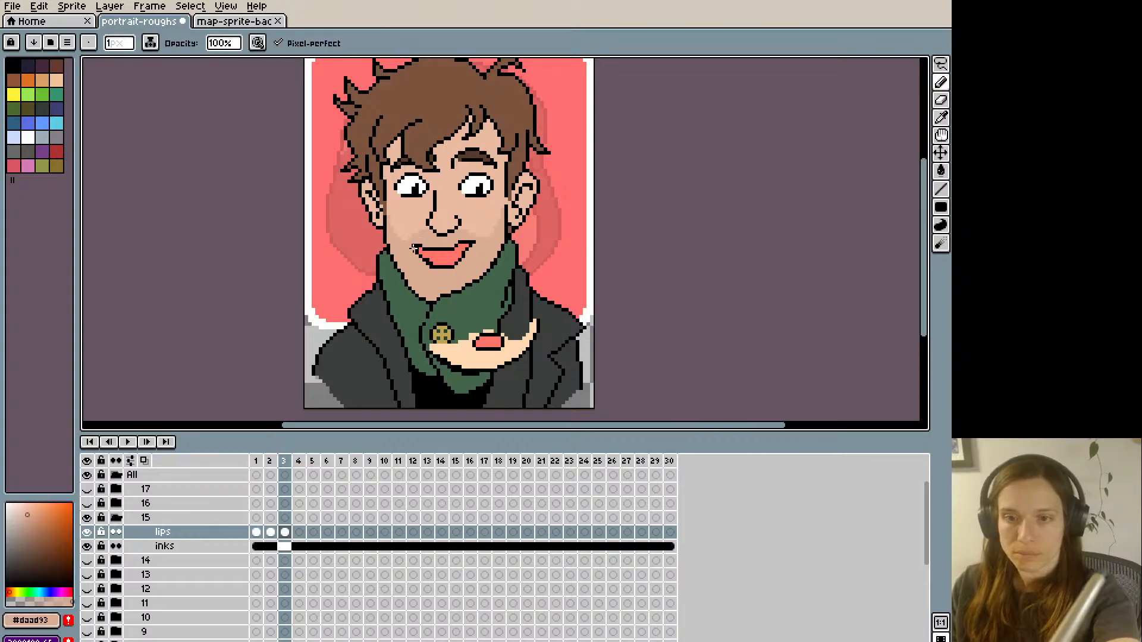
left_click(420, 249, "alt")
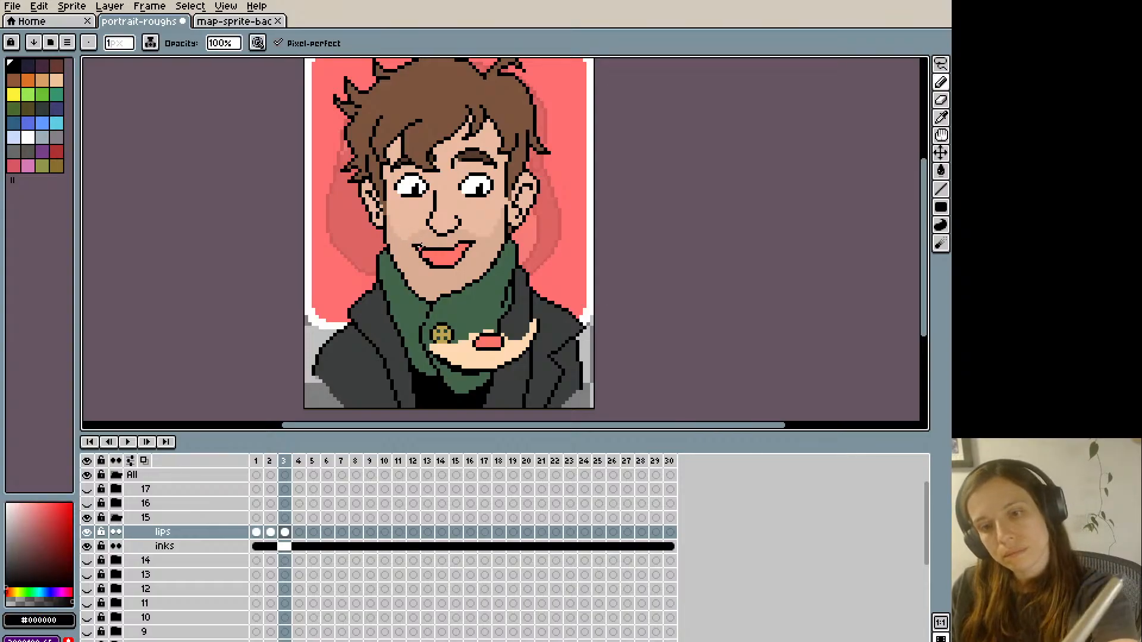
left_click(422, 254)
left_click(417, 257, "alt")
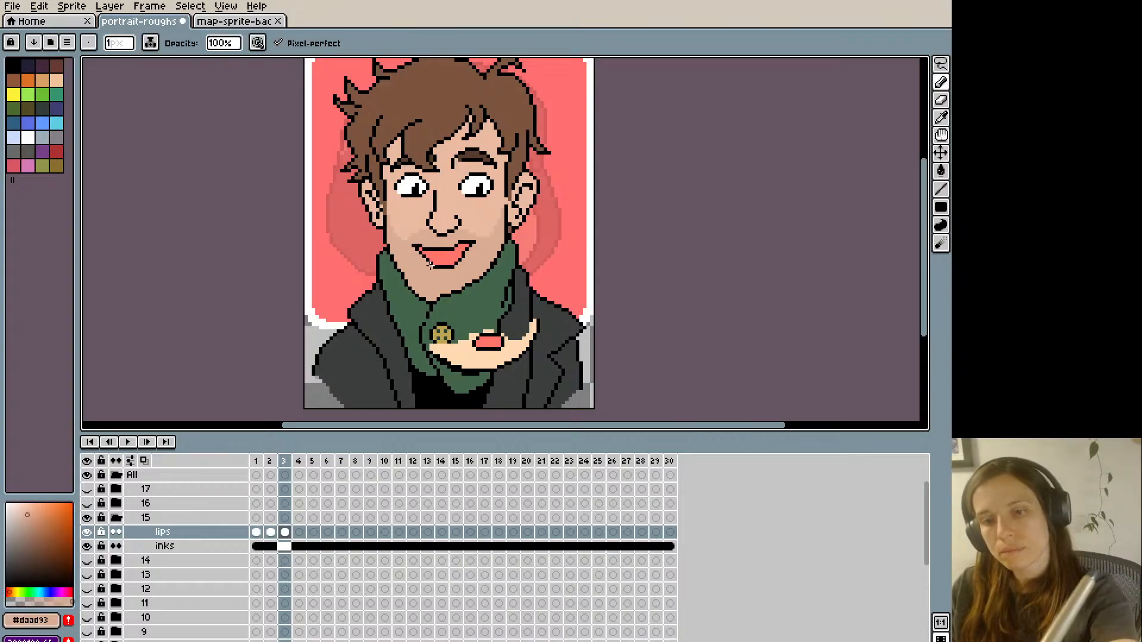
key("Left")
key("Right")
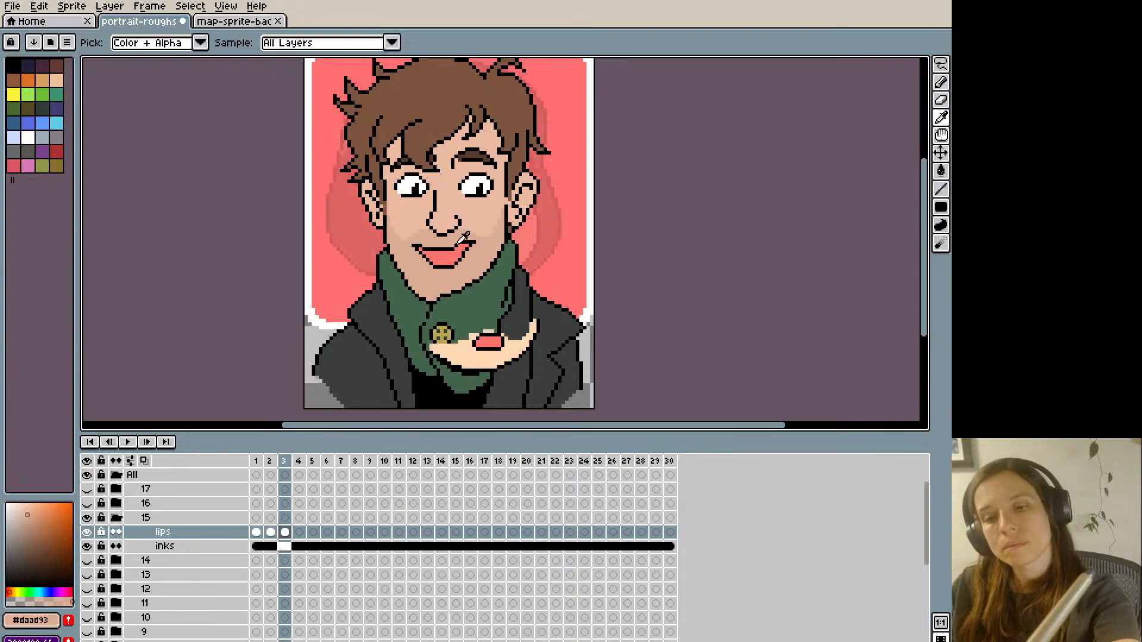
- Clean up the right corner and lower-left edge of frame 3's smile with single pixels and compare with frame 2
left_click(457, 246, "alt")
left_click(459, 244)
left_click(461, 237, "alt")
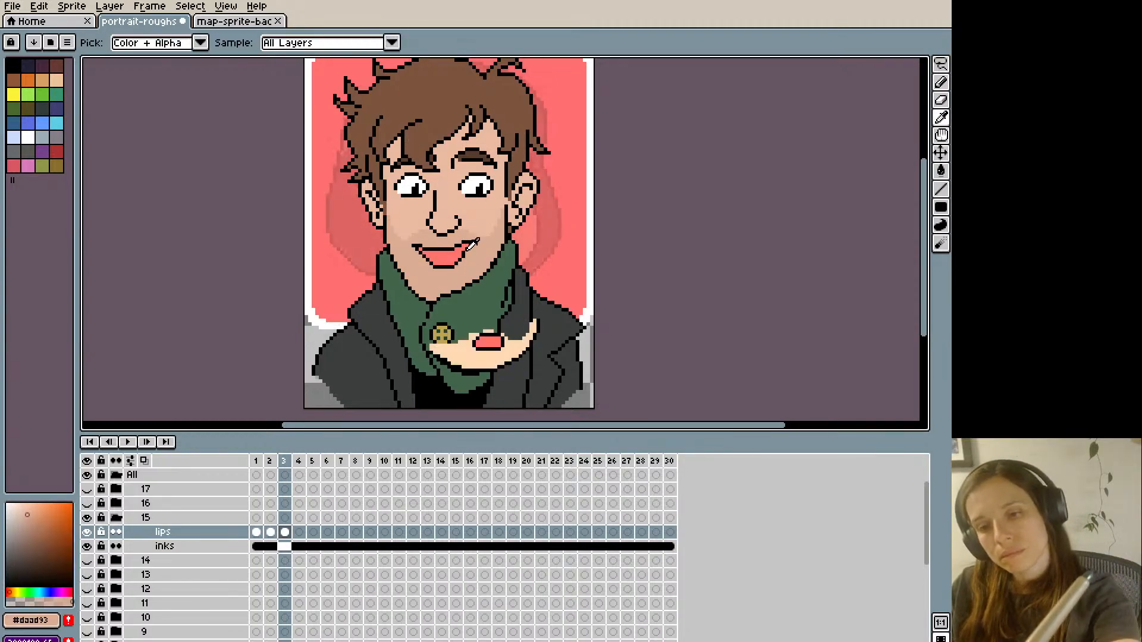
left_click(467, 250, "alt")
left_click(470, 245, "alt")
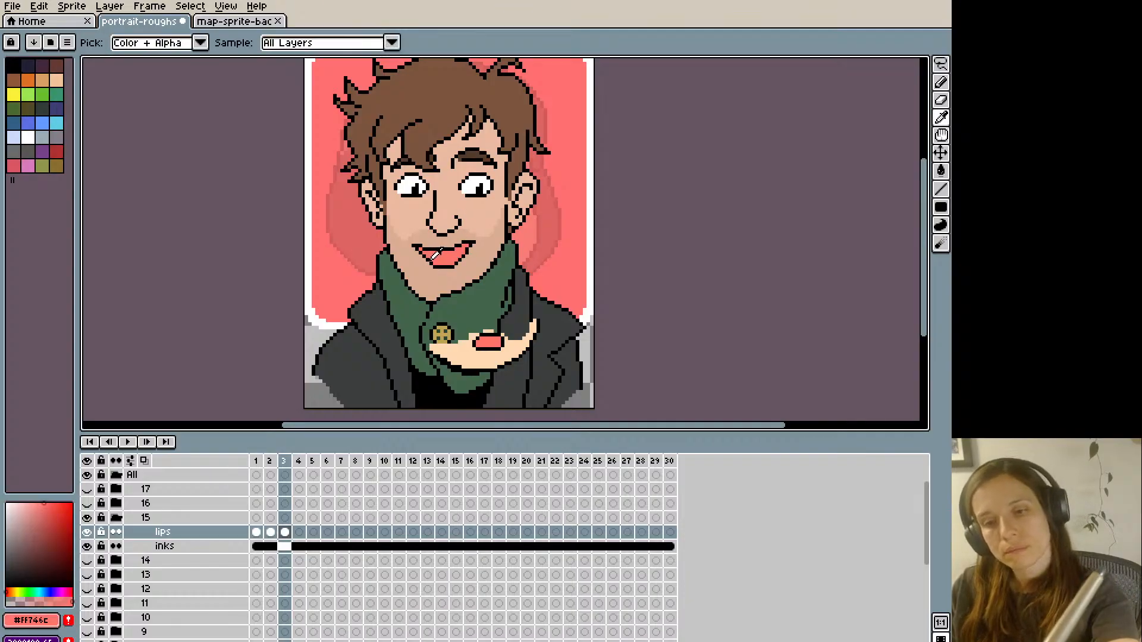
left_click(433, 261, "alt")
left_click(435, 265, "alt")
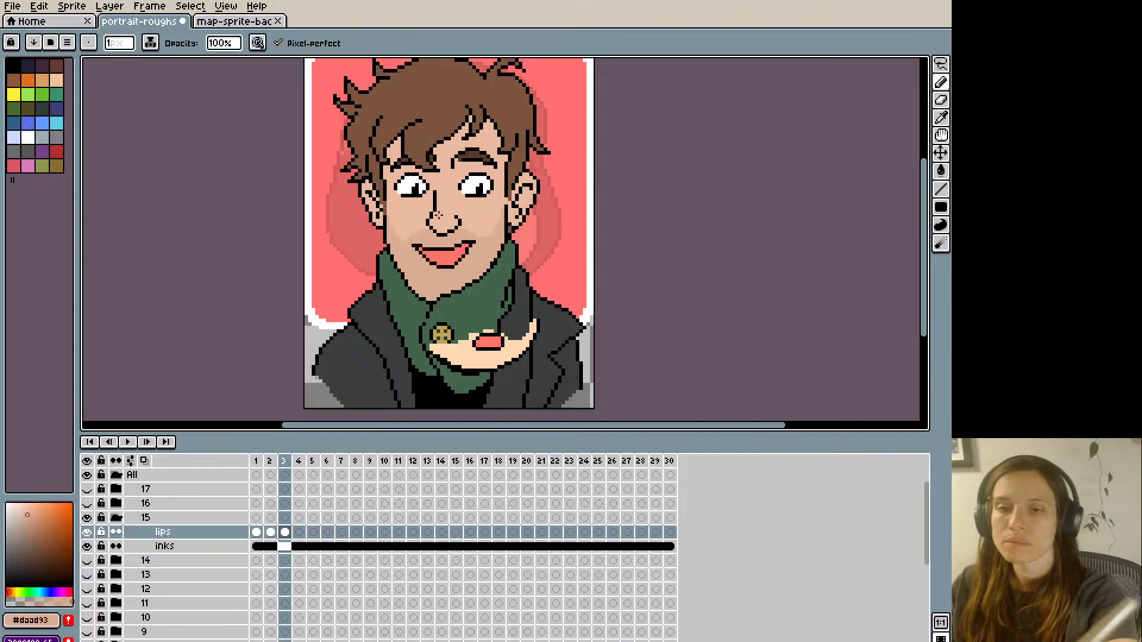
key("Left")
key("Right")
- Smooth the lower-right edge of frame 3's smile with black and skin-tone pixels and compare with frame 2
left_click(460, 264, "alt")
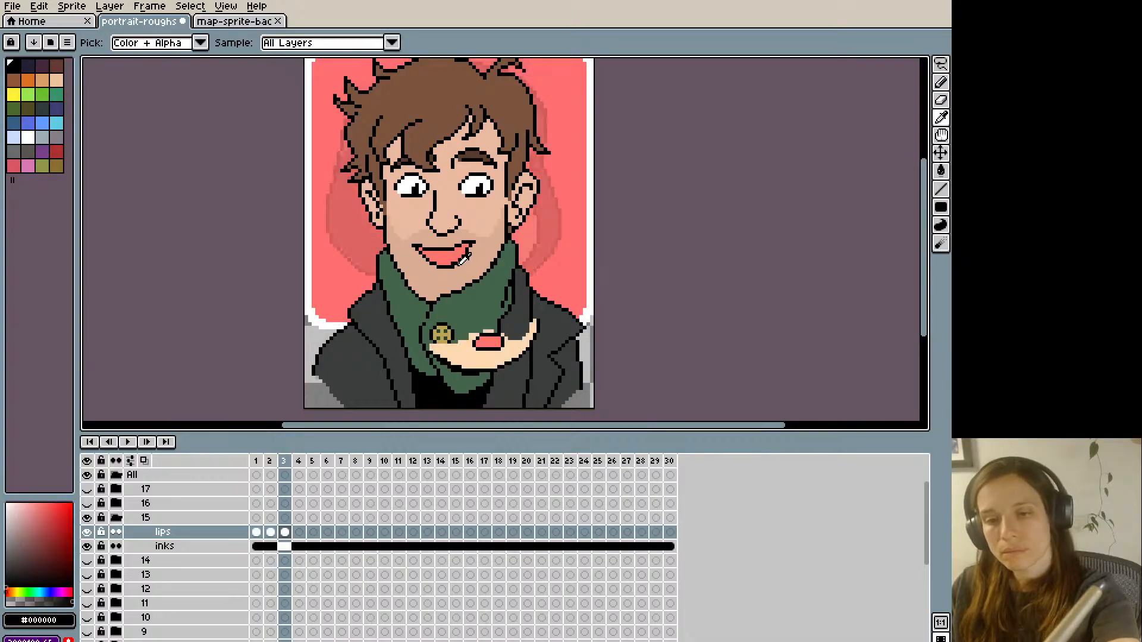
left_click(461, 262, "alt")
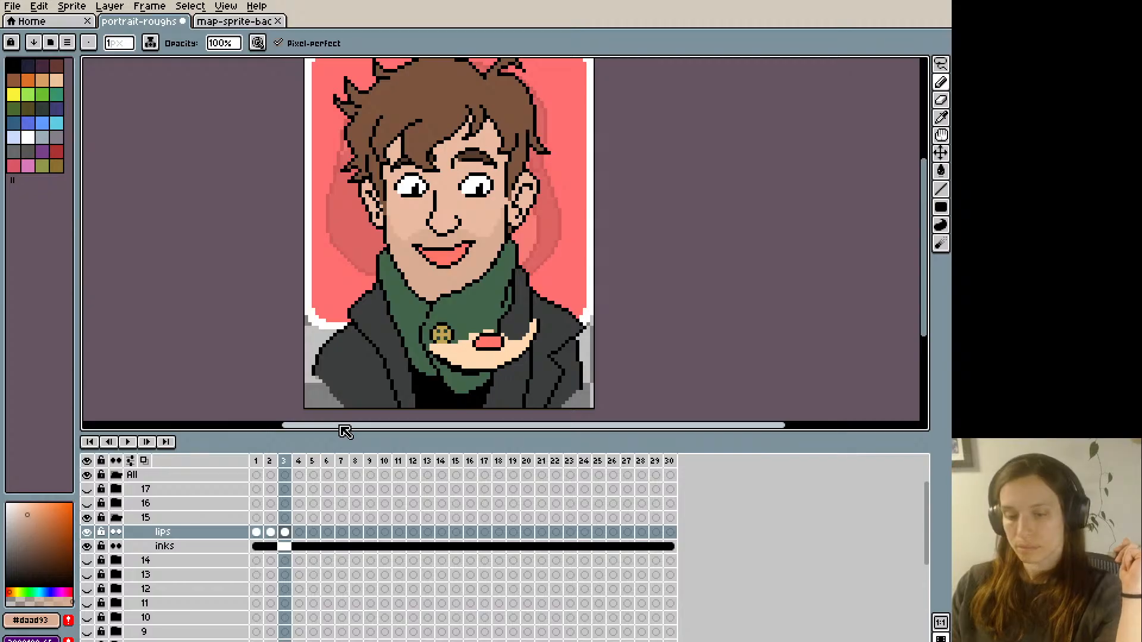
key("Left")
key("Right")
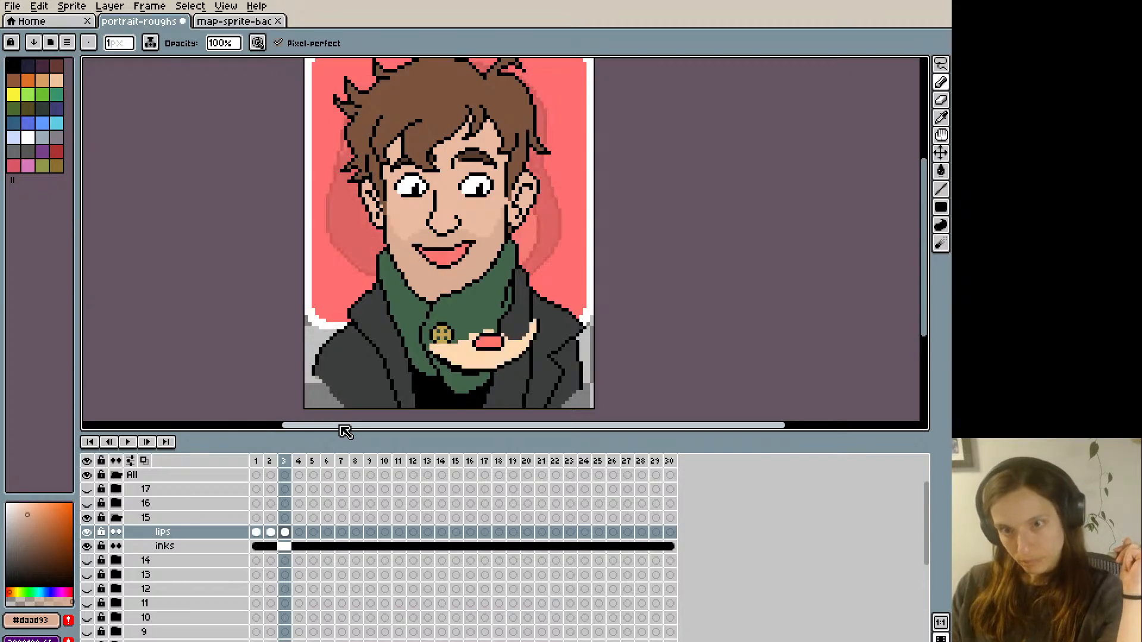
key("Left")
key("Right")
- Try reworking the upper-left lip line on frame 3, undo the change, and flip against frame 2 for comparison
left_click(431, 241, "alt")
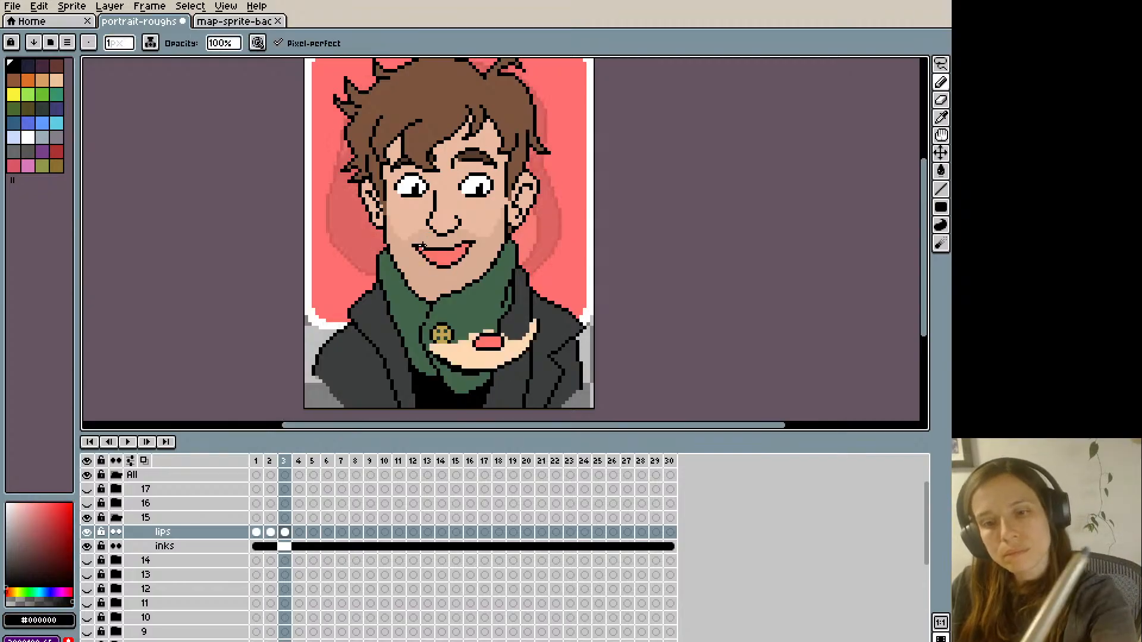
left_click(422, 247, "alt")
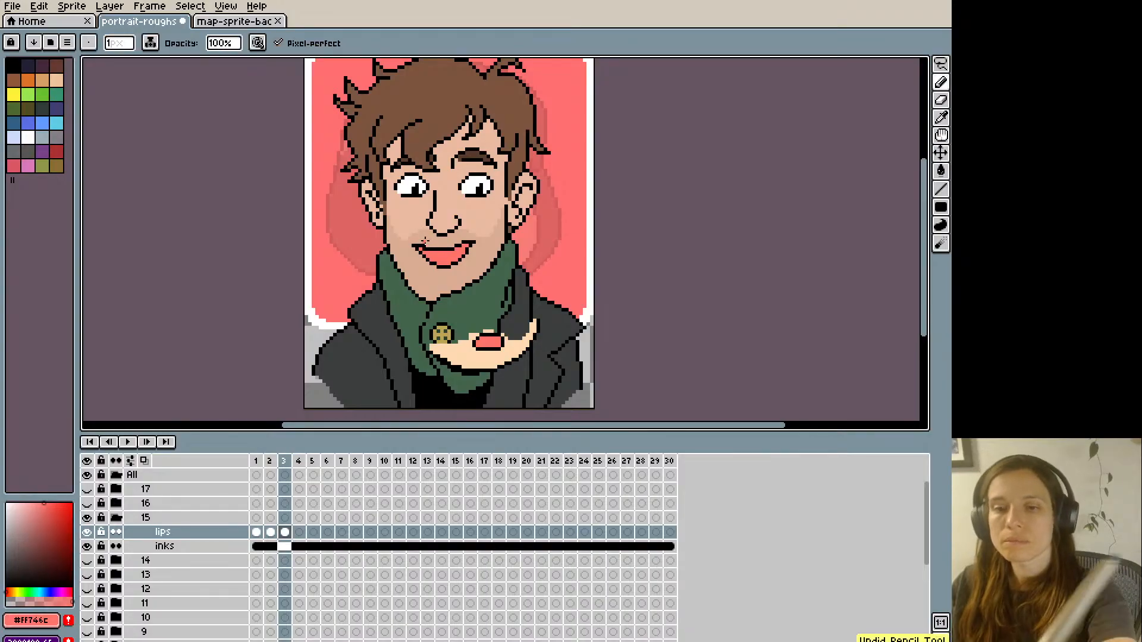
key("Left")
key("Right")
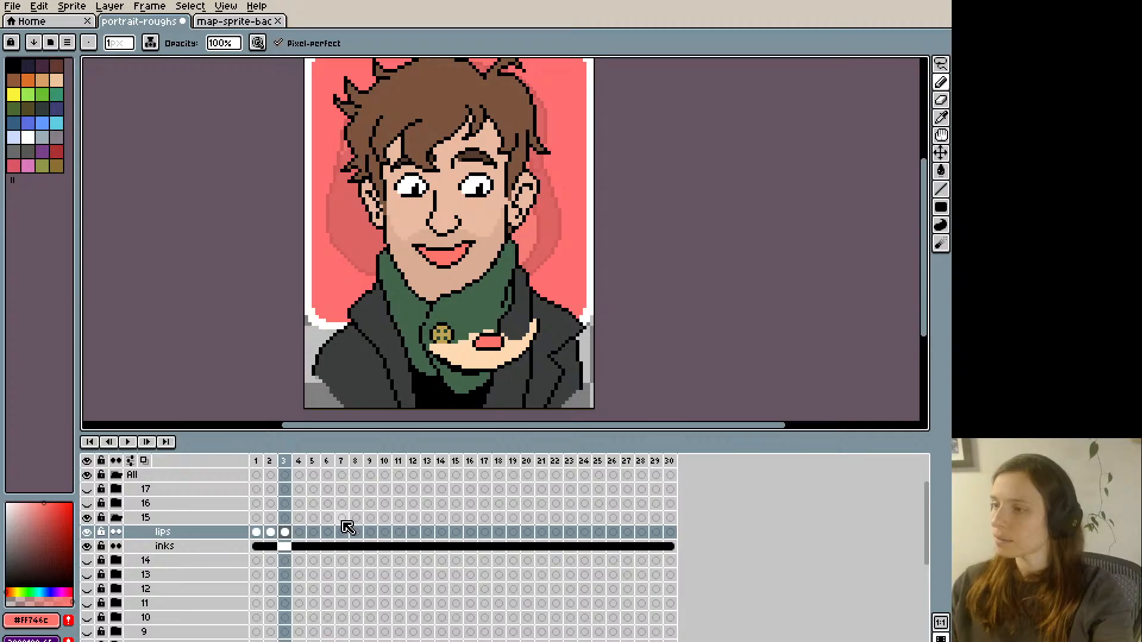
key("Left")
key("Right")
key("Left")
key("Right")
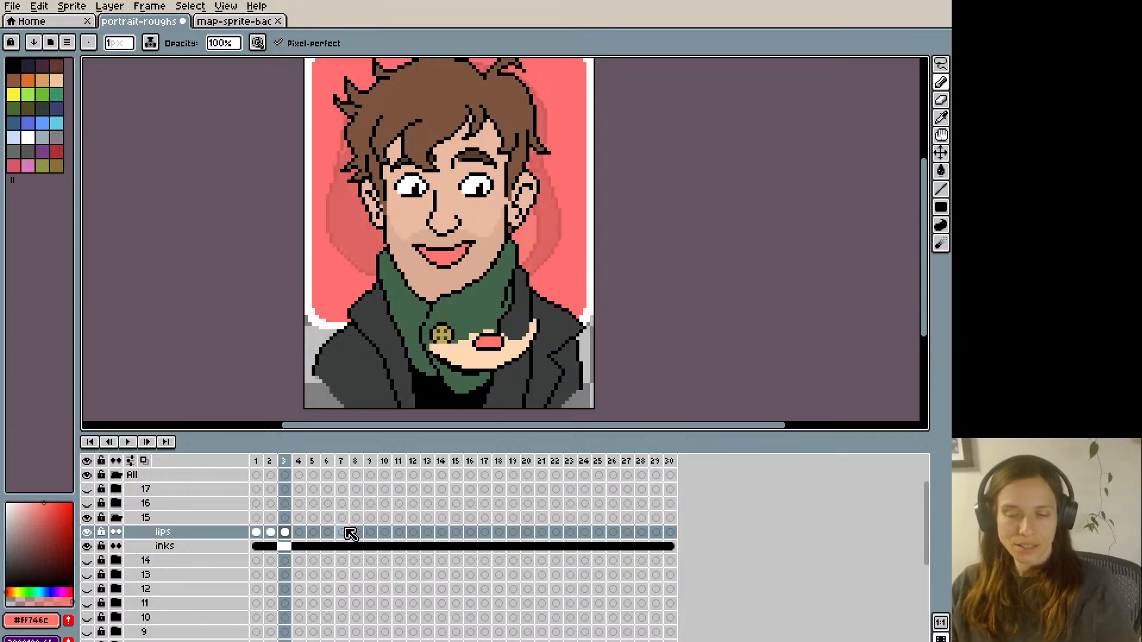
- Copy frame 3's open pink smile and paste it onto frames 6, 10 and 13 of group 15's lips layer
key("ctrl+a")
key("Right")
key("Right")
key("Right")
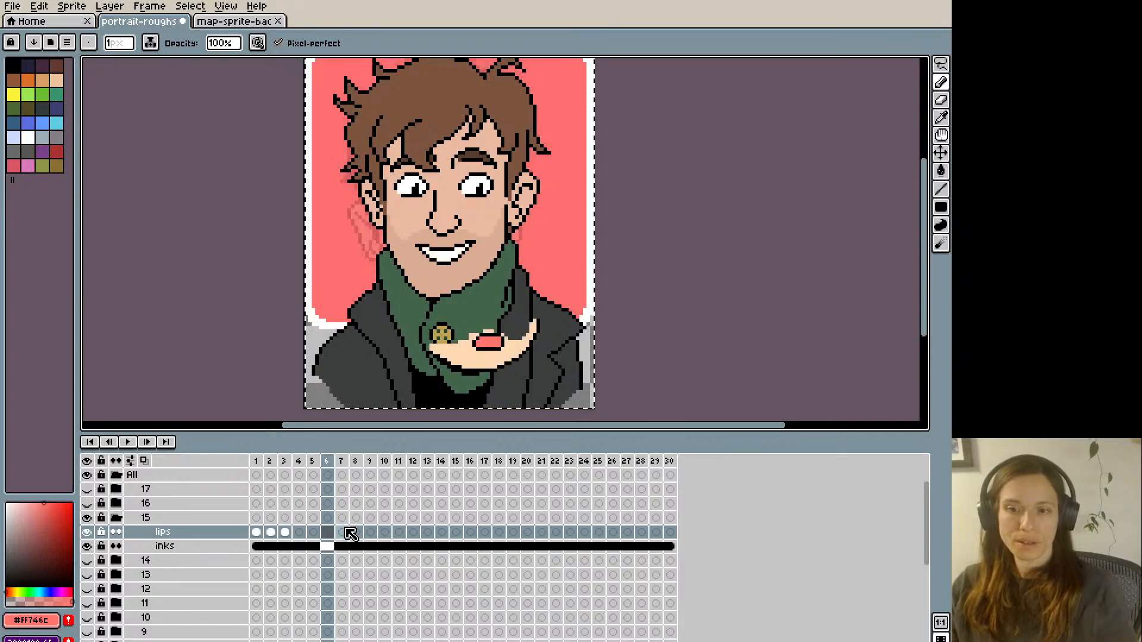
key("m")
key("Right")
key("Right")
key("Right")
key("Right")
key("Right")
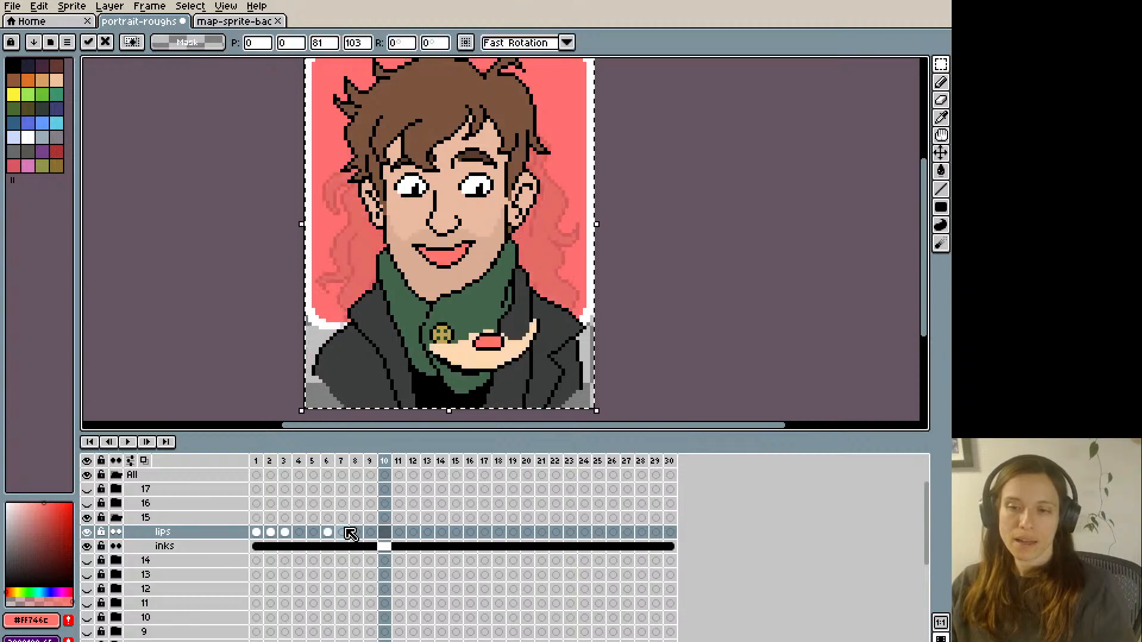
- Paste the open pink smile onto frames 18, 23 and 29 of the lips layer
key("Right")
key("Right")
key("Right")
key("Right")
key("Right")
key("Right")
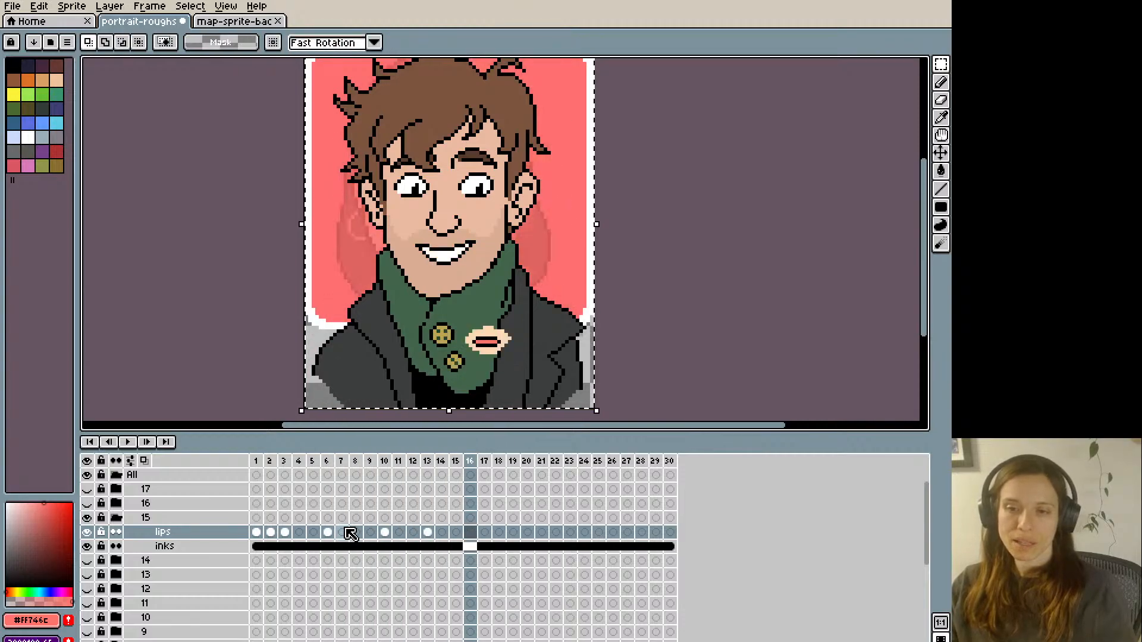
key("Right")
key("Right")
key("Right")
key("Right")
key("Right")
key("Right")
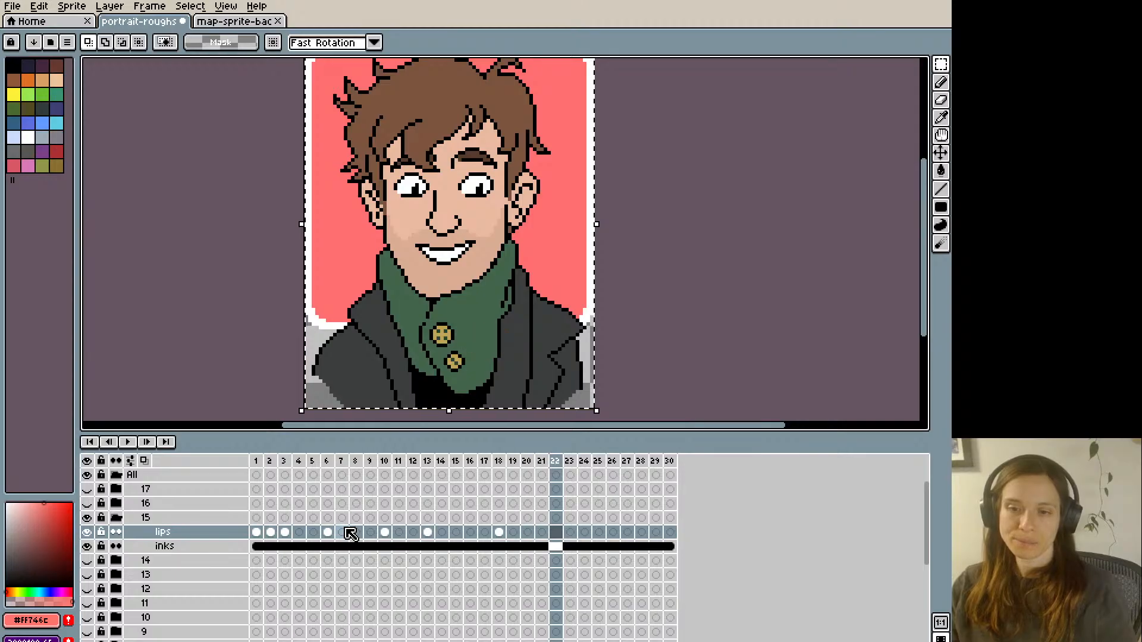
key("Right")
key("Right")
key("Right")
key("Right")
key("Right")
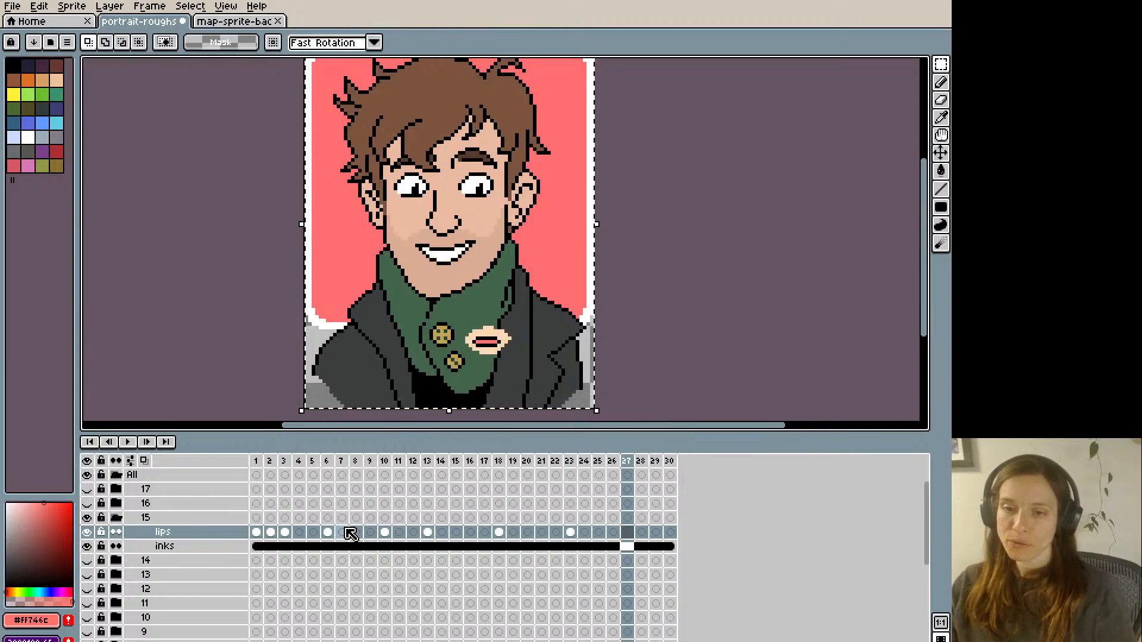
key("Right")
key("Right")
key("Right")
key("Right")
key("Right")
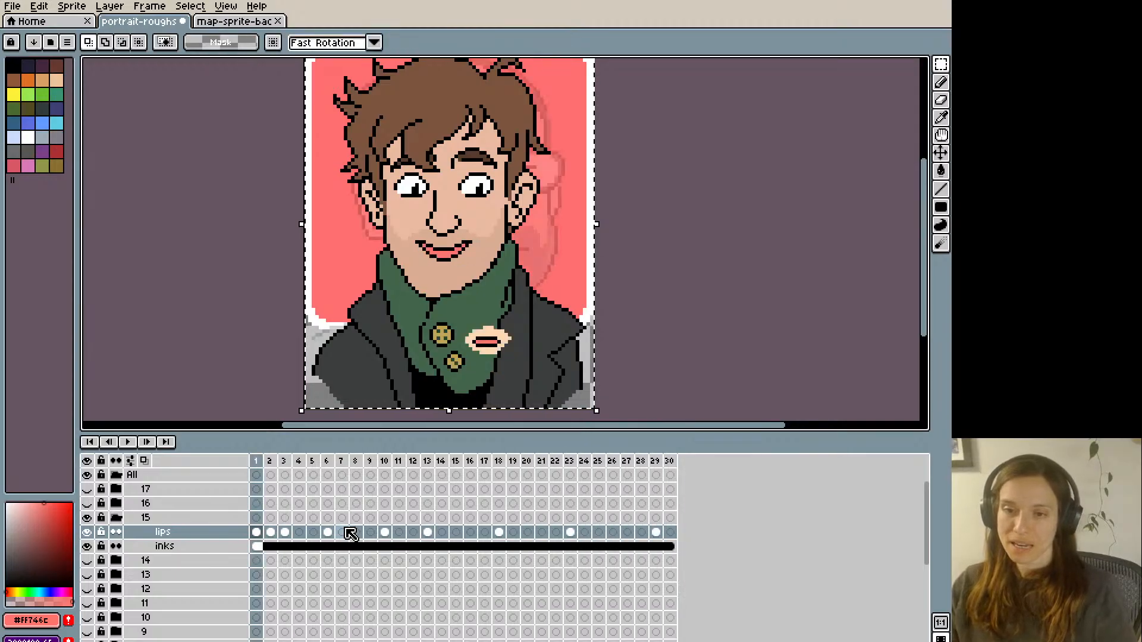
- Step back and forth through frames 30 to 5 to check the order of mouth shapes
key("Left")
key("Right")
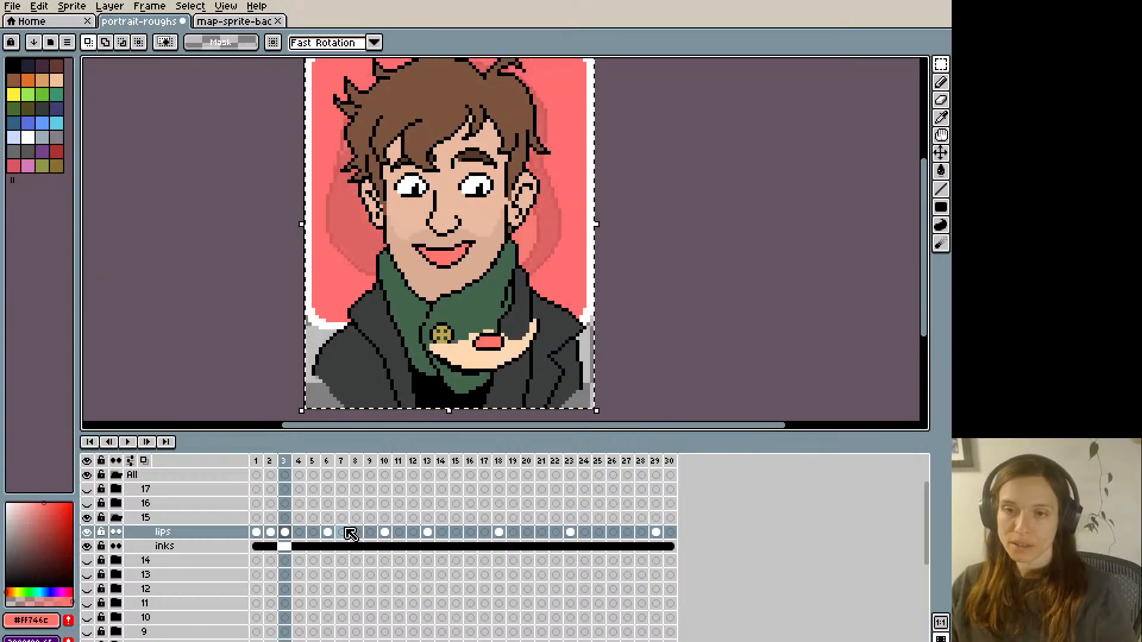
key("Left")
key("Left")
key("Left")
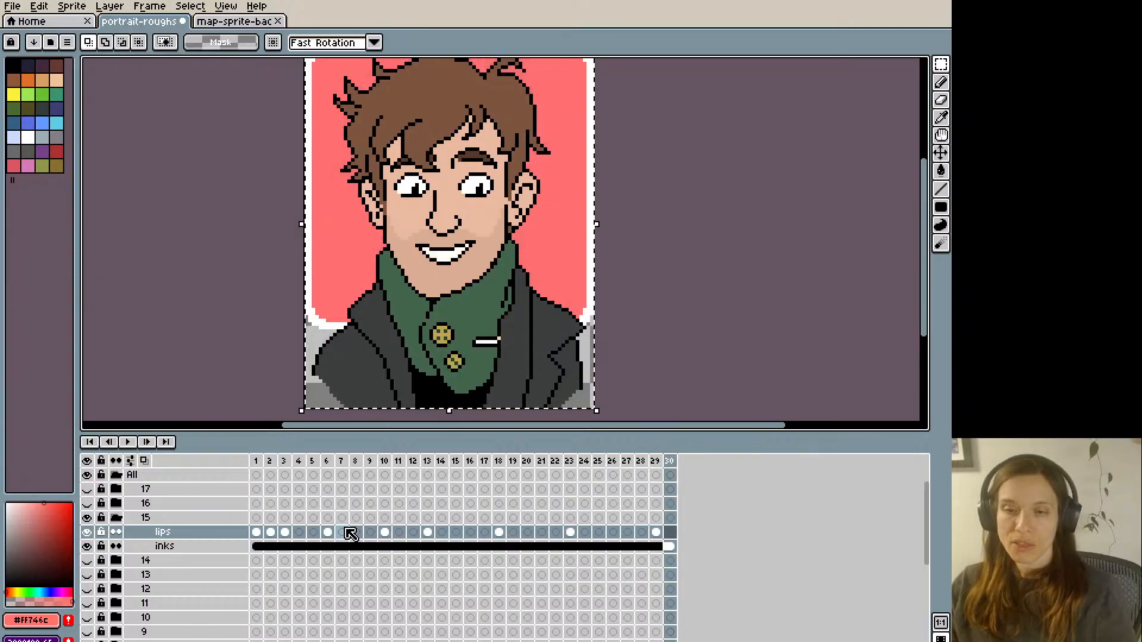
key("Right")
key("Right")
key("Right")
key("Right")
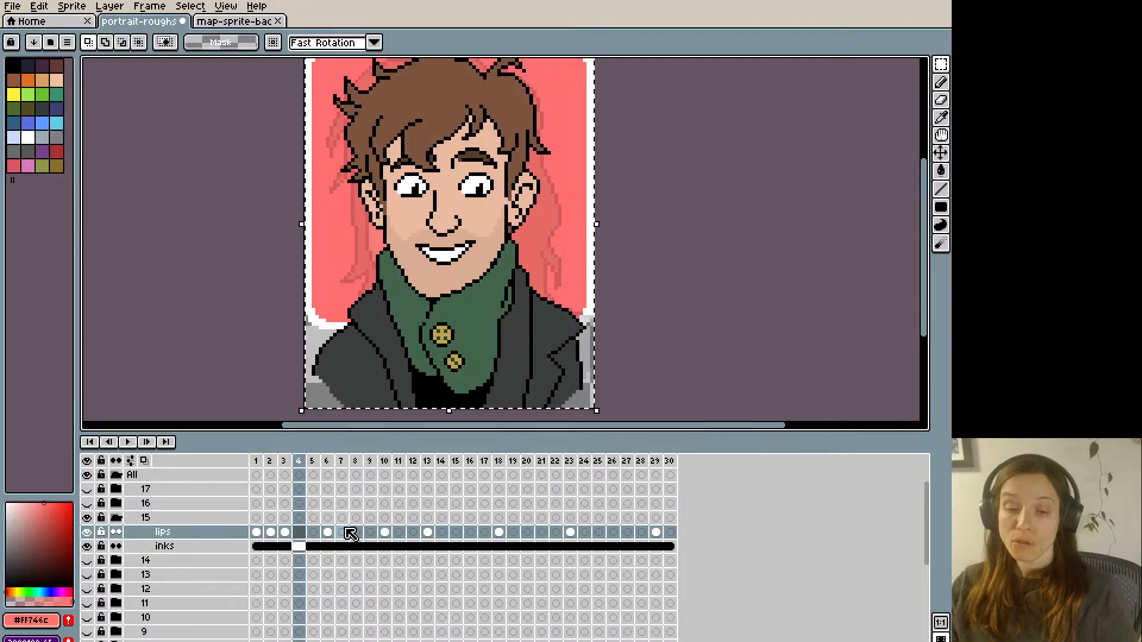
key("Right")
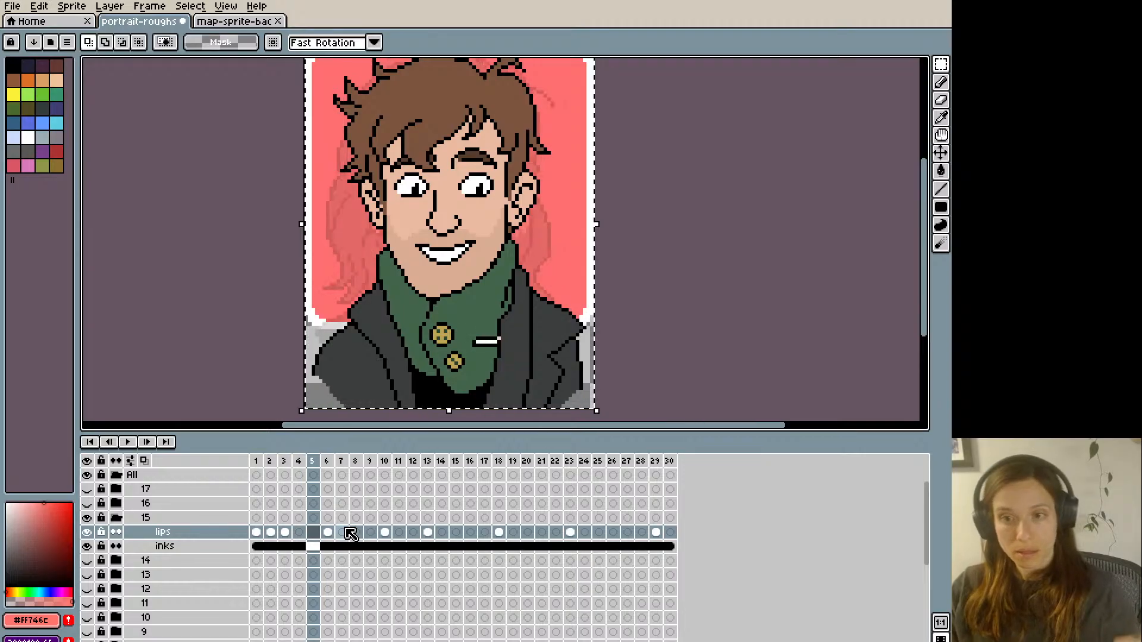
- Copy frame 2's closed-line smile and paste it onto frames 4 and 7 of the lips layer
key("i")
key("Left")
key("Left")
key("Left")
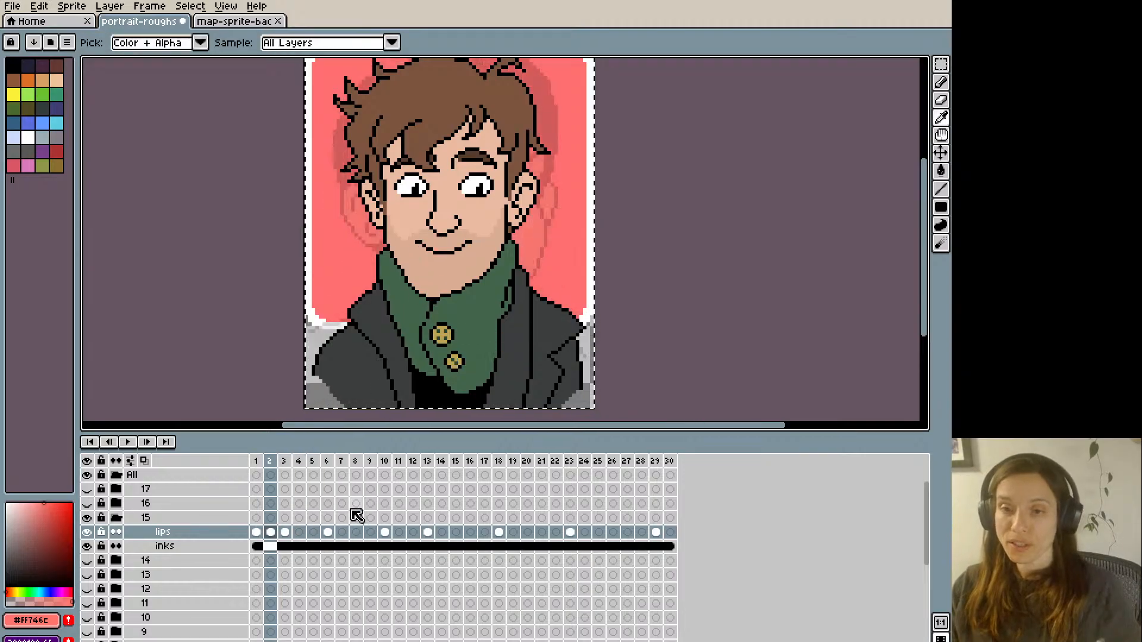
key("Left")
key("Right")
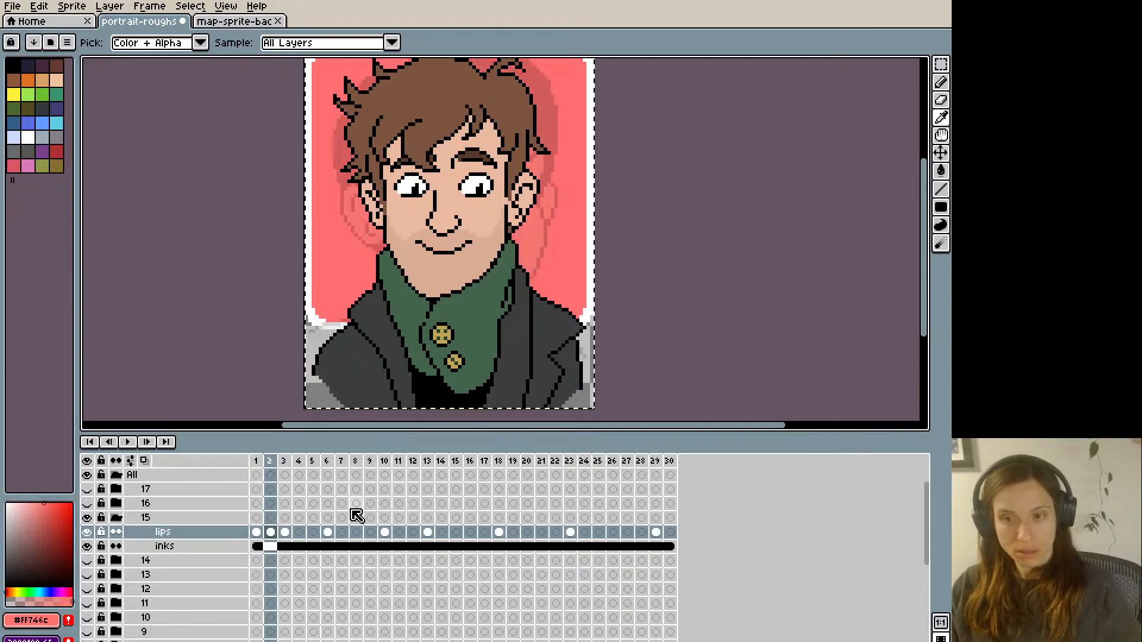
key("Right")
key("Right")
key("m")
key("Right")
key("Right")
key("Right")
key("Right")
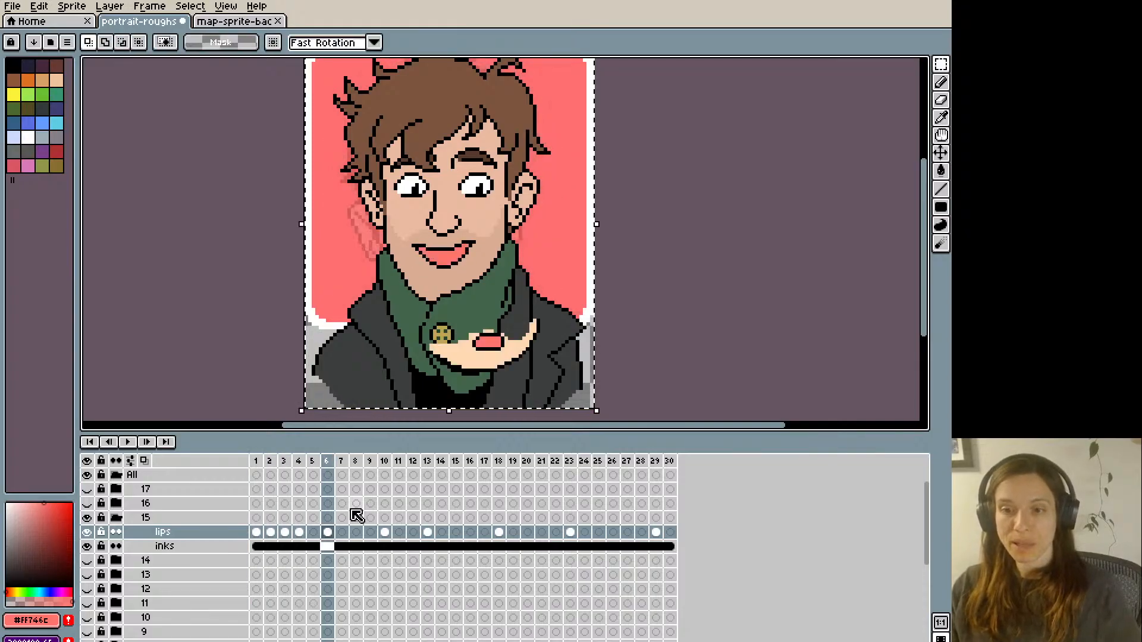
key("Right")
key("Right")
key("Right")
key("Right")
key("Right")
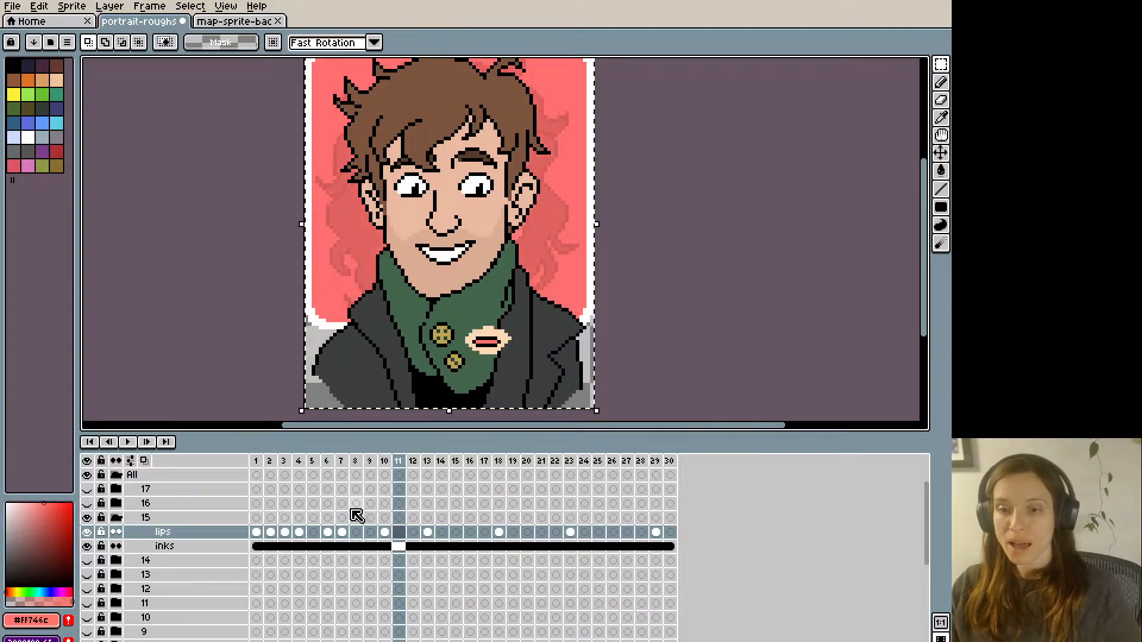
- Paste the closed-line smile onto frames 12, 15 and 17 of the lips layer
key("Right")
key("Right")
key("Right")
key("Right")
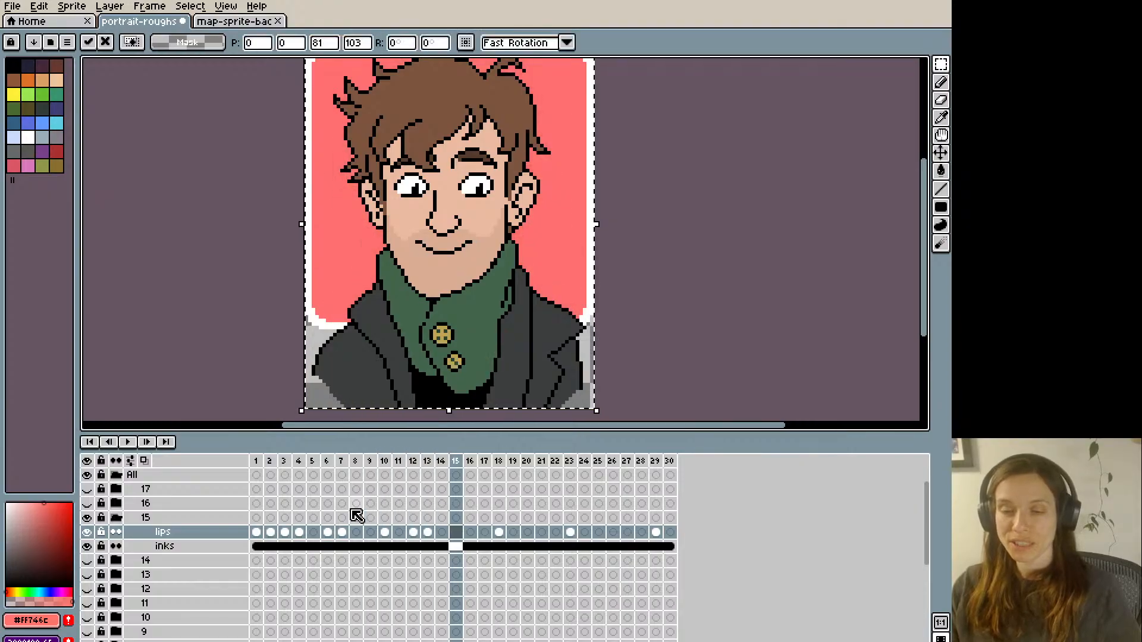
key("Right")
key("Right")
key("Right")
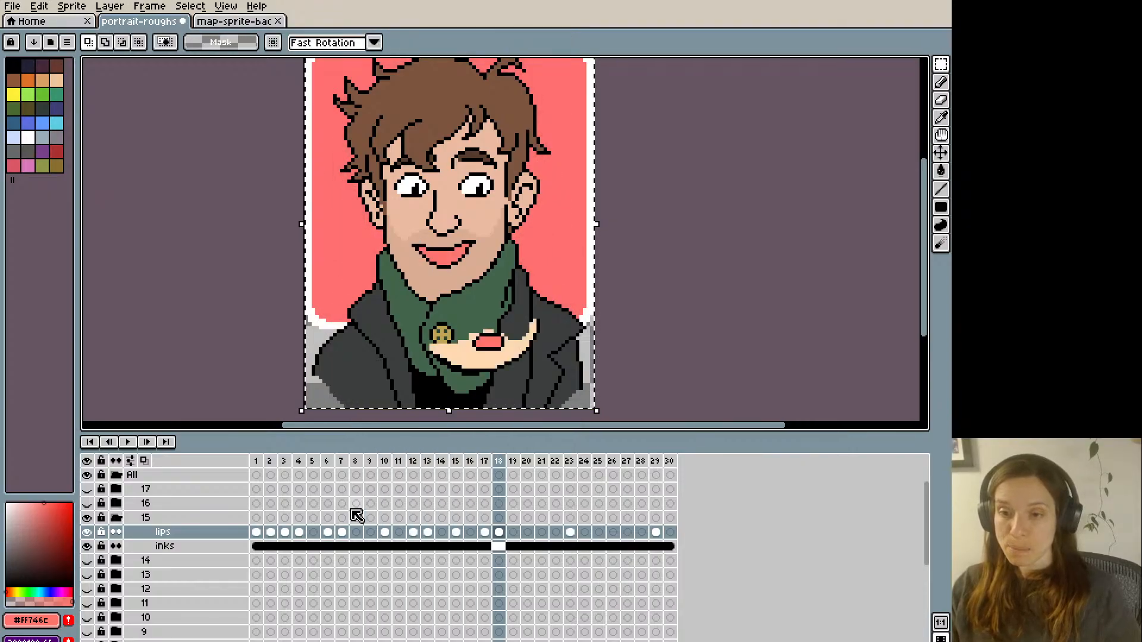
- Paste the closed-line smile onto frames 19, 22 and 26 of the lips layer
key("Left")
key("Right")
key("Right")
key("Right")
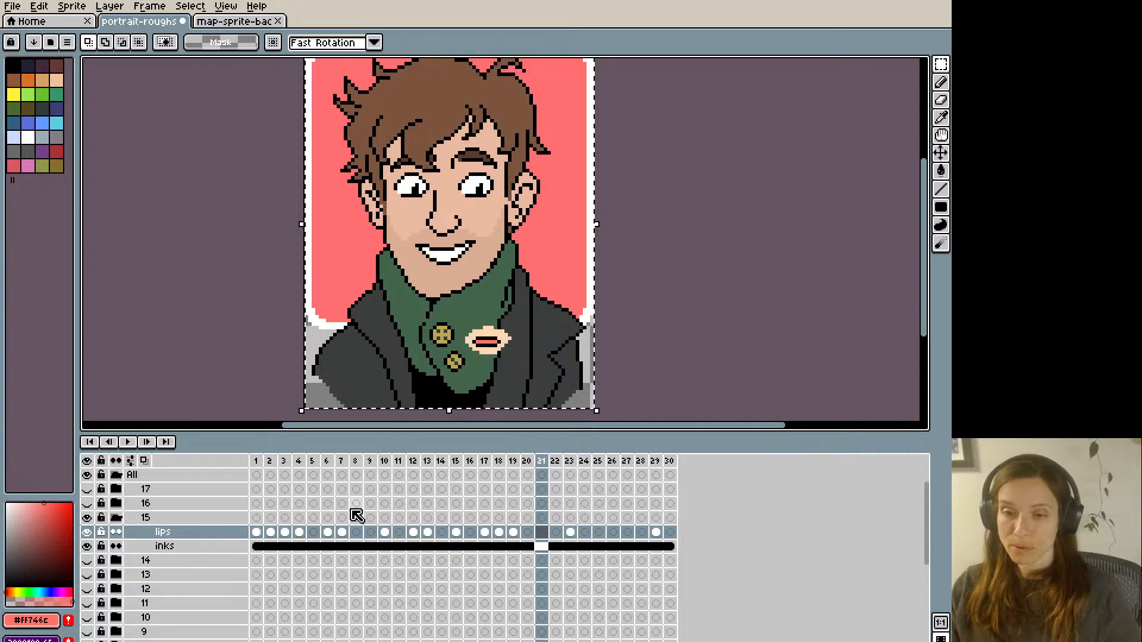
key("Right")
key("Right")
key("Right")
key("Right")
key("Right")
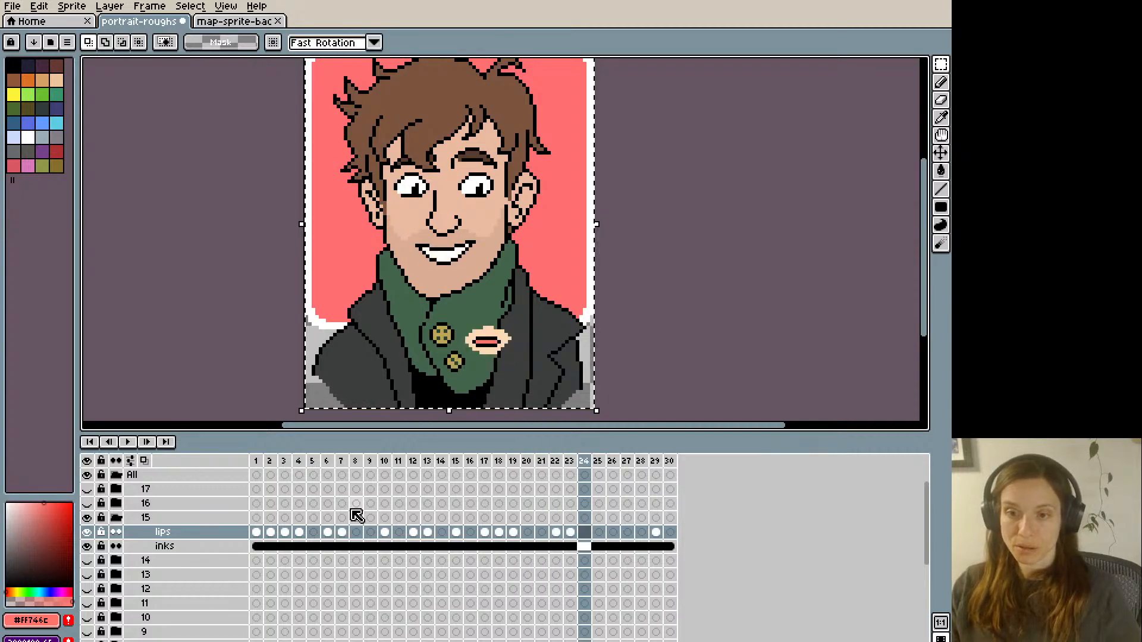
key("Right")
key("Right")
key("Right")
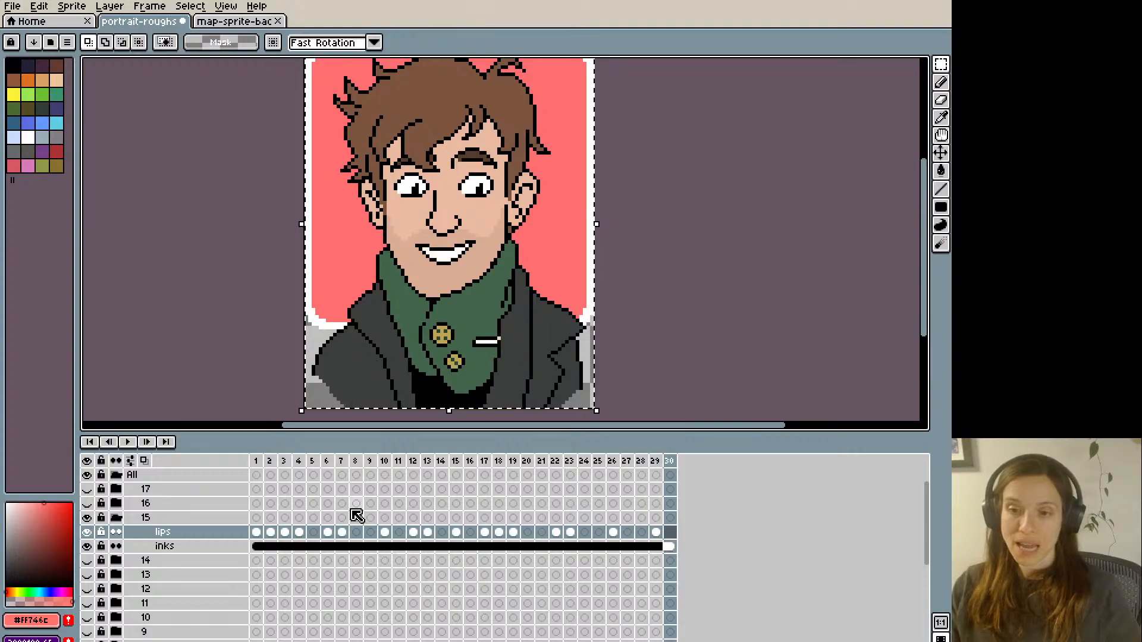
- Step through frames 1 to 8 to check how the pasted mouth shapes follow each other
key("Right")
key("Right")
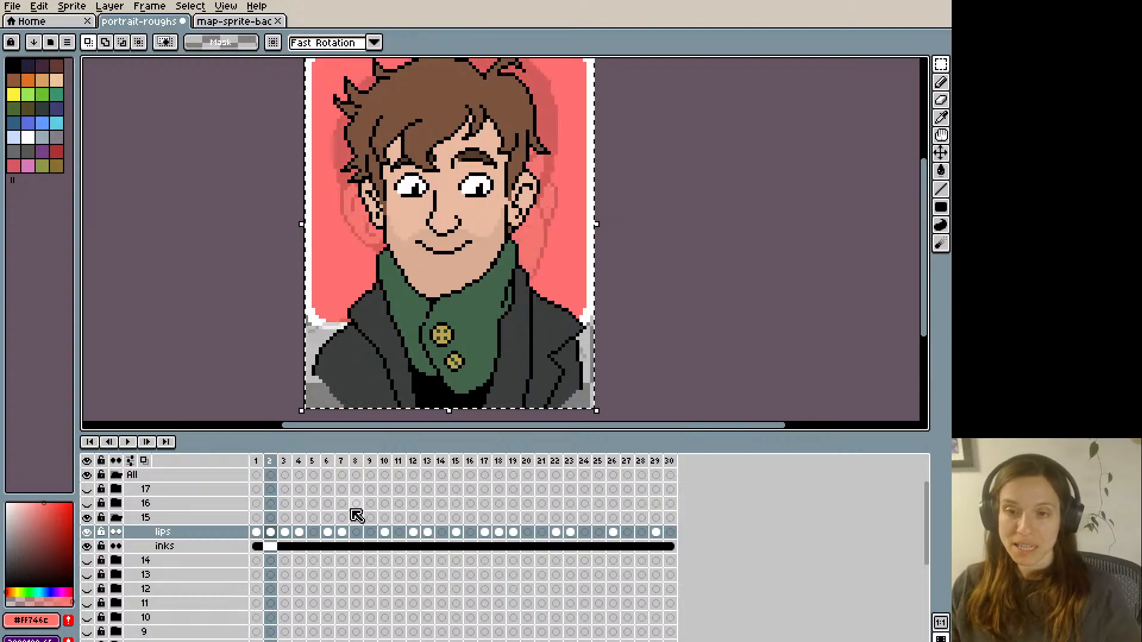
key("Left")
key("Right")
key("Right")
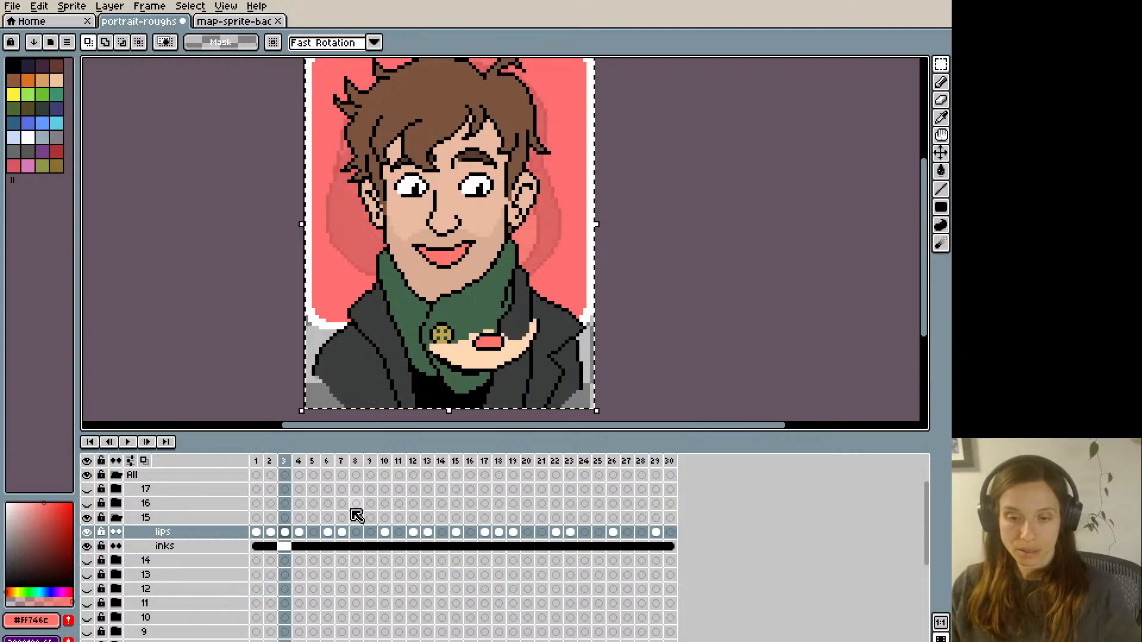
key("Right")
key("Right")
key("Right")
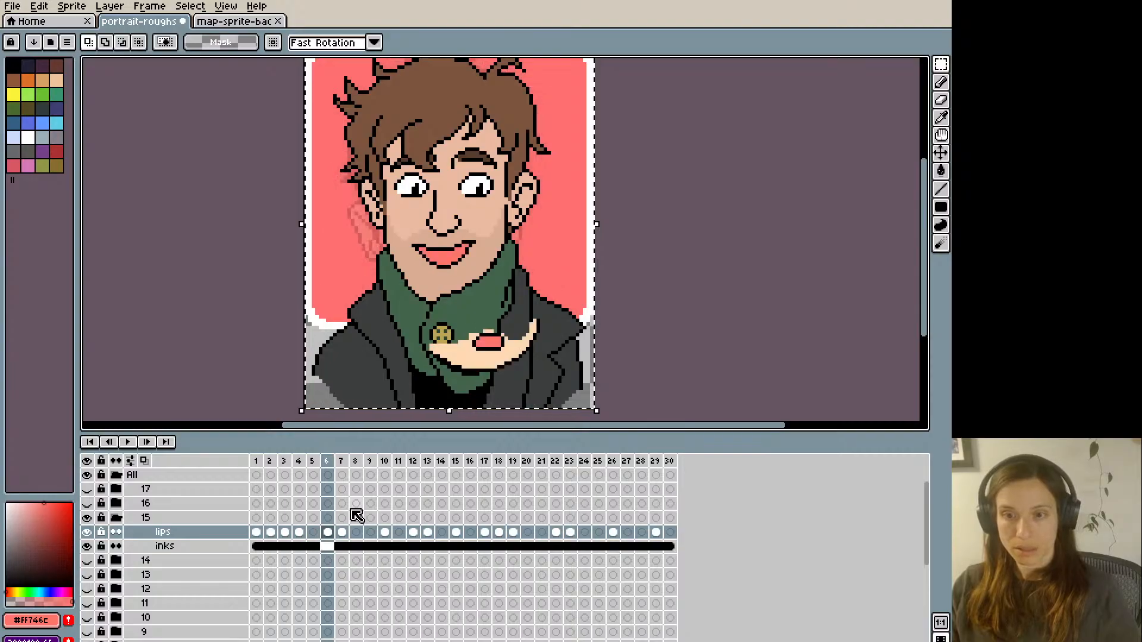
key("Left")
key("Left")
key("Left")
key("Right")
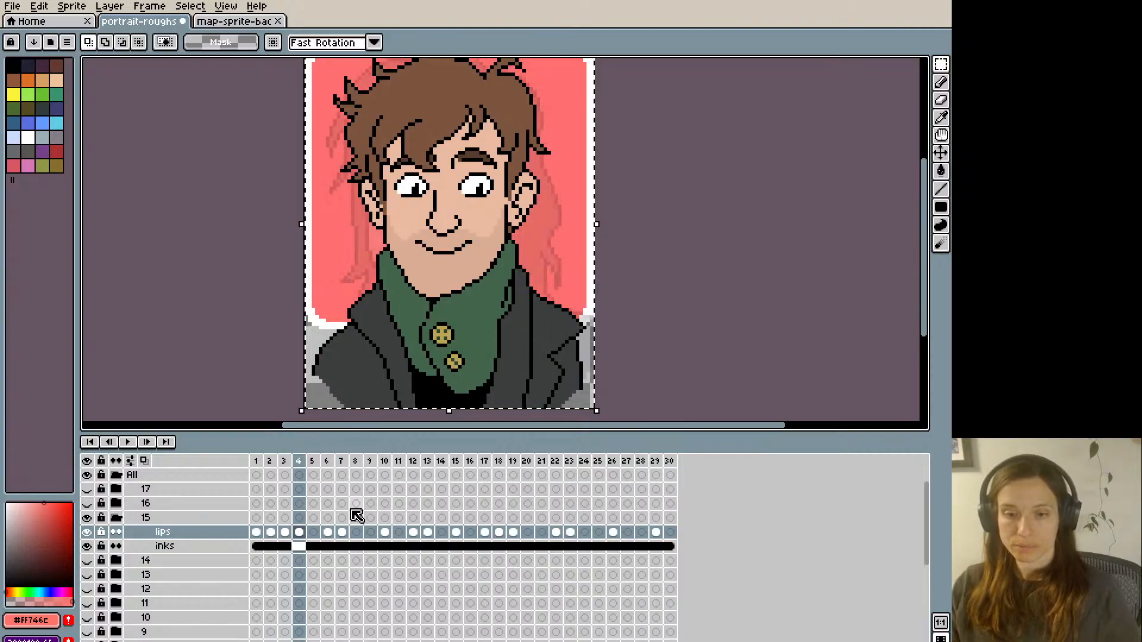
key("Right")
key("Right")
key("Right")
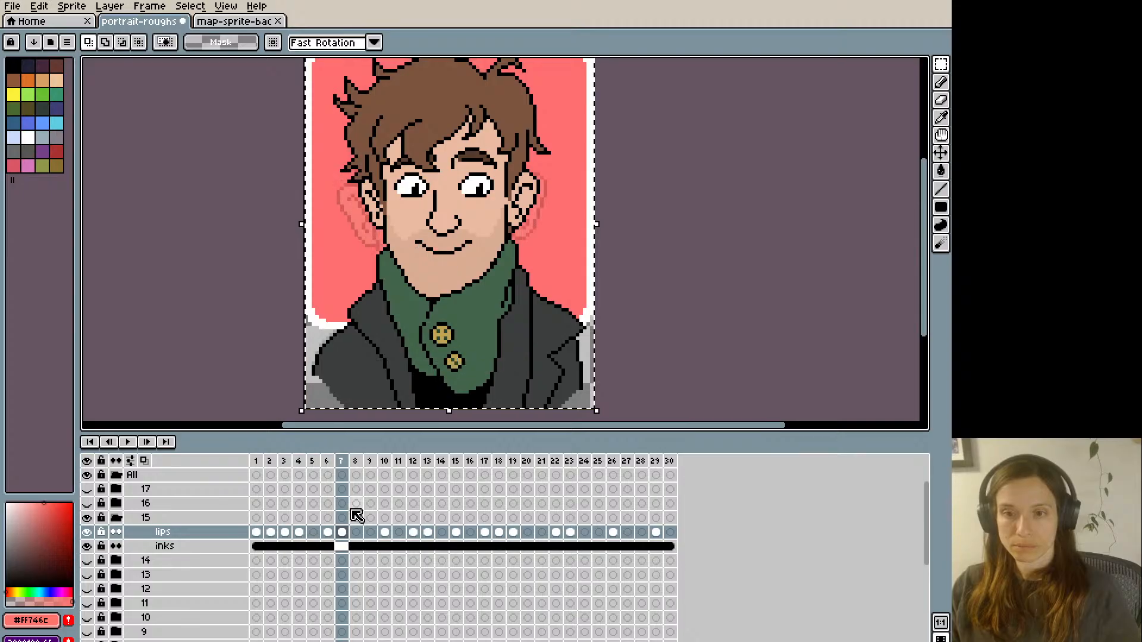
key("Right")
- Copy frame 1's slightly open pink smile and paste it onto frames 8, 11 and 16 of the lips layer
key("Left")
key("Left")
key("Left")
key("Left")
key("Left")
key("Left")
key("Left")
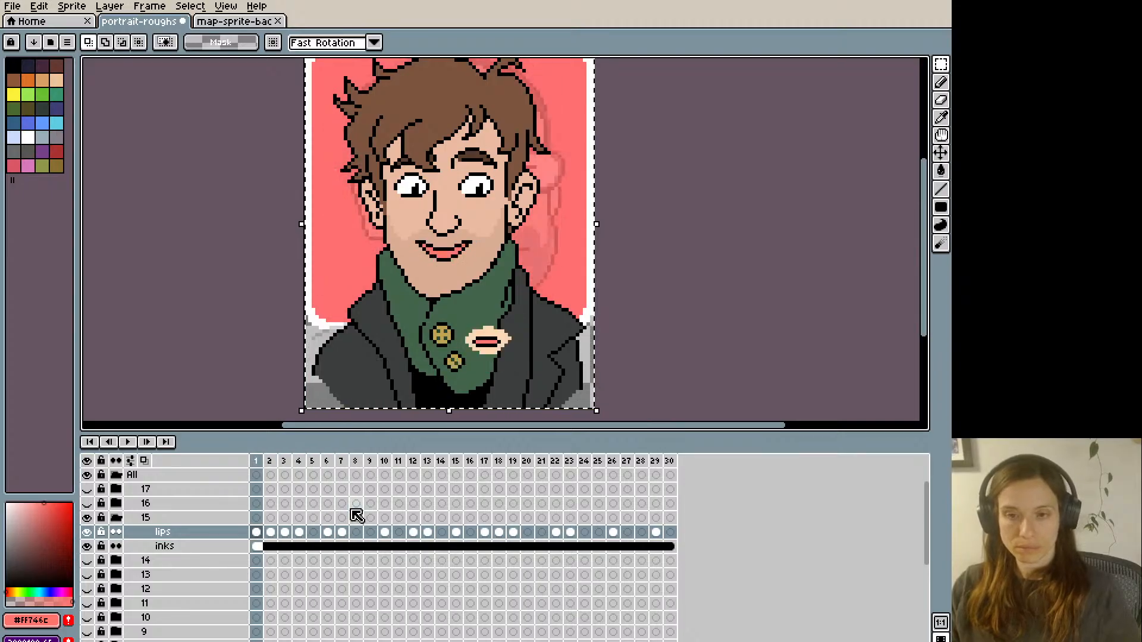
key("Right")
key("Right")
key("Right")
key("Right")
key("Right")
key("Right")
key("Right")
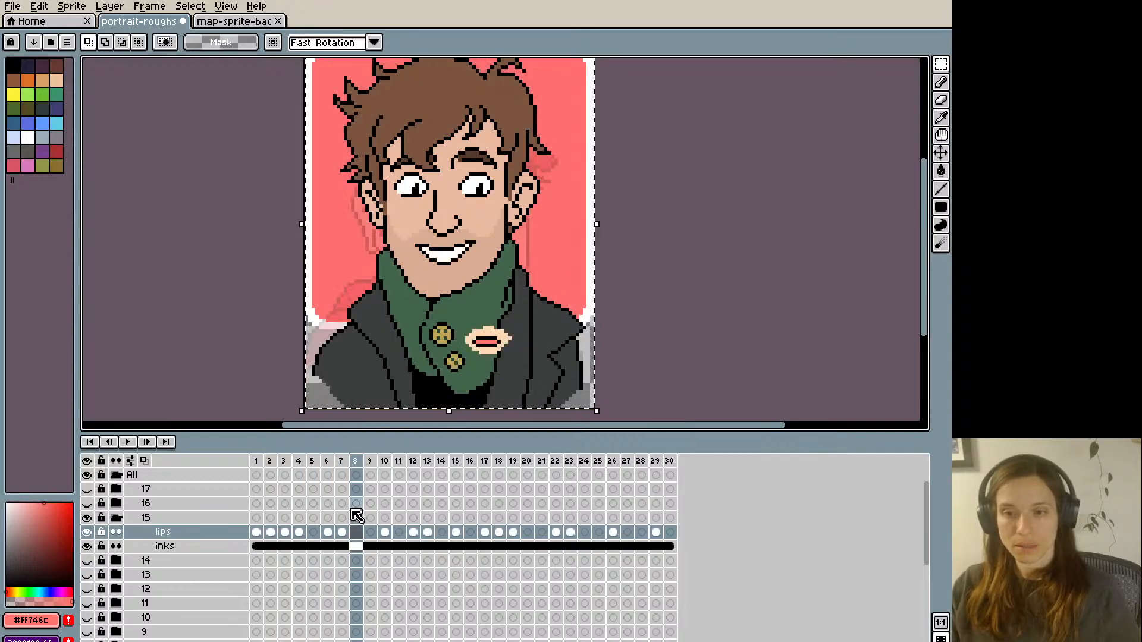
key("Right")
key("Right")
key("Right")
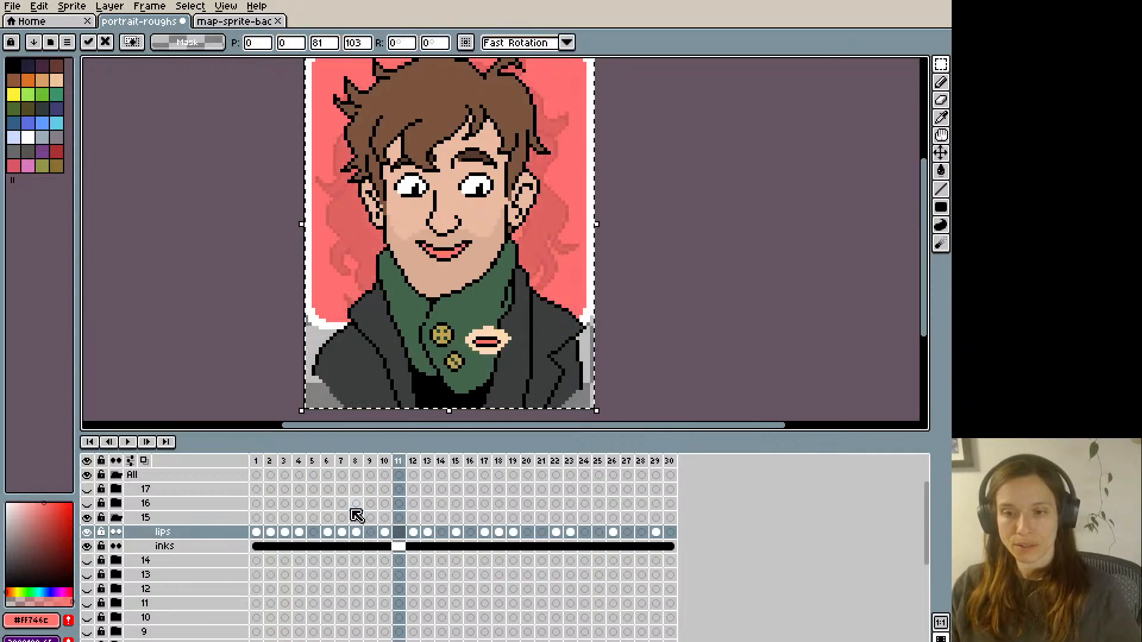
key("Right")
key("Right")
key("Right")
key("Right")
key("Right")
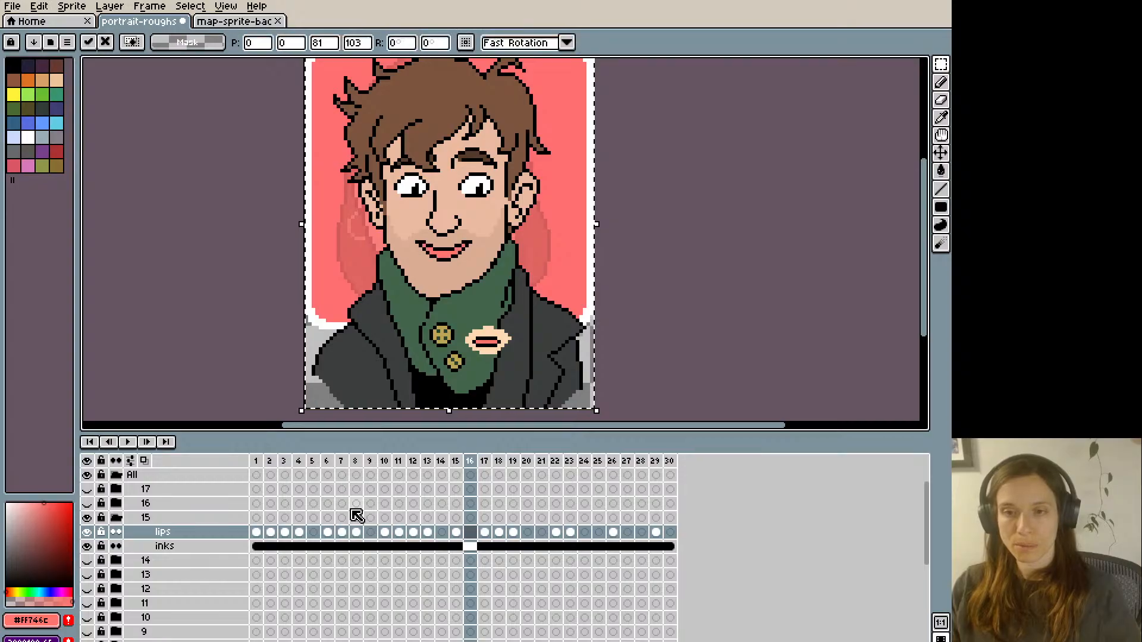
- Paste the slightly open pink smile onto frames 21, 24, 27 and 28 of the lips layer
key("Right")
key("Right")
key("Right")
key("Right")
key("Right")
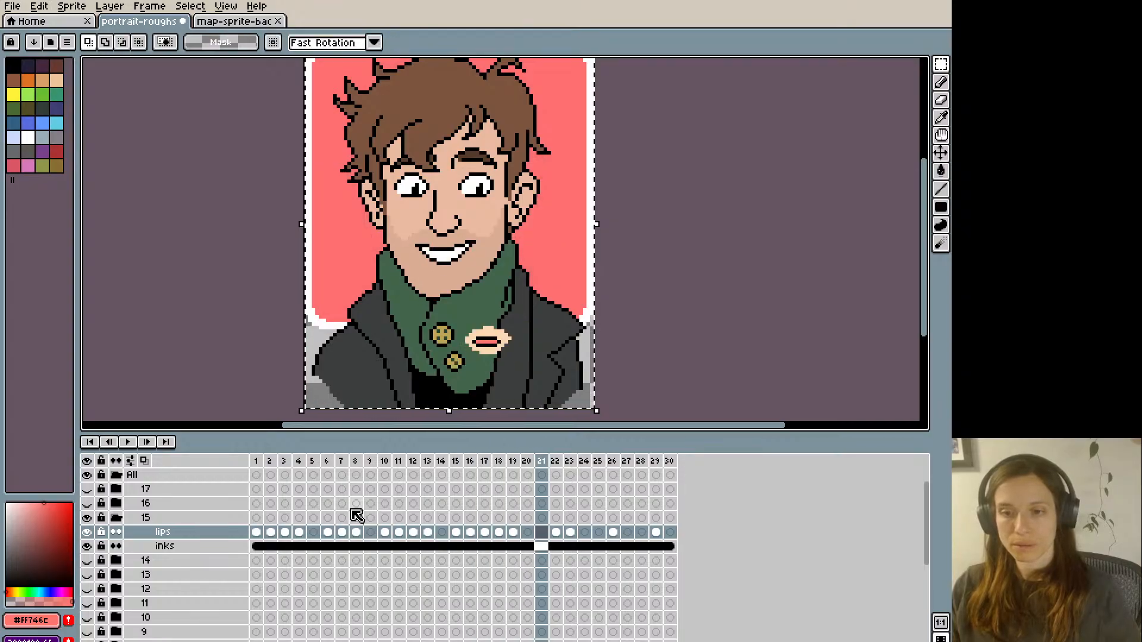
key("Right")
key("Right")
key("Right")
key("Right")
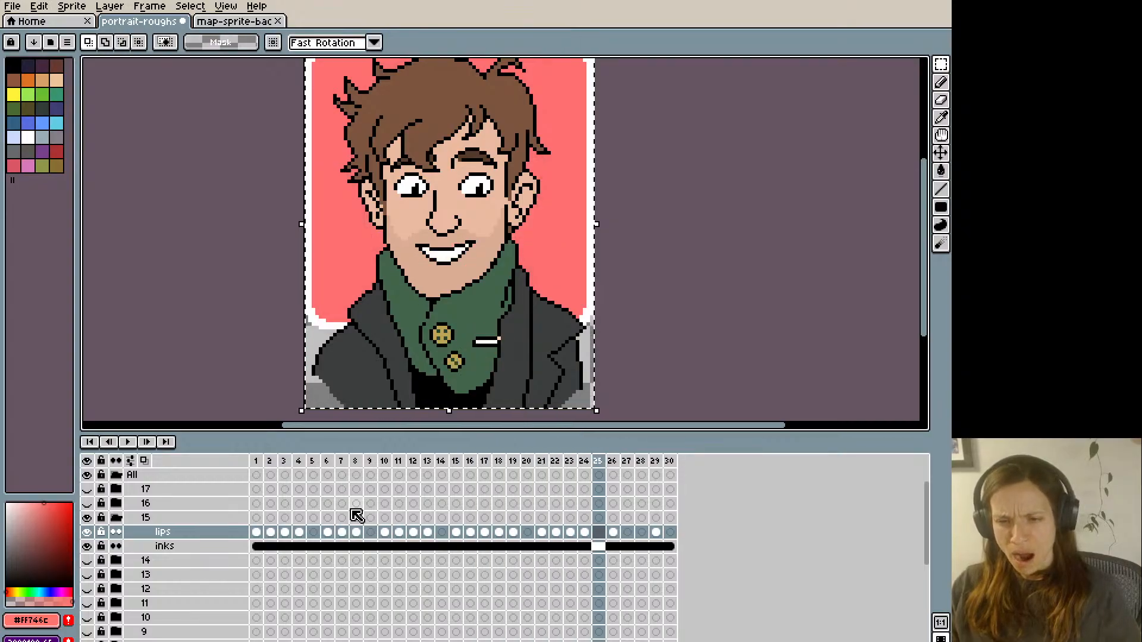
key("Right")
key("Right")
key("Right")
key("Right")
key("Right")
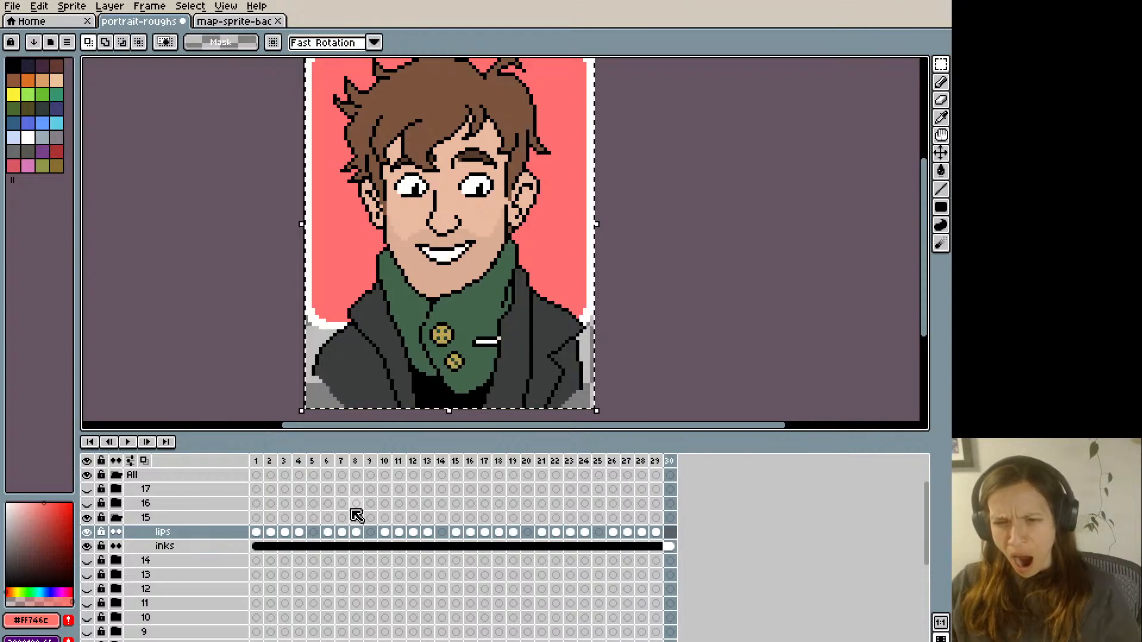
- Play back group 15's mouth animation, stop it and save the portrait-roughs file
key("Return")
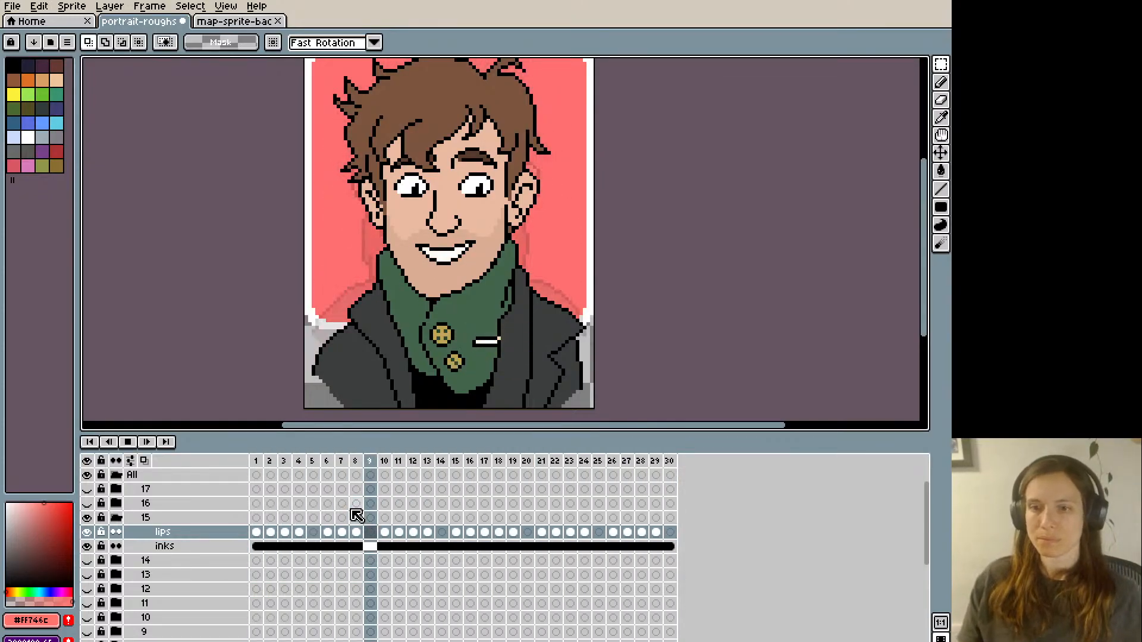
key("Return")
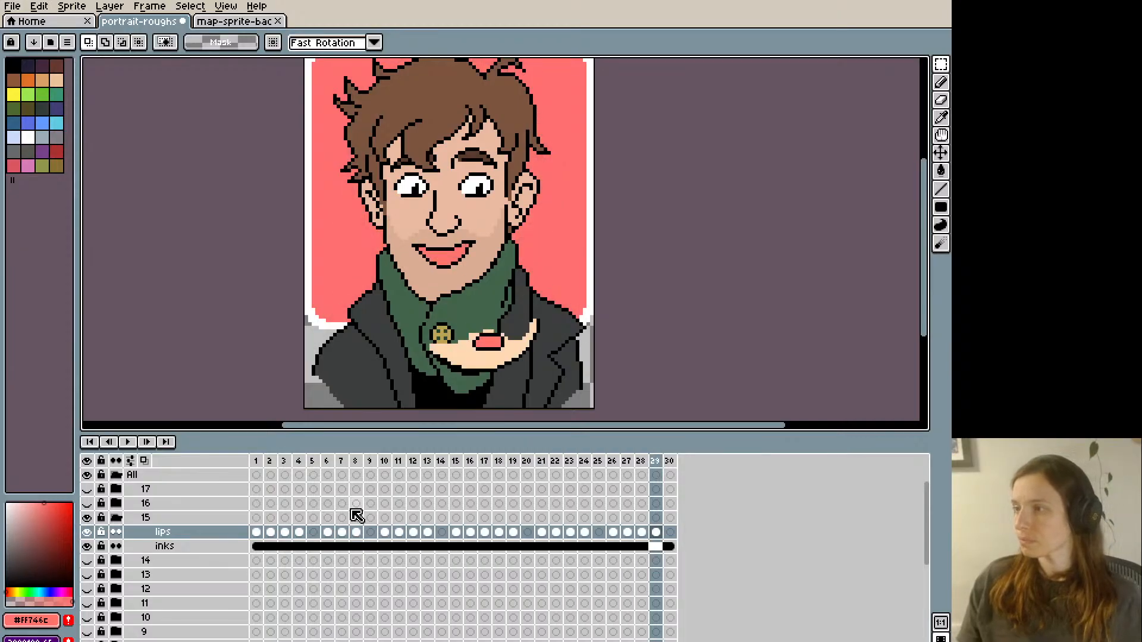
key("ctrl+s")
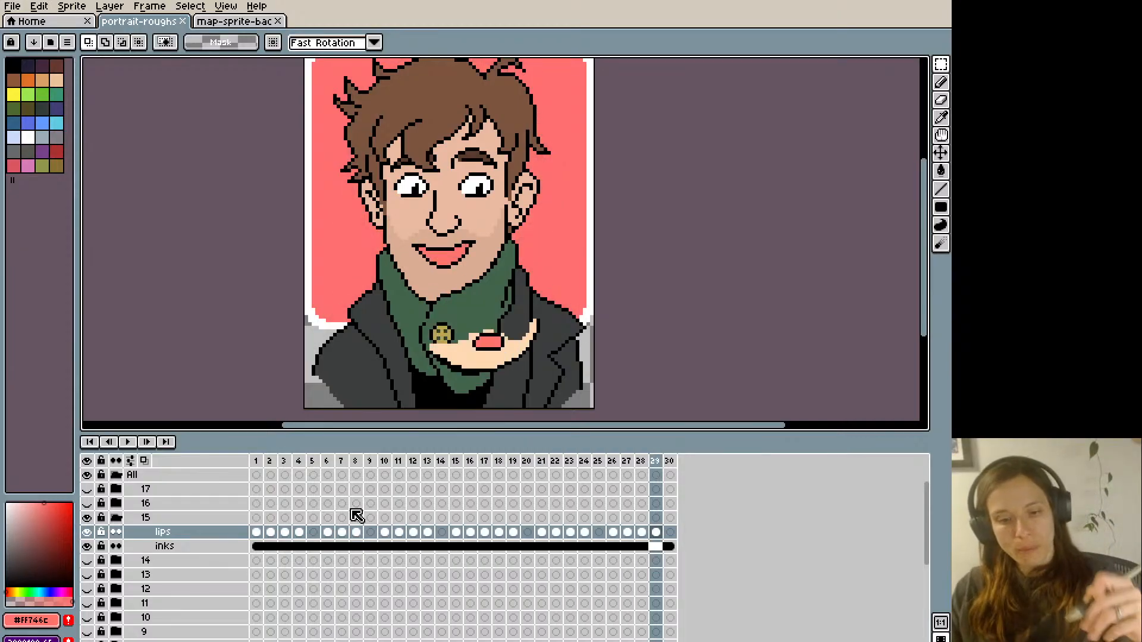
- Touch up the jaw outline below the image-left ear with black on group 15's linked inks cel, and save the file
left_click(256, 546)
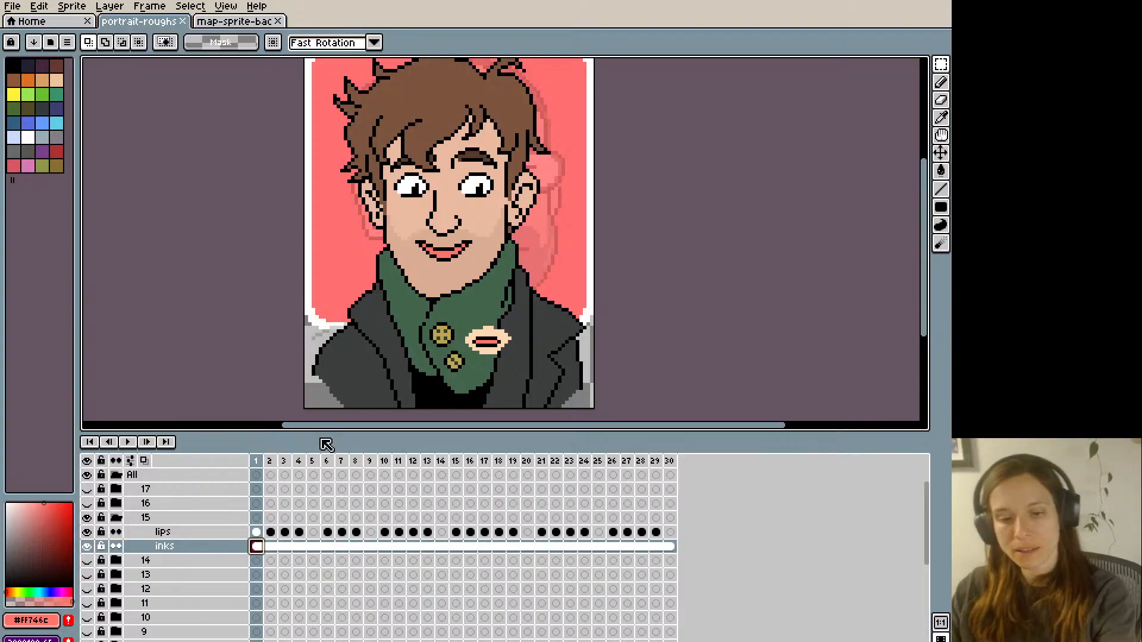
key("i")
left_click(386, 238)
key("b")
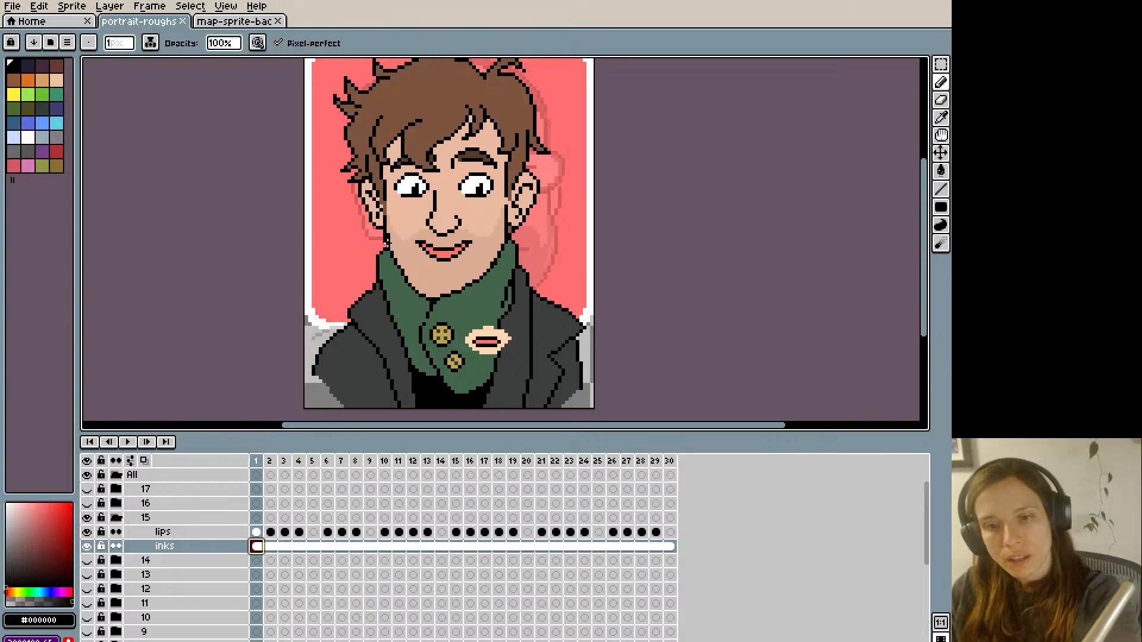
left_click(385, 239)
key("e")
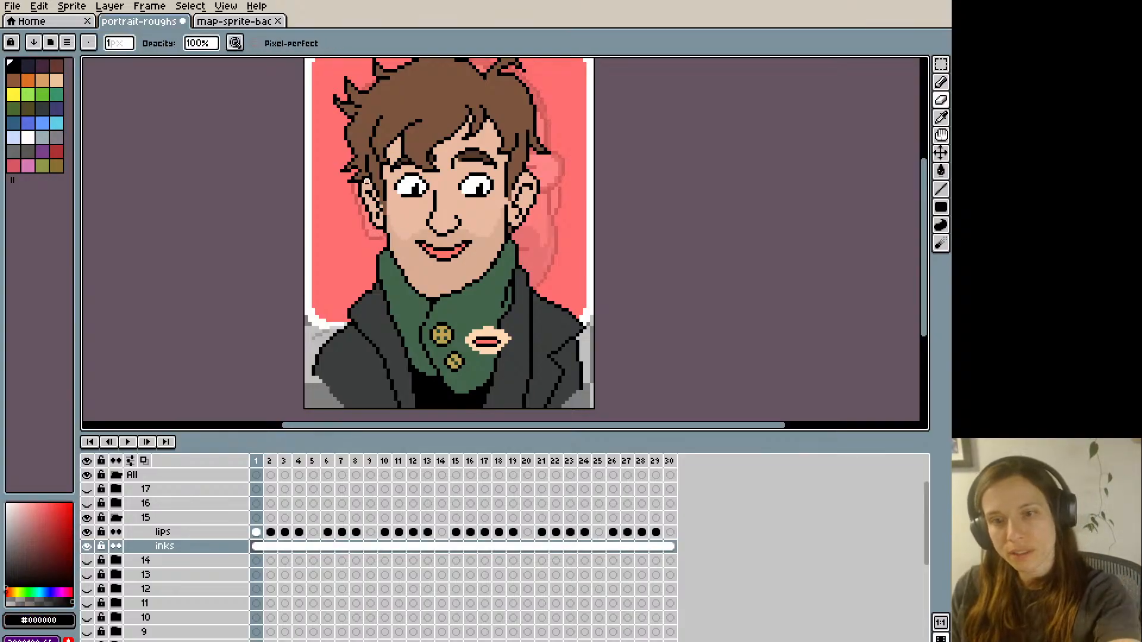
key("Return")
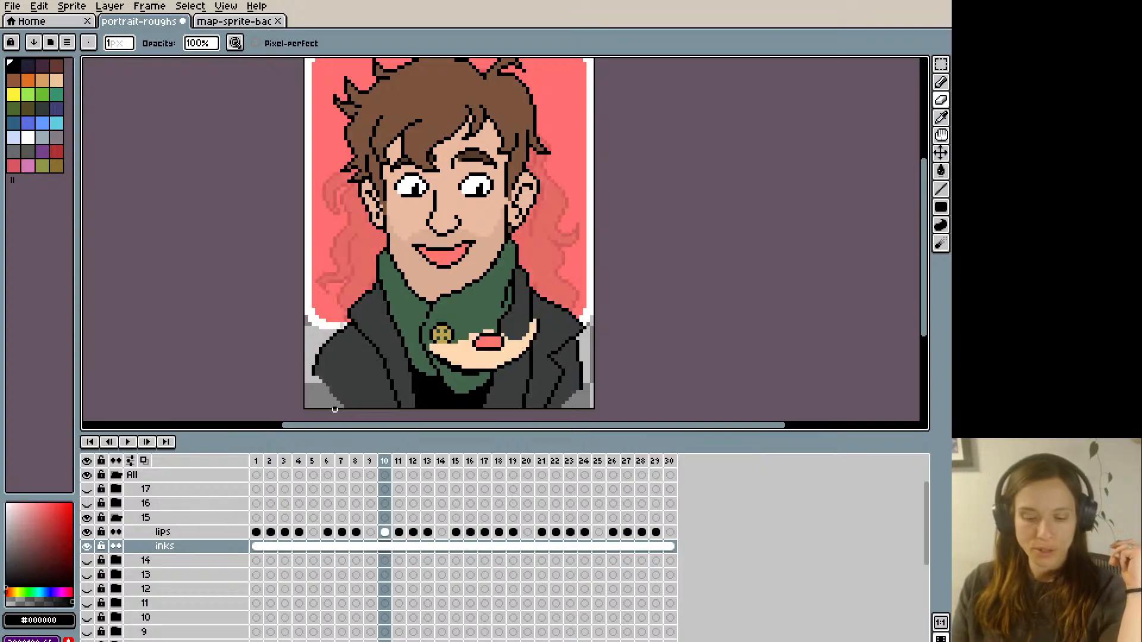
key("ctrl+s")
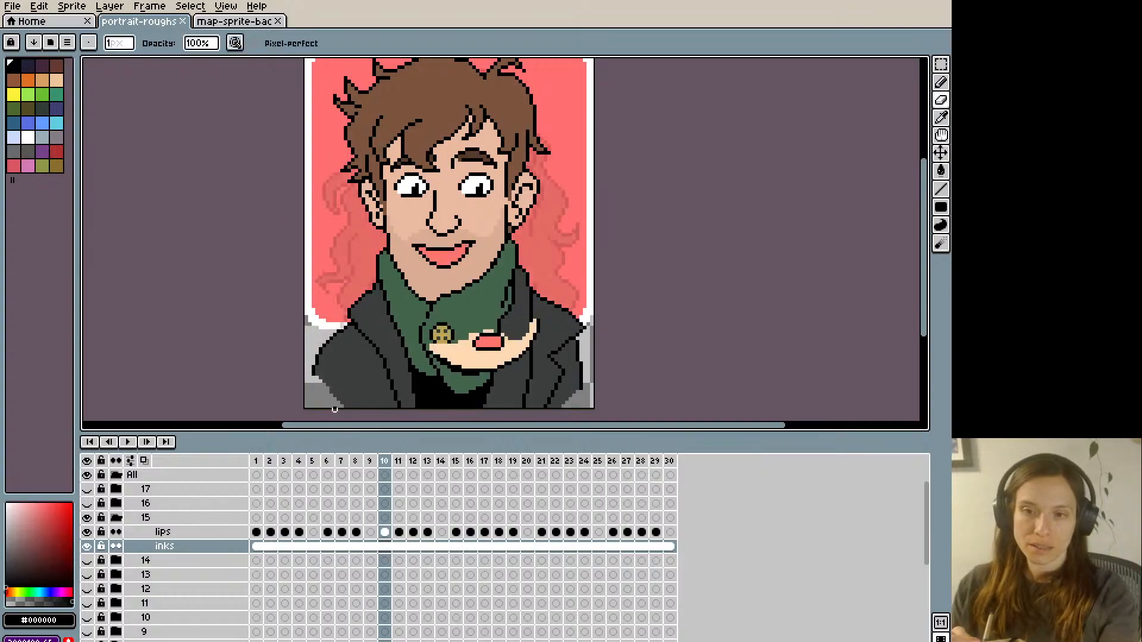
- Play back group 15's mouth animation several times, with the whole portrait in view
key("Return")
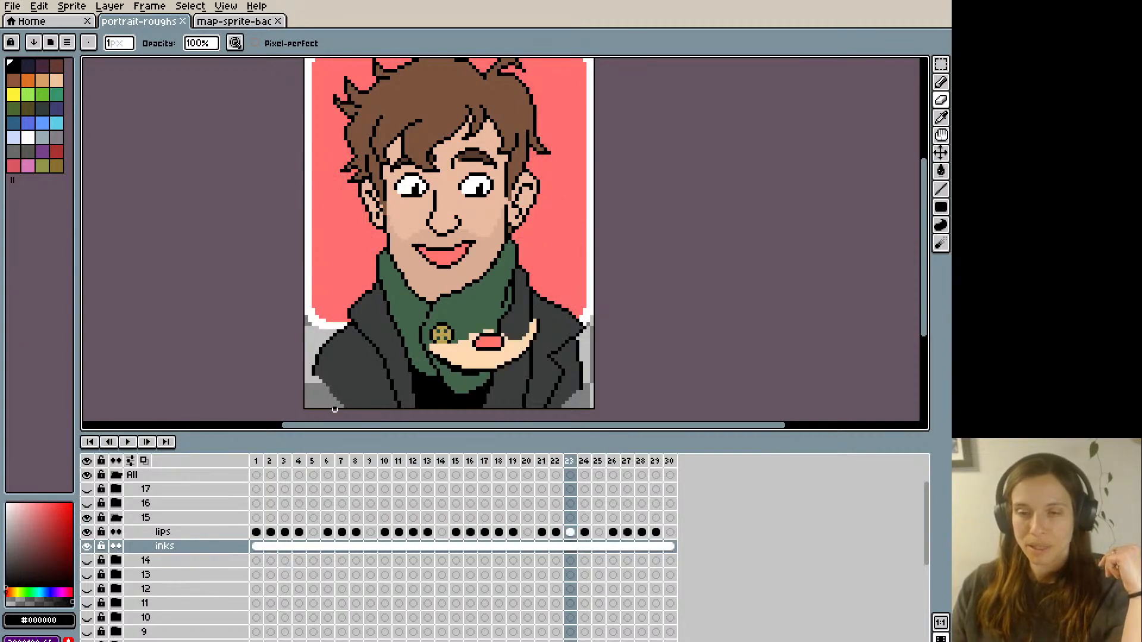
key("Return")
key("Return")
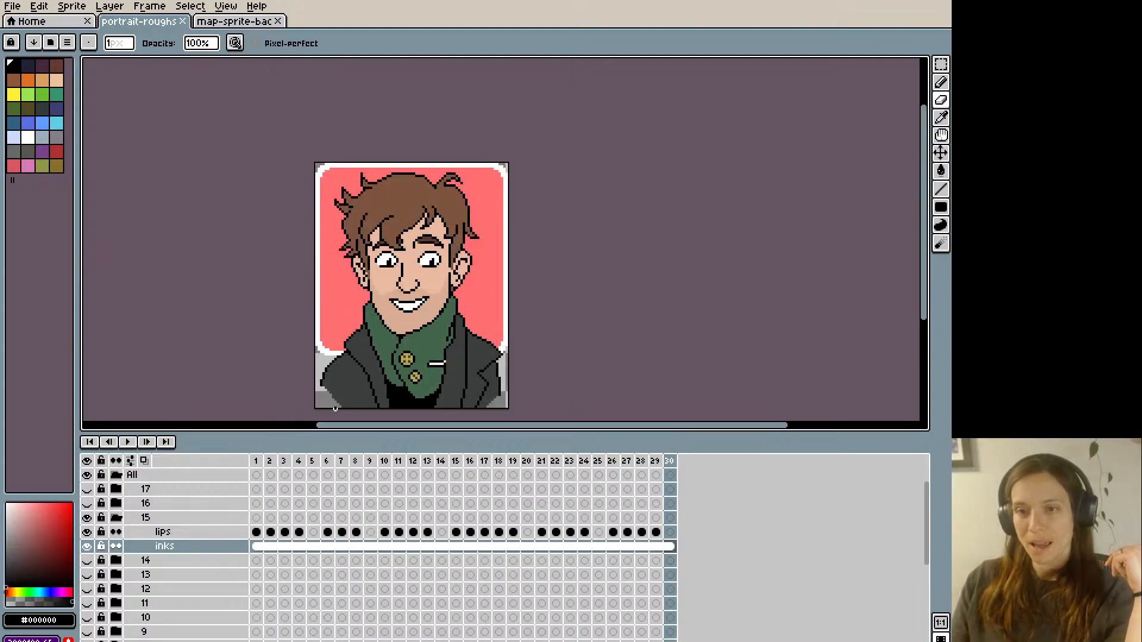
scroll(335, 409, "down", 1)
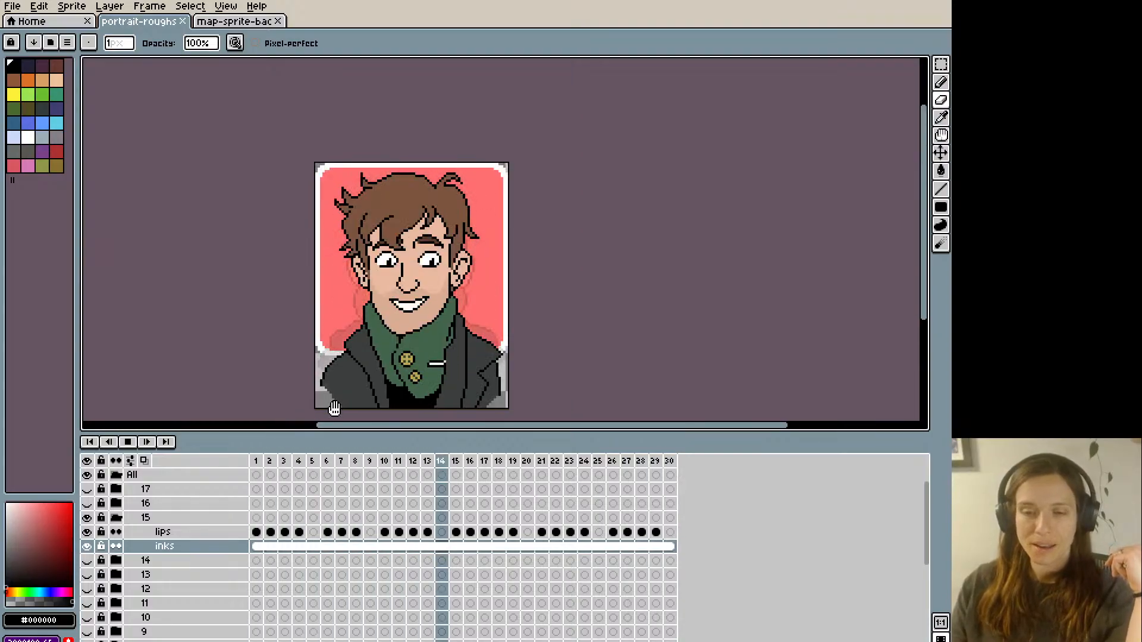
key("Return")
key("Return")
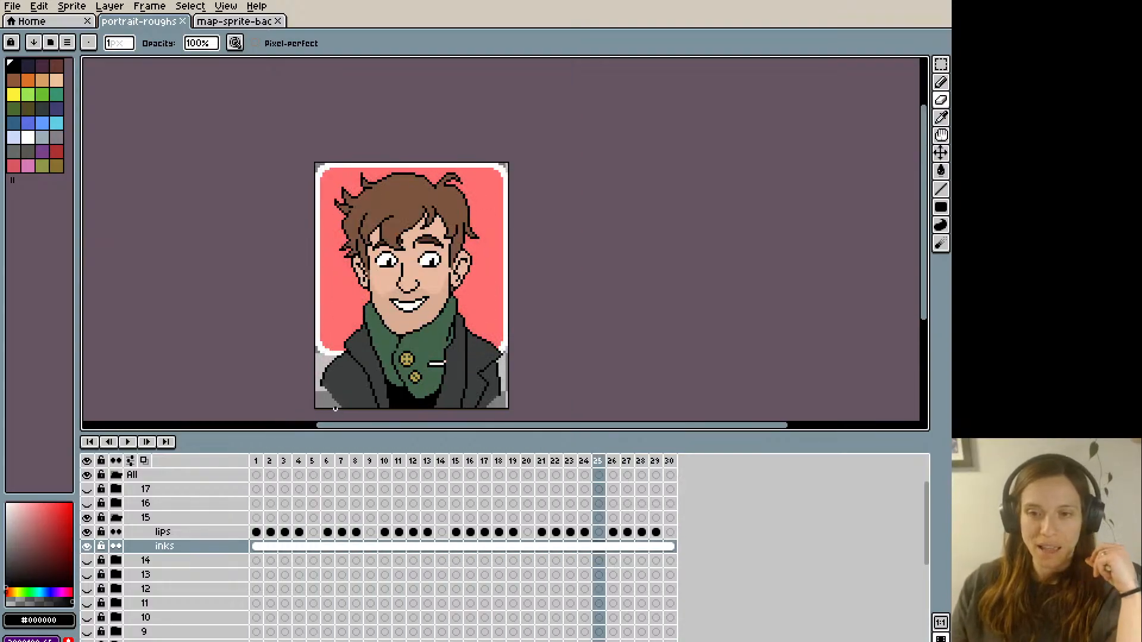
key("Return")
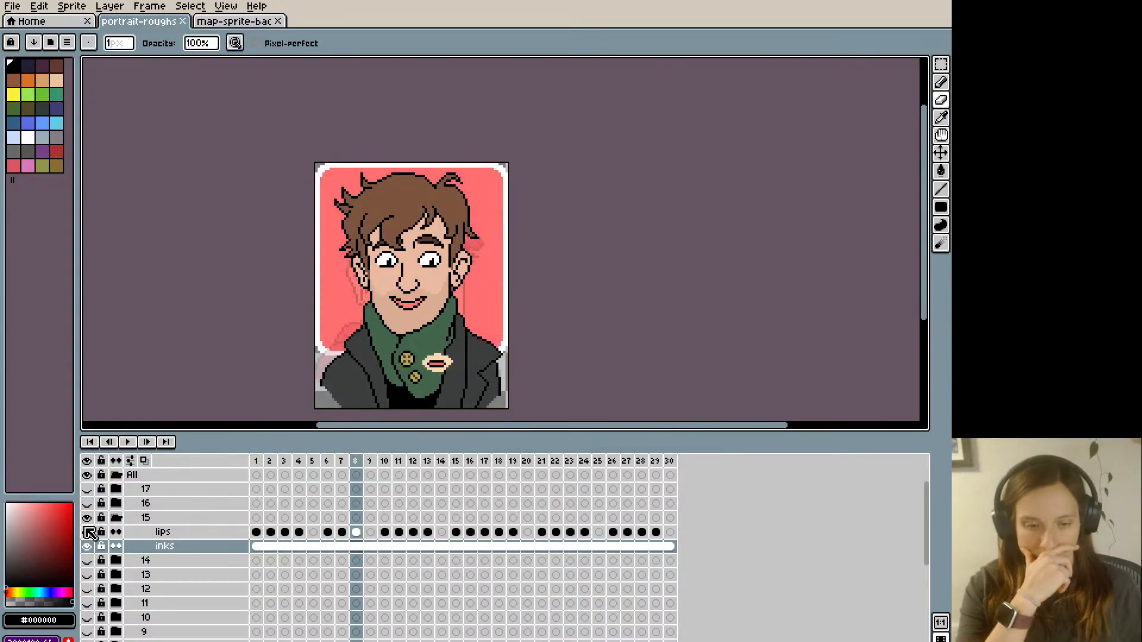
- Collapse and hide group 15, show and expand group 16, and select frame 1 of its lips layer
left_click(116, 518)
left_click(87, 518)
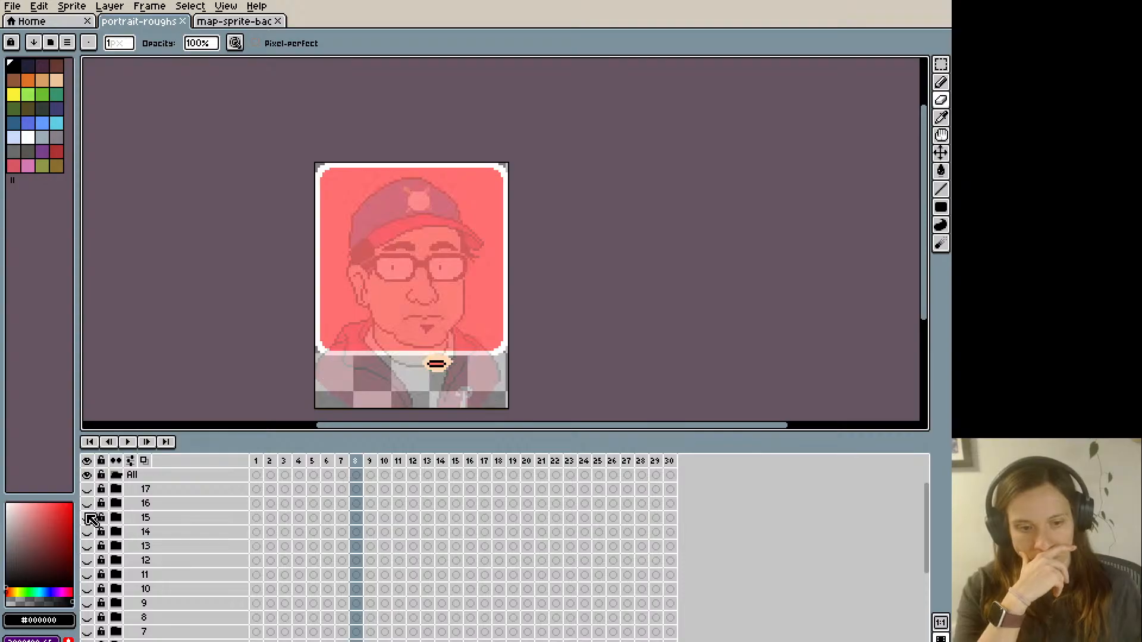
left_click(87, 504)
left_click(123, 504)
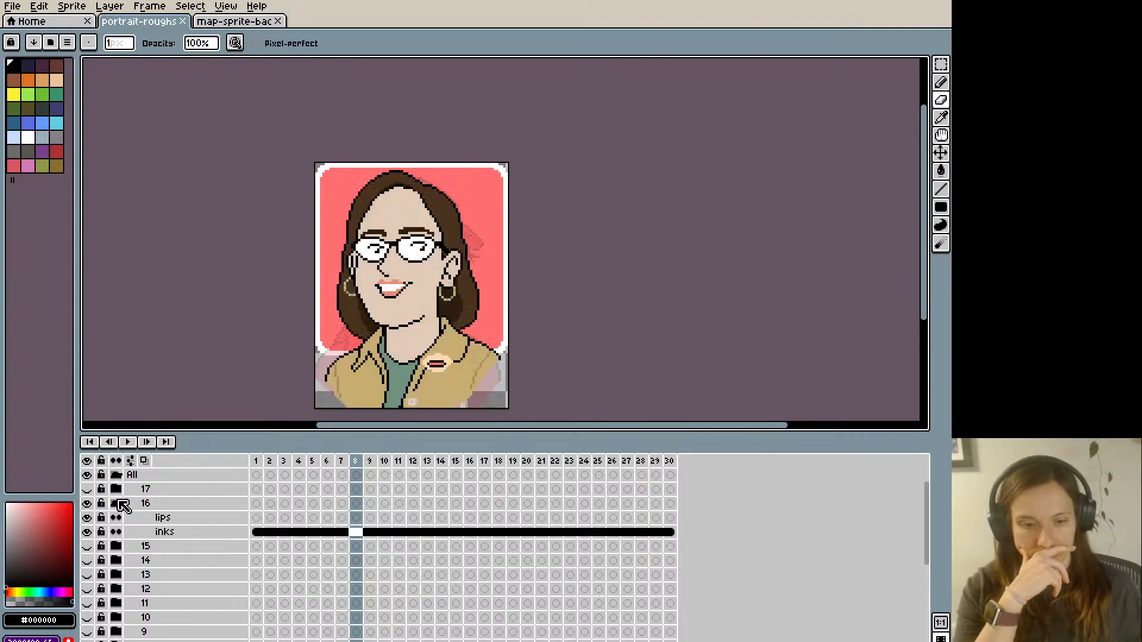
left_click(256, 518)
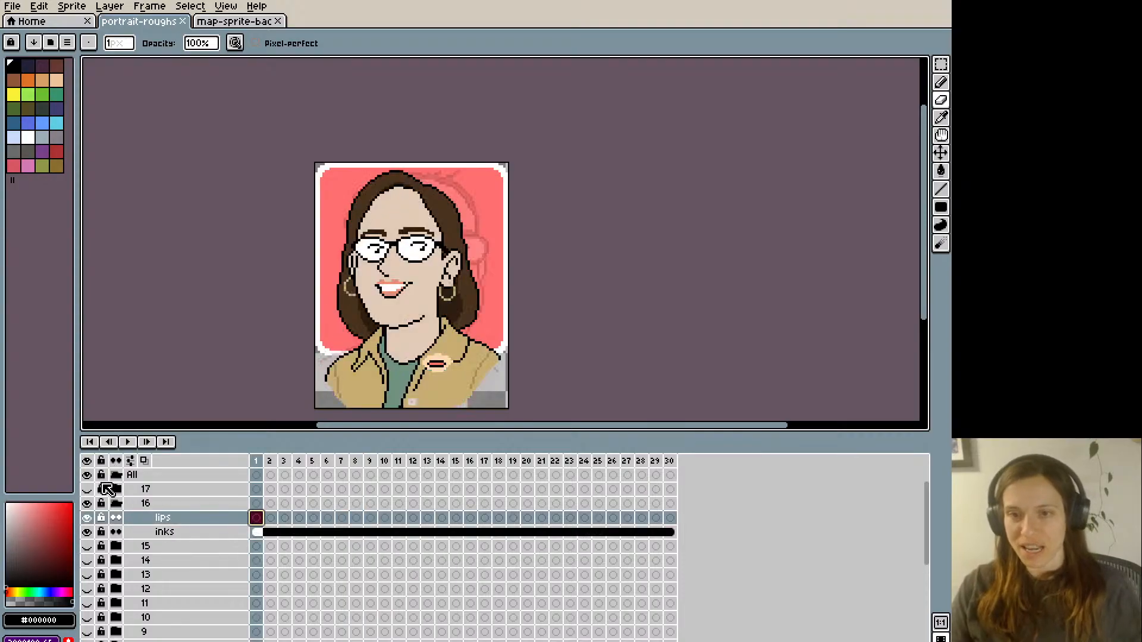
- On frame 2 of group 16's lips layer, cover most of the teeth with lip colour #e98c72, leaving a thin white line
key("ctrl+plus")
left_click_drag(262, 247, 268, 326)
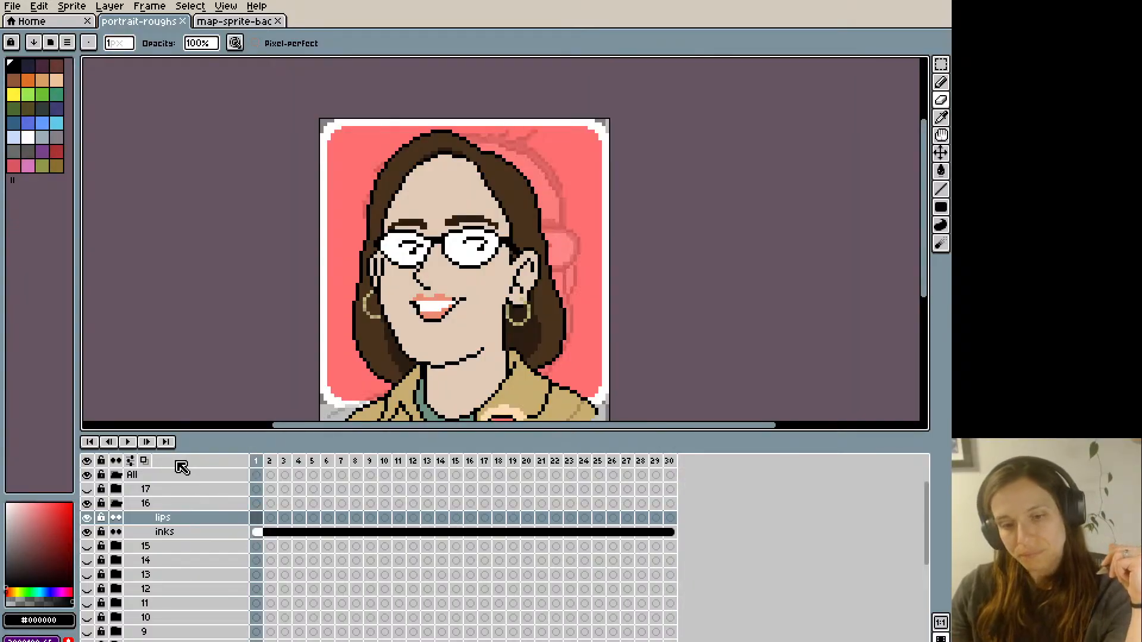
key("i")
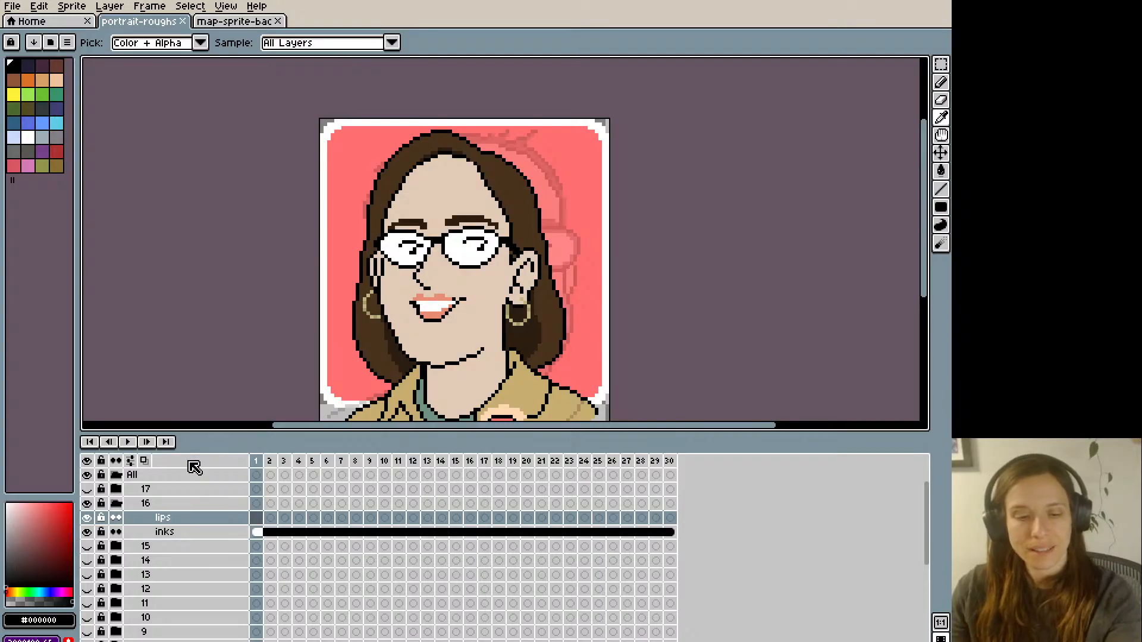
left_click_drag(927, 505, 928, 470)
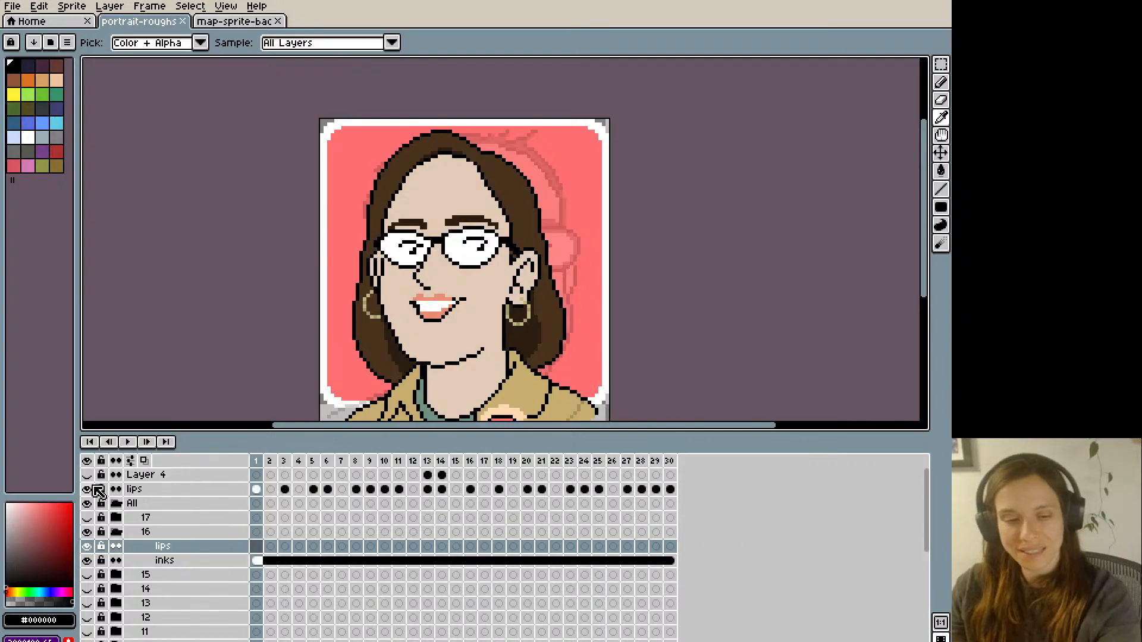
key("space")
left_click_drag(206, 388, 206, 321)
key("Right")
key("Right")
key("Left")
key("Left")
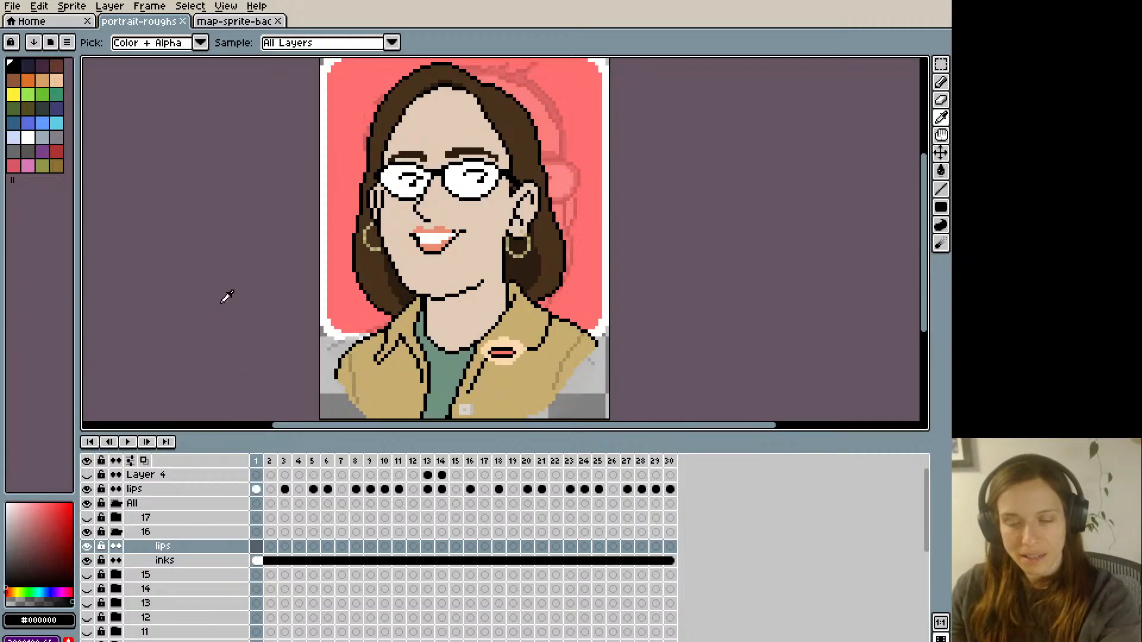
key("Right")
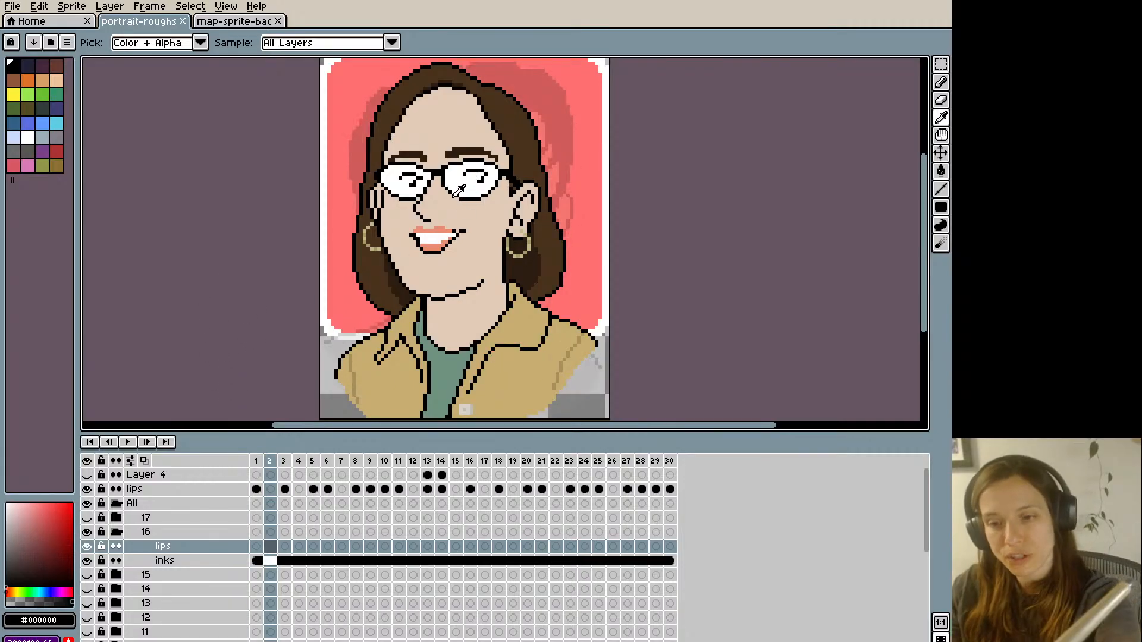
left_click(433, 239, "alt")
left_click(424, 237)
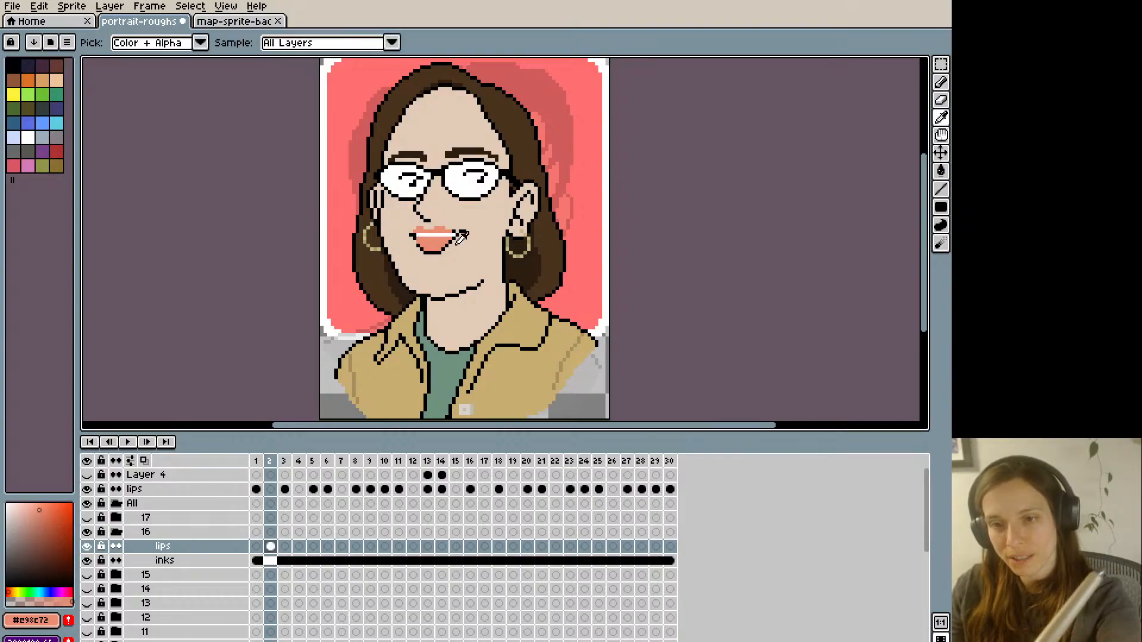
- Trim frame 2's lower lip with skin colour #e2cab7 and outline its bottom edge in black, comparing it with frame 1
left_click(425, 251, "alt")
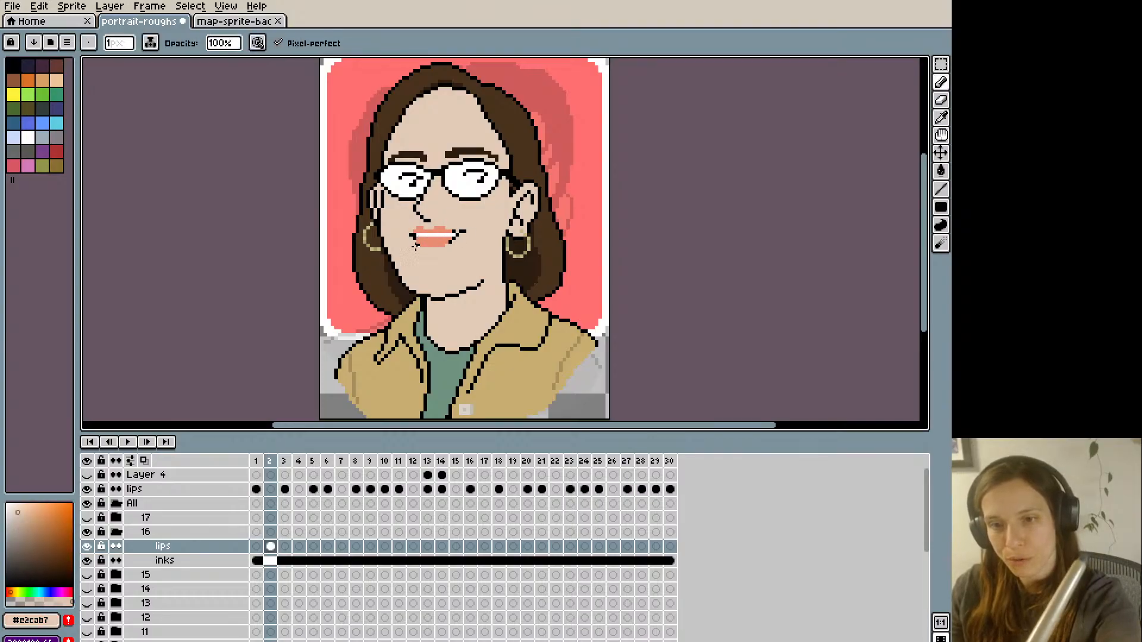
key("Left")
key("Right")
left_click(415, 238, "alt")
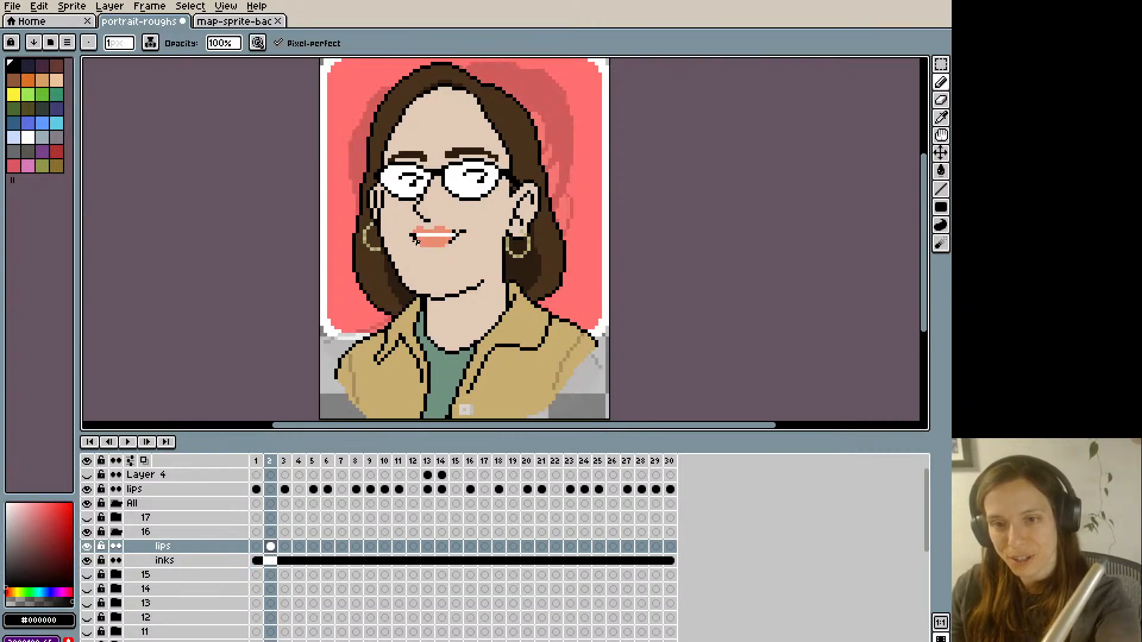
key("Left")
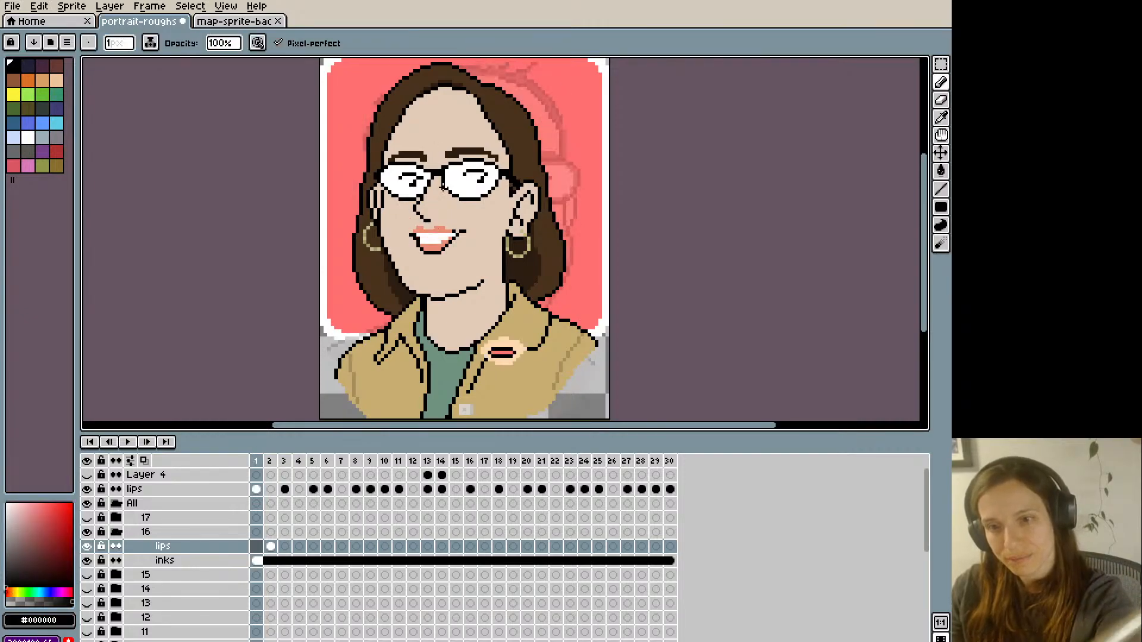
key("Right")
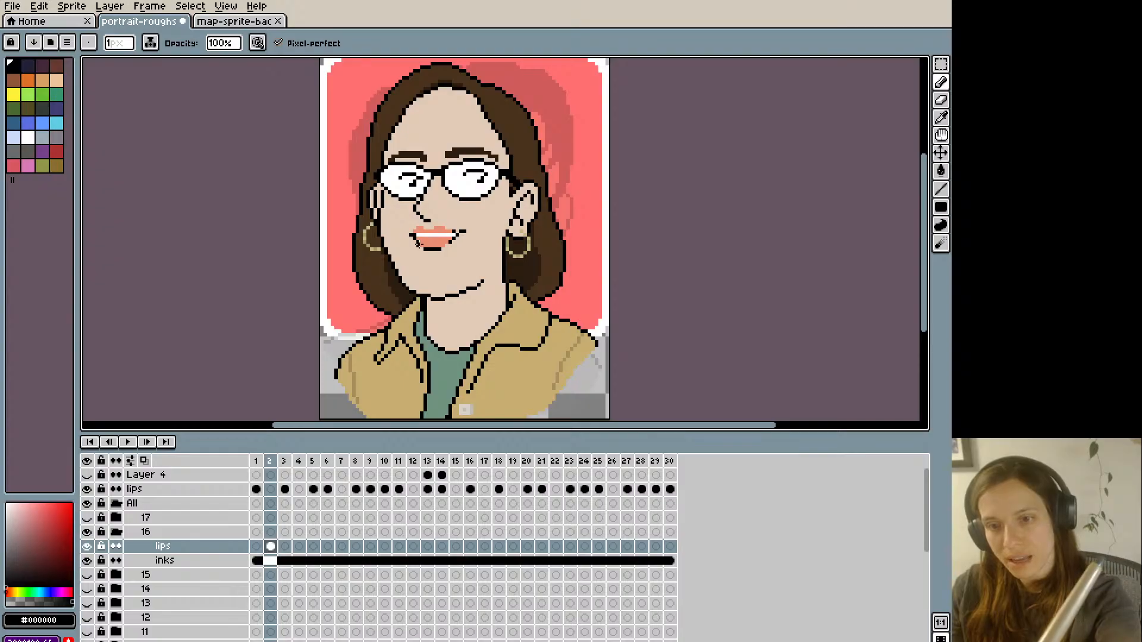
key("Left")
key("Right")
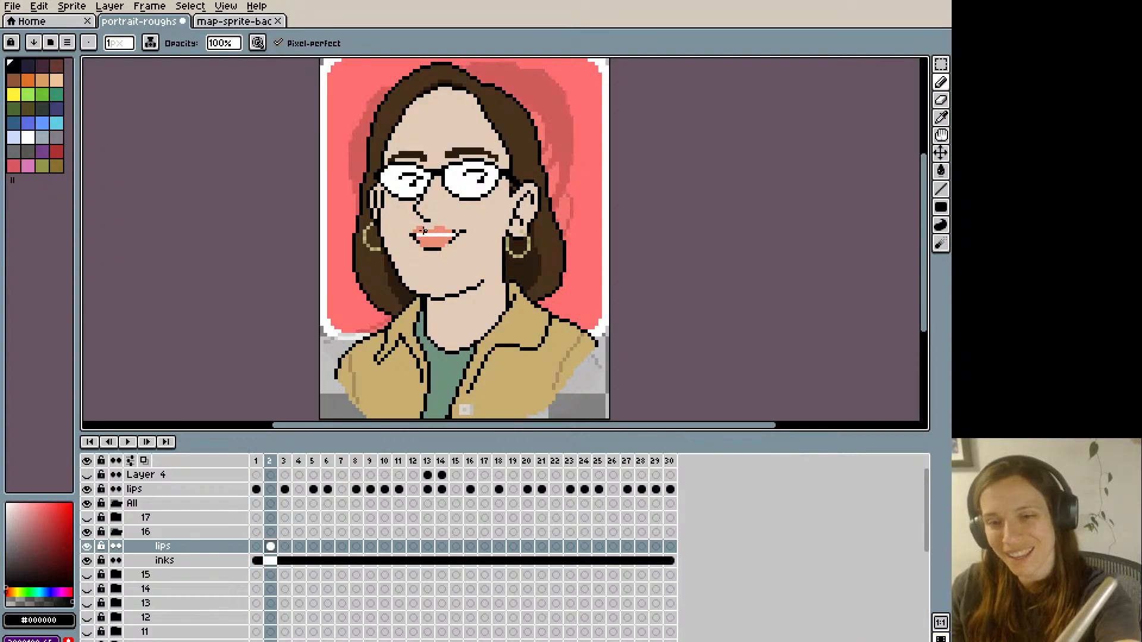
key("Left")
key("Right")
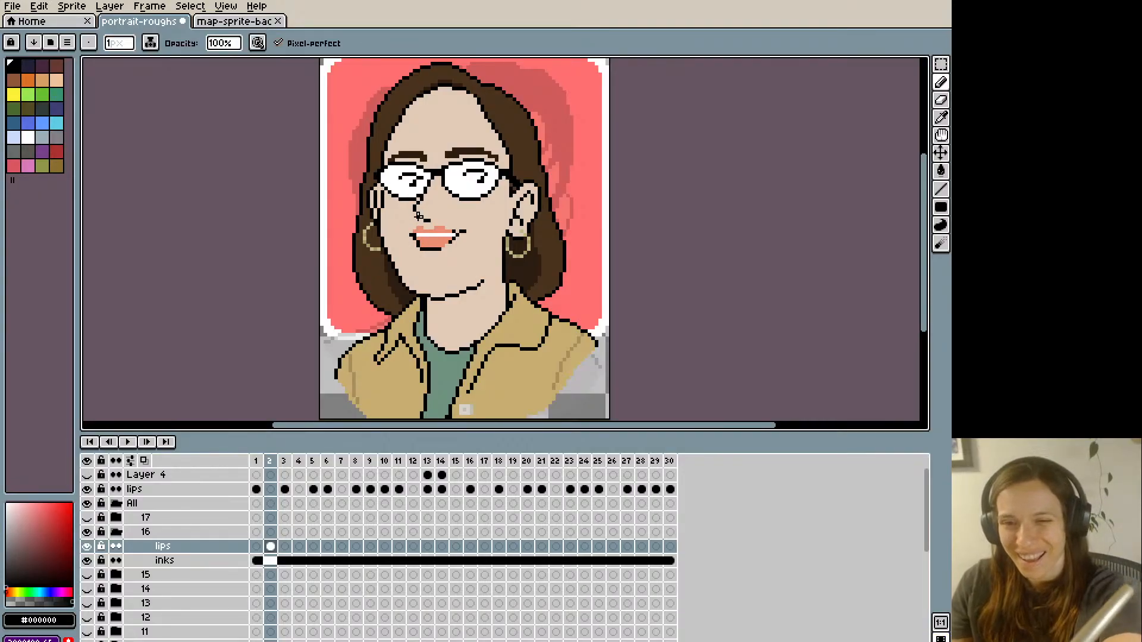
key("Left")
key("Right")
- Retouch the image-left end of frame 2's upper lip with lip colour #e98c72 and check it against frame 1
key("i")
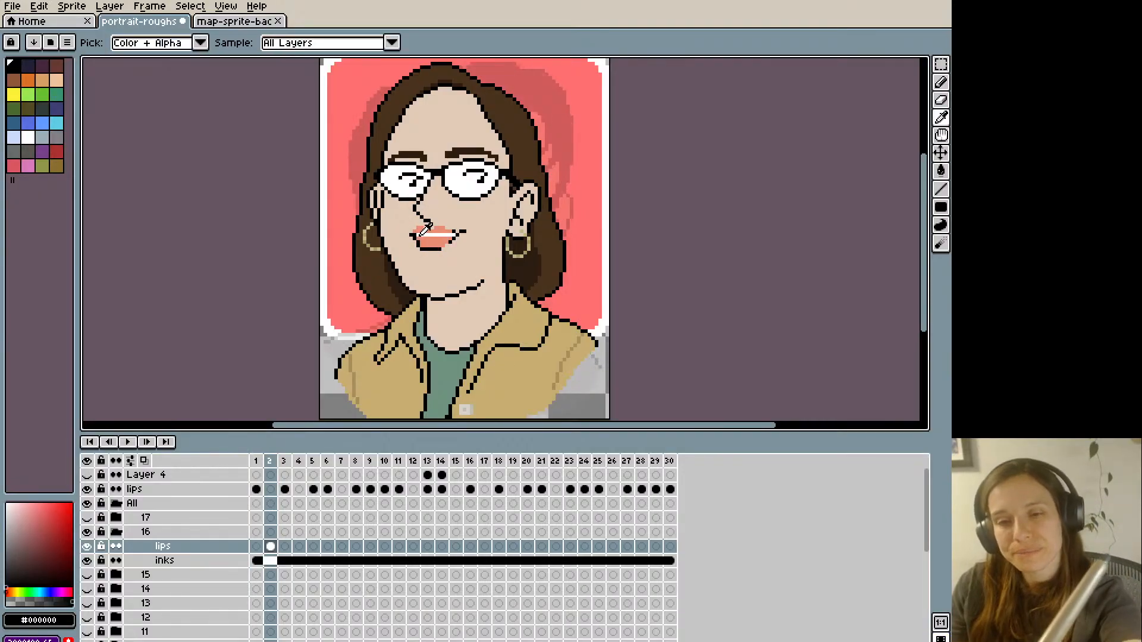
left_click(422, 232)
left_click(420, 233)
key("b")
key("Left")
key("Right")
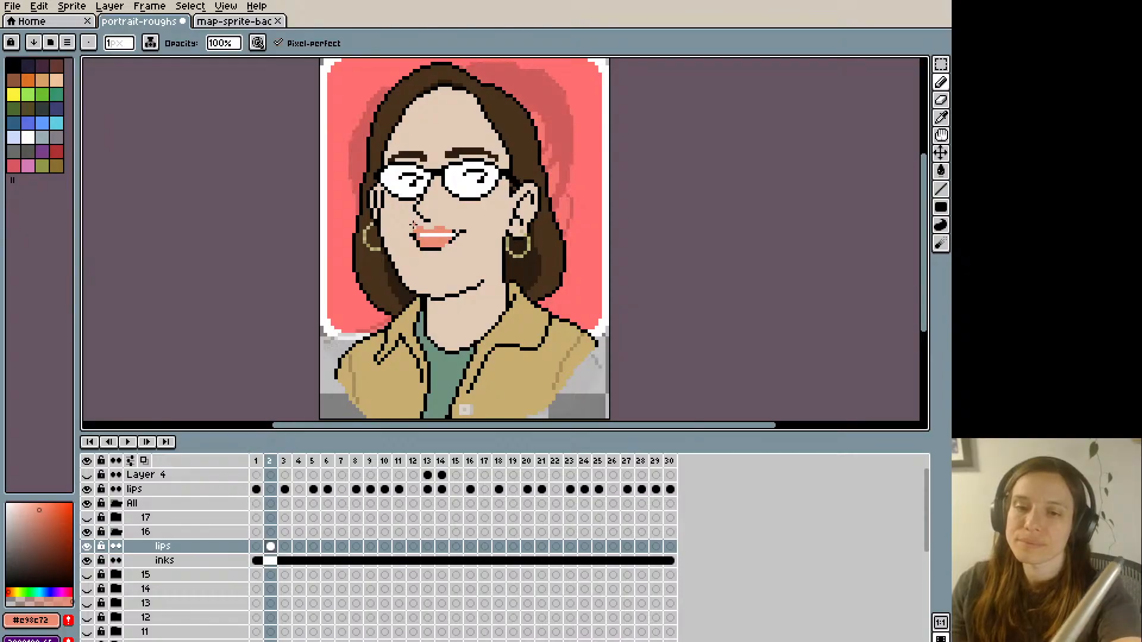
- Paint out the image-left mouth corner on frame 2 with skin colour #e2cab7 and compare it with frame 1
key("i")
left_click(412, 228)
key("b")
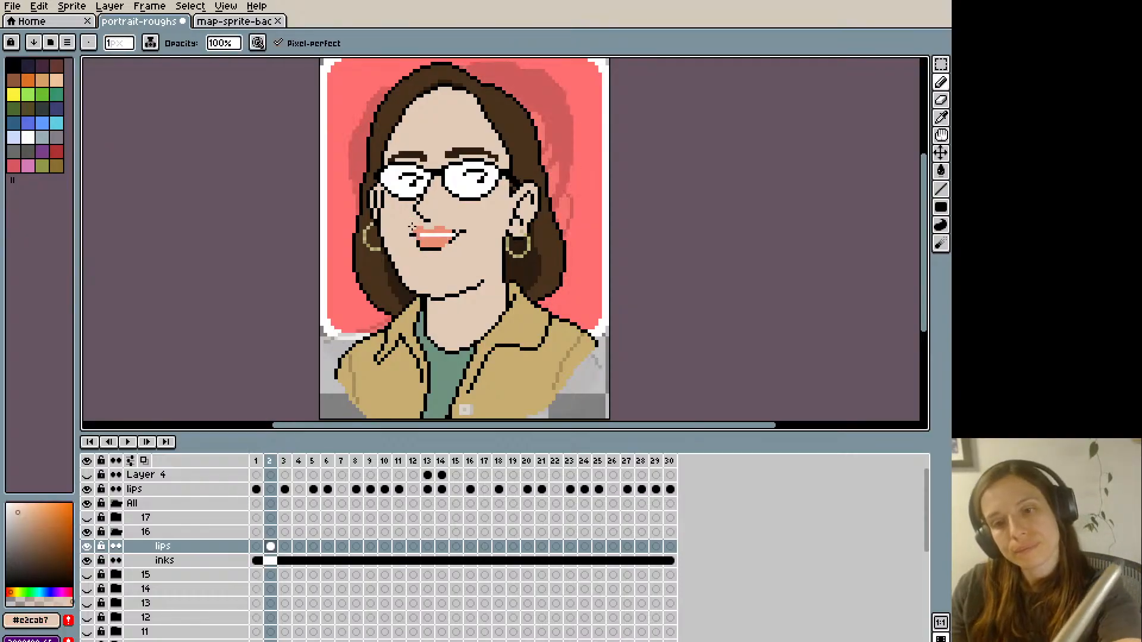
key("Left")
key("Right")
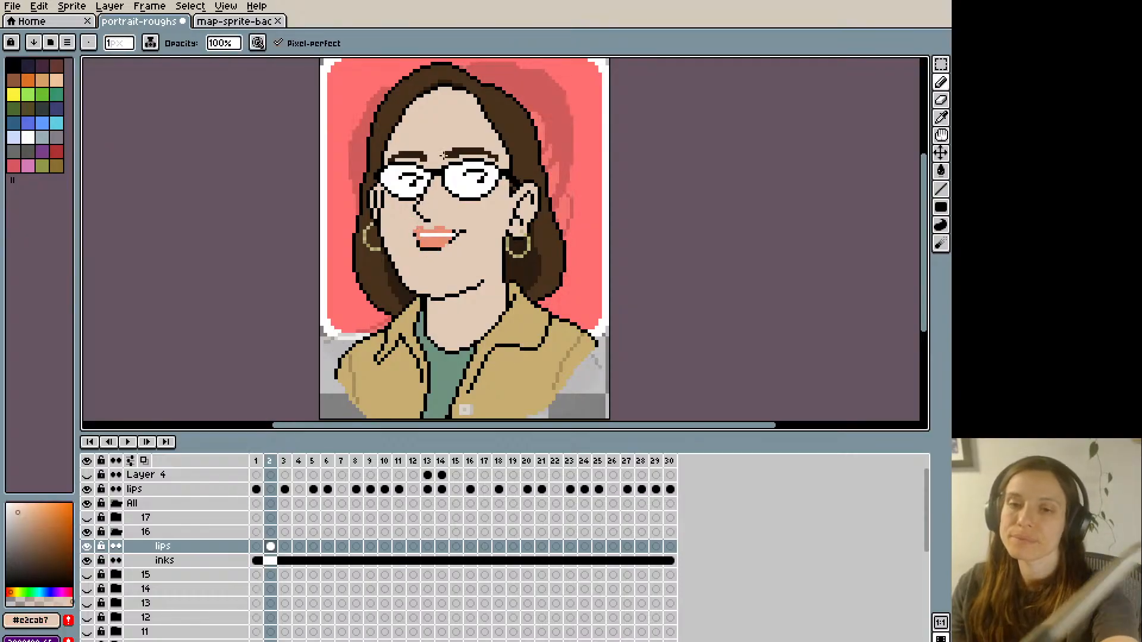
- Try a black retouch at the image-right end of frame 2's lower lip and undo it
key("Left")
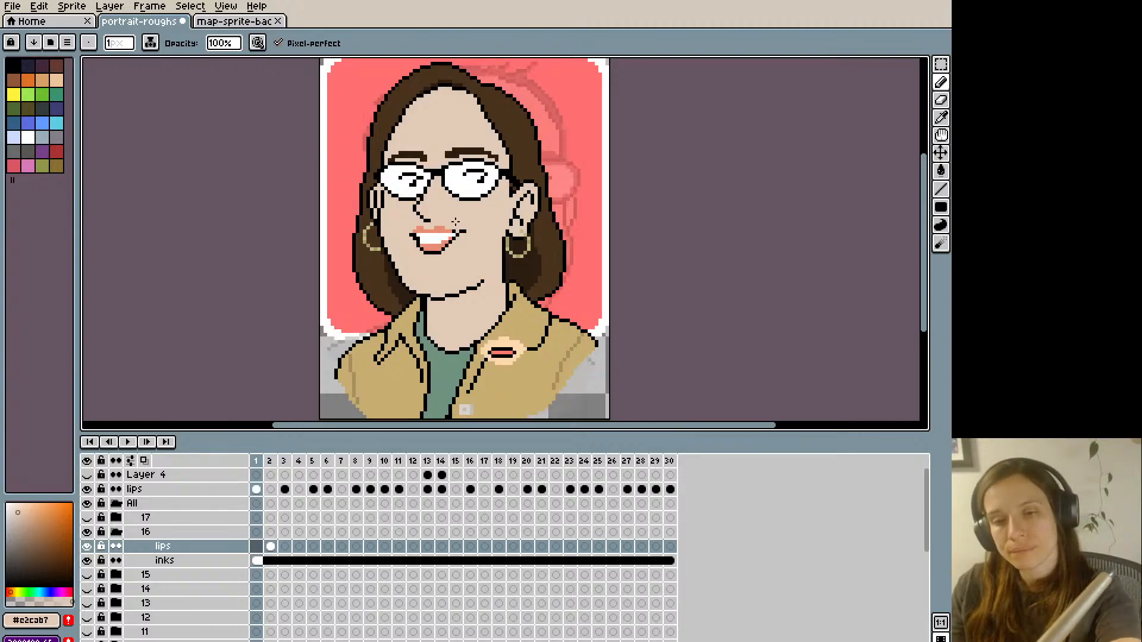
key("Right")
left_click(447, 242, "alt")
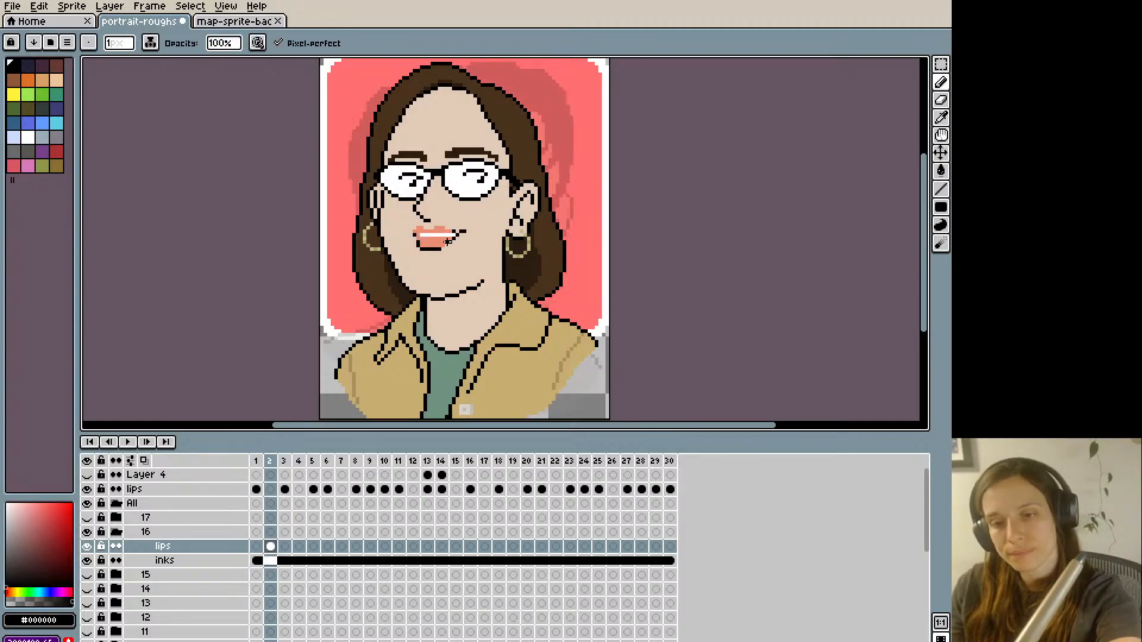
key("ctrl+z")
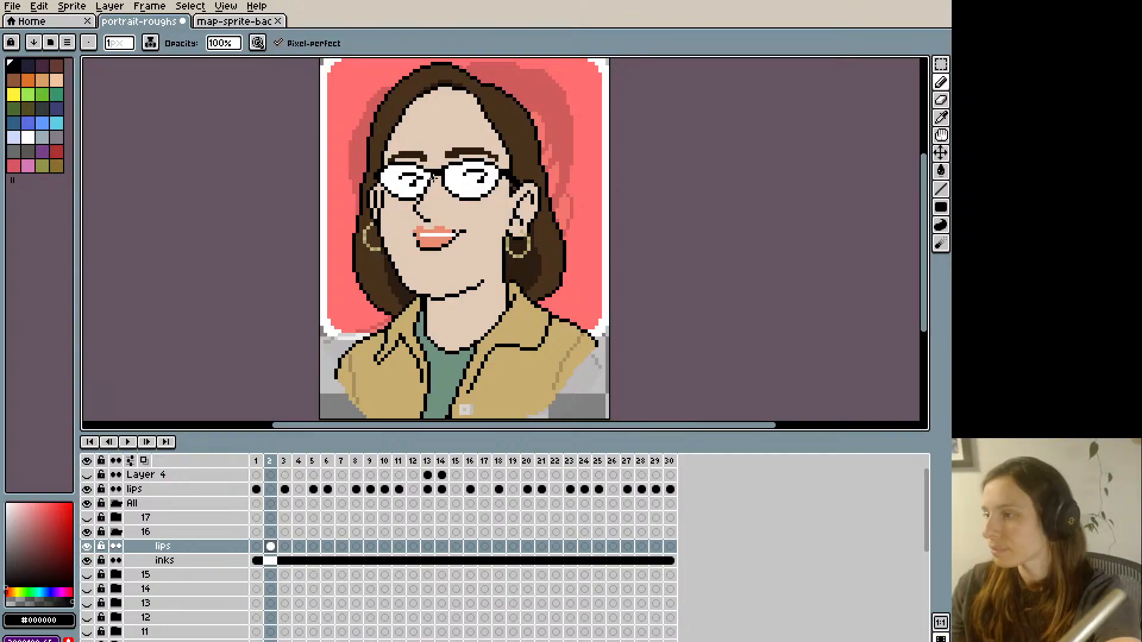
- Flip between frames 1 and 2 to compare group 16's original and nearly closed mouth shapes
key("Left")
key("Right")
key("Left")
key("Right")
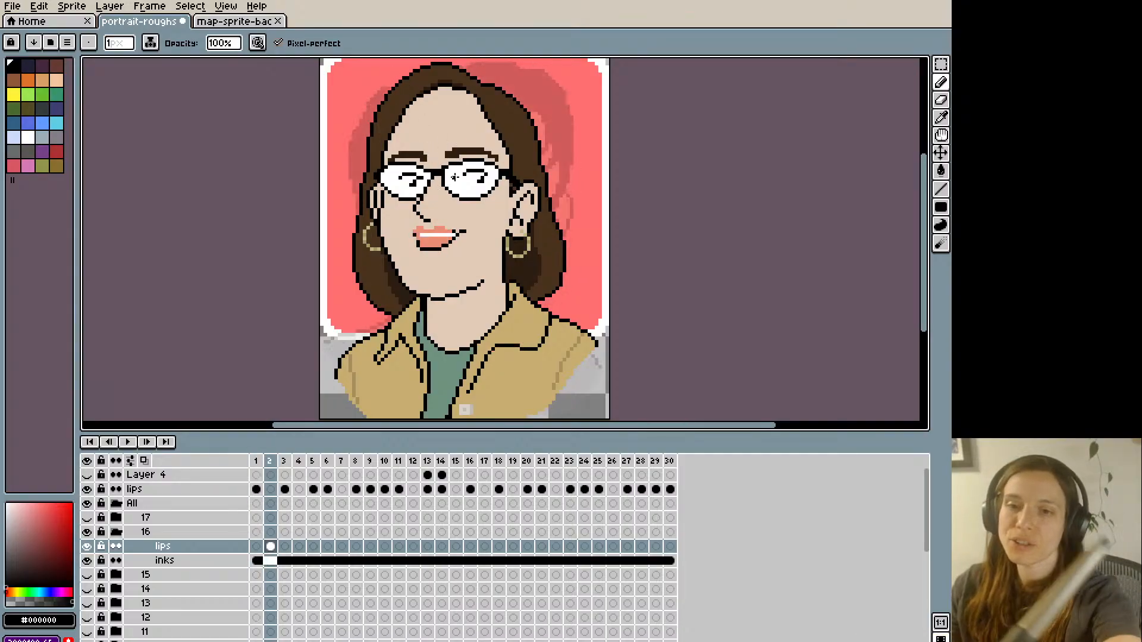
key("Left")
key("Right")
key("Left")
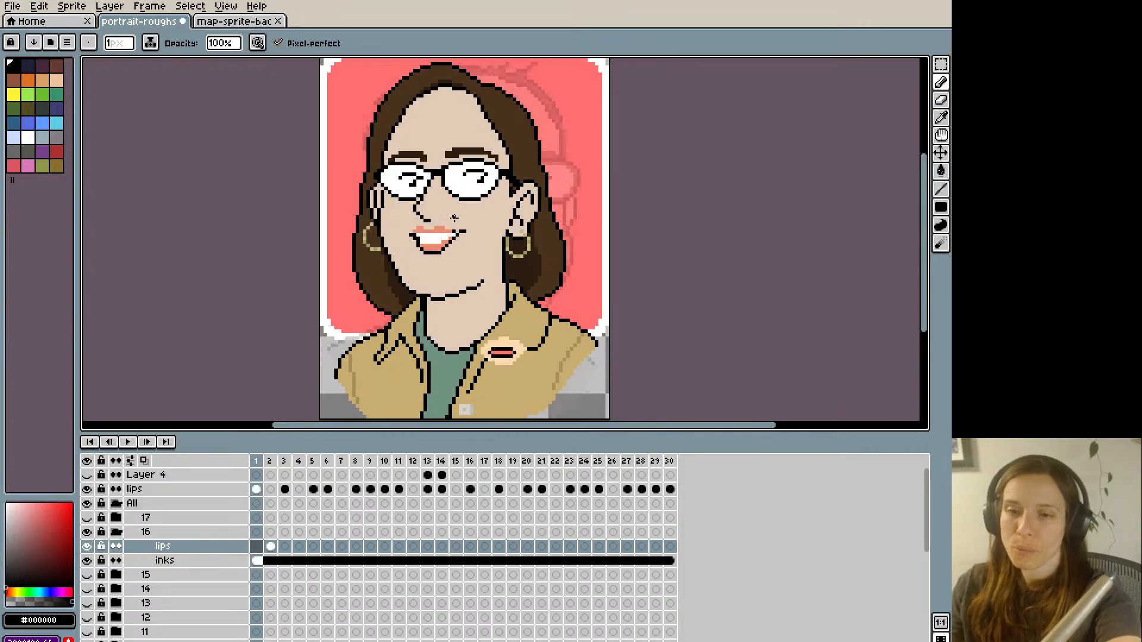
- Retouch the image-right mouth corner on frame 2 with black and skin colour #e2cab7, and check it against frame 1
key("Right")
key("i")
key("b")
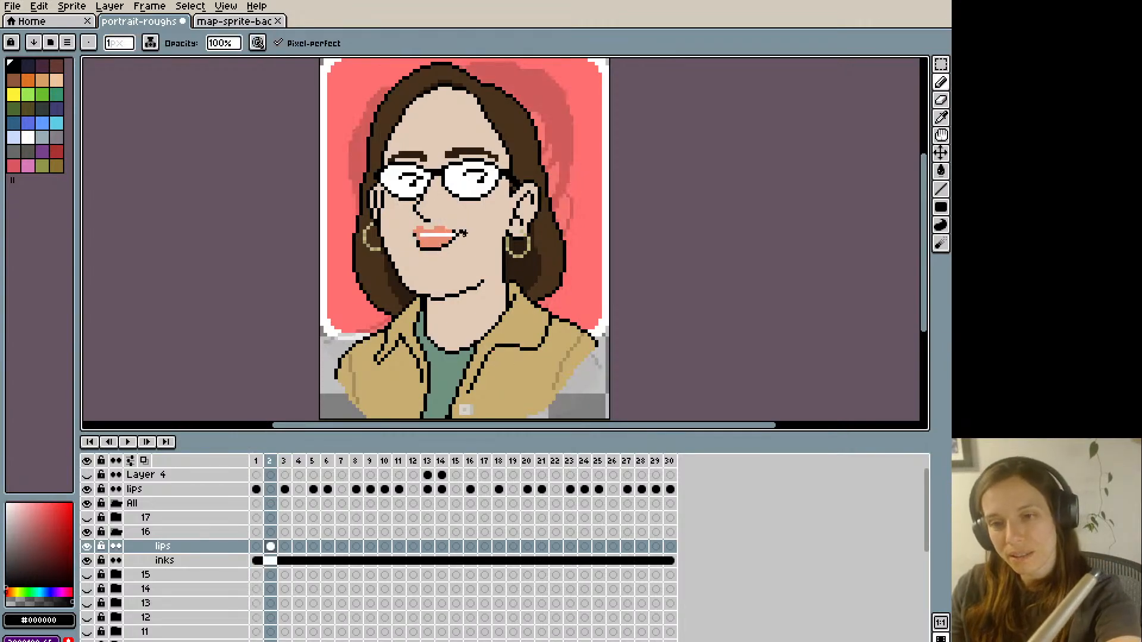
left_click(464, 232)
key("i")
key("Left")
key("Right")
left_click(463, 226)
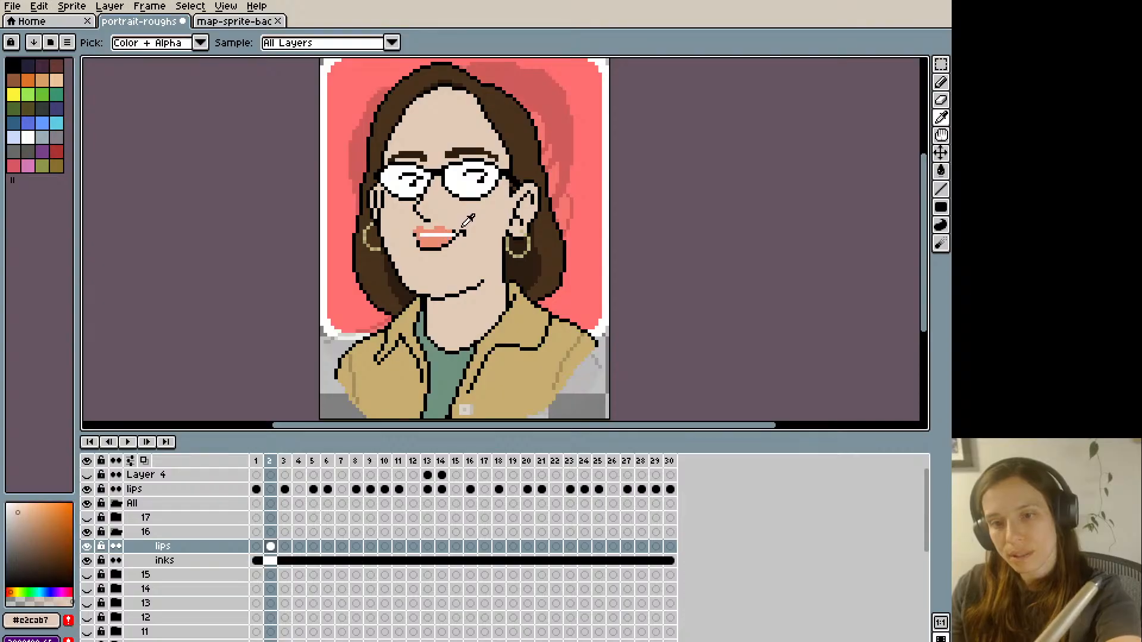
key("b")
key("Left")
key("Right")
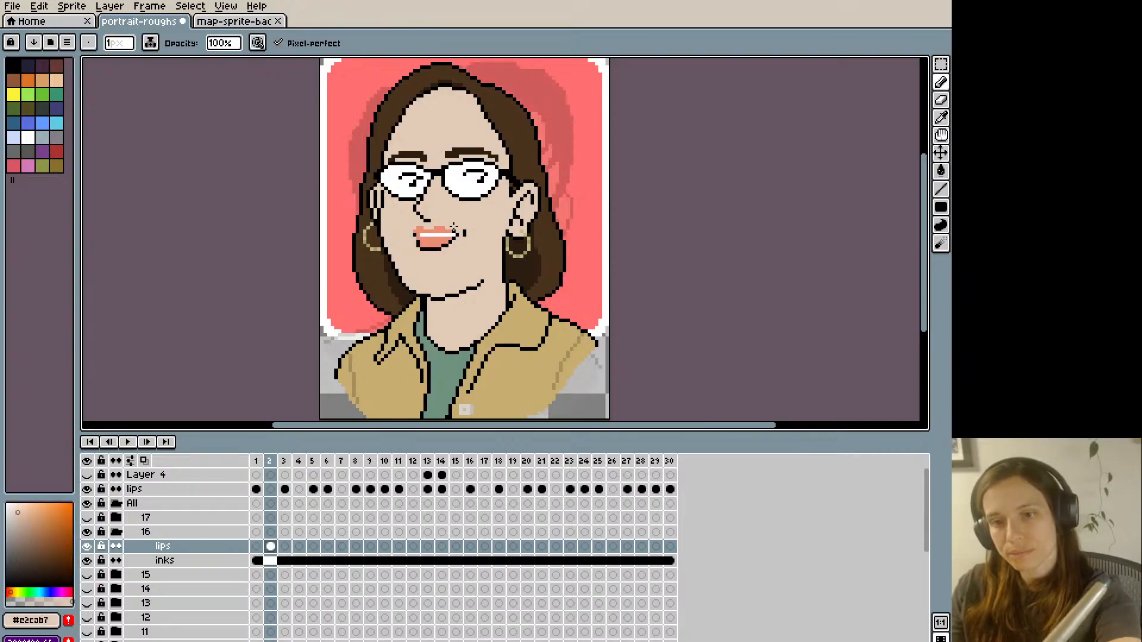
- Refine the image-right end of frame 2's upper lip with lip colour #e98c72 and skin colour #e2cab7, comparing with frame 1
key("Left")
key("Right")
key("i")
left_click(453, 229)
key("b")
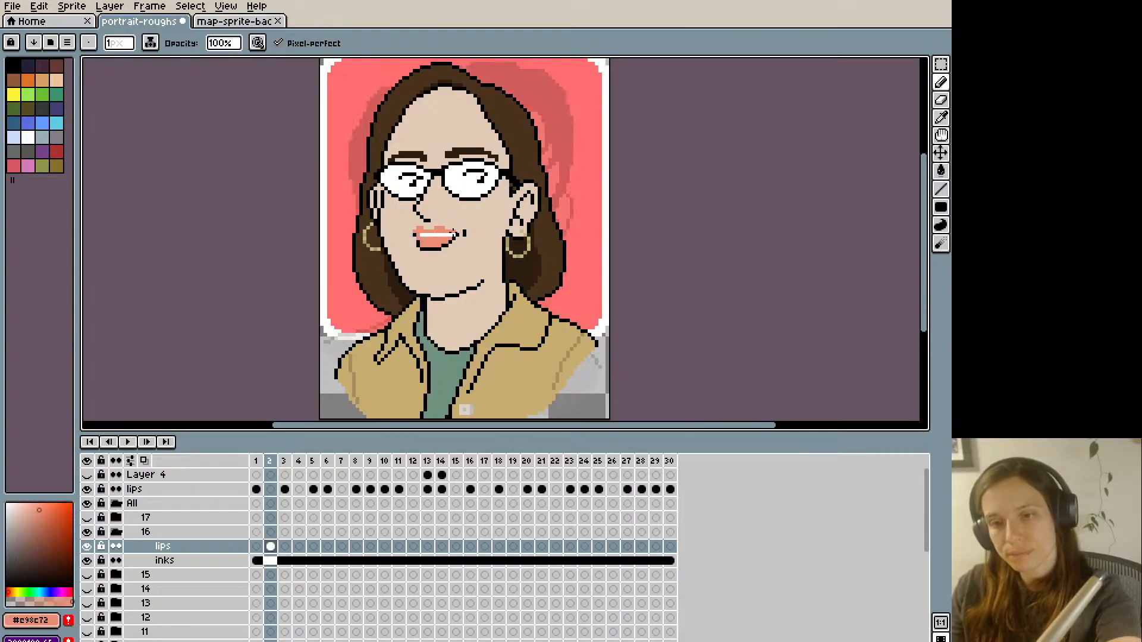
key("i")
left_click(454, 226)
key("b")
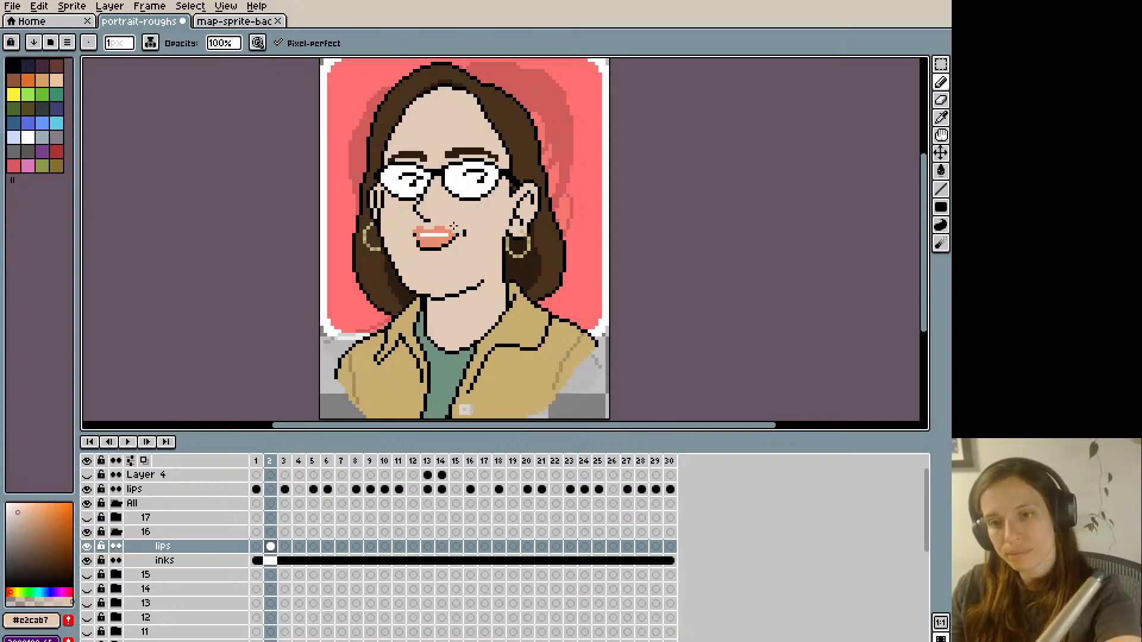
key("Left")
key("Right")
key("Left")
key("Right")
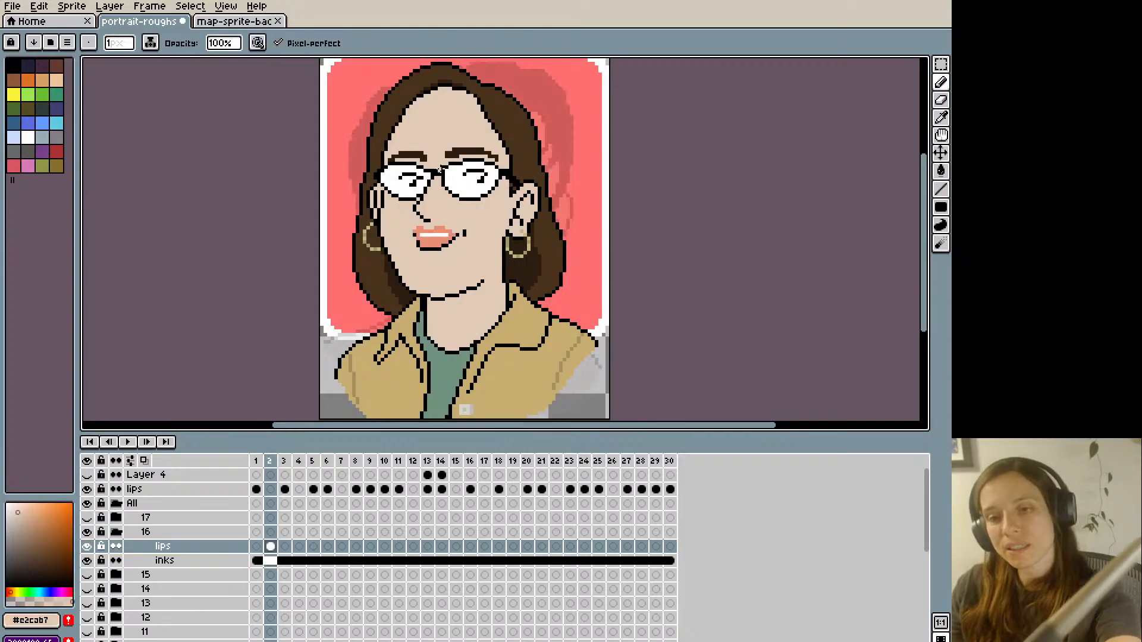
- Thin the top edge of frame 2's upper lip with skin colour #e2cab7 and compare it with frame 1
key("i")
key("b")
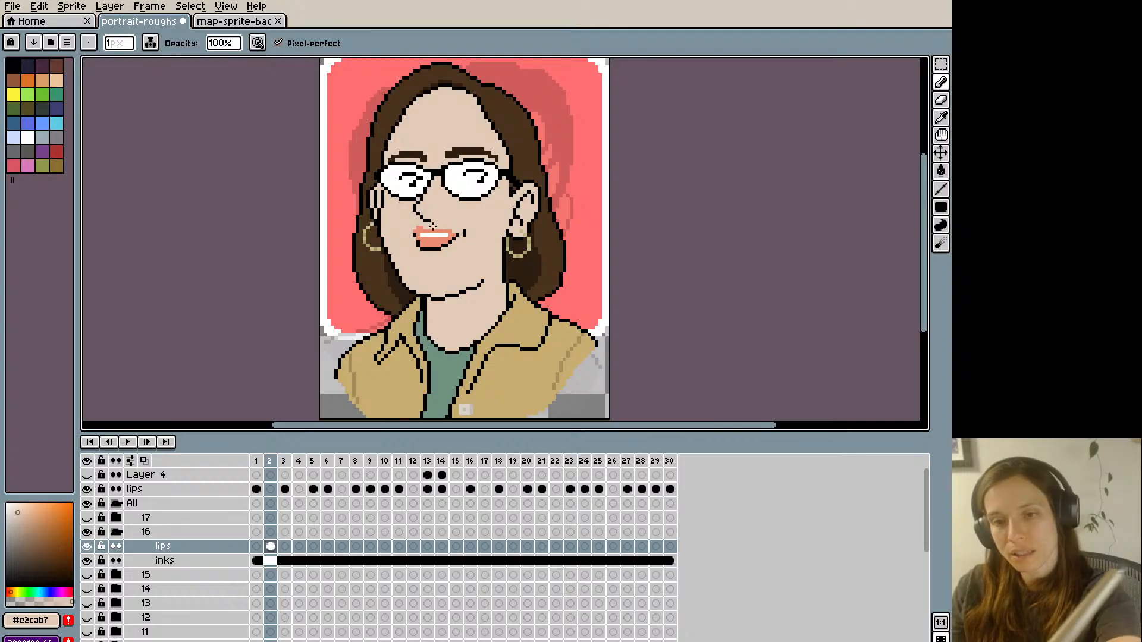
key("Left")
key("Right")
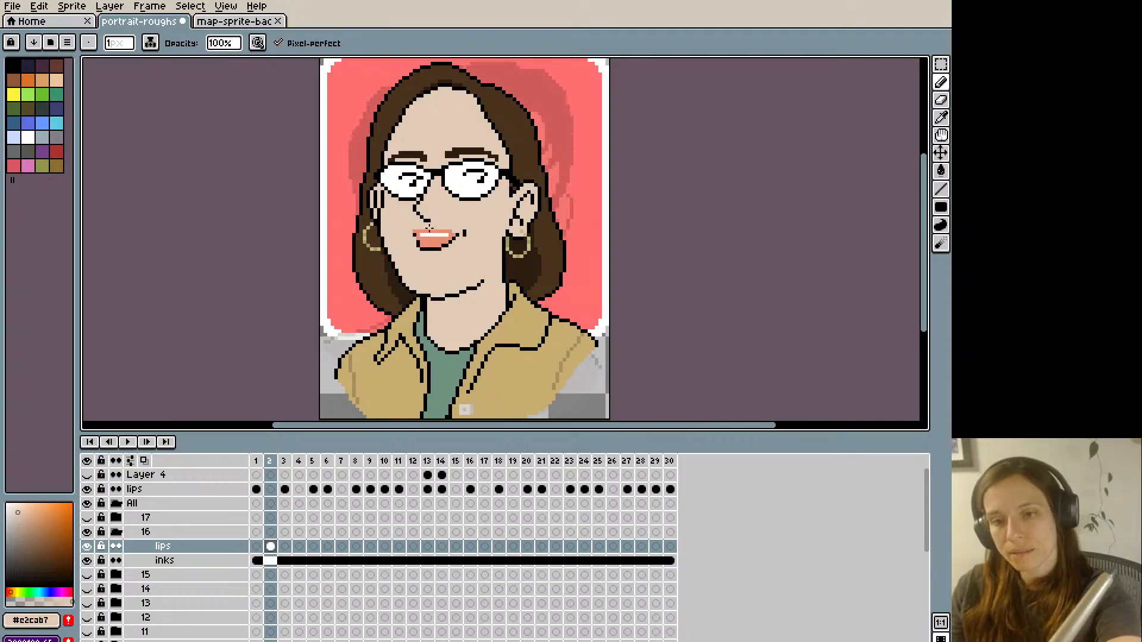
key("Left")
key("Right")
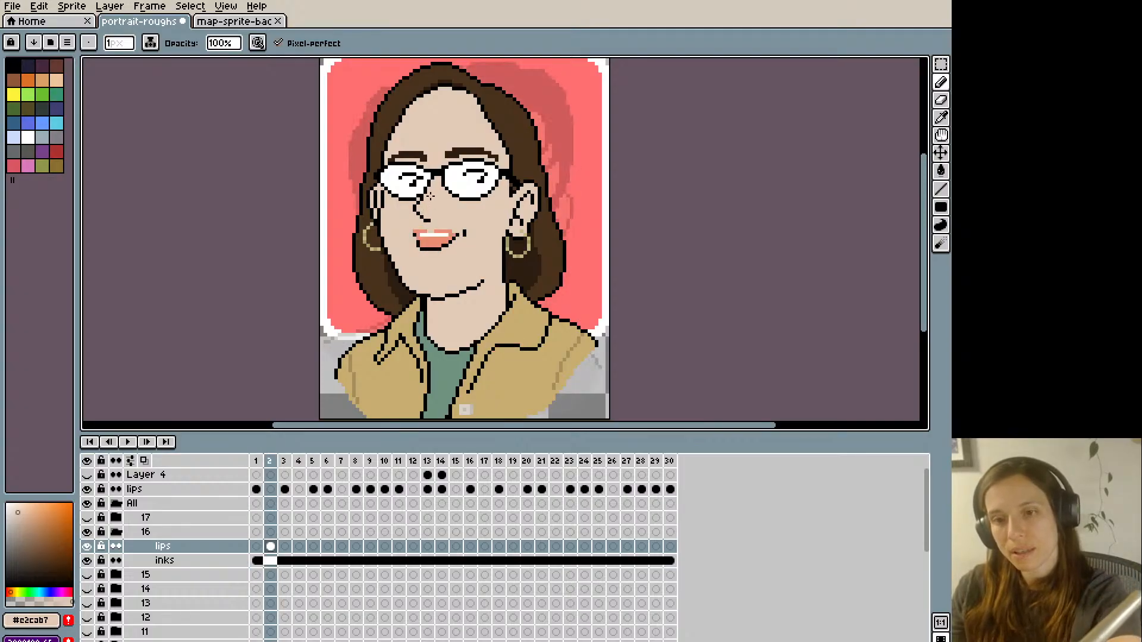
key("Left")
key("Right")
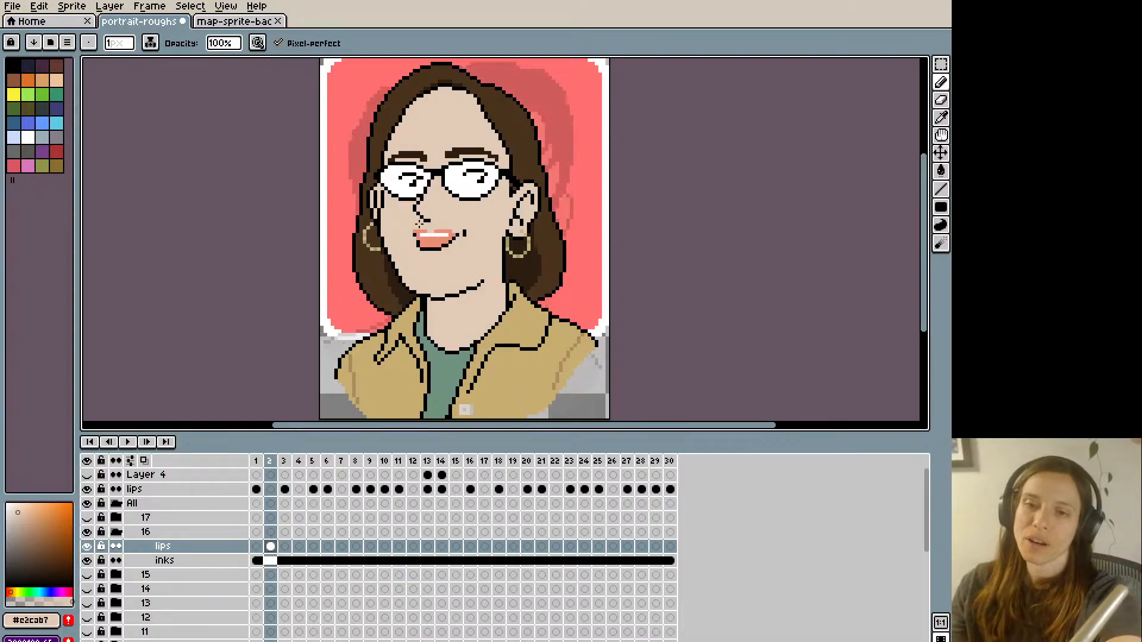
- Touch up the image-left tip of frame 2's upper lip with lip colour #e98c72 and compare it with frame 1
left_click(418, 231, "alt")
key("Left")
key("Right")
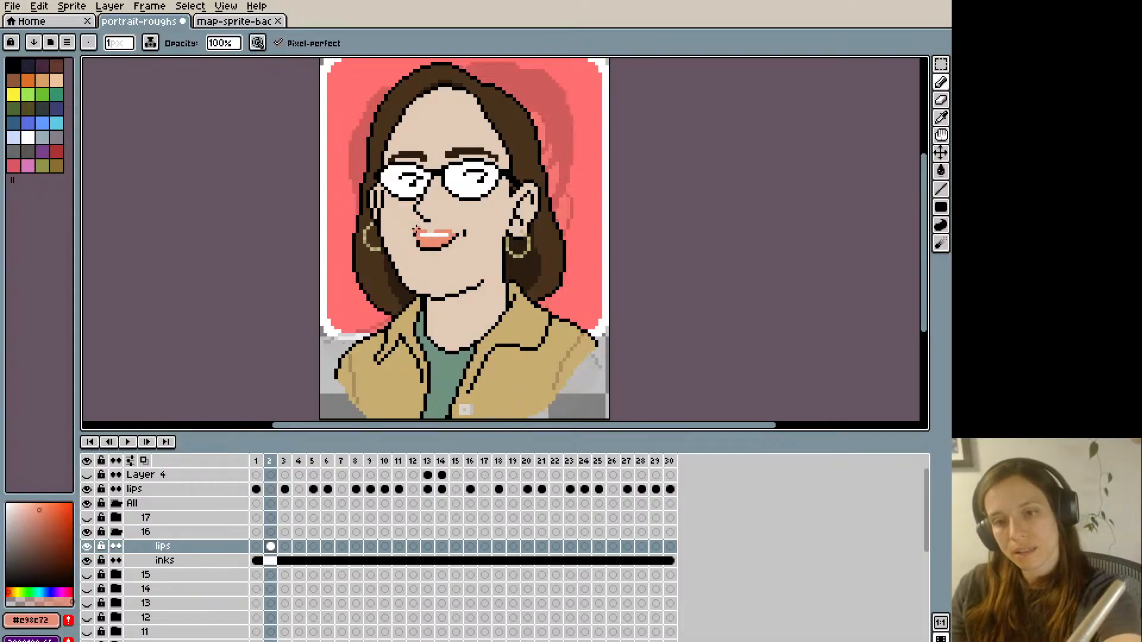
key("Left")
key("Right")
key("Left")
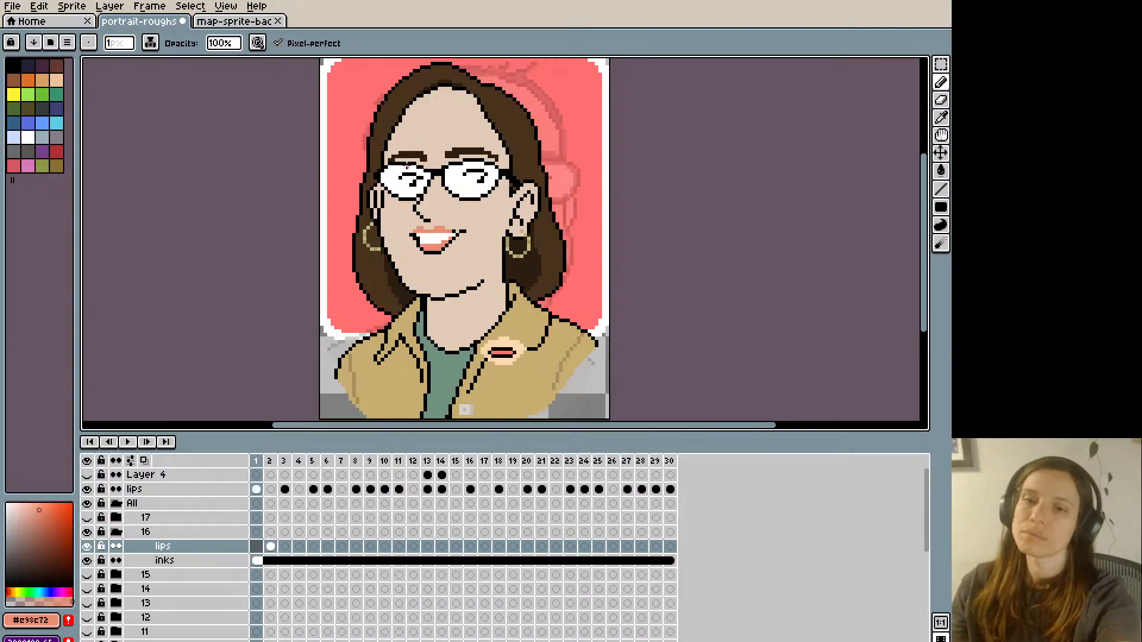
key("Right")
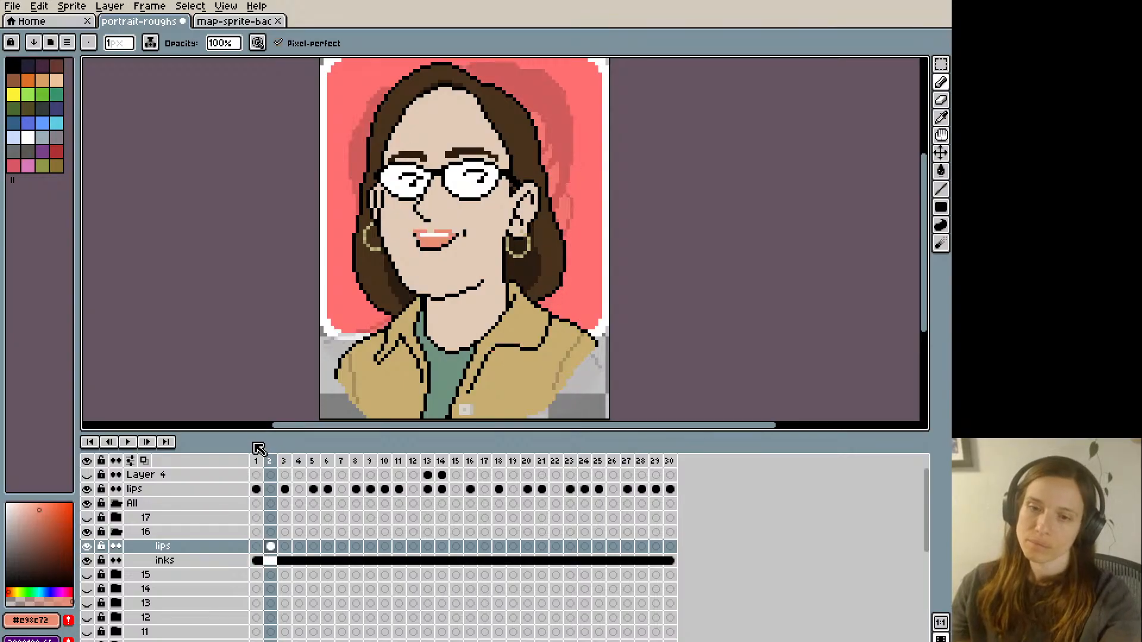
key("Left")
key("Right")
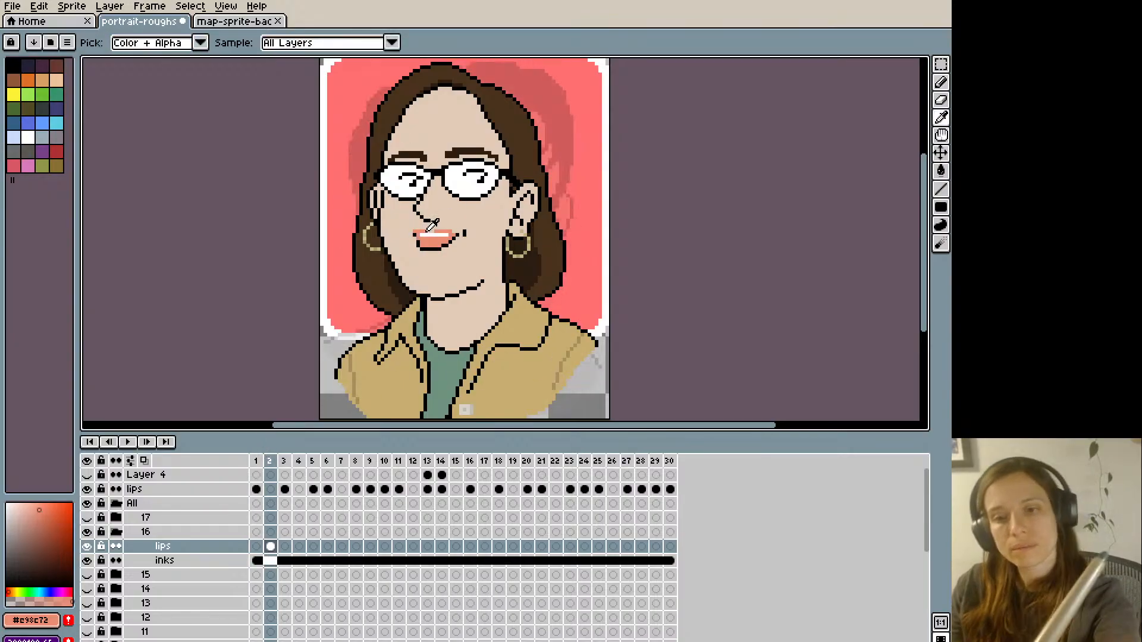
- Paint over the white teeth strip in frame 2's mouth with lip colour #e98c72
left_click(419, 232, "alt")
left_click_drag(419, 234, 449, 233)
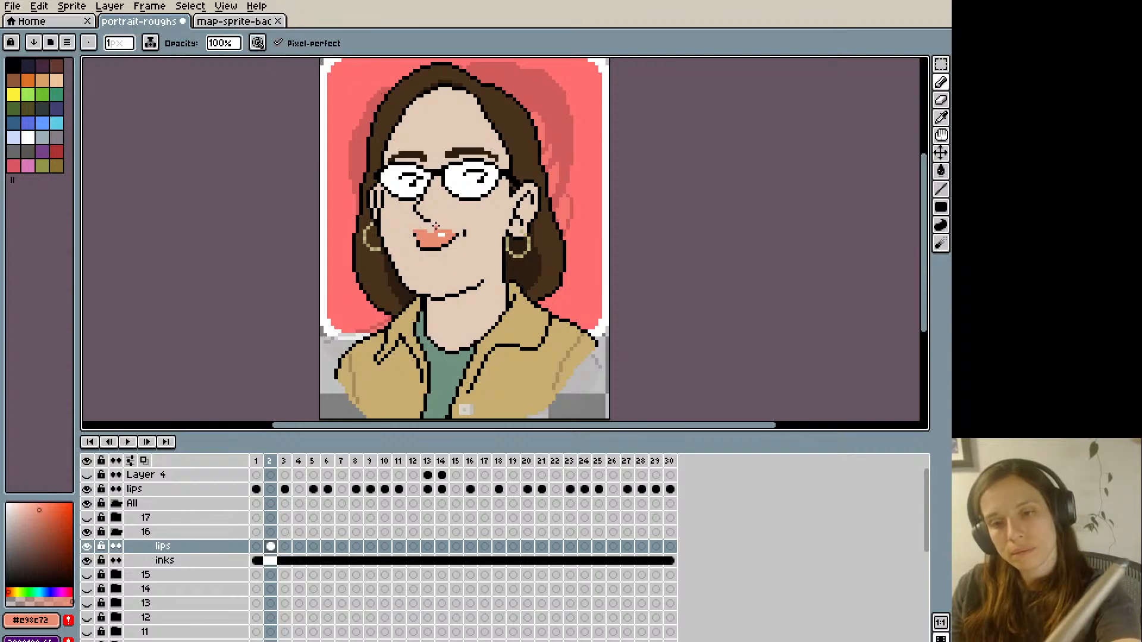
key("i")
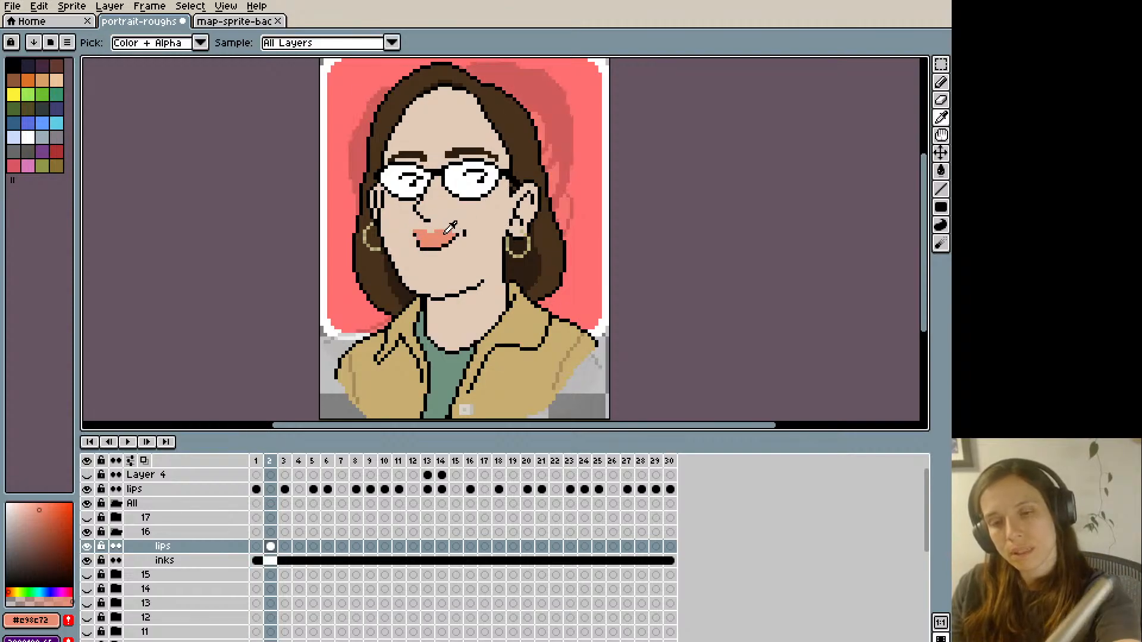
- Draw the line between frame 2's closed lips in a darker lip shade (hue 13°, saturation 54, value 82) and save the file
left_click(43, 517)
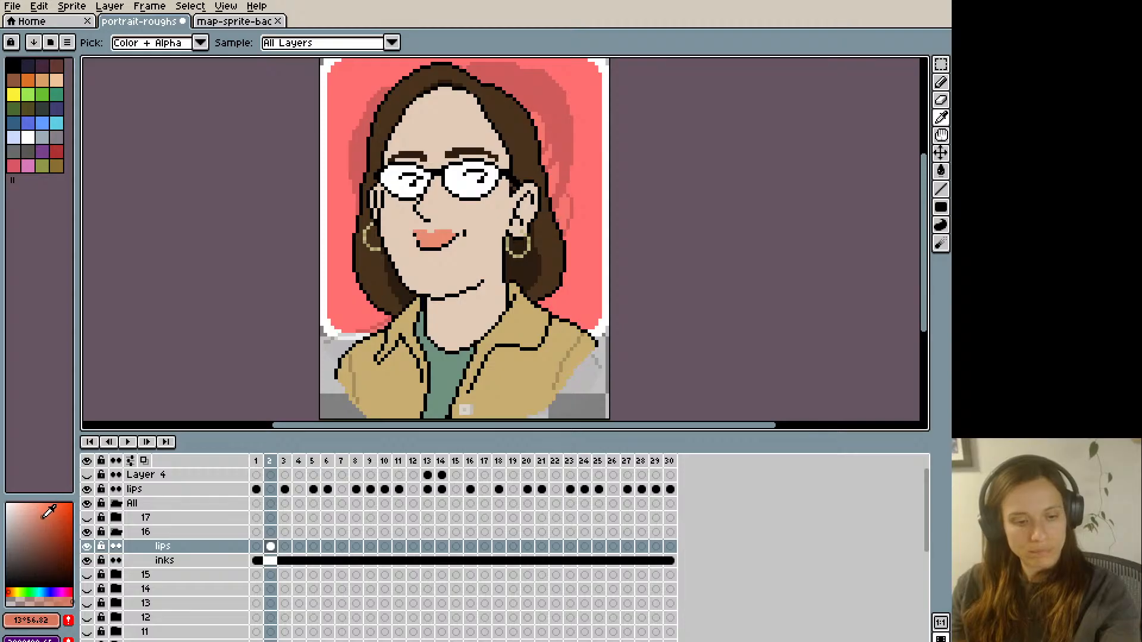
key("b")
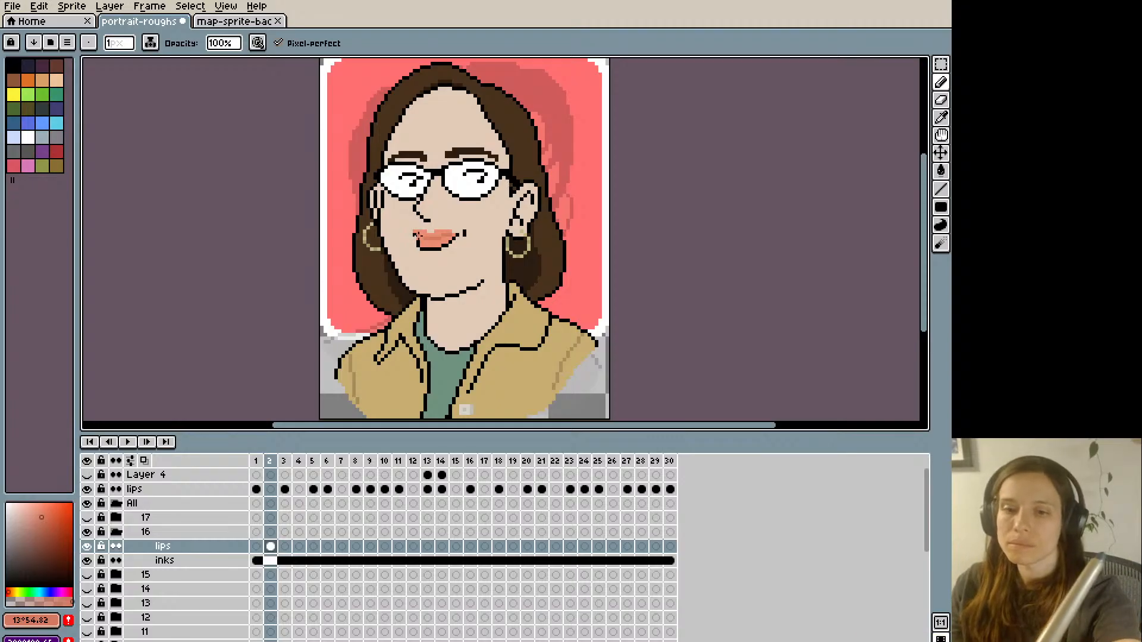
key("Left")
key("Right")
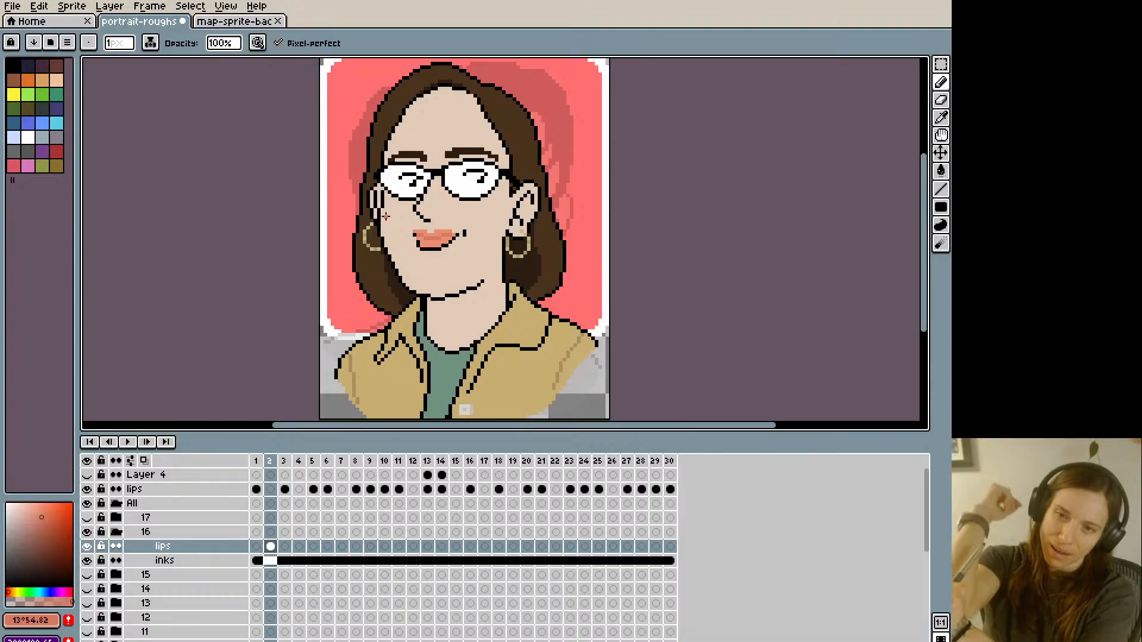
key("ctrl+s")
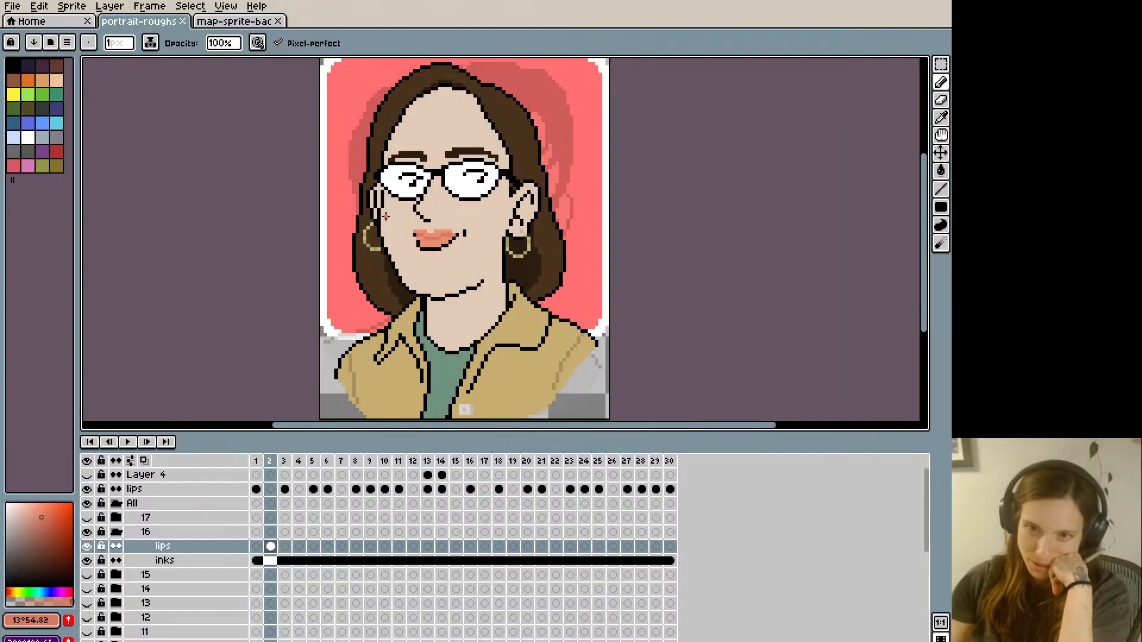
- Flip between frame 2 and its neighbouring frames to compare group 16's closed mouth with the original smile
key("Right")
key("Left")
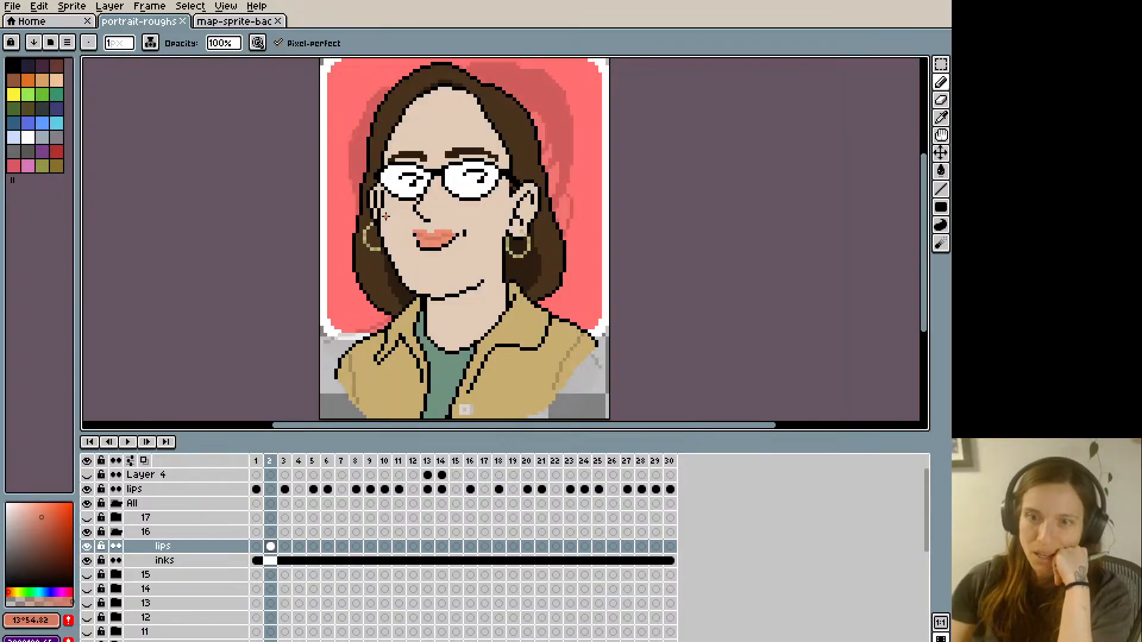
key("Left")
key("Right")
key("Right")
key("Left")
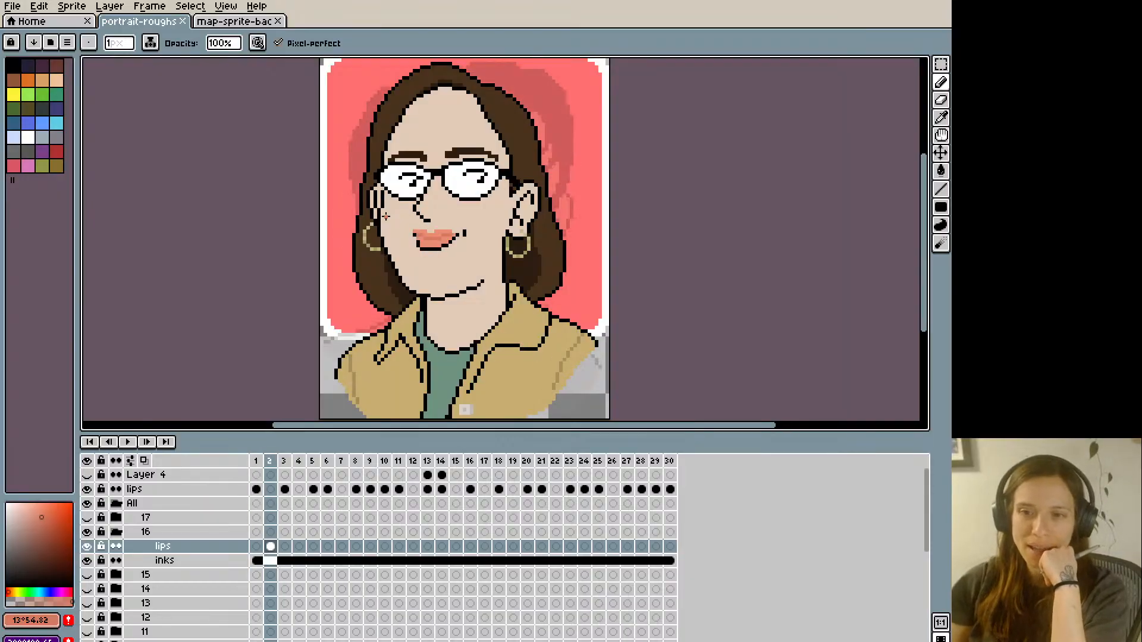
key("Left")
key("Right")
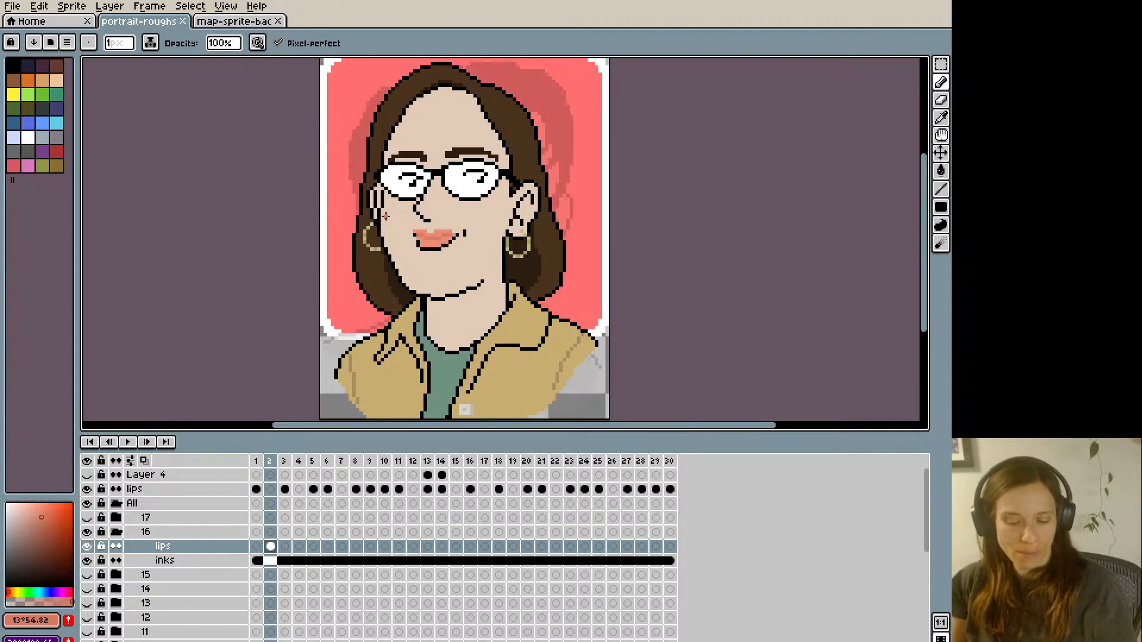
- Copy the closed mouth from frame 2 of group 16's lips layer and paste it in place on frames 4 and 7
key("ctrl+a")
key("ctrl+c")
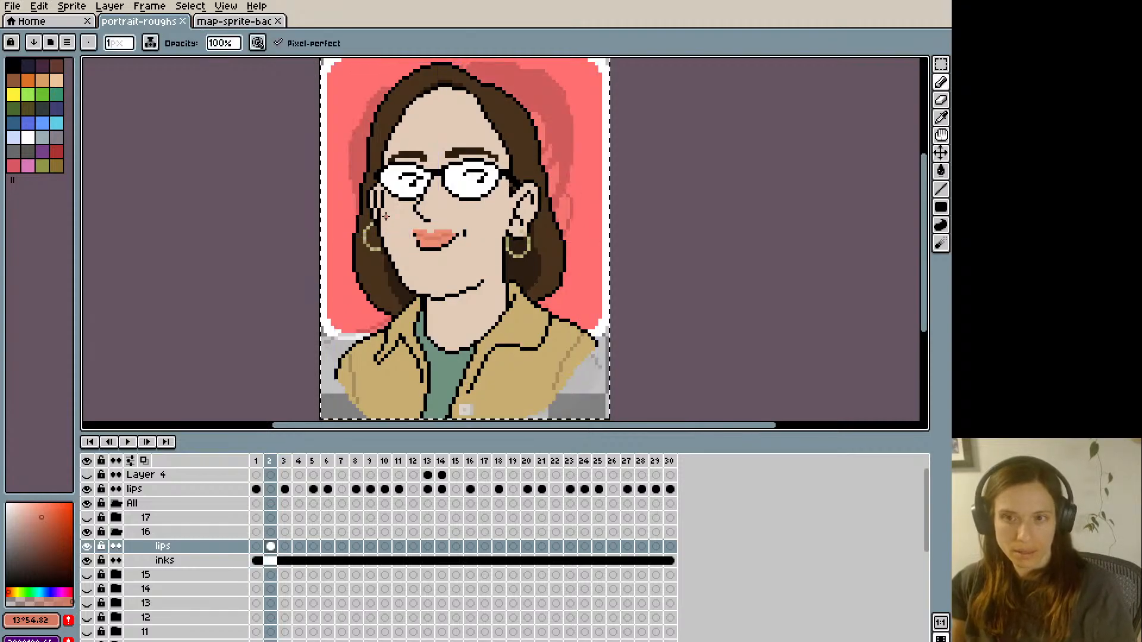
key("Right")
key("Right")
key("ctrl+v")
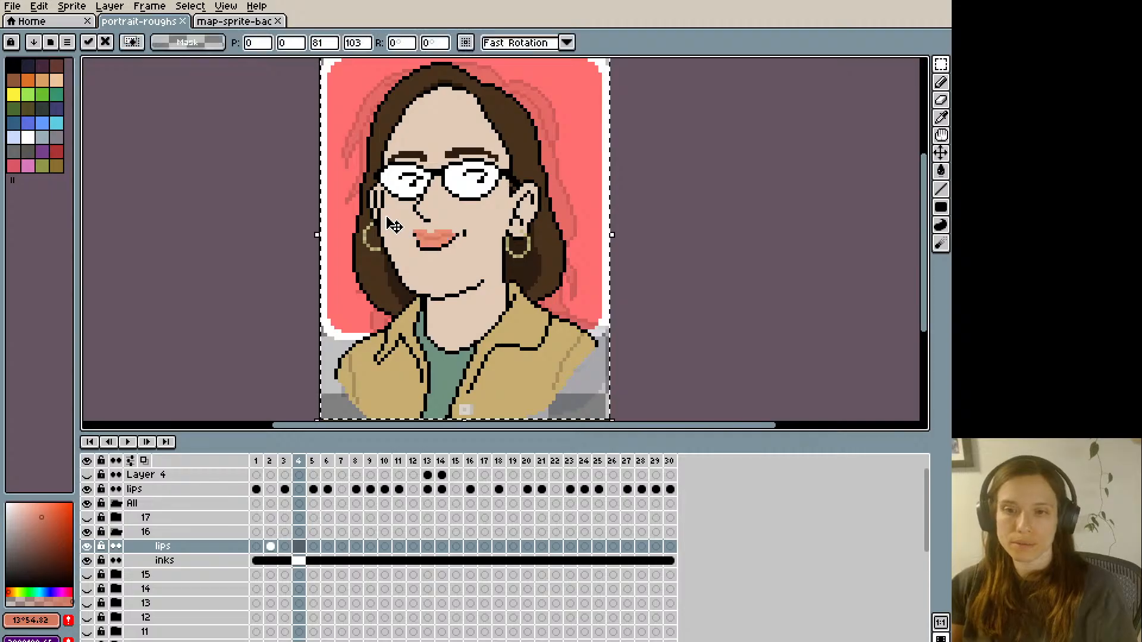
key("Right")
key("Right")
key("Right")
key("ctrl+v")
key("Right")
key("Right")
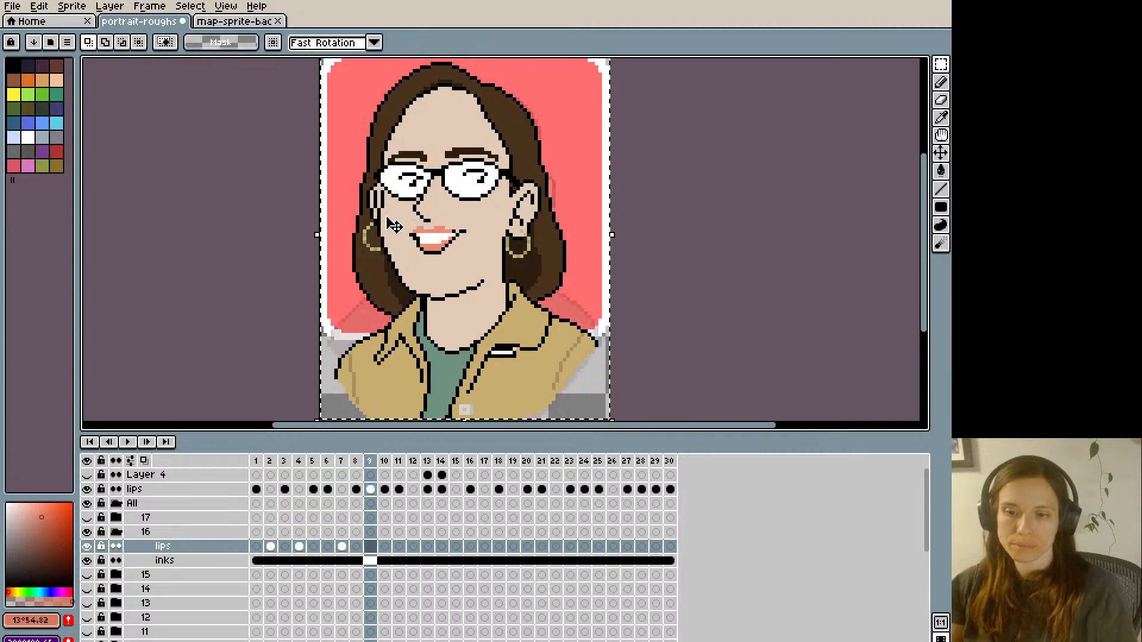
- Paste the copied closed mouth in place on frames 12, 15 and 17 of group 16's lips layer
key("Right")
key("Right")
key("Right")
key("ctrl+v")
key("Right")
key("Right")
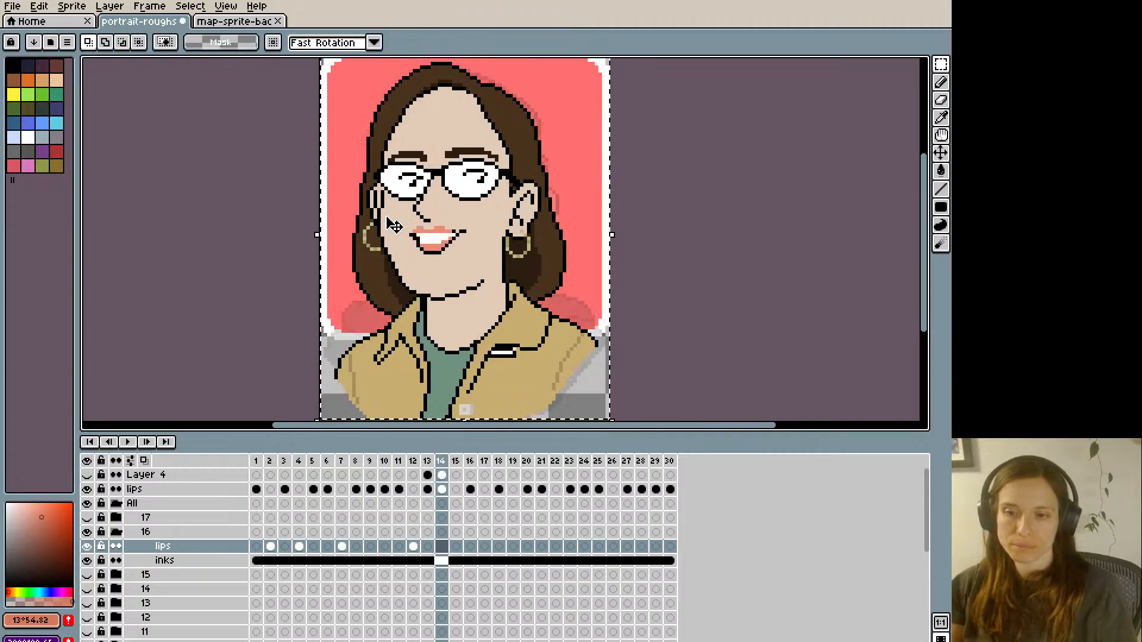
key("Right")
key("ctrl+v")
key("Right")
- Paste the copied closed mouth in place on frames 19, 22 and 26 of group 16's lips layer, return to frame 2 and deselect
key("Right")
key("ctrl+v")
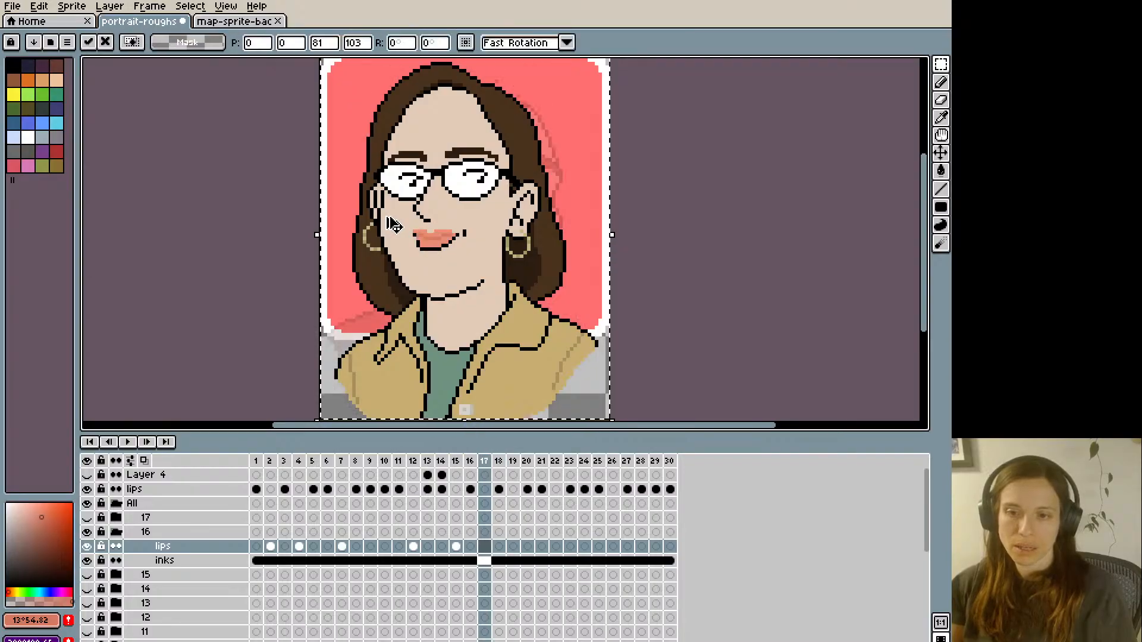
key("Right")
key("Right")
key("ctrl+v")
key("Right")
key("Right")
key("Right")
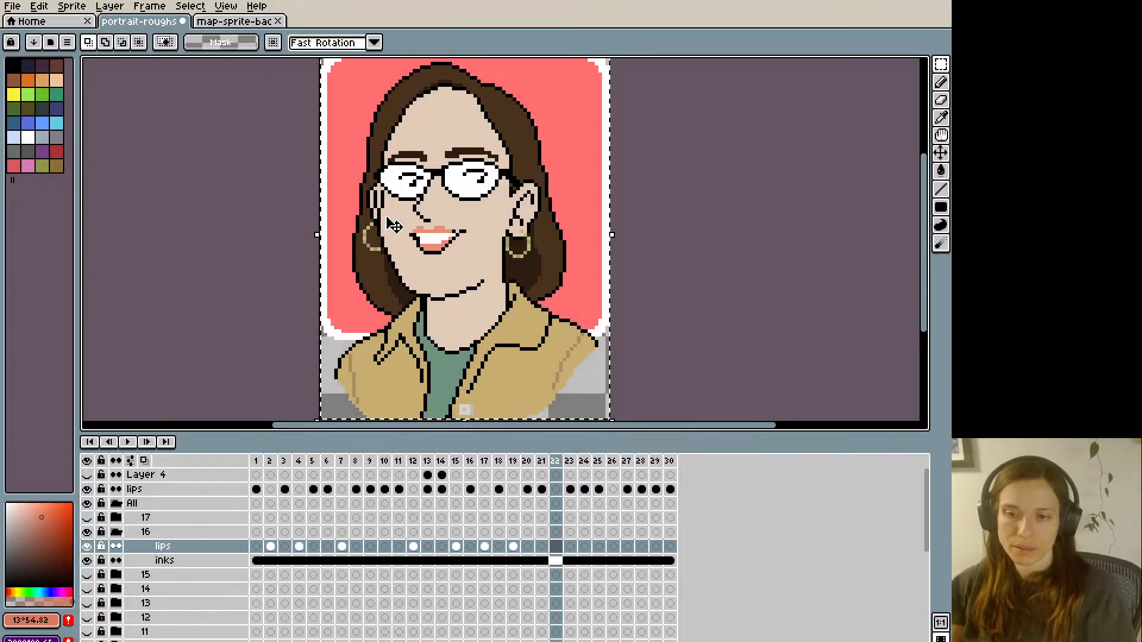
key("ctrl+v")
key("Right")
key("Right")
key("Right")
key("Right")
key("ctrl+v")
key("Right")
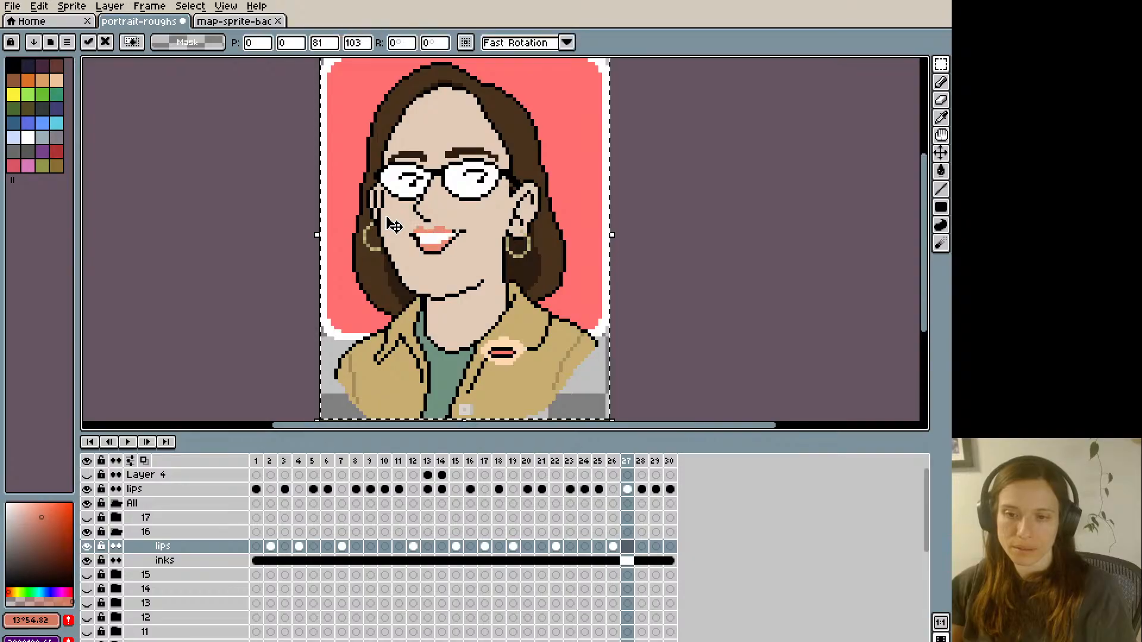
key("Right")
key("Right")
key("Right")
key("Right")
key("Right")
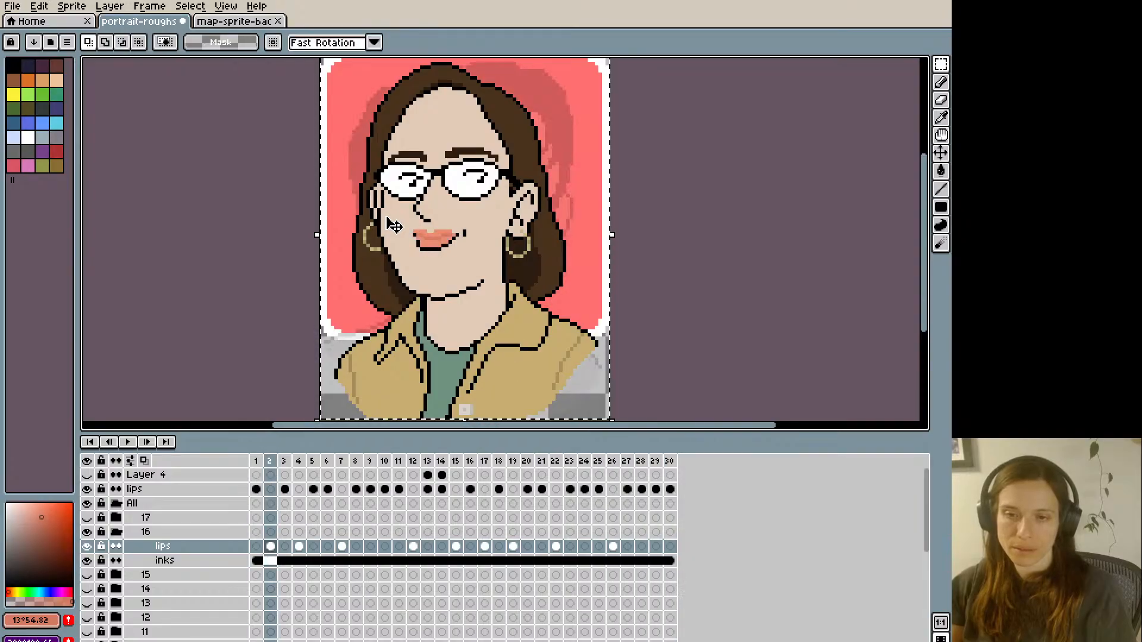
key("ctrl+d")
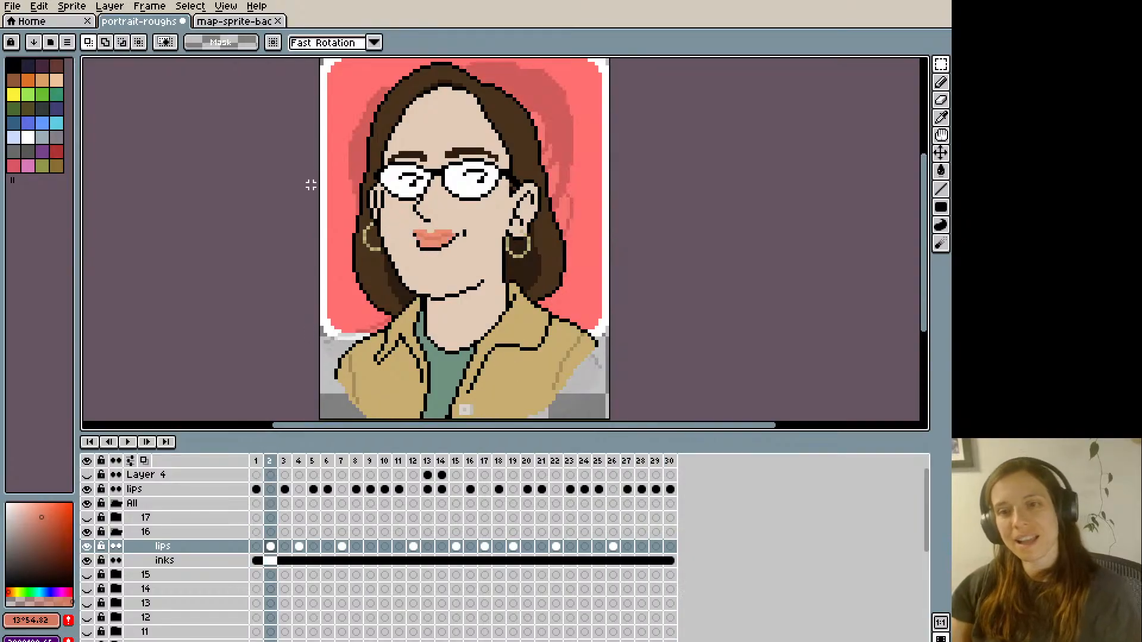
- Copy the chin and jaw line from group 16's inks on frame 3, paste it onto the lips layer slightly lower, and deselect
key("Left")
key("Right")
key("Right")
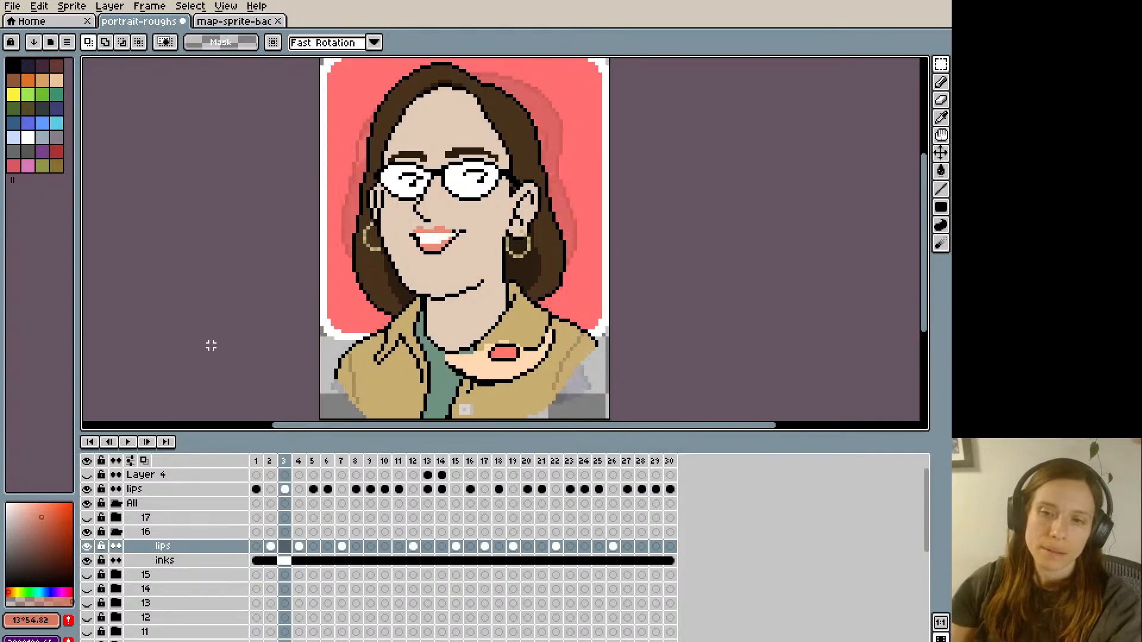
left_click(285, 560)
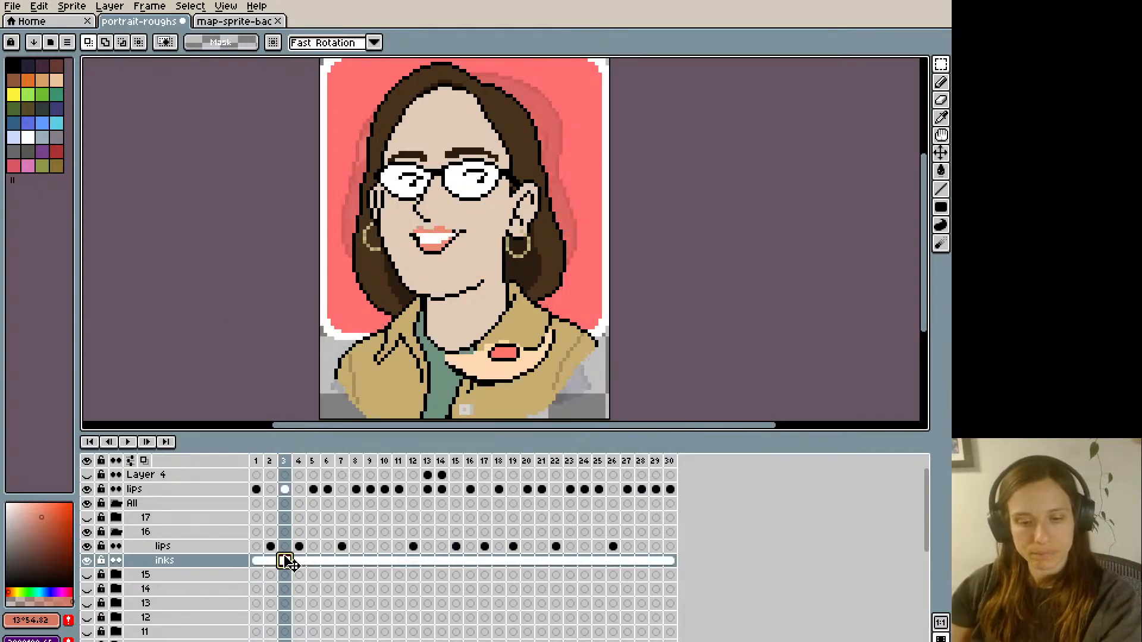
key("l")
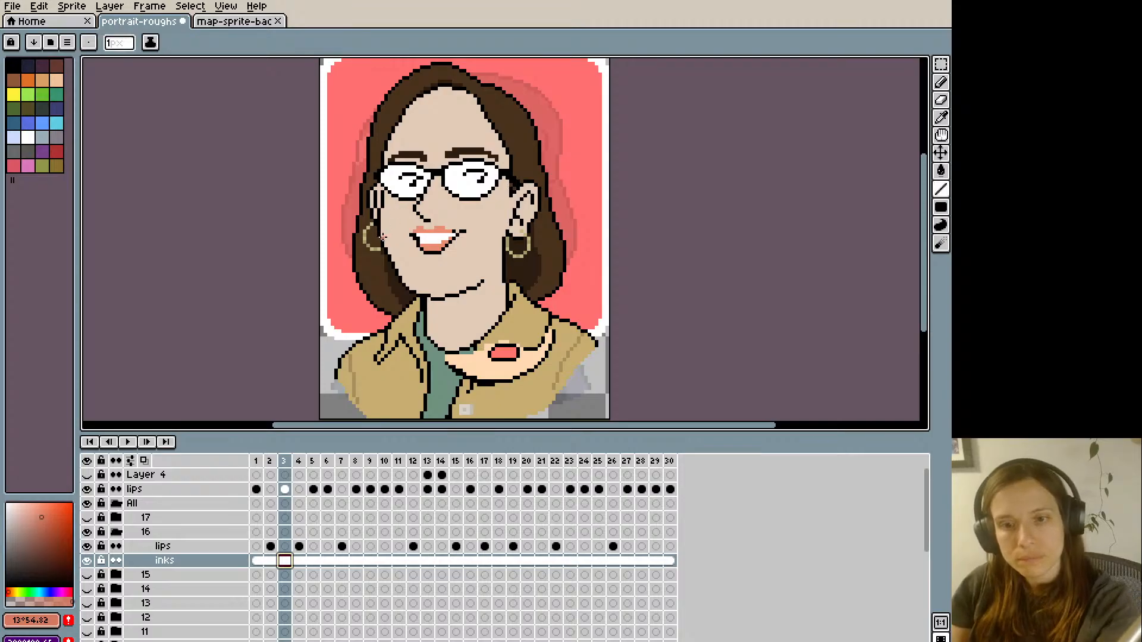
key("q")
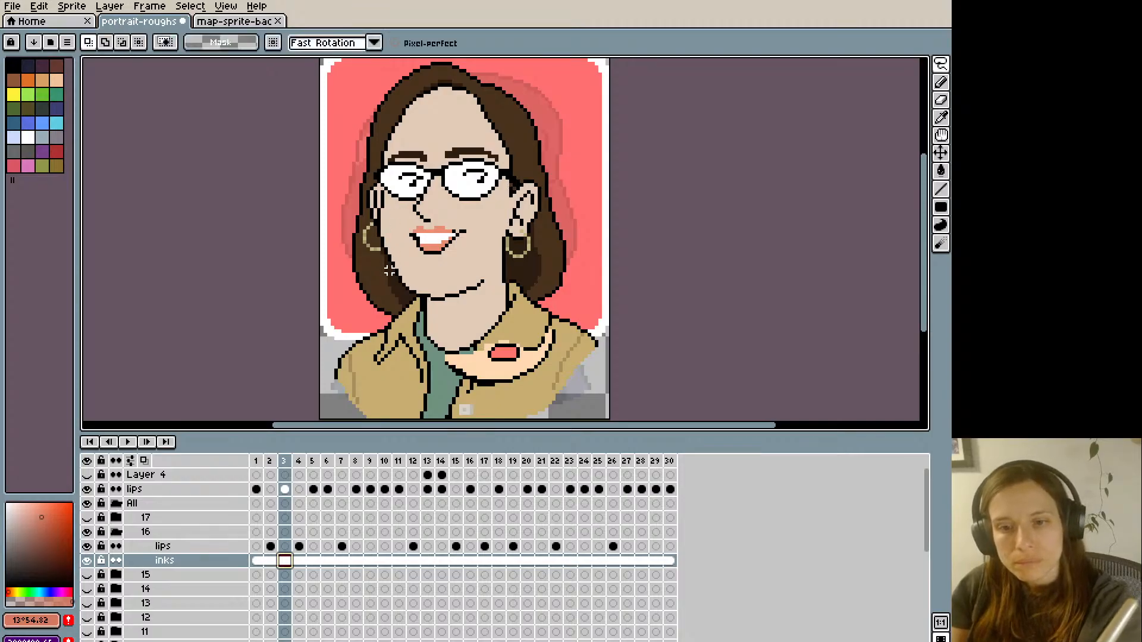
mouse_move(391, 272)
left_mouse_down()
mouse_move(386, 256)
mouse_move(405, 255)
mouse_move(401, 271)
mouse_move(388, 254)
mouse_move(412, 272)
mouse_move(489, 276)
mouse_move(451, 304)
mouse_move(406, 292)
left_mouse_up()
key("ctrl+d")
key("l")
key("q")
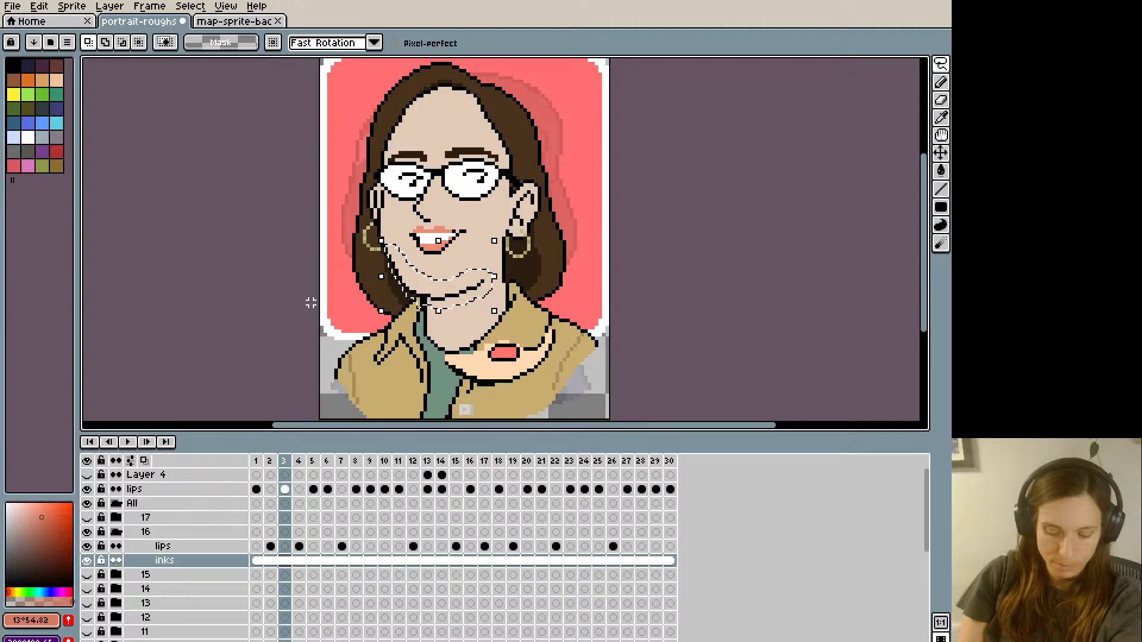
left_click(288, 546)
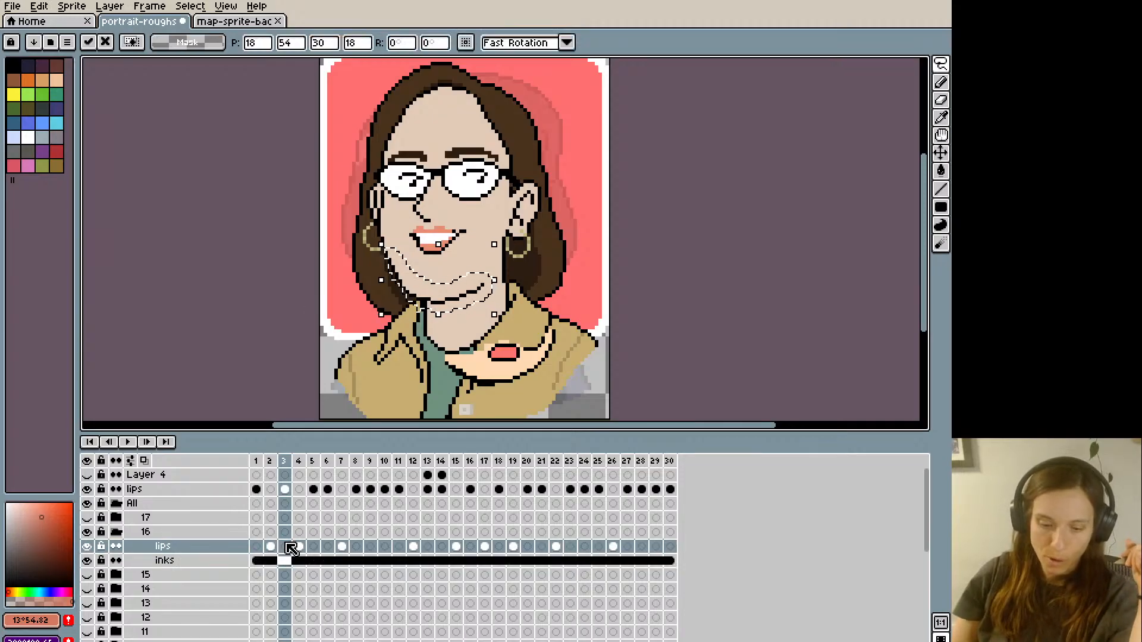
key("ctrl+d")
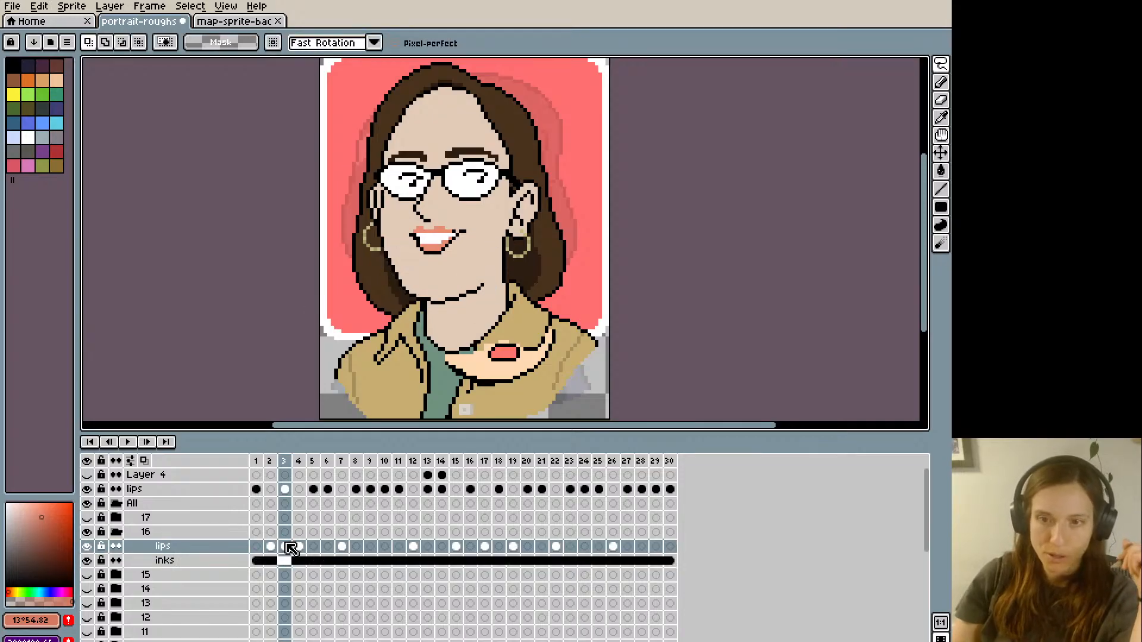
- Clean up both ends of the lowered jaw line on frame 3 with pixels in sampled portrait colours, checking against frame 2
left_click(382, 230, "alt")
key("b")
key("Left")
key("Right")
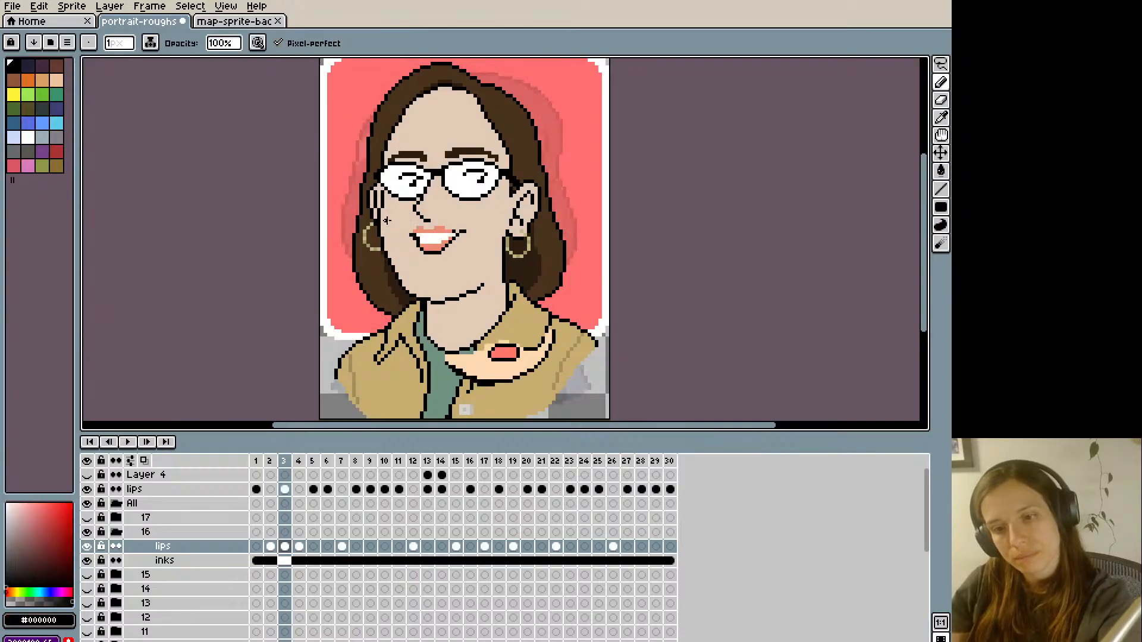
key("Left")
key("Right")
left_click(410, 292, "alt")
key("Left")
key("Right")
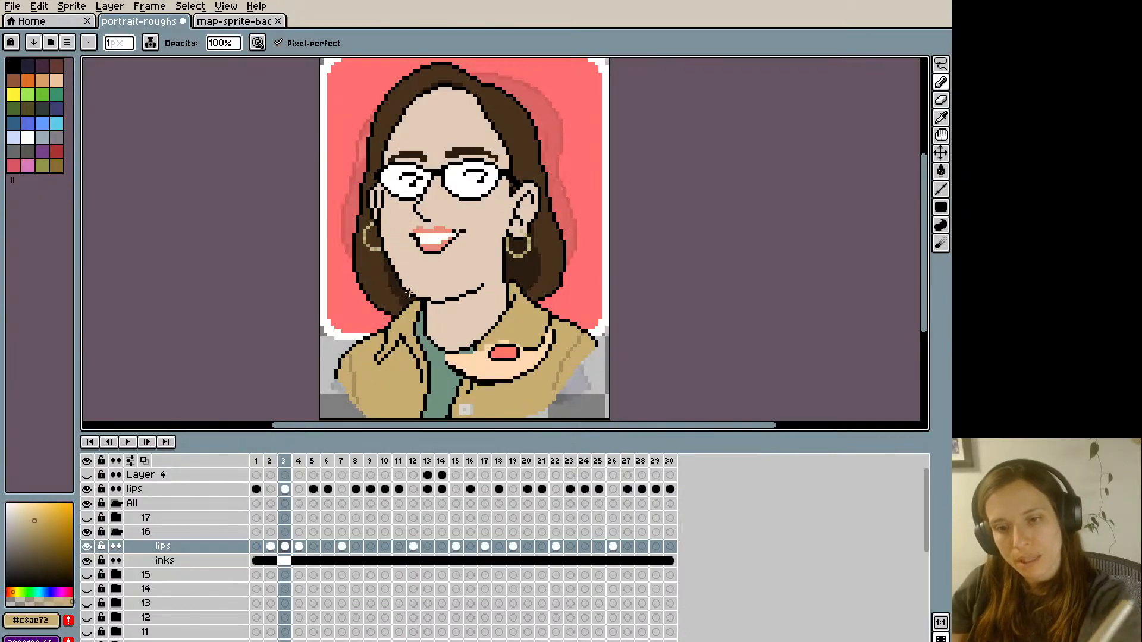
left_click(411, 294, "alt")
- Flip between frame 3 and the preceding frames to examine how the jaw moves
key("Left")
key("Right")
key("Left")
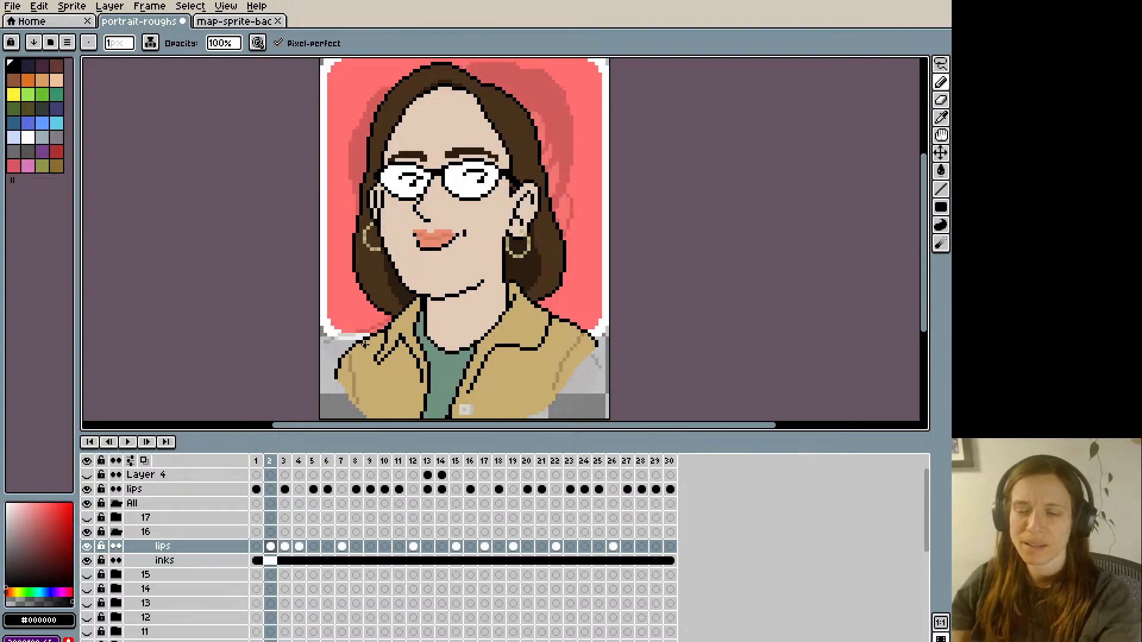
key("Right")
key("Left")
key("Left")
key("Right")
key("Right")
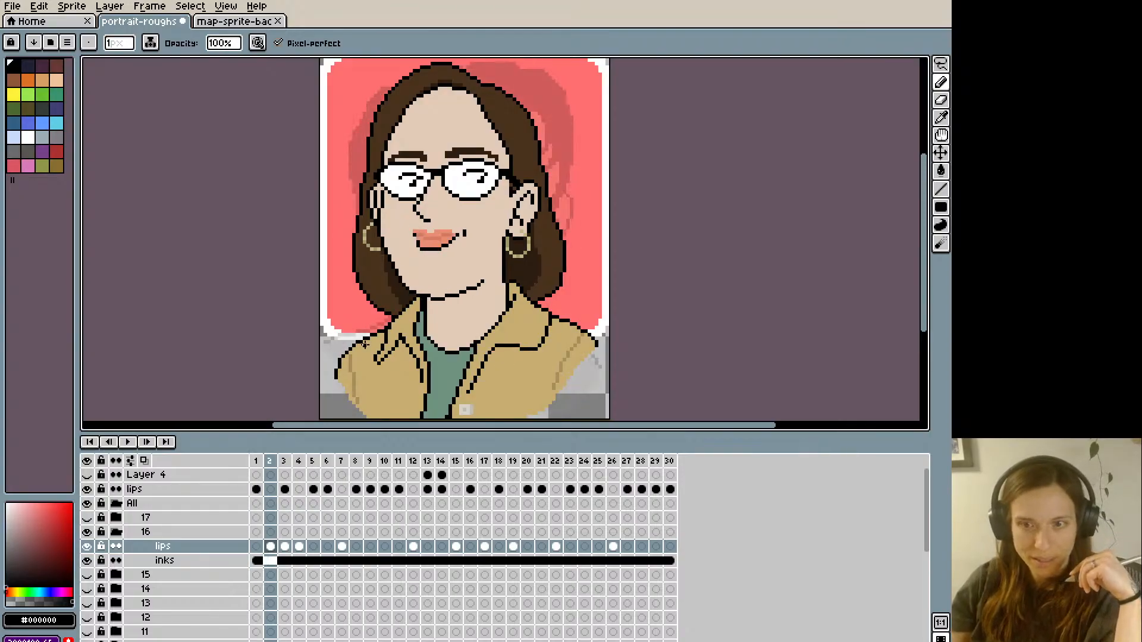
key("alt")
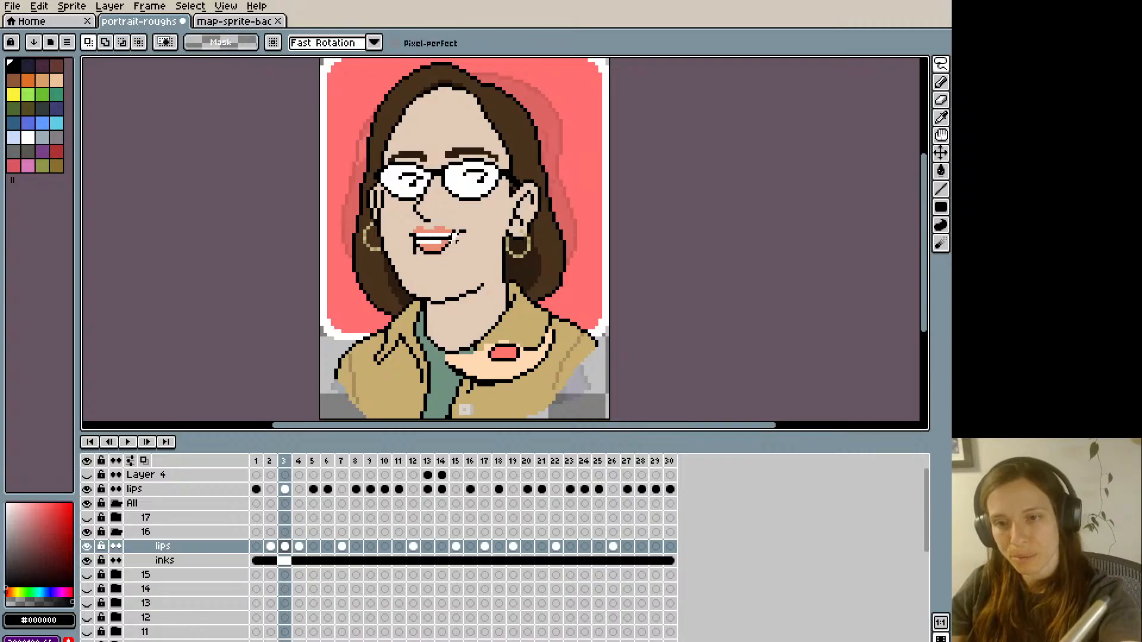
left_click_drag(428, 244, 430, 249)
key("ctrl+z")
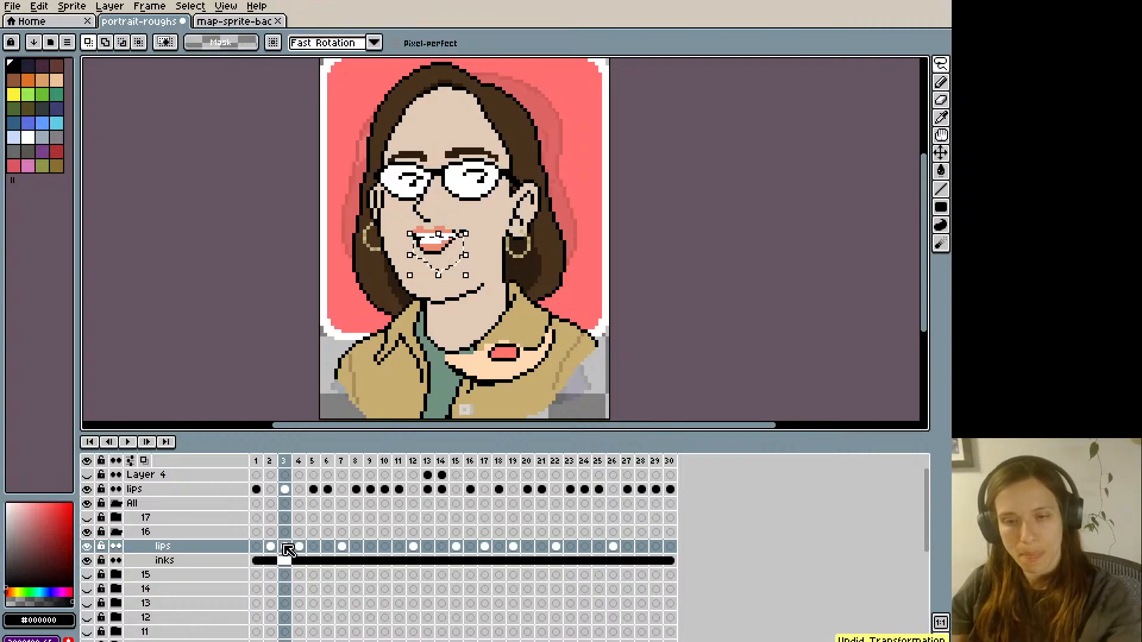
left_click(286, 548)
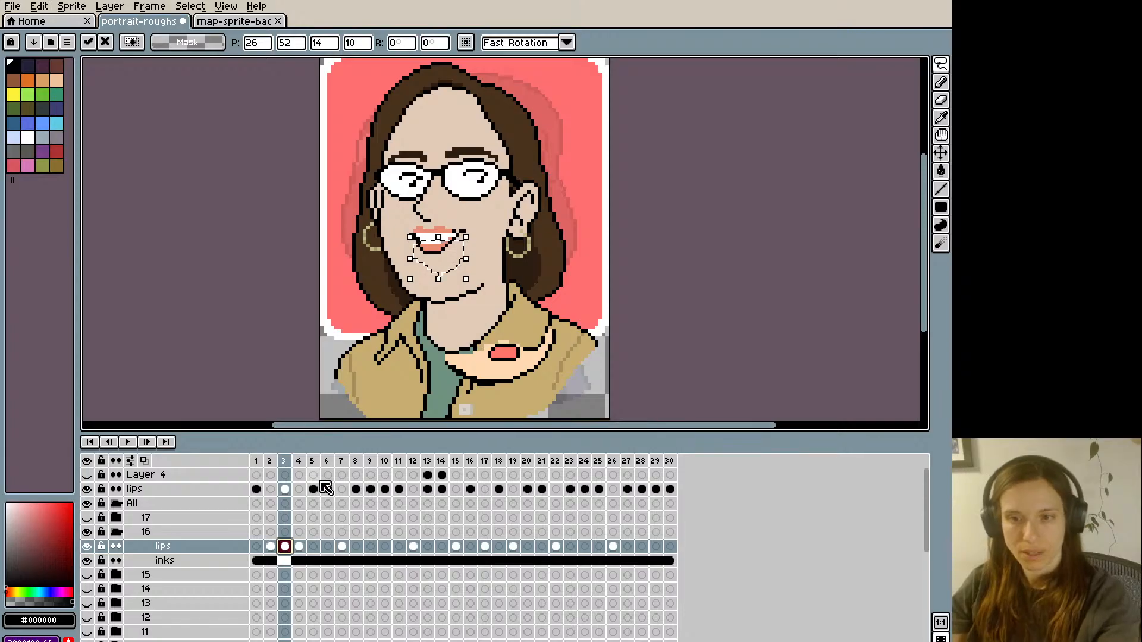
key("ctrl+z")
key("ctrl+z")
- Paint a deeper lower lip in the sampled lip colour on frame 3 and extend the white teeth down towards it
left_click(439, 246, "alt")
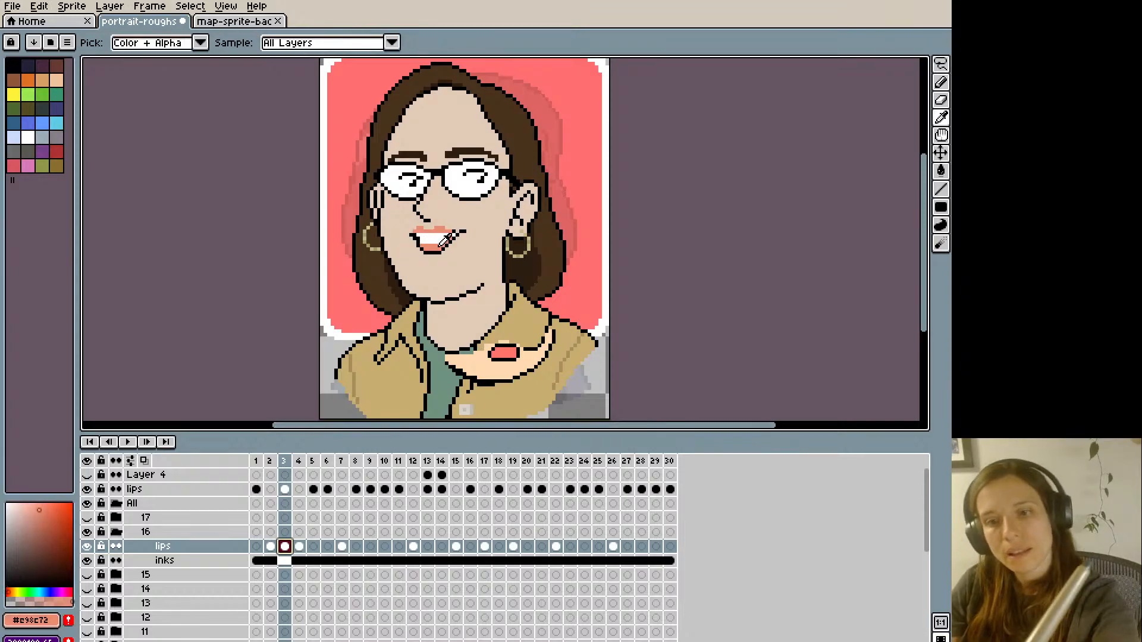
left_click(454, 240)
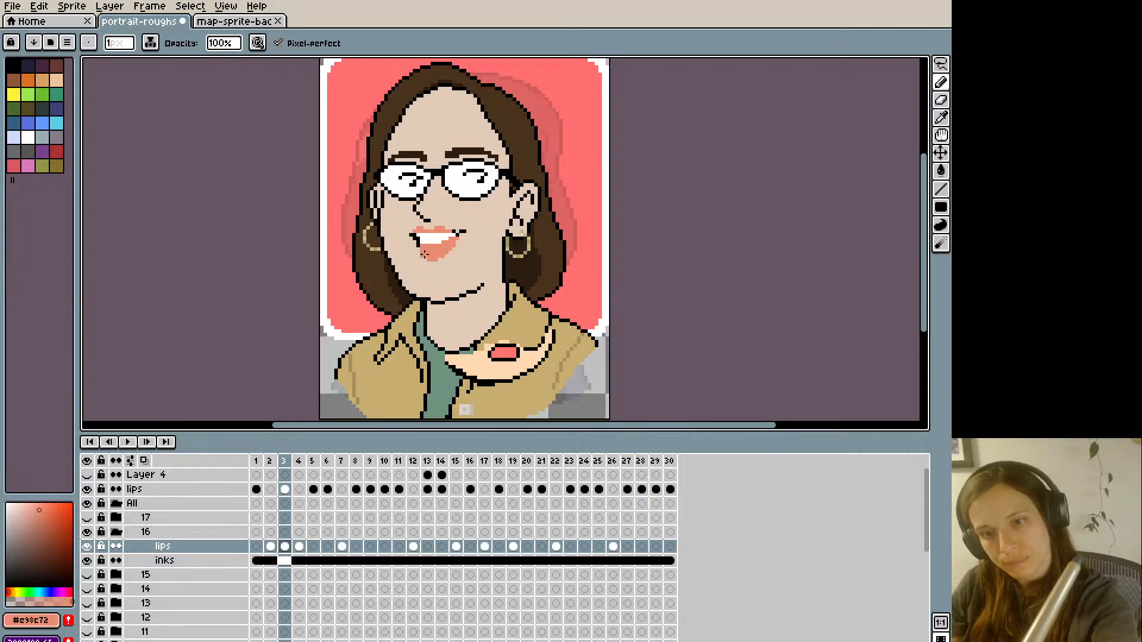
left_click(424, 241, "alt")
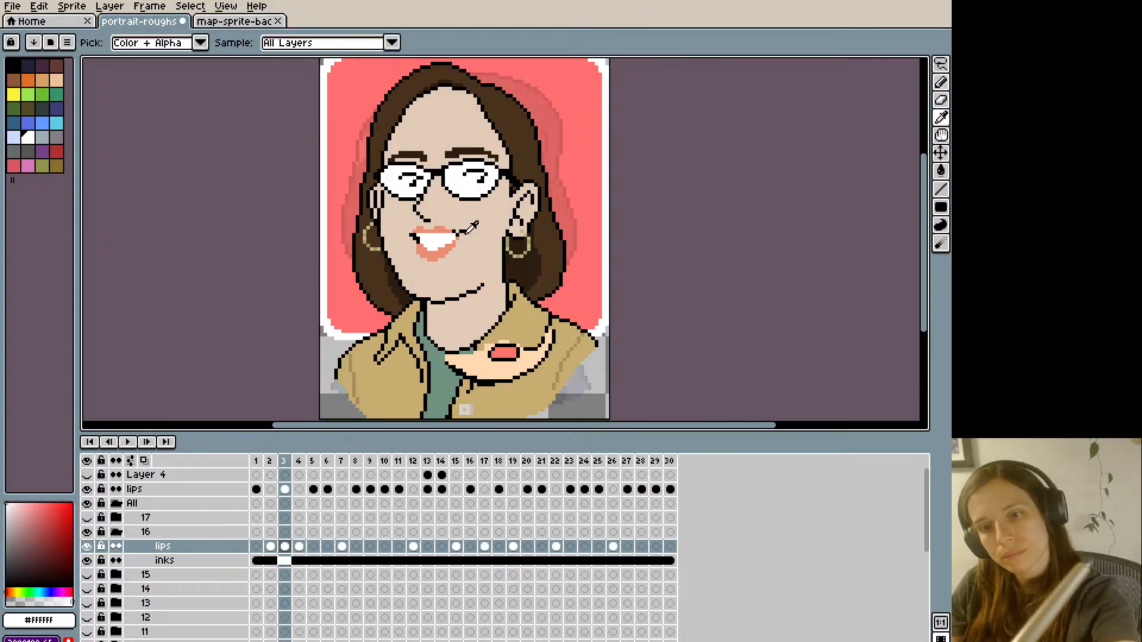
- Cover the smile line at the mouth's right corner with skin colour and draw a short vertical black crease beside it
left_click(459, 221, "alt")
left_click(459, 231, "alt")
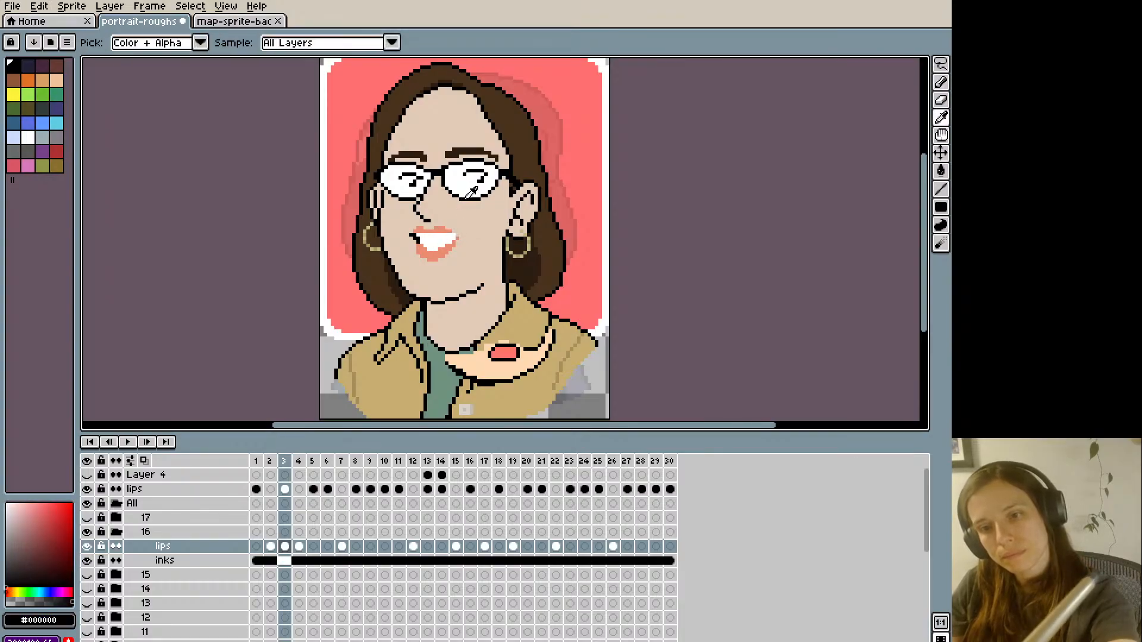
key("Left")
key("Right")
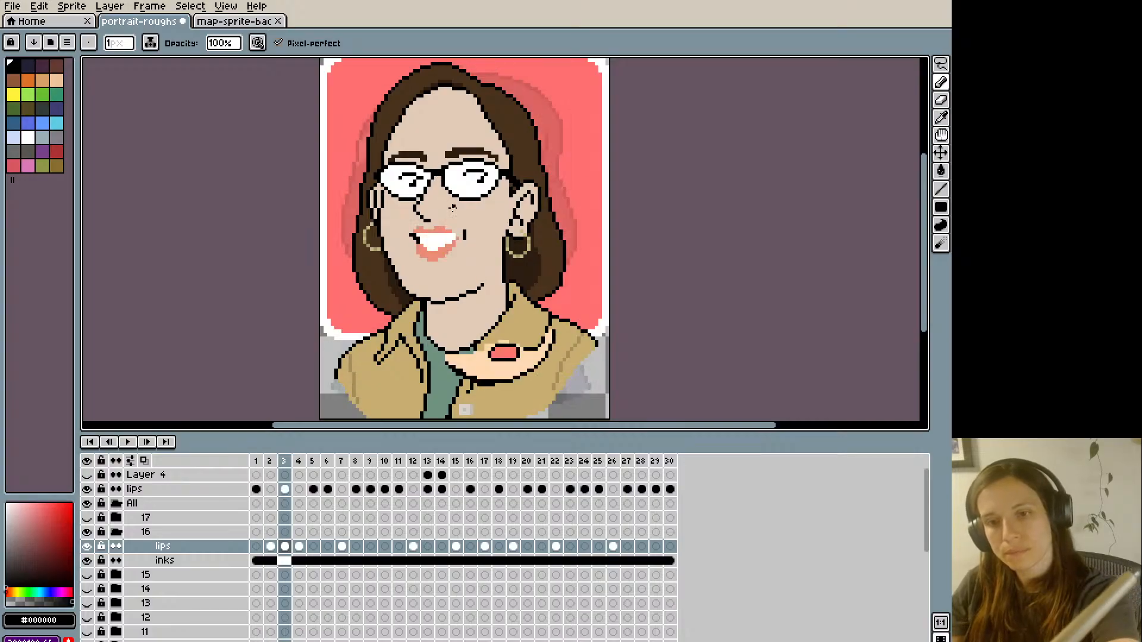
- Reshape frame 3's upper lip with lip, skin and white colours, raising its top edge, and compare it with frame 2
left_click(450, 235, "alt")
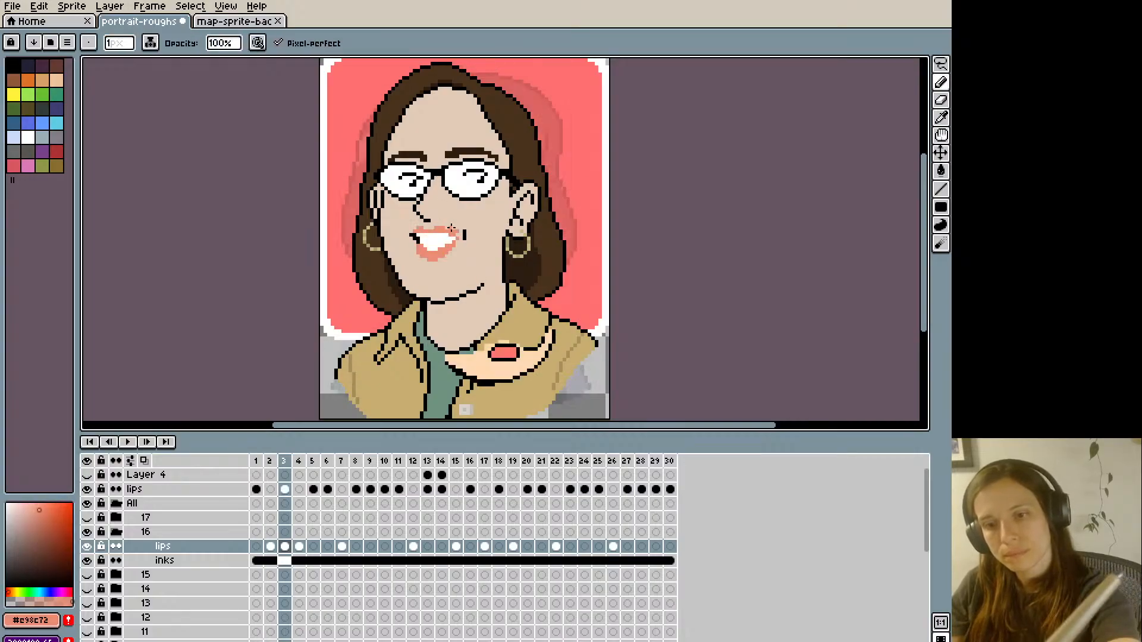
left_click(457, 223, "alt")
left_click(449, 231, "alt")
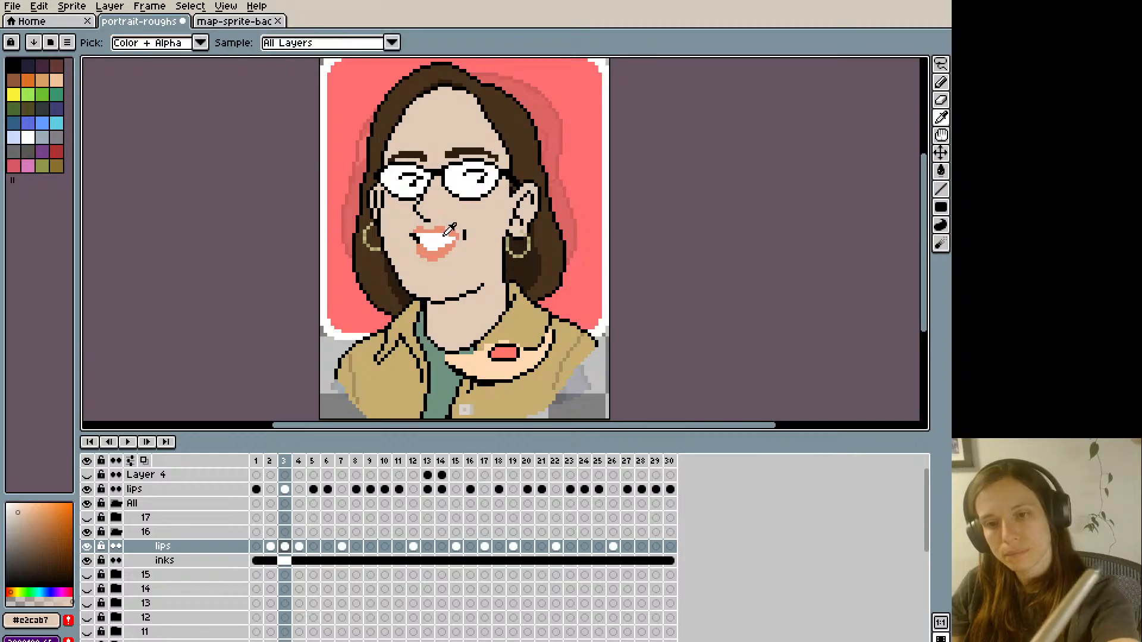
left_click(436, 225, "alt")
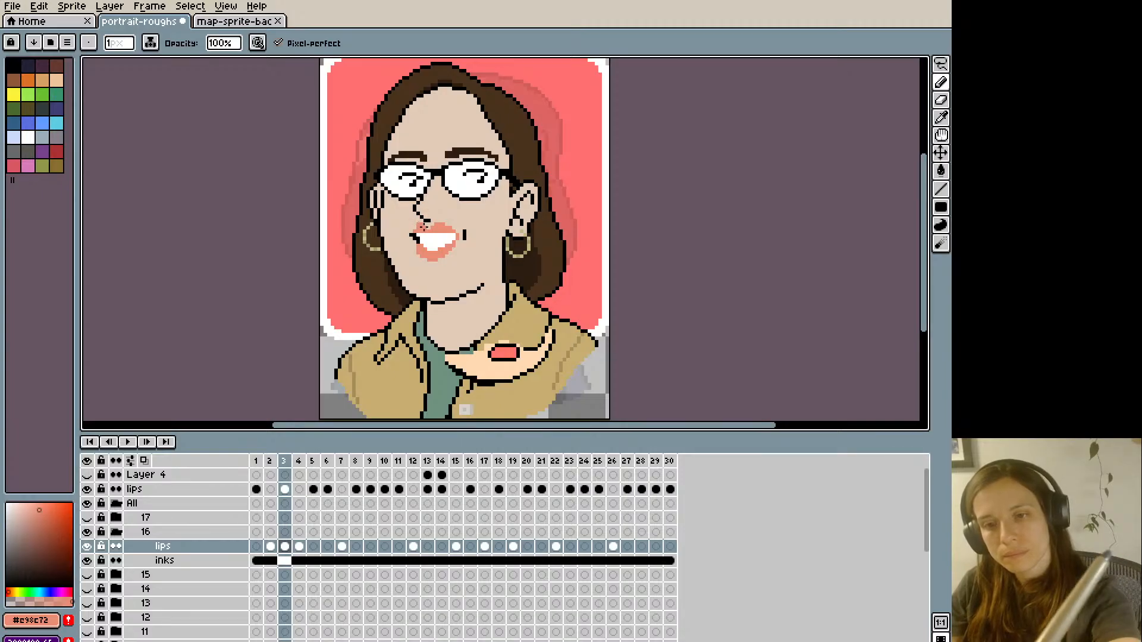
key("Left")
key("Right")
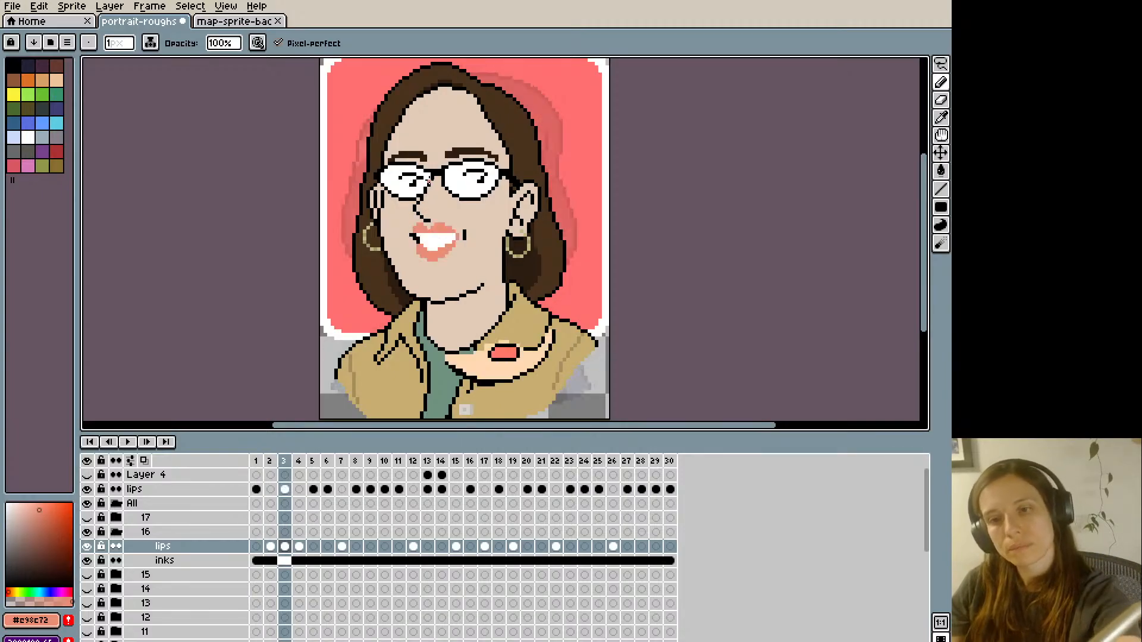
- Extend the white teeth up into the upper lip and trim the mouth's left corner with skin colour, comparing with frame 2
key("alt")
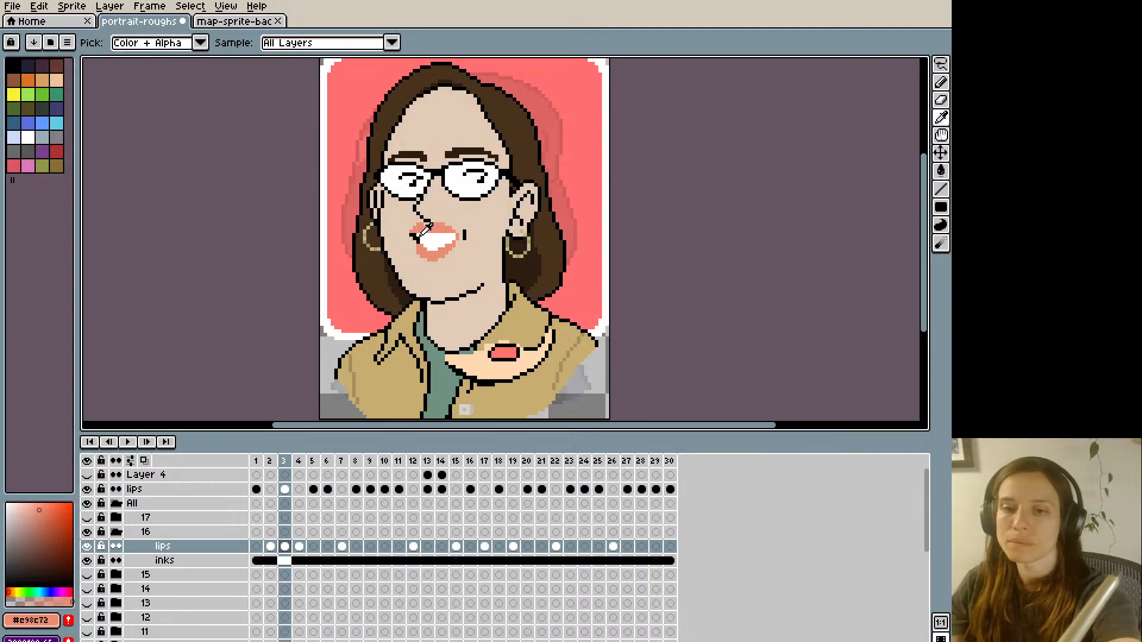
left_click(422, 234, "alt")
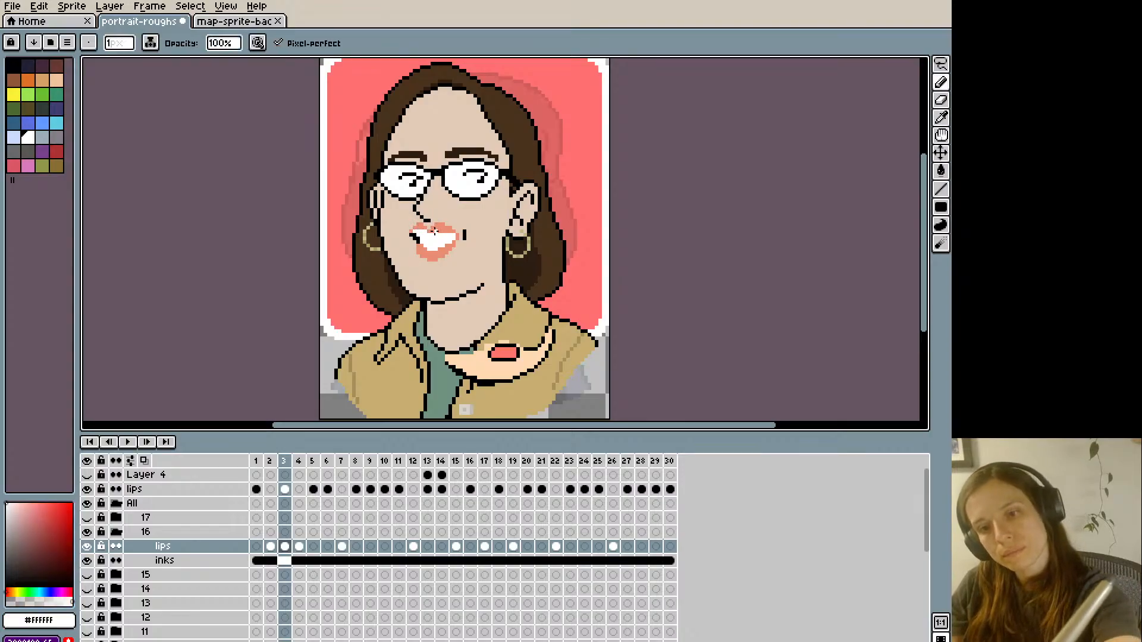
key("ctrl+z")
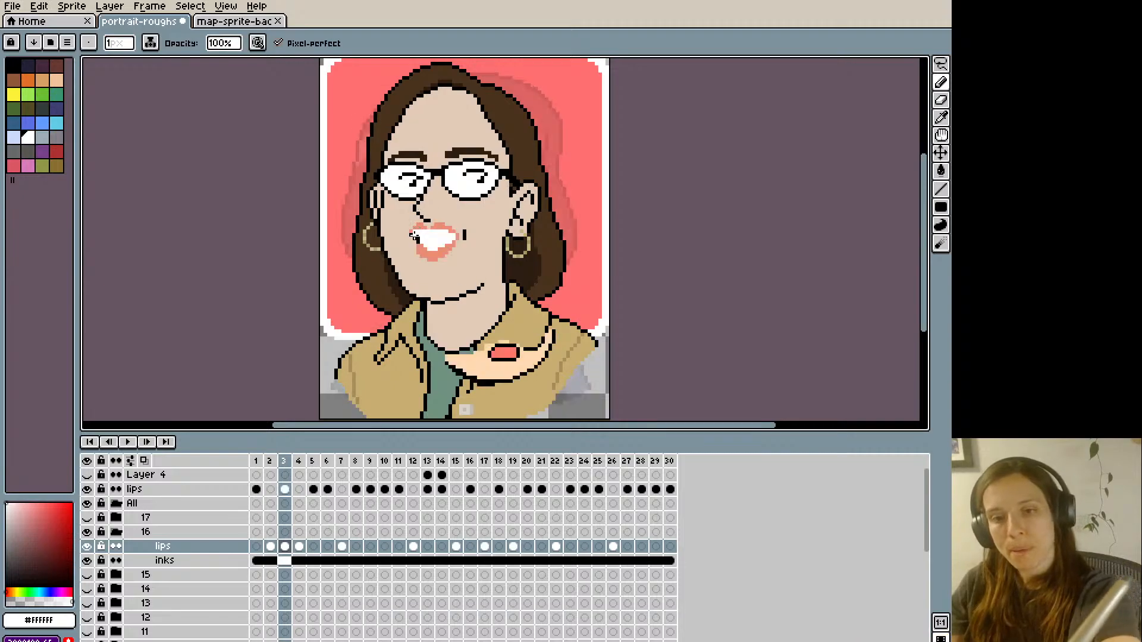
left_click(412, 233, "alt")
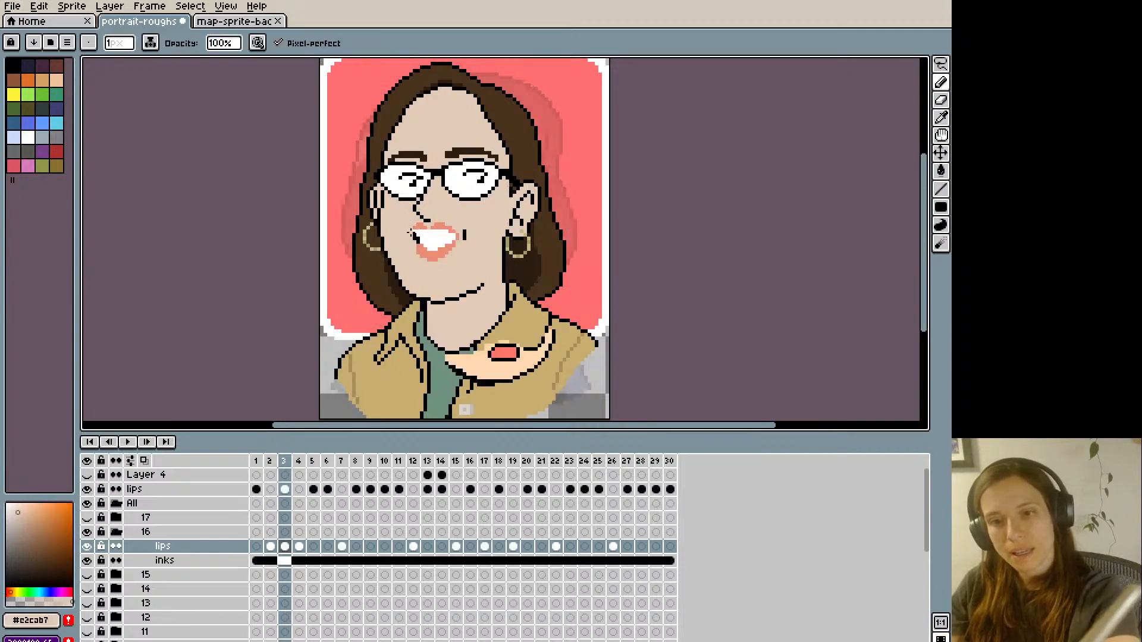
key("Left")
key("Right")
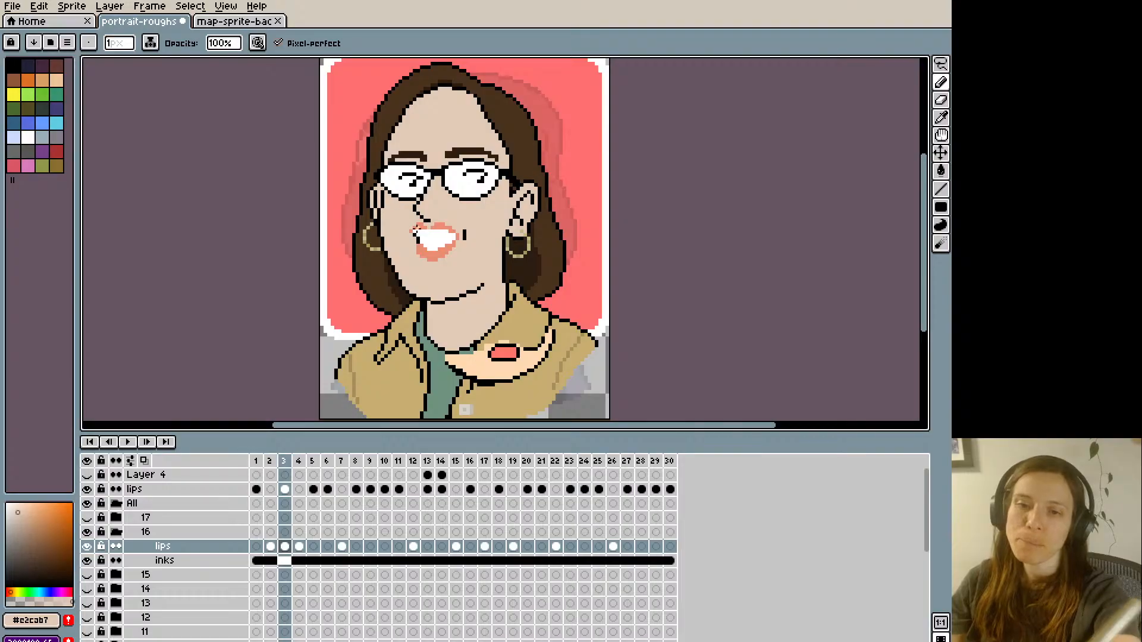
- Refine the left edge of the open mouth with white for the teeth and lip colour for the lower lip
left_click(425, 244, "alt")
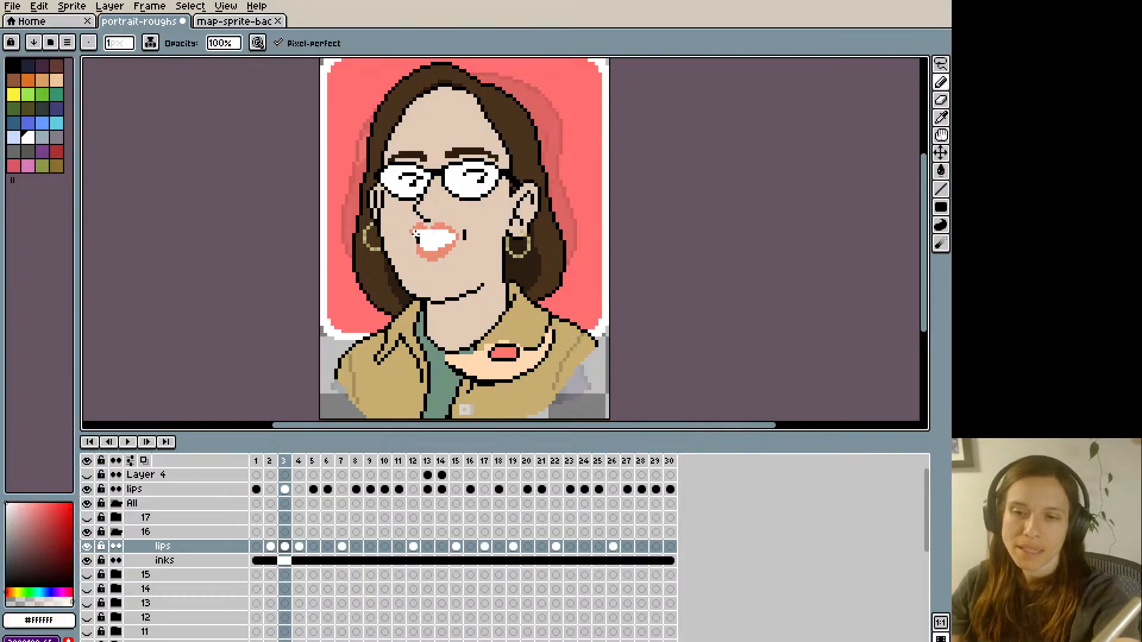
key("Left")
key("Right")
left_click(426, 258, "alt")
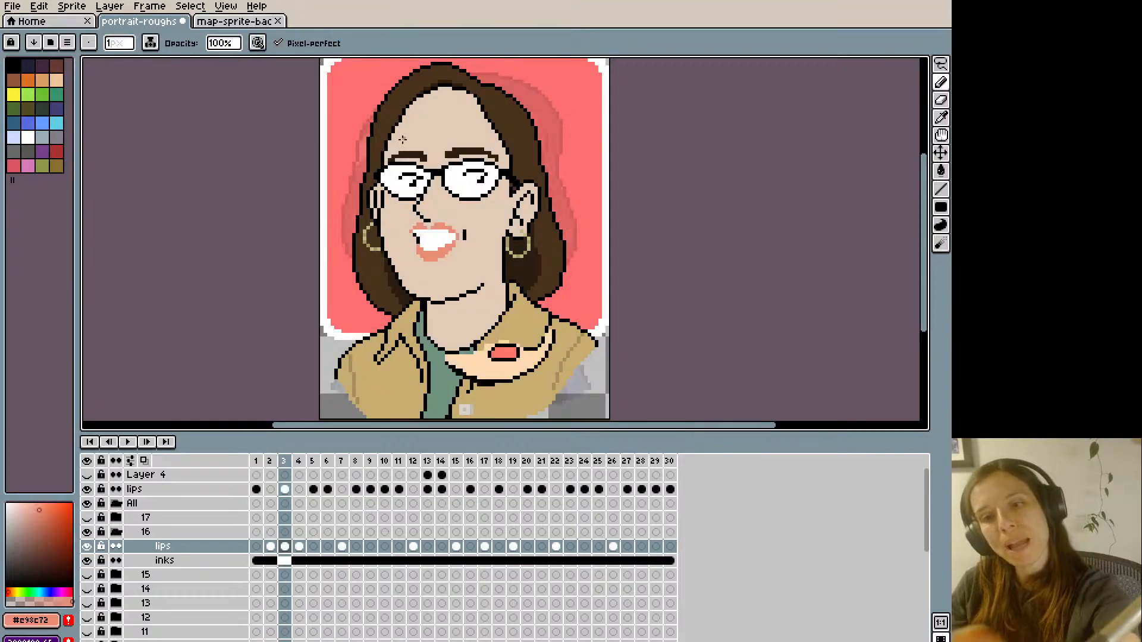
- Flip repeatedly between frames 2 and 3 to compare the closed mouth with the new open mouth
key("Left")
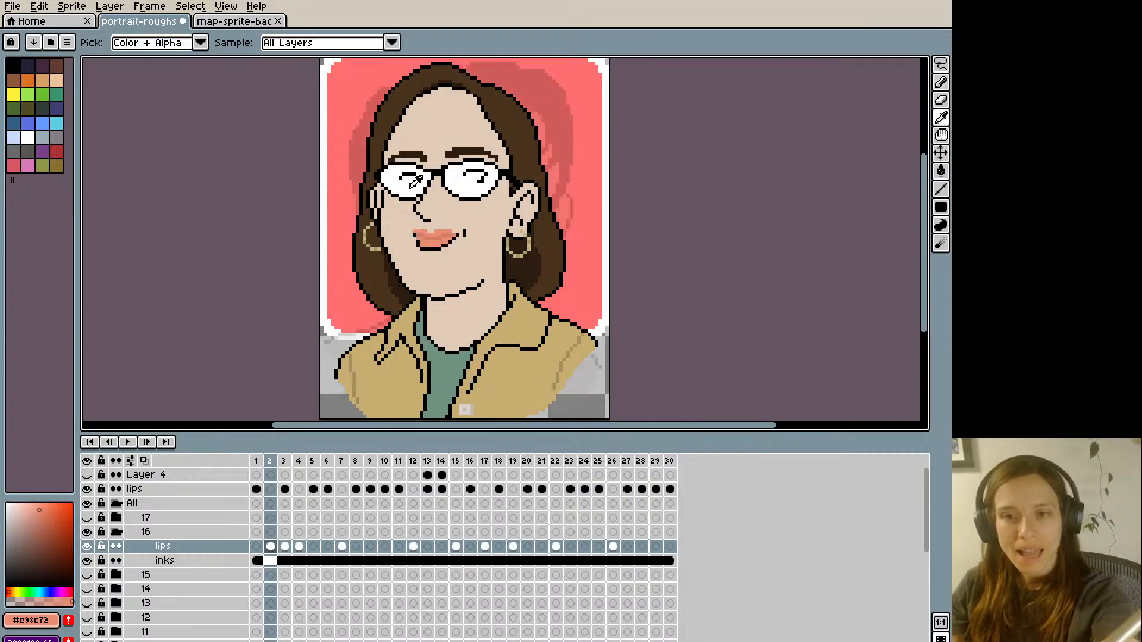
key("Right")
key("Left")
key("Right")
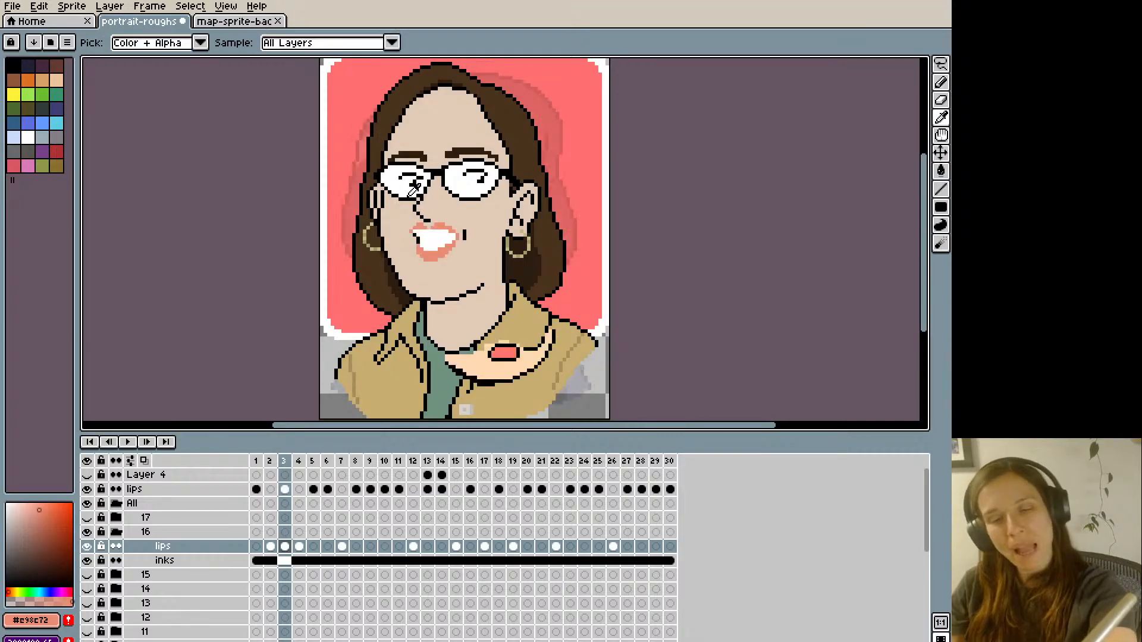
key("Left")
key("Right")
key("Left")
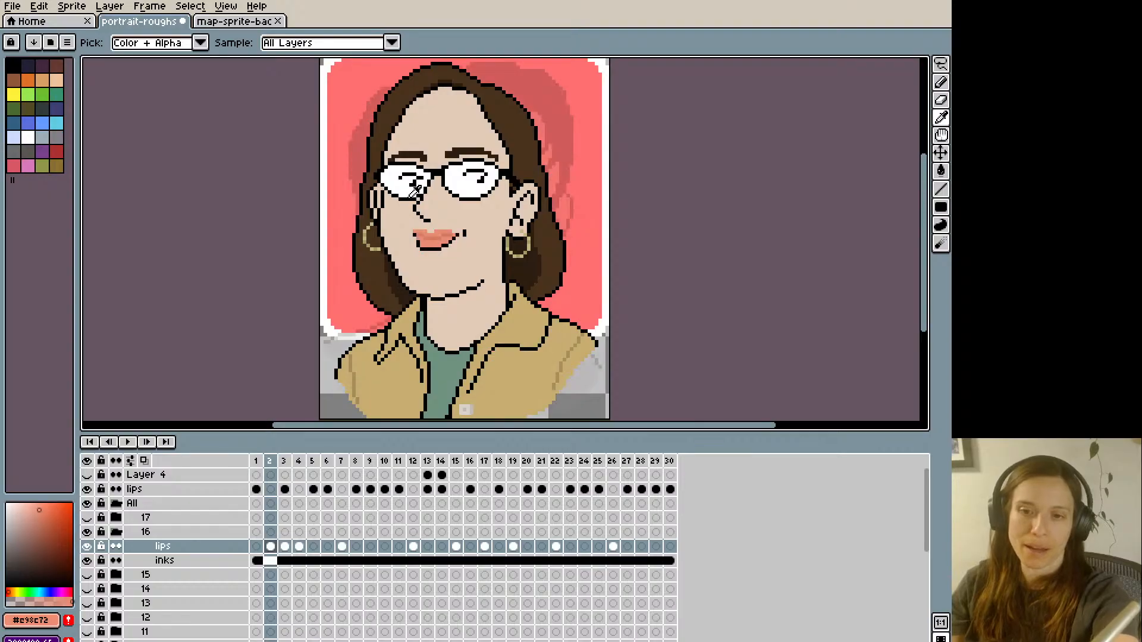
key("Right")
key("Left")
key("Right")
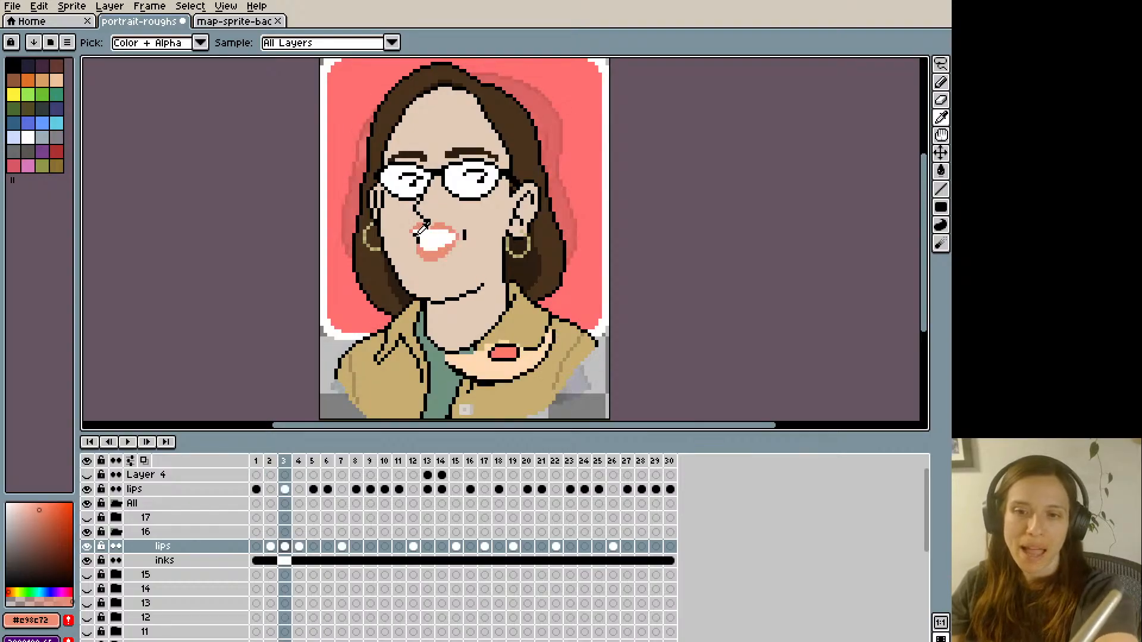
key("b")
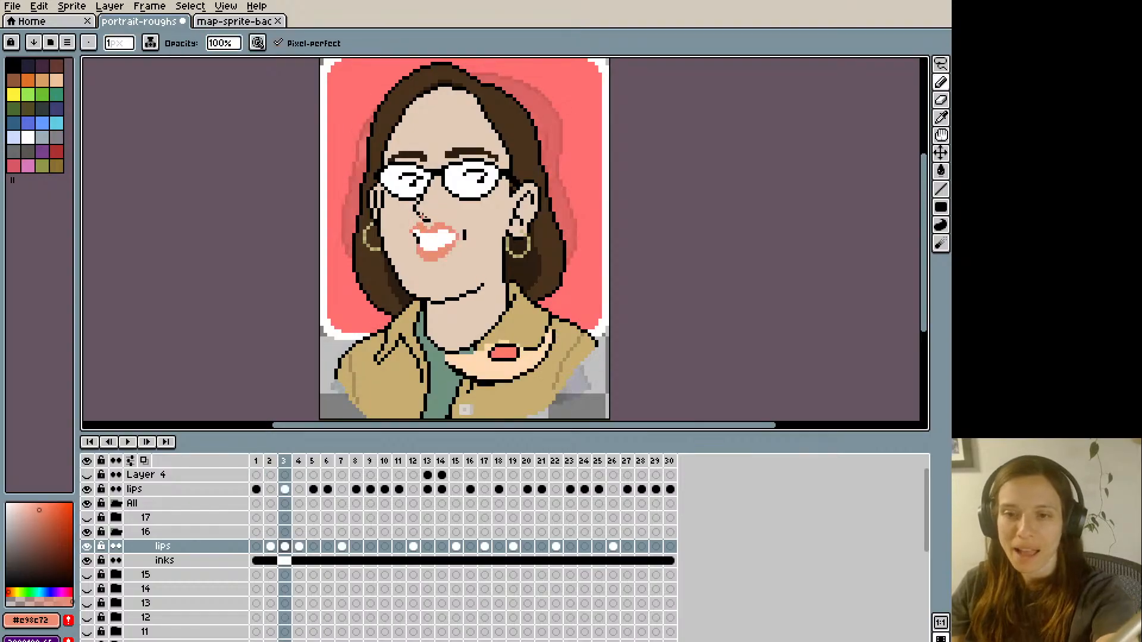
- Touch up the upper lip near the right corner of frame 3's open mouth with lip colour, comparing with frame 2
key("Left")
key("Right")
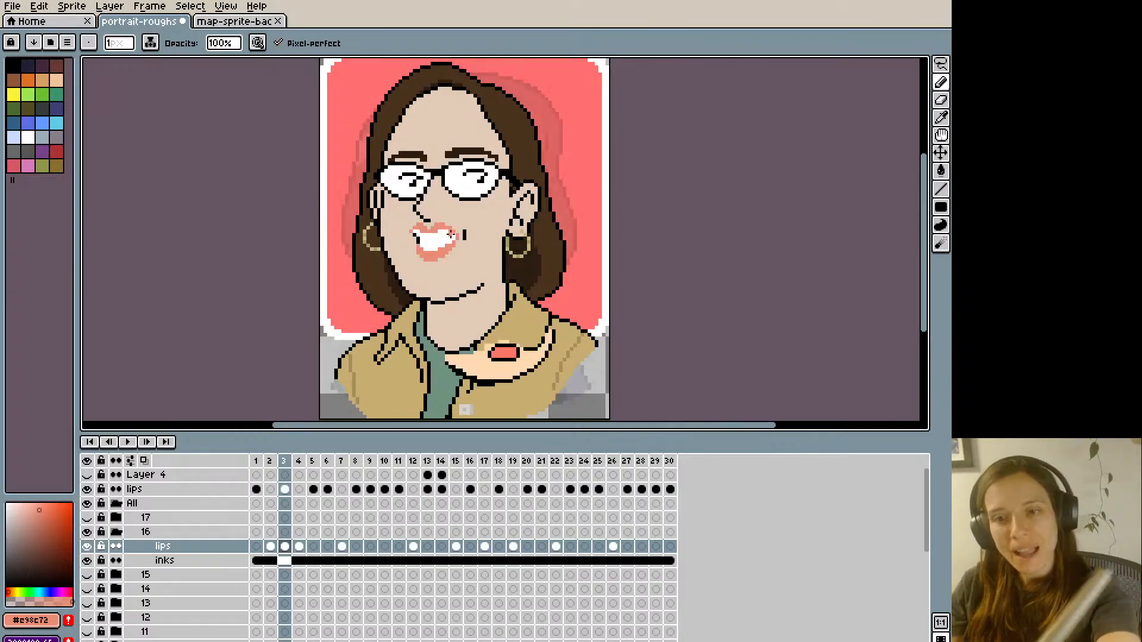
left_click(450, 235, "alt")
left_click(462, 236, "alt")
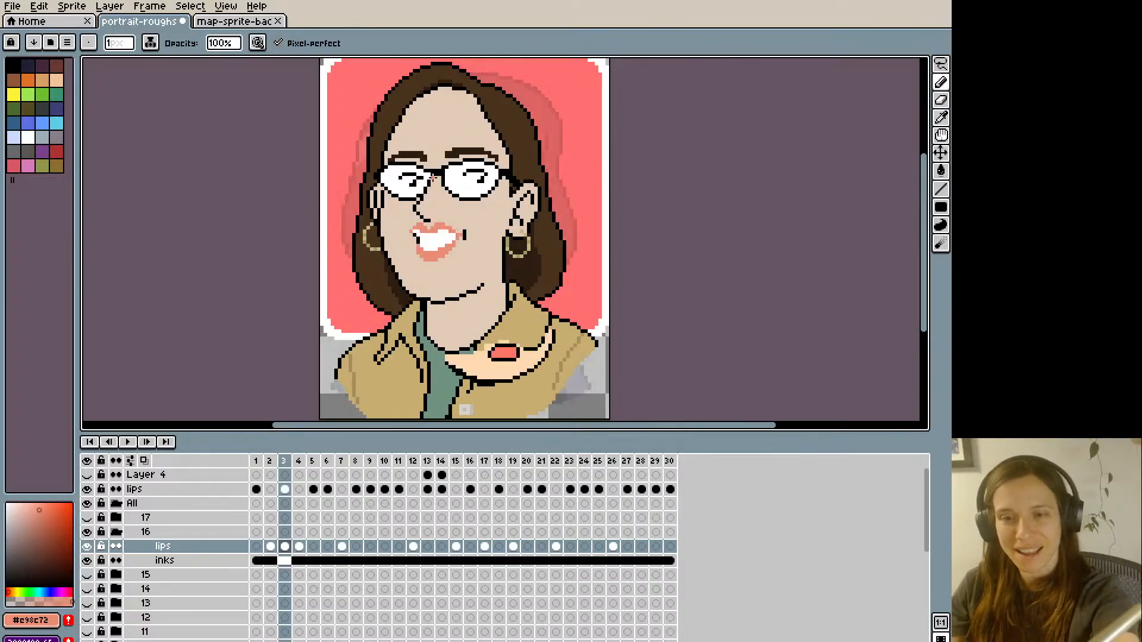
key("Left")
key("Right")
key("Left")
key("Right")
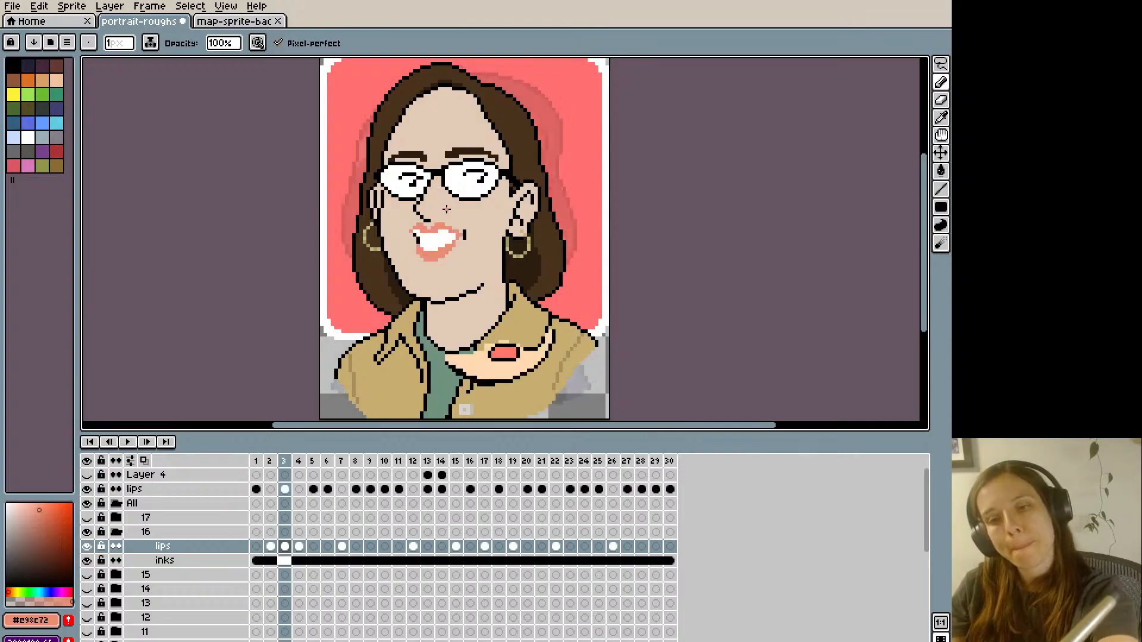
- Extend the white teeth toward the mouth's right corner on frame 3, refine the lip edge there and save the file
left_click(455, 236, "alt")
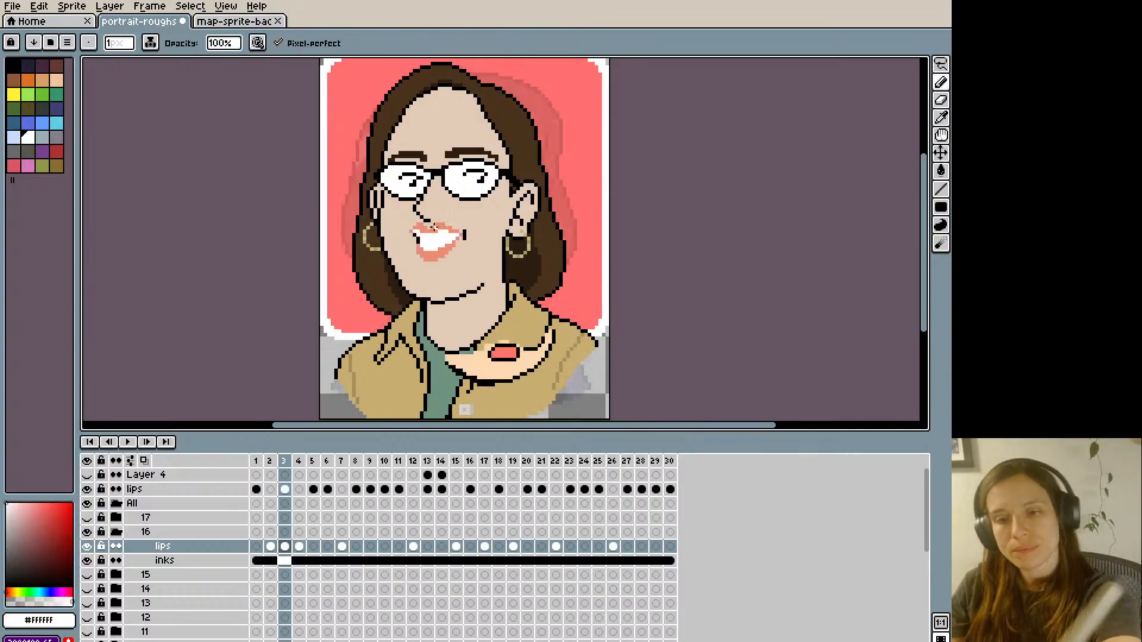
left_click(455, 239, "alt")
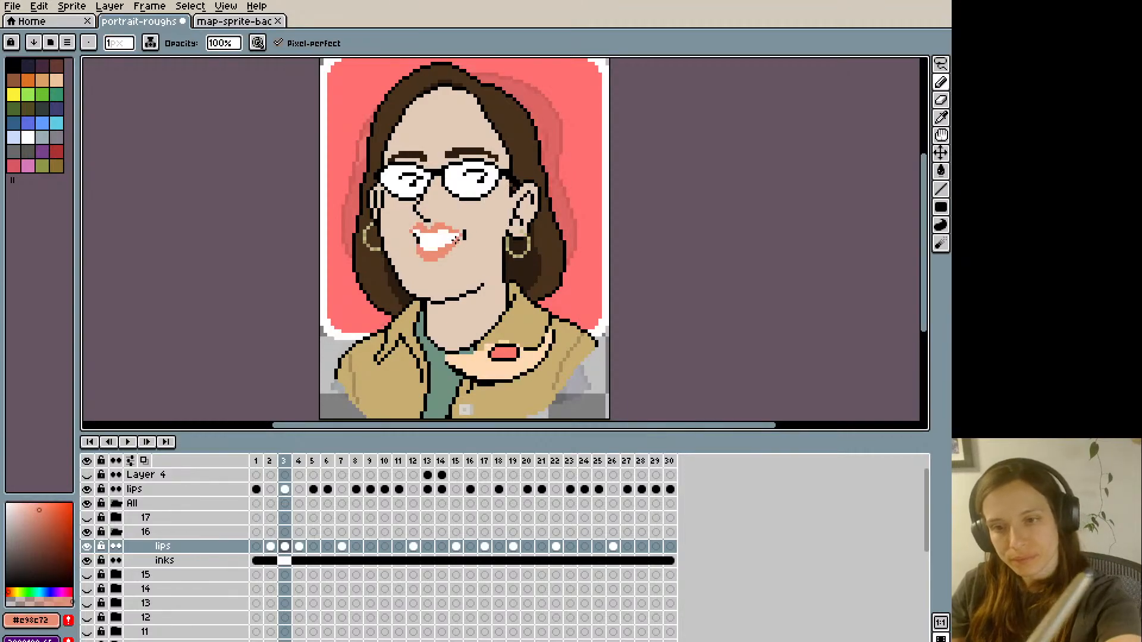
key("Left")
key("Right")
key("Left")
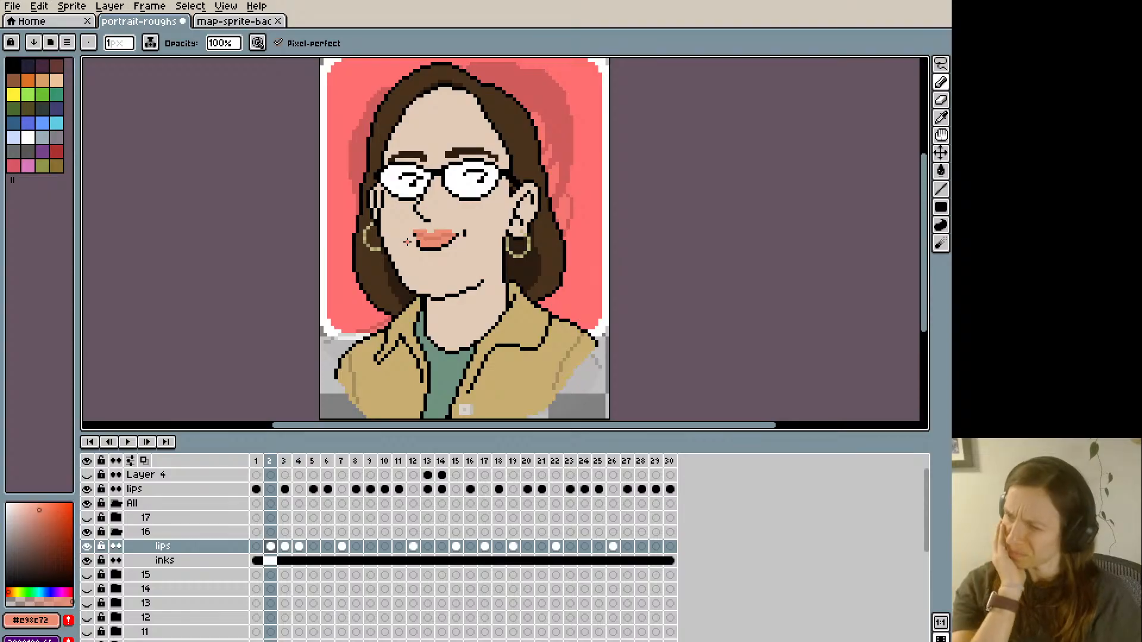
key("ctrl+s")
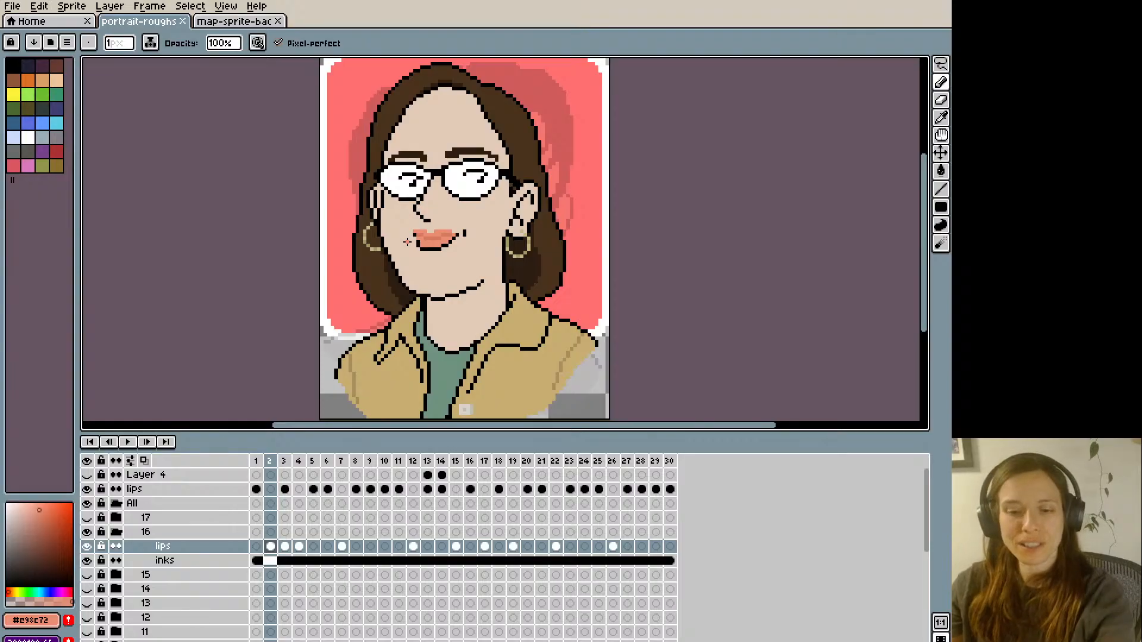
- Add black pixels inside the left corner of frame 3's mouth and touch up the adjoining lip edge with lip colour
key("Right")
key("Left")
key("Right")
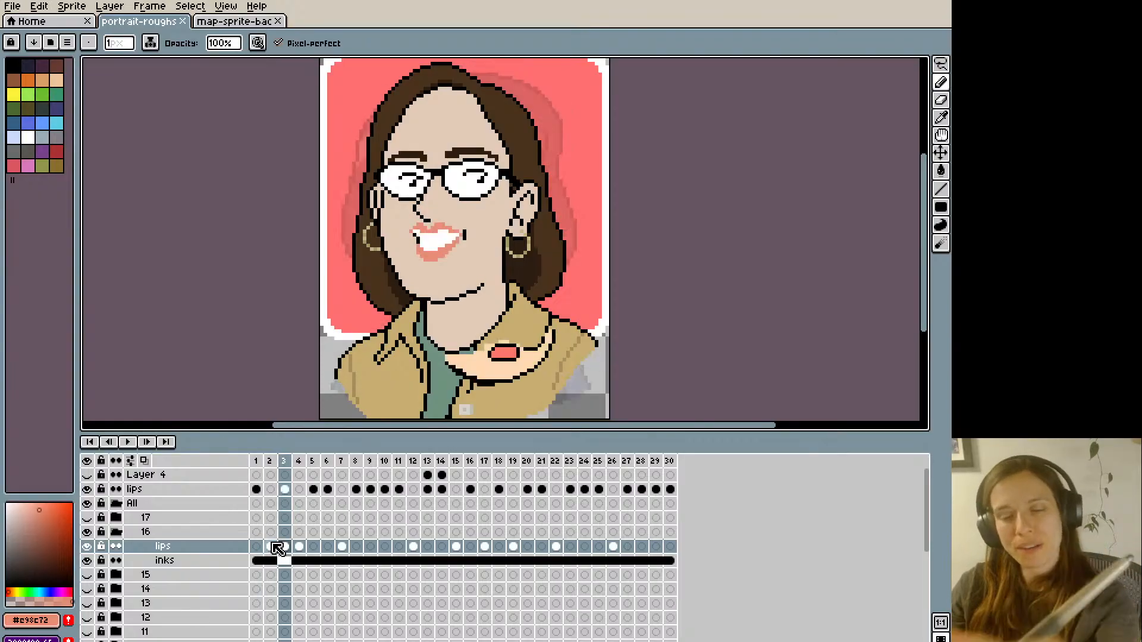
left_click(419, 242, "alt")
left_click(421, 243)
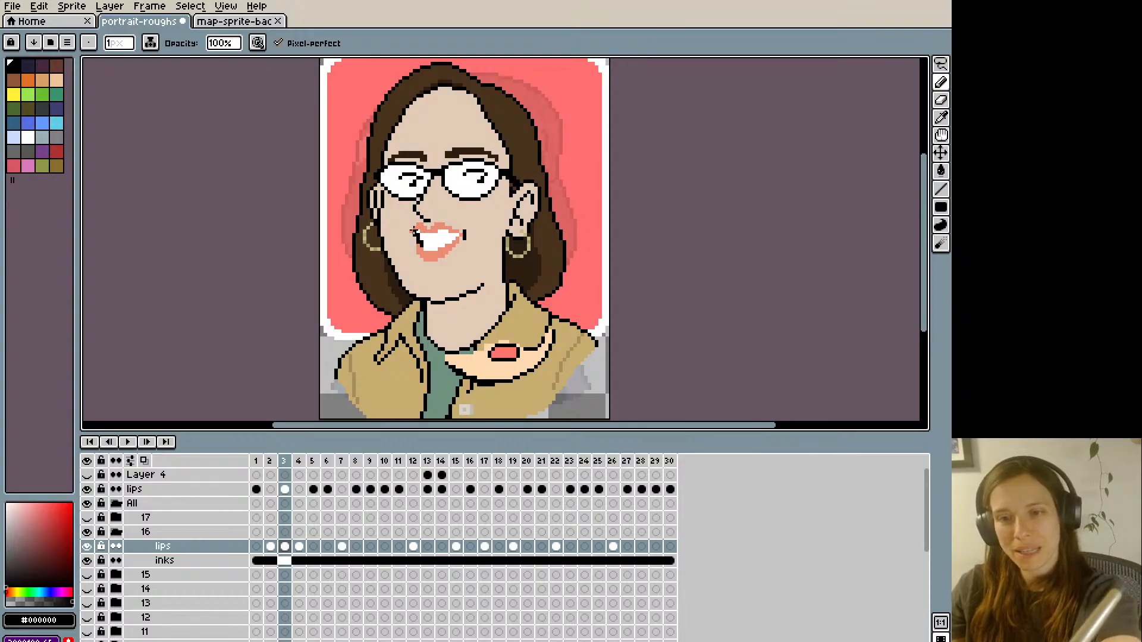
key("Left")
key("Right")
left_click(414, 231, "alt")
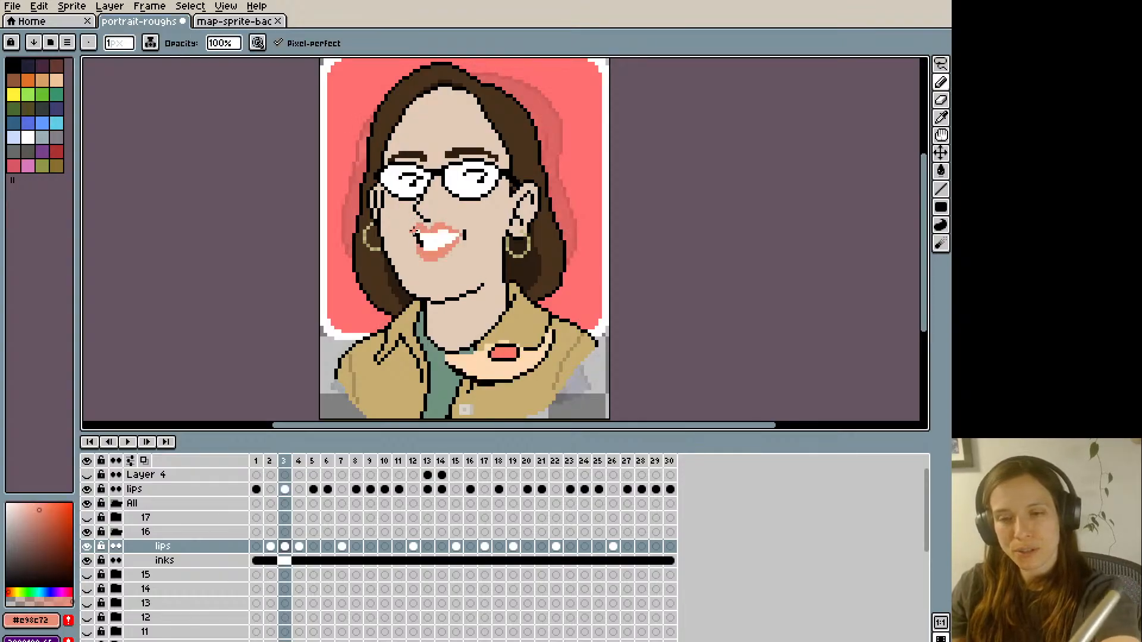
left_click(410, 227, "alt")
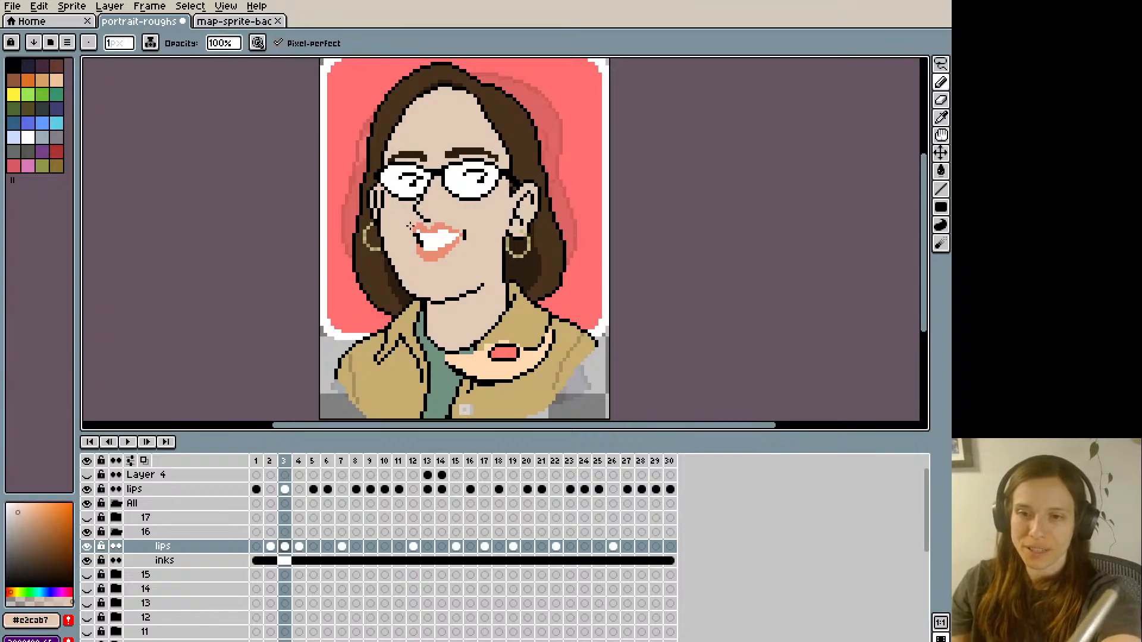
- Reshape the left mouth corner on frame 3 with skin colour and black, comparing with frame 2
key("Left")
key("Right")
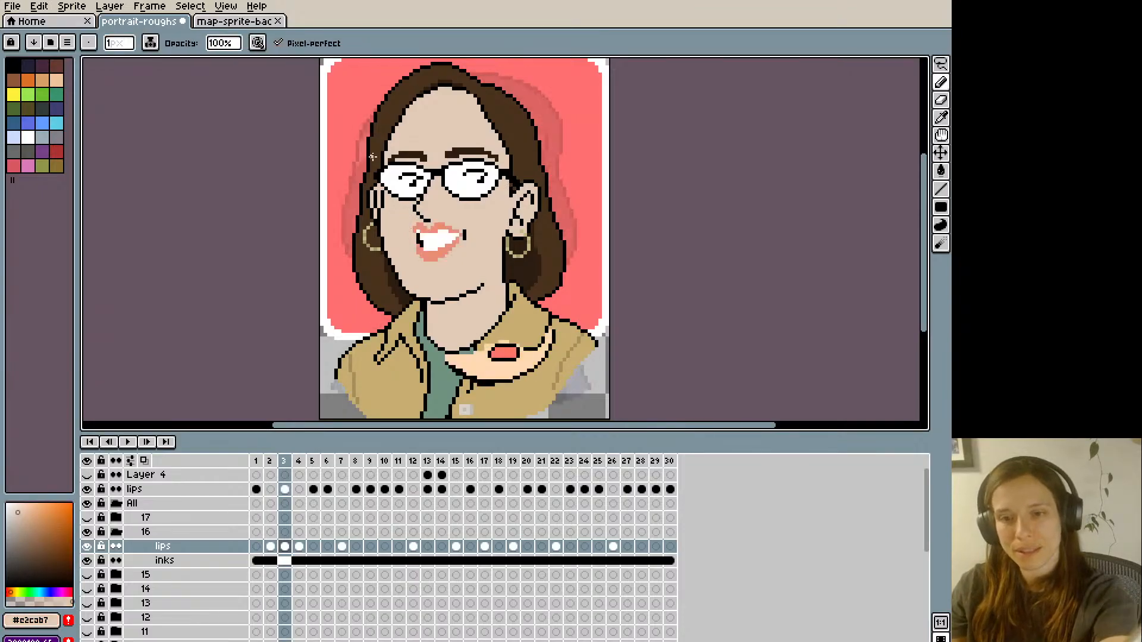
key("Left")
key("Right")
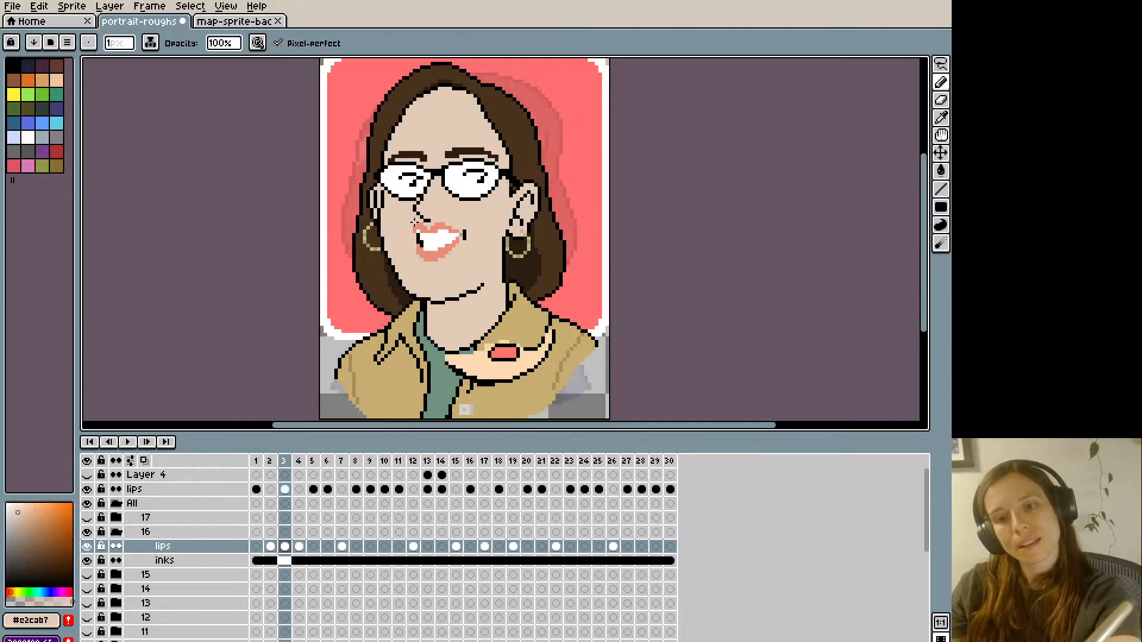
key("alt")
left_click(421, 235, "alt")
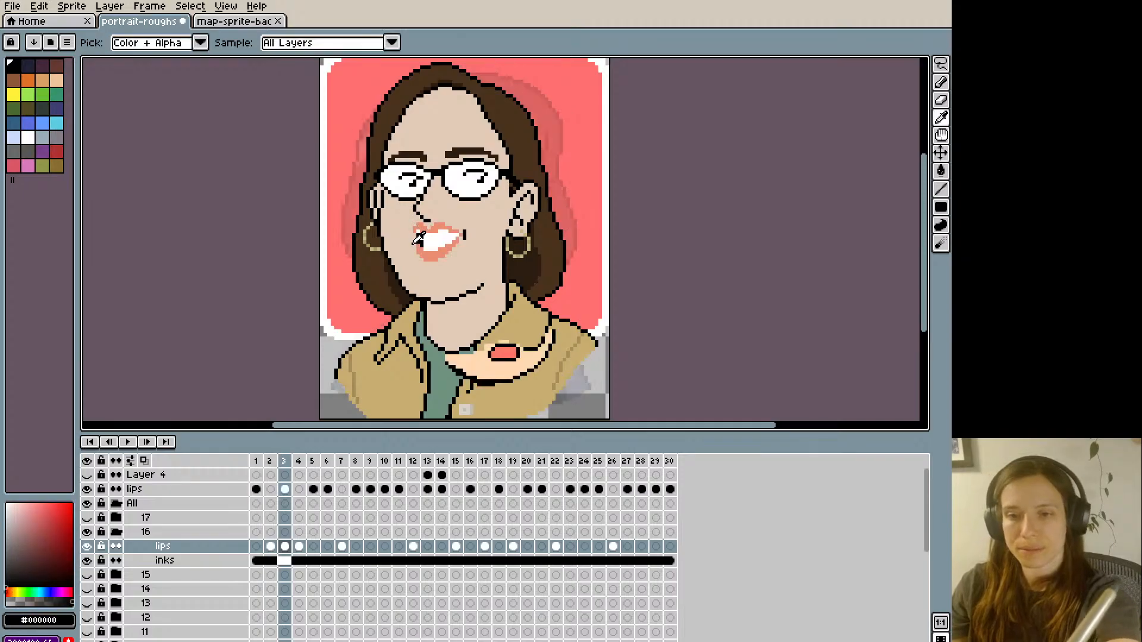
left_click(418, 238, "alt")
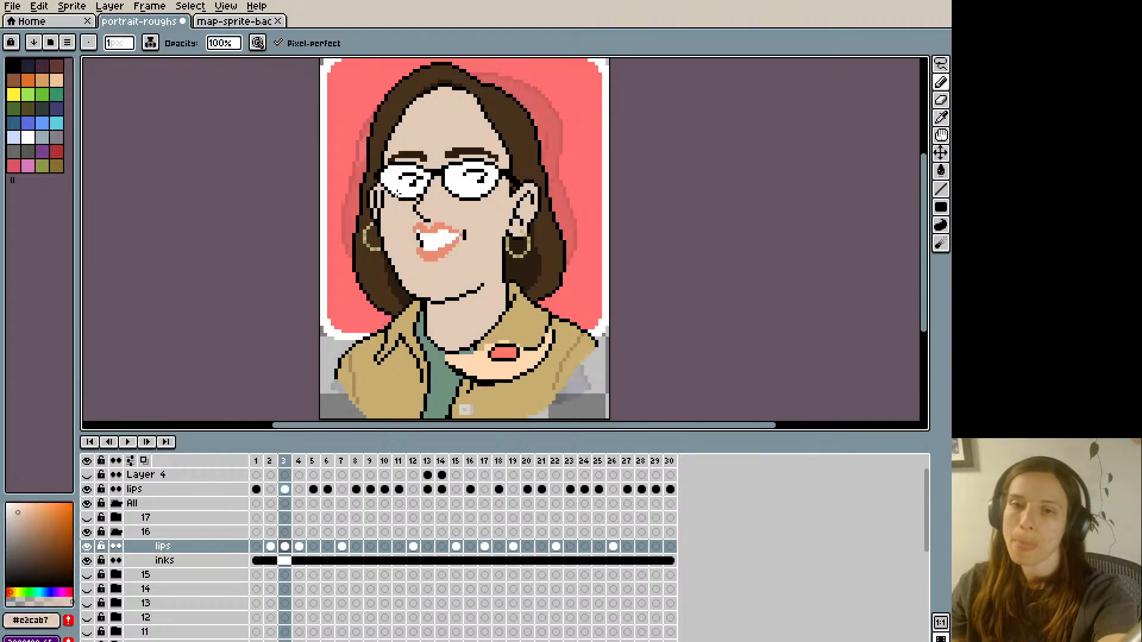
left_click(420, 238, "alt")
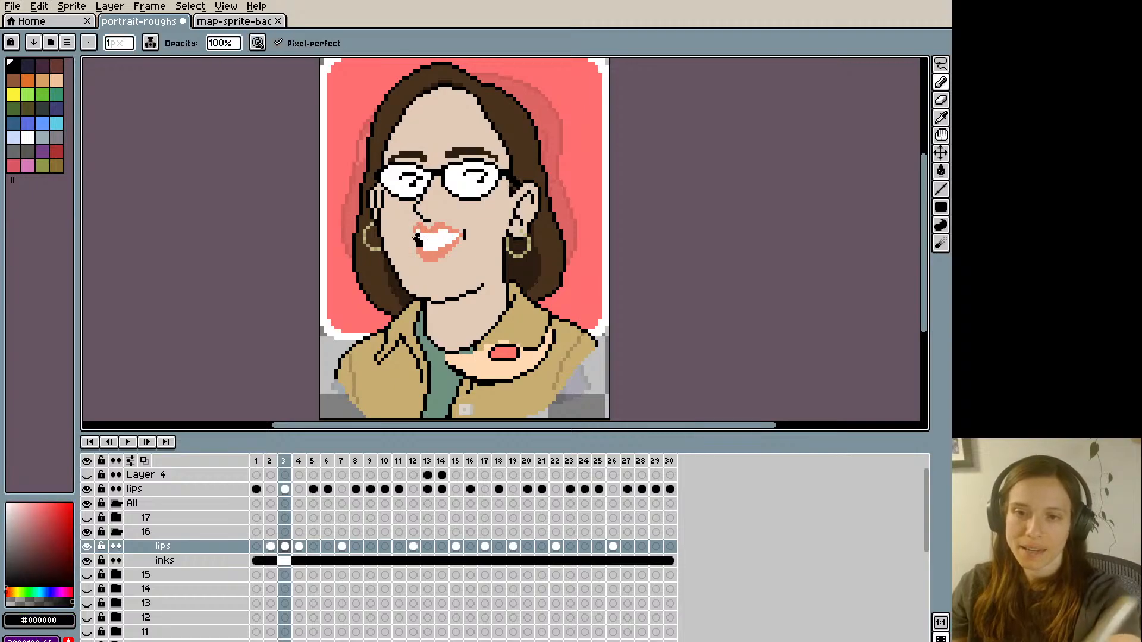
- Adjust the left mouth corner with lip colour, try trimming the lip below it with skin colour and undo the last pencil stroke
left_click(413, 226, "alt")
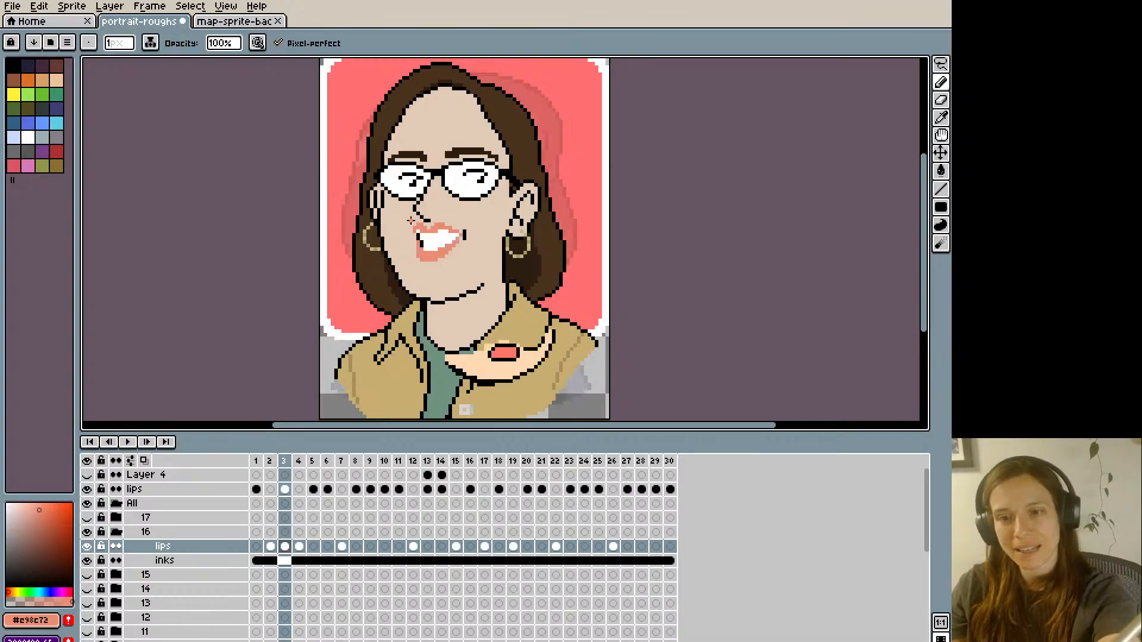
left_click(416, 250, "alt")
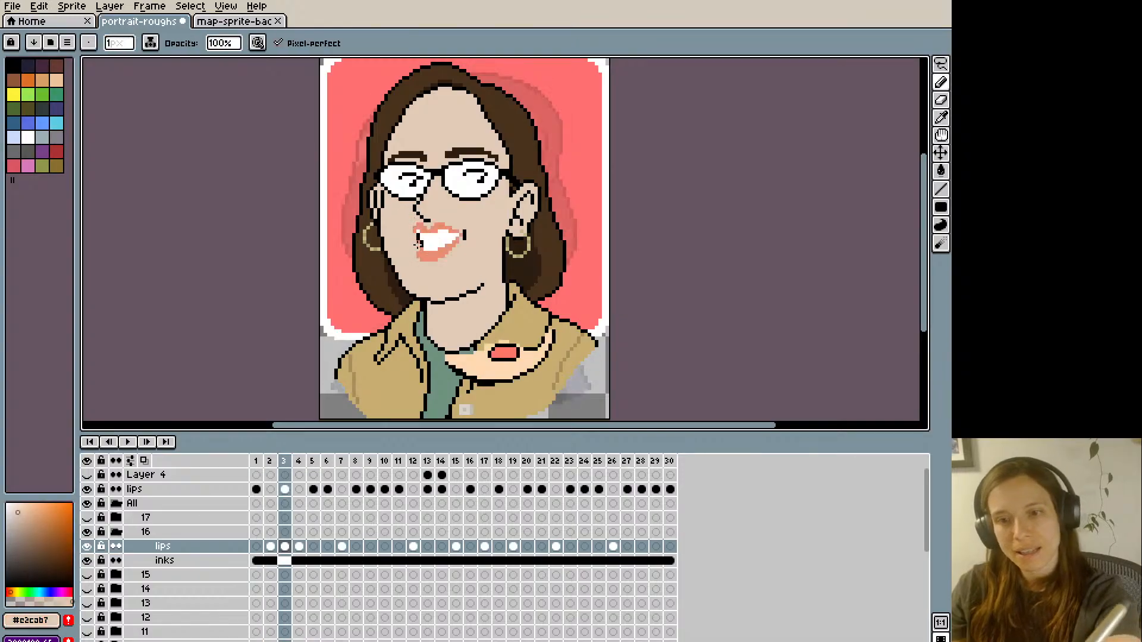
key("ctrl+z")
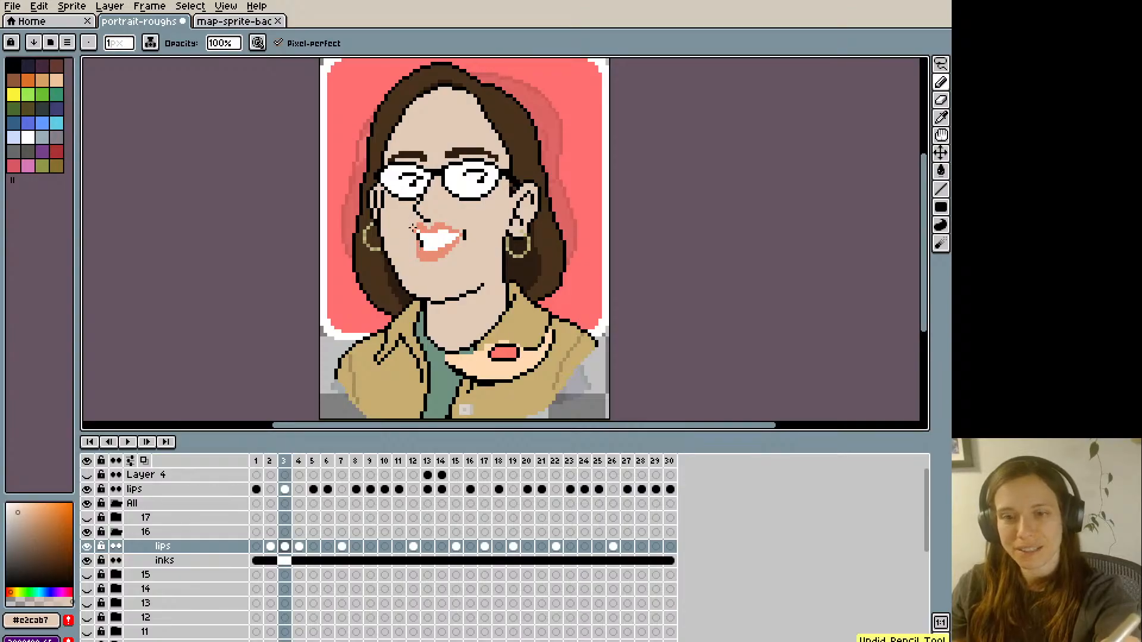
key("comma")
key("period")
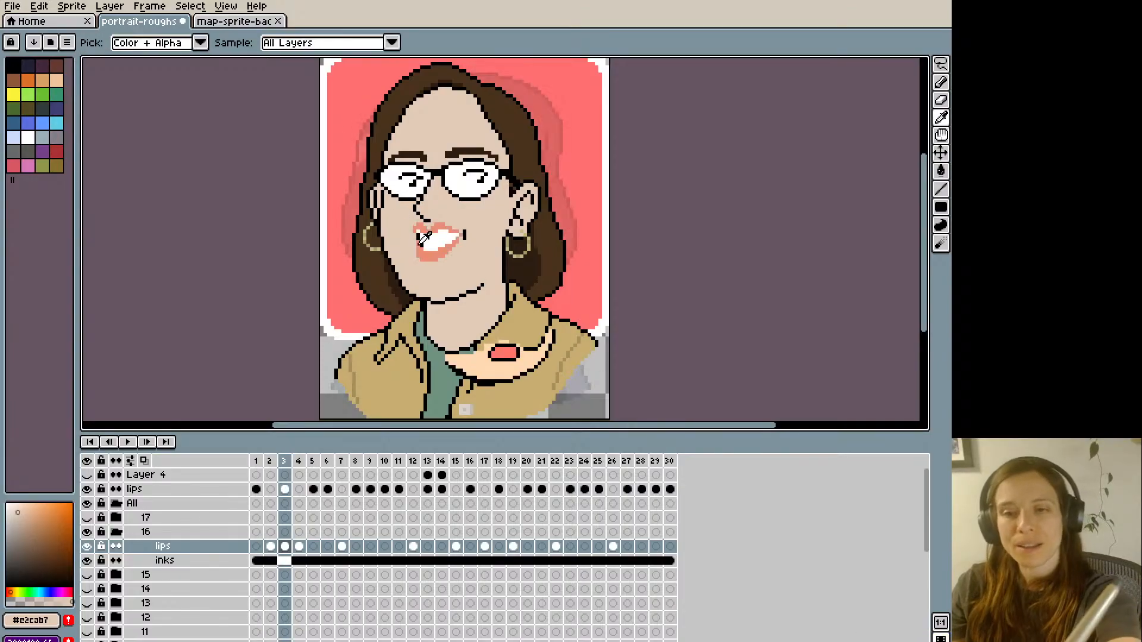
- Refine the left end of frame 3's upper lip with lip colour and touch up the teeth beneath it with white
left_click(416, 232, "alt")
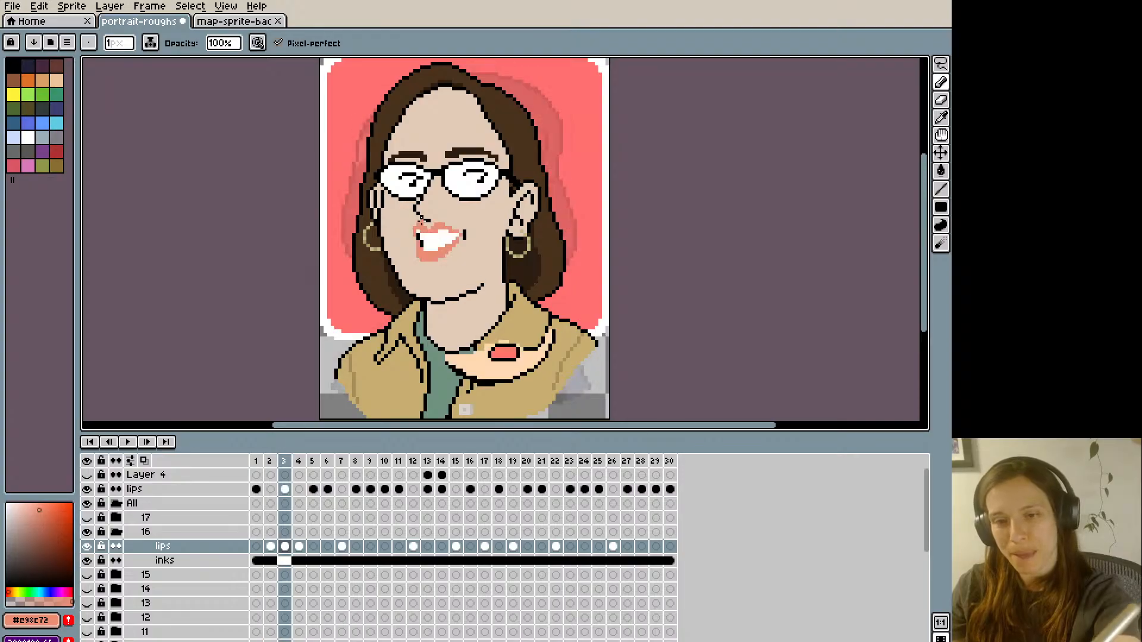
key("comma")
key("period")
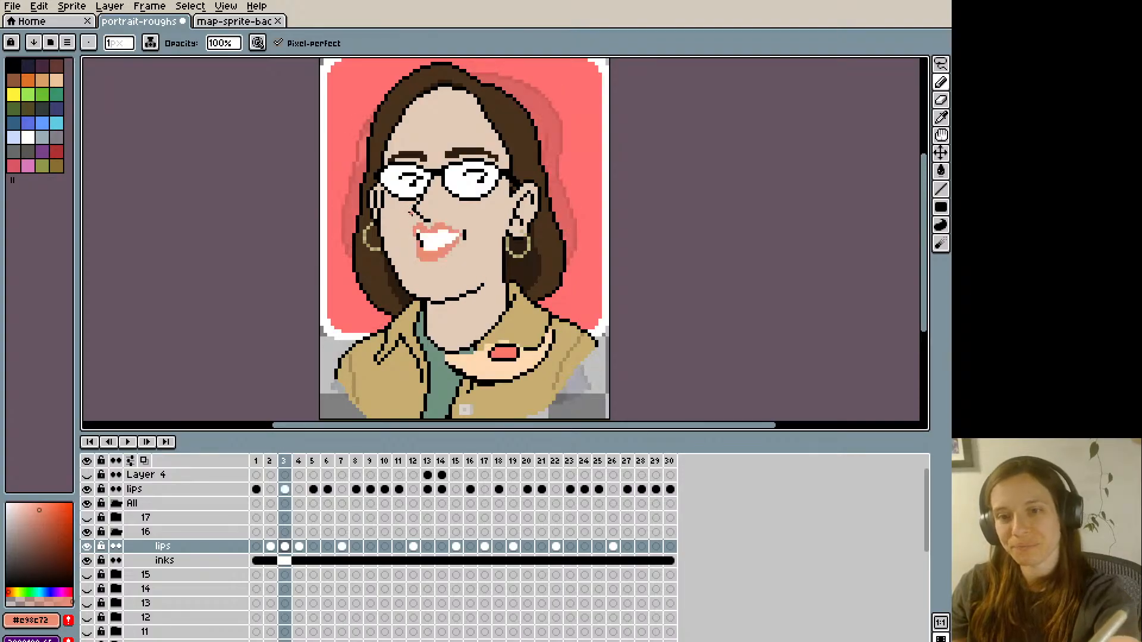
key("alt")
key("comma")
key("period")
key("b")
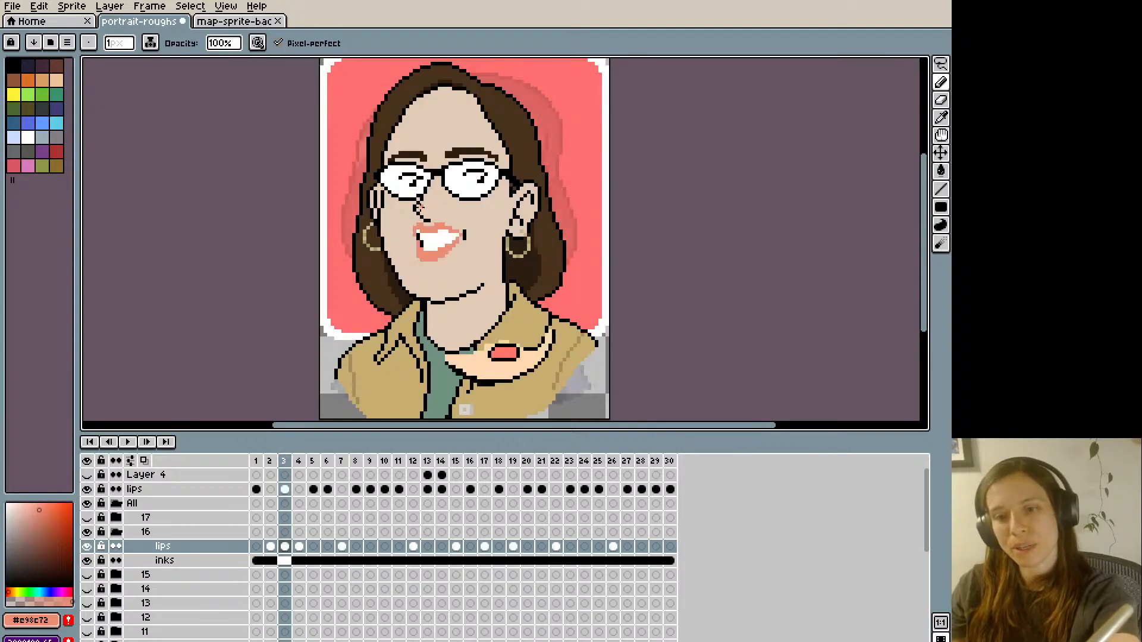
left_click(421, 232, "alt")
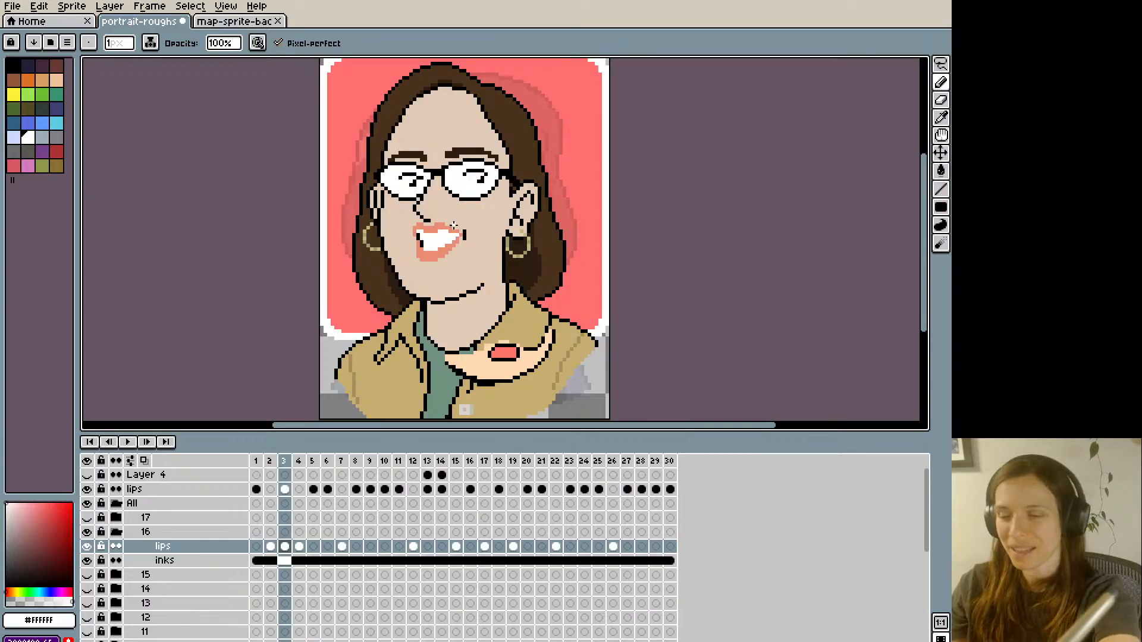
- Flip between frames 2 and 3 to compare the closed mouth with the reshaped open mouth
key("Left")
key("Right")
key("Left")
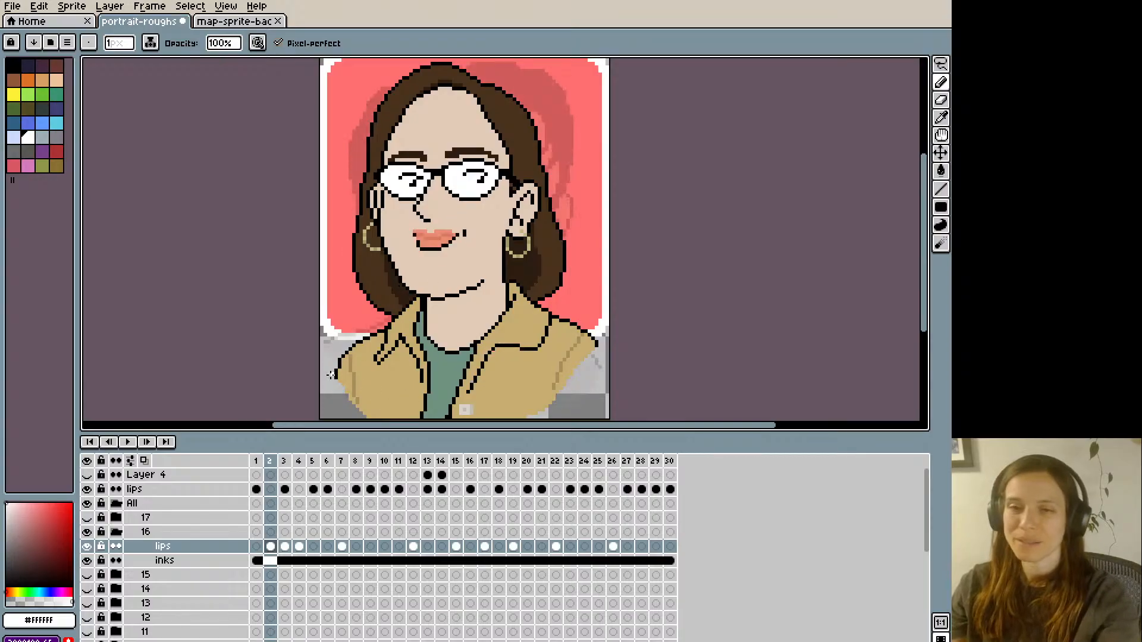
key("Right")
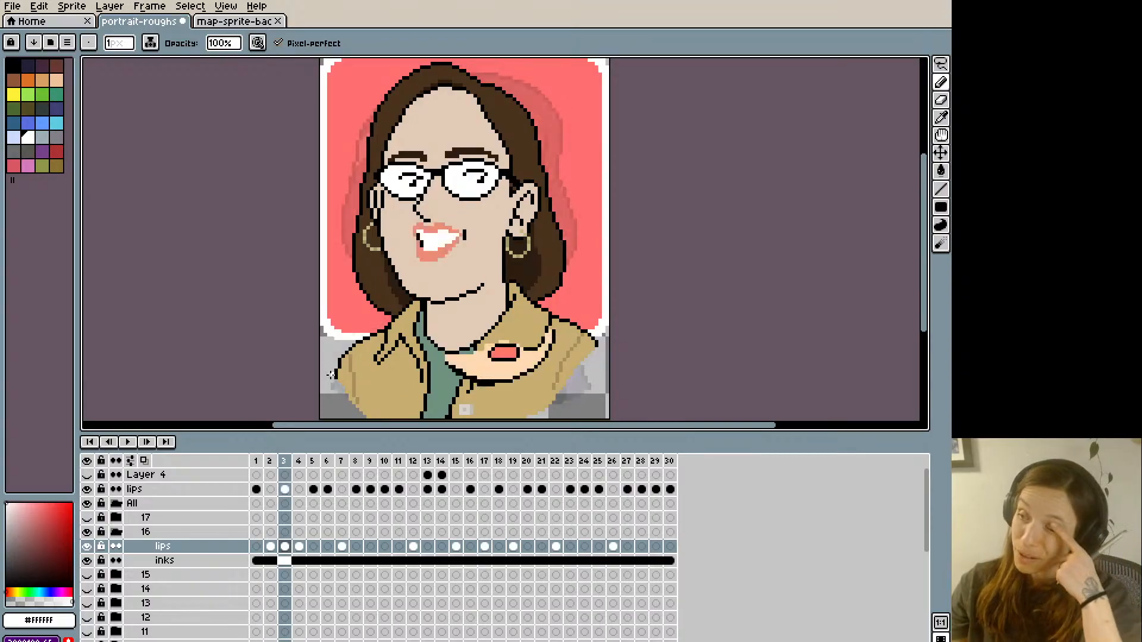
key("Left")
key("Right")
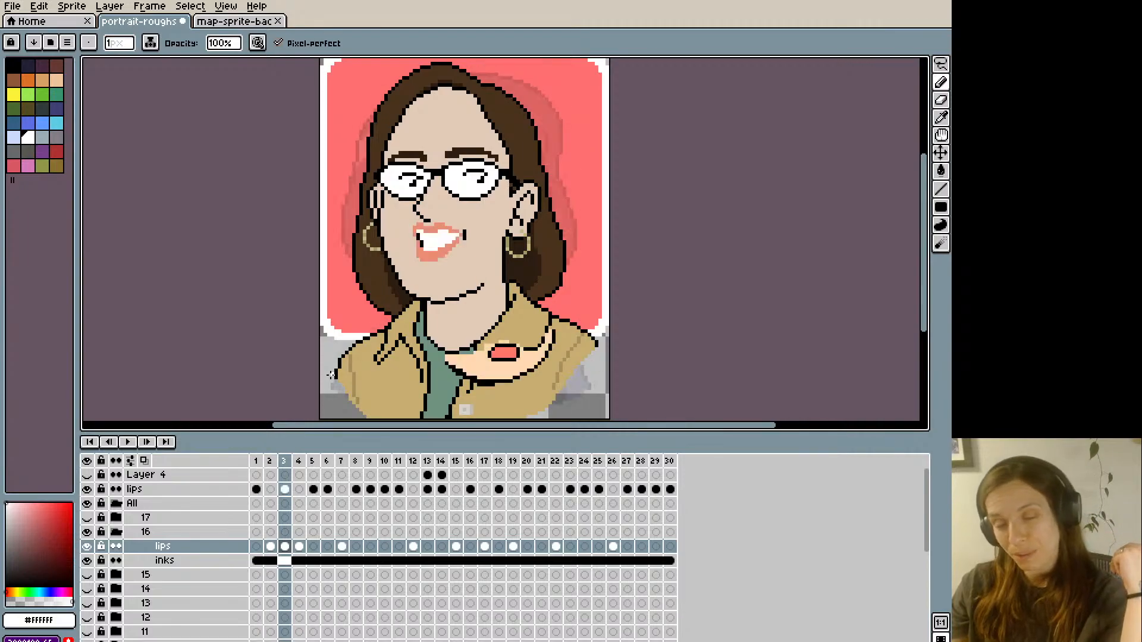
key("Left")
key("Right")
- Shift the black smile crease beside the mouth's right corner outward on frame 3 and paint over the leftover pixel with skin colour
key("m")
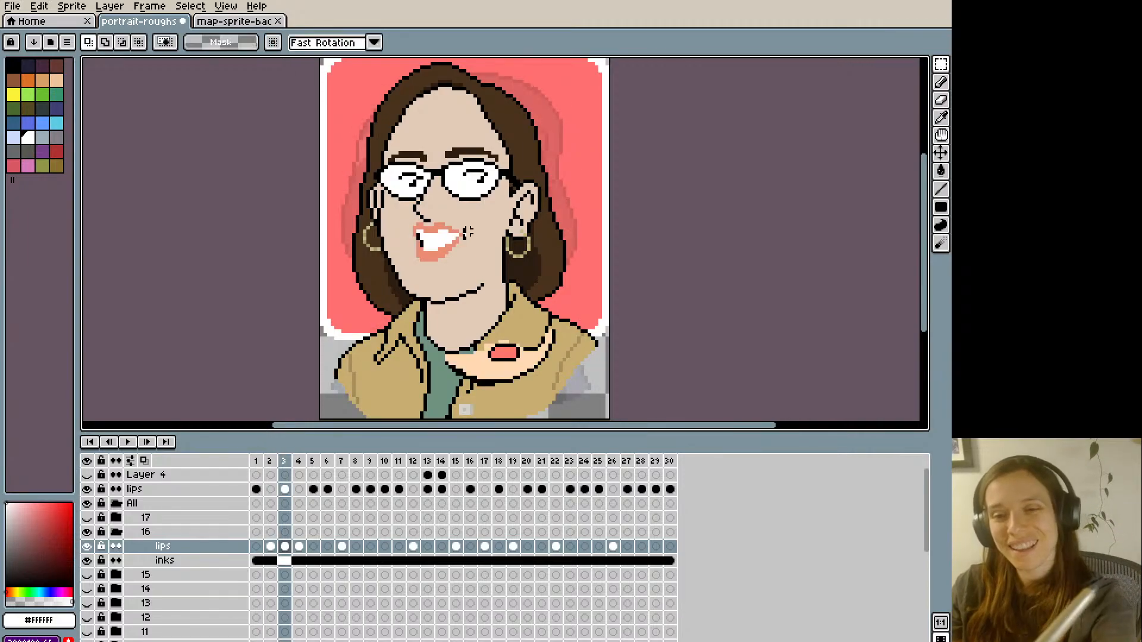
left_click_drag(462, 226, 480, 254)
key("ctrl+d")
key("b")
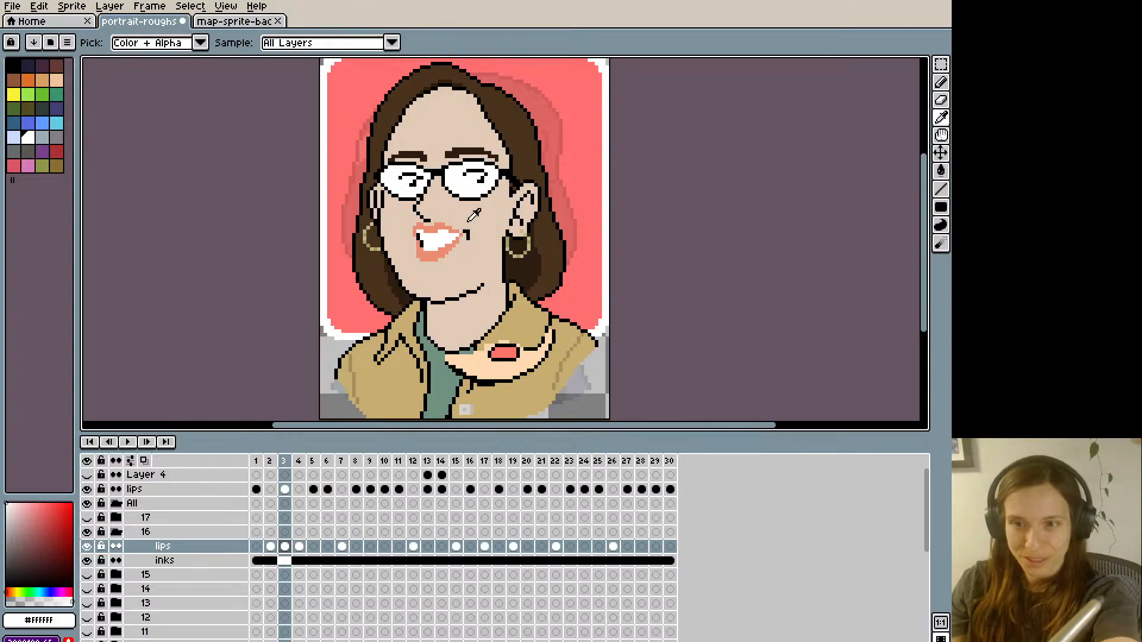
left_click(464, 223, "alt")
left_click(466, 230)
key("Left")
key("Right")
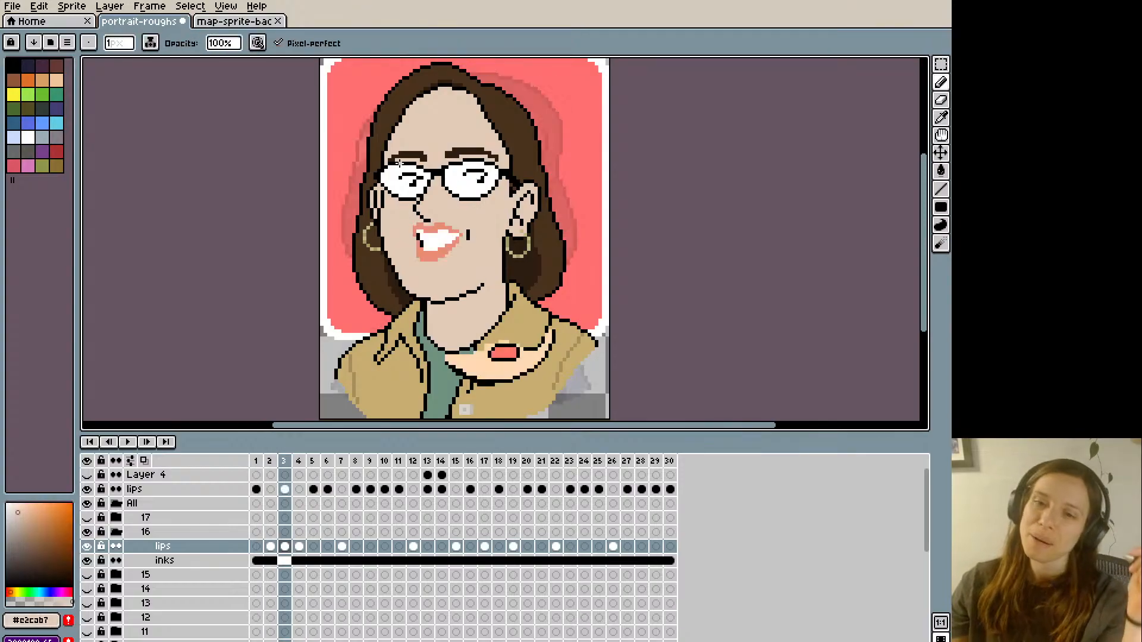
- Slant the top of the smile crease toward the mouth with black and skin-colour pixels, comparing with frame 2
left_click(468, 232, "alt")
left_click(465, 232)
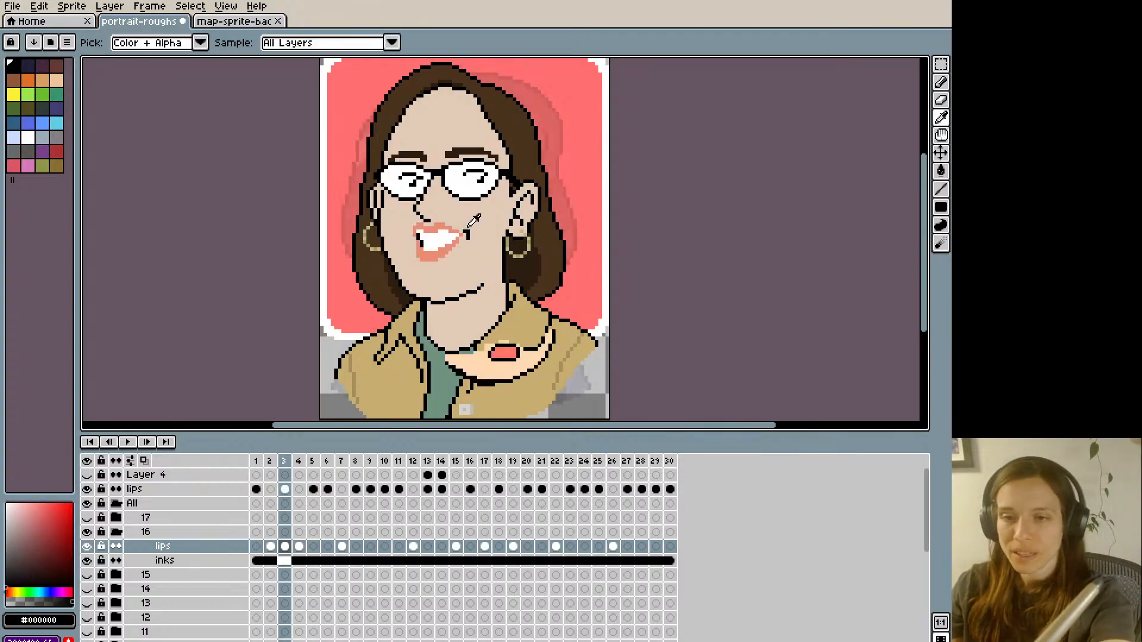
left_click(468, 227, "alt")
left_click(468, 231)
key("Left")
key("Right")
key("Left")
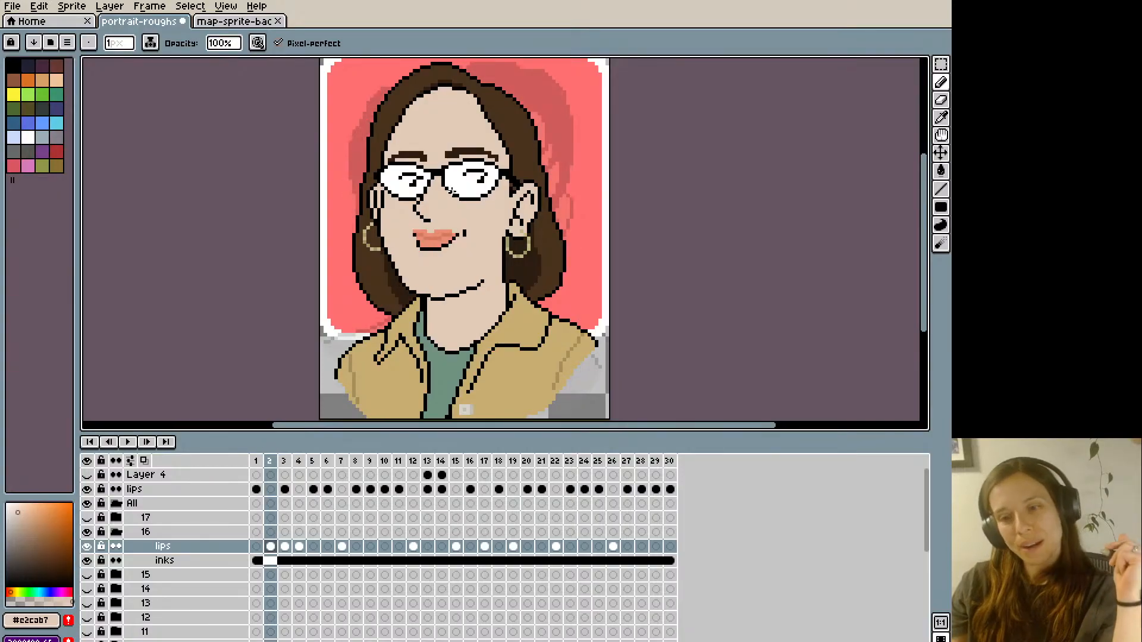
key("Right")
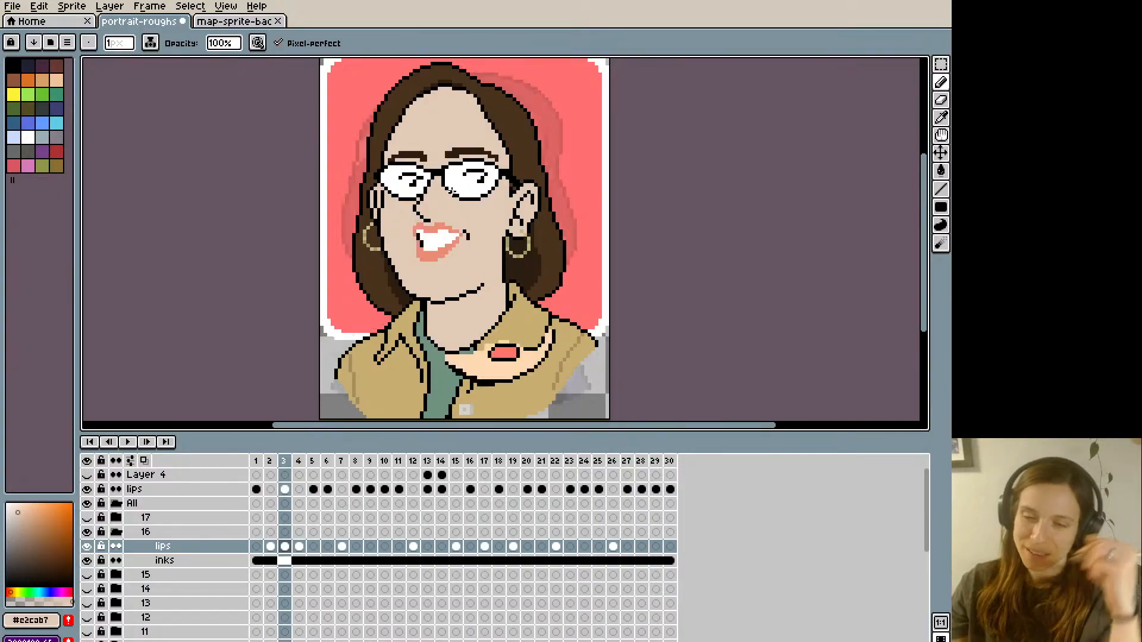
- Try a black pixel at the mouth's inner left corner on frame 3, undo it and compare with frame 2
left_click(422, 244, "alt")
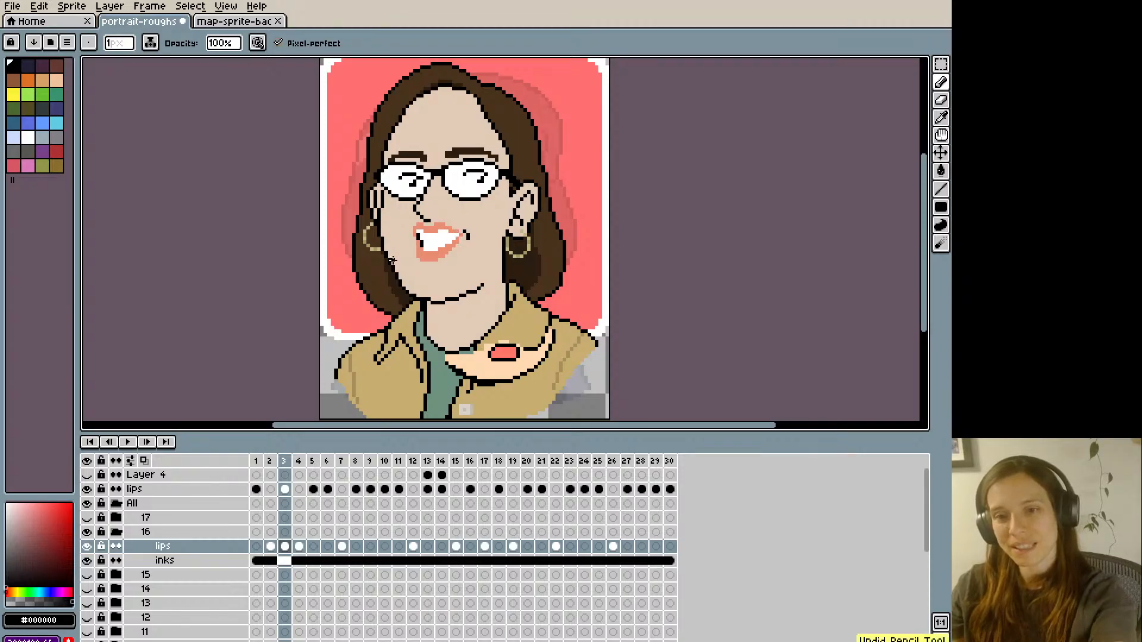
key("Left")
key("Right")
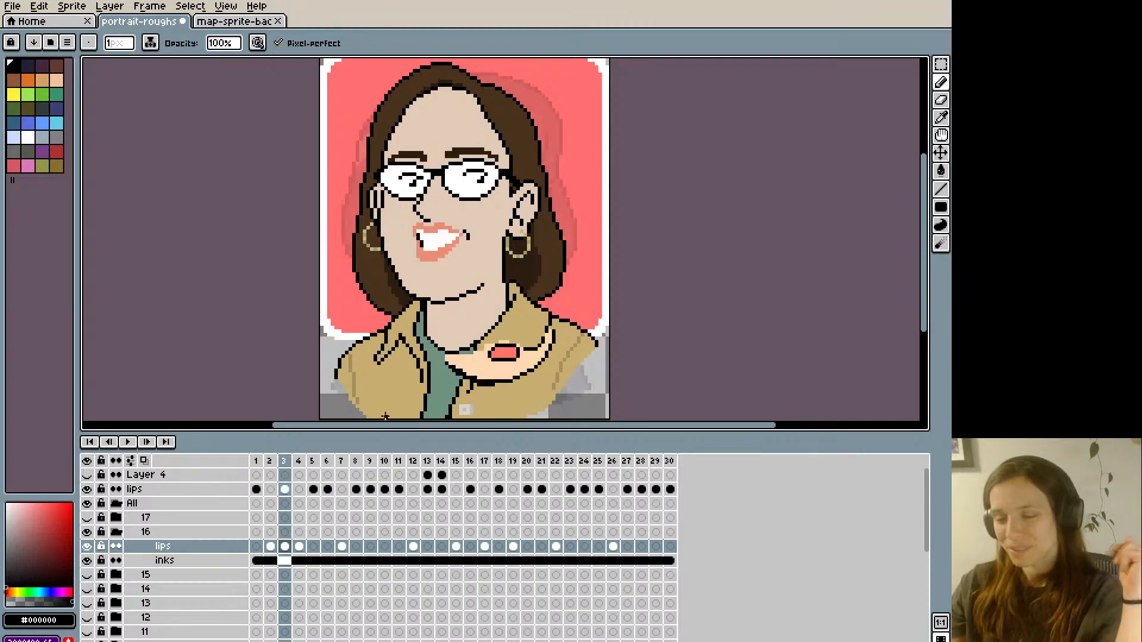
- Flip back and forth through frames 1 to 5 to compare group 16's mouth shapes
key("Left")
key("Right")
key("Right")
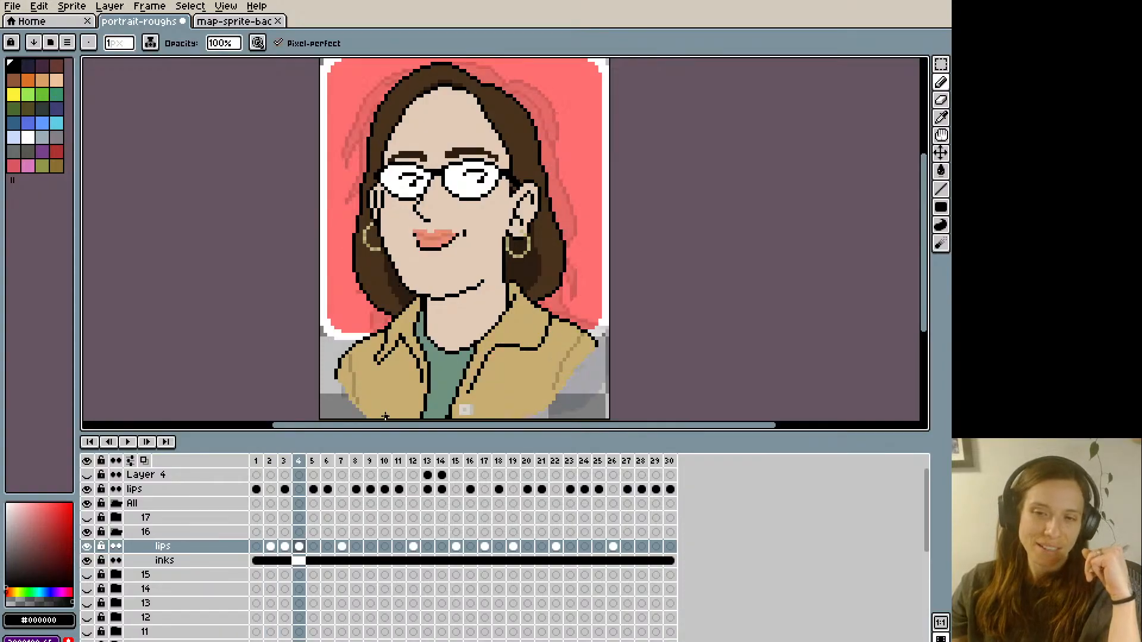
key("Left")
key("Left")
key("Left")
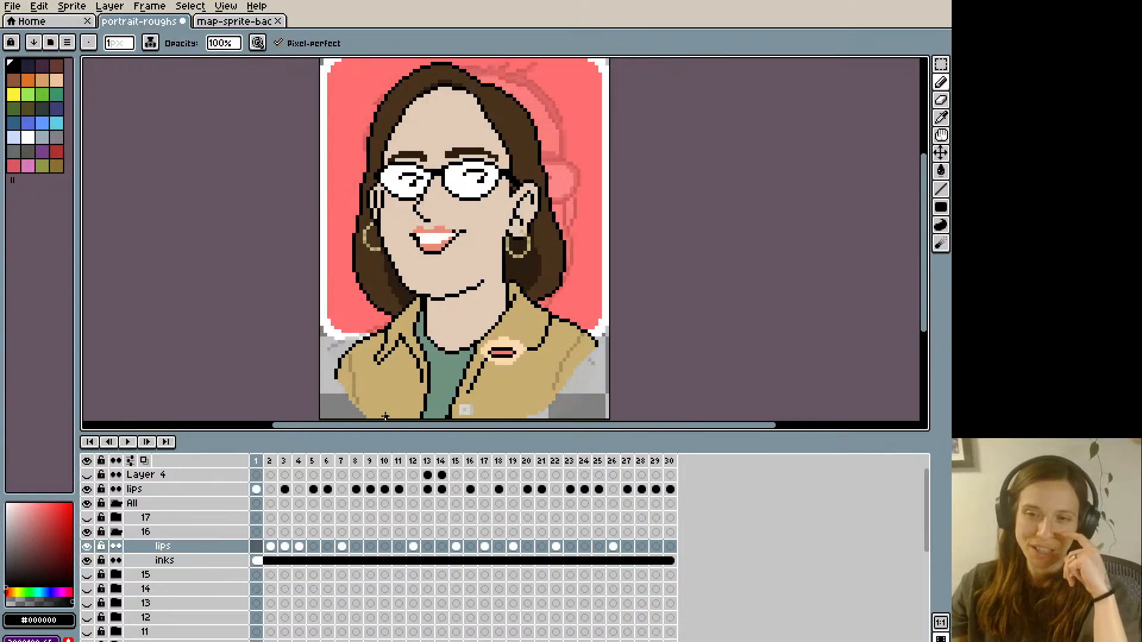
key("Right")
key("Right")
key("Right")
key("Right")
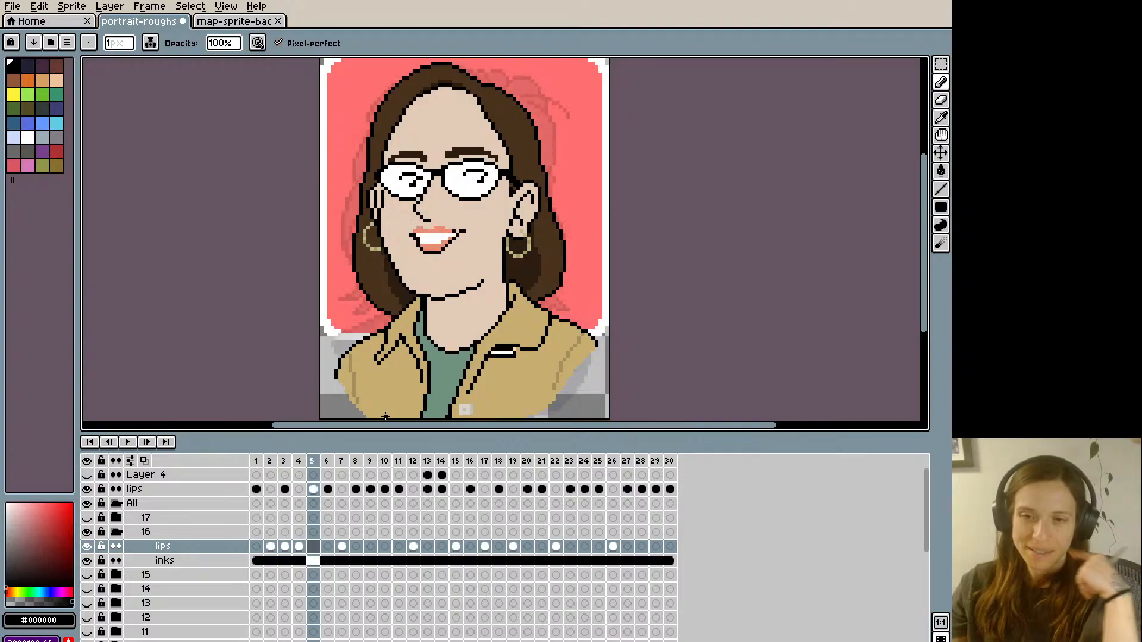
key("Left")
key("Right")
key("Left")
key("Left")
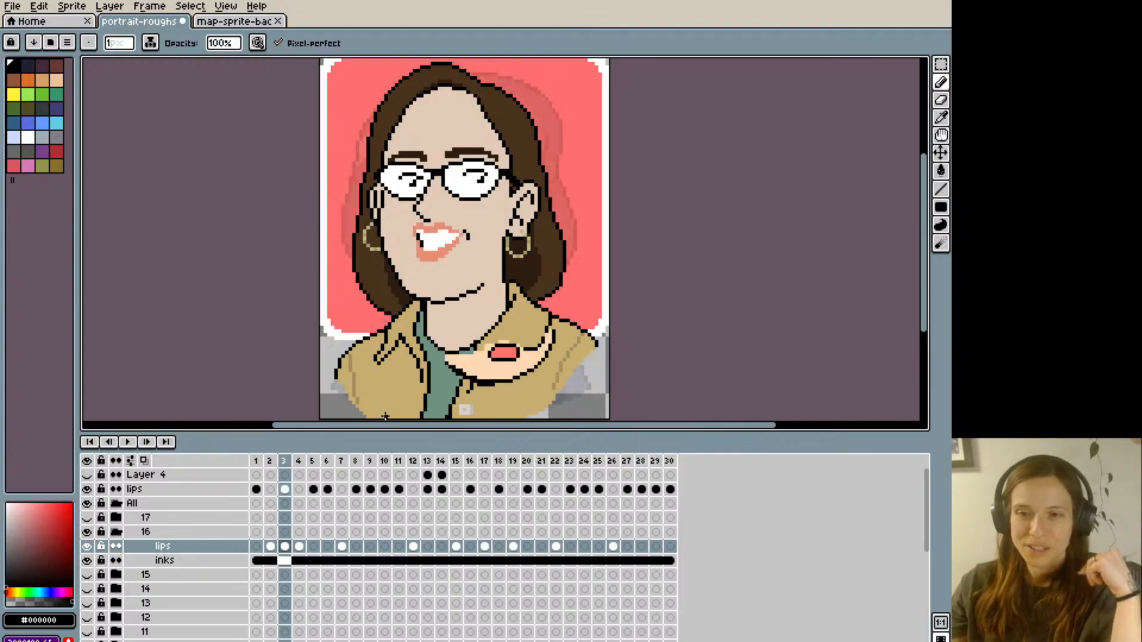
key("Left")
key("Right")
key("Right")
key("Right")
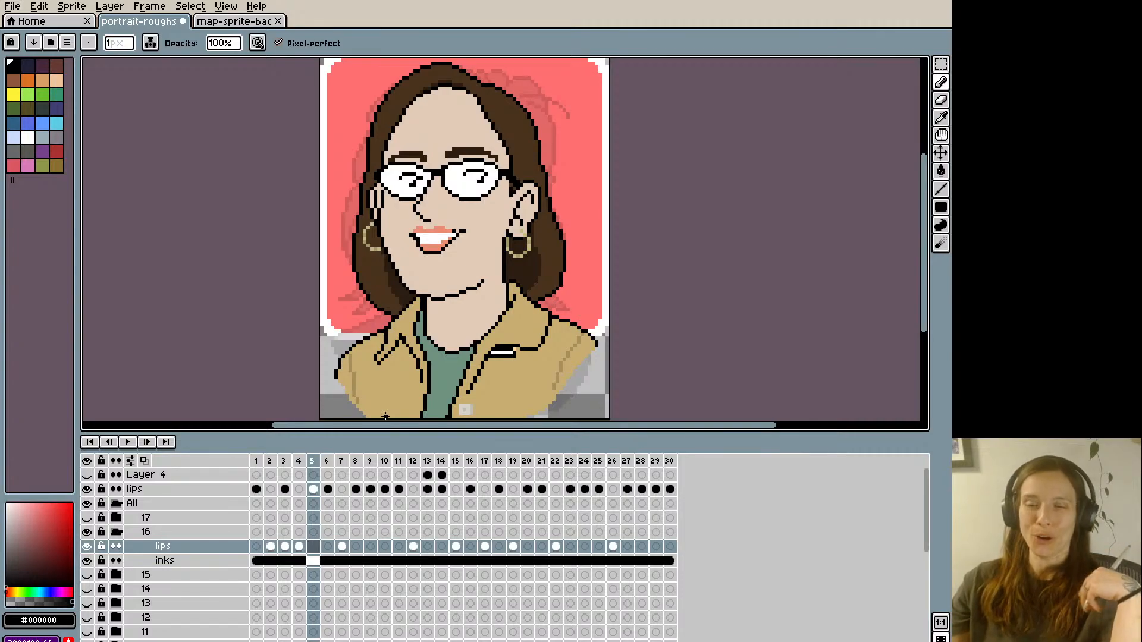
key("Left")
key("Left")
key("Left")
key("Left")
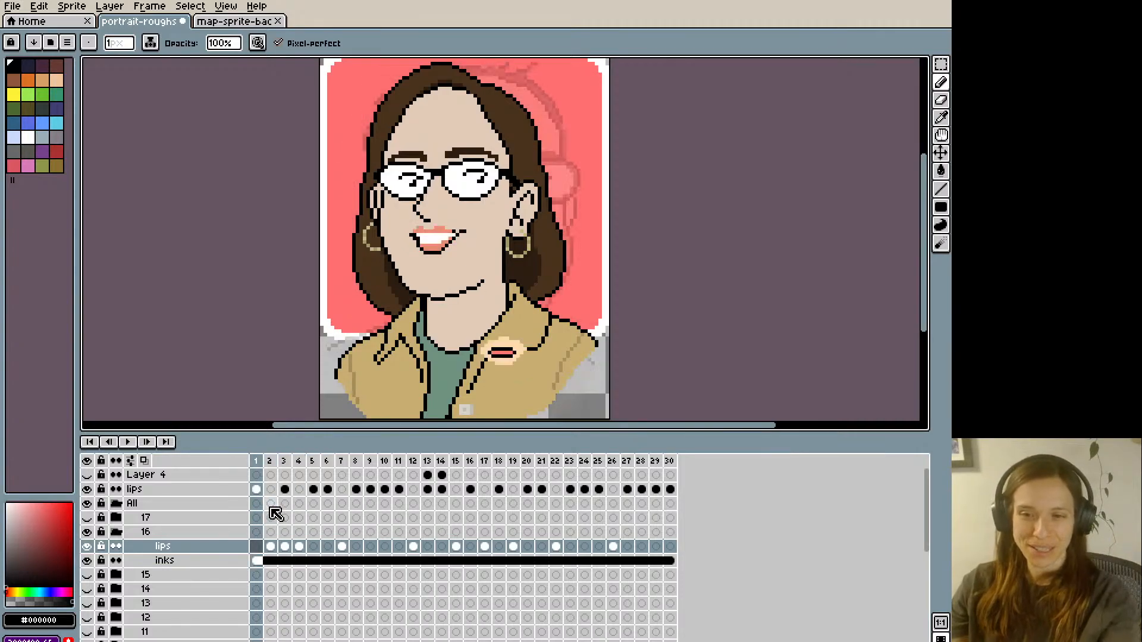
key("Right")
key("Right")
key("Right")
key("Right")
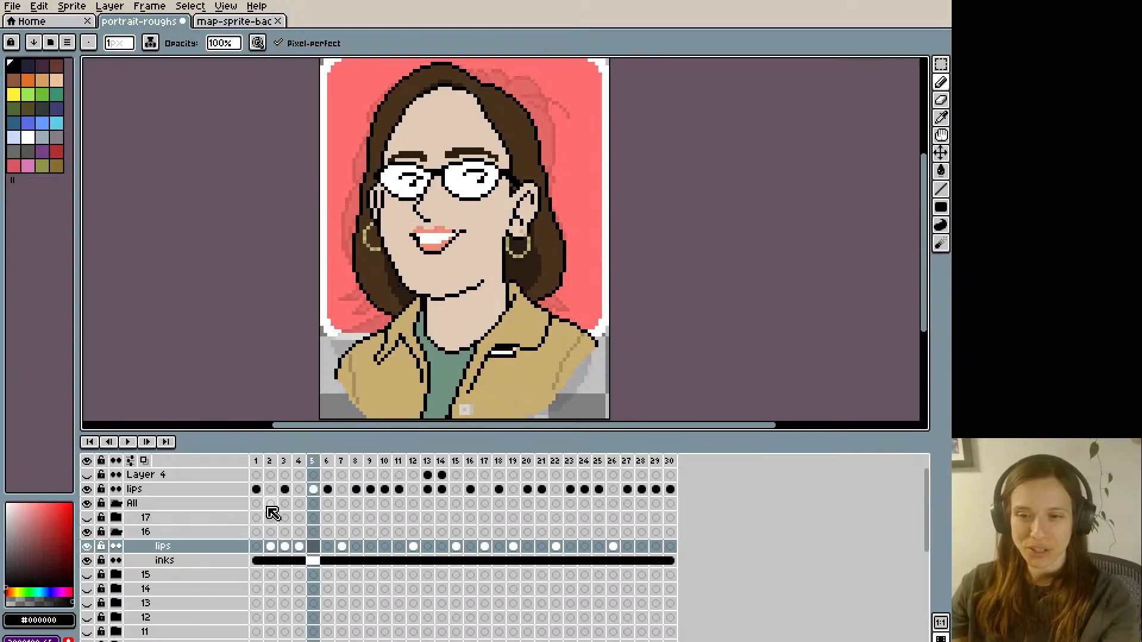
- Redraw the mouth on frame 5 with a shallower opening and raised lower lip, using lip colour, skin colour and black
left_click(412, 214, "alt")
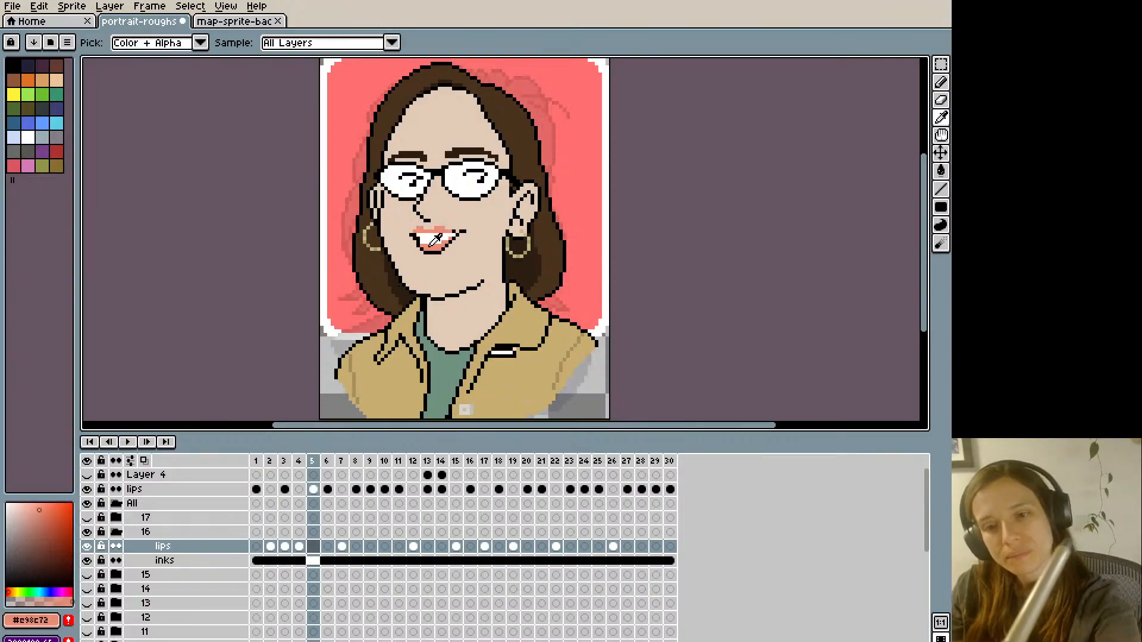
left_click(423, 251, "alt")
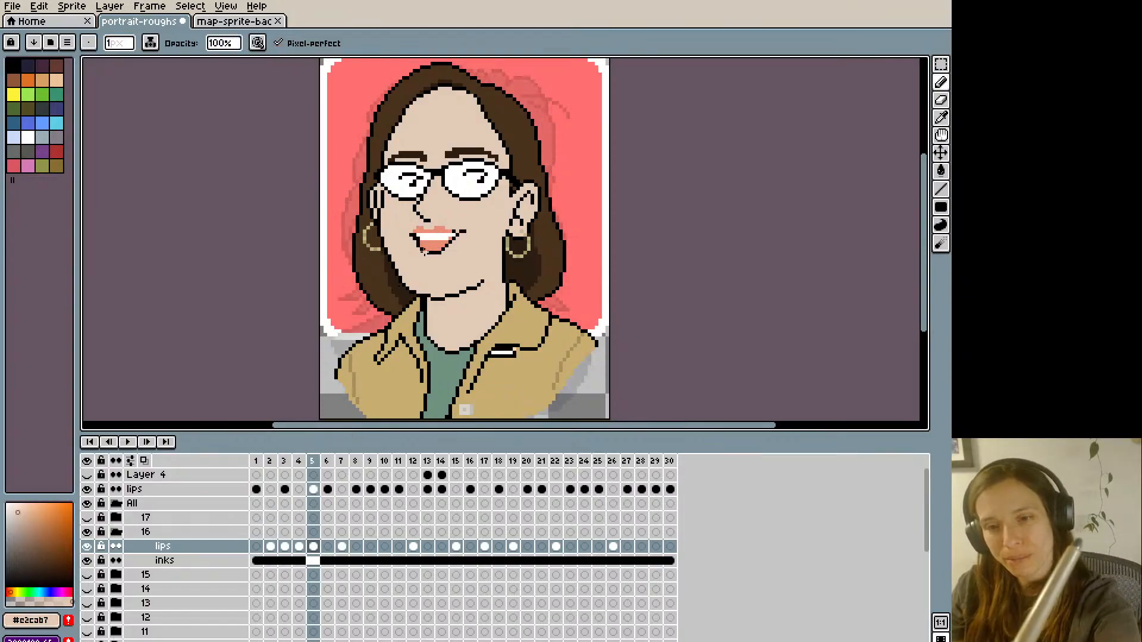
left_click(439, 241, "alt")
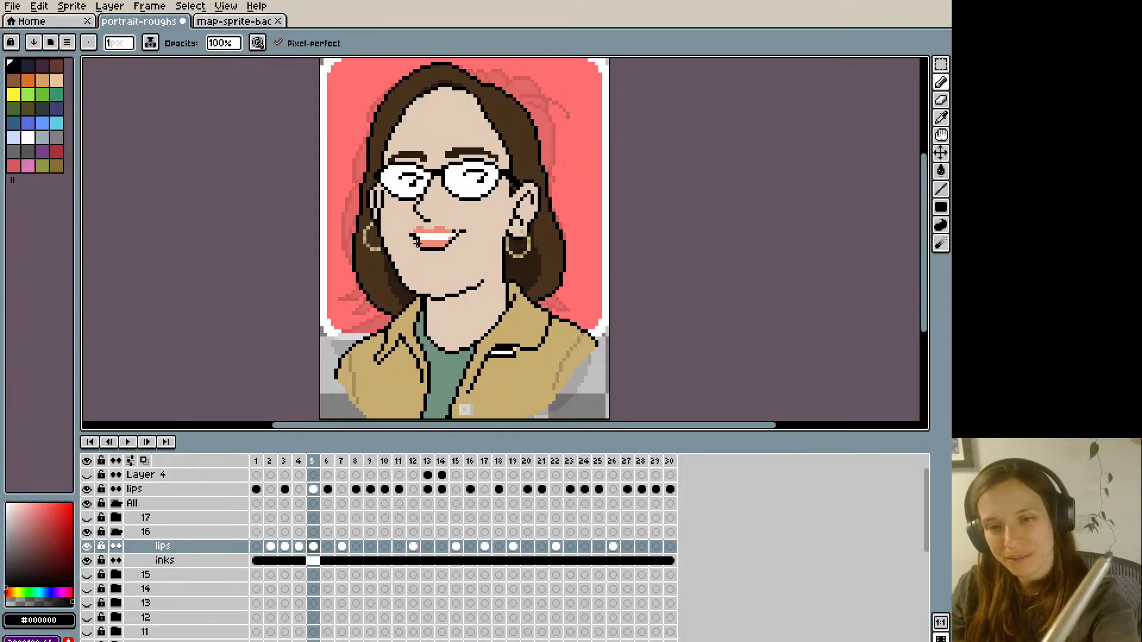
left_click(418, 239, "alt")
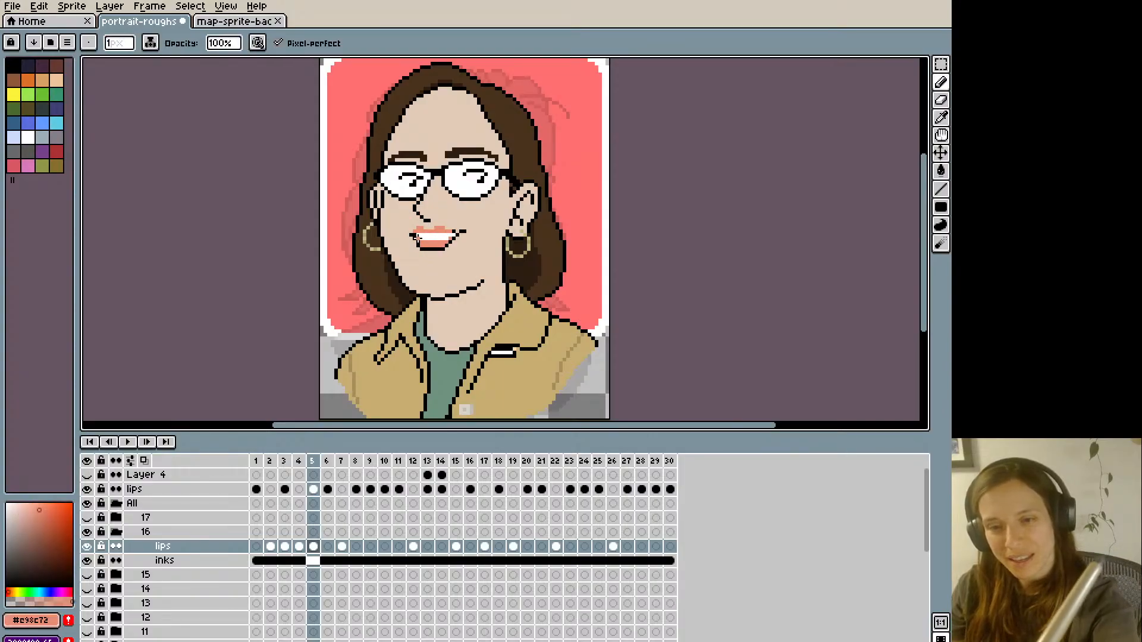
key("Left")
key("Left")
key("Right")
key("Right")
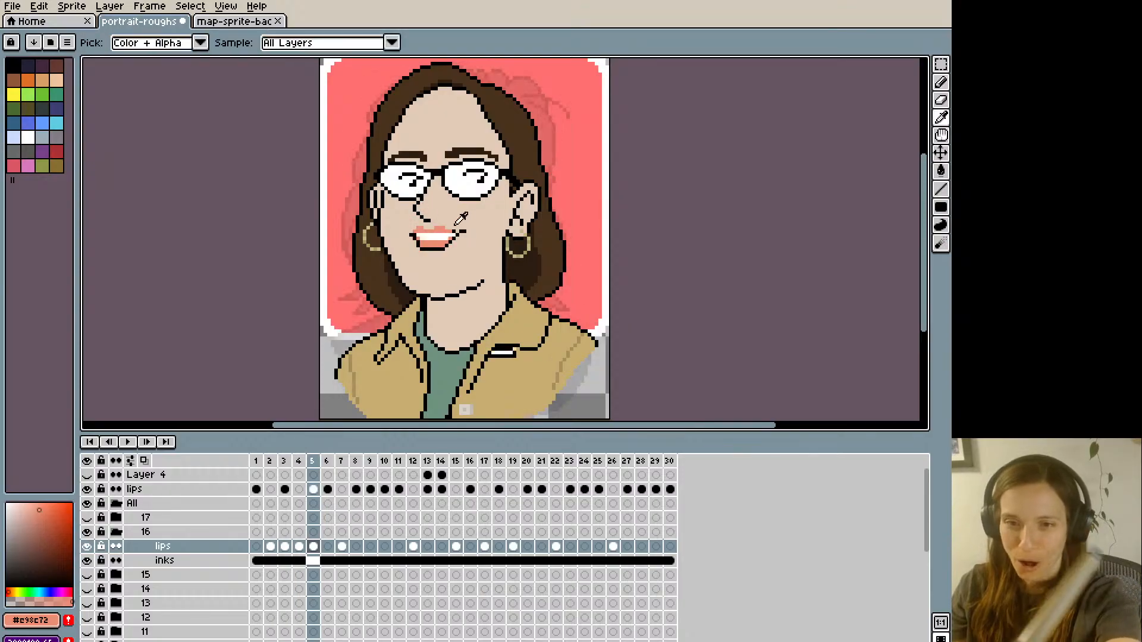
- Extend the right end of the upper lip on frame 5 with lip-colour pixels, comparing with frame 4
left_click_drag(449, 229, 452, 229)
key("Left")
key("Right")
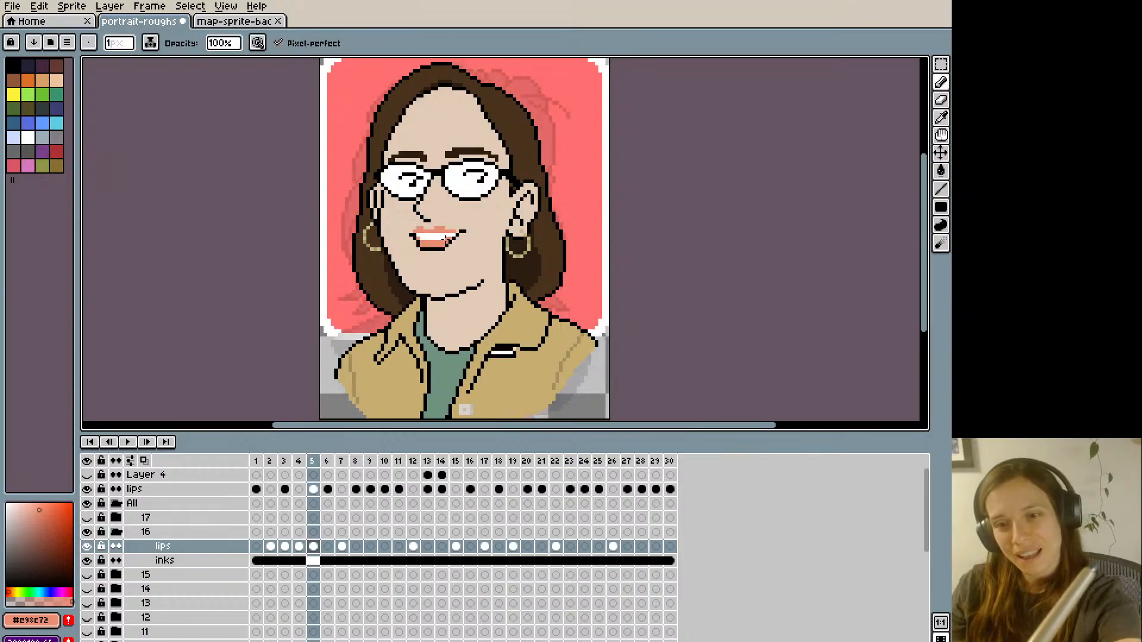
key("Left")
key("Right")
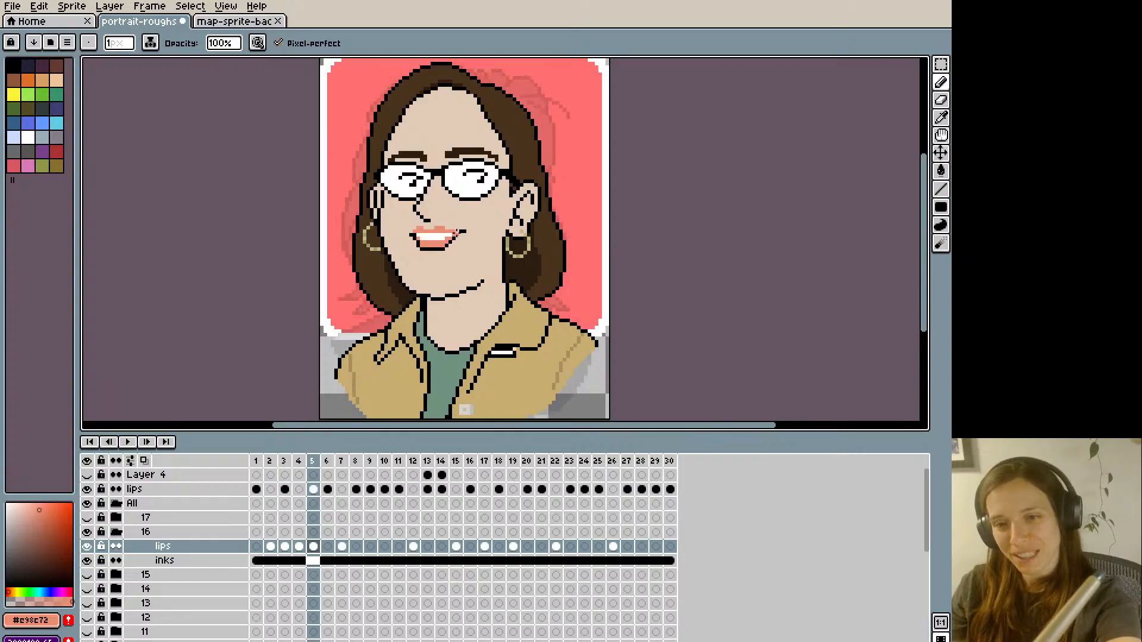
key("Left")
key("Right")
- Trim the crease at the mouth's right corner on frame 5 with skin-colour and black pixels, comparing with frame 4
left_click(461, 229, "alt")
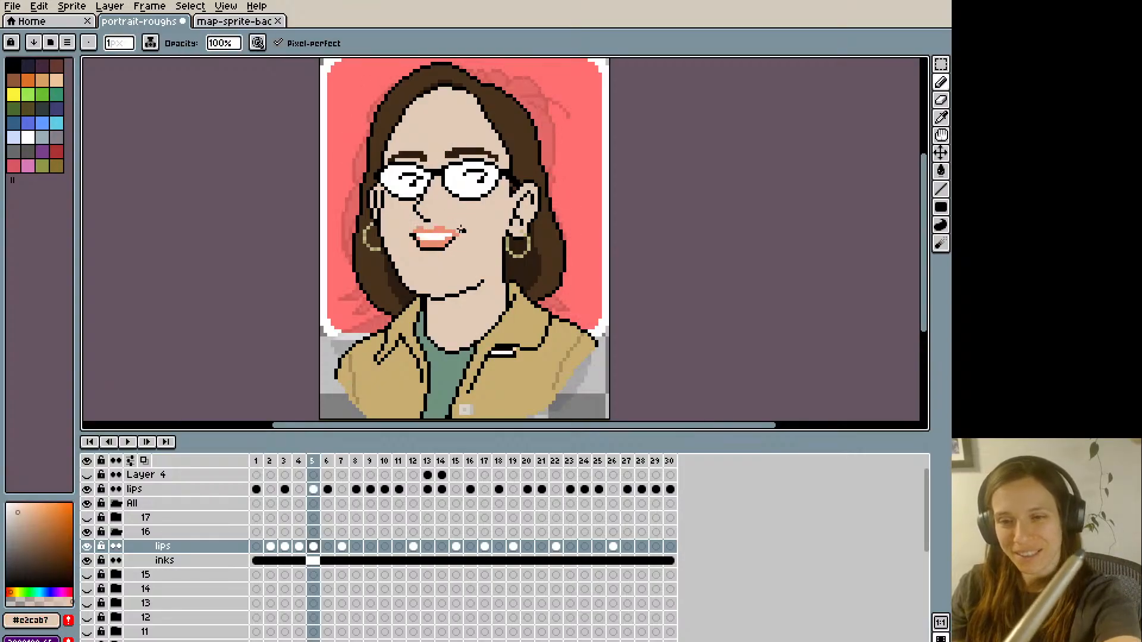
key("Left")
key("Right")
left_click(458, 200, "alt")
key("Left")
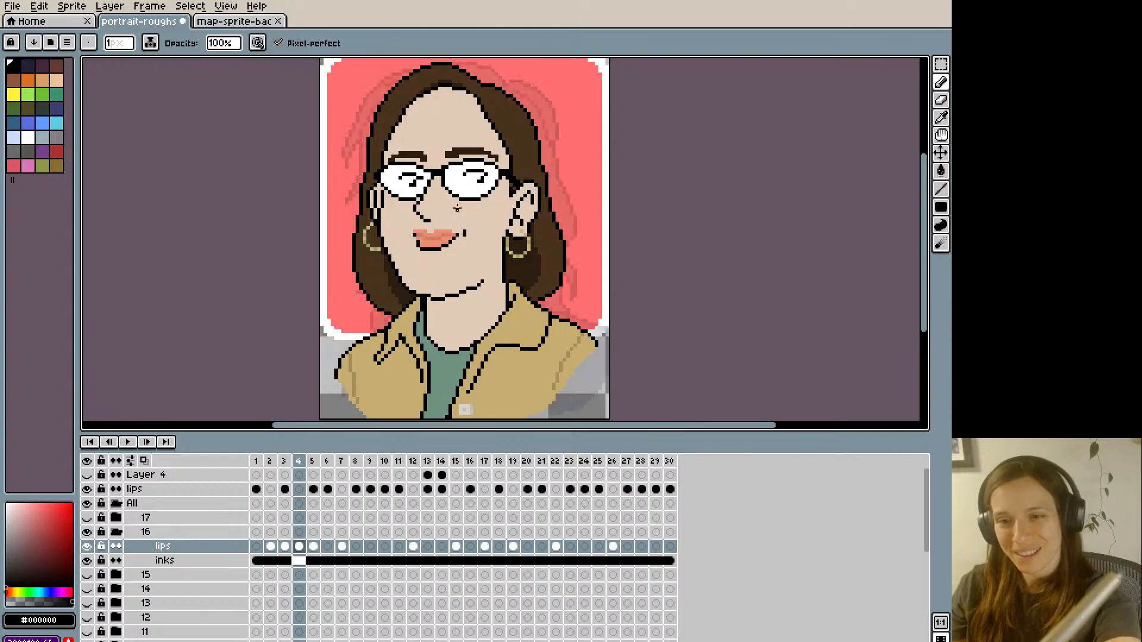
key("Right")
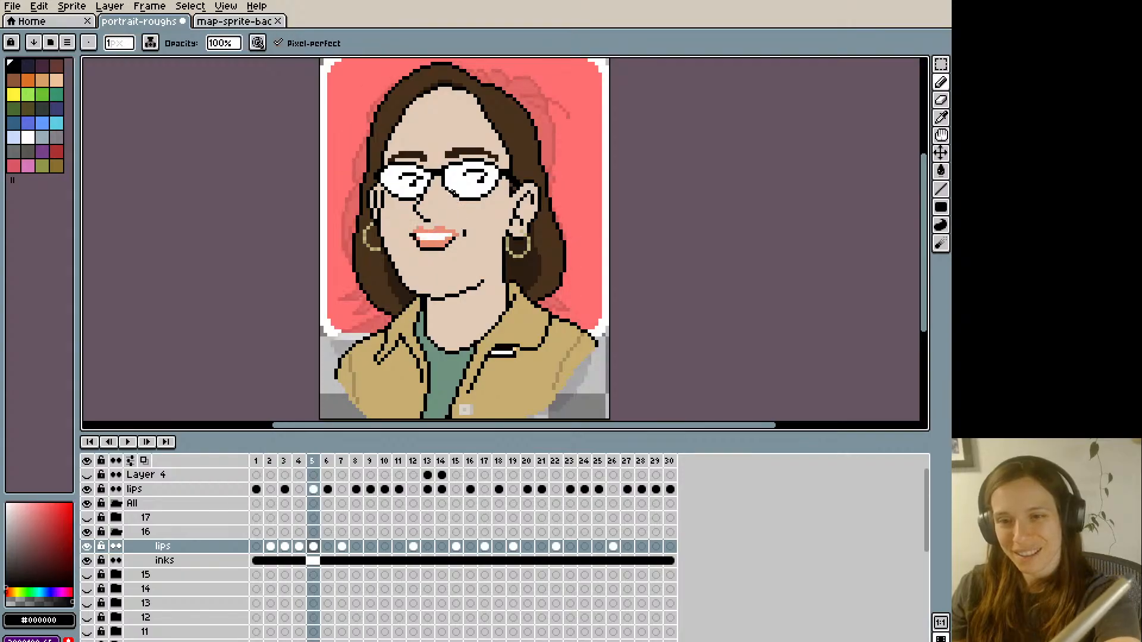
key("alt")
left_click(466, 224, "alt")
key("Left")
key("Right")
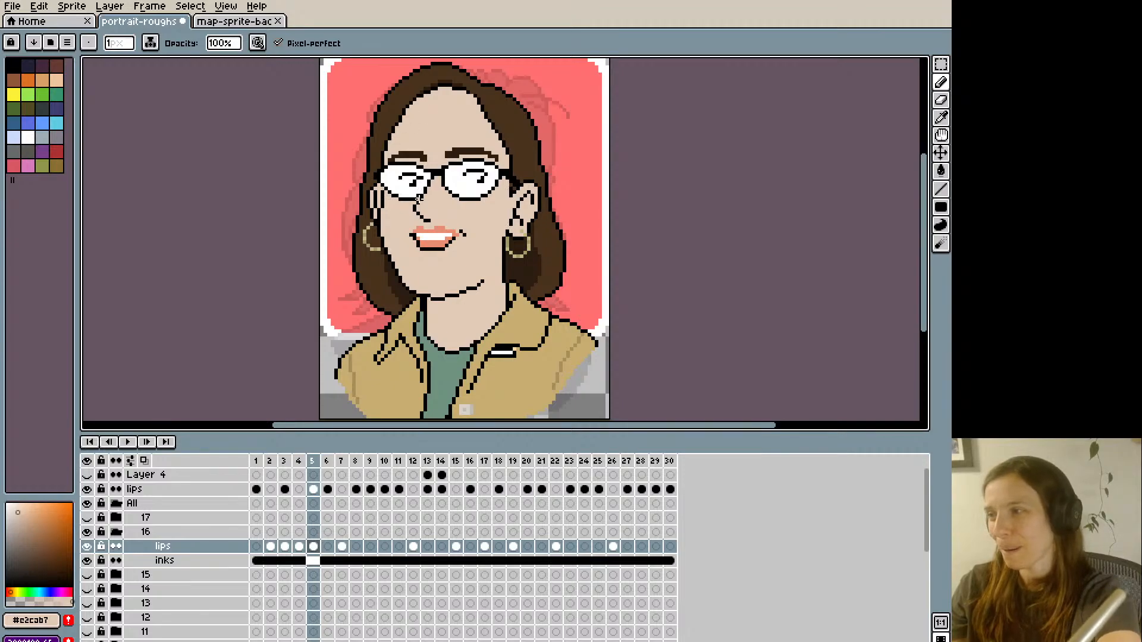
- Clean up the mouth's left corner on frame 5 with lip and skin colours, flipping to frame 4 to compare
key("Left")
key("Right")
key("alt")
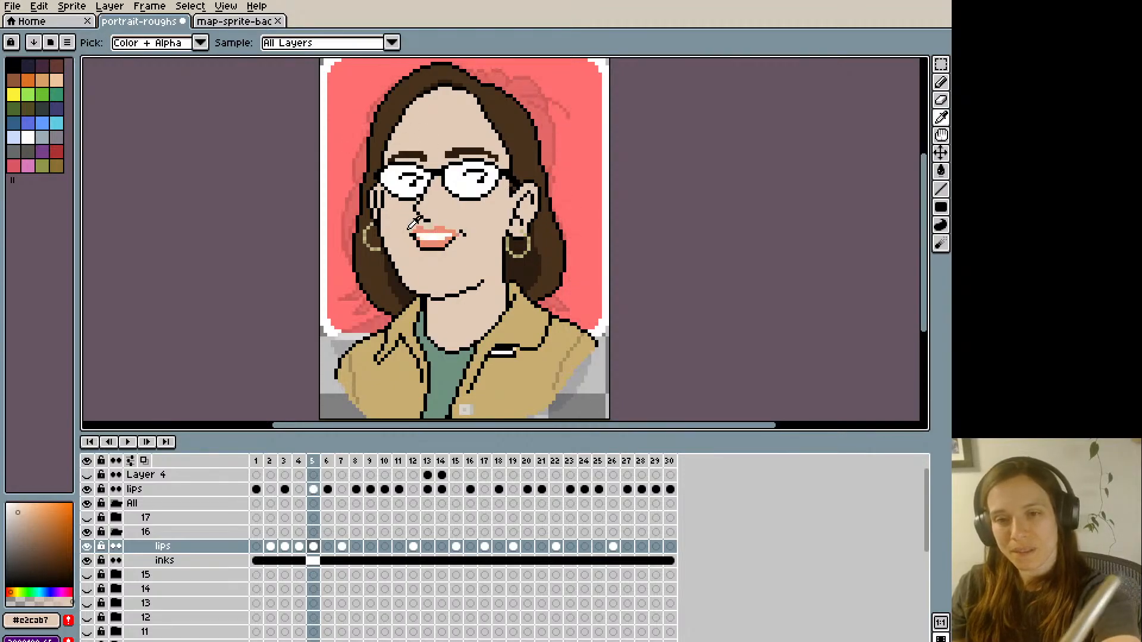
key("Left")
key("Right")
left_click(415, 230, "alt")
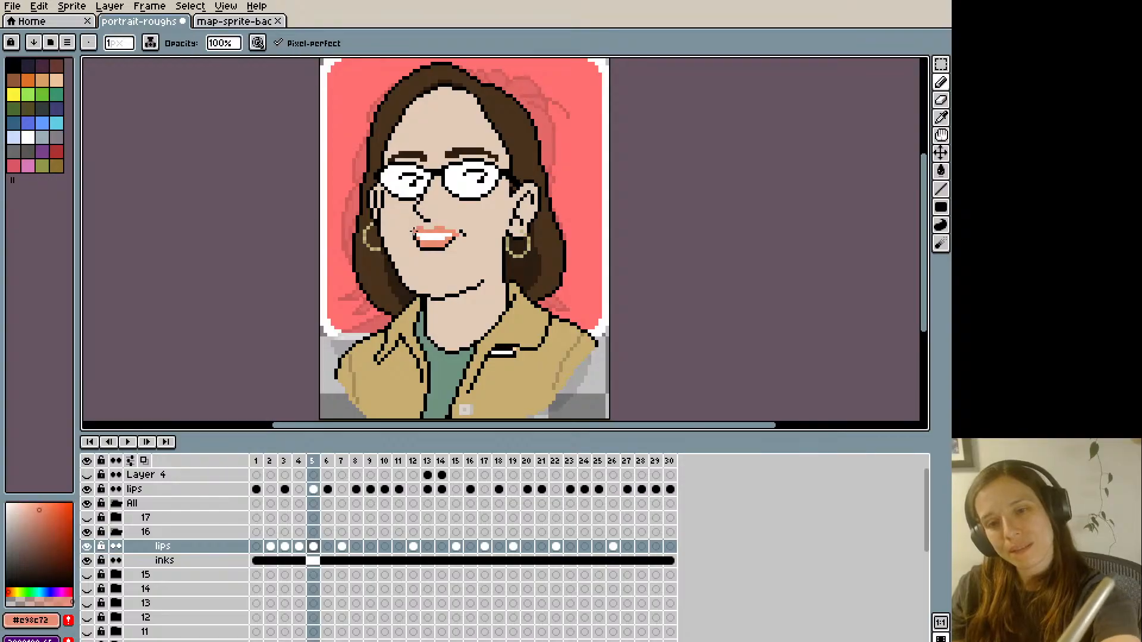
key("Left")
key("Right")
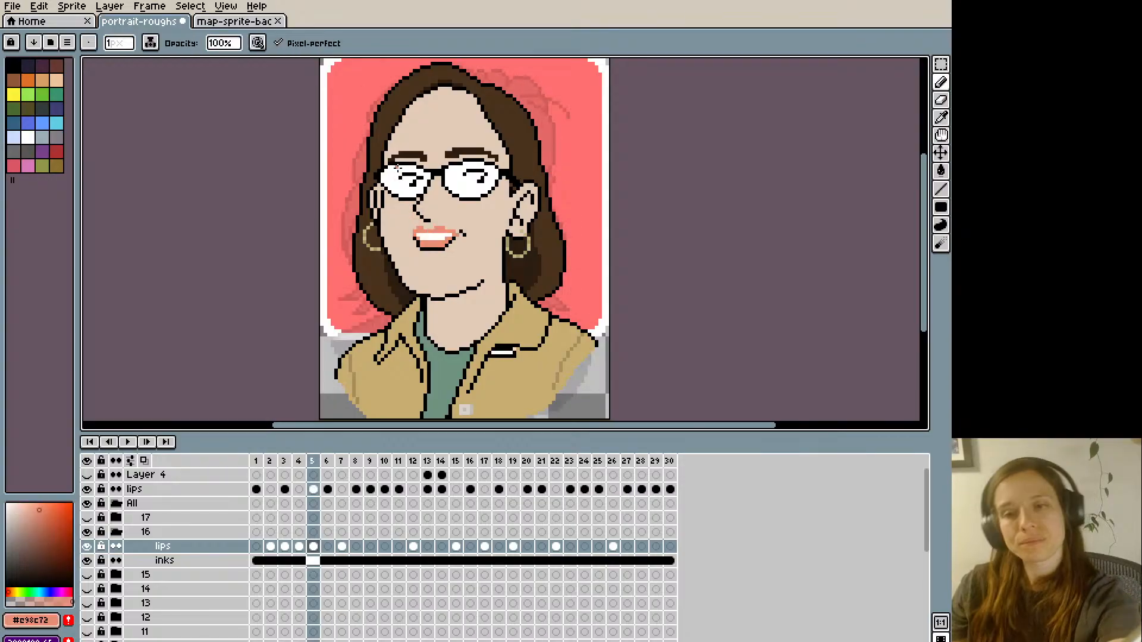
key("Left")
key("Right")
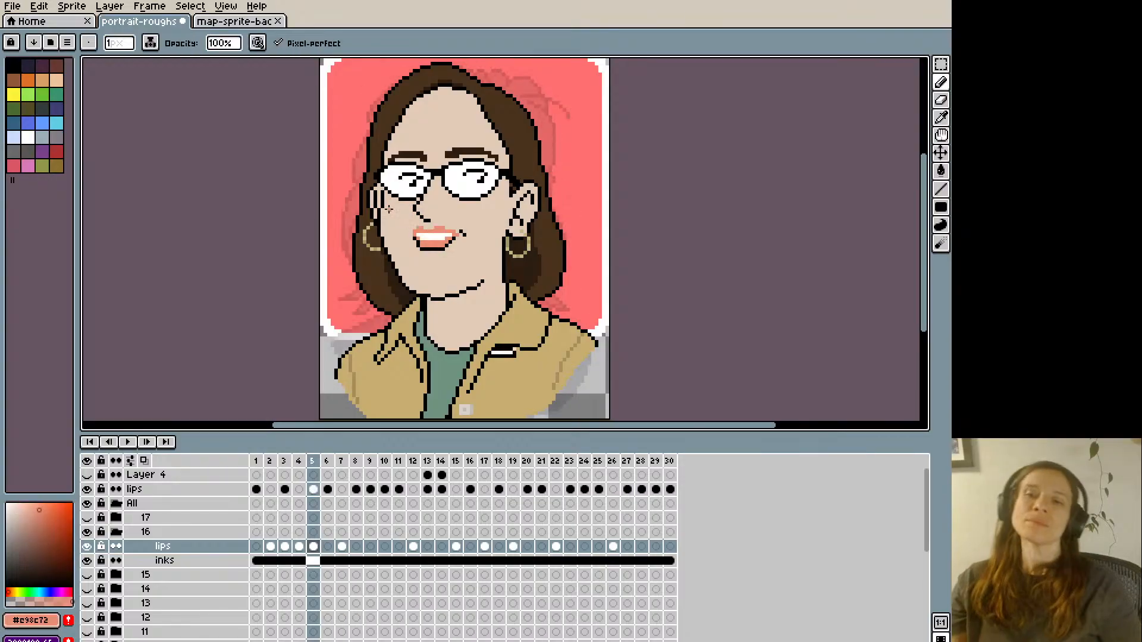
key("Left")
key("Right")
- Select the whole canvas and copy the open mouth from frame 3 of group 16's lips layer
key("Left")
key("Left")
key("Left")
key("Left")
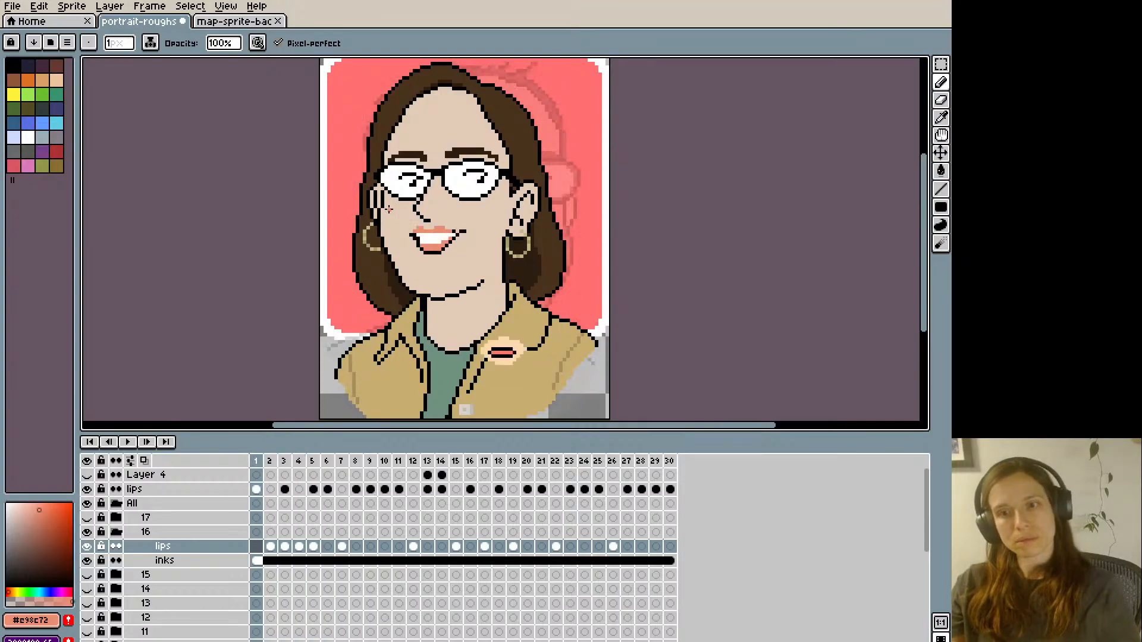
key("Right")
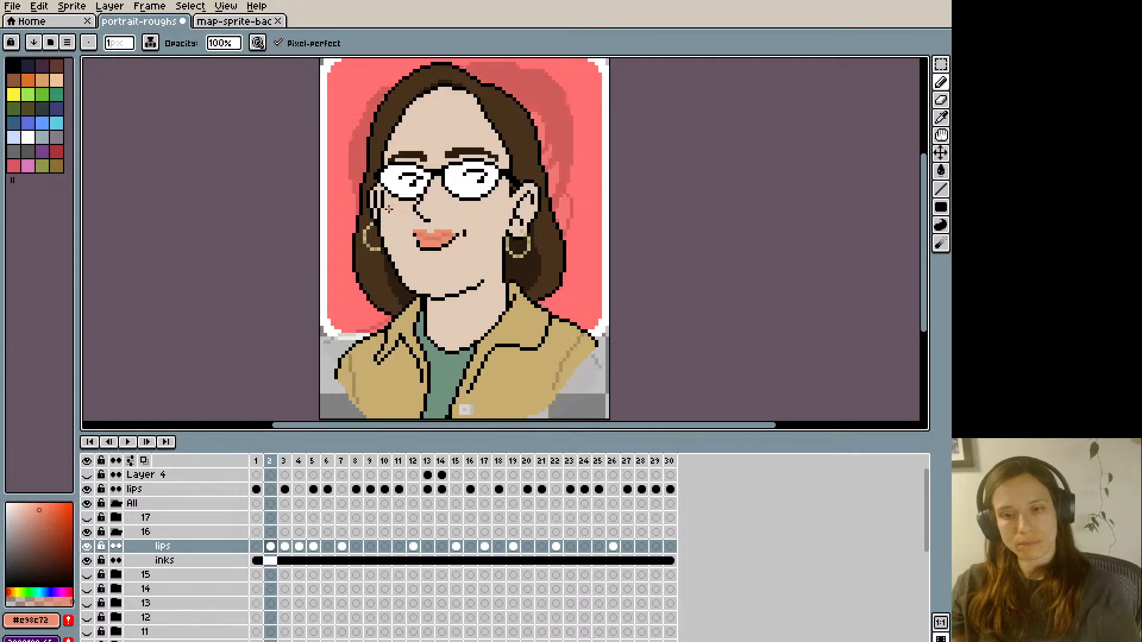
key("v")
key("b")
key("Right")
key("Right")
key("Right")
key("Right")
key("Right")
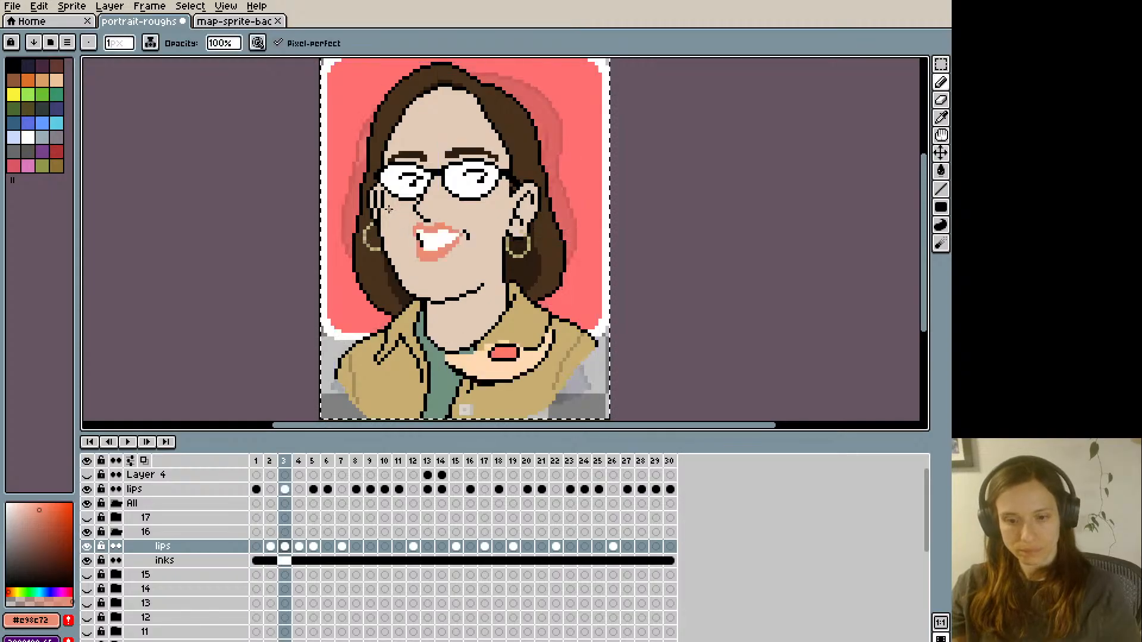
key("Left")
key("Left")
key("Left")
key("Left")
key("Left")
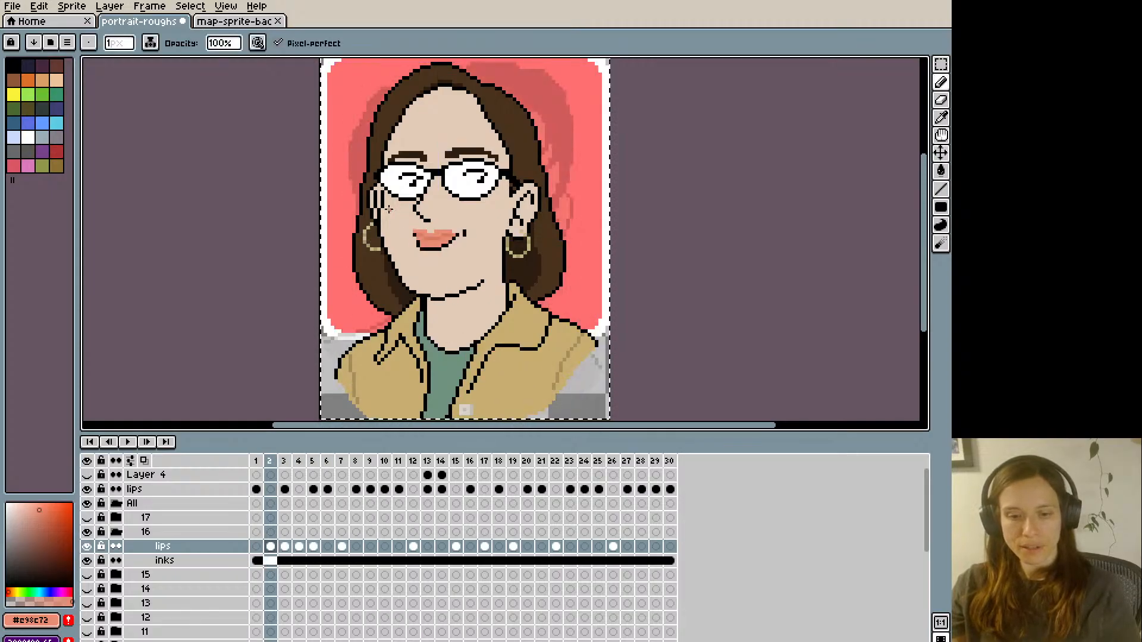
key("Right")
key("v")
key("b")
key("Right")
key("Right")
key("Right")
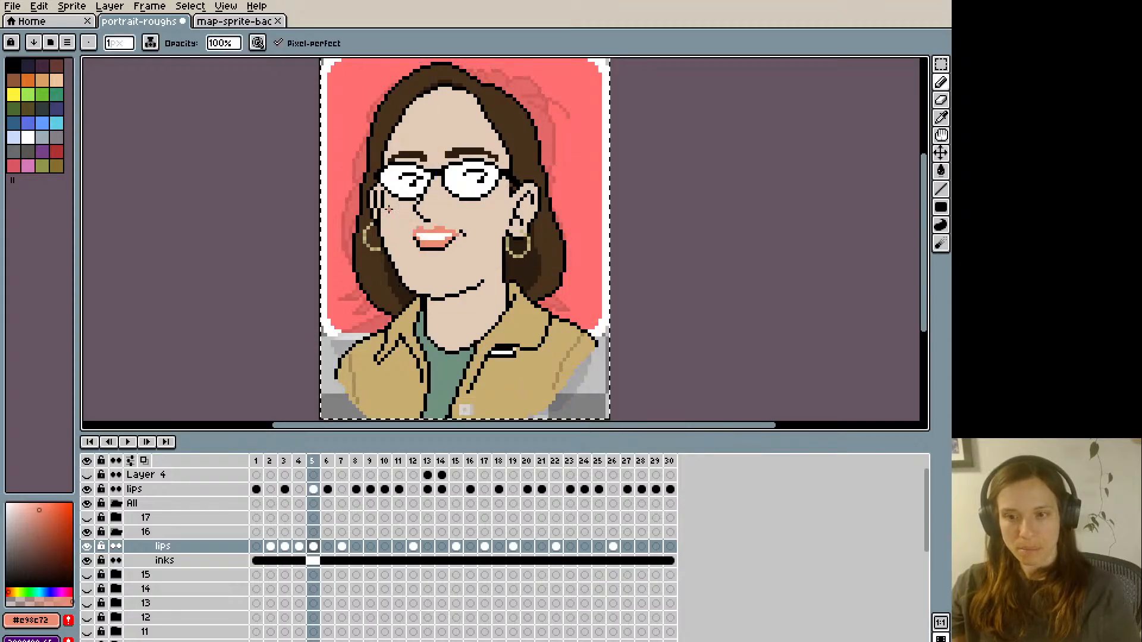
- Paste the copied open mouth onto frames 6, 10 and 13 of group 16's lips layer
key("ctrl+t")
key("Right")
key("Right")
key("Right")
key("Right")
key("Right")
key("Right")
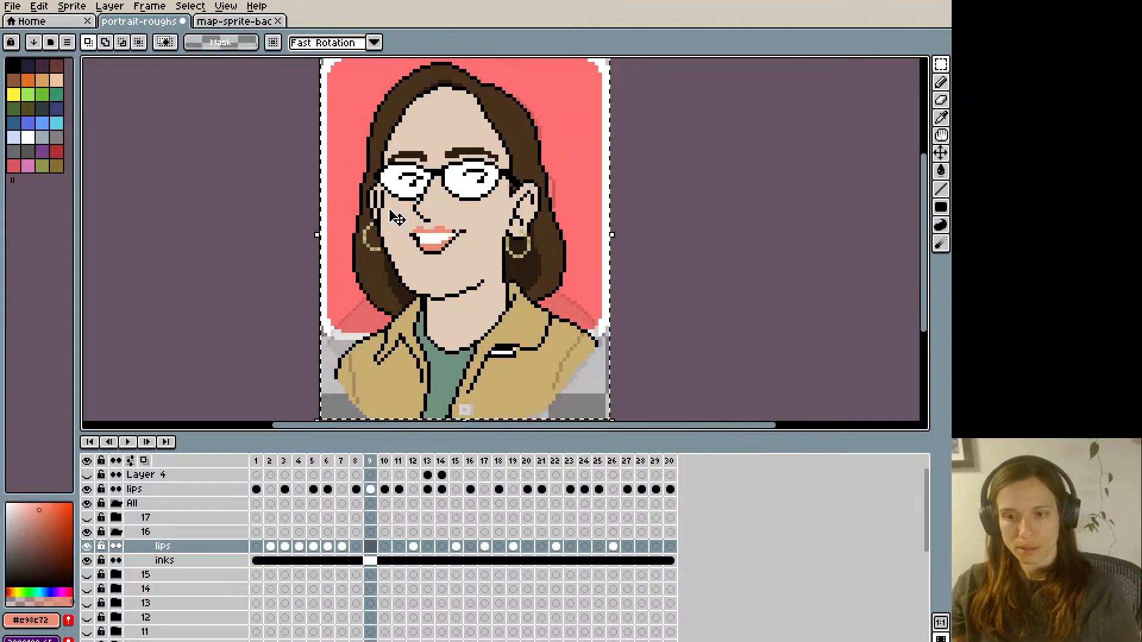
key("Right")
key("Right")
key("Left")
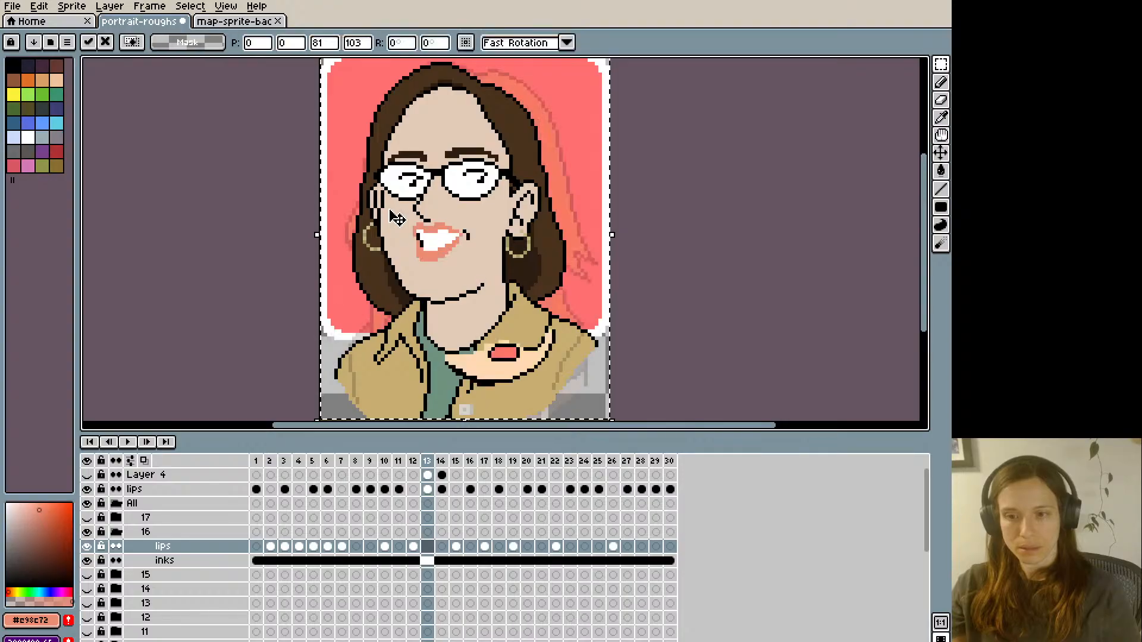
- Paste the copied open mouth onto frames 18, 23 and 29 of group 16's lips layer
key("Right")
key("Right")
key("Right")
key("Right")
key("Right")
key("ctrl+t")
key("Right")
key("Right")
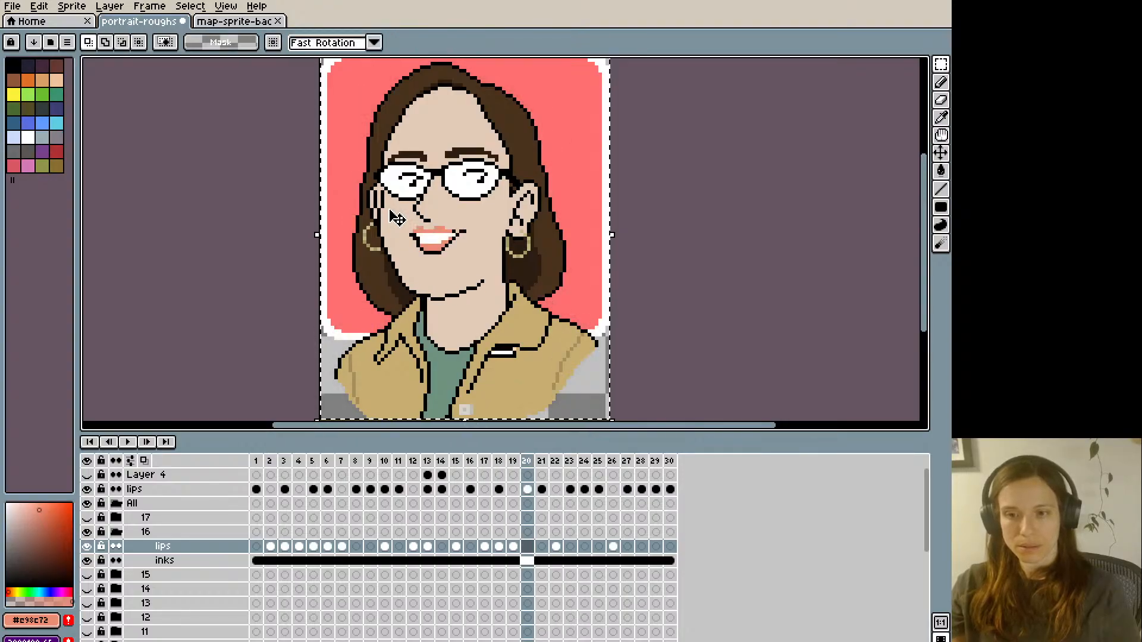
key("Right")
key("Right")
- Copy the half-open mouth from frame 5 of group 16's lips layer and paste it onto frame 9
key("Right")
key("ctrl+t")
key("Right")
key("Right")
key("Right")
key("Right")
key("Right")
key("Right")
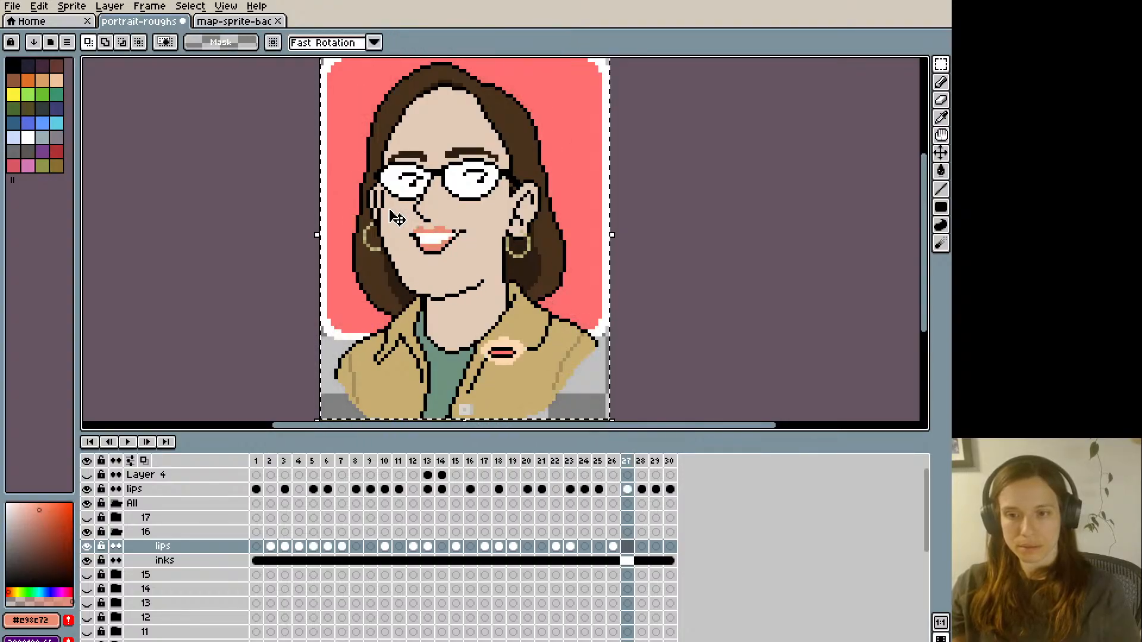
key("ctrl+t")
key("Right")
key("Right")
key("Right")
key("Right")
key("Right")
key("Right")
key("Right")
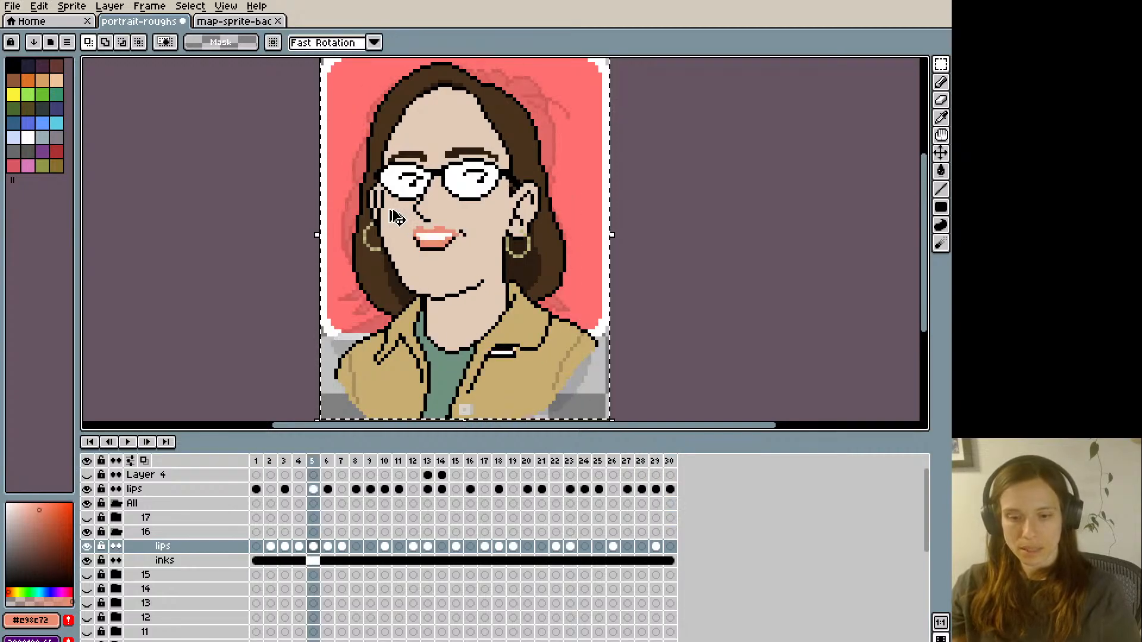
key("Right")
key("Right")
key("Right")
key("Right")
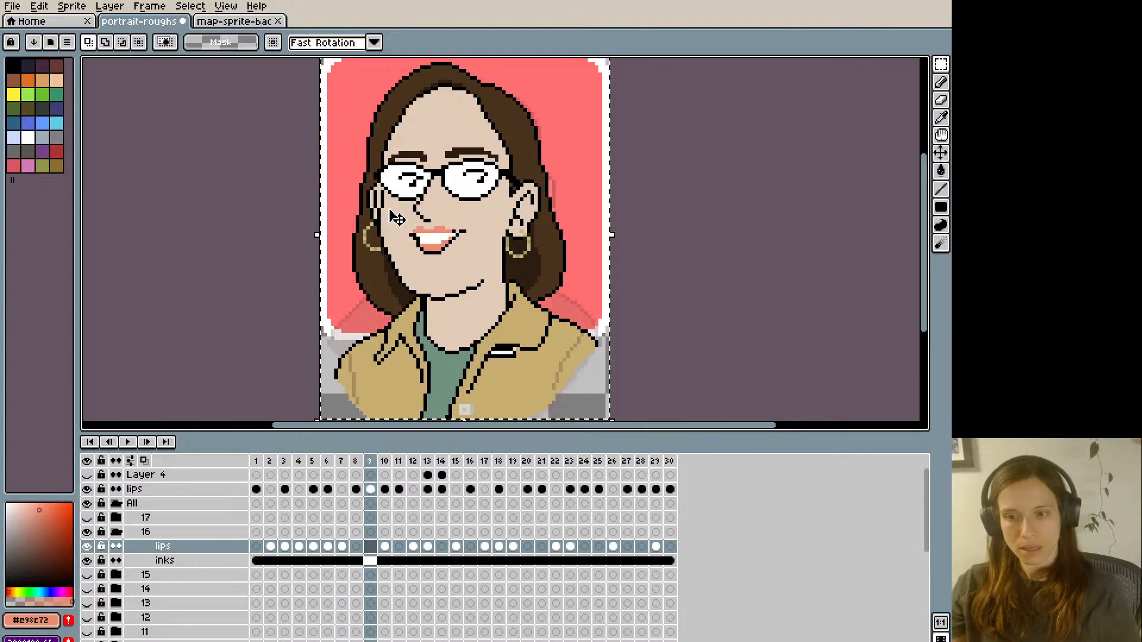
key("ctrl+t")
key("Right")
key("Right")
key("Right")
key("Right")
key("Right")
key("Right")
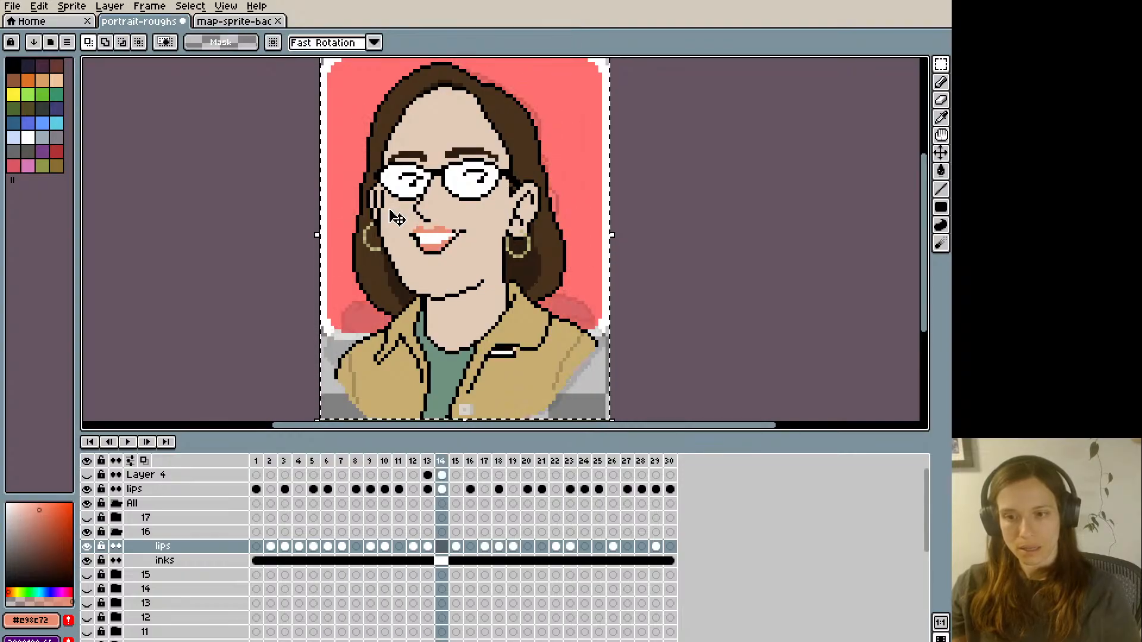
- Paste the half-open mouth onto frames 14, 20, 25 and 30 and play the animation
key("ctrl+t")
key("Right")
key("Right")
key("Right")
key("Right")
key("Right")
key("Right")
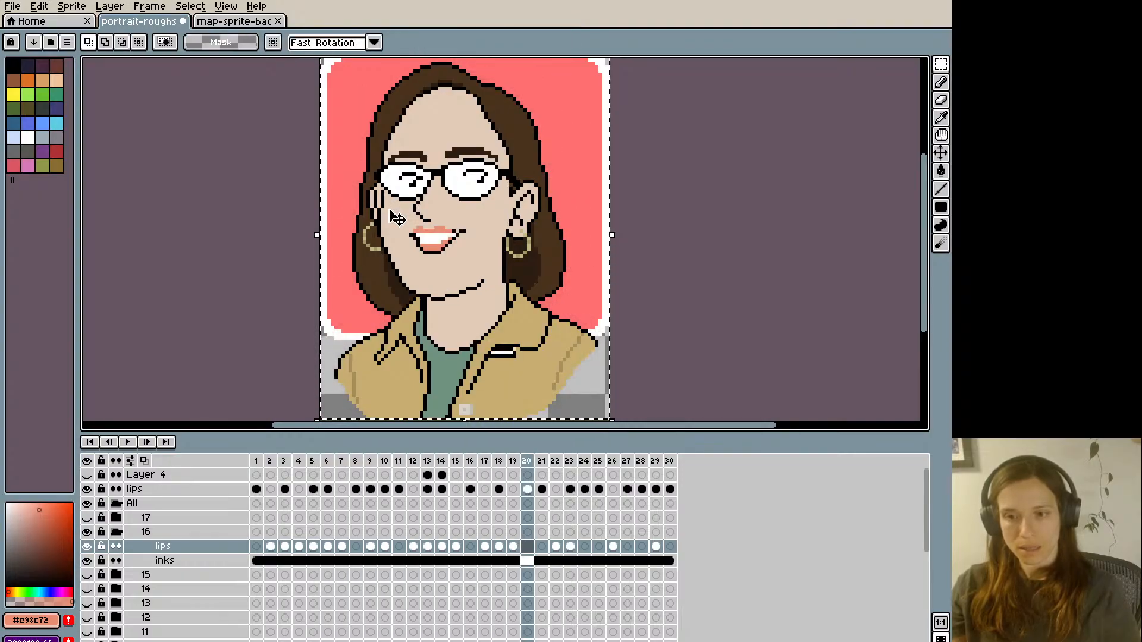
key("Right")
key("Right")
key("Right")
key("Right")
key("Right")
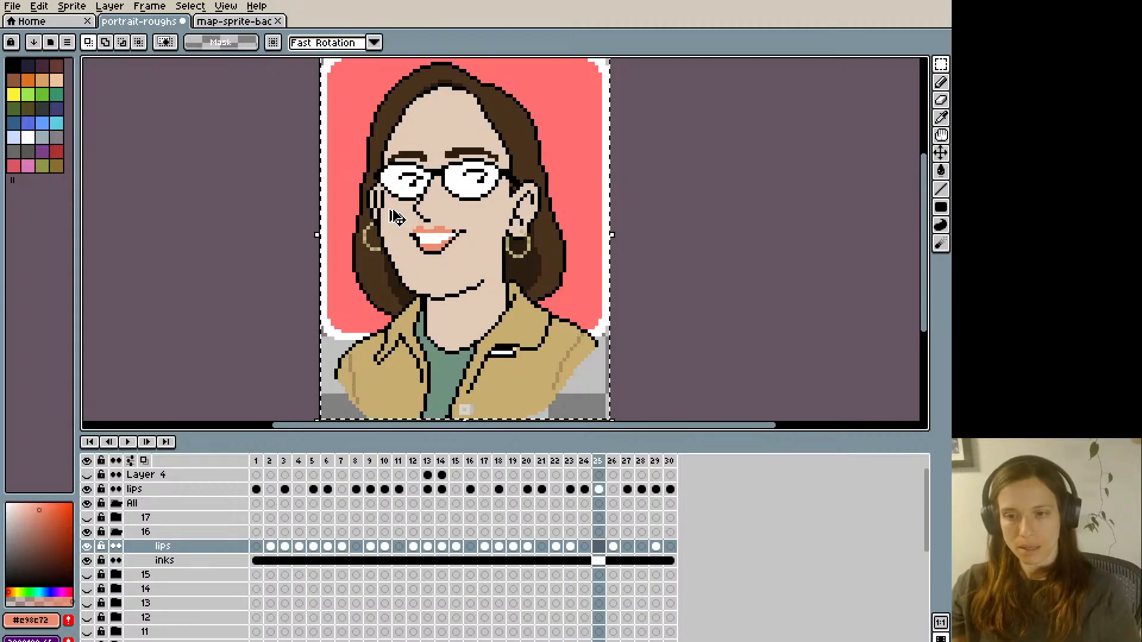
key("Right")
key("Right")
key("Right")
key("Right")
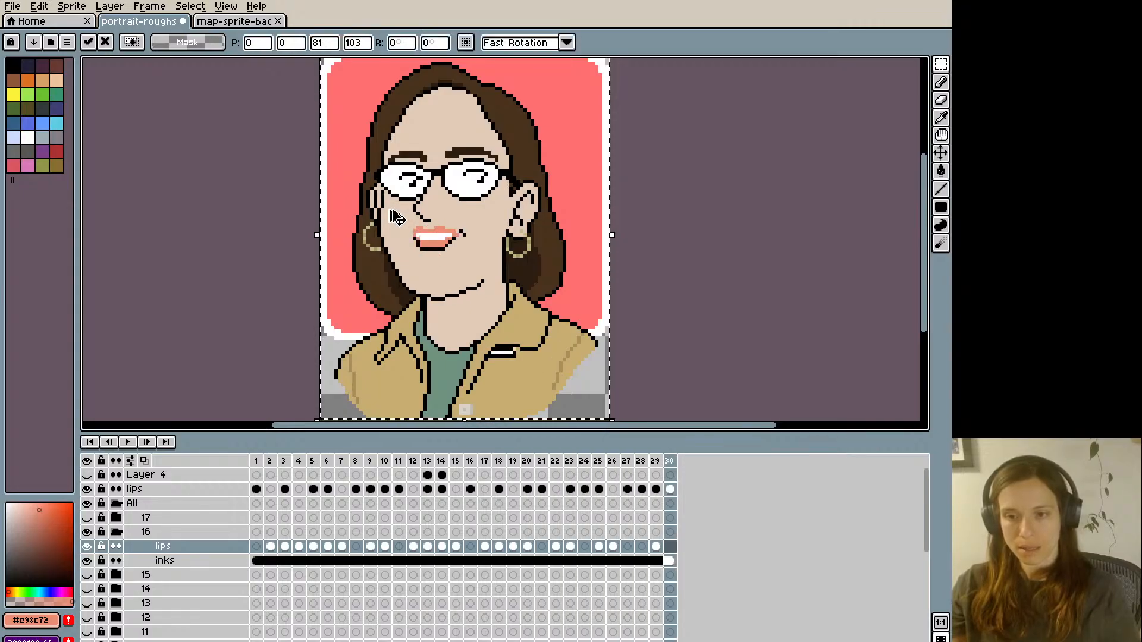
key("Return")
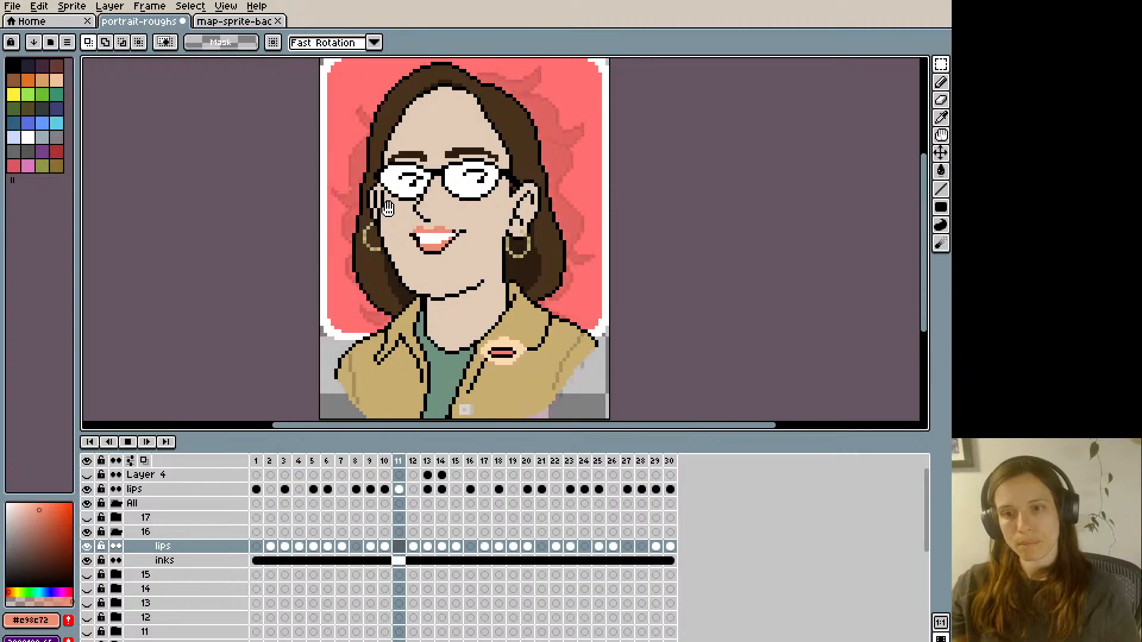
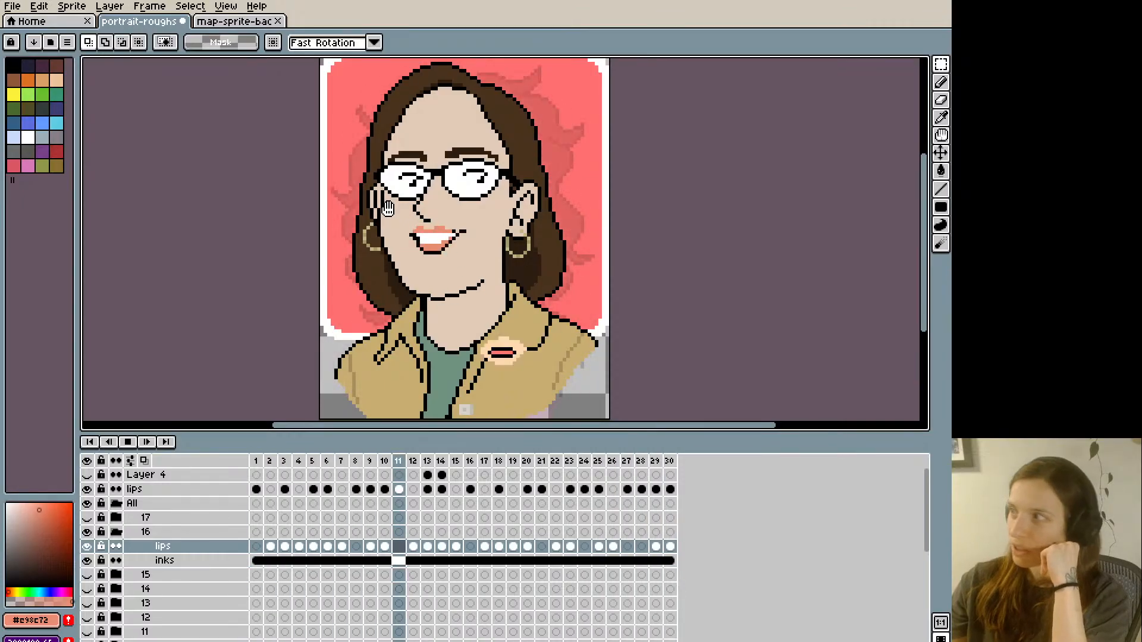
- Stop the playback and compare the mouth shapes in frames 30, 1 and 2
key("Return")
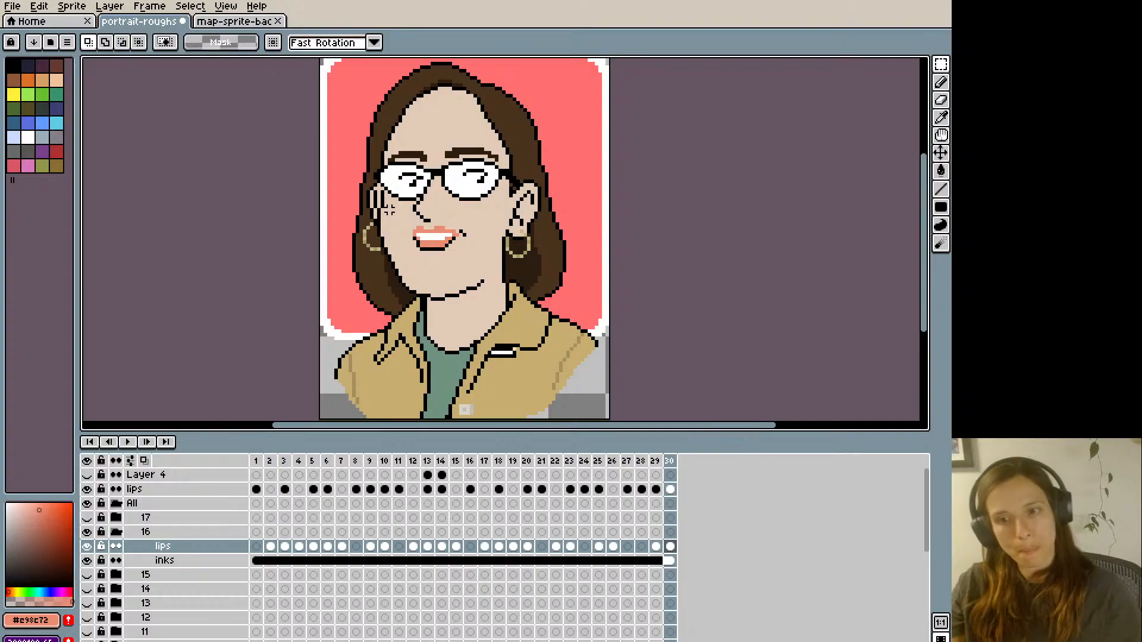
key("i")
key("b")
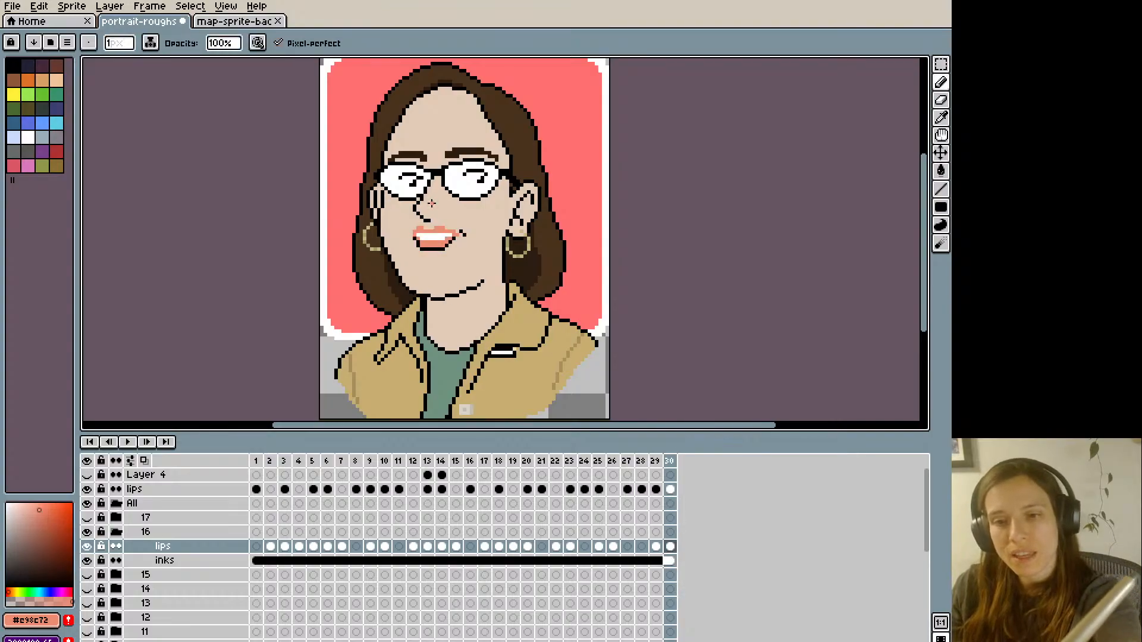
key("Right")
key("Right")
key("Left")
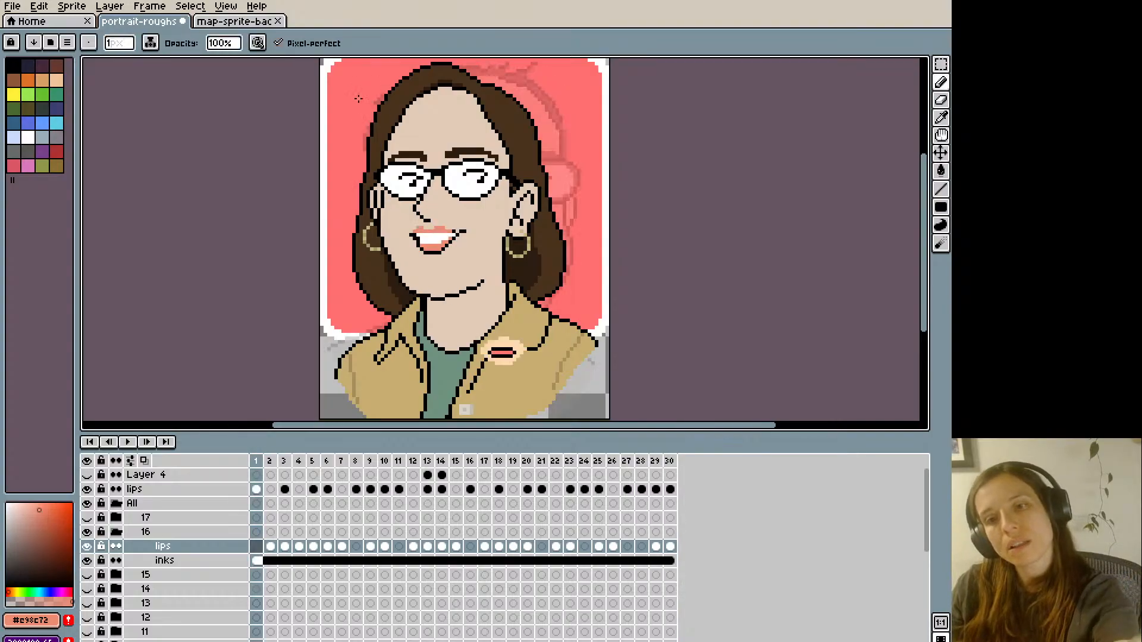
key("Right")
key("Left")
key("Right")
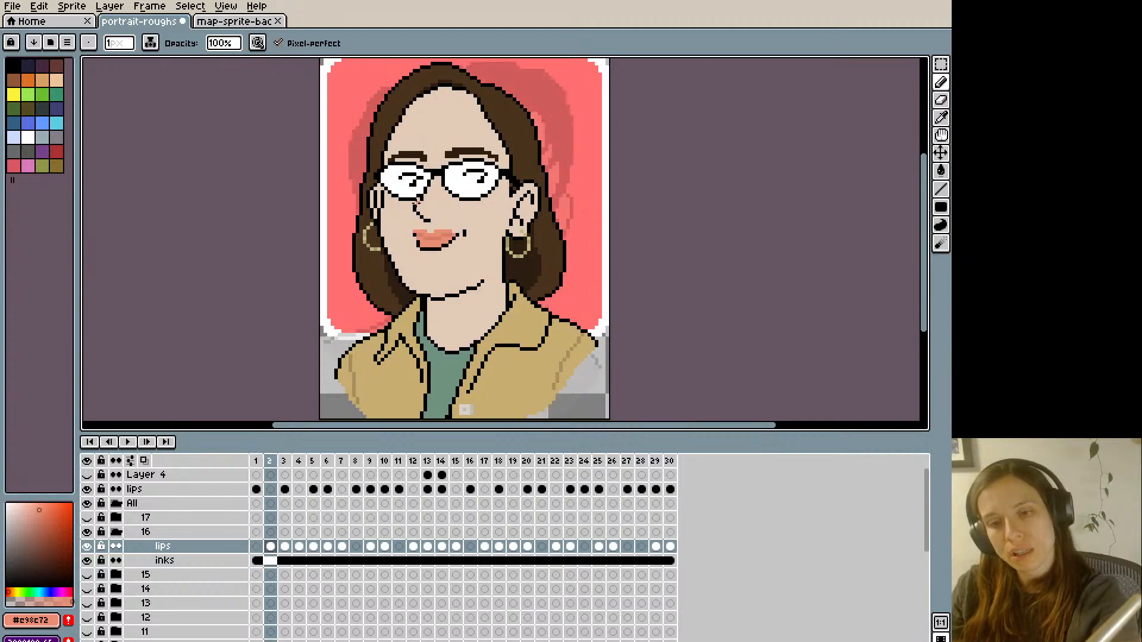
- Sample black from the mouth line in frame 2 and outline the underside of the lower lip in frame 3
key("i")
left_click(415, 237)
key("b")
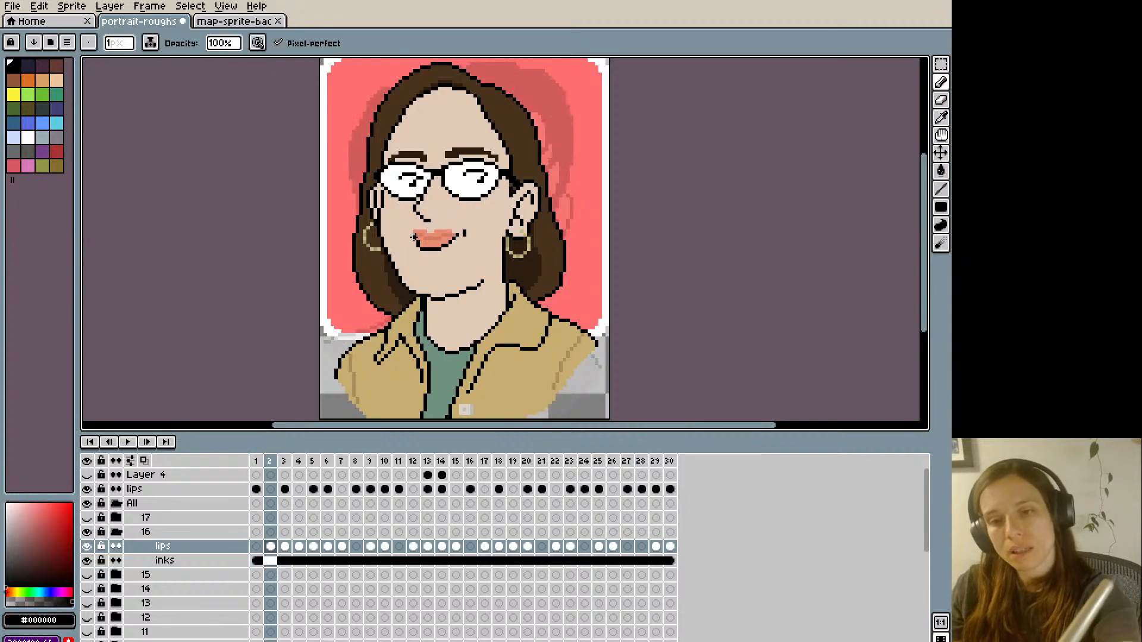
key("Right")
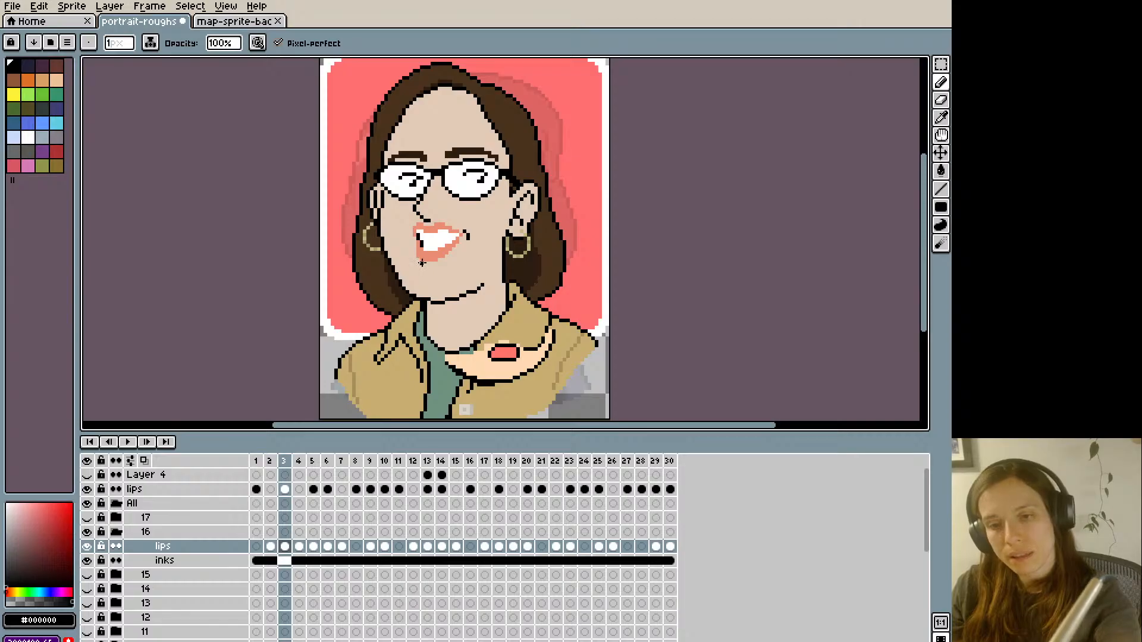
left_click_drag(422, 262, 420, 255)
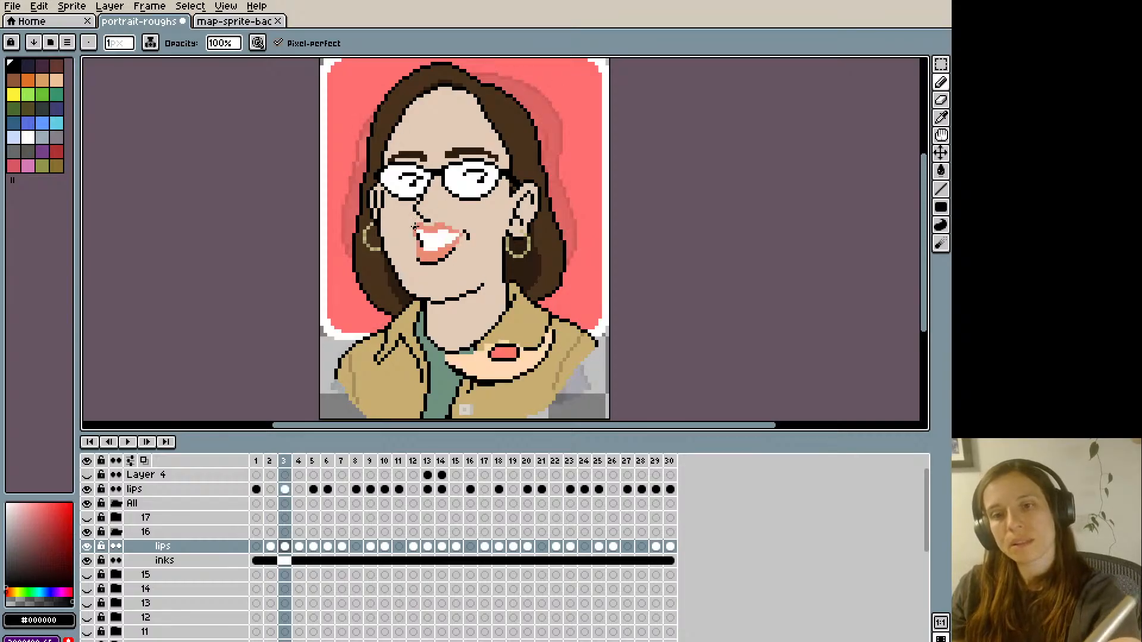
- Paint the inside of the open mouth in frame 3 black, leaving a white band of upper teeth
mouse_move(424, 248)
left_mouse_down()
mouse_move(425, 221)
mouse_move(441, 238)
left_mouse_up()
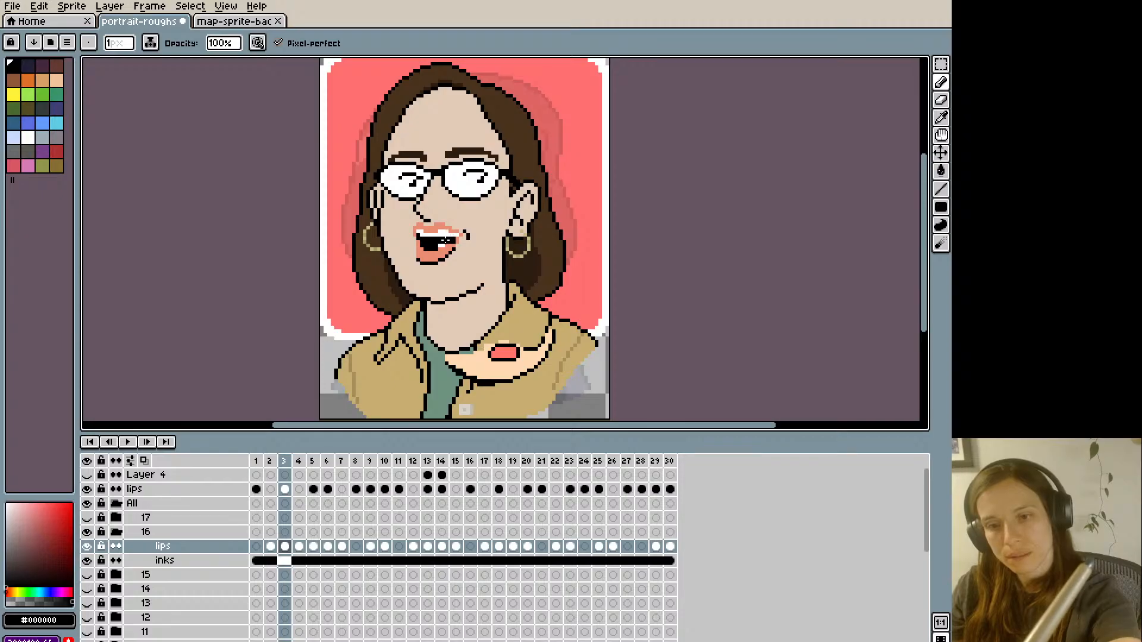
left_click(453, 239, "alt")
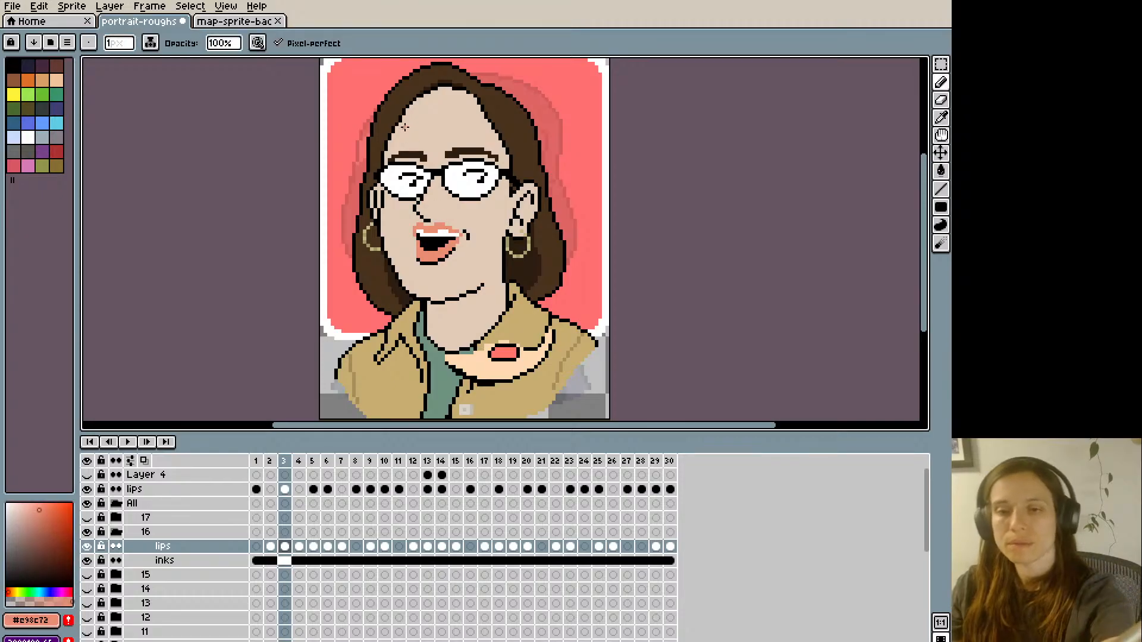
left_click(454, 235, "alt")
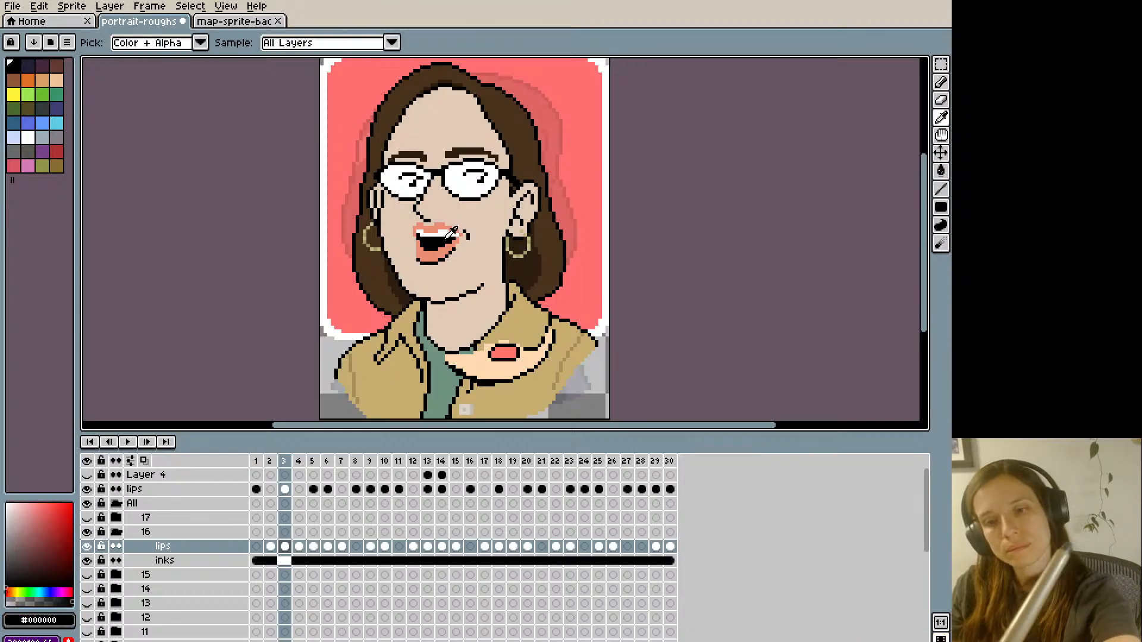
key("ctrl+z")
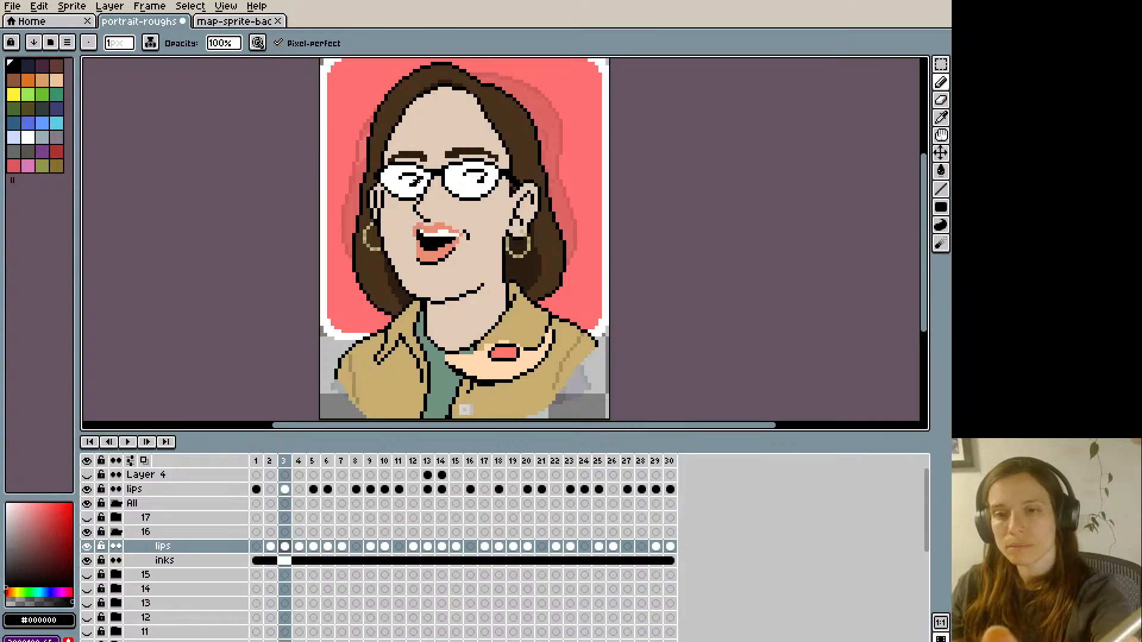
- Clean up the lip and teeth pixels near the right mouth corner in frame 3 with lip colour #e98c72 and white
left_click(462, 231, "alt")
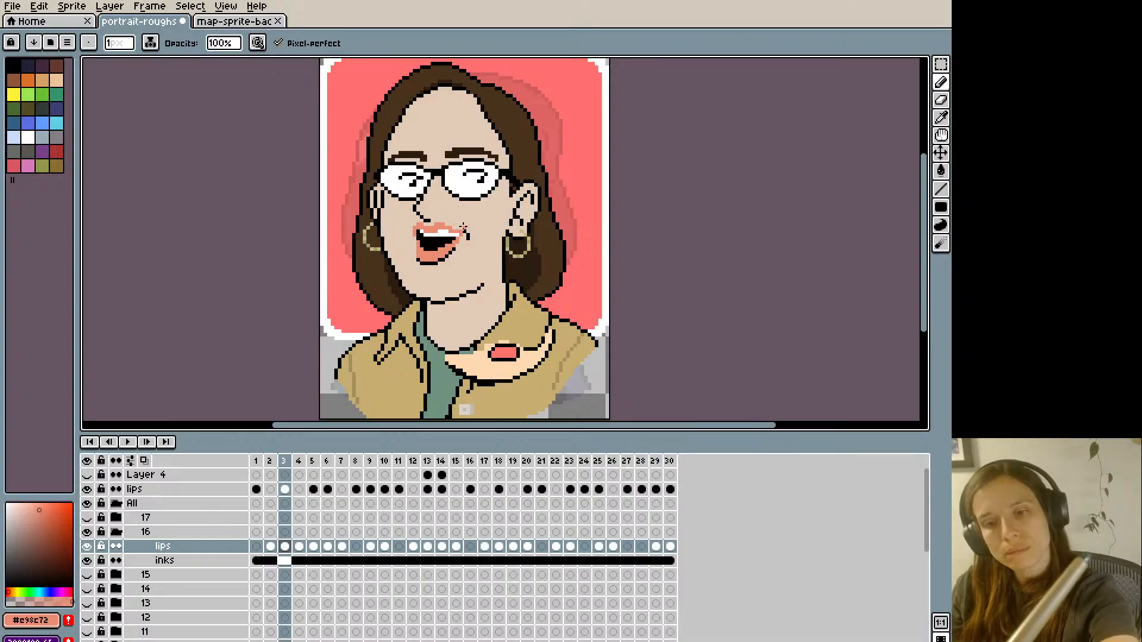
left_click(459, 235, "alt")
key("ctrl+z")
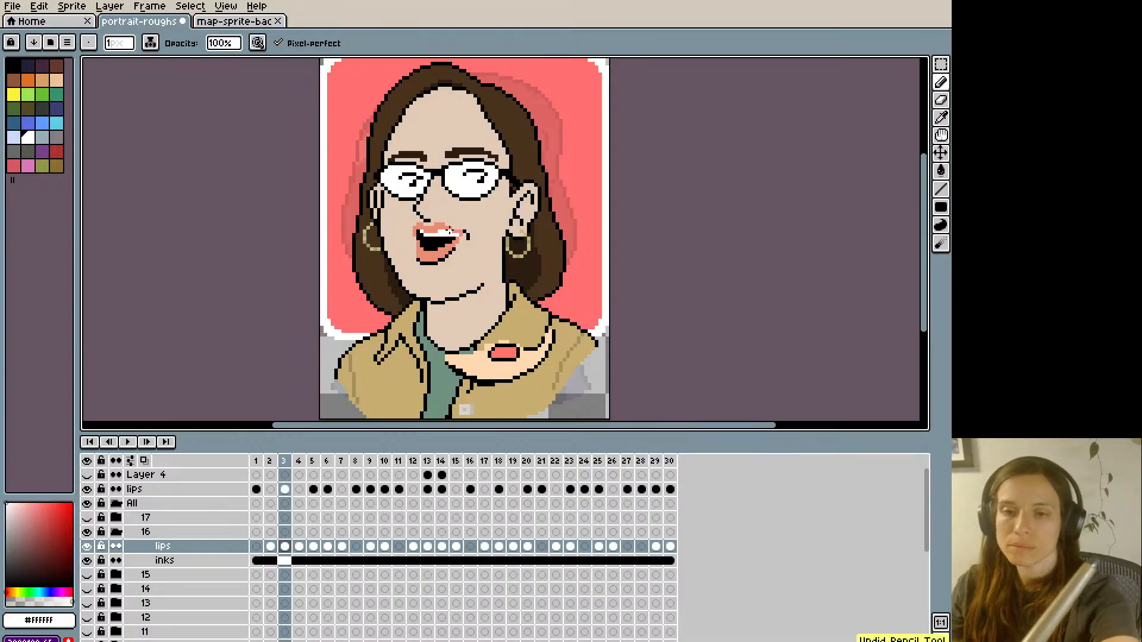
left_click(454, 235, "alt")
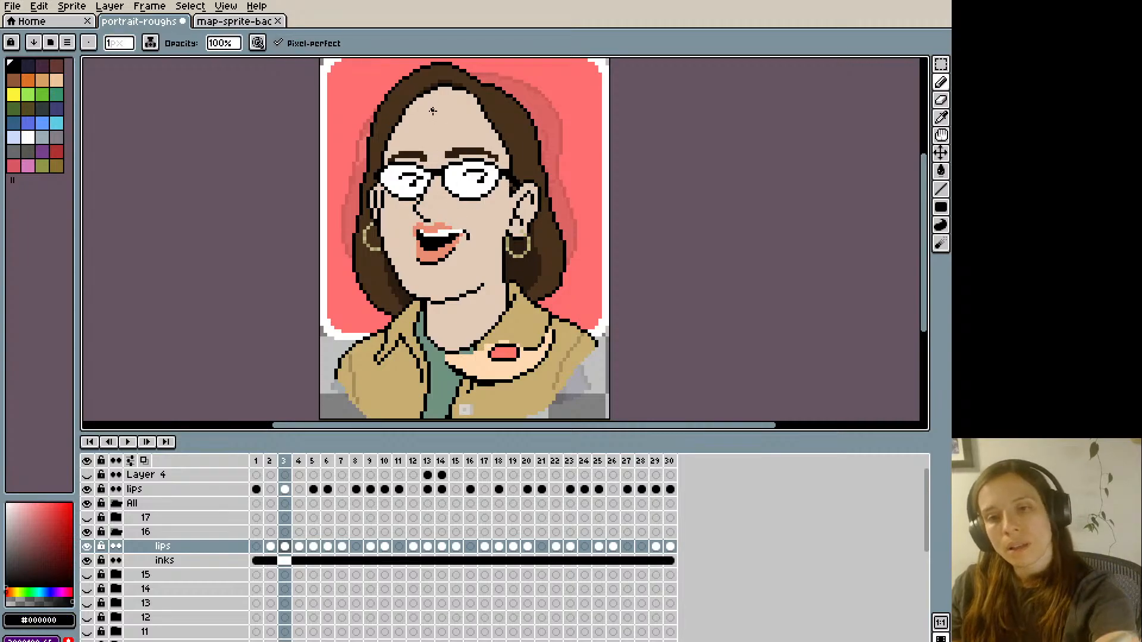
key("alt")
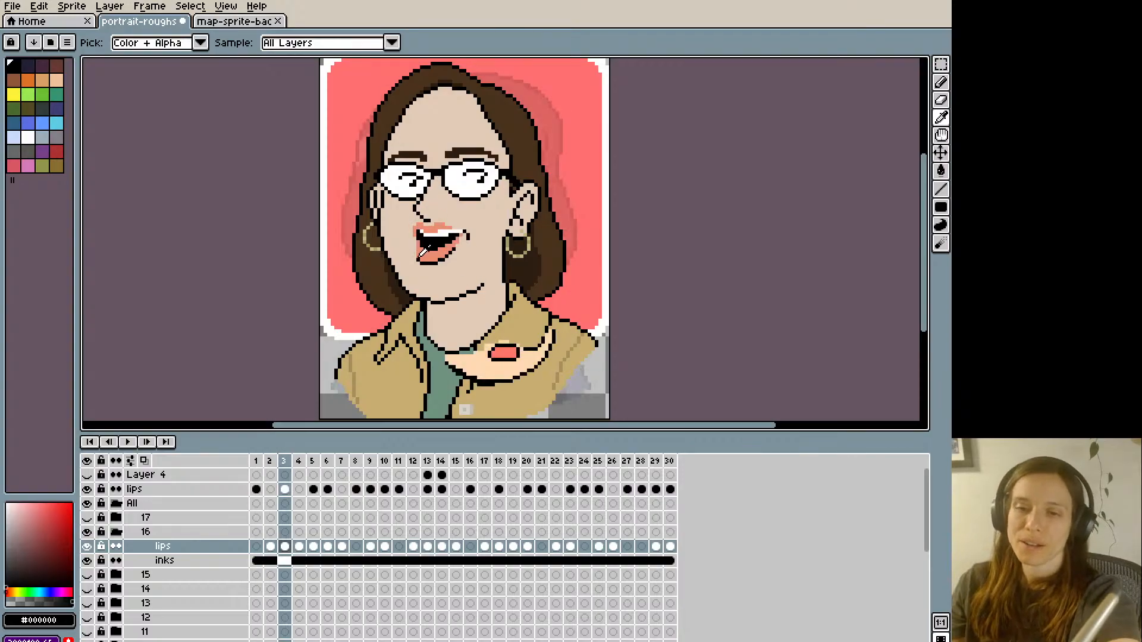
- Compare frames 2 and 3, then lasso the lower lip's left corner in frame 3 and shift it slightly inward
key("Left")
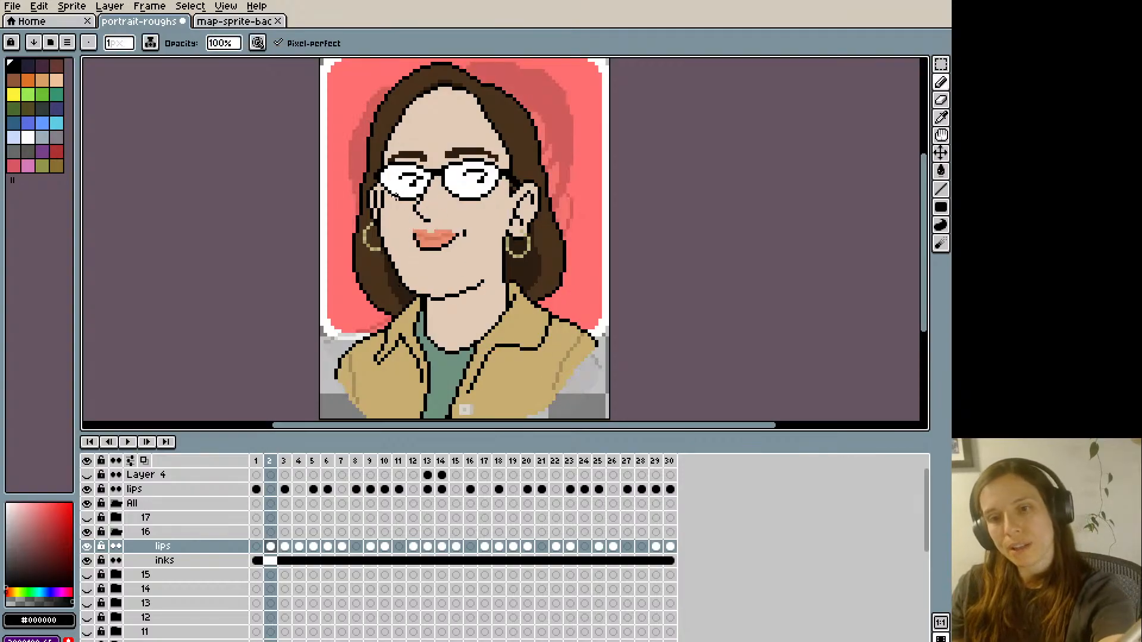
key("Right")
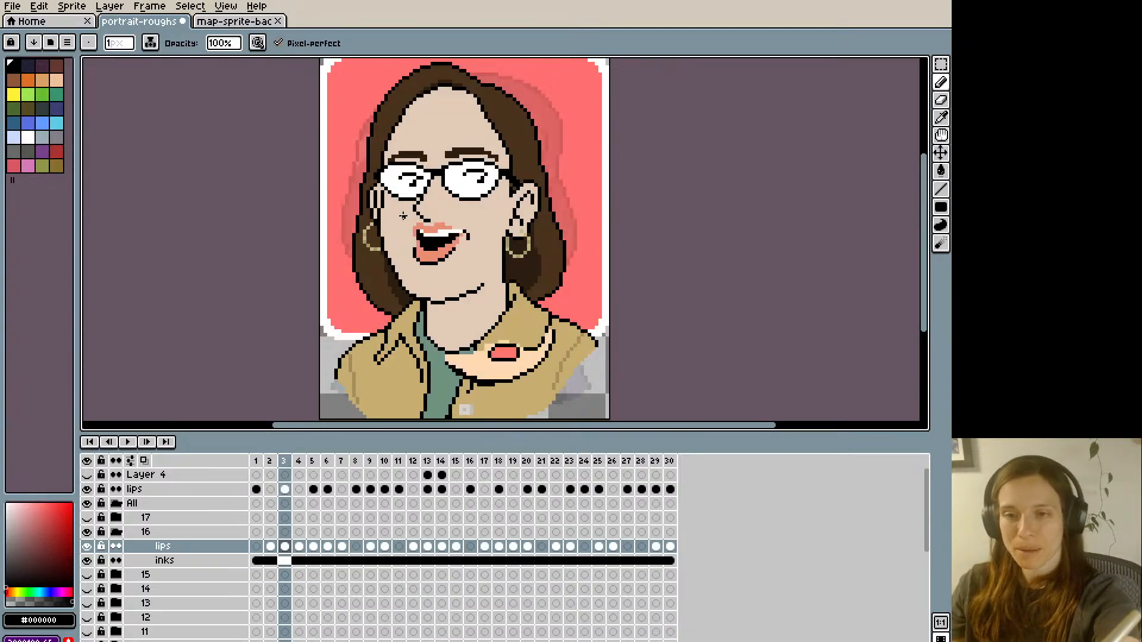
key("Left")
key("Right")
key("Left")
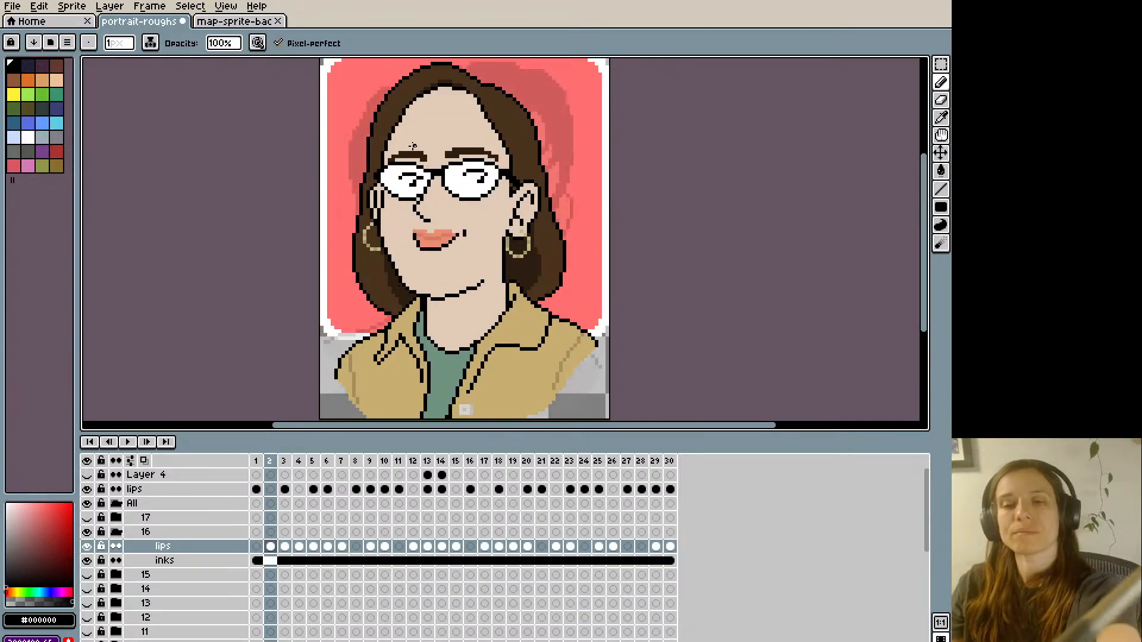
key("Right")
key("l")
key("q")
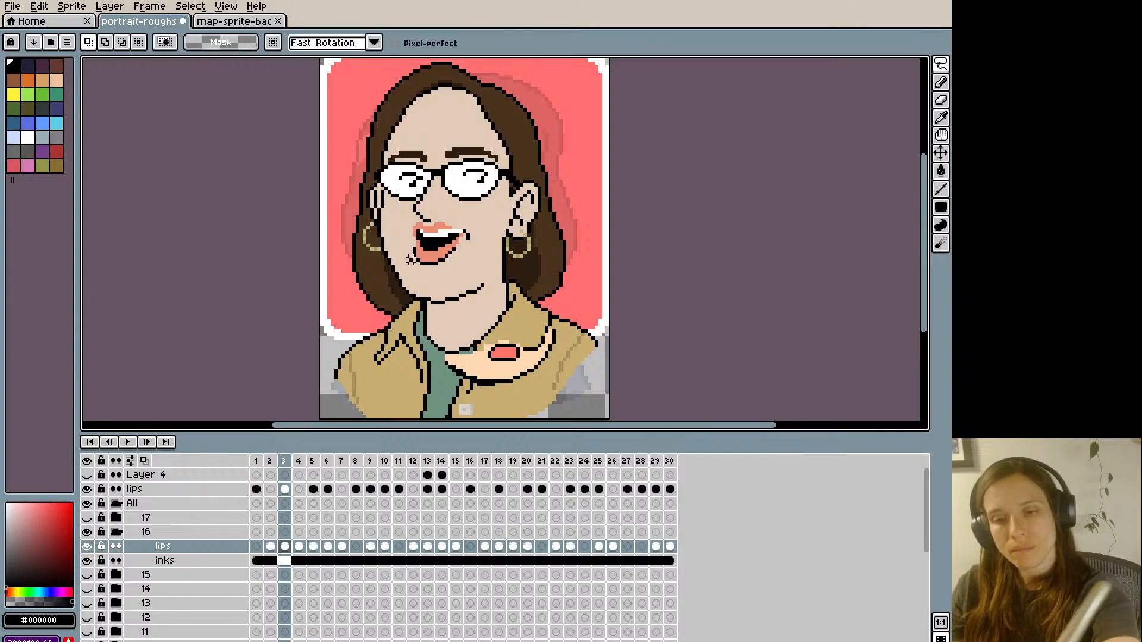
mouse_move(410, 255)
left_mouse_down()
mouse_move(422, 249)
mouse_move(425, 267)
mouse_move(419, 259)
left_mouse_up()
left_click_drag(420, 255, 422, 253)
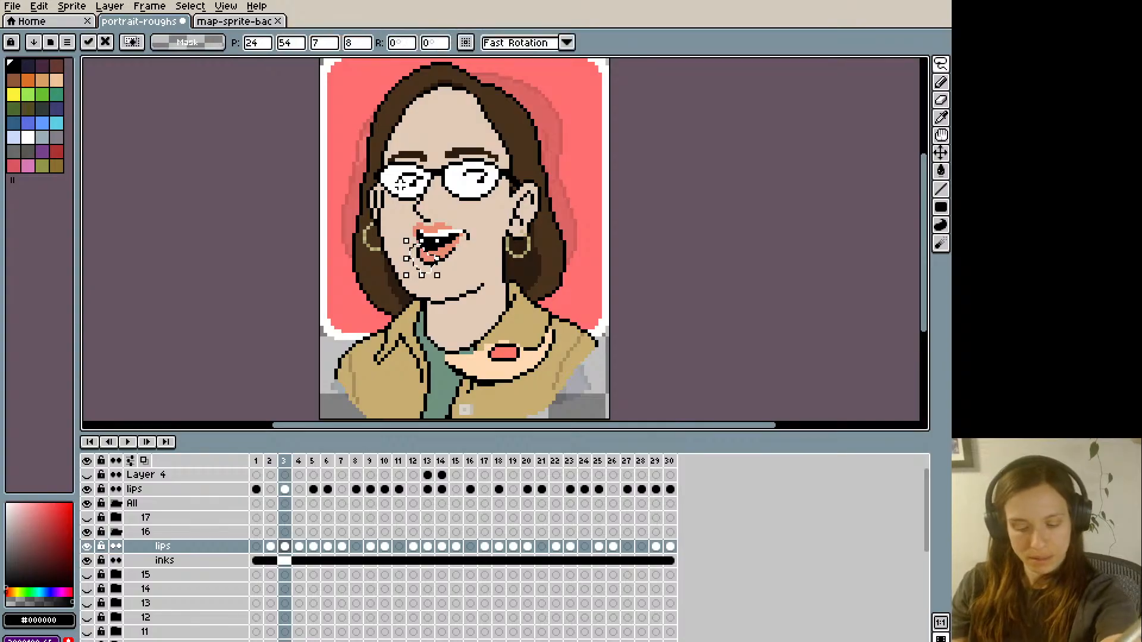
key("ctrl+d")
- Check frame 3 against frame 2 and retouch its upper lip with the sampled lip colour #e98c72
key("Left")
key("Right")
key("Left")
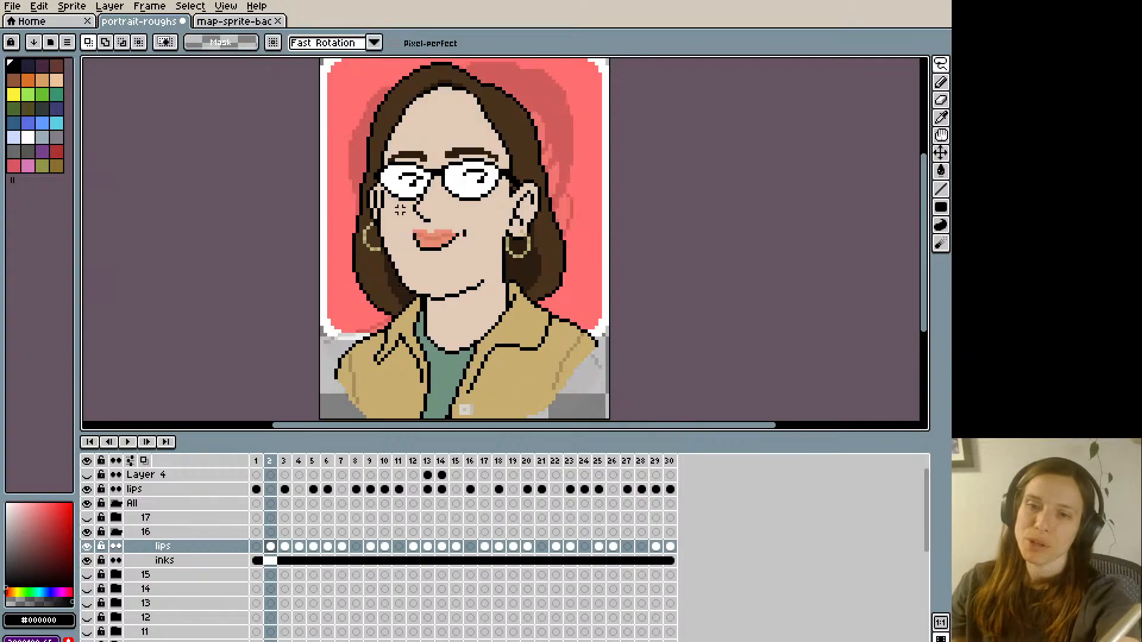
key("Right")
key("Left")
key("Right")
key("i")
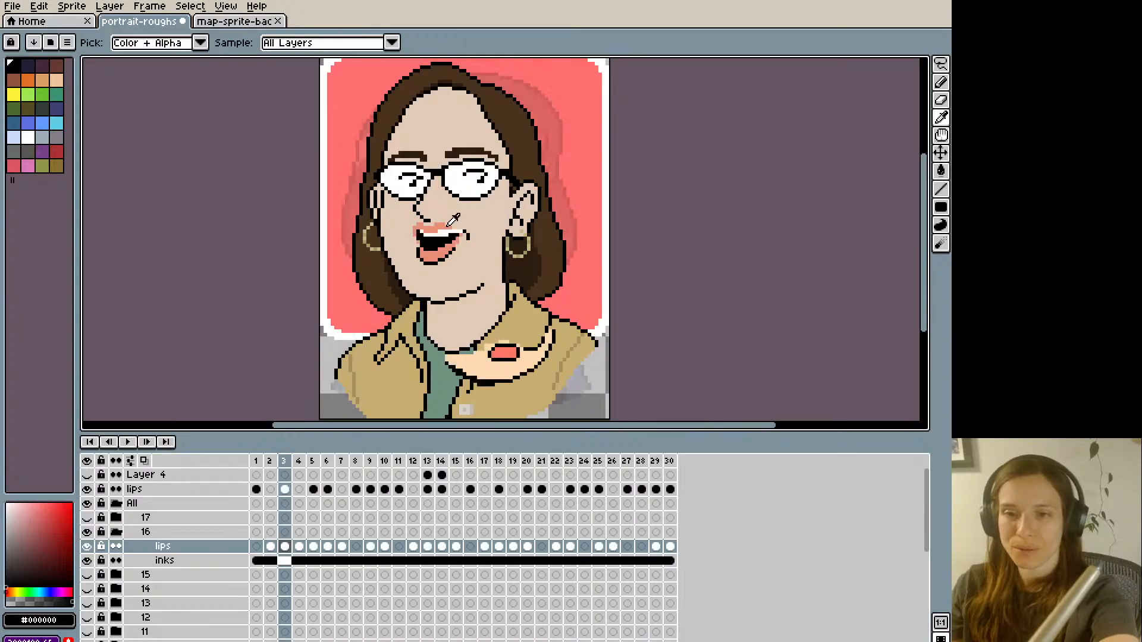
left_click(446, 227)
key("b")
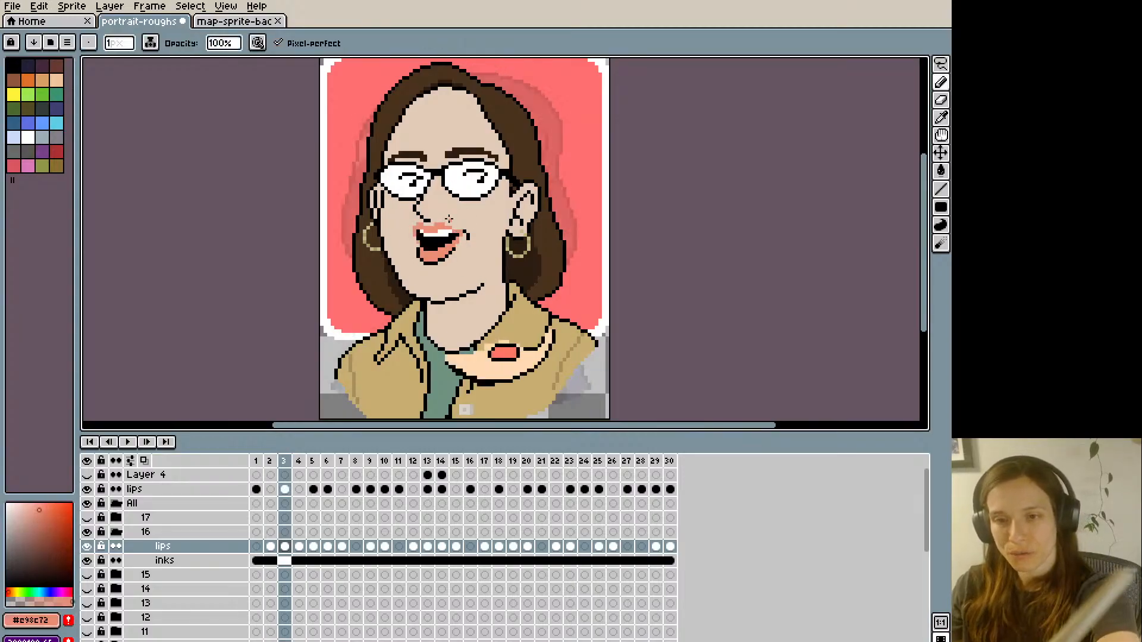
- Touch up the upper teeth in frame 3 with white, using frame 2 as reference
key("Left")
key("i")
left_click(449, 229)
key("Right")
key("b")
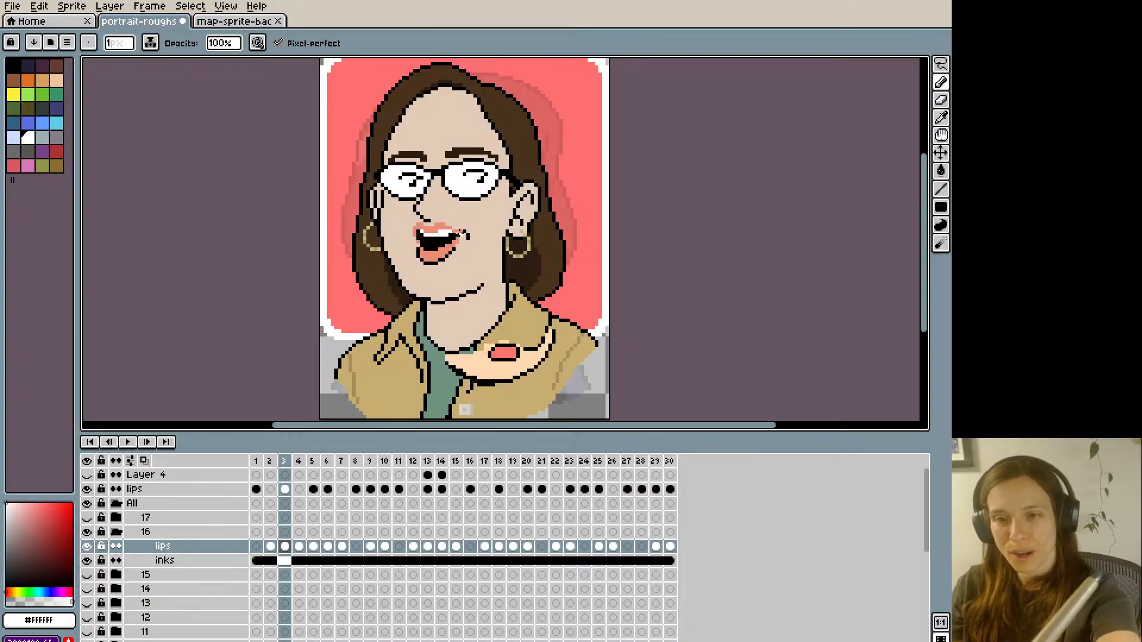
- Refine the upper lip in frame 3 with the darker lip shade #d37960 and the skin colour #e2cab7
key("Left")
key("i")
left_click(449, 230)
key("Right")
key("b")
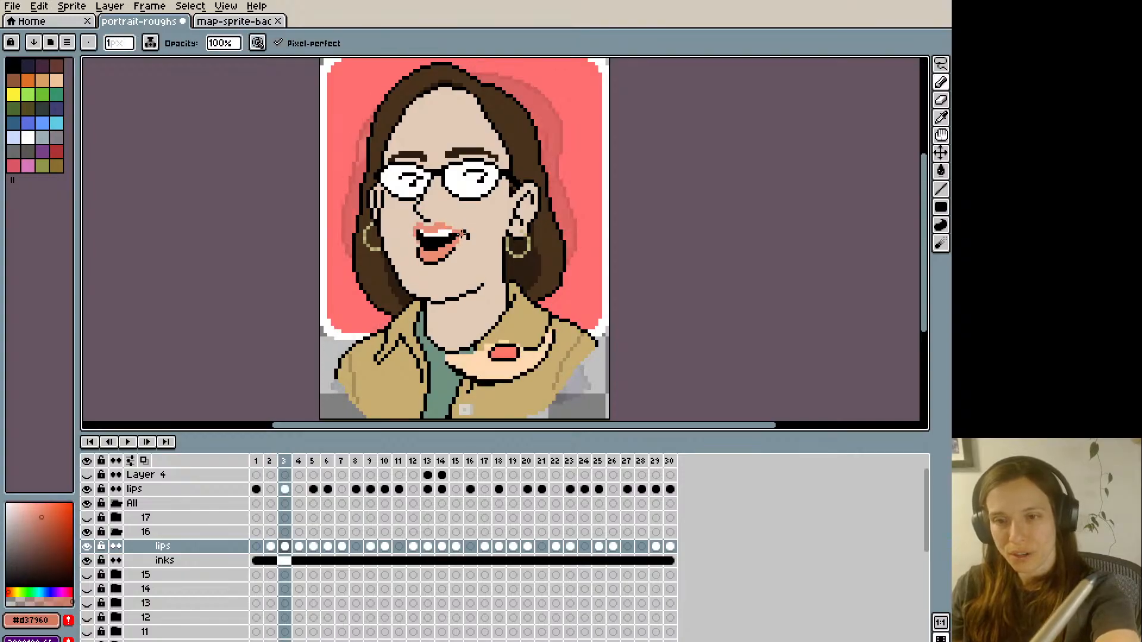
key("i")
left_click(457, 223)
key("b")
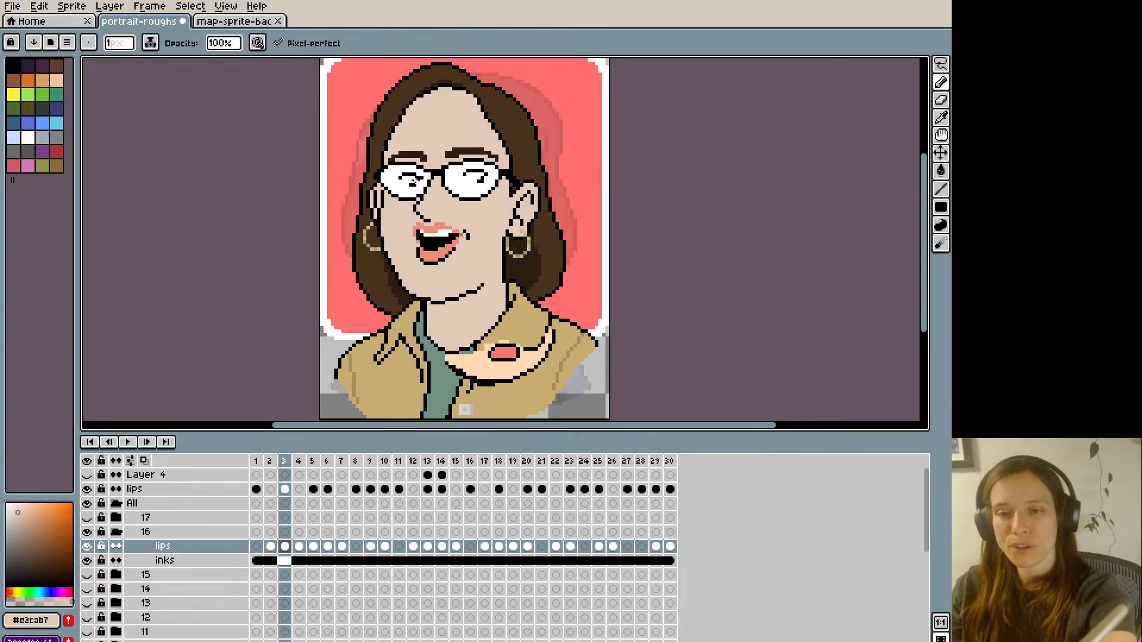
- Compare the mouth shapes across frames 1 to 5 by moving back and forth between them
key("Left")
key("Right")
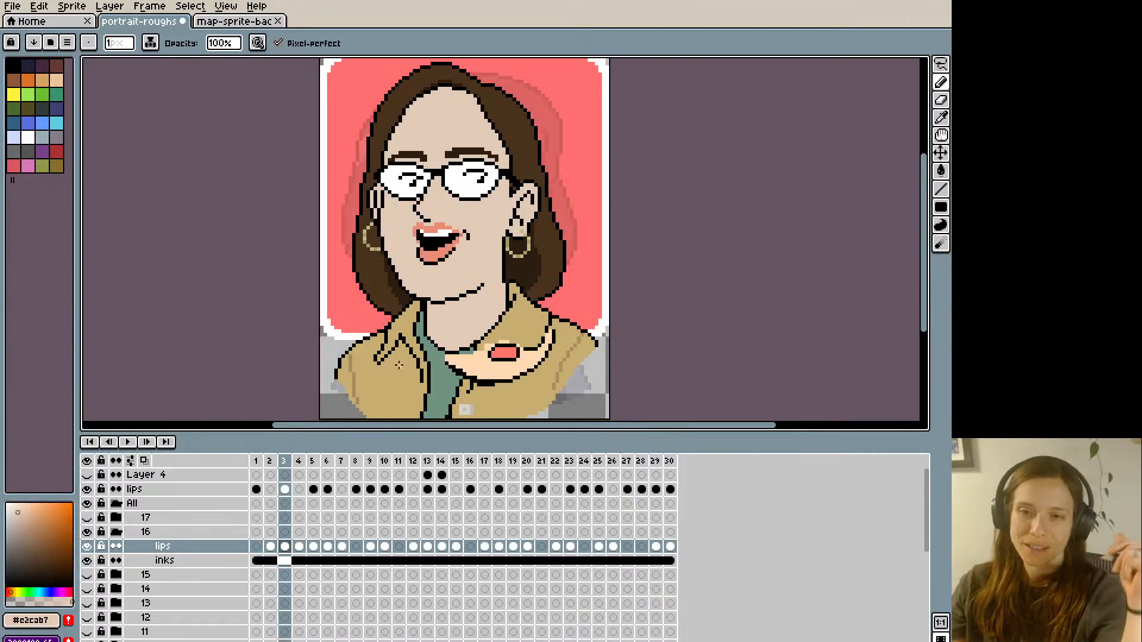
key("Right")
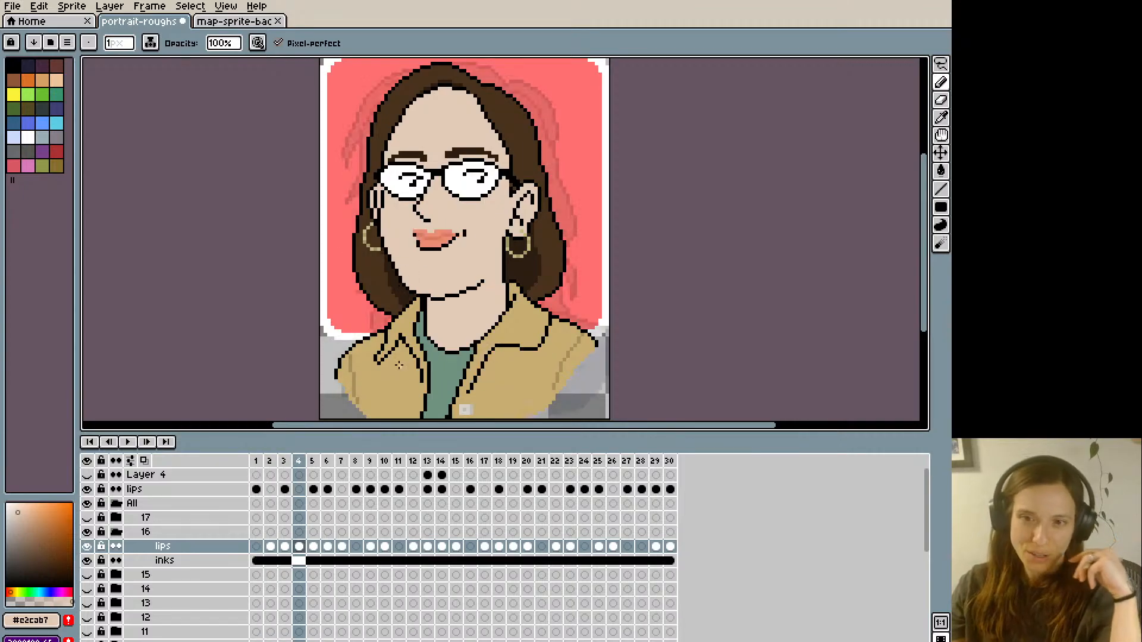
key("Right")
key("Left")
key("Left")
key("Left")
key("Left")
key("Right")
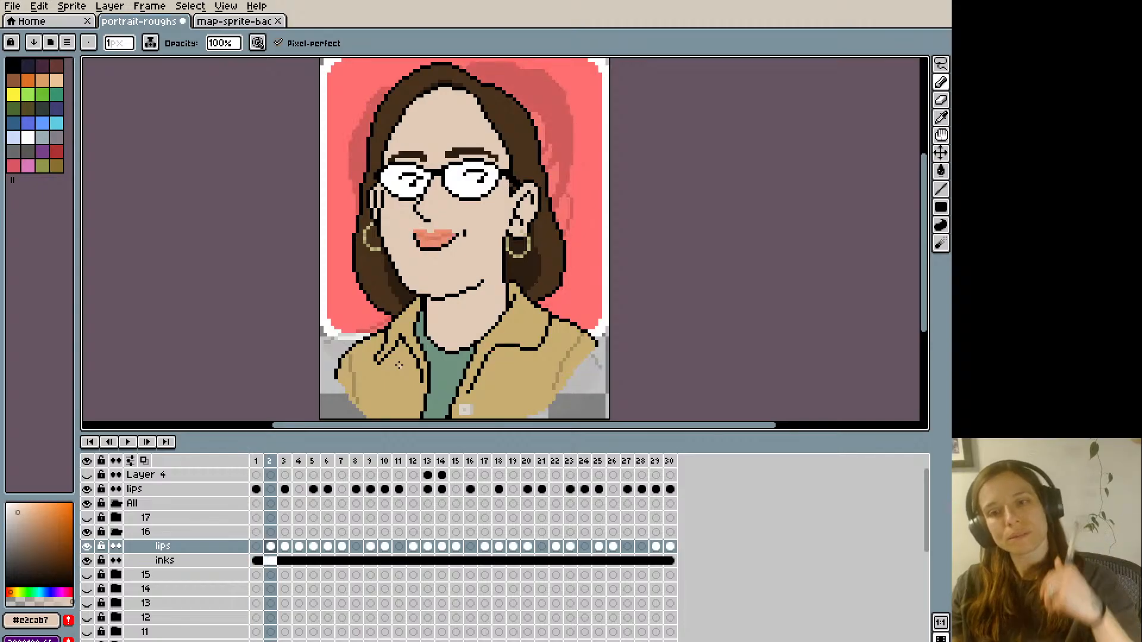
key("Right")
- Copy the whole lips cel of frame 3 and paste it into frame 10
key("v")
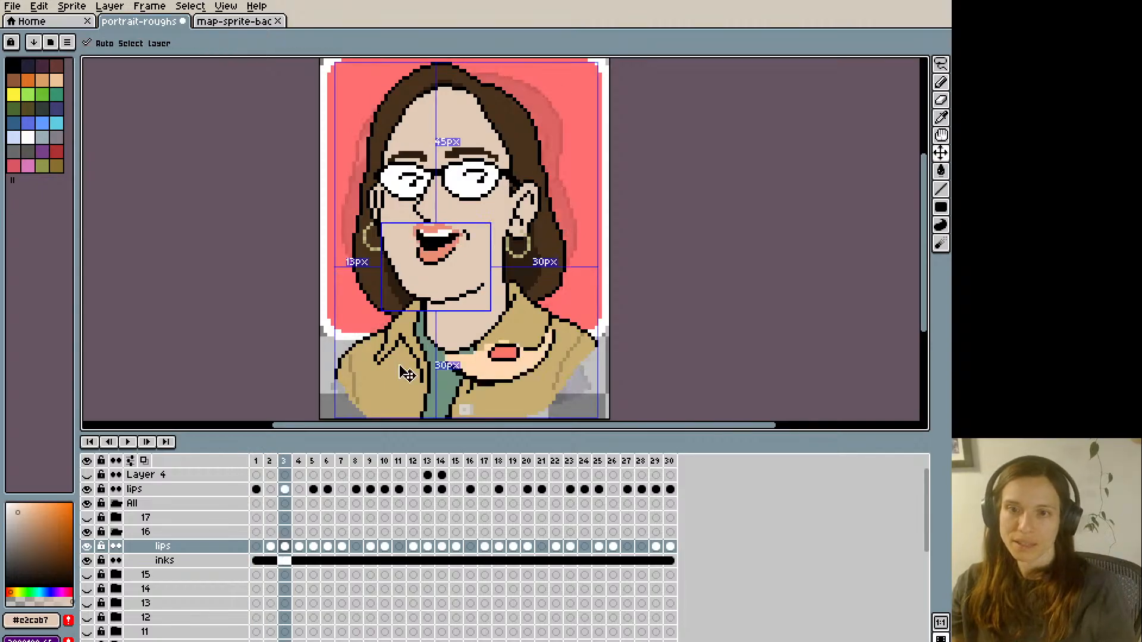
key("ctrl+a")
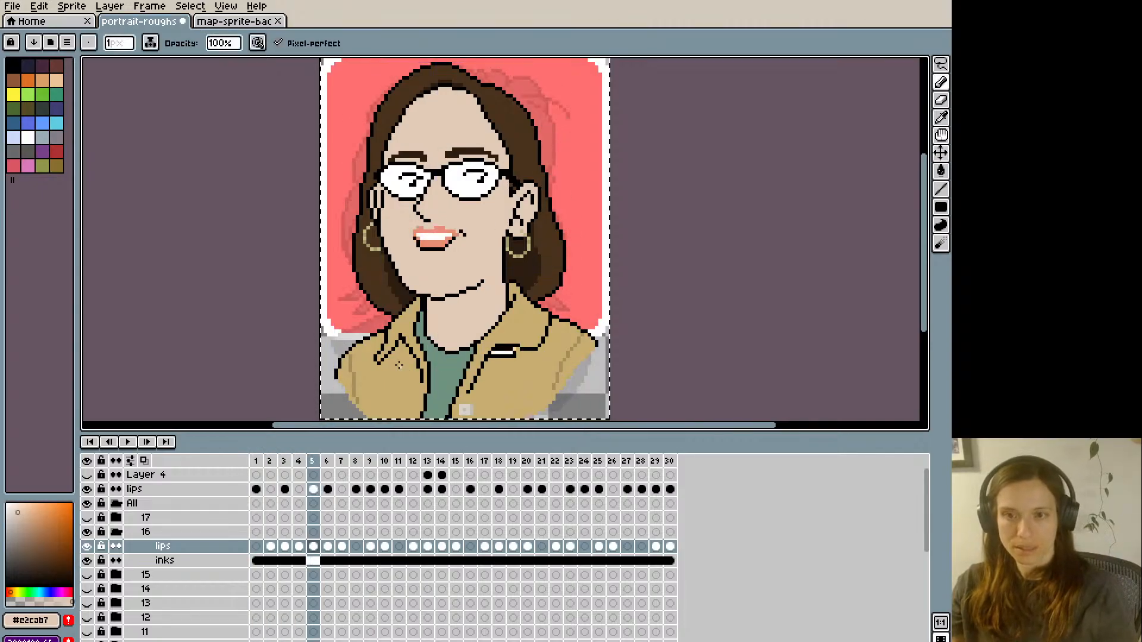
key("m")
key("Right")
key("ctrl+v")
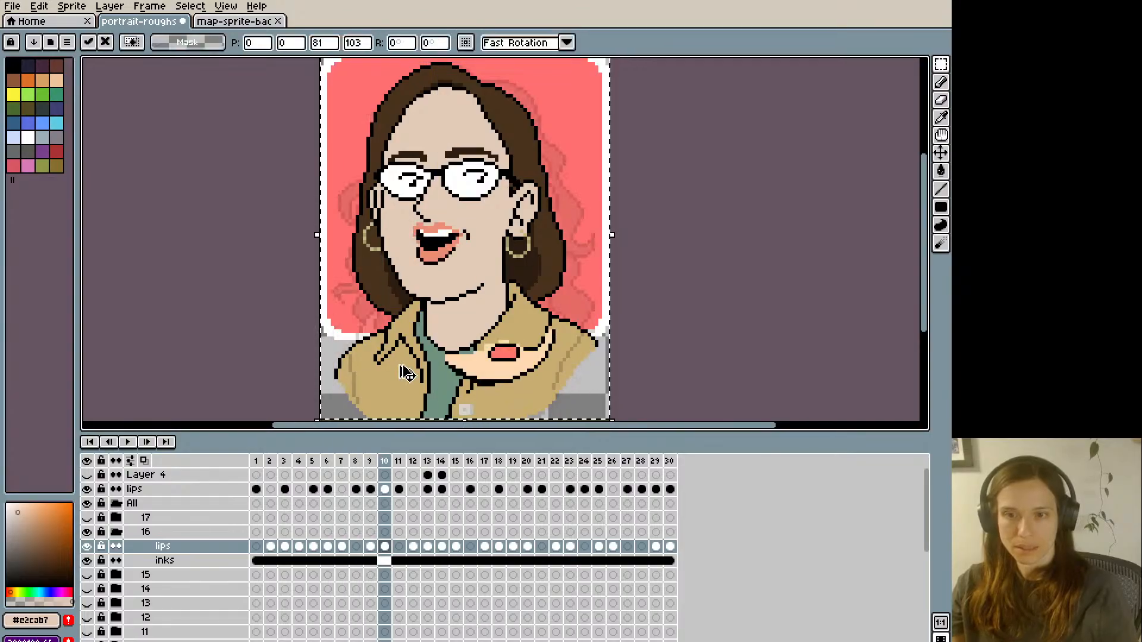
- Paste the copied open mouth into the next frame after frame 10 that needs the same mouth pose
key("Right")
key("Right")
key("Right")
key("Right")
key("Left")
key("Right")
key("ctrl+v")
key("Return")
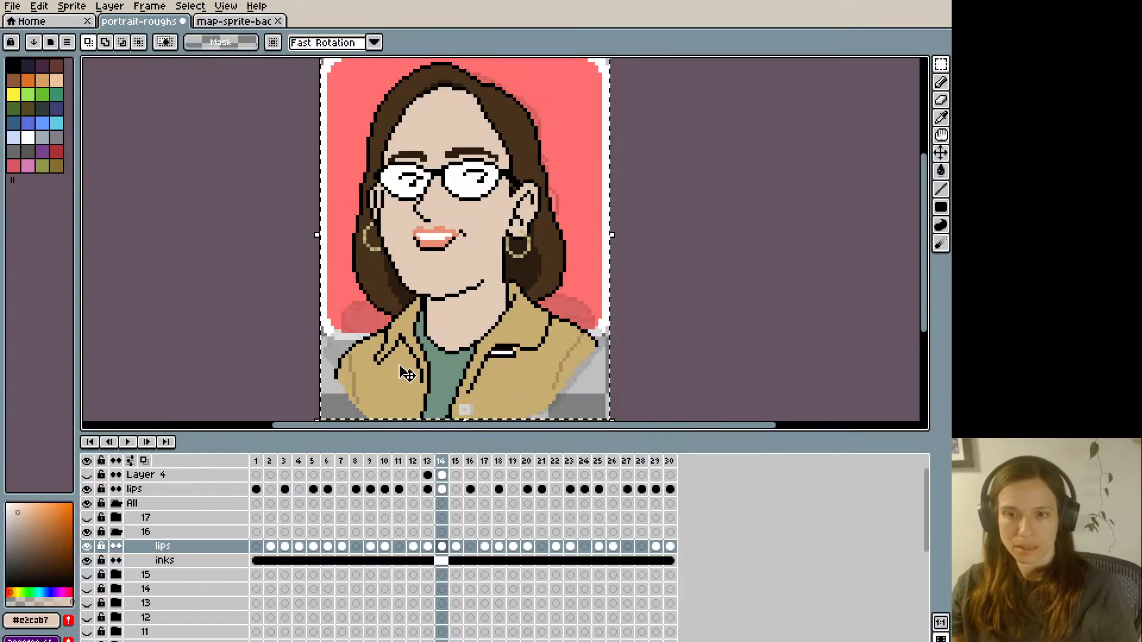
- Paste the copied open mouth into frame 23 and go through the remaining frames back to frame 1
key("Left")
key("Right")
key("Right")
key("Right")
key("Right")
key("Right")
key("Right")
key("Right")
key("Right")
key("Right")
key("Right")
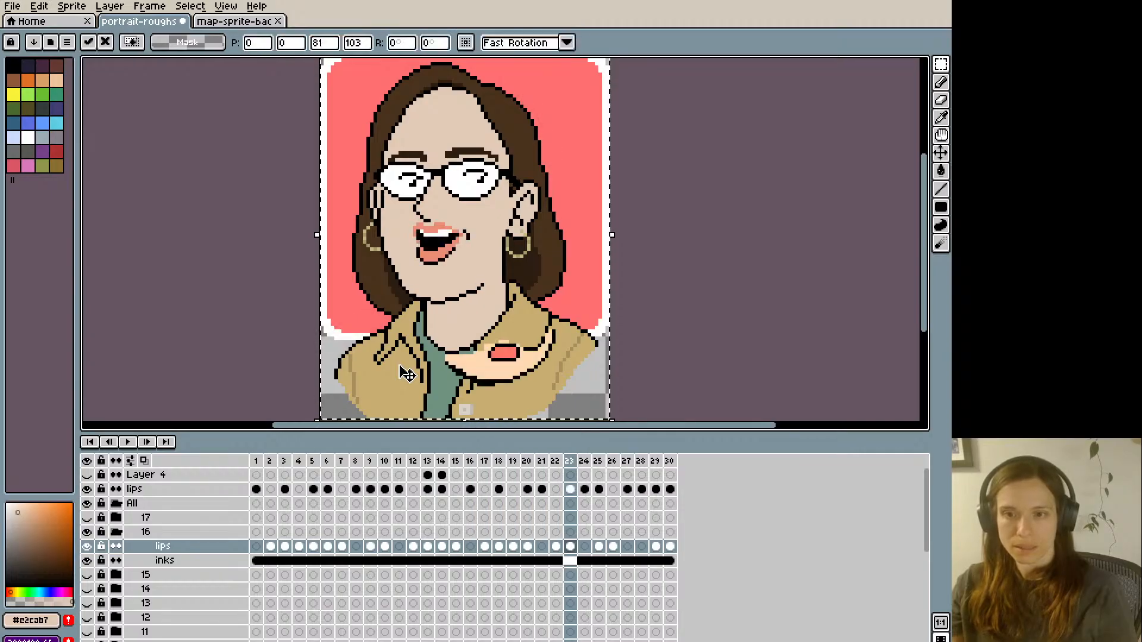
key("Right")
key("Right")
key("Right")
key("Right")
key("Right")
key("Right")
key("Right")
key("Right")
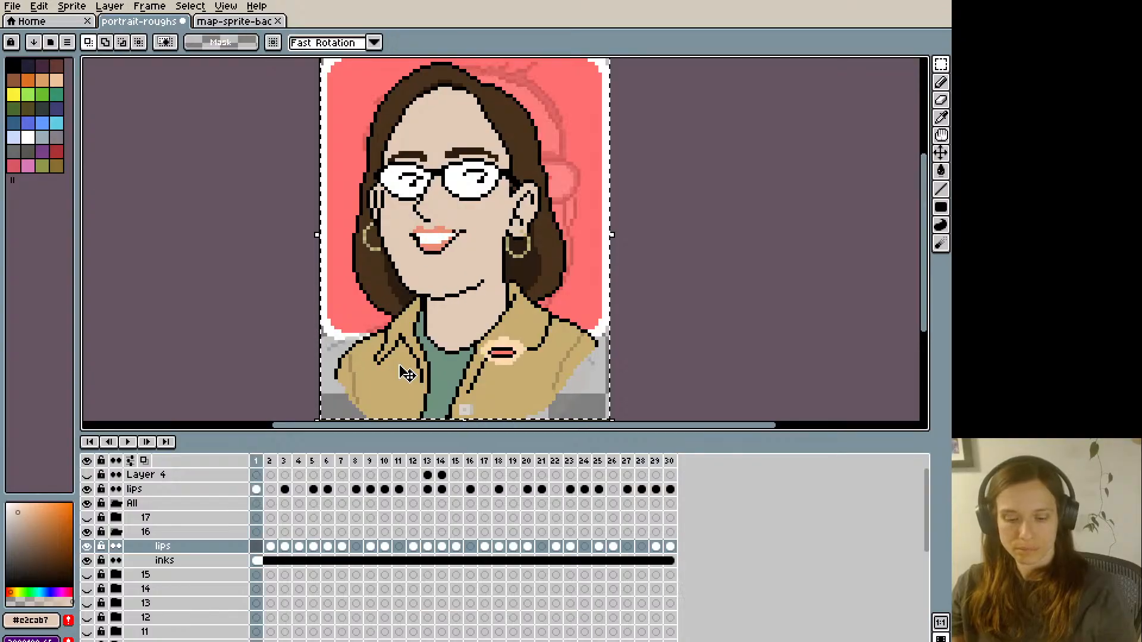
- Play back the lip animation on the woman's portrait to check it and save the sprite
key("Return")
scroll(402, 369, "down", 1)
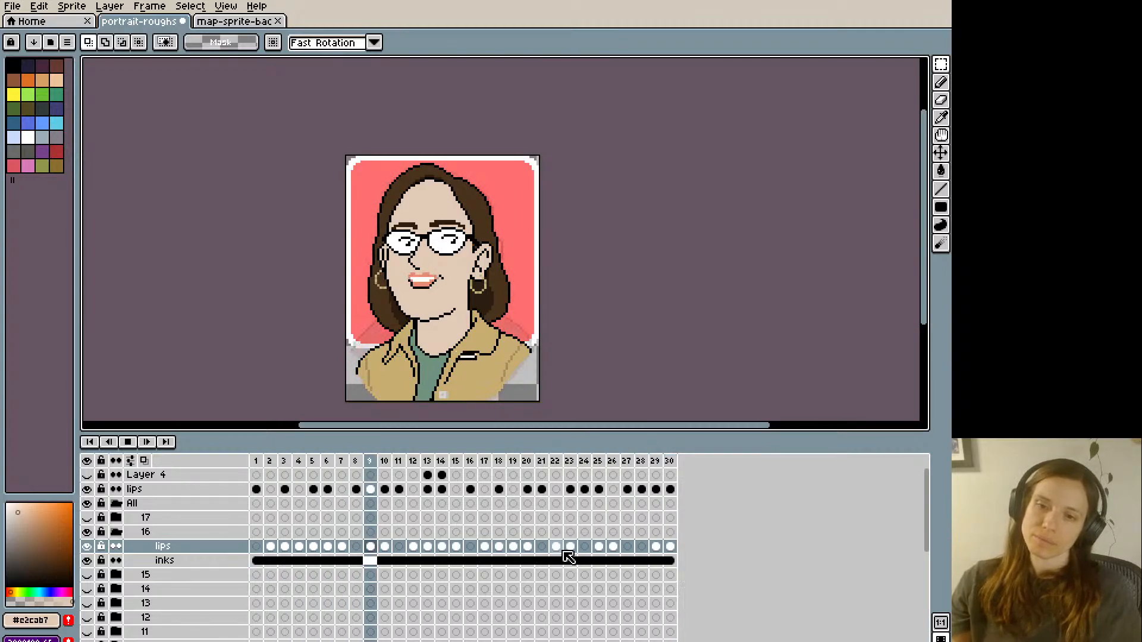
key("Return")
key("ctrl+s")
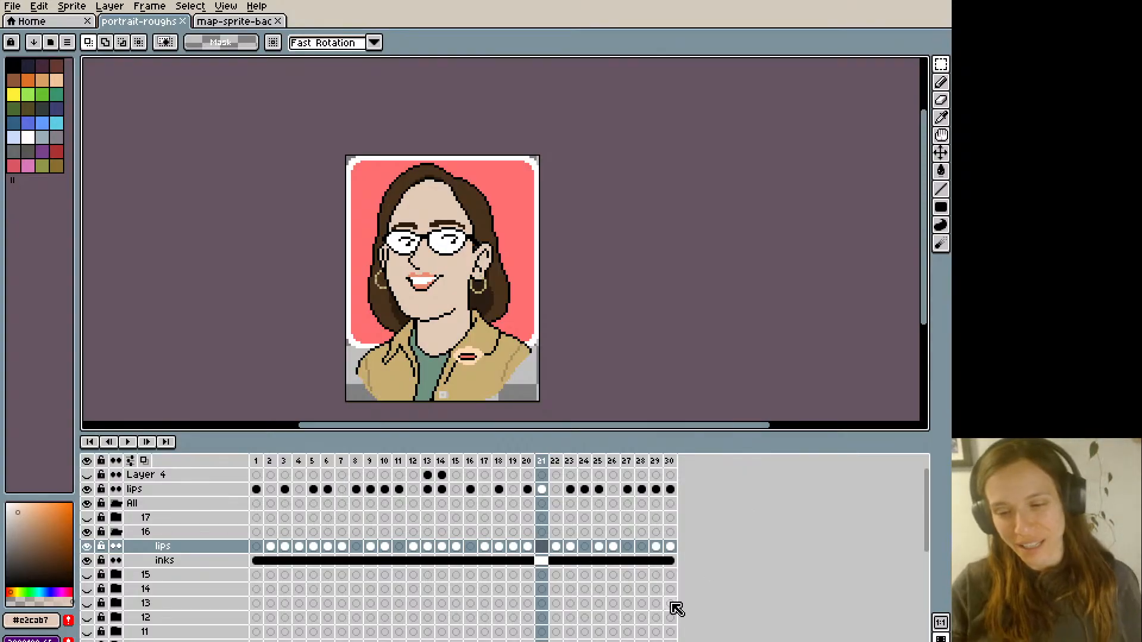
- Collapse and hide portrait group 16, and show portrait group 17
double_click(161, 548)
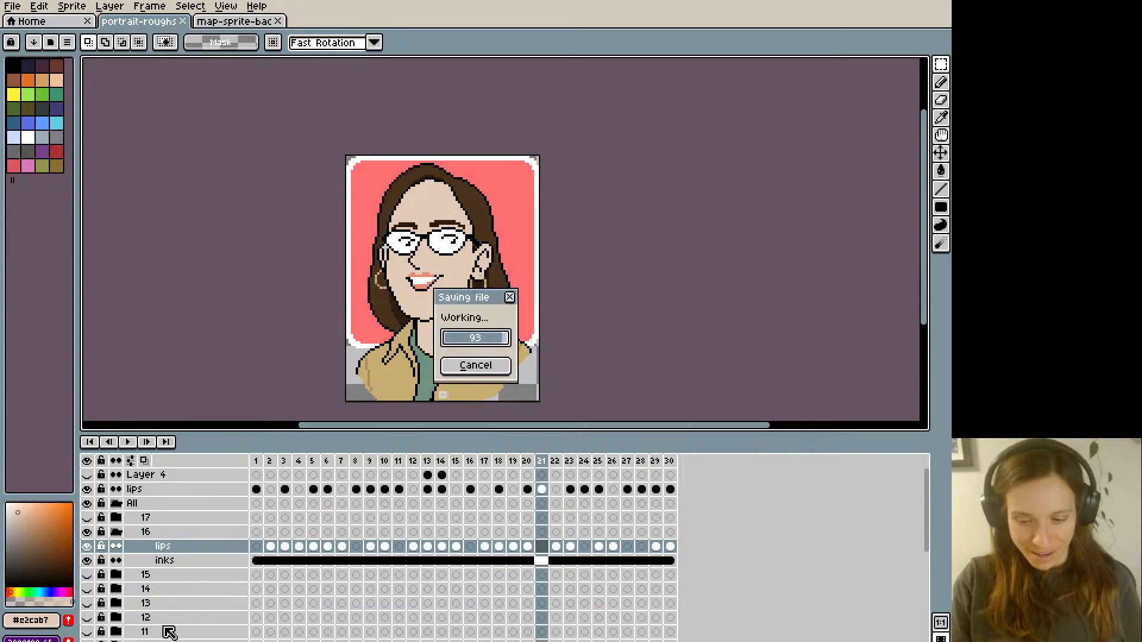
key("Escape")
left_click(118, 532)
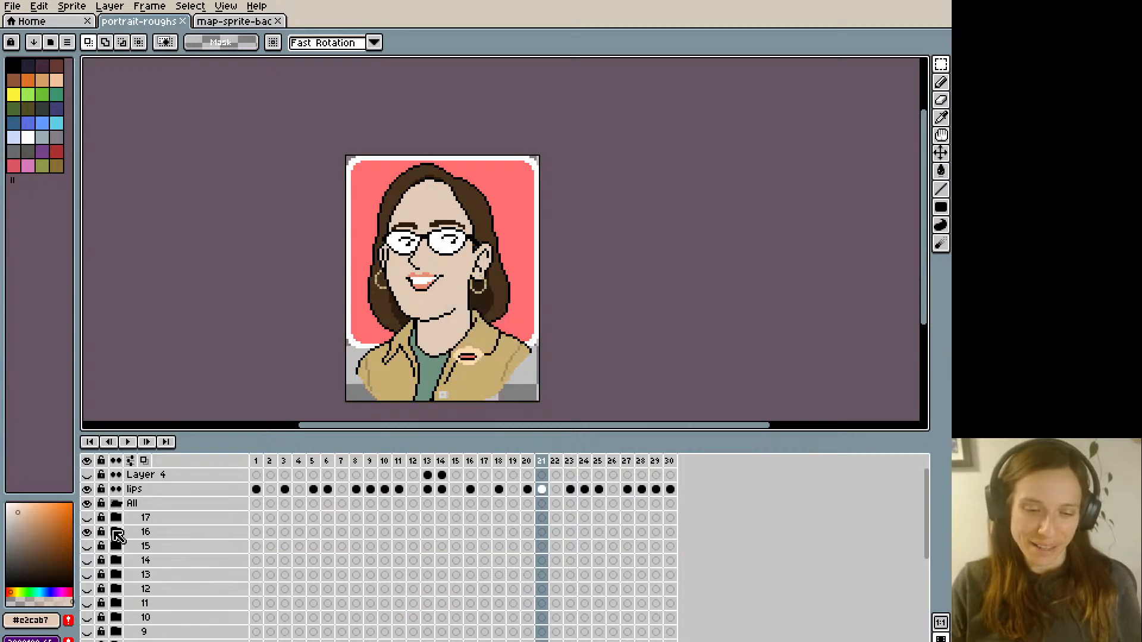
left_click(87, 532)
left_click(87, 518)
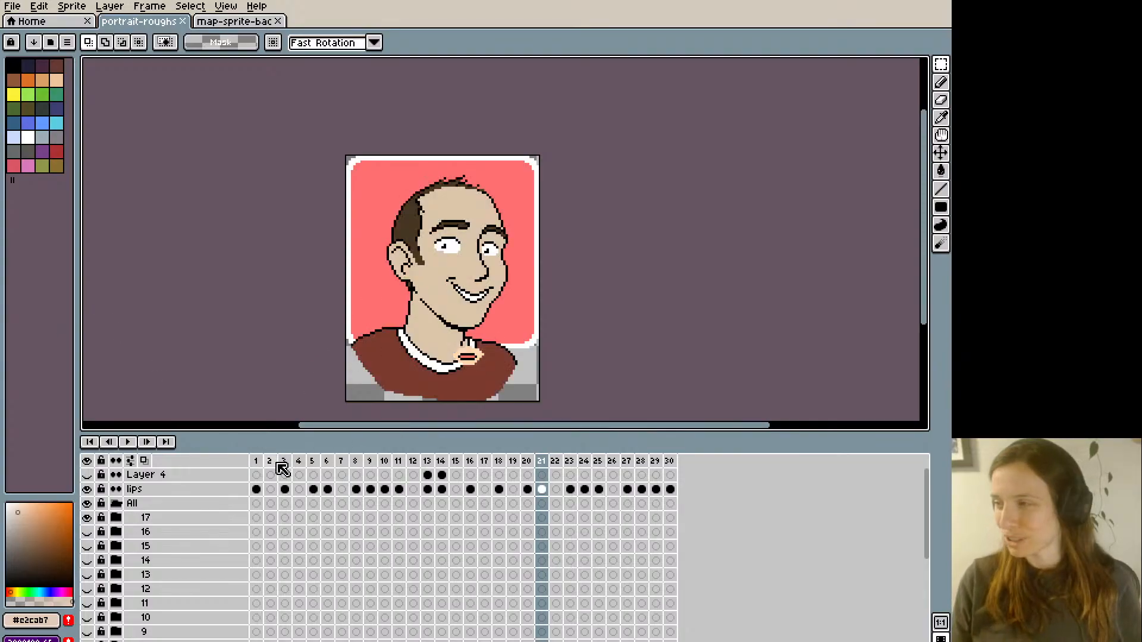
- On frame 1 of group 17's inks layer, lasso the upper head including the eyes and shift it up one pixel
left_click(167, 522)
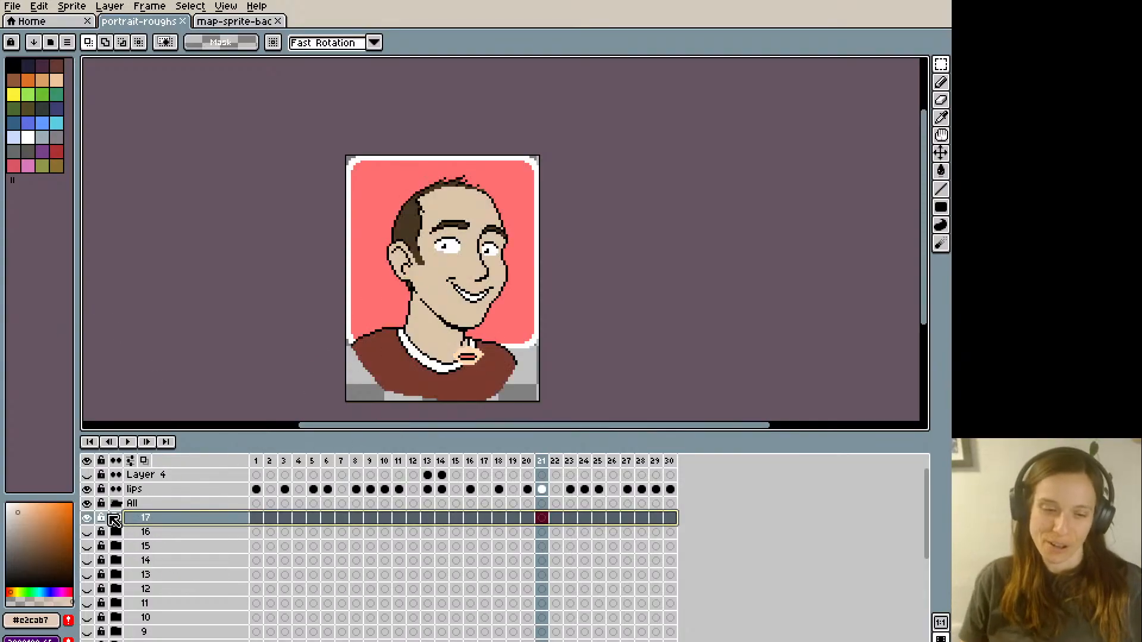
left_click(116, 519)
left_click(259, 546)
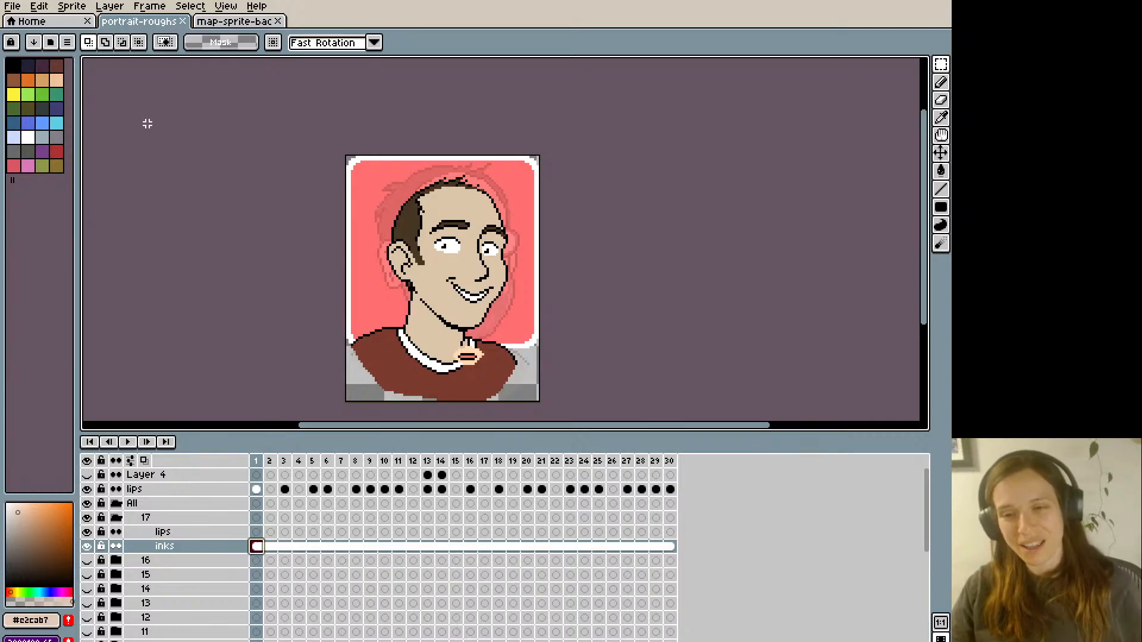
key("b")
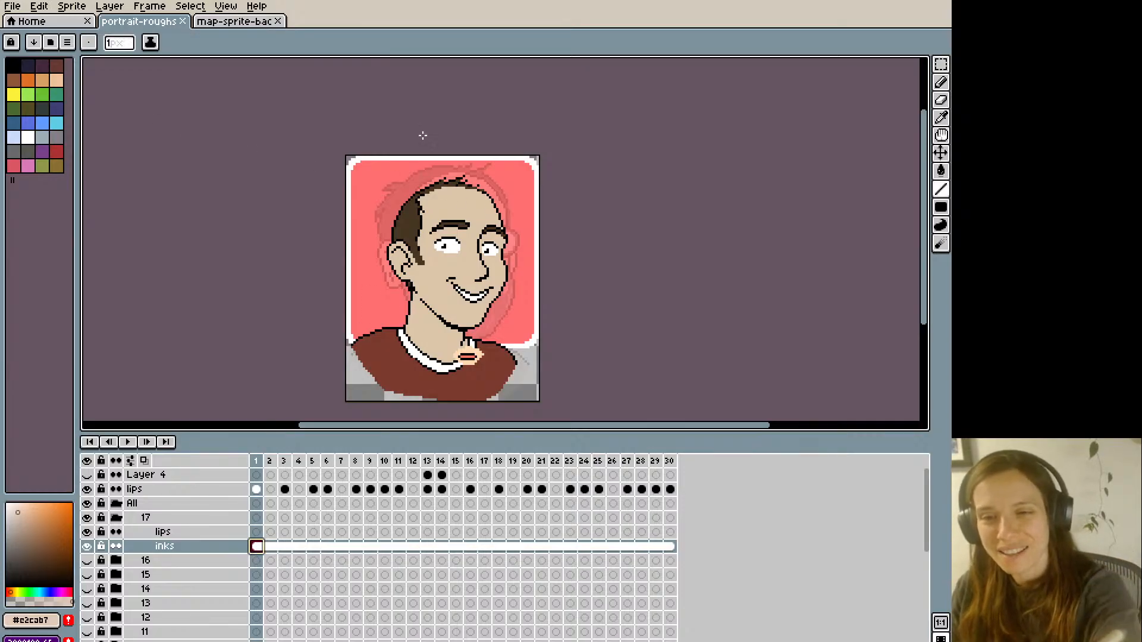
key("q")
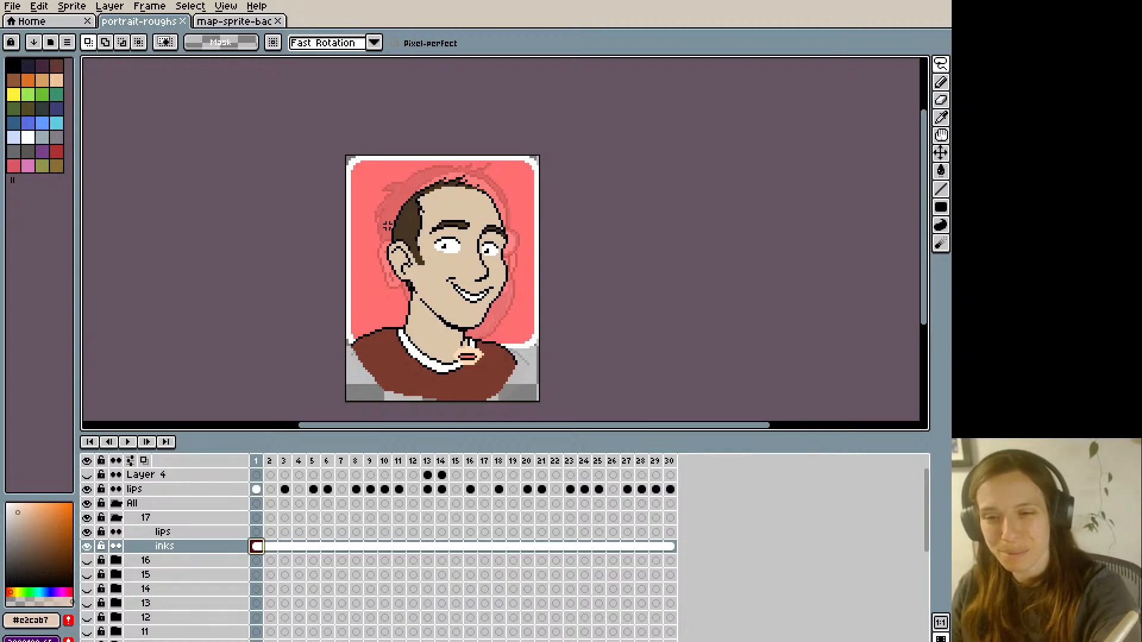
mouse_move(388, 231)
left_mouse_down()
mouse_move(467, 263)
mouse_move(476, 250)
mouse_move(492, 262)
mouse_move(515, 249)
mouse_move(376, 177)
left_mouse_up()
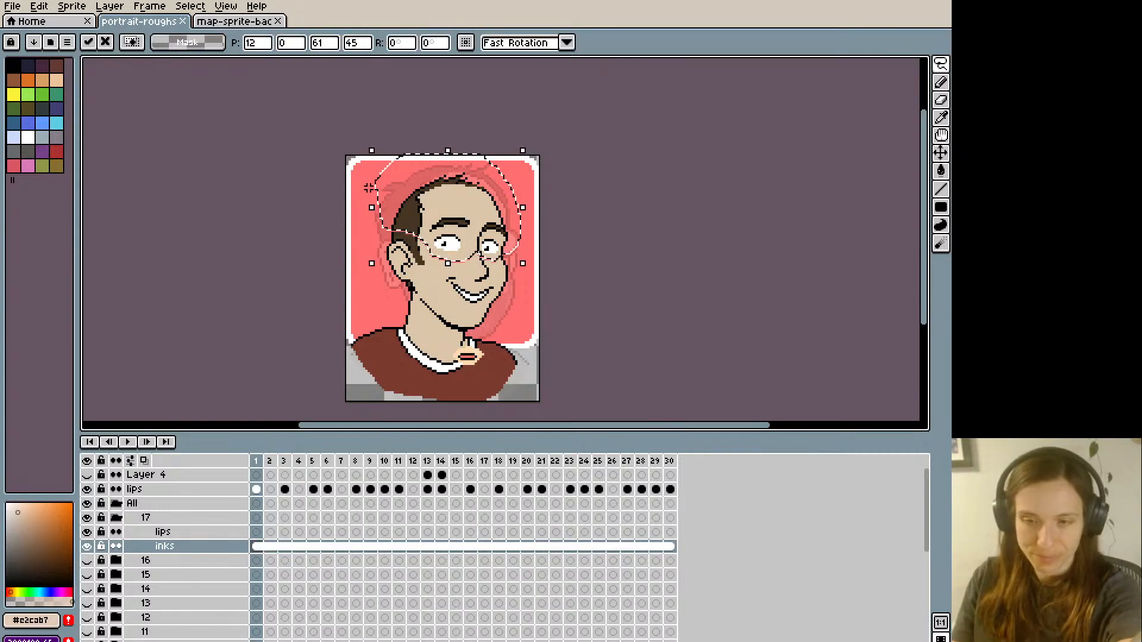
key("ctrl+d")
- Repair the seam across the face and far outline with skin tone #dcc5a8 and black pixels
key("i")
left_click(433, 220)
key("b")
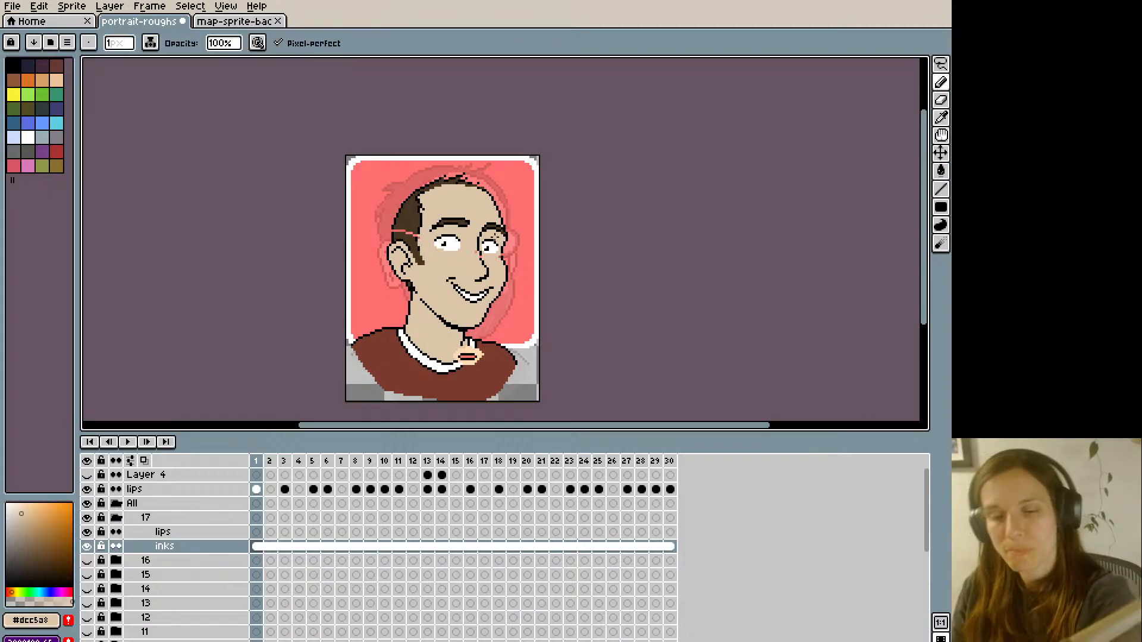
scroll(373, 175, "up", 2)
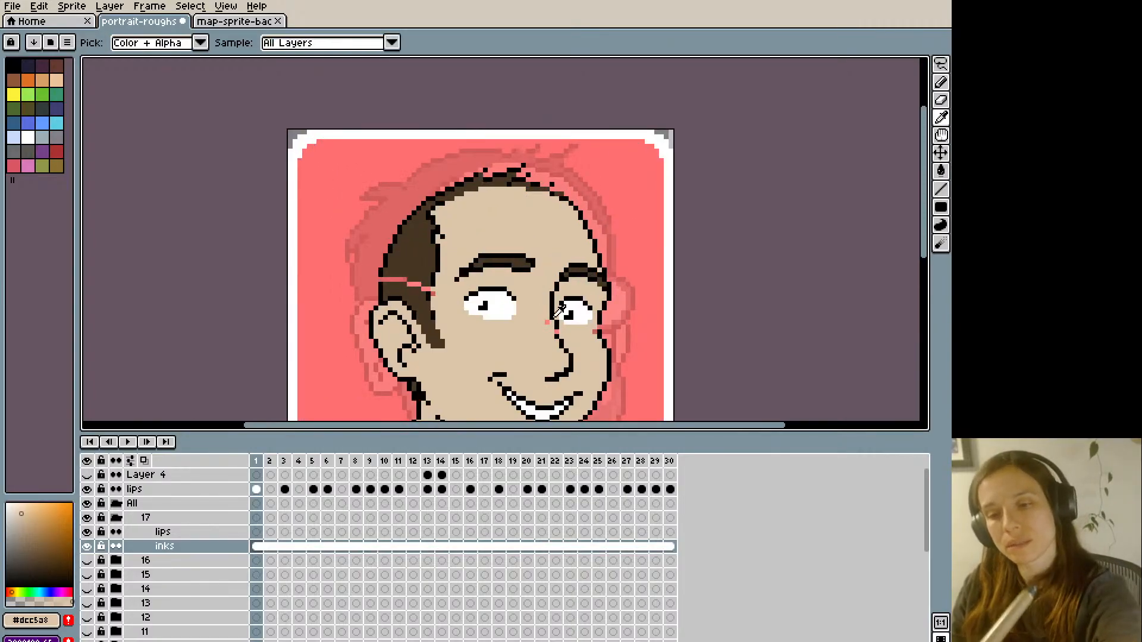
left_click(554, 317, "alt")
left_click(557, 312, "alt")
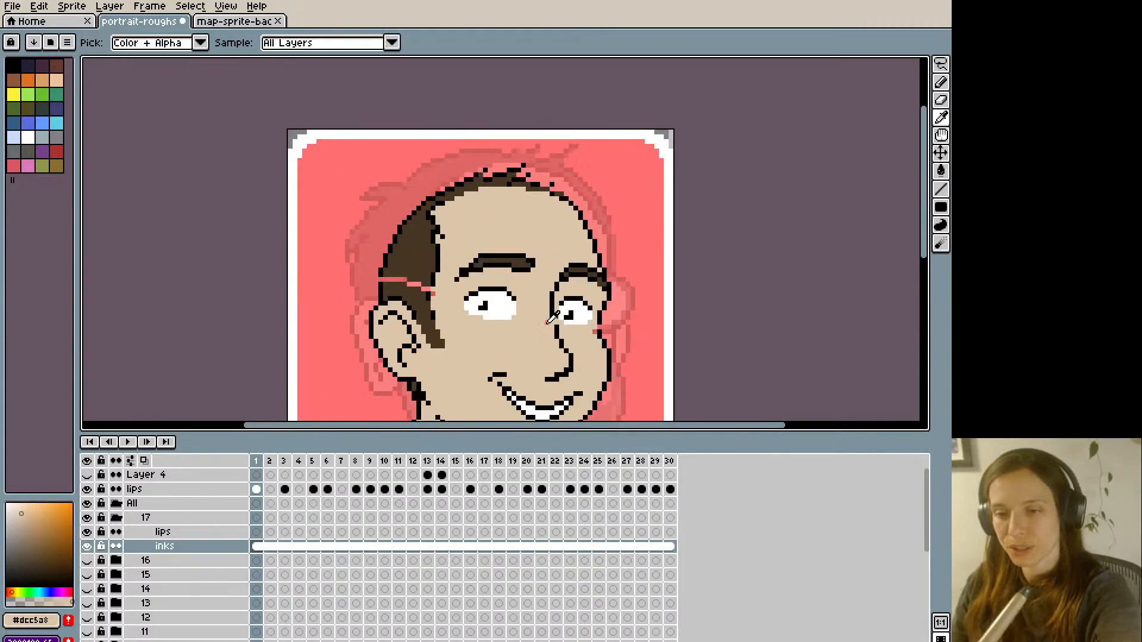
left_click(603, 311, "alt")
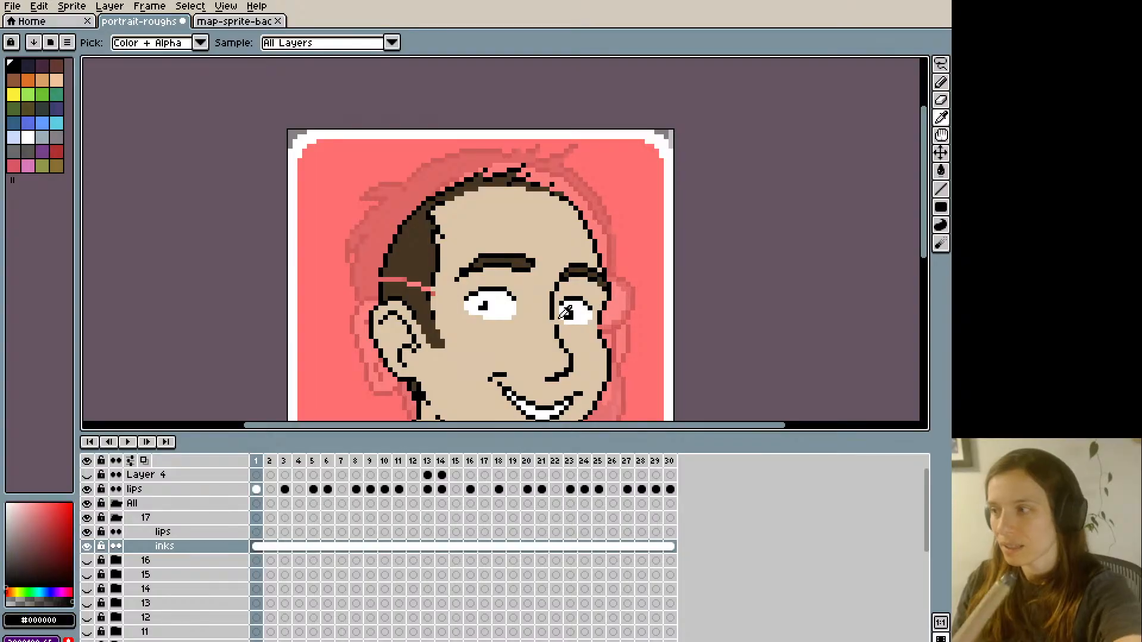
- Fill the seam in the side hair with dark brown #463622 and close its black outline
left_click(416, 225, "alt")
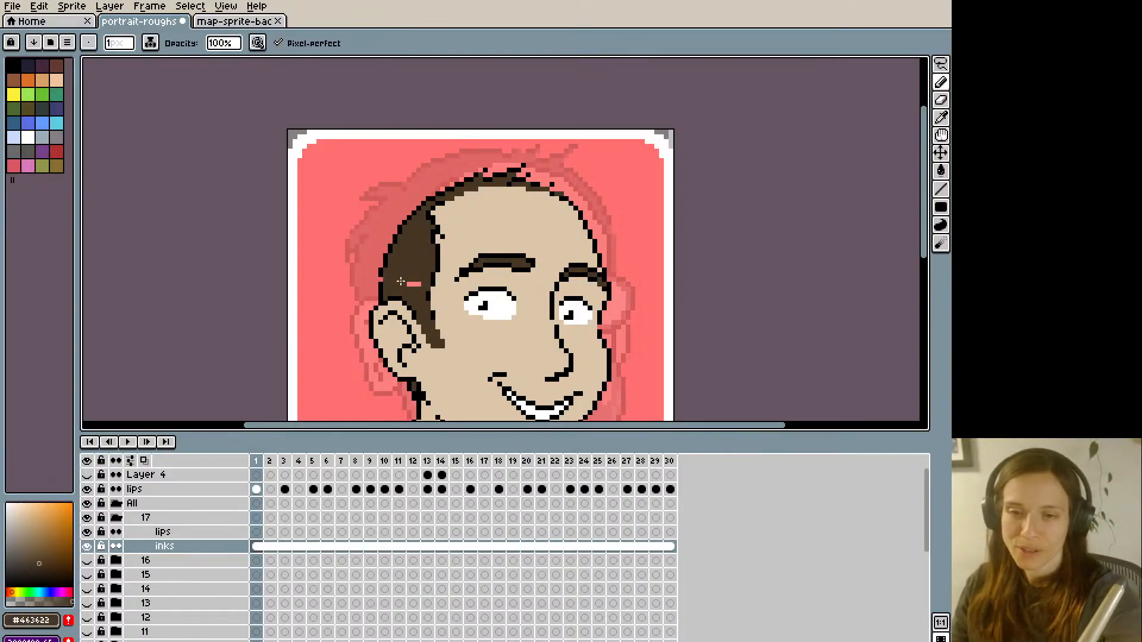
left_click(387, 270, "alt")
scroll(381, 241, "down", 2)
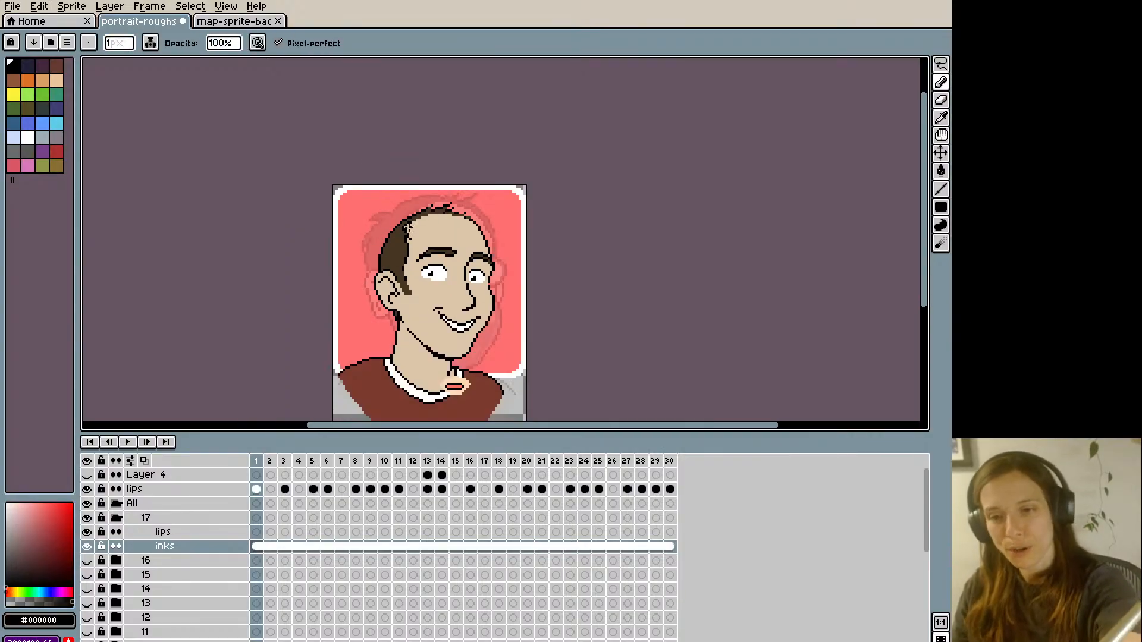
- Retouch the eyes and brows with white, skin-tone and black pixels, undoing the unwanted pencil stroke
scroll(413, 308, "up", 1)
left_click(432, 265, "alt")
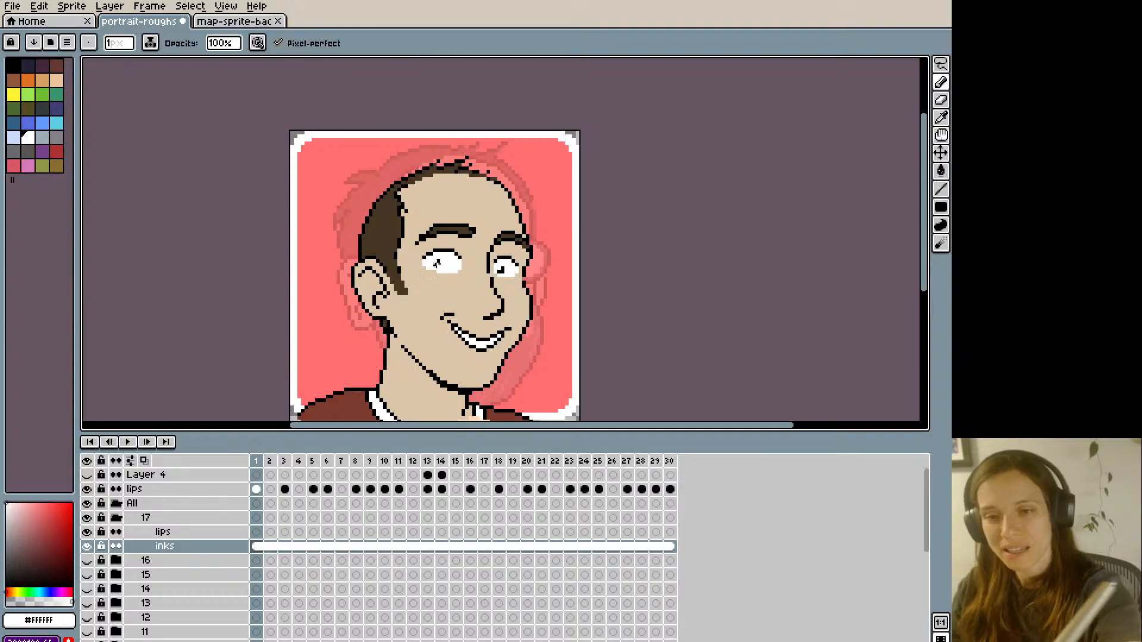
left_click(444, 278, "alt")
left_click_drag(439, 272, 459, 272)
scroll(455, 256, "down", 1)
scroll(492, 252, "up", 1)
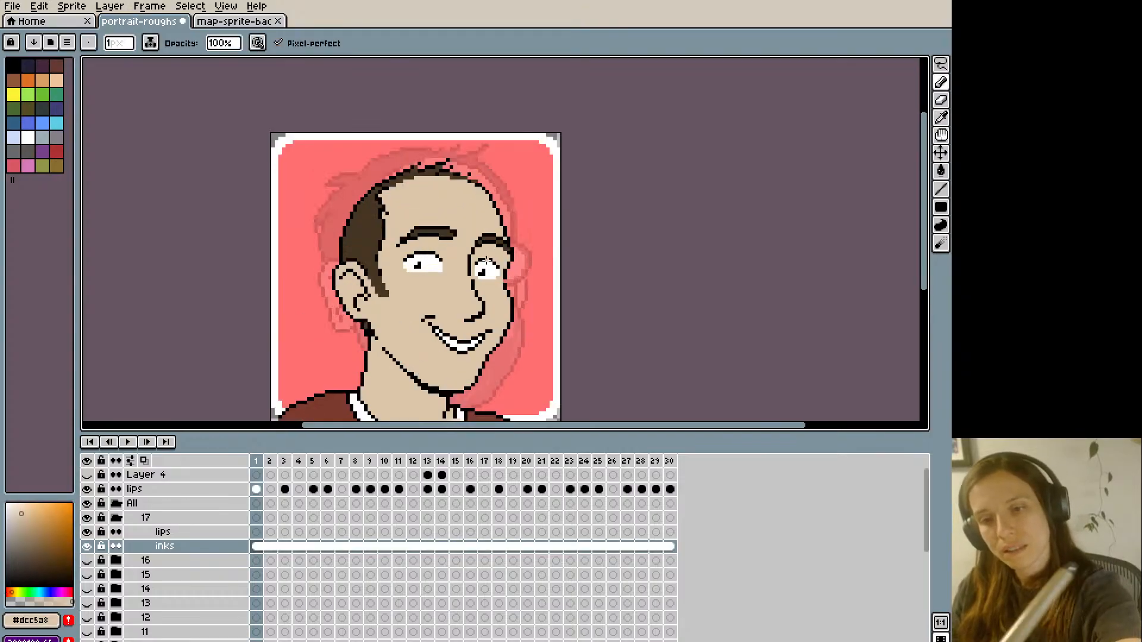
key("ctrl+z")
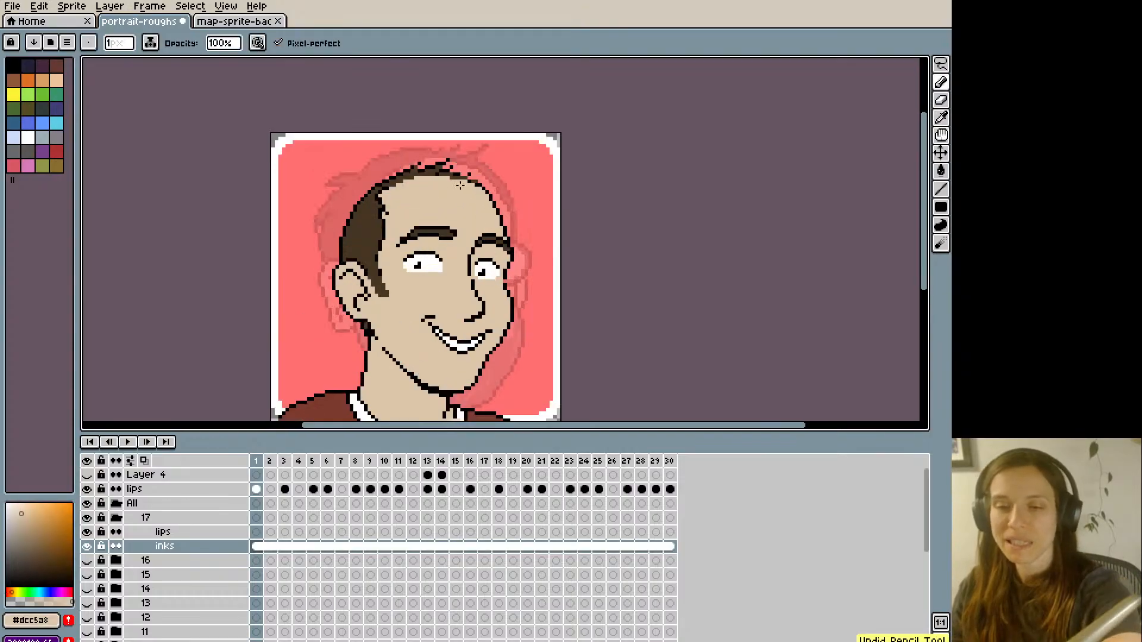
scroll(396, 221, "down", 1)
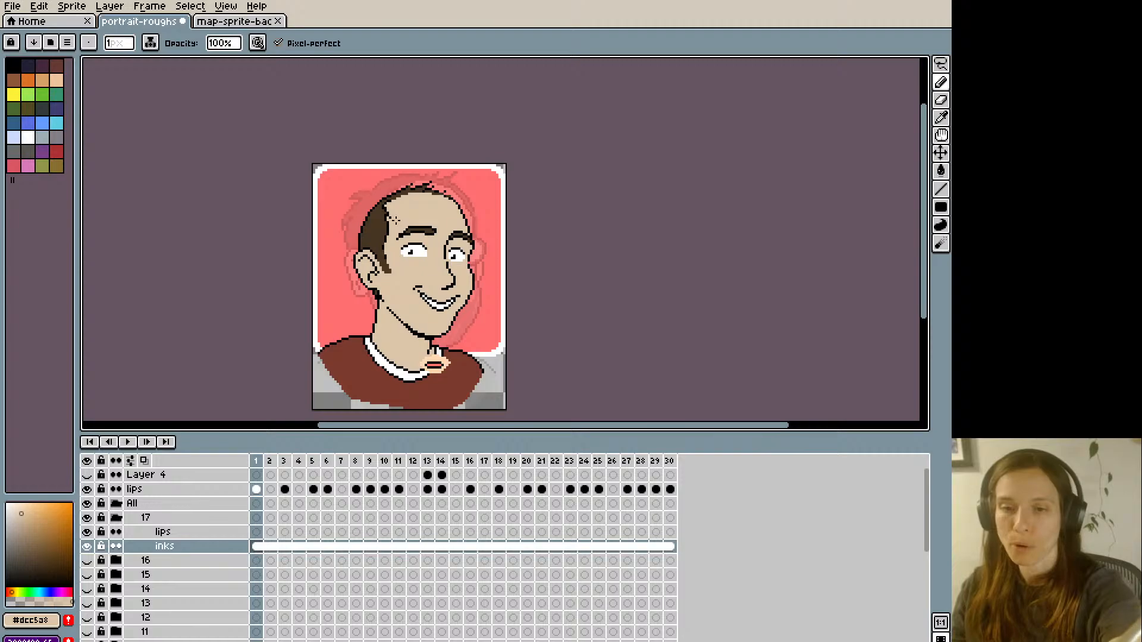
scroll(428, 227, "up", 1)
left_click(432, 230, "alt")
scroll(426, 167, "down", 1)
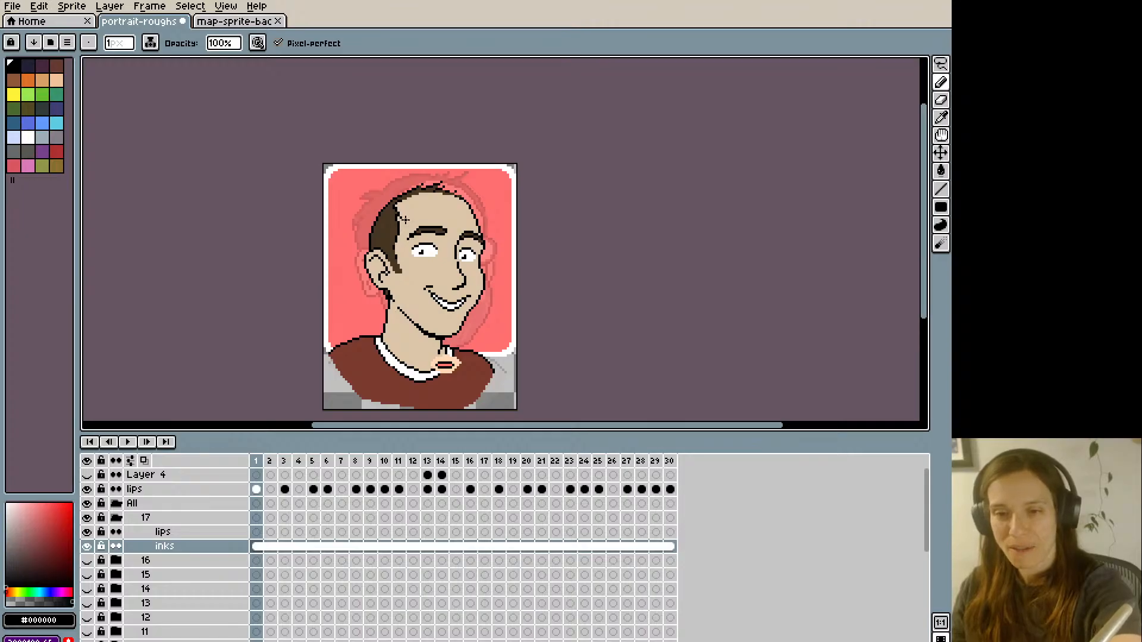
- Lasso the far cheek contour, shift it slightly and clean up its black outline
scroll(406, 222, "up", 1)
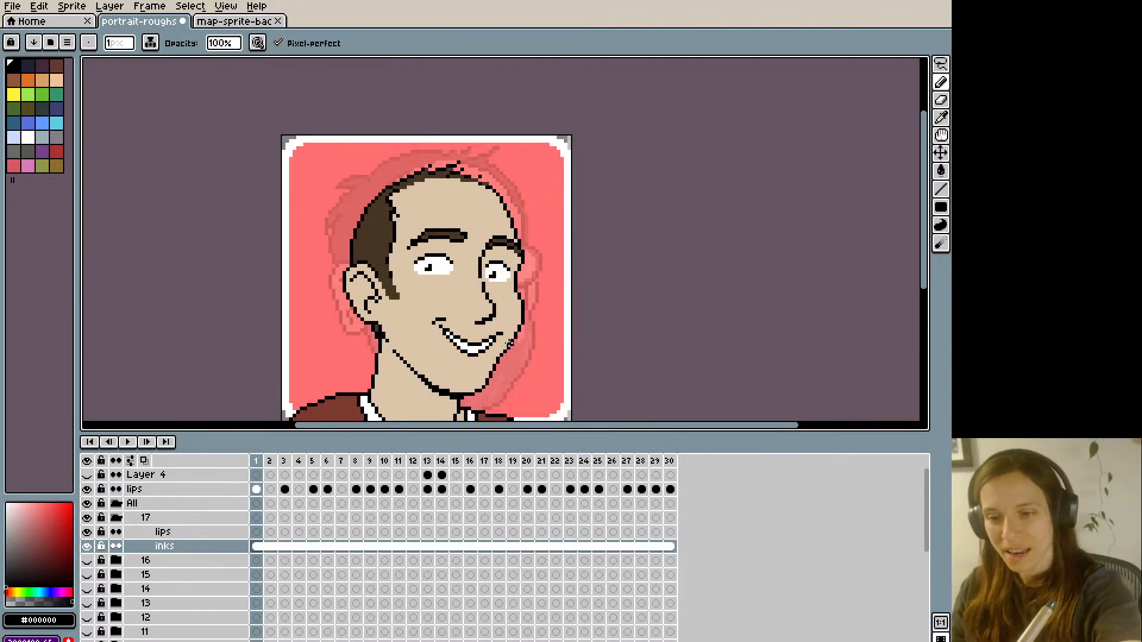
key("m")
mouse_move(515, 350)
left_mouse_down()
mouse_move(515, 290)
mouse_move(531, 336)
left_mouse_up()
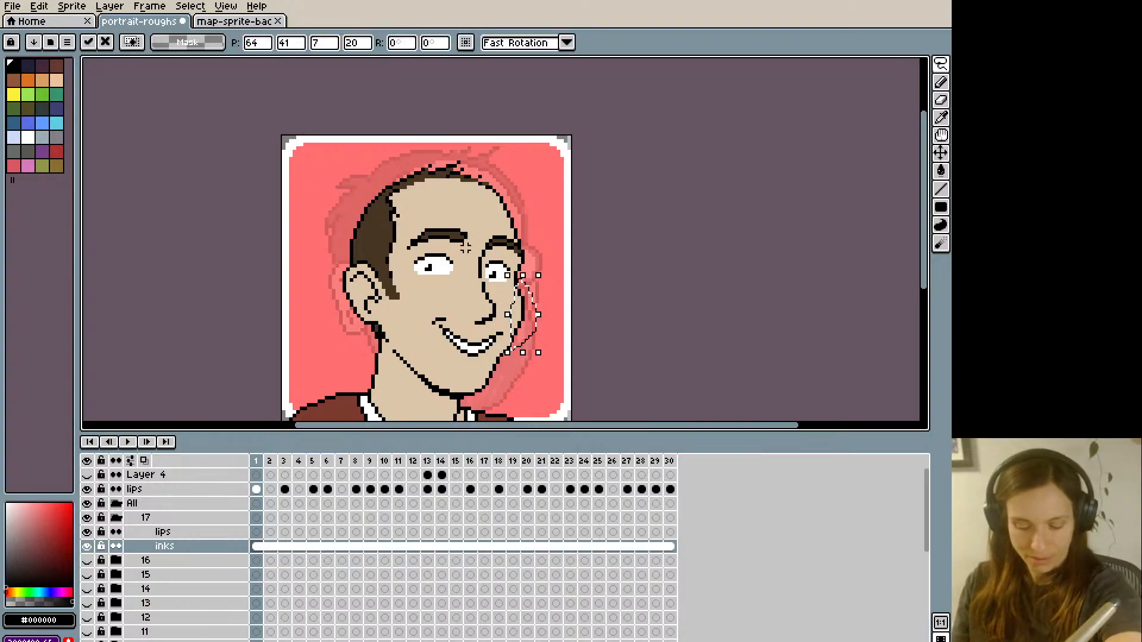
left_click(232, 241)
scroll(228, 265, "down", 1)
scroll(327, 265, "up", 1)
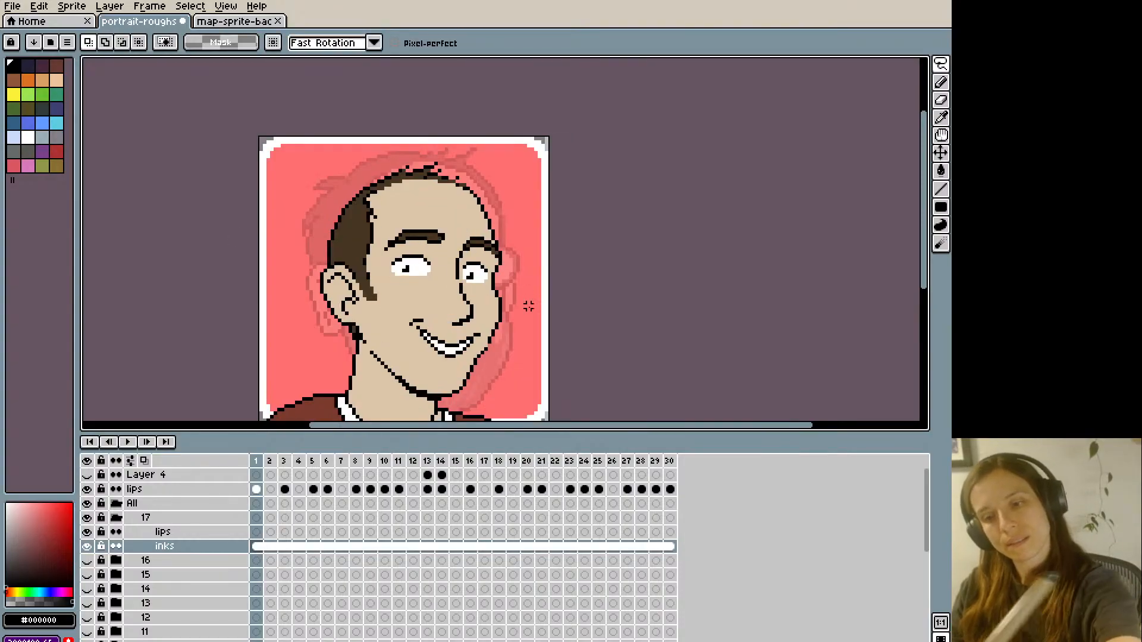
scroll(529, 310, "up", 1)
key("i")
key("b")
scroll(345, 194, "down", 3)
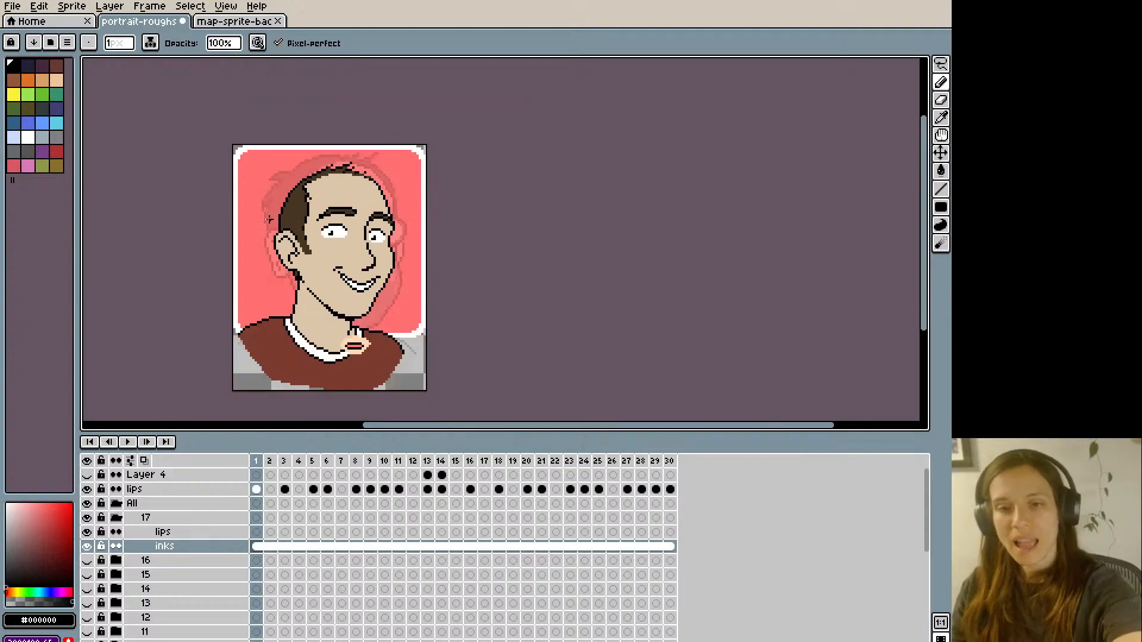
- Lasso the top of the head above the brows, shift it up one pixel and deselect it
key("space")
mouse_move(263, 197)
left_mouse_down()
mouse_move(298, 204)
mouse_move(406, 195)
mouse_move(366, 163)
mouse_move(340, 188)
mouse_move(347, 202)
mouse_move(414, 194)
mouse_move(351, 152)
left_mouse_up()
key("q")
left_click(373, 92)
key("l")
key("q")
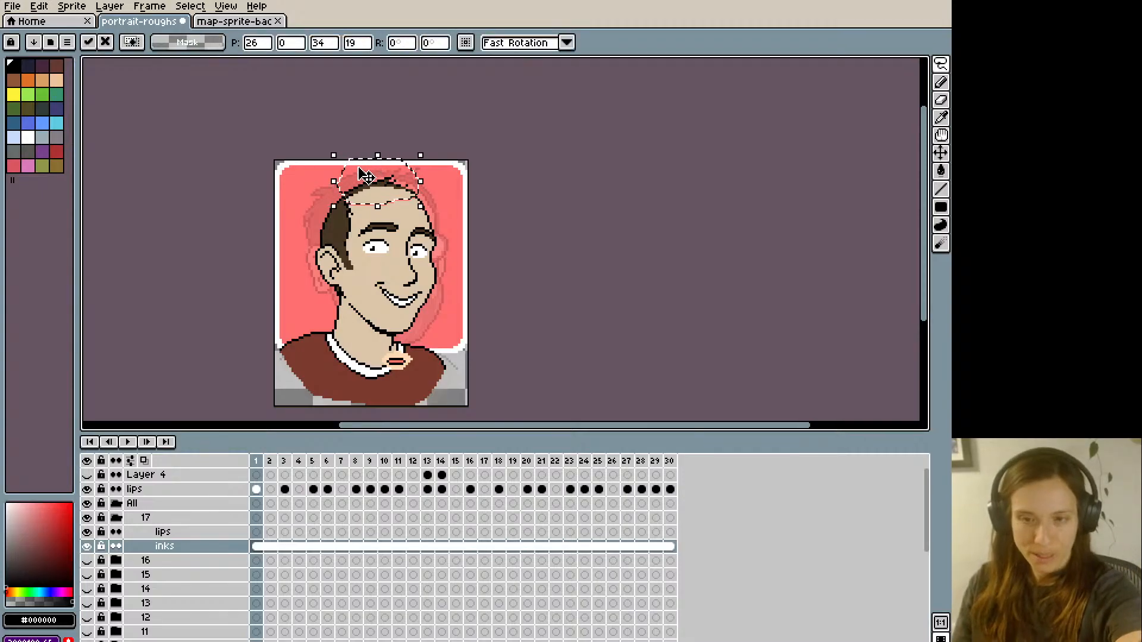
left_click(336, 150)
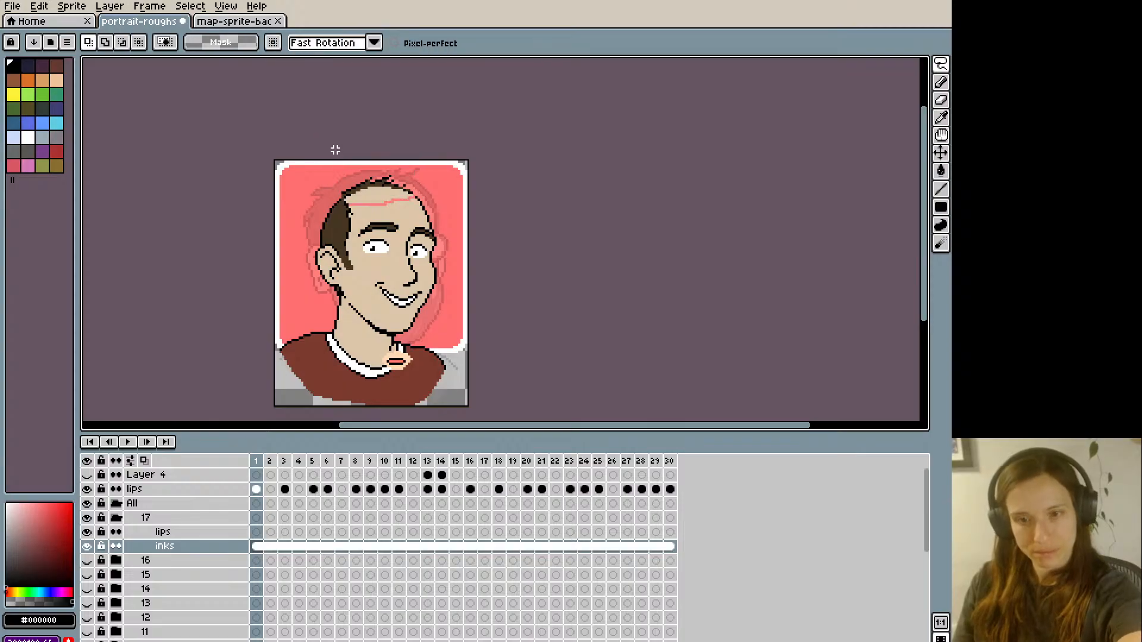
- Close the head outline at the far temple in black and fill the forehead seam with skin tone #dcc5a8
scroll(335, 149, "up", 1)
key("i")
key("b")
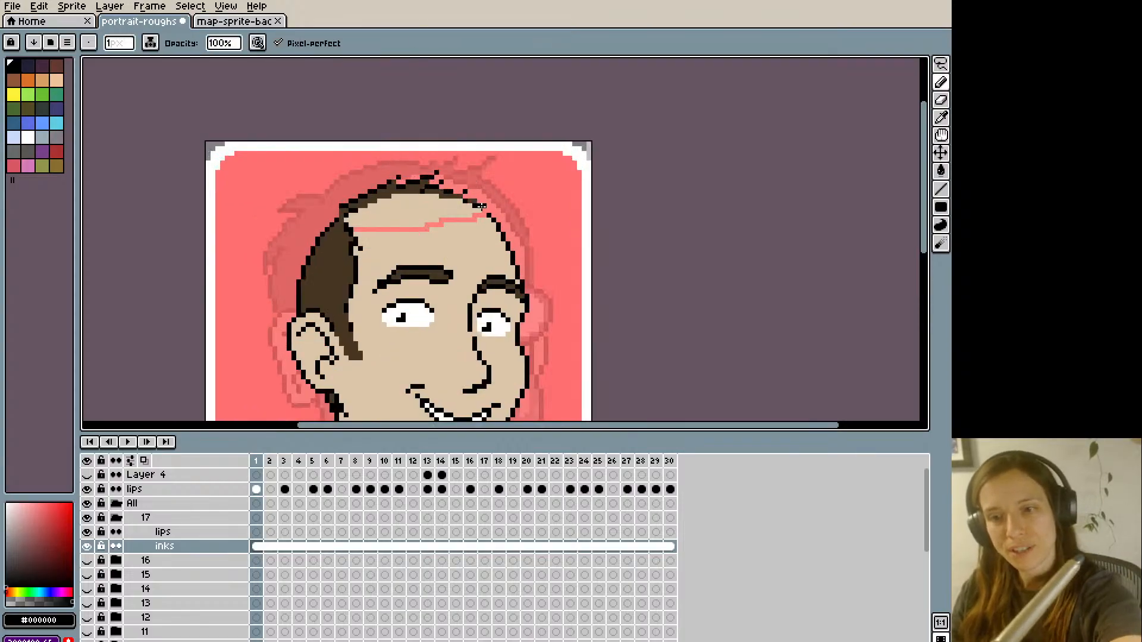
key("i")
left_click(363, 220)
key("b")
- Redraw the rear hair outline in black as a smooth curve and fill the hair beneath it with brown #463622
key("i")
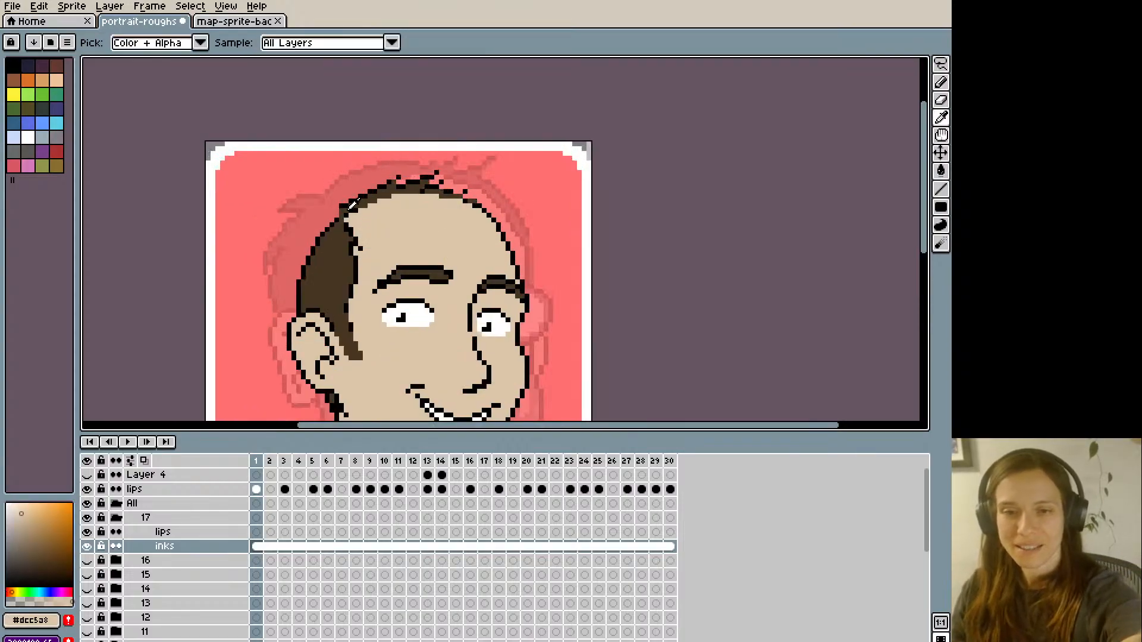
left_click(340, 207)
key("b")
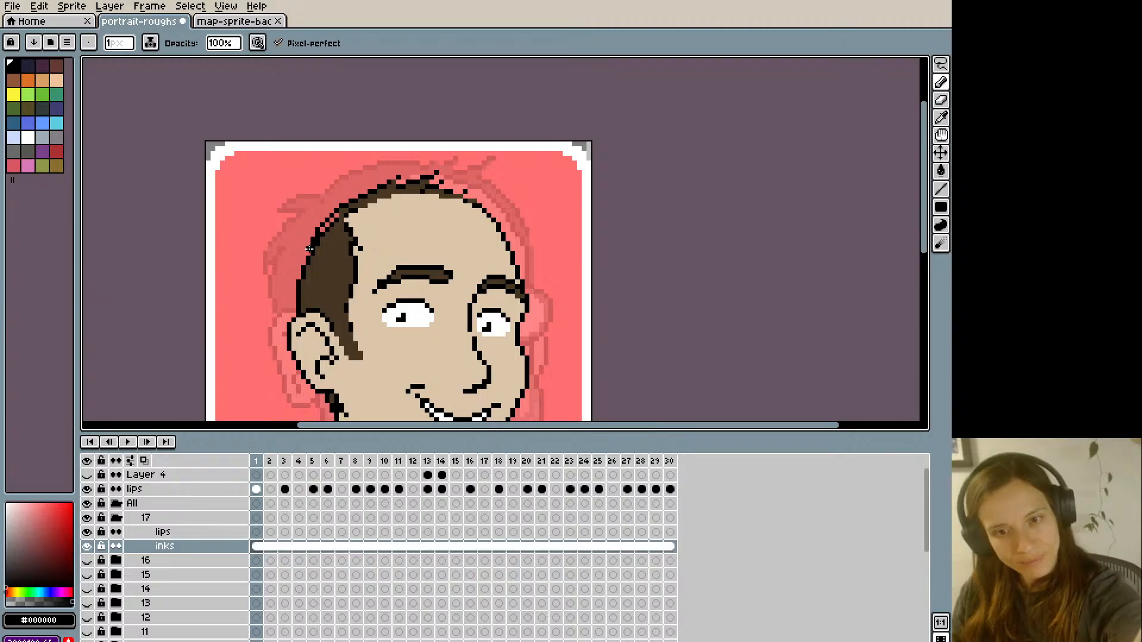
key("i")
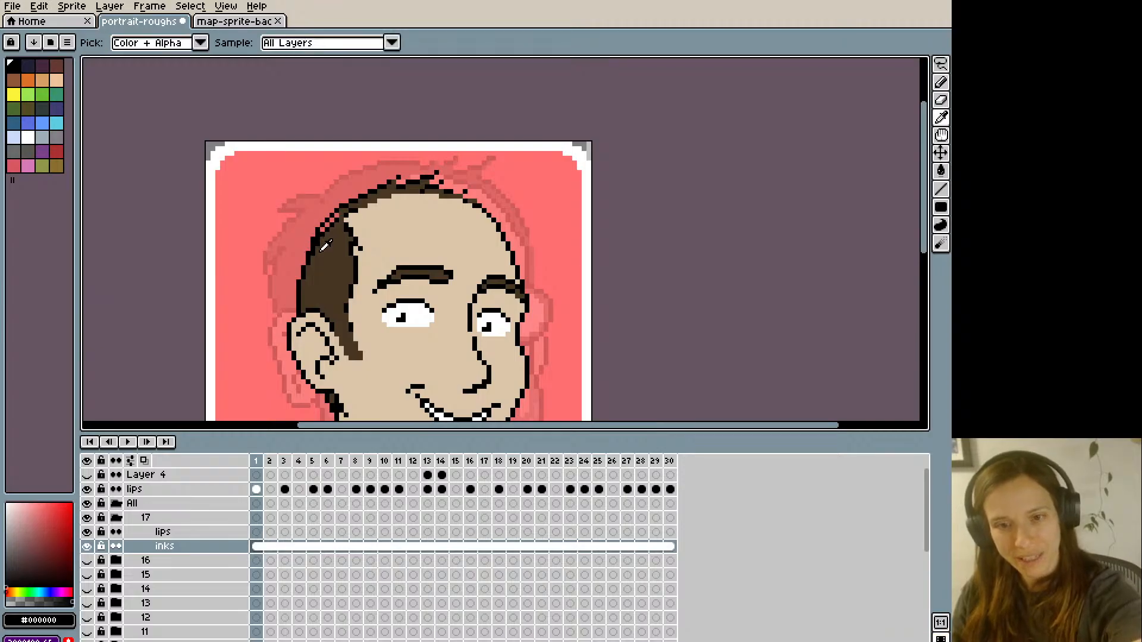
left_click(314, 248)
key("b")
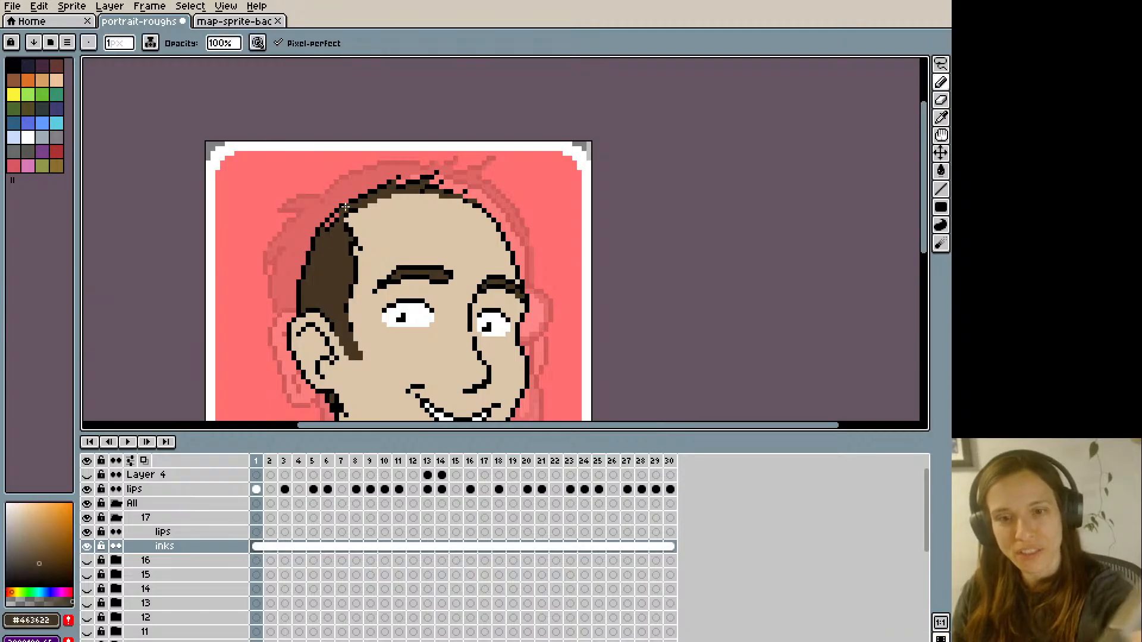
left_click_drag(327, 227, 333, 219)
key("i")
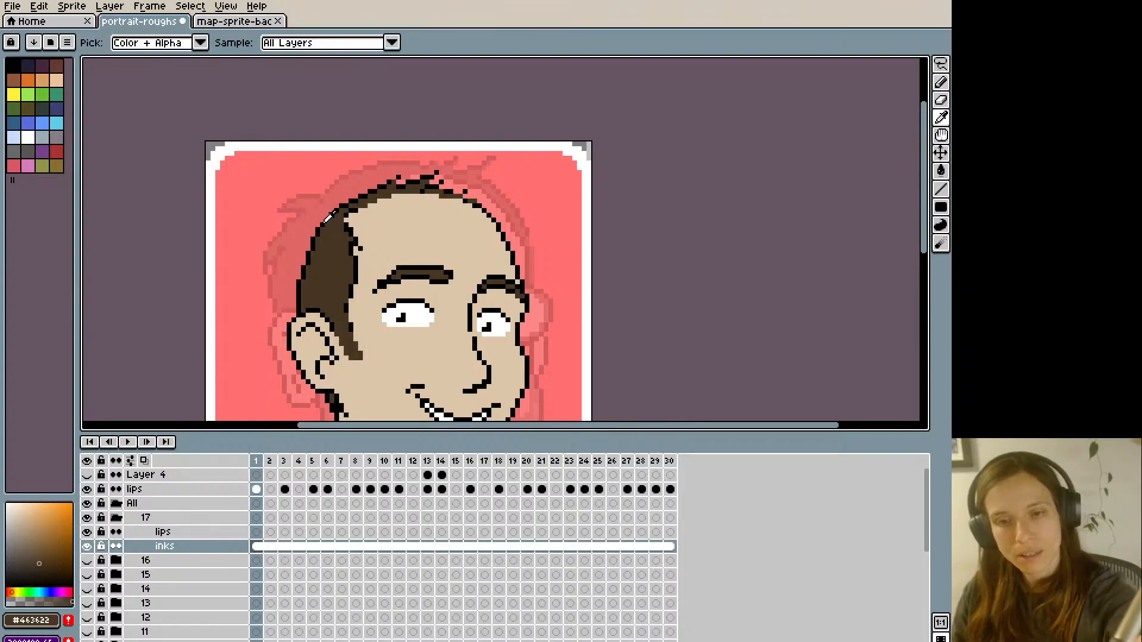
left_click(335, 212)
key("b")
scroll(327, 215, "down", 2)
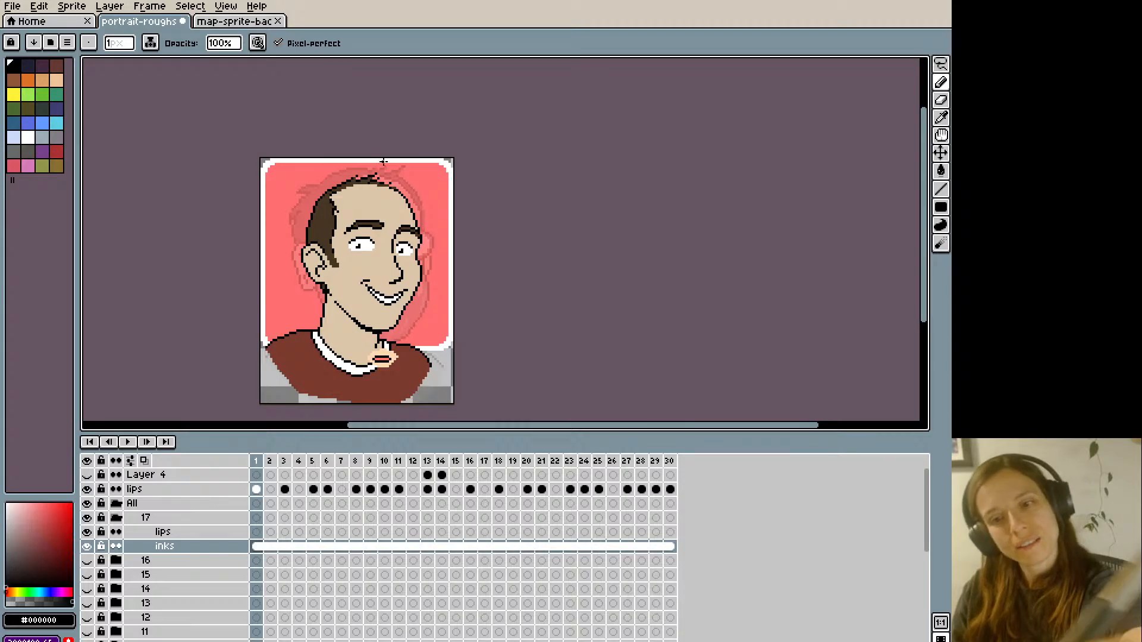
scroll(383, 161, "up", 2)
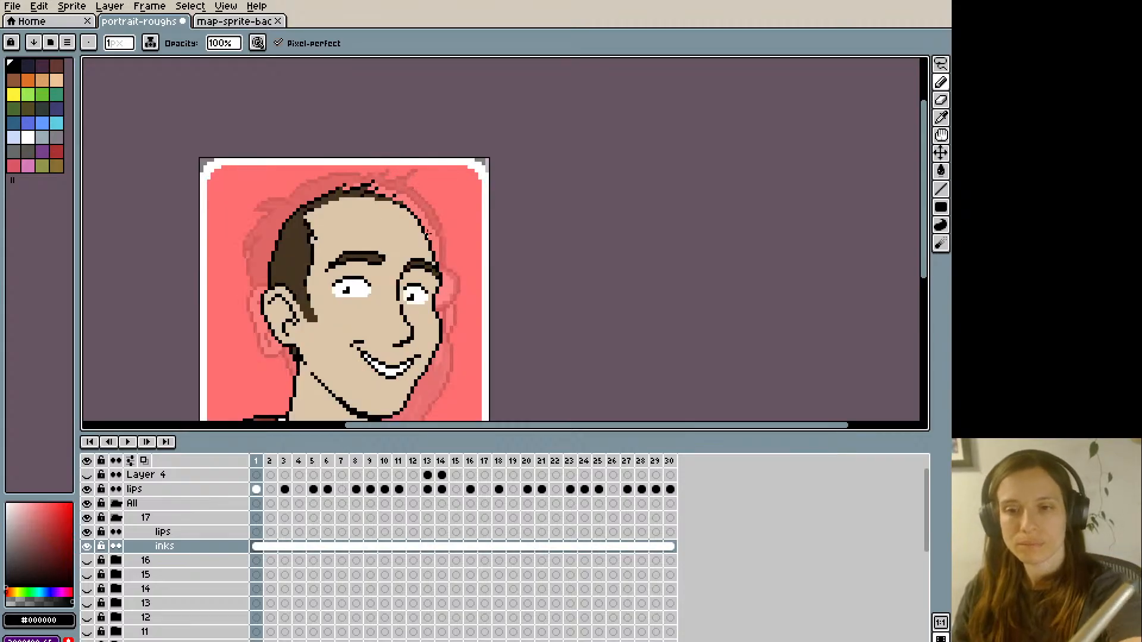
- Smooth the black outline along the far forehead and temple, trimming its inner edge with skin tone #dcc5a8
scroll(427, 234, "up", 1)
key("alt")
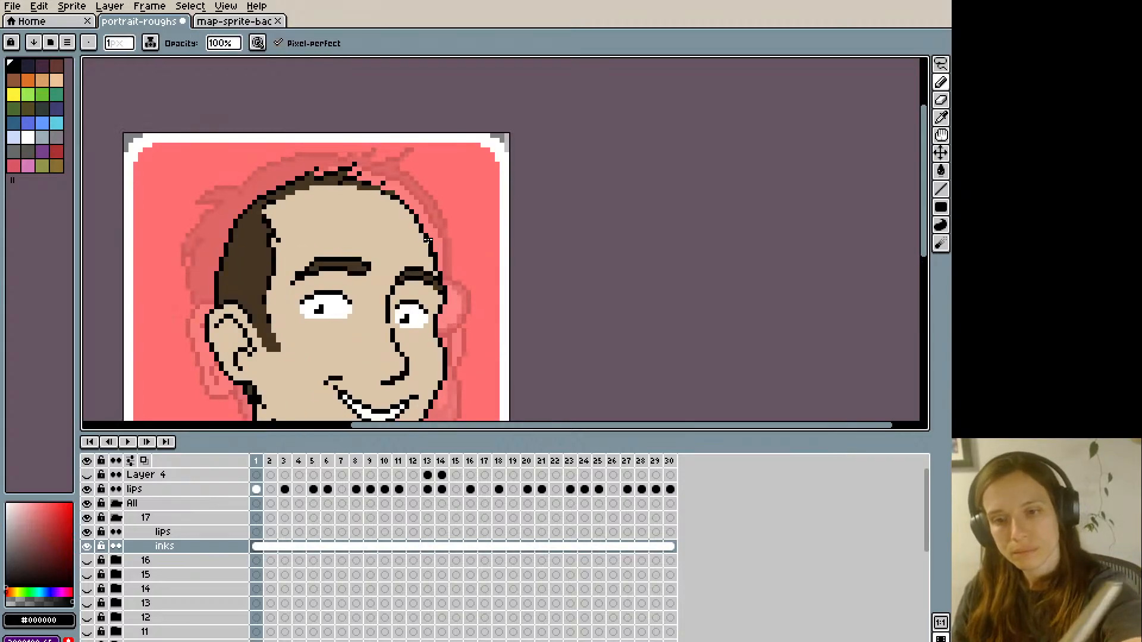
left_click(430, 251, "alt")
left_click(426, 237, "alt")
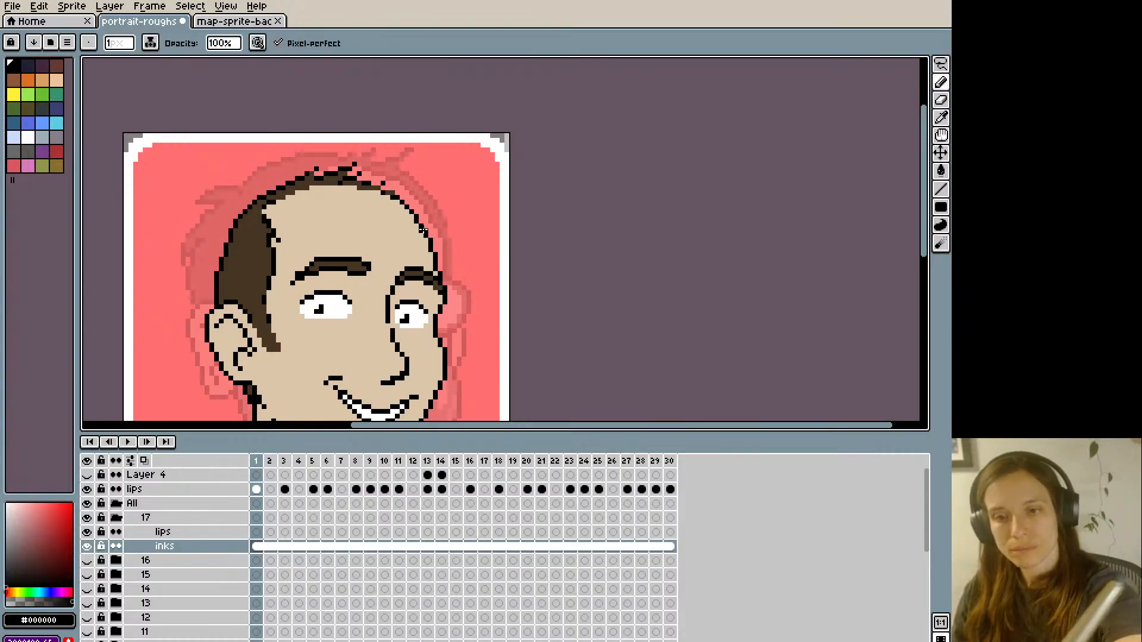
left_click(420, 230, "alt")
scroll(384, 140, "down", 1)
scroll(377, 131, "down", 1)
scroll(398, 196, "up", 2)
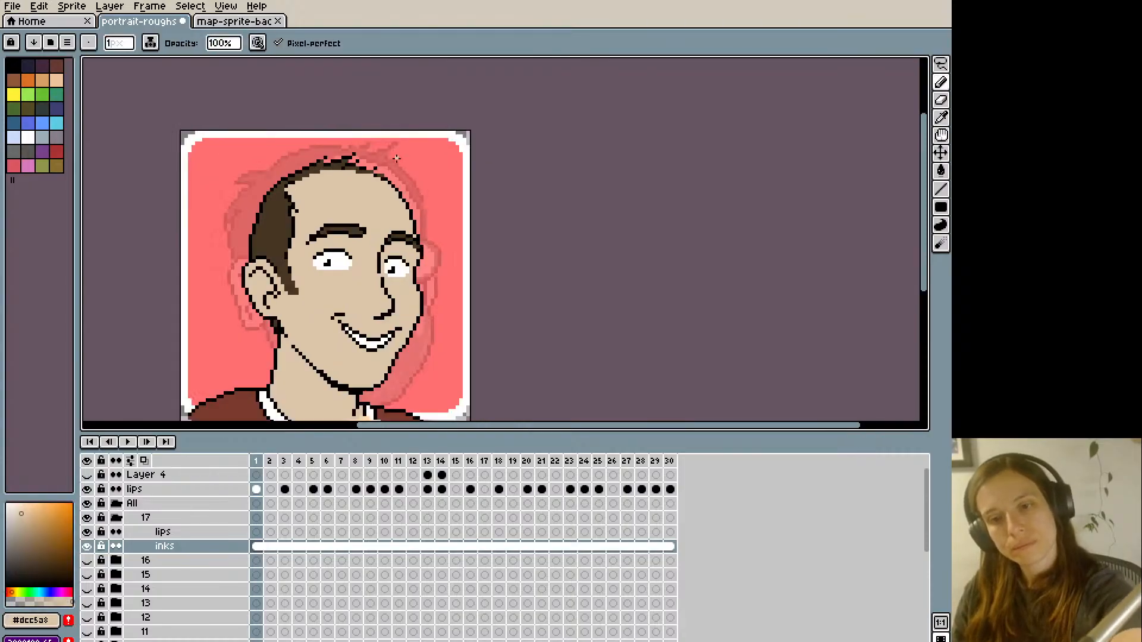
left_click(401, 203, "alt")
left_click(399, 201, "alt")
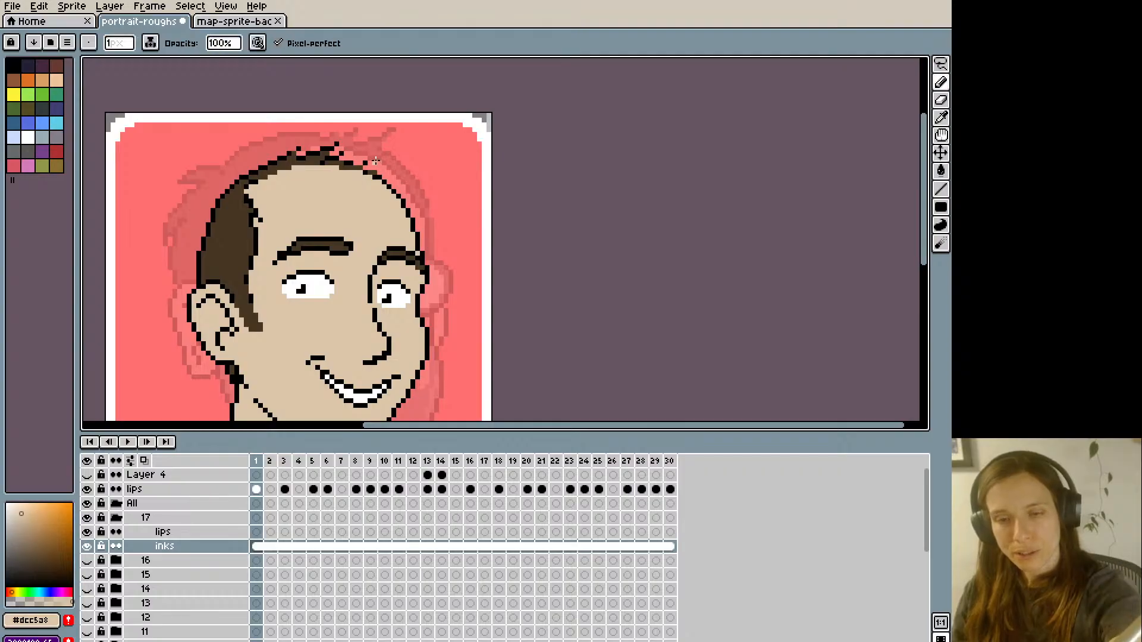
scroll(374, 159, "down", 1)
left_click_drag(284, 199, 321, 270)
scroll(253, 272, "down", 1)
mouse_move(255, 289)
left_mouse_down()
mouse_move(299, 295)
mouse_move(248, 274)
left_mouse_up()
scroll(261, 306, "up", 1)
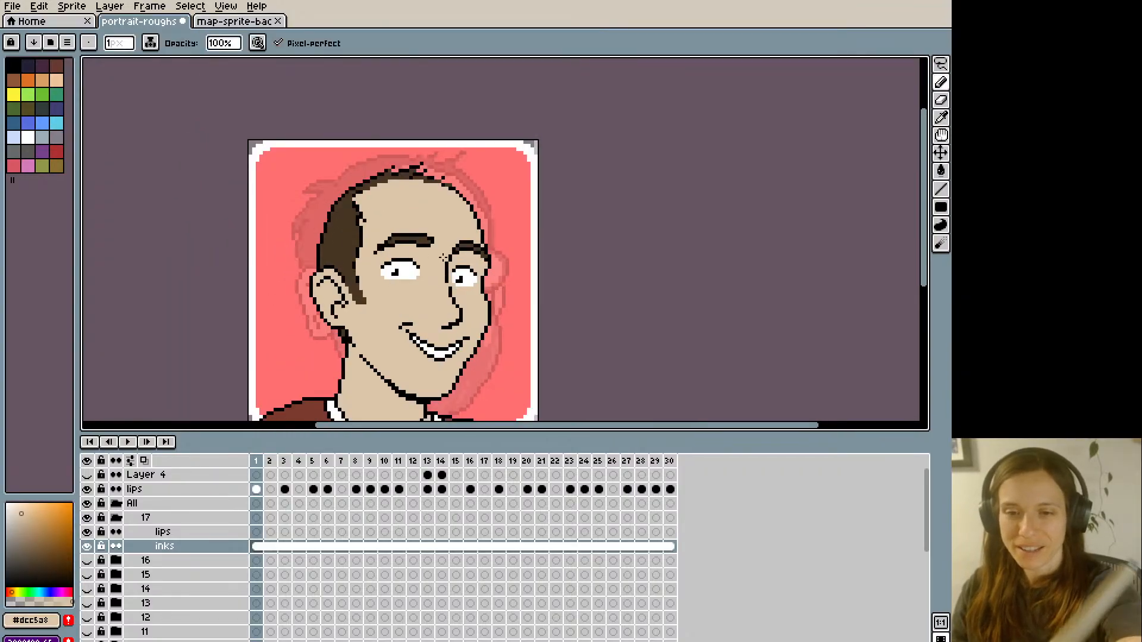
- Clean up the black outline where the neck meets the near ear, erasing stray pixels along its outer edge
left_click(447, 288, "alt")
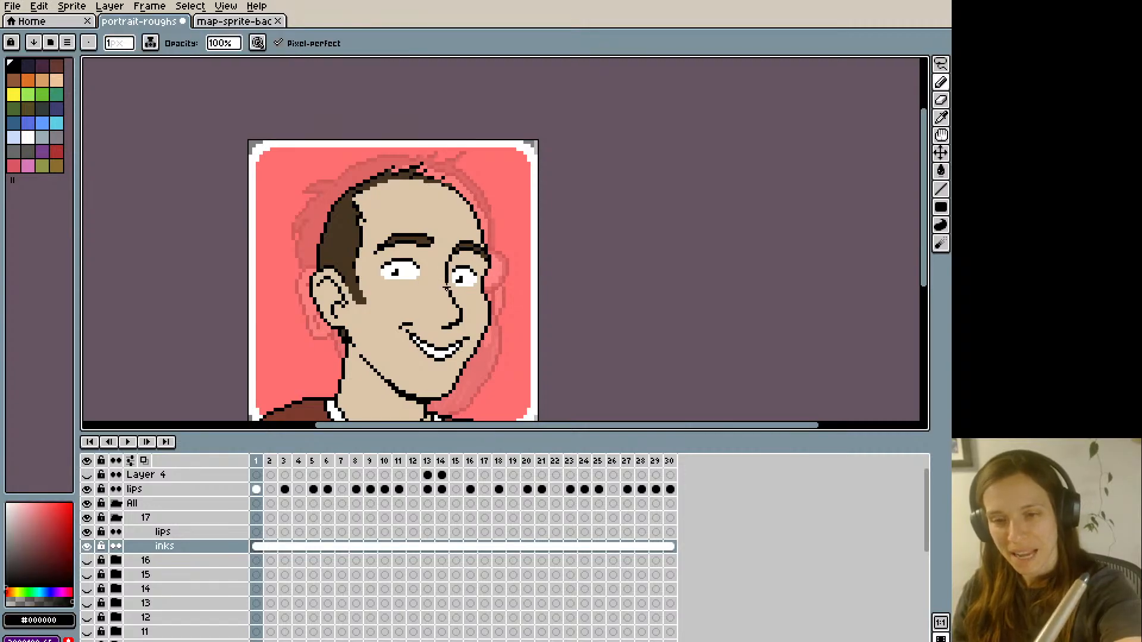
scroll(447, 266, "down", 1)
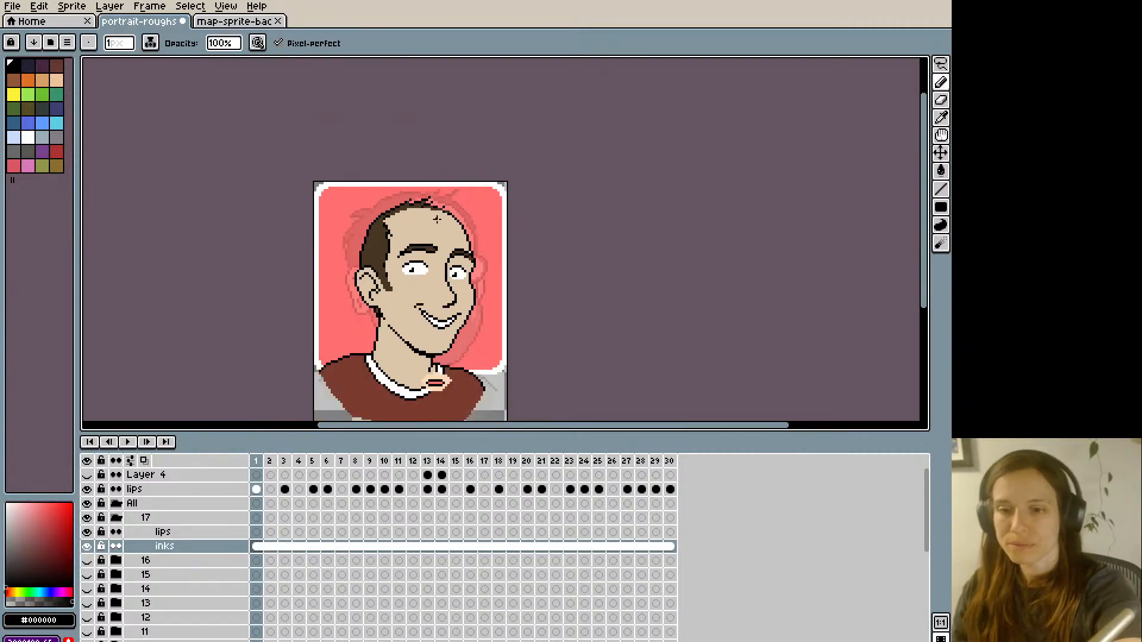
scroll(439, 230, "up", 1)
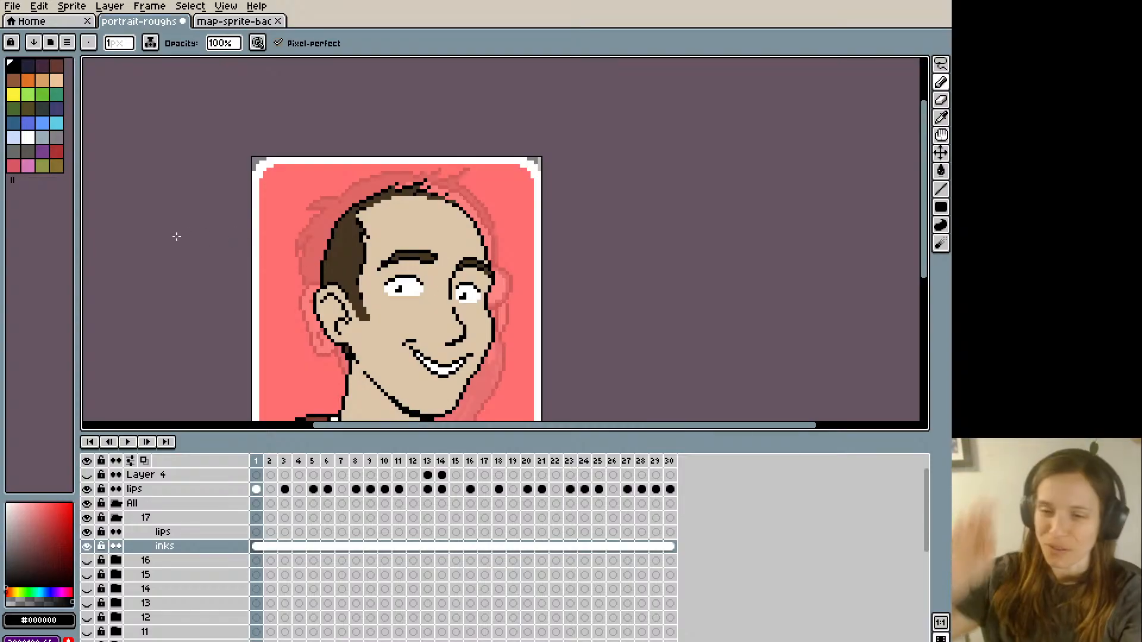
scroll(304, 319, "down", 1)
left_click_drag(296, 337, 280, 302)
scroll(304, 320, "up", 2)
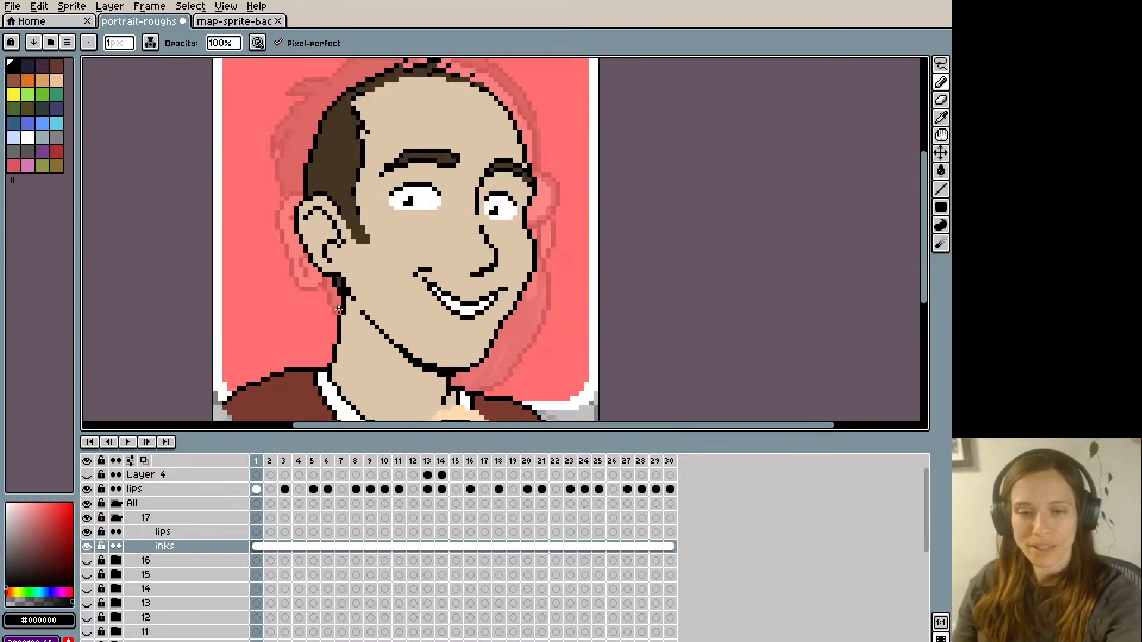
key("e")
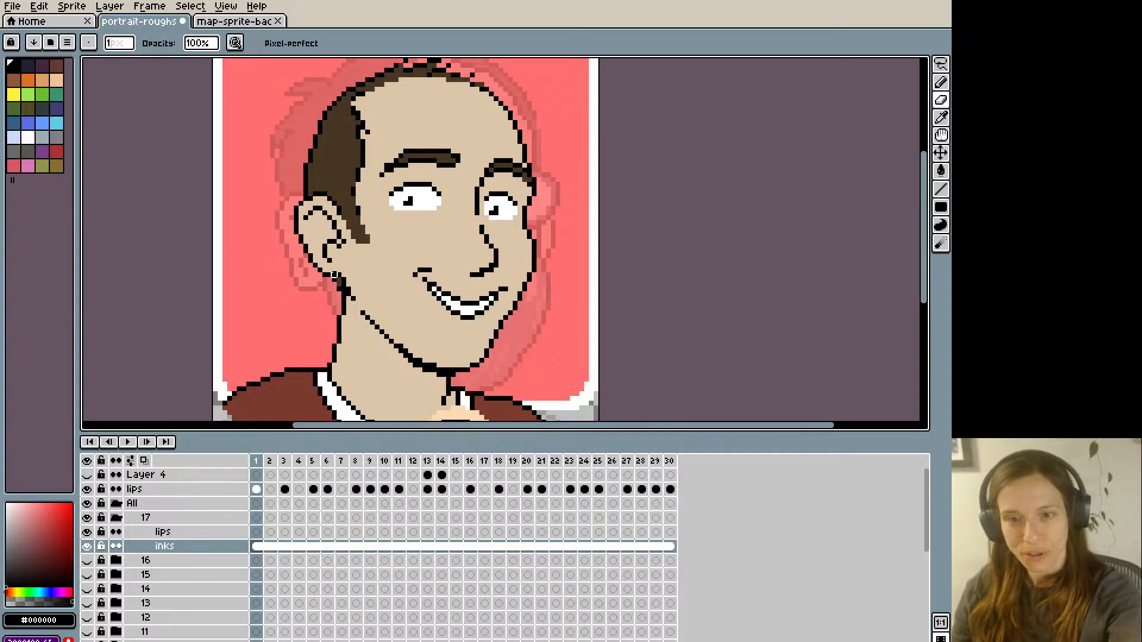
key("b")
scroll(320, 219, "down", 2)
left_click_drag(303, 194, 311, 249)
left_click(341, 306, "alt")
scroll(340, 290, "up", 1)
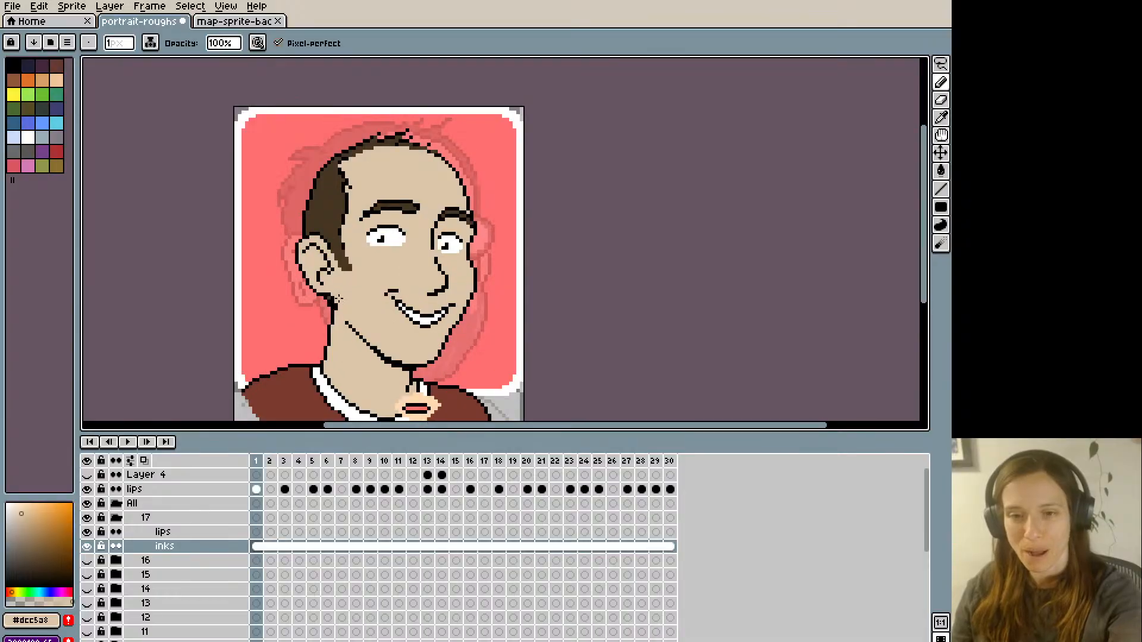
- Retouch the small area behind the jaw below the earlobe with brown #463622 and skin tone #dcc5a8
left_click(331, 302, "alt")
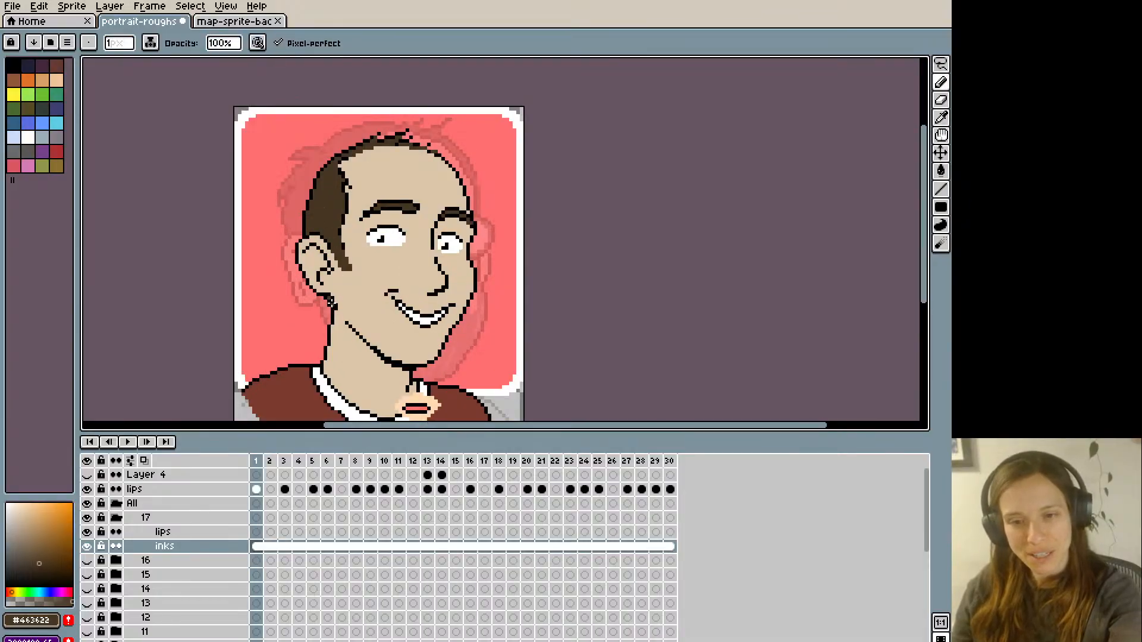
scroll(329, 291, "up", 1)
scroll(311, 265, "down", 2)
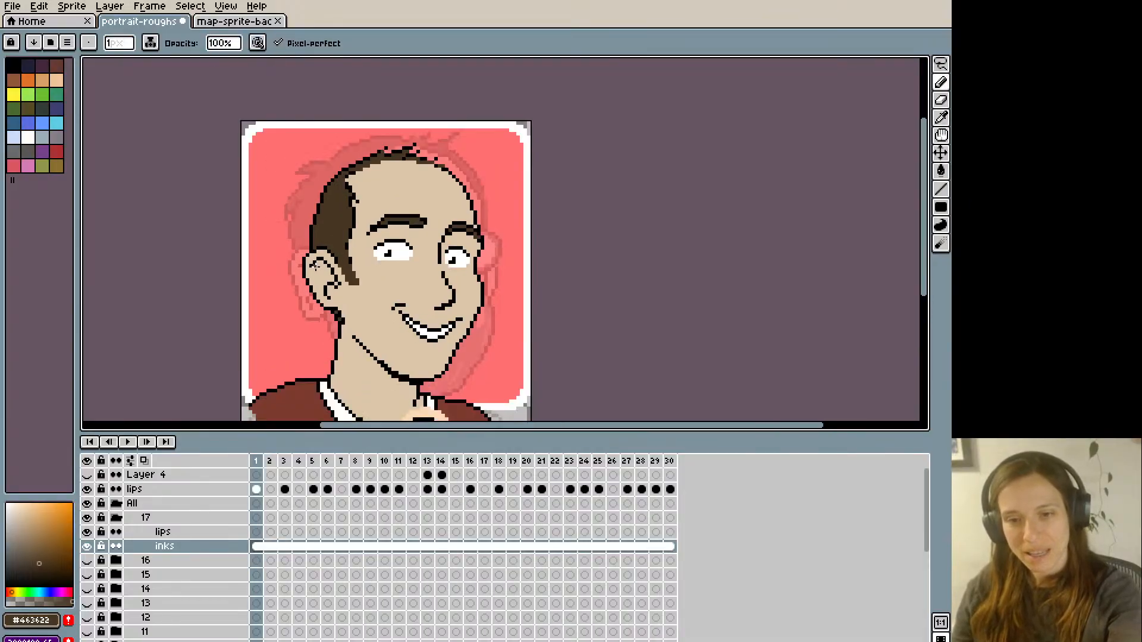
scroll(336, 294, "up", 1)
left_click(330, 303, "alt")
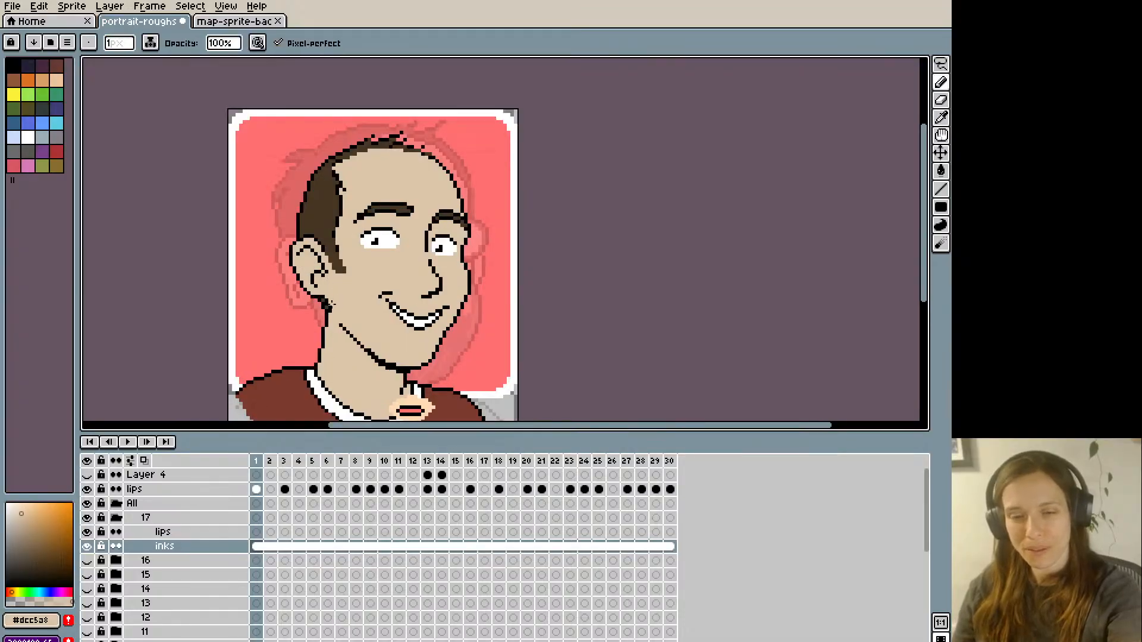
scroll(325, 271, "down", 1)
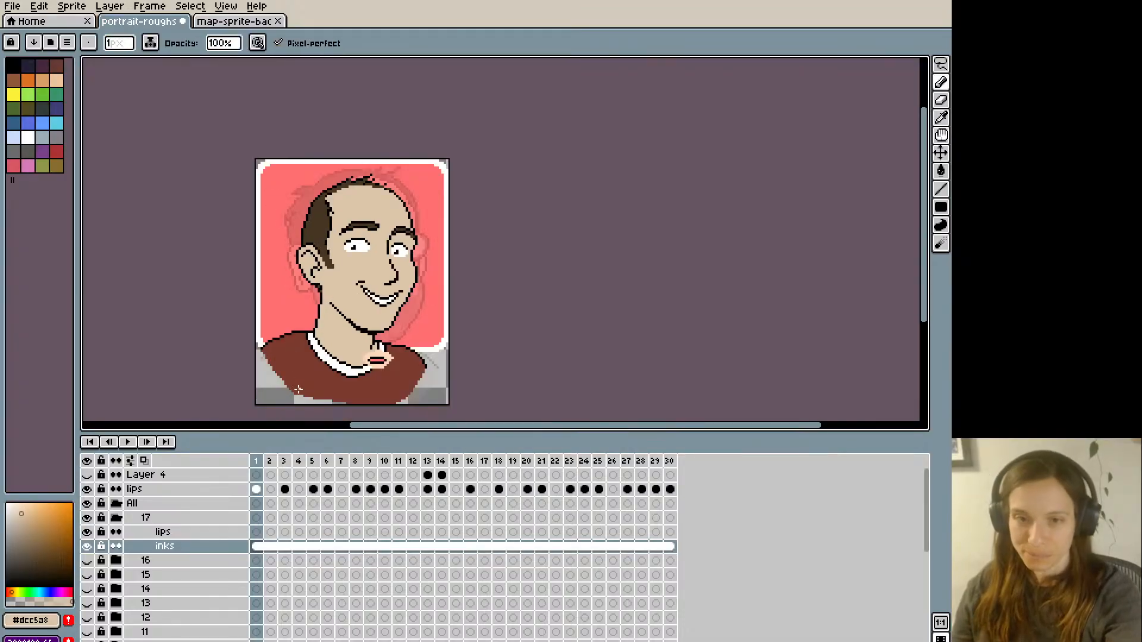
scroll(297, 381, "up", 1)
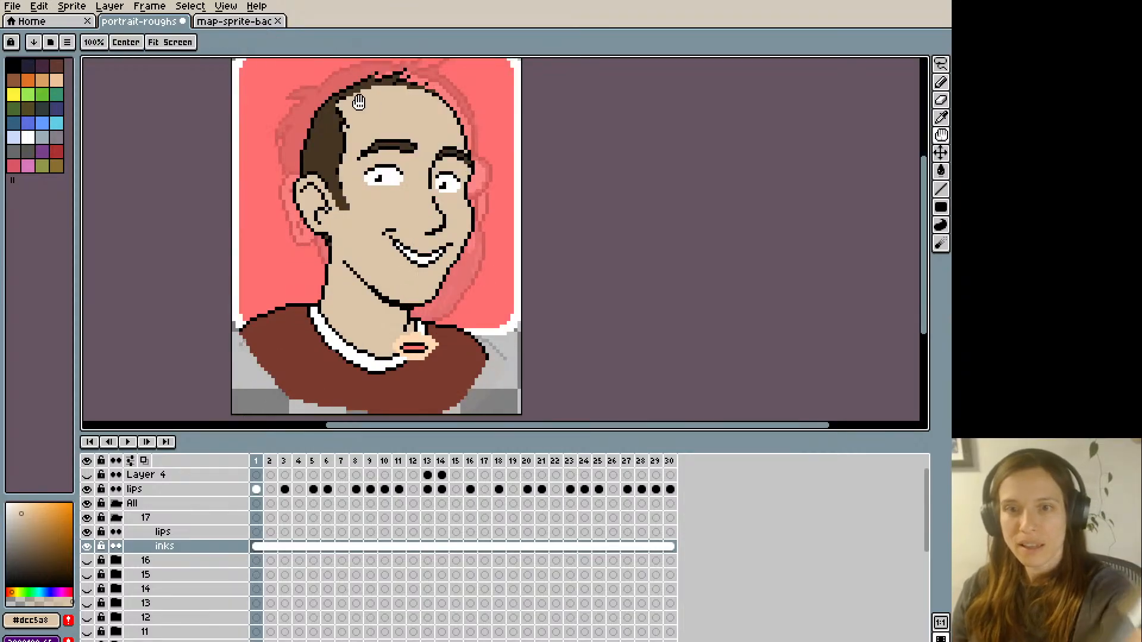
- Rework the hairline at the near temple with brown #463622, undoing the last pencil stroke
left_click(352, 212, "alt")
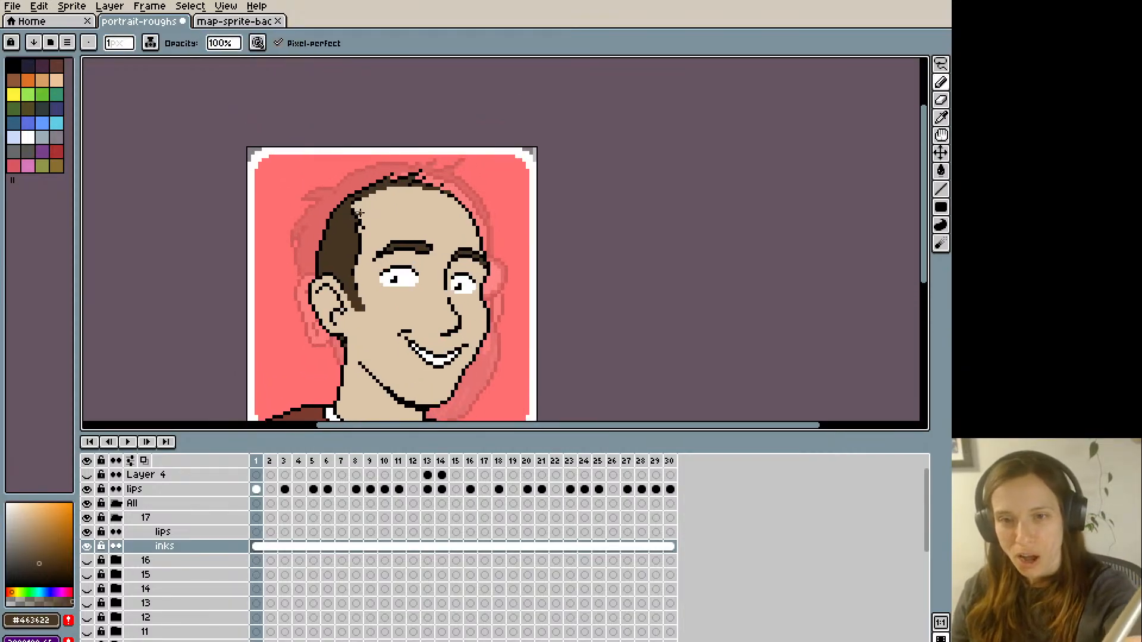
scroll(353, 176, "up", 3)
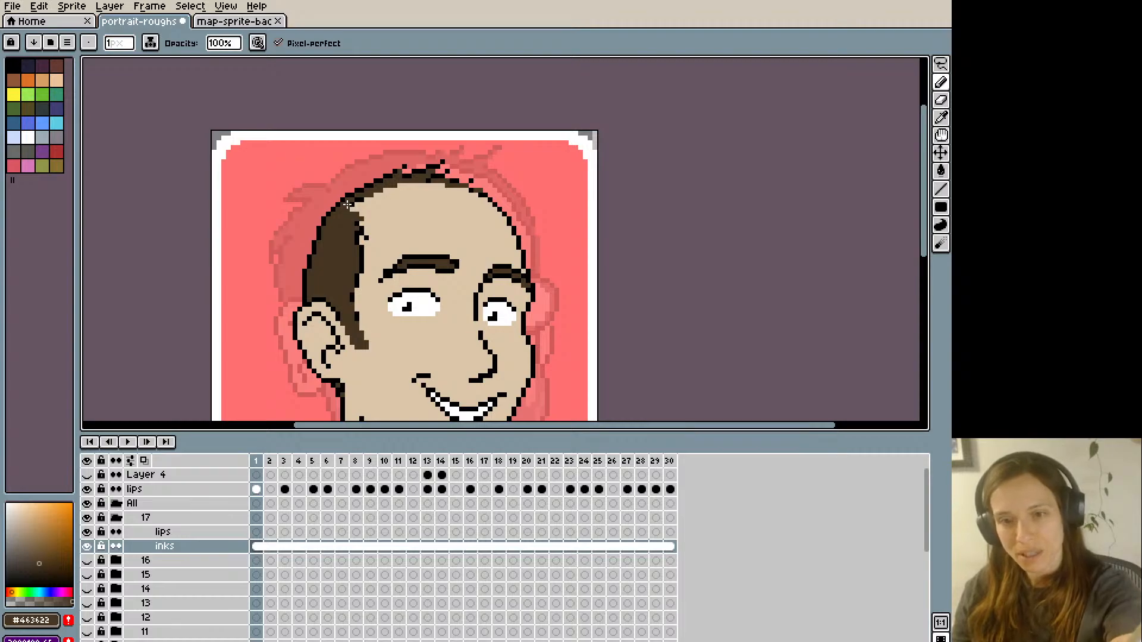
scroll(348, 204, "down", 3)
scroll(350, 202, "up", 1)
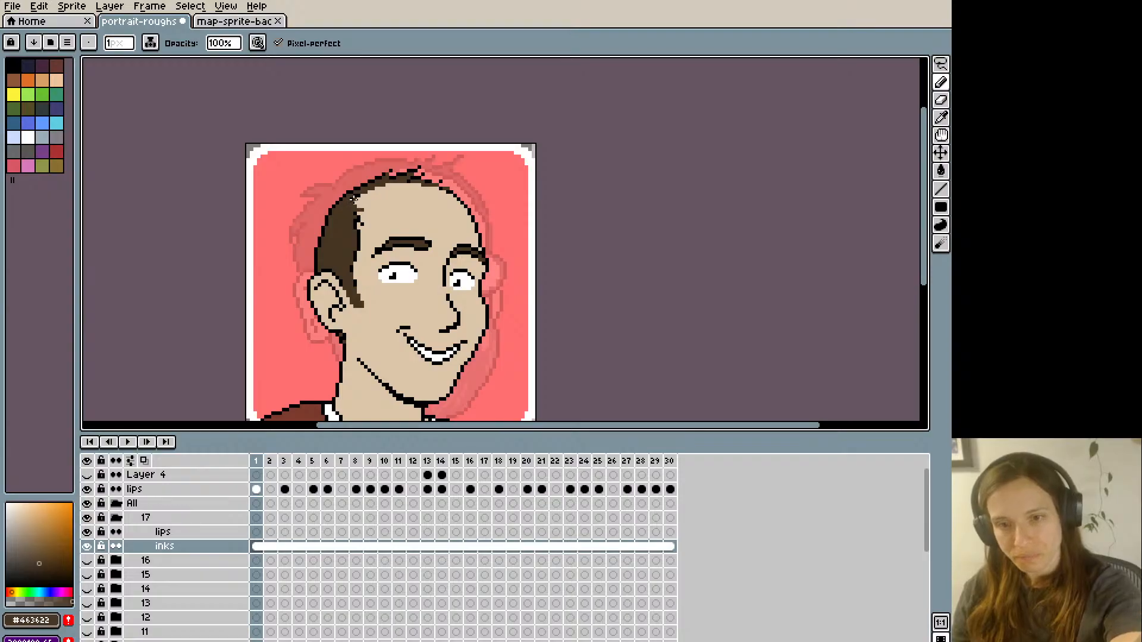
scroll(352, 202, "down", 1)
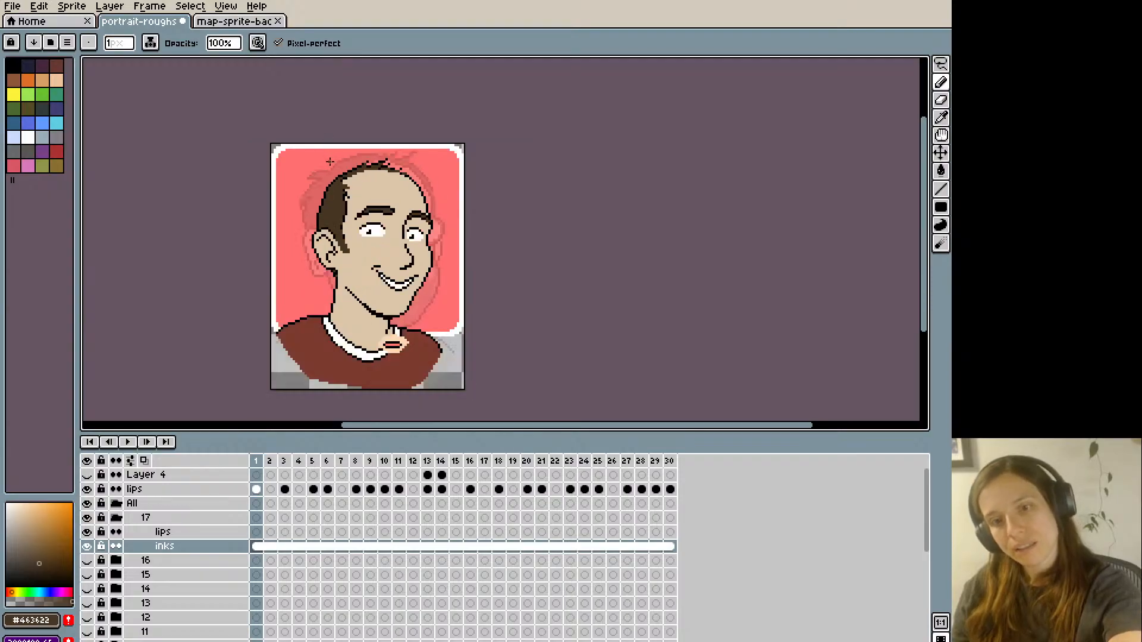
scroll(331, 166, "up", 1)
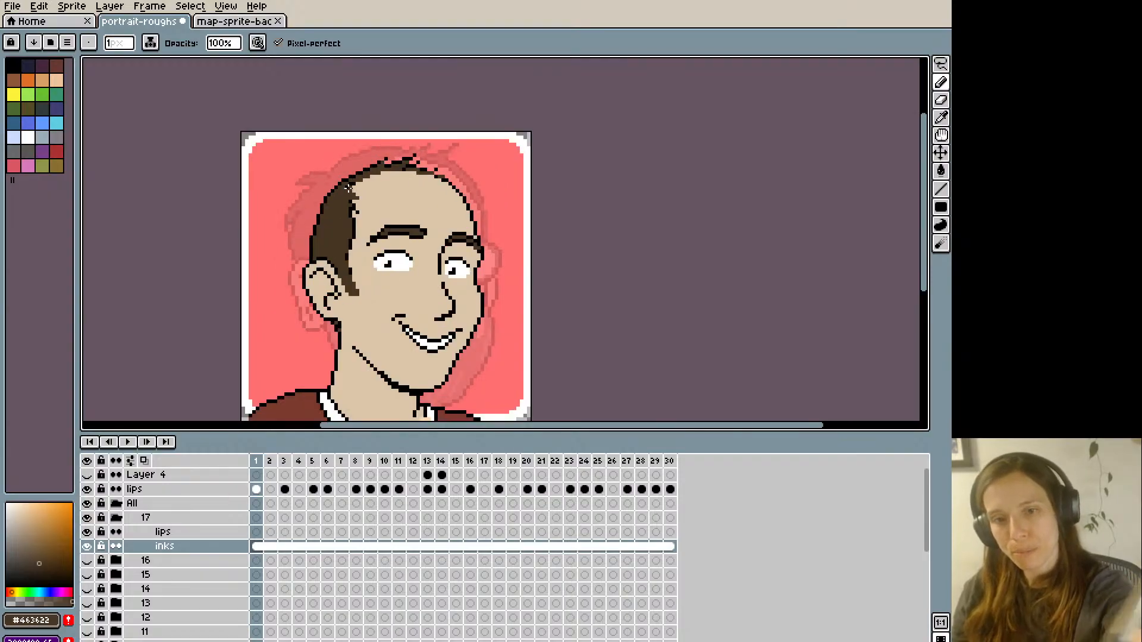
scroll(351, 146, "down", 1)
scroll(351, 147, "up", 1)
key("ctrl+z")
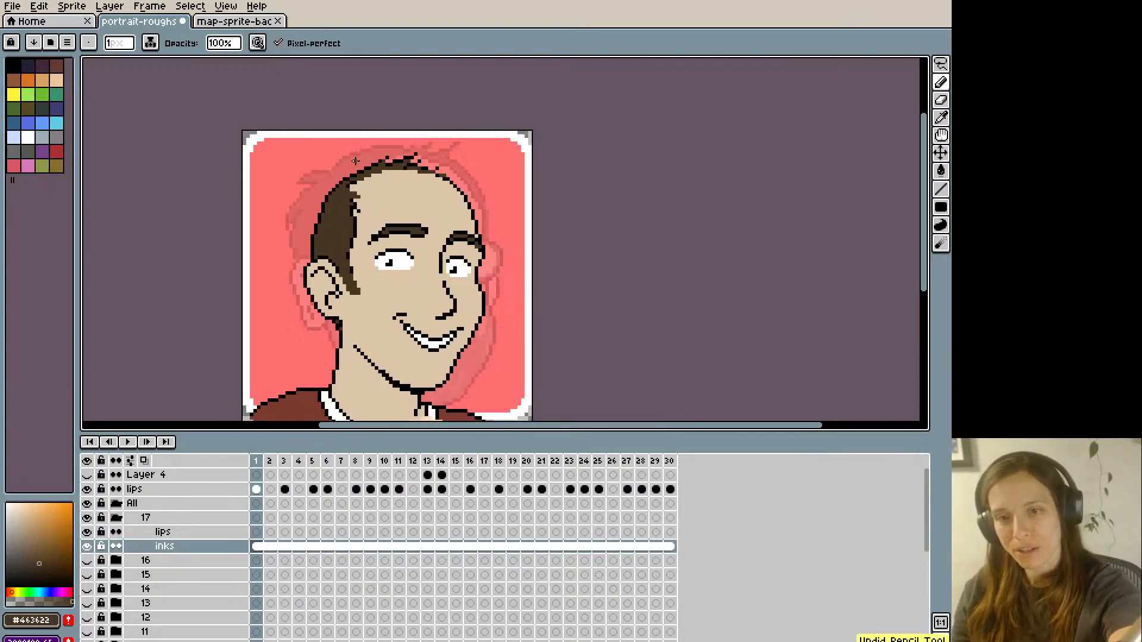
- Carve the upper corner of the near temple hairline back with skin tone #dcc5a8
scroll(355, 161, "down", 1)
scroll(350, 192, "up", 2)
left_click(345, 200, "alt")
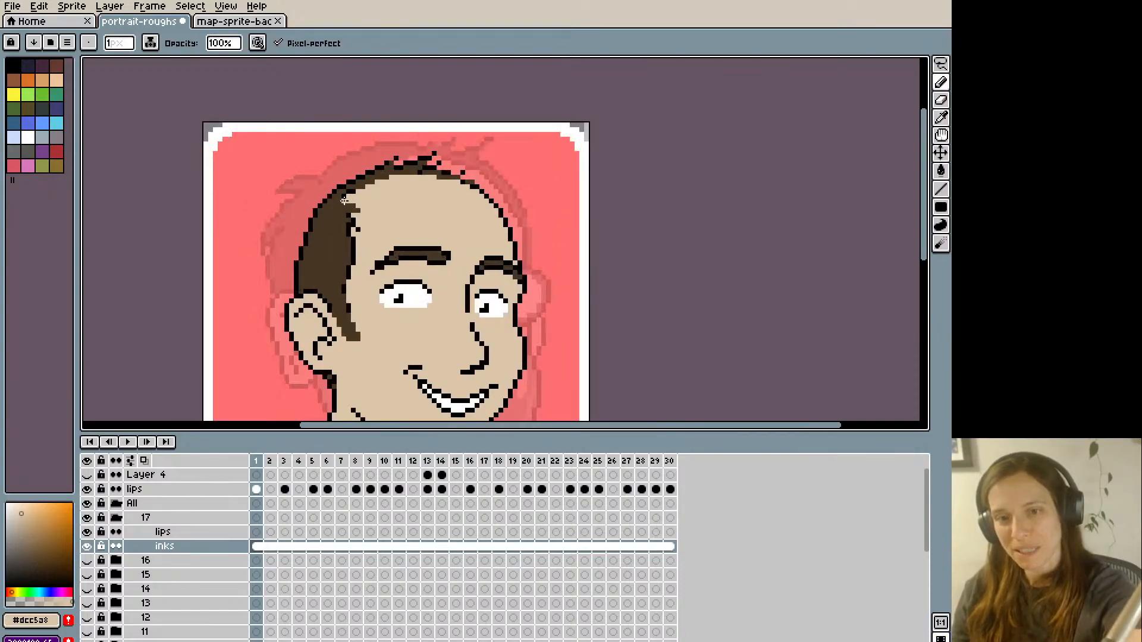
scroll(341, 150, "down", 2)
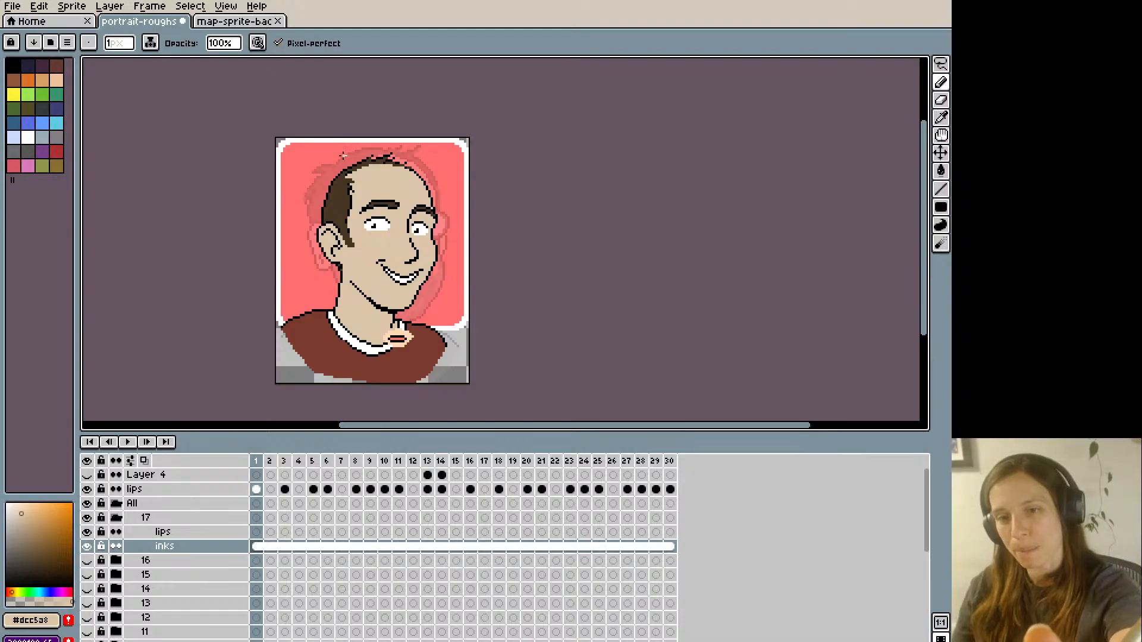
scroll(348, 169, "up", 2)
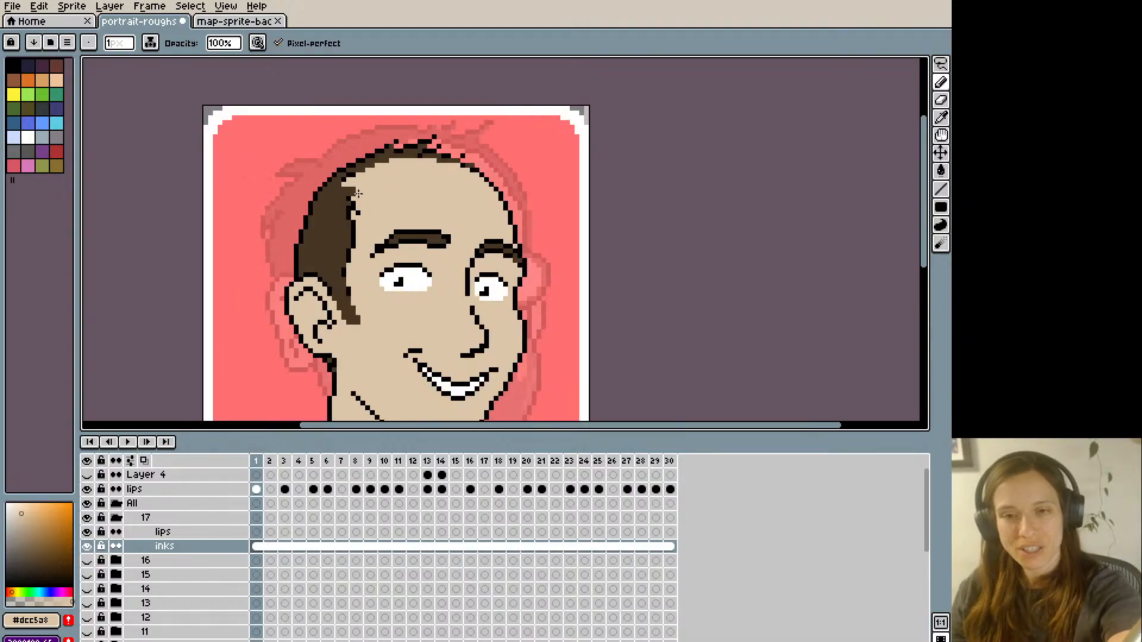
scroll(268, 320, "down", 2)
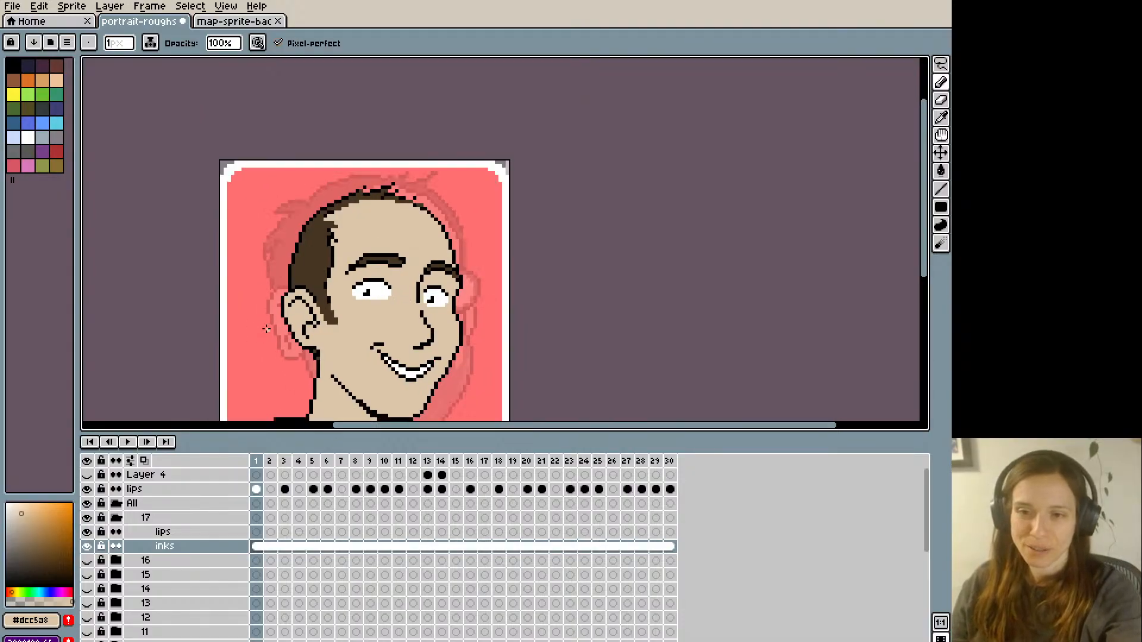
- Retouch the outline above the far eyebrow in black and skin tone, undo the unwanted pencil strokes and save the file
key("space")
scroll(263, 345, "up", 1)
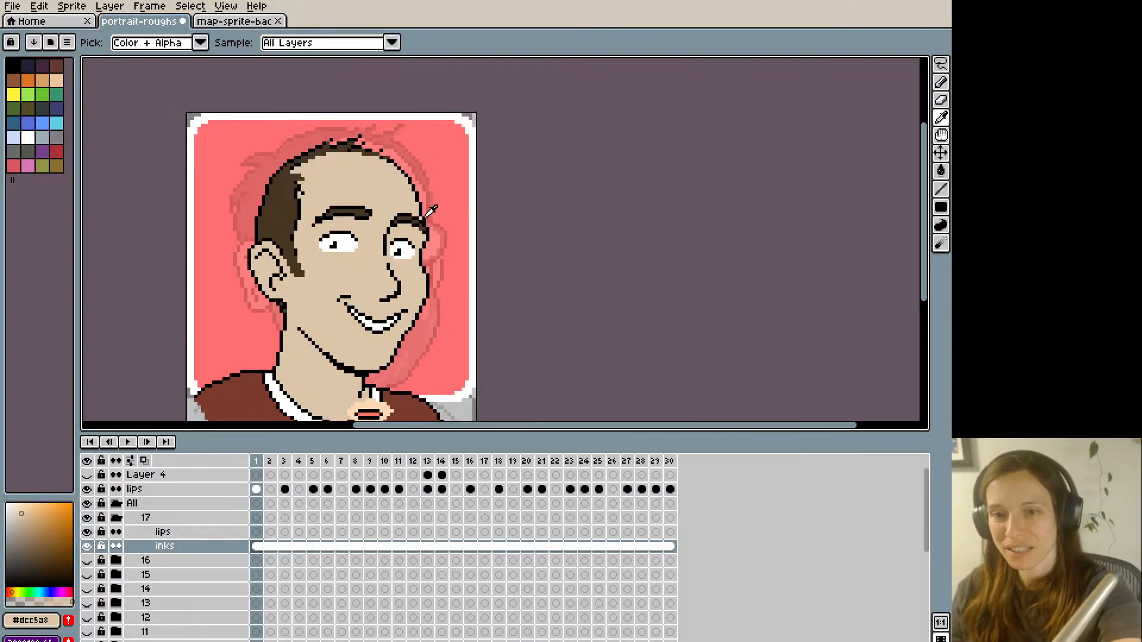
left_click(421, 210, "alt")
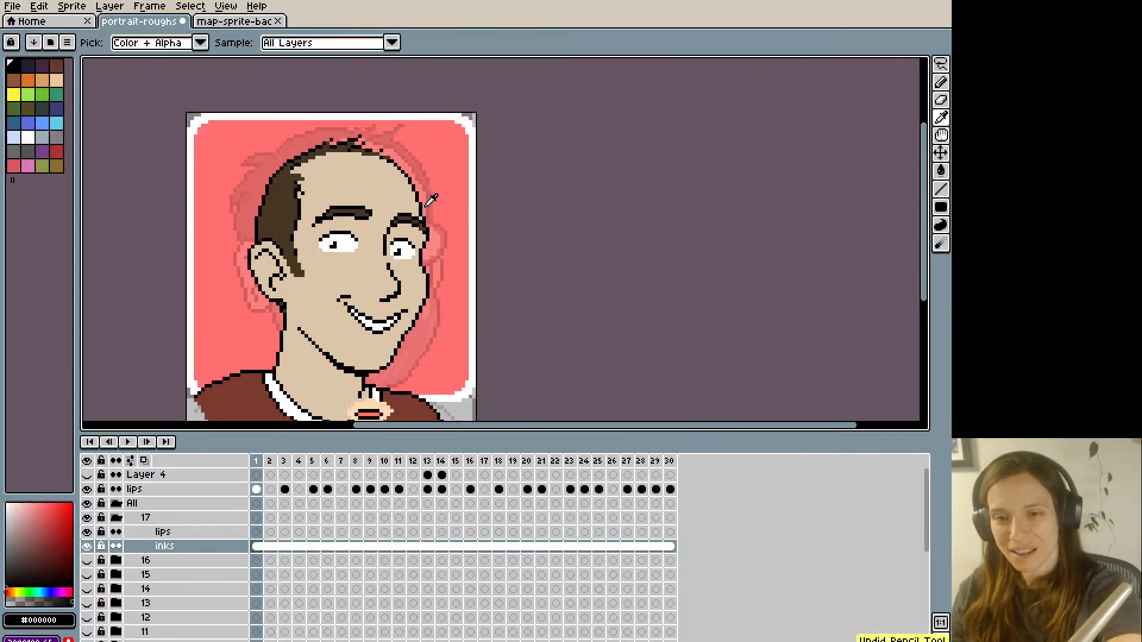
left_click(421, 209, "alt")
scroll(381, 134, "down", 1)
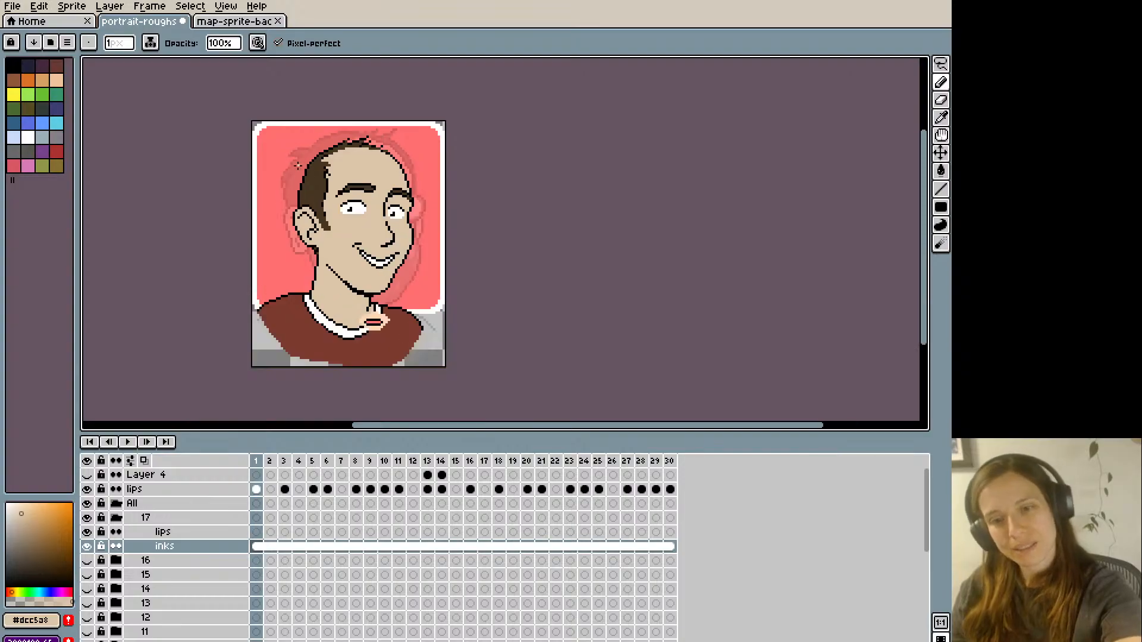
key("ctrl+z")
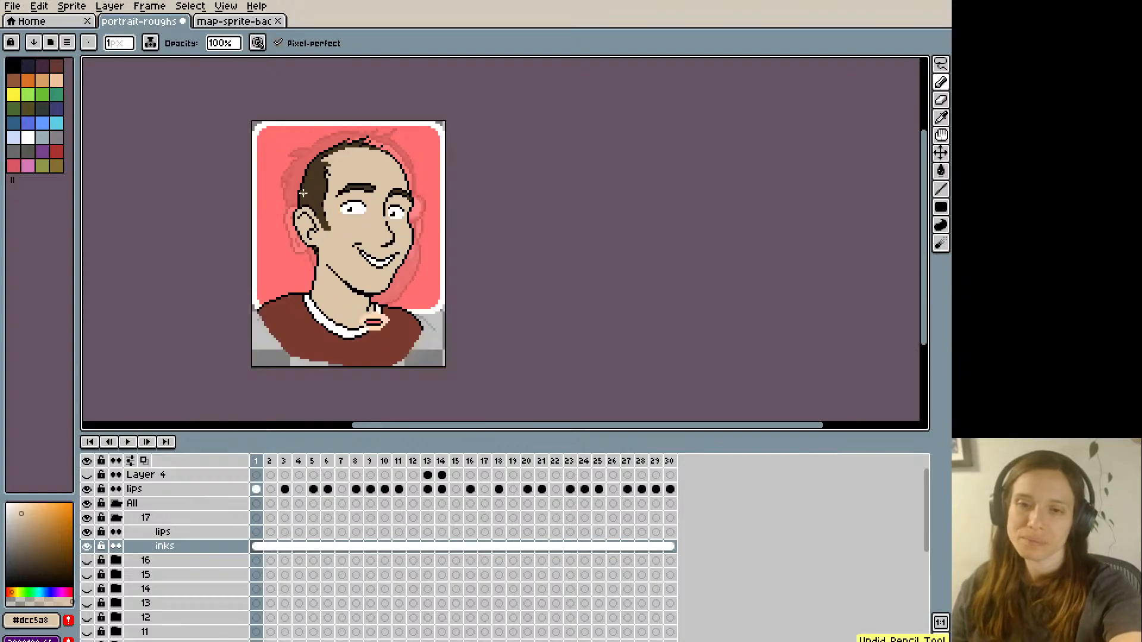
key("ctrl+s")
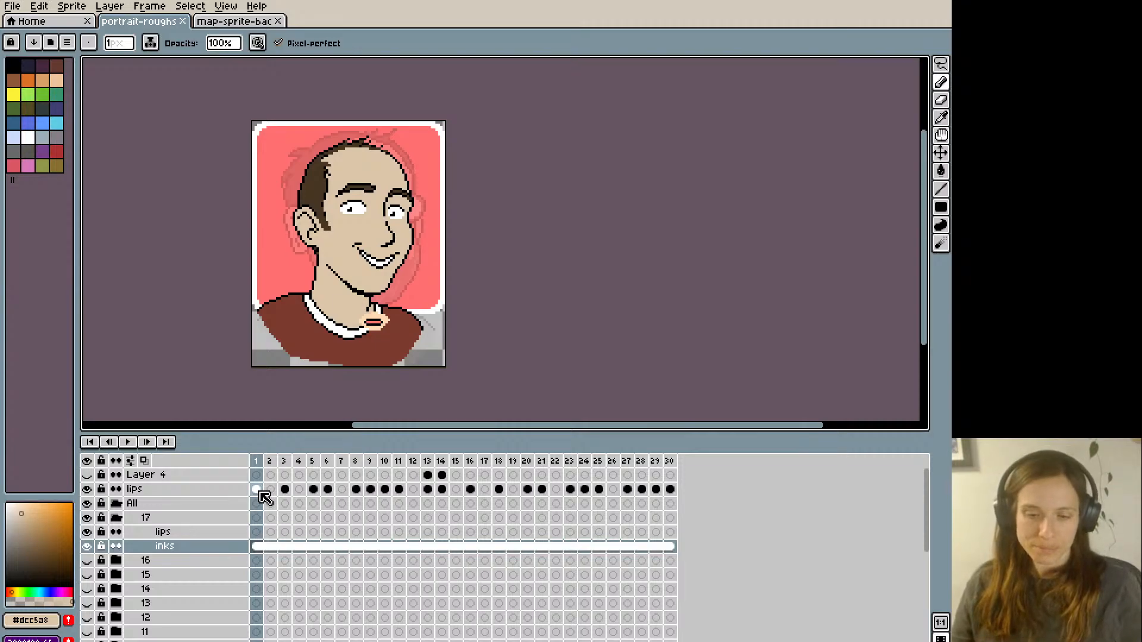
- Try a short black crease line on the chin beneath the smiling mouth, undoing and redrawing the stroke
key("ctrl+plus")
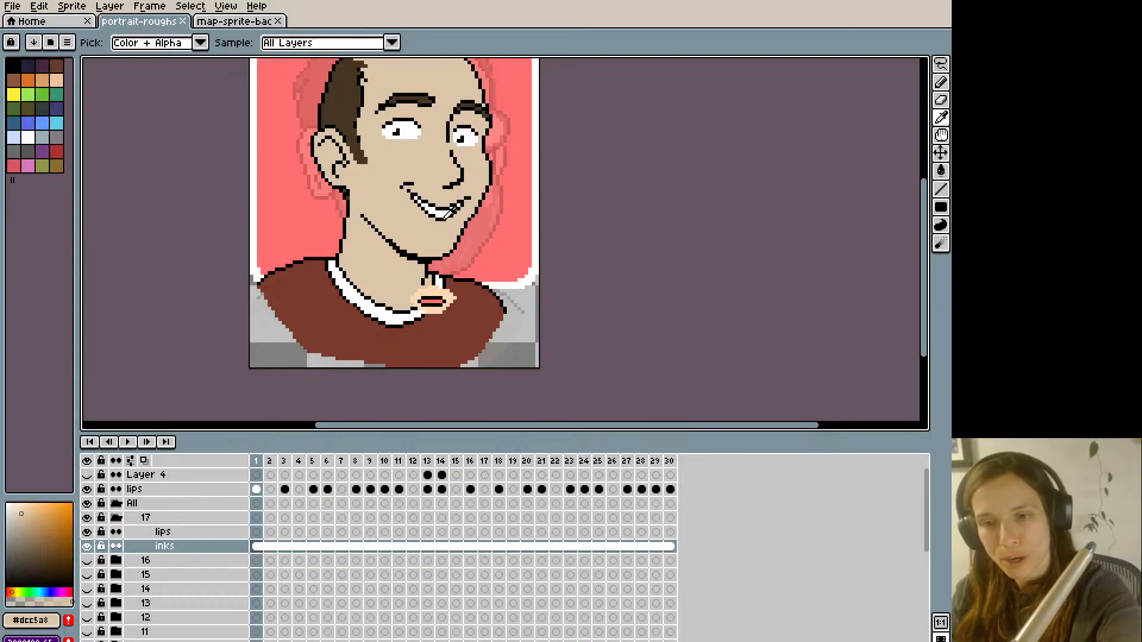
left_click(445, 218, "alt")
left_click_drag(451, 227, 433, 232)
key("ctrl+z")
scroll(424, 207, "down", 1)
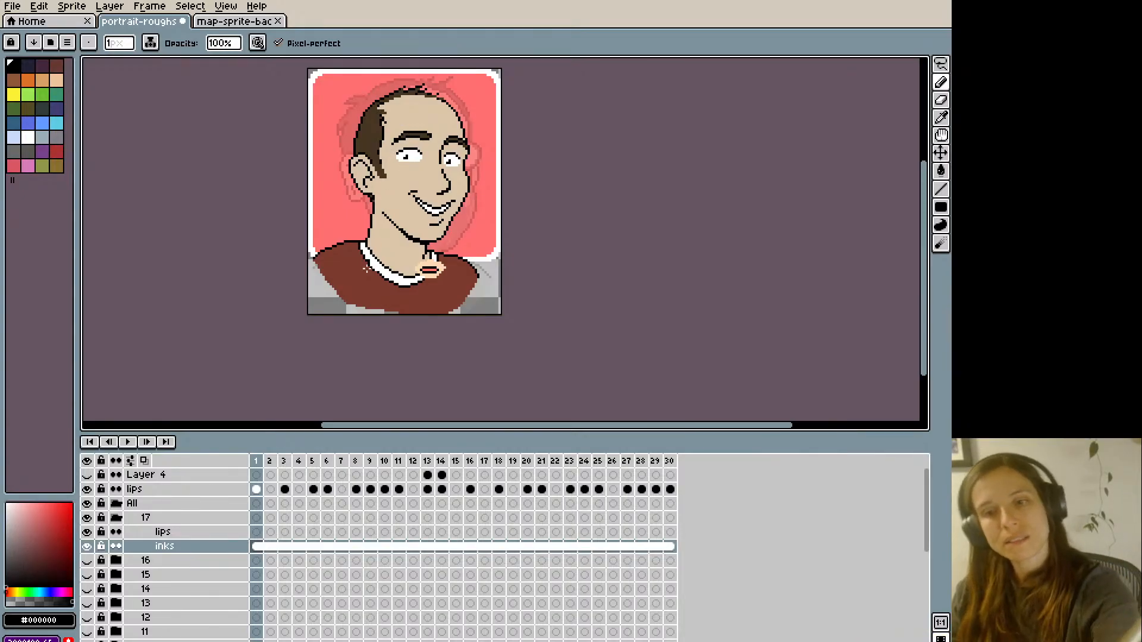
key("ctrl+z")
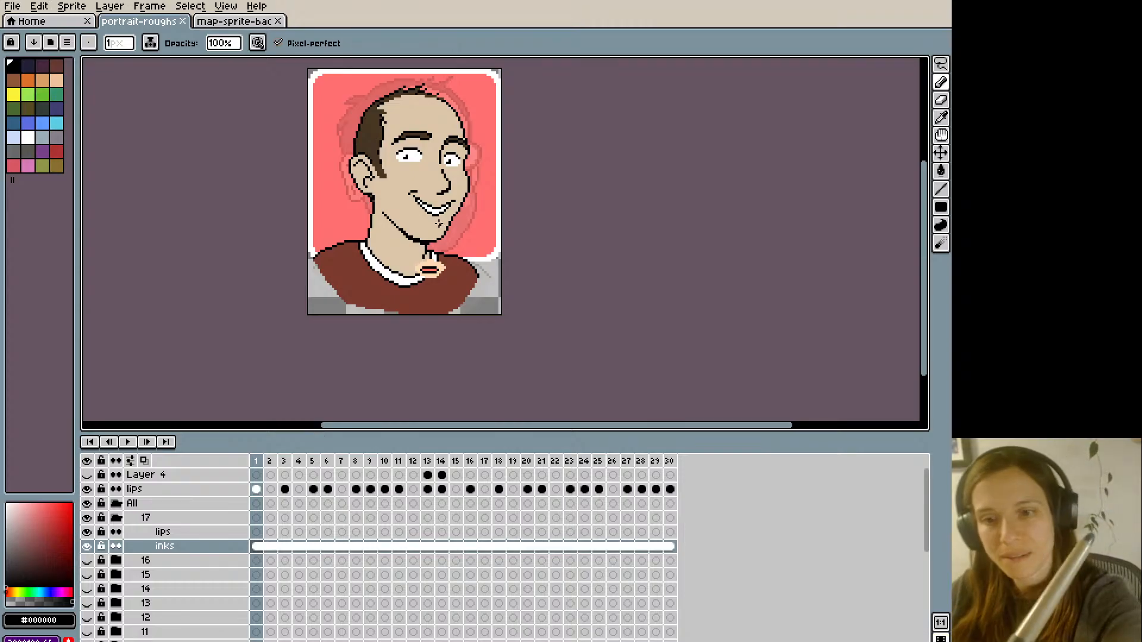
left_click_drag(443, 223, 434, 222)
key("ctrl+z")
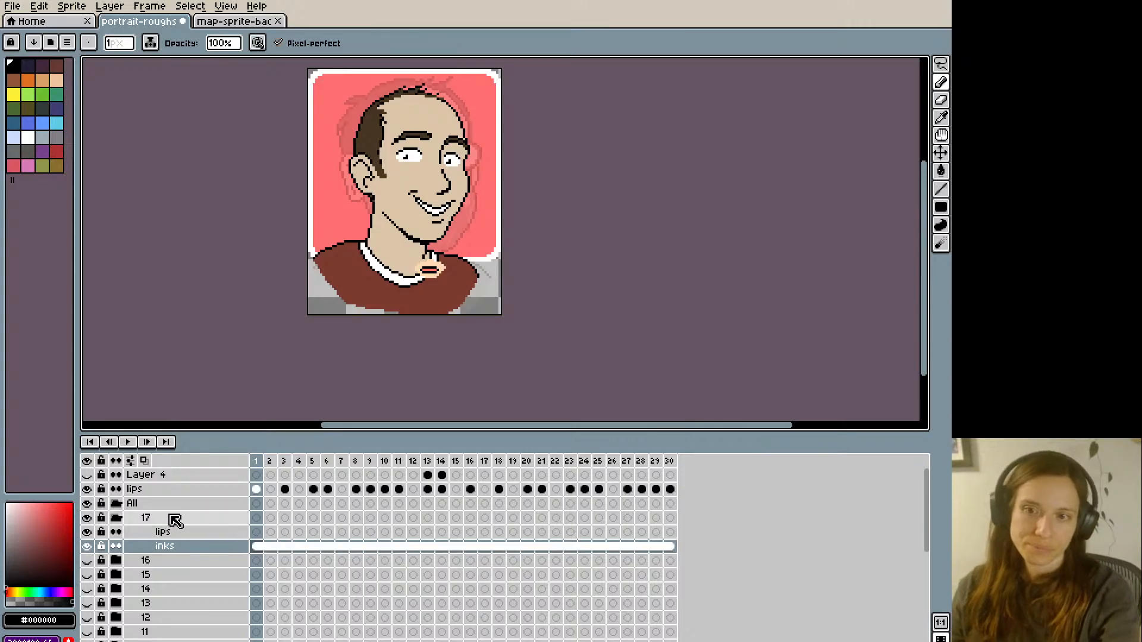
- Rework the nose bridge line beside the far eye in black and skin tone #dcc5a8, undoing the last pencil stroke
key("m")
mouse_move(429, 163)
left_mouse_down()
mouse_move(457, 200)
mouse_move(436, 178)
left_mouse_up()
key("ctrl+d")
key("b")
left_click(438, 165, "alt")
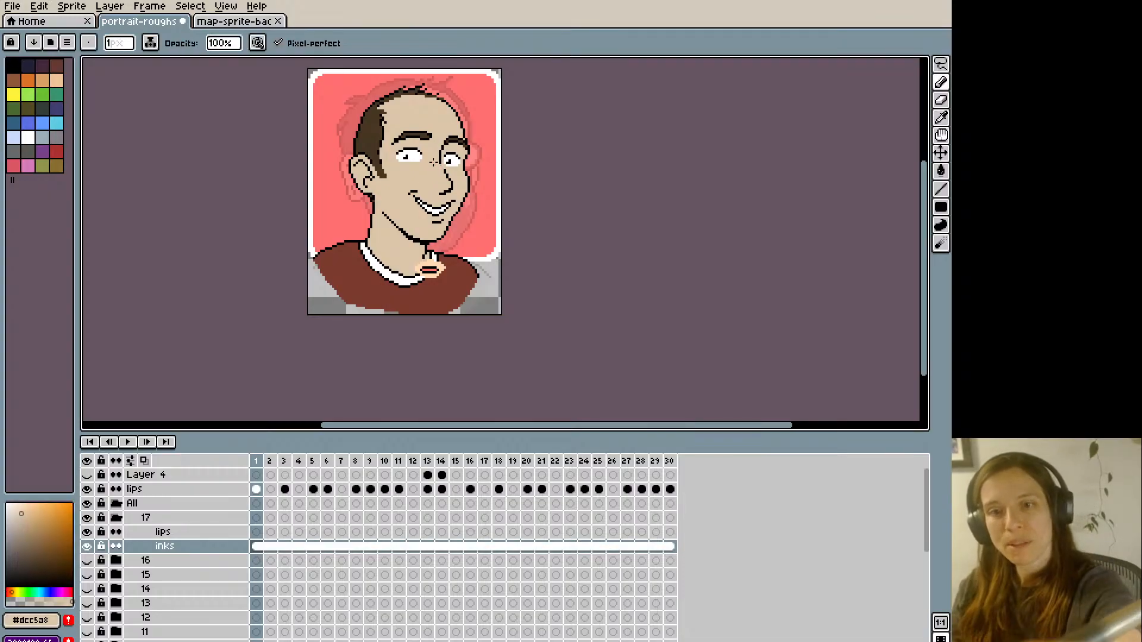
scroll(433, 161, "up", 3)
left_click(438, 214, "alt")
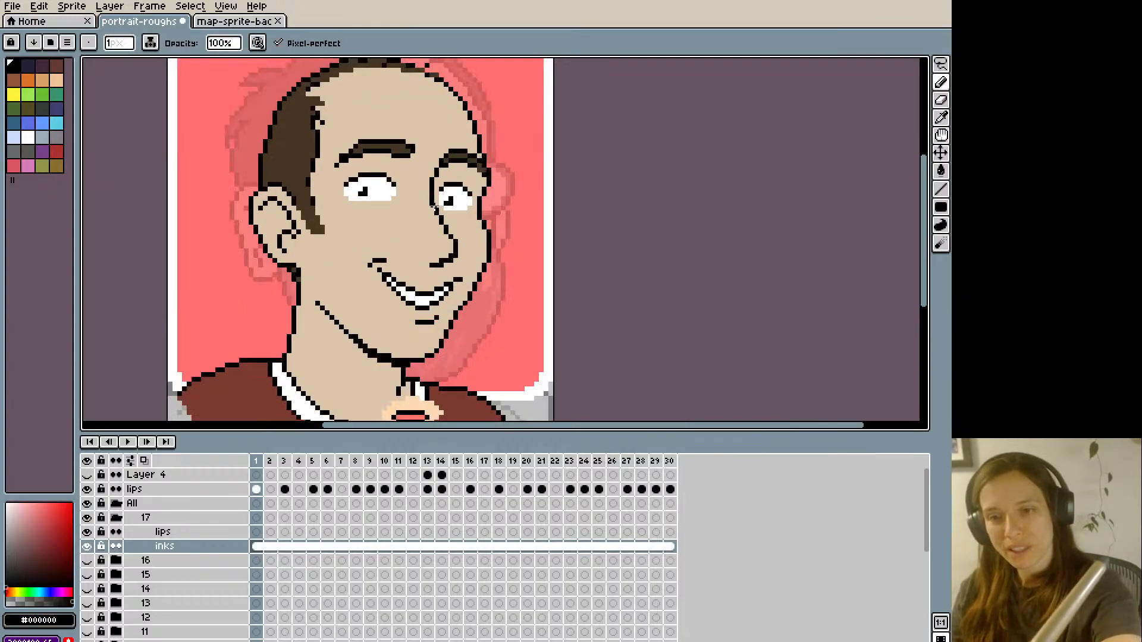
scroll(427, 155, "down", 3)
scroll(428, 163, "up", 3)
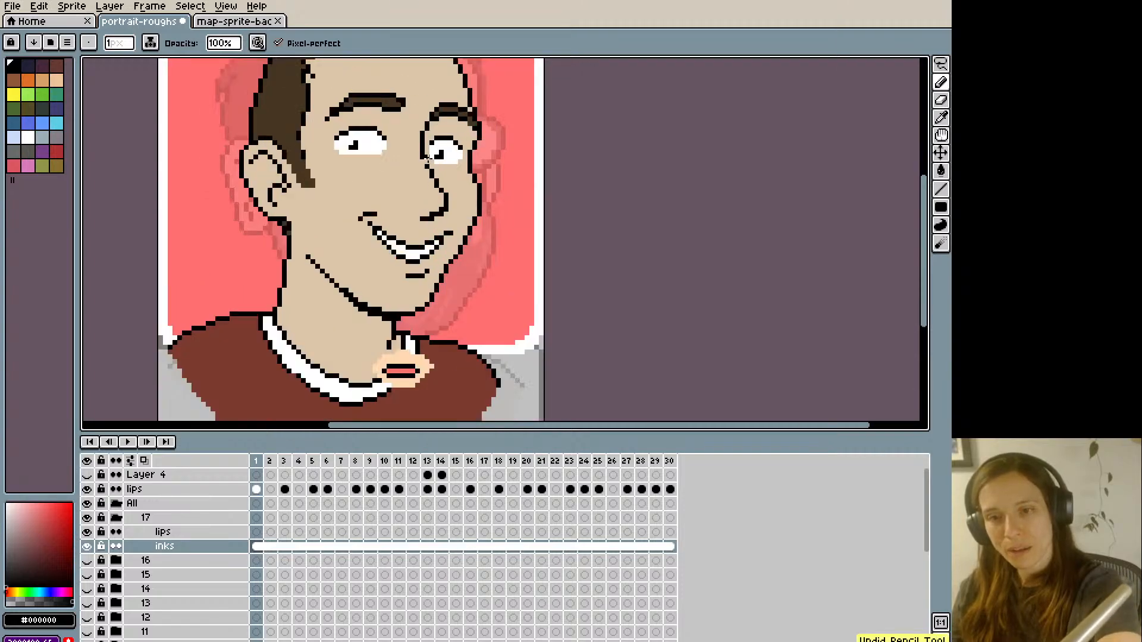
key("ctrl+z")
- Redraw the join between the far eye socket line and the nose bridge in black, cleaning stray pixels with skin tone #dcc5a8
left_click(423, 169, "alt")
left_click_drag(422, 170, 409, 216)
left_click(436, 183, "alt")
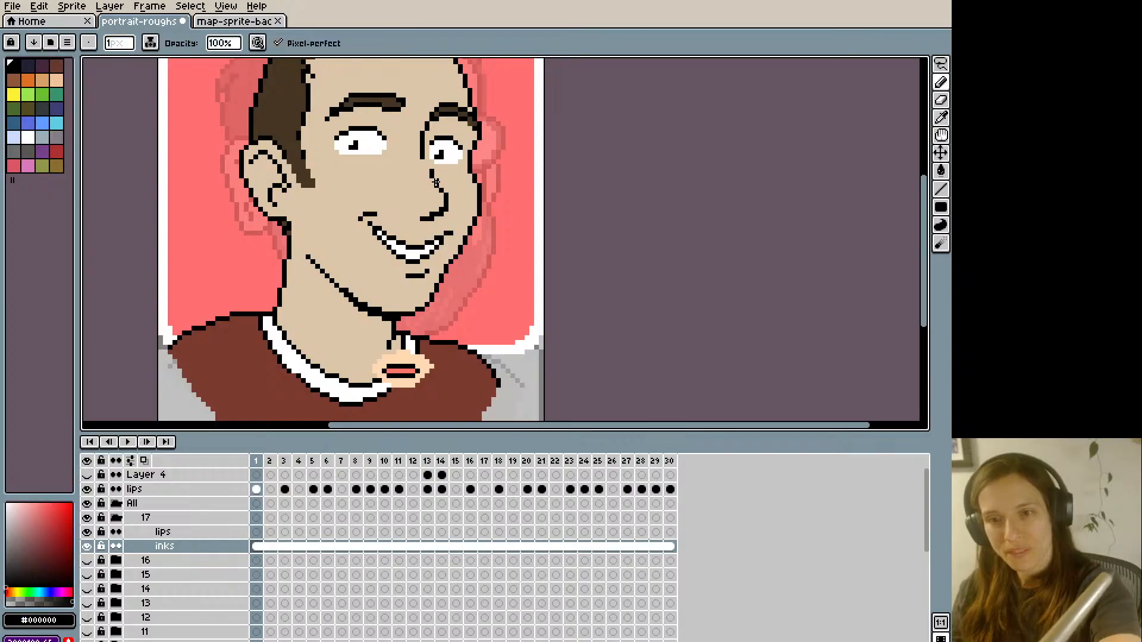
left_click(427, 168, "alt")
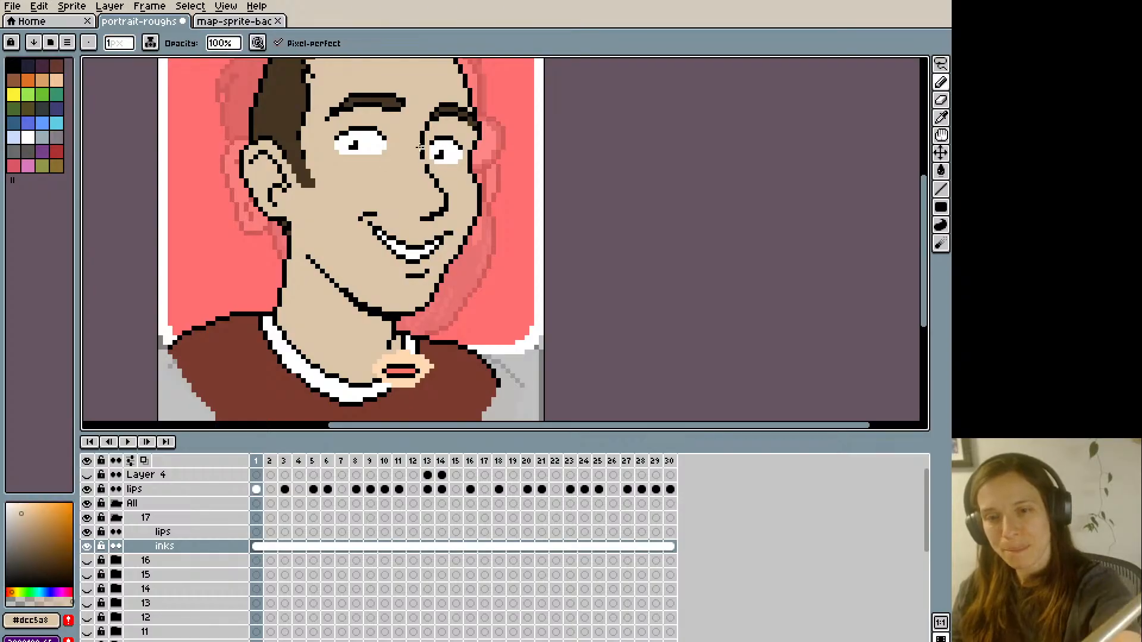
scroll(428, 165, "down", 2)
scroll(430, 161, "up", 2)
left_click(430, 167, "alt")
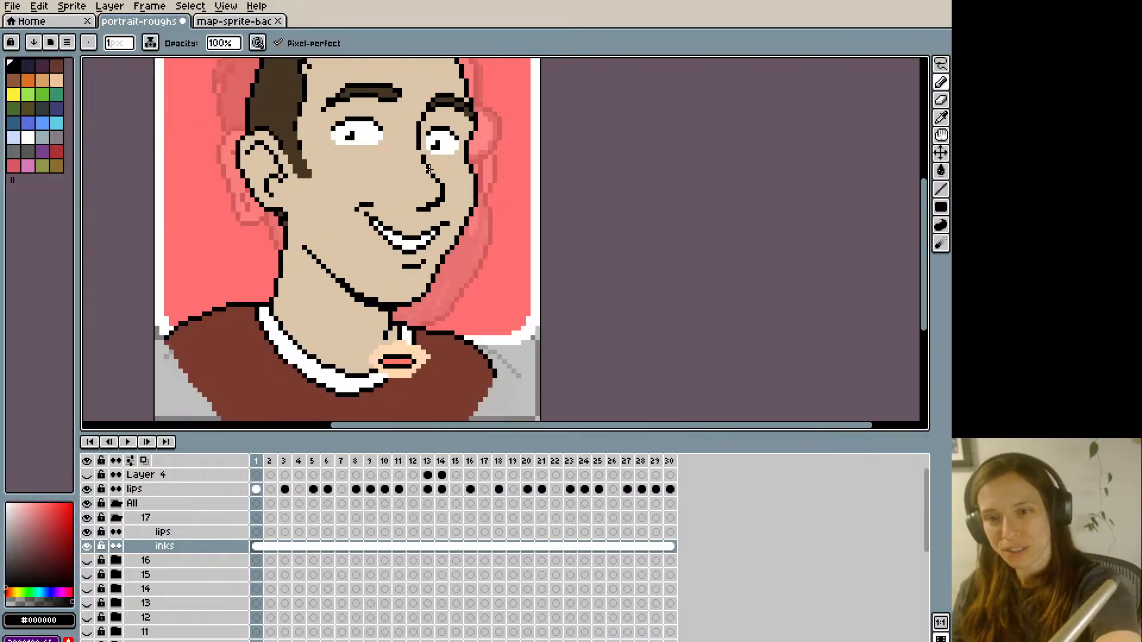
- Nudge the nose outline one pixel to the left, patch the exposed gap with skin tone #dcc5a8 and save the file
scroll(393, 104, "down", 2)
left_click_drag(357, 164, 355, 261)
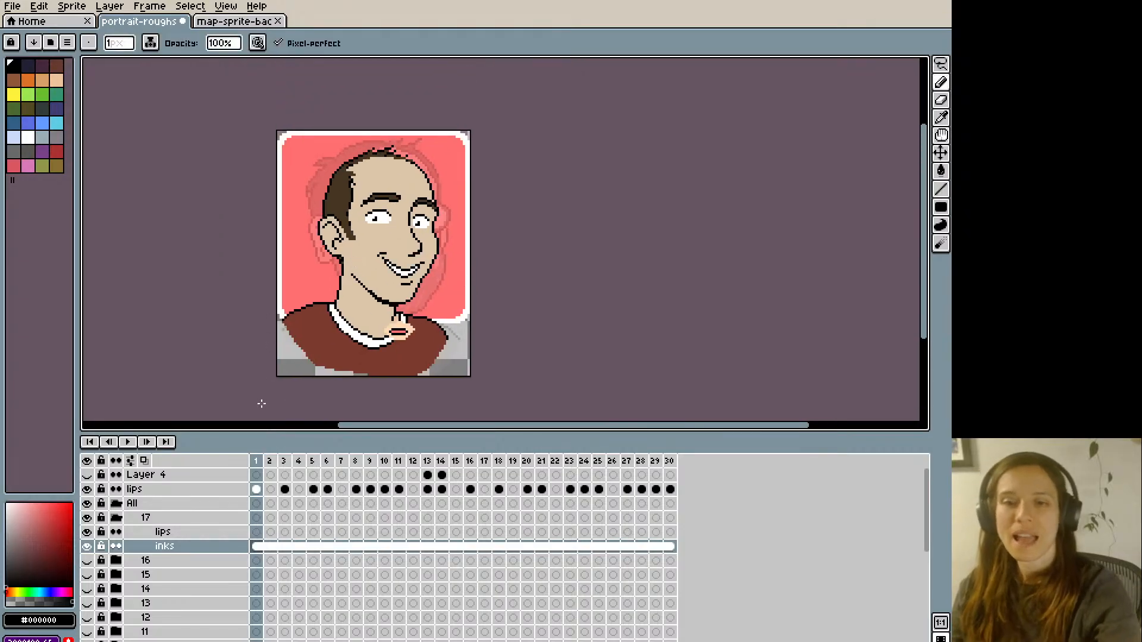
key("q")
mouse_move(411, 231)
left_mouse_down()
mouse_move(420, 246)
mouse_move(405, 236)
left_mouse_up()
key("Left")
key("ctrl+d")
key("b")
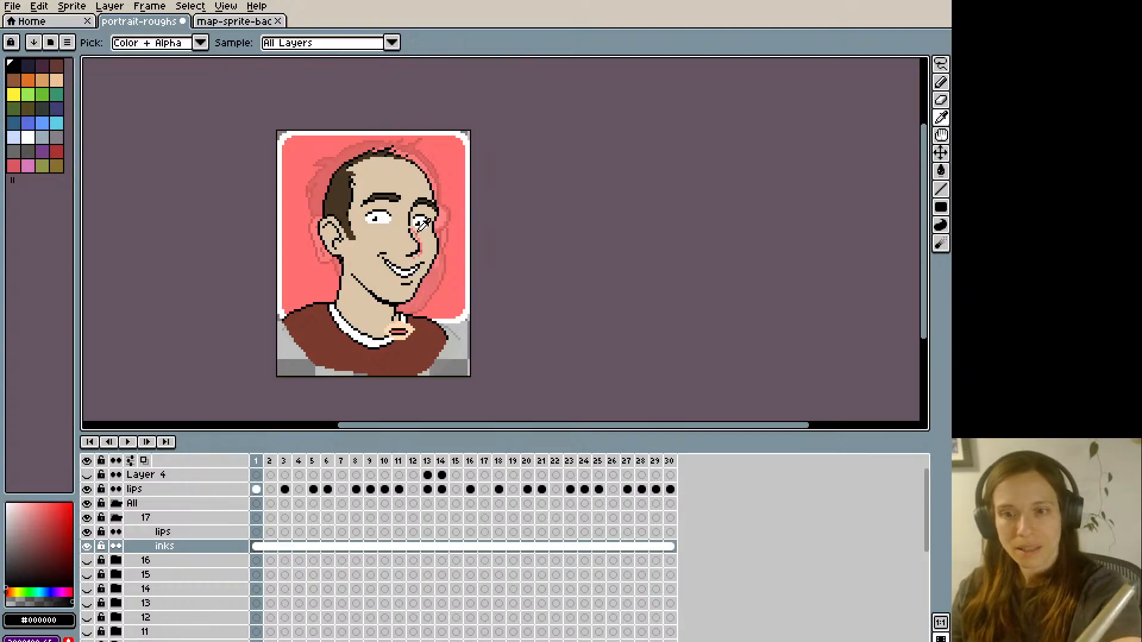
left_click(418, 232, "alt")
scroll(415, 231, "up", 2)
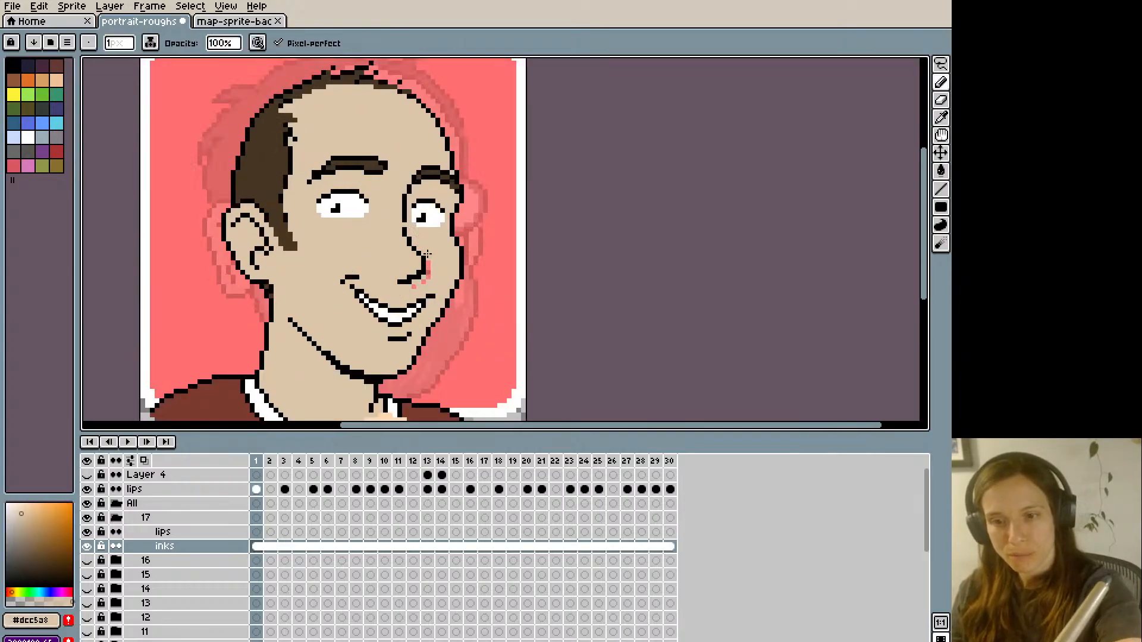
scroll(430, 278, "down", 2)
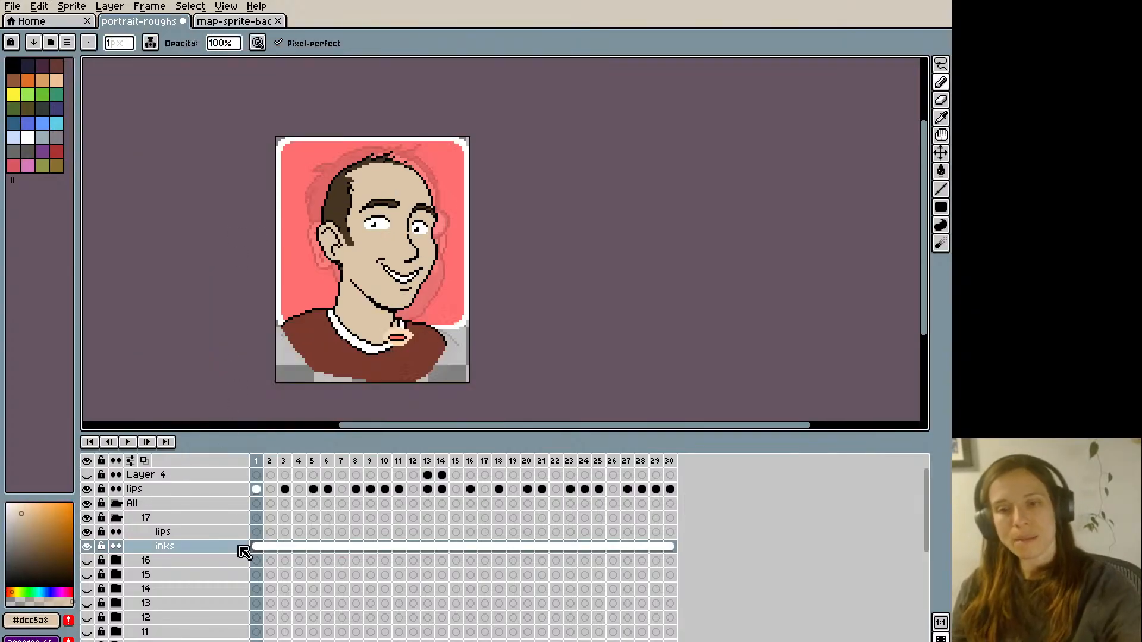
key("ctrl+s")
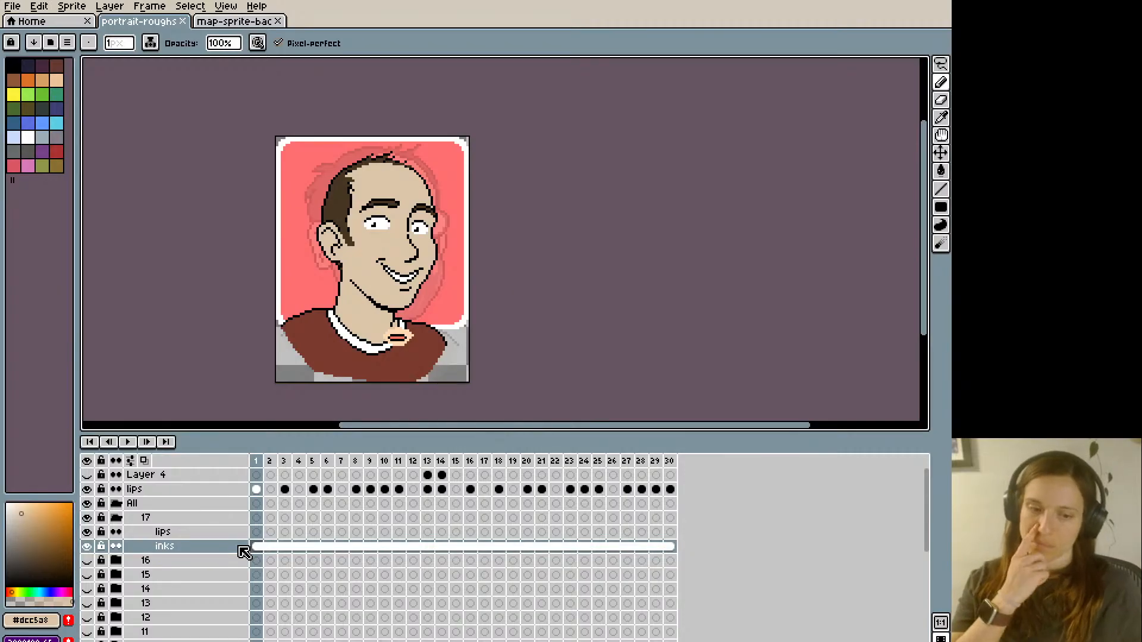
- Paint over the smiling mouth with skin tone #dcc5a8 on frame 2 of portrait 17's lips layer
left_click(256, 532)
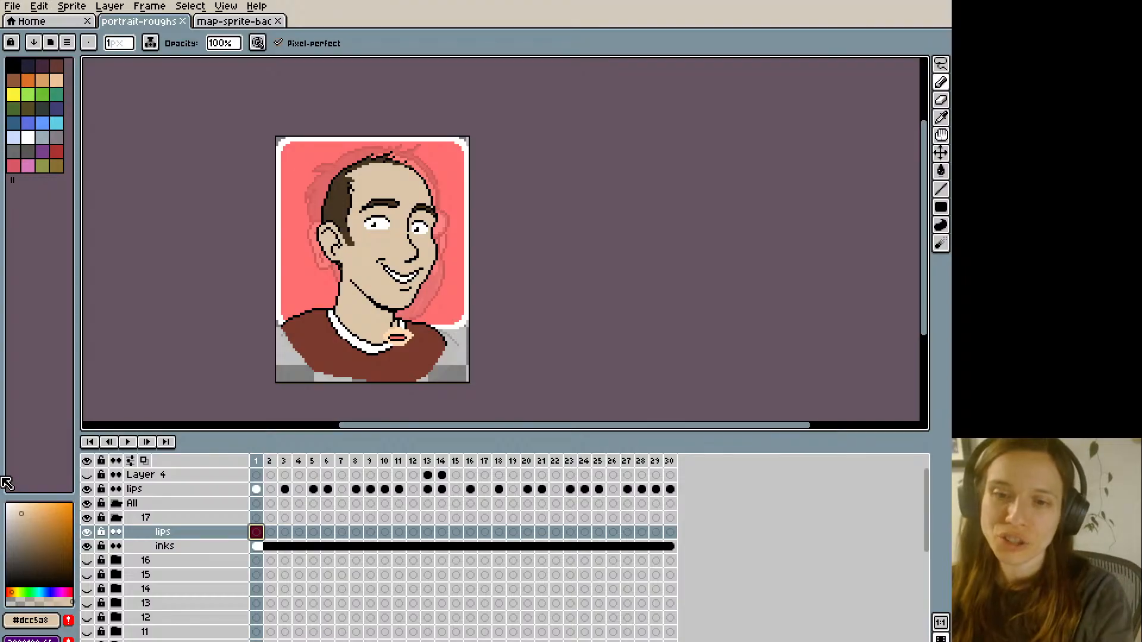
key("Right")
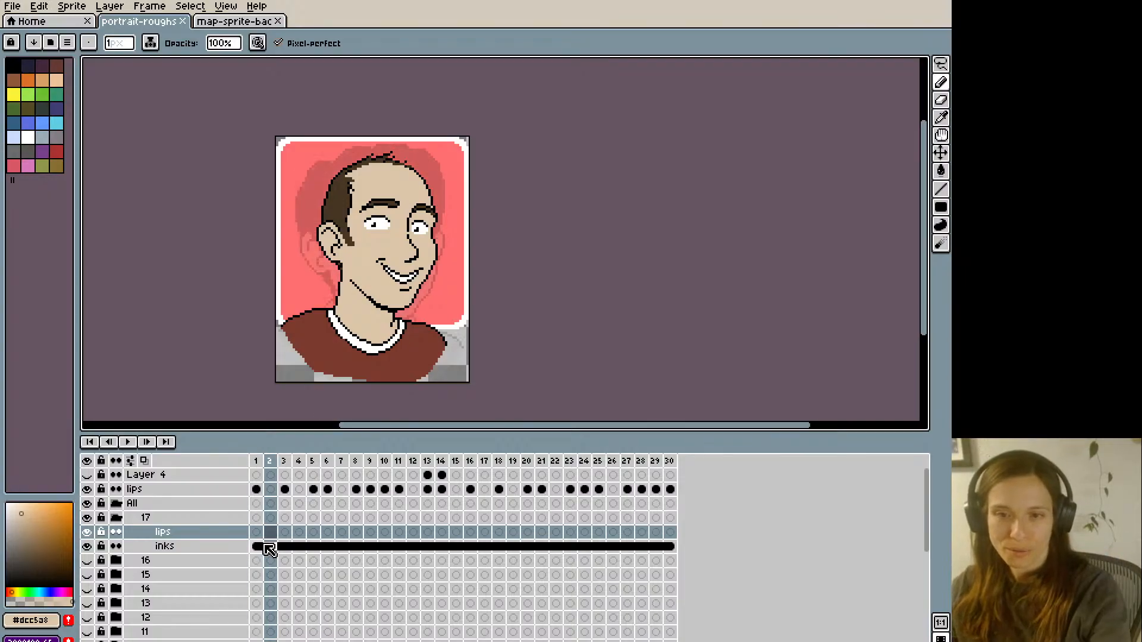
key("Left")
key("alt")
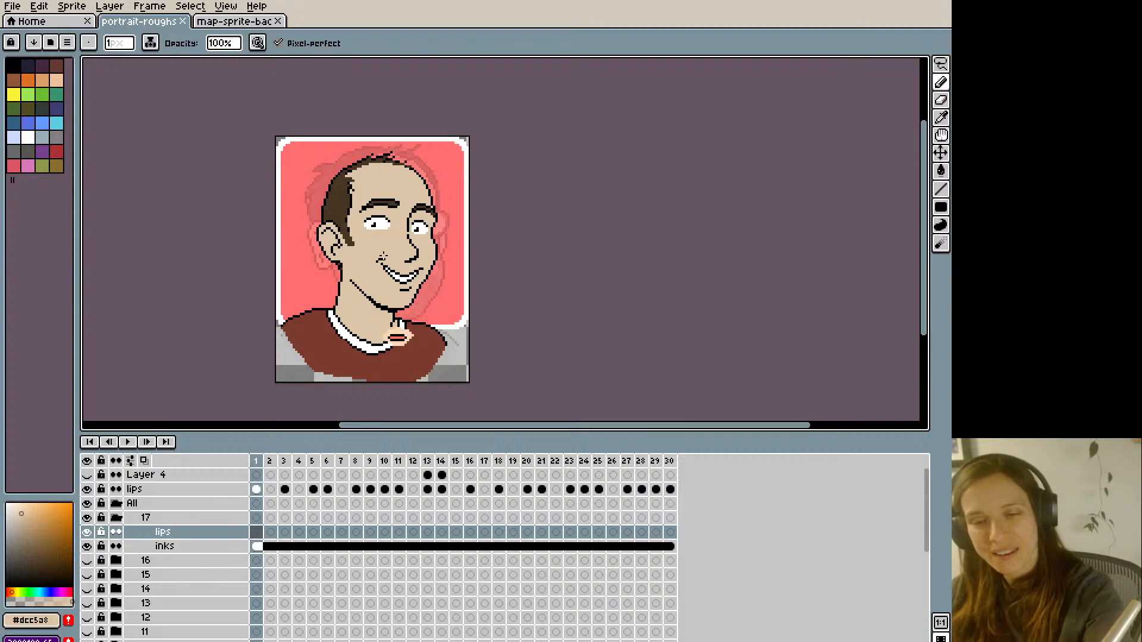
key("Right")
scroll(383, 258, "up", 1)
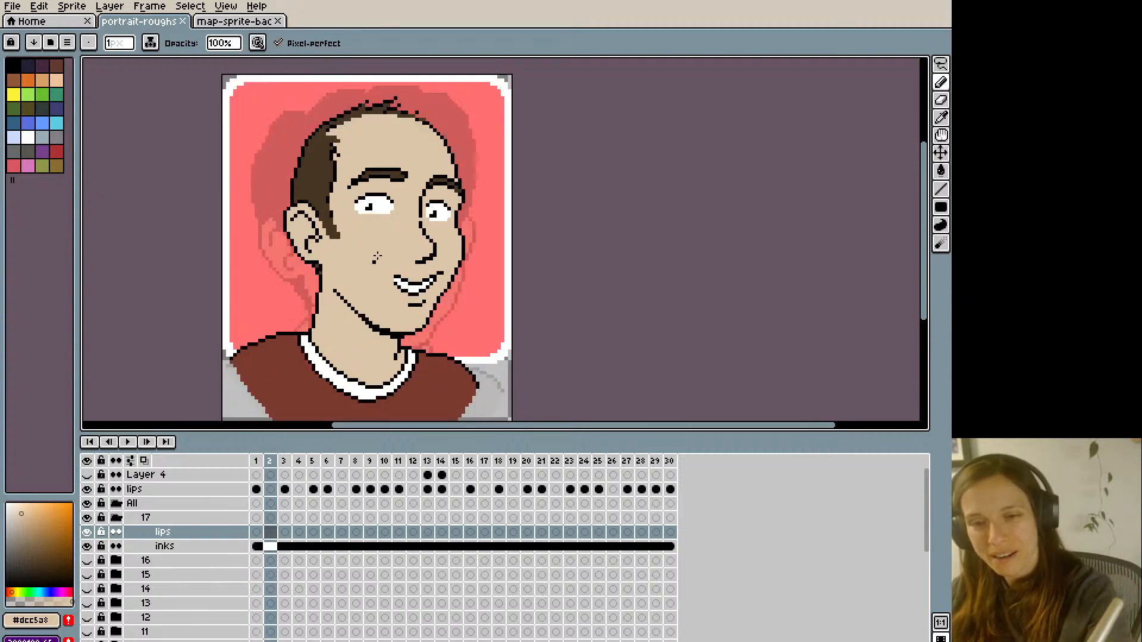
mouse_move(398, 275)
left_mouse_down()
mouse_move(410, 303)
mouse_move(442, 269)
mouse_move(423, 285)
mouse_move(431, 275)
left_mouse_up()
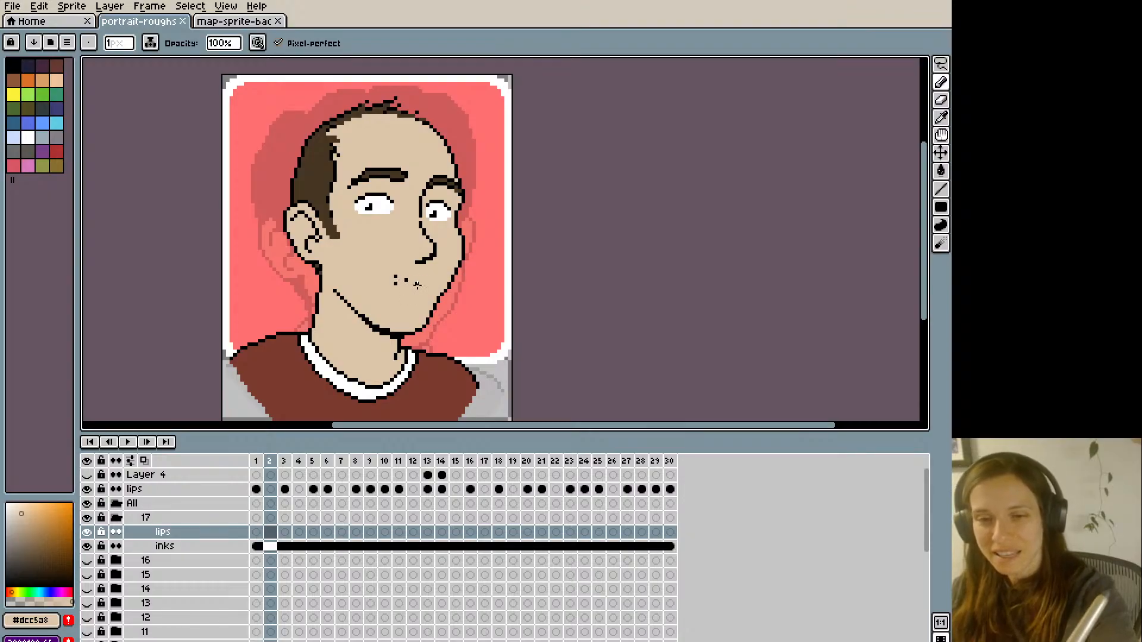
left_click(393, 284)
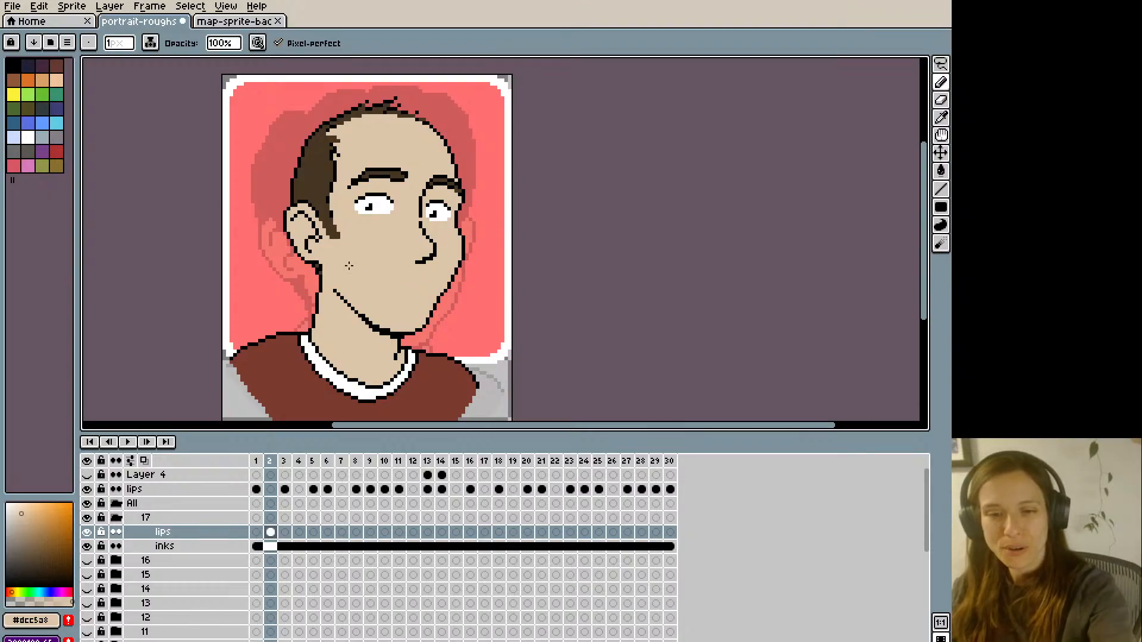
left_click(144, 461)
key("i")
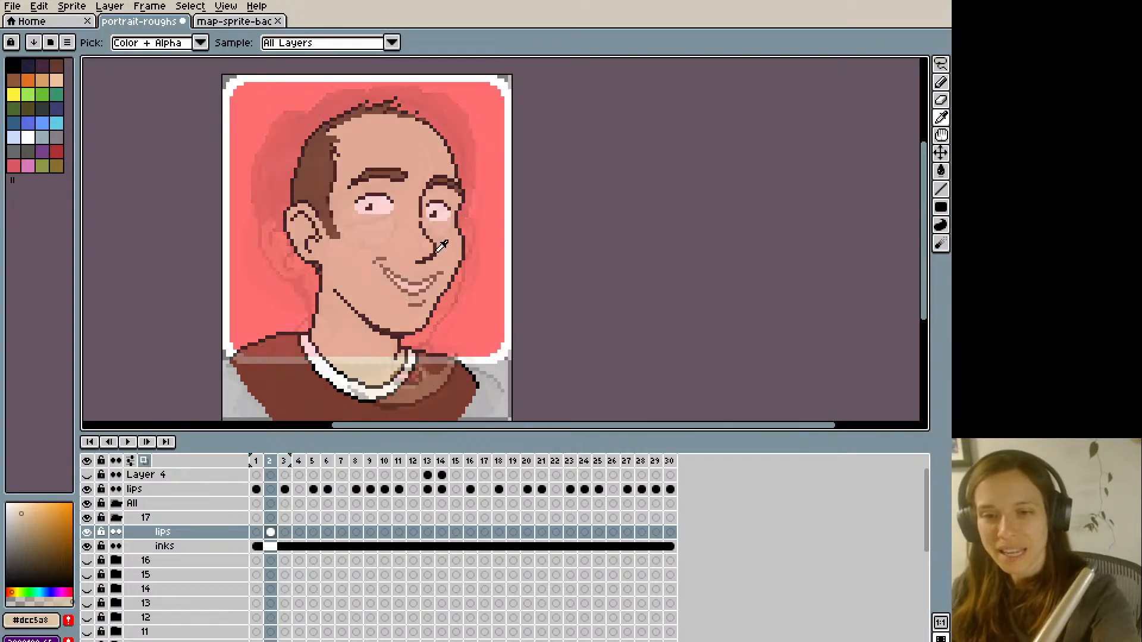
key("b")
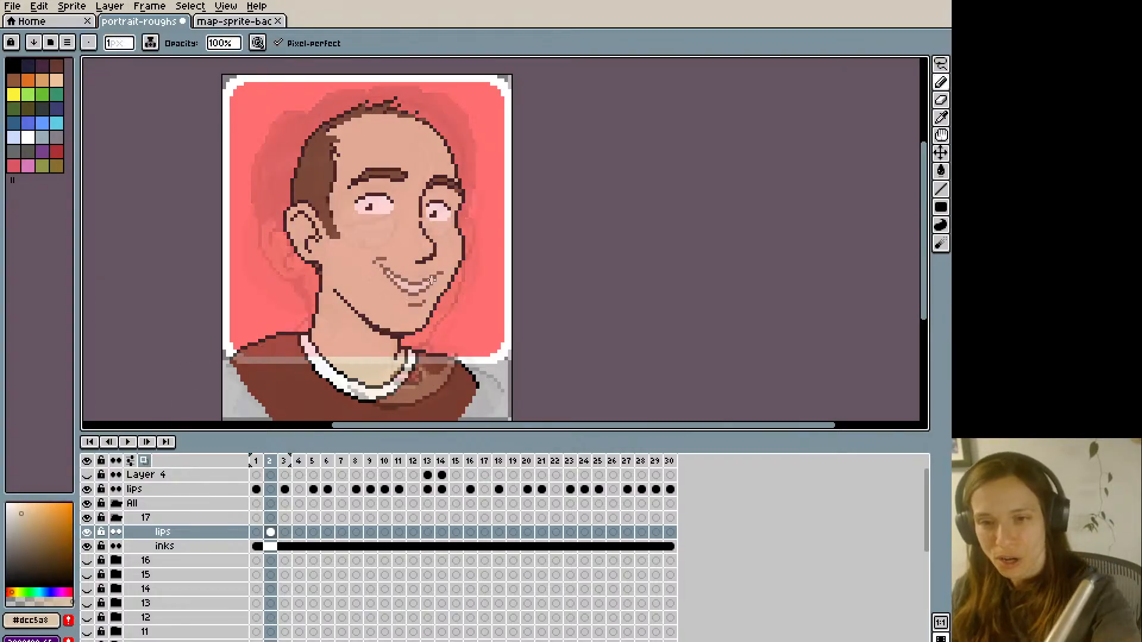
left_click(144, 461)
- Draw a closed smile curve in black #000000 below the nose on frame 2, comparing with frame 1 and undoing a pencil stroke
key("i")
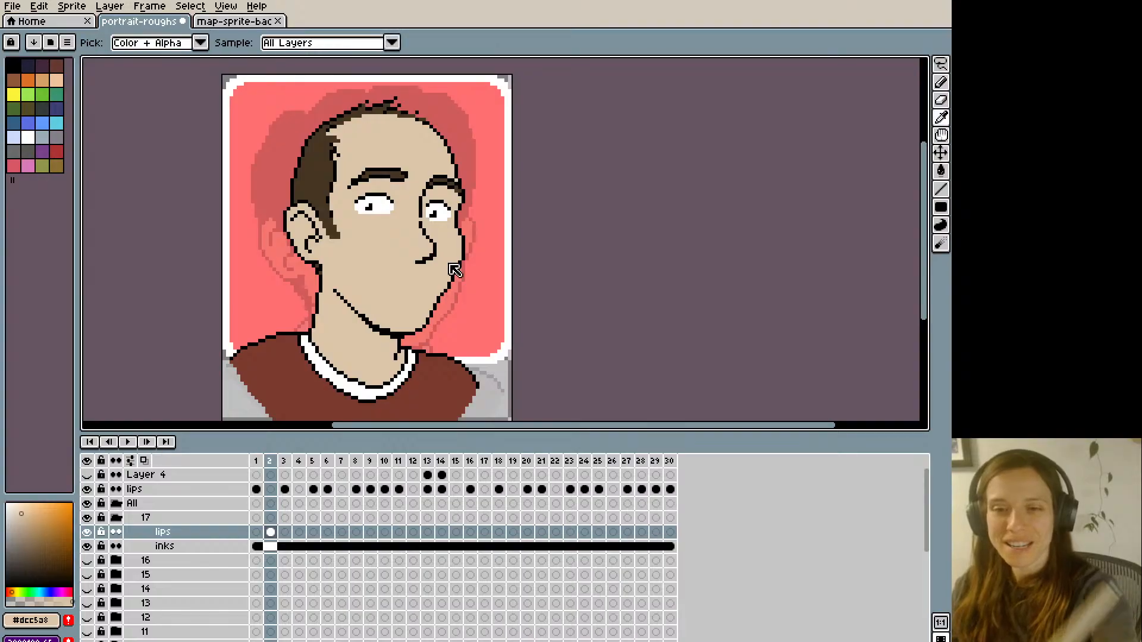
left_click(436, 254)
key("Left")
key("Right")
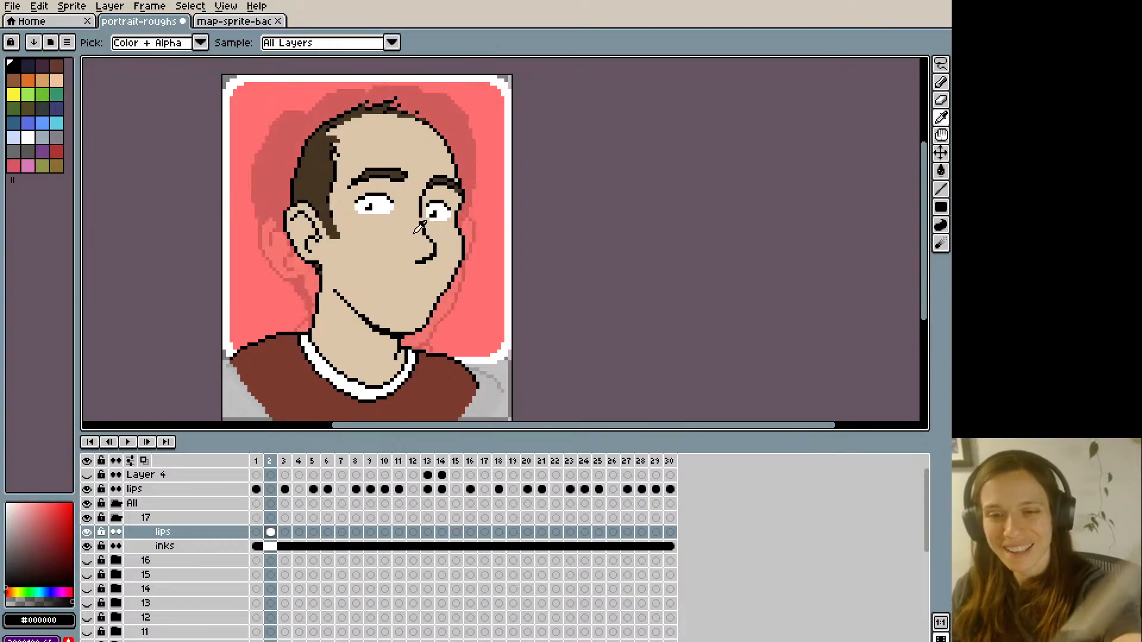
key("b")
left_click_drag(397, 283, 437, 274)
key("Left")
key("Right")
key("ctrl+z")
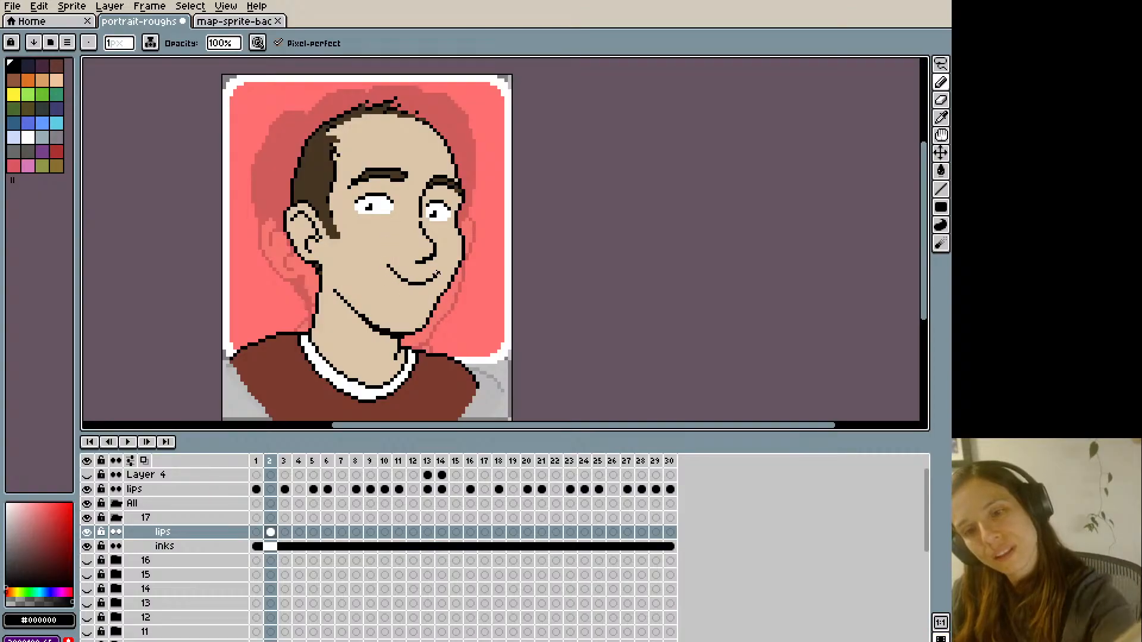
- Reshape the near corner of the closed smile, checking its position against the grin on frame 1
key("Left")
key("Right")
key("Left")
key("Right")
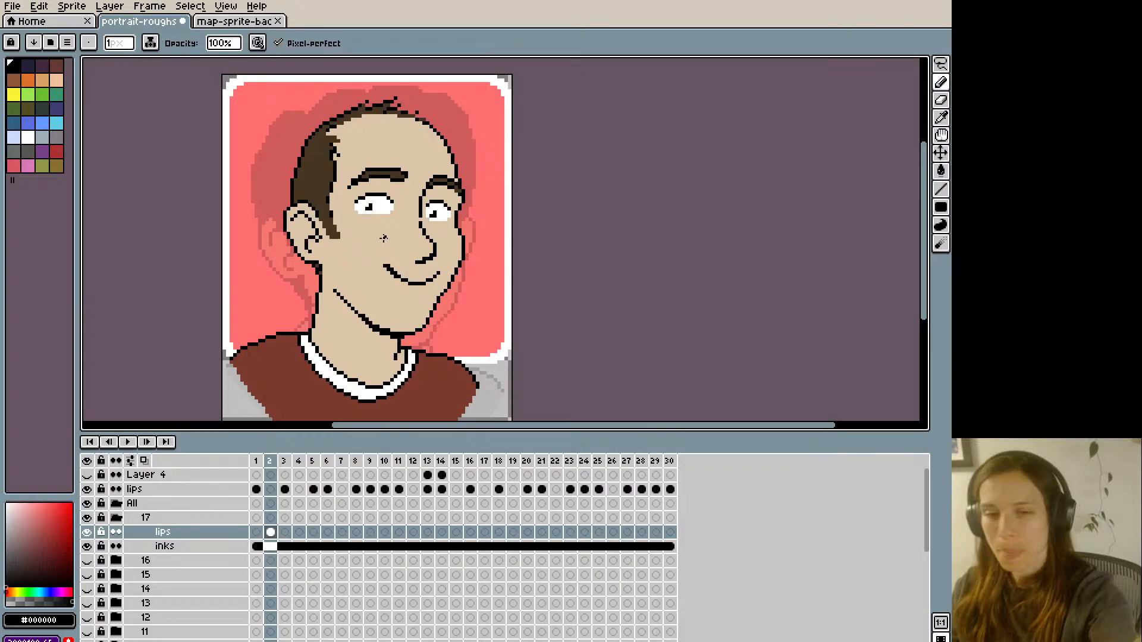
key("e")
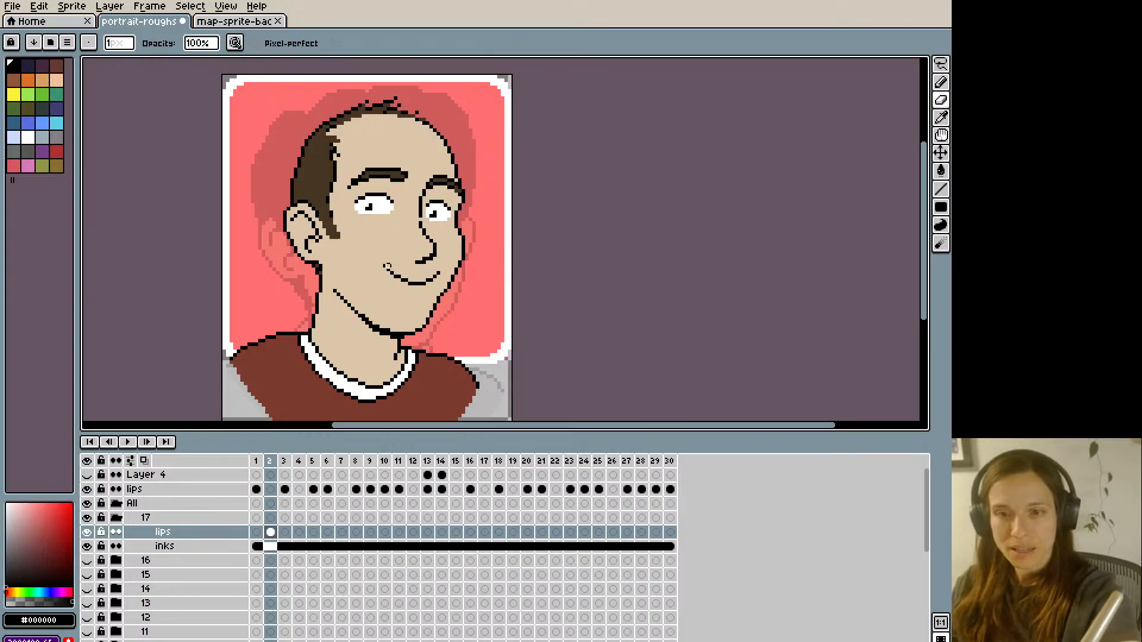
key("Left")
key("Right")
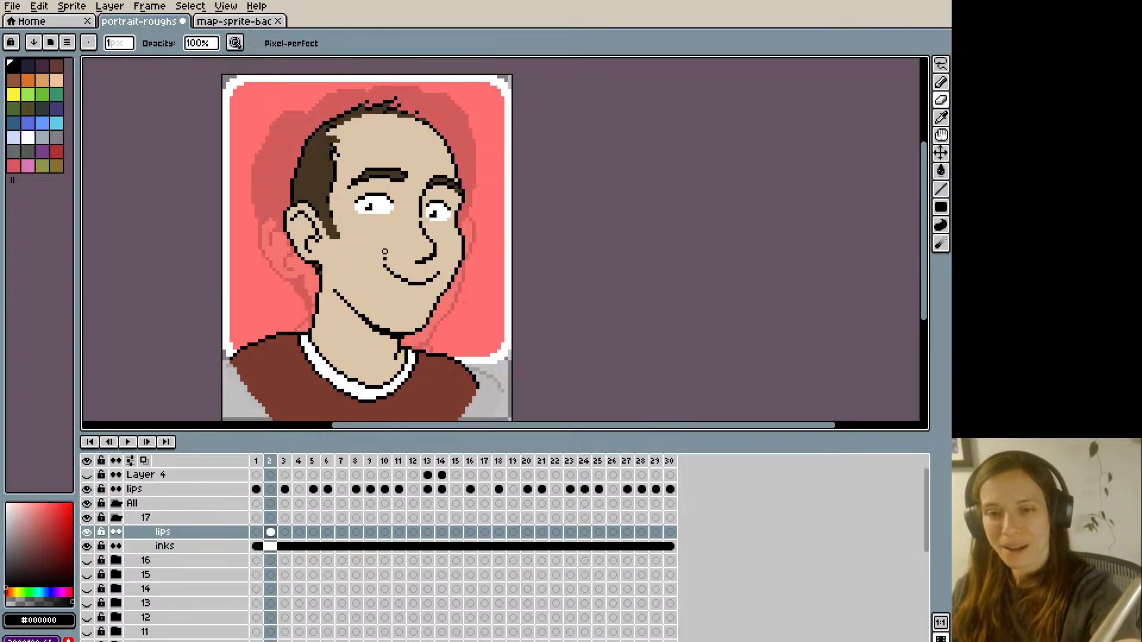
key("Left")
key("Right")
- Trim the near corner of the closed smile on frame 2 with skin tone #dcc5a8
key("i")
left_click(389, 239)
key("b")
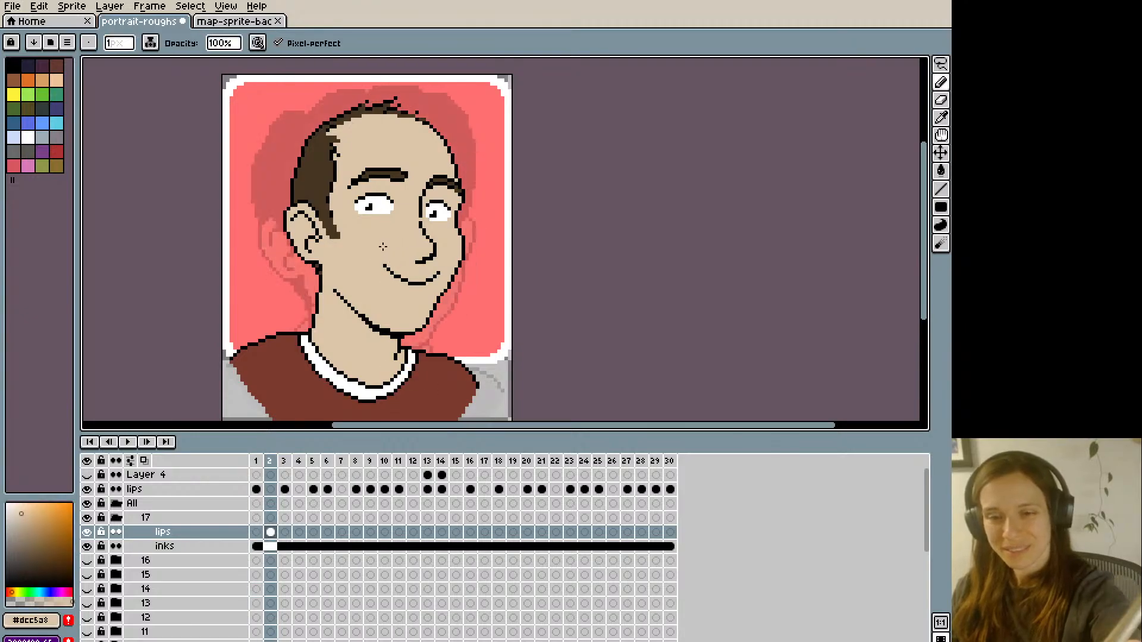
key("Left")
key("Right")
left_click(386, 267, "alt")
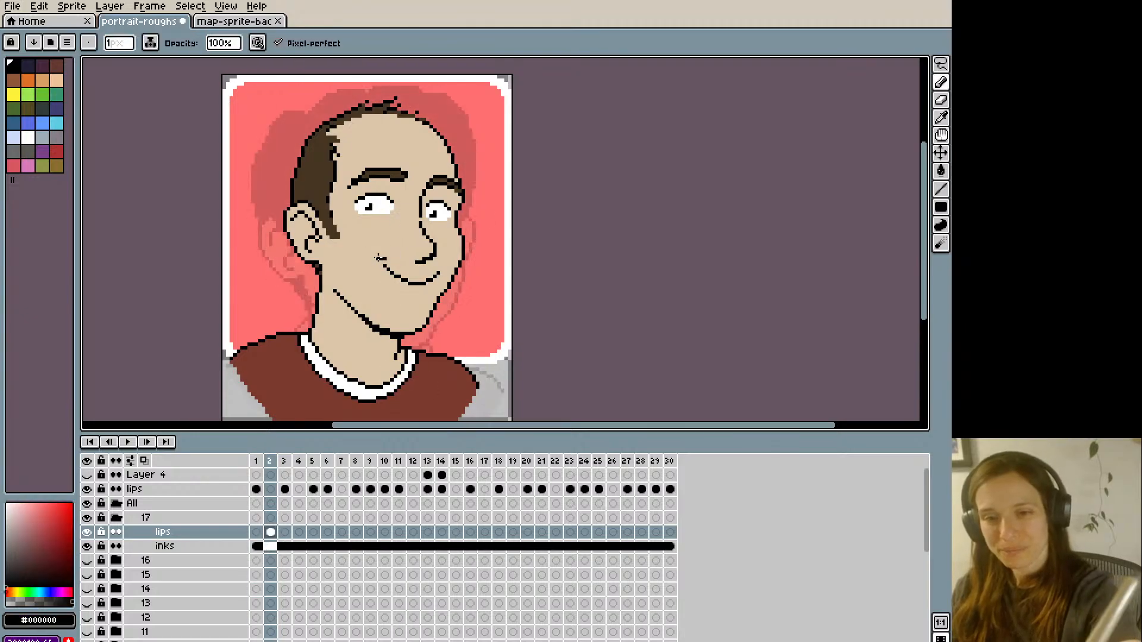
- Add a short black cheek crease at the near end of the closed smile, matching the mouth corner on frame 1
key("Left")
key("Right")
key("Left")
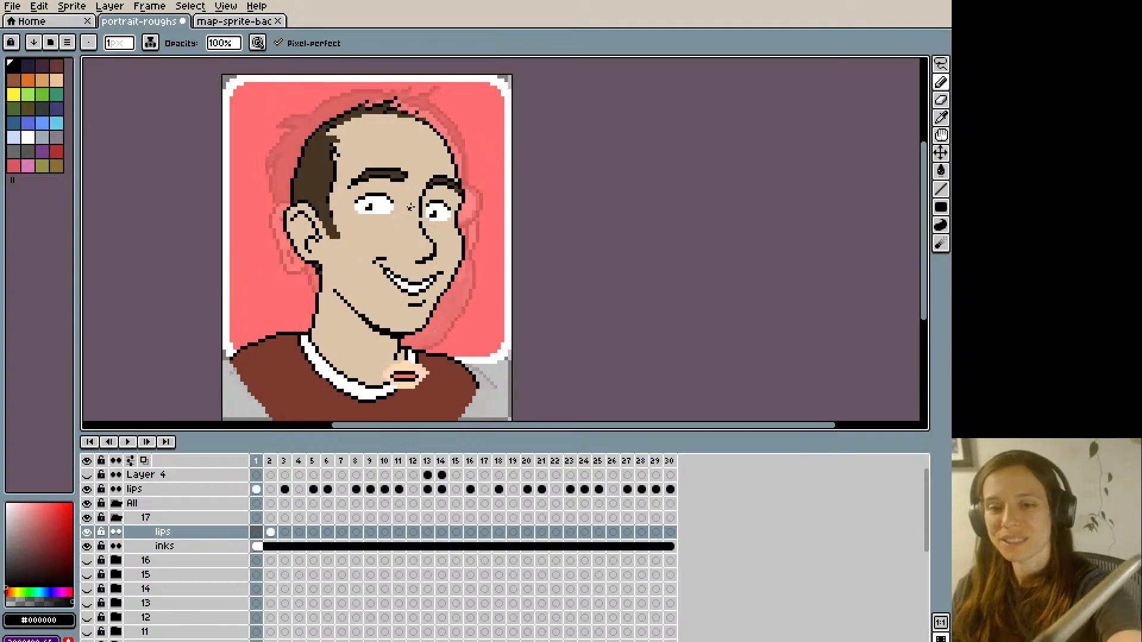
key("Right")
key("Left")
key("Right")
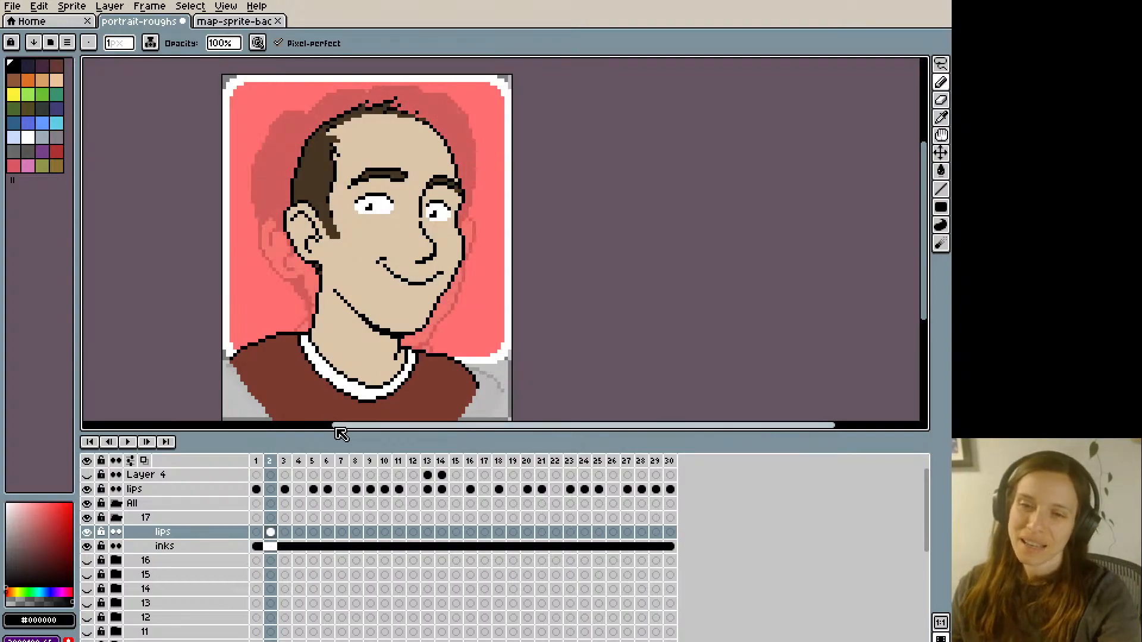
- Draw a short black chin crease beneath the closed smile on frame 2, undoing and redrawing it while comparing with frame 1
key("Left")
key("Right")
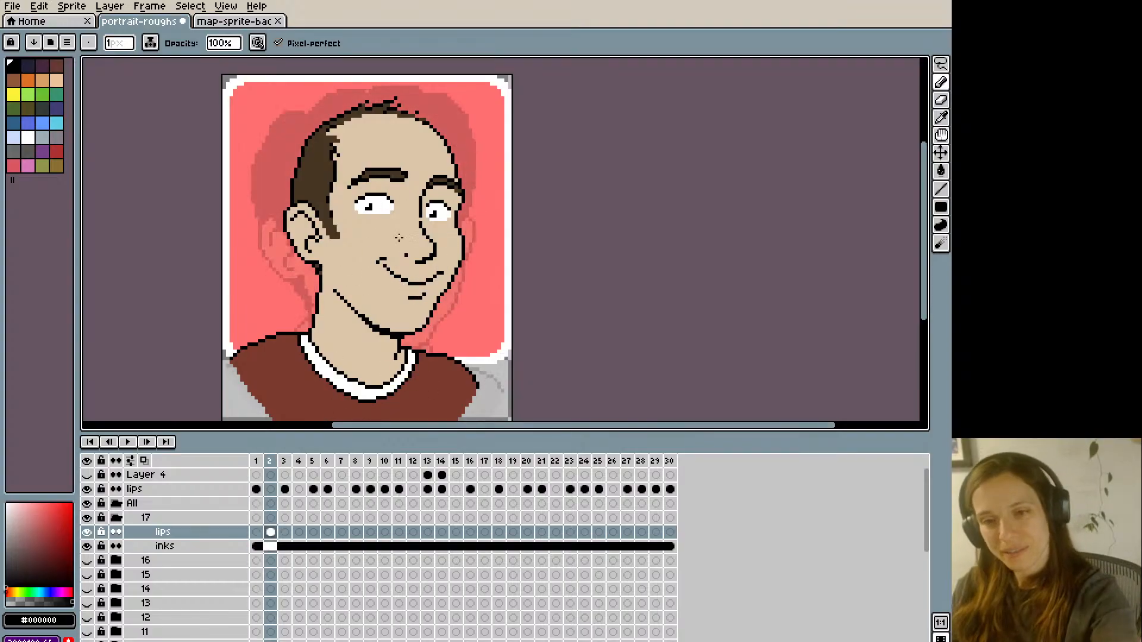
key("Left")
key("Right")
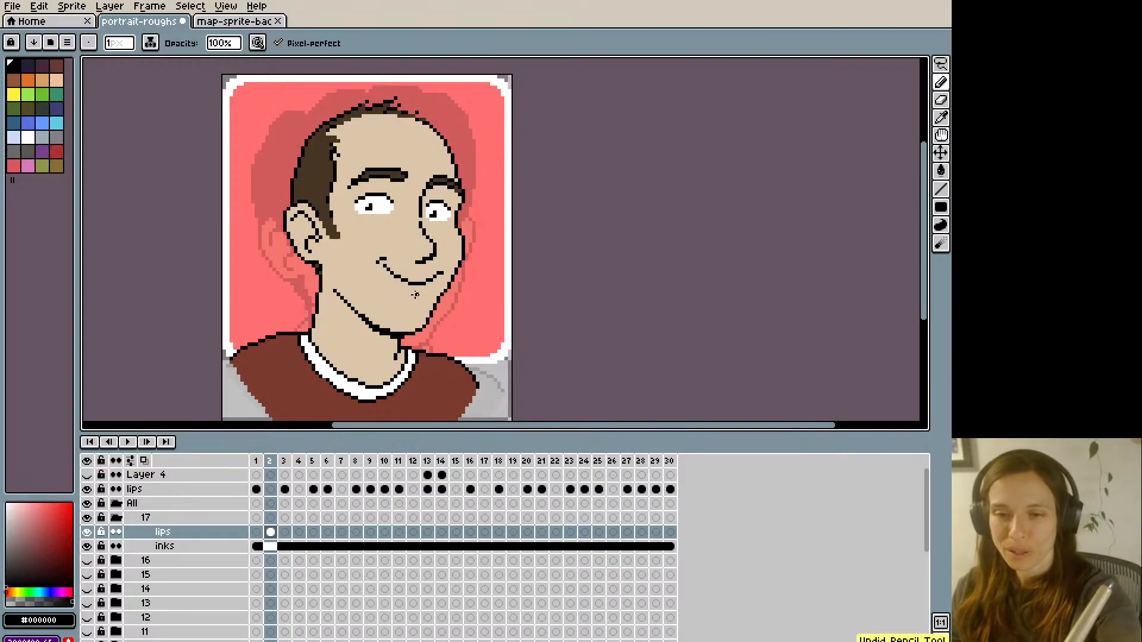
key("Left")
key("Right")
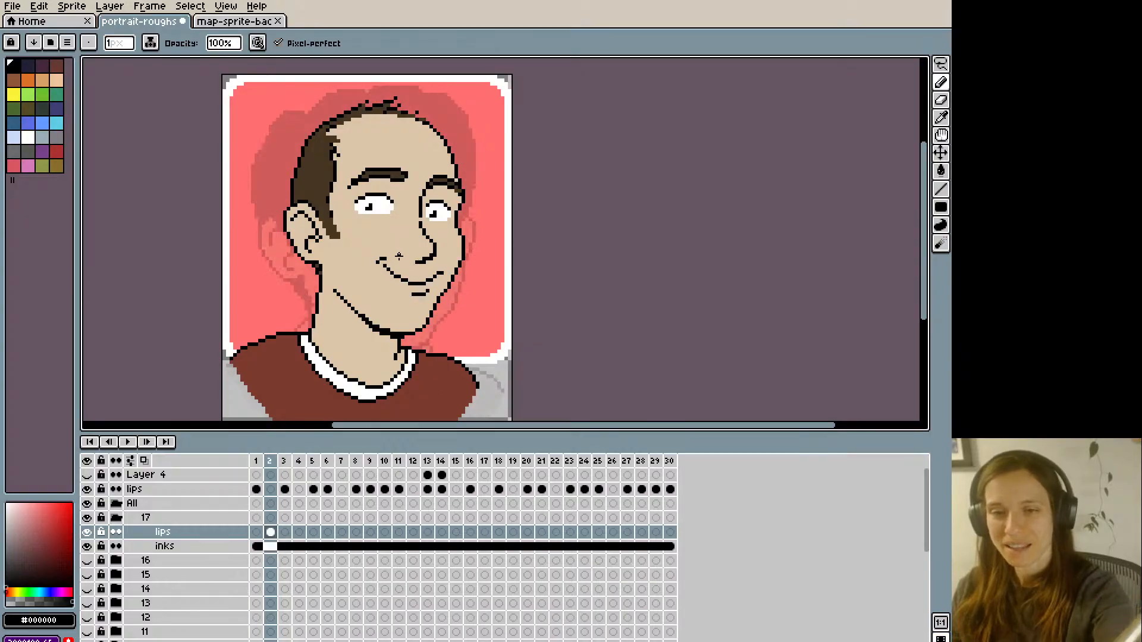
- Compare the mouth shapes on frames 1 and 2 at a smaller zoom and go on to frame 3
key("minus")
key("Left")
key("Right")
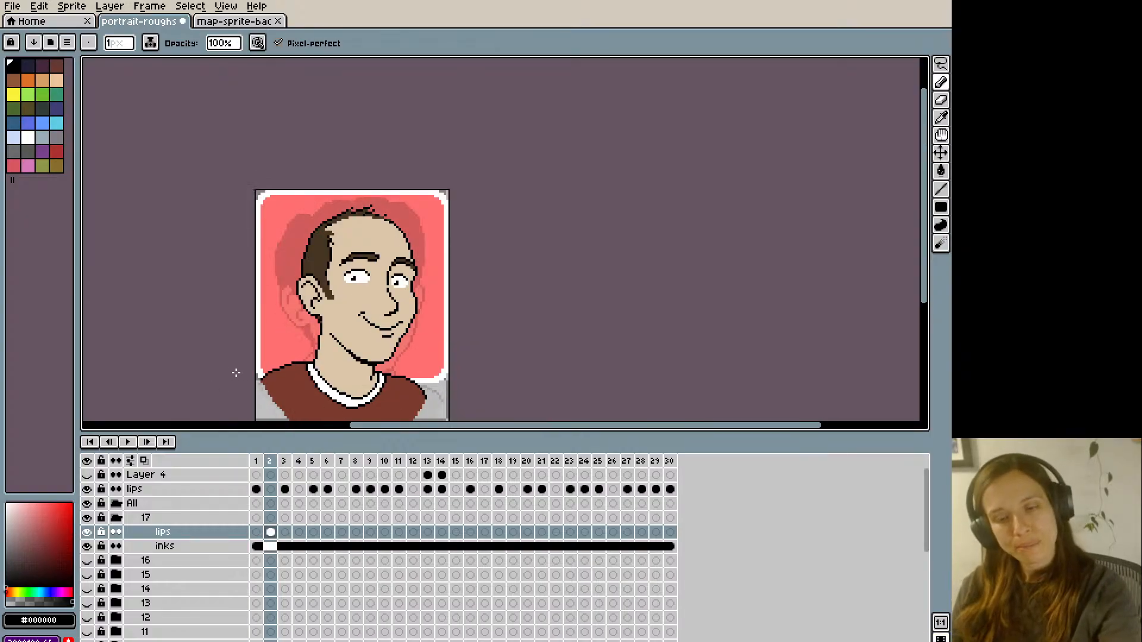
key("Left")
key("Right")
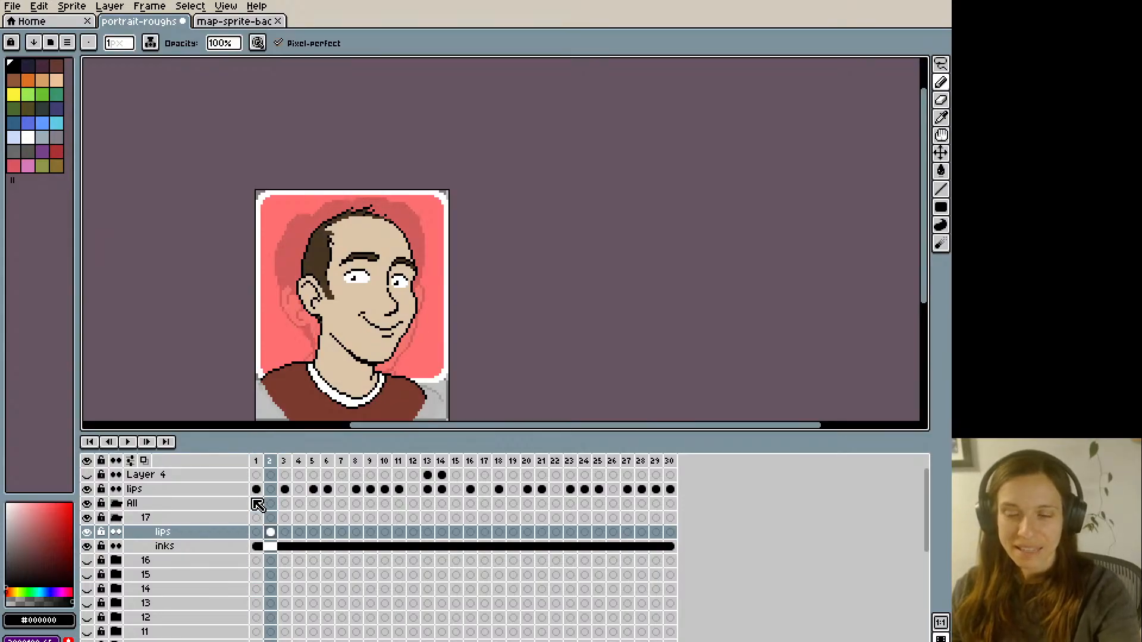
key("Right")
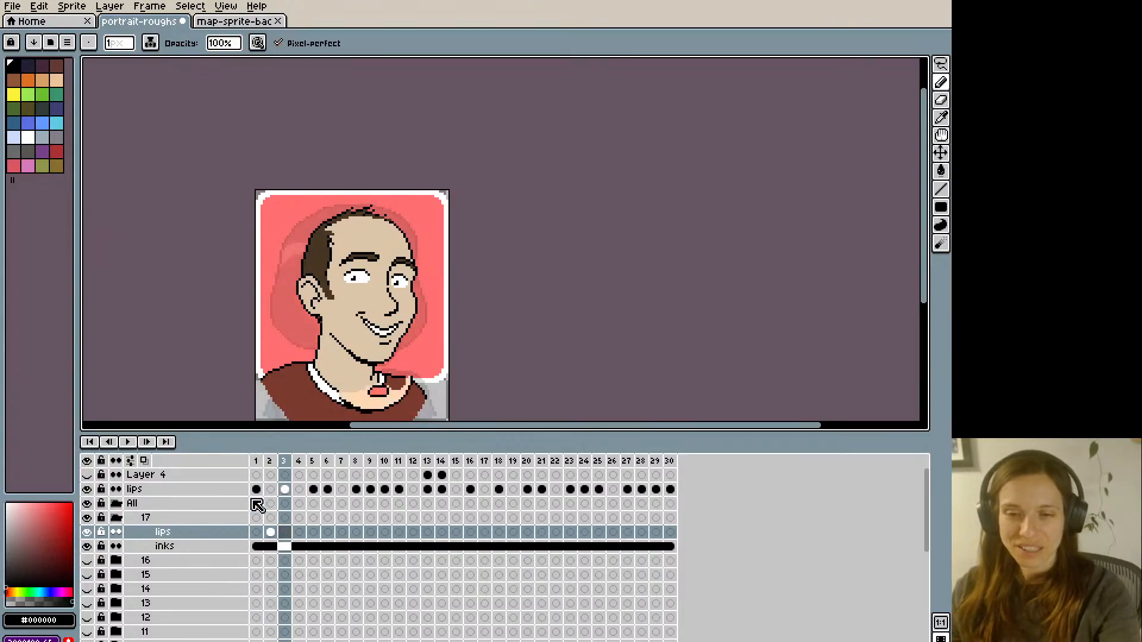
- Lasso the lower face on the inks layer at frame 3, shift it down one pixel, and return to the lips layer
double_click(284, 546)
left_click(498, 318)
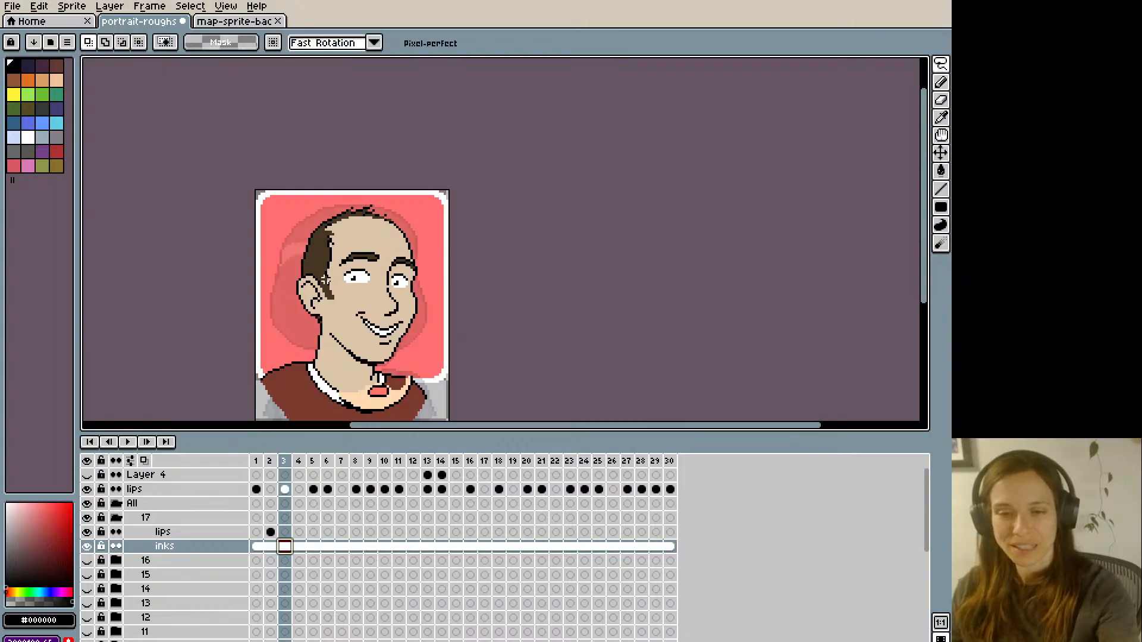
mouse_move(328, 337)
left_mouse_down()
mouse_move(359, 301)
mouse_move(388, 320)
mouse_move(413, 308)
mouse_move(418, 332)
mouse_move(378, 369)
mouse_move(331, 350)
left_mouse_up()
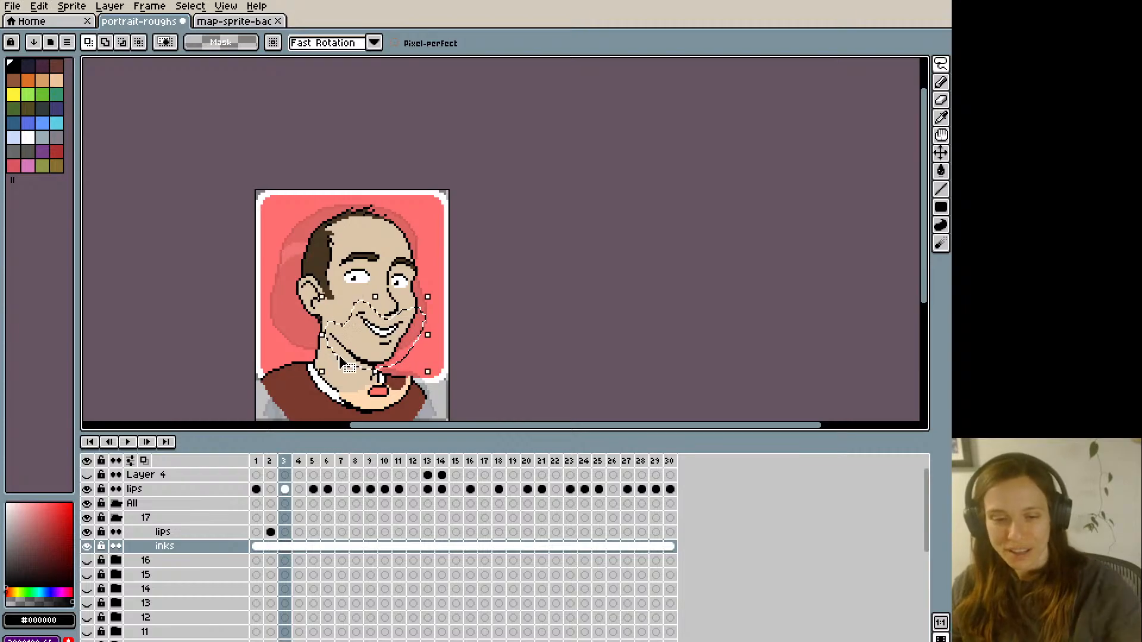
left_click(284, 532)
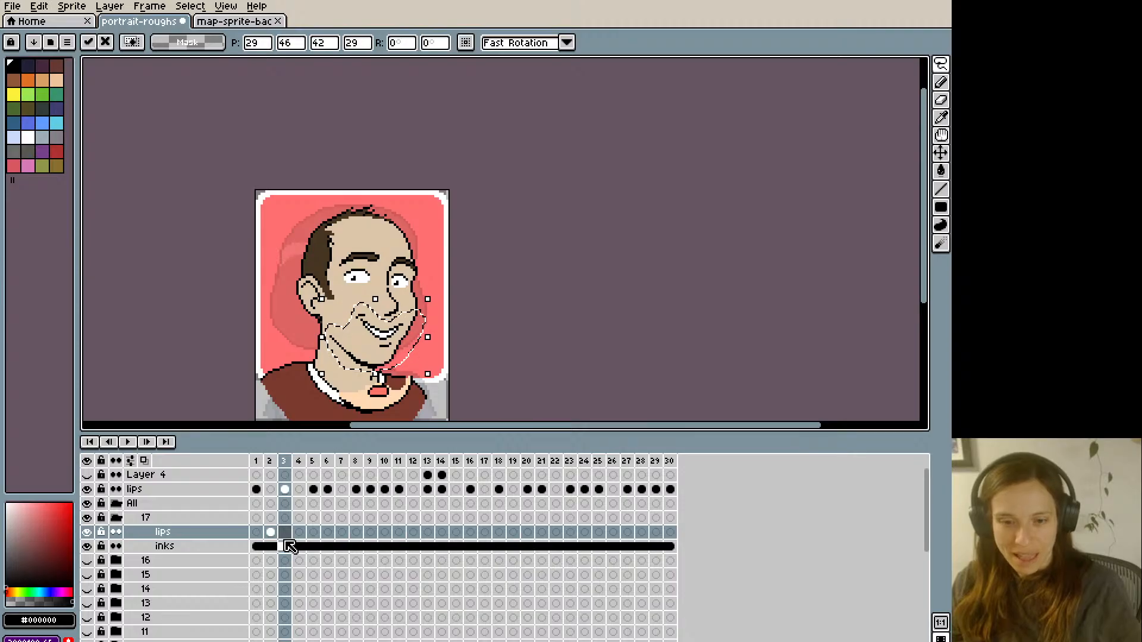
key("ctrl+d")
key("Left")
key("Right")
- Paint over the toothy smile on frame 3 of the lips layer with skin tone #dcc5a8
key("b")
left_click(361, 327, "alt")
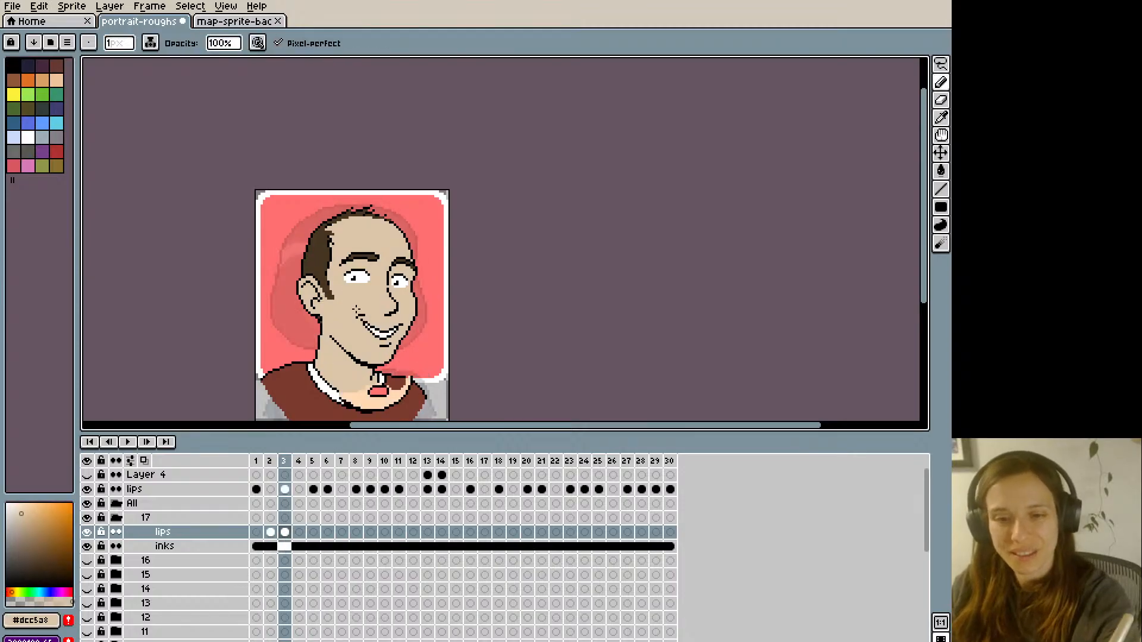
left_click_drag(362, 319, 369, 330)
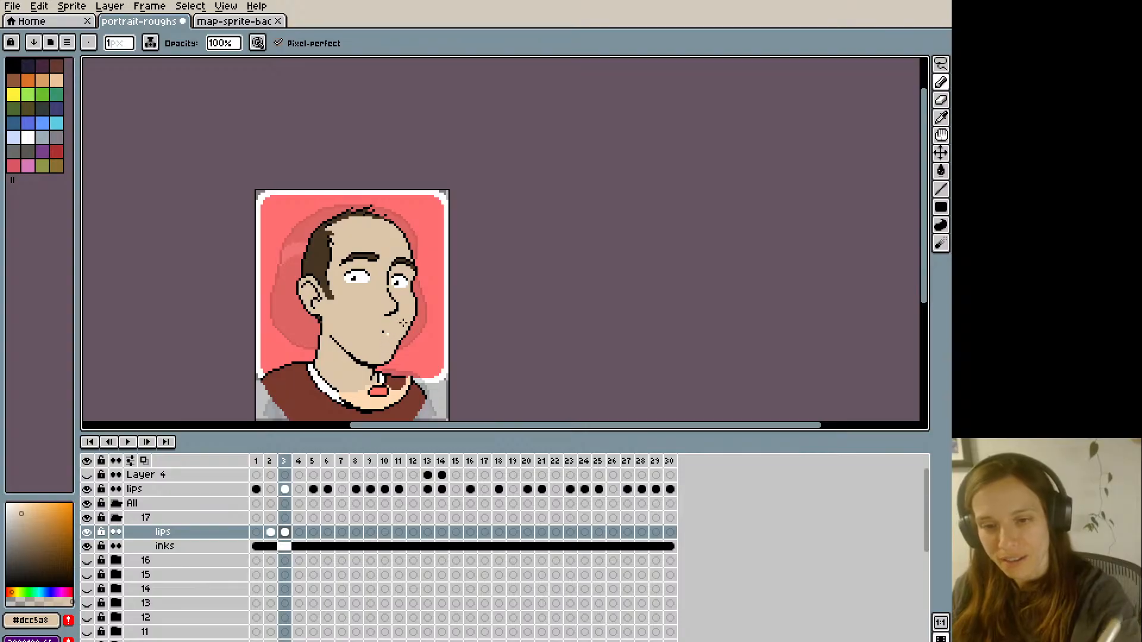
left_click(398, 305, "alt")
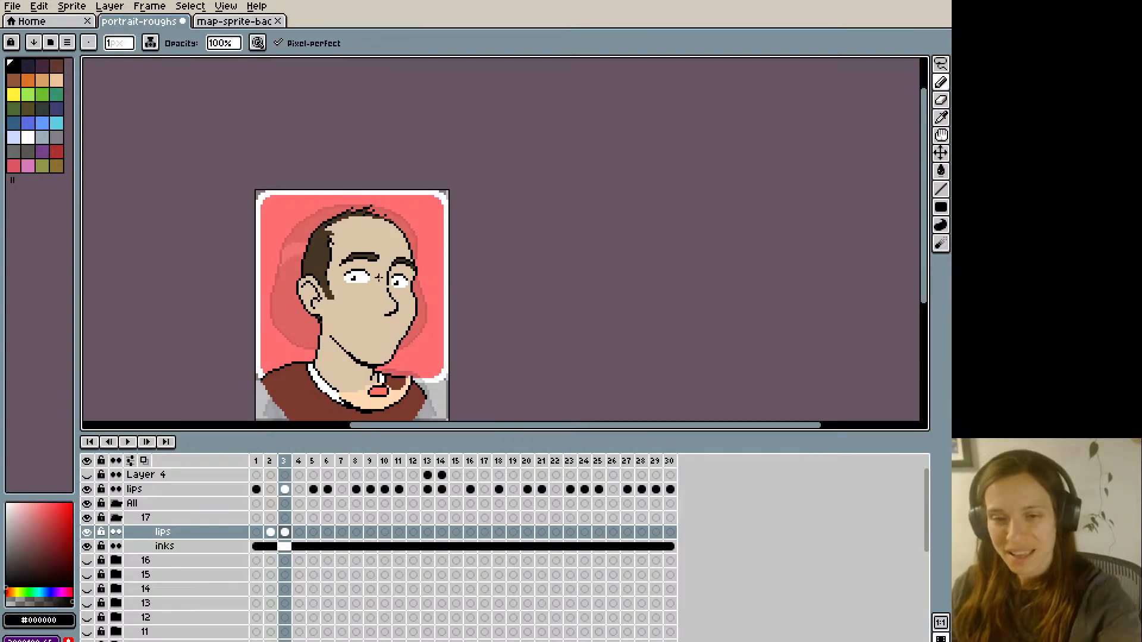
- Draw the black outline of an open, smiling mouth on frame 3, undoing and redrawing strokes while comparing with frame 2
key("Left")
key("Right")
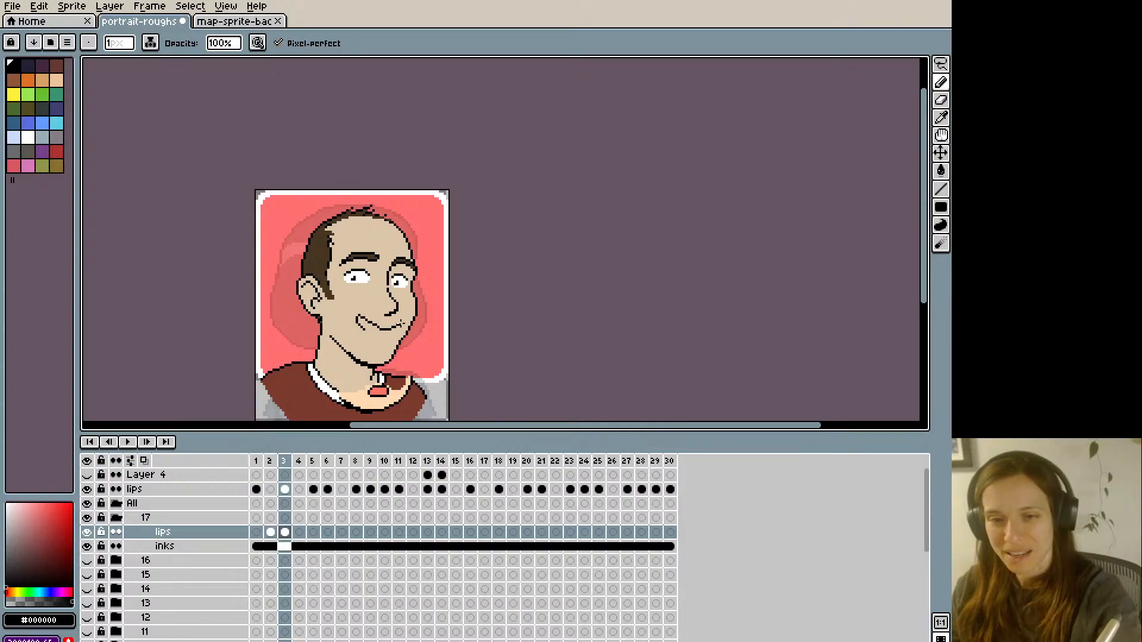
key("ctrl+z")
key("ctrl+z")
mouse_move(360, 319)
left_mouse_down()
mouse_move(405, 331)
mouse_move(410, 307)
mouse_move(366, 315)
mouse_move(401, 326)
mouse_move(369, 330)
left_mouse_up()
key("ctrl+z")
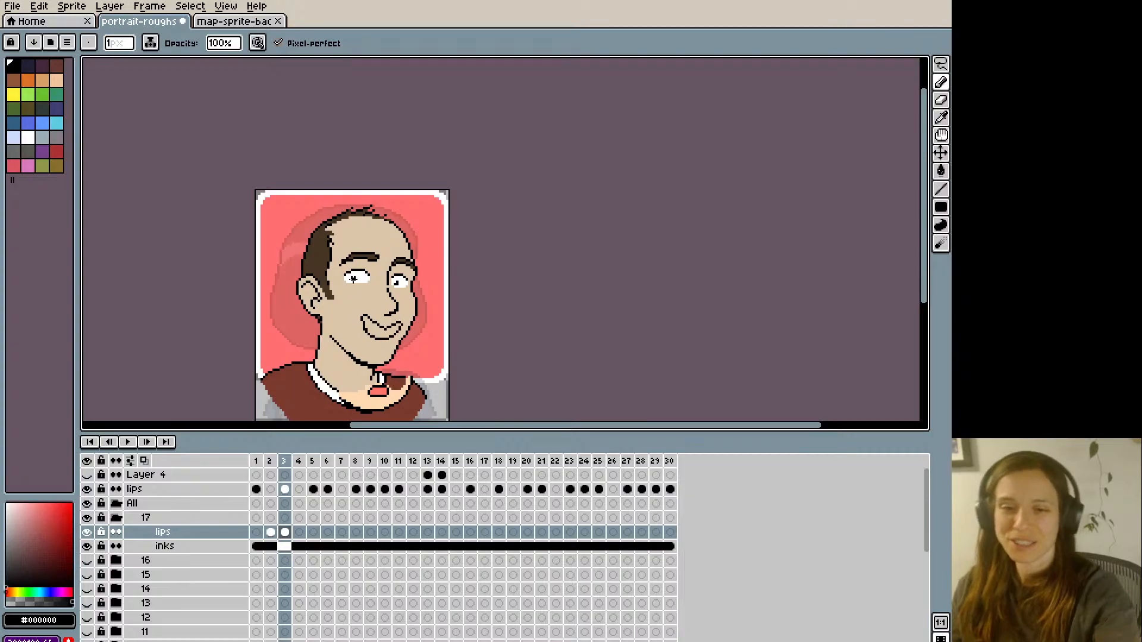
- Sample #ff746c from the small mouth shape on the neck and fill the open mouth on frame 3 with it
scroll(361, 316, "up", 1)
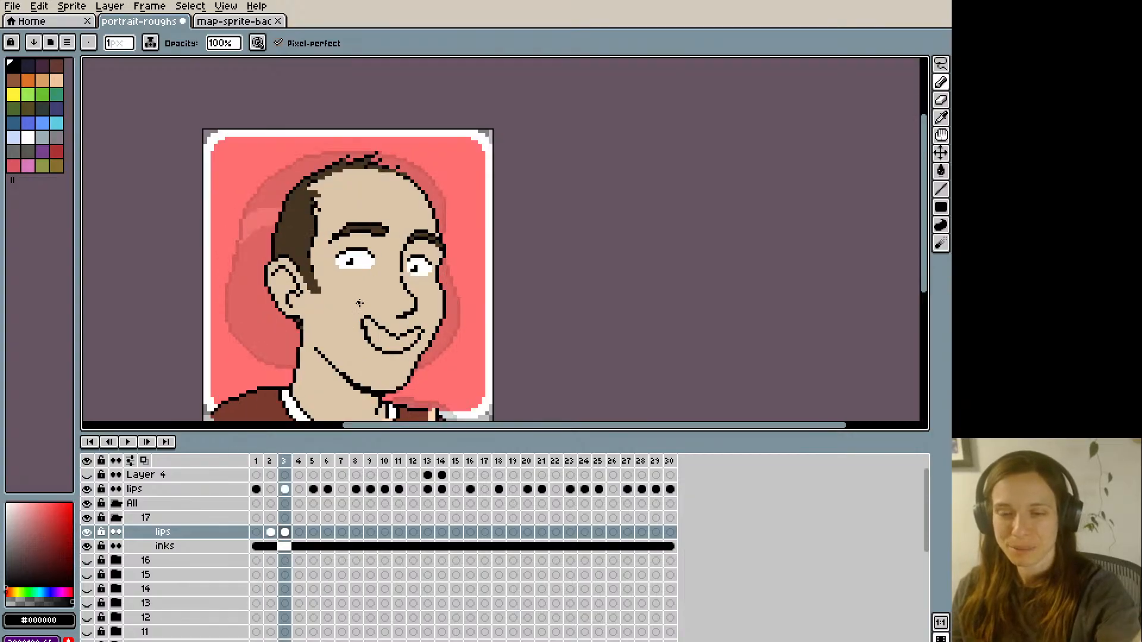
key("Left")
key("Right")
key("space")
left_click_drag(405, 362, 391, 262)
left_click(374, 332, "alt")
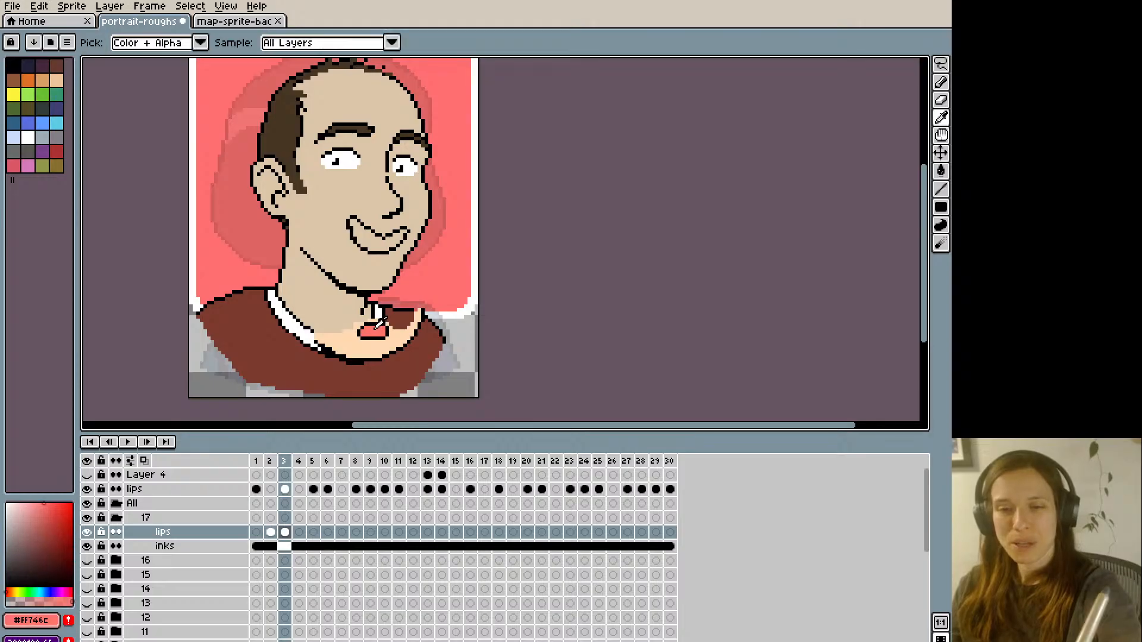
key("g")
left_click(368, 238)
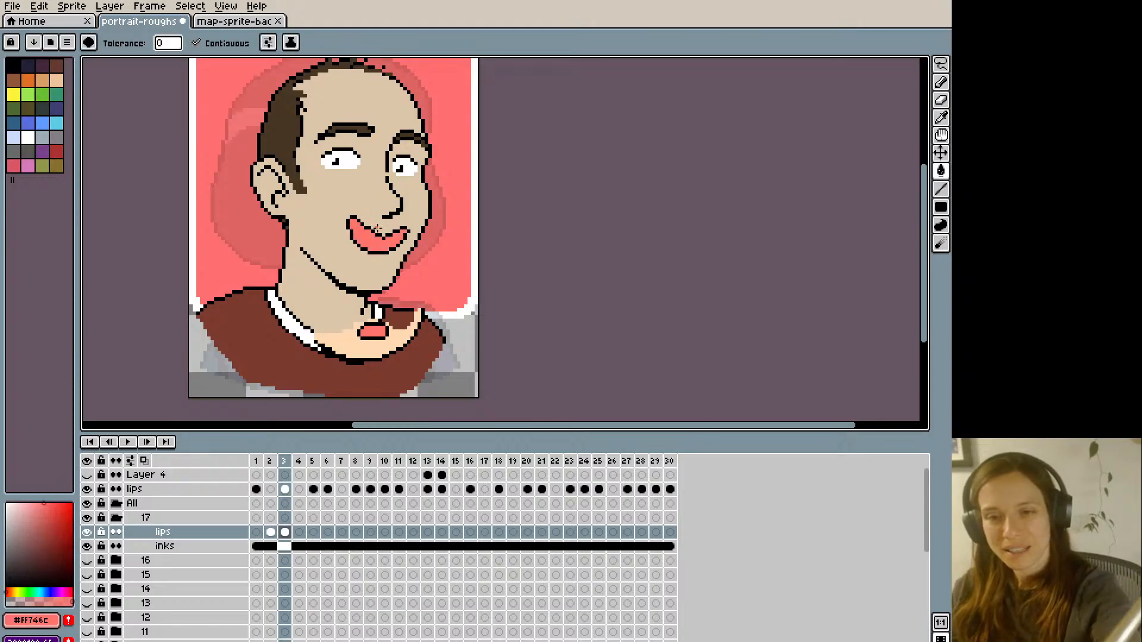
- Smooth the dip in the open mouth's upper edge with black pixels and pick skin tone #dcc5a8 for cleanup
key("b")
left_click(382, 232, "alt")
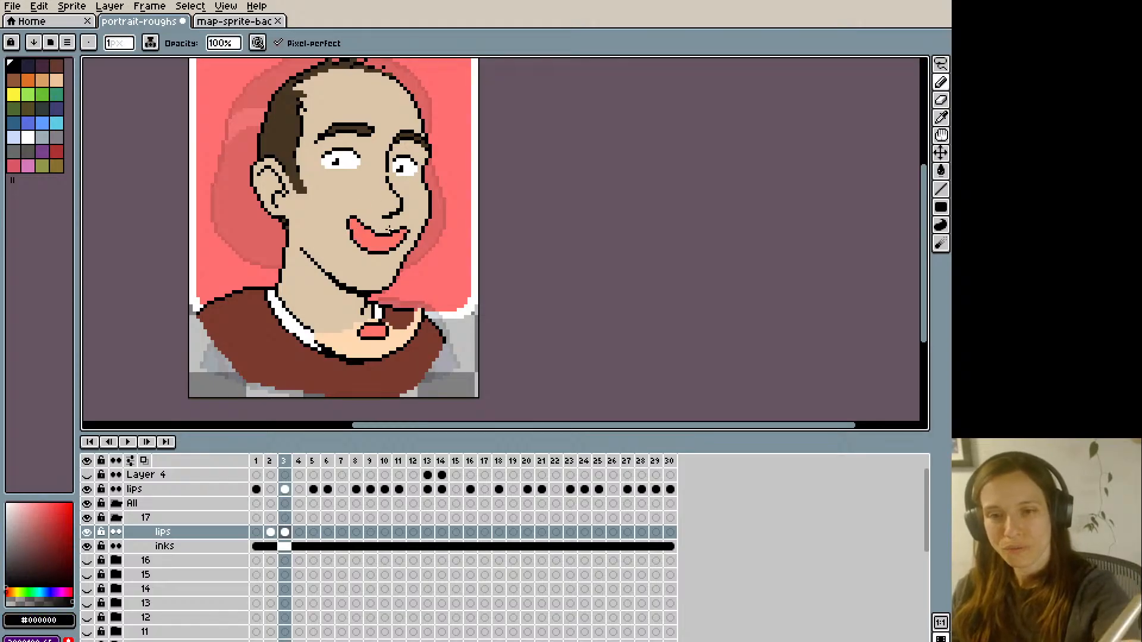
scroll(369, 178, "down", 1)
scroll(360, 196, "up", 2)
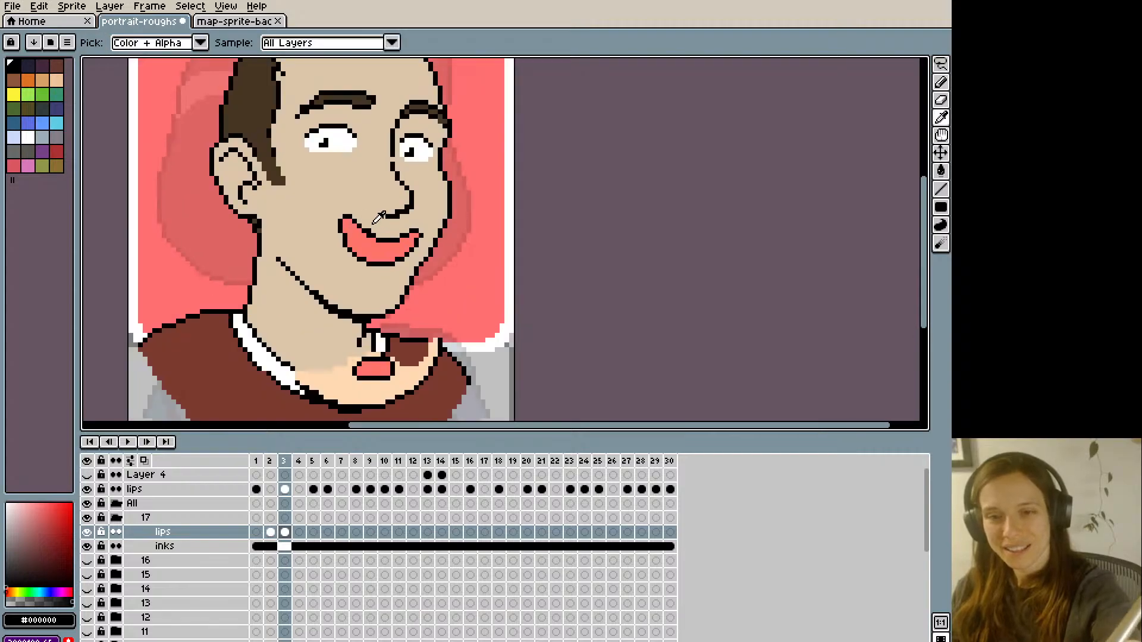
left_click(356, 207, "alt")
scroll(381, 208, "down", 2)
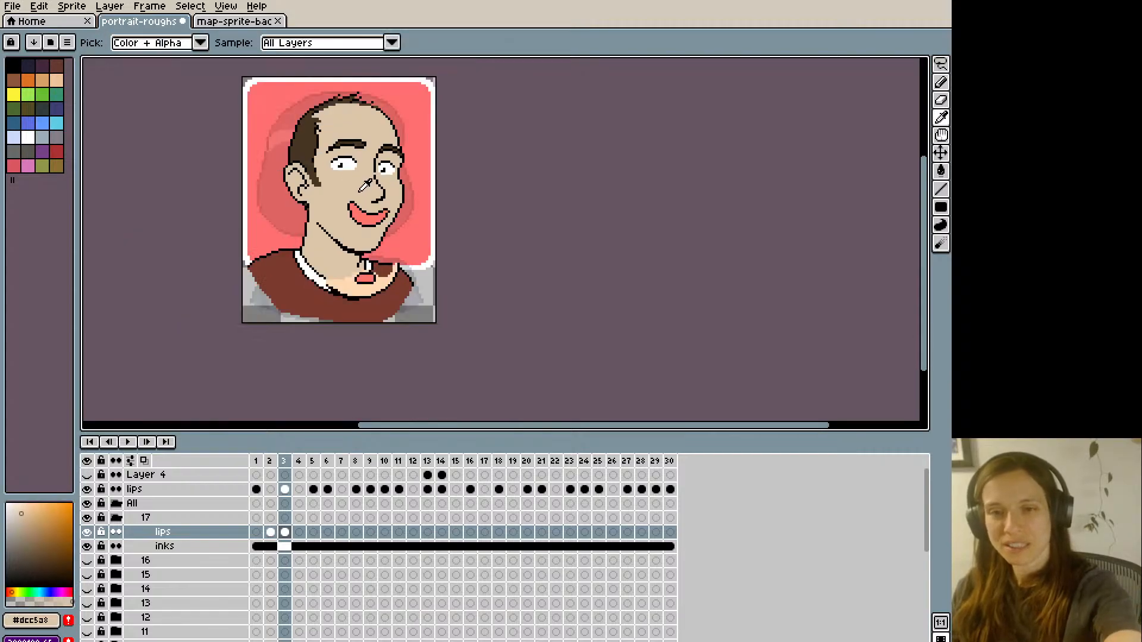
- Reshape the far and near corners of the open mouth with black, skin tone #dcc5a8 and #ff746c pixels
scroll(394, 208, "up", 1)
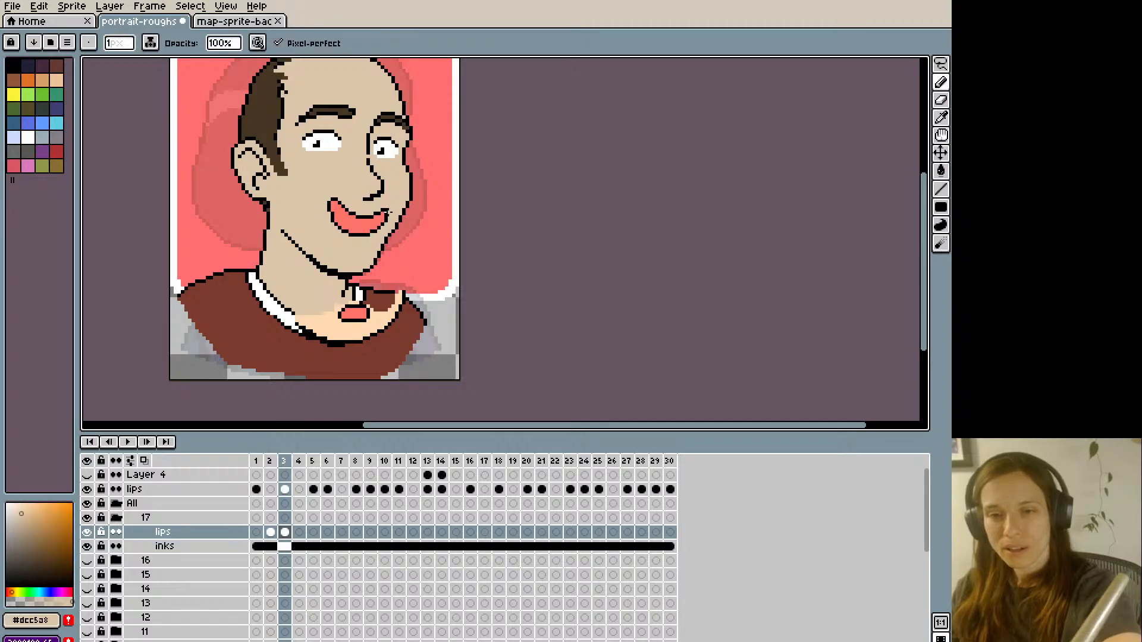
scroll(381, 174, "down", 1)
scroll(369, 139, "up", 2)
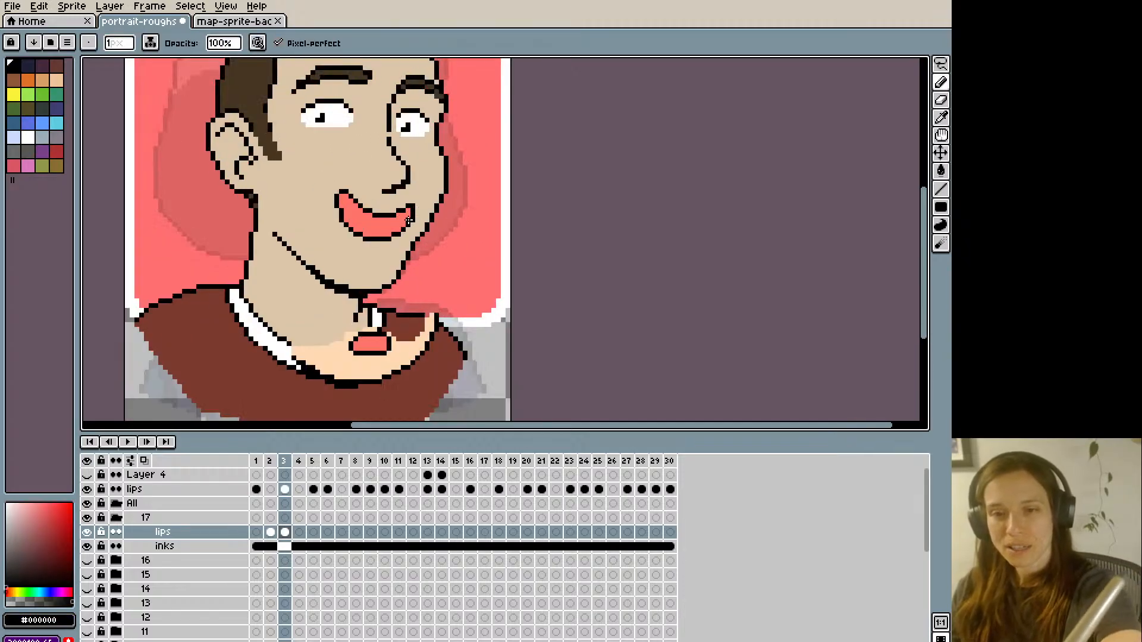
scroll(411, 222, "down", 2)
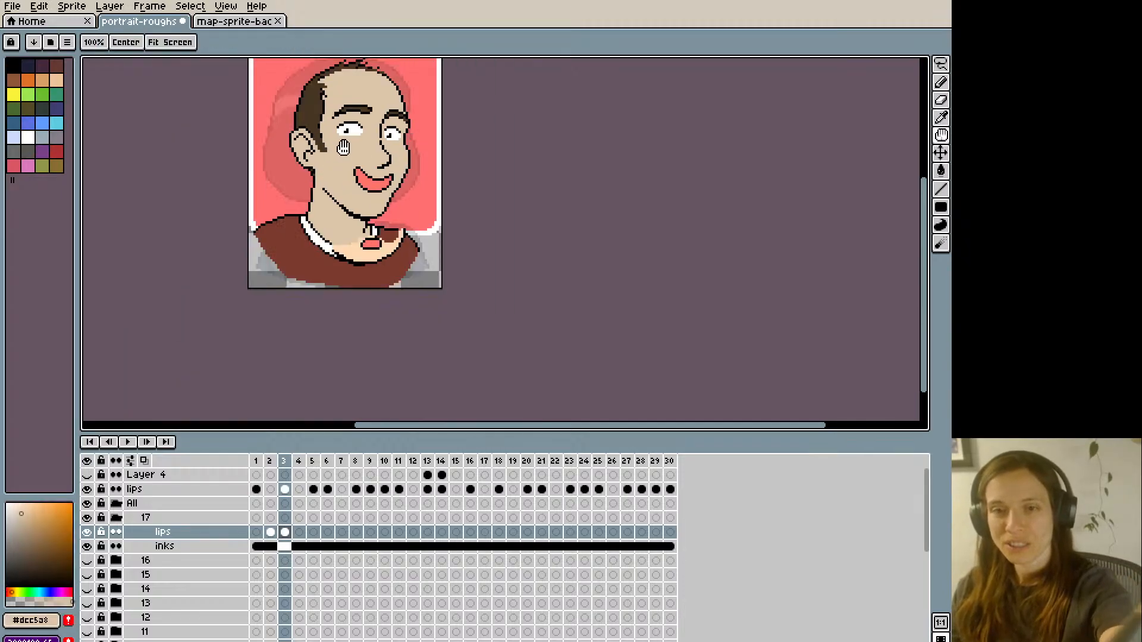
scroll(359, 186, "up", 2)
left_click(367, 186, "alt")
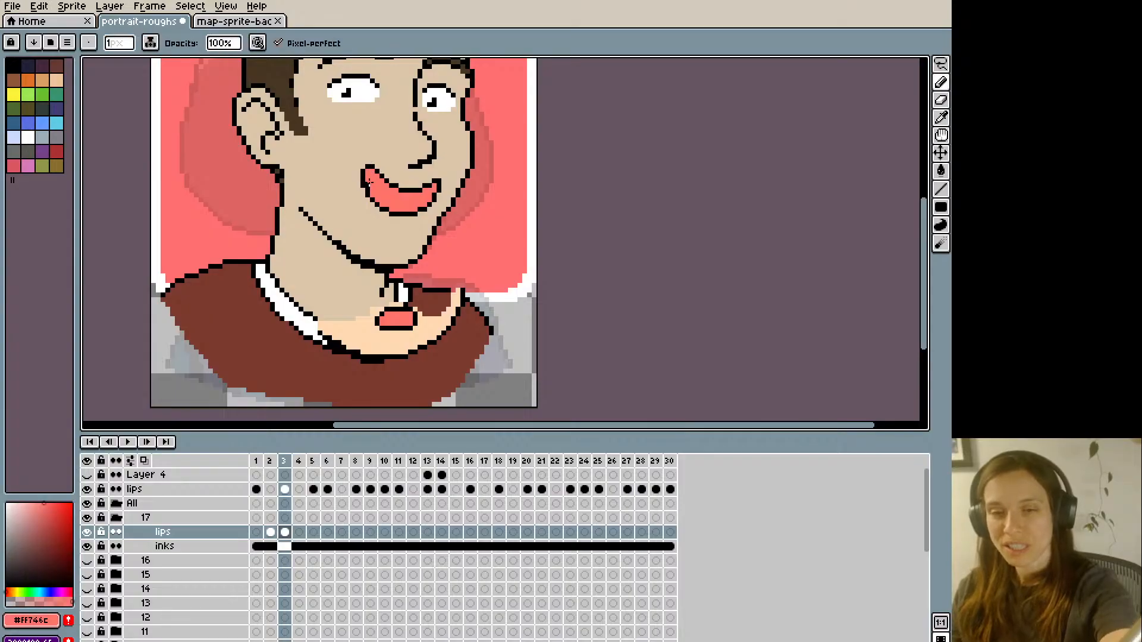
- Compare the closed smile on frame 2 with the open mouth on frame 3 at a smaller zoom
scroll(368, 182, "down", 3)
key("Left")
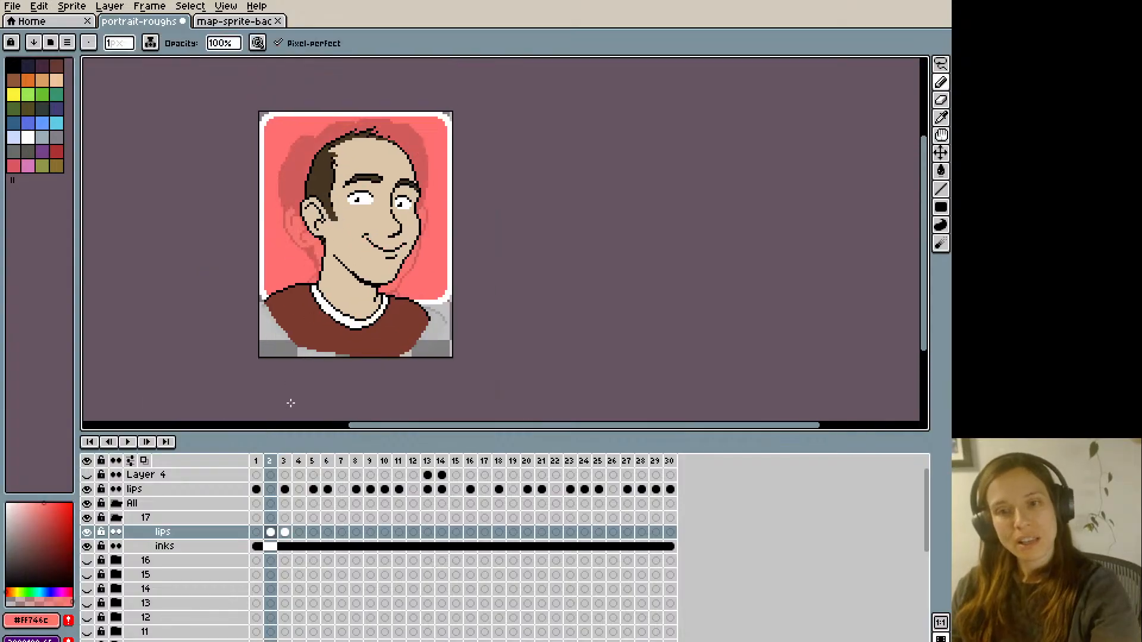
key("Right")
key("Left")
key("Right")
key("Left")
key("Right")
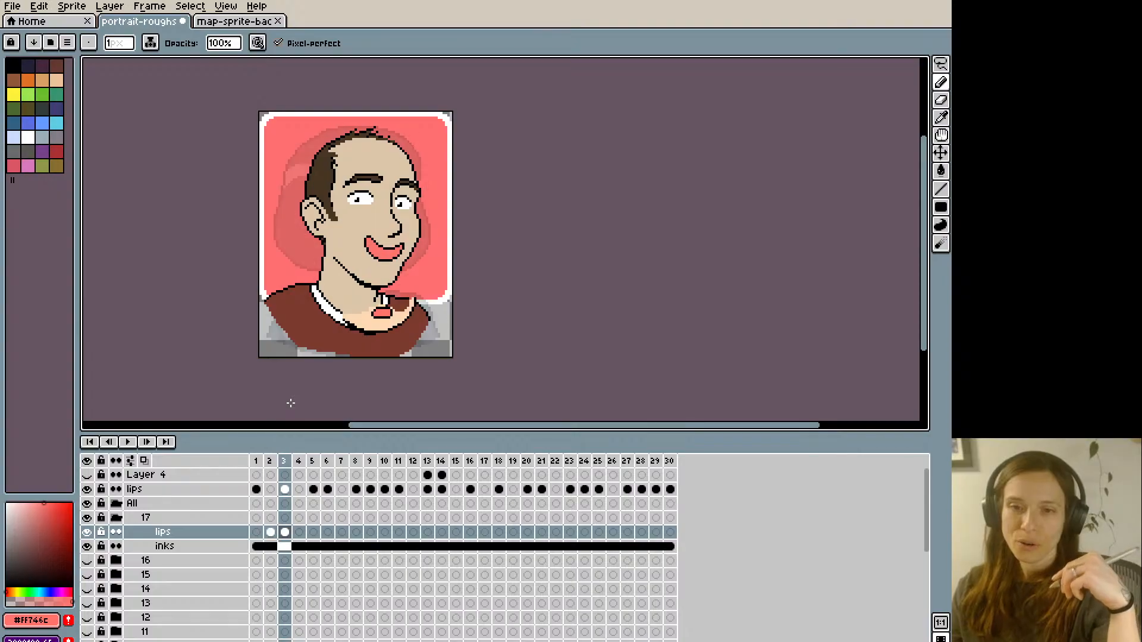
- Trim the lower far edge of the open mouth's outline on frame 3 with skin tone #dcc5a8
scroll(290, 403, "up", 3)
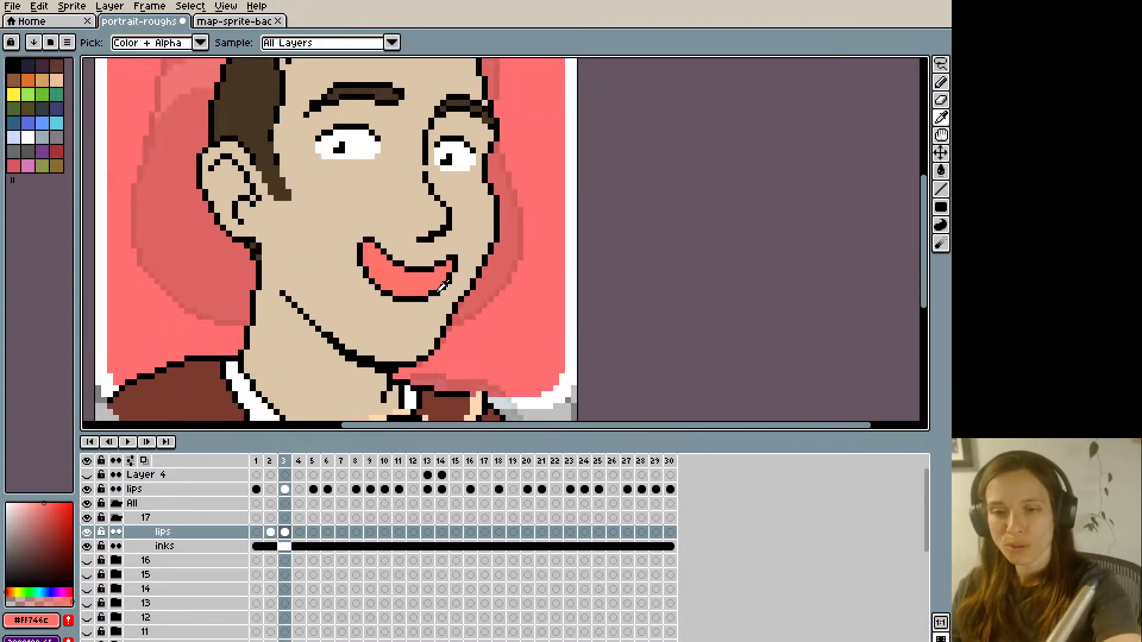
left_click(455, 276)
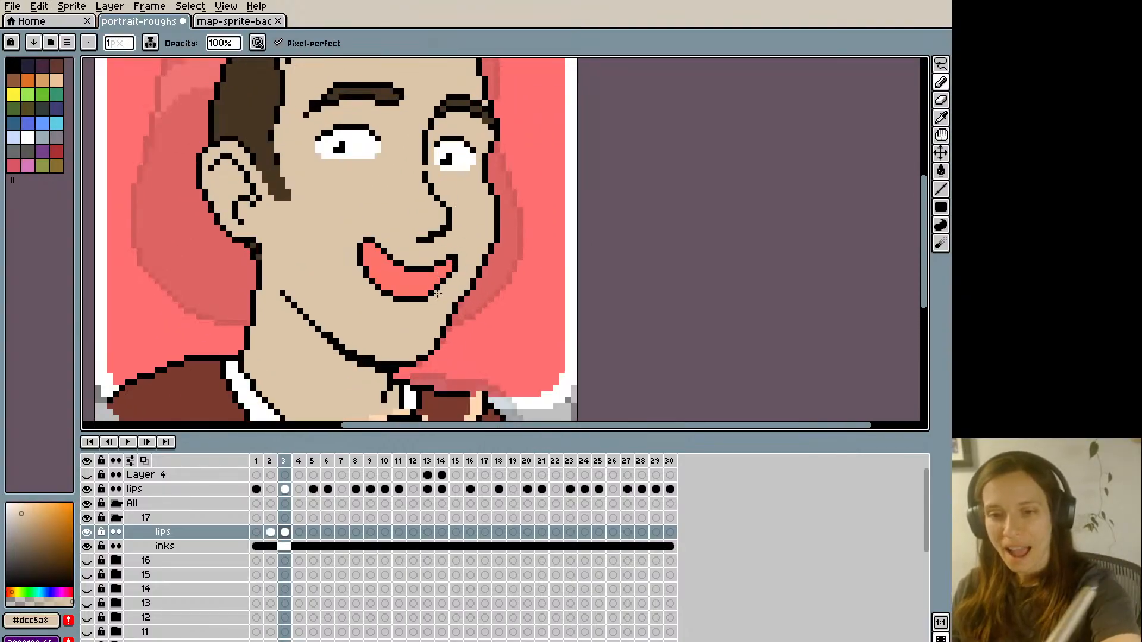
left_click(439, 286, "alt")
left_click(447, 290, "alt")
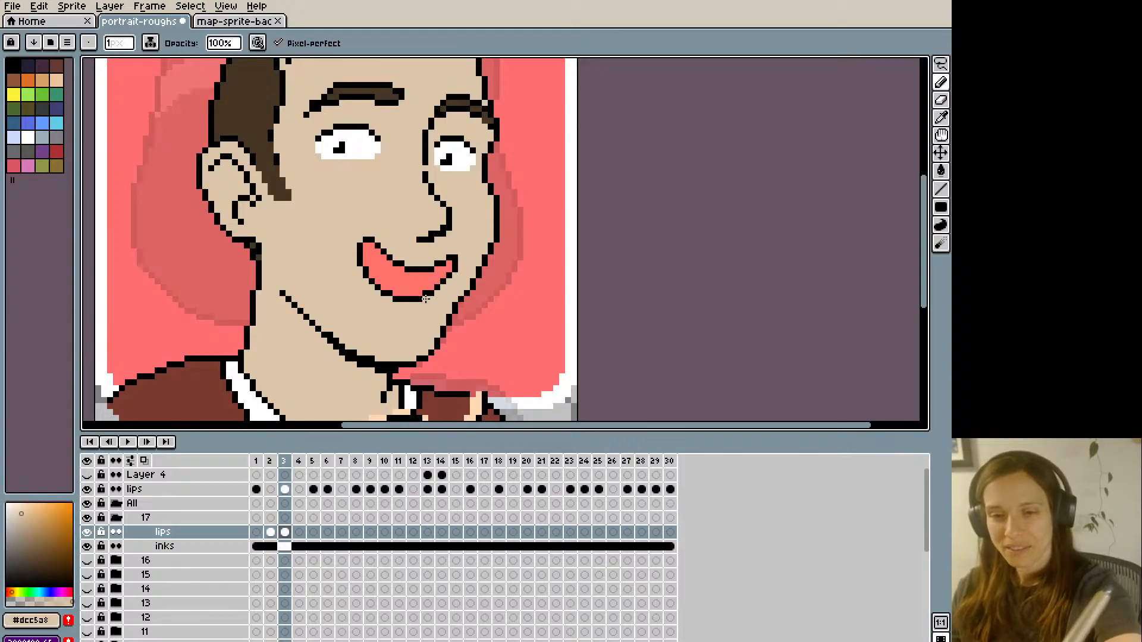
scroll(407, 190, "down", 1)
scroll(403, 193, "down", 3)
- Draw a short black chin crease beneath the open mouth on frame 3, undoing and redrawing it while comparing with frame 2
key("space")
left_click_drag(357, 265, 375, 322)
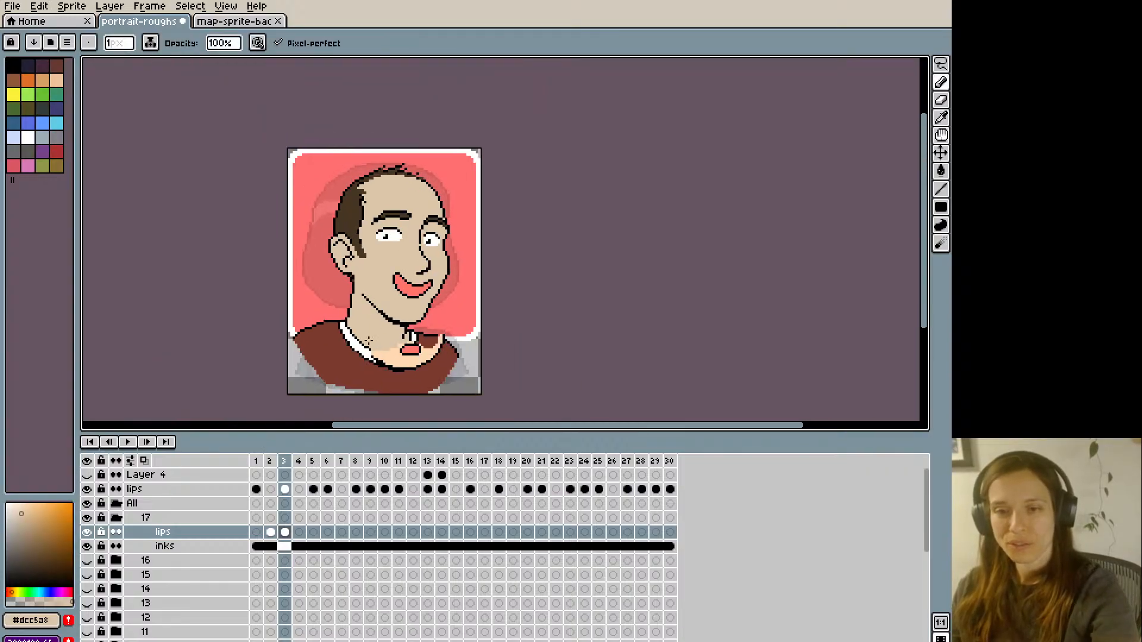
scroll(369, 340, "up", 2)
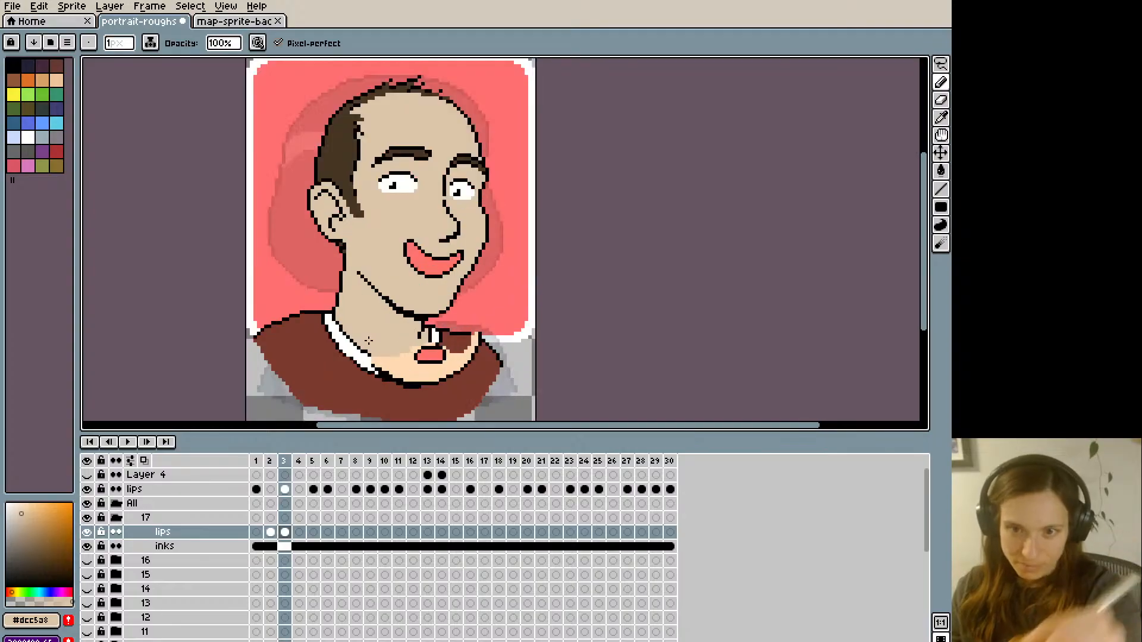
left_click(441, 269, "alt")
left_click_drag(446, 285, 431, 289)
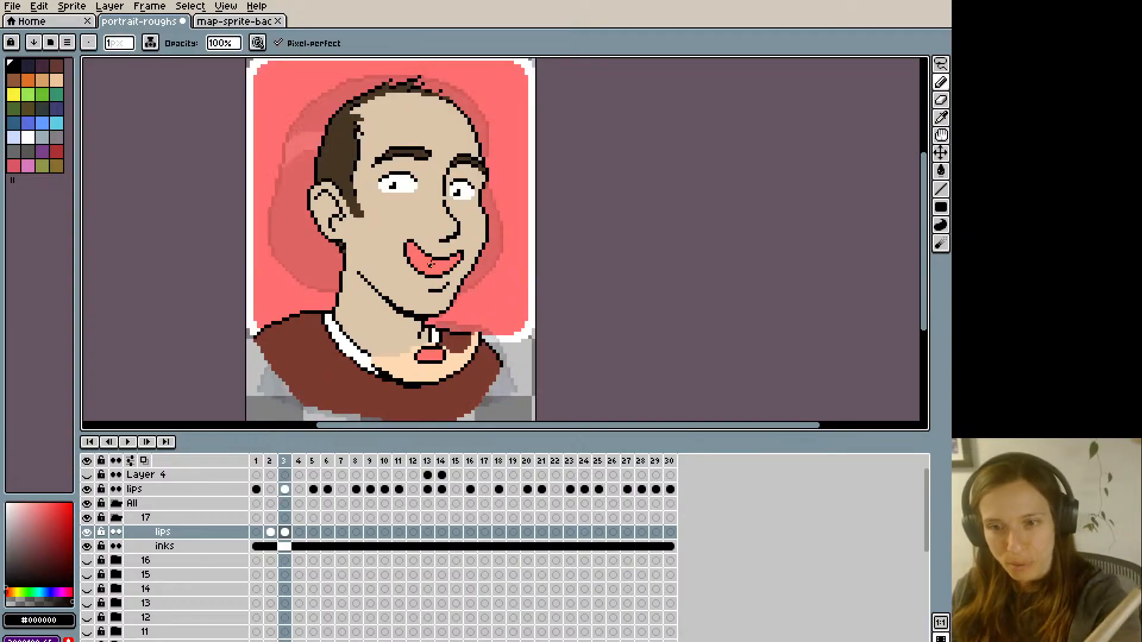
key("Left")
key("Right")
key("ctrl+z")
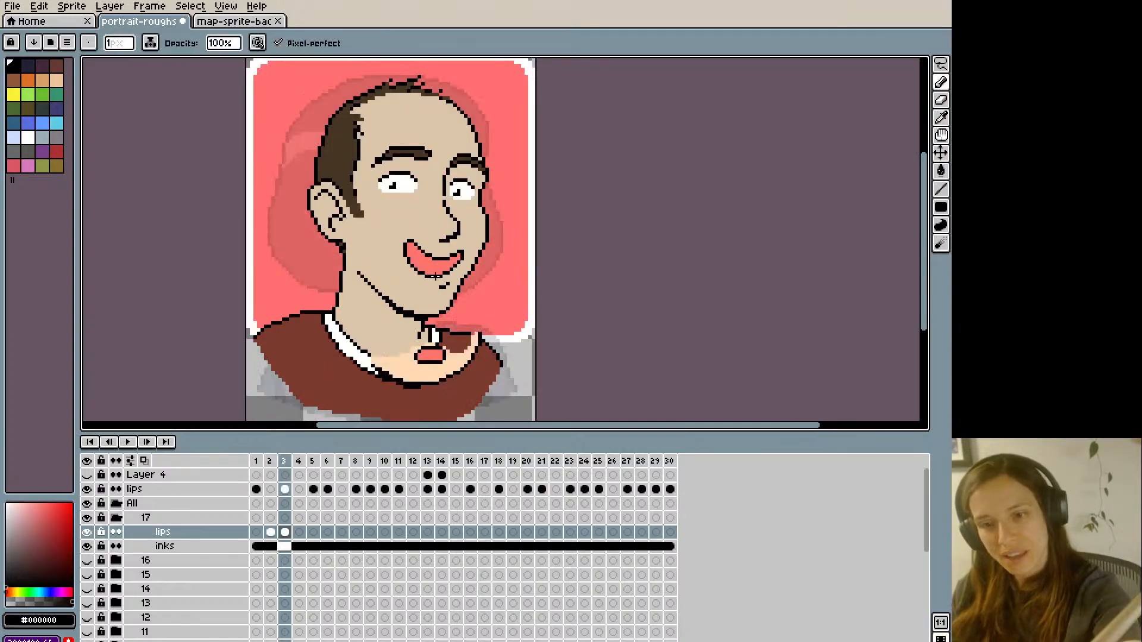
key("Left")
key("Right")
key("Left")
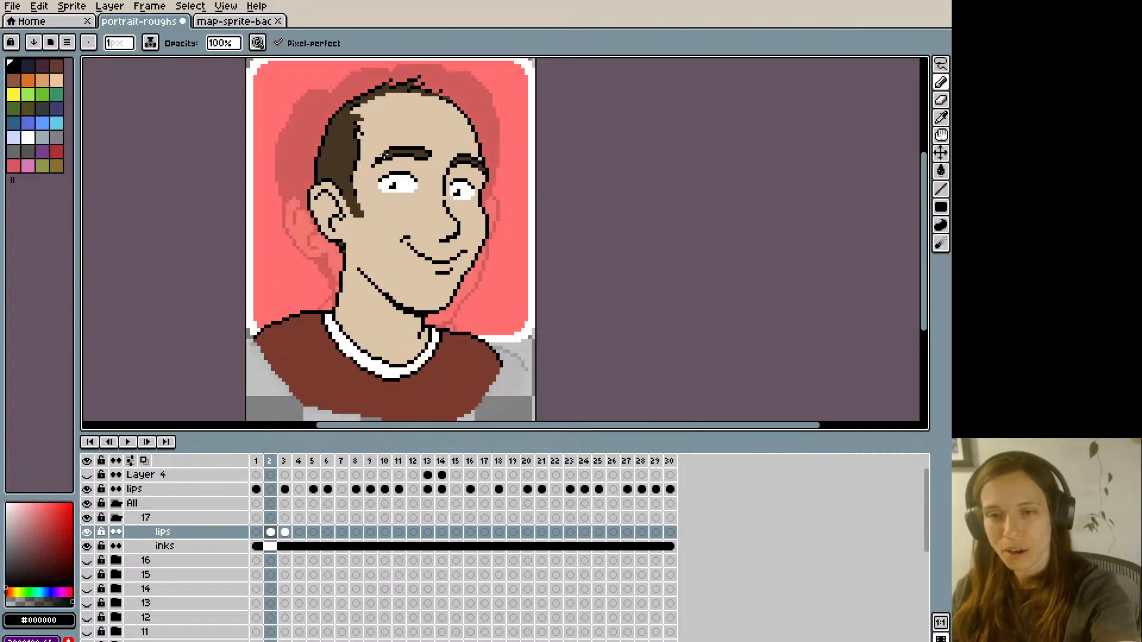
key("Right")
- Check the chin crease and jaw position by flipping between frames 2 and 3 at a smaller zoom
scroll(303, 414, "down", 1)
scroll(308, 424, "down", 1)
scroll(293, 419, "up", 1)
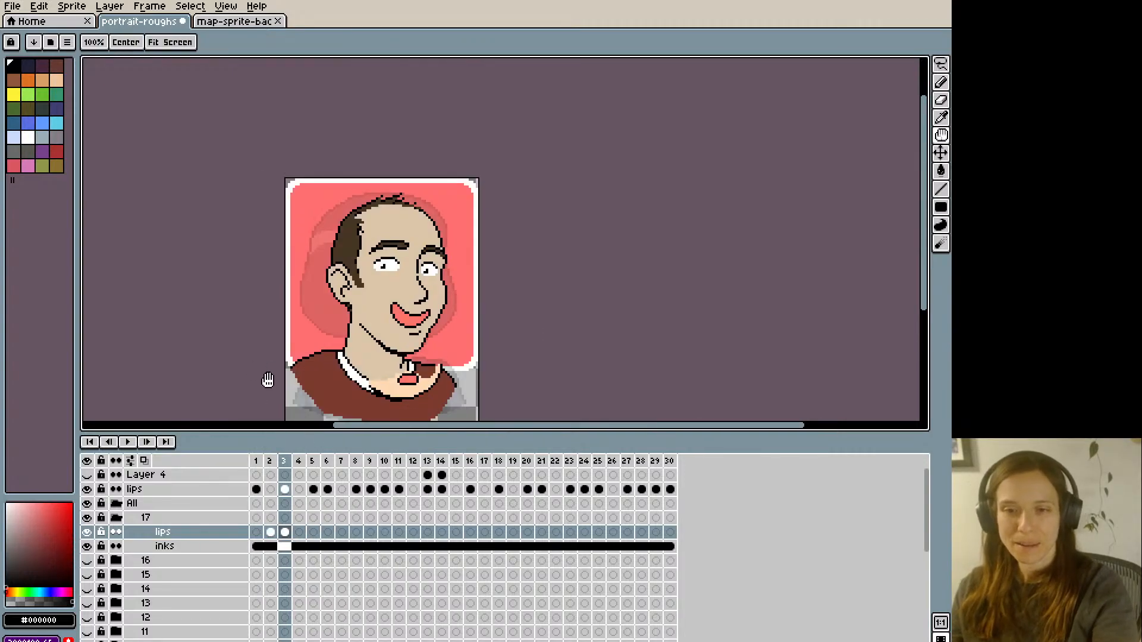
left_click_drag(267, 383, 265, 345)
key("Left")
key("Right")
key("Left")
key("Right")
- Add a short curved black cheek crease beside the near corner of the open mouth, matching its position on frame 2
scroll(271, 325, "up", 1)
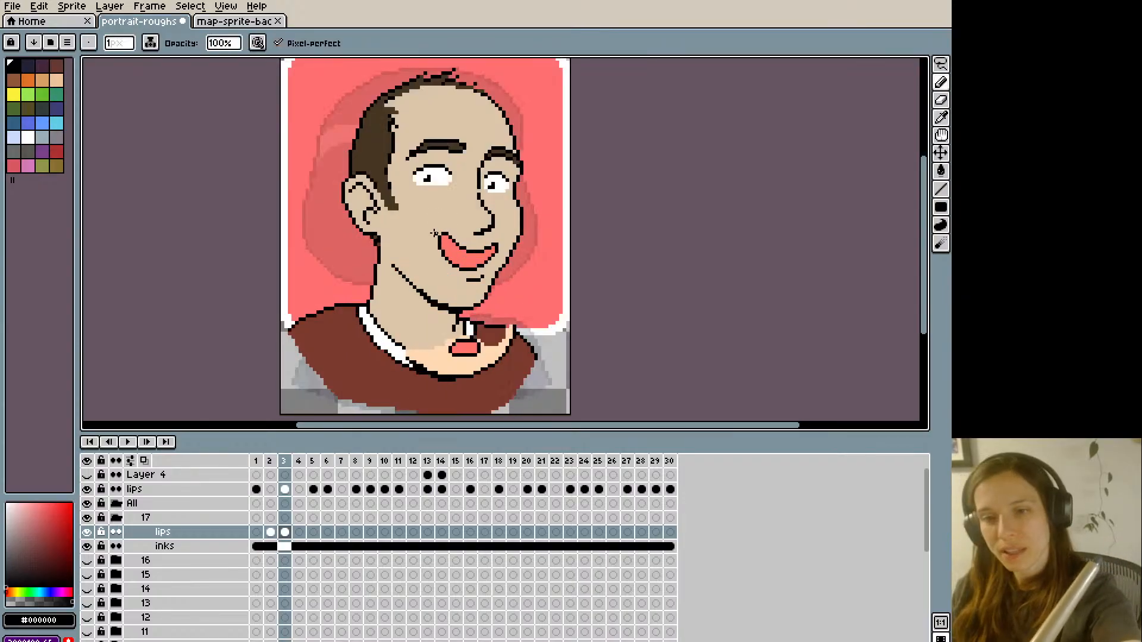
key("Left")
key("Right")
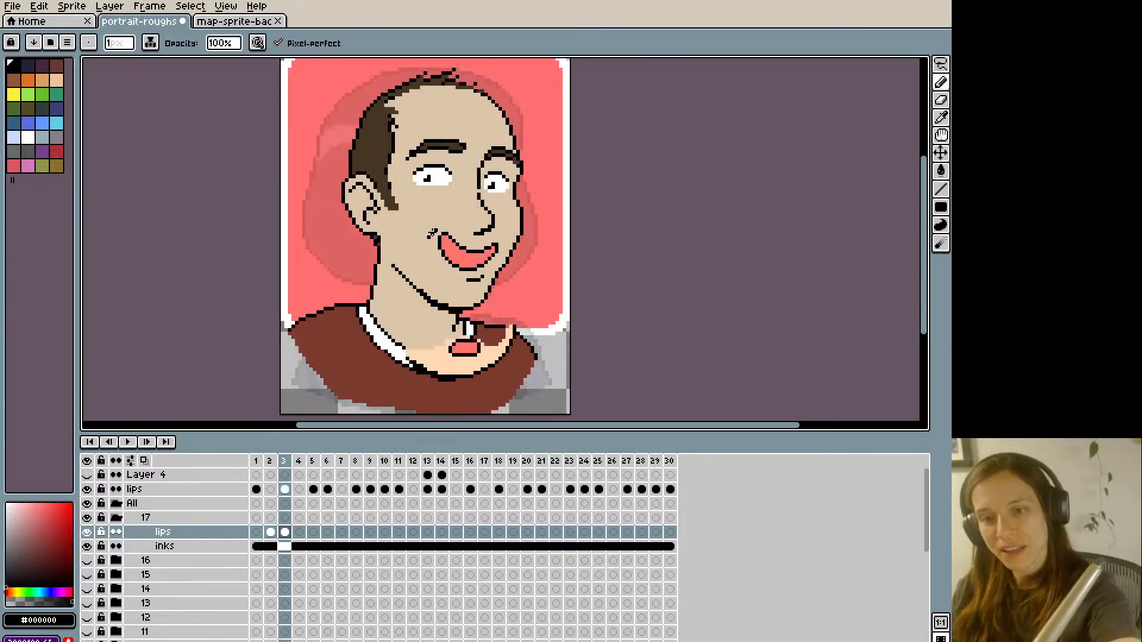
key("Left")
key("Right")
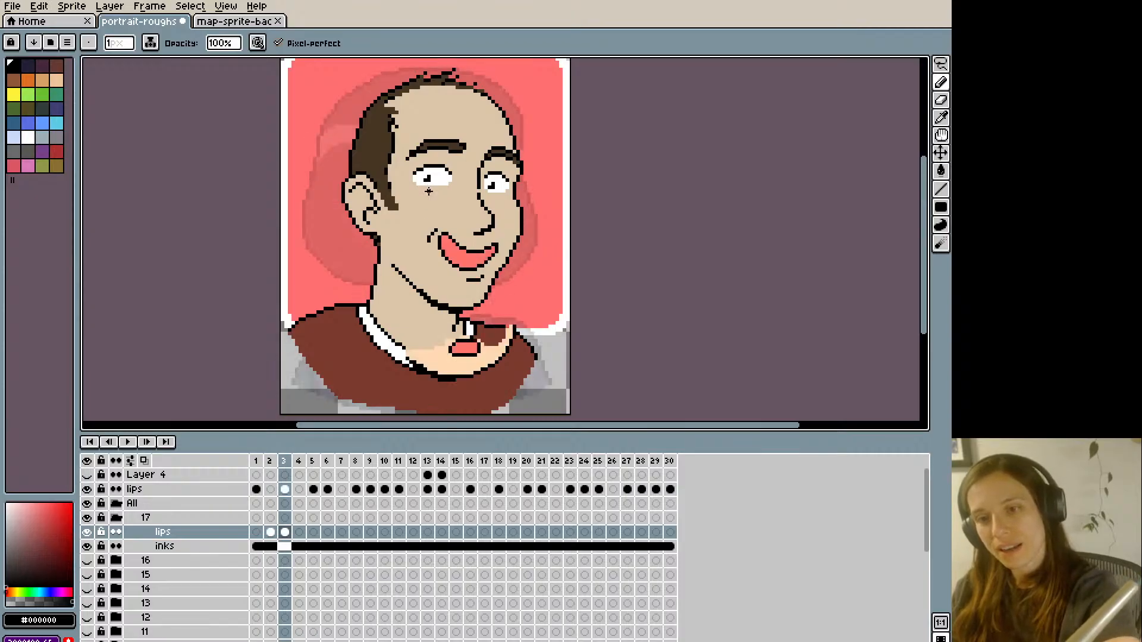
- Review the cheek crease across frames 2 and 3 at a smaller zoom and go on to frame 4
scroll(434, 201, "down", 4)
scroll(395, 266, "up", 2)
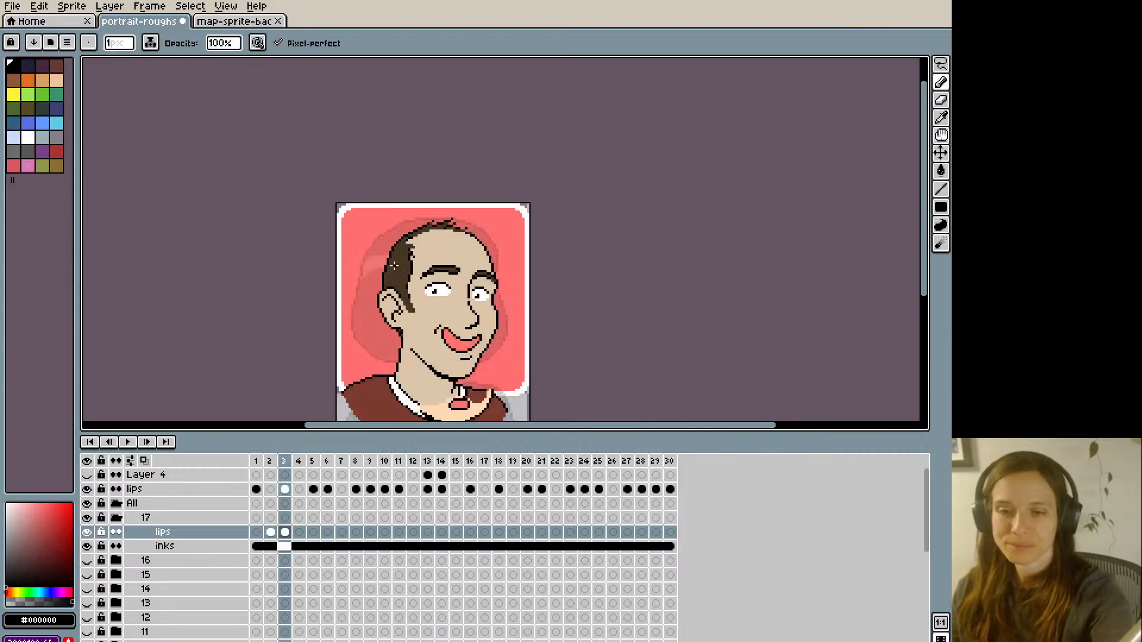
key("Left")
key("Right")
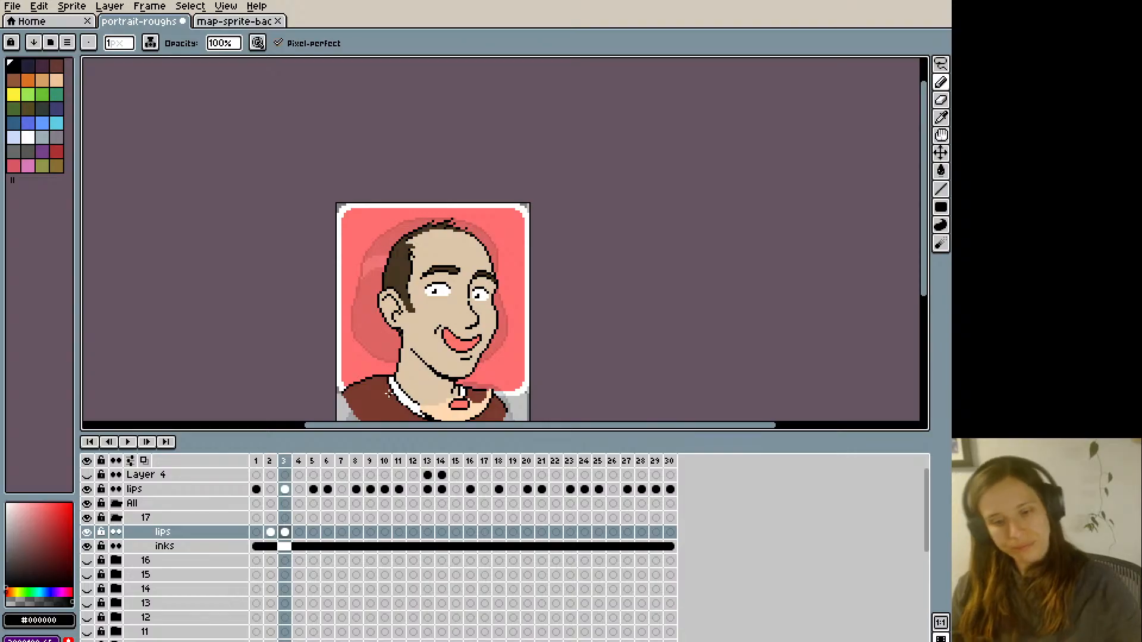
key("Left")
key("Right")
key("Right")
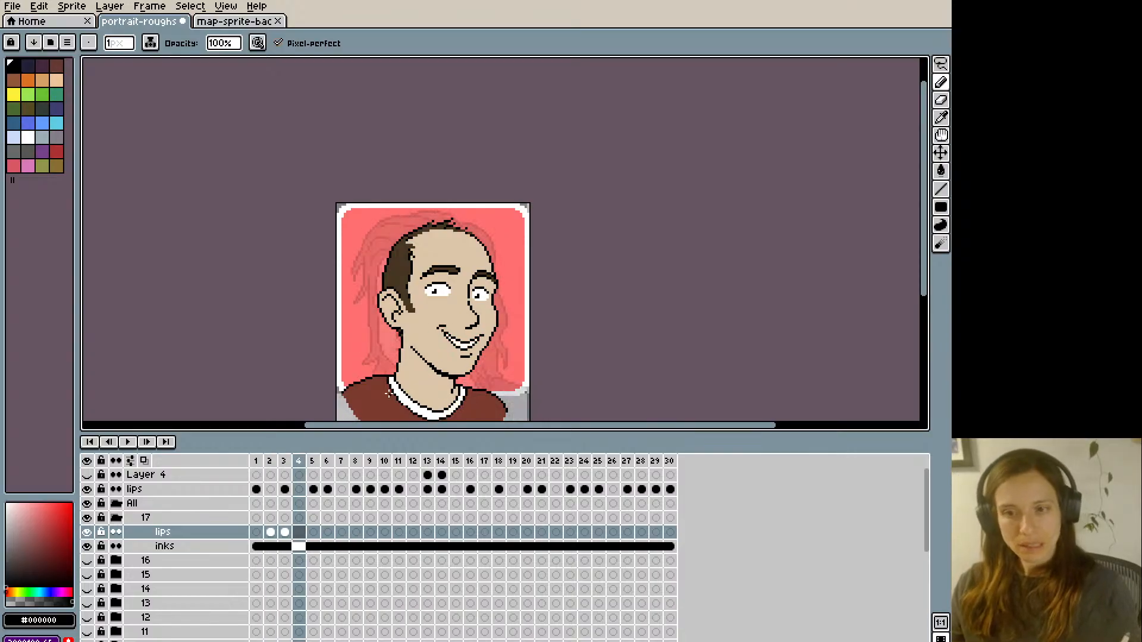
- Paint over the existing smile on frame 1 of the lips layer with the sampled skin colour
key("Left")
key("Left")
key("Left")
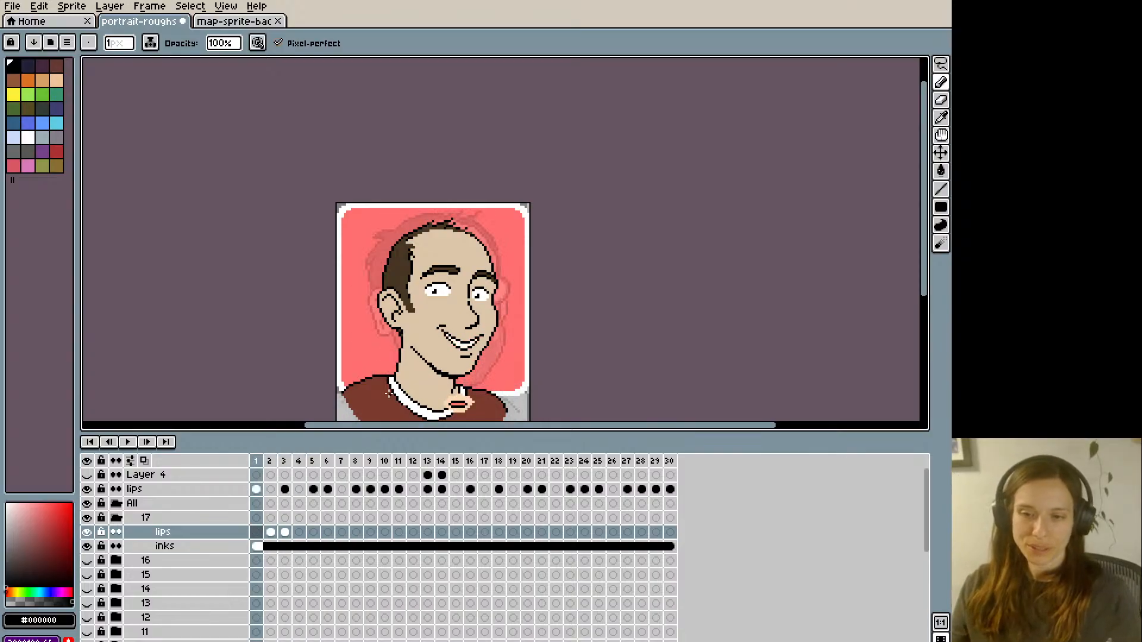
scroll(389, 393, "up", 1)
left_click(456, 291, "alt")
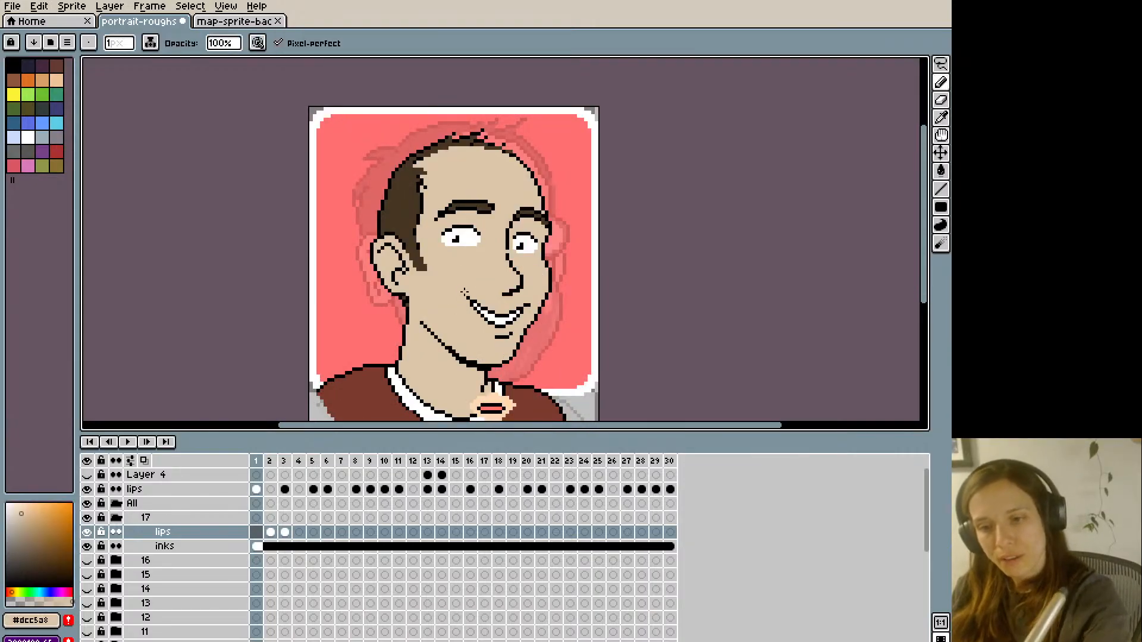
mouse_move(468, 297)
left_mouse_down()
mouse_move(508, 335)
mouse_move(513, 314)
left_mouse_up()
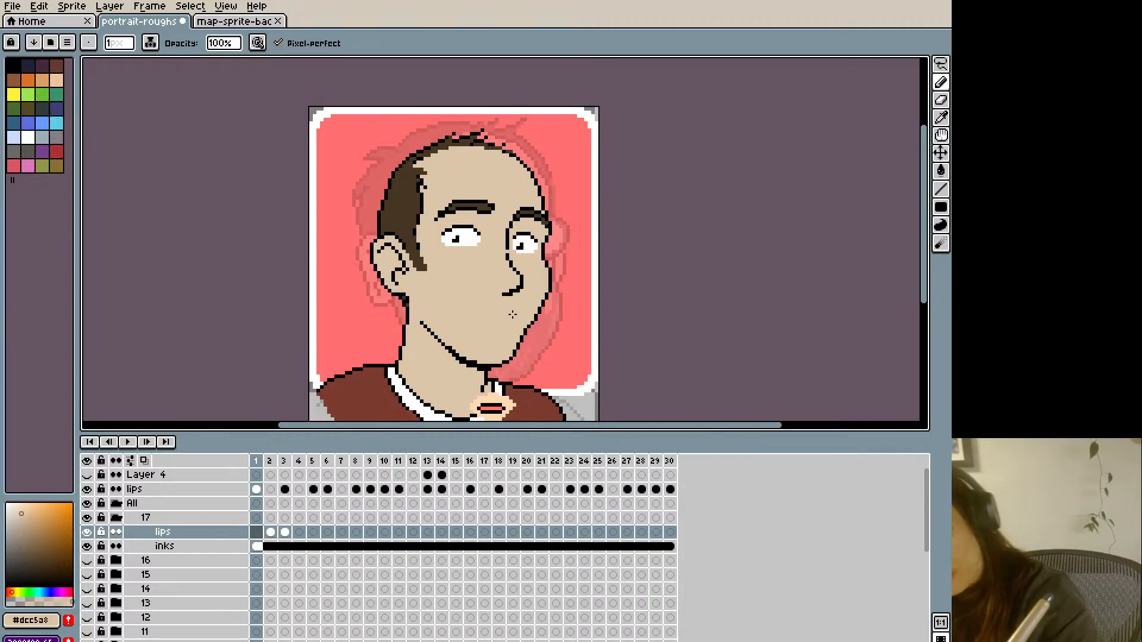
- Outline gently smiling lips in black on frame 1, using the smile on frame 30 as a reference
left_click(513, 285, "alt")
key("Left")
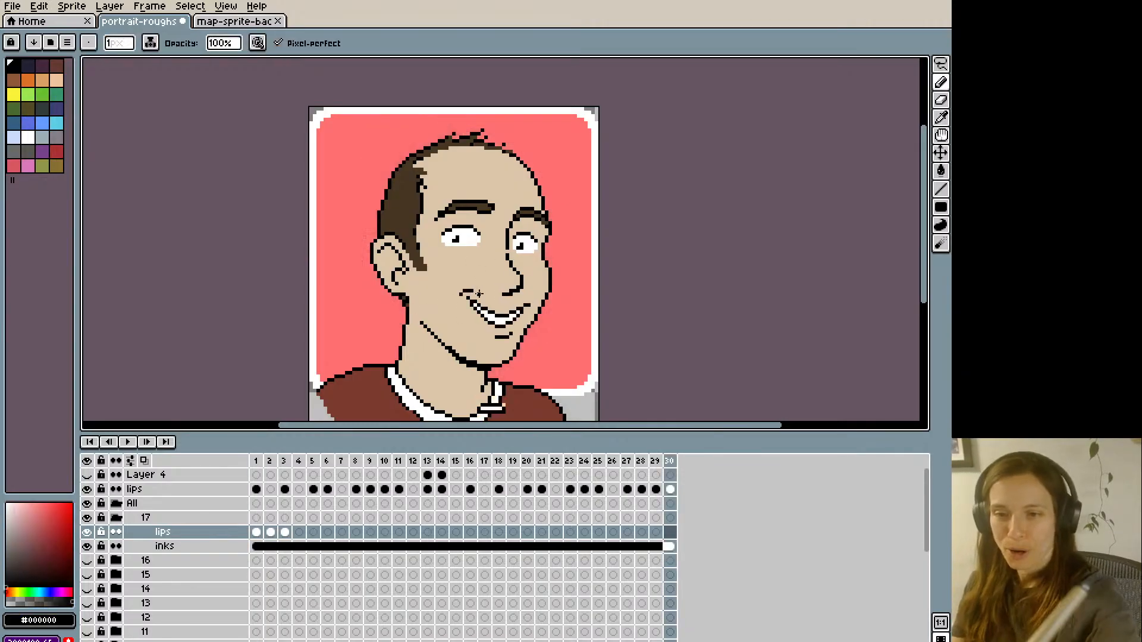
key("Right")
mouse_move(468, 298)
left_mouse_down()
mouse_move(522, 308)
mouse_move(474, 312)
left_mouse_up()
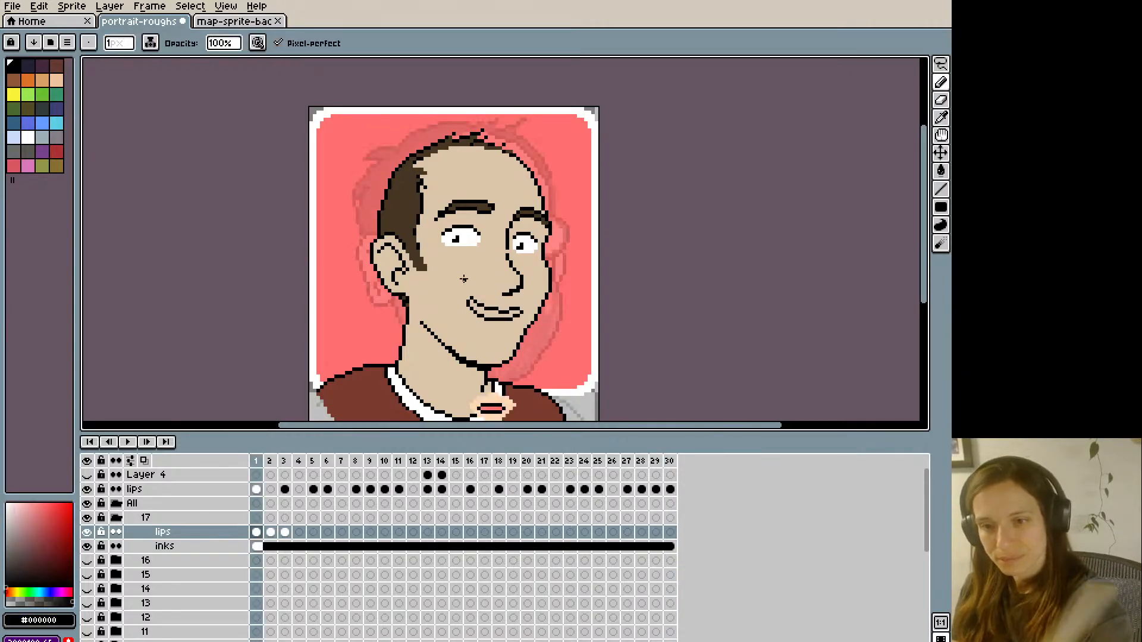
- Fill the lips on frame 1 with the pink #FF746C sampled from the reference lips, undoing the black fills
key("g")
left_click(494, 309)
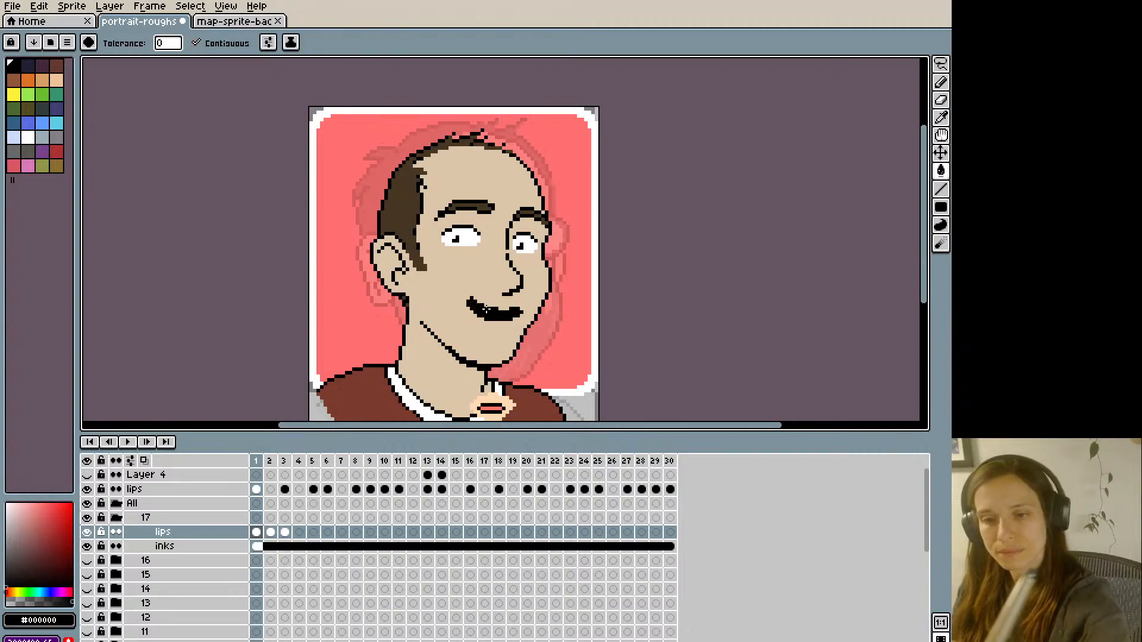
key("ctrl+z")
left_click(490, 409, "alt")
left_click(487, 313)
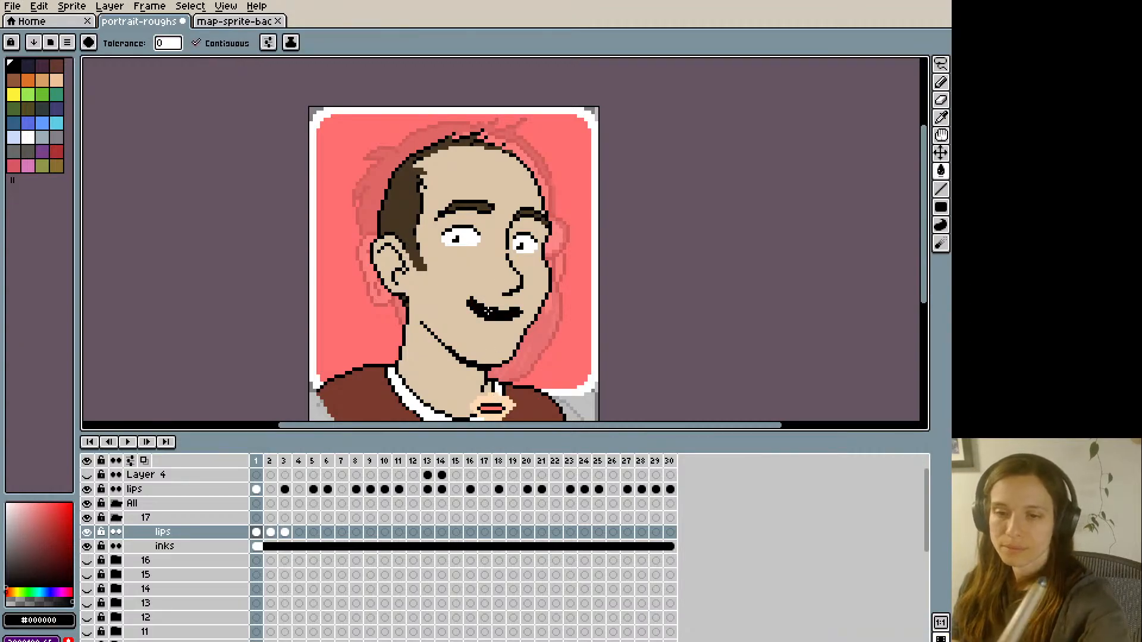
key("ctrl+z")
left_click(497, 403, "alt")
left_click(492, 312)
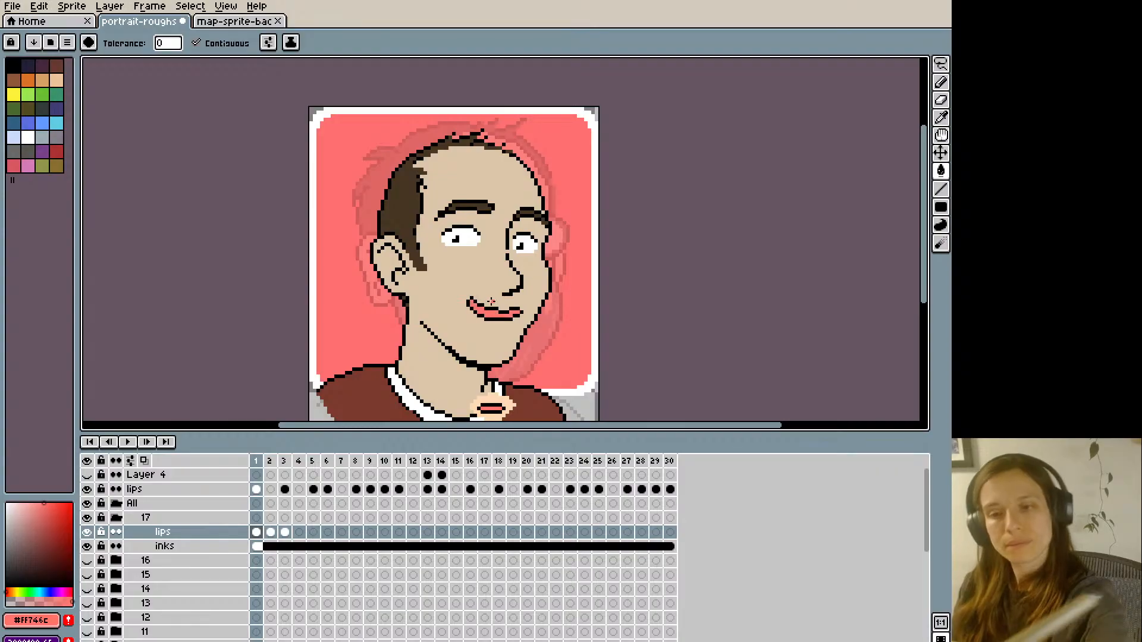
- Retouch the far end of the lips on frame 1 with skin-coloured and black pixels, undoing a misplaced pixel
left_click(496, 304, "alt")
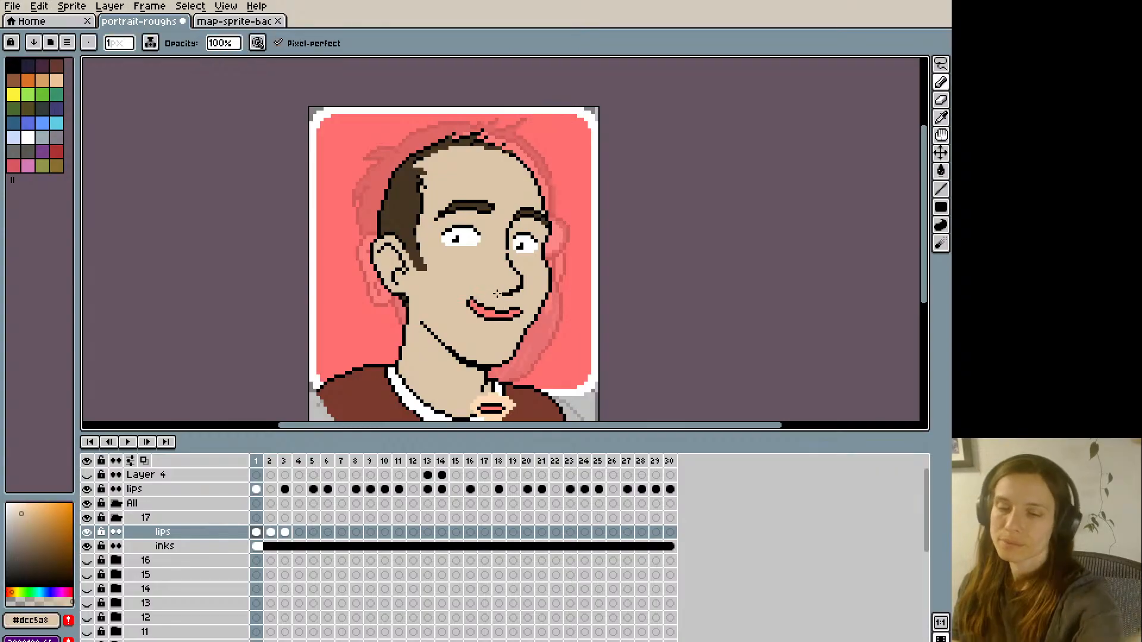
left_click(521, 303, "alt")
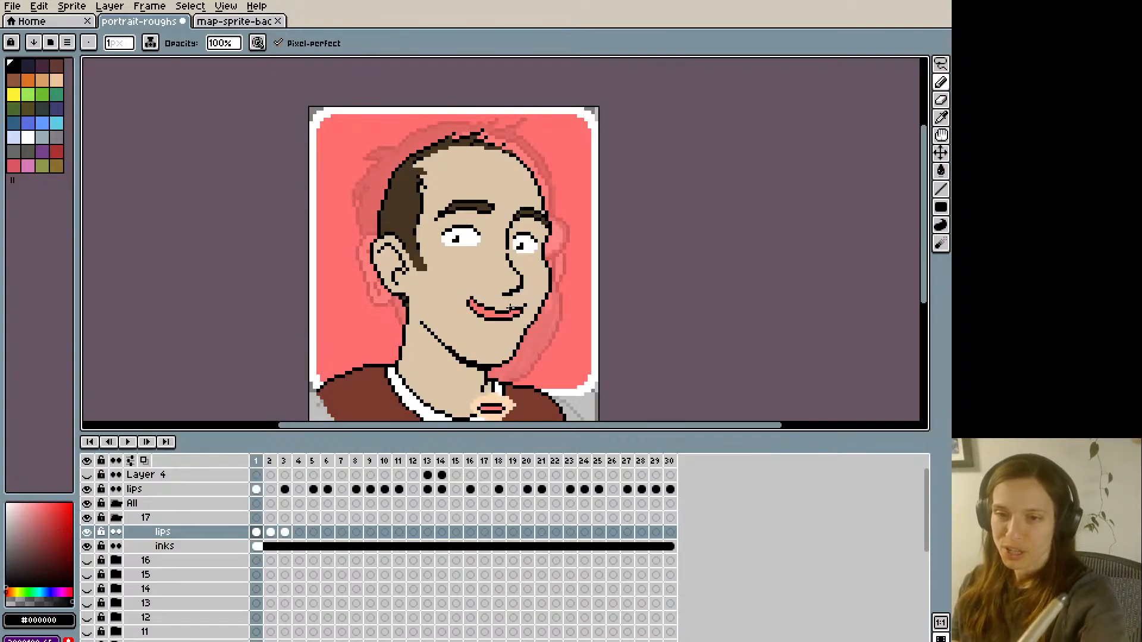
left_click(509, 307, "alt")
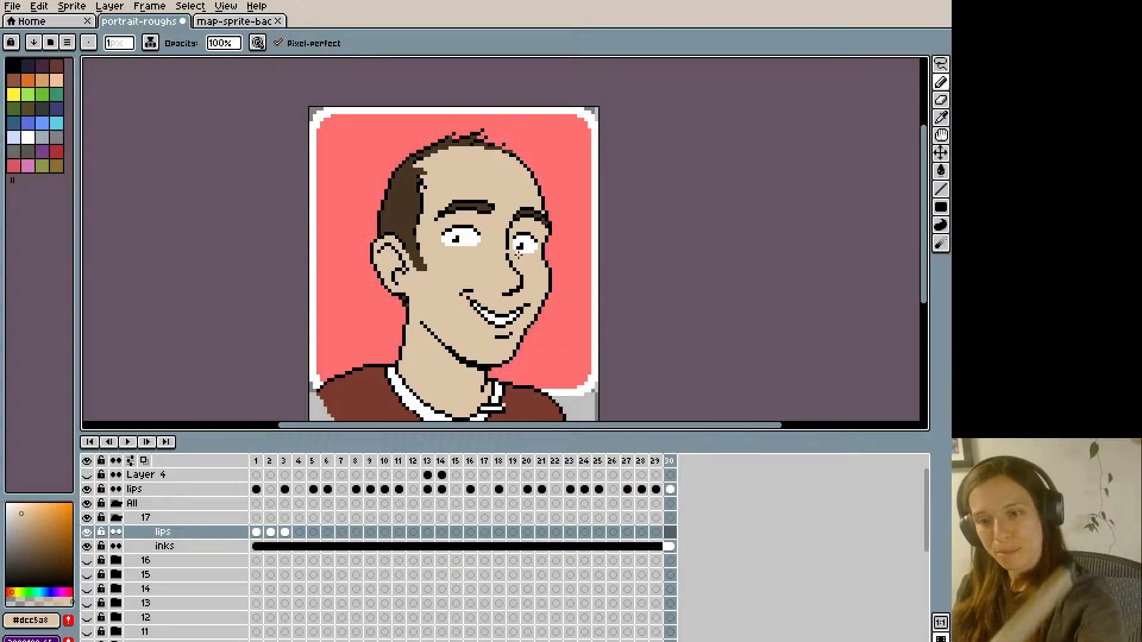
left_click(515, 311, "alt")
key("ctrl+z")
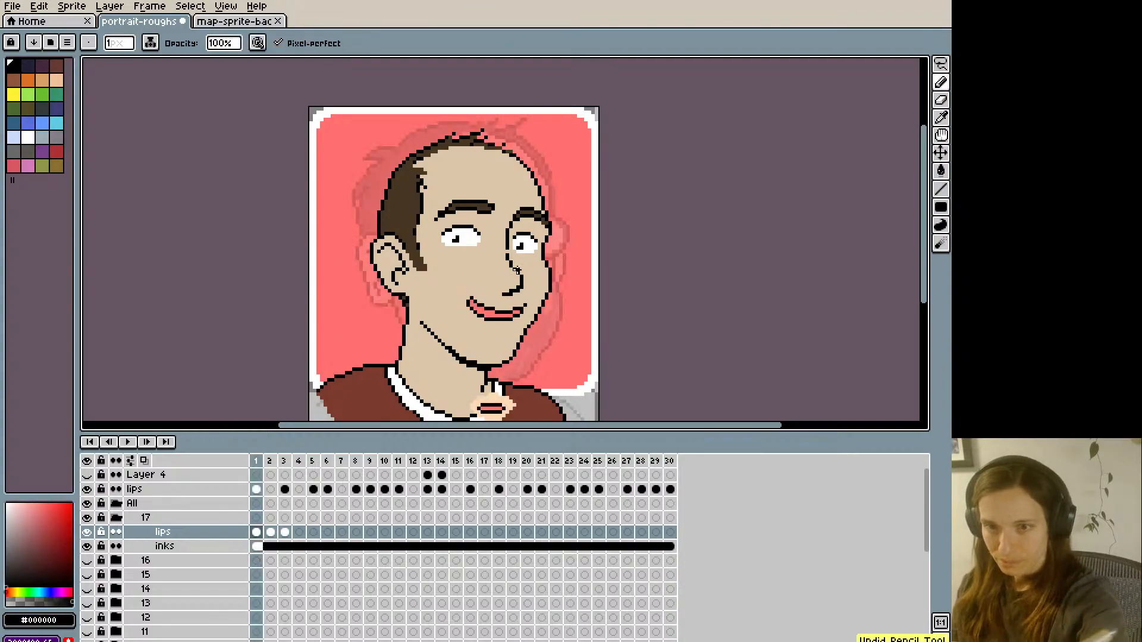
left_click(512, 315, "alt")
left_click(512, 311)
left_click(510, 309, "alt")
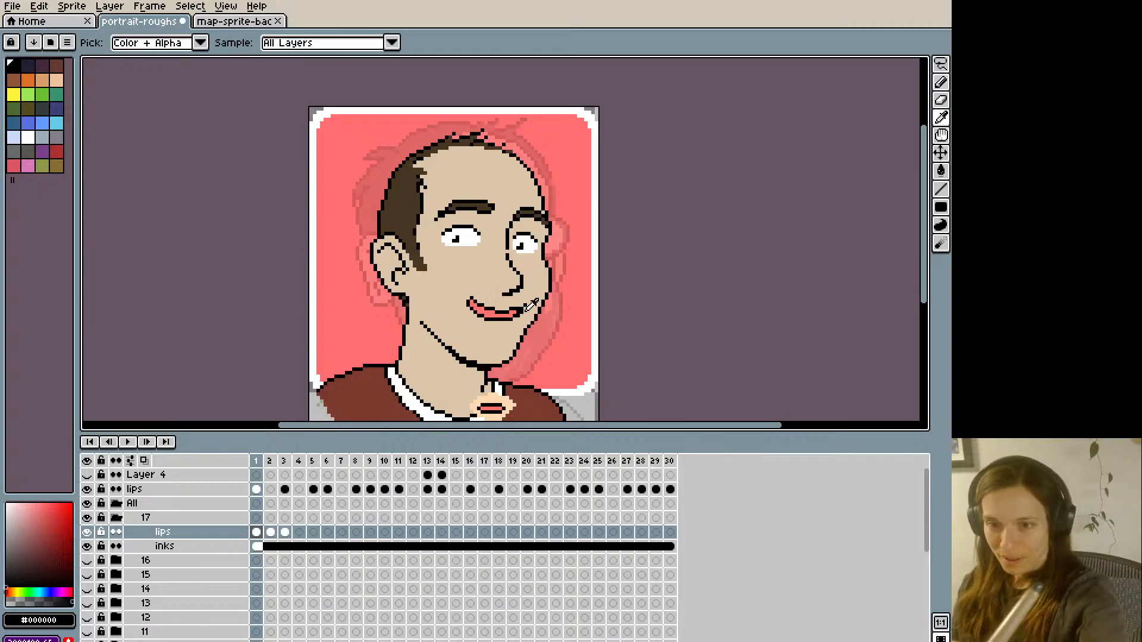
left_click(517, 314, "alt")
- Compare frame 1 with its neighbouring frames and reshape the near corner of the lips using skin-coloured and black pixels
key("Left")
key("Right")
key("Right")
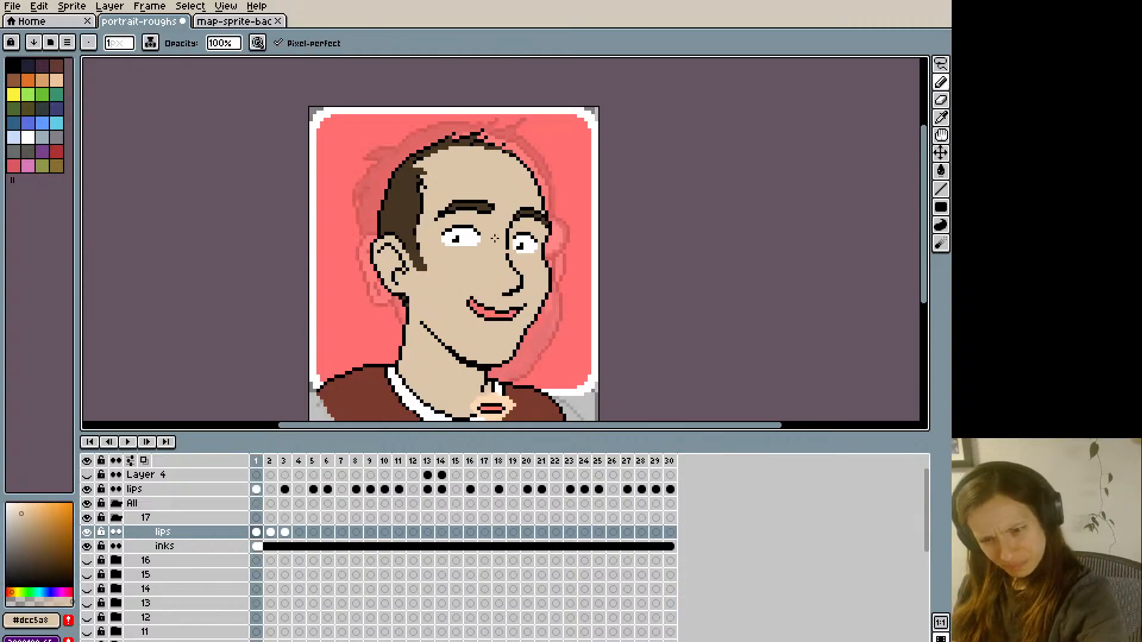
key("Left")
key("Right")
key("Left")
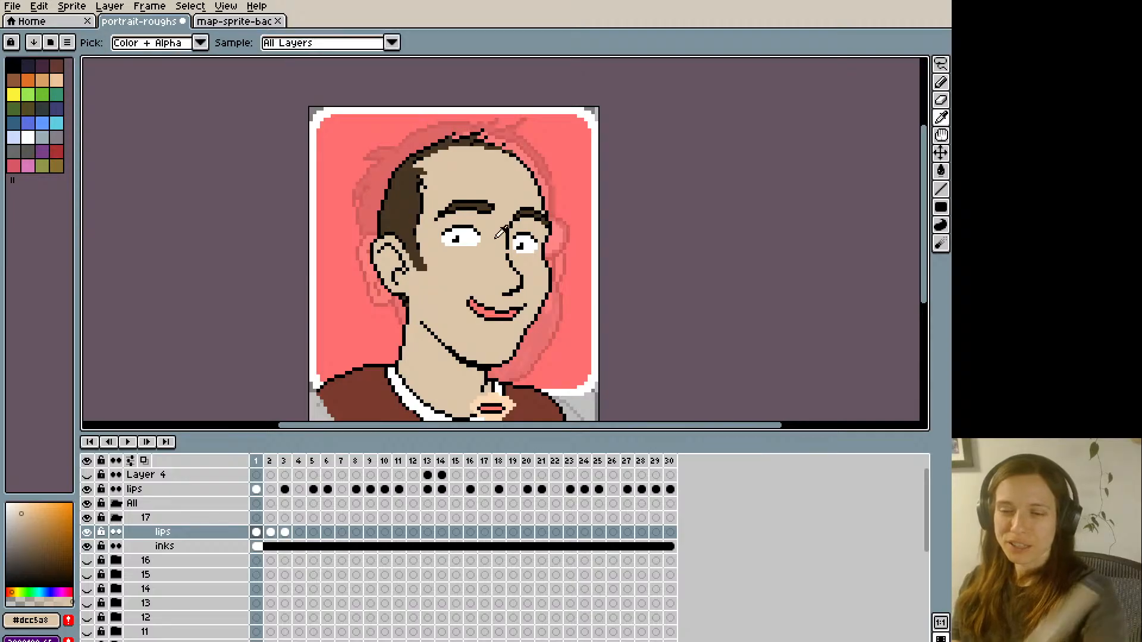
left_click(494, 309, "alt")
left_click(476, 314, "alt")
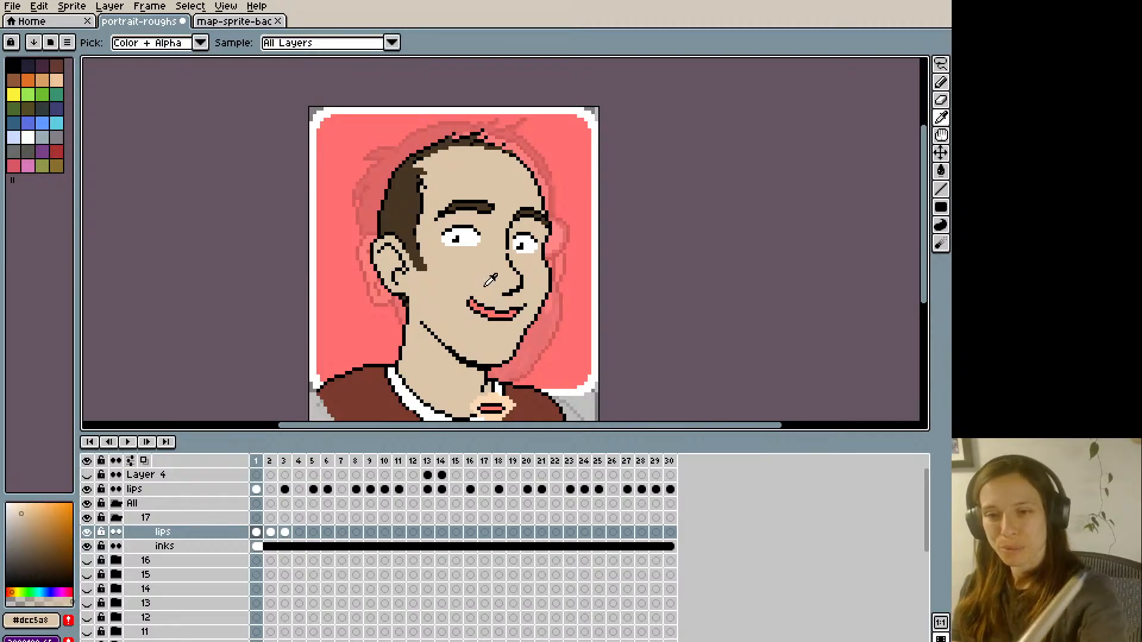
left_click(476, 305, "alt")
left_click(467, 300, "alt")
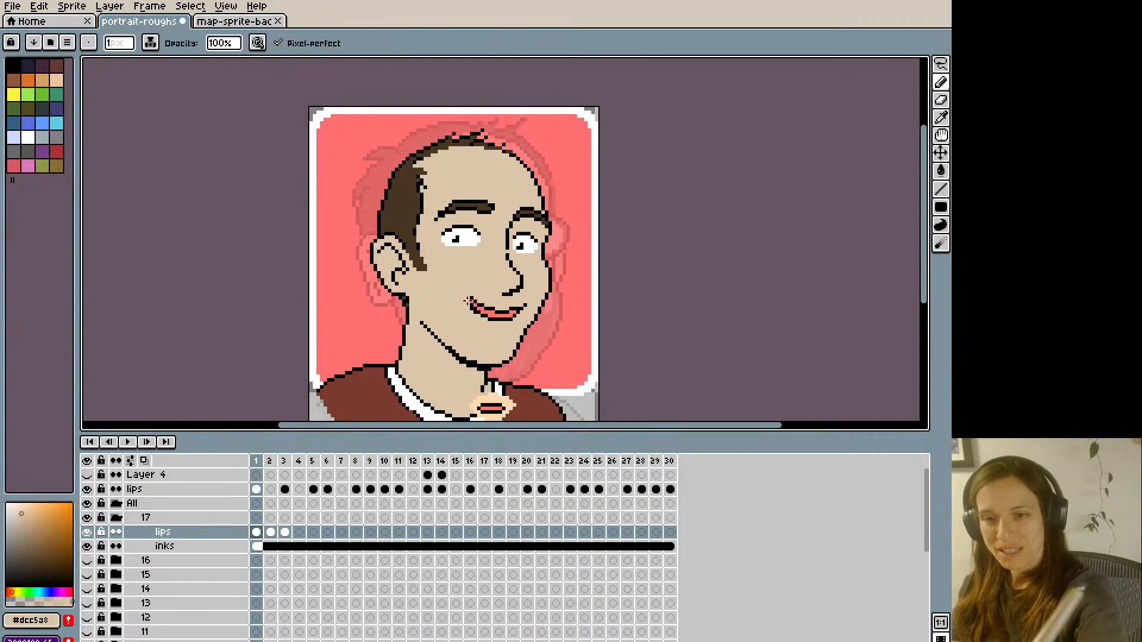
left_click(468, 299, "alt")
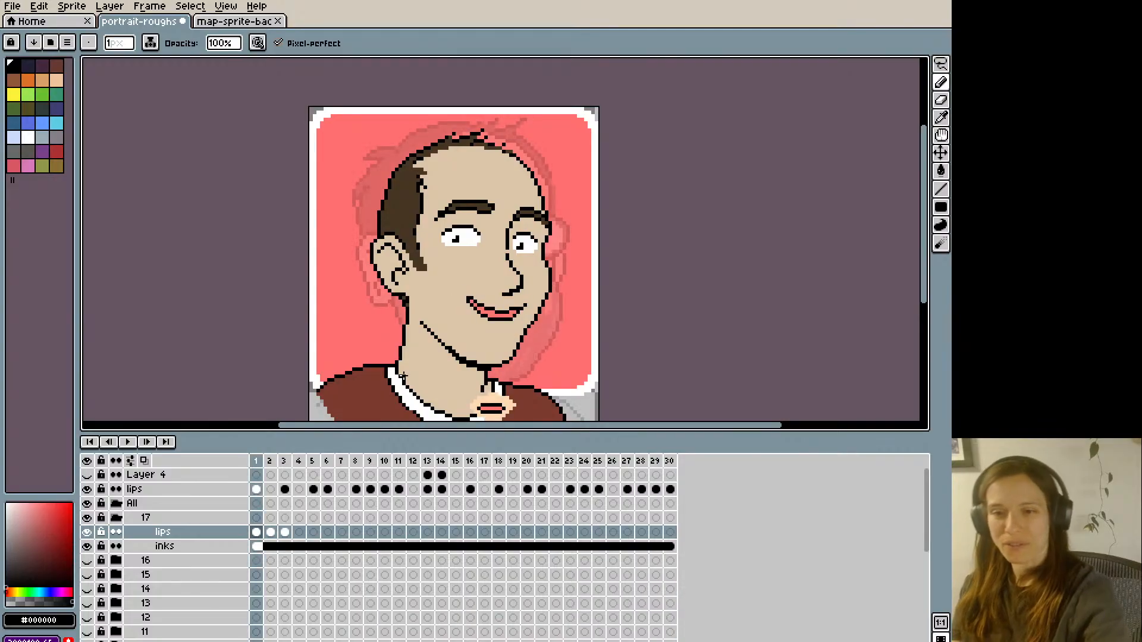
- Add a short black chin crease beneath the lips on frame 1 and compare it with the neighbouring frames
left_click(511, 325, "alt")
left_click(509, 320, "alt")
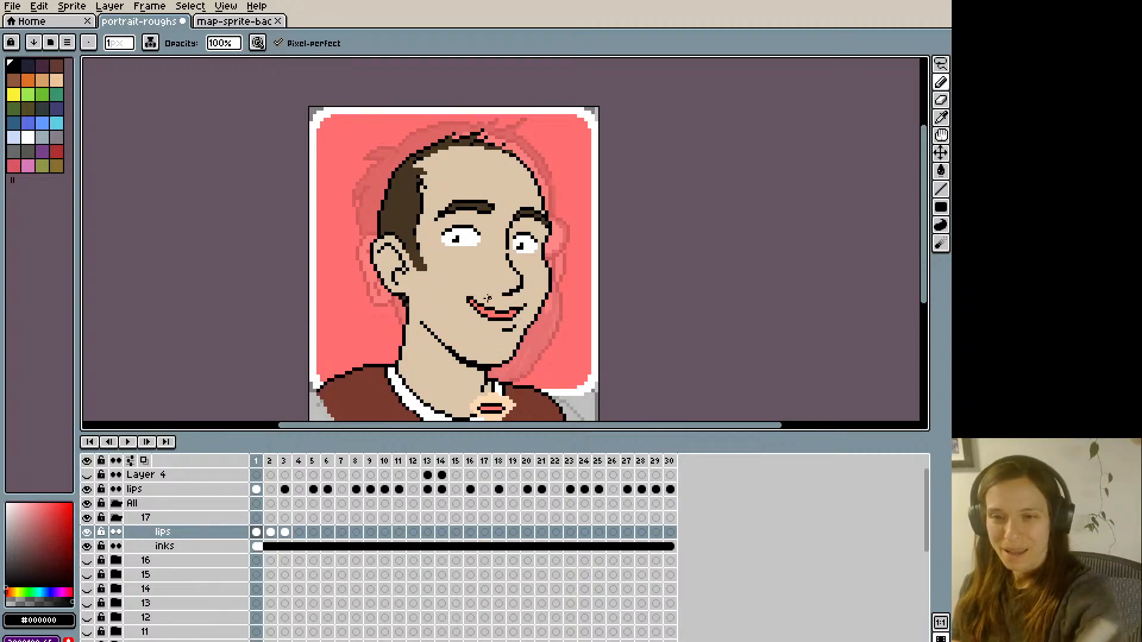
key("Left")
key("Right")
- Check how the mouth shape and chin crease on frame 1 change against the adjacent frames
key("Right")
key("Left")
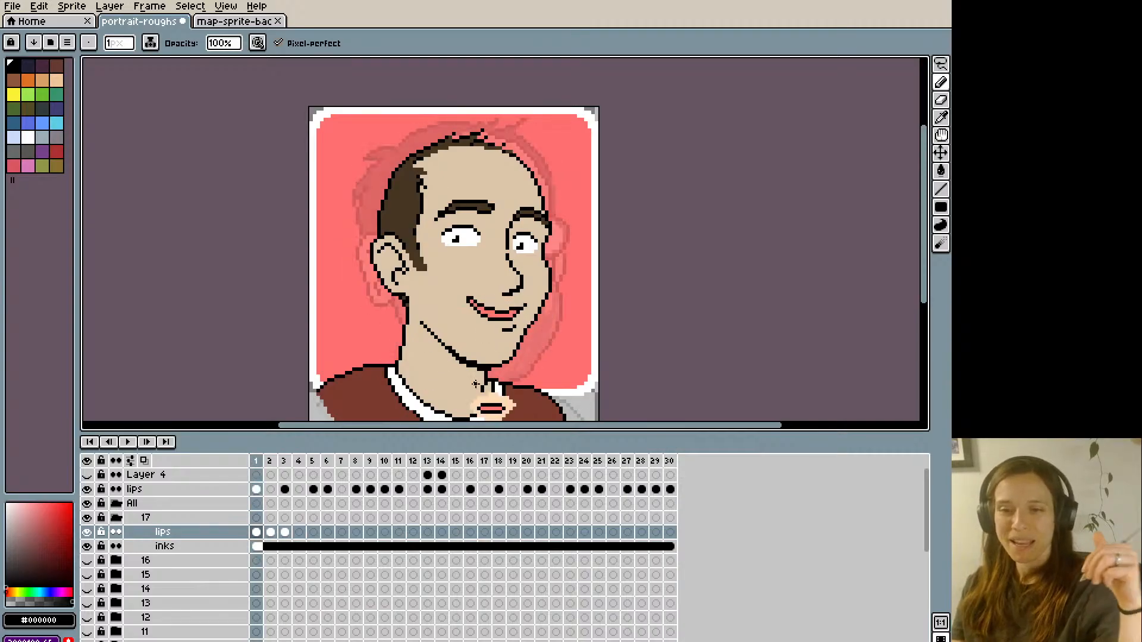
key("Right")
key("Left")
key("Left")
key("Right")
key("Right")
key("Left")
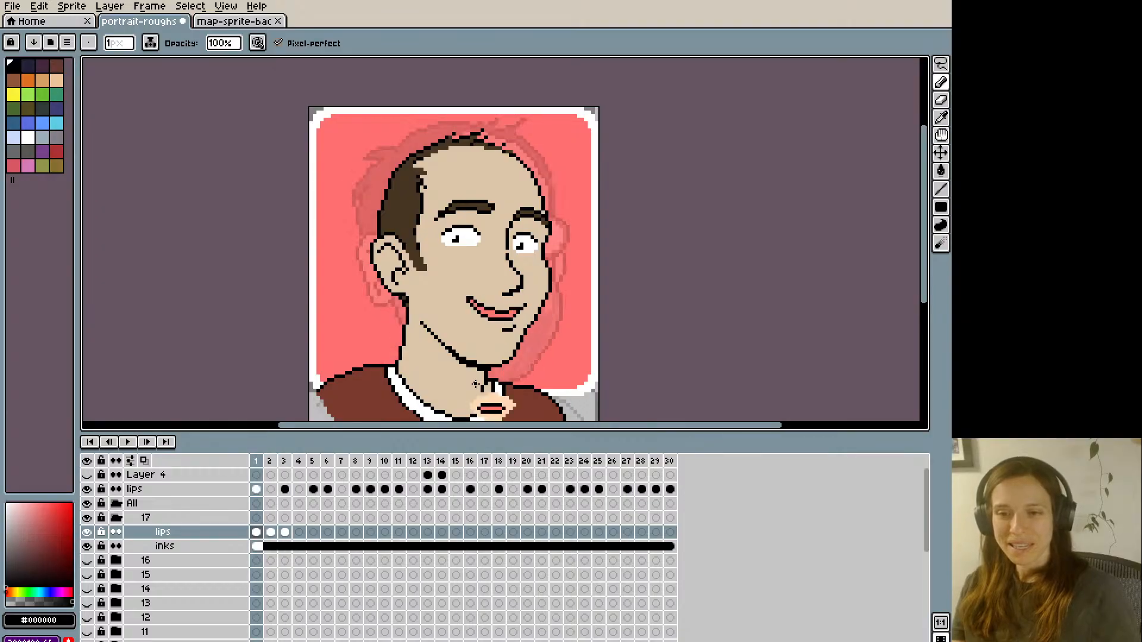
key("Right")
key("Left")
- Copy the entire mouth drawing from frame 1 and paste it onto the lips layer at frame 8
key("ctrl+a")
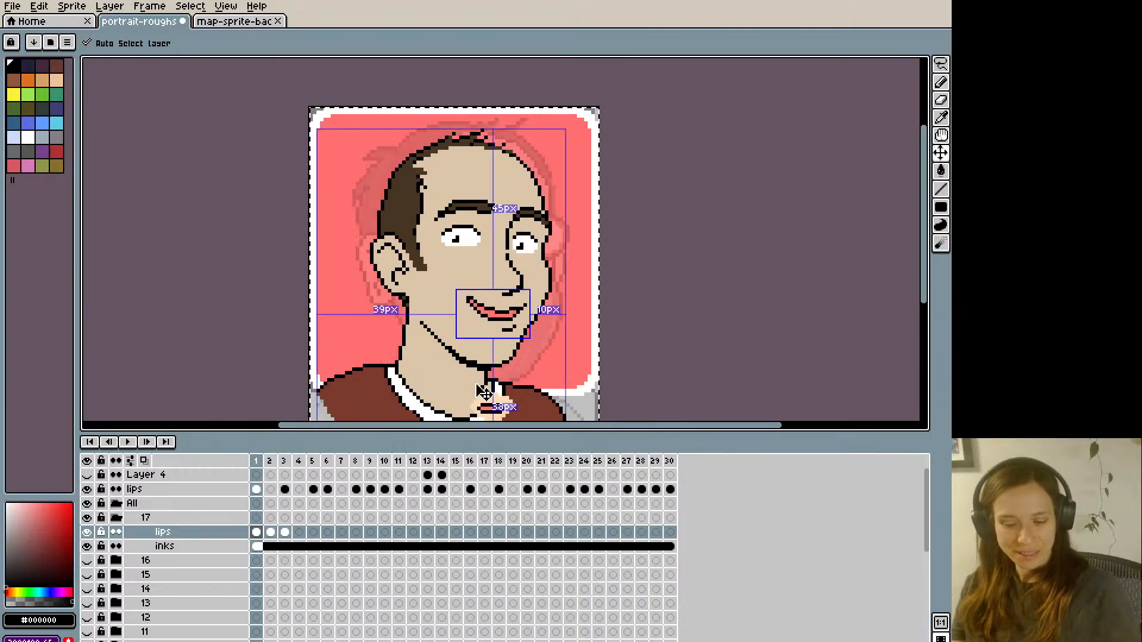
key("Right")
key("Right")
key("Right")
key("Right")
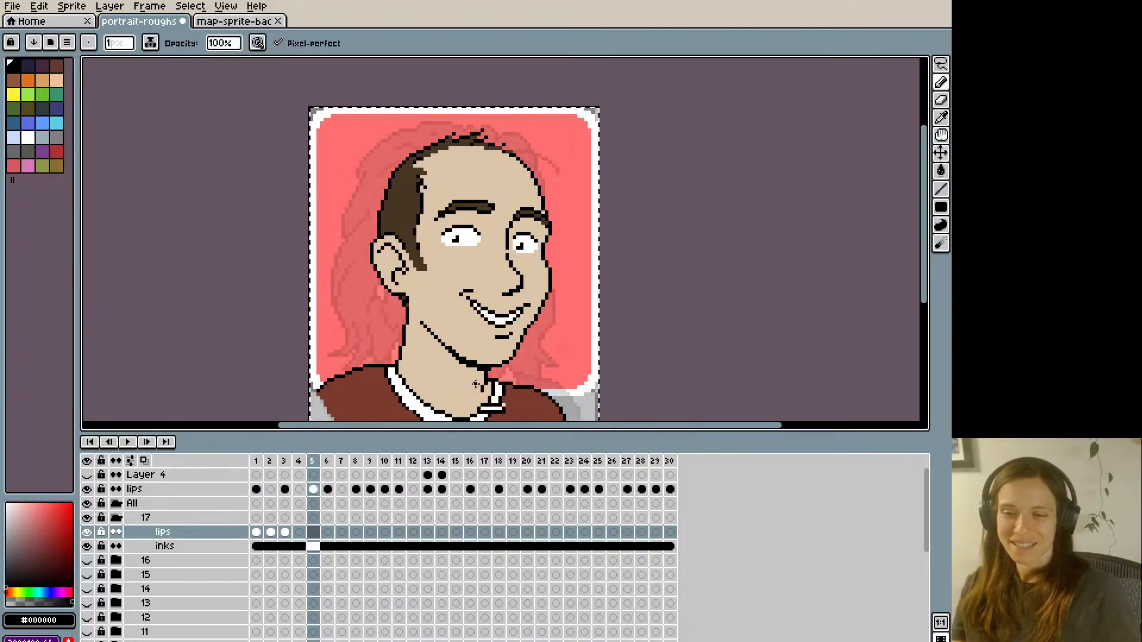
key("Left")
key("Left")
key("Right")
key("Right")
key("Right")
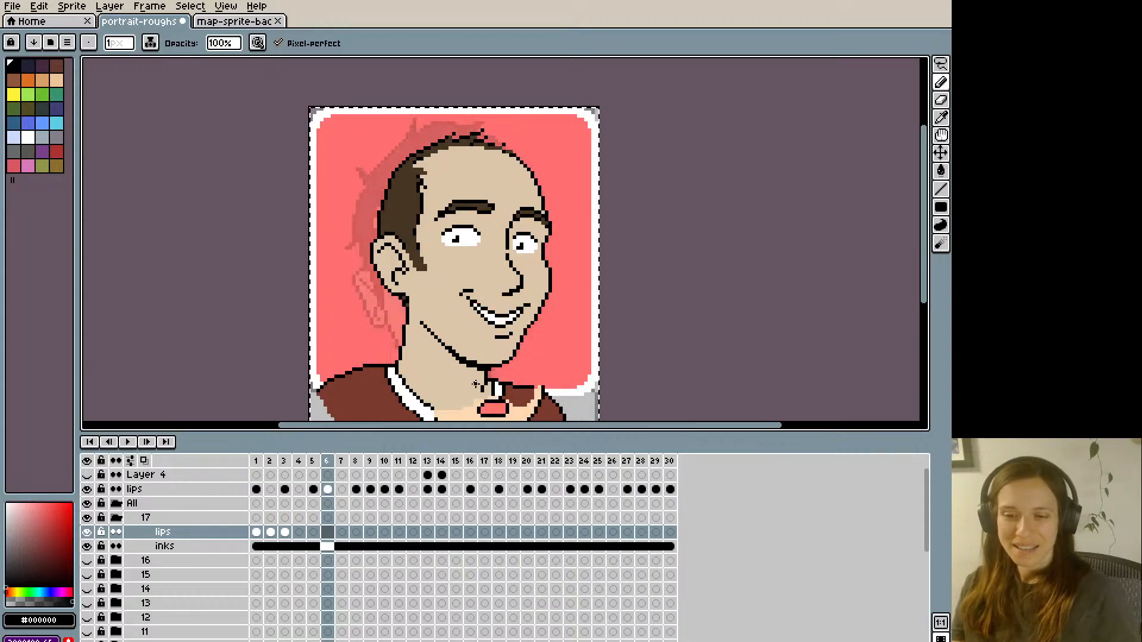
key("Right")
key("Right")
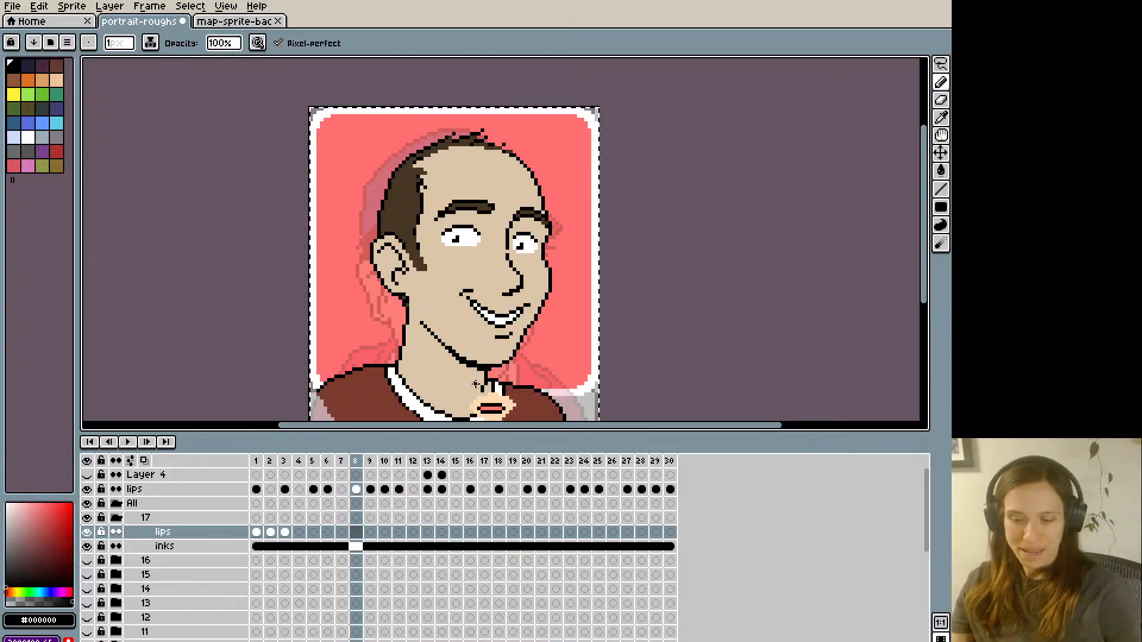
key("m")
- Paste the copied frame 1 mouth onto the lips layer at frame 11
key("period")
key("period")
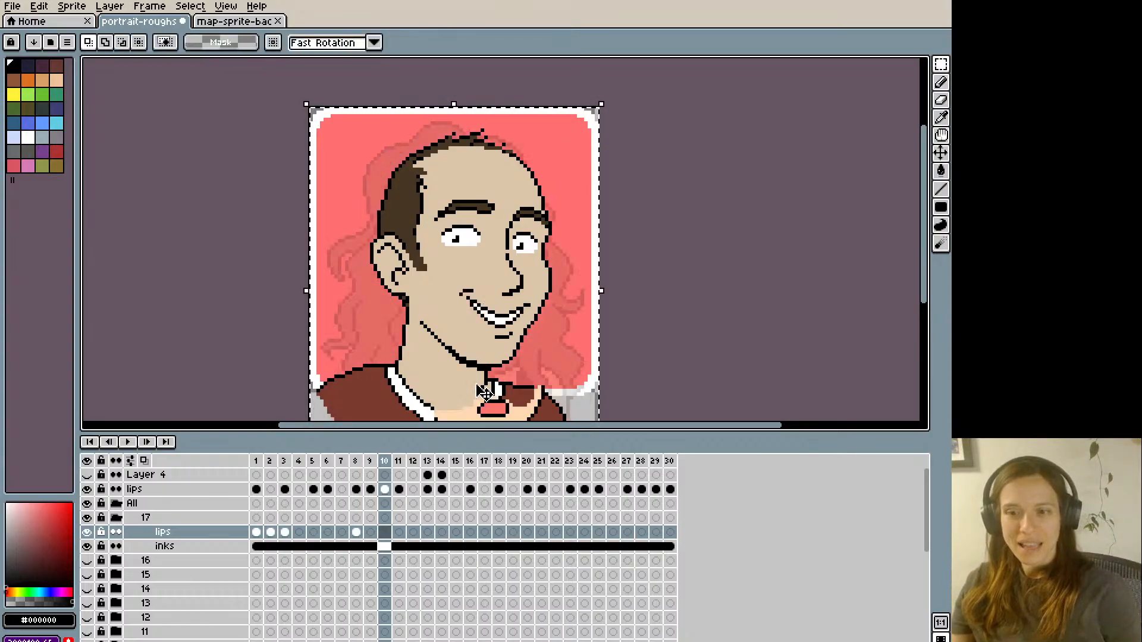
key("period")
- Paste the same mouth drawing onto the lips layer at frame 16
key("period")
key("period")
key("period")
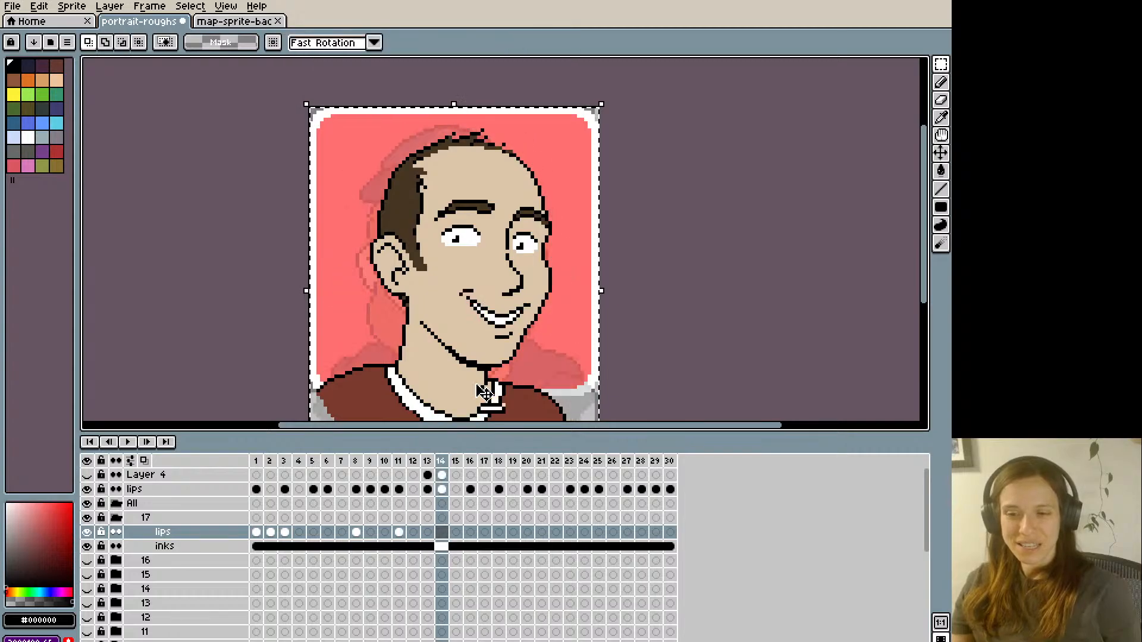
key("period")
key("period")
key("period")
key("period")
key("period")
key("period")
key("period")
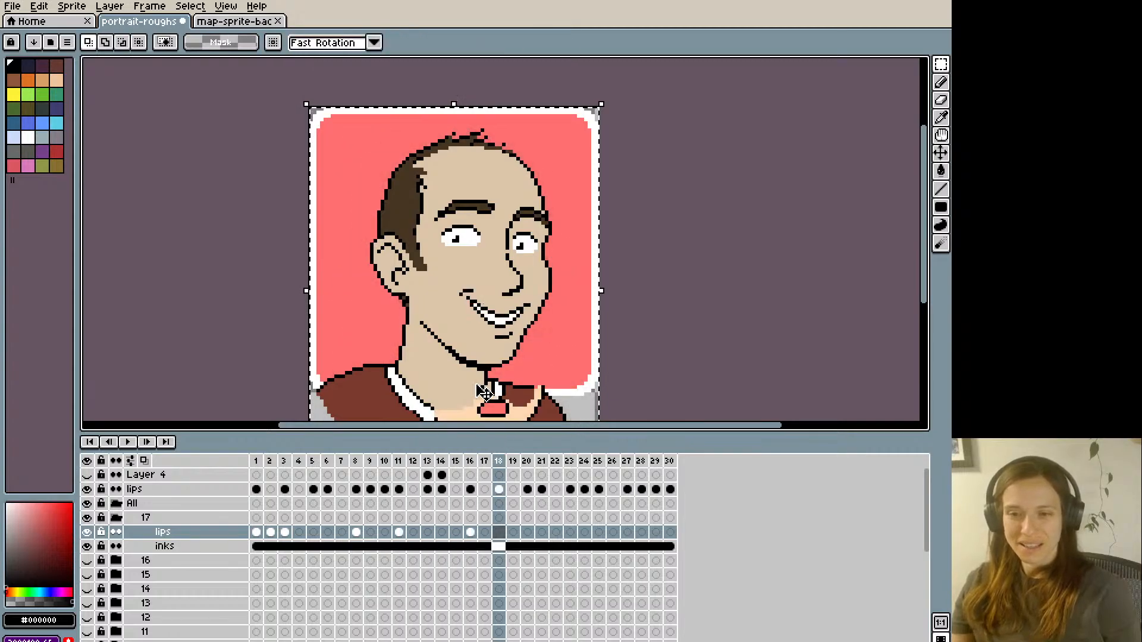
- Paste the copied mouth onto the lips layer at frame 21, commit it and clear the selection
key("ctrl+v")
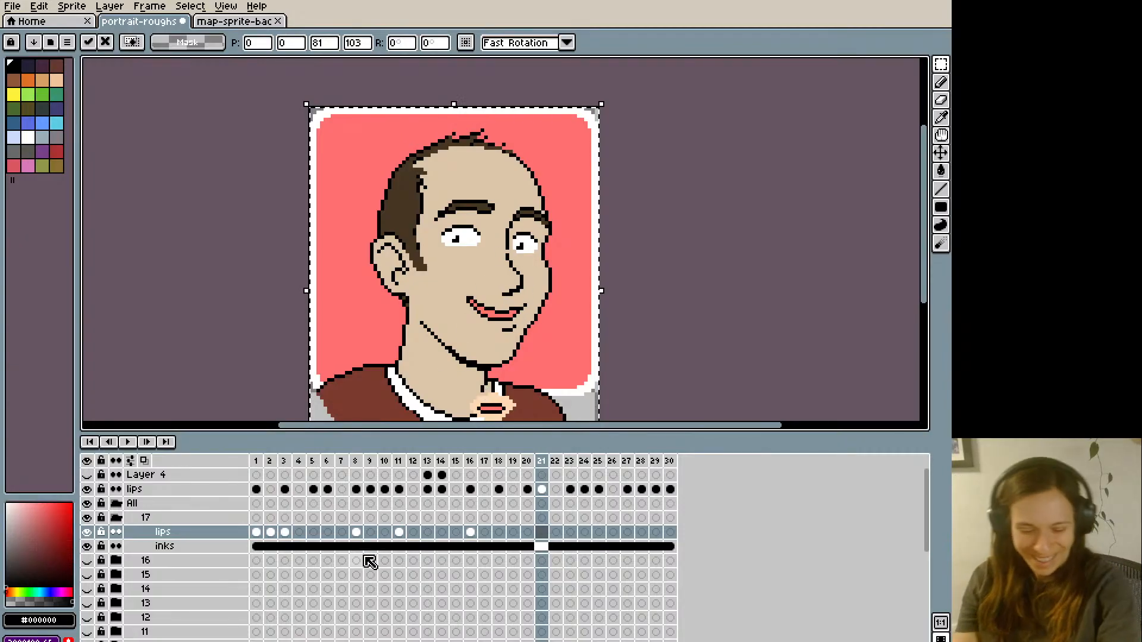
key("Return")
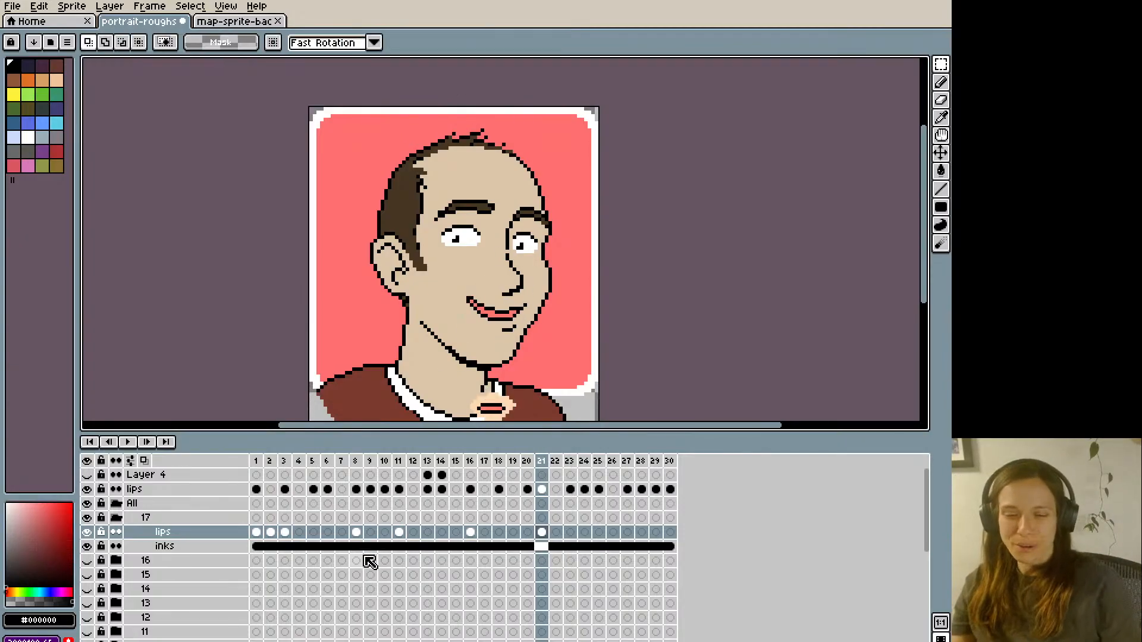
- Step through the animation from the first frames to frame 25 to review the pasted mouths against the reference lips
key("Right")
key("Left")
key("Left")
key("Left")
key("Left")
key("Left")
key("Left")
key("Left")
key("Left")
key("Left")
key("Left")
key("Left")
key("Left")
key("Left")
key("Left")
key("Left")
key("Left")
key("Left")
key("Left")
key("Left")
key("Left")
key("Right")
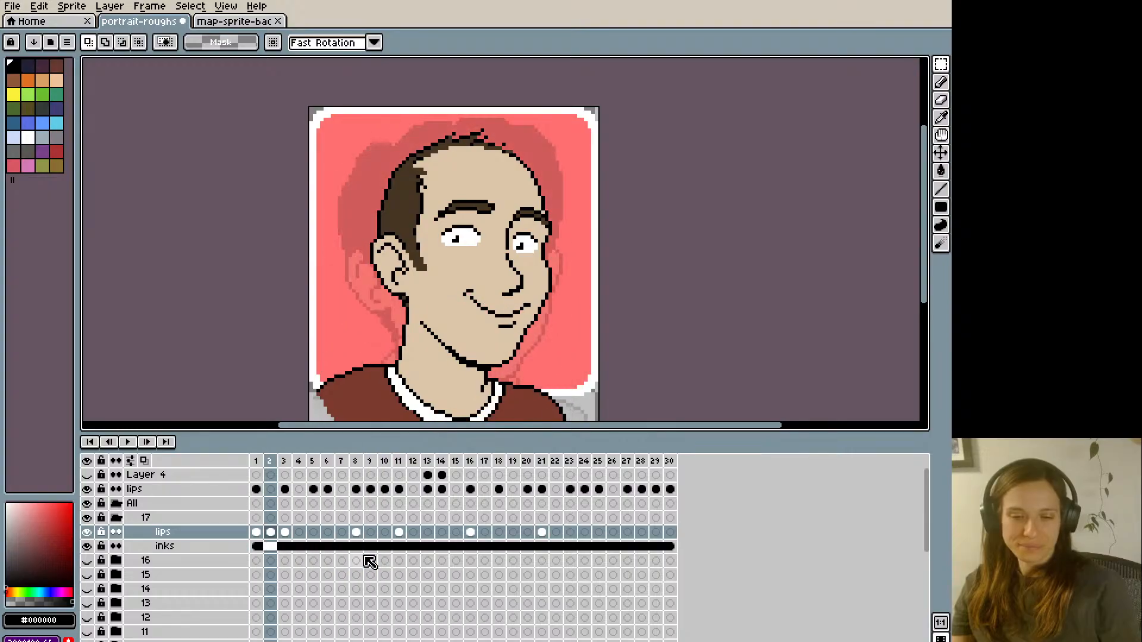
key("Right")
key("Right")
key("Right")
key("Right")
key("Right")
key("Right")
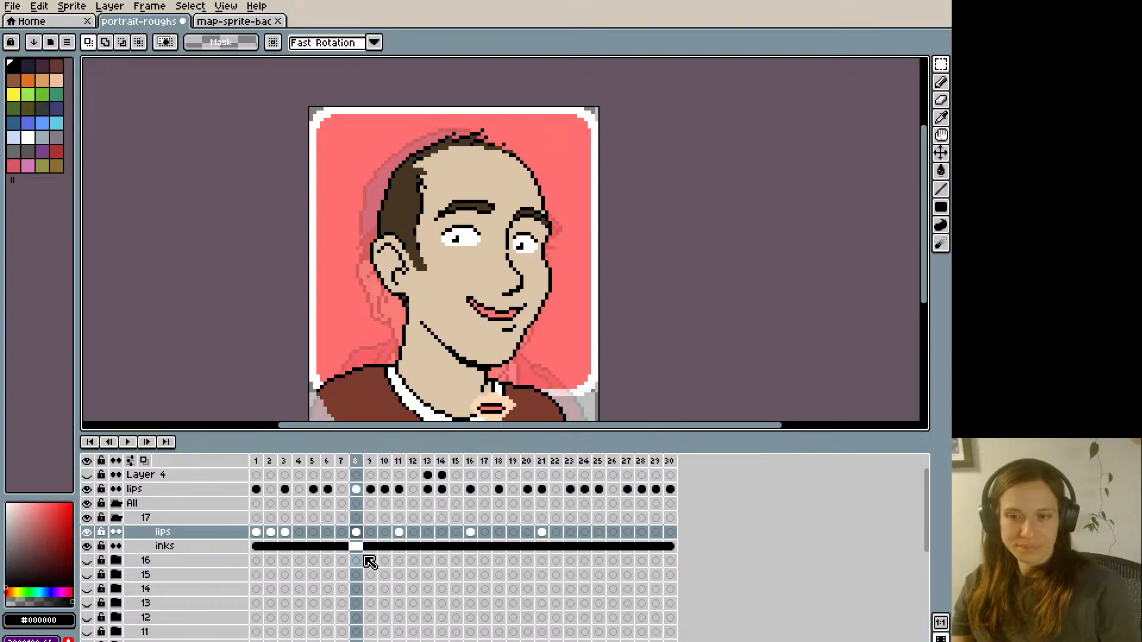
key("Right")
key("Right")
key("Right")
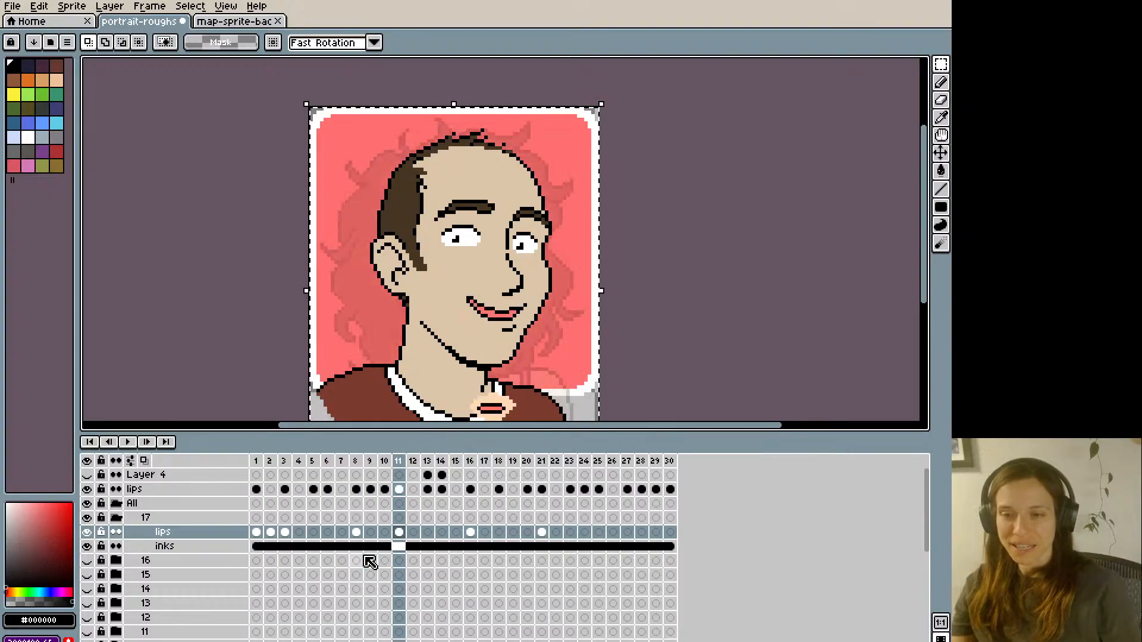
key("Right")
key("Right")
key("Right")
key("Right")
key("Right")
key("Right")
key("Right")
key("Right")
key("Right")
key("Right")
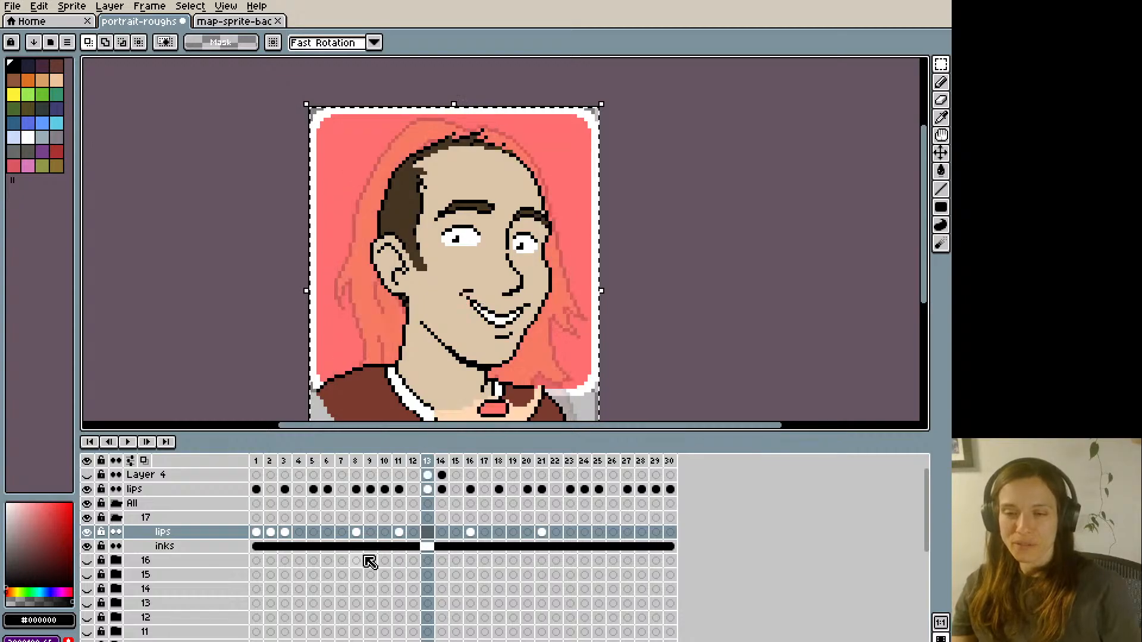
key("Right")
key("Right")
key("Right")
key("Right")
key("Right")
key("Right")
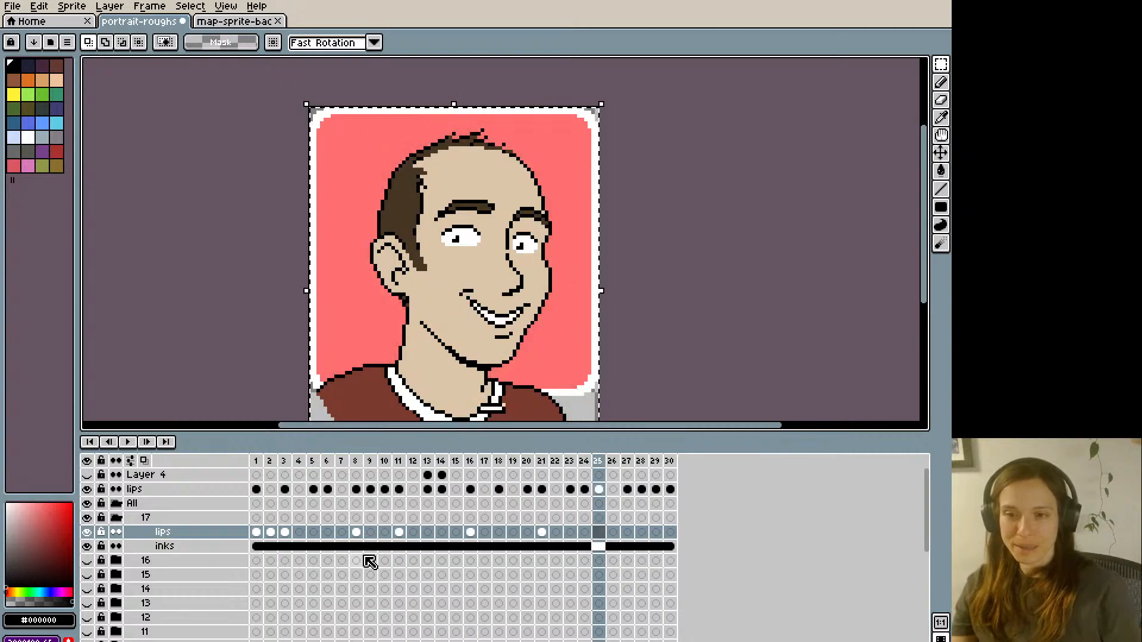
- Paste the copied frame 1 mouth onto the lips layer at frames 27 and 28
key("ctrl+v")
key("Right")
key("Right")
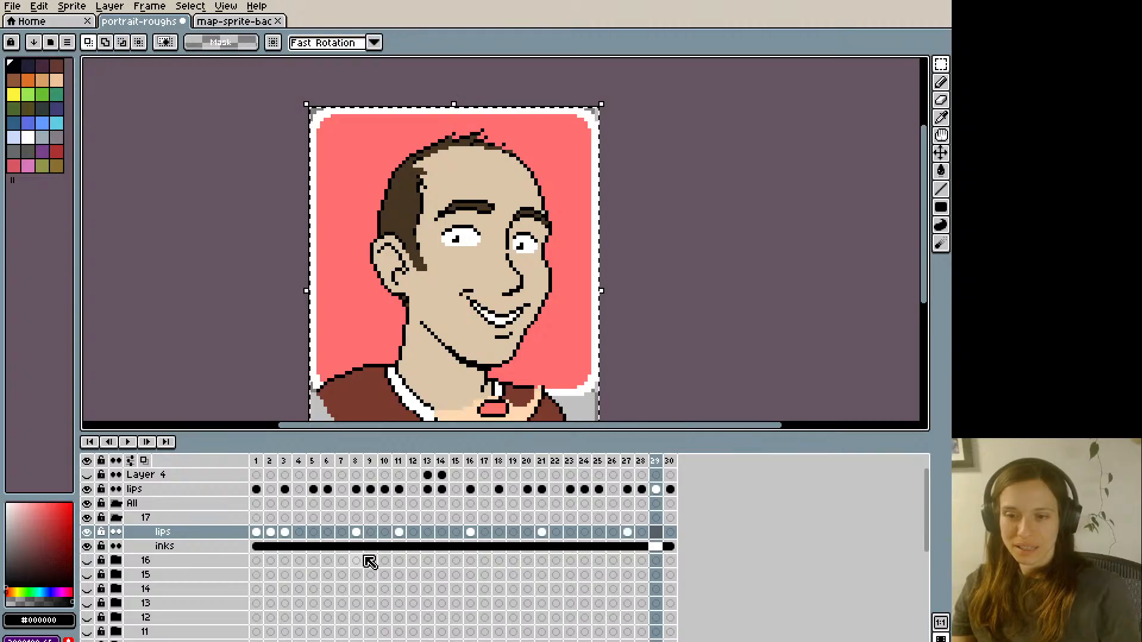
key("Left")
key("ctrl+v")
key("Right")
key("Return")
key("Right")
key("Right")
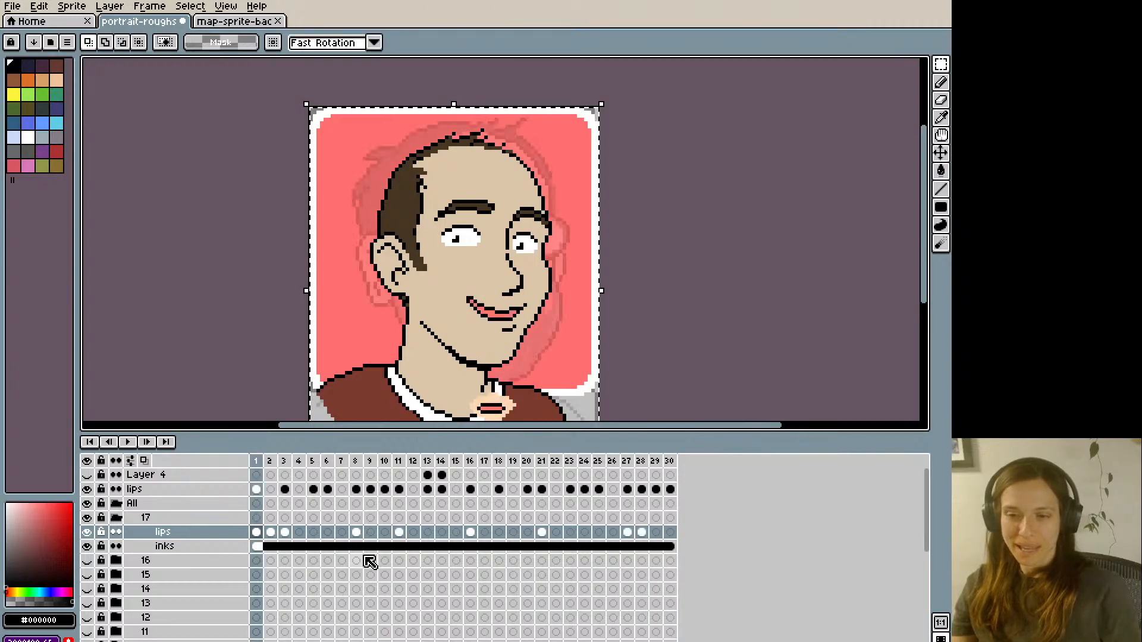
- Copy the open mouth from frame 3 of the lips layer and paste it at frame 6
key("Right")
key("Right")
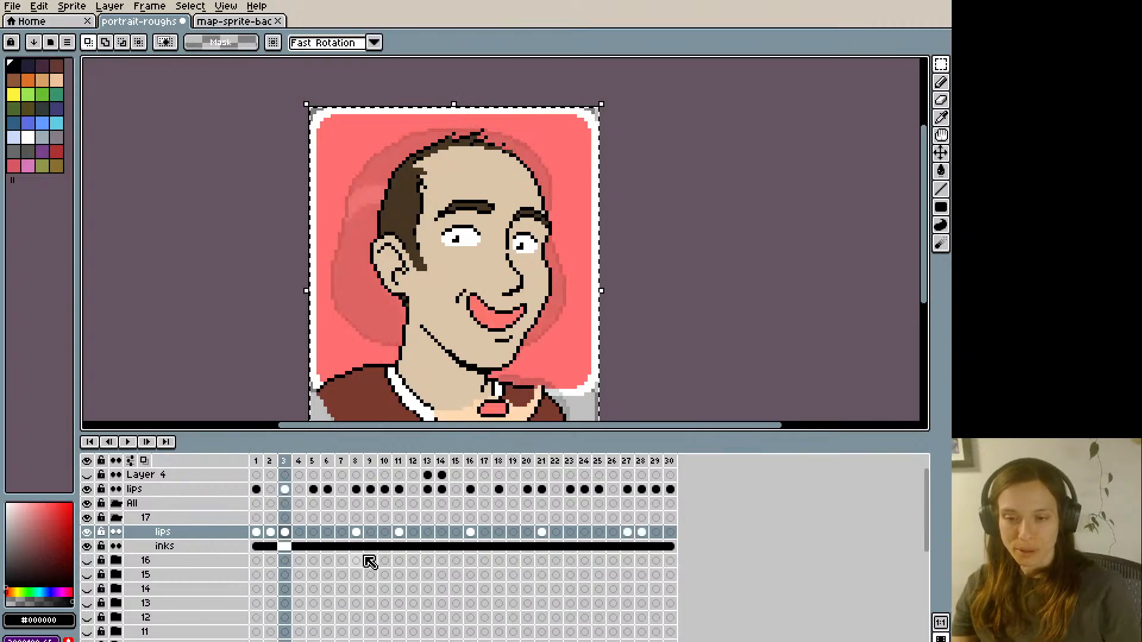
key("Right")
key("Right")
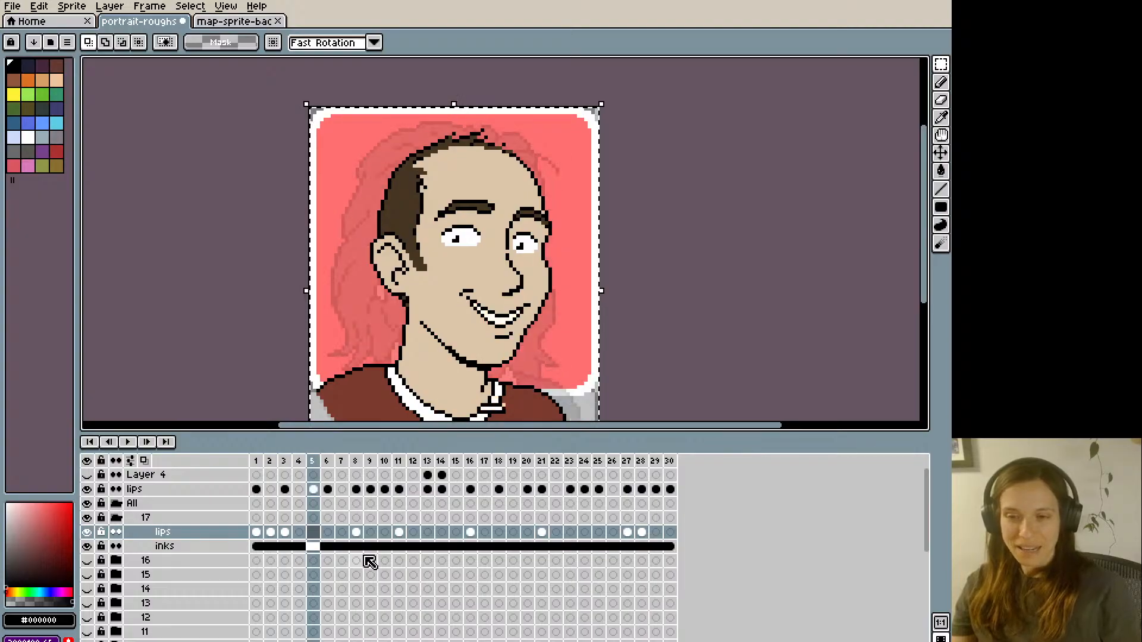
key("Right")
key("Right")
key("Left")
- Paste the copied open mouth onto the lips layer at frames 10 and 13
key("Right")
key("Right")
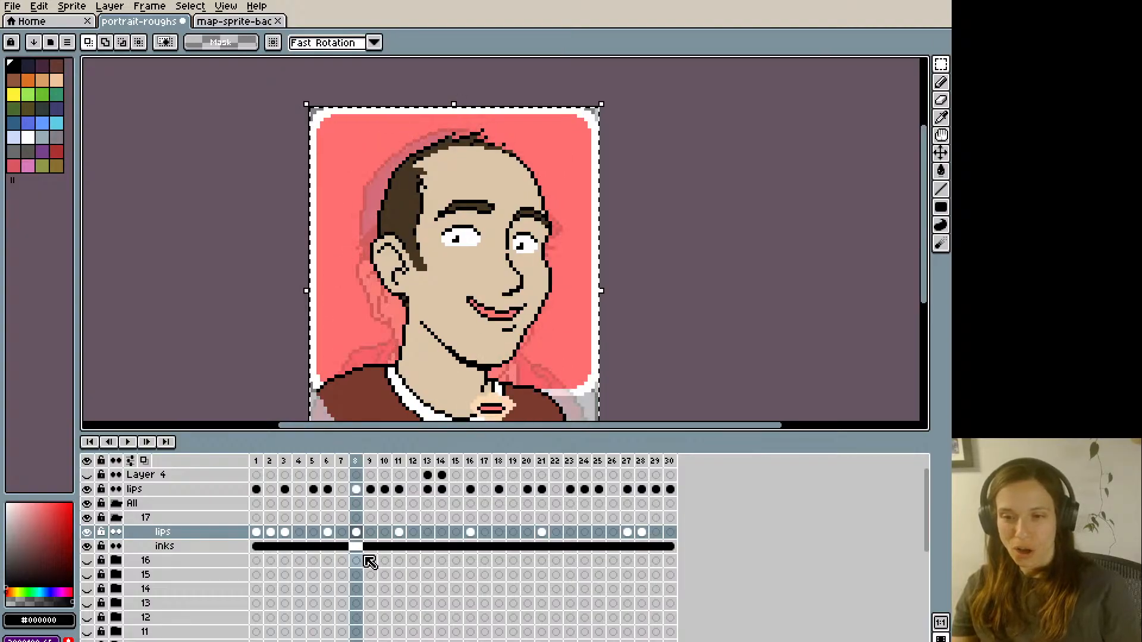
key("Right")
key("Right")
key("Right")
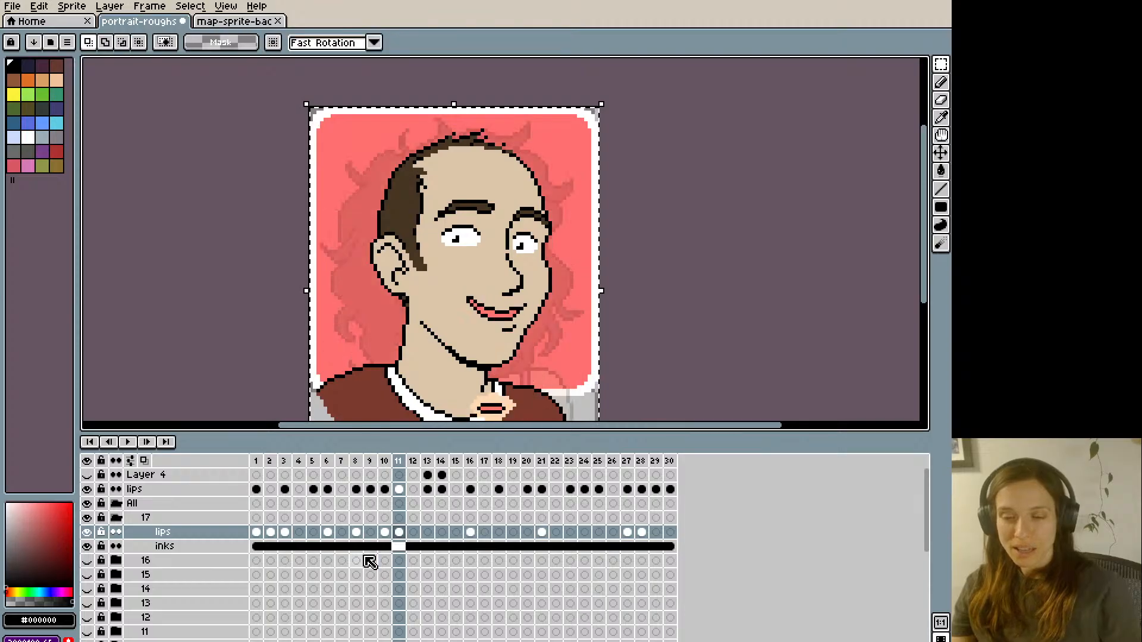
key("Right")
key("Right")
- Paste the same open mouth onto the lips layer at frame 18
key("Right")
key("Right")
key("Right")
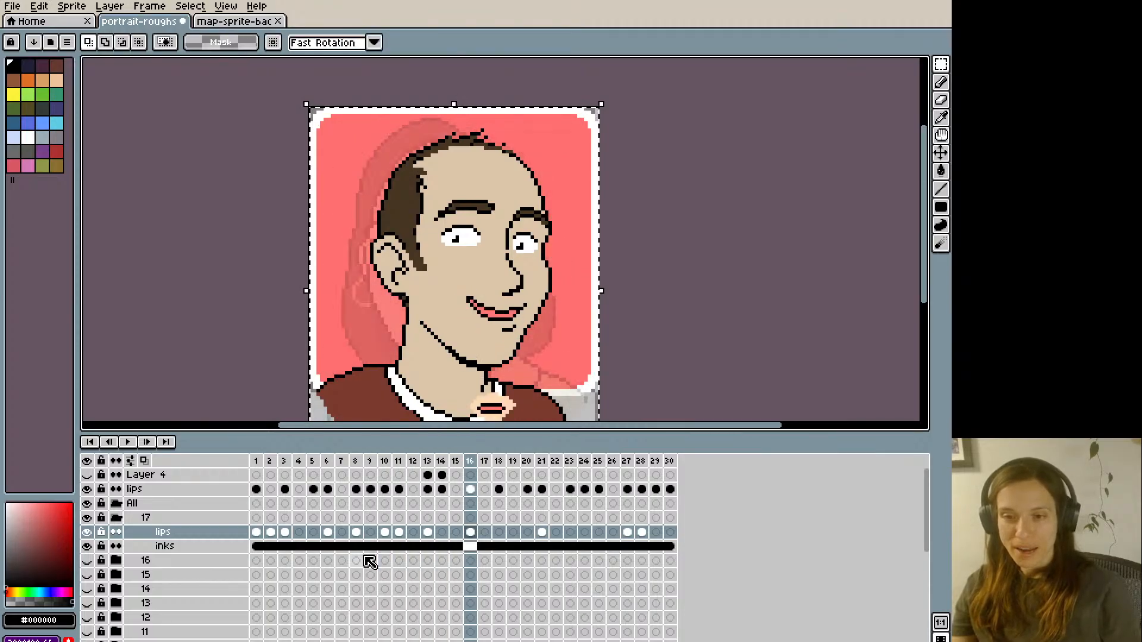
key("Right")
key("Right")
- Paste the open mouth onto the lips layer at frames 23 and 29, then clear the selection
key("Right")
key("Right")
key("Right")
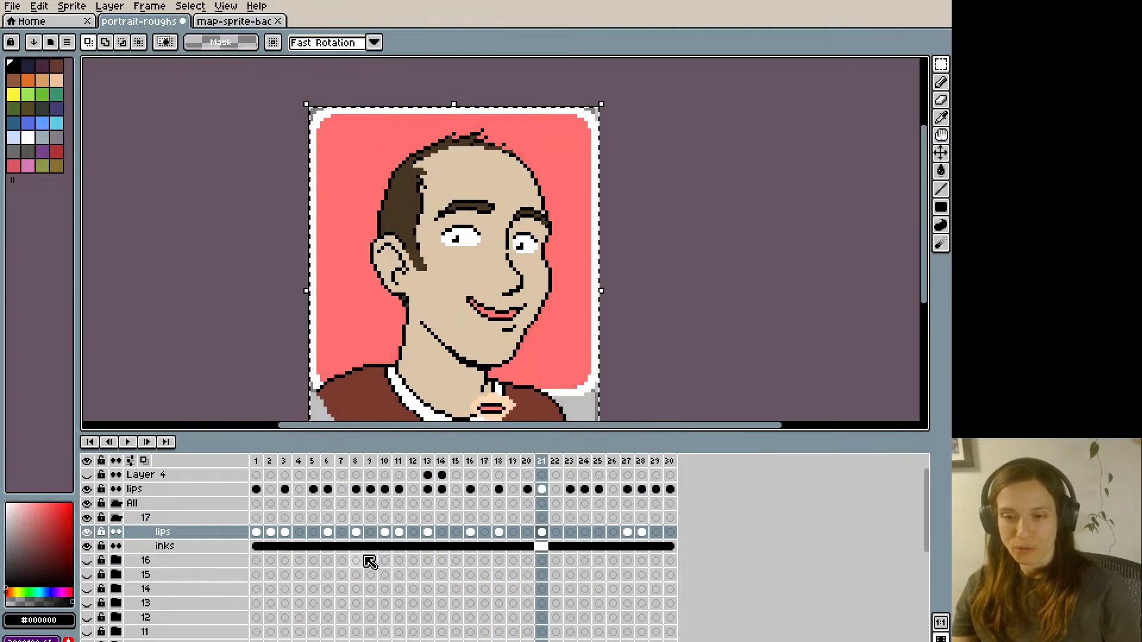
key("Right")
key("Right")
key("Right")
key("Right")
key("Right")
key("Right")
key("Right")
key("Right")
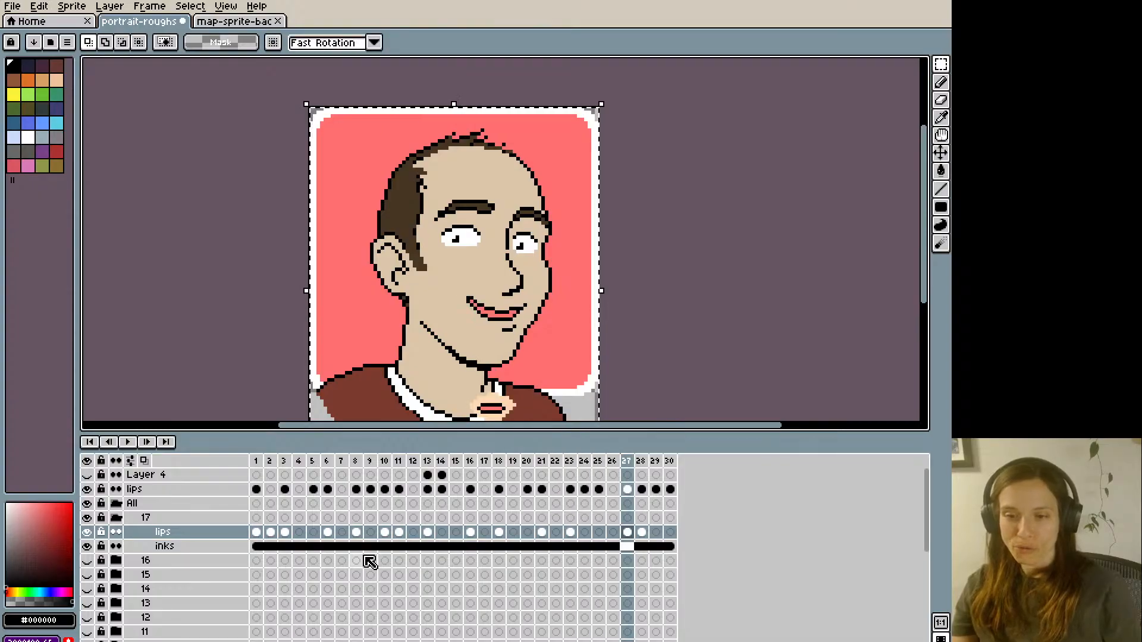
key("Right")
key("Right")
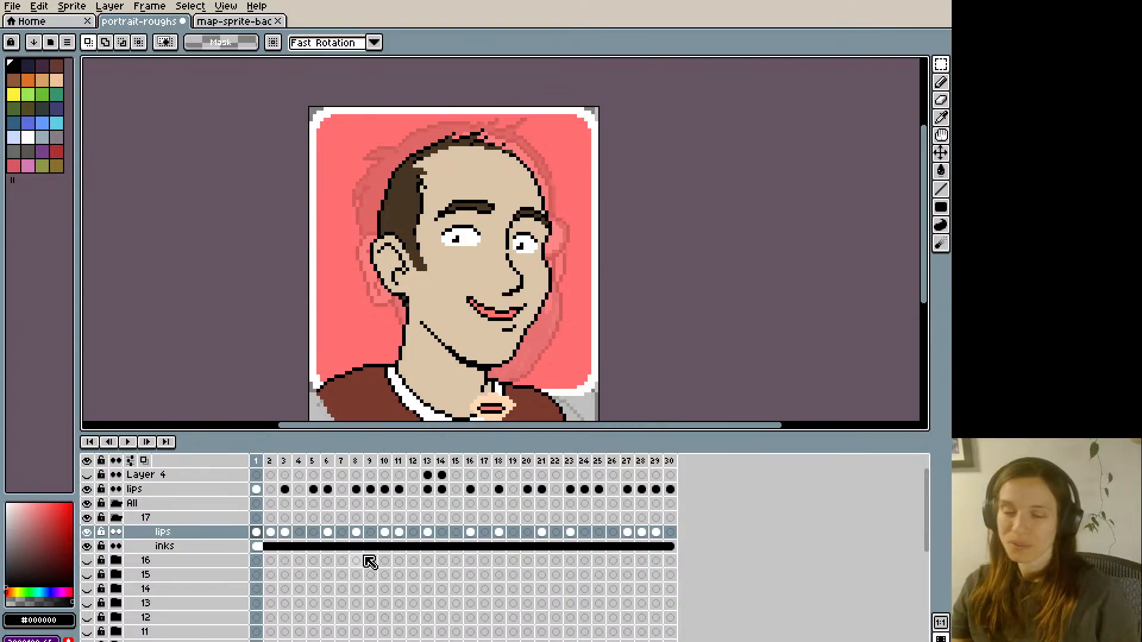
- Copy the closed smile from frame 2 of the lips layer and paste it at frame 4
key("Right")
key("Right")
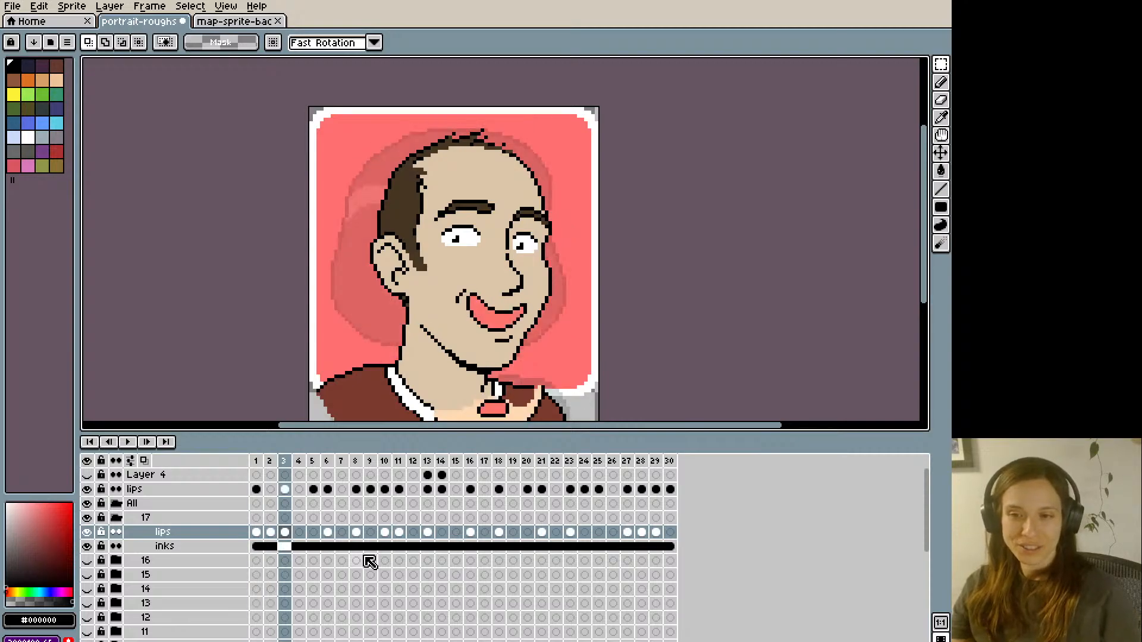
key("Left")
key("Right")
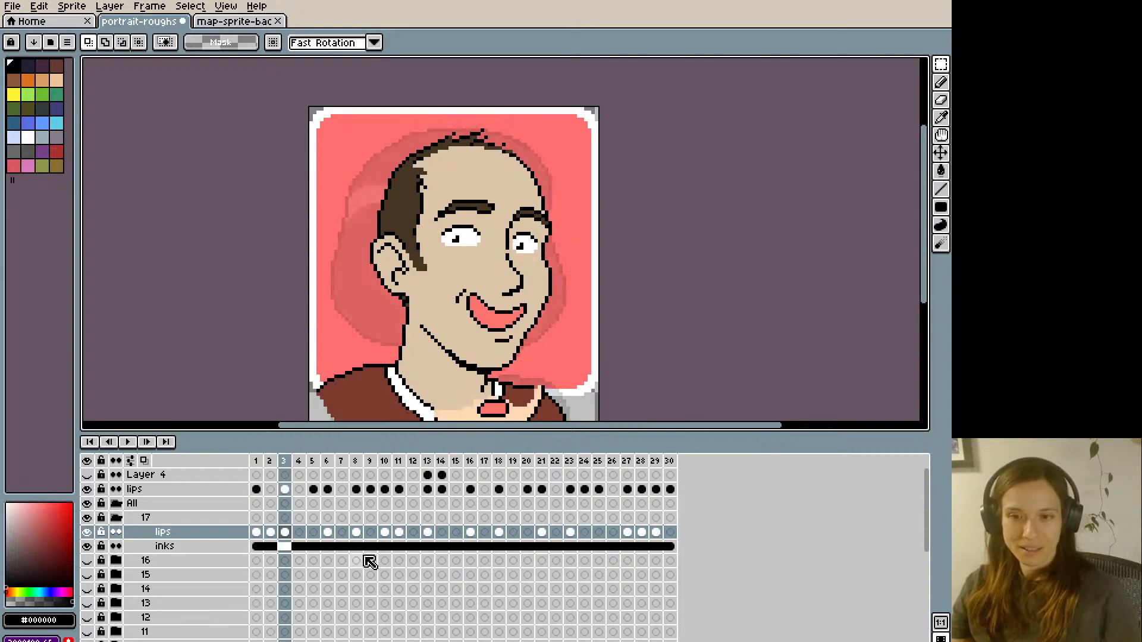
key("Left")
key("Right")
key("Right")
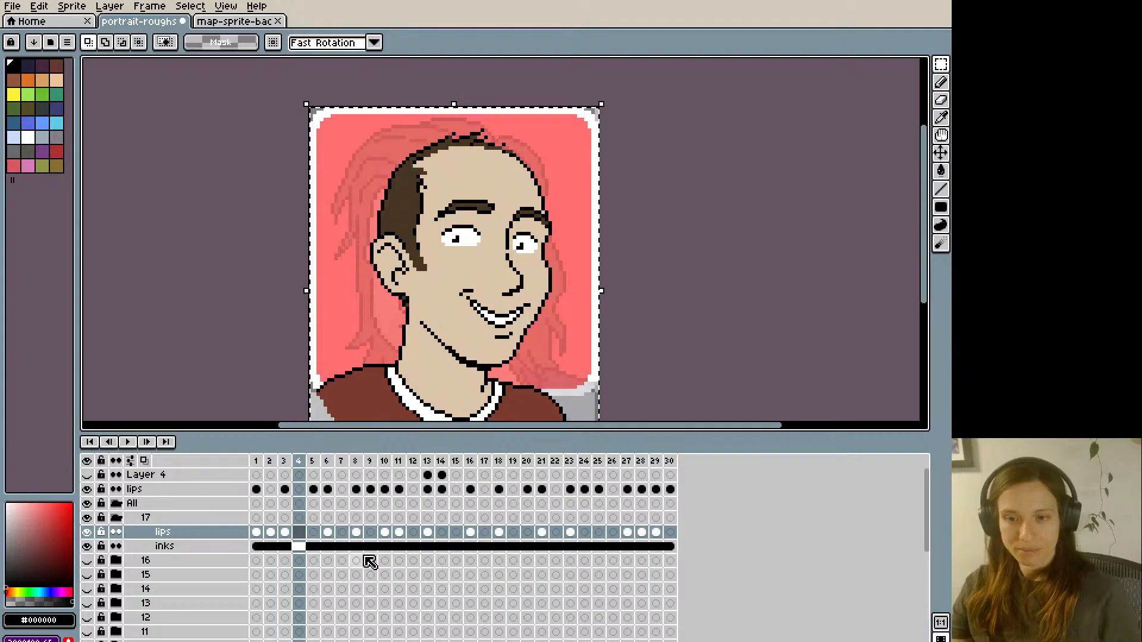
key("Right")
key("Left")
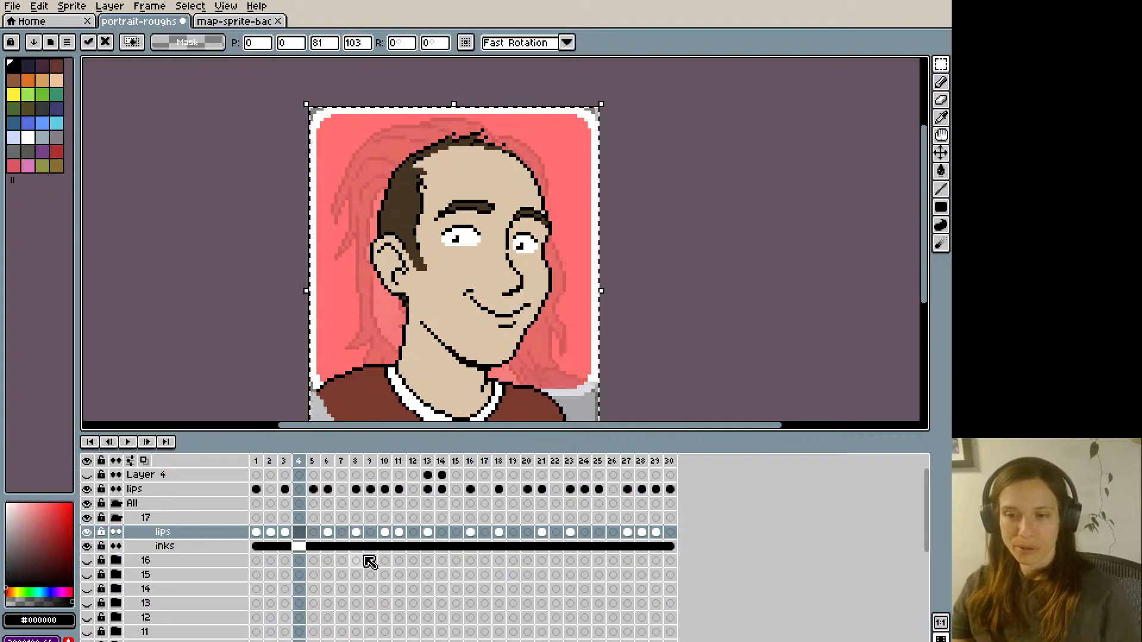
- Paste the copied closed smile onto the lips layer at frames 7 and 12
key("Right")
key("Right")
key("Right")
key("Right")
key("Right")
key("Right")
key("Right")
key("Right")
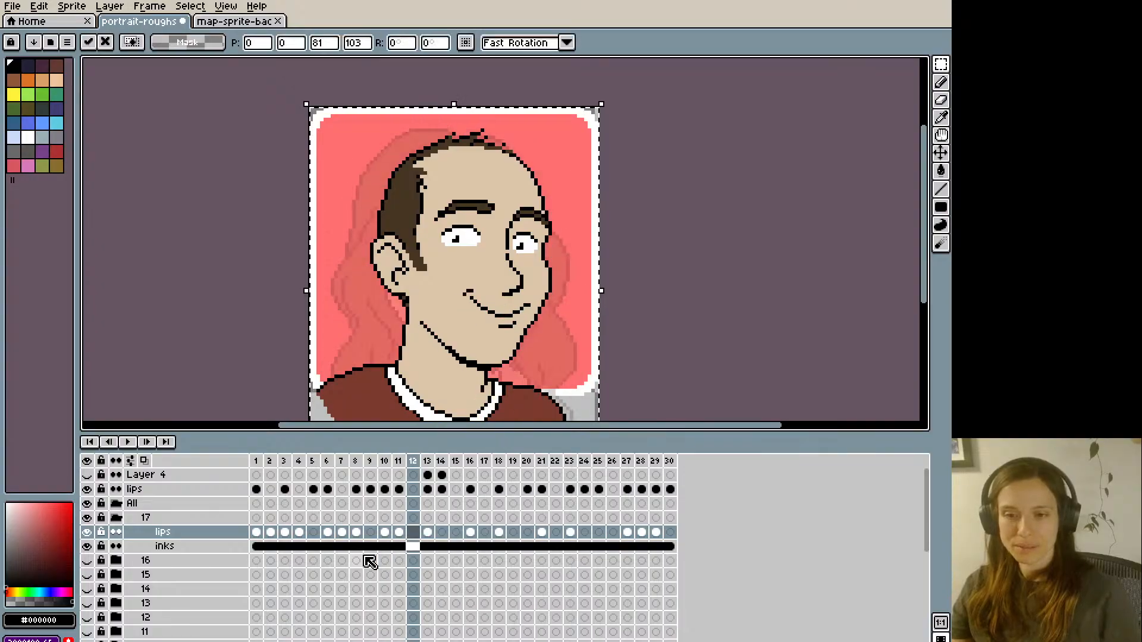
- Commit the frame 12 paste and paste the closed smile onto the lips layer at frame 15
key("Right")
key("Right")
key("Right")
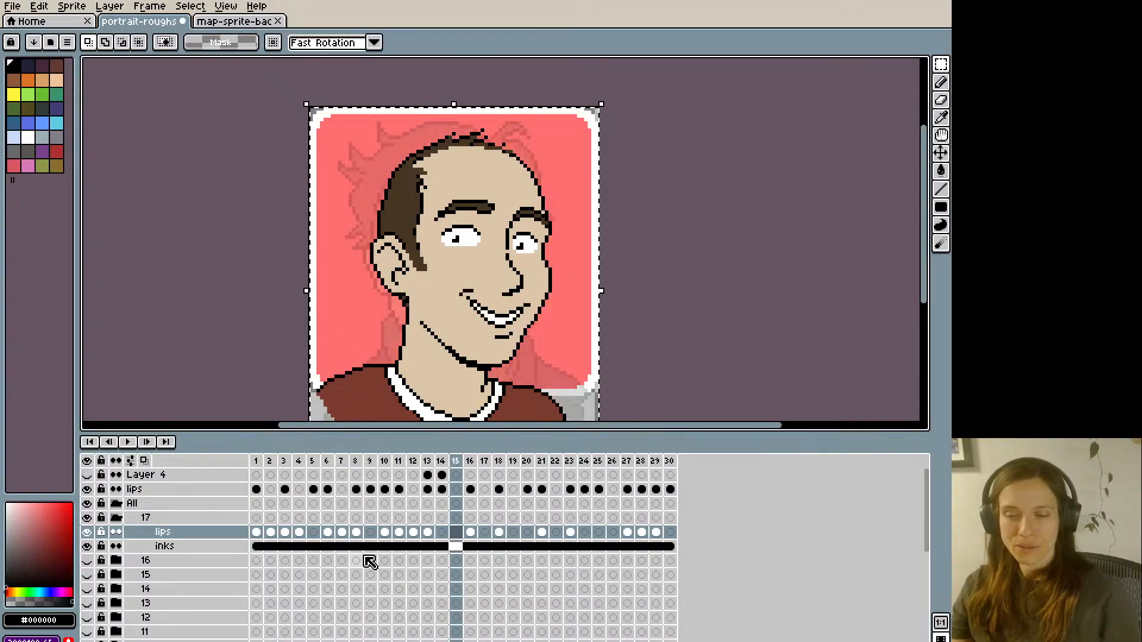
key("Right")
key("Right")
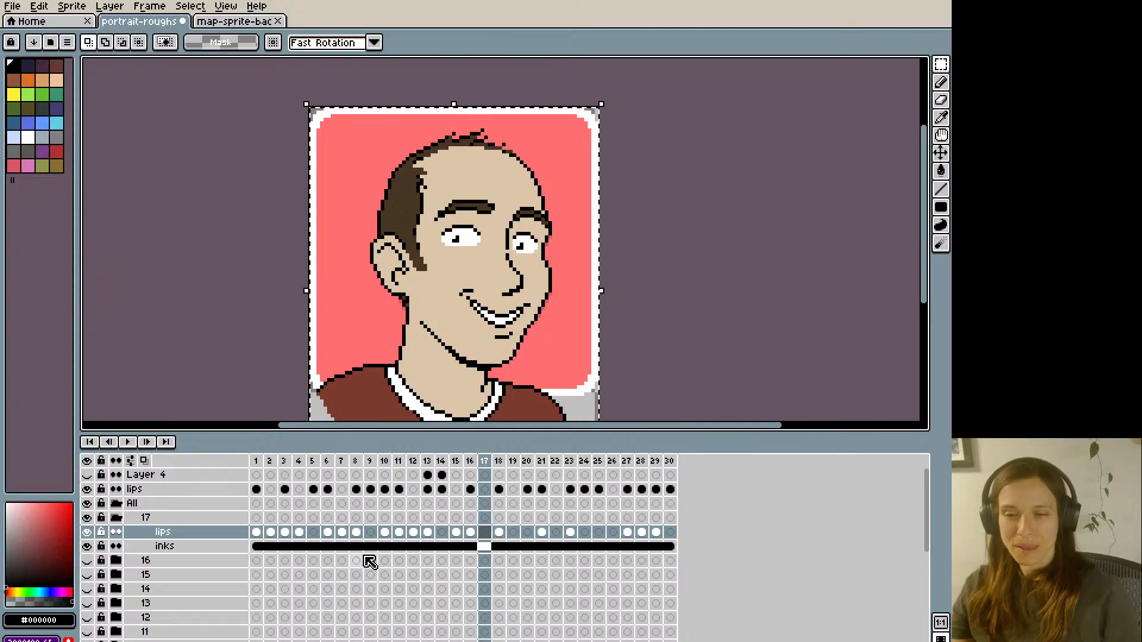
- Paste the closed smile onto the lips layer at frames 17, 19 and 22
key("Right")
key("Right")
key("Right")
key("Right")
key("Right")
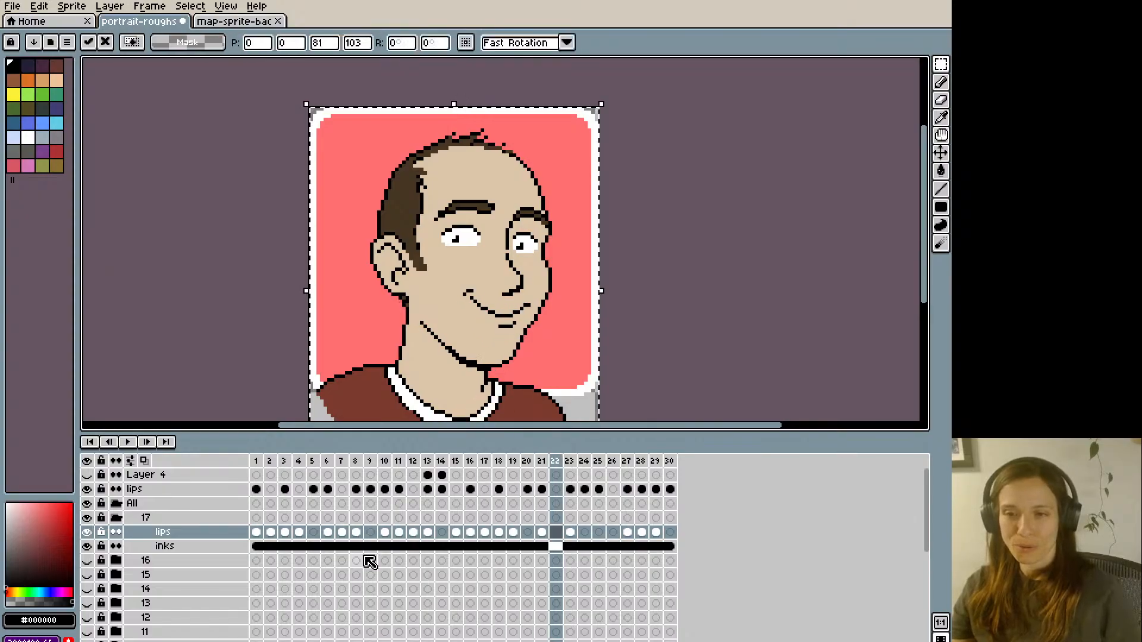
- Paste the closed smile onto the lips layer at frame 26
key("Right")
key("Right")
key("Right")
key("Right")
key("Right")
key("Right")
key("Right")
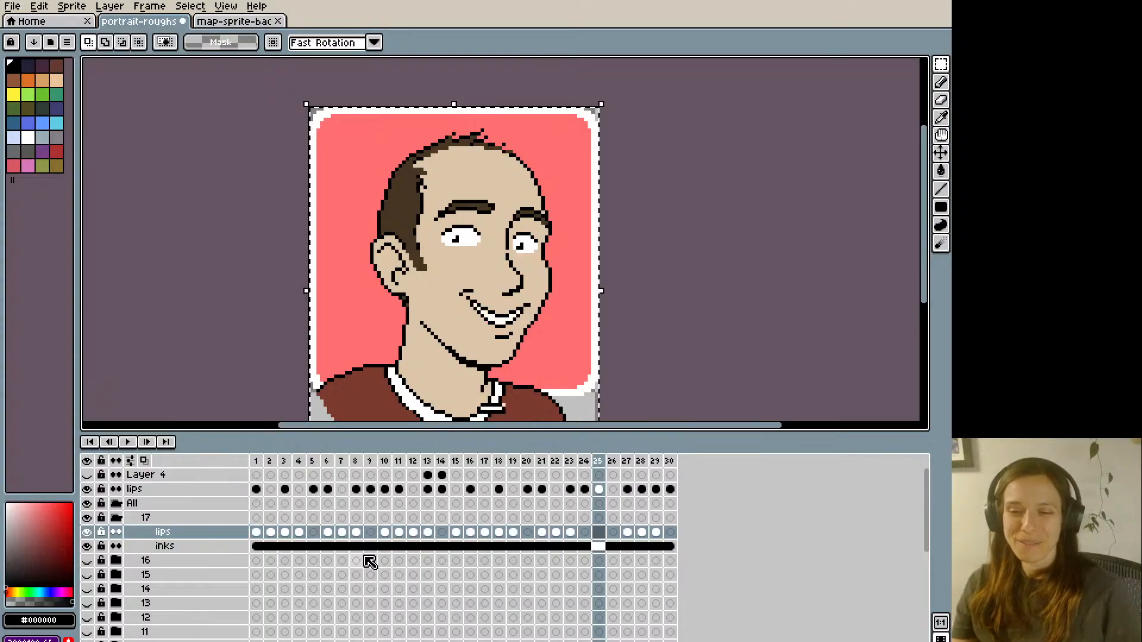
- Play the mouth animation at a smaller zoom, stop it and examine the mouth shapes around frames 15 to 18
key("Right")
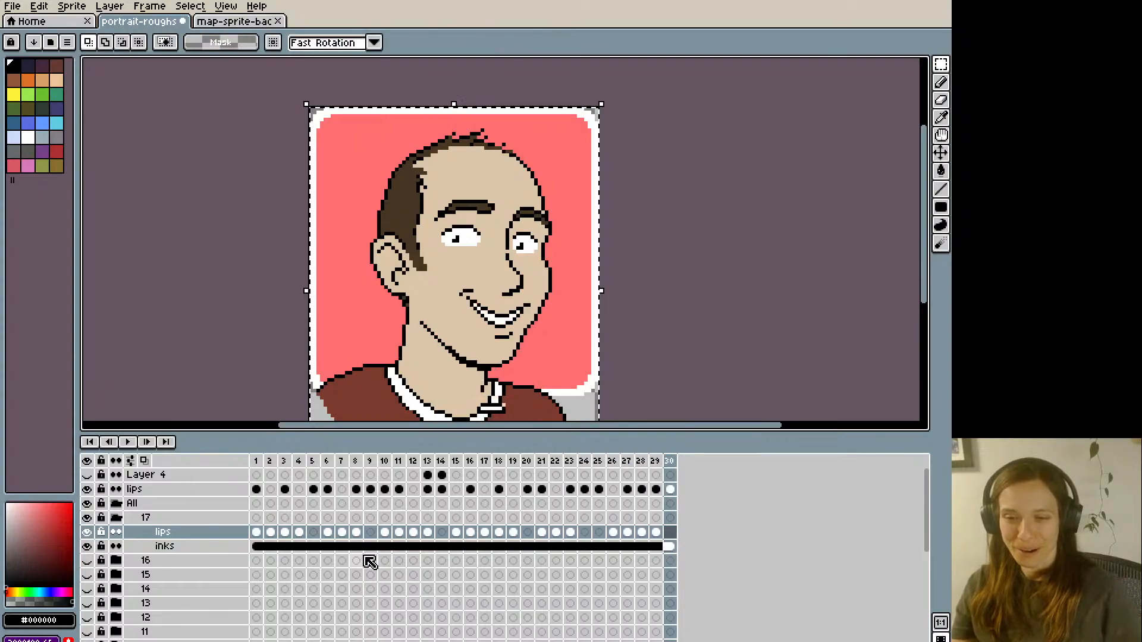
key("Right")
key("Right")
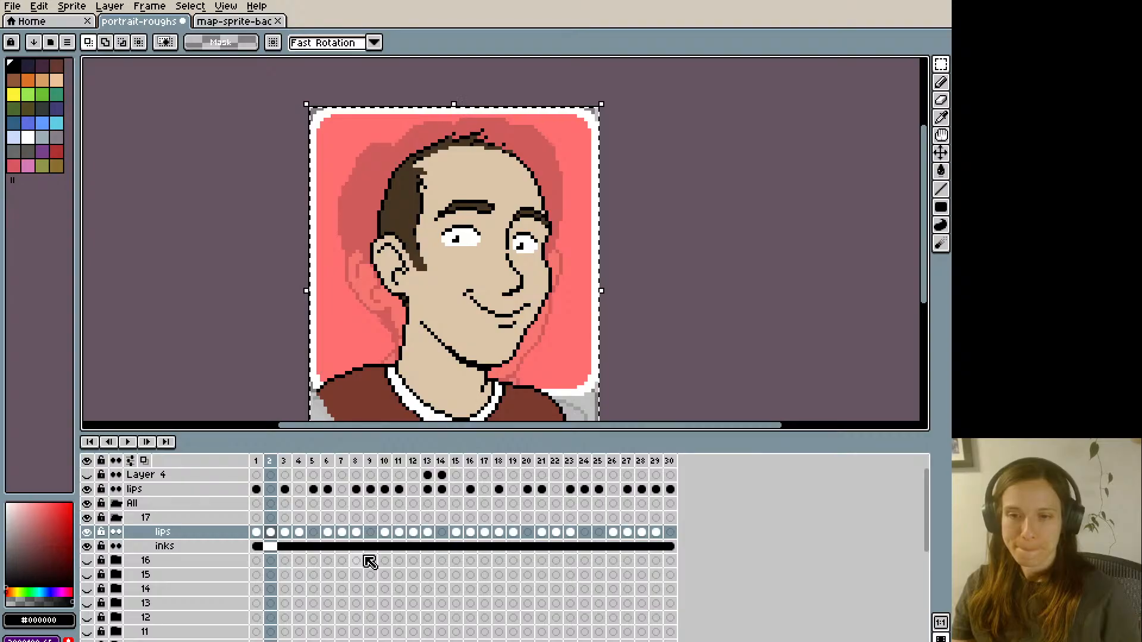
key("Return")
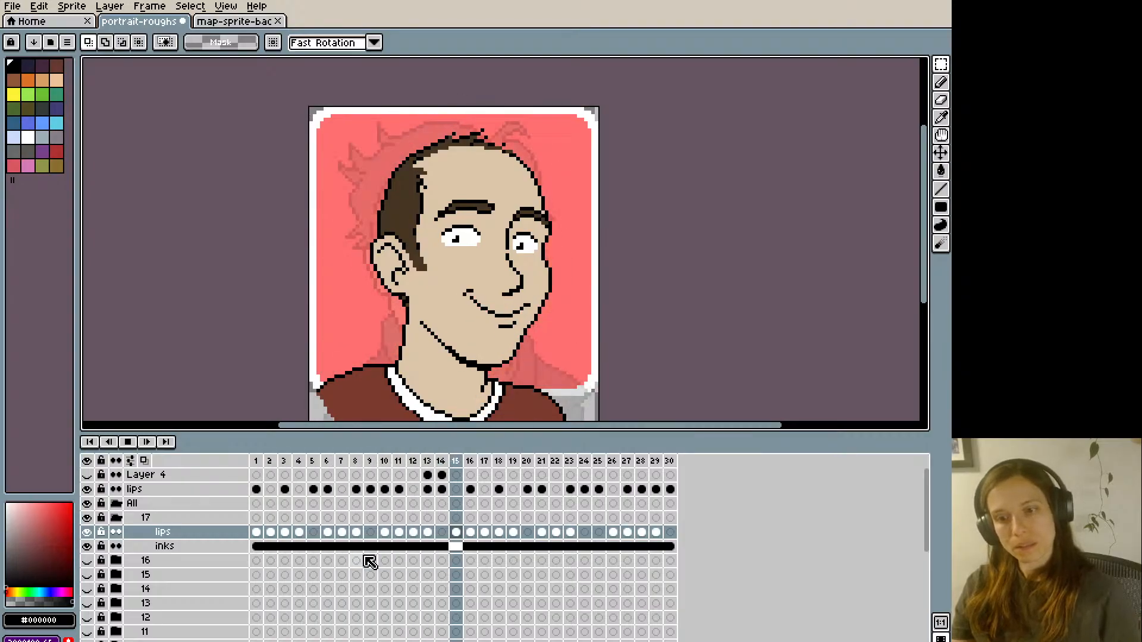
key("minus")
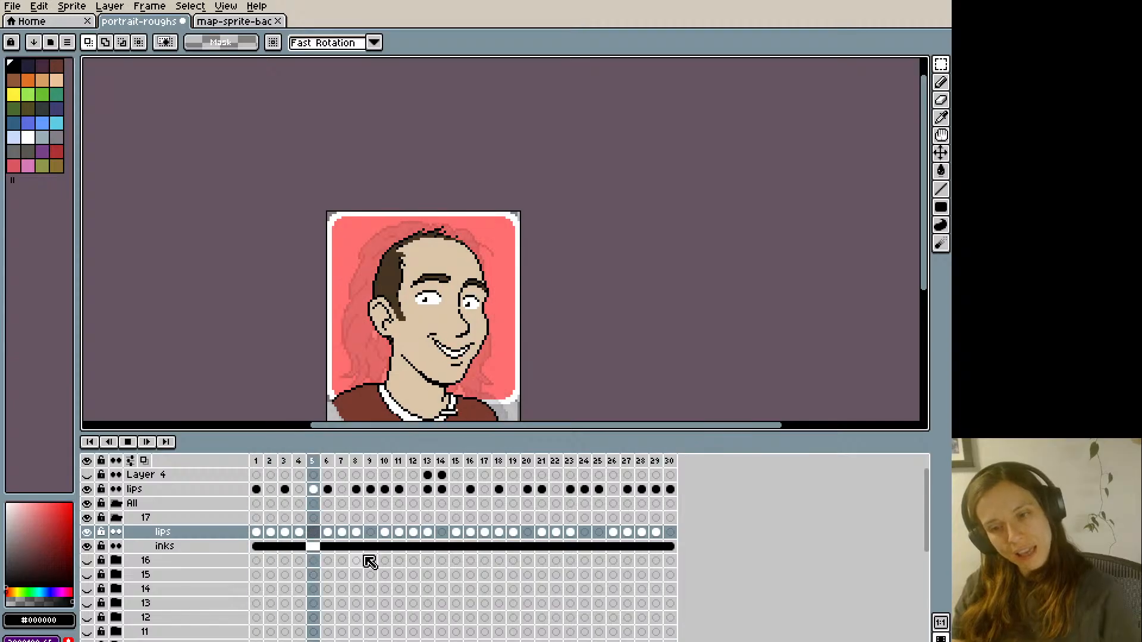
key("Return")
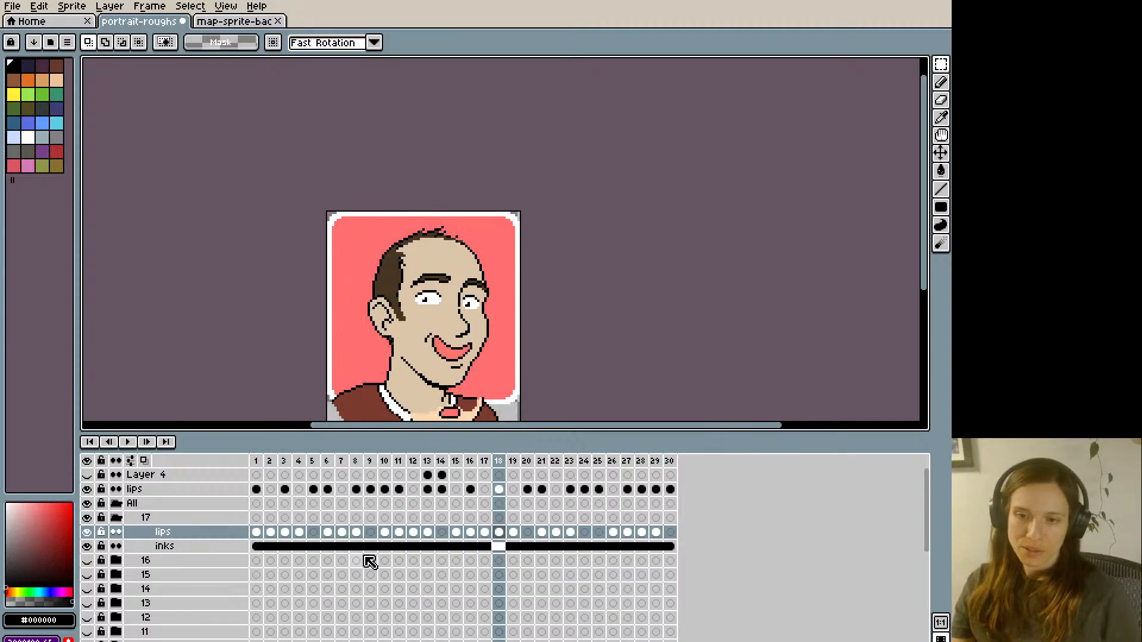
key("Left")
key("Left")
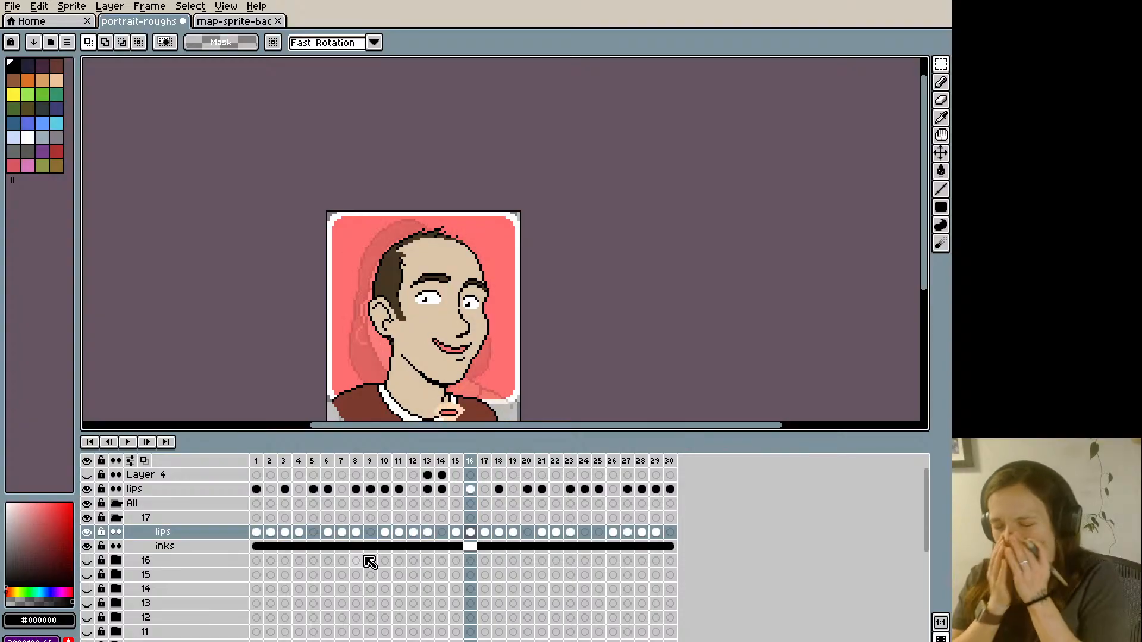
key("Left")
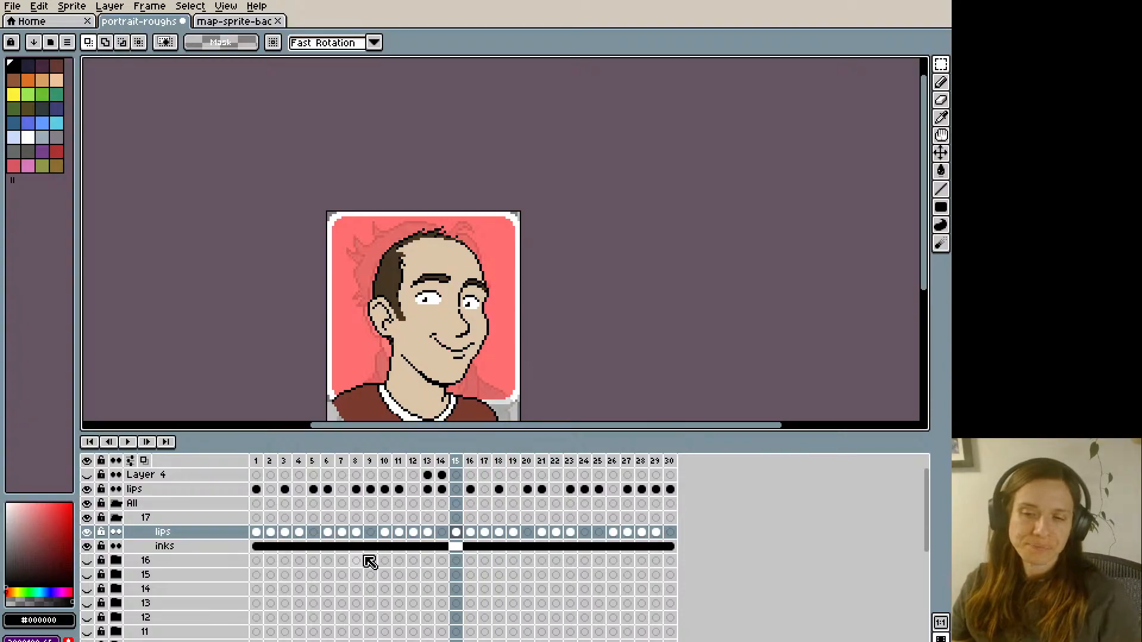
key("Right")
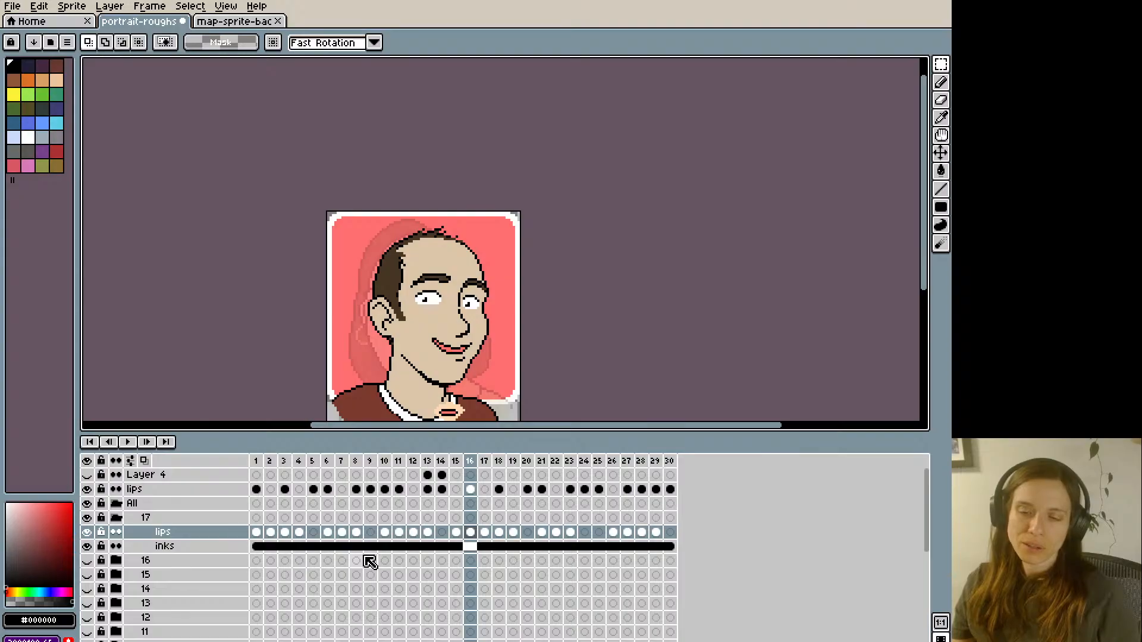
- Sample the skin colour #dcc5a8 beside the open mouth at frame 18 for the Pencil tool
key("Right")
key("Right")
key("ctrl+plus")
key("i")
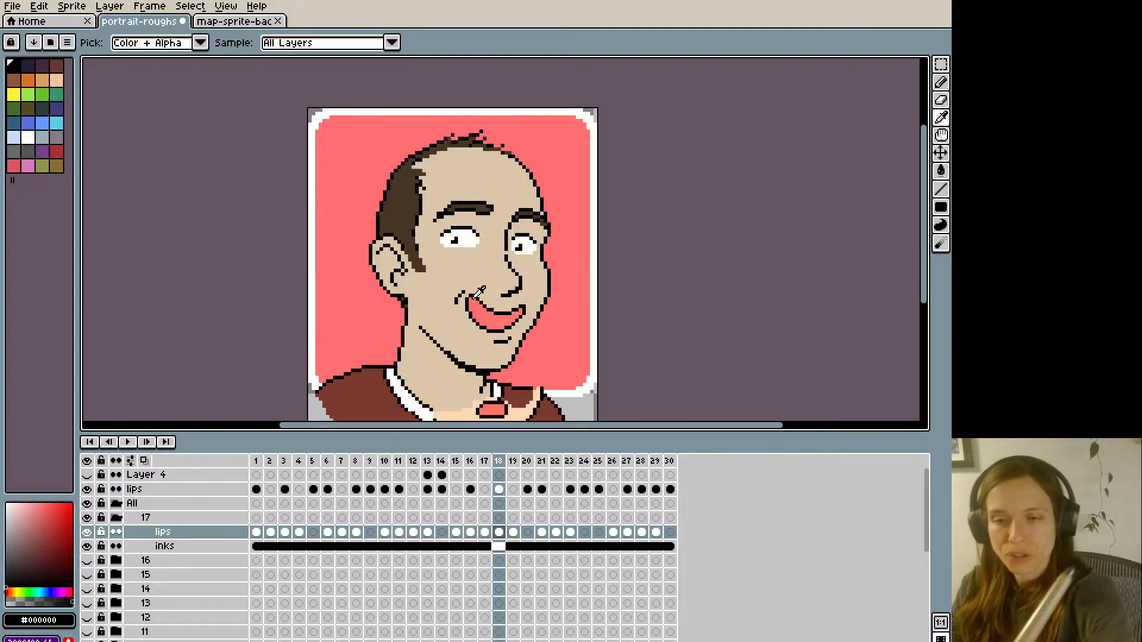
key("b")
left_click(472, 288, "alt")
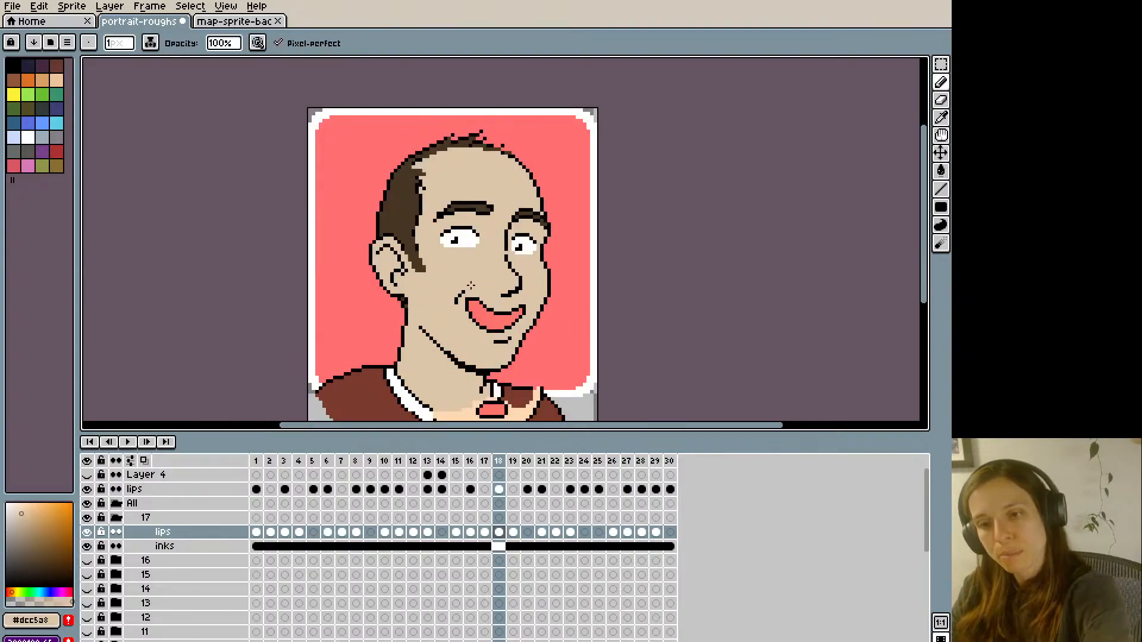
- Copy the open-mouth cel at frame 18 of the lips layer and advance through the frames to frame 27
key("Left")
key("Right")
key("Right")
key("Right")
key("Right")
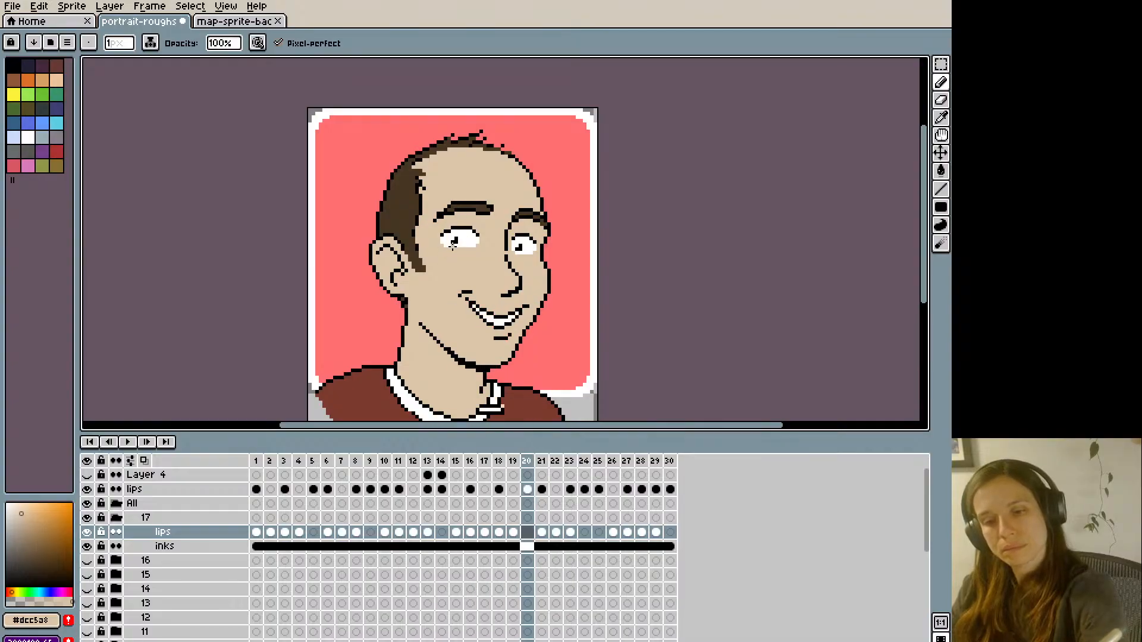
left_click(499, 532)
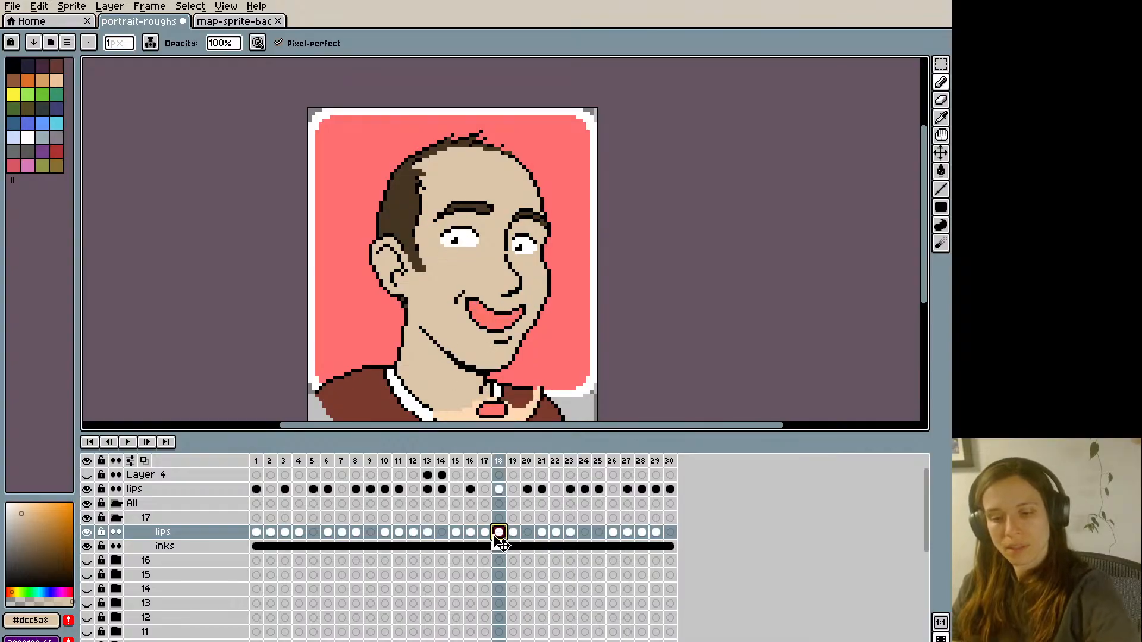
key("Right")
key("Right")
key("Right")
key("Right")
key("Right")
key("Right")
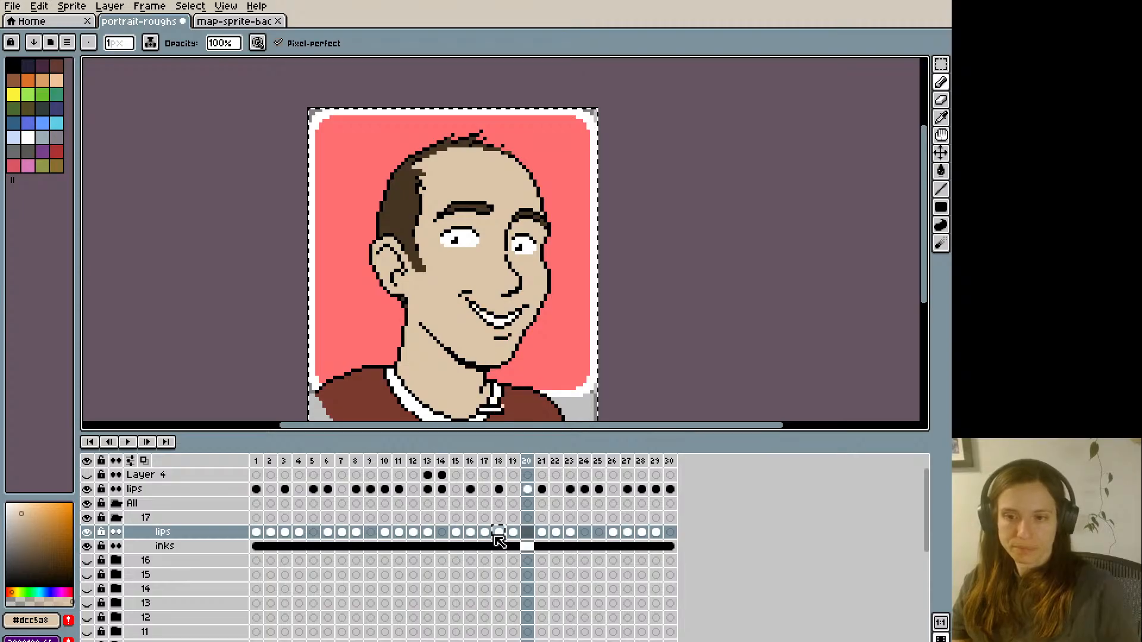
key("Right")
key("Right")
key("Right")
key("Right")
key("Right")
key("Right")
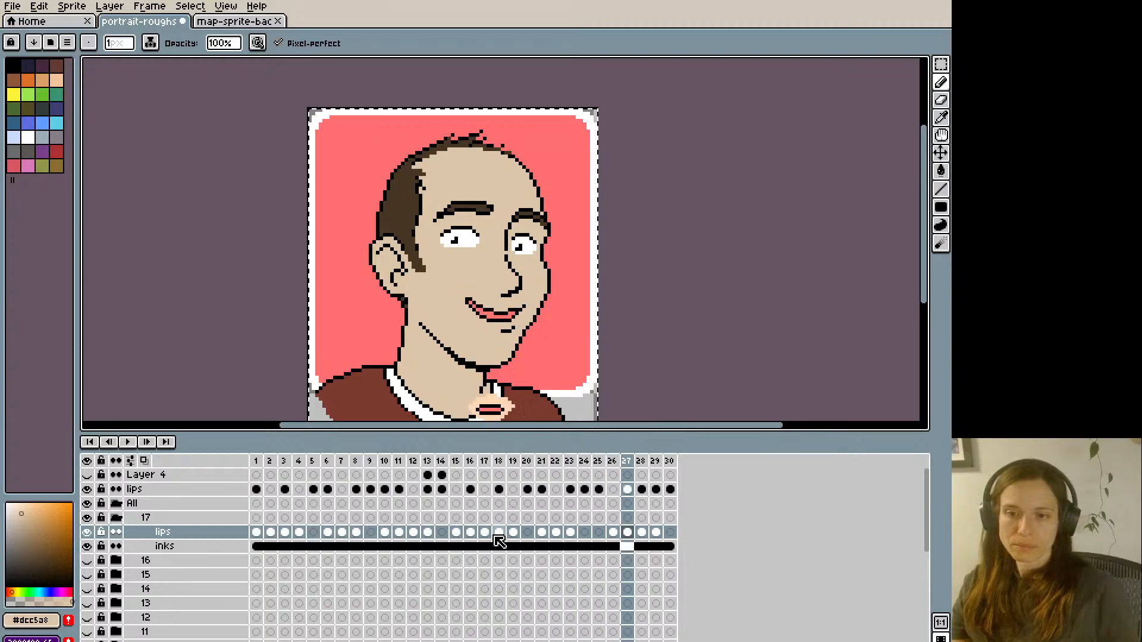
- Step through the remaining frames back around to frame 18 and play the animation to check the mouth movement
key("Right")
key("Right")
key("Right")
key("Right")
key("Right")
key("Right")
key("Right")
key("Right")
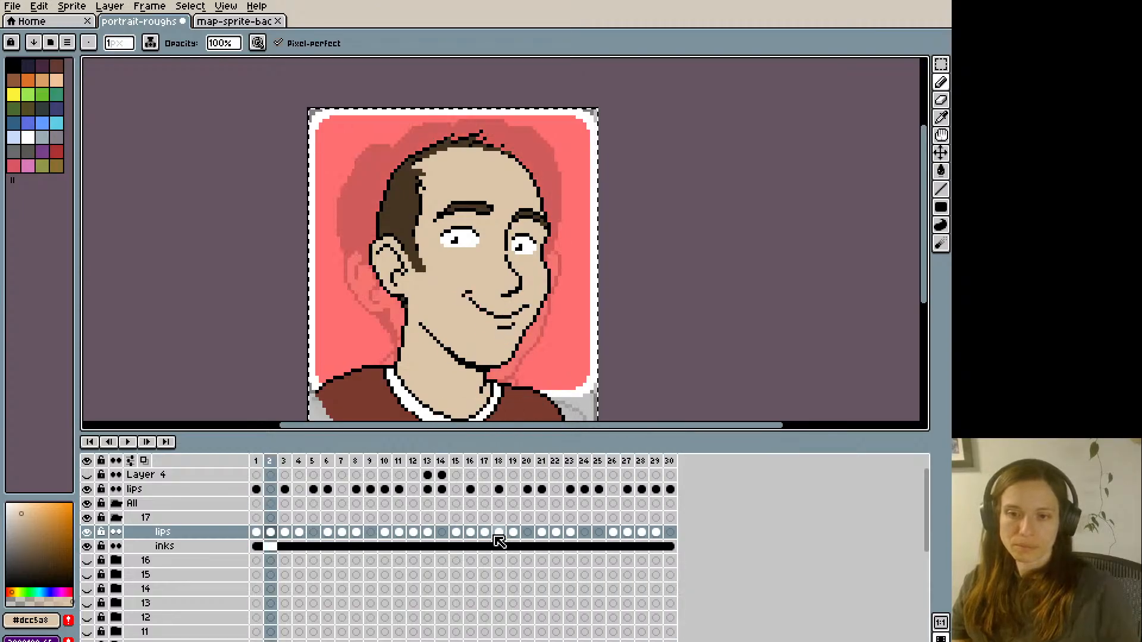
key("Left")
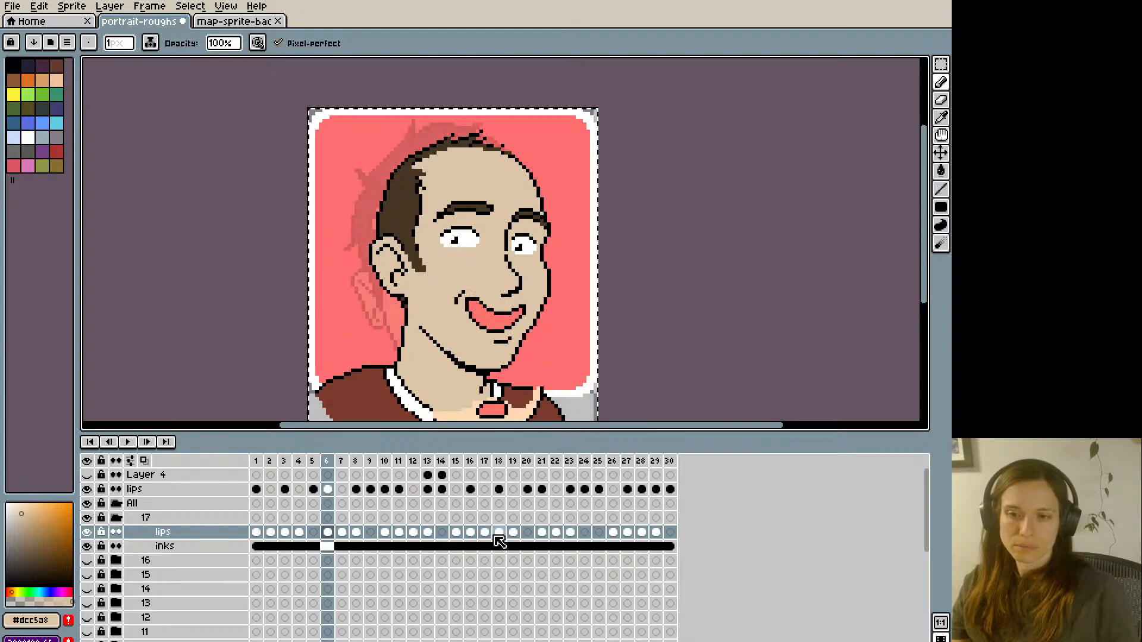
key("Right")
key("Right")
key("Right")
key("Right")
key("Right")
key("Right")
key("Right")
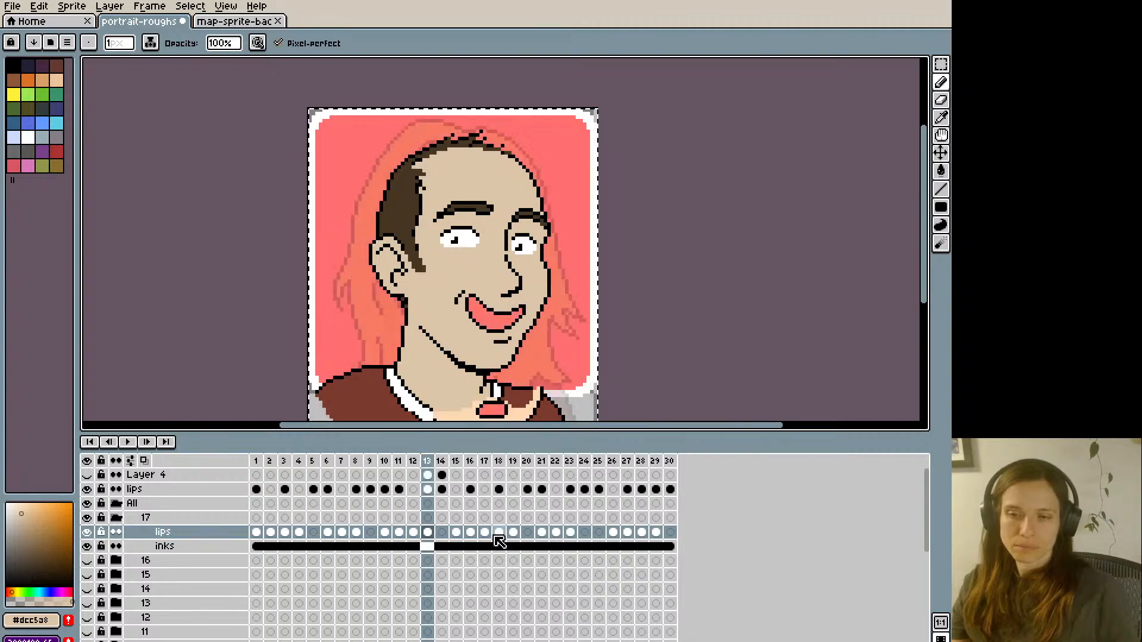
key("Right")
key("Right")
key("Right")
key("Right")
key("Right")
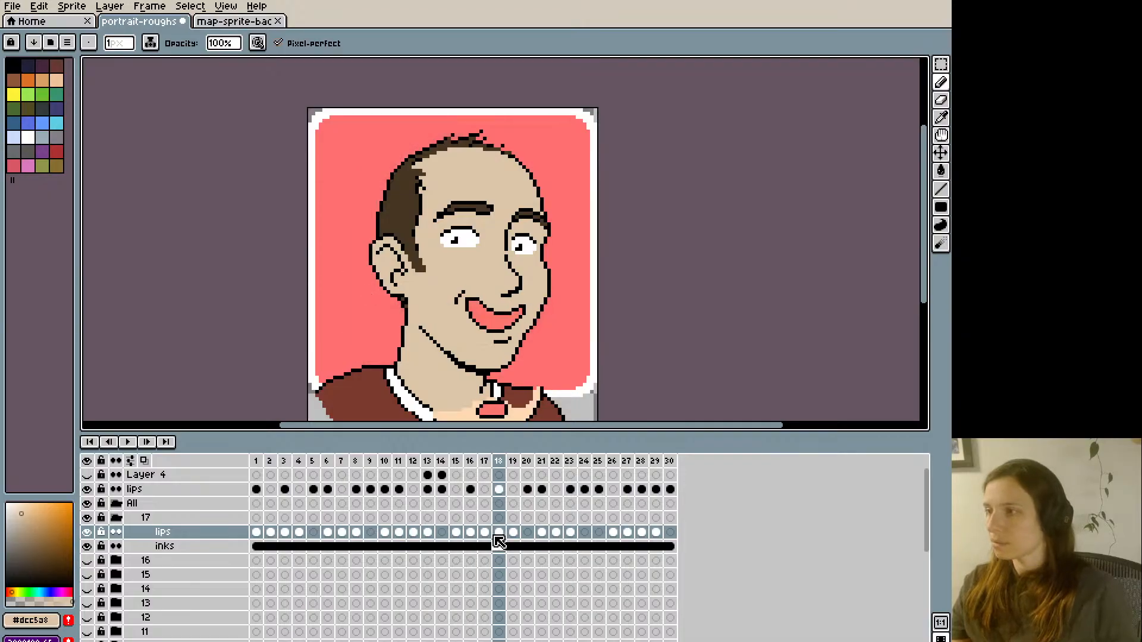
key("Return")
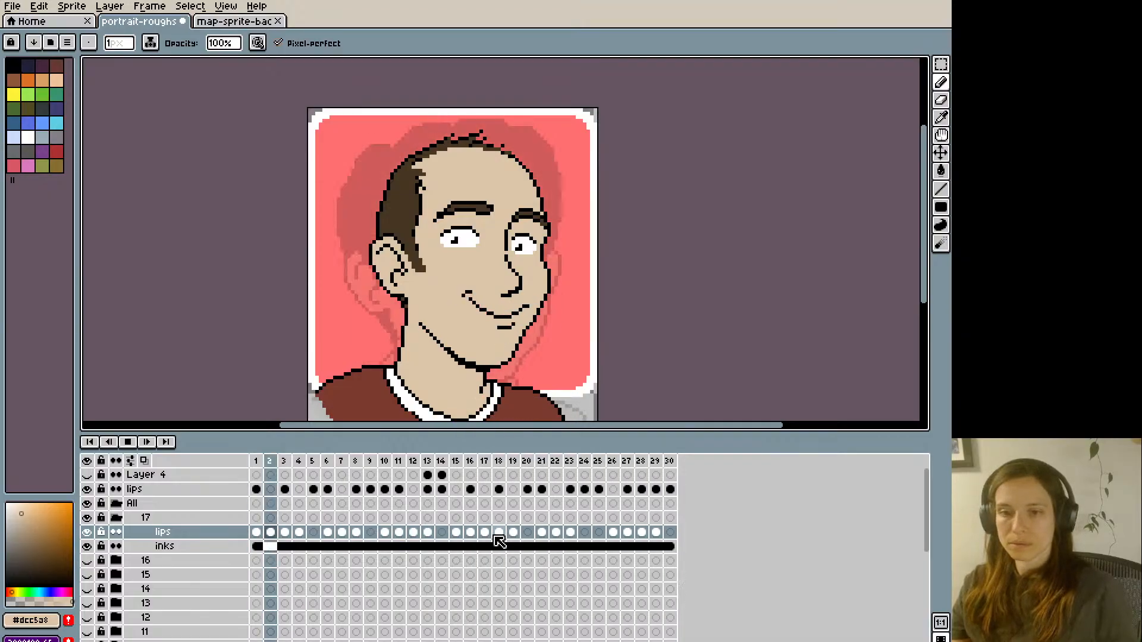
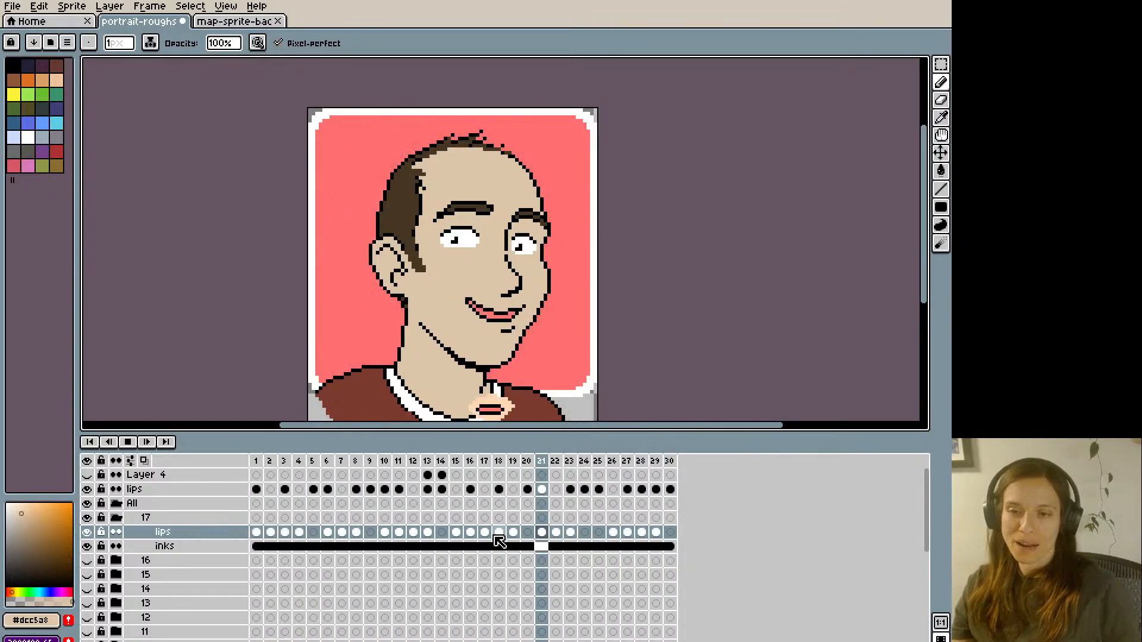
- Stop the playback and step through the frames after 21 and around to frame 2 to examine the mouth shapes
key("Return")
key("Right")
key("Right")
key("Right")
key("Right")
key("Right")
key("Right")
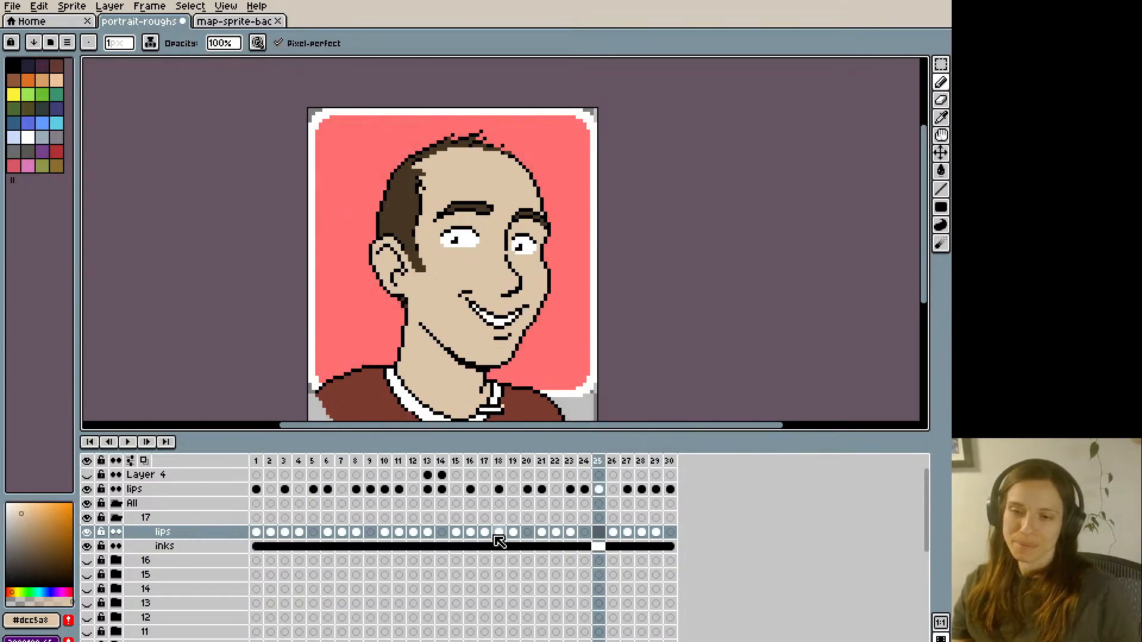
key("Right")
key("Right")
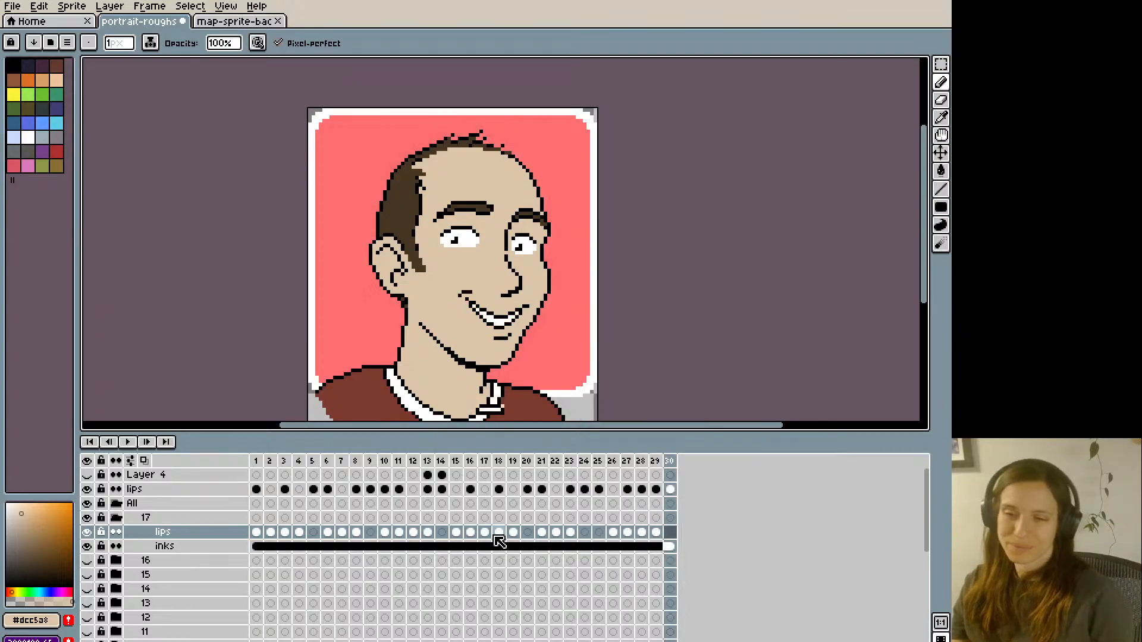
key("Right")
key("Left")
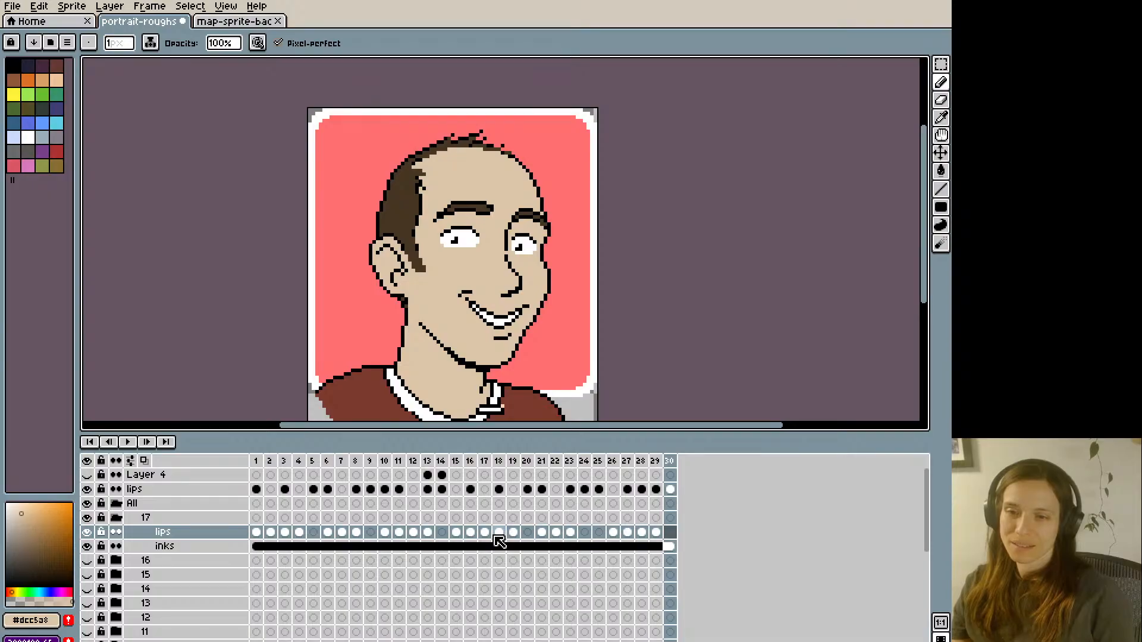
key("Right")
key("Right")
- Step back and forth around frames 1 to 4 to compare the mouth shapes
key("i")
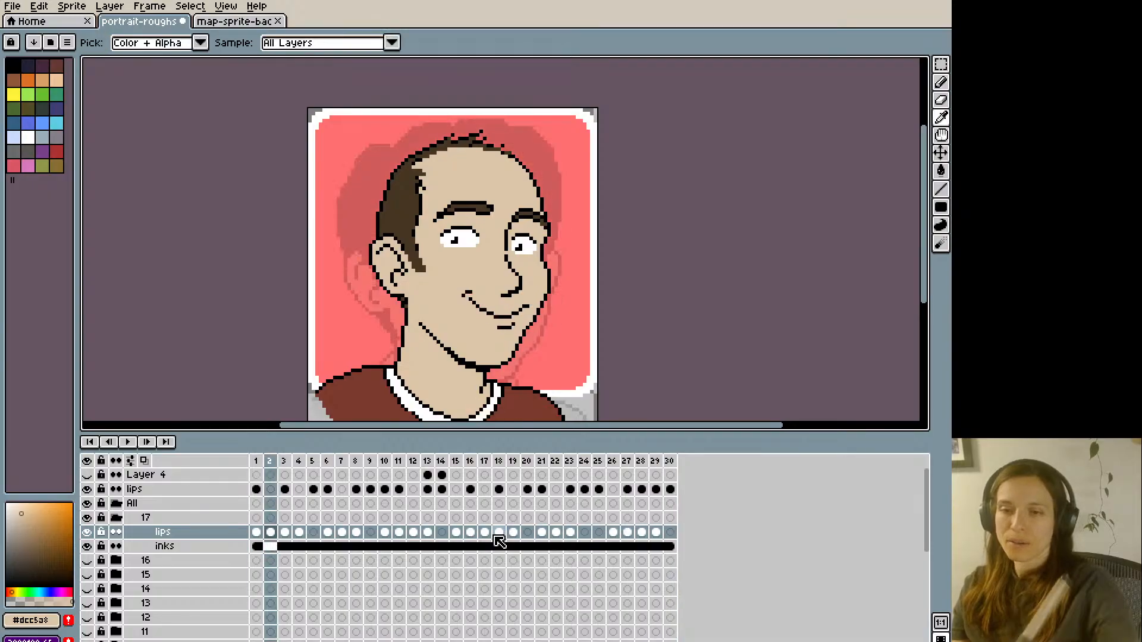
key("b")
key("Left")
key("Right")
key("Right")
key("Right")
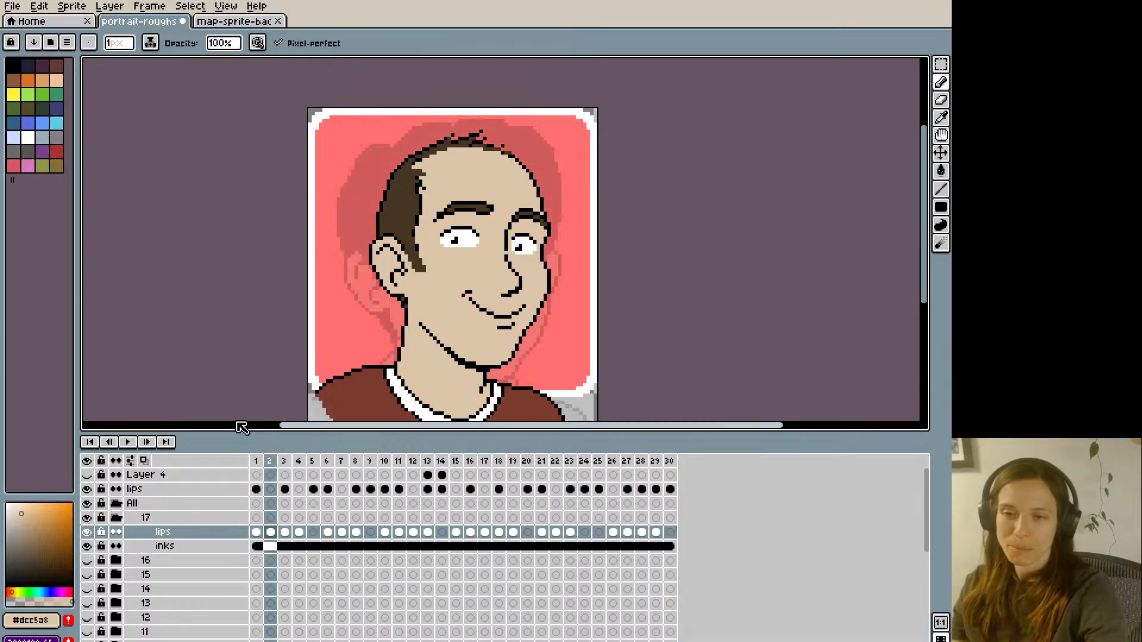
key("Left")
key("Left")
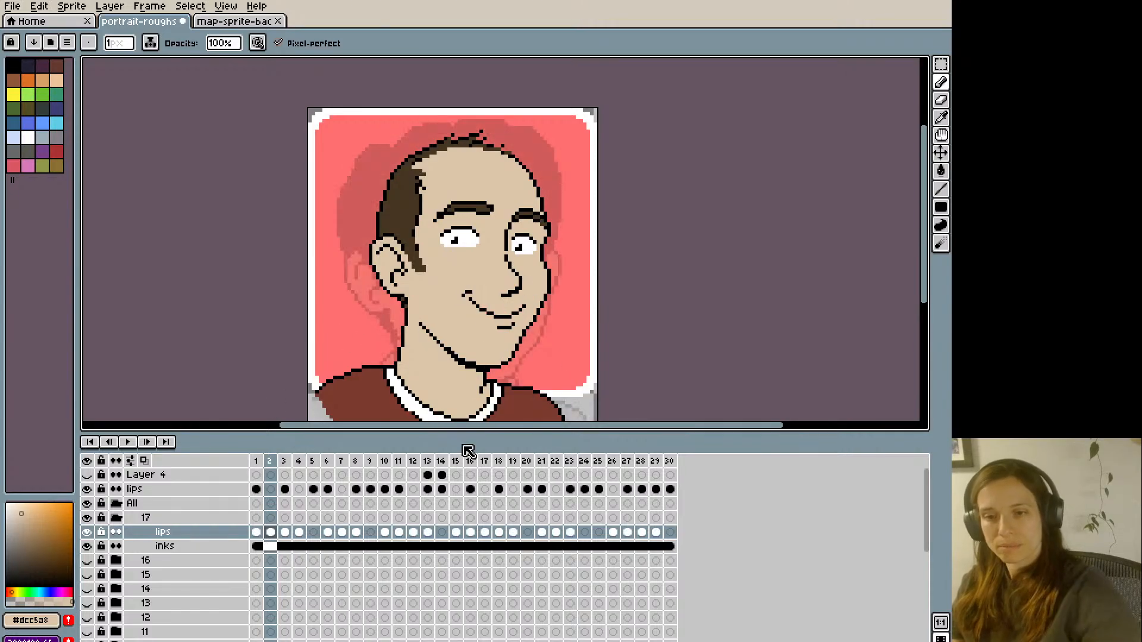
key("Right")
key("Right")
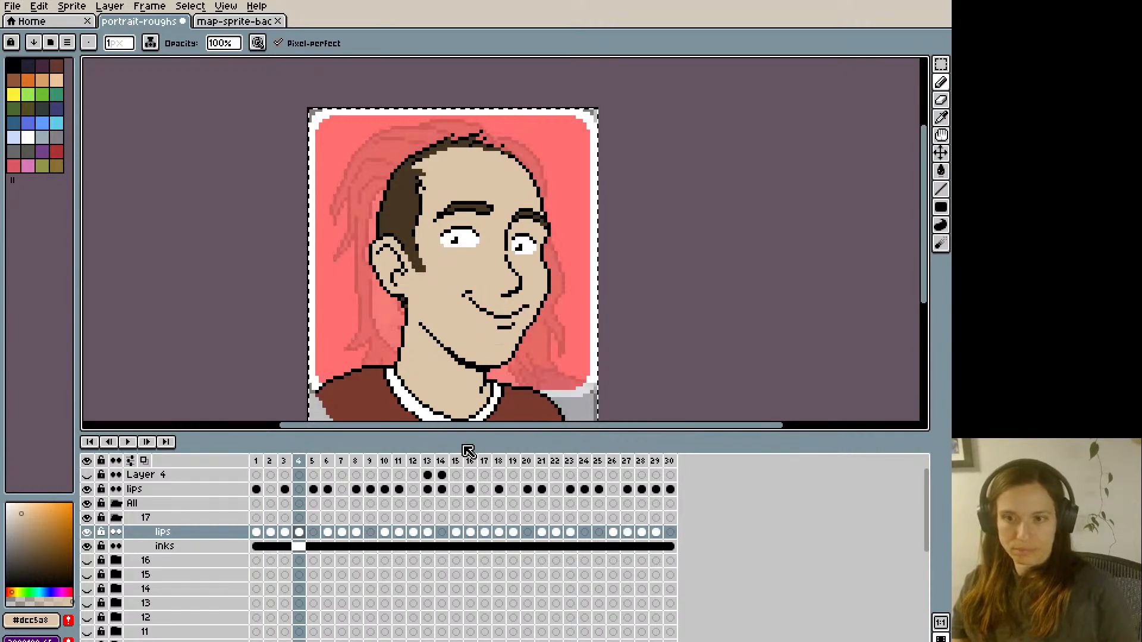
- Select the whole canvas and step from frame 4 to frame 25 to compare the mouth shapes with the reference lips
key("ctrl+a")
key("Right")
key("Right")
key("Right")
key("Right")
key("Right")
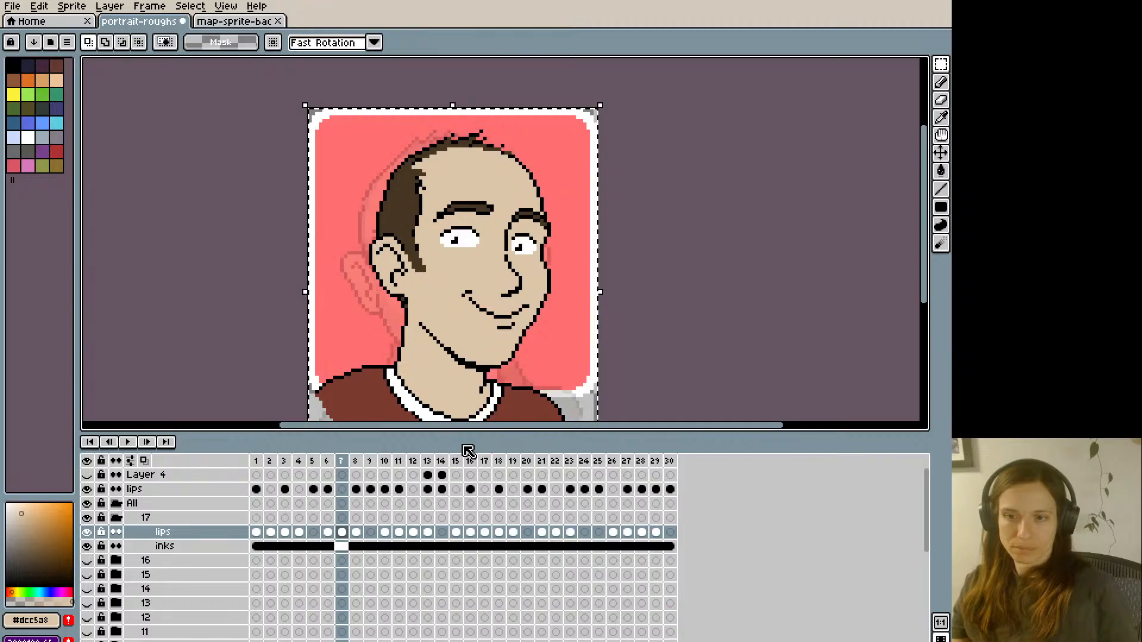
key("Right")
key("Left")
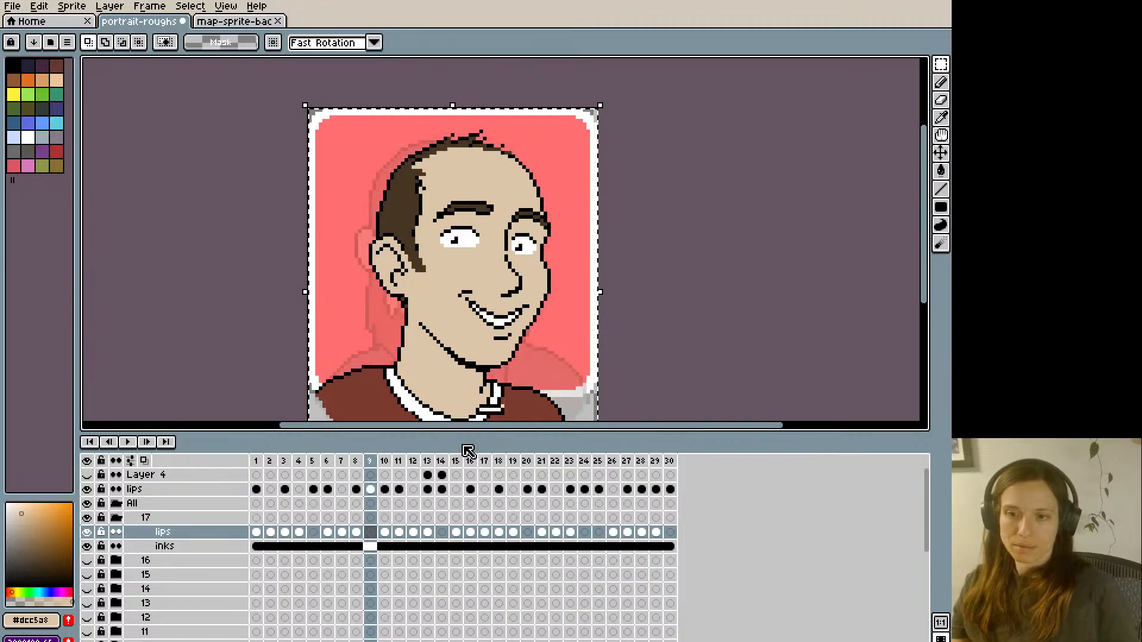
key("Right")
key("Right")
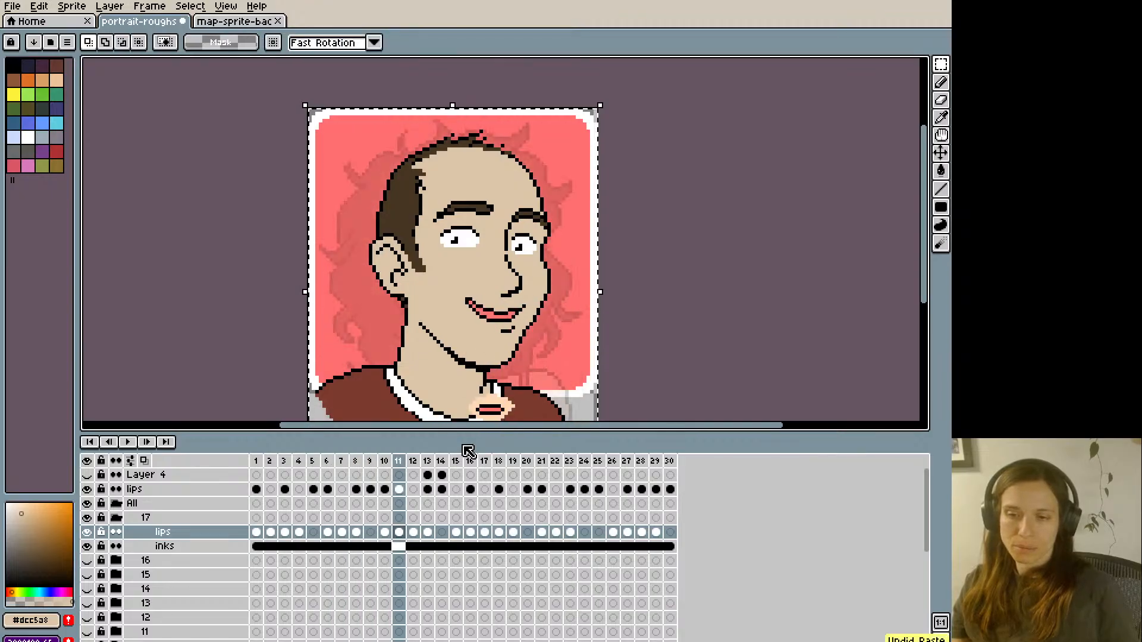
key("Right")
key("Right")
key("Right")
key("Right")
key("Right")
key("Right")
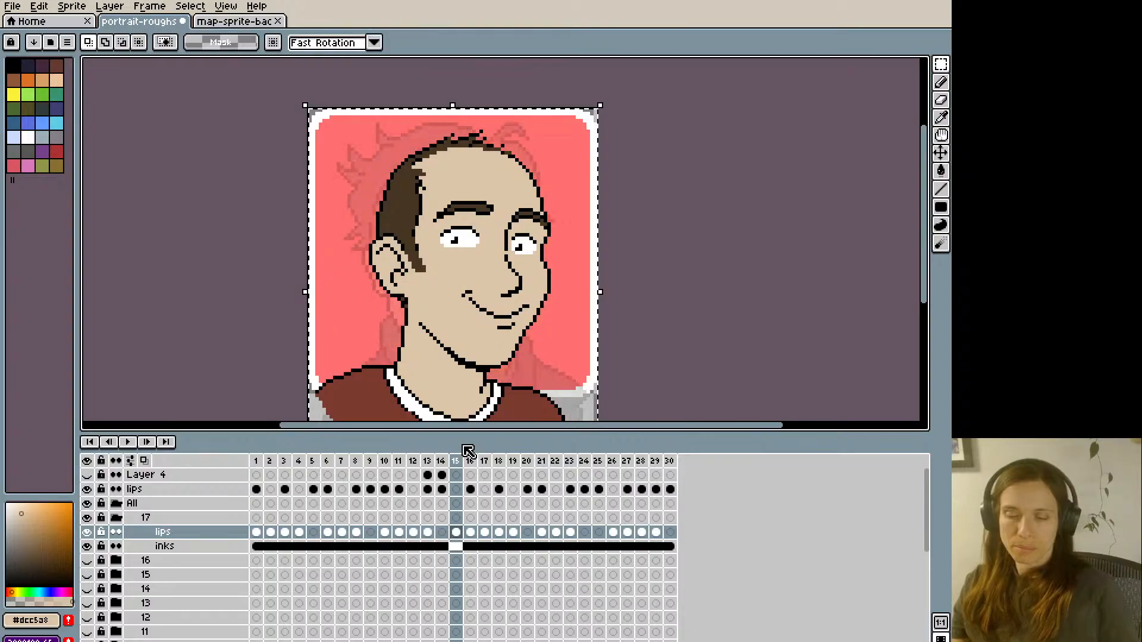
key("Right")
key("Right")
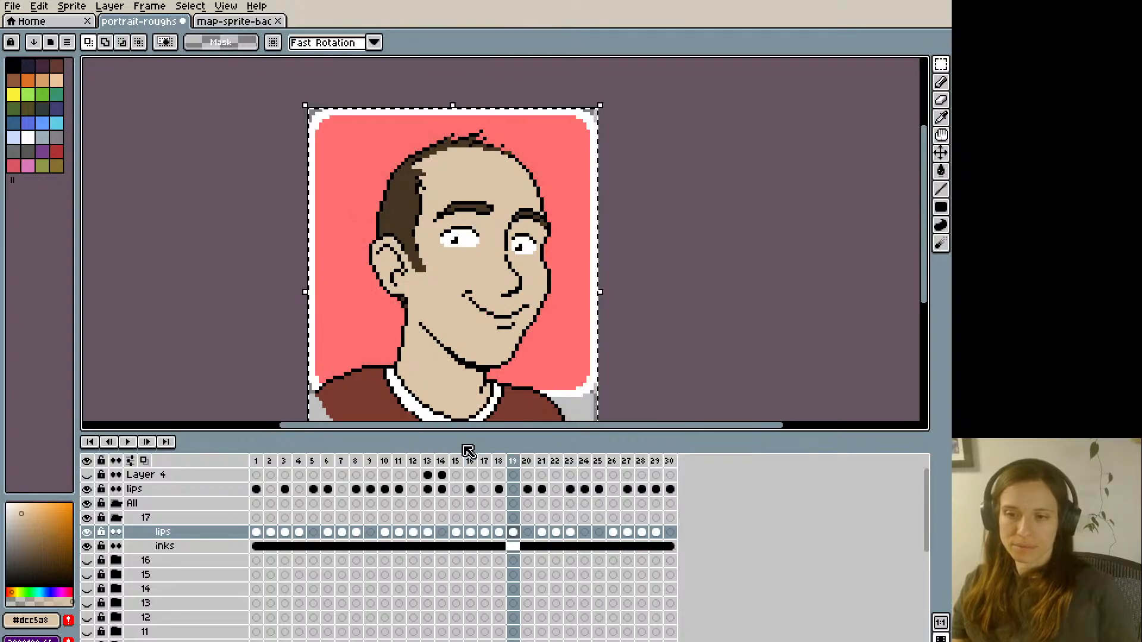
key("Right")
key("Right")
key("Right")
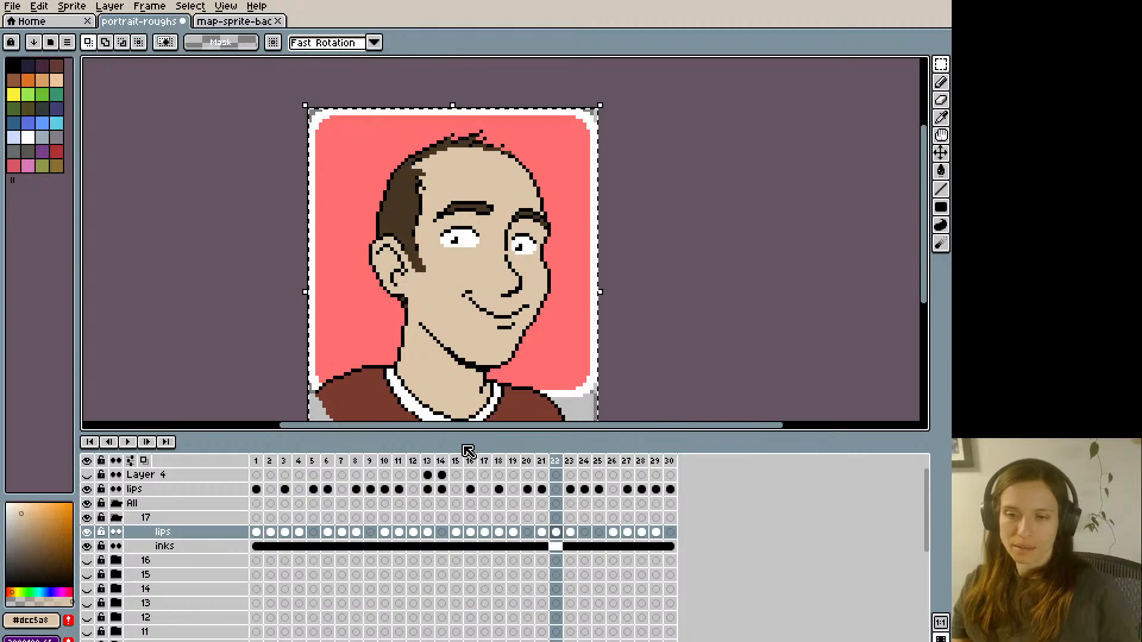
- Try to paste the copied mouth at frame 25 of the lips layer and step on around to frame 5
key("Right")
key("Right")
key("Right")
key("Right")
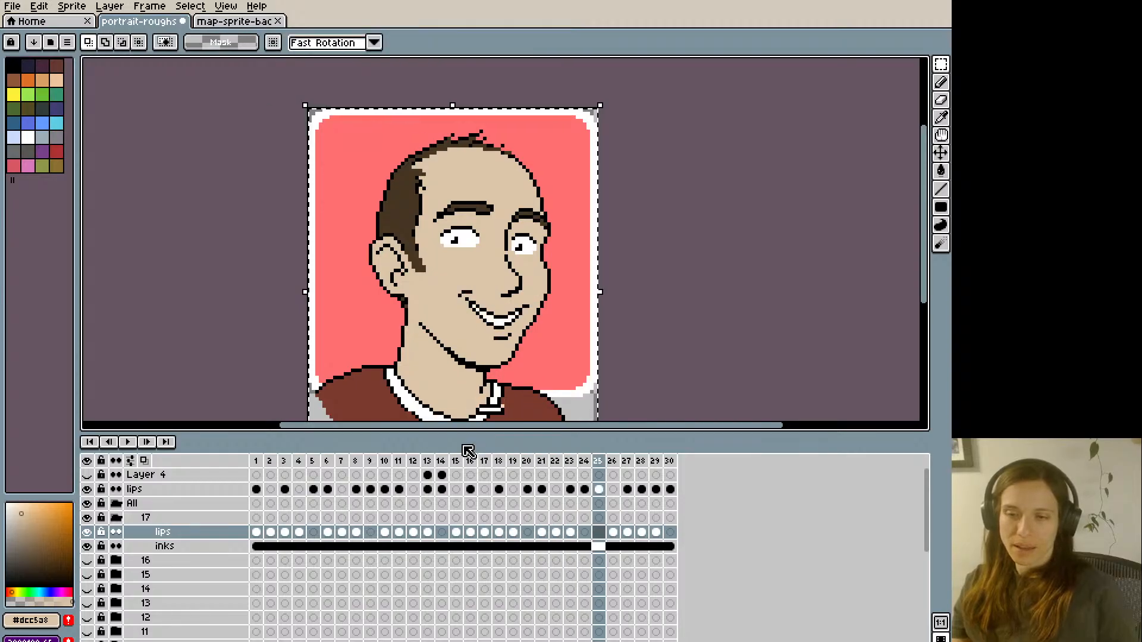
key("ctrl+v")
key("Return")
key("Right")
key("Right")
key("Right")
key("Right")
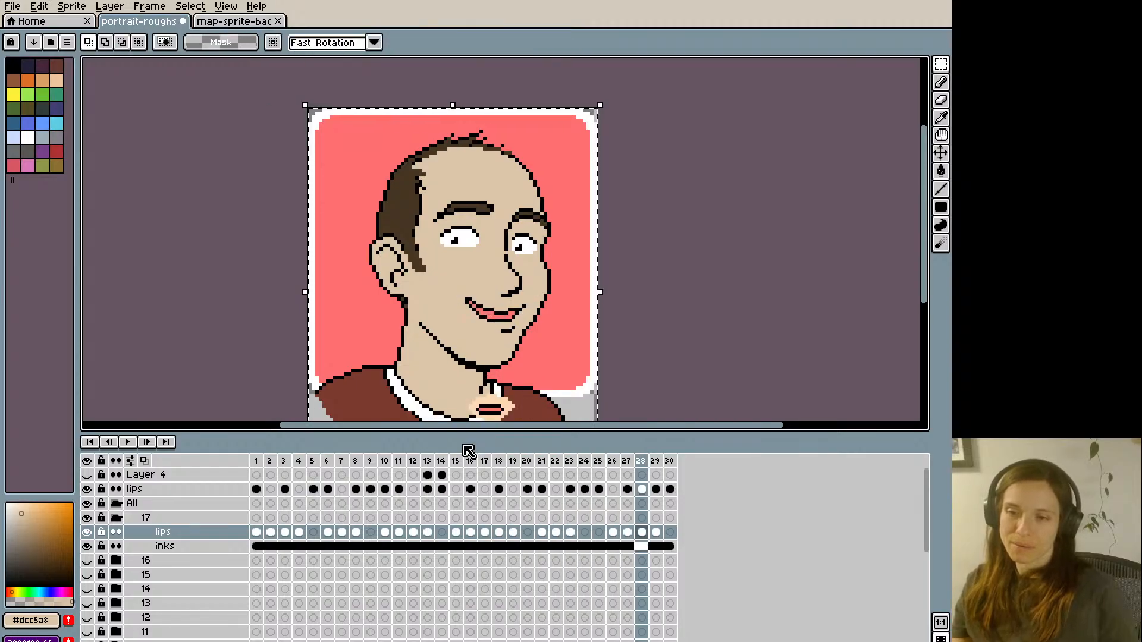
key("Right")
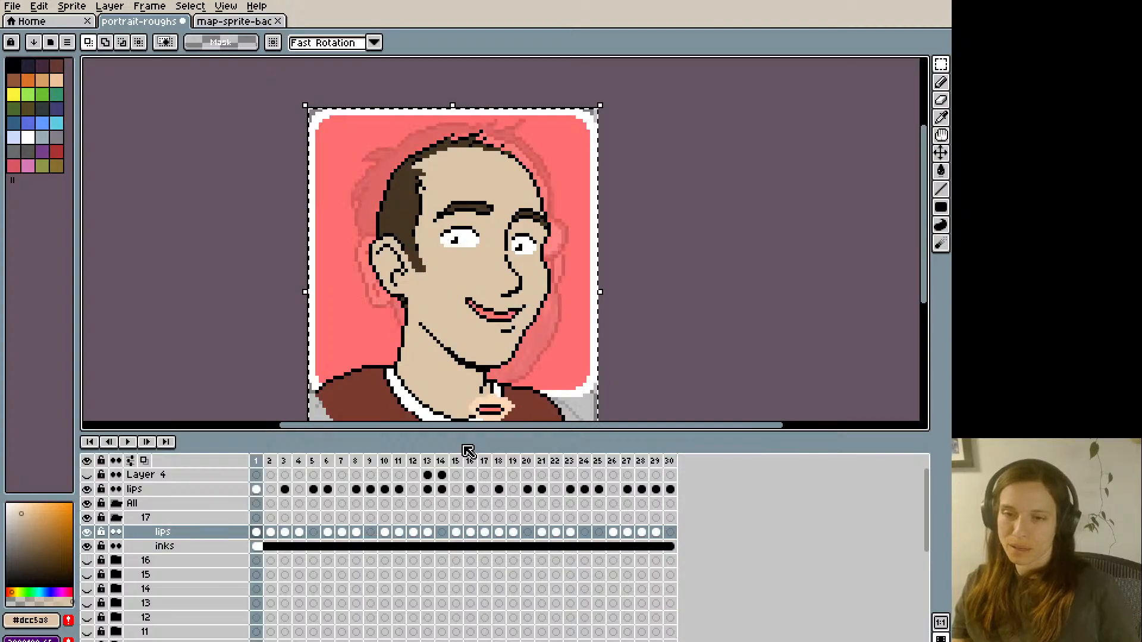
- Play the mouth animation and stop it to inspect the open mouth at frame 6
key("Right")
key("Right")
key("Right")
key("Right")
key("Right")
key("Right")
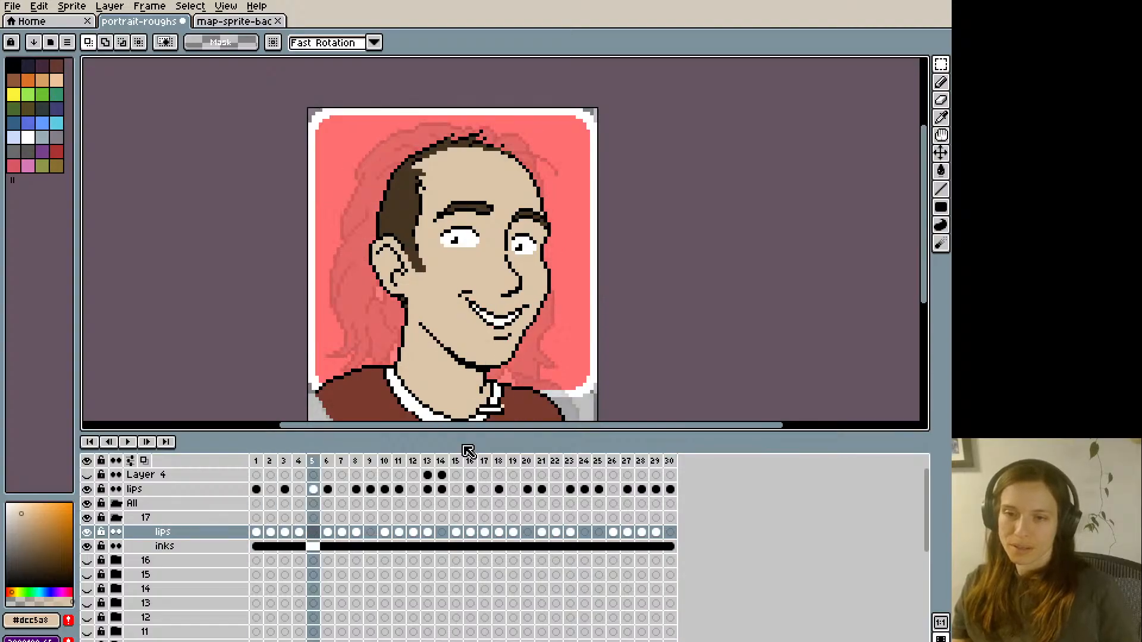
key("Right")
key("Right")
key("Return")
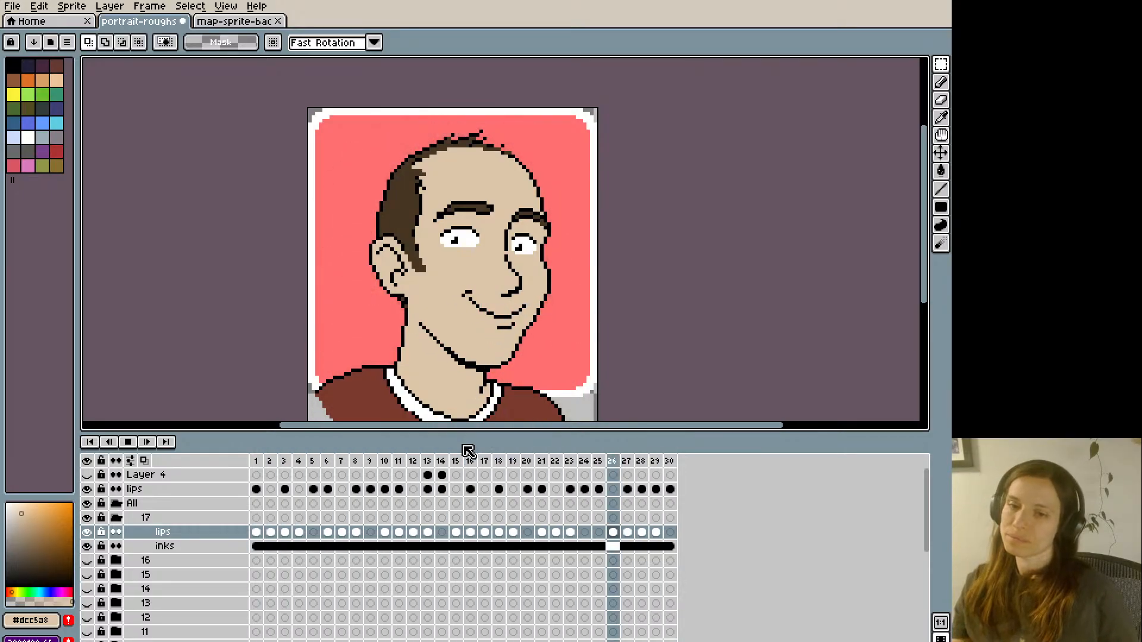
key("Return")
key("Right")
key("Left")
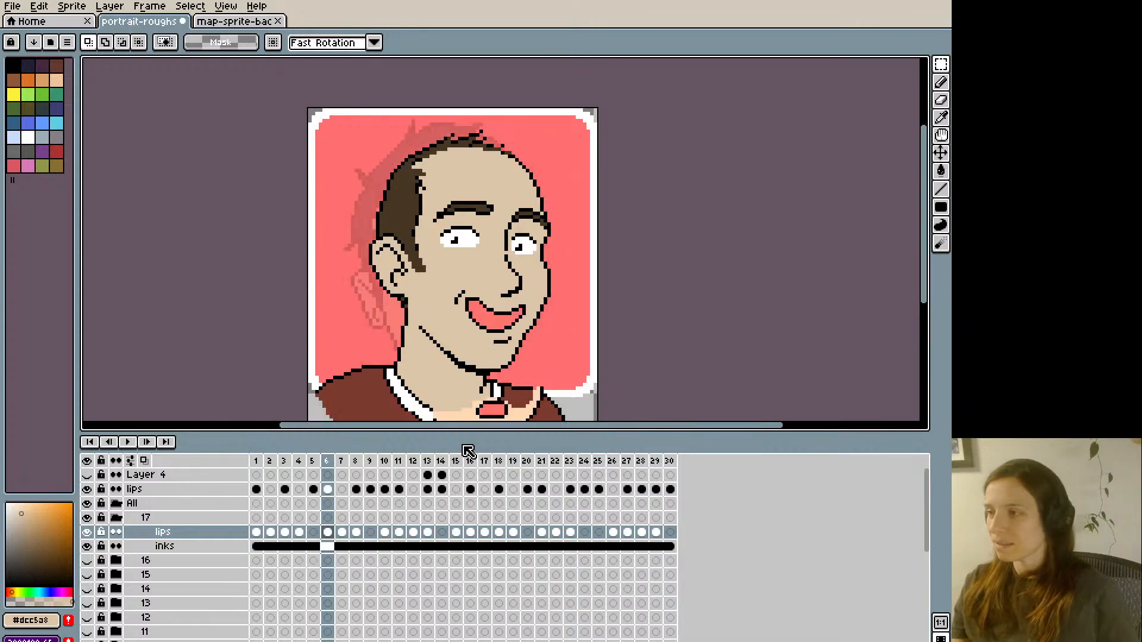
- Step through frames 1 to 18 to compare each mouth shape with its reference lips
key("Left")
key("Left")
key("Left")
key("Left")
key("Left")
key("Right")
key("Right")
key("Right")
key("Right")
key("Right")
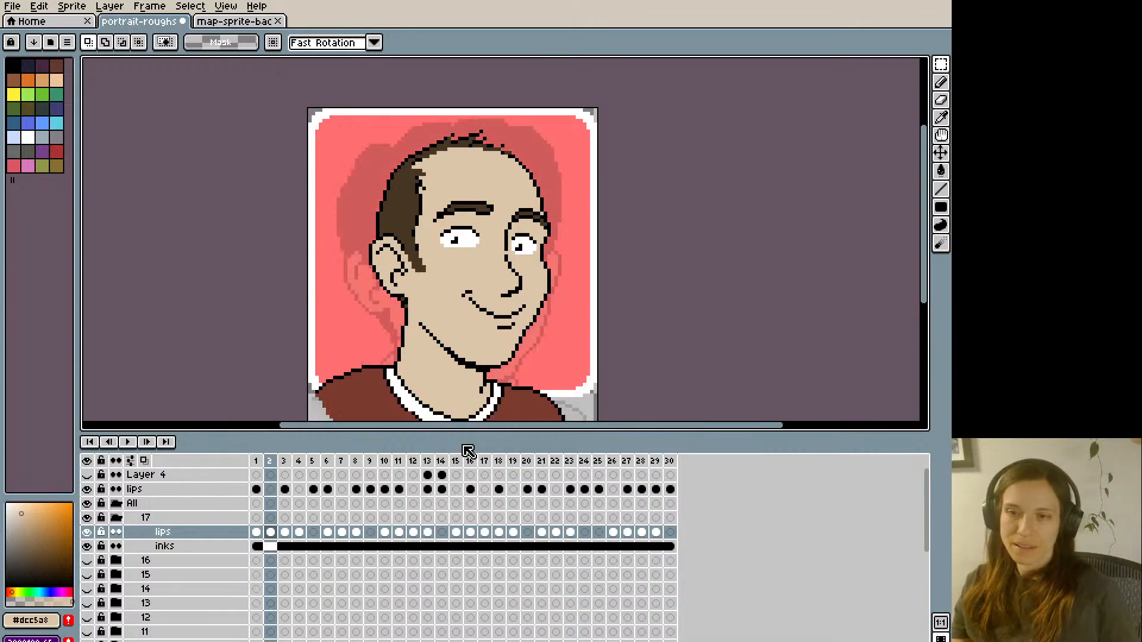
key("Right")
key("Right")
key("Right")
key("Right")
key("Right")
key("Right")
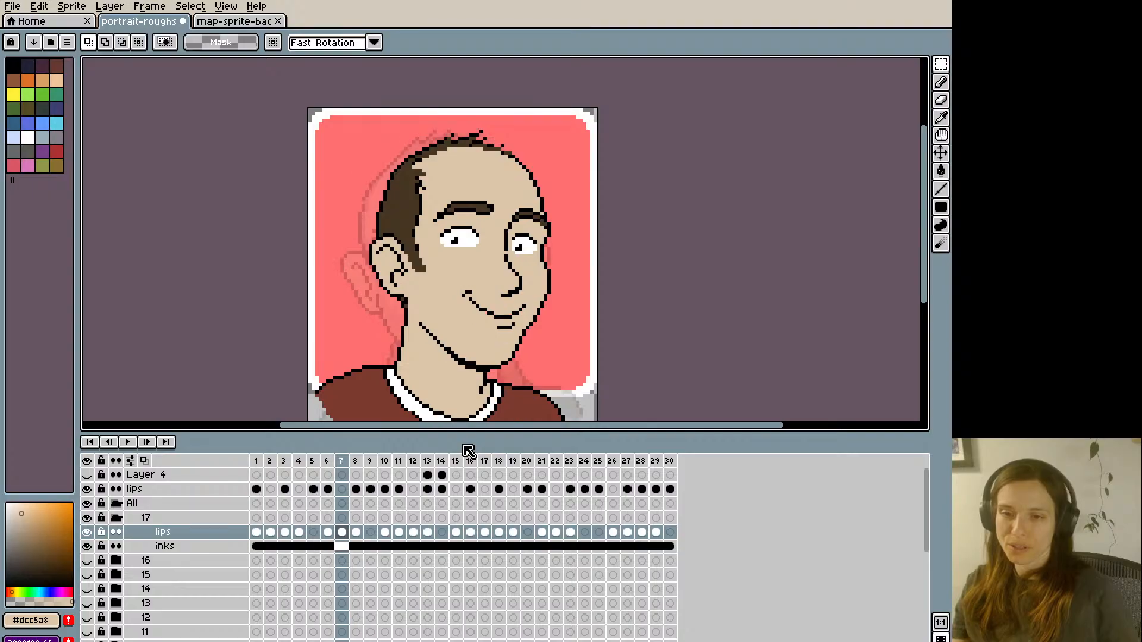
key("Right")
key("Right")
key("Right")
key("Right")
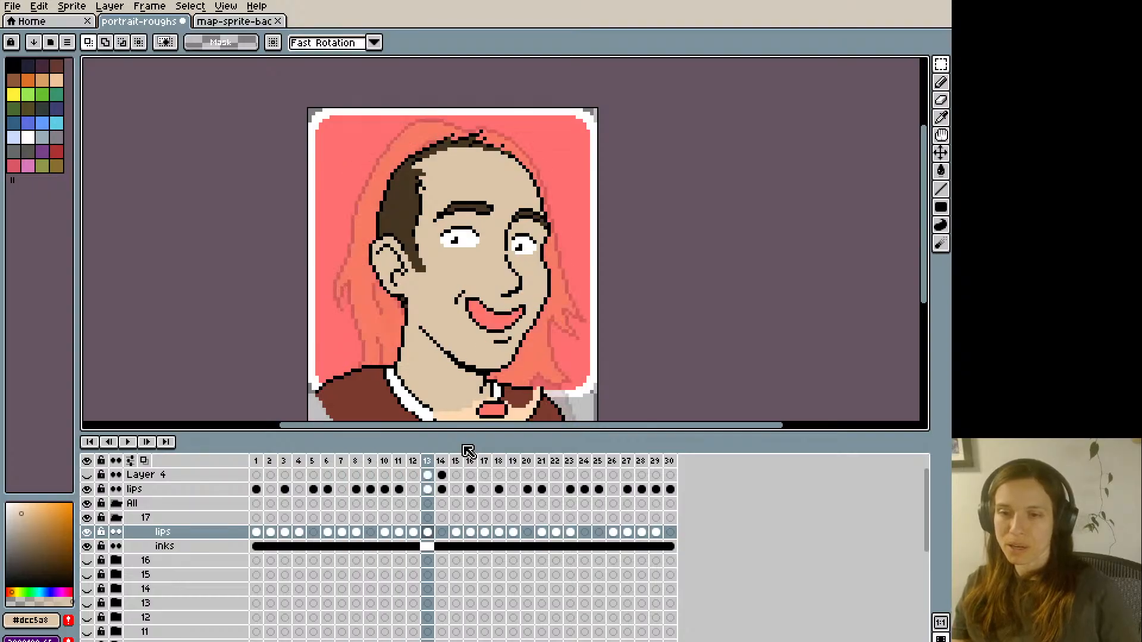
key("Right")
key("Right")
key("Right")
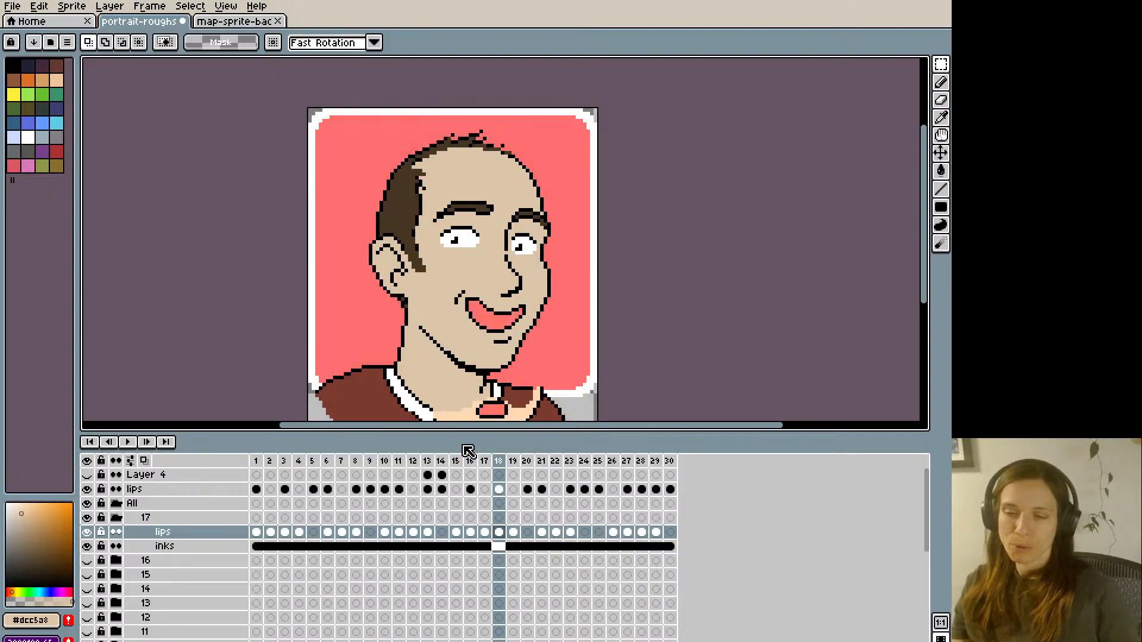
key("Left")
key("Left")
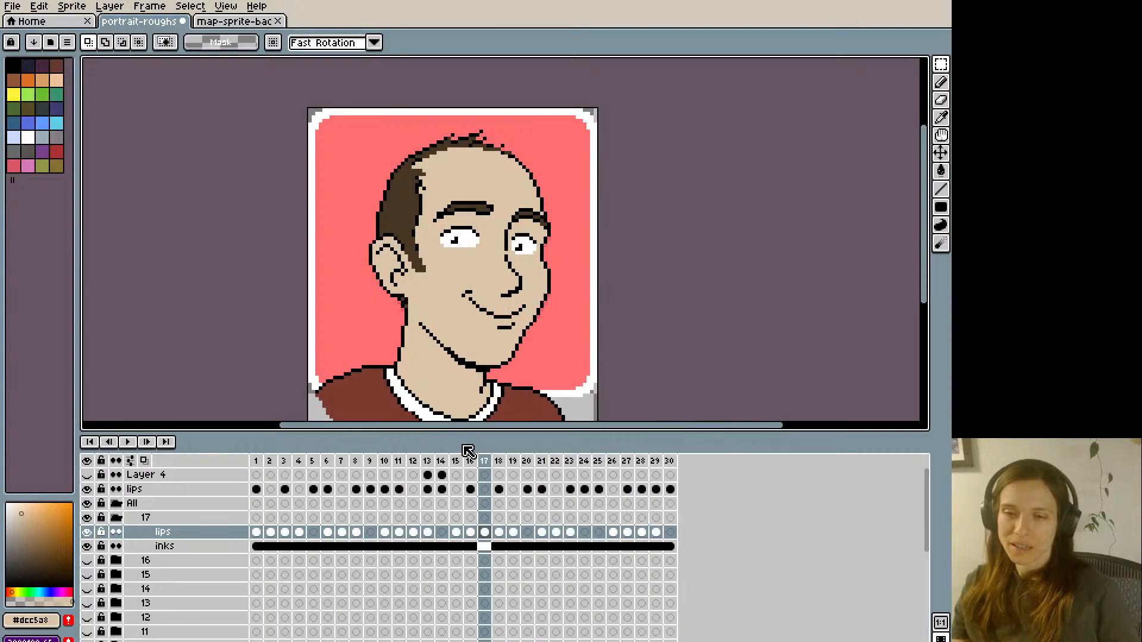
- Play the animation to check the mouth movement and save the sprite
key("Right")
key("Right")
key("Return")
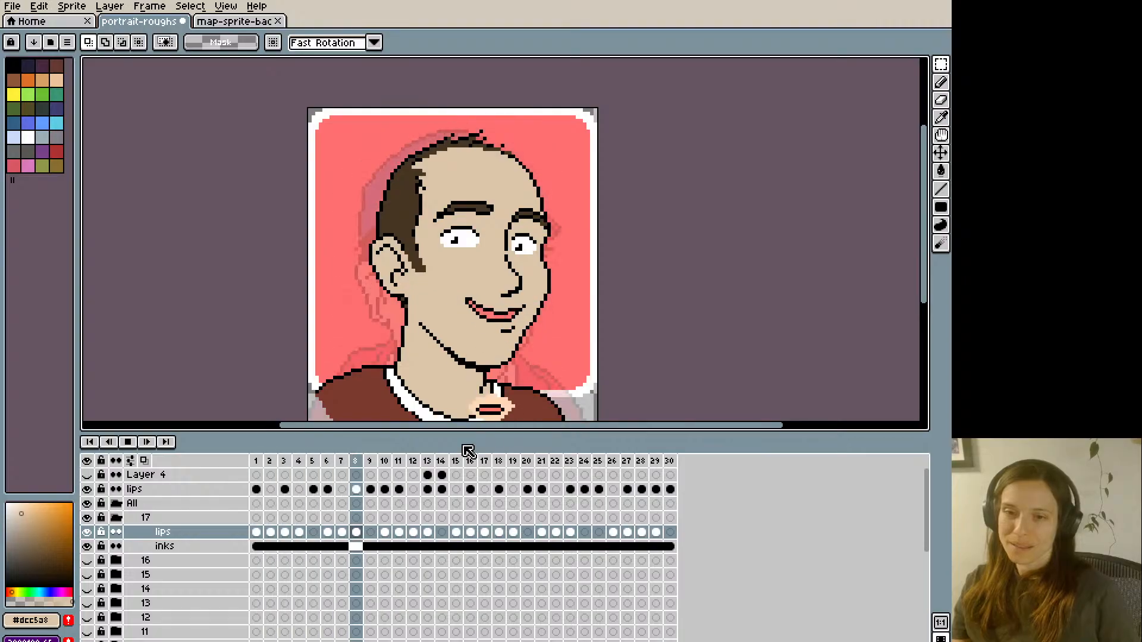
key("Return")
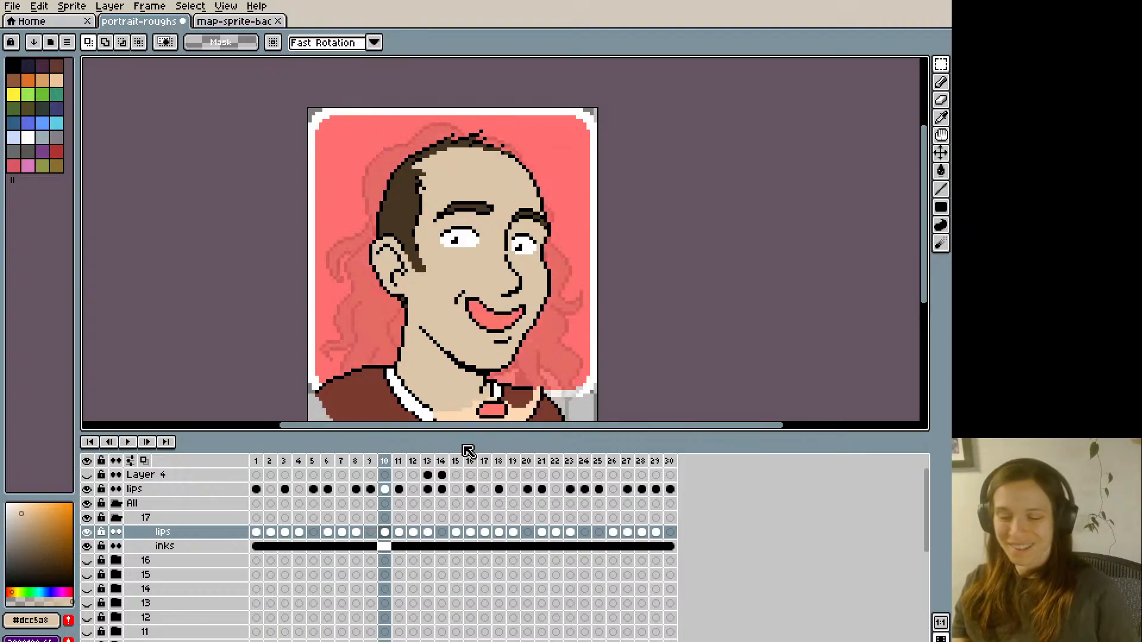
key("ctrl+s")
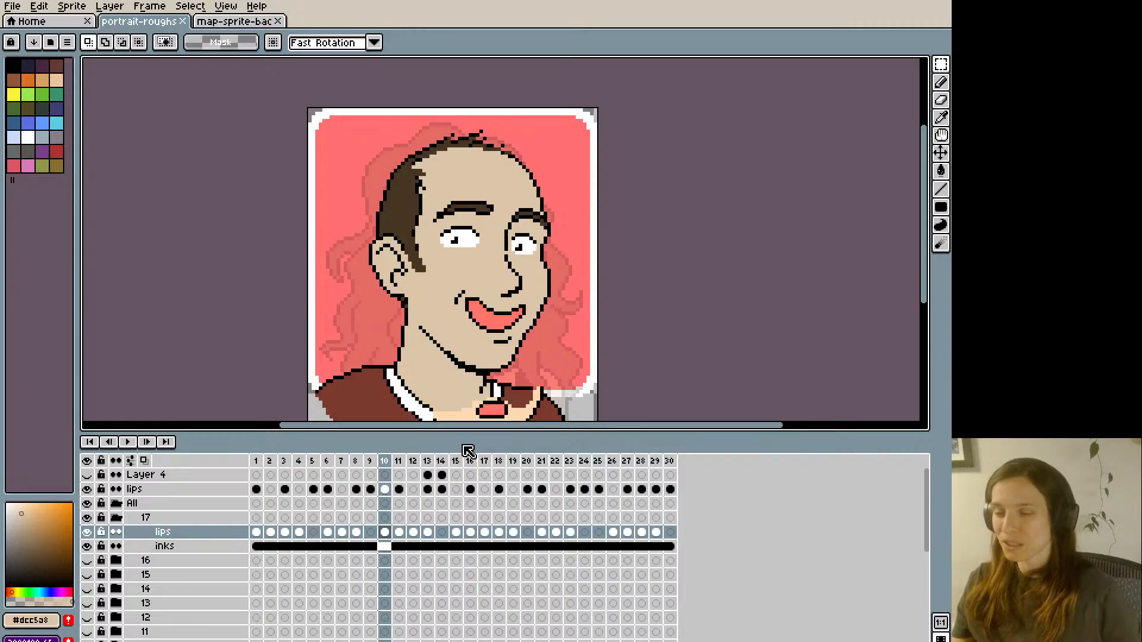
key("Return")
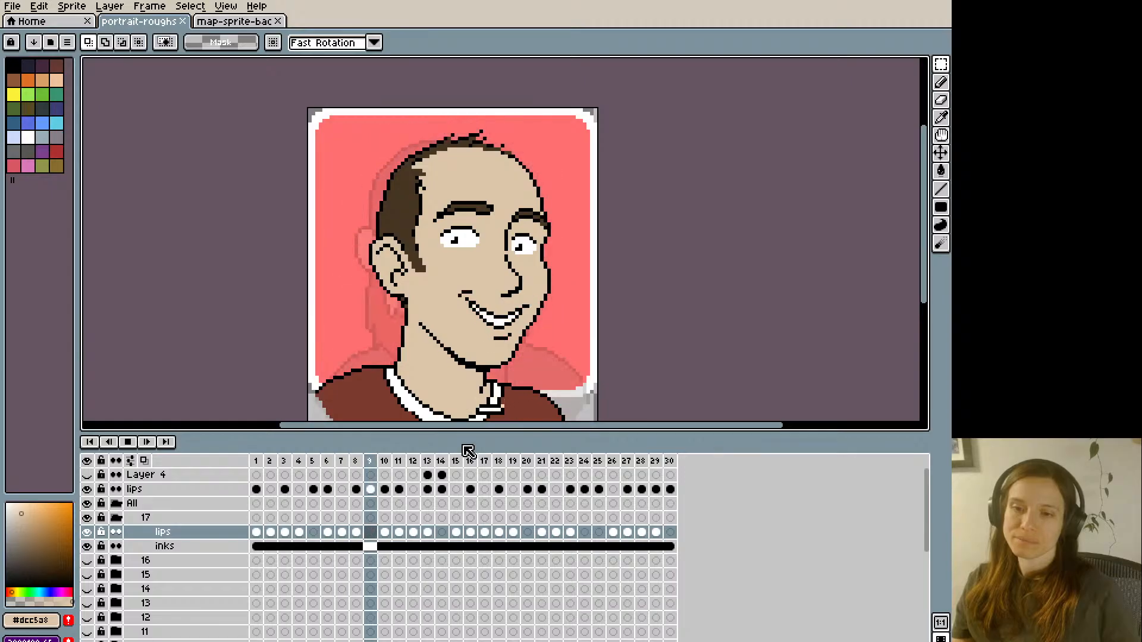
key("Return")
- Add the toothy-smile mouth as a cel at frame 20 of portrait 17's lips layer
key("Right")
key("Right")
key("Right")
key("Right")
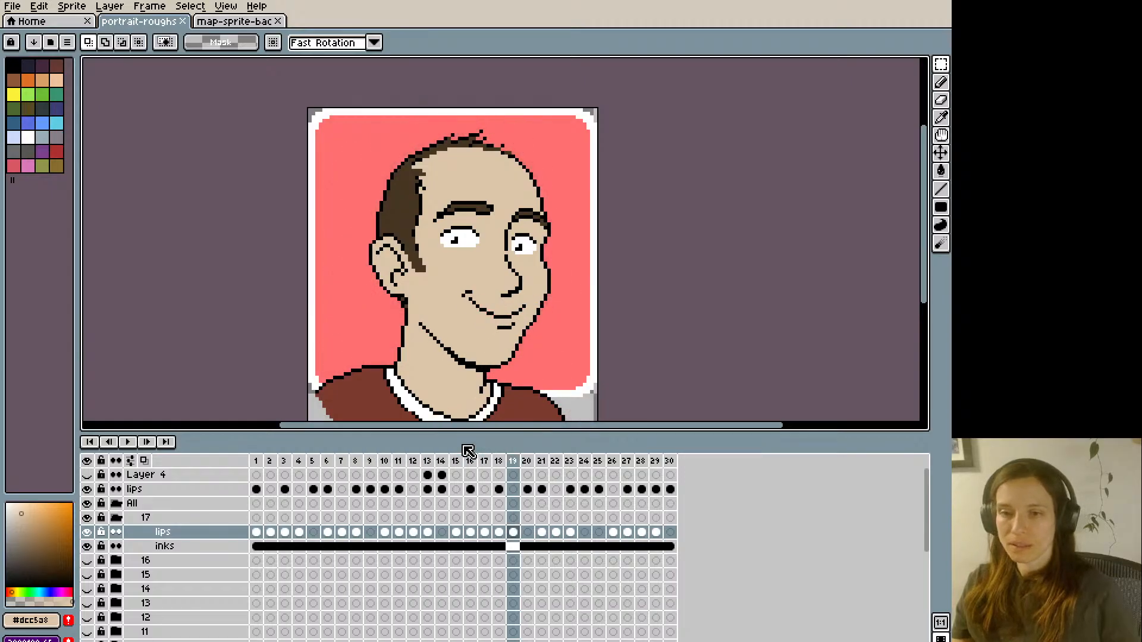
key("i")
key("b")
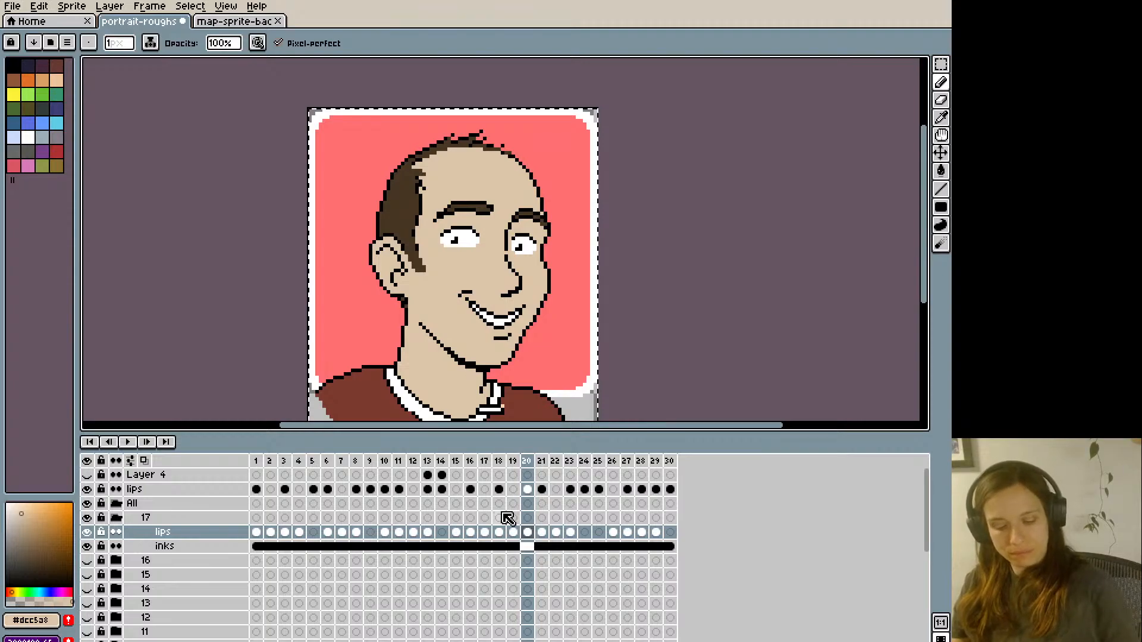
- Paste the toothy-smile mouth into the empty frames 24 and 25 of the lips layer
key("Right")
key("Right")
key("Right")
key("Right")
key("ctrl+t")
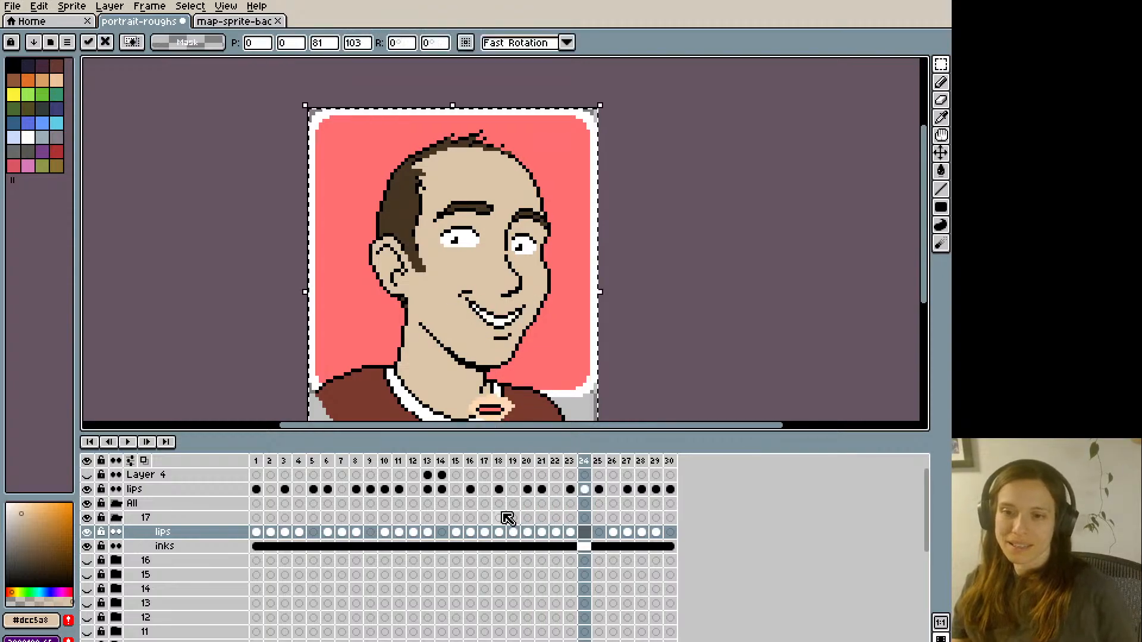
key("Right")
key("Right")
key("Left")
key("ctrl+v")
- Paste the toothy-smile mouth into frame 30 of the lips layer and continue around to frame 3
key("Right")
key("Right")
key("Right")
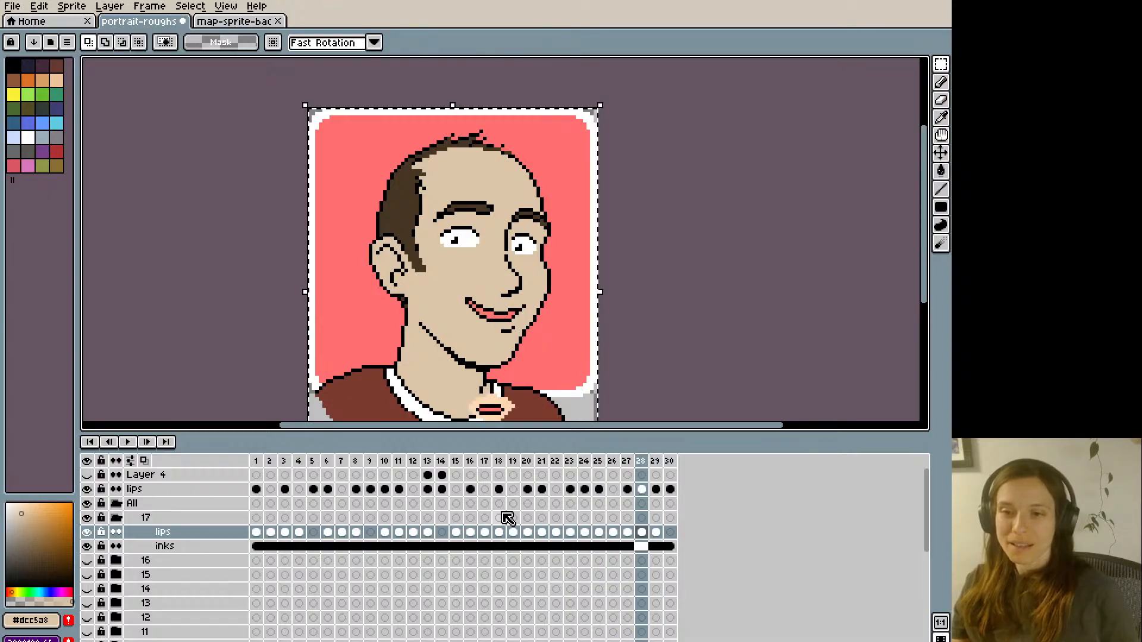
key("Right")
key("Right")
- Paste the toothy-smile mouth into the empty frames 5 and 9 of the lips layer and advance to frame 12
key("Right")
key("Right")
key("Right")
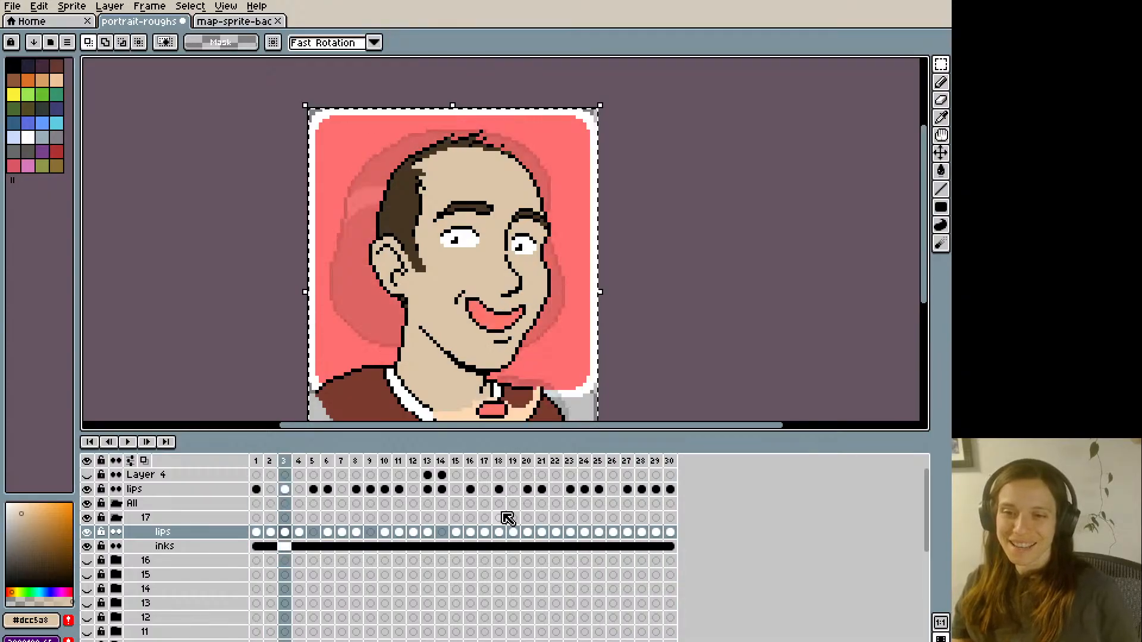
key("Right")
key("Right")
key("Right")
key("Right")
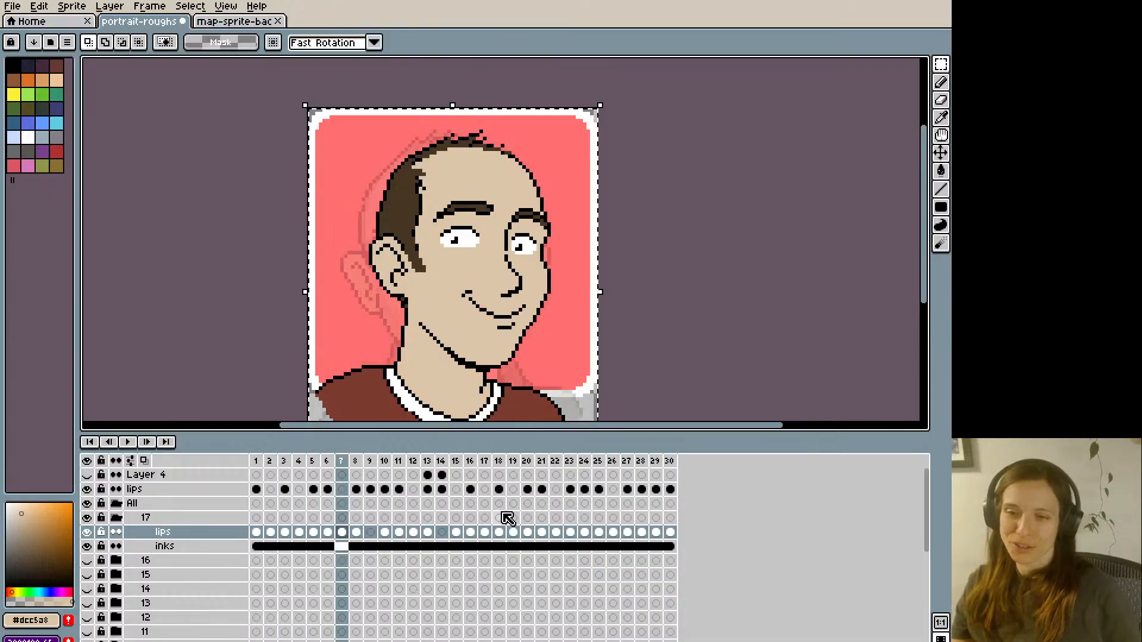
key("Right")
key("Right")
- Fill the empty frame 14 of portrait 17's lips layer with the toothy-smile mouth and continue through to frame 21
key("Right")
key("Right")
key("Right")
key("Right")
key("Right")
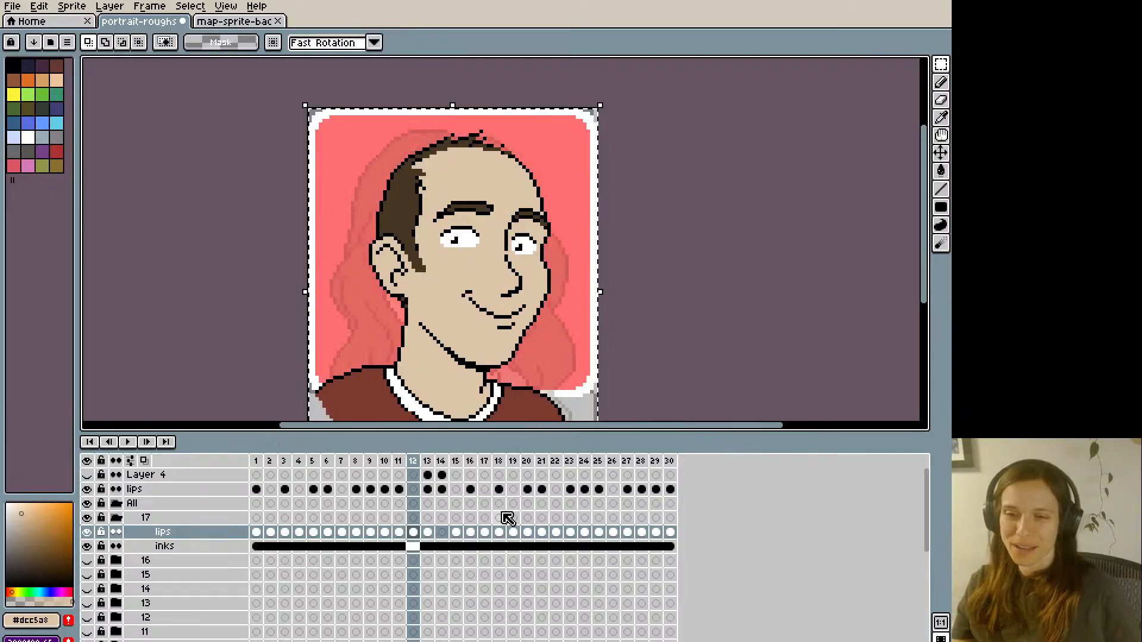
key("Right")
key("Right")
key("Right")
key("Right")
key("Right")
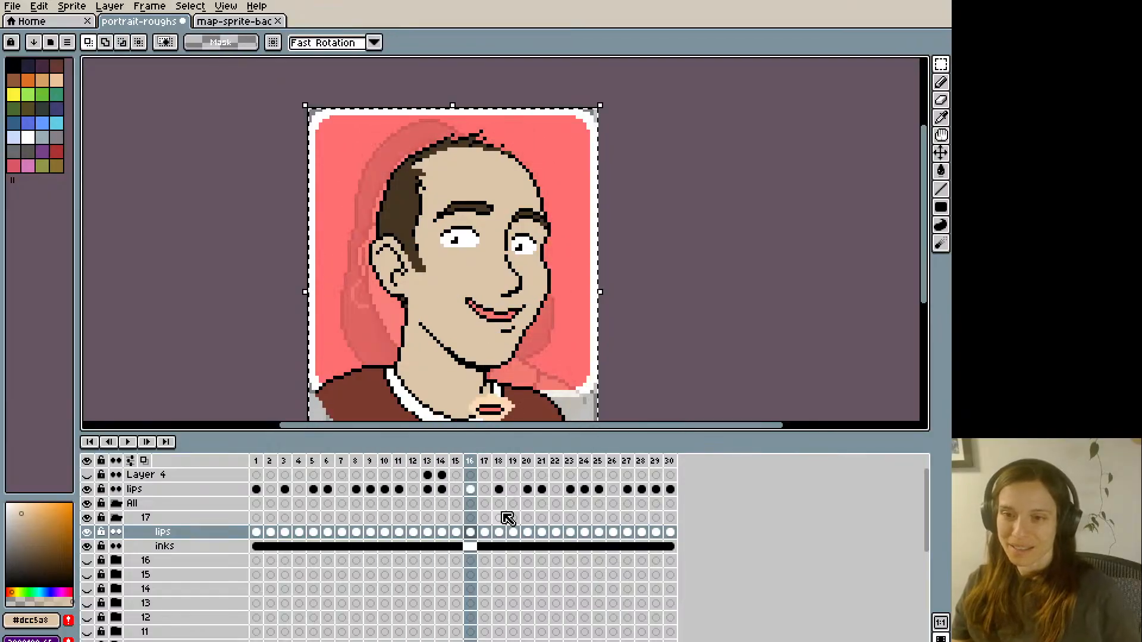
key("Right")
key("Right")
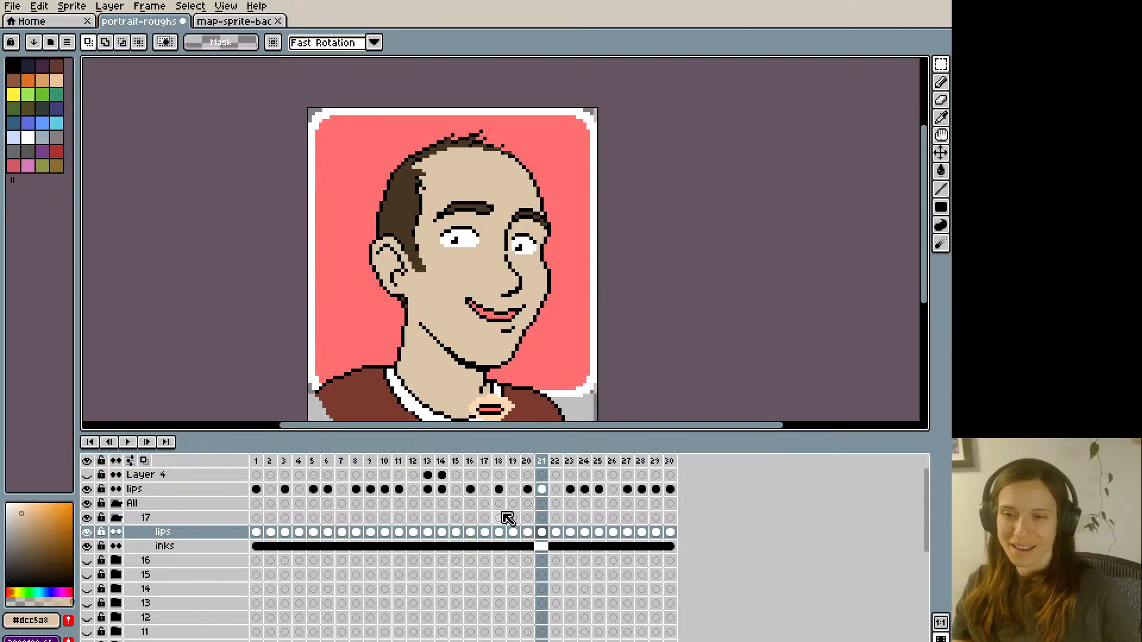
- Play back portrait 17's mouth animation at close and reduced size to check it against the reference lips
key("Return")
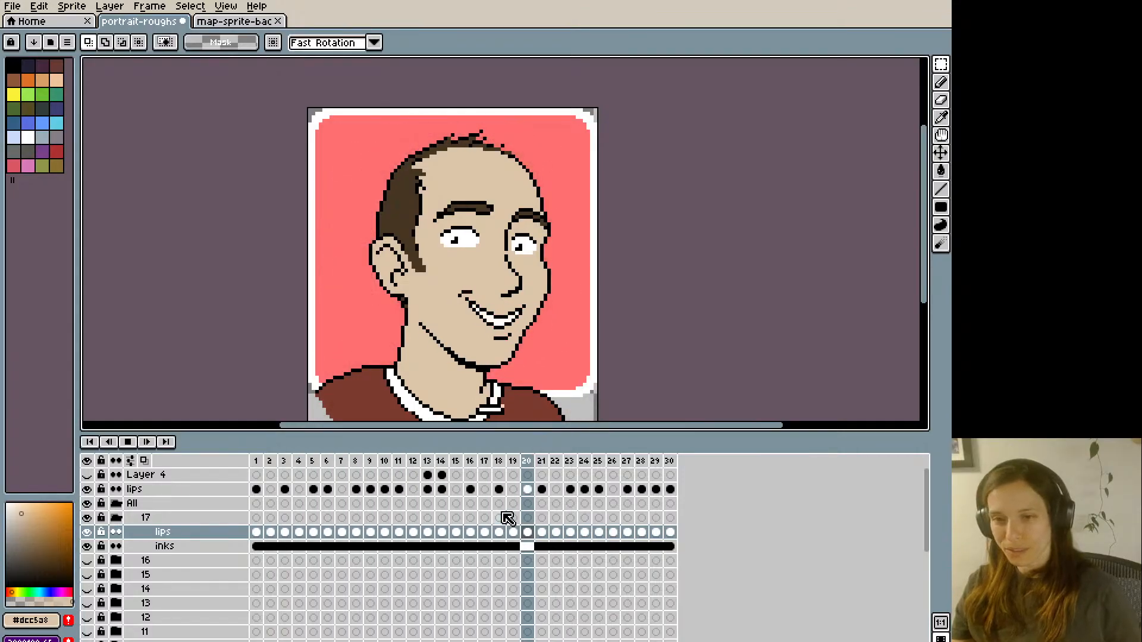
key("Return")
key("minus")
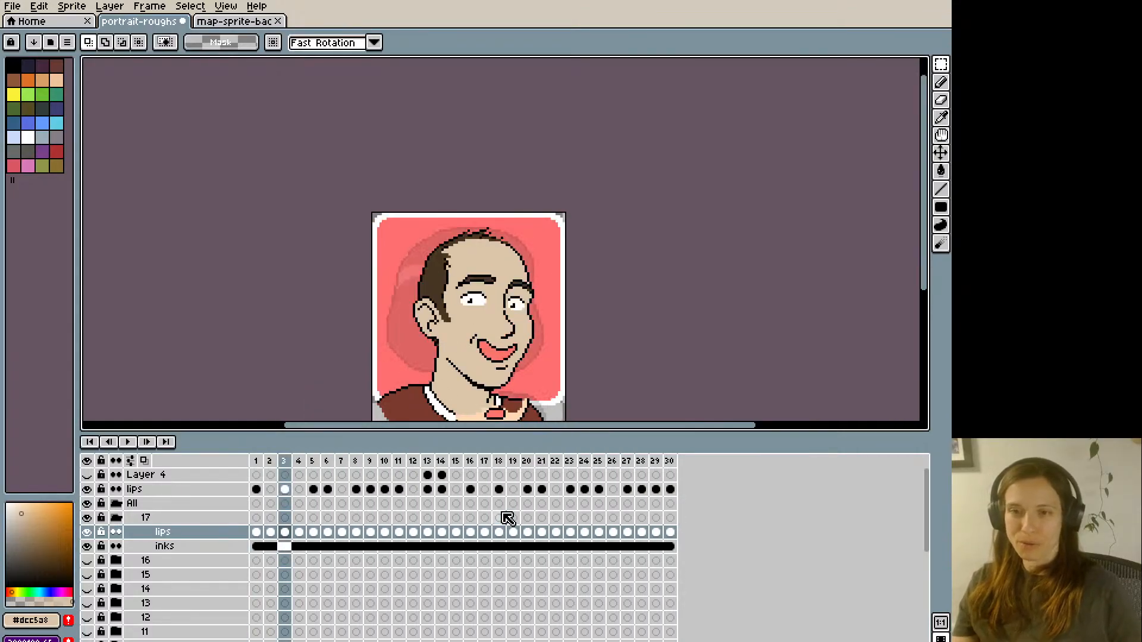
key("Return")
key("Return")
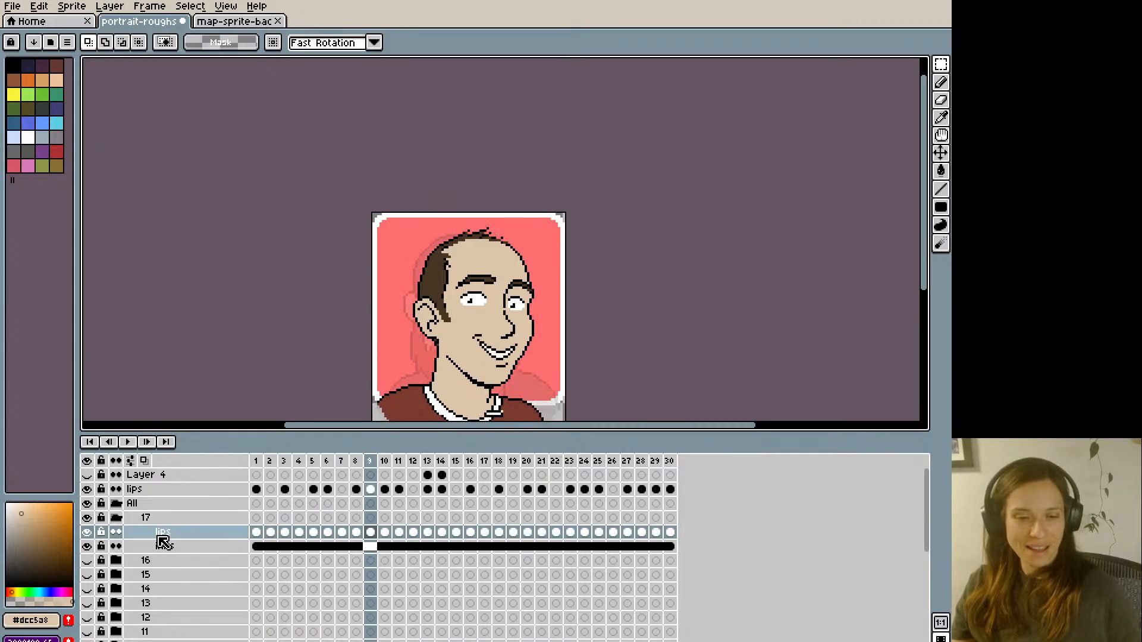
- Collapse portrait 17's layer group, save the file and bring the whole portrait into view
left_click(117, 519)
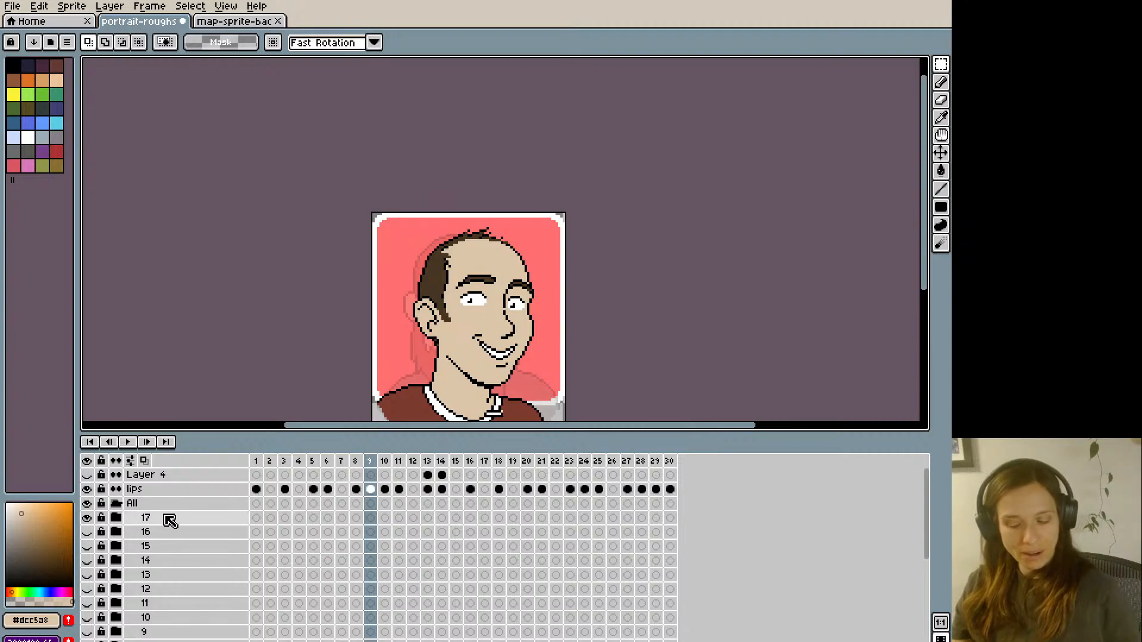
key("ctrl+s")
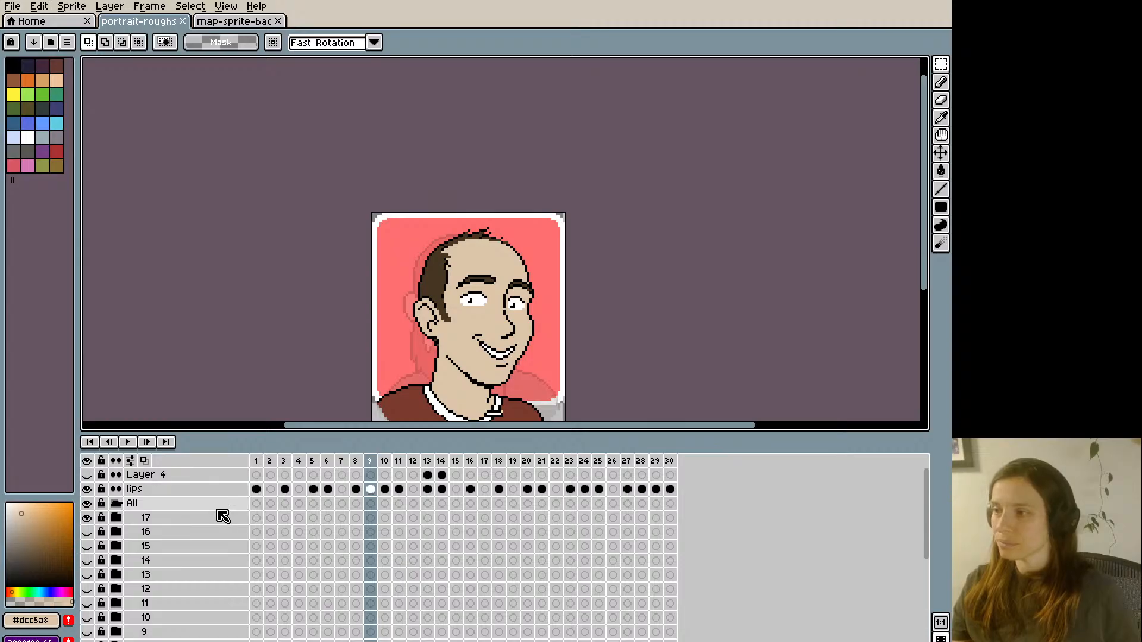
scroll(223, 517, "down", 3)
scroll(155, 580, "down", 4)
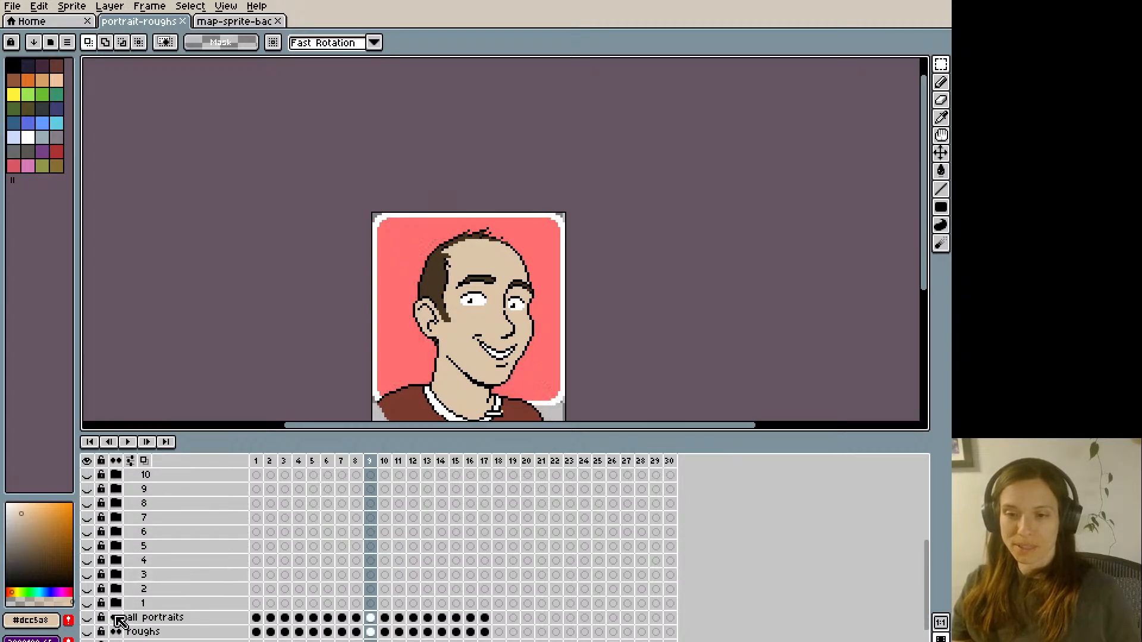
left_click_drag(331, 391, 334, 329)
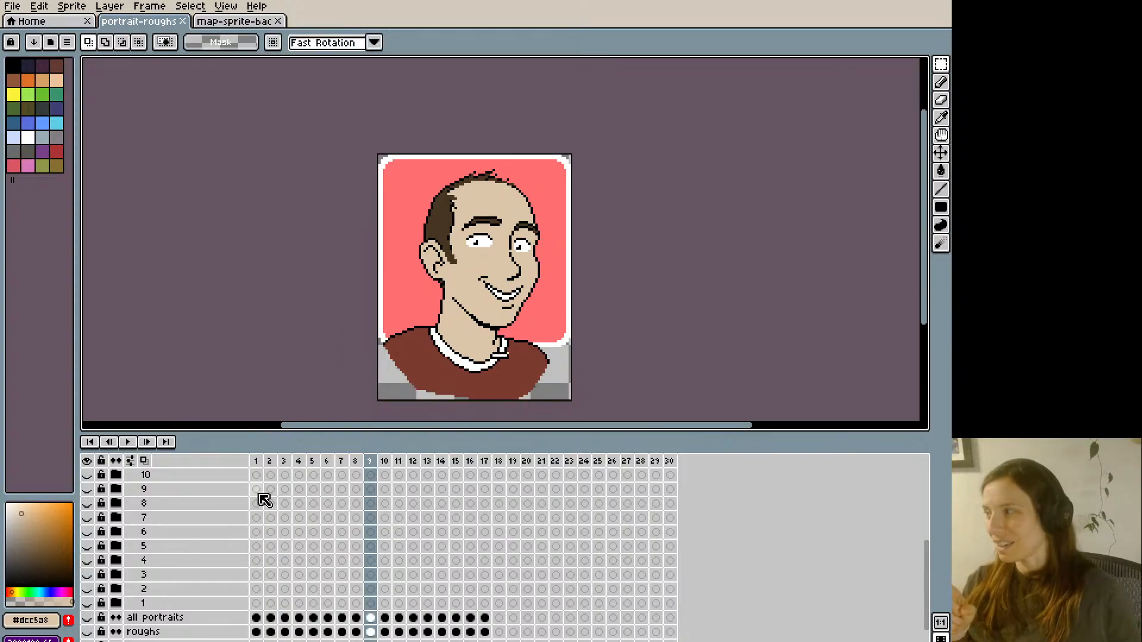
- Hide the top-level reference lips layer and play the animation without it
scroll(283, 505, "up", 4)
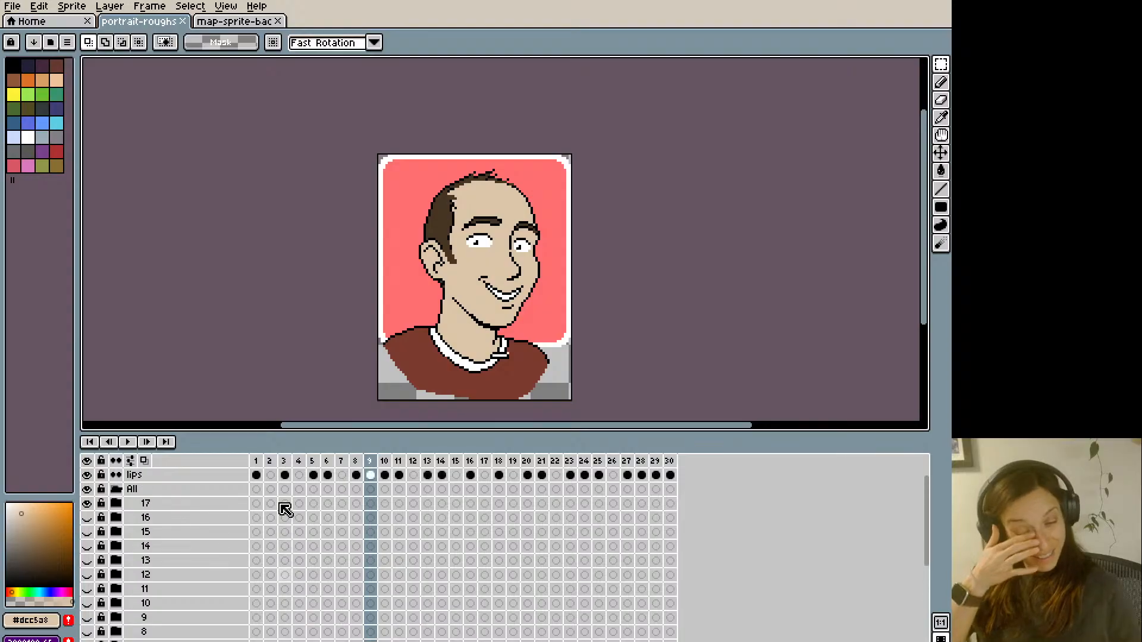
scroll(282, 510, "up", 1)
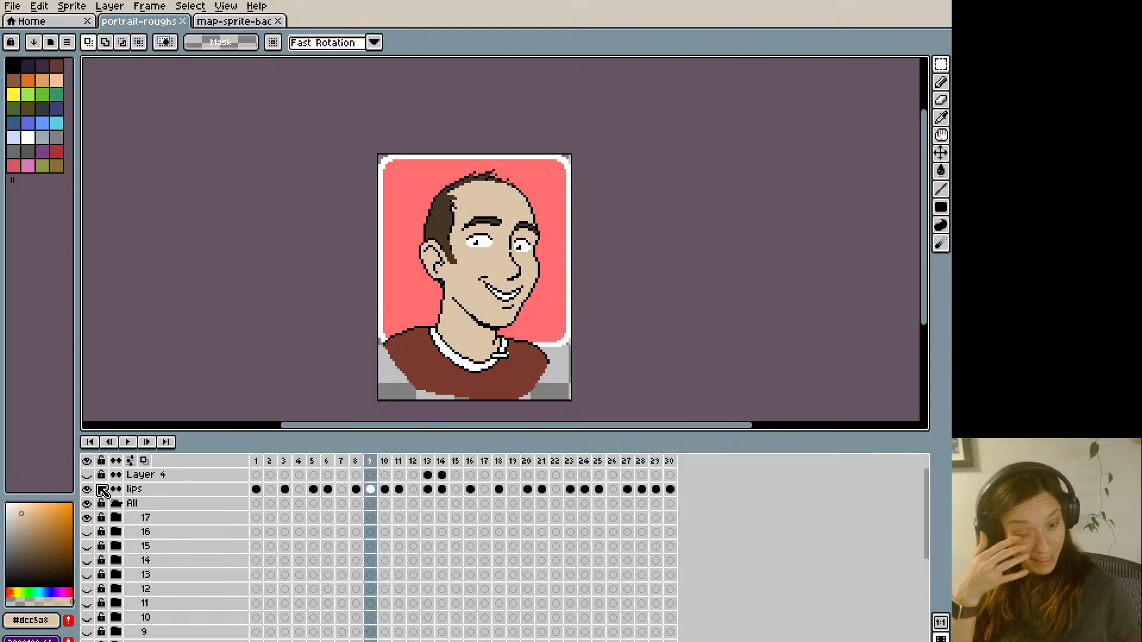
key("Return")
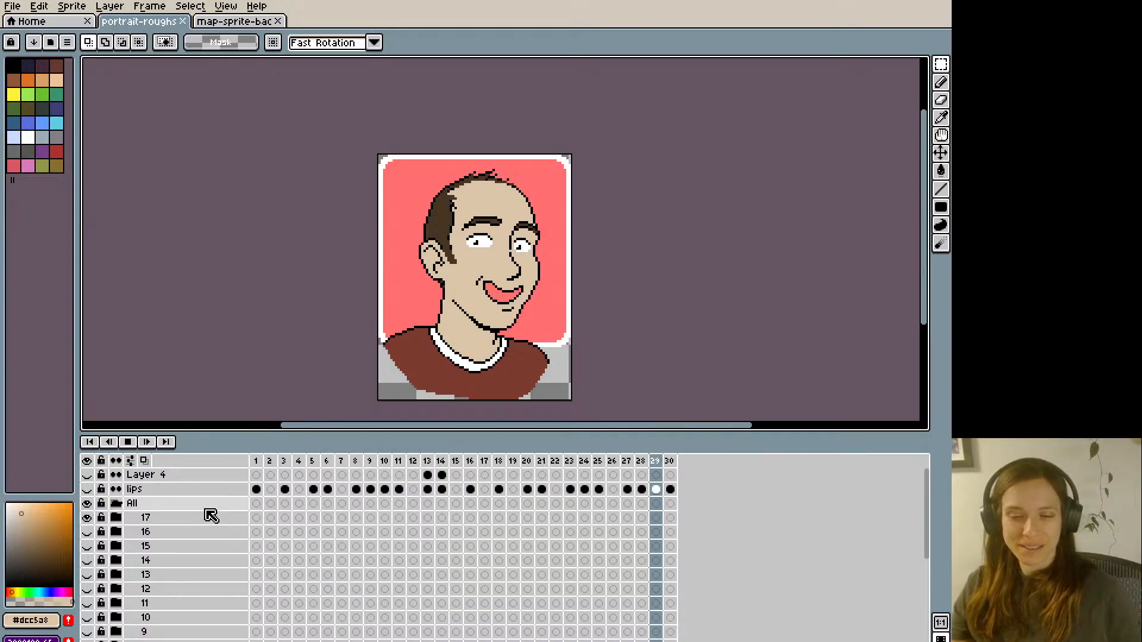
key("Return")
- Expand portrait 17's group, go to frame 1 of its lips layer and compare the mouth shapes in frames 1 to 4
left_click(131, 508)
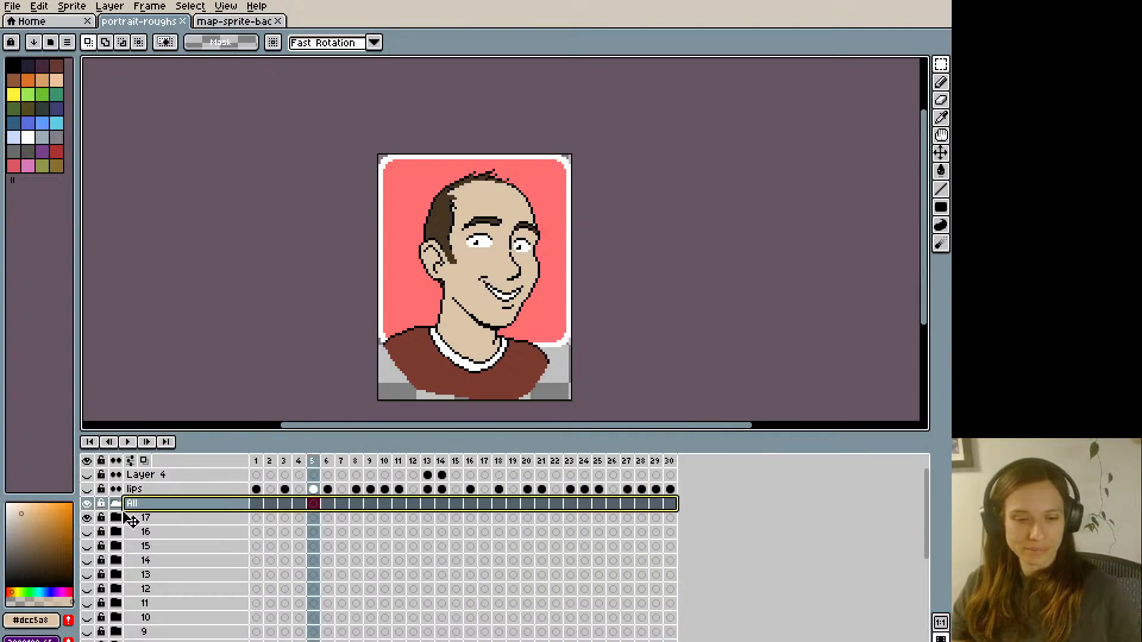
left_click(118, 517)
left_click(259, 533)
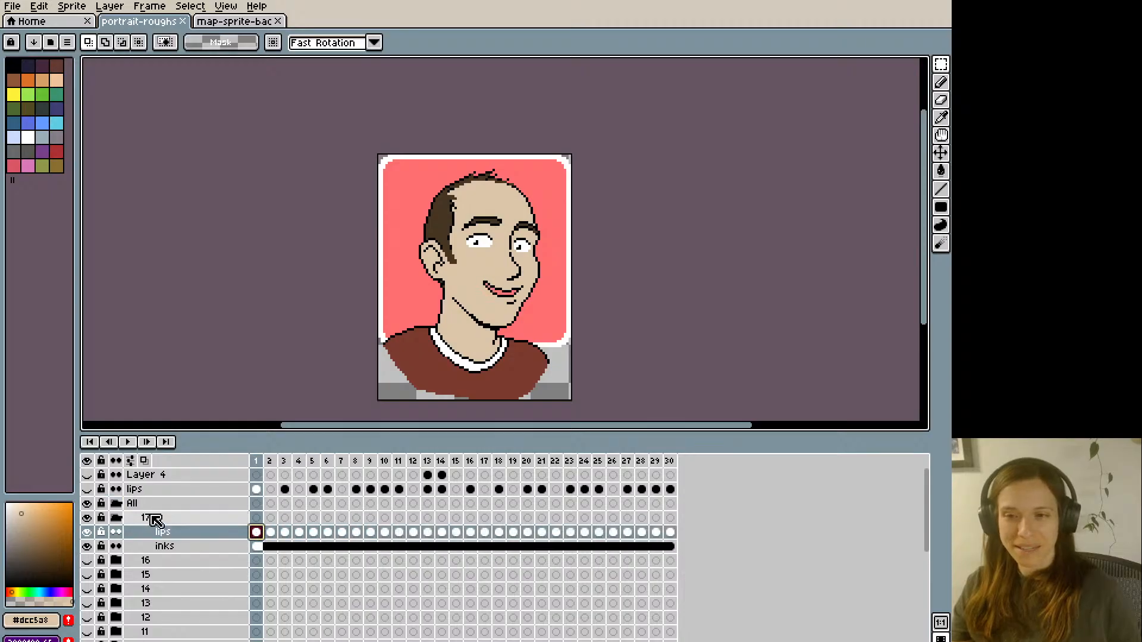
key("plus")
key("Right")
key("Right")
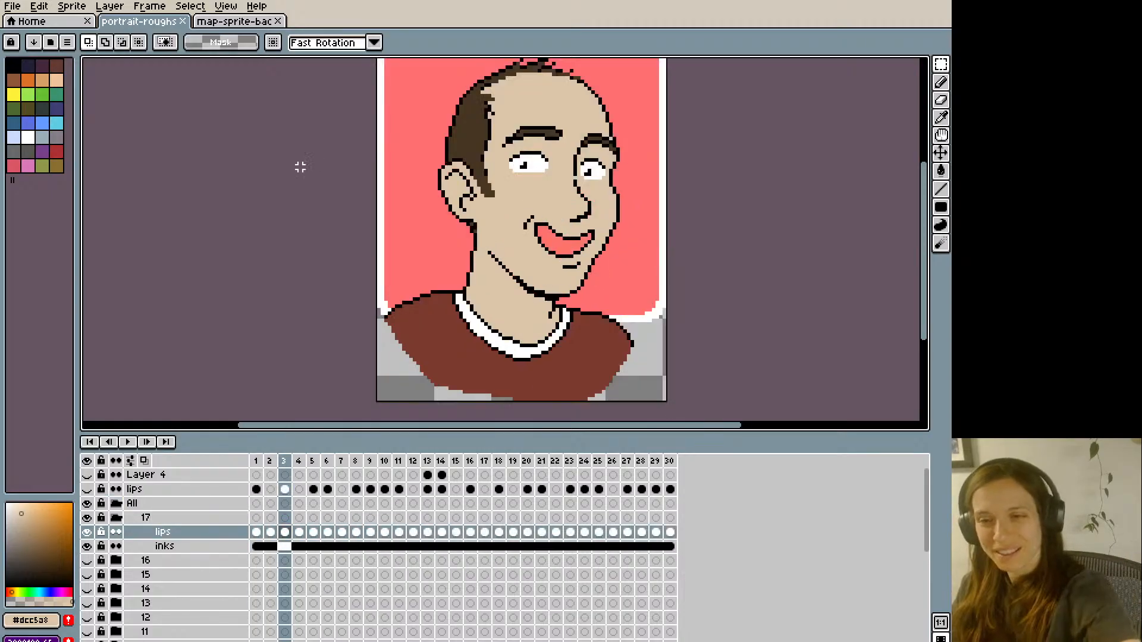
key("Right")
key("Left")
key("Left")
key("Left")
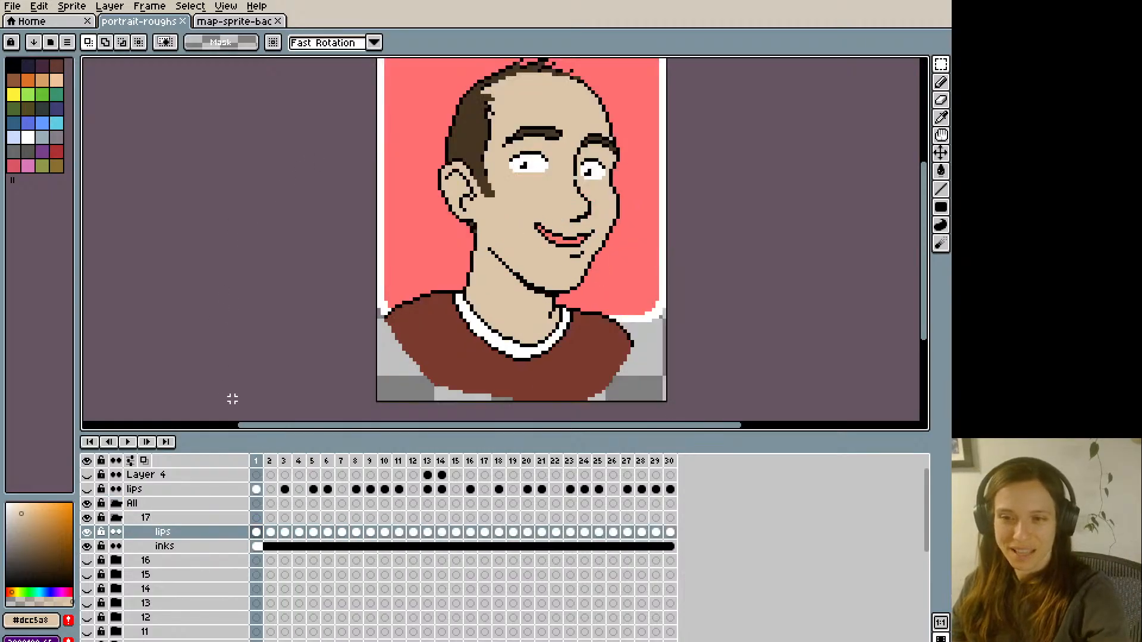
- Touch up the open-mouth drawing in frame 3 of portrait 17's lips layer with the Eraser and advance to frame 4
key("Right")
key("Right")
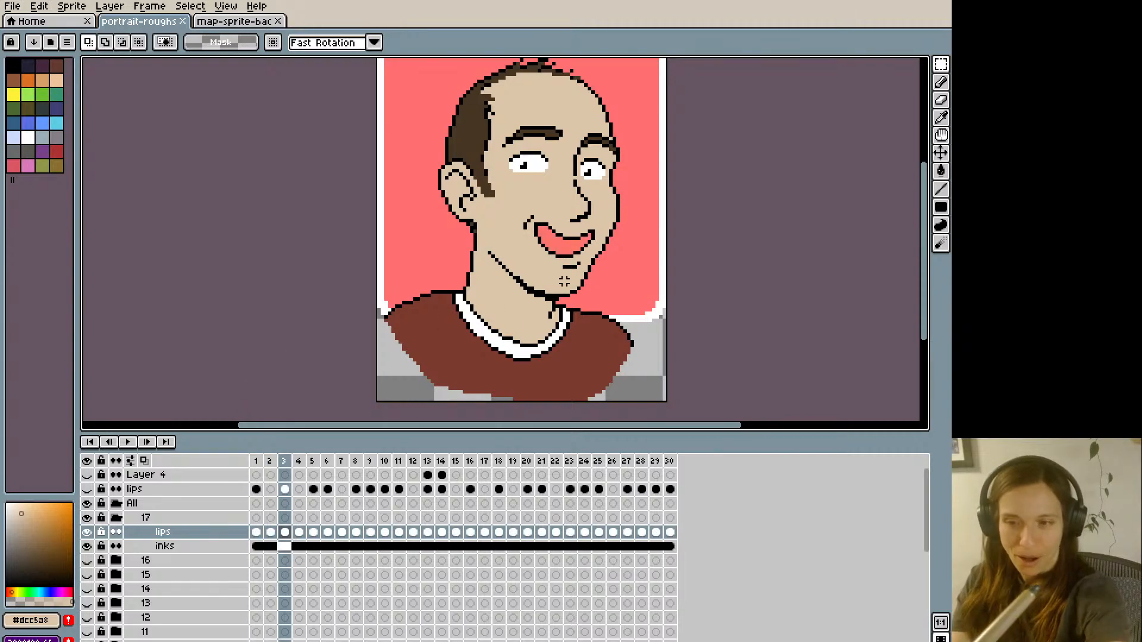
key("b")
key("Right")
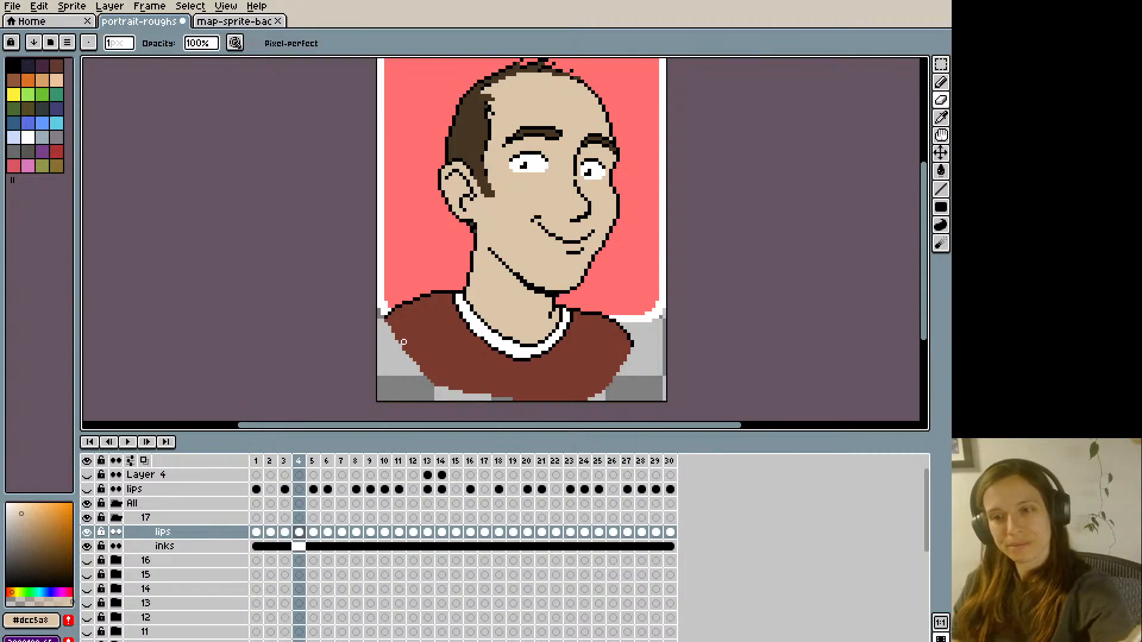
- Examine the mouth and chin in the remaining lips-layer frames one by one, through frame 30 and around to frame 6
key("Right")
key("Right")
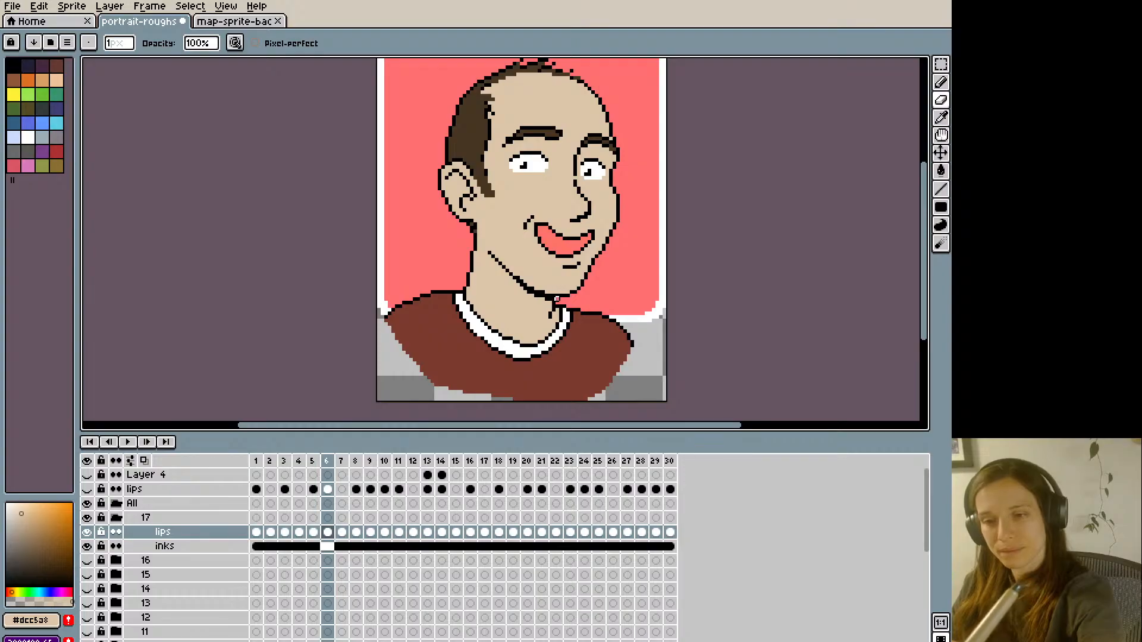
key("Right")
key("Right")
key("Right")
key("Right")
key("Right")
key("Right")
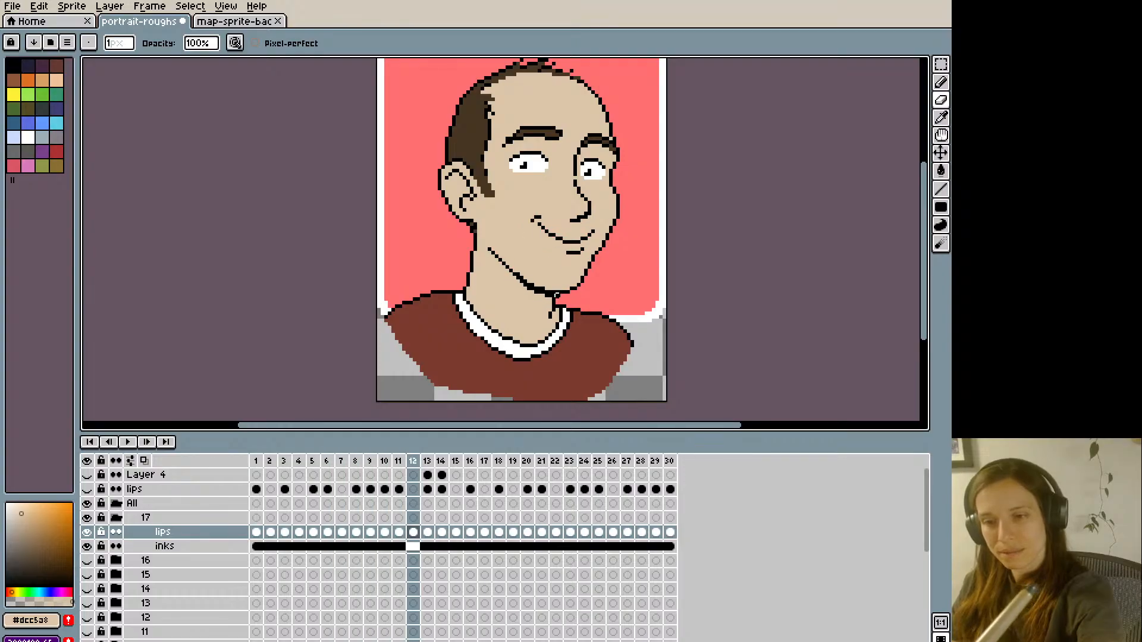
key("Right")
key("Right")
key("Left")
key("Right")
key("Right")
key("Right")
key("Right")
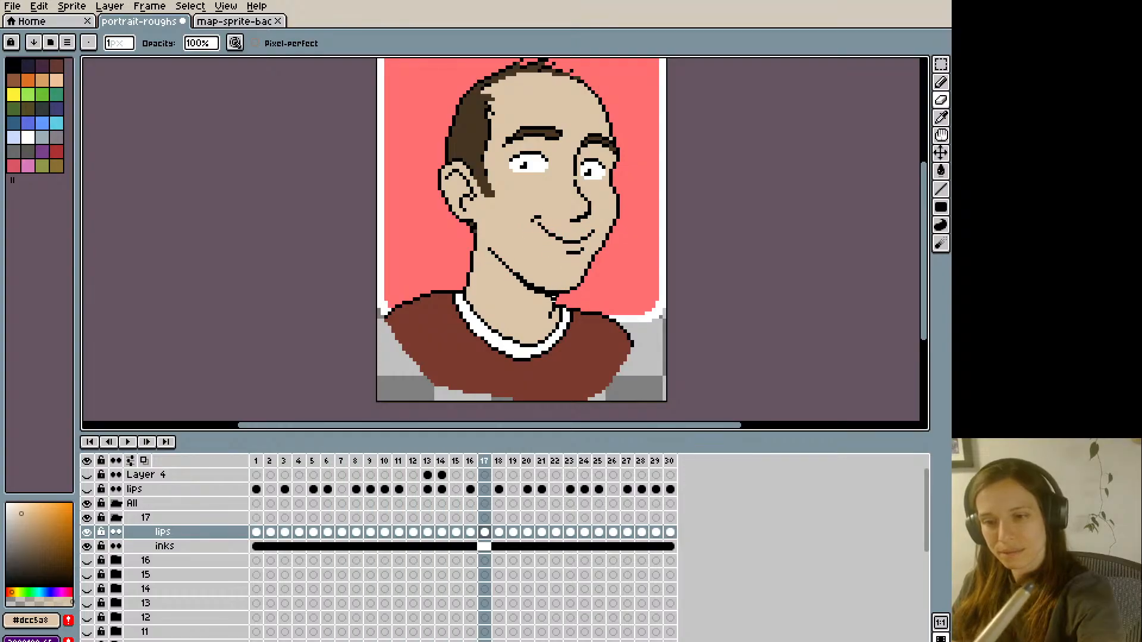
key("Right")
key("Right")
key("Right")
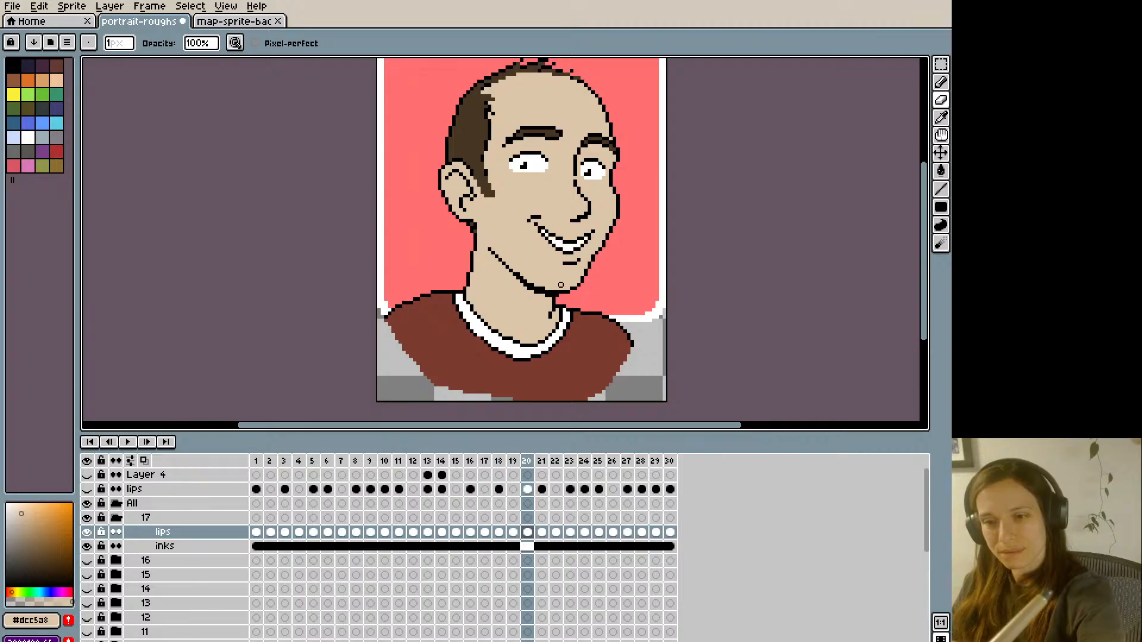
key("Right")
key("Right")
key("Right")
key("Right")
key("Right")
key("Right")
key("Right")
key("Right")
key("Right")
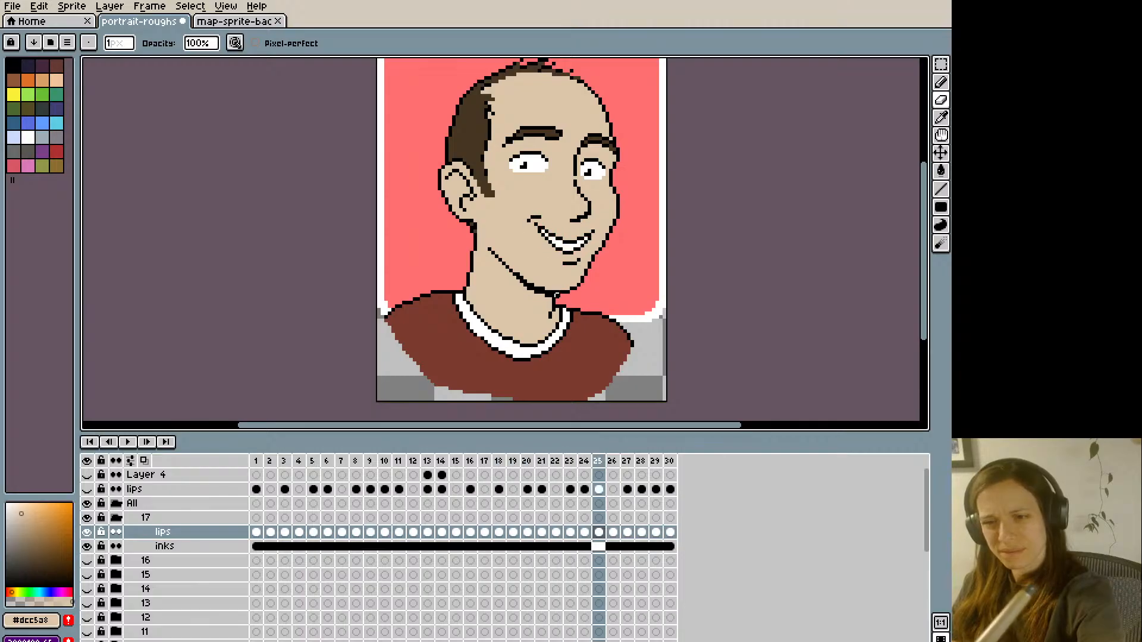
key("Right")
key("Right")
key("Right")
key("Right")
key("Right")
key("Right")
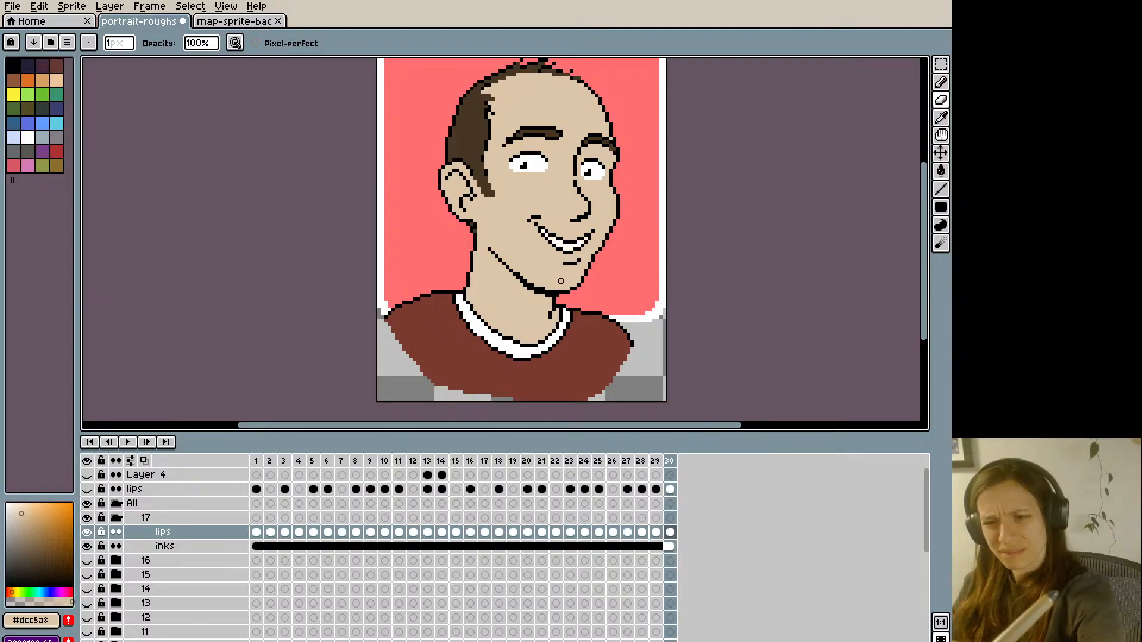
key("Right")
key("Right")
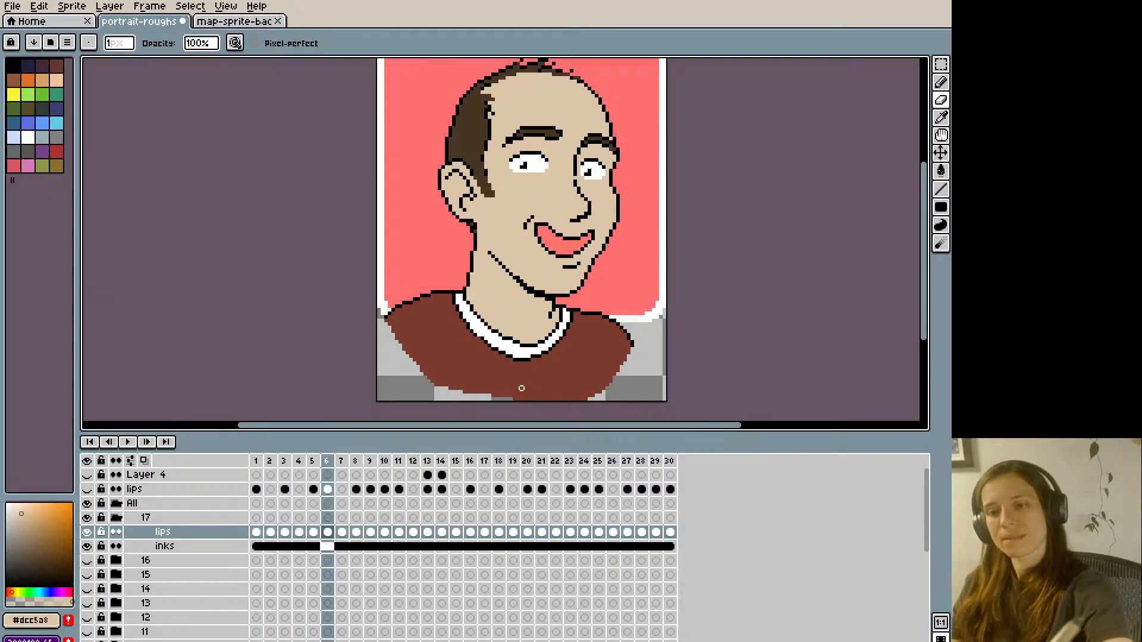
- Play back the touched-up animation at reduced size and save the file
key("Return")
key("minus")
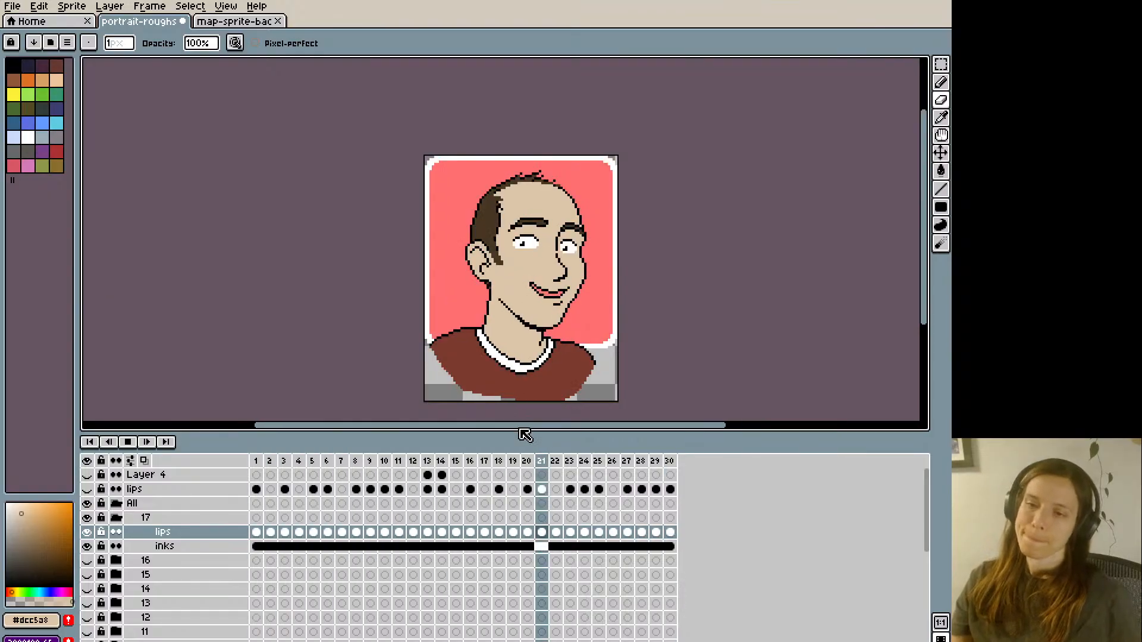
key("ctrl+s")
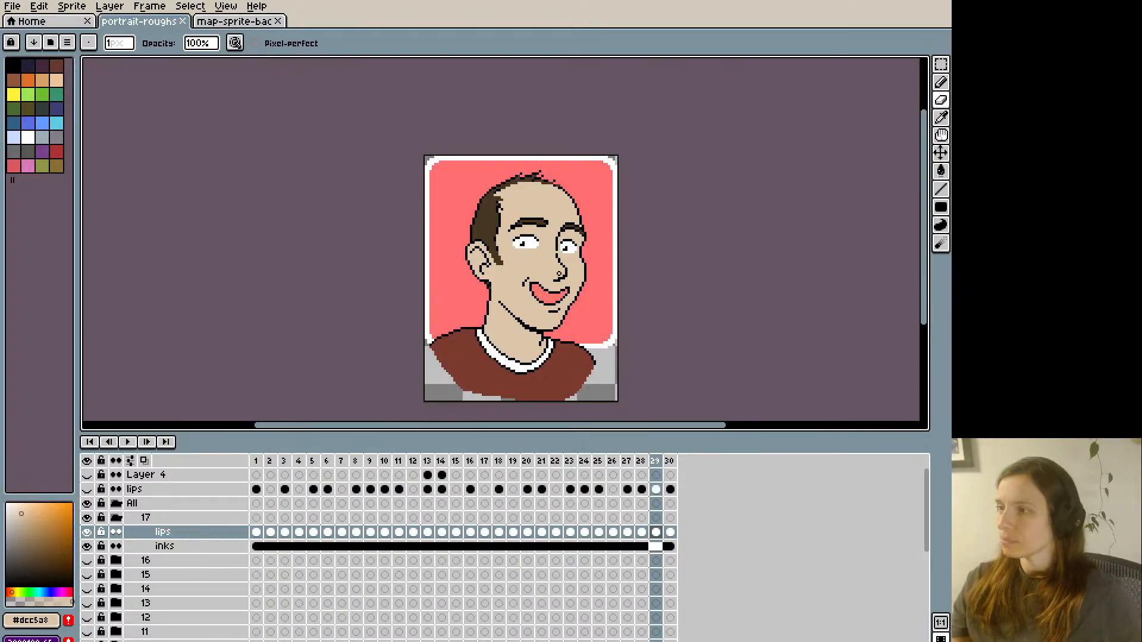
- Collapse portrait 17's group and preview portraits 10, 9 and 8 in turn, hiding each one again
left_click(117, 519)
scroll(120, 521, "down", 1)
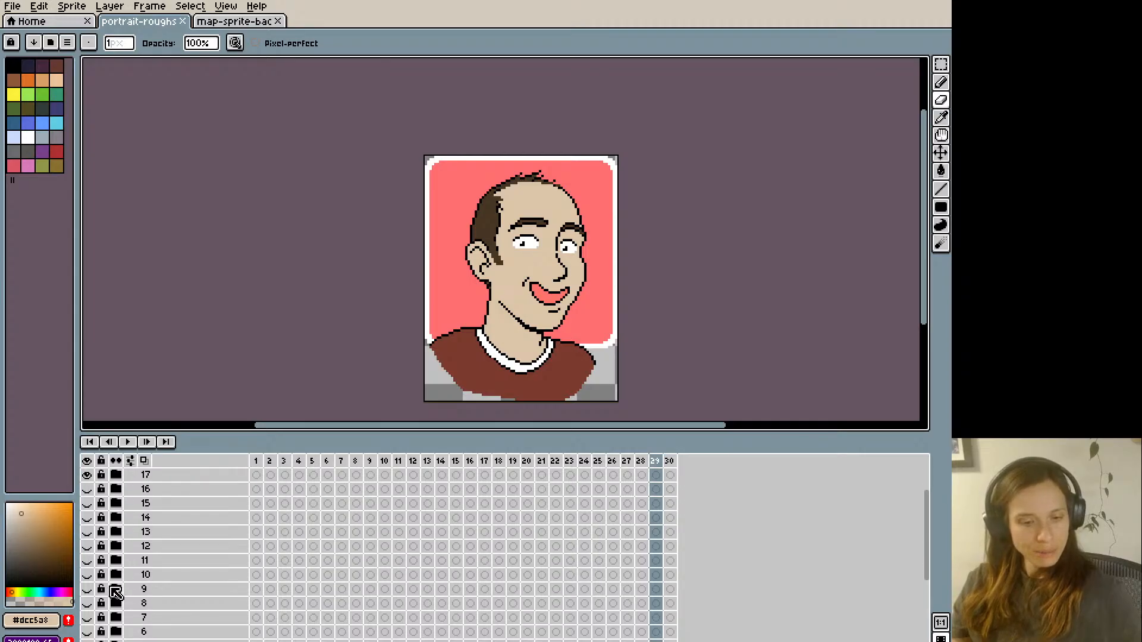
left_click(89, 575)
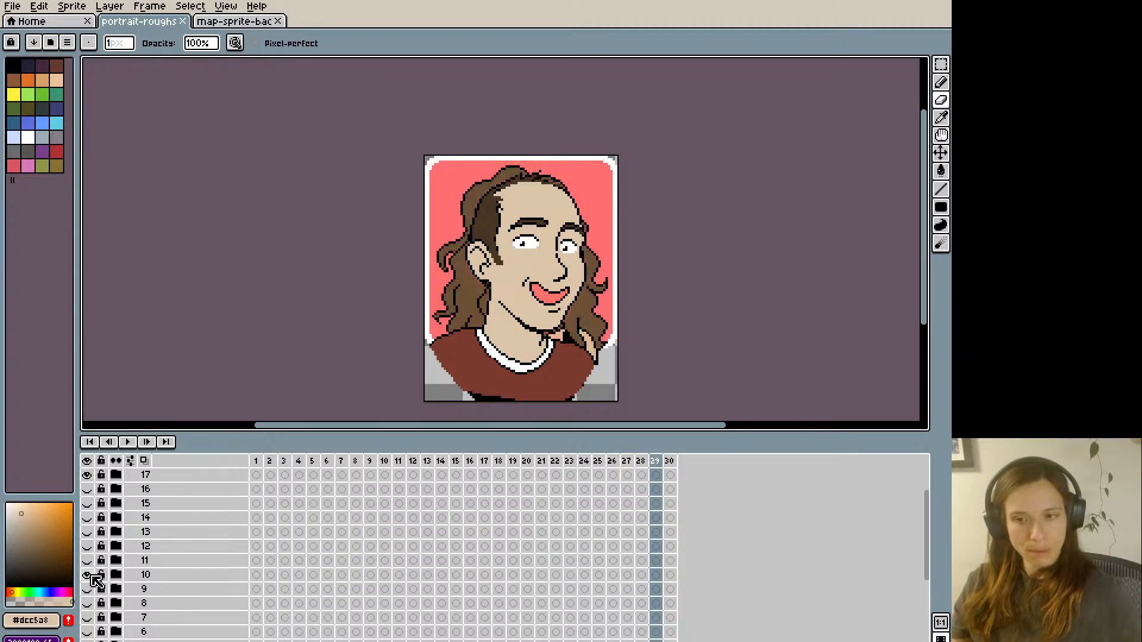
left_click(88, 575)
left_click(89, 589)
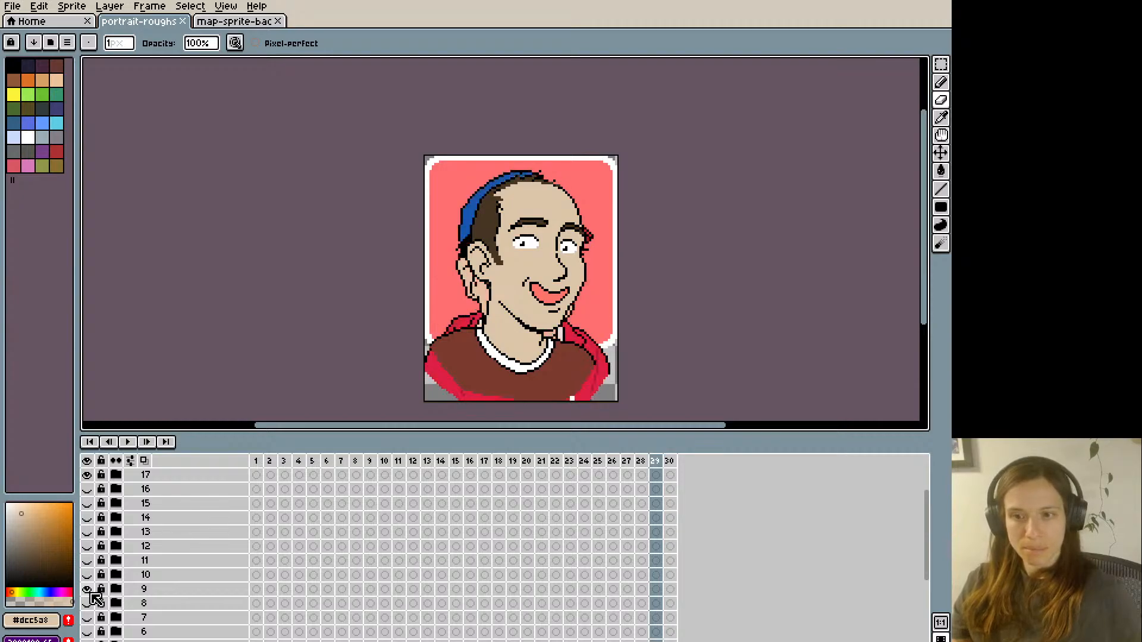
left_click(88, 589)
left_click(88, 604)
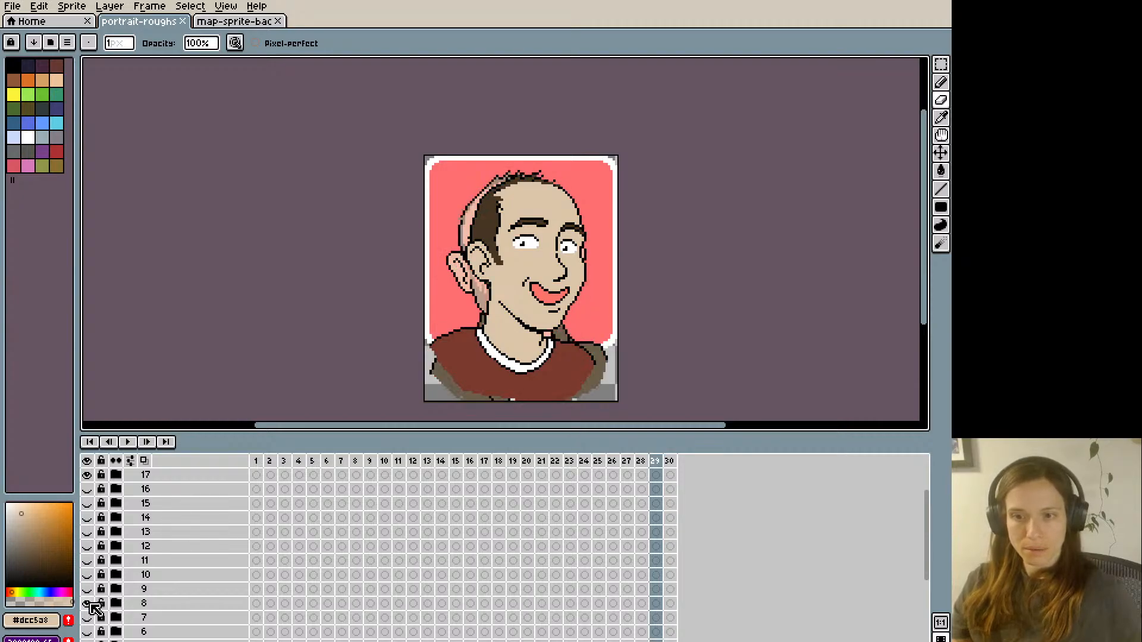
left_click(88, 603)
- Hide portrait 17 and briefly preview portraits 10 and 9 on their own, leaving both hidden
scroll(140, 523, "up", 3)
left_click(90, 518)
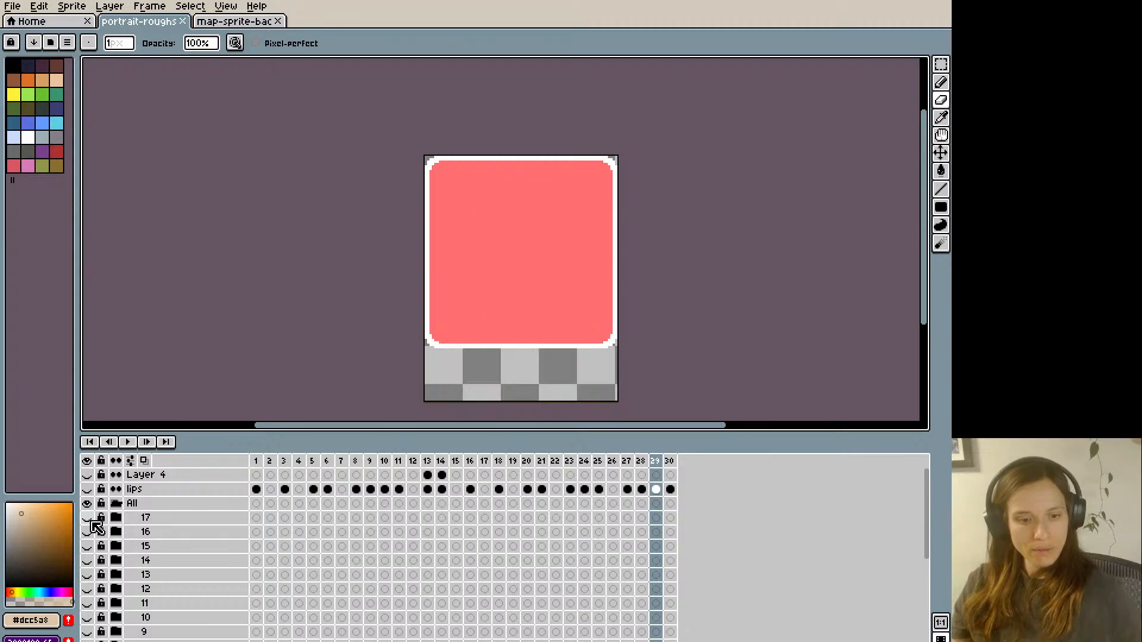
scroll(94, 527, "down", 3)
left_click(88, 546)
left_click(89, 546)
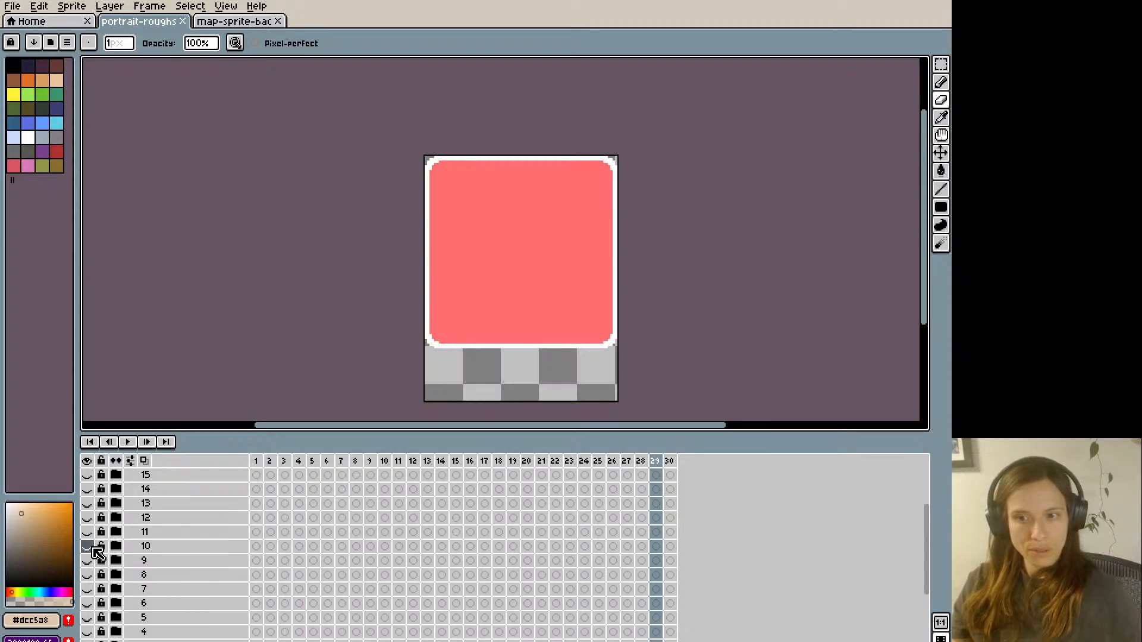
left_click(89, 561)
left_click(88, 560)
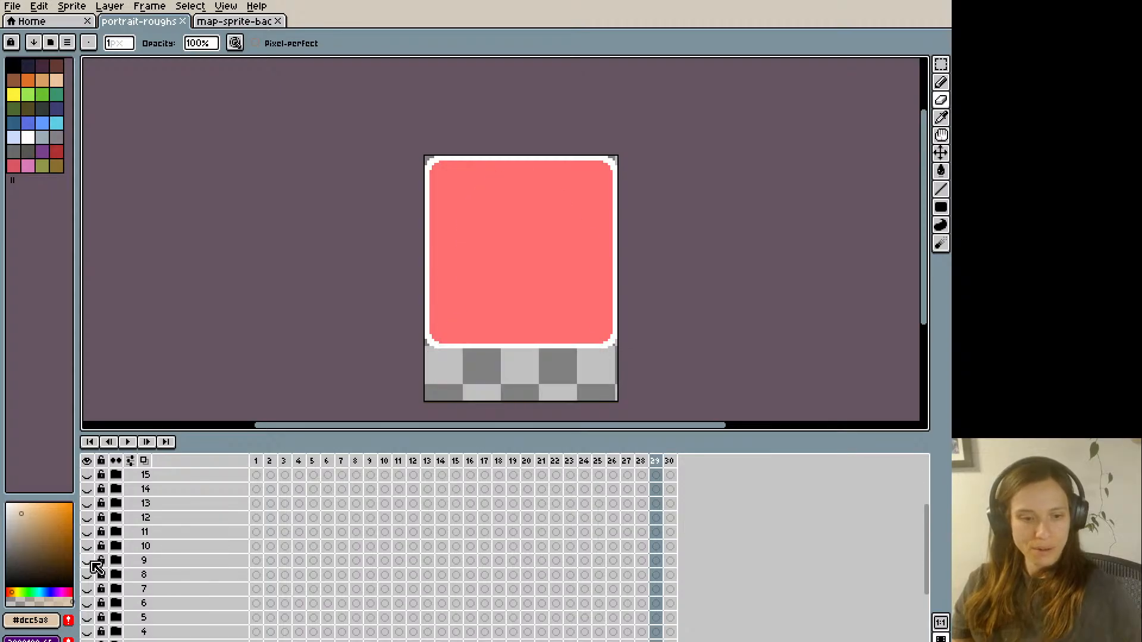
left_click(88, 560)
left_click(88, 561)
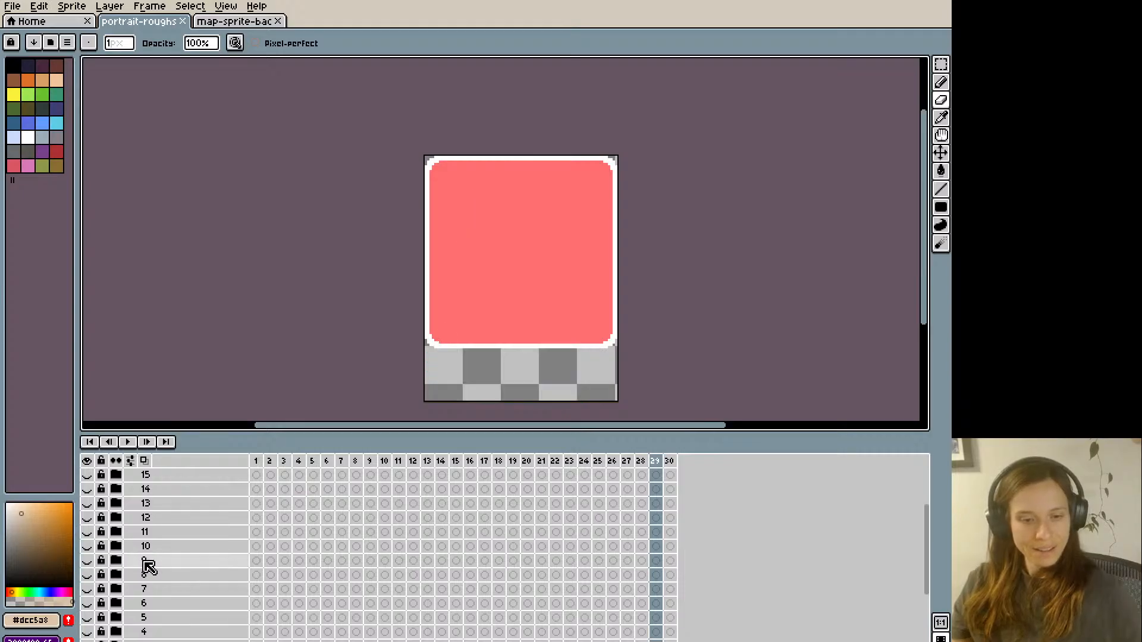
- Show portrait 9 on its own, play back its animation, and hide it again
left_click(88, 560)
key("Return")
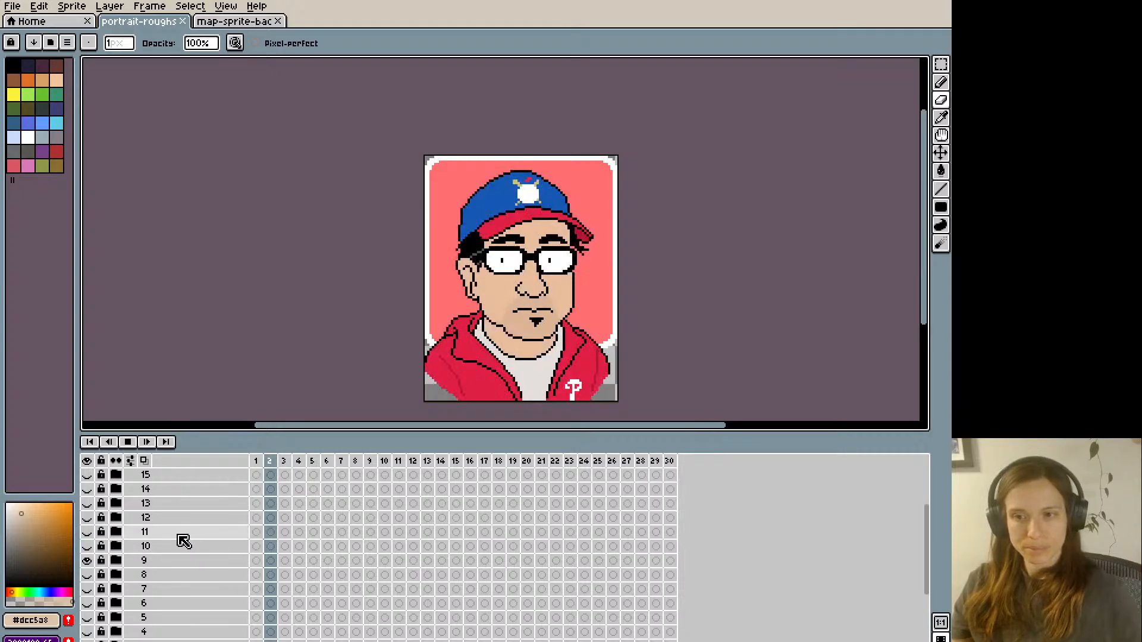
left_click(12, 6)
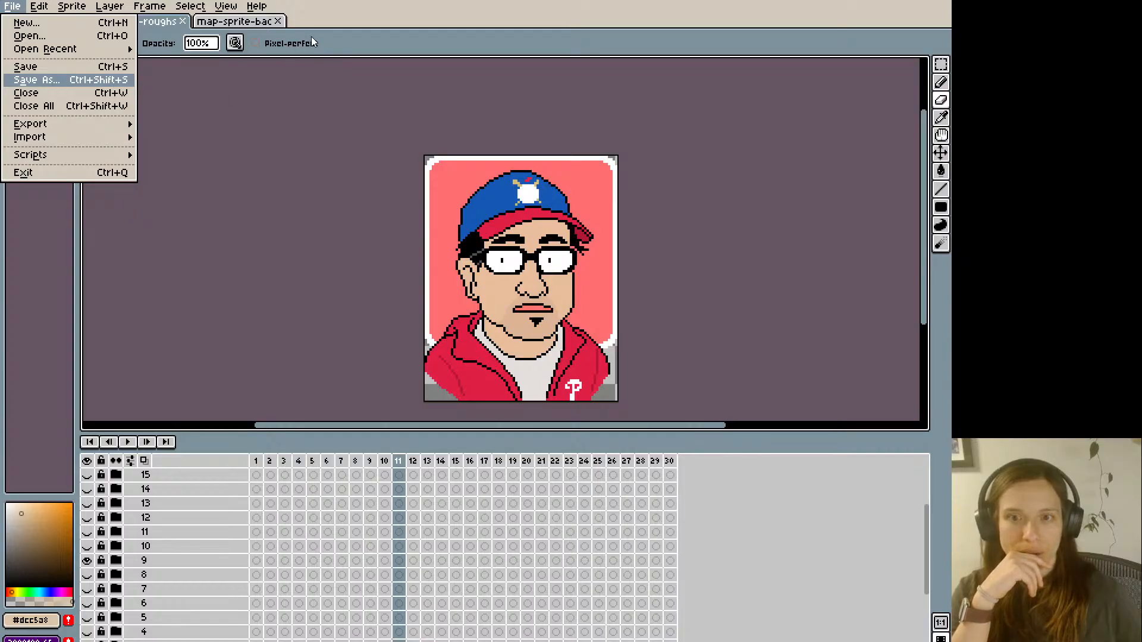
left_click(716, 481)
left_click(87, 560)
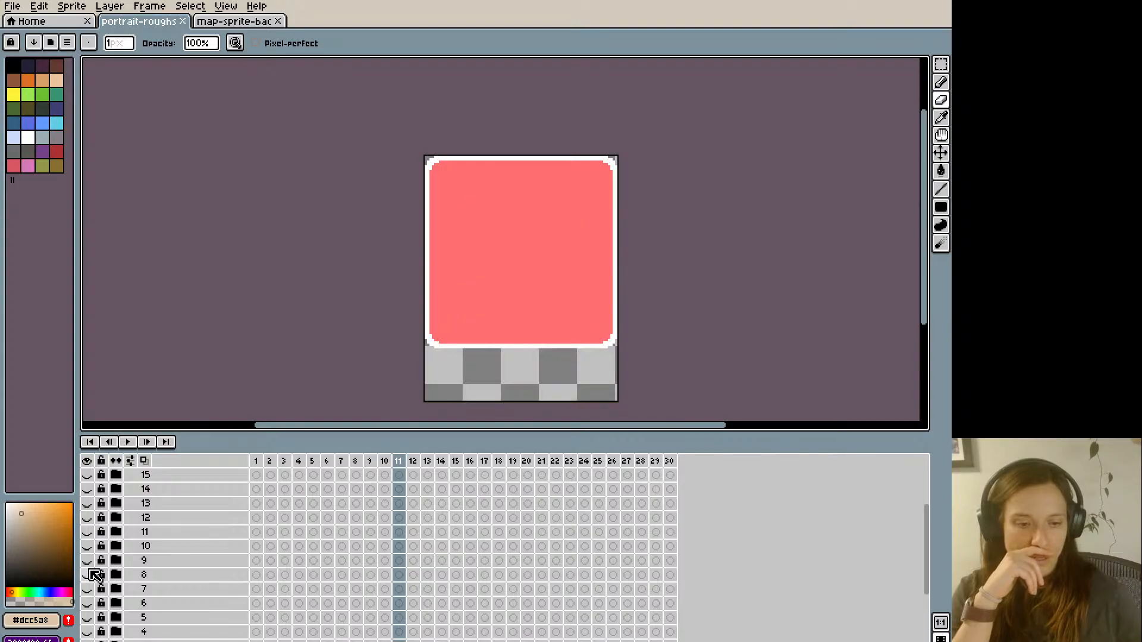
- Preview portraits 8 and 7 in turn on frame 11, hiding each one again
left_click(87, 574)
left_click(87, 575)
left_click(87, 589)
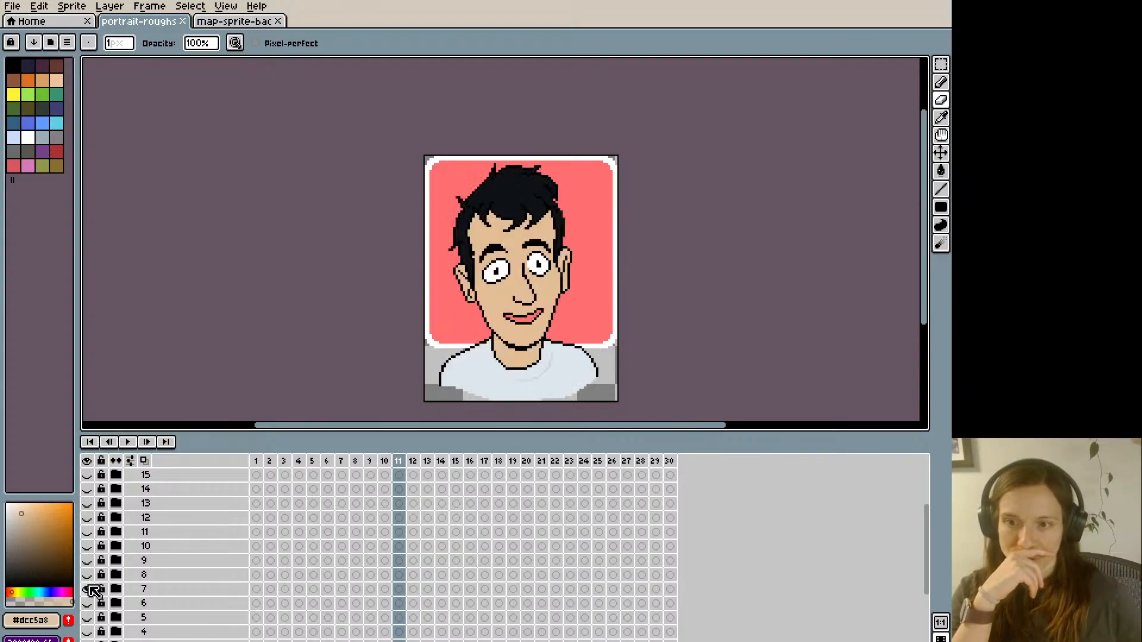
left_click(89, 589)
- Show only portrait 8 and save its 30-frame animation as a flattened PNG sequence starting with portrait-talk01.png
left_click(87, 575)
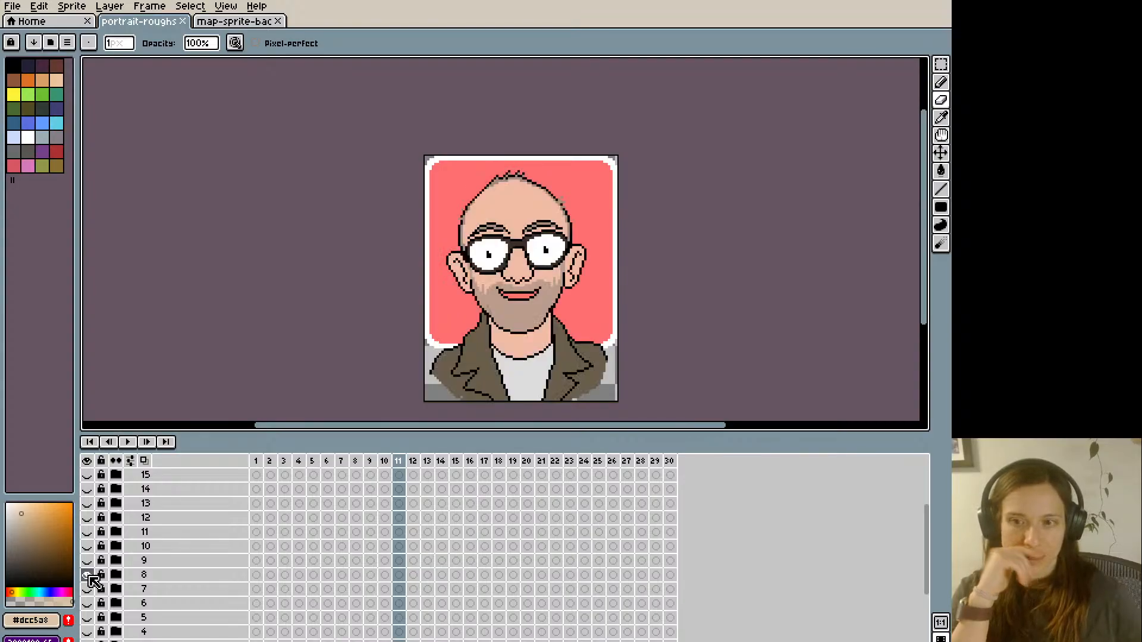
left_click(15, 7)
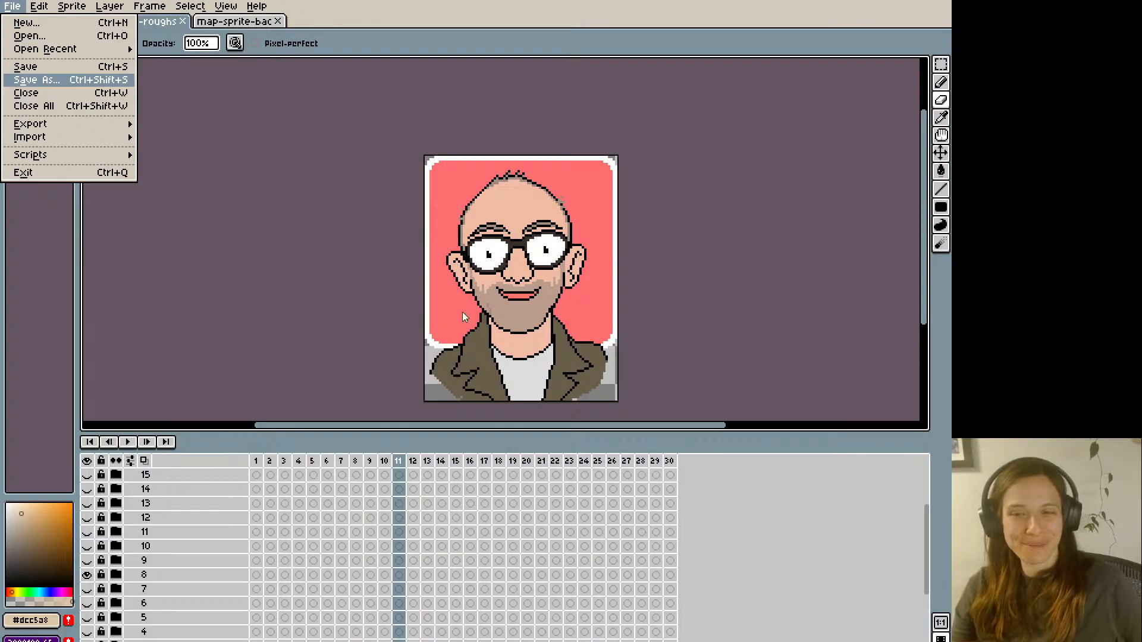
left_click(497, 338)
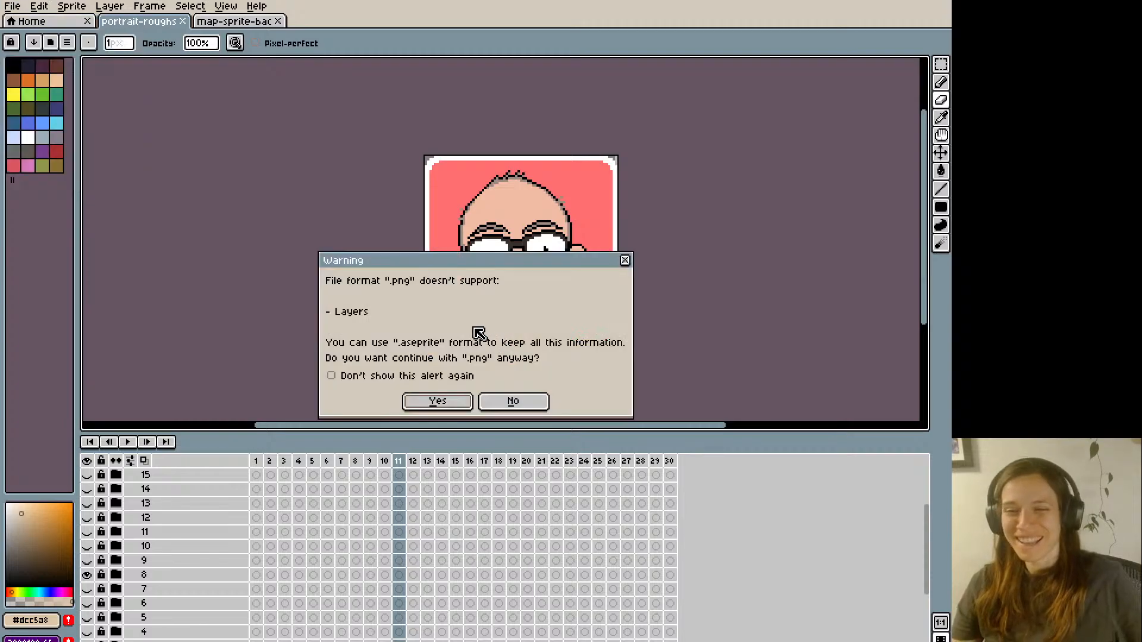
left_click(437, 404)
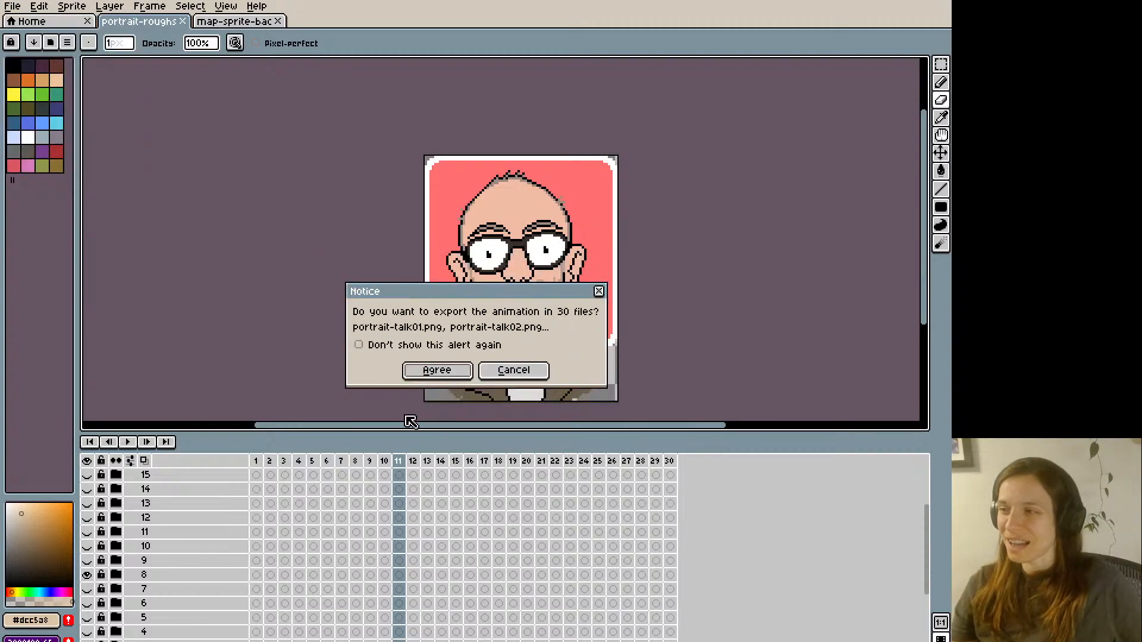
left_click(424, 371)
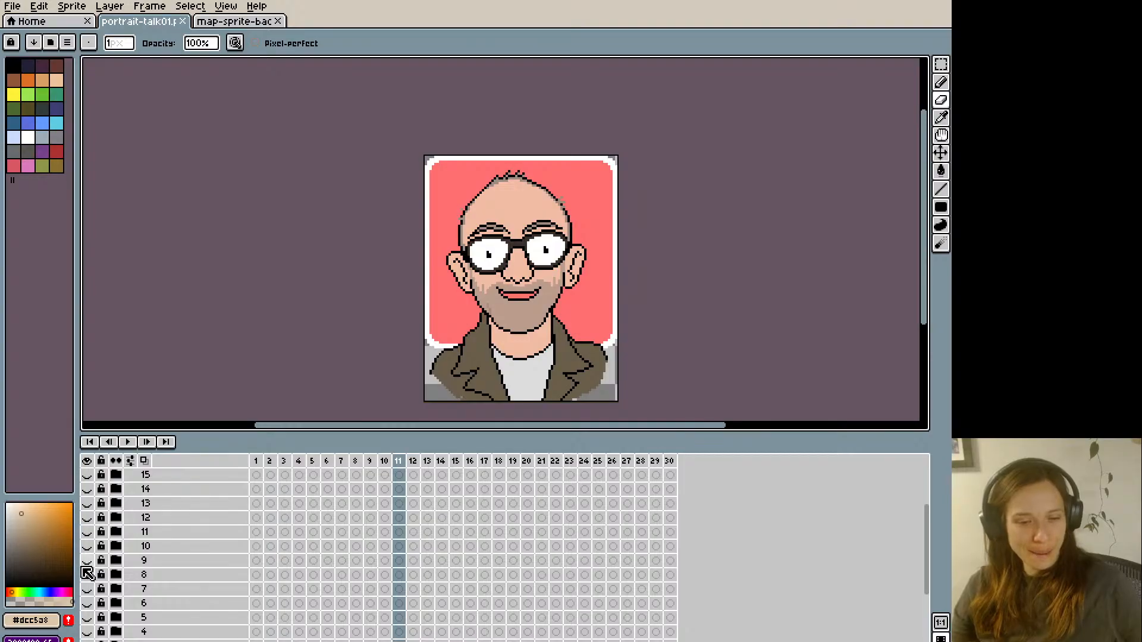
- With only portrait 9 visible, save its talking animation as 30 PNG files starting with portrait-talk01.png
left_click(12, 6)
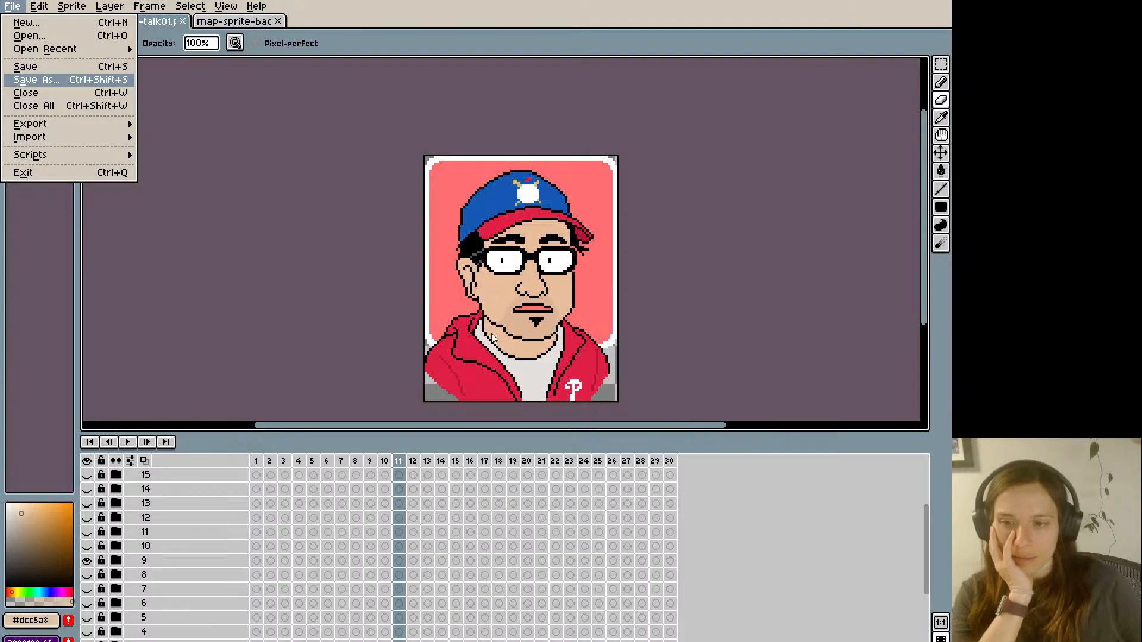
key("ctrl+s")
left_click(439, 399)
left_click(433, 369)
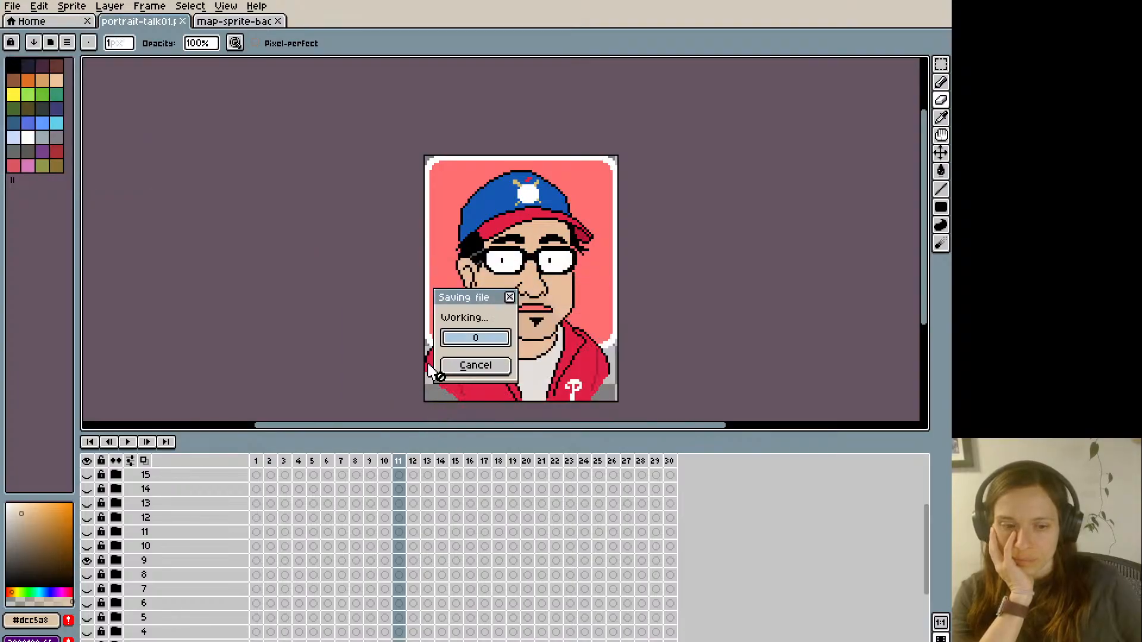
- Swap portrait 9 for portrait 10 and save its animation as a 30-file PNG sequence starting with portrait-talk01.png
left_click(86, 561)
left_click(87, 546)
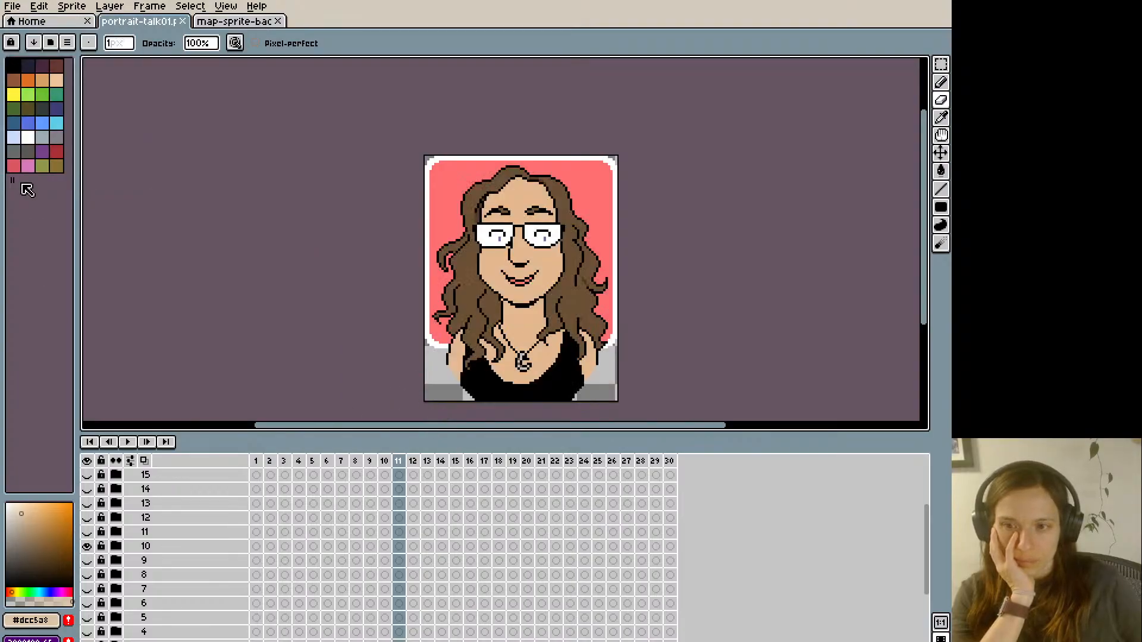
left_click(12, 6)
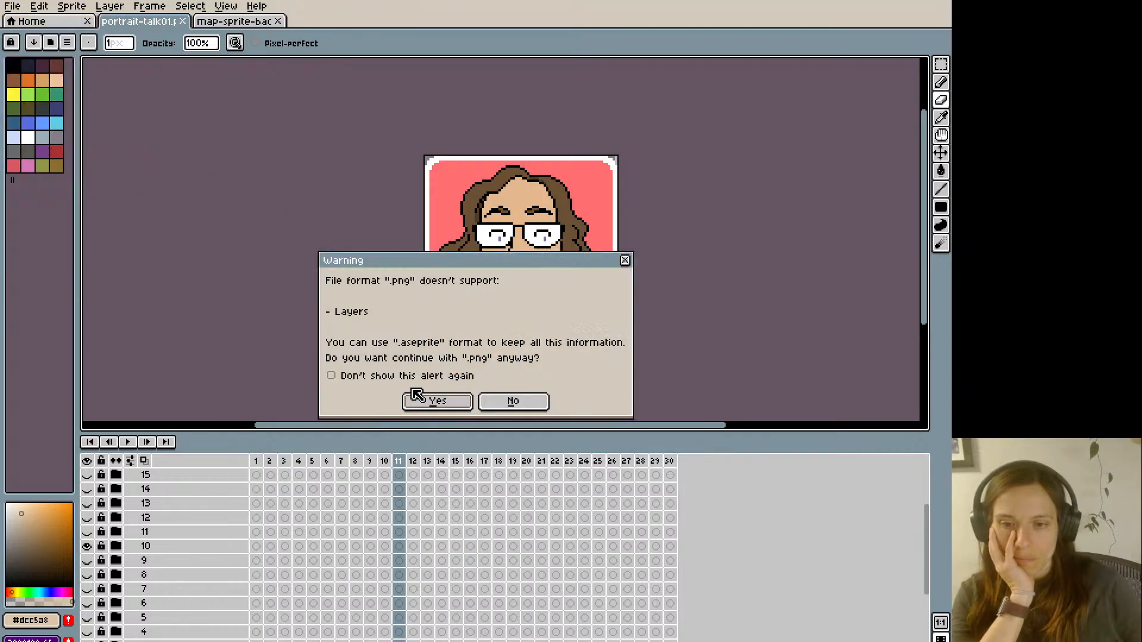
left_click(419, 397)
left_click(434, 373)
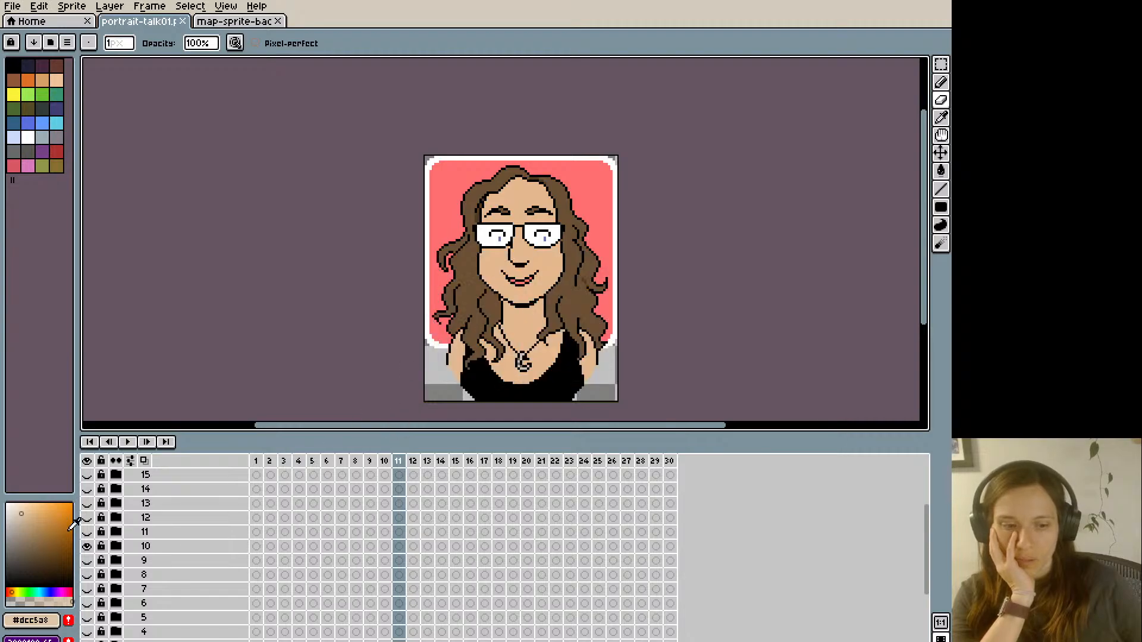
- Swap portrait 10 for portrait 11 and save its animation as a 30-file PNG sequence starting with portrait-talk01.png
left_click(87, 547)
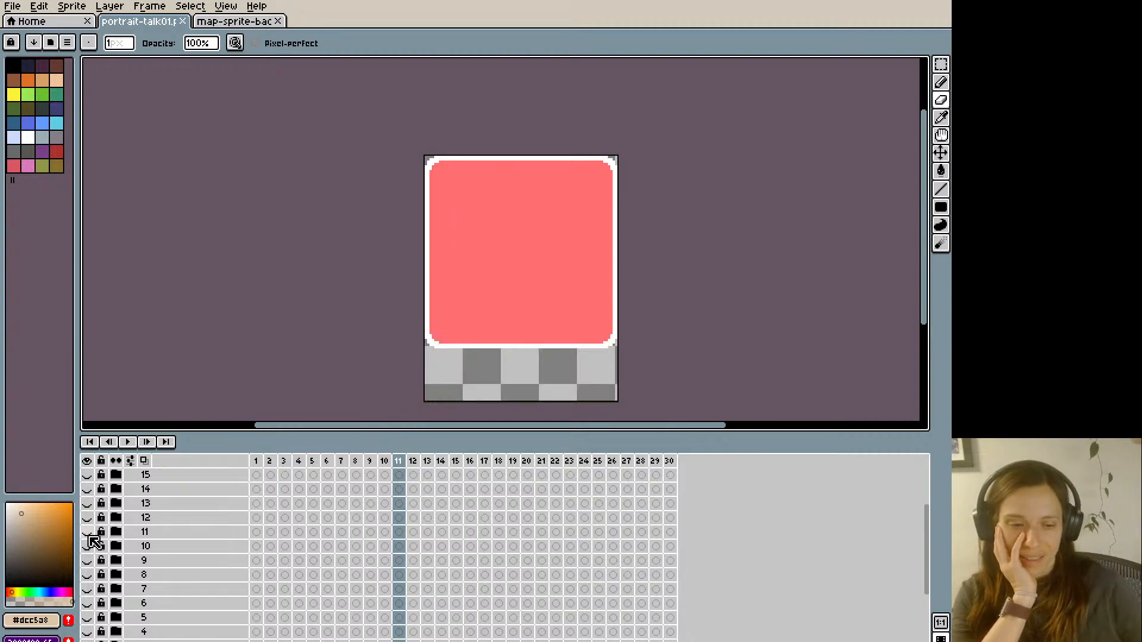
left_click(87, 532)
left_click(15, 8)
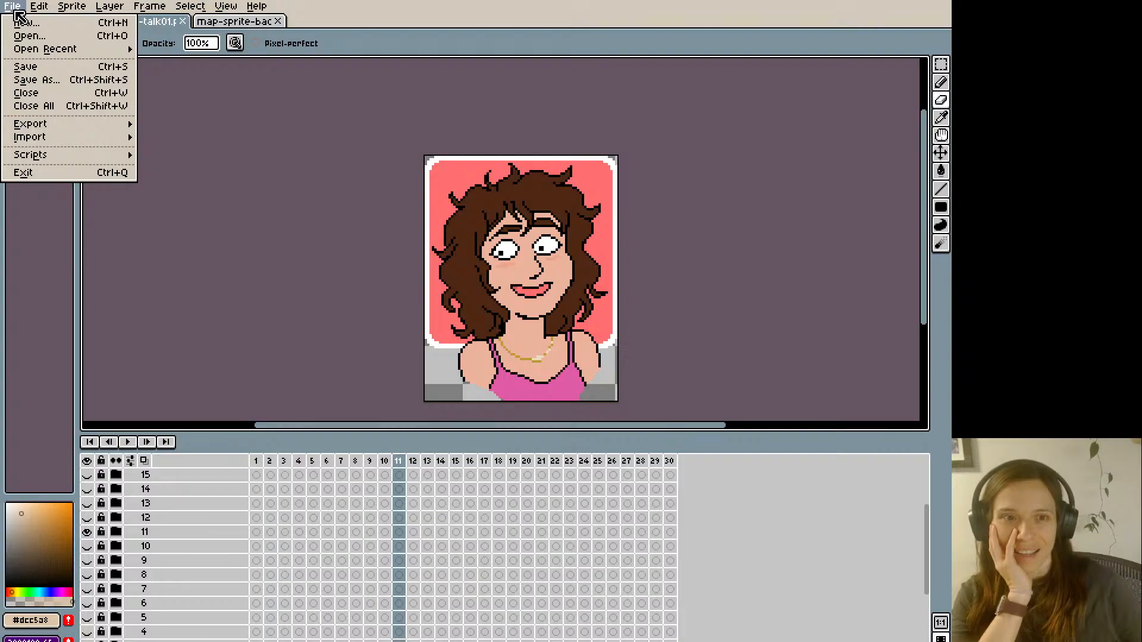
left_click(41, 79)
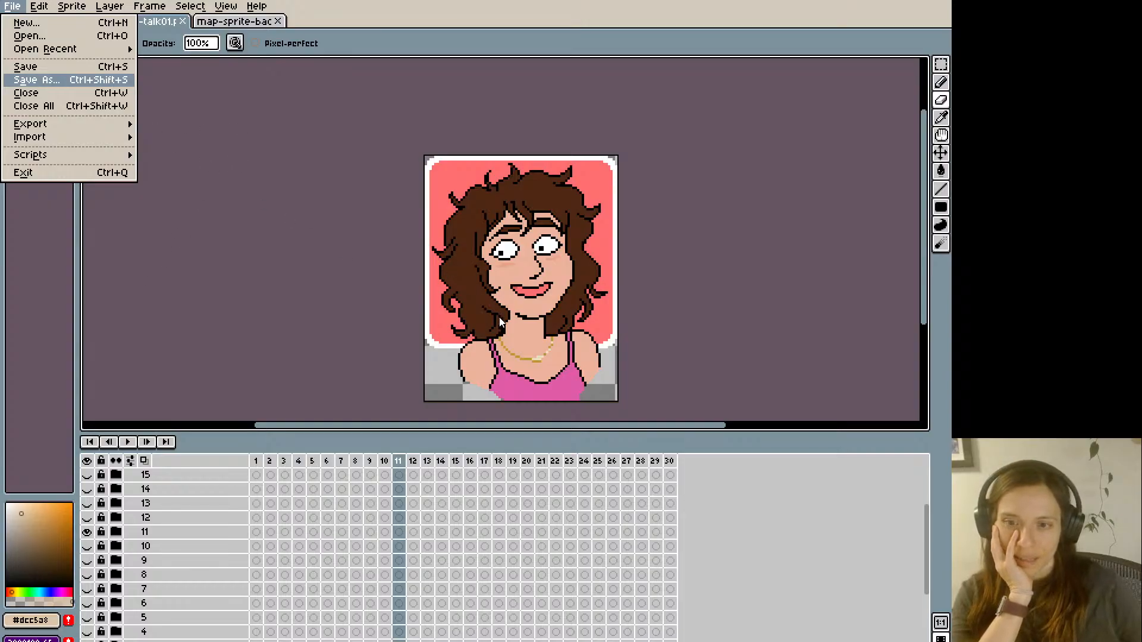
left_click(424, 396)
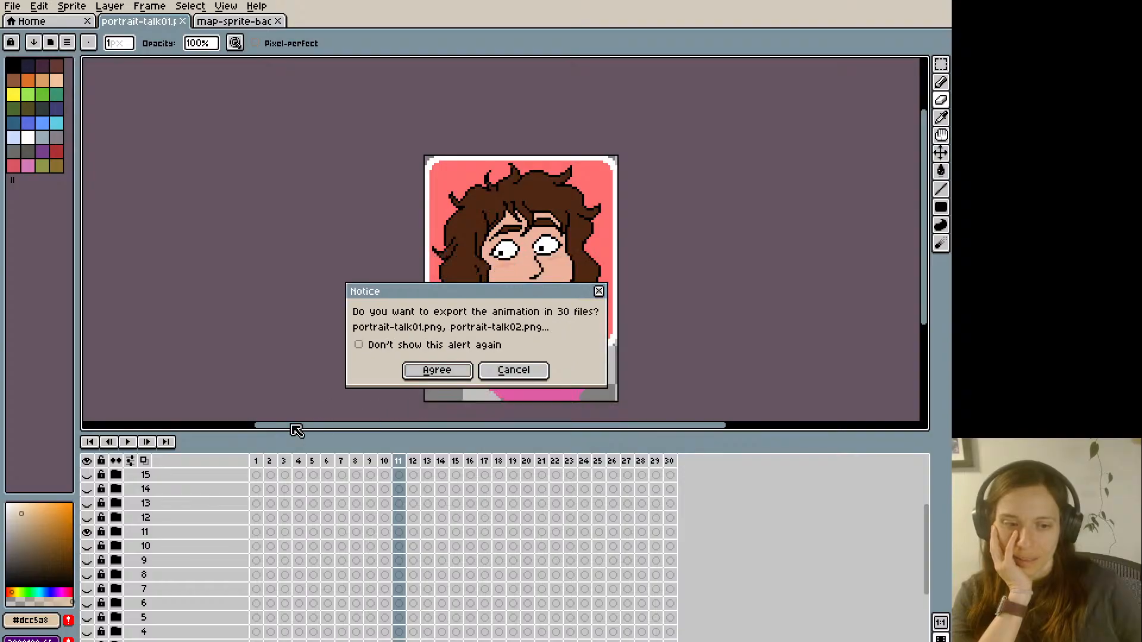
left_click(447, 372)
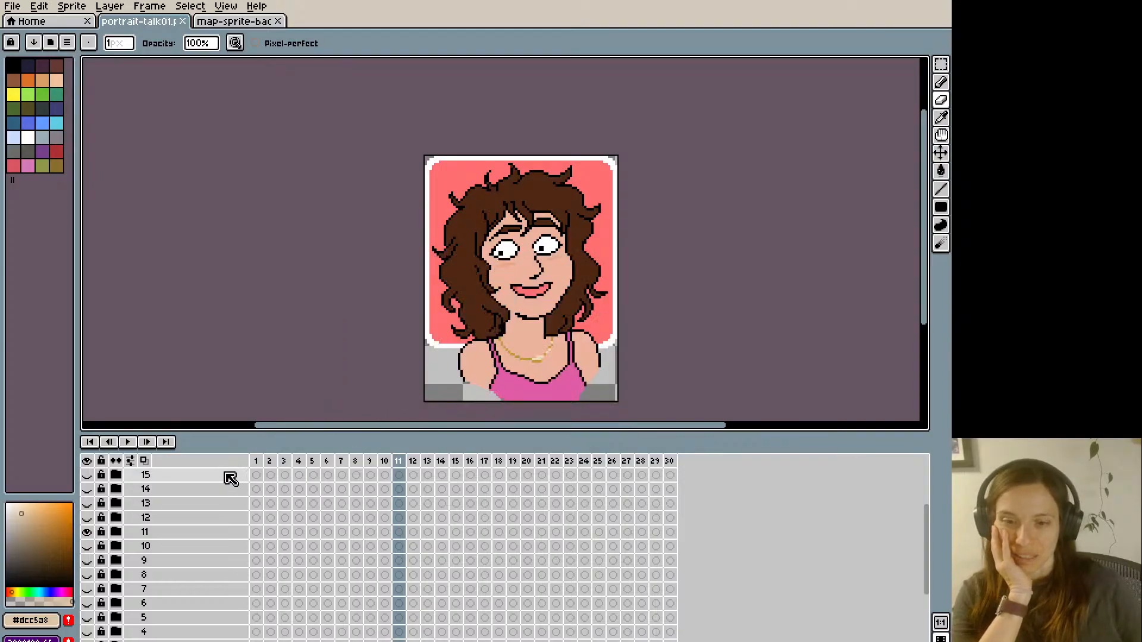
- Swap portrait 11 for portrait 12 and save its animation as a 30-file PNG sequence starting with portrait-talk01.png
left_click(87, 532)
left_click(89, 518)
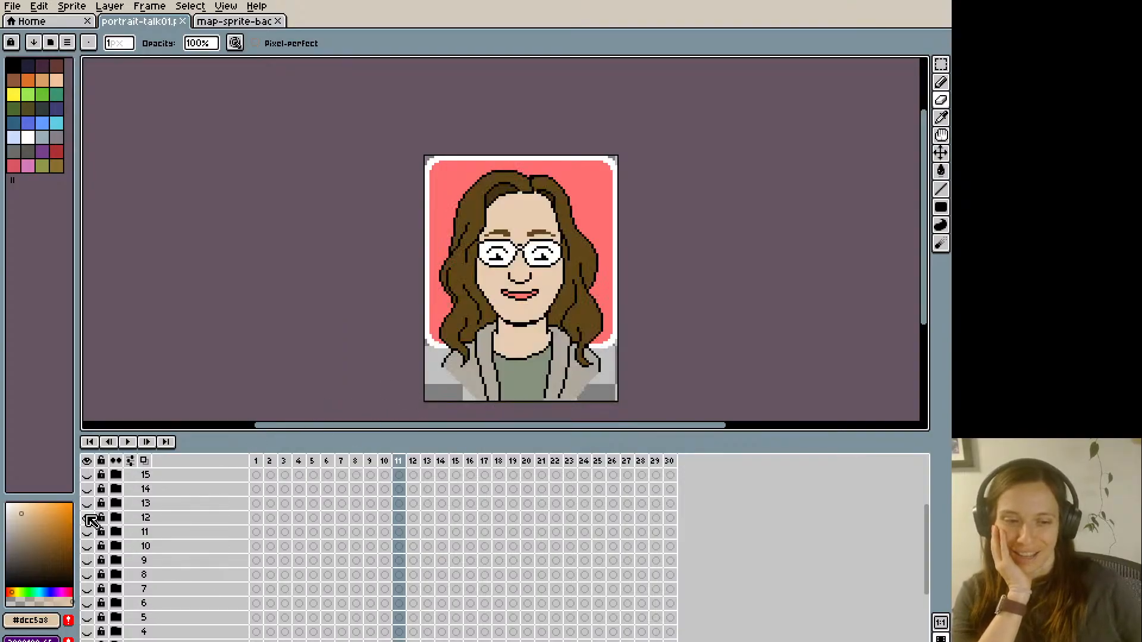
left_click(12, 7)
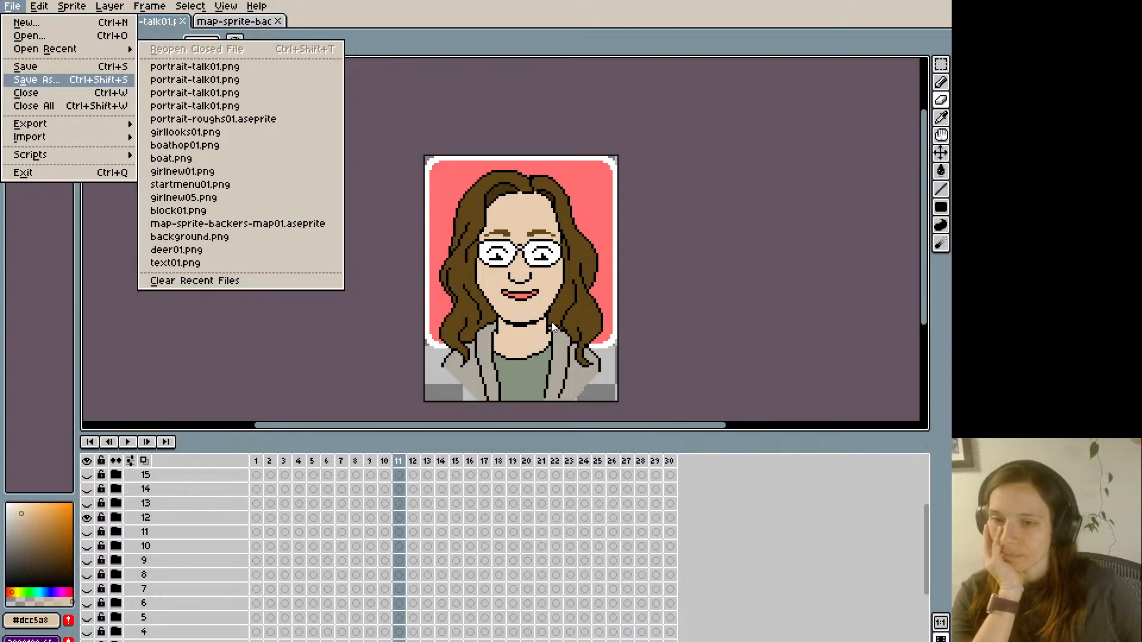
key("ctrl+s")
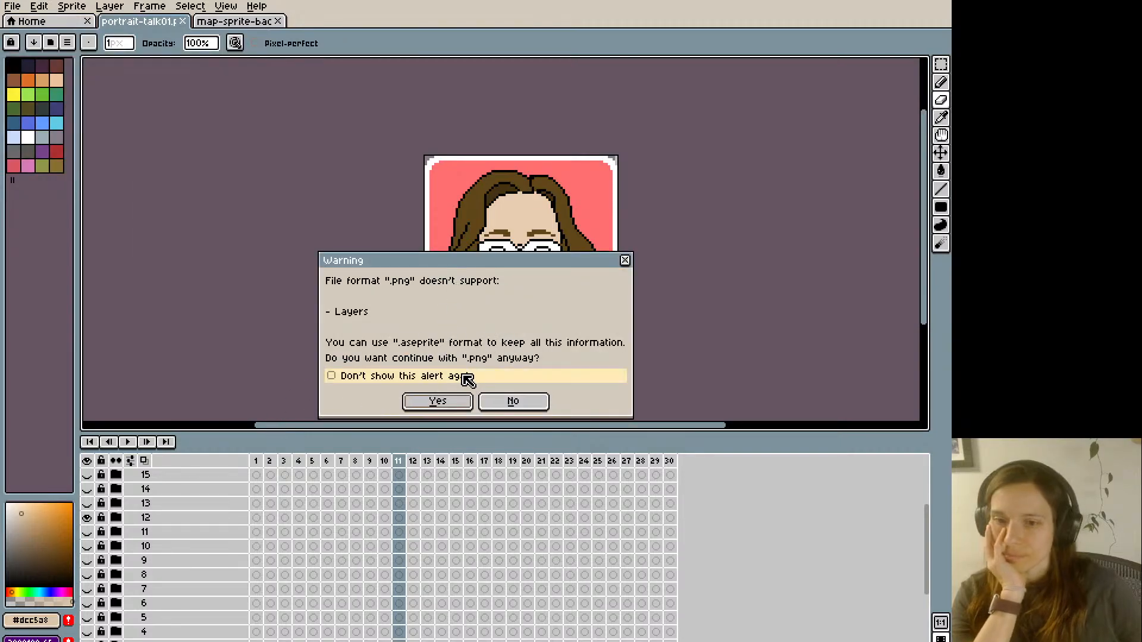
left_click(454, 404)
left_click(456, 381)
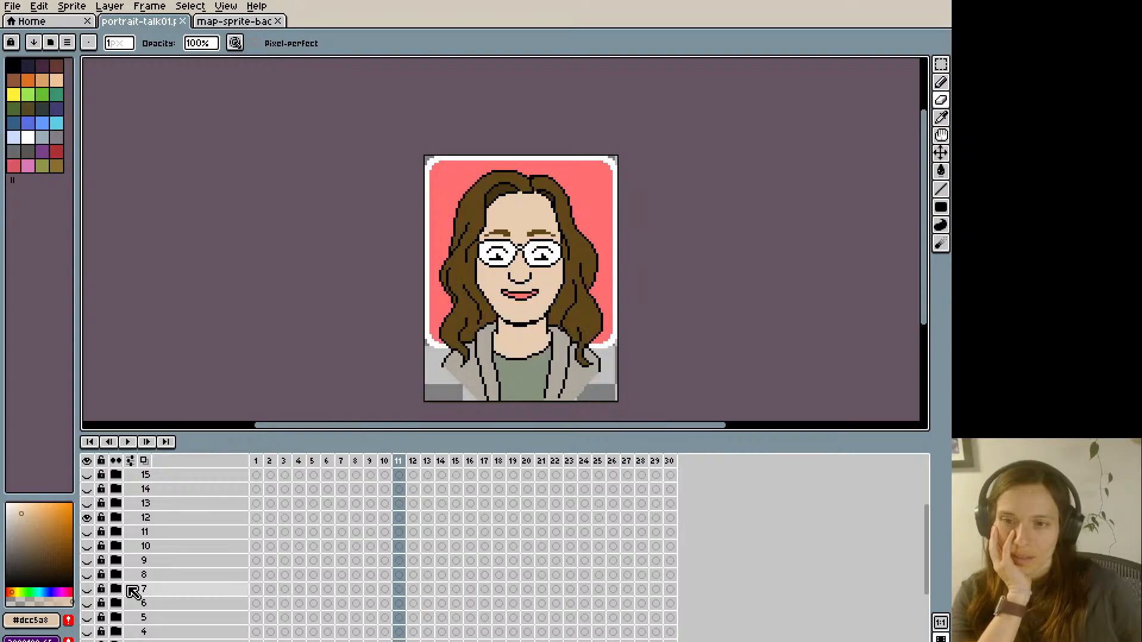
- Swap portrait 12 for portrait 13 and save its animation as a 30-file PNG sequence starting with portrait-talk01.png
left_click(87, 518)
left_click(87, 504)
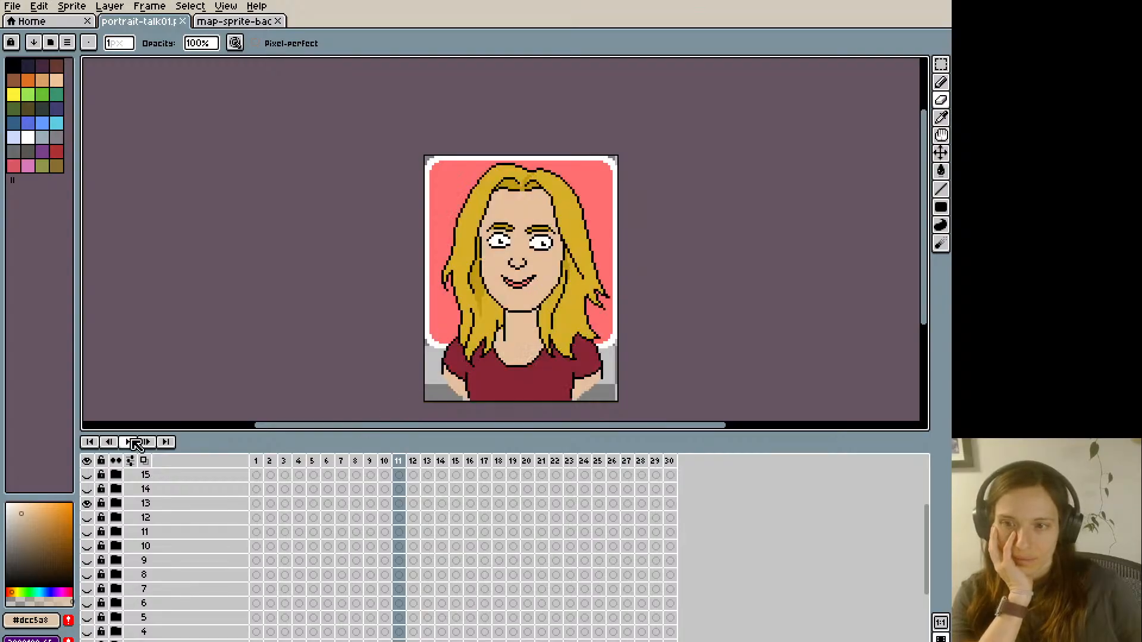
left_click(12, 6)
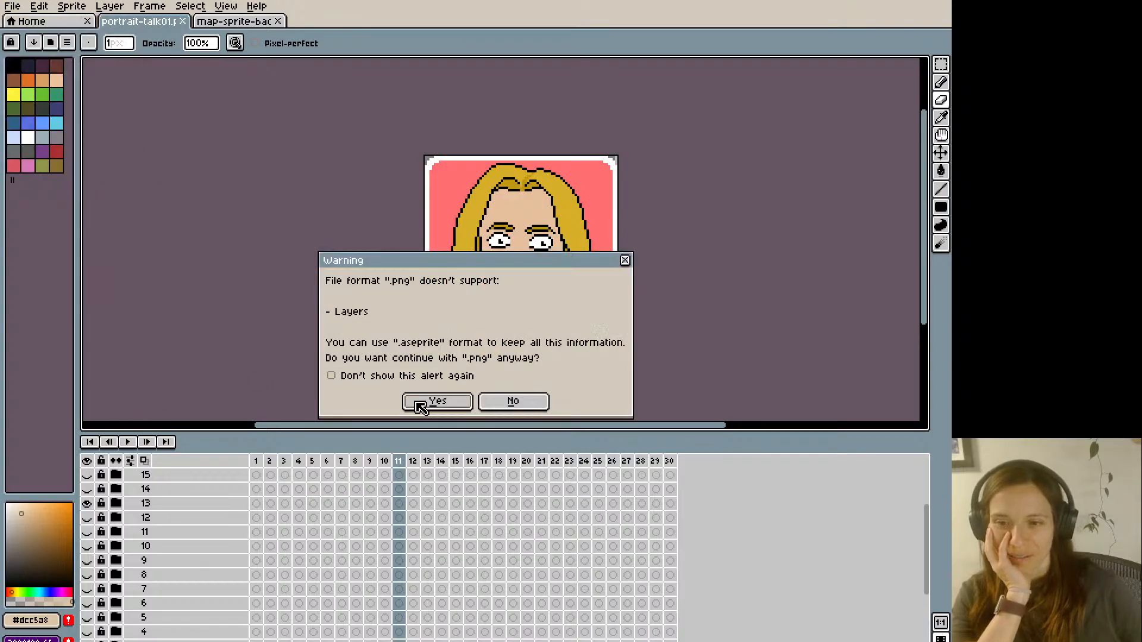
left_click(437, 402)
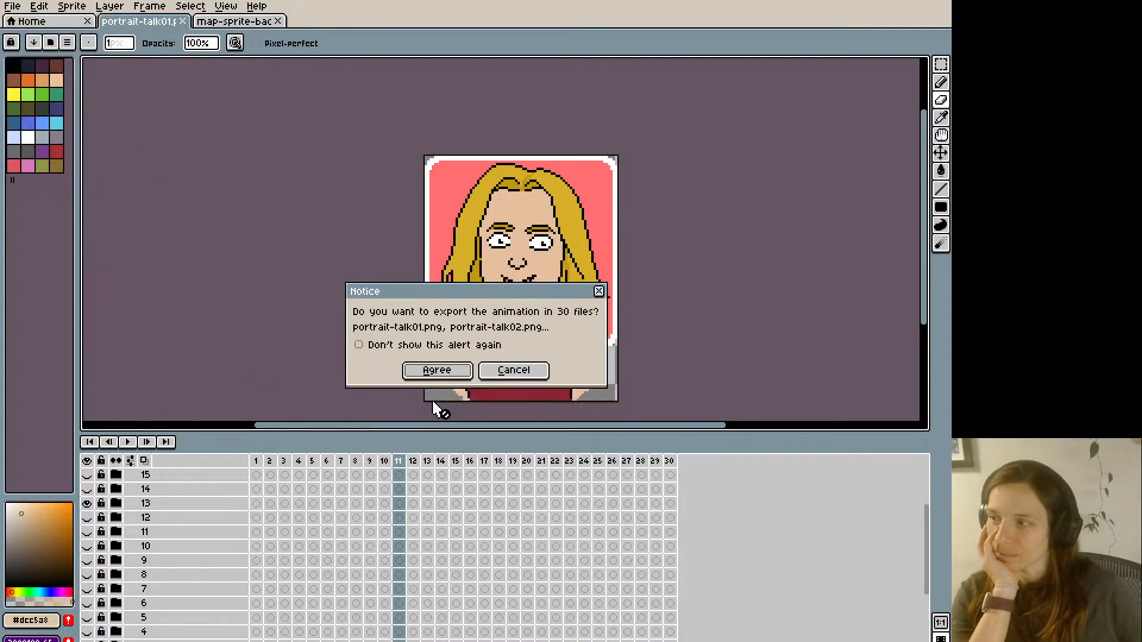
left_click(466, 371)
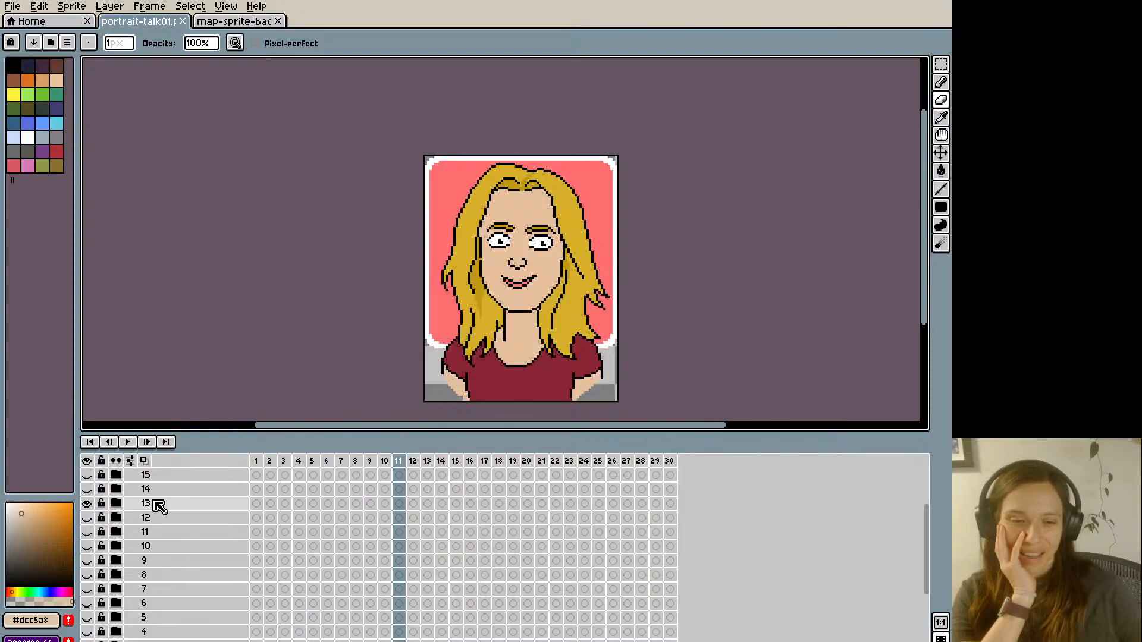
- Swap portrait 13 for portrait 14 and save its animation as a 30-file PNG sequence starting with portrait-talk01.png
left_click(87, 503)
left_click(87, 489)
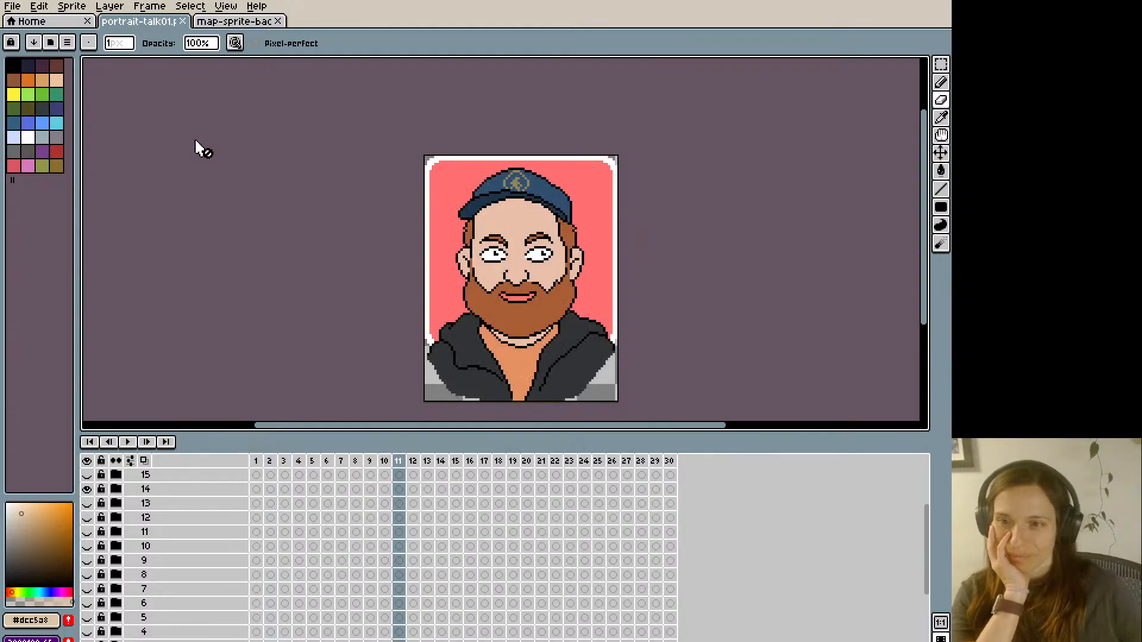
left_click(12, 6)
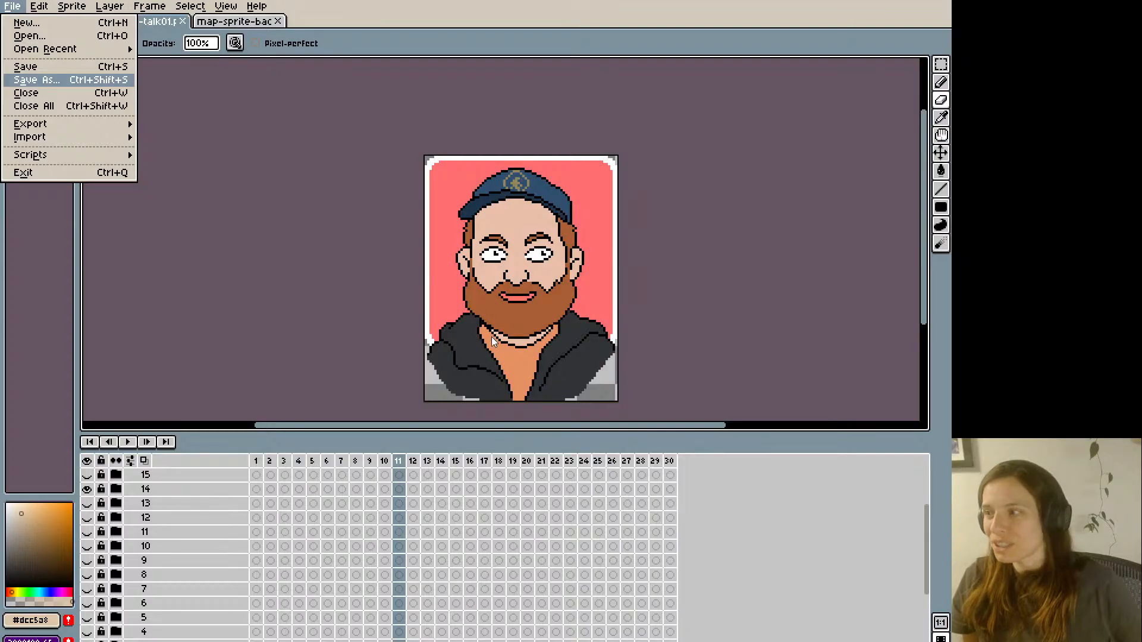
key("ctrl+s")
left_click(437, 402)
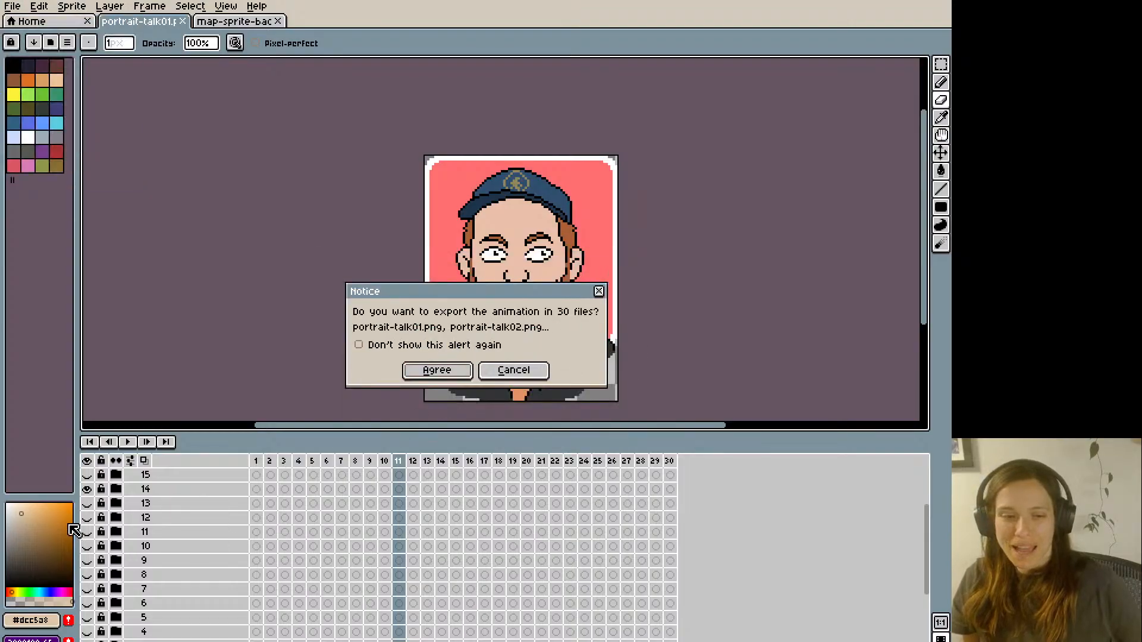
left_click(443, 371)
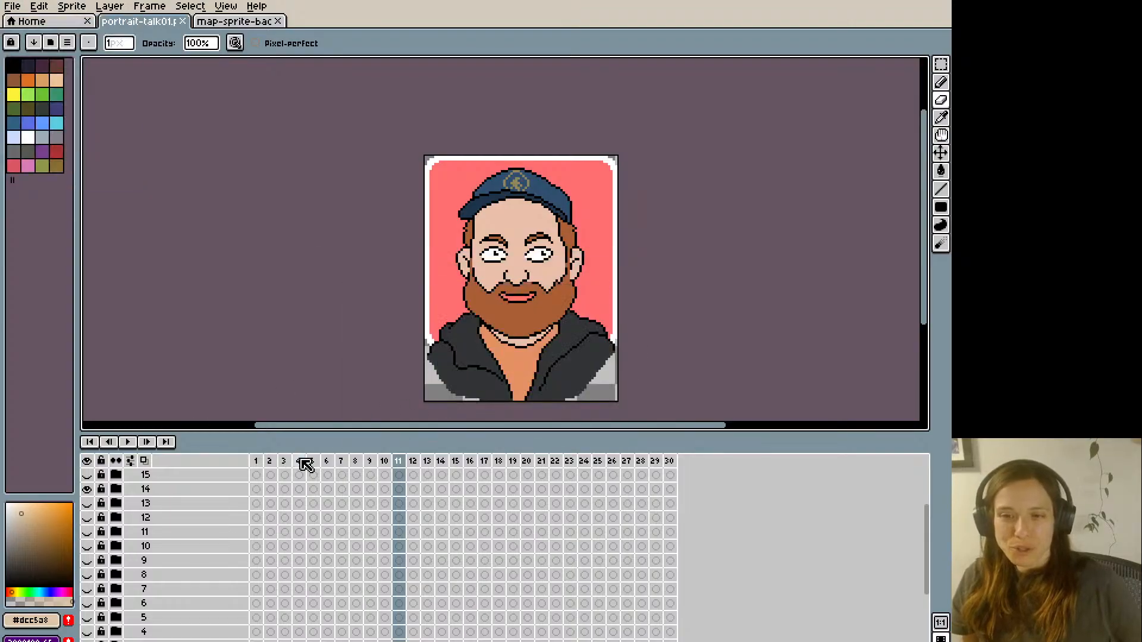
- Swap portrait 14 for portrait 15 and save its animation as a 30-file PNG sequence starting with portrait-talk01.png
left_click(87, 489)
left_click(87, 475)
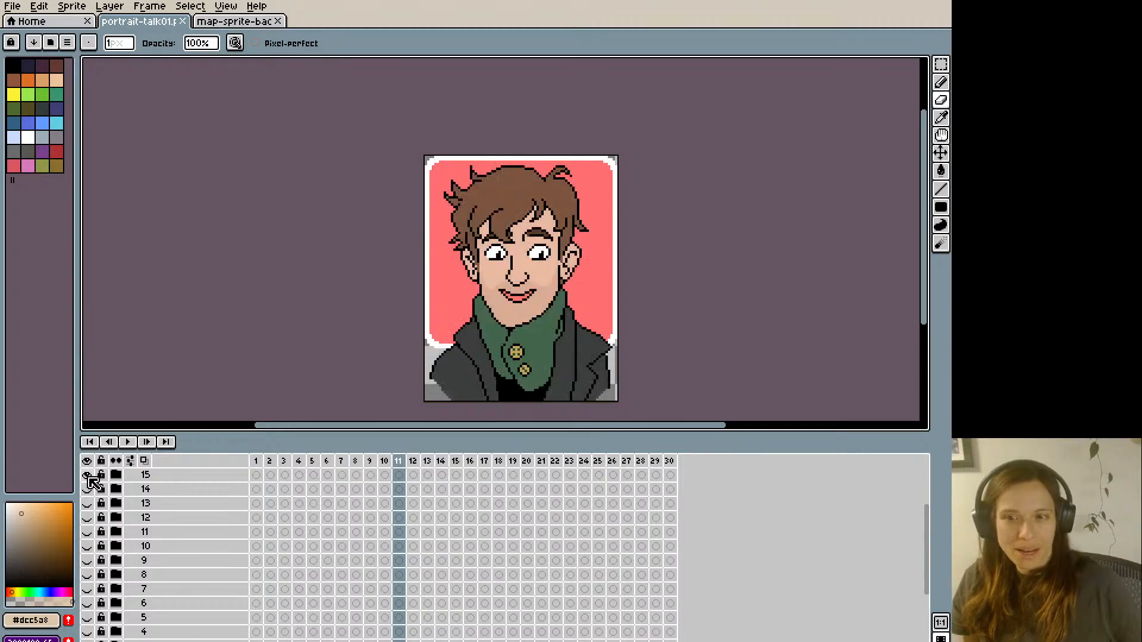
left_click(19, 7)
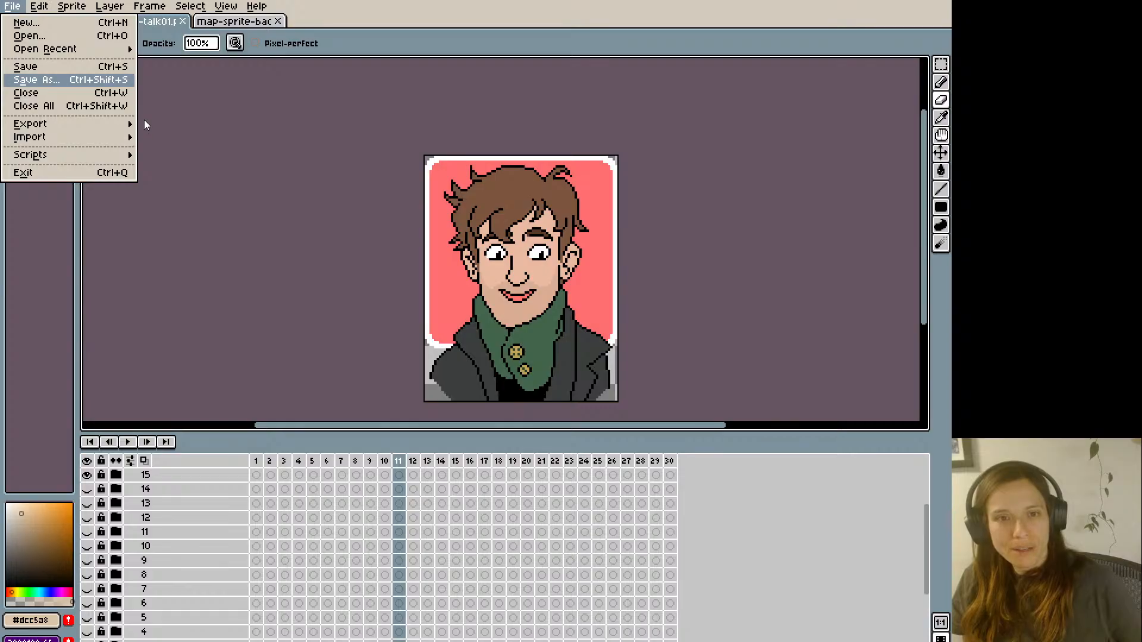
left_click(519, 339)
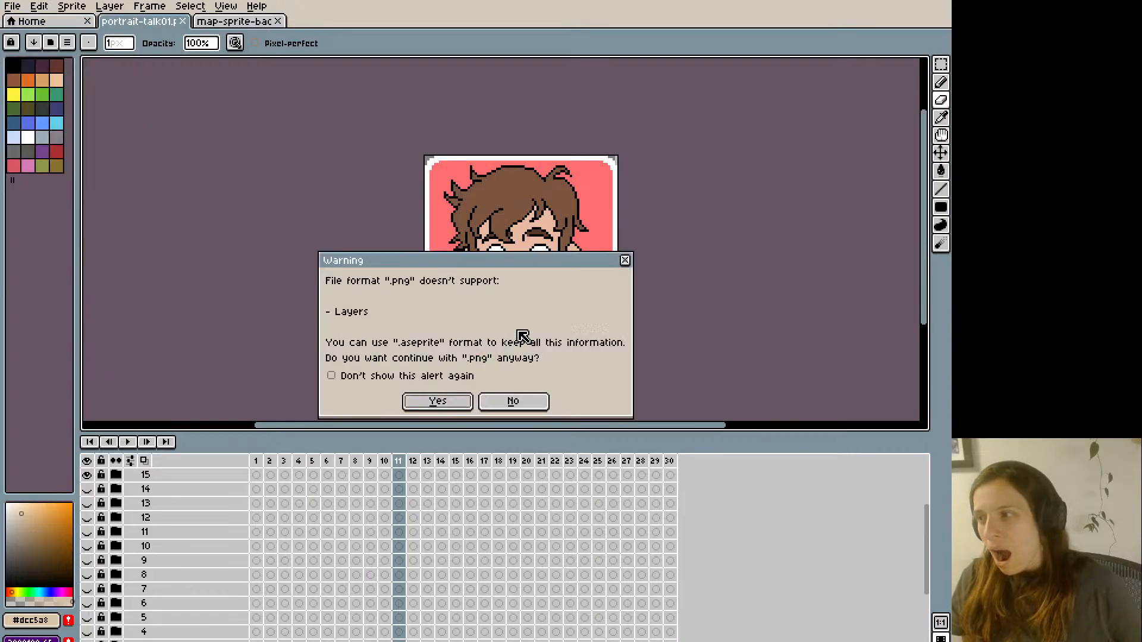
left_click(444, 401)
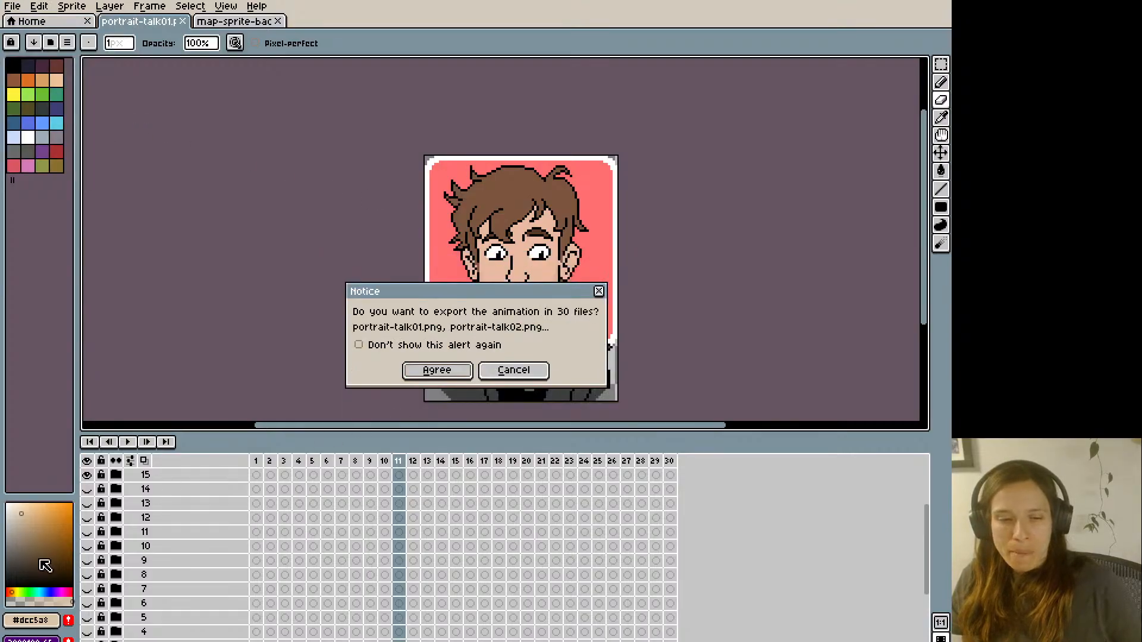
left_click(418, 373)
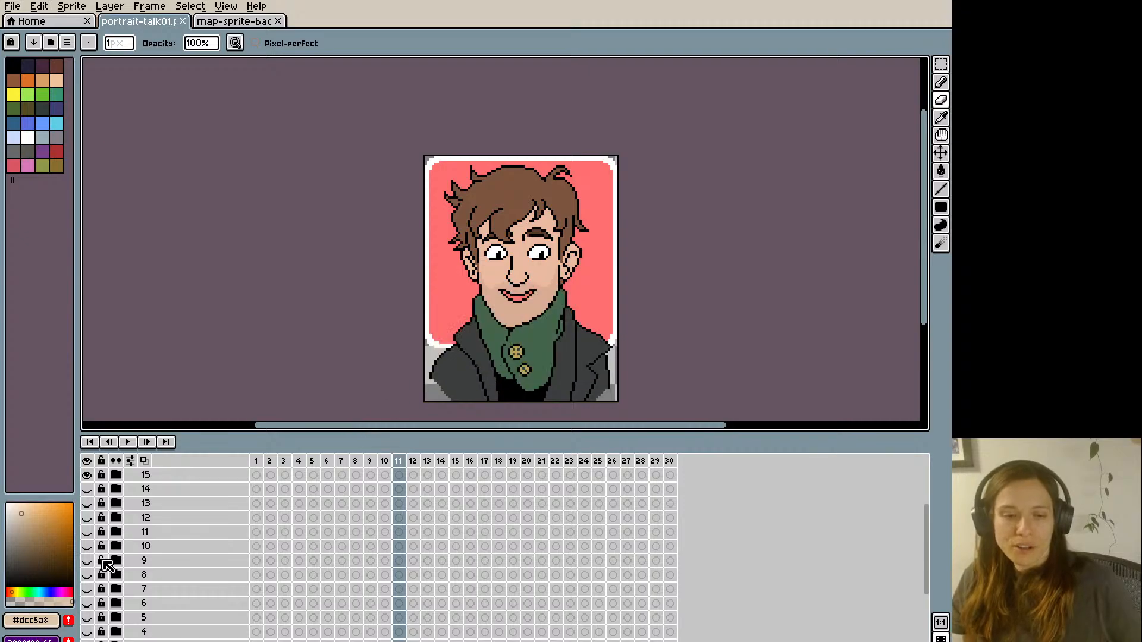
- Swap portrait 15 for portrait 16 and save its animation as a 30-file PNG sequence starting with portrait-talk01.png
scroll(102, 589, "up", 2)
left_click(88, 532)
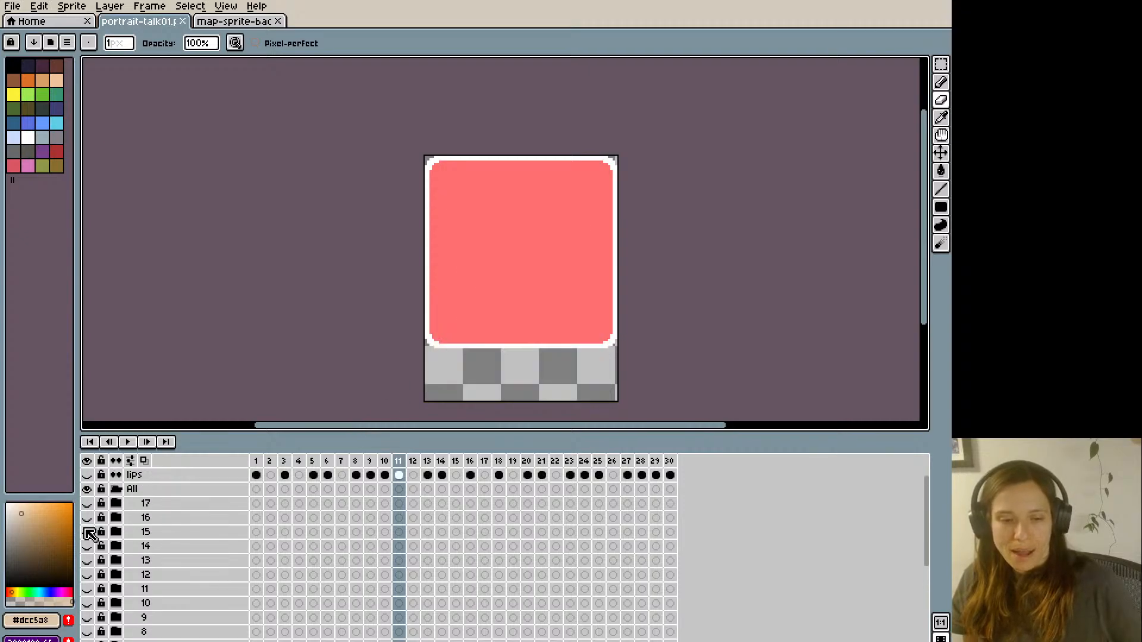
left_click(87, 517)
left_click(13, 8)
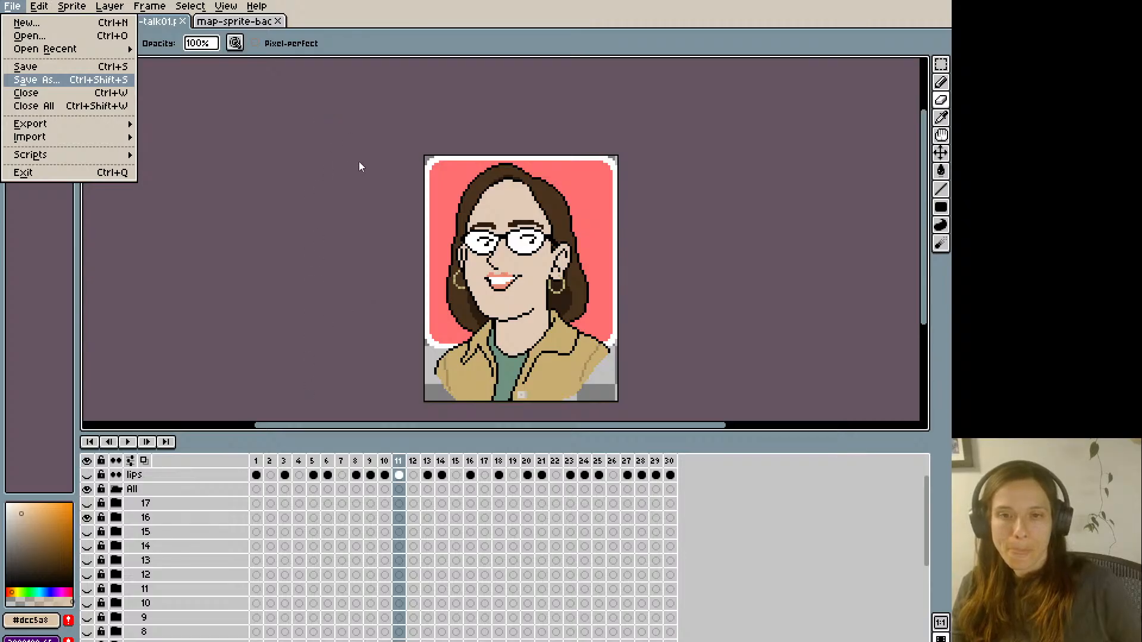
left_click(492, 343)
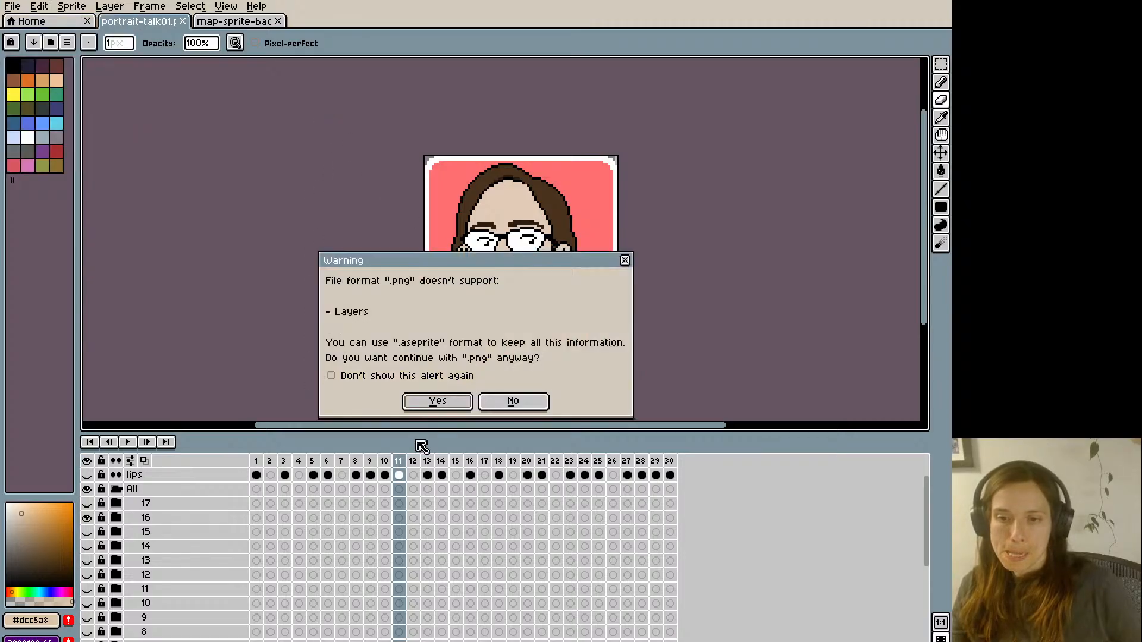
left_click(446, 400)
left_click(470, 376)
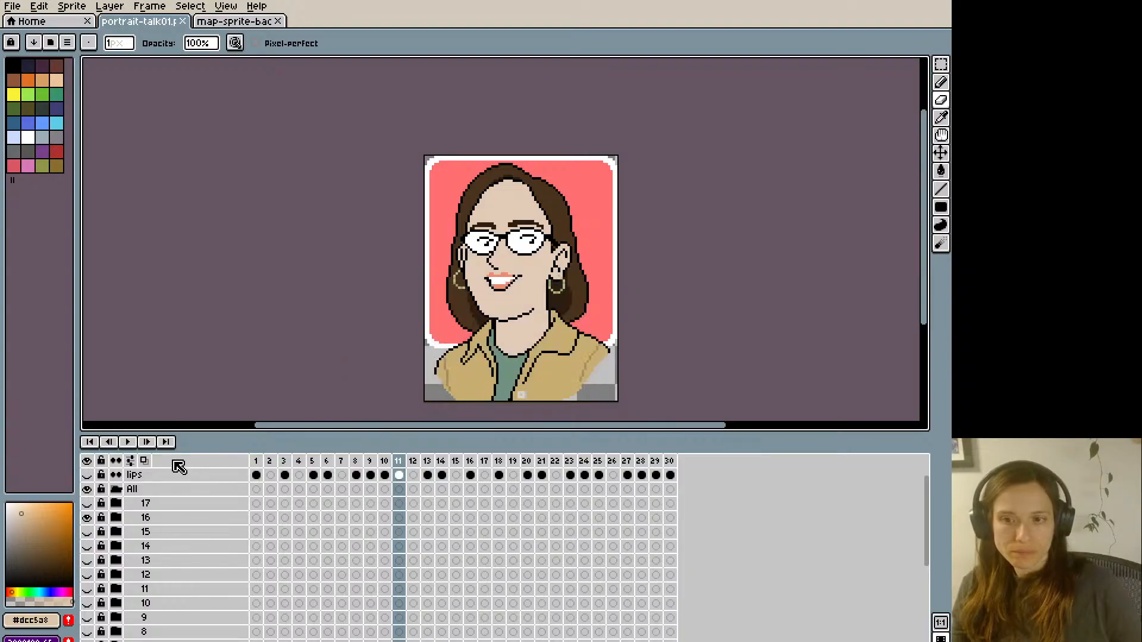
- Swap portrait 16 for portrait 17 and save its animation as a 30-file PNG sequence starting with portrait-talk01.png
left_click(87, 518)
left_click(87, 504)
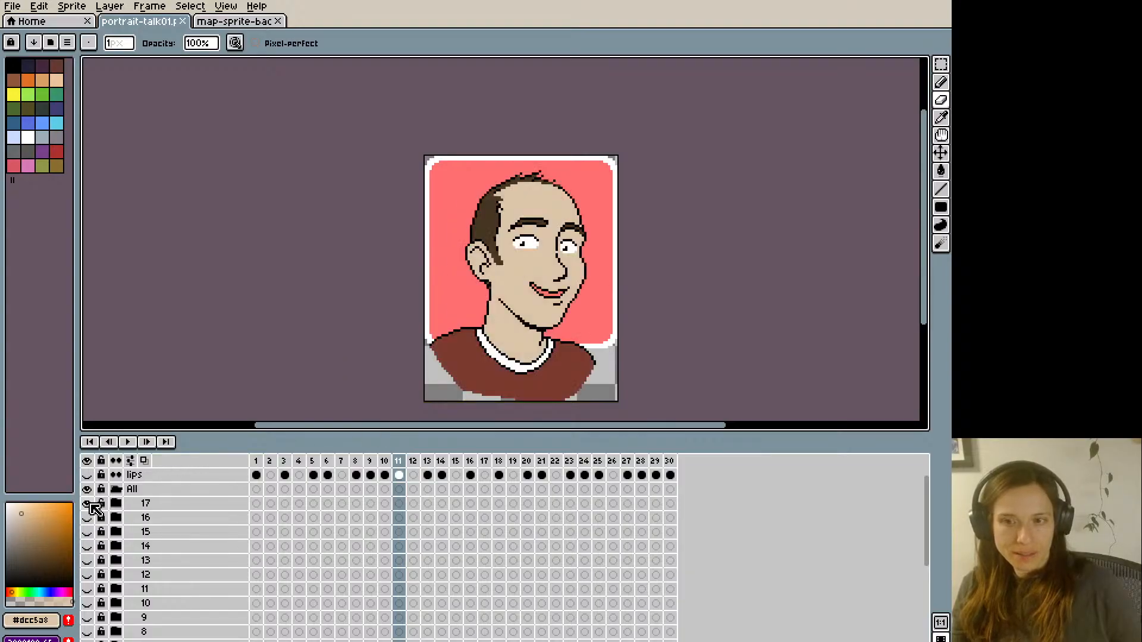
left_click(15, 6)
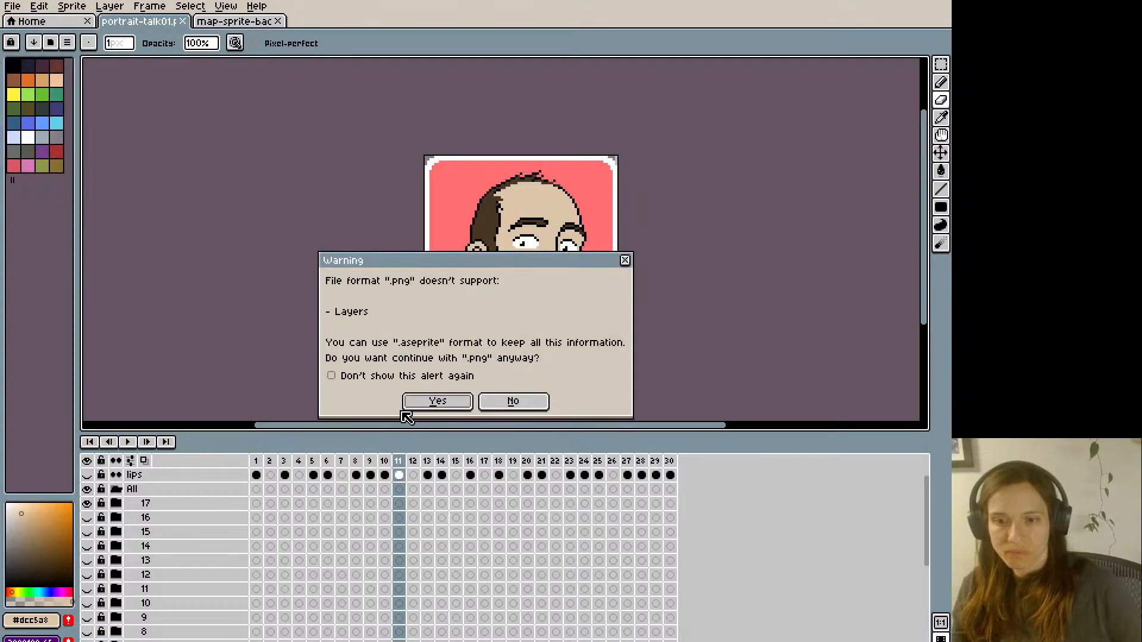
left_click(436, 400)
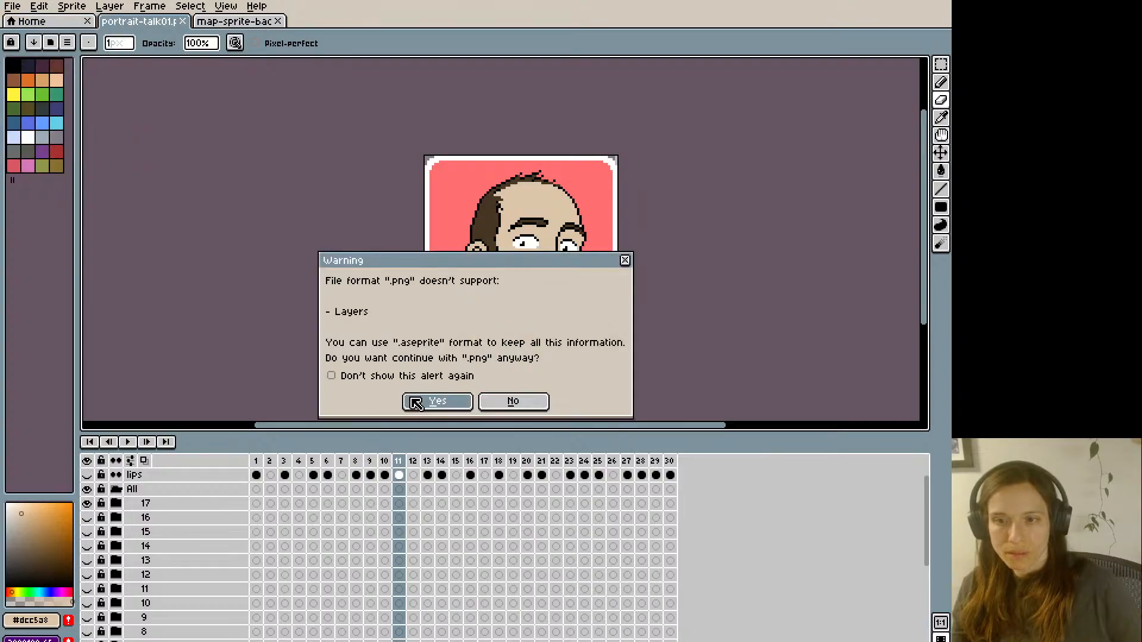
left_click(417, 372)
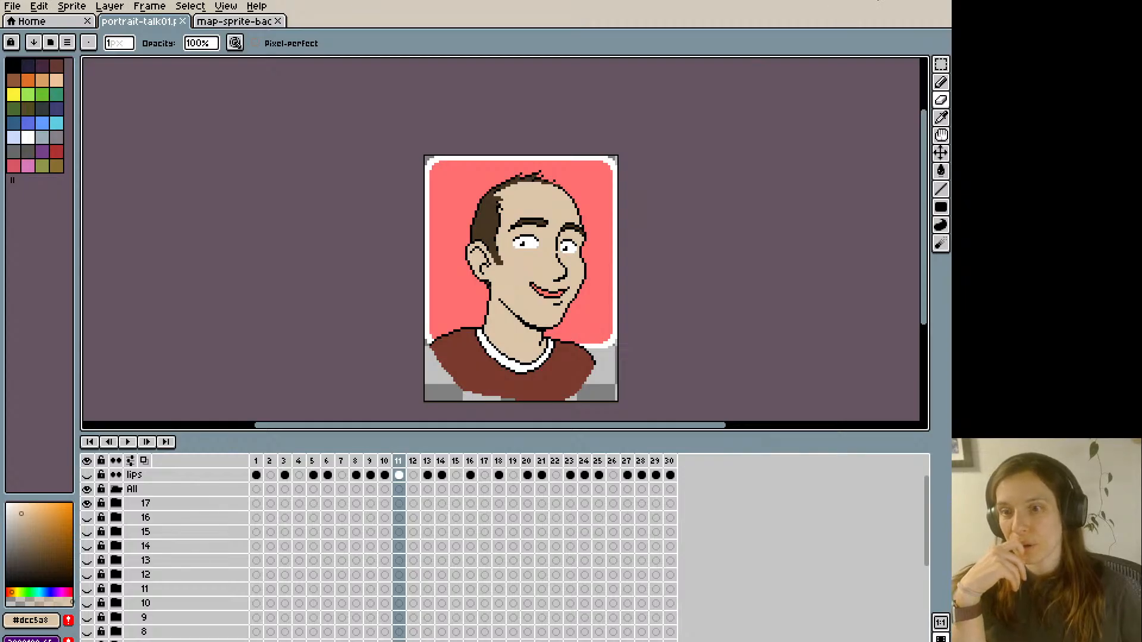
- Switch to the Adventure Game Studio editor and open the project's sprites
left_click(882, 0)
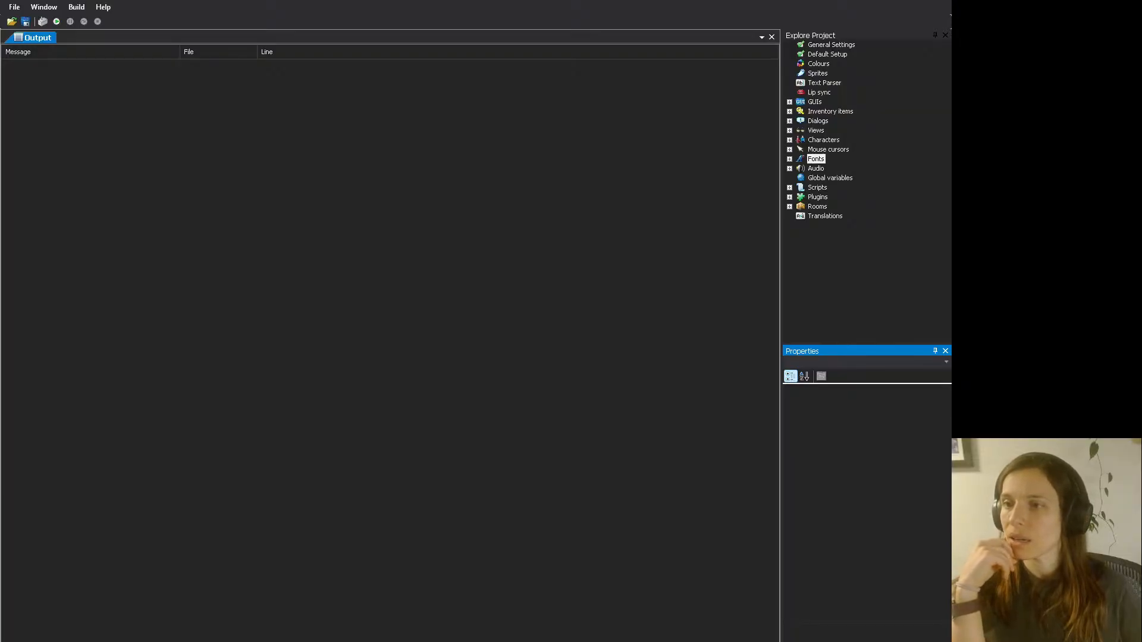
left_click(815, 74)
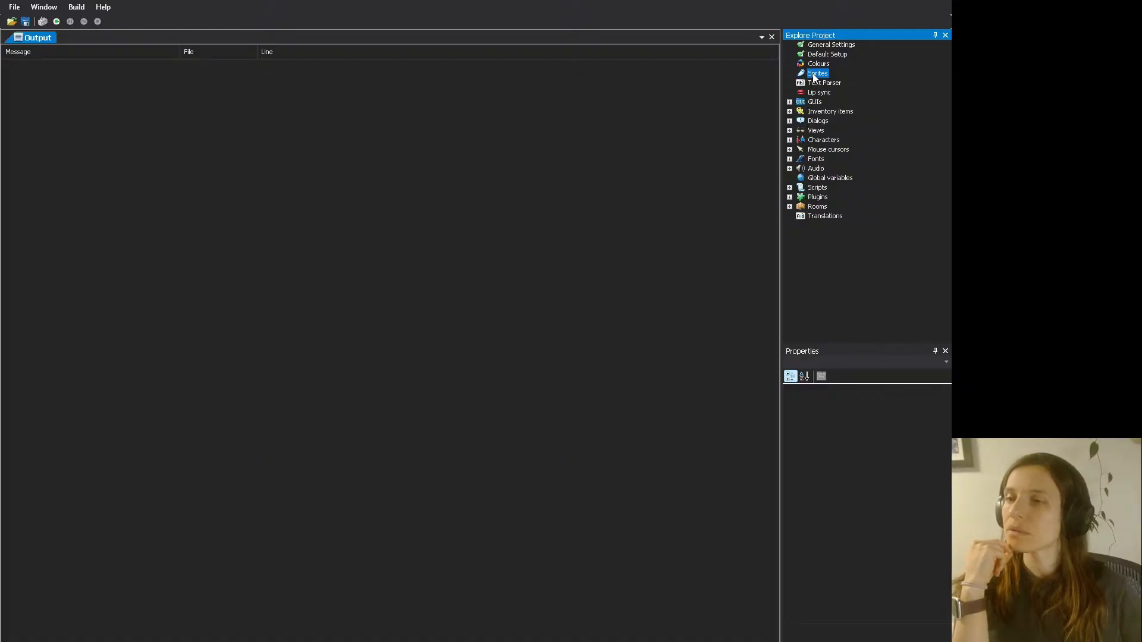
double_click(814, 75)
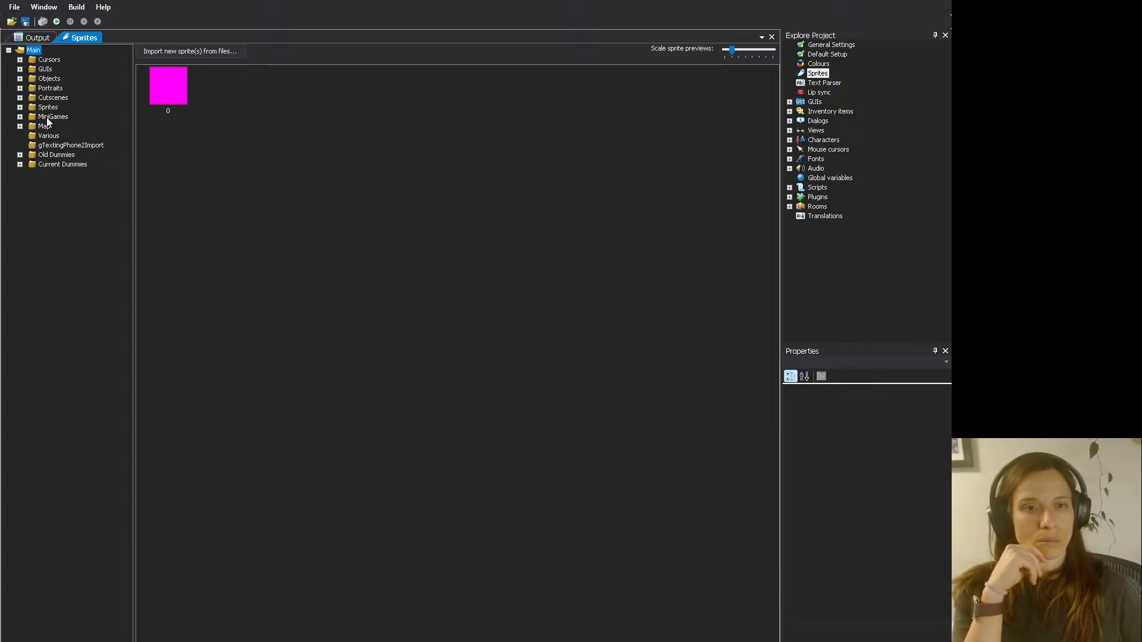
- Examine sprite folders 1 to 7 in KS Portraits, under Portraits, to see which still hold placeholder images
double_click(50, 89)
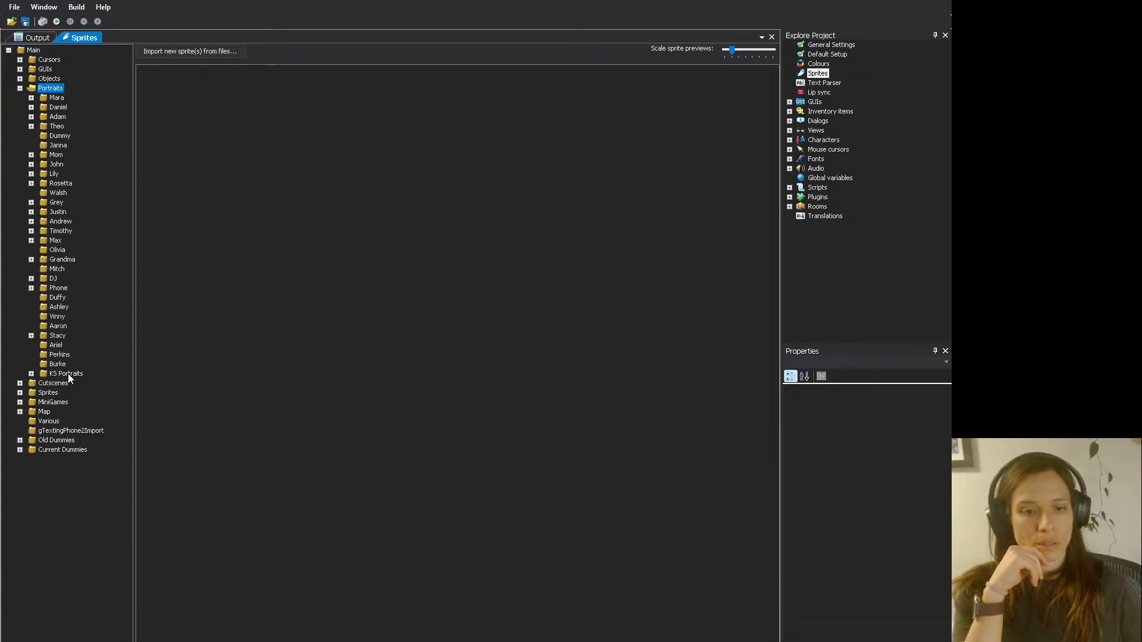
double_click(66, 375)
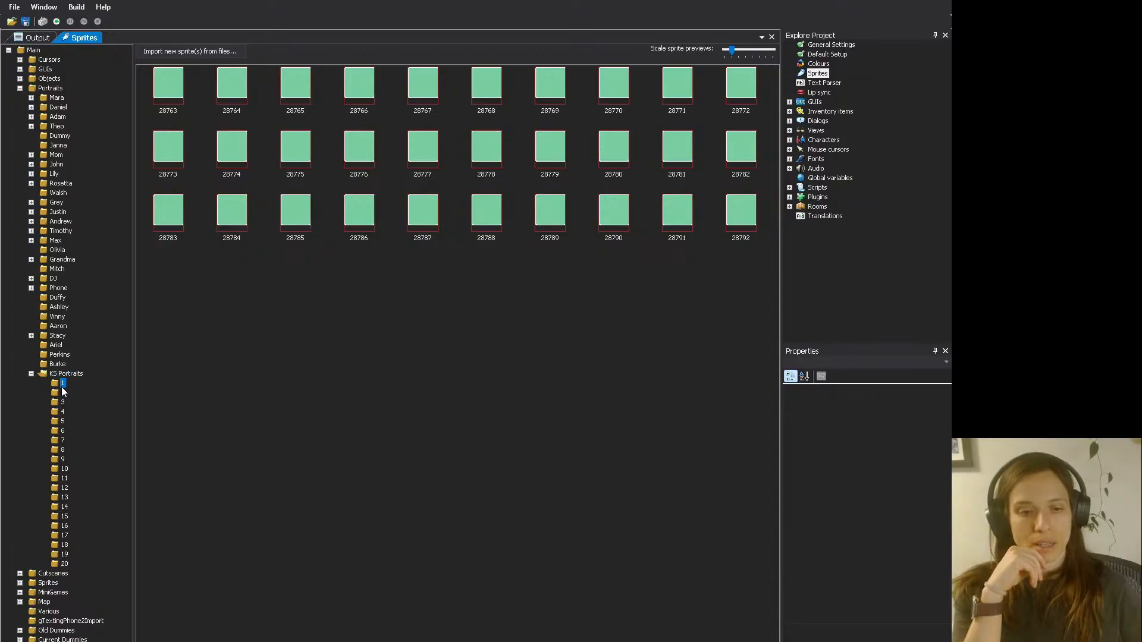
left_click(62, 393)
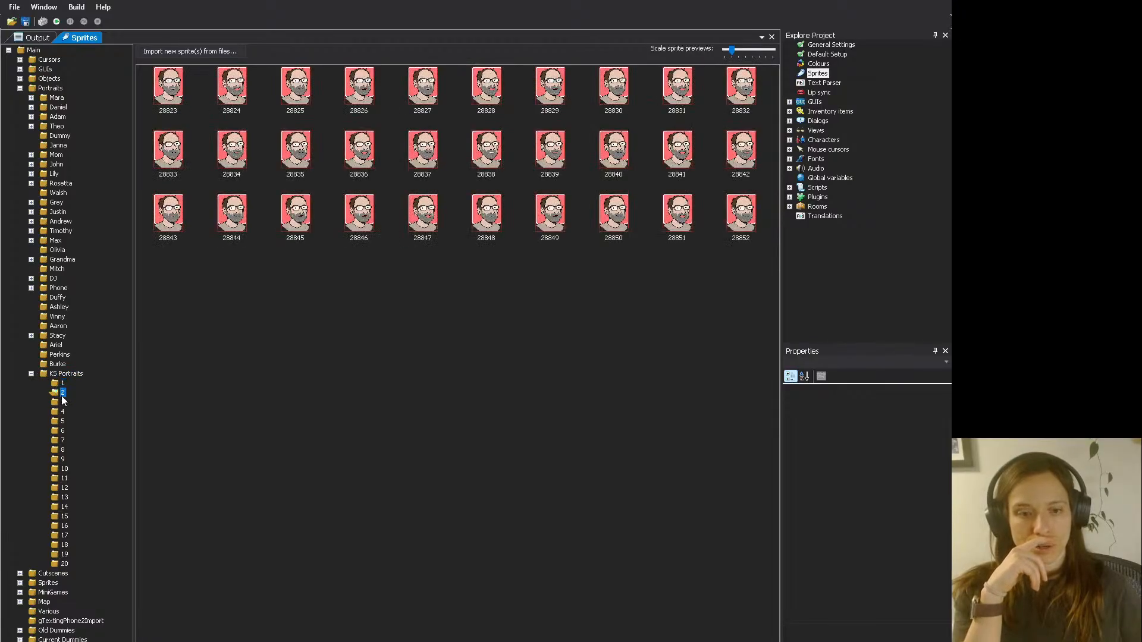
left_click(63, 403)
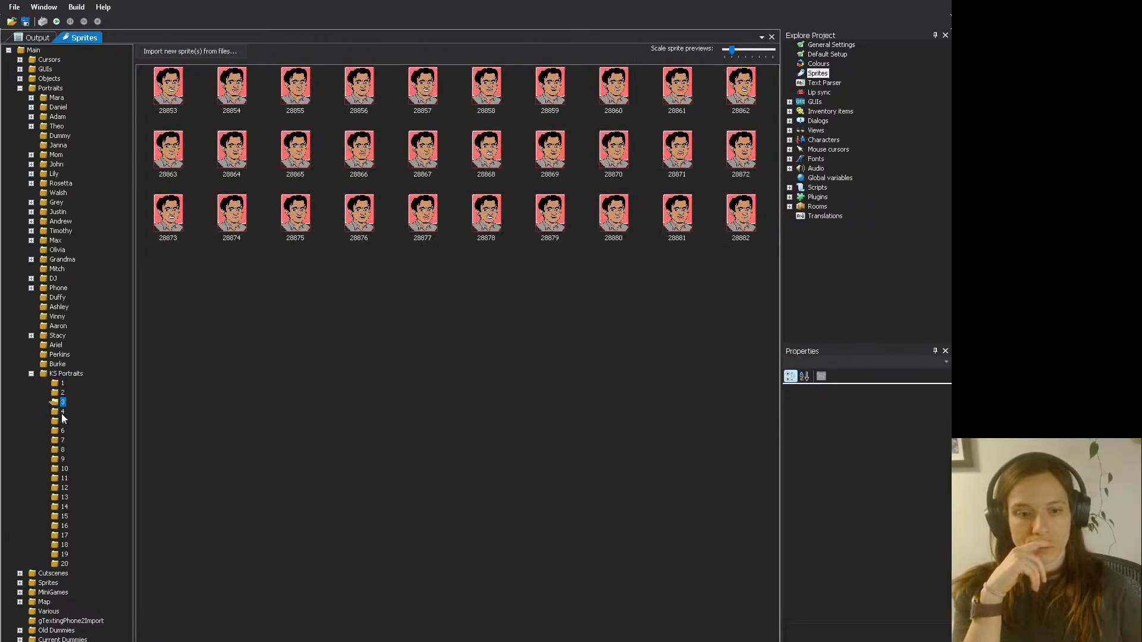
left_click(62, 413)
left_click(62, 422)
left_click(61, 431)
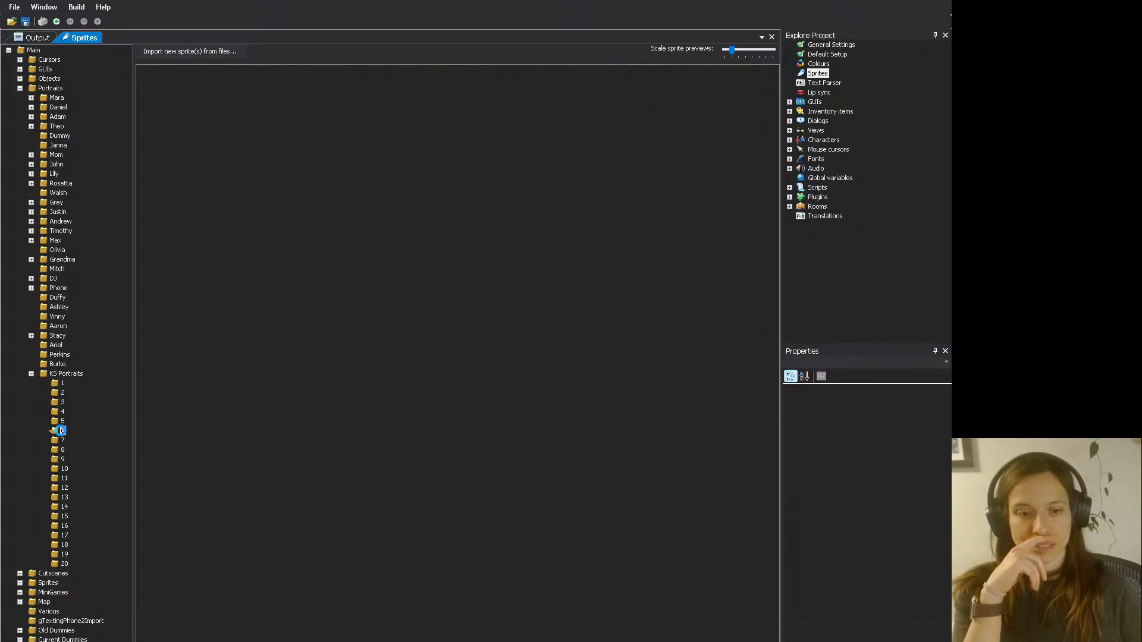
left_click(62, 440)
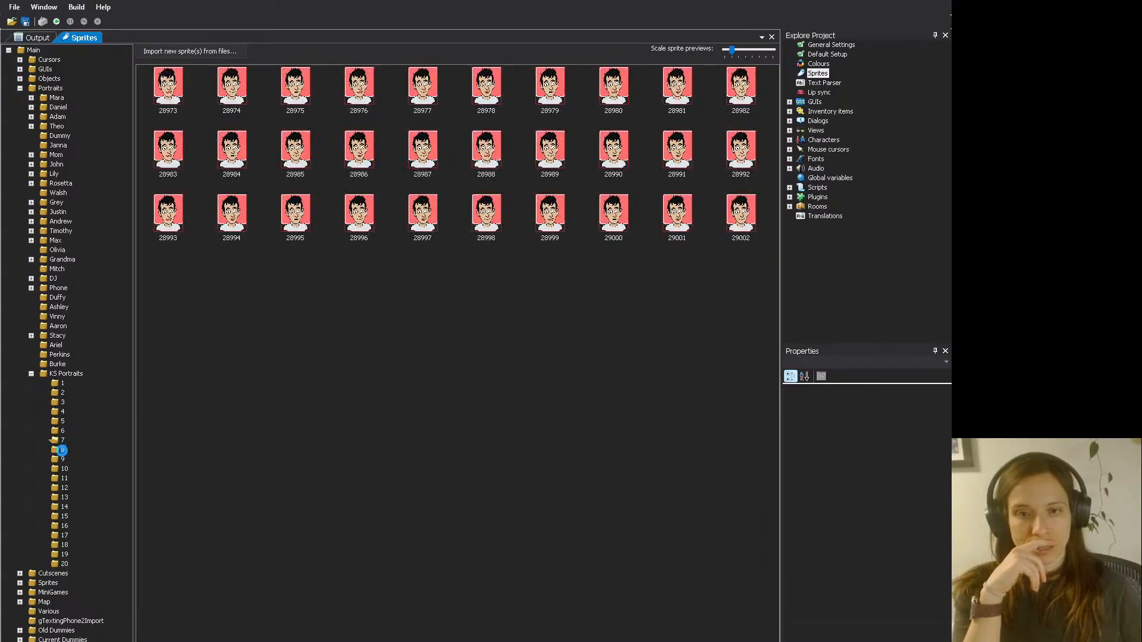
- Replace all placeholder sprites in KS Portraits folder 8 (29003 to 29032) with the exported portrait frames
left_click(61, 451)
left_click(172, 89)
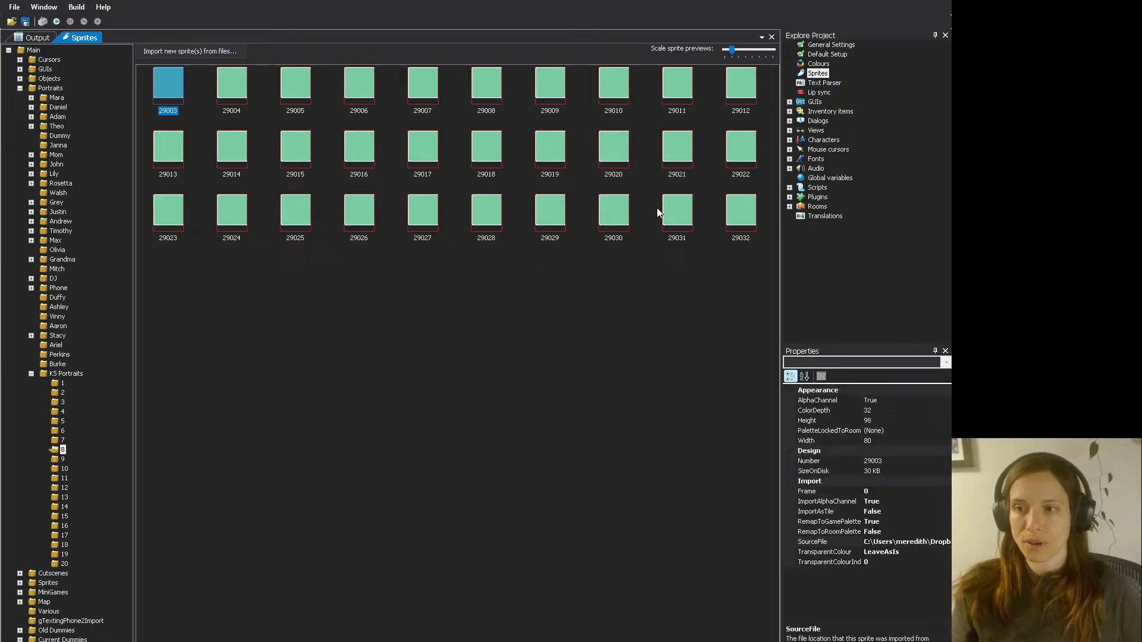
left_click(737, 215, "shift")
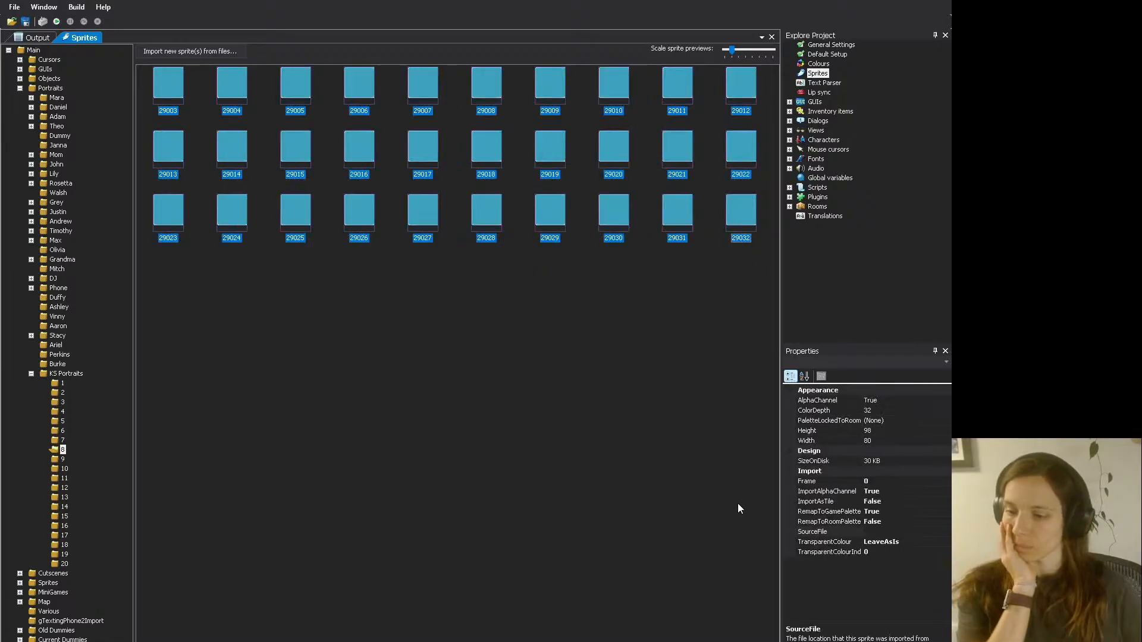
left_click(411, 327)
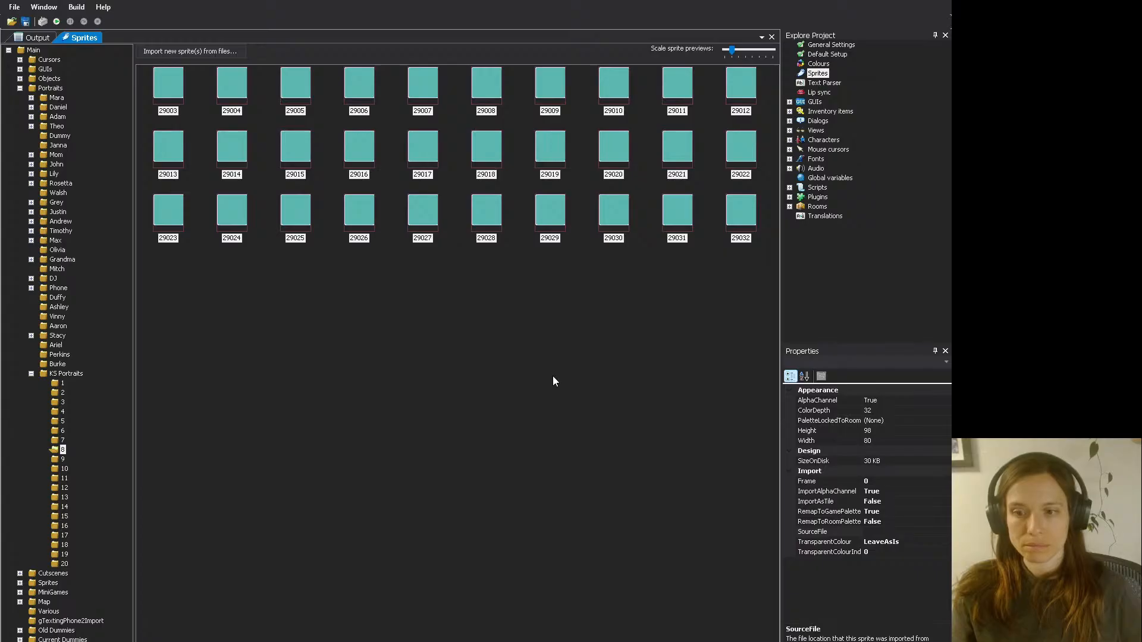
key("ctrl+a")
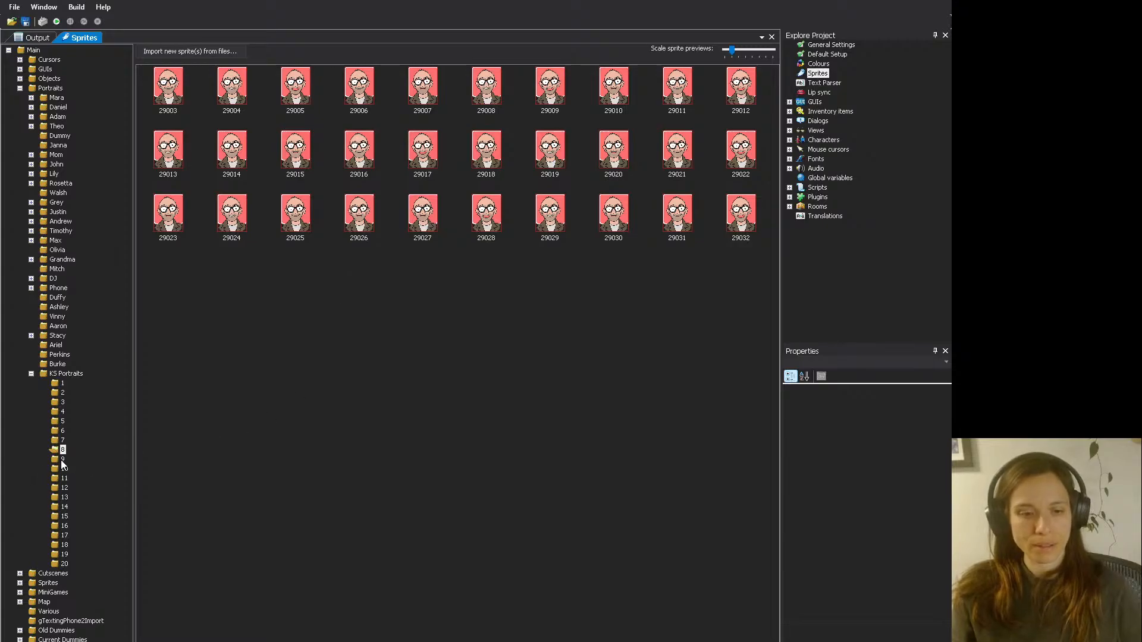
- Try to replace the placeholder sprites in KS Portraits folder 9 from their stored source files, and return to the sprites
key("Down")
left_click(165, 74)
left_click(753, 212, "shift")
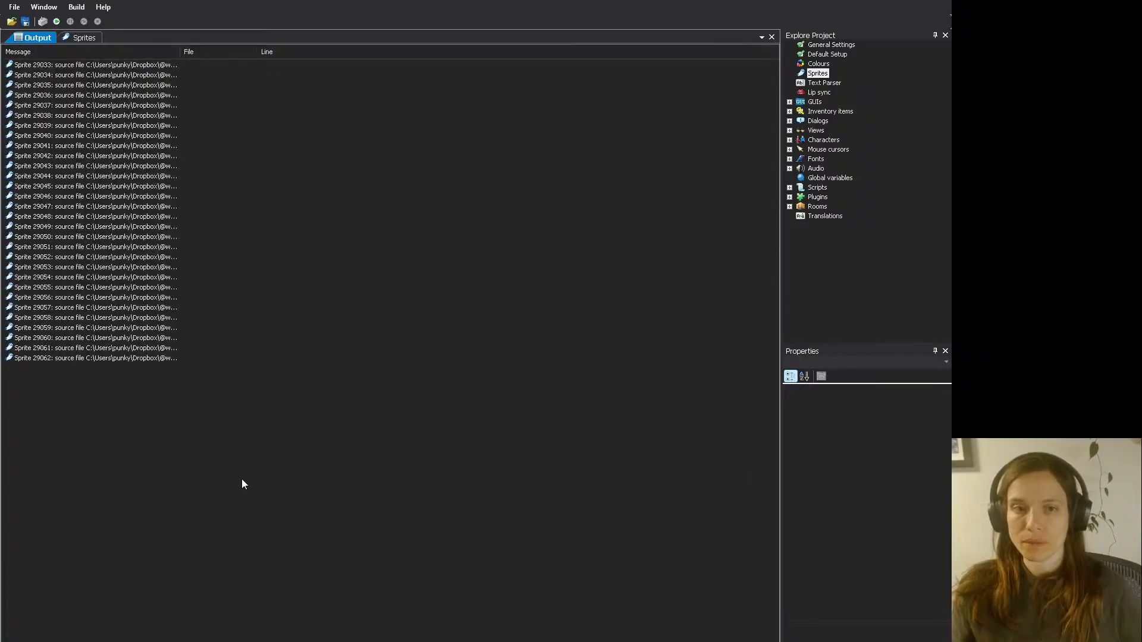
left_click(41, 41)
left_click(84, 38)
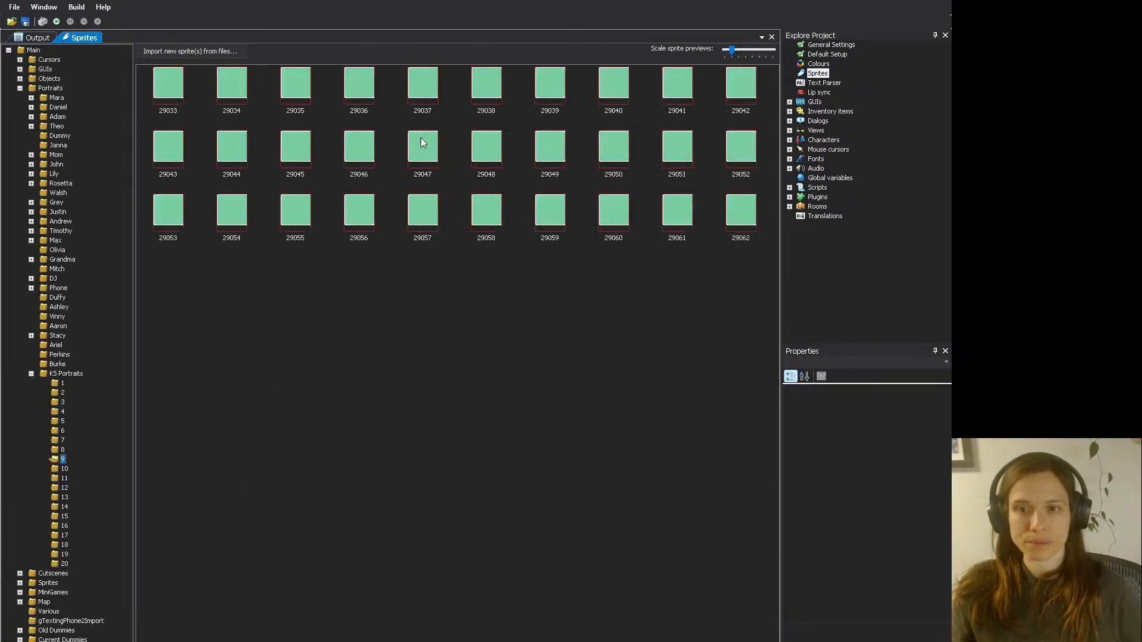
- Replace all placeholder sprites in KS Portraits folder 9 (29033 to 29062) with the exported portrait frames
left_click(180, 72)
left_click(735, 212, "shift")
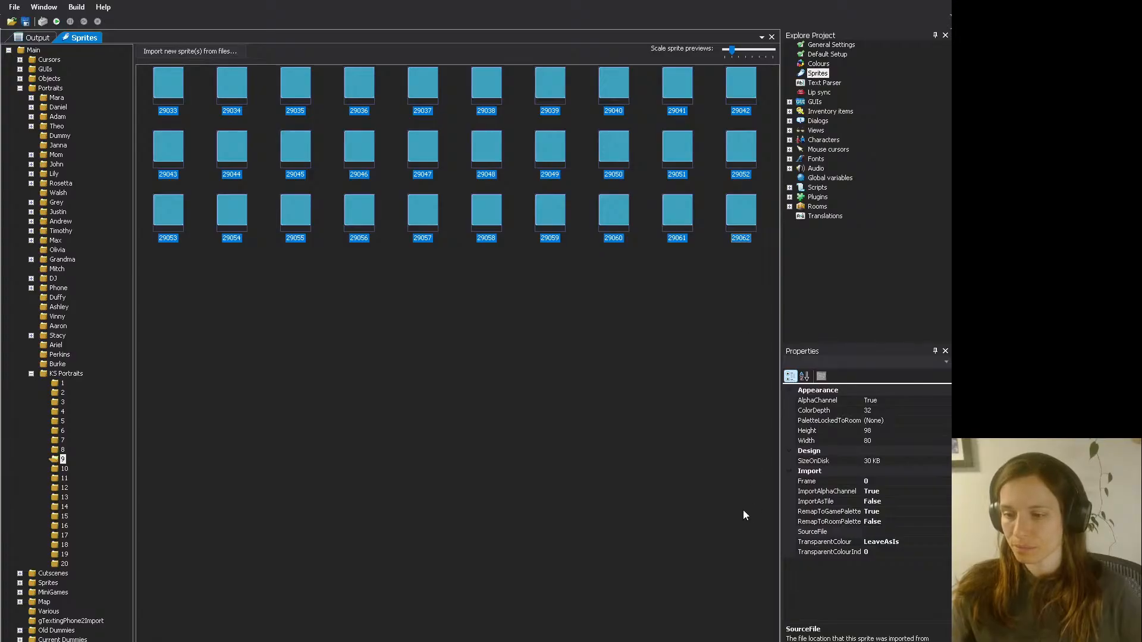
left_click(594, 427)
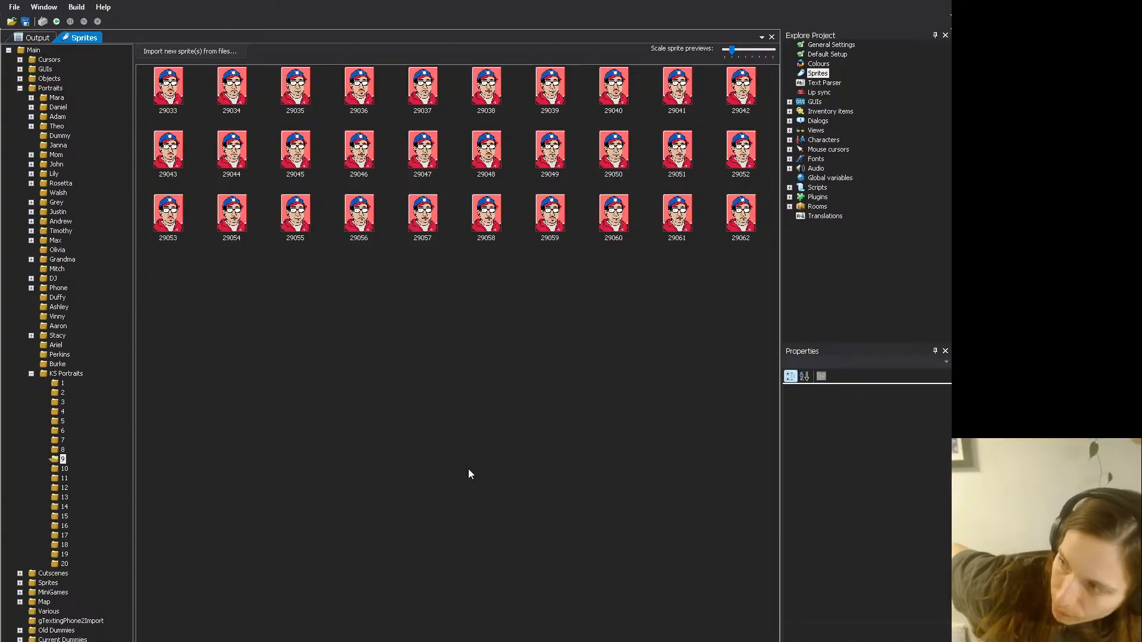
left_click(468, 469)
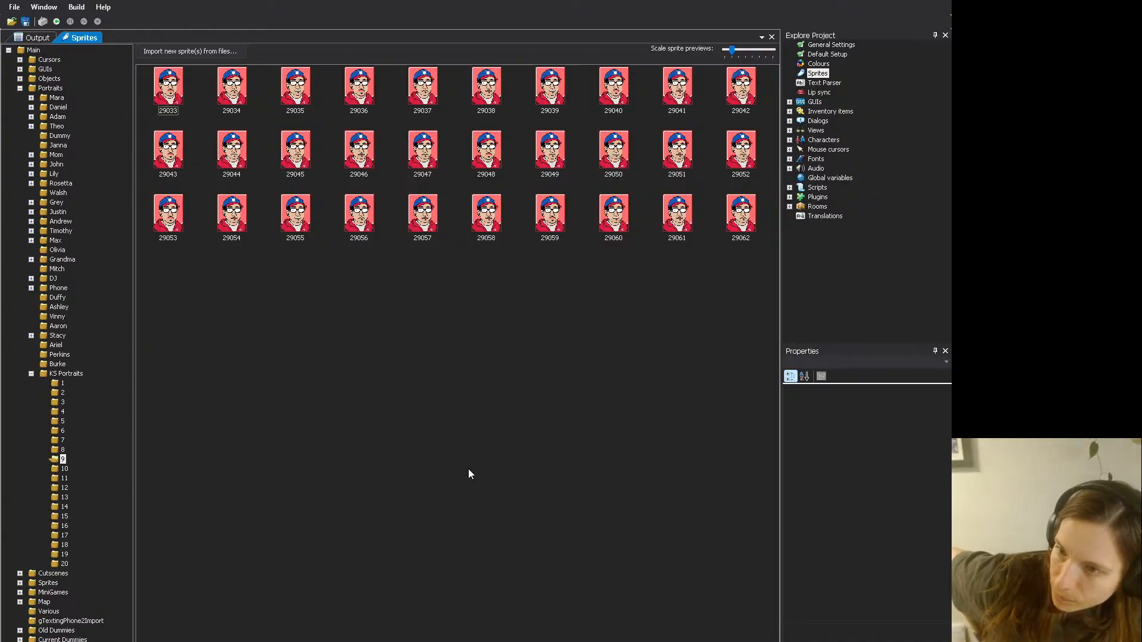
- Replace all placeholder sprites in KS Portraits folder 10 (29063 to 29092) with the exported portrait frames
left_click(64, 469)
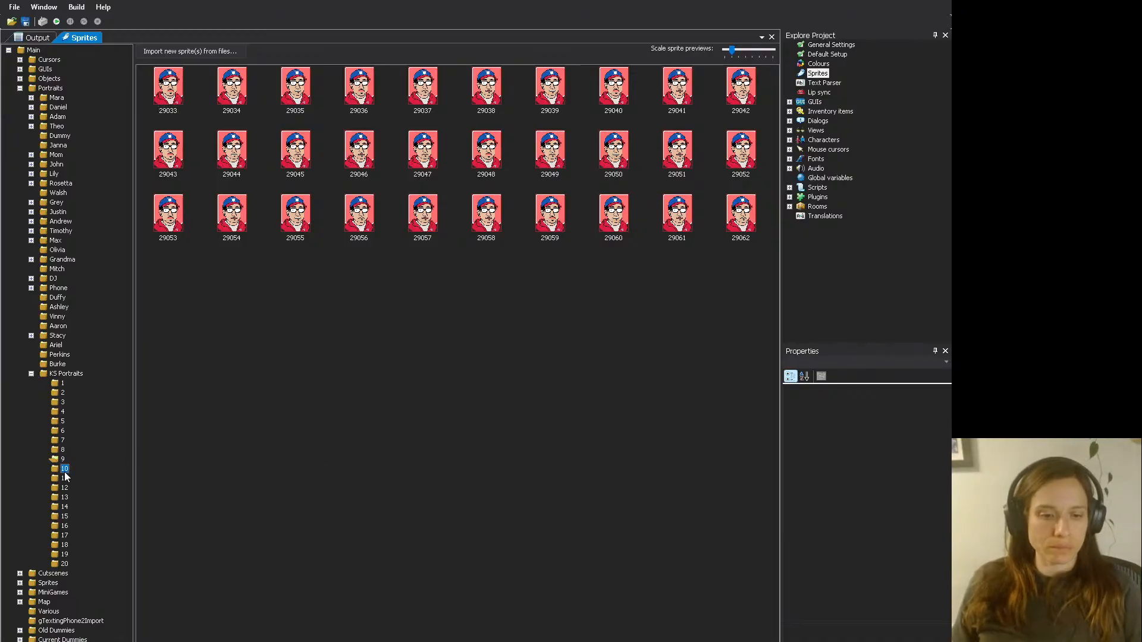
left_click(171, 90)
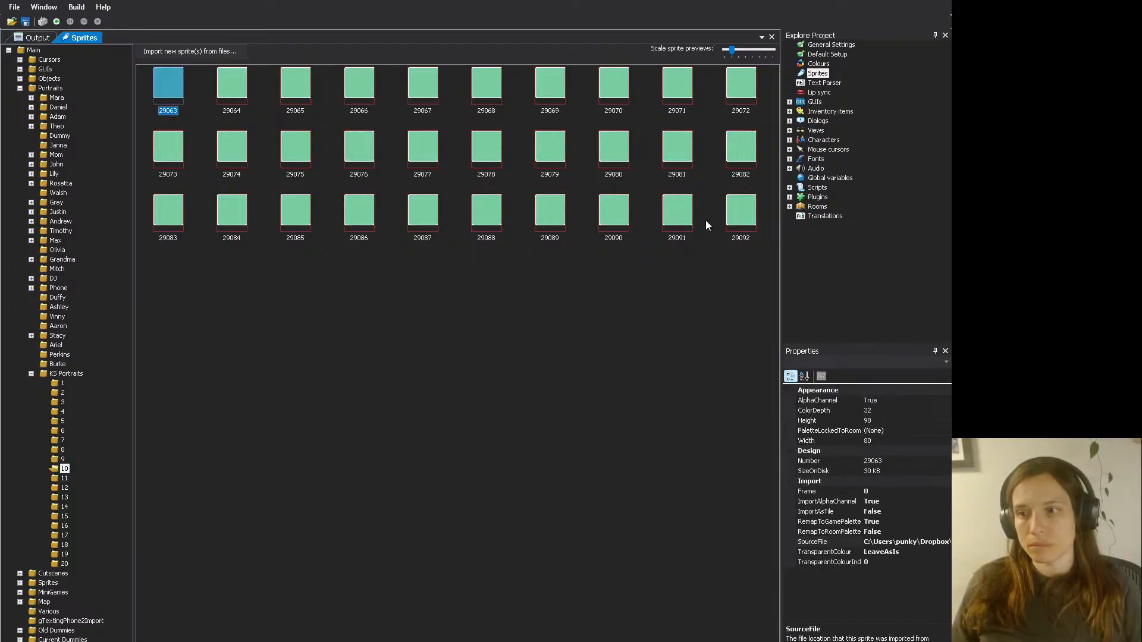
left_click(738, 224, "shift")
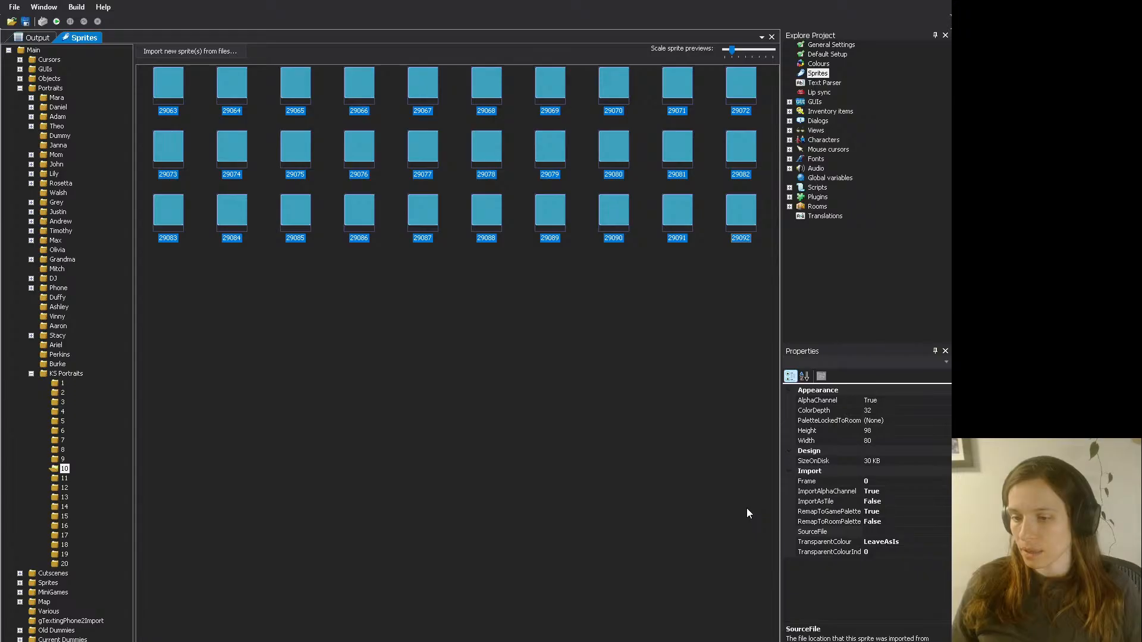
left_click(408, 371)
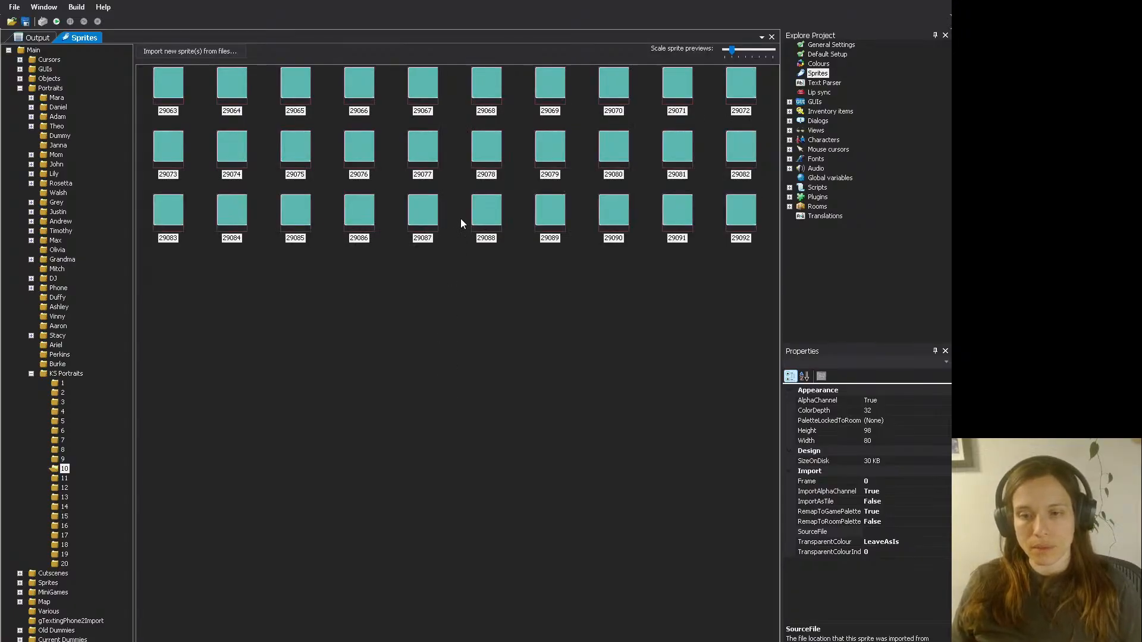
key("ctrl+a")
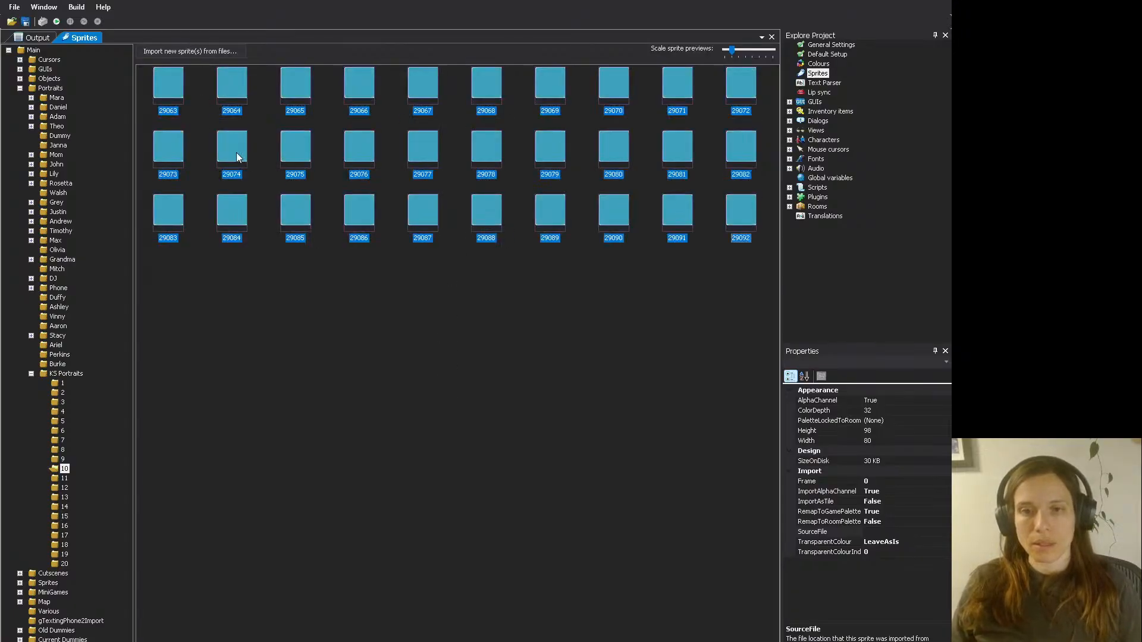
left_click(337, 258)
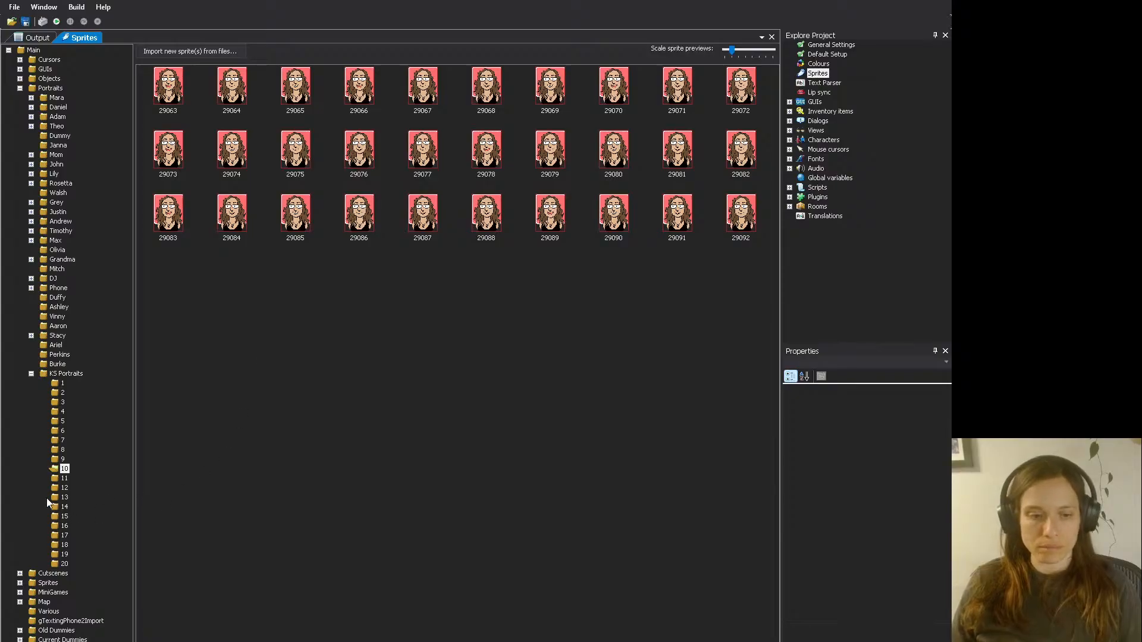
- Replace all placeholder sprites in KS Portraits folder 11 (29093 to 29122) with the exported portrait frames
left_click(55, 479)
left_click(183, 73)
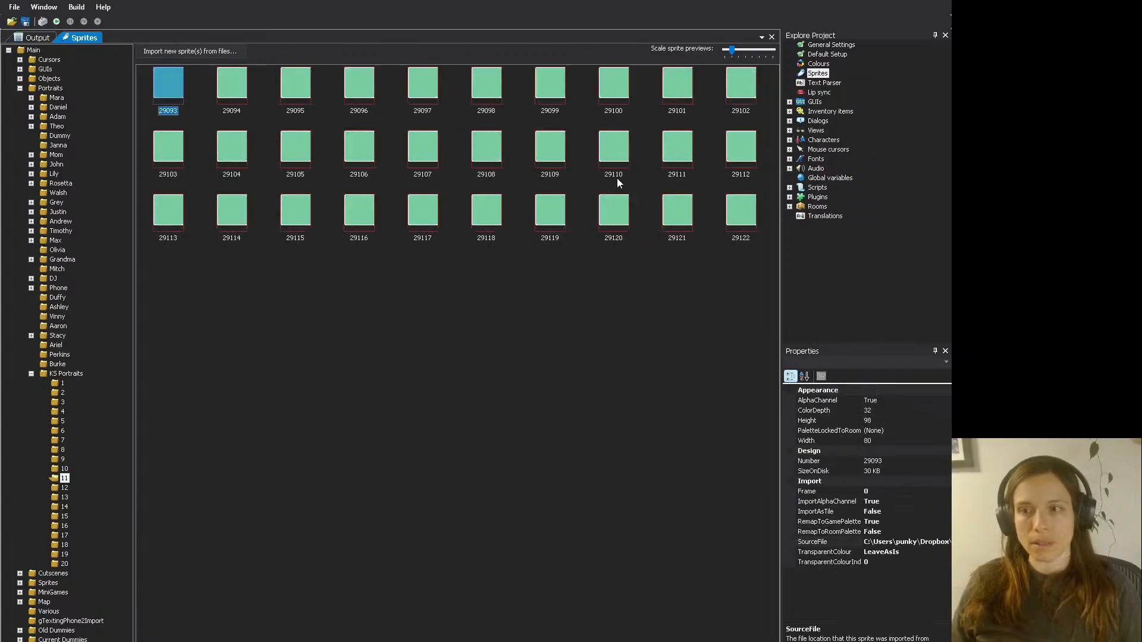
left_click(748, 212, "shift")
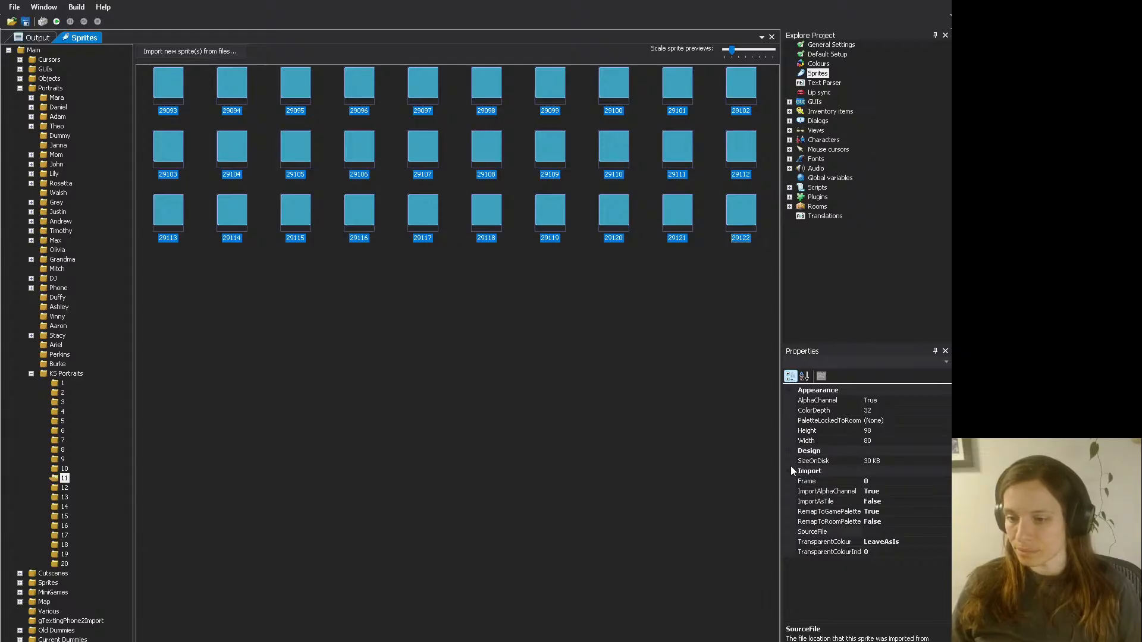
left_click(542, 409)
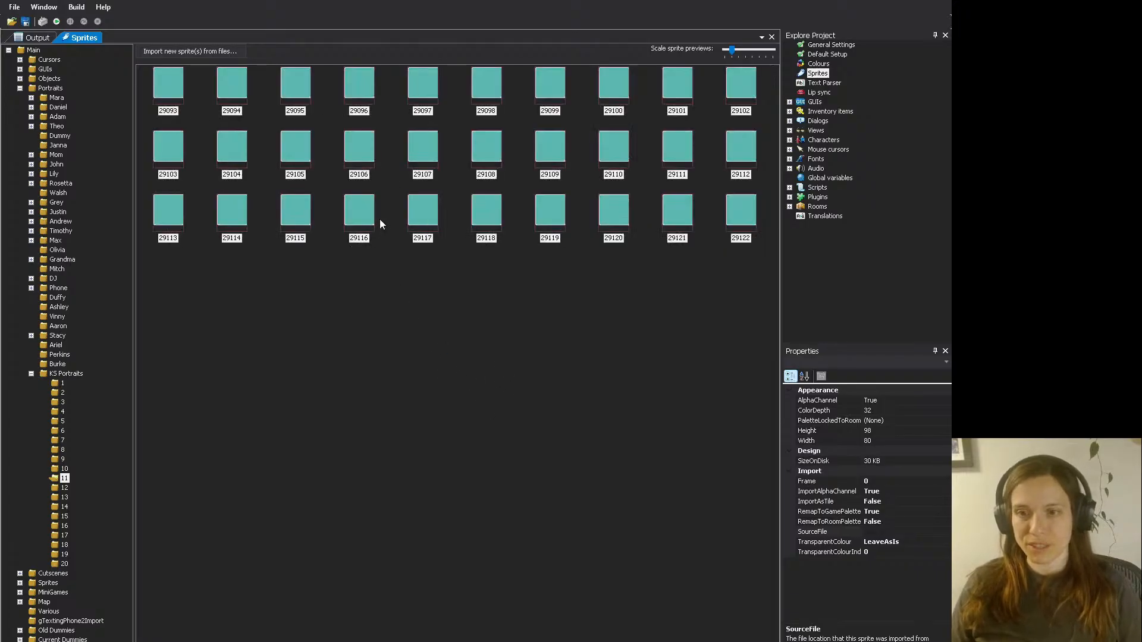
key("ctrl+a")
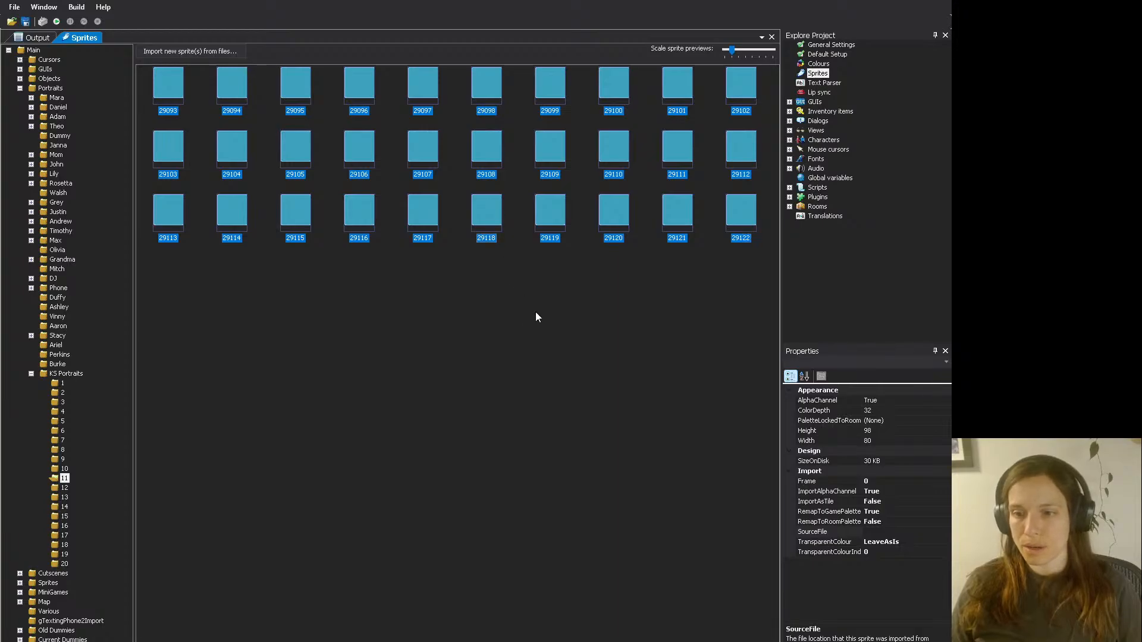
left_click(351, 341)
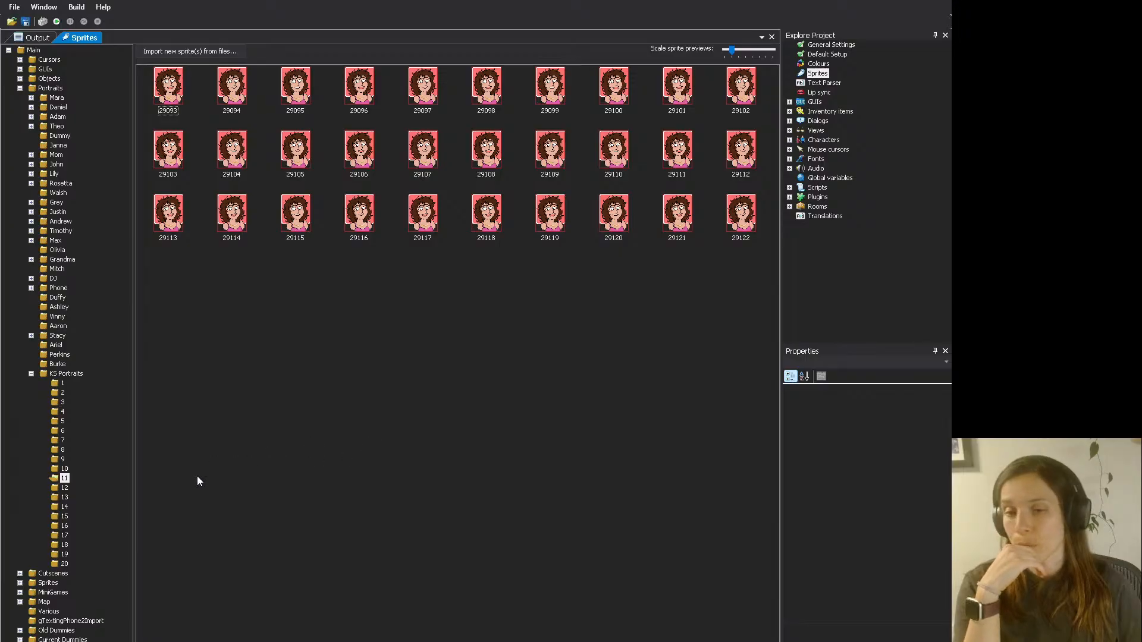
- Replace all placeholder sprites in KS Portraits folder 12 (29123 to 29152) with the exported portrait frames
left_click(64, 487)
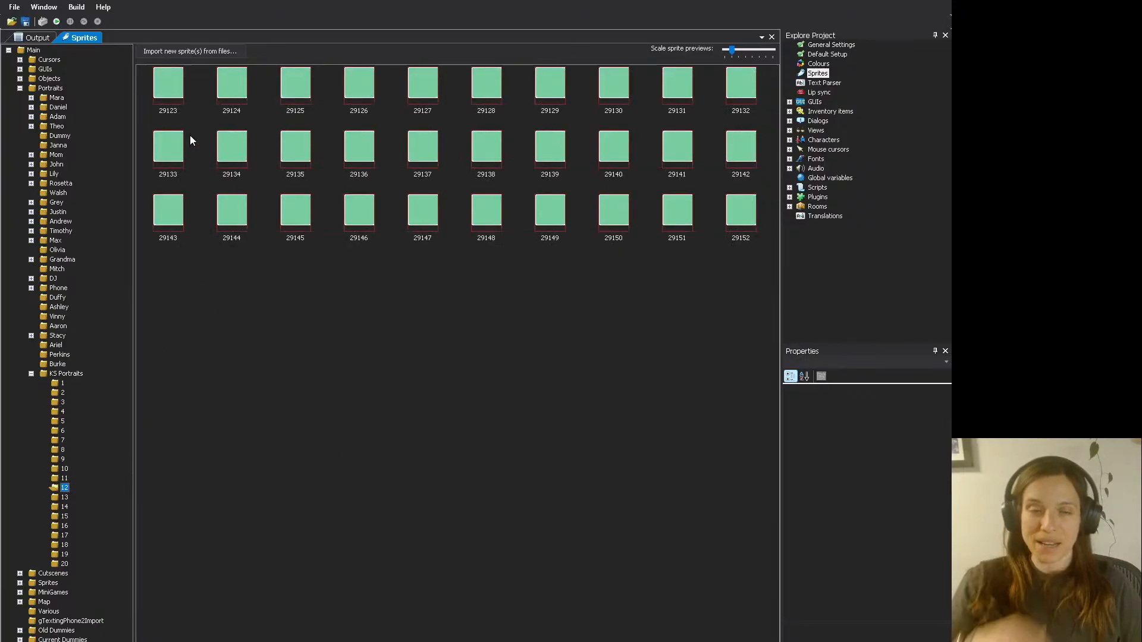
left_click(169, 90)
key("ctrl+a")
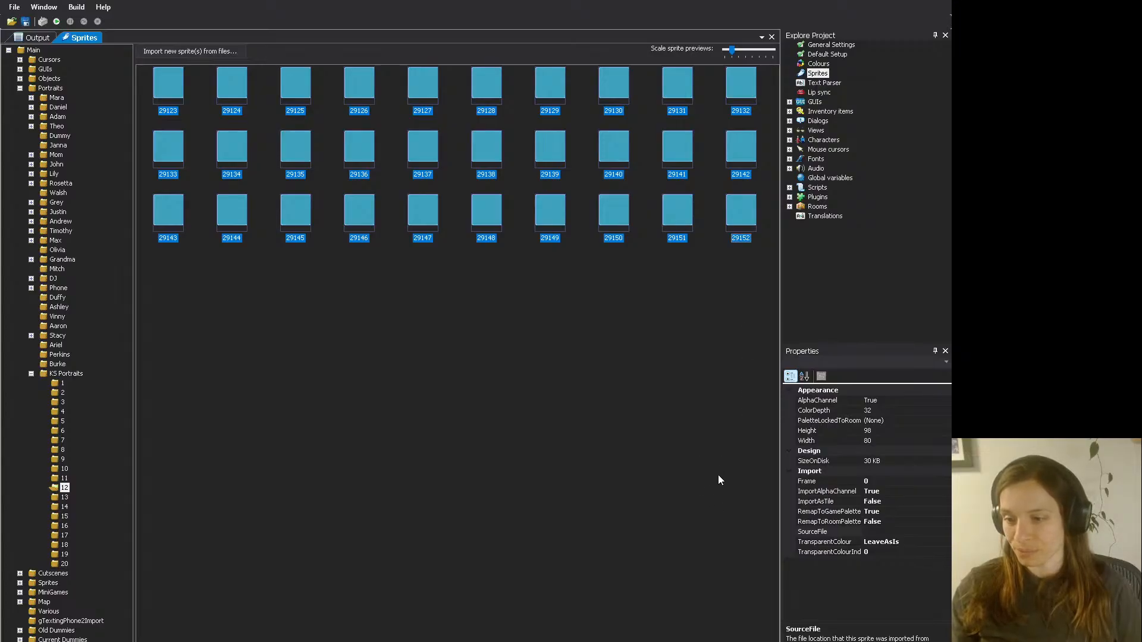
left_click(725, 495)
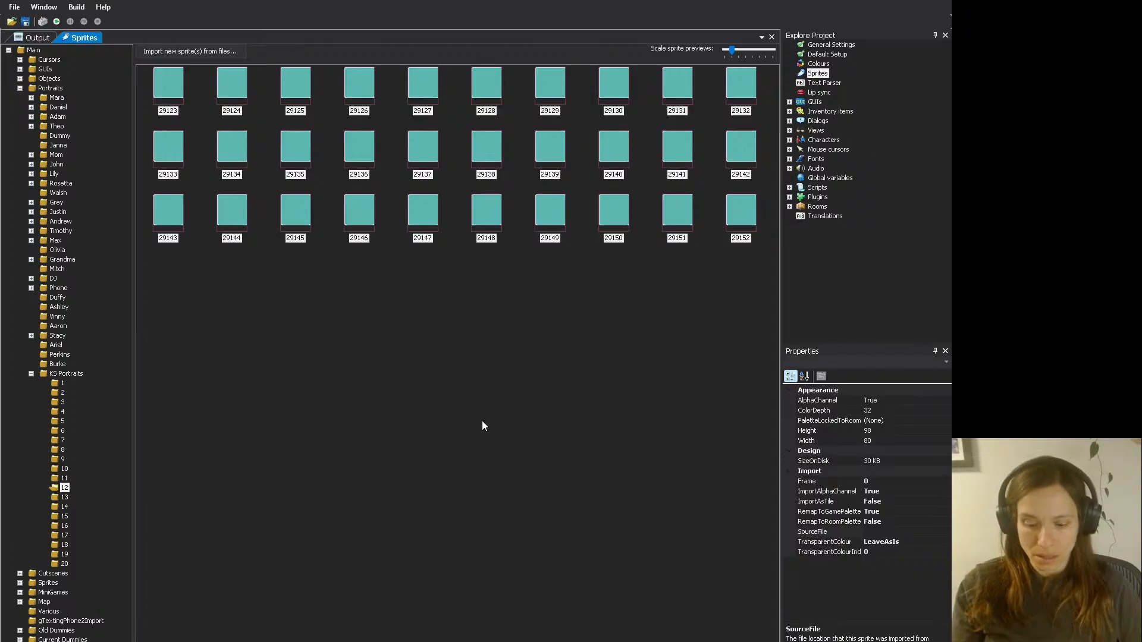
key("ctrl+a")
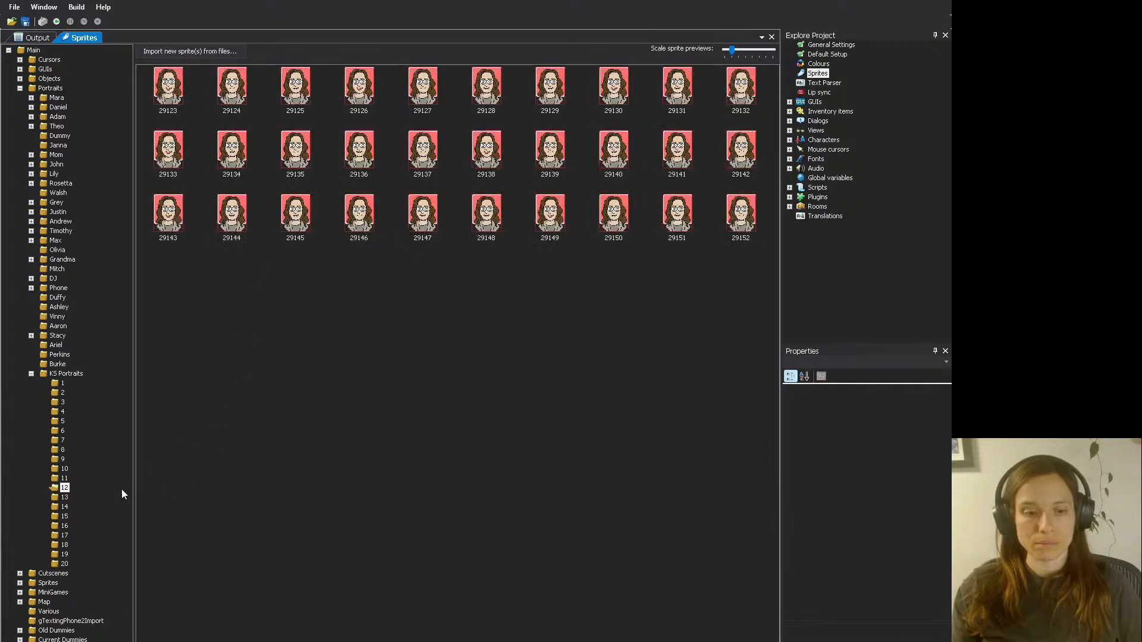
- Replace all placeholder sprites in KS Portraits folder 13 (29153 to 29182) with the exported portrait frames
left_click(65, 497)
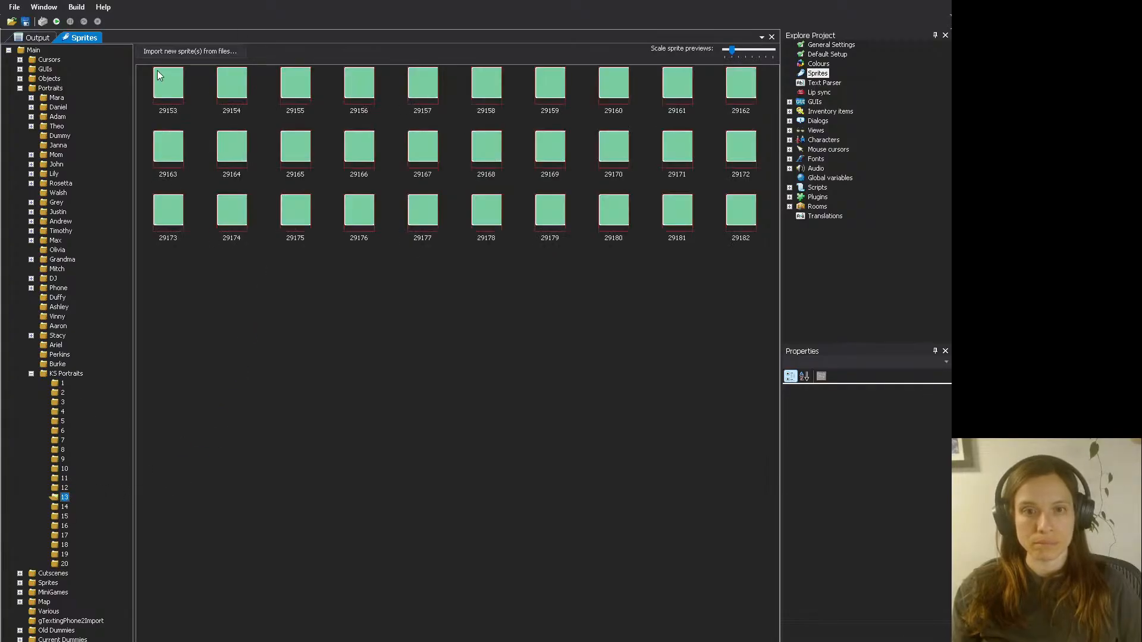
left_click(160, 91)
key("ctrl+a")
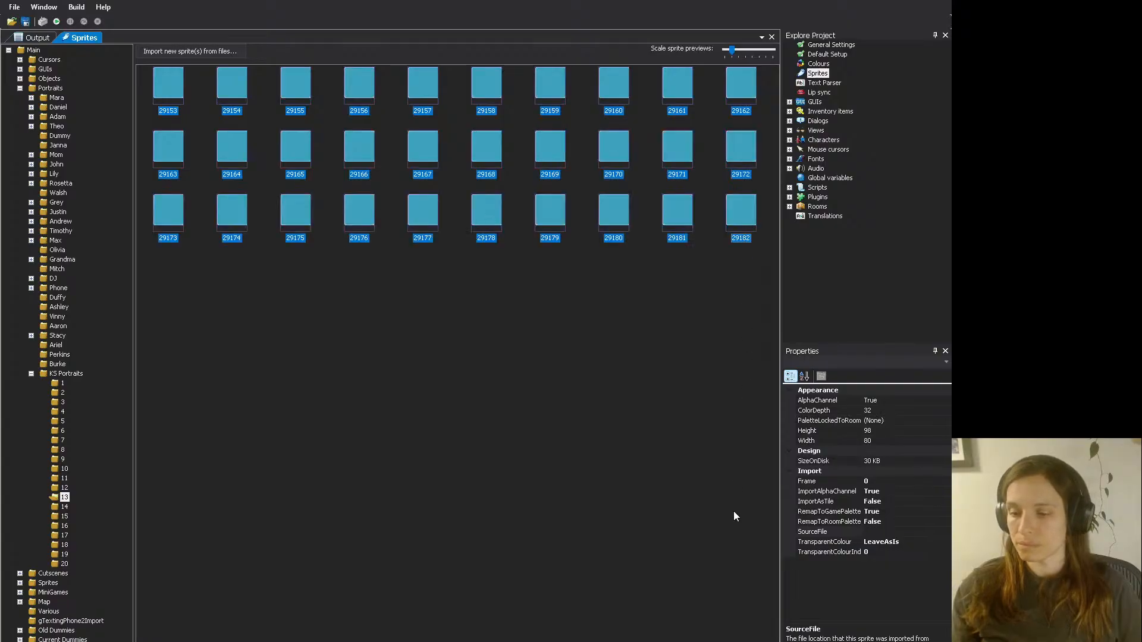
left_click(405, 350)
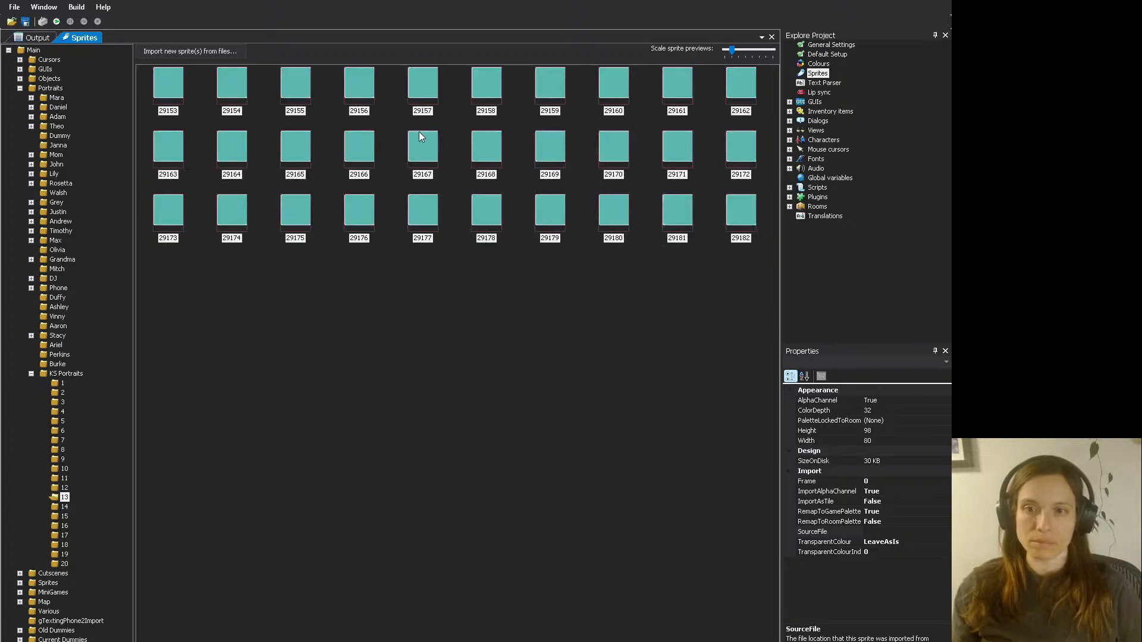
key("ctrl+a")
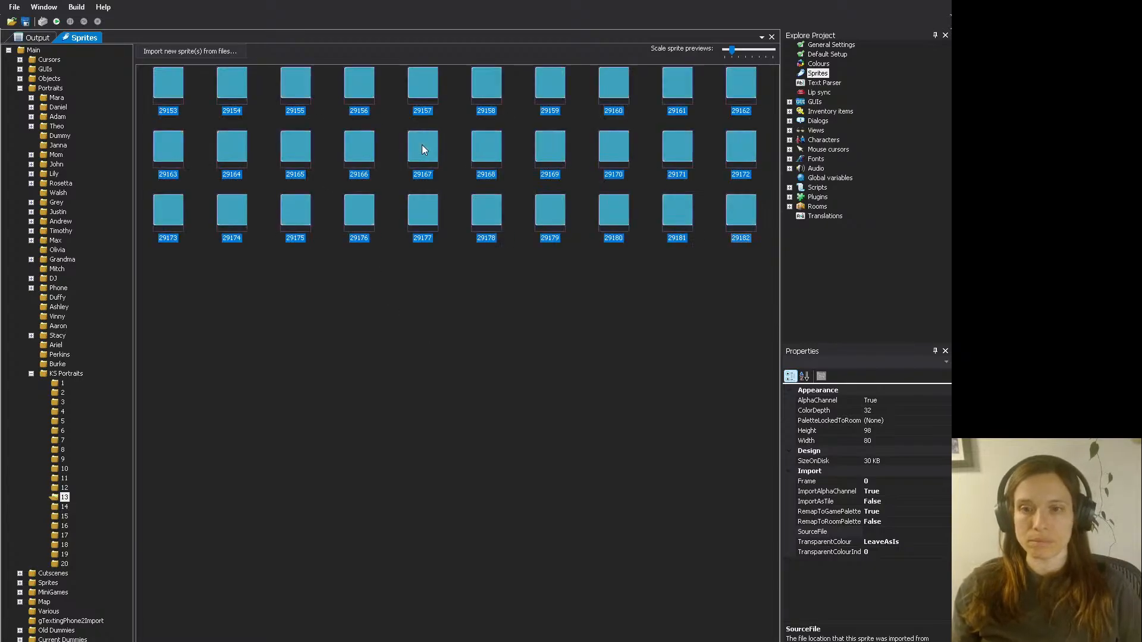
left_click(477, 247)
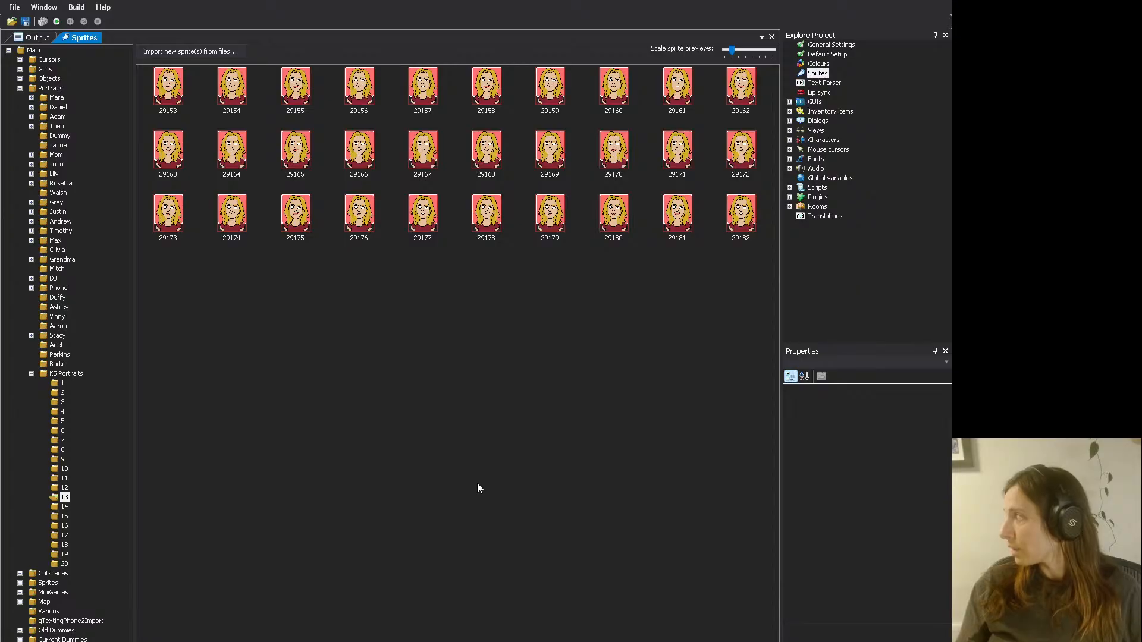
key("Tab")
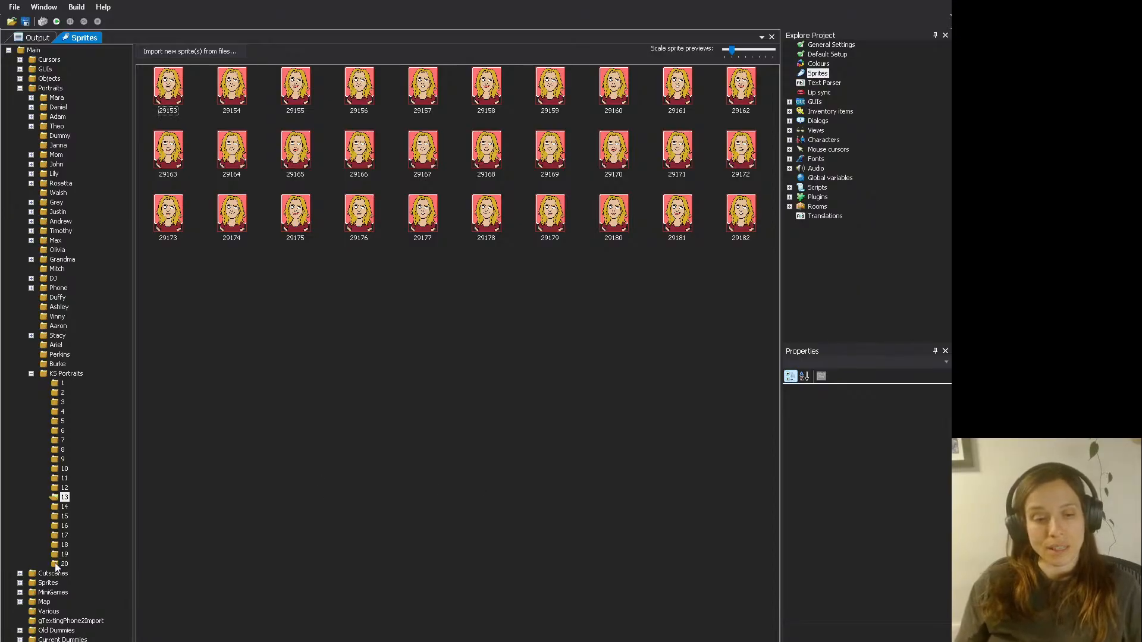
- Replace all placeholder sprites in KS Portraits folder 14 (29183 to 29212) with the exported portrait frames
left_click(64, 507)
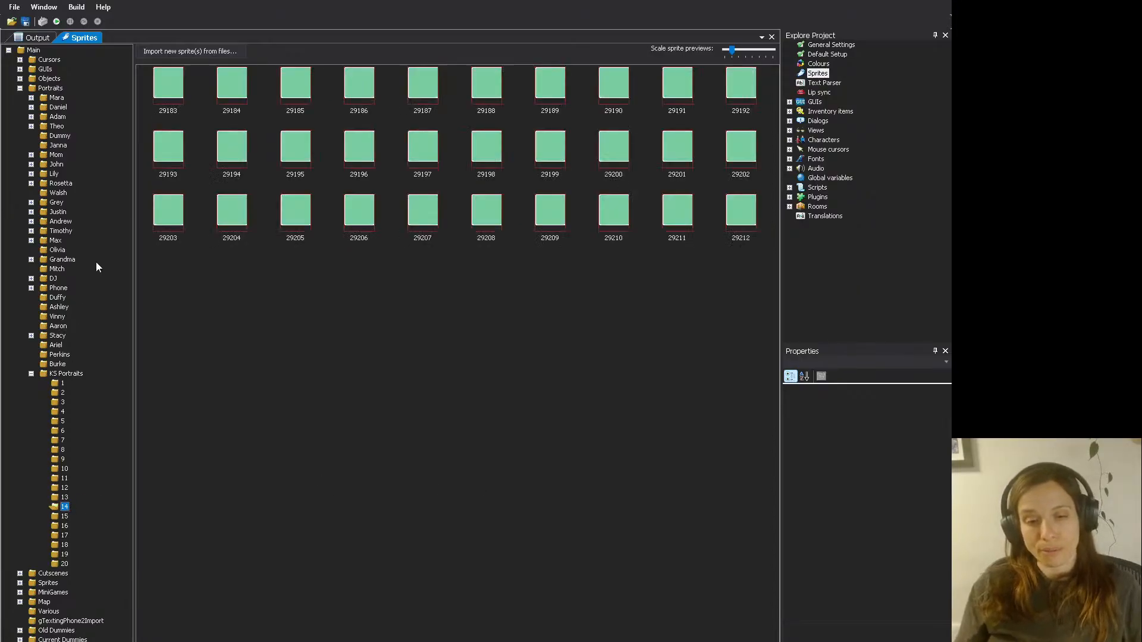
left_click(174, 82)
left_click(732, 221, "shift")
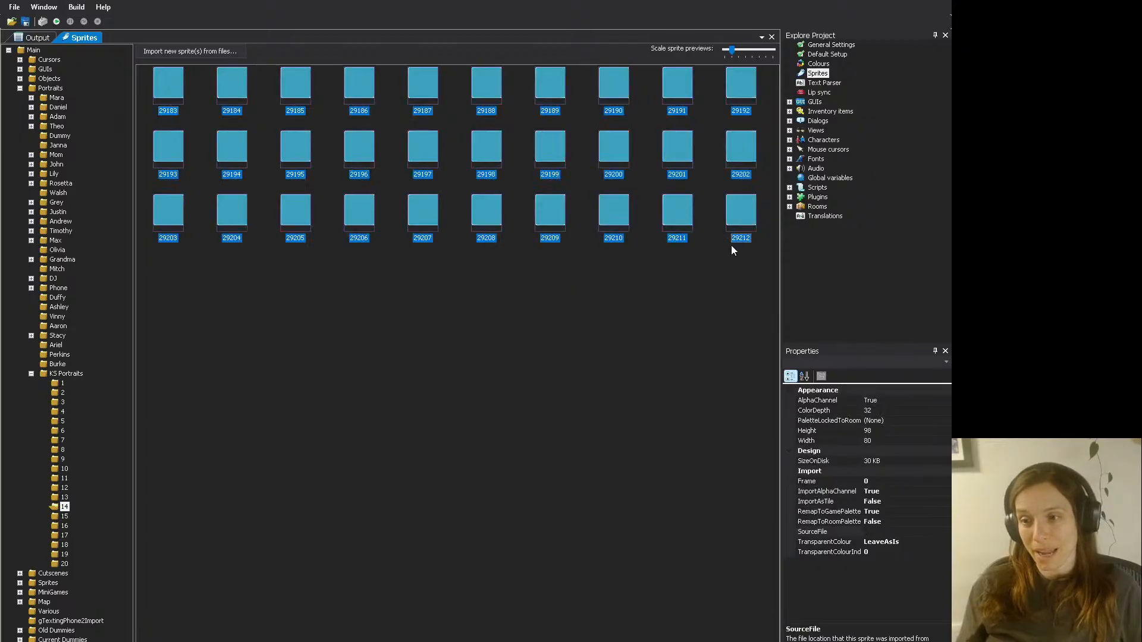
left_click(216, 404)
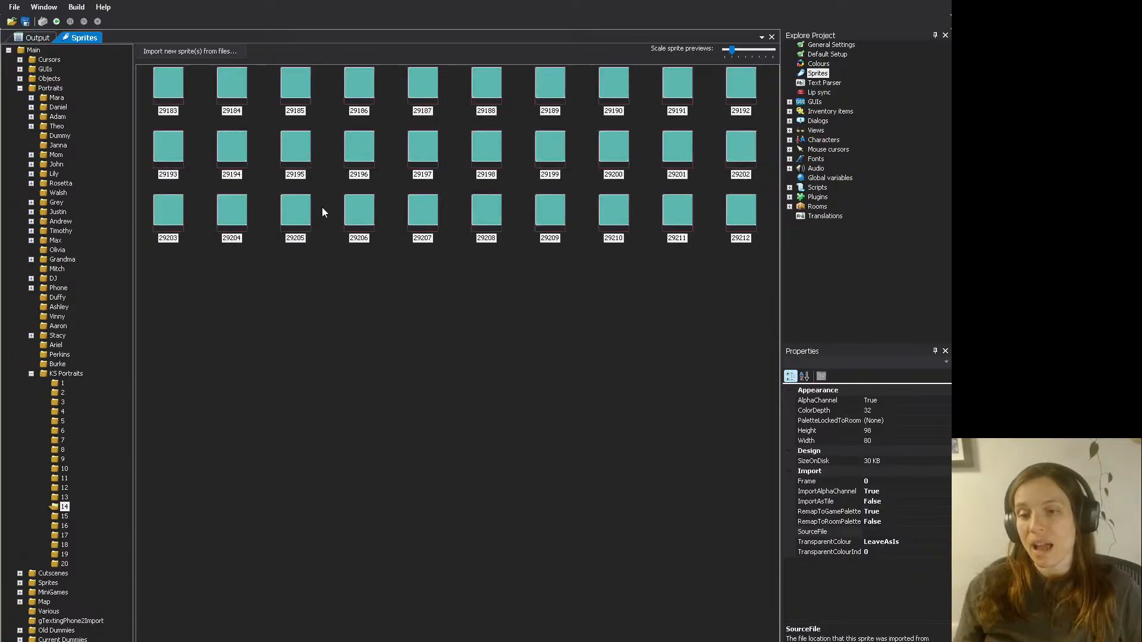
key("ctrl+a")
left_click(428, 264)
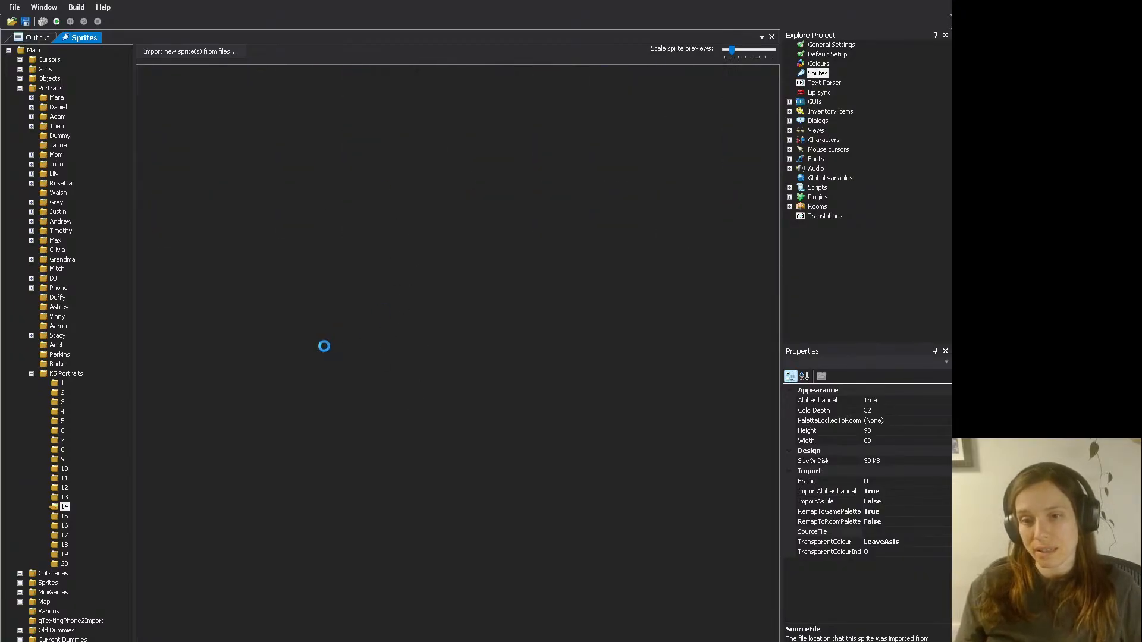
- Replace all placeholder sprites in KS Portraits folder 15 (29213 to 29242) with the exported portrait frames
left_click(64, 518)
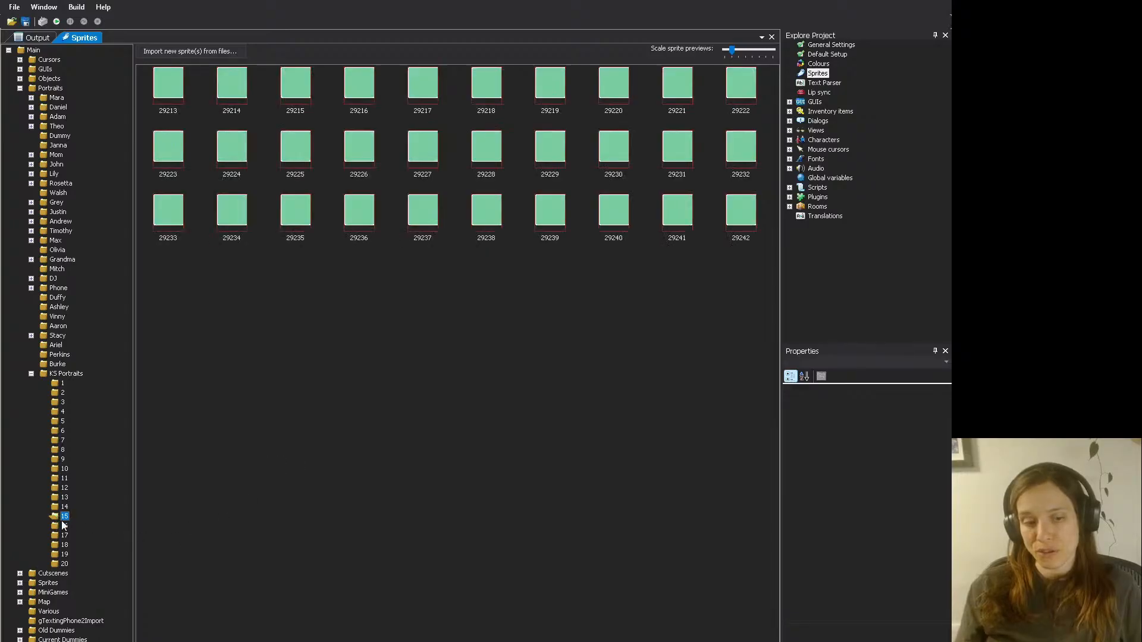
left_click(178, 90)
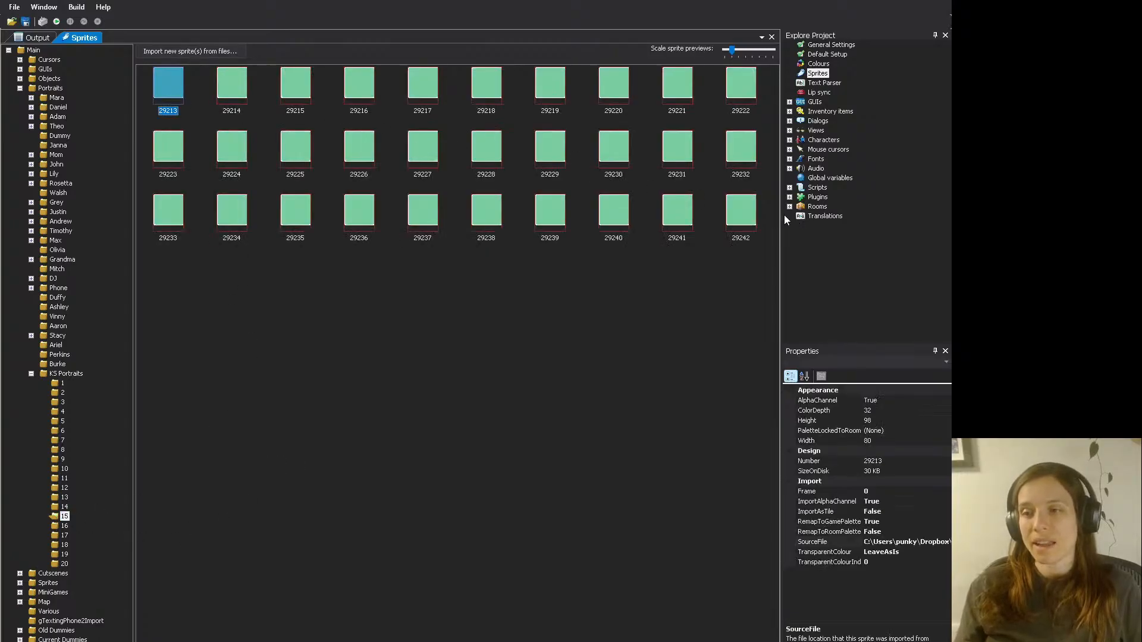
key("ctrl+a")
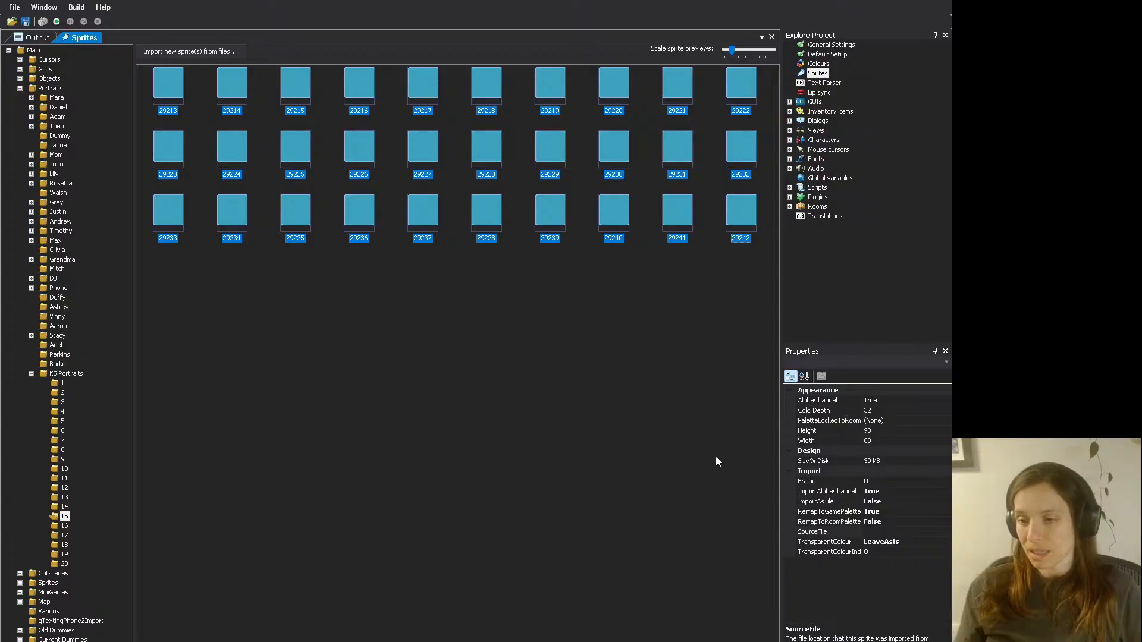
key("Delete")
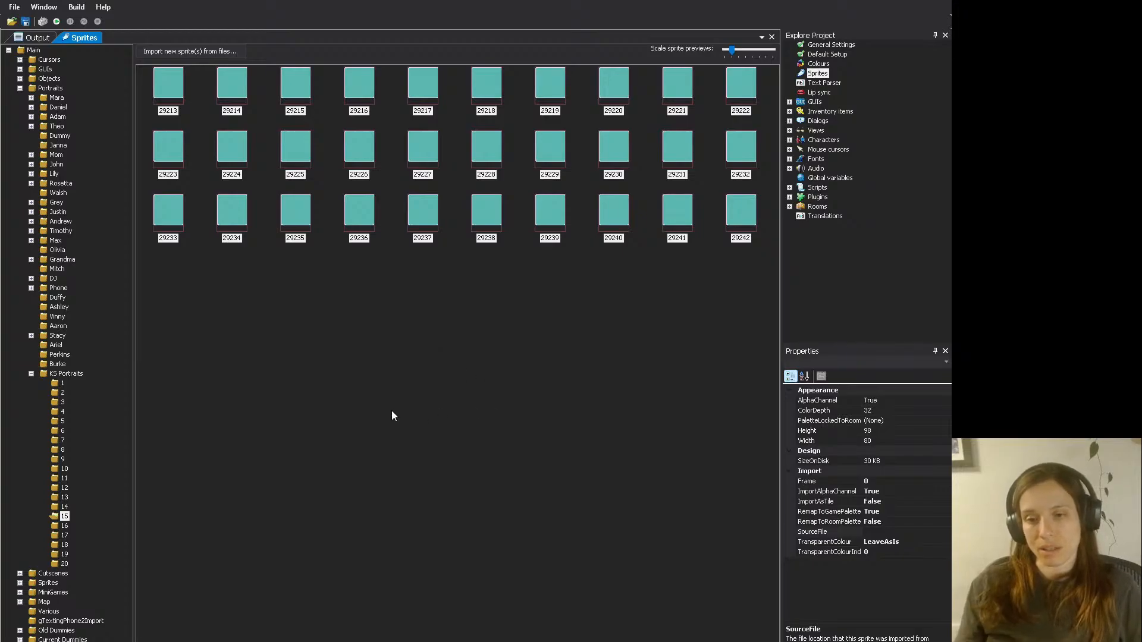
left_click(358, 372)
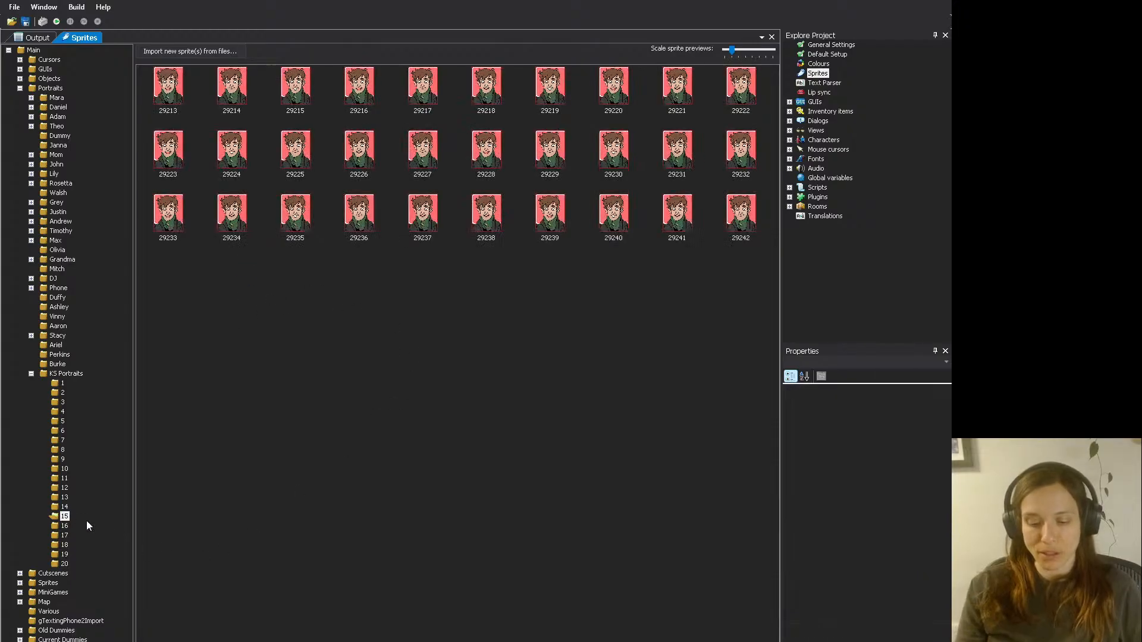
left_click(401, 512)
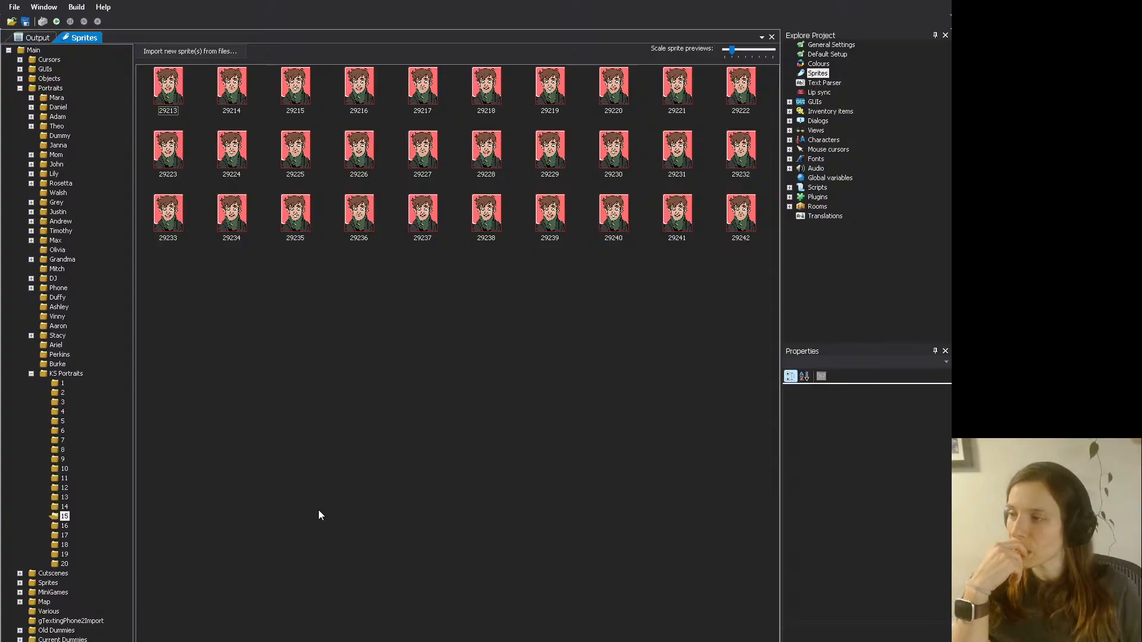
- Replace all placeholder sprites in KS Portraits folder 16 (29243 to 29272) with the exported portrait frames
left_click(63, 526)
left_click(178, 82)
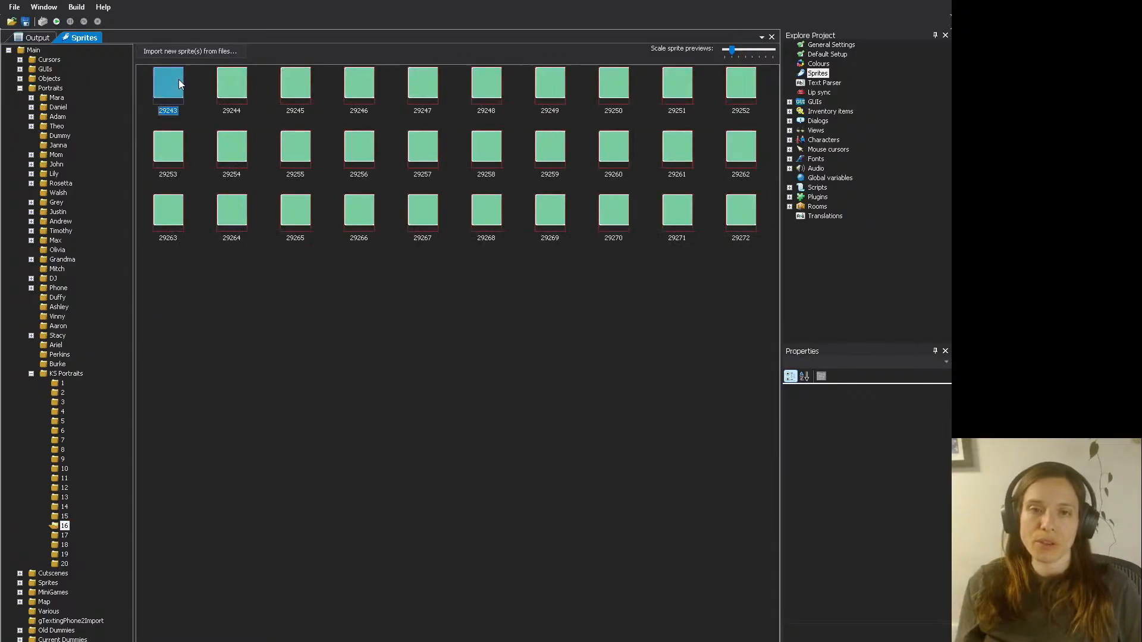
left_click(753, 215, "shift")
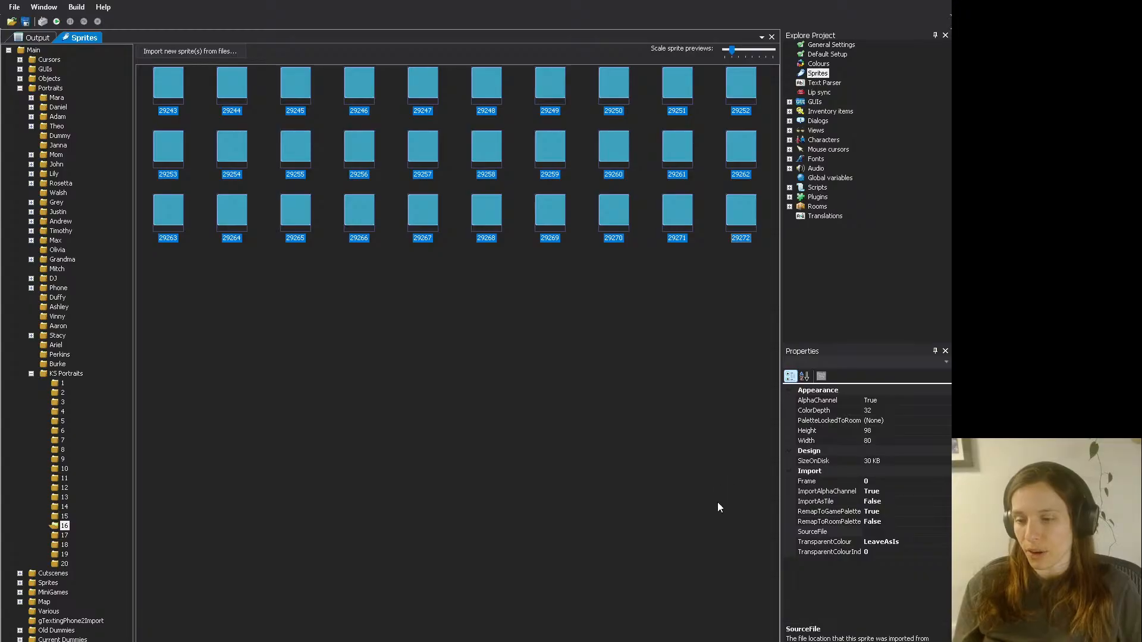
left_click(375, 266)
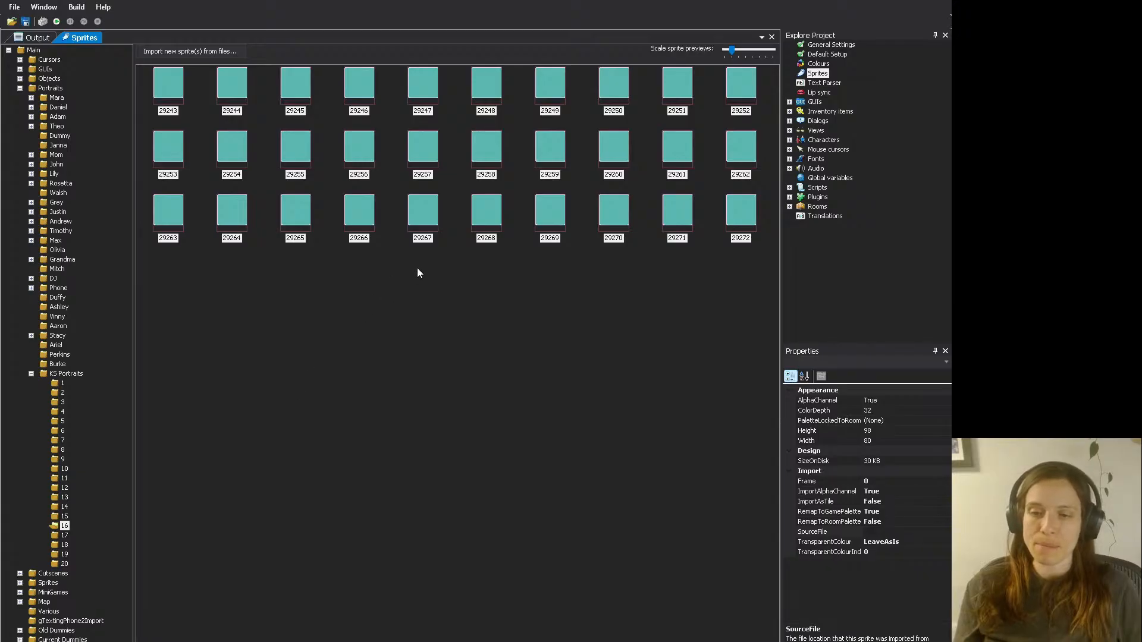
key("ctrl+a")
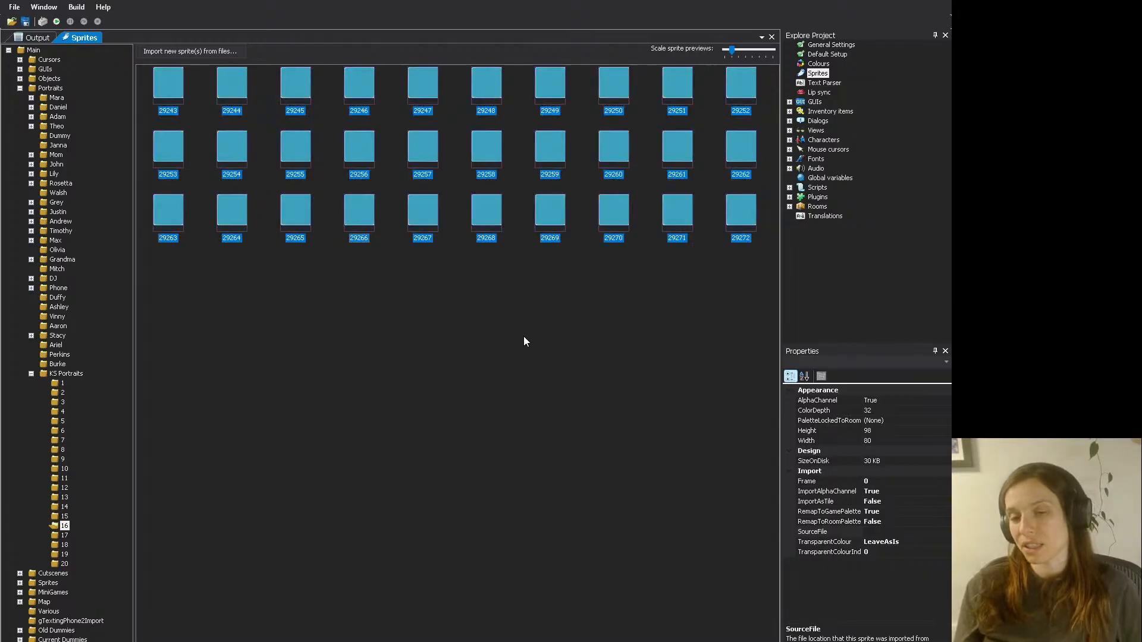
left_click(393, 312)
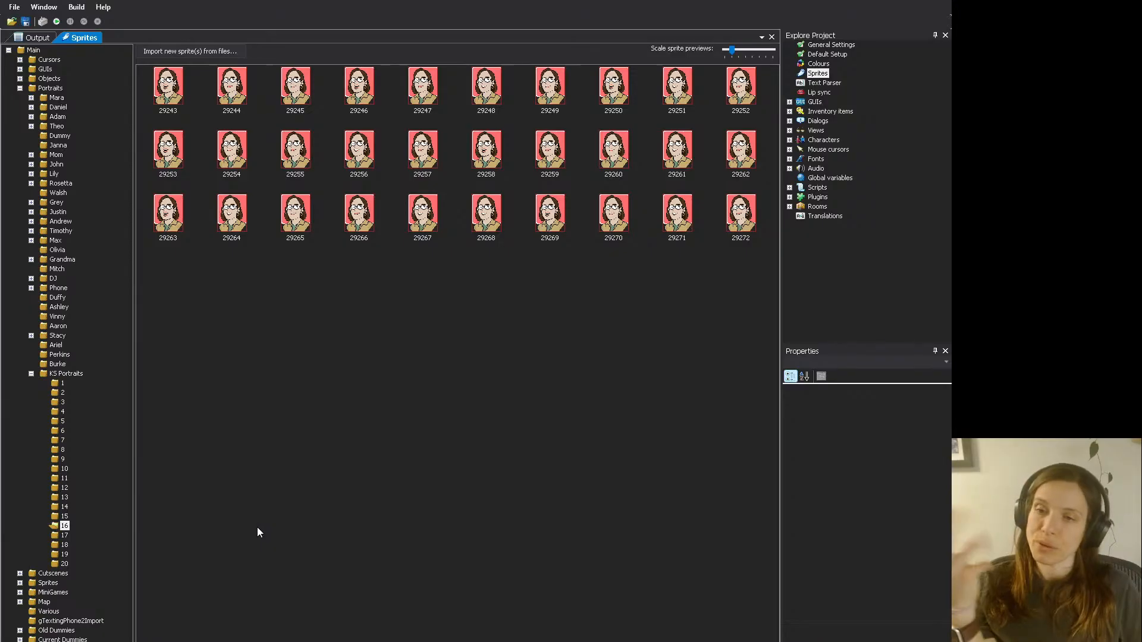
left_click(231, 551)
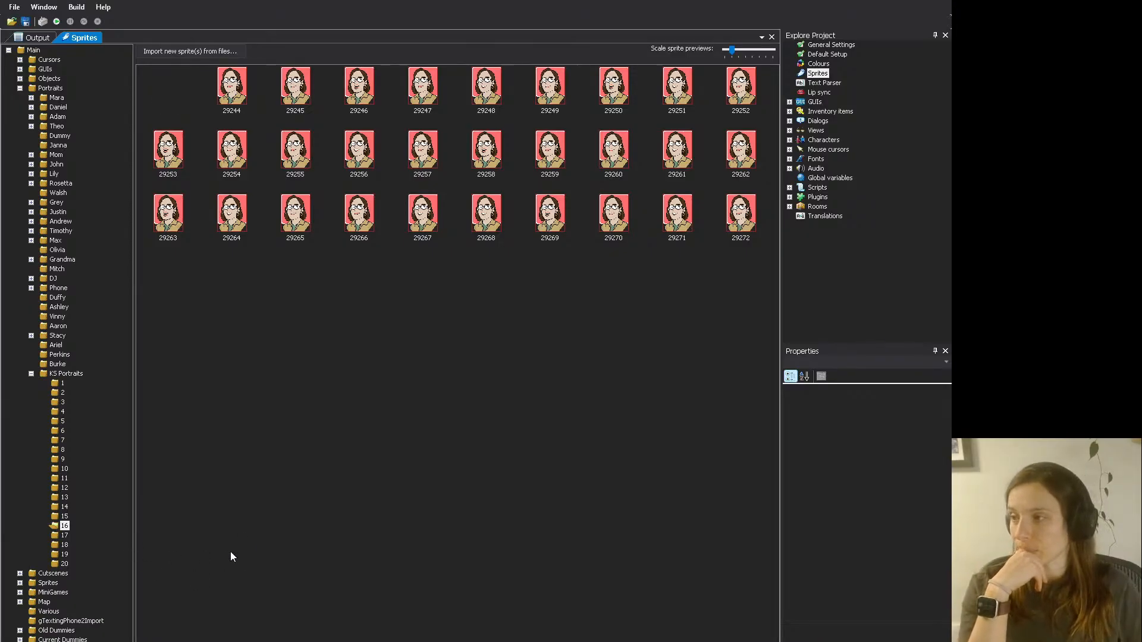
- Replace all placeholder sprites in KS Portraits folder 17 (29273 to 29302) with the exported portrait frames
left_click(65, 535)
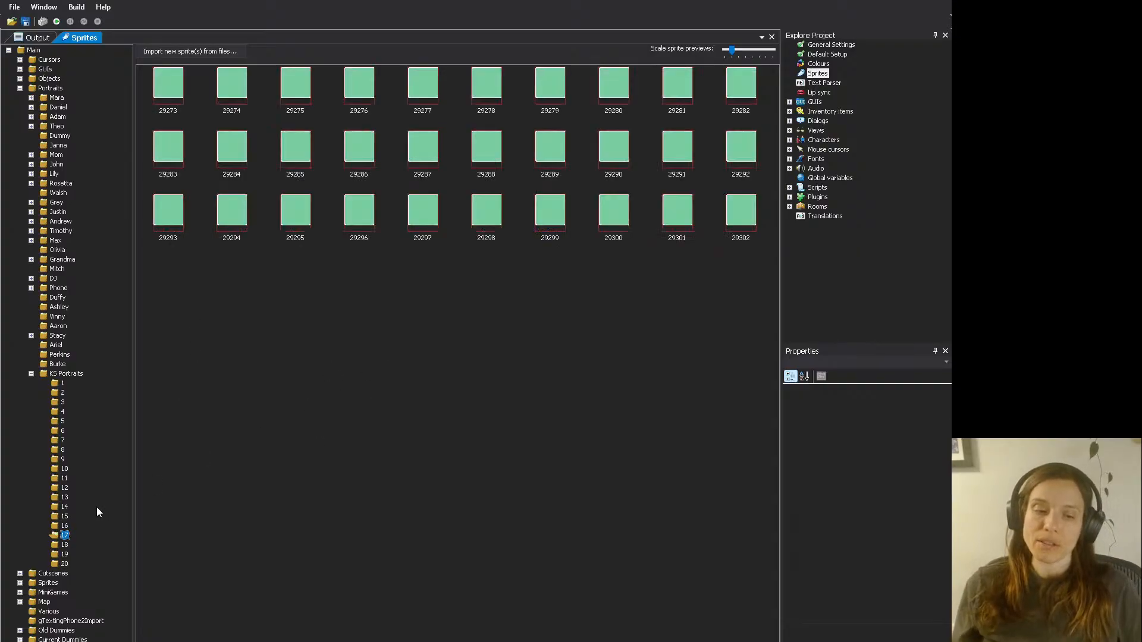
left_click(64, 525)
left_click(64, 536)
left_click(181, 100)
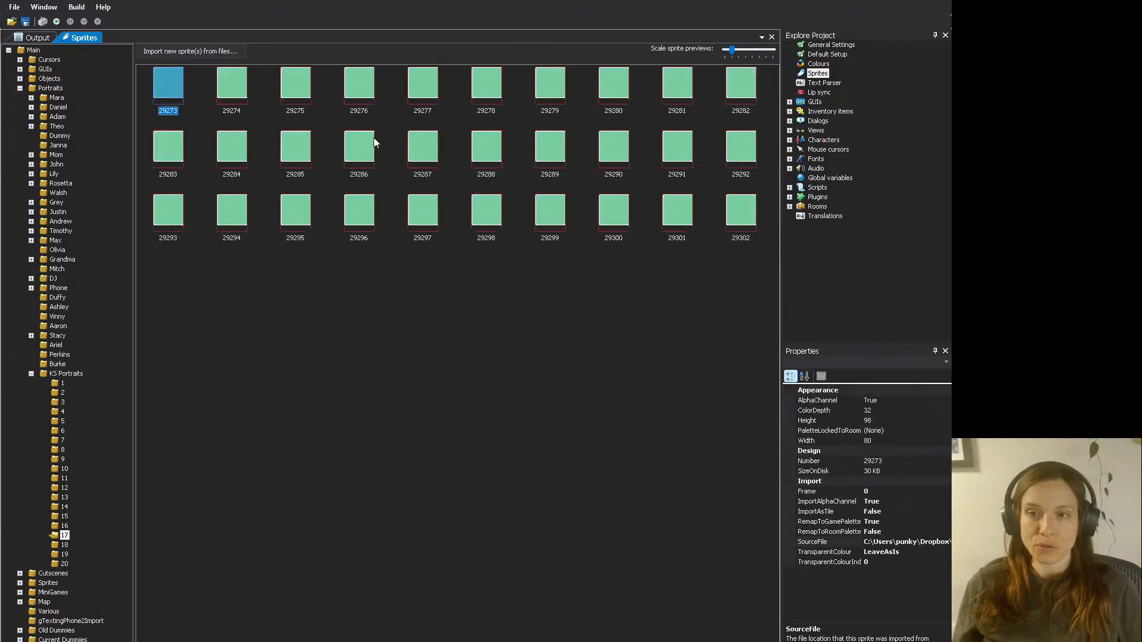
left_click(735, 221, "shift")
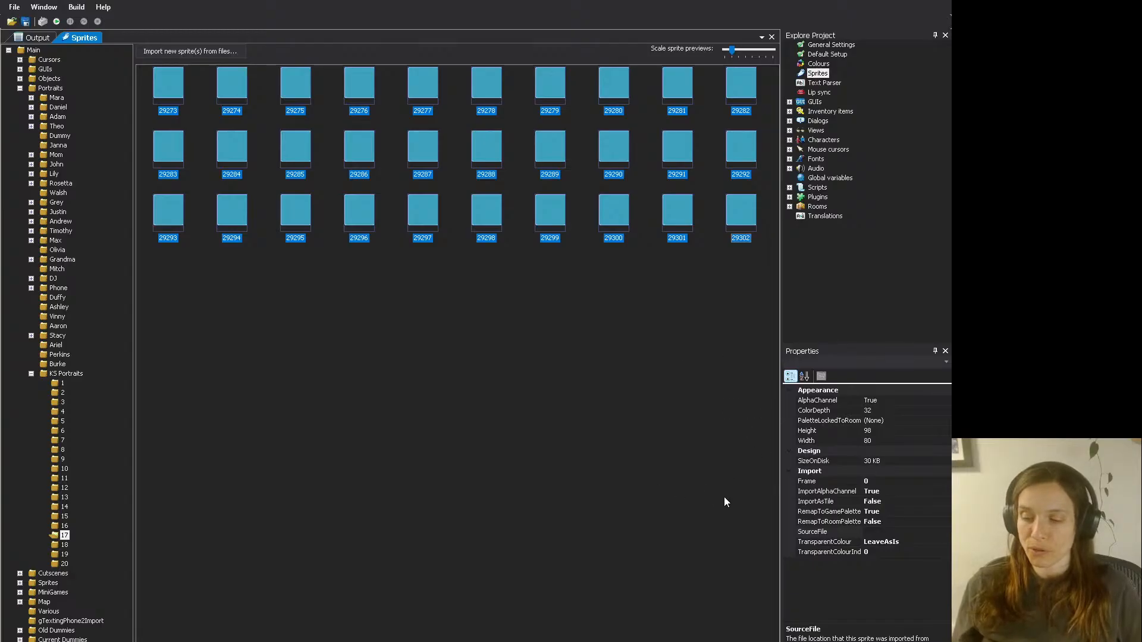
left_click(747, 510)
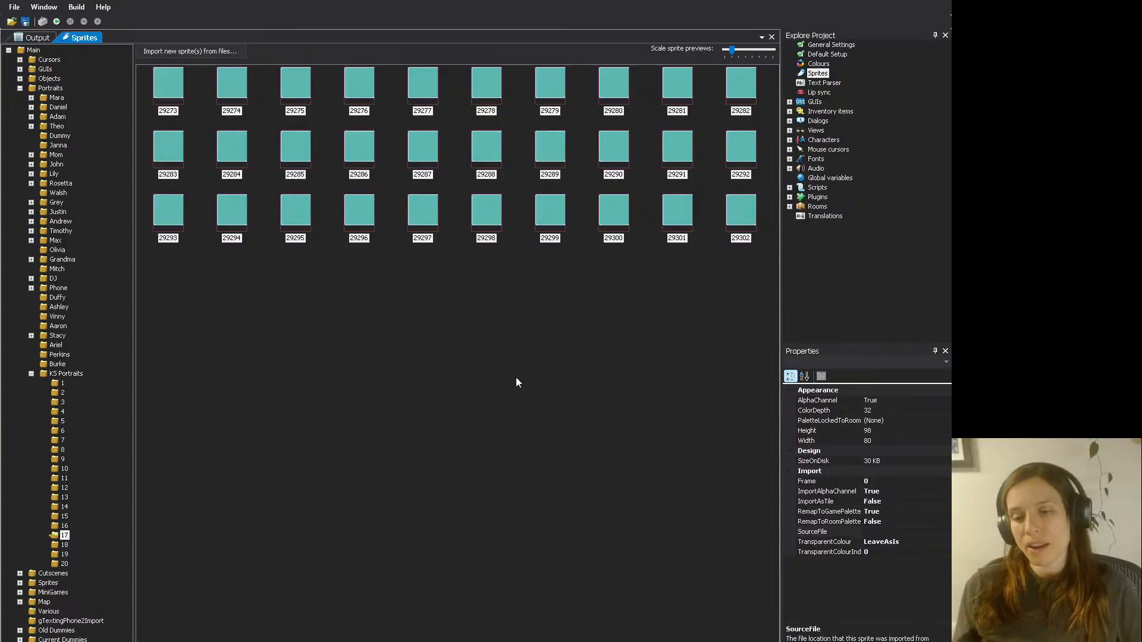
key("ctrl+a")
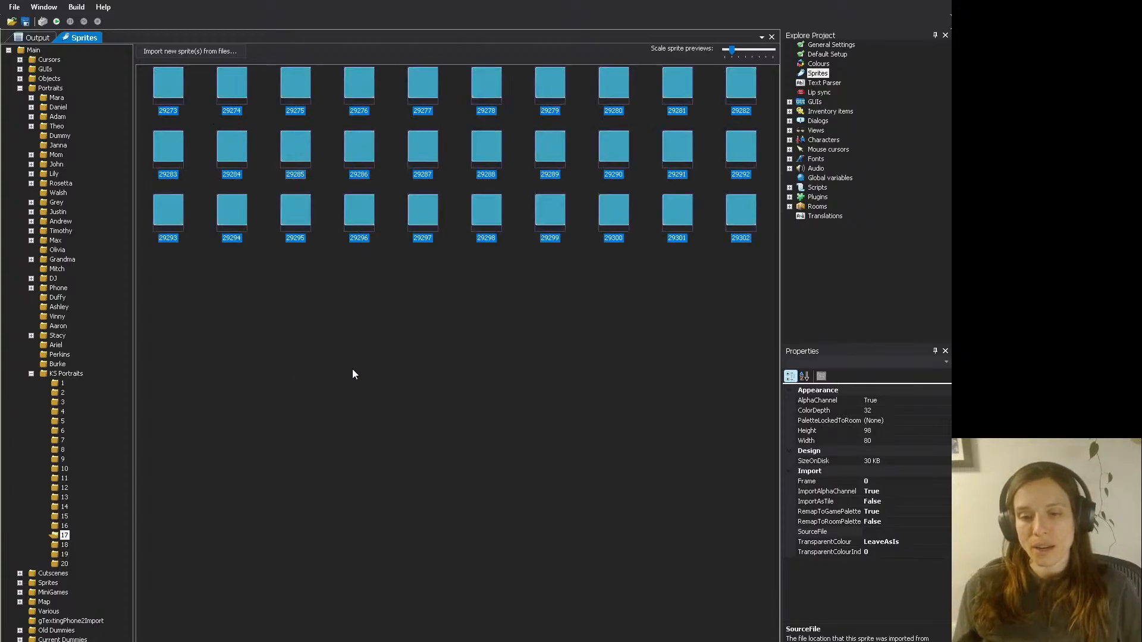
left_click(404, 261)
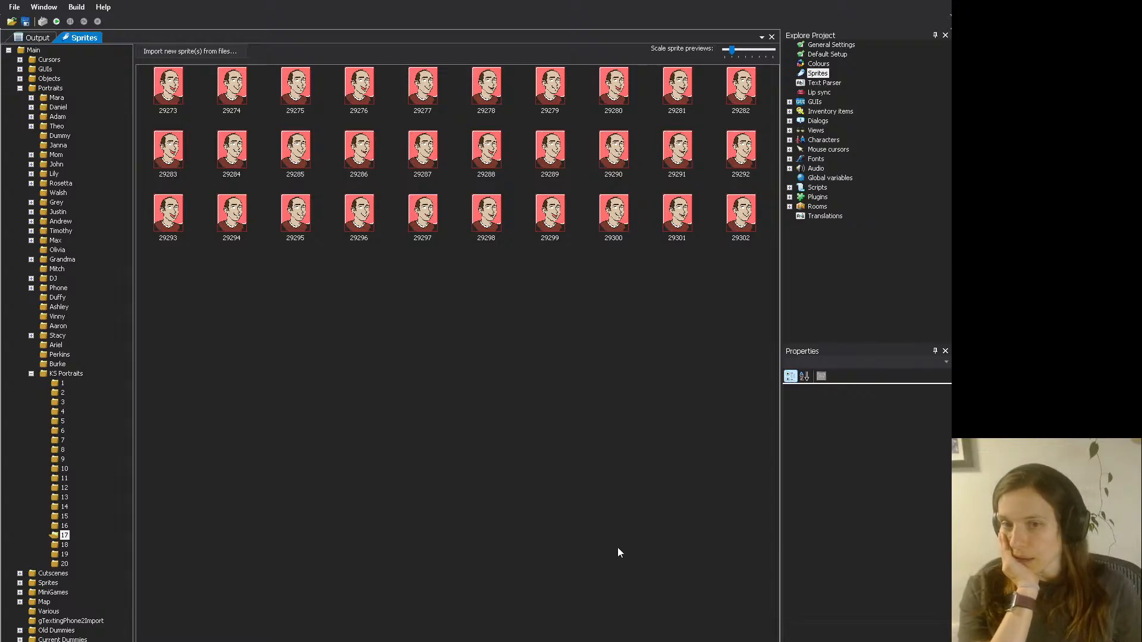
left_click(558, 489)
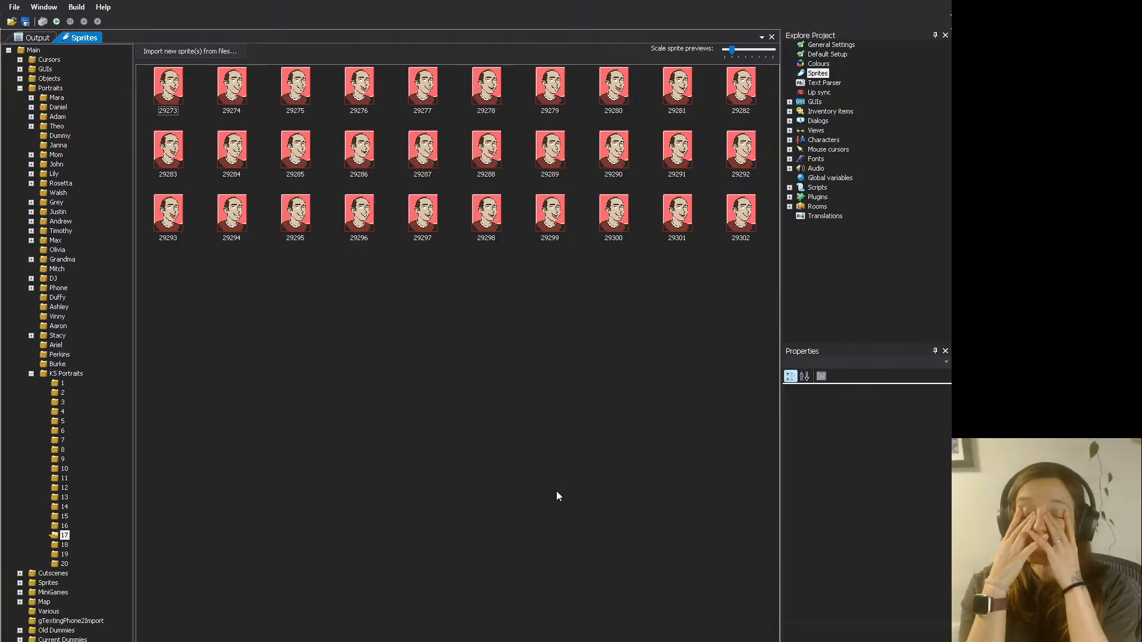